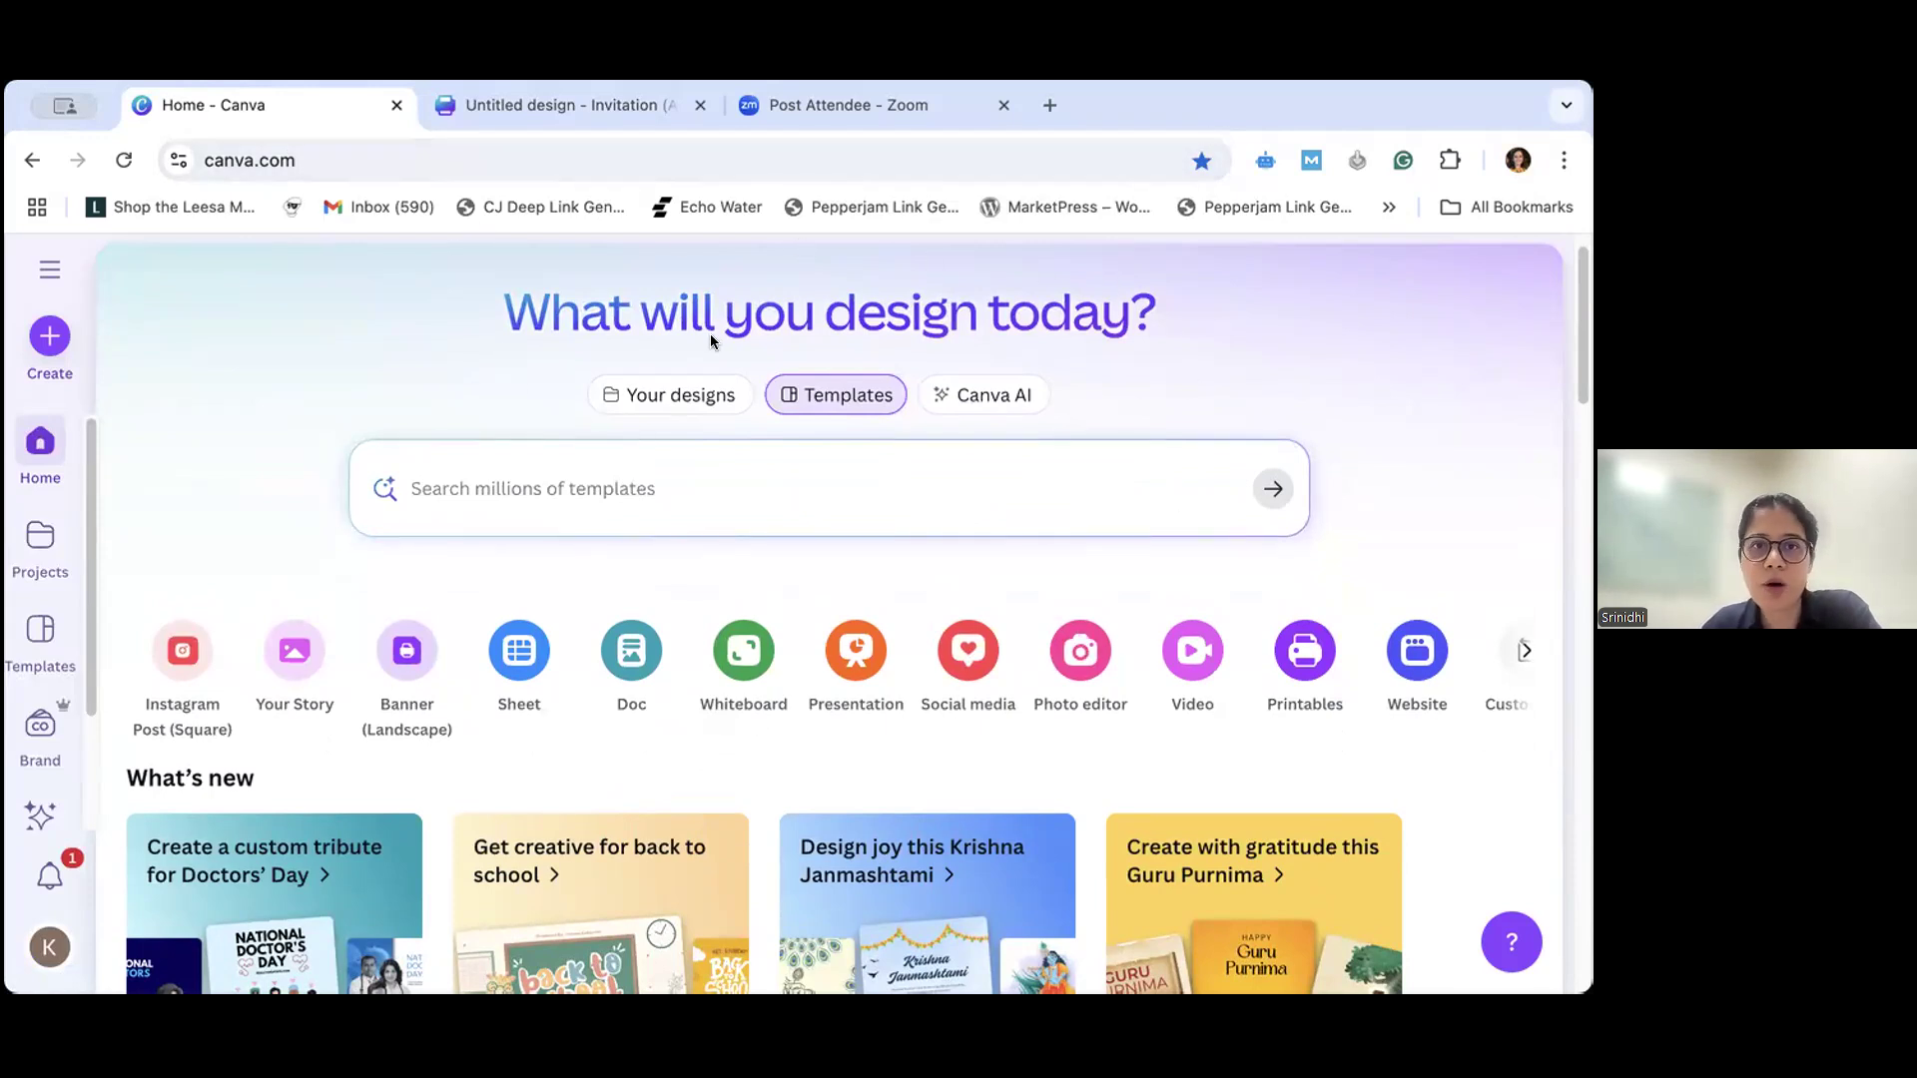
- Browse the home page, and look through your existing designs, folders and images
{"action": "scroll", "coordinate": [957, 349], "scroll_direction": "down", "scroll_amount": 3}
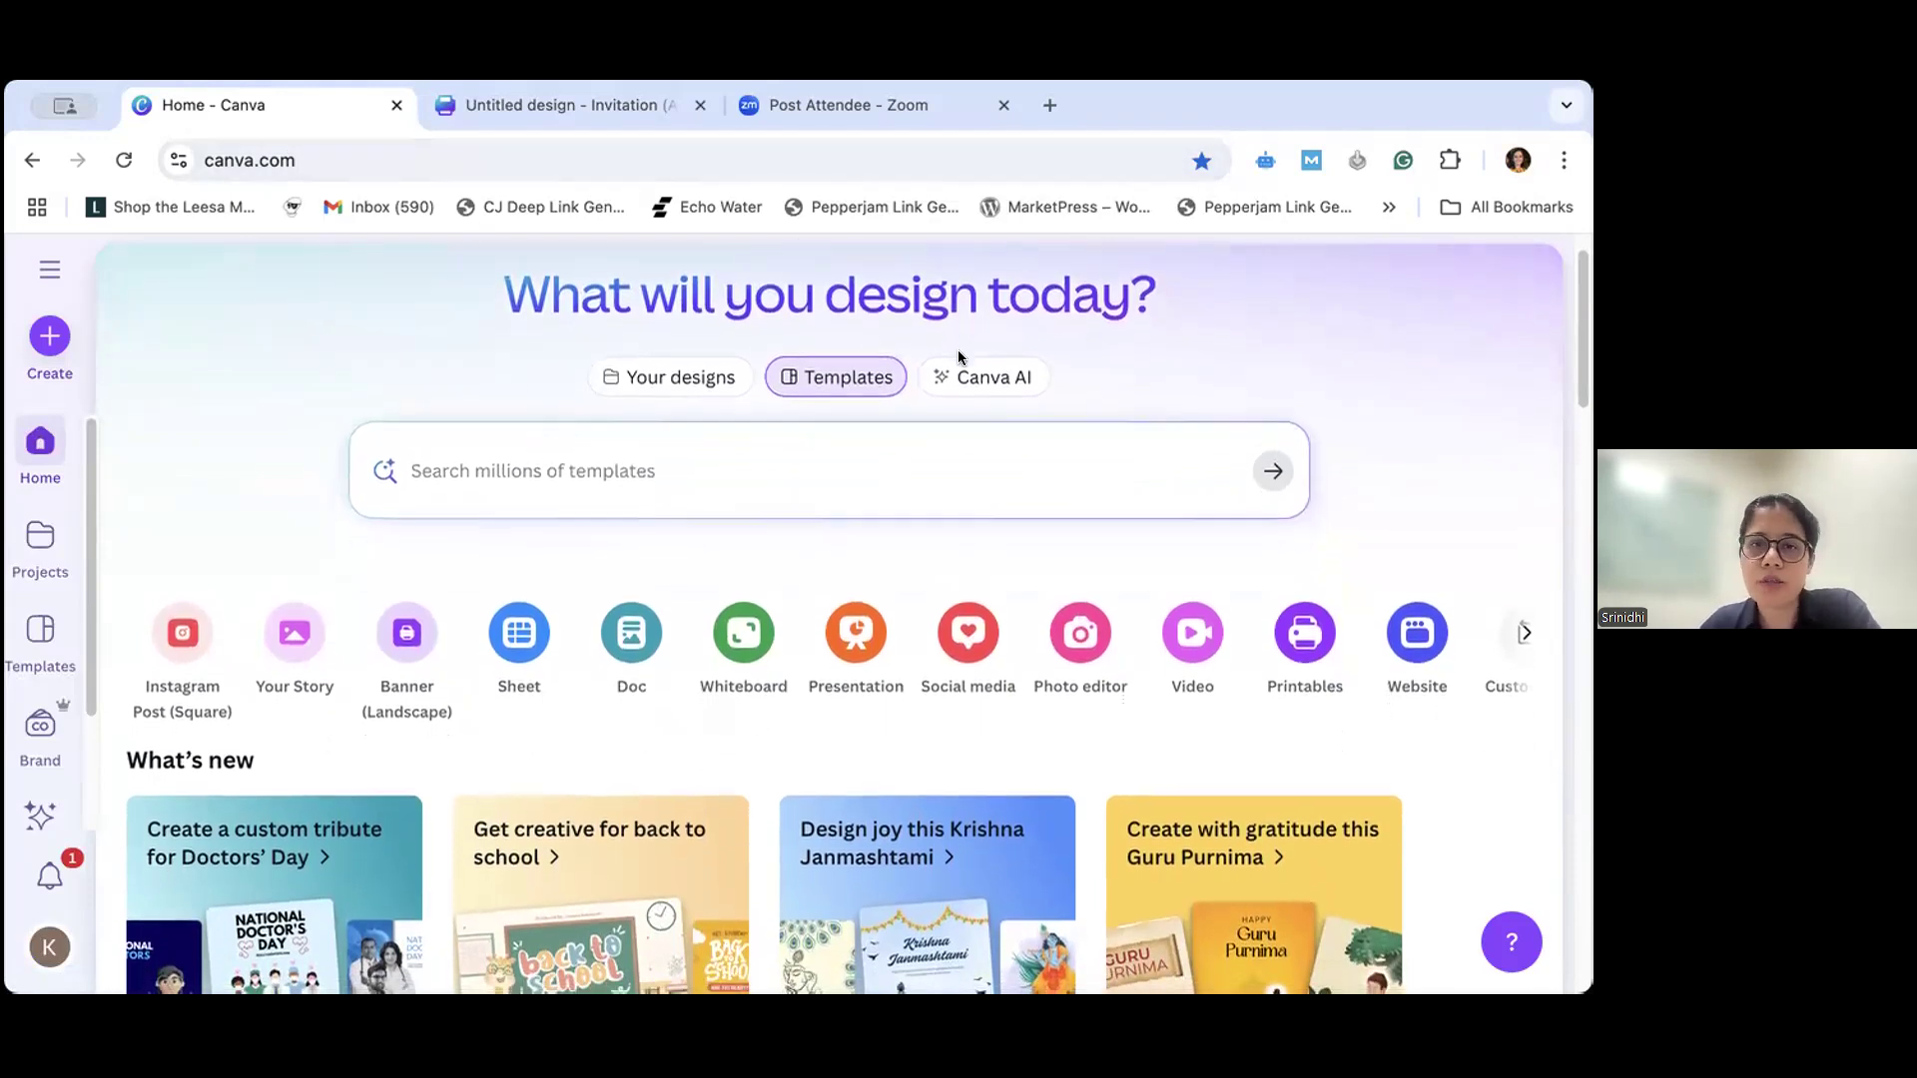
{"action": "scroll", "coordinate": [647, 363], "scroll_direction": "up", "scroll_amount": 5}
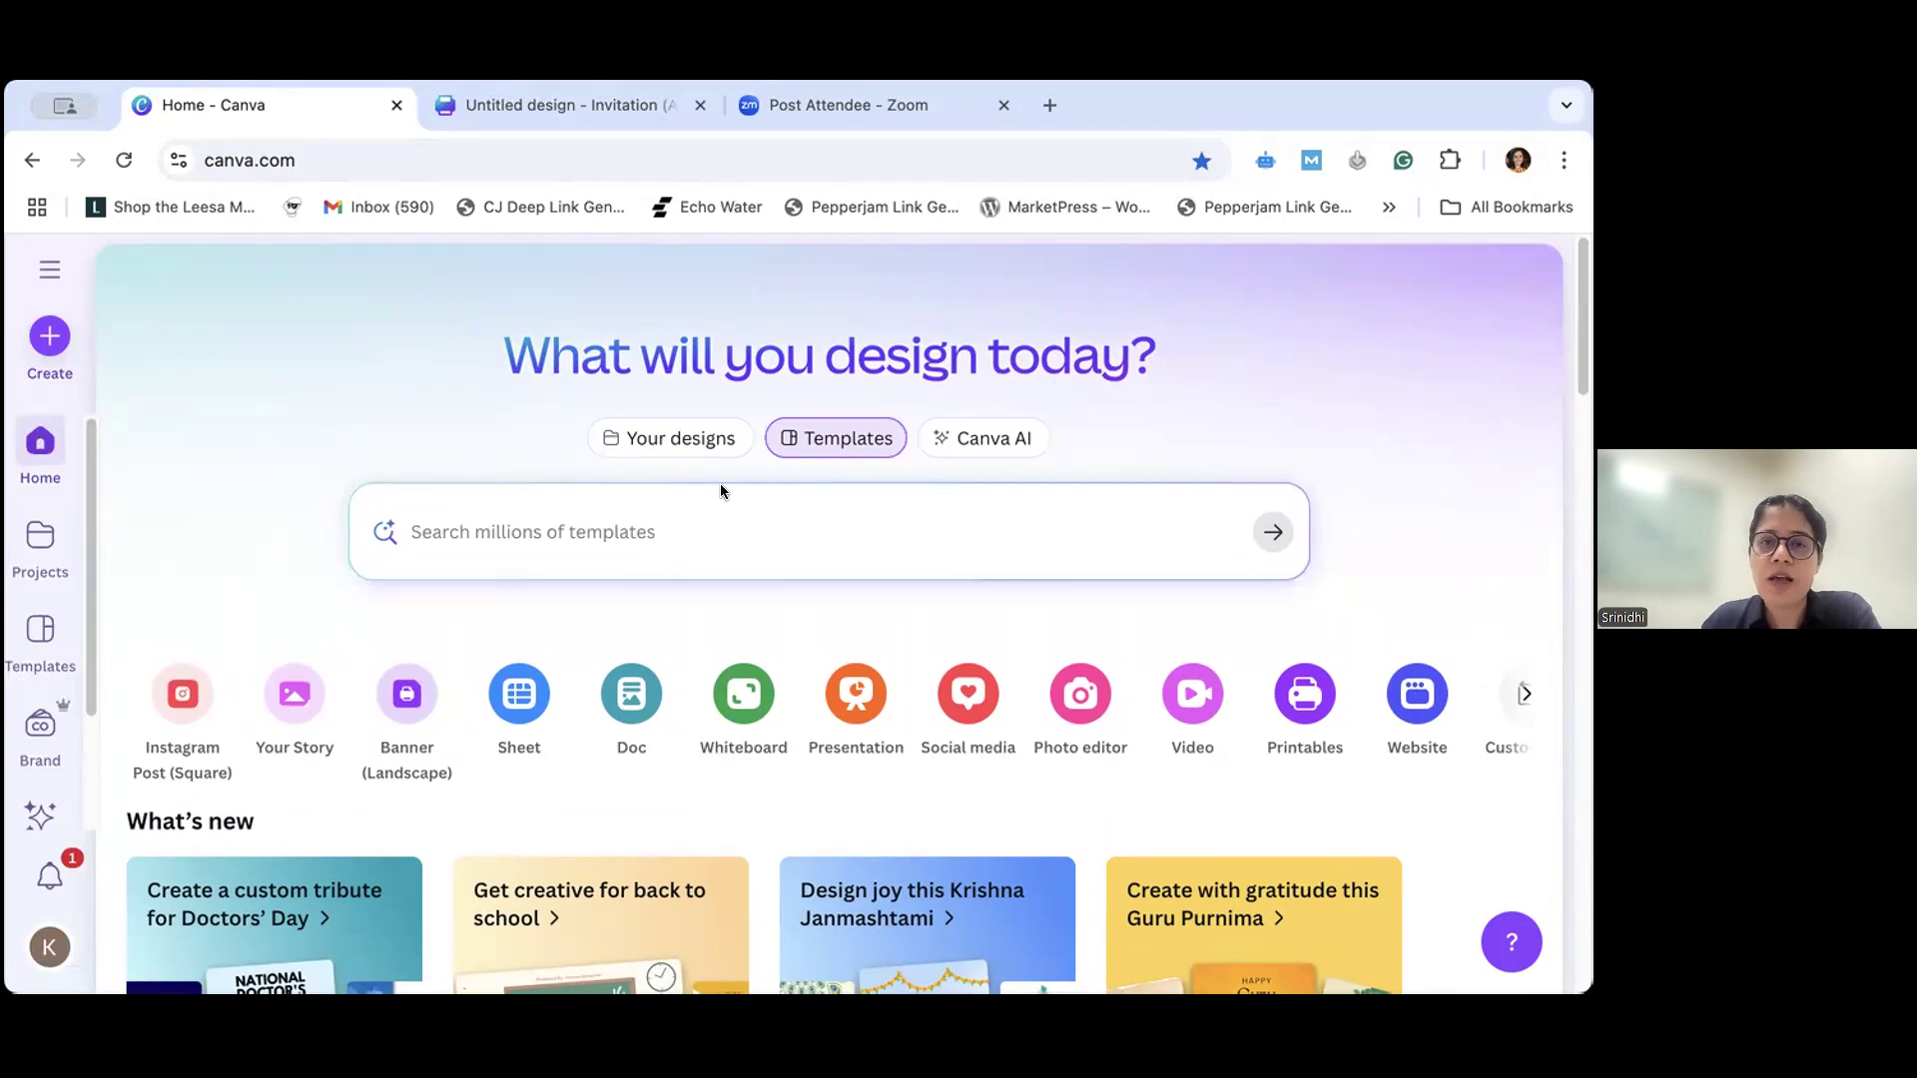
{"action": "left_click", "coordinate": [633, 445]}
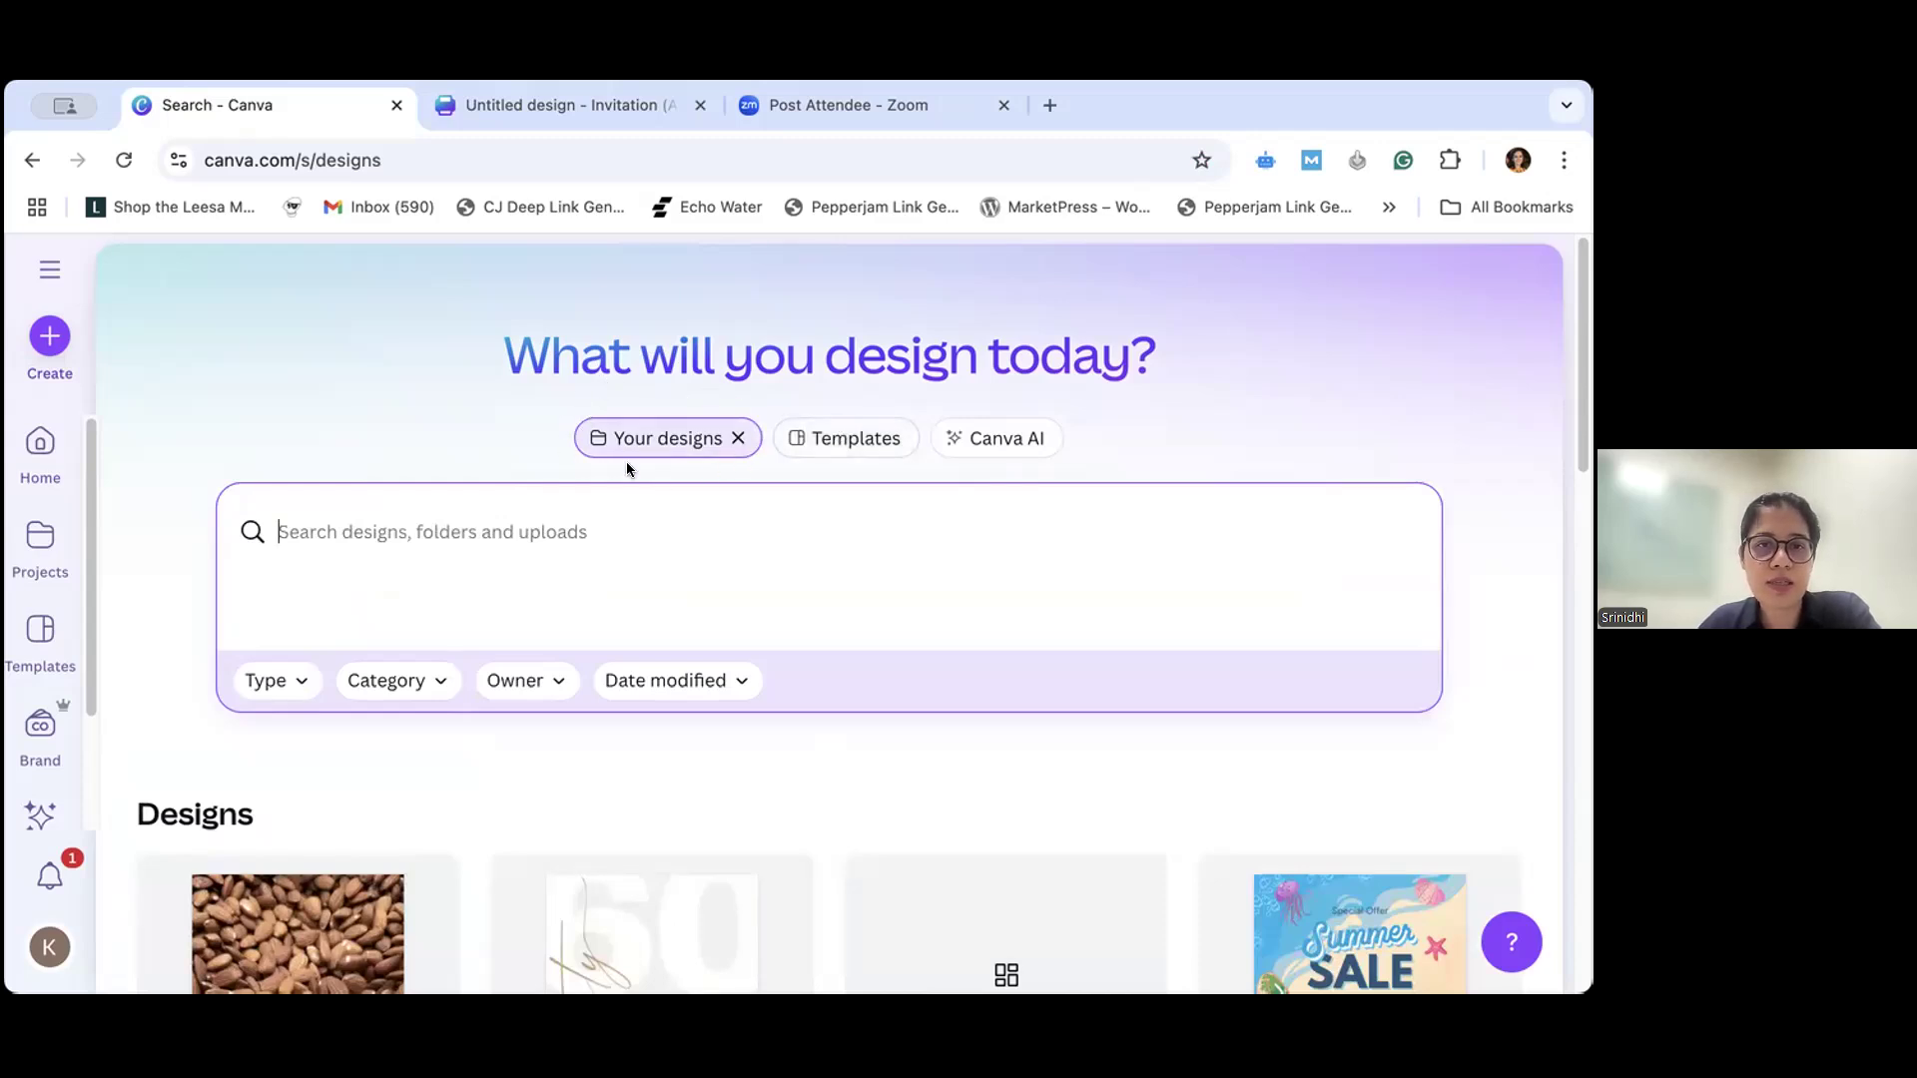
{"action": "scroll", "coordinate": [747, 526], "scroll_direction": "down", "scroll_amount": 10}
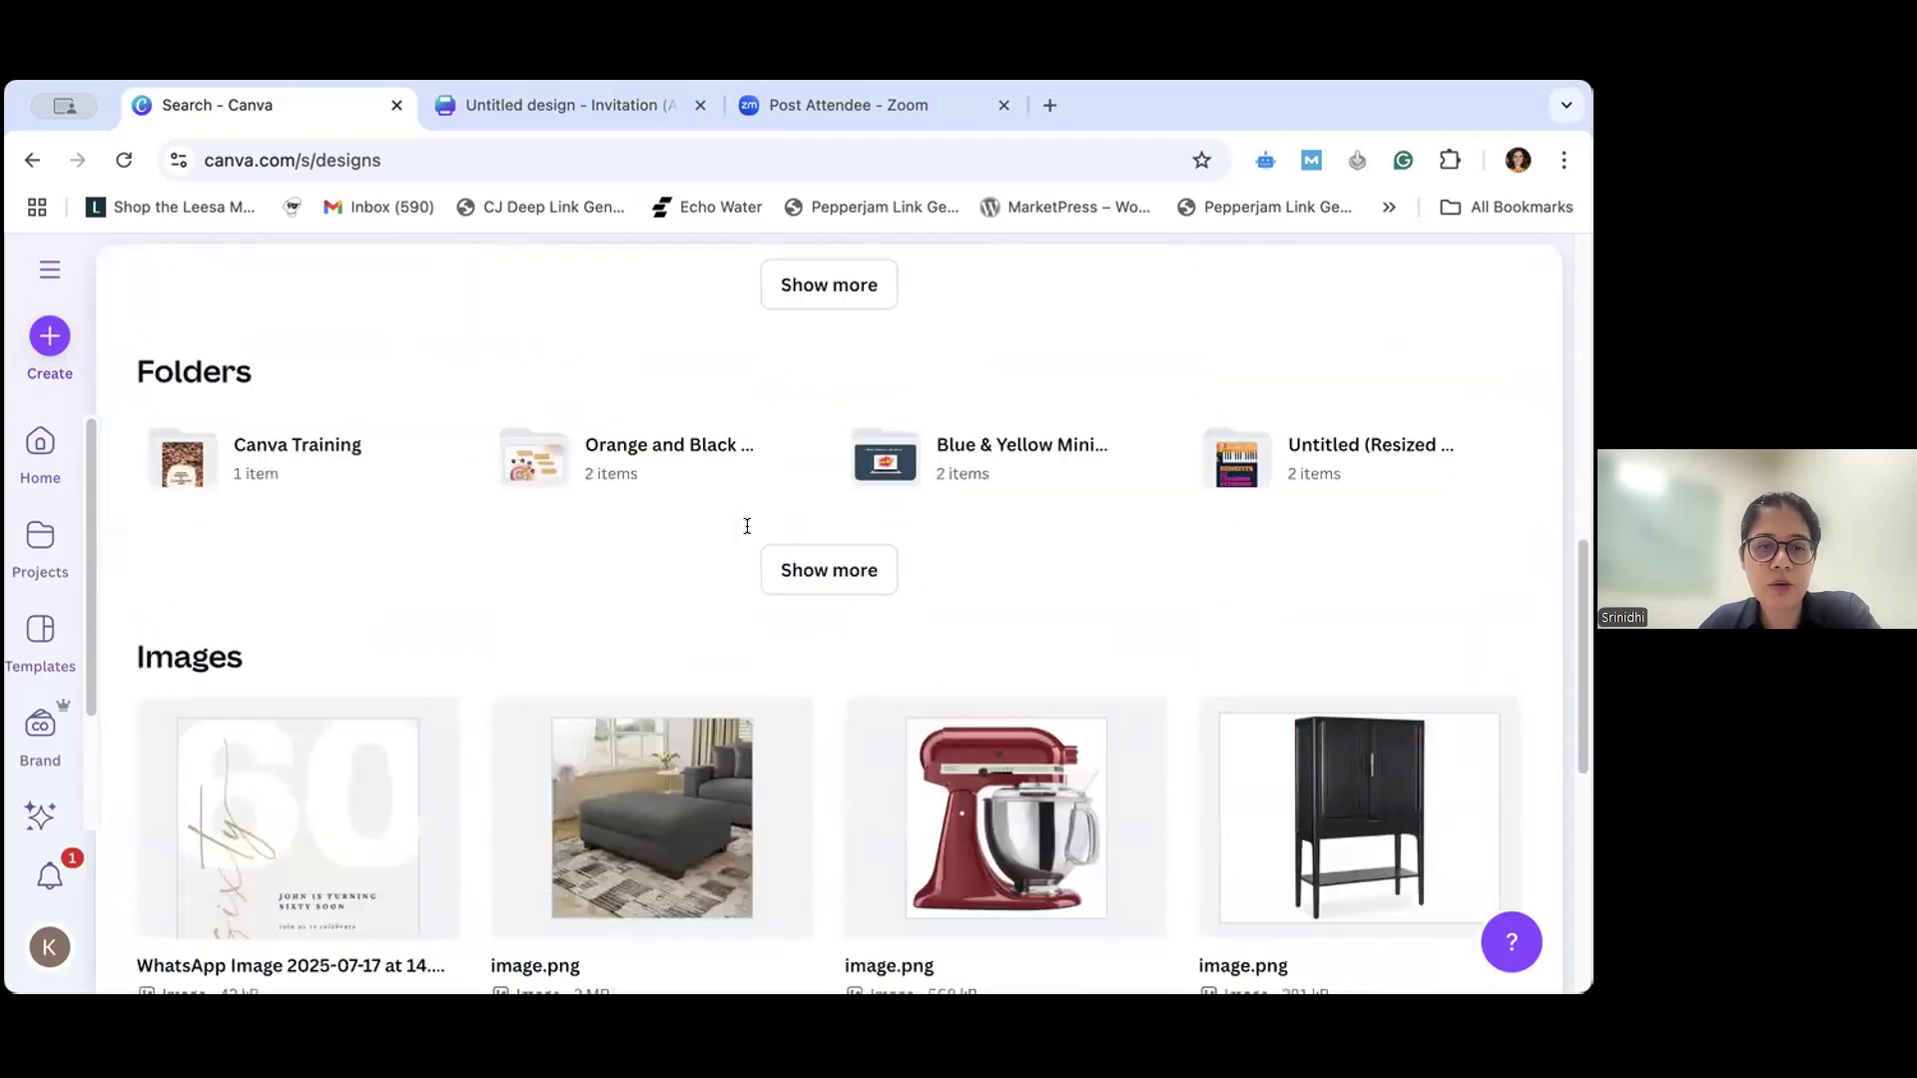
{"action": "scroll", "coordinate": [747, 526], "scroll_direction": "up", "scroll_amount": 4}
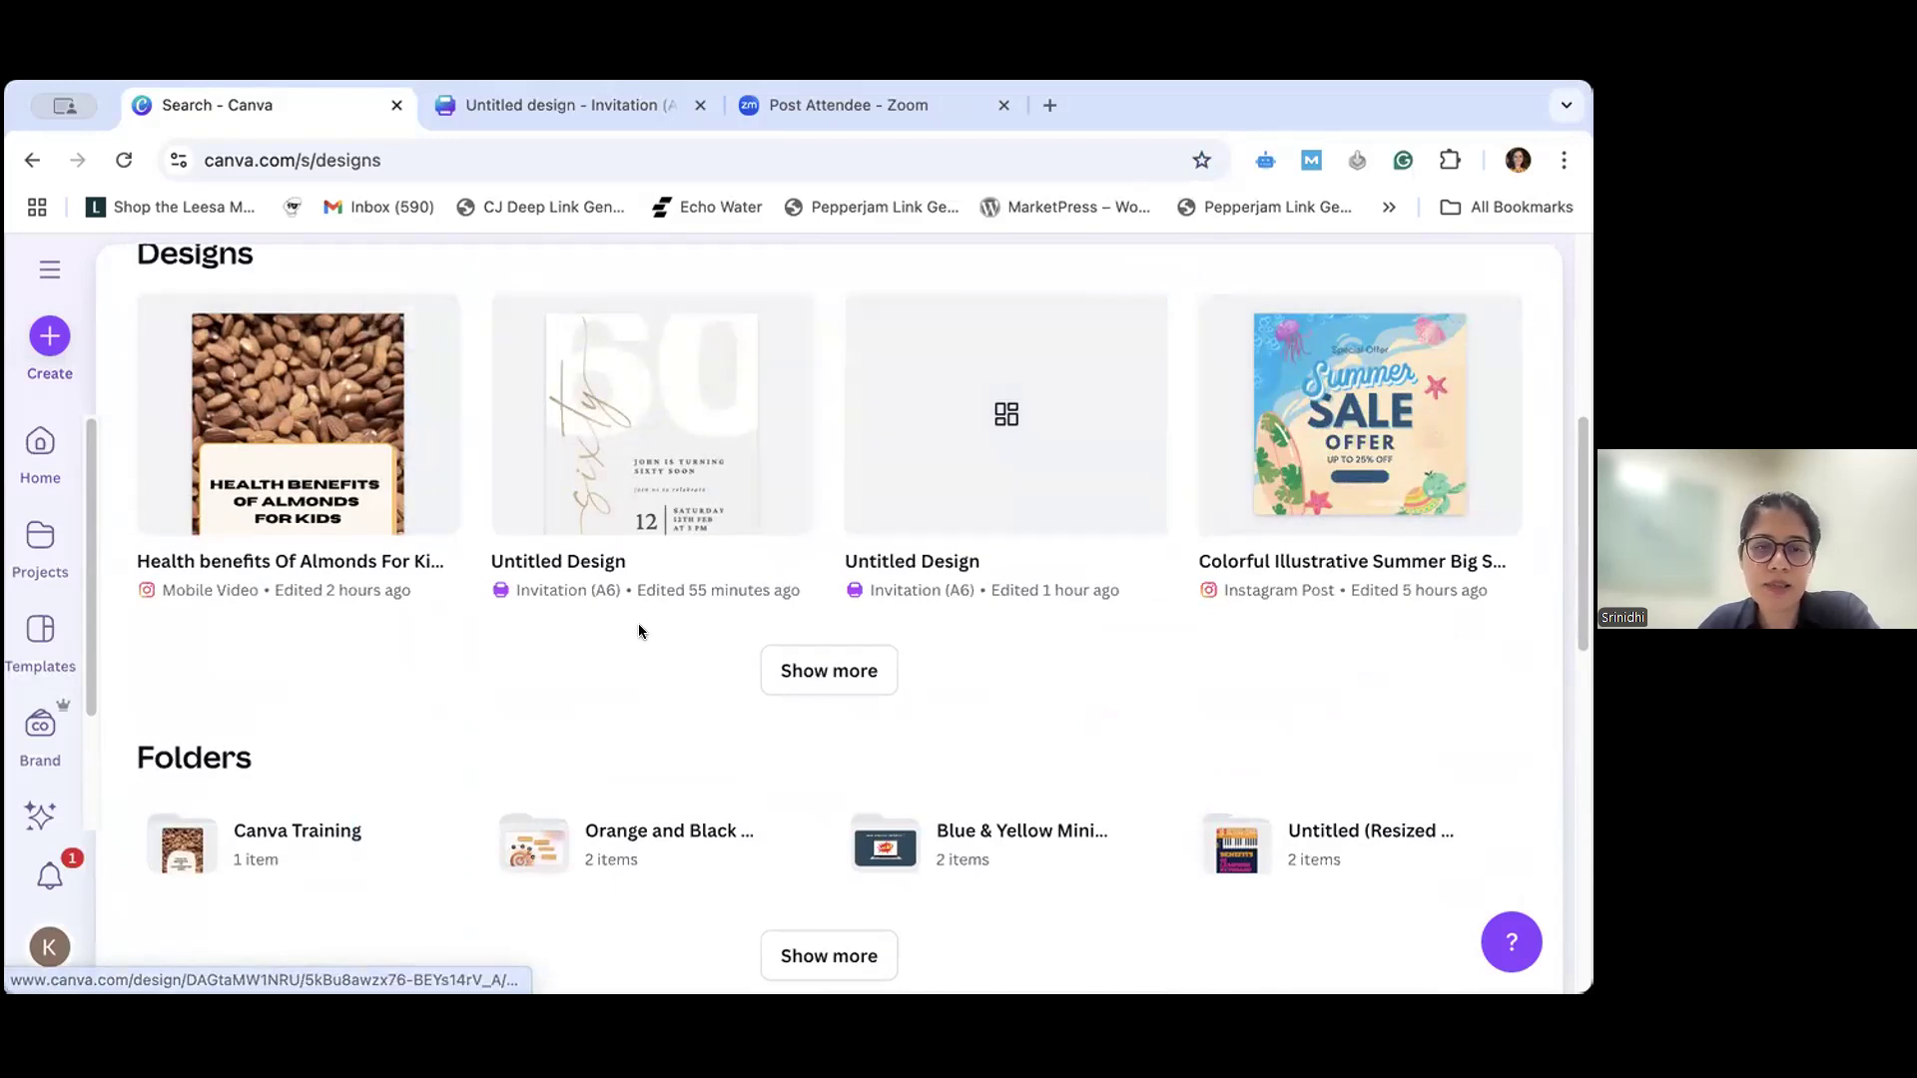
{"action": "scroll", "coordinate": [540, 621], "scroll_direction": "down", "scroll_amount": 1}
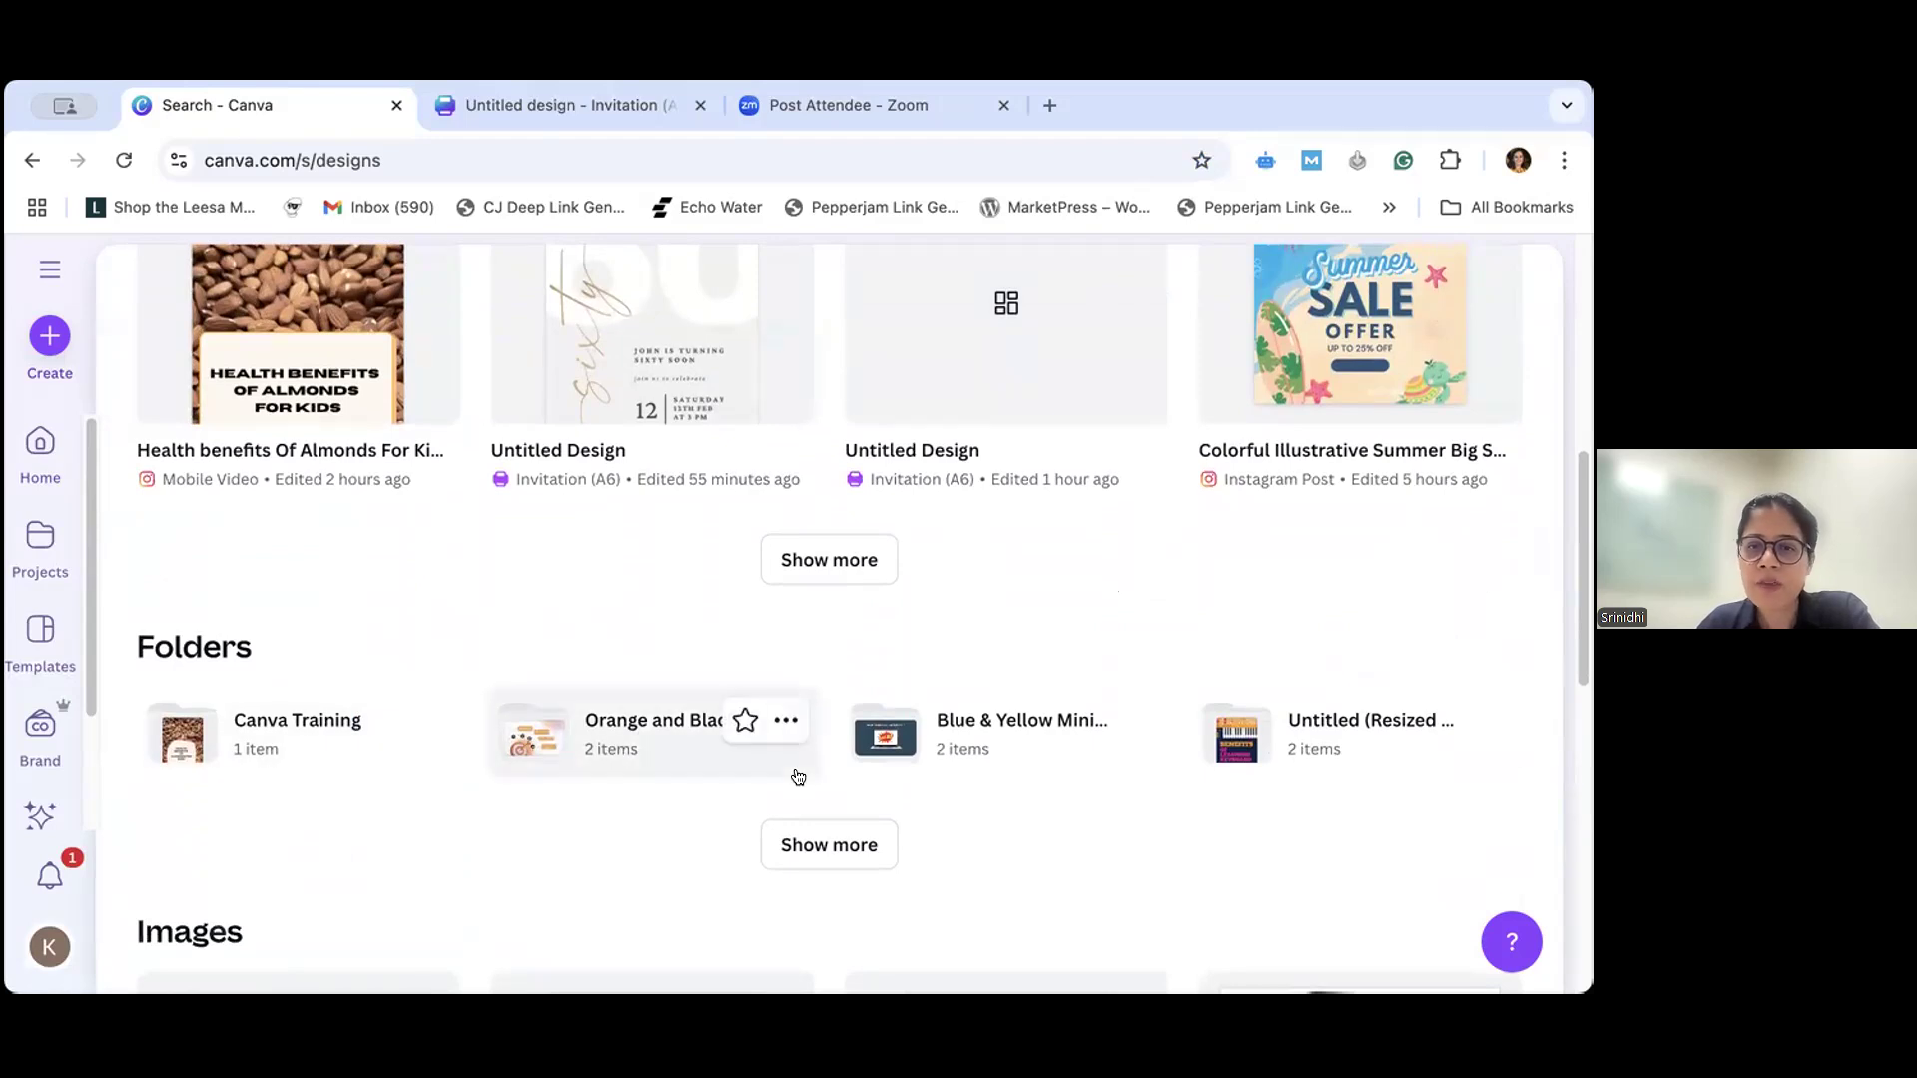
{"action": "scroll", "coordinate": [1093, 810], "scroll_direction": "down", "scroll_amount": 1}
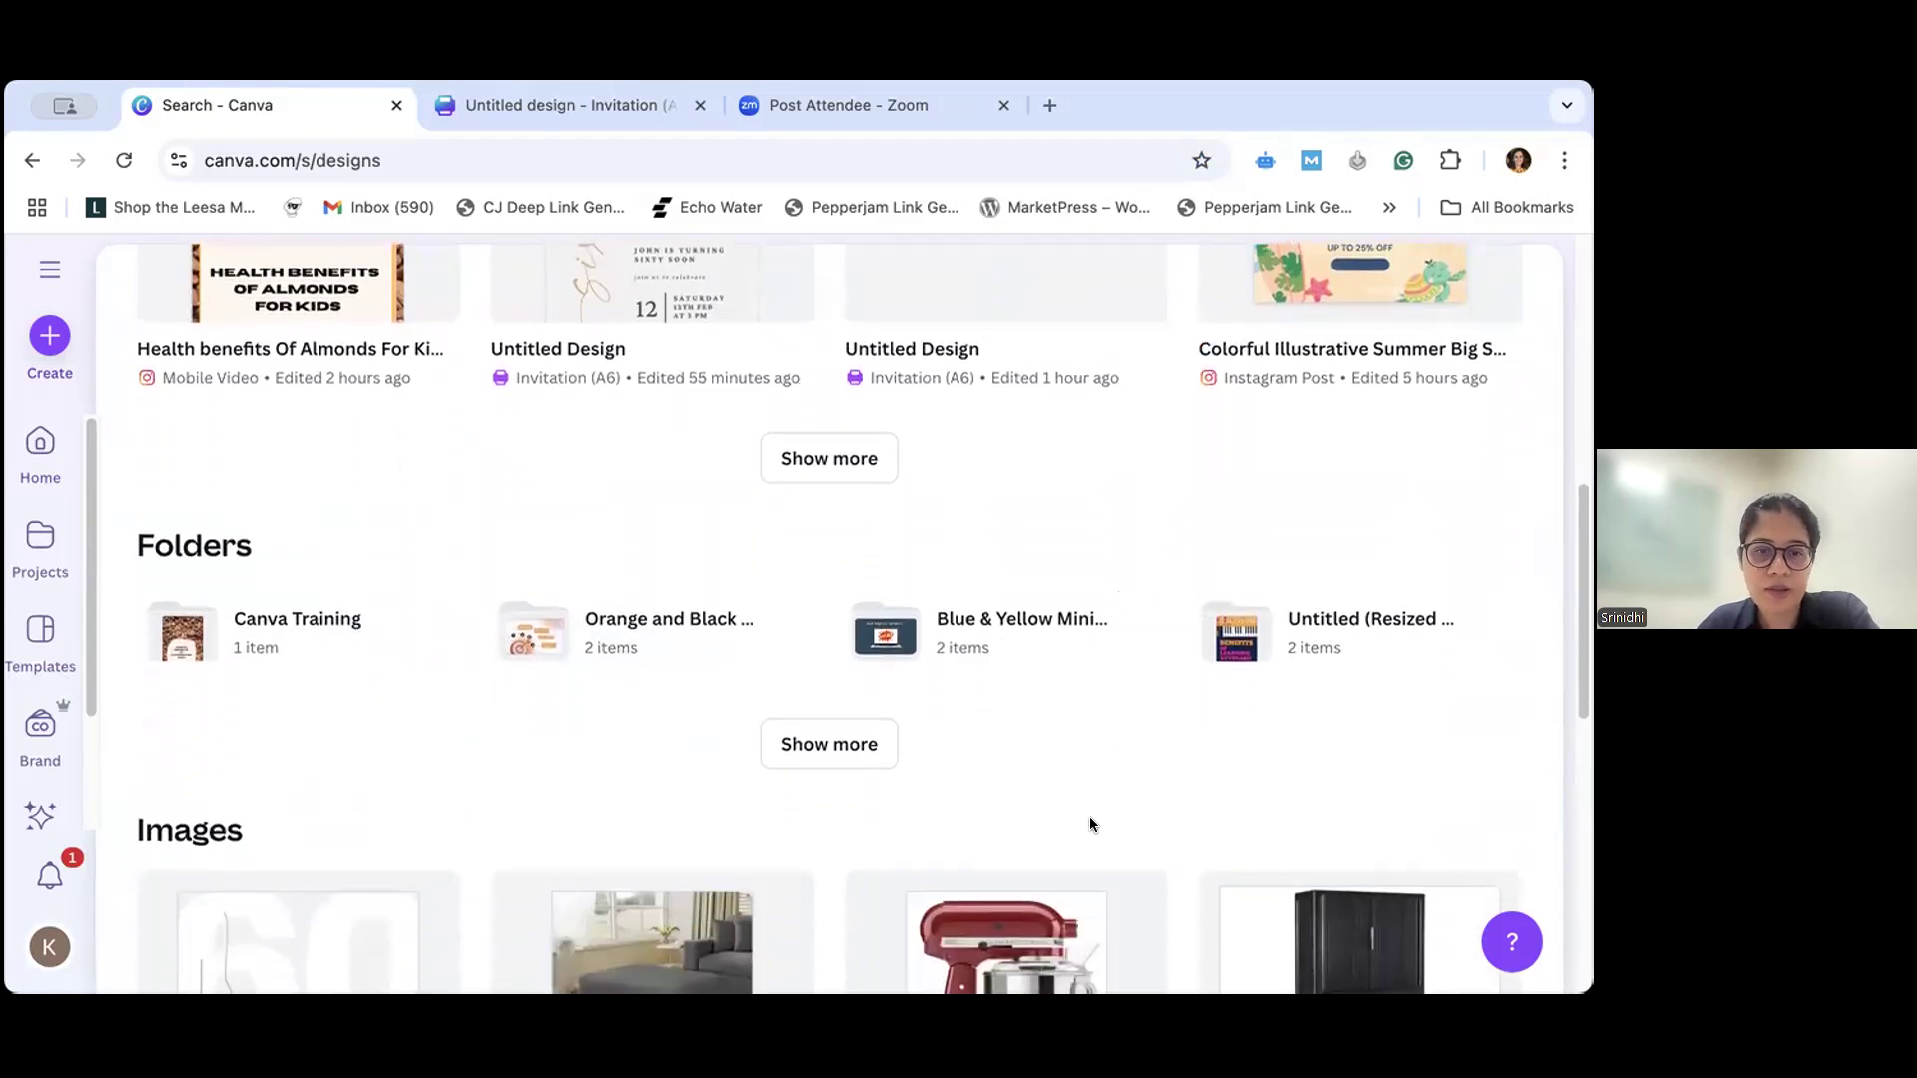
{"action": "scroll", "coordinate": [1089, 825], "scroll_direction": "up", "scroll_amount": 8}
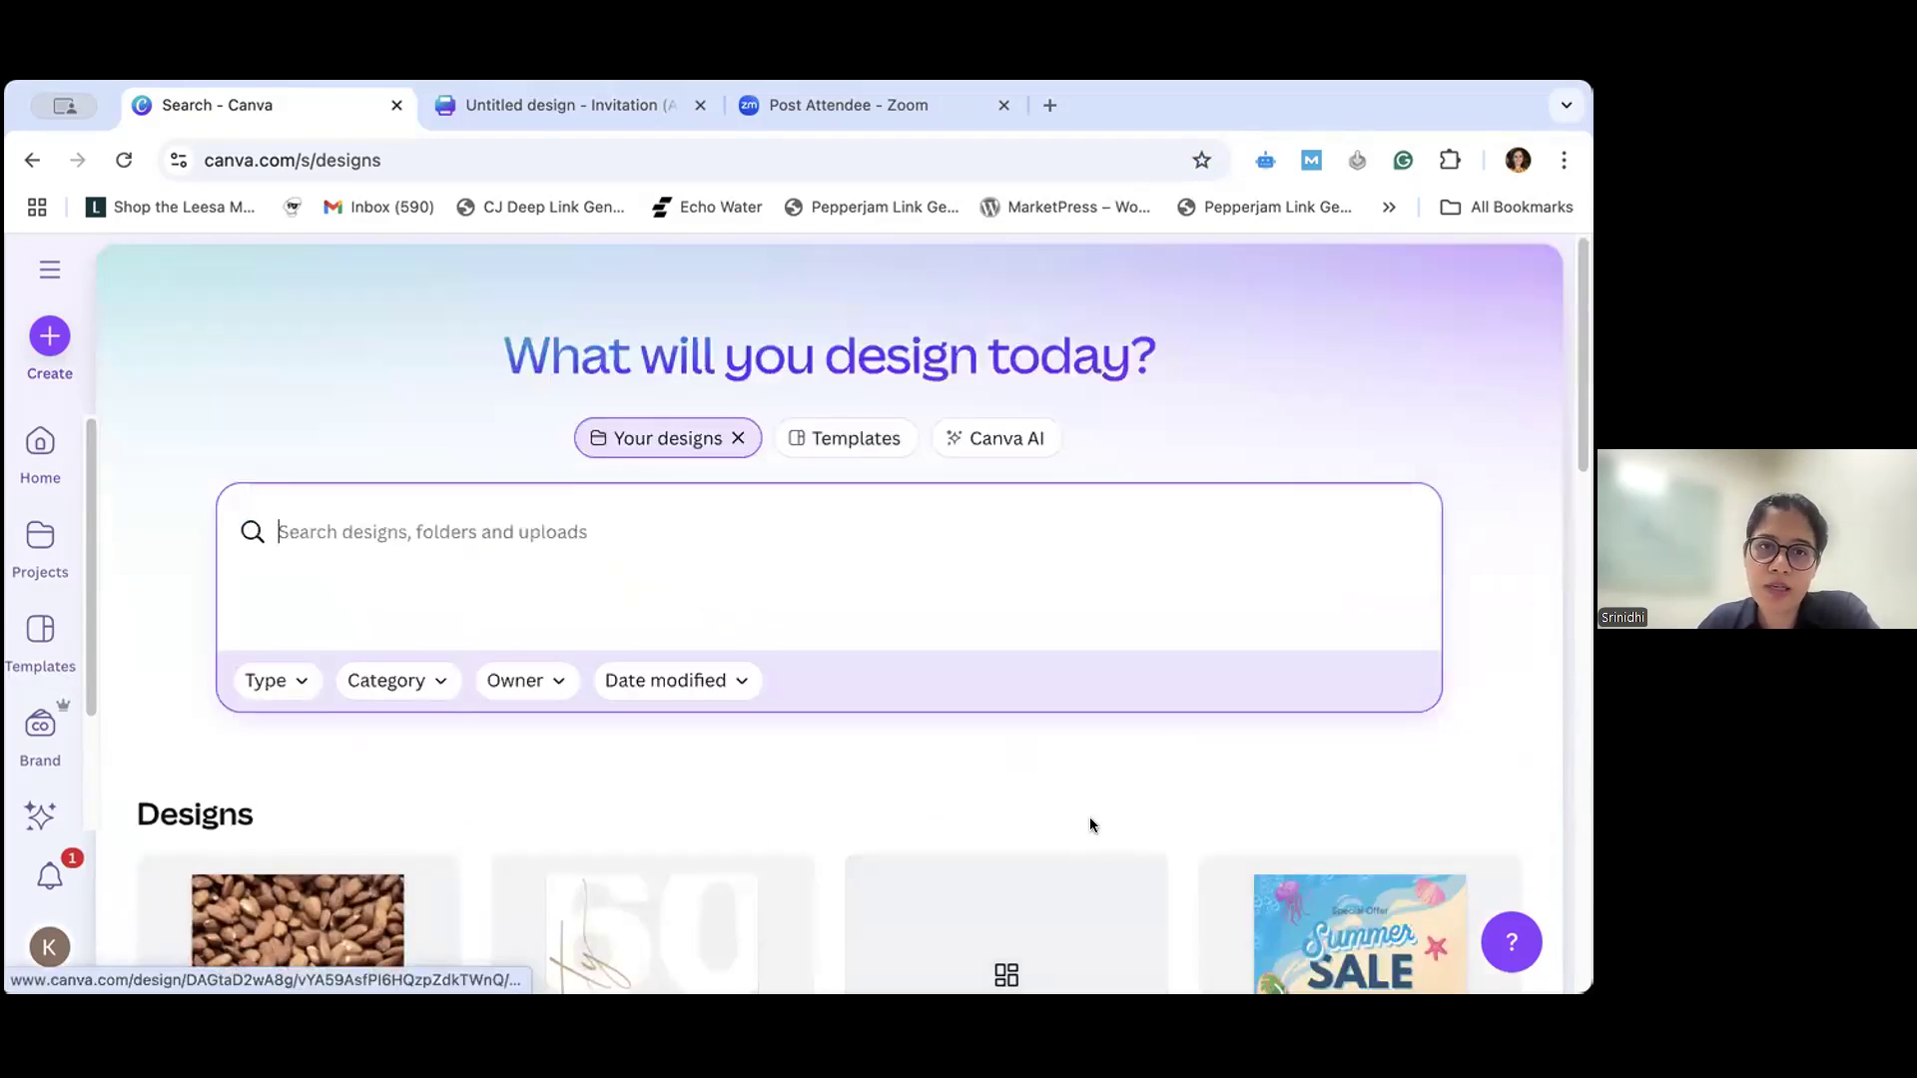
- Switch the home search to templates and browse the suggested template designs
{"action": "left_click", "coordinate": [837, 436]}
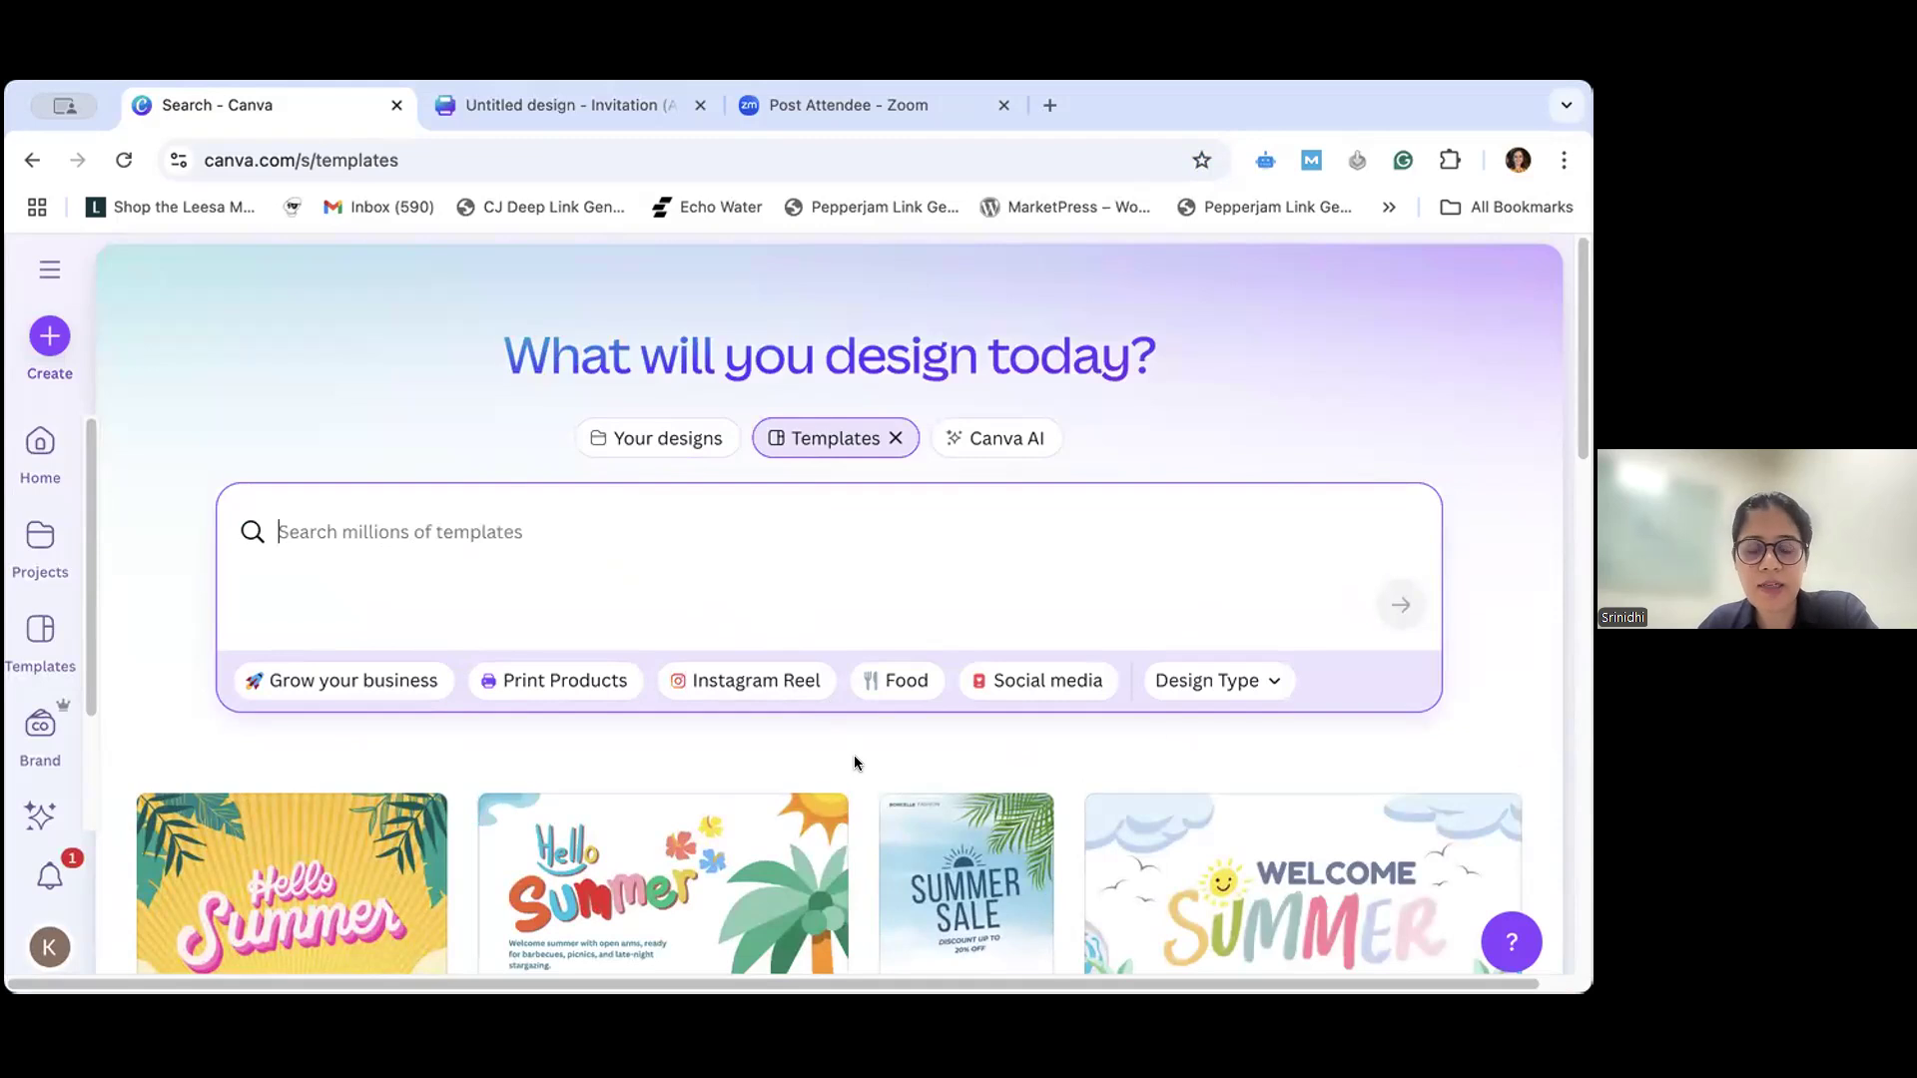
{"action": "scroll", "coordinate": [853, 763], "scroll_direction": "down", "scroll_amount": 3}
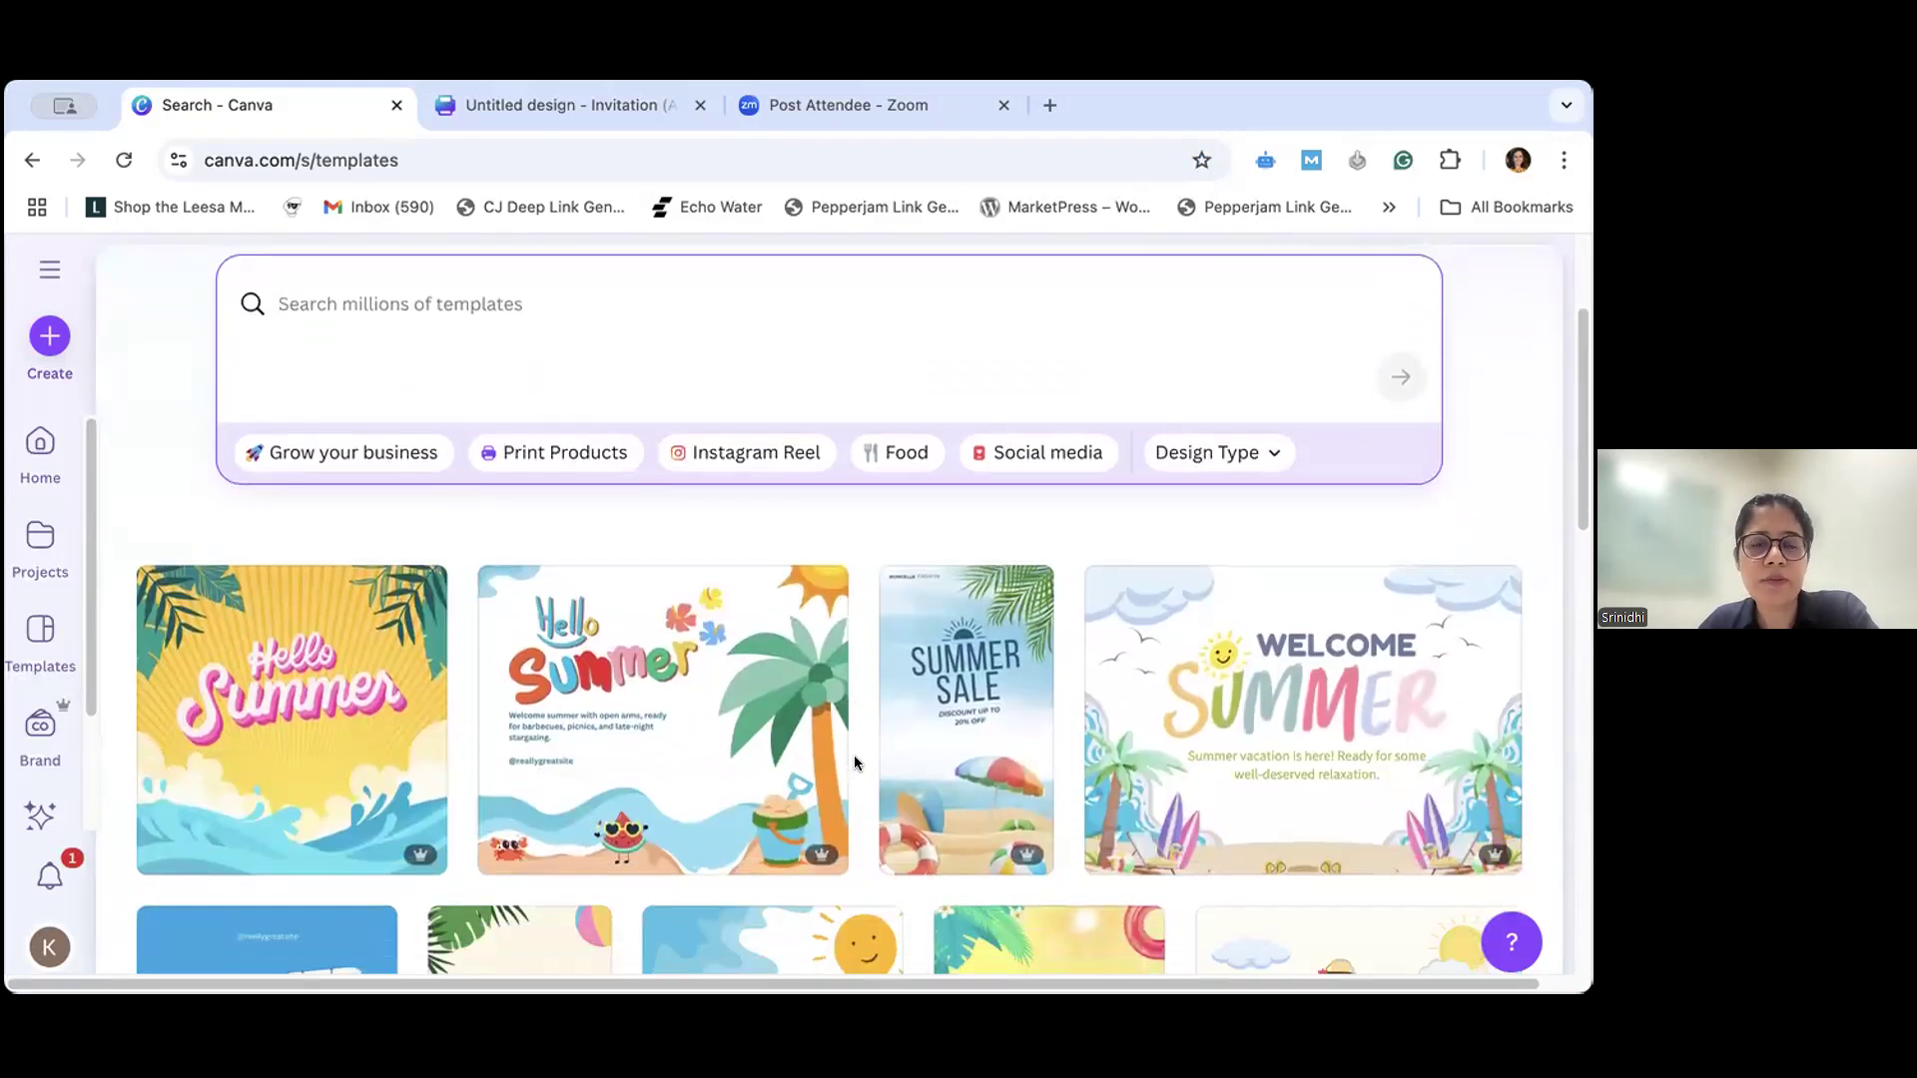
{"action": "scroll", "coordinate": [854, 763], "scroll_direction": "down", "scroll_amount": 10}
{"action": "scroll", "coordinate": [856, 760], "scroll_direction": "up", "scroll_amount": 10}
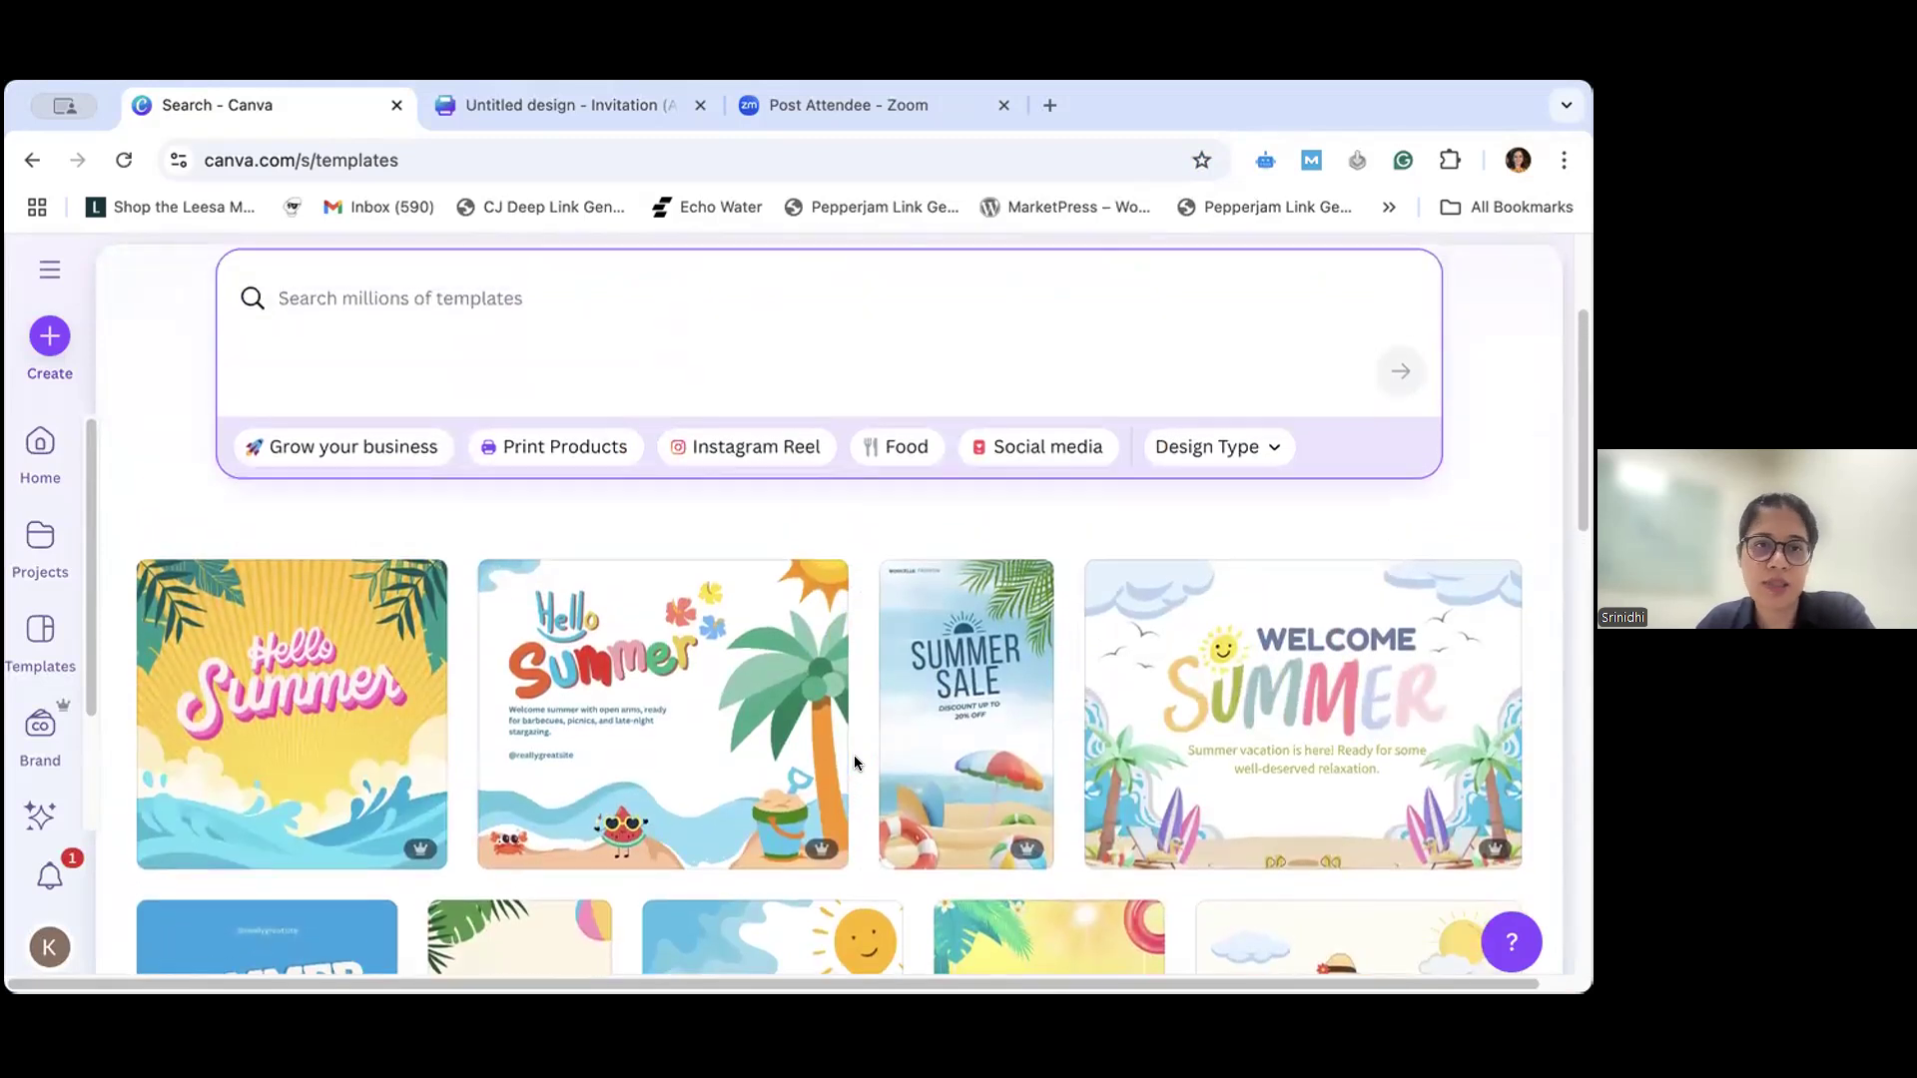
{"action": "scroll", "coordinate": [853, 755], "scroll_direction": "up", "scroll_amount": 3}
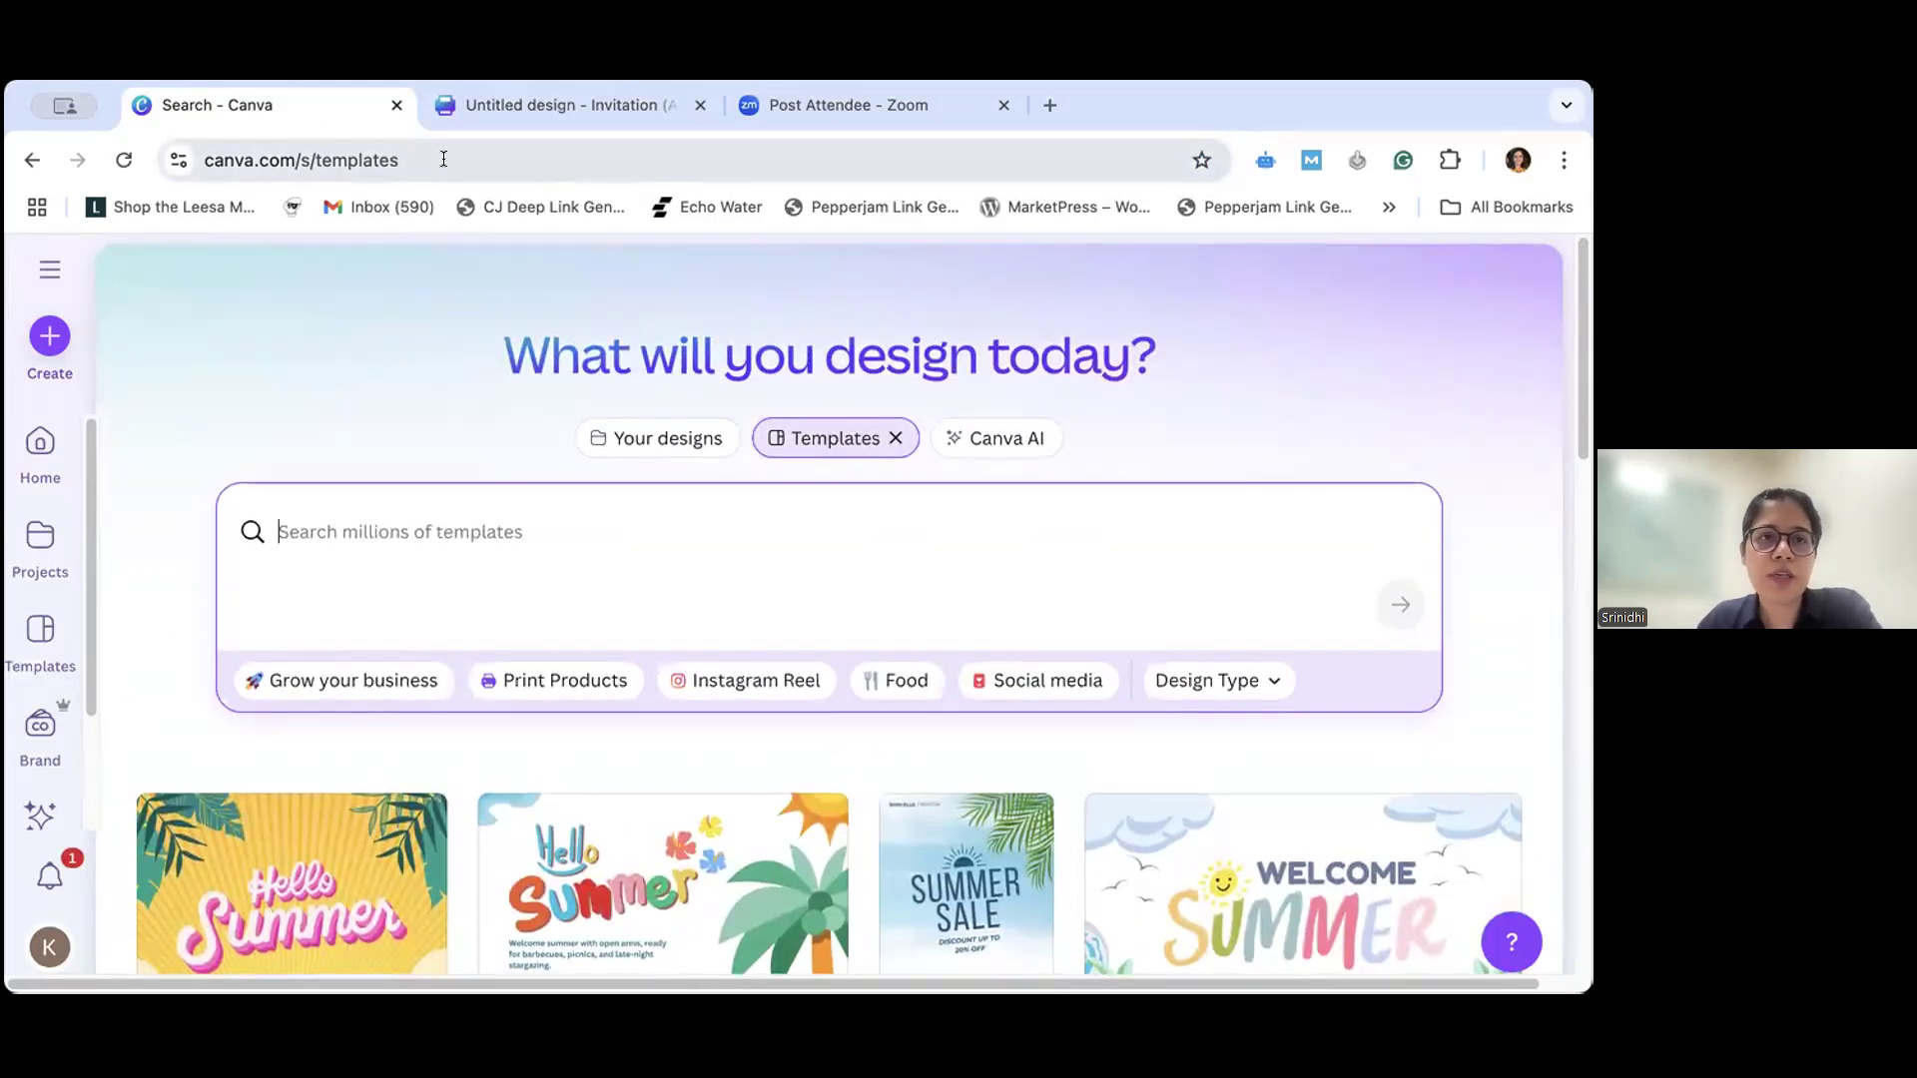
{"action": "left_click", "coordinate": [437, 159]}
{"action": "key", "text": "Right"}
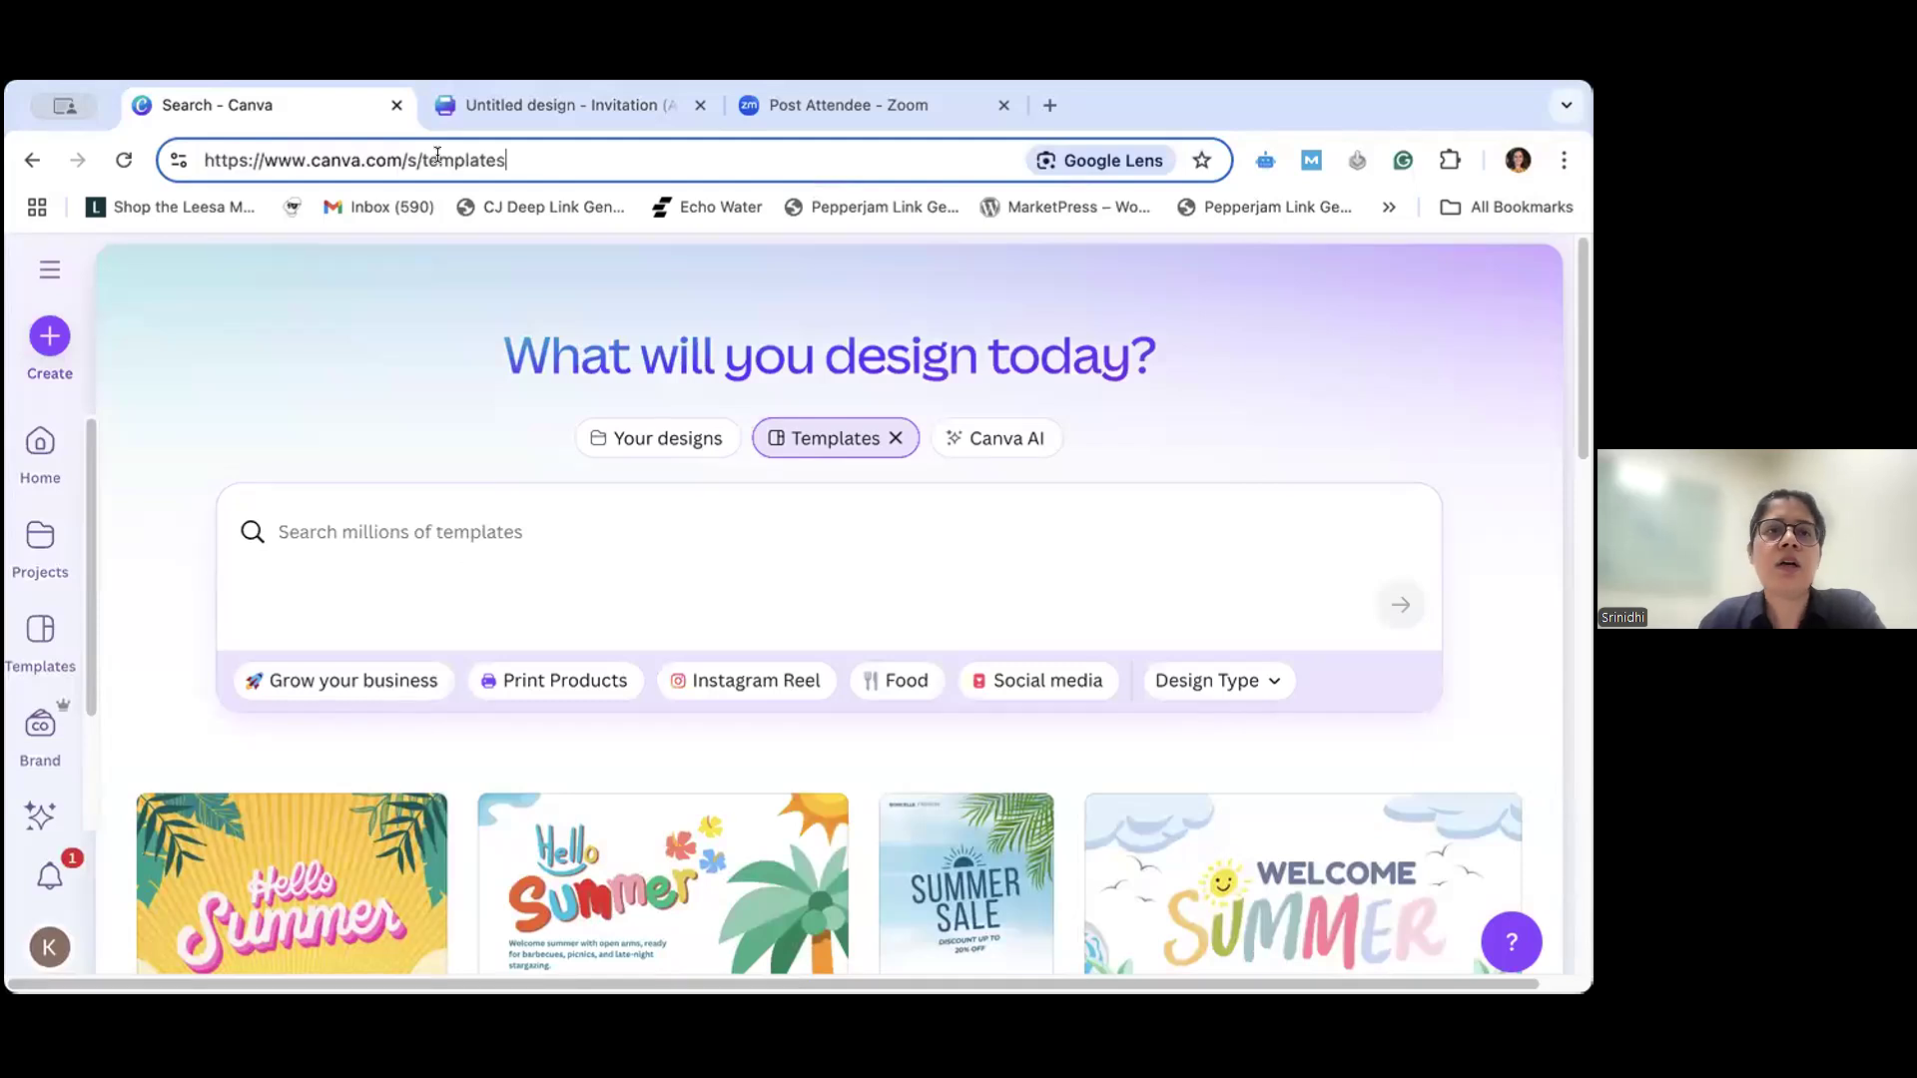
{"action": "key", "text": "BackSpace"}
{"action": "key", "text": "BackSpace"}
{"action": "key", "text": "BackSpace"}
{"action": "key", "text": "BackSpace"}
{"action": "key", "text": "BackSpace"}
{"action": "key", "text": "BackSpace"}
{"action": "key", "text": "BackSpace"}
{"action": "key", "text": "BackSpace"}
{"action": "key", "text": "BackSpace"}
{"action": "key", "text": "BackSpace"}
{"action": "key", "text": "BackSpace"}
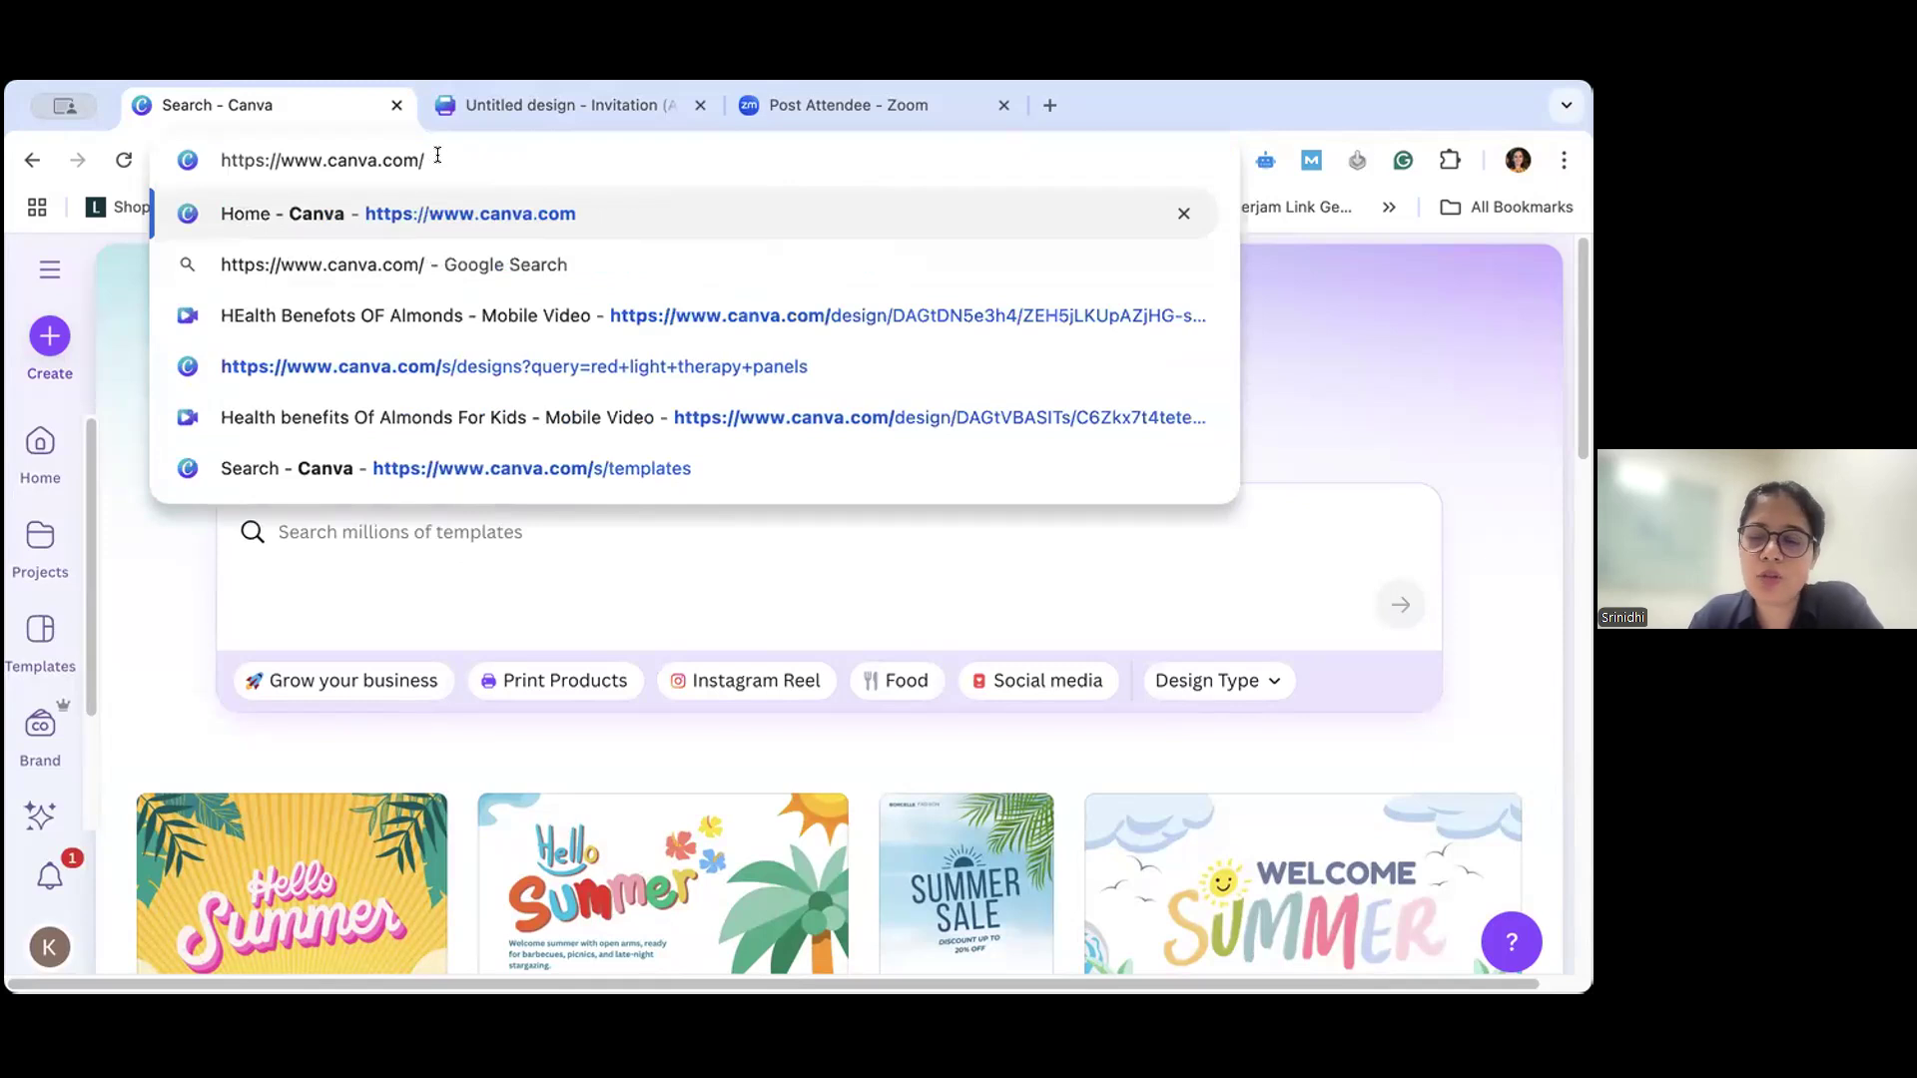
{"action": "key", "text": "Return"}
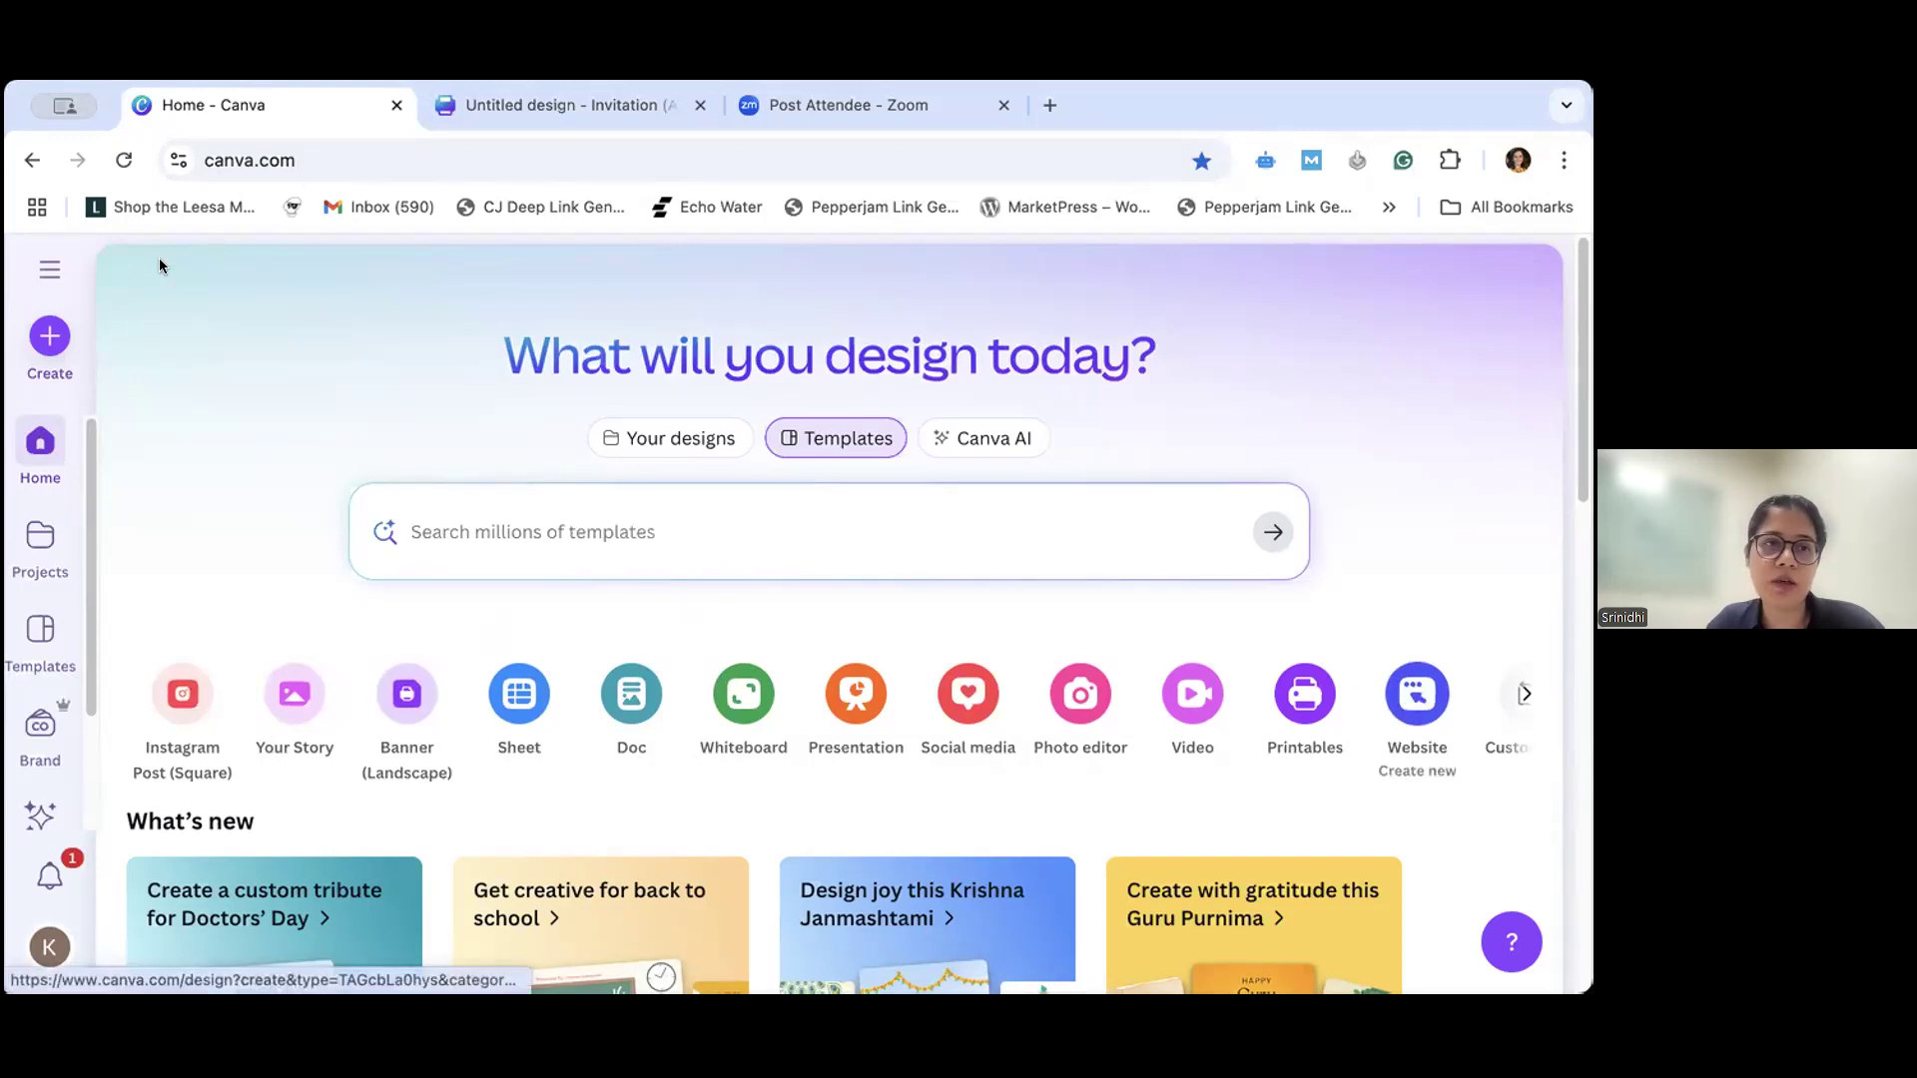
- Find the "invitation" design types, create a blank Invitation (Portrait), dismiss the print offer and enlarge the page view
{"action": "left_click", "coordinate": [50, 339]}
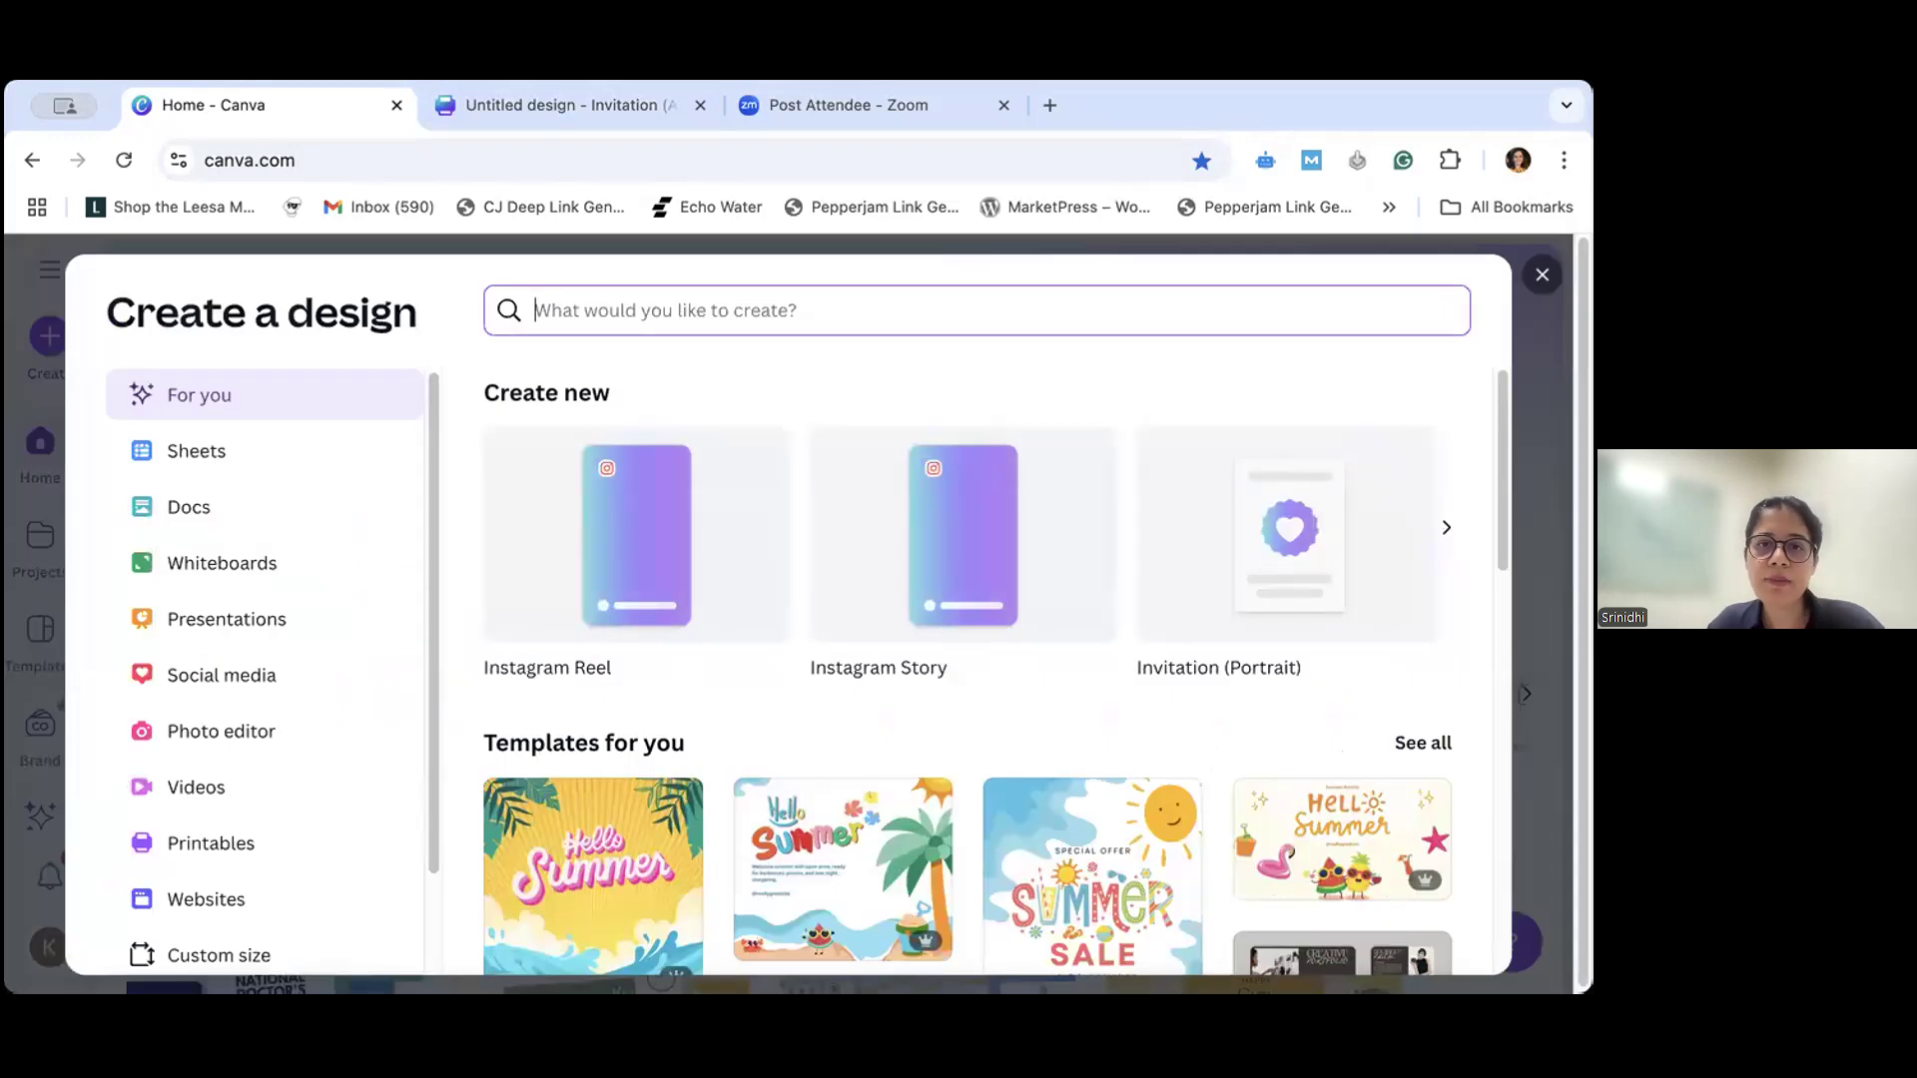
{"action": "type", "text": "invita"}
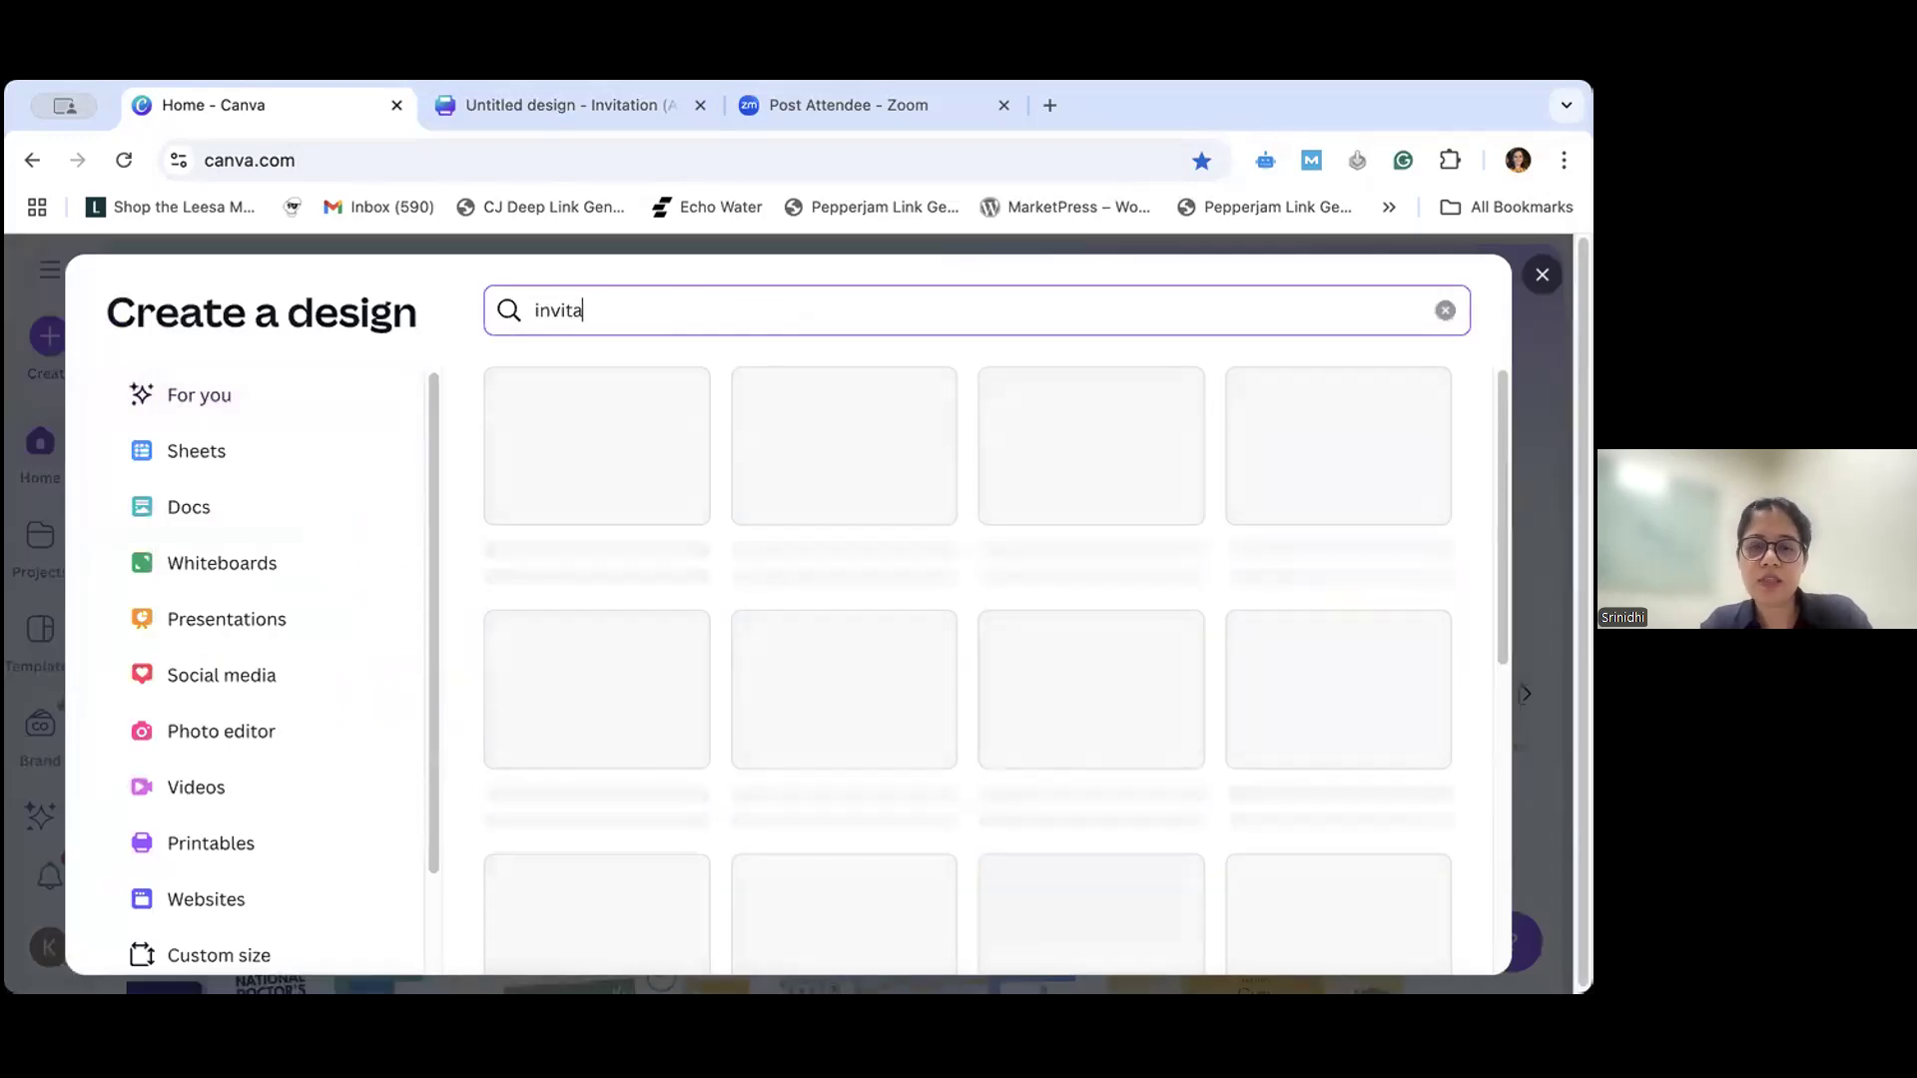
{"action": "type", "text": "tion"}
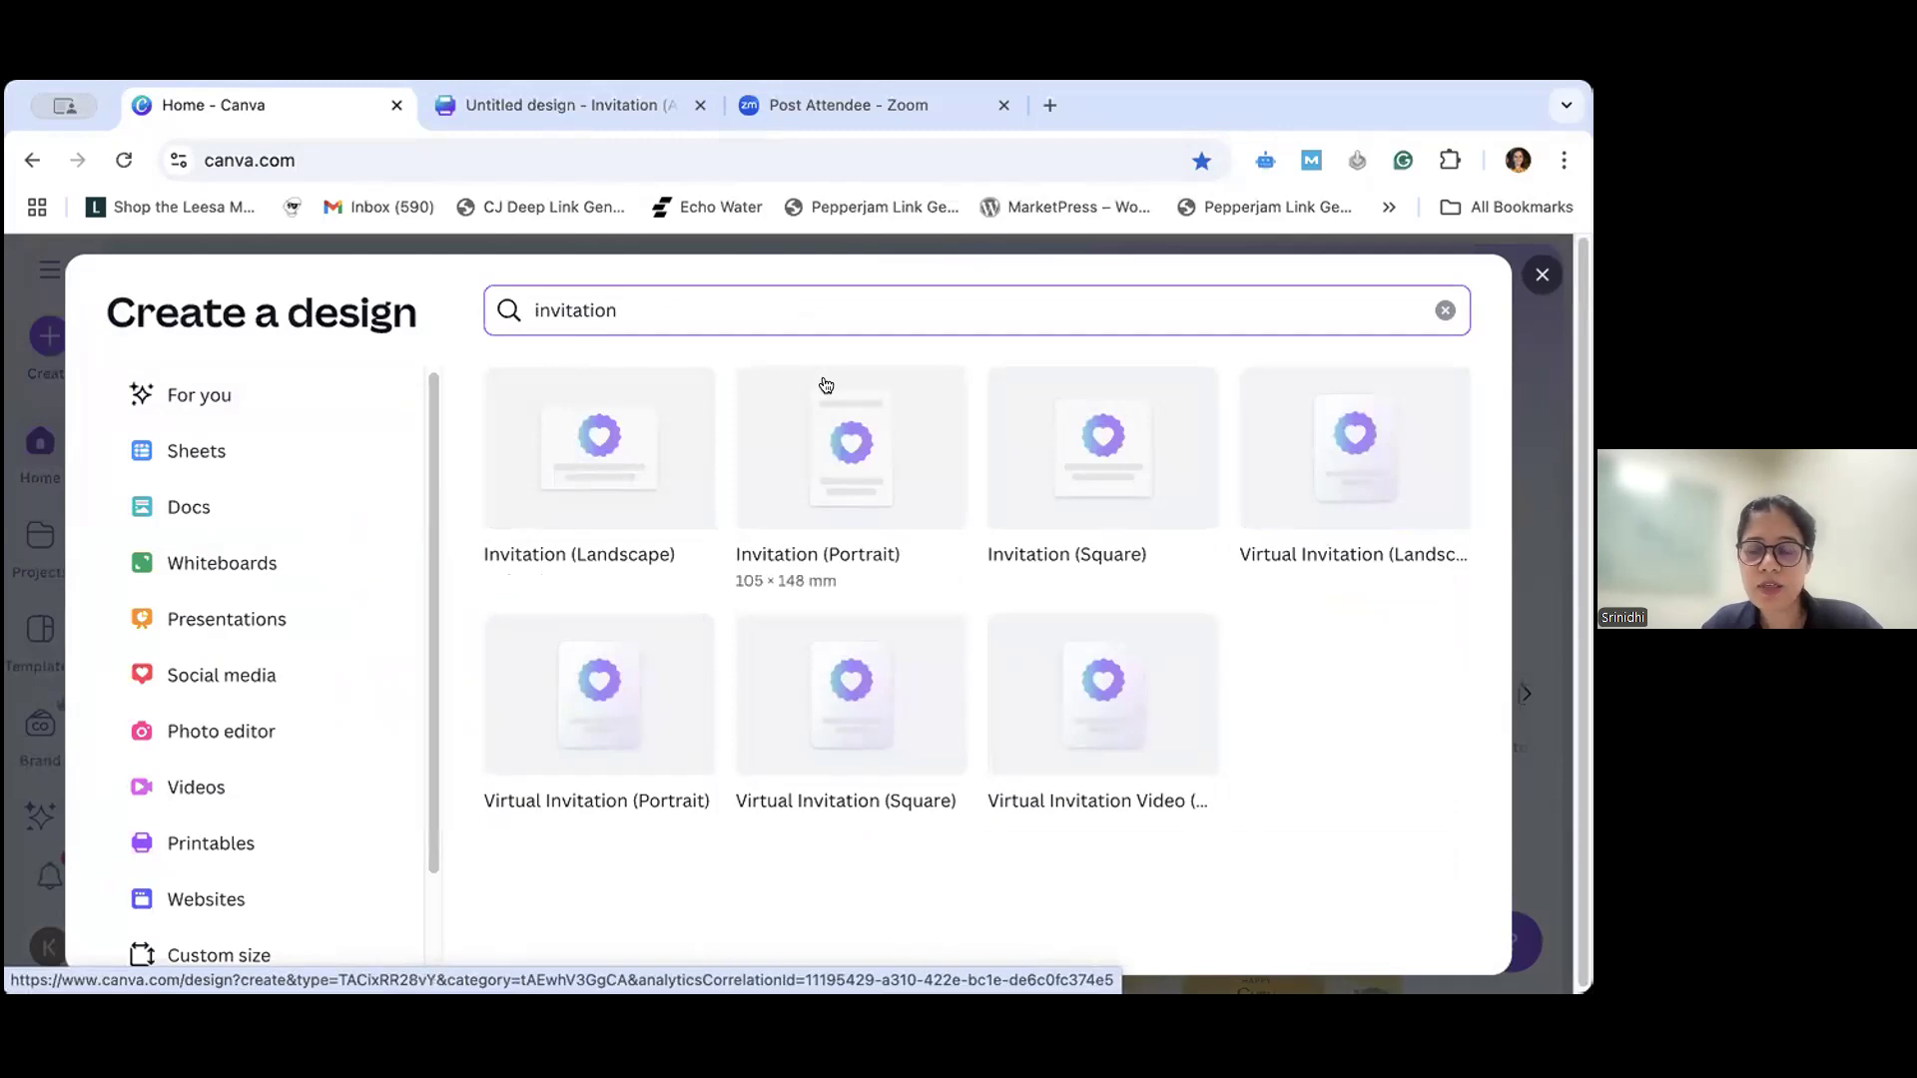
{"action": "left_click", "coordinate": [829, 475]}
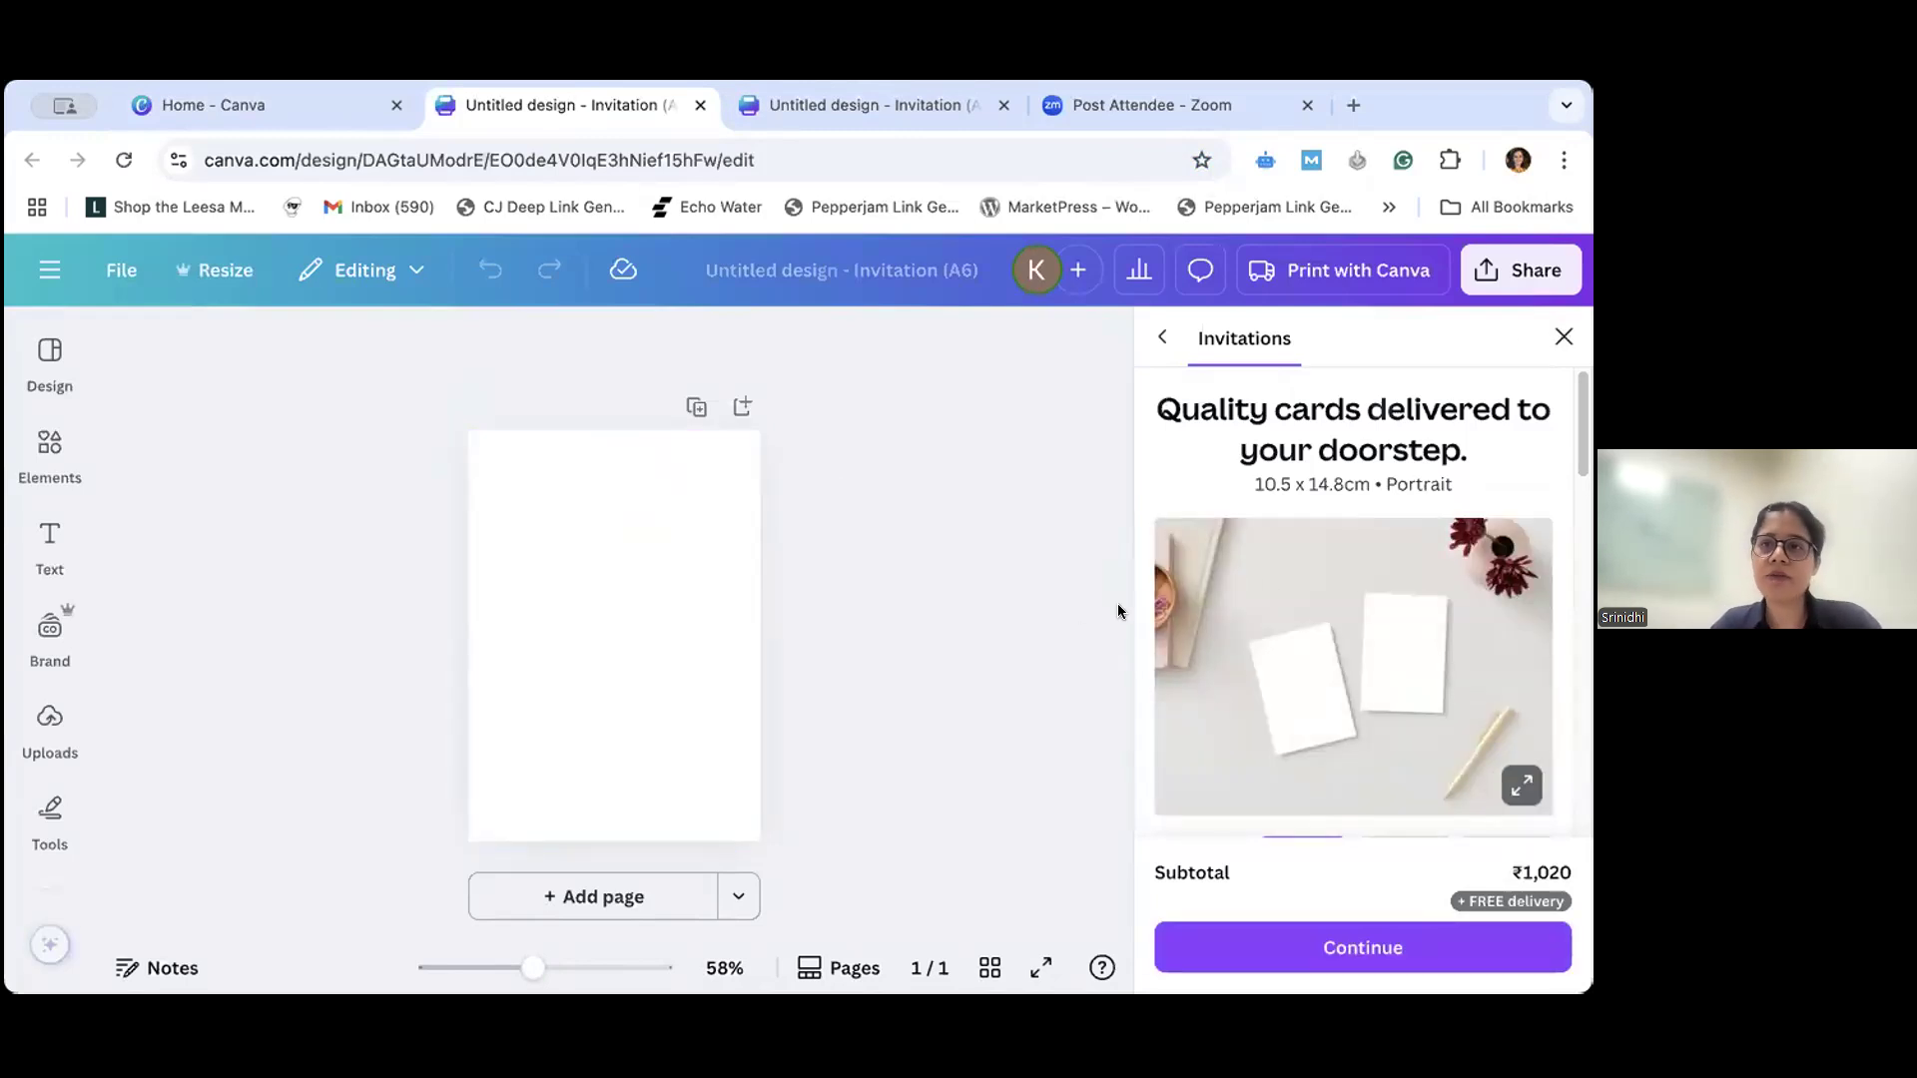
{"action": "left_click", "coordinate": [1564, 337]}
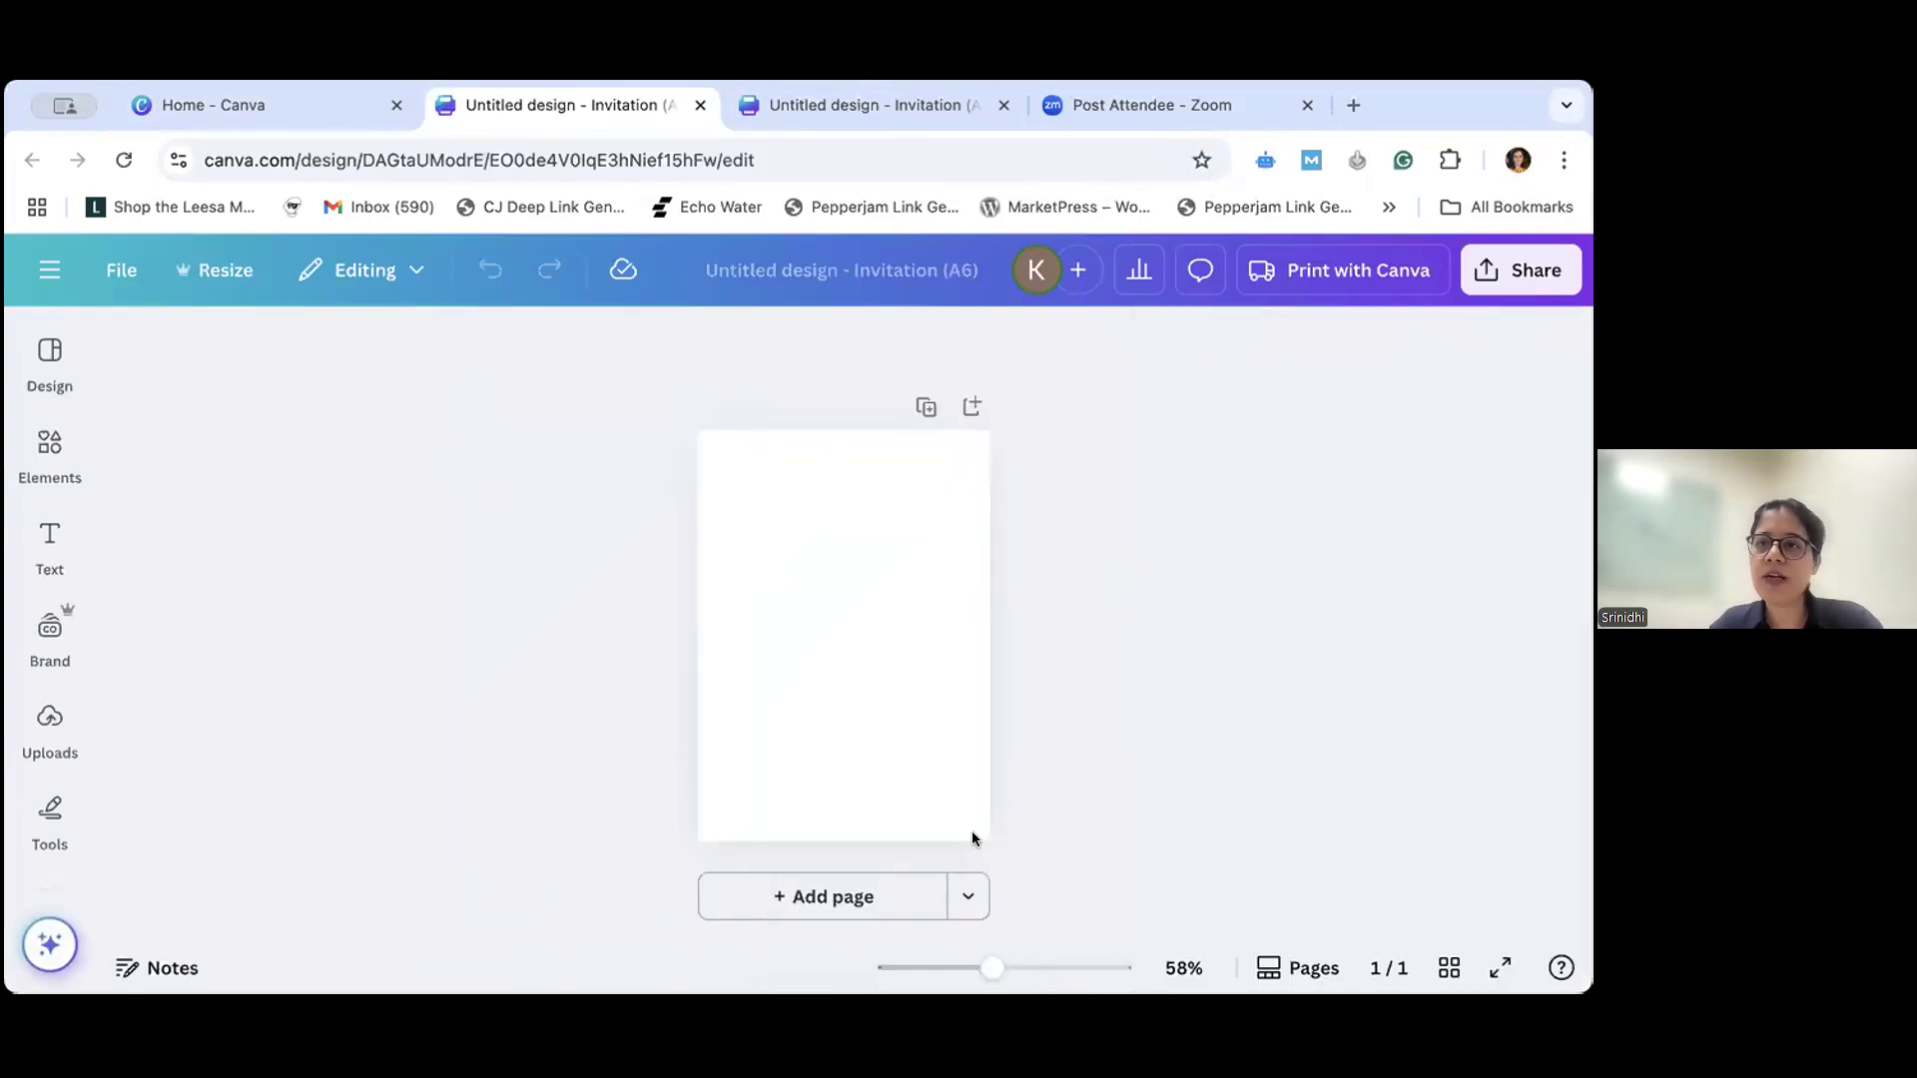
{"action": "left_click", "coordinate": [1006, 975]}
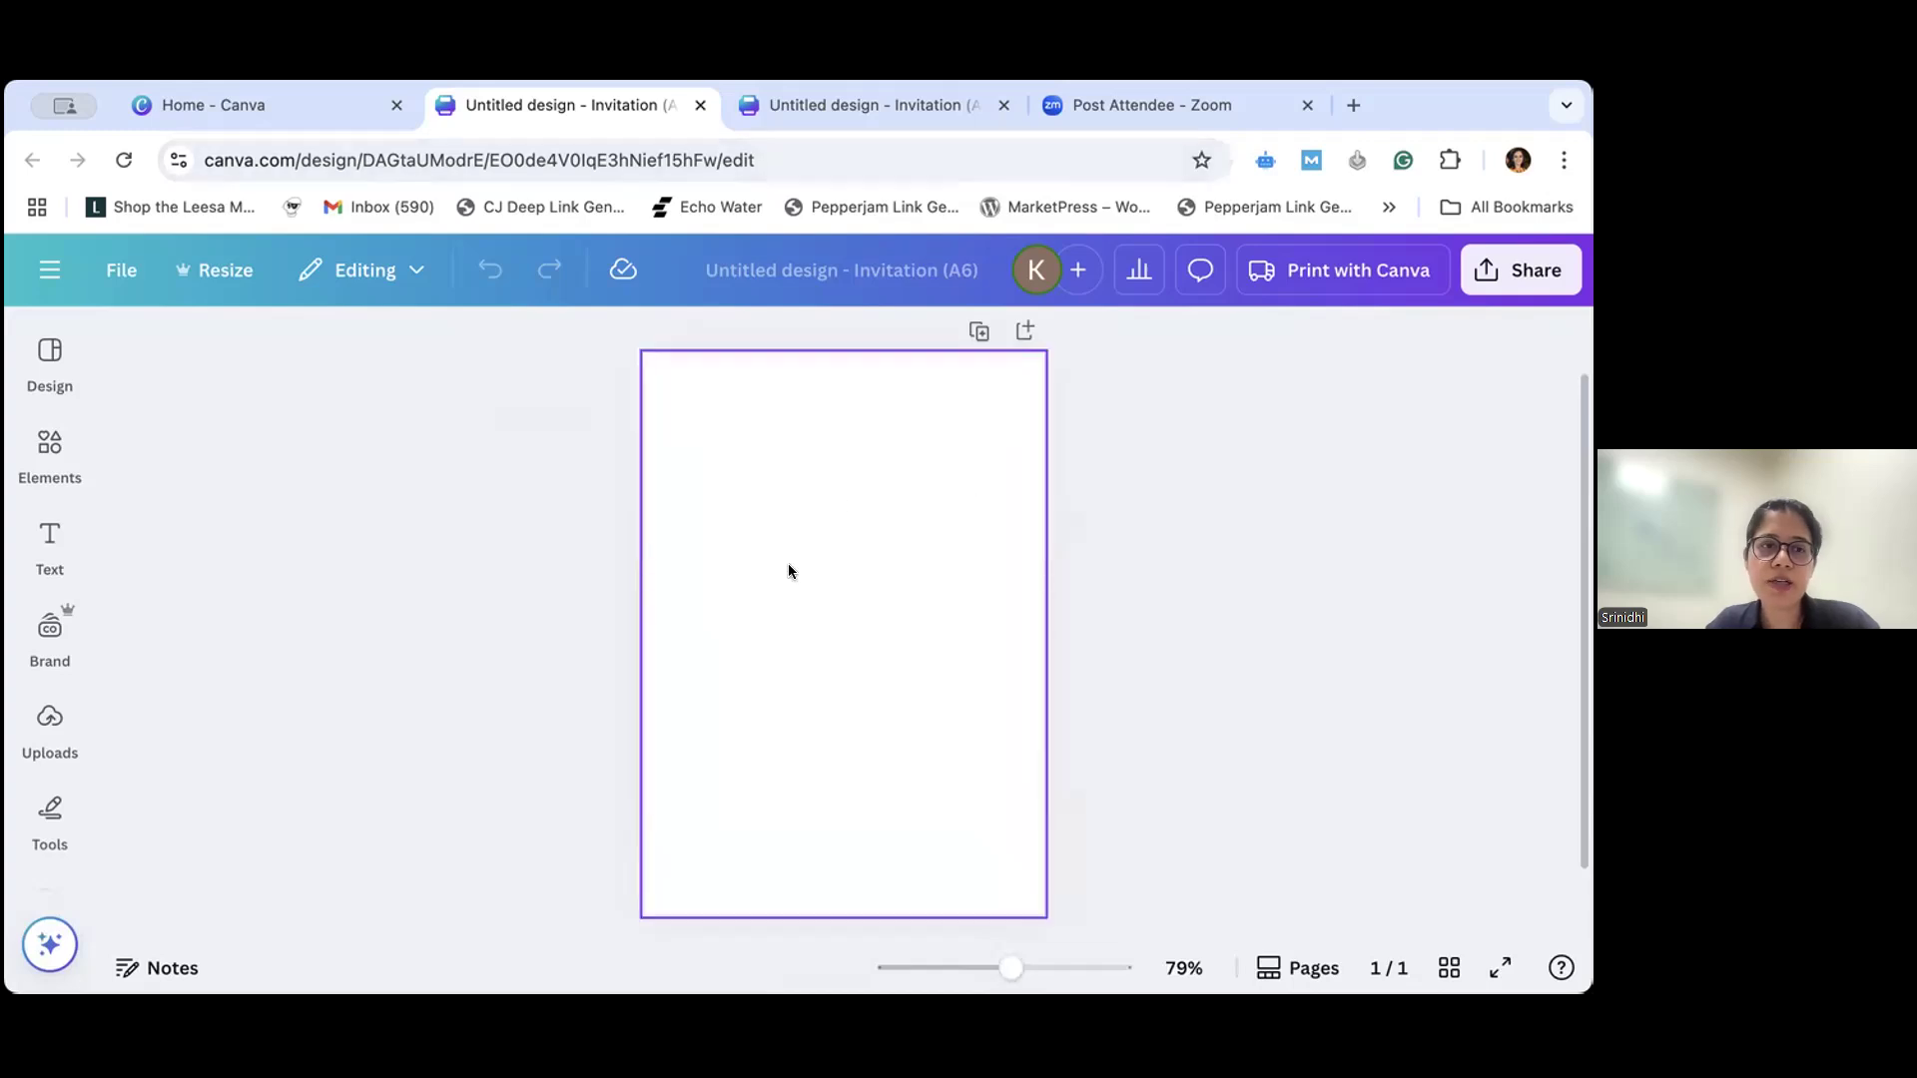
- Switch to the other open invitation design and examine the sixtieth-birthday sample on page 1 and the blank page 2
{"action": "left_click", "coordinate": [873, 106]}
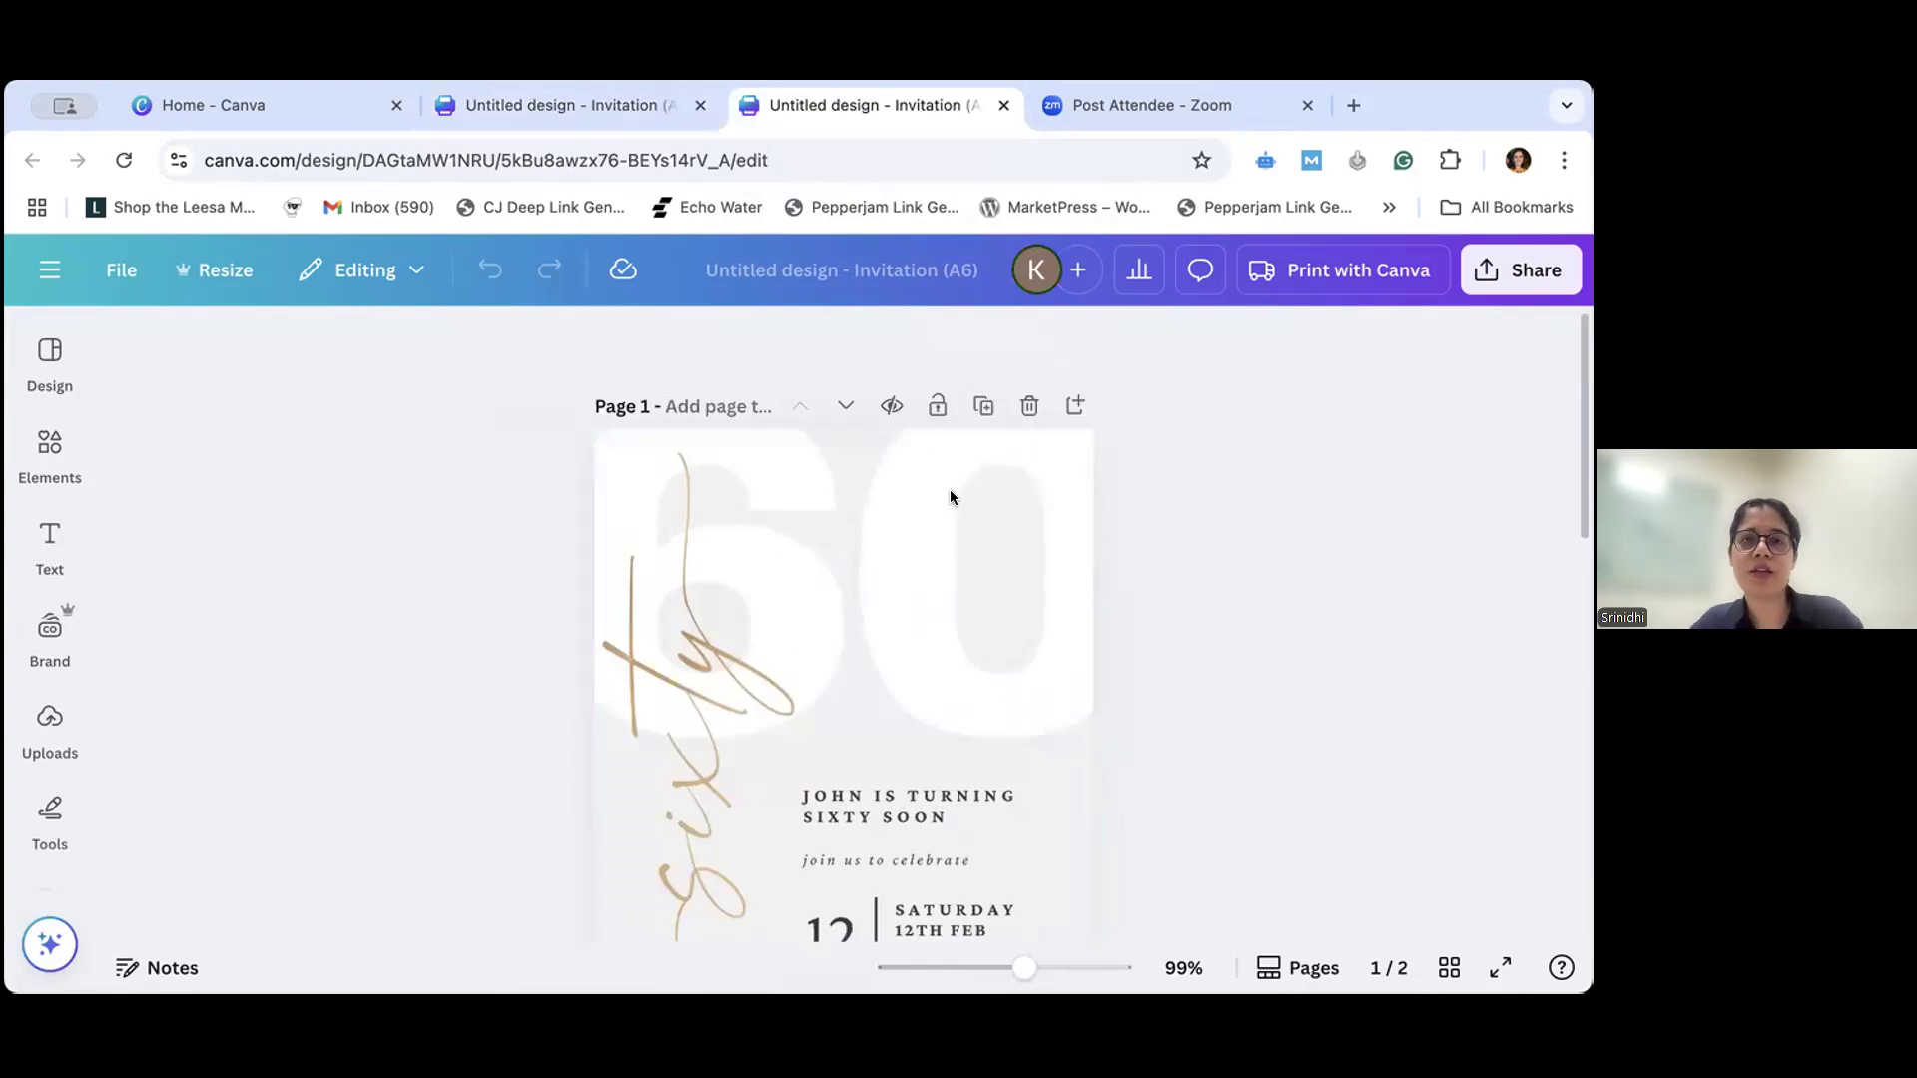
{"action": "scroll", "coordinate": [968, 514], "scroll_direction": "down", "scroll_amount": 1}
{"action": "scroll", "coordinate": [968, 513], "scroll_direction": "down", "scroll_amount": 3}
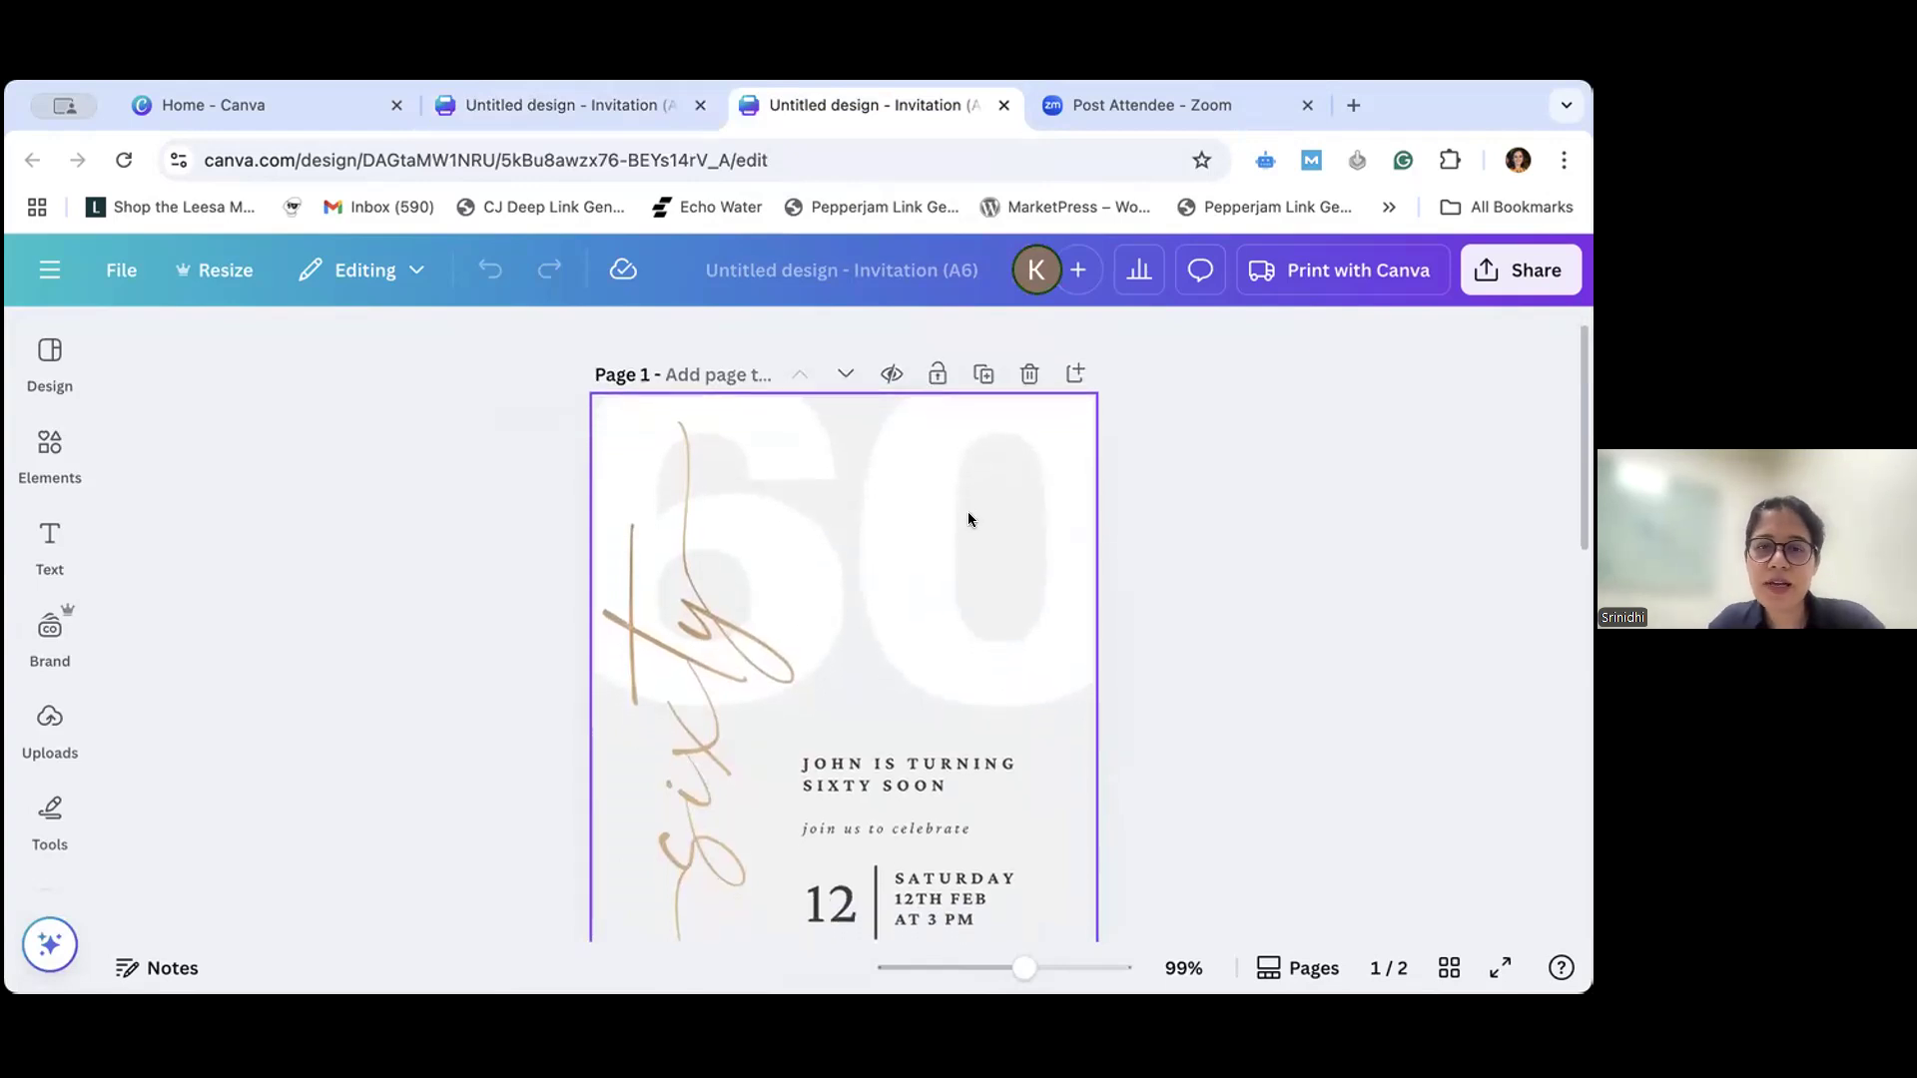
{"action": "scroll", "coordinate": [968, 514], "scroll_direction": "down", "scroll_amount": 3}
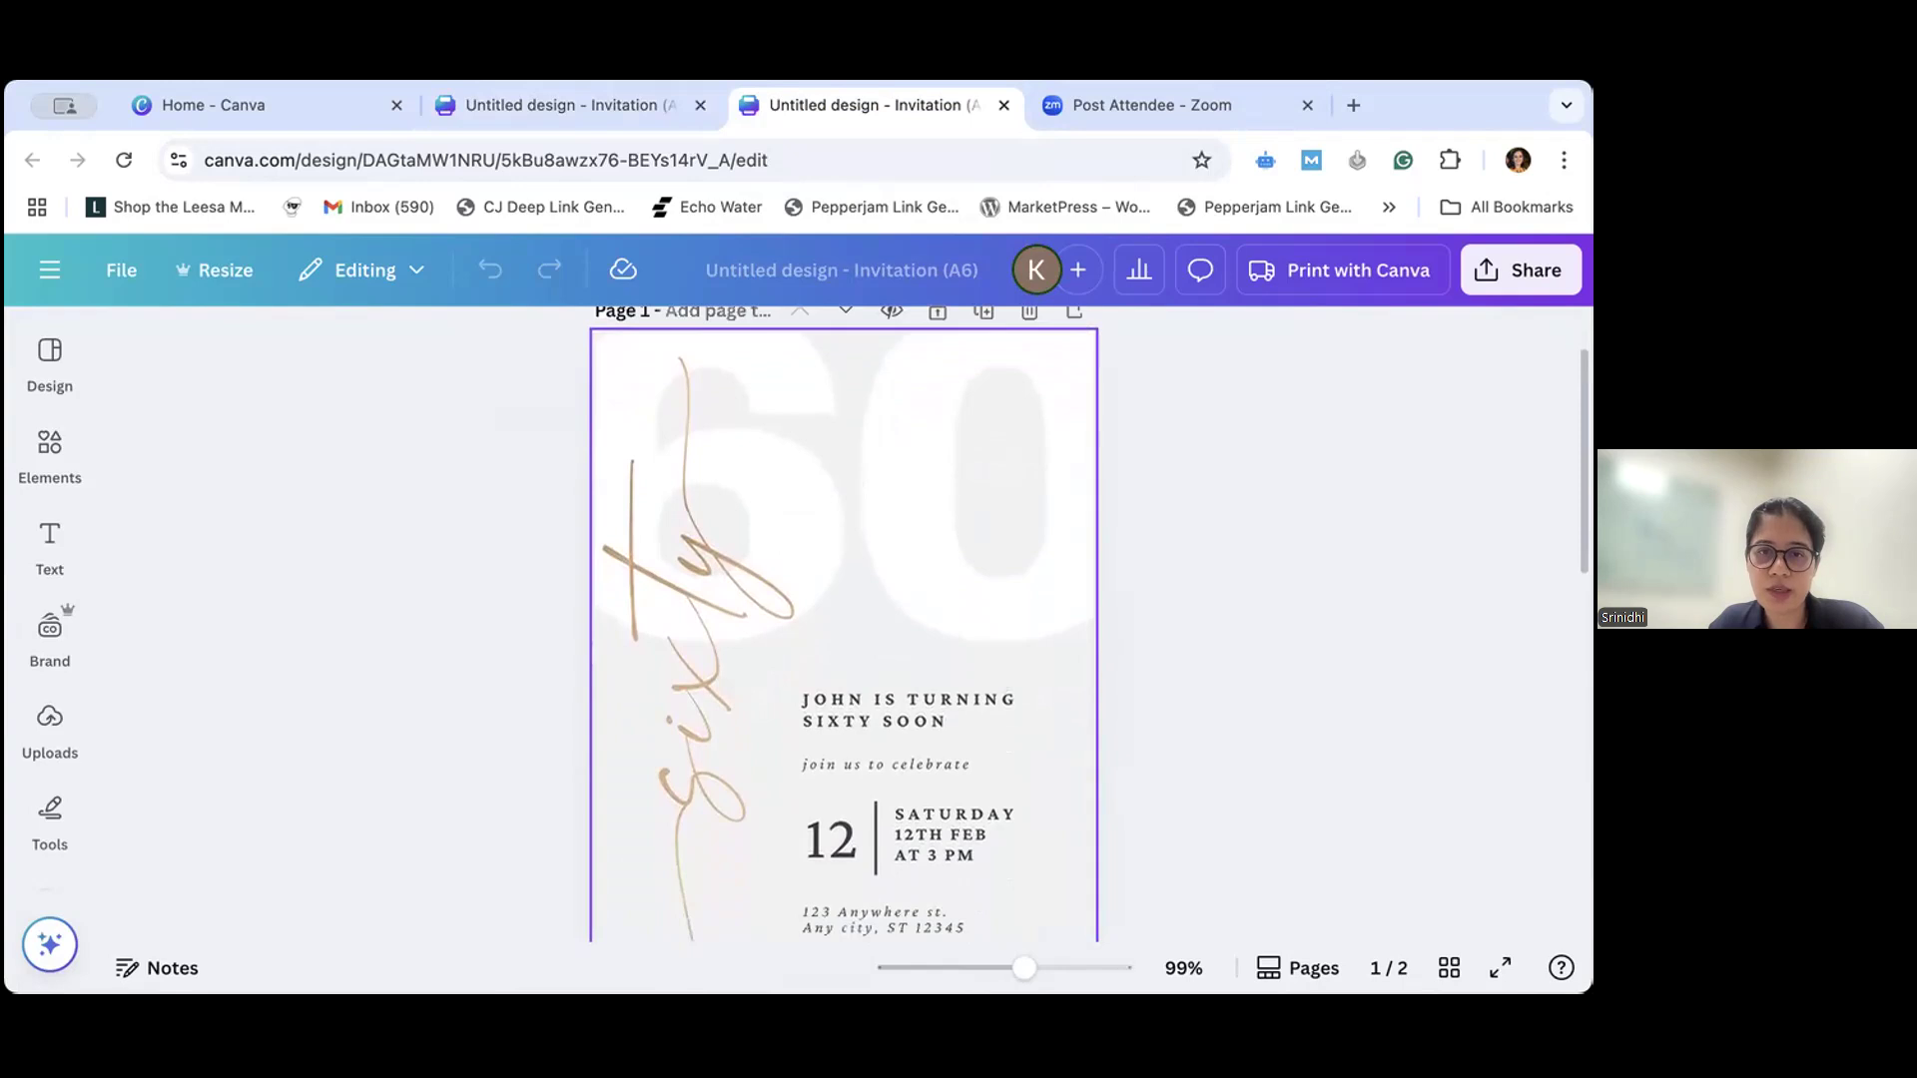
{"action": "left_click_drag", "start_coordinate": [1019, 974], "coordinate": [1005, 974]}
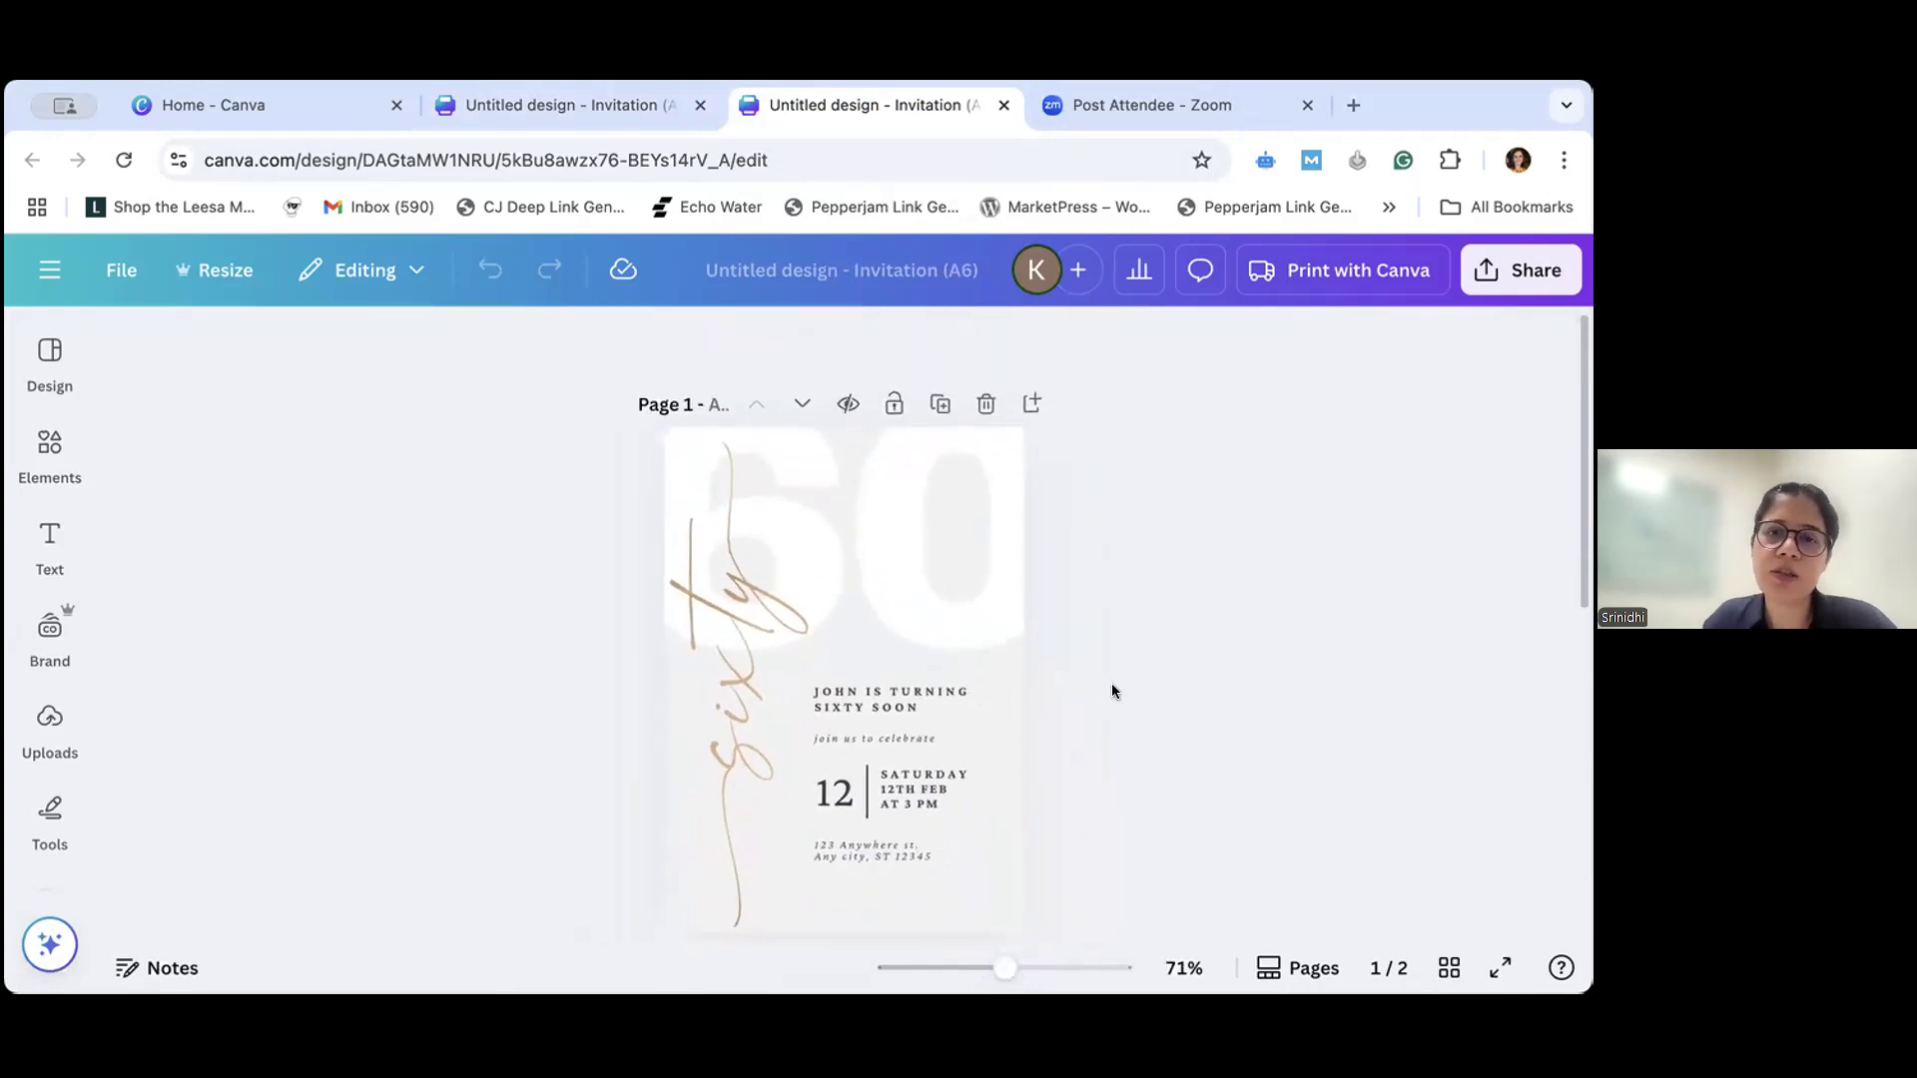
{"action": "scroll", "coordinate": [1113, 691], "scroll_direction": "down", "scroll_amount": 5}
{"action": "scroll", "coordinate": [1114, 691], "scroll_direction": "up", "scroll_amount": 1}
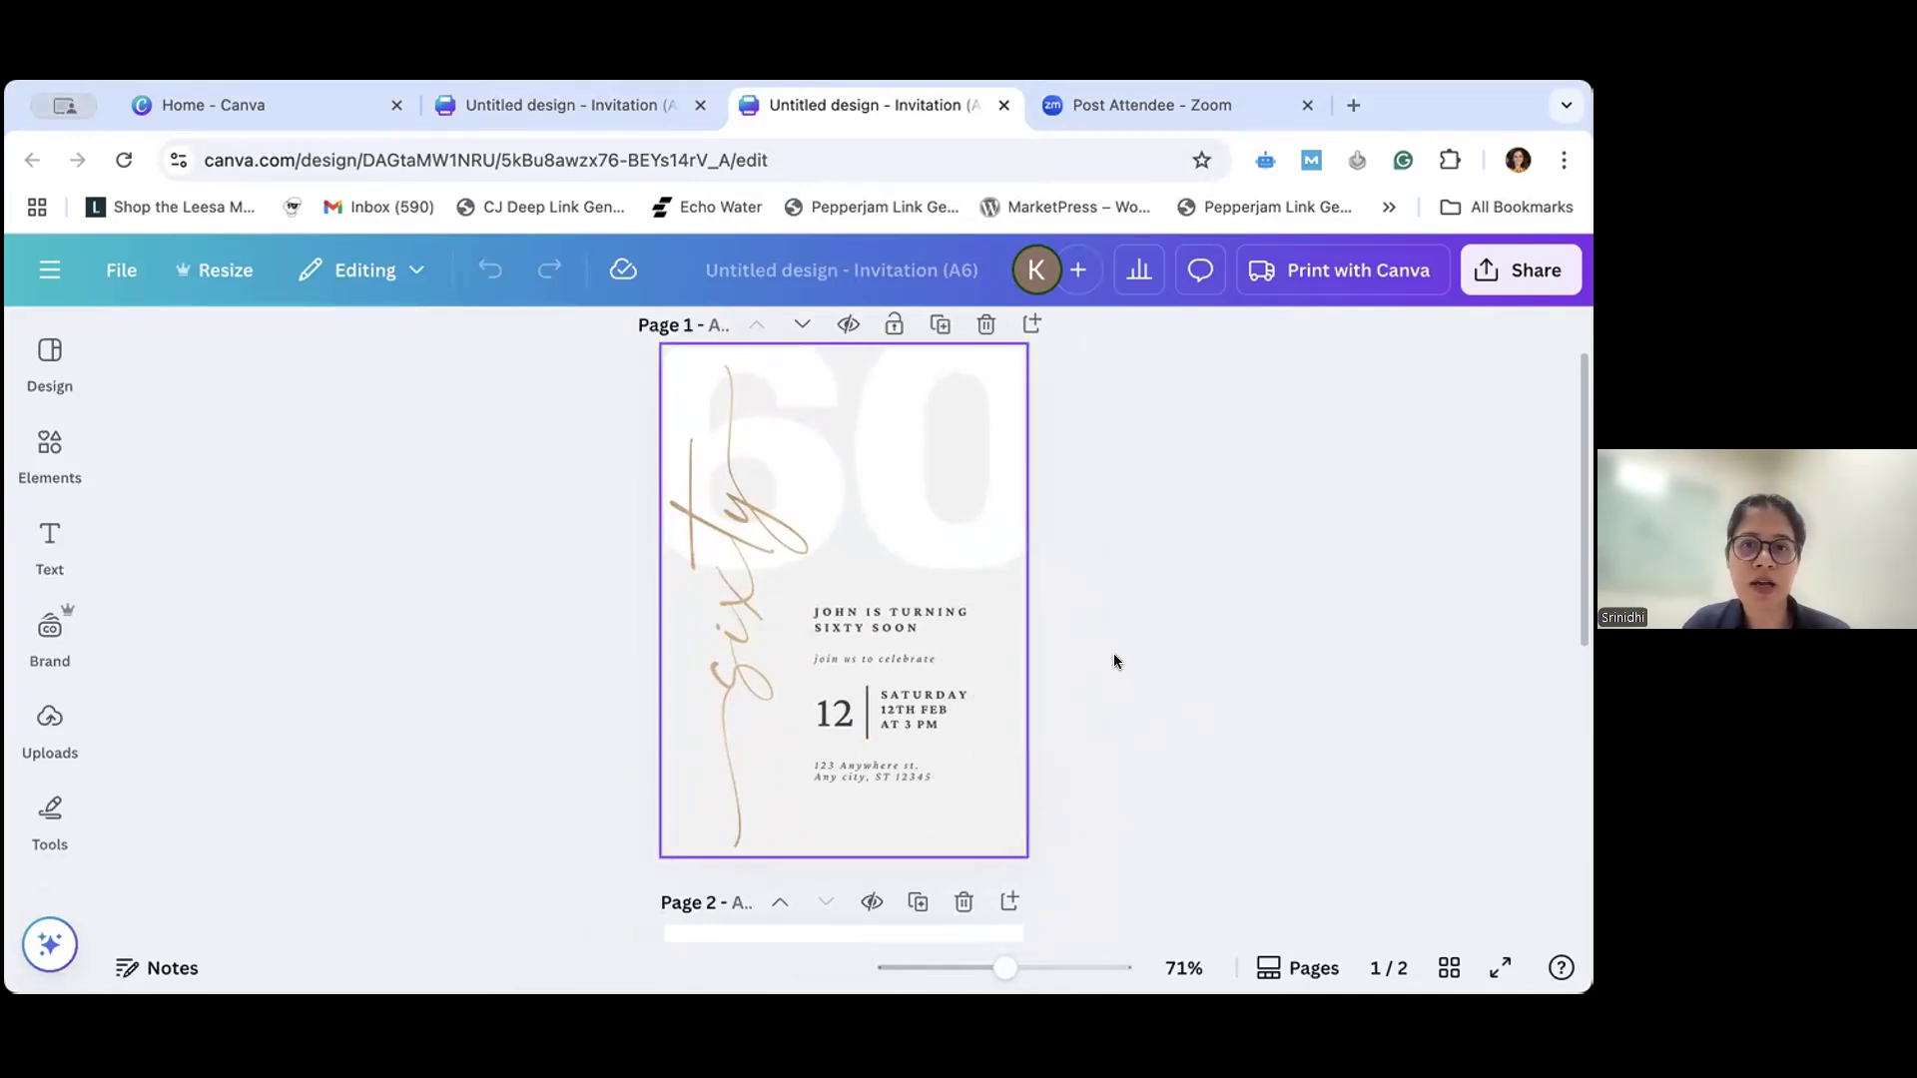
{"action": "scroll", "coordinate": [1117, 658], "scroll_direction": "down", "scroll_amount": 5}
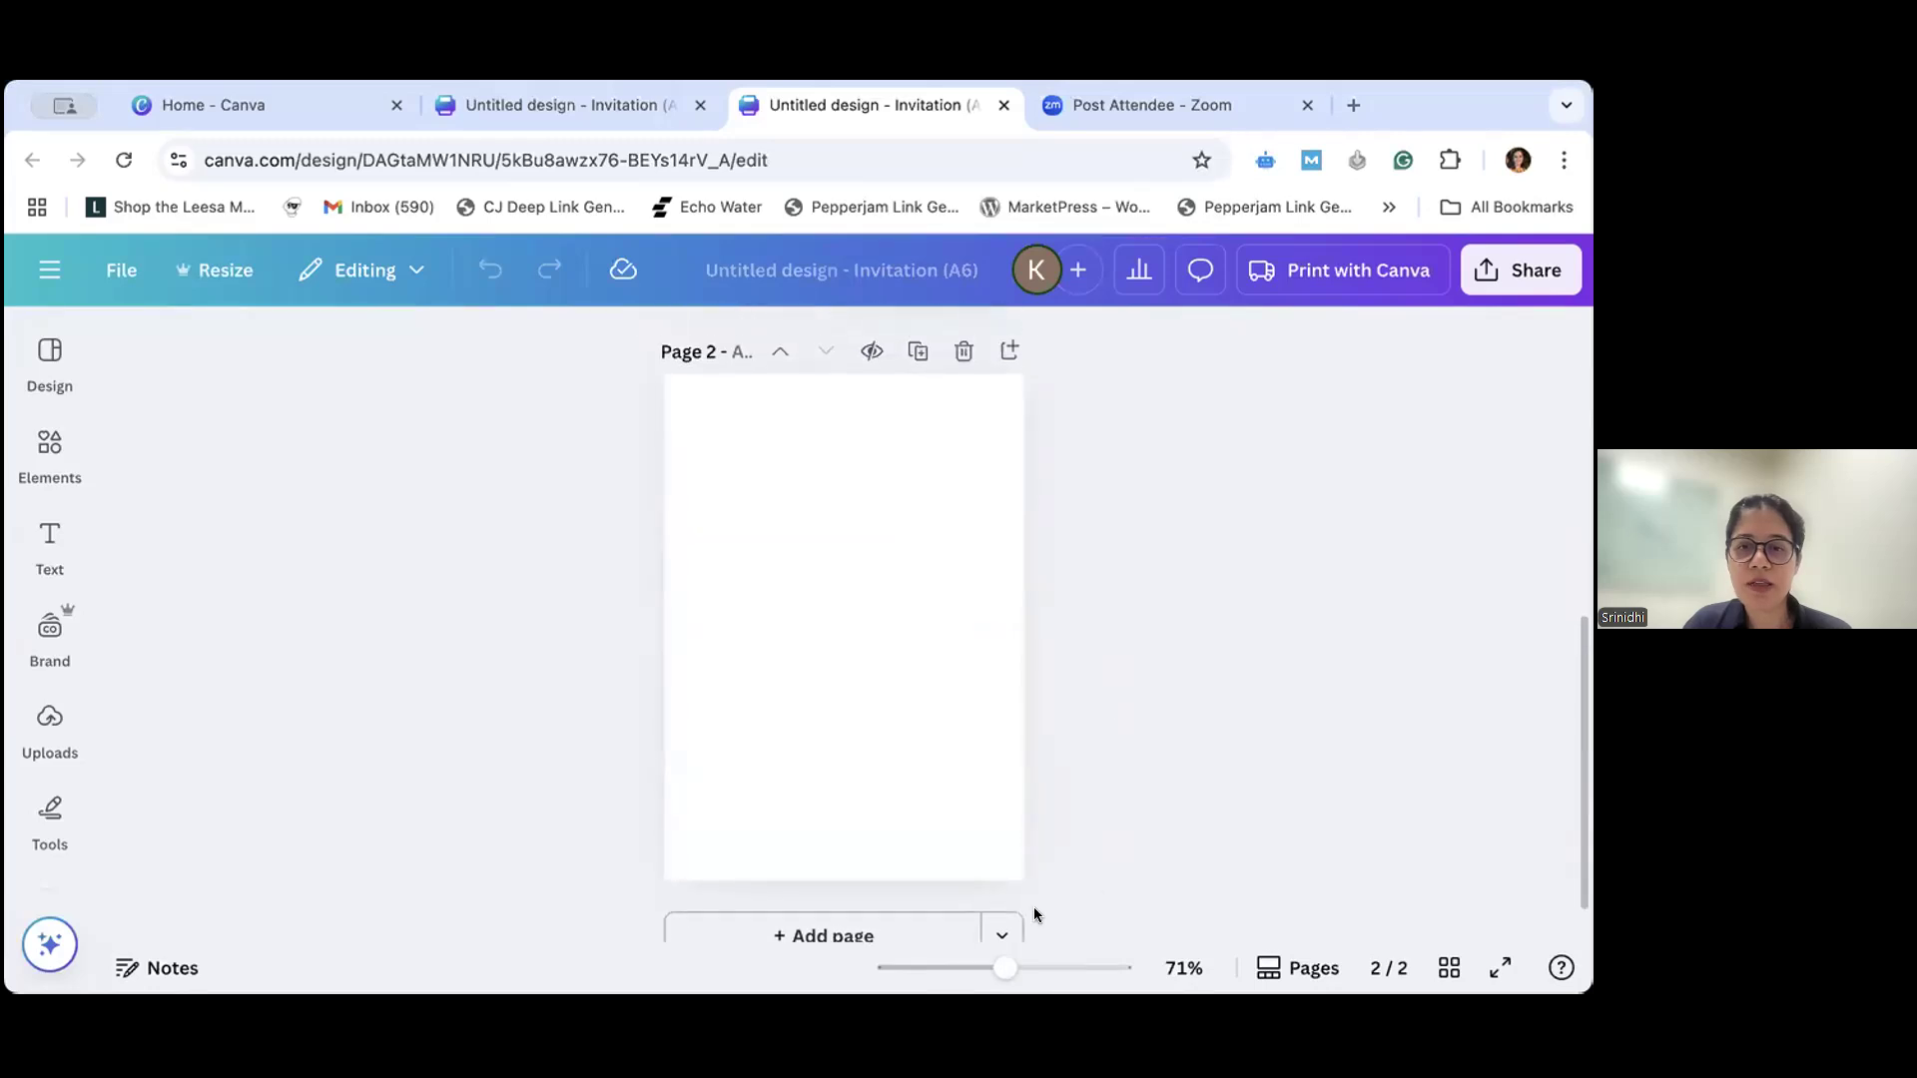
- Select the background of blank page 2, open its color choices and review the solid and gradient swatches
{"action": "left_click_drag", "start_coordinate": [1003, 967], "coordinate": [1010, 970]}
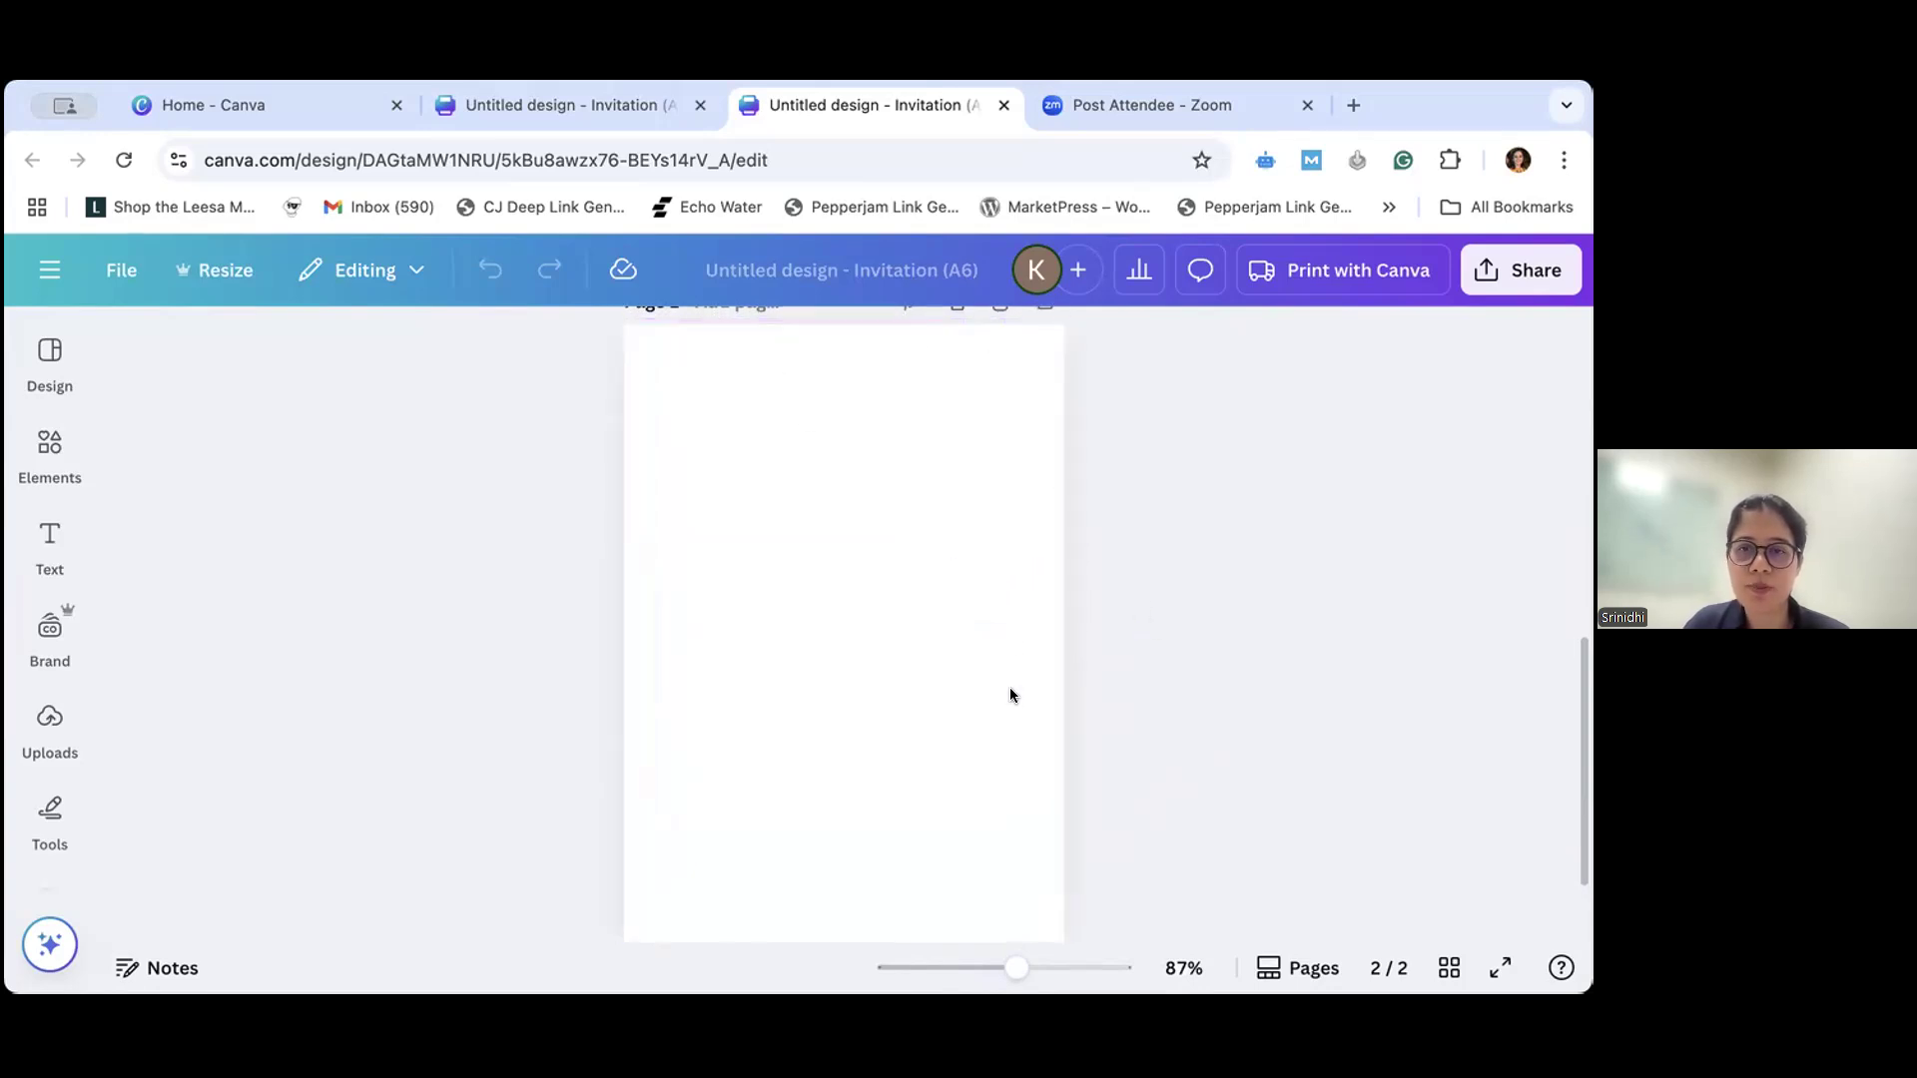
{"action": "left_click", "coordinate": [937, 685]}
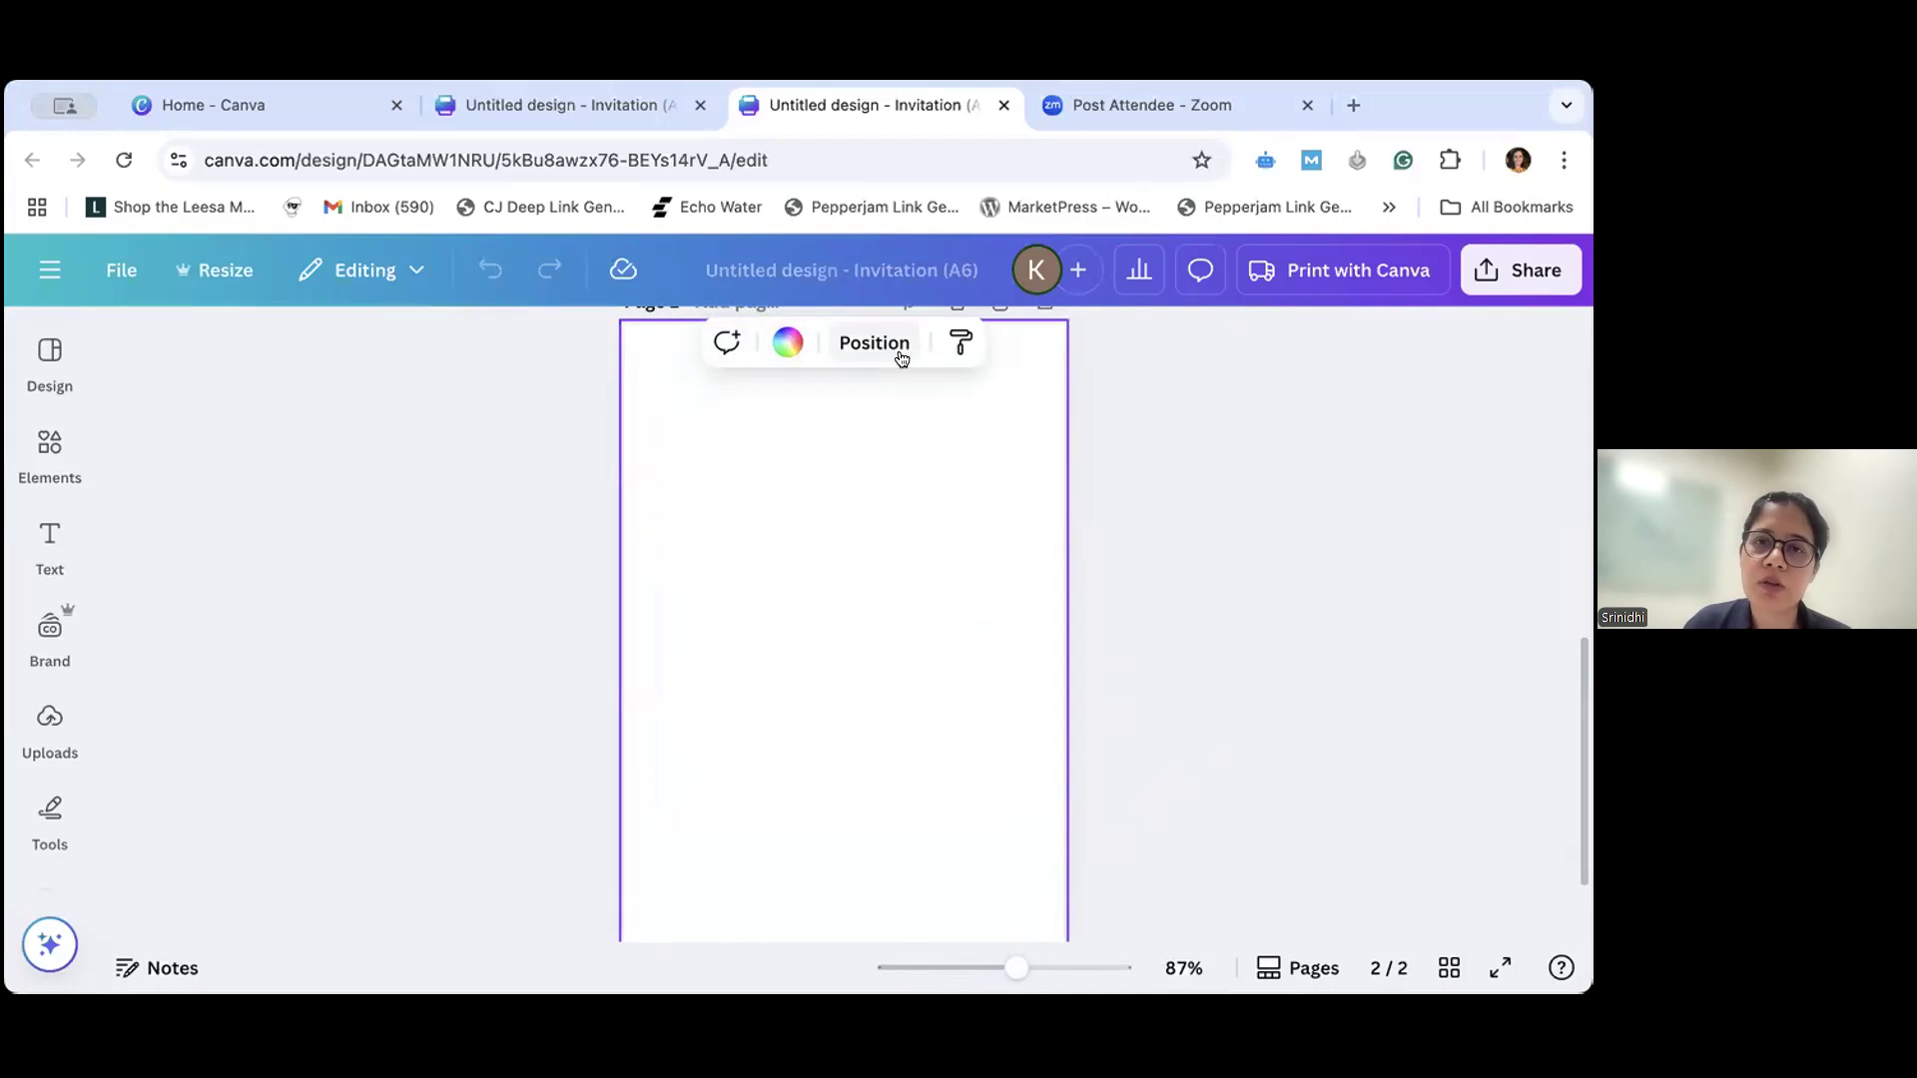
{"action": "left_click", "coordinate": [786, 344]}
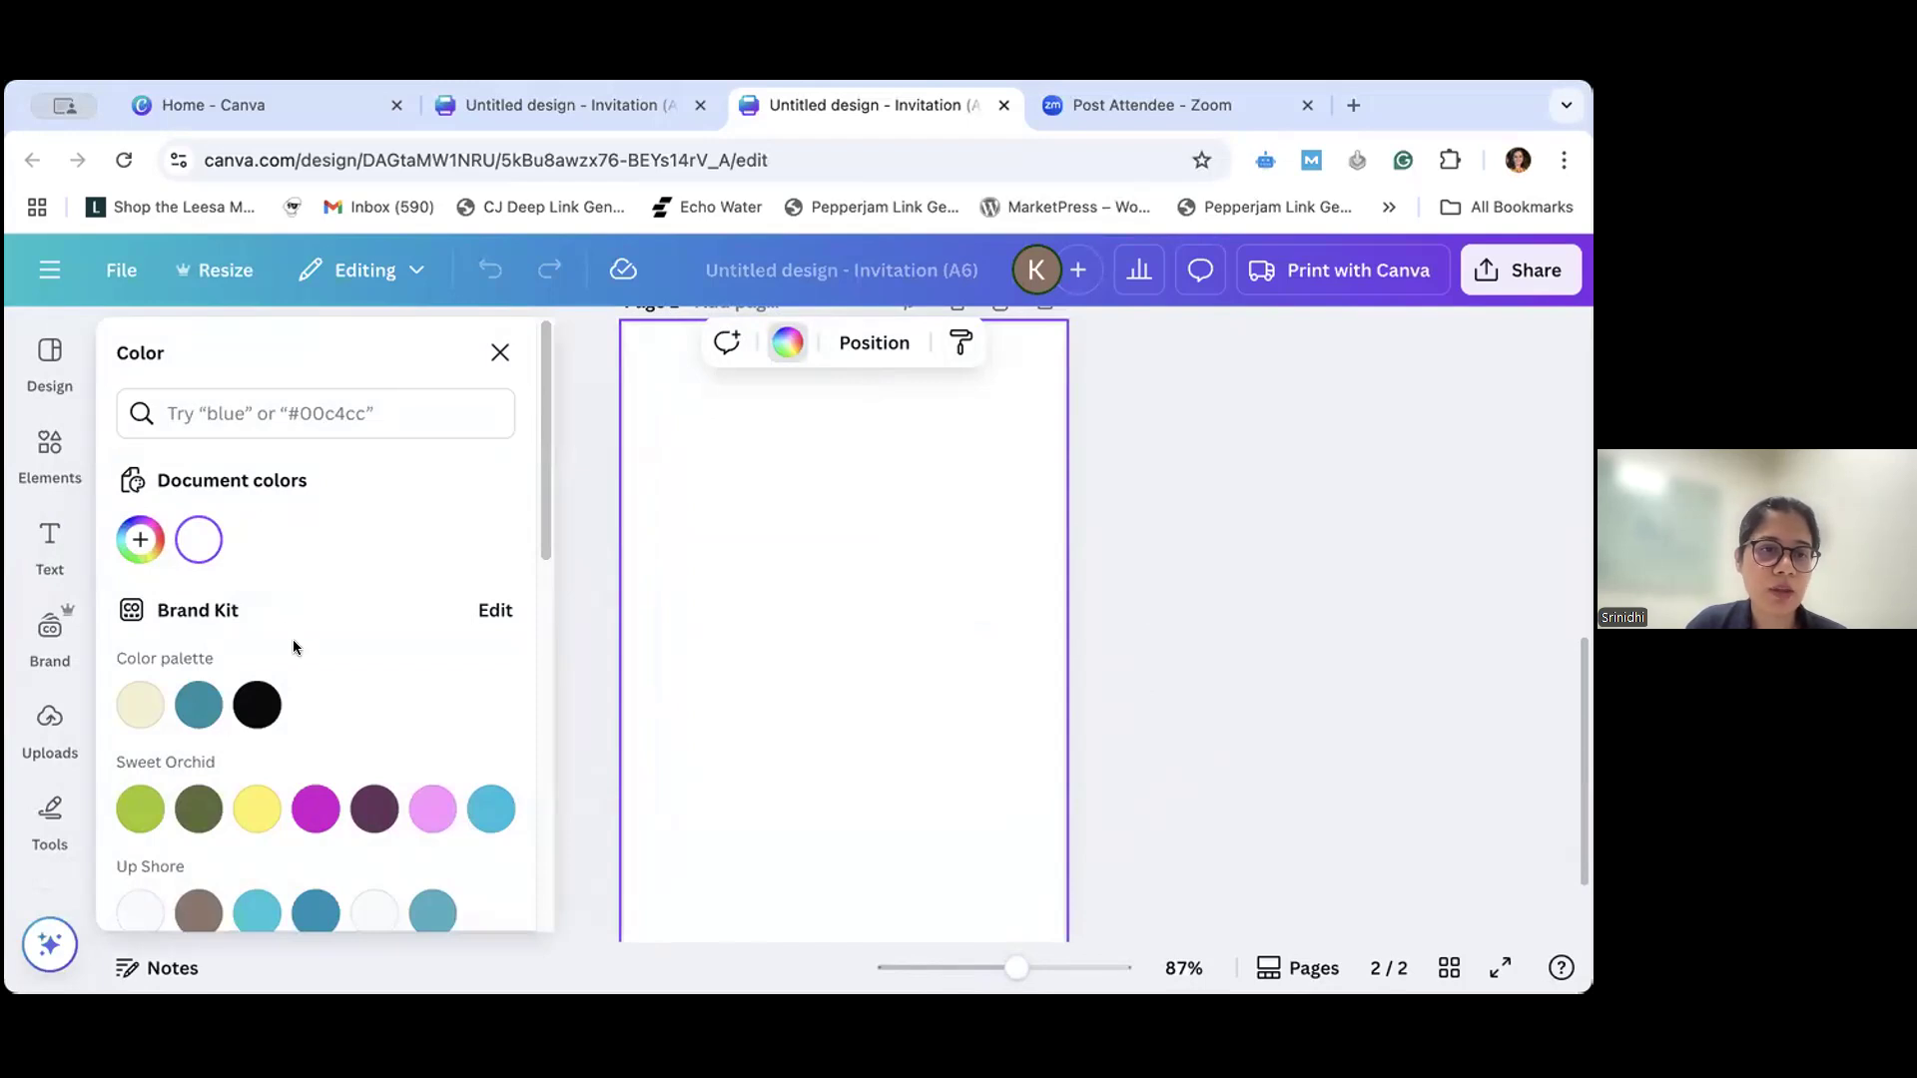
{"action": "scroll", "coordinate": [302, 767], "scroll_direction": "down", "scroll_amount": 6}
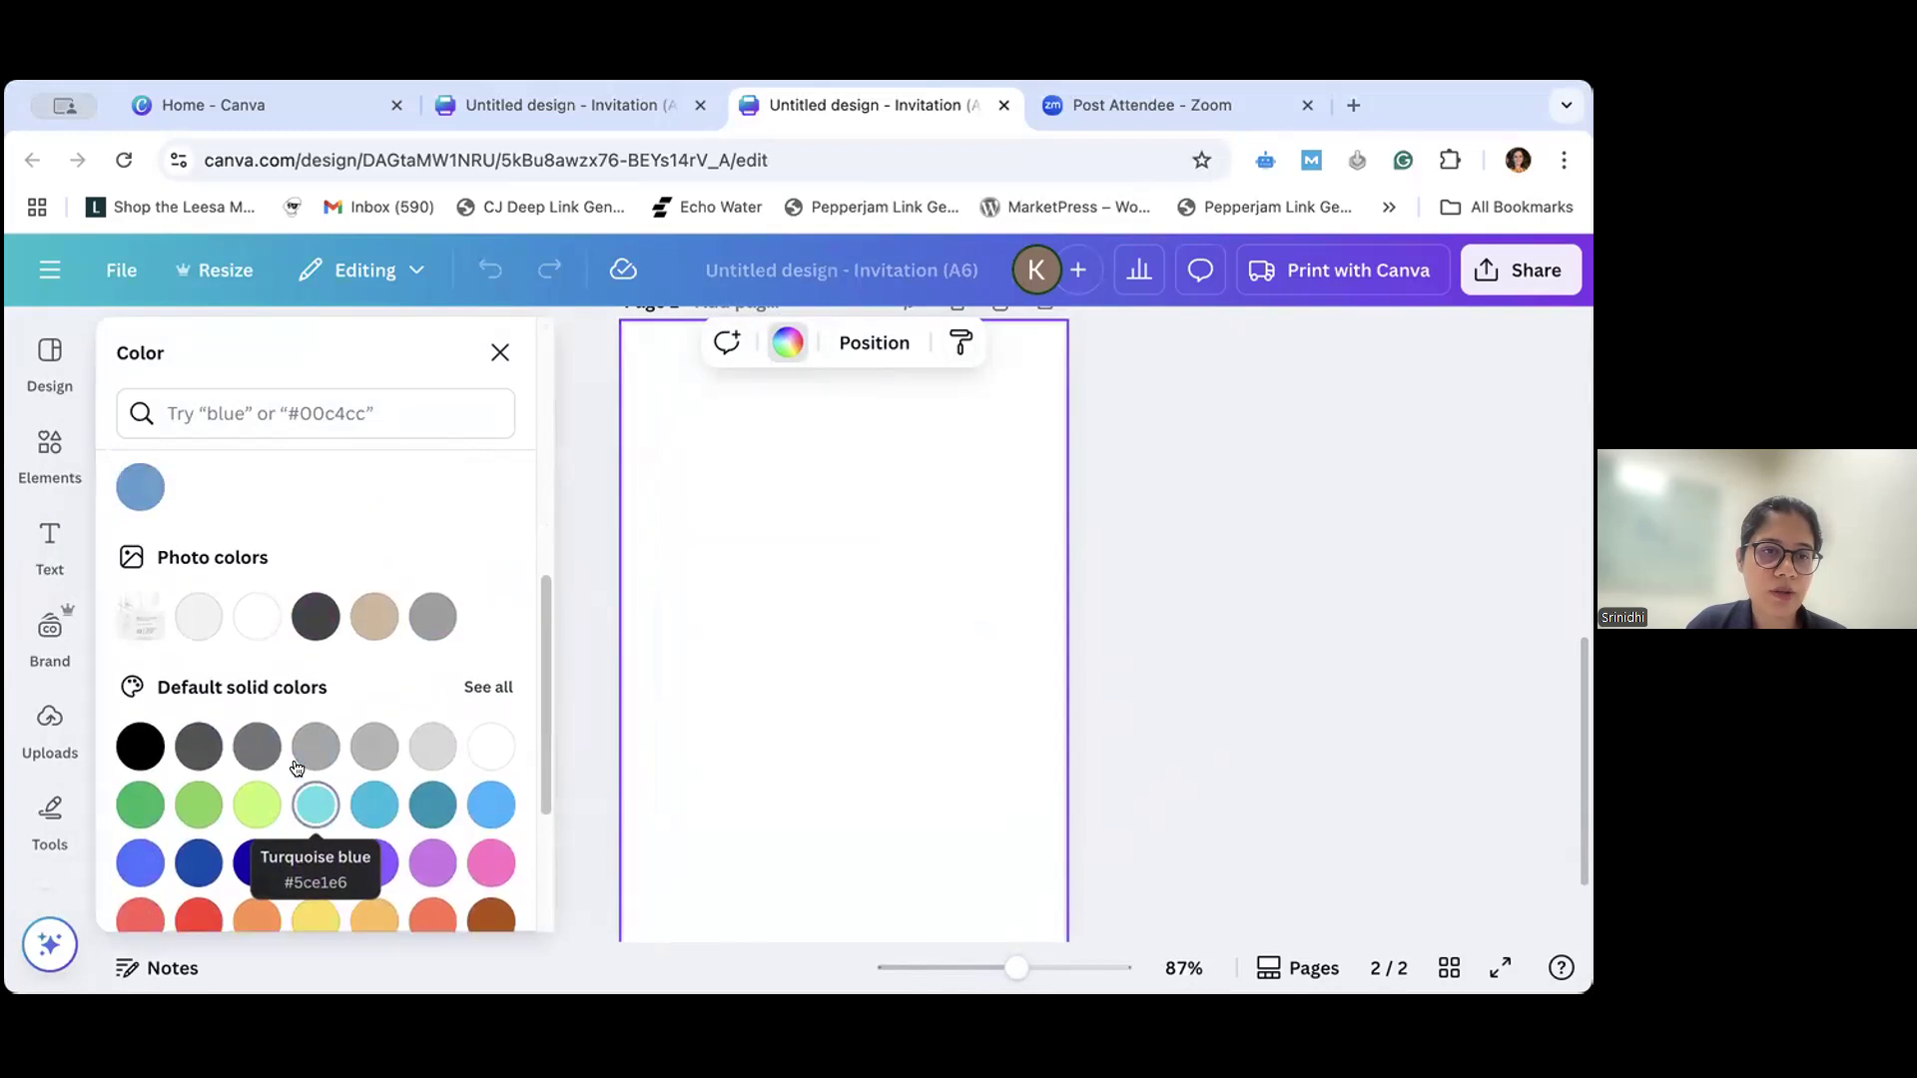
{"action": "scroll", "coordinate": [296, 767], "scroll_direction": "down", "scroll_amount": 3}
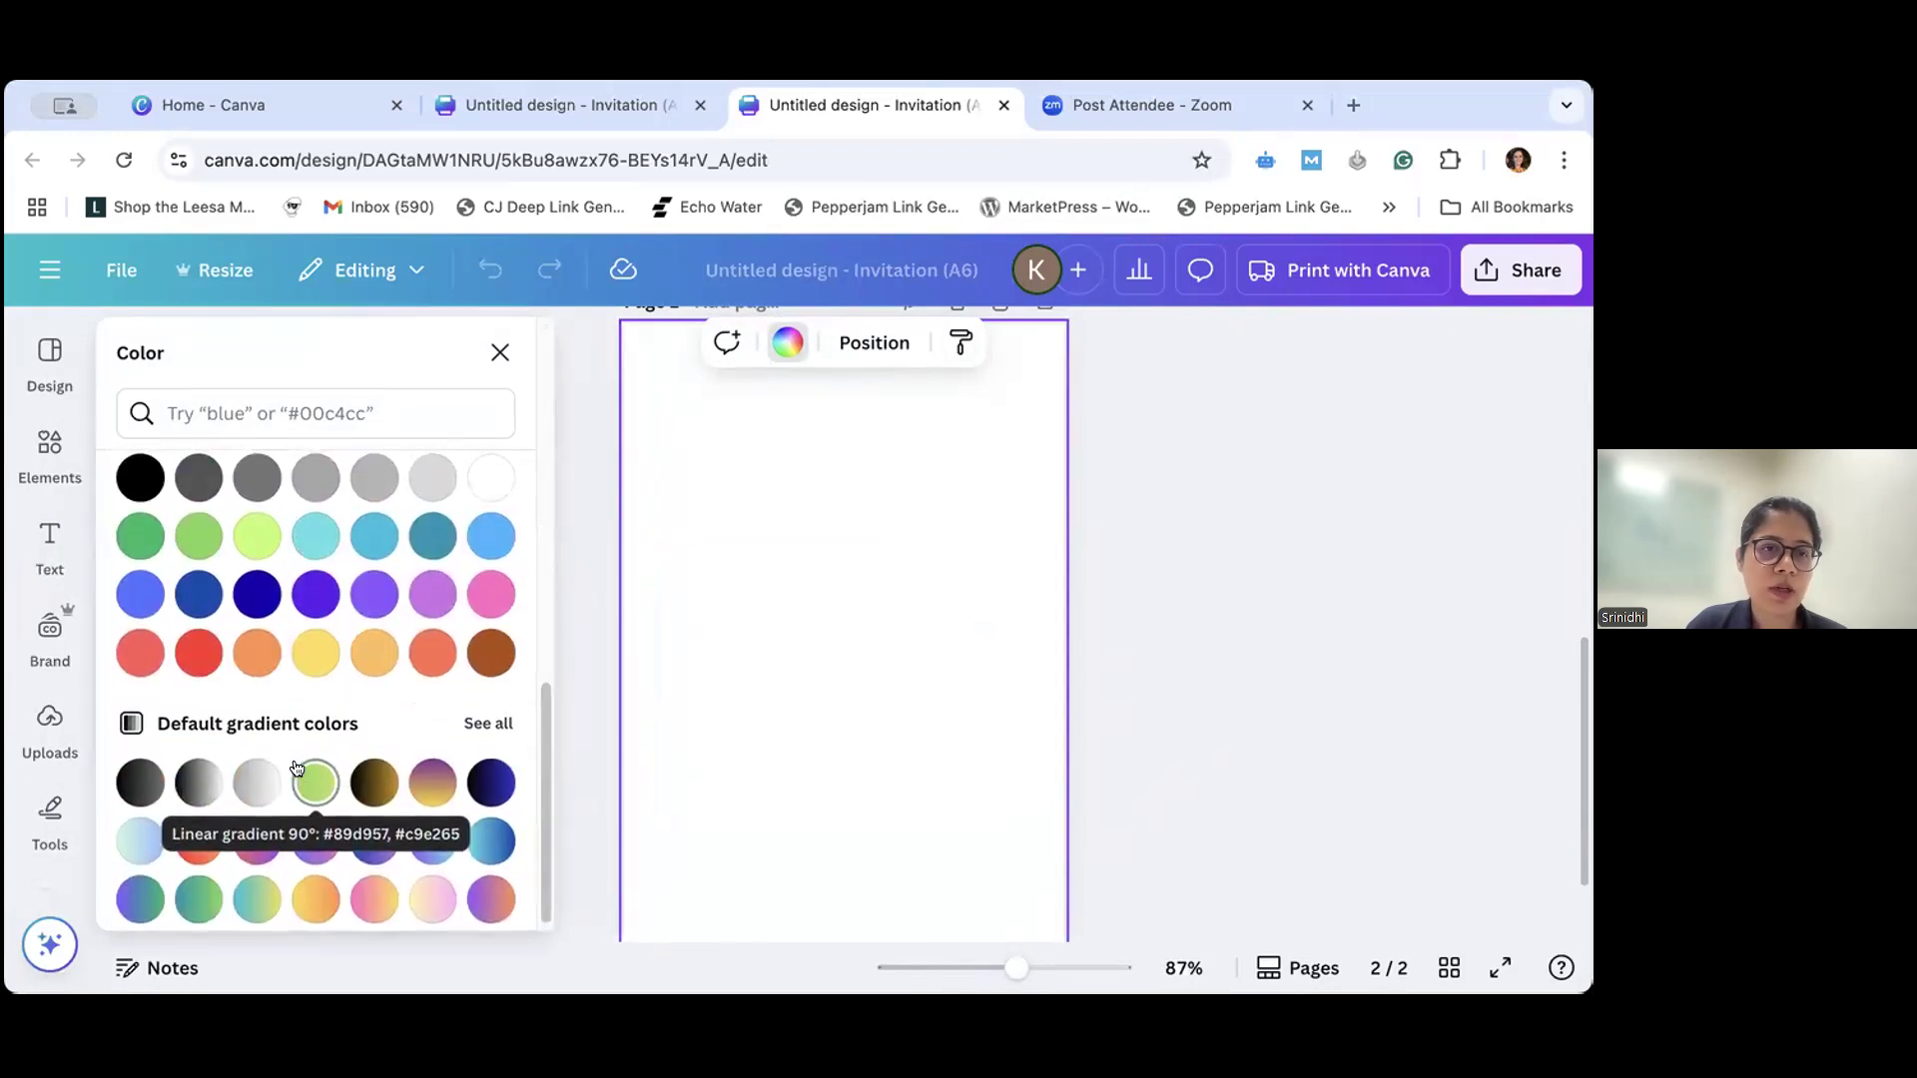
{"action": "scroll", "coordinate": [303, 757], "scroll_direction": "up", "scroll_amount": 1}
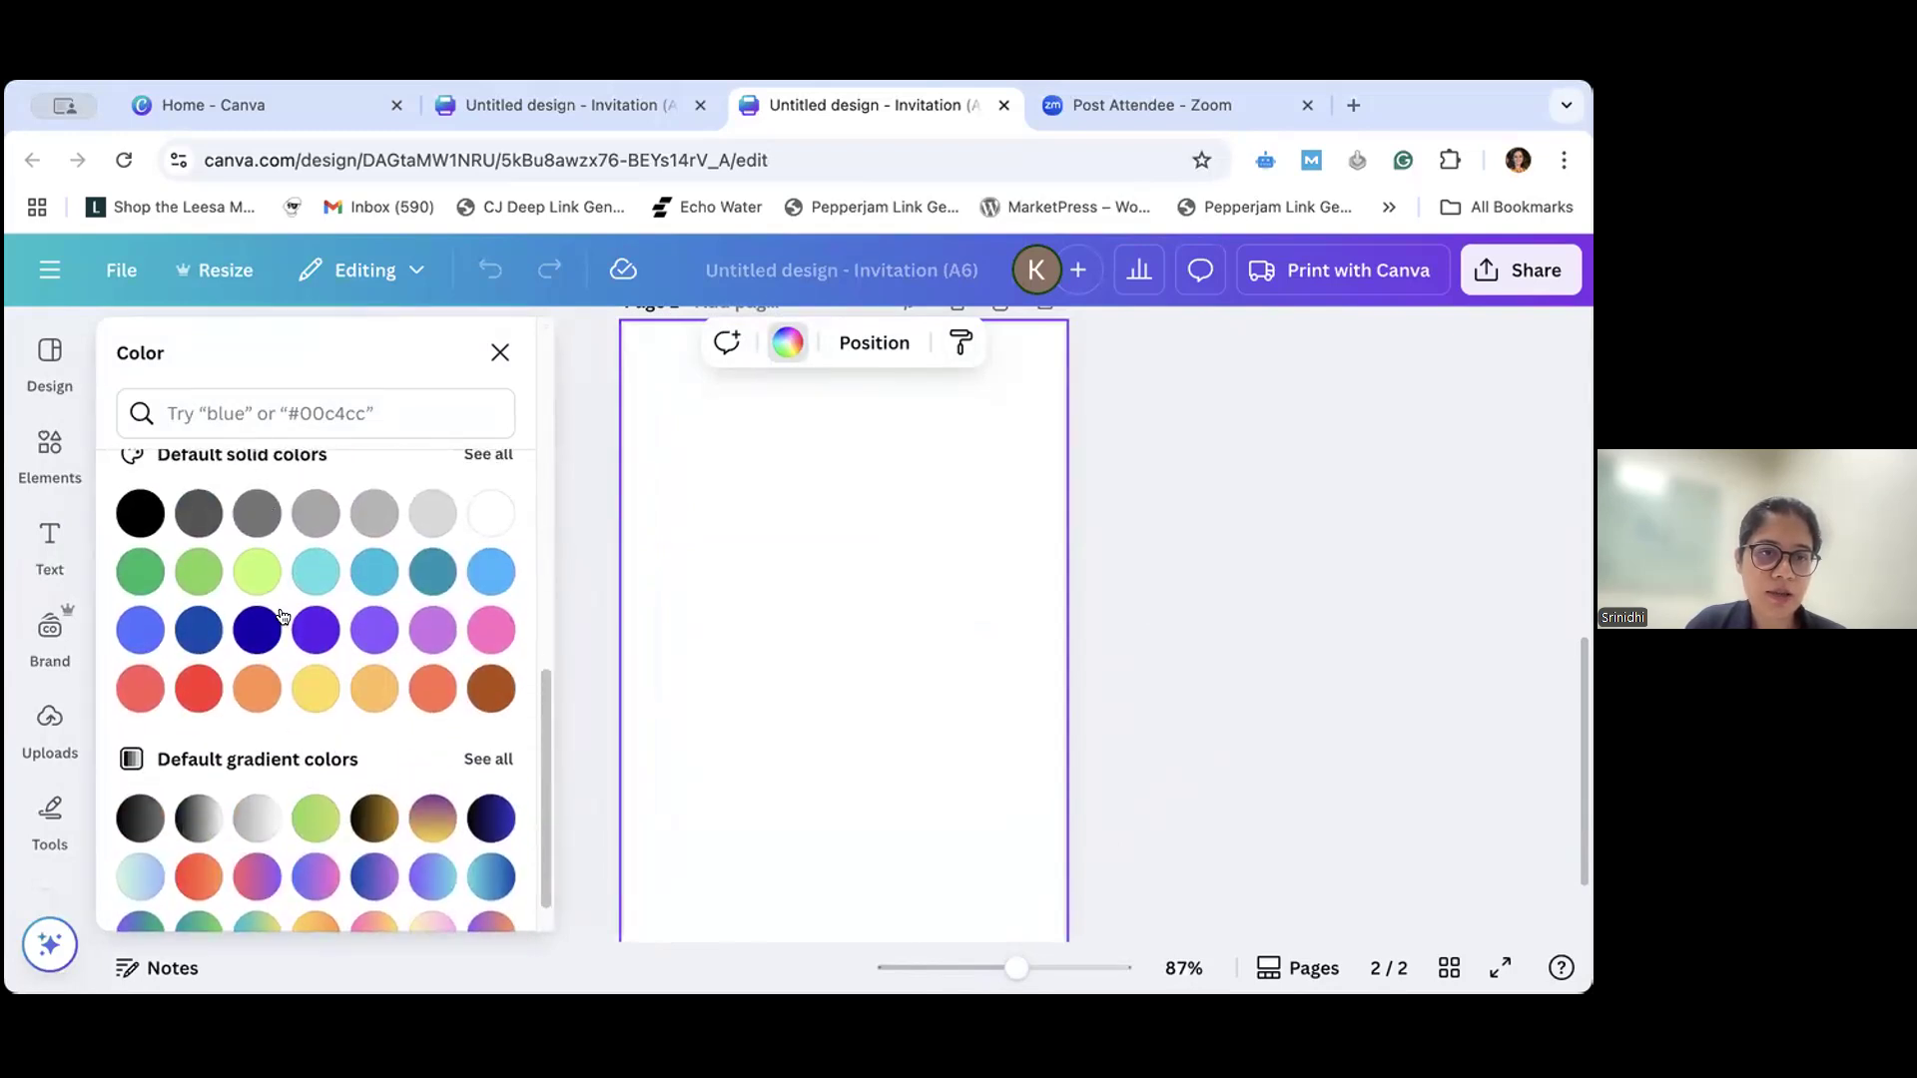
- Try several default gradients as the background of page 2, including light green and black-to-gold
{"action": "scroll", "coordinate": [286, 736], "scroll_direction": "down", "scroll_amount": 1}
{"action": "left_click", "coordinate": [313, 769]}
{"action": "left_click", "coordinate": [385, 771]}
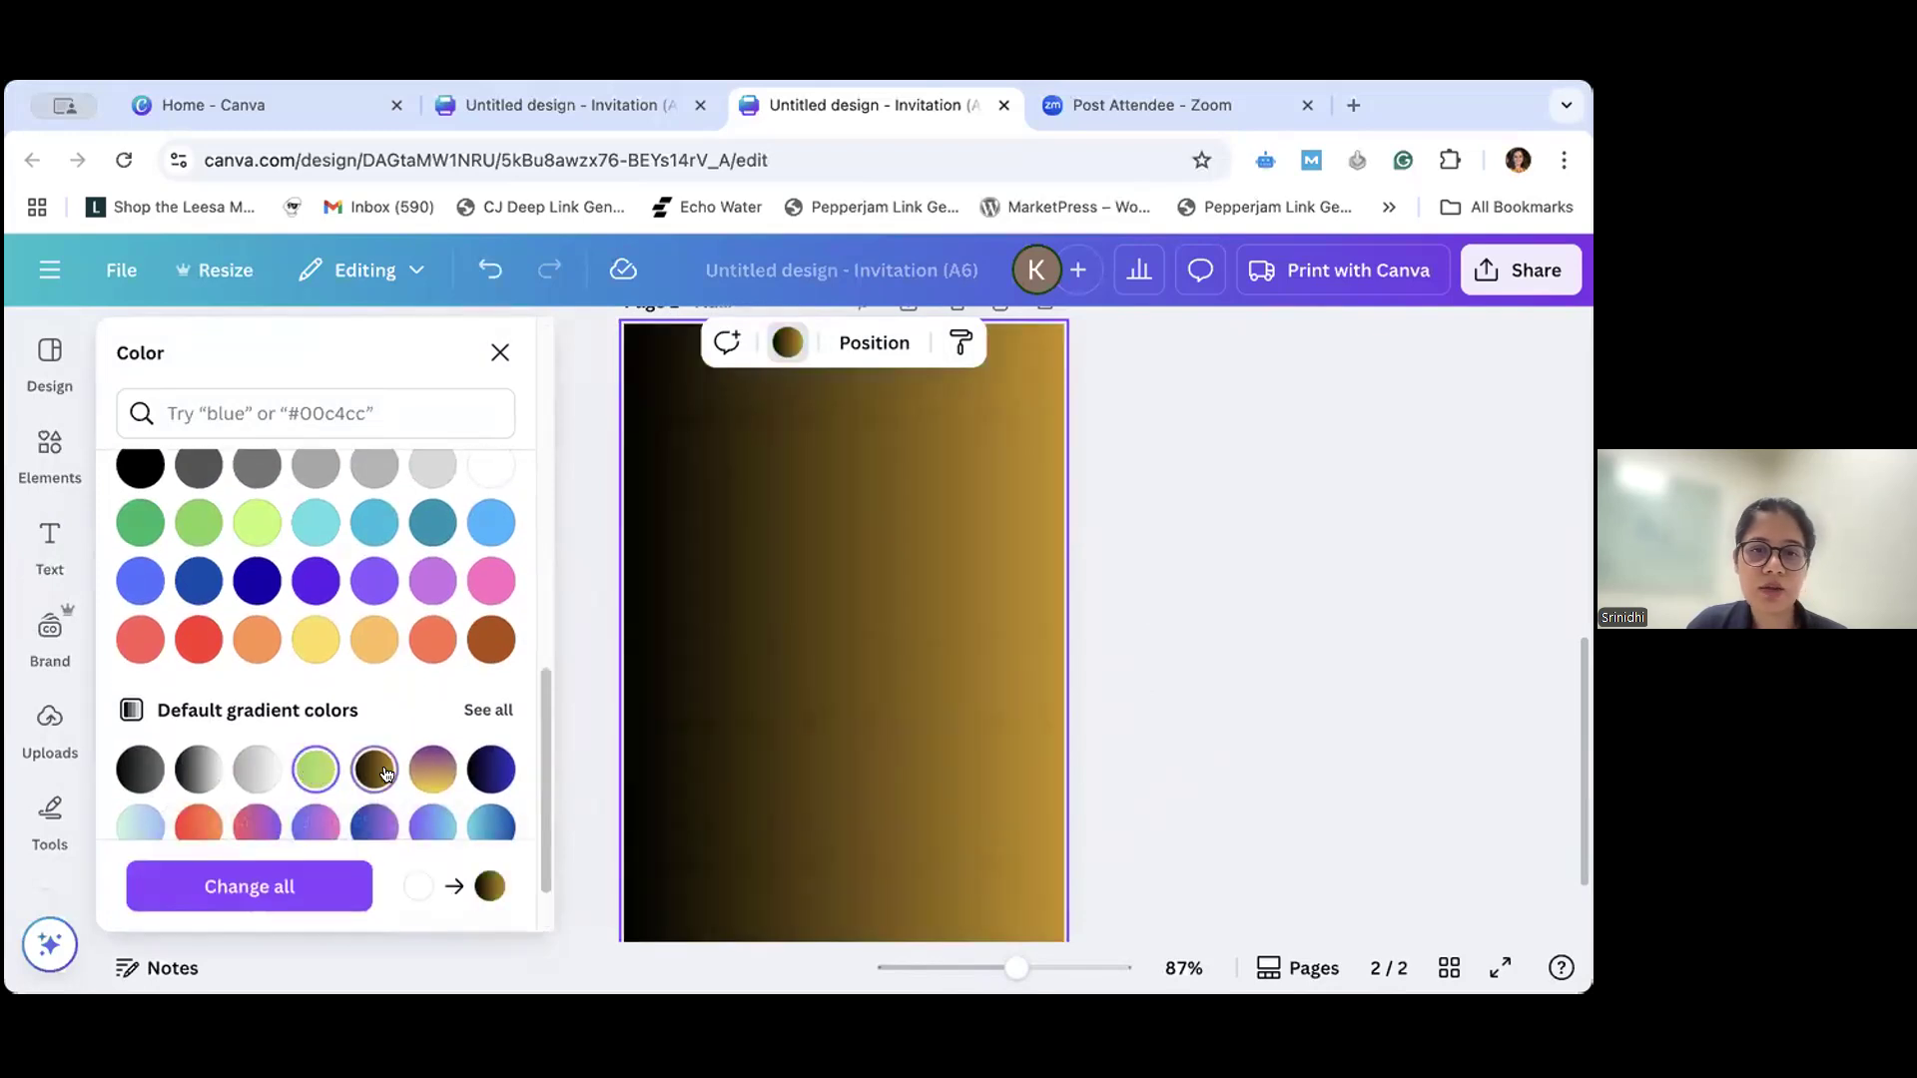
{"action": "left_click", "coordinate": [432, 770]}
{"action": "left_click", "coordinate": [432, 826]}
- Try several default solid colors on the background of page 2 and settle on dark blue
{"action": "left_click", "coordinate": [372, 644]}
{"action": "left_click", "coordinate": [375, 581]}
{"action": "left_click", "coordinate": [316, 581]}
{"action": "left_click", "coordinate": [260, 644]}
{"action": "left_click", "coordinate": [258, 581]}
{"action": "scroll", "coordinate": [257, 584], "scroll_direction": "up", "scroll_amount": 1}
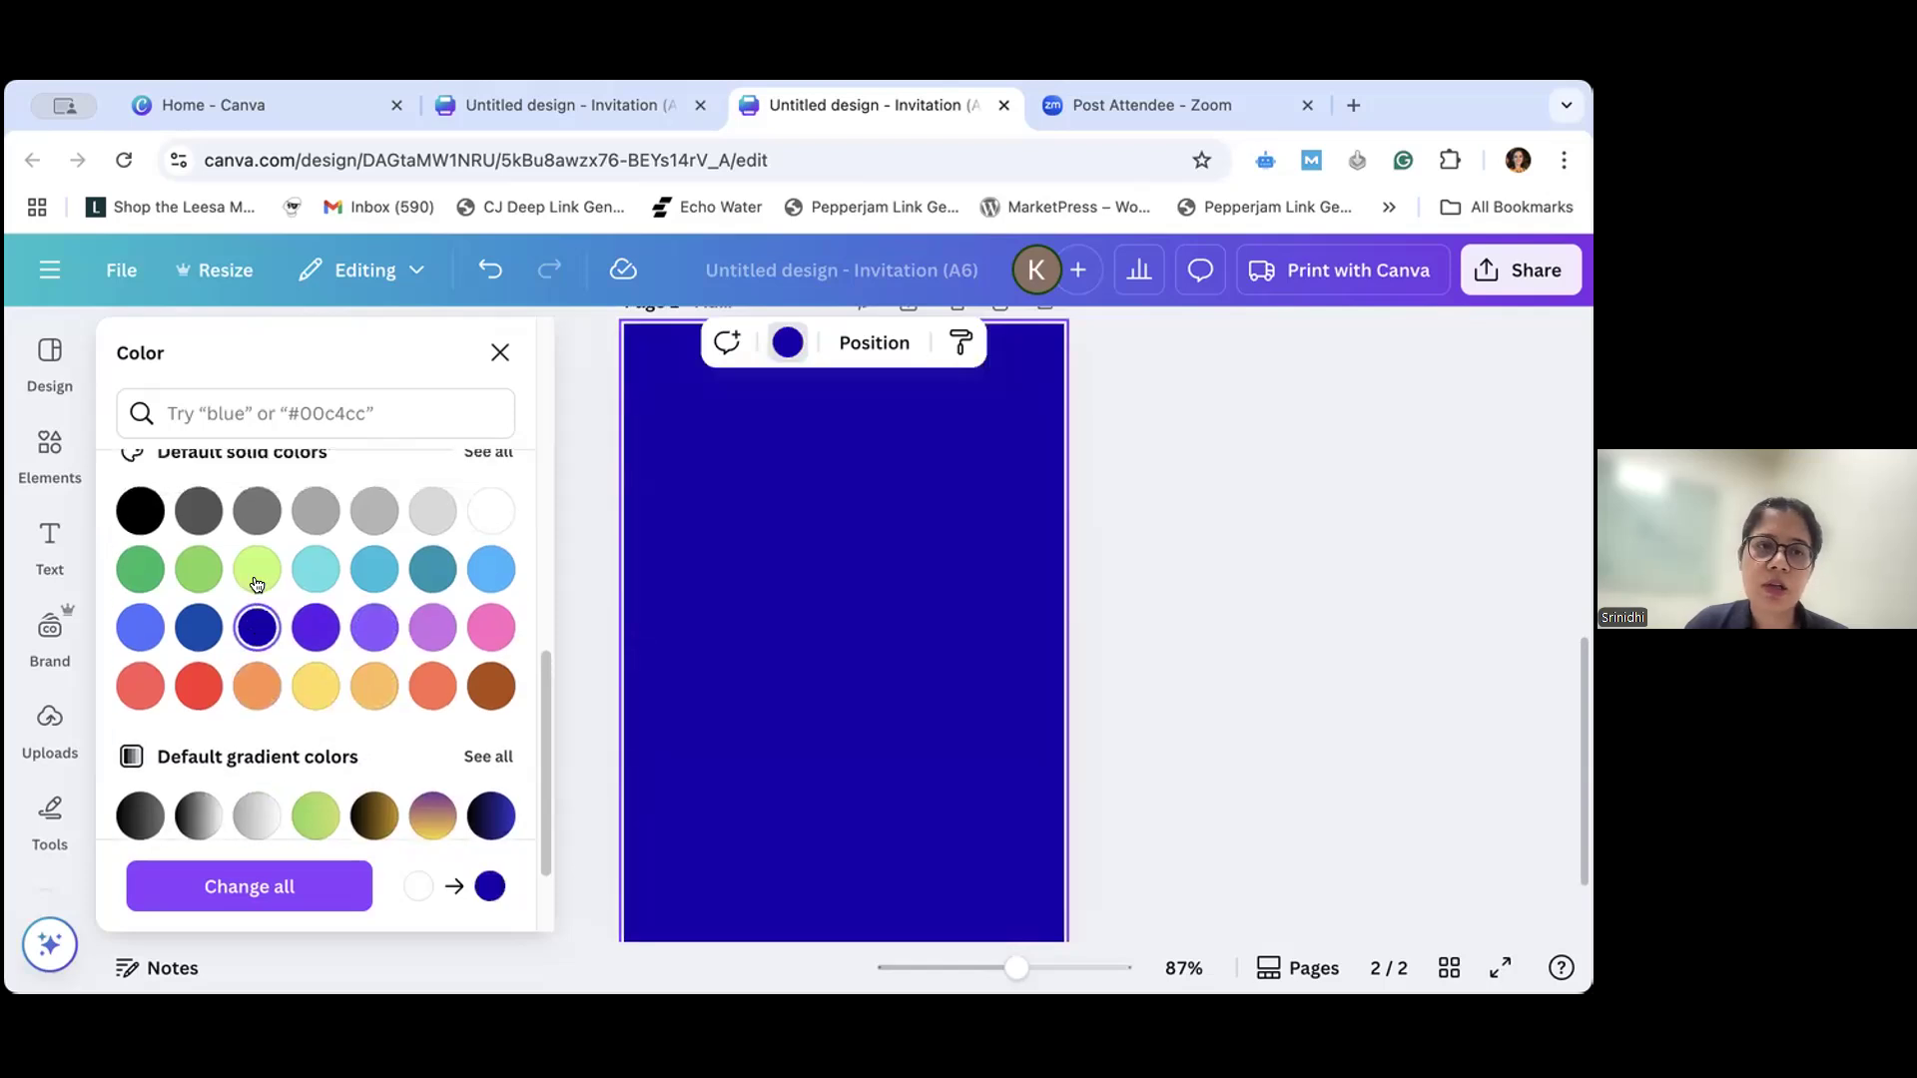
- Try gray #737373 on the background of page 2, then mix a custom solid color ending in dark maroon
{"action": "scroll", "coordinate": [256, 584], "scroll_direction": "up", "scroll_amount": 2}
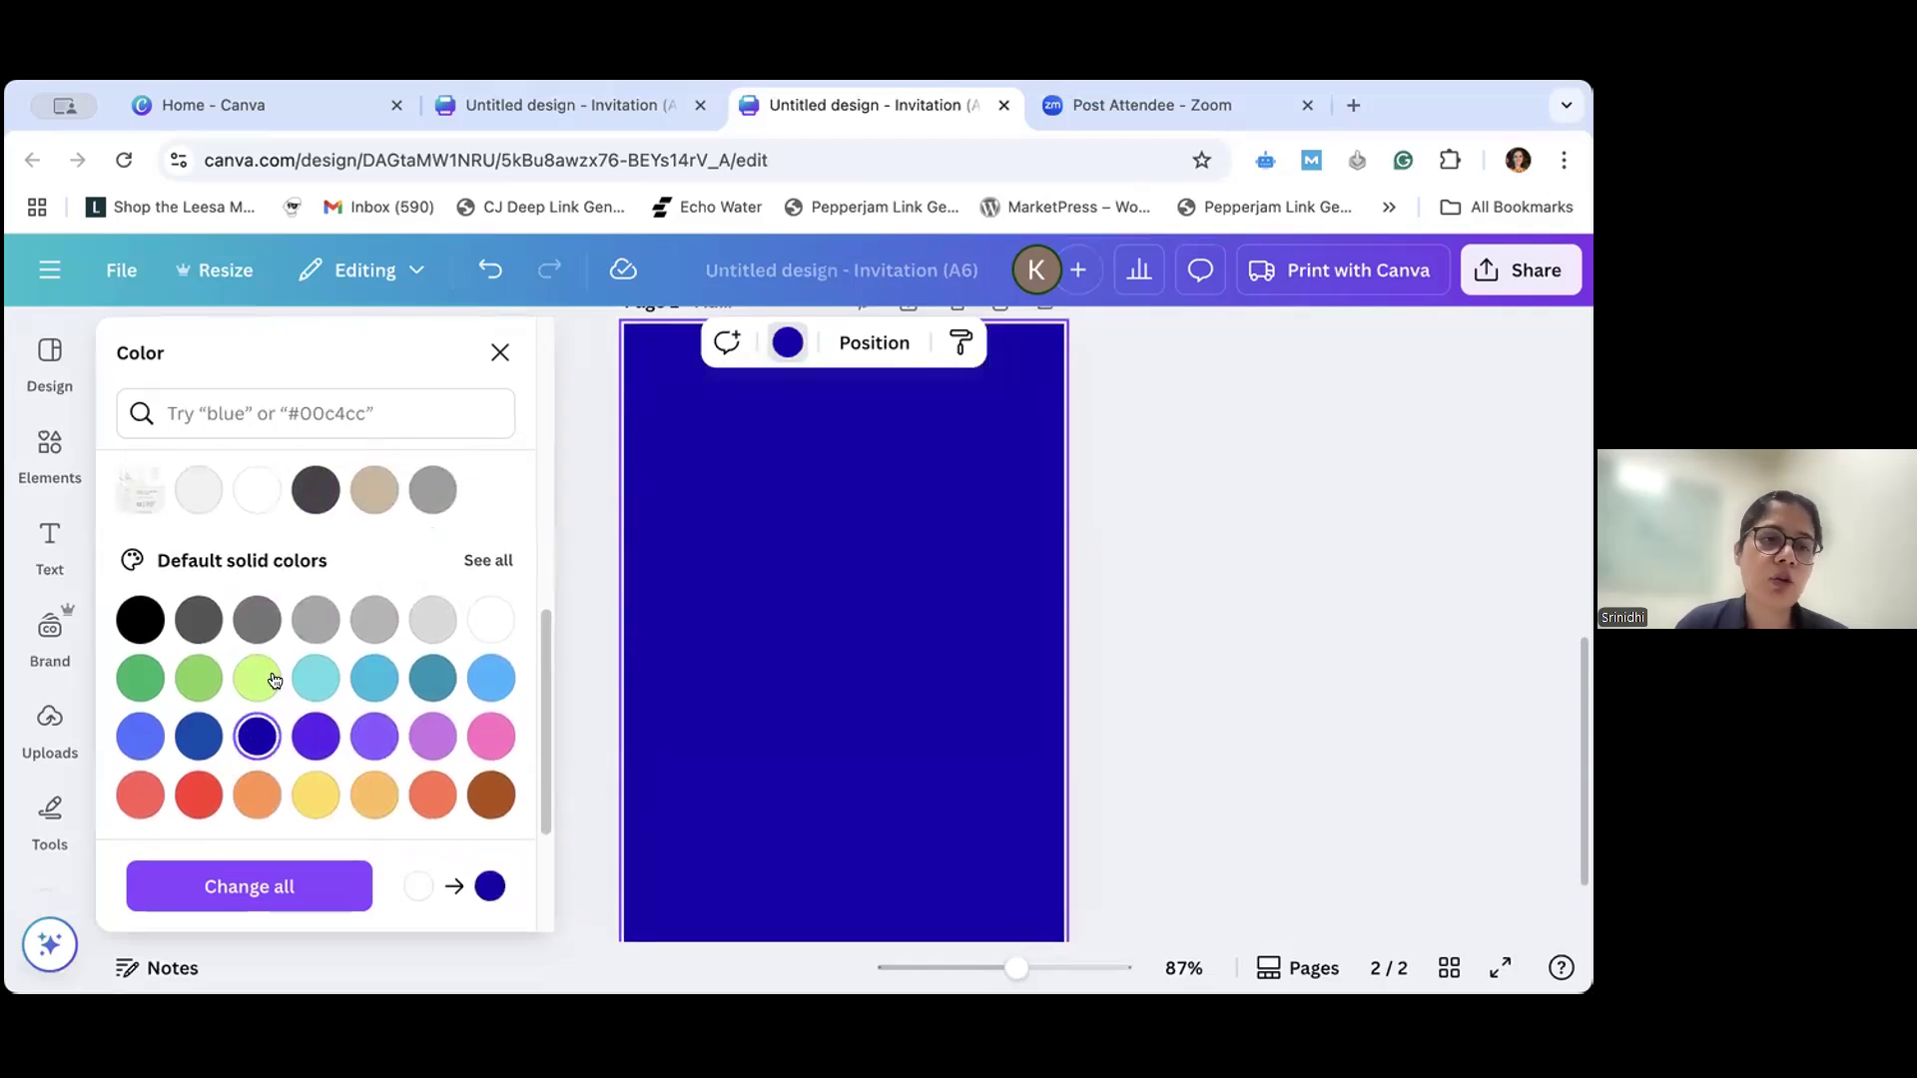
{"action": "left_click", "coordinate": [256, 625]}
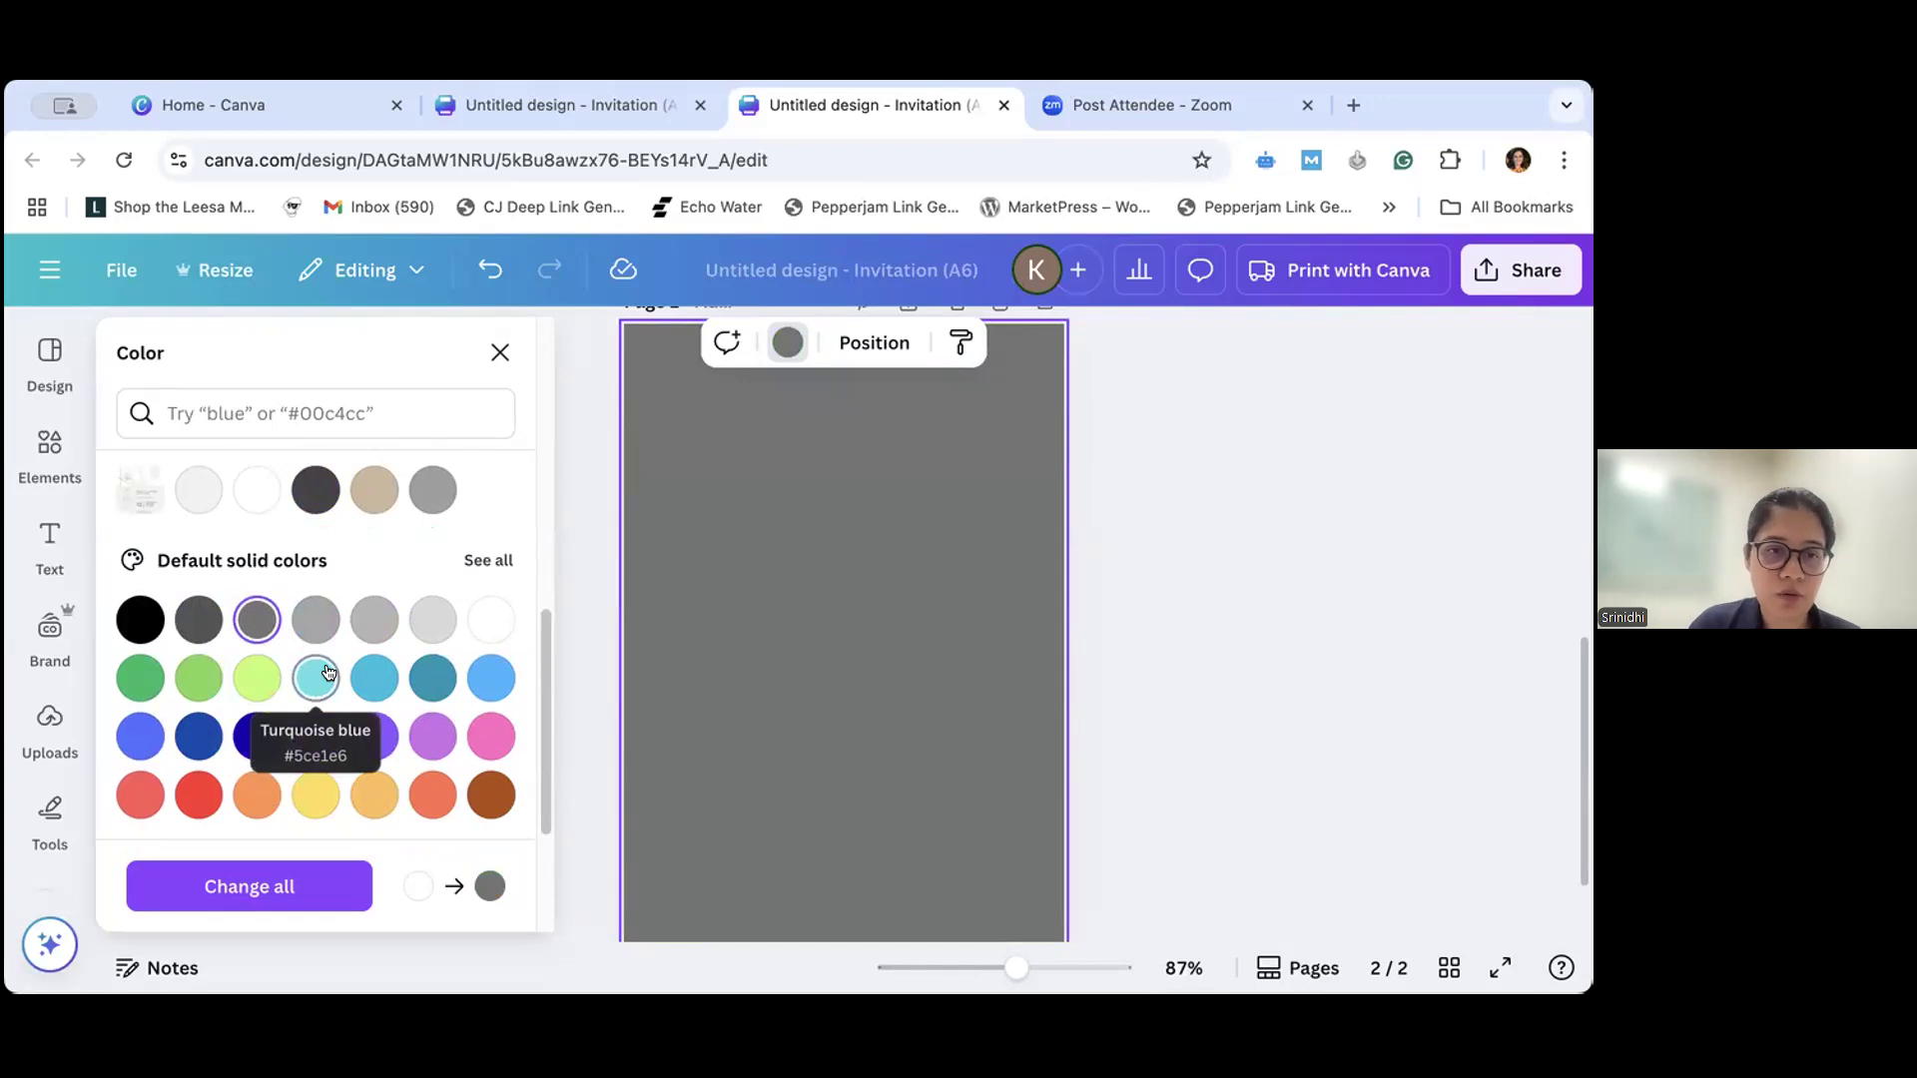
{"action": "scroll", "coordinate": [327, 671], "scroll_direction": "up", "scroll_amount": 5}
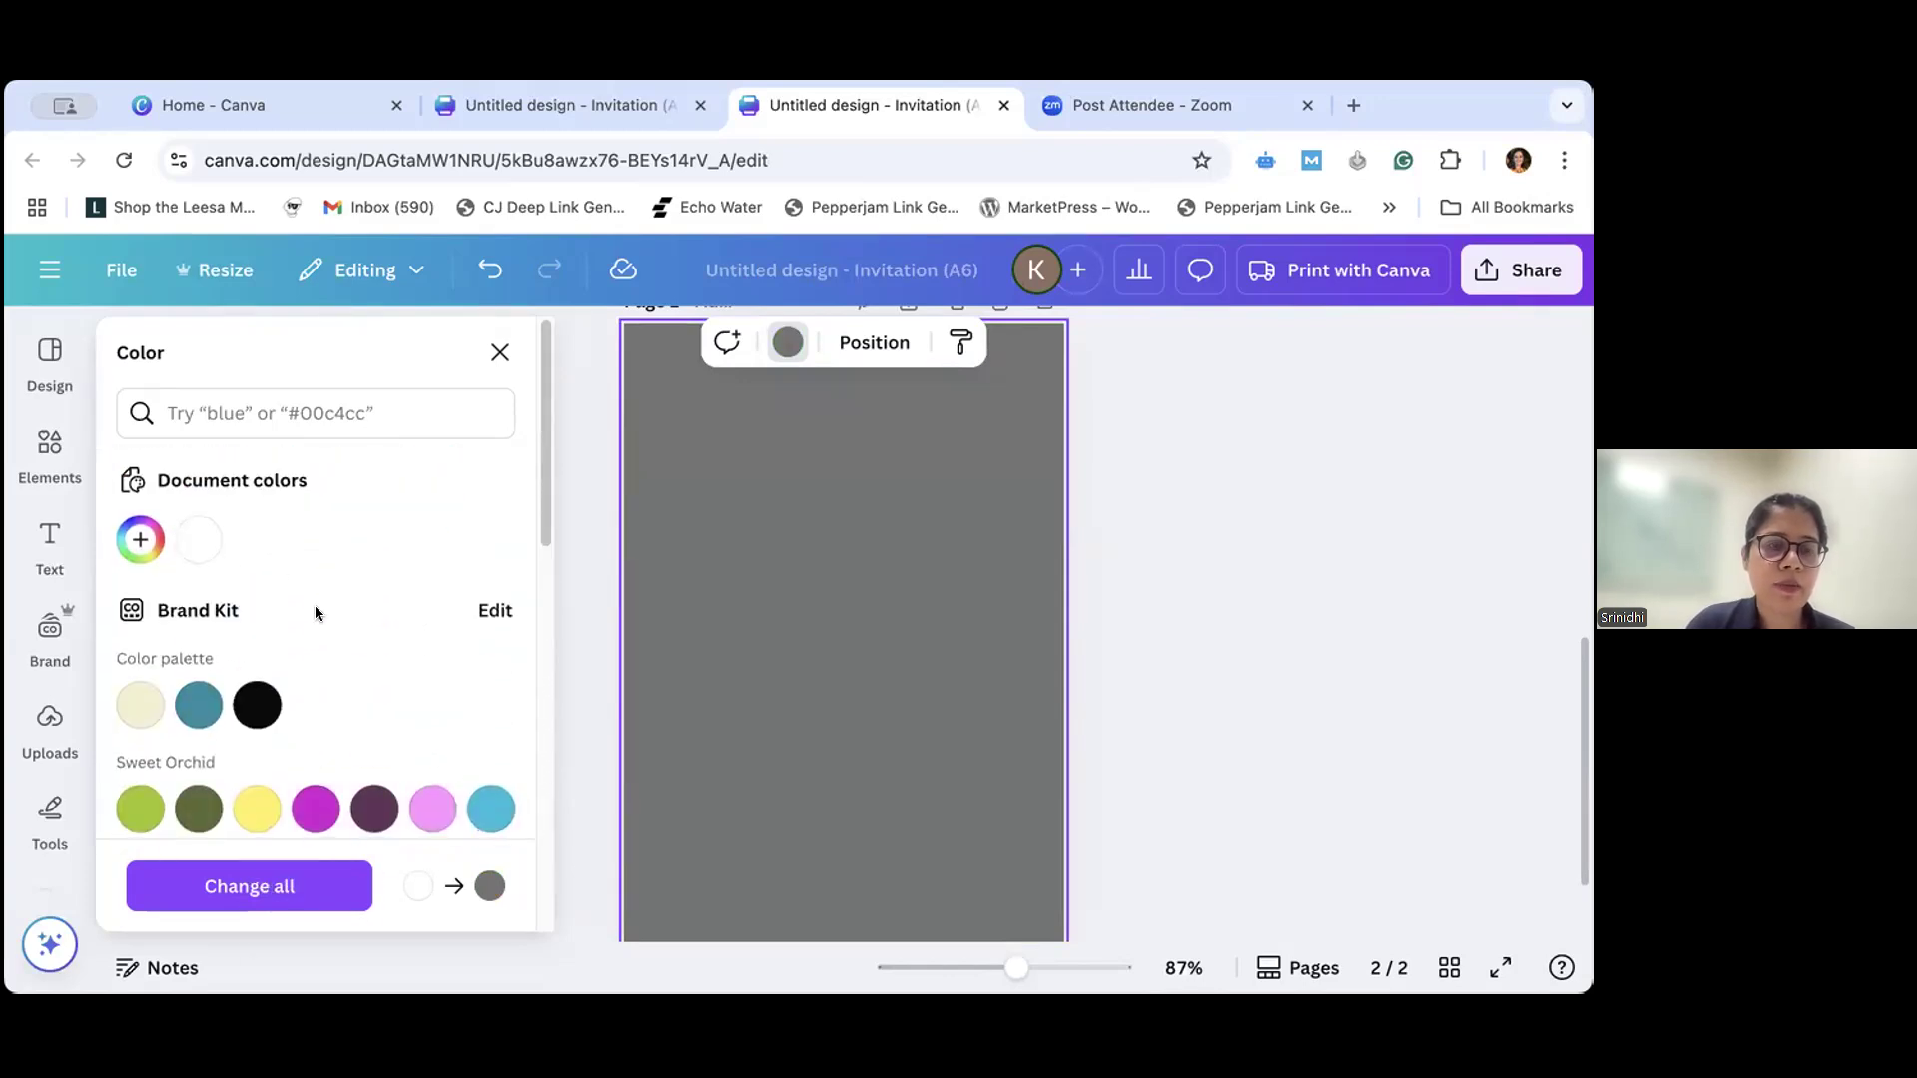
{"action": "left_click", "coordinate": [142, 544]}
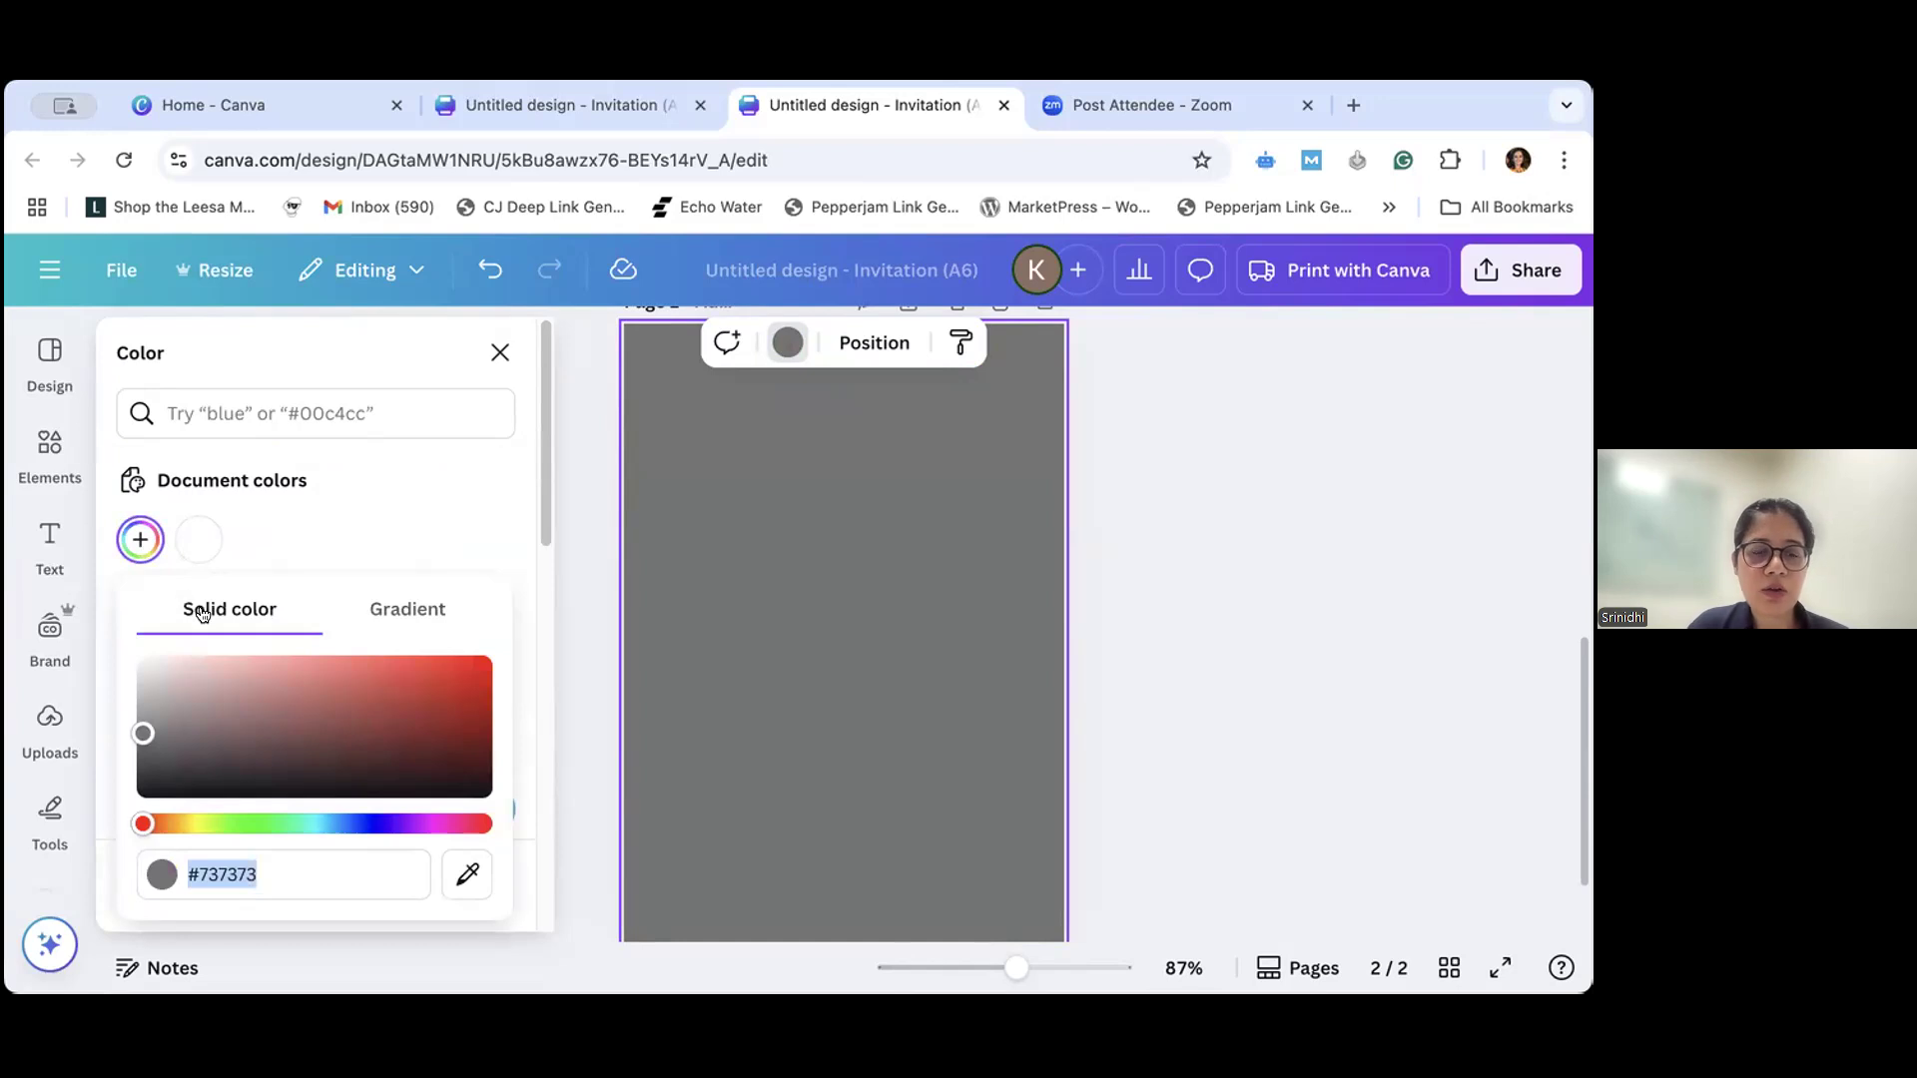
{"action": "left_click_drag", "start_coordinate": [145, 732], "coordinate": [233, 714]}
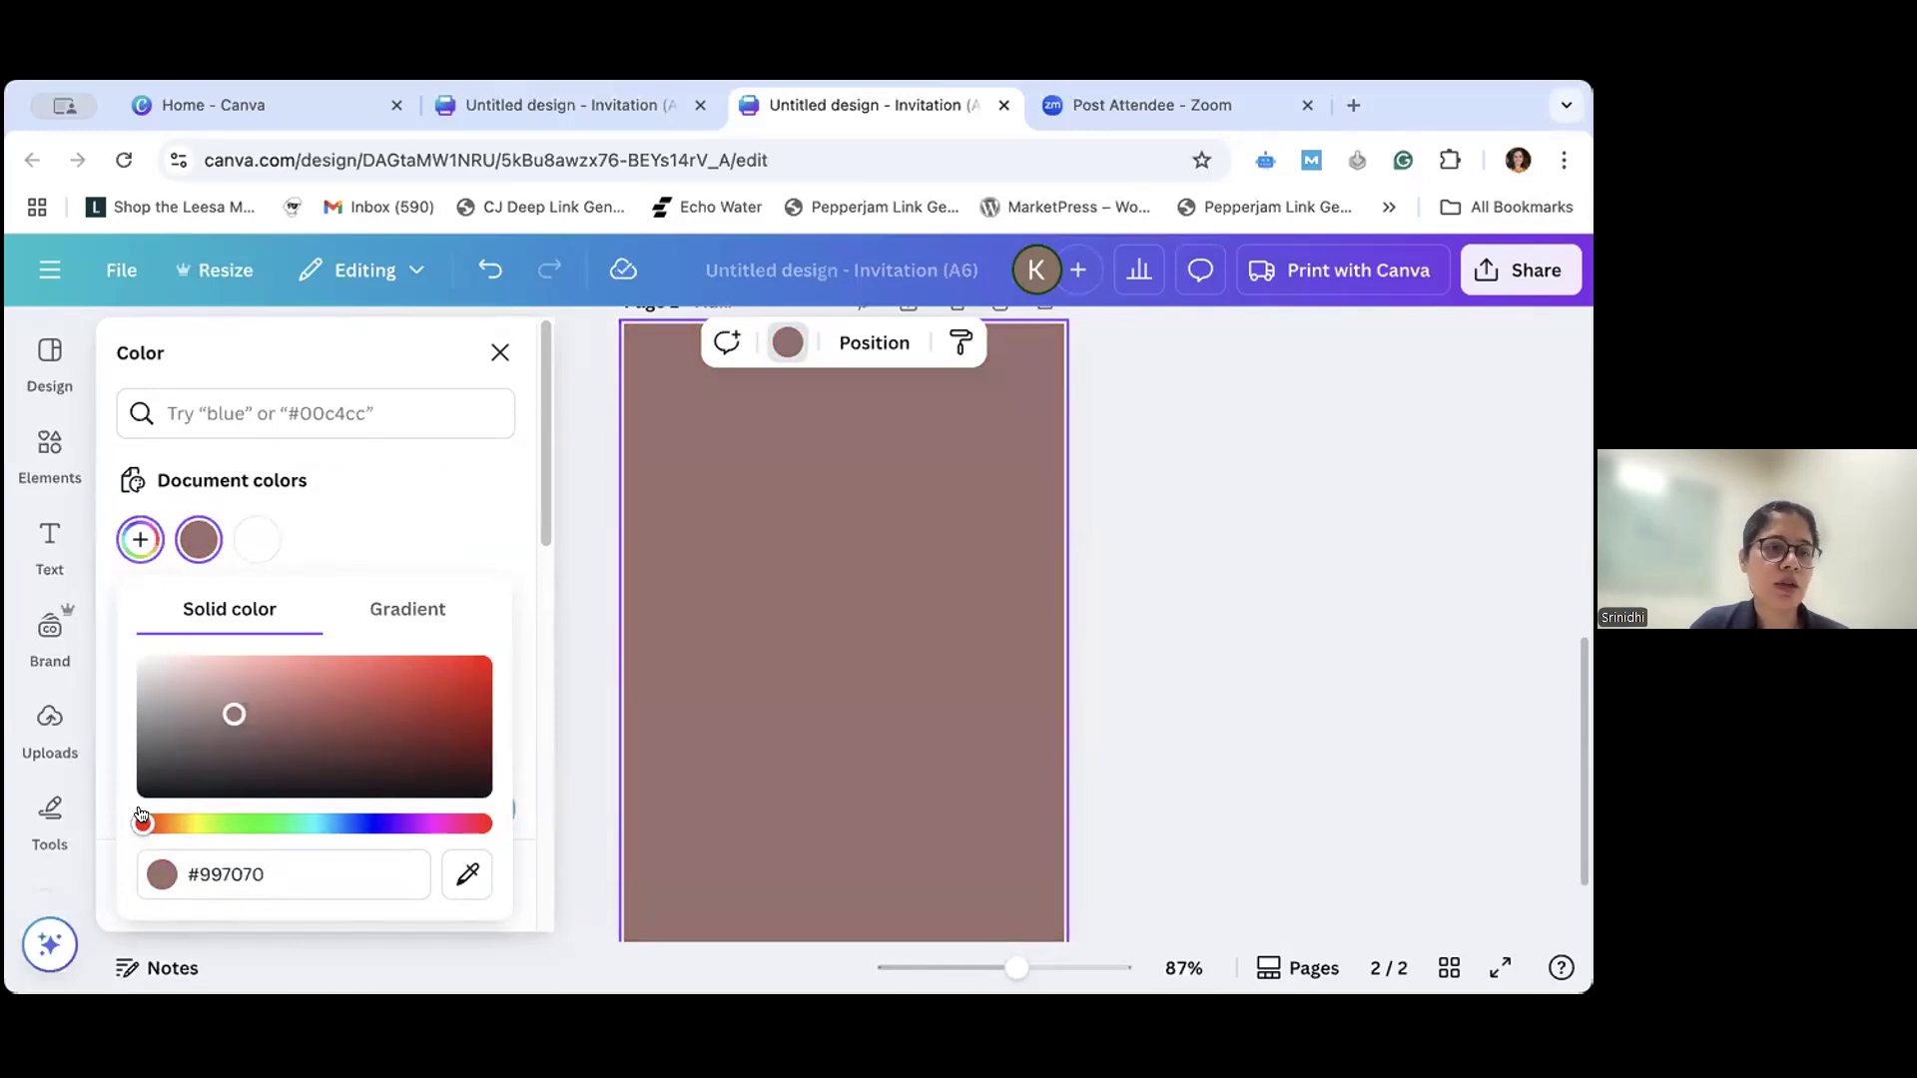
{"action": "left_click_drag", "start_coordinate": [143, 825], "coordinate": [450, 842]}
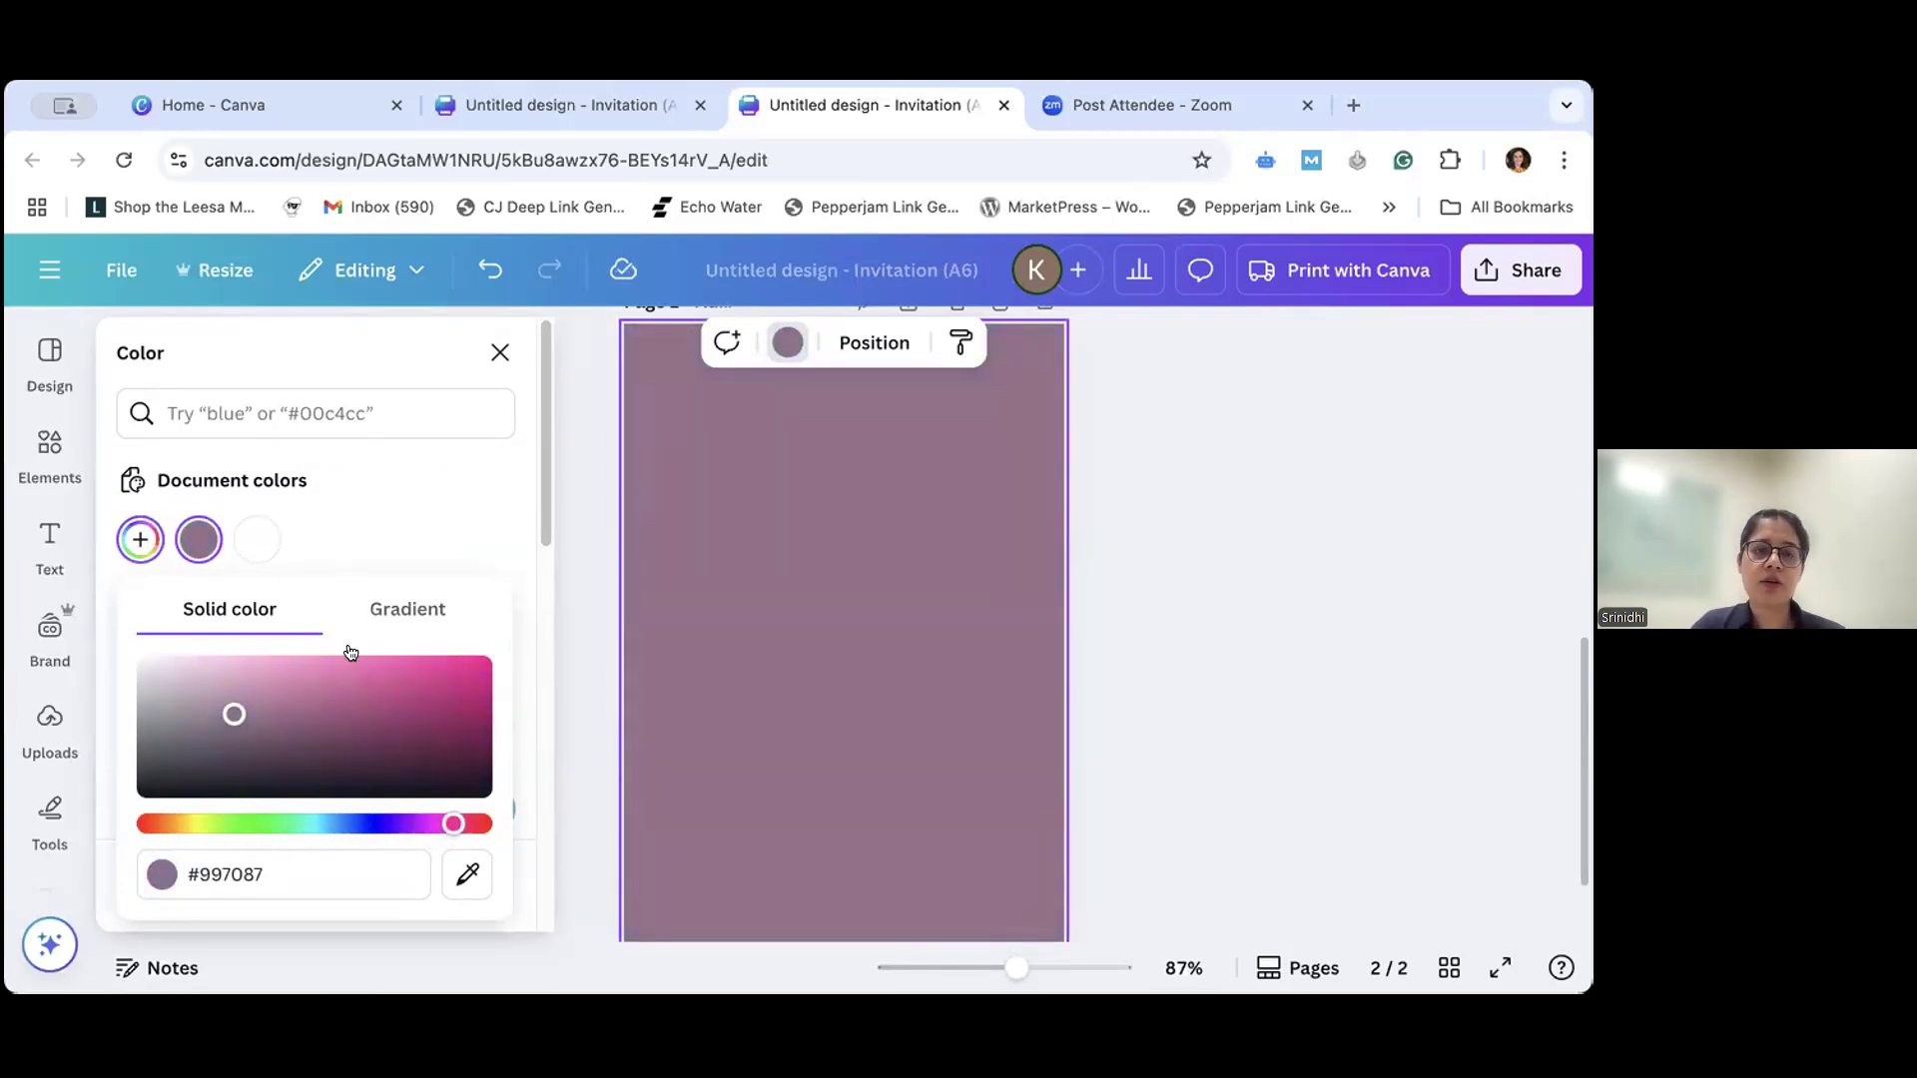
{"action": "left_click_drag", "start_coordinate": [233, 714], "coordinate": [436, 754]}
{"action": "left_click", "coordinate": [434, 521]}
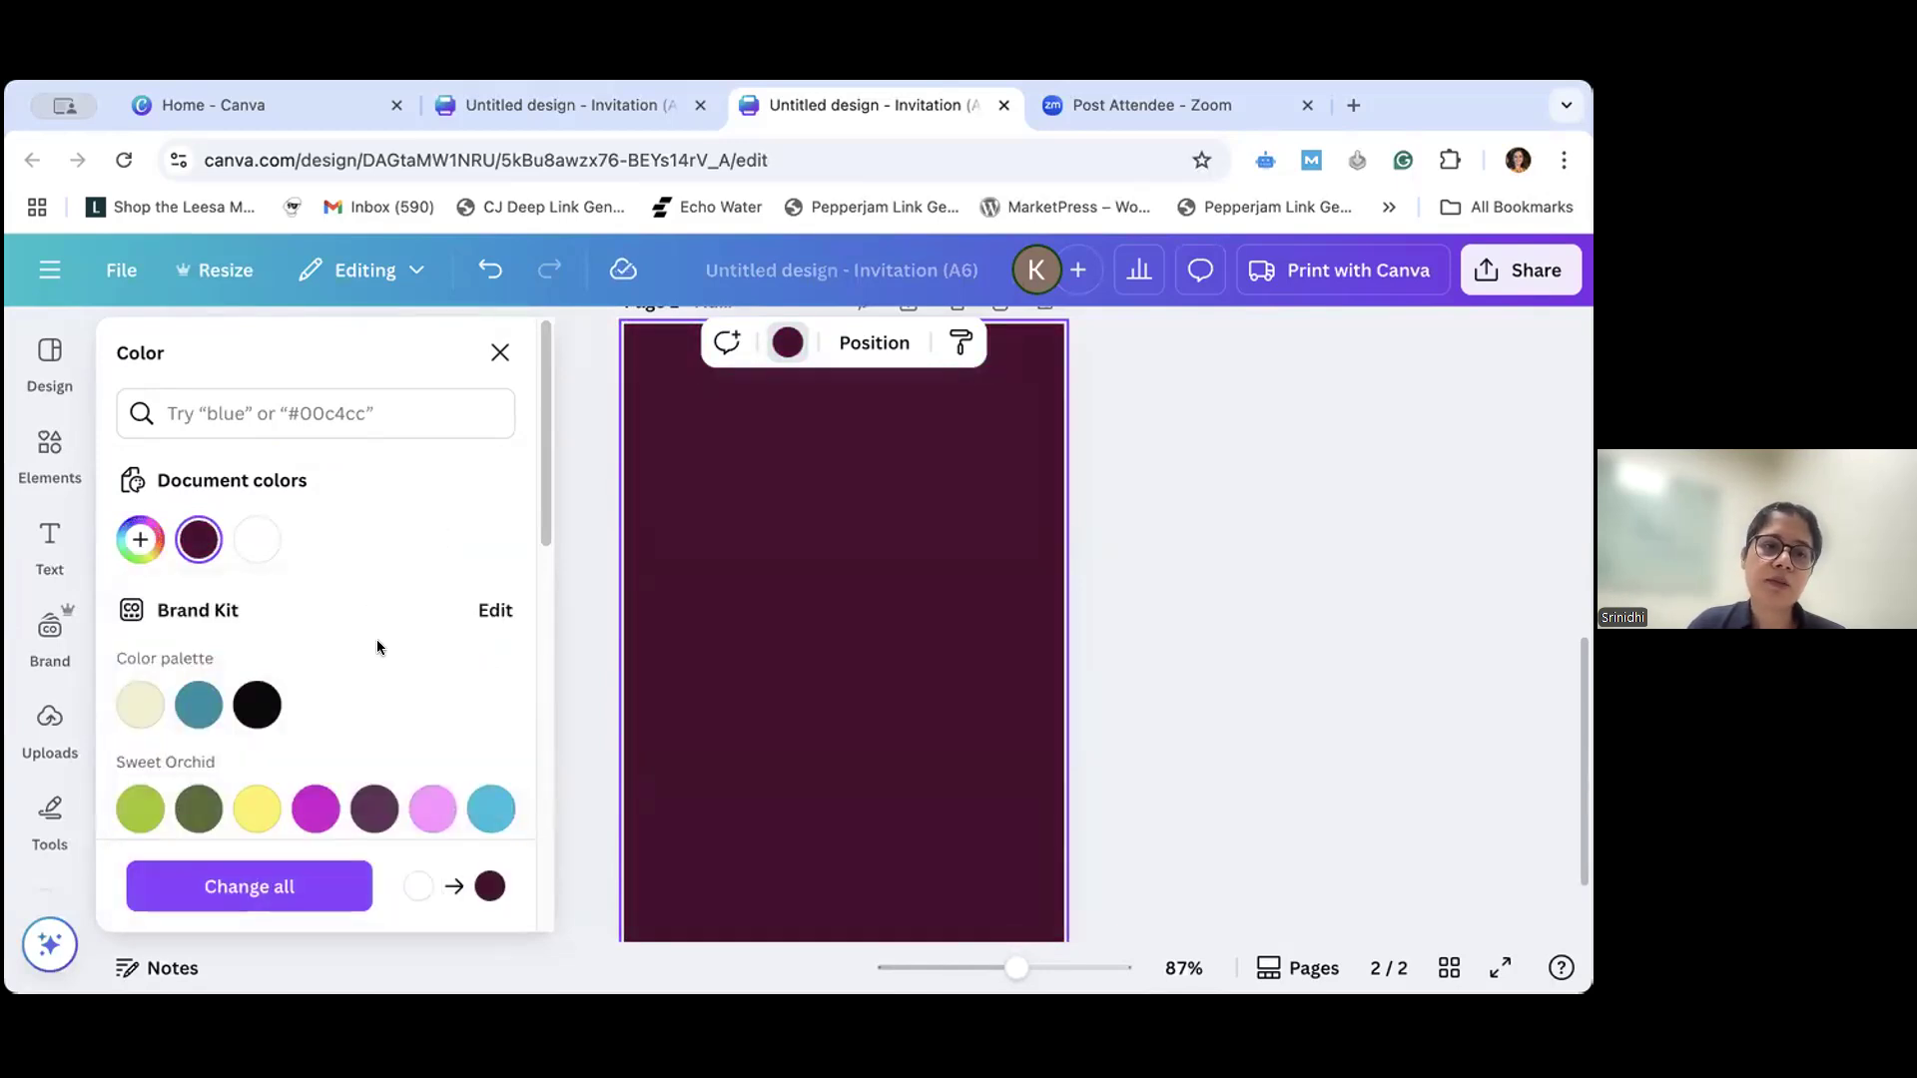
- Try the default solid color Light gray #d9d9d9 on the background of page 2
{"action": "scroll", "coordinate": [368, 679], "scroll_direction": "down", "scroll_amount": 2}
{"action": "scroll", "coordinate": [367, 681], "scroll_direction": "down", "scroll_amount": 6}
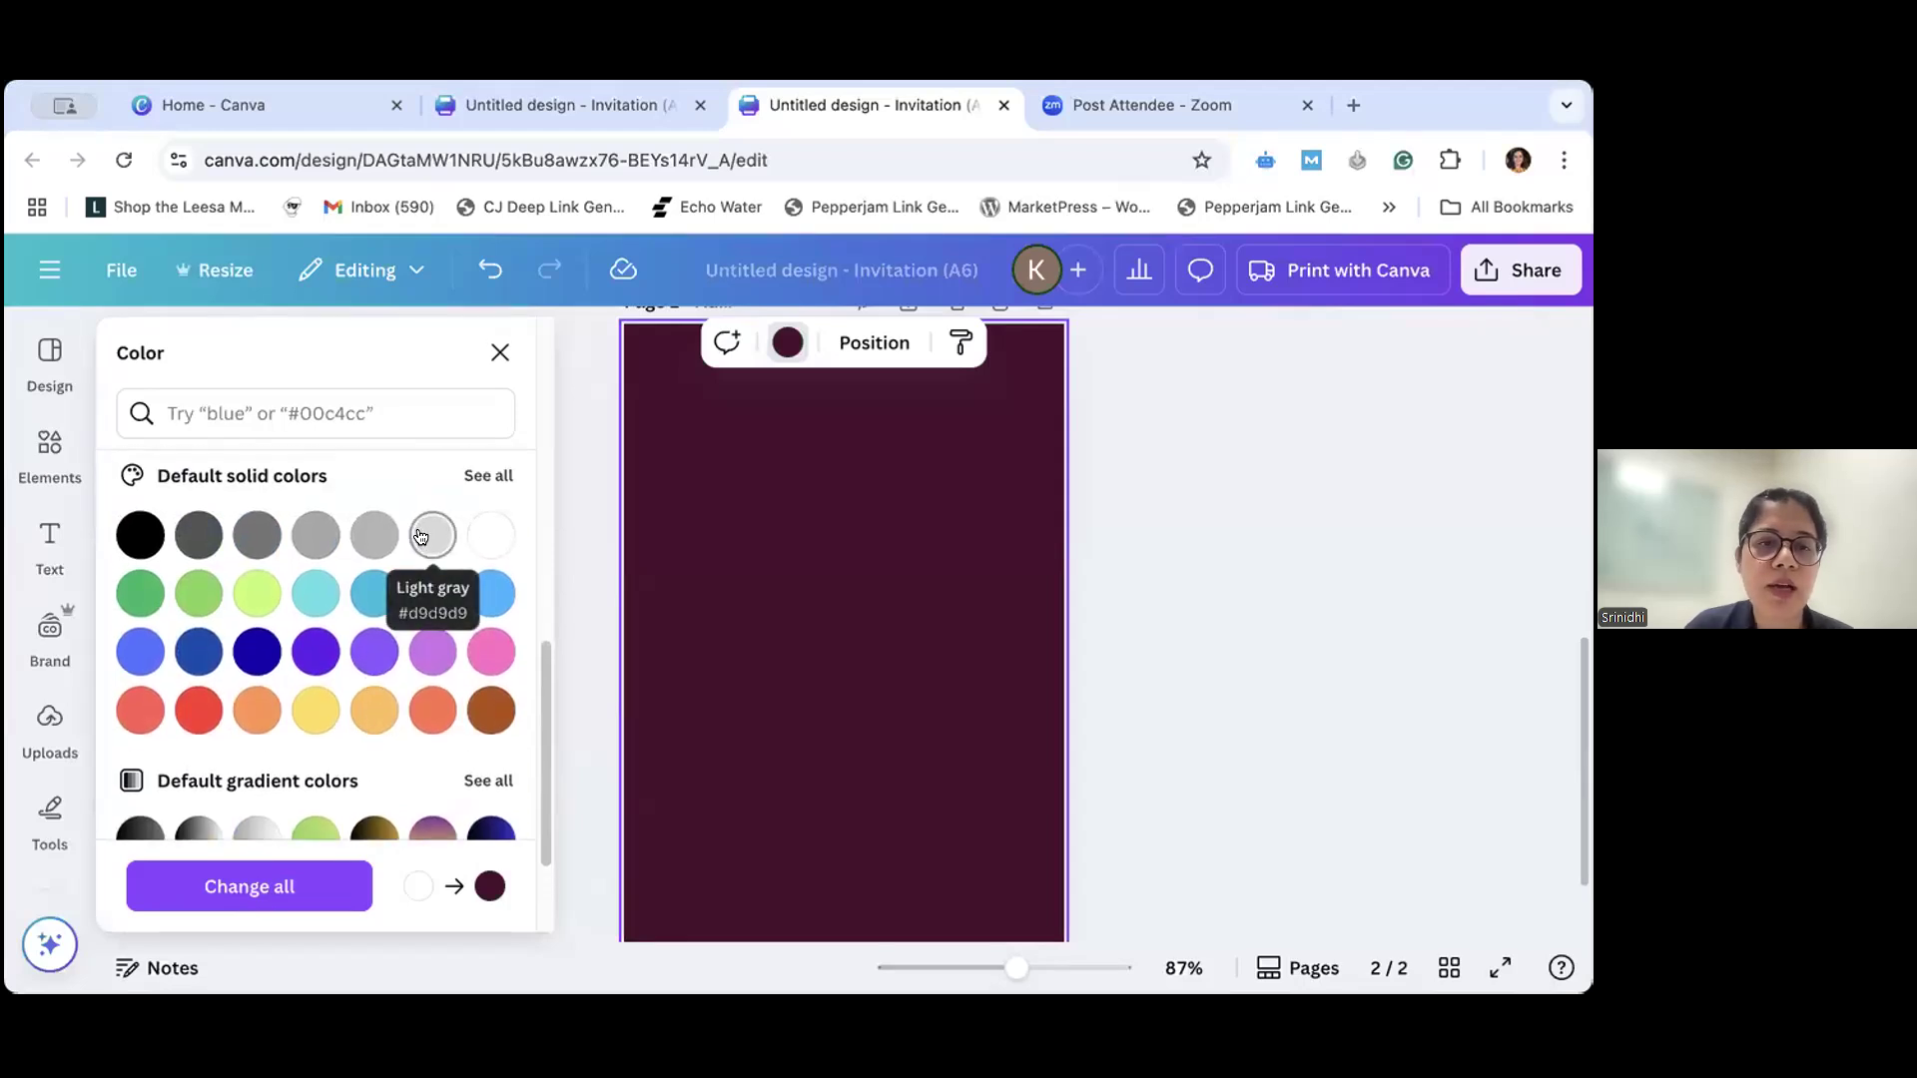
{"action": "left_click", "coordinate": [420, 538]}
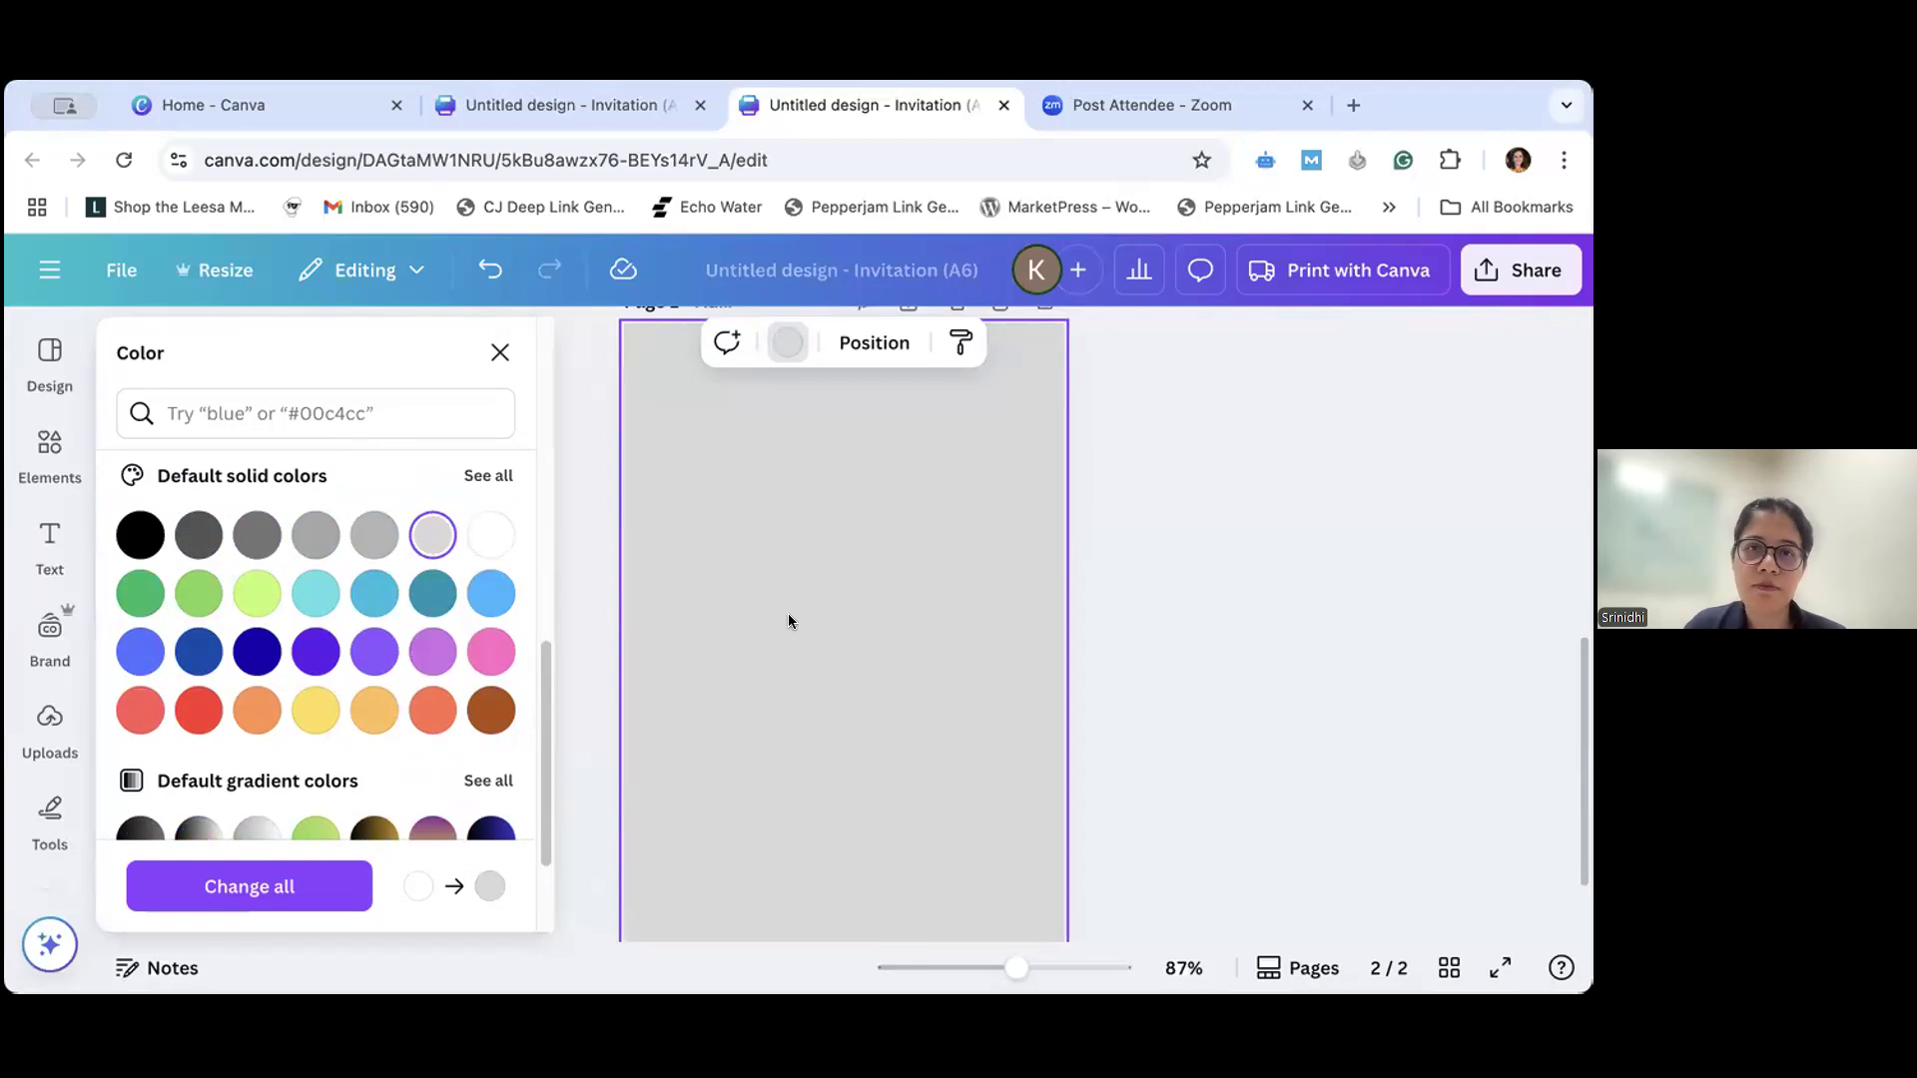
{"action": "scroll", "coordinate": [788, 621], "scroll_direction": "up", "scroll_amount": 3}
{"action": "scroll", "coordinate": [787, 621], "scroll_direction": "down", "scroll_amount": 2}
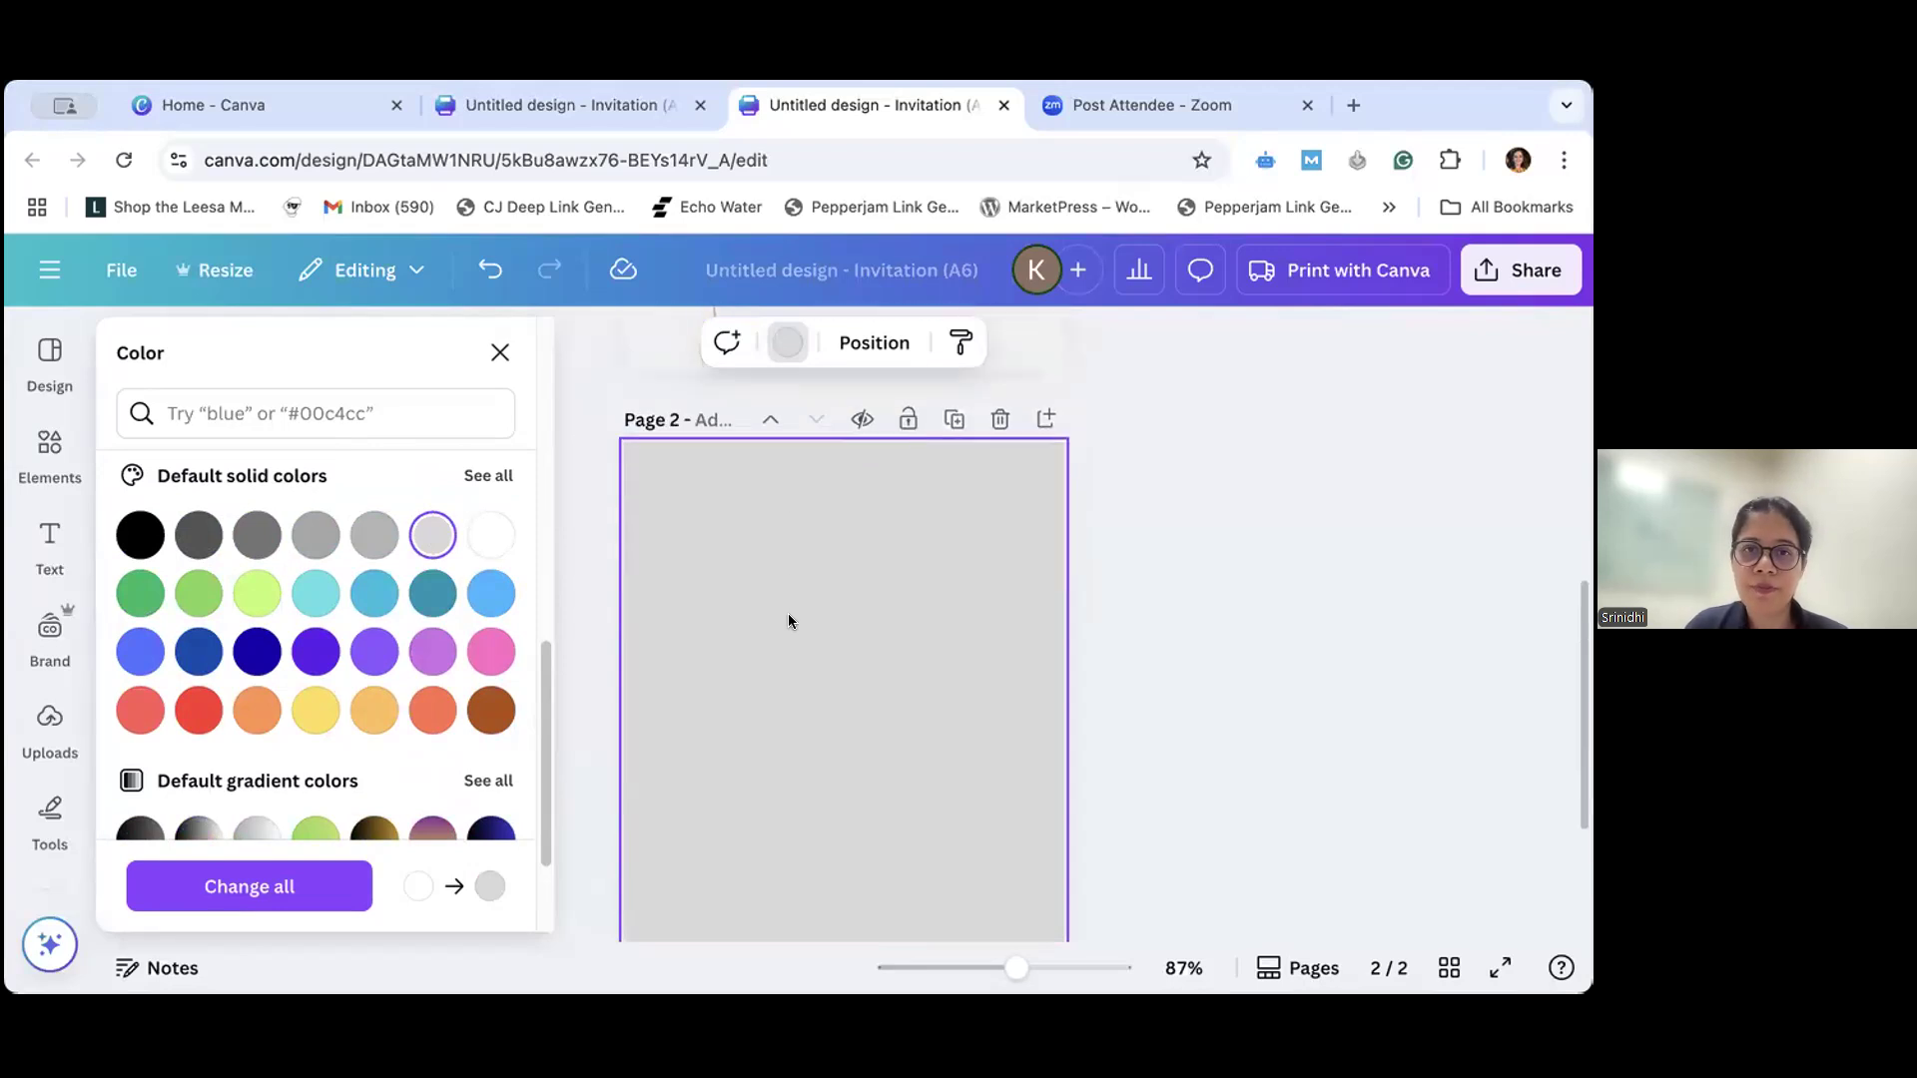
- Close the color choices and delete the light gray background from page 2
{"action": "left_click", "coordinate": [1203, 633]}
{"action": "left_click", "coordinate": [1203, 633]}
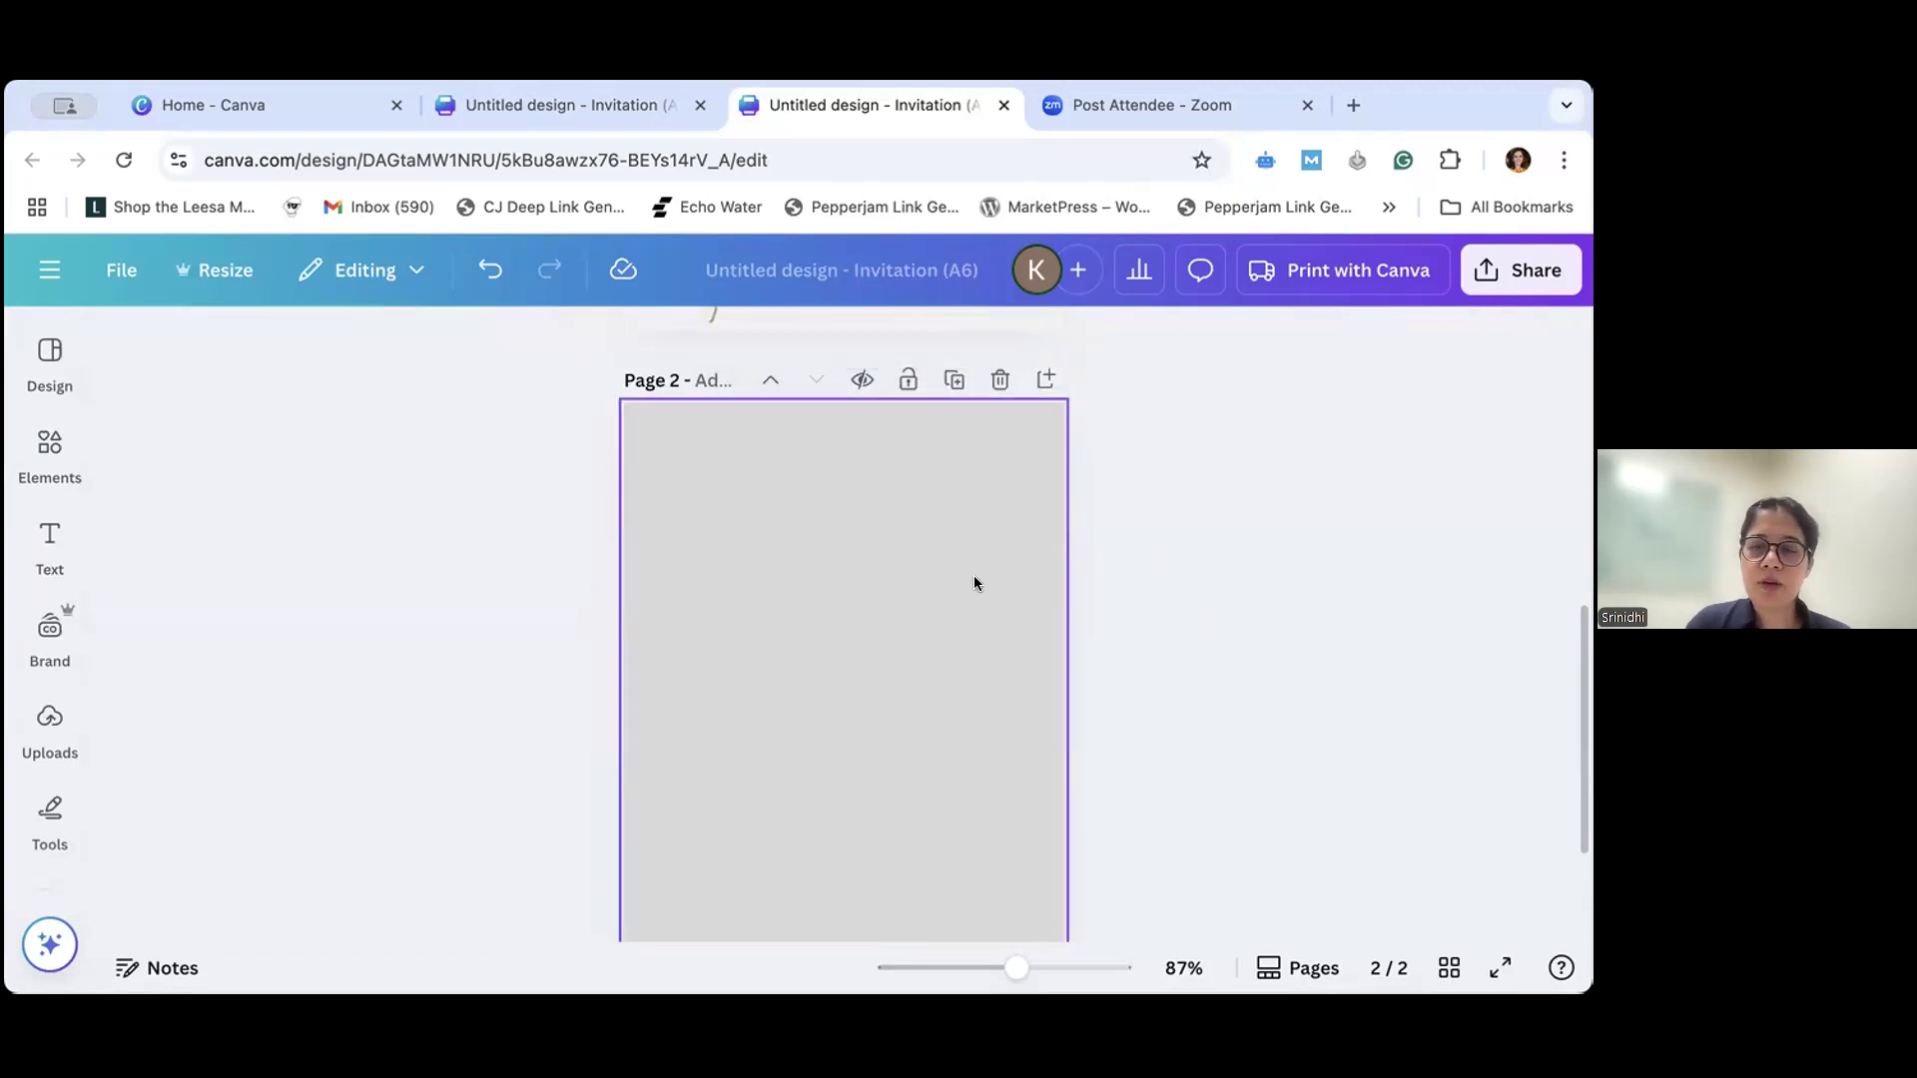
{"action": "left_click", "coordinate": [986, 637]}
{"action": "key", "text": "Delete"}
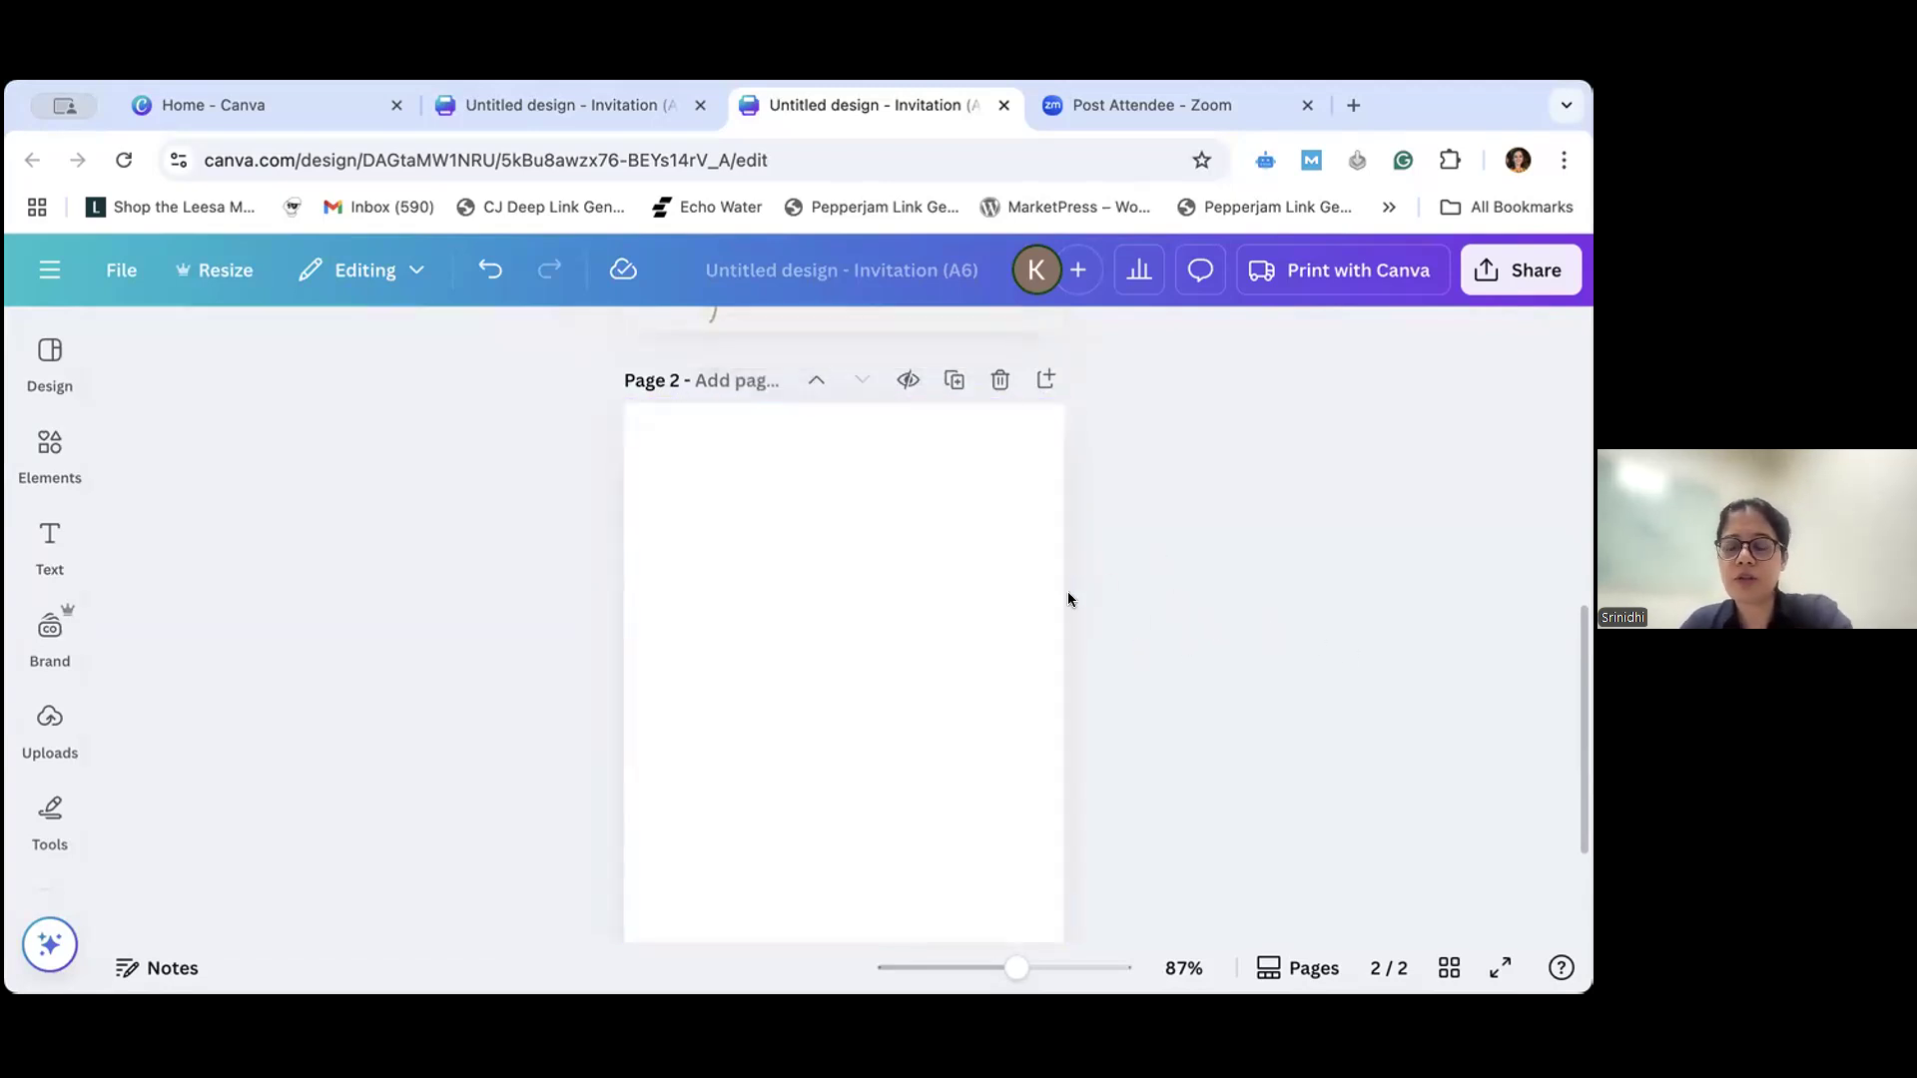
- Reopen the background colors of page 2, try an off-white from the Up Shore palette and compare it with page 1
{"action": "left_click", "coordinate": [961, 579]}
{"action": "left_click", "coordinate": [786, 343]}
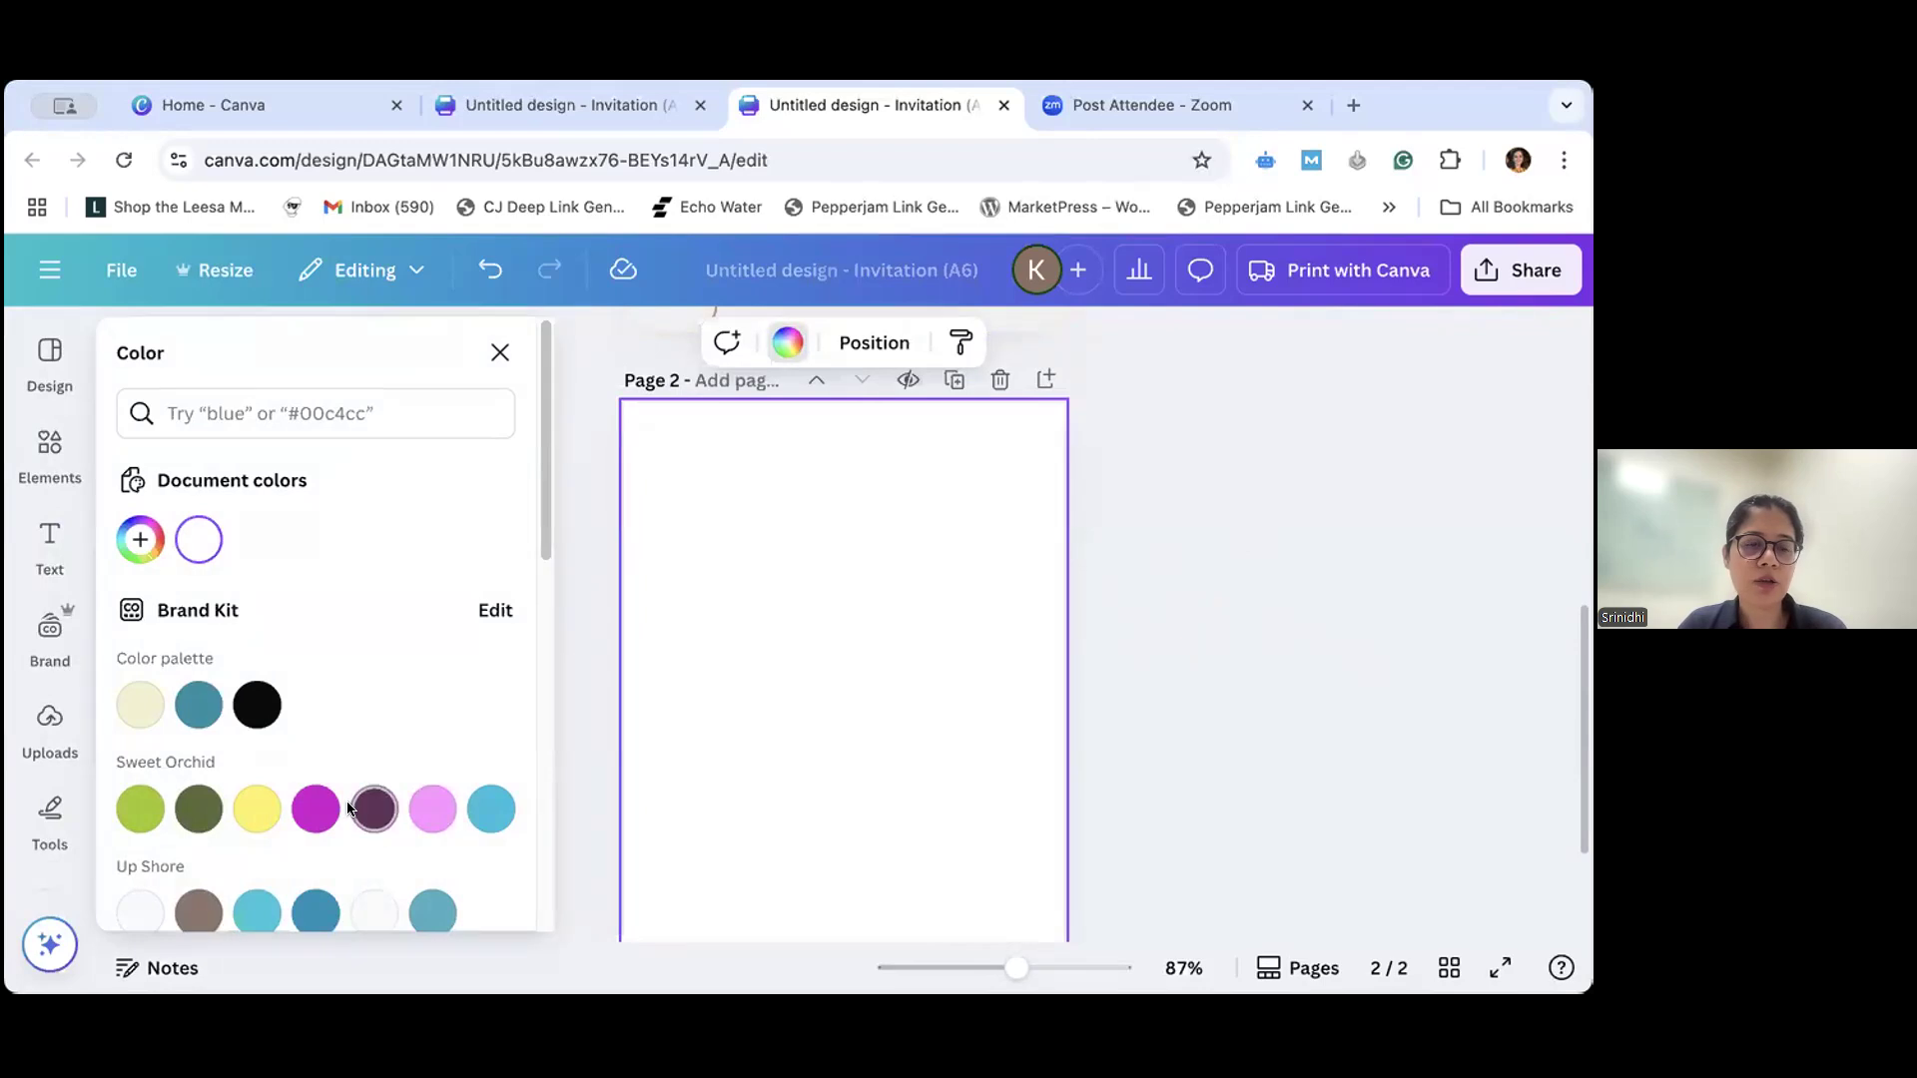
{"action": "scroll", "coordinate": [346, 805], "scroll_direction": "down", "scroll_amount": 5}
{"action": "scroll", "coordinate": [345, 799], "scroll_direction": "up", "scroll_amount": 5}
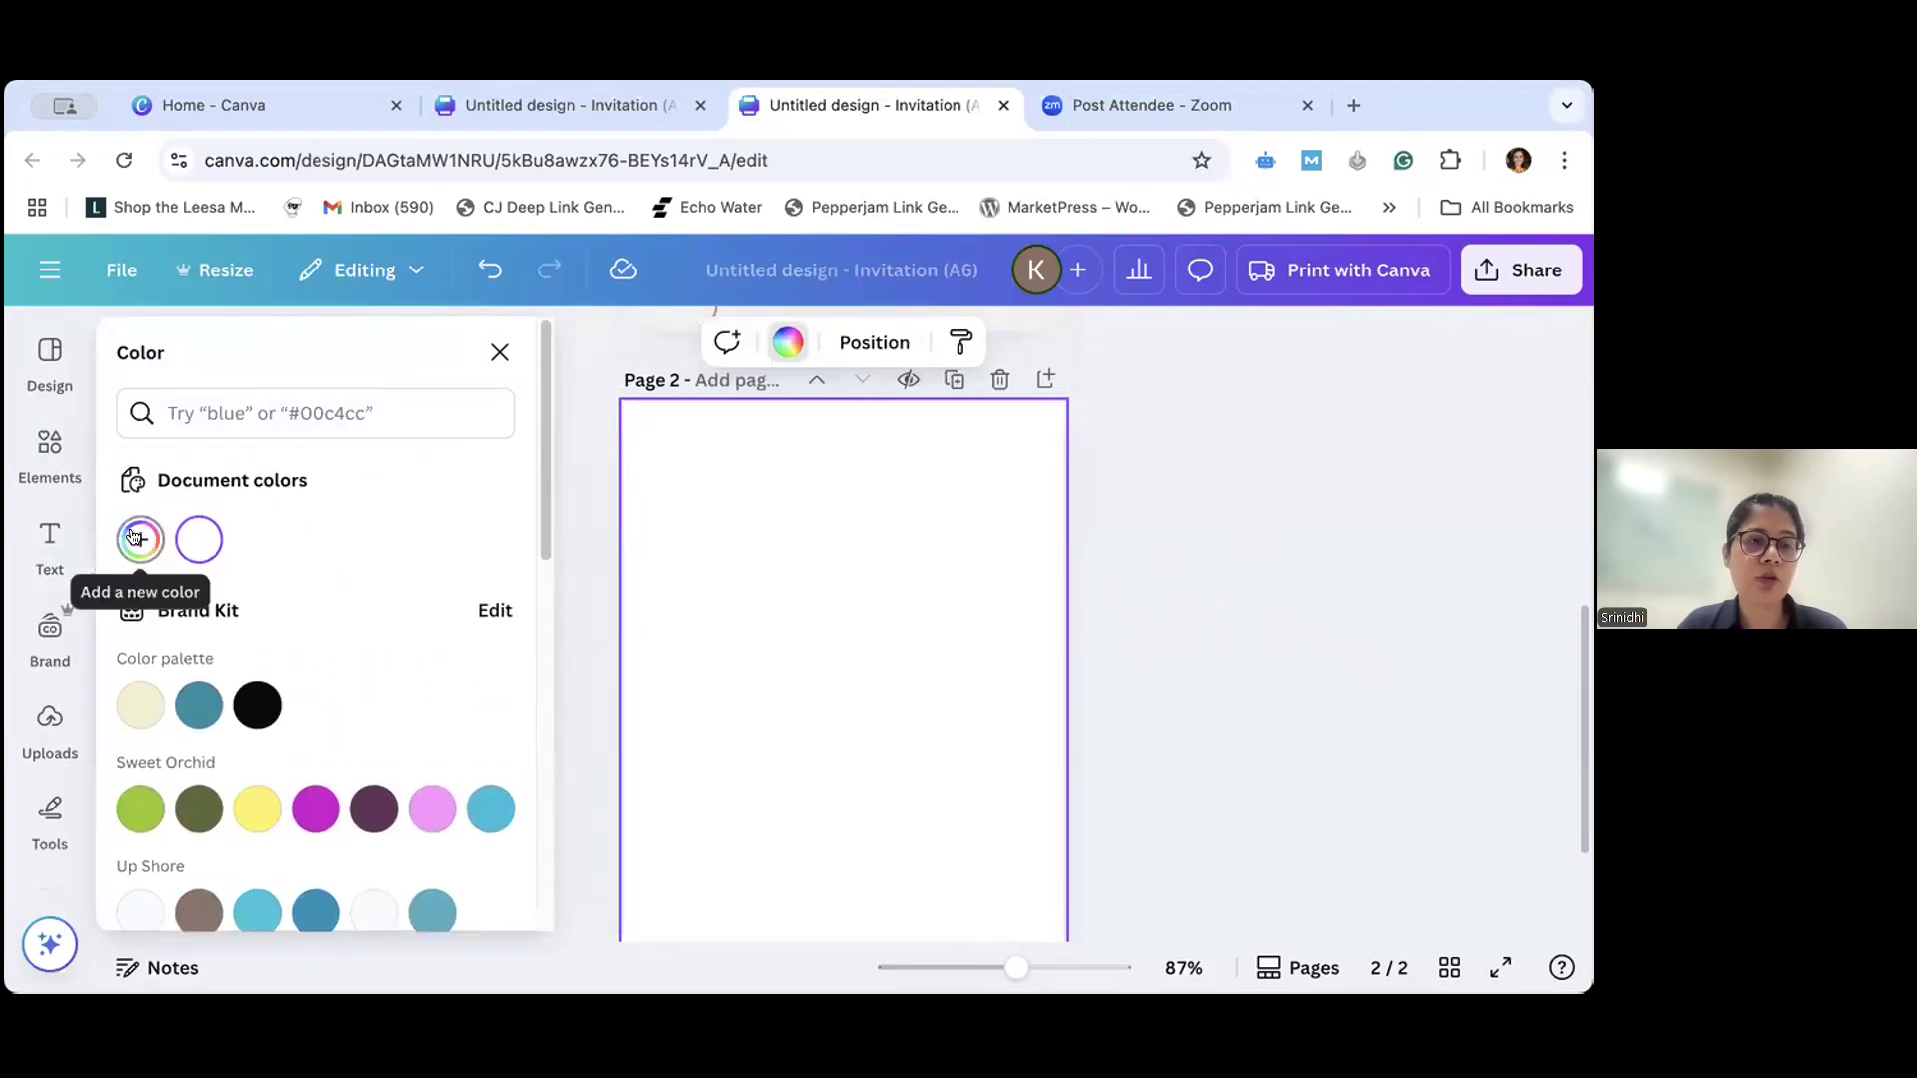
{"action": "left_click", "coordinate": [374, 907]}
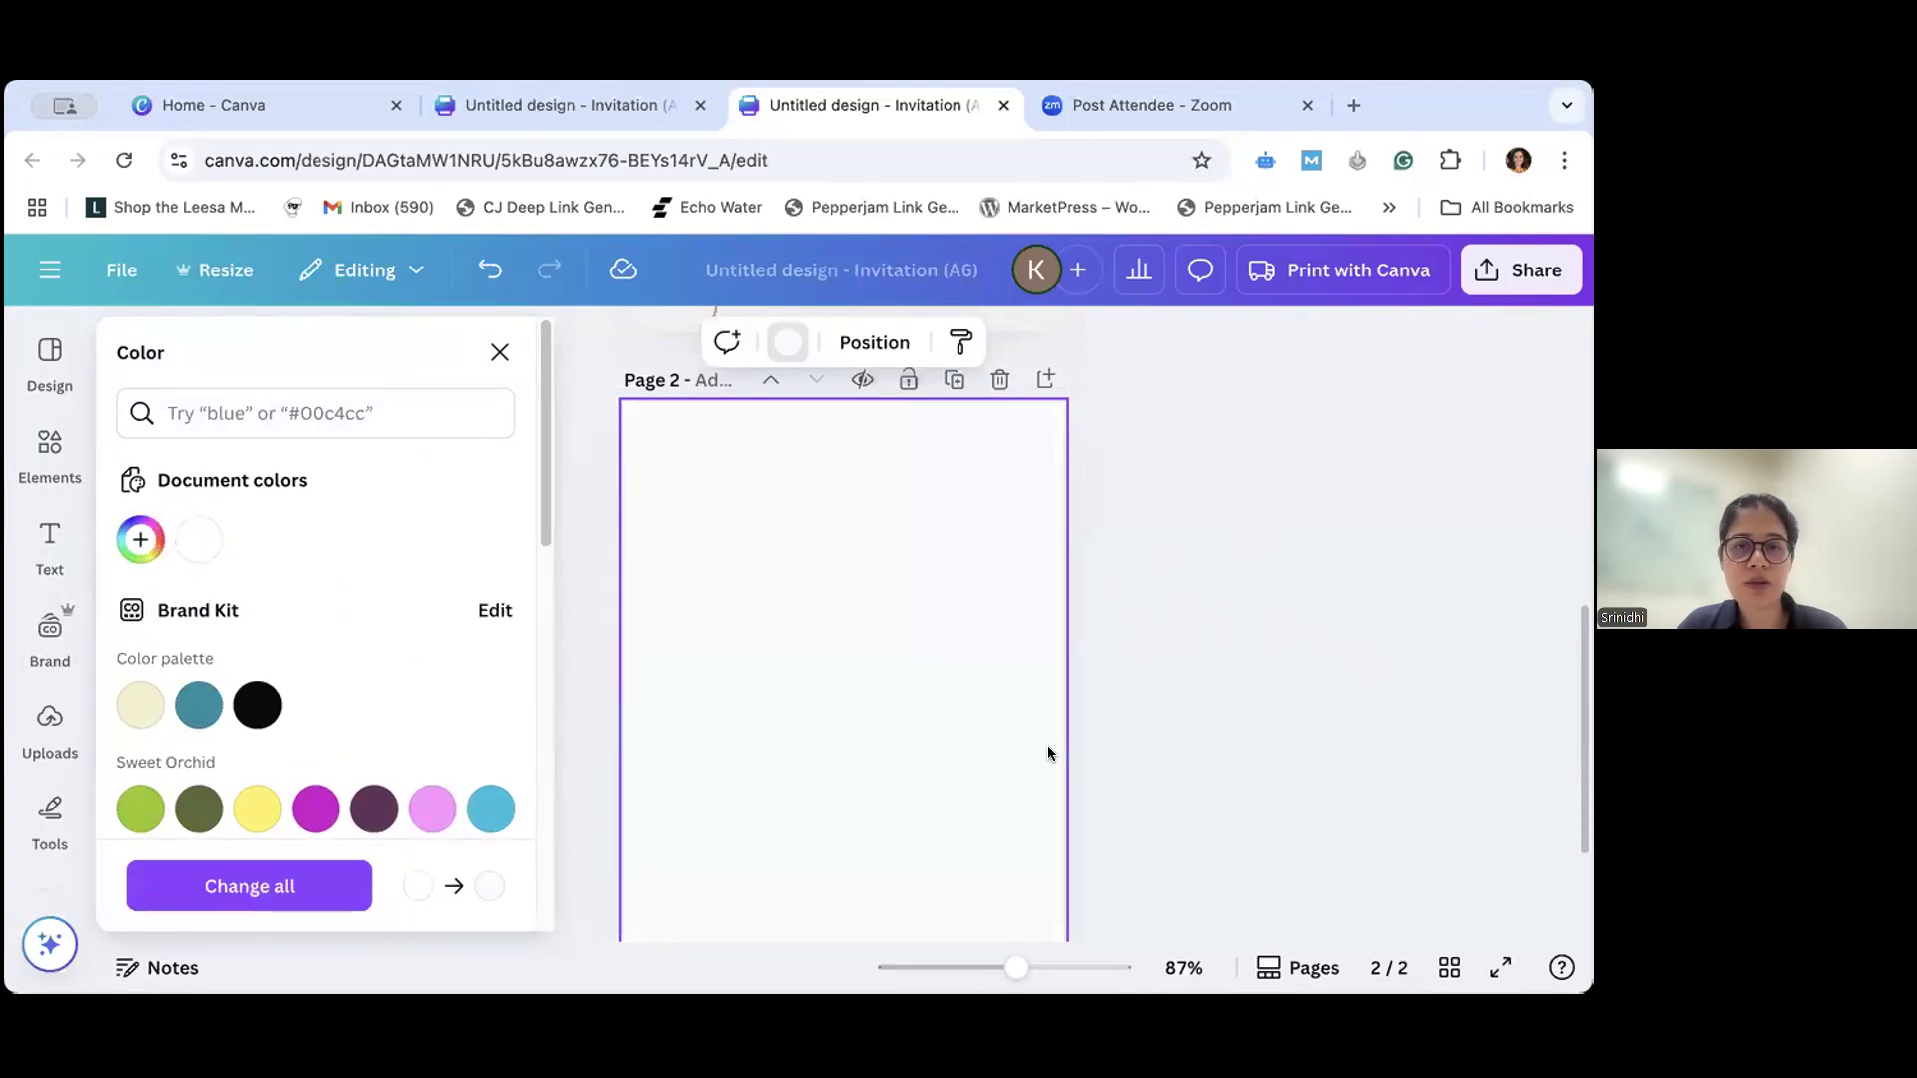
{"action": "scroll", "coordinate": [1082, 761], "scroll_direction": "down", "scroll_amount": 1}
{"action": "scroll", "coordinate": [1082, 761], "scroll_direction": "up", "scroll_amount": 3}
{"action": "scroll", "coordinate": [1081, 765], "scroll_direction": "down", "scroll_amount": 4}
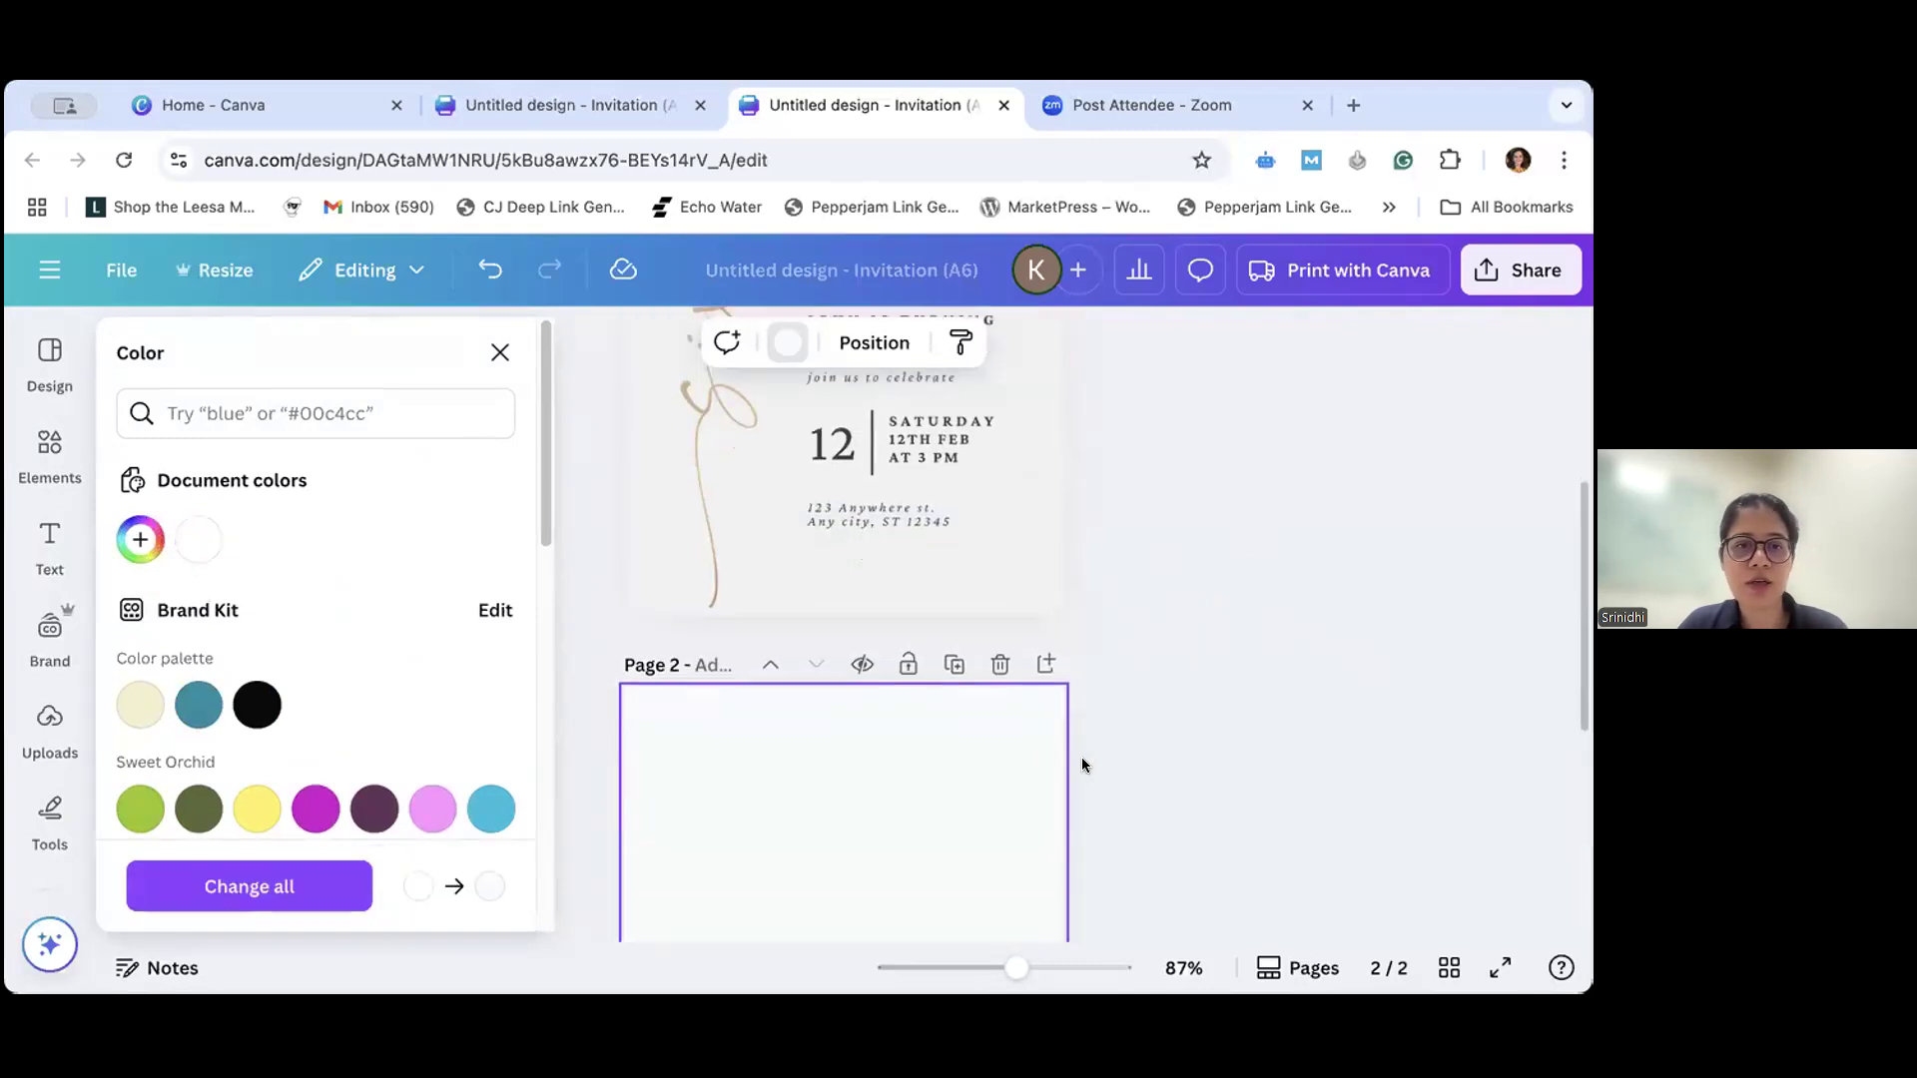
- Set the background of page 2 to the default solid light gray and compare it with the sample on page 1
{"action": "scroll", "coordinate": [494, 667], "scroll_direction": "down", "scroll_amount": 5}
{"action": "left_click", "coordinate": [433, 633]}
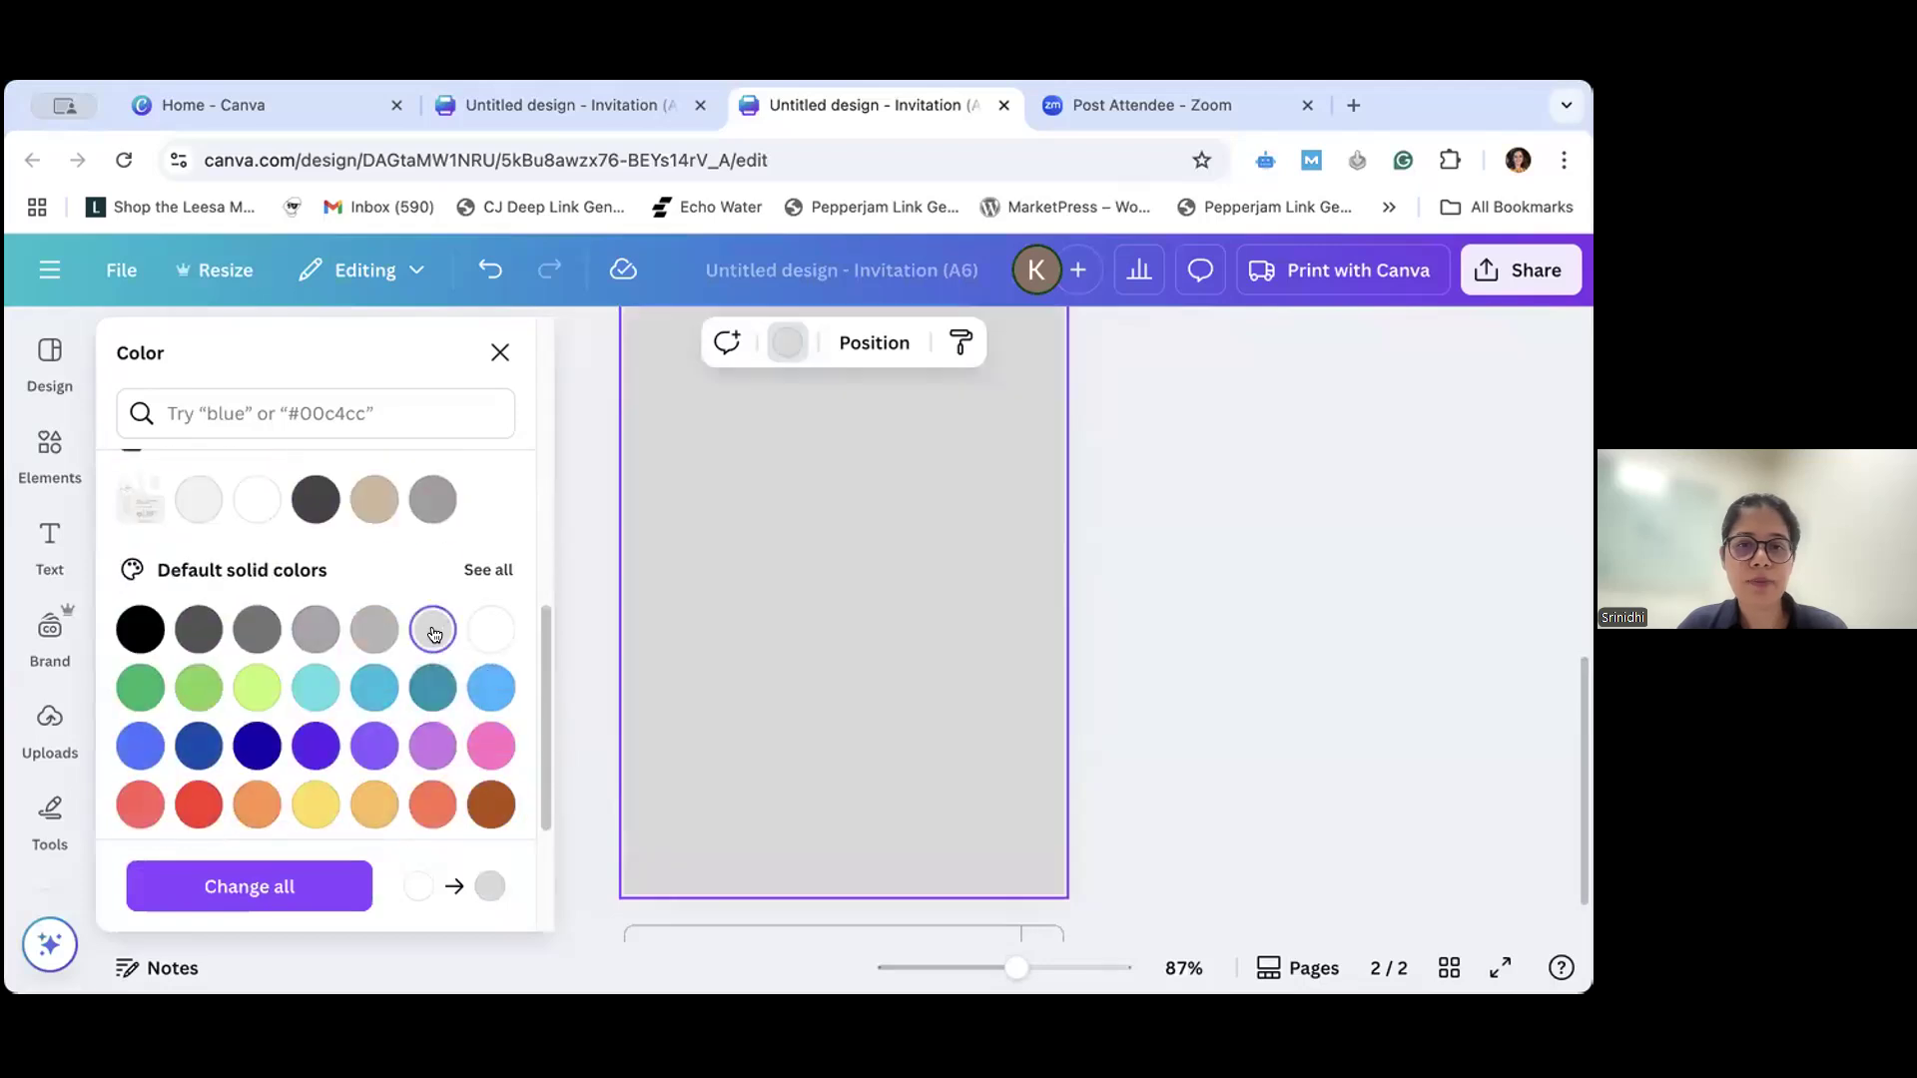
{"action": "left_click", "coordinate": [1201, 703]}
{"action": "scroll", "coordinate": [1201, 705], "scroll_direction": "up", "scroll_amount": 4}
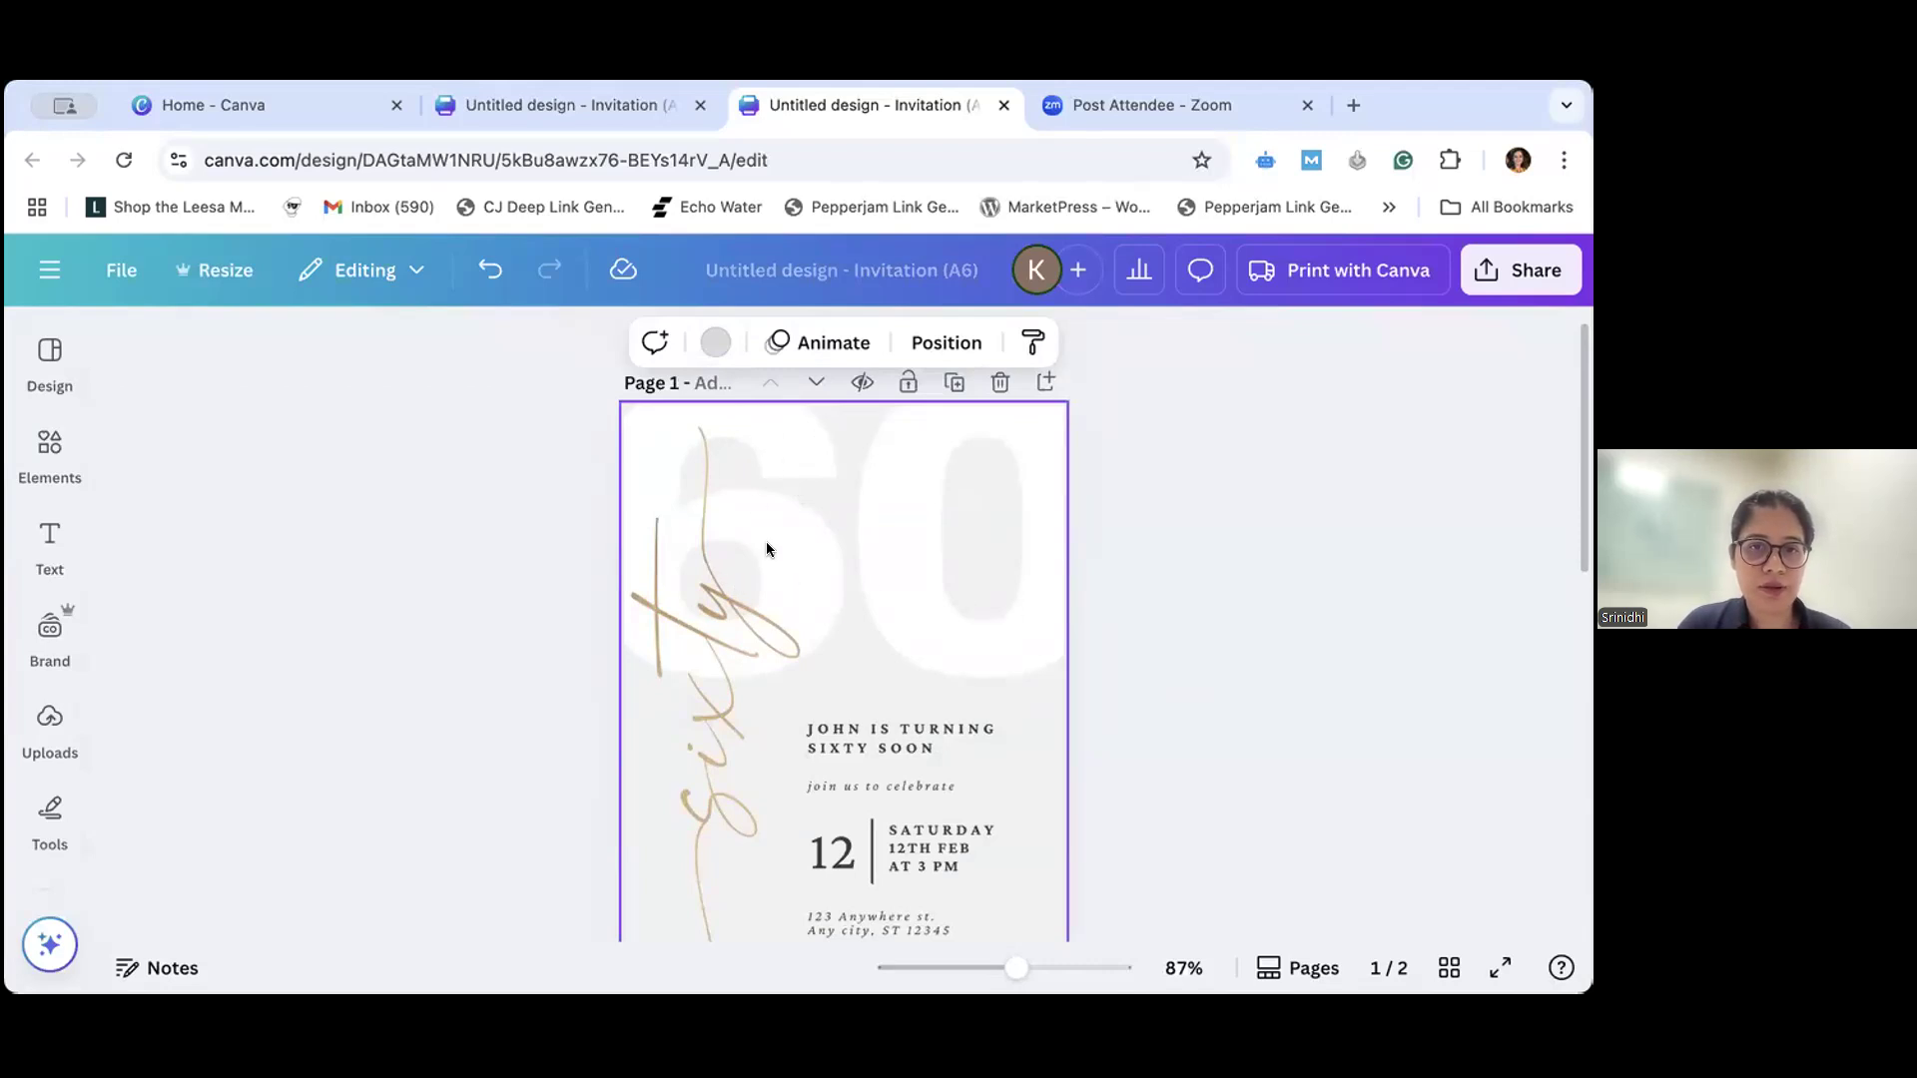
{"action": "scroll", "coordinate": [1134, 617], "scroll_direction": "down", "scroll_amount": 3}
{"action": "scroll", "coordinate": [1135, 619], "scroll_direction": "down", "scroll_amount": 5}
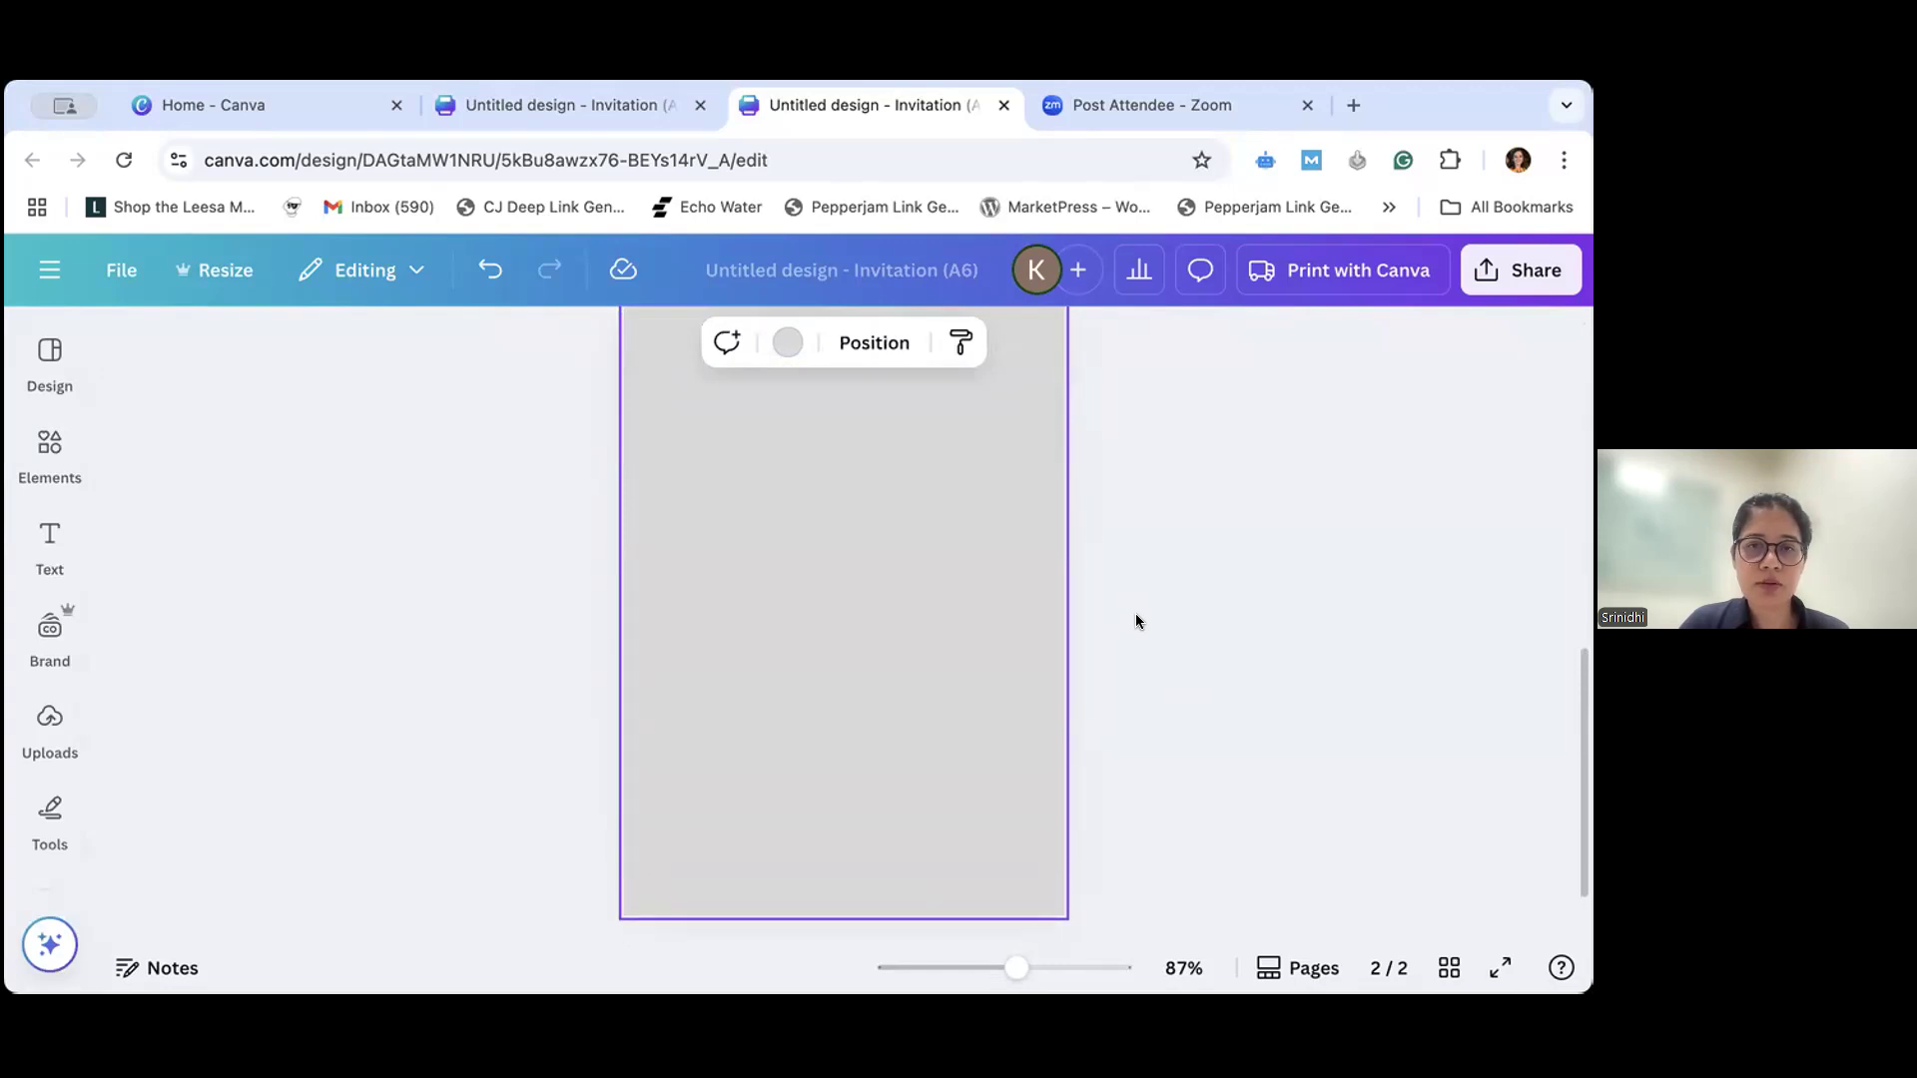
{"action": "scroll", "coordinate": [1135, 621], "scroll_direction": "up", "scroll_amount": 1}
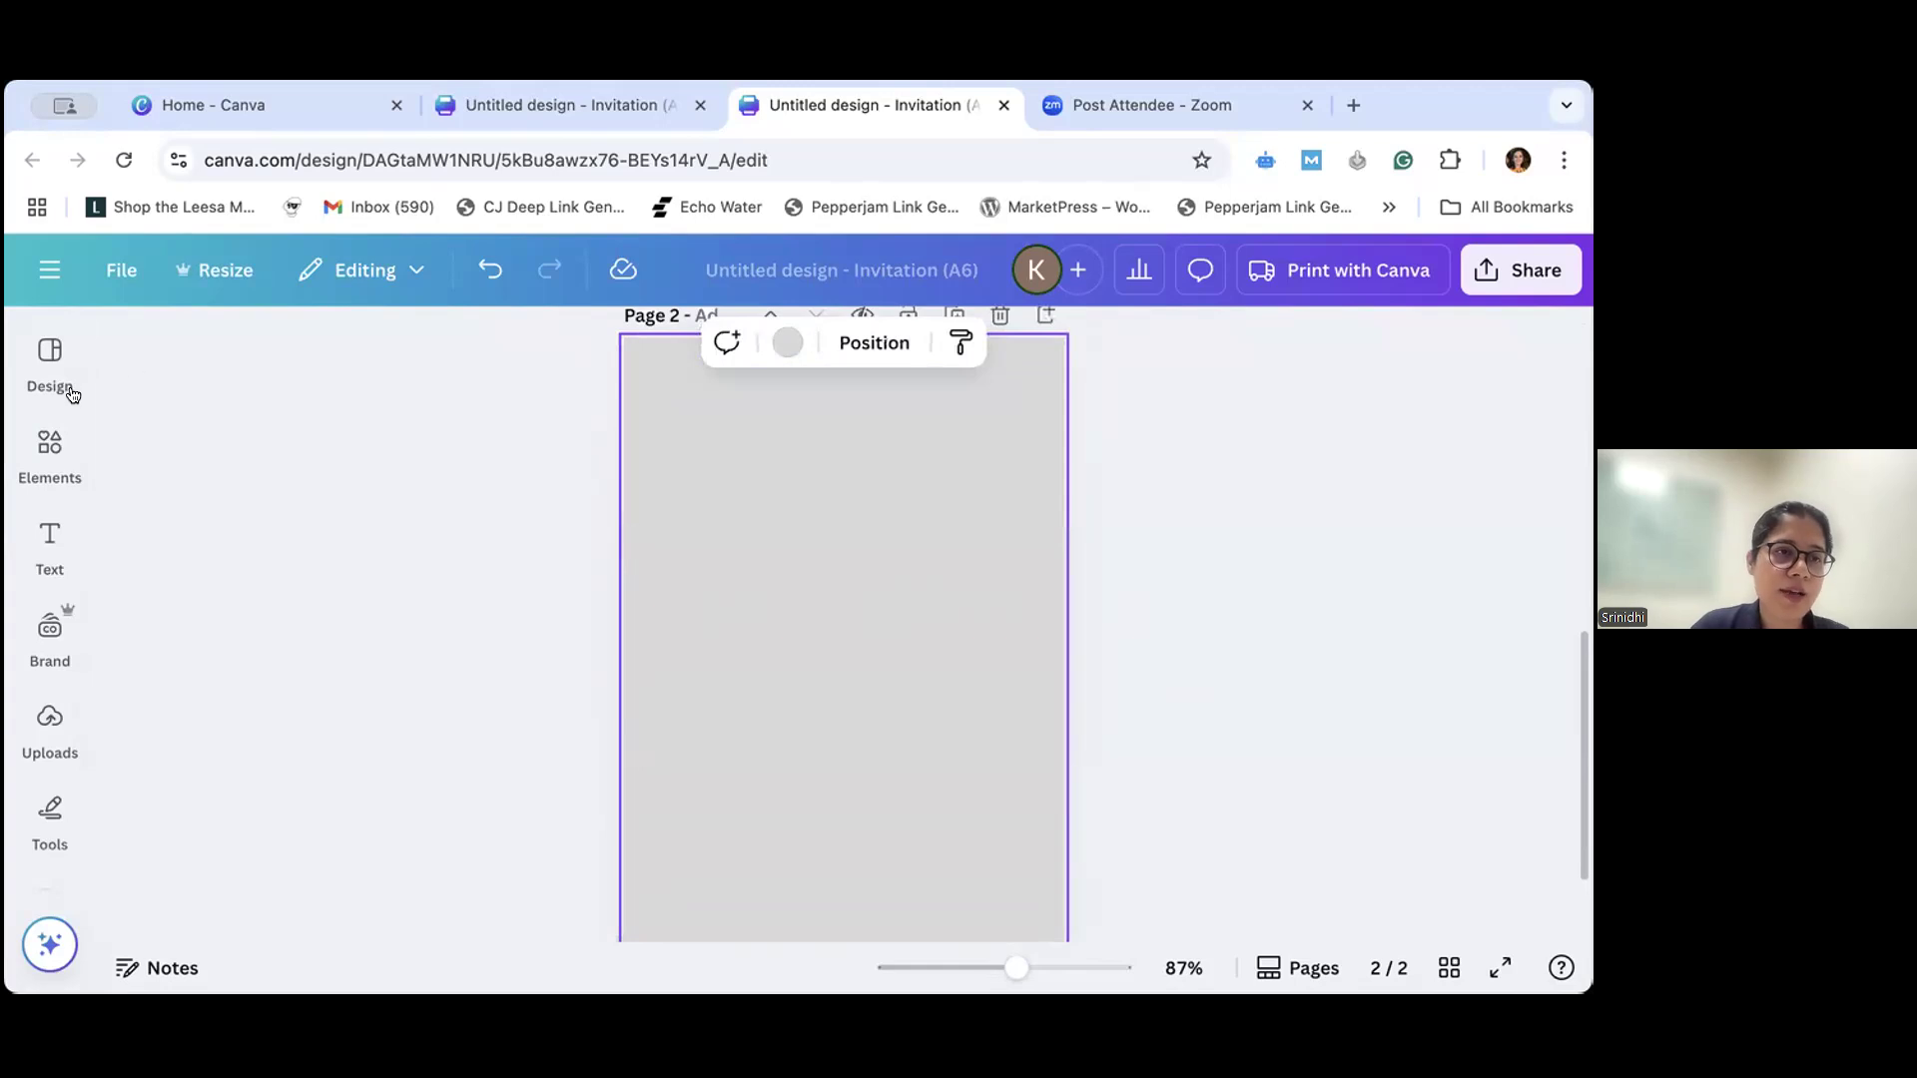
- Look through the available templates, elements, text options, brand assets and drawing tools
{"action": "left_click", "coordinate": [48, 362]}
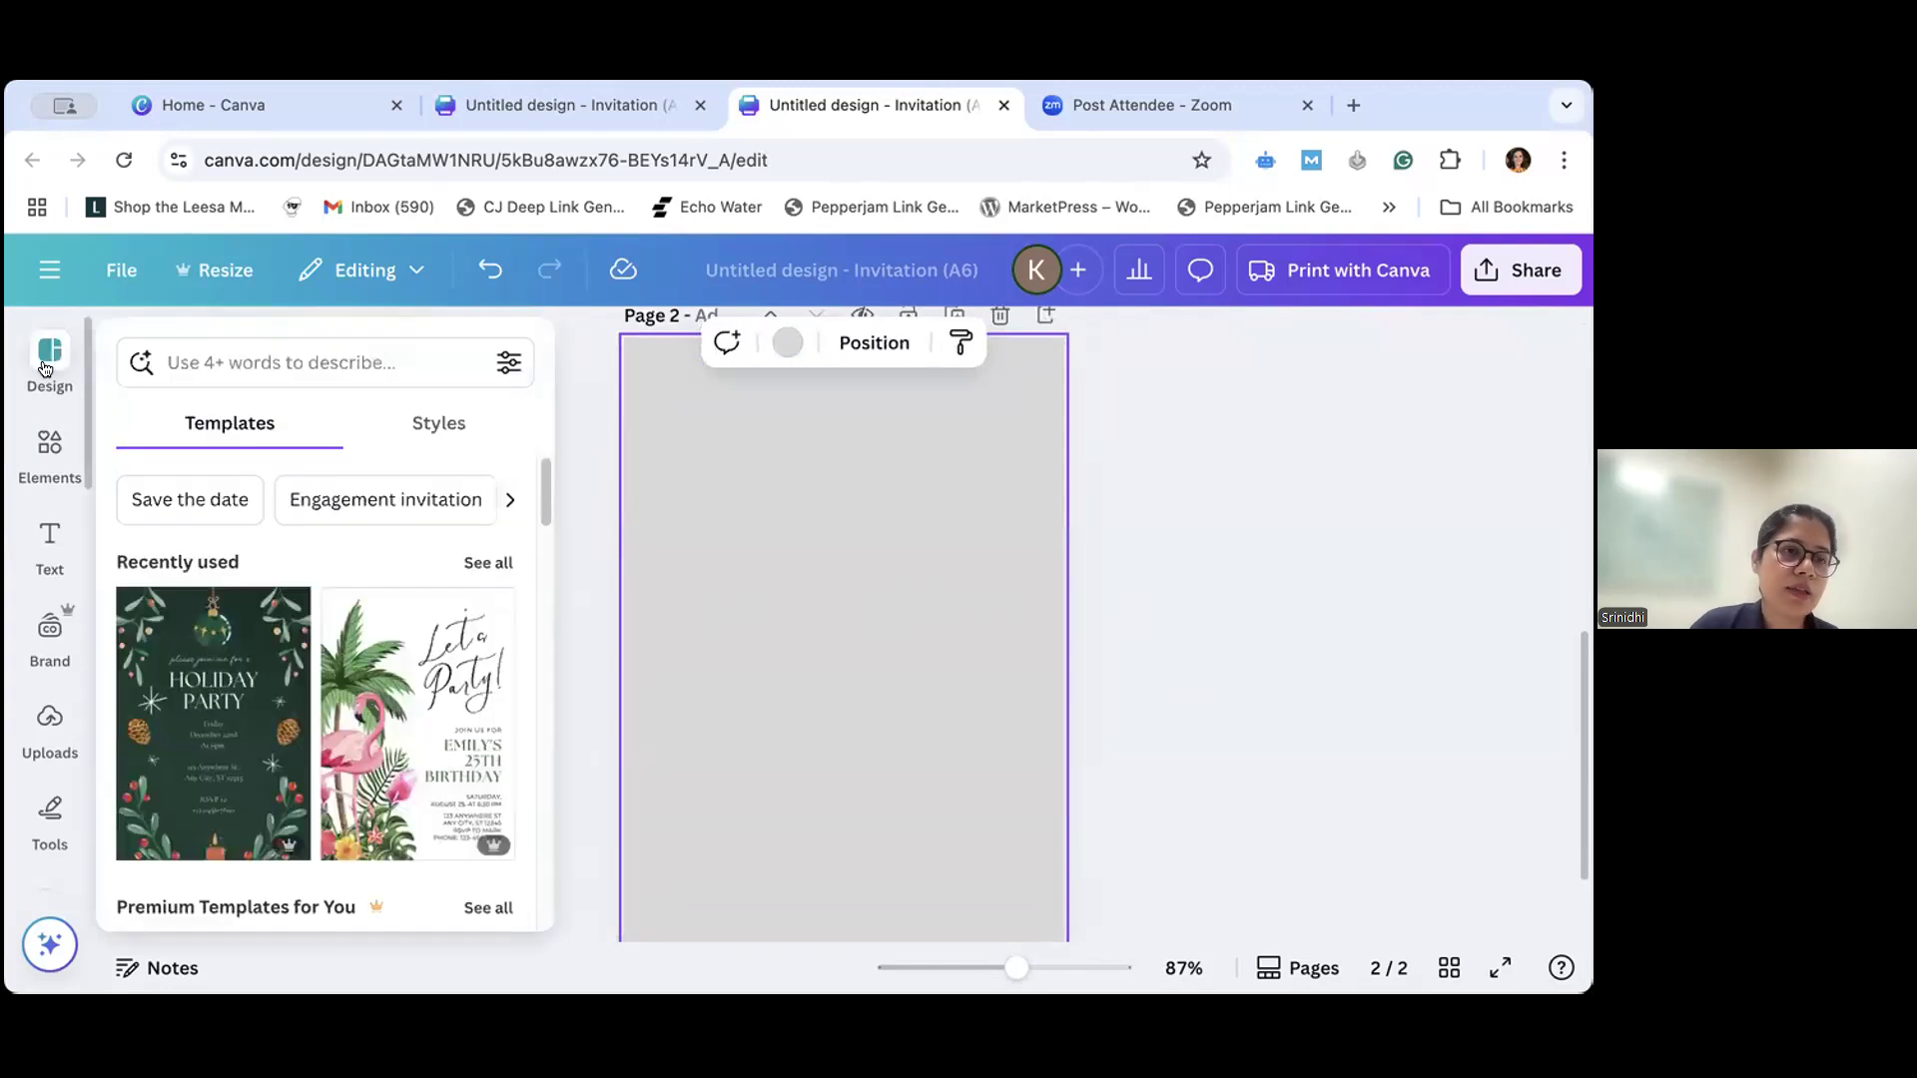
{"action": "left_click", "coordinate": [48, 445]}
{"action": "left_click", "coordinate": [40, 524]}
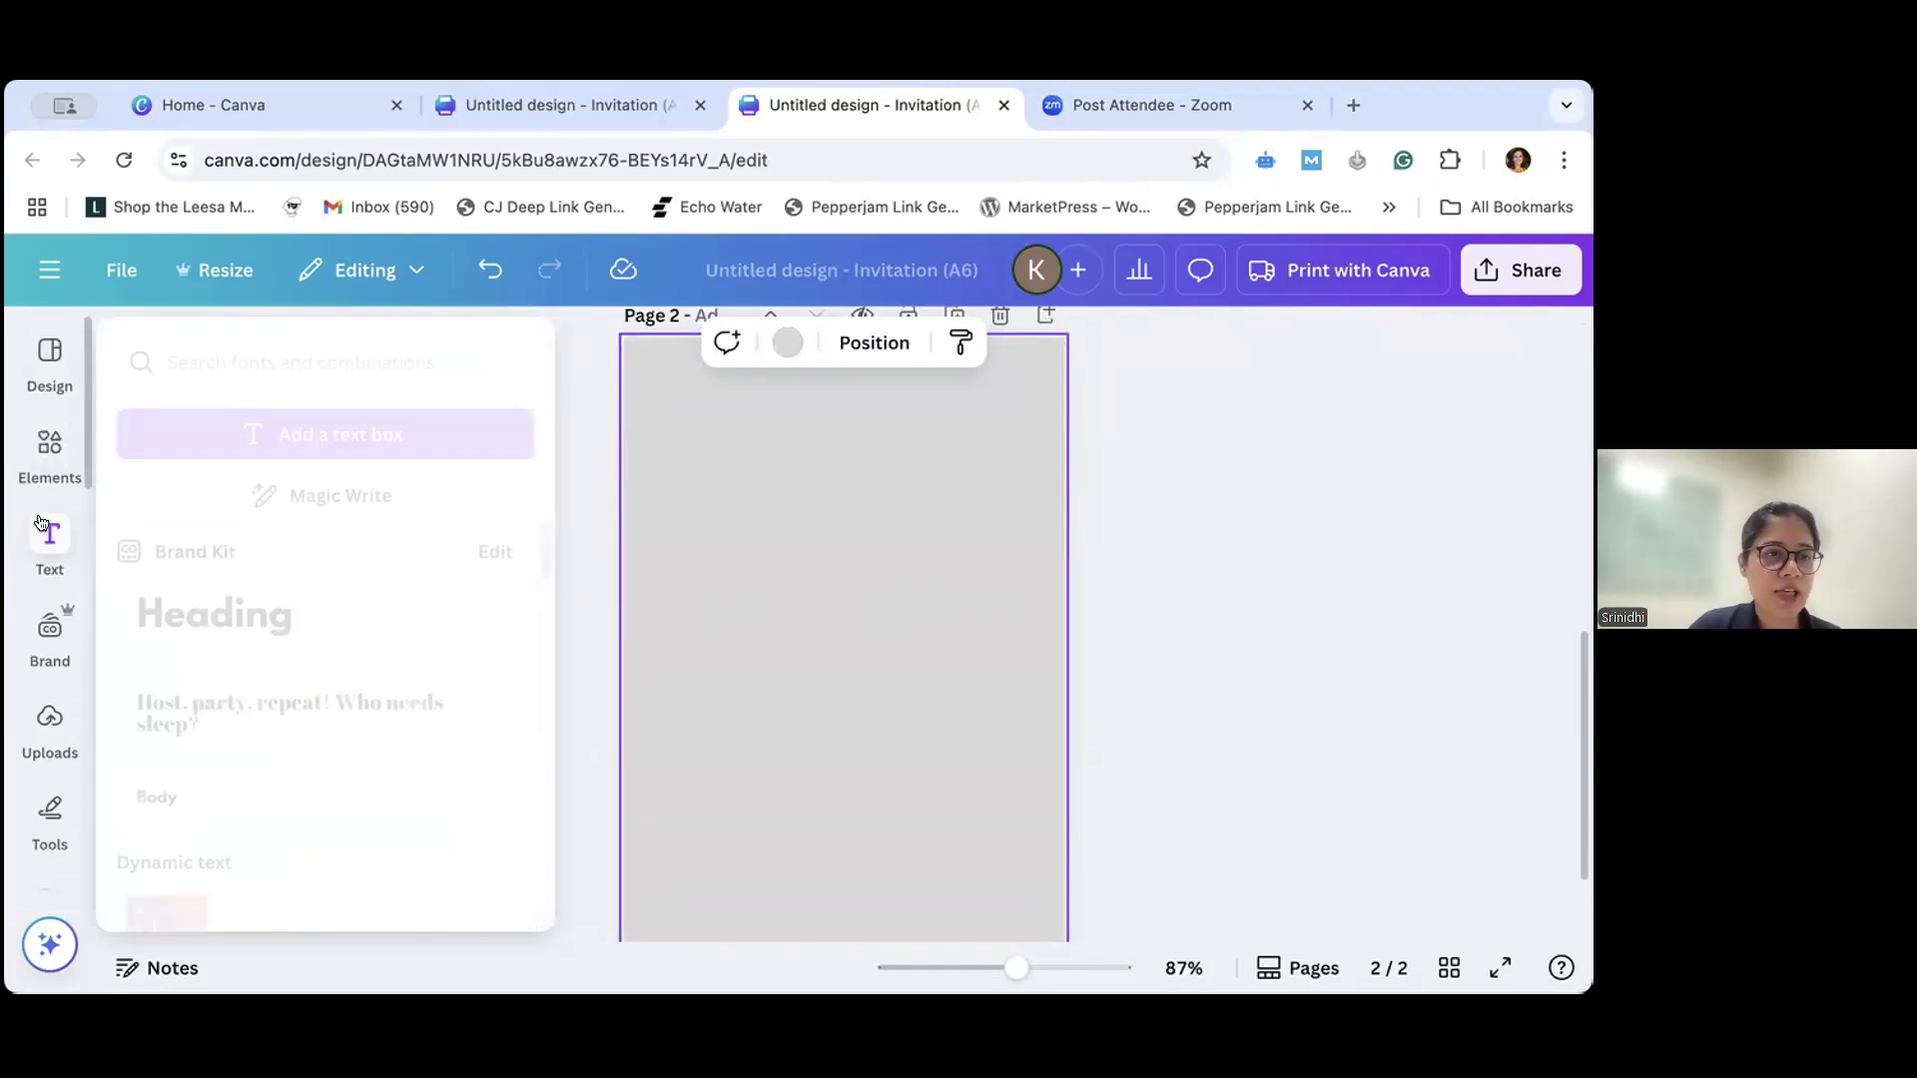
{"action": "left_click", "coordinate": [49, 629]}
{"action": "left_click", "coordinate": [42, 813]}
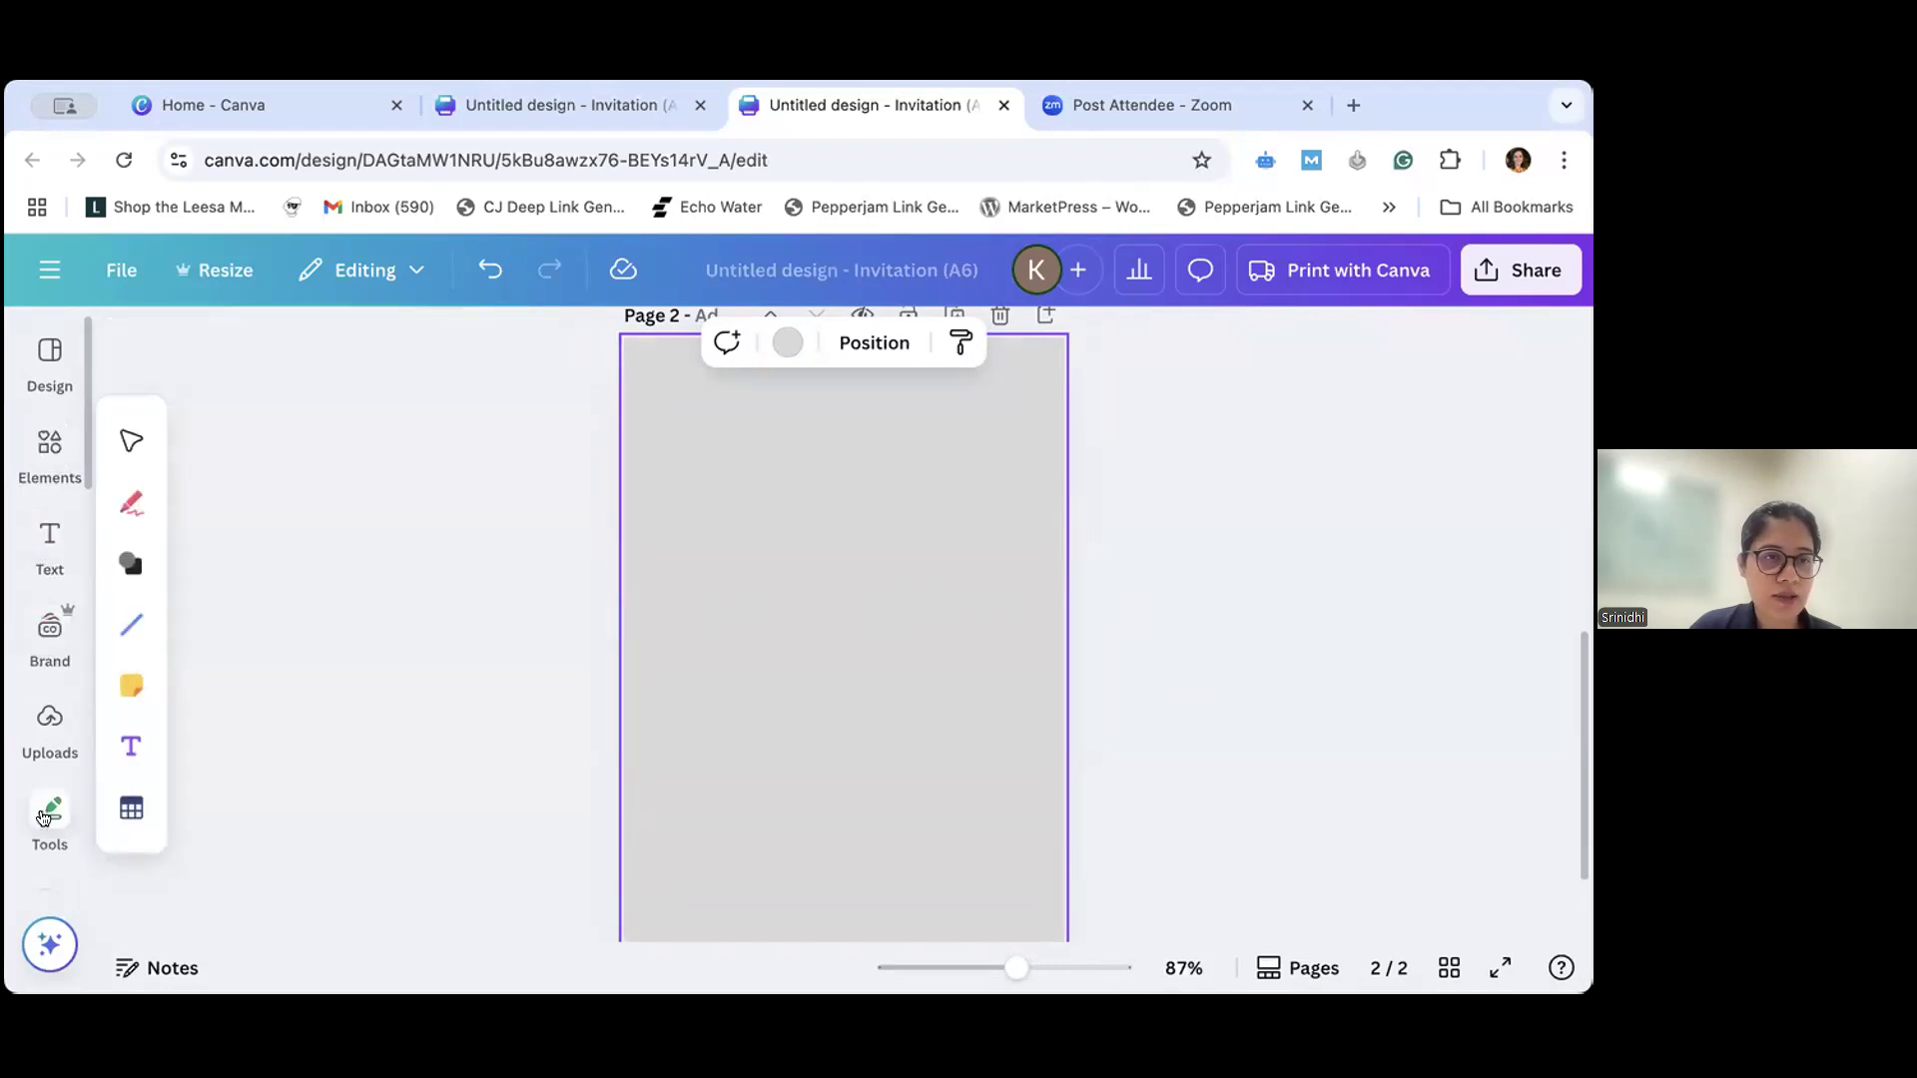
{"action": "left_click", "coordinate": [49, 534]}
{"action": "left_click", "coordinate": [52, 444]}
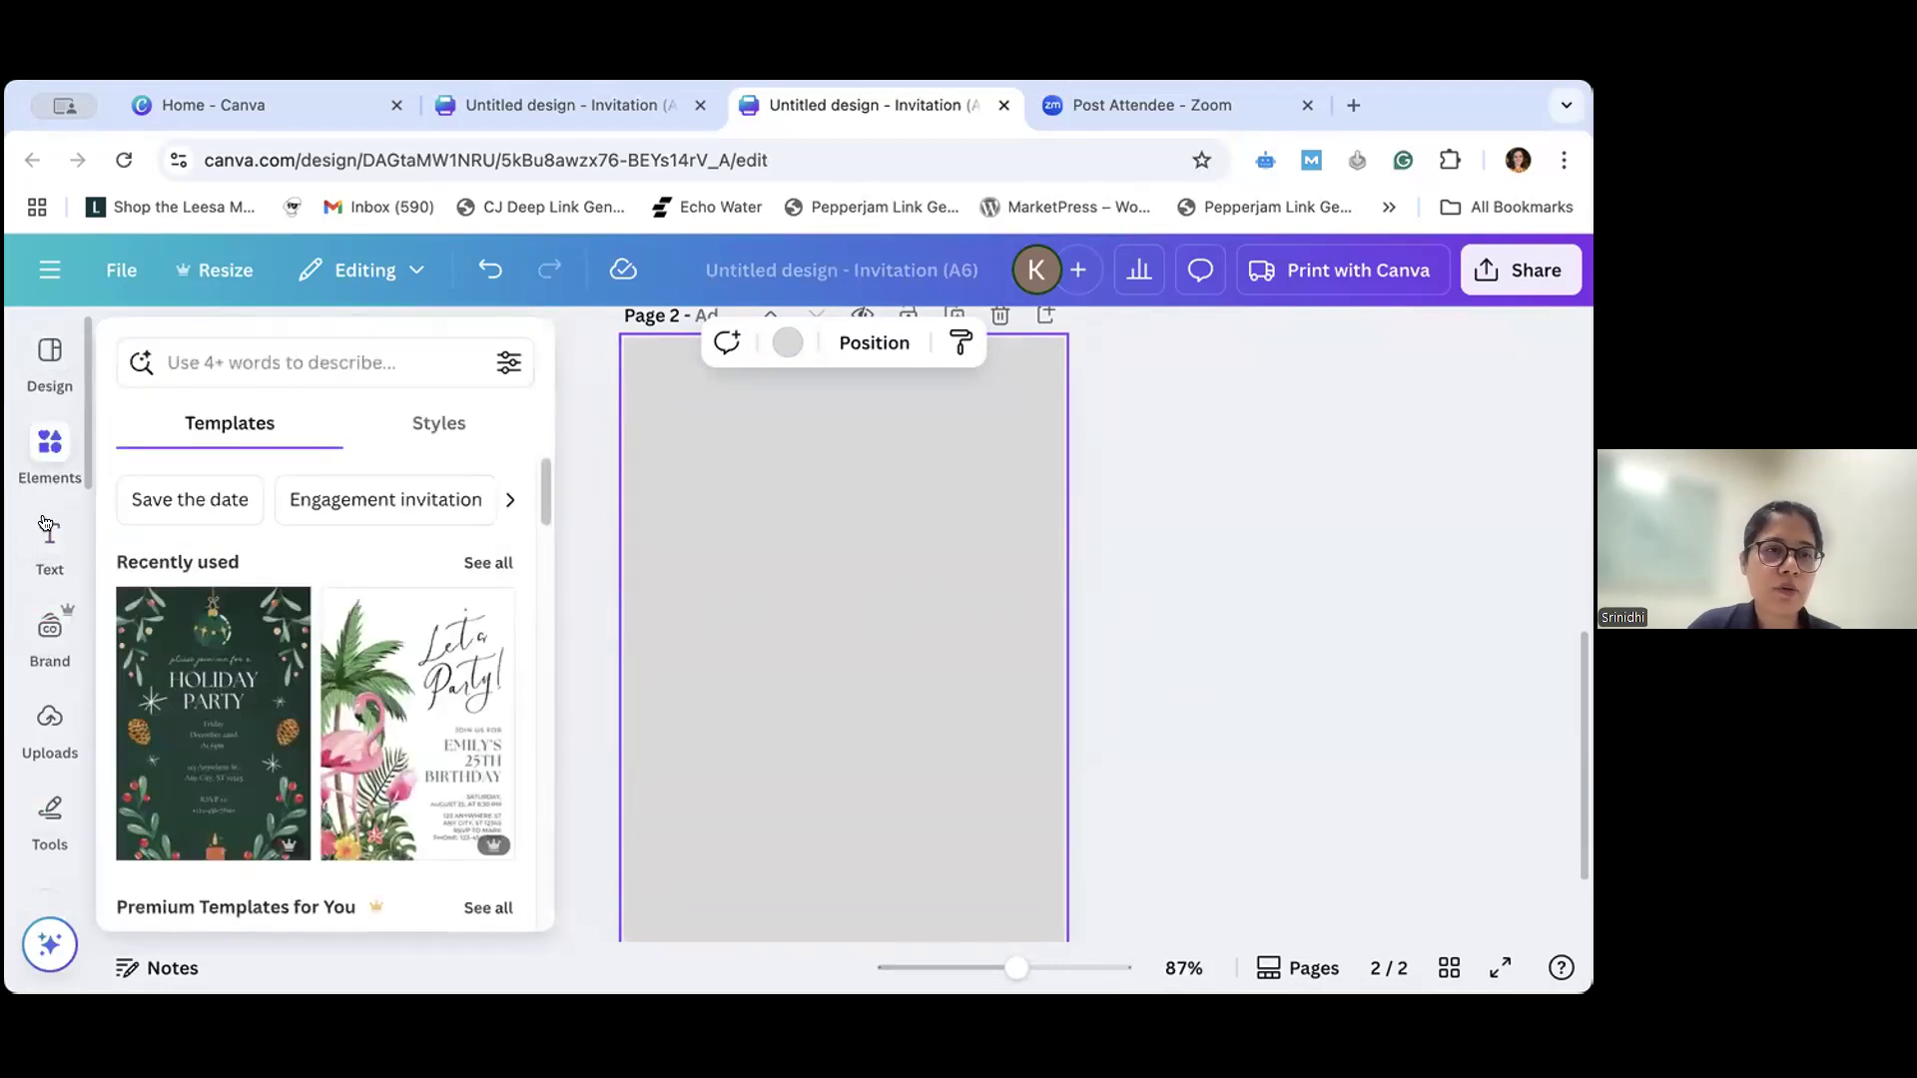
{"action": "mouse_move", "coordinate": [47, 533]}
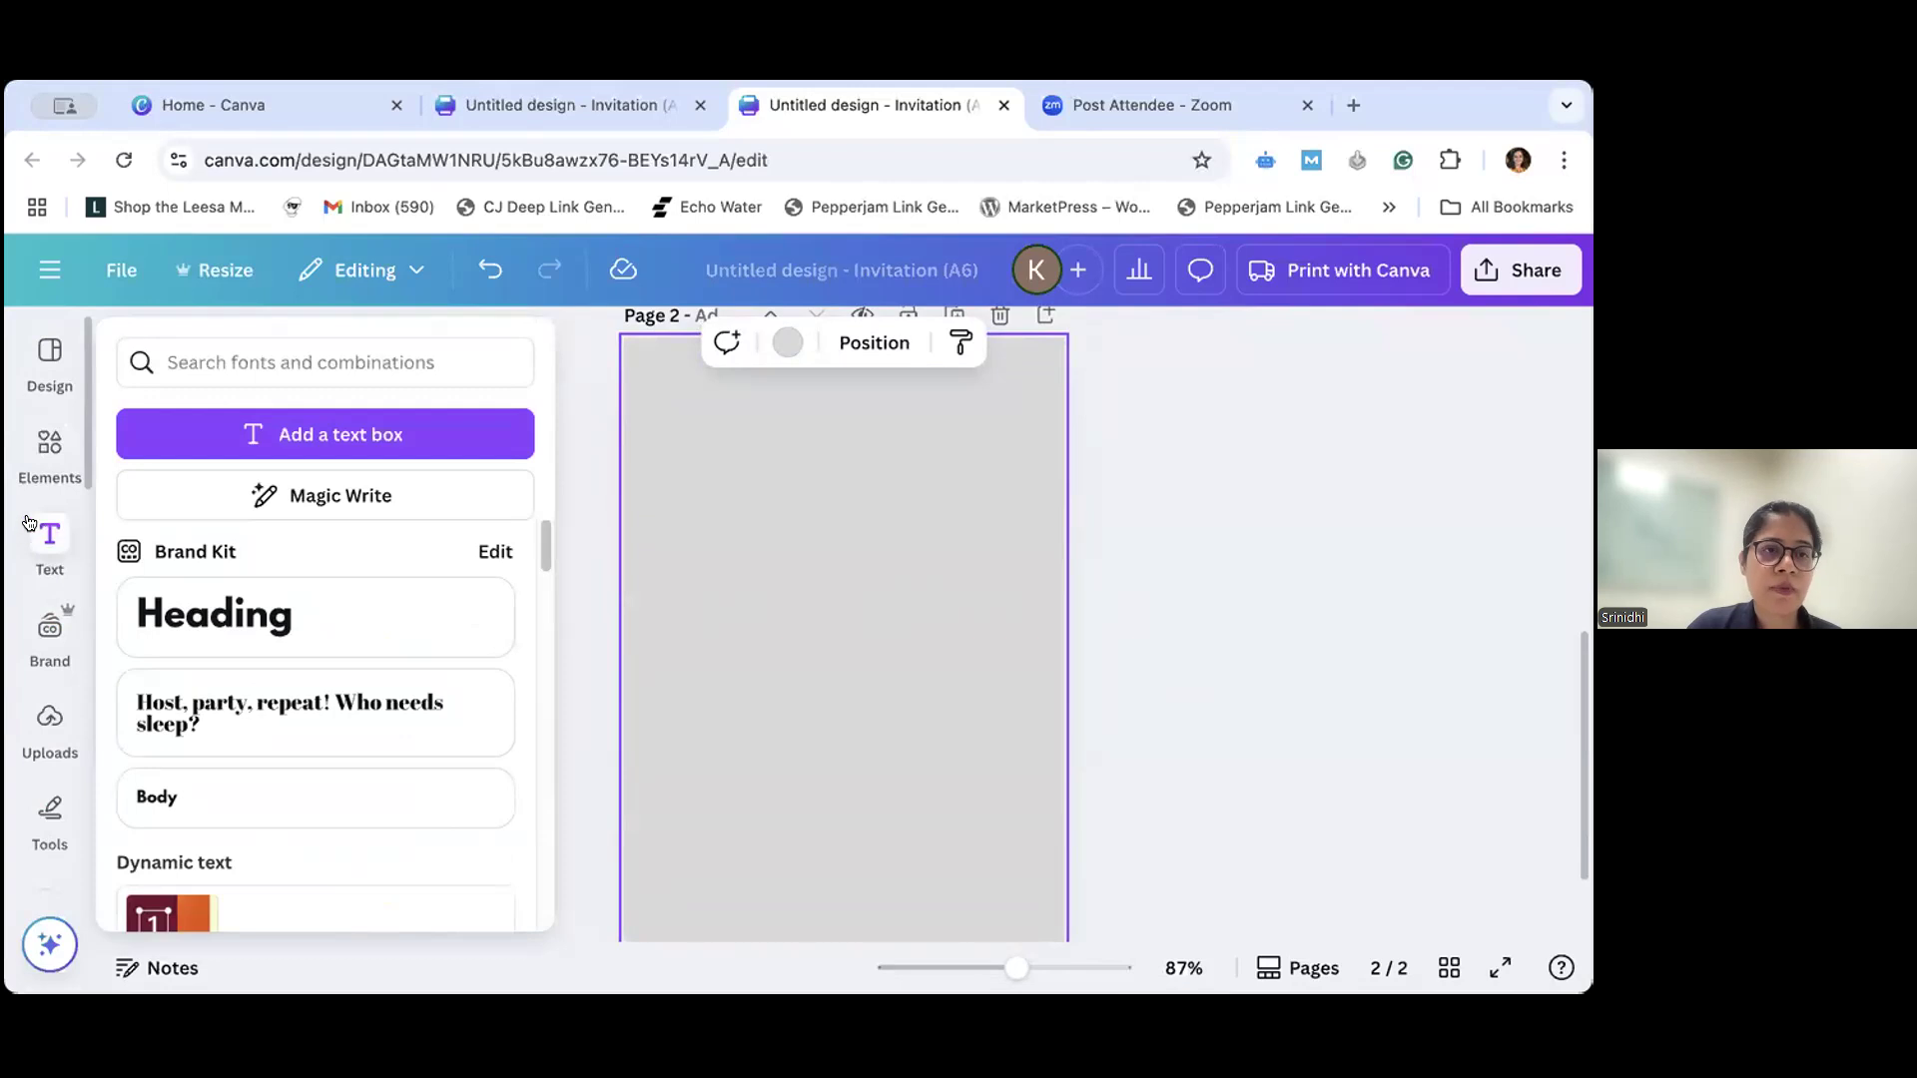
- Add a Brand Kit heading to page 2 with the text "60"
{"action": "left_click", "coordinate": [45, 540]}
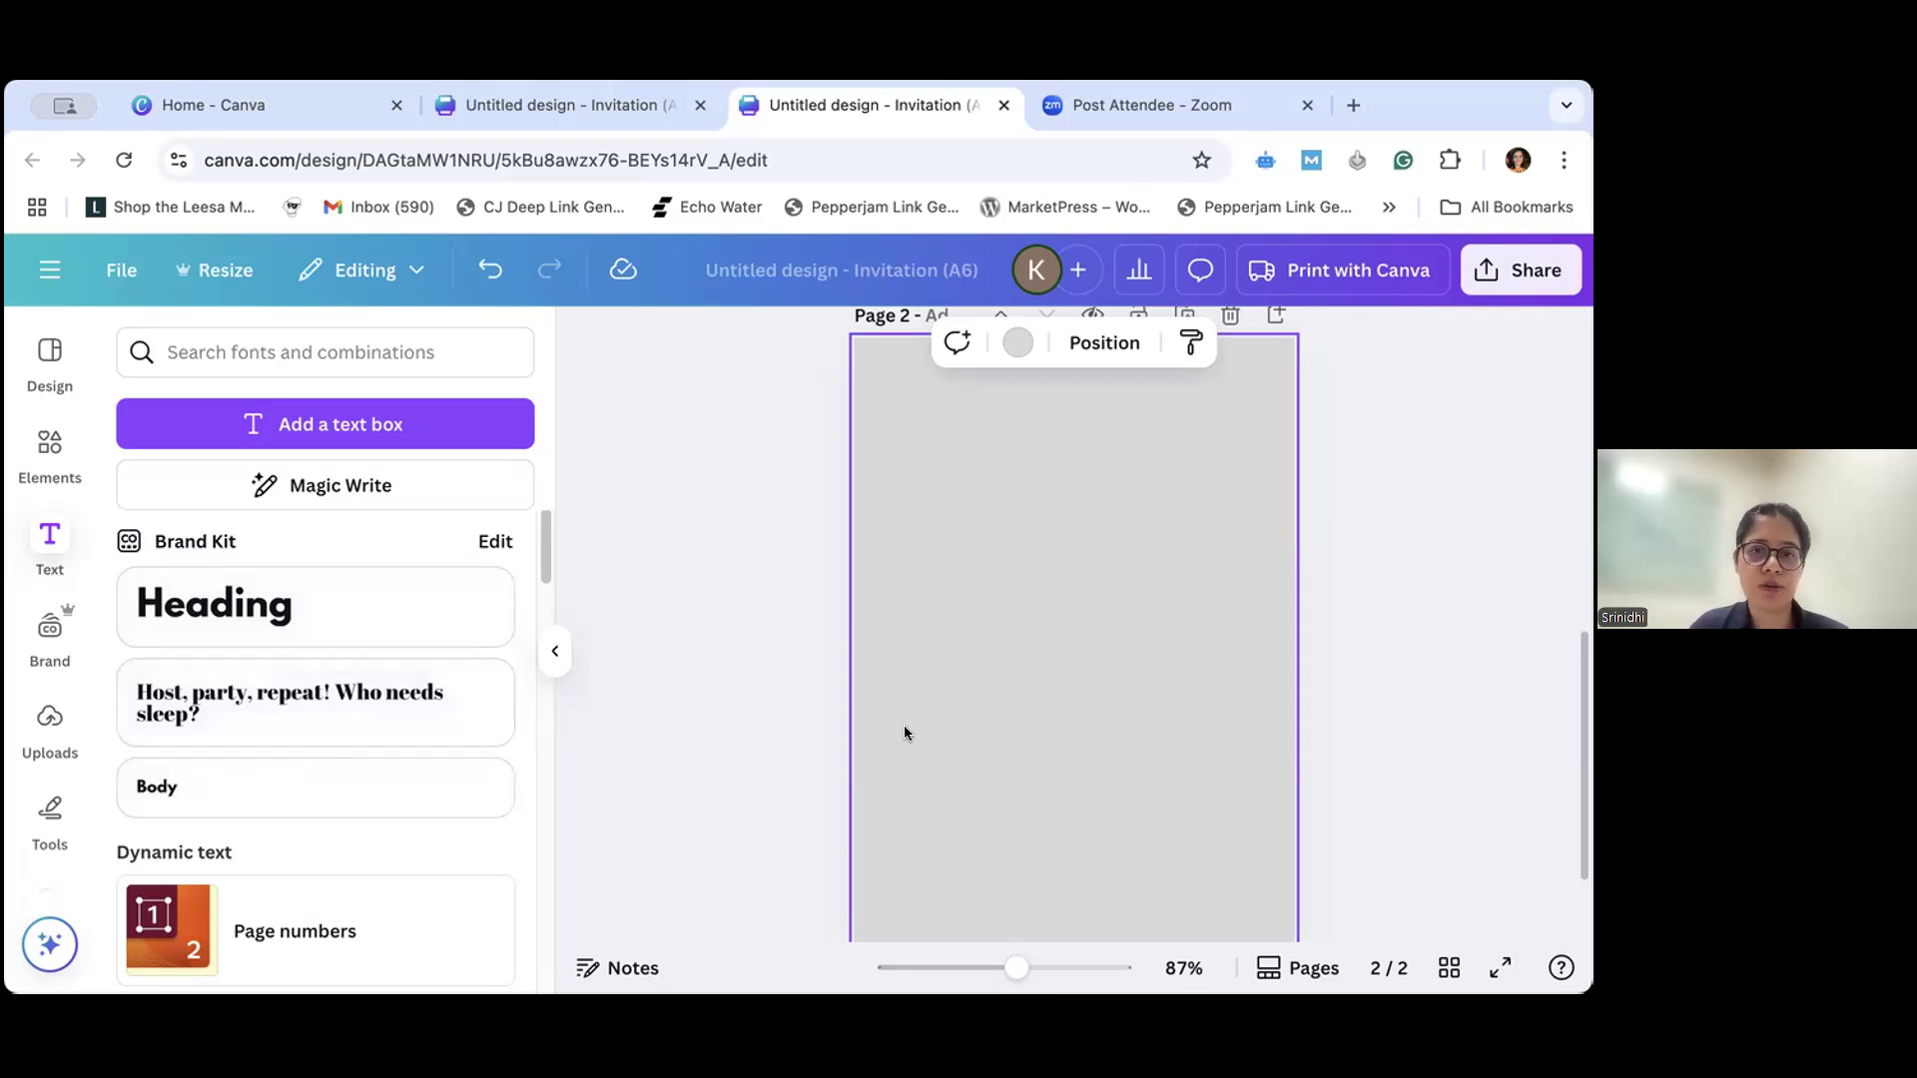
{"action": "left_click", "coordinate": [356, 606]}
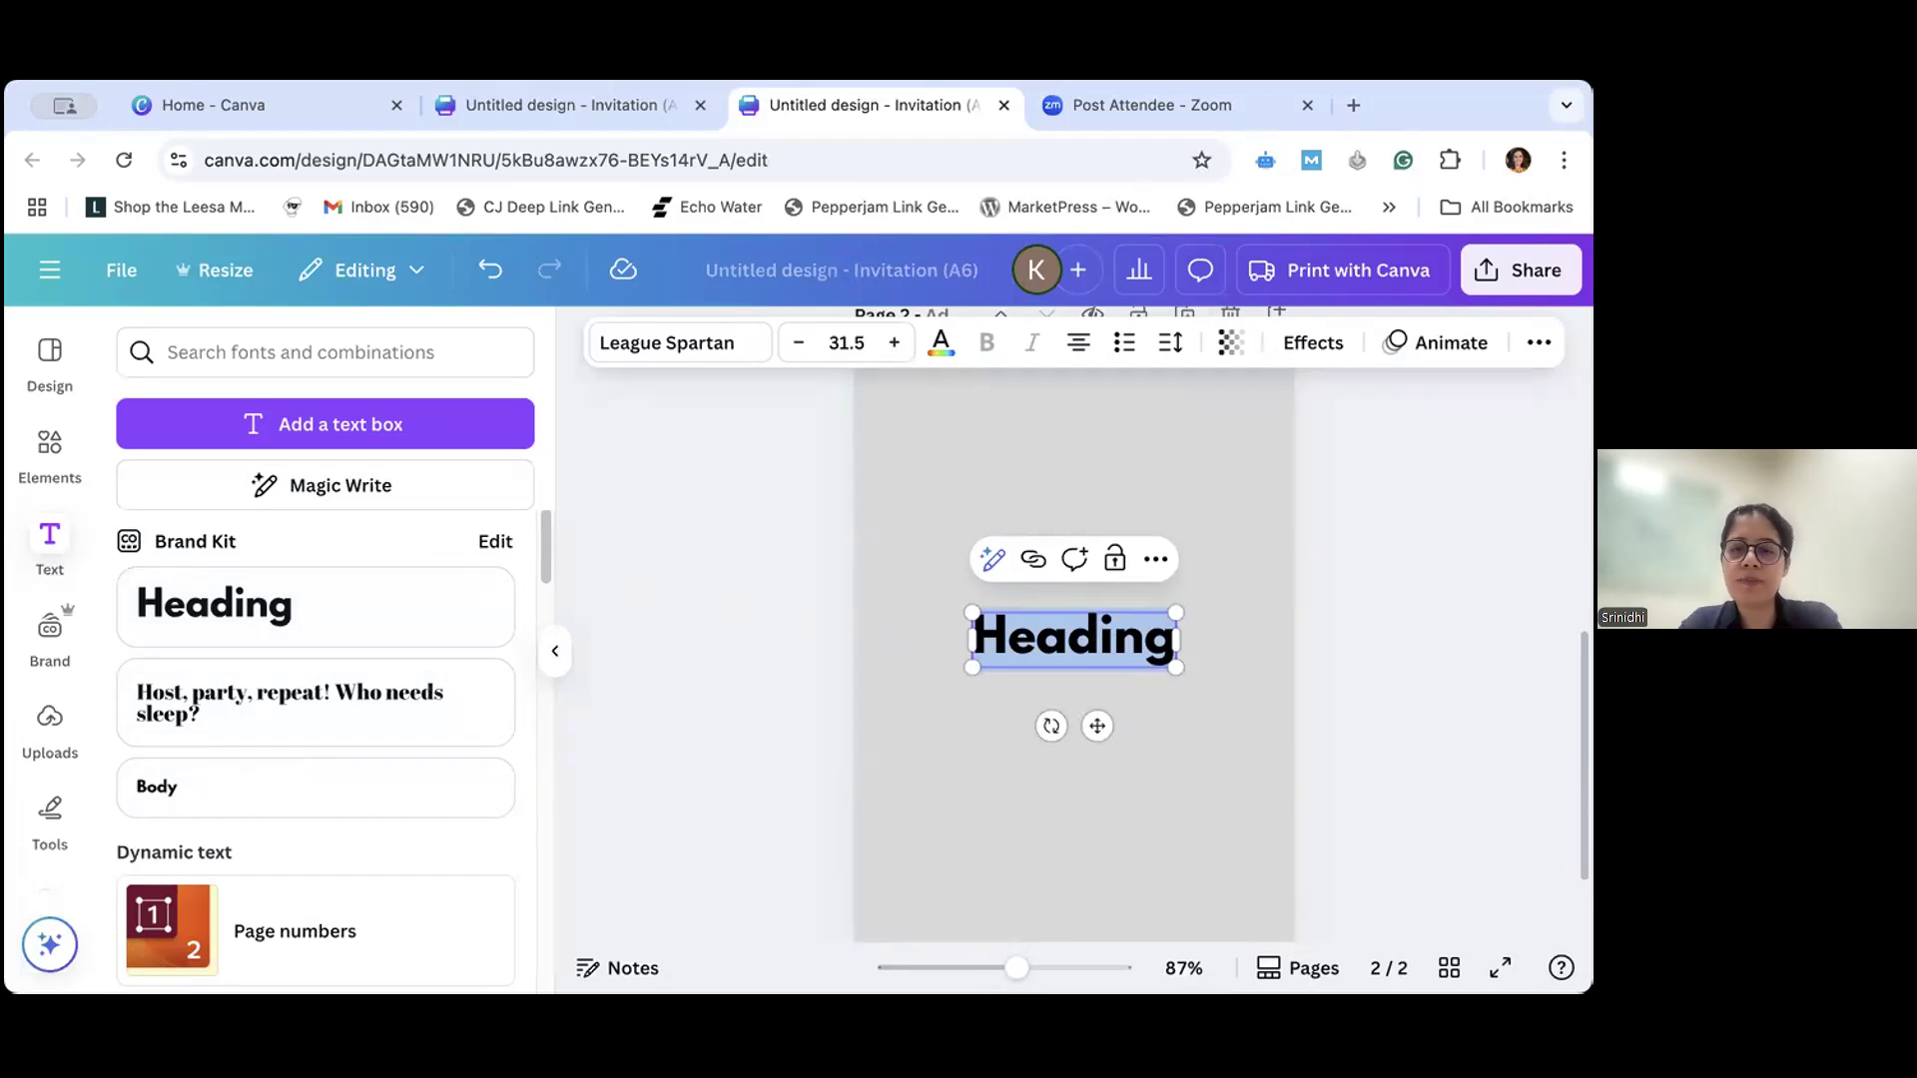
{"action": "type", "text": "60"}
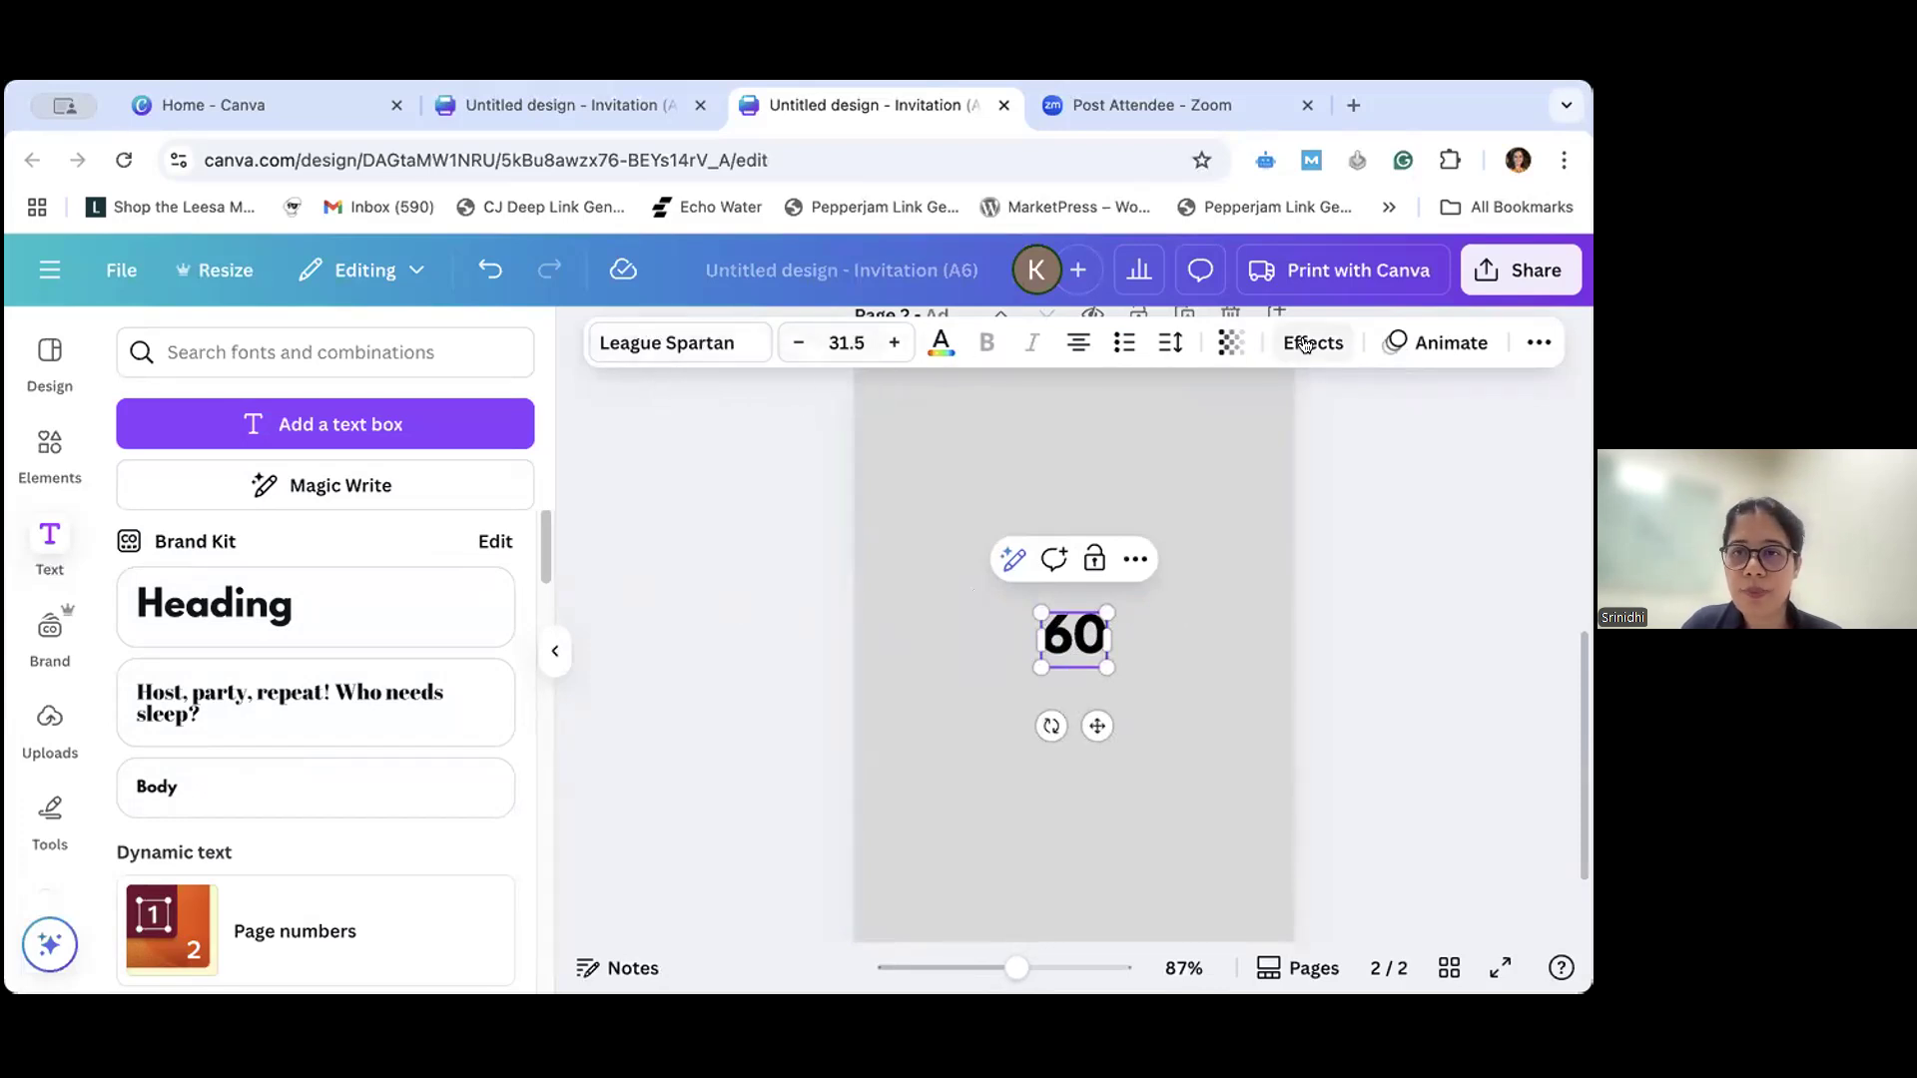
- Open the font choices for the "60" heading and try several popular fonts, ending with Roboto
{"action": "left_click", "coordinate": [717, 346]}
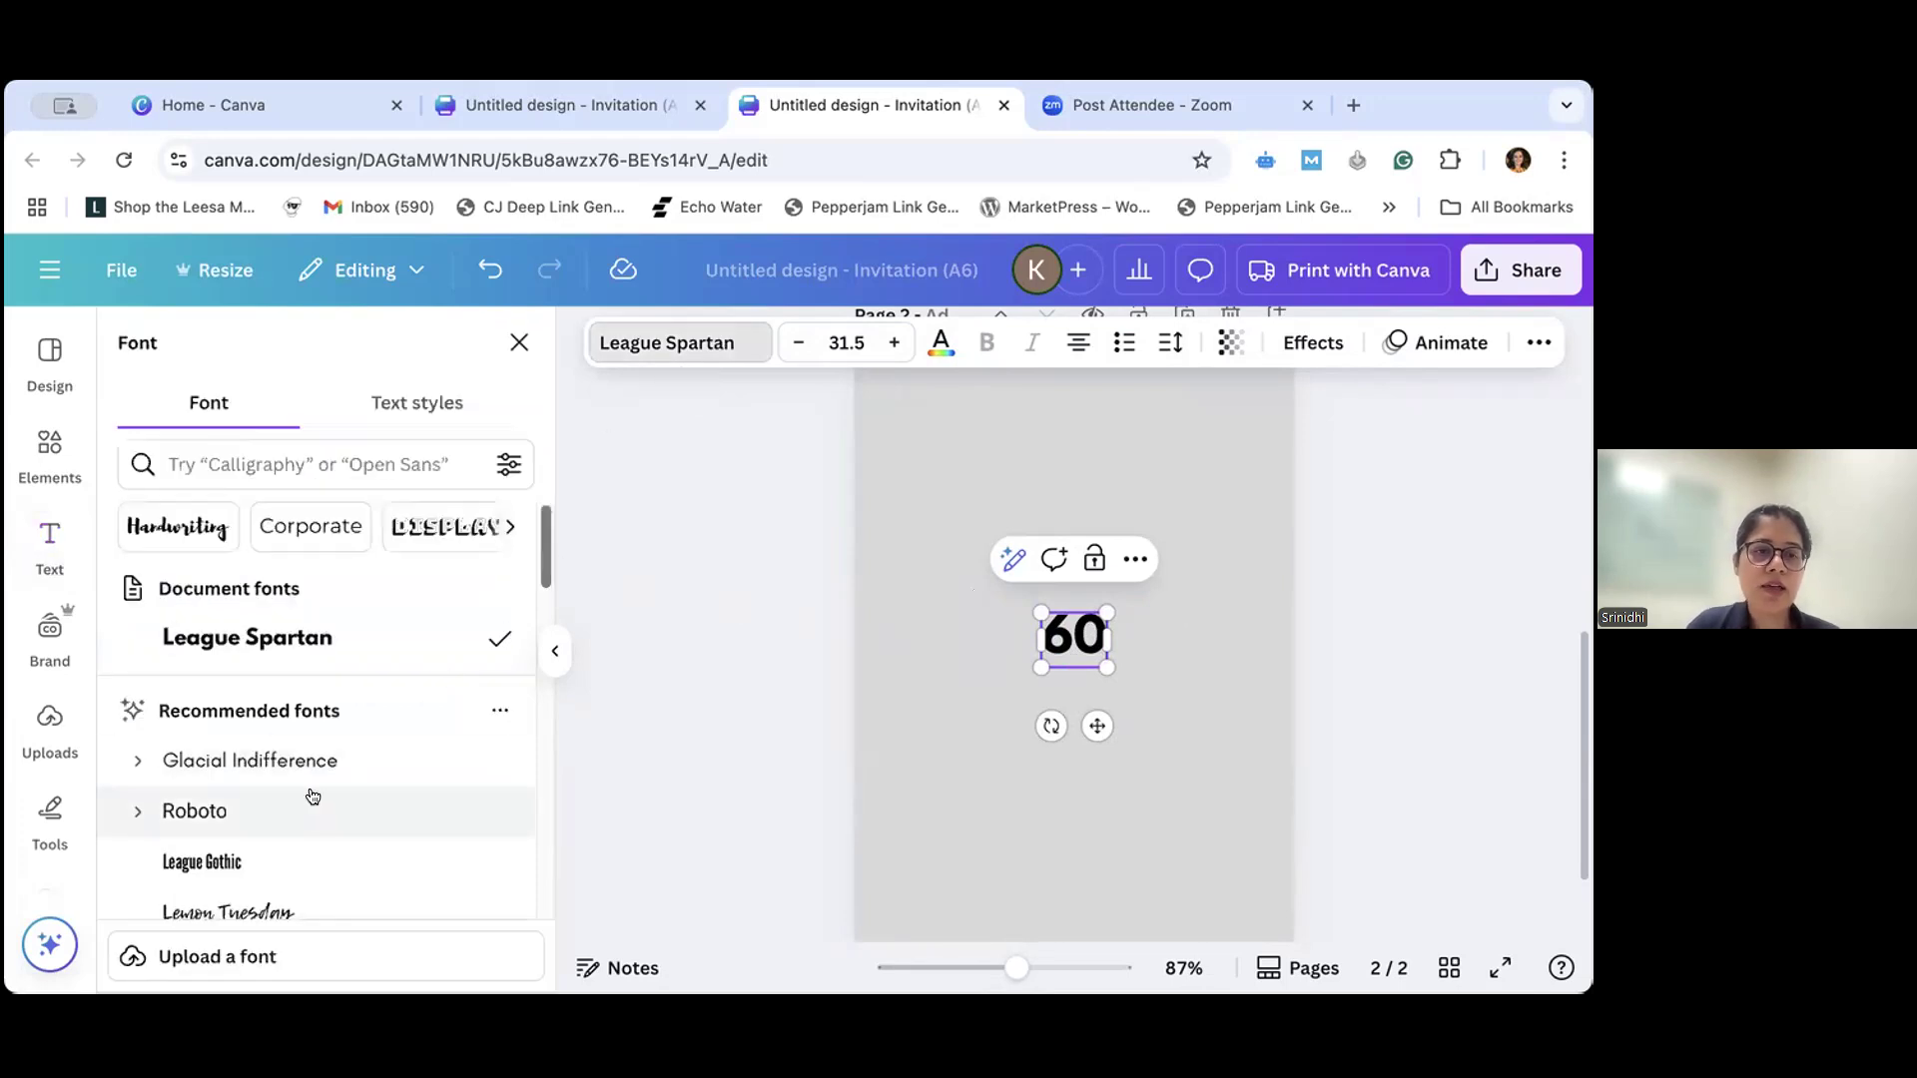
{"action": "scroll", "coordinate": [313, 796], "scroll_direction": "down", "scroll_amount": 10}
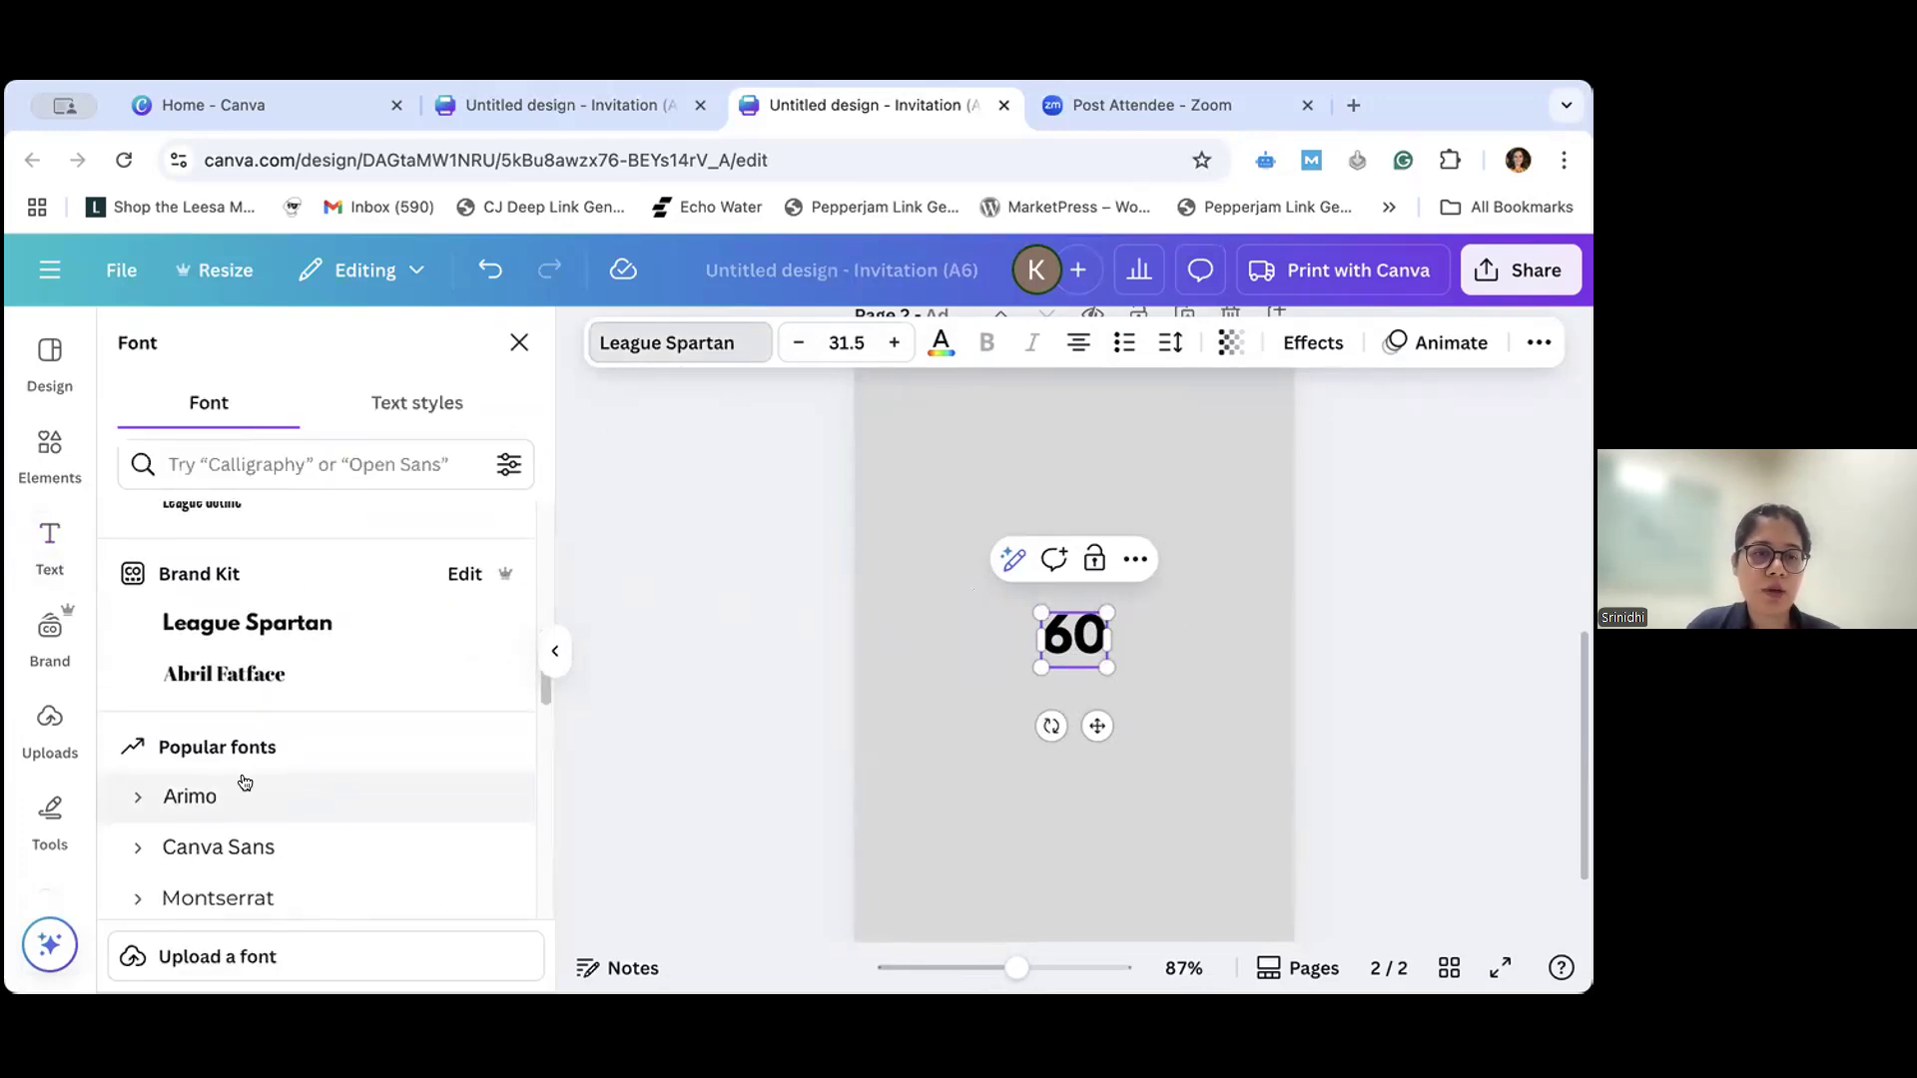
{"action": "left_click", "coordinate": [244, 794]}
{"action": "left_click", "coordinate": [248, 846]}
{"action": "scroll", "coordinate": [250, 859], "scroll_direction": "down", "scroll_amount": 1}
{"action": "scroll", "coordinate": [250, 859], "scroll_direction": "down", "scroll_amount": 4}
{"action": "left_click", "coordinate": [250, 826]}
{"action": "left_click", "coordinate": [251, 855]}
{"action": "scroll", "coordinate": [258, 892], "scroll_direction": "down", "scroll_amount": 5}
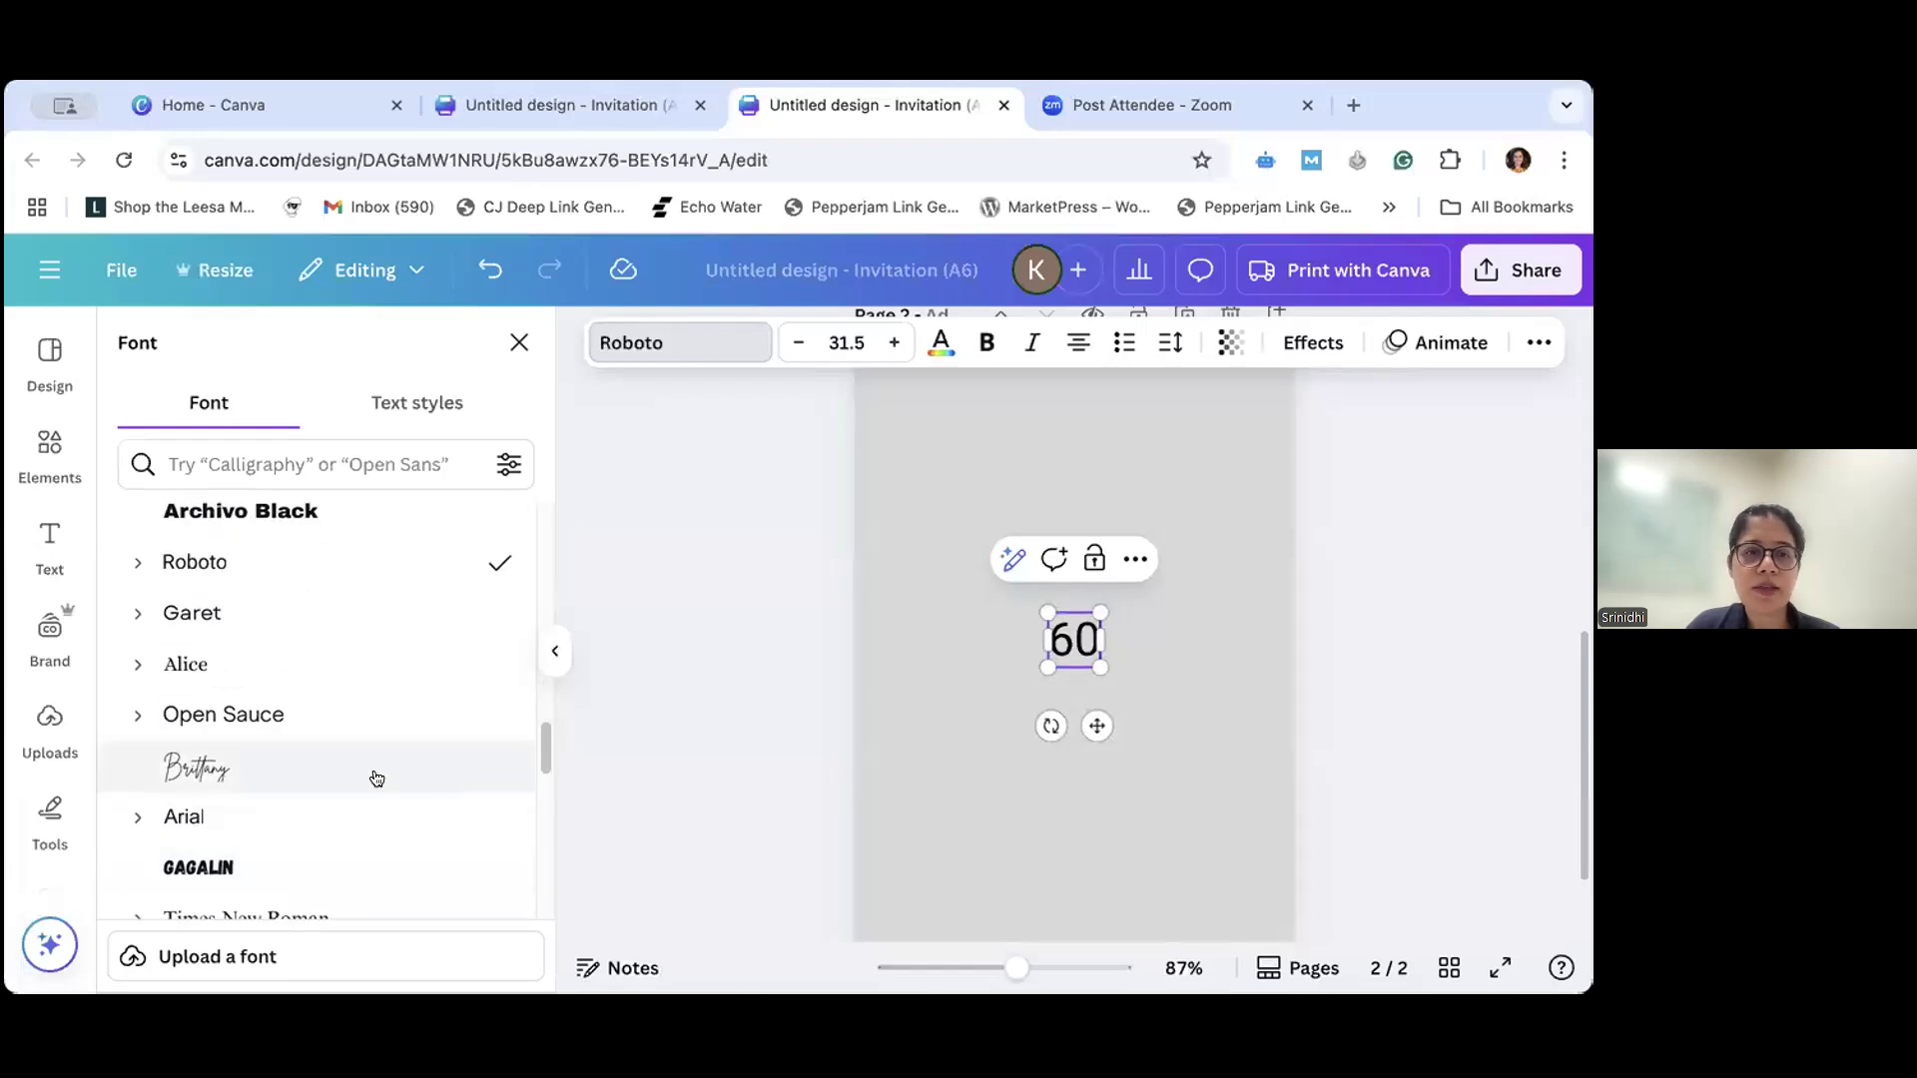
- Try Open Sauce and Alice on the "60" heading, then apply the Arimo font
{"action": "left_click", "coordinate": [351, 778]}
{"action": "left_click", "coordinate": [310, 707]}
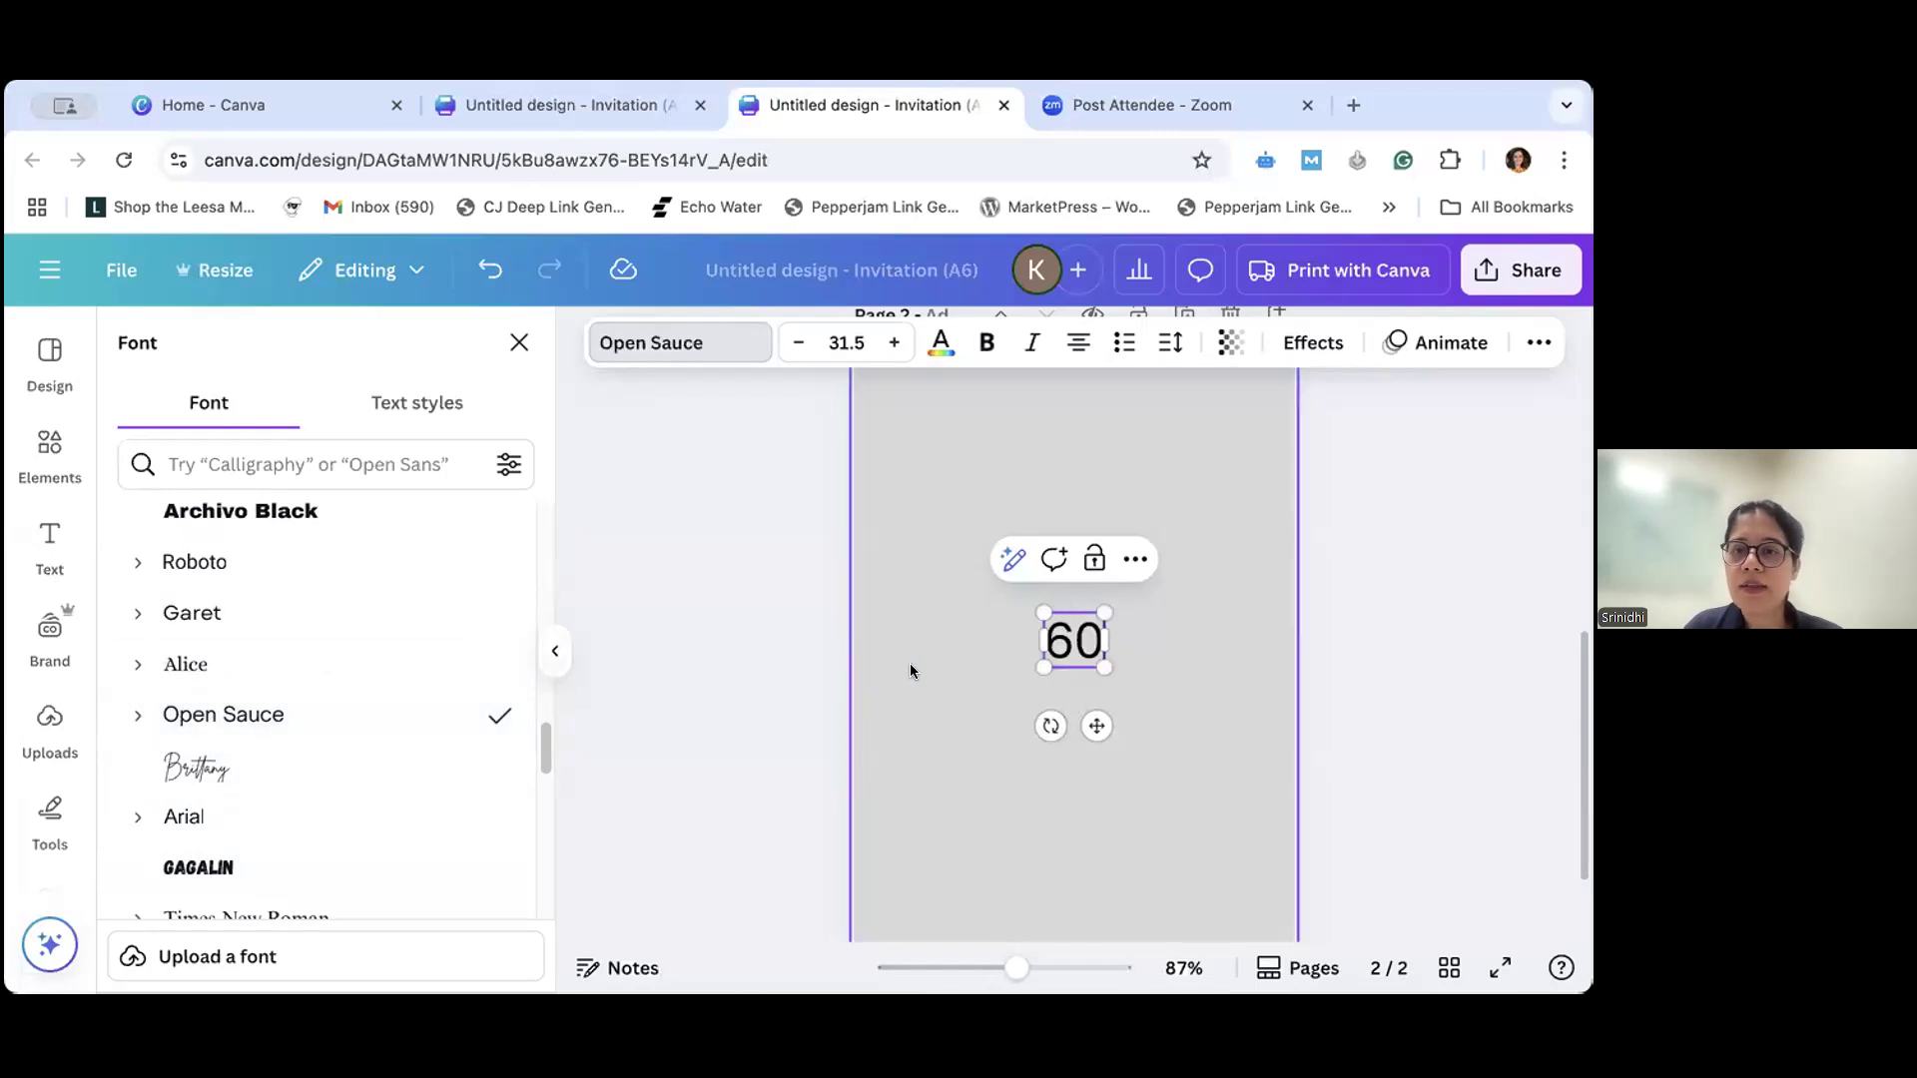
{"action": "left_click", "coordinate": [255, 645]}
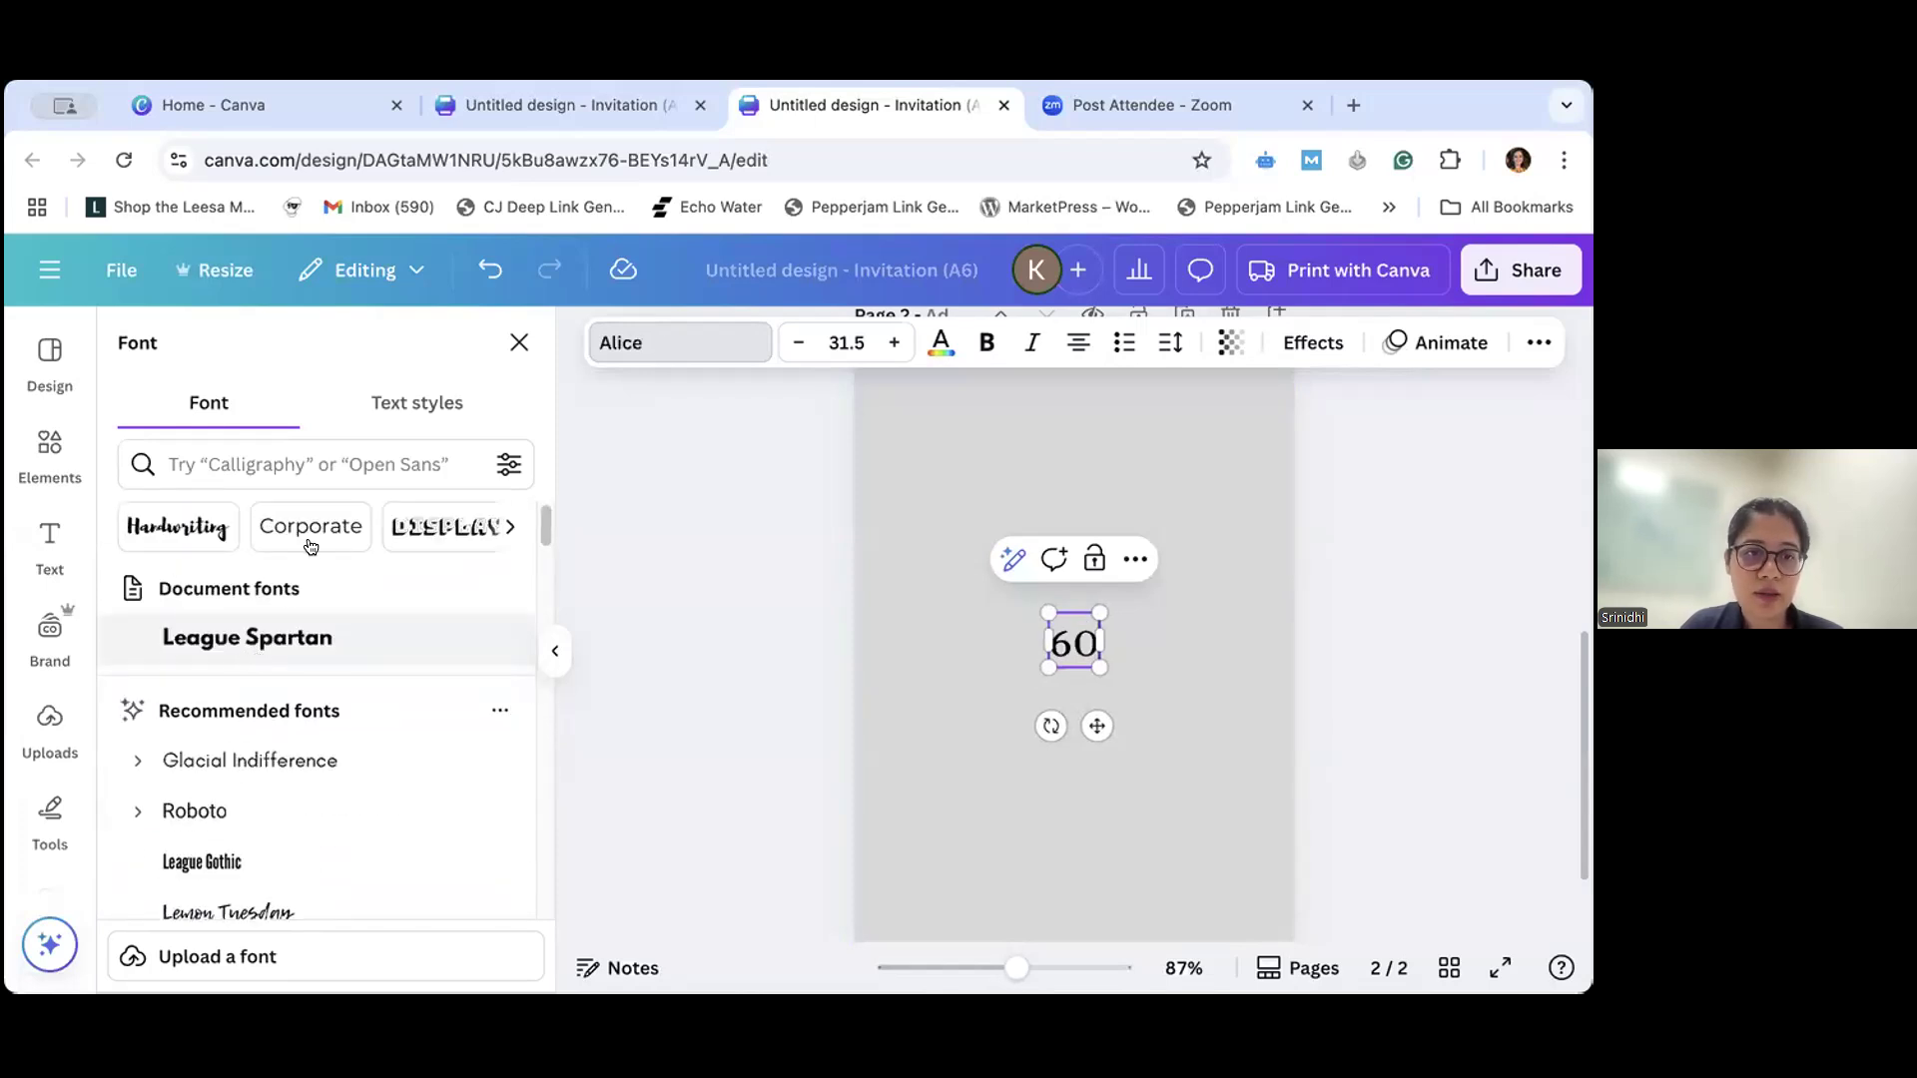
{"action": "scroll", "coordinate": [322, 767], "scroll_direction": "down", "scroll_amount": 4}
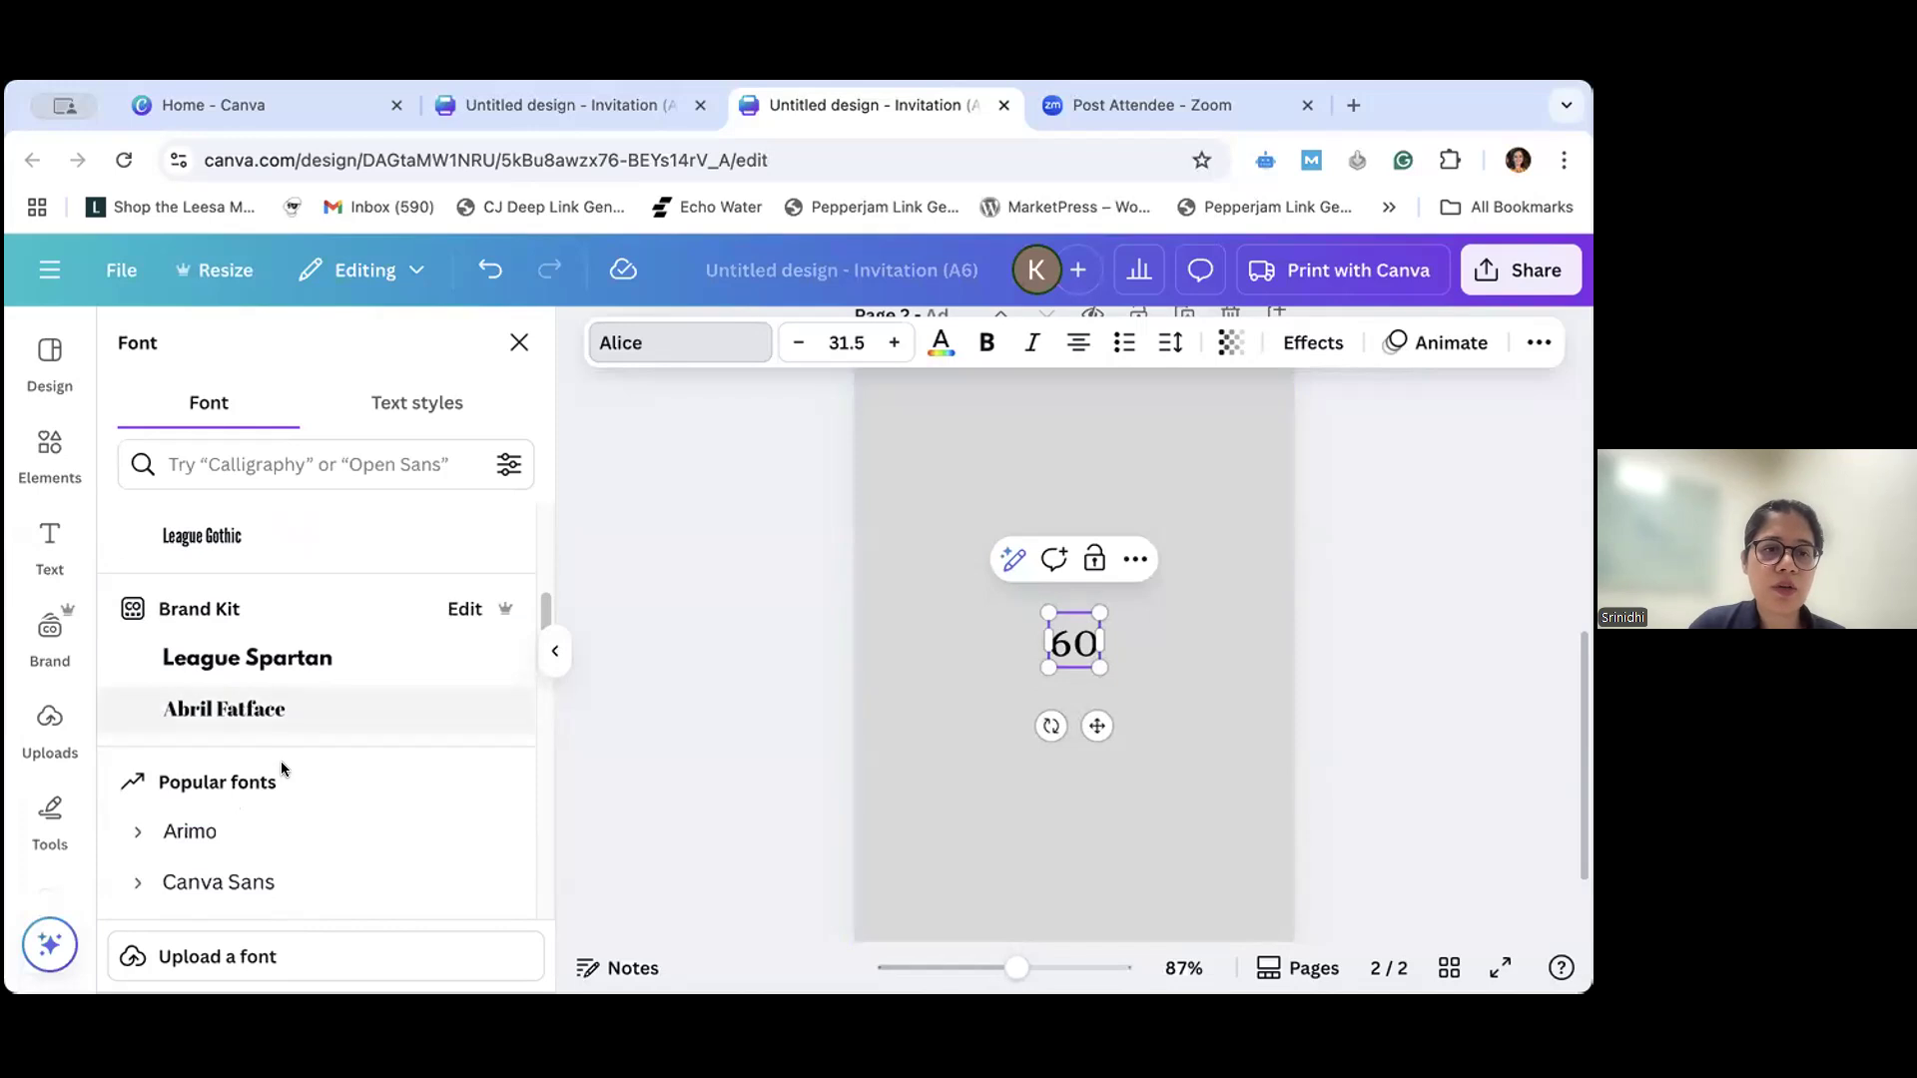
{"action": "left_click", "coordinate": [270, 834]}
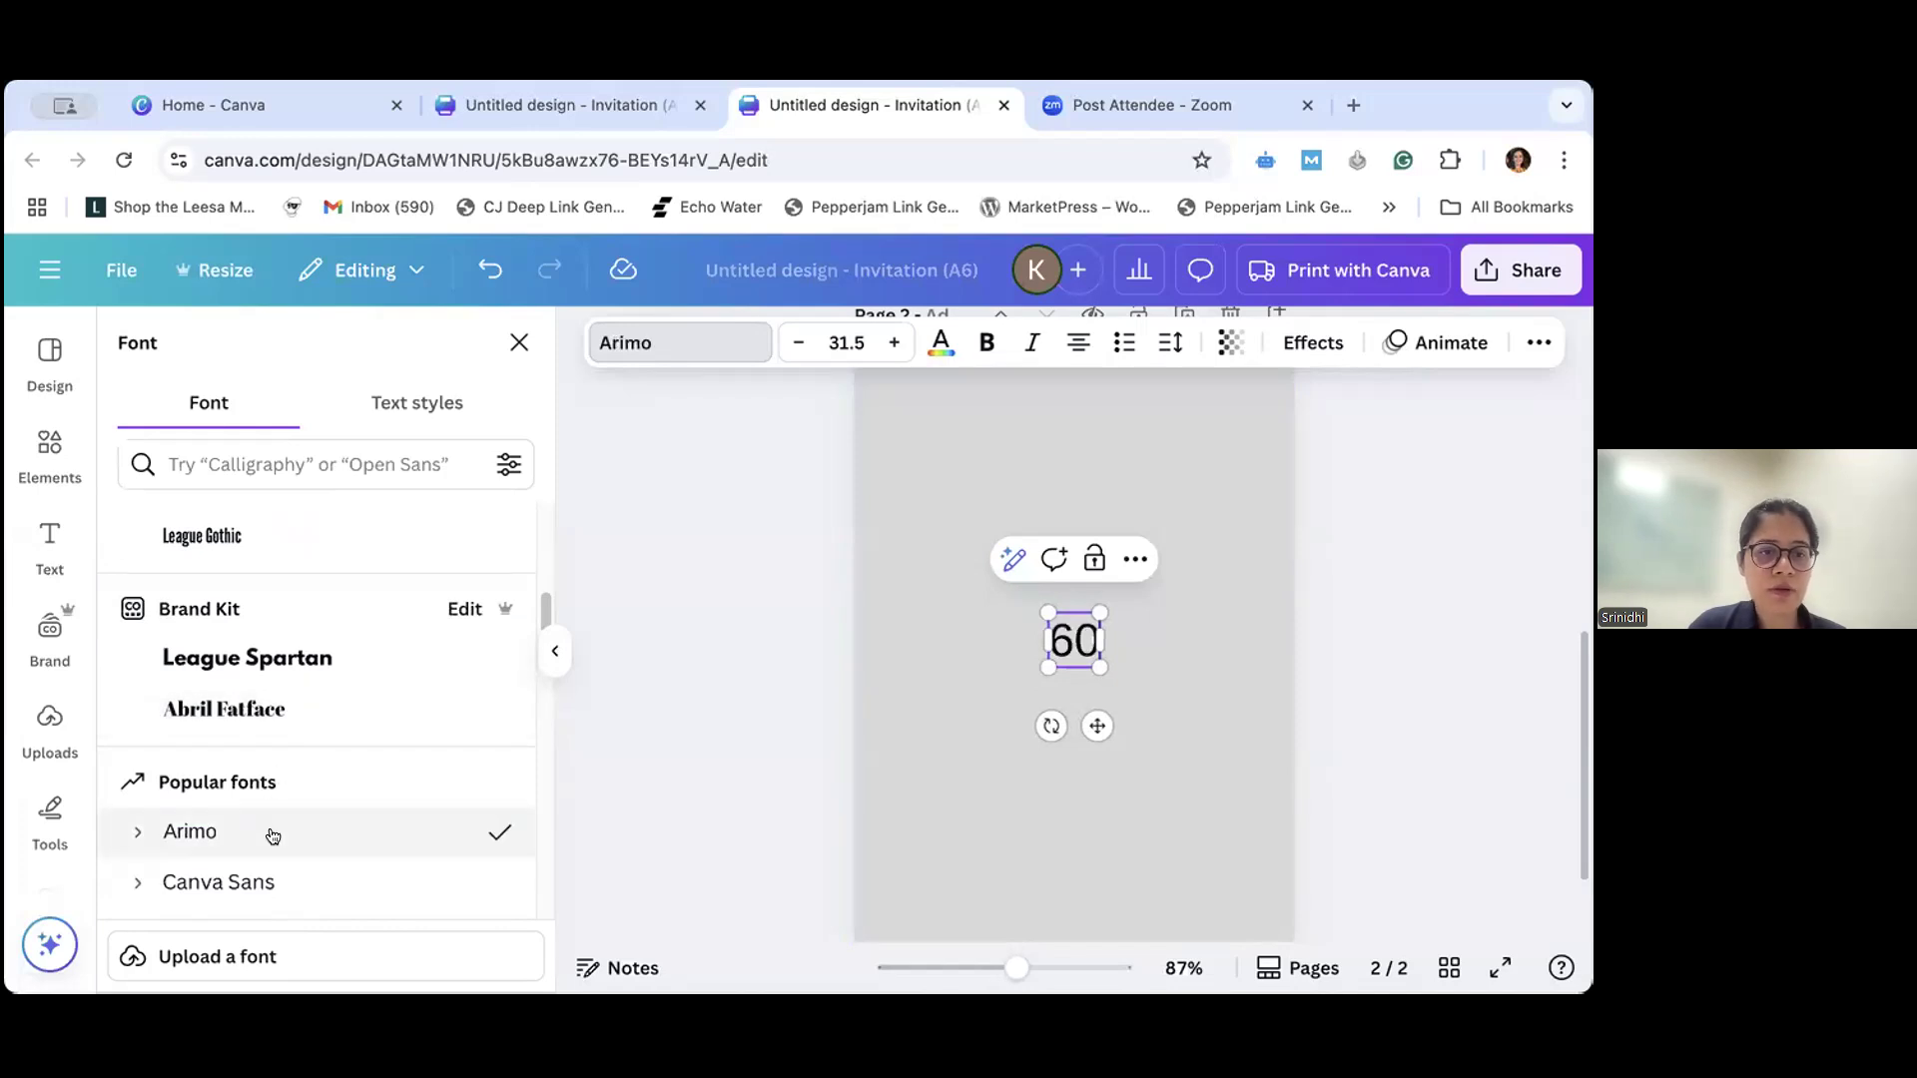
- Filter the fonts to the Display category and try Didot LP Display, DM Serif Display, Lemonade Display and Sugo Display on the "60" heading
{"action": "scroll", "coordinate": [314, 689], "scroll_direction": "up", "scroll_amount": 5}
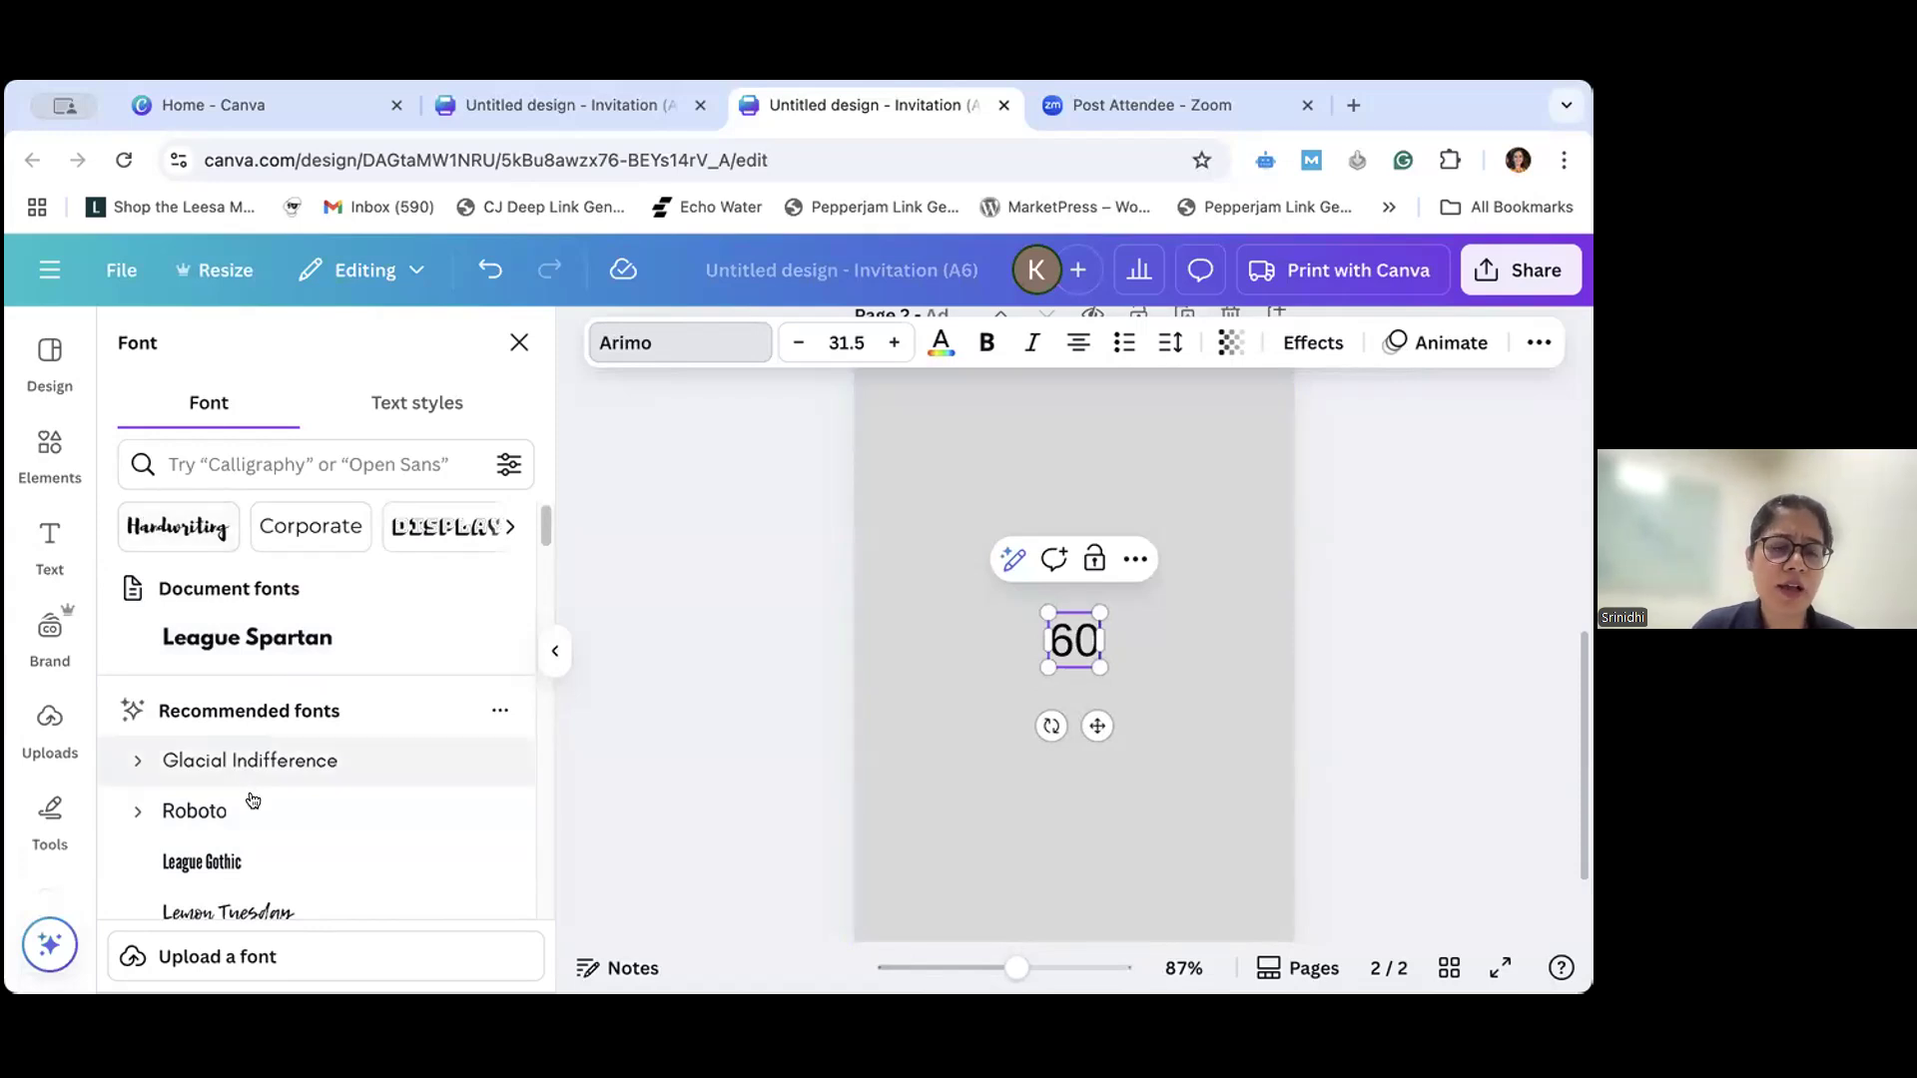
{"action": "scroll", "coordinate": [255, 795], "scroll_direction": "down", "scroll_amount": 15}
{"action": "scroll", "coordinate": [264, 796], "scroll_direction": "up", "scroll_amount": 15}
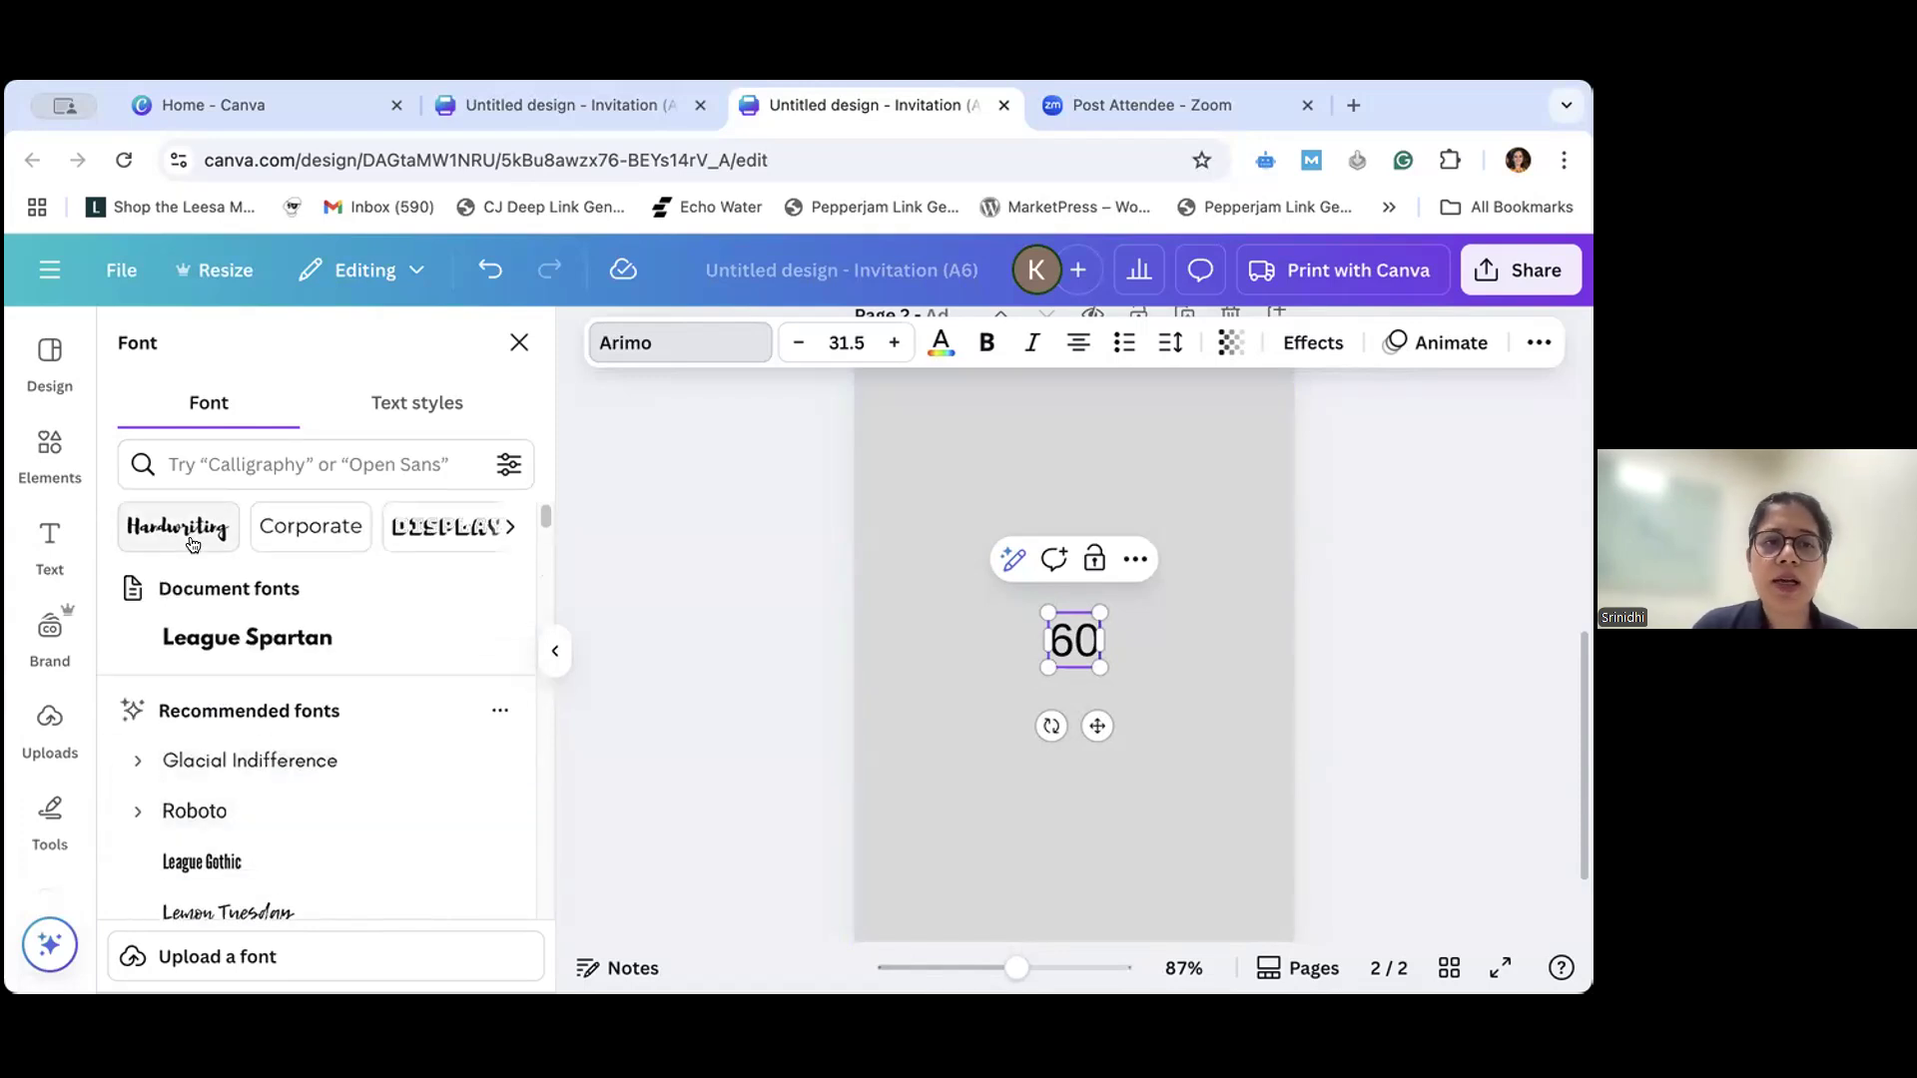
{"action": "left_click", "coordinate": [502, 526]}
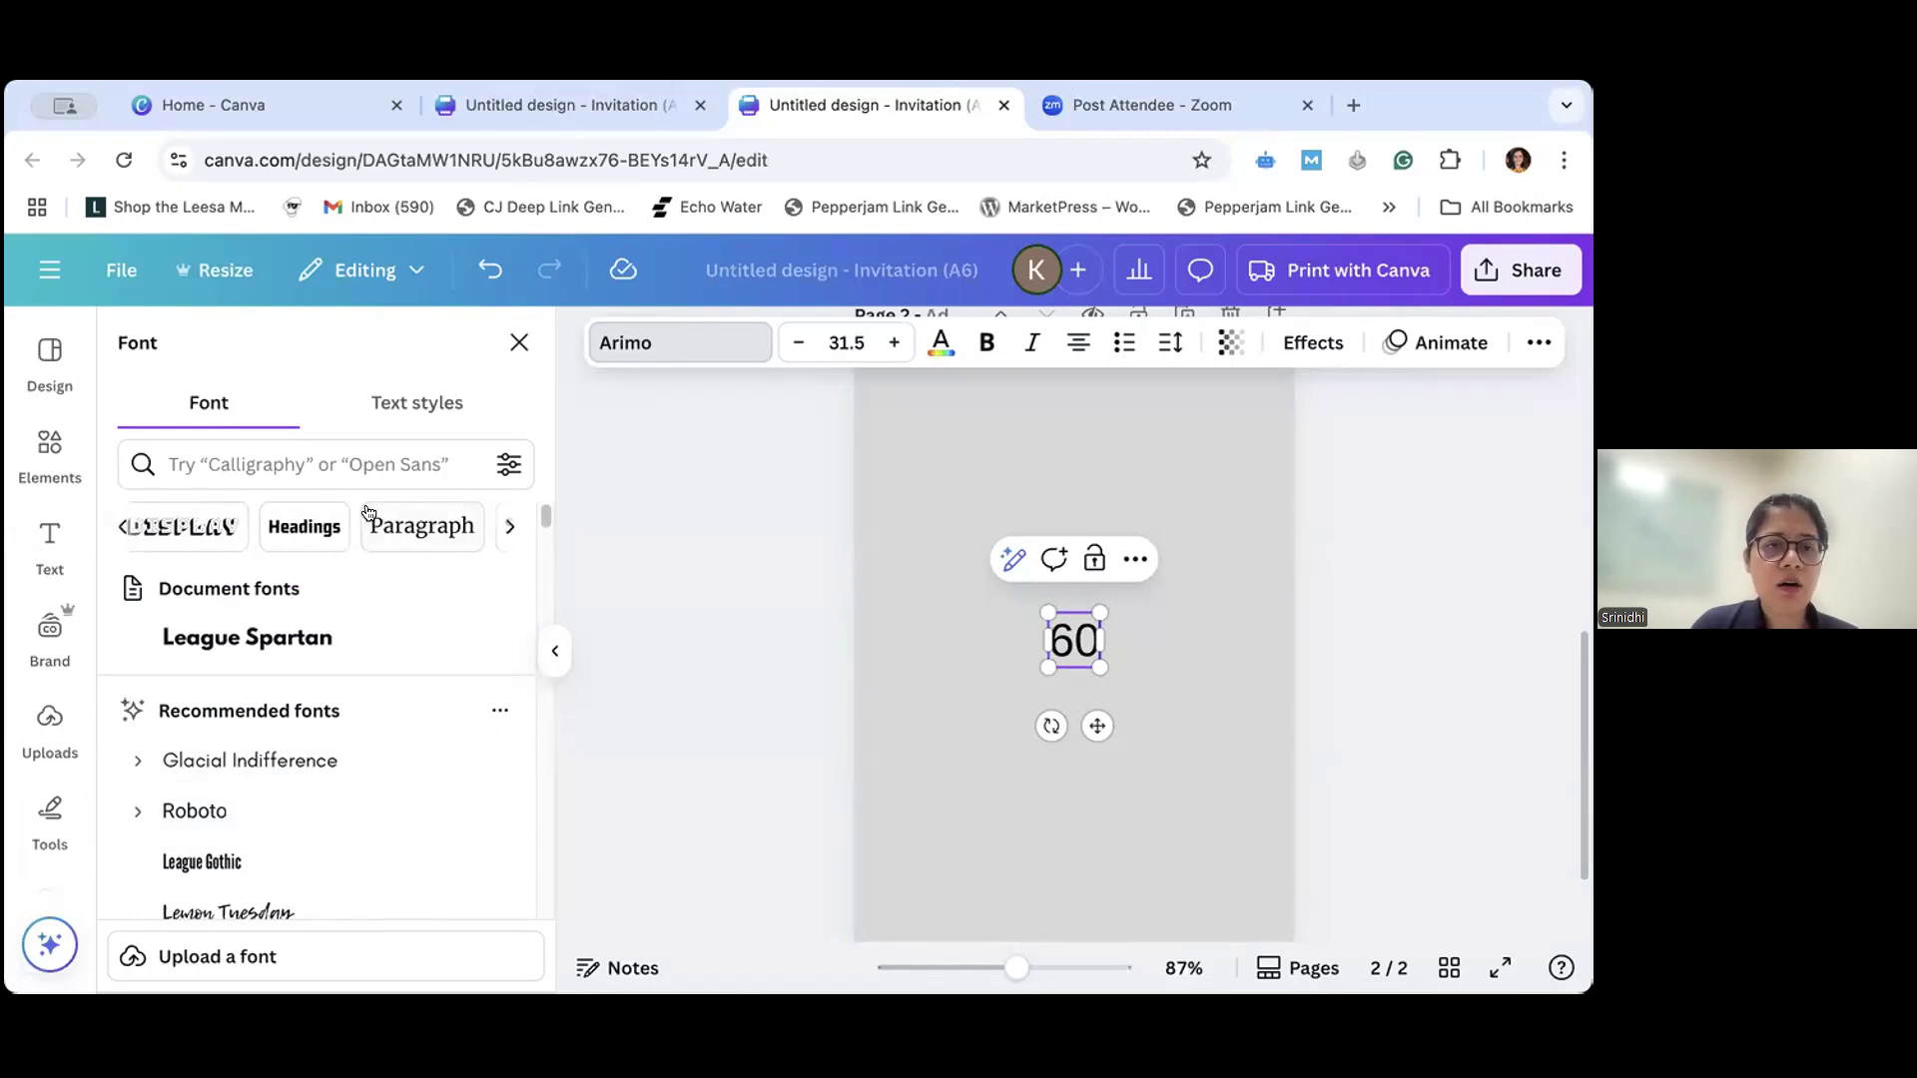
{"action": "left_click", "coordinate": [174, 527]}
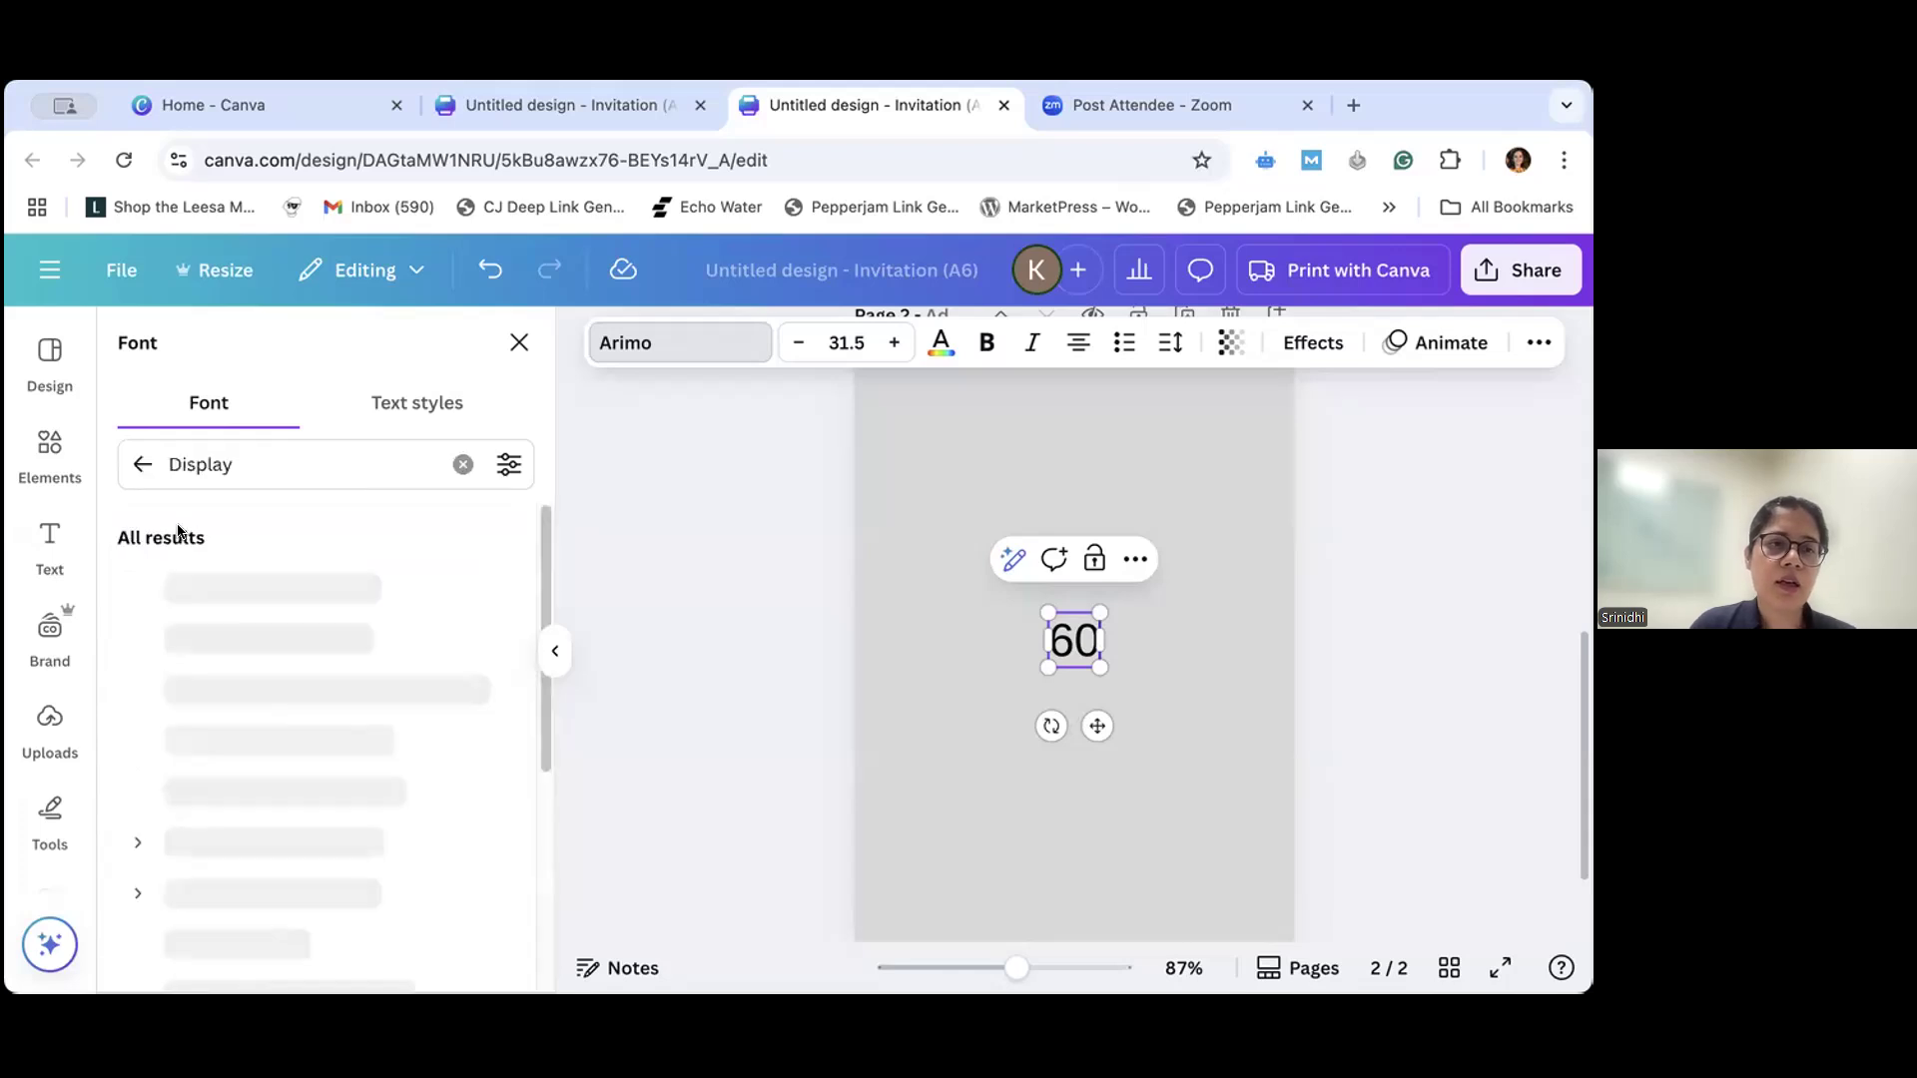
{"action": "scroll", "coordinate": [271, 771], "scroll_direction": "down", "scroll_amount": 2}
{"action": "left_click", "coordinate": [270, 879]}
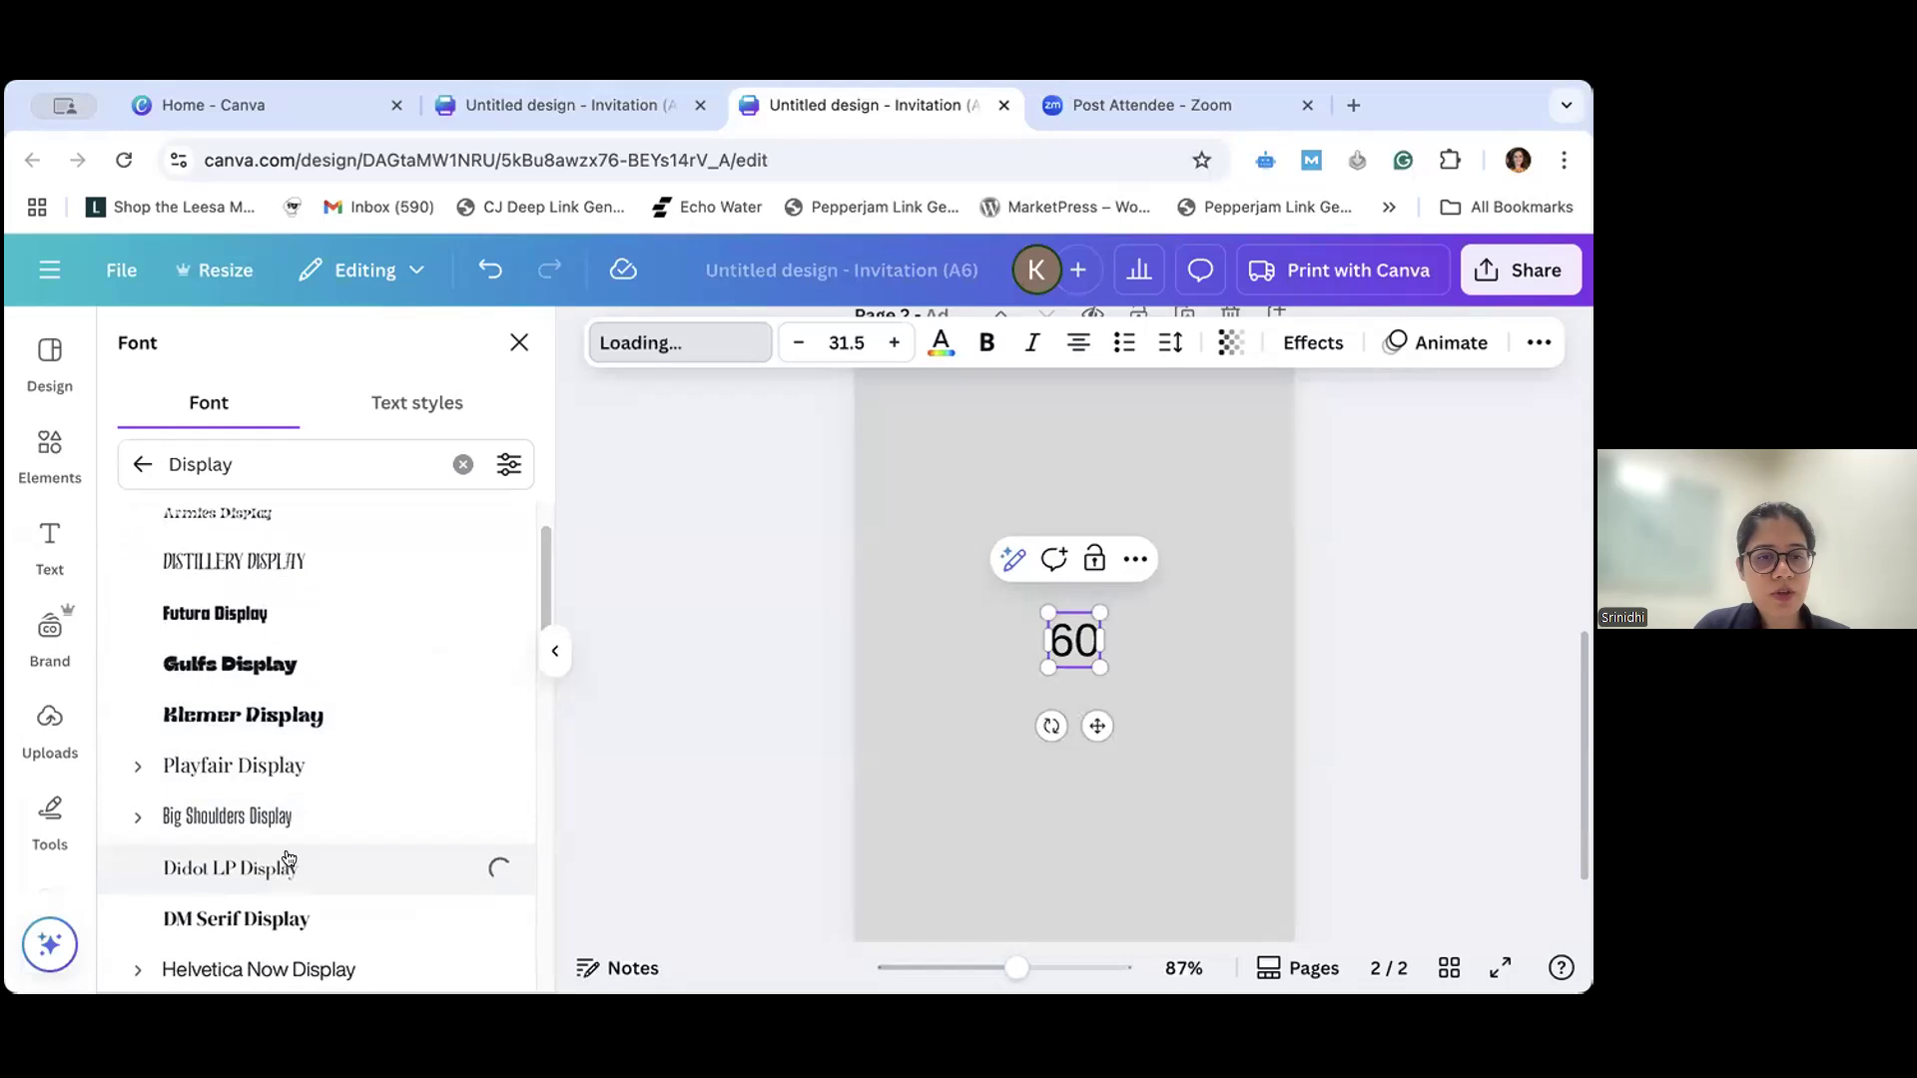
{"action": "left_click", "coordinate": [285, 921]}
{"action": "scroll", "coordinate": [282, 922], "scroll_direction": "down", "scroll_amount": 10}
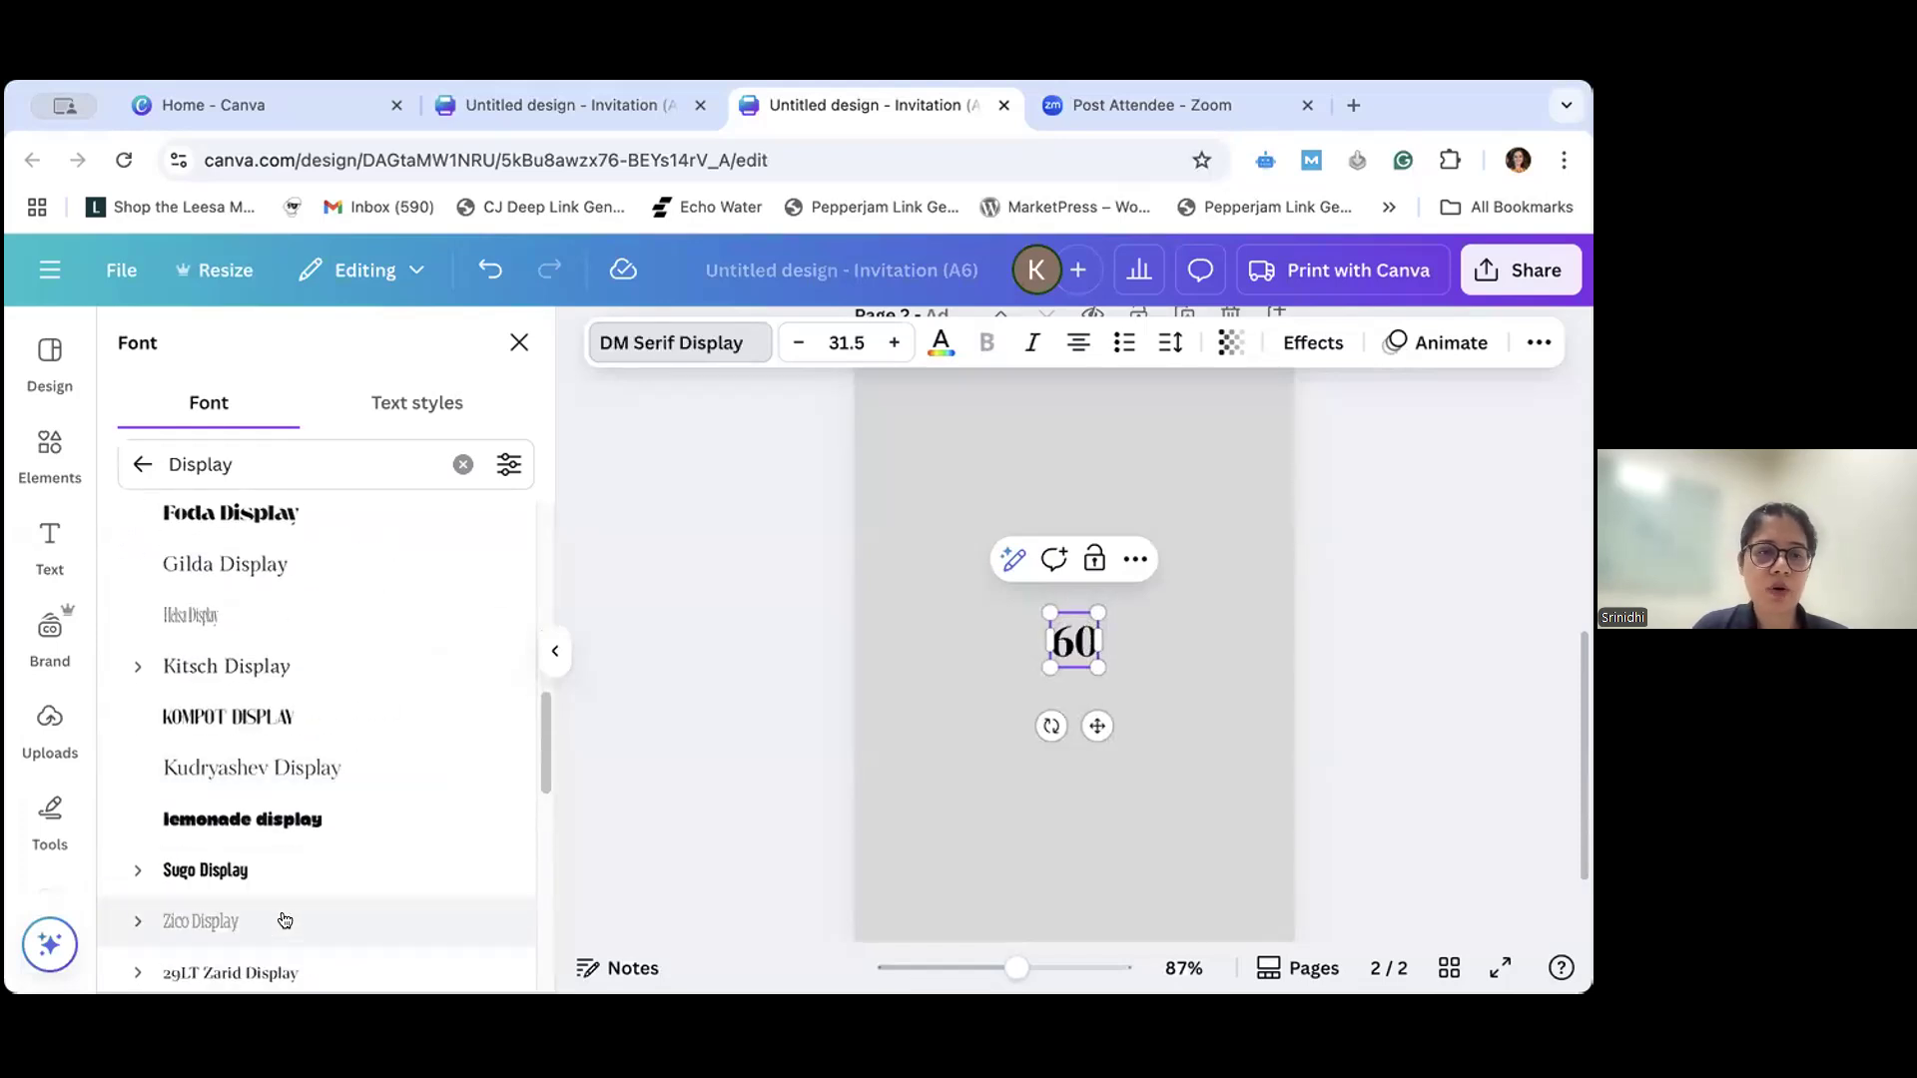
{"action": "left_click", "coordinate": [244, 821]}
{"action": "left_click", "coordinate": [205, 871]}
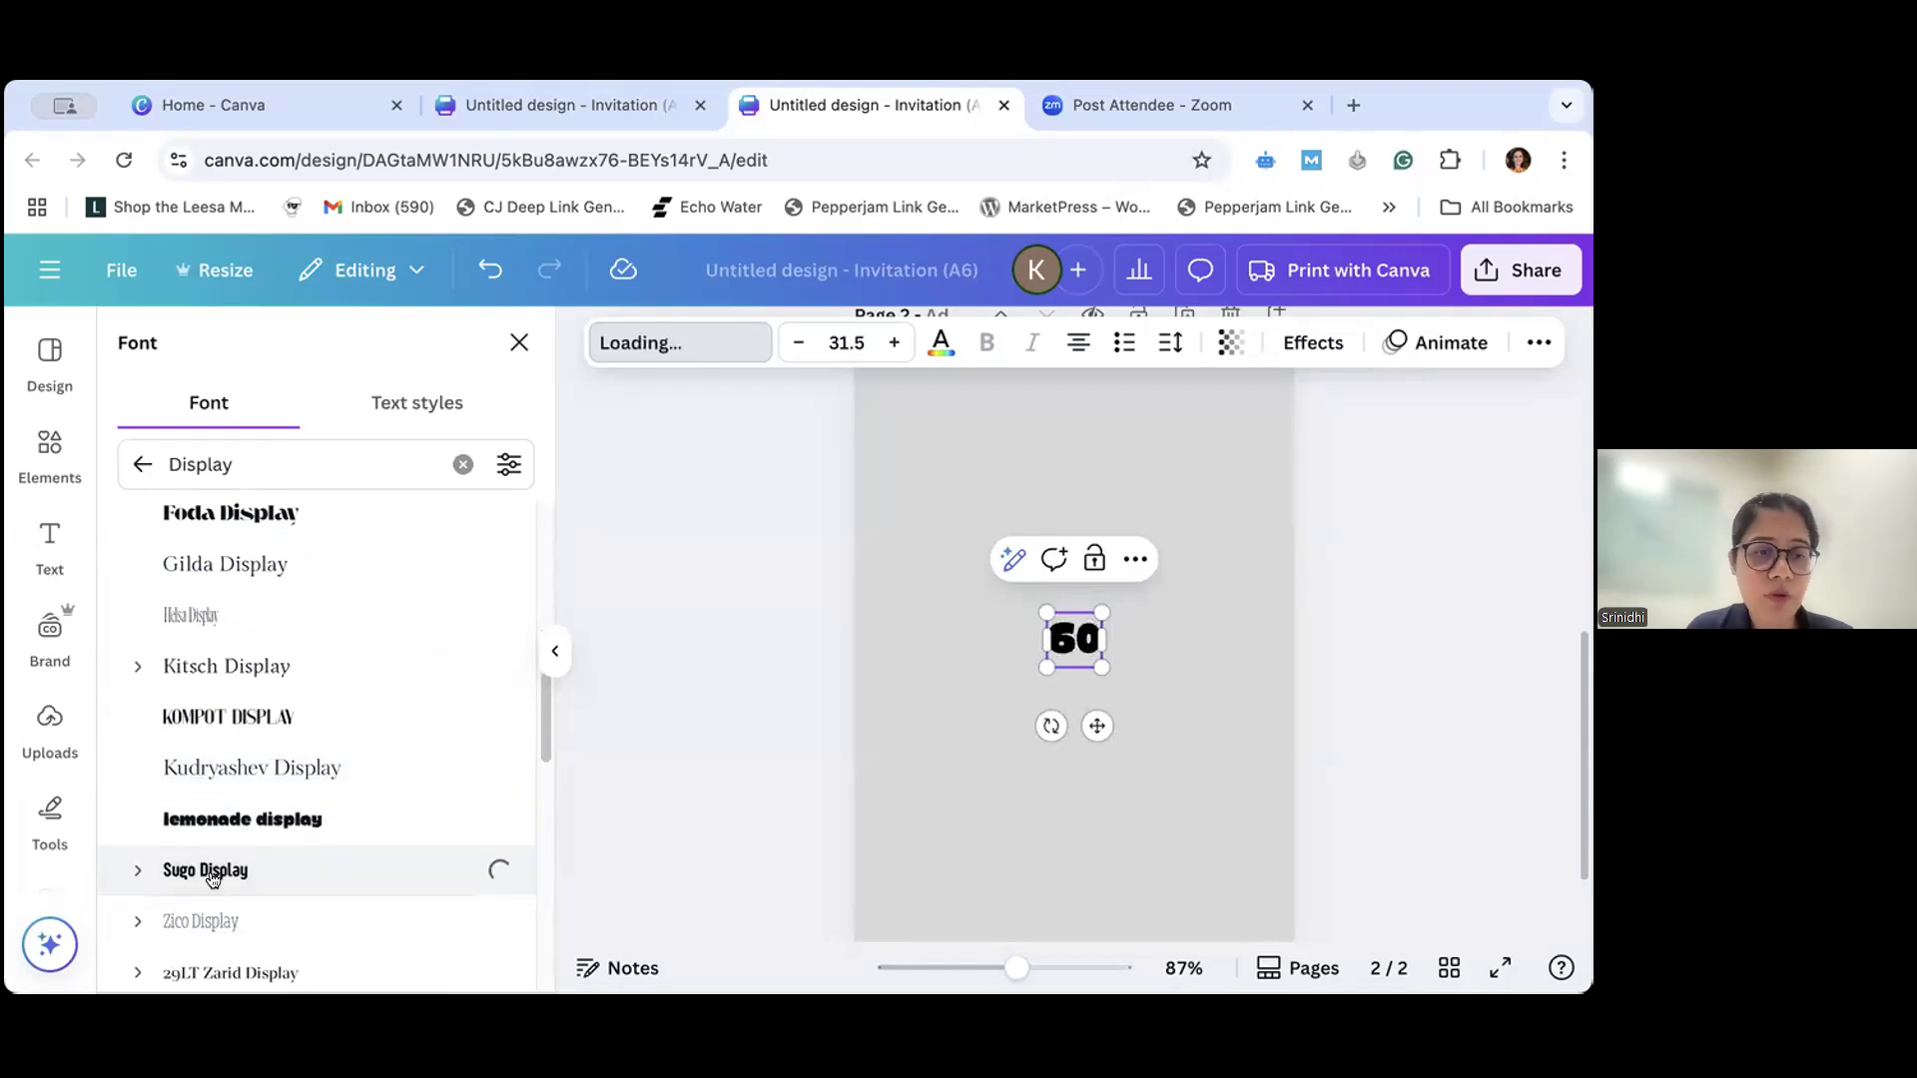
- Search the fonts for "archivo" and apply Archivo Black to the "60" heading
{"action": "left_click", "coordinate": [459, 464]}
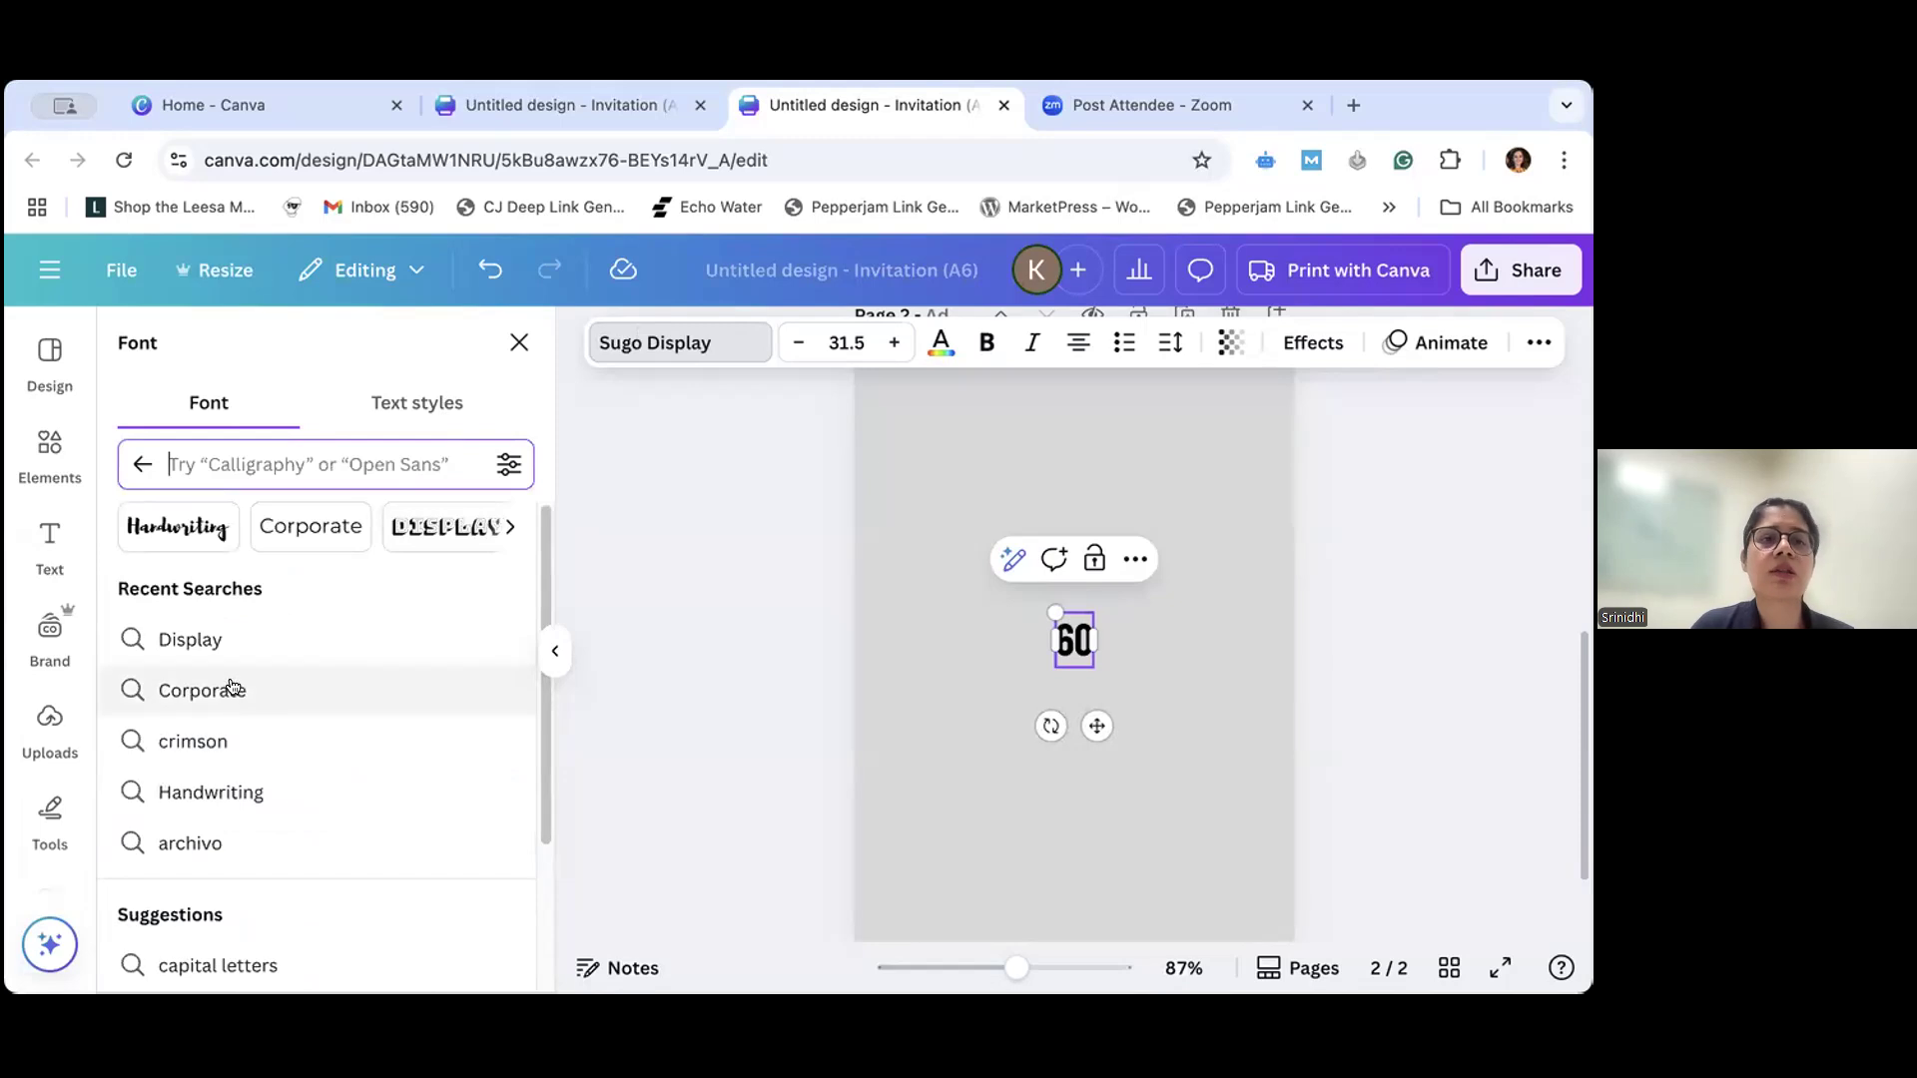
{"action": "scroll", "coordinate": [272, 699], "scroll_direction": "down", "scroll_amount": 1}
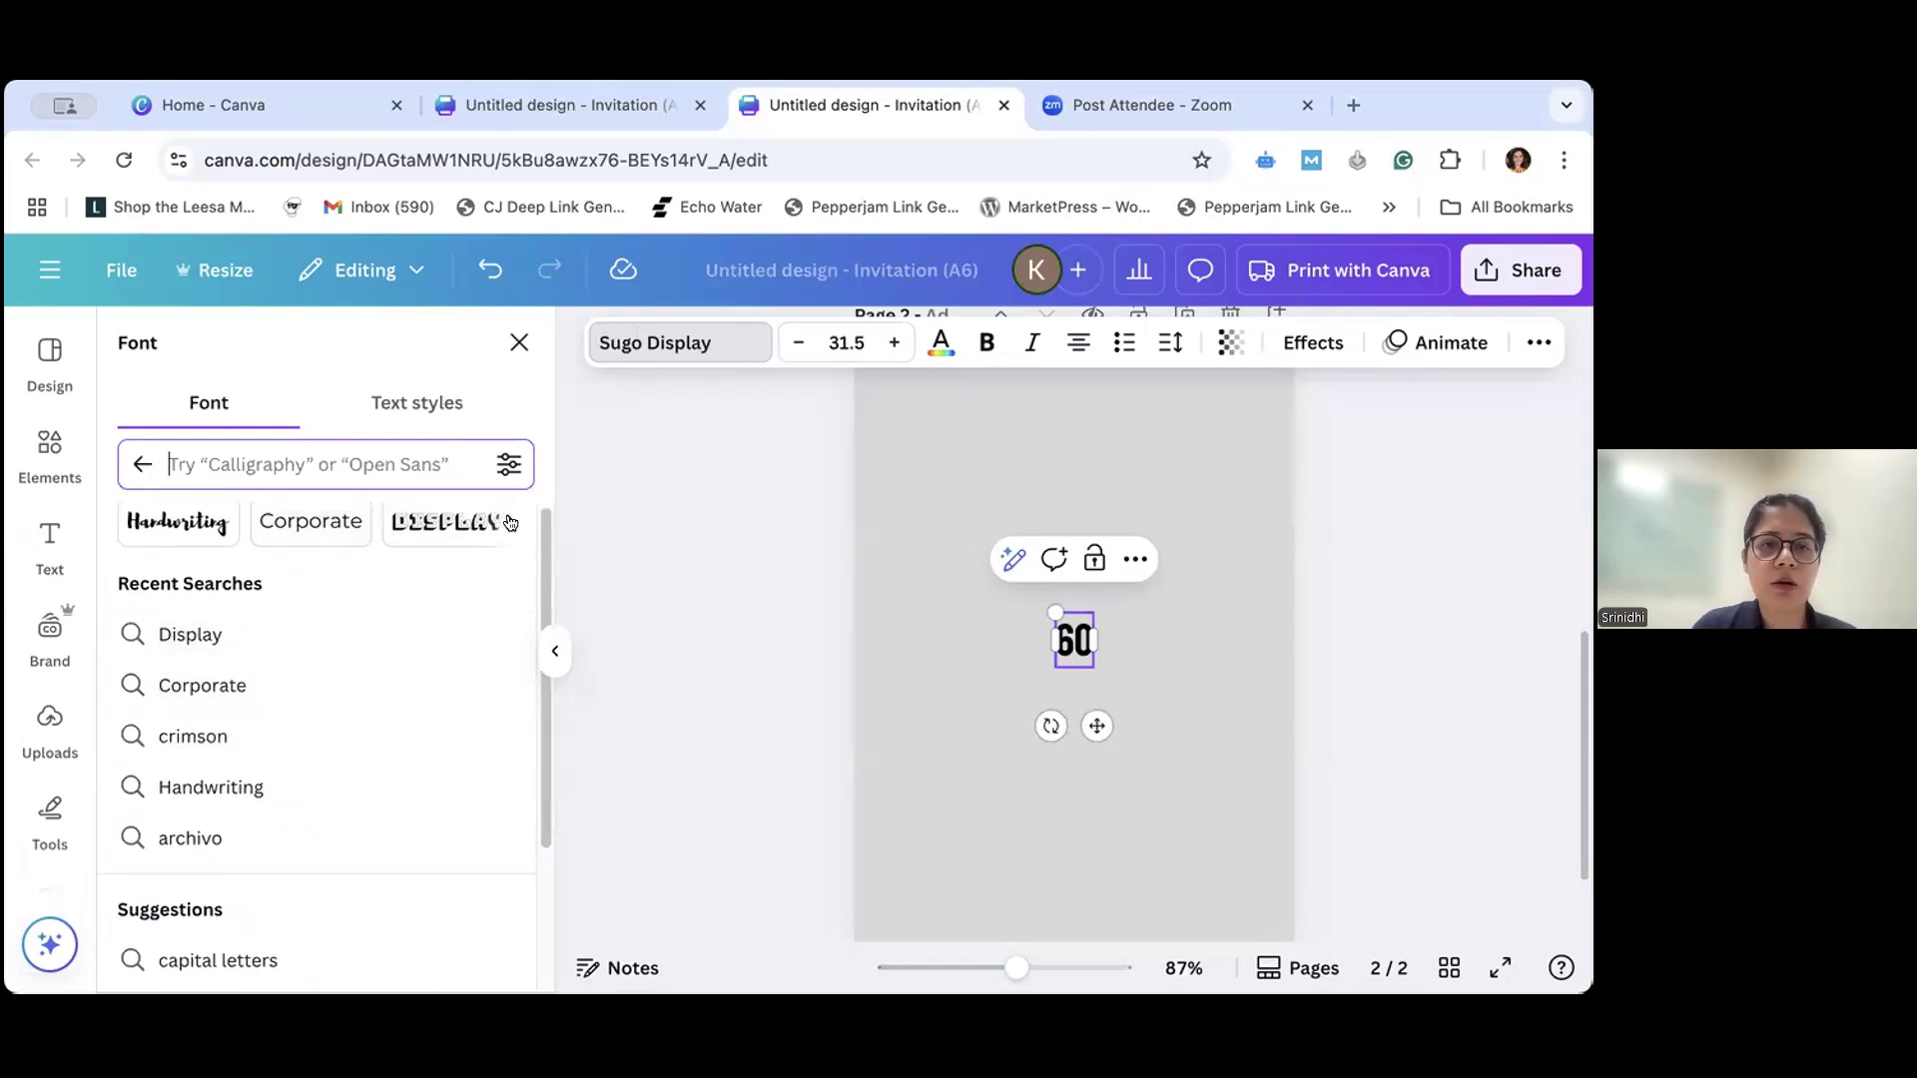
{"action": "scroll", "coordinate": [394, 693], "scroll_direction": "down", "scroll_amount": 4}
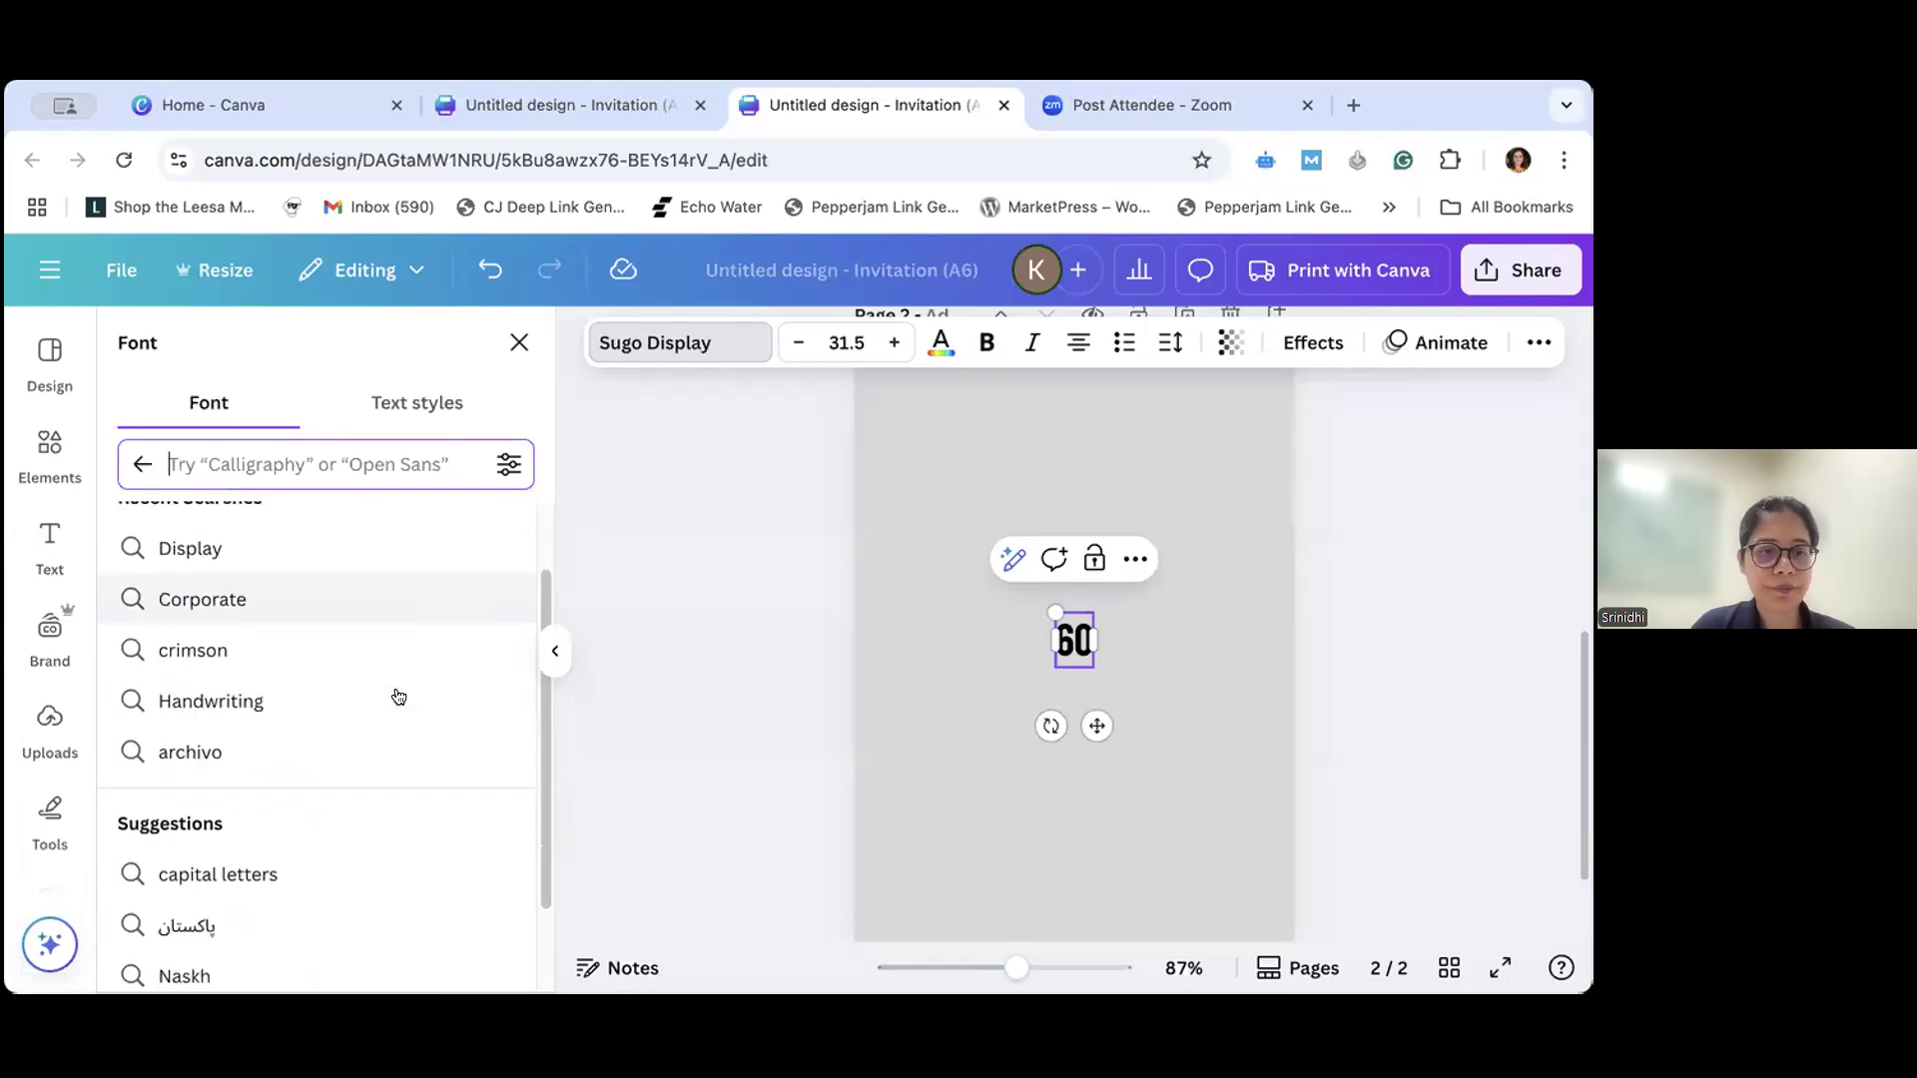
{"action": "scroll", "coordinate": [394, 689], "scroll_direction": "up", "scroll_amount": 4}
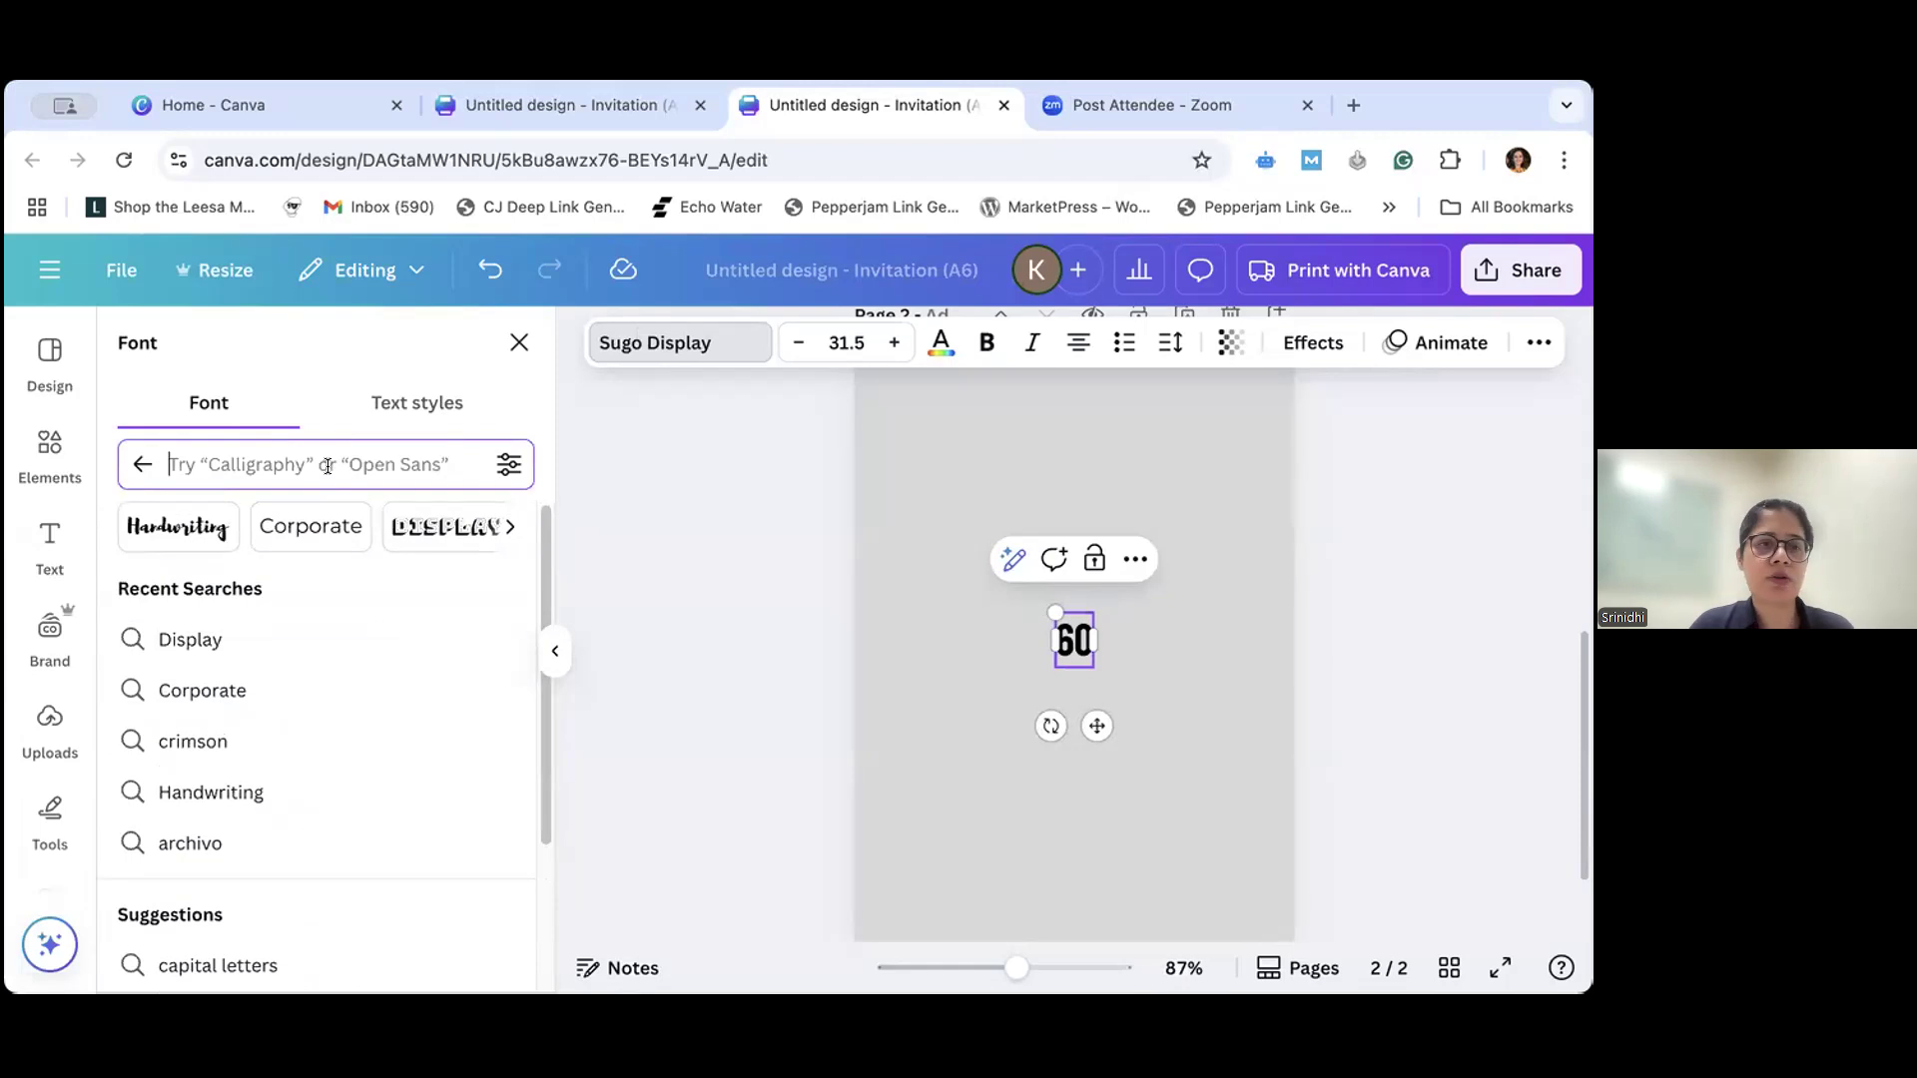
{"action": "type", "text": "arch"}
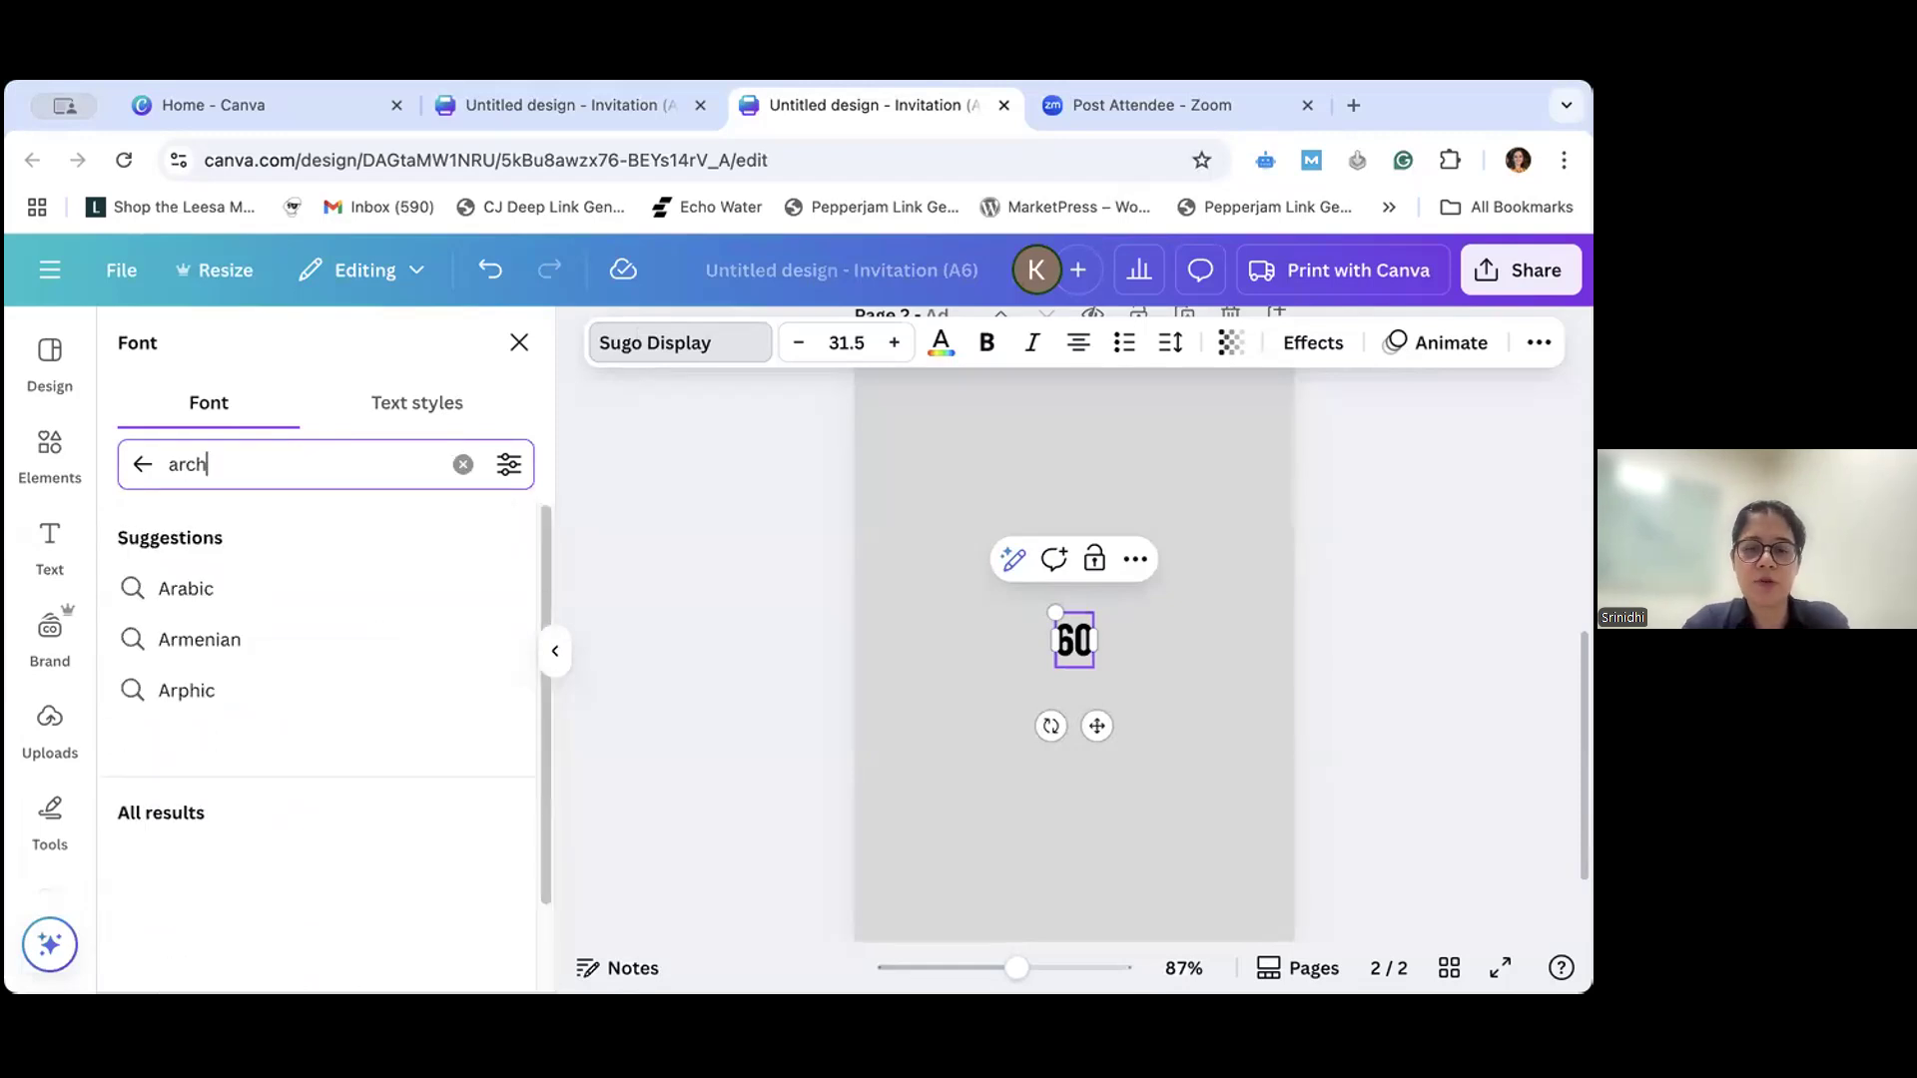
{"action": "type", "text": "ivo"}
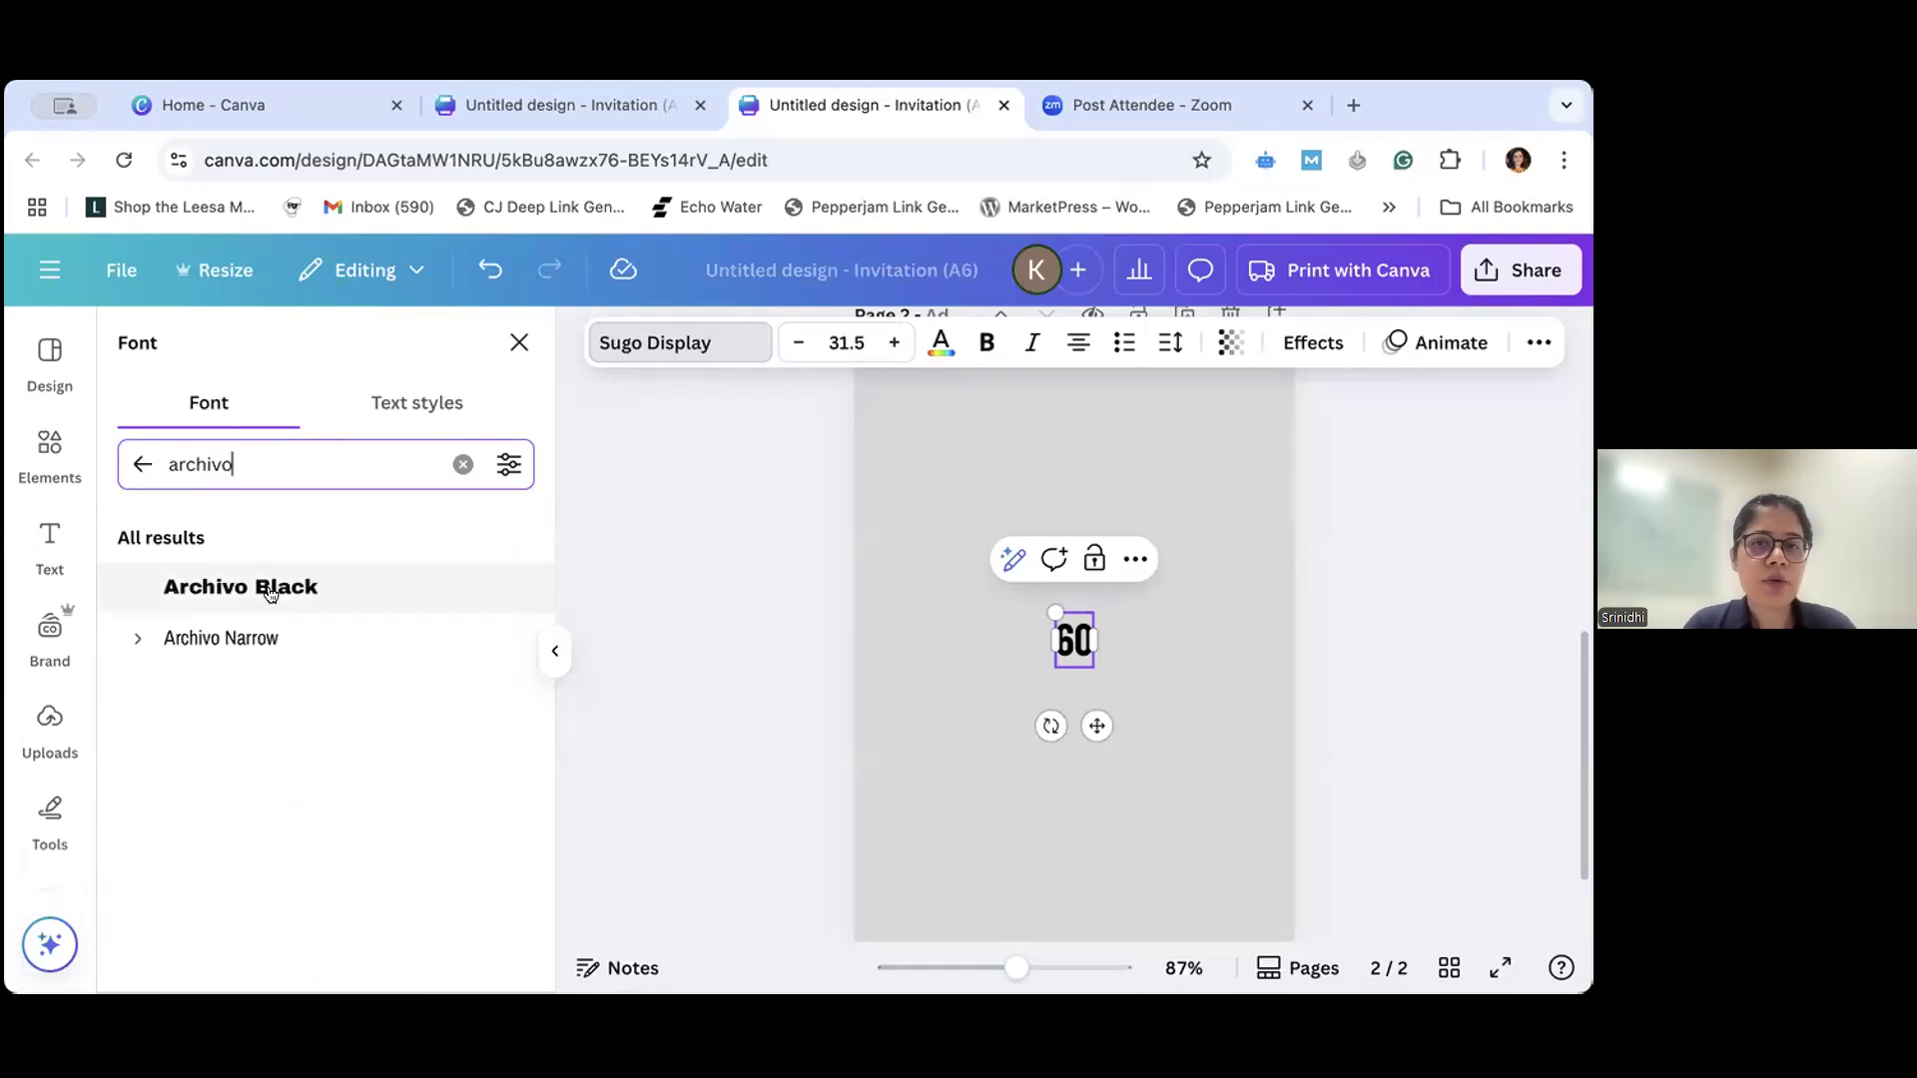
{"action": "left_click", "coordinate": [271, 595]}
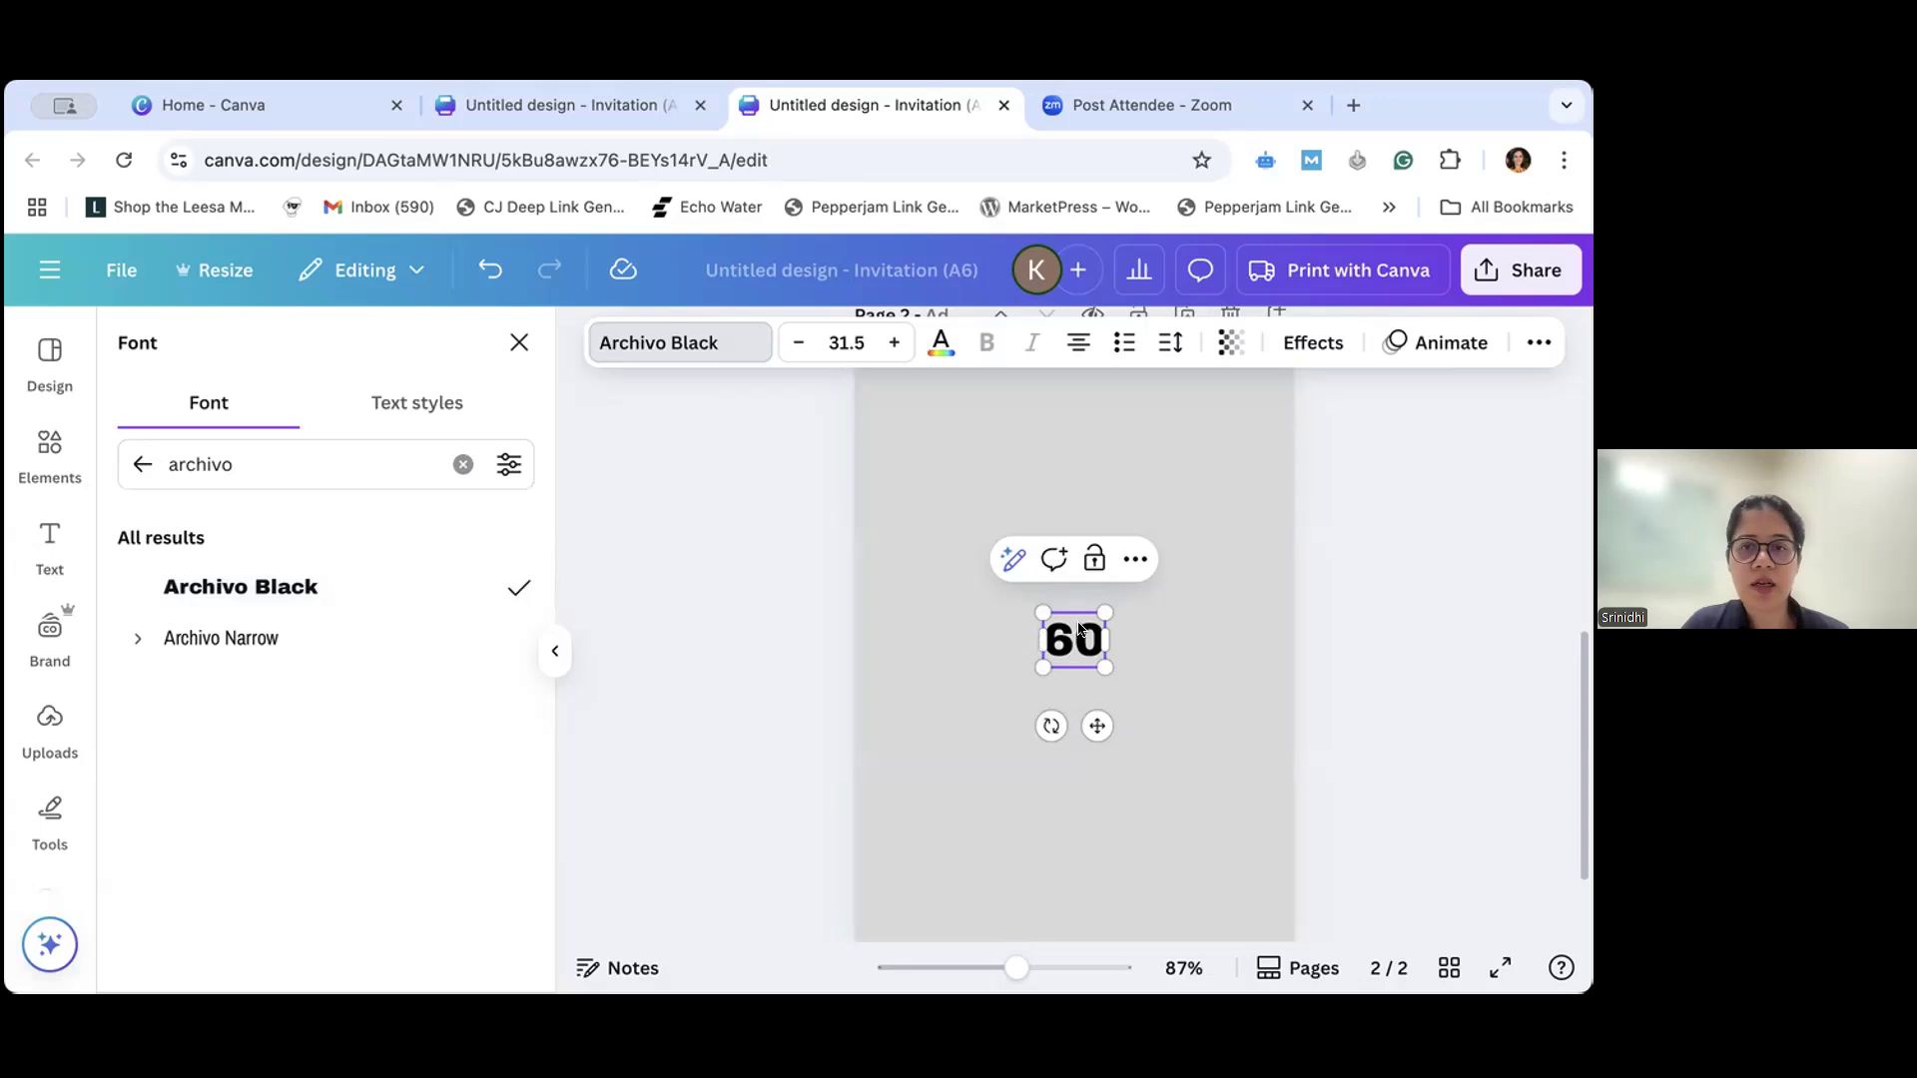
{"action": "left_click", "coordinate": [552, 657]}
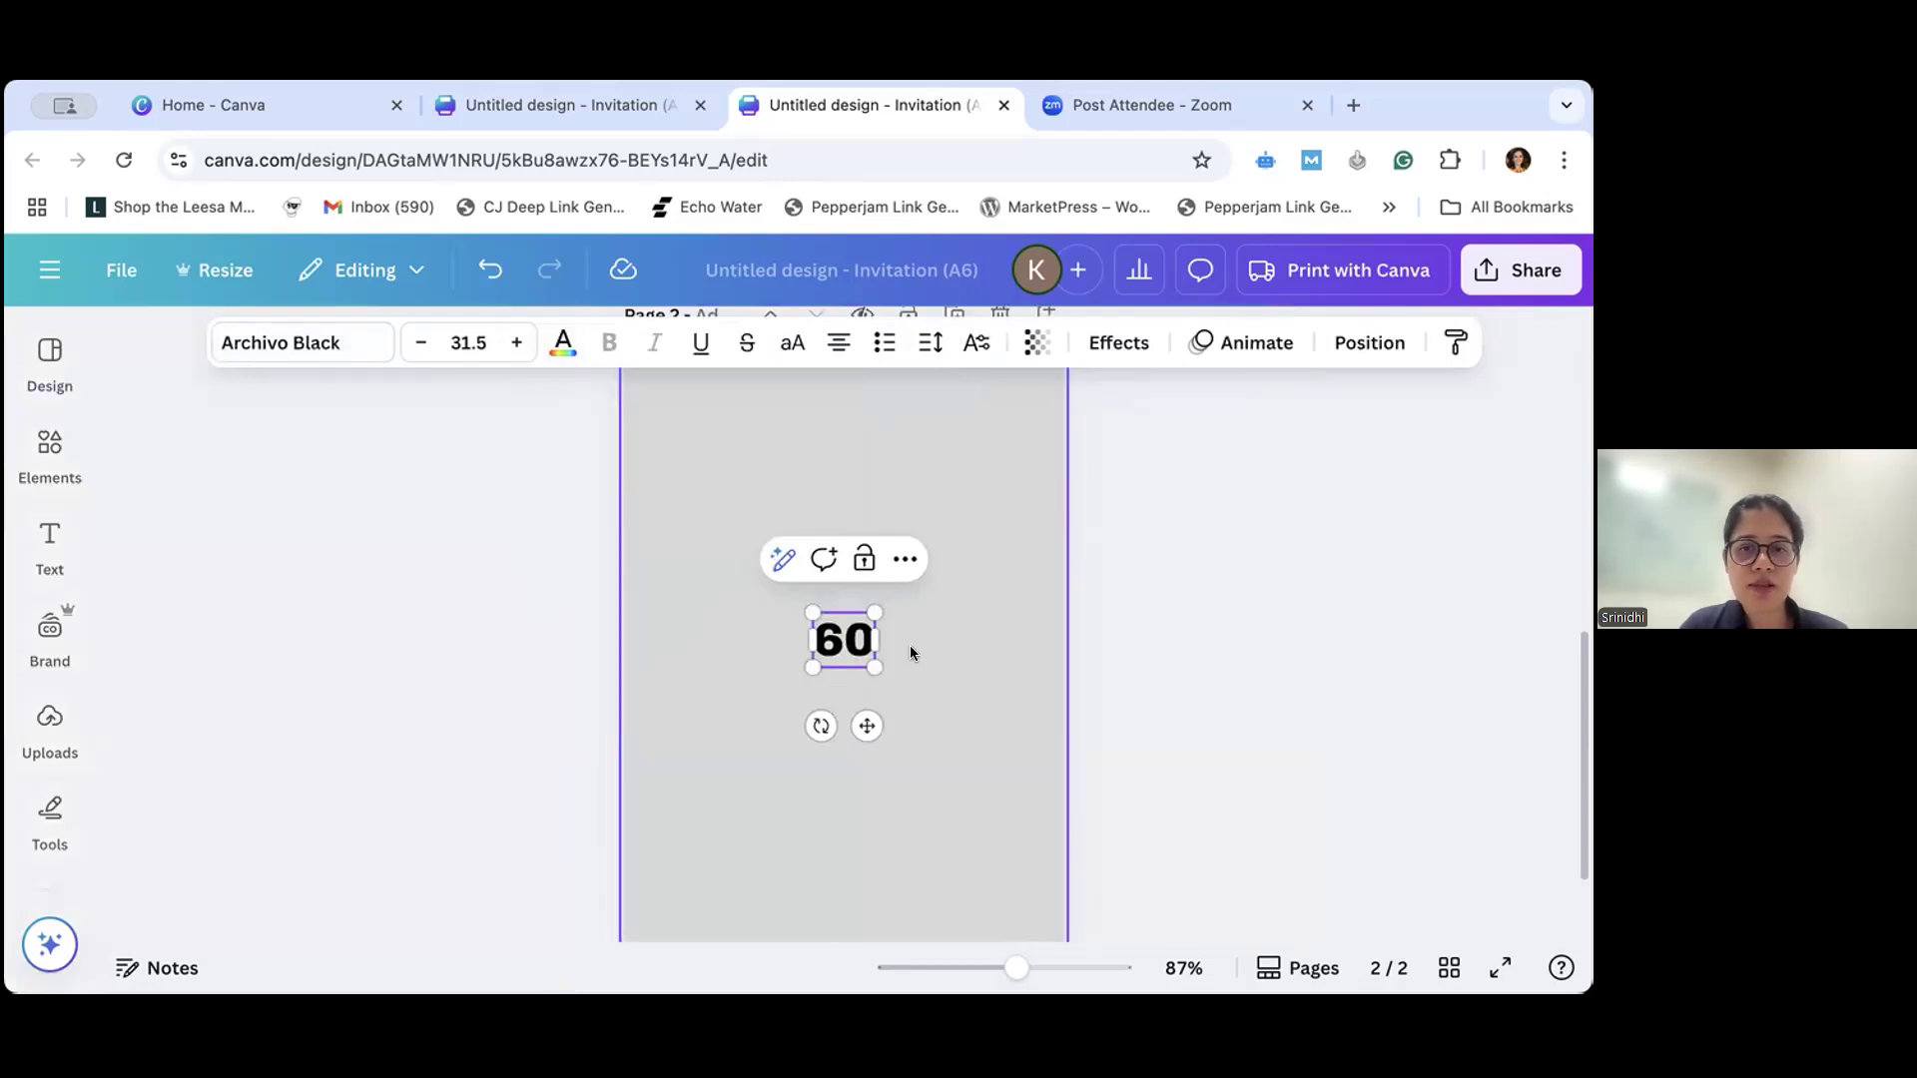
- Enlarge the "60" heading on page 2 to a font size of about 136
{"action": "scroll", "coordinate": [909, 645], "scroll_direction": "up", "scroll_amount": 10}
{"action": "scroll", "coordinate": [908, 655], "scroll_direction": "down", "scroll_amount": 8}
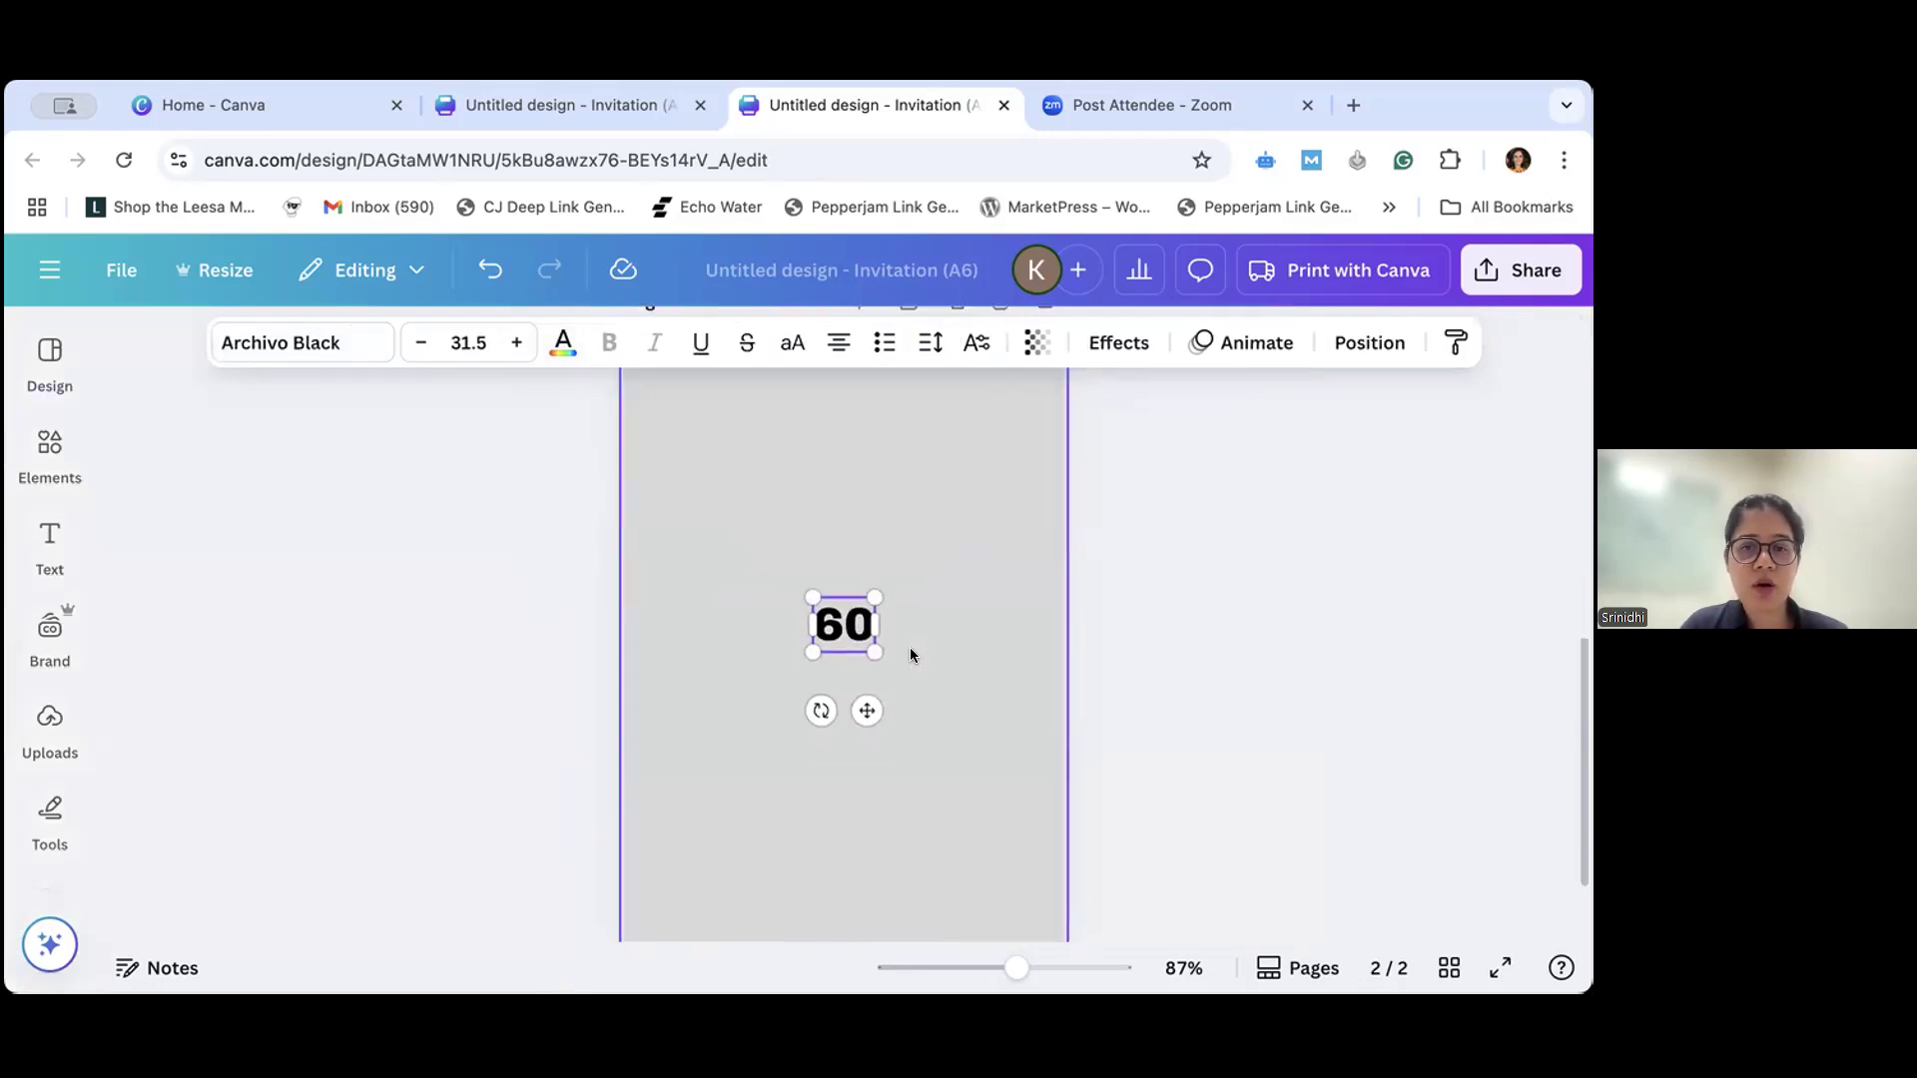
{"action": "scroll", "coordinate": [909, 660], "scroll_direction": "up", "scroll_amount": 3}
{"action": "scroll", "coordinate": [910, 659], "scroll_direction": "down", "scroll_amount": 2}
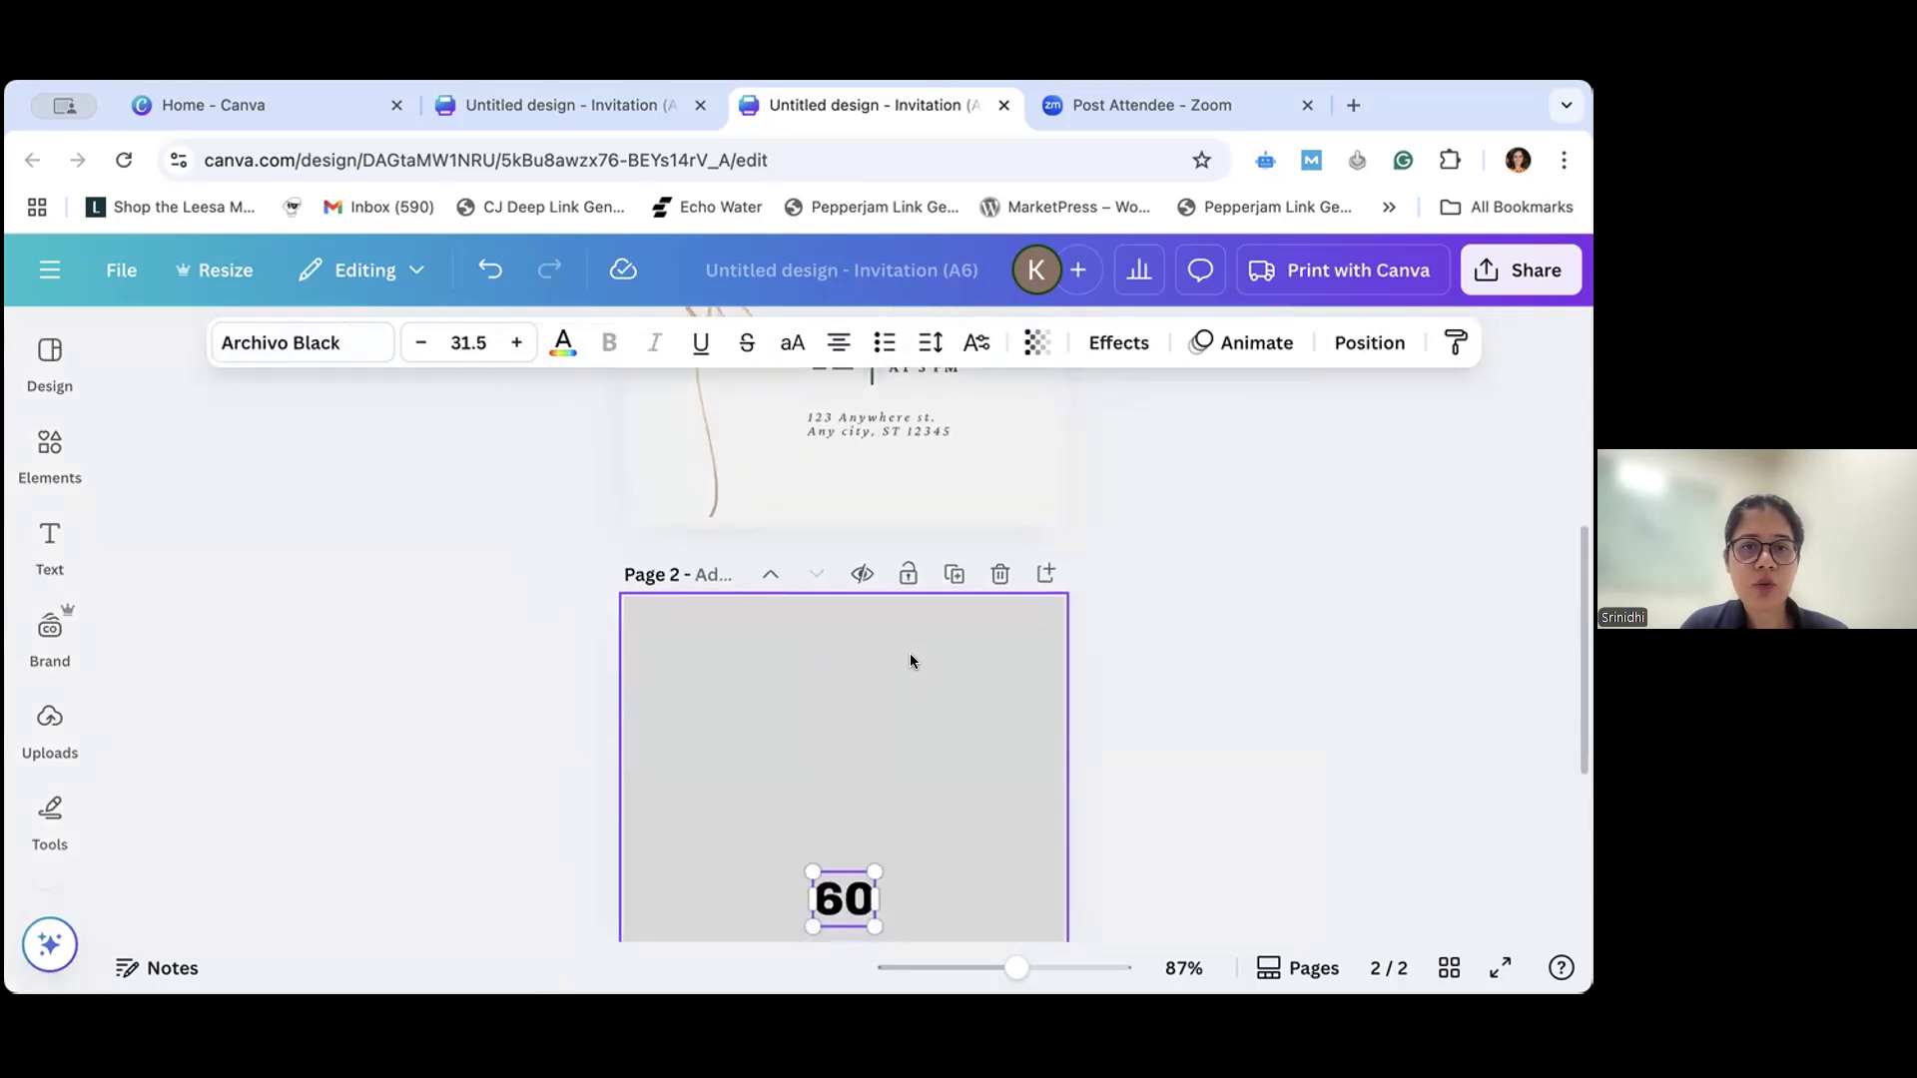
{"action": "scroll", "coordinate": [929, 719], "scroll_direction": "down", "scroll_amount": 3}
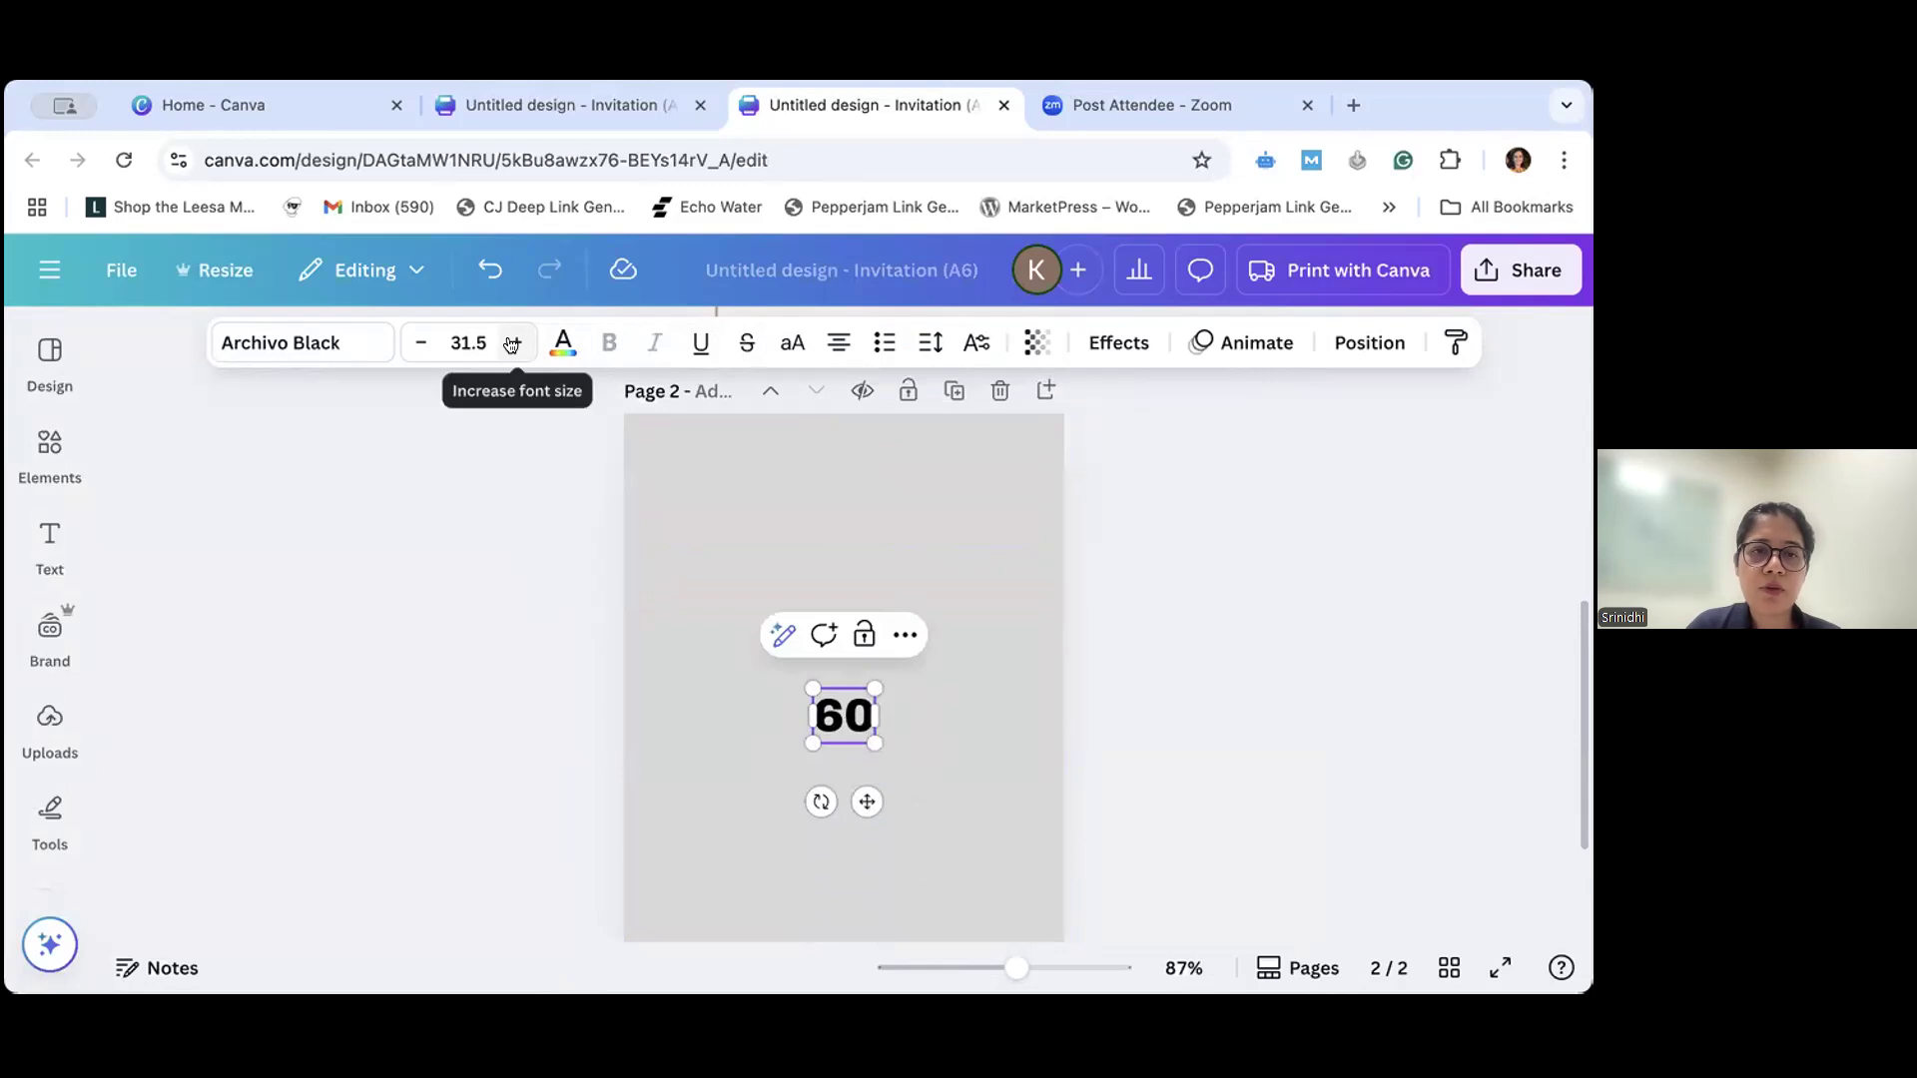
{"action": "left_click_drag", "start_coordinate": [512, 344], "coordinate": [422, 342]}
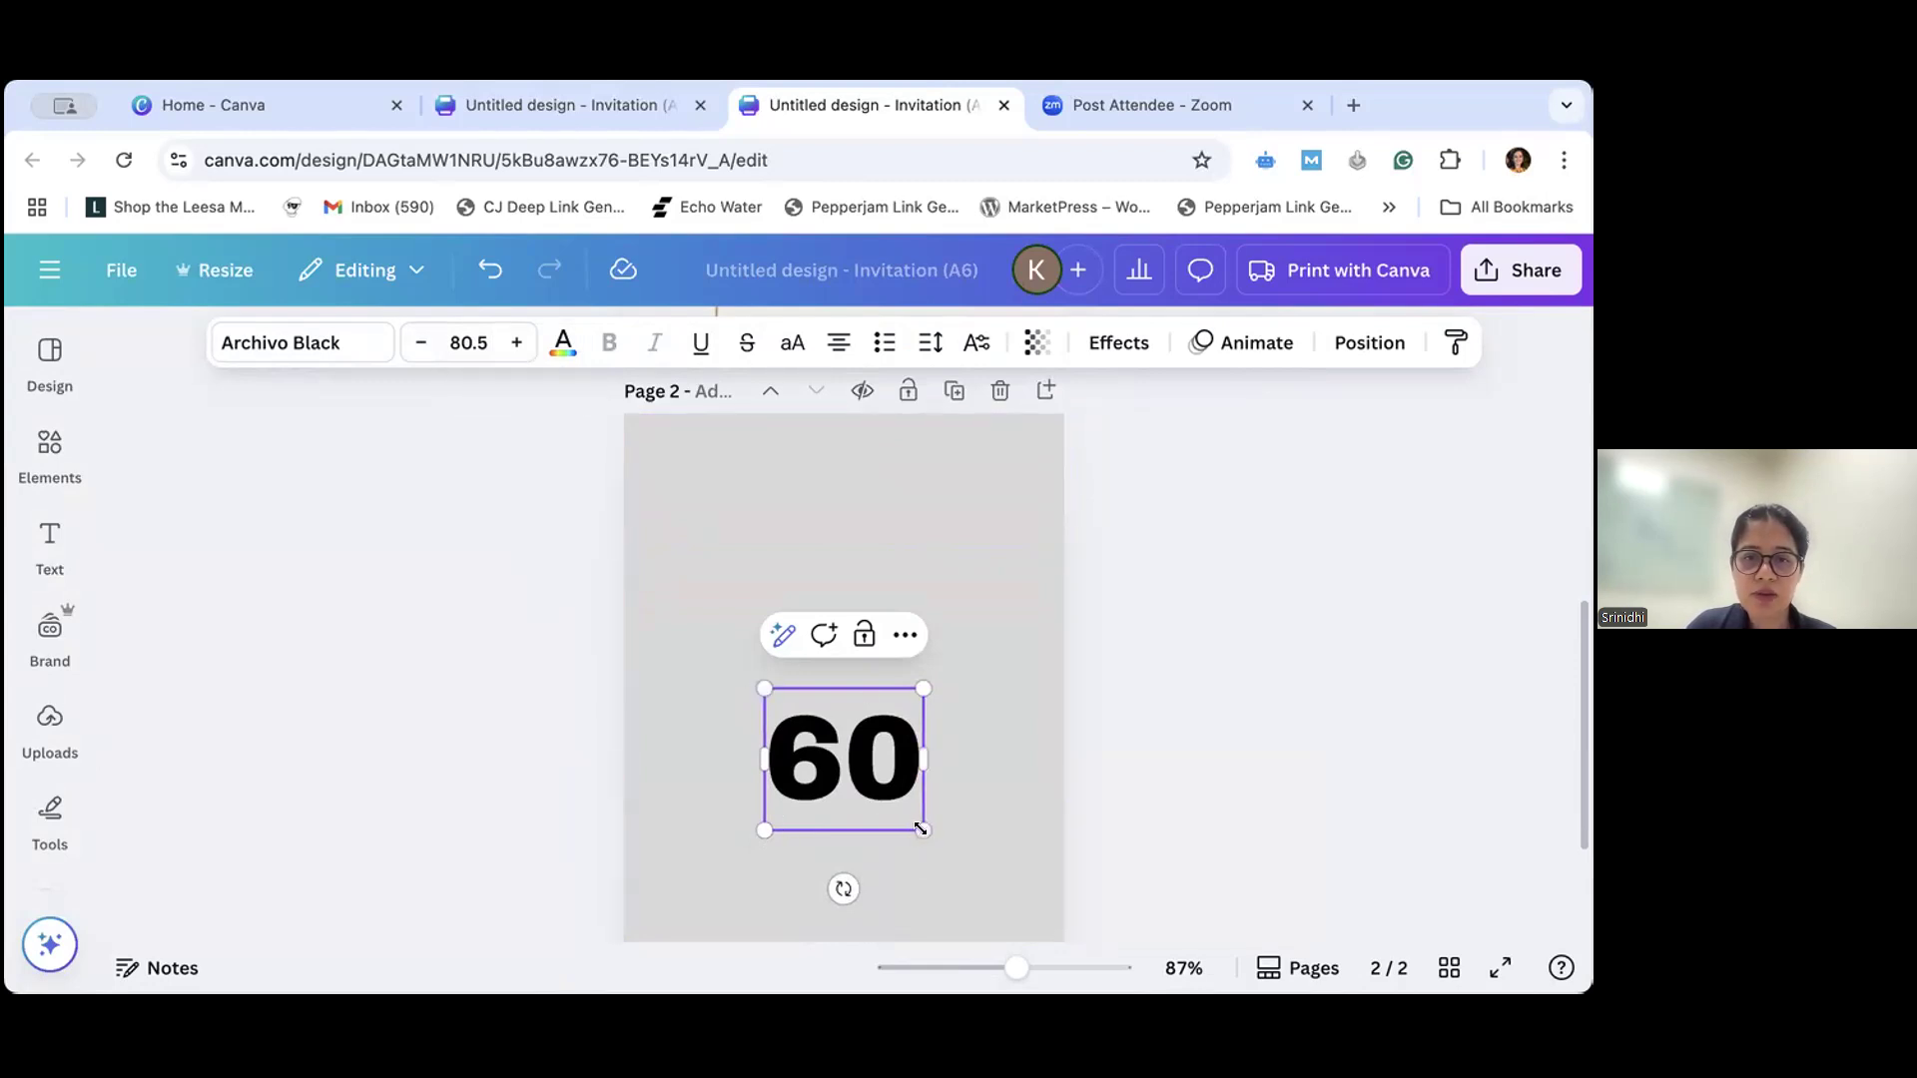
{"action": "left_click_drag", "start_coordinate": [940, 838], "coordinate": [1006, 905]}
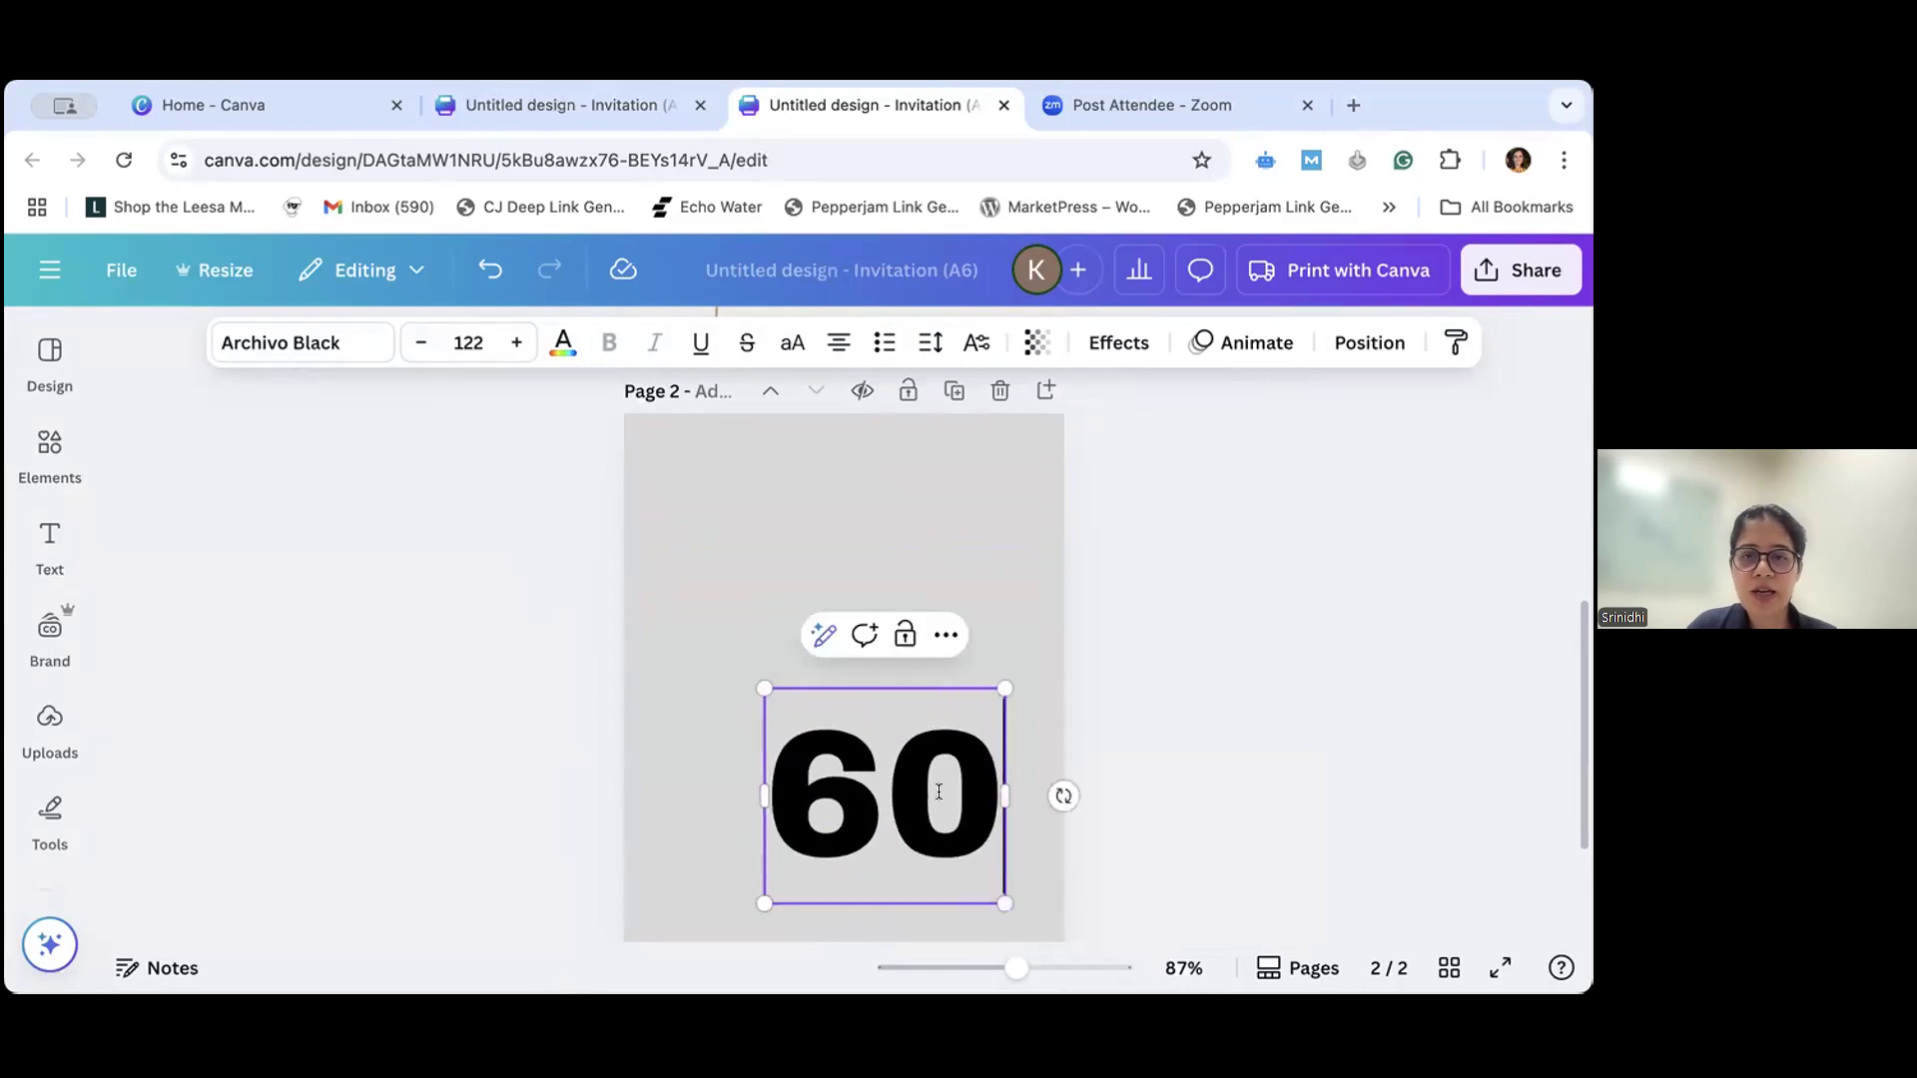
{"action": "left_click_drag", "start_coordinate": [770, 897], "coordinate": [751, 899]}
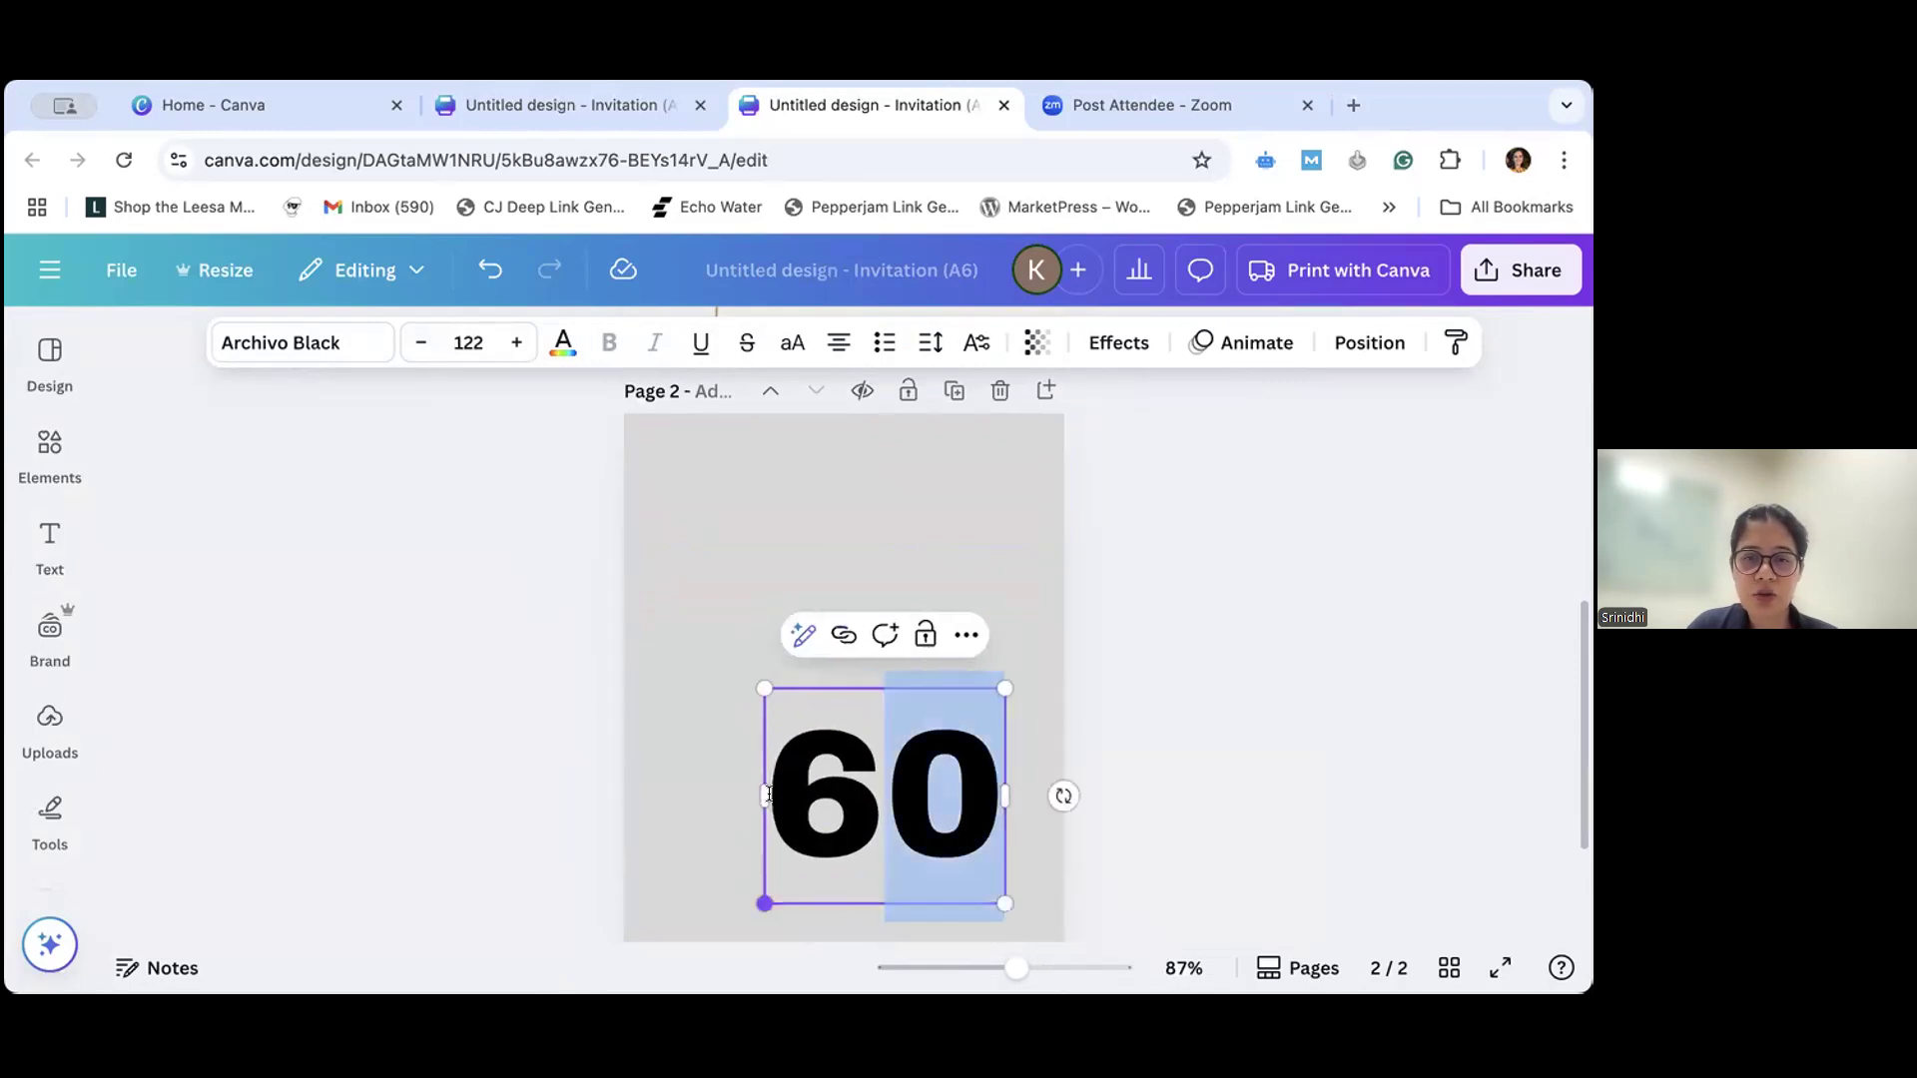
{"action": "left_click_drag", "start_coordinate": [757, 902], "coordinate": [736, 929]}
{"action": "left_click", "coordinate": [691, 688]}
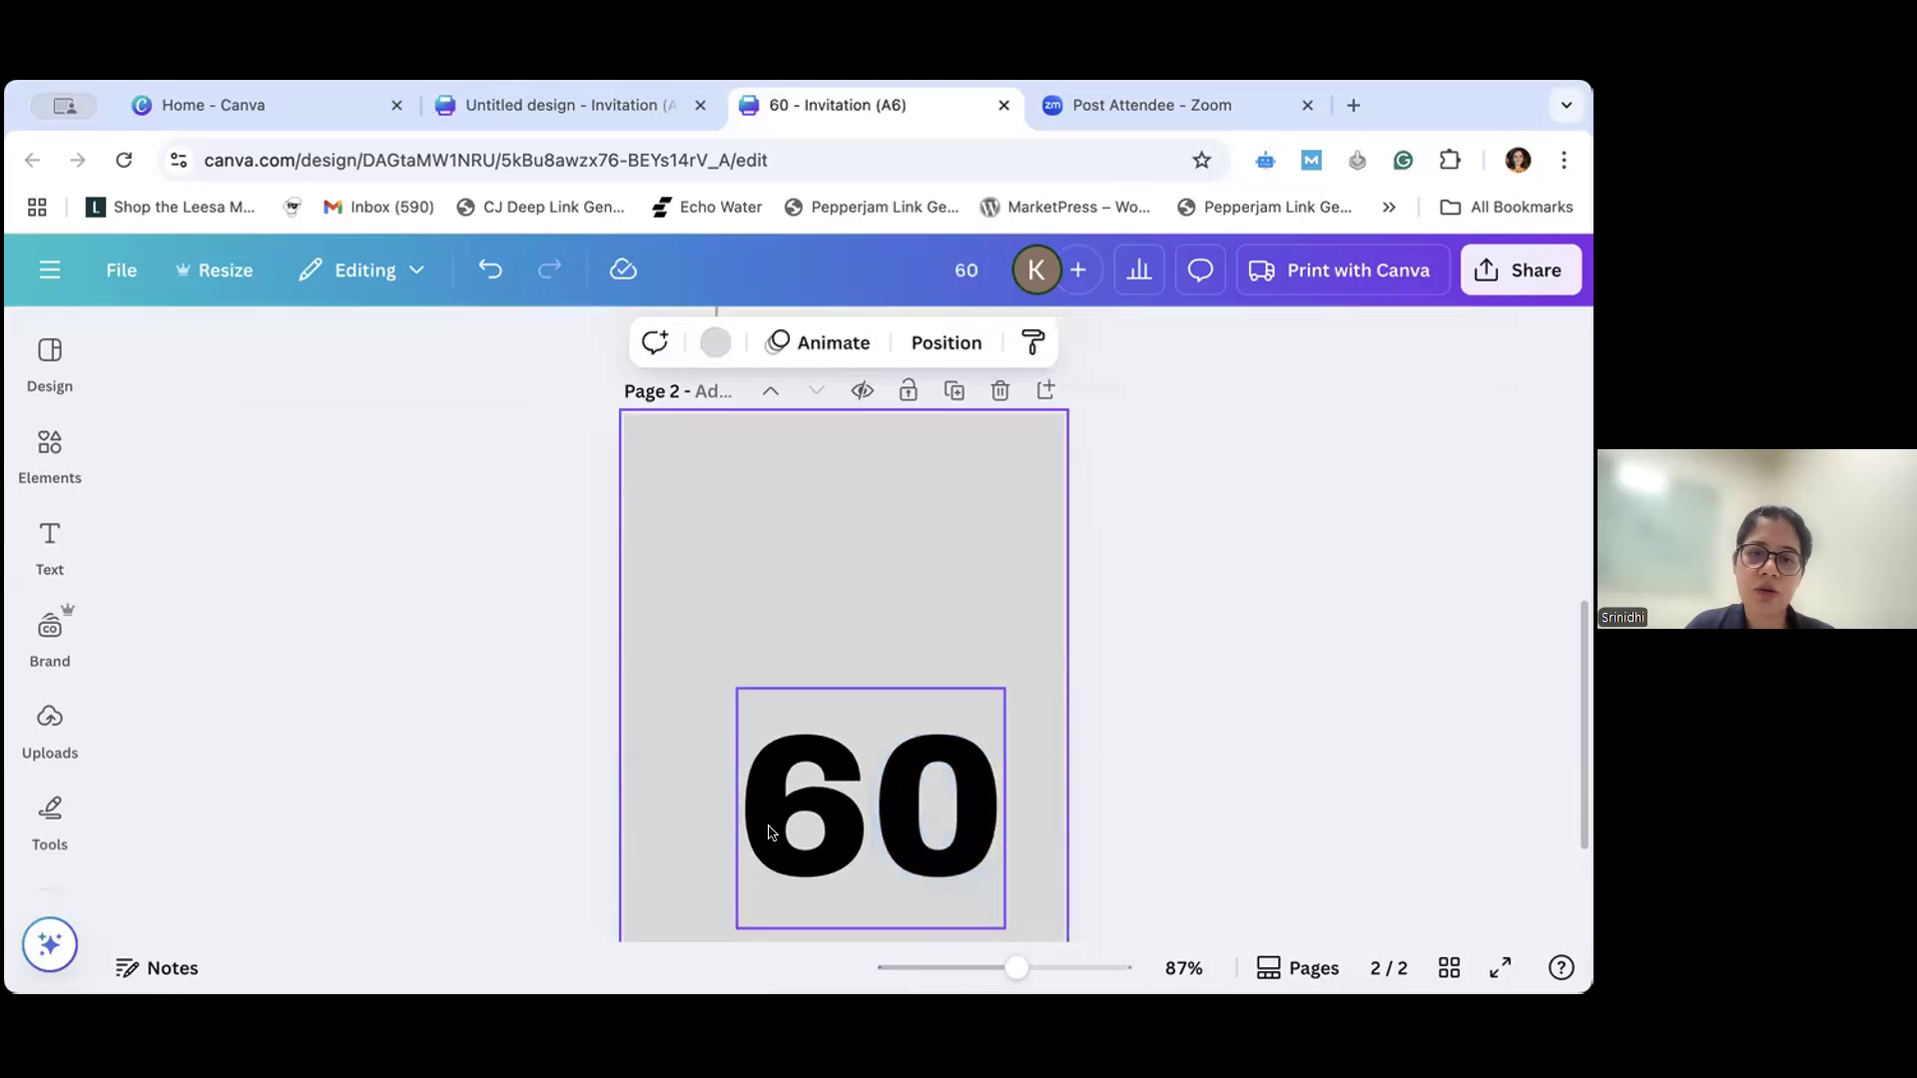
- Scale the "60" heading to about size 240 across the page width and position it slightly past page 2's upper edge
{"action": "left_click_drag", "start_coordinate": [770, 832], "coordinate": [733, 551]}
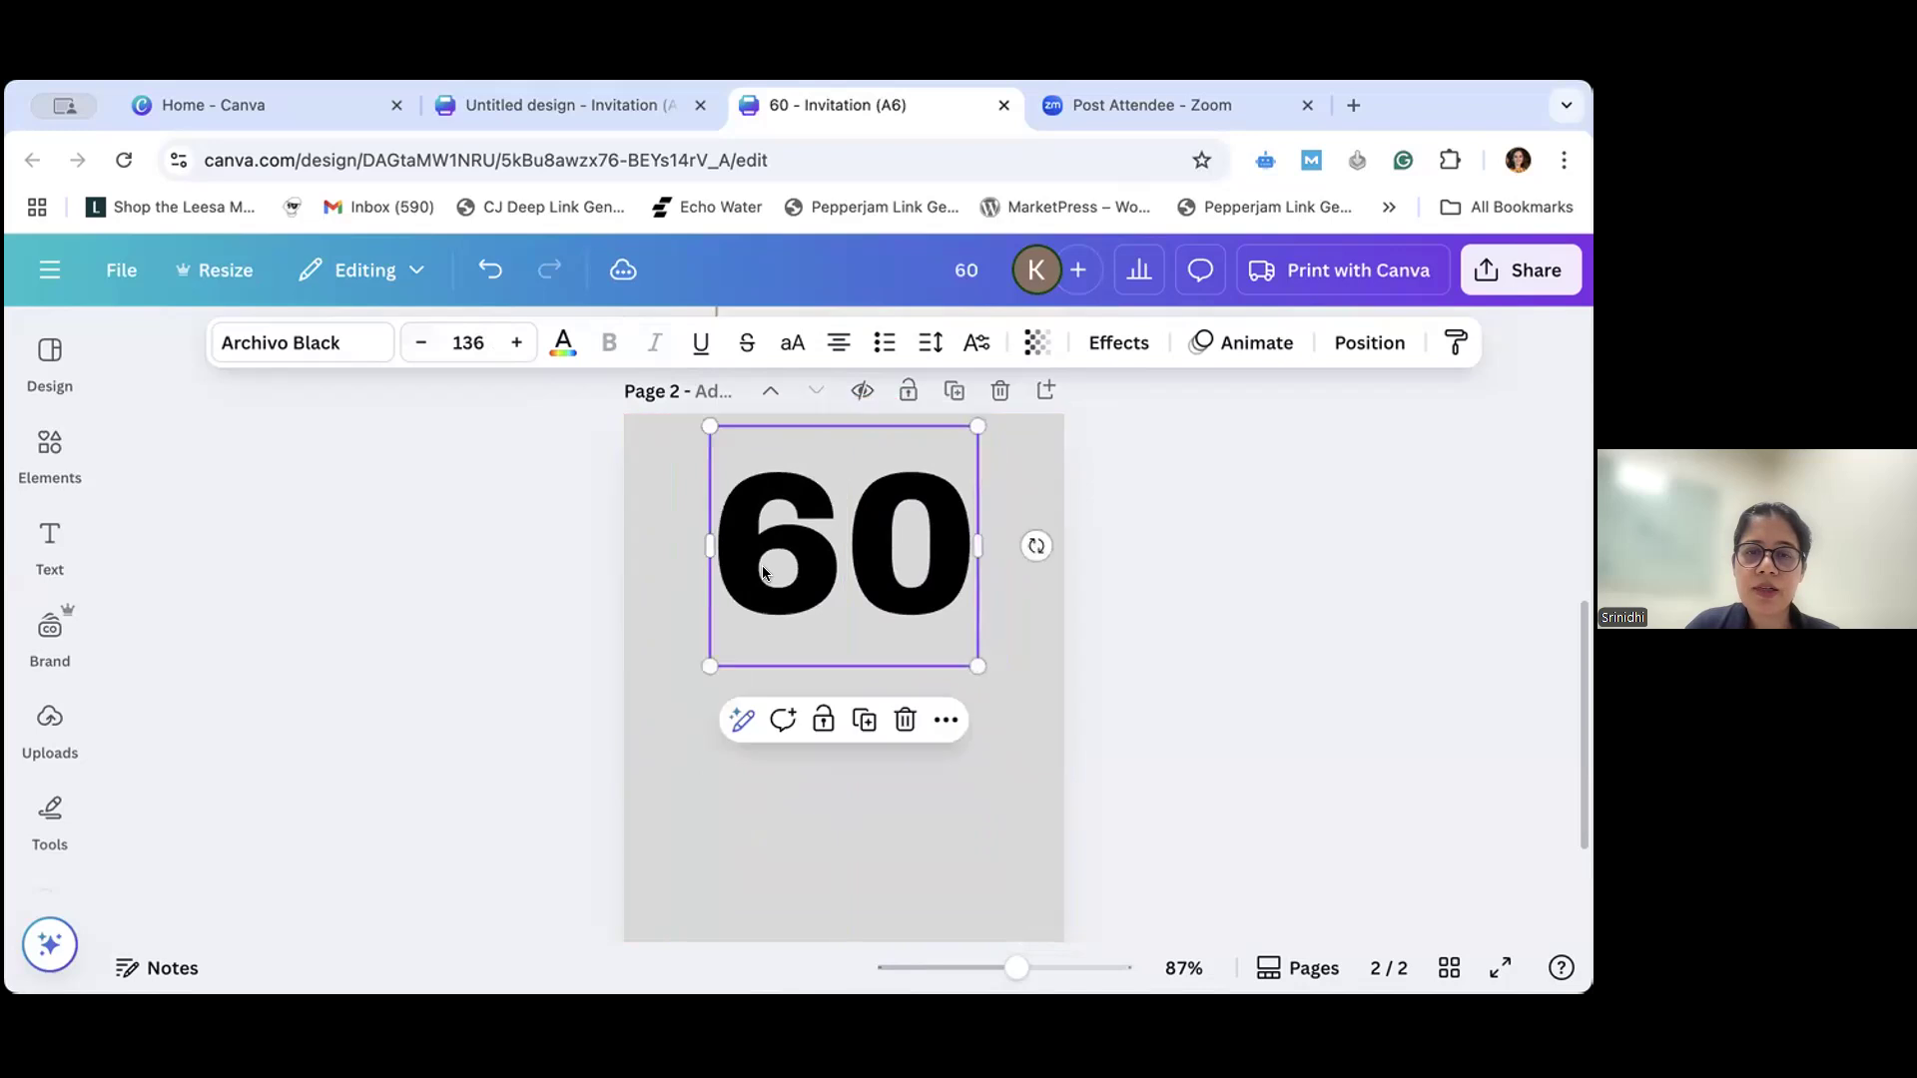
{"action": "left_click_drag", "start_coordinate": [977, 666], "coordinate": [1070, 754]}
{"action": "left_click_drag", "start_coordinate": [710, 752], "coordinate": [587, 831]}
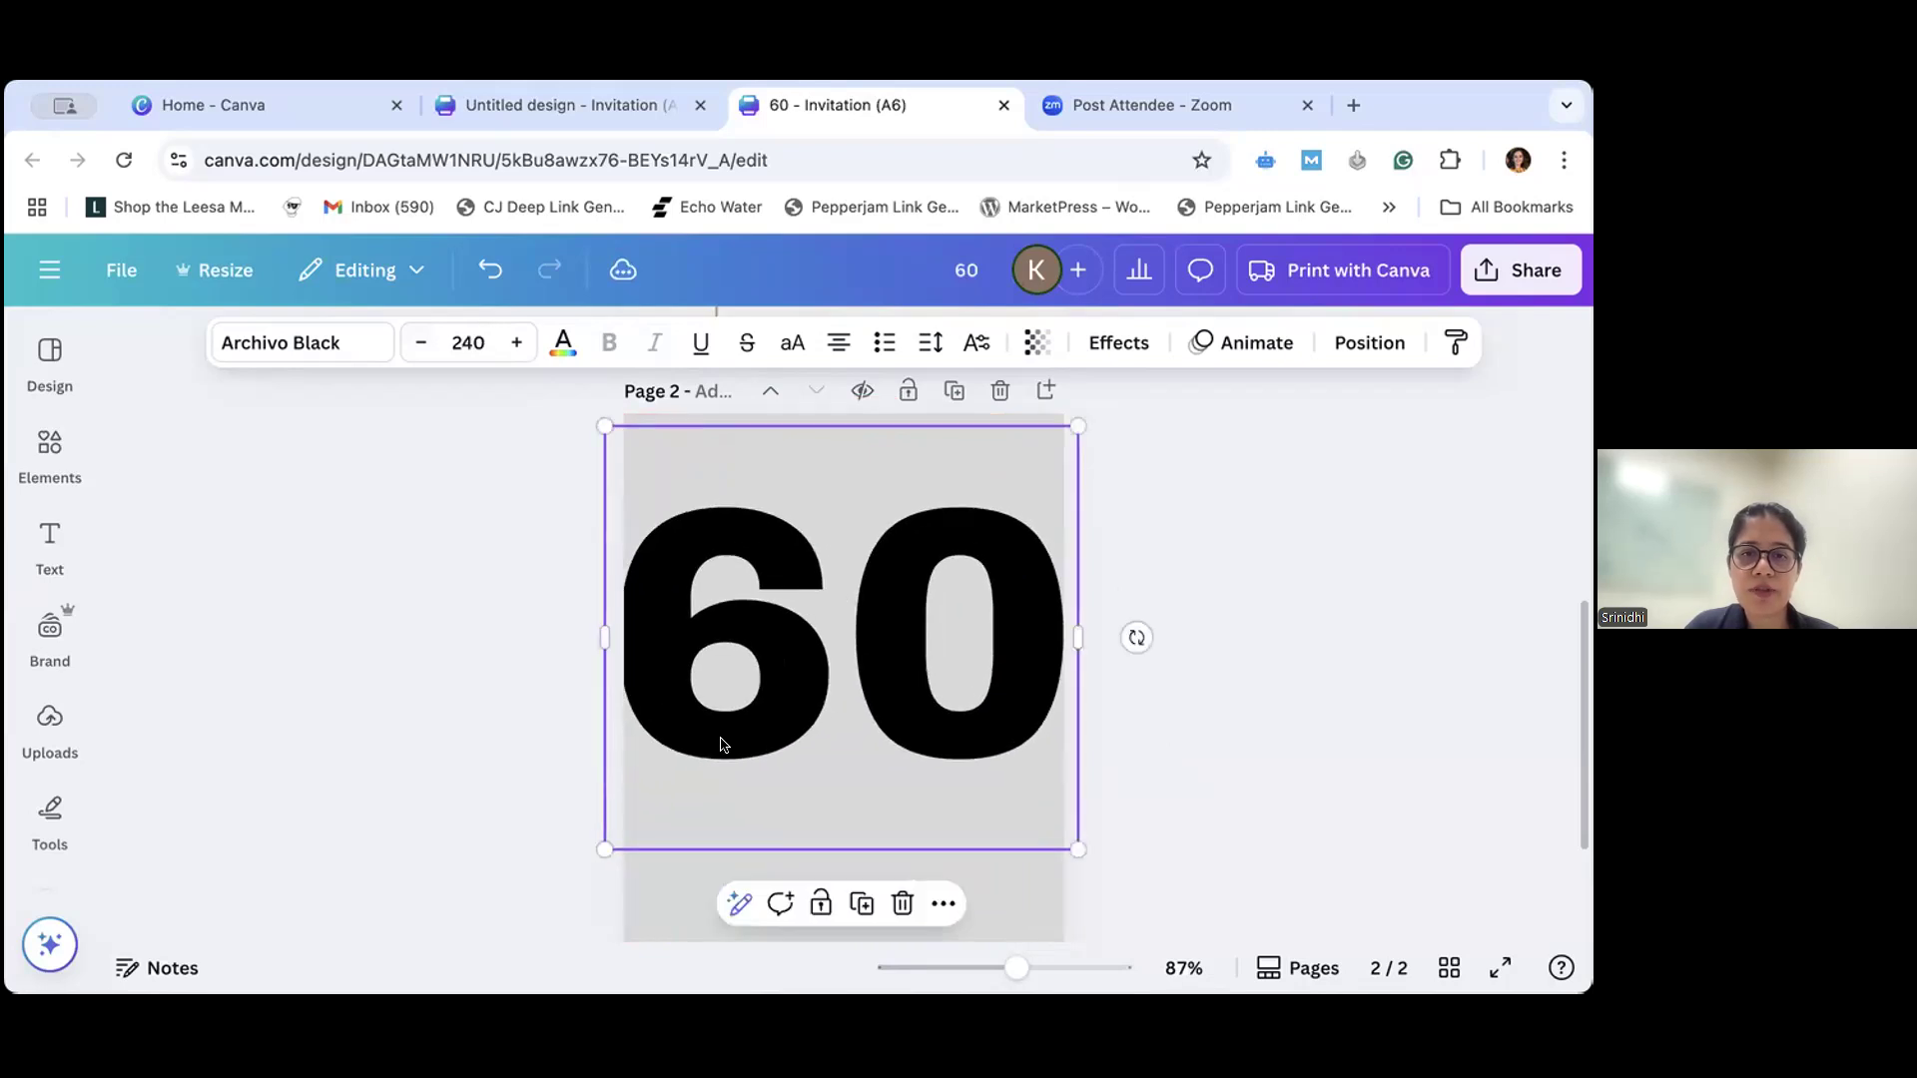
{"action": "left_click_drag", "start_coordinate": [728, 702], "coordinate": [733, 621]}
- Compare the "60" with the original on page 1 and enlarge the page 2 heading to about size 253
{"action": "scroll", "coordinate": [762, 663], "scroll_direction": "up", "scroll_amount": 10}
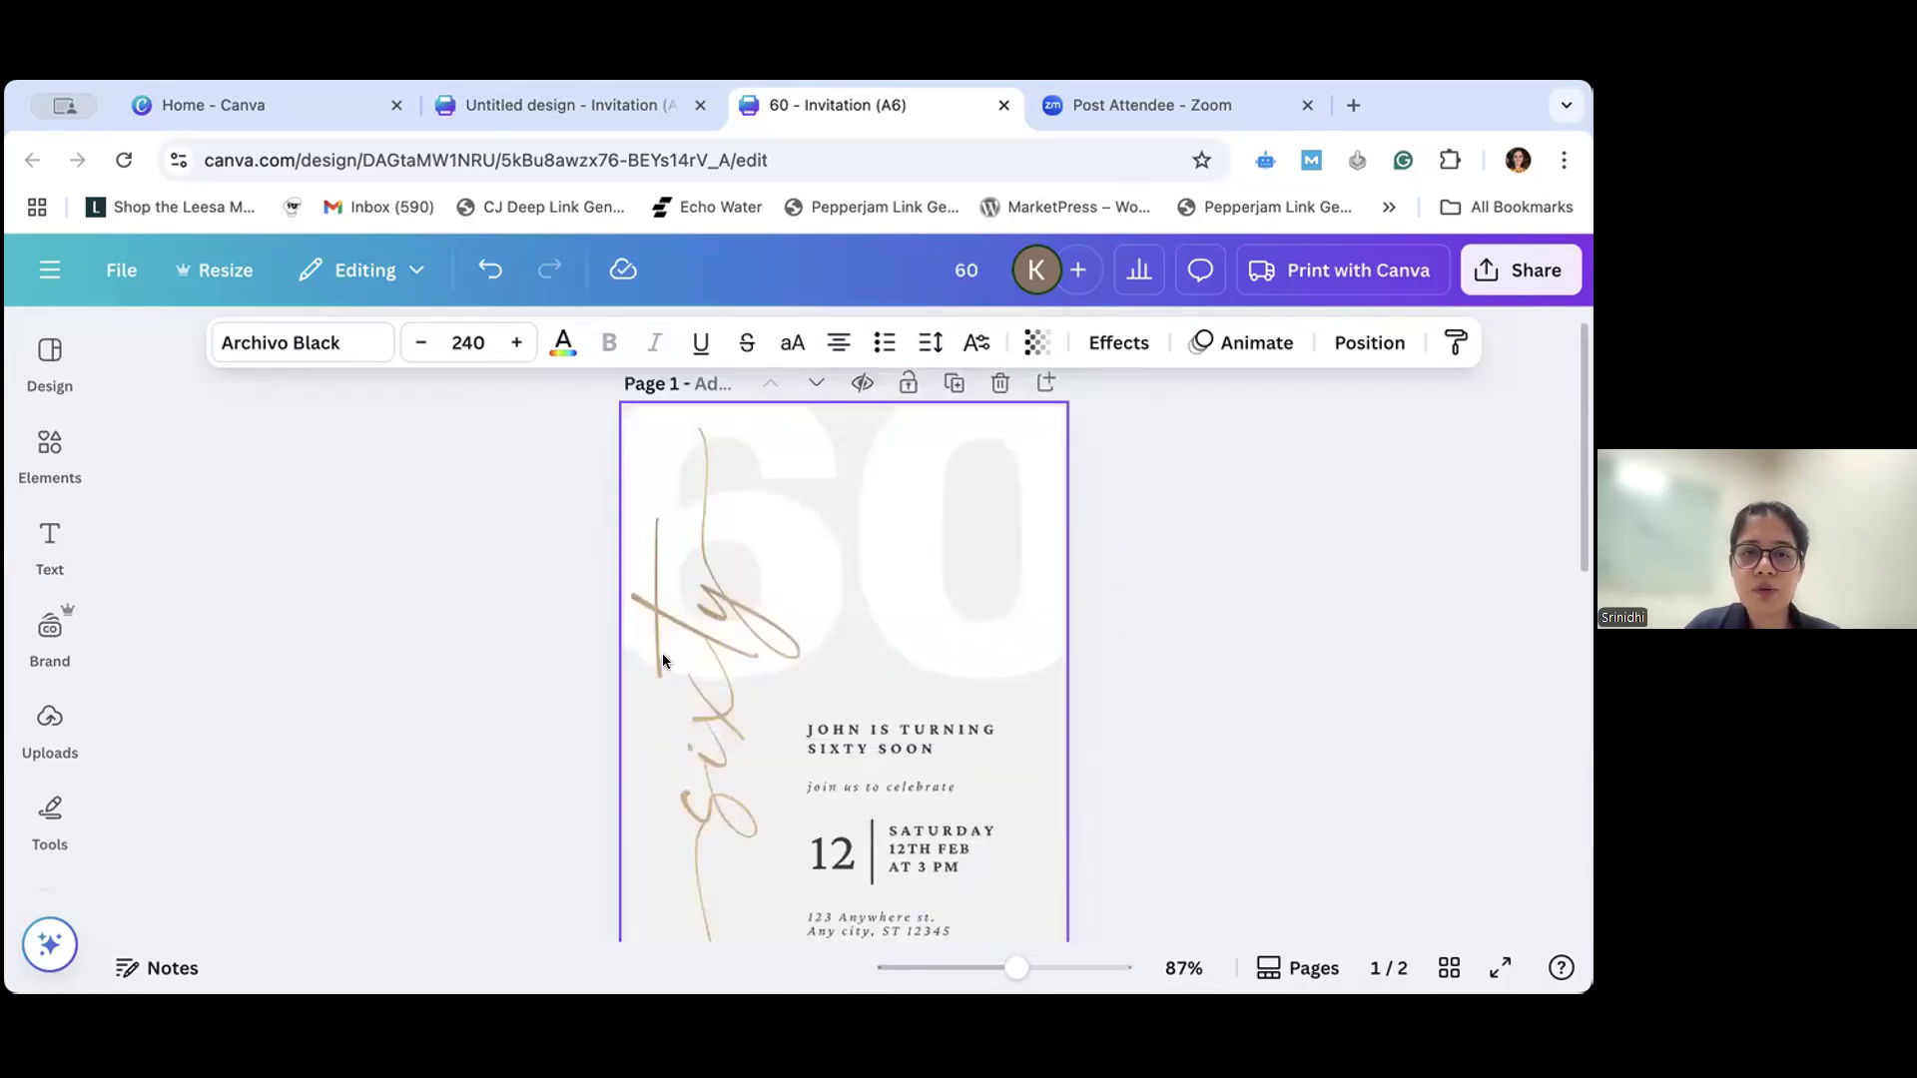
{"action": "scroll", "coordinate": [662, 655], "scroll_direction": "down", "scroll_amount": 10}
{"action": "scroll", "coordinate": [667, 664], "scroll_direction": "up", "scroll_amount": 2}
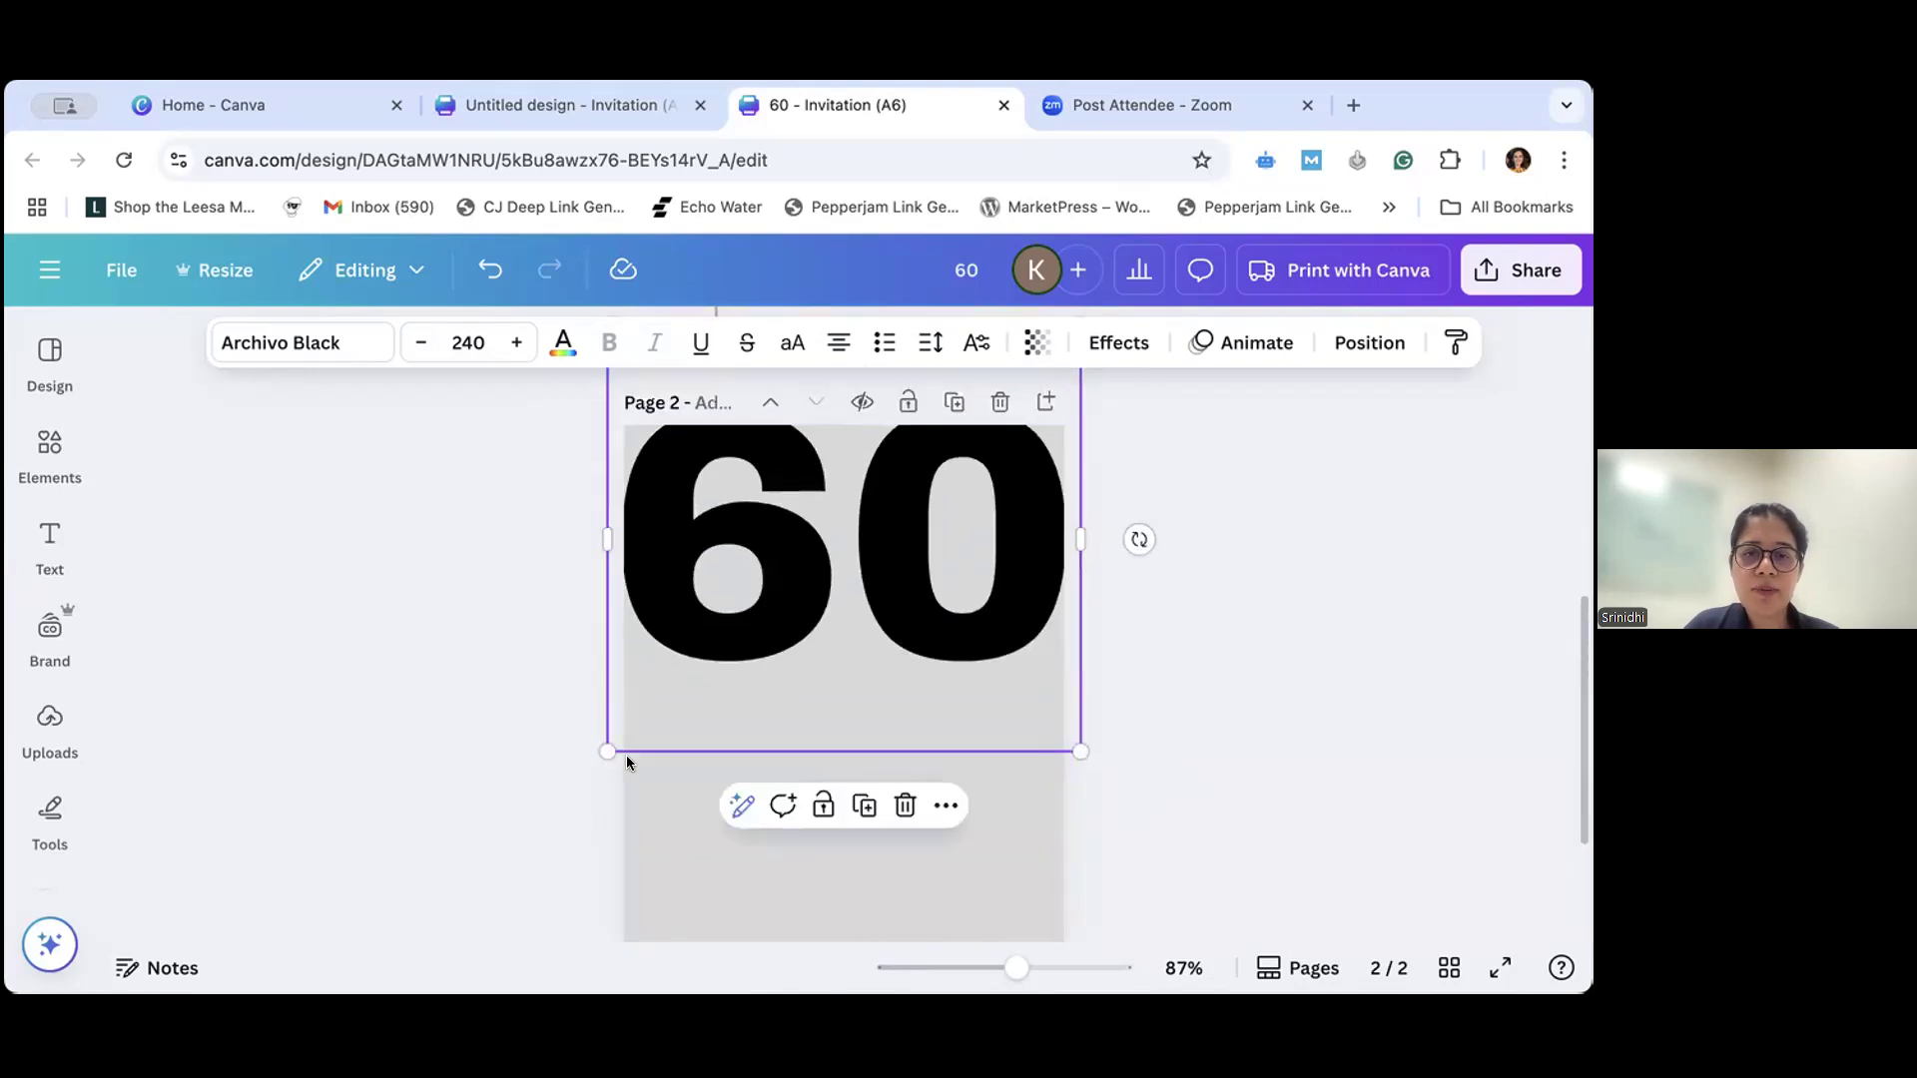
{"action": "left_click_drag", "start_coordinate": [606, 751], "coordinate": [597, 760]}
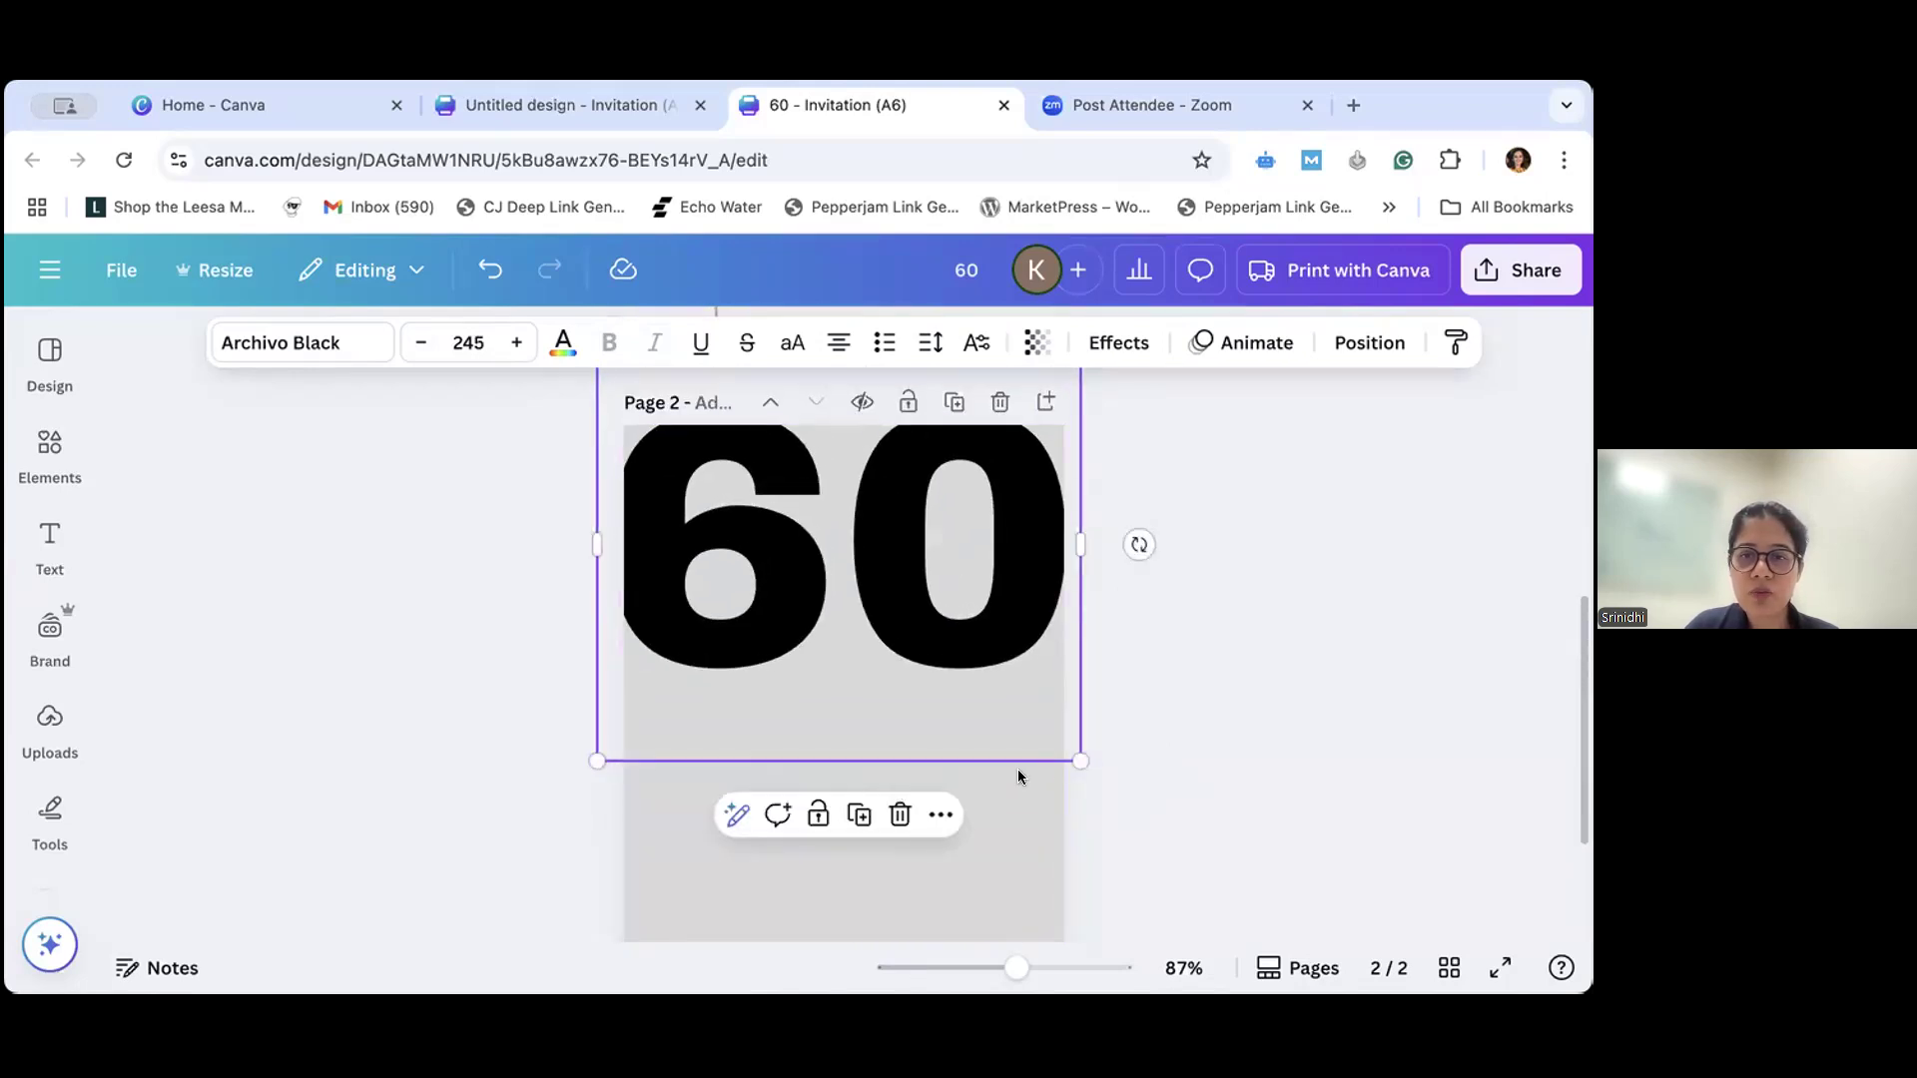
{"action": "left_click_drag", "start_coordinate": [1080, 761], "coordinate": [1096, 775]}
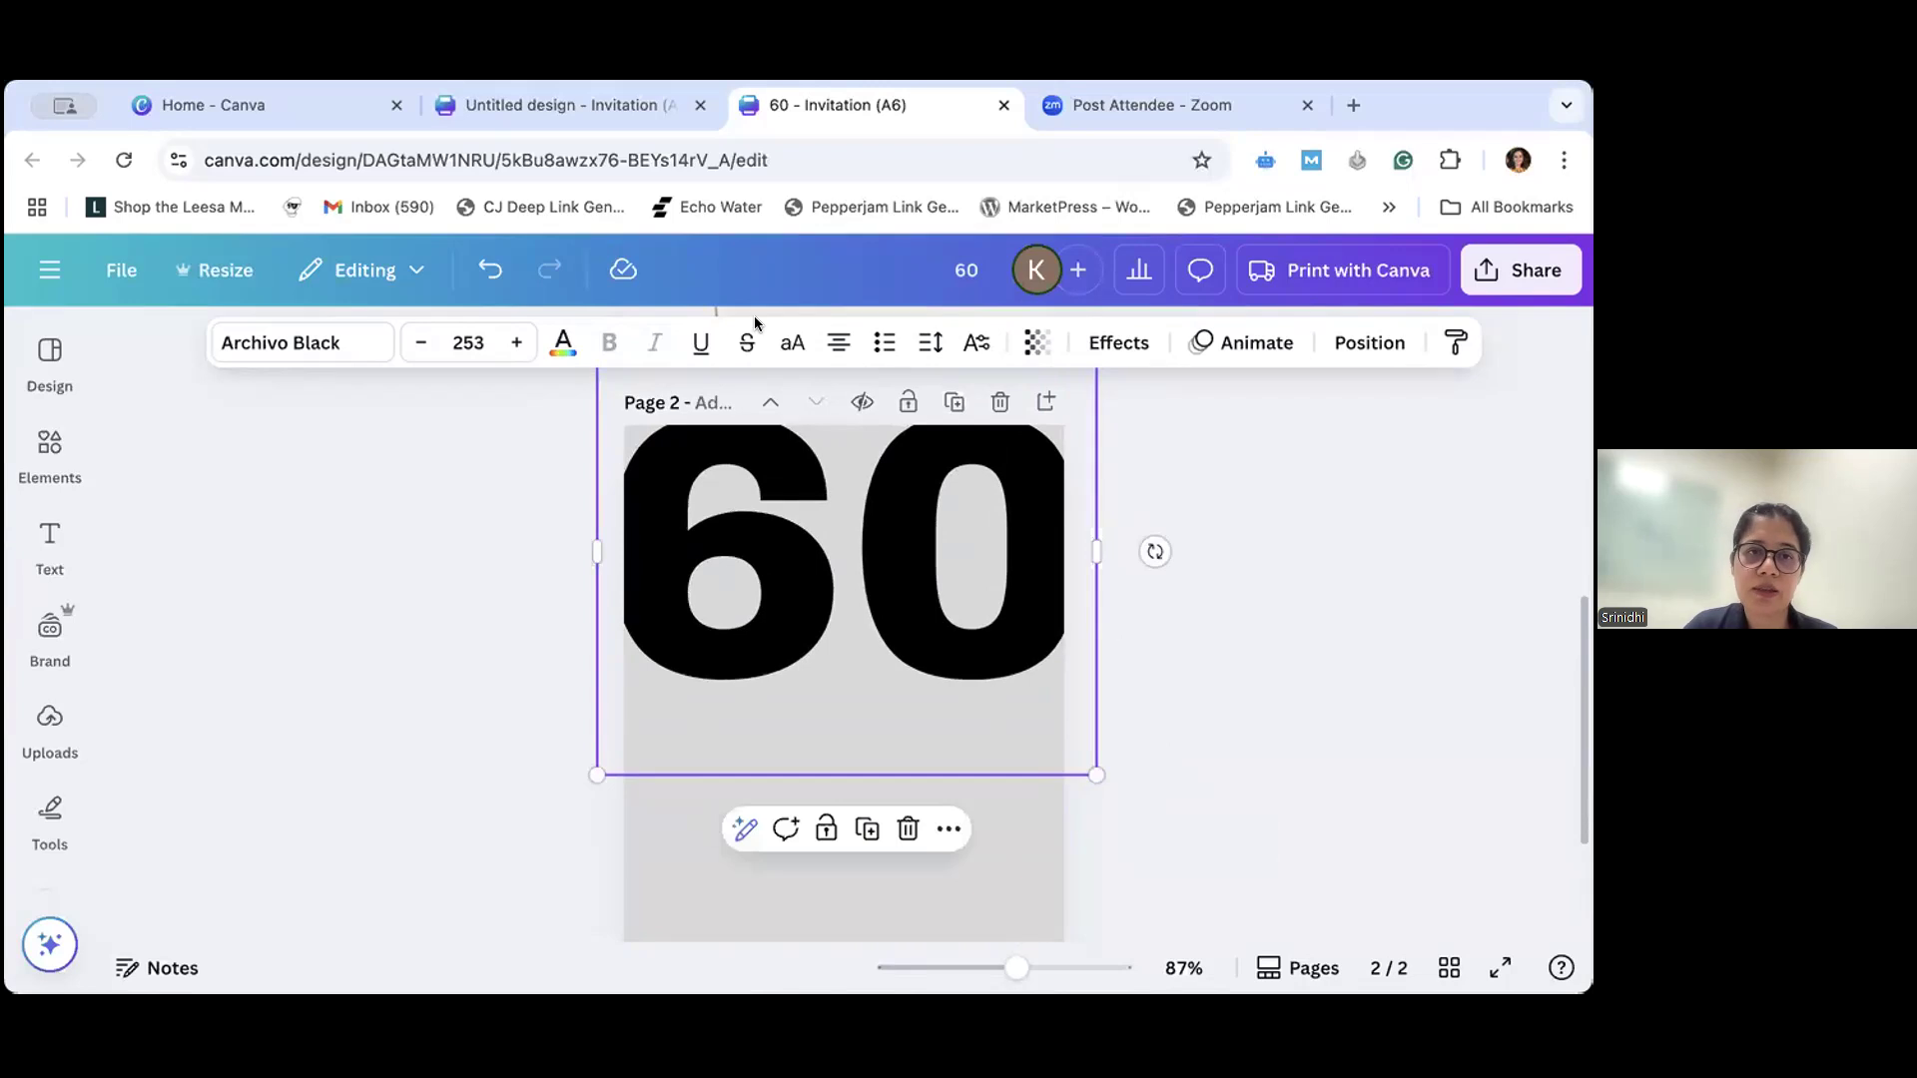
- Reduce the "60" heading to font size 233 and widen its text box so both digits sit on one line
{"action": "left_click", "coordinate": [435, 343]}
{"action": "left_click", "coordinate": [434, 342]}
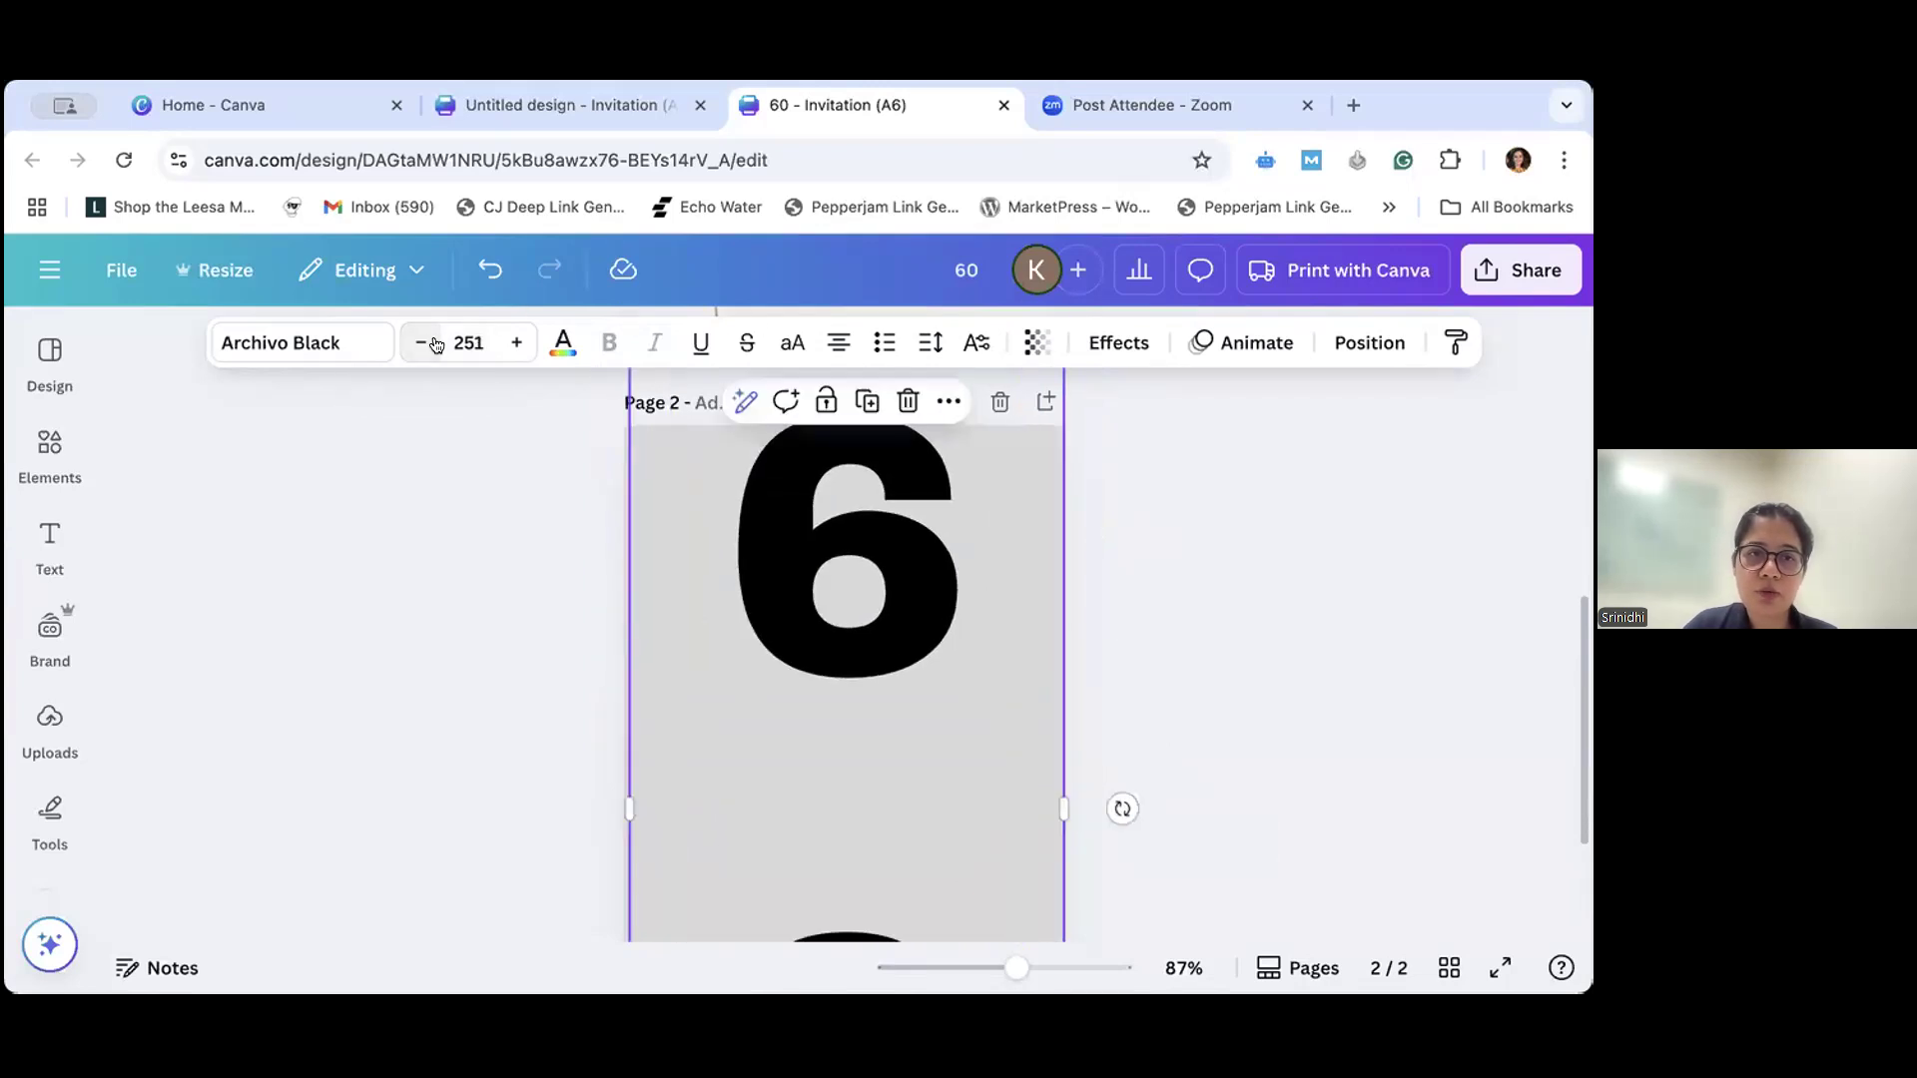
{"action": "left_click", "coordinate": [431, 344]}
{"action": "left_click", "coordinate": [427, 345]}
{"action": "left_click", "coordinate": [426, 345]}
{"action": "left_click", "coordinate": [426, 347]}
{"action": "left_click", "coordinate": [426, 345]}
{"action": "left_click", "coordinate": [426, 346]}
{"action": "left_click", "coordinate": [425, 345]}
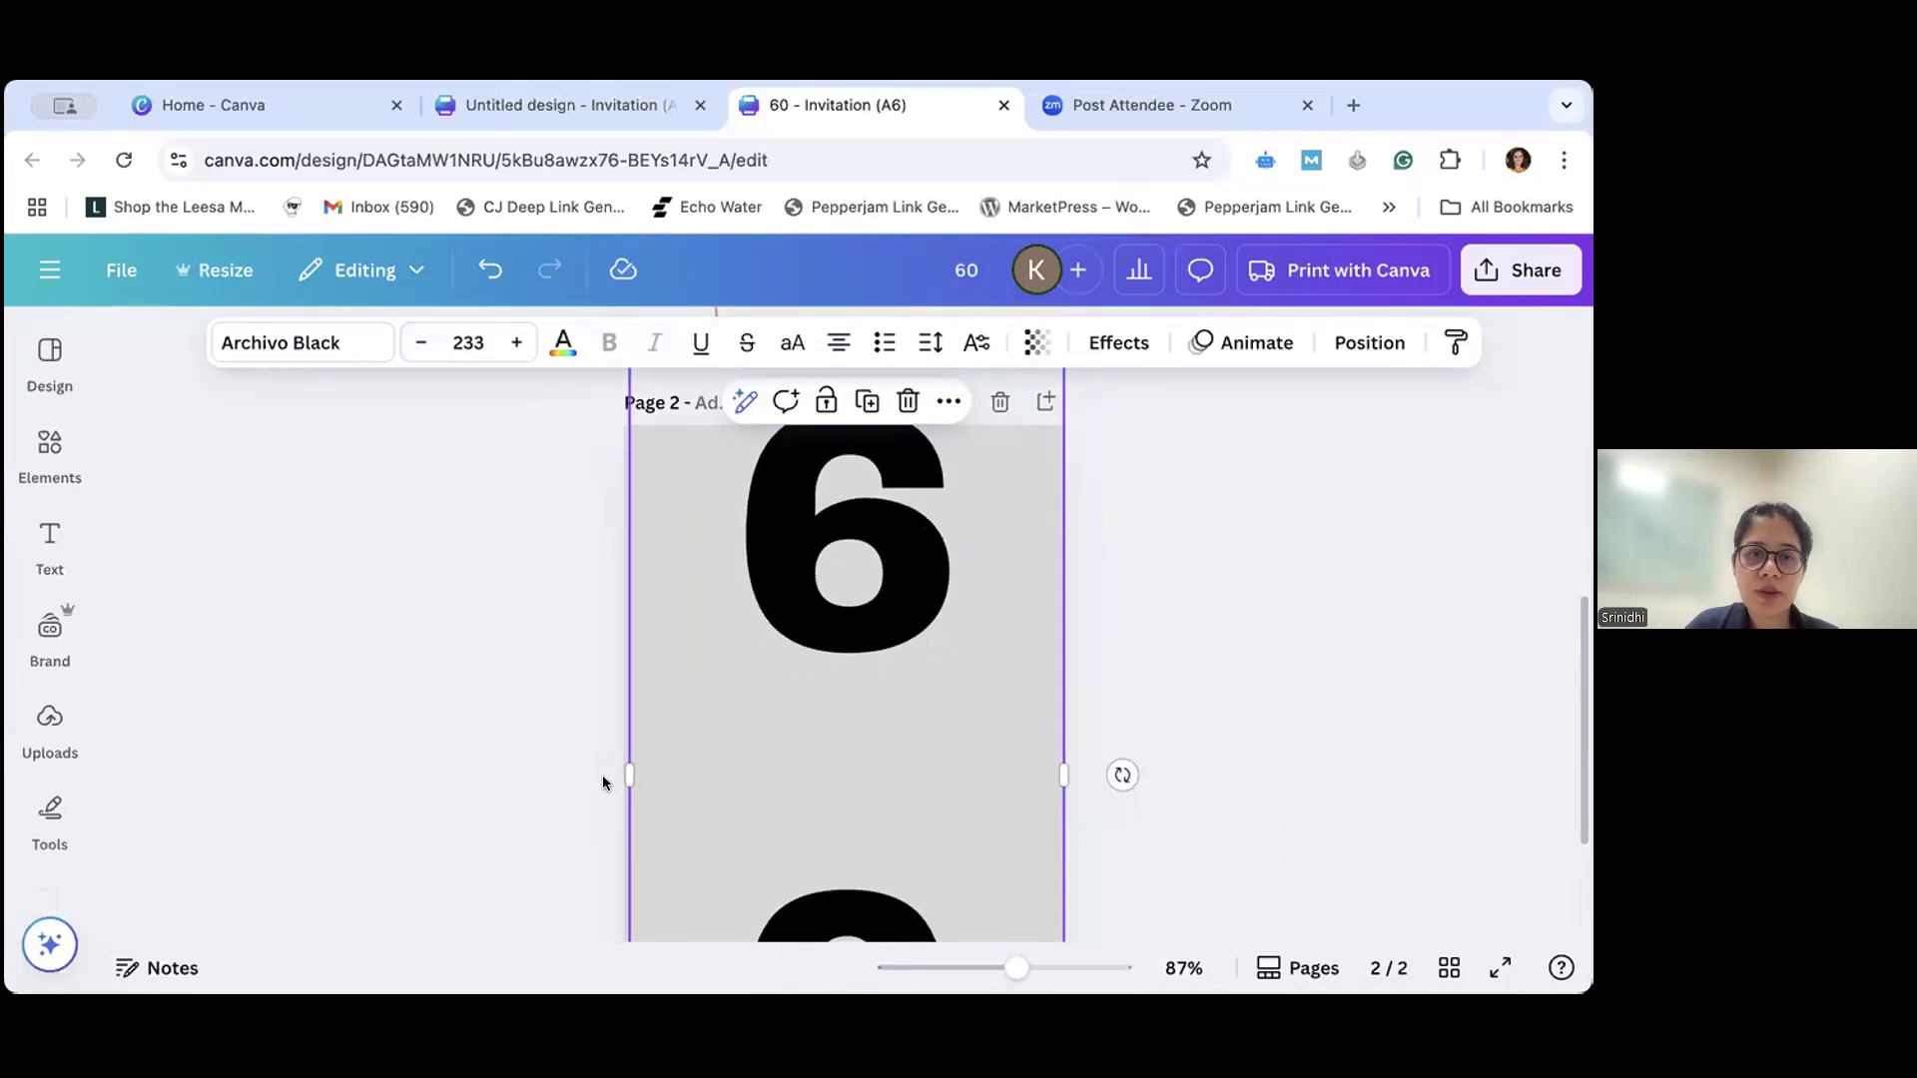
{"action": "left_click_drag", "start_coordinate": [619, 767], "coordinate": [548, 769]}
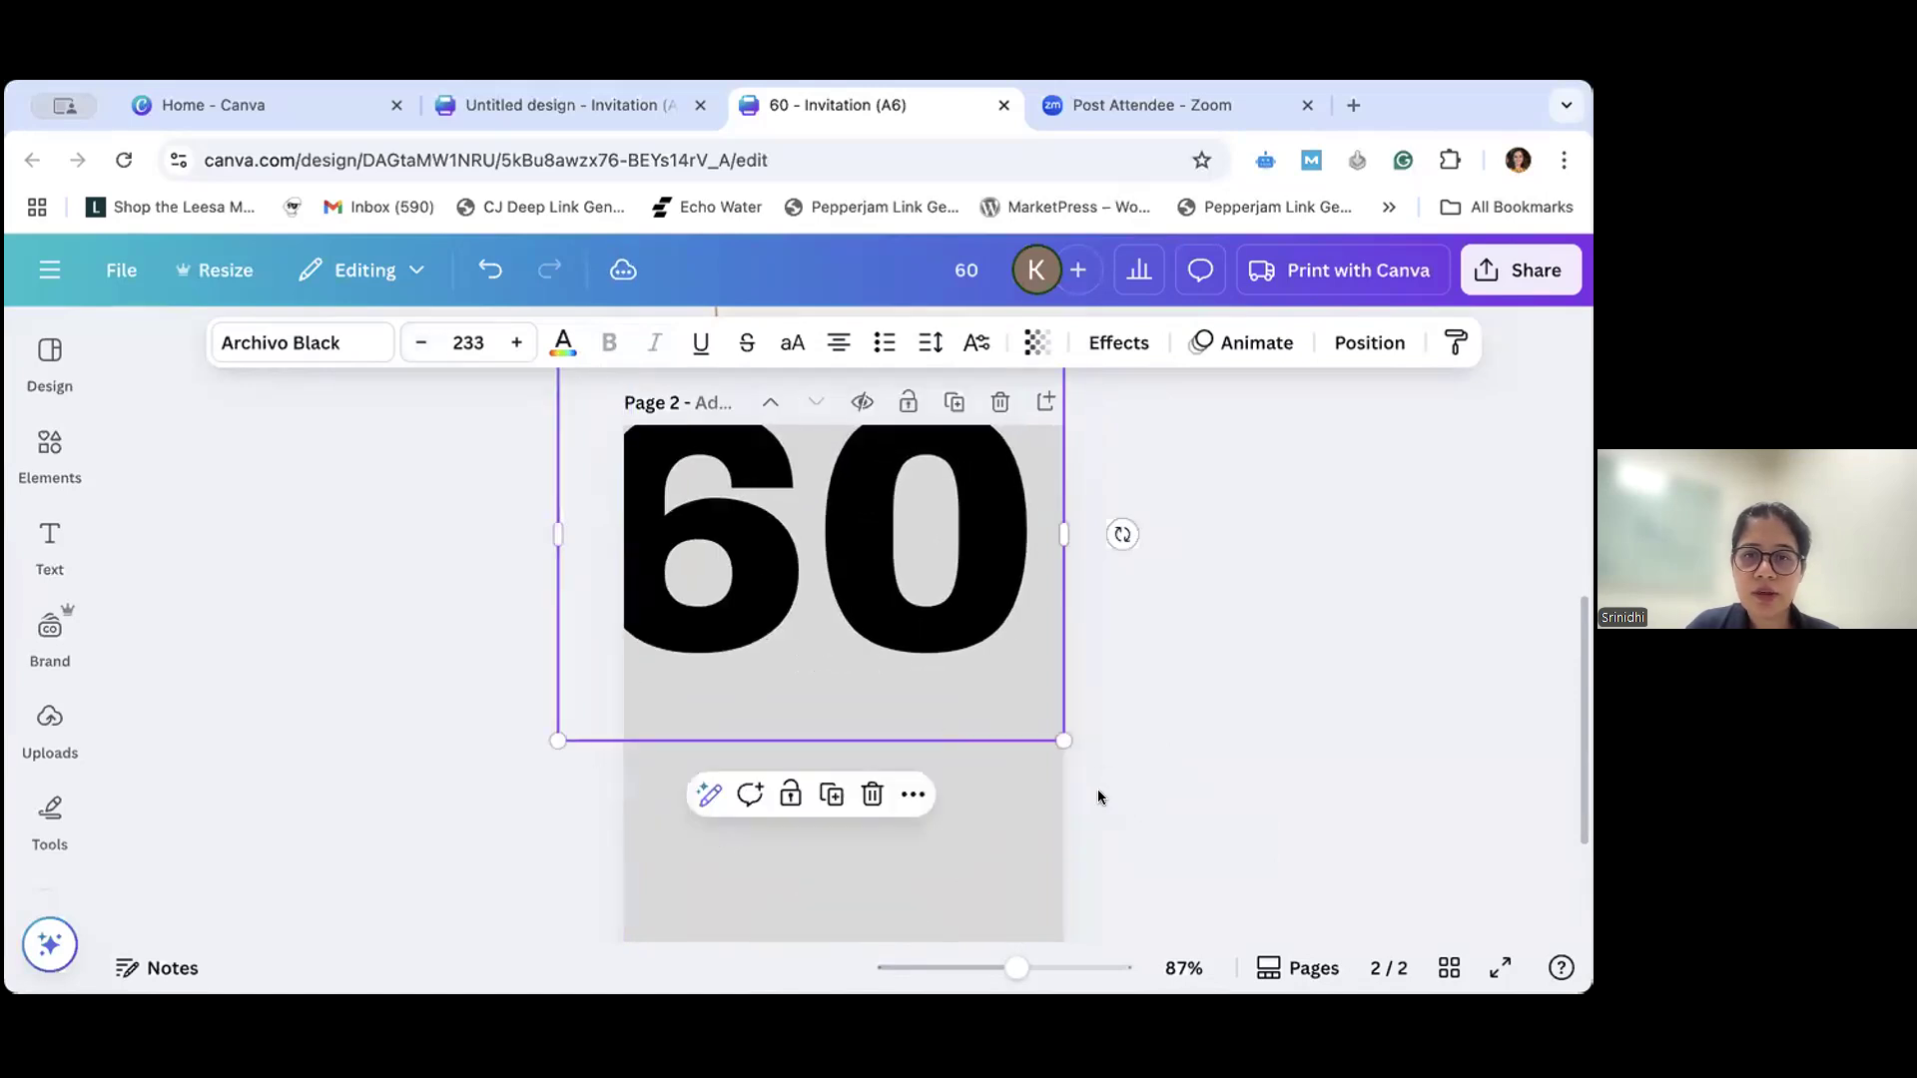
- Scale the "60" heading up to font size 254 so it fills the page width, and leave it selected
{"action": "left_click_drag", "start_coordinate": [1058, 732], "coordinate": [1109, 776]}
{"action": "scroll", "coordinate": [1204, 775], "scroll_direction": "up", "scroll_amount": 1}
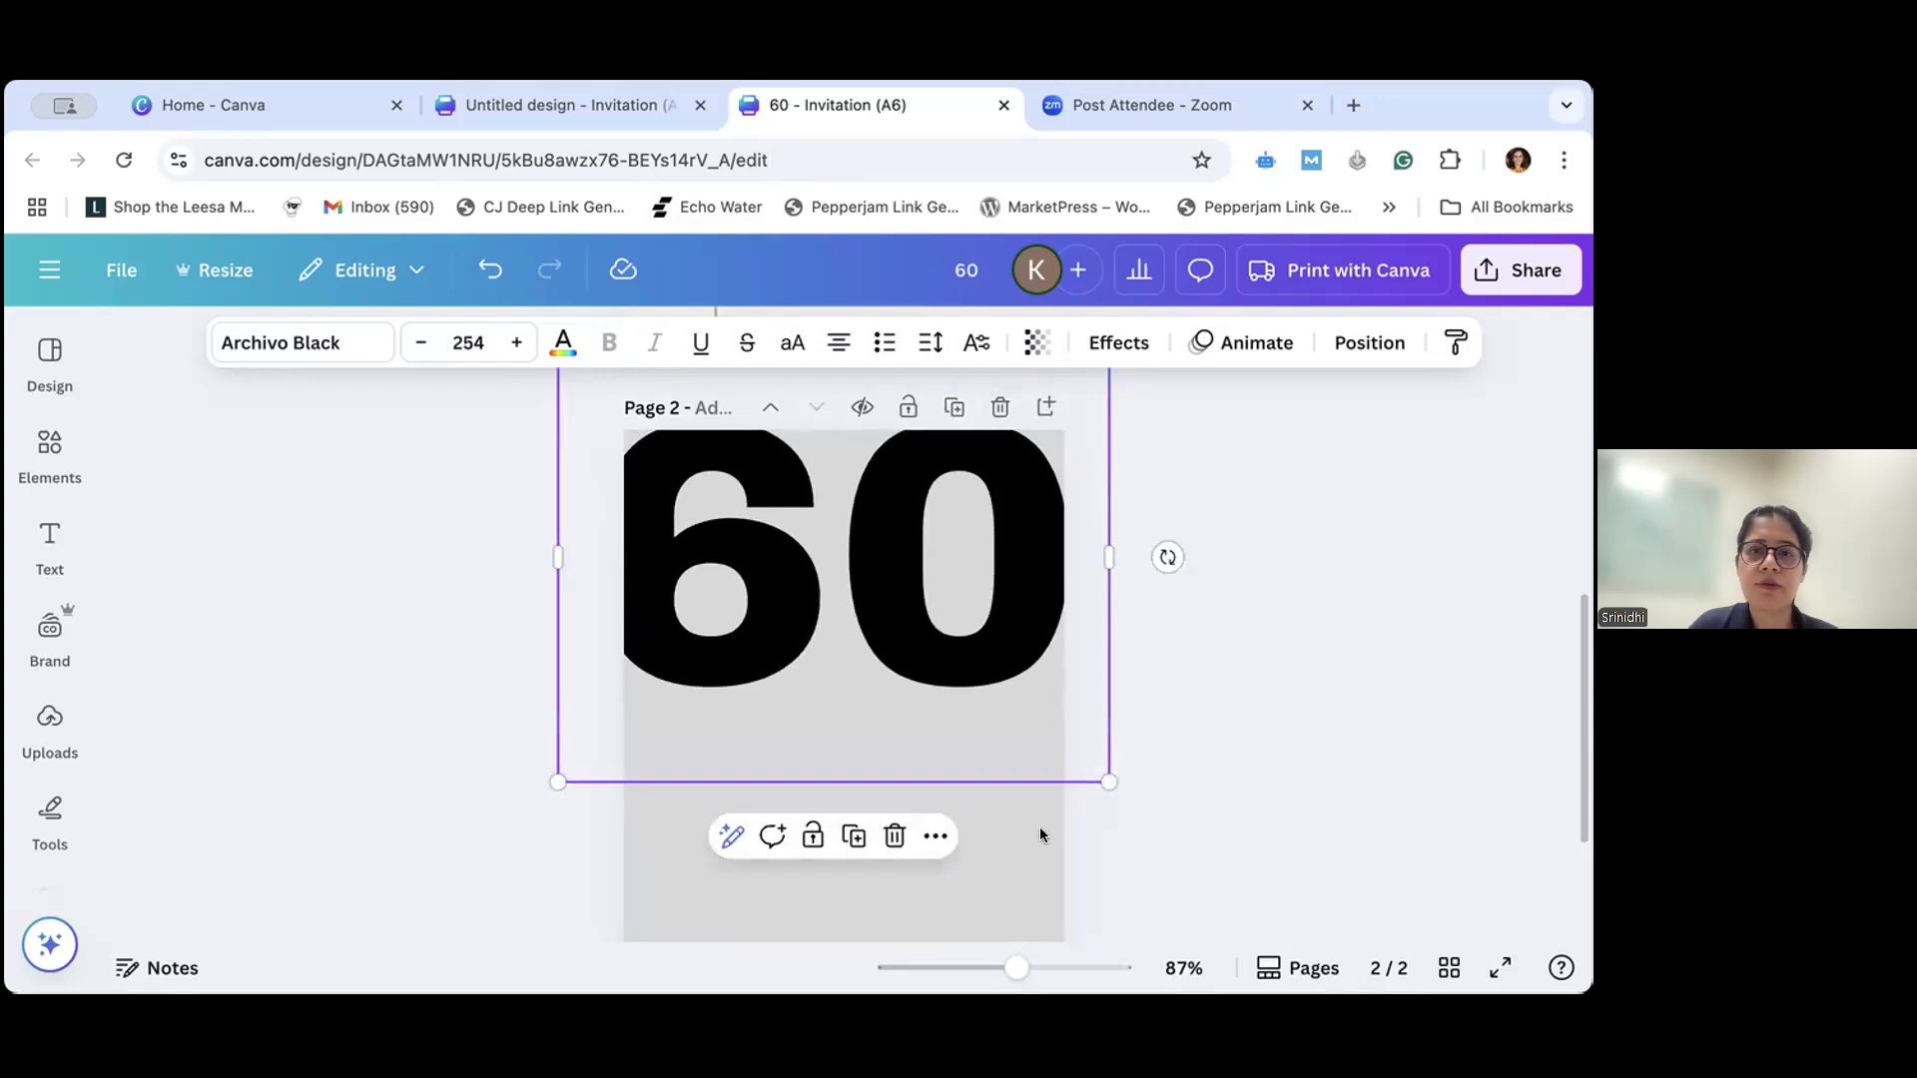
{"action": "left_click", "coordinate": [989, 853]}
{"action": "left_click", "coordinate": [952, 633]}
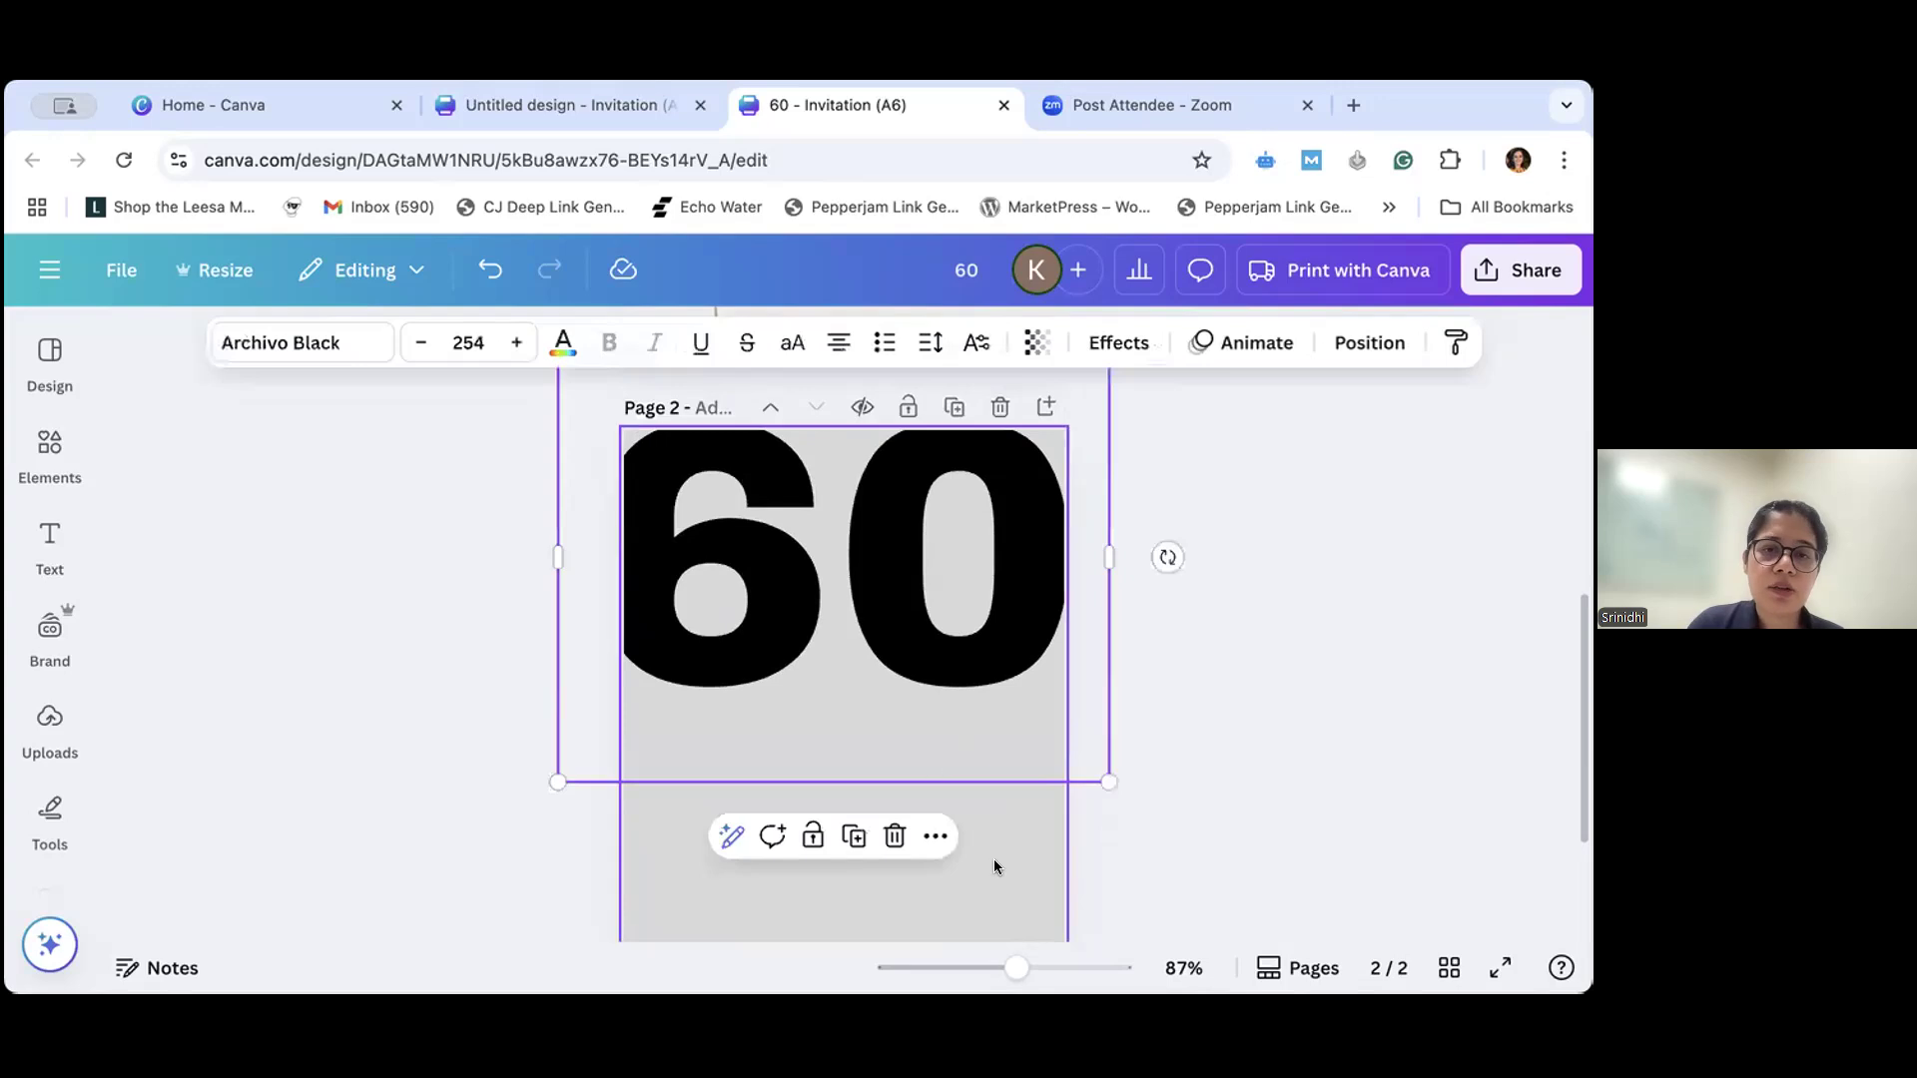
{"action": "left_click", "coordinate": [518, 273]}
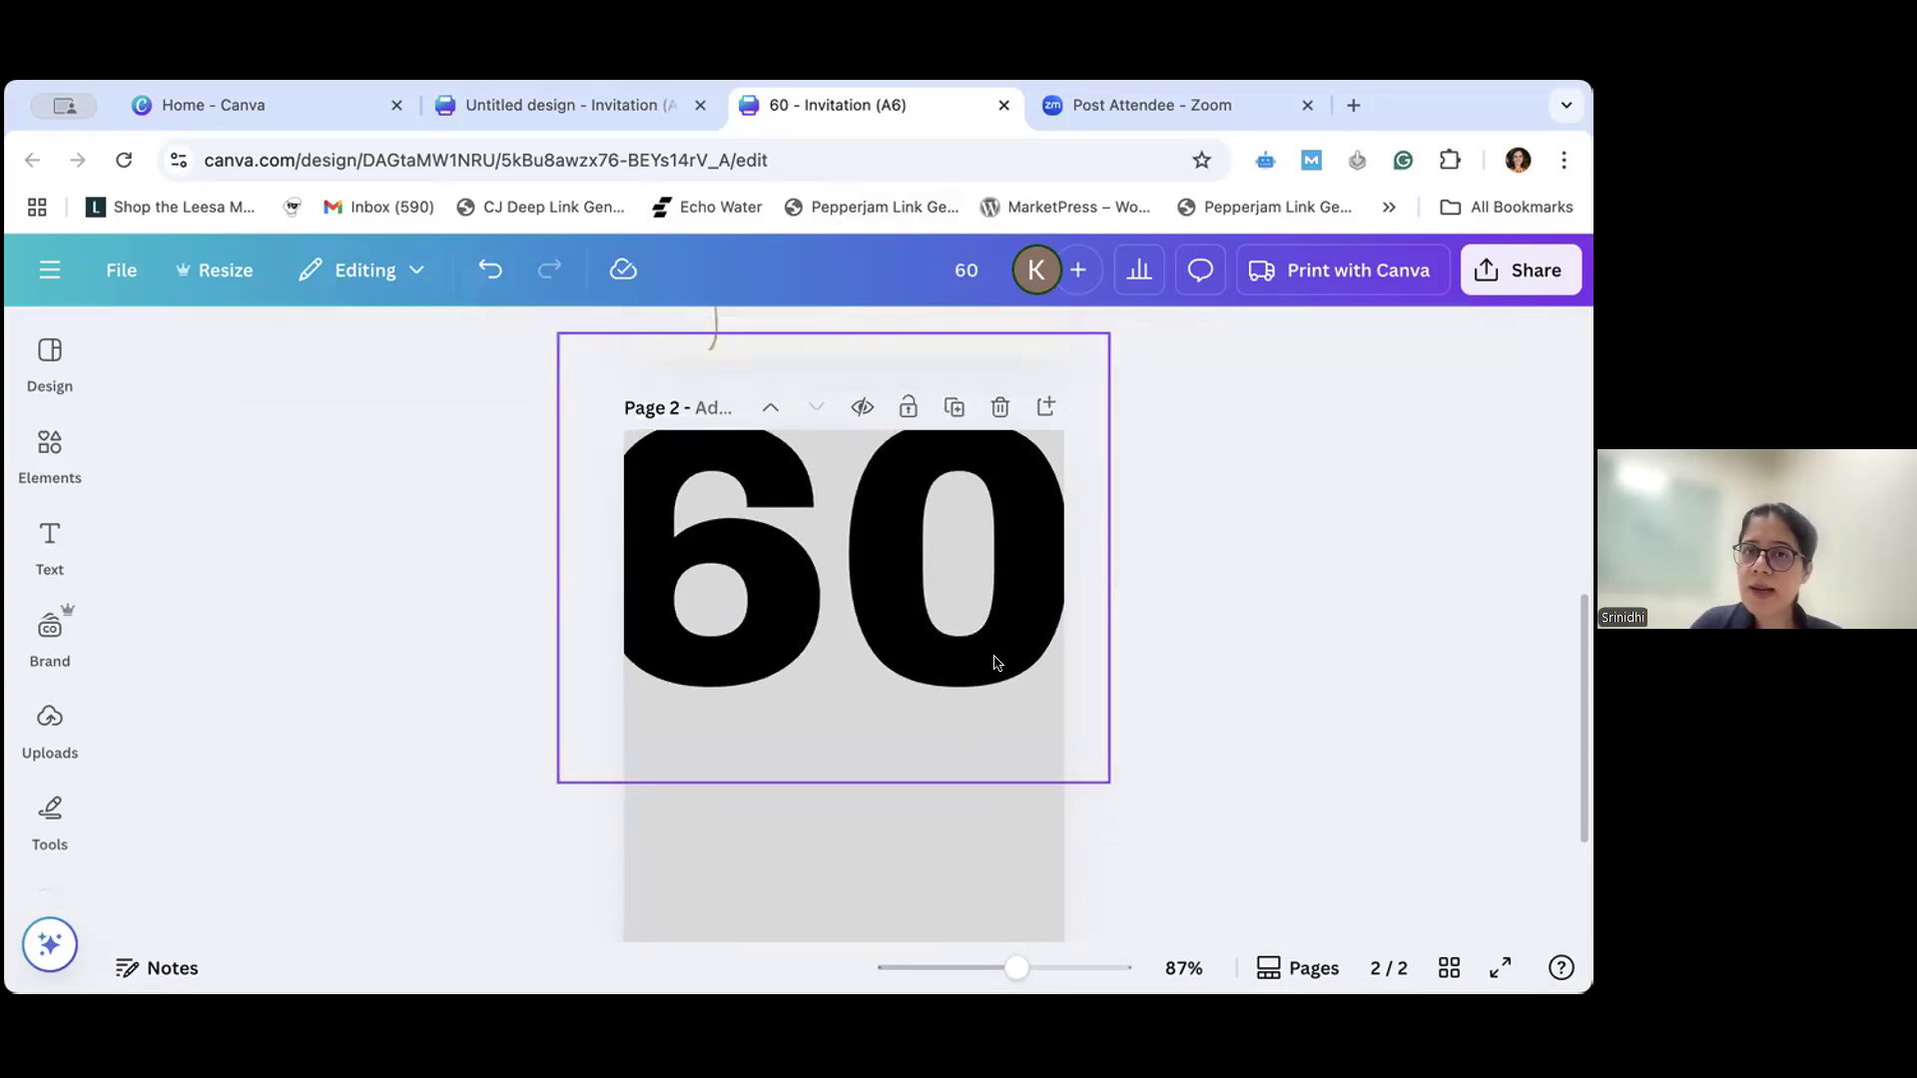
{"action": "left_click", "coordinate": [787, 701]}
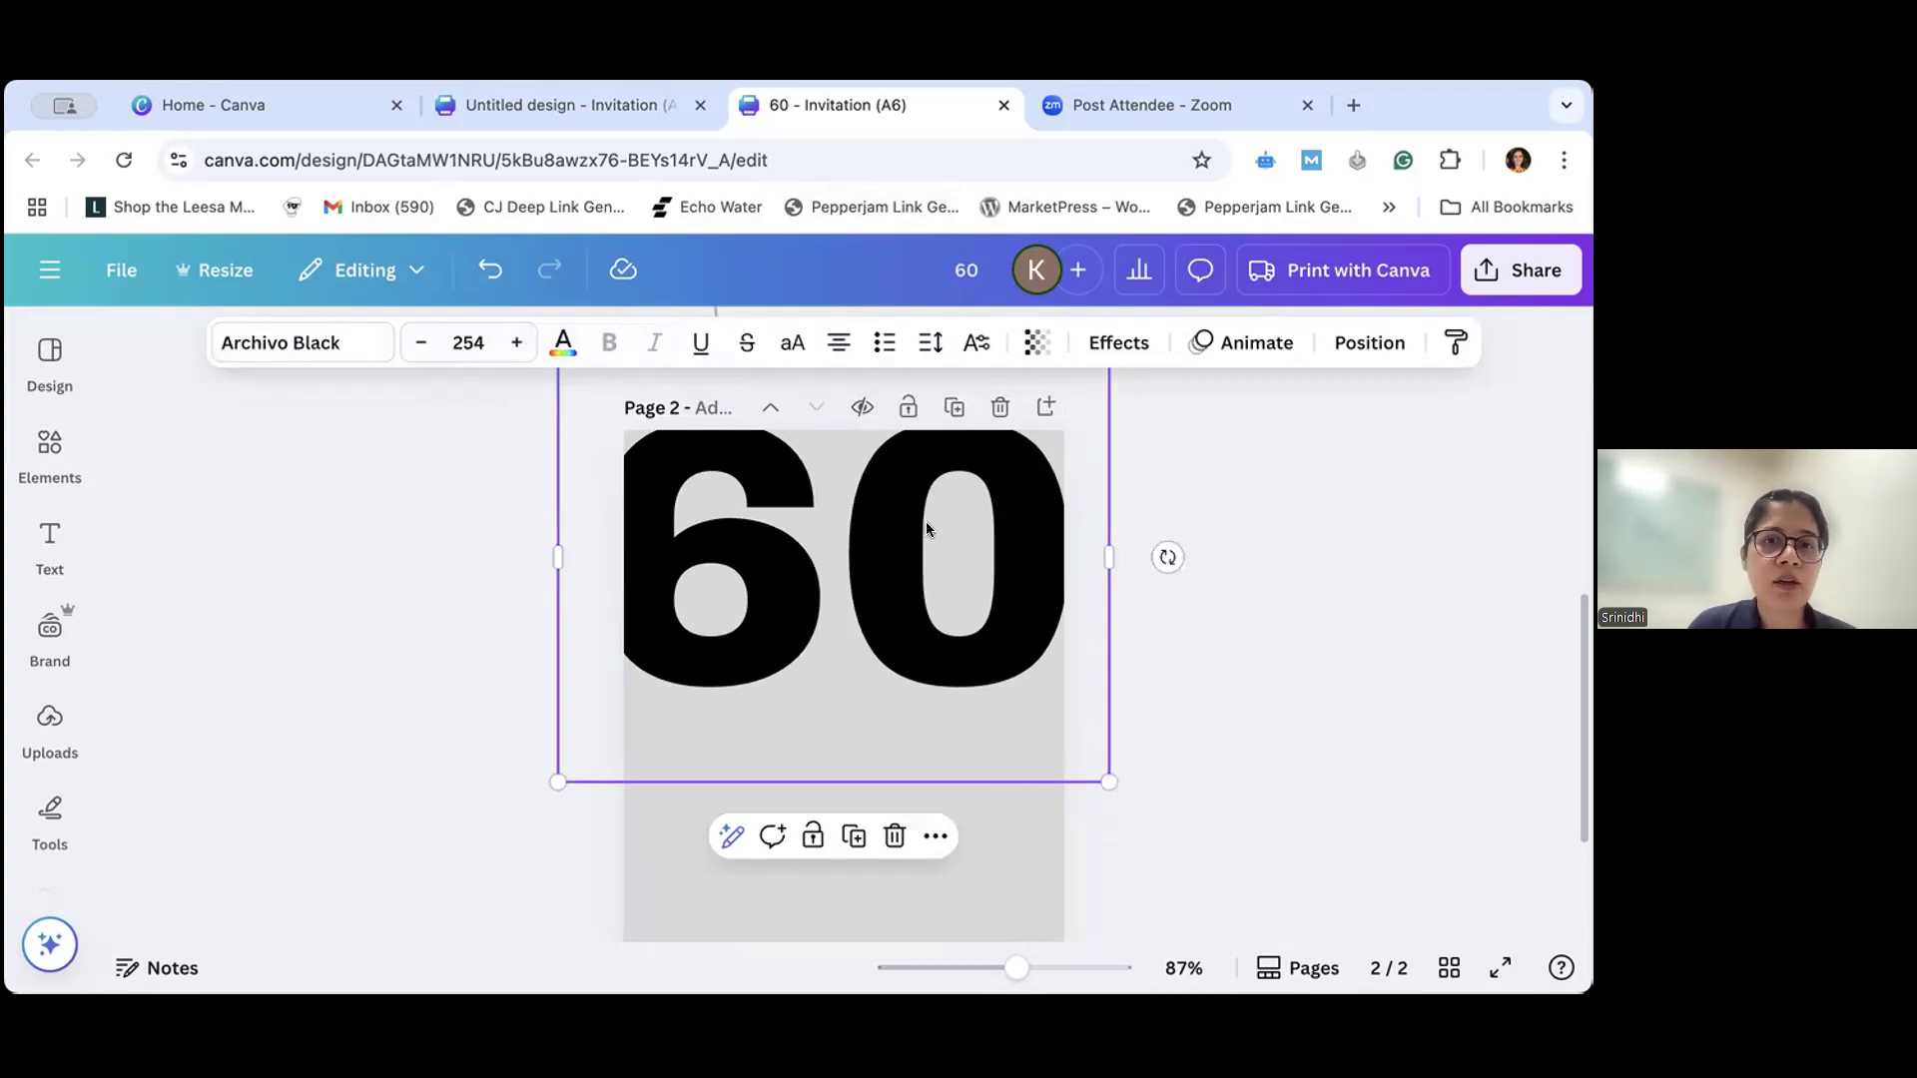
- Change the "60" heading's text color to white and compare it with the original on page 1
{"action": "left_click", "coordinate": [561, 343]}
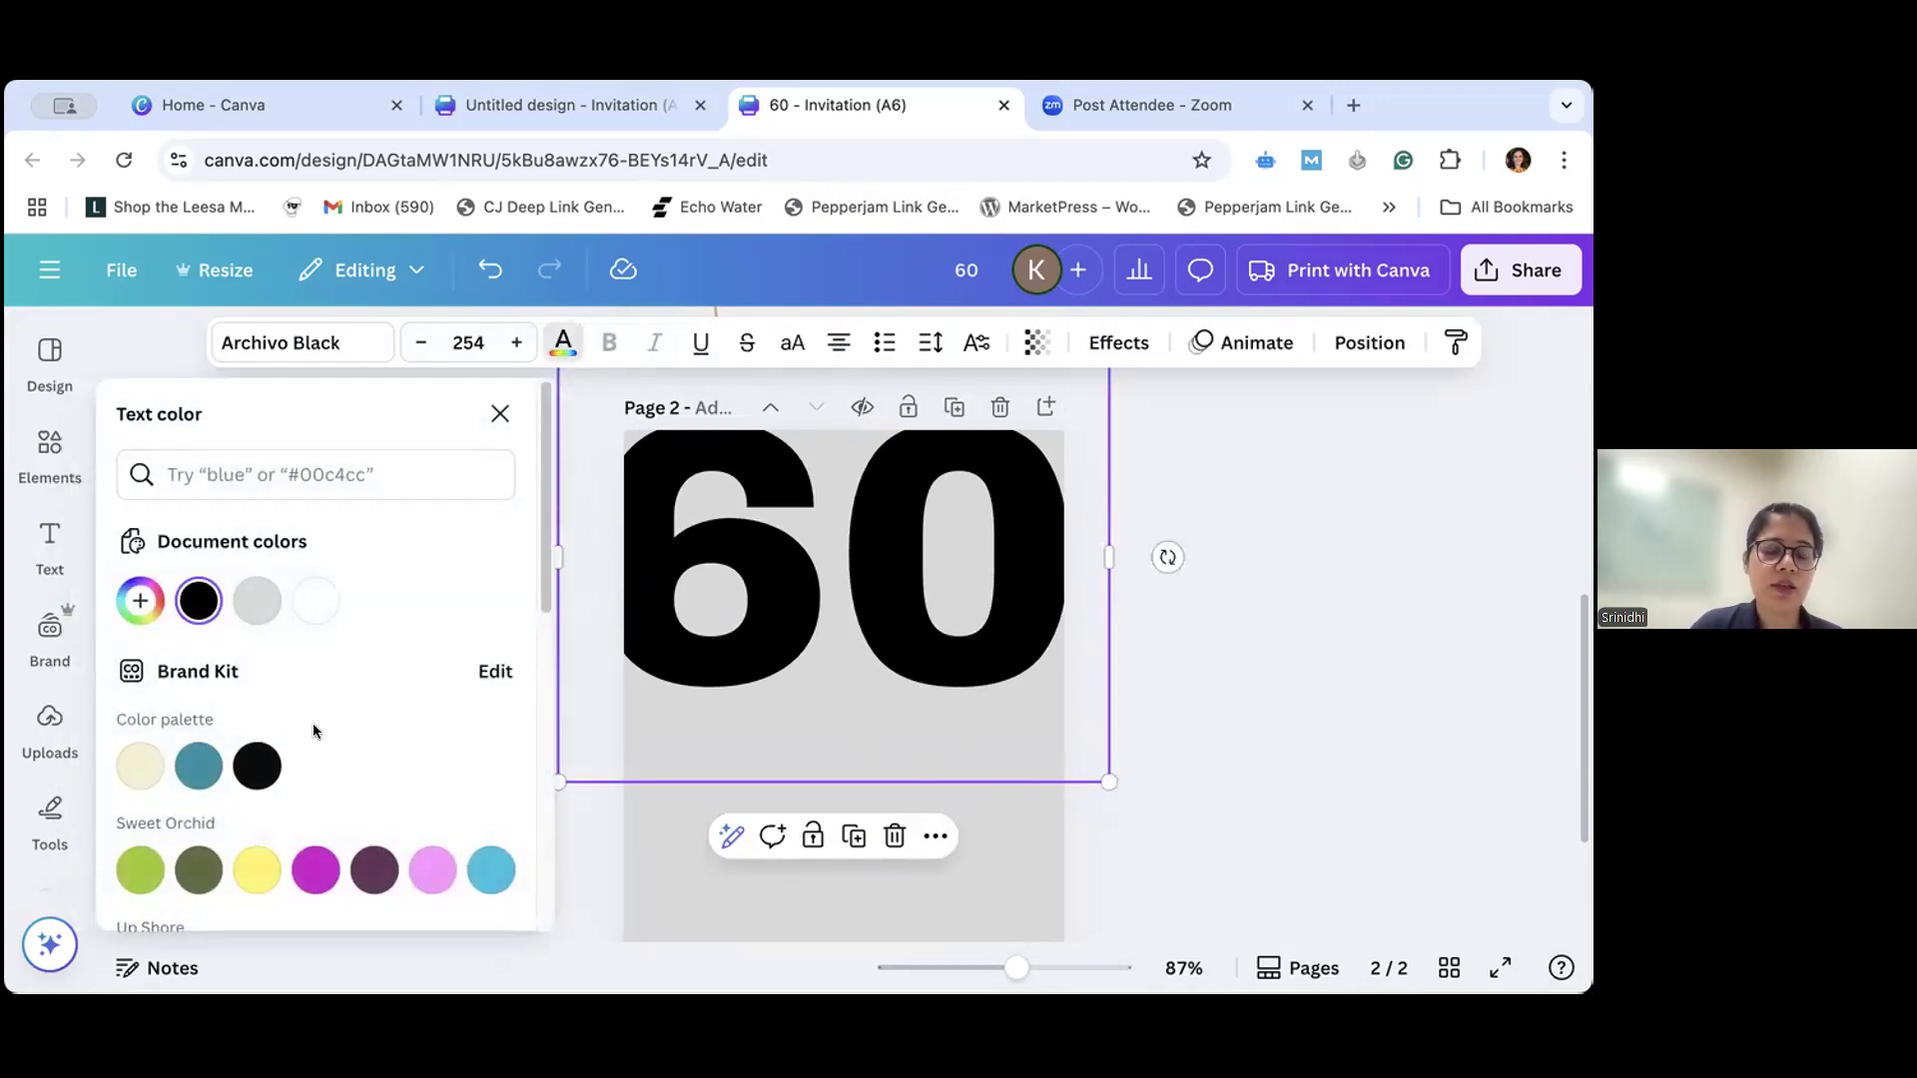
{"action": "left_click", "coordinate": [309, 605]}
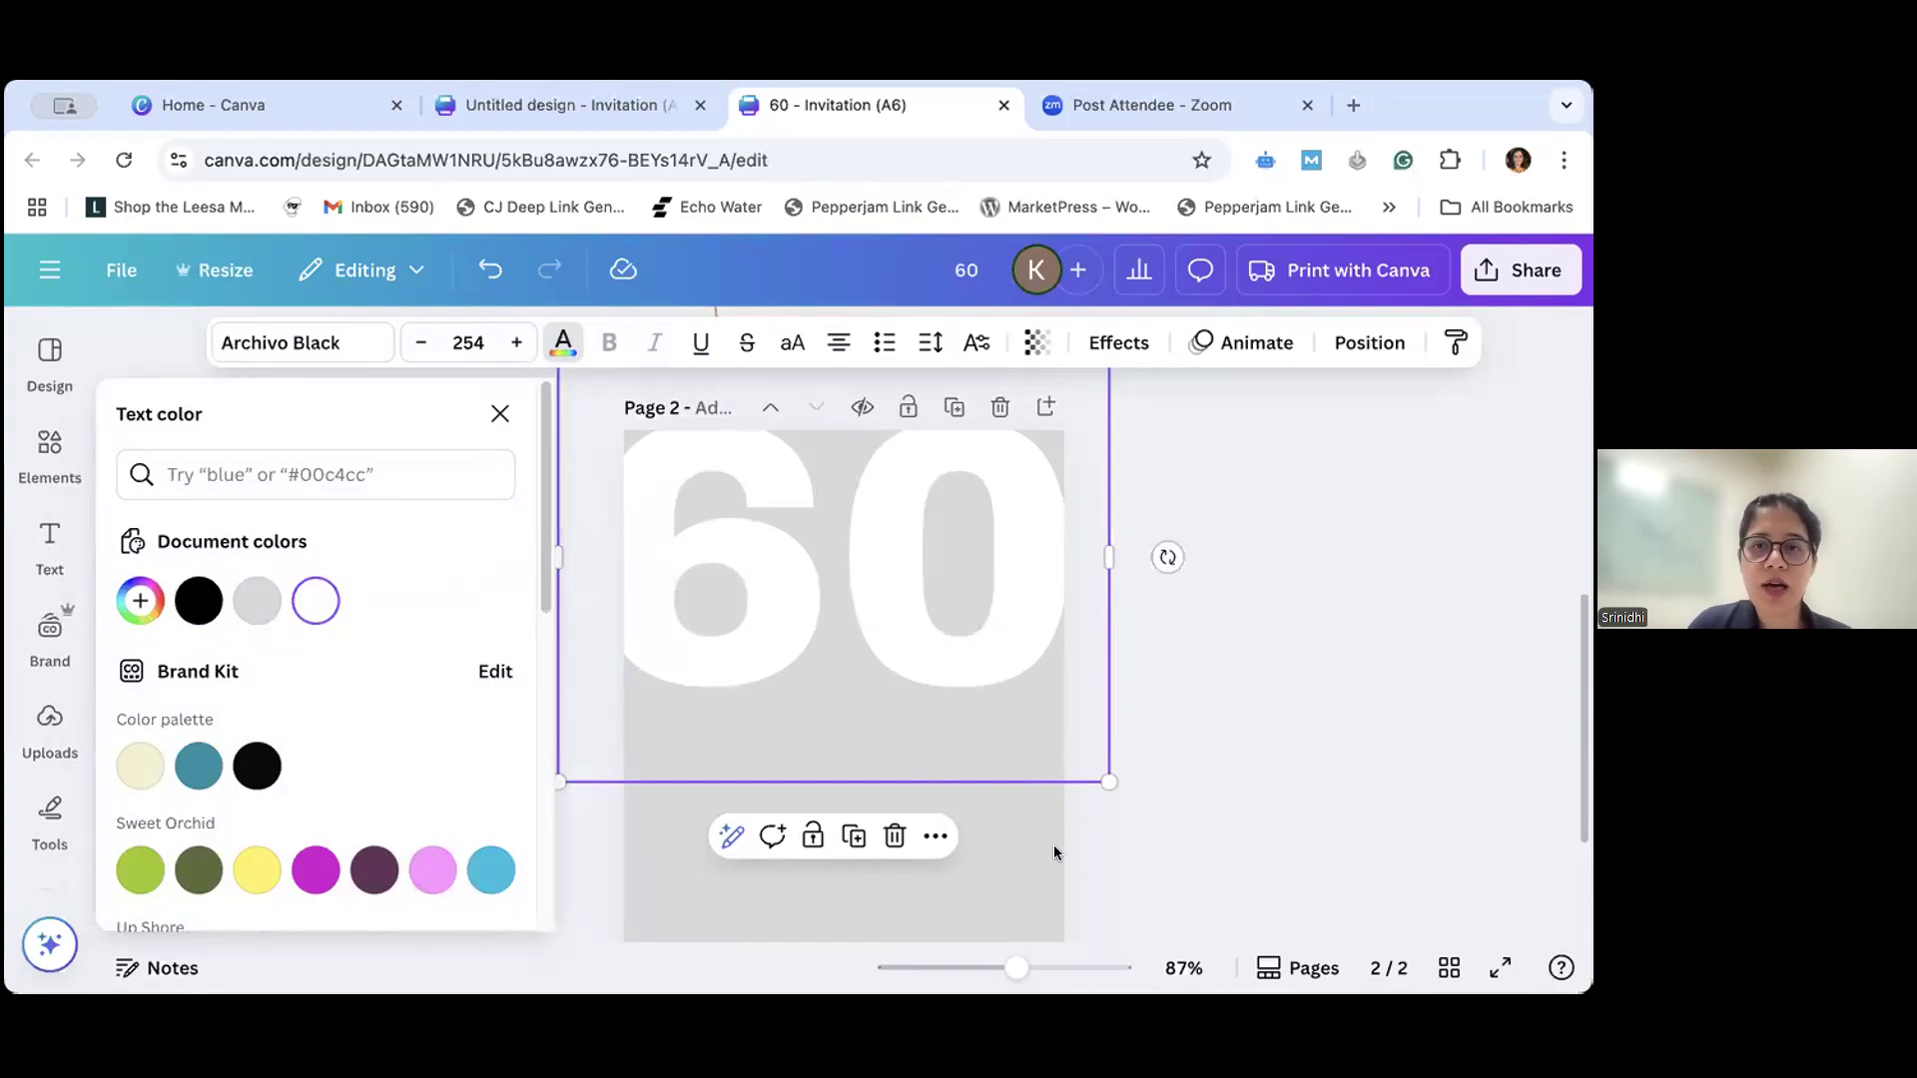
{"action": "left_click", "coordinate": [1140, 845]}
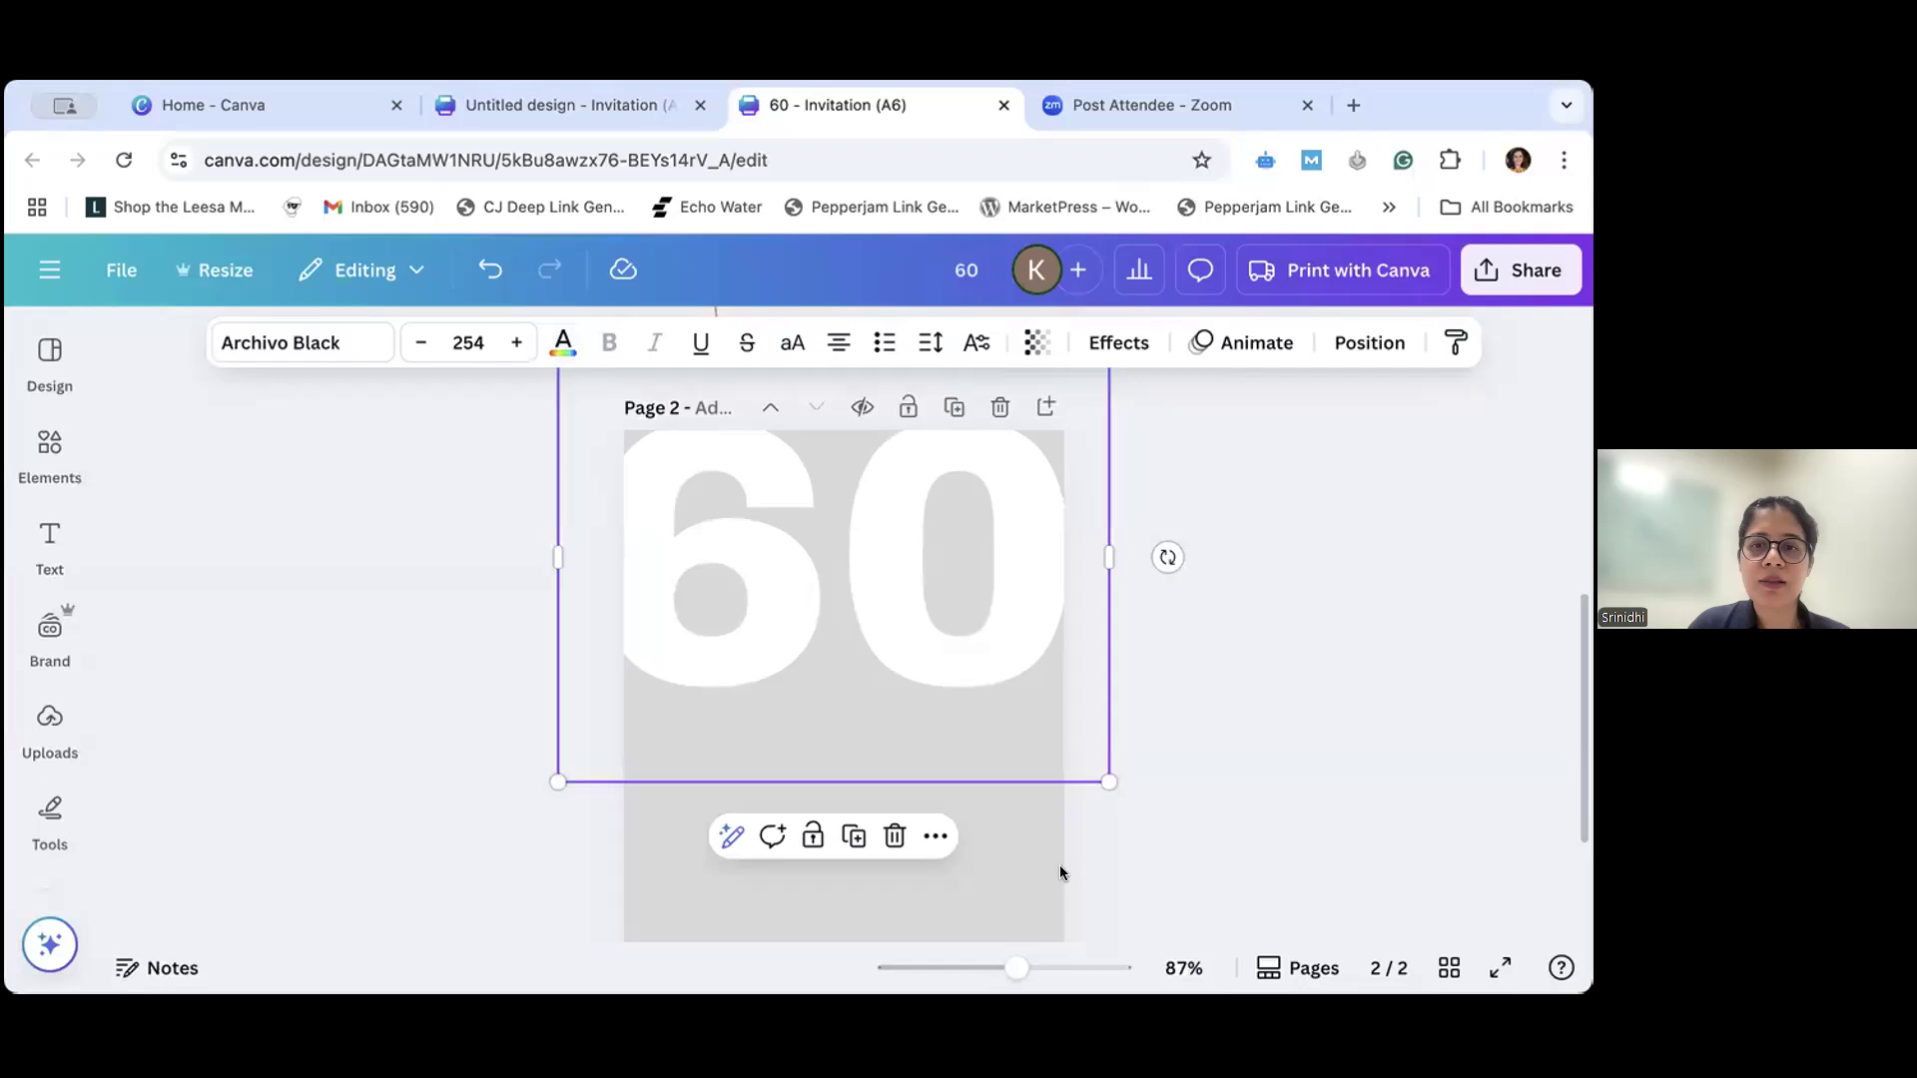
{"action": "left_click", "coordinate": [1058, 865]}
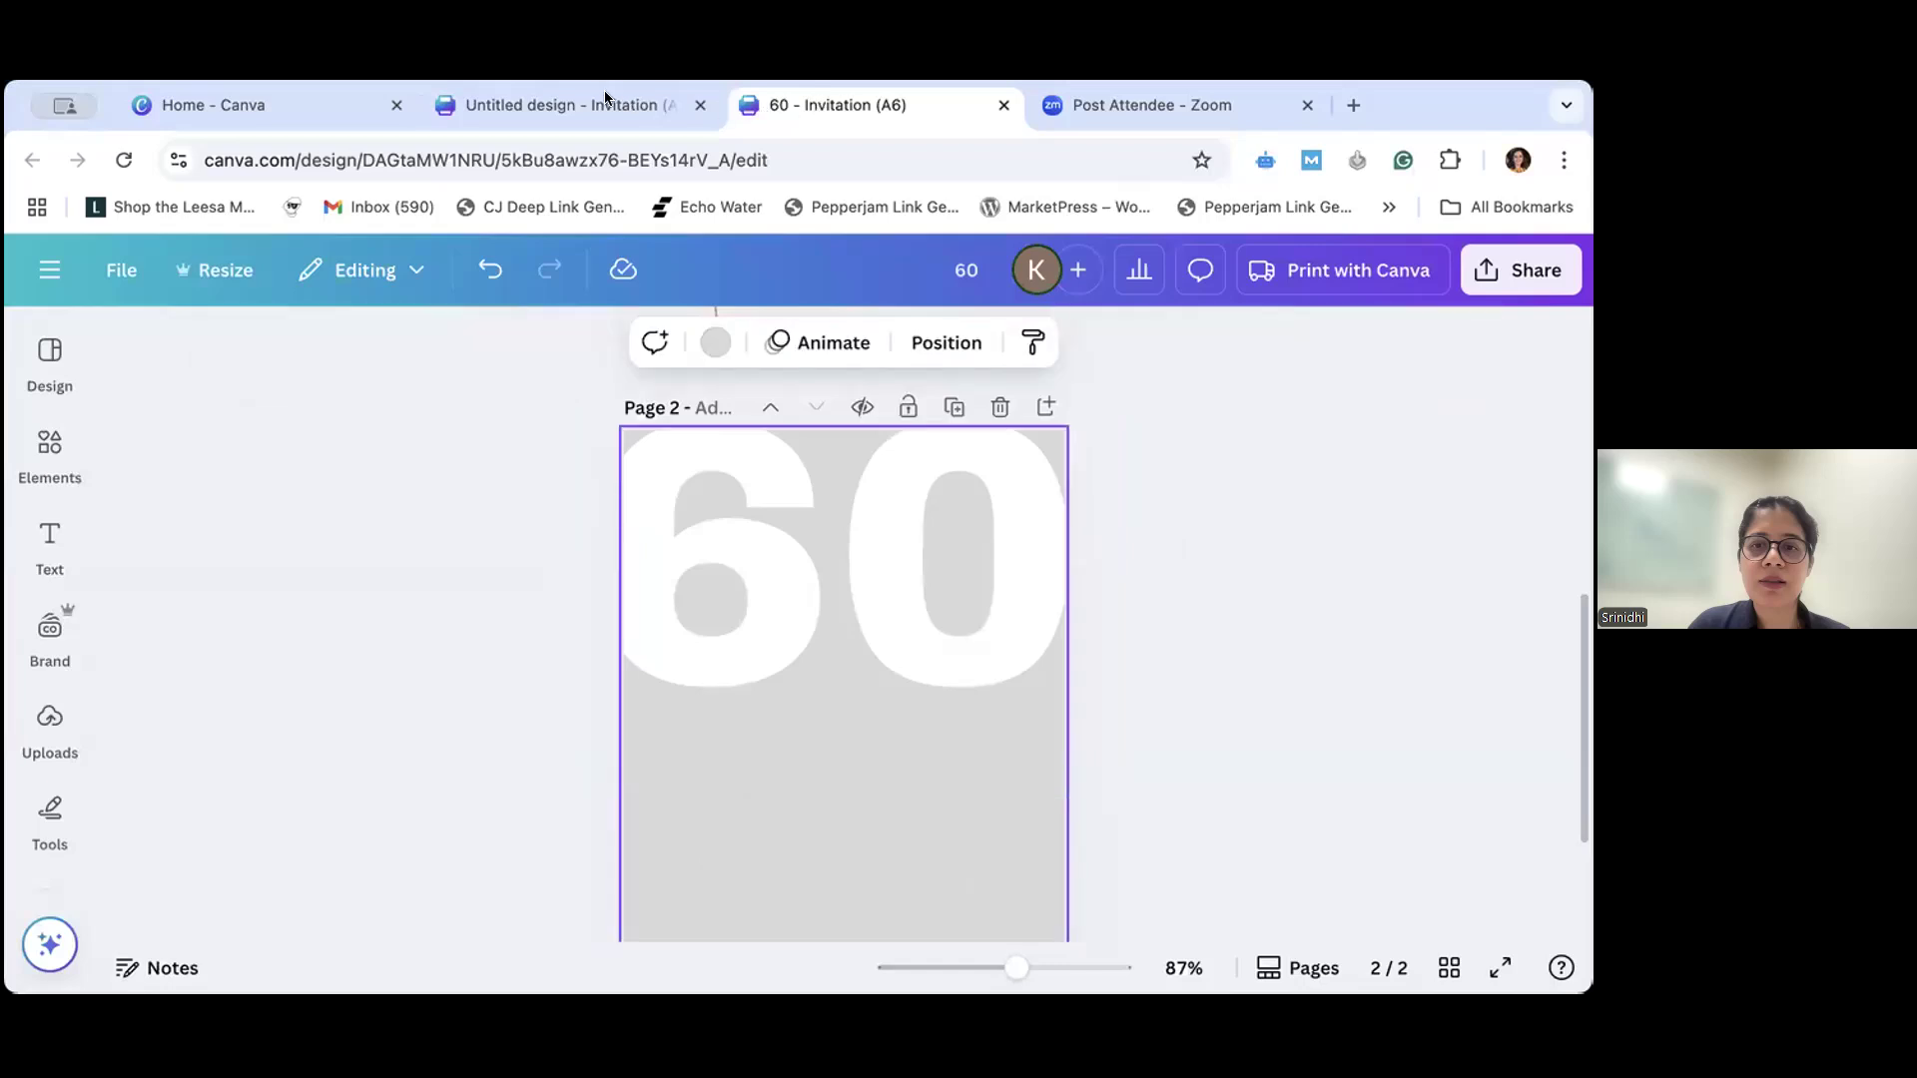
{"action": "left_click", "coordinate": [1234, 666]}
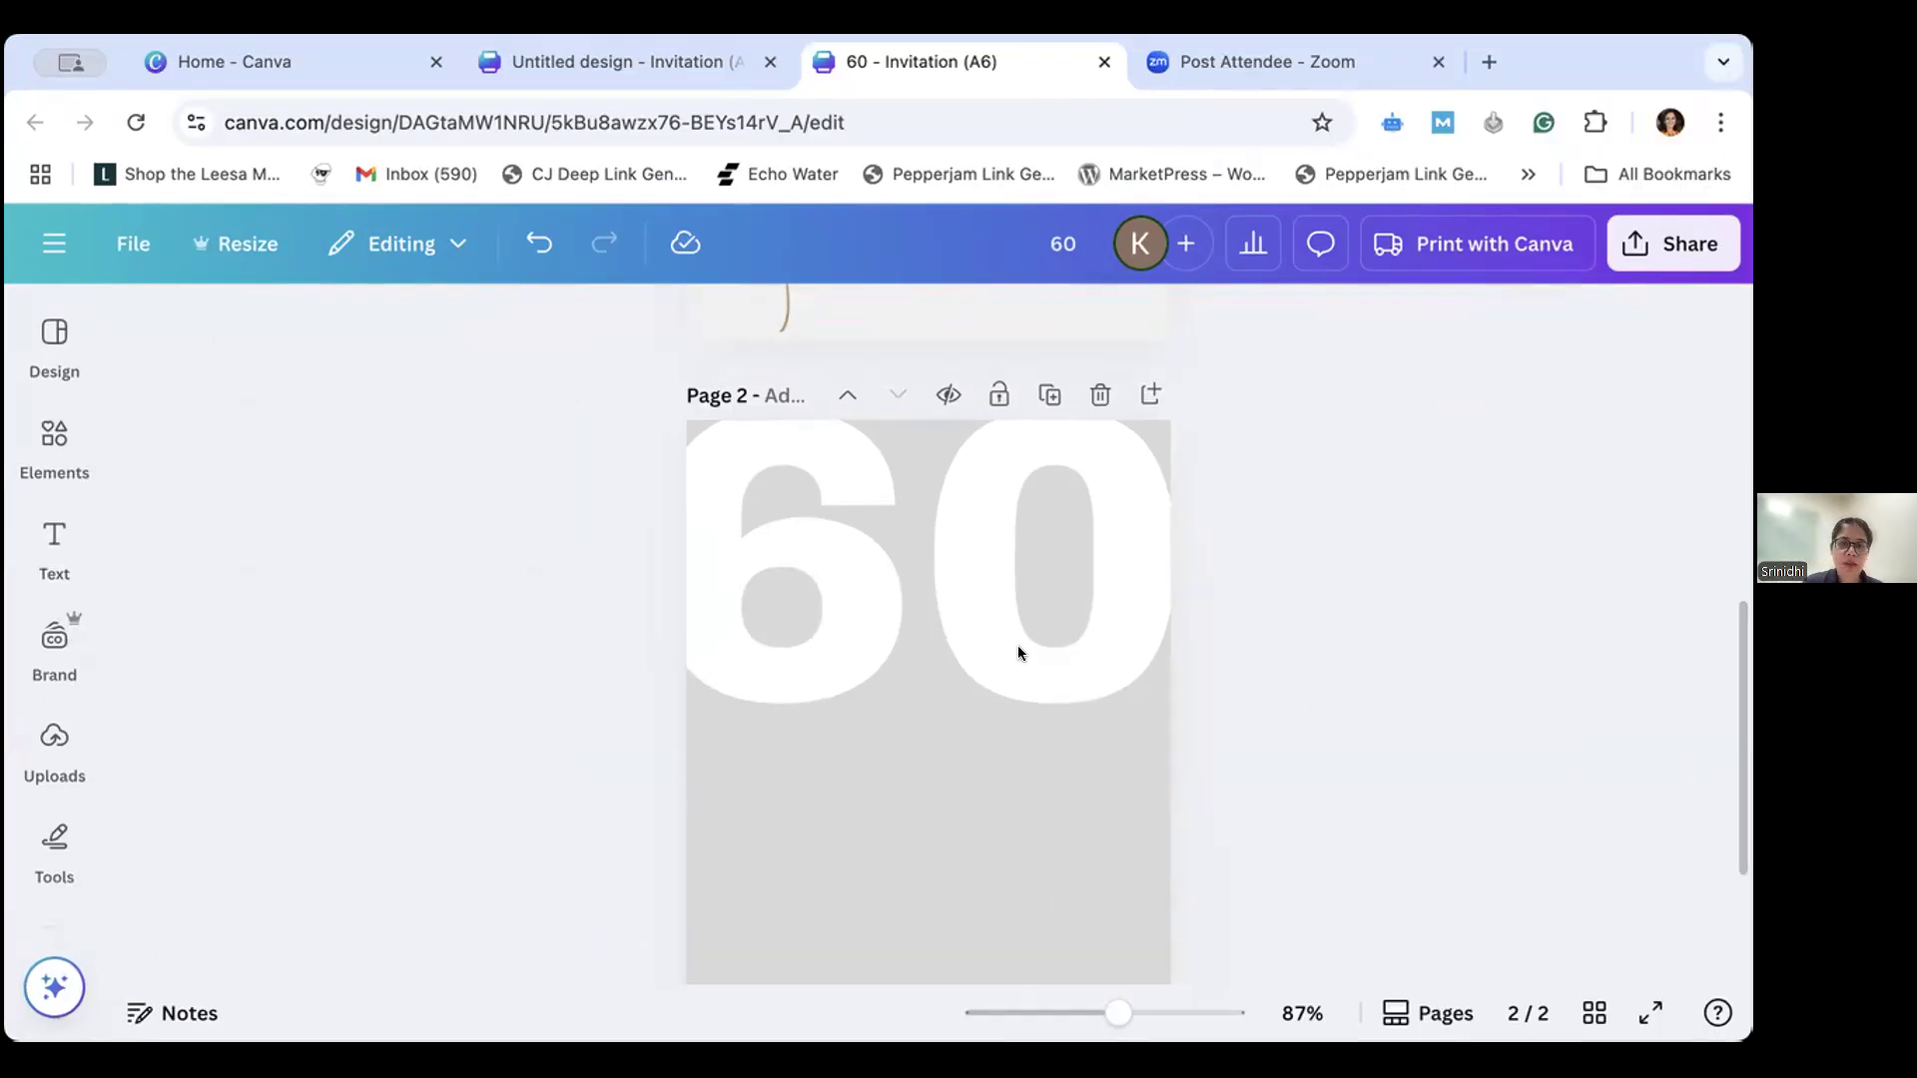
{"action": "scroll", "coordinate": [785, 452], "scroll_direction": "up", "scroll_amount": 6}
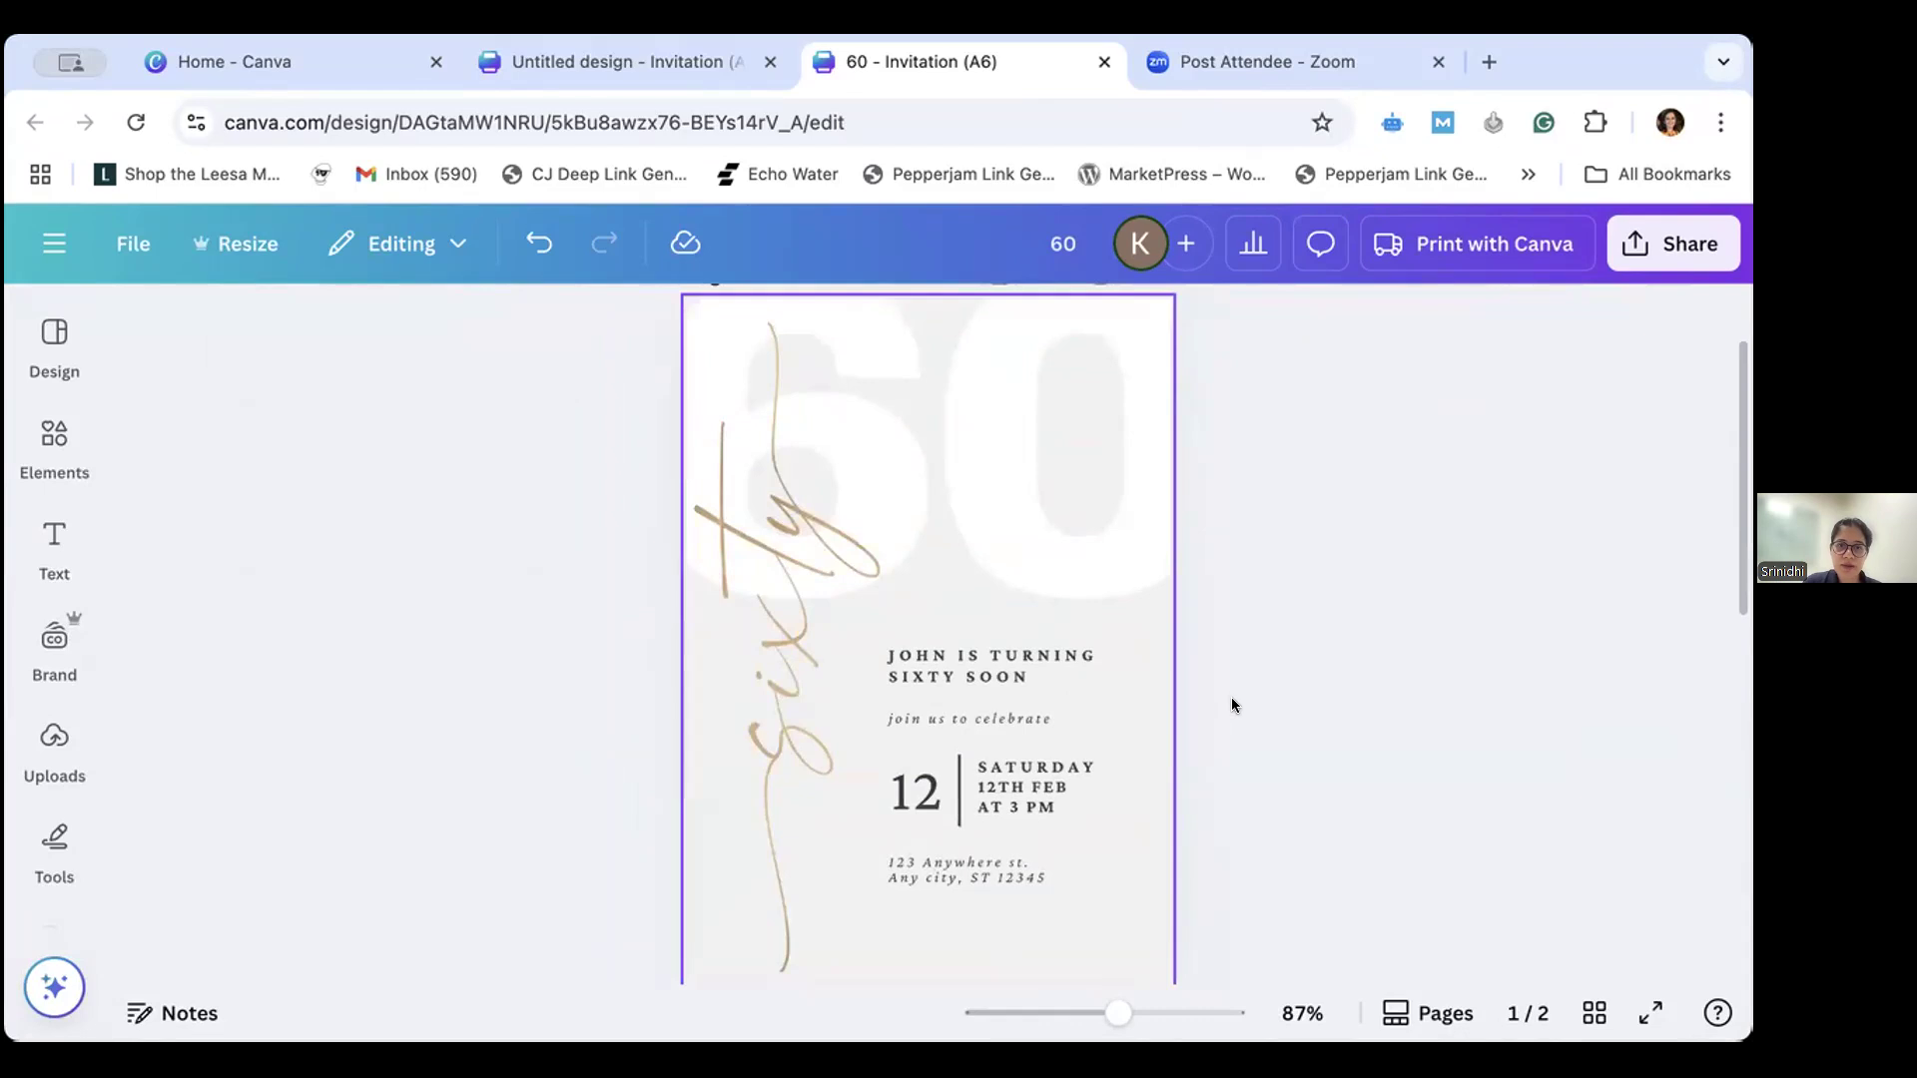
{"action": "scroll", "coordinate": [1232, 705], "scroll_direction": "down", "scroll_amount": 6}
{"action": "scroll", "coordinate": [196, 675], "scroll_direction": "down", "scroll_amount": 1}
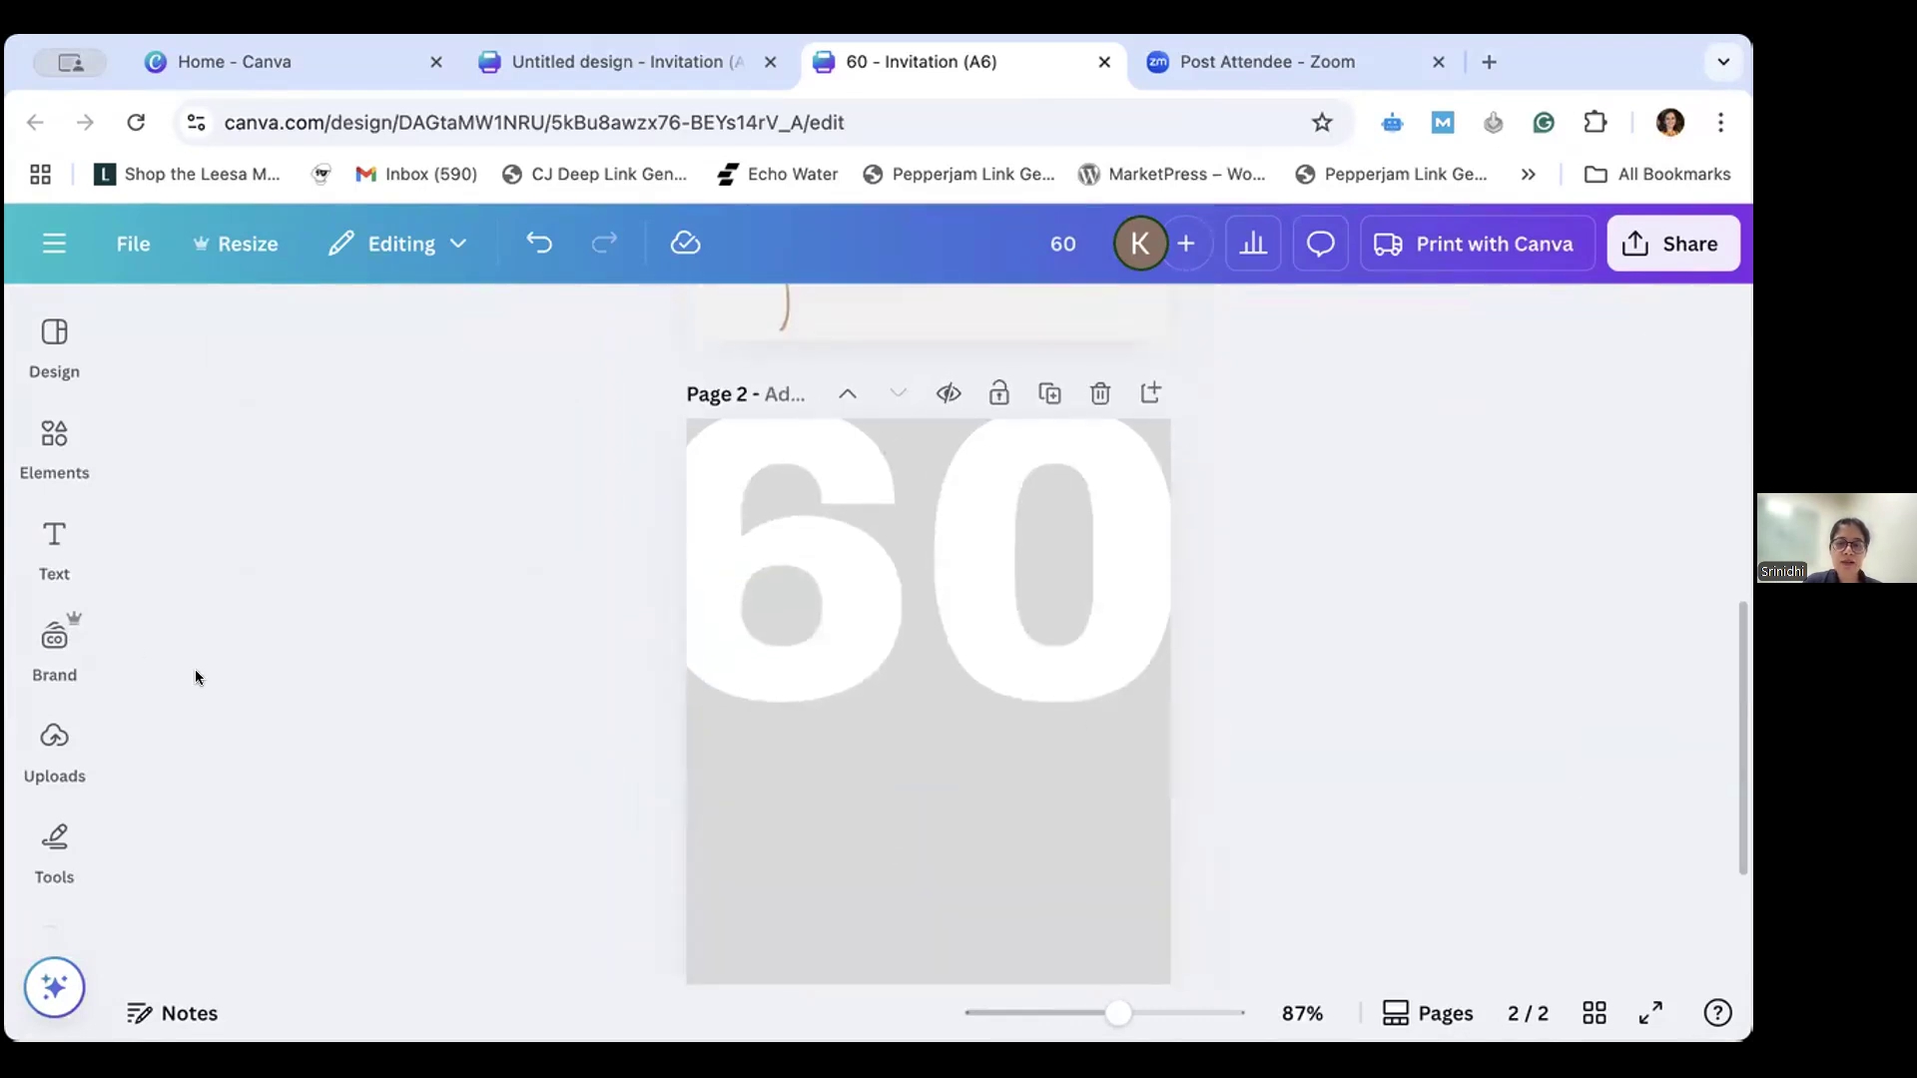
{"action": "left_click", "coordinate": [47, 555]}
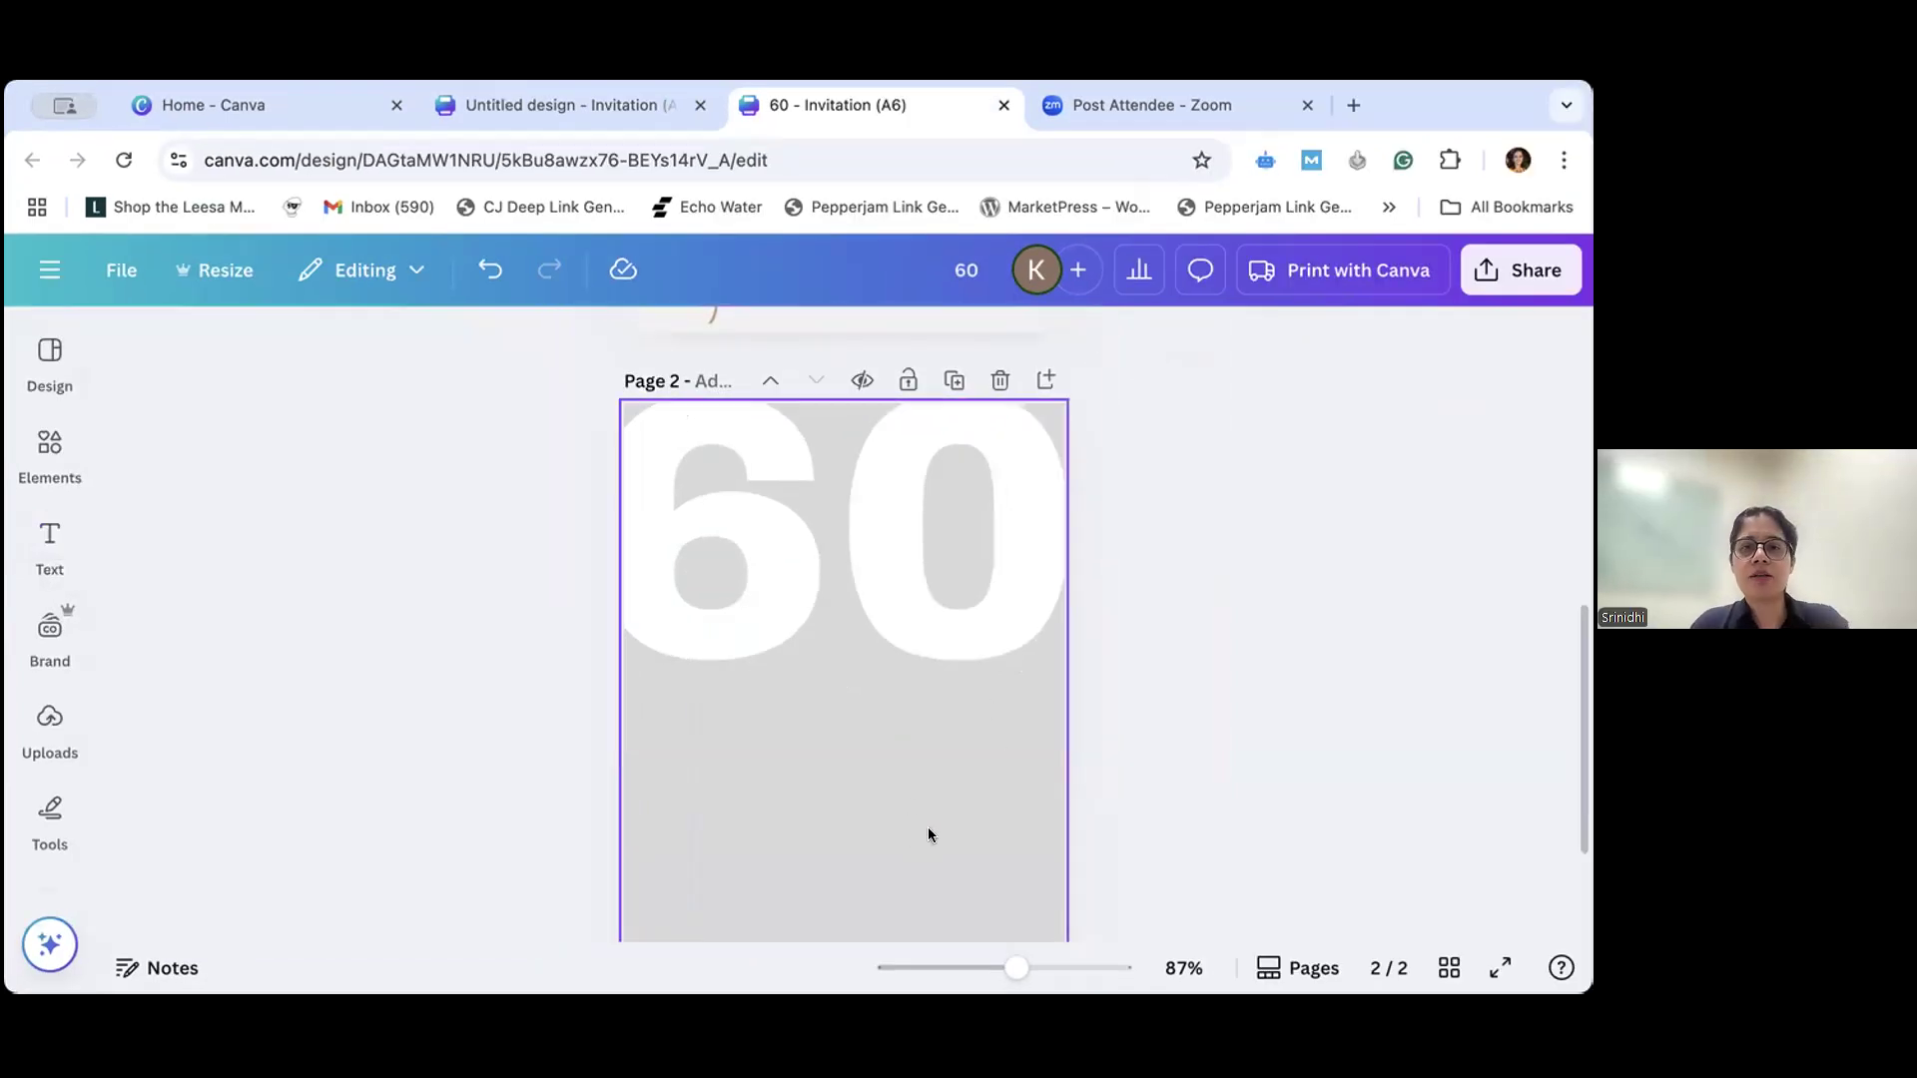
{"action": "left_click", "coordinate": [923, 833]}
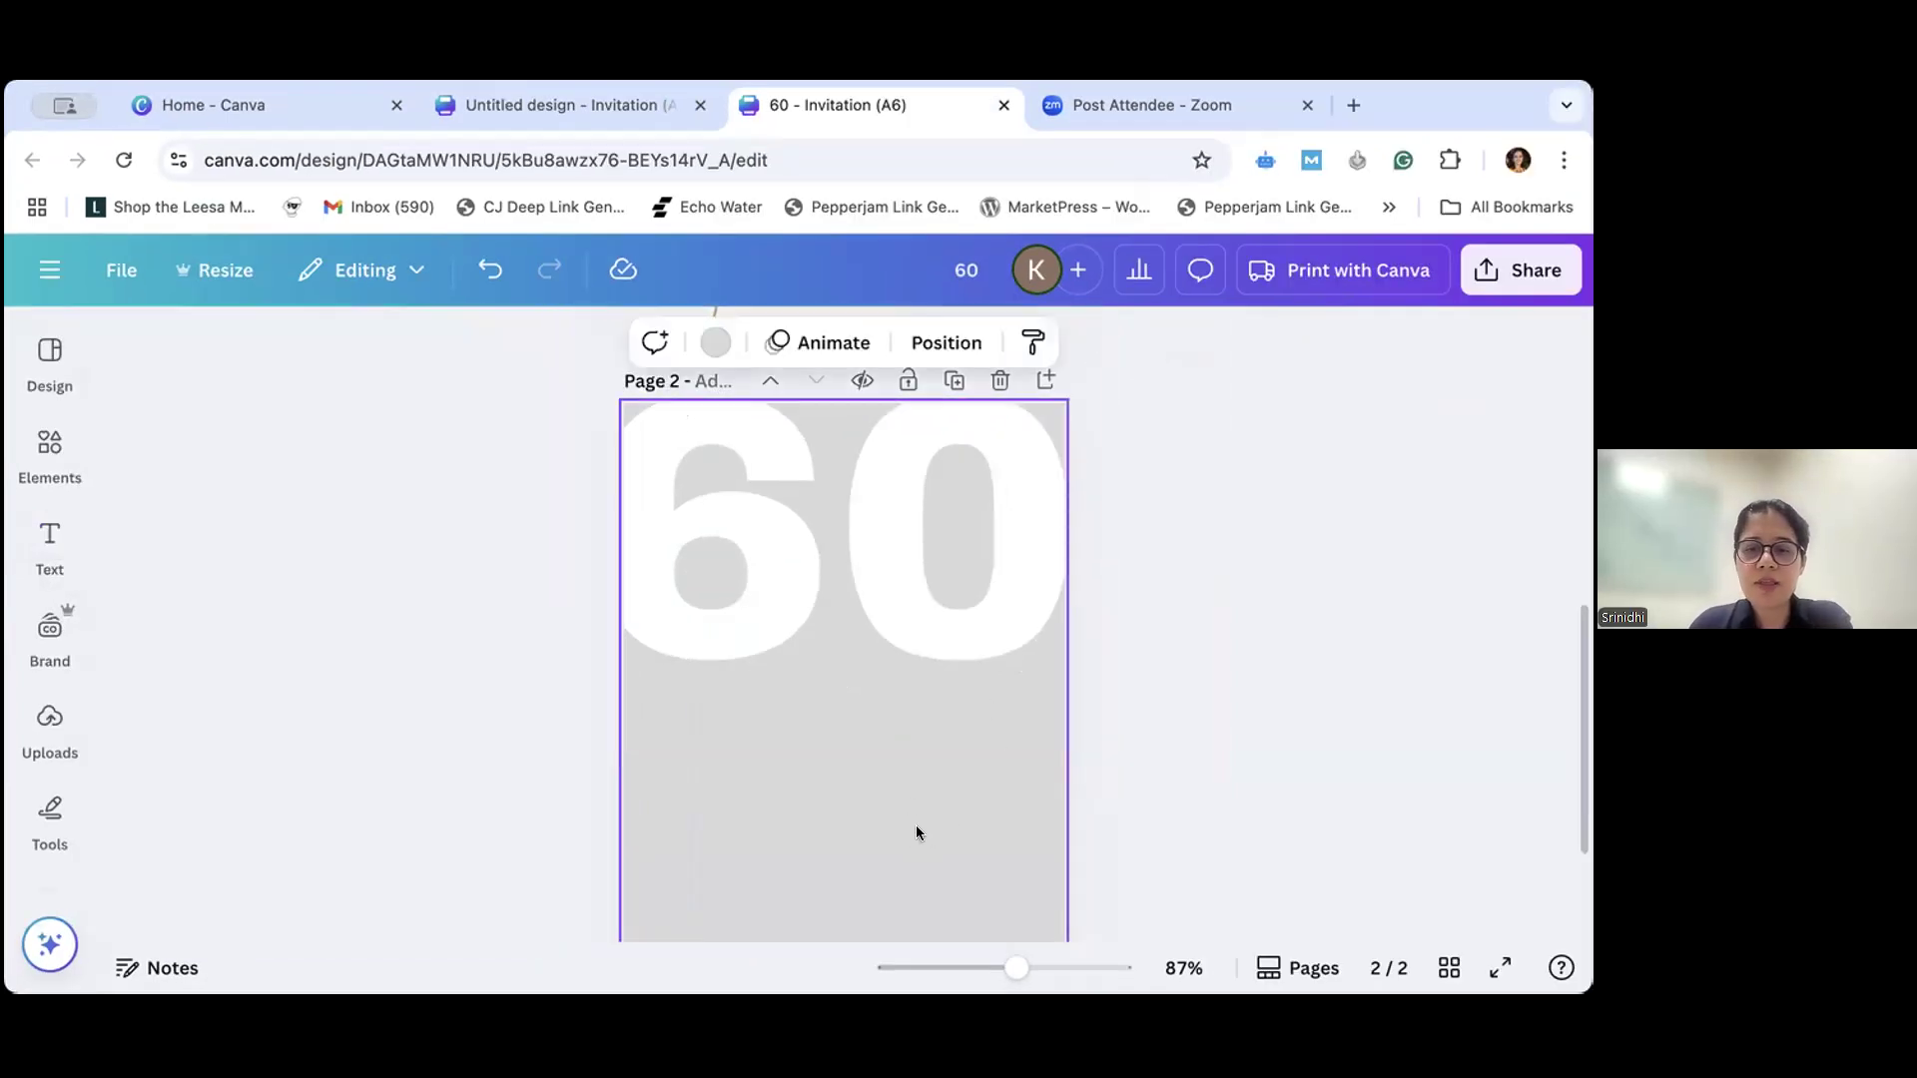
{"action": "key", "text": "t"}
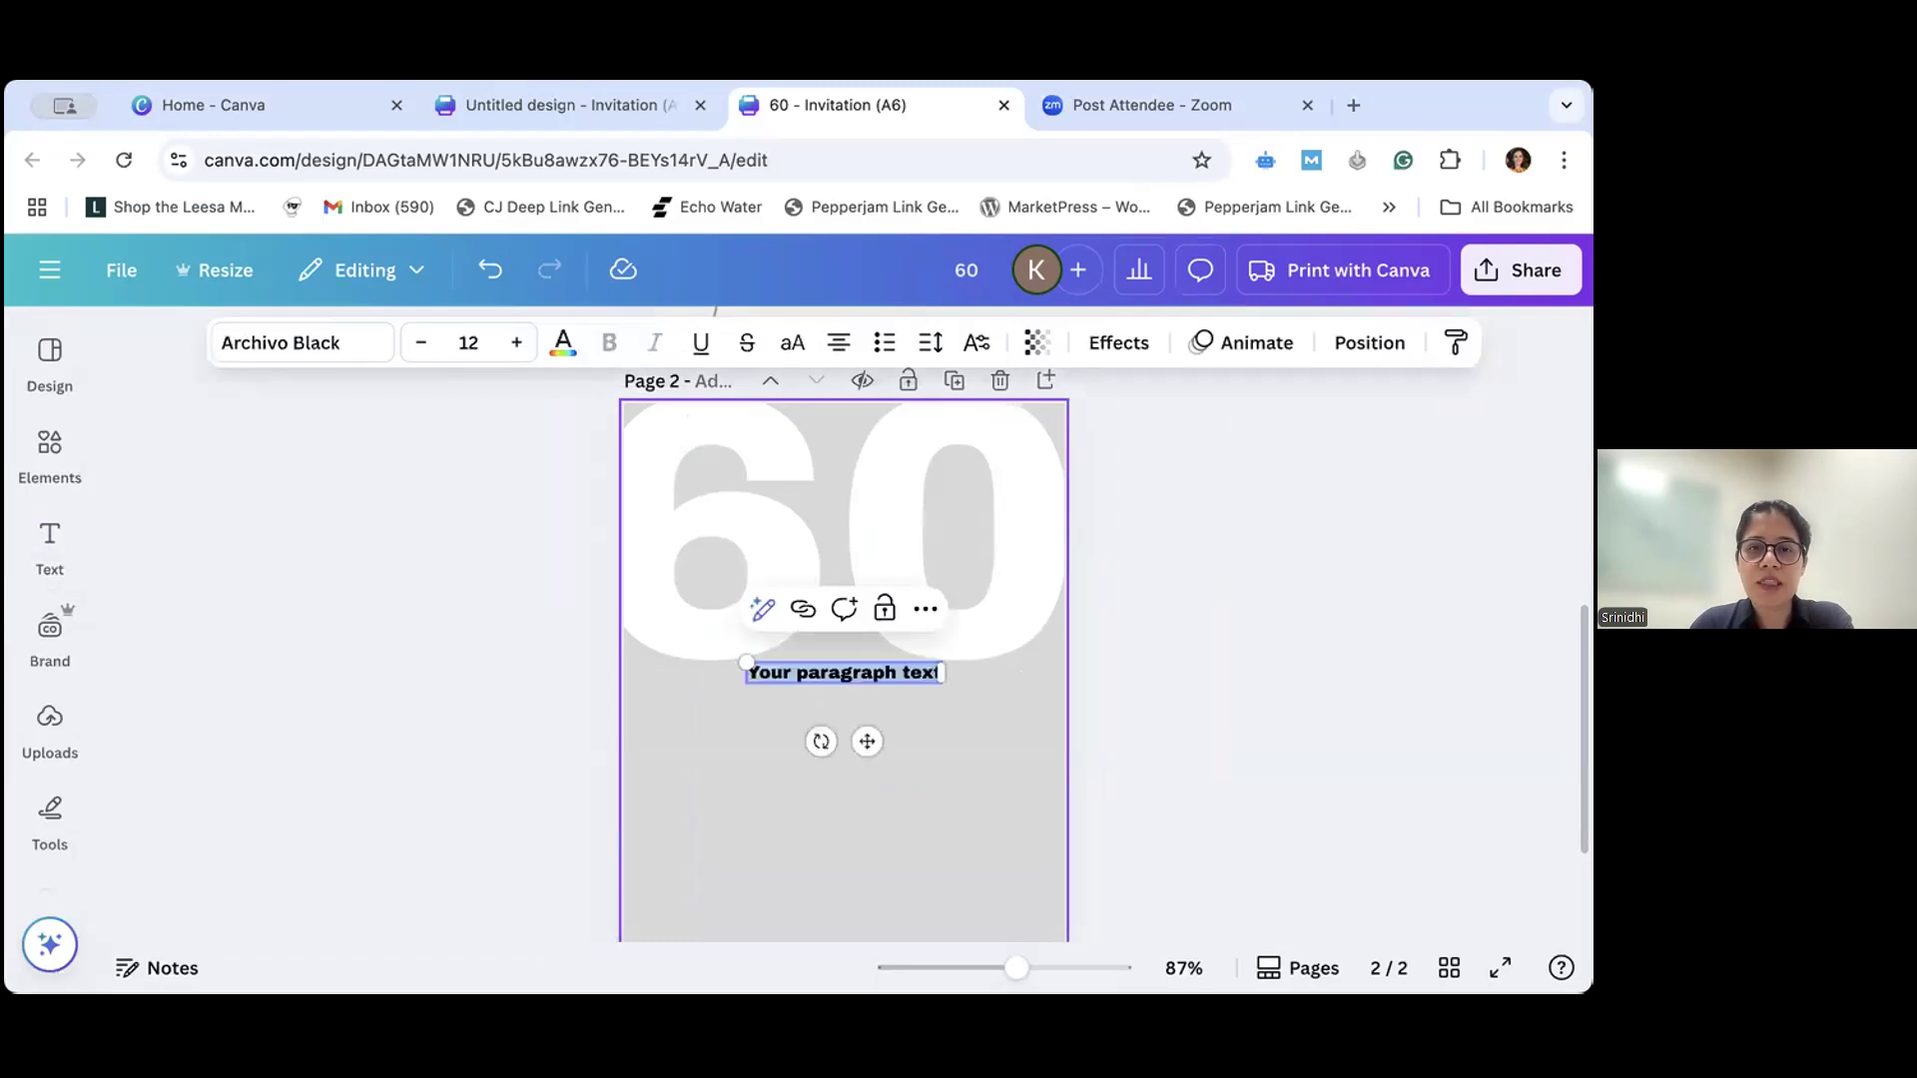
{"action": "left_click", "coordinate": [906, 672]}
{"action": "key", "text": "BackSpace"}
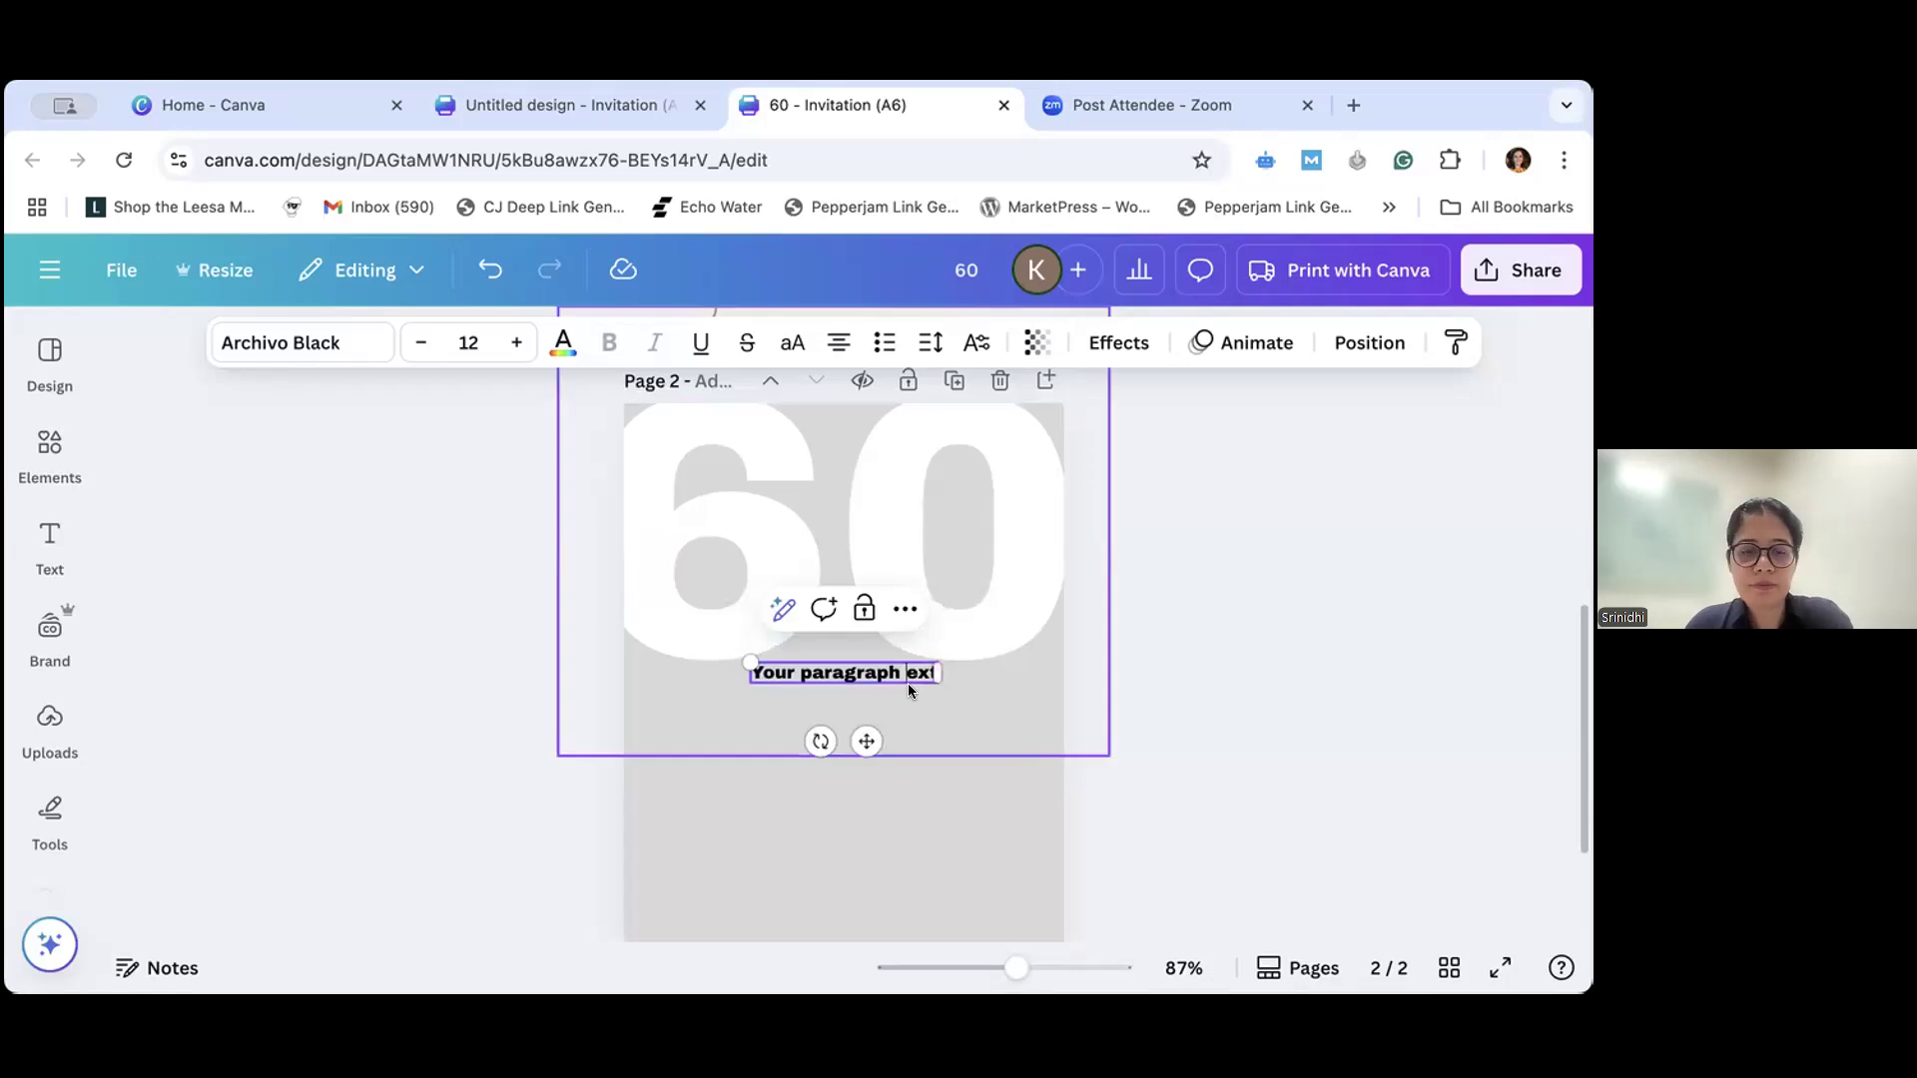
{"action": "key", "text": "ctrl+z"}
{"action": "key", "text": "ctrl+z"}
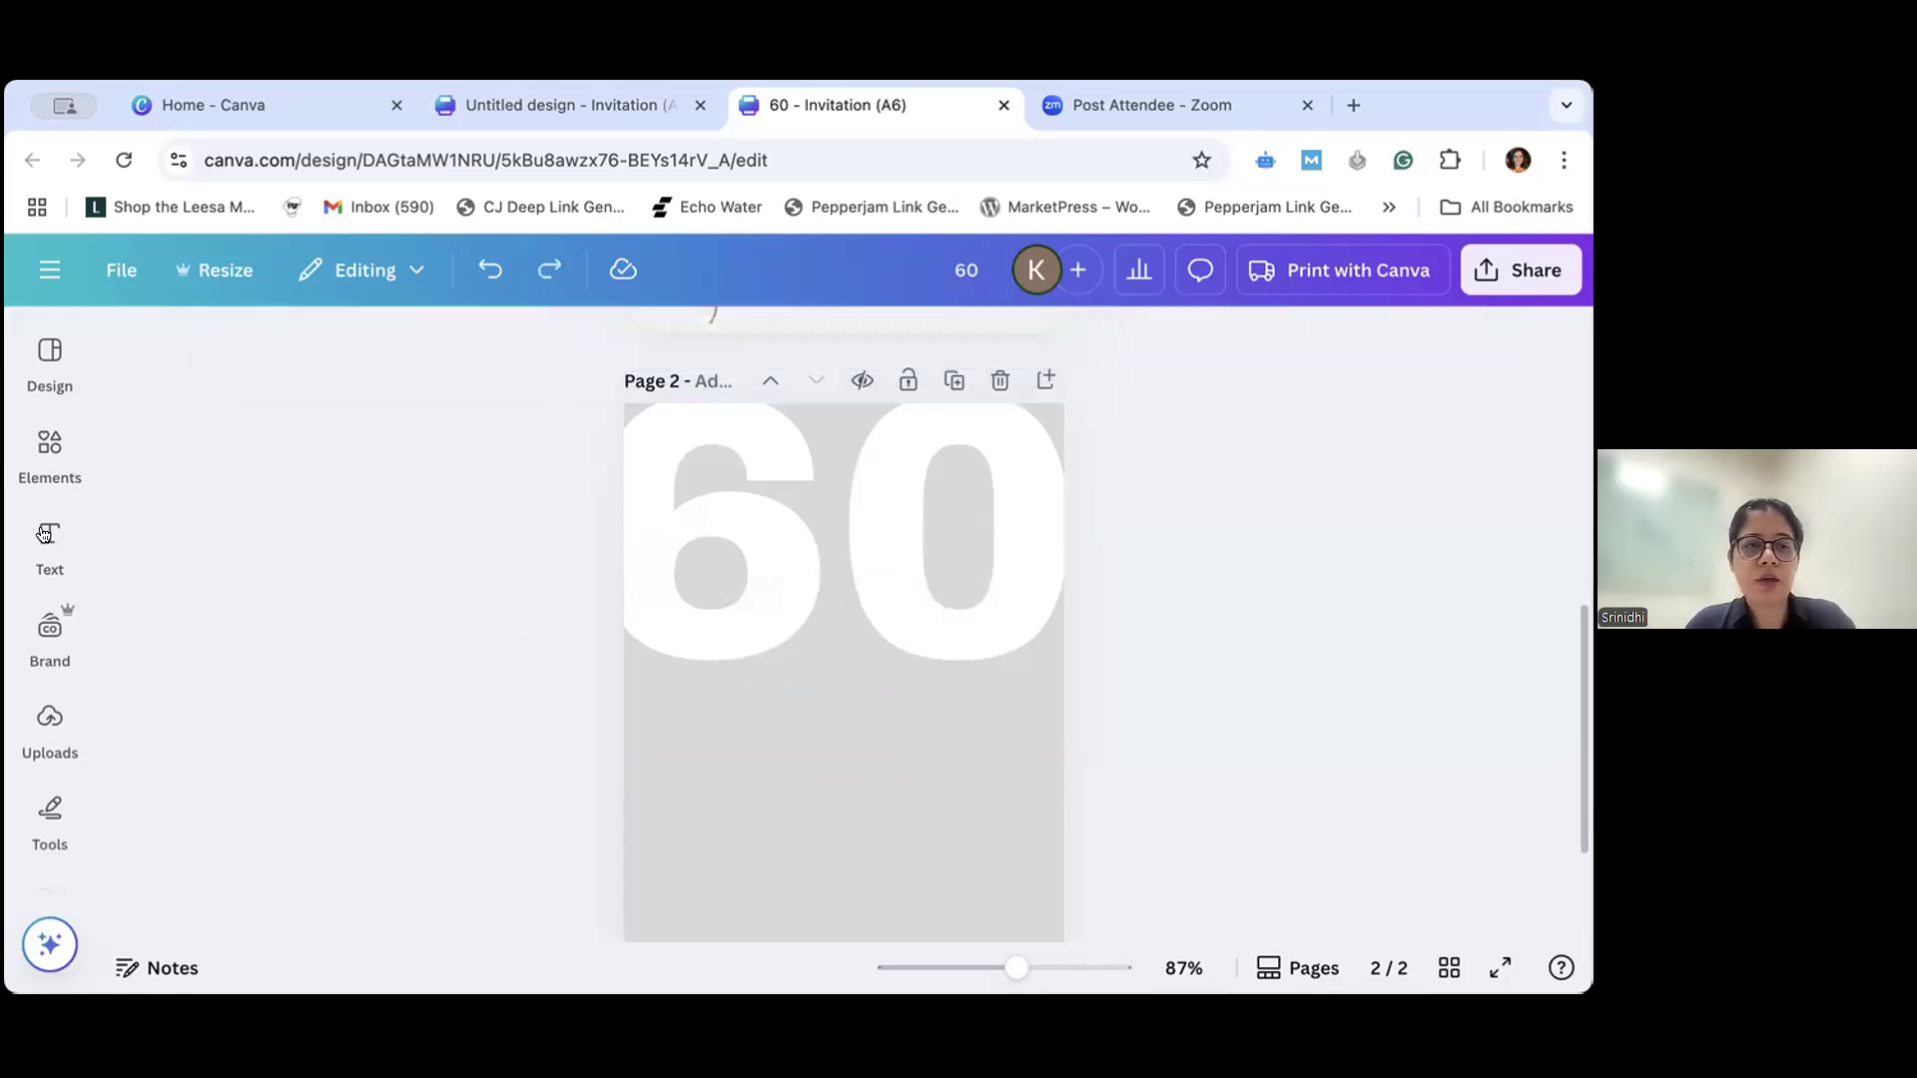
- Add a text box to page 2 and replace its placeholder text with "sixty"
{"action": "left_click", "coordinate": [47, 539]}
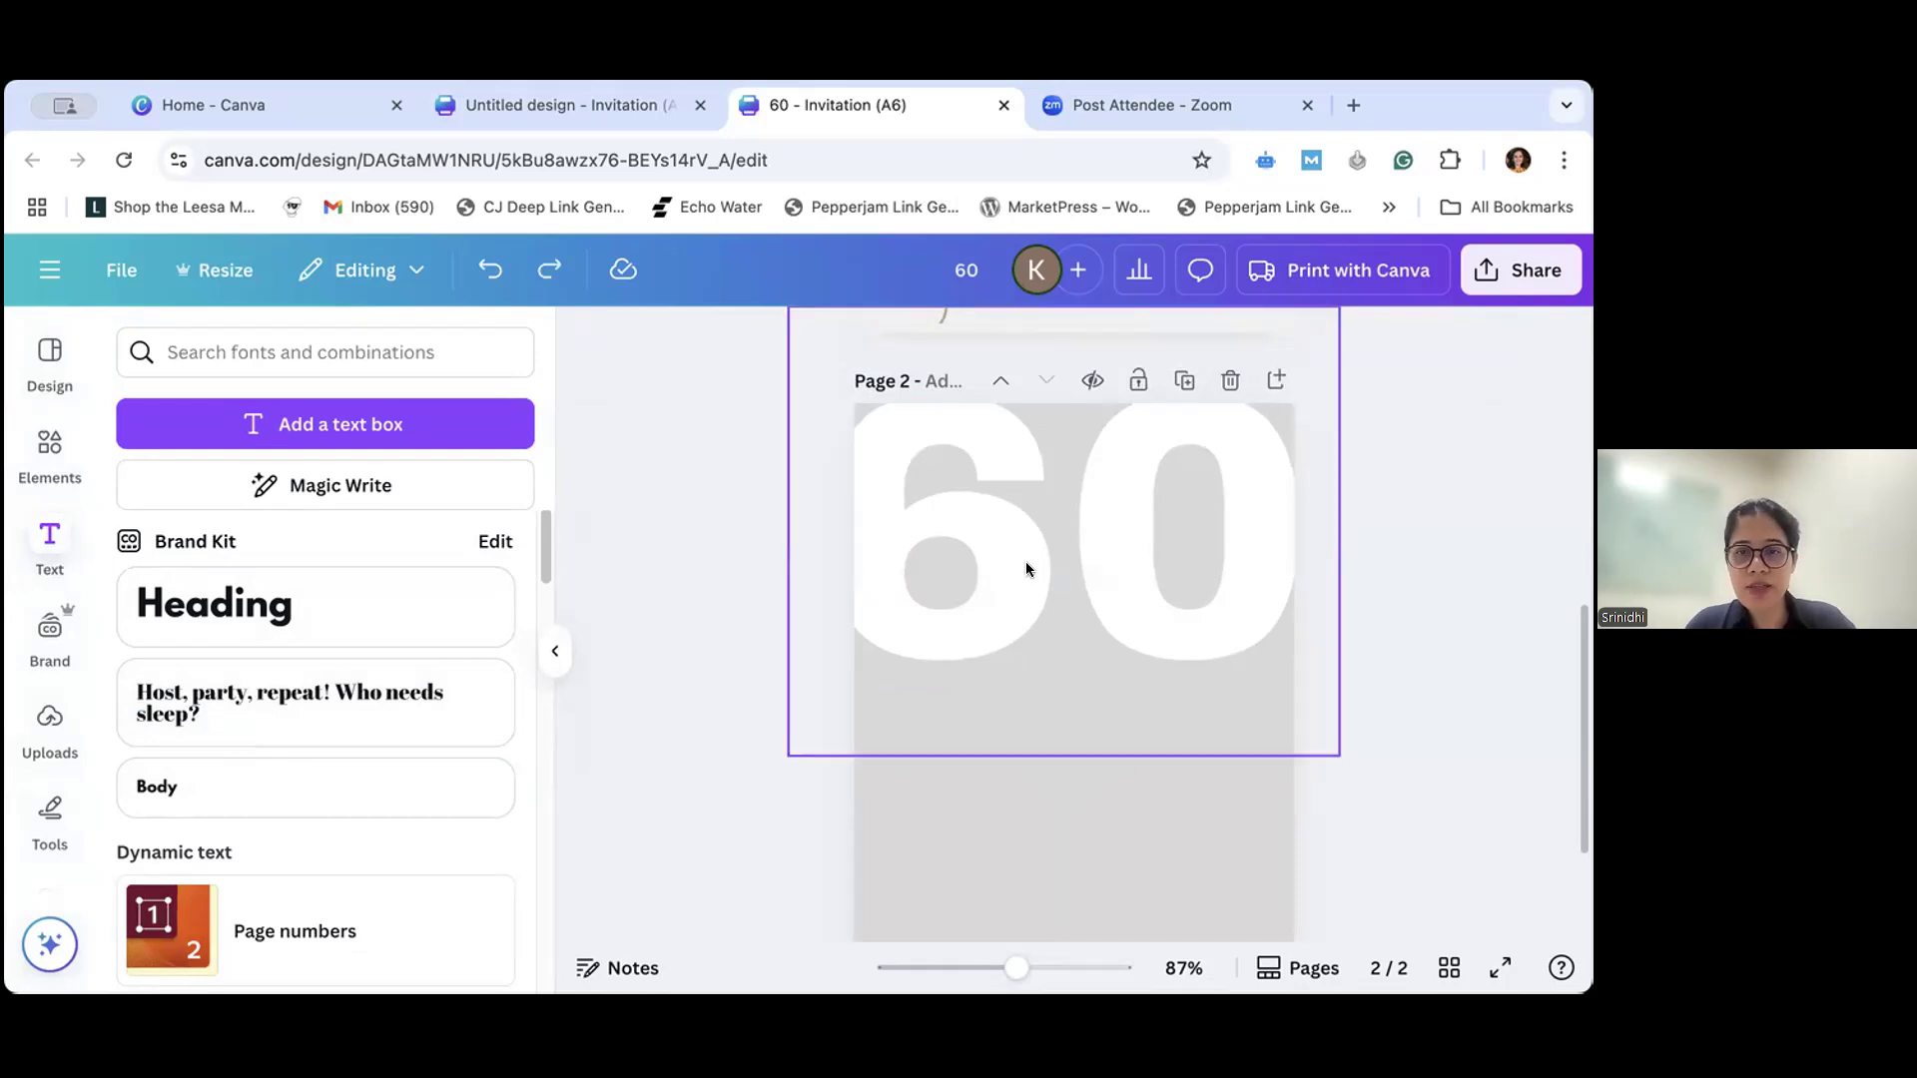
{"action": "left_click", "coordinate": [1104, 436]}
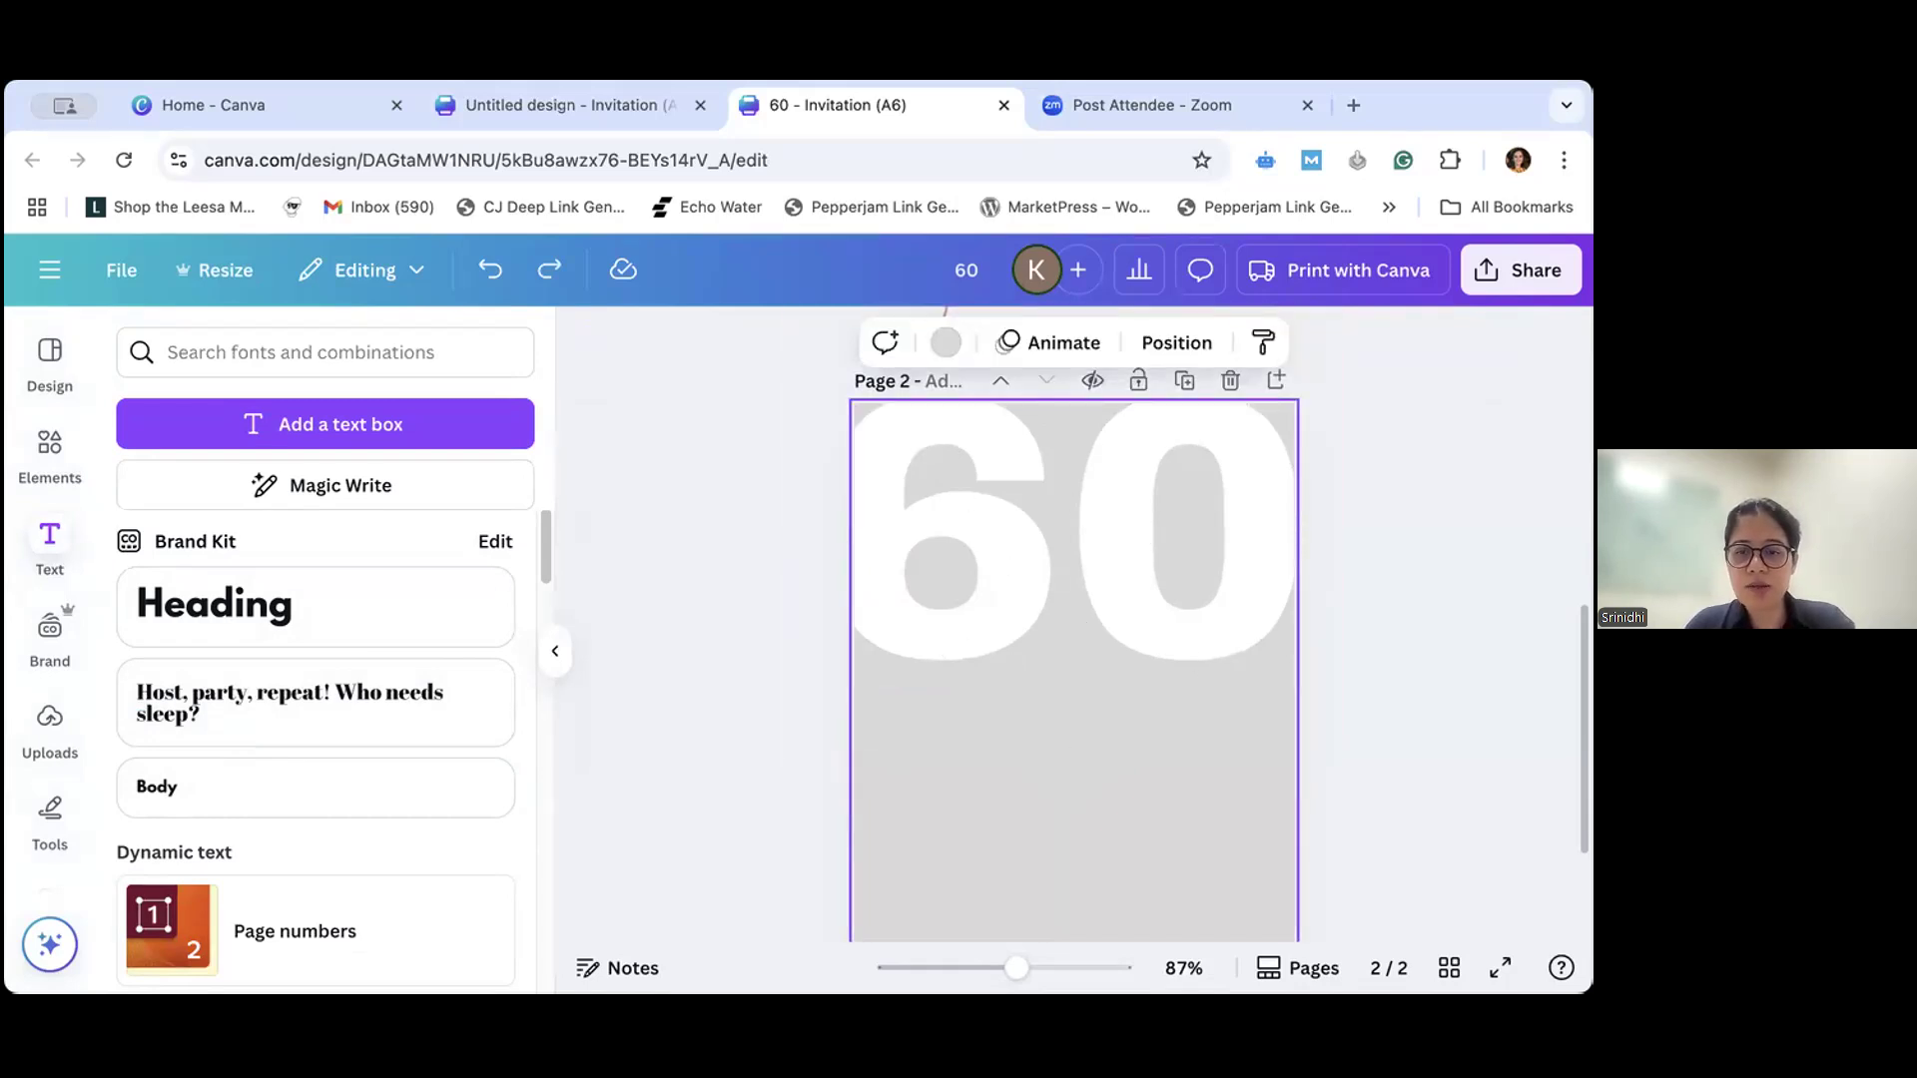
{"action": "key", "text": "t"}
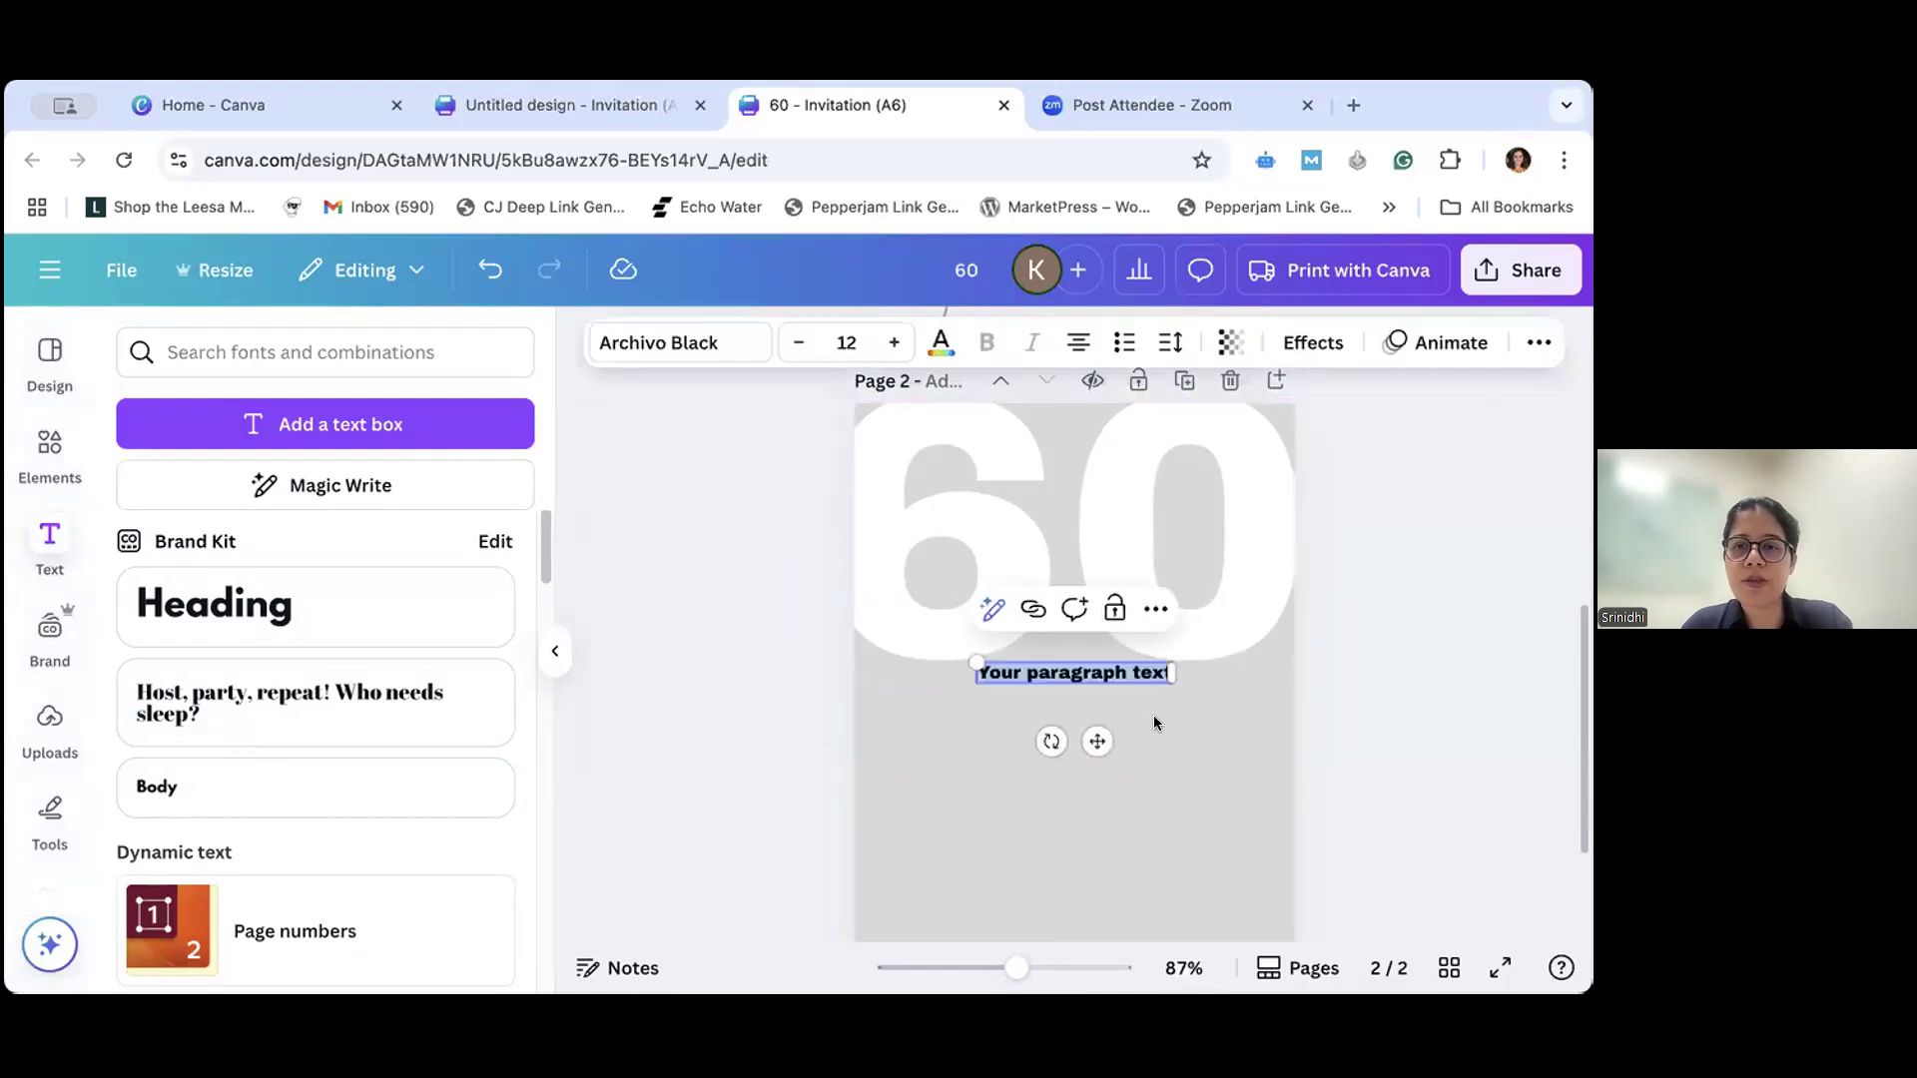
{"action": "left_click", "coordinate": [980, 670]}
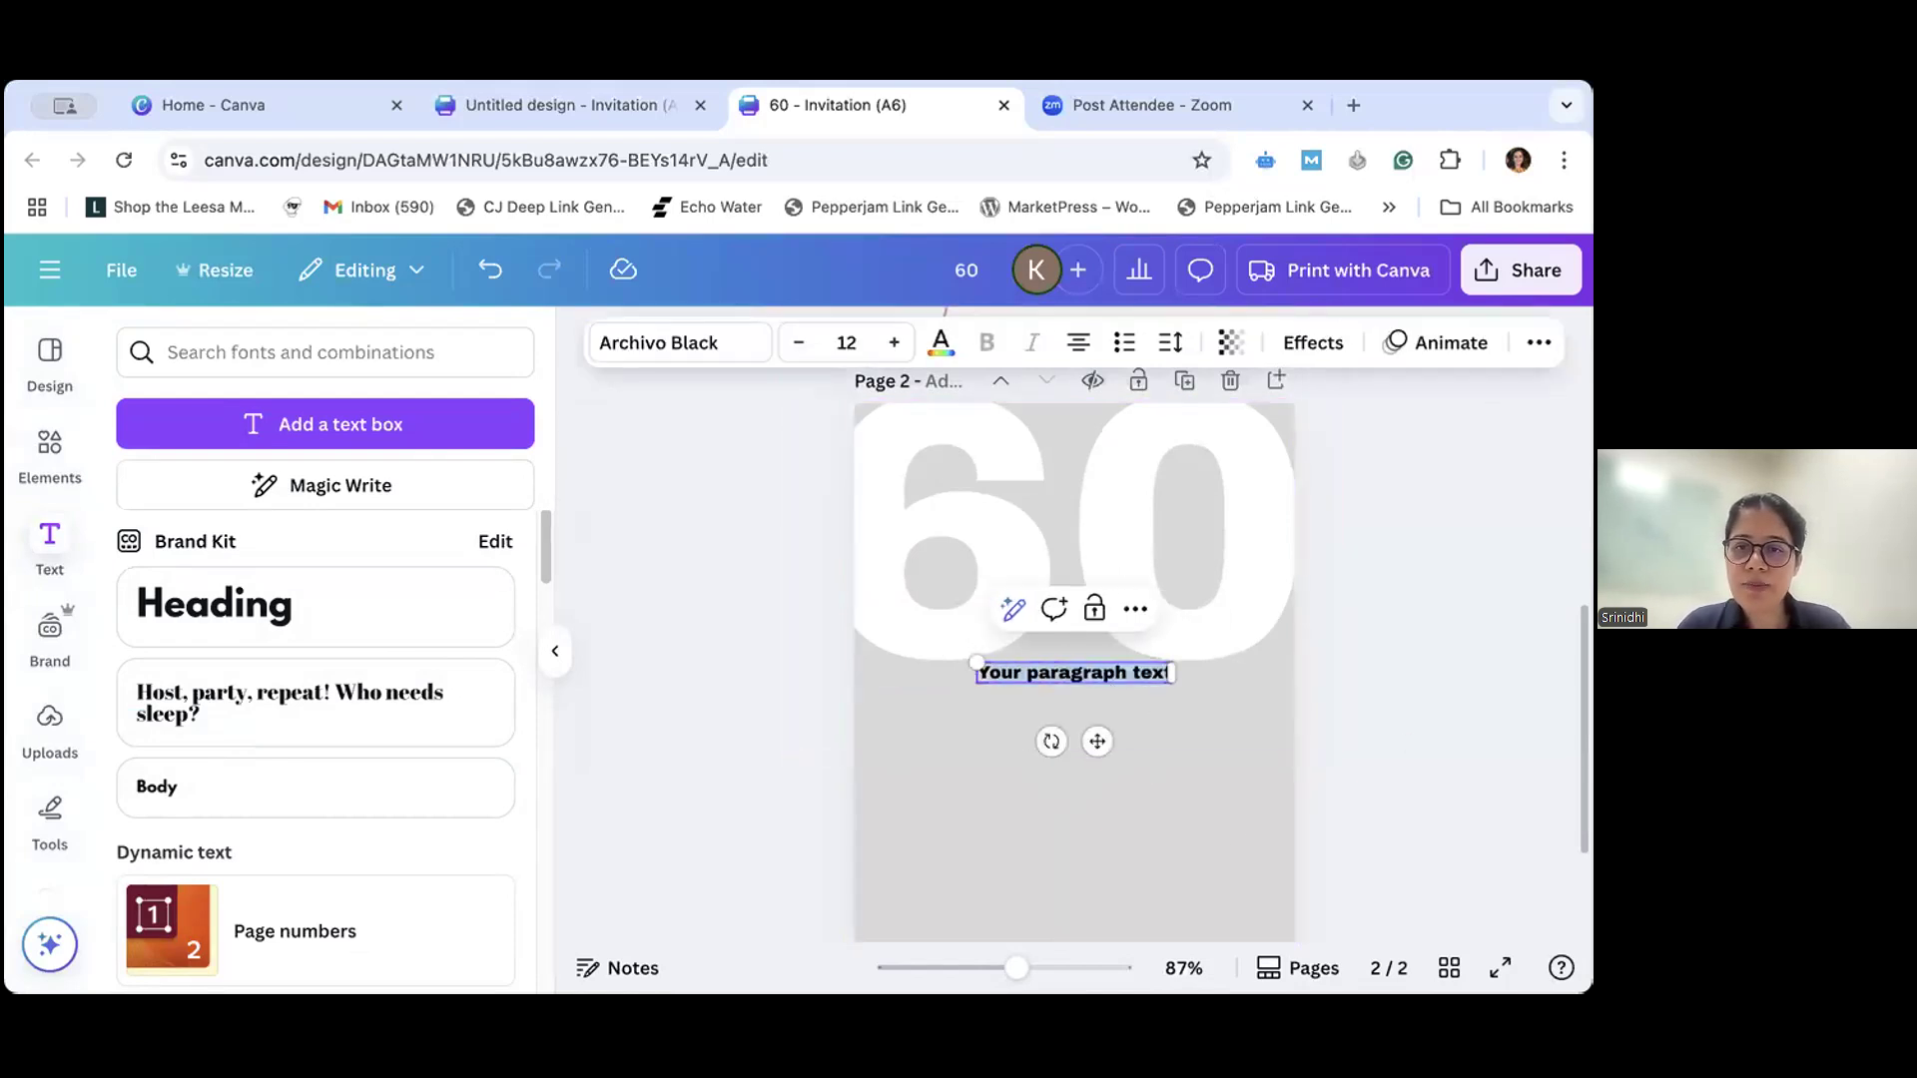
{"action": "key", "text": "BackSpace"}
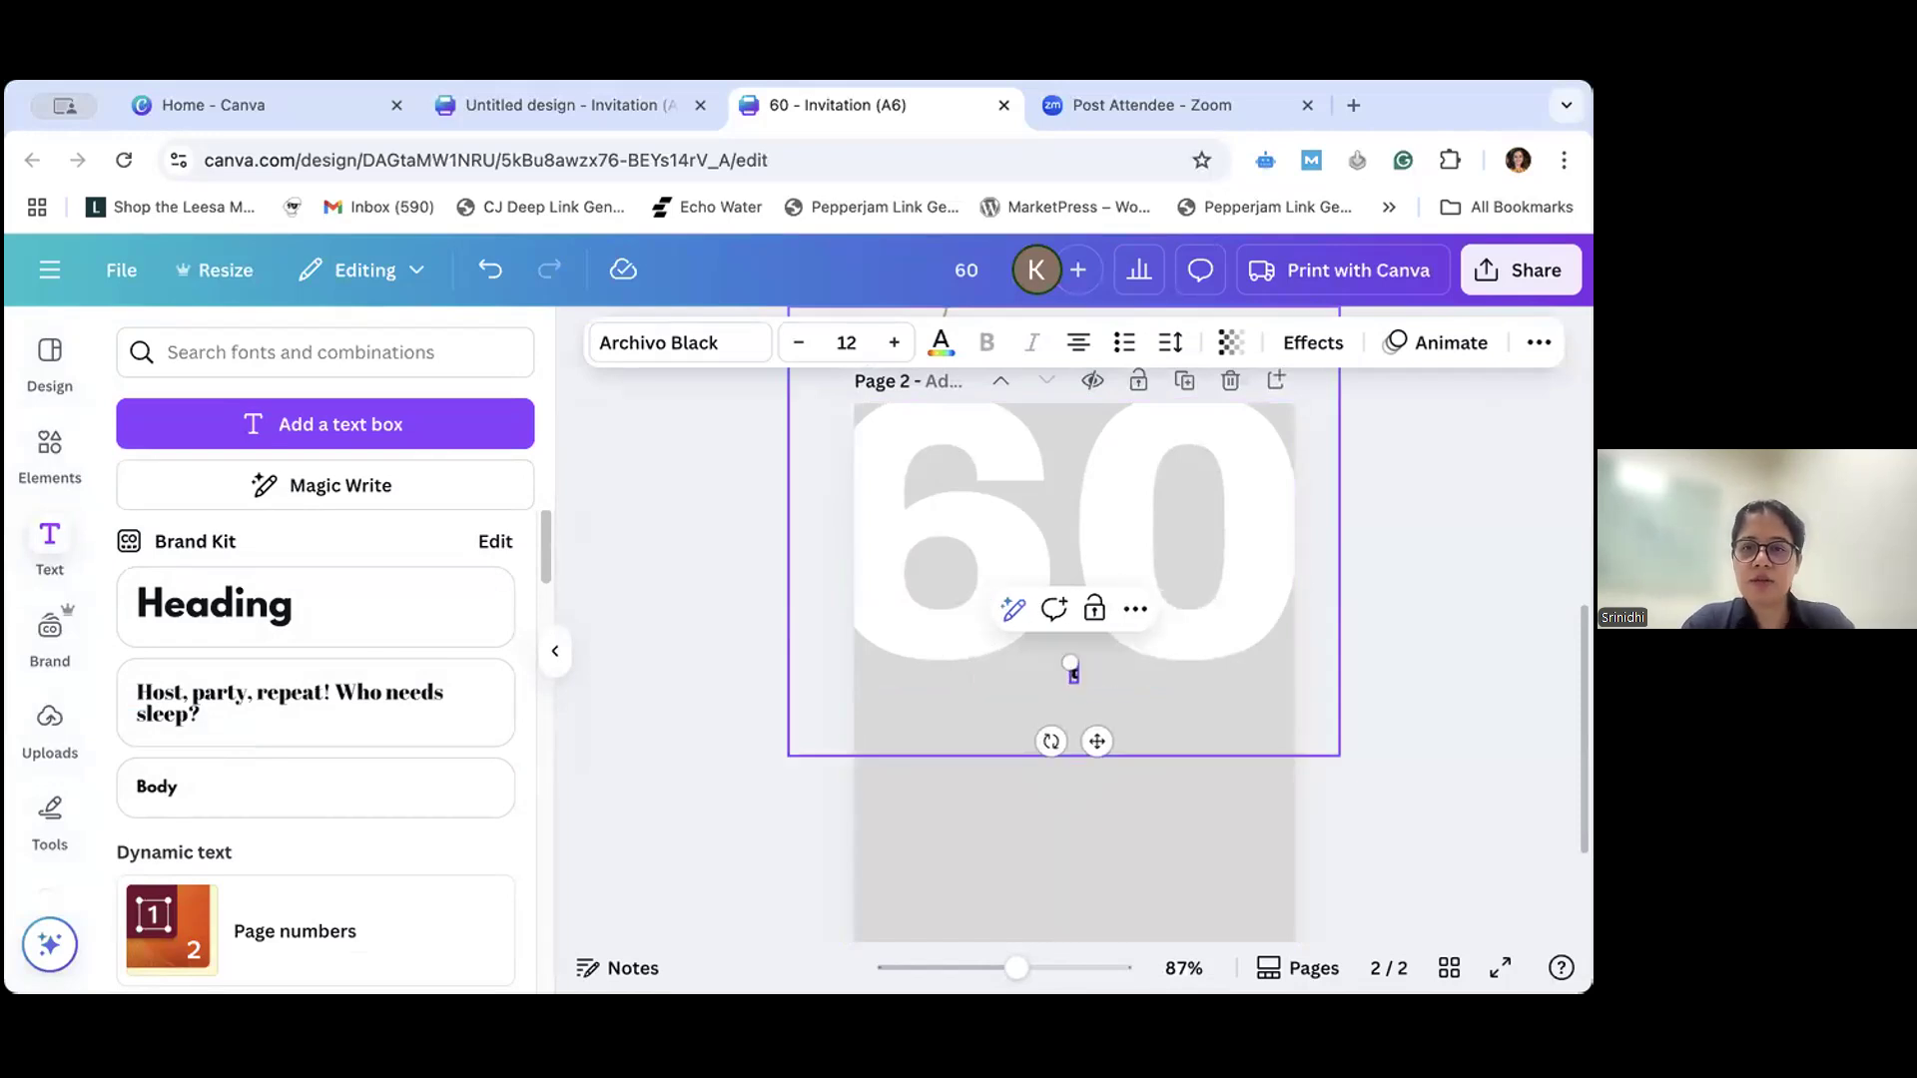
{"action": "type", "text": "sixty"}
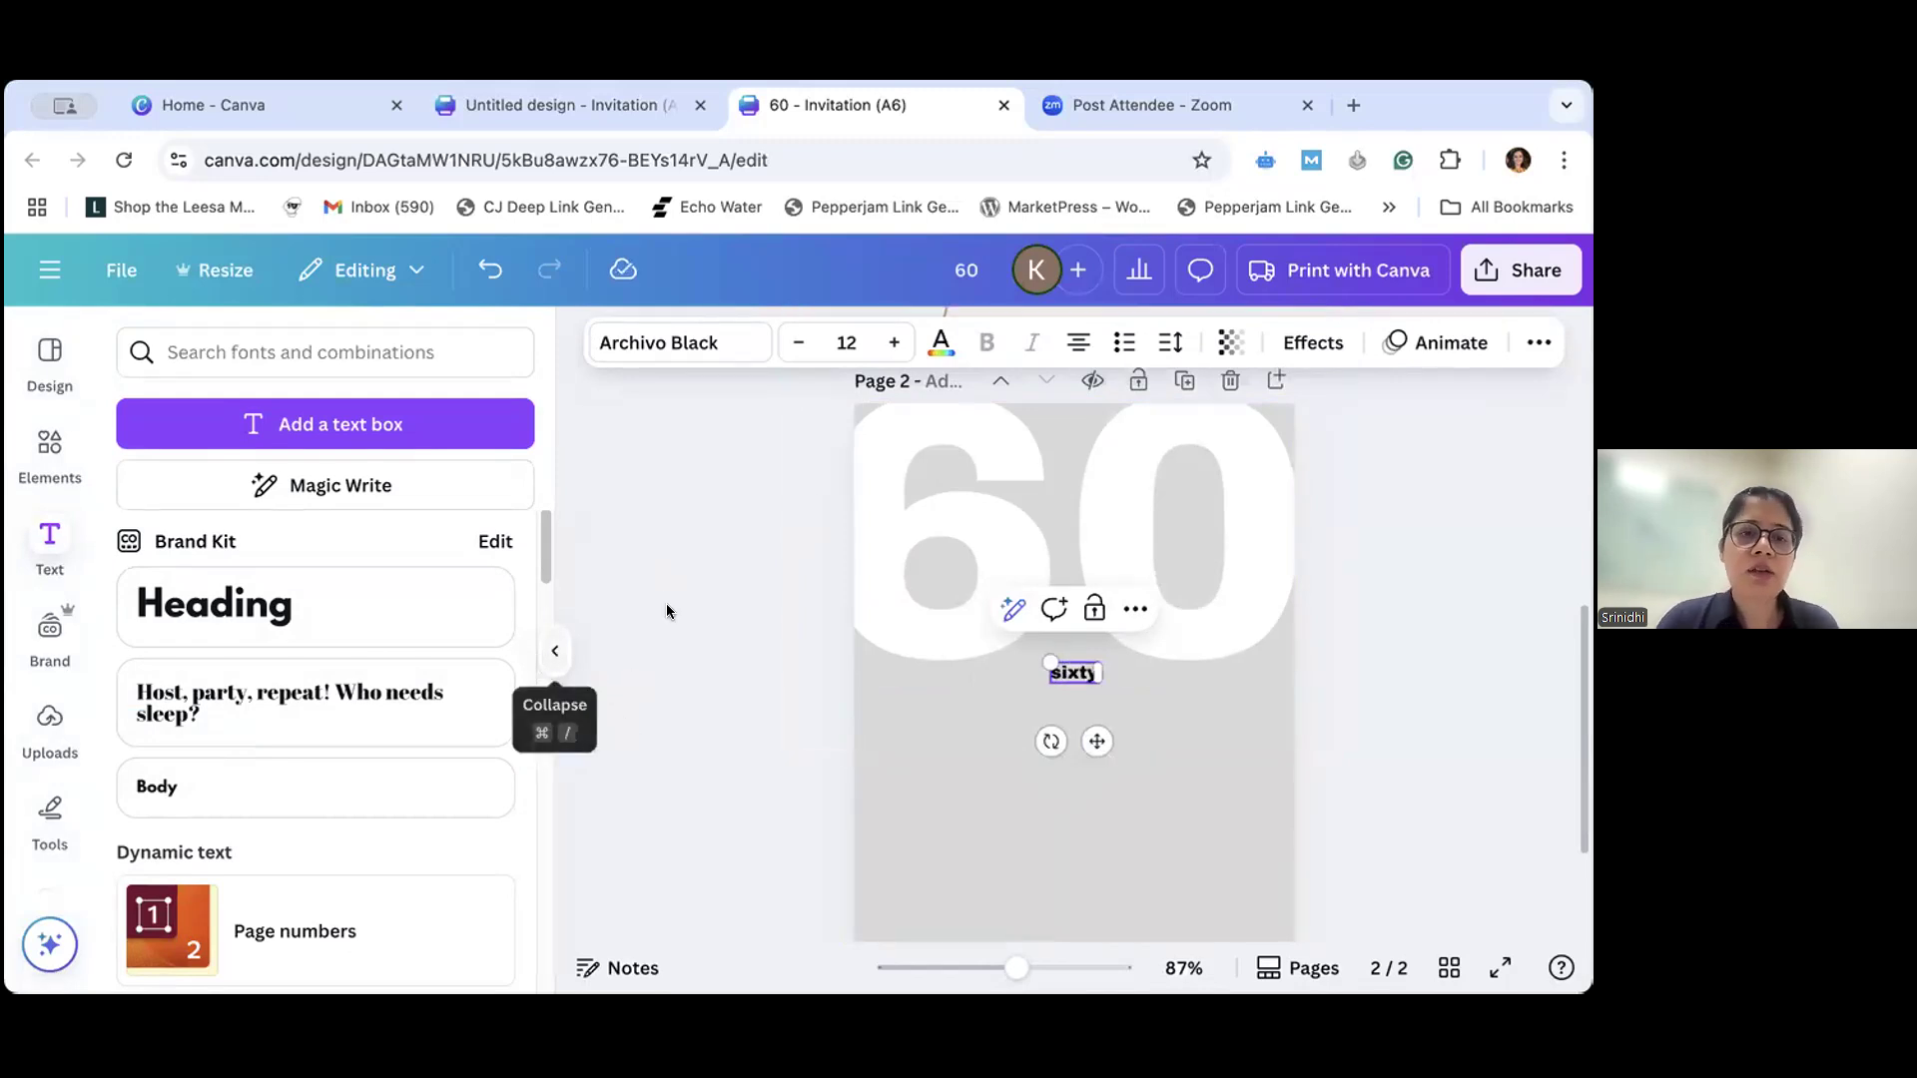
- Set the "sixty" text to the Hibernate handwriting font and enlarge it to size 40
{"action": "left_click", "coordinate": [714, 344]}
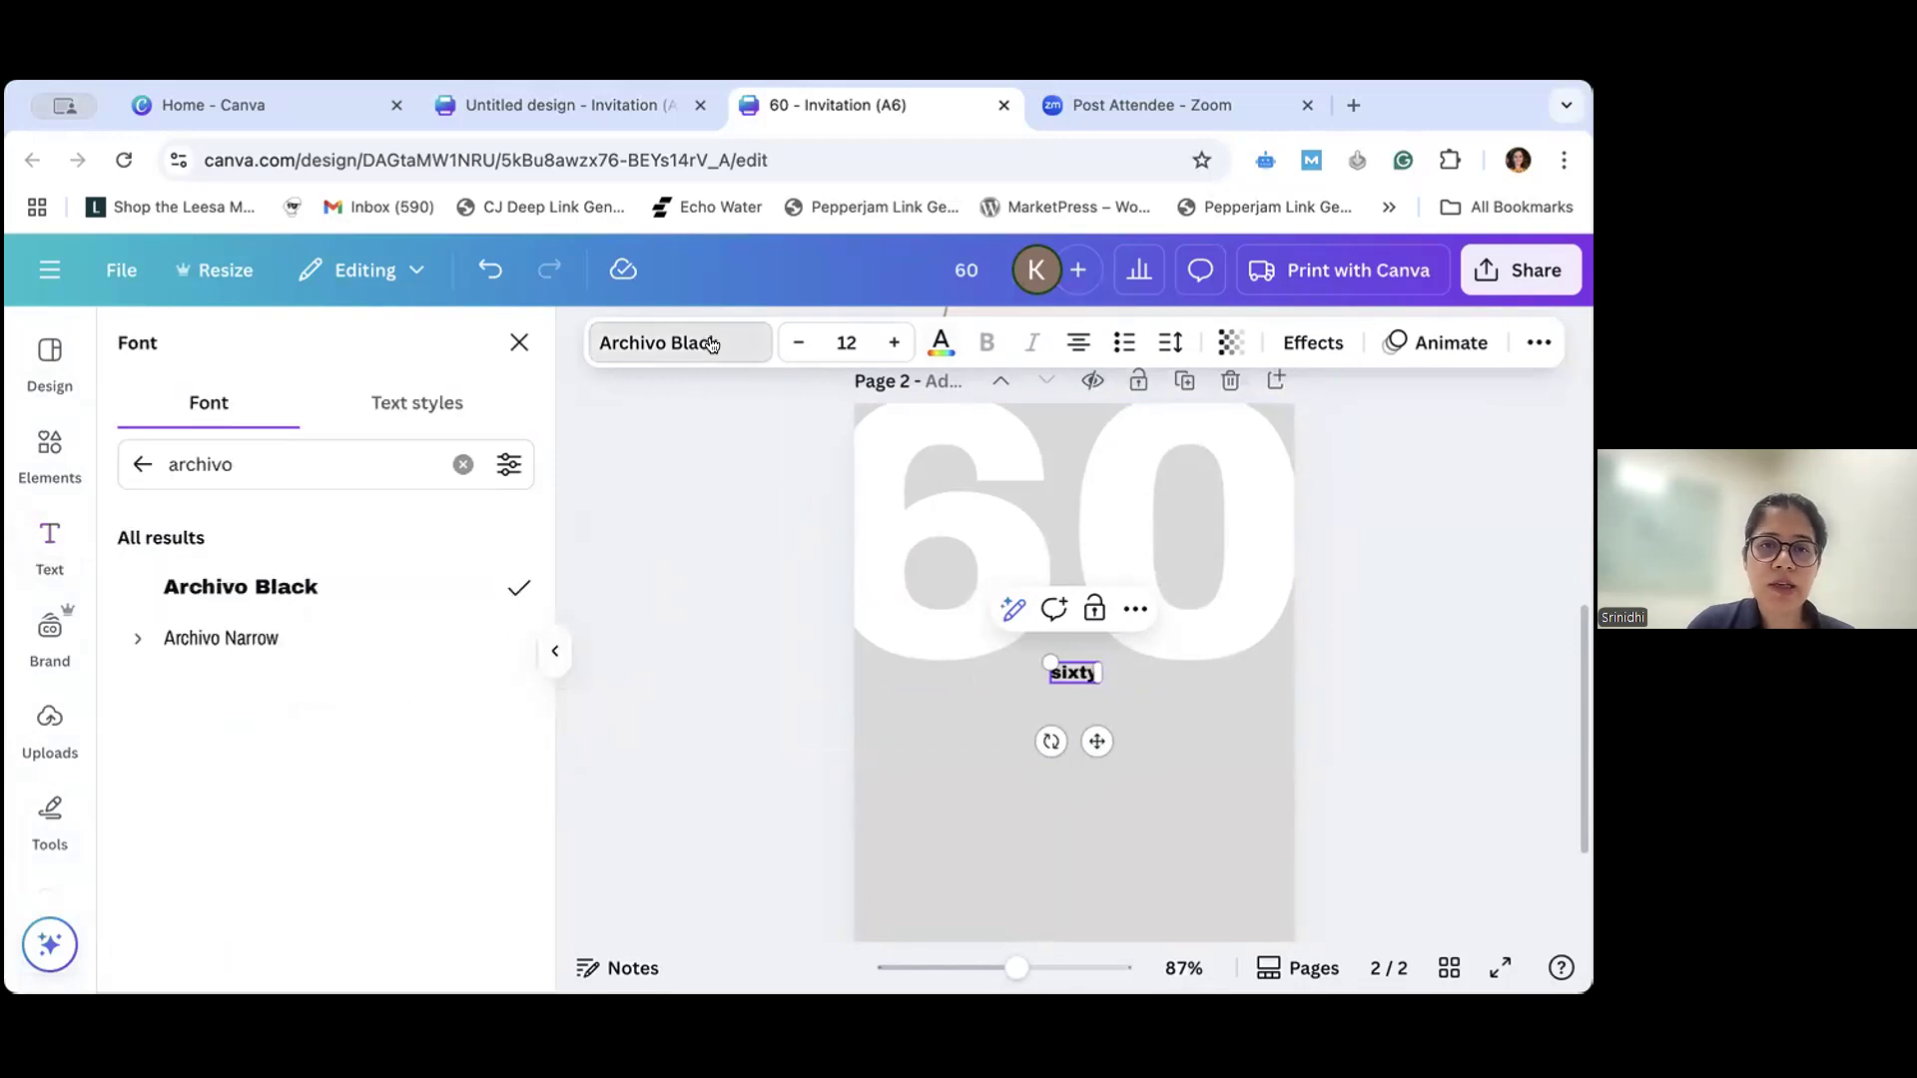
{"action": "left_click", "coordinate": [462, 465]}
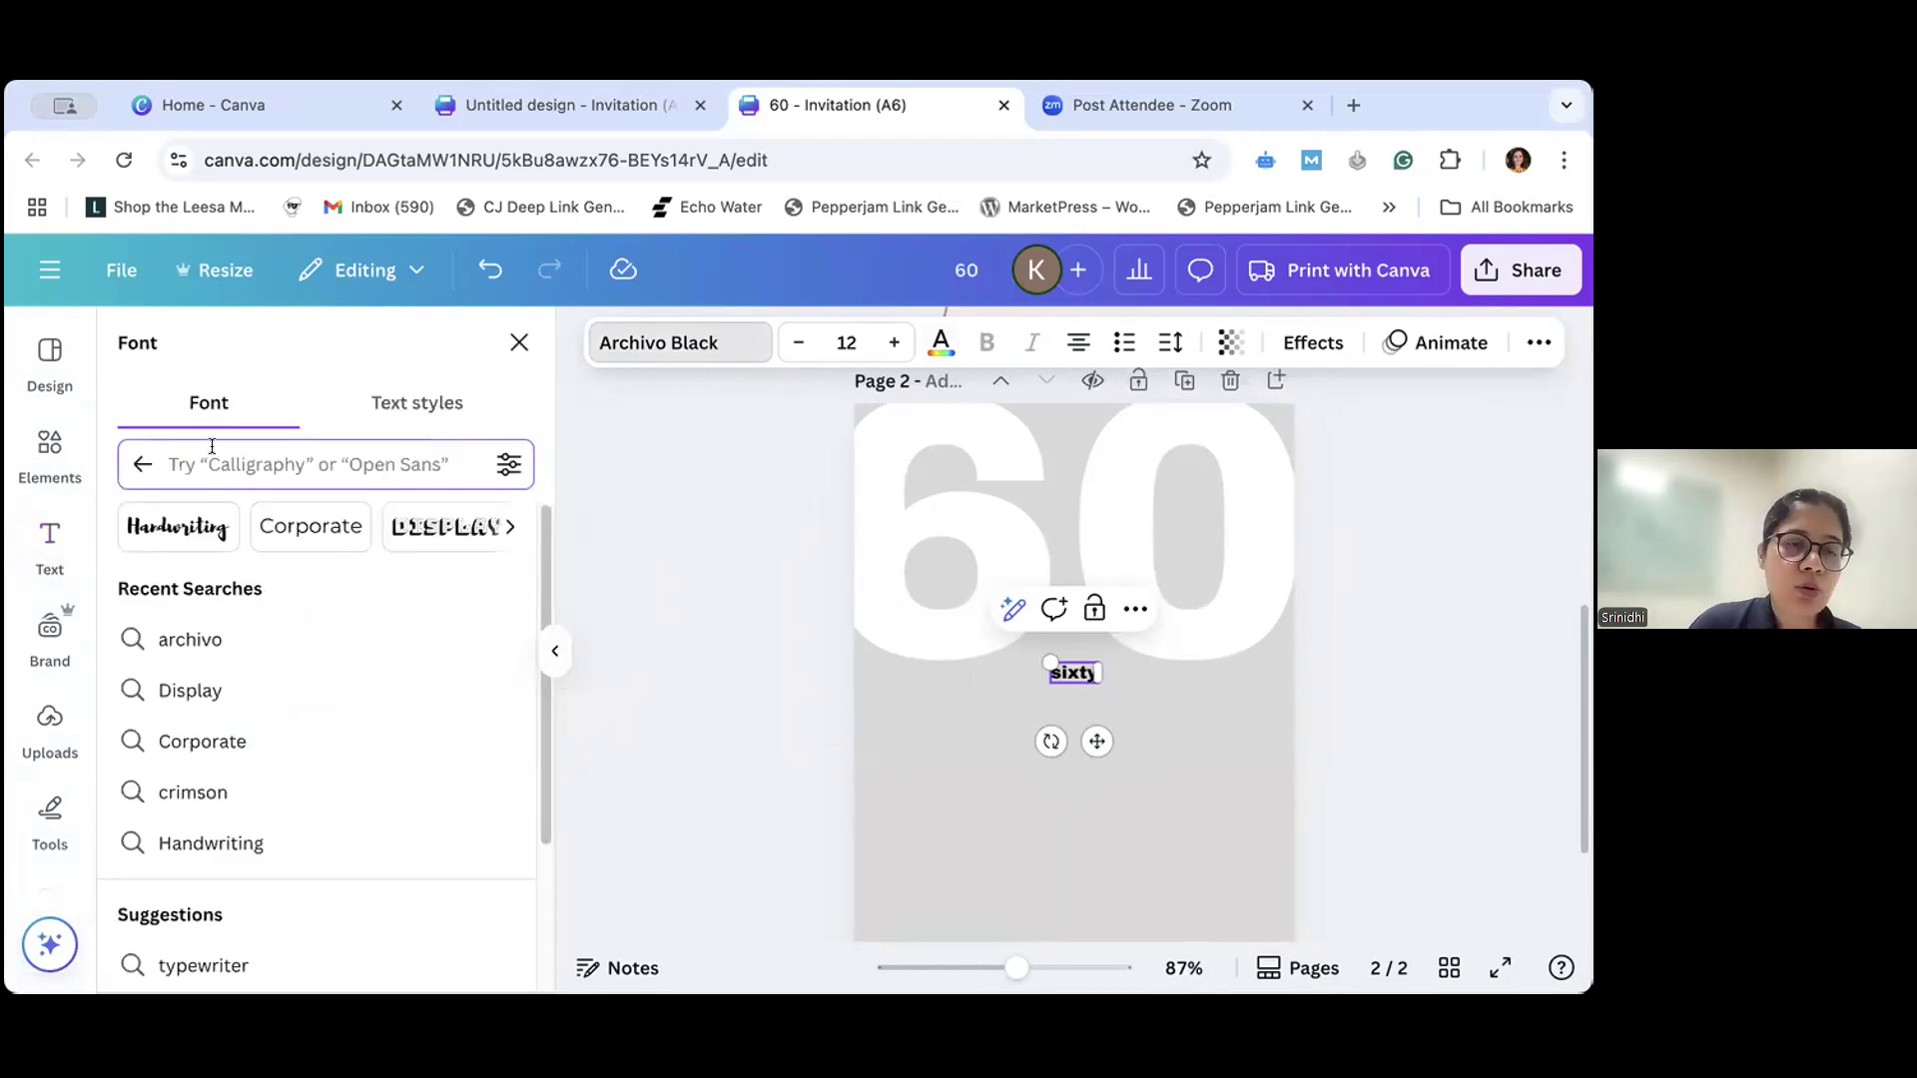
{"action": "left_click", "coordinate": [170, 529]}
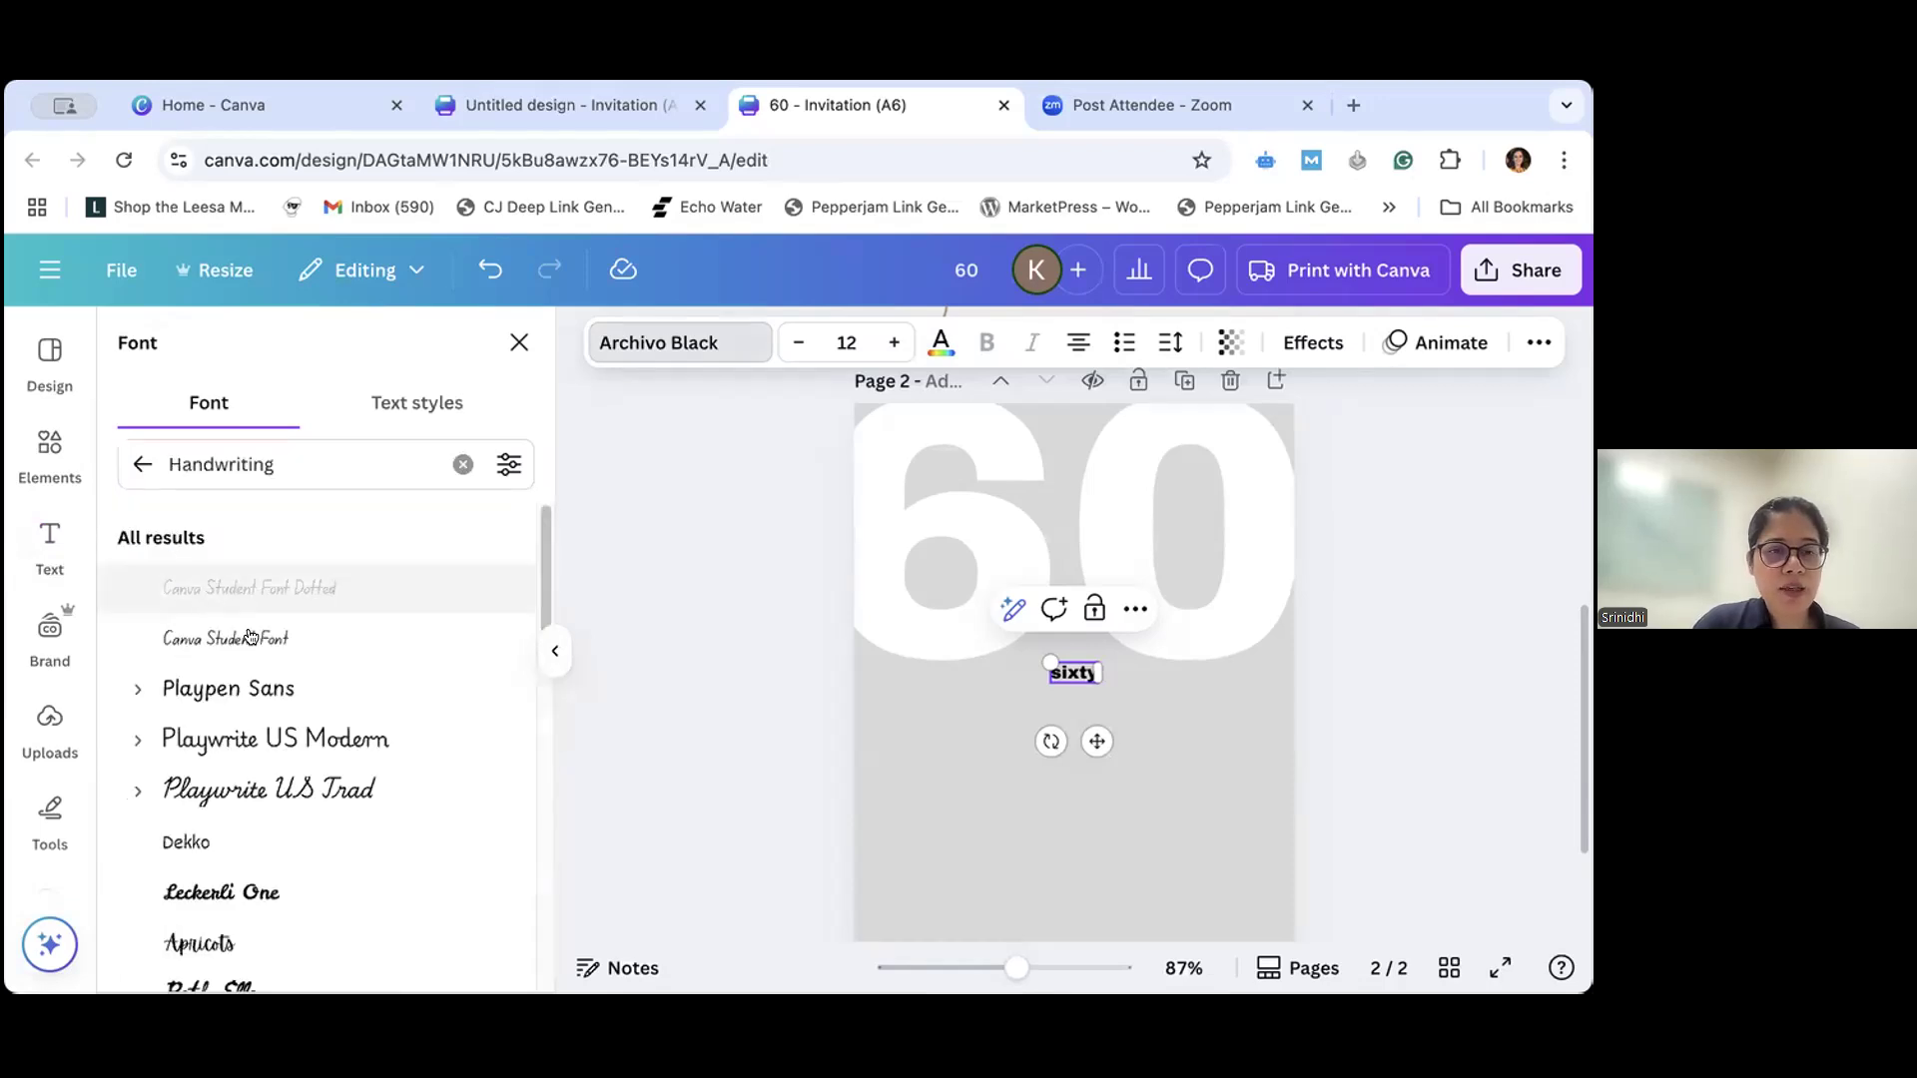
{"action": "left_click", "coordinate": [290, 789]}
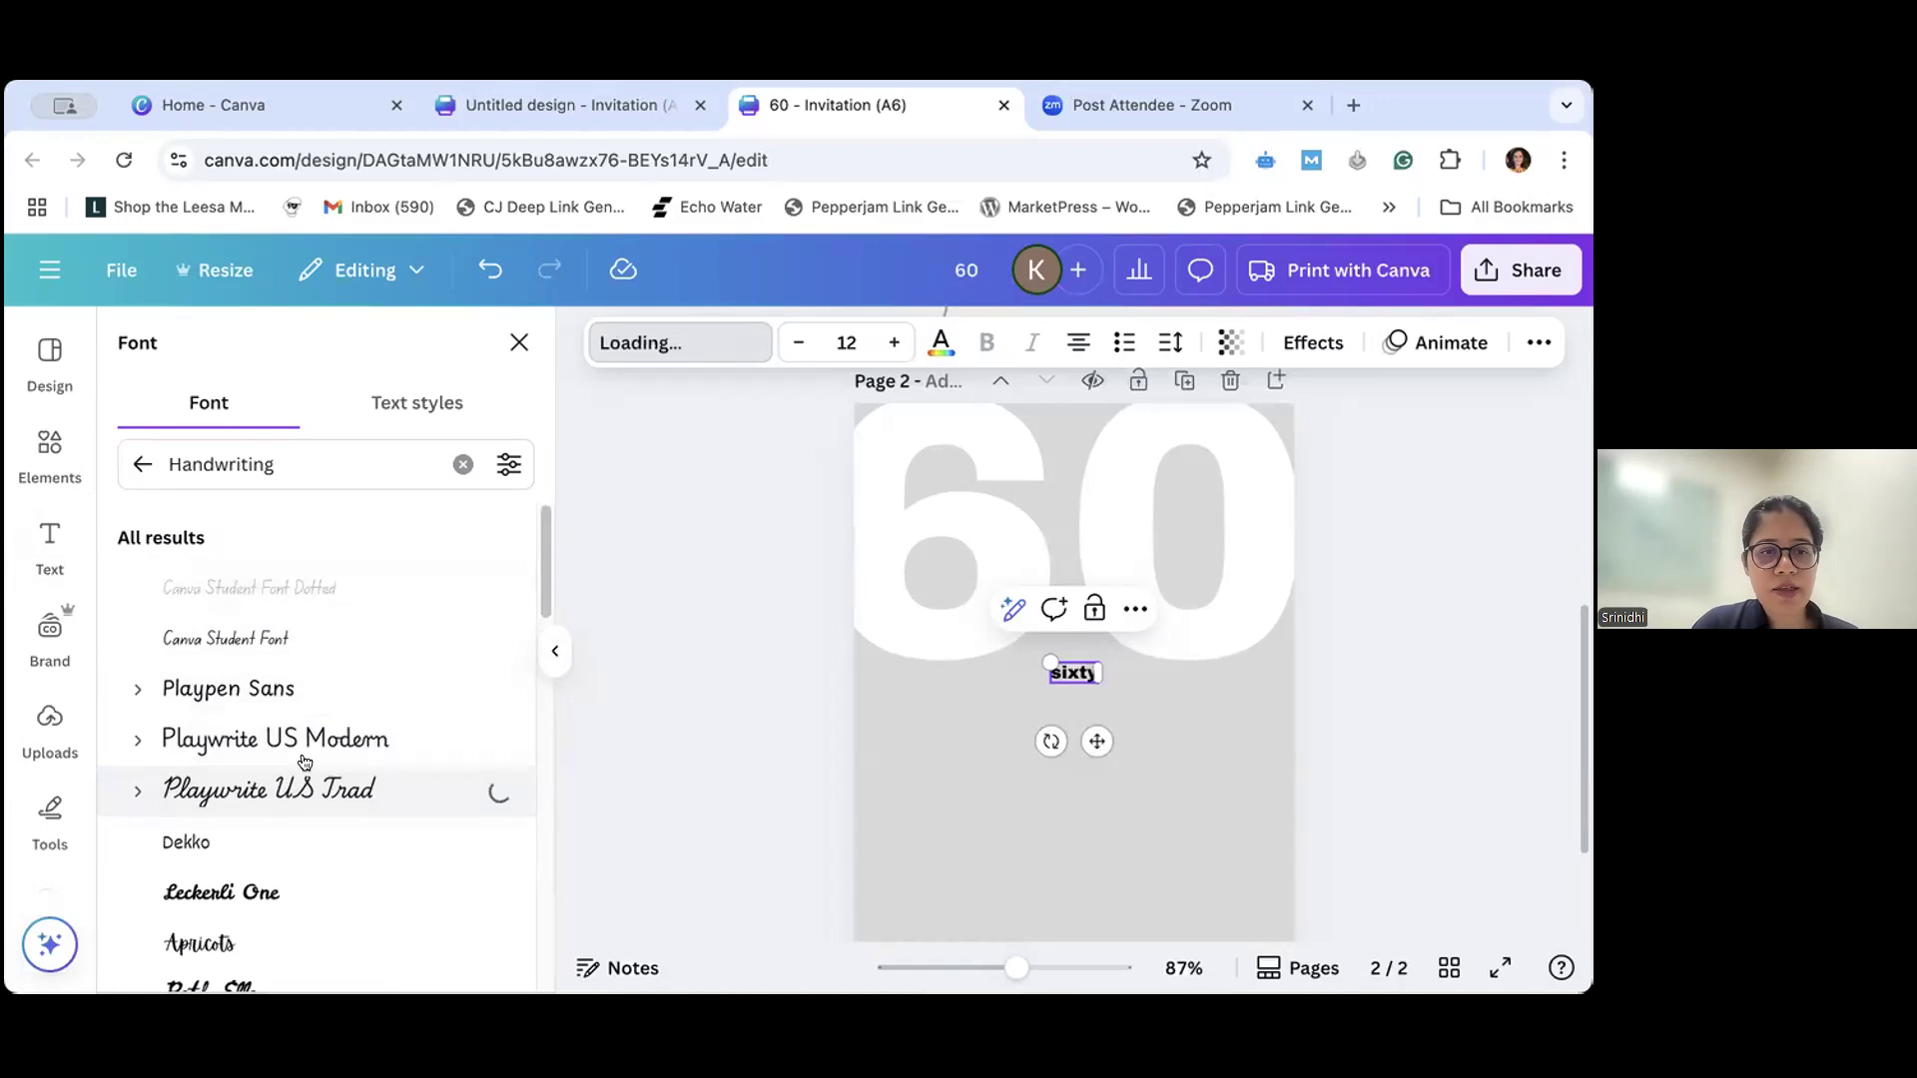
{"action": "scroll", "coordinate": [305, 762], "scroll_direction": "down", "scroll_amount": 6}
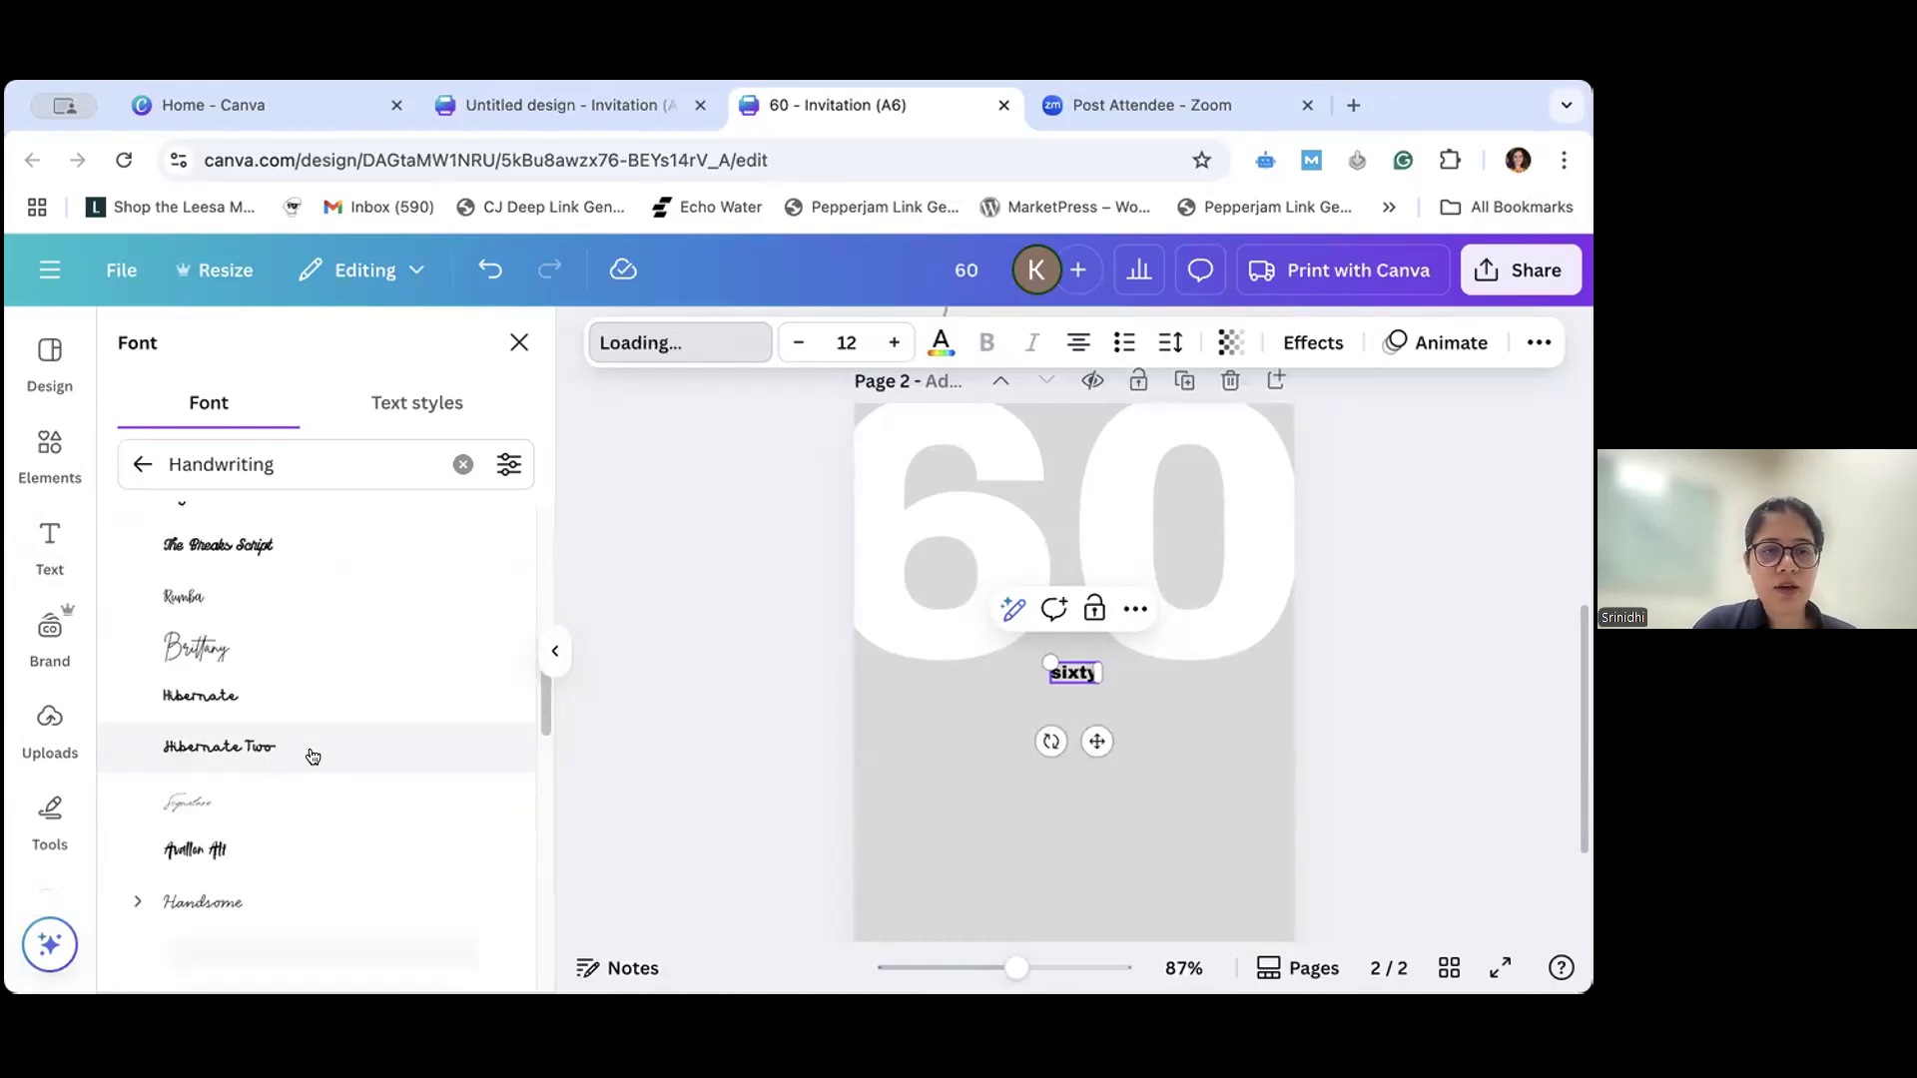
{"action": "left_click", "coordinate": [261, 649]}
{"action": "left_click", "coordinate": [225, 699]}
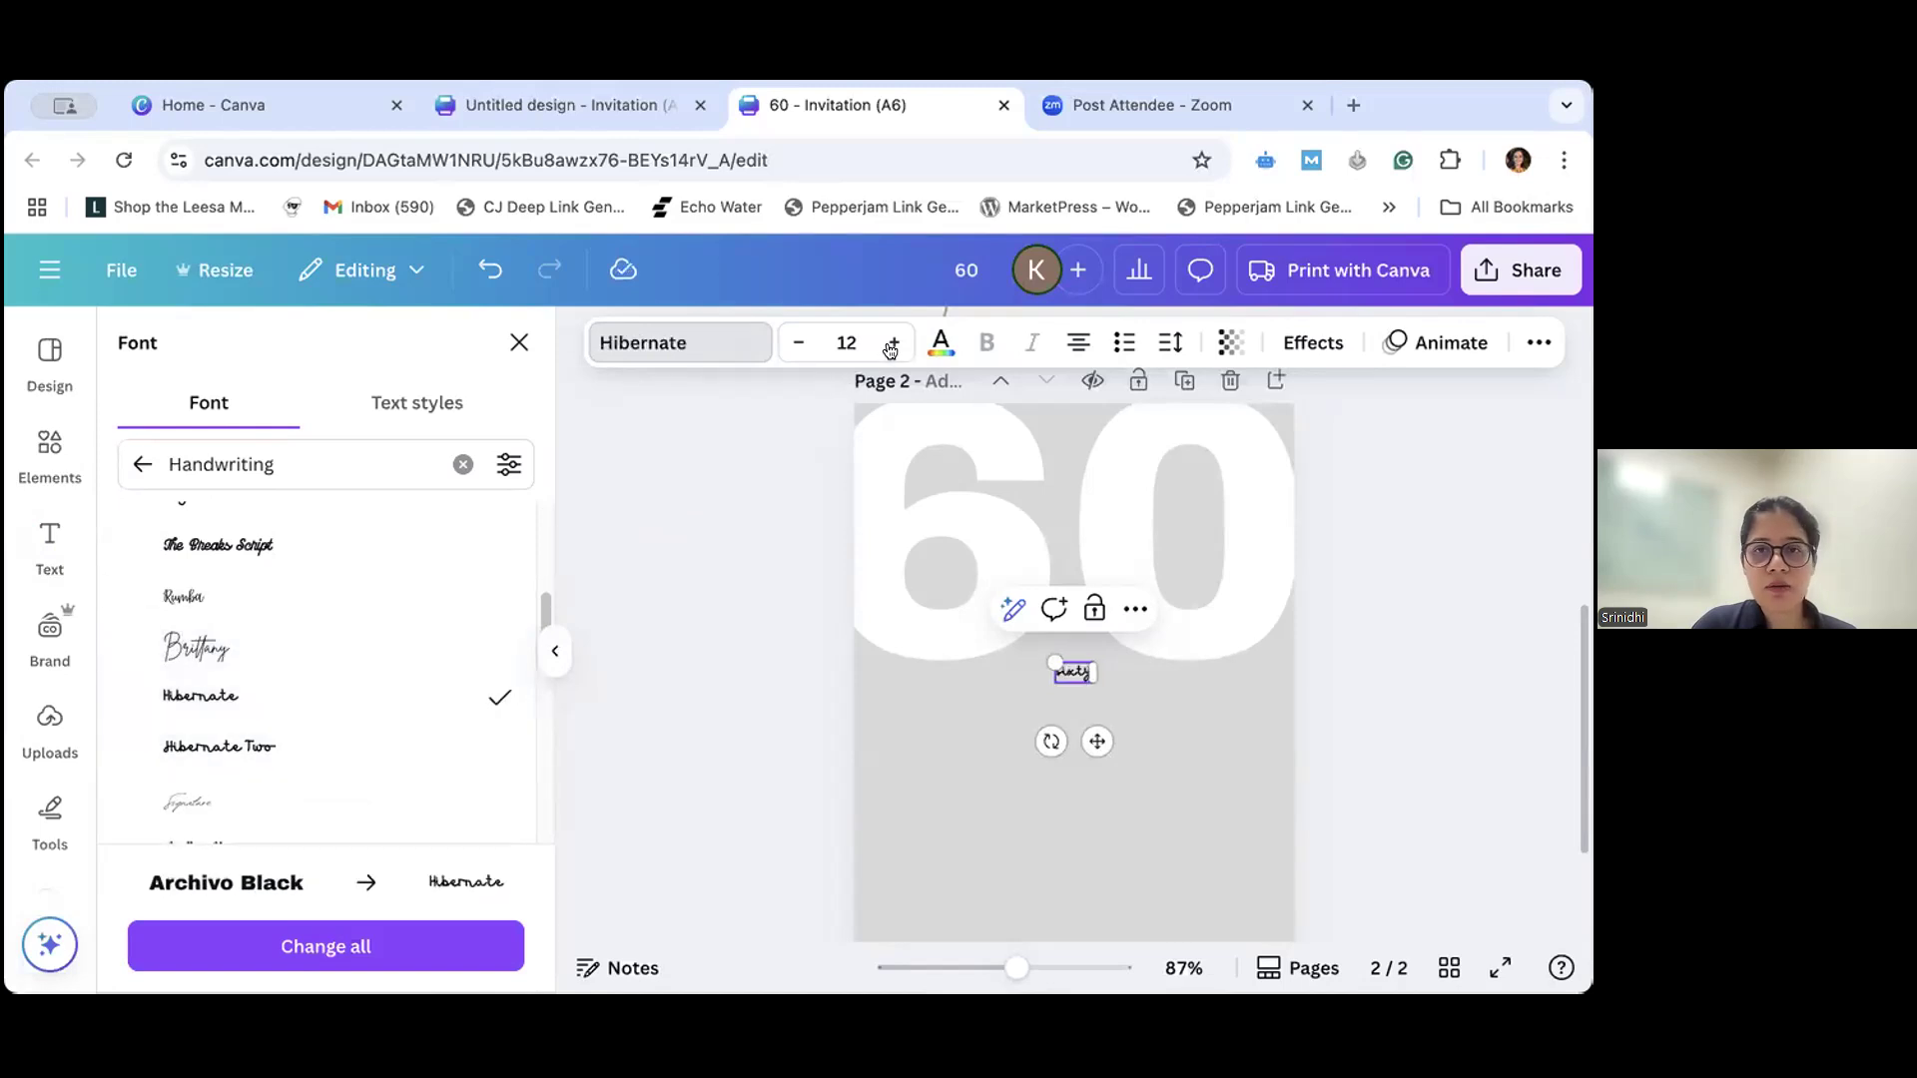
{"action": "left_click_drag", "start_coordinate": [891, 346], "coordinate": [891, 346]}
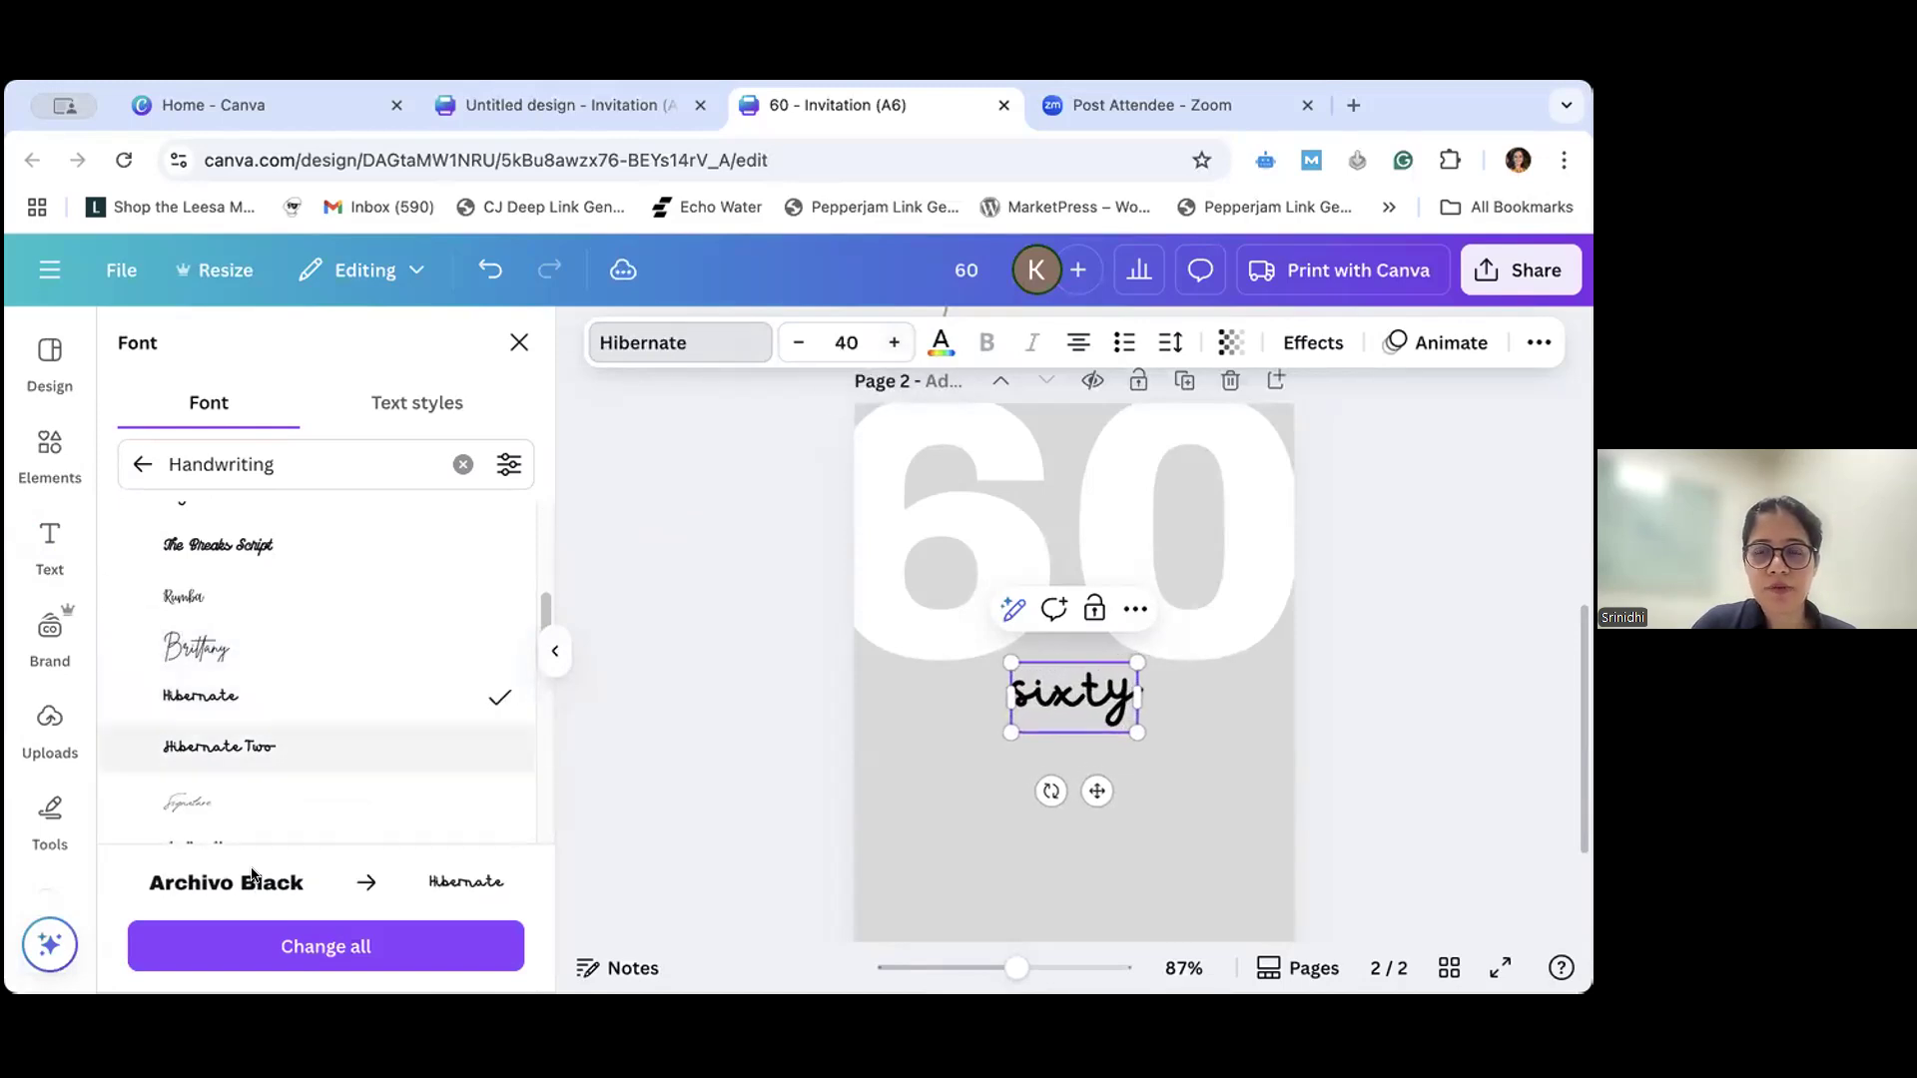
- Try Hibernate Two, apply the Signature font to "sixty", and browse more handwriting fonts
{"action": "left_click", "coordinate": [218, 757]}
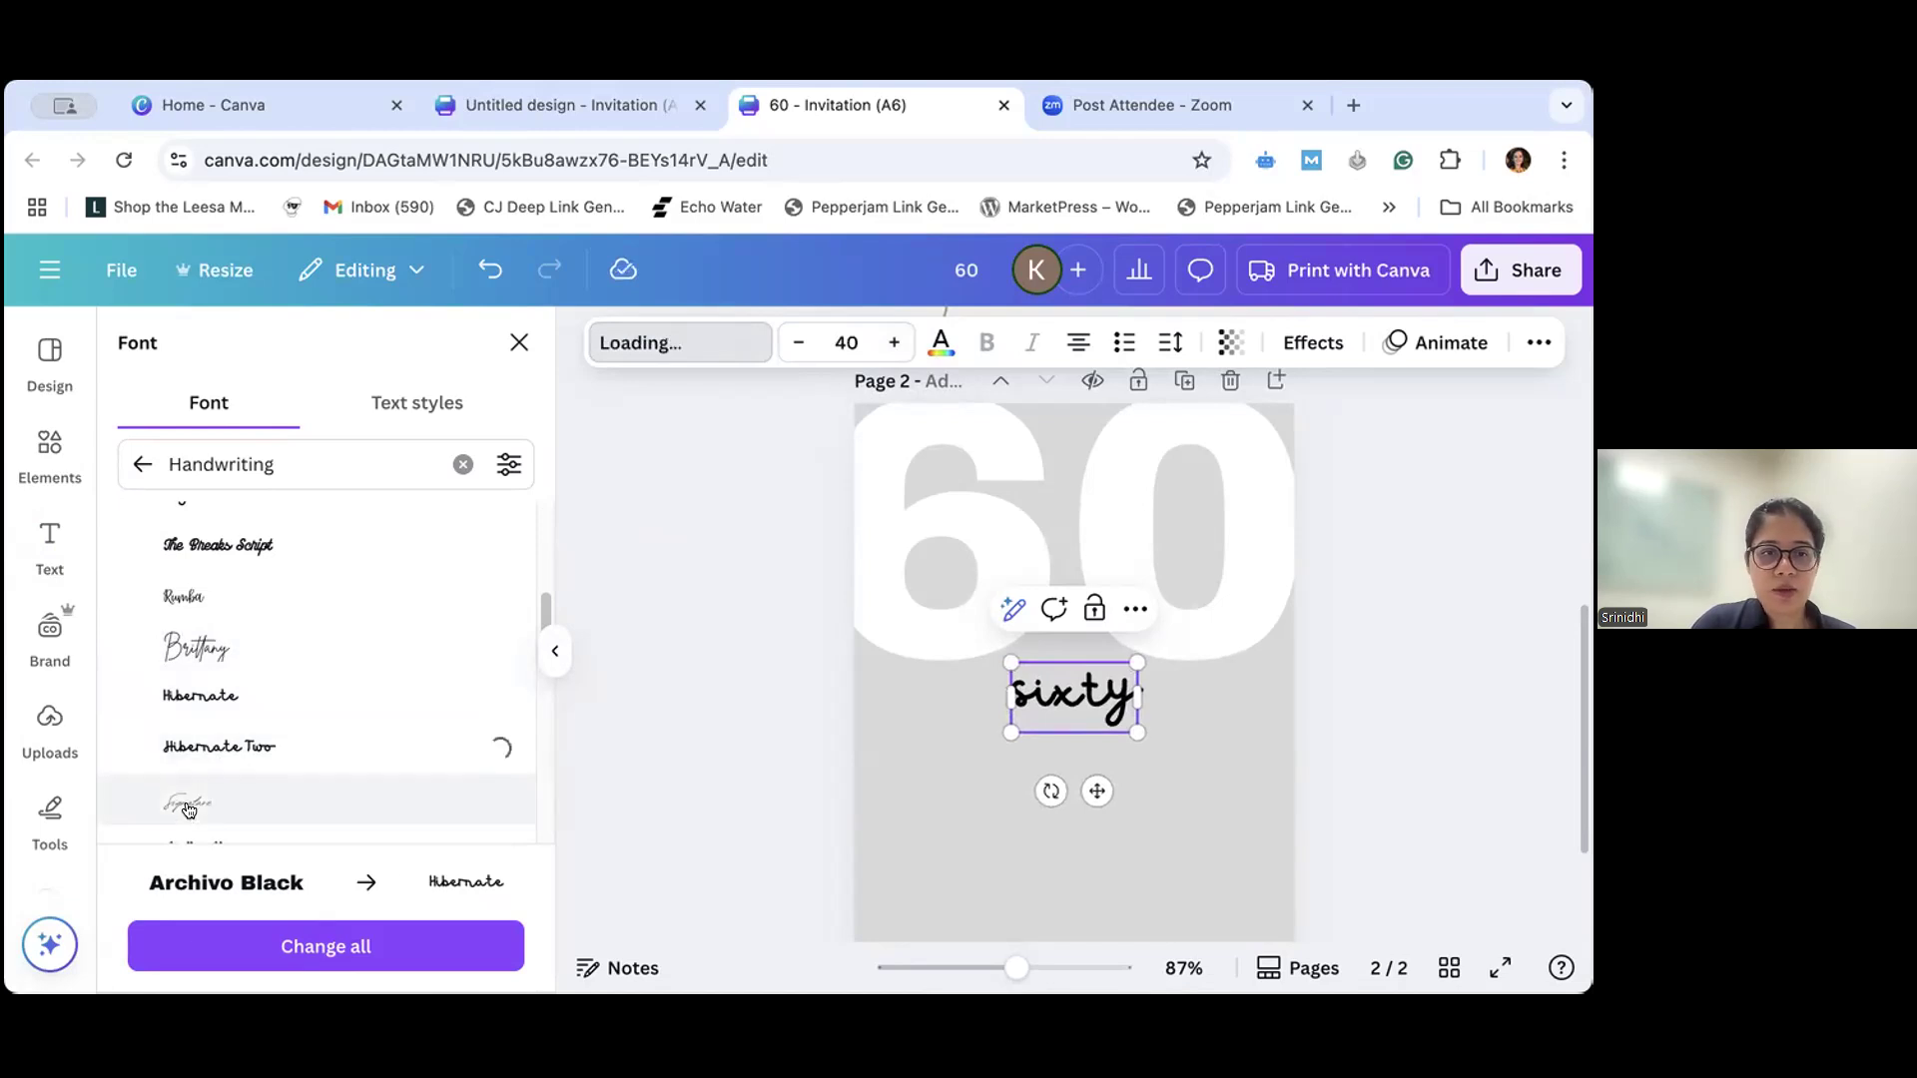
{"action": "left_click", "coordinate": [189, 809]}
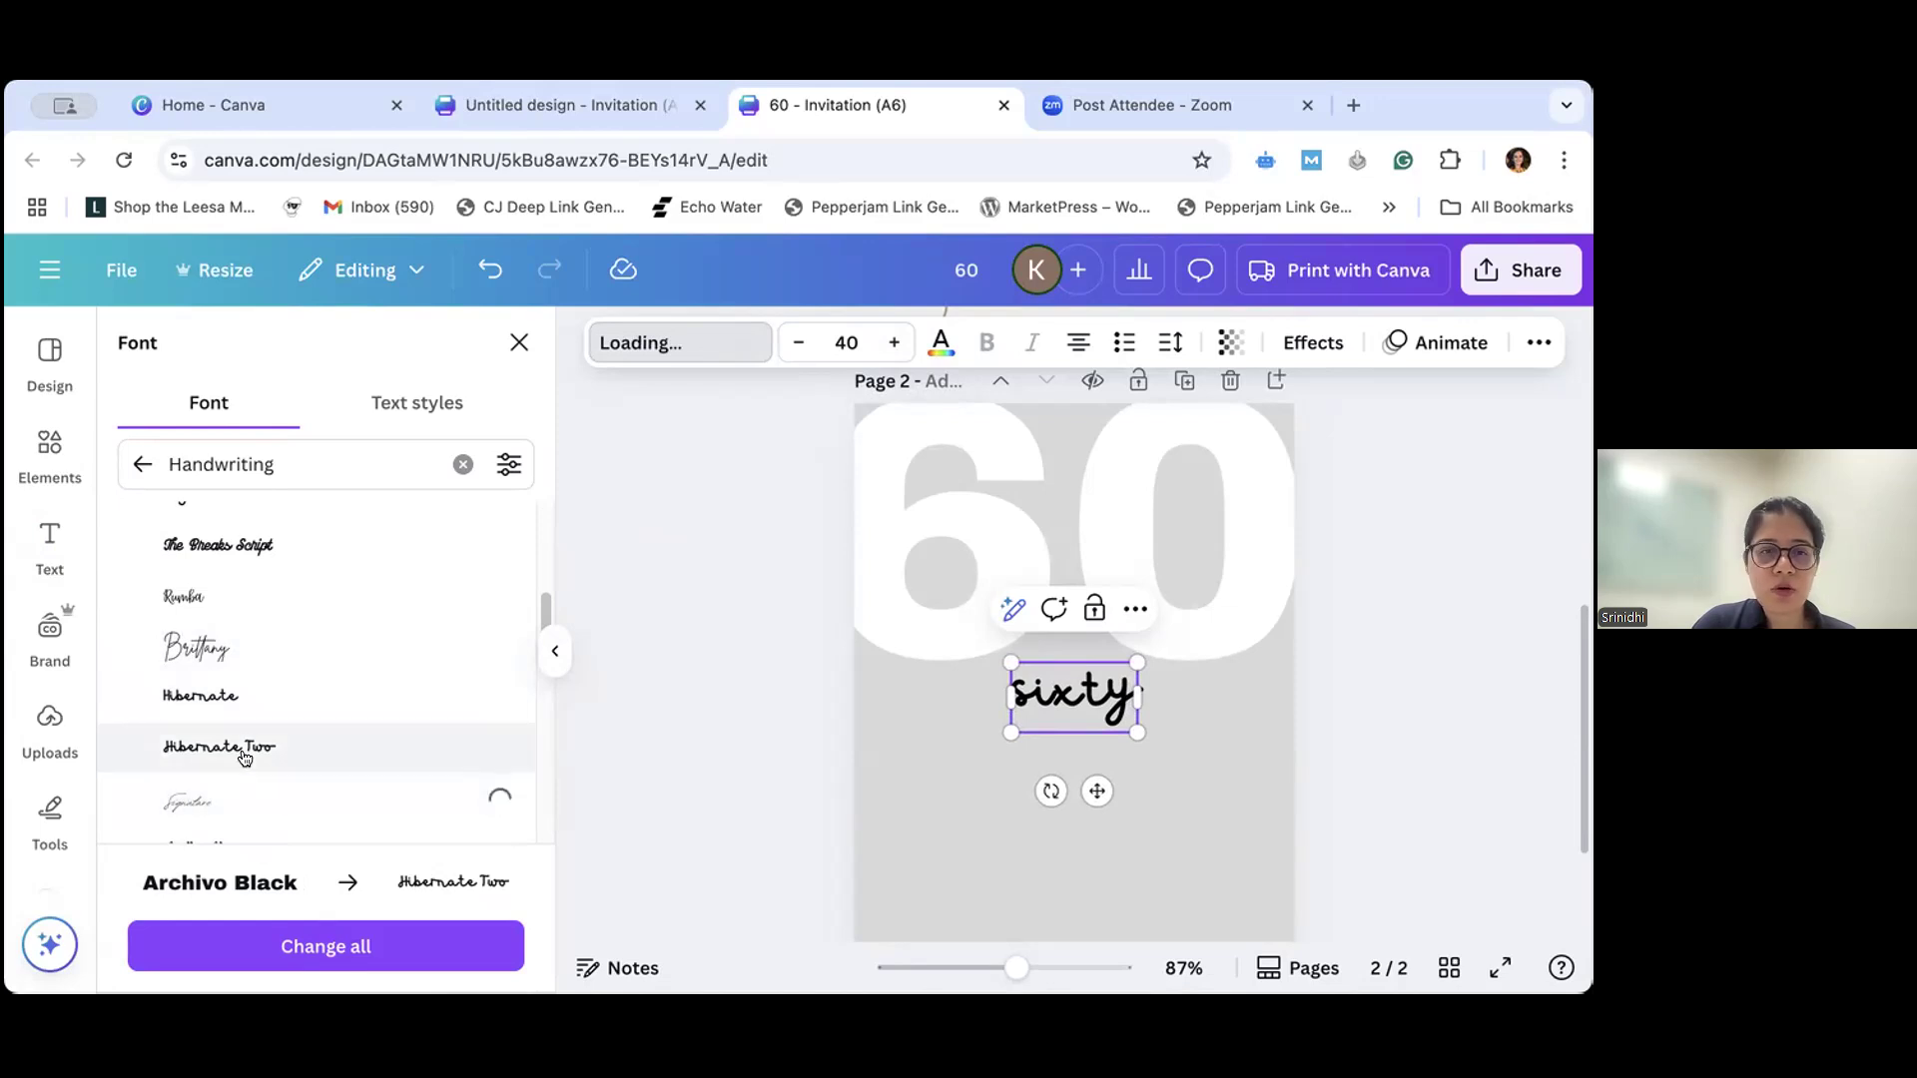
{"action": "scroll", "coordinate": [243, 758], "scroll_direction": "down", "scroll_amount": 1}
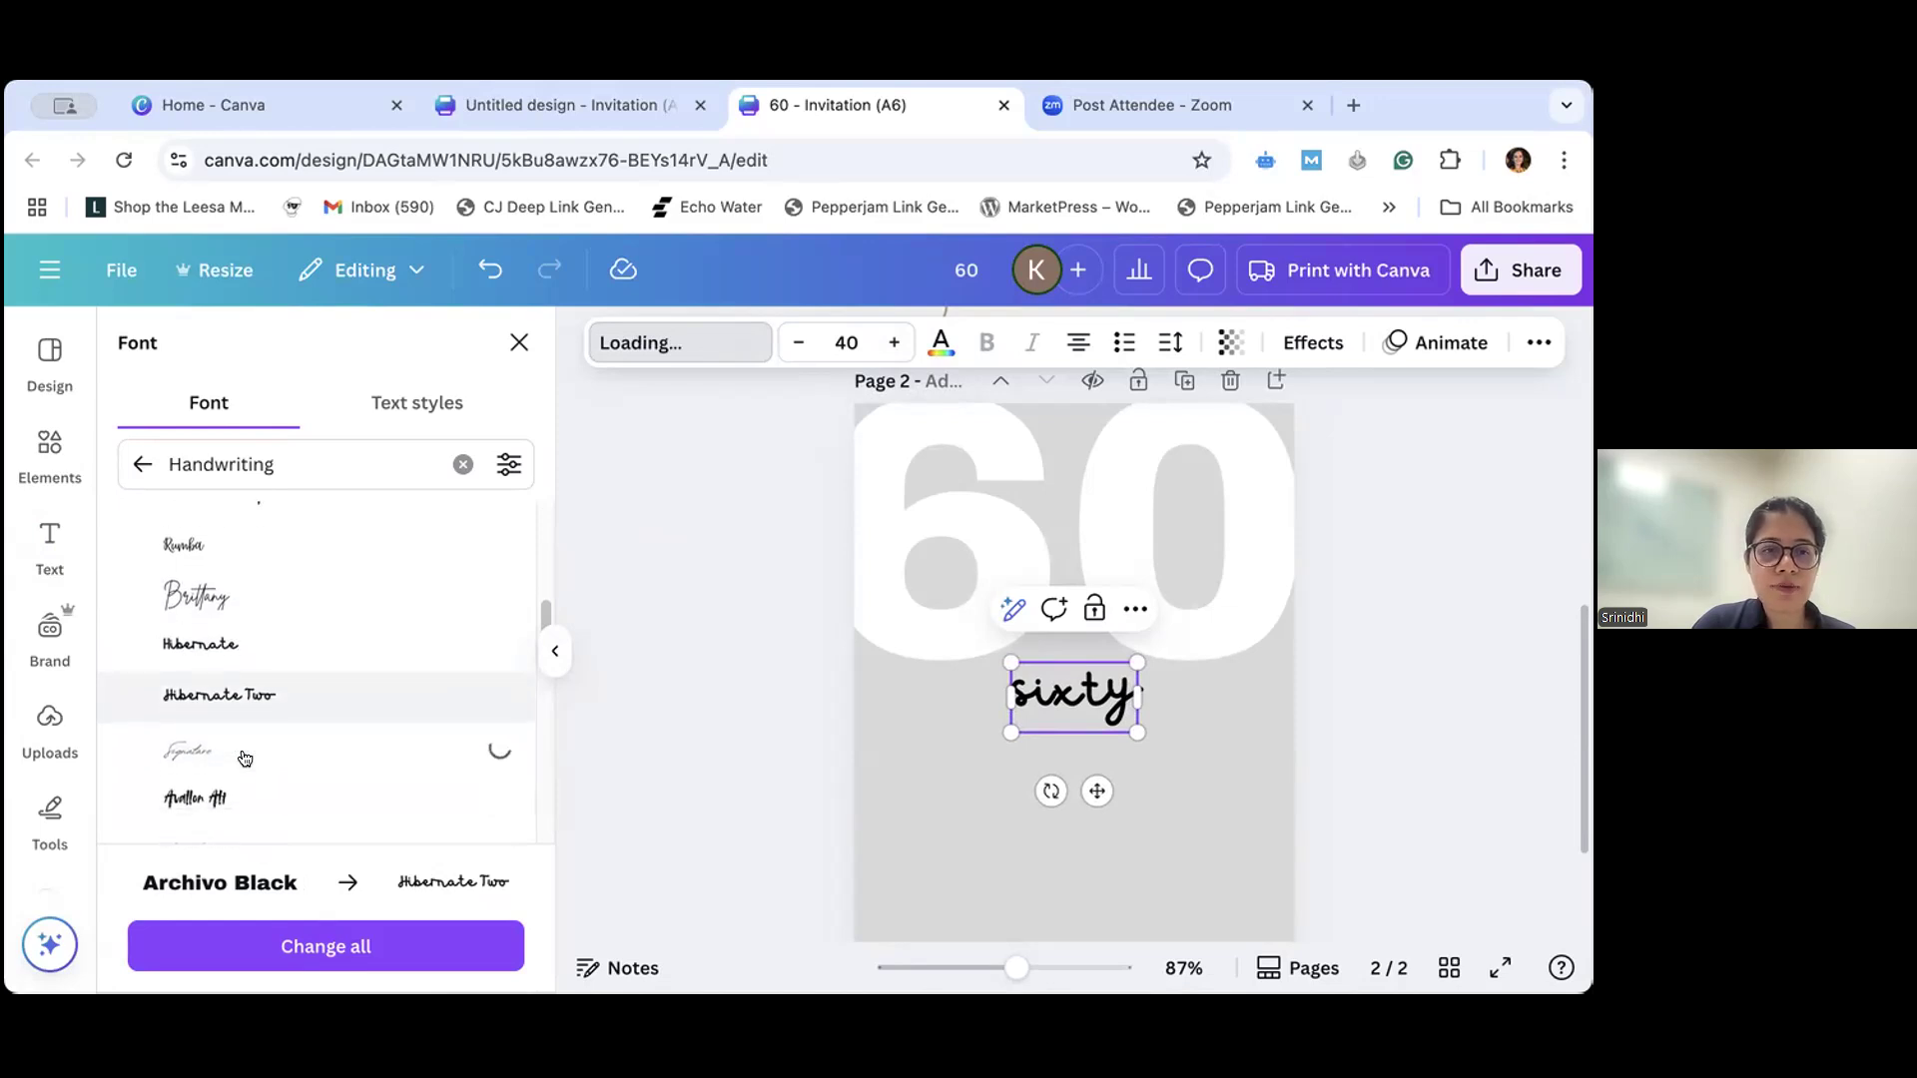
{"action": "scroll", "coordinate": [243, 758], "scroll_direction": "down", "scroll_amount": 5}
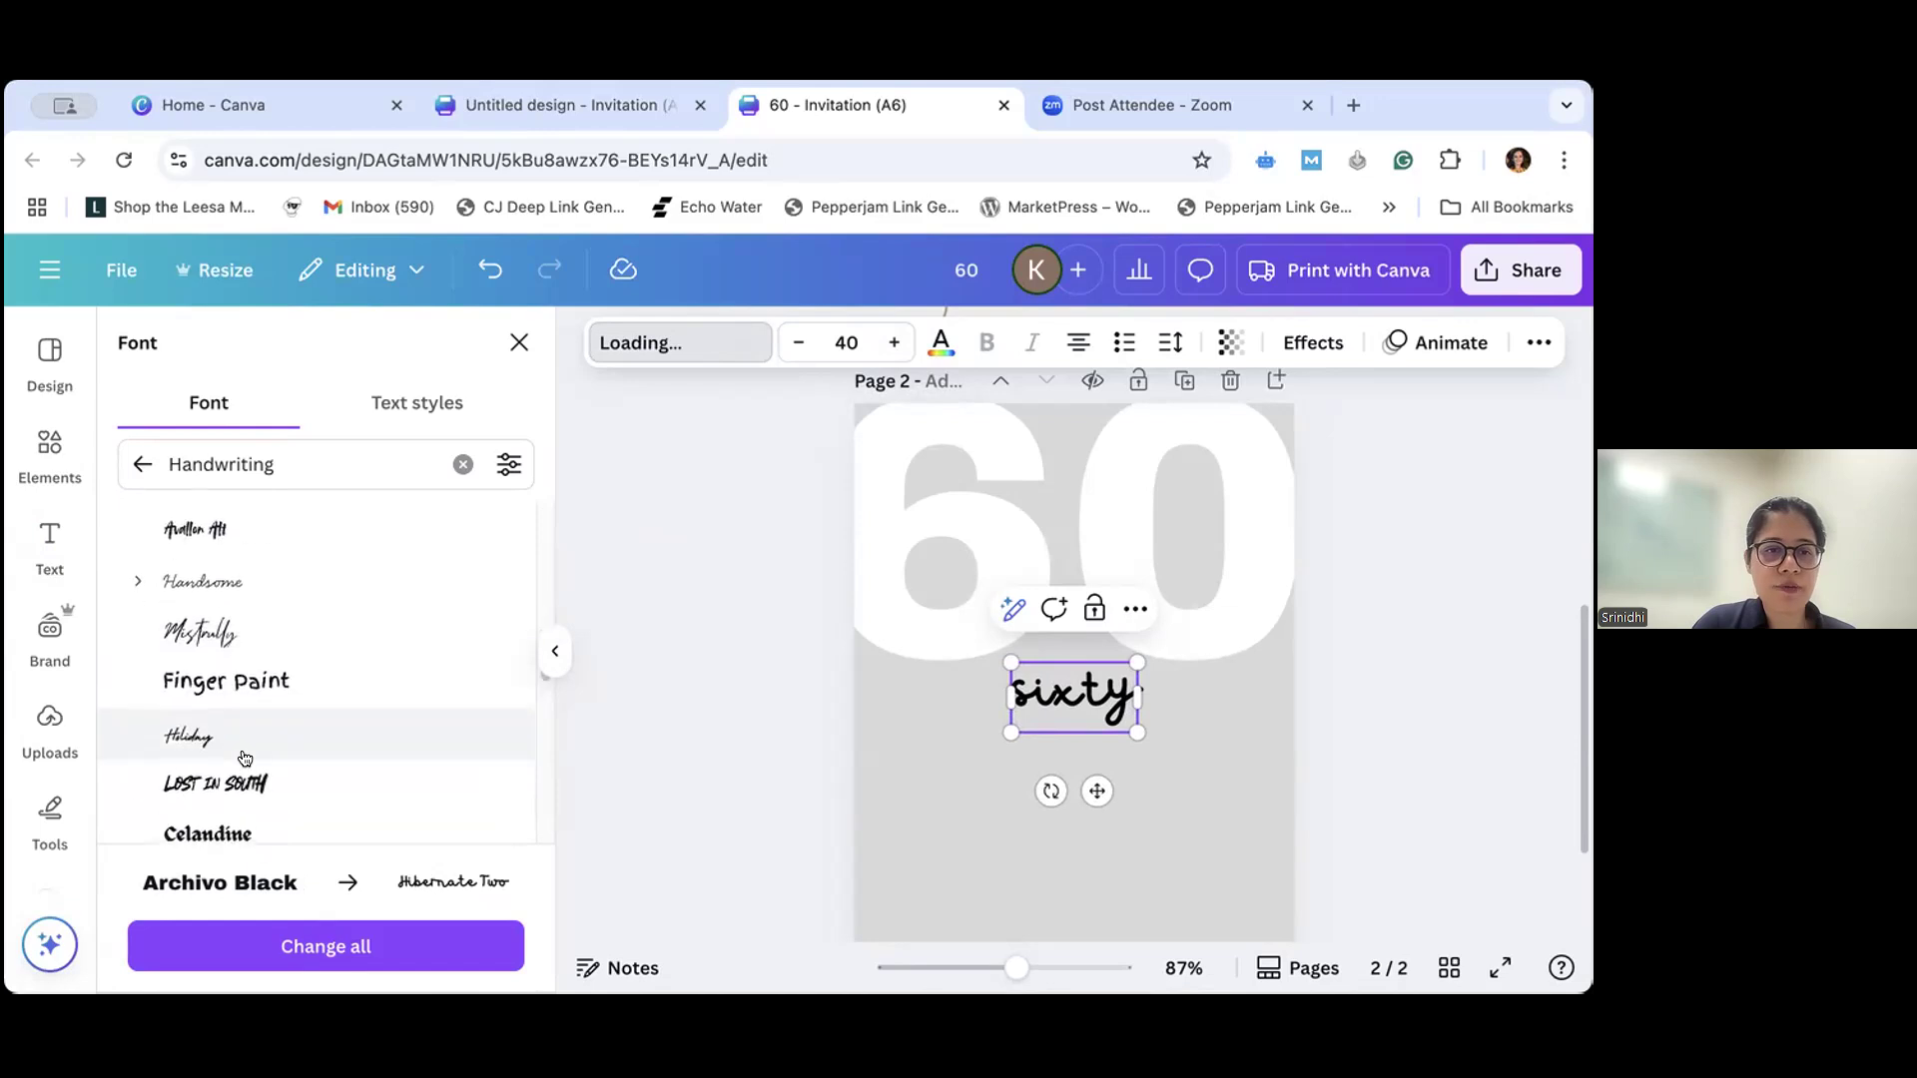
{"action": "scroll", "coordinate": [245, 759], "scroll_direction": "down", "scroll_amount": 1}
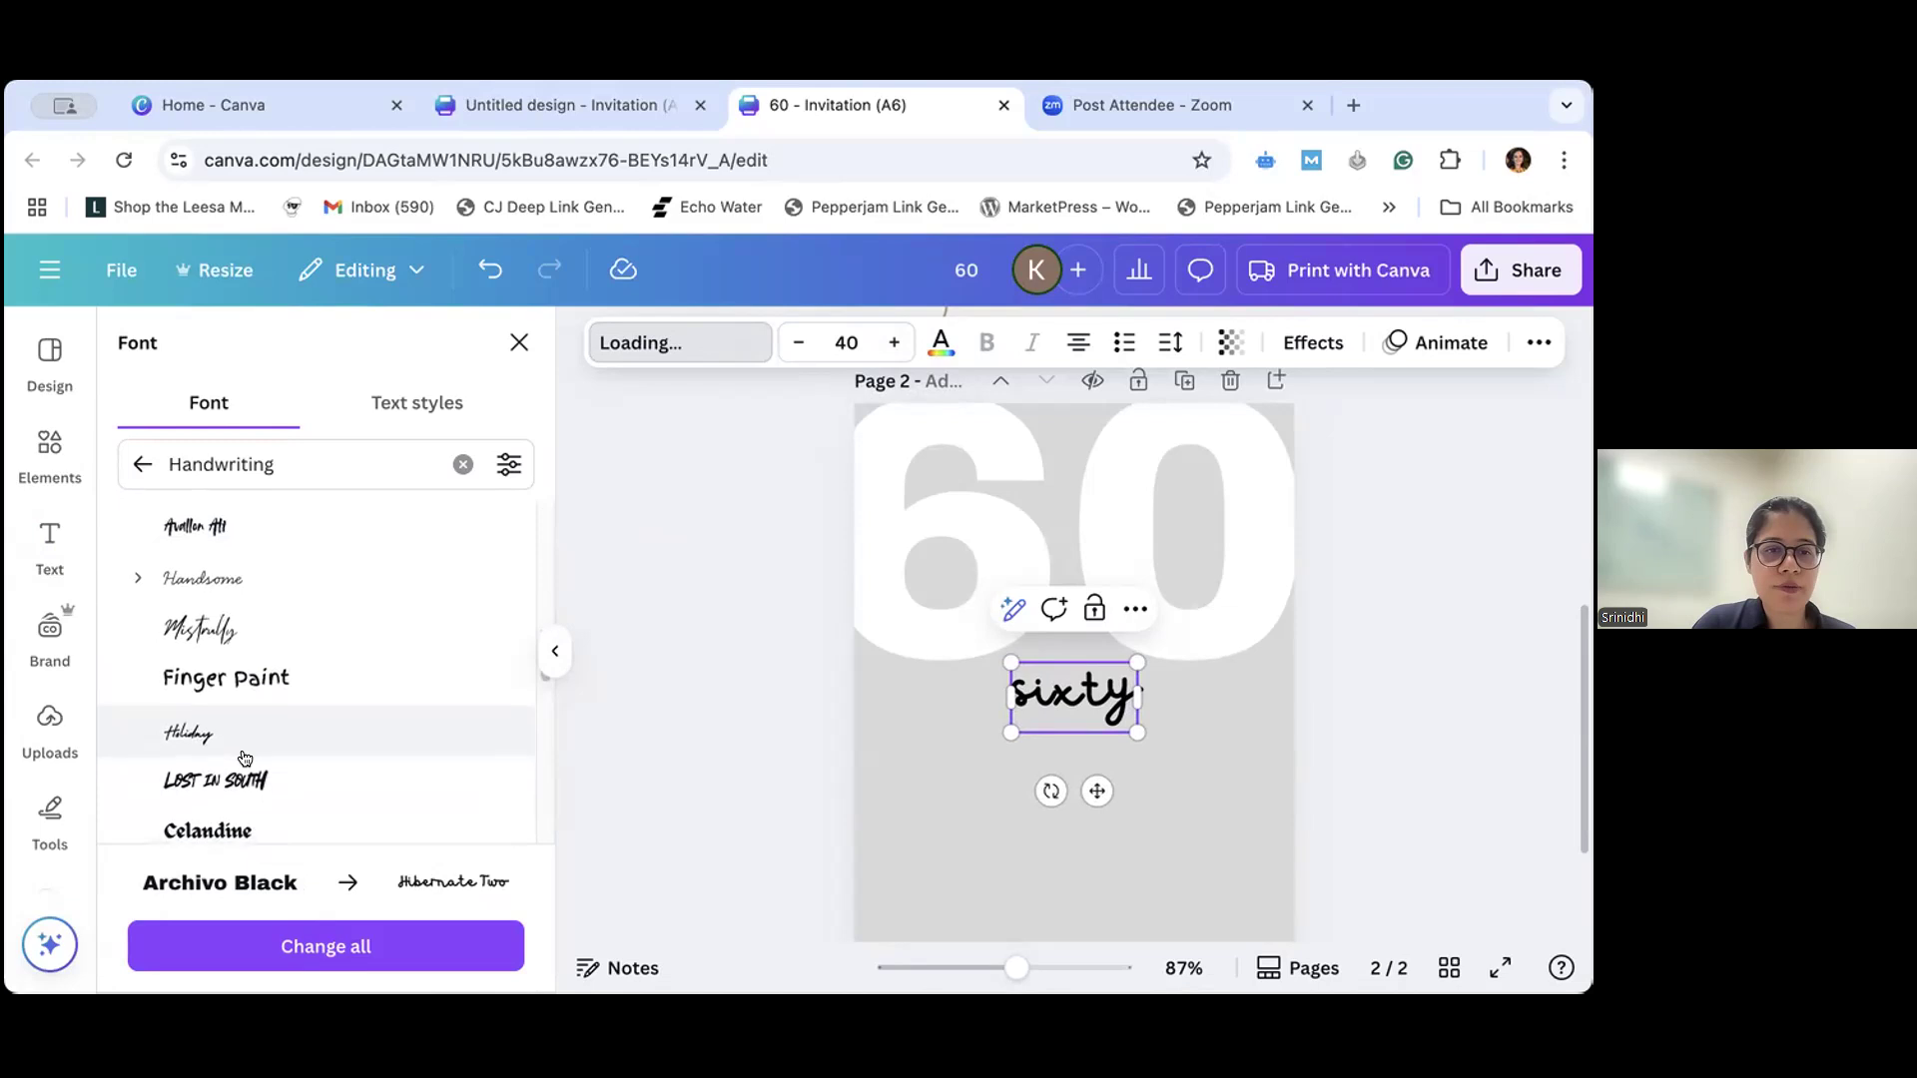
{"action": "scroll", "coordinate": [244, 759], "scroll_direction": "down", "scroll_amount": 2}
{"action": "left_click", "coordinate": [244, 758]}
{"action": "scroll", "coordinate": [245, 759], "scroll_direction": "down", "scroll_amount": 1}
- Replace the Handwriting font search with a search for "beautifully delic"
{"action": "left_click", "coordinate": [334, 464]}
{"action": "left_click_drag", "start_coordinate": [334, 464], "coordinate": [204, 464]}
{"action": "key", "text": "BackSpace"}
{"action": "key", "text": "BackSpace"}
{"action": "key", "text": "BackSpace"}
{"action": "key", "text": "BackSpace"}
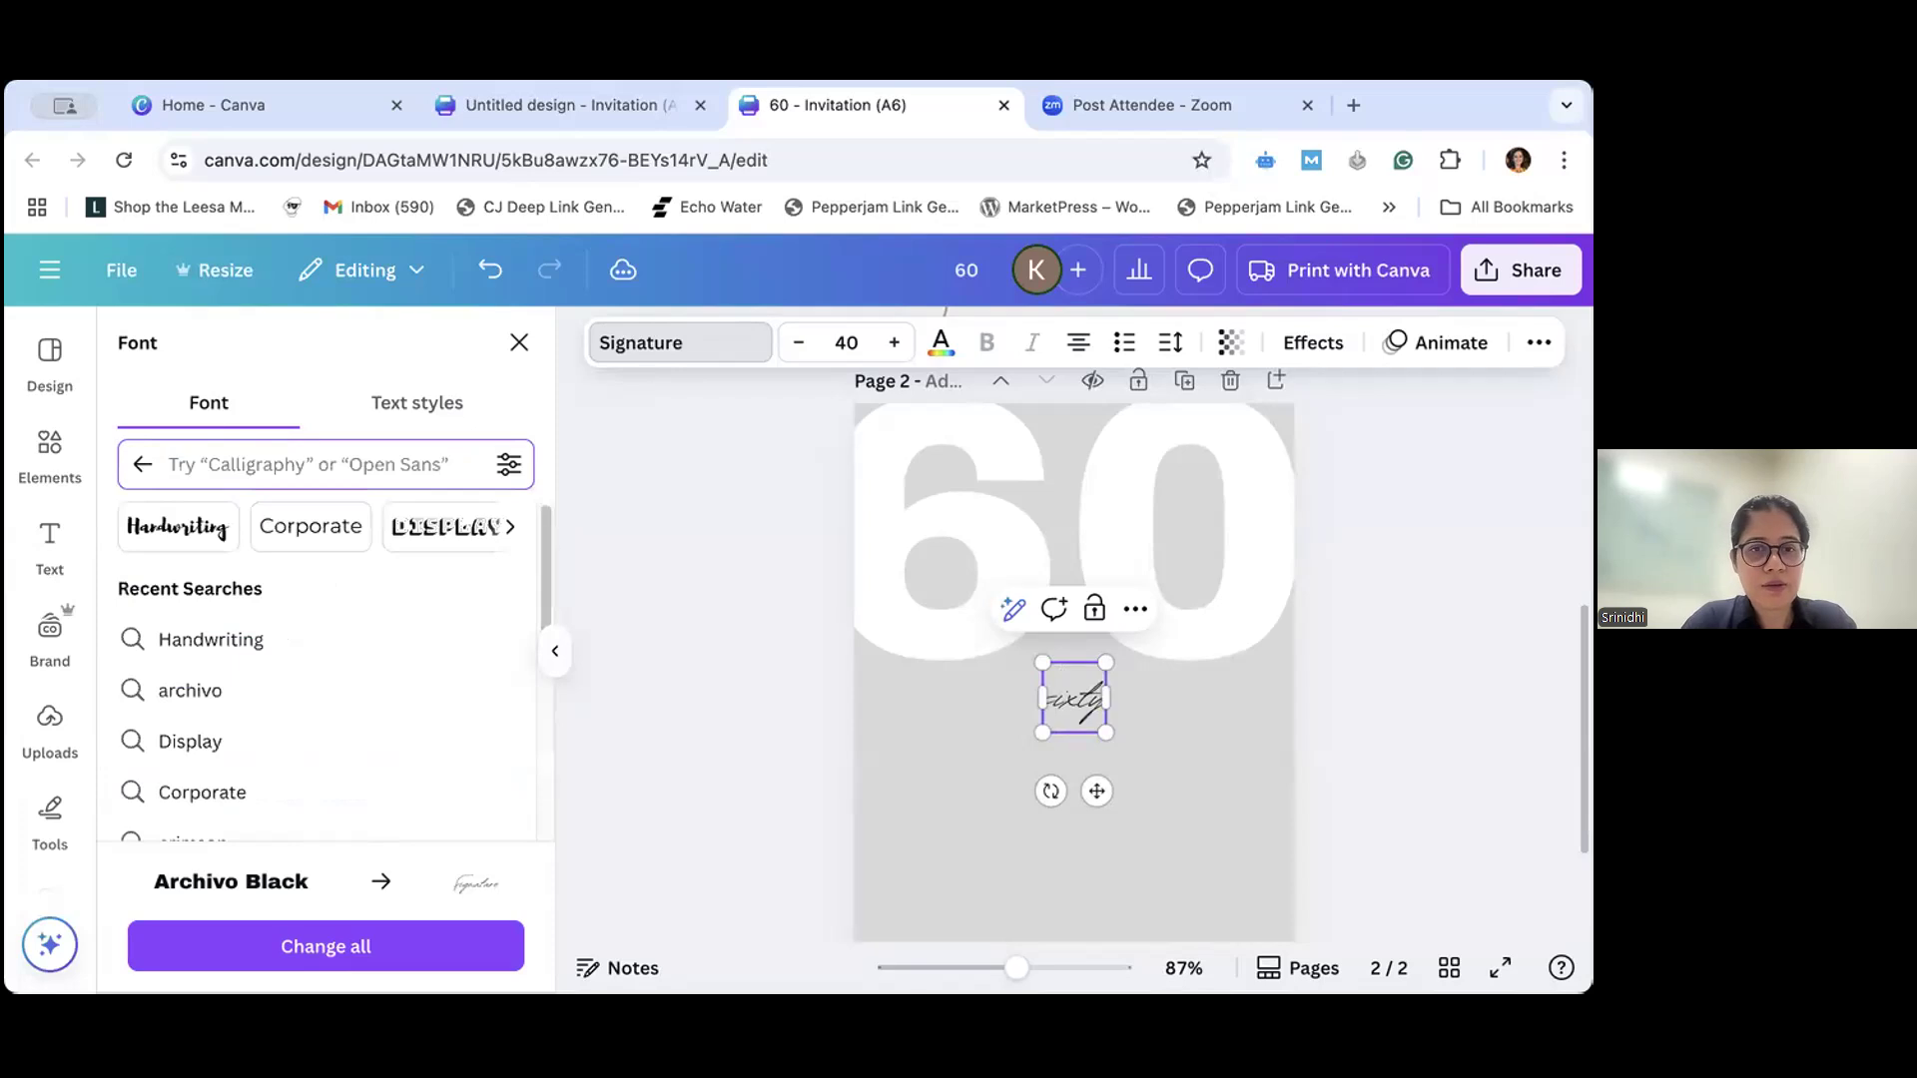
{"action": "type", "text": "beautifully"}
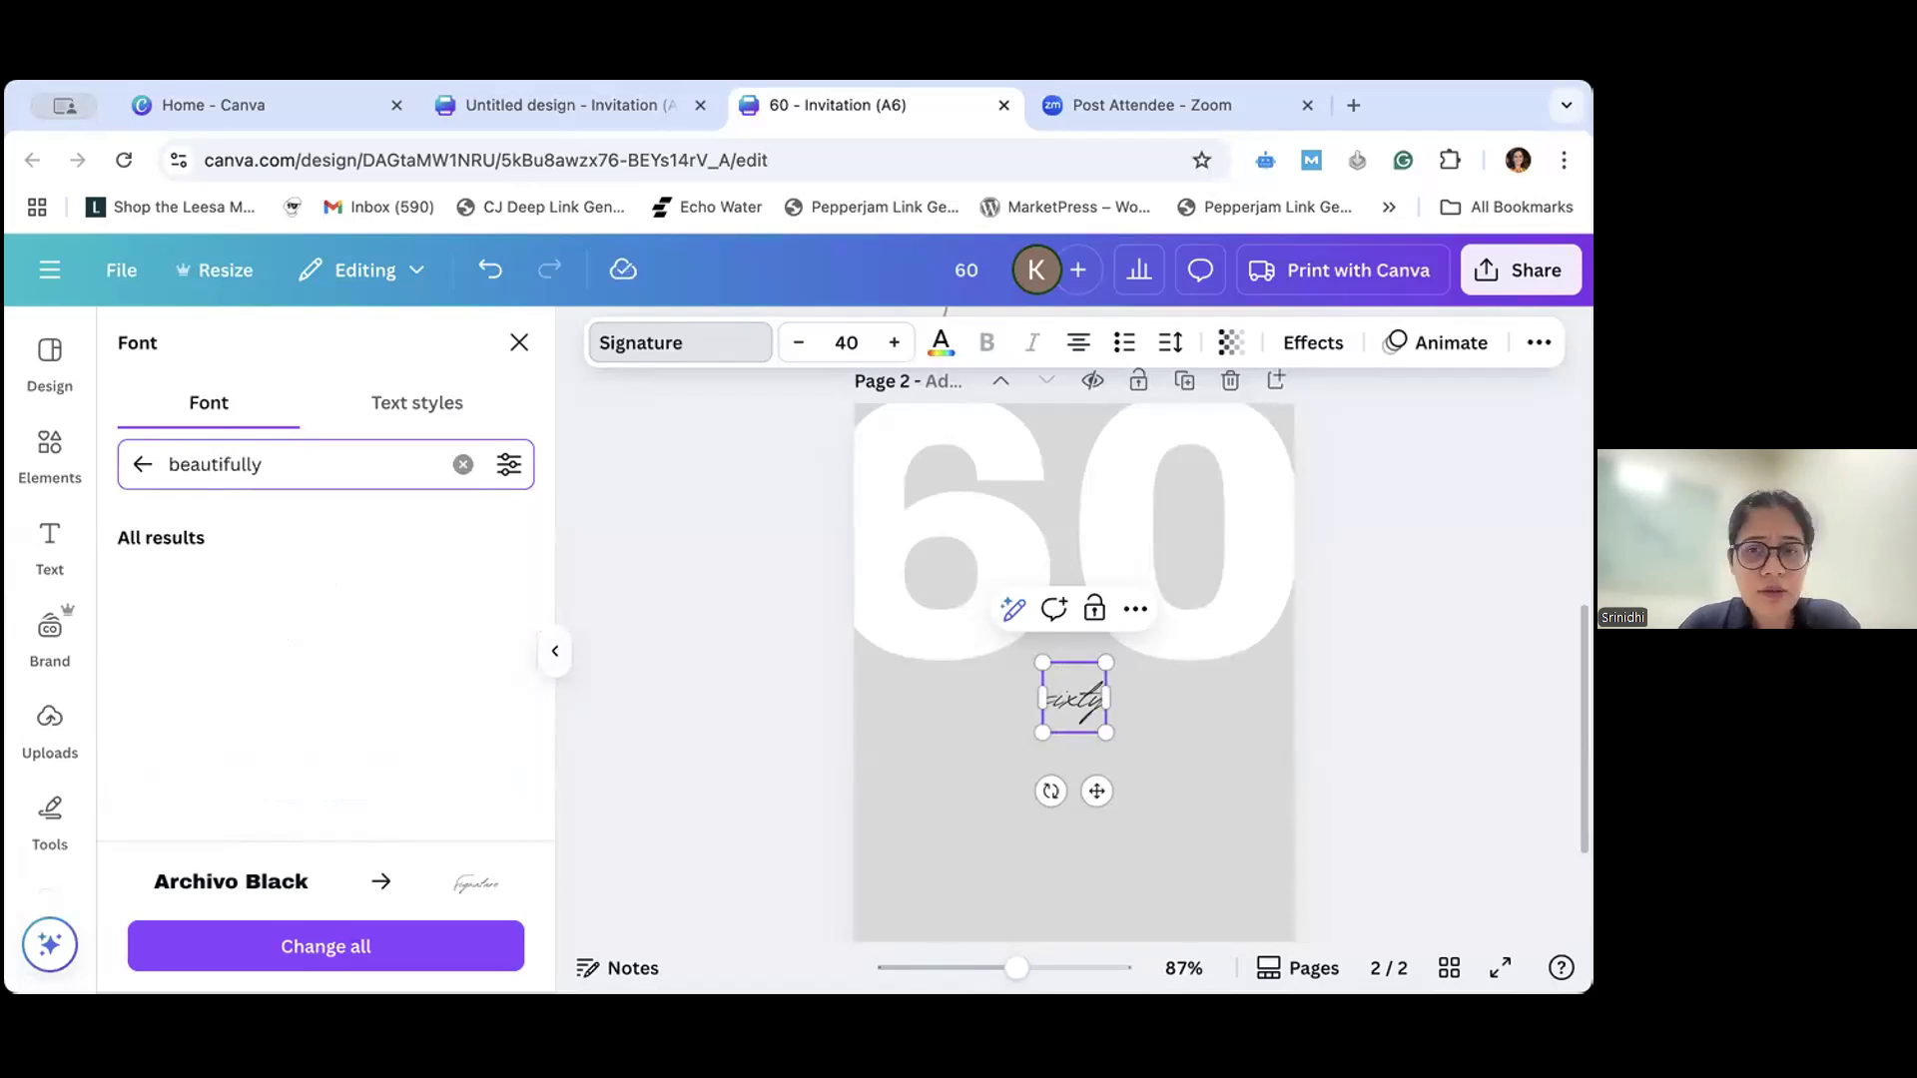
{"action": "type", "text": " delic"}
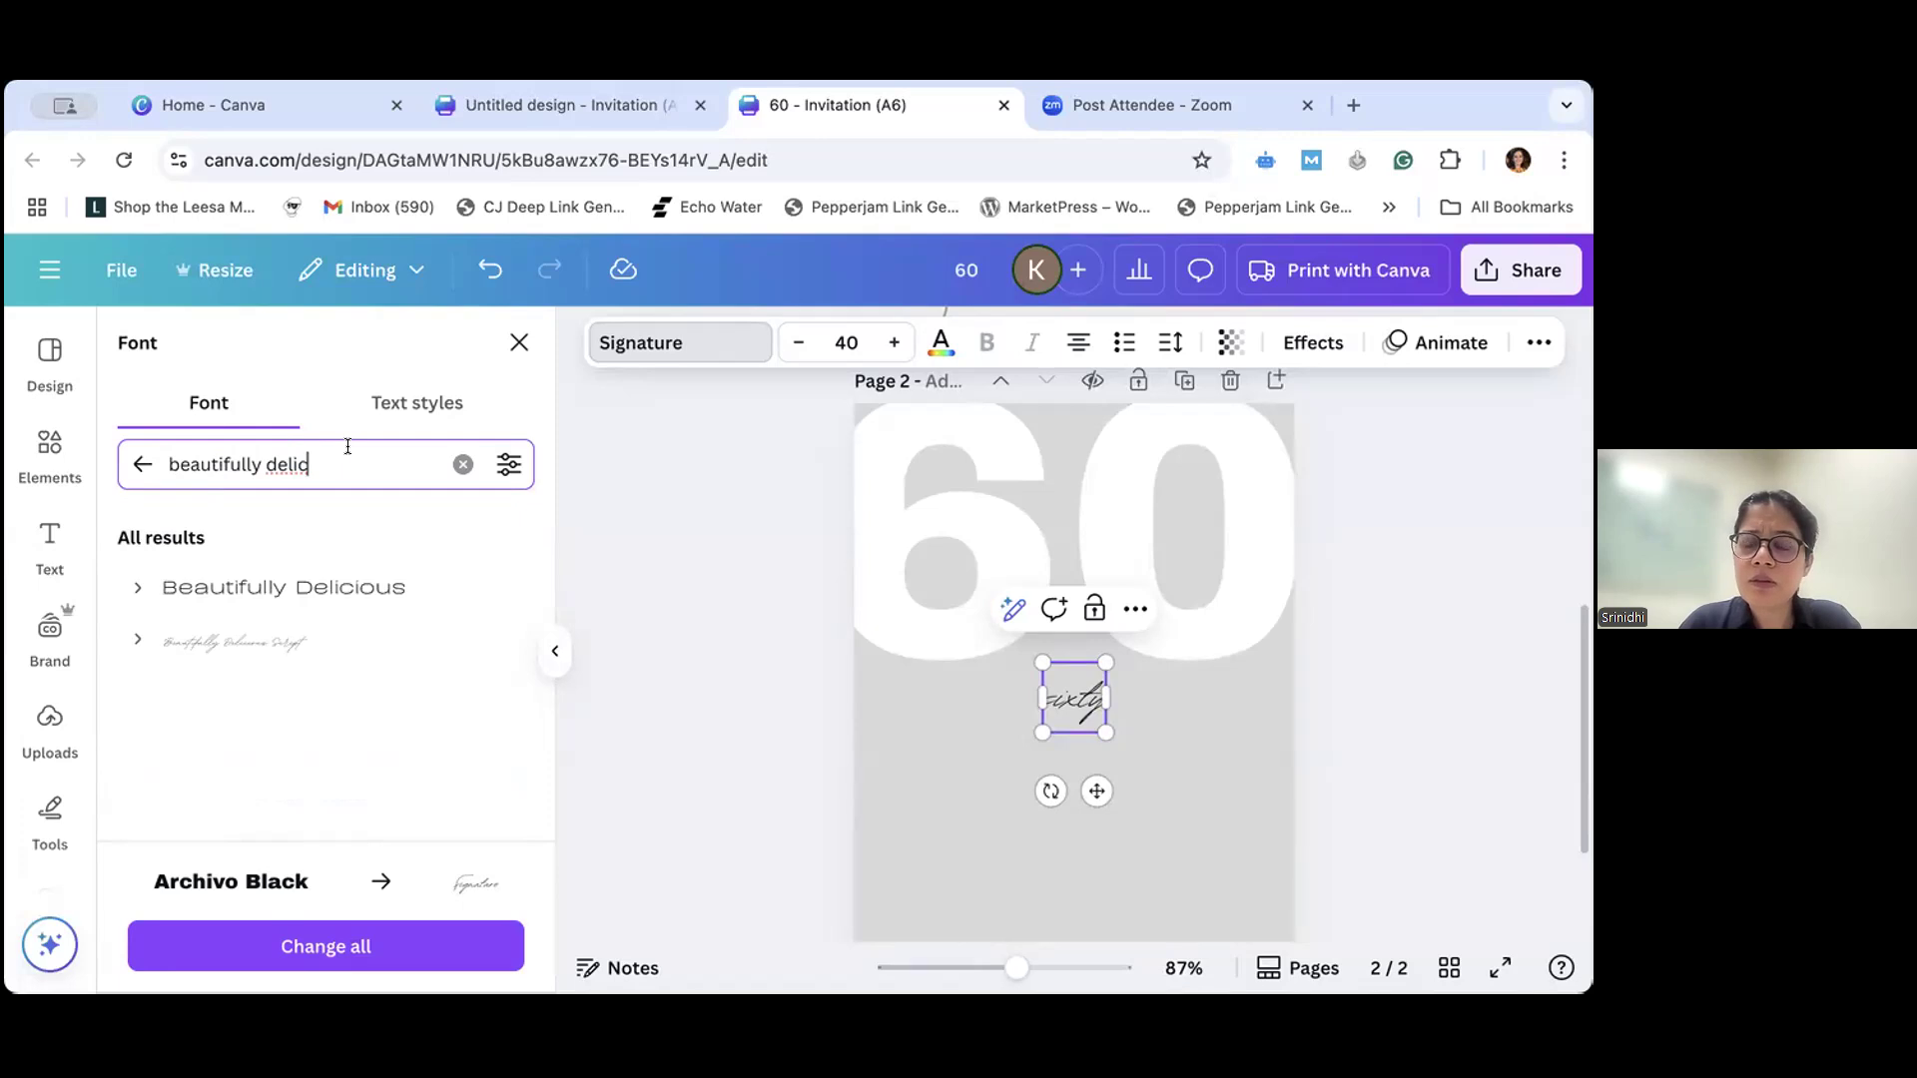
- Return to the Handwriting fonts and try Brittany, Hibernate and Palm Club on the "sixty" text
{"action": "left_click", "coordinate": [143, 464]}
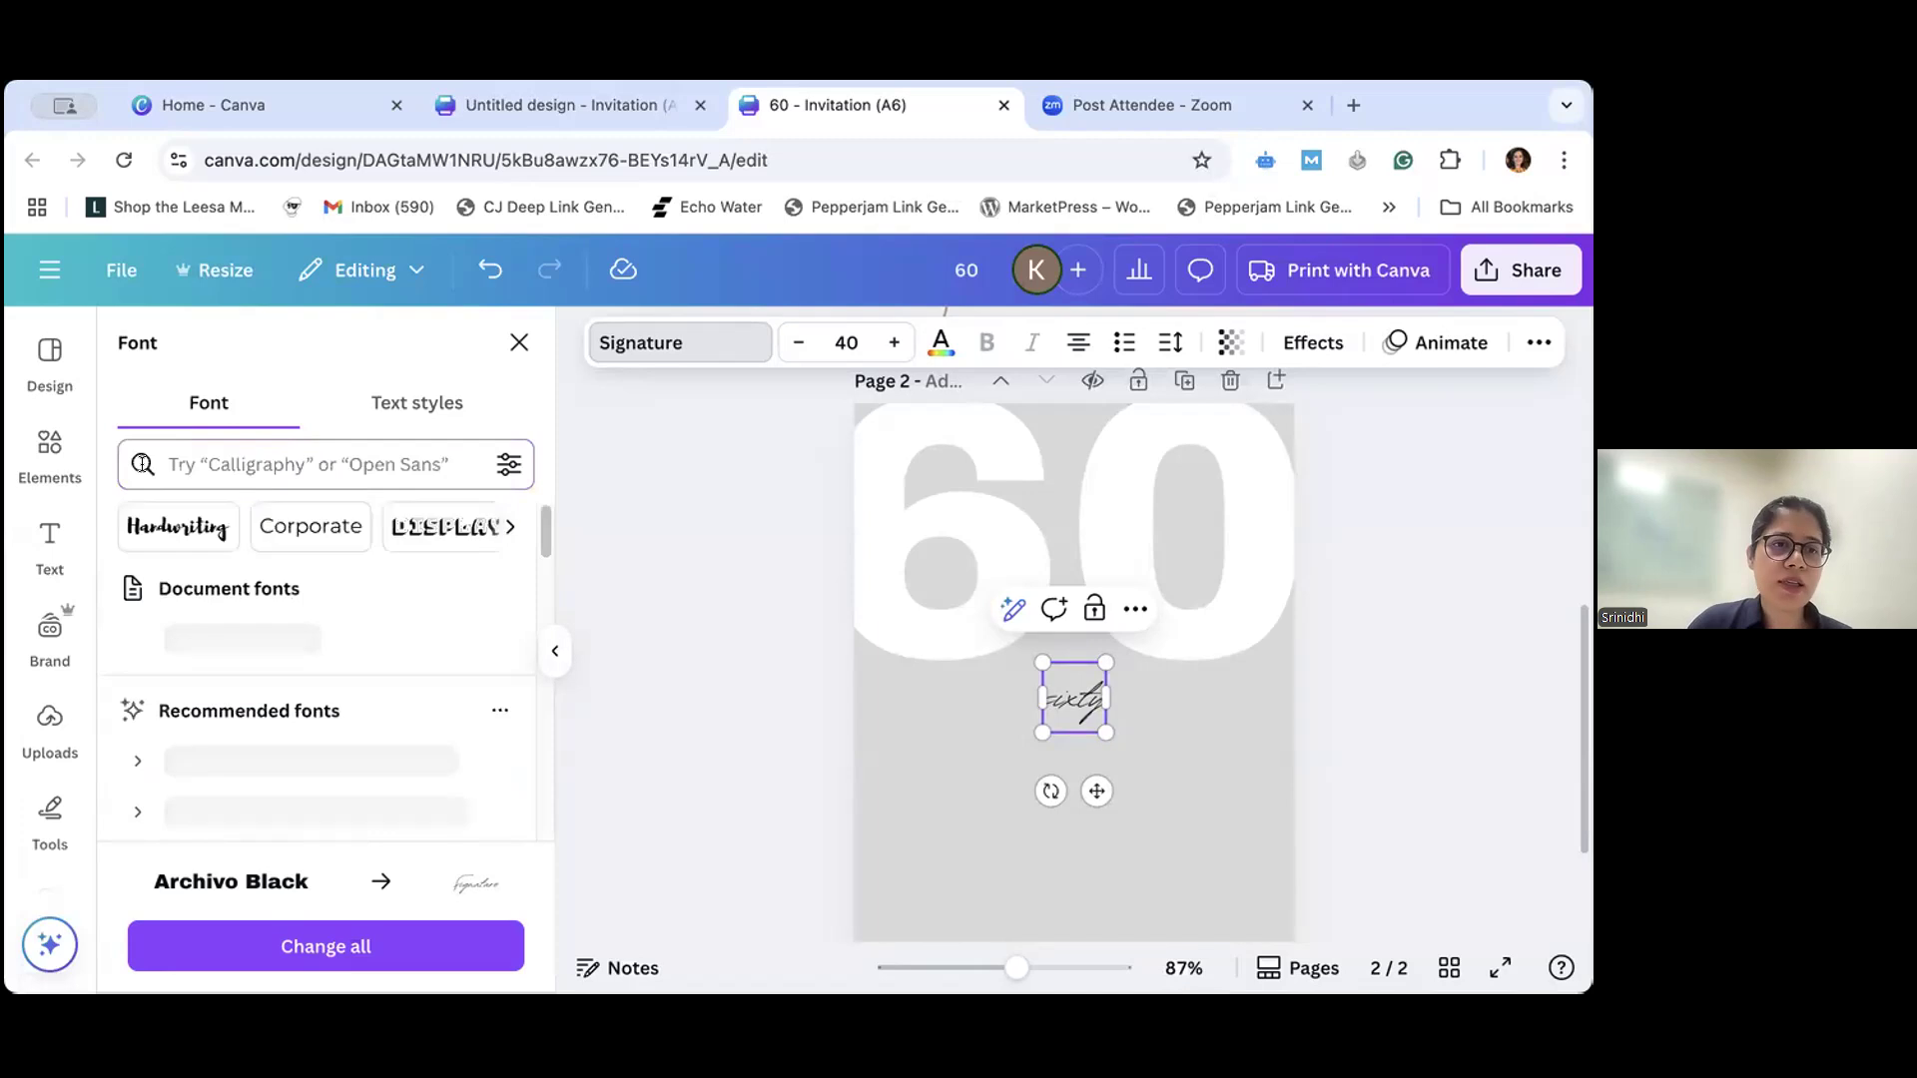
{"action": "left_click", "coordinate": [190, 536]}
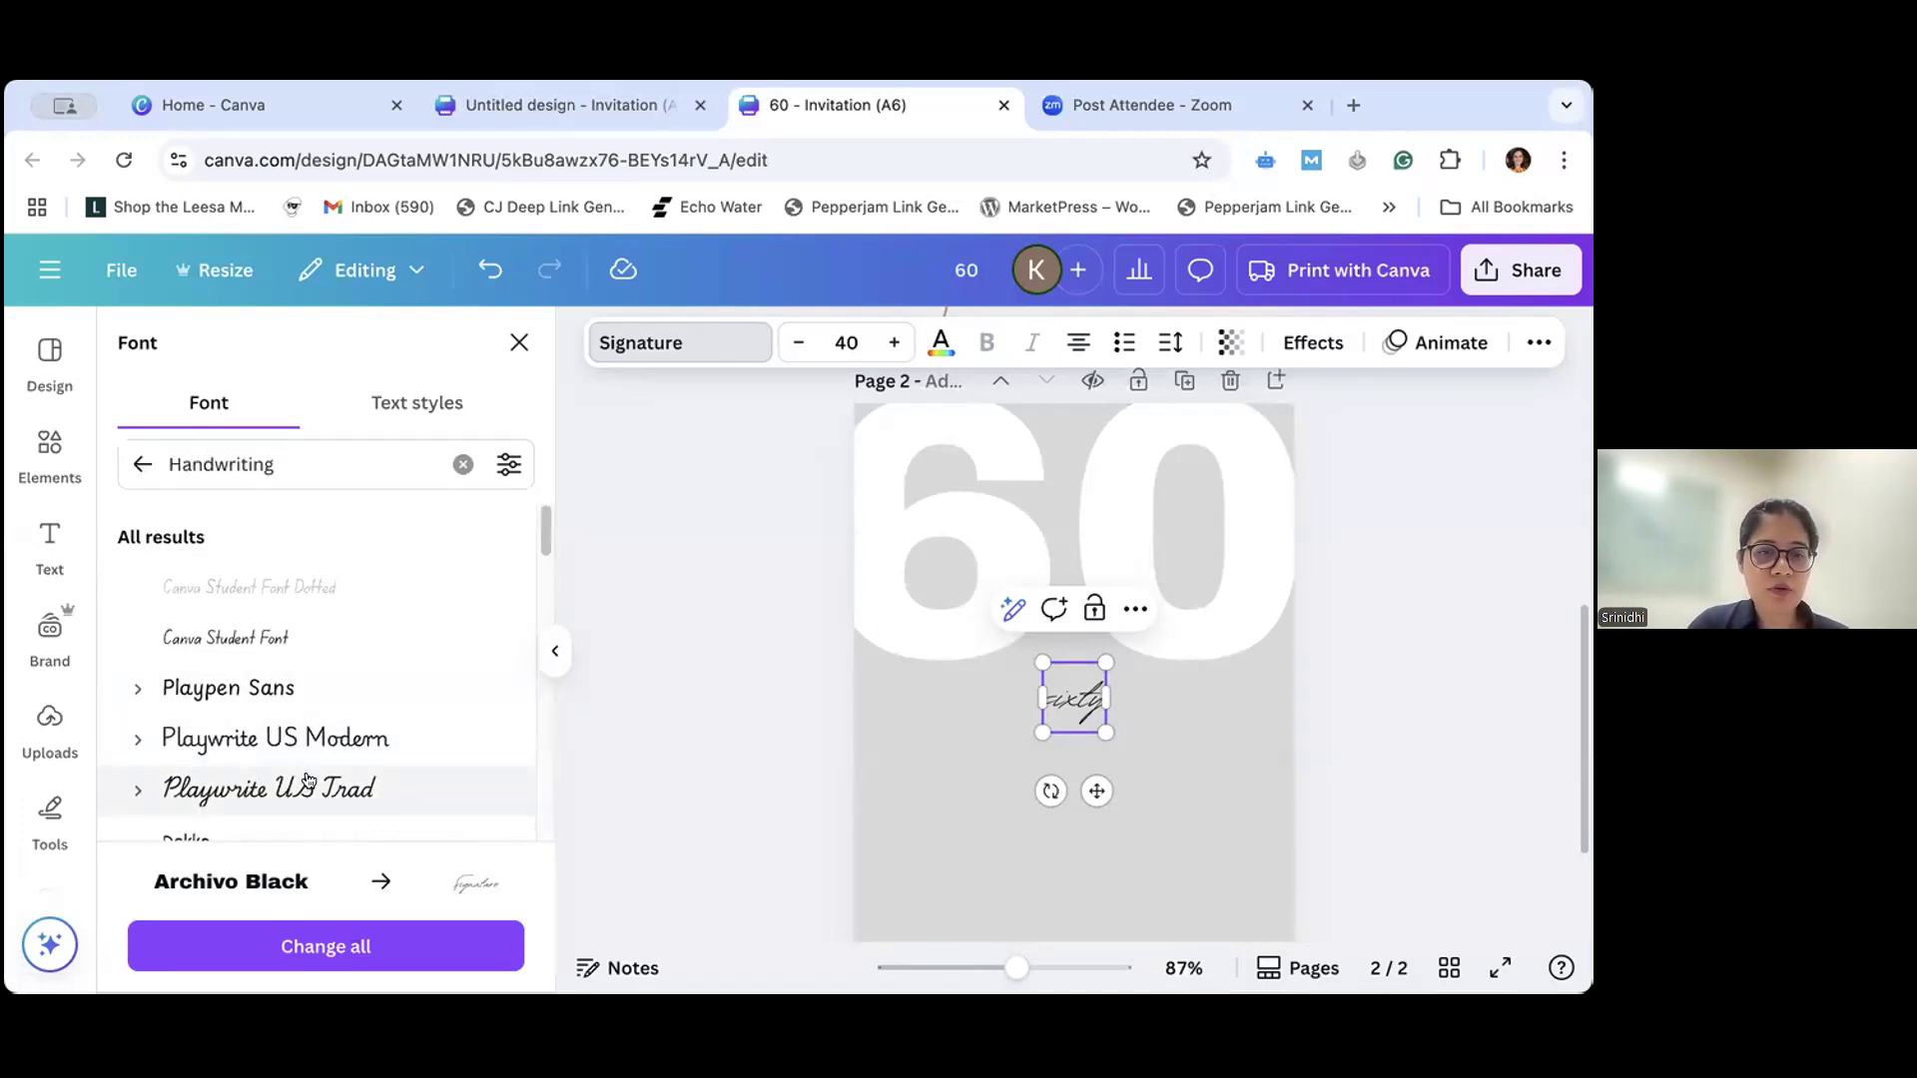
{"action": "scroll", "coordinate": [235, 735], "scroll_direction": "down", "scroll_amount": 5}
{"action": "left_click", "coordinate": [237, 759]}
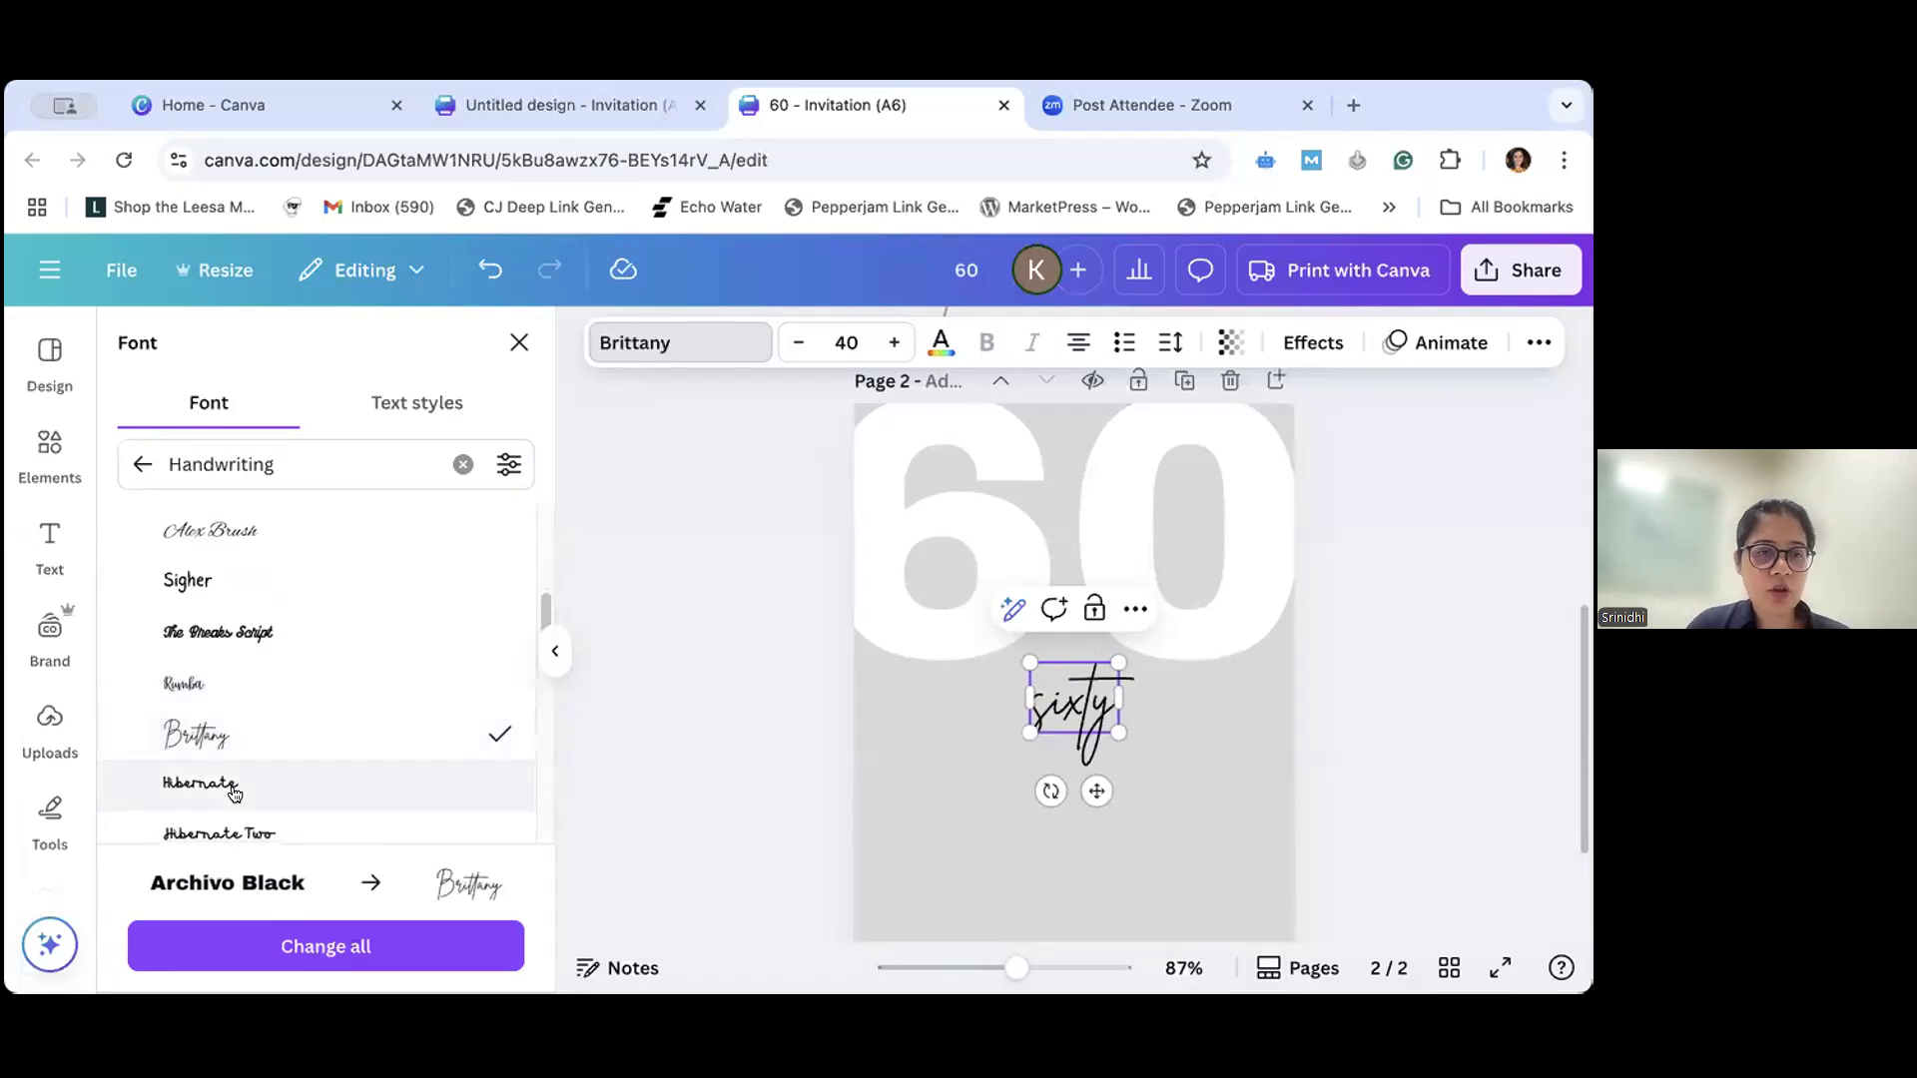
{"action": "left_click", "coordinate": [237, 799]}
{"action": "scroll", "coordinate": [240, 768], "scroll_direction": "down", "scroll_amount": 5}
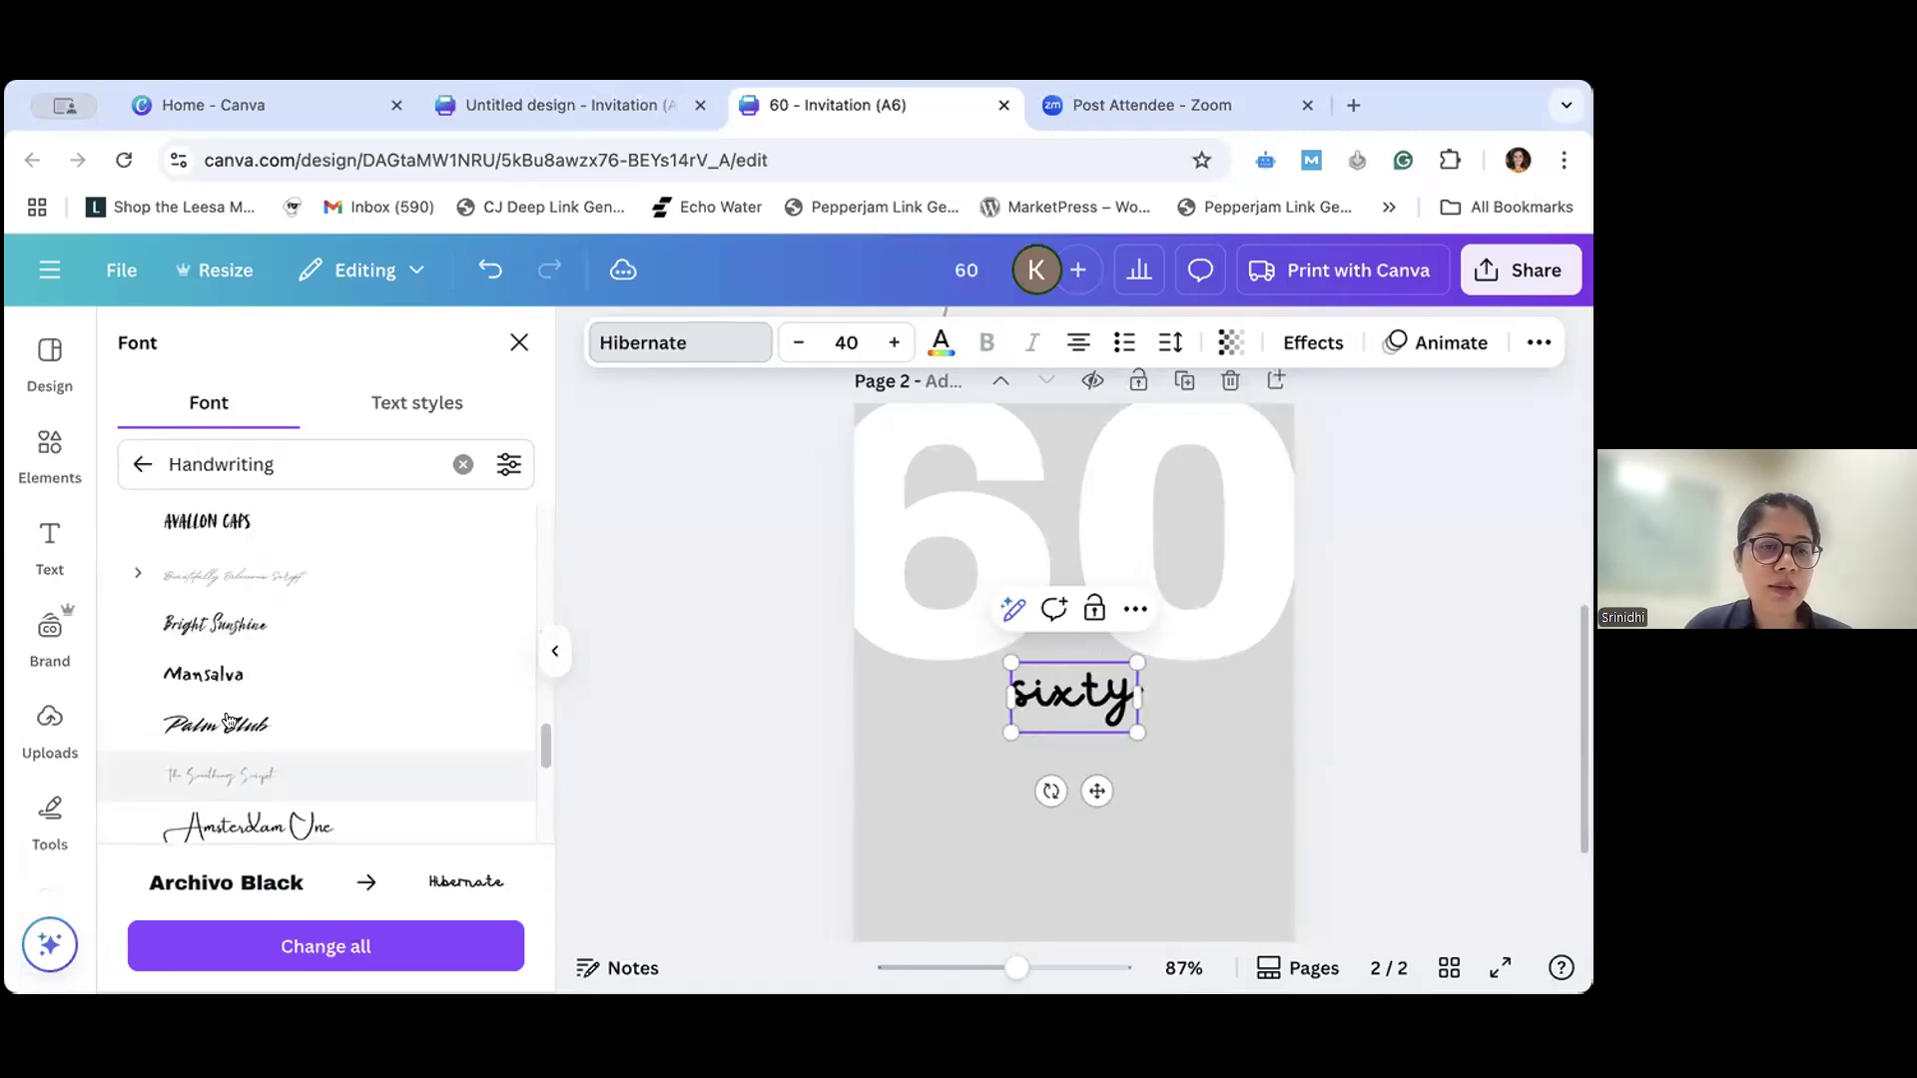
{"action": "left_click", "coordinate": [228, 728]}
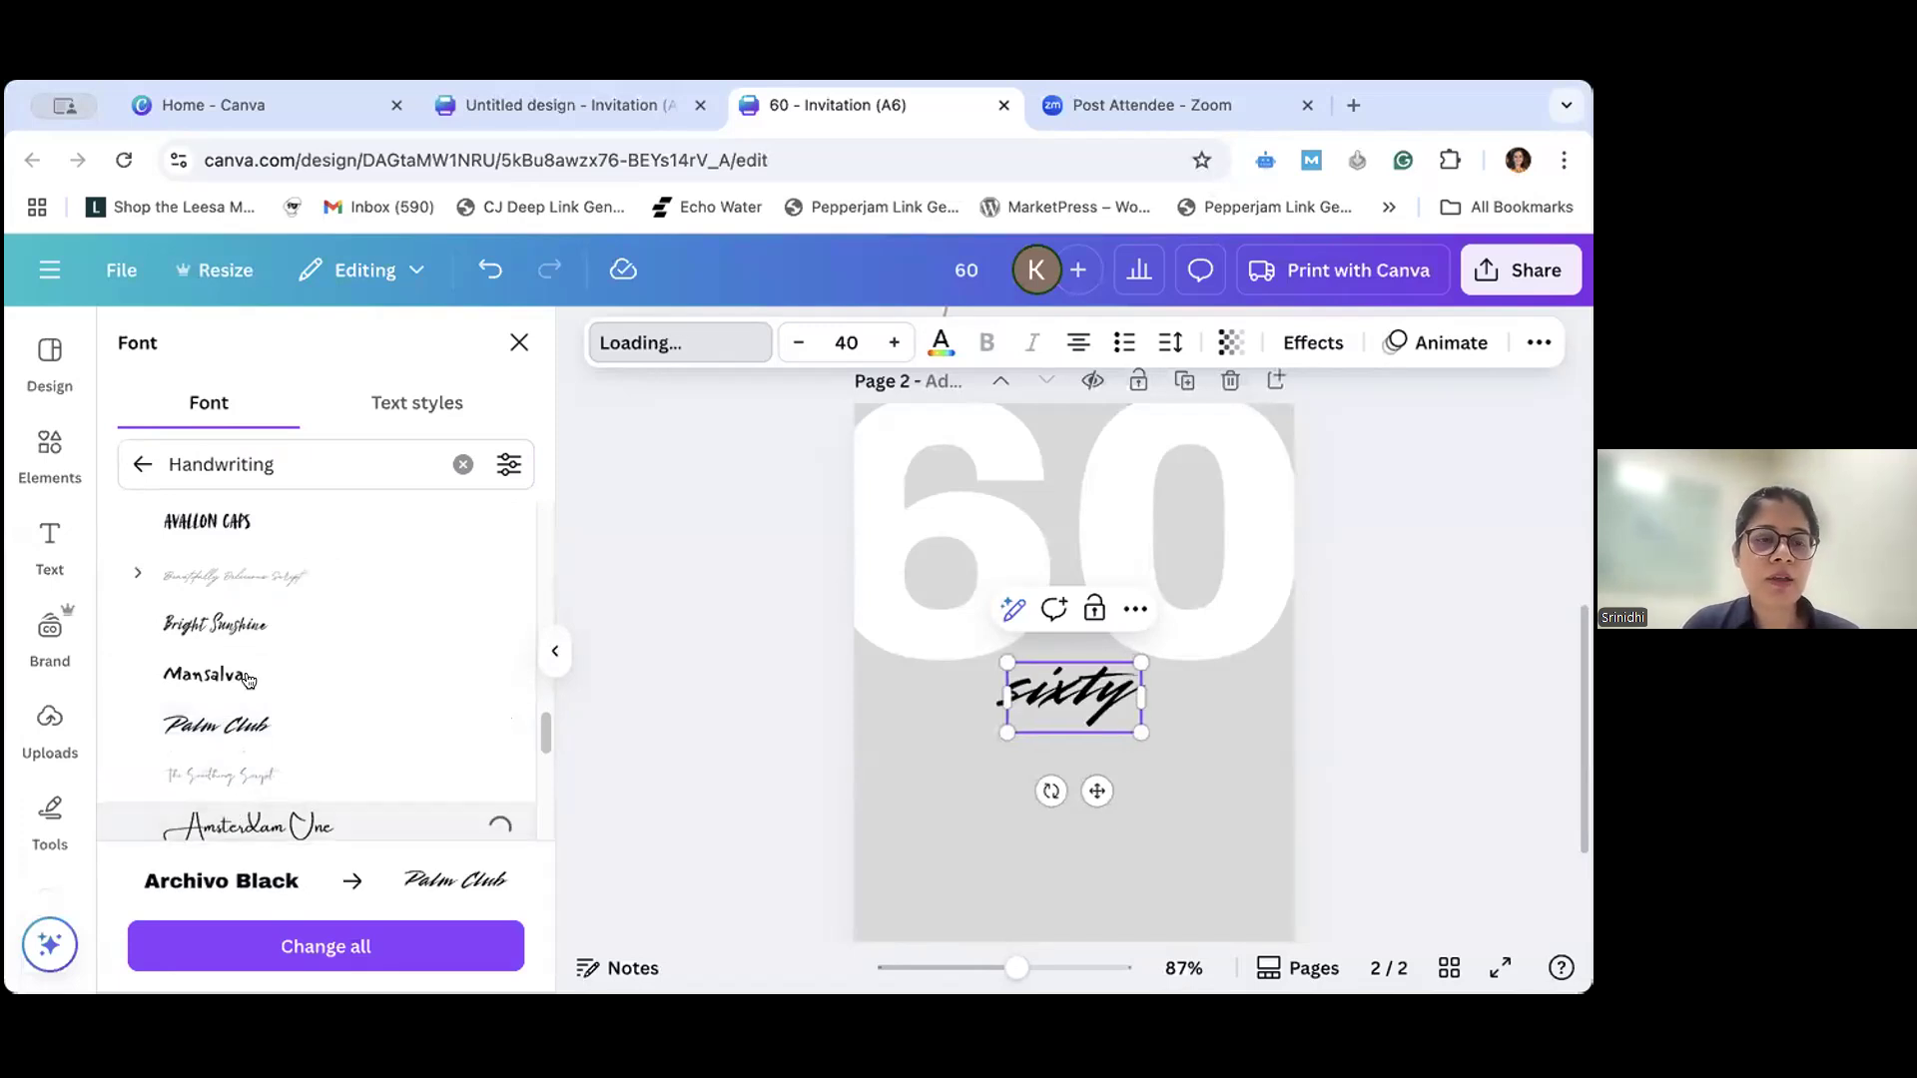
- Apply the Beautifully Delicious Script font to "sixty" and search the fonts for "beautifully delicious"
{"action": "left_click", "coordinate": [237, 596]}
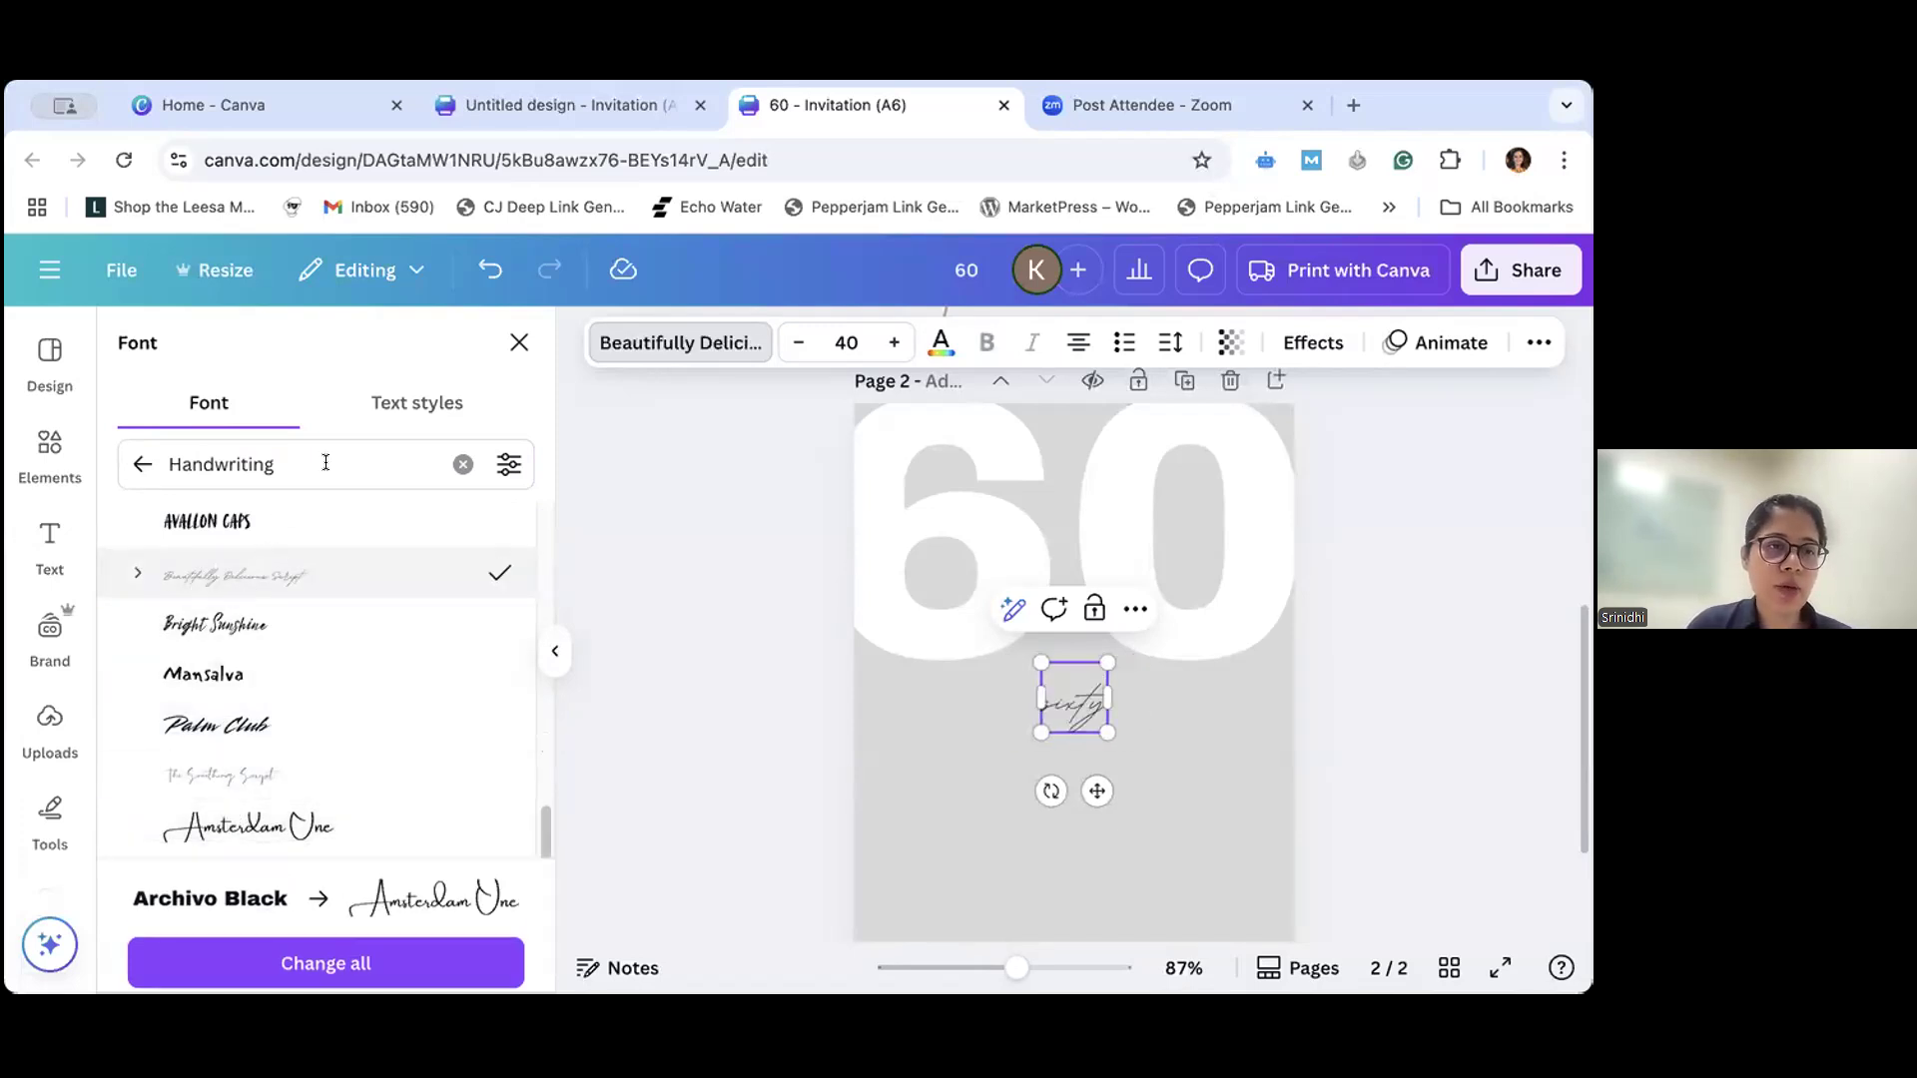
{"action": "left_click", "coordinate": [460, 466]}
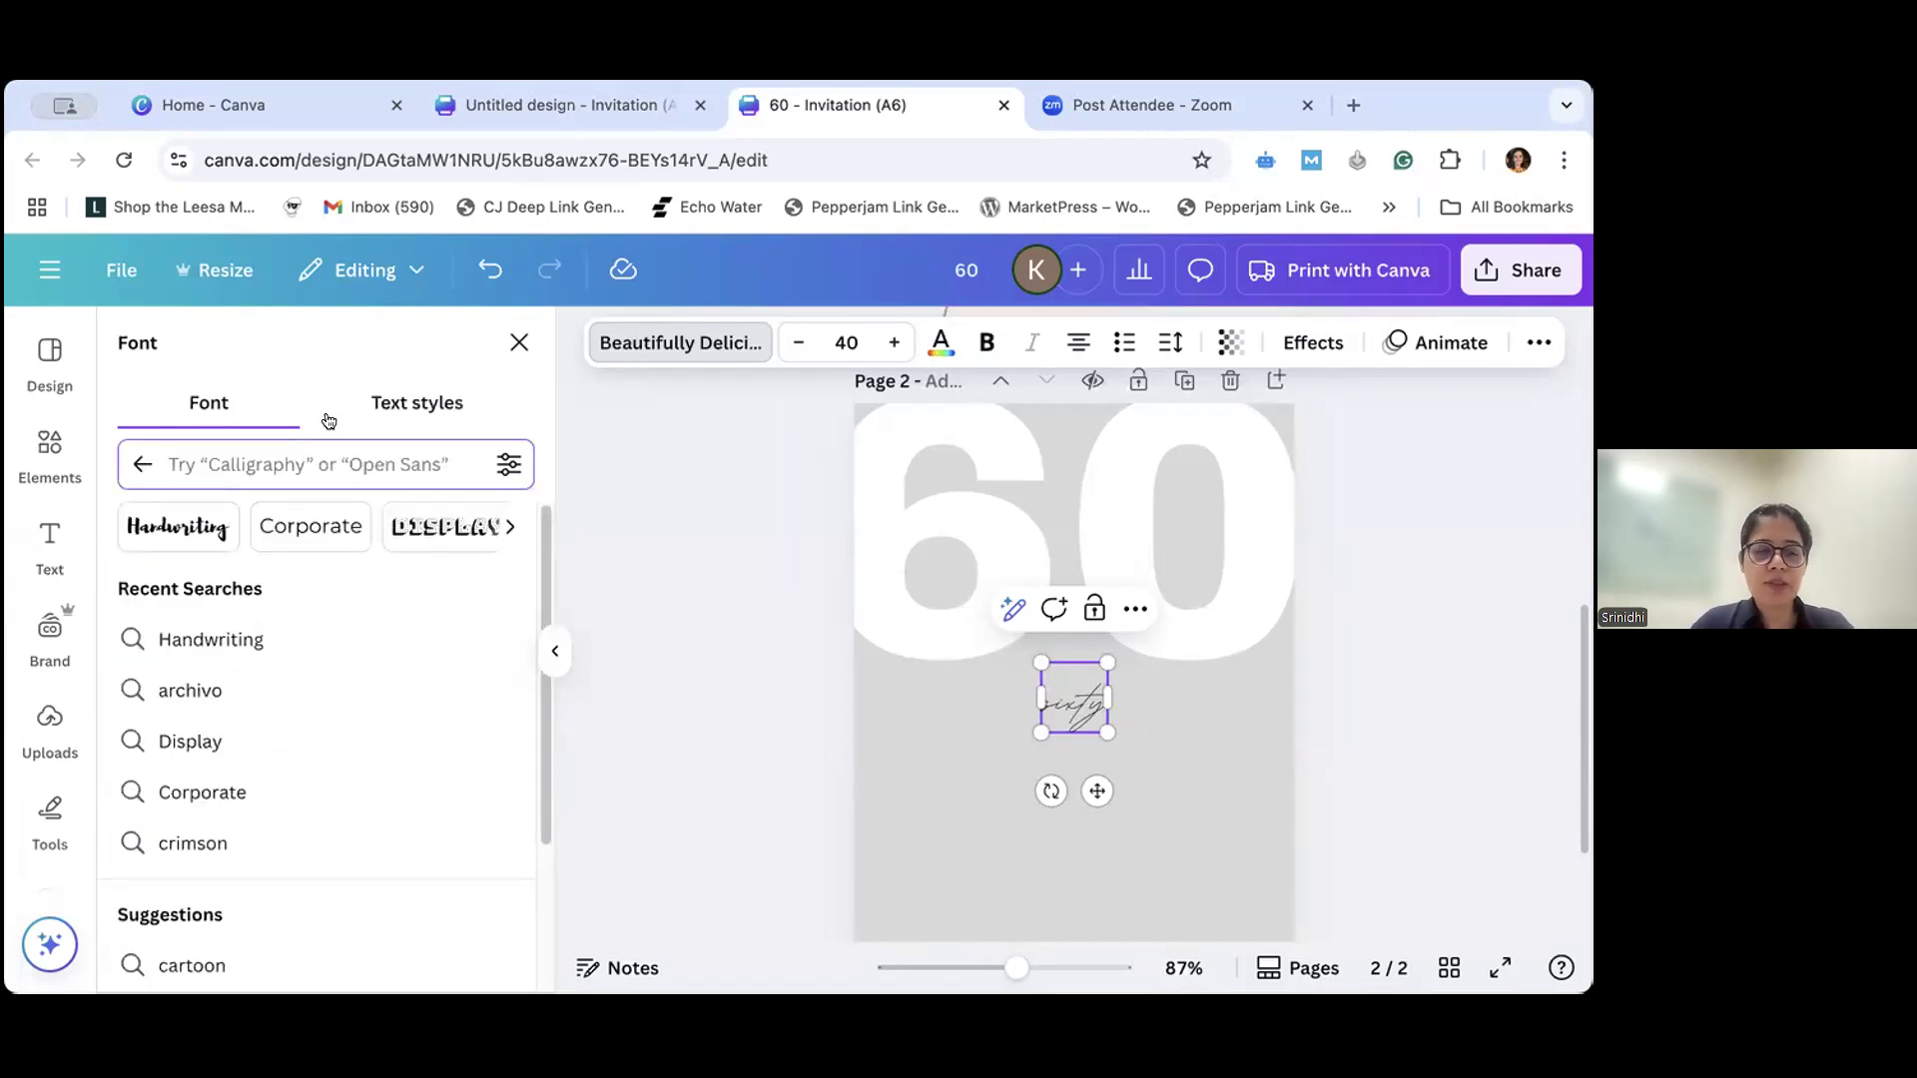
{"action": "type", "text": "beautiful;"}
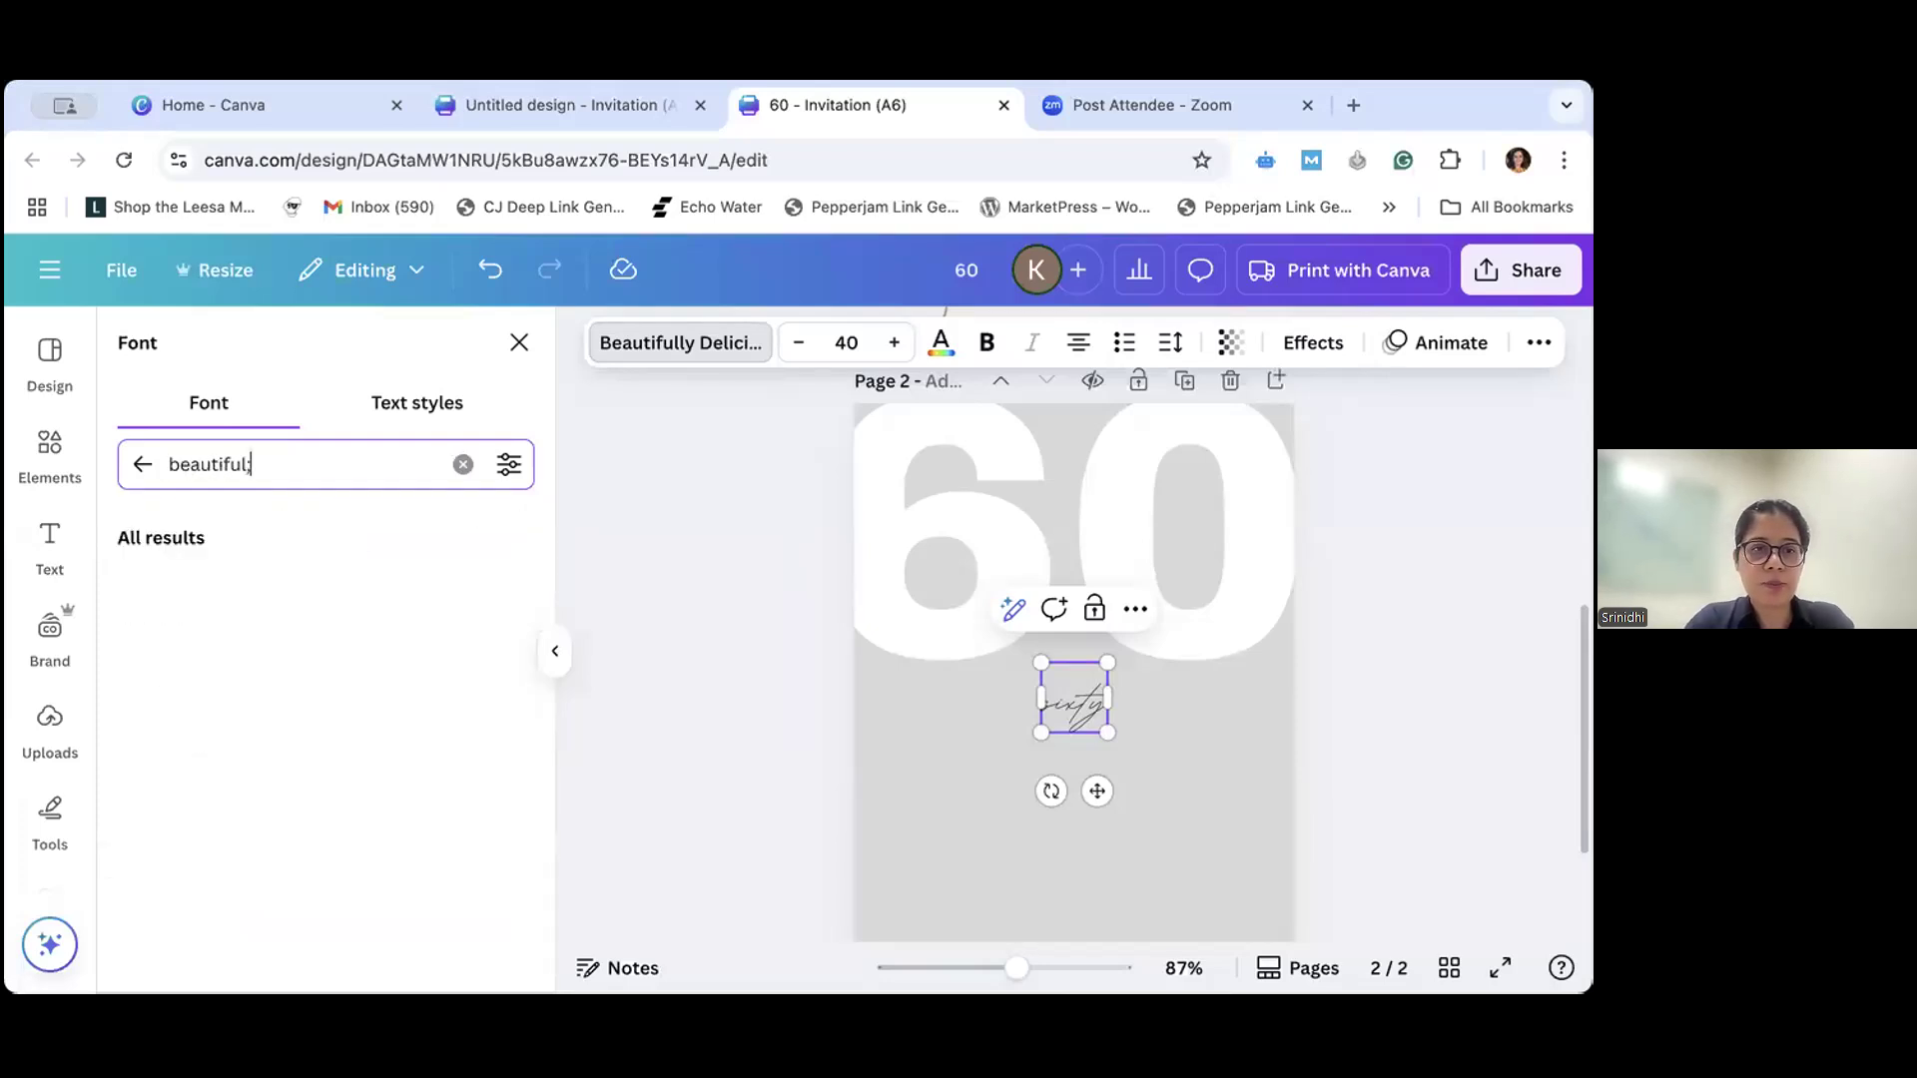
{"action": "type", "text": "ly de"}
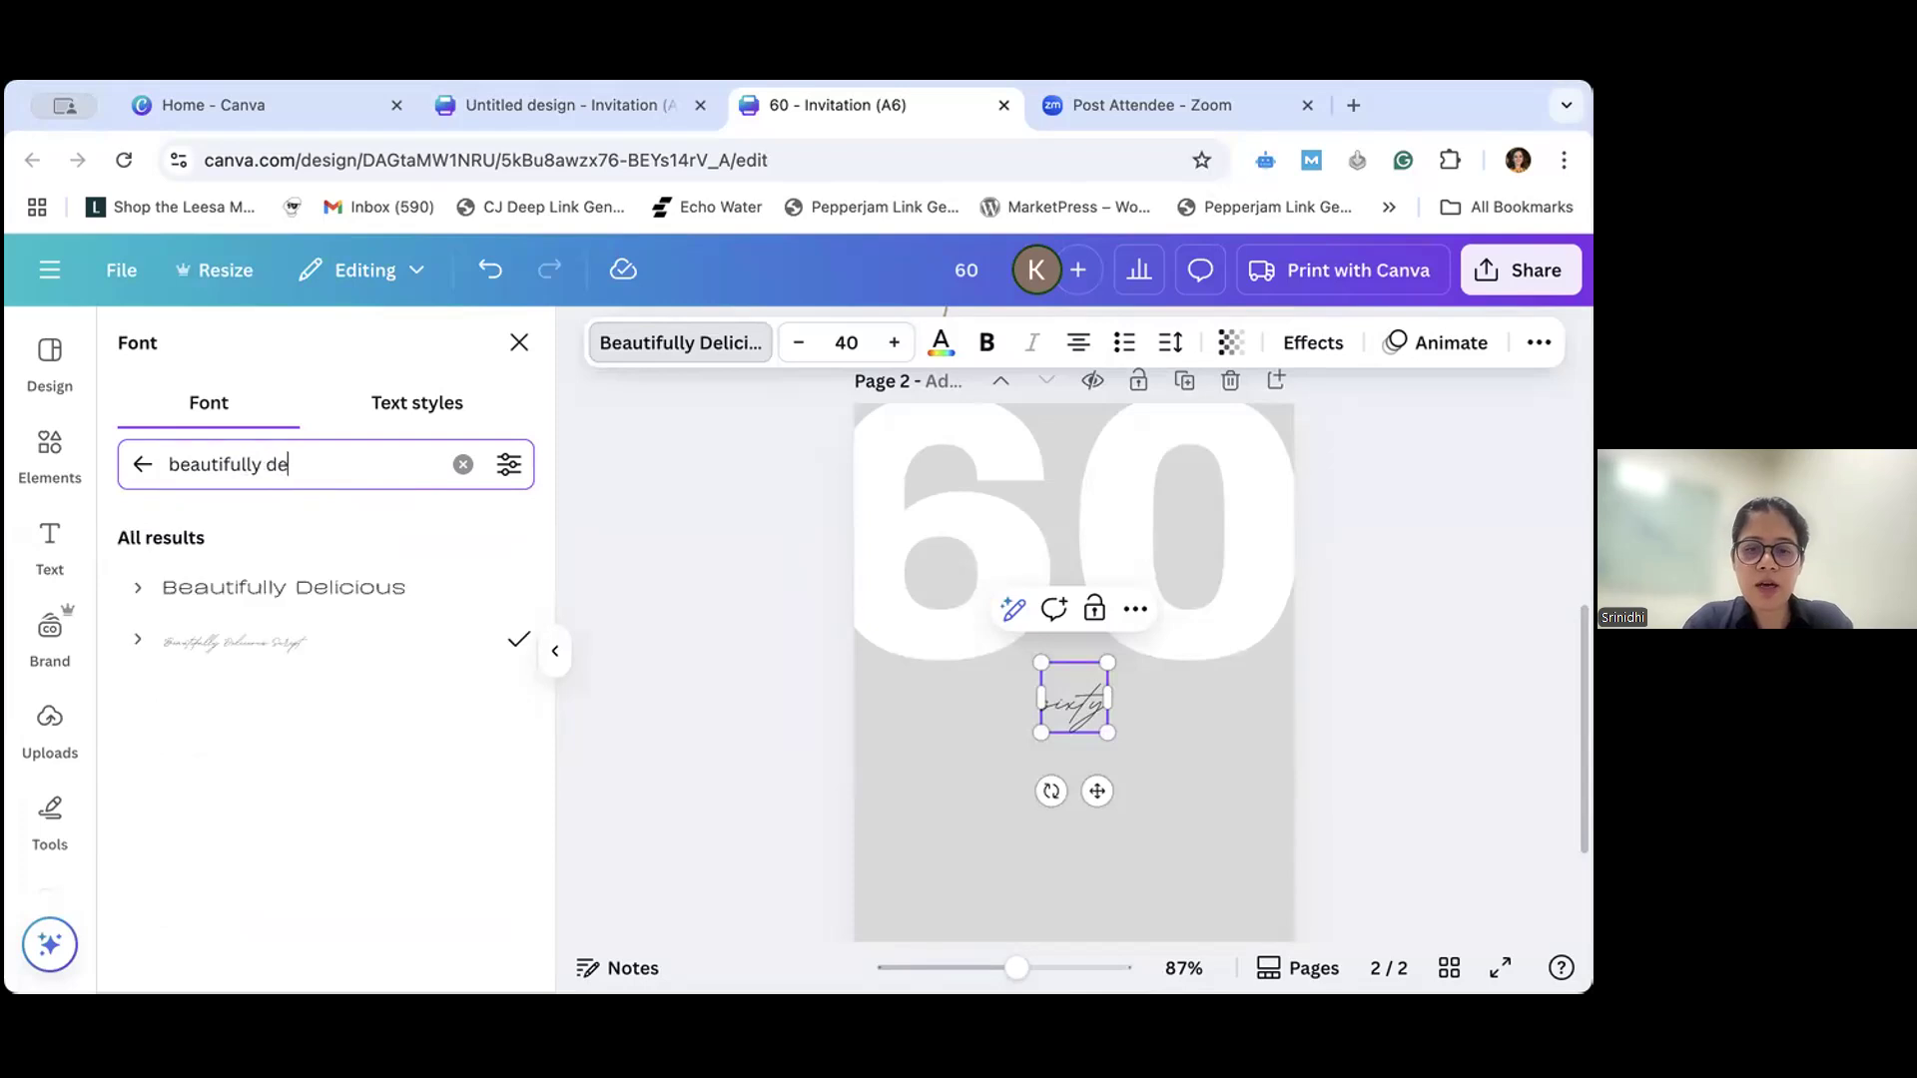
{"action": "type", "text": "licious"}
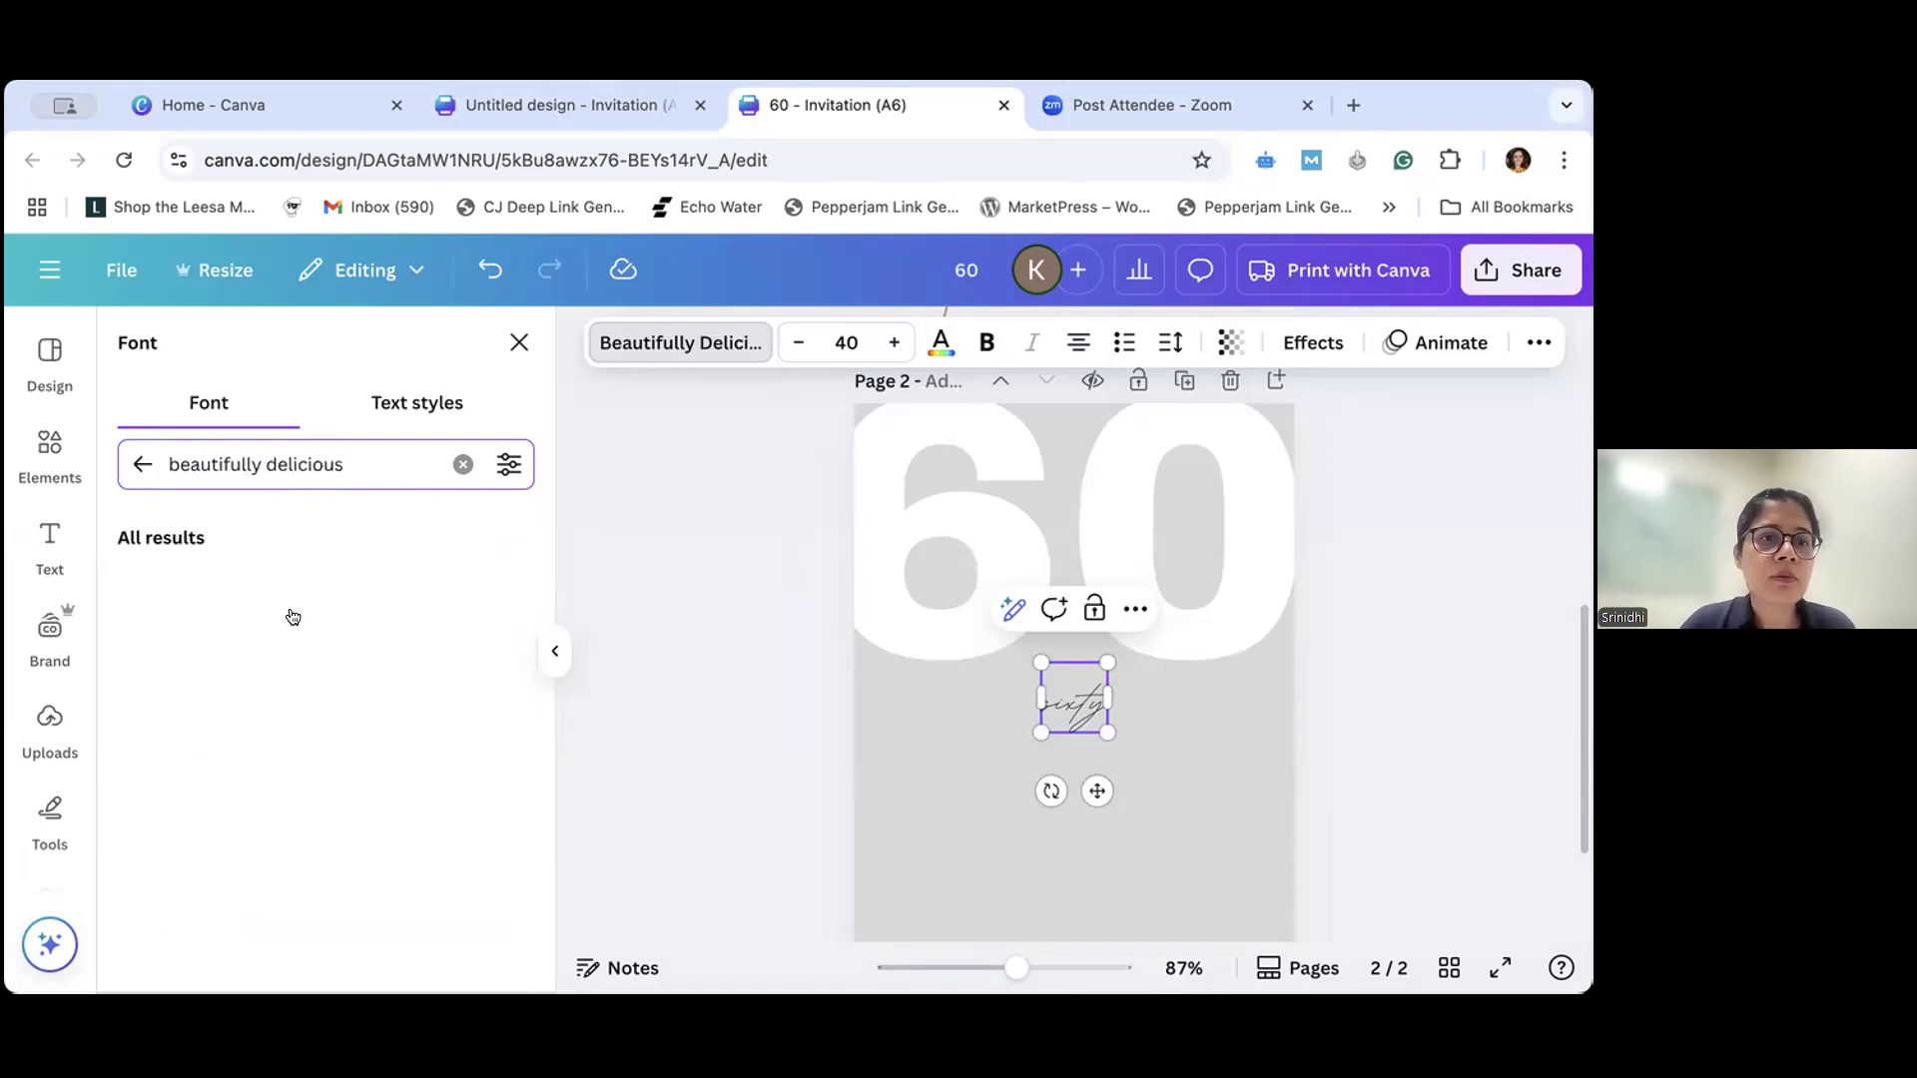
{"action": "left_click", "coordinate": [301, 623]}
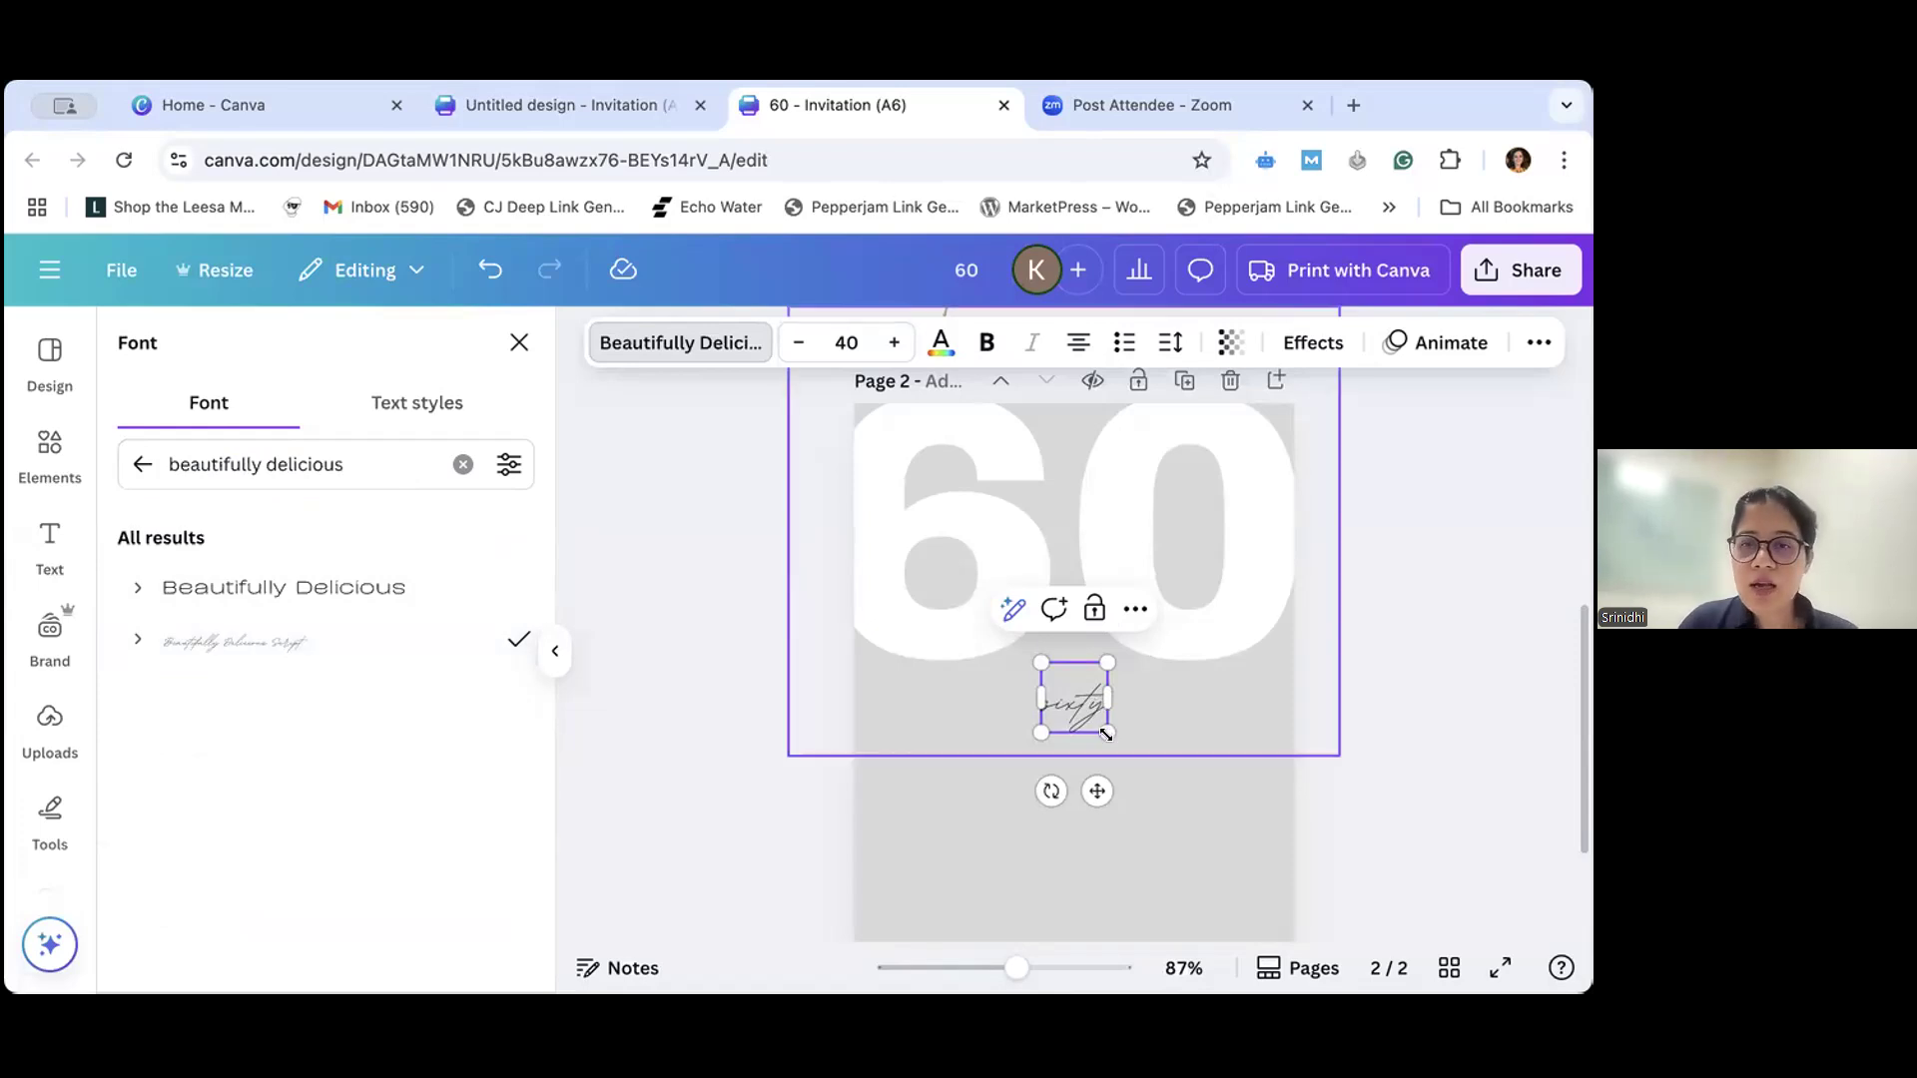
- Enlarge the "sixty" text to about size 172 and position it so its box overlaps the lower part of the "60"
{"action": "left_click", "coordinate": [897, 342]}
{"action": "left_click", "coordinate": [897, 342]}
{"action": "left_click", "coordinate": [897, 343]}
{"action": "left_click", "coordinate": [896, 343]}
{"action": "left_click", "coordinate": [897, 343]}
{"action": "left_click", "coordinate": [896, 345]}
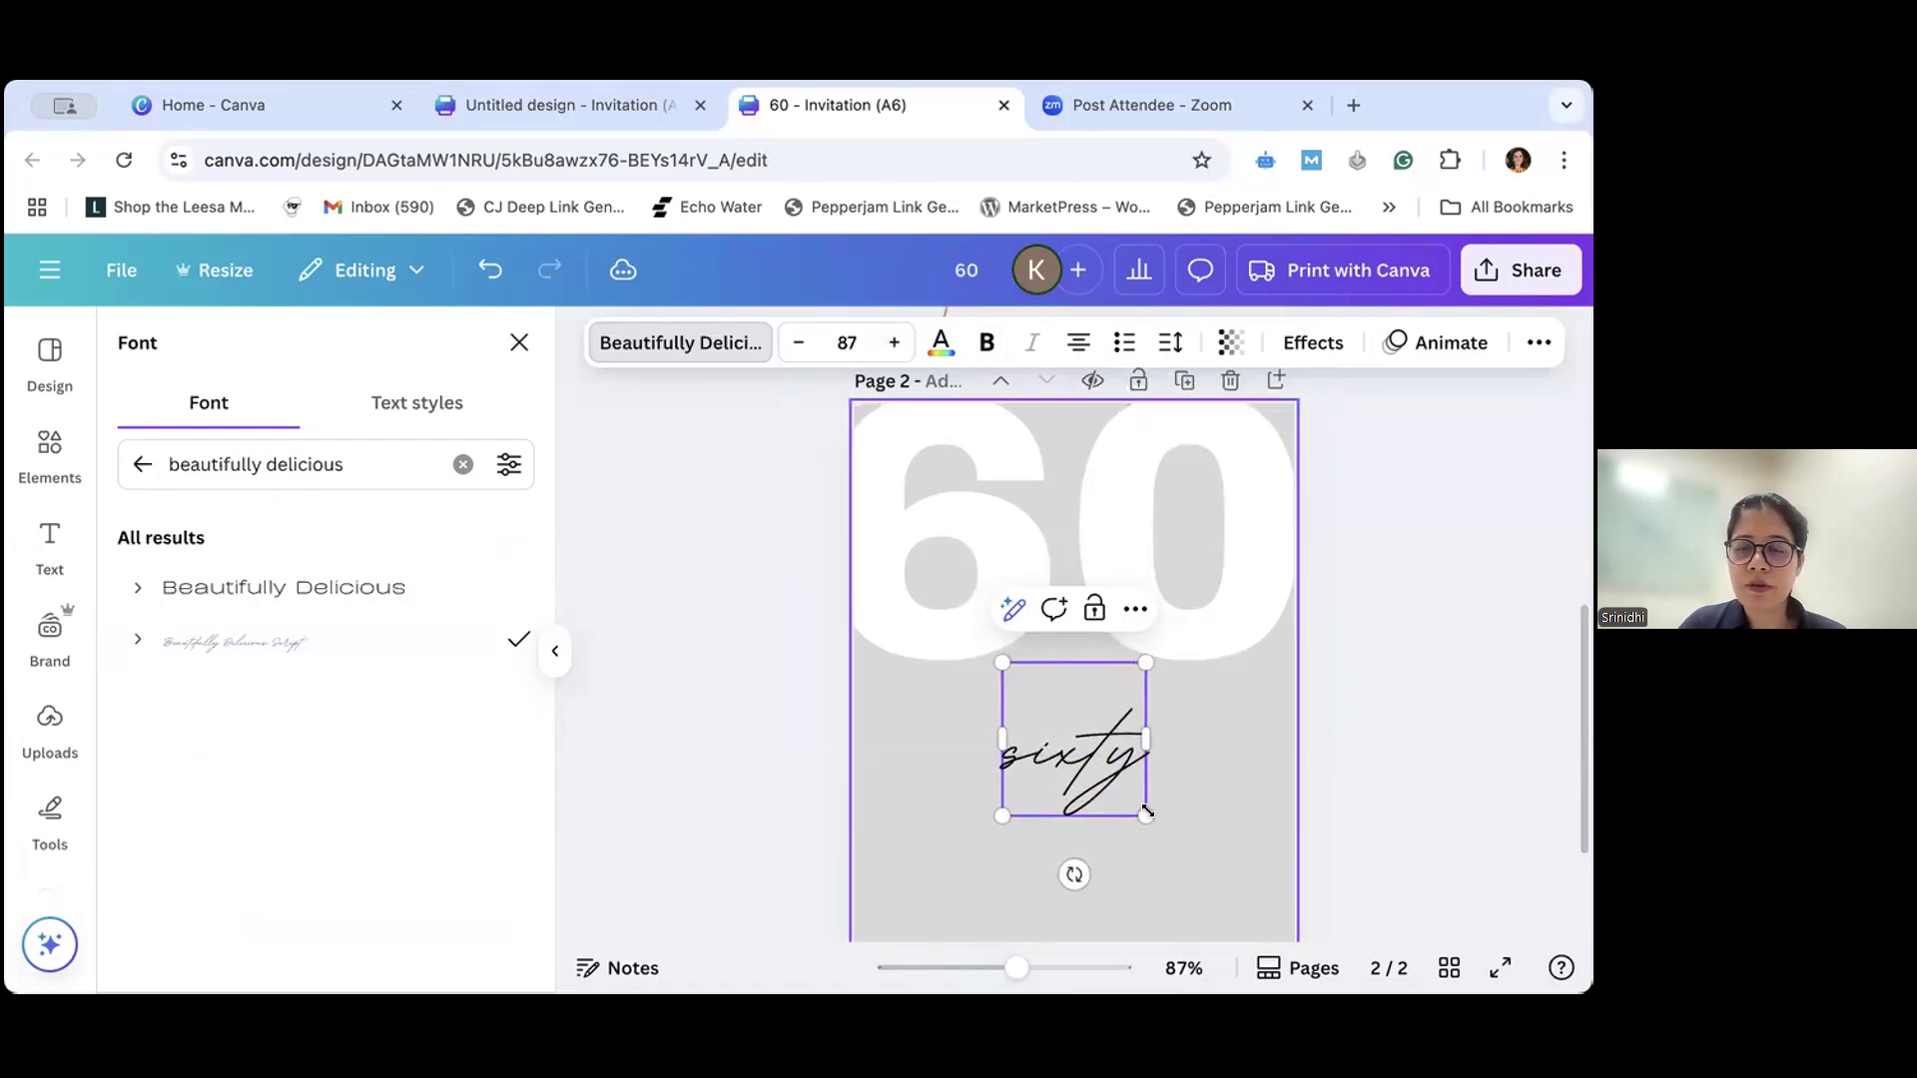
{"action": "left_click_drag", "start_coordinate": [1145, 815], "coordinate": [1202, 873]}
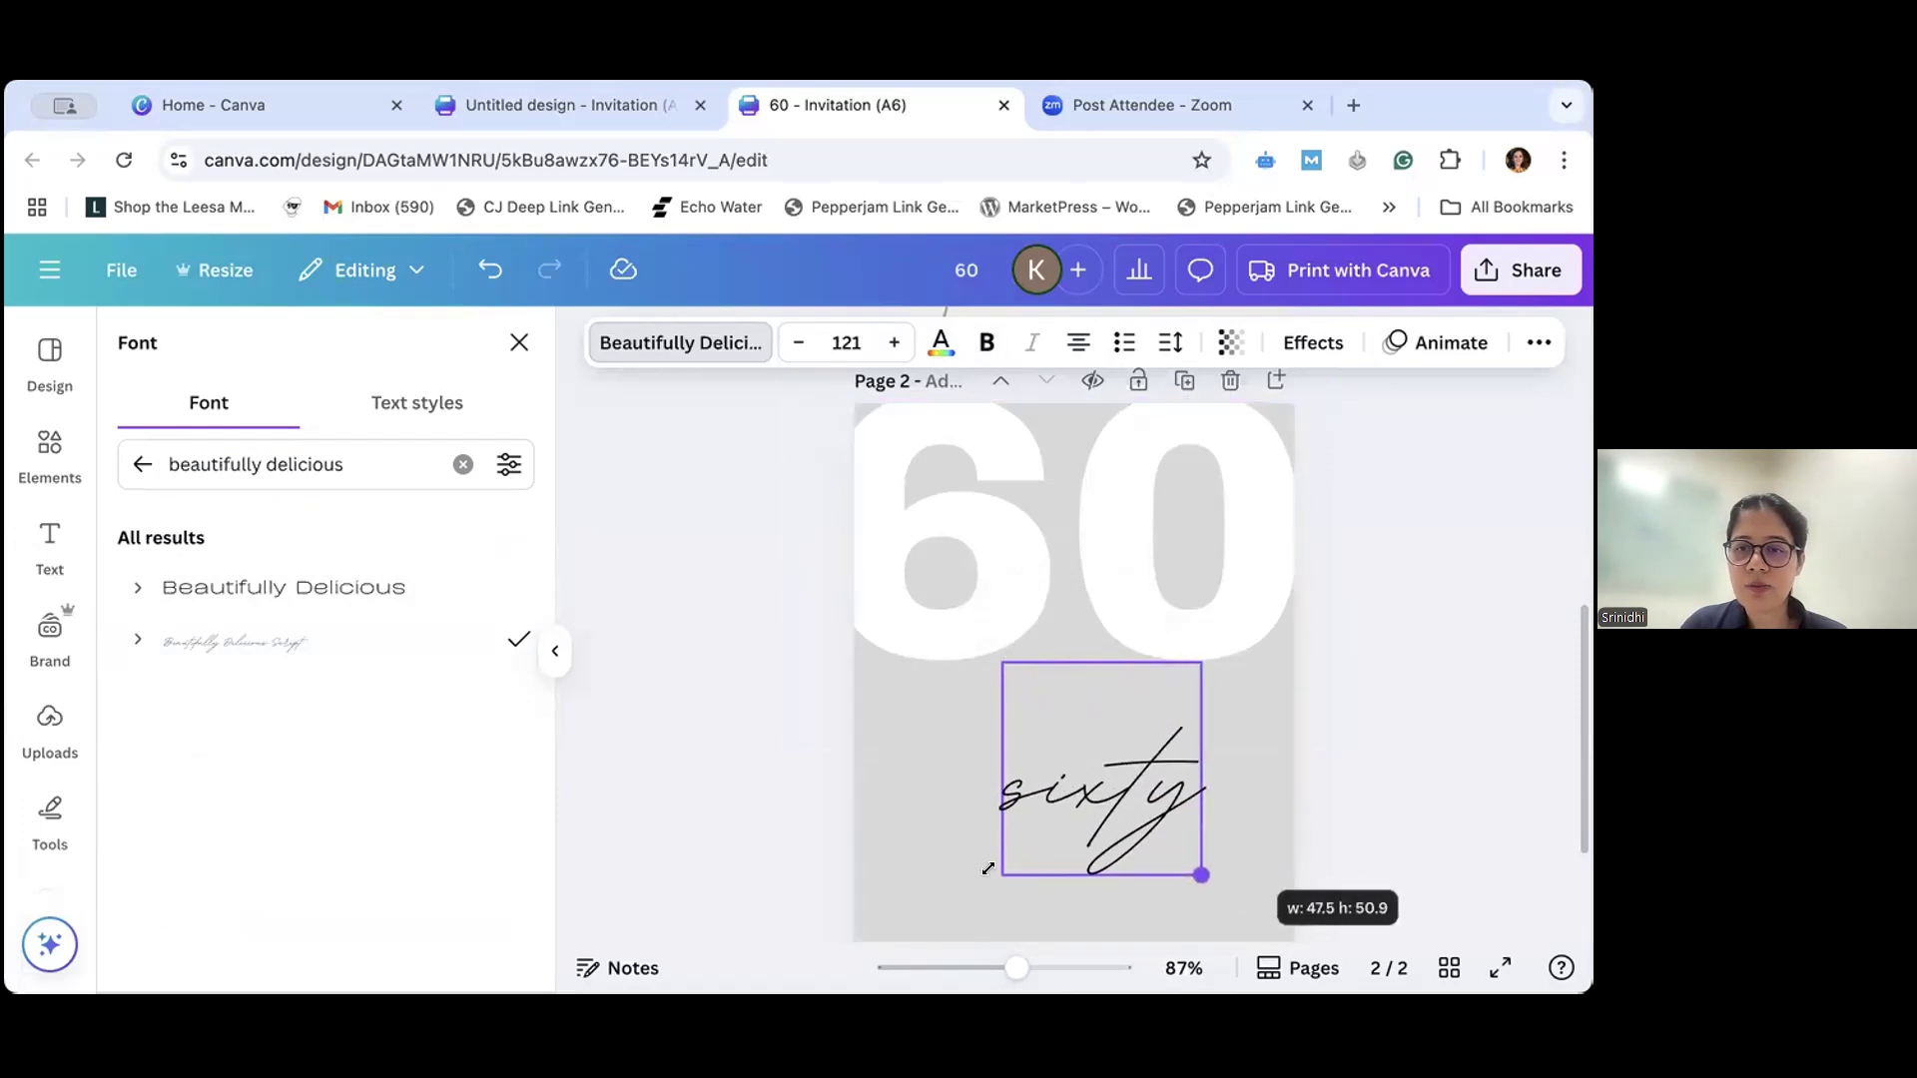
{"action": "mouse_move", "coordinate": [963, 878]}
{"action": "left_mouse_down"}
{"action": "mouse_move", "coordinate": [986, 892]}
{"action": "mouse_move", "coordinate": [965, 913]}
{"action": "left_mouse_up"}
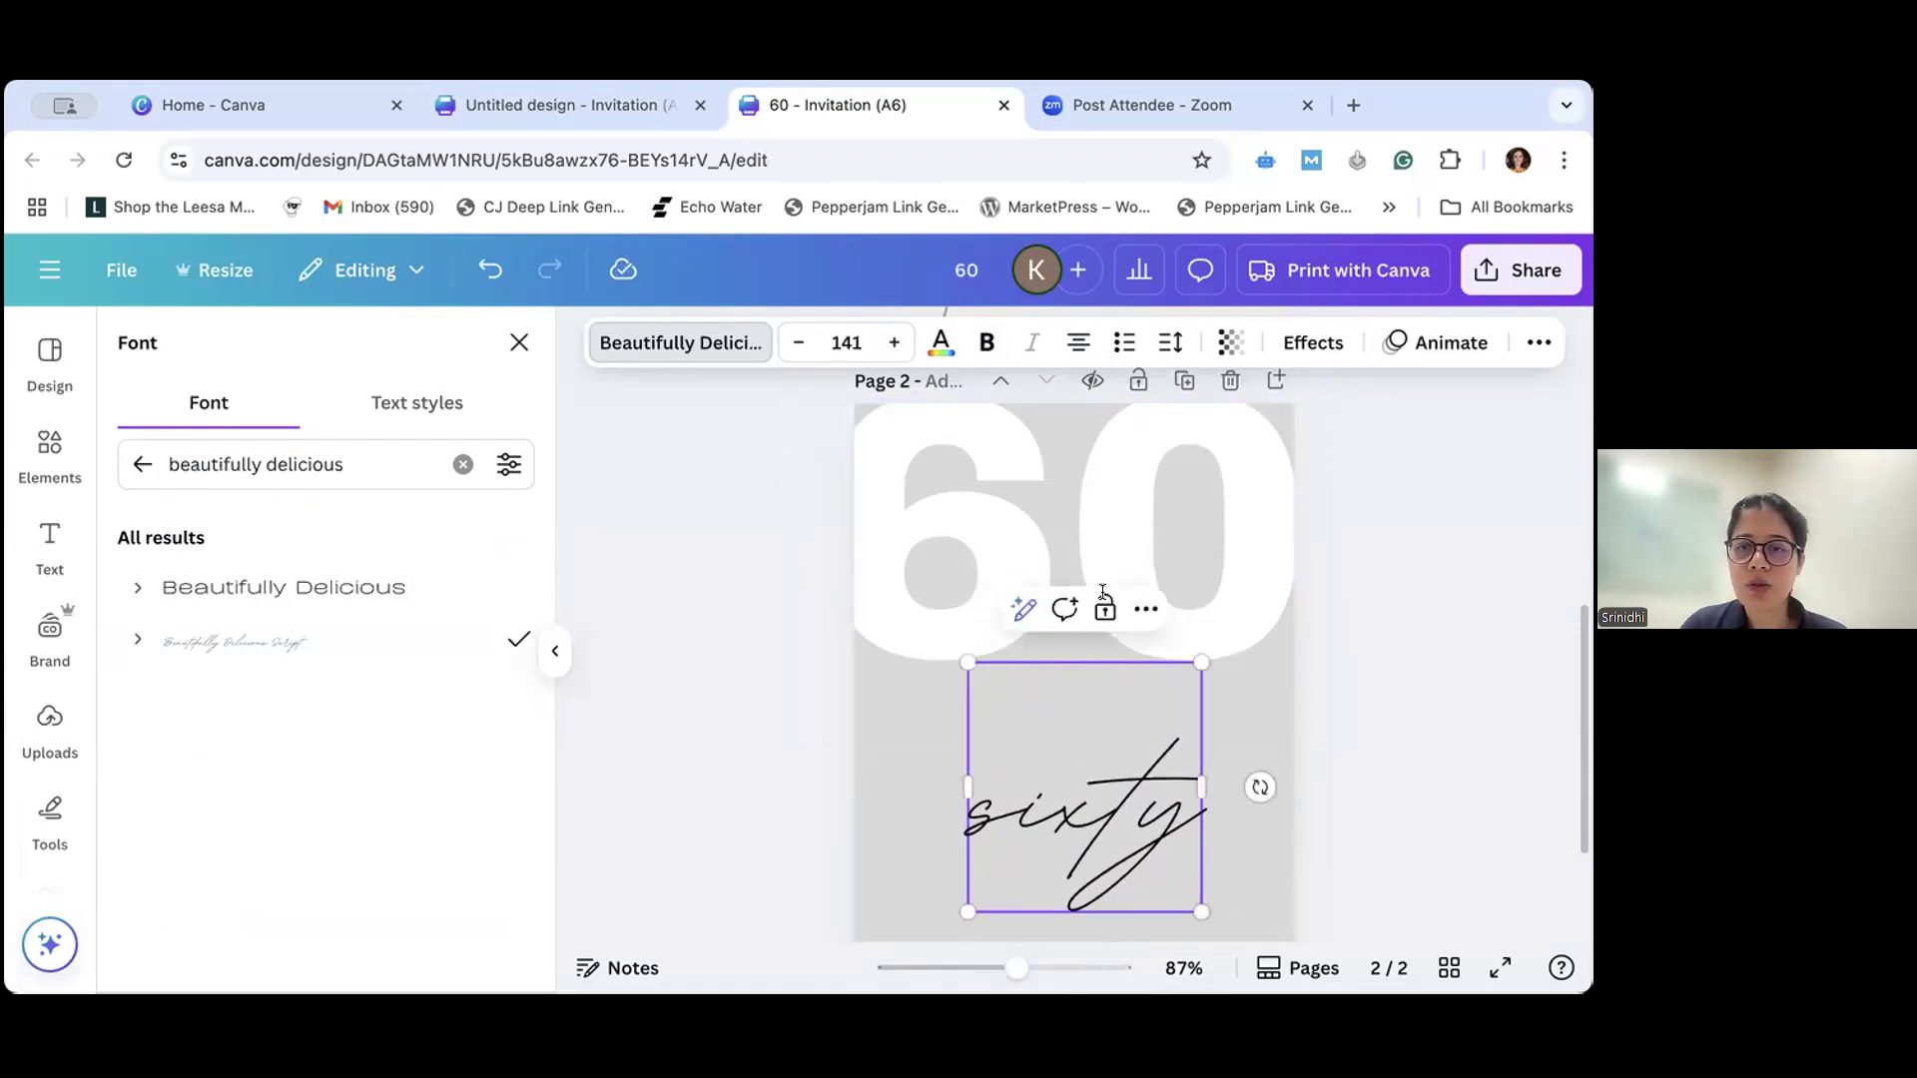
{"action": "left_click_drag", "start_coordinate": [1112, 807], "coordinate": [1073, 711]}
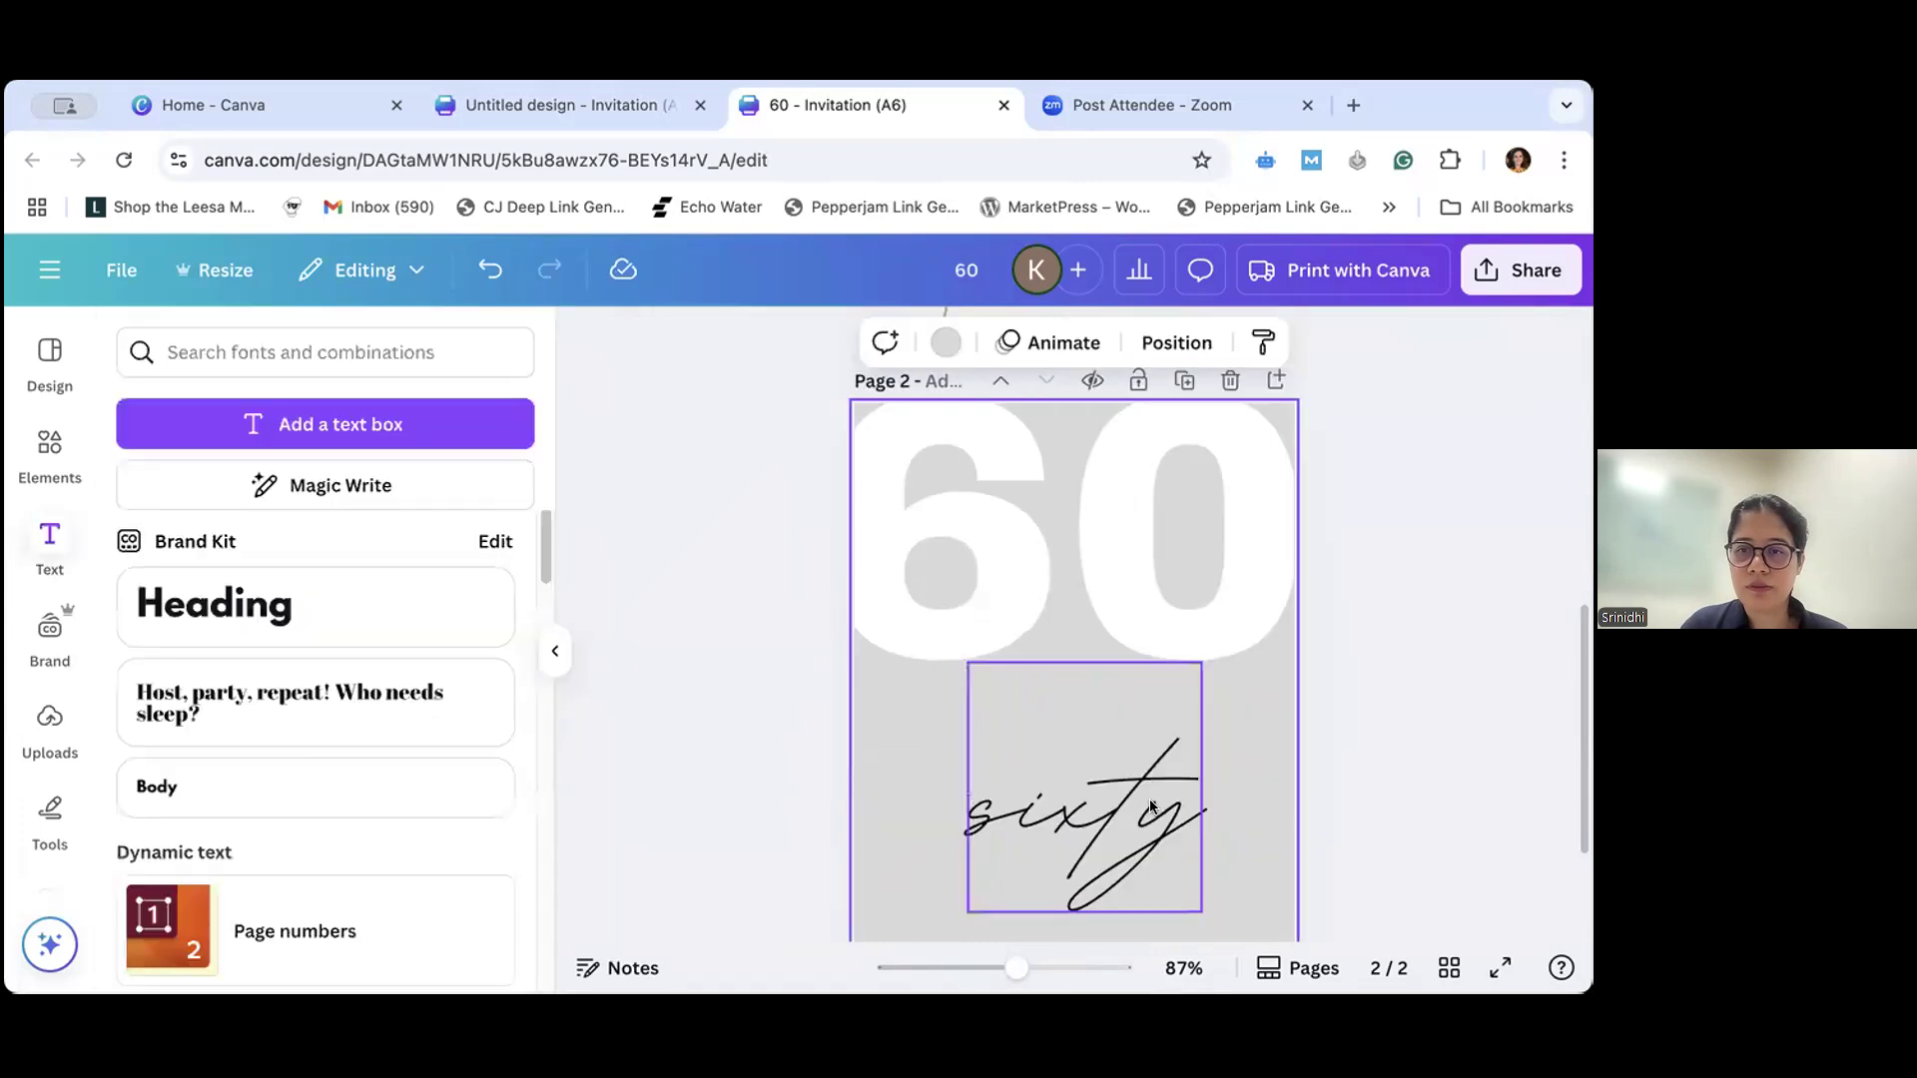
{"action": "left_click_drag", "start_coordinate": [1163, 816], "coordinate": [1212, 868]}
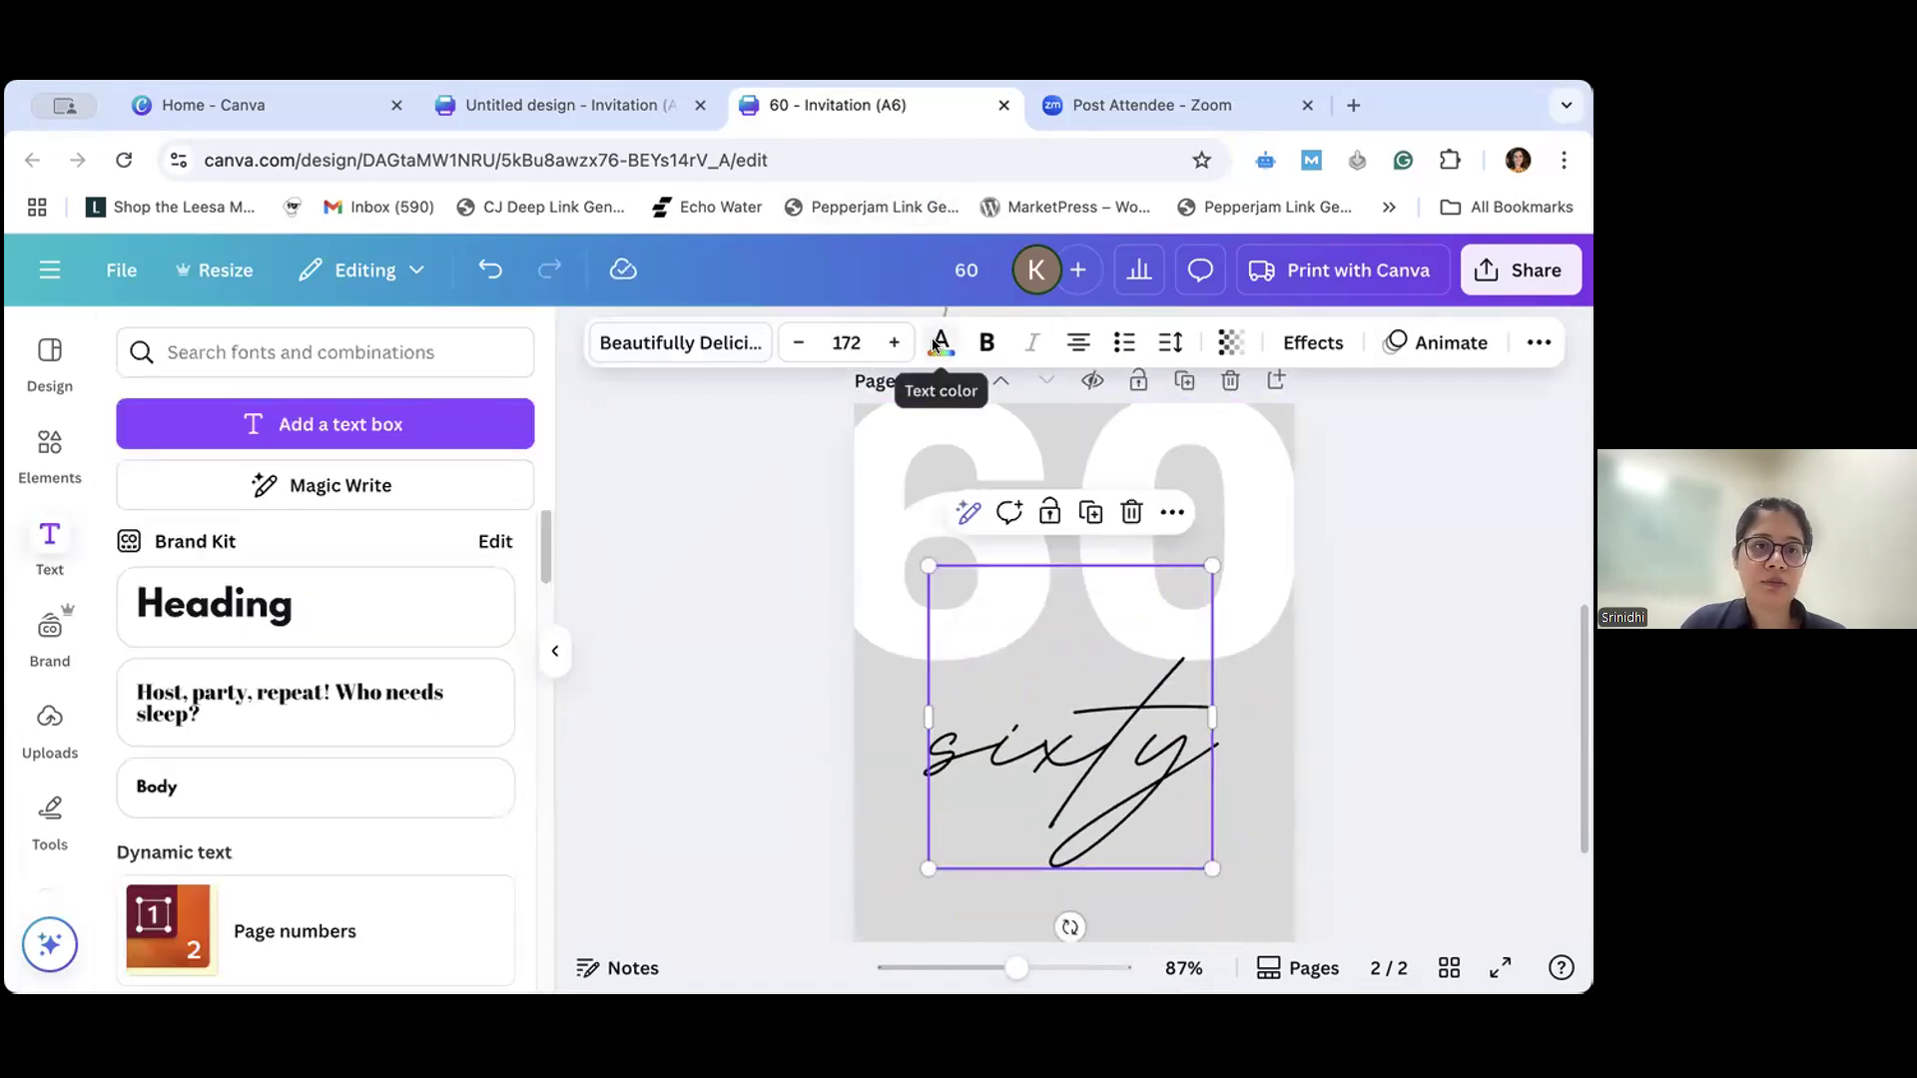
- Give the "sixty" text the custom yellow-gold color #DCB630
{"action": "left_click", "coordinate": [938, 345]}
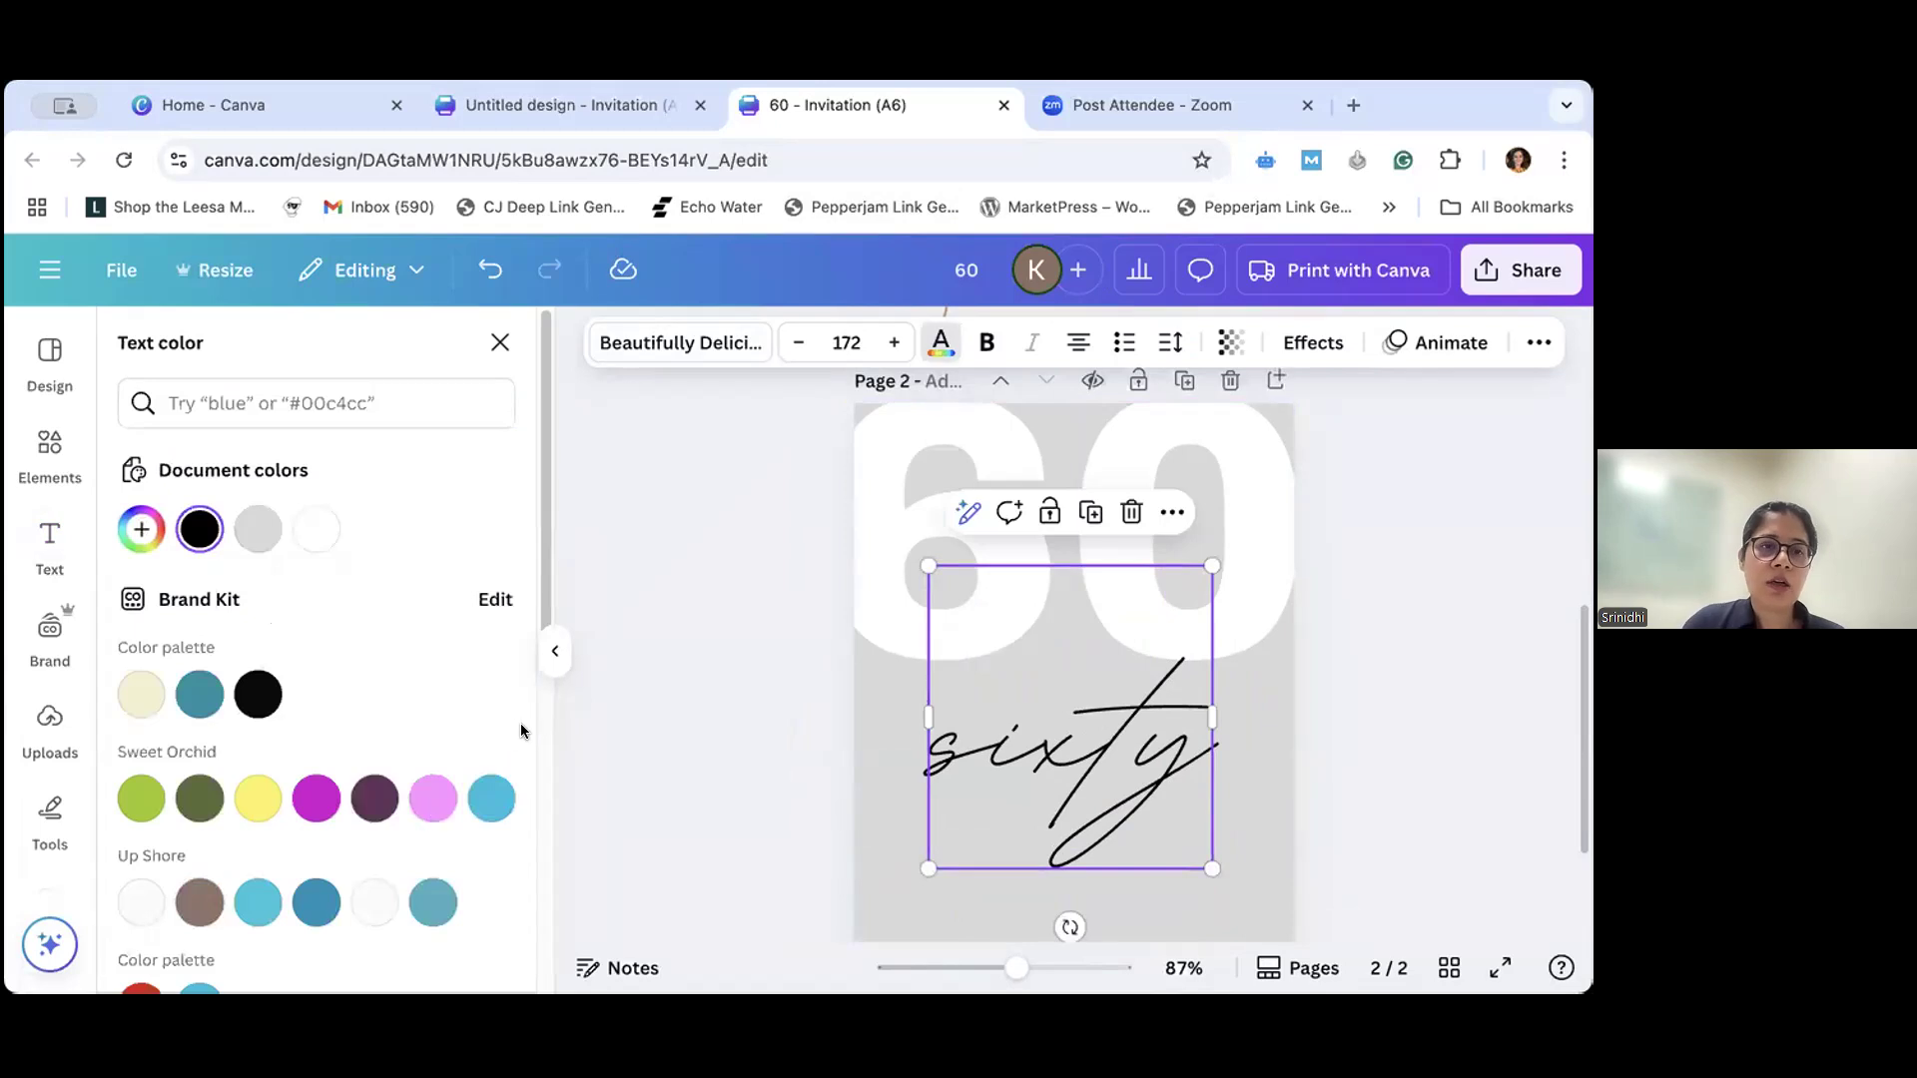
{"action": "scroll", "coordinate": [437, 790], "scroll_direction": "down", "scroll_amount": 7}
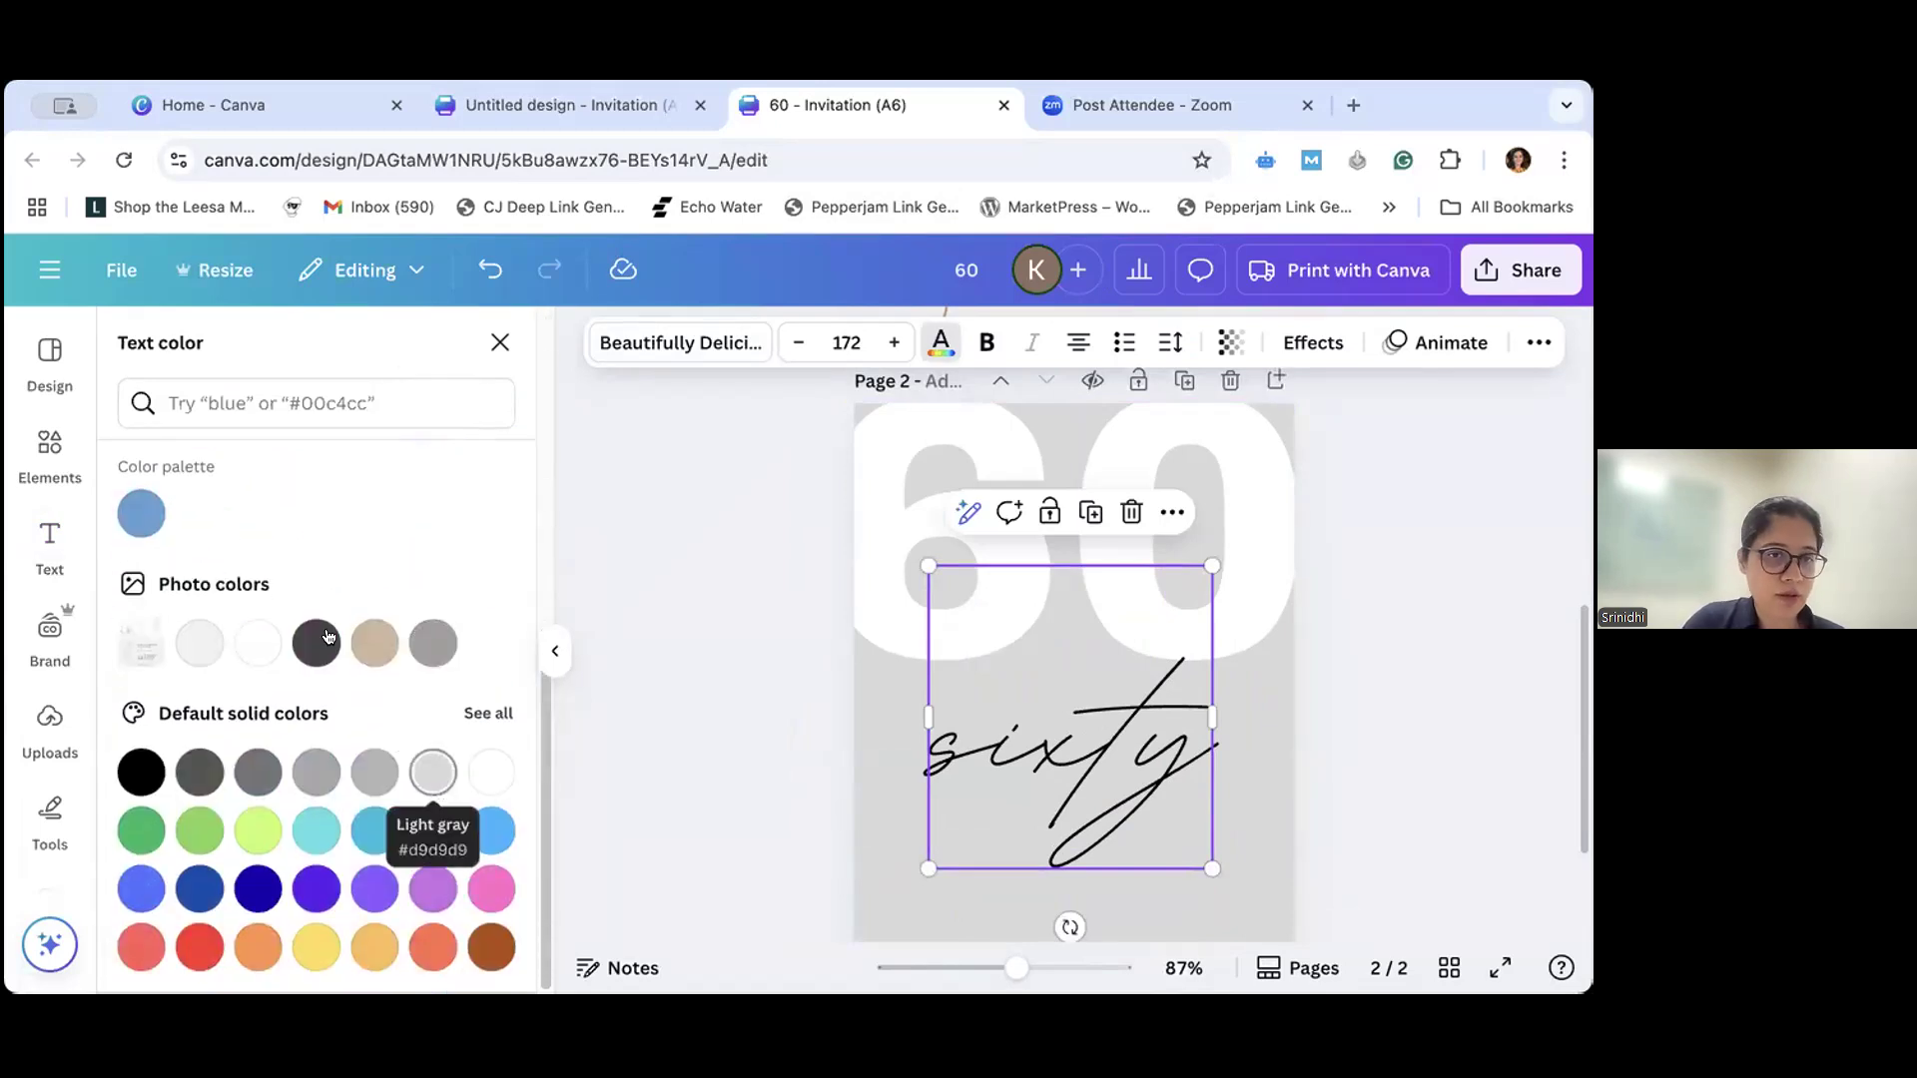
{"action": "scroll", "coordinate": [159, 735], "scroll_direction": "up", "scroll_amount": 7}
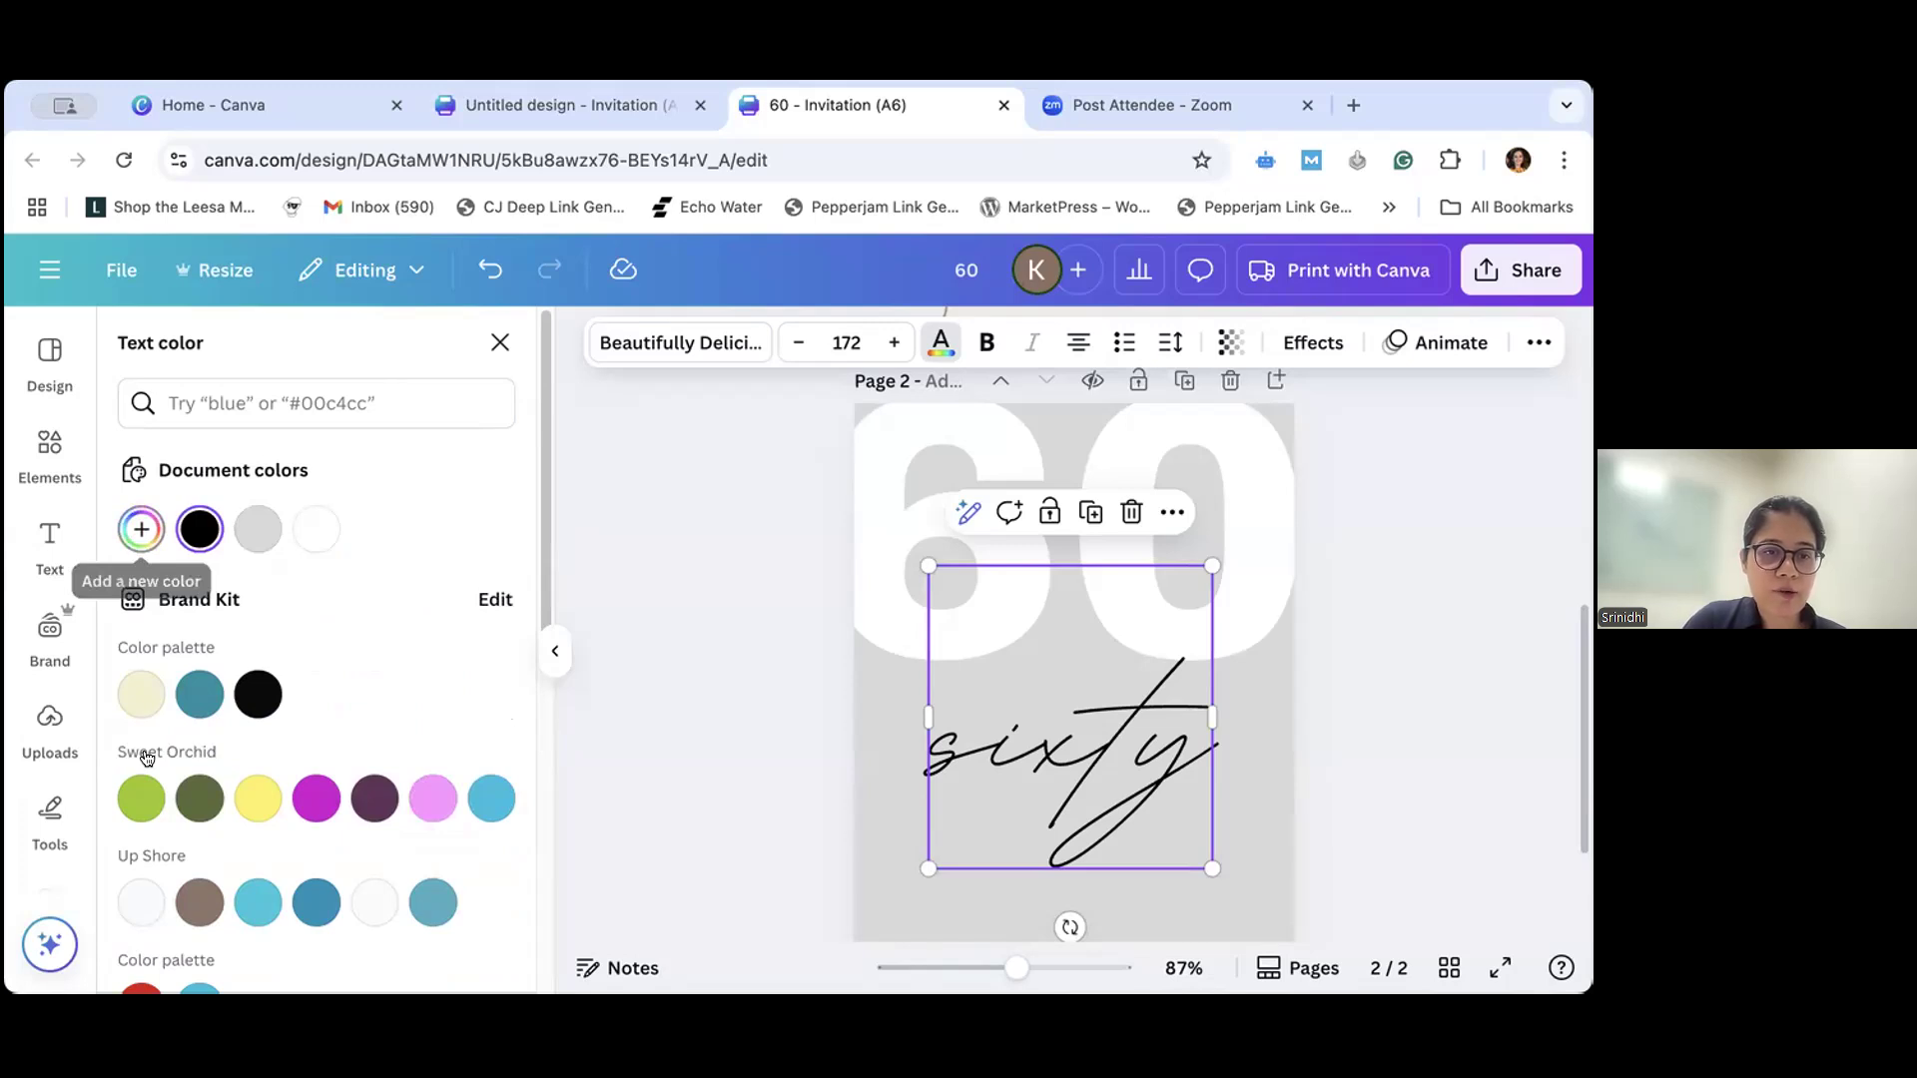
{"action": "left_click", "coordinate": [140, 529]}
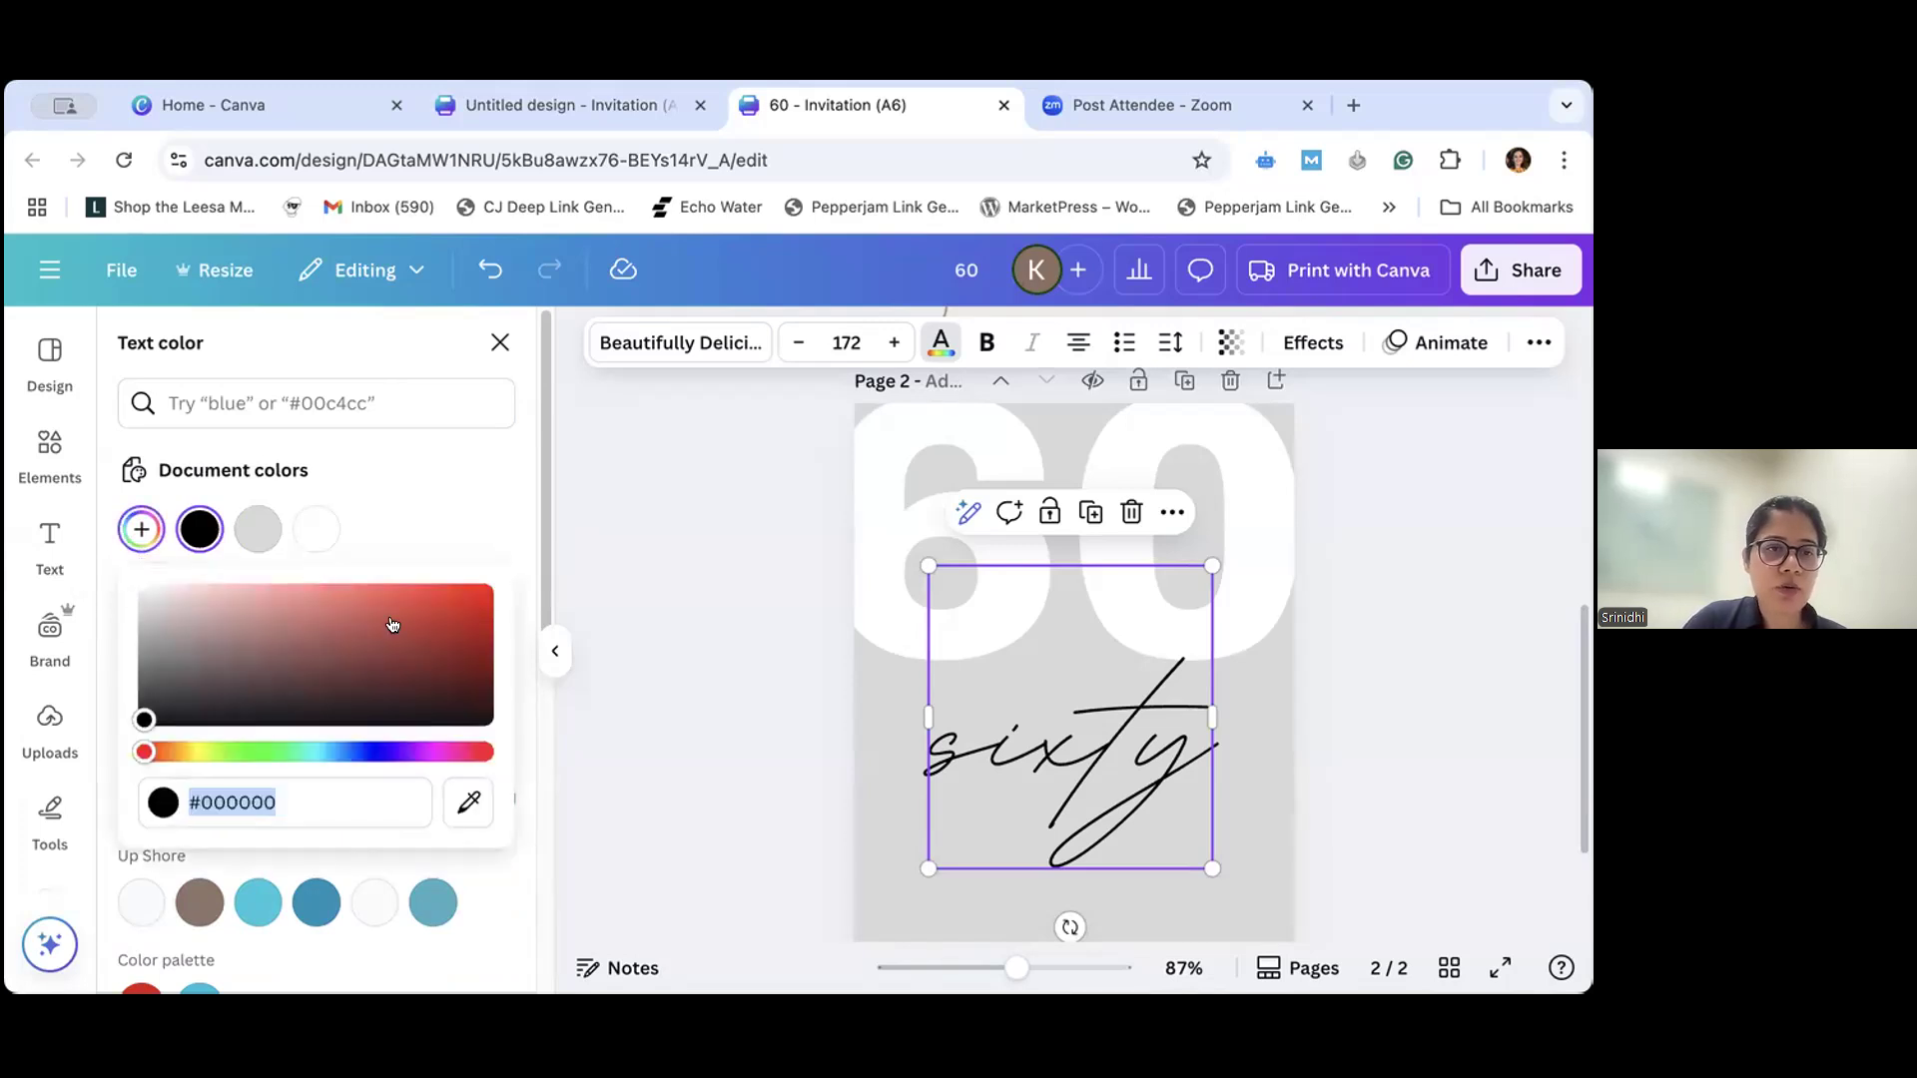
{"action": "left_click_drag", "start_coordinate": [145, 750], "coordinate": [411, 608]}
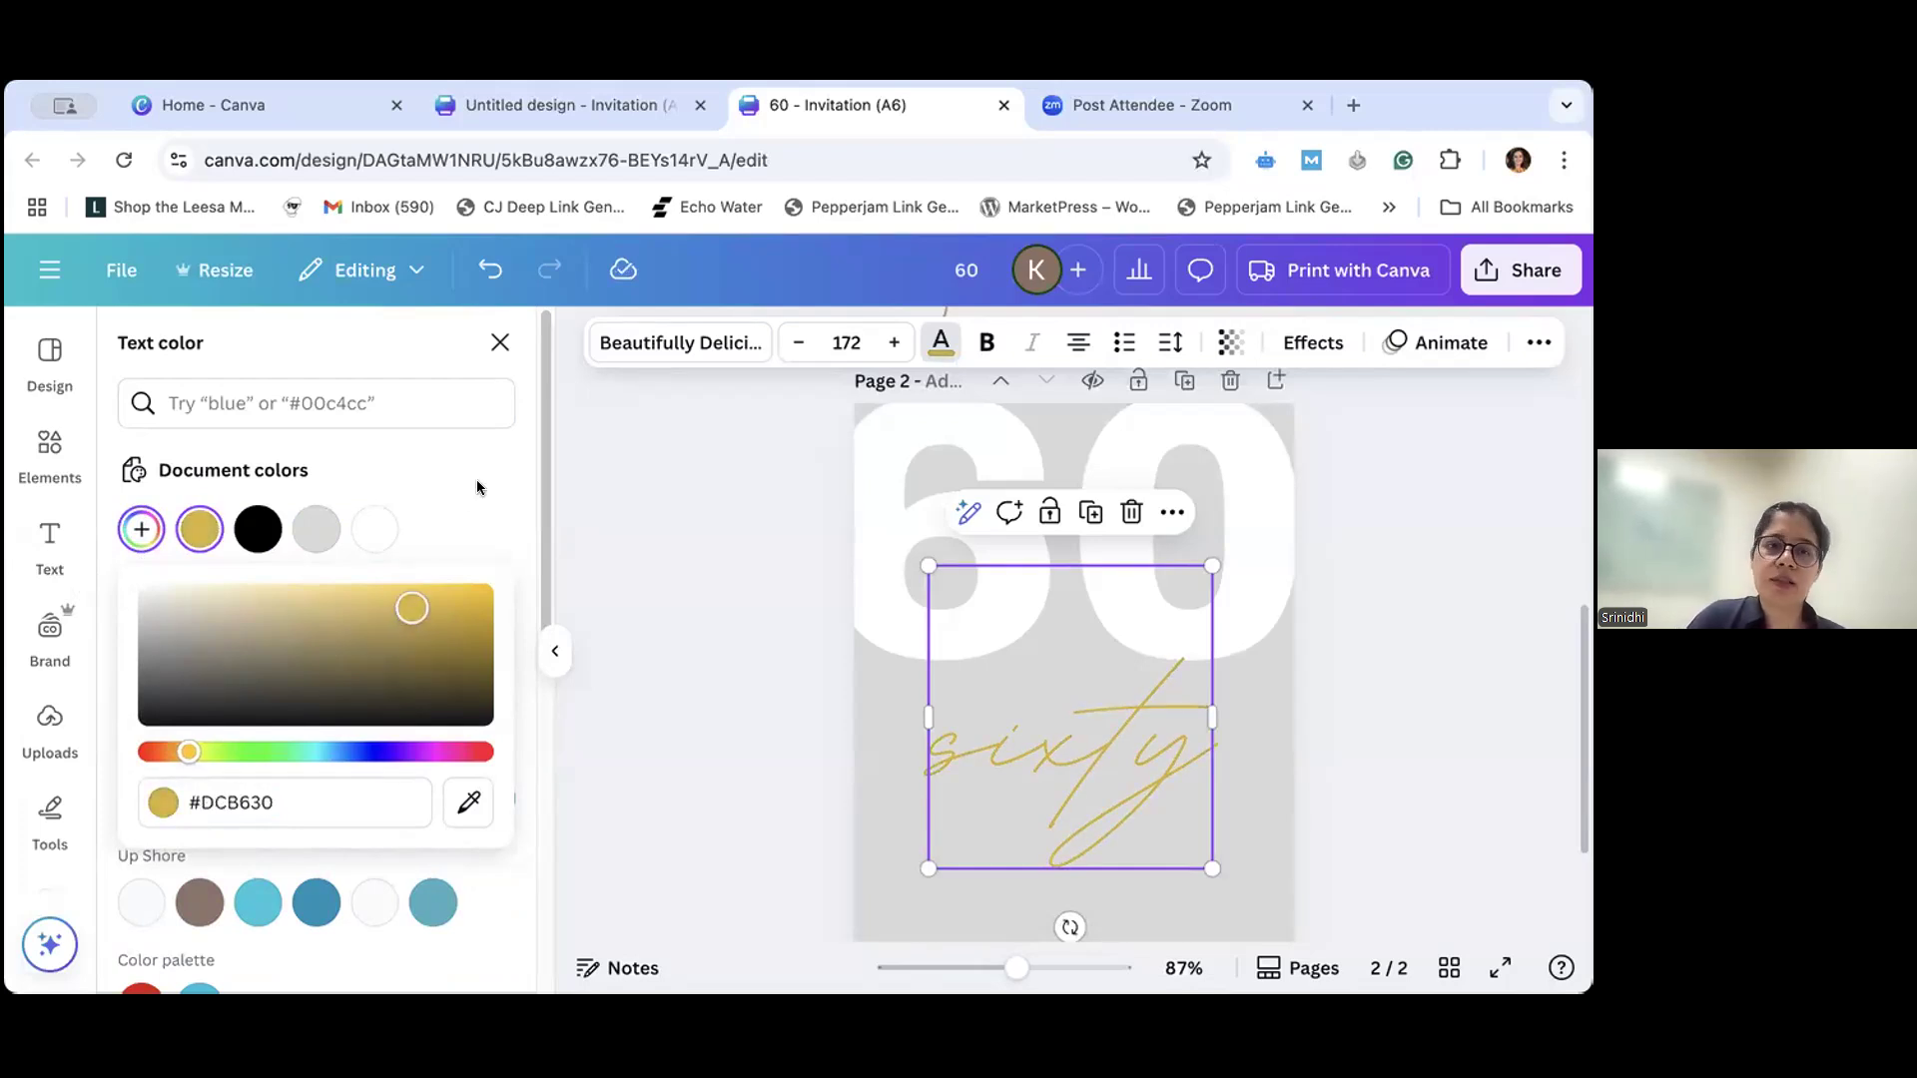
{"action": "left_click", "coordinate": [127, 545]}
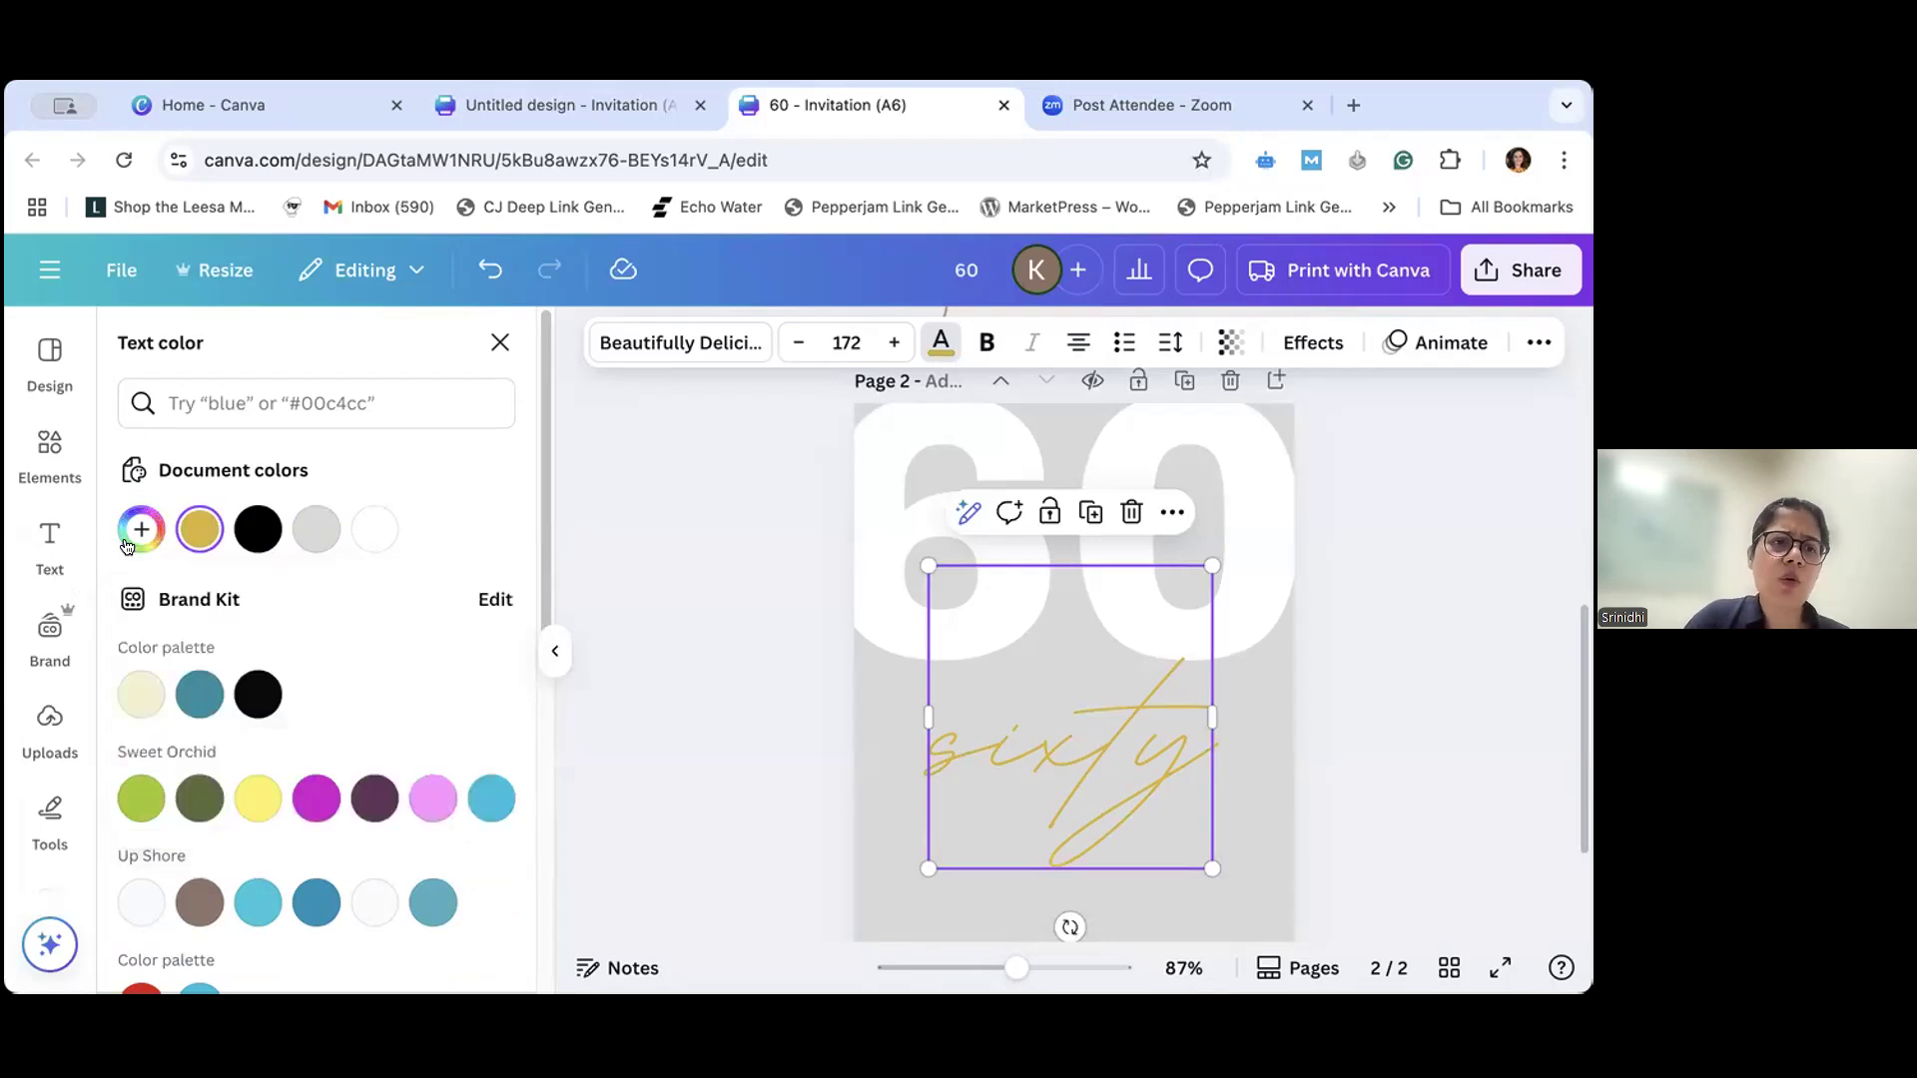
- Search the text colors for "gold" and apply the darker gold from the Four-layered Cake palette to "sixty"
{"action": "left_click", "coordinate": [224, 404]}
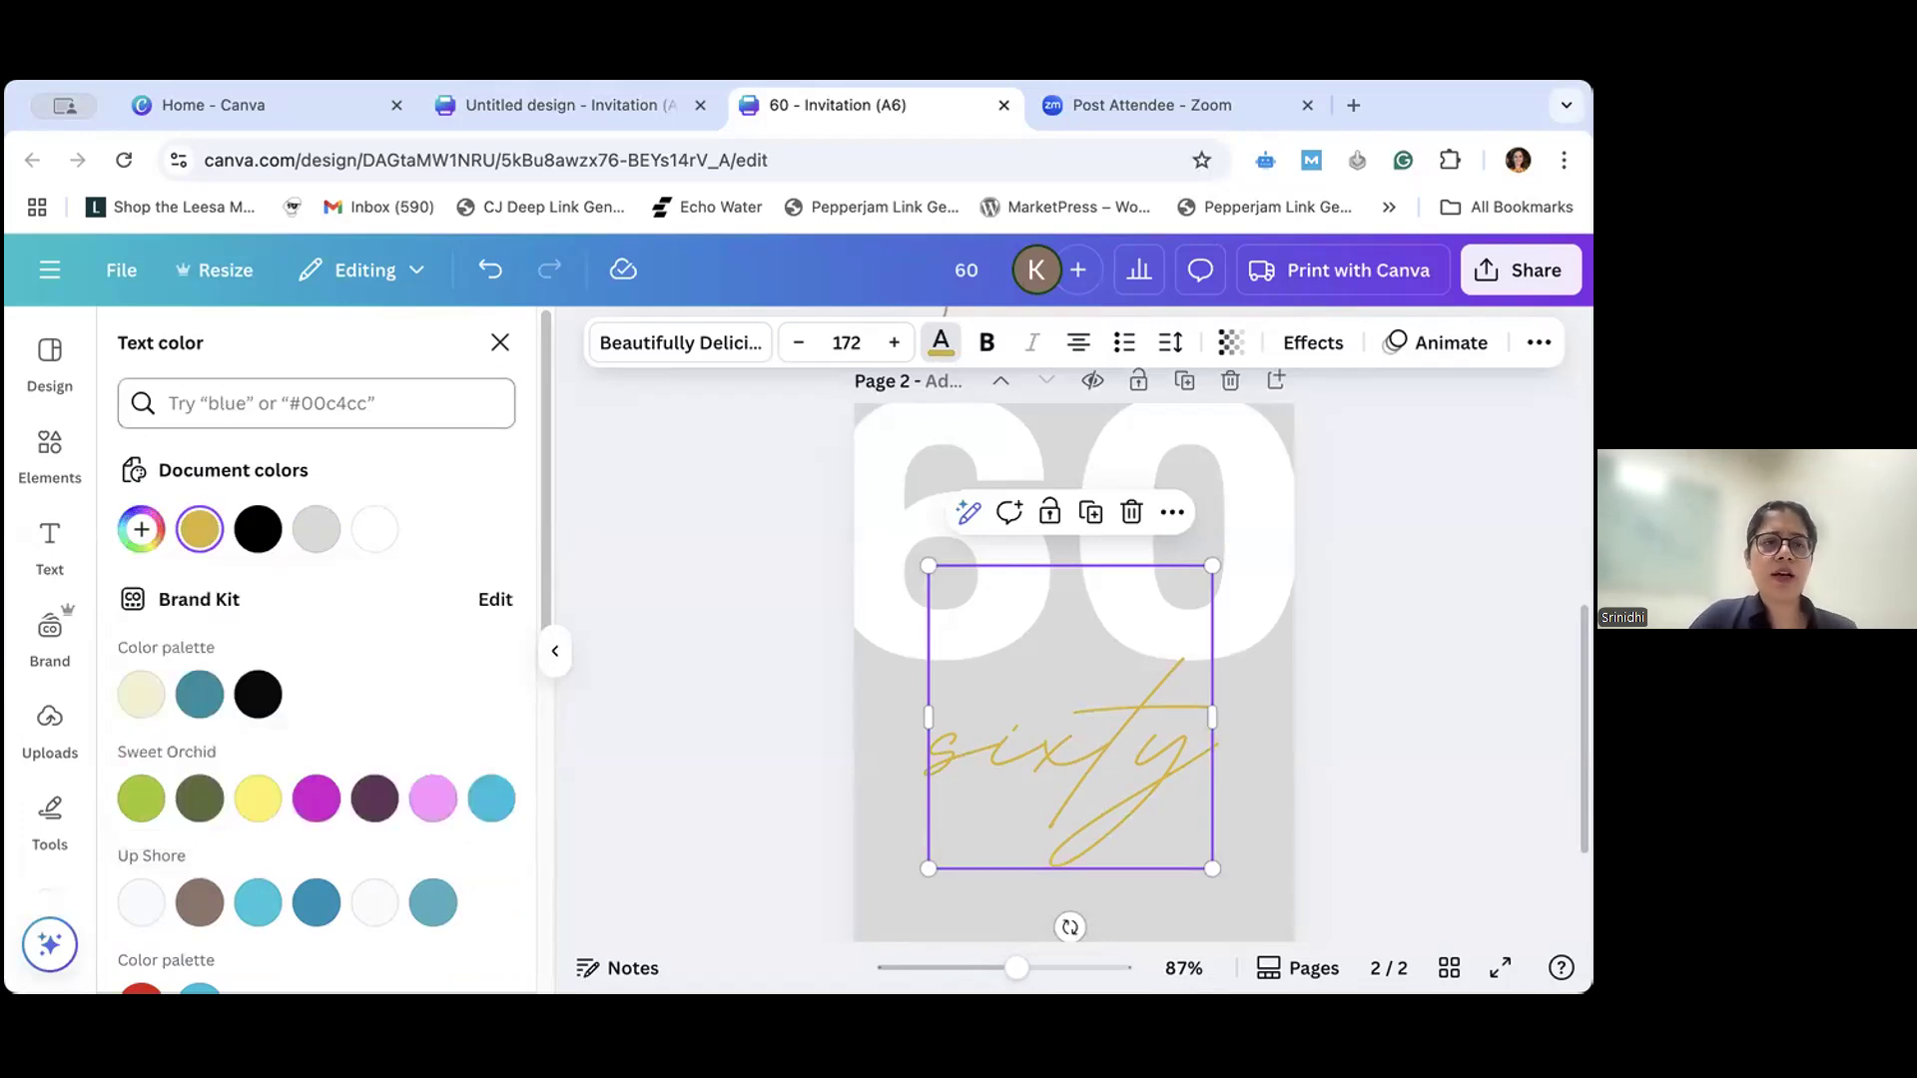
{"action": "type", "text": "gold"}
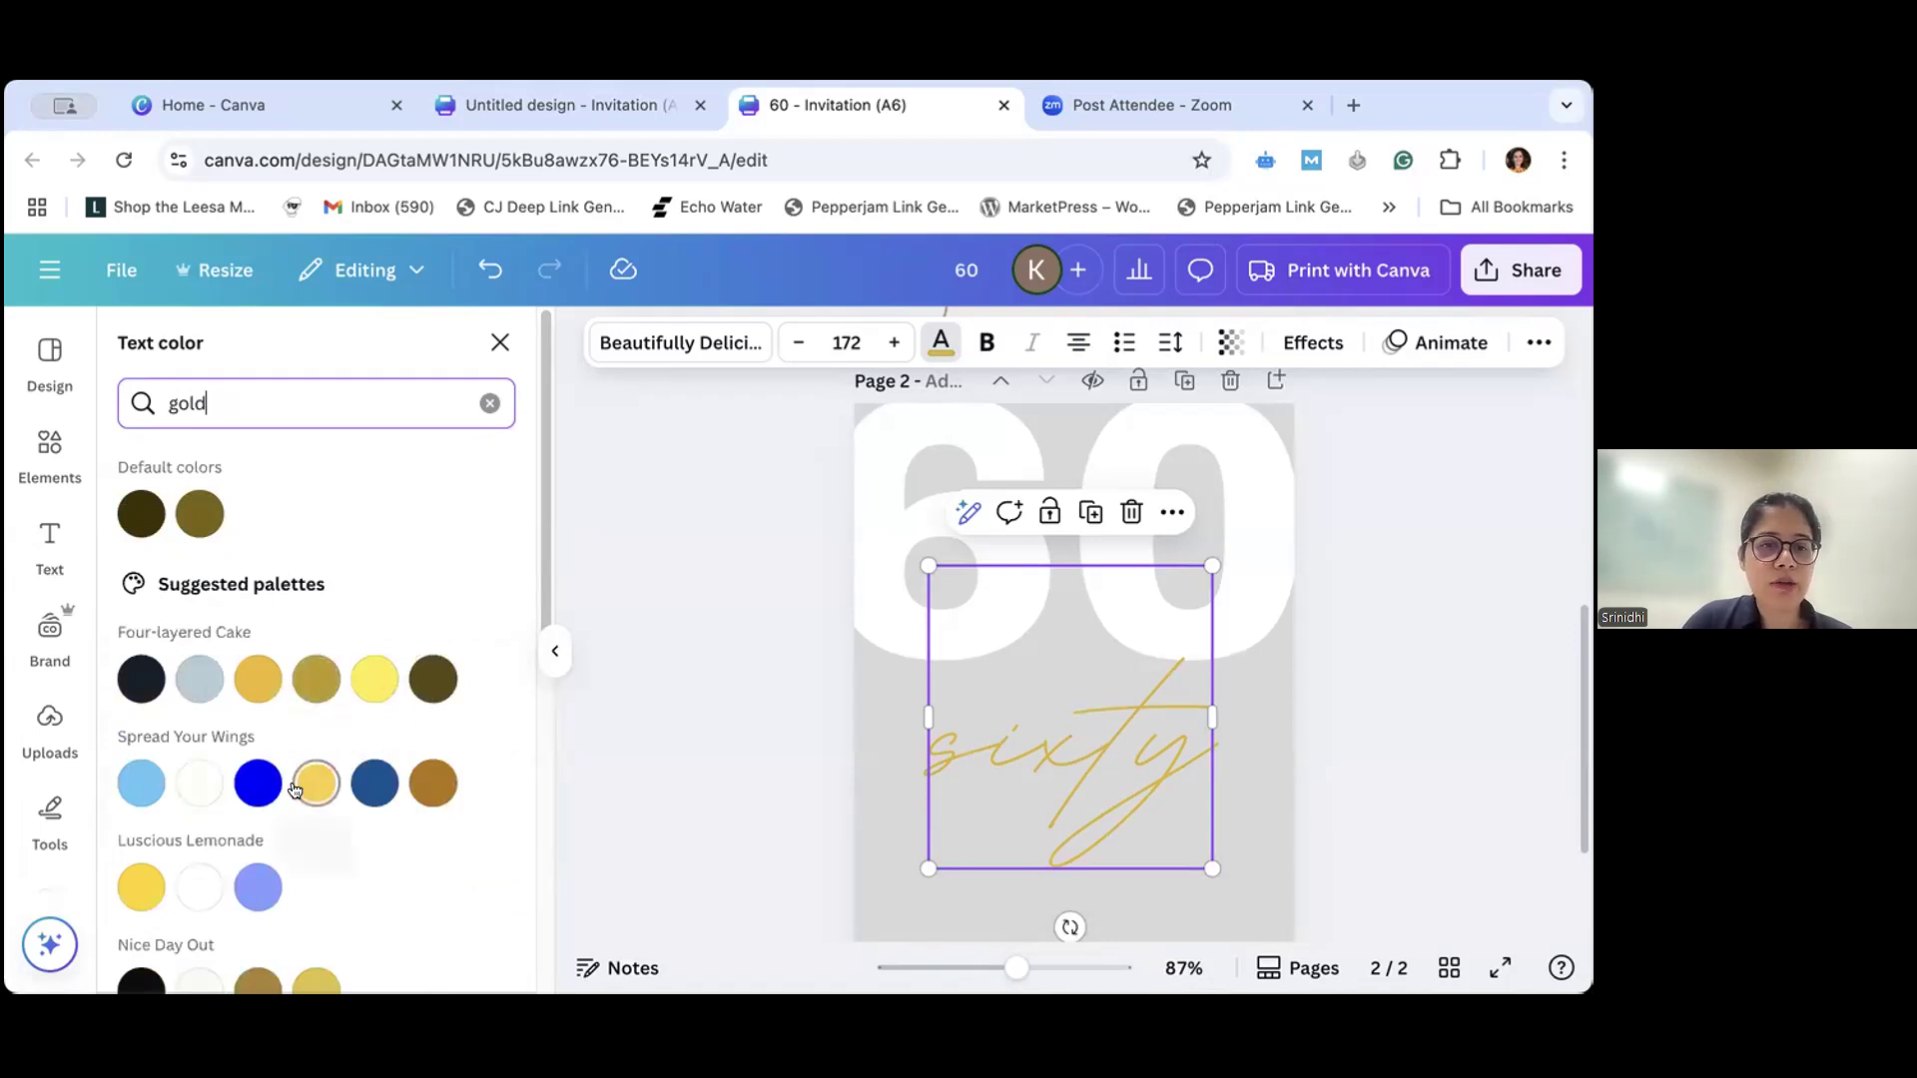
{"action": "scroll", "coordinate": [295, 789], "scroll_direction": "down", "scroll_amount": 6}
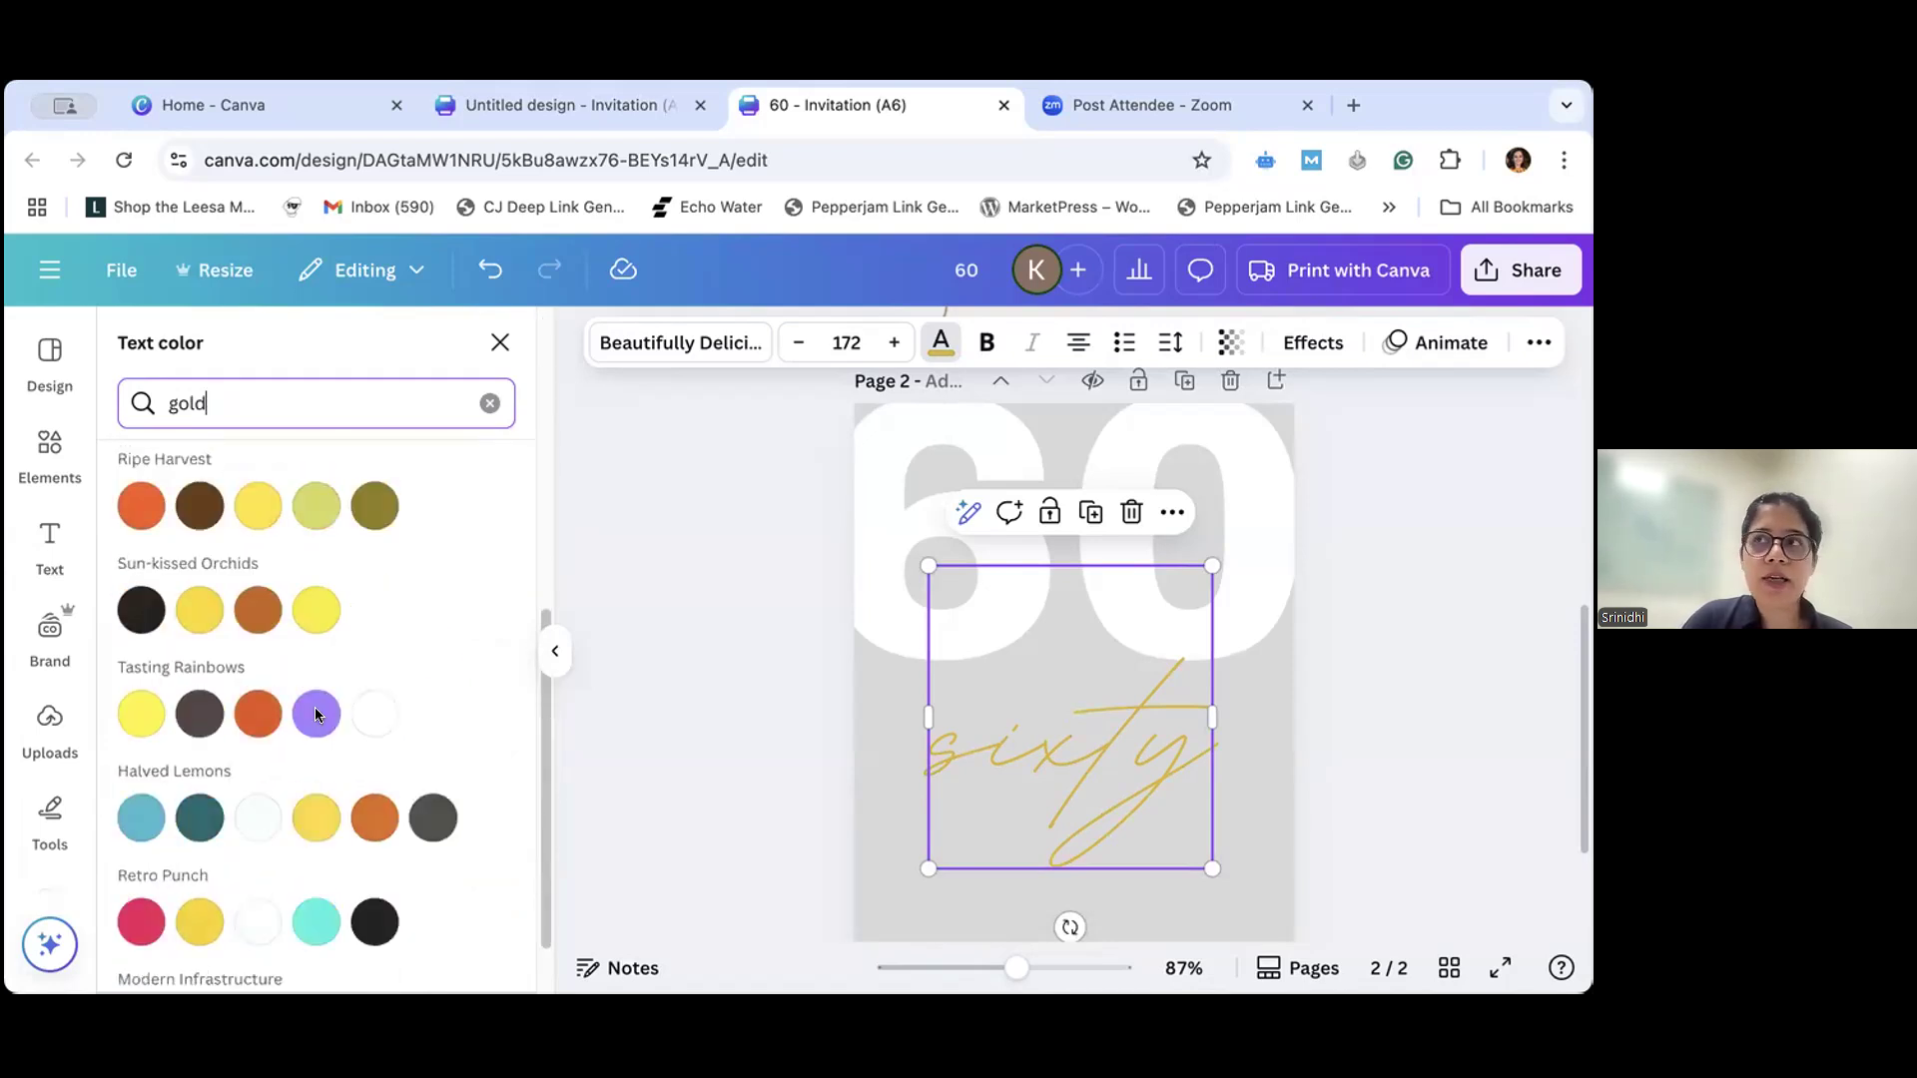
{"action": "scroll", "coordinate": [314, 699], "scroll_direction": "up", "scroll_amount": 6}
{"action": "left_click", "coordinate": [315, 687]}
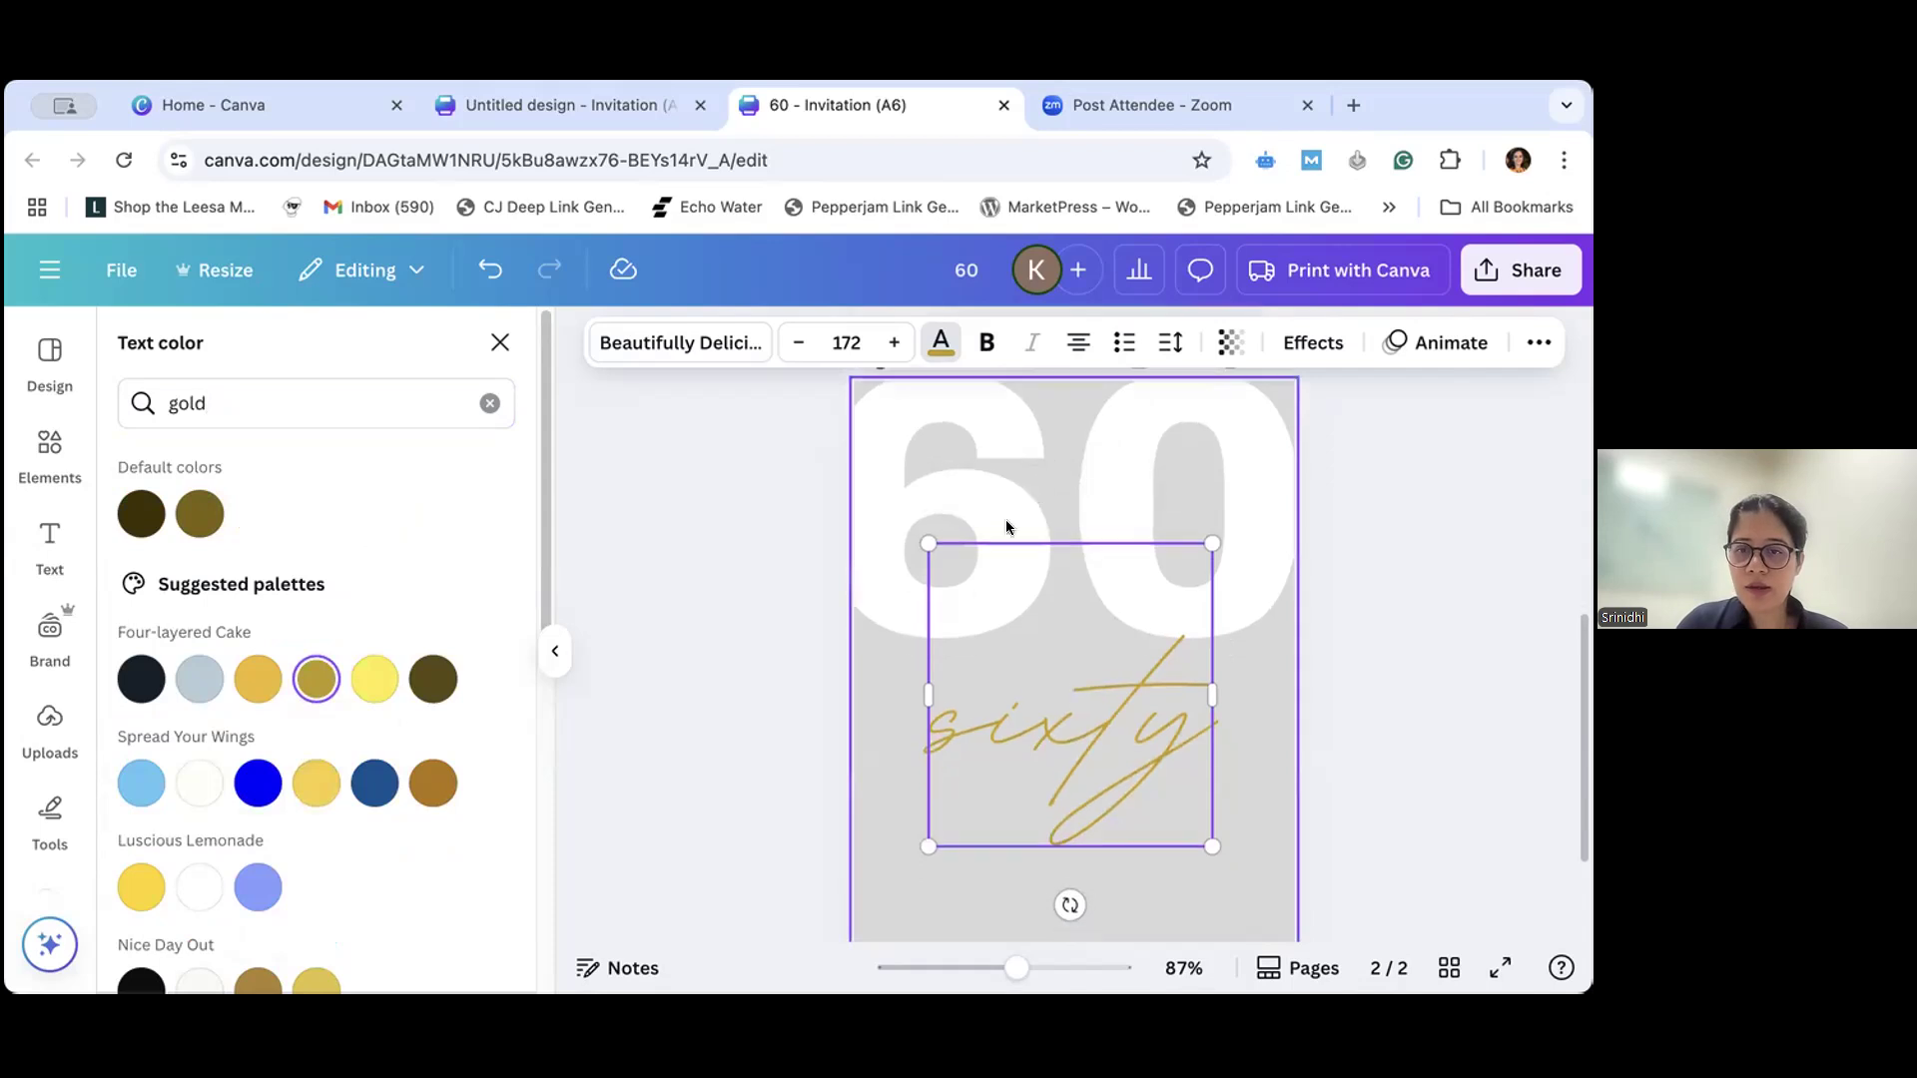
- Check the sample on page 1 and rotate the "sixty" text on page 2 to -90° so it reads upward
{"action": "scroll", "coordinate": [950, 739], "scroll_direction": "up", "scroll_amount": 5}
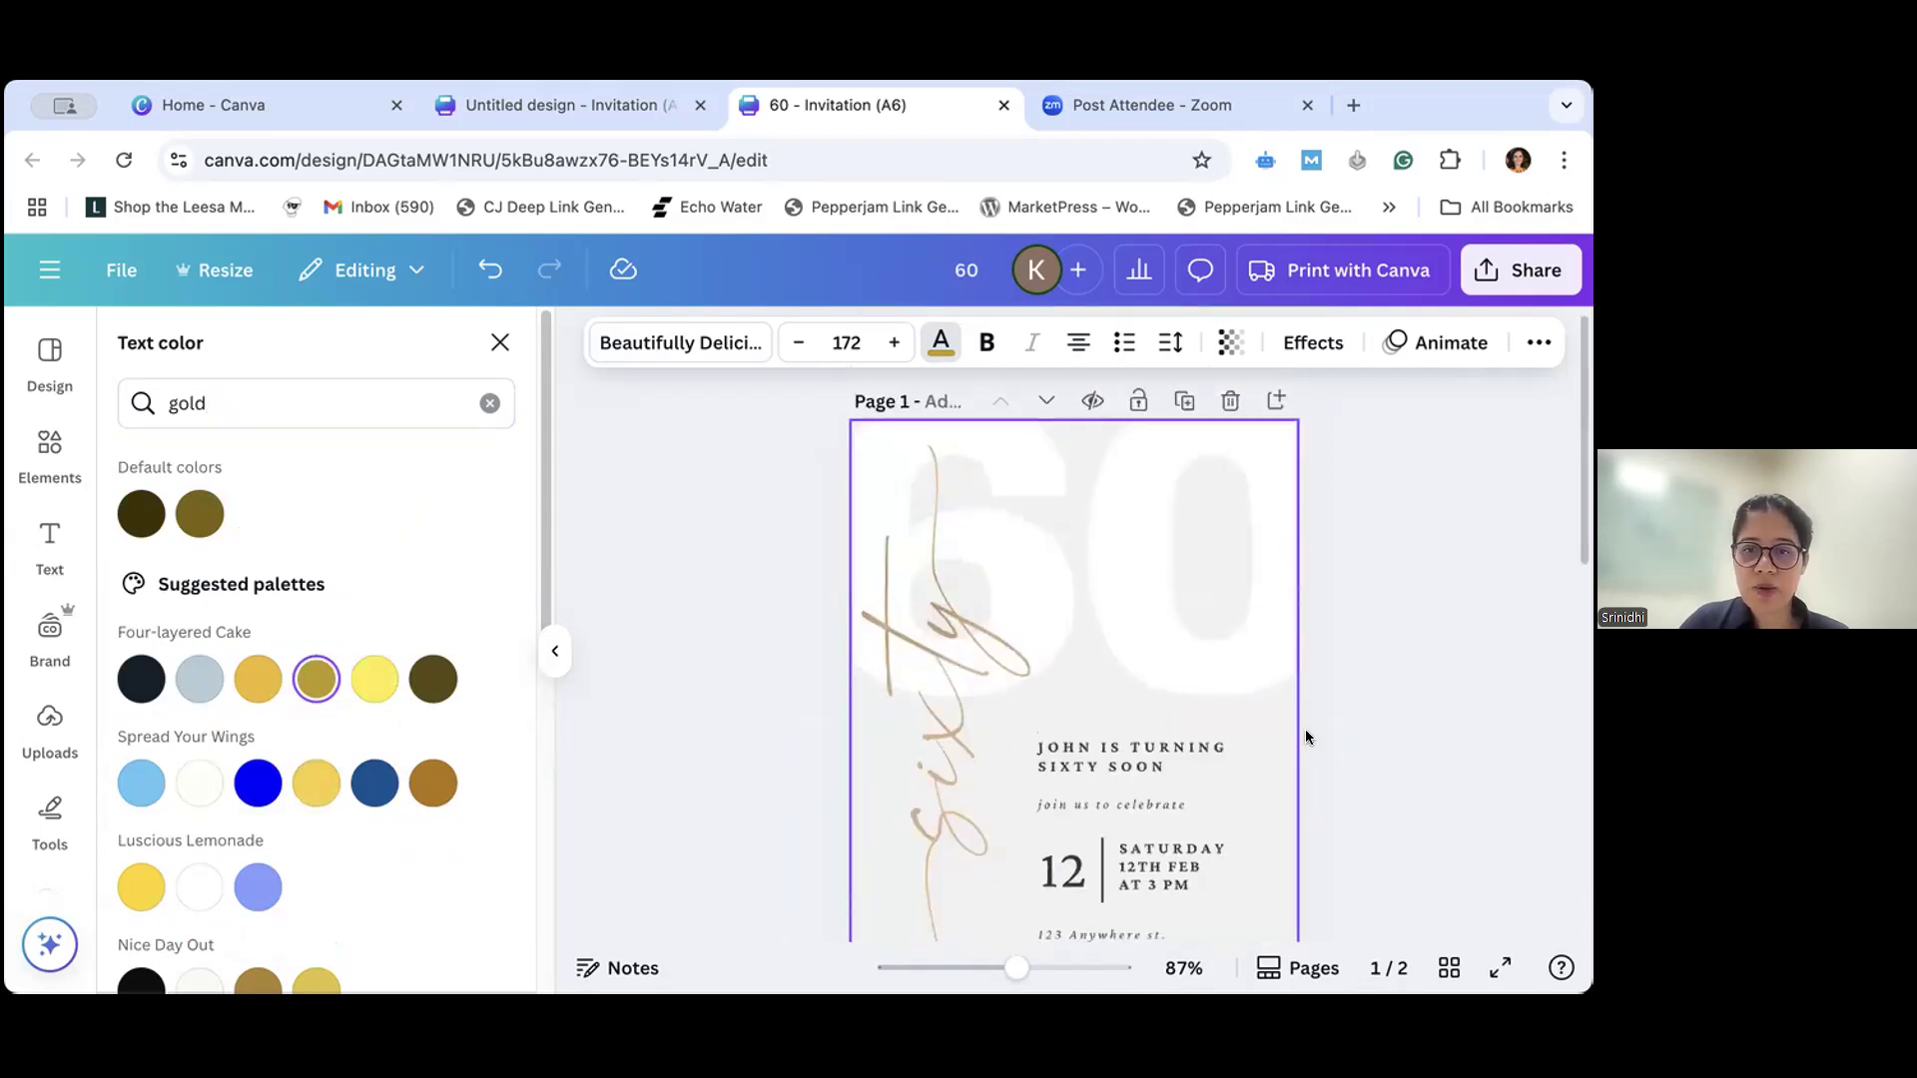
{"action": "scroll", "coordinate": [1304, 734], "scroll_direction": "down", "scroll_amount": 5}
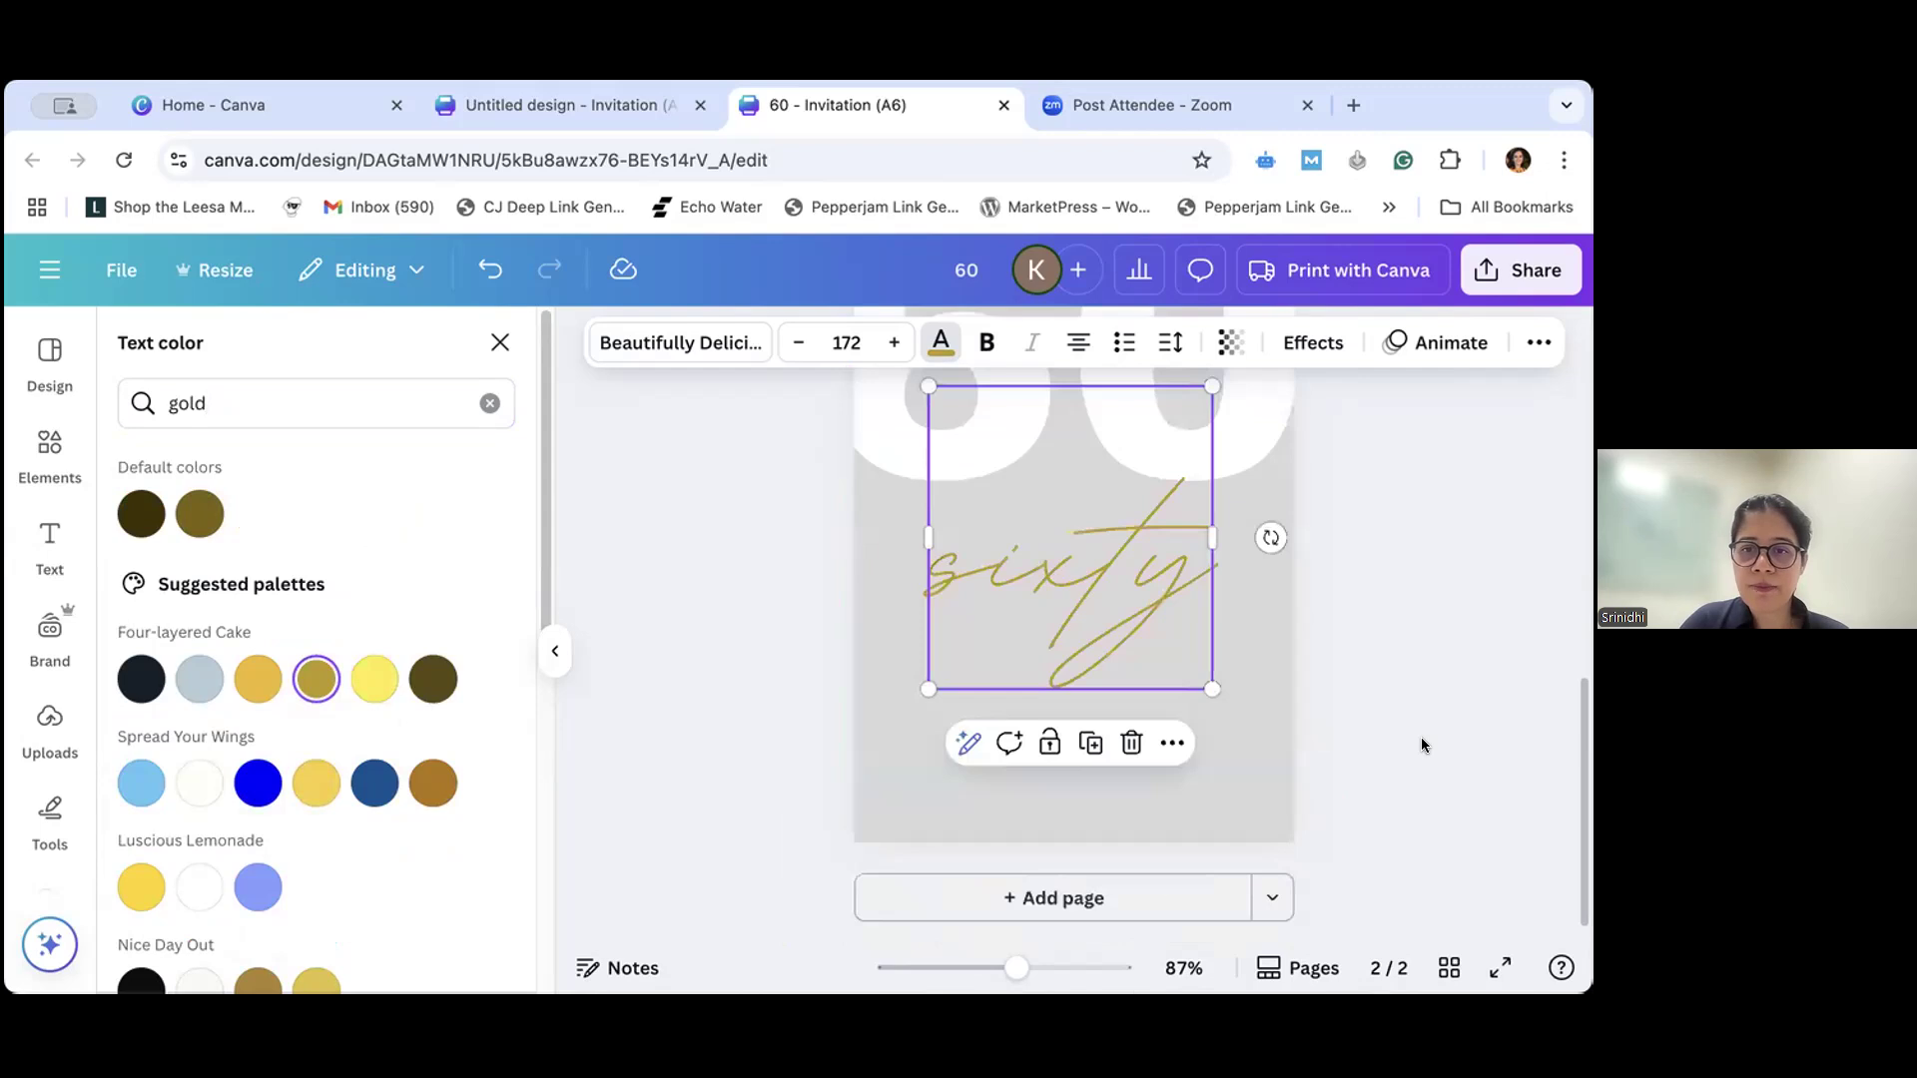
{"action": "left_click", "coordinate": [1122, 579]}
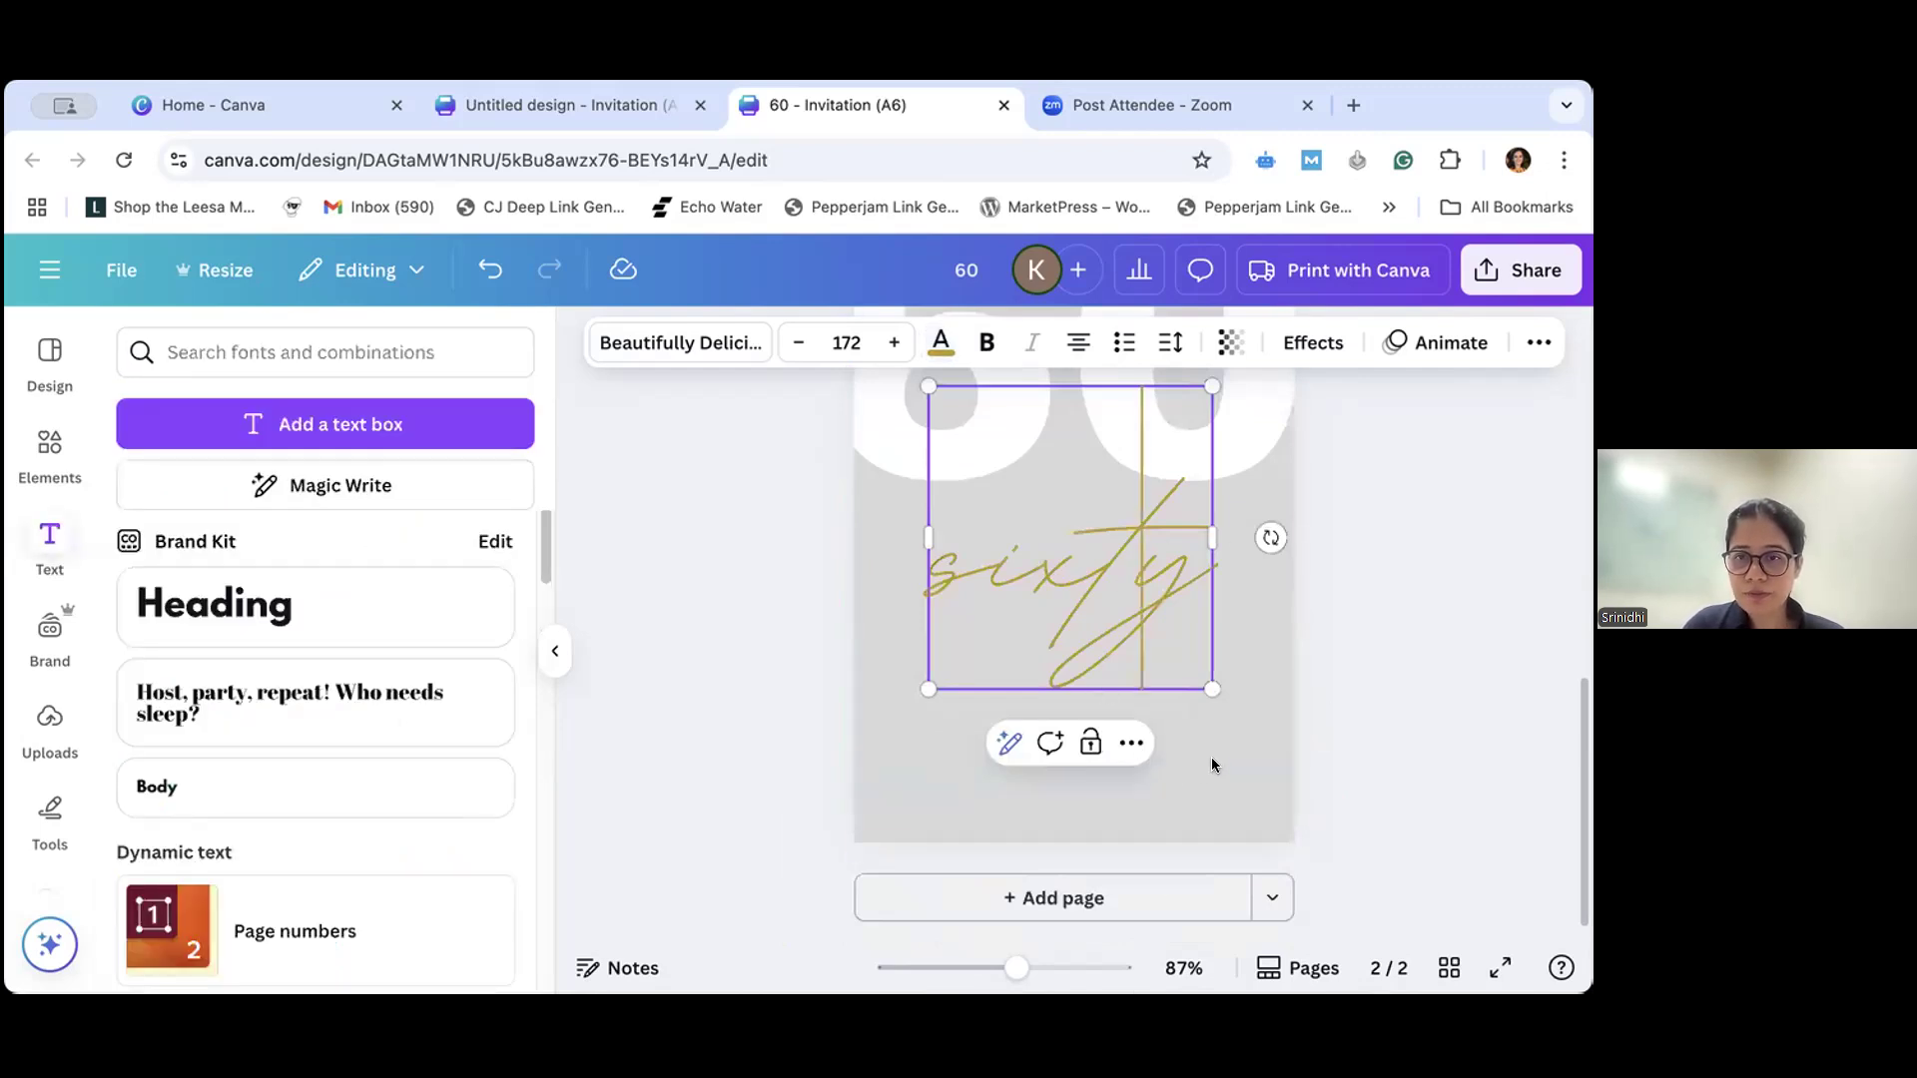
{"action": "scroll", "coordinate": [1261, 580], "scroll_direction": "up", "scroll_amount": 1}
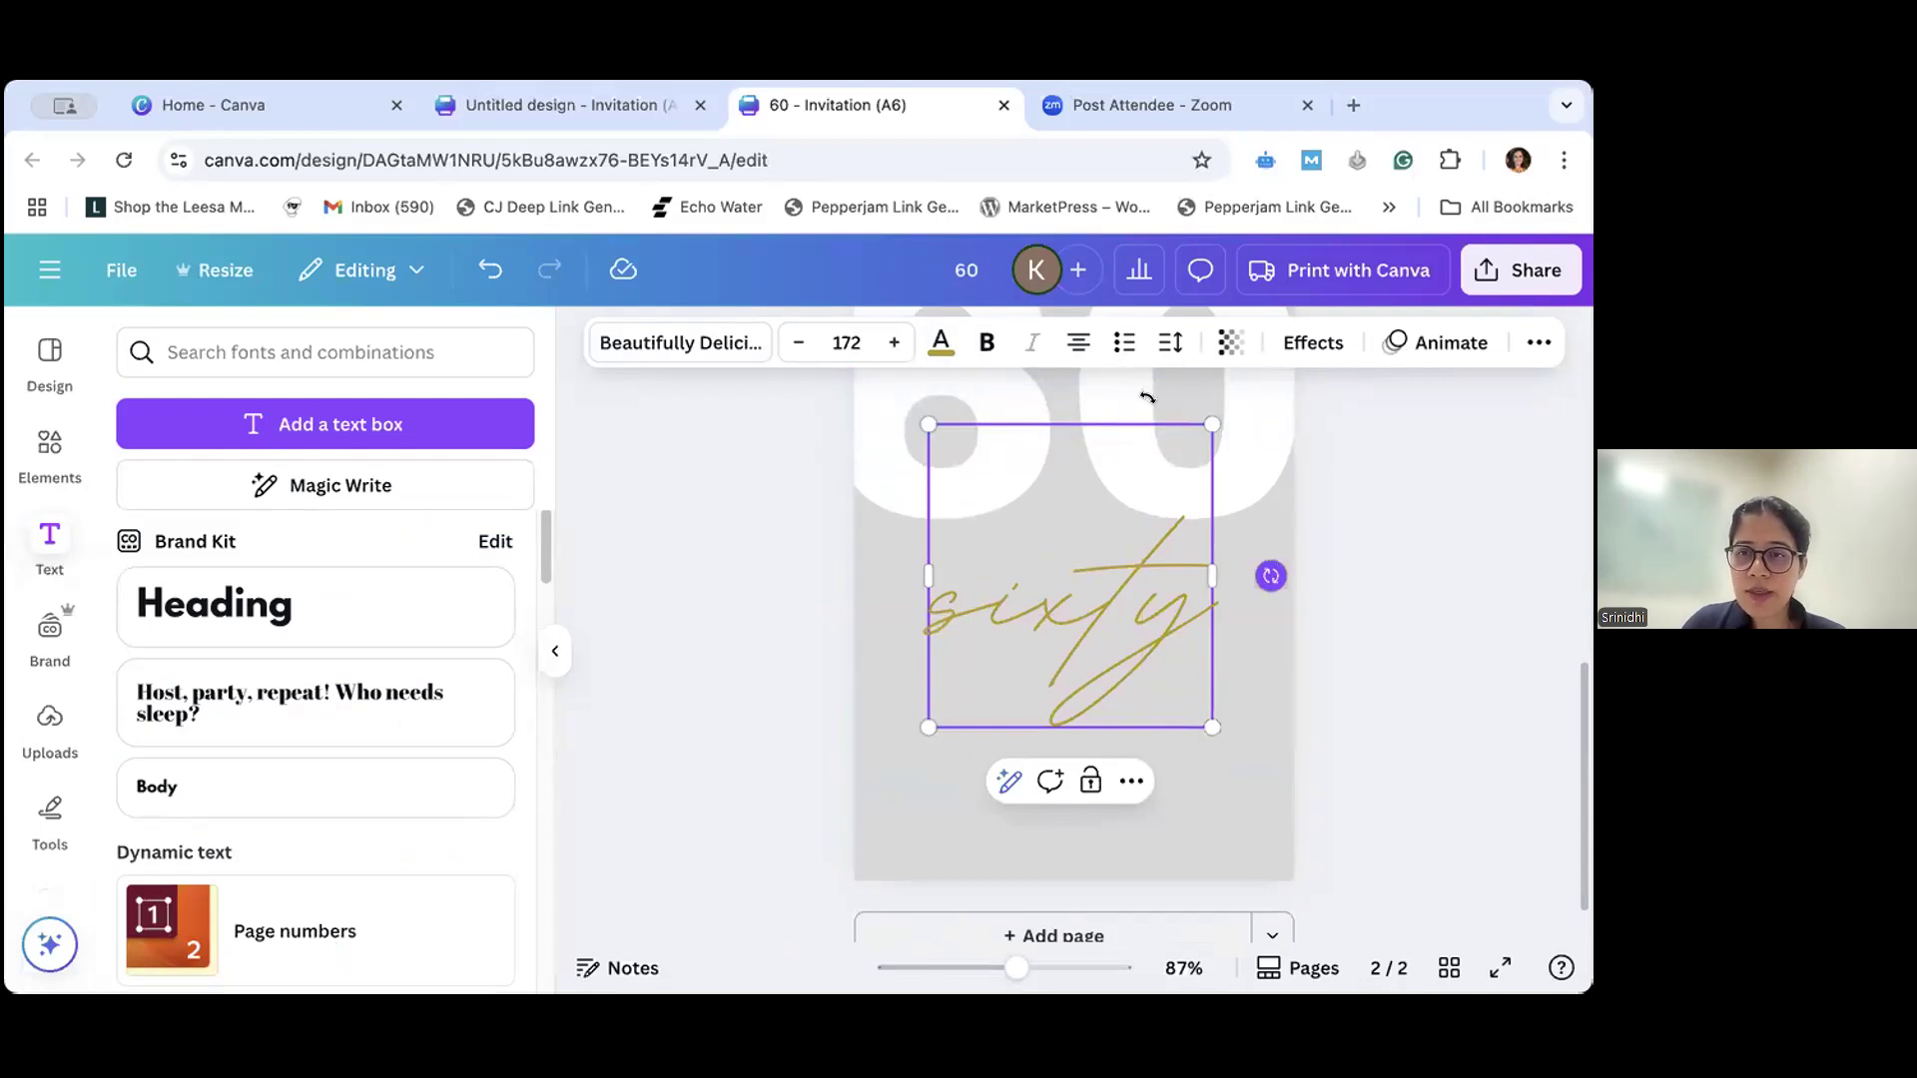
{"action": "left_click_drag", "start_coordinate": [1271, 577], "coordinate": [960, 476]}
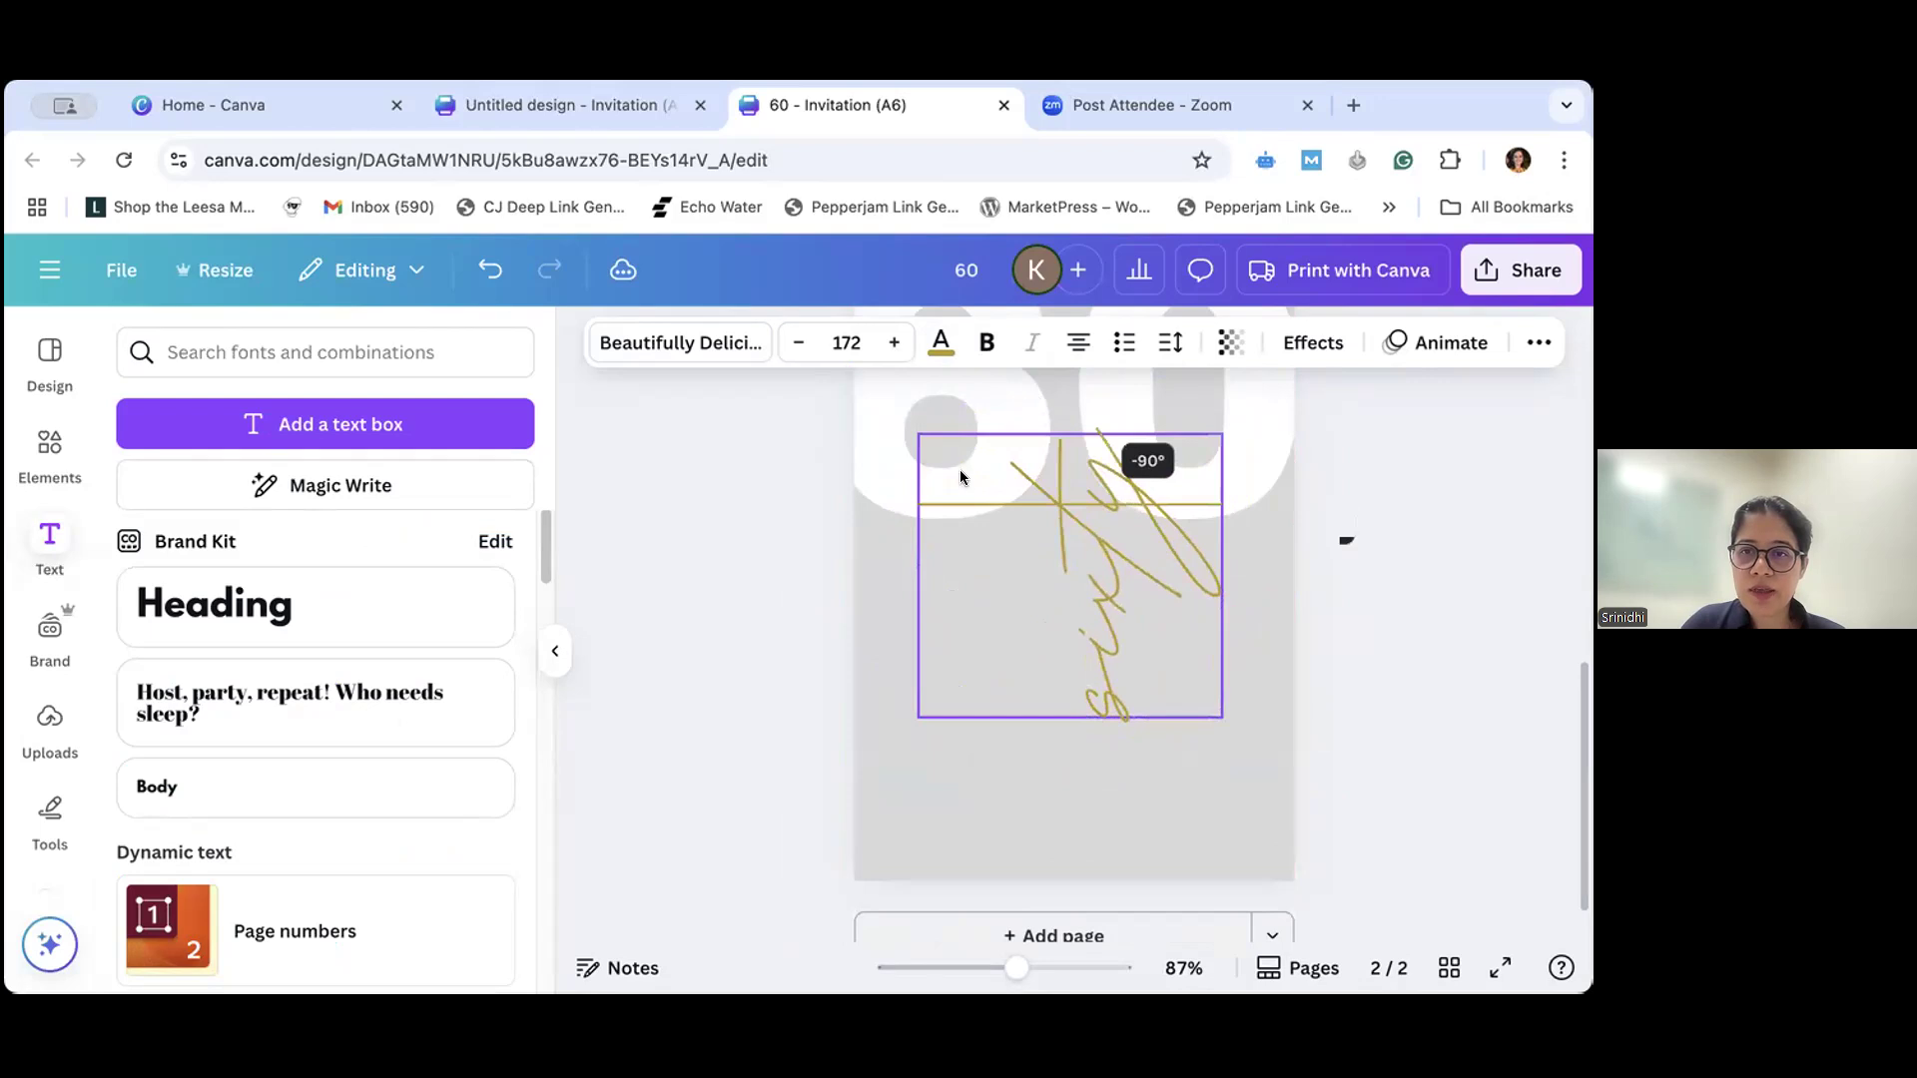
{"action": "left_click_drag", "start_coordinate": [960, 611], "coordinate": [1068, 437]}
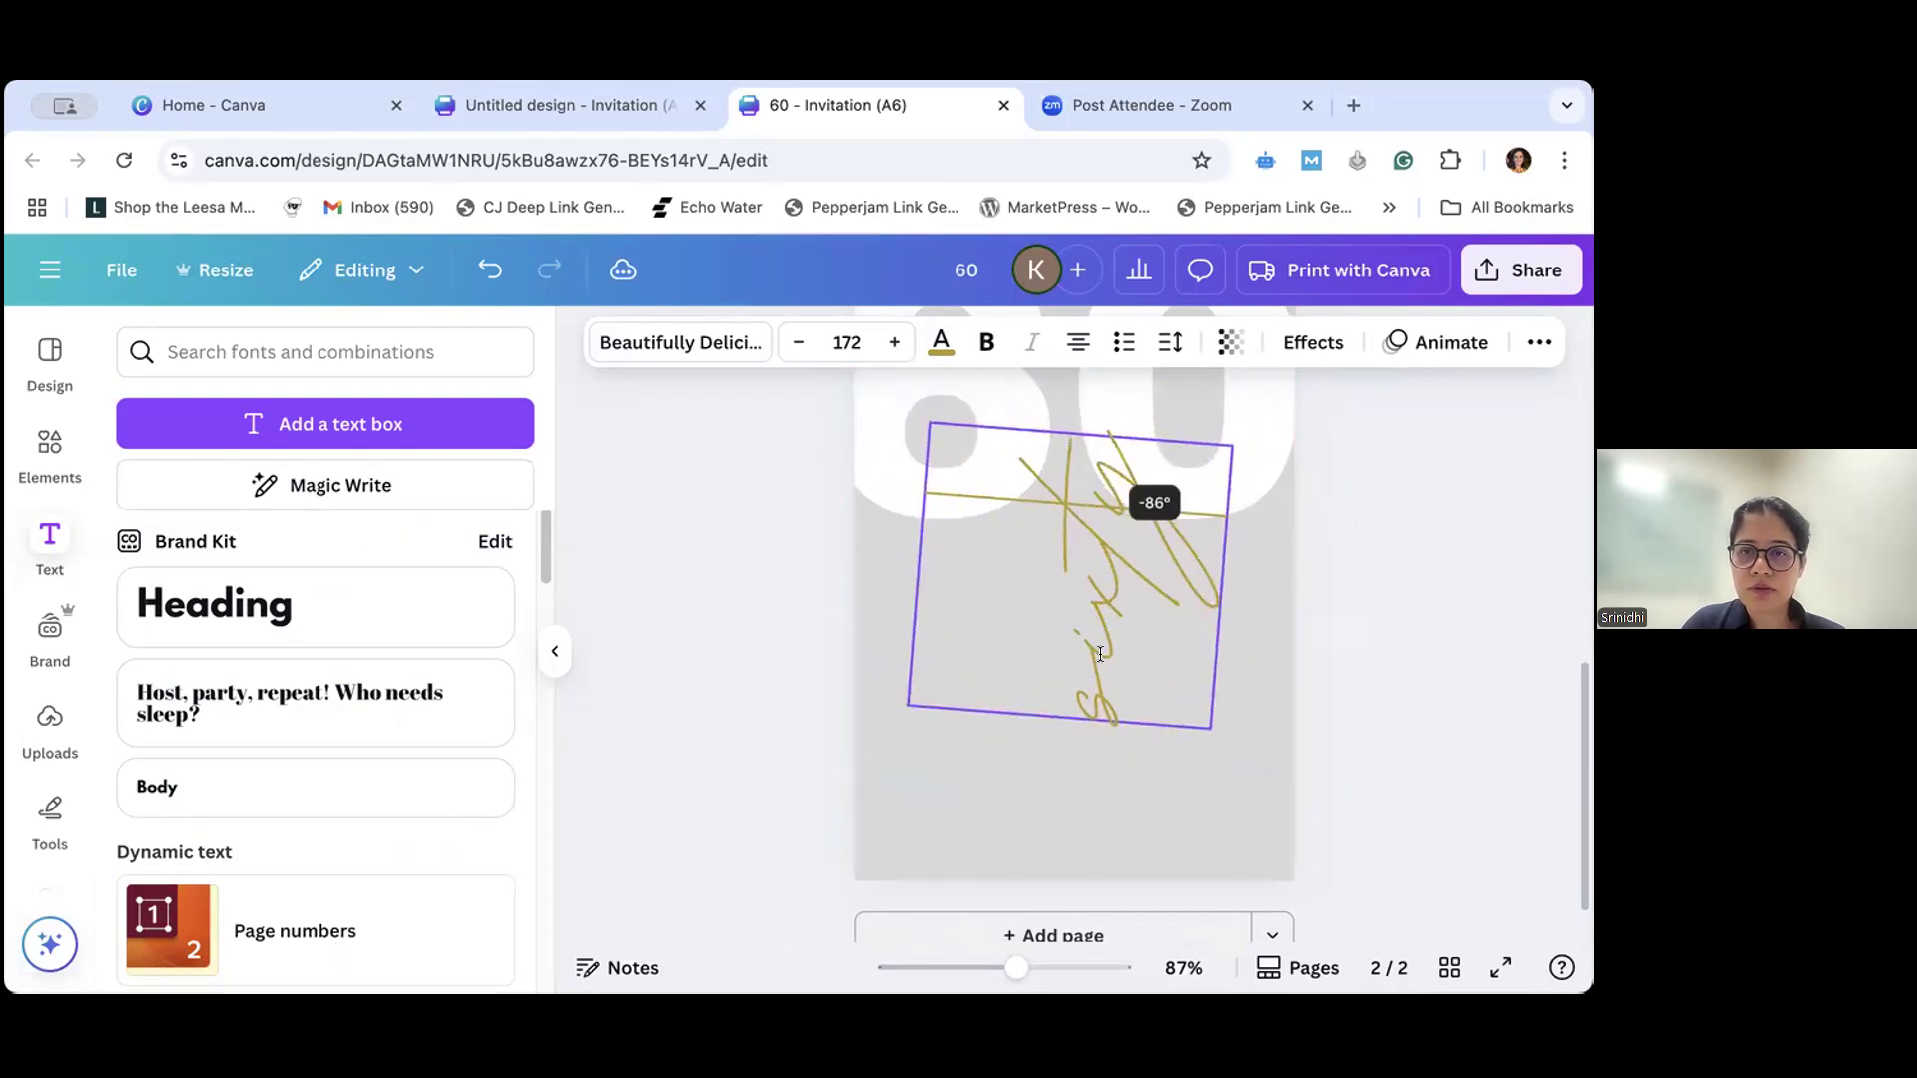
{"action": "left_click_drag", "start_coordinate": [1197, 805], "coordinate": [1180, 629]}
{"action": "left_click", "coordinate": [1057, 629]}
{"action": "left_click", "coordinate": [1075, 629]}
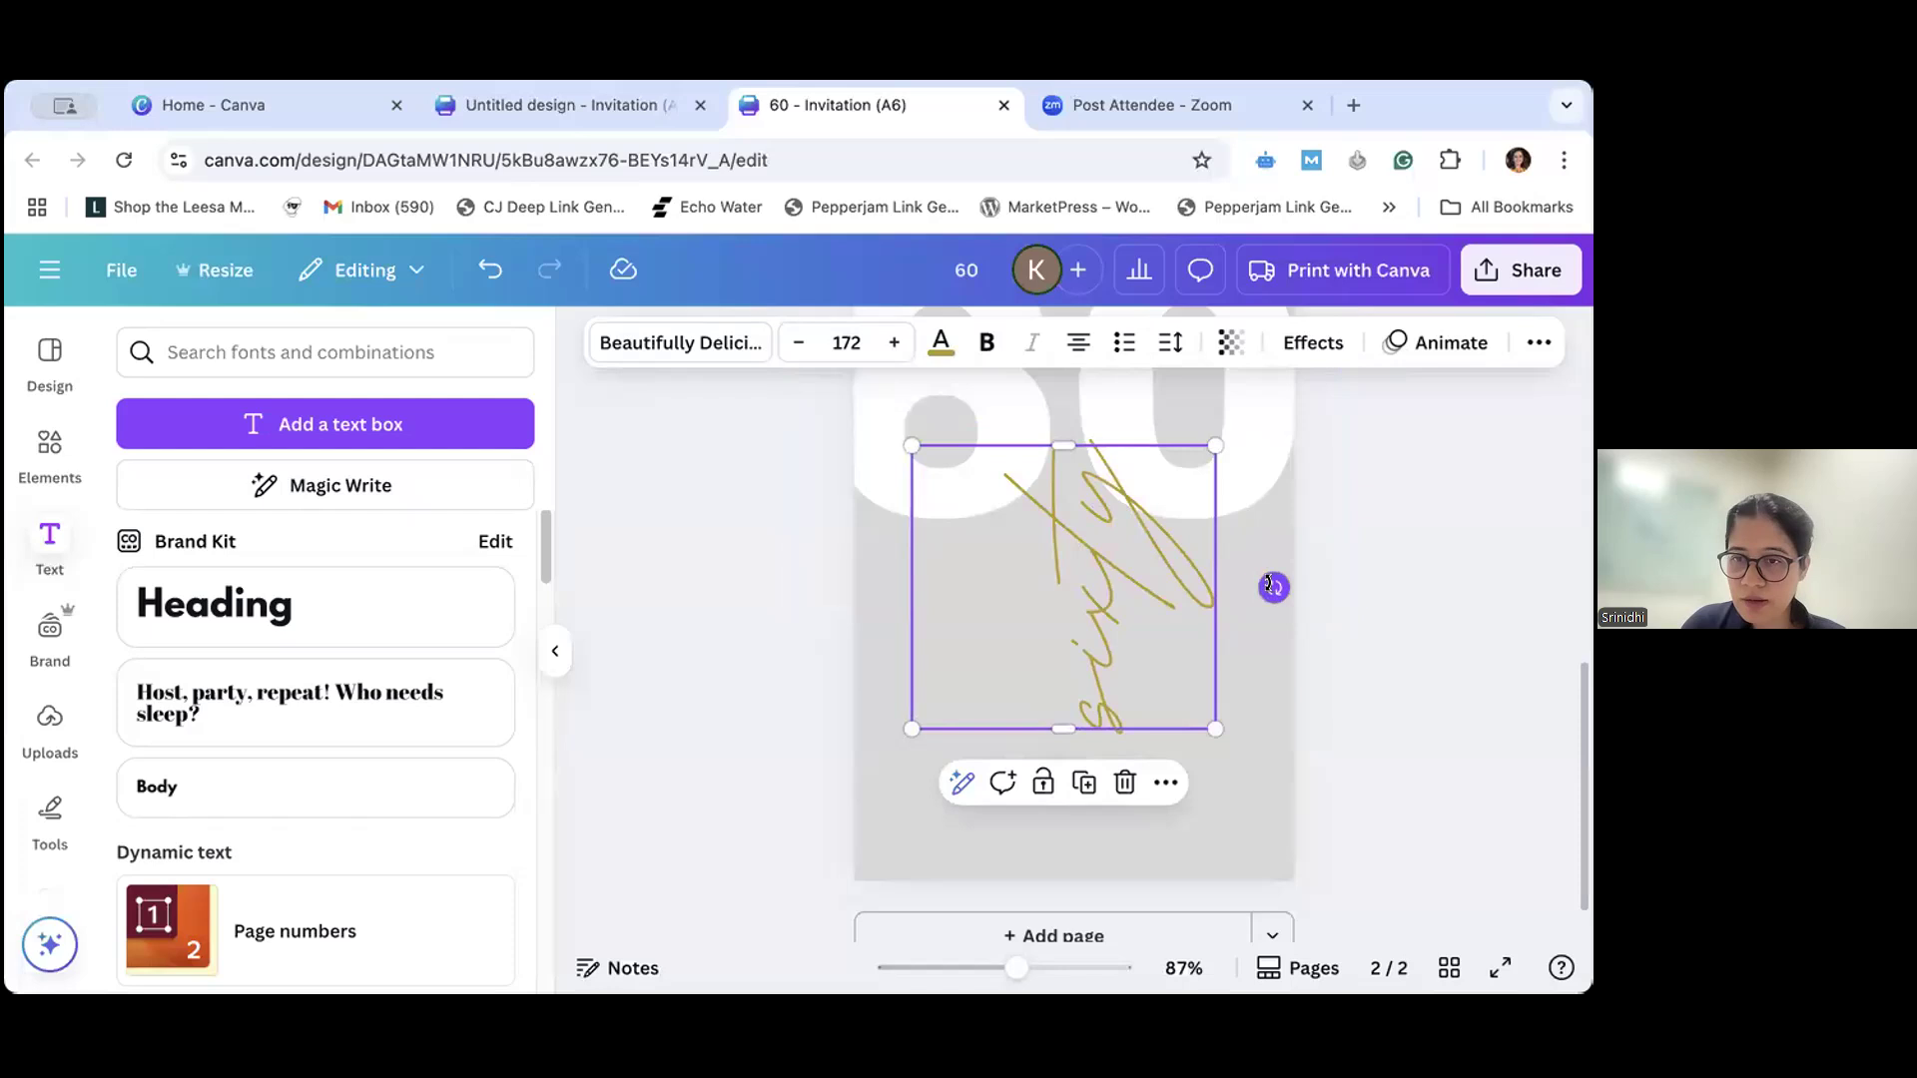
- Reselect the vertical "sixty" text, rotate it away from vertical and bring it back to its upright reading direction
{"action": "left_click", "coordinate": [1349, 642]}
{"action": "left_click", "coordinate": [1108, 621]}
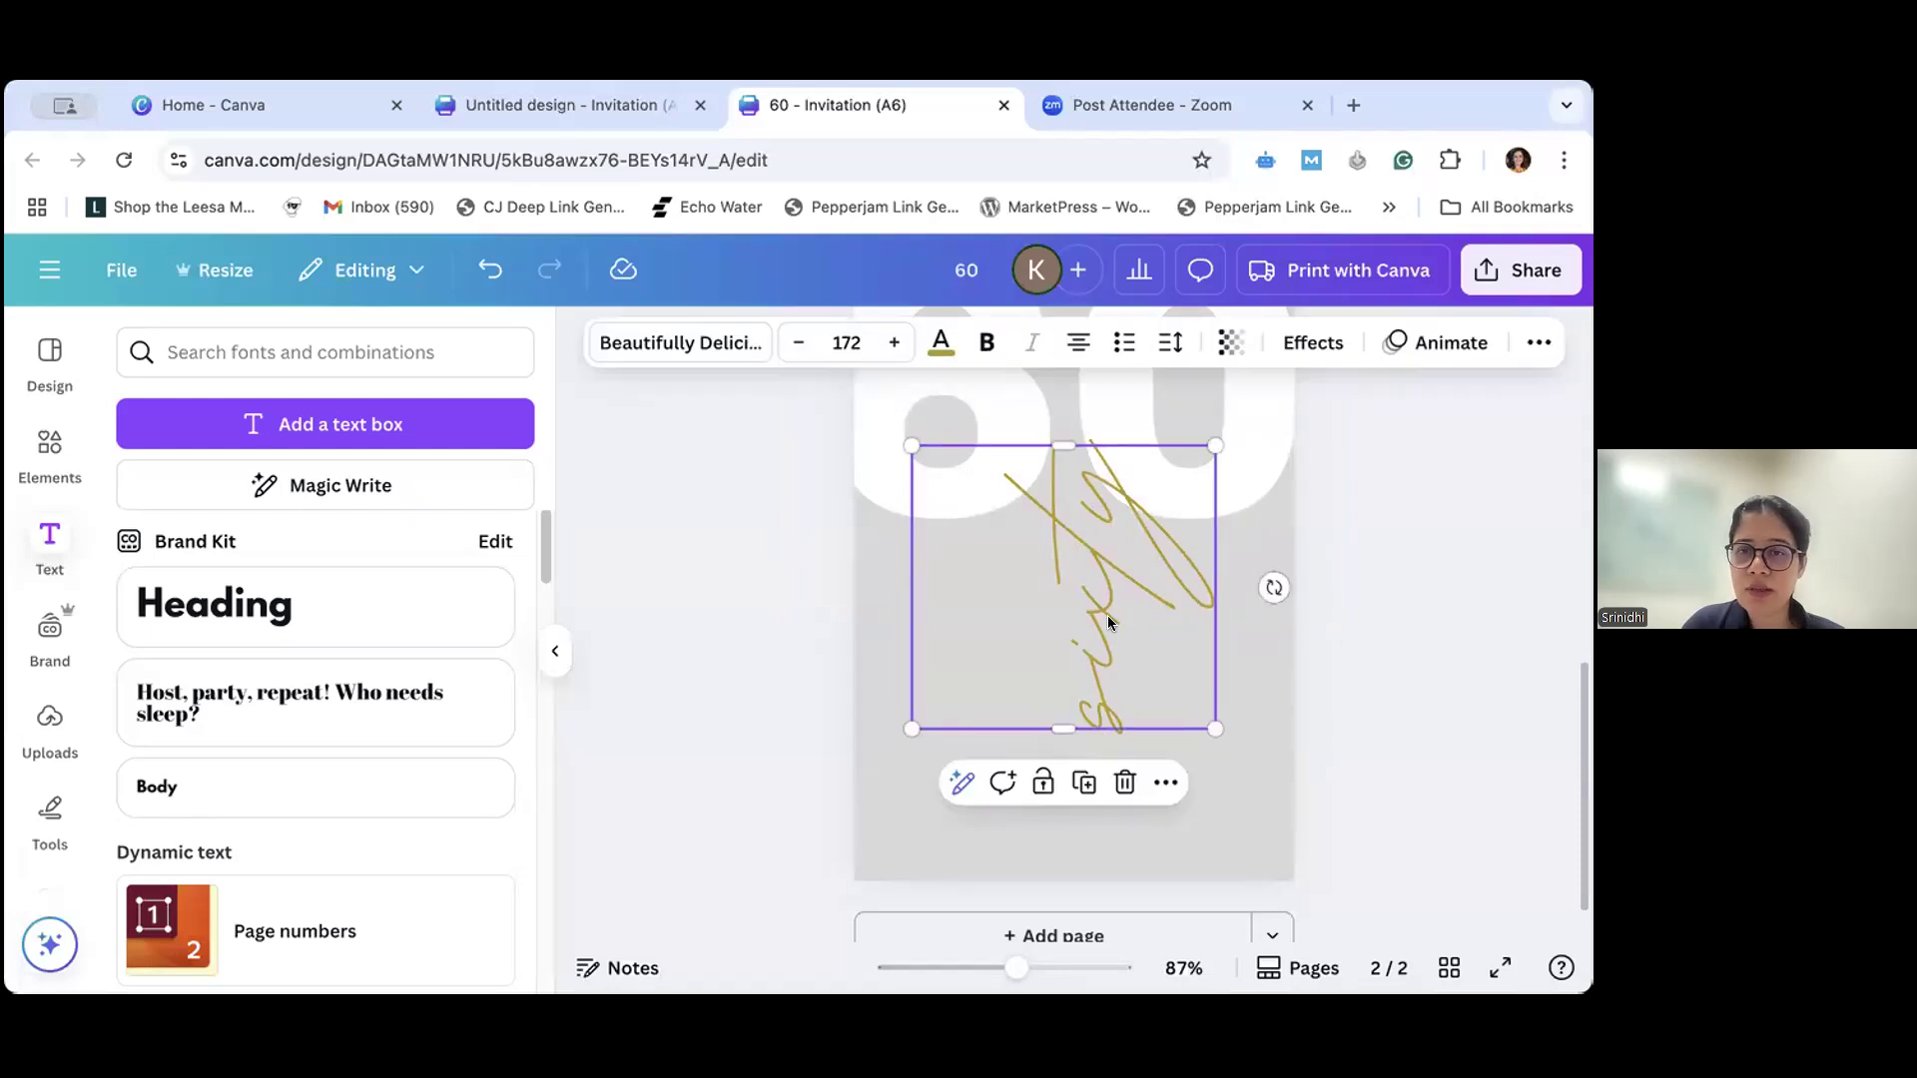
{"action": "left_click_drag", "start_coordinate": [1274, 587], "coordinate": [1107, 460]}
{"action": "left_click_drag", "start_coordinate": [1169, 465], "coordinate": [1218, 583]}
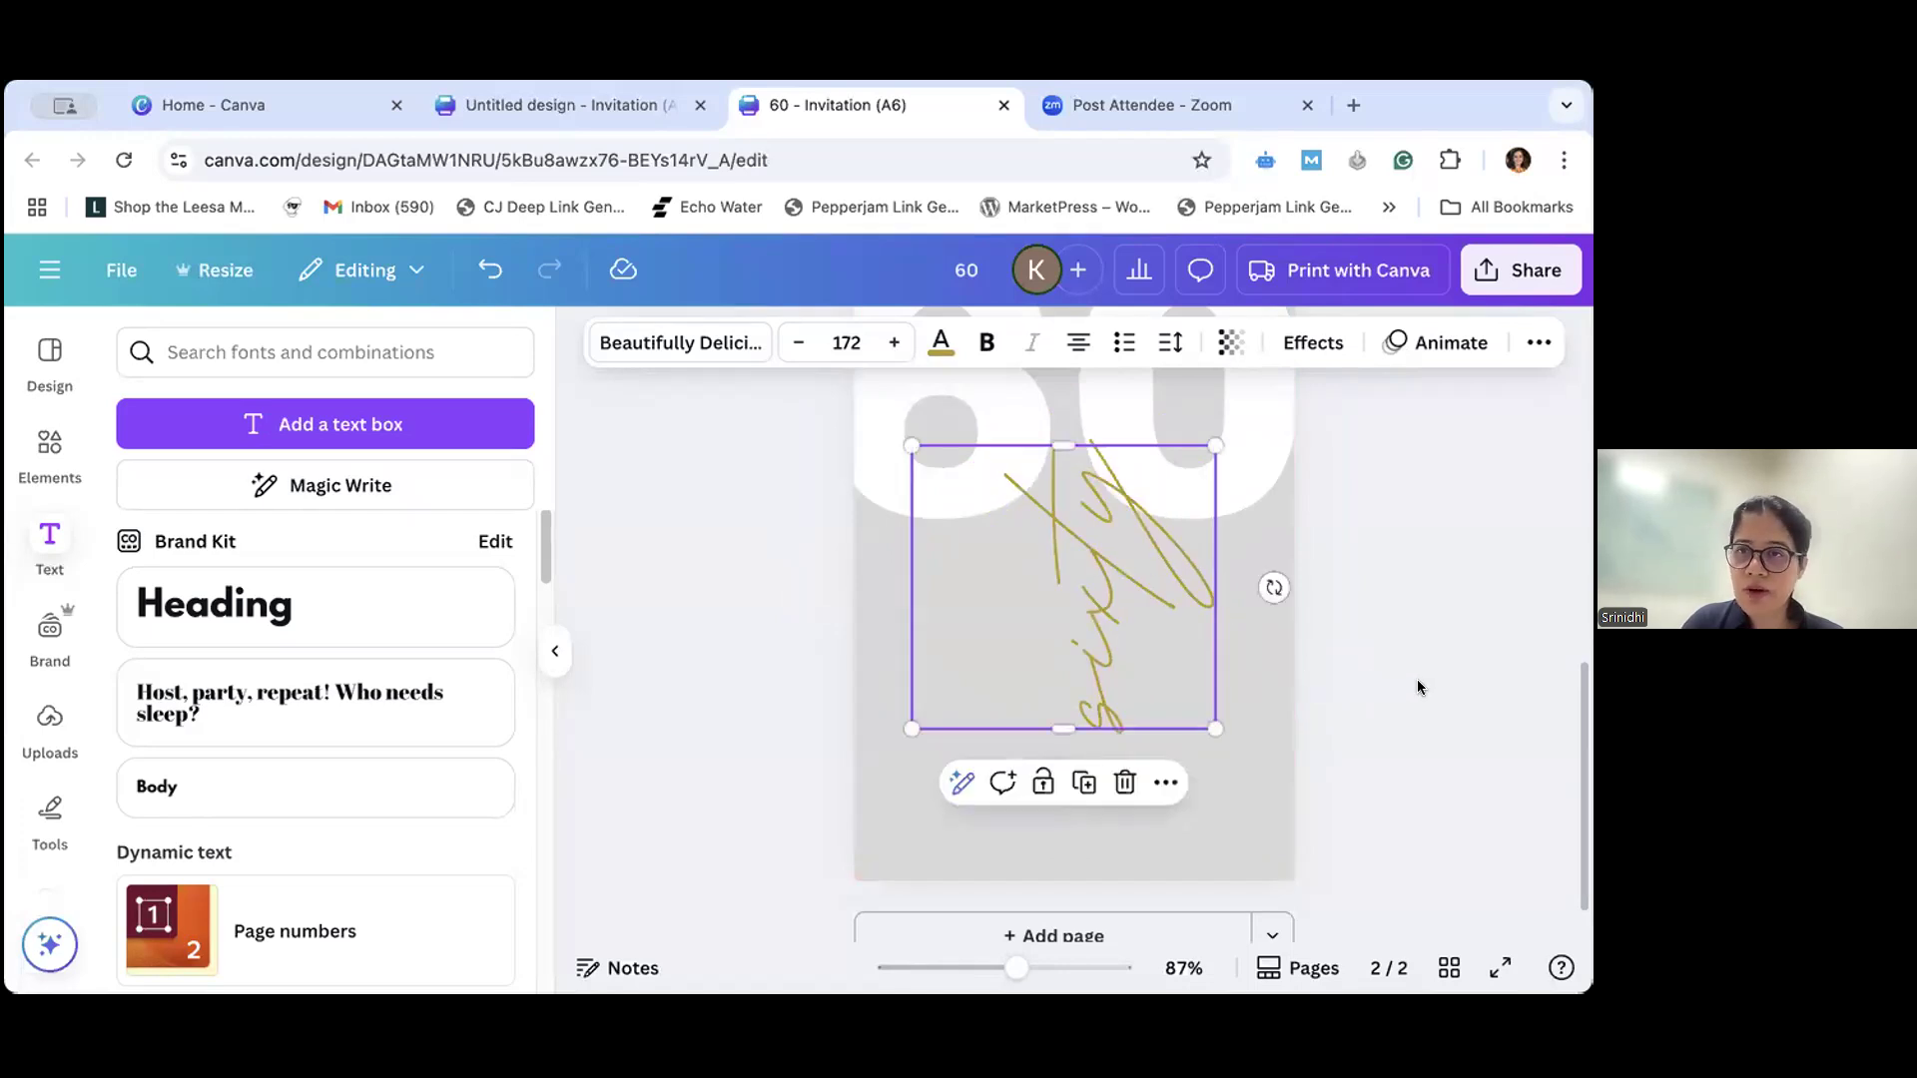
- Move the vertical "sixty" text to the page's left edge so it overlaps the lower part of the 6
{"action": "left_click", "coordinate": [1417, 682]}
{"action": "left_click", "coordinate": [1054, 567]}
{"action": "left_click_drag", "start_coordinate": [1055, 567], "coordinate": [947, 552]}
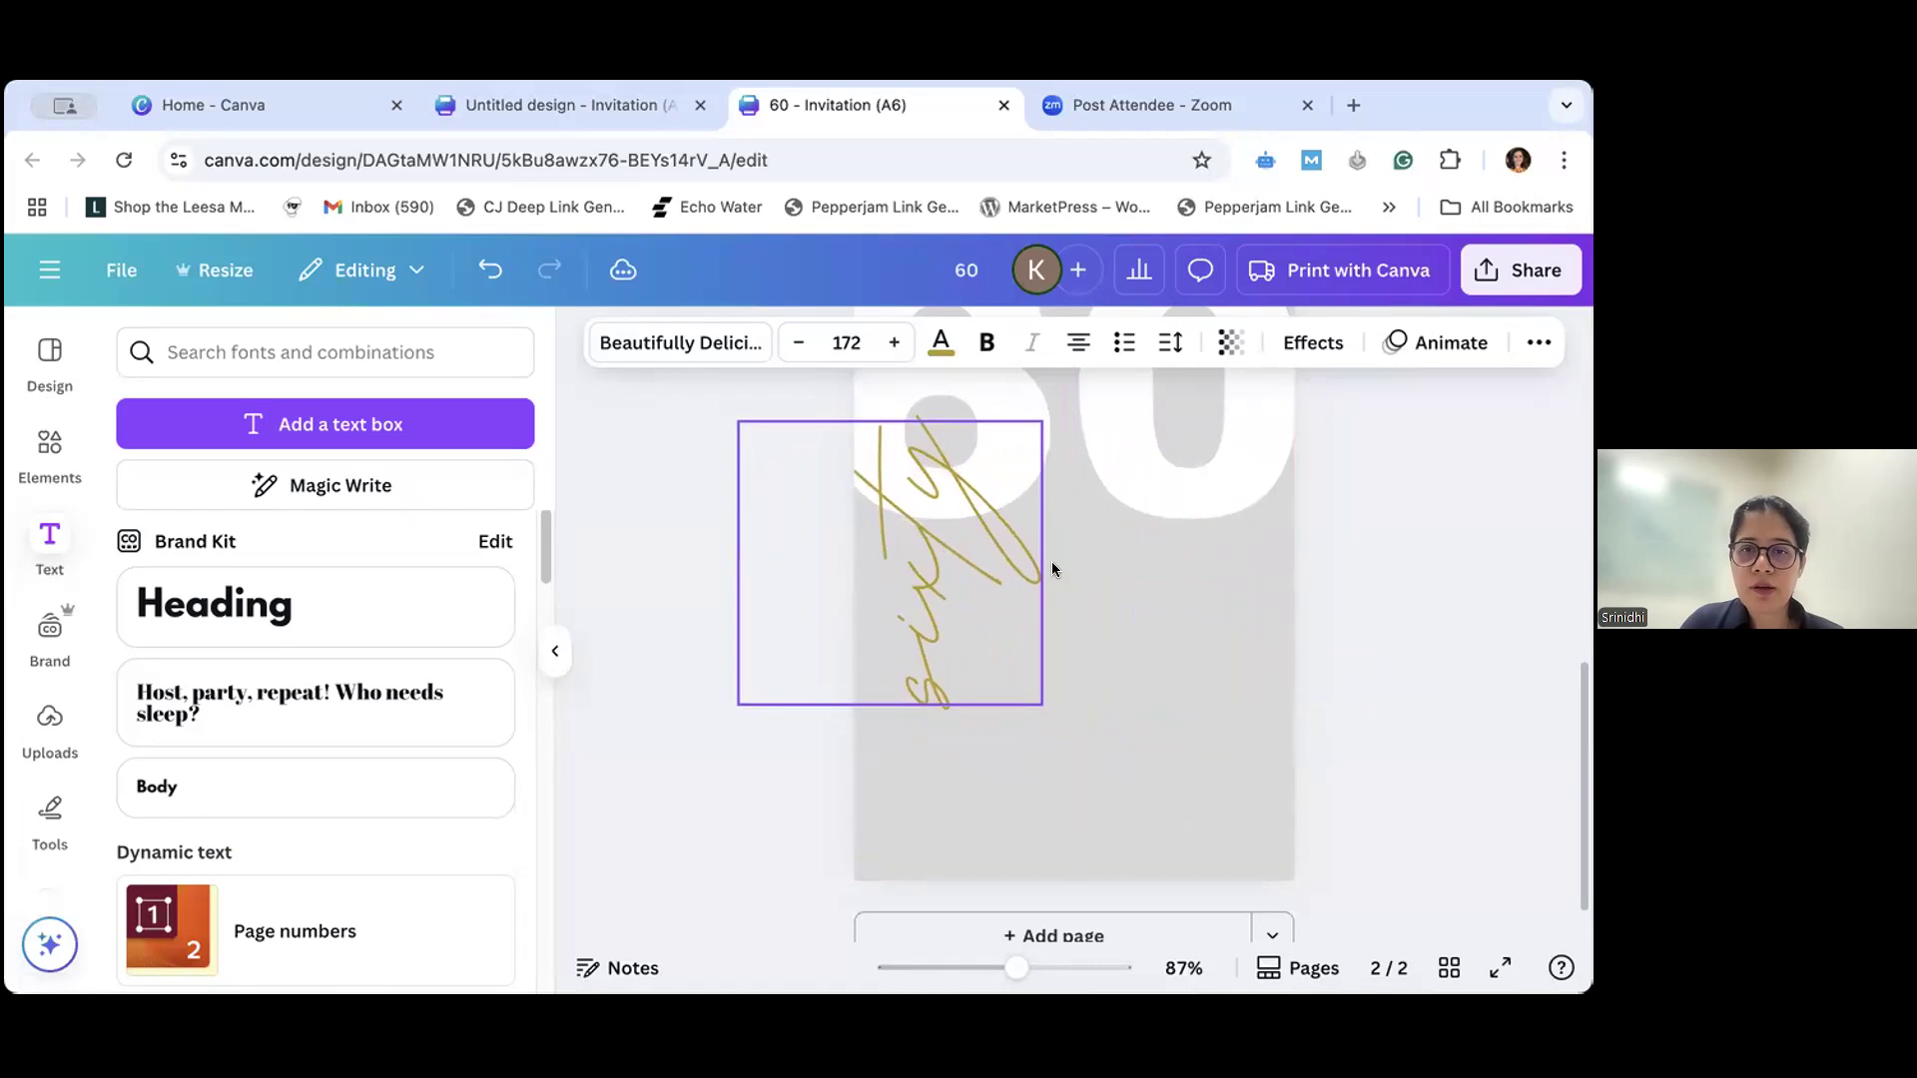
{"action": "left_click", "coordinate": [1404, 611]}
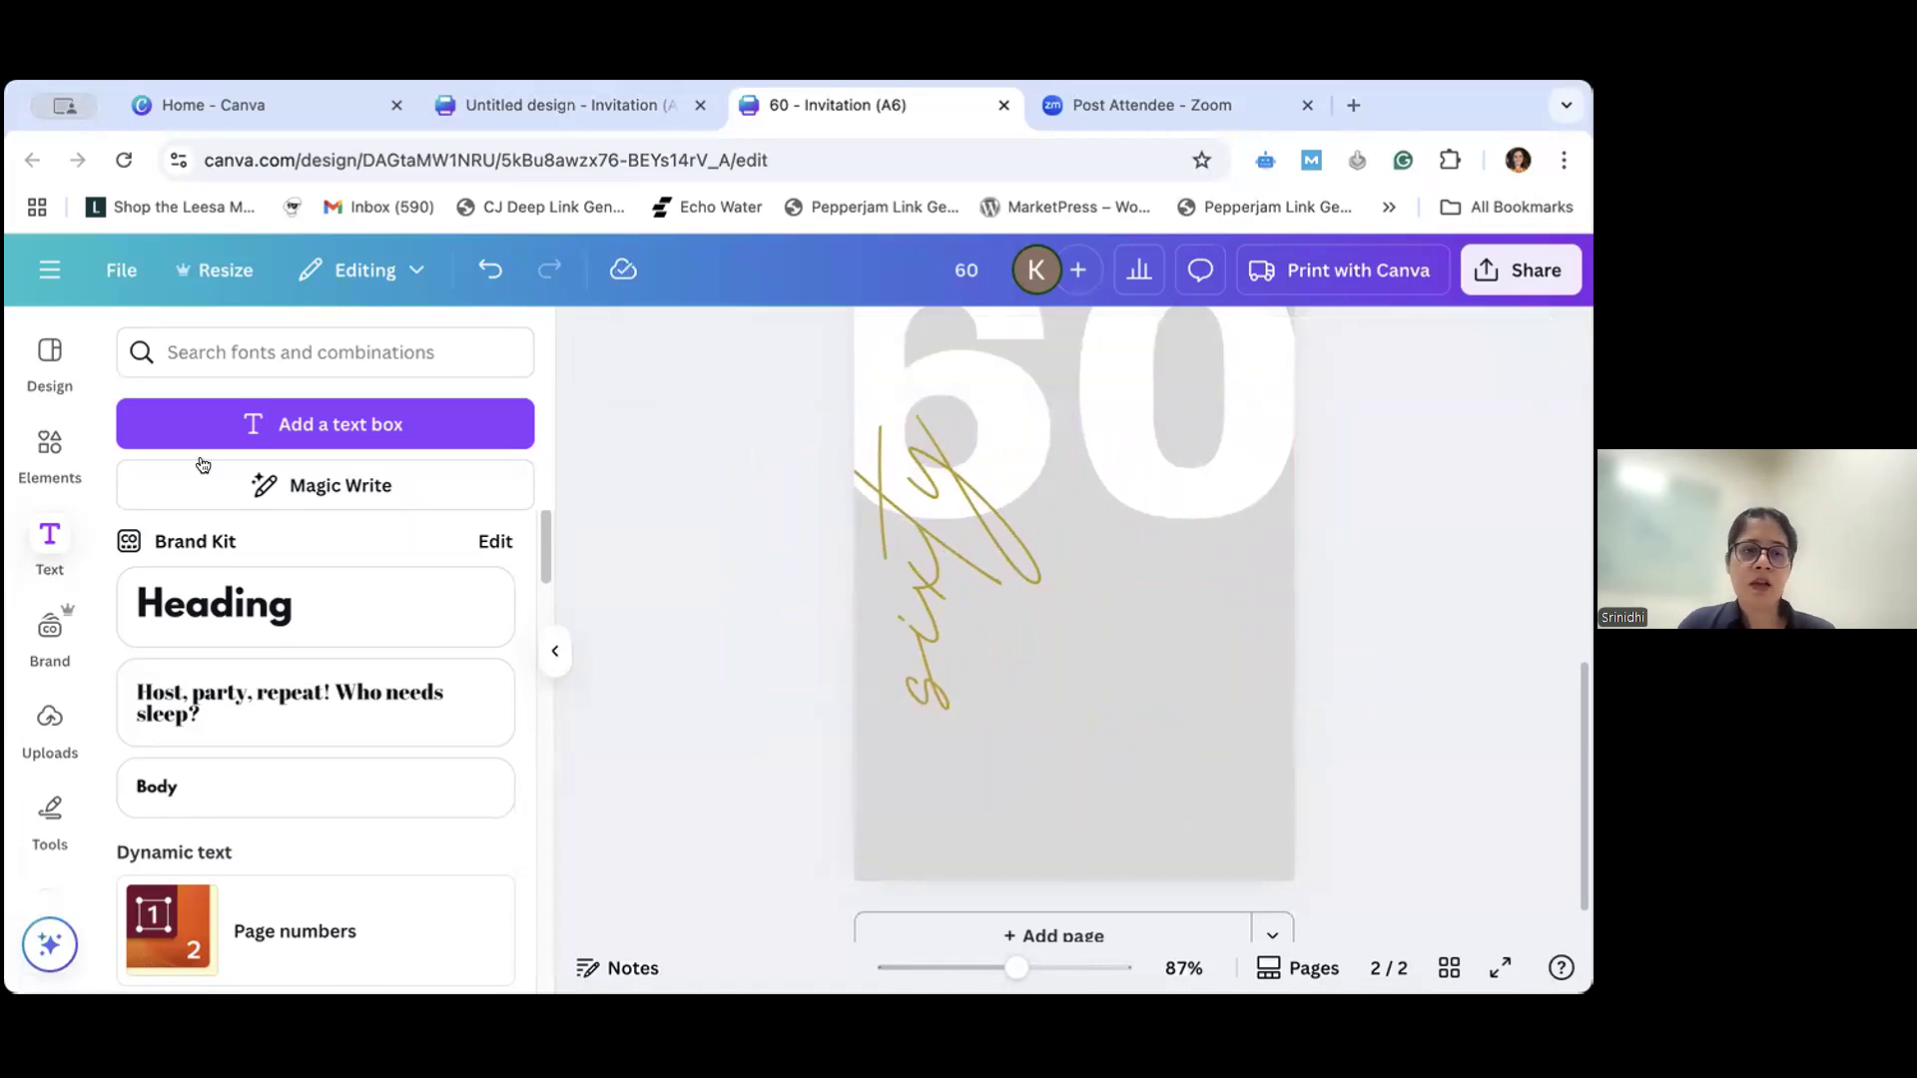
- Browse the recently used text styles and font combinations, checking the premium label on the "SALE" style
{"action": "scroll", "coordinate": [417, 749], "scroll_direction": "down", "scroll_amount": 3}
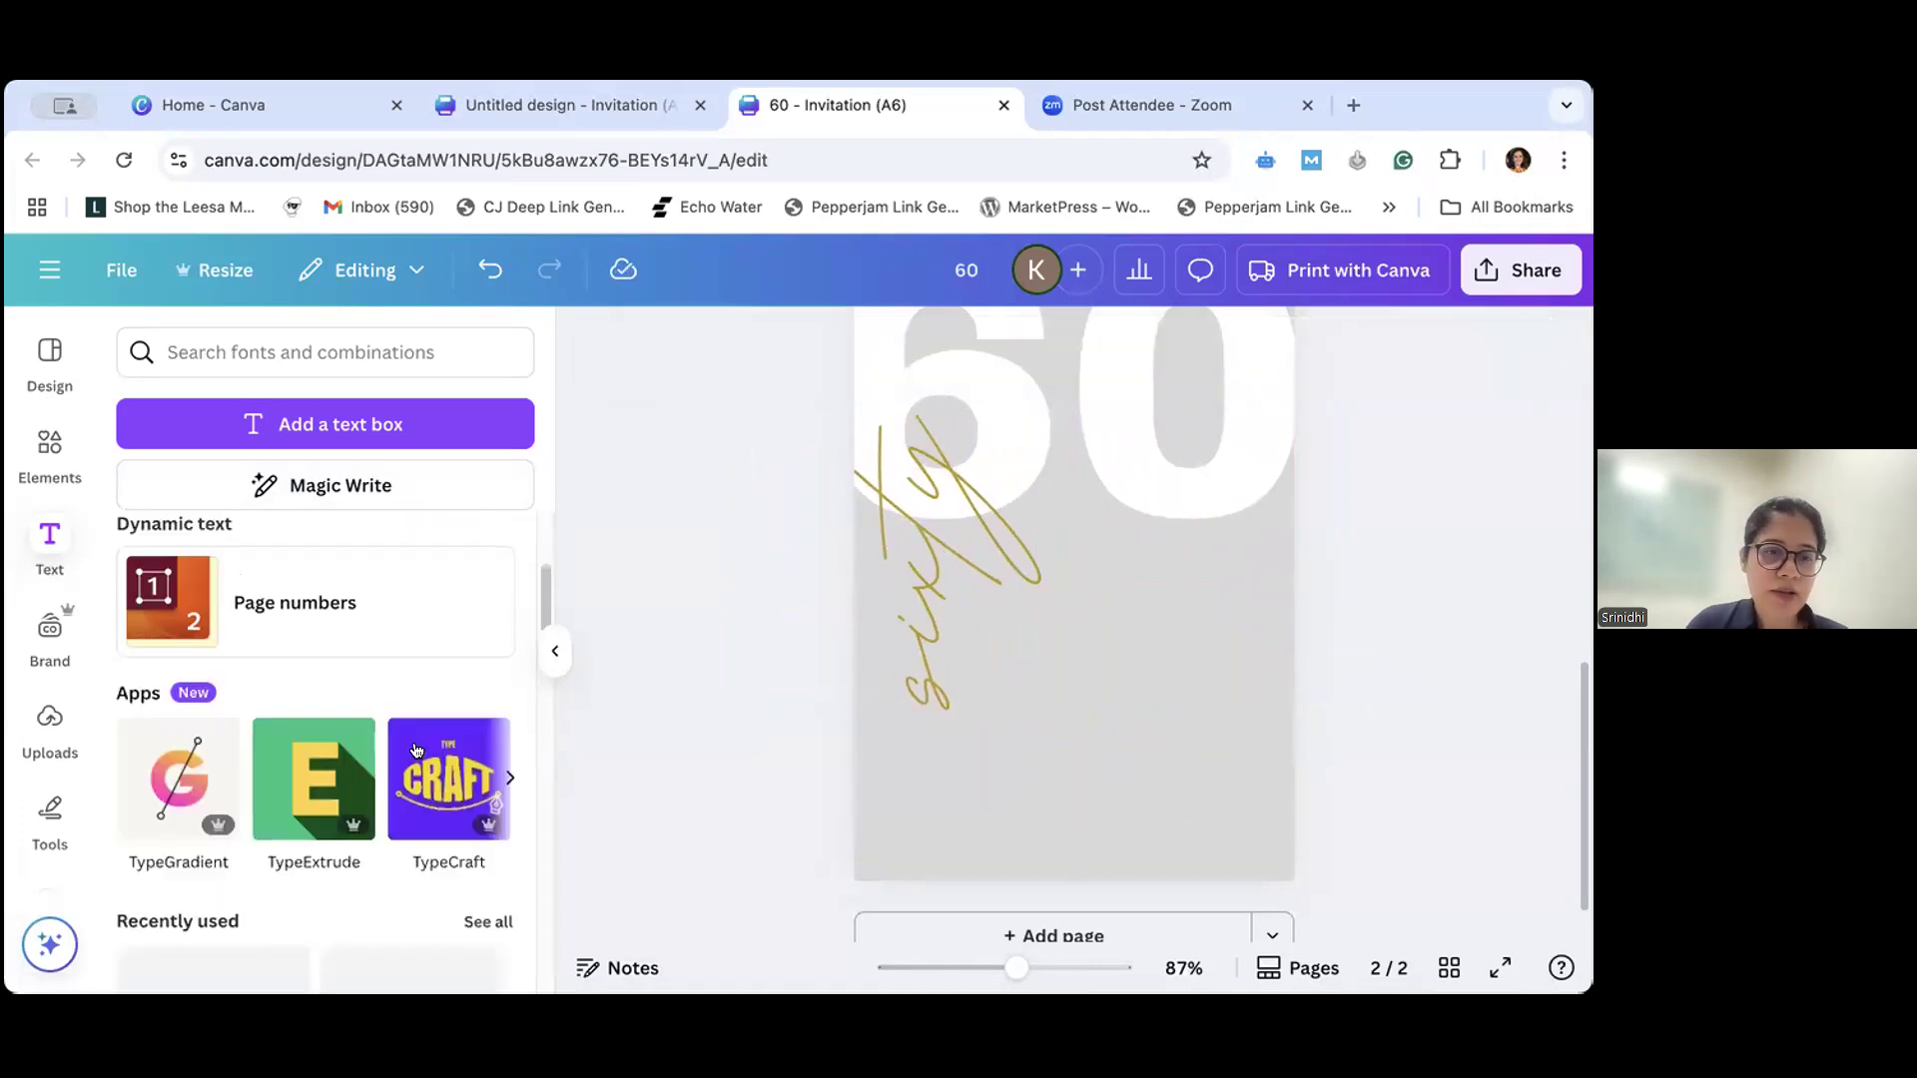
{"action": "scroll", "coordinate": [417, 749], "scroll_direction": "down", "scroll_amount": 1}
{"action": "scroll", "coordinate": [479, 639], "scroll_direction": "up", "scroll_amount": 5}
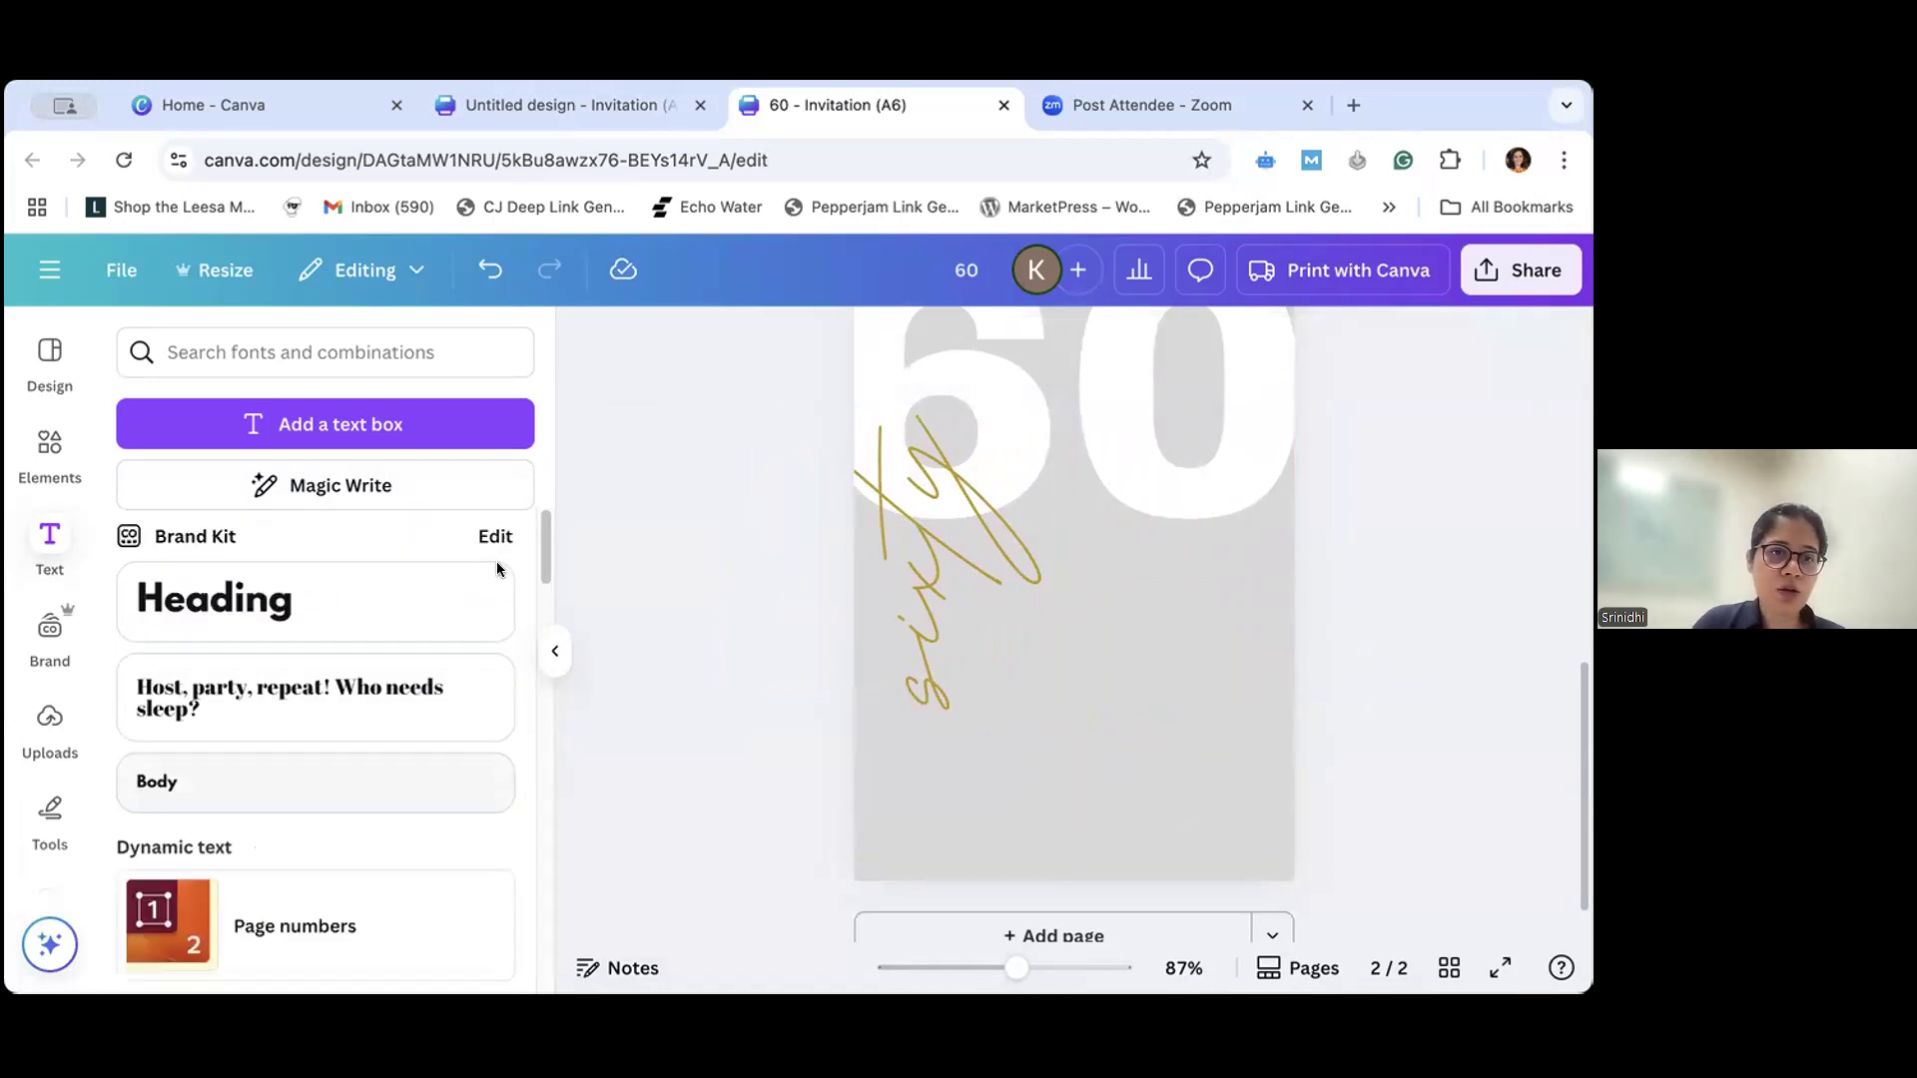
{"action": "scroll", "coordinate": [538, 675], "scroll_direction": "down", "scroll_amount": 1}
{"action": "scroll", "coordinate": [539, 683], "scroll_direction": "down", "scroll_amount": 8}
{"action": "scroll", "coordinate": [347, 712], "scroll_direction": "up", "scroll_amount": 3}
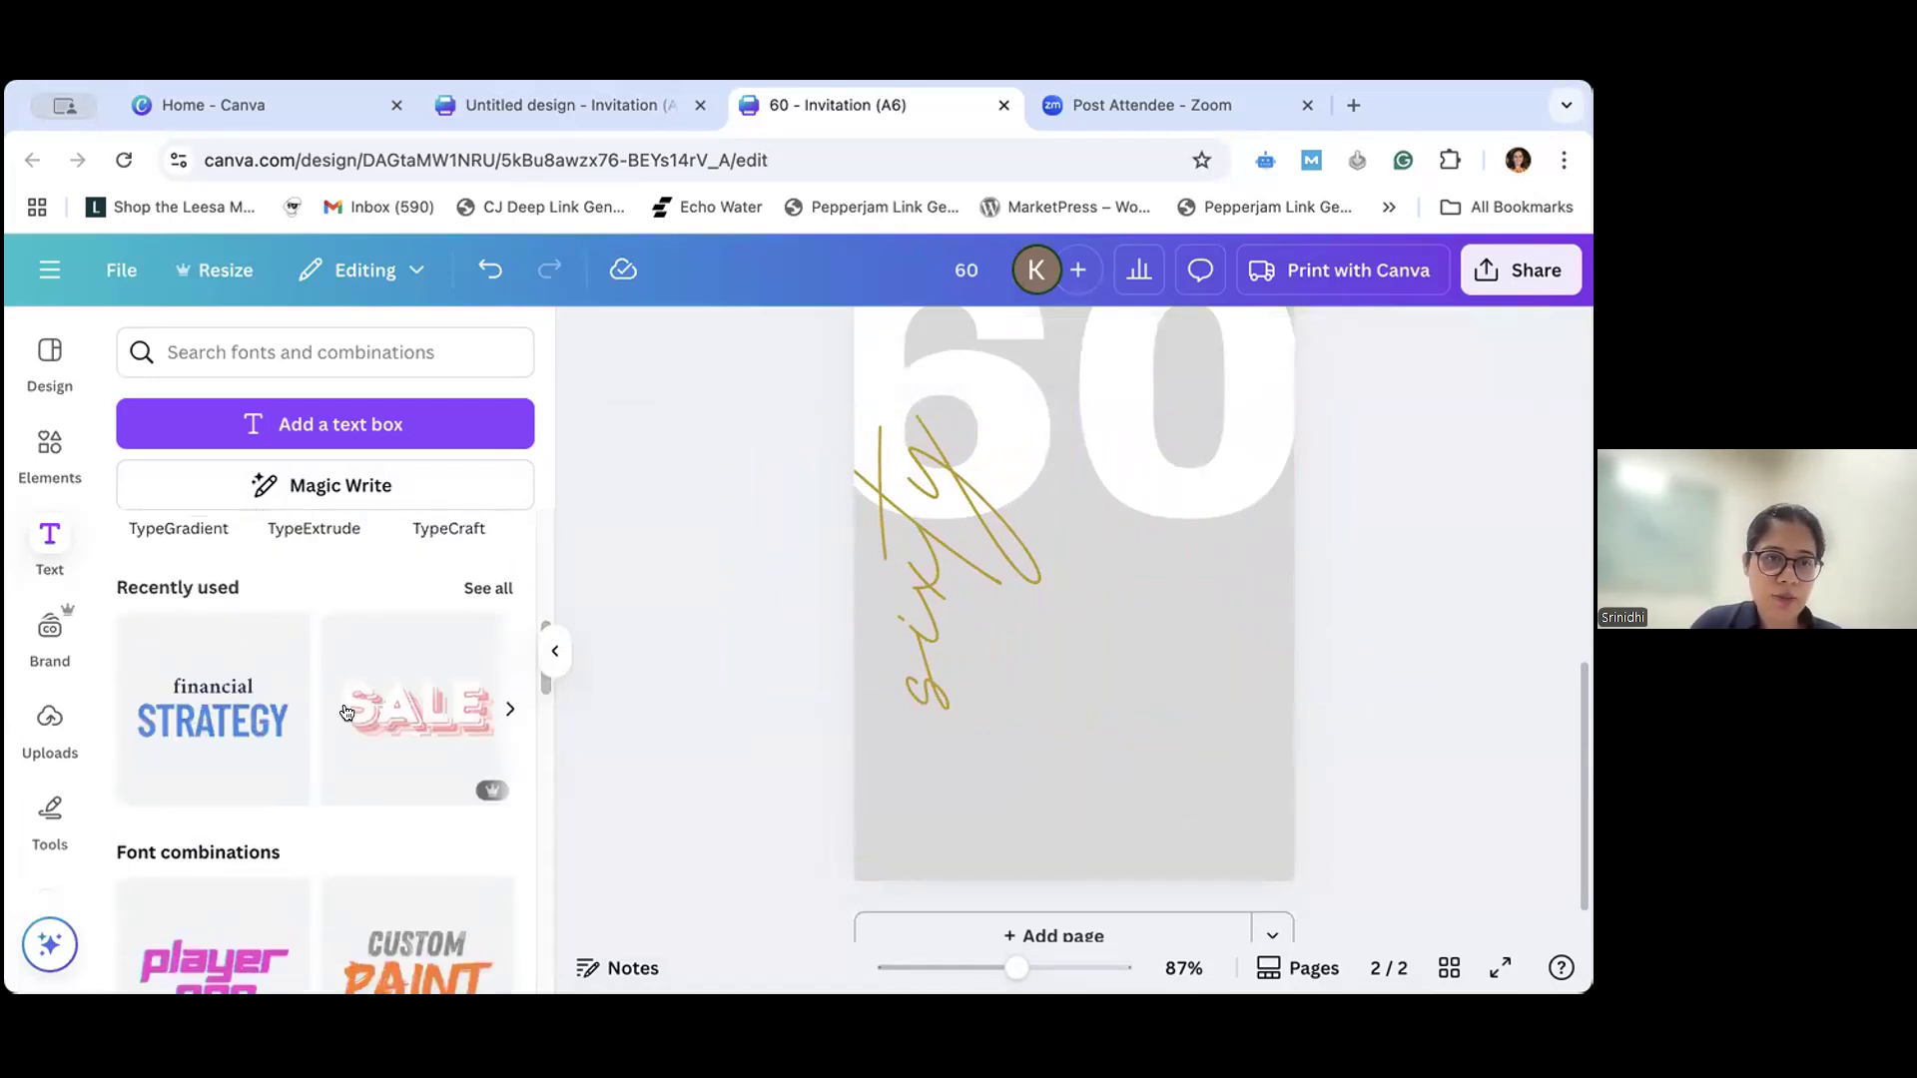
{"action": "mouse_move", "coordinate": [396, 730]}
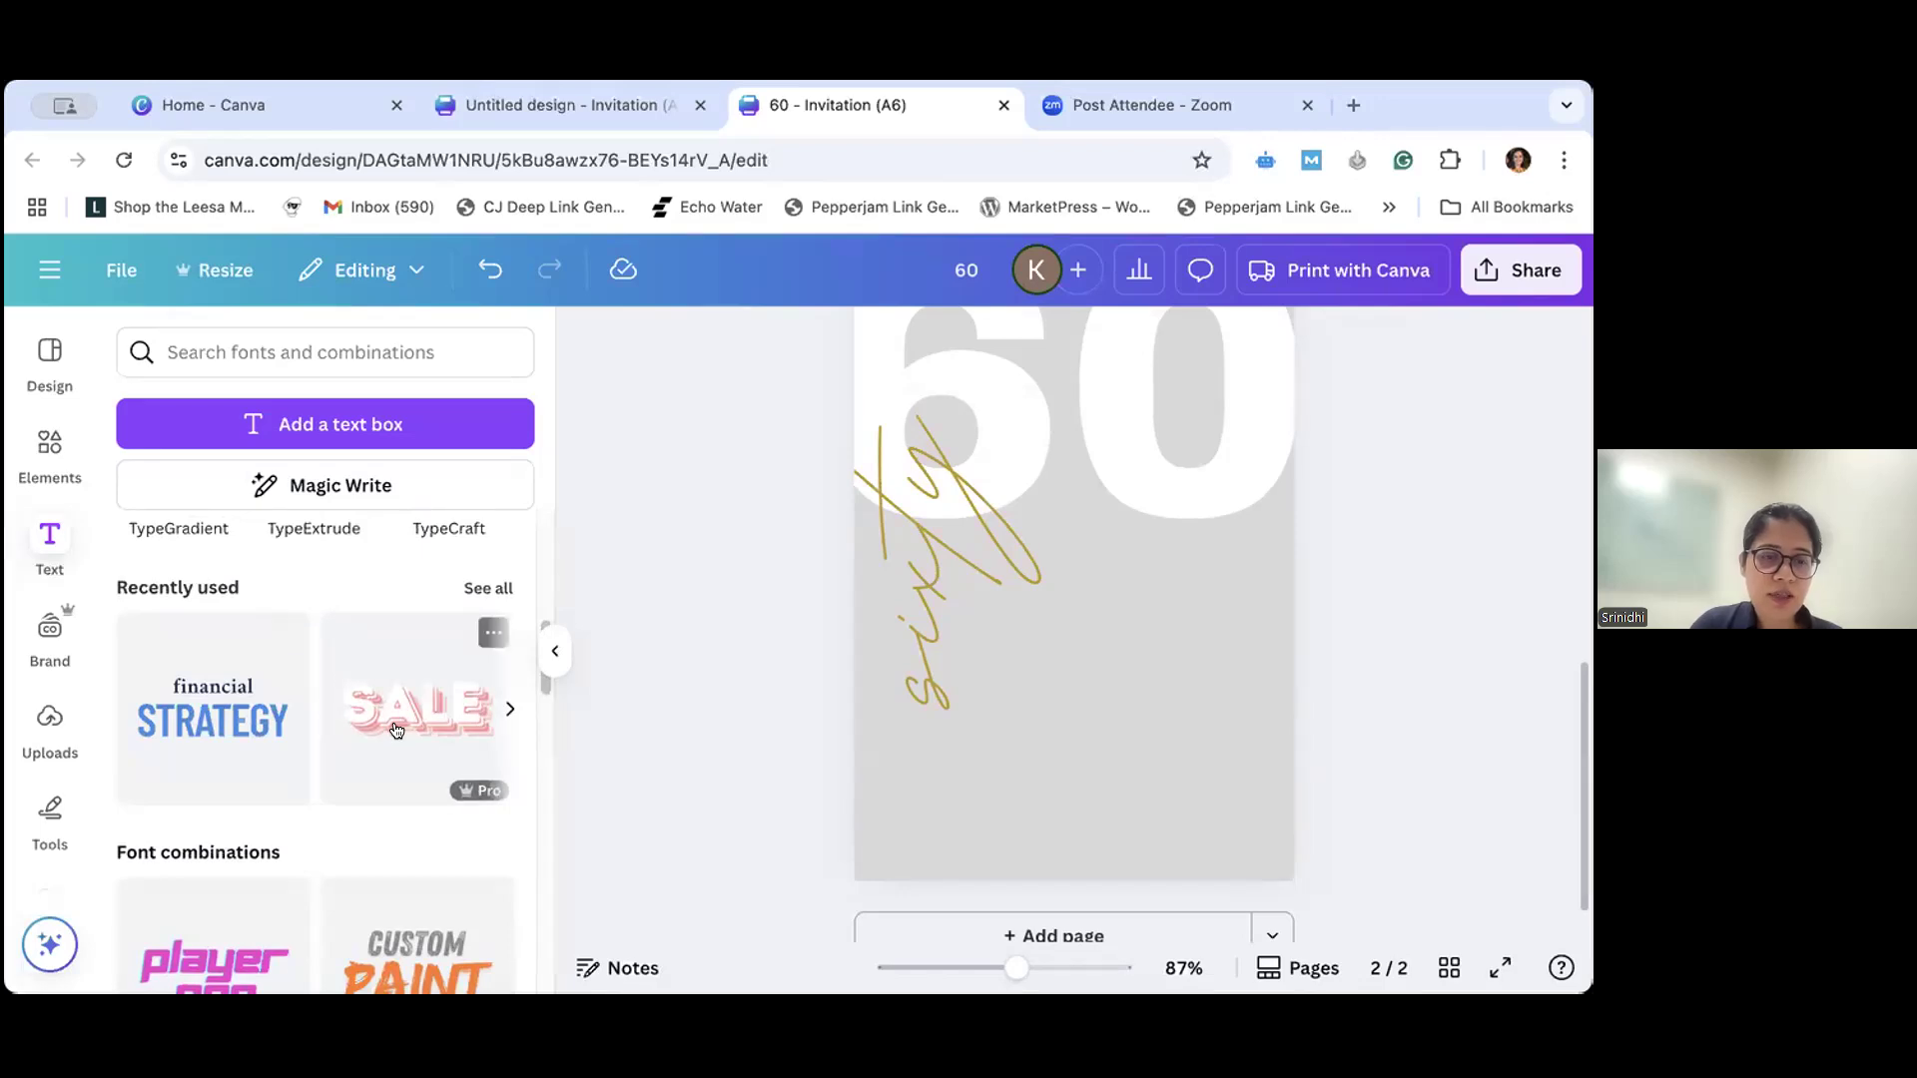
{"action": "scroll", "coordinate": [396, 731], "scroll_direction": "down", "scroll_amount": 1}
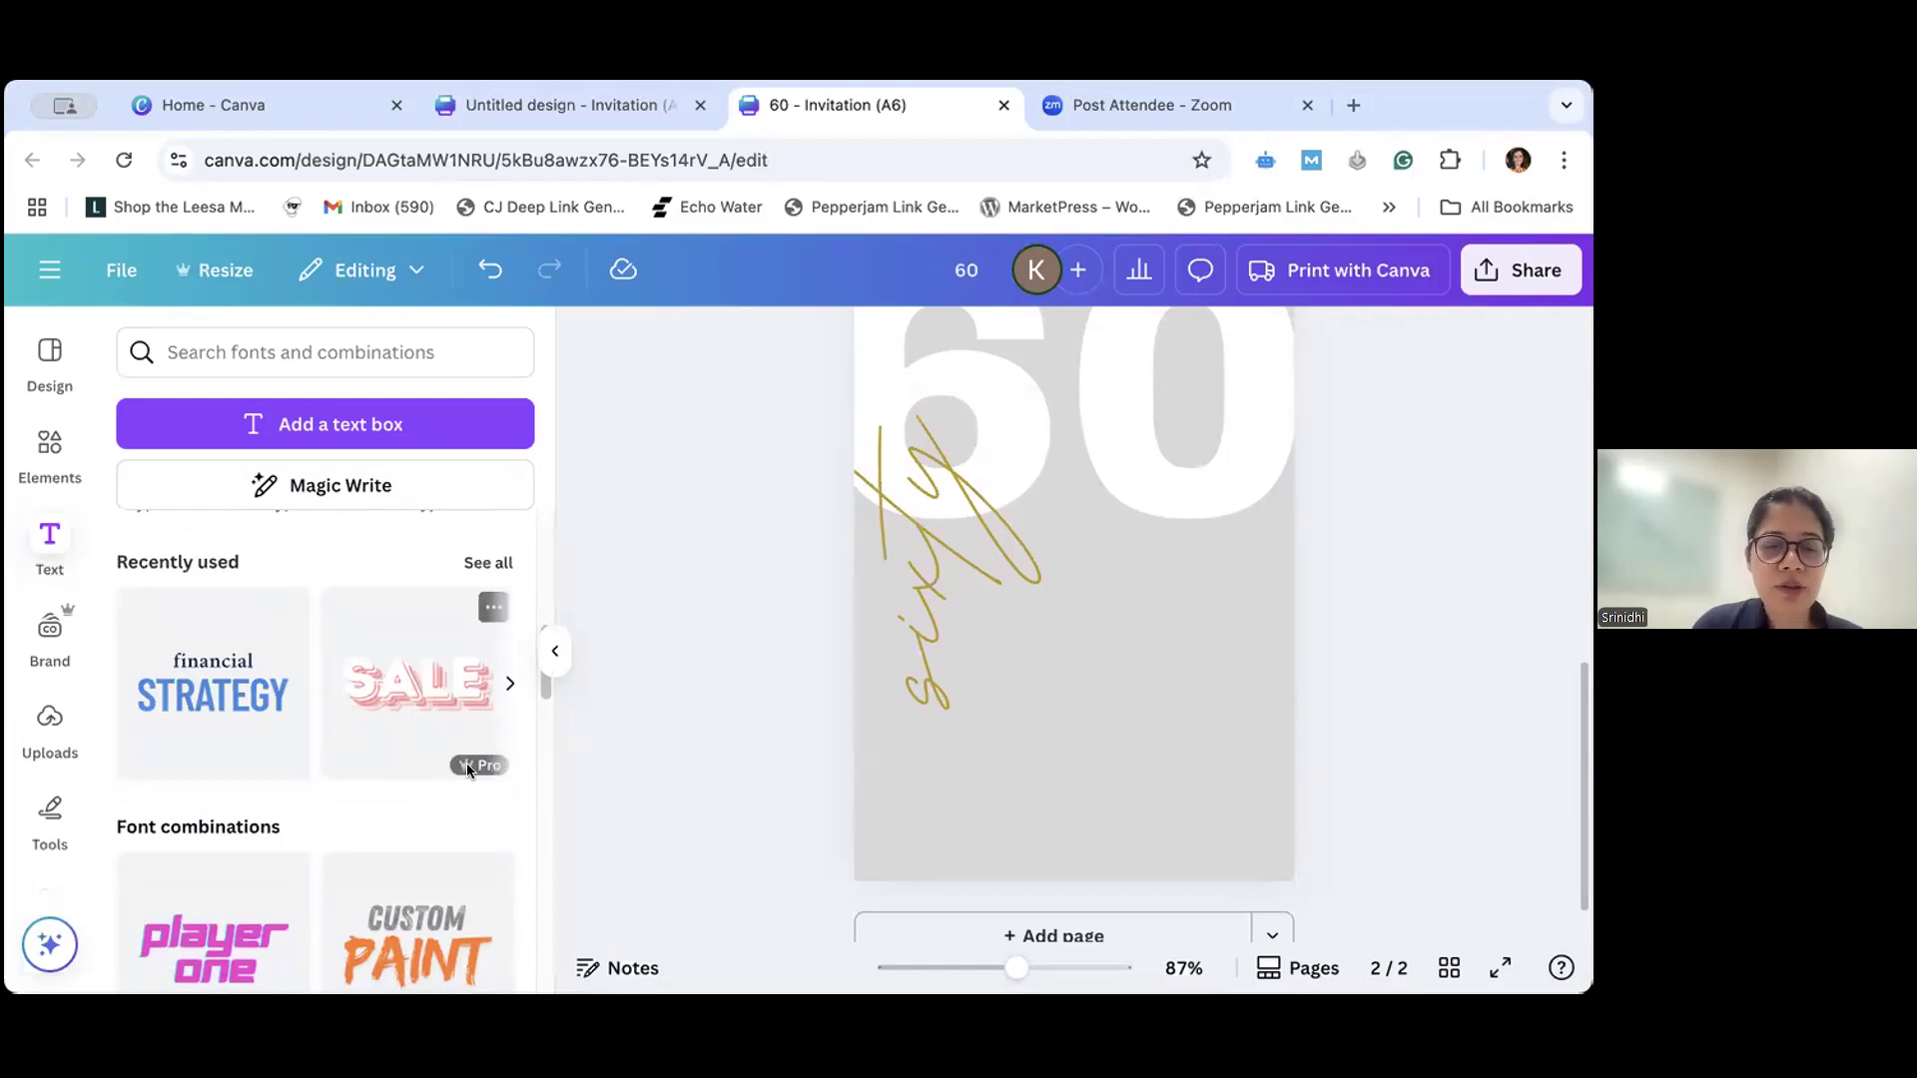
{"action": "mouse_move", "coordinate": [466, 765]}
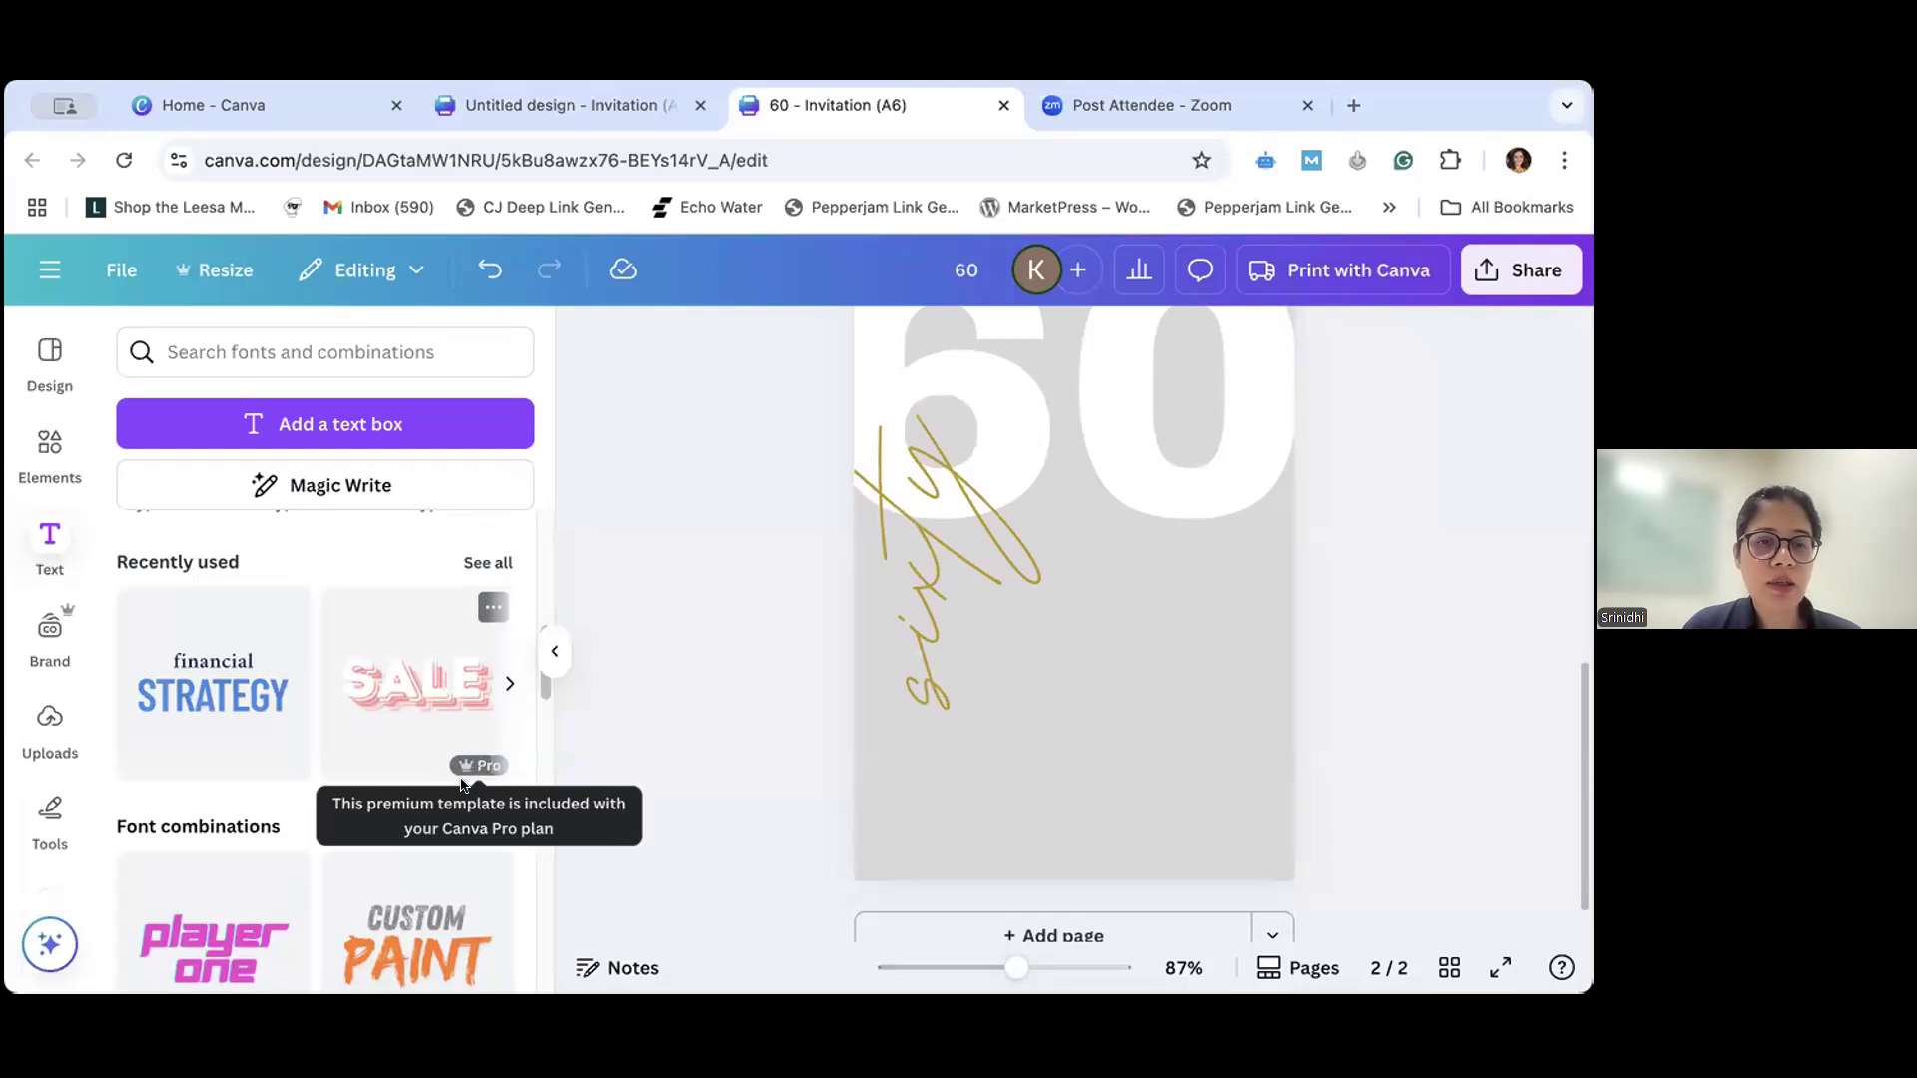
{"action": "scroll", "coordinate": [477, 774], "scroll_direction": "up", "scroll_amount": 1}
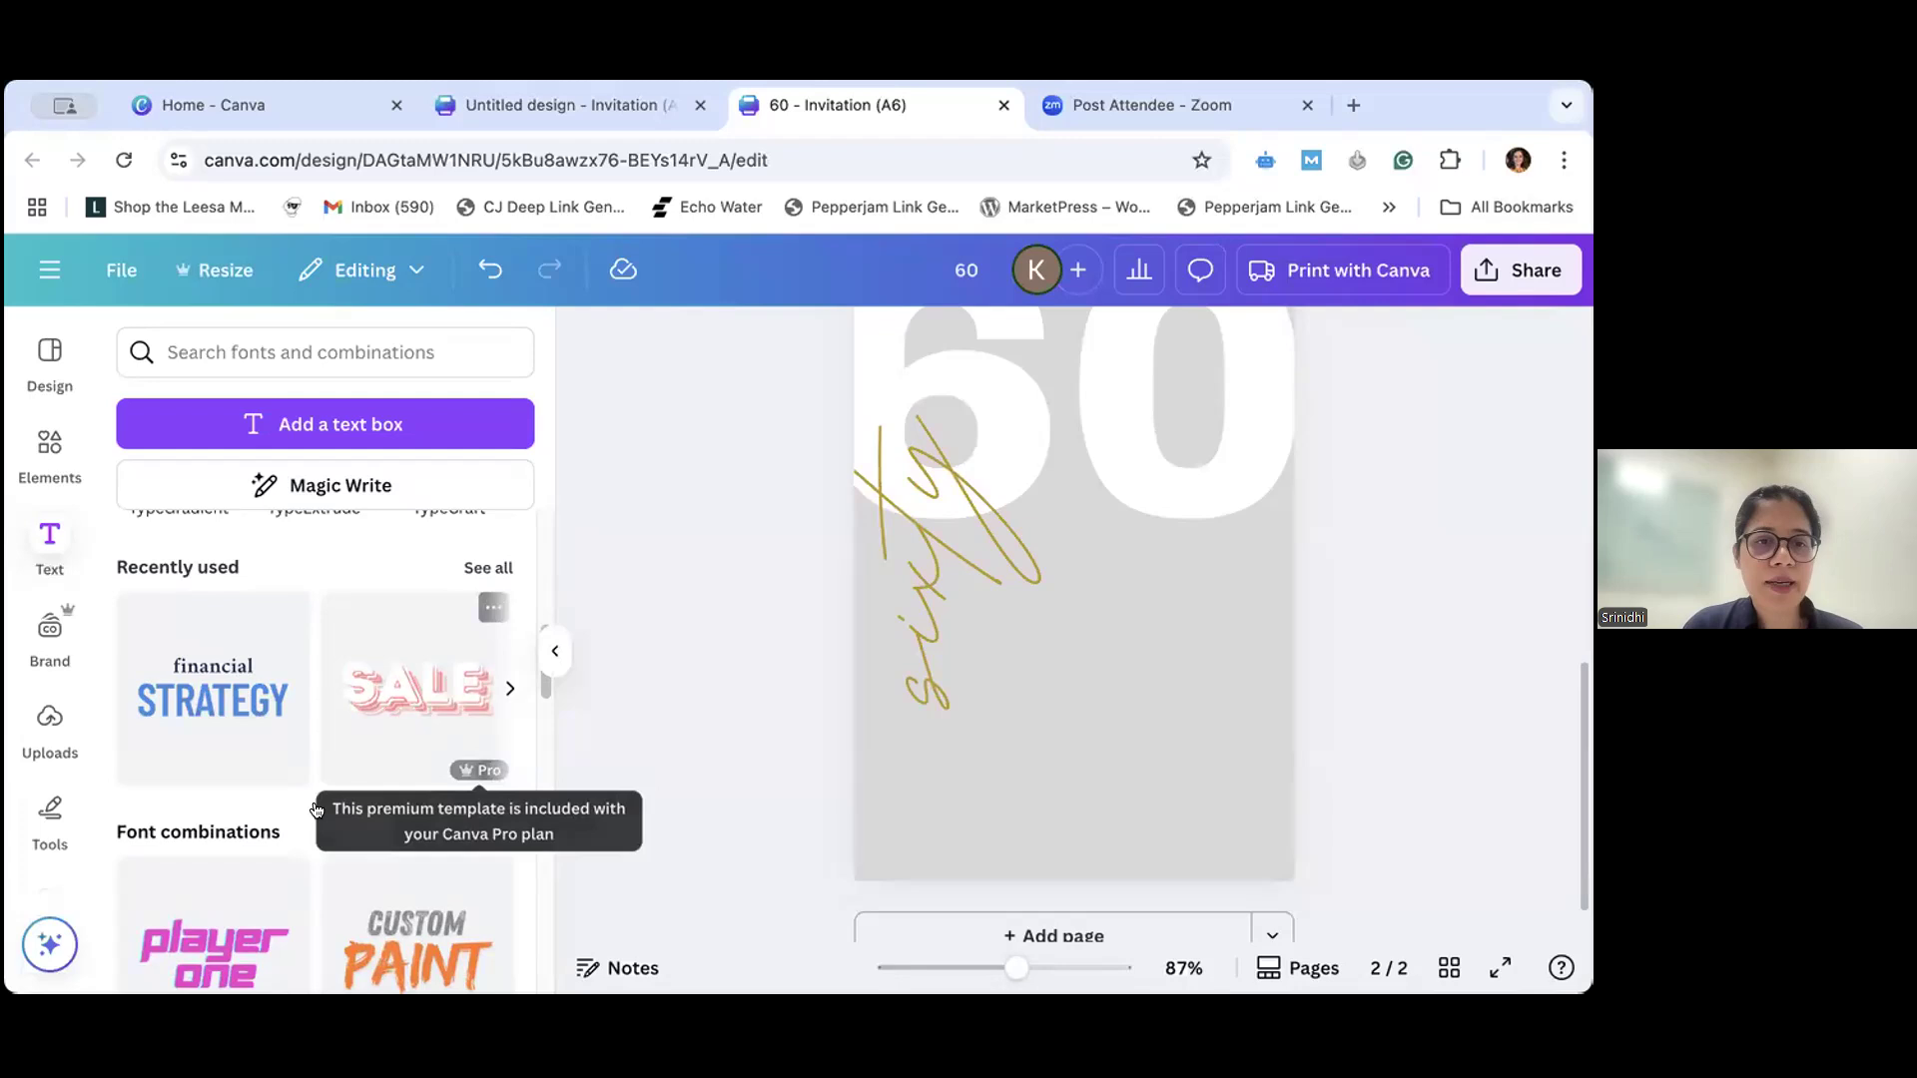
- Add the "new MENU for foodies" font combination to page 2 and place it over the area below the large "60"
{"action": "scroll", "coordinate": [315, 809], "scroll_direction": "down", "scroll_amount": 5}
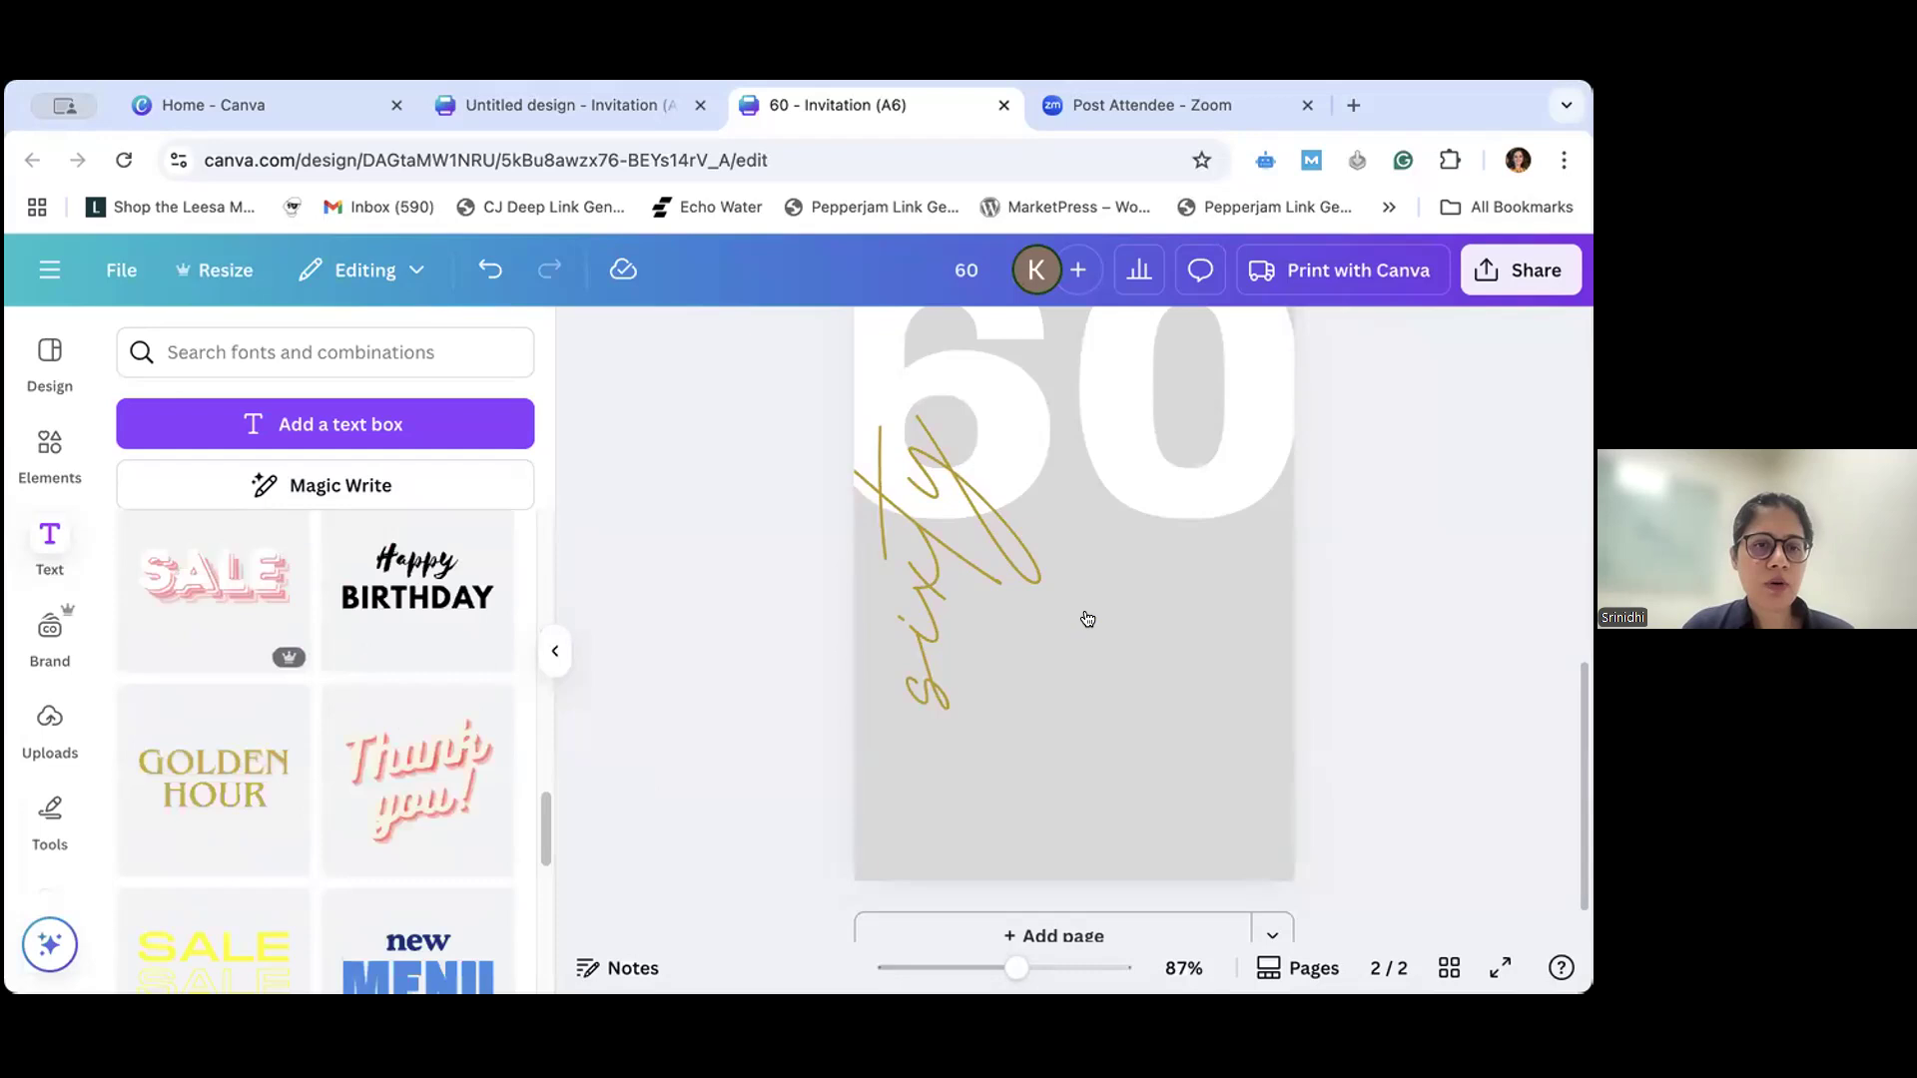
{"action": "scroll", "coordinate": [417, 738], "scroll_direction": "down", "scroll_amount": 4}
{"action": "scroll", "coordinate": [417, 739], "scroll_direction": "up", "scroll_amount": 1}
{"action": "left_click", "coordinate": [417, 669]}
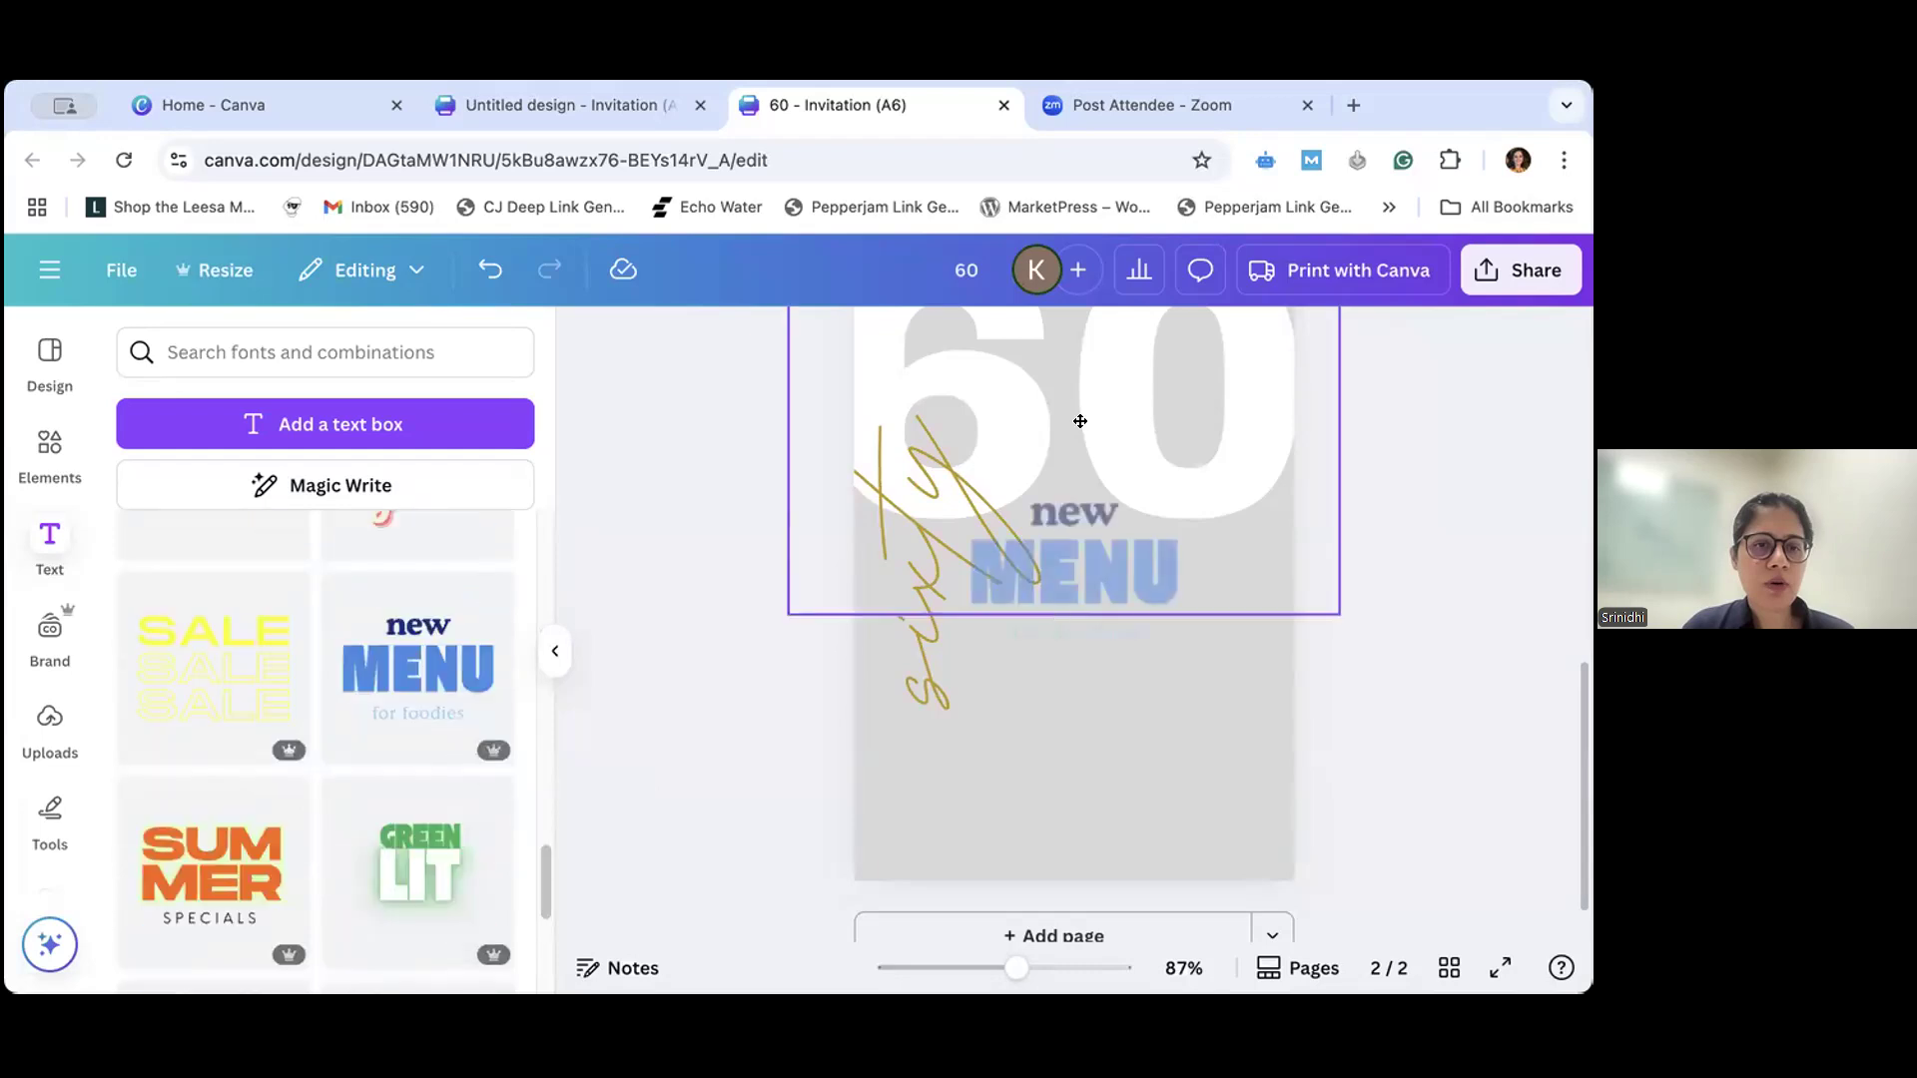
{"action": "left_click", "coordinate": [1156, 517]}
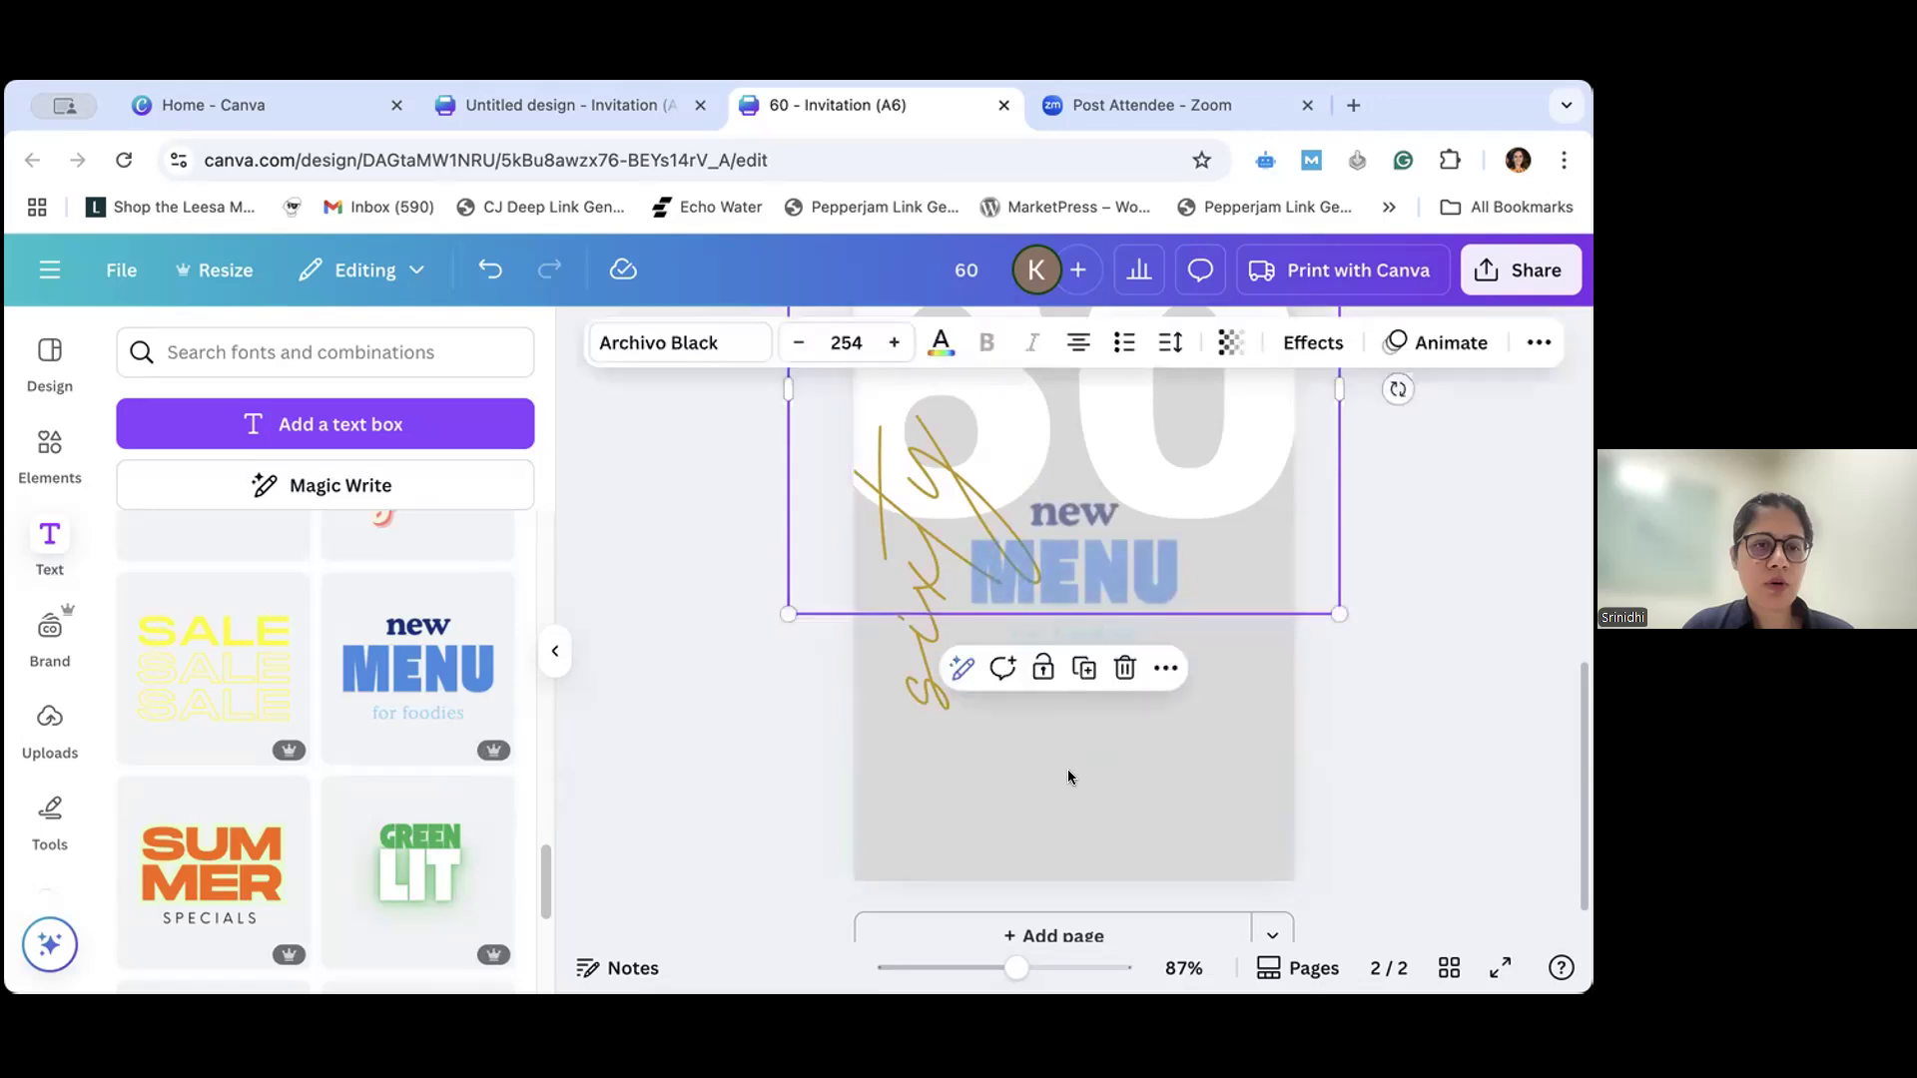
{"action": "left_click_drag", "start_coordinate": [1083, 579], "coordinate": [1132, 845]}
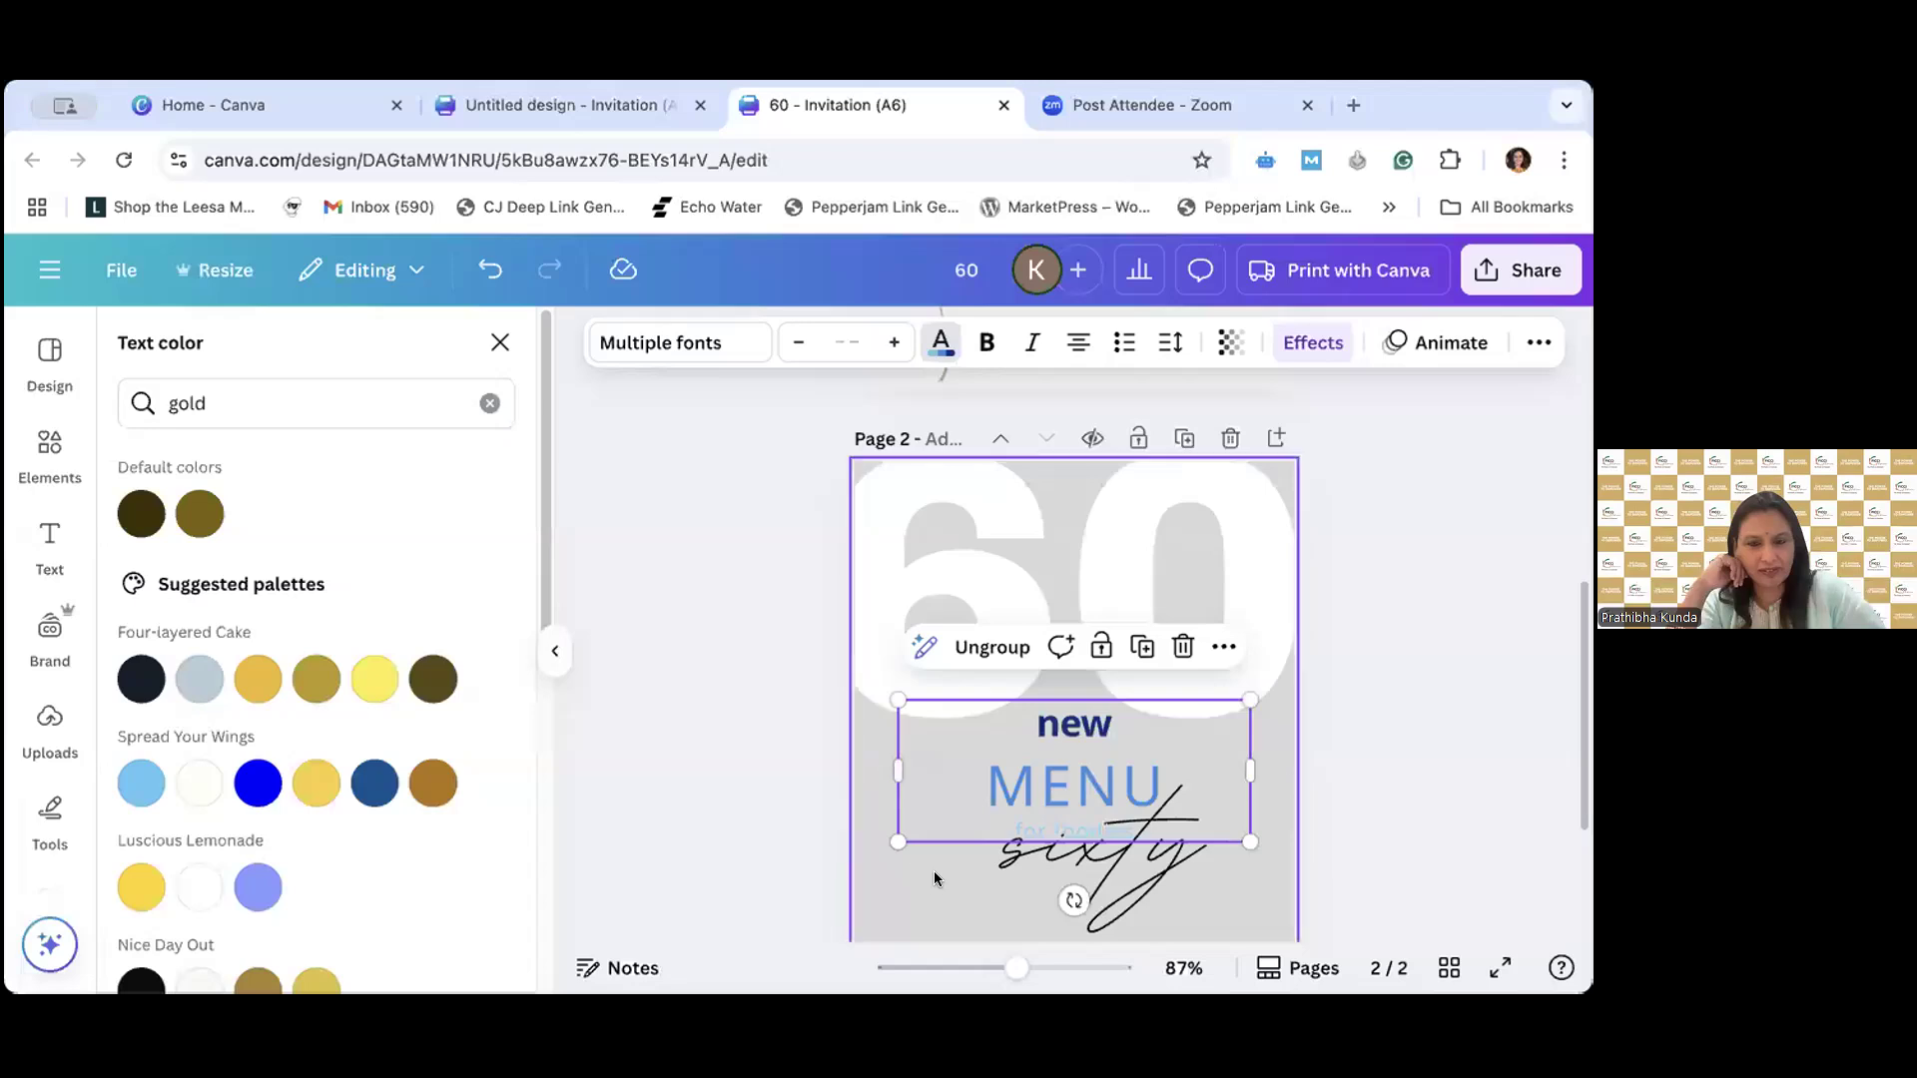
{"action": "left_click", "coordinate": [932, 870]}
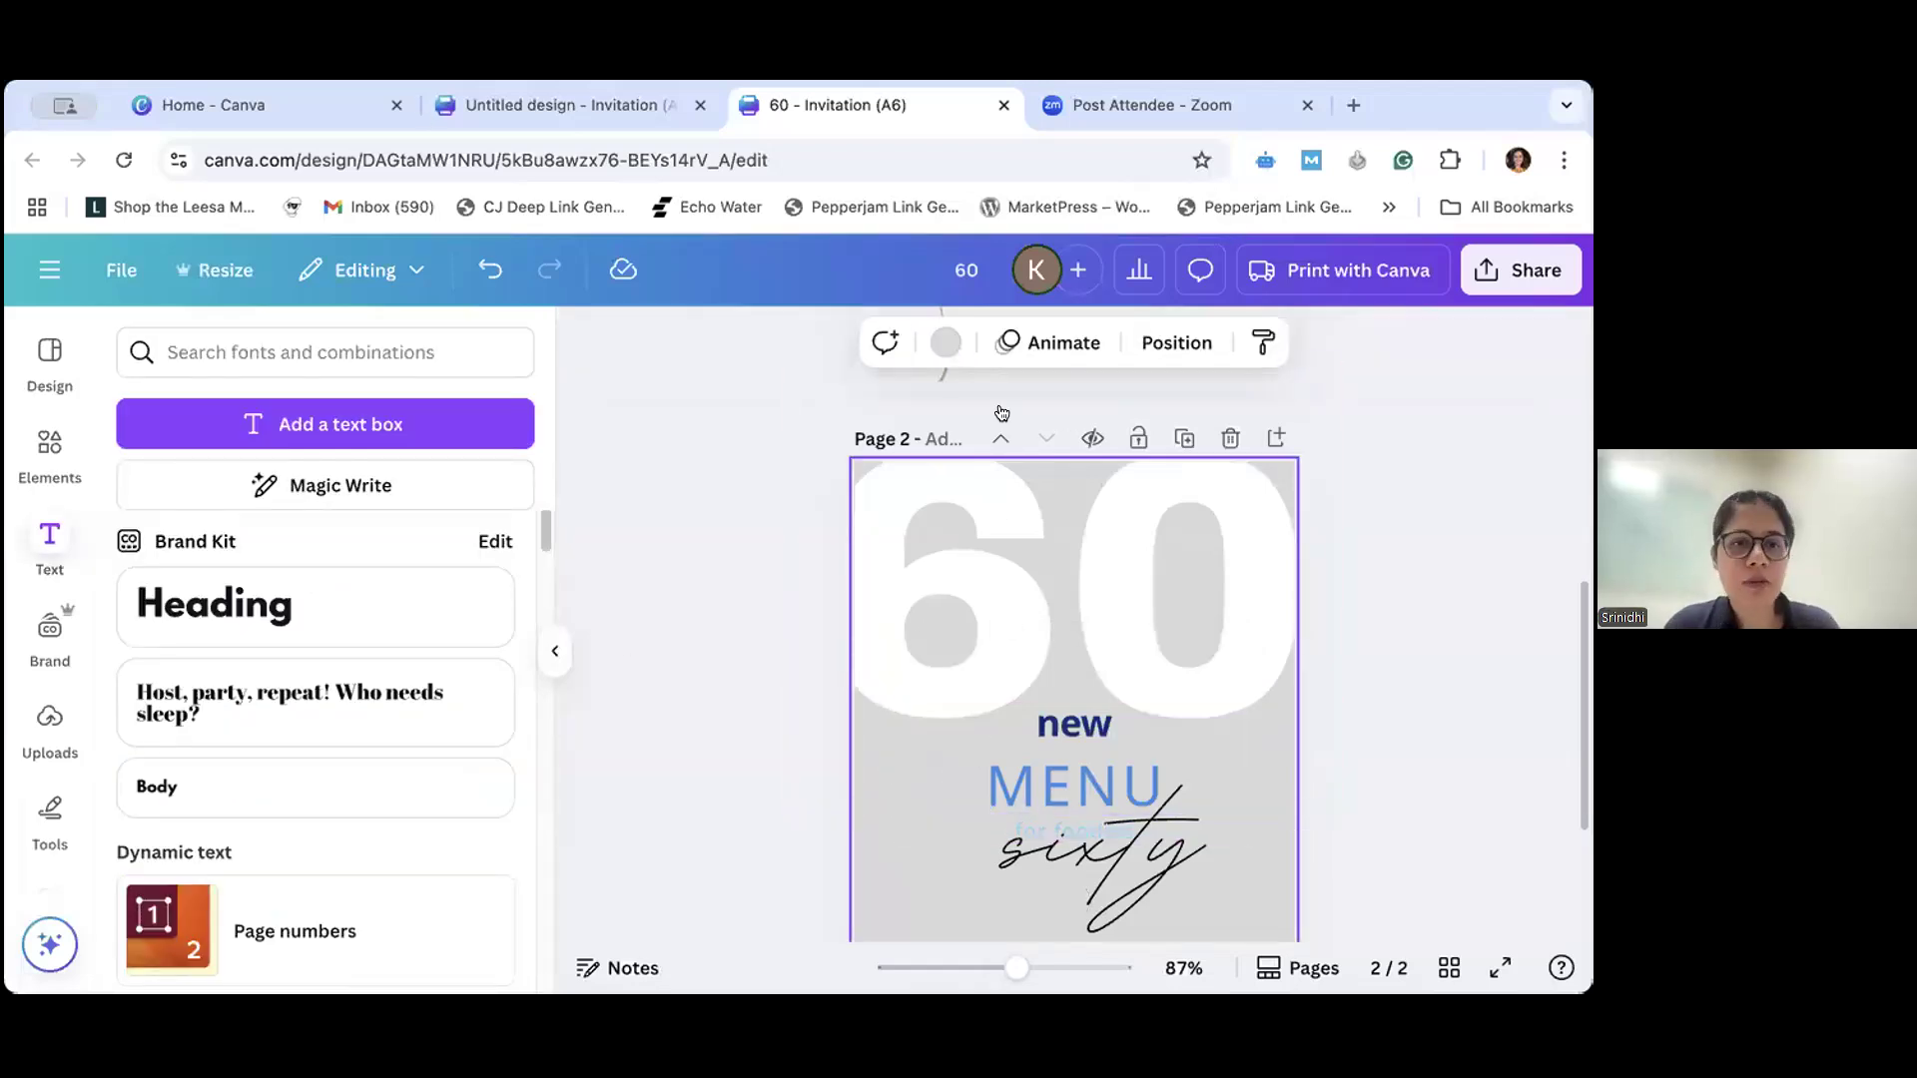
- Rotate "sixty" to read upward at the page's left edge, overlapping the 6, and move the "new MENU" group to its right
{"action": "left_click", "coordinate": [555, 651]}
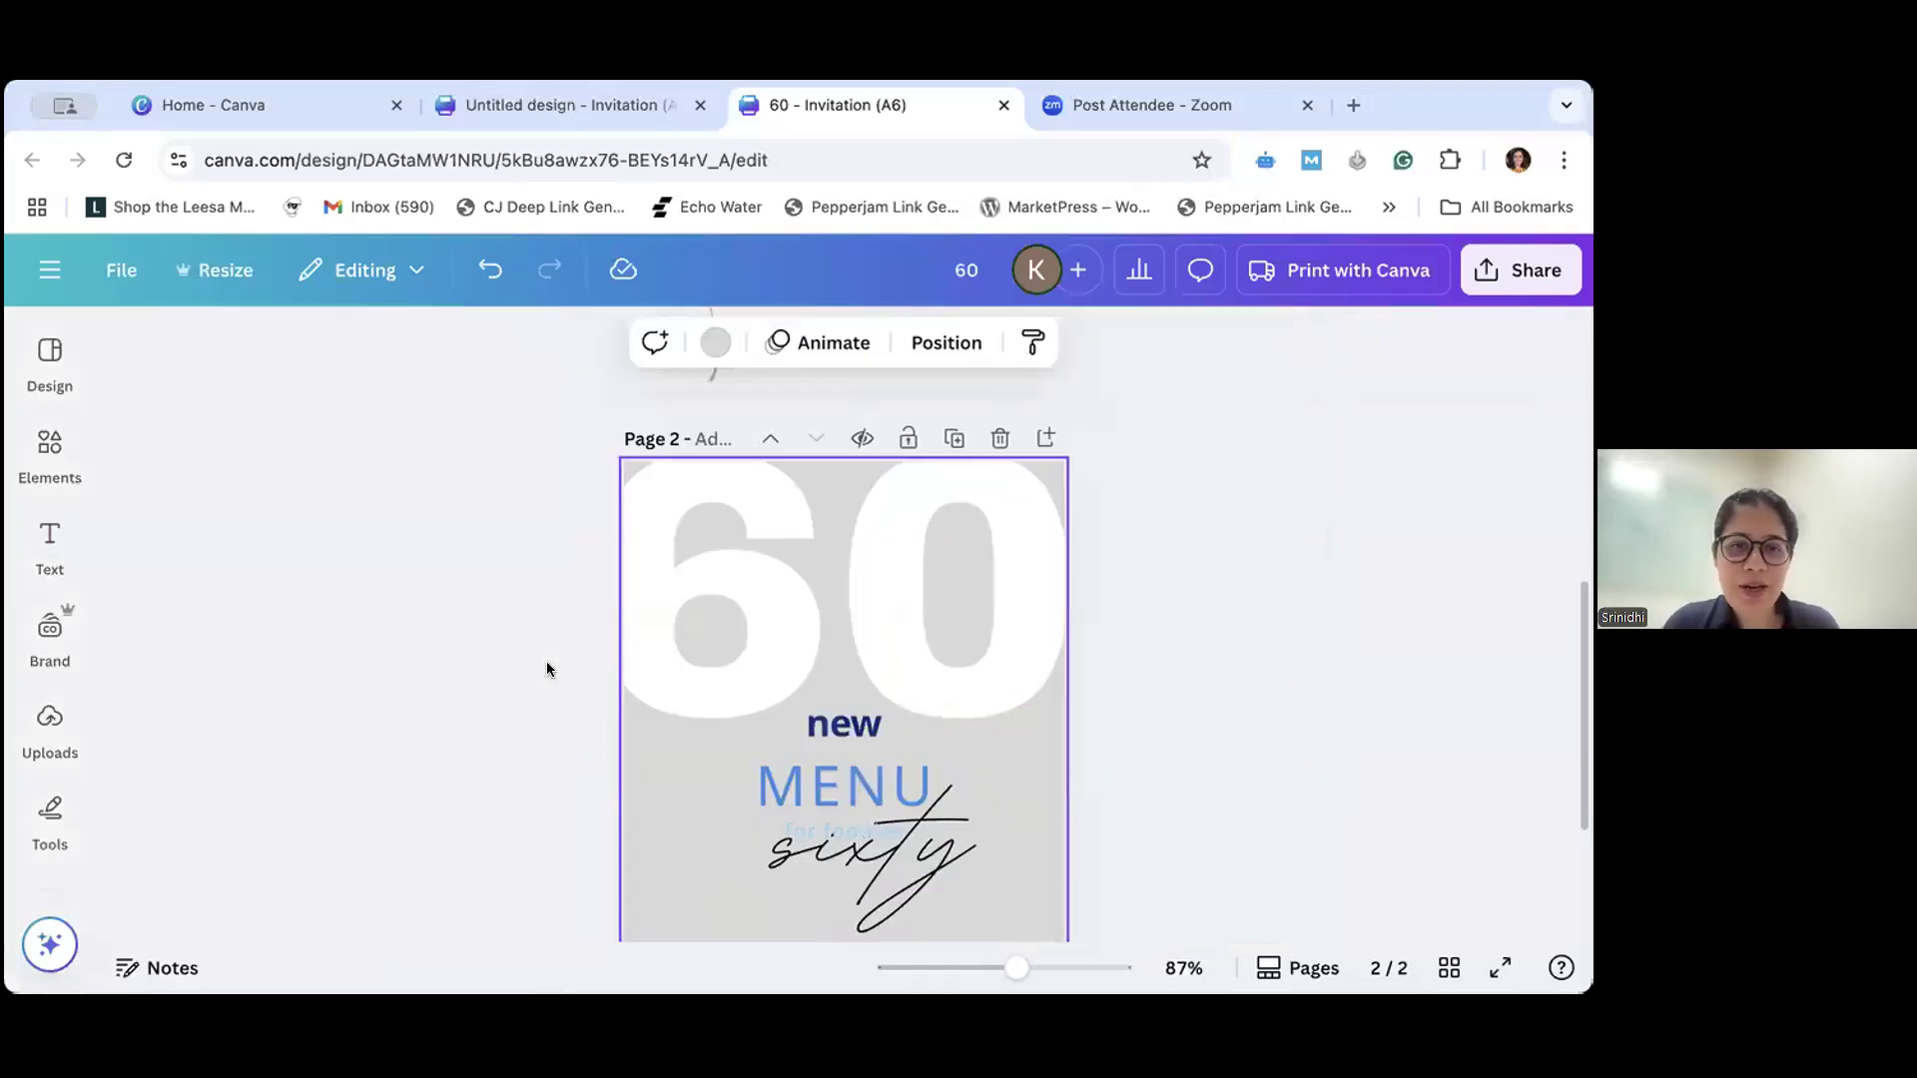
{"action": "left_click", "coordinate": [833, 870]}
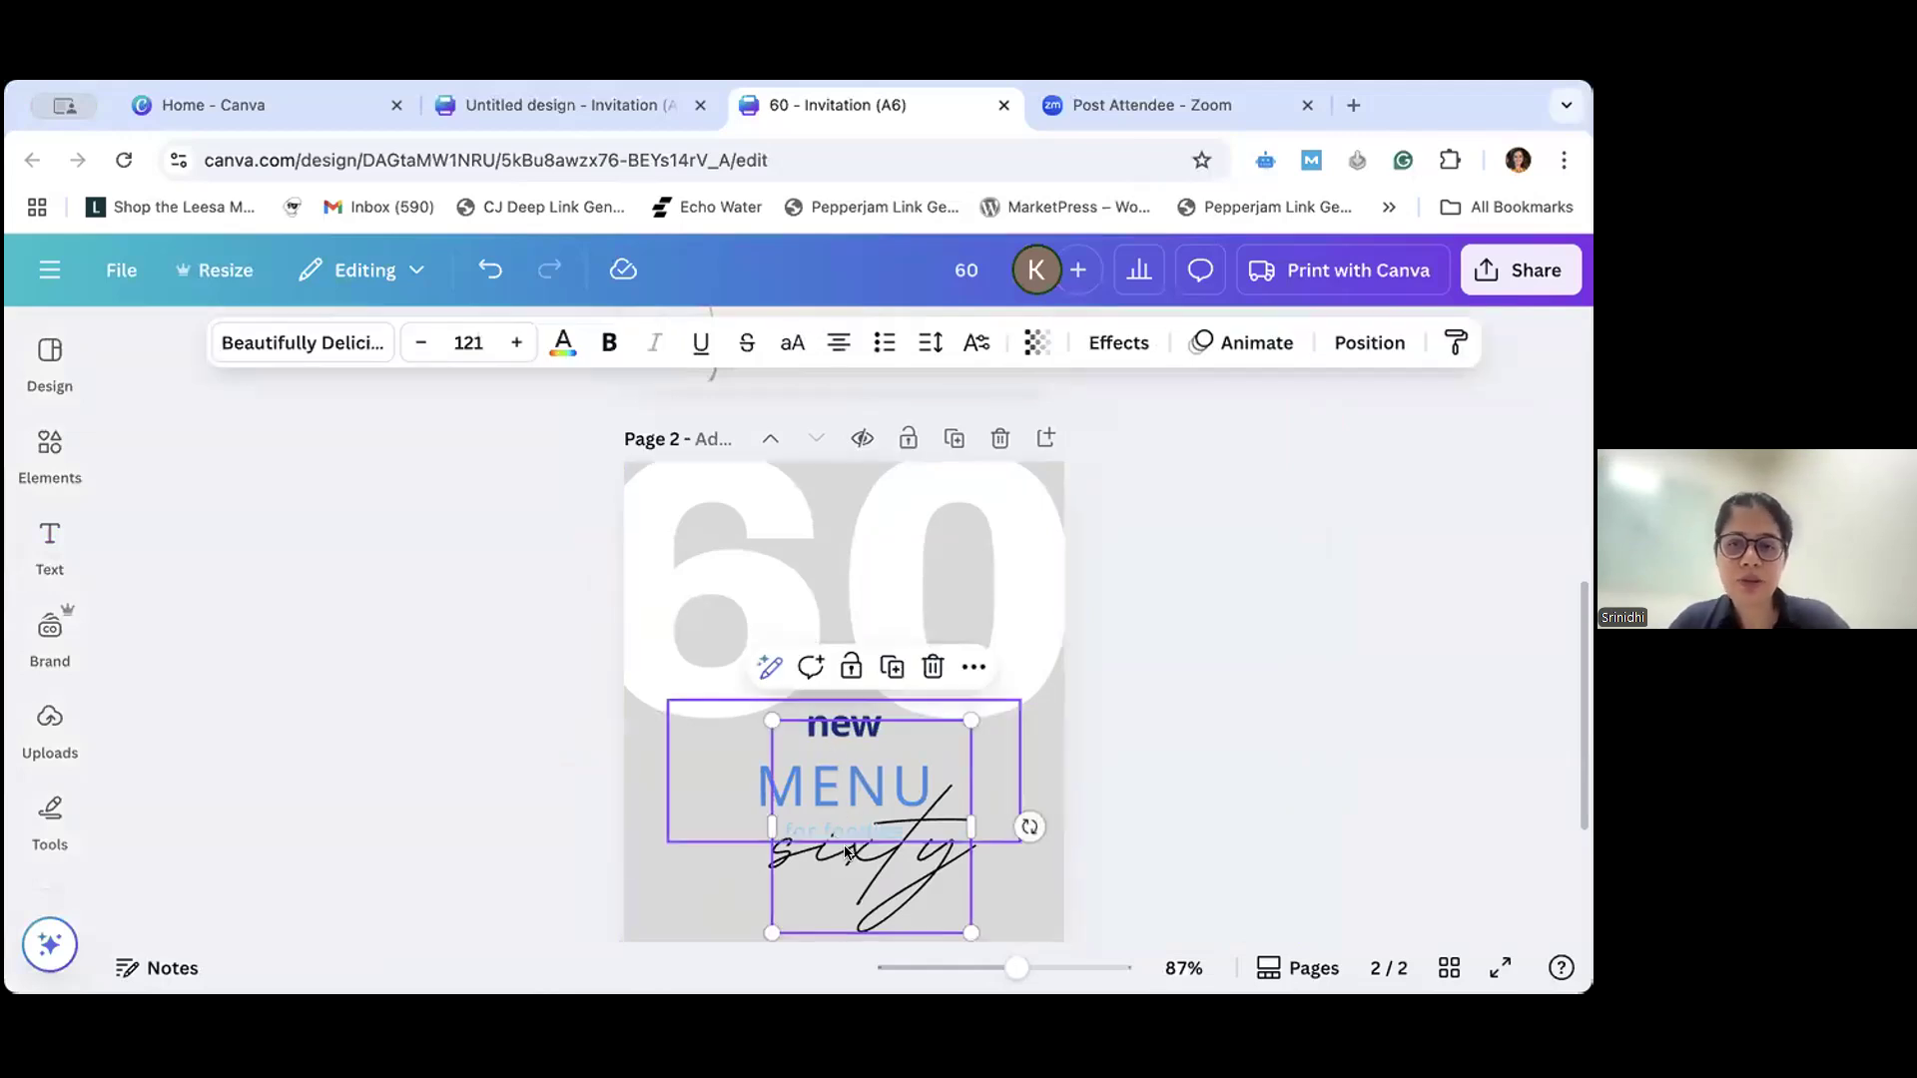
{"action": "left_click_drag", "start_coordinate": [850, 876], "coordinate": [714, 771]}
{"action": "left_click_drag", "start_coordinate": [732, 884], "coordinate": [897, 729]}
{"action": "left_click_drag", "start_coordinate": [748, 706], "coordinate": [682, 695]}
{"action": "left_click_drag", "start_coordinate": [832, 717], "coordinate": [826, 699]}
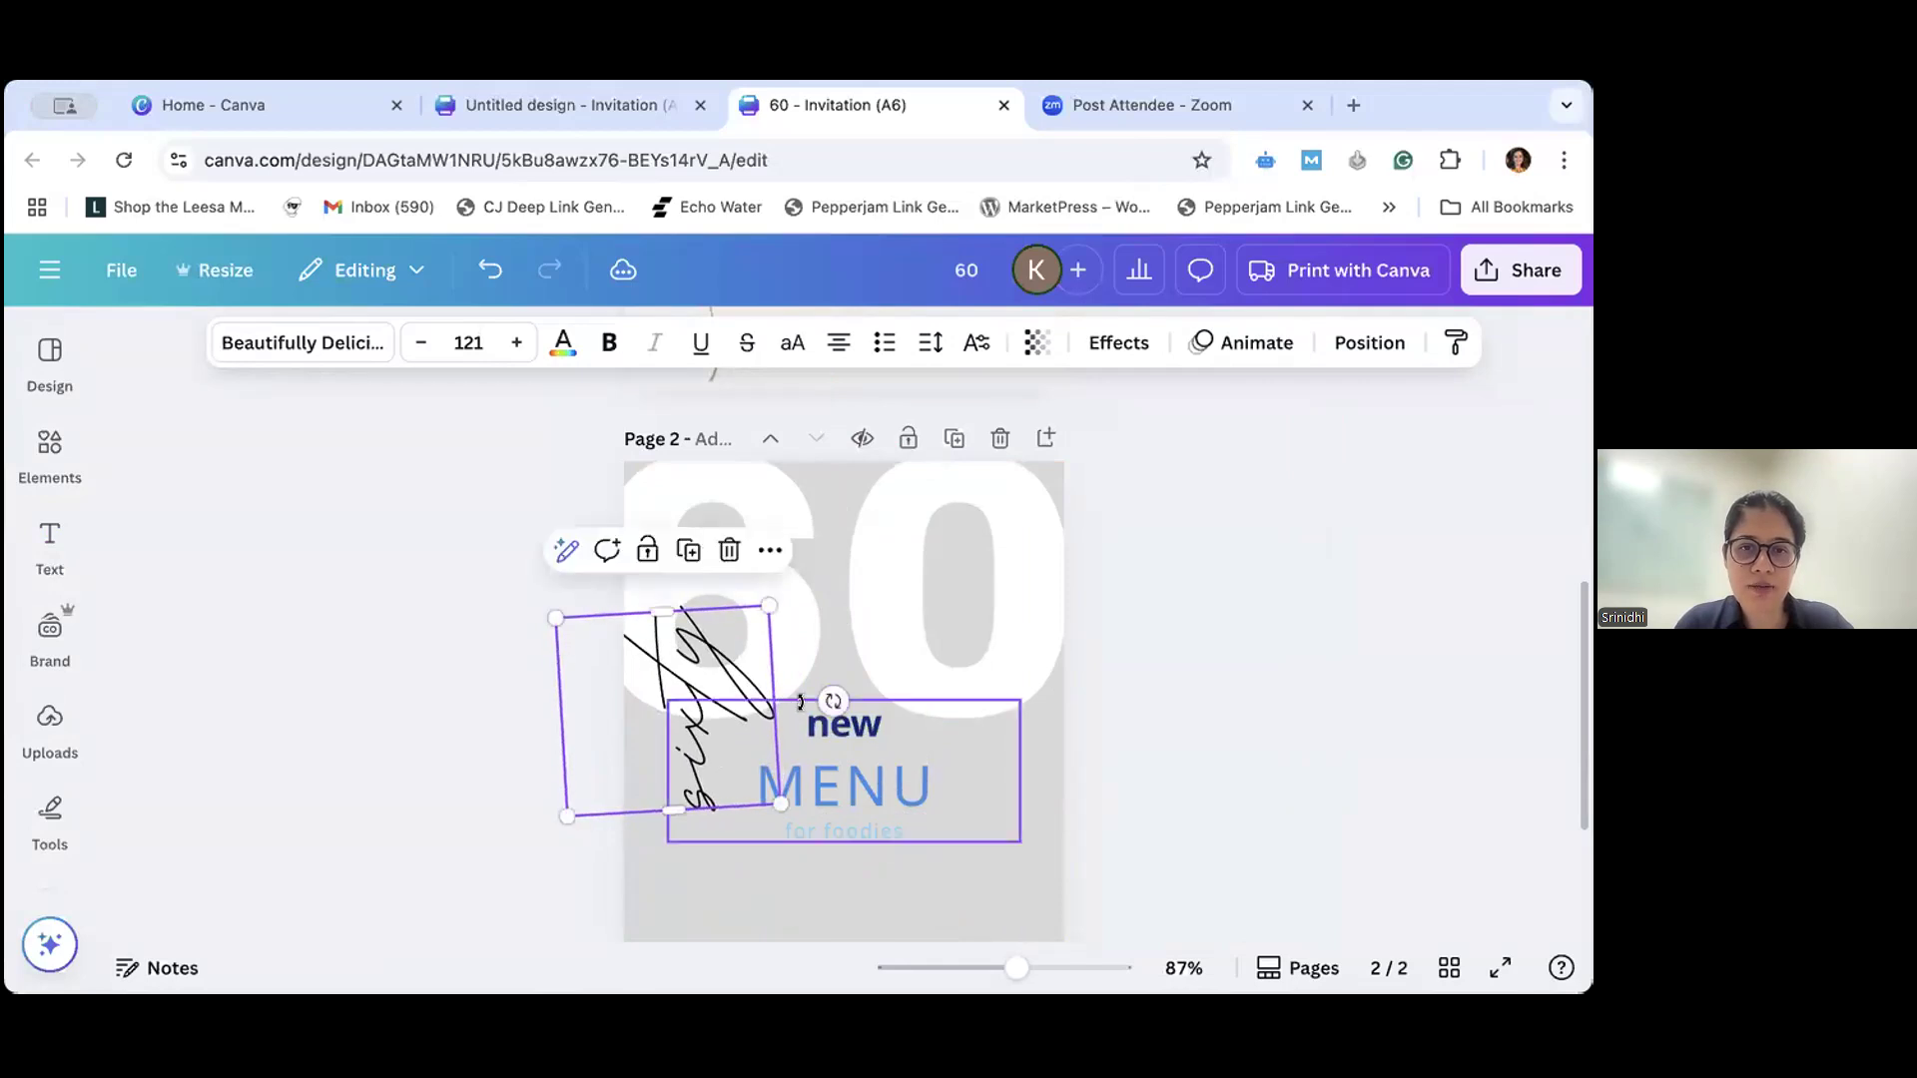
{"action": "left_click_drag", "start_coordinate": [695, 645], "coordinate": [693, 687]}
{"action": "left_click_drag", "start_coordinate": [844, 806], "coordinate": [938, 835]}
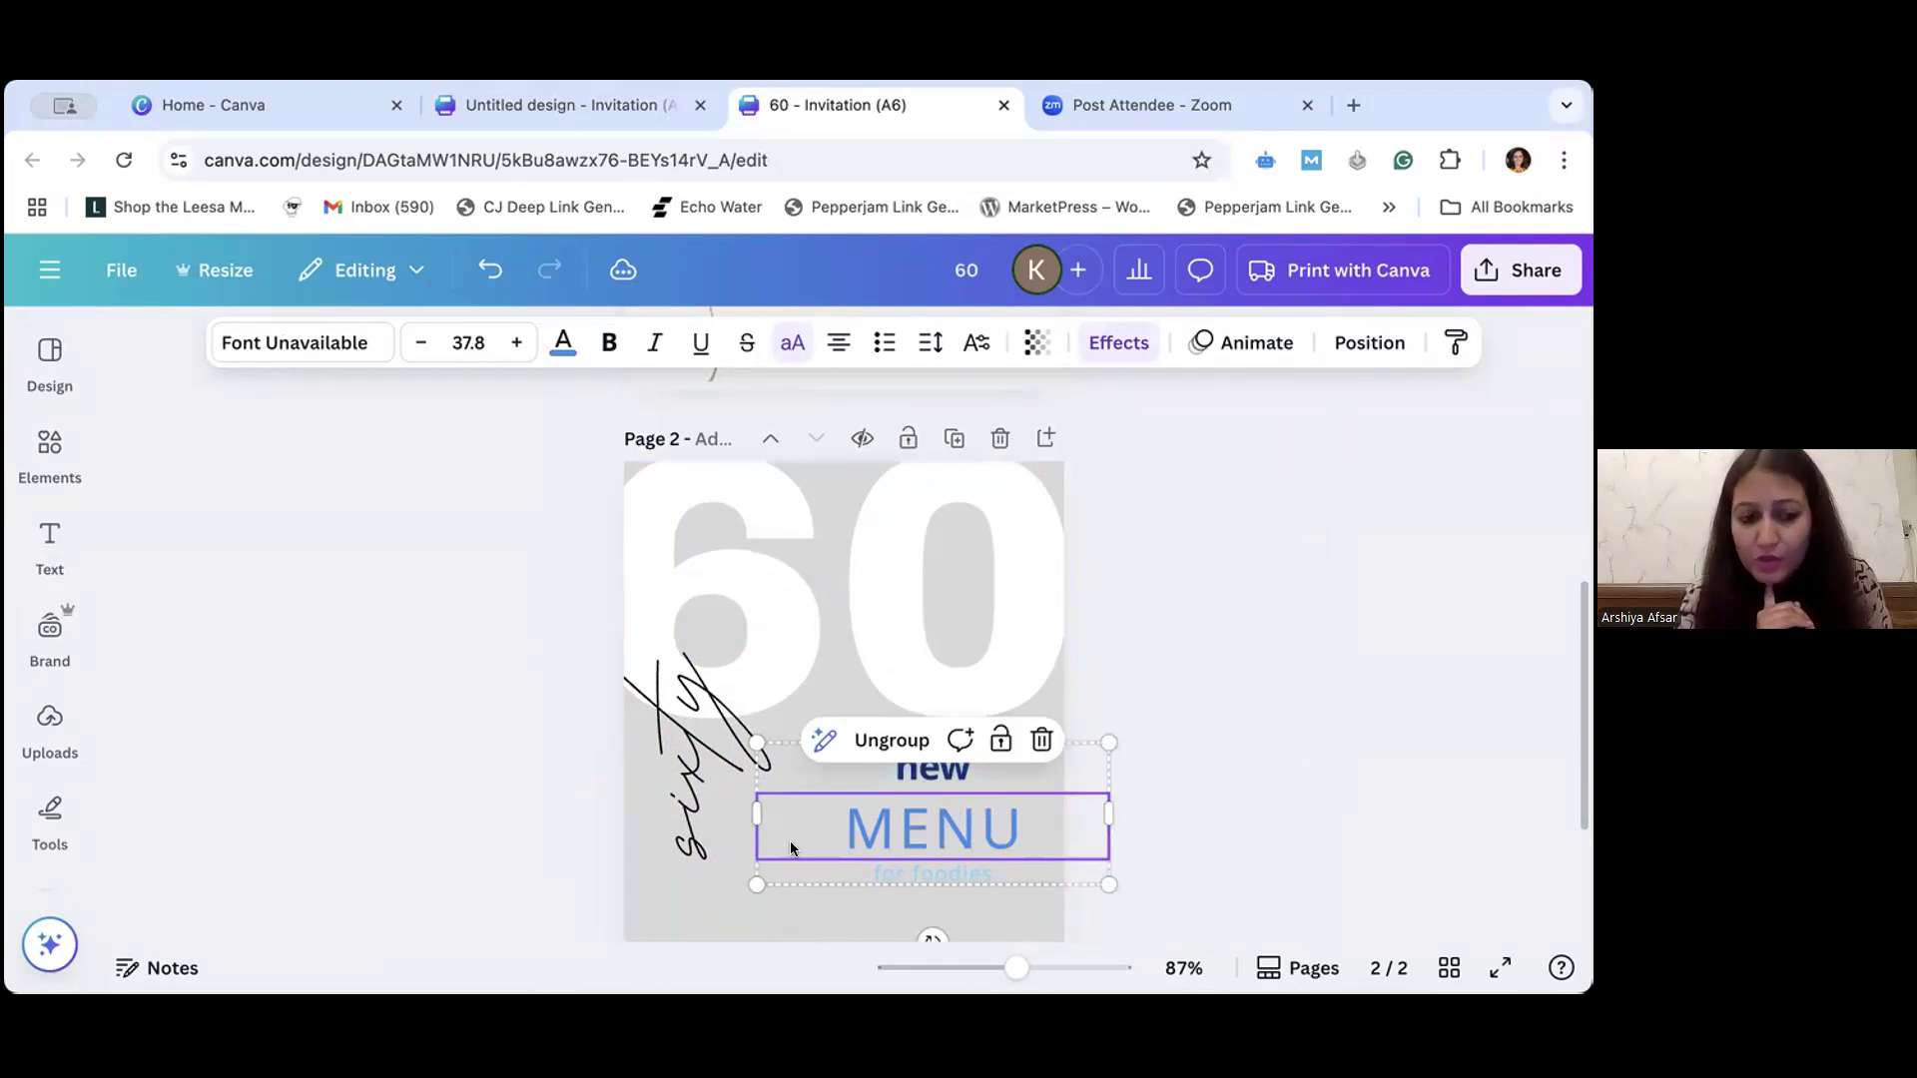
- Color the vertical "sixty" text with the darker gold from the Four-layered Cake palette
{"action": "left_click", "coordinate": [742, 686]}
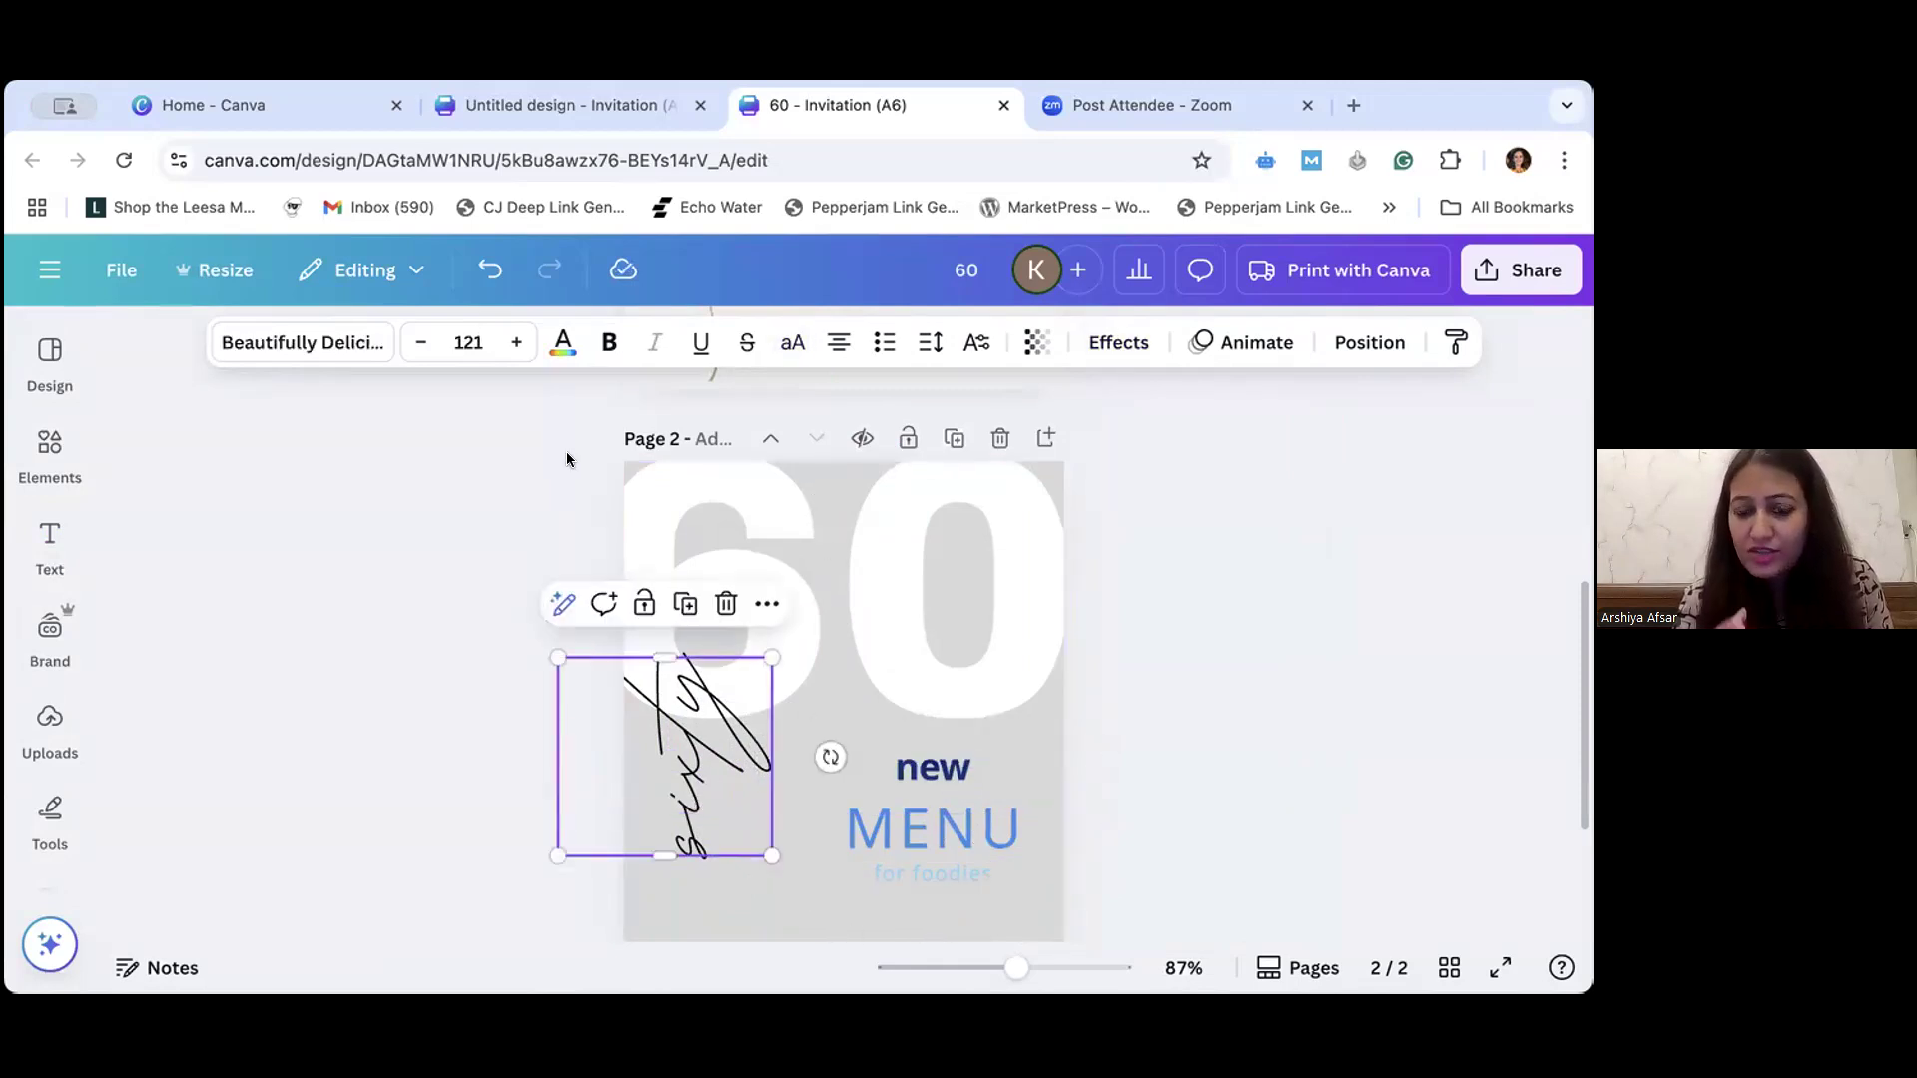
{"action": "left_click", "coordinate": [558, 341]}
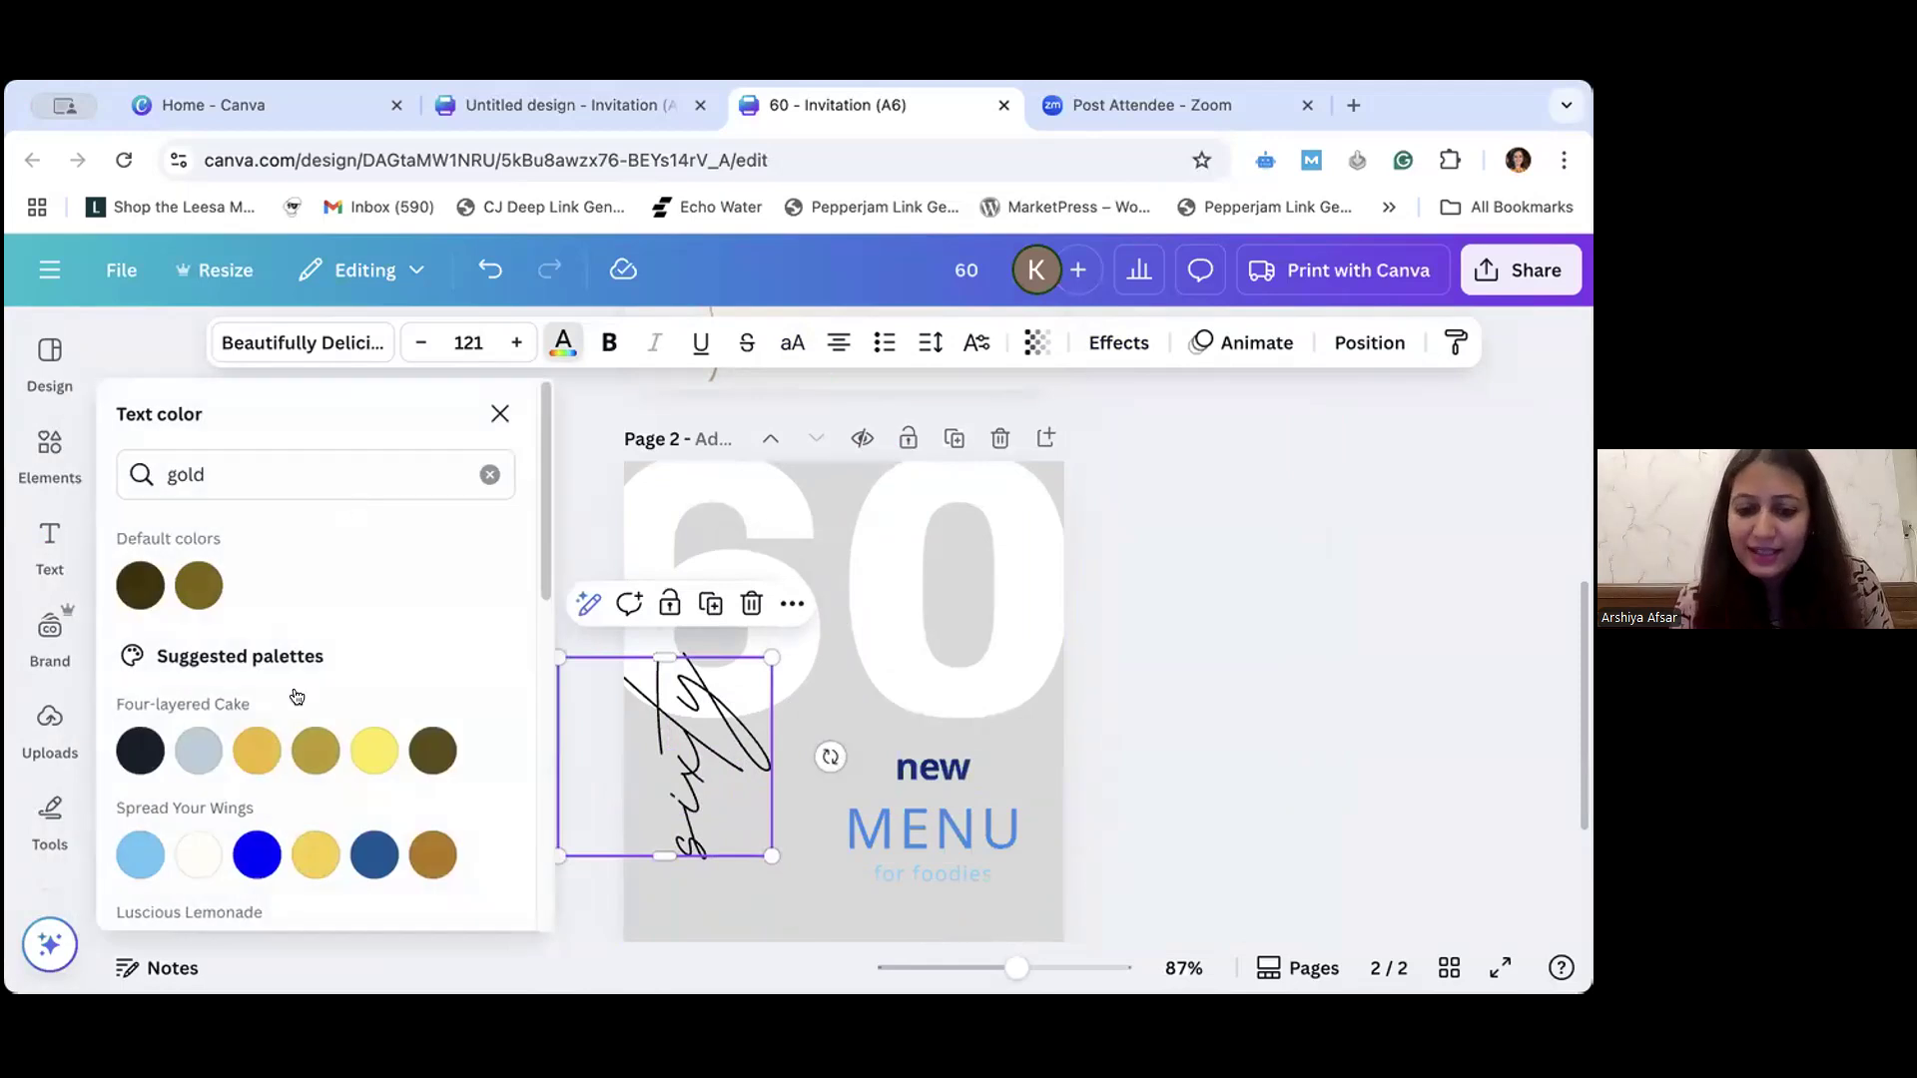
{"action": "left_click", "coordinate": [322, 757]}
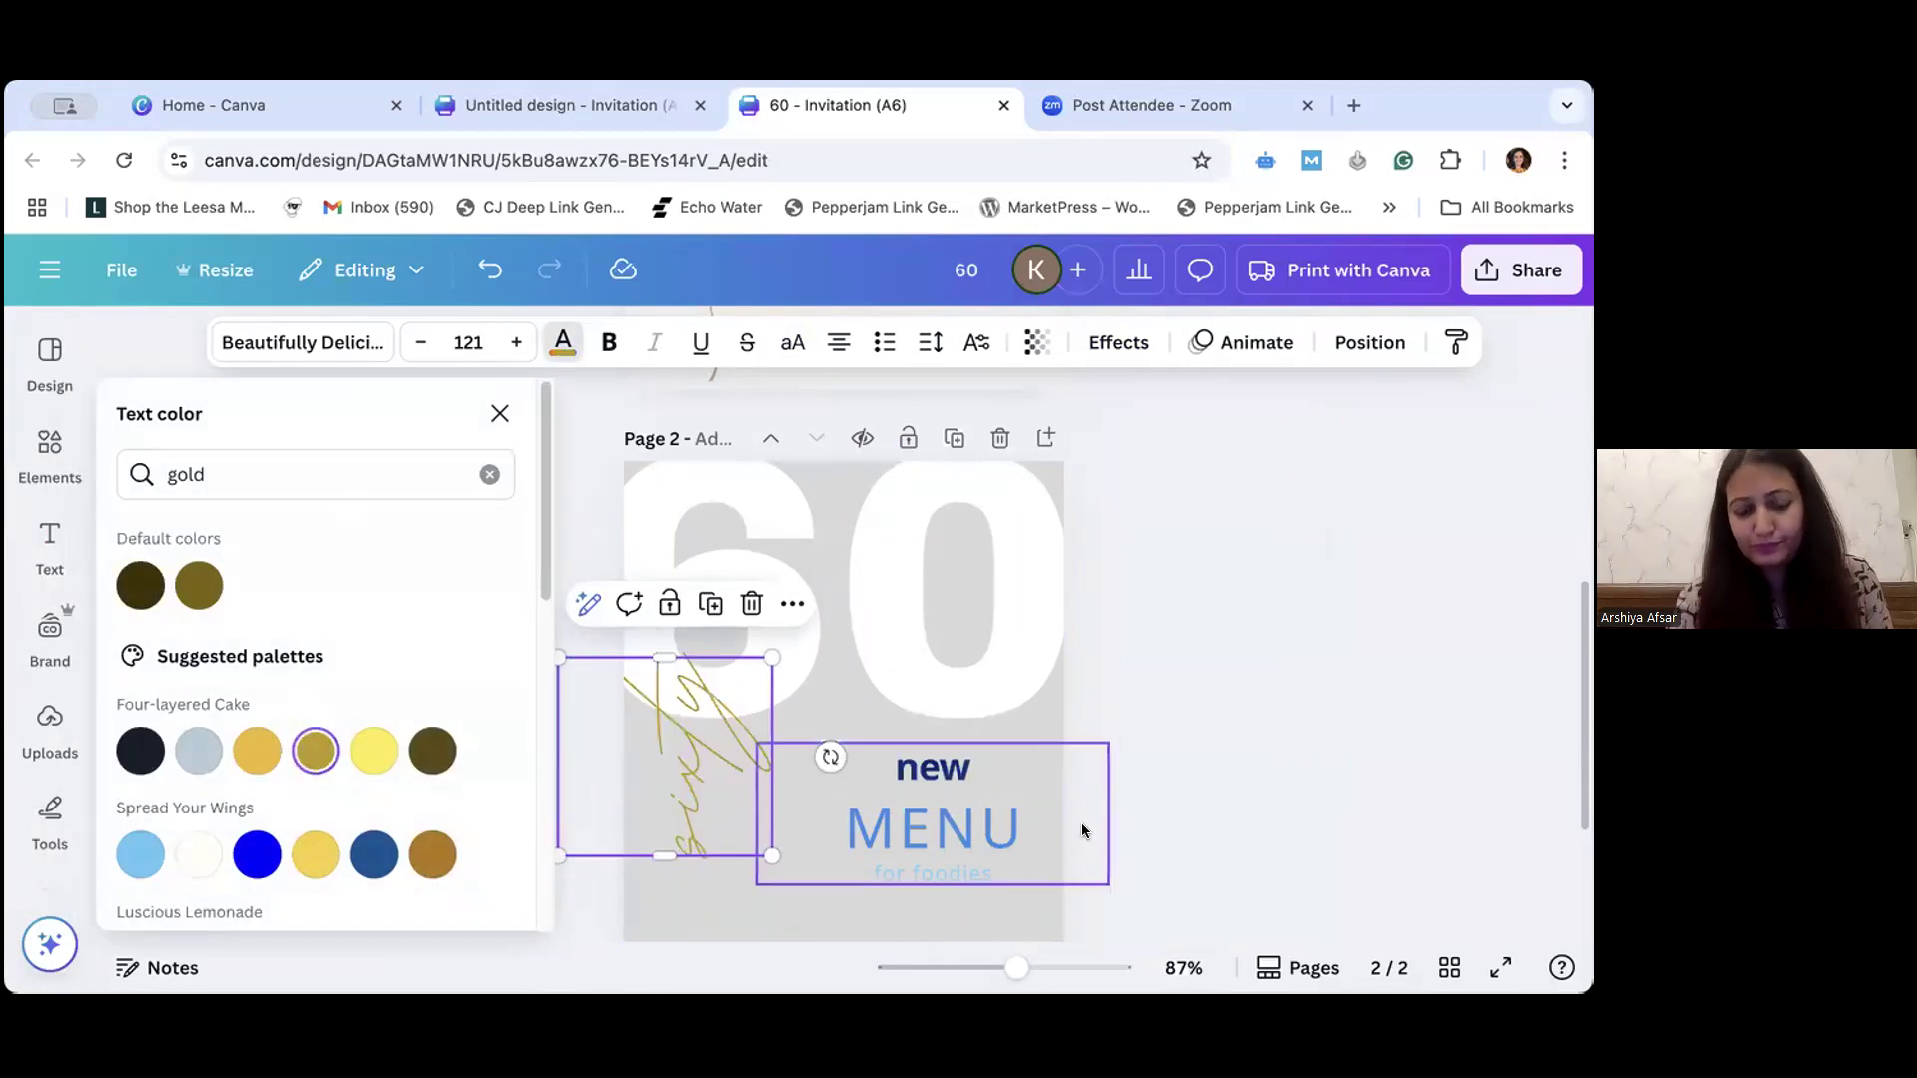
{"action": "left_click", "coordinate": [1138, 861]}
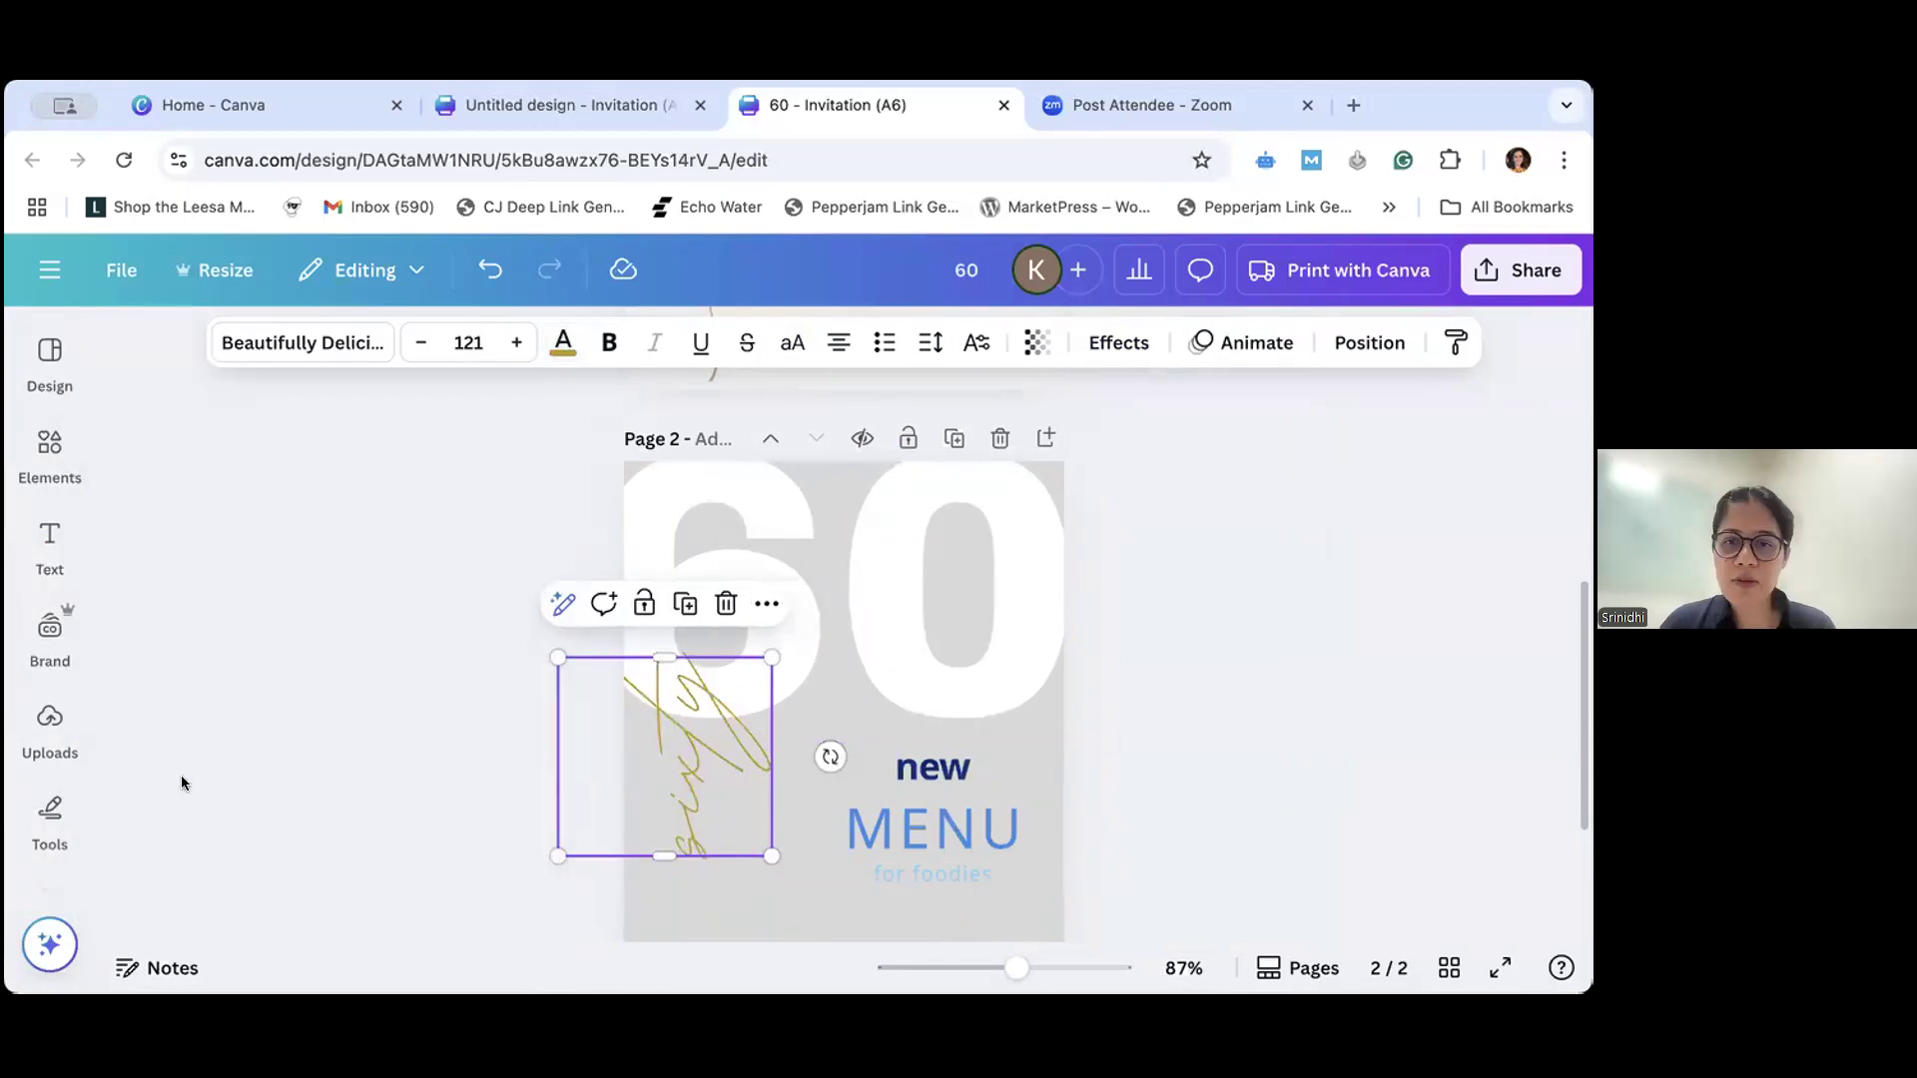
- Replace the word "new" in the menu text group with the celebrant's first name in capitals
{"action": "left_click", "coordinate": [33, 542]}
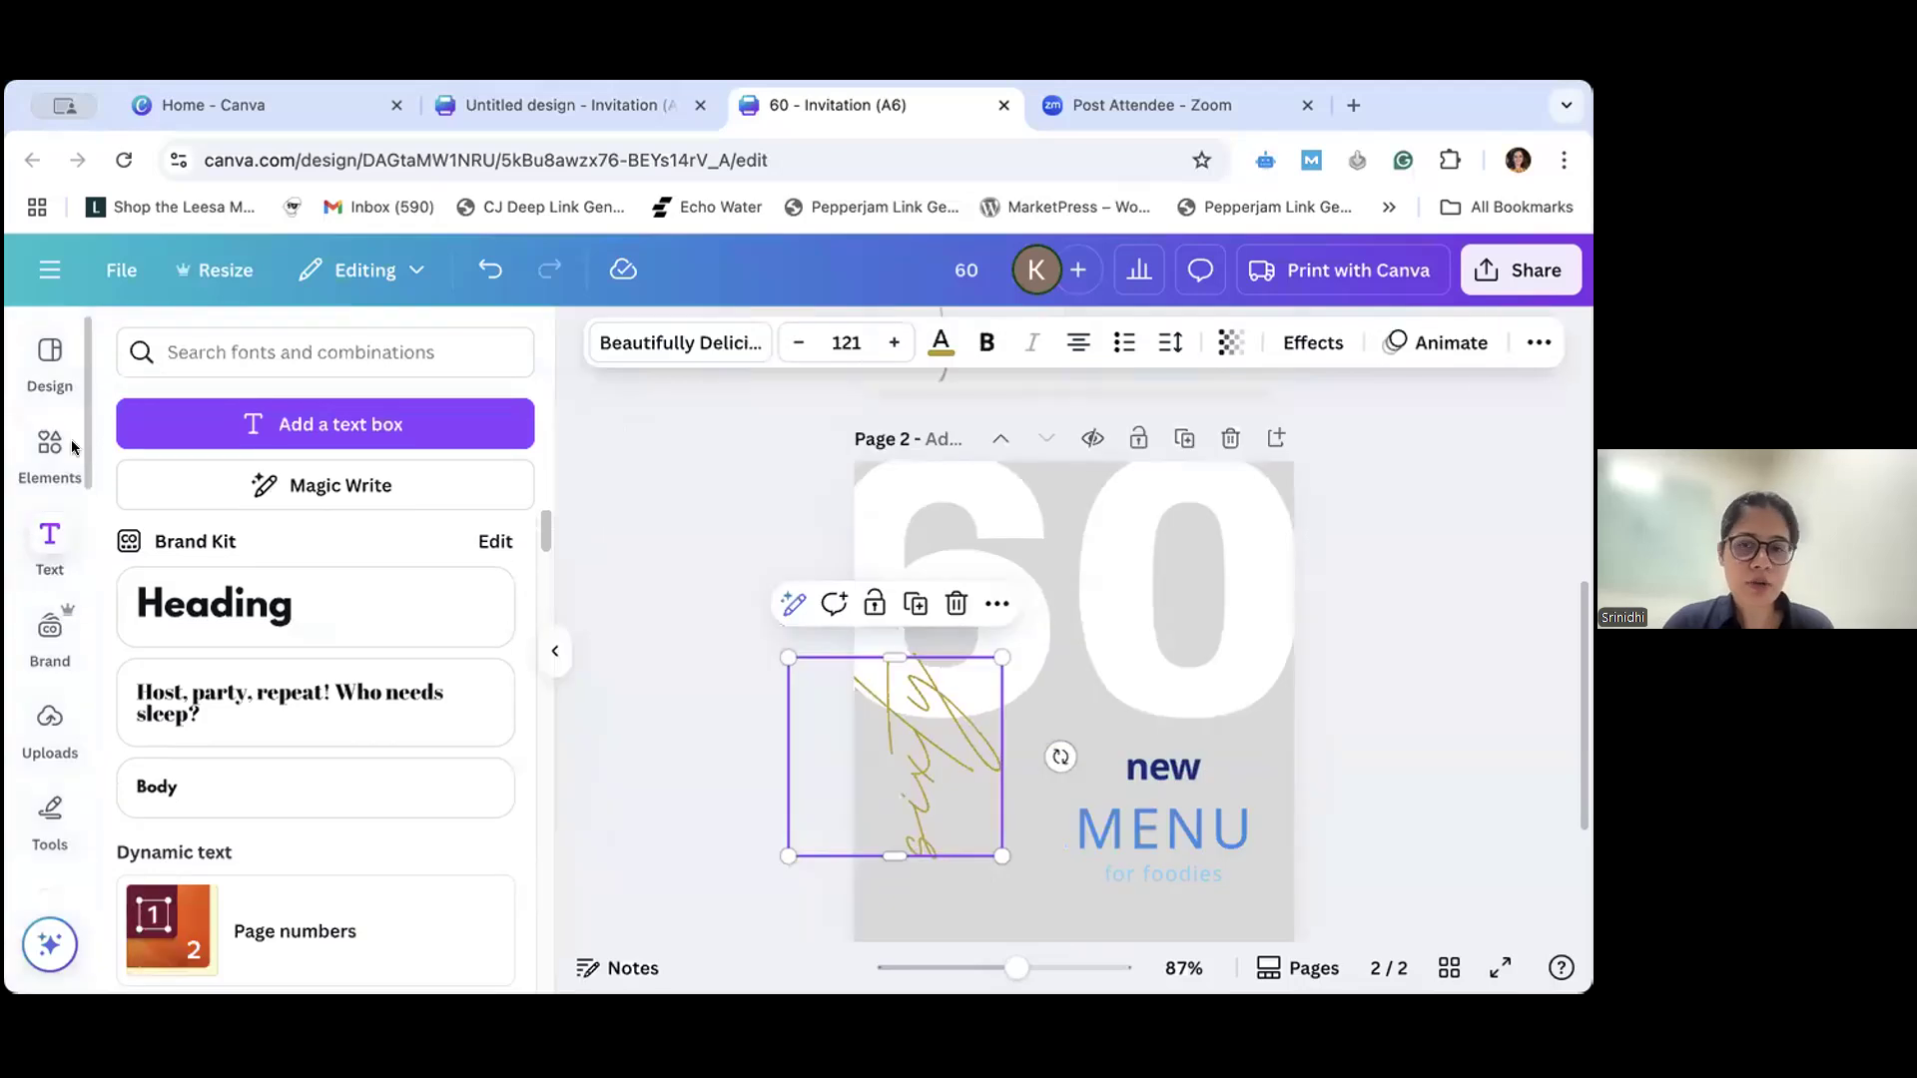
{"action": "scroll", "coordinate": [317, 796], "scroll_direction": "down", "scroll_amount": 10}
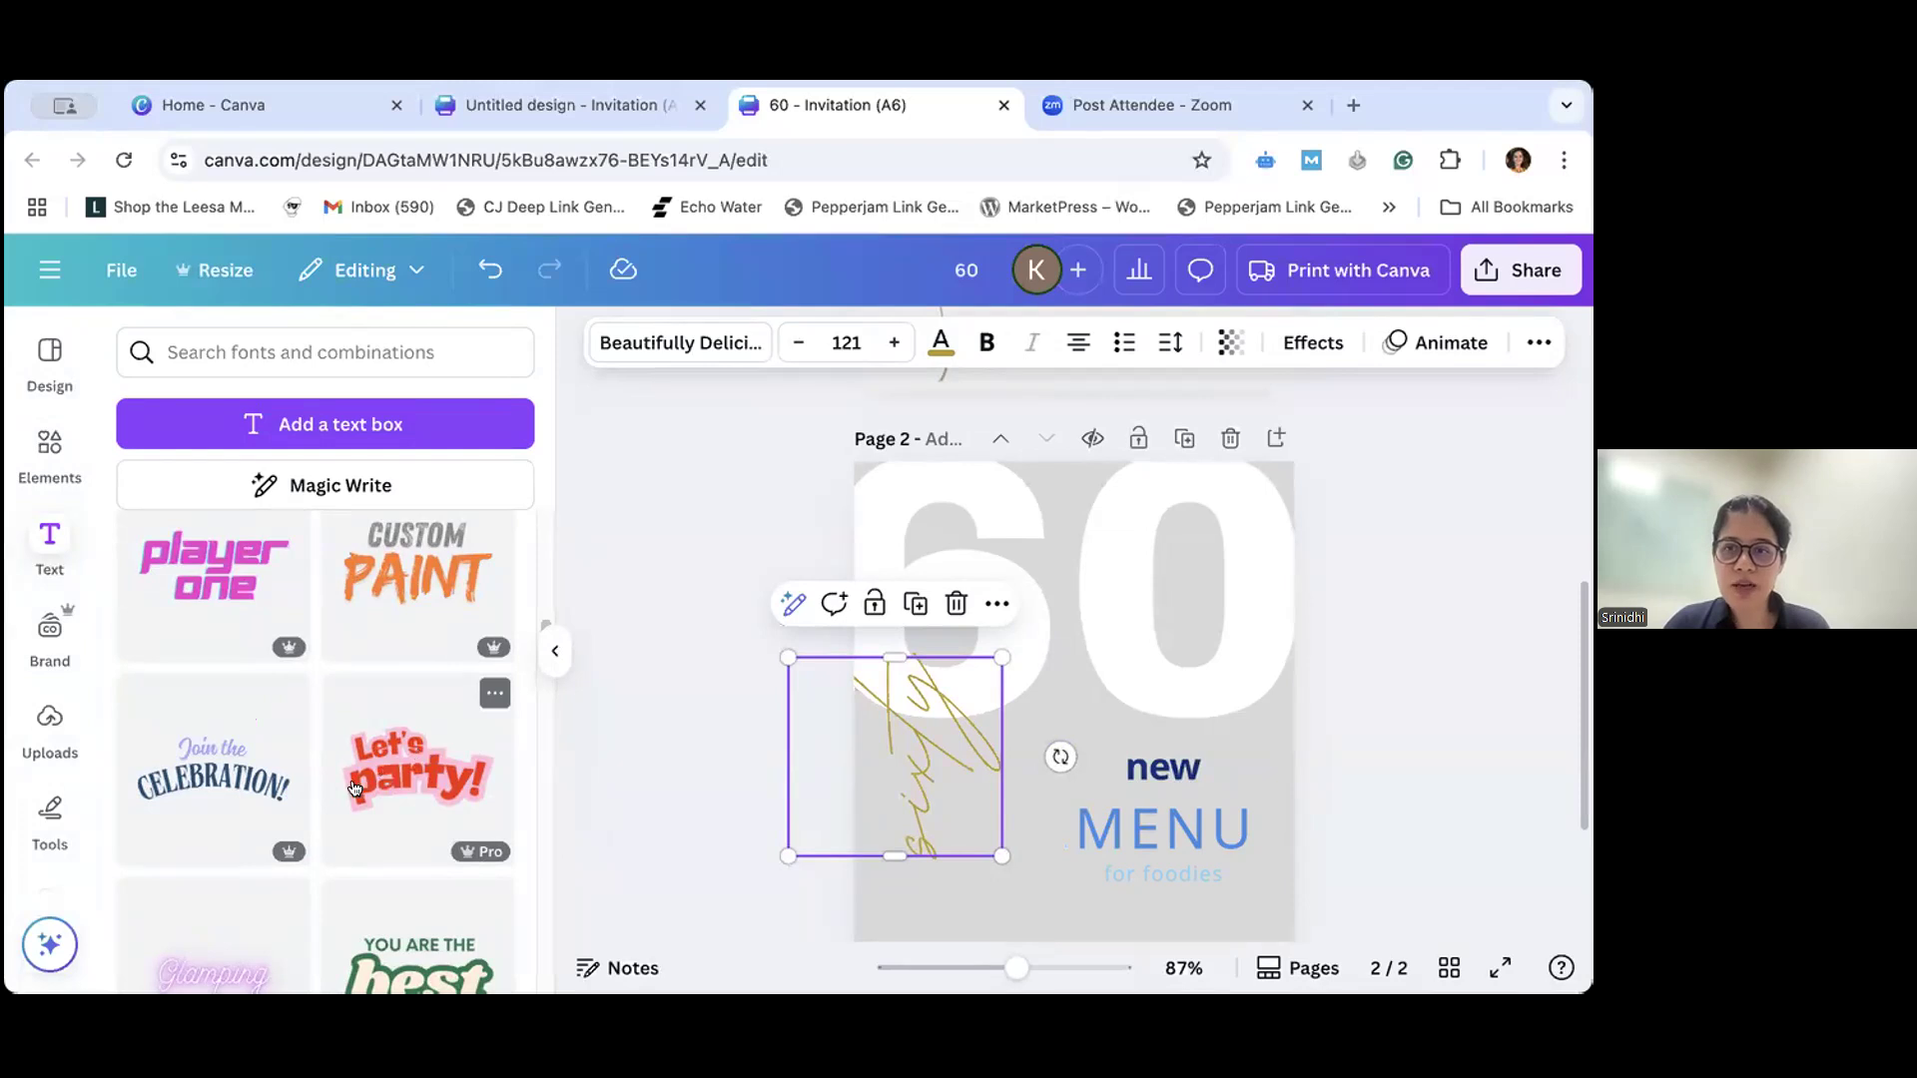
{"action": "left_click", "coordinate": [1171, 827]}
{"action": "left_click", "coordinate": [1164, 767]}
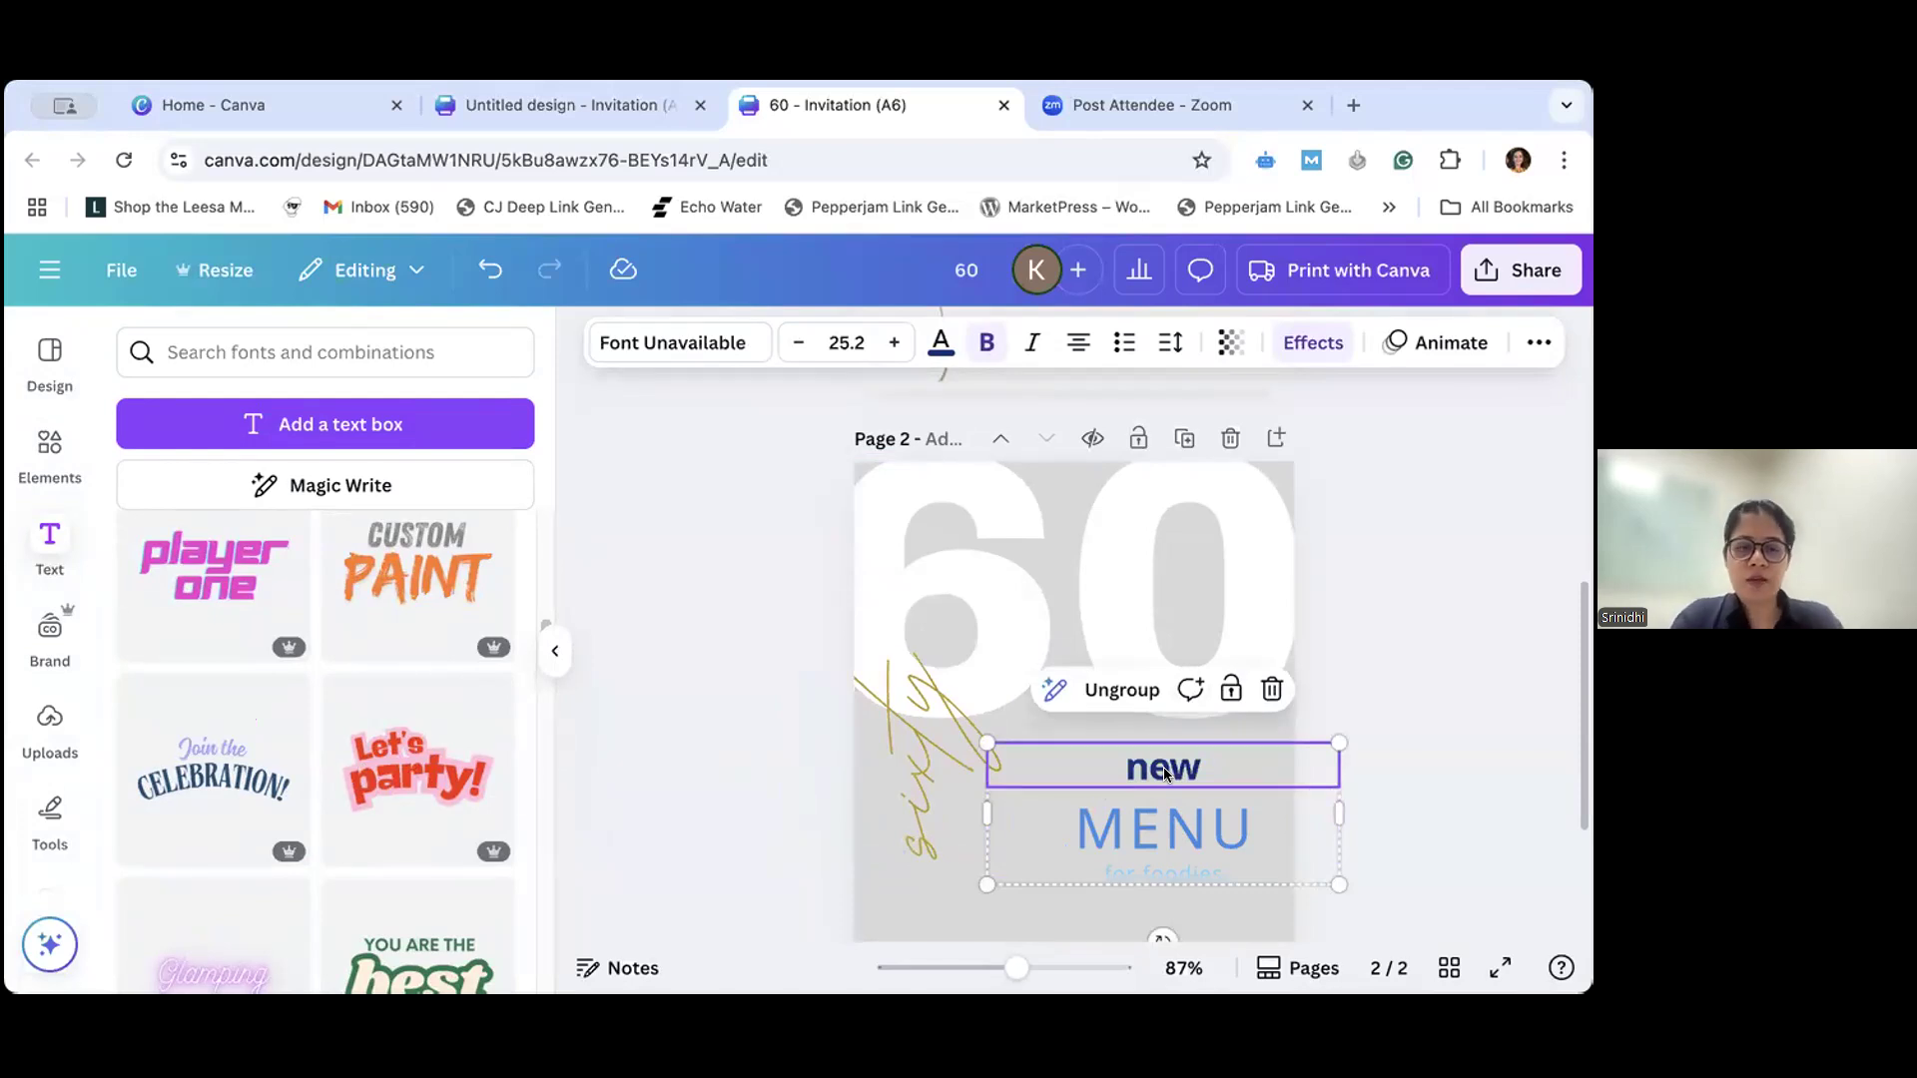
{"action": "double_click", "coordinate": [1164, 767]}
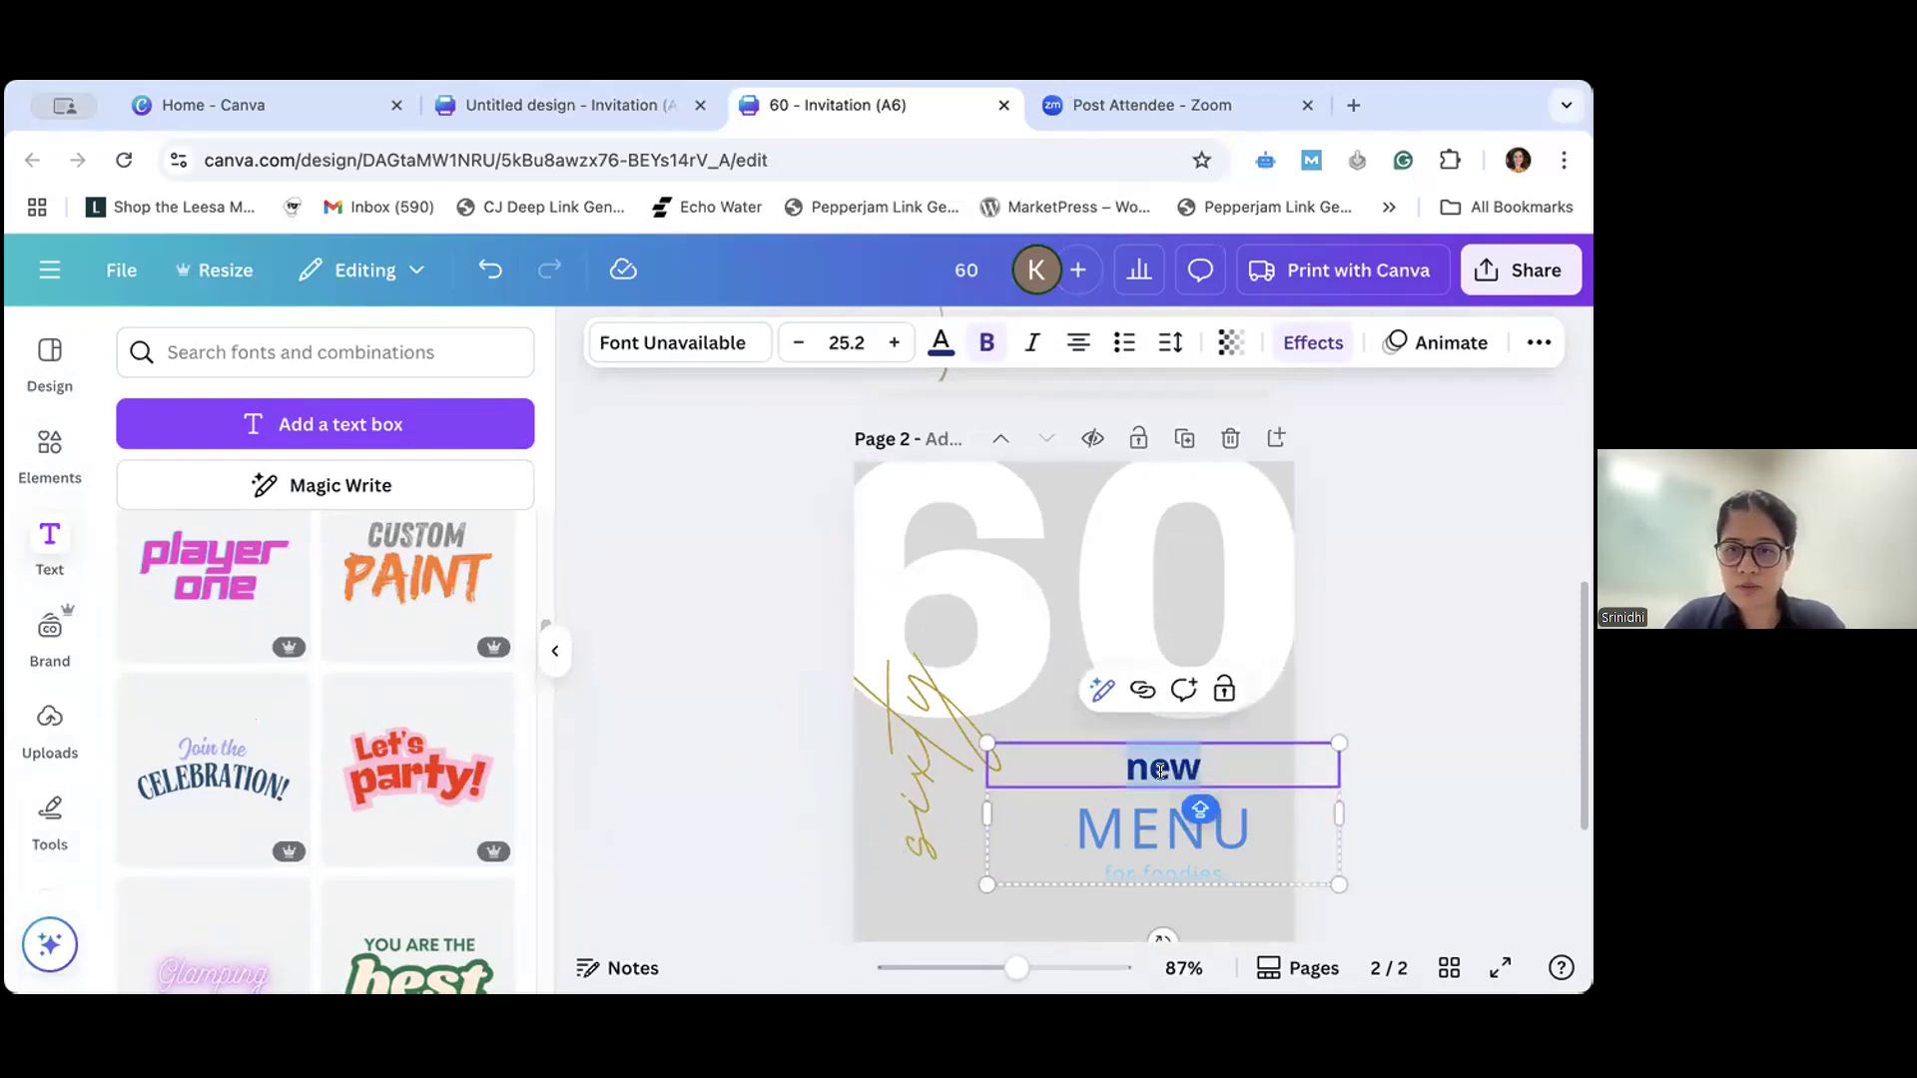
{"action": "type", "text": "JOHN"}
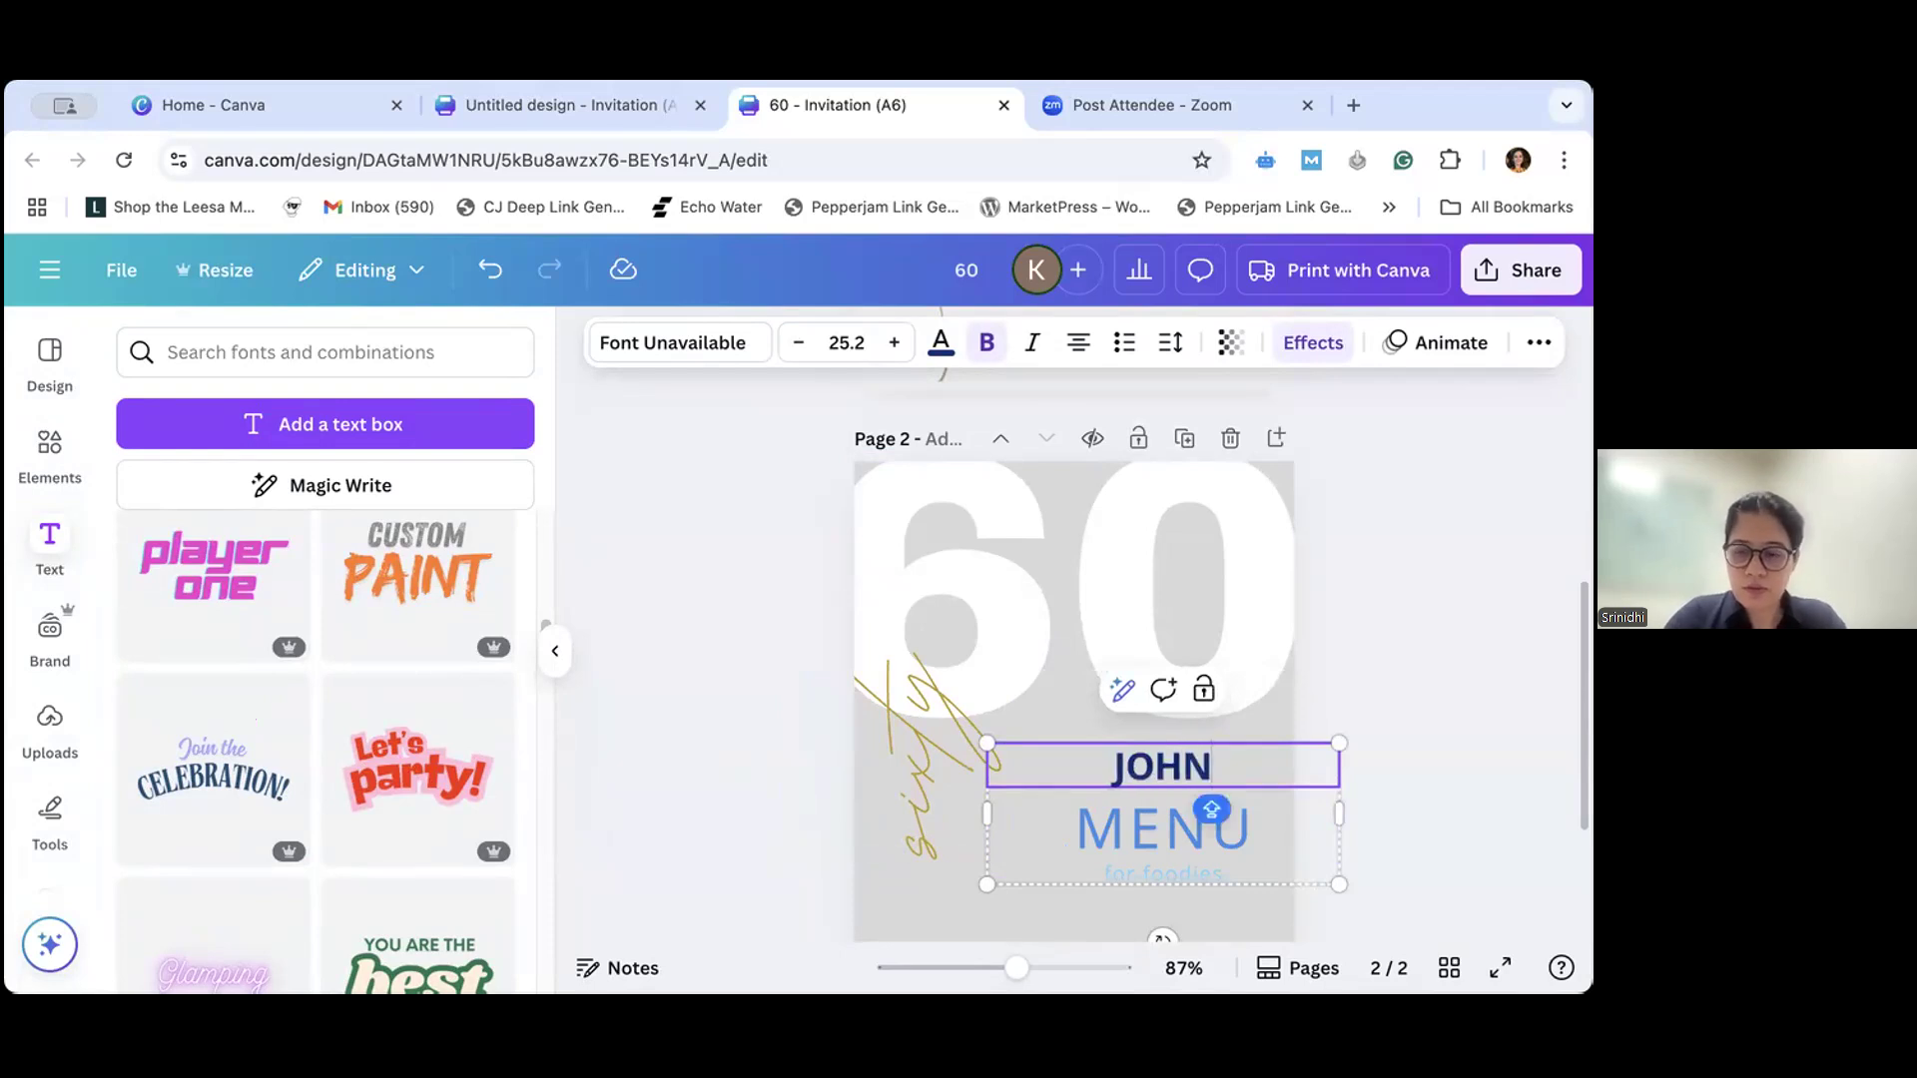
- Try replacing the "MENU" line with "60", and undo the replacement
{"action": "left_click", "coordinate": [1155, 821]}
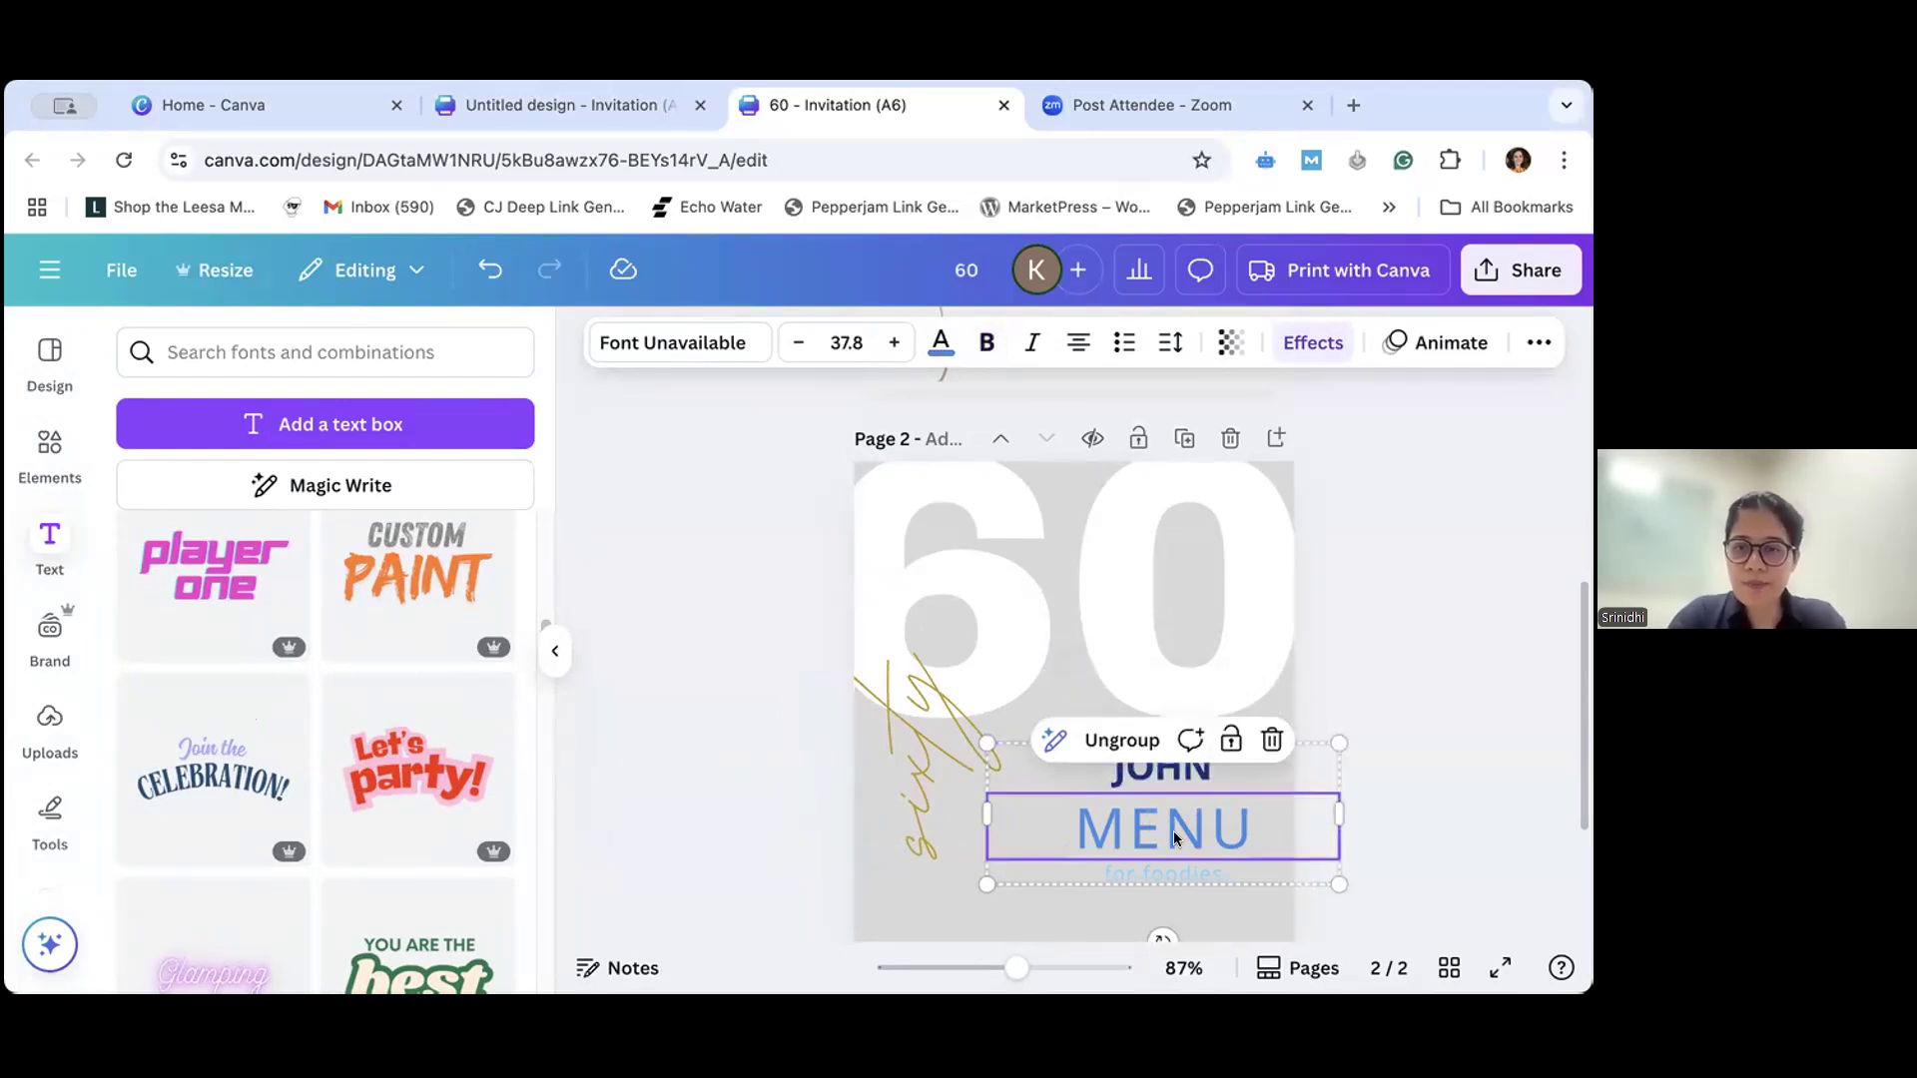
{"action": "double_click", "coordinate": [1216, 834]}
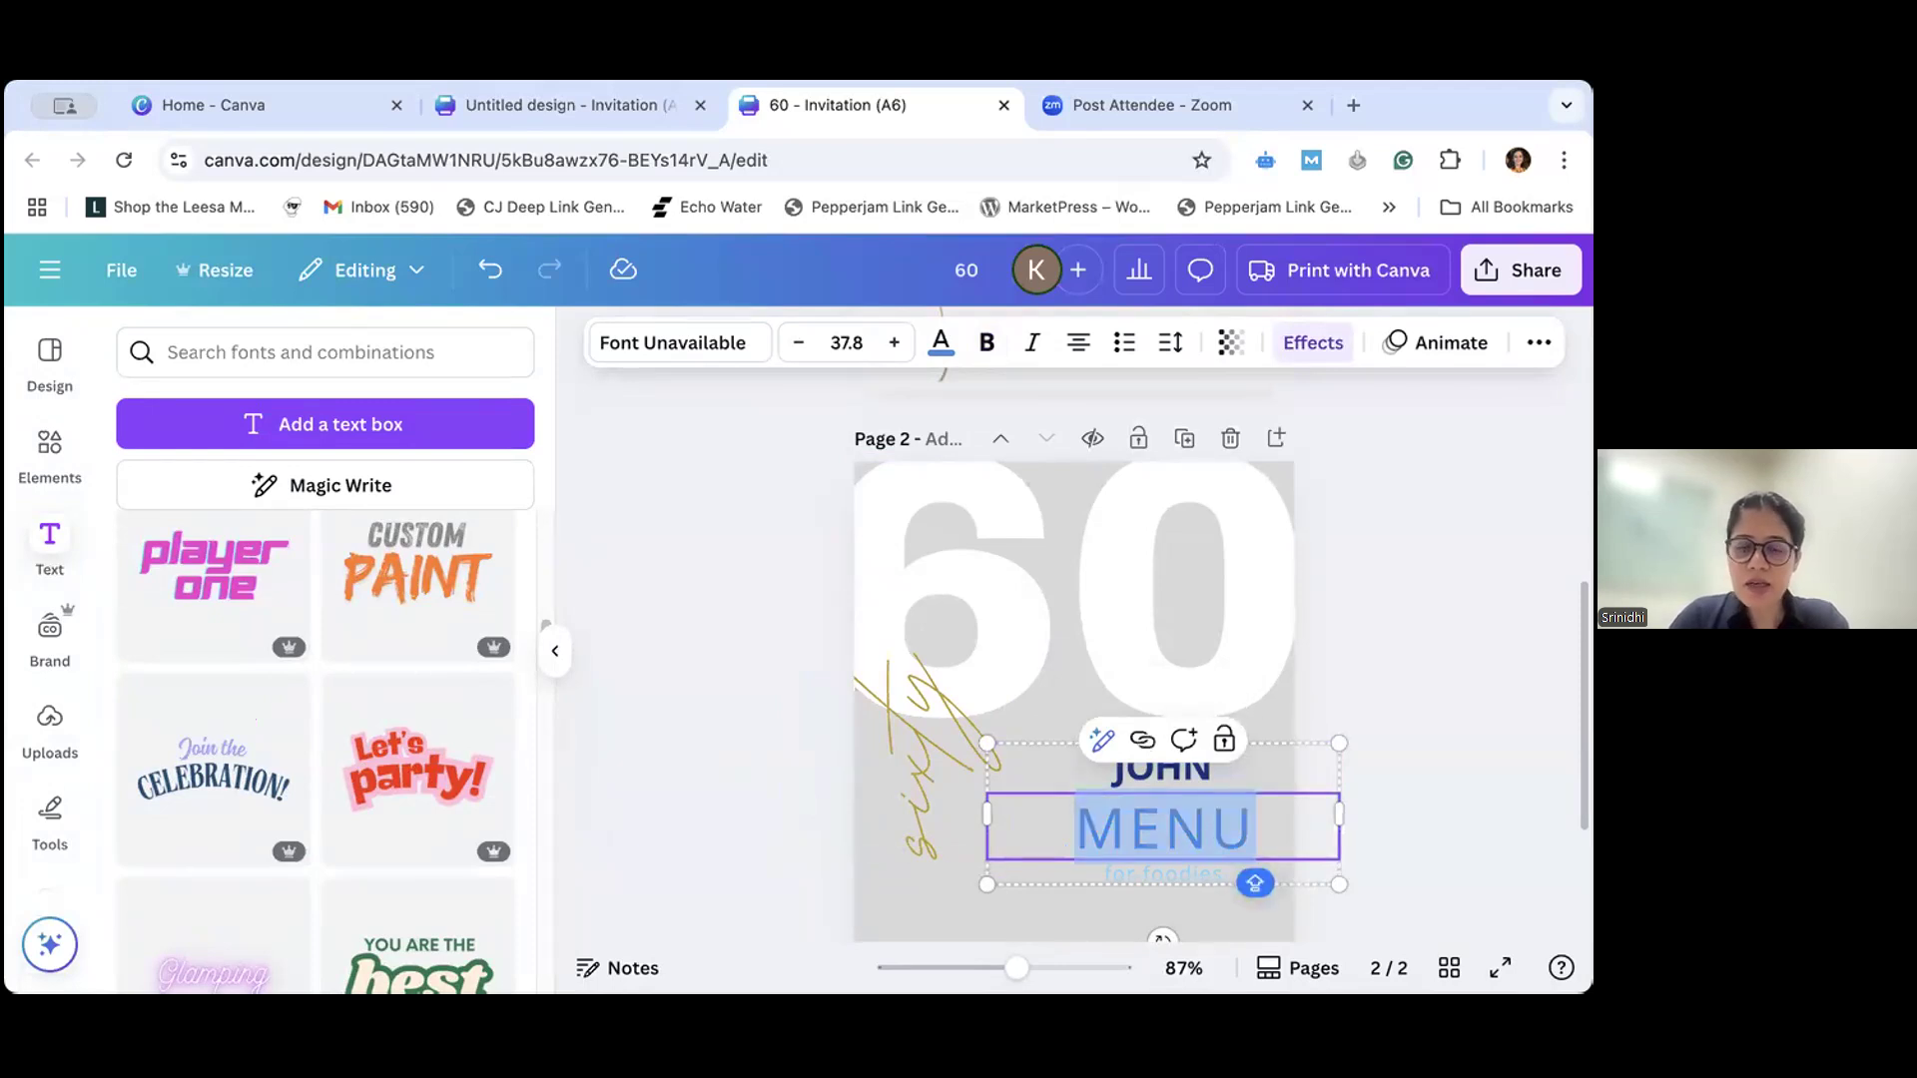
{"action": "type", "text": "60"}
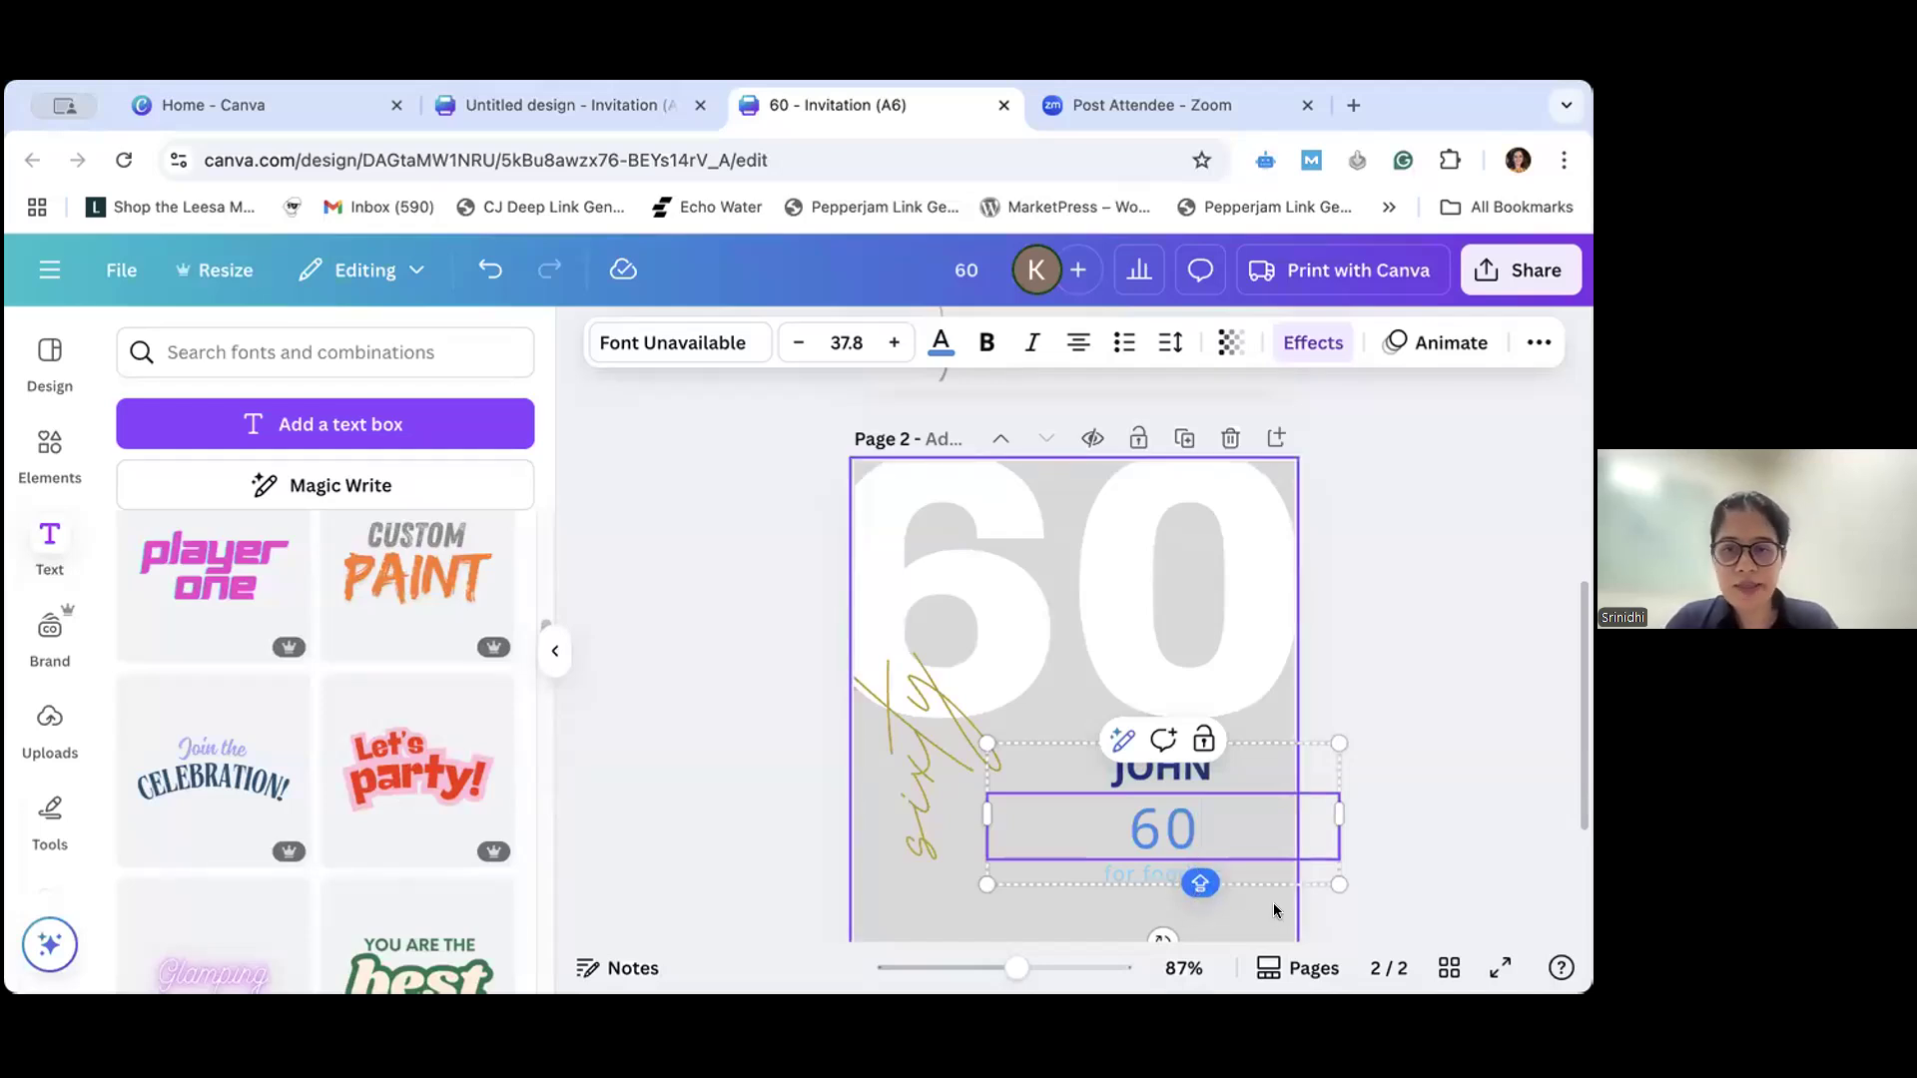
{"action": "key", "text": "BackSpace"}
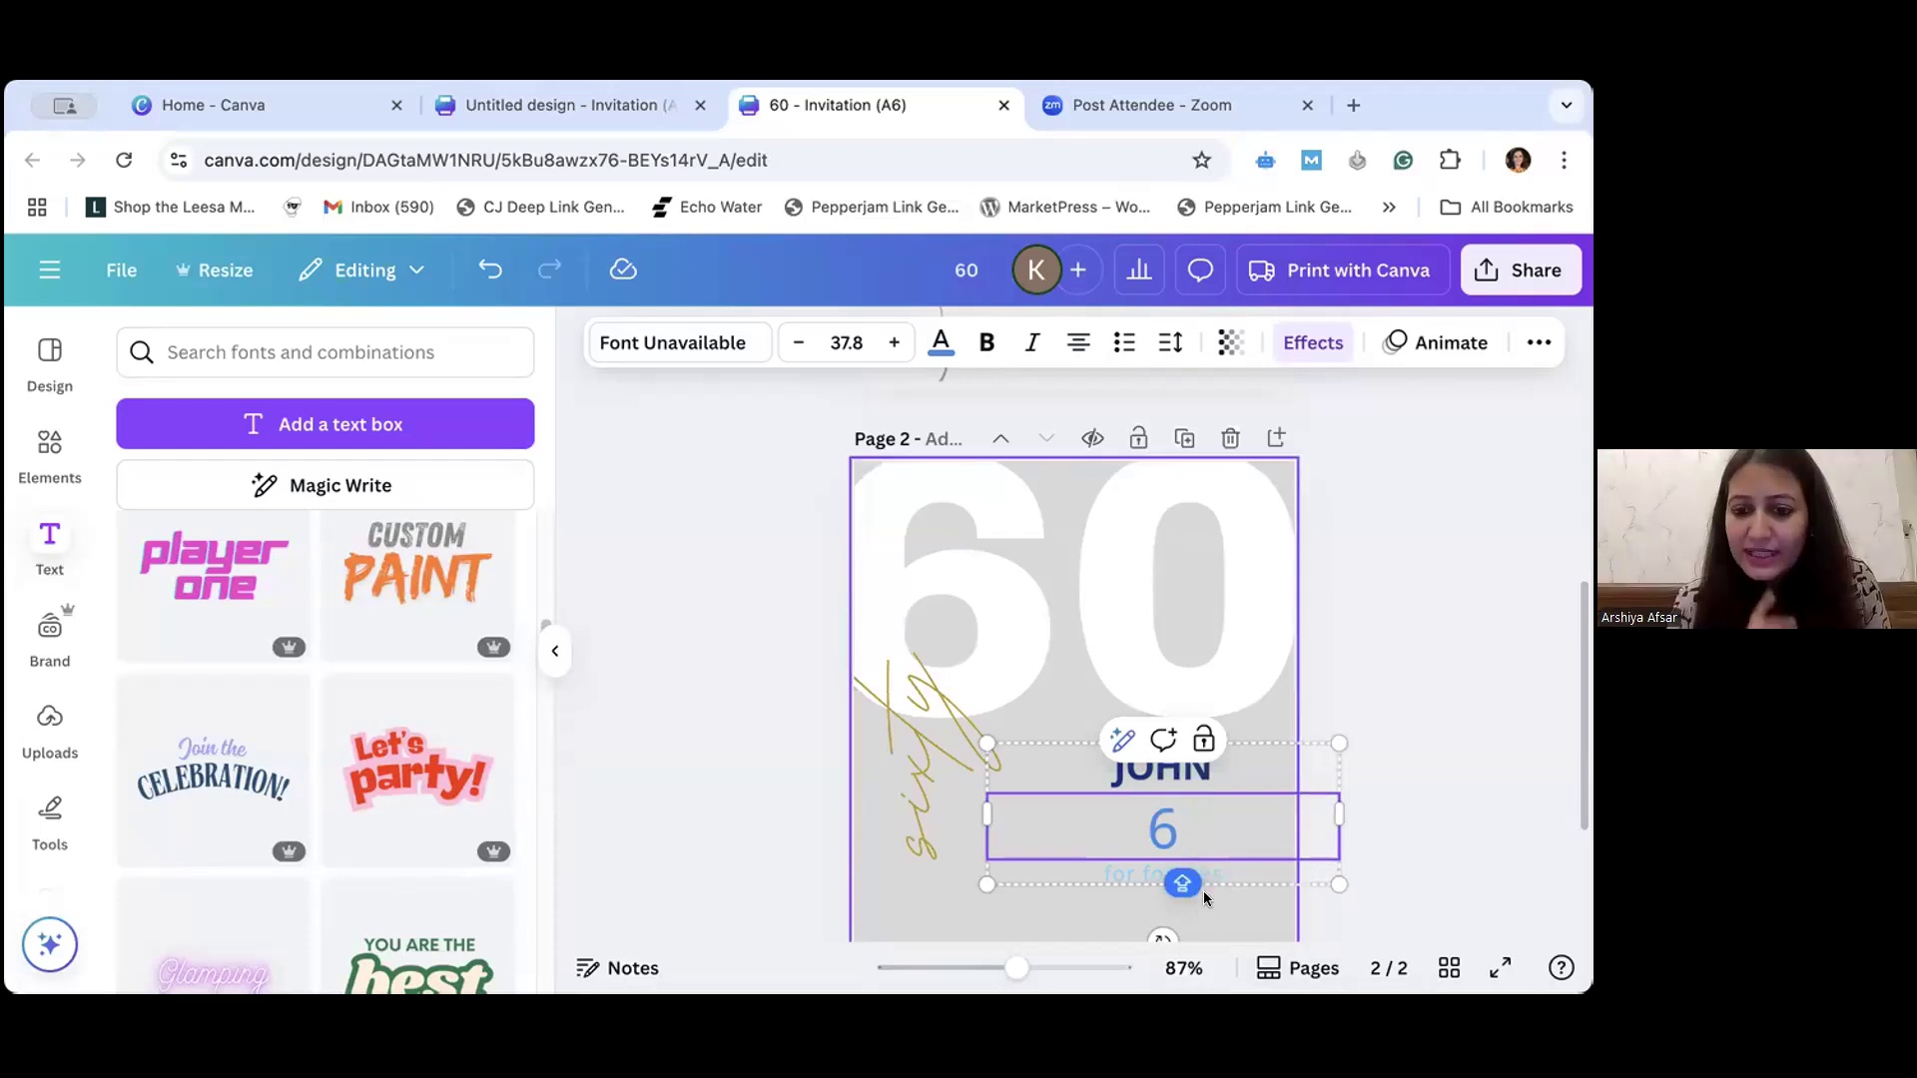
{"action": "key", "text": "ctrl+z"}
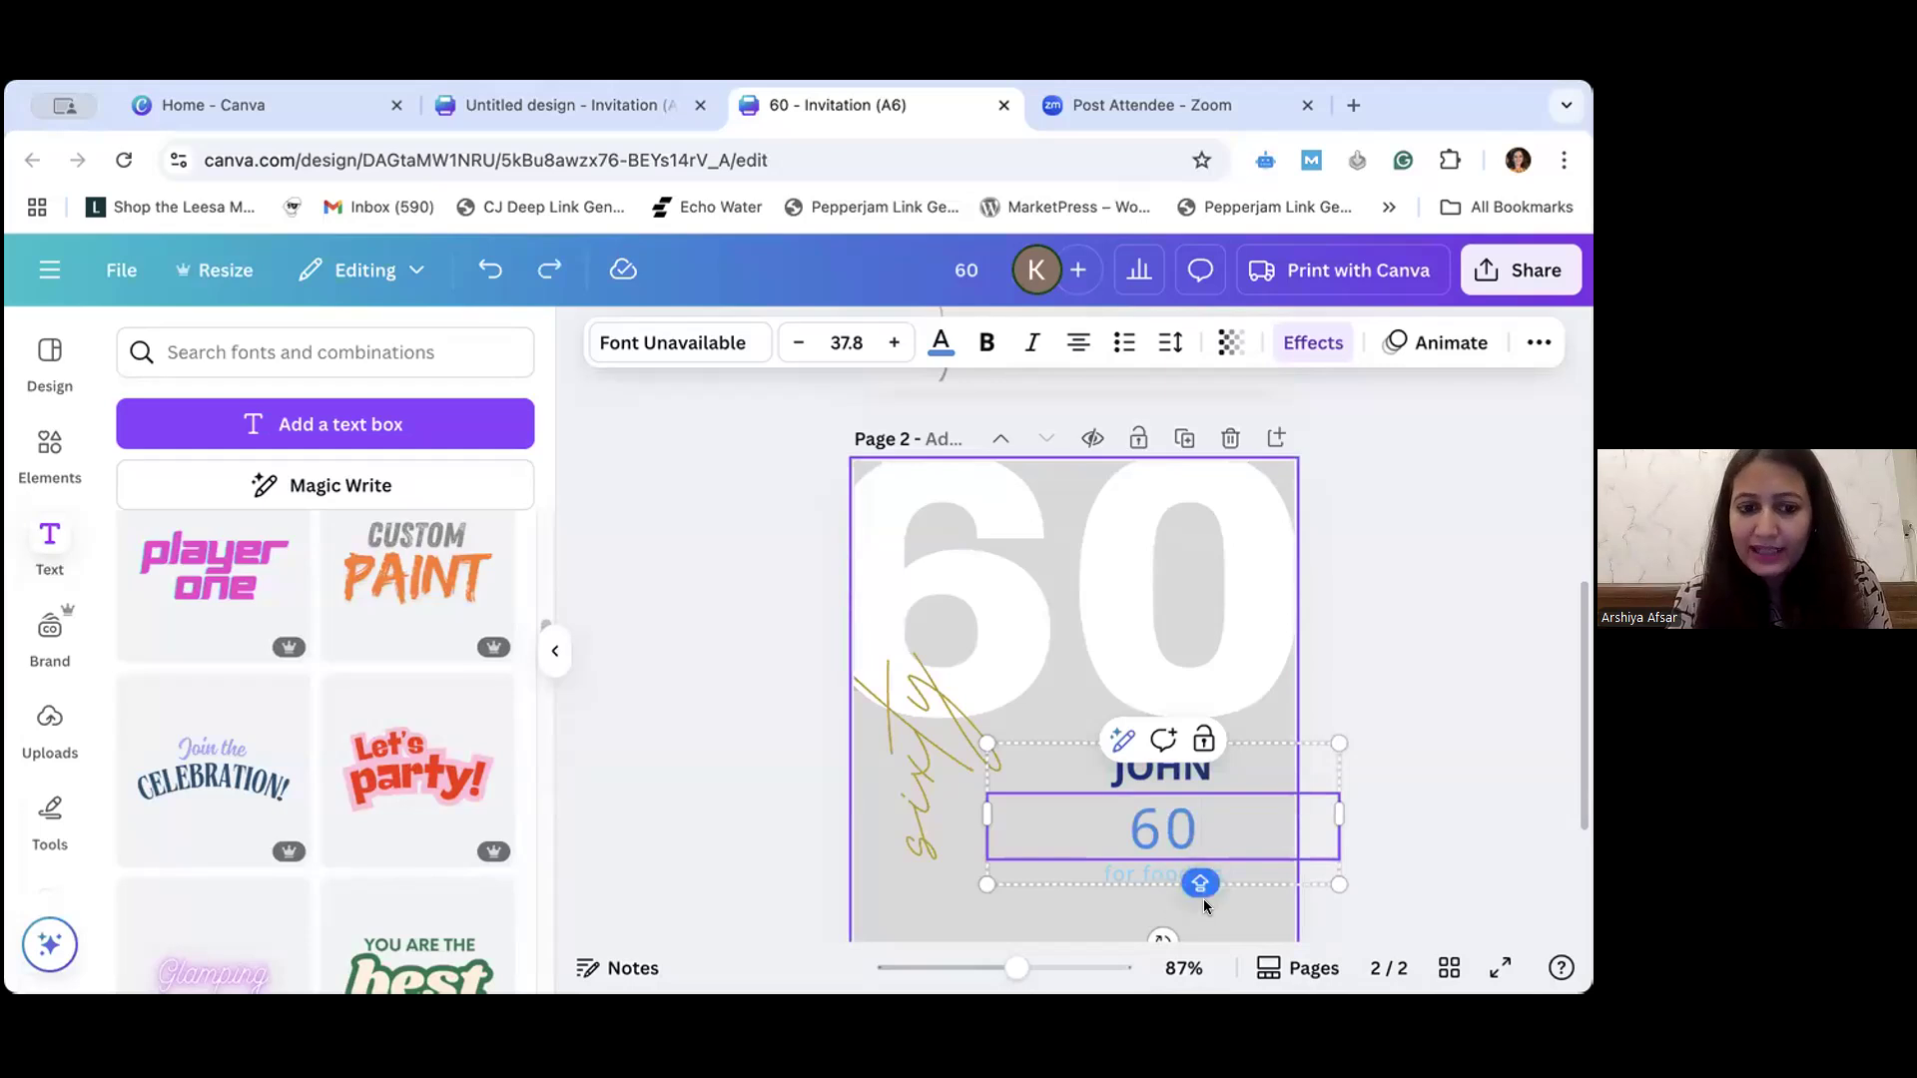
{"action": "key", "text": "ctrl+z"}
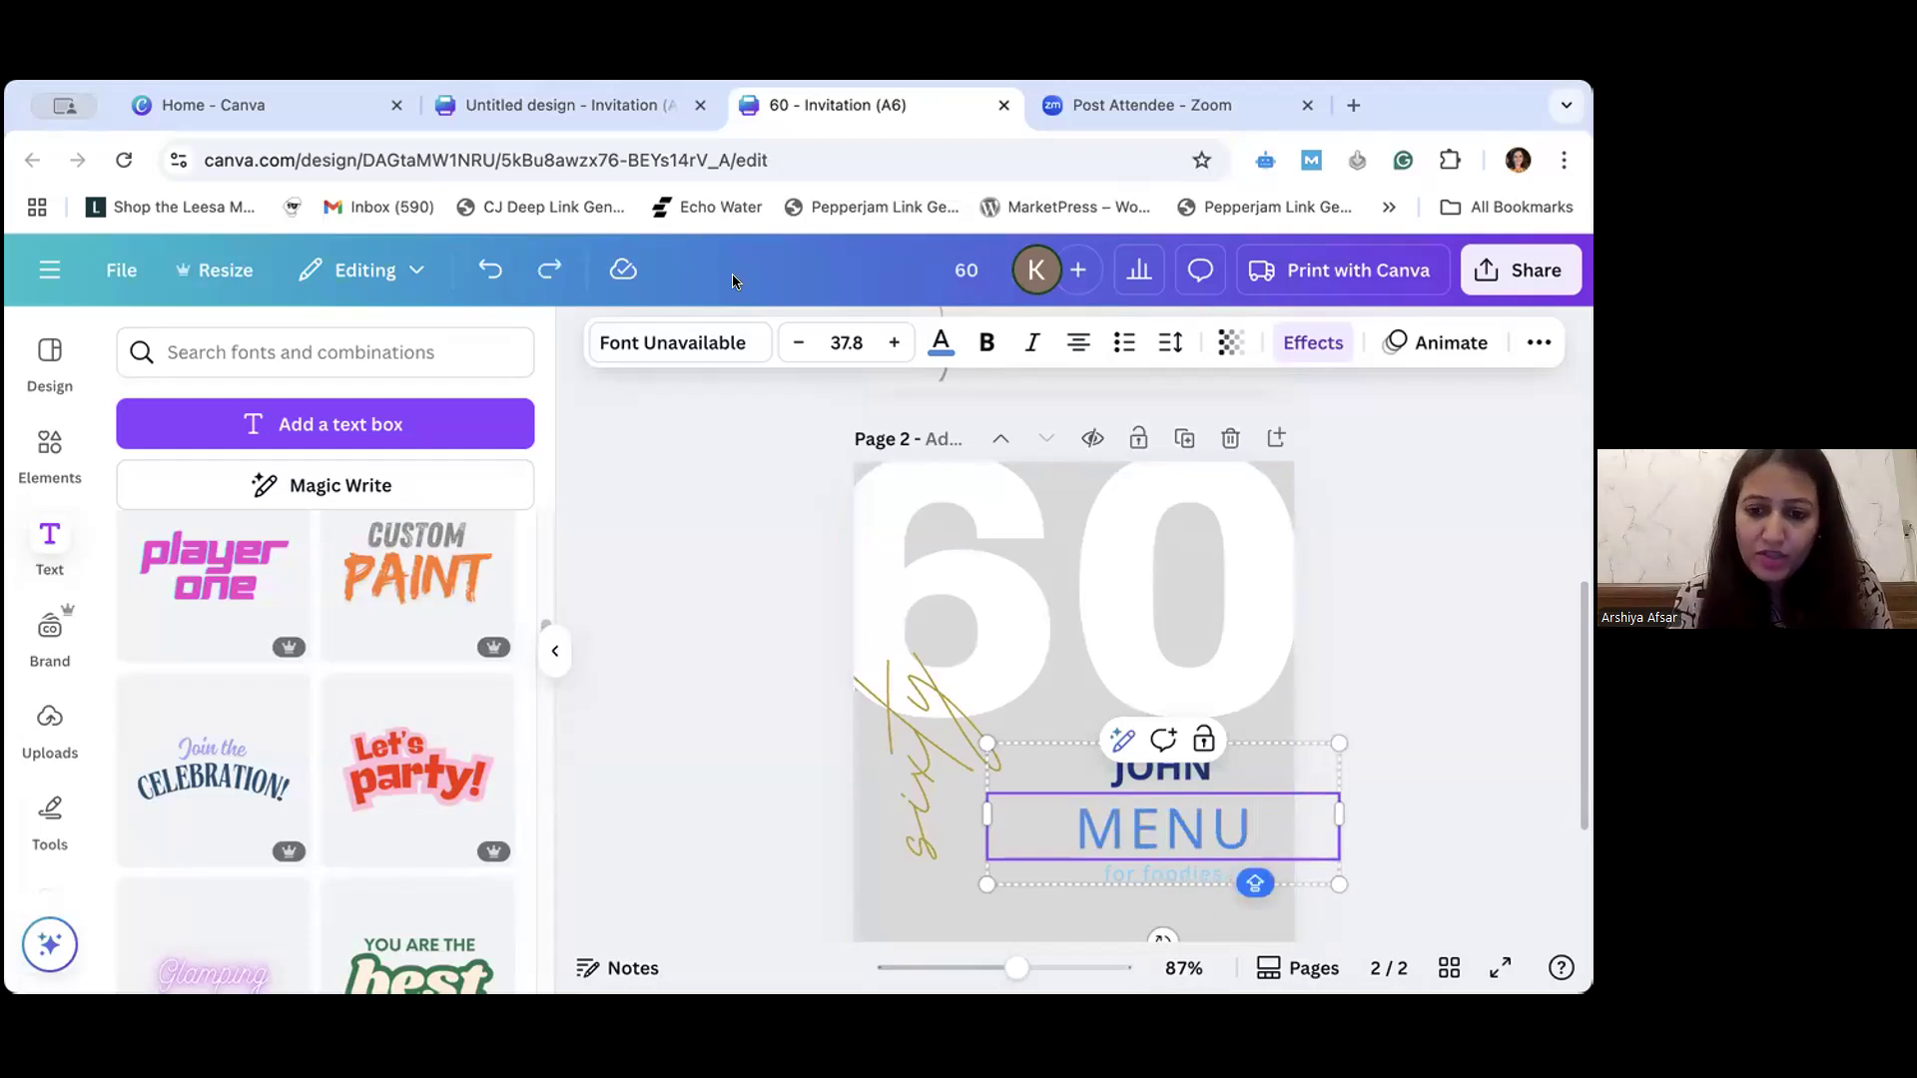
- Delete every line of the menu text group from page 2, including "MENU", "for foodies" and the celebrant's first name
{"action": "left_click", "coordinate": [552, 655]}
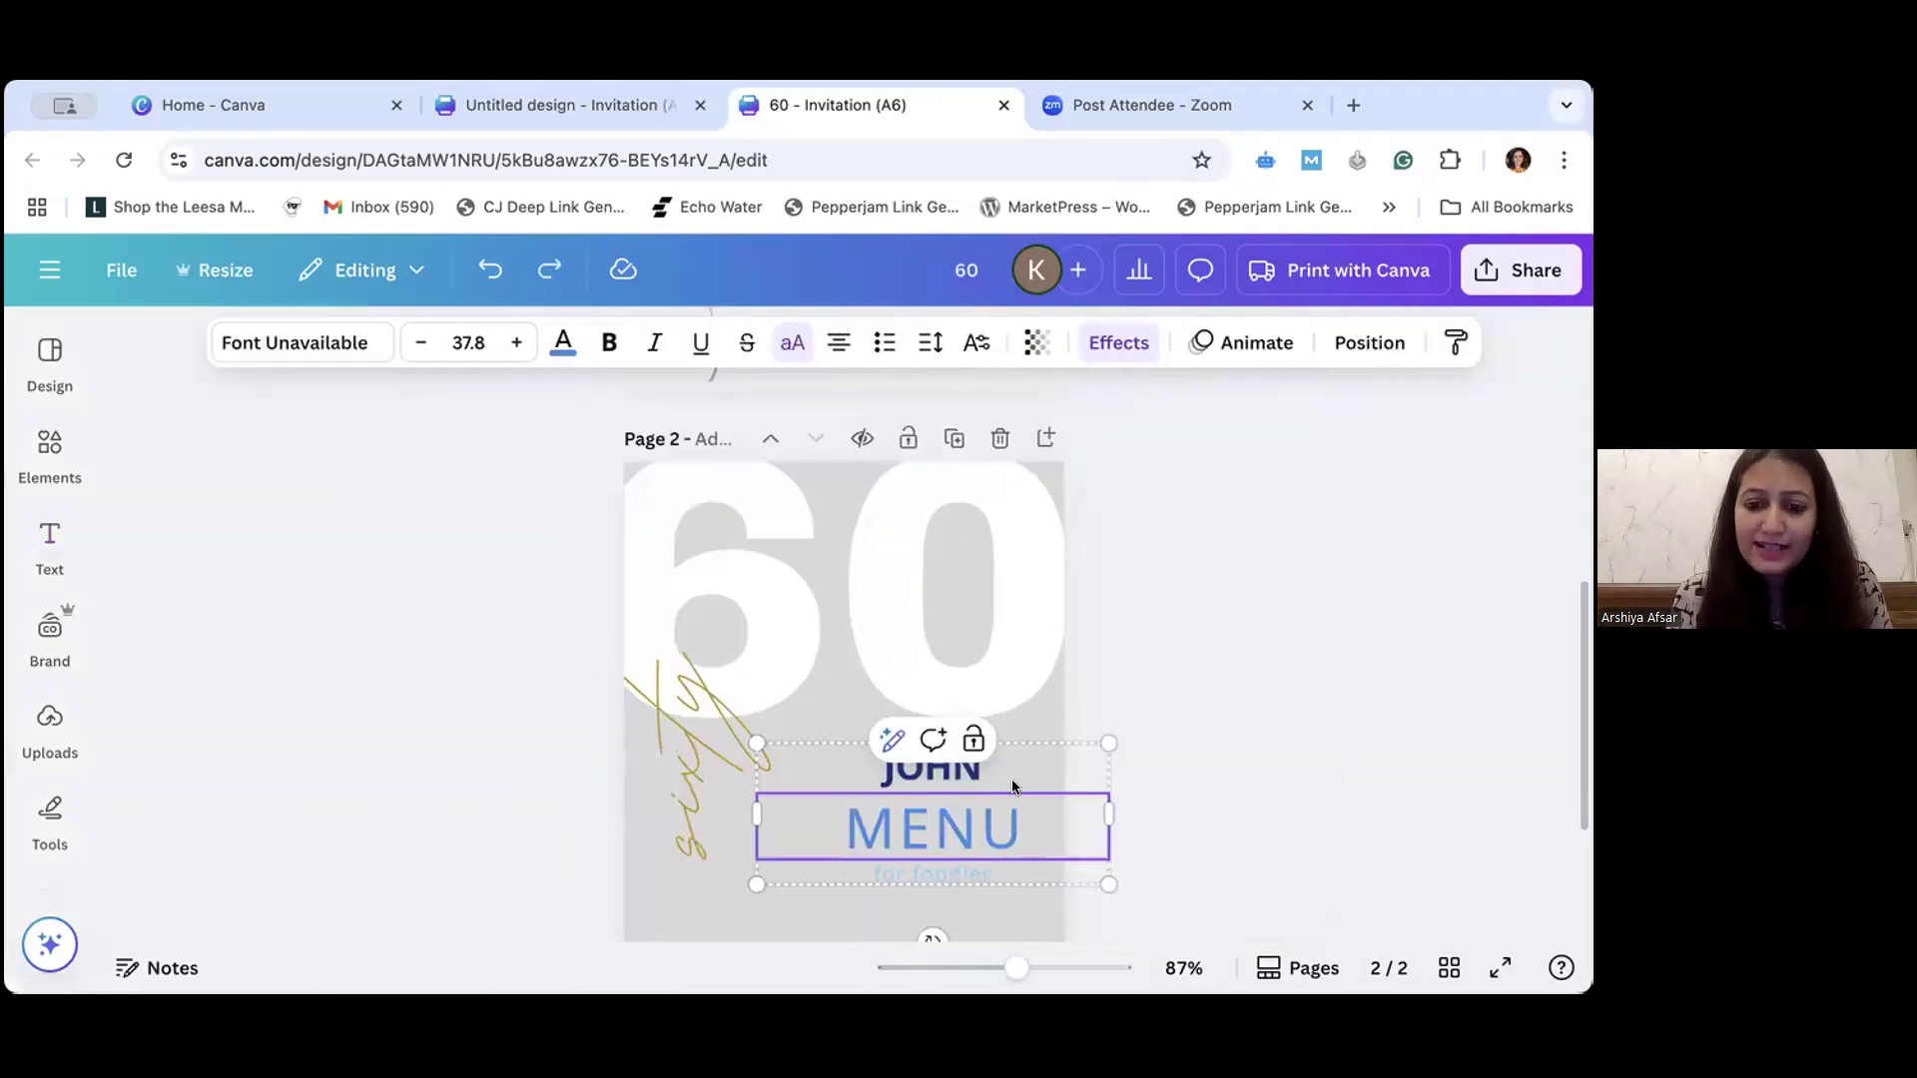
{"action": "left_click", "coordinate": [1134, 886]}
{"action": "left_click", "coordinate": [973, 846]}
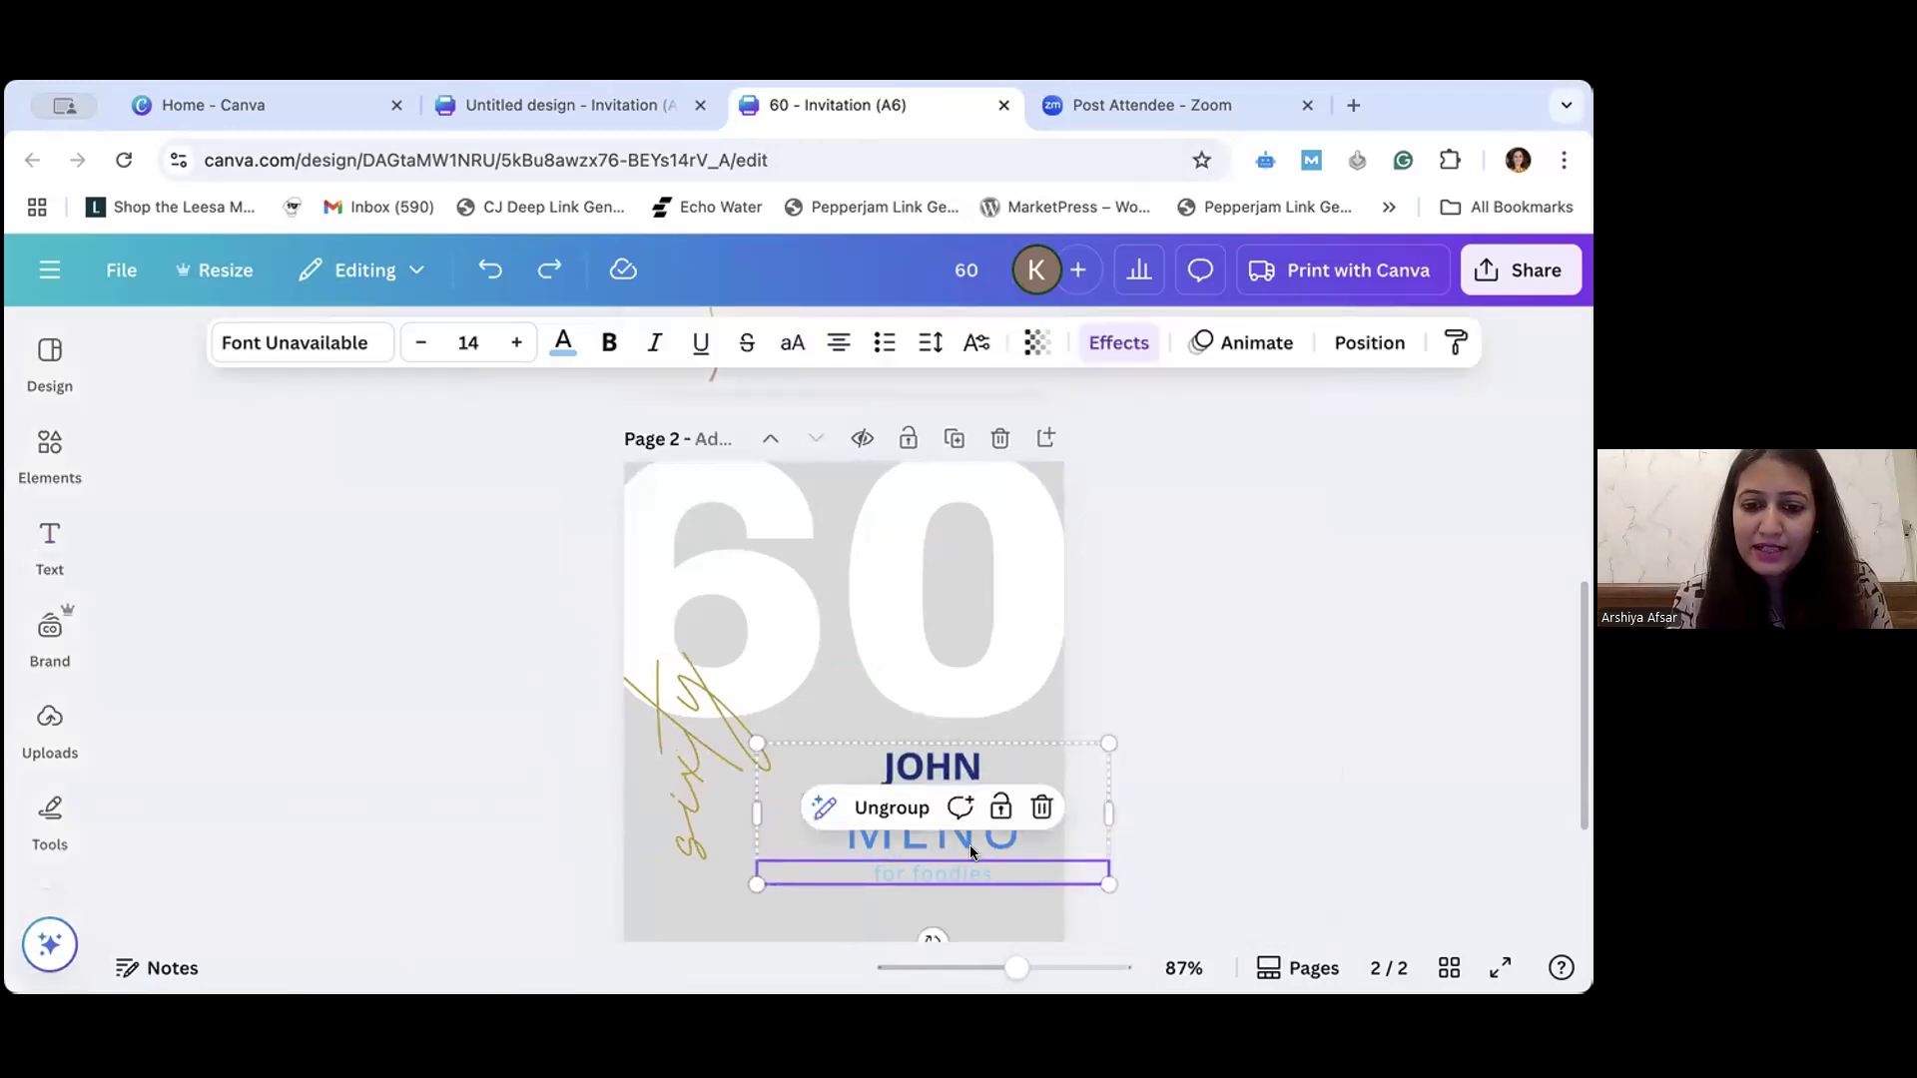
{"action": "key", "text": "Delete"}
{"action": "left_click", "coordinate": [950, 845]}
{"action": "key", "text": "Delete"}
{"action": "left_click", "coordinate": [951, 770]}
{"action": "key", "text": "BackSpace"}
{"action": "key", "text": "BackSpace"}
{"action": "key", "text": "BackSpace"}
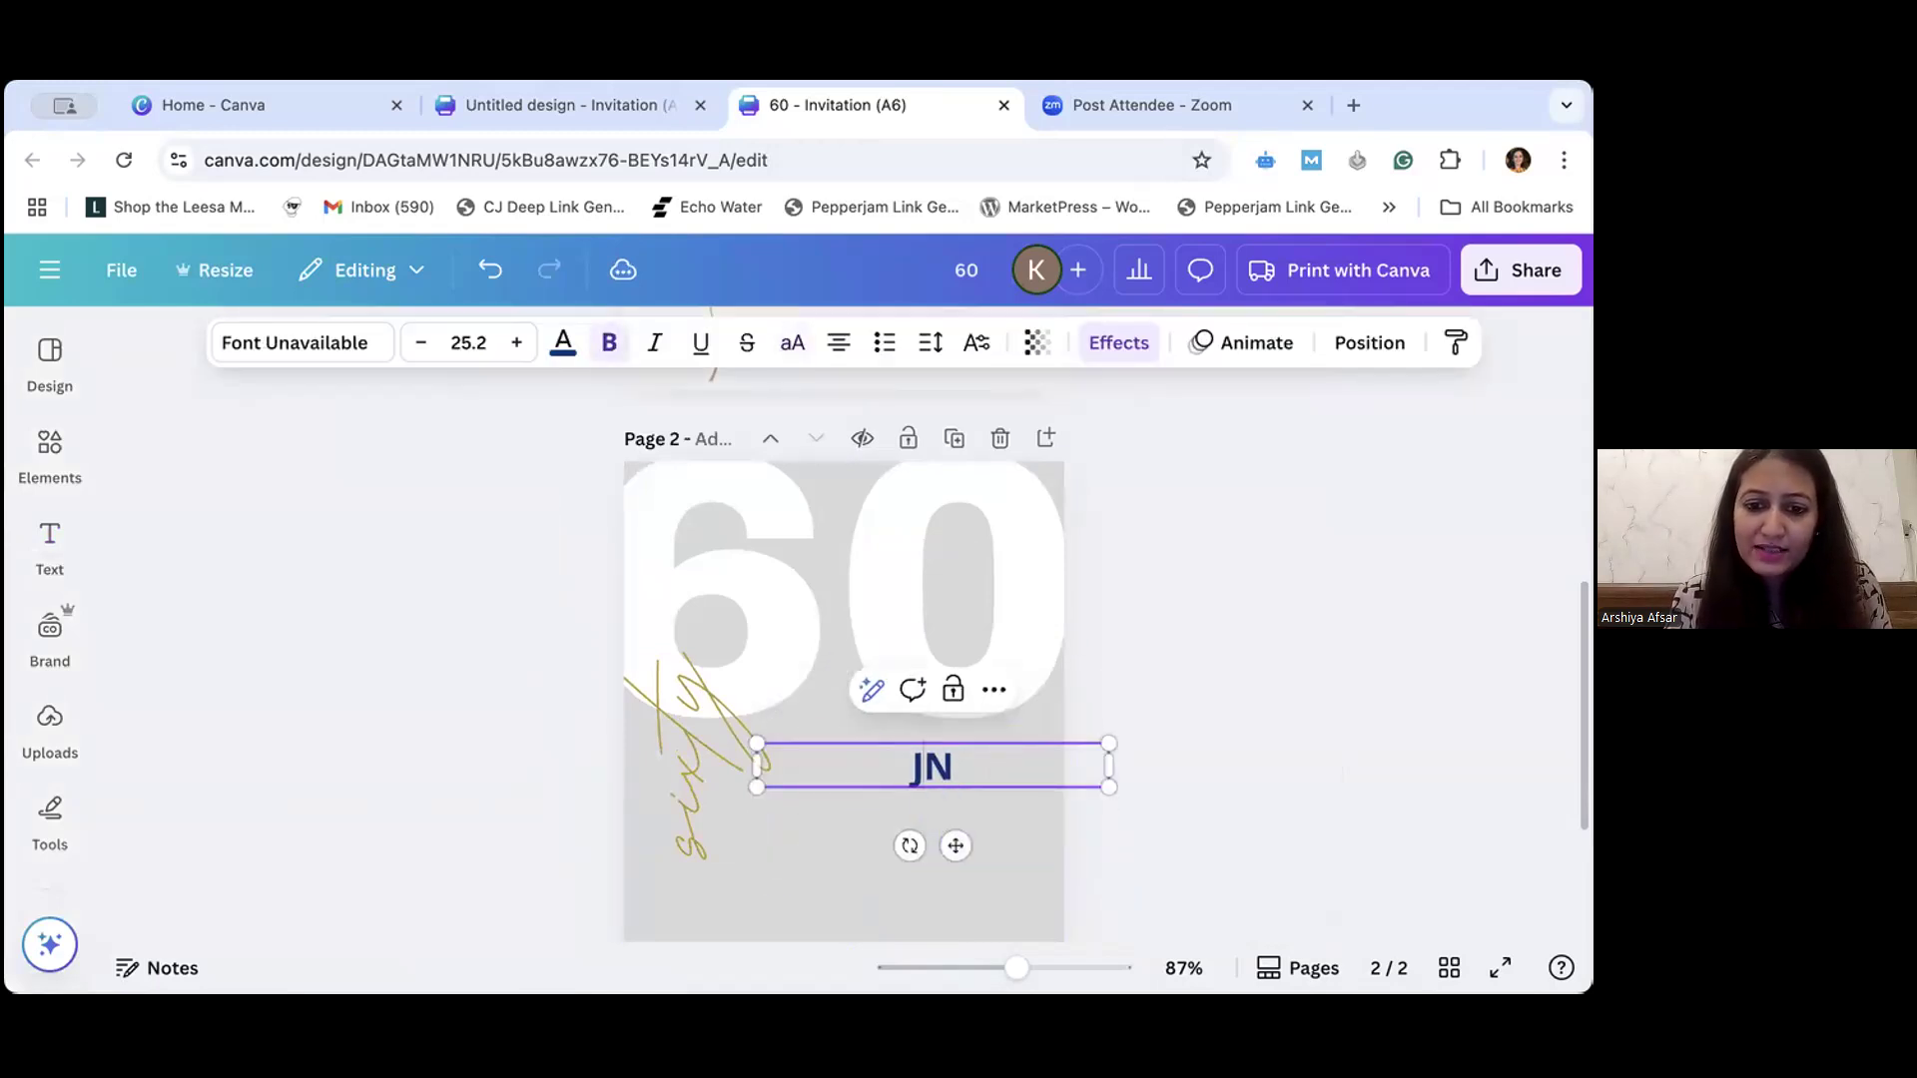
{"action": "key", "text": "BackSpace"}
{"action": "left_click", "coordinate": [1094, 847]}
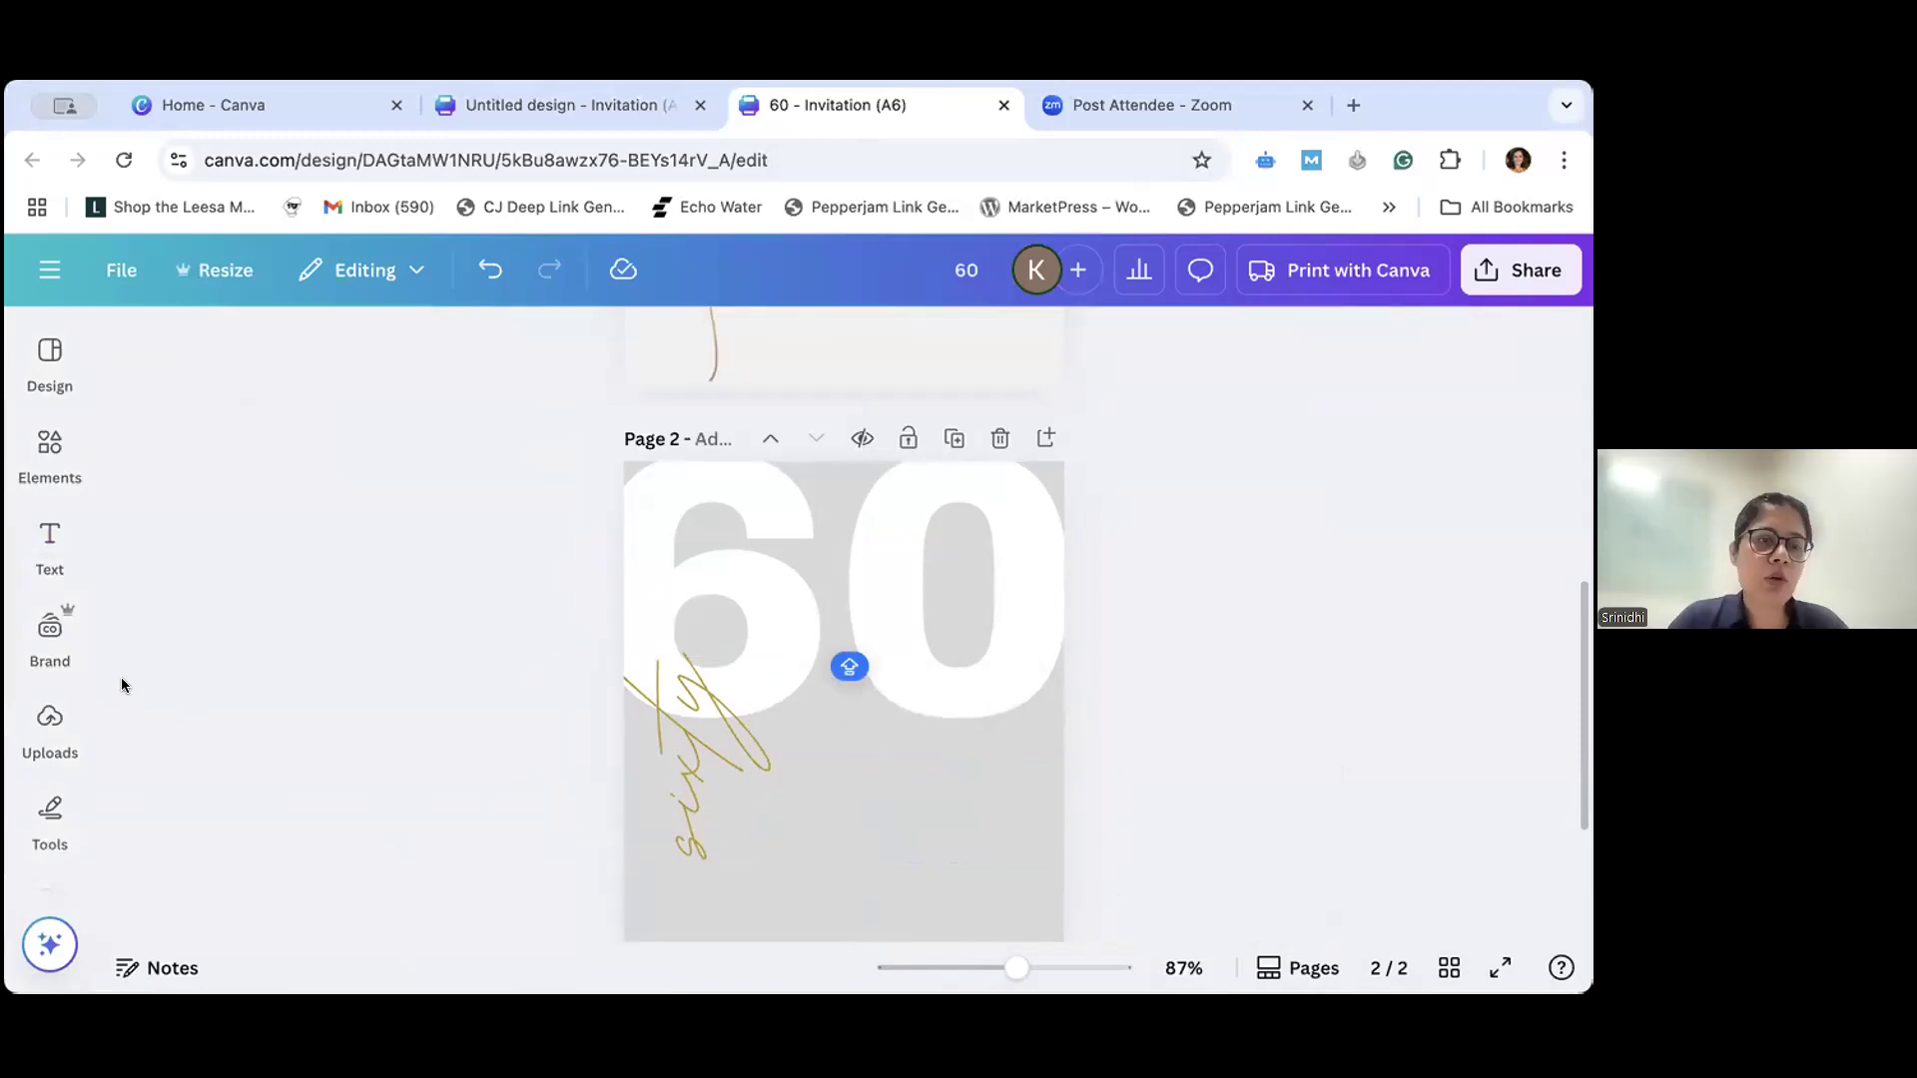
- Browse the ready-made font combinations in the text library for a style to place on page 2
{"action": "left_click", "coordinate": [48, 546]}
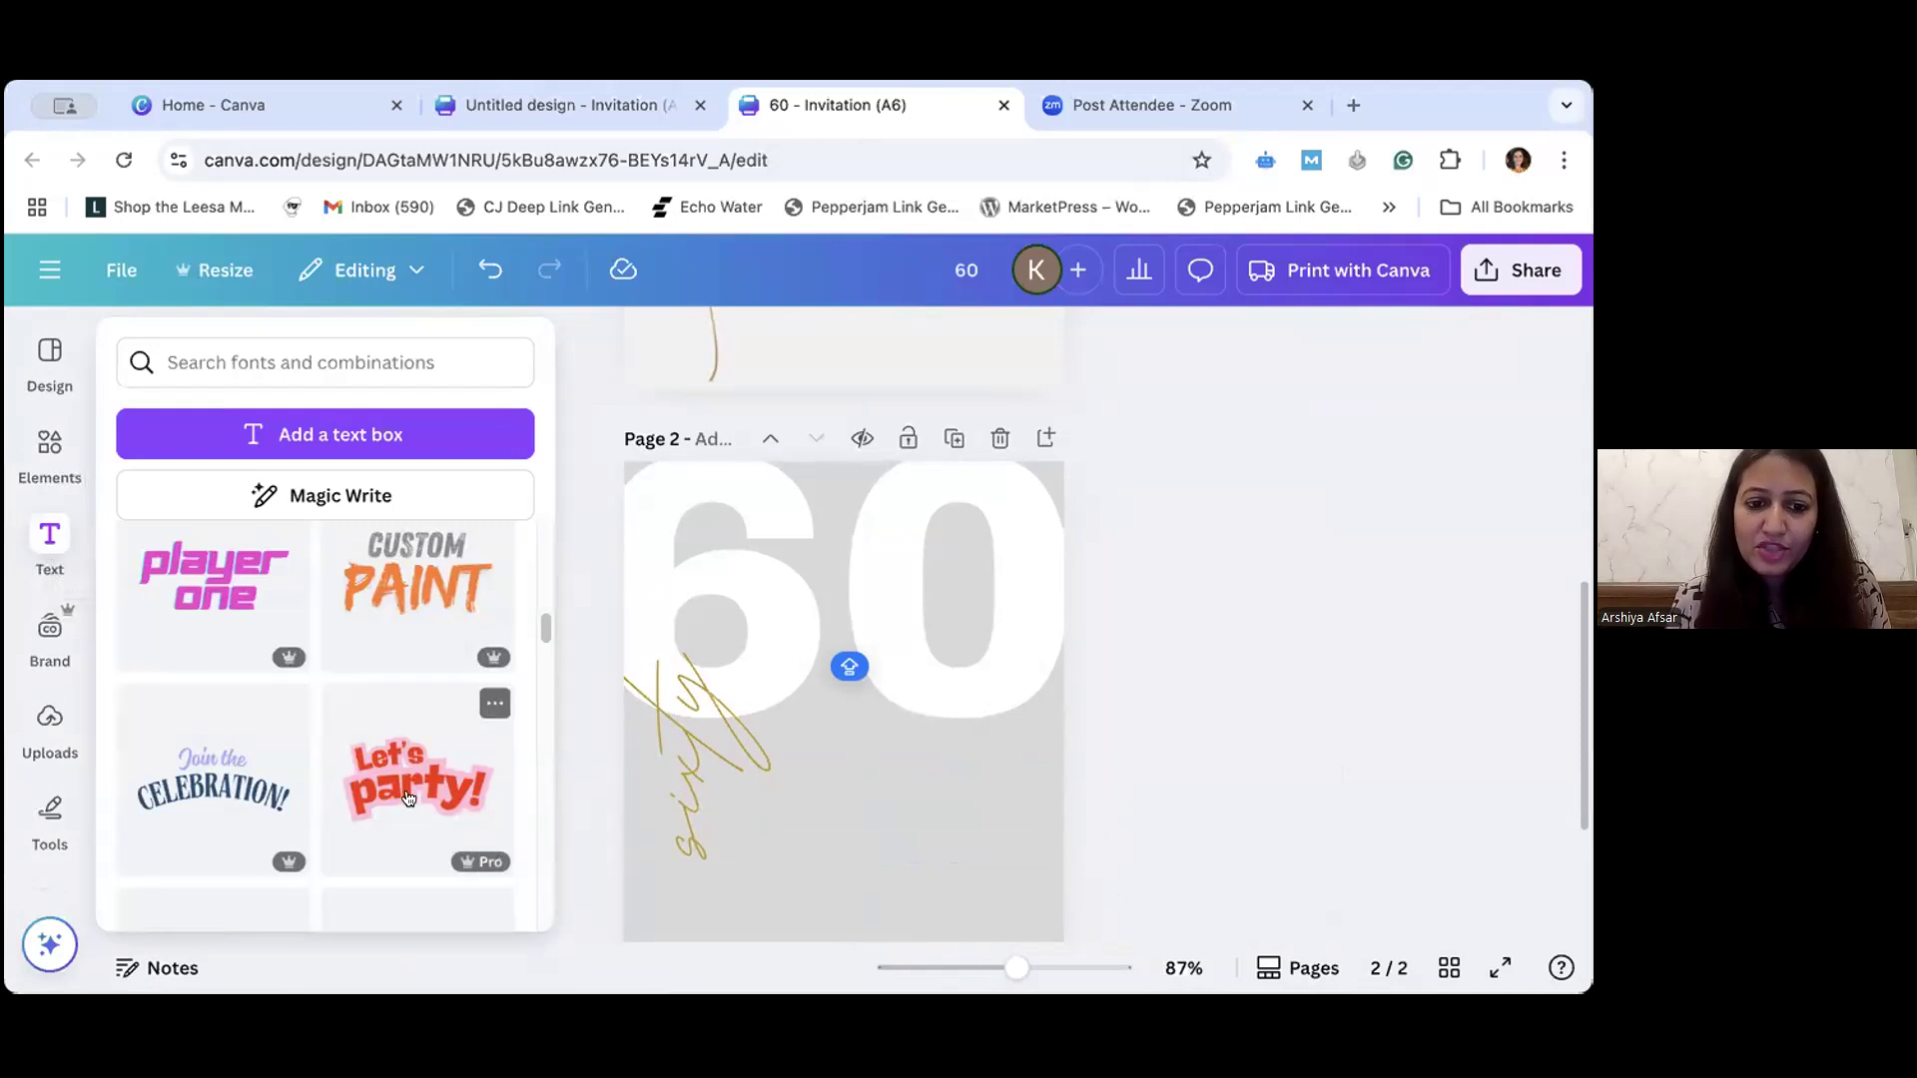
{"action": "mouse_move", "coordinate": [47, 532]}
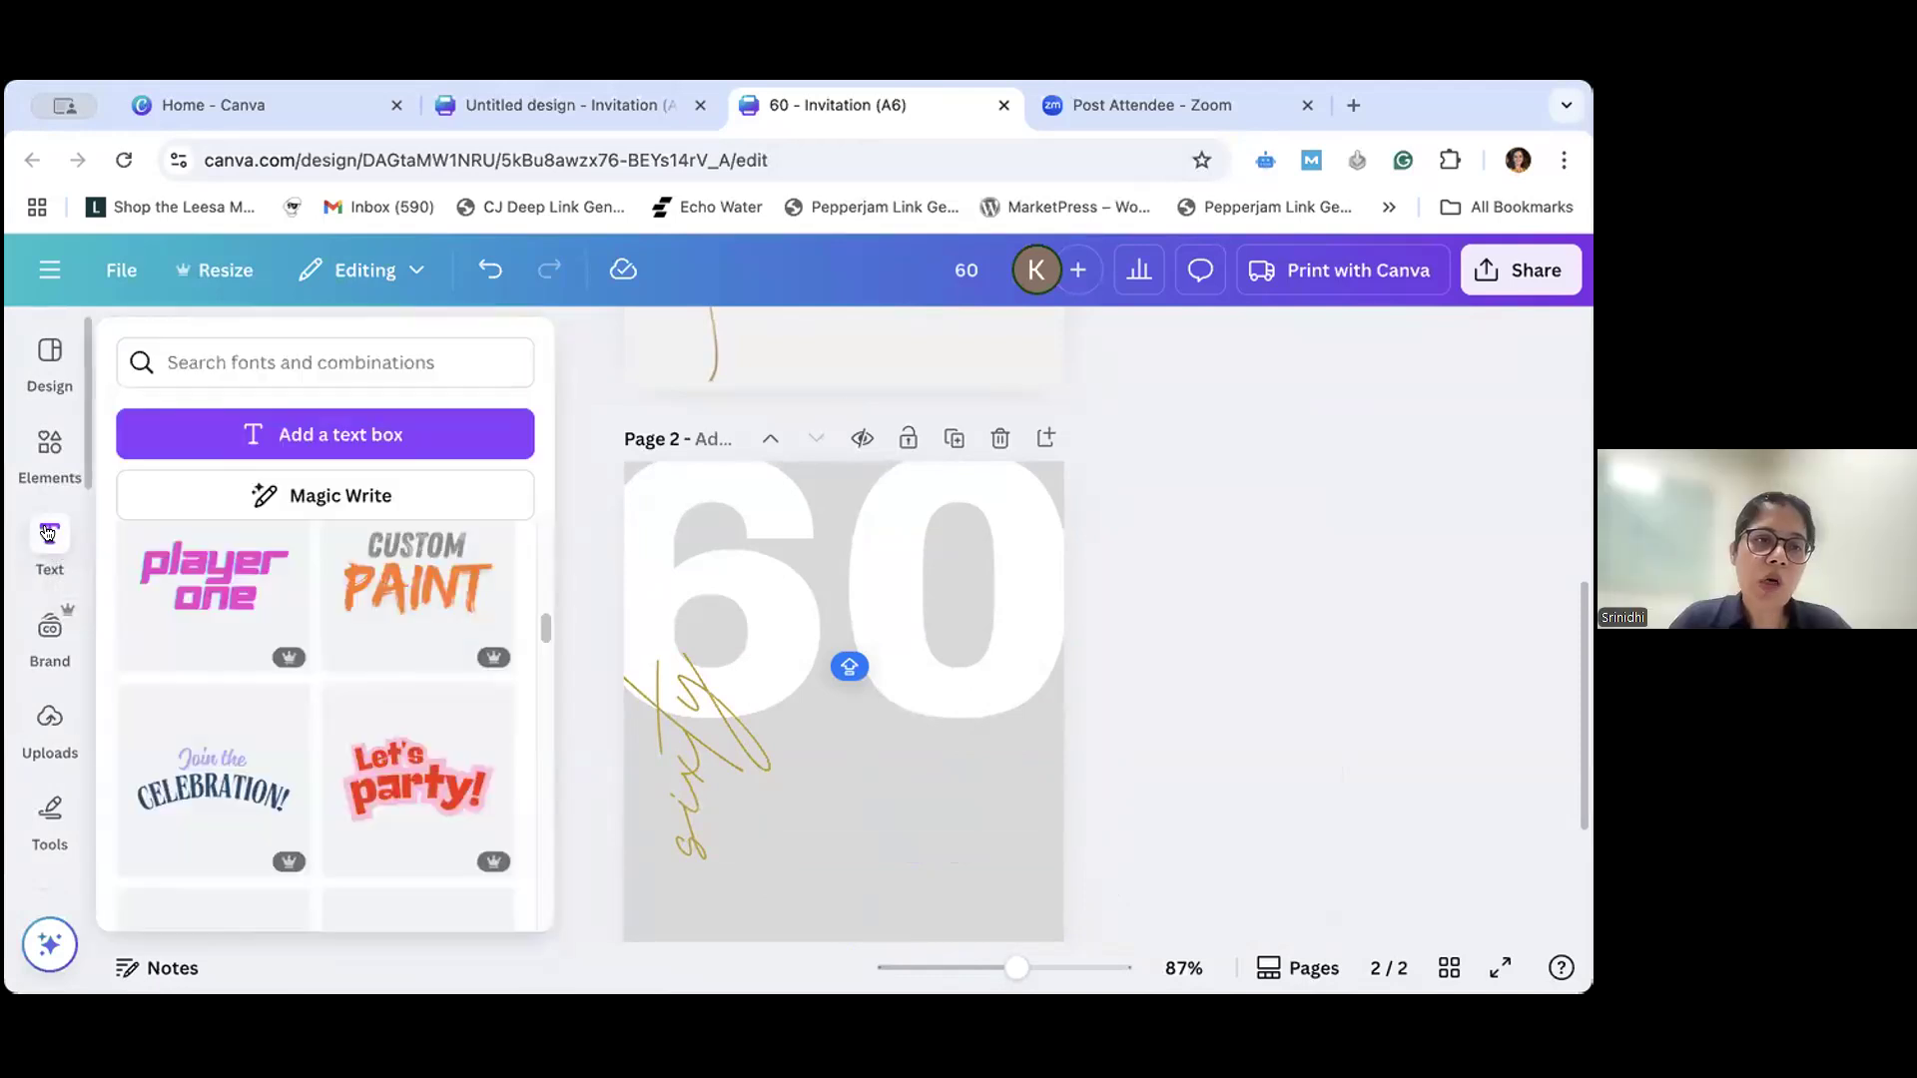
{"action": "left_click", "coordinate": [48, 532]}
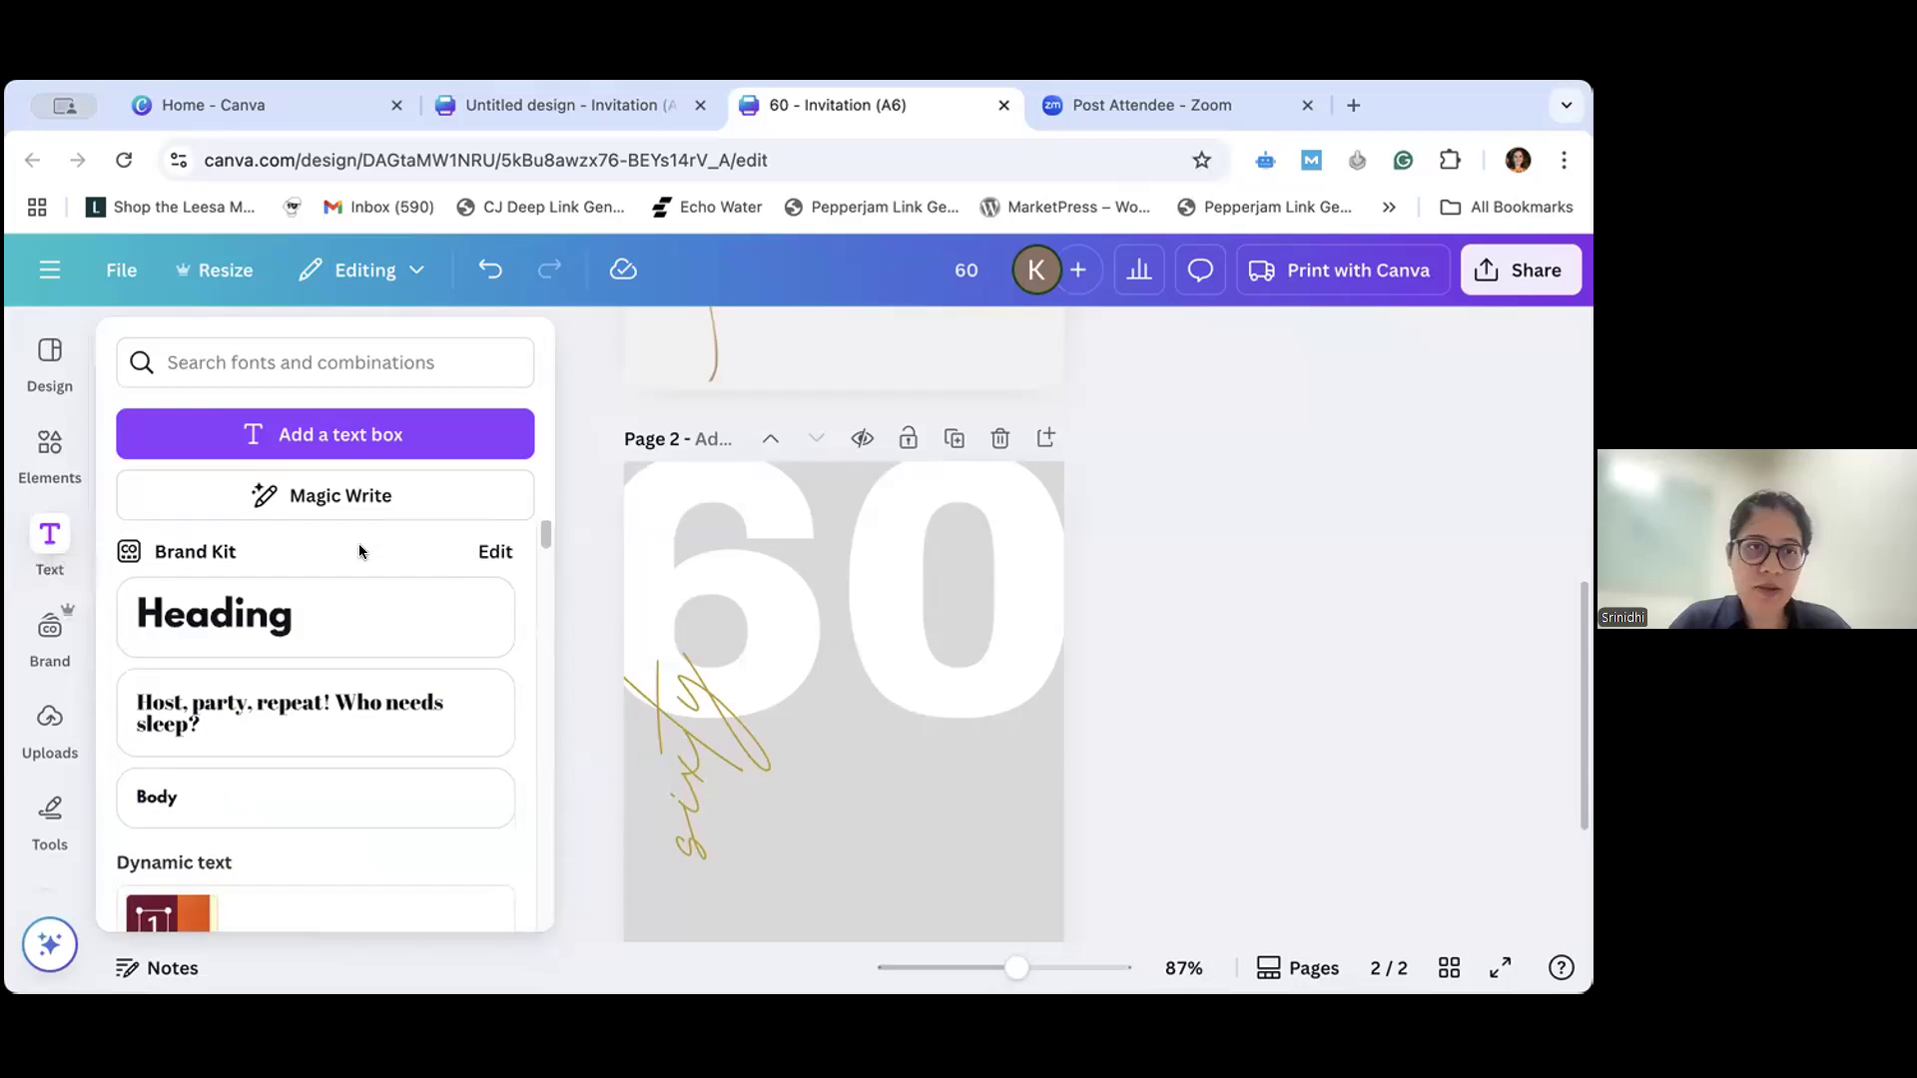
{"action": "left_click", "coordinate": [866, 509]}
{"action": "left_click", "coordinate": [1005, 763]}
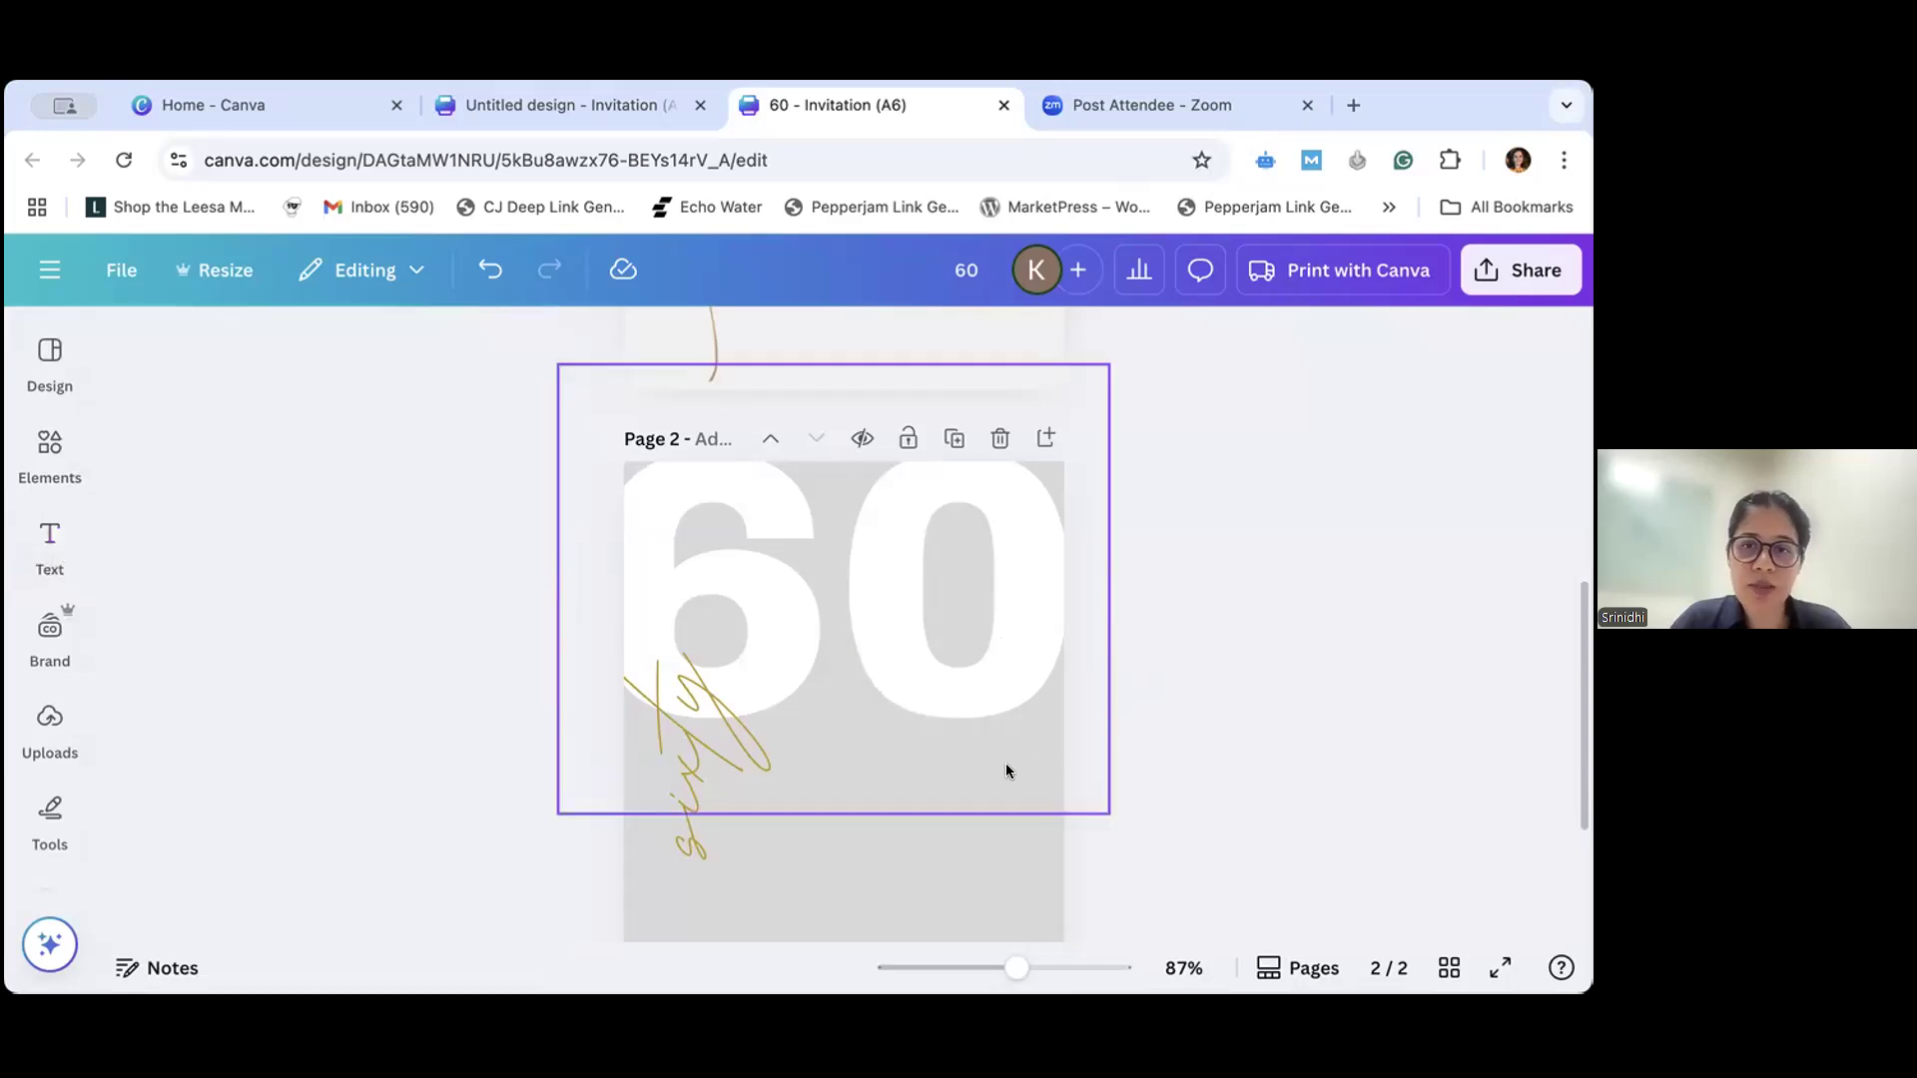
{"action": "left_click", "coordinate": [49, 539]}
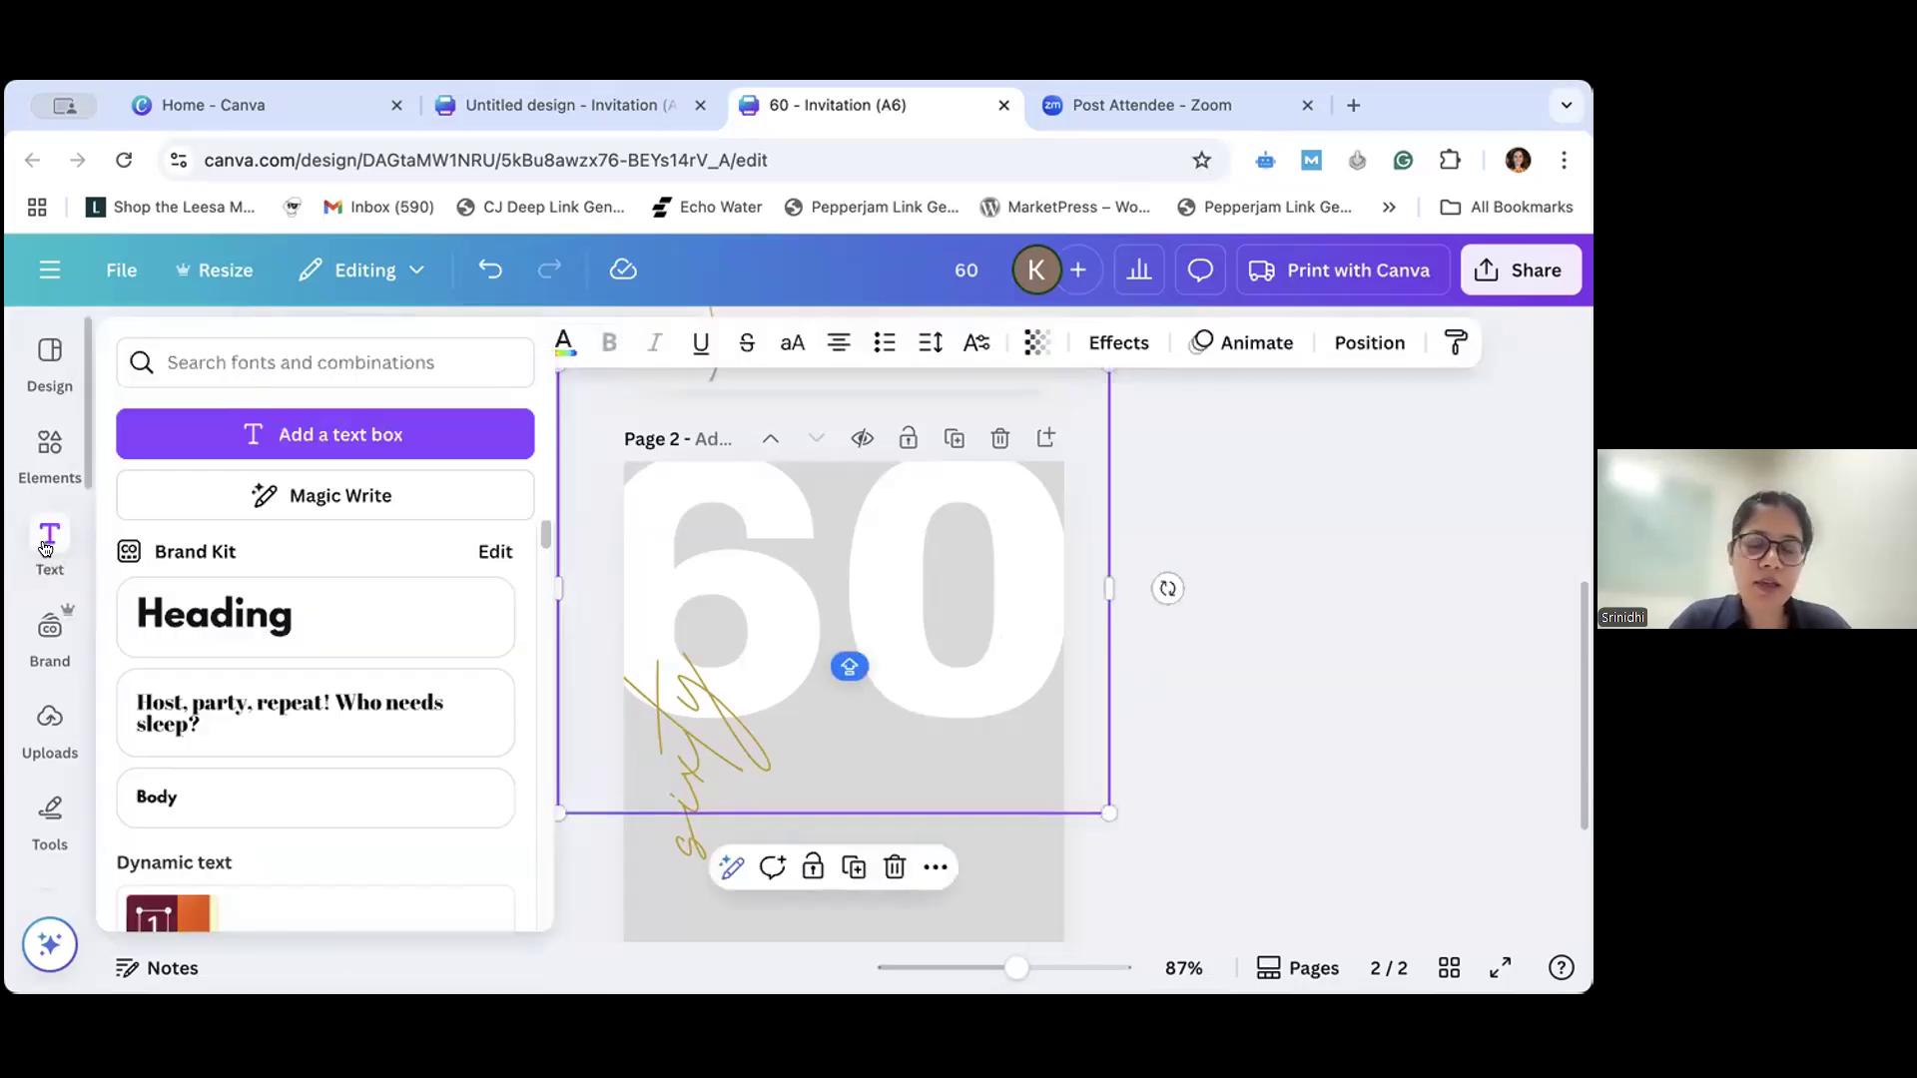
{"action": "left_click", "coordinate": [811, 595]}
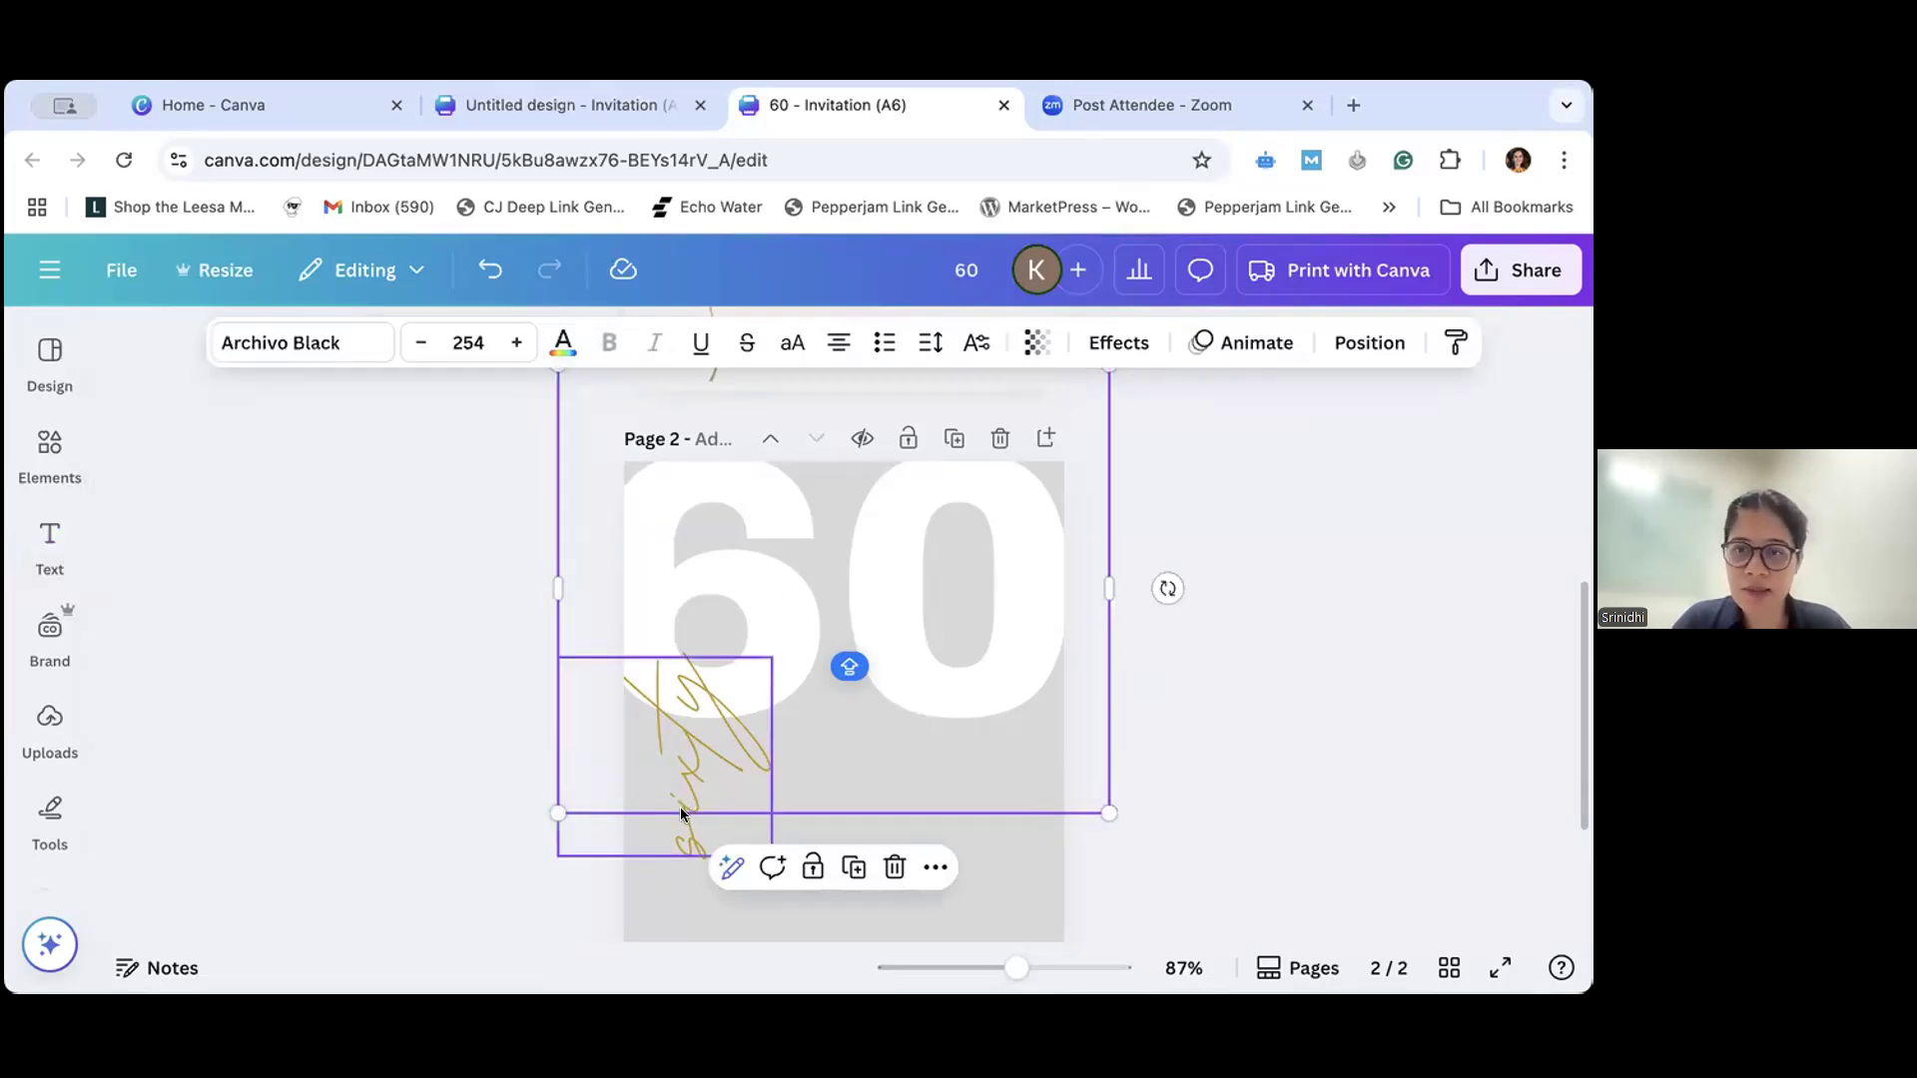
{"action": "left_click", "coordinate": [50, 532]}
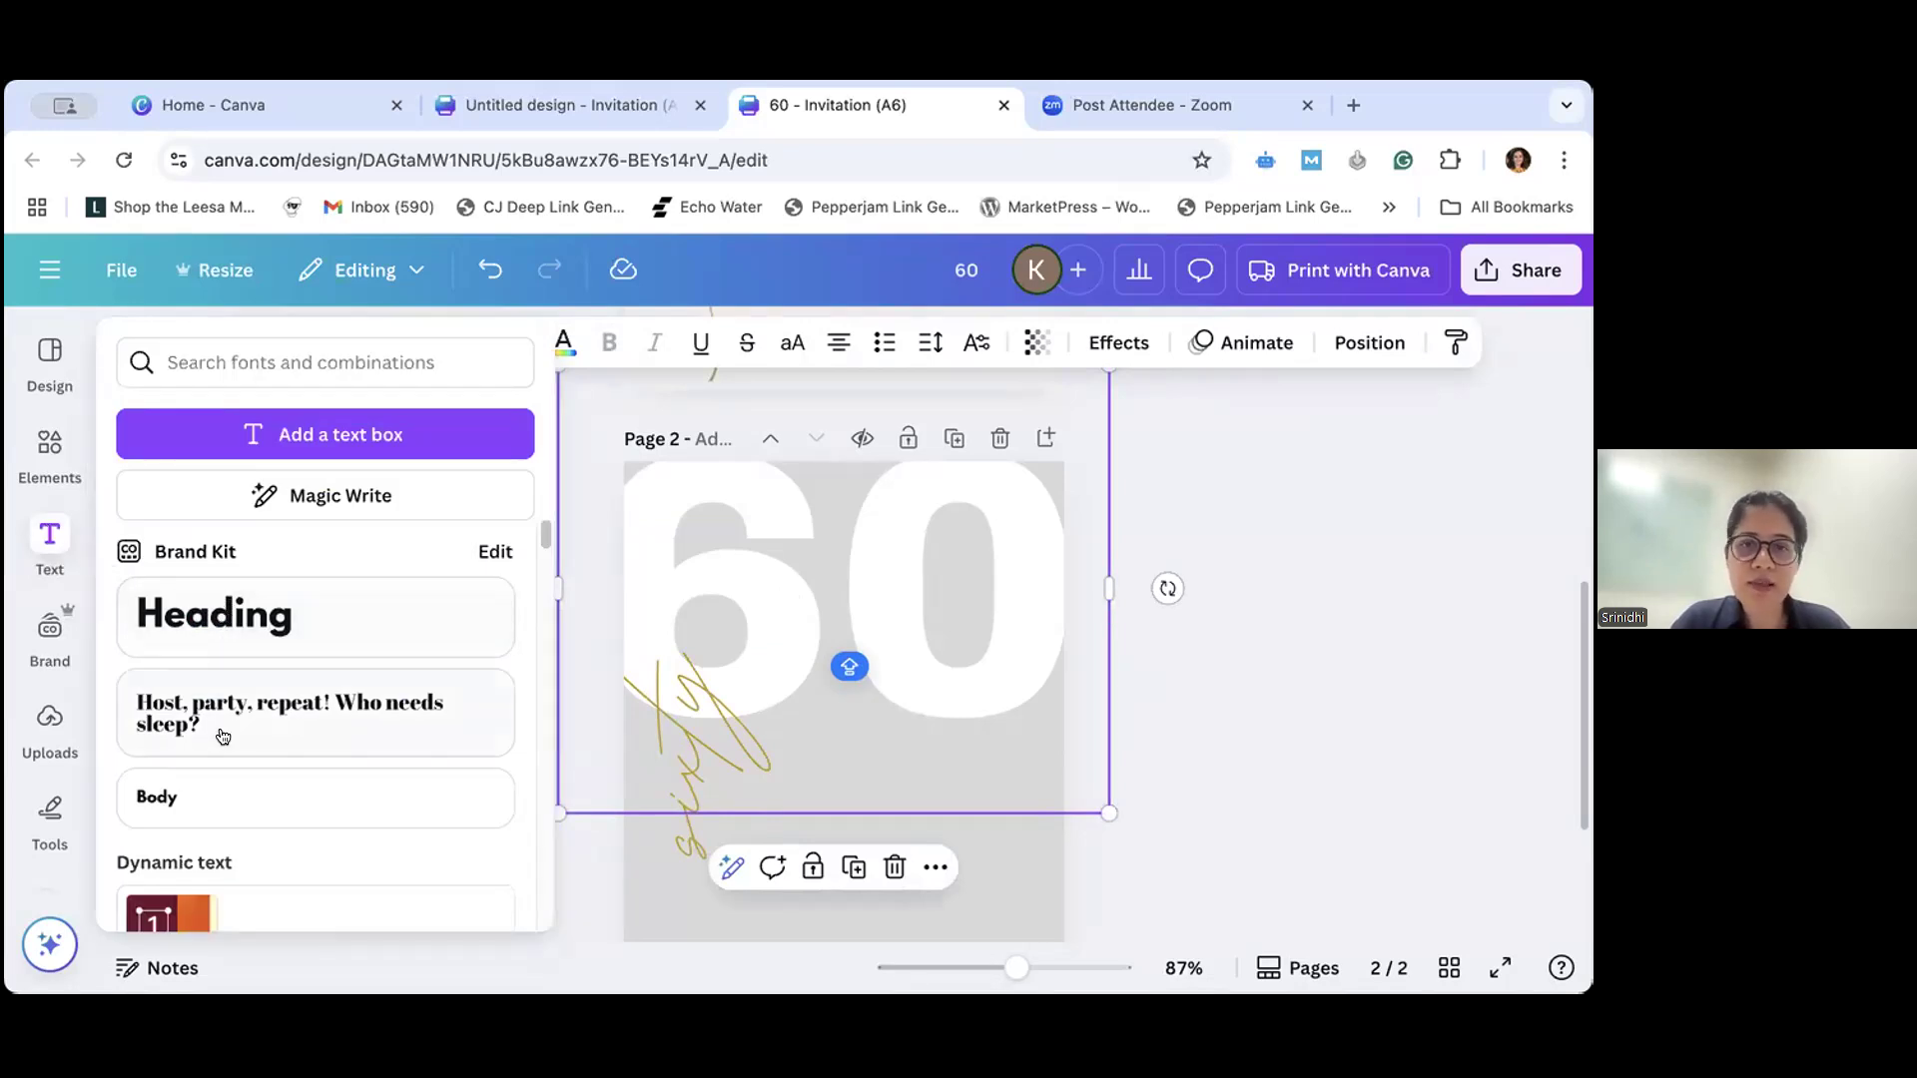
{"action": "left_click_drag", "start_coordinate": [545, 537], "coordinate": [547, 674]}
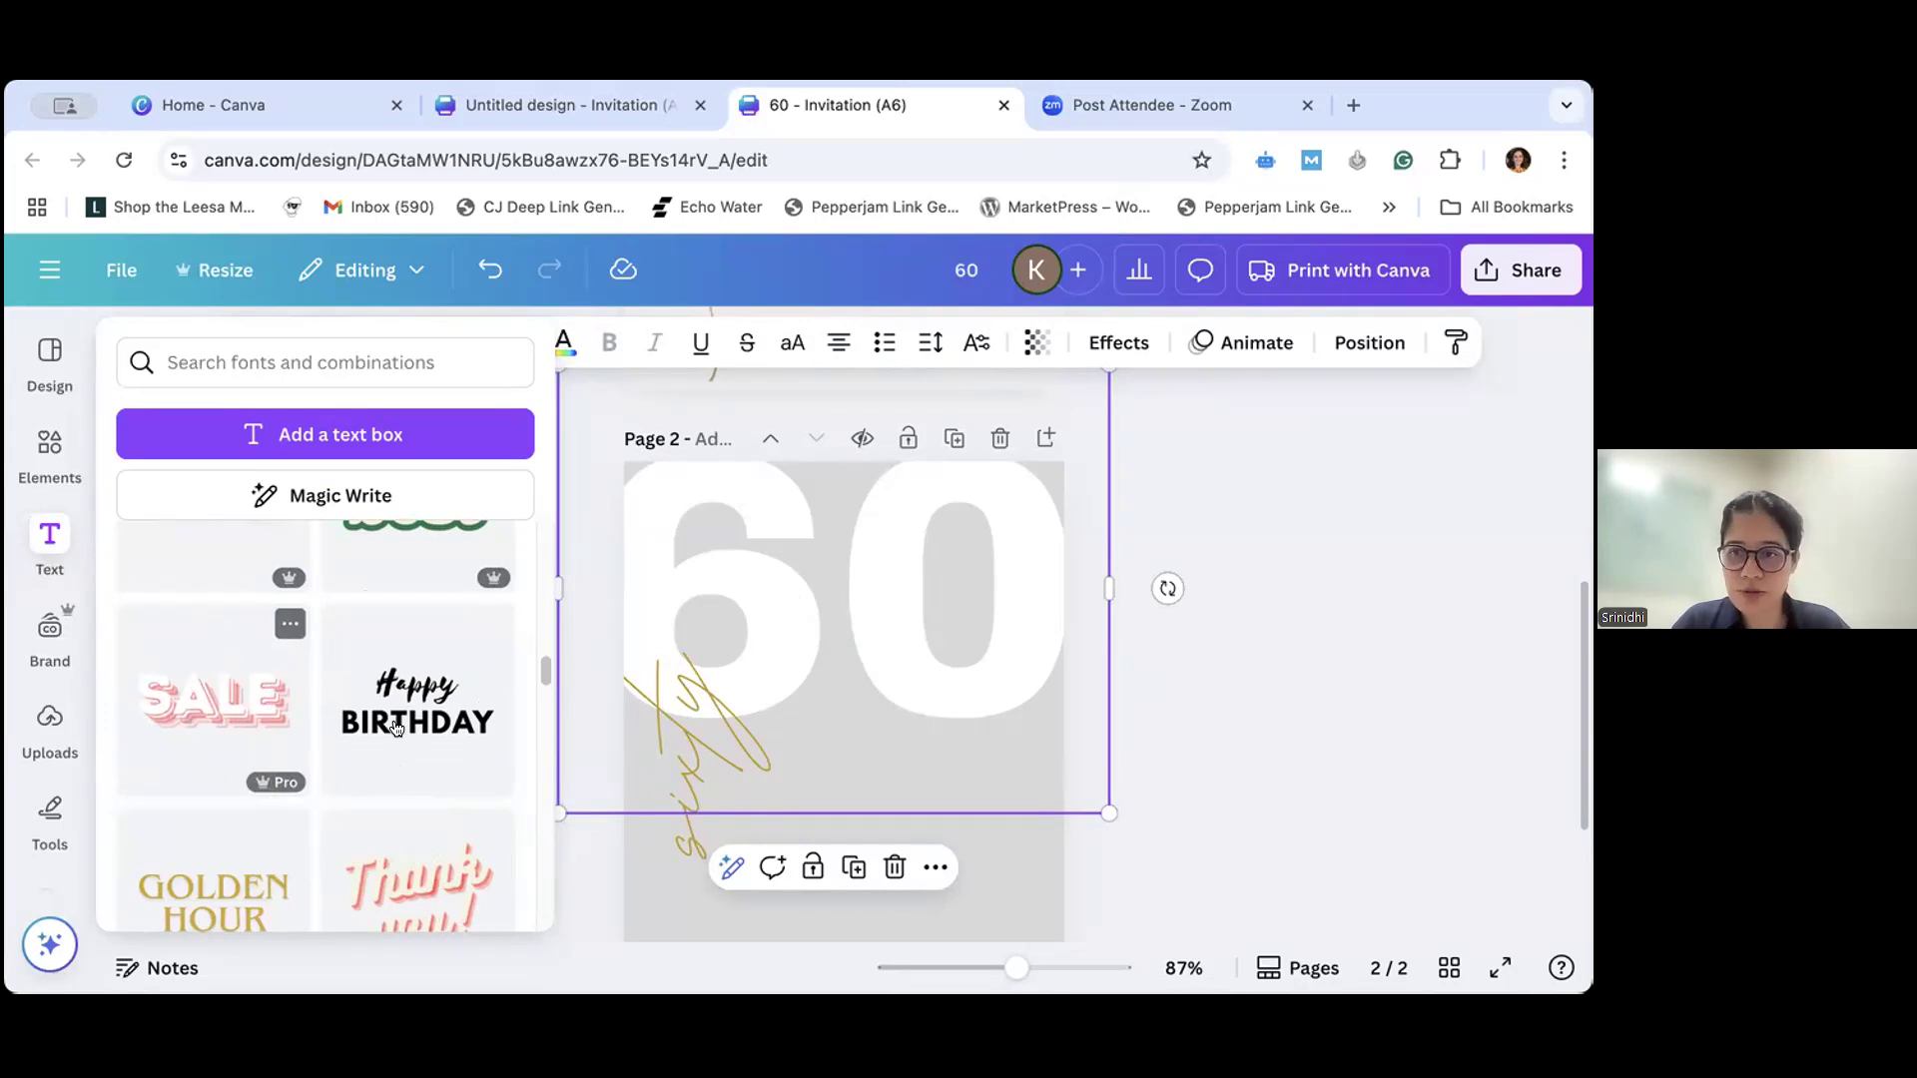
{"action": "scroll", "coordinate": [397, 729], "scroll_direction": "up", "scroll_amount": 8}
{"action": "scroll", "coordinate": [397, 732], "scroll_direction": "down", "scroll_amount": 10}
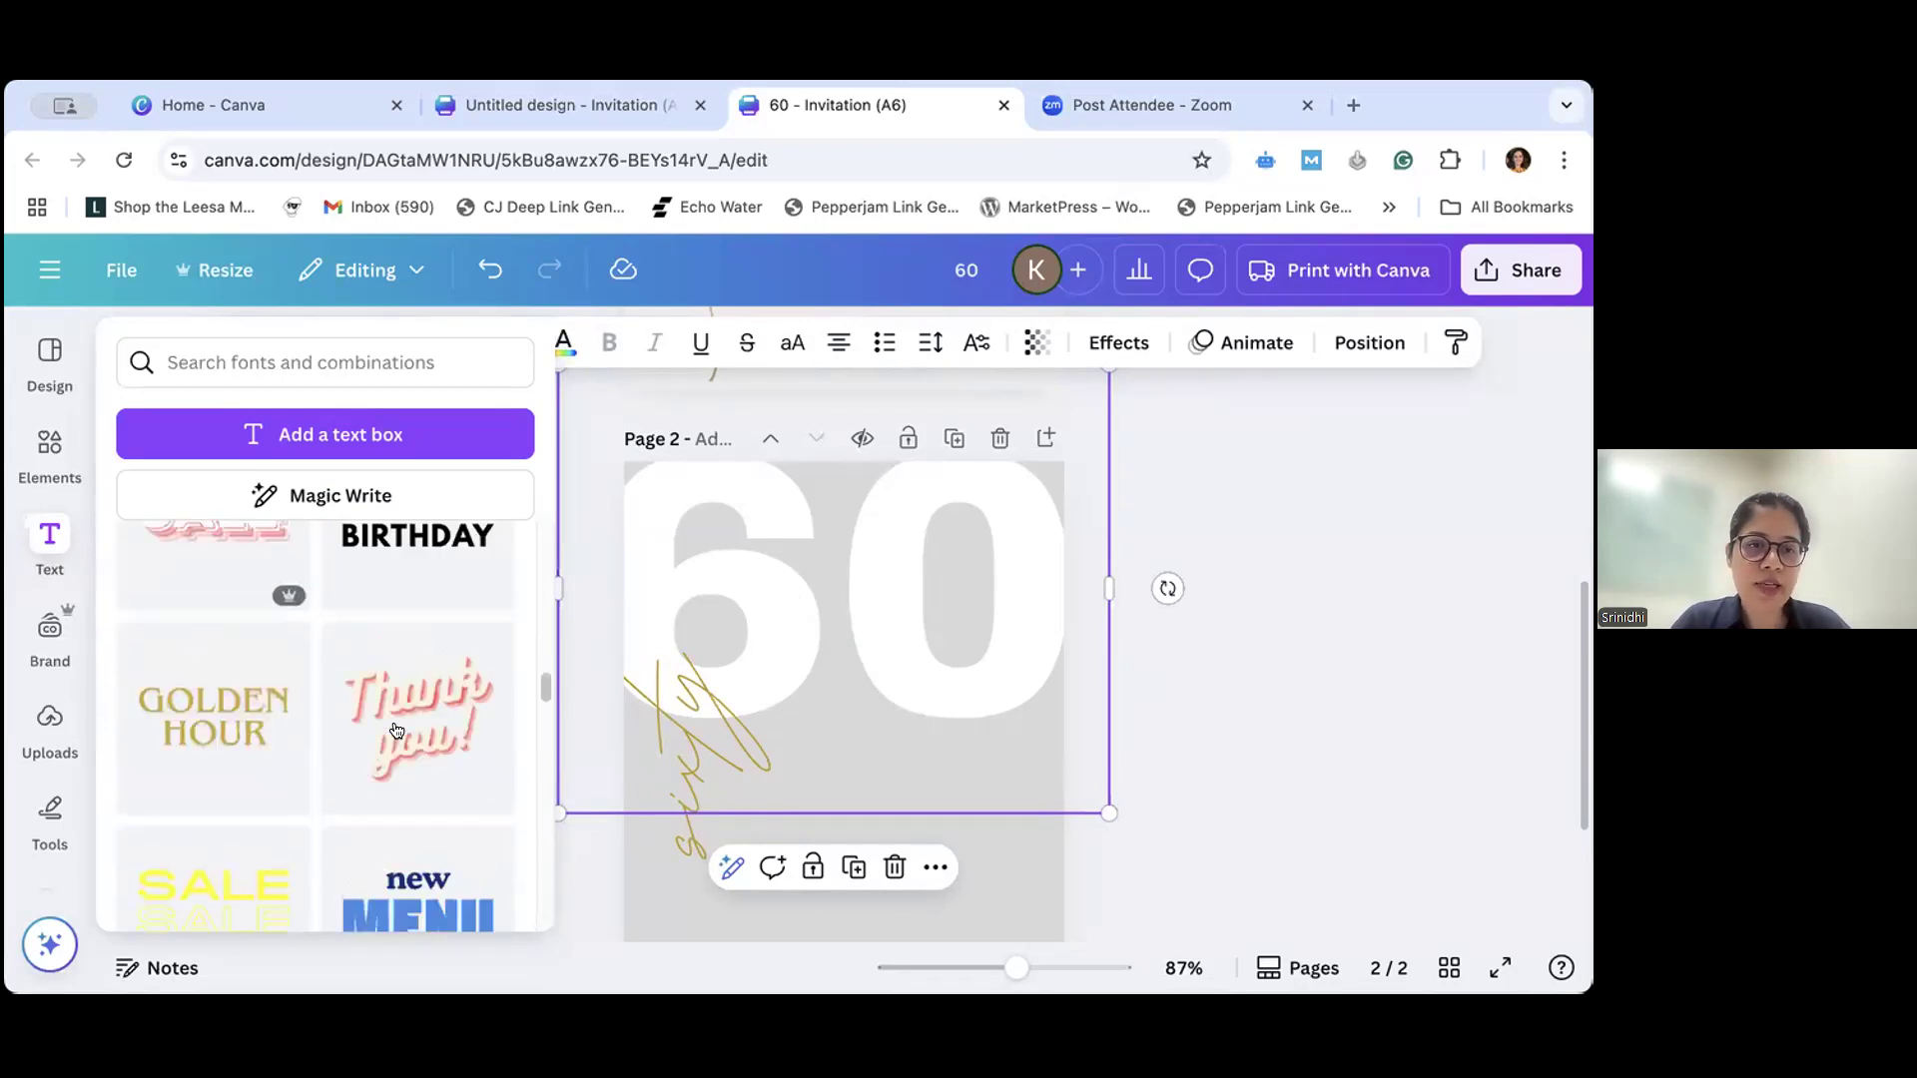
{"action": "scroll", "coordinate": [396, 730], "scroll_direction": "down", "scroll_amount": 3}
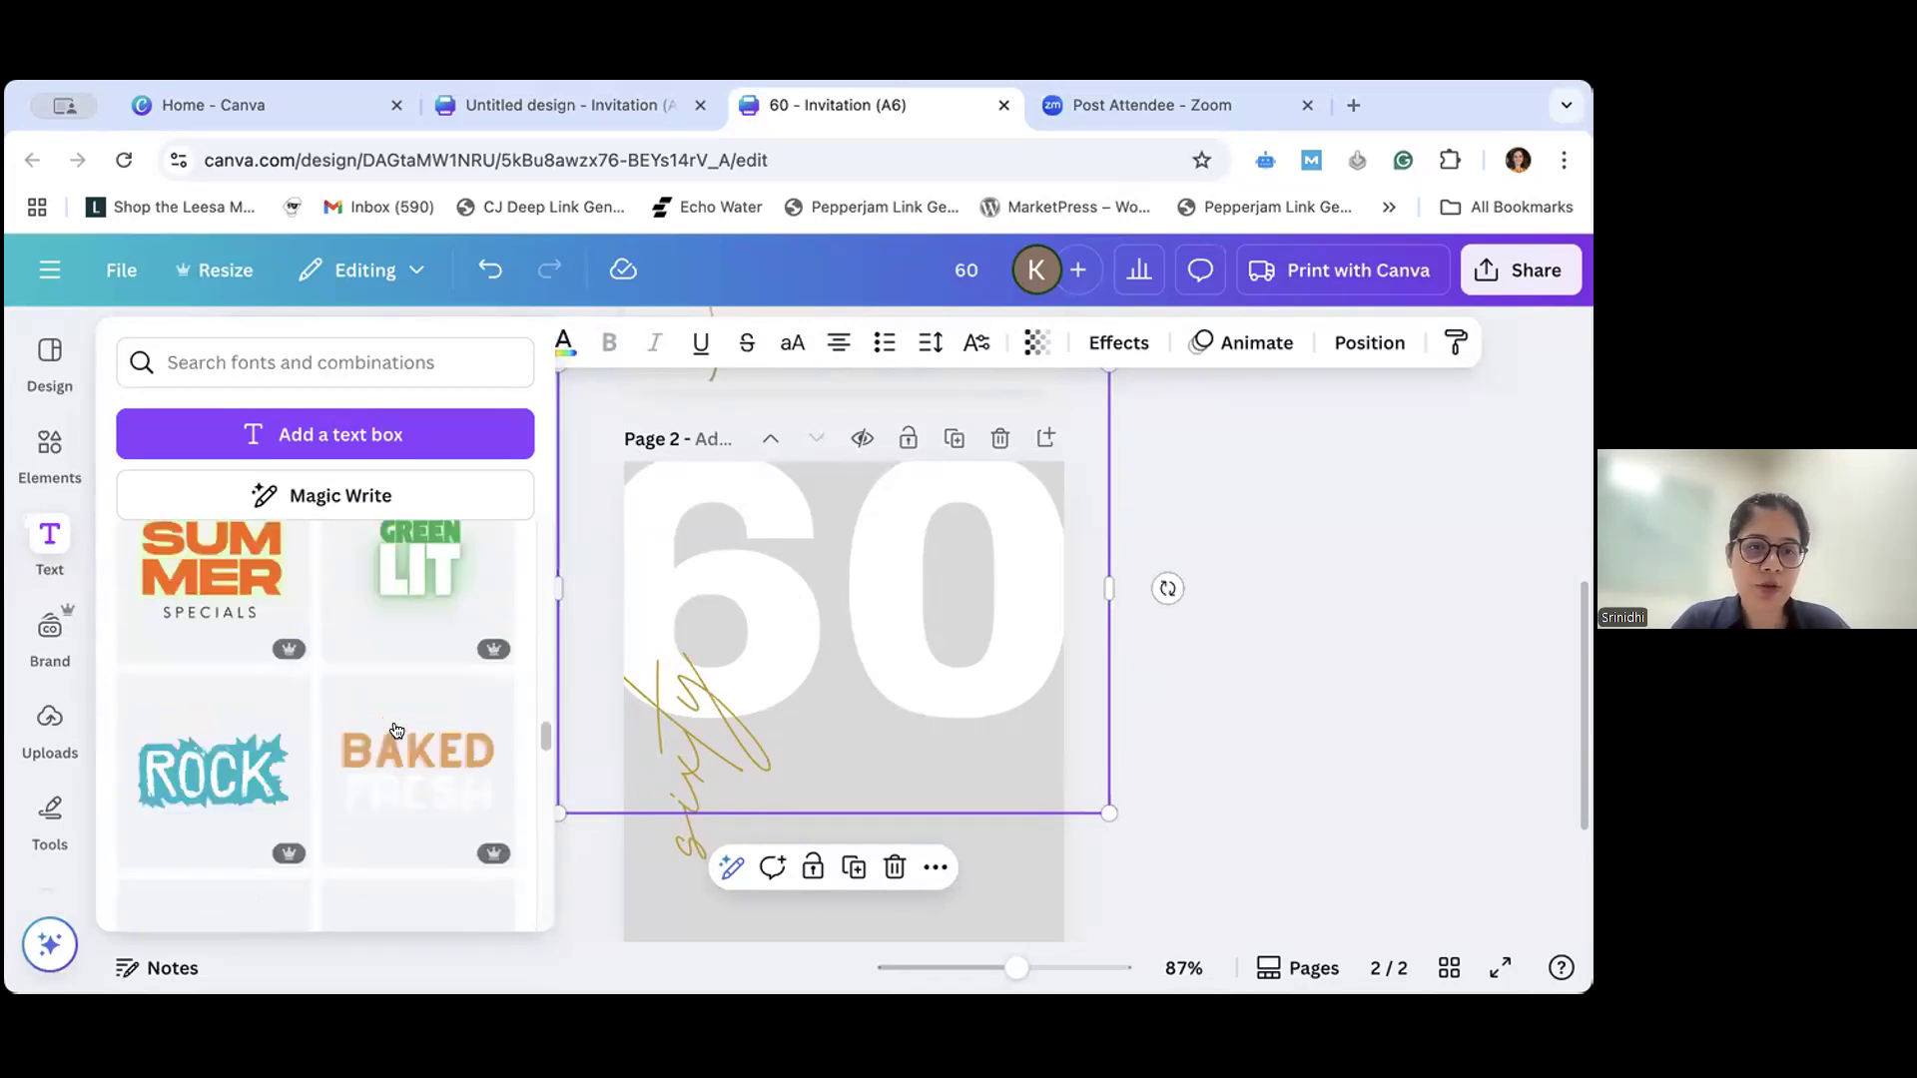
- Add the "ROCK" font combination below the "60" on page 2 and replace its wording with "Hello"
{"action": "left_click", "coordinate": [193, 782]}
{"action": "left_click", "coordinate": [884, 799]}
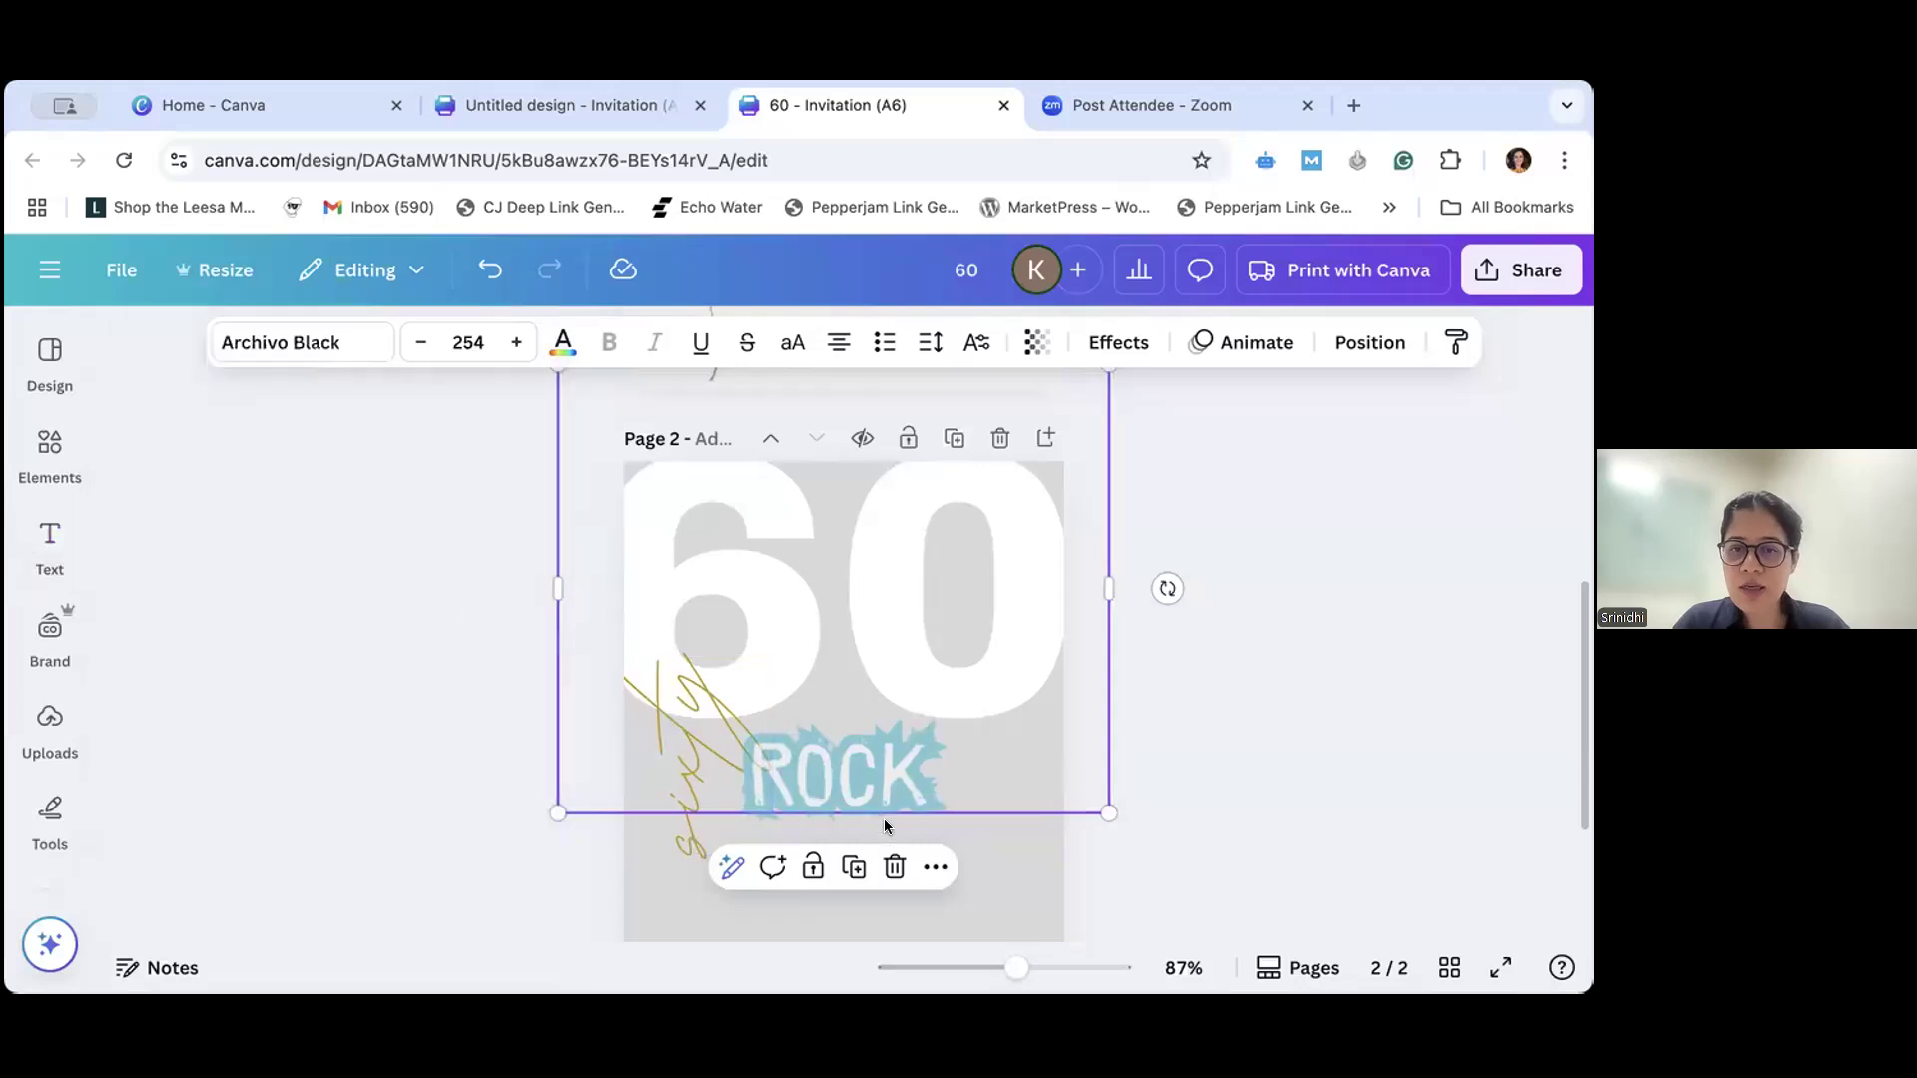
{"action": "left_click", "coordinate": [893, 774]}
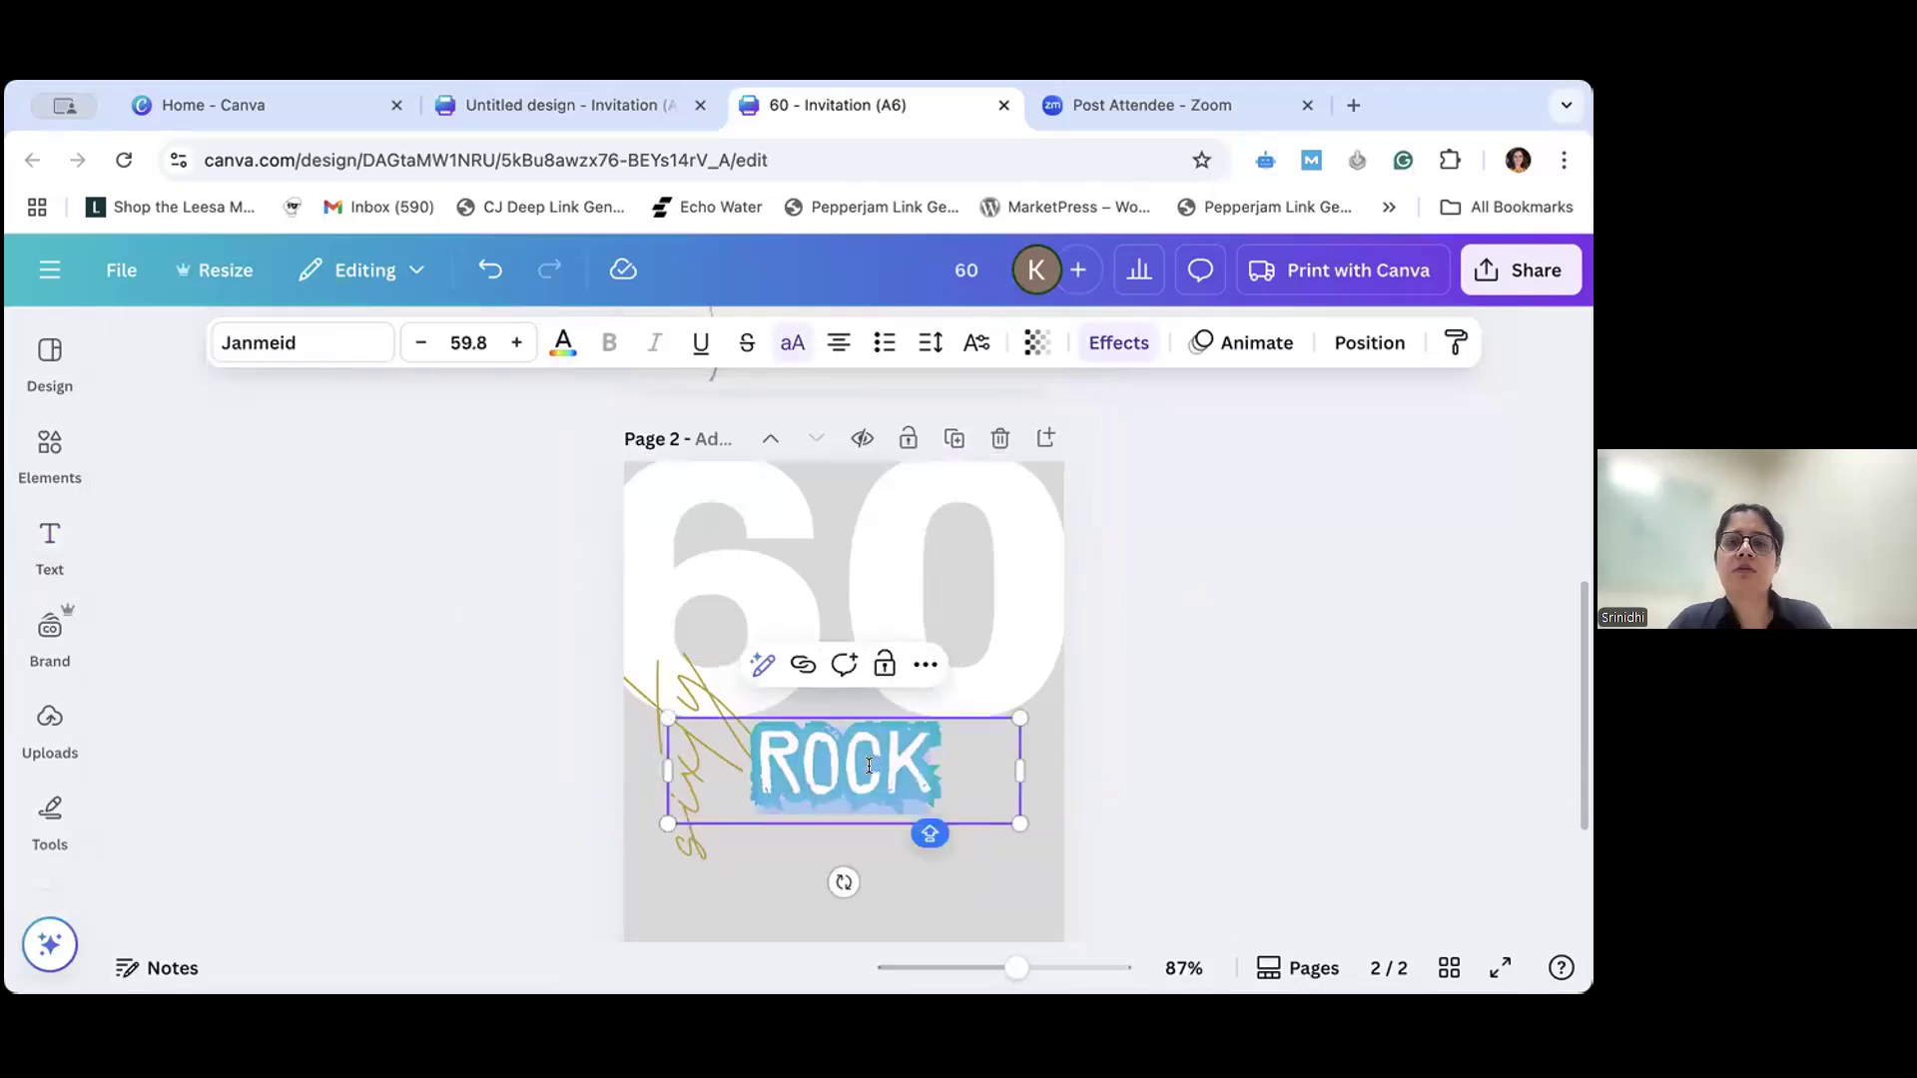
{"action": "type", "text": "Hell"}
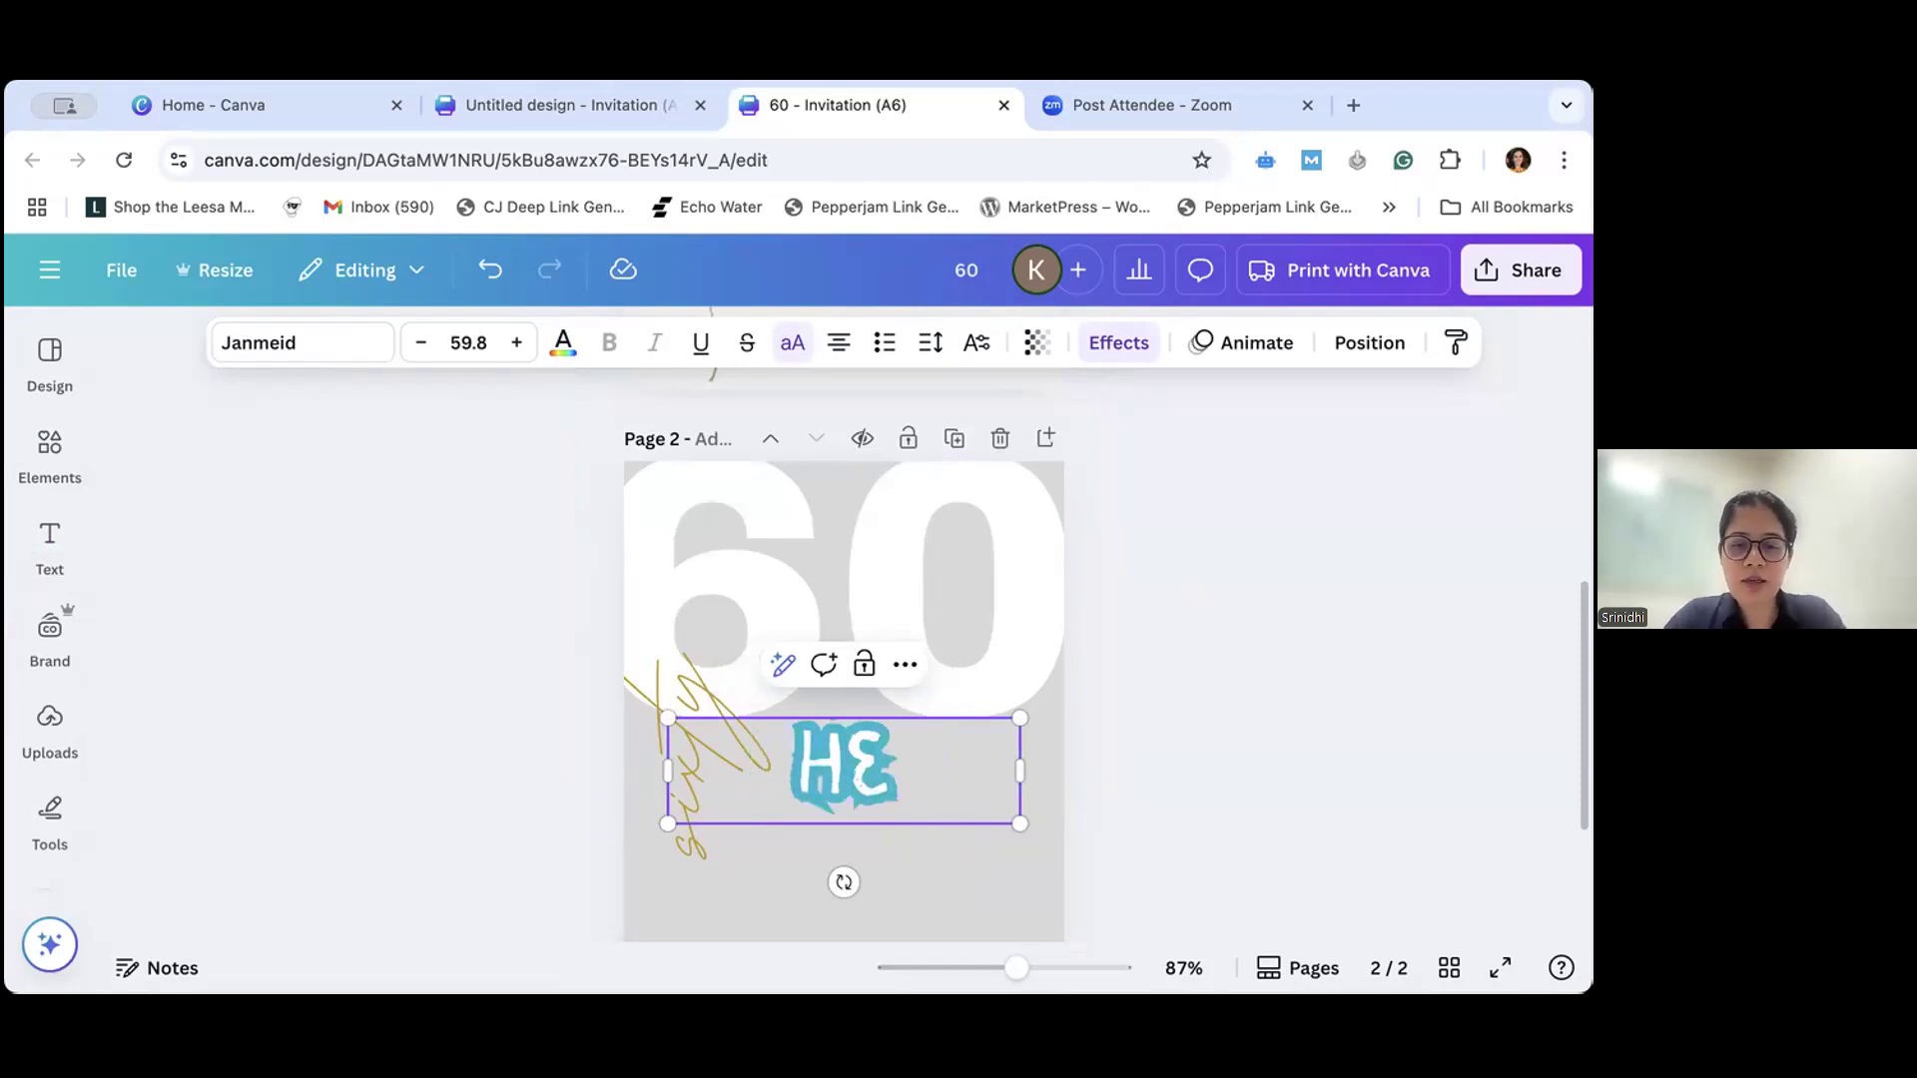
{"action": "type", "text": "o"}
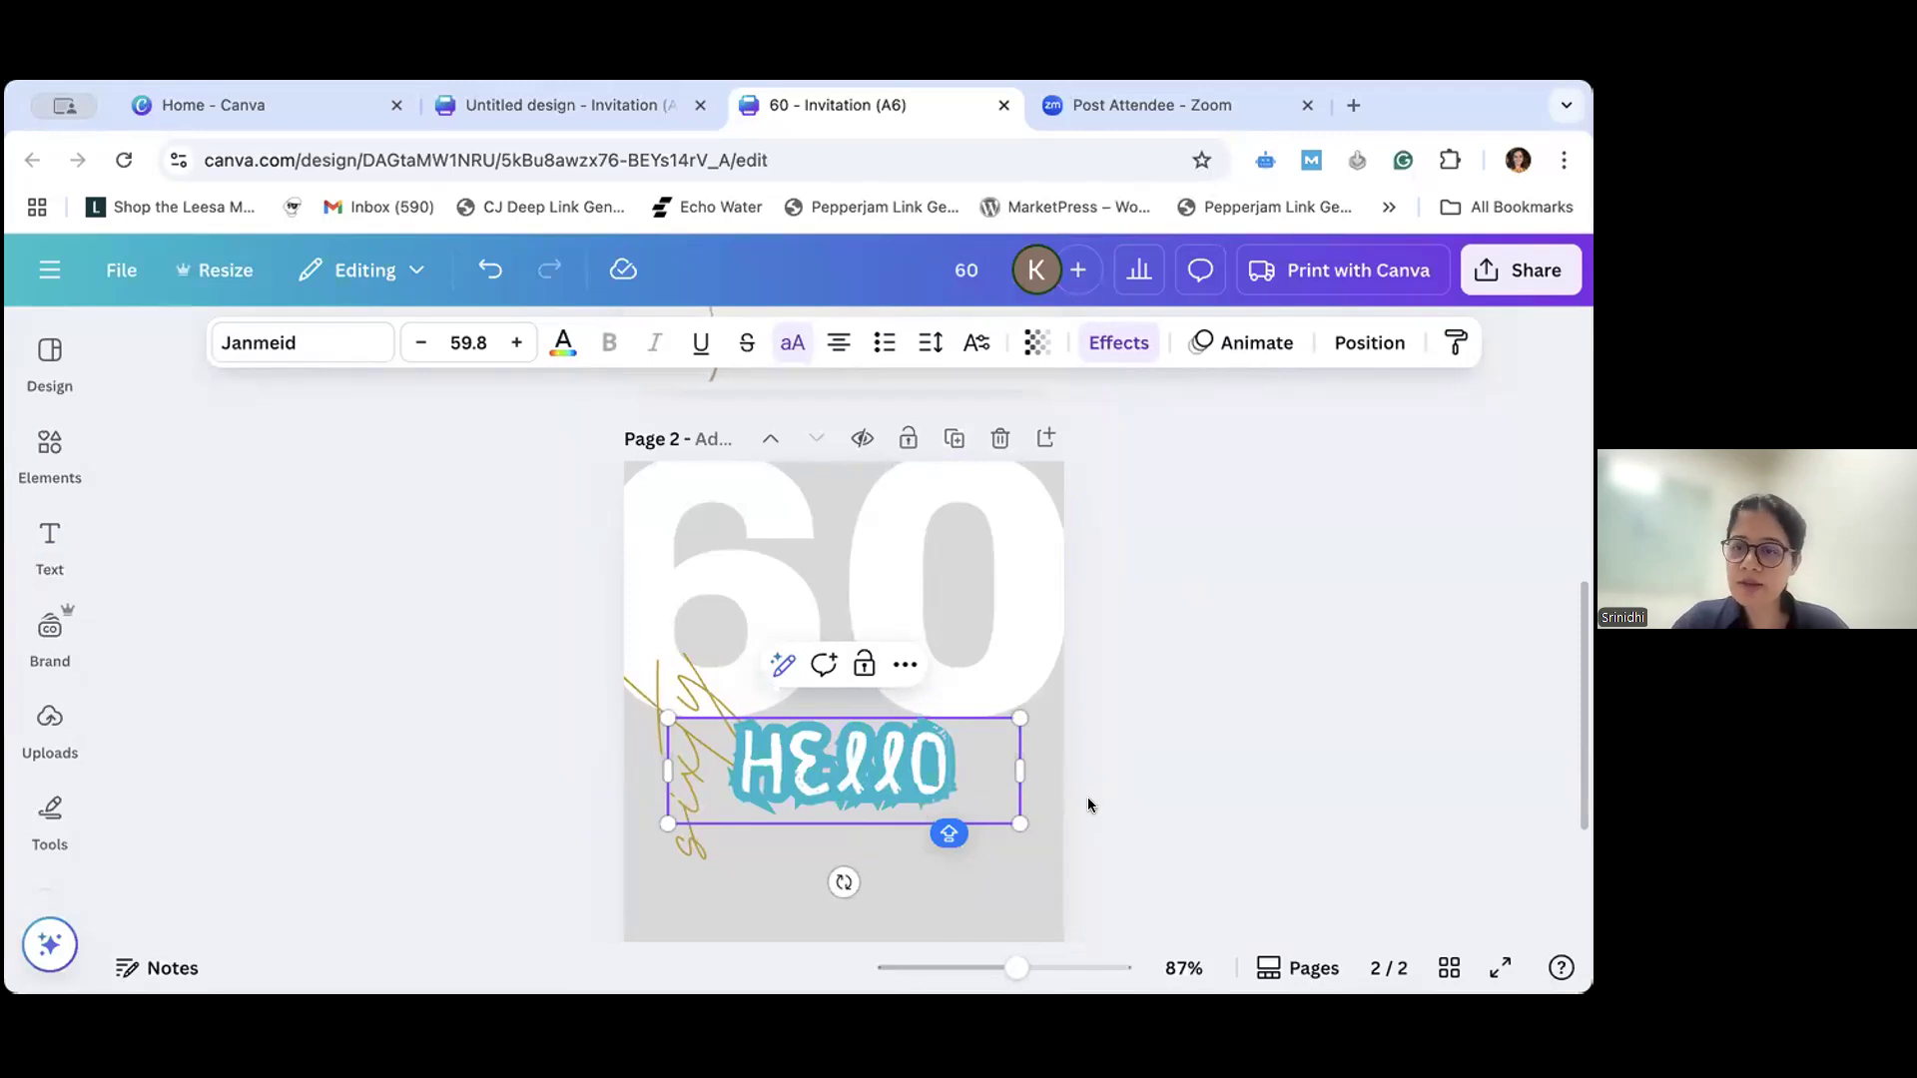
- Erase the "Hello" text and remove its text box from page 2
{"action": "key", "text": "BackSpace"}
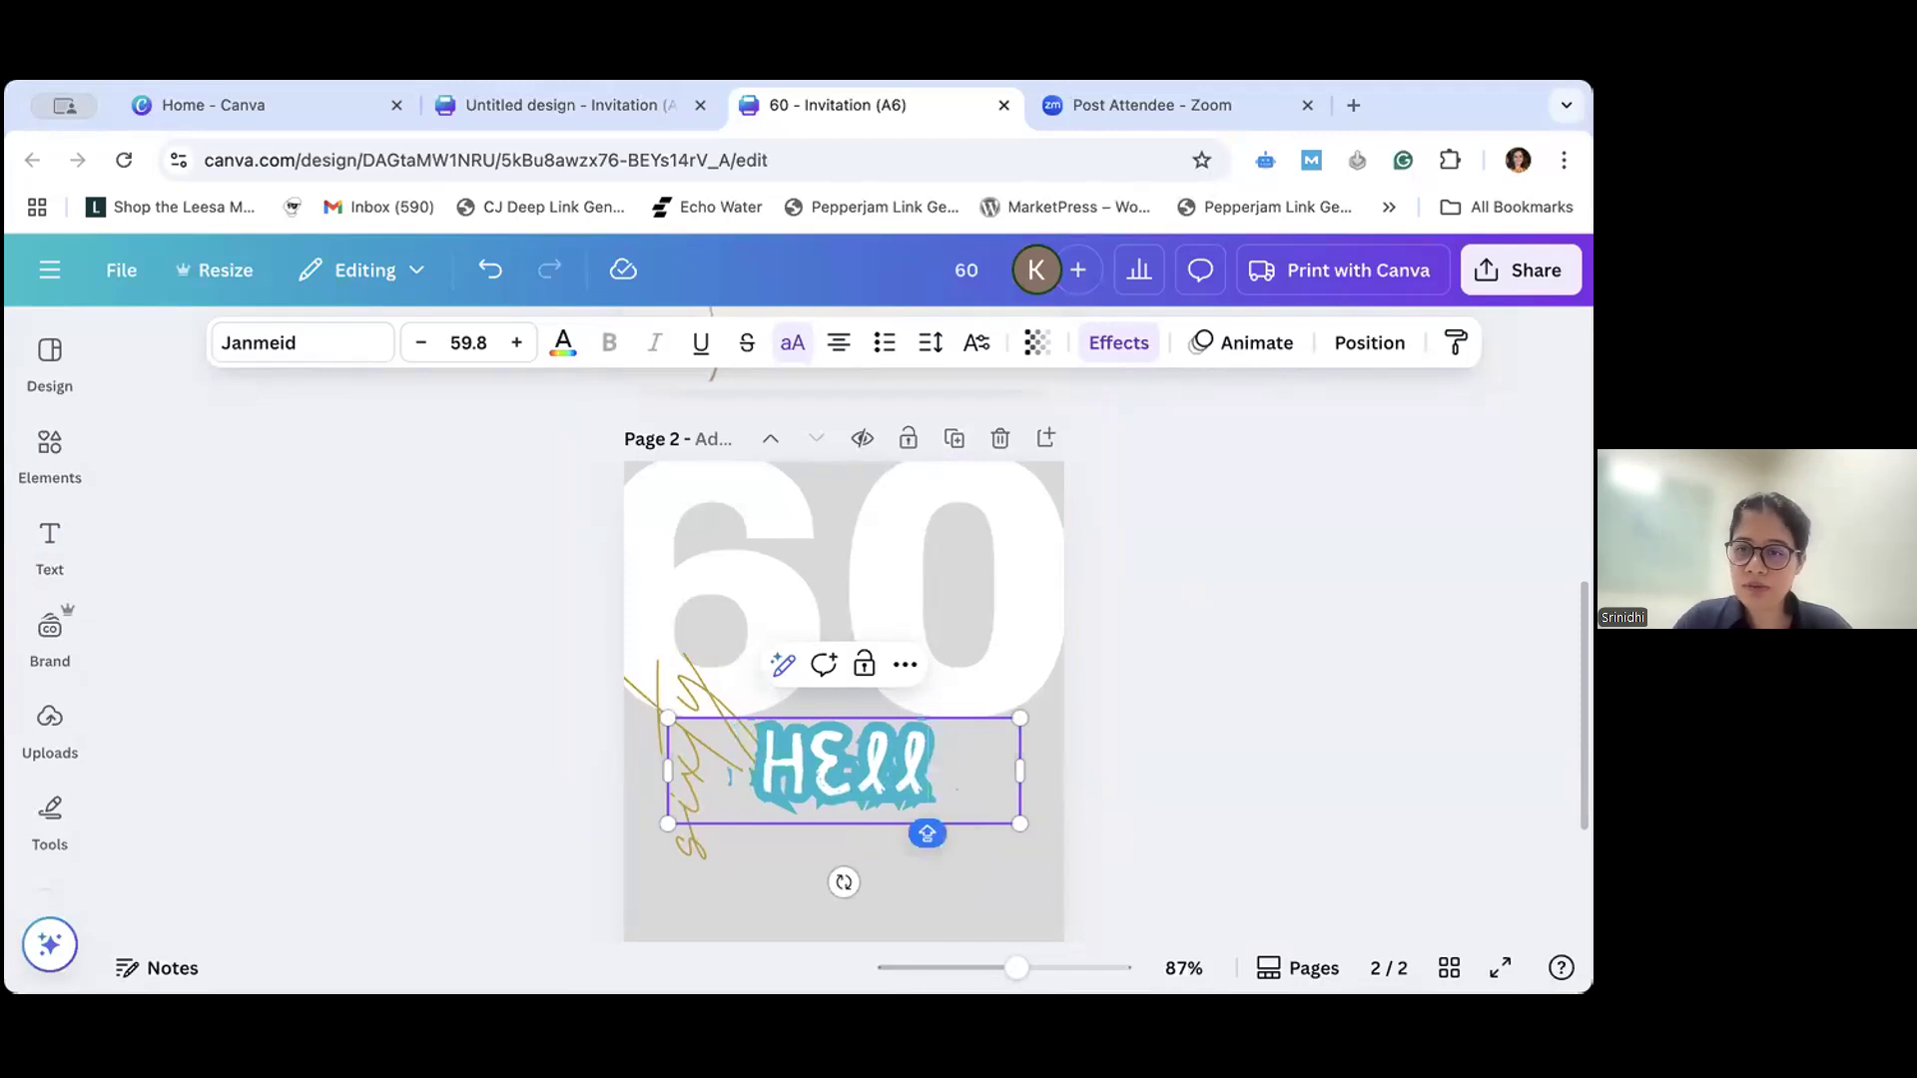
{"action": "key", "text": "BackSpace"}
{"action": "key", "text": "BackSpace"}
{"action": "key", "text": "BackSpace"}
{"action": "key", "text": "BackSpace"}
{"action": "left_click", "coordinate": [1026, 872]}
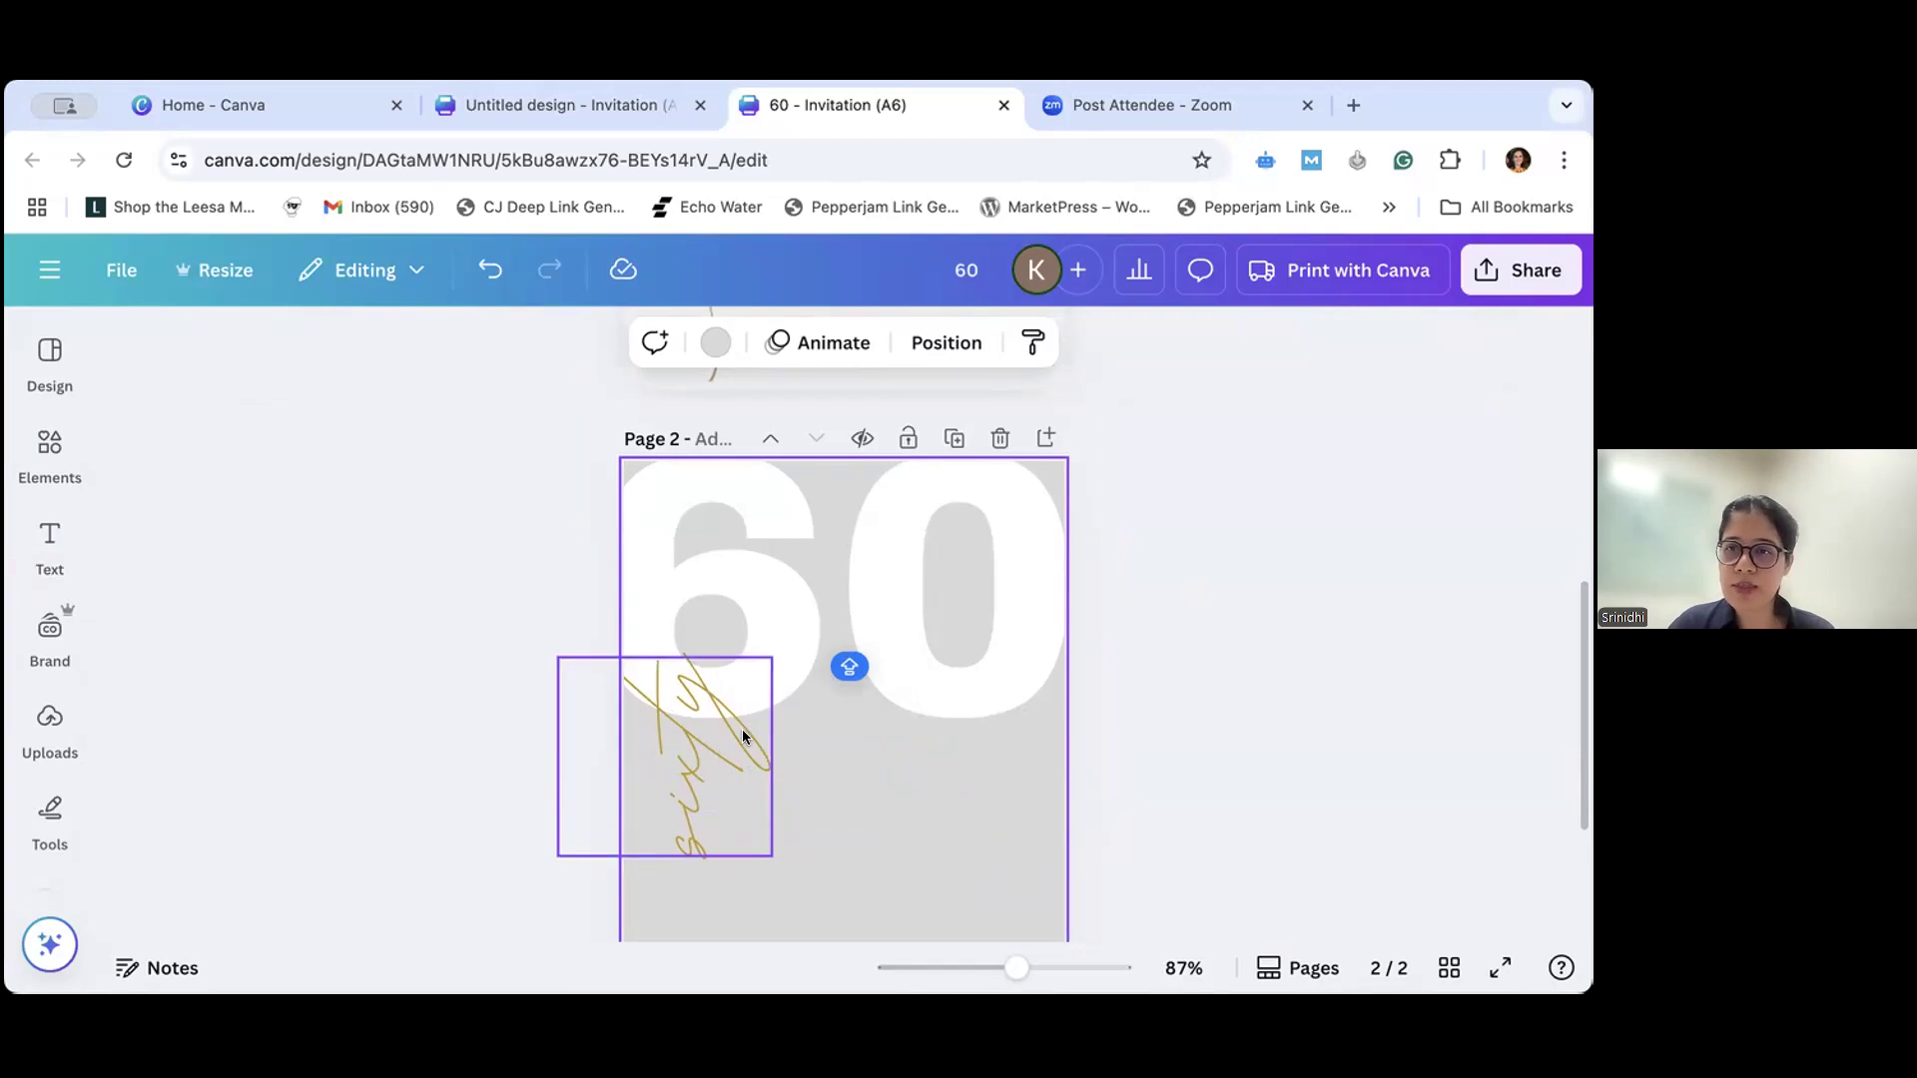
- Using page 1 as reference, add a page 2 text box below the "60" announcing in capitals that the celebrant is turning sixty soon
{"action": "scroll", "coordinate": [1122, 726], "scroll_direction": "up", "scroll_amount": 5}
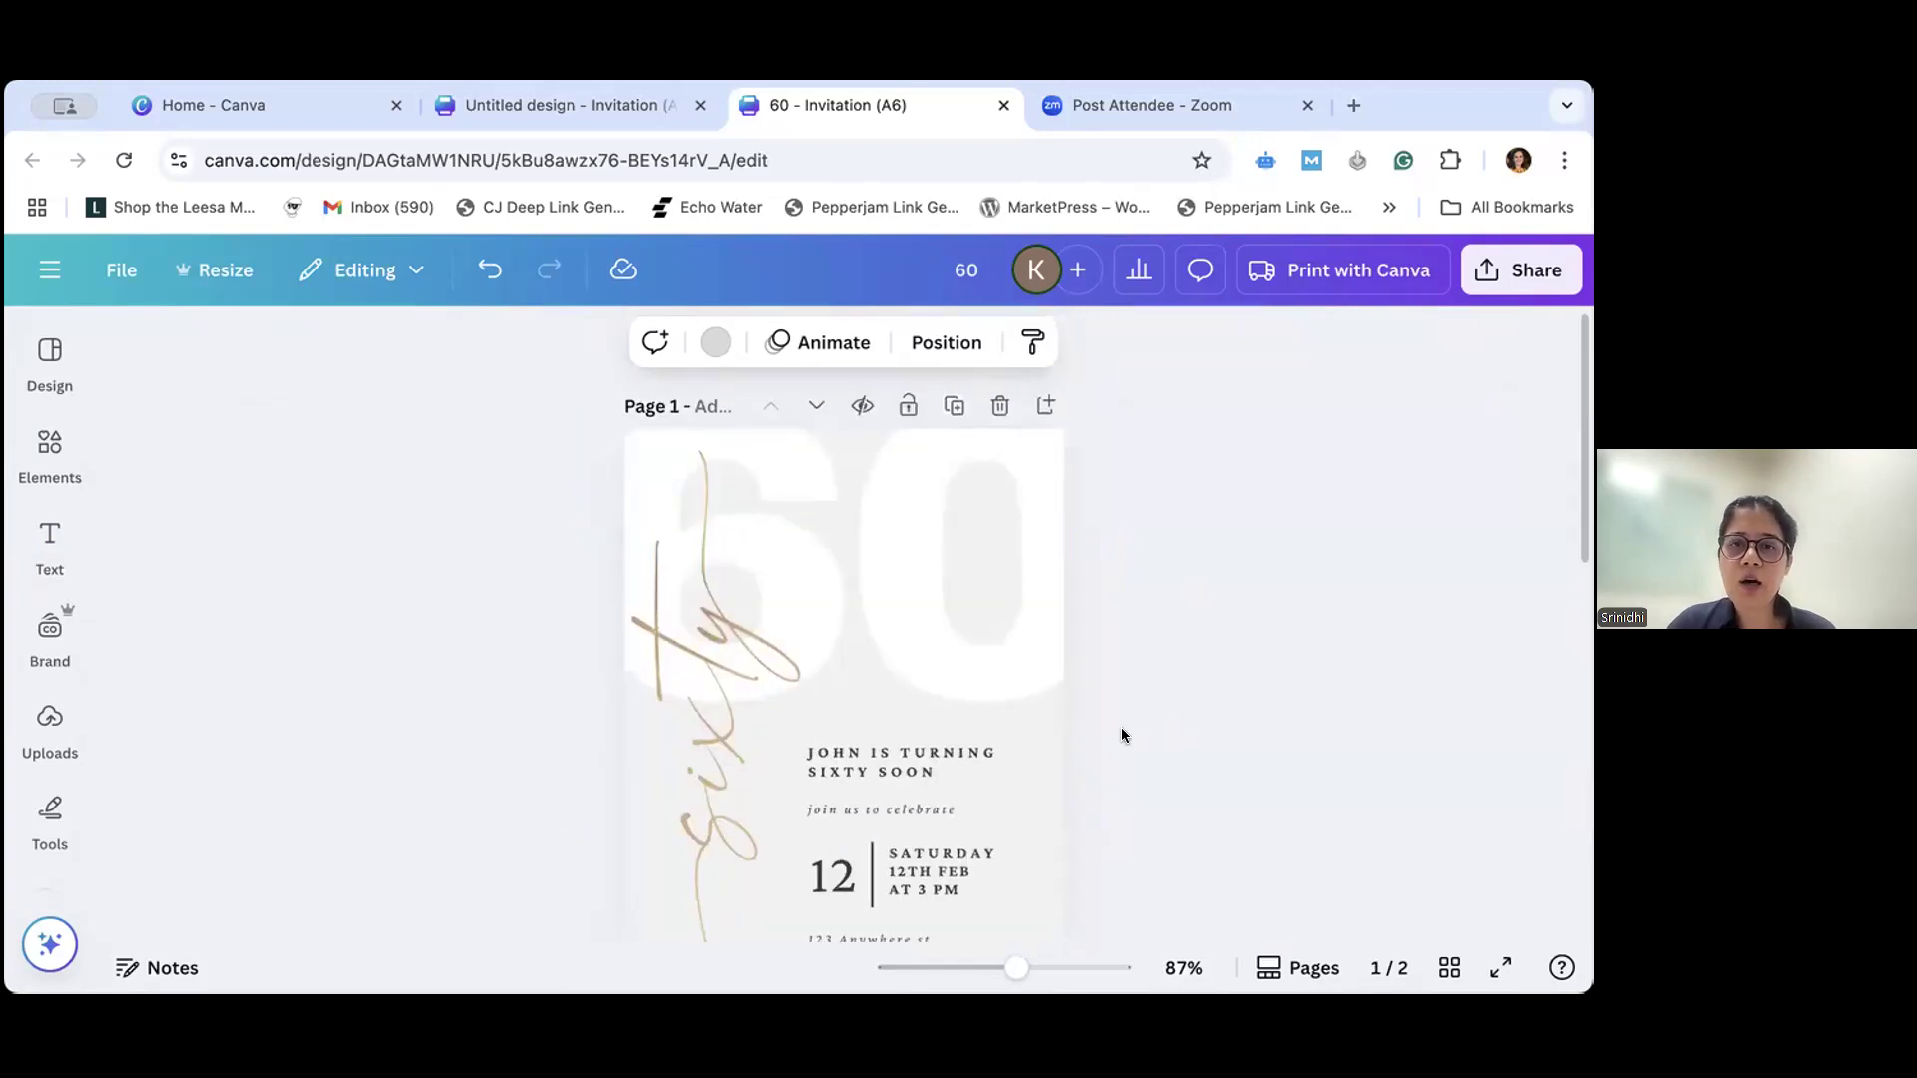
{"action": "scroll", "coordinate": [1122, 727], "scroll_direction": "down", "scroll_amount": 3}
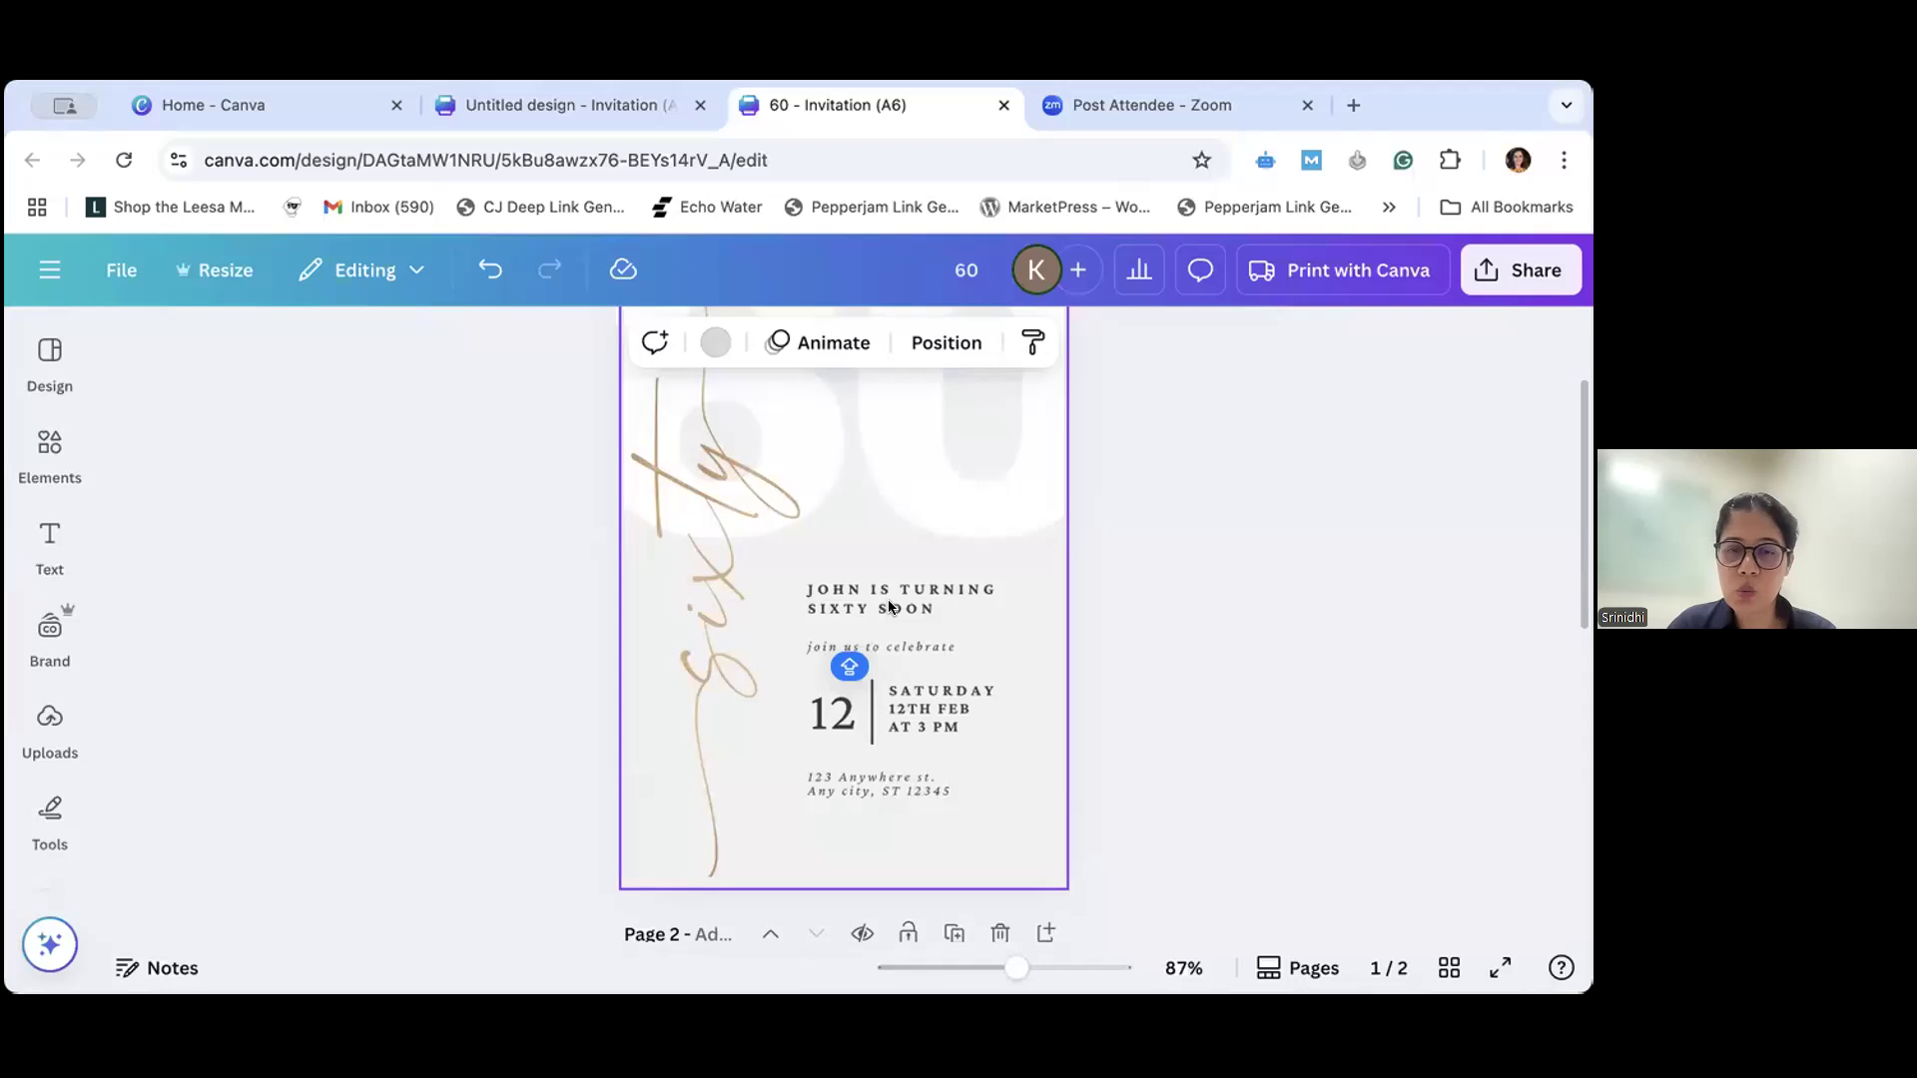
{"action": "left_click", "coordinate": [889, 599]}
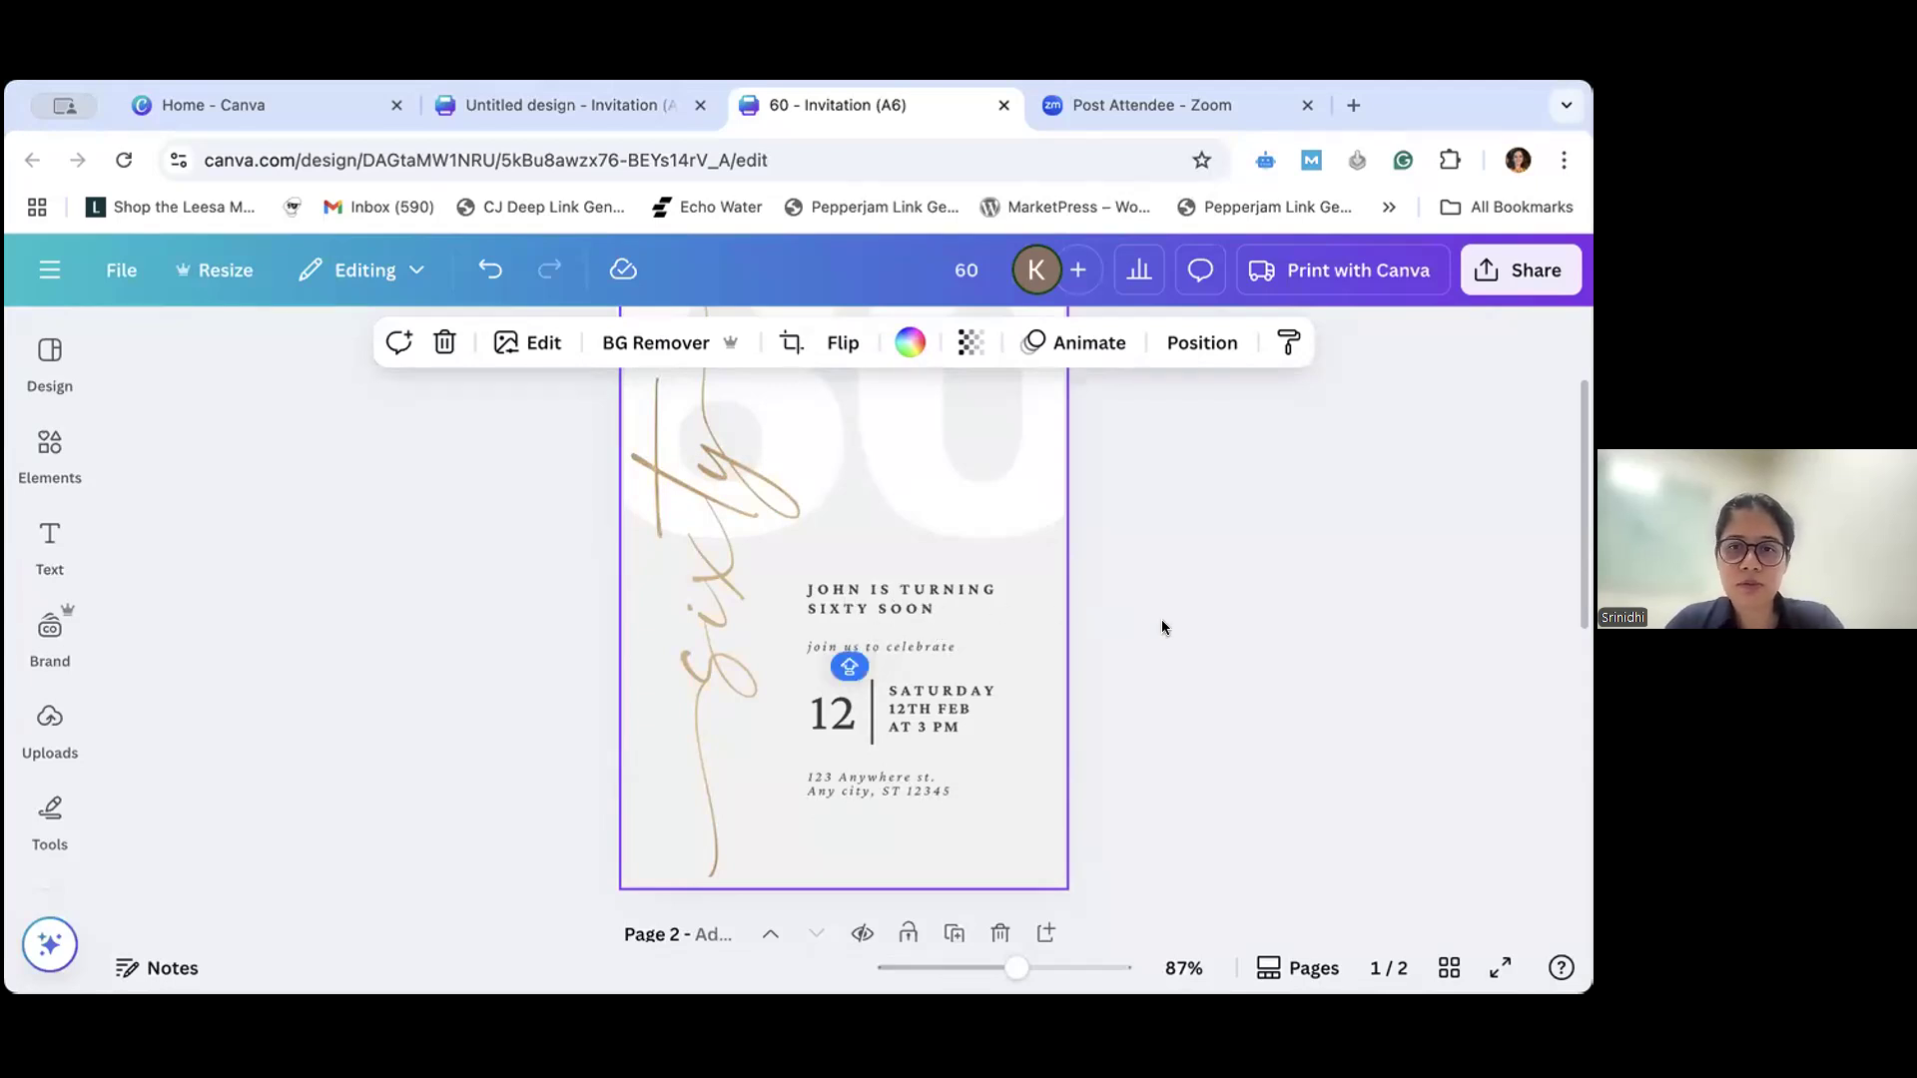
{"action": "scroll", "coordinate": [949, 686], "scroll_direction": "up", "scroll_amount": 2}
{"action": "scroll", "coordinate": [774, 641], "scroll_direction": "up", "scroll_amount": 1}
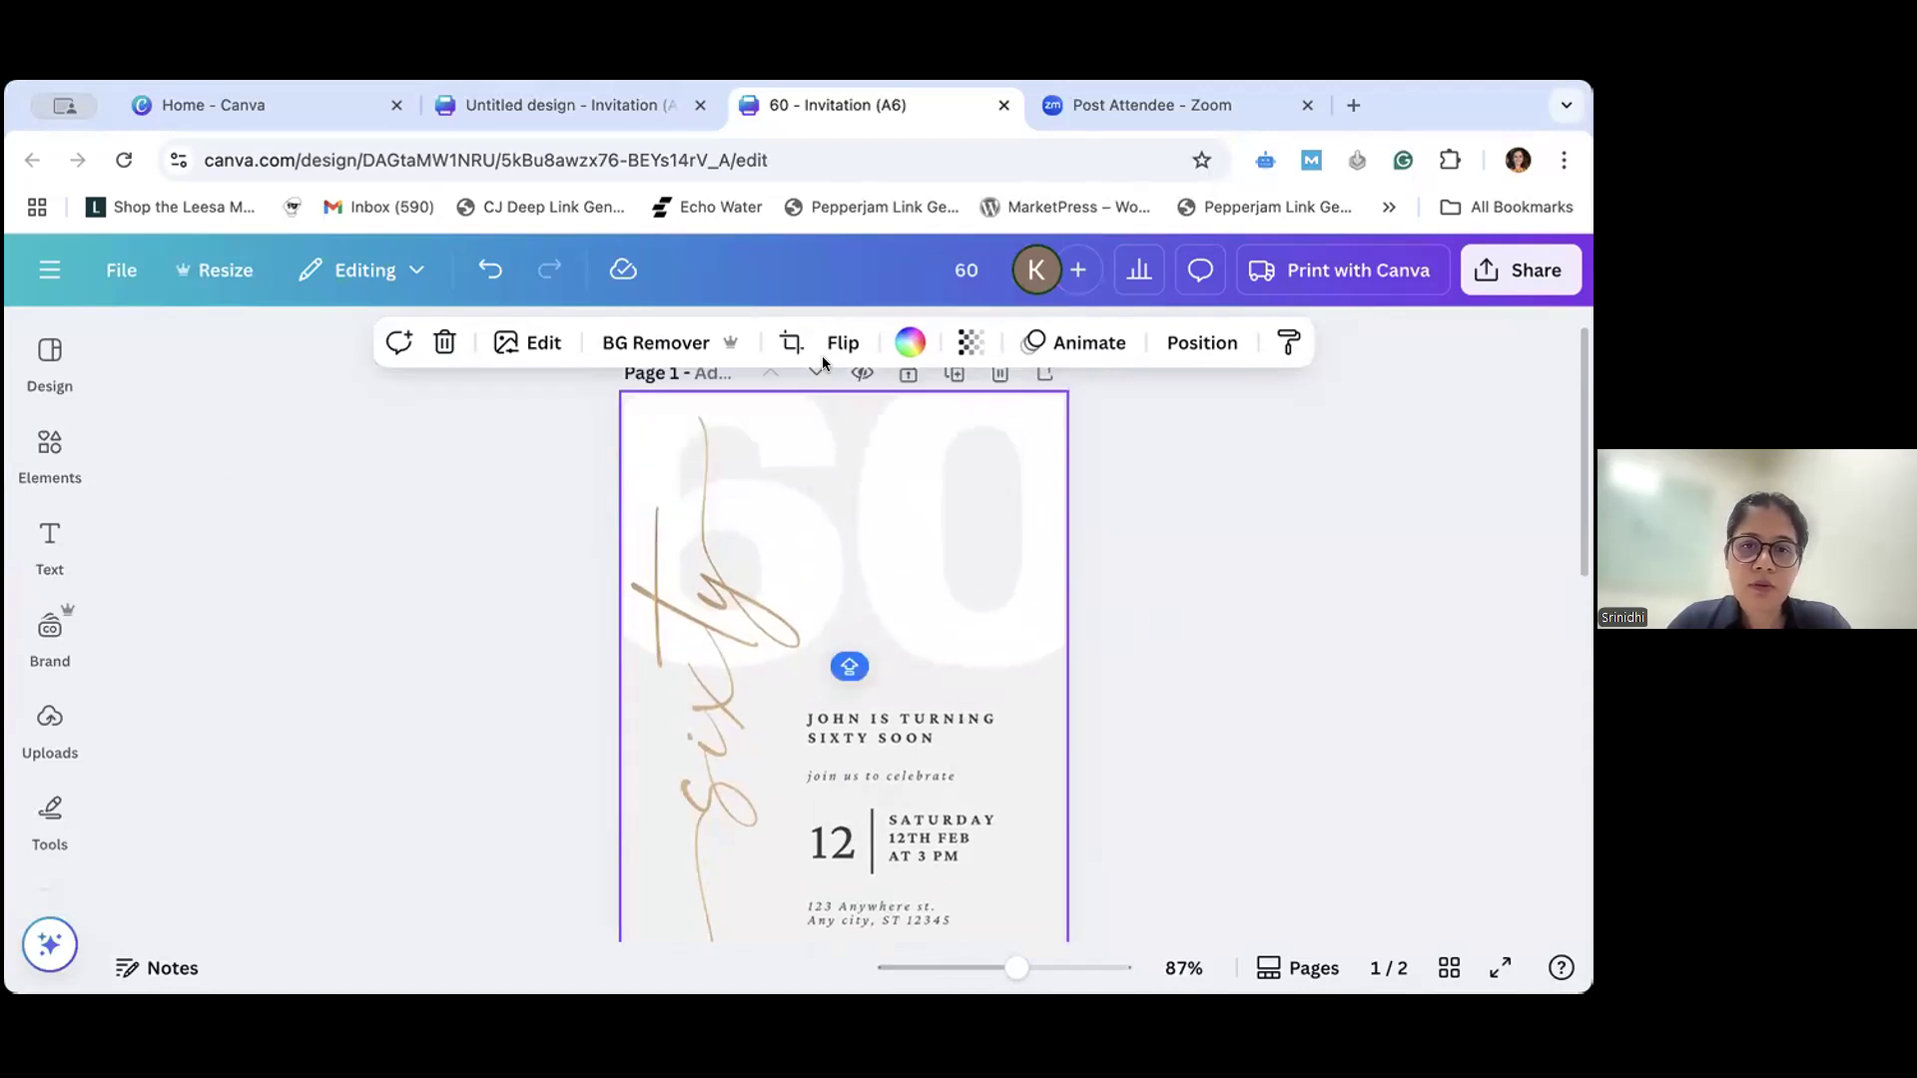
{"action": "scroll", "coordinate": [227, 556], "scroll_direction": "down", "scroll_amount": 10}
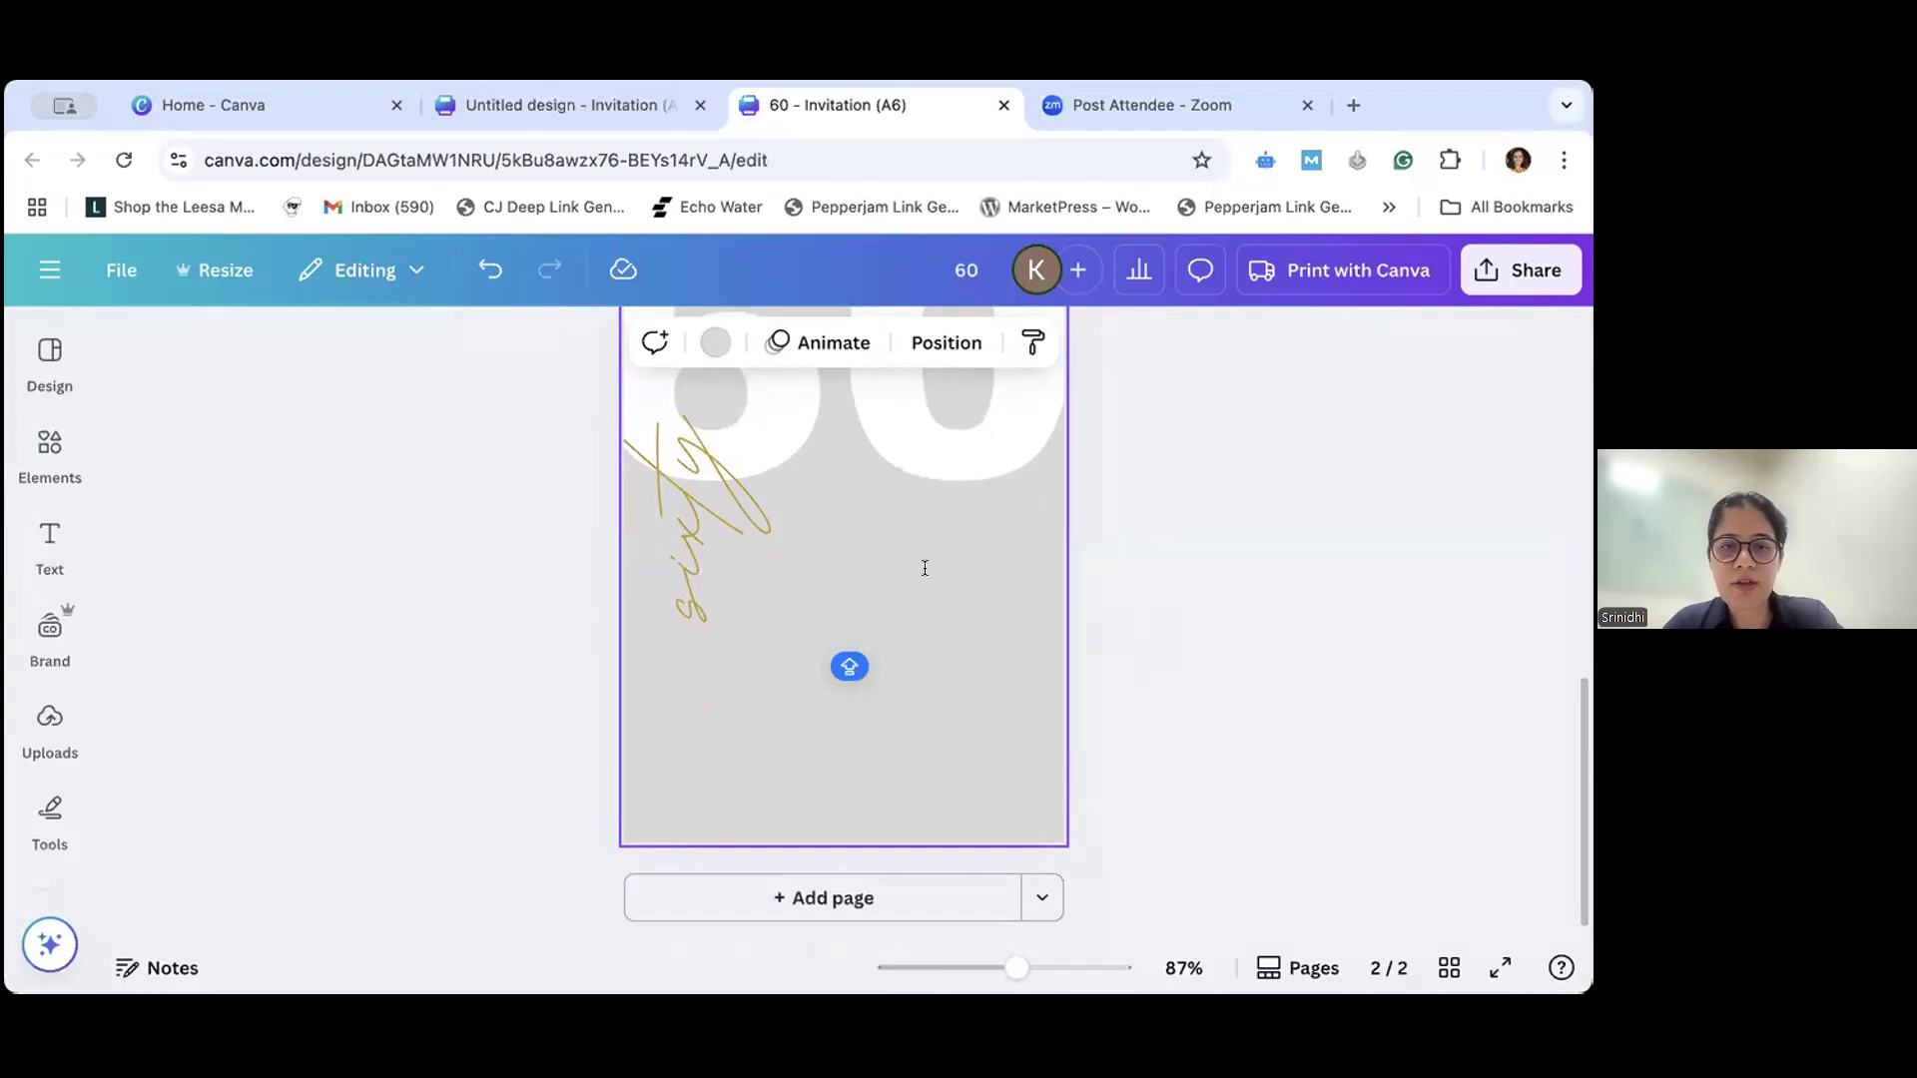
{"action": "key", "text": "t"}
{"action": "key", "text": "BackSpace"}
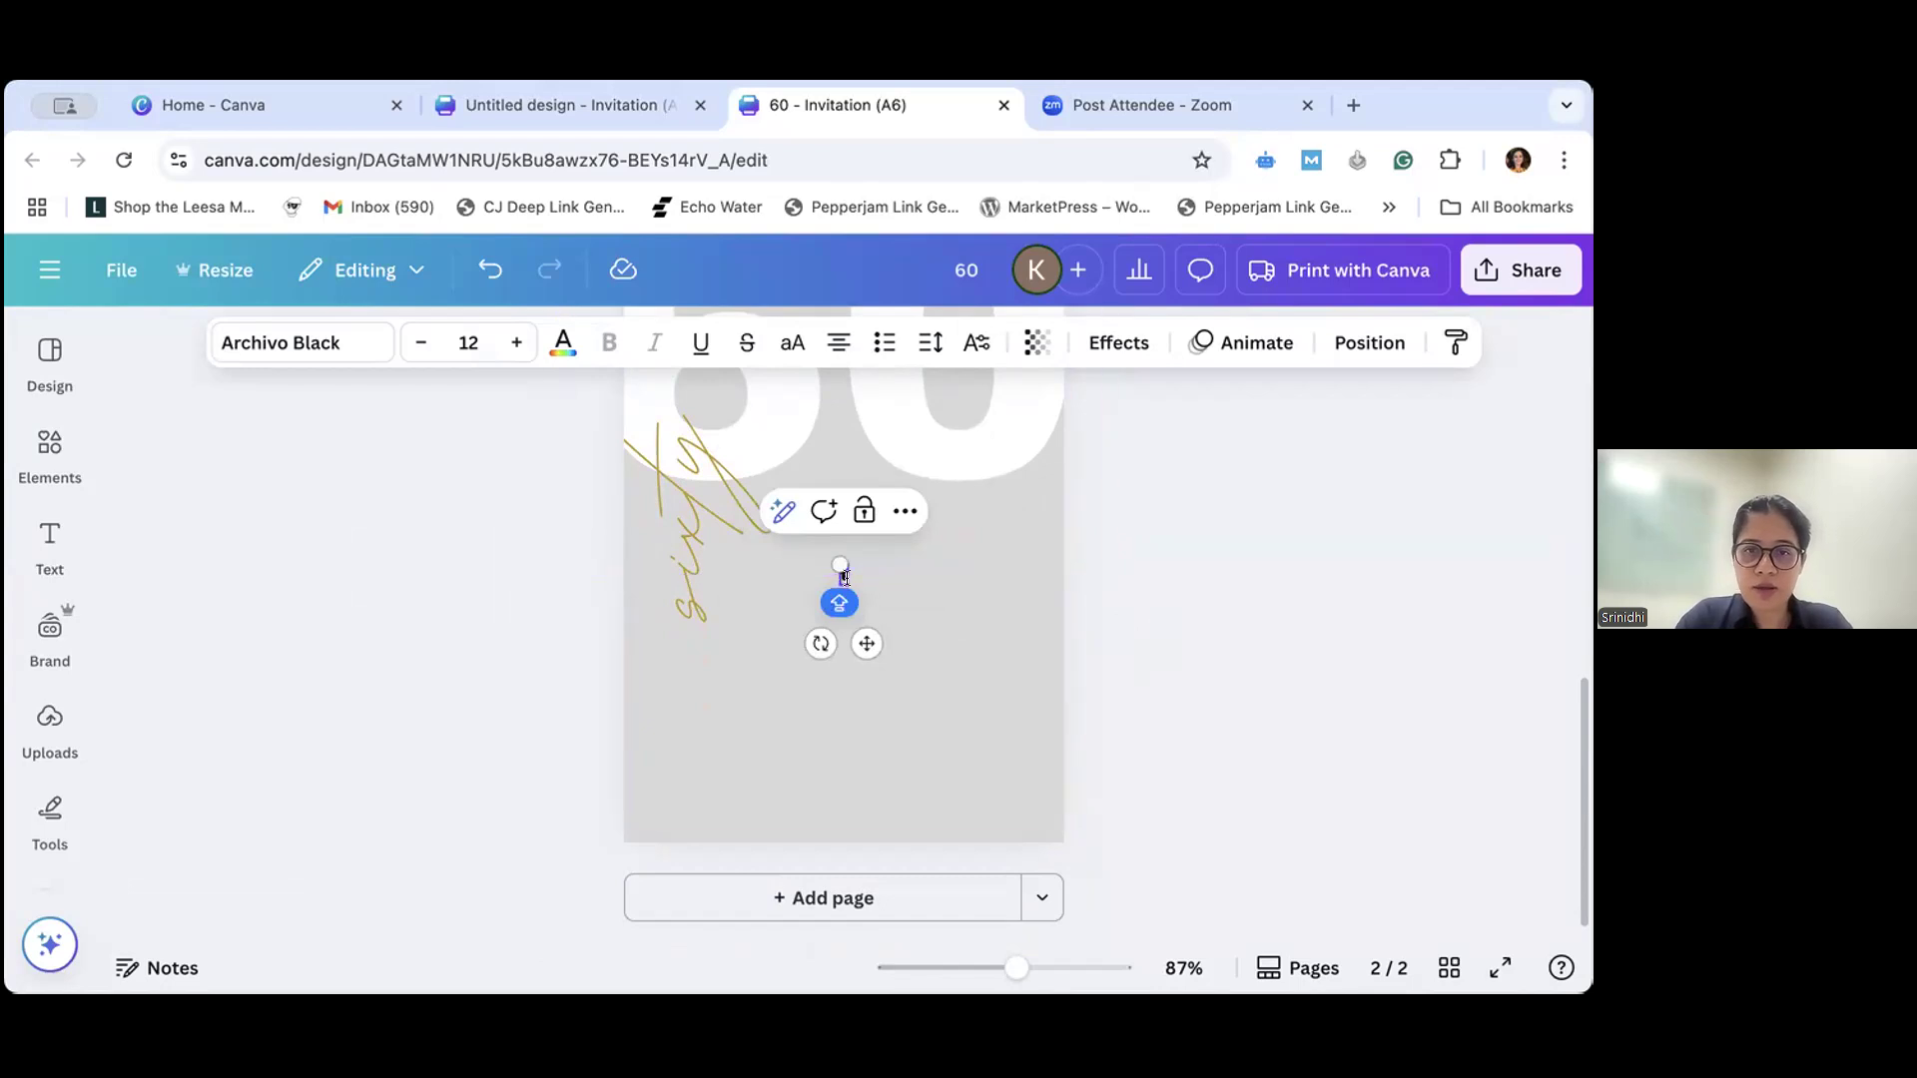
{"action": "left_click_drag", "start_coordinate": [832, 570], "coordinate": [791, 577]}
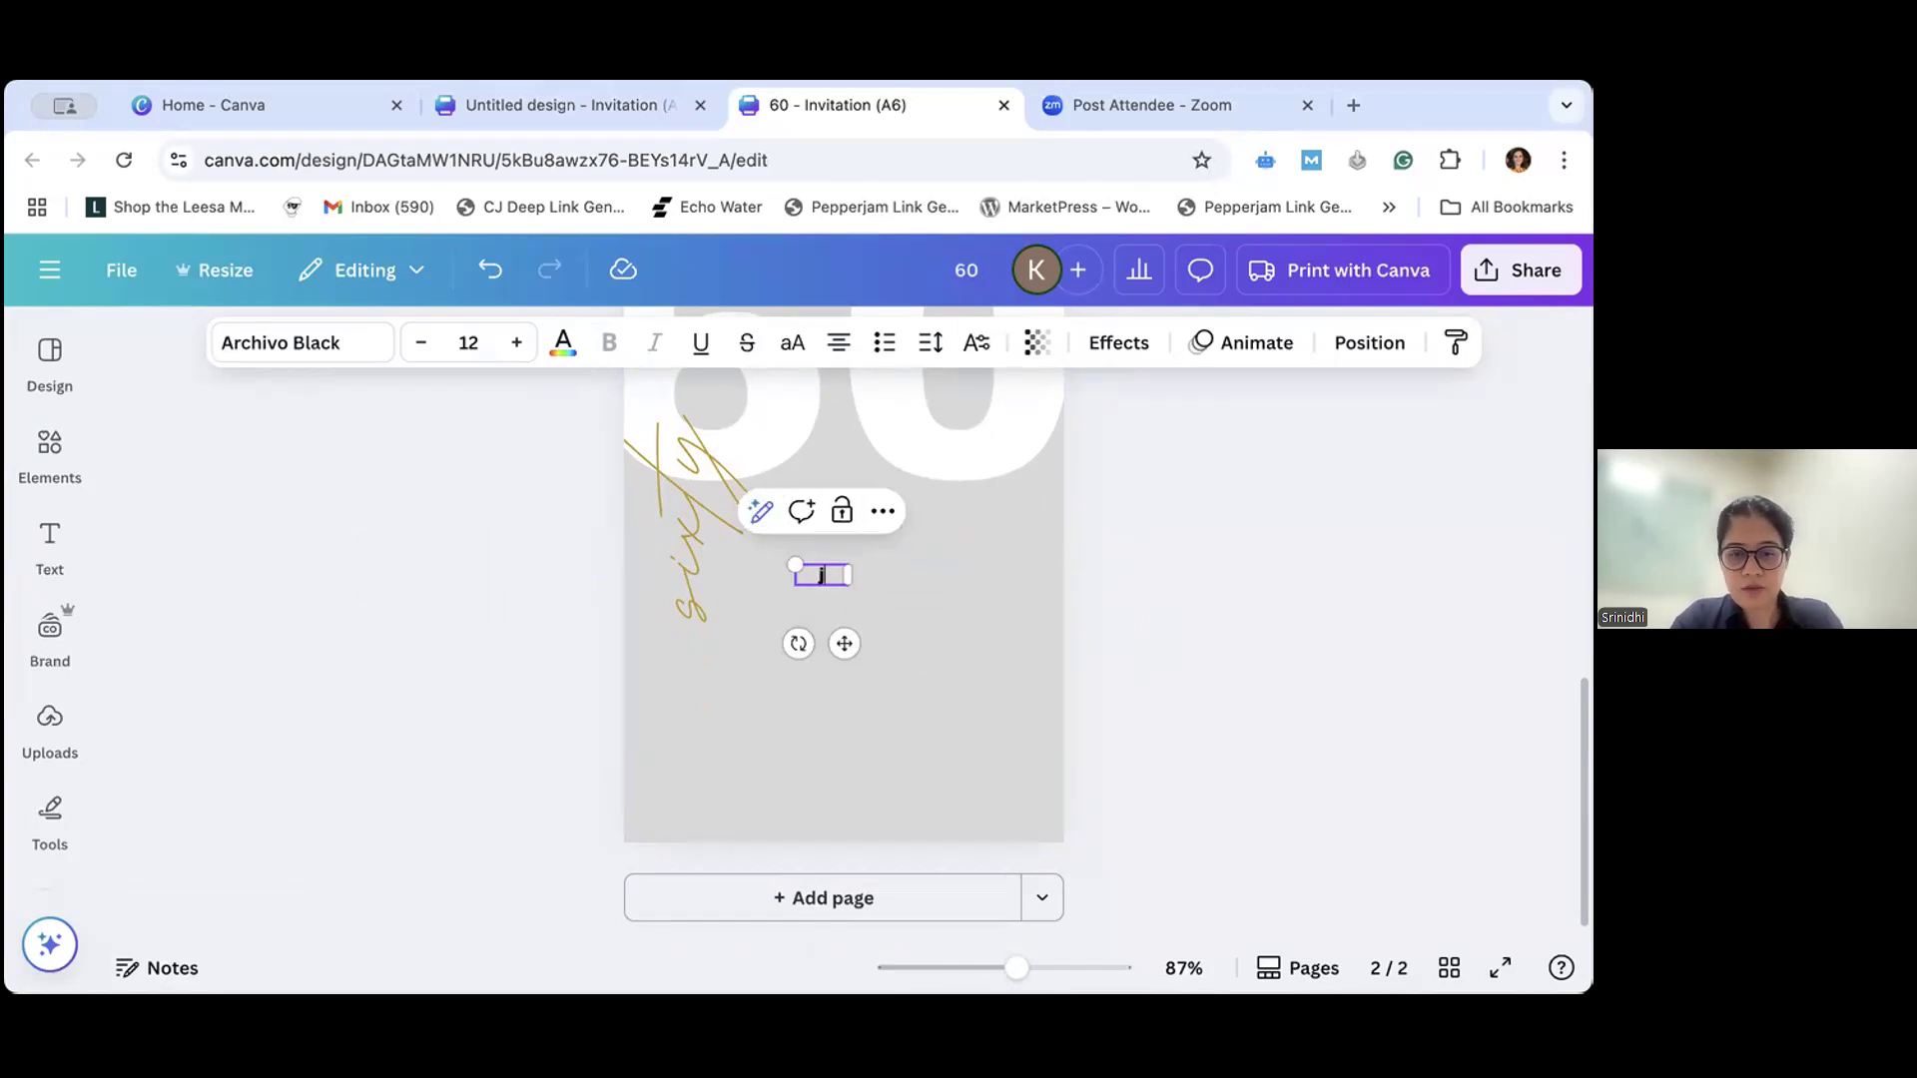
{"action": "type", "text": "JOHN I"}
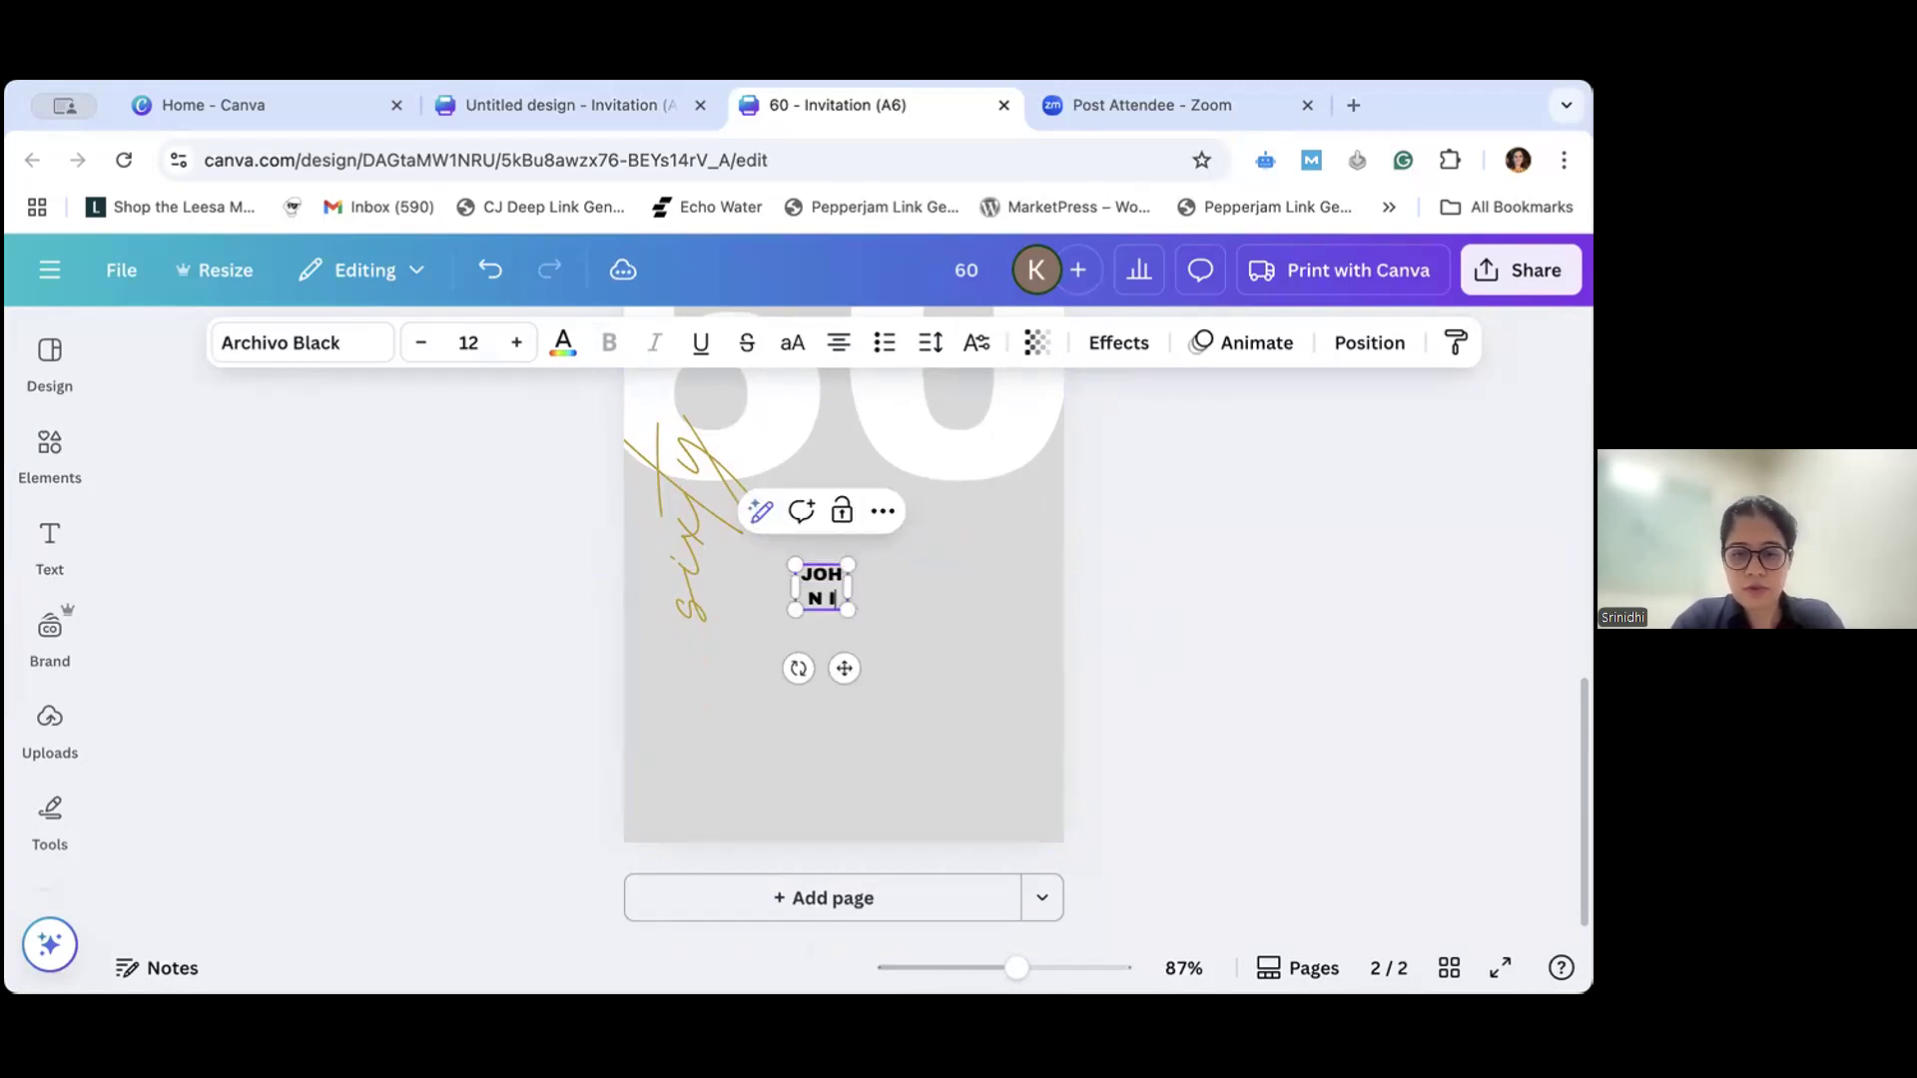
{"action": "type", "text": "S TIRNING"}
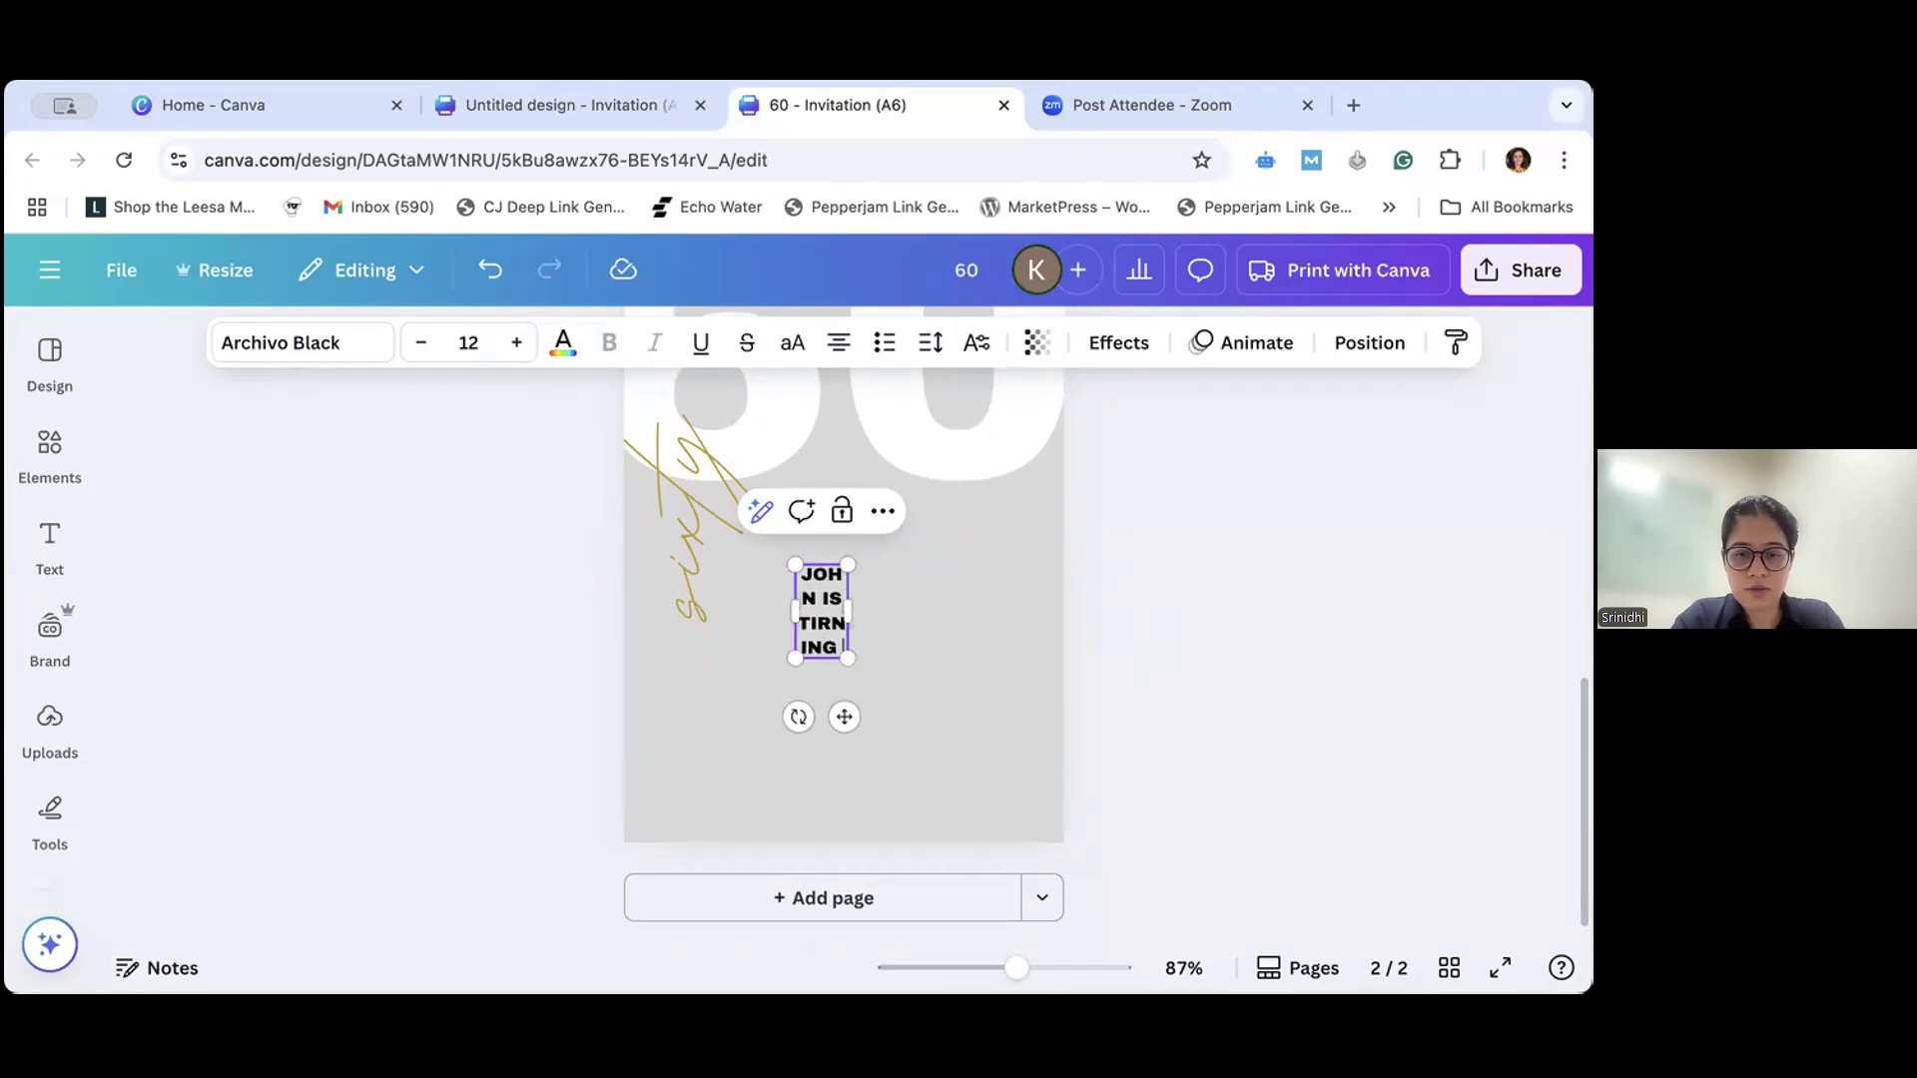
{"action": "type", "text": " SIXTY A"}
{"action": "key", "text": "BackSpace"}
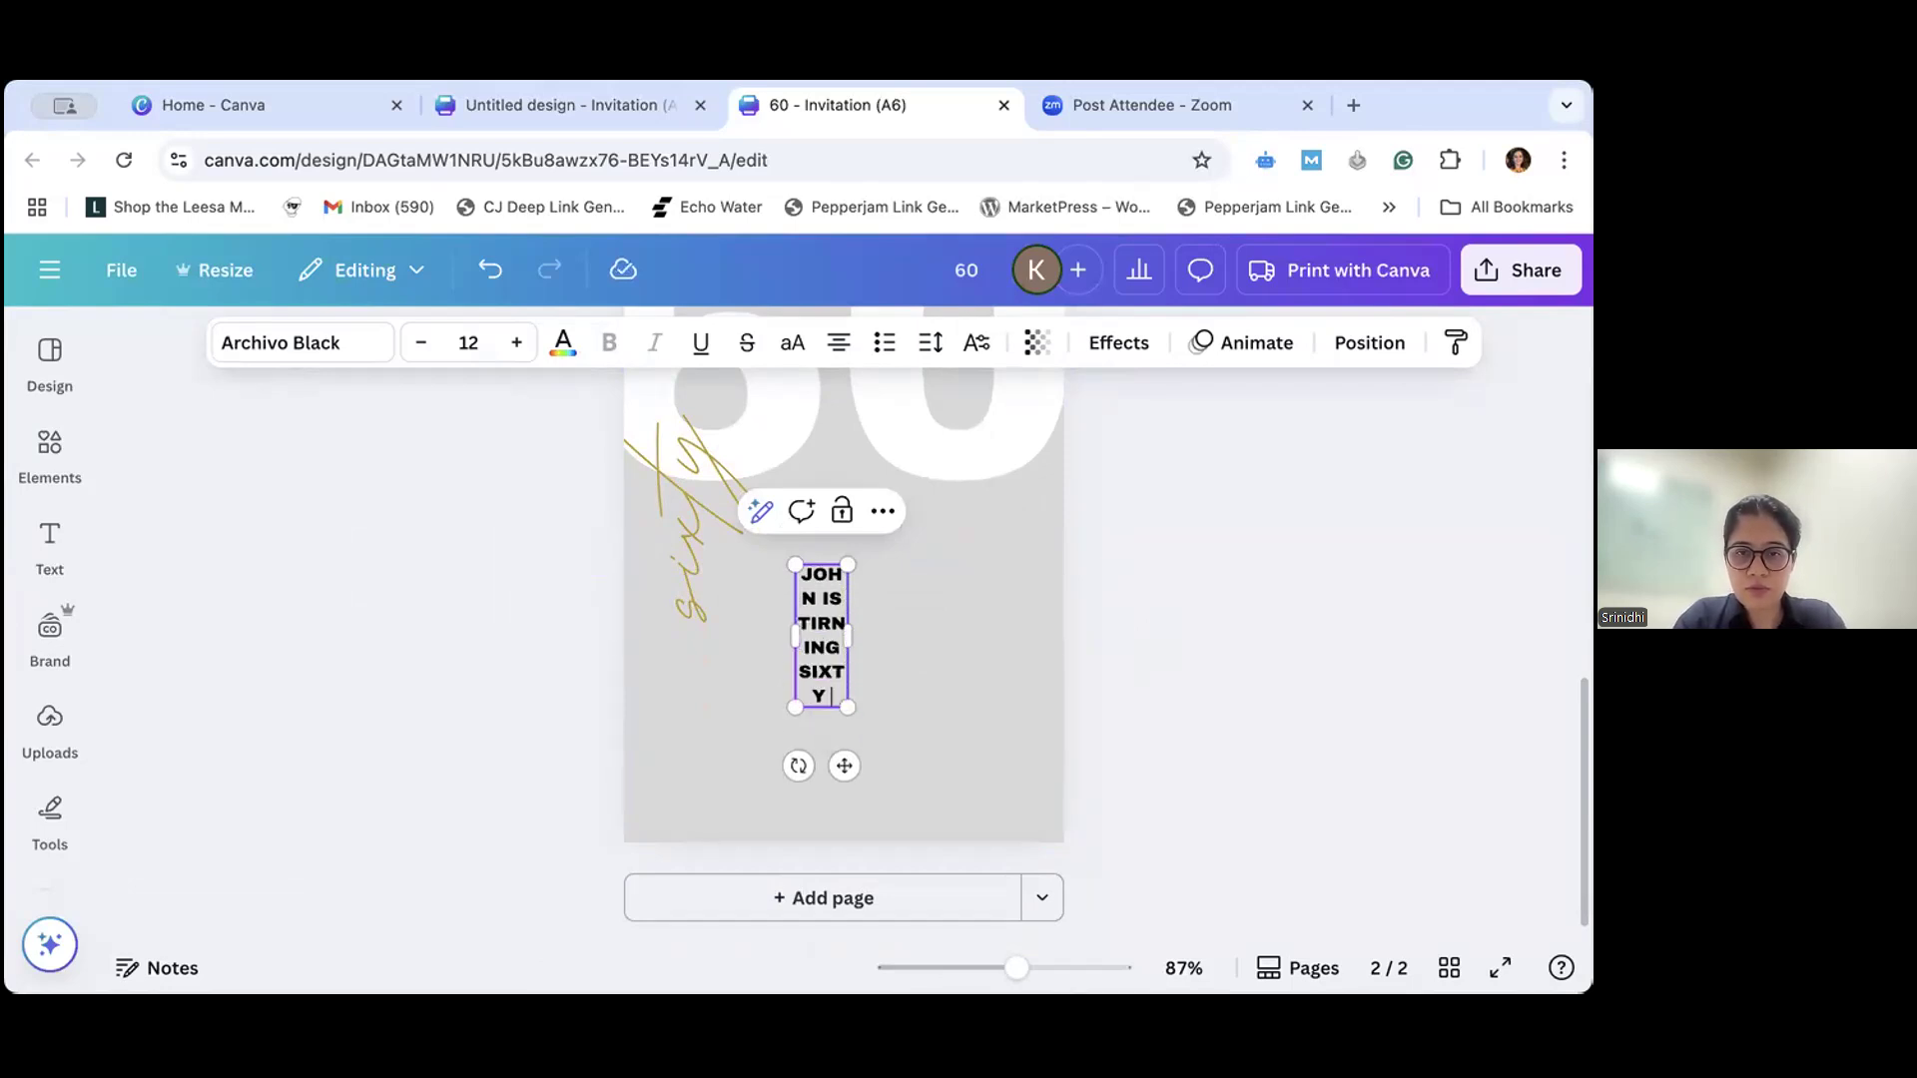
{"action": "type", "text": "SOON"}
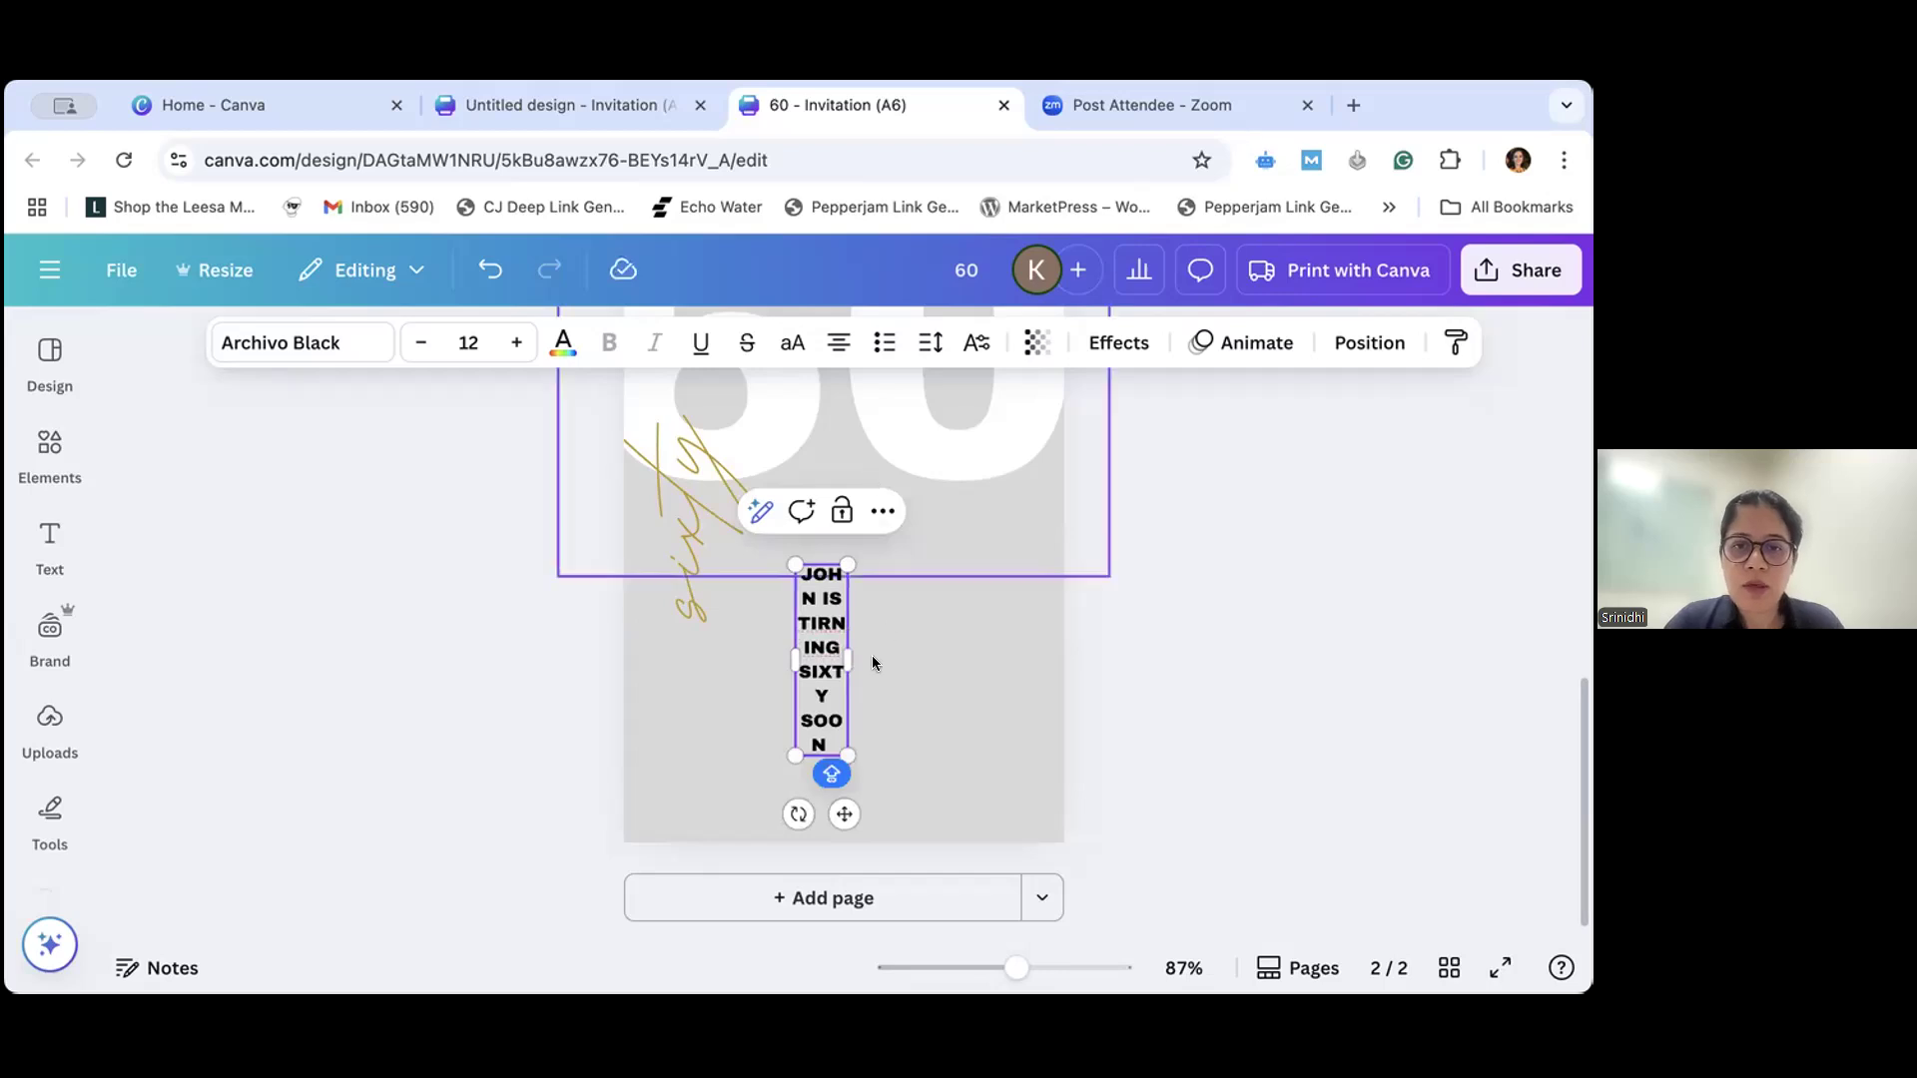
- Widen the announcement text box so its text fits on two lines, and correct the misspelled "TIRNING" to "TURNING"
{"action": "left_click_drag", "start_coordinate": [845, 656], "coordinate": [1023, 684]}
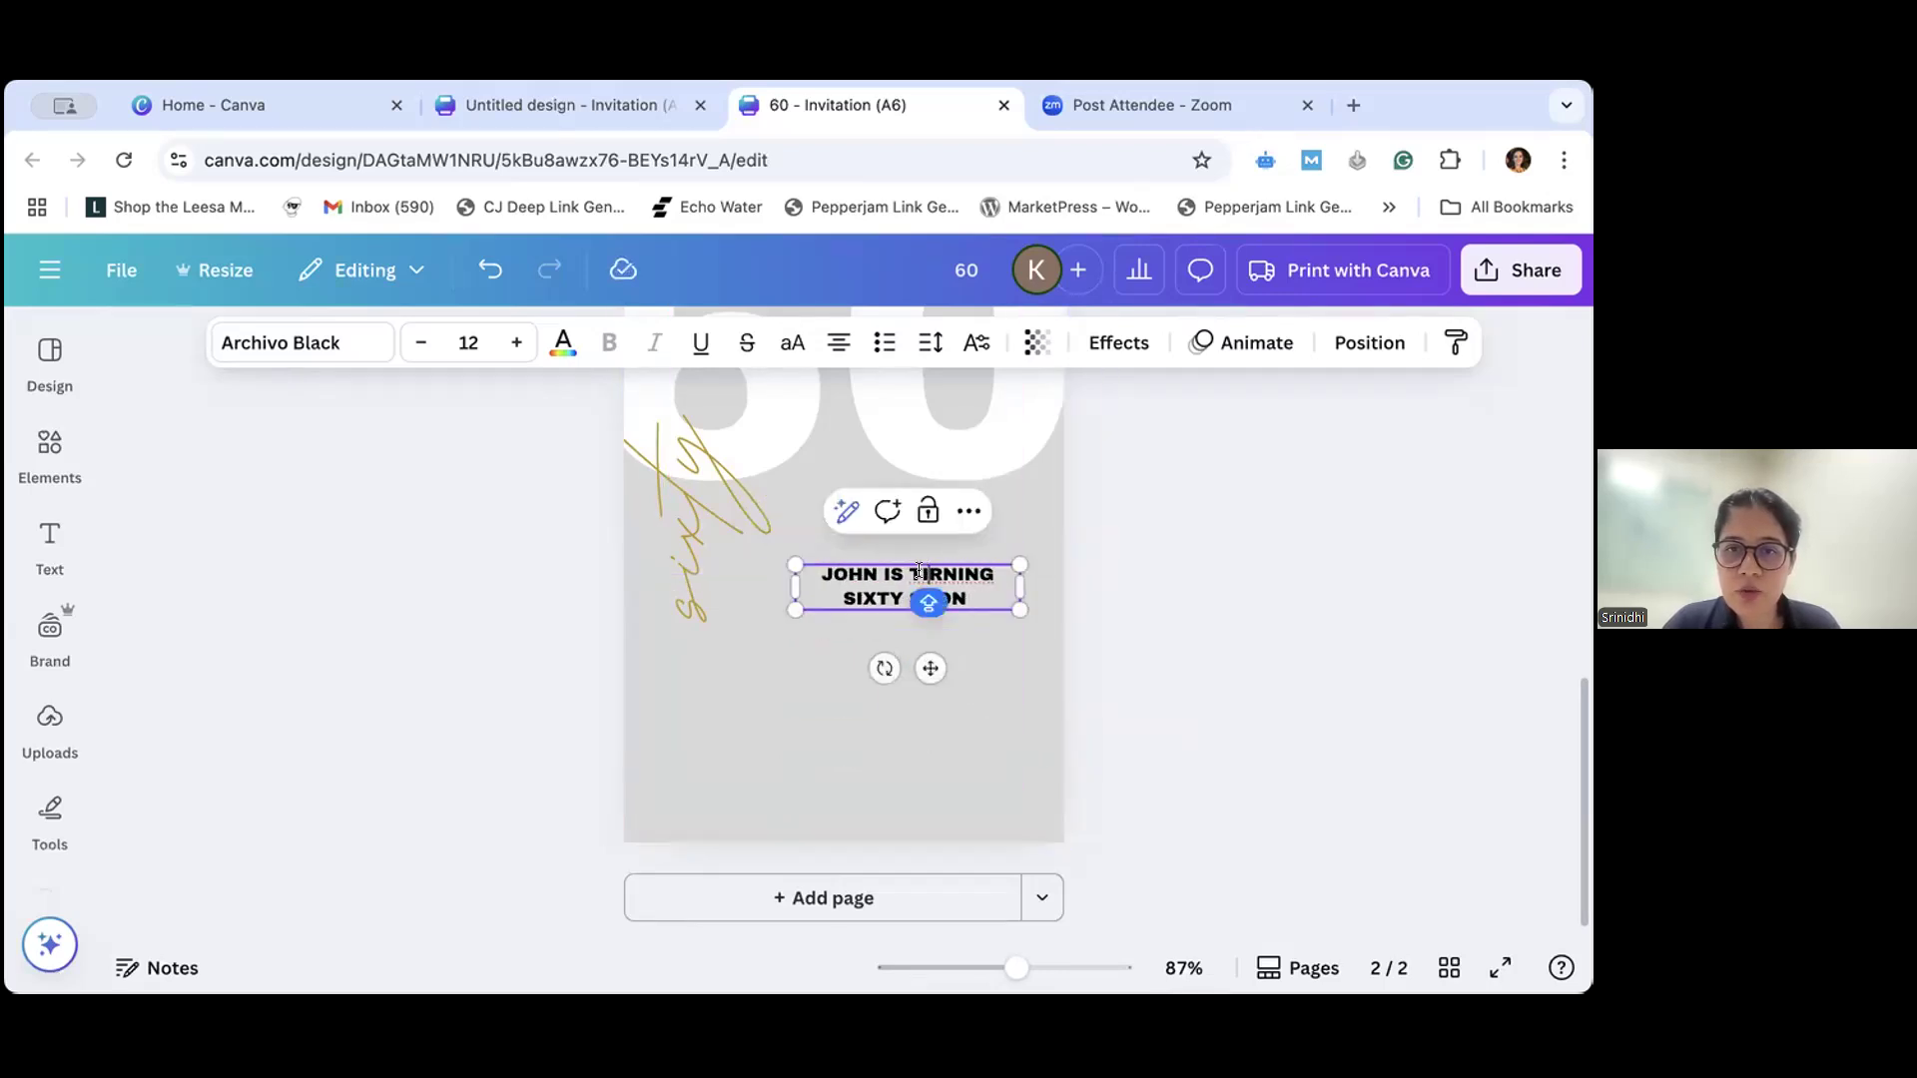
{"action": "key", "text": "BackSpace"}
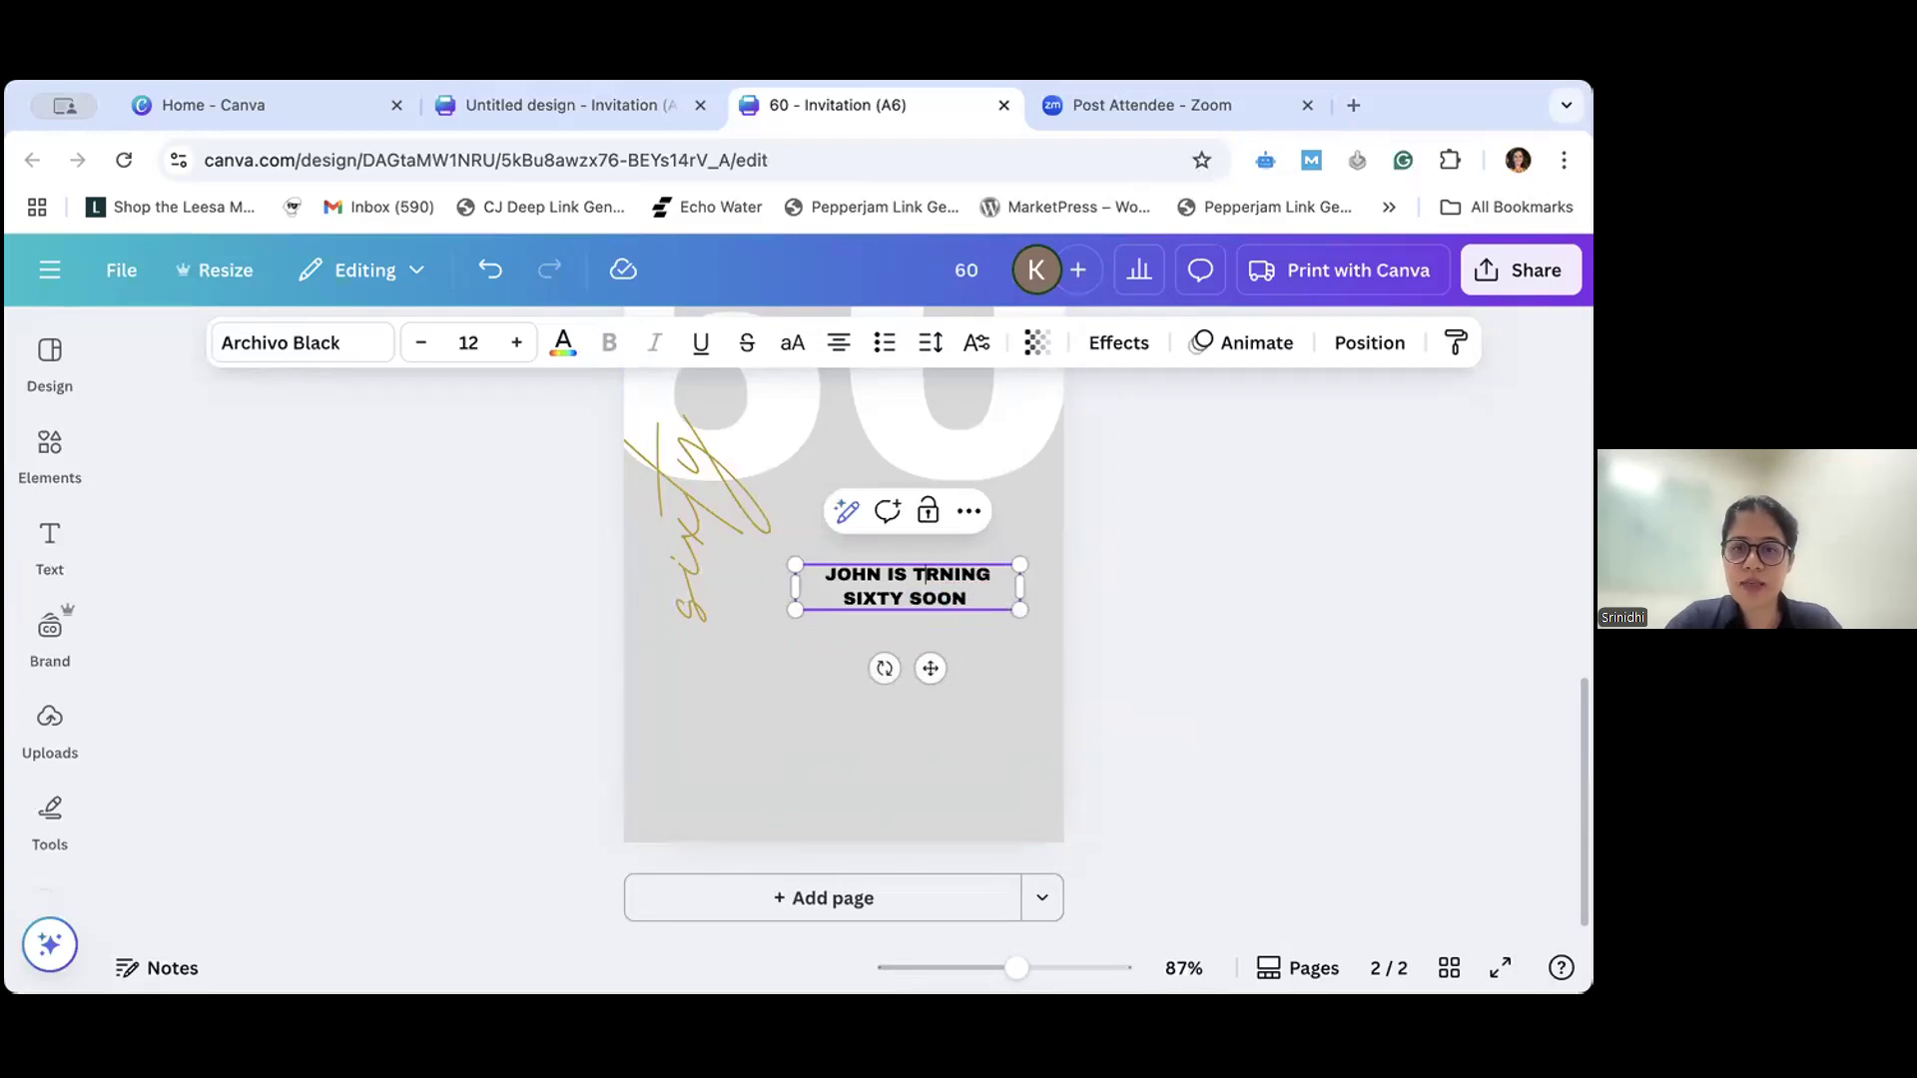
{"action": "type", "text": "U"}
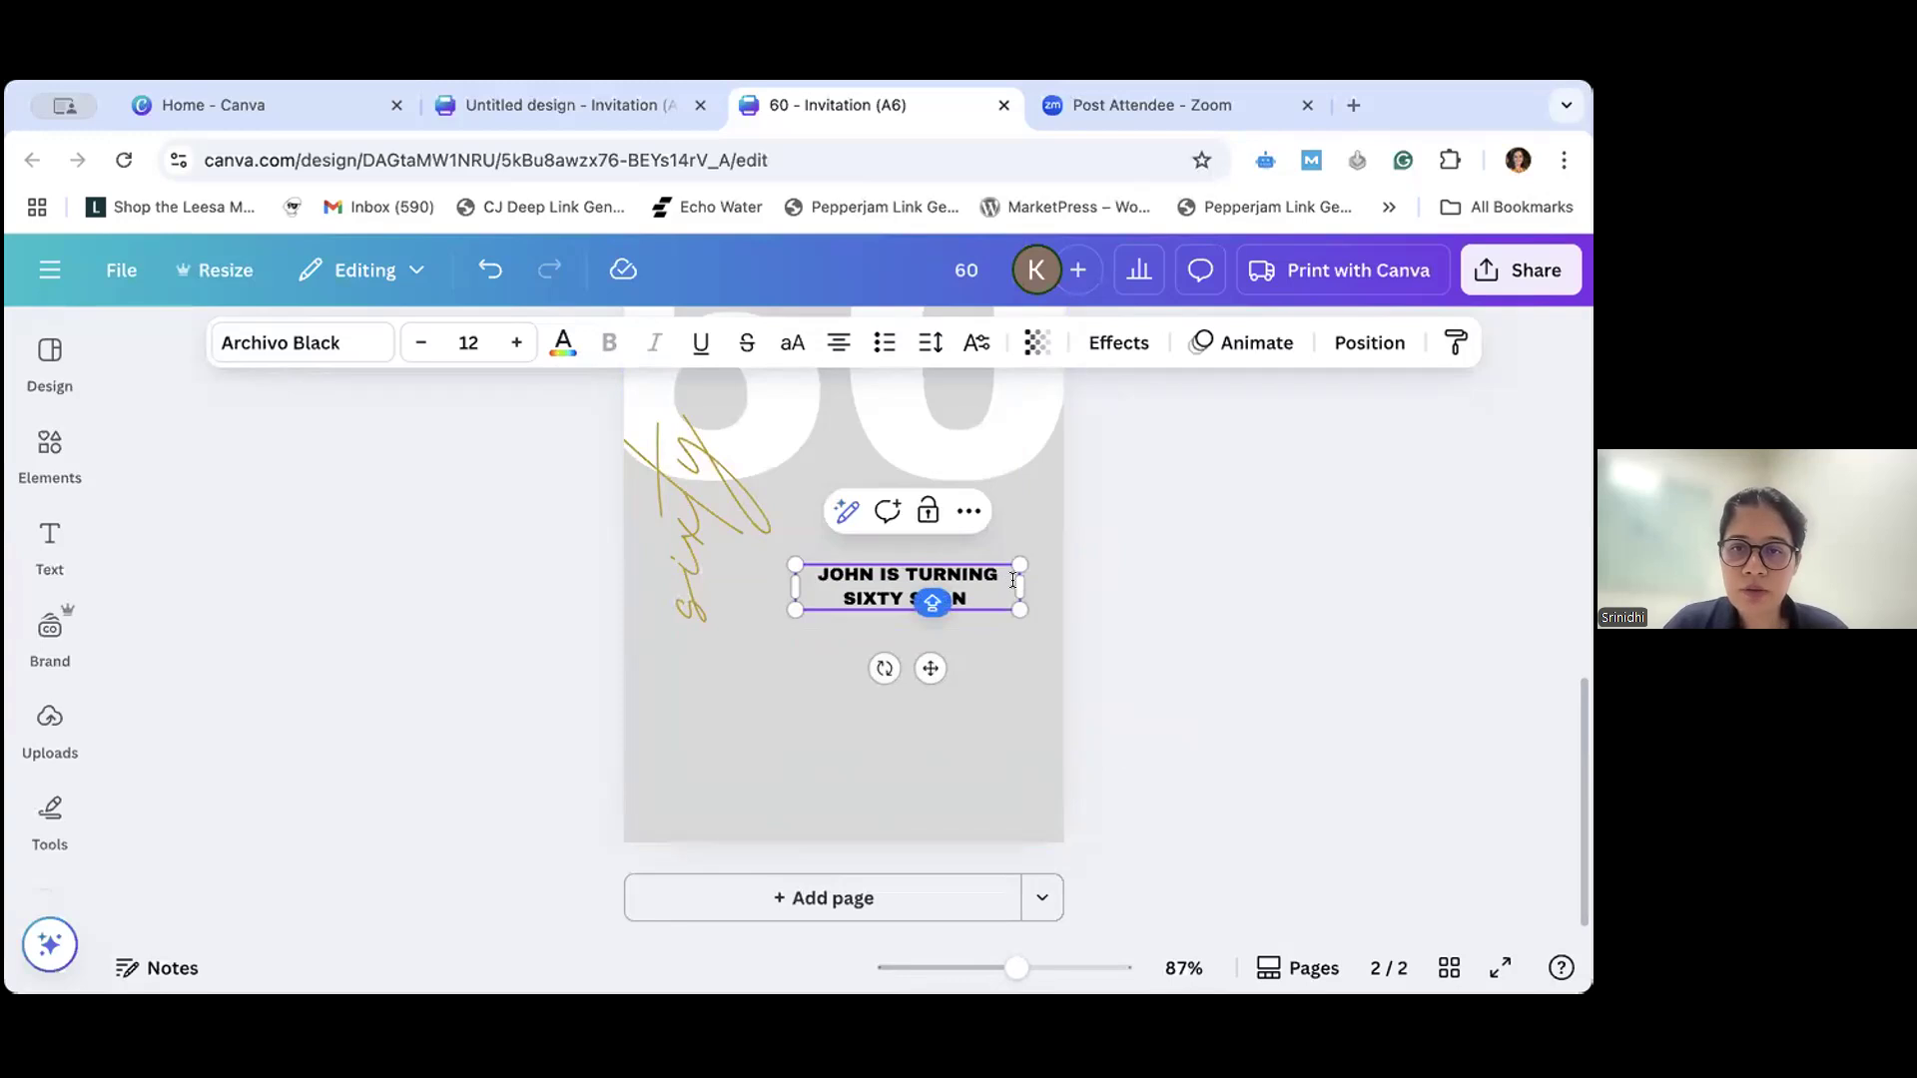
{"action": "left_click_drag", "start_coordinate": [1020, 587], "coordinate": [1051, 587]}
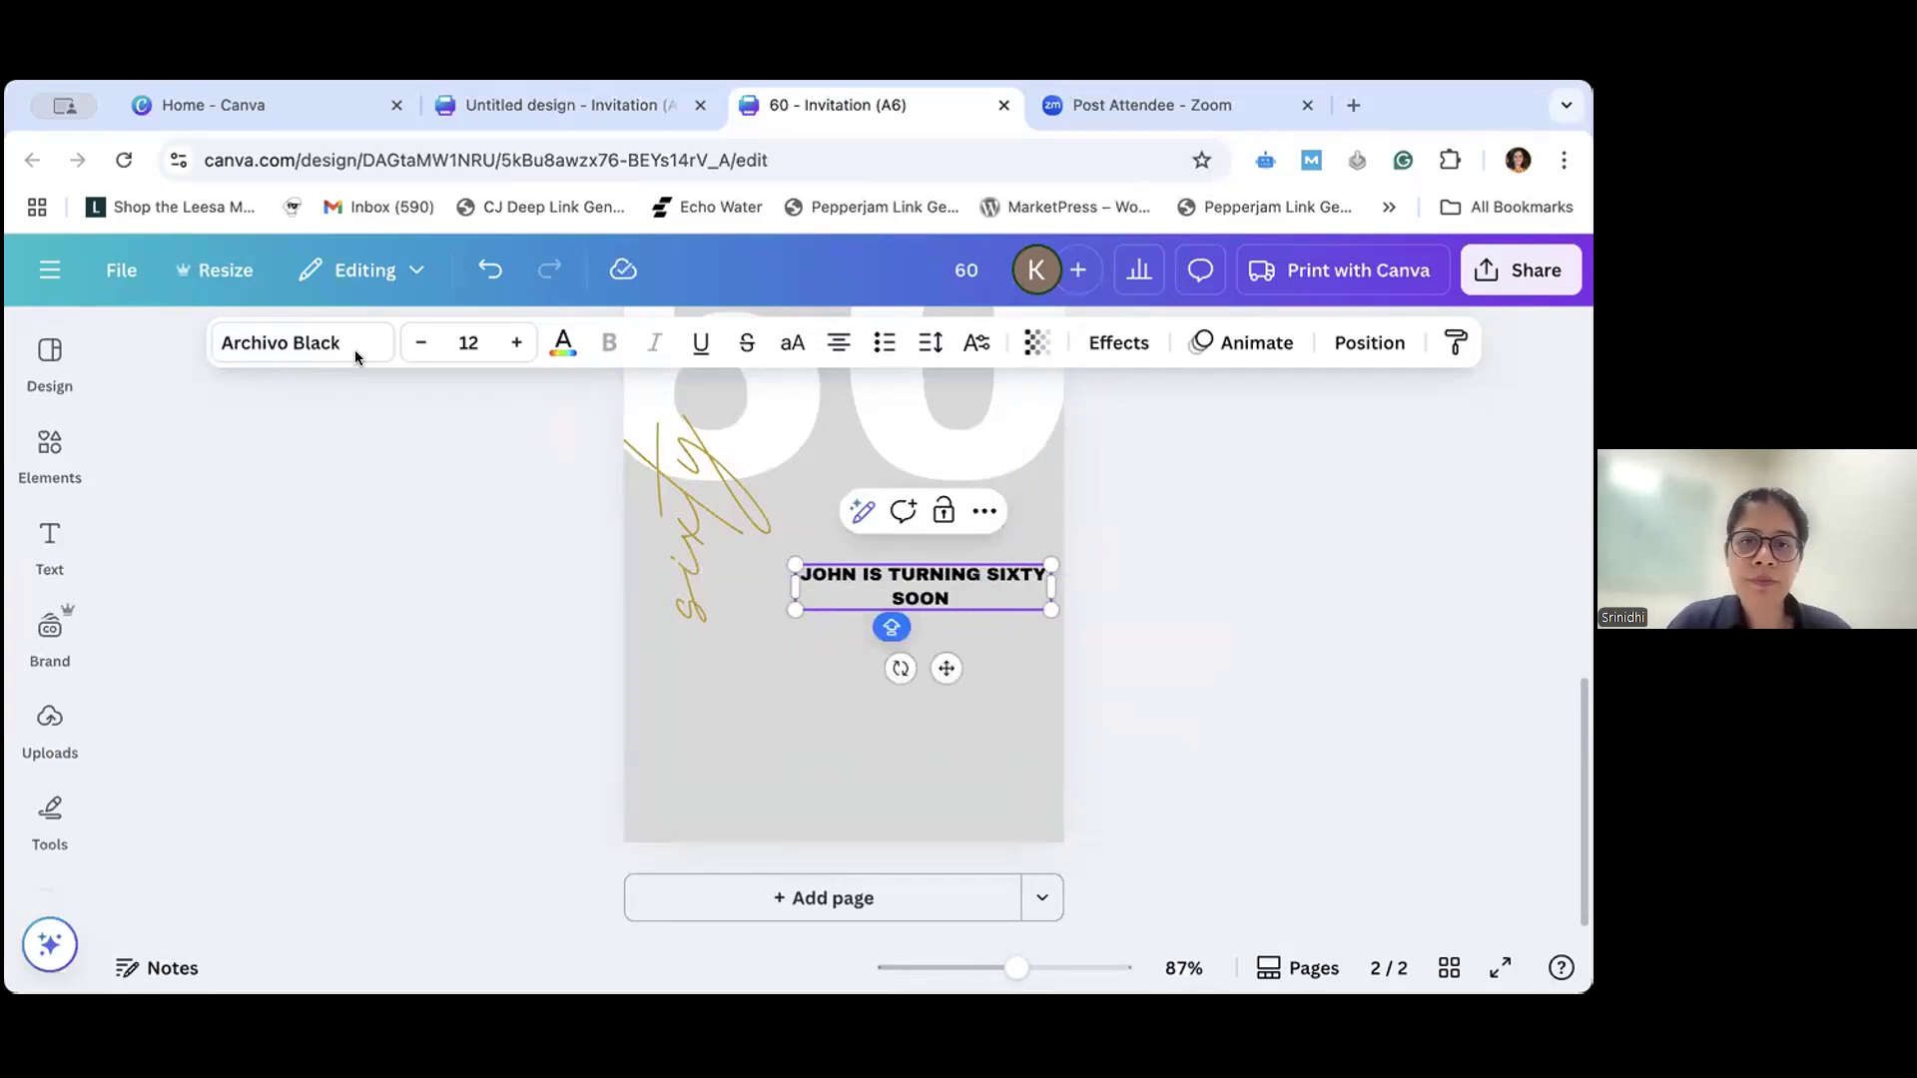
- Search the fonts for "CRIM" and set the announcement text on page 2 to Crimson Pro
{"action": "left_click", "coordinate": [306, 358]}
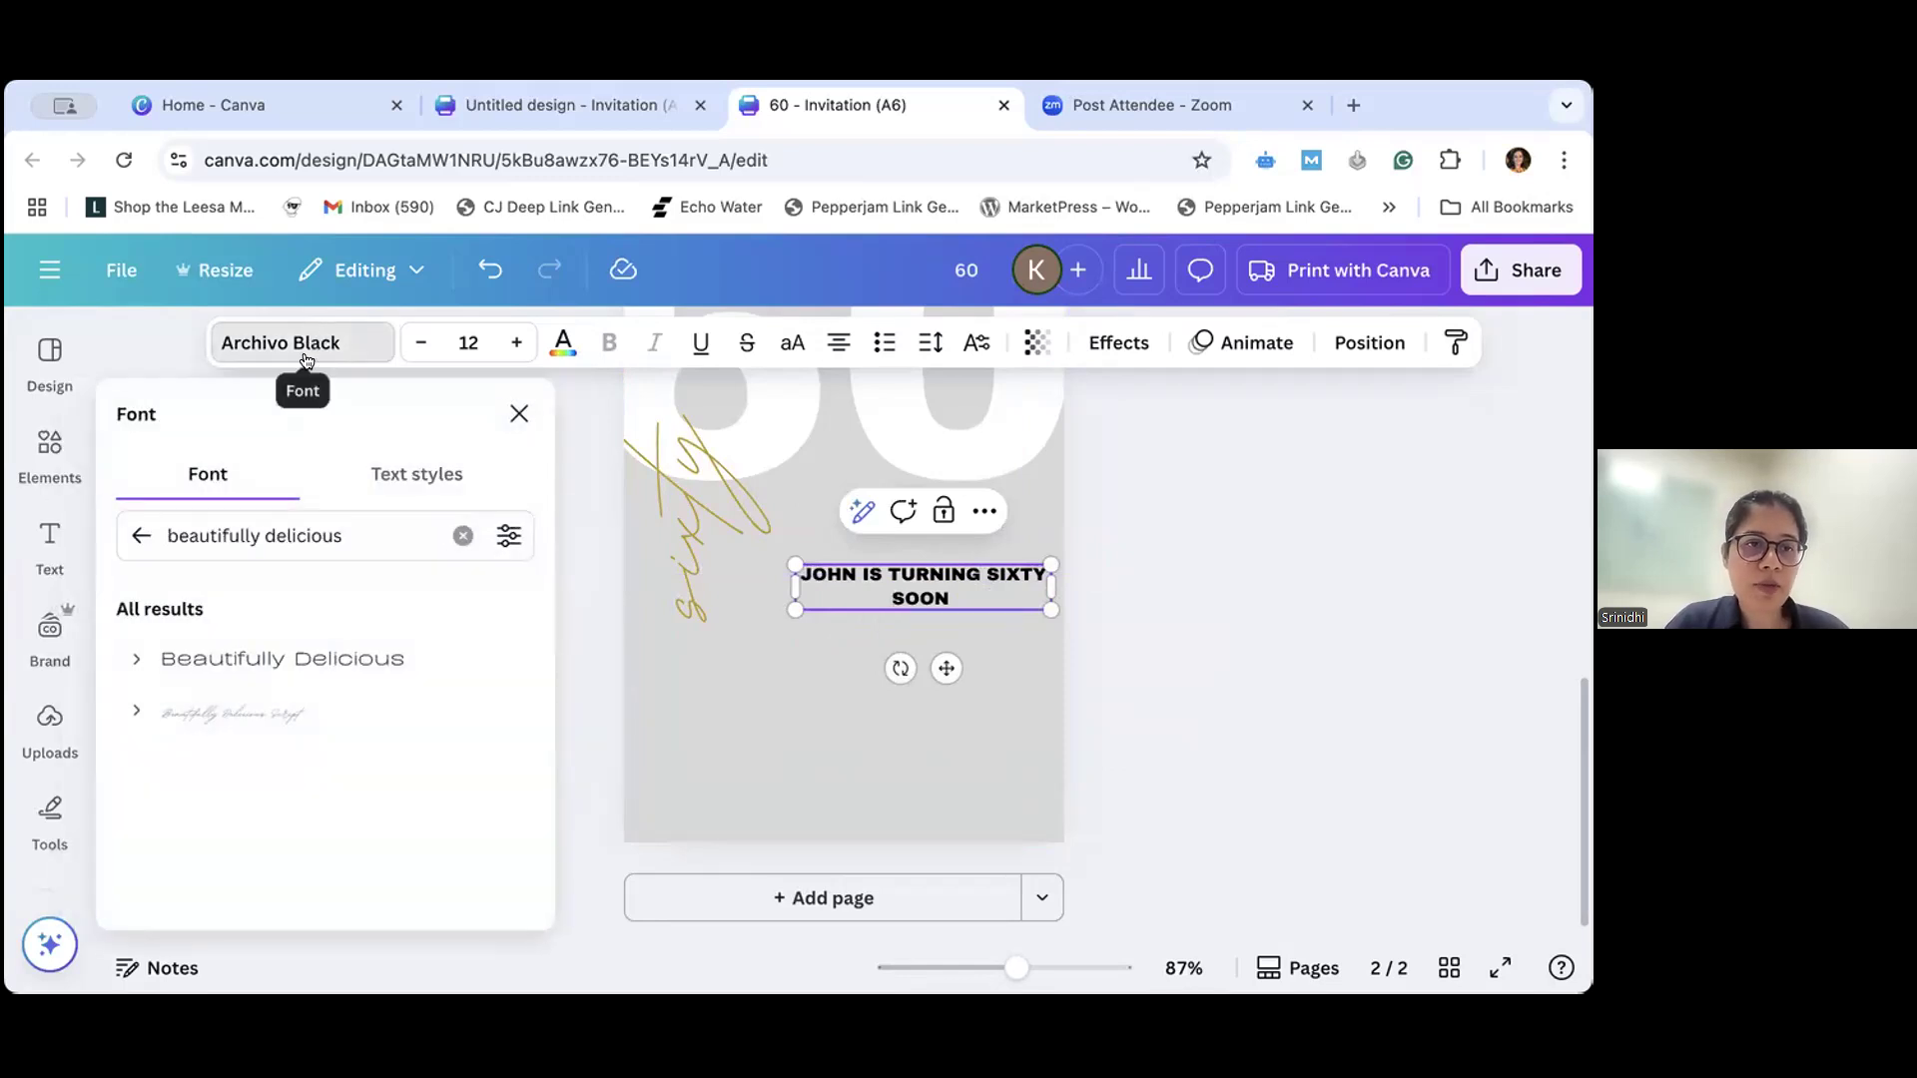
{"action": "left_click", "coordinate": [462, 535]}
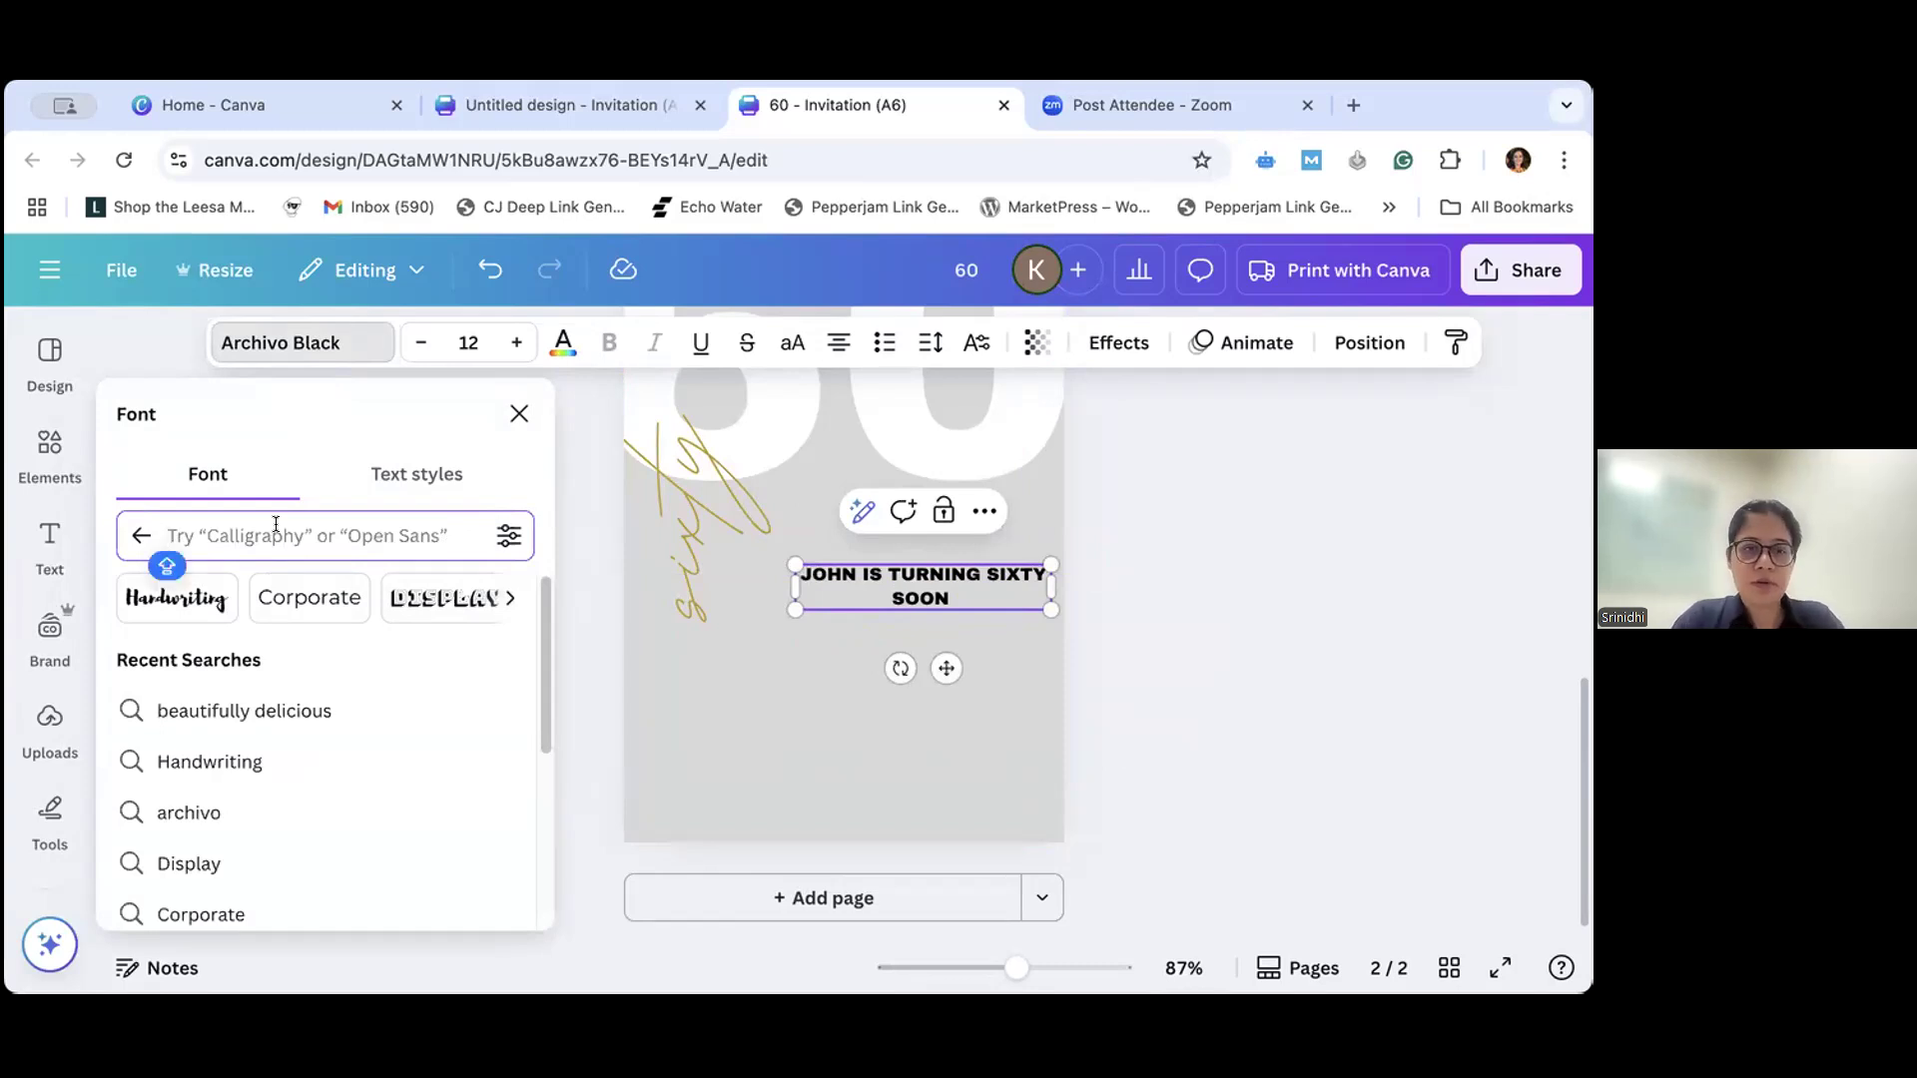
{"action": "type", "text": "CRIM"}
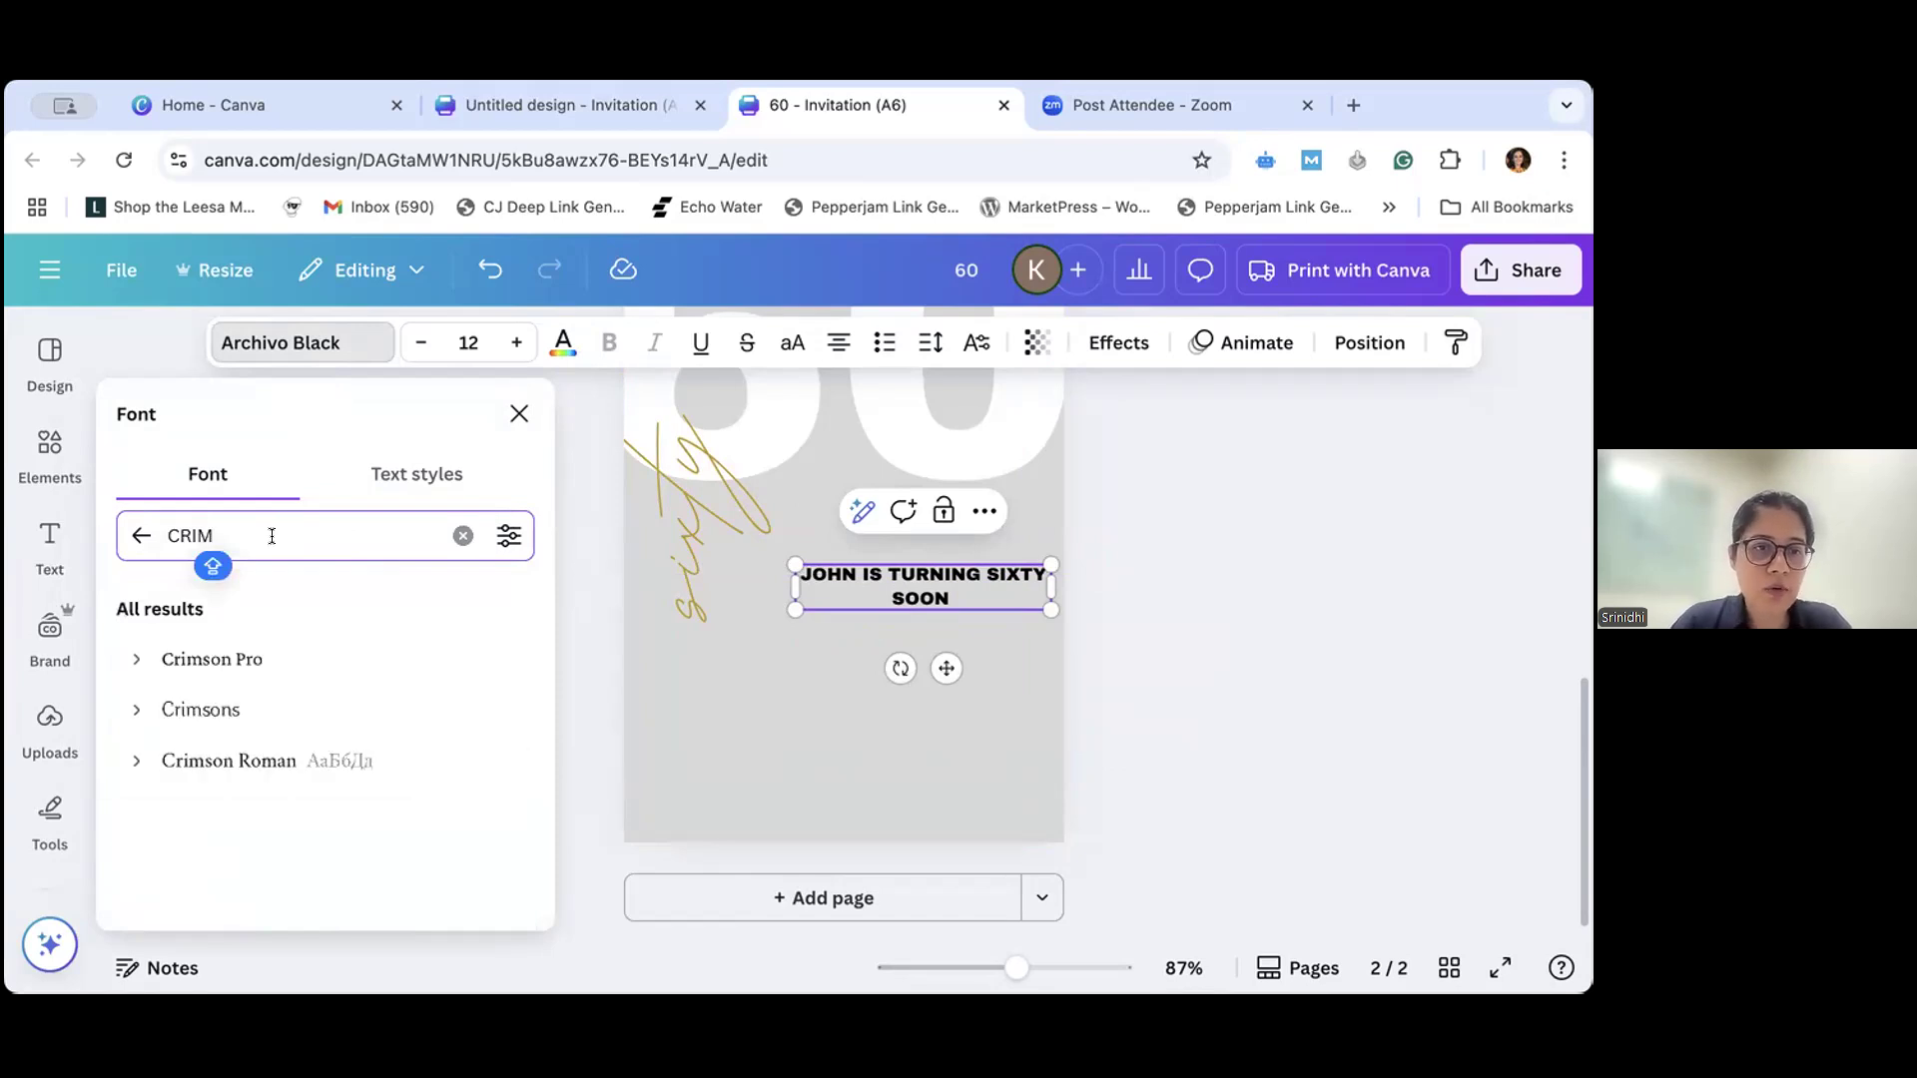
{"action": "left_click", "coordinate": [242, 660]}
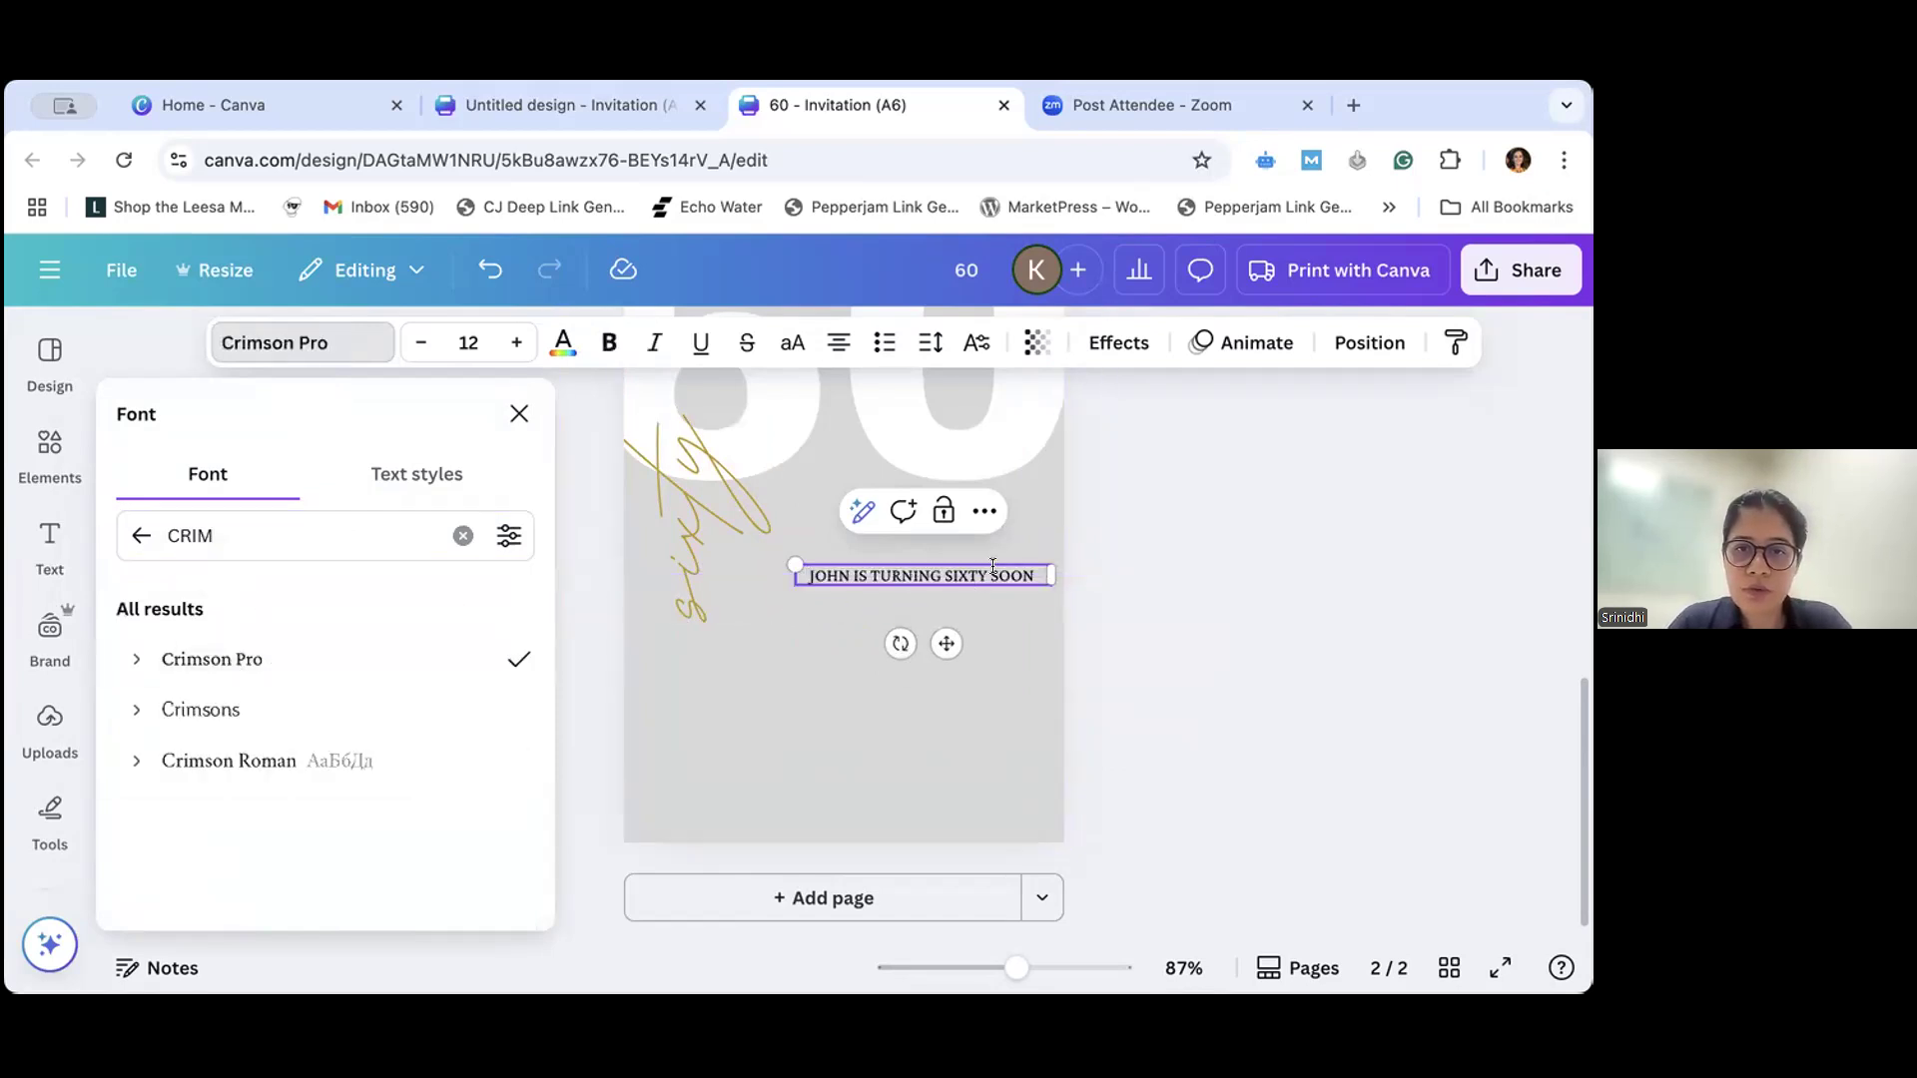
- Try bold, italic and underline formatting on the whole announcement text, and turn all three off again
{"action": "left_click_drag", "start_coordinate": [1034, 573], "coordinate": [769, 544]}
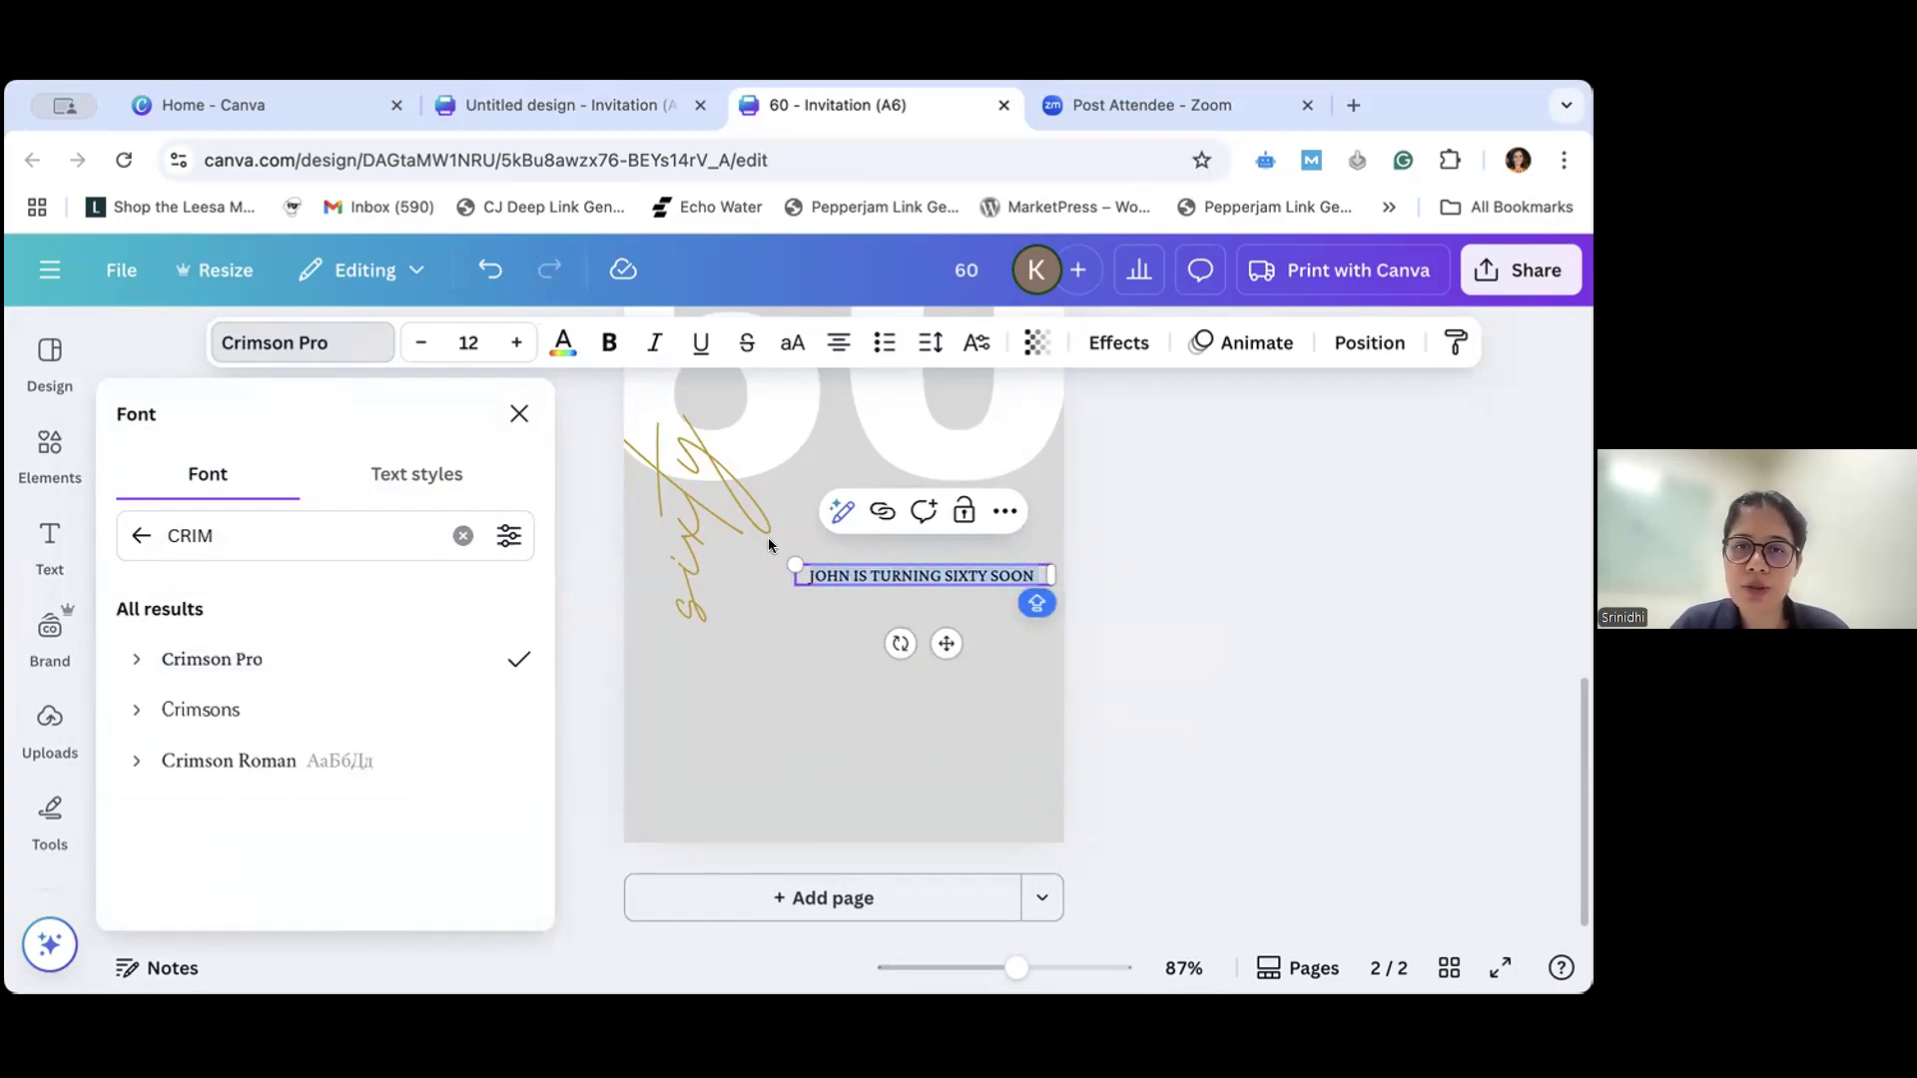
{"action": "left_click", "coordinate": [611, 345]}
{"action": "left_click", "coordinate": [669, 347]}
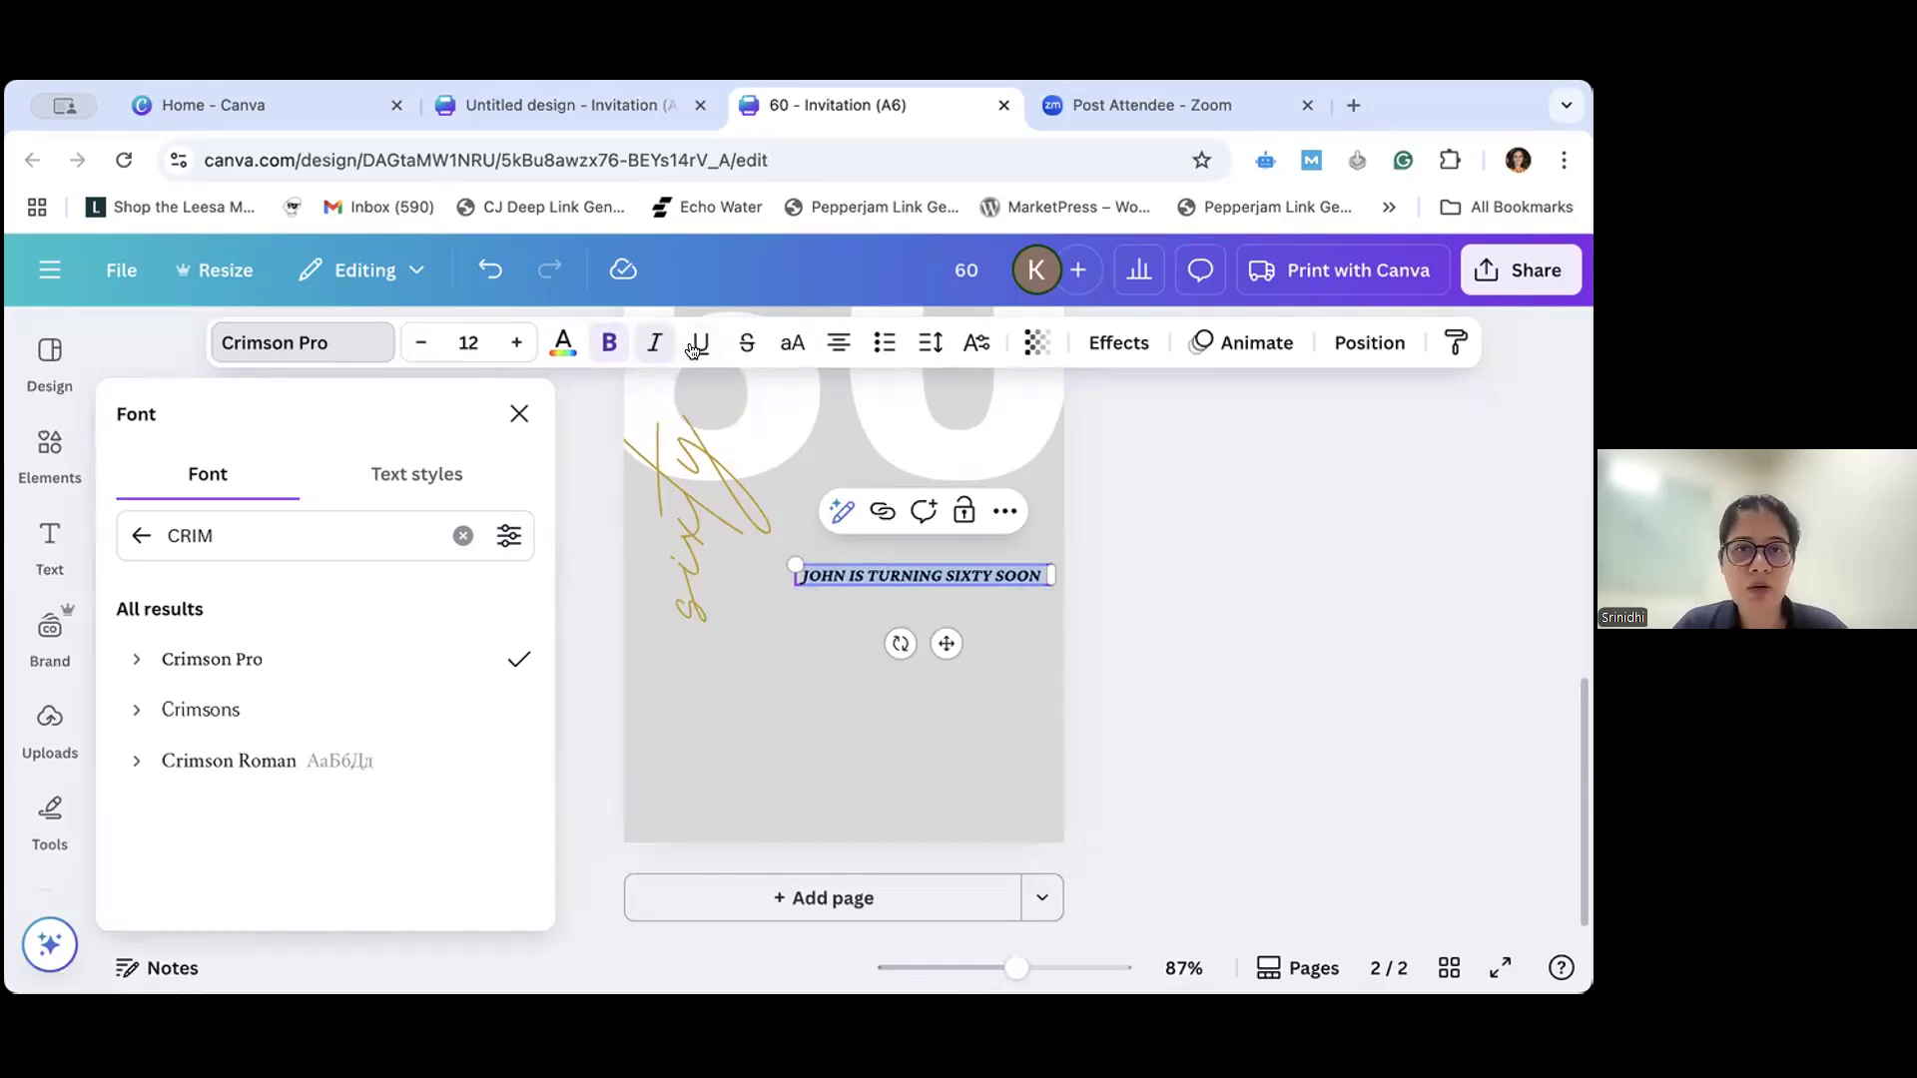
{"action": "left_click", "coordinate": [701, 344]}
{"action": "left_click", "coordinate": [606, 346]}
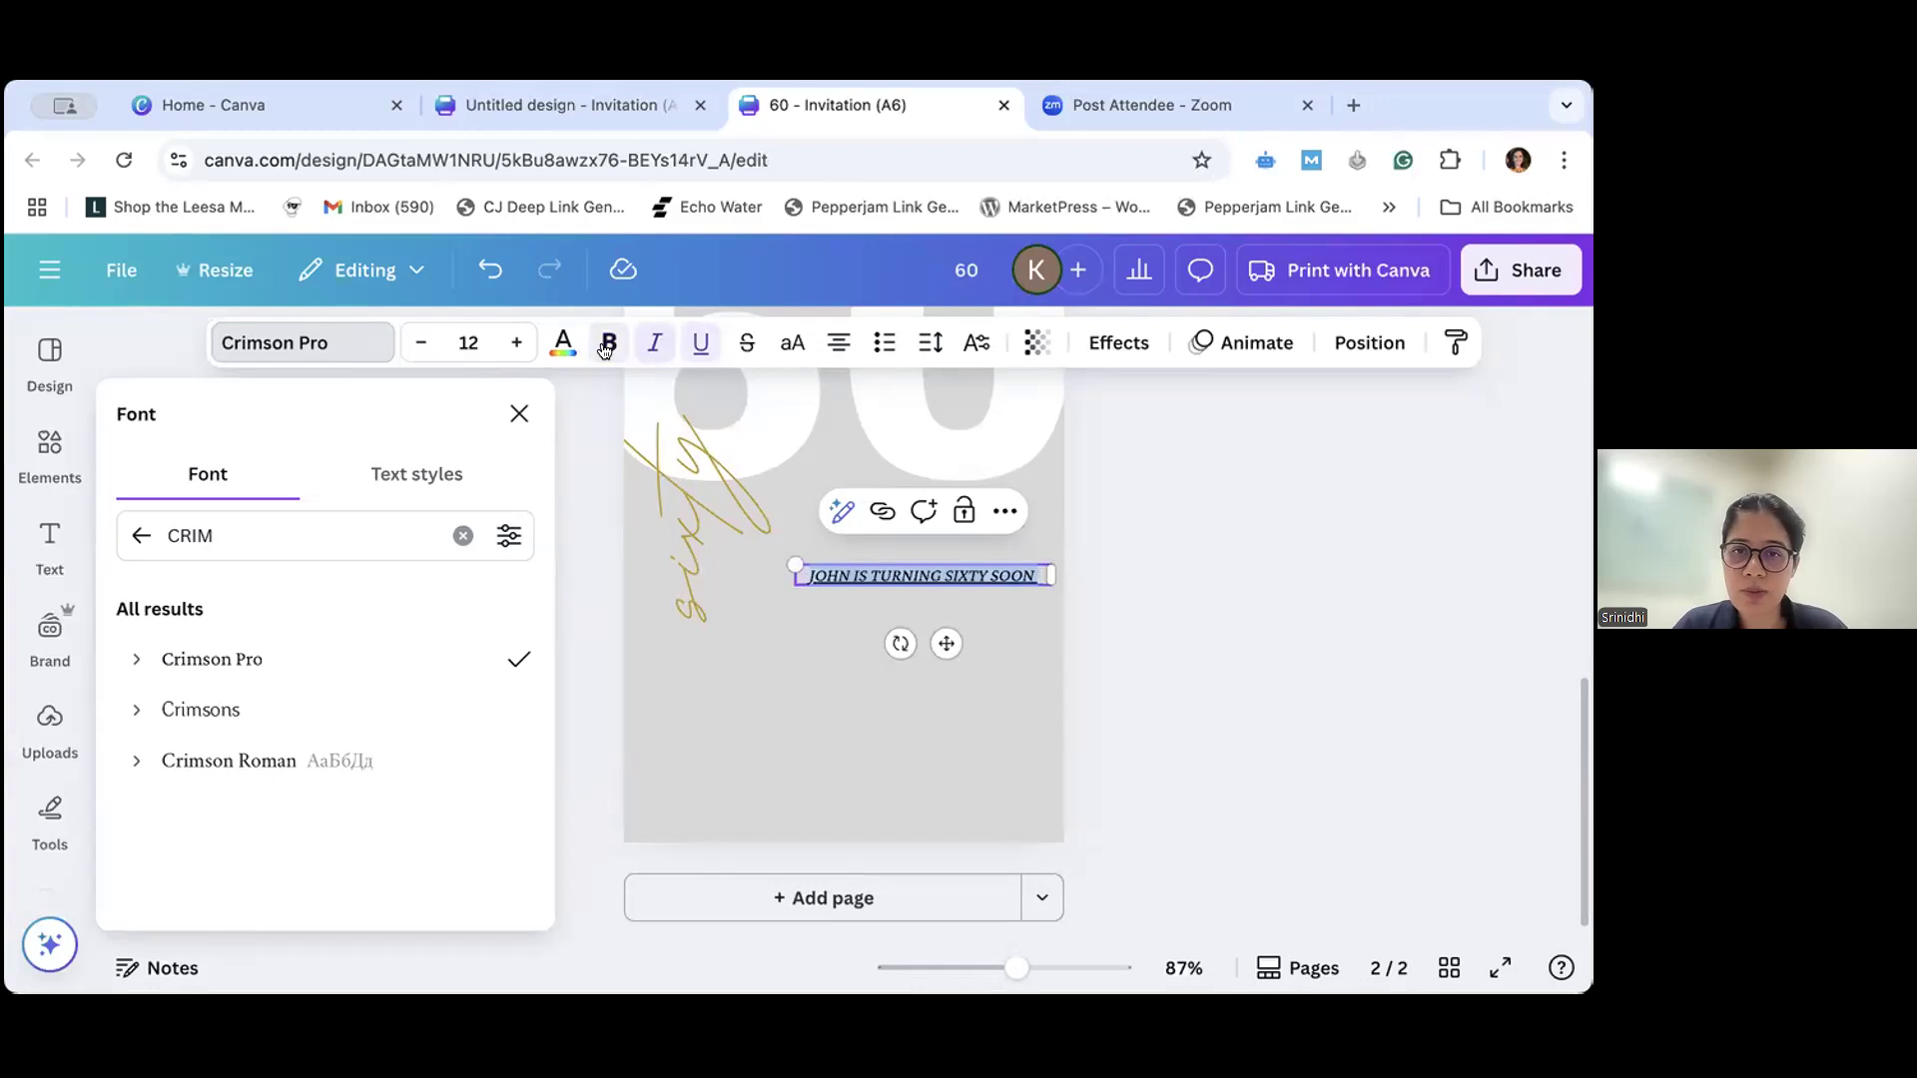
{"action": "left_click", "coordinate": [655, 343]}
{"action": "left_click", "coordinate": [697, 345]}
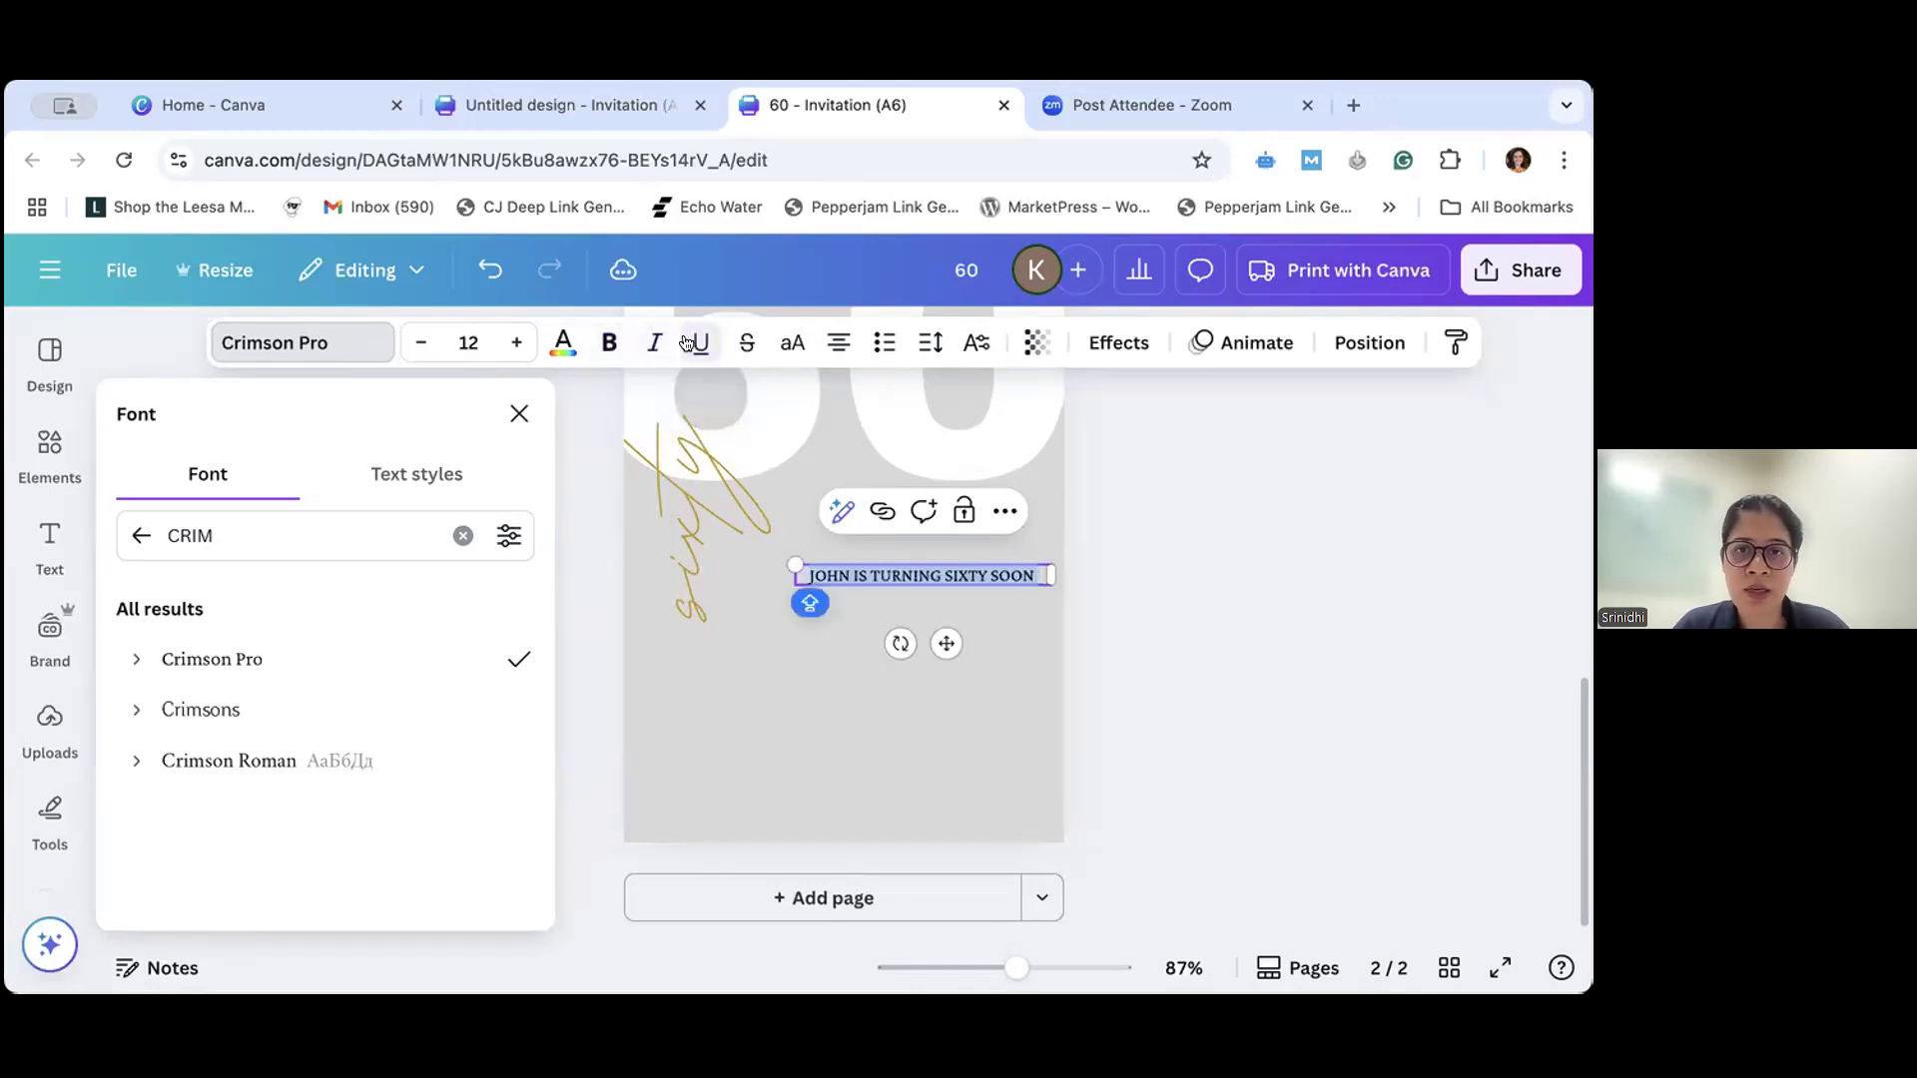
- Try letter spacings of 277 and -85 on the announcement text and settle on 264
{"action": "left_click", "coordinate": [930, 343]}
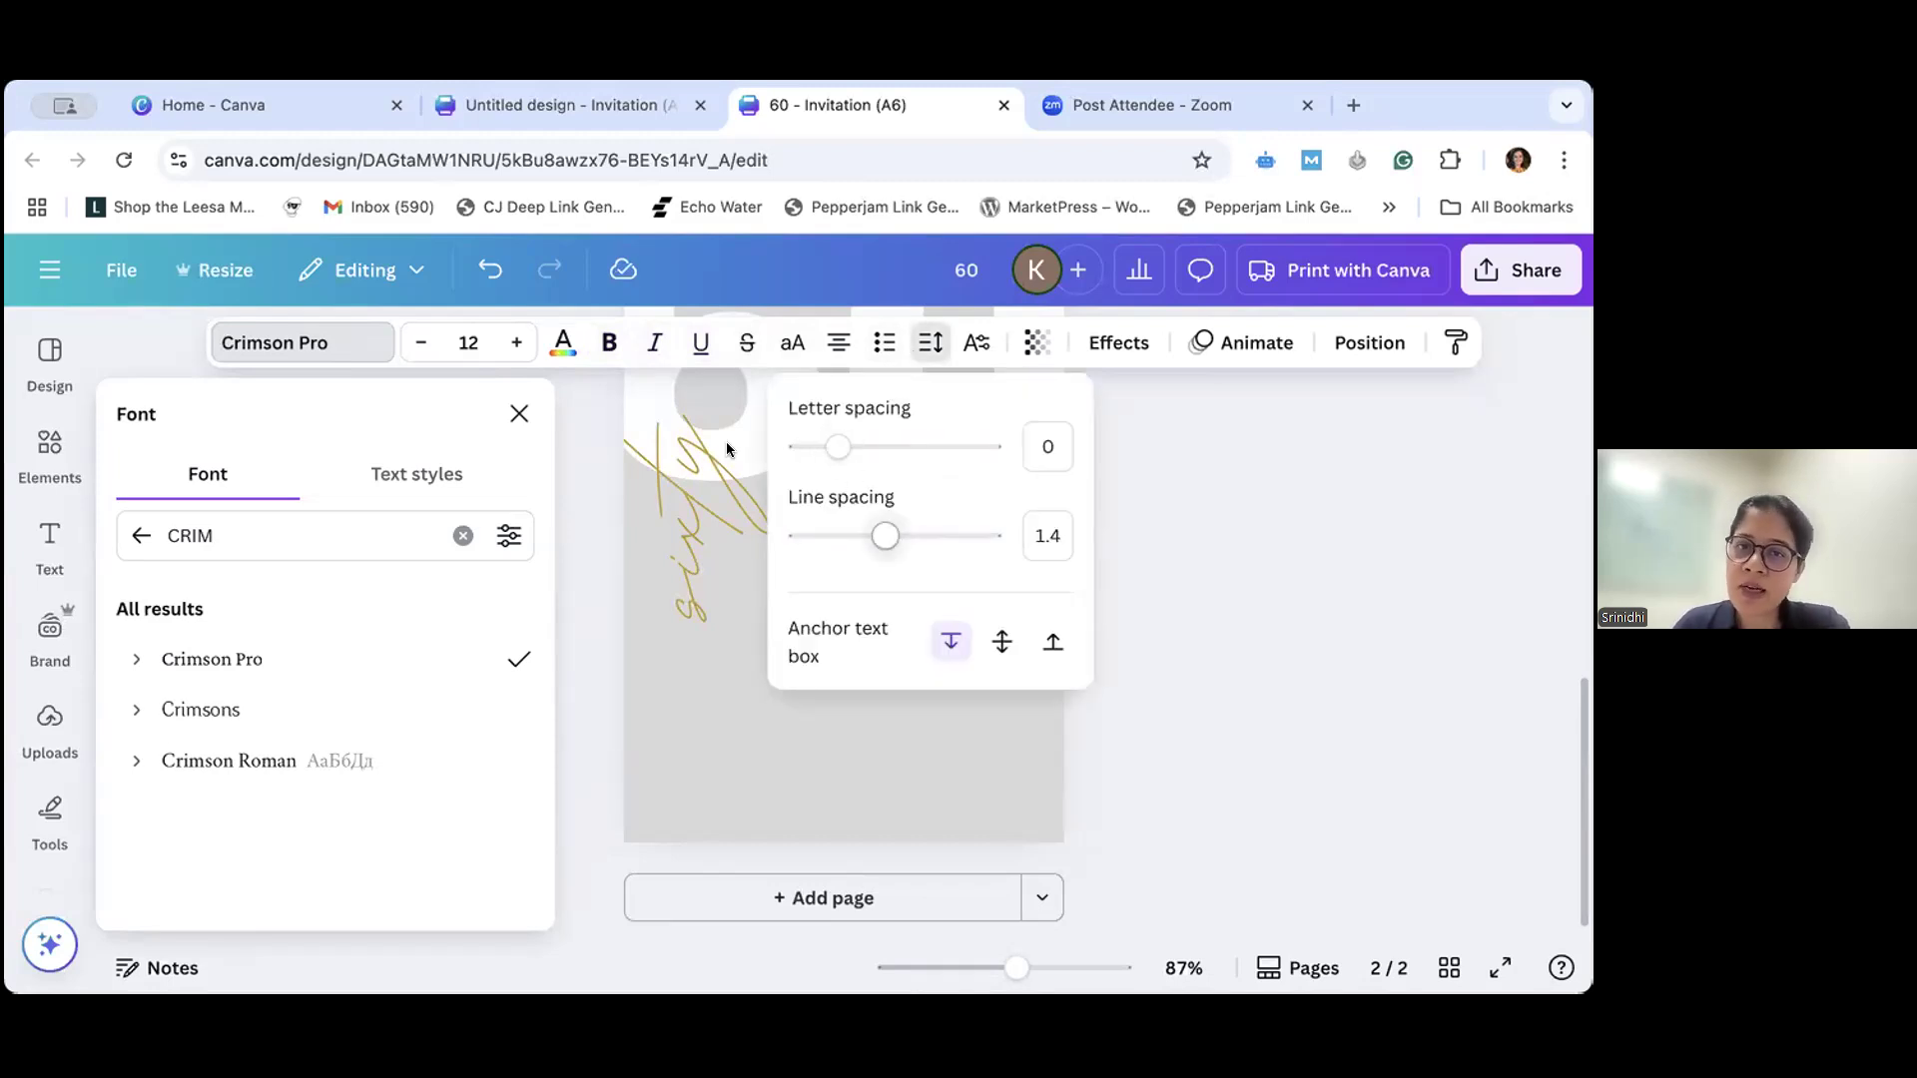
{"action": "left_click_drag", "start_coordinate": [840, 462], "coordinate": [919, 460]}
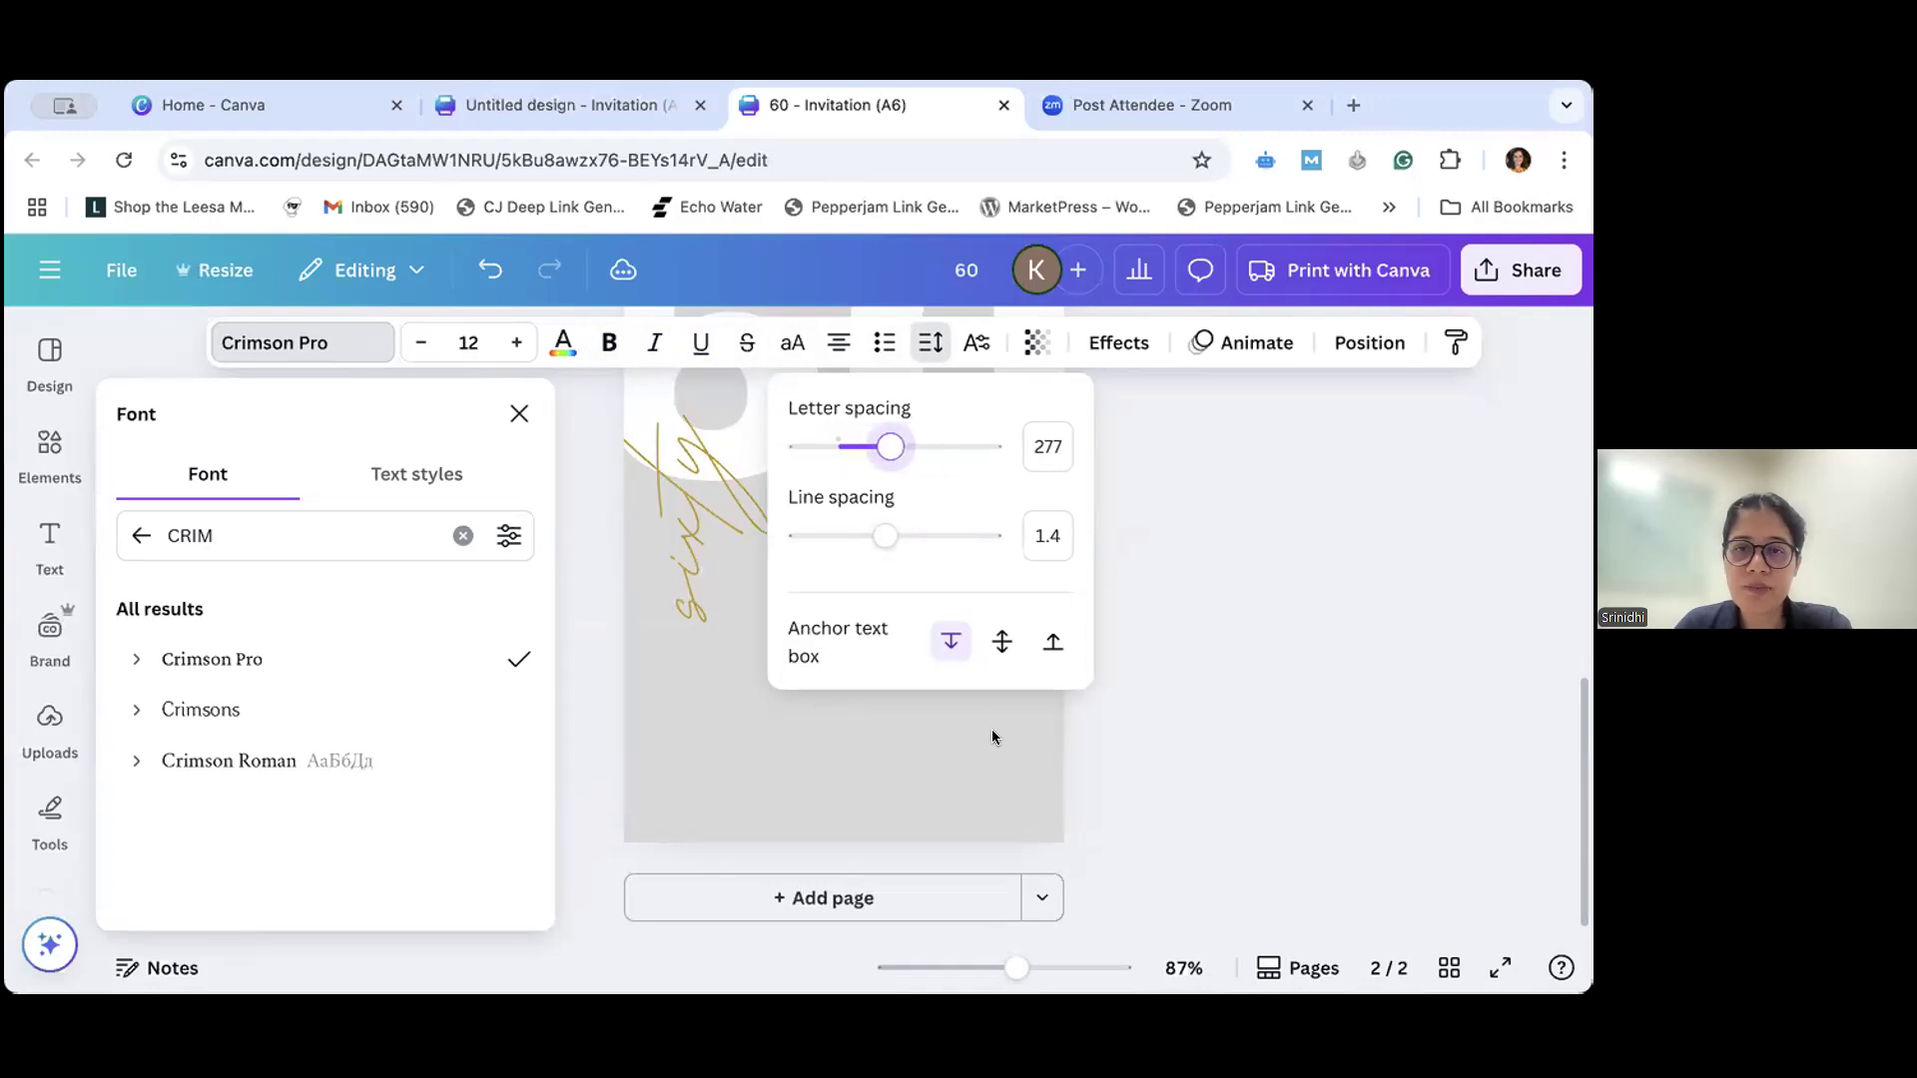
{"action": "left_click", "coordinate": [993, 737]}
{"action": "left_click", "coordinate": [909, 584]}
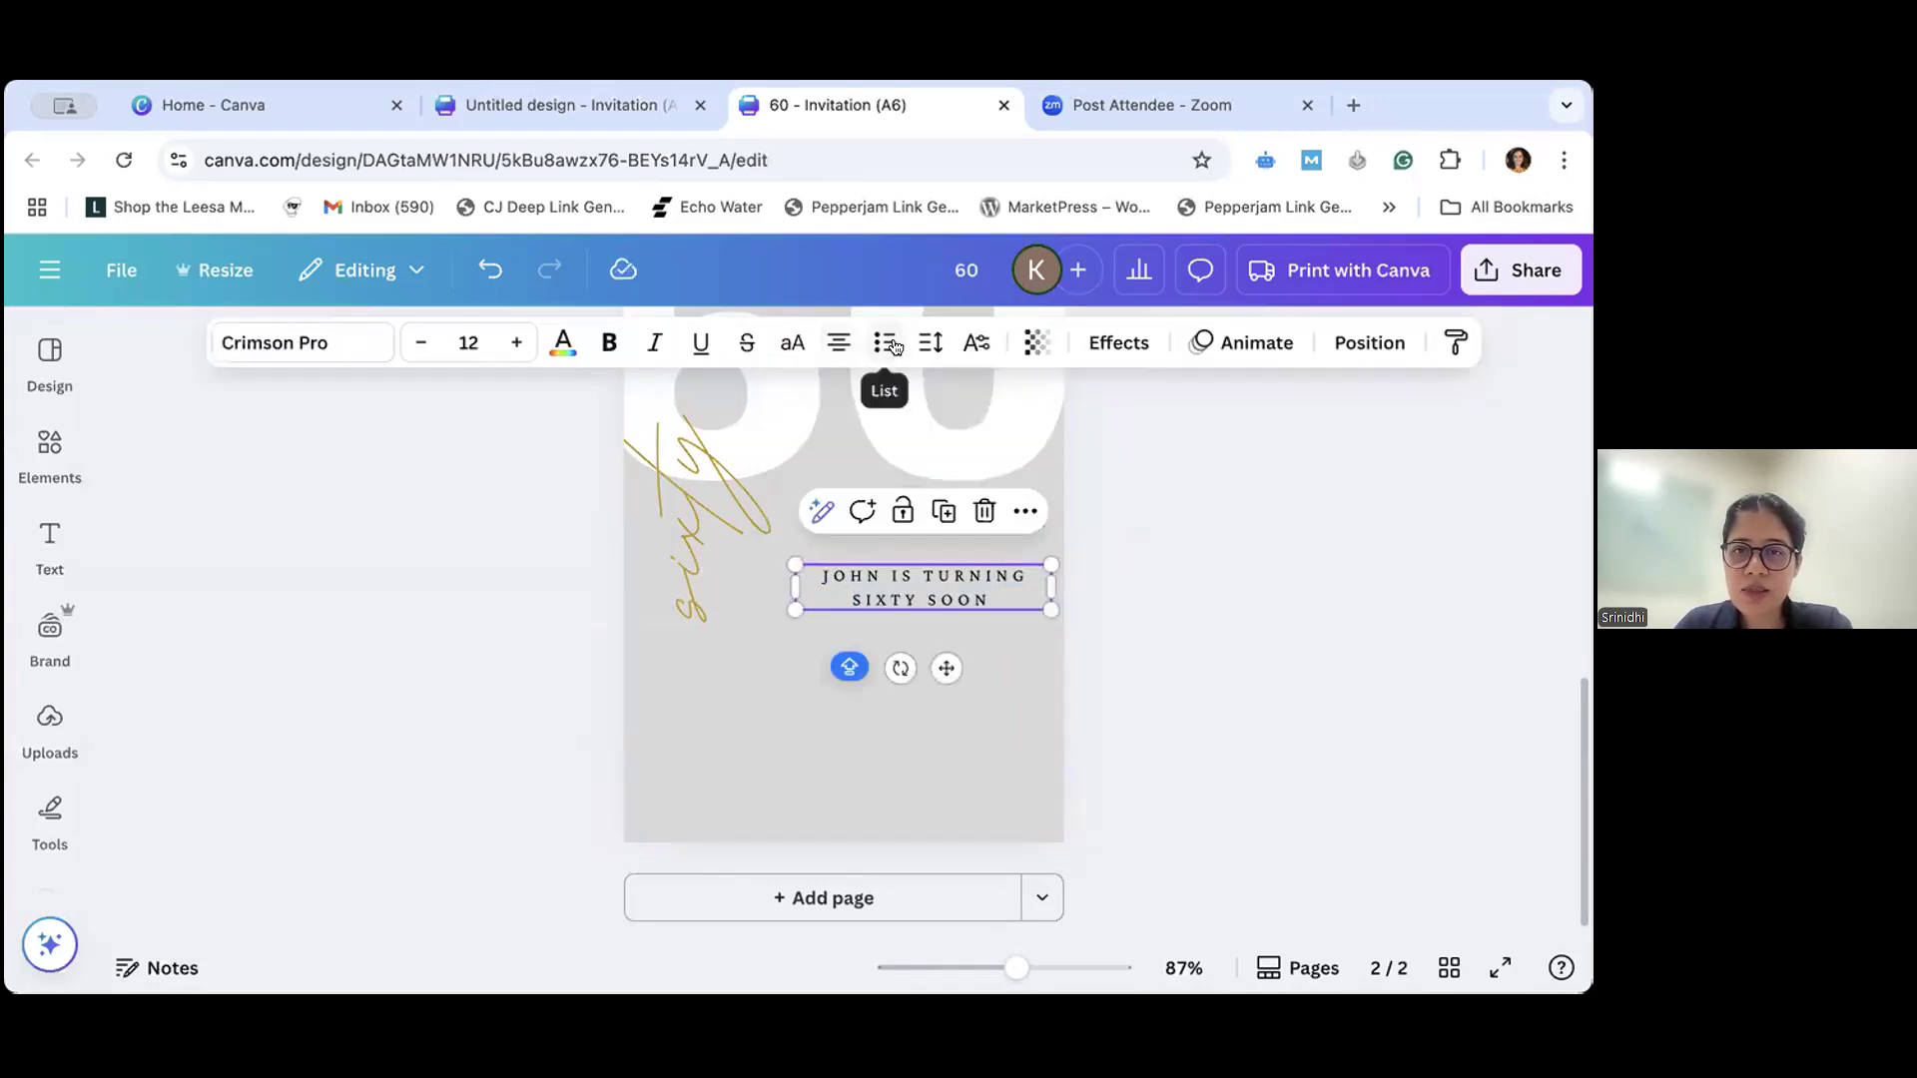
{"action": "left_click", "coordinate": [931, 343]}
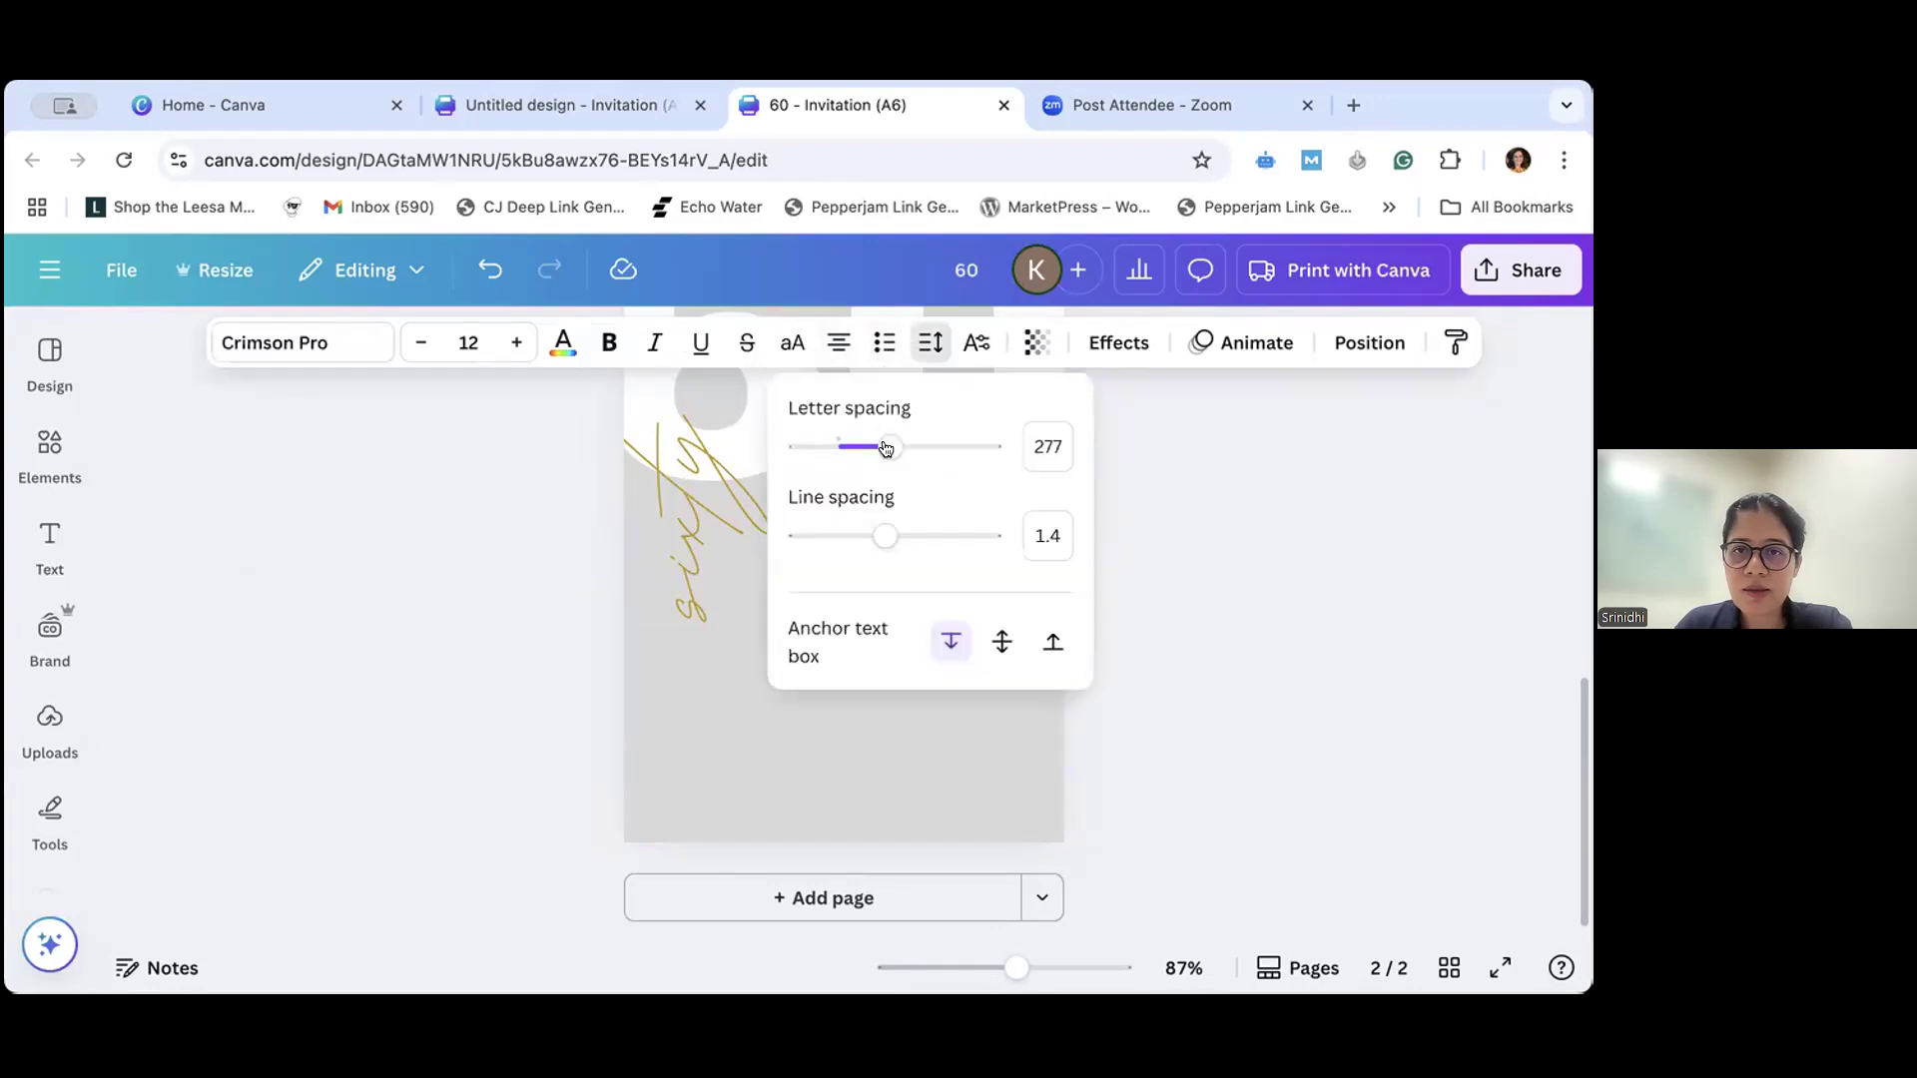
{"action": "mouse_move", "coordinate": [887, 447]}
{"action": "left_mouse_down"}
{"action": "mouse_move", "coordinate": [796, 449]}
{"action": "mouse_move", "coordinate": [826, 446]}
{"action": "left_mouse_up"}
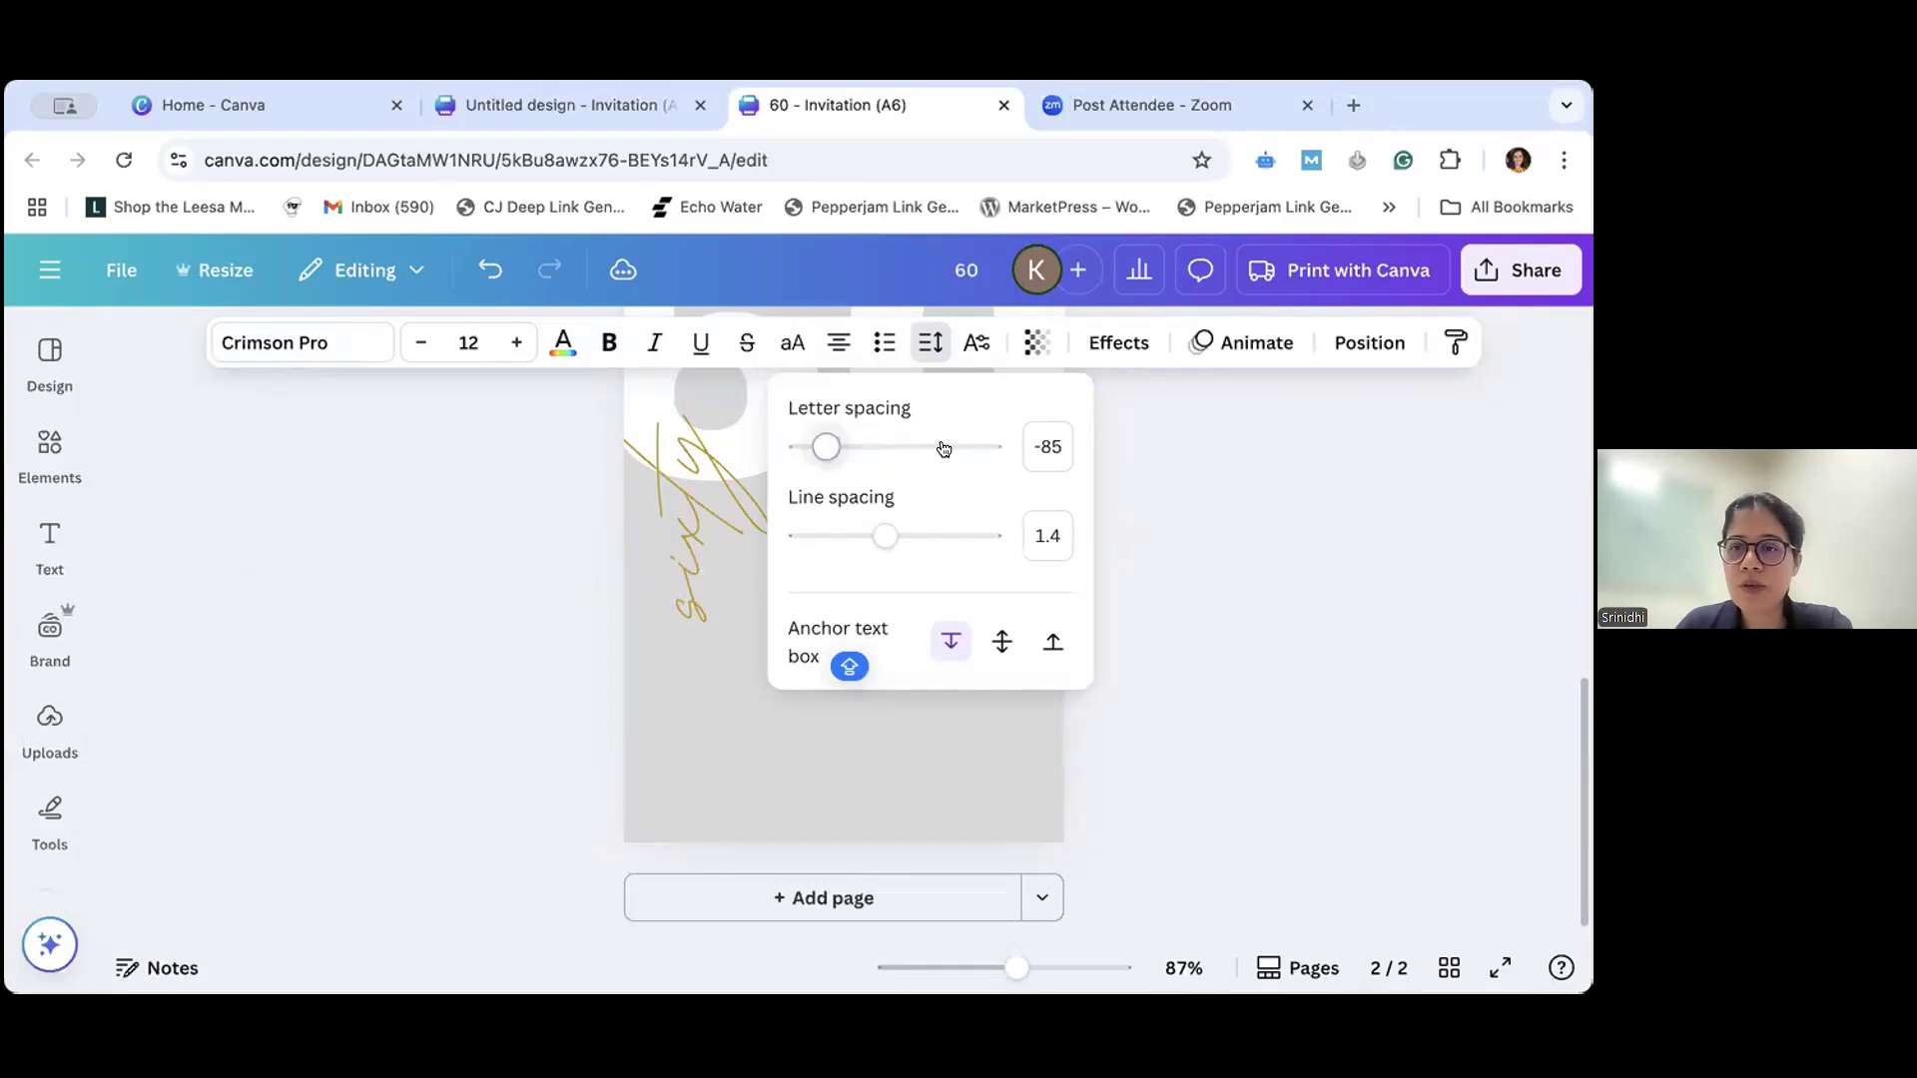
{"action": "left_click", "coordinate": [944, 447]}
{"action": "left_click", "coordinate": [883, 447]}
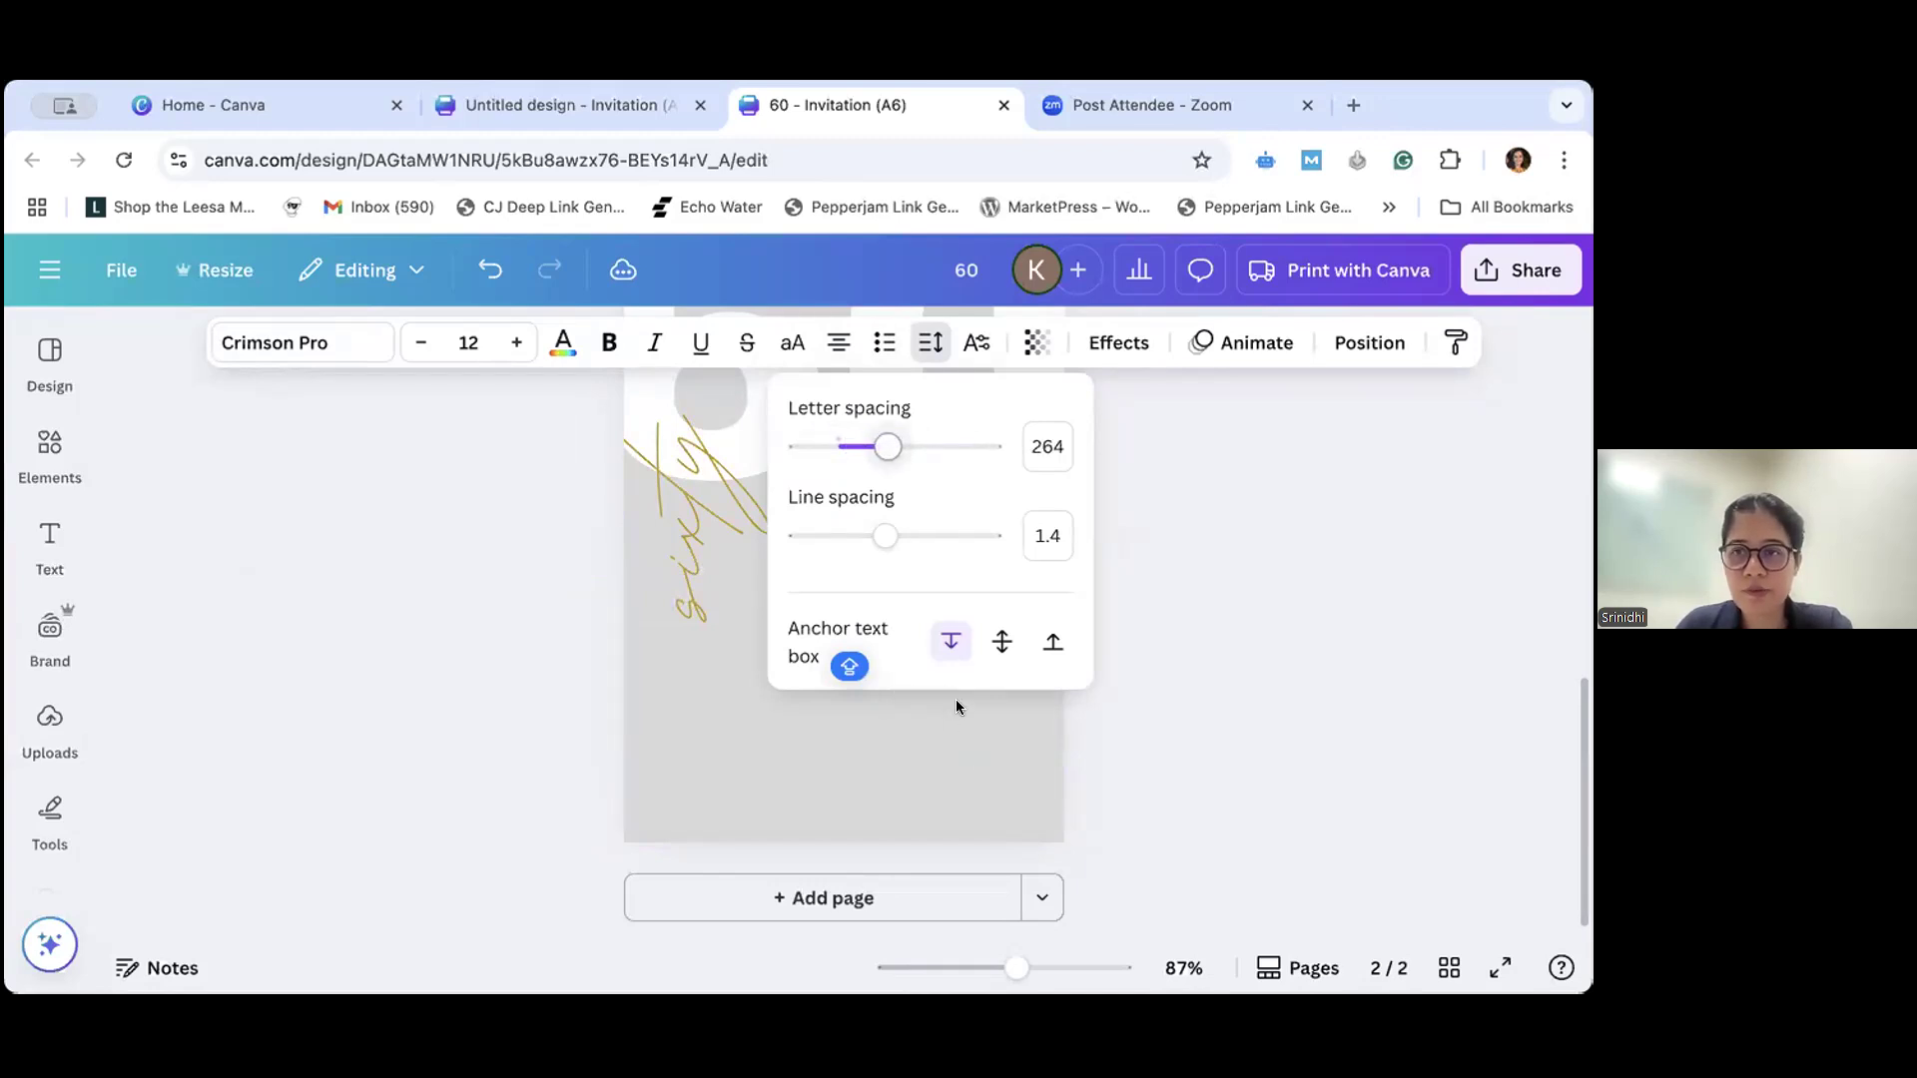
{"action": "left_click", "coordinate": [914, 585]}
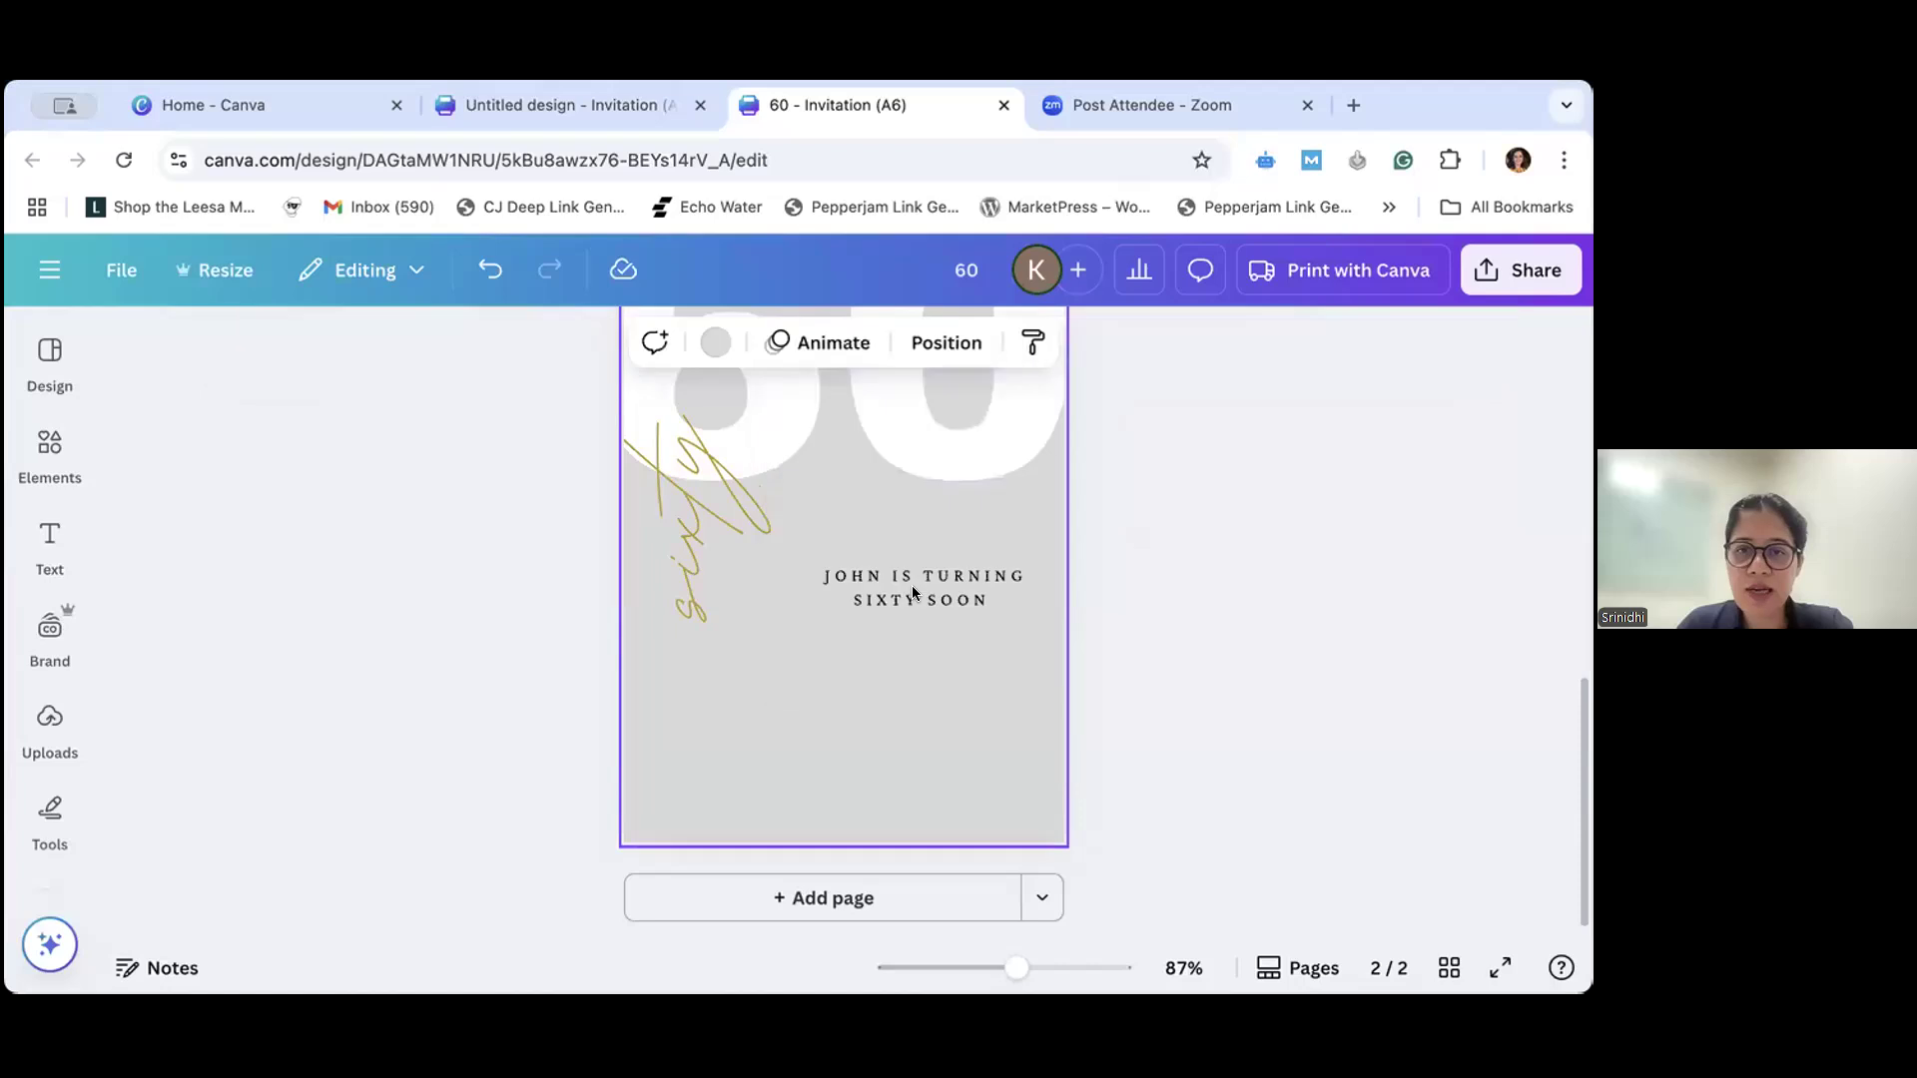
- Cycle the announcement's text alignment until it is left-aligned, and move the box up and right, closer beneath the "60"
{"action": "left_click", "coordinate": [825, 573]}
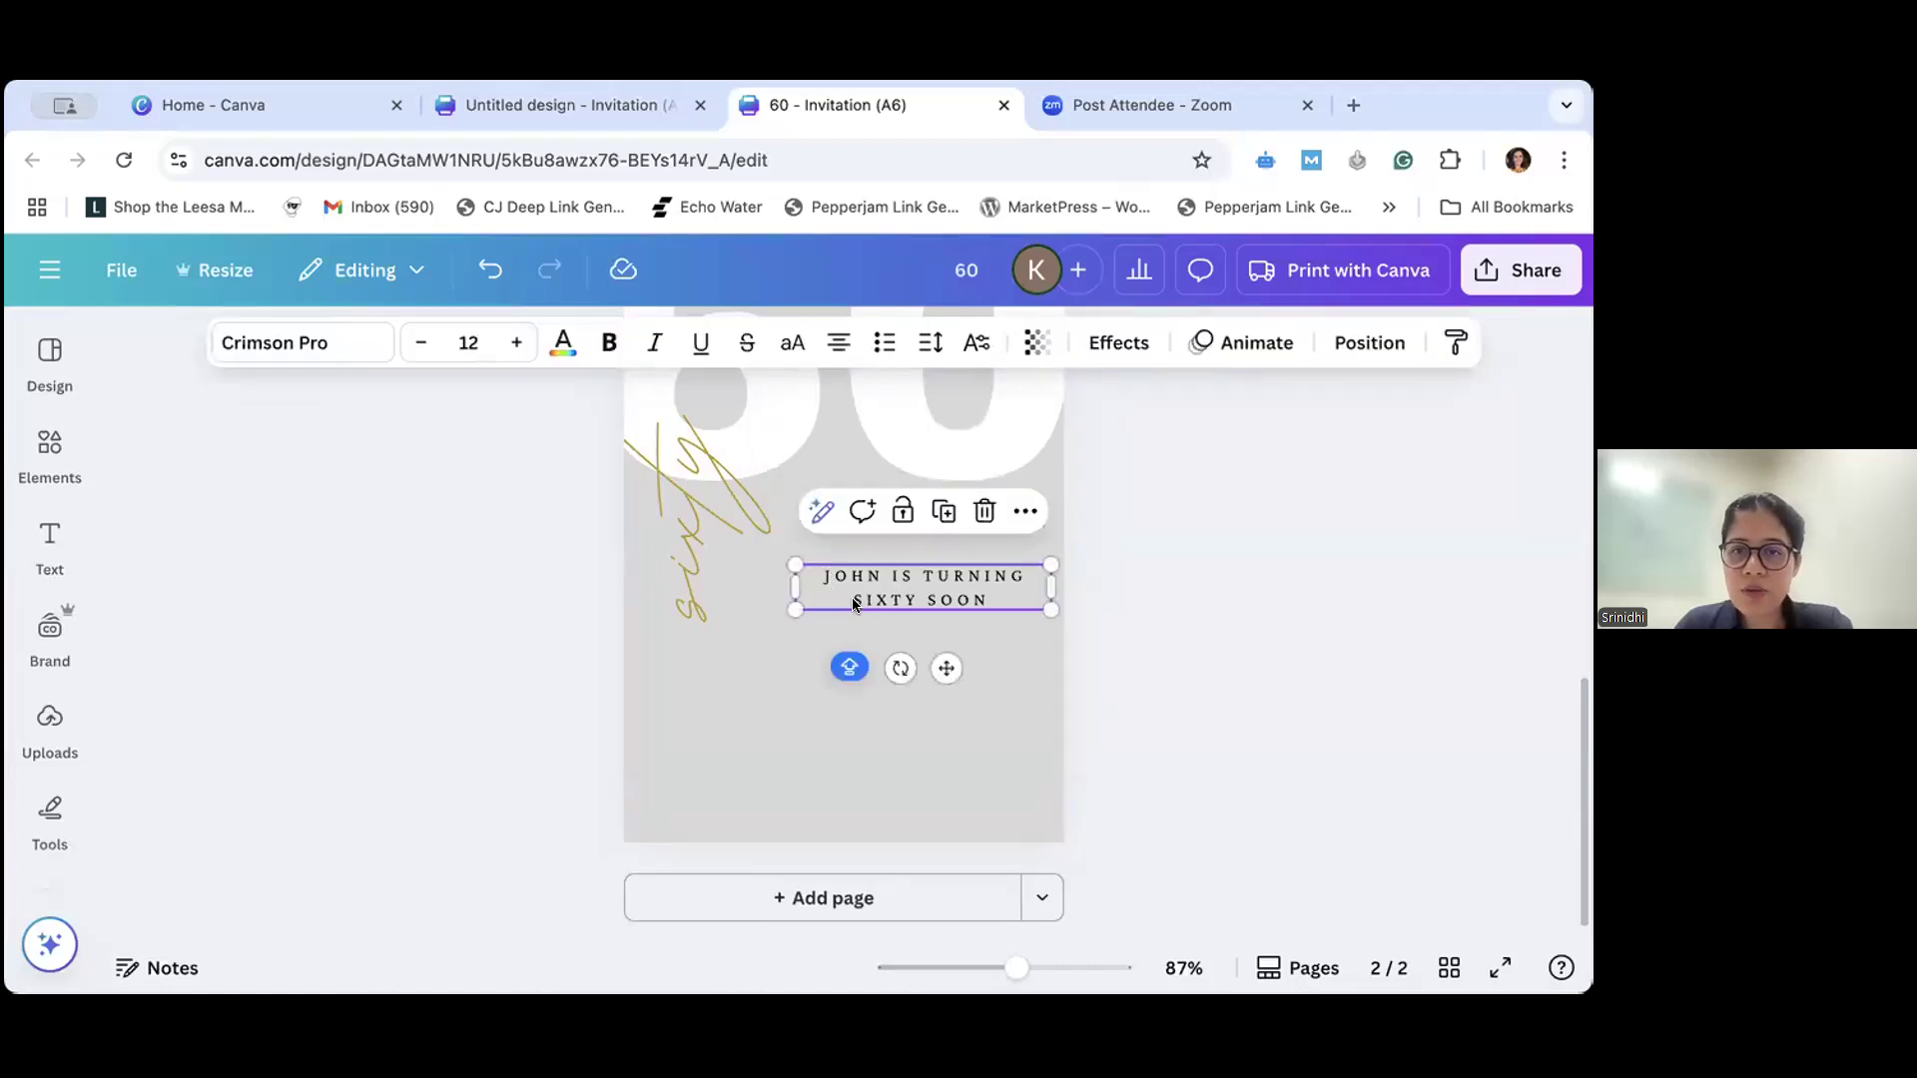
{"action": "left_click", "coordinate": [836, 344]}
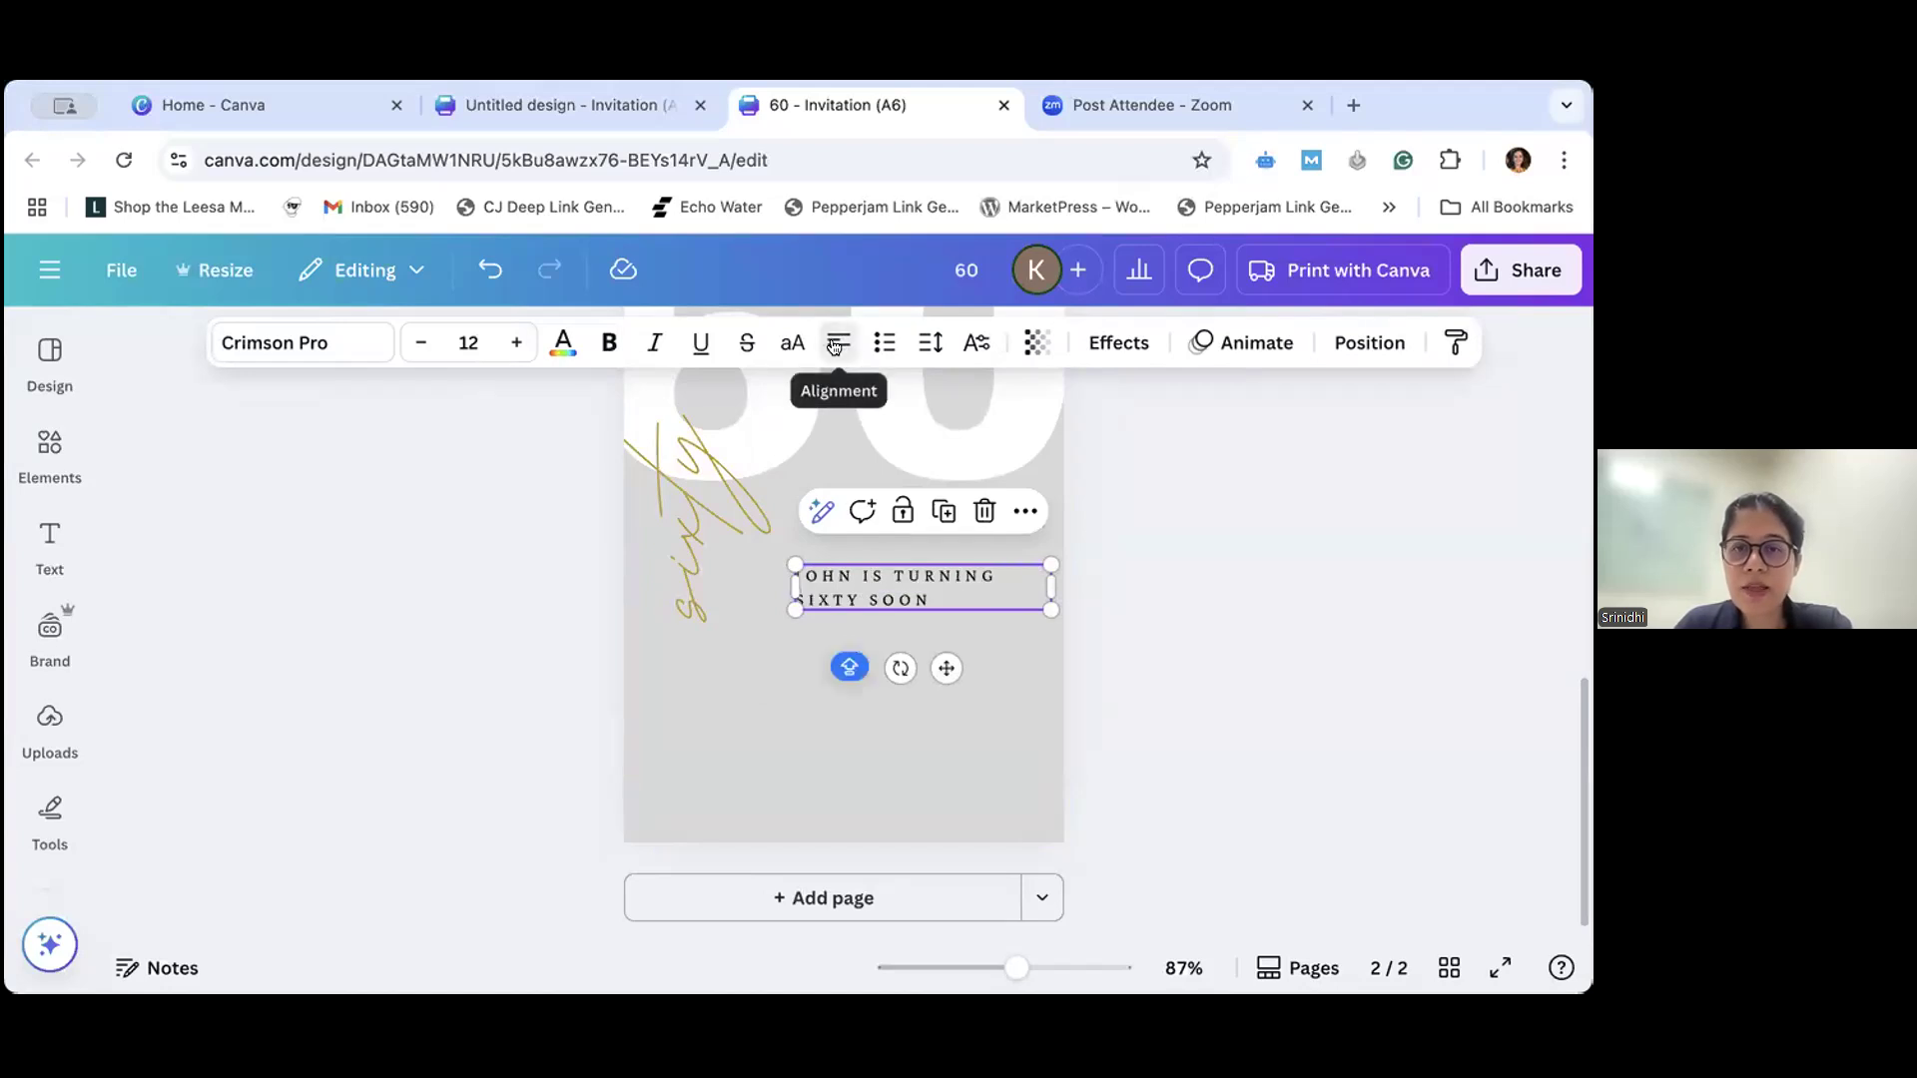
{"action": "left_click", "coordinate": [837, 345]}
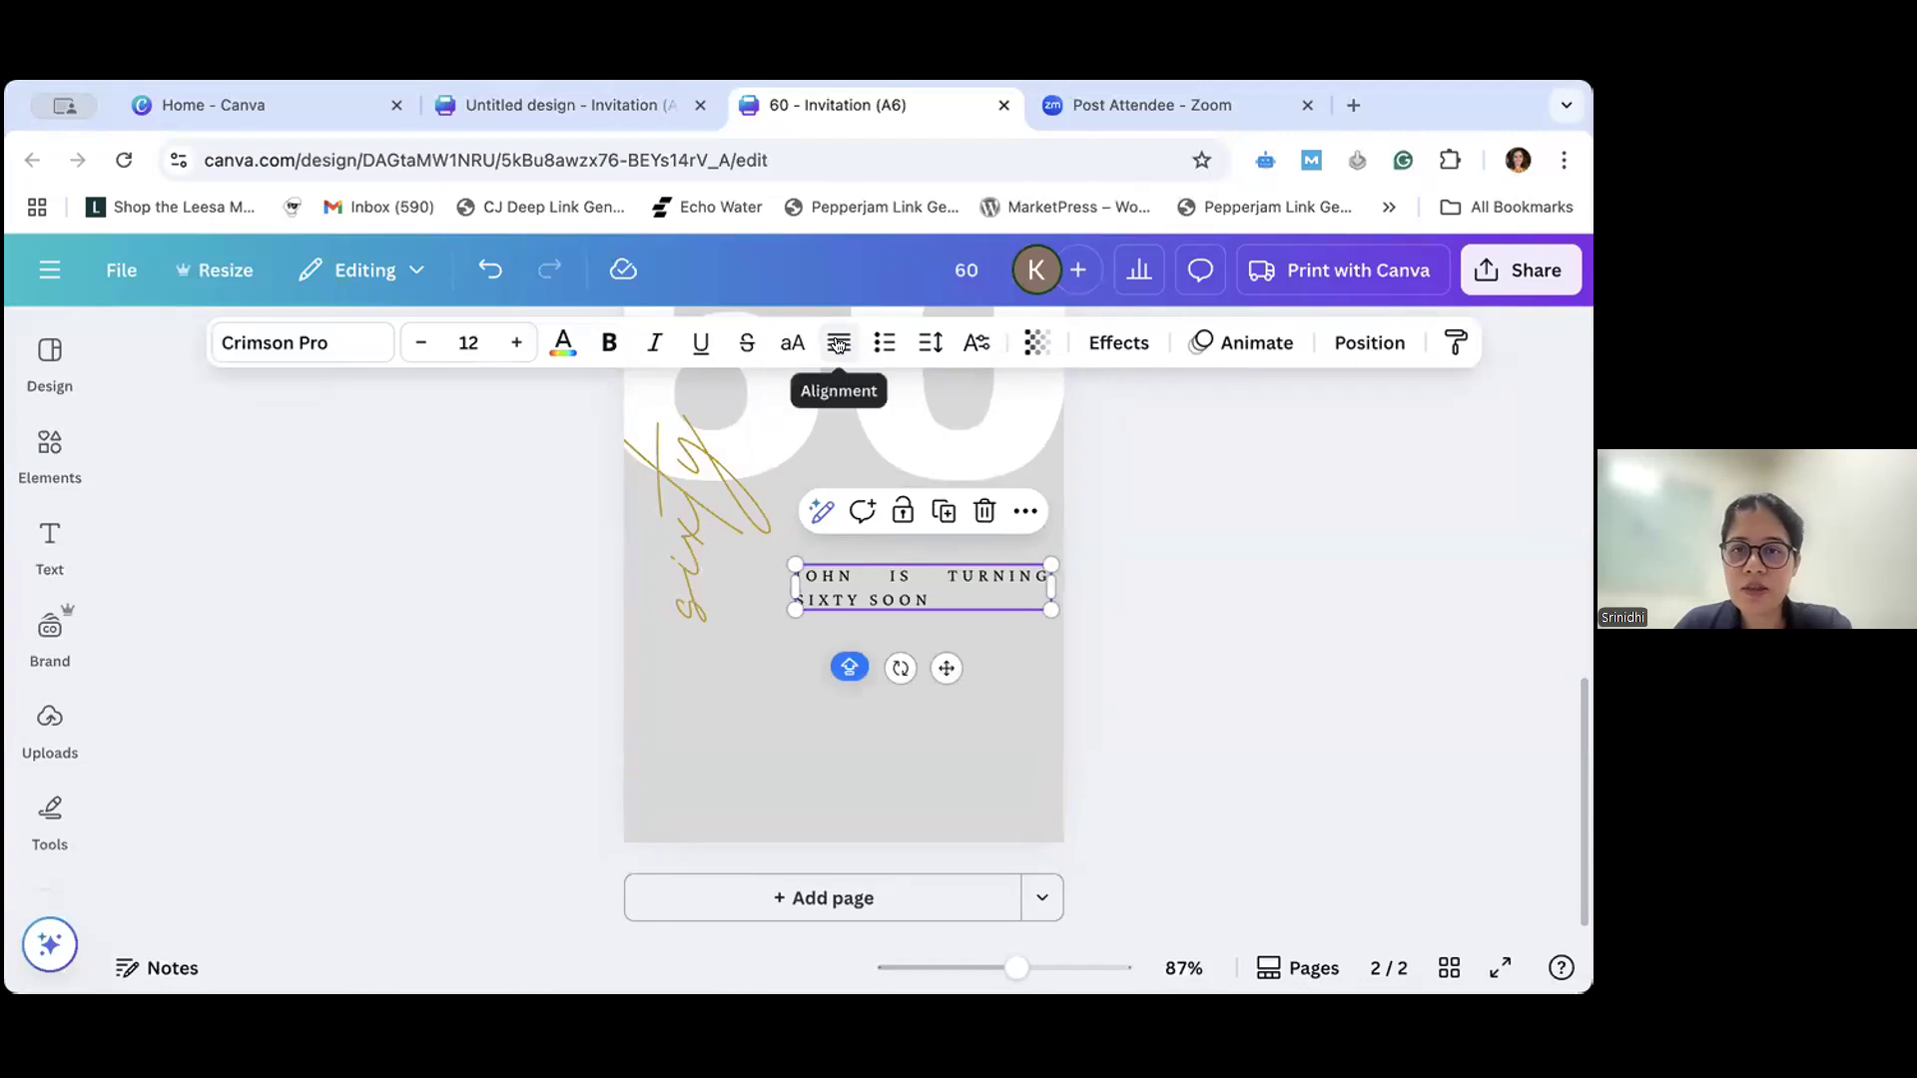
{"action": "left_click", "coordinate": [837, 344]}
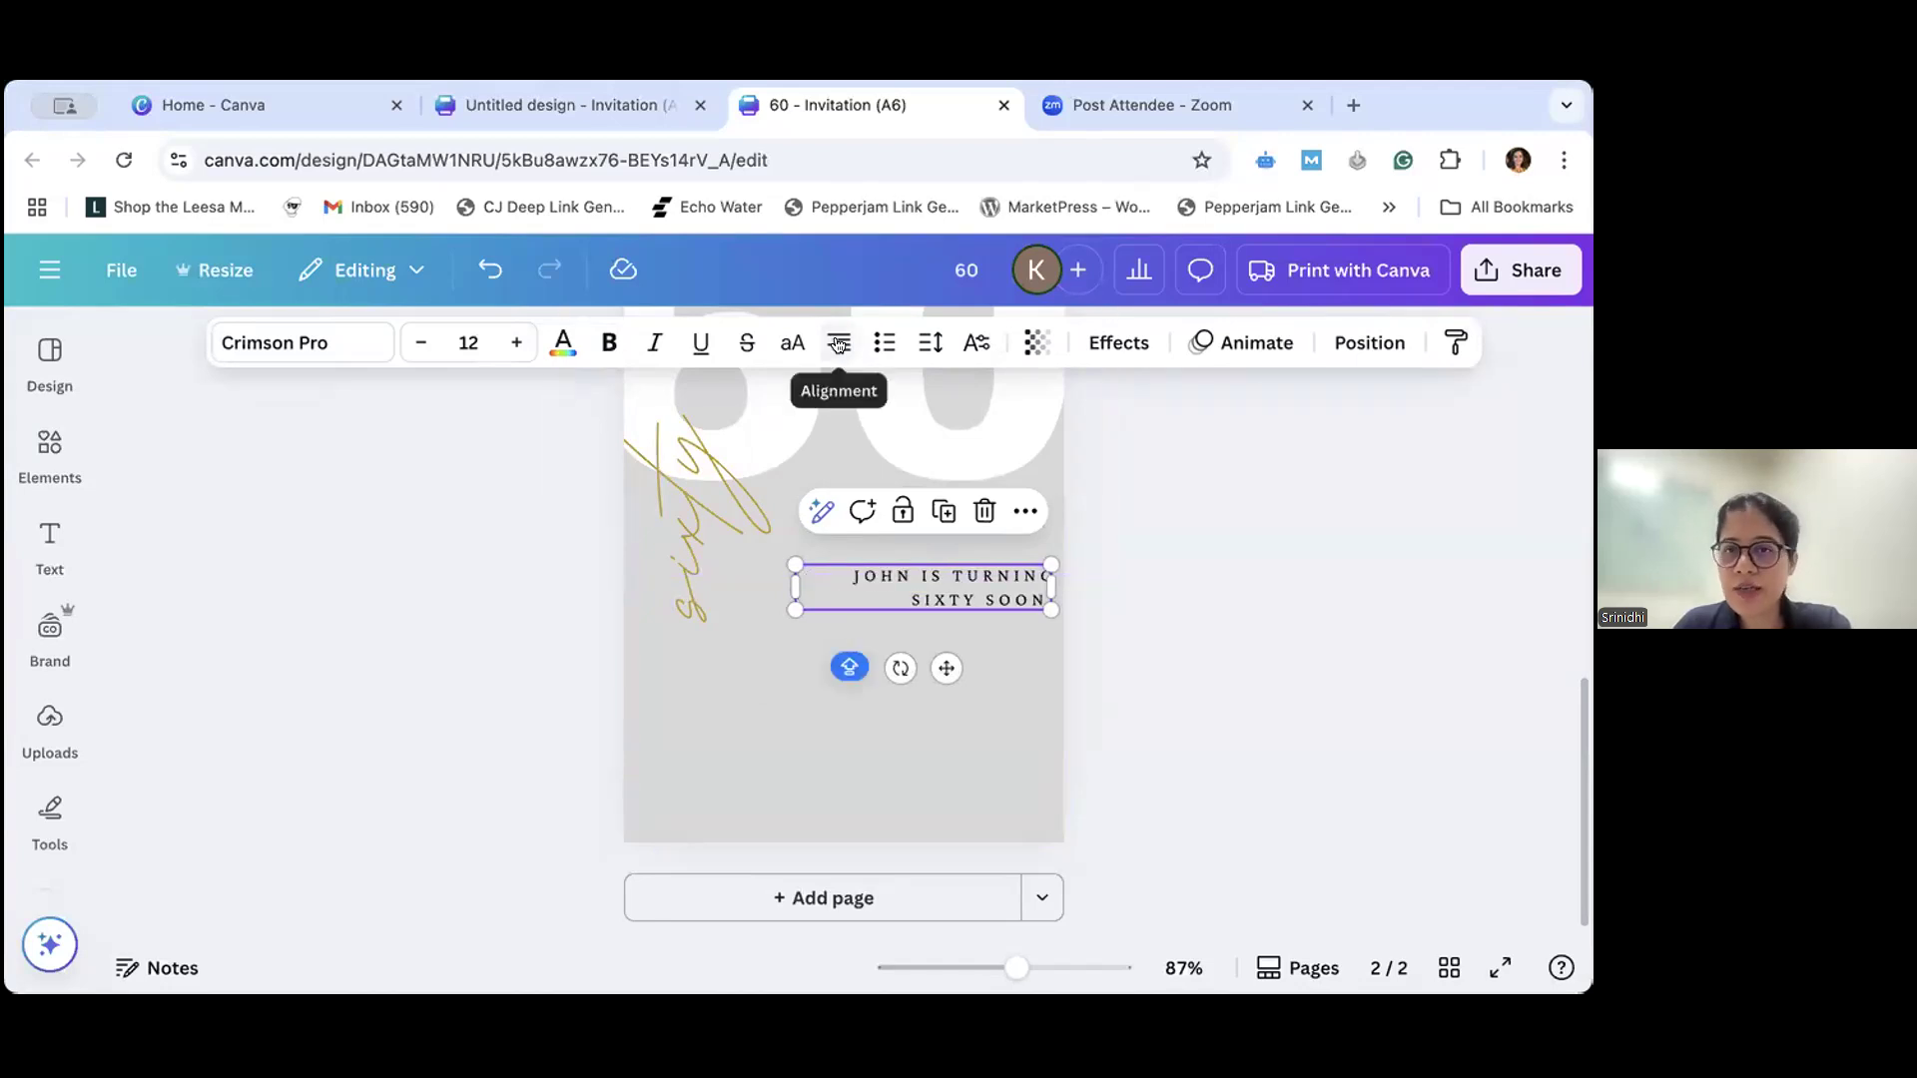
{"action": "left_click", "coordinate": [838, 344]}
{"action": "left_click", "coordinate": [838, 344]}
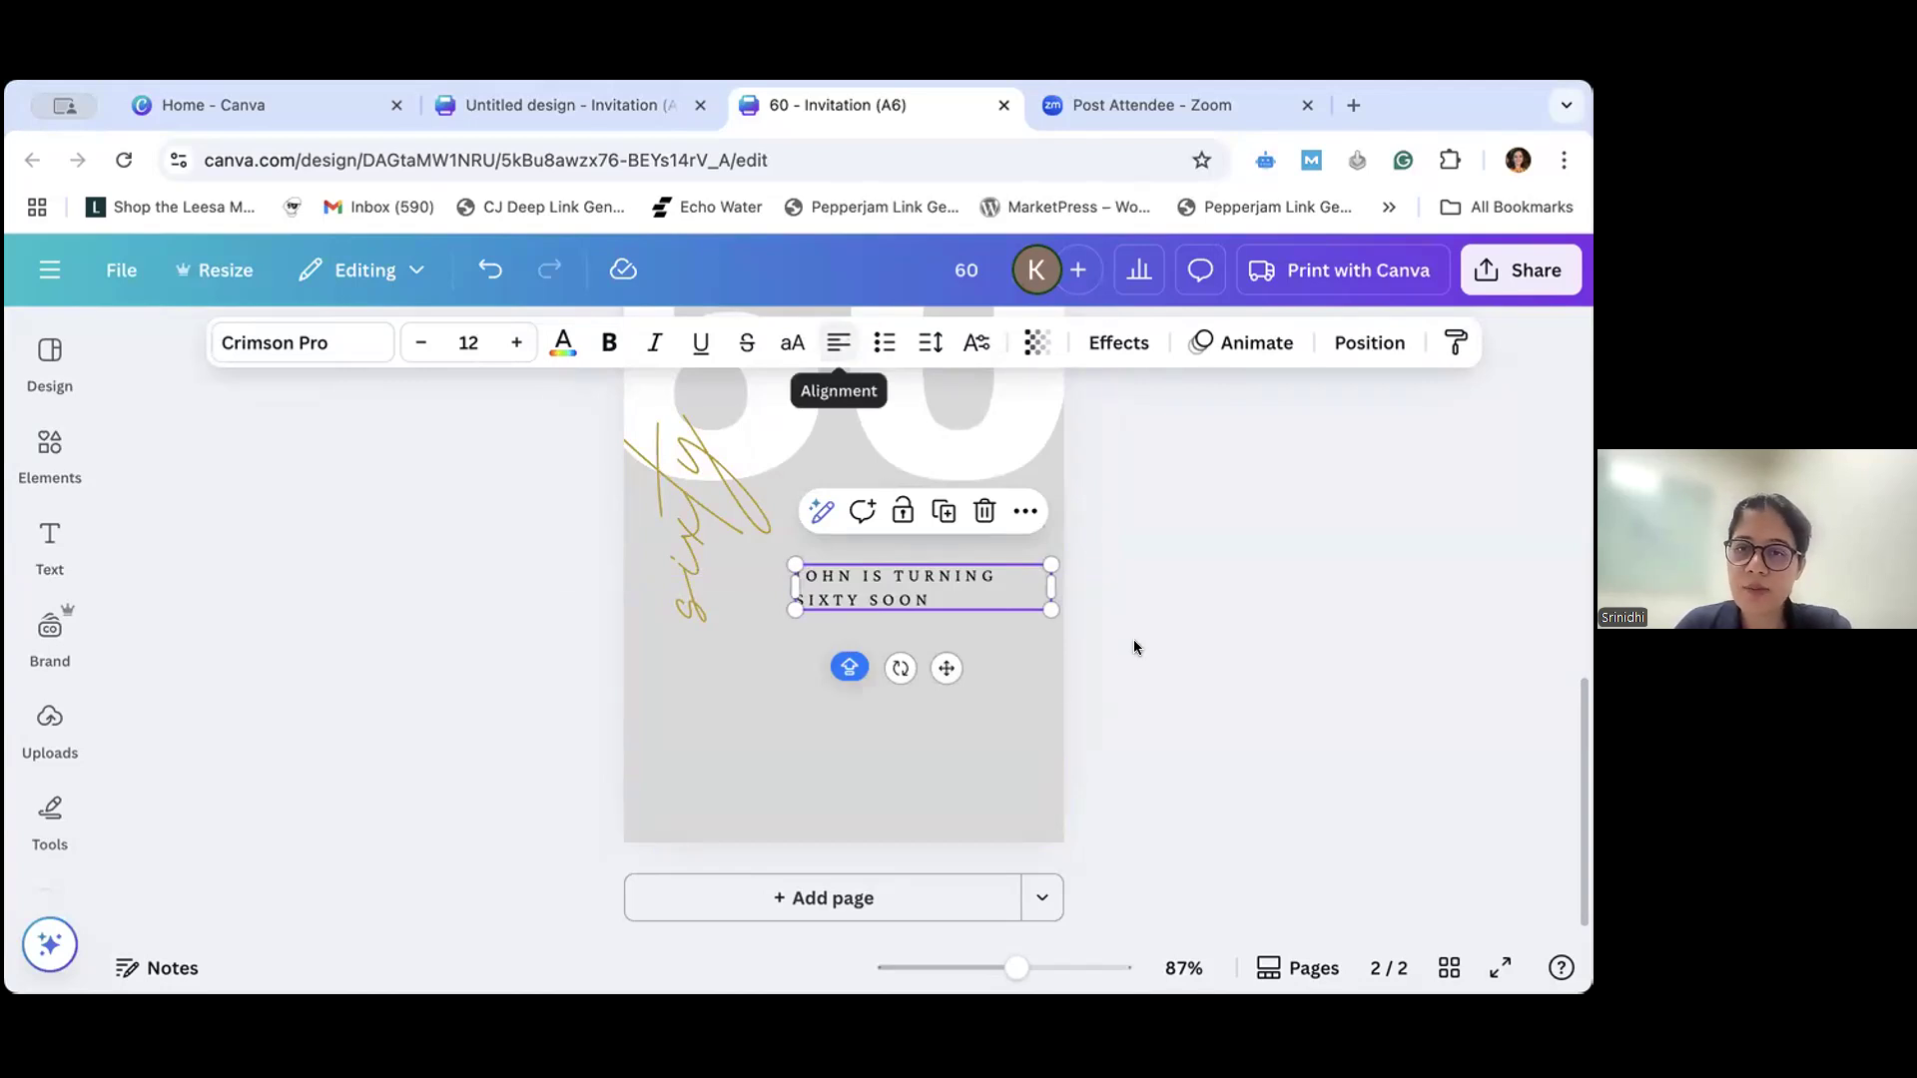
{"action": "left_click", "coordinate": [887, 591]}
{"action": "mouse_move", "coordinate": [900, 568]}
{"action": "left_mouse_down"}
{"action": "mouse_move", "coordinate": [913, 485]}
{"action": "mouse_move", "coordinate": [791, 475]}
{"action": "mouse_move", "coordinate": [715, 608]}
{"action": "mouse_move", "coordinate": [879, 540]}
{"action": "mouse_move", "coordinate": [875, 641]}
{"action": "mouse_move", "coordinate": [818, 608]}
{"action": "mouse_move", "coordinate": [878, 544]}
{"action": "mouse_move", "coordinate": [884, 566]}
{"action": "mouse_move", "coordinate": [863, 563]}
{"action": "mouse_move", "coordinate": [925, 566]}
{"action": "left_mouse_up"}
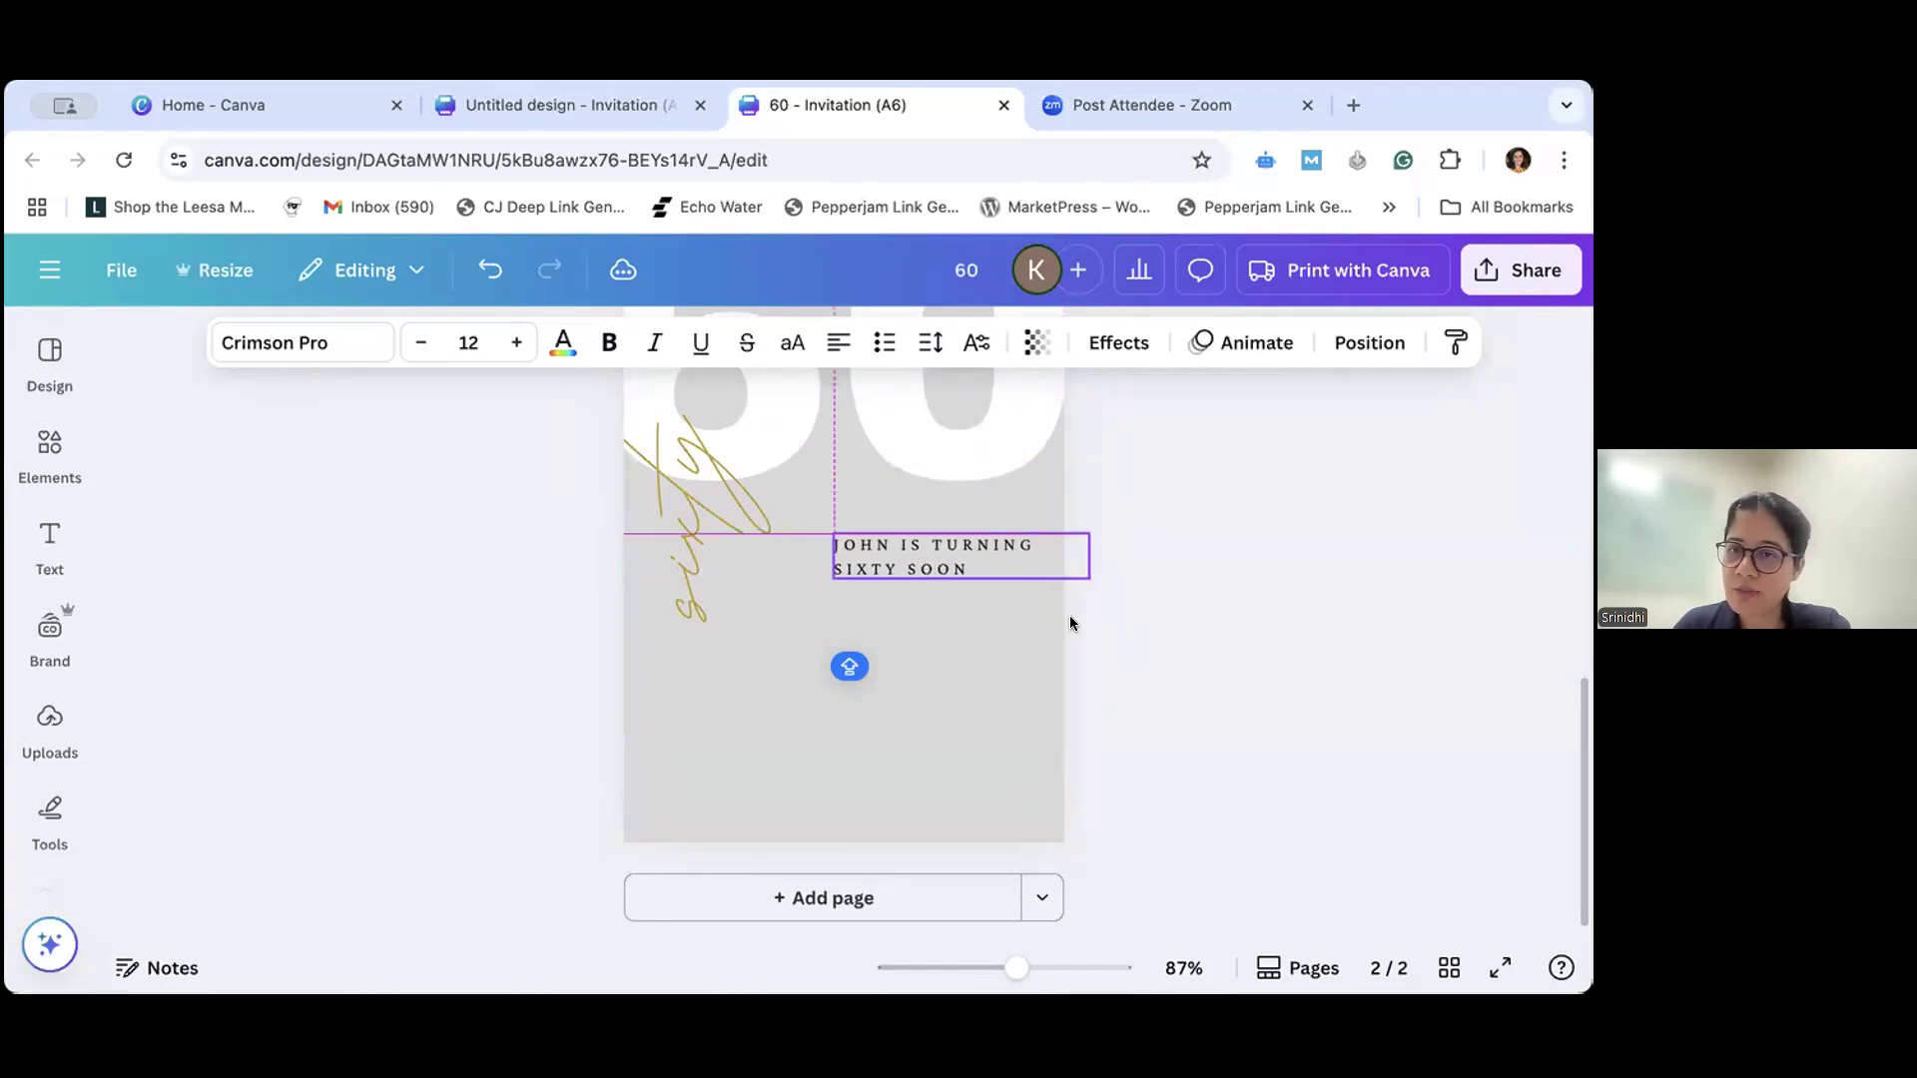
- Using page 1 as reference, duplicate the announcement text box below itself and replace the copy's wording with "join us to celebrate"
{"action": "scroll", "coordinate": [1124, 627], "scroll_direction": "up", "scroll_amount": 5}
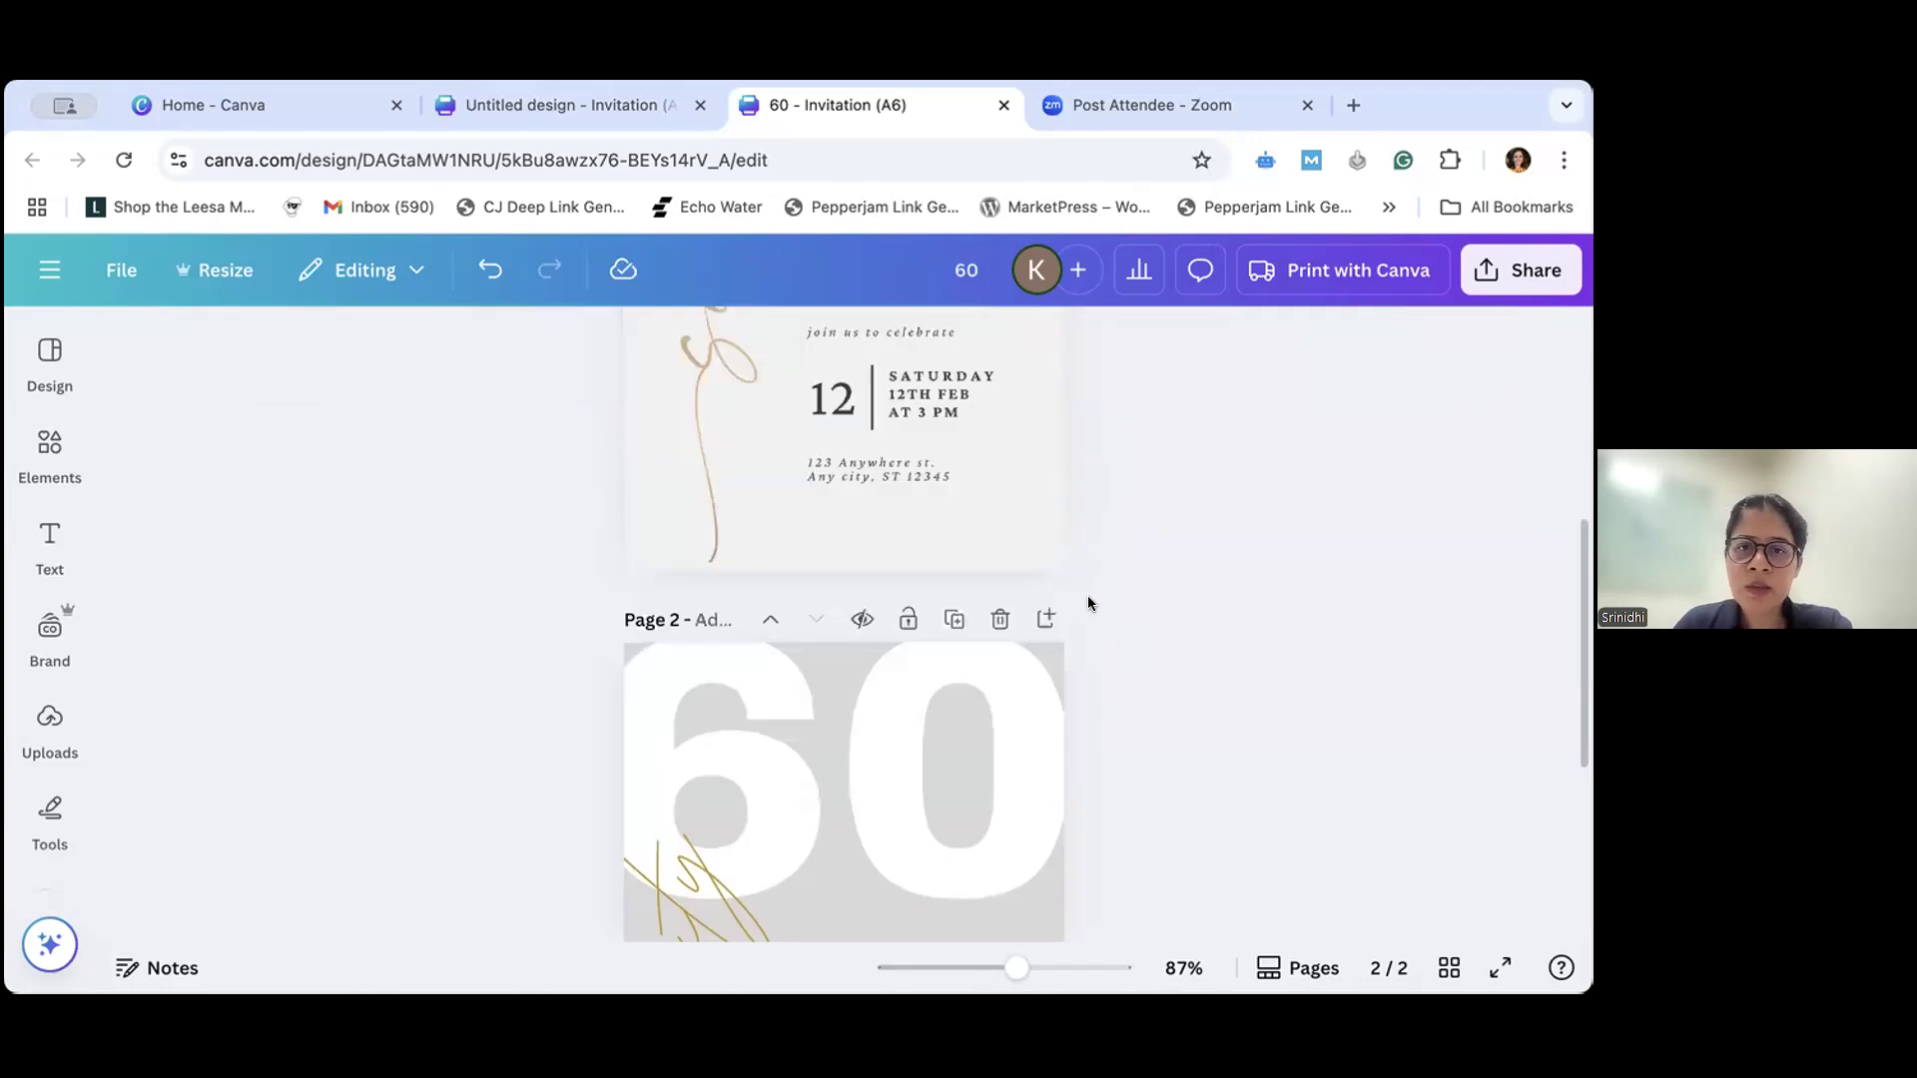
{"action": "scroll", "coordinate": [1089, 603], "scroll_direction": "up", "scroll_amount": 2}
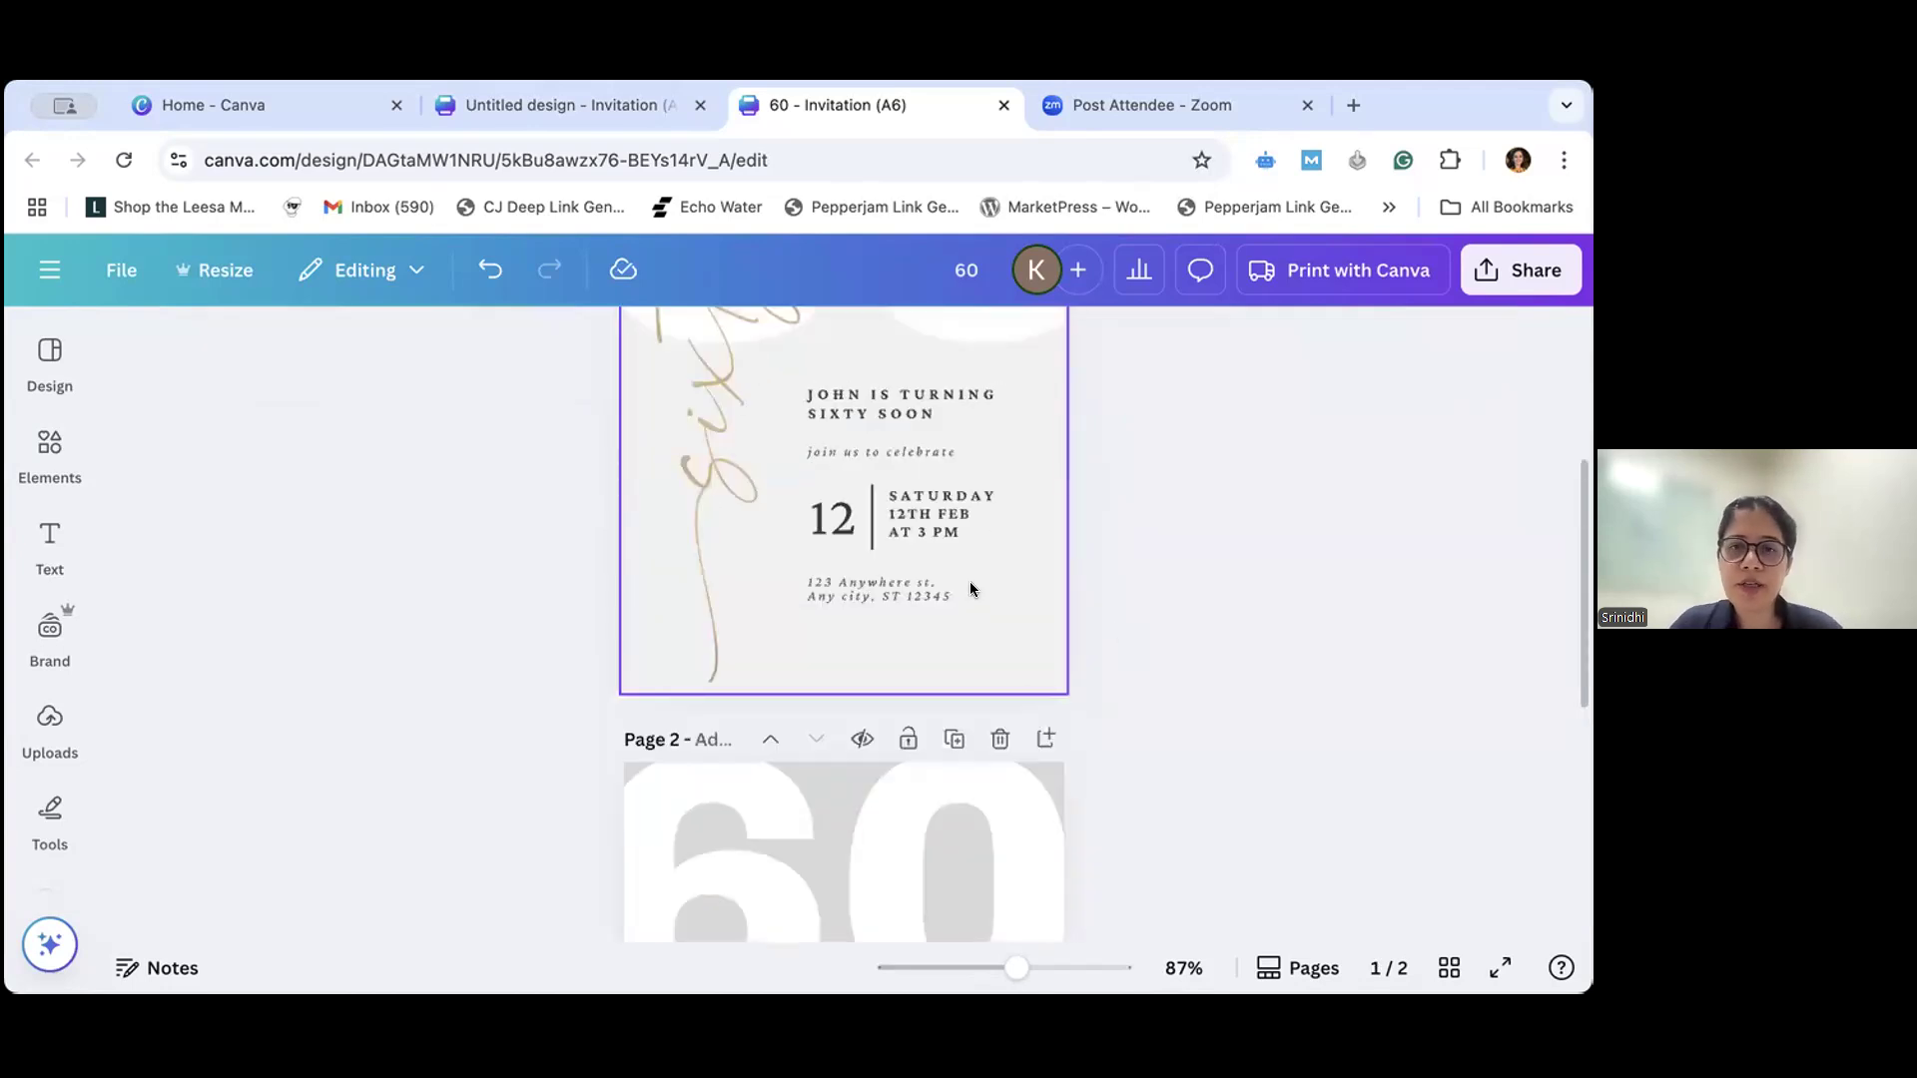
{"action": "scroll", "coordinate": [884, 557], "scroll_direction": "down", "scroll_amount": 5}
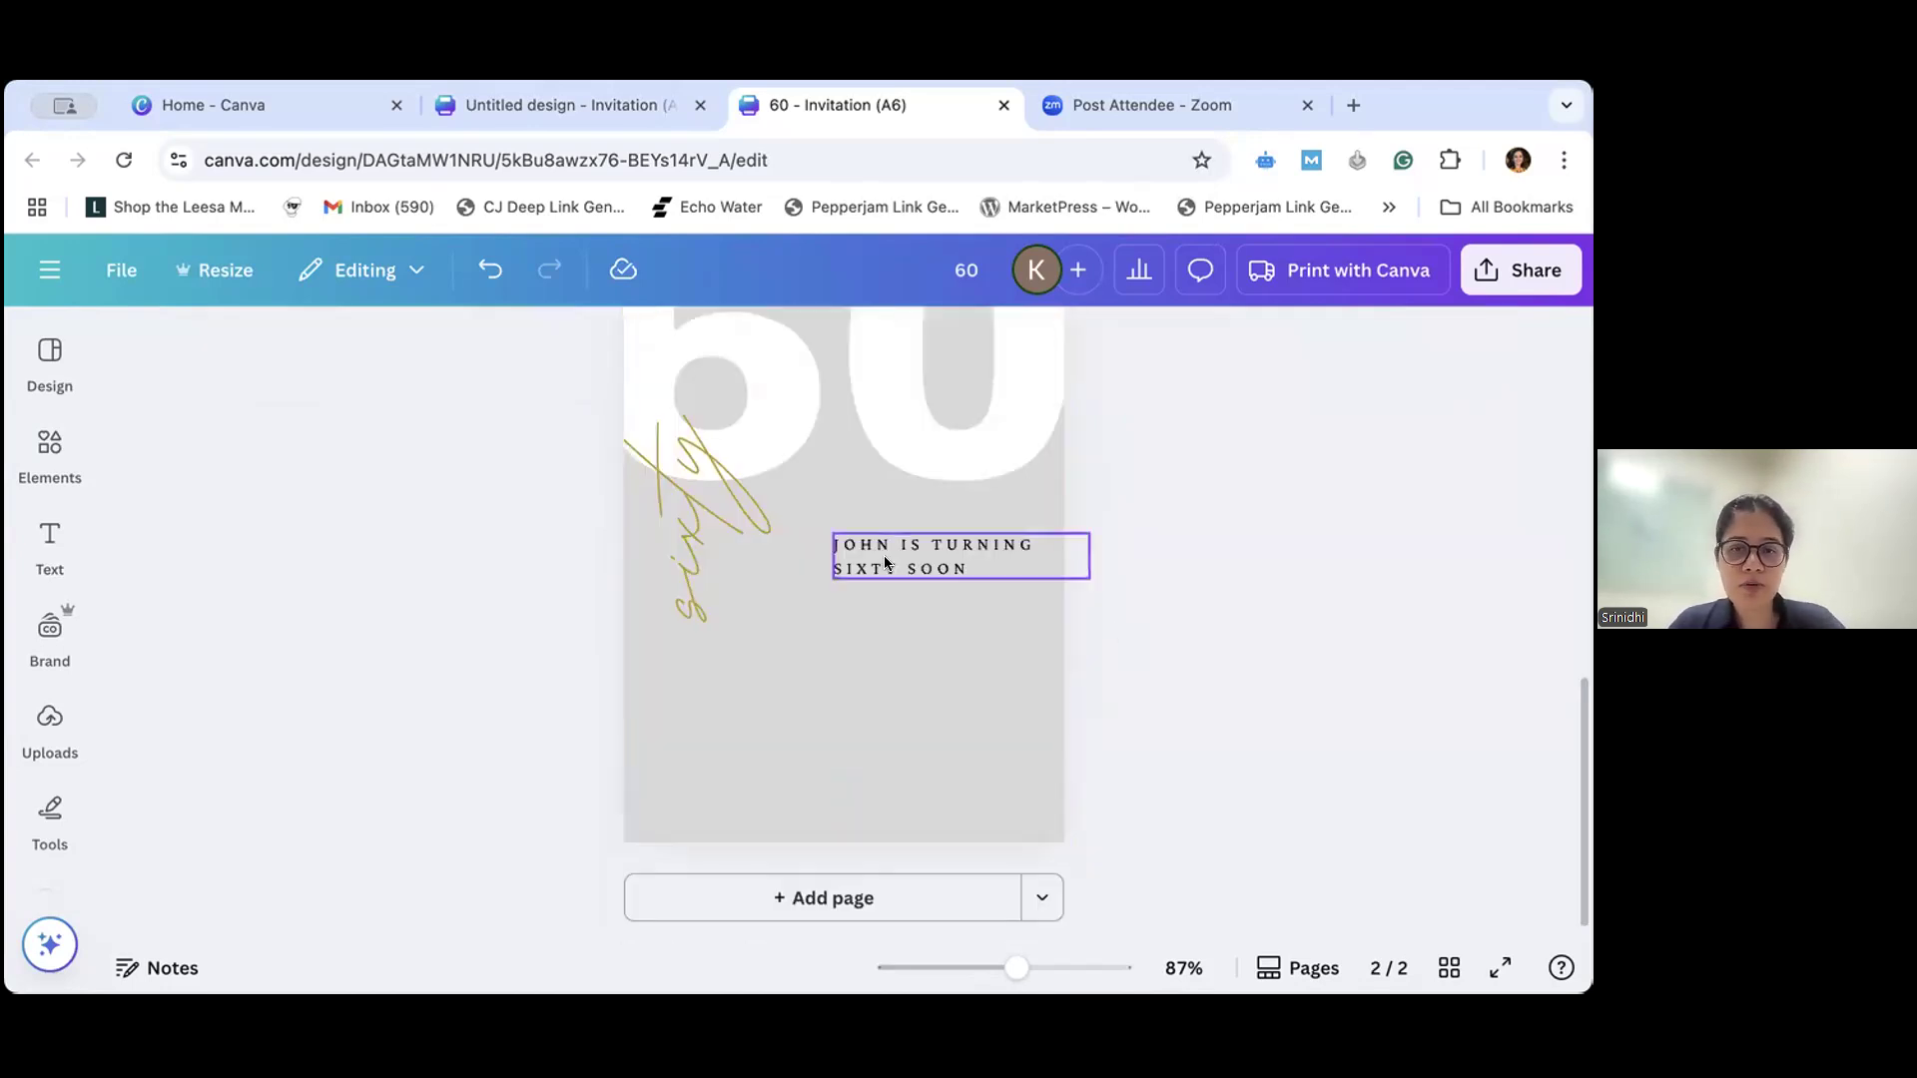
{"action": "left_click", "coordinate": [885, 560]}
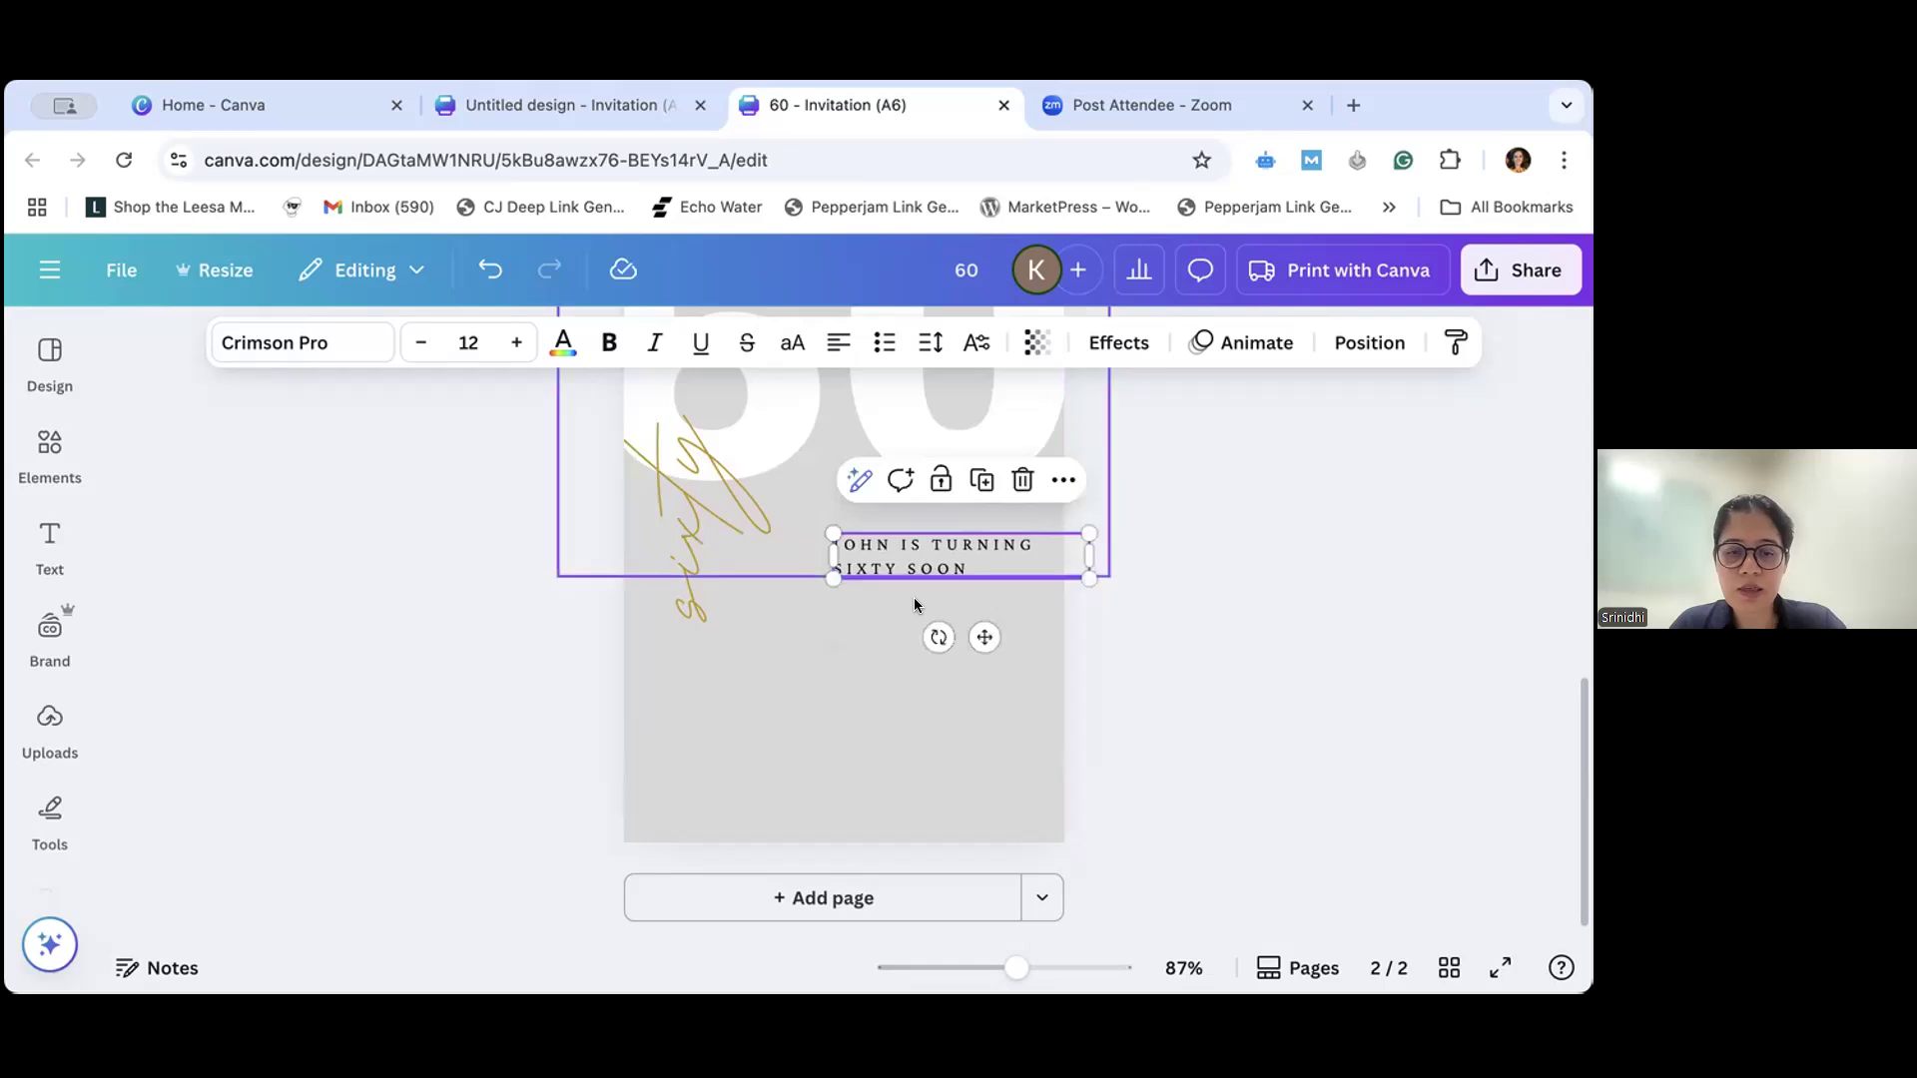
{"action": "left_click_drag", "start_coordinate": [912, 571], "coordinate": [831, 618]}
{"action": "double_click", "coordinate": [973, 644]}
{"action": "key", "text": "BackSpace"}
{"action": "type", "text": "JOIN"}
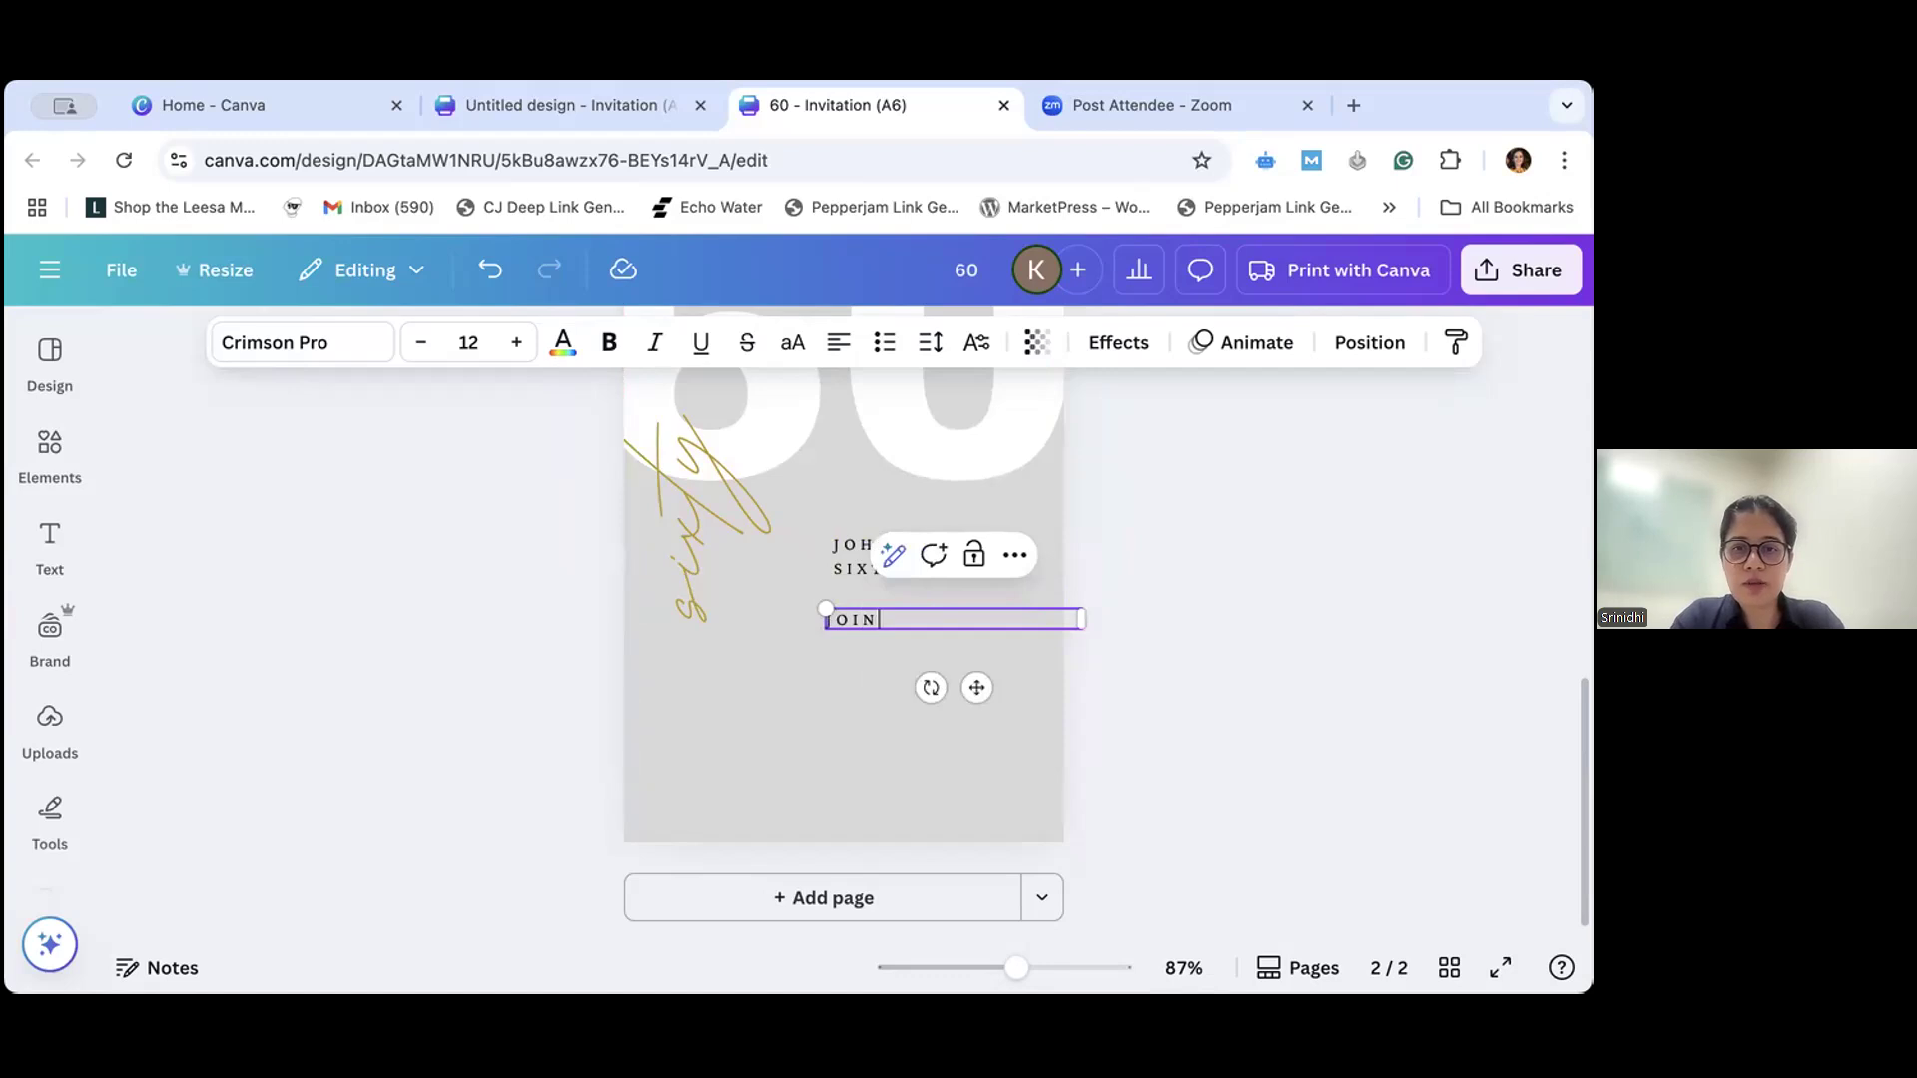
{"action": "key", "text": "BackSpace"}
{"action": "key", "text": "BackSpace"}
{"action": "key", "text": "BackSpace"}
{"action": "key", "text": "BackSpace"}
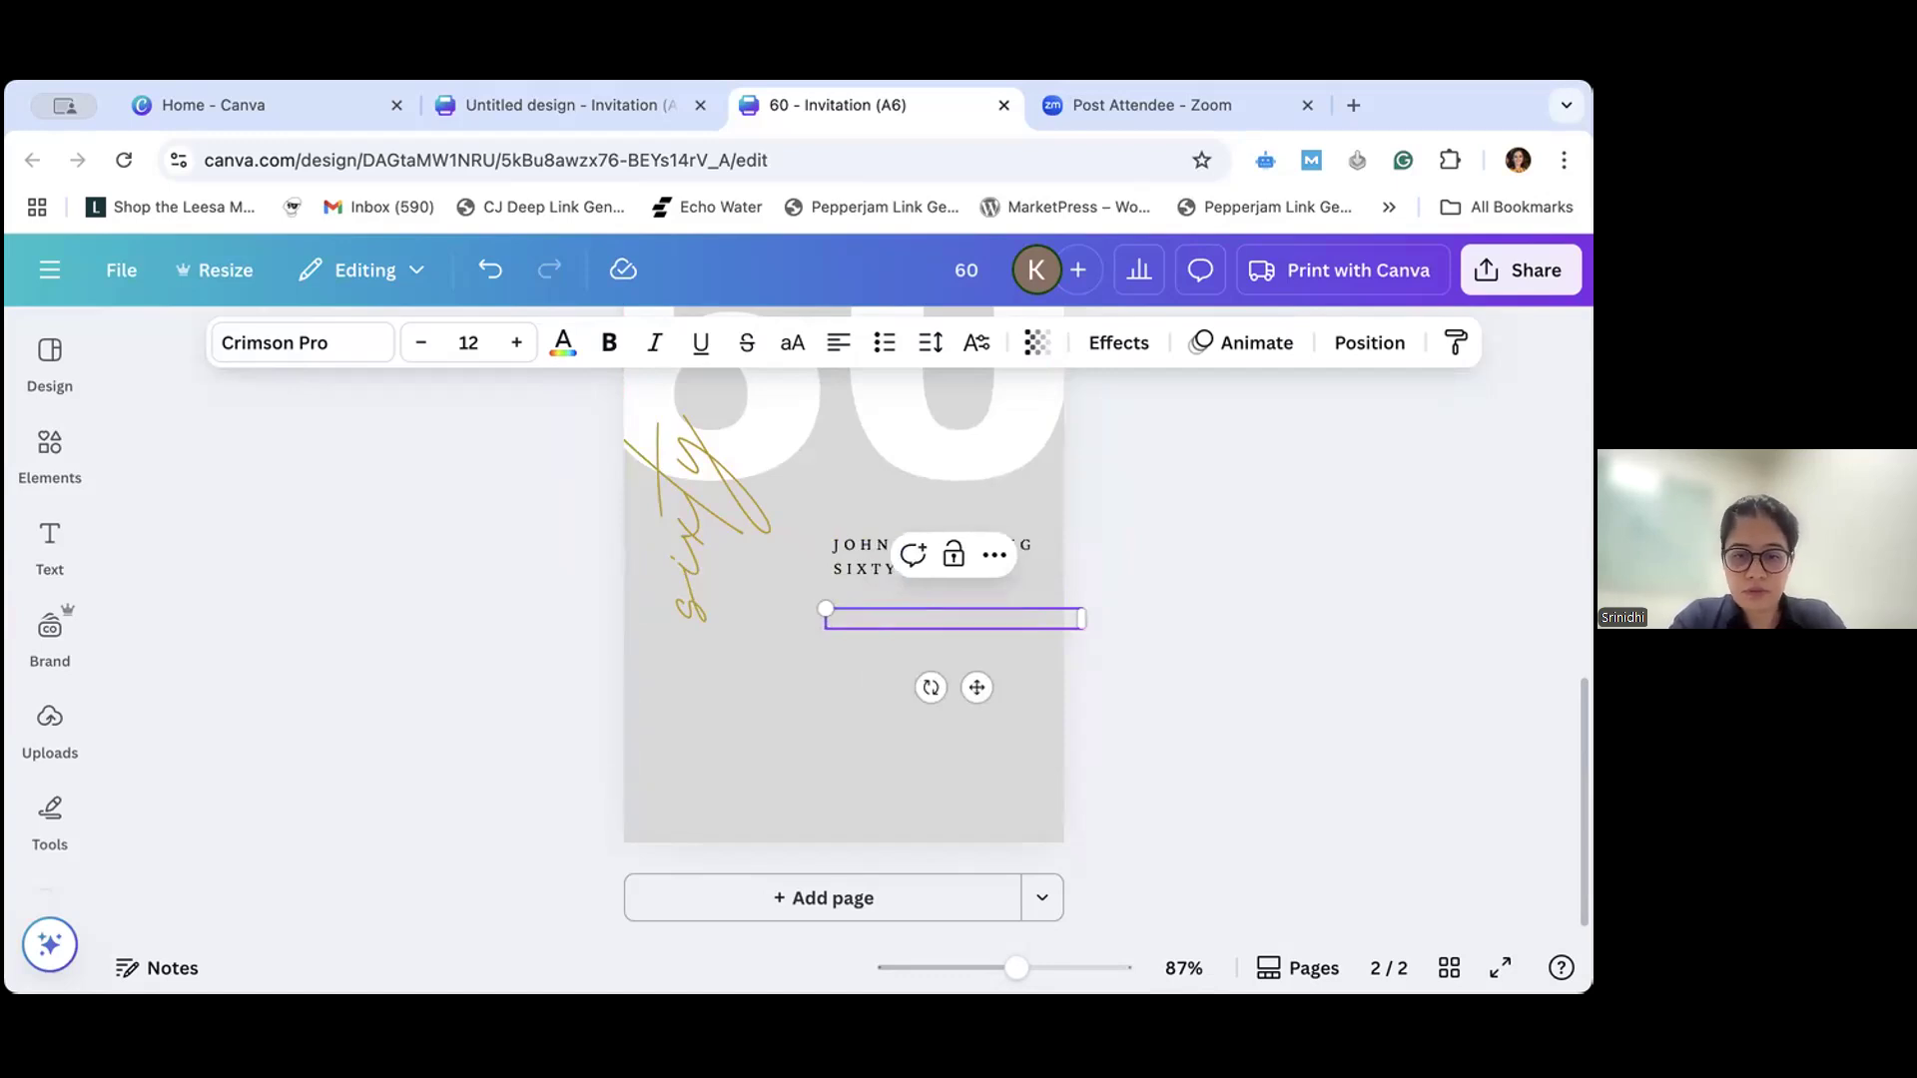
{"action": "type", "text": "Join us to celebrate"}
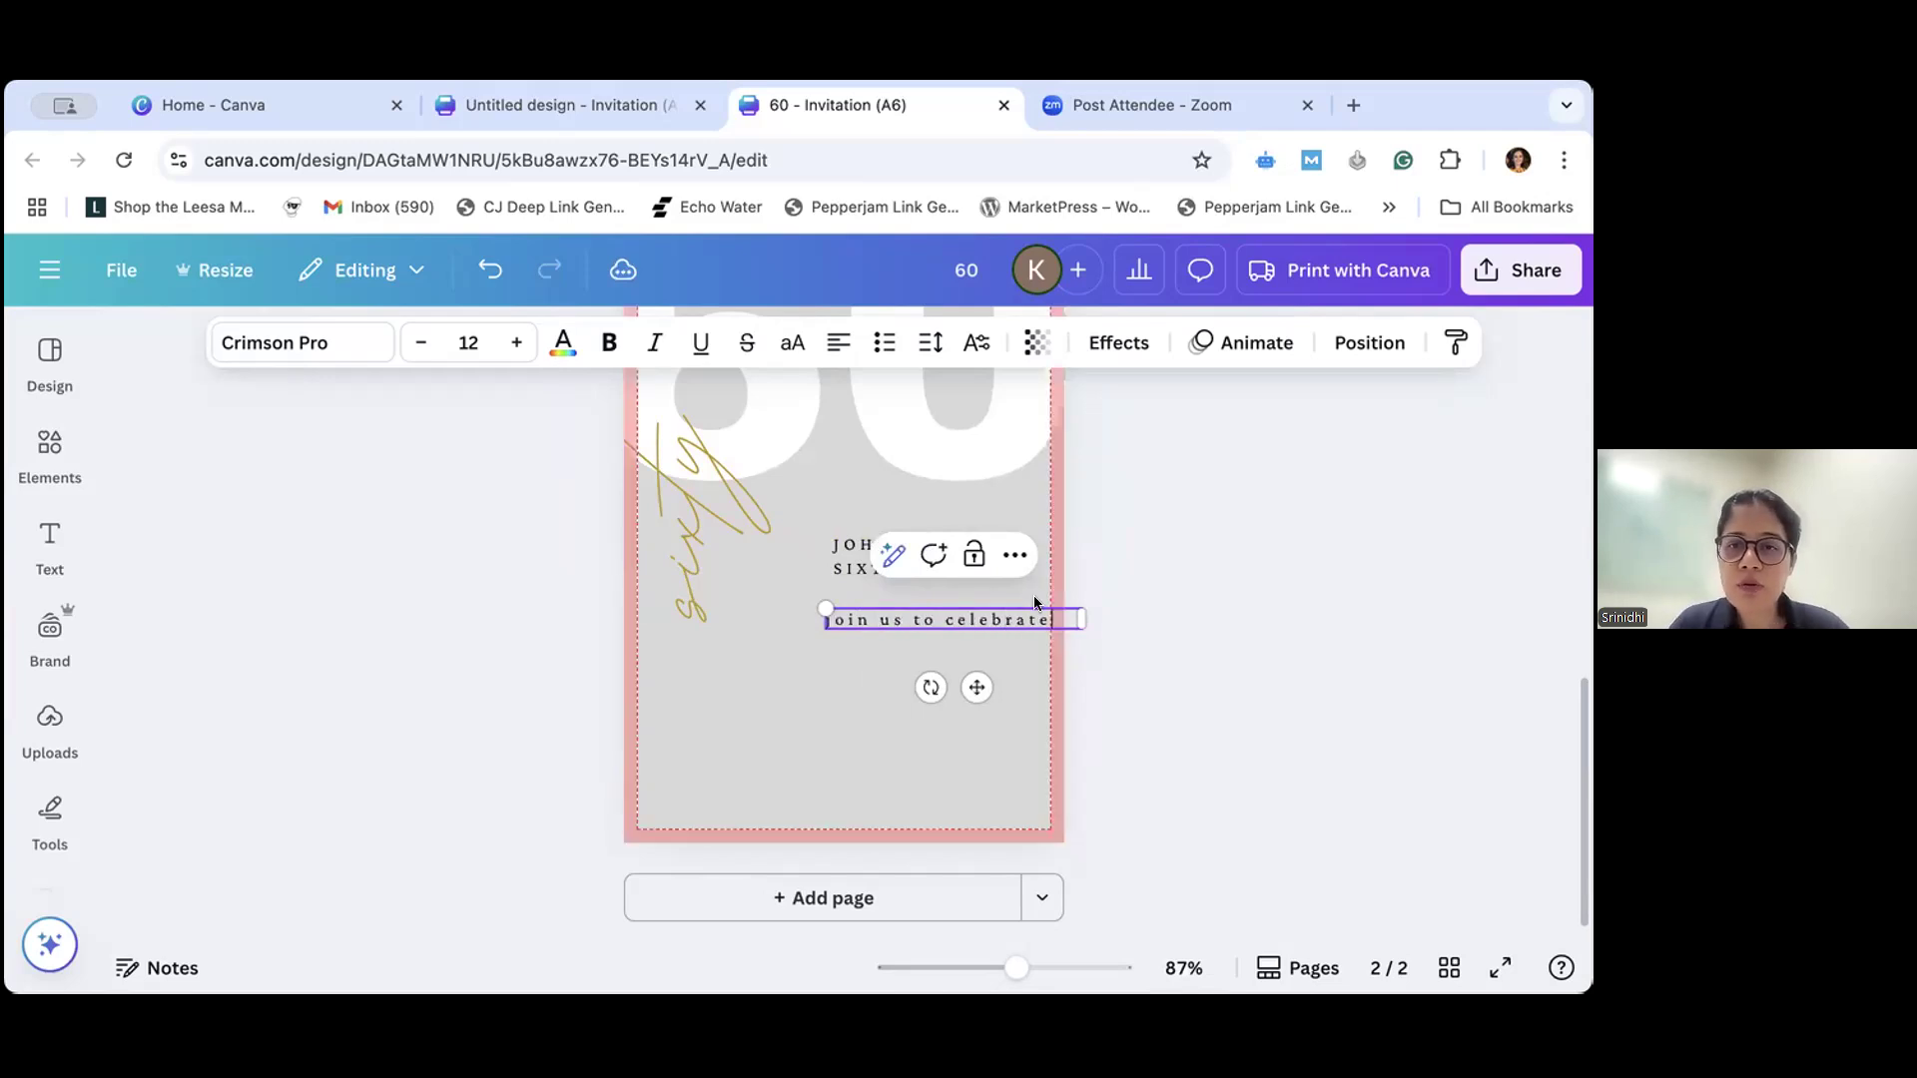
- Italicize the whole "join us to celebrate" line
{"action": "left_click_drag", "start_coordinate": [1054, 619], "coordinate": [829, 606]}
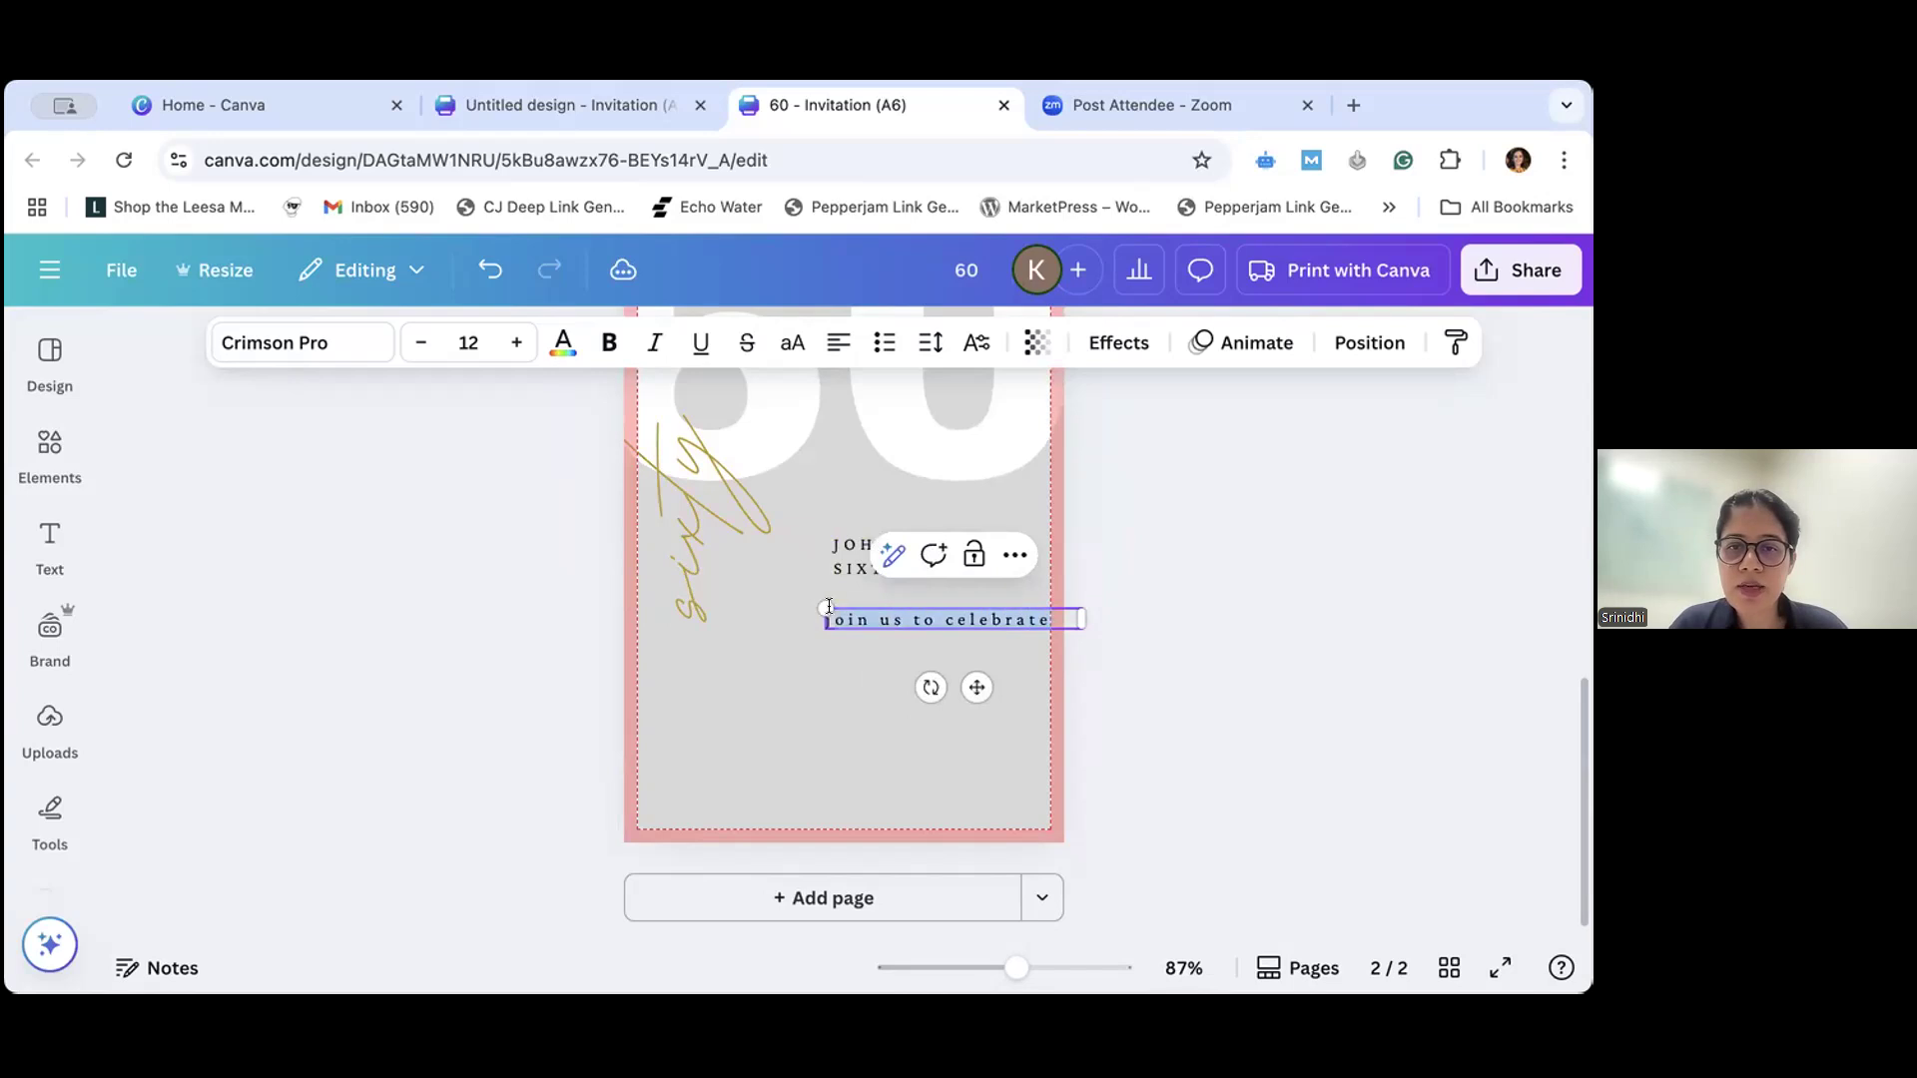
{"action": "left_click", "coordinate": [655, 343]}
{"action": "left_click", "coordinate": [871, 654]}
- Try several positions for the "join us to celebrate" line and leave it just below the announcement with their left edges aligned
{"action": "left_click_drag", "start_coordinate": [869, 623], "coordinate": [875, 640]}
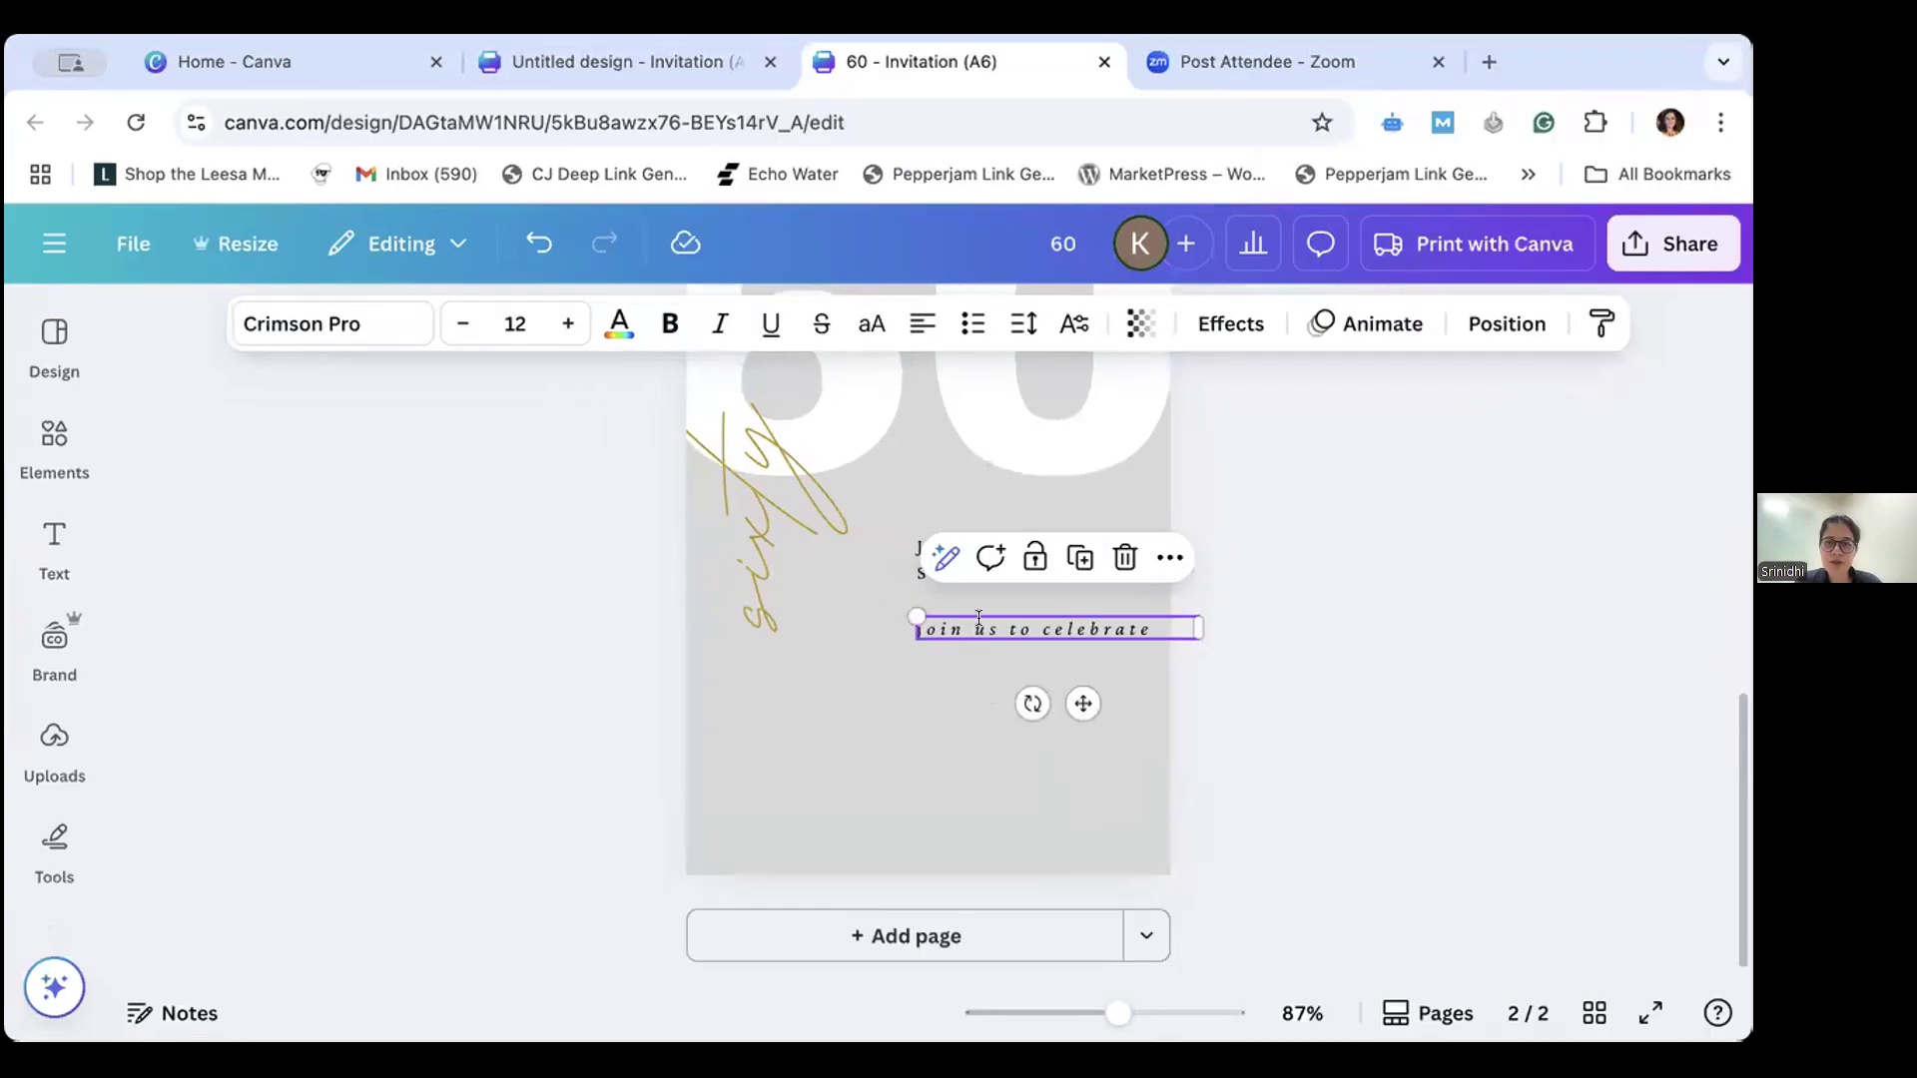
{"action": "left_click_drag", "start_coordinate": [942, 627], "coordinate": [943, 653]}
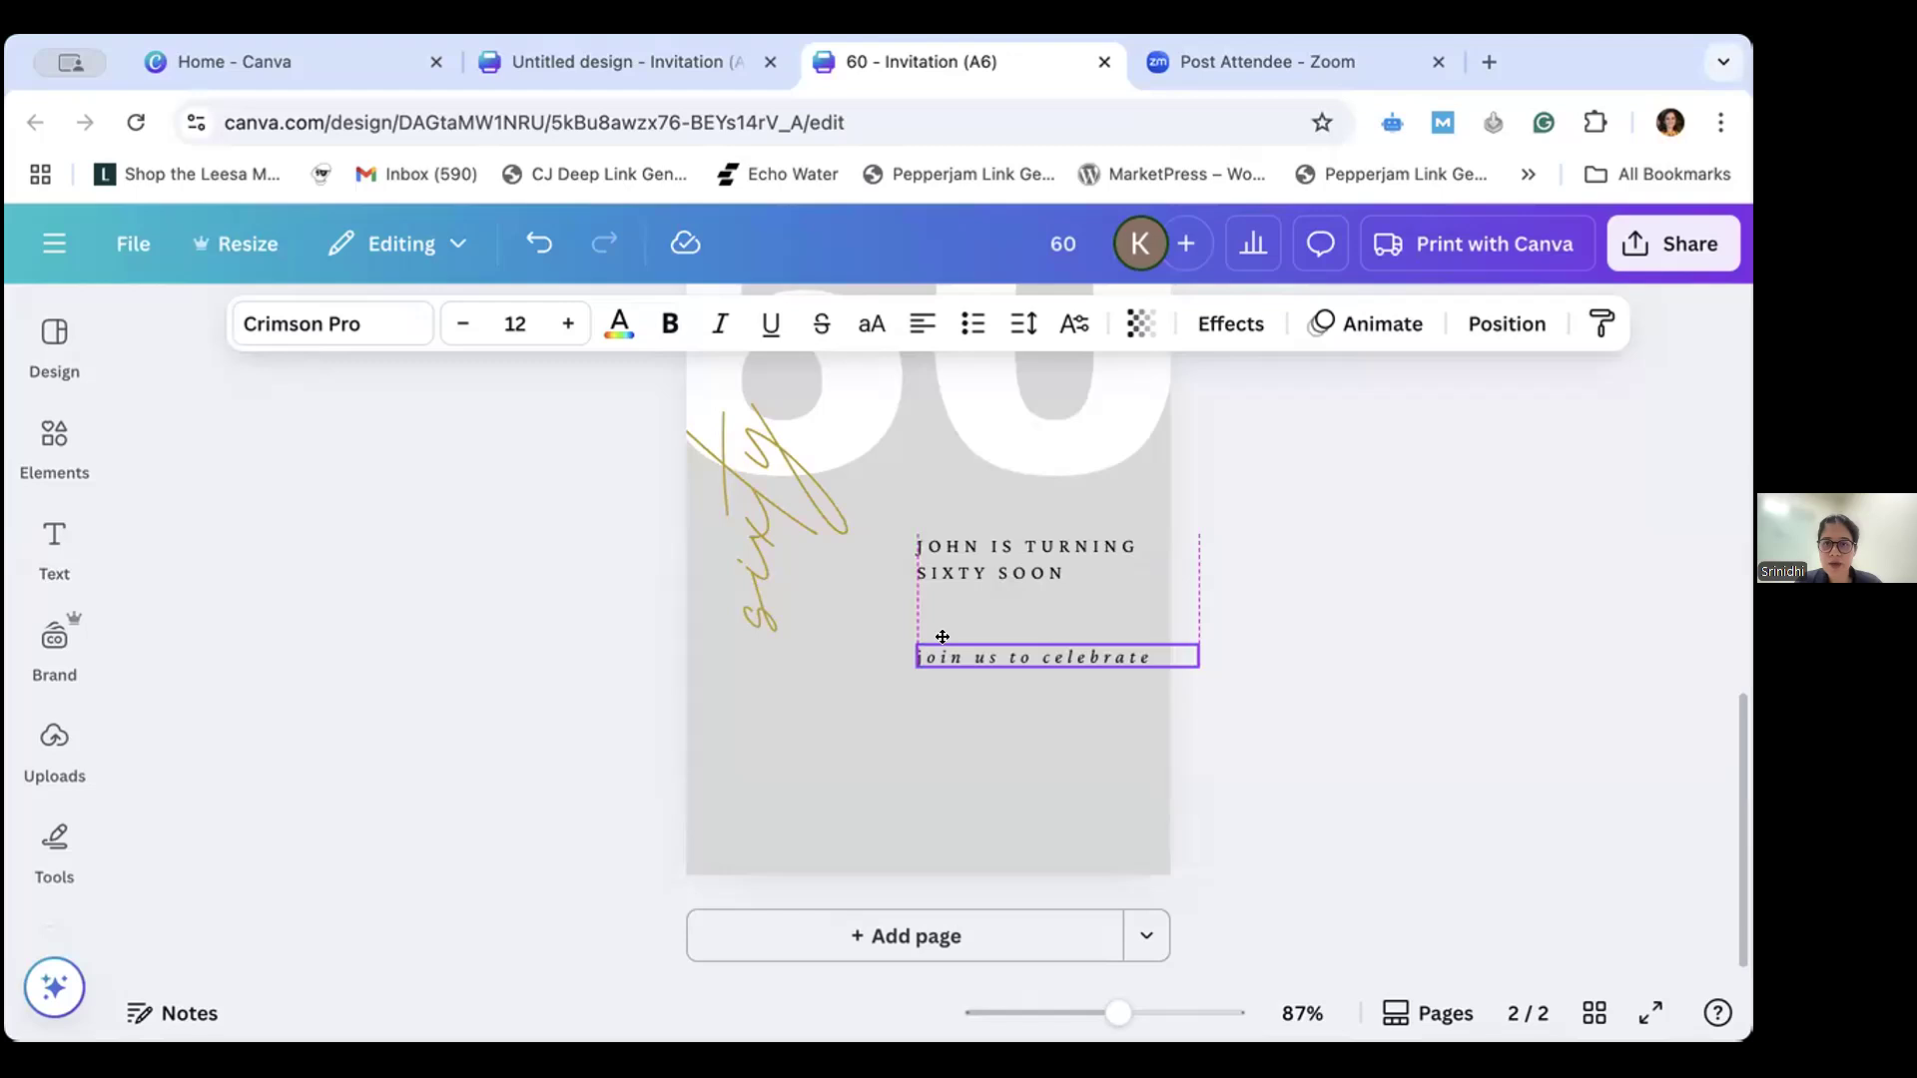
{"action": "left_click_drag", "start_coordinate": [942, 657], "coordinate": [945, 631]}
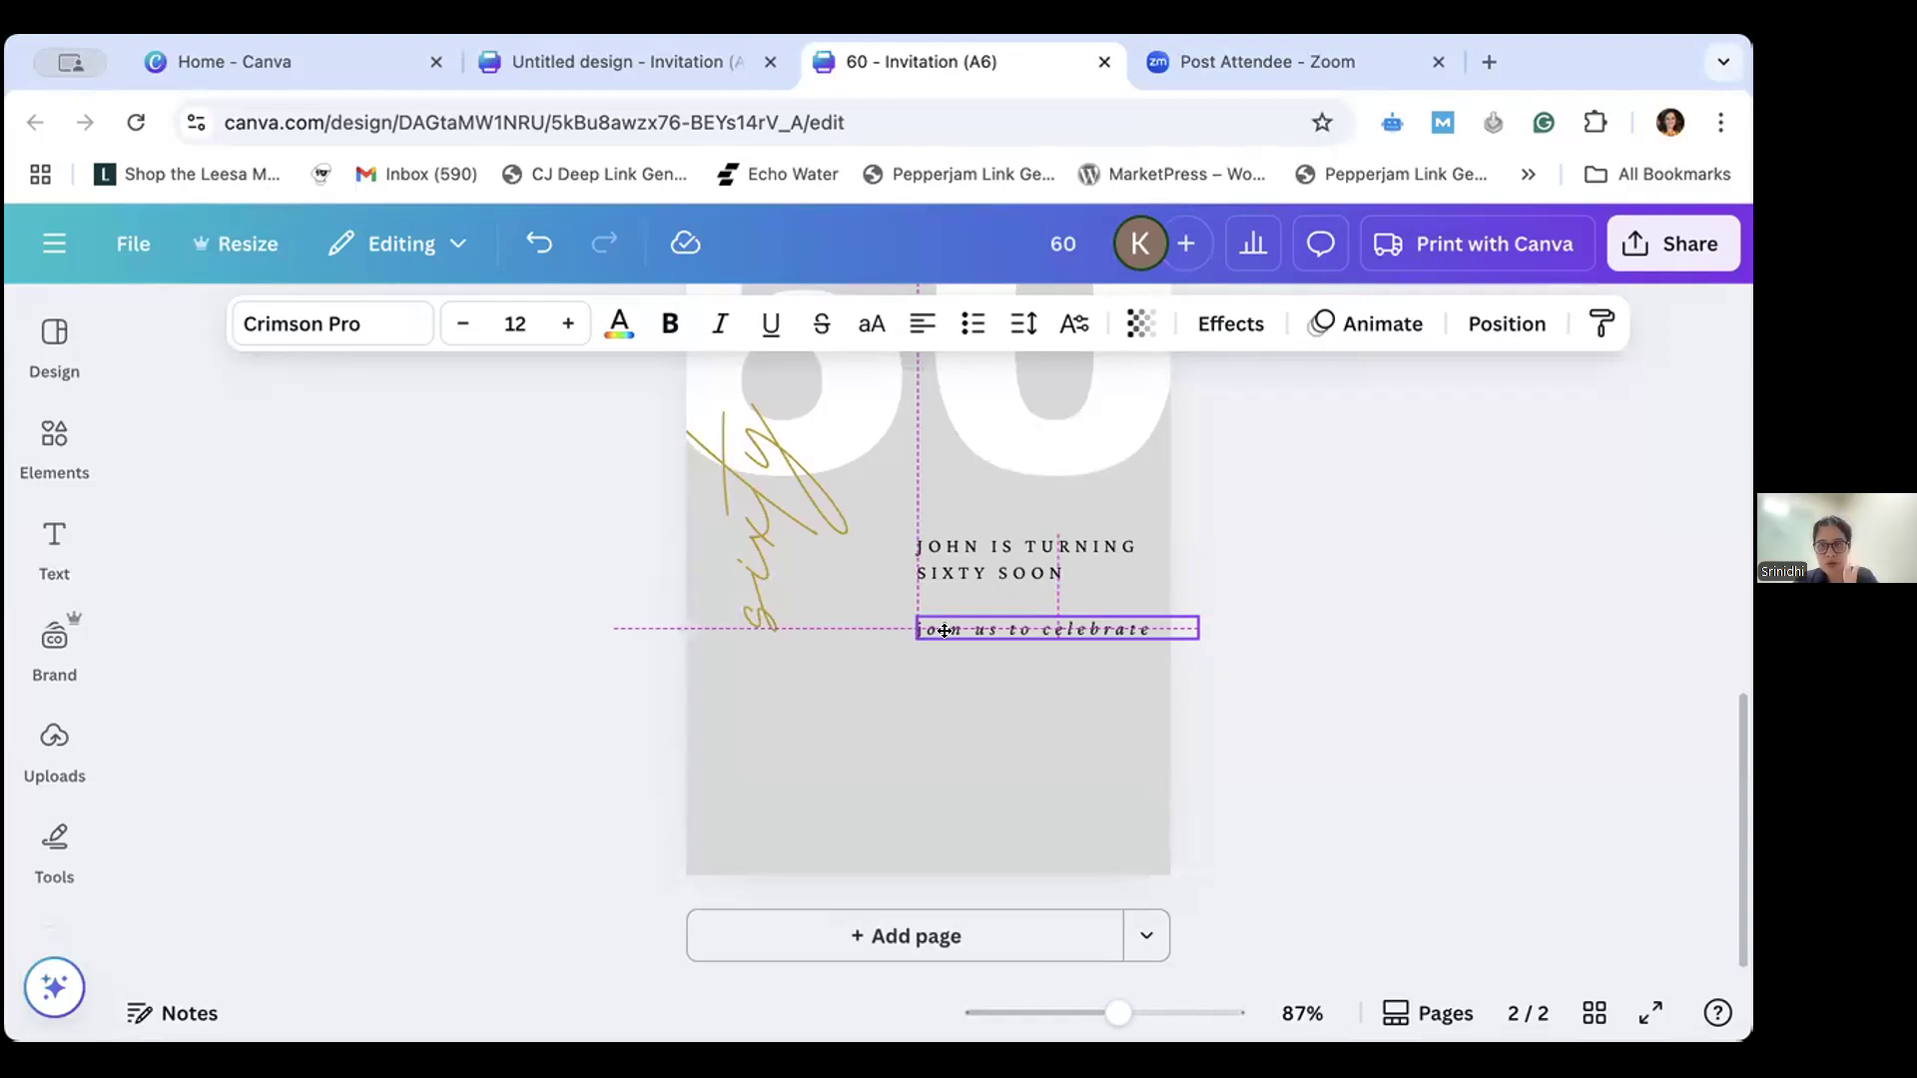
{"action": "left_click_drag", "start_coordinate": [945, 630], "coordinate": [875, 619]}
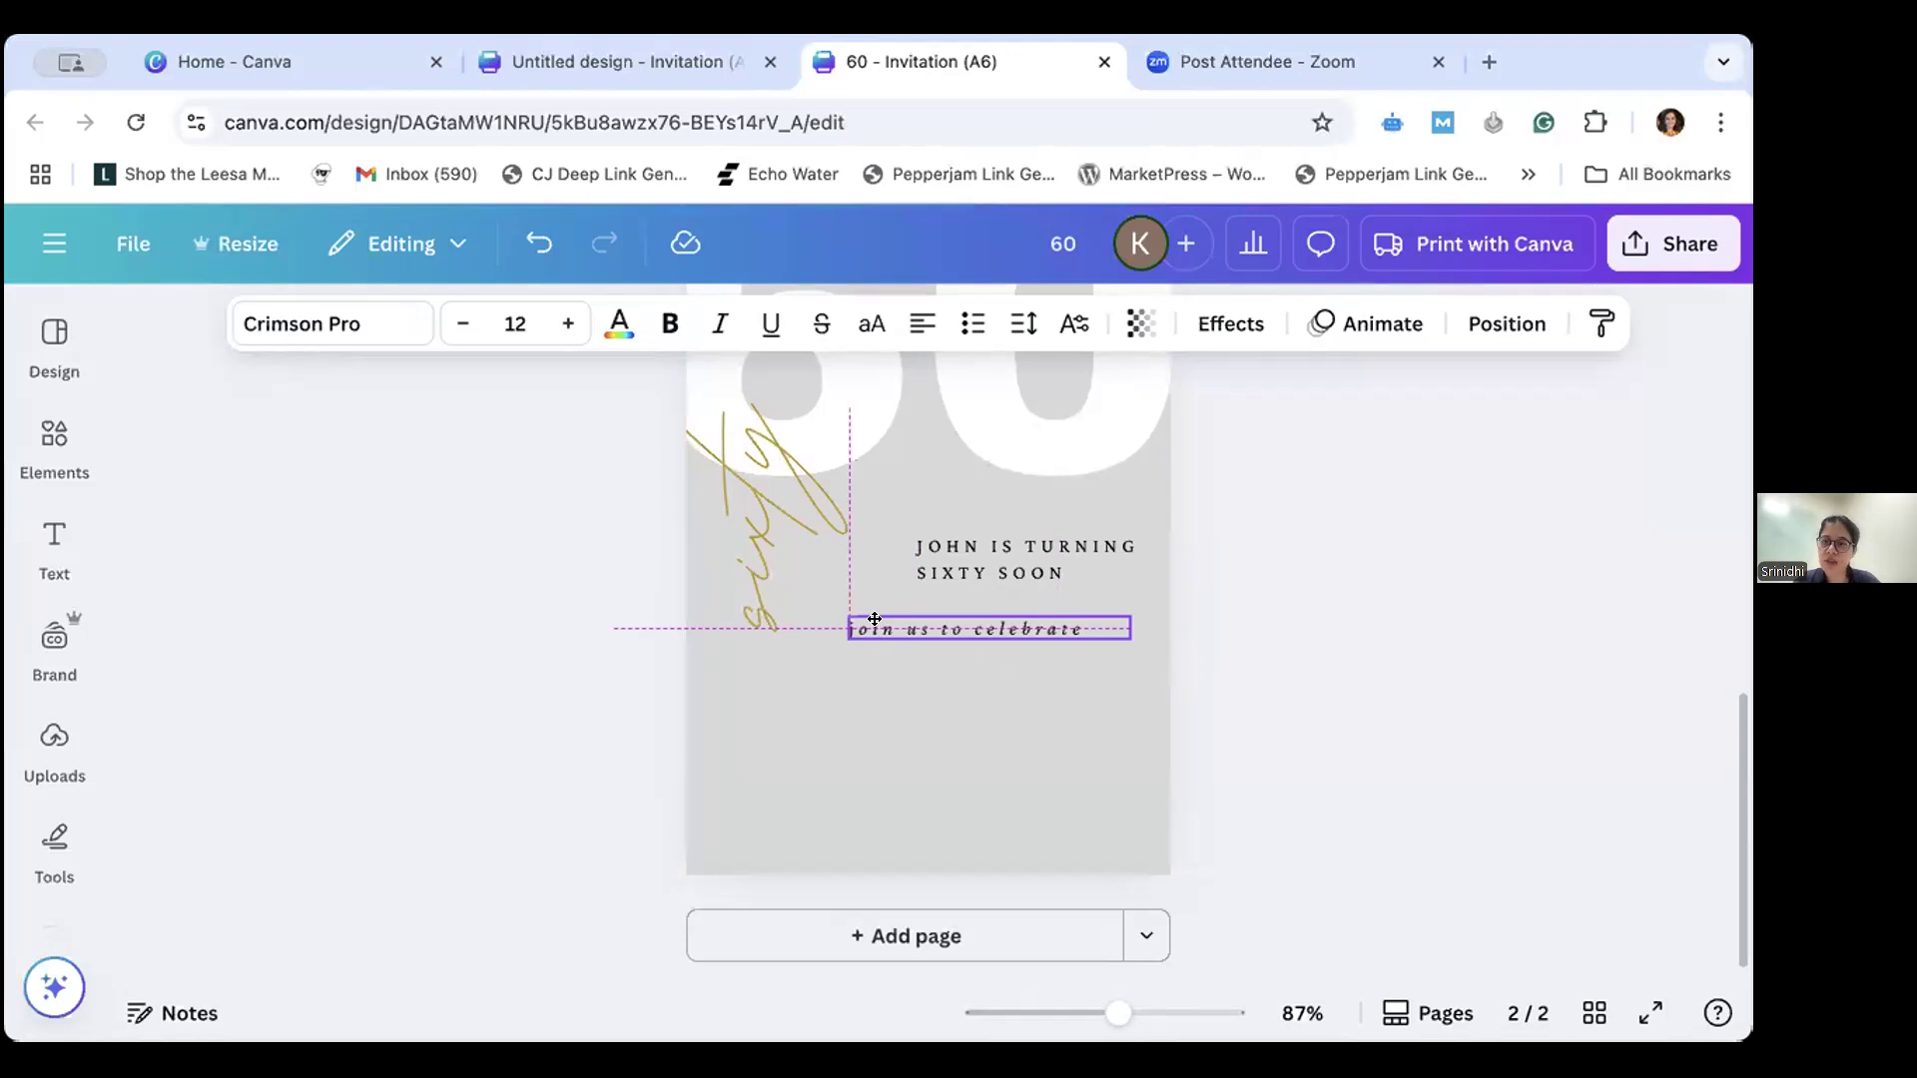
{"action": "left_click_drag", "start_coordinate": [874, 619], "coordinate": [943, 629]}
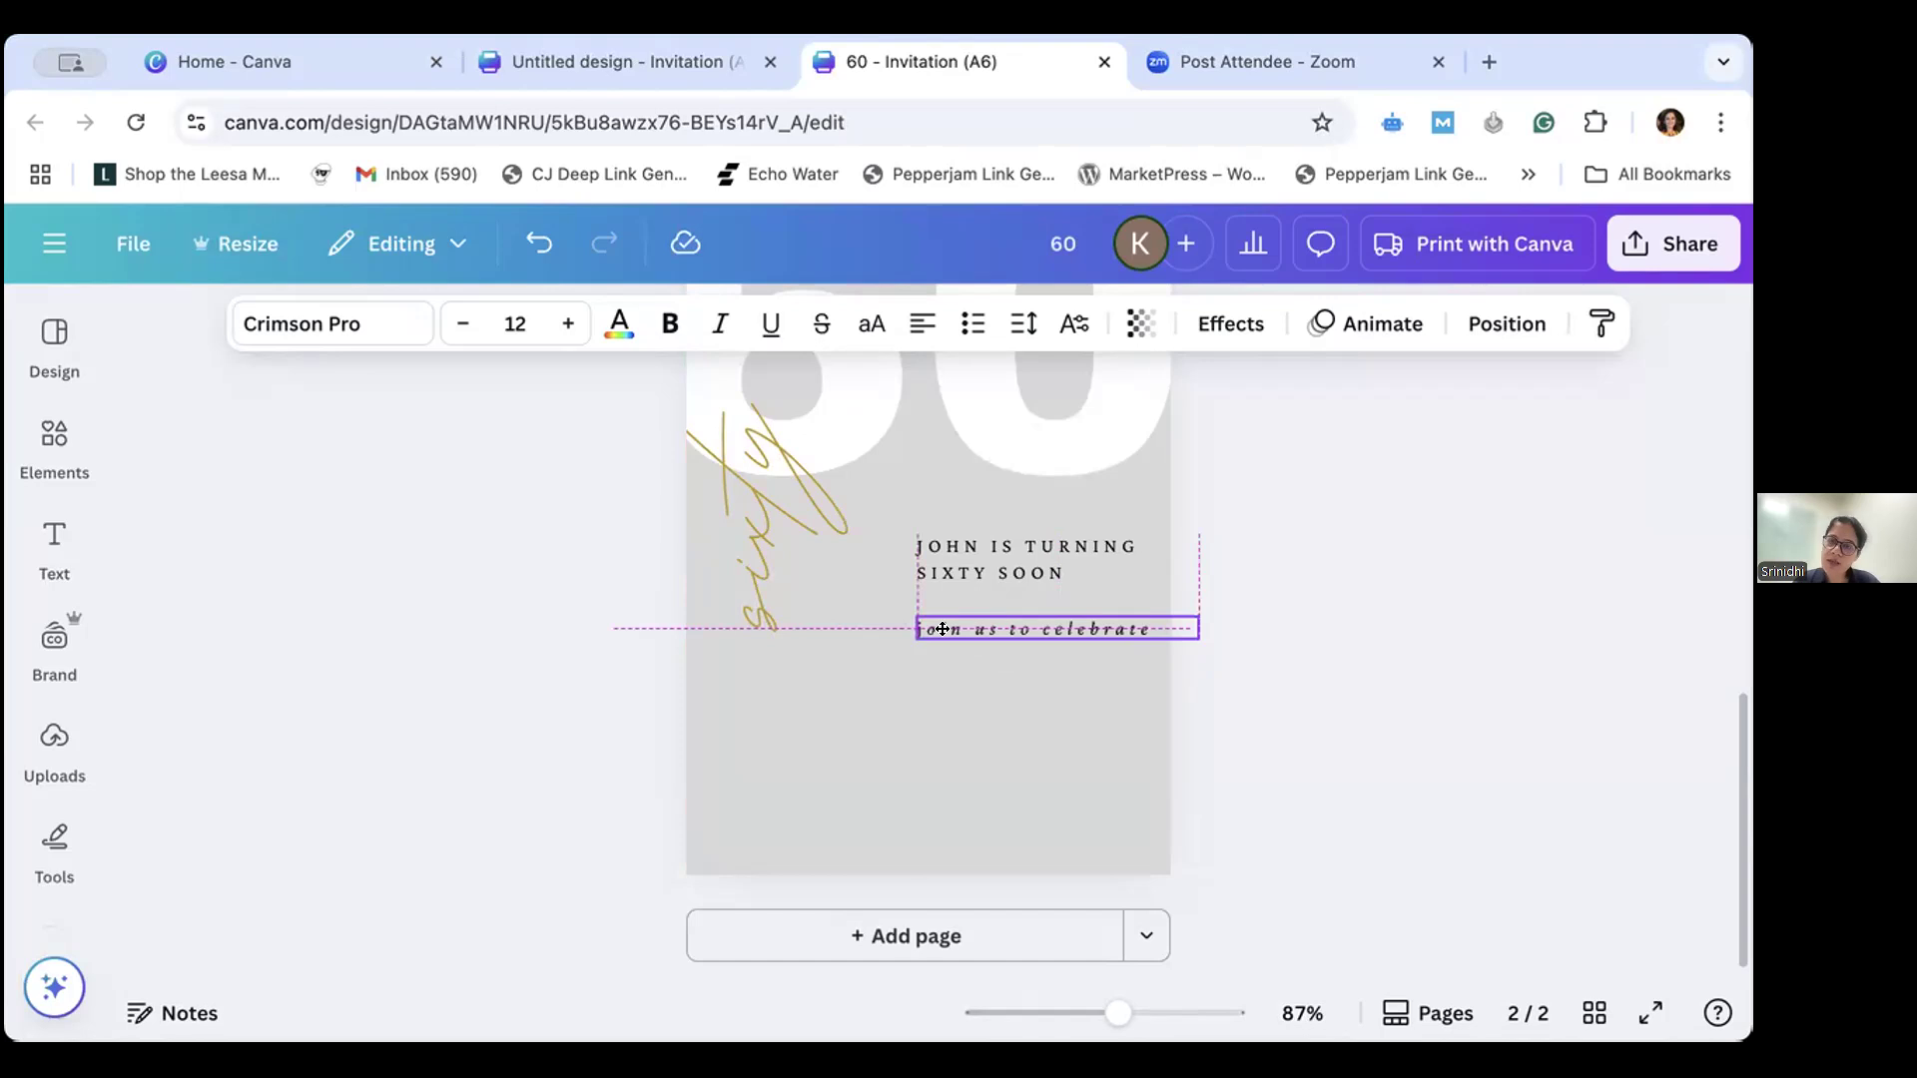
{"action": "left_click_drag", "start_coordinate": [941, 629], "coordinate": [951, 631]}
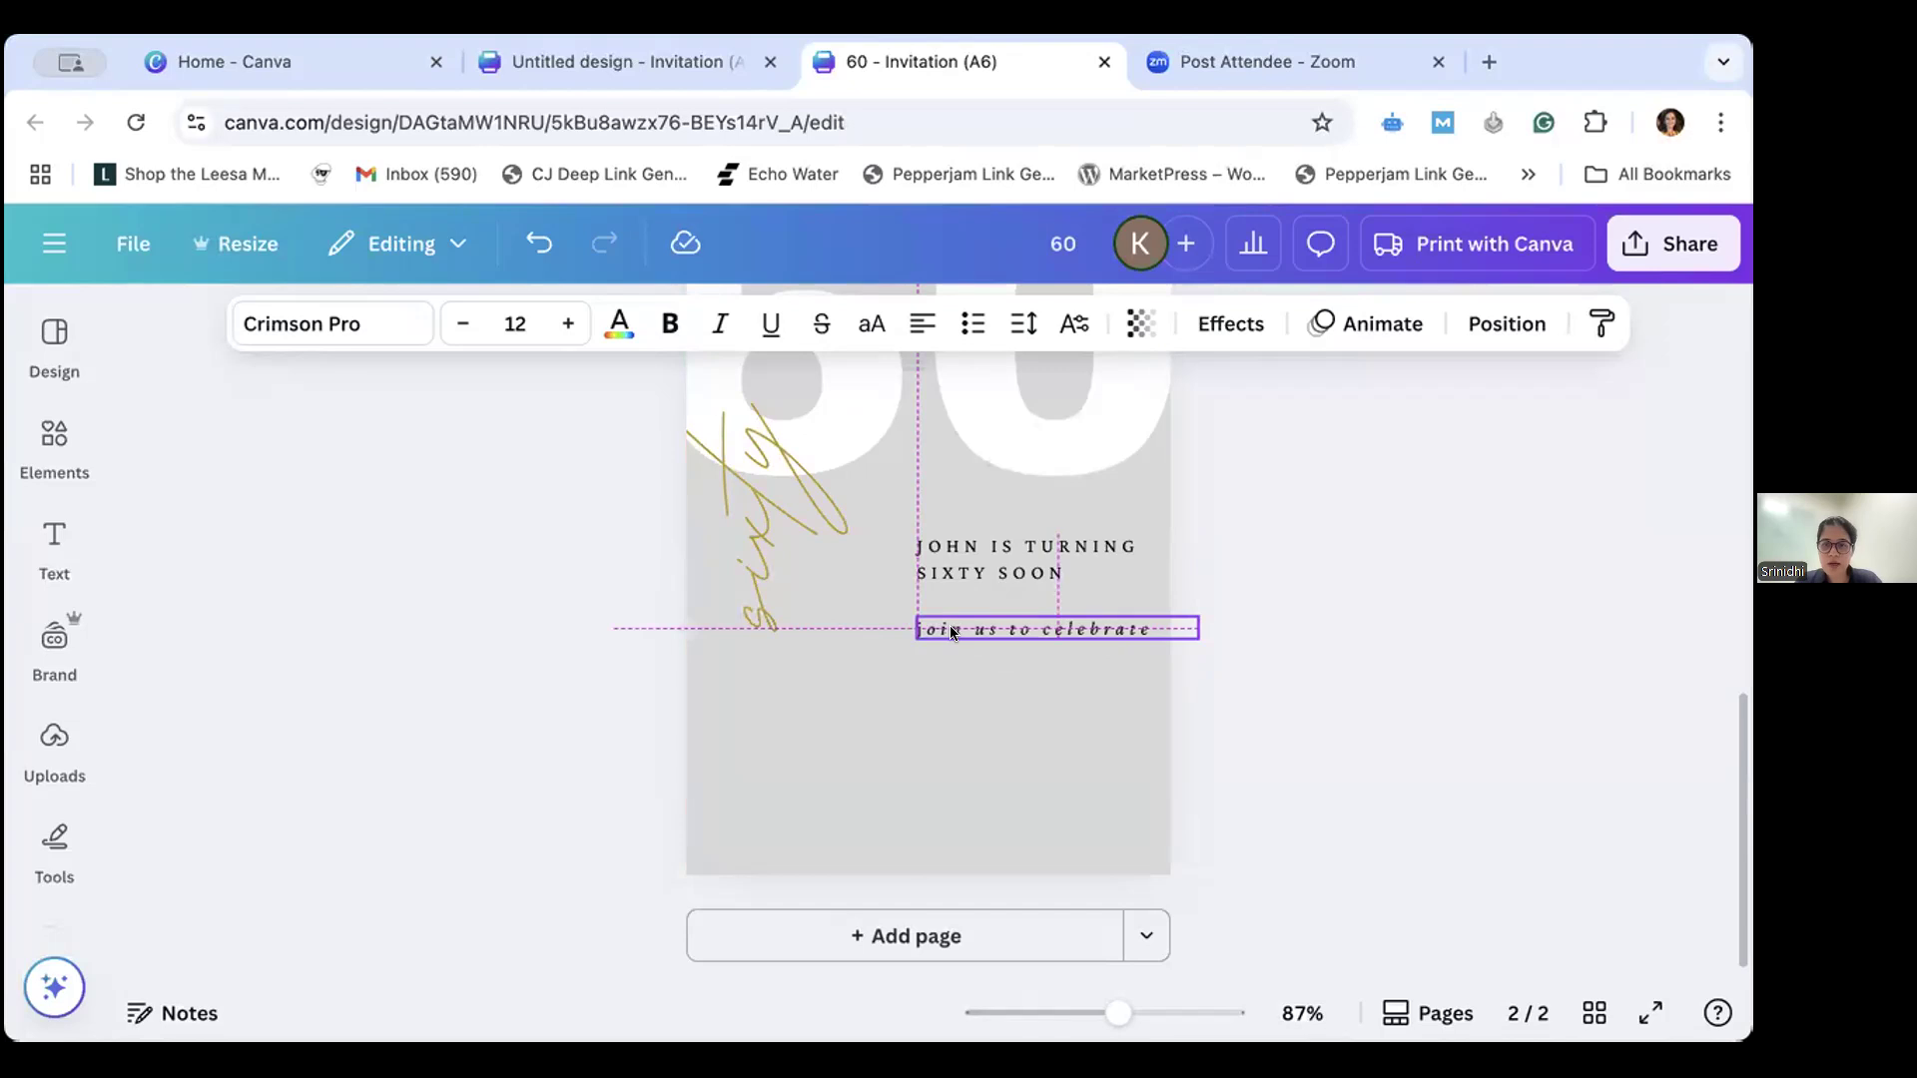
- Duplicate the "join us to celebrate" line below itself, replace the copy's text with "12", and make it non-italic at size 36
{"action": "left_click_drag", "start_coordinate": [949, 625], "coordinate": [949, 625]}
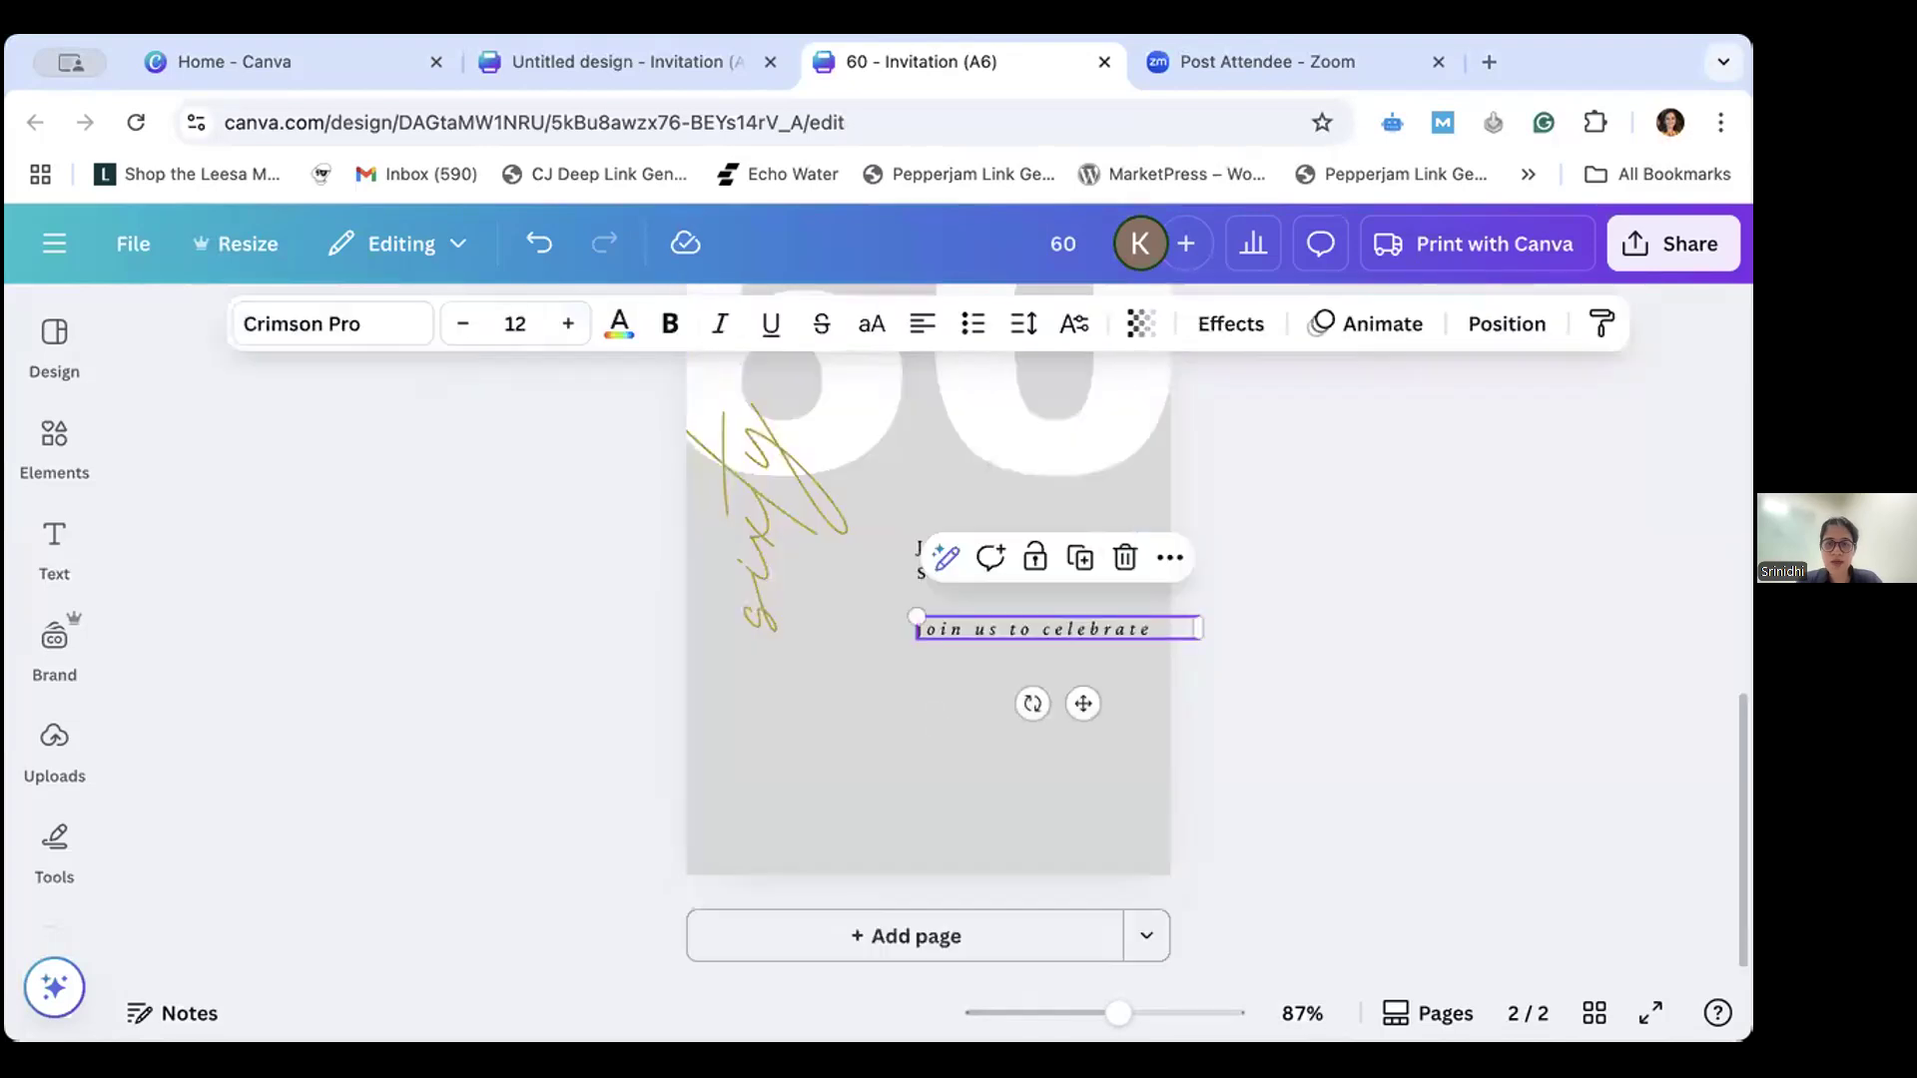
{"action": "left_click", "coordinate": [551, 246]}
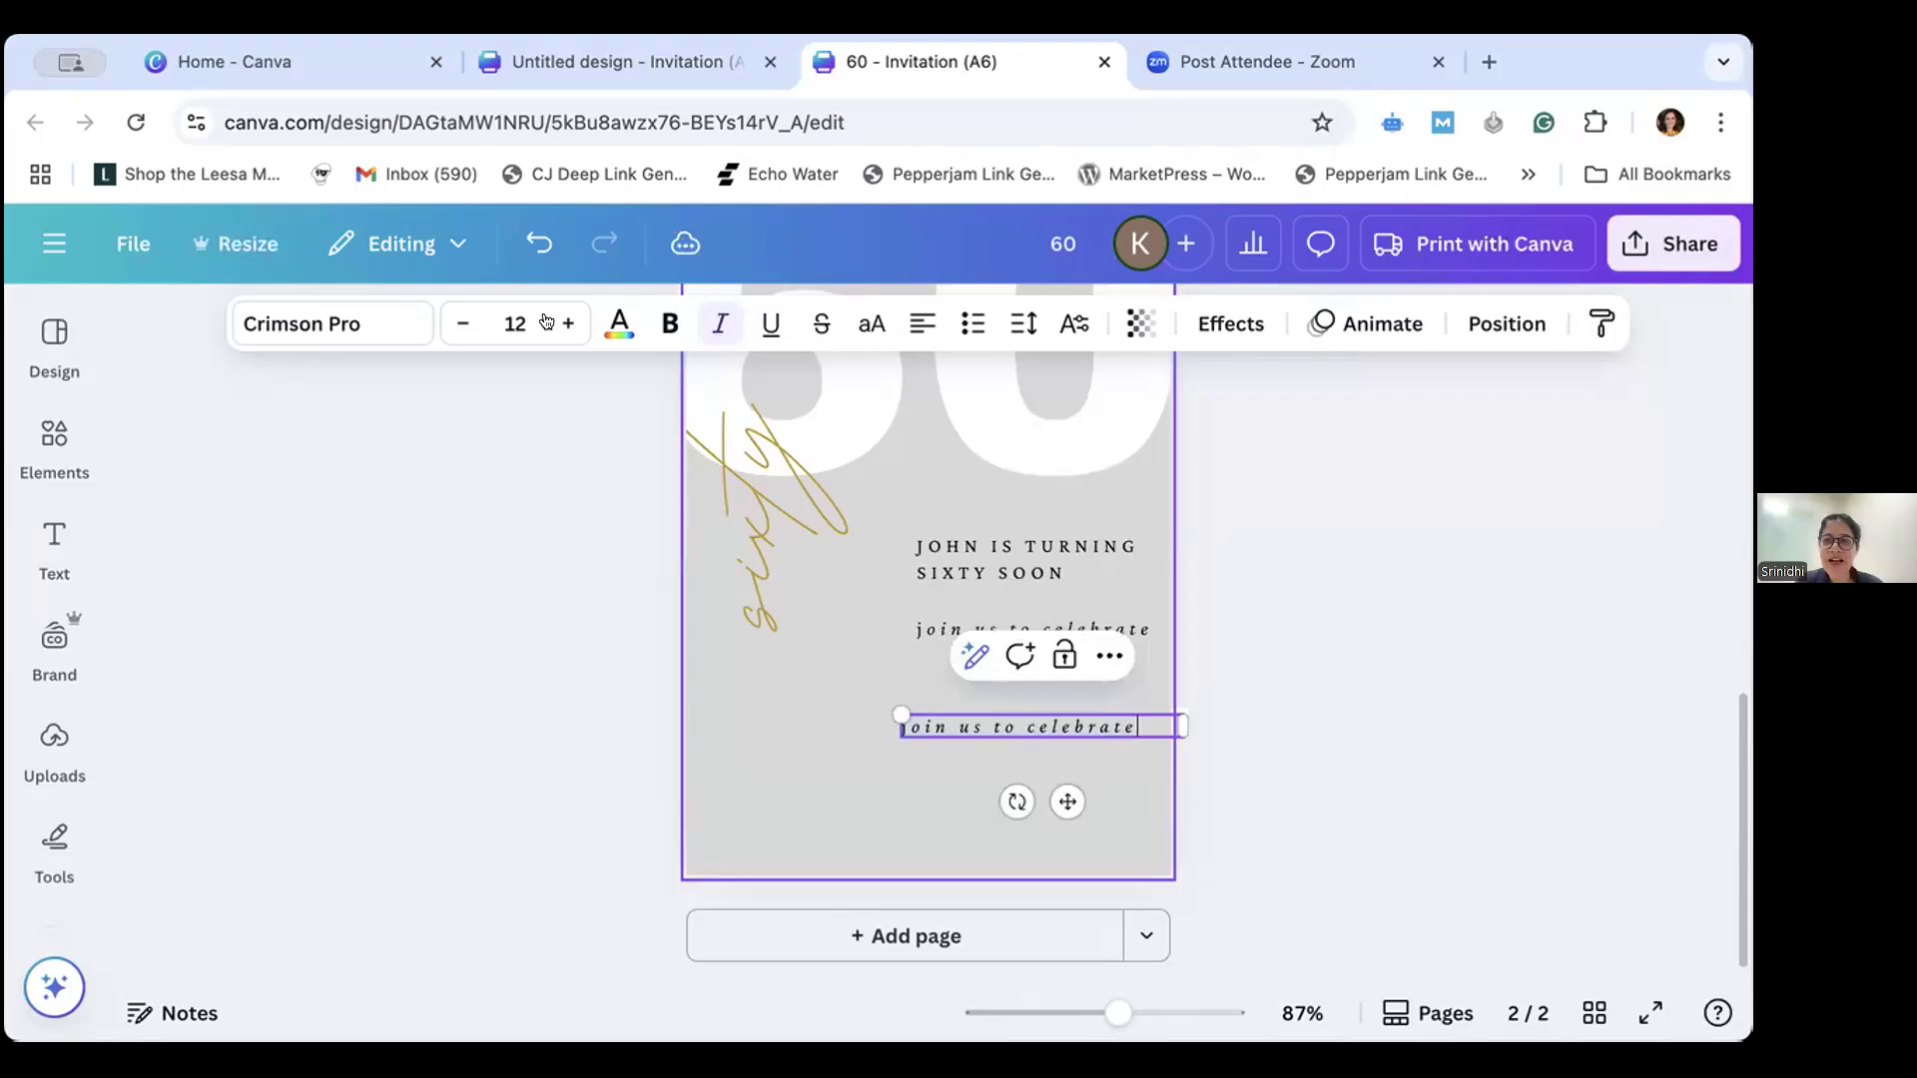
{"action": "key", "text": "ctrl+a"}
{"action": "type", "text": "12"}
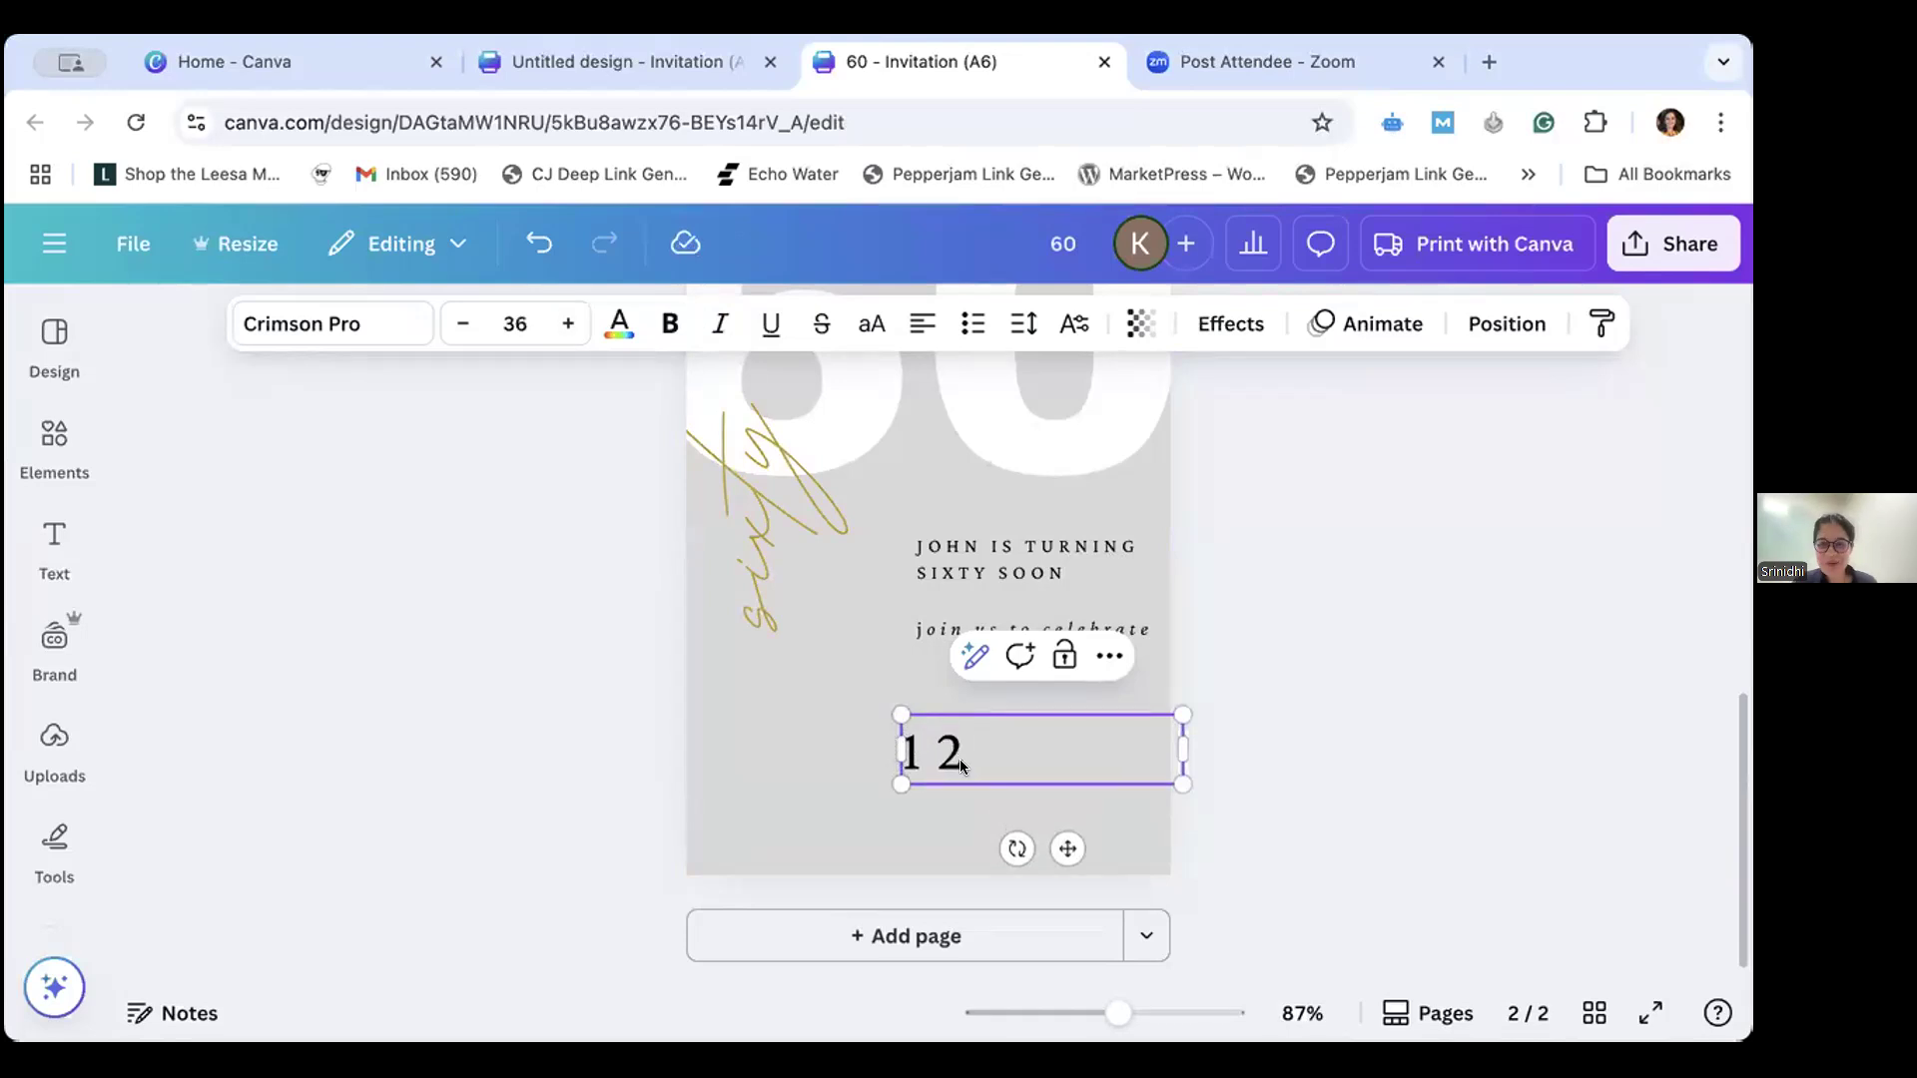
- Set the letter spacing of the "12" to 14 and move it slightly up towards the "join us to celebrate" line
{"action": "left_click", "coordinate": [1013, 322]}
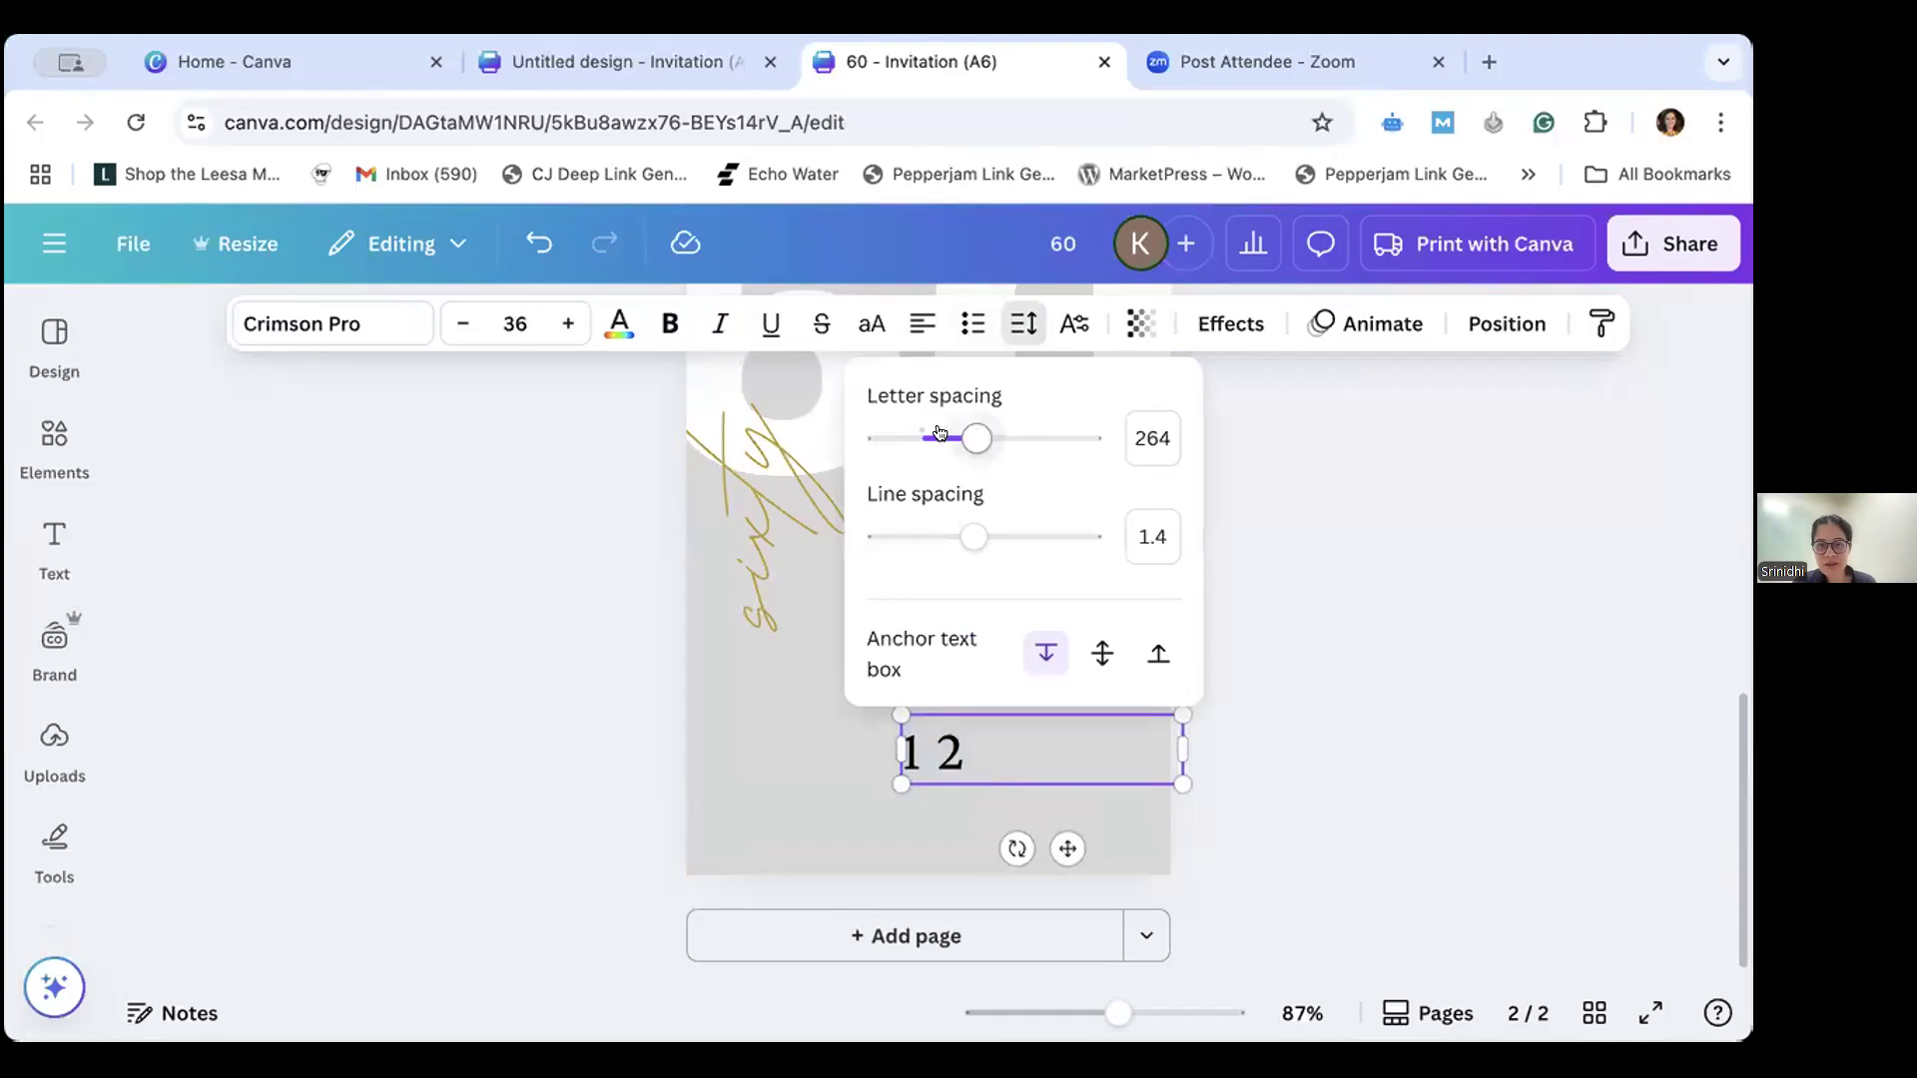
{"action": "left_click", "coordinate": [920, 436]}
{"action": "left_click", "coordinate": [918, 437]}
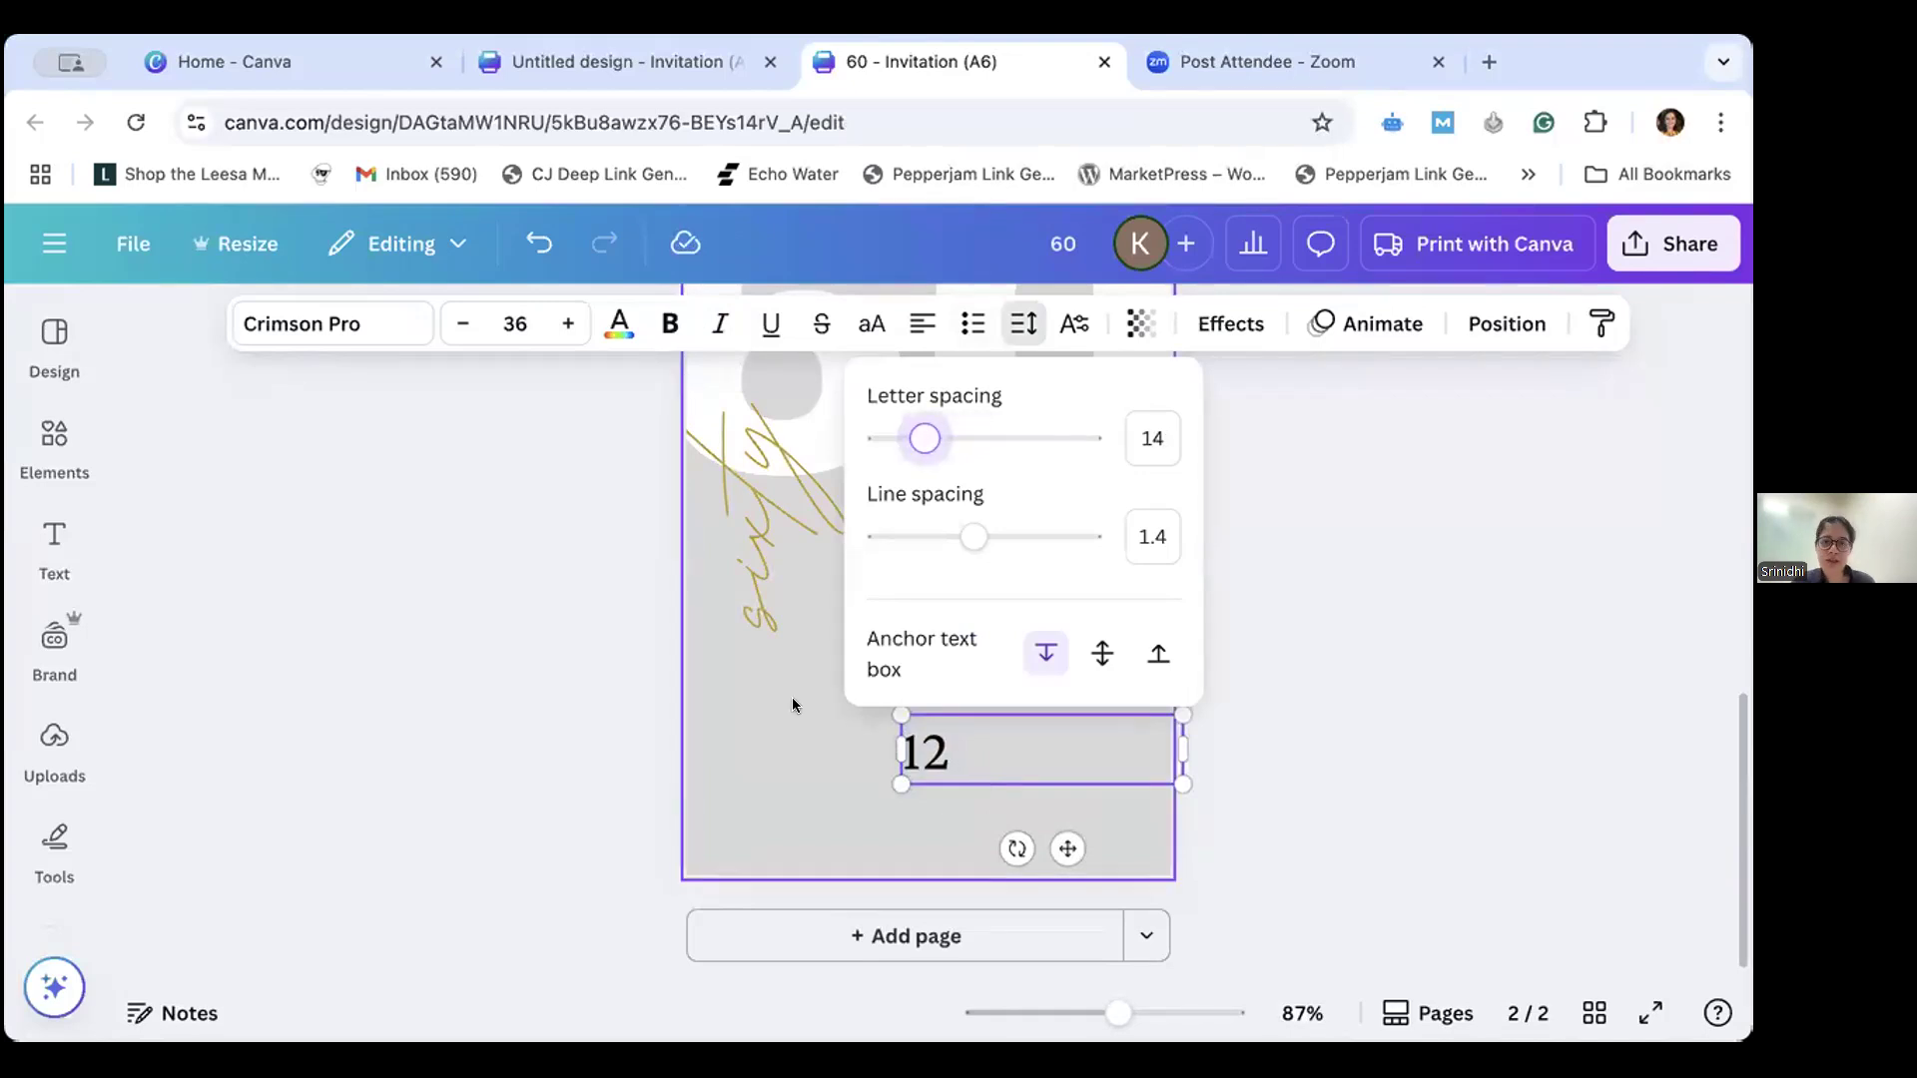
{"action": "left_click", "coordinate": [928, 769]}
{"action": "left_click", "coordinate": [928, 767]}
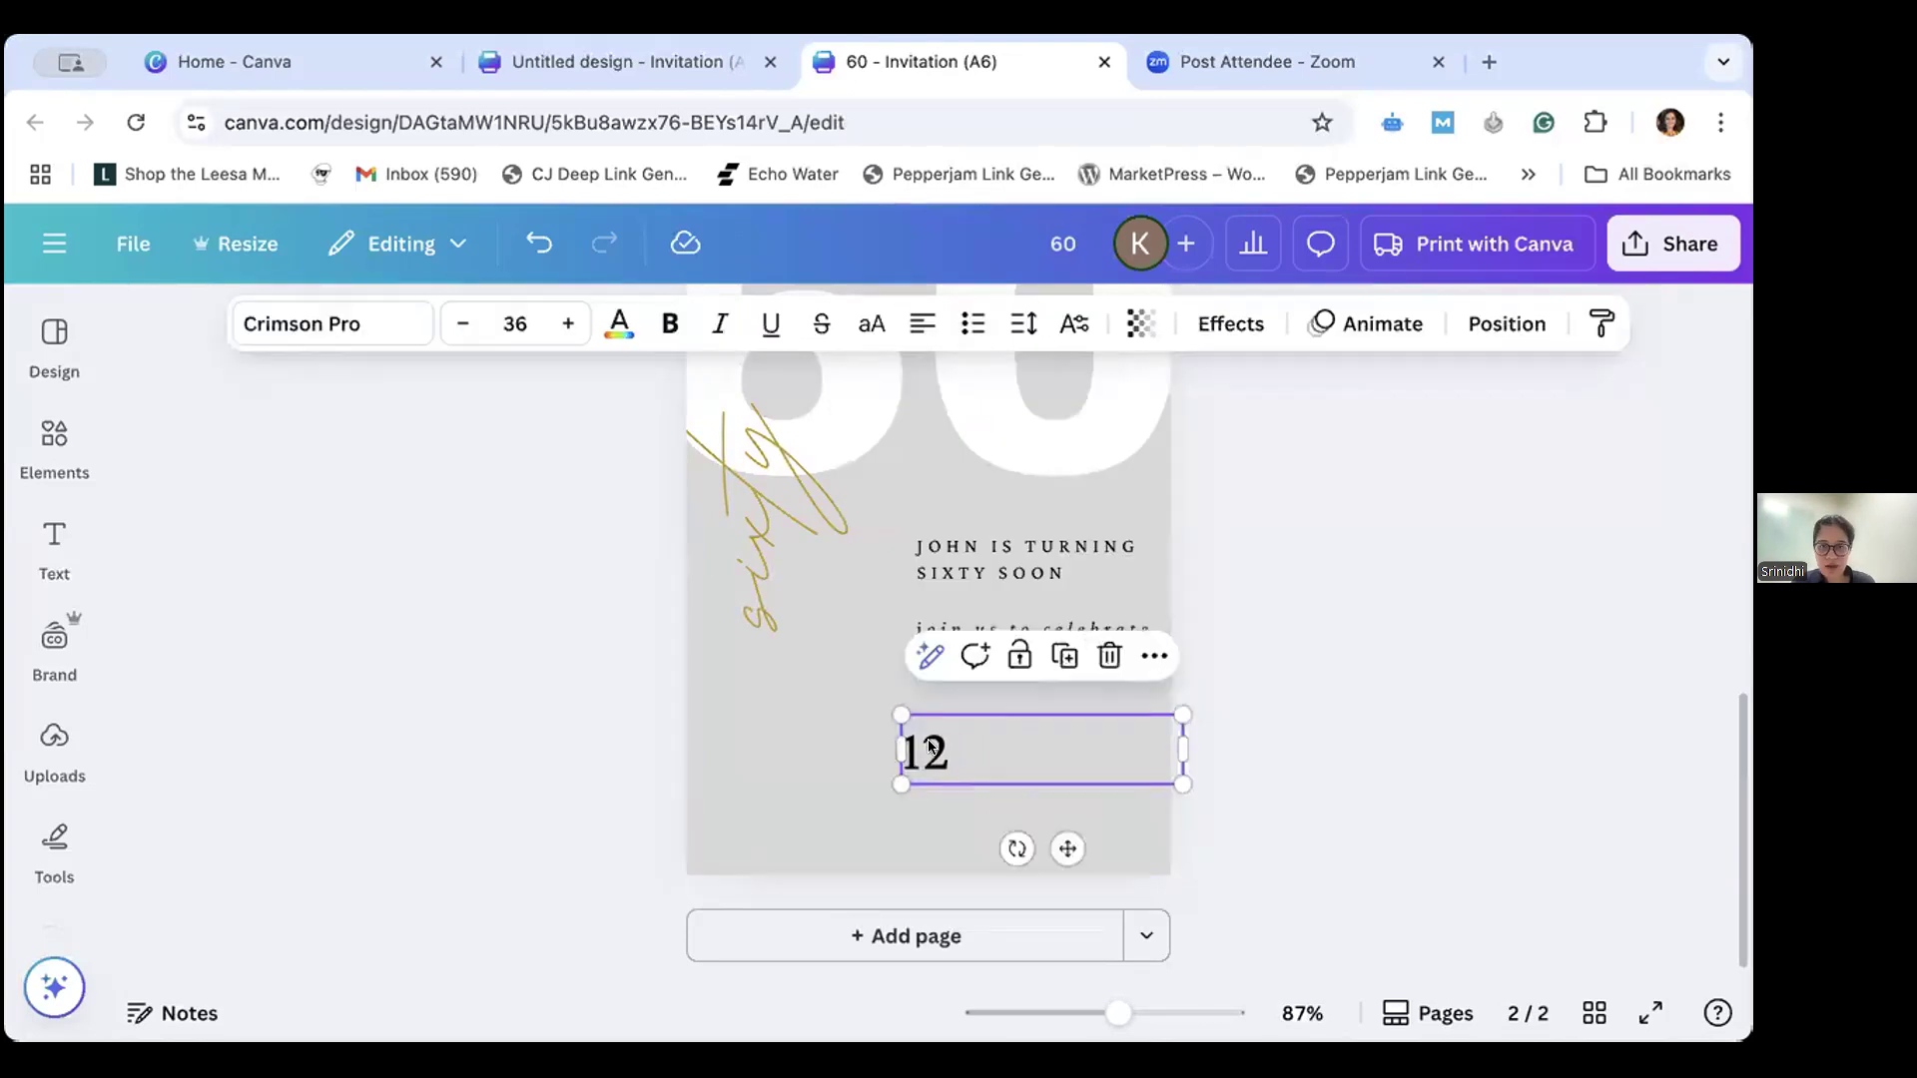
- Using the date block on page 1 as reference, add a plain solid line from the shape library to page 2
{"action": "scroll", "coordinate": [799, 631], "scroll_direction": "up", "scroll_amount": 10}
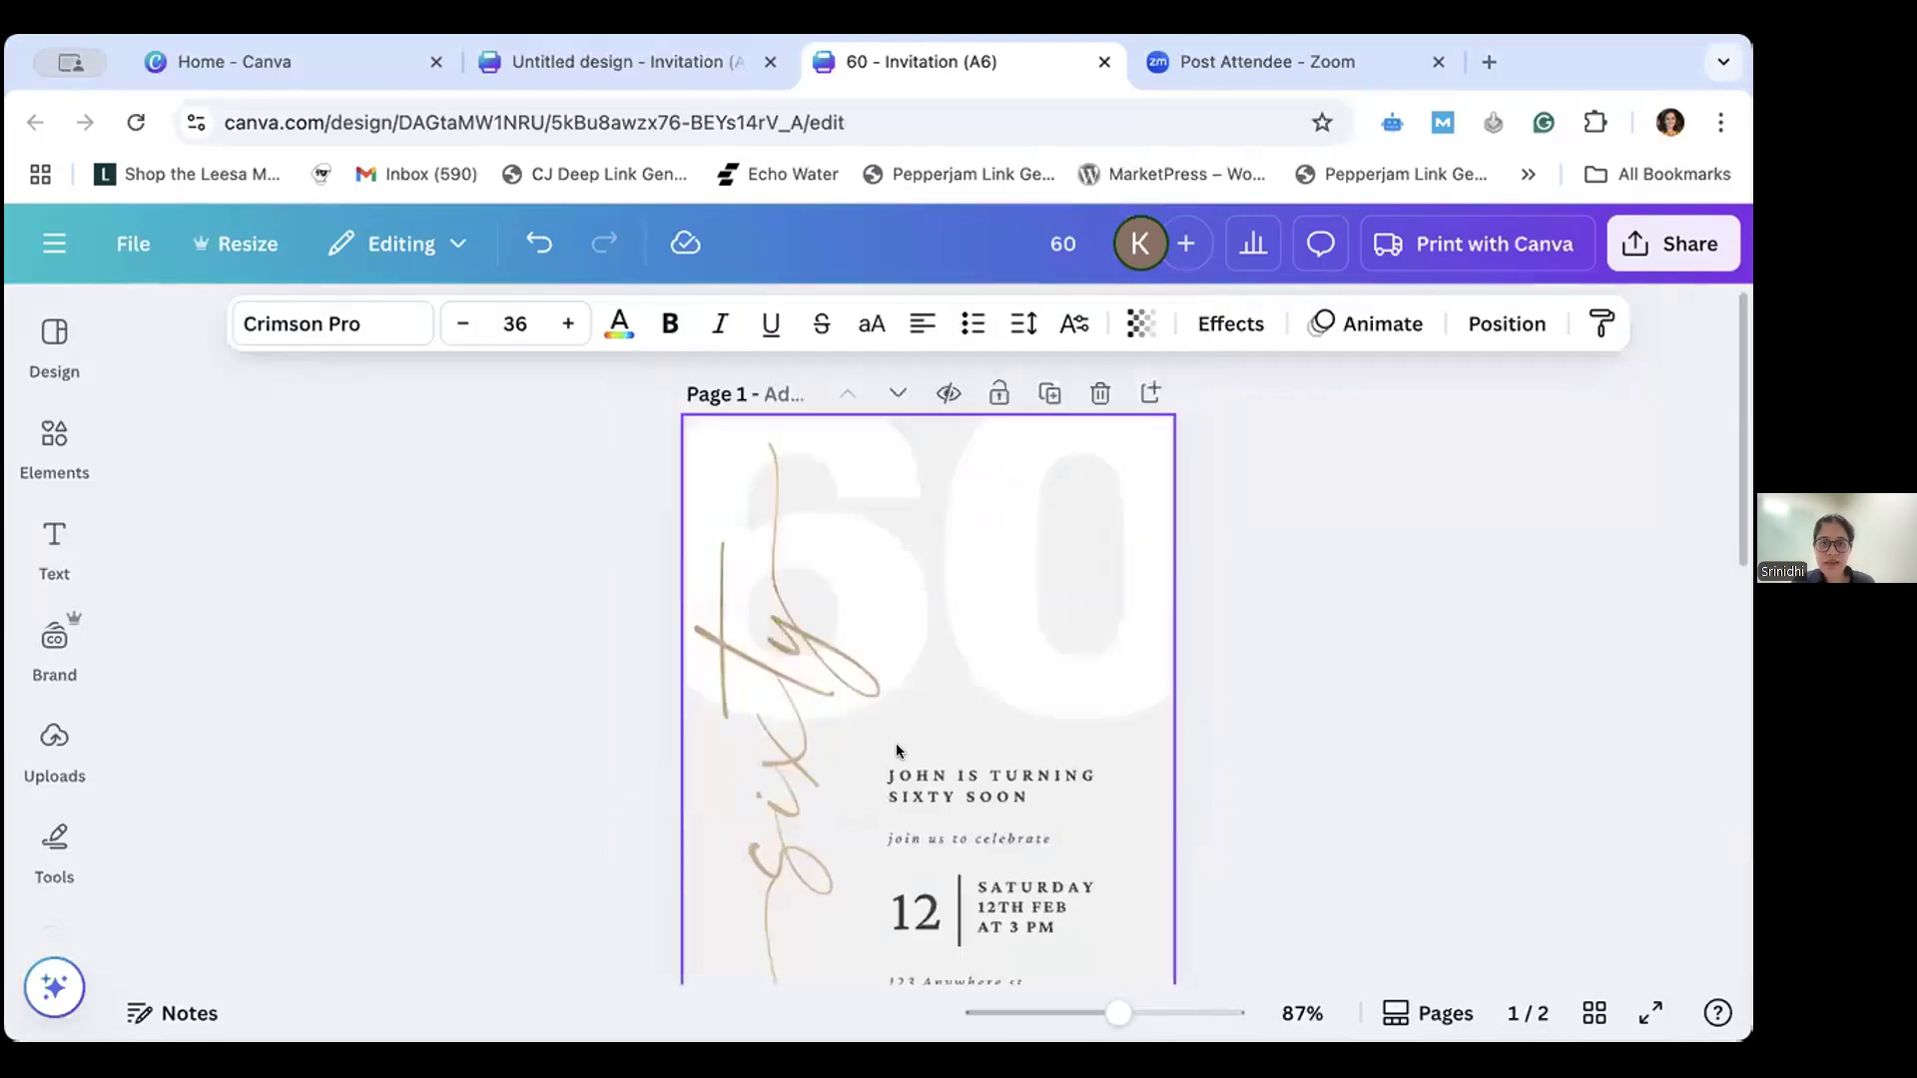
{"action": "left_click", "coordinate": [973, 867]}
{"action": "scroll", "coordinate": [974, 858], "scroll_direction": "down", "scroll_amount": 10}
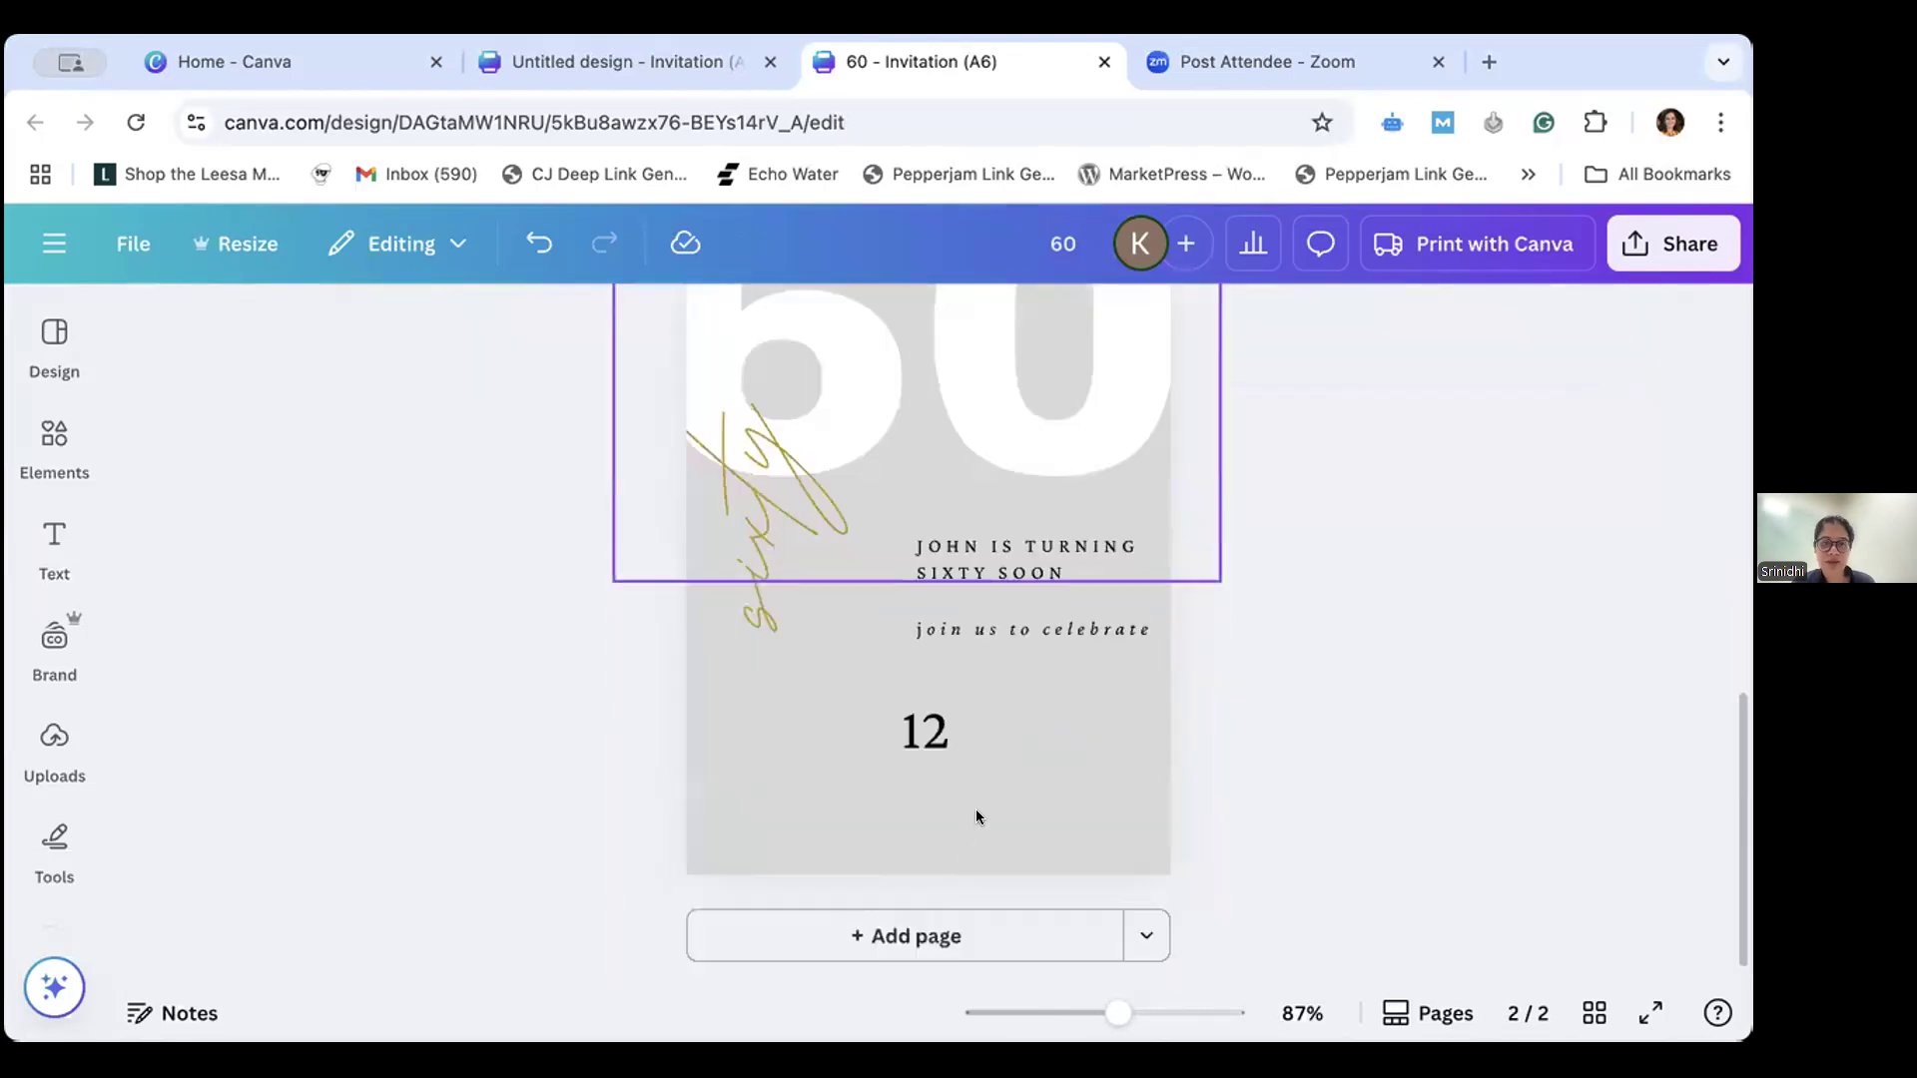
{"action": "left_click", "coordinate": [805, 693]}
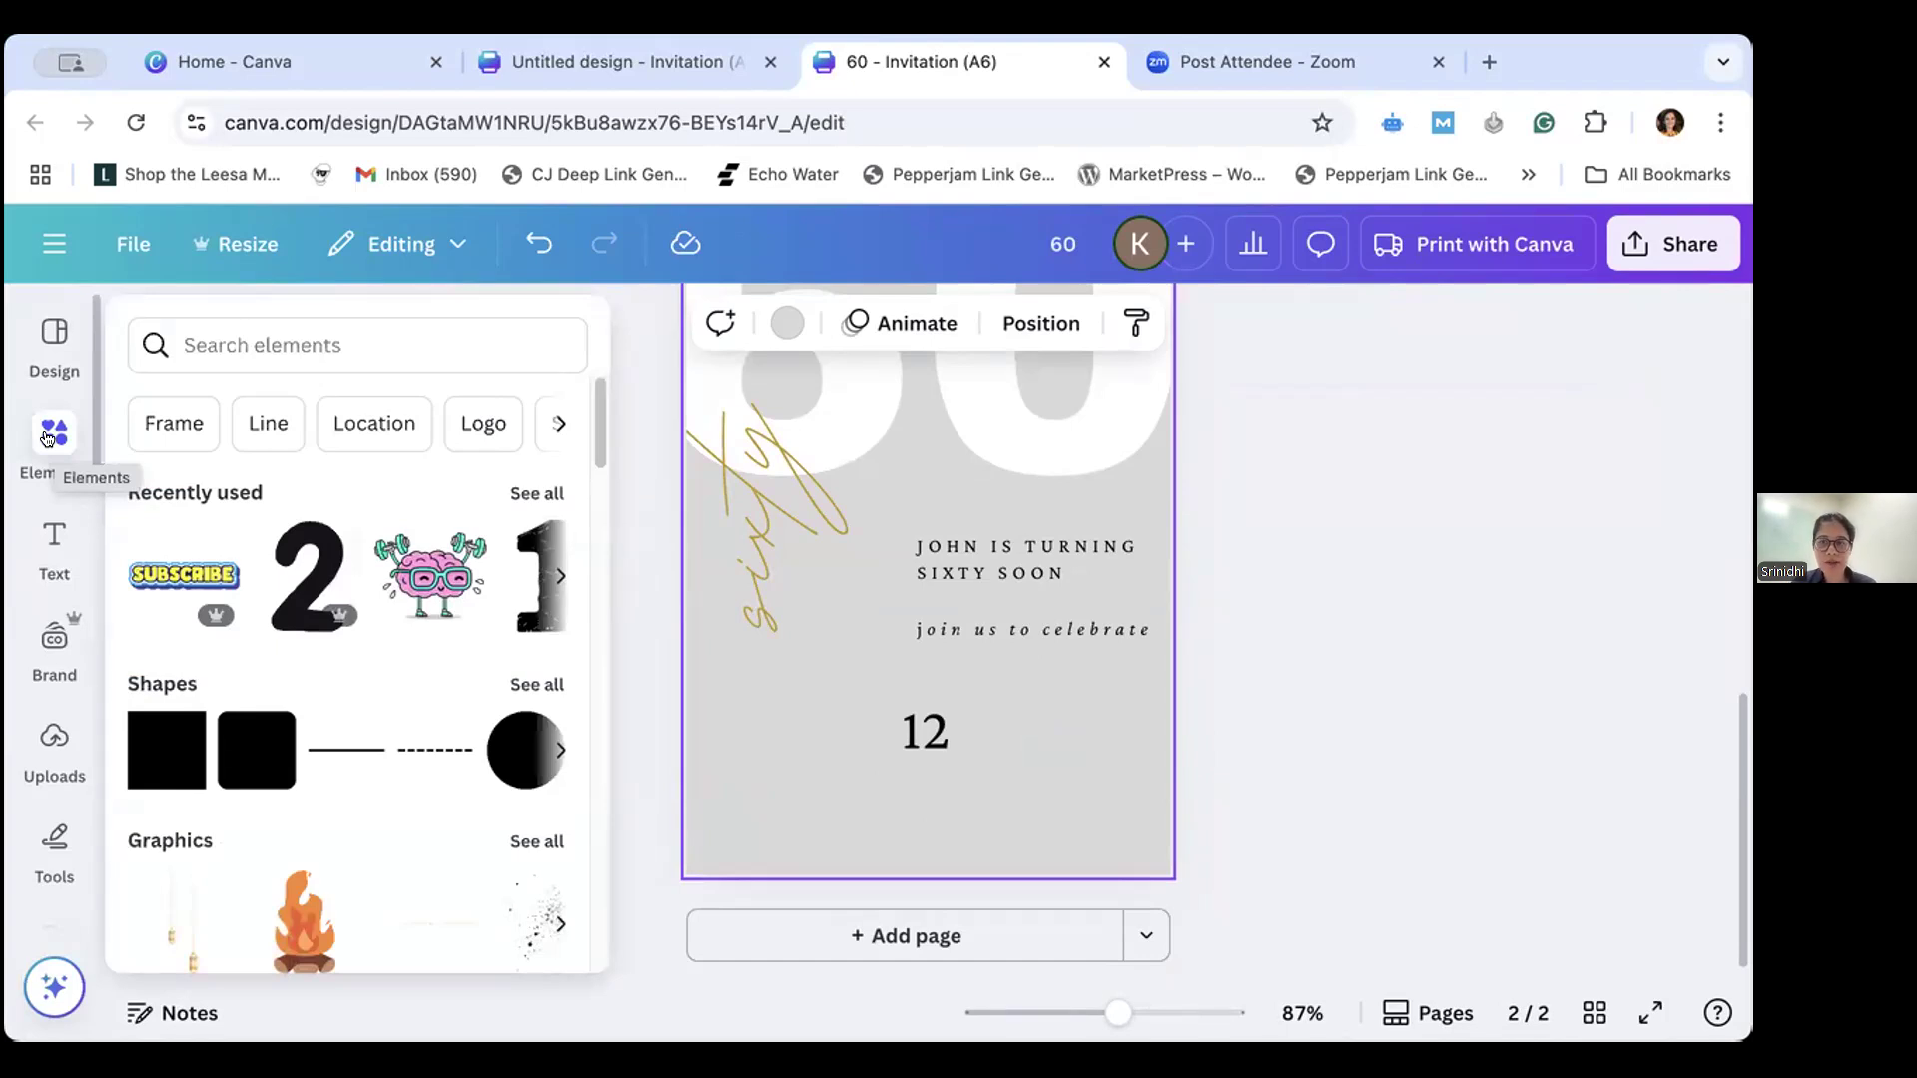
{"action": "left_click", "coordinate": [47, 438]}
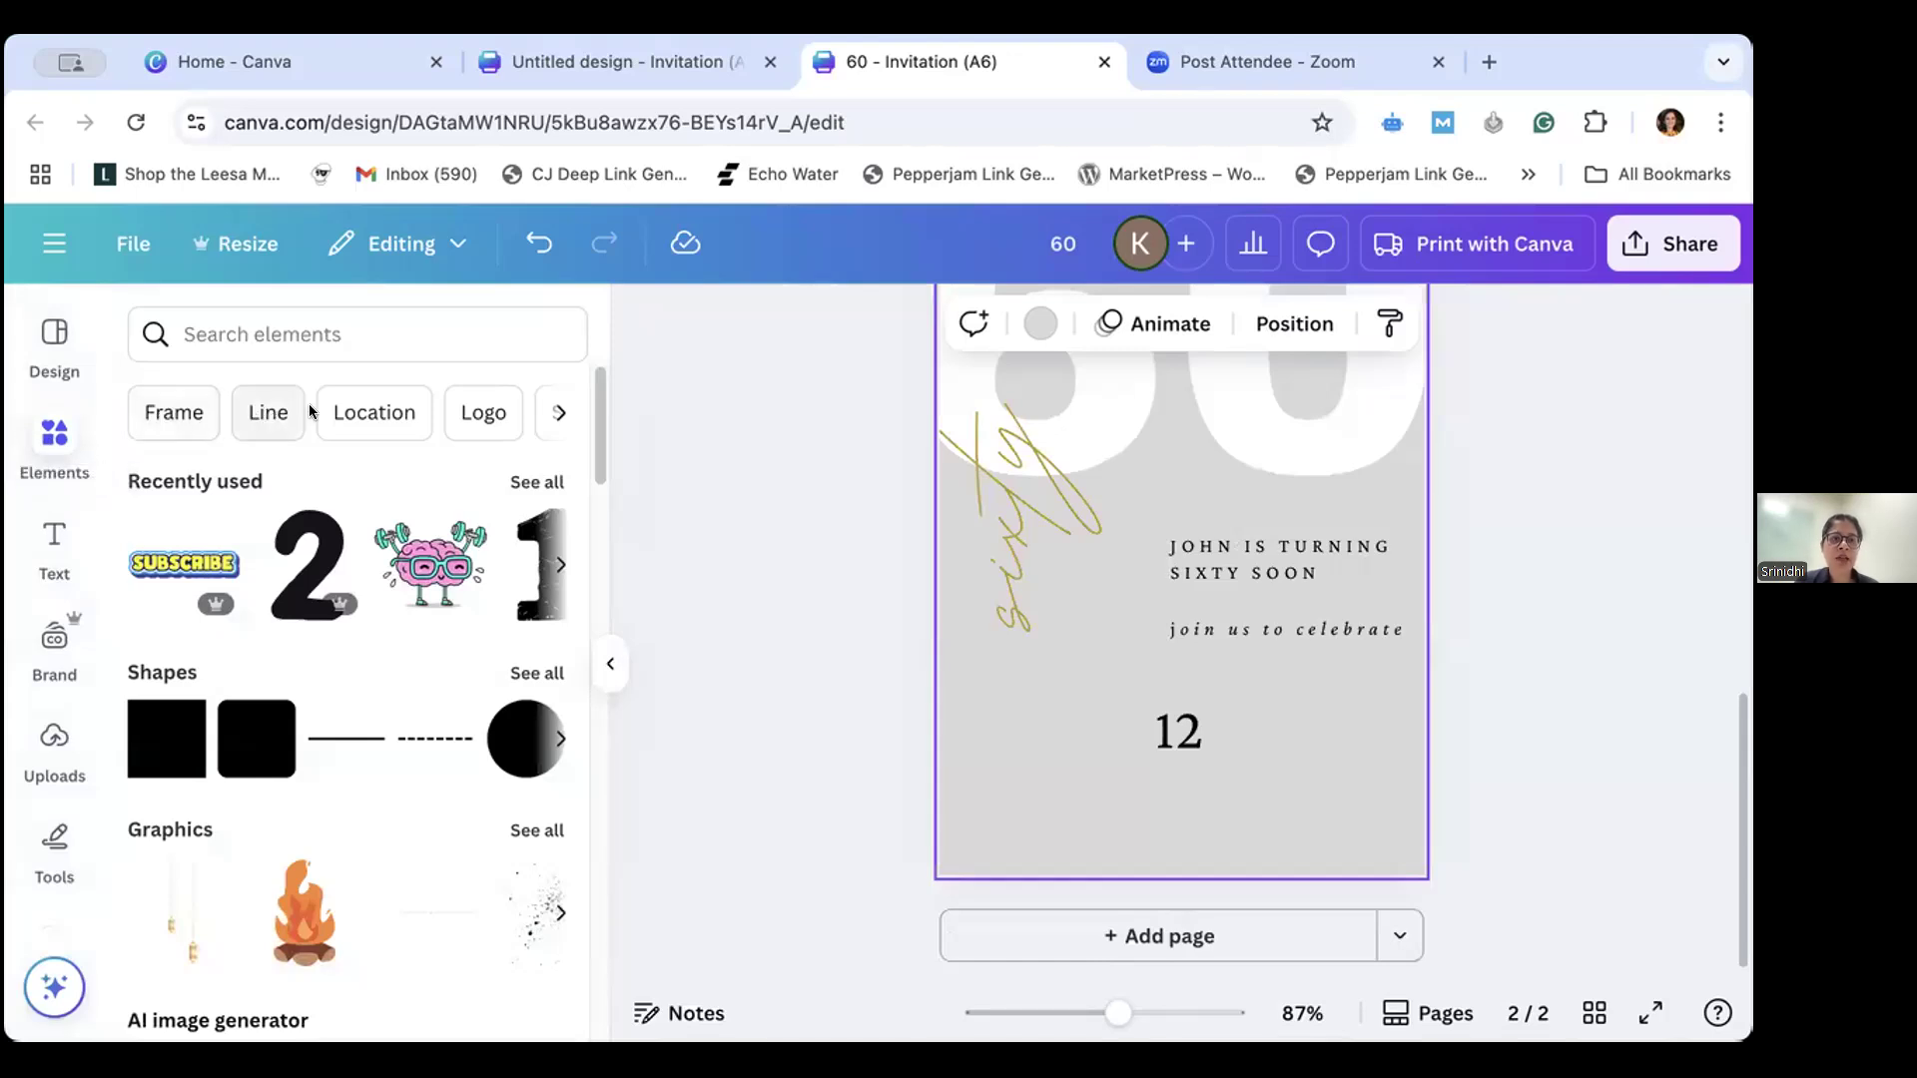
{"action": "mouse_move", "coordinate": [341, 534]}
{"action": "scroll", "coordinate": [344, 542], "scroll_direction": "down", "scroll_amount": 5}
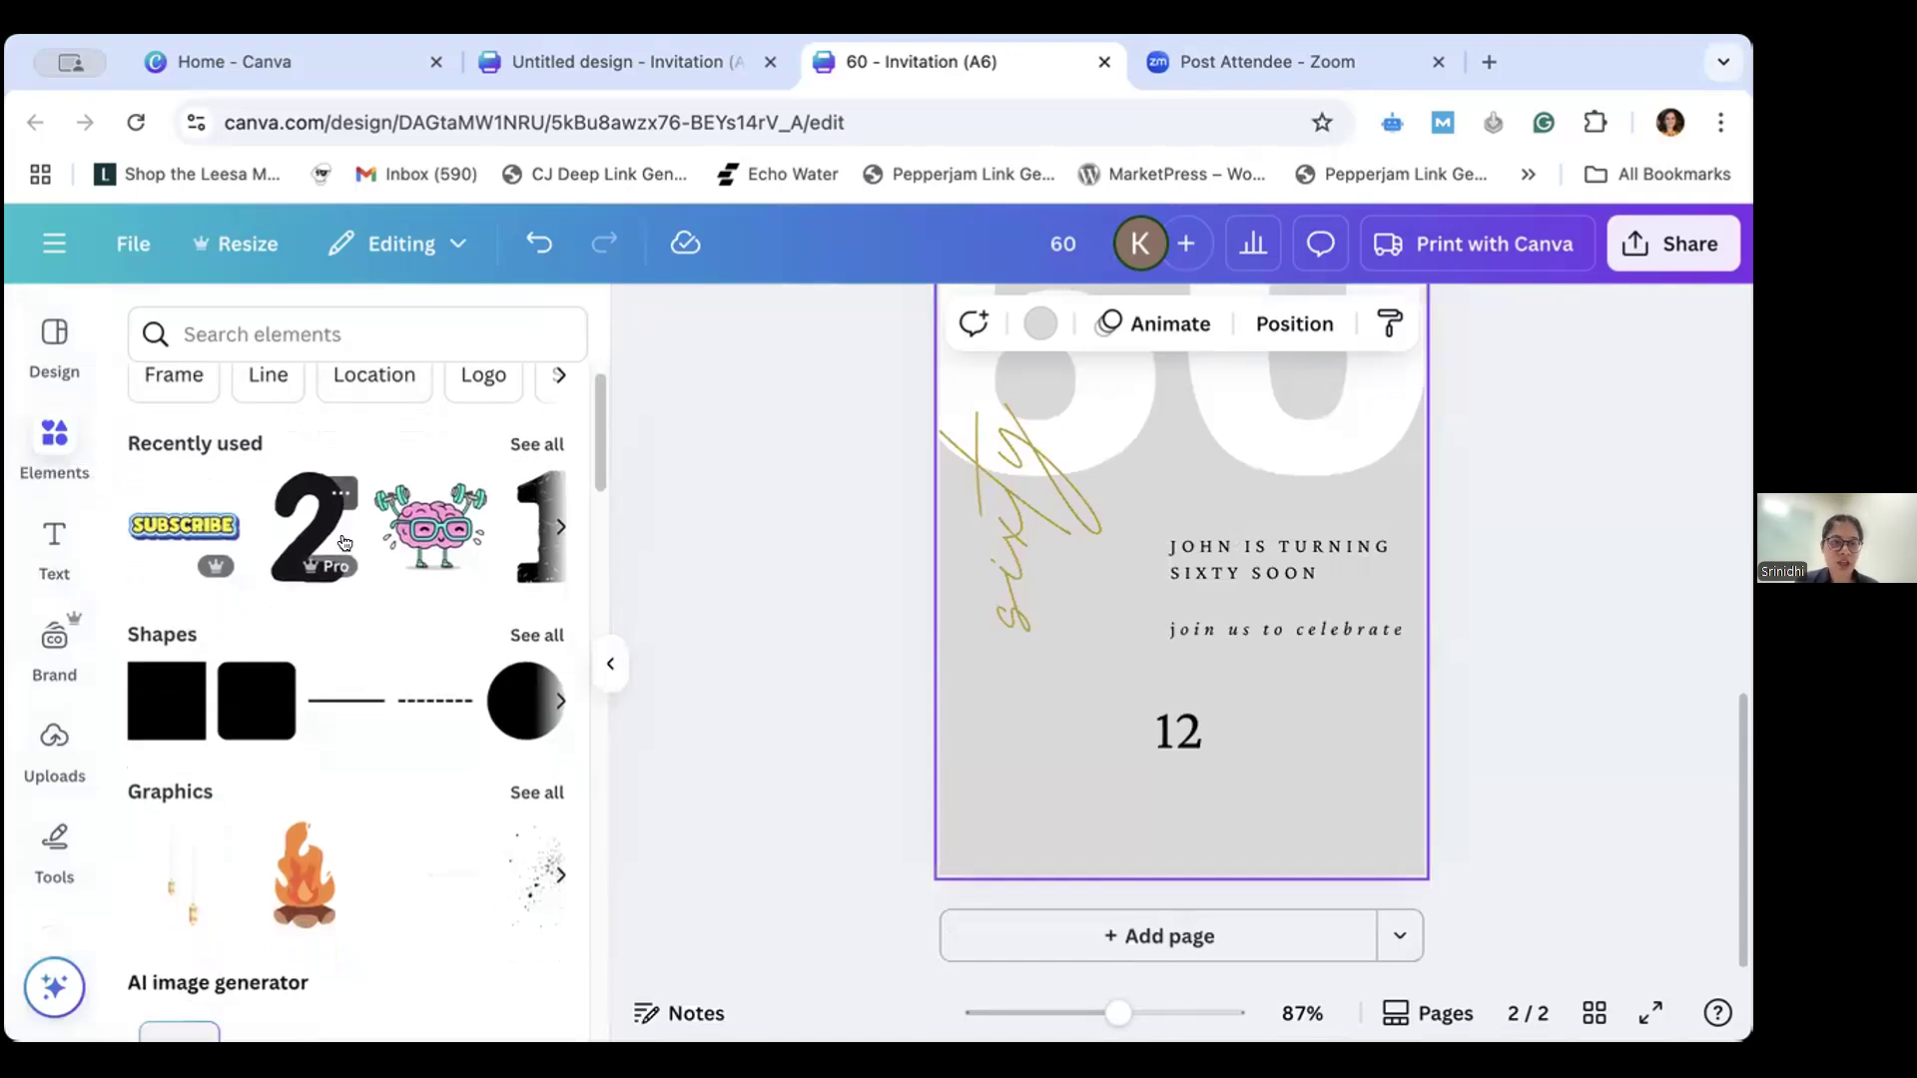
{"action": "scroll", "coordinate": [347, 542], "scroll_direction": "up", "scroll_amount": 2}
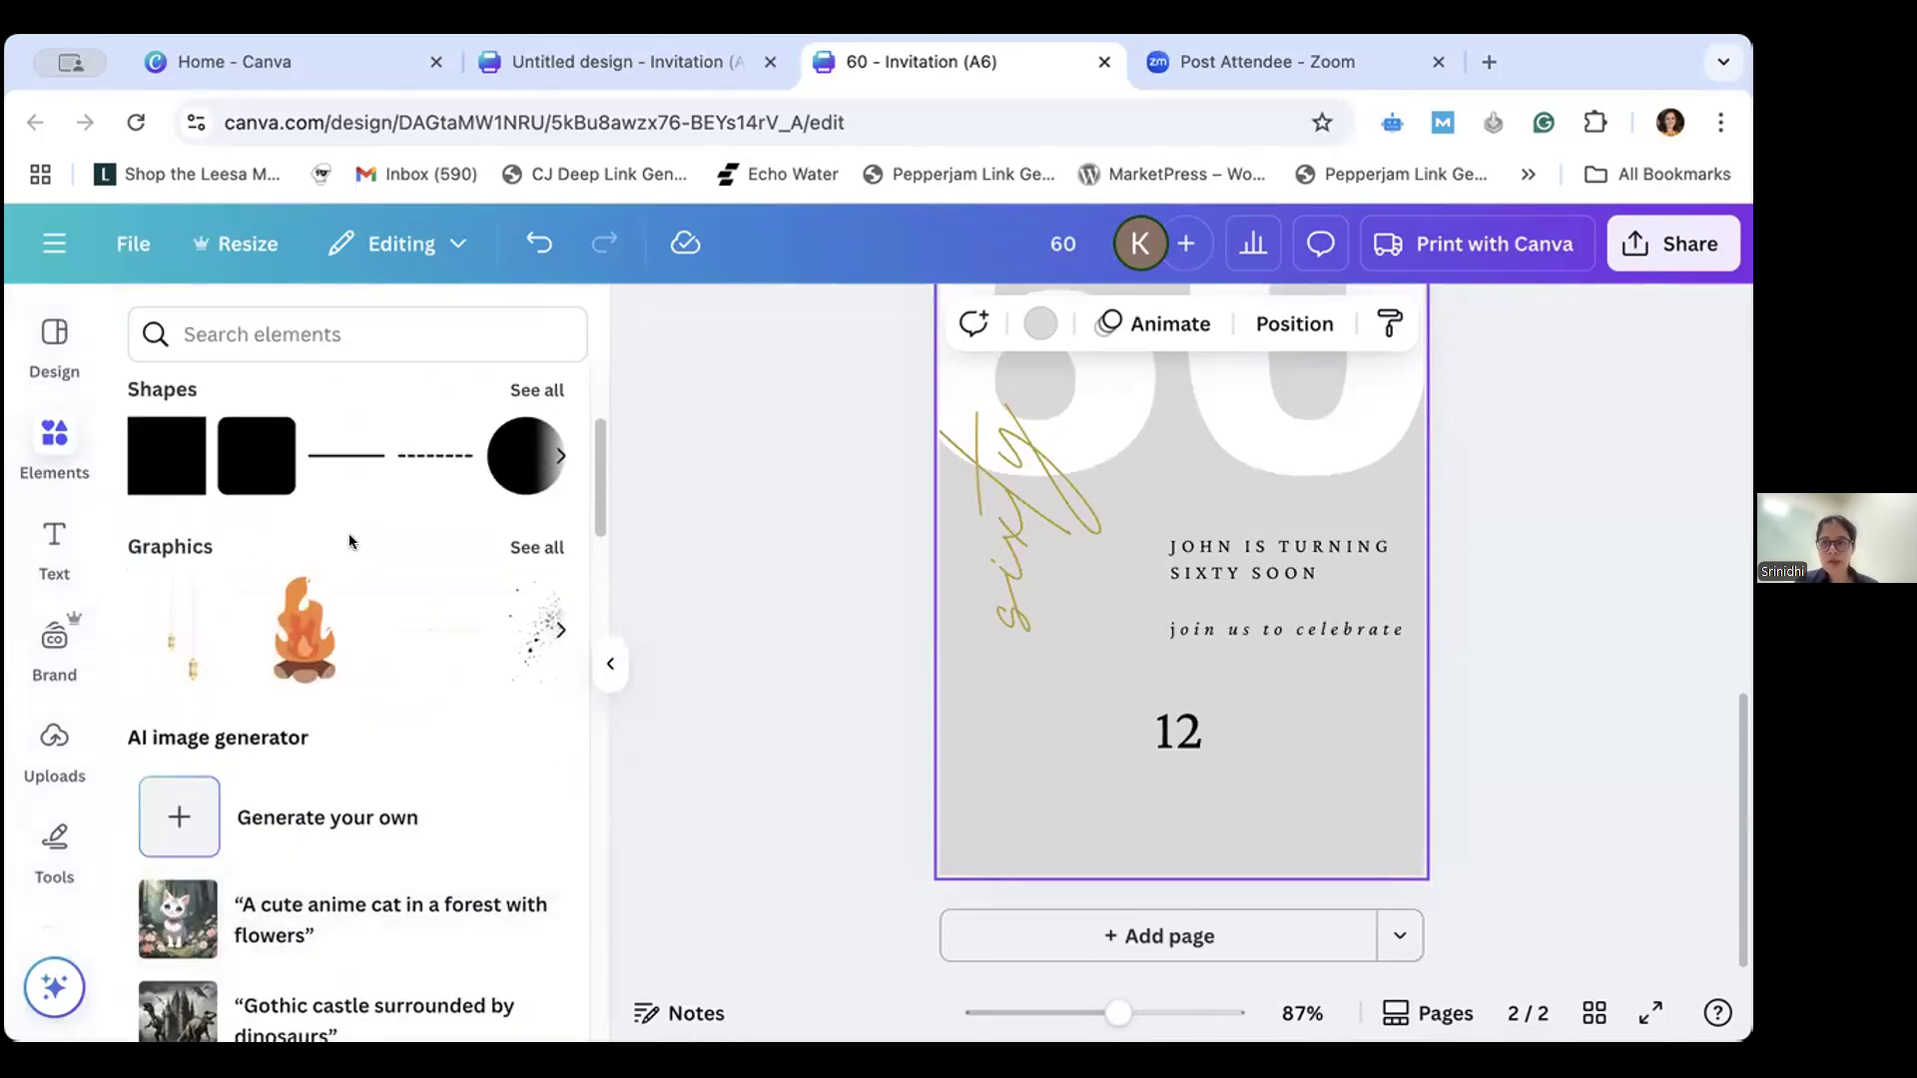
{"action": "scroll", "coordinate": [349, 533], "scroll_direction": "up", "scroll_amount": 2}
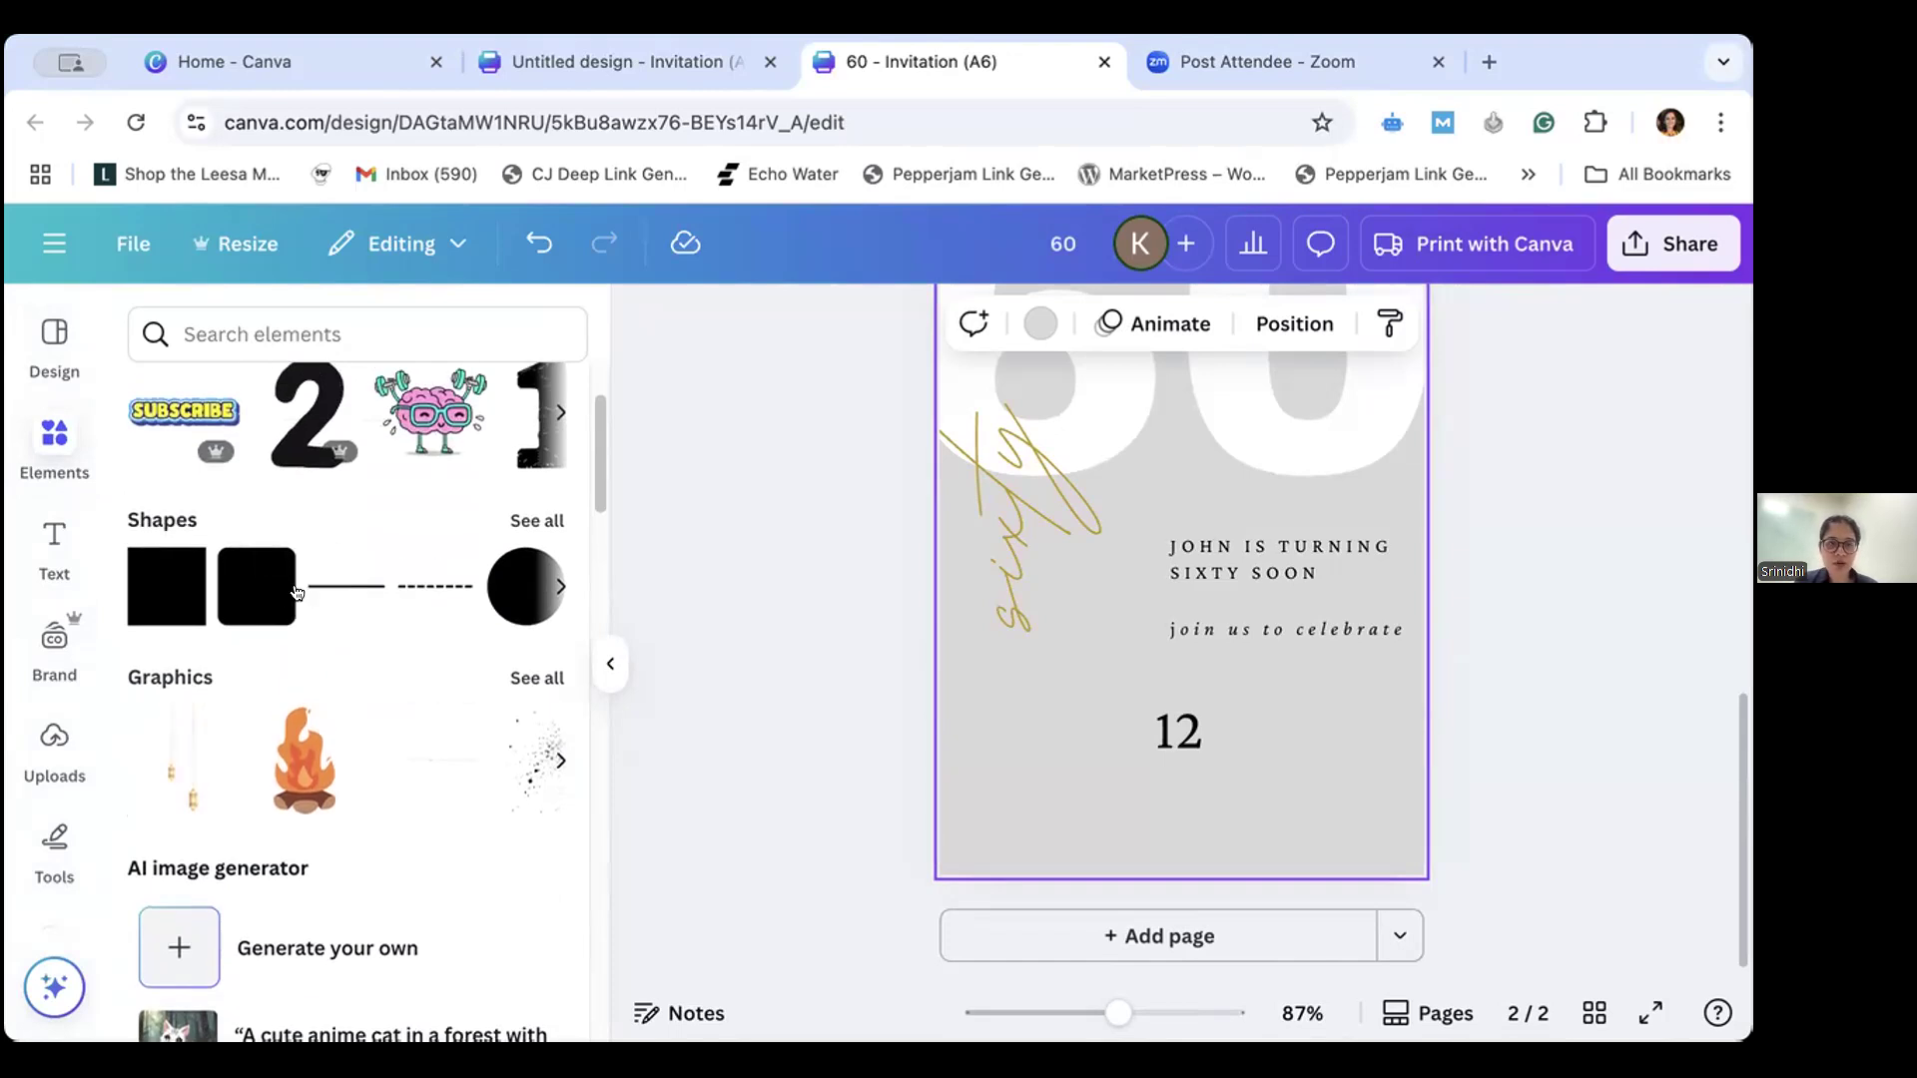
{"action": "left_click", "coordinate": [534, 522]}
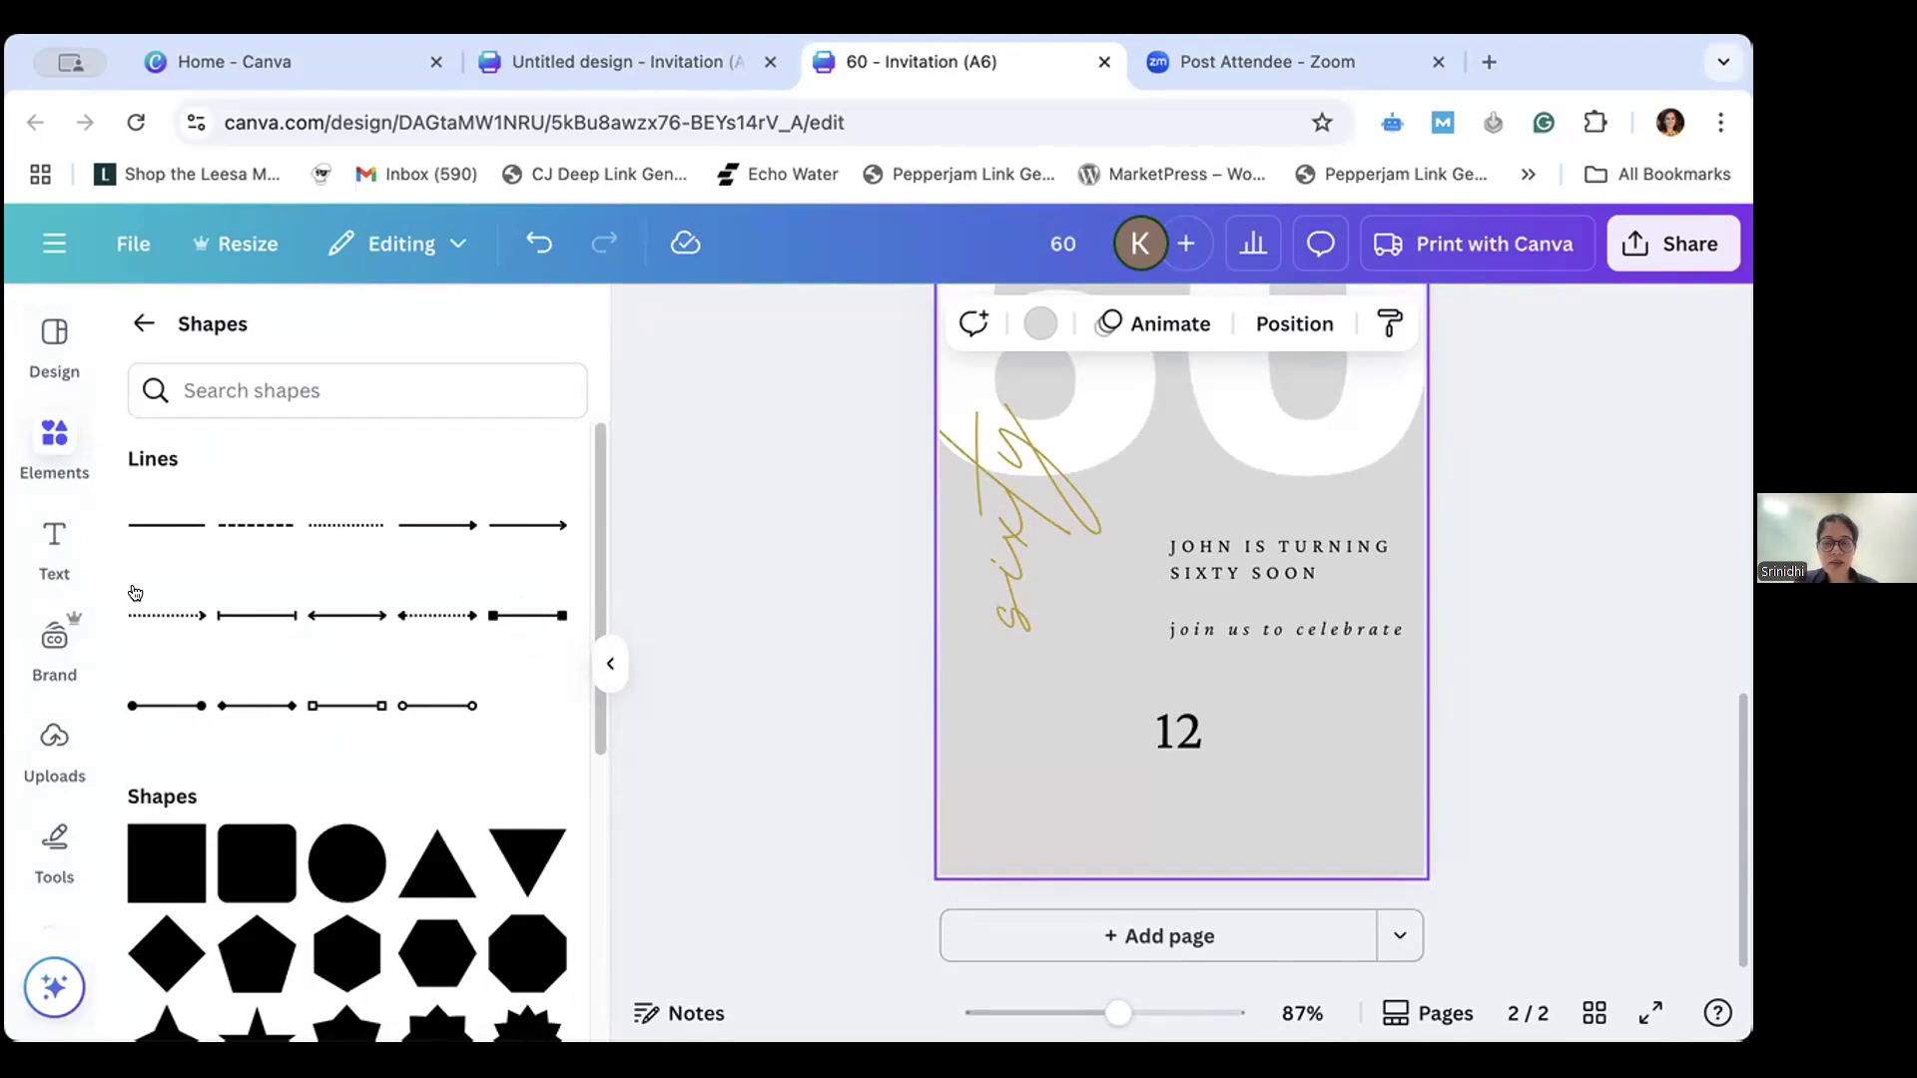
{"action": "left_click", "coordinate": [152, 525]}
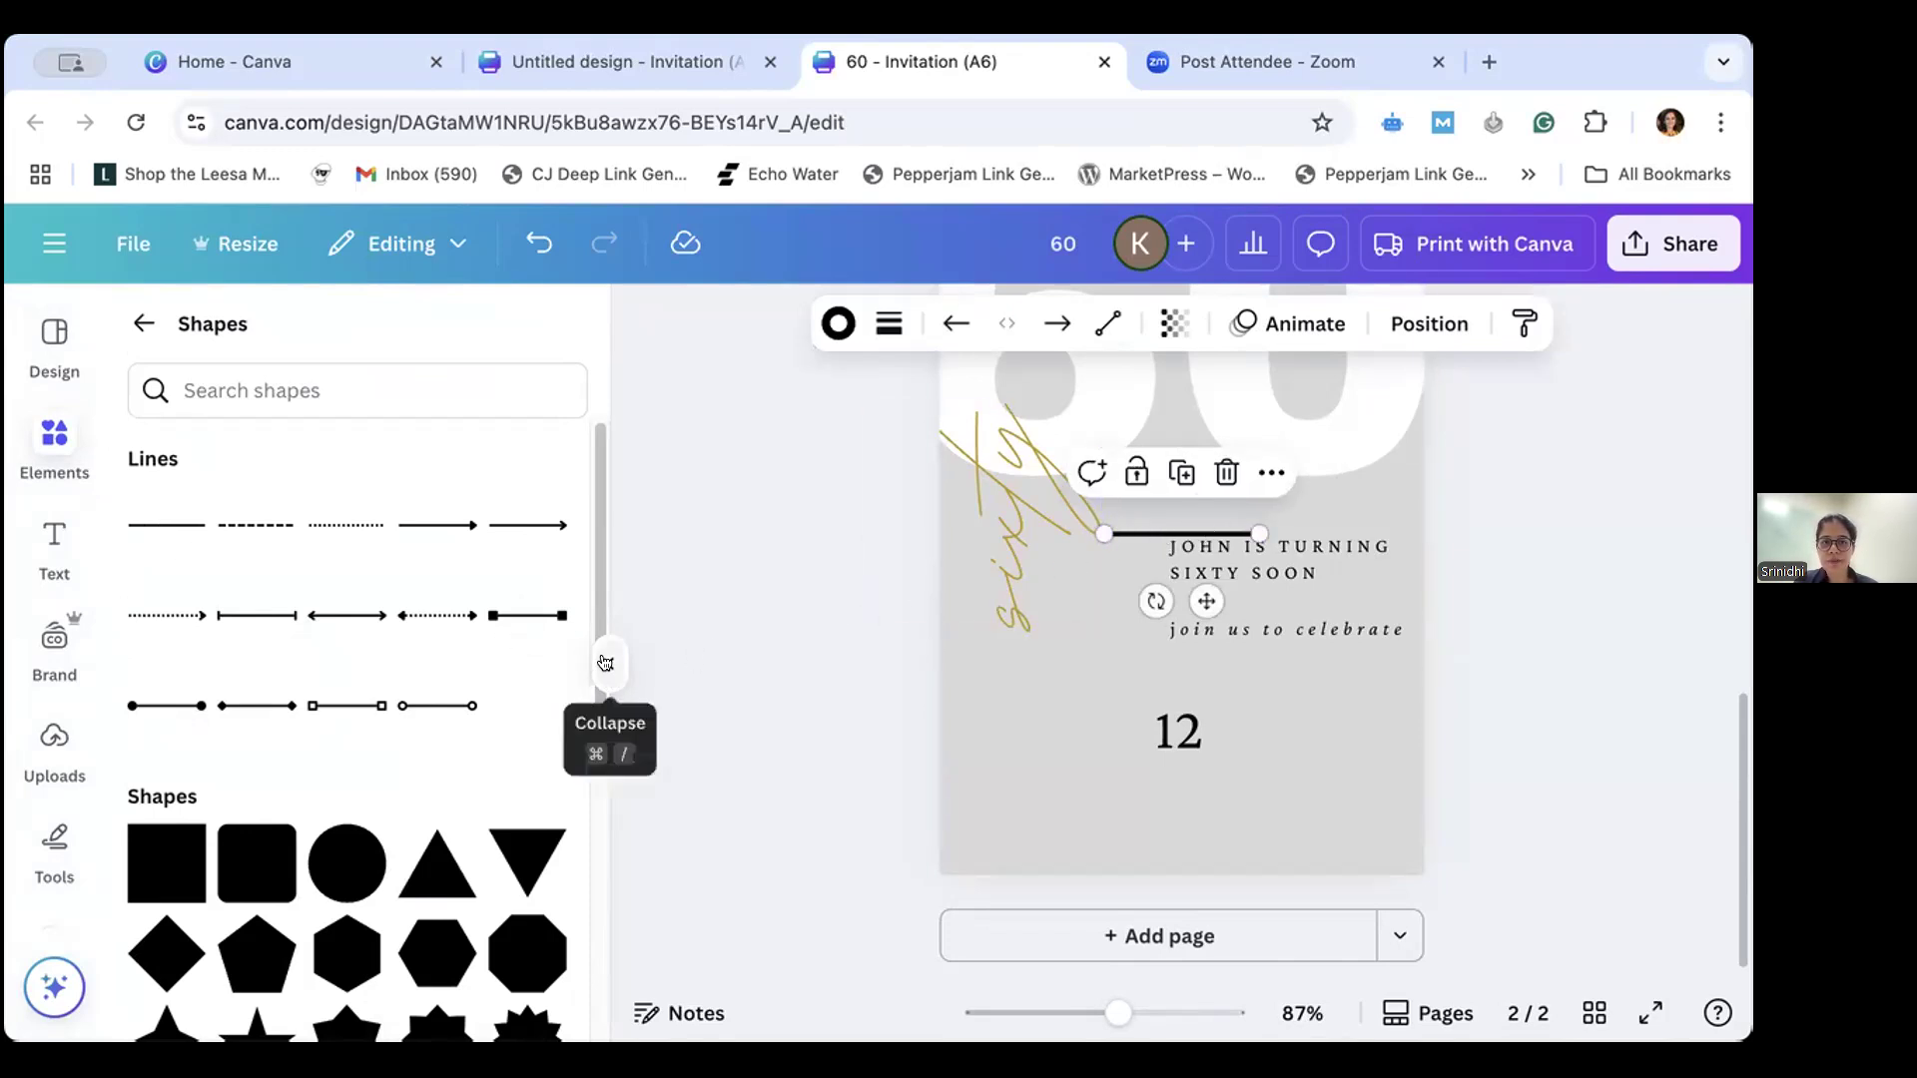
- Look through the remaining shapes in the library and collapse it to free up the canvas
{"action": "scroll", "coordinate": [577, 579], "scroll_direction": "down", "scroll_amount": 3}
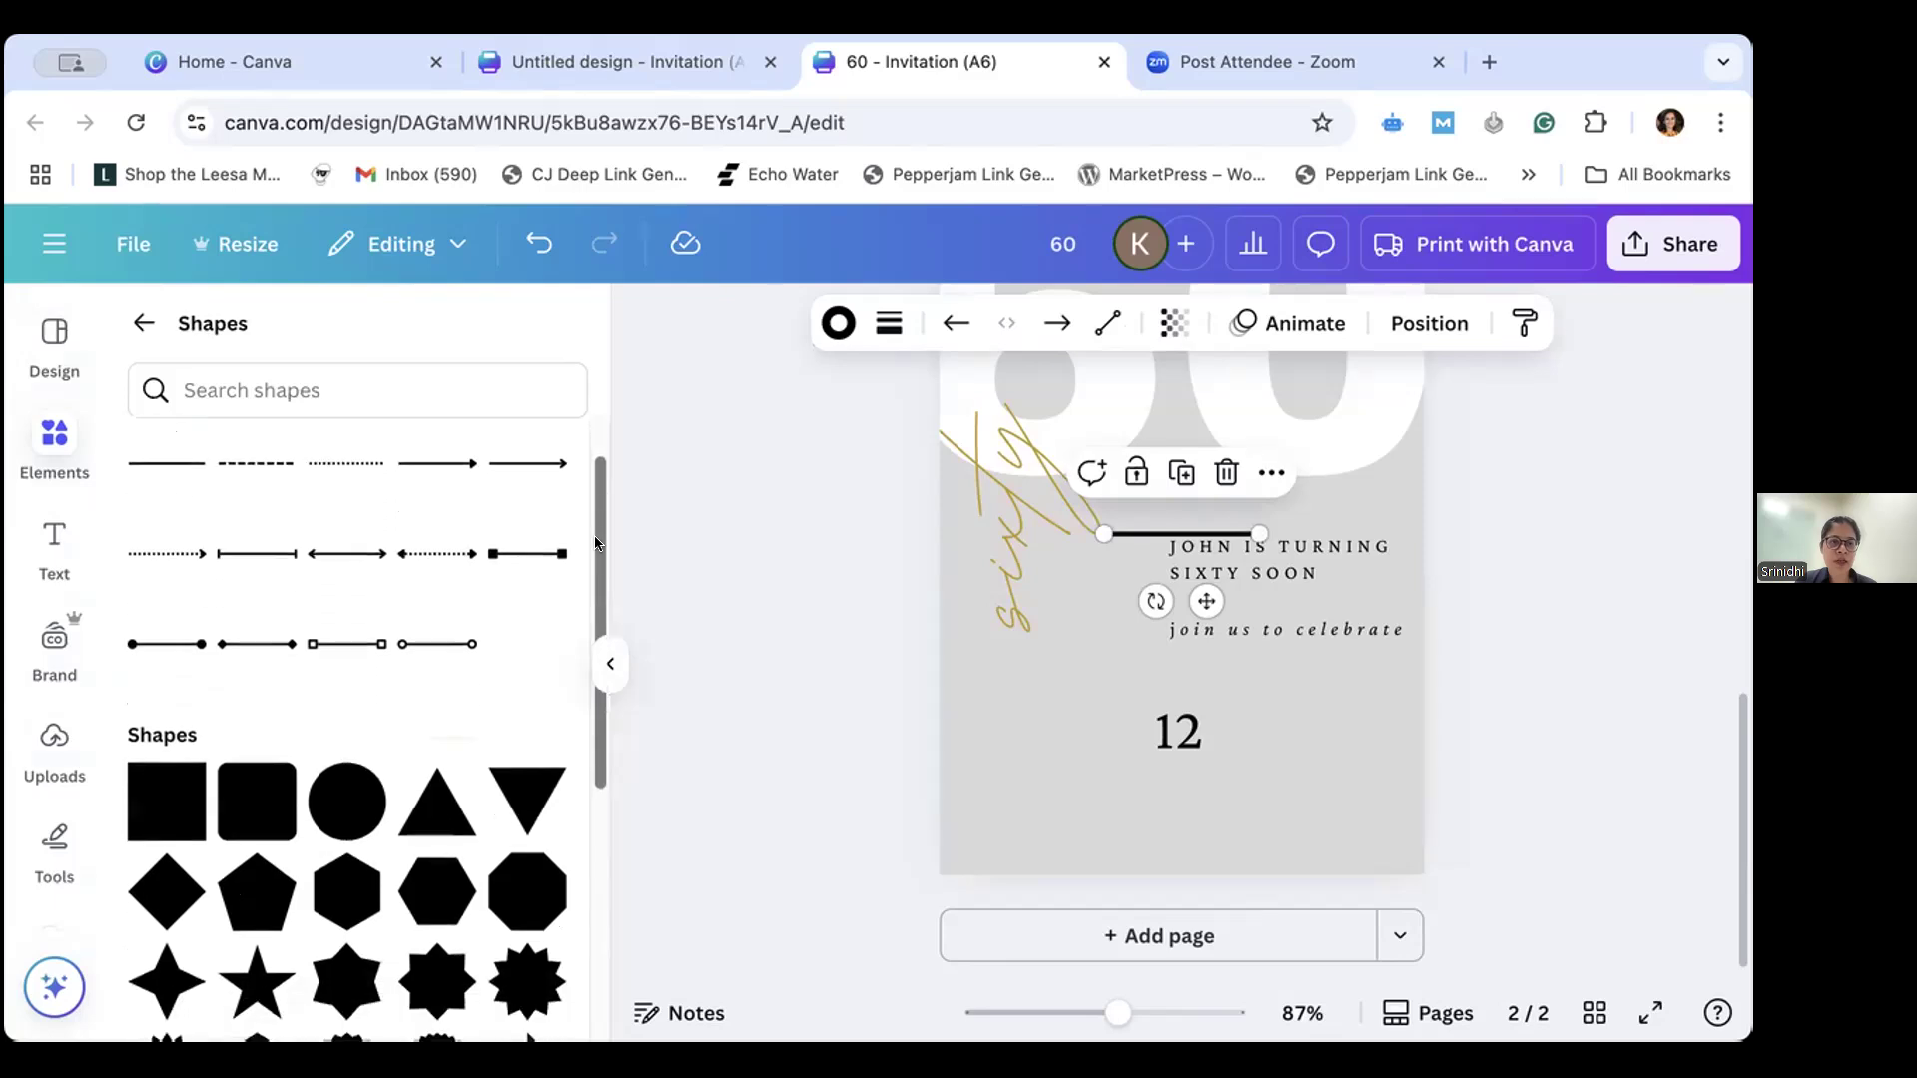
{"action": "scroll", "coordinate": [576, 629], "scroll_direction": "down", "scroll_amount": 6}
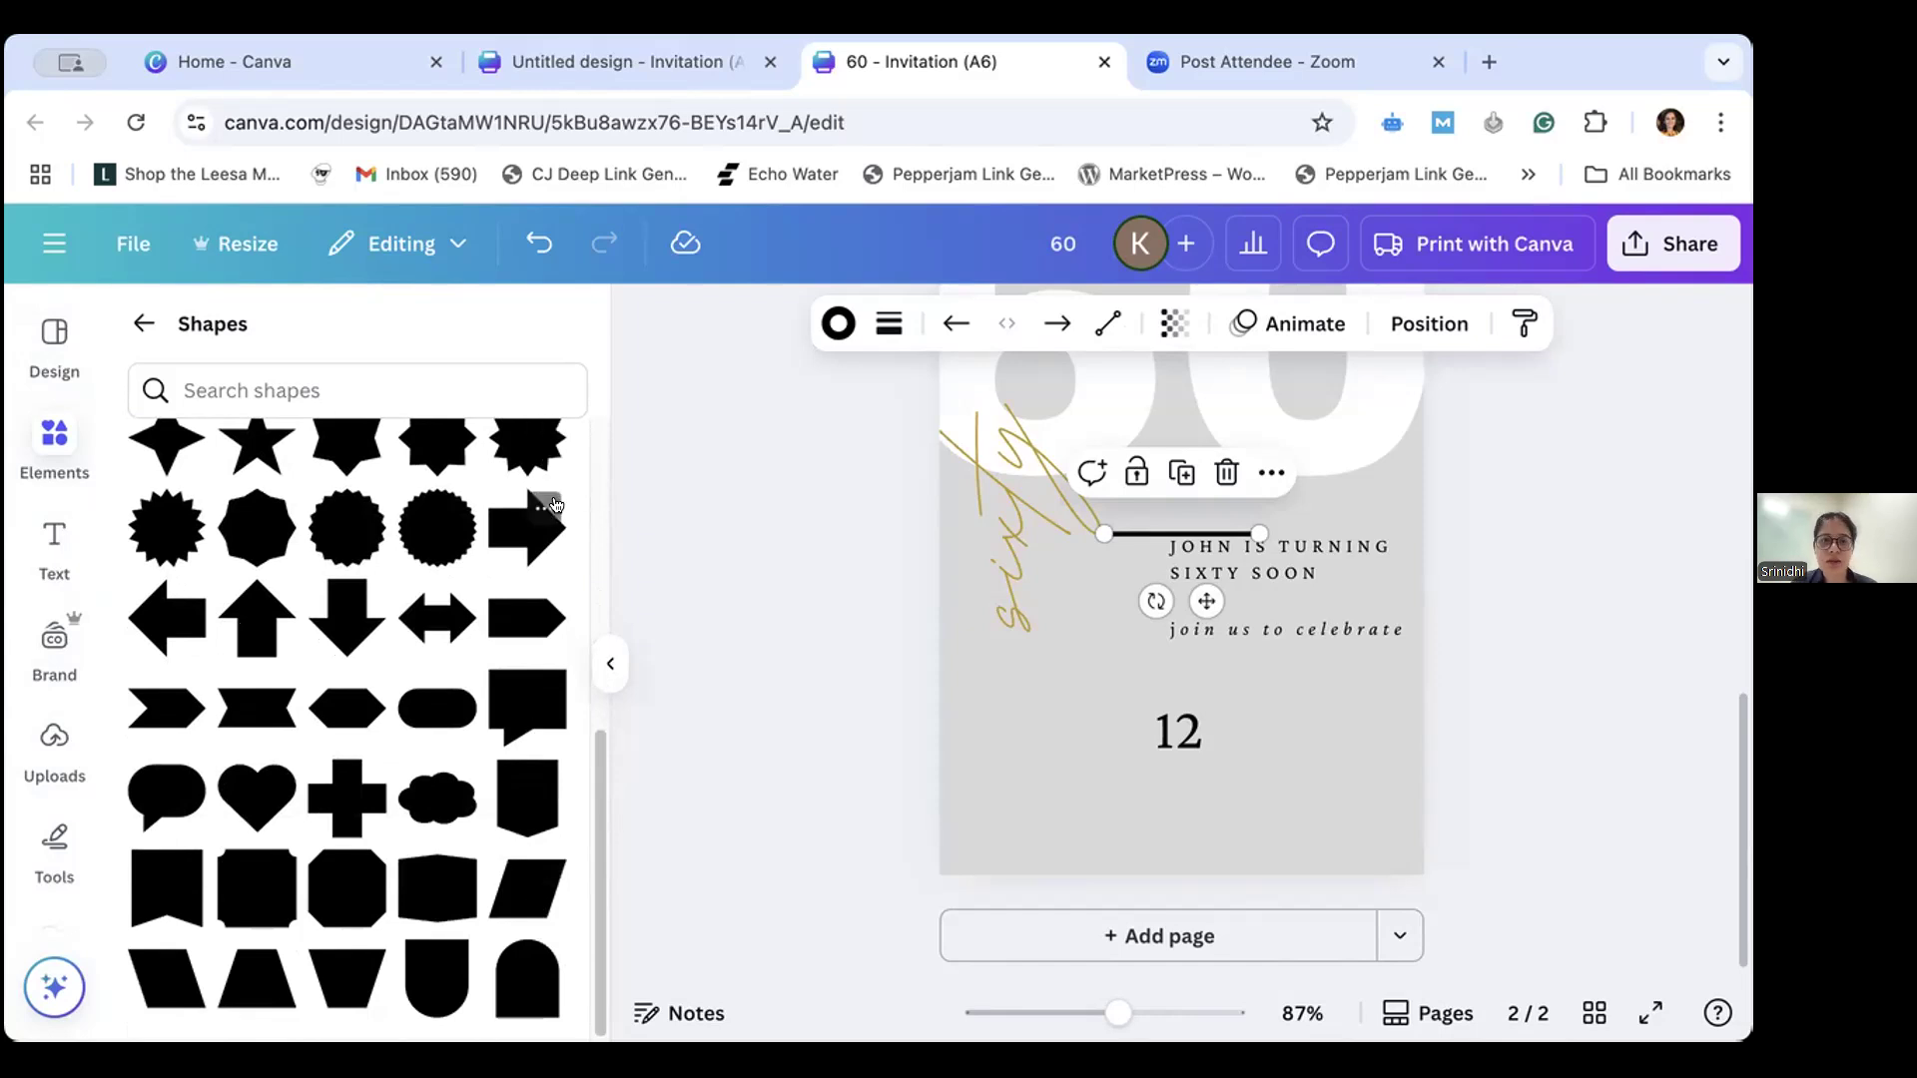
{"action": "scroll", "coordinate": [590, 431], "scroll_direction": "up", "scroll_amount": 6}
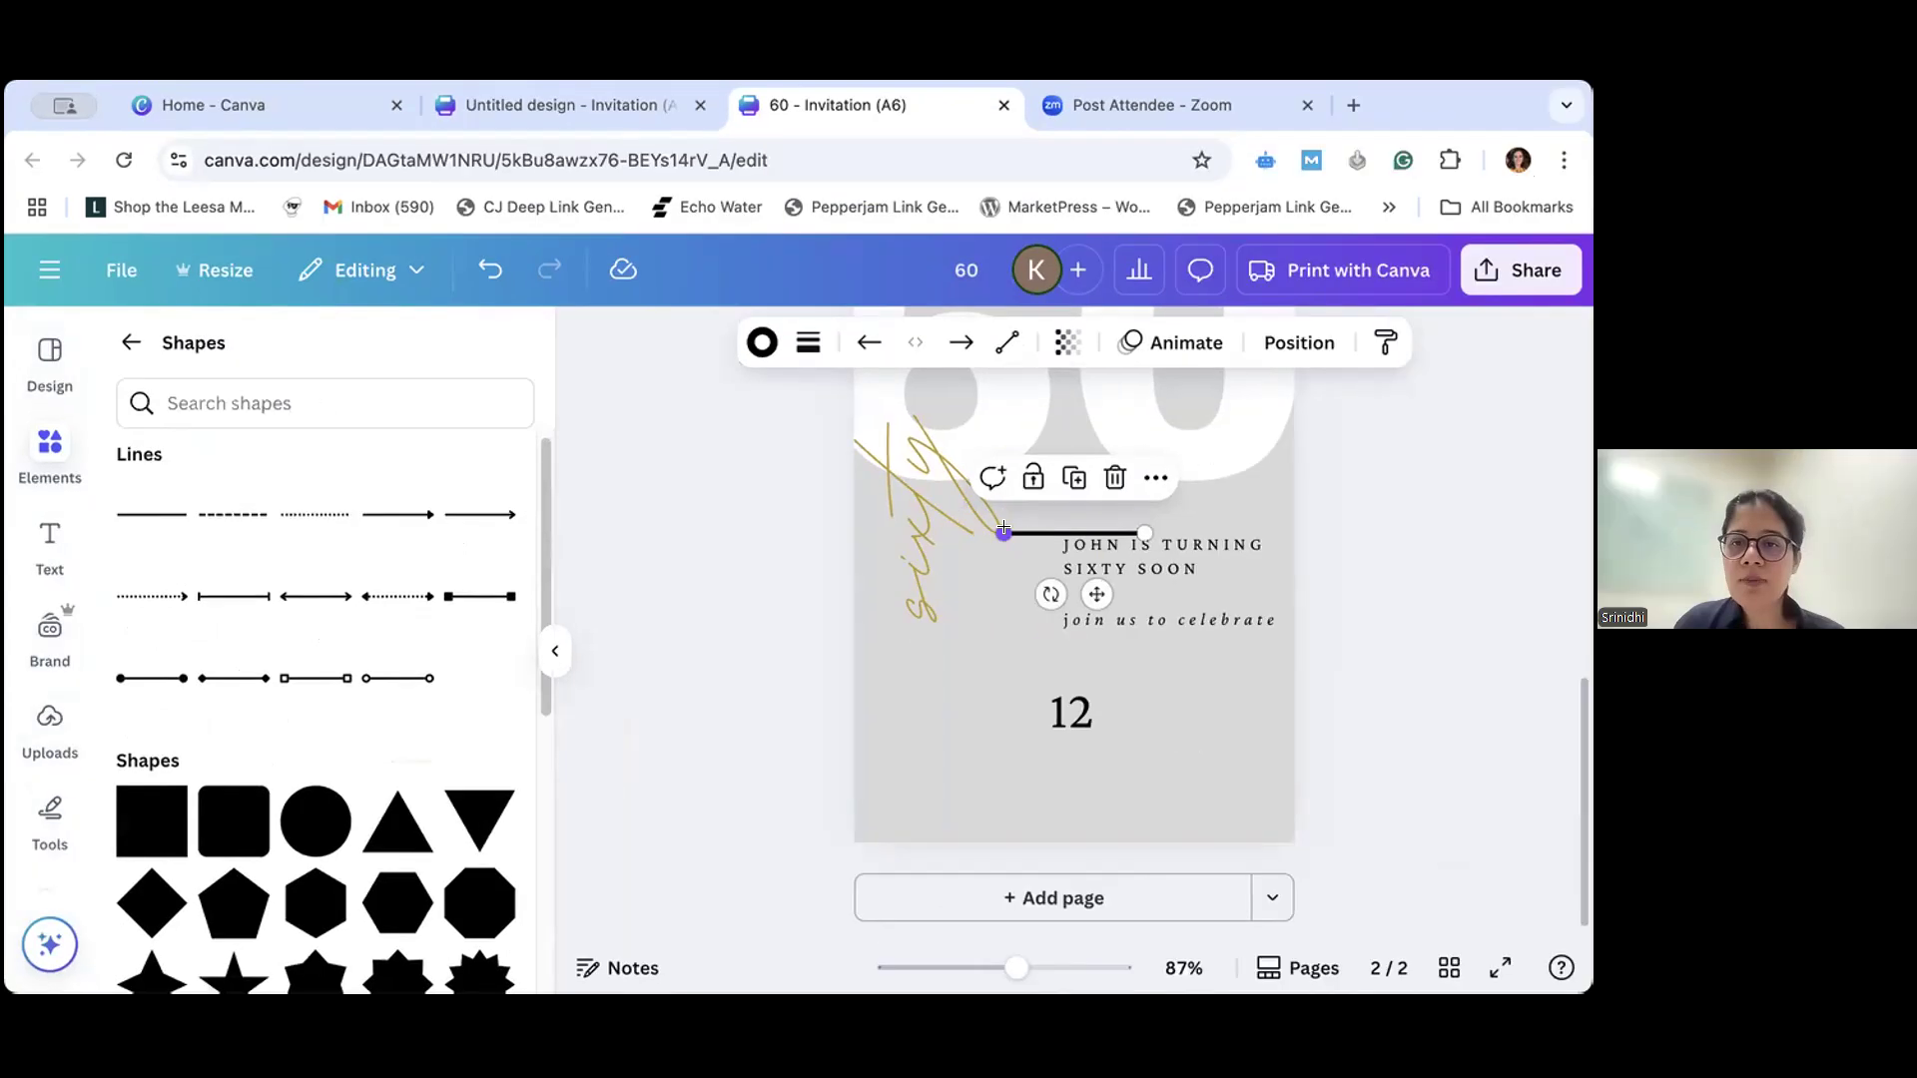
{"action": "left_click", "coordinate": [553, 653]}
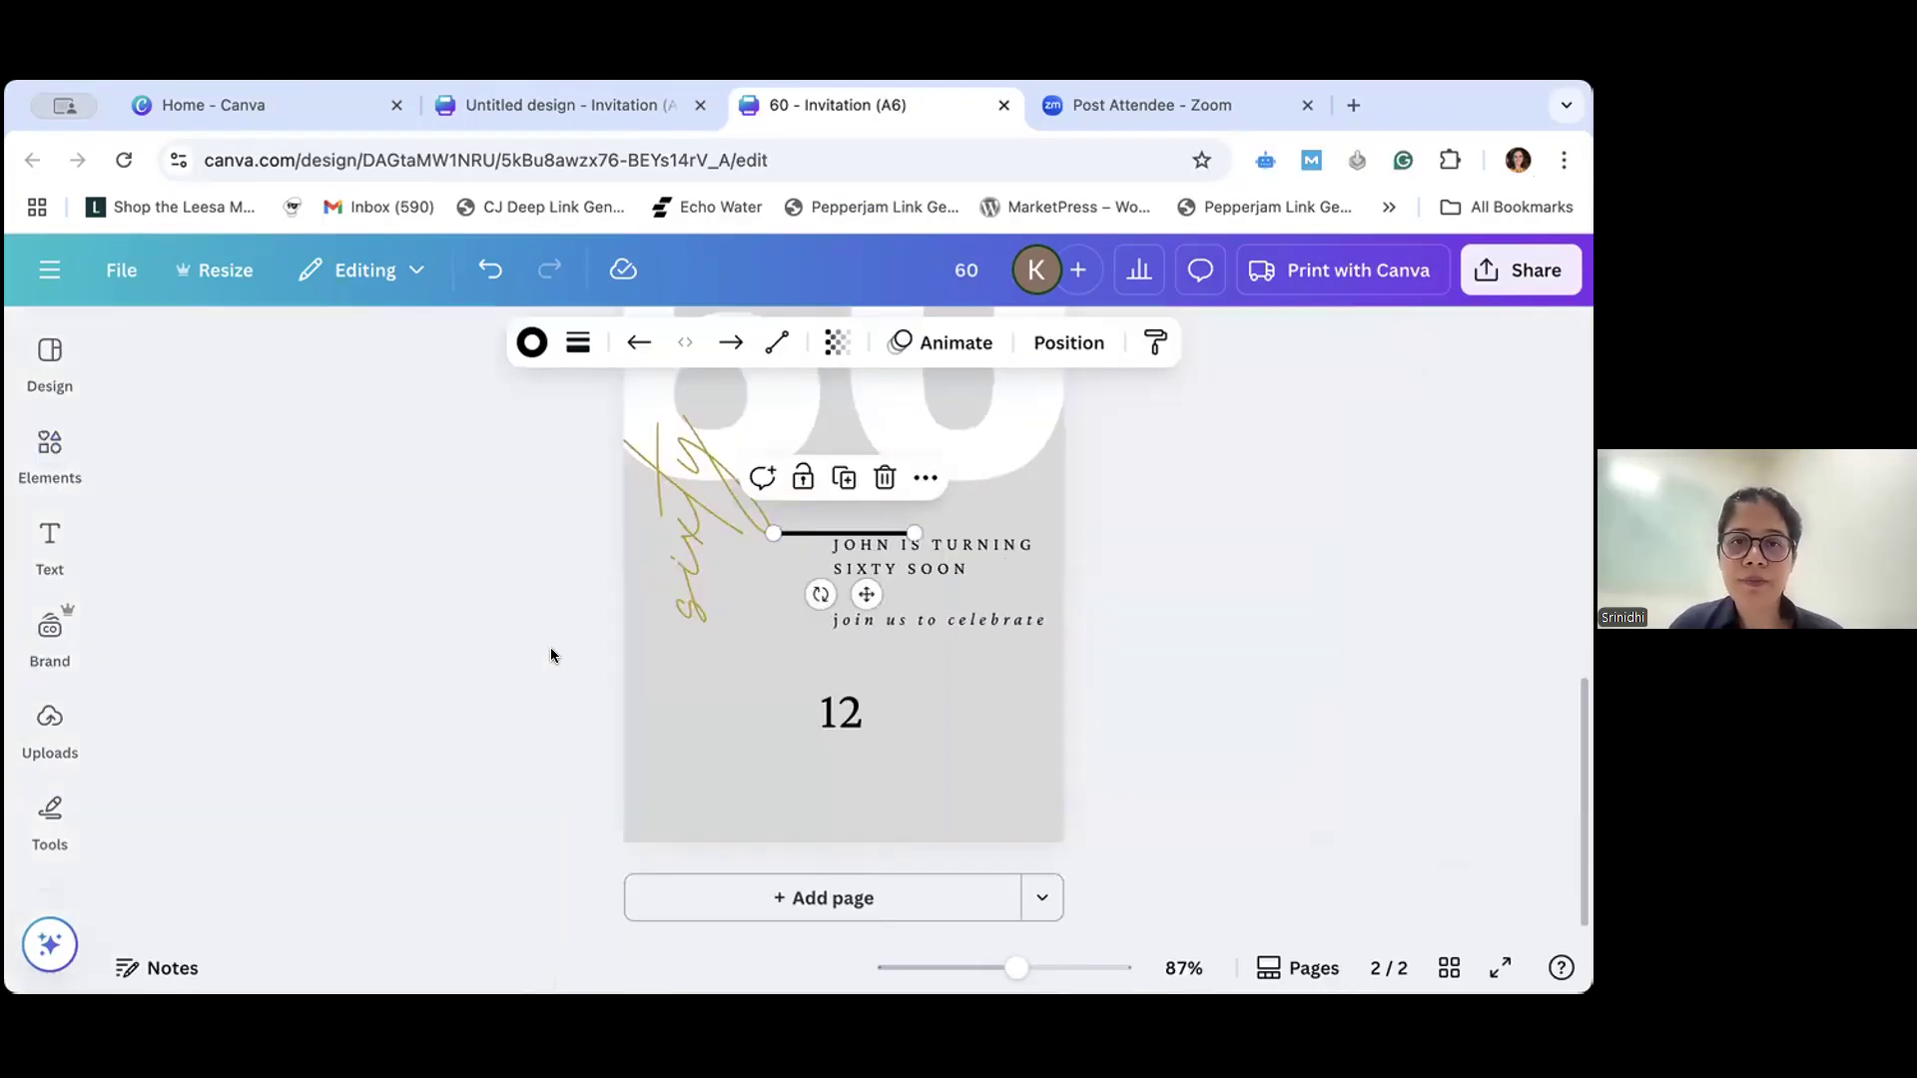
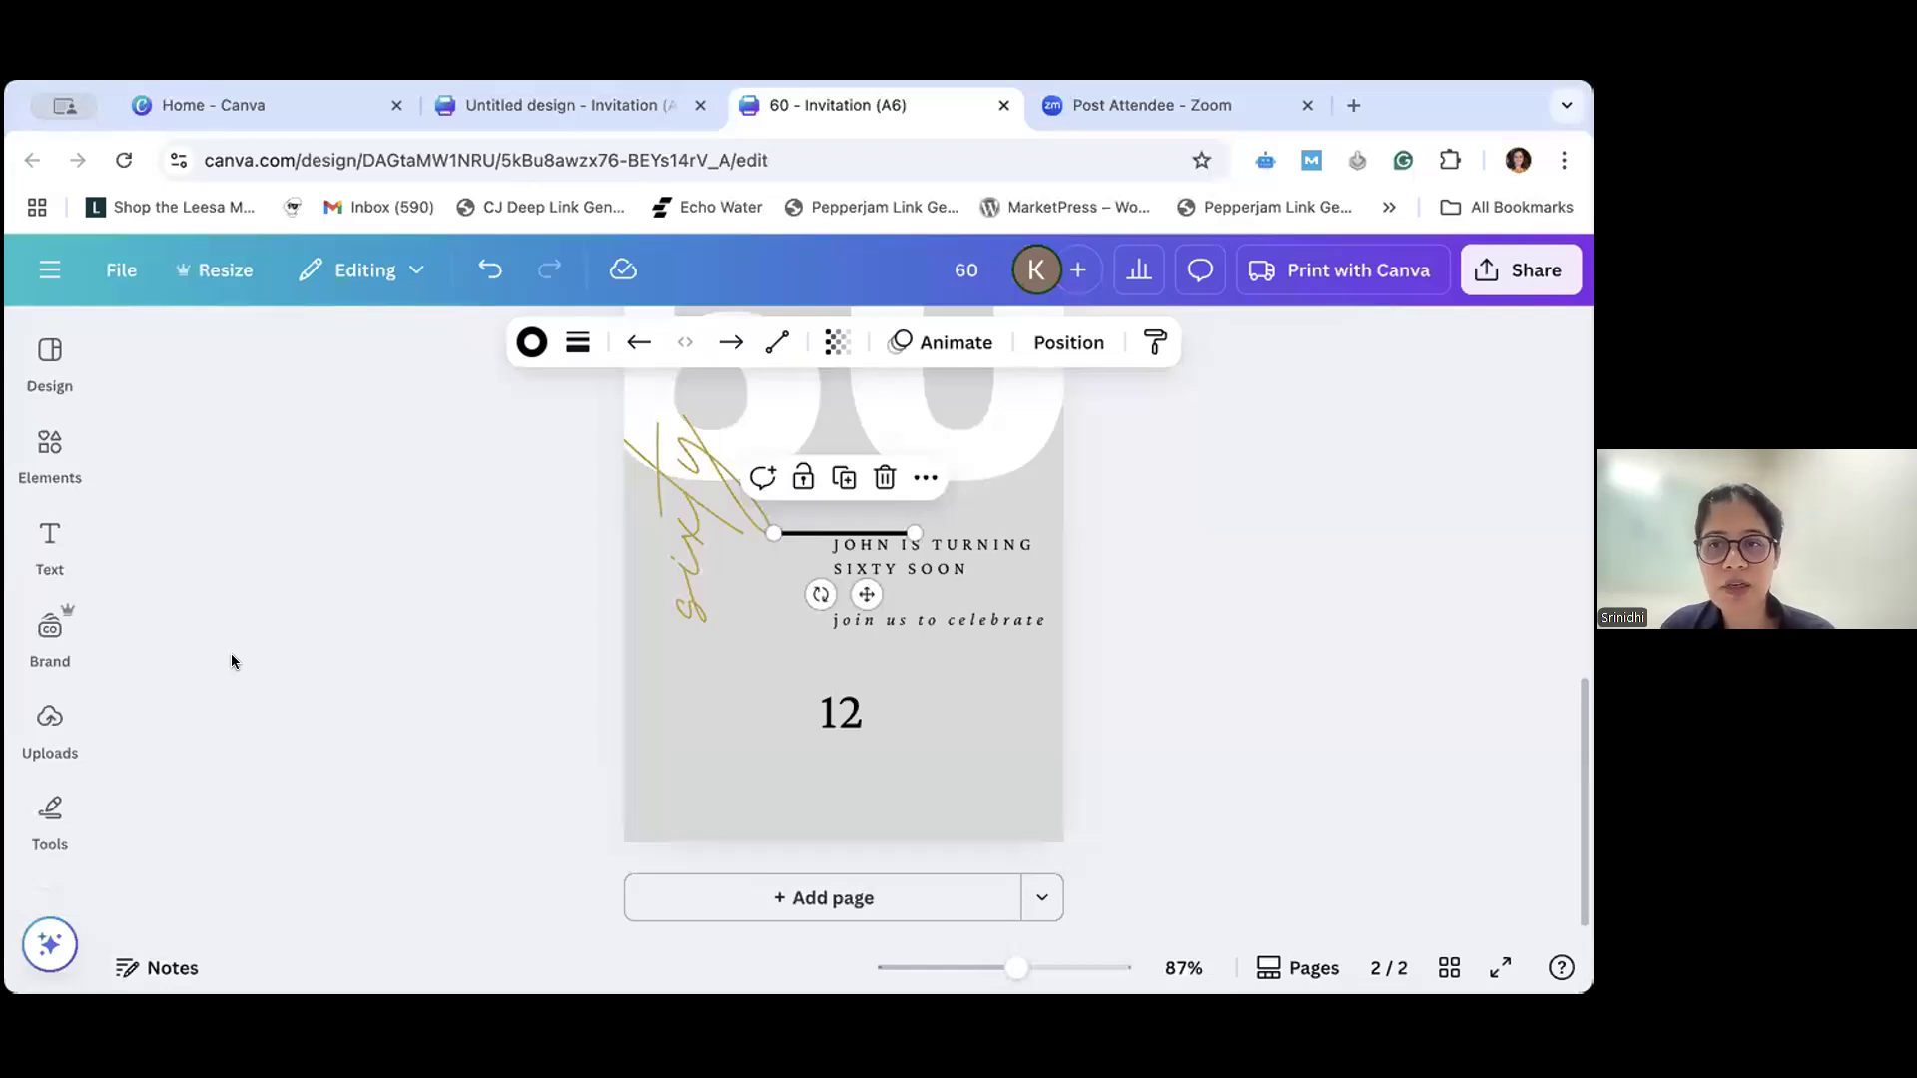
- Try gold, grey and Sweet Orchid palette colors on the line's stroke, ending with black (#000000)
{"action": "left_click", "coordinate": [534, 345]}
{"action": "left_click", "coordinate": [257, 600]}
{"action": "left_click", "coordinate": [310, 604]}
{"action": "left_click", "coordinate": [315, 869]}
{"action": "left_click", "coordinate": [375, 869]}
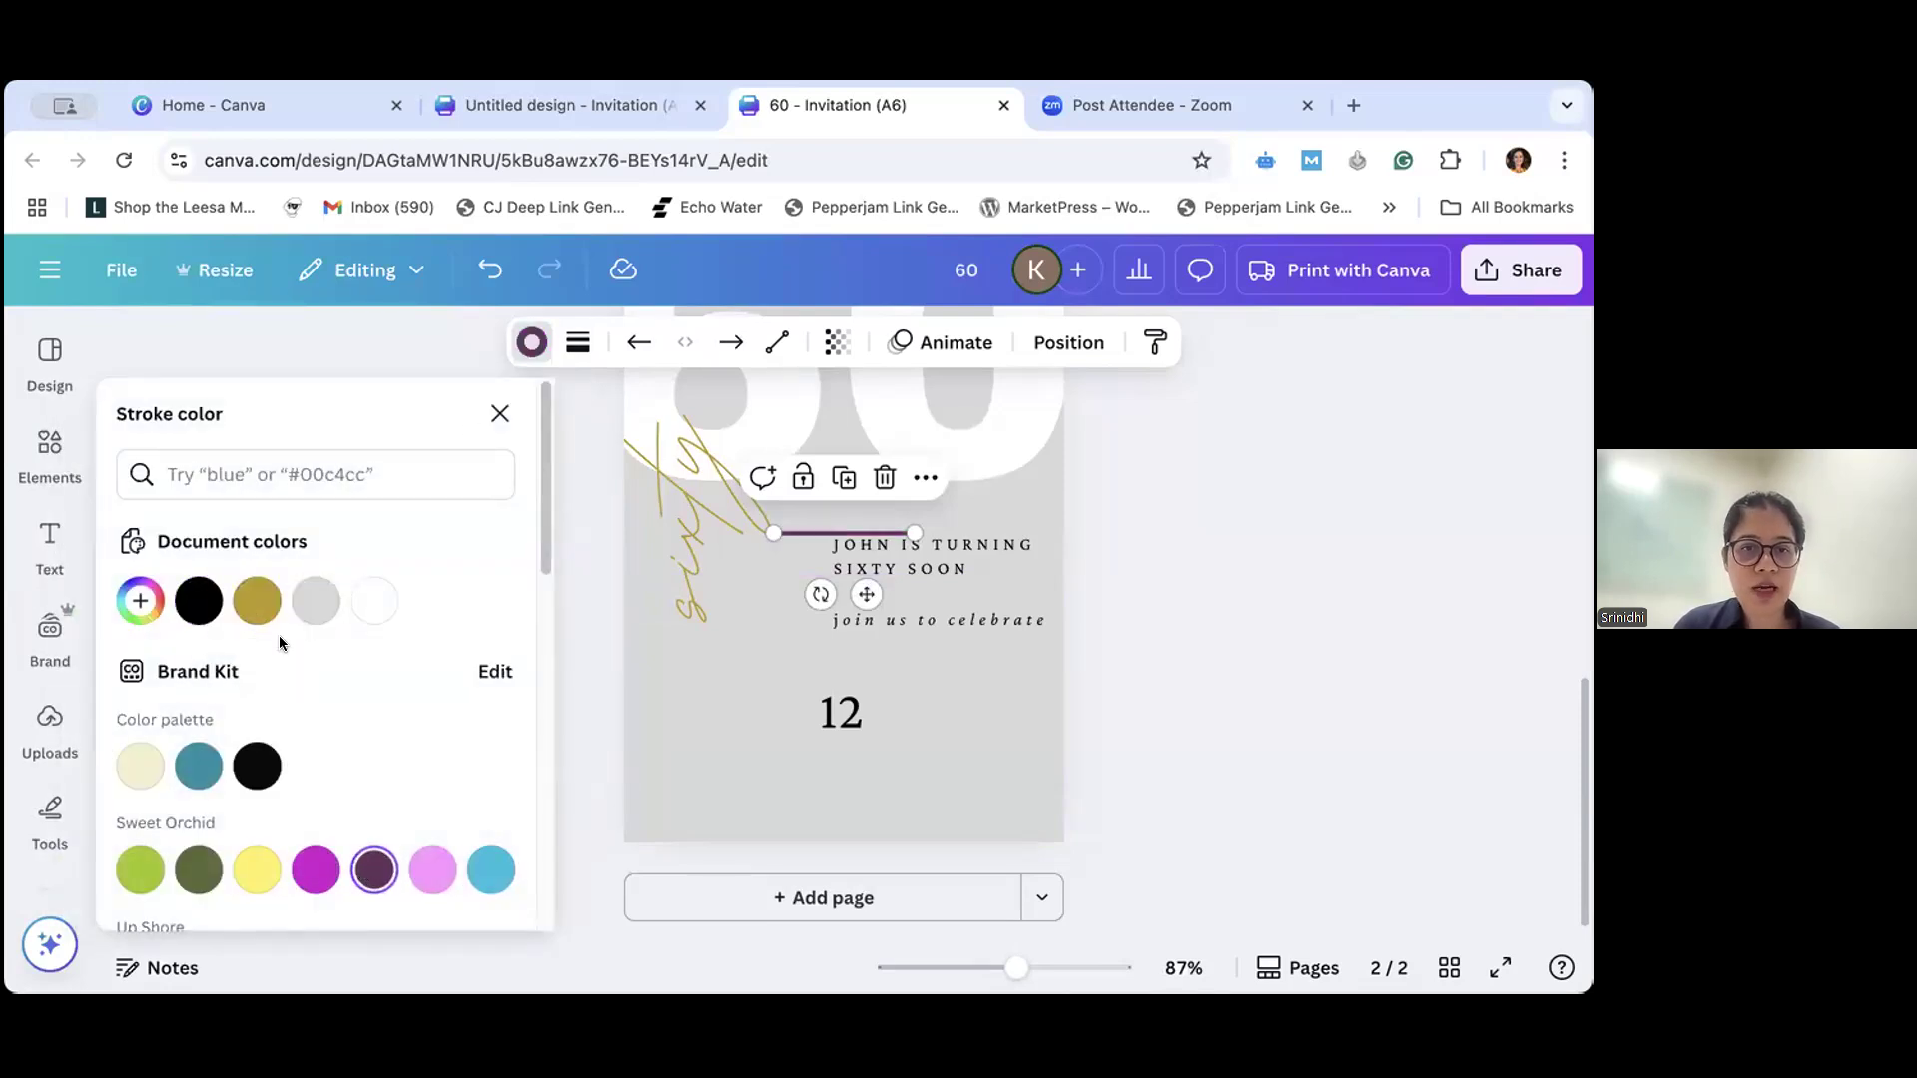
{"action": "left_click", "coordinate": [185, 603]}
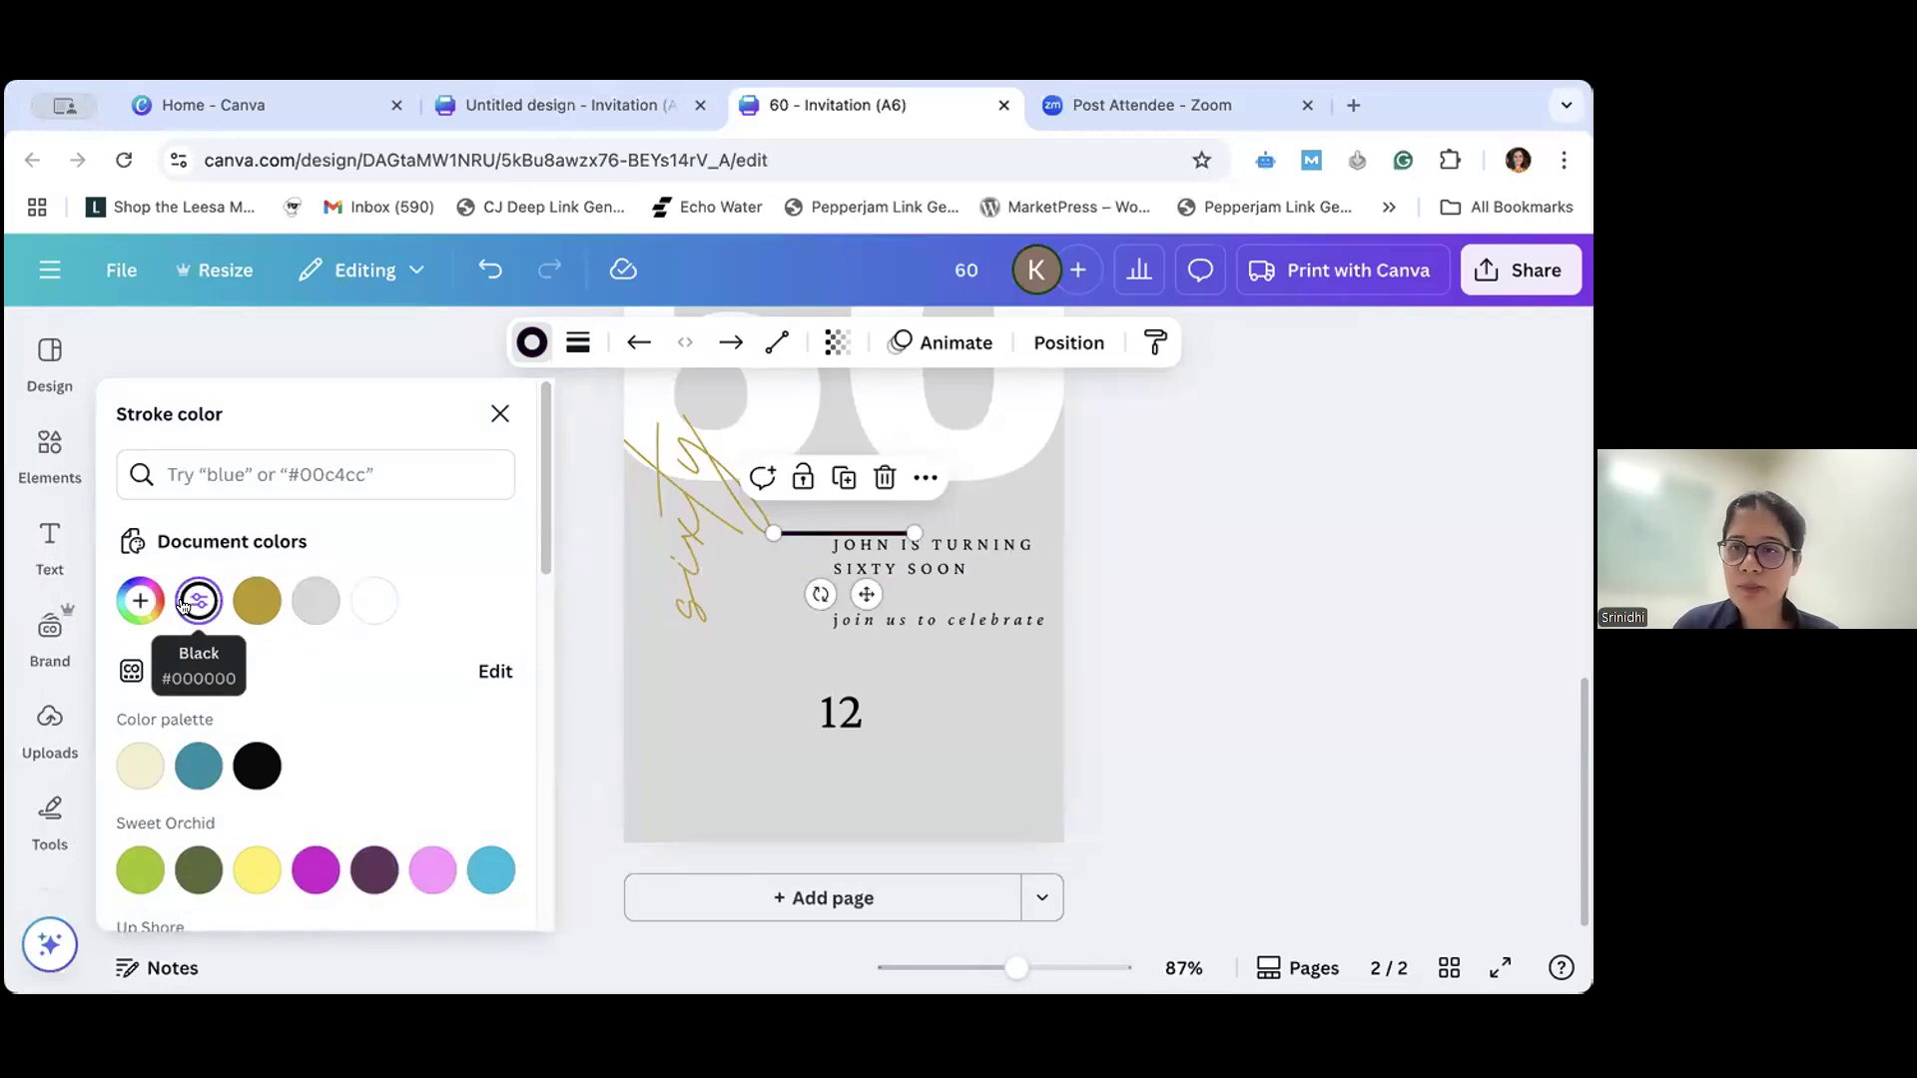
- Try the dashed and dotted styles on the line, return it to solid, and set its stroke weight to 3
{"action": "left_click", "coordinate": [573, 345]}
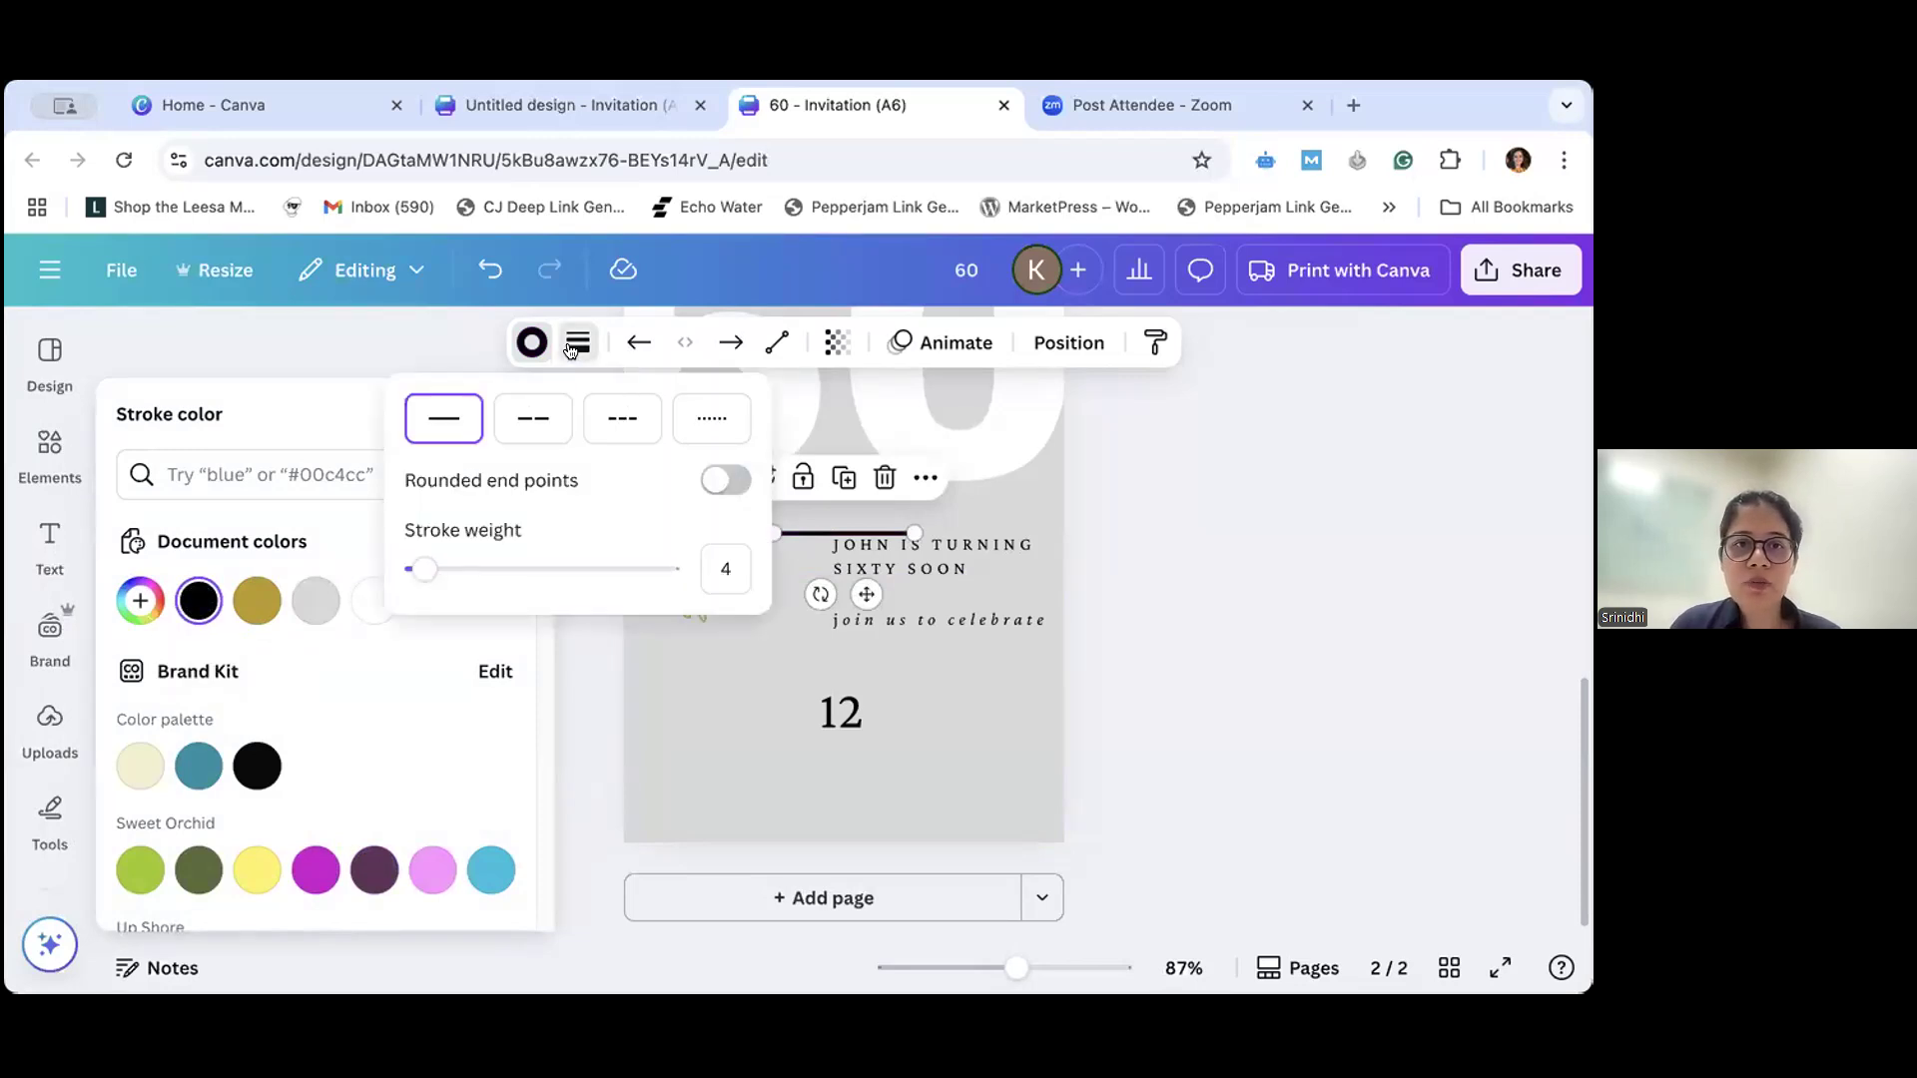
{"action": "left_click", "coordinate": [512, 431]}
{"action": "left_click", "coordinate": [626, 427]}
{"action": "left_click", "coordinate": [704, 427]}
{"action": "left_click", "coordinate": [445, 427]}
{"action": "mouse_move", "coordinate": [420, 569]}
{"action": "left_mouse_down"}
{"action": "mouse_move", "coordinate": [612, 569]}
{"action": "mouse_move", "coordinate": [413, 591]}
{"action": "left_mouse_up"}
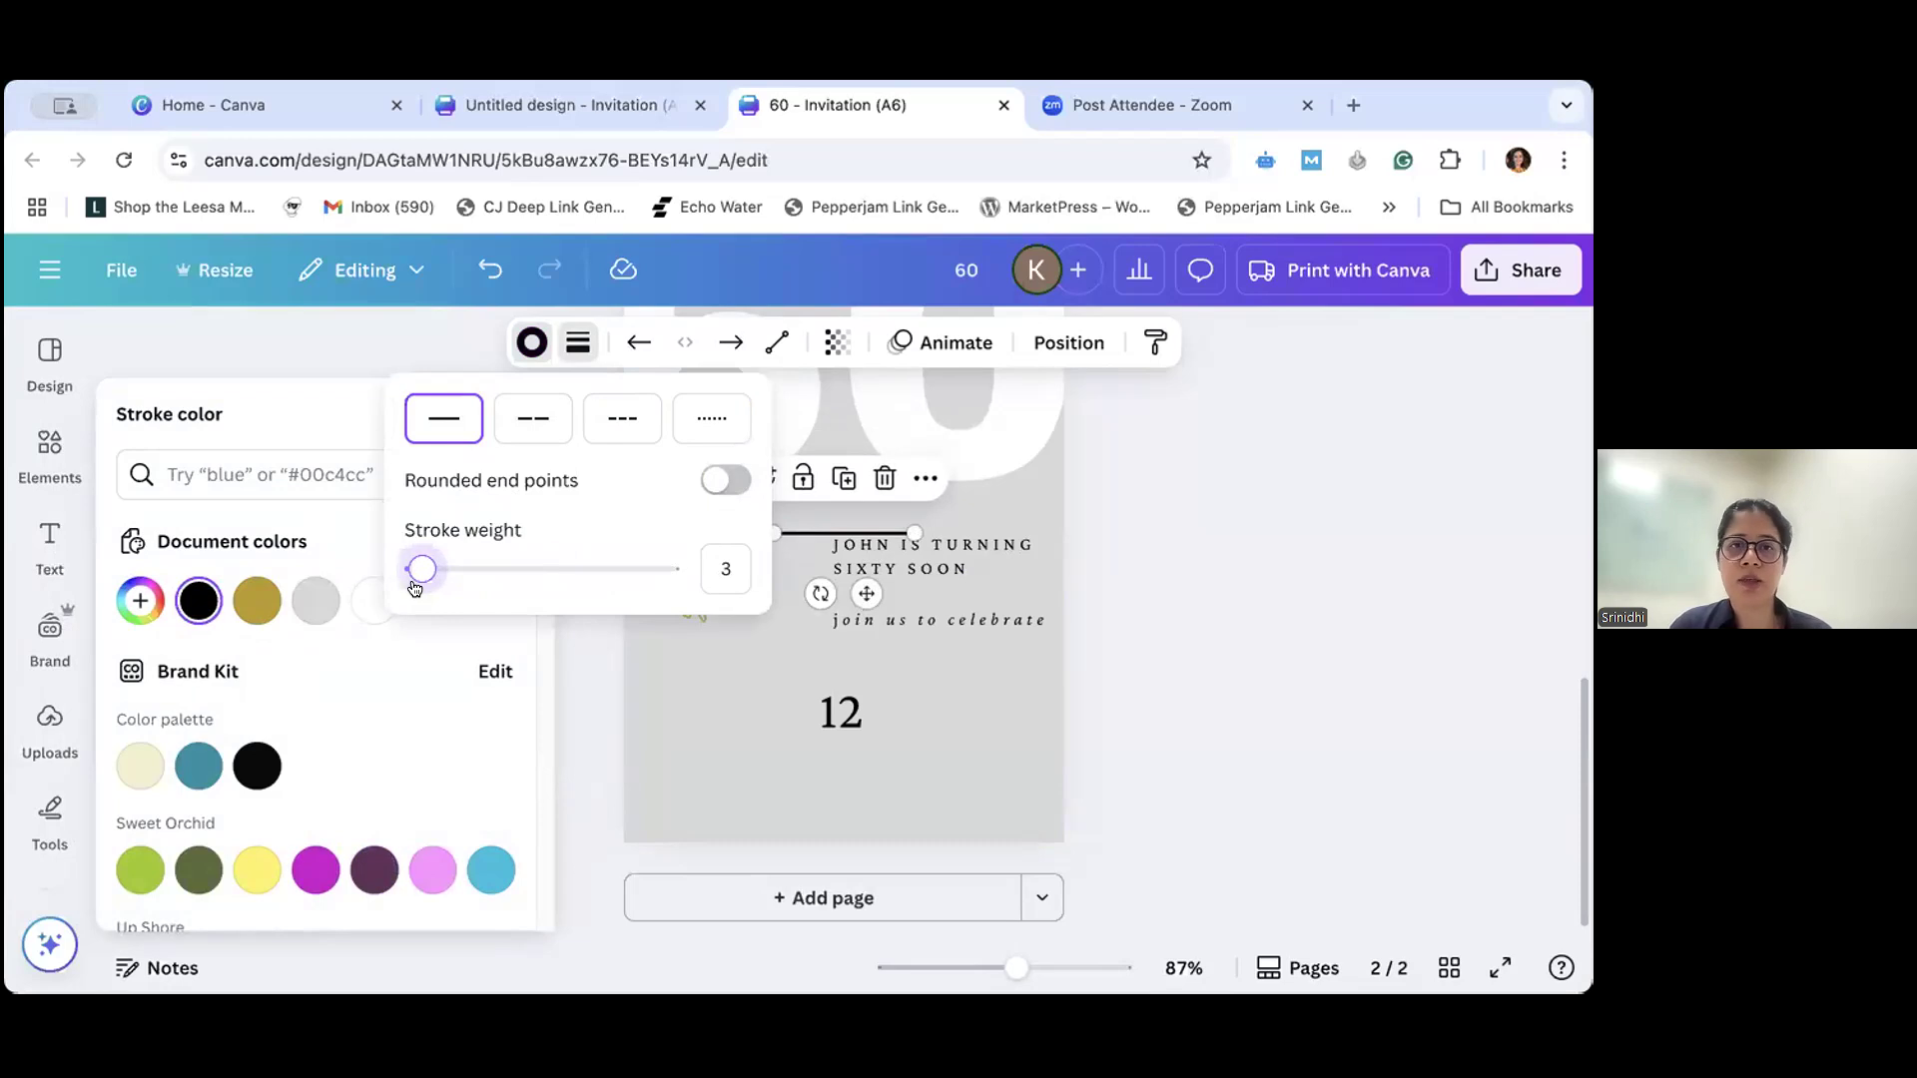
- Try an arrowhead at the line's start, set the start back to none, and test the transparency, ending at 100
{"action": "left_click", "coordinate": [635, 342]}
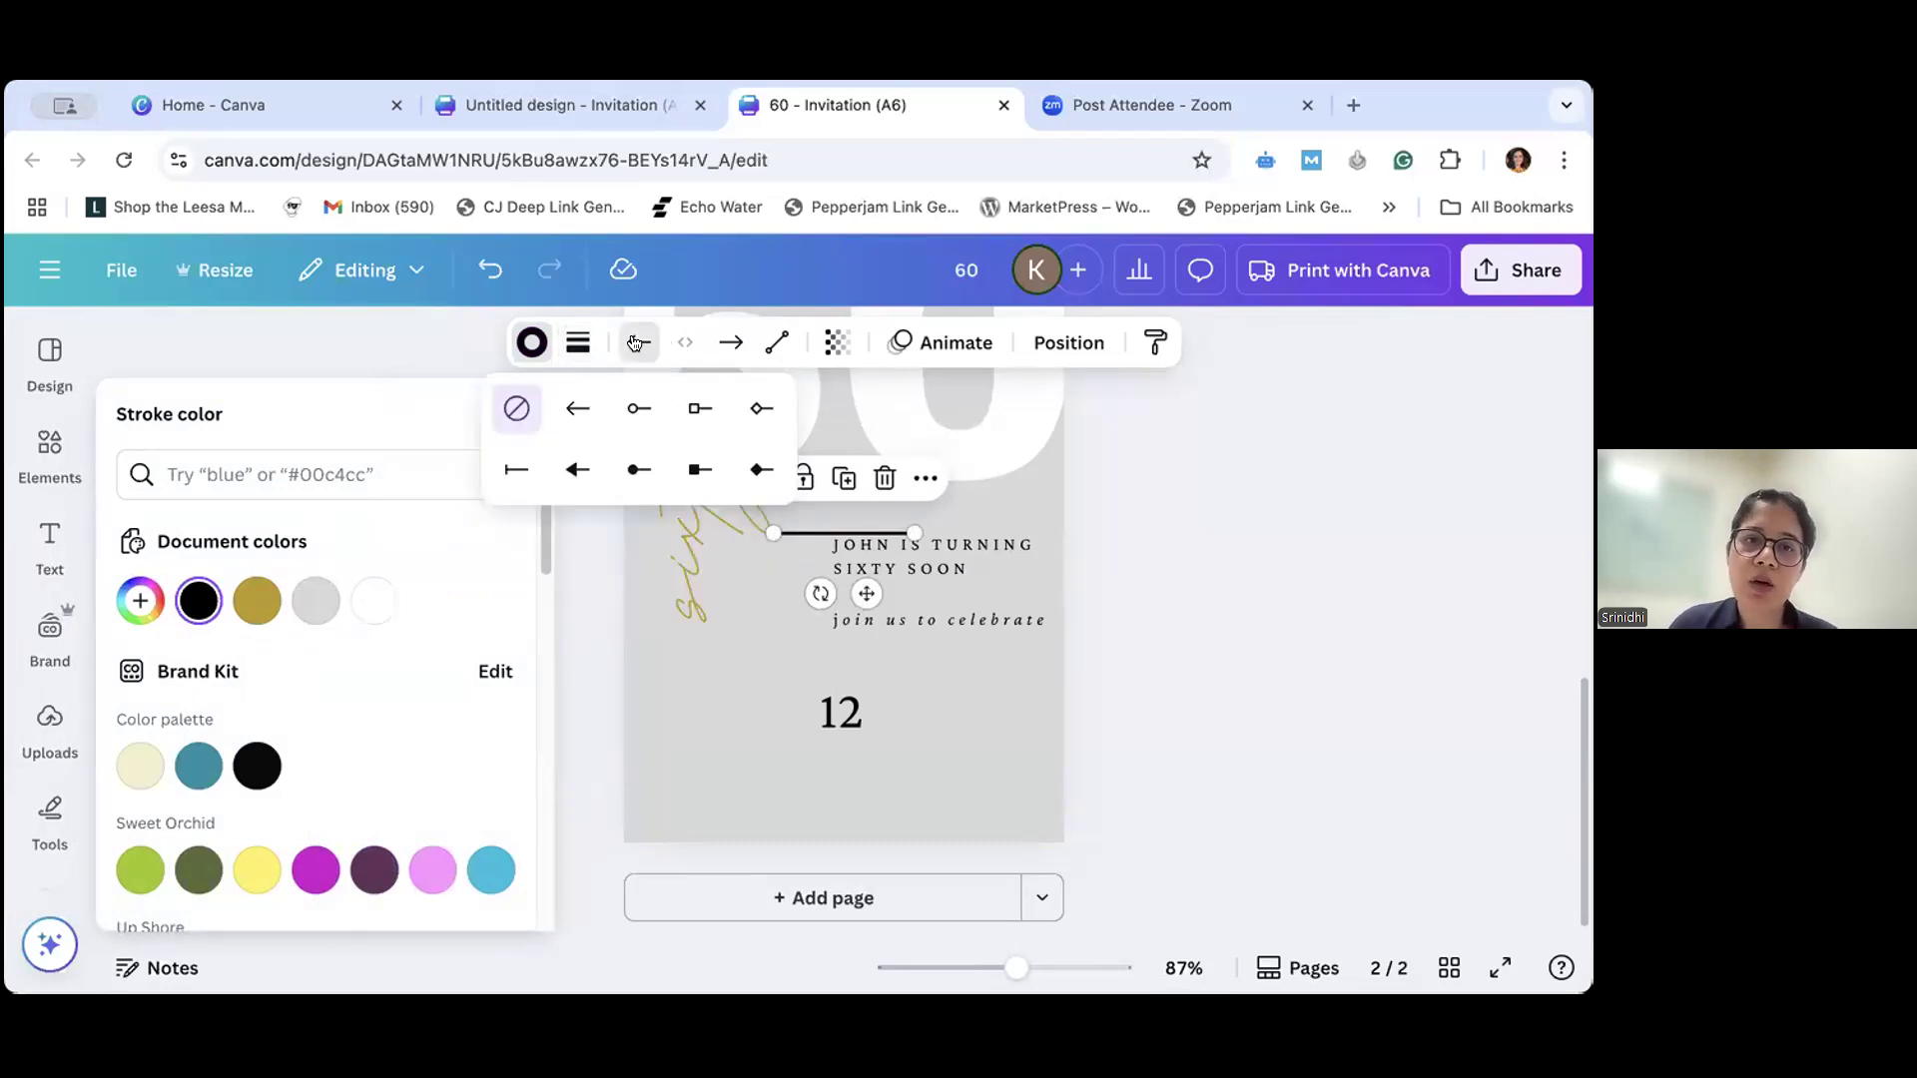
{"action": "left_click", "coordinate": [570, 420]}
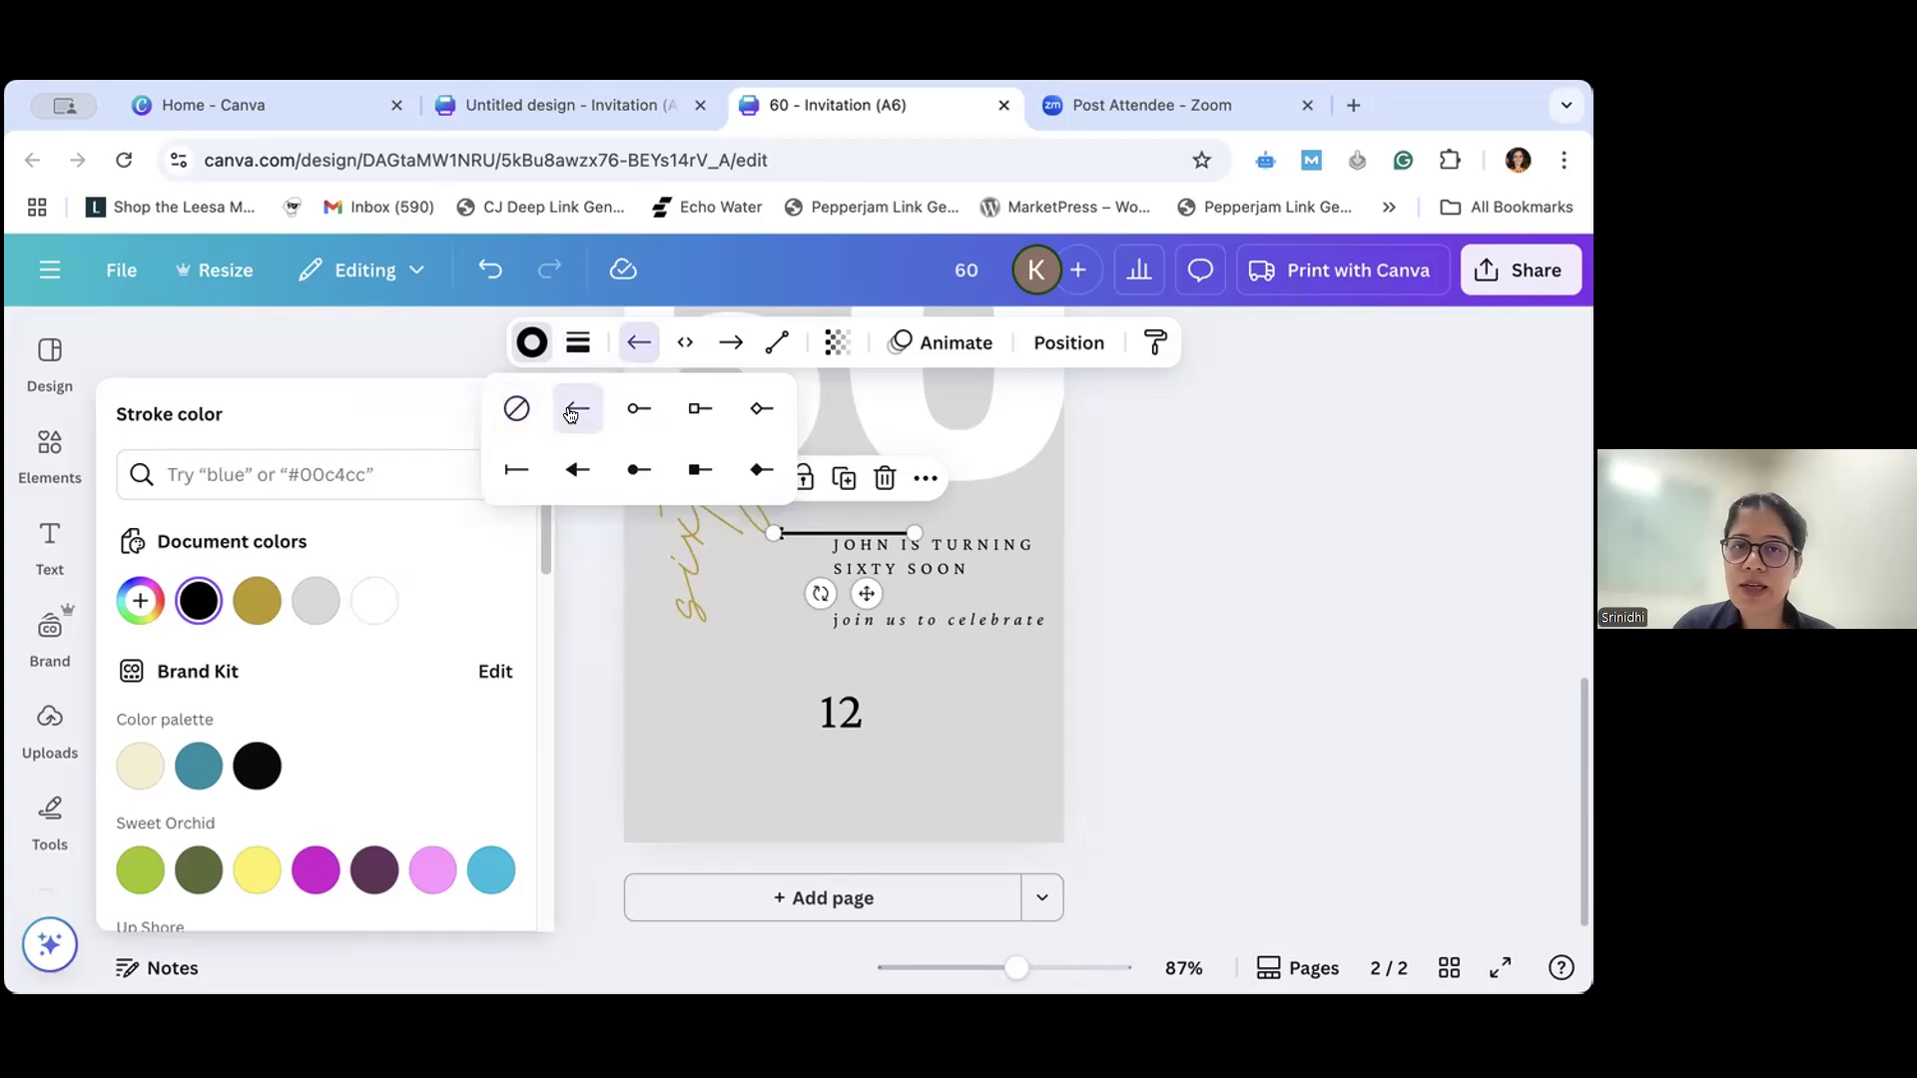
{"action": "left_click", "coordinate": [991, 691]}
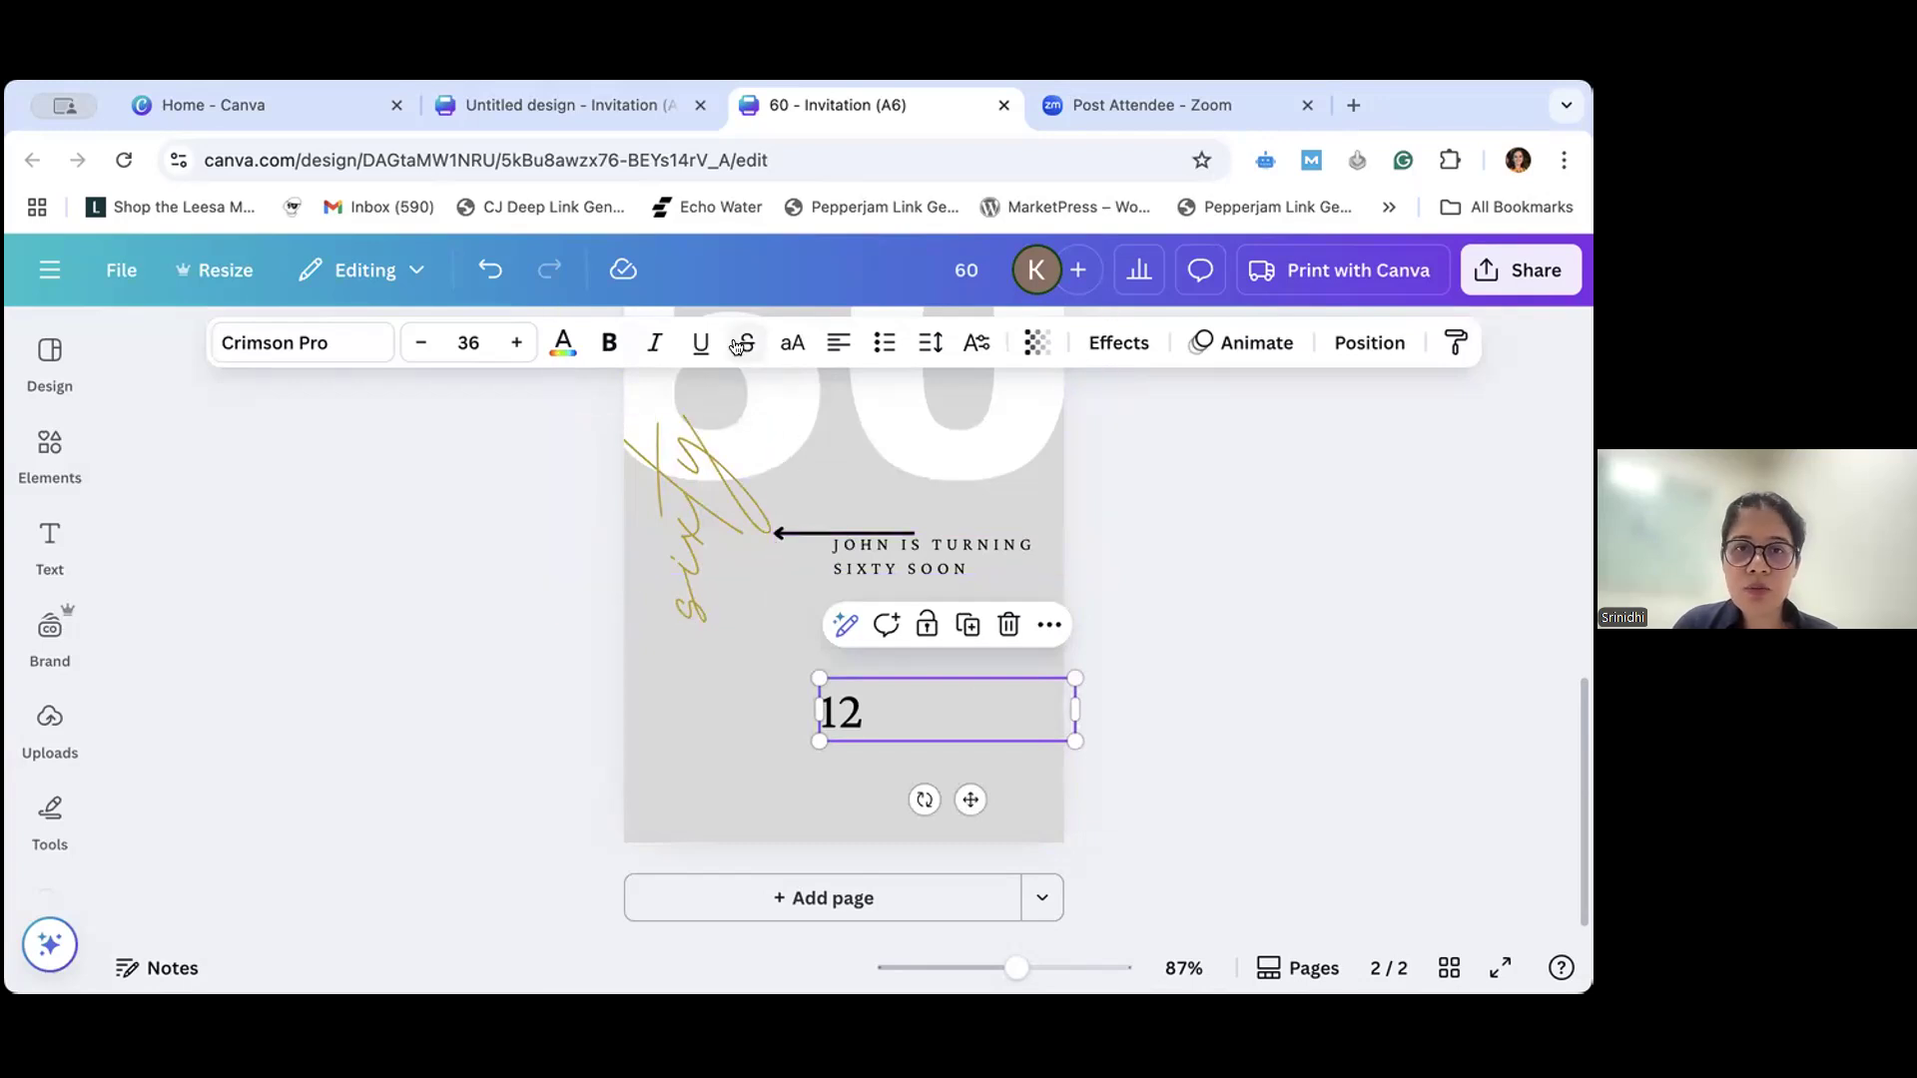
{"action": "left_click", "coordinate": [829, 534]}
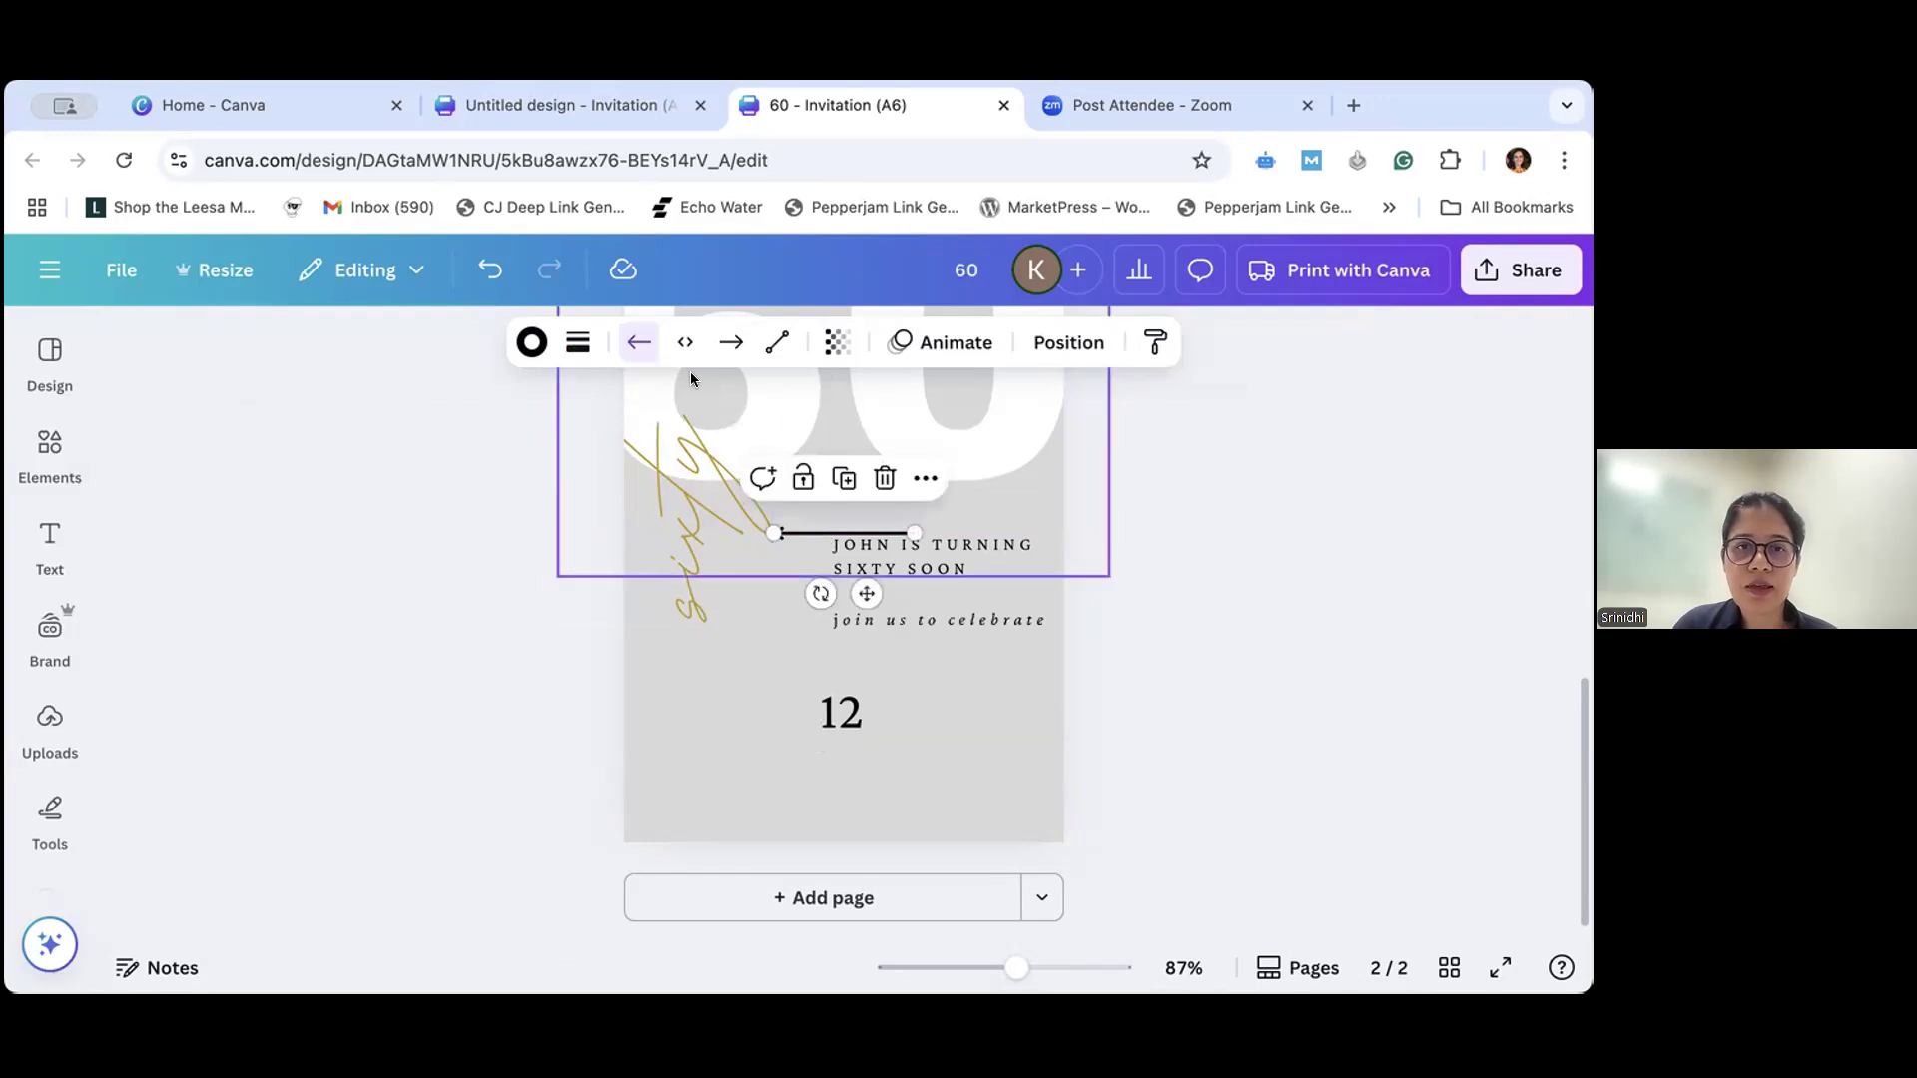
{"action": "left_click", "coordinate": [632, 344]}
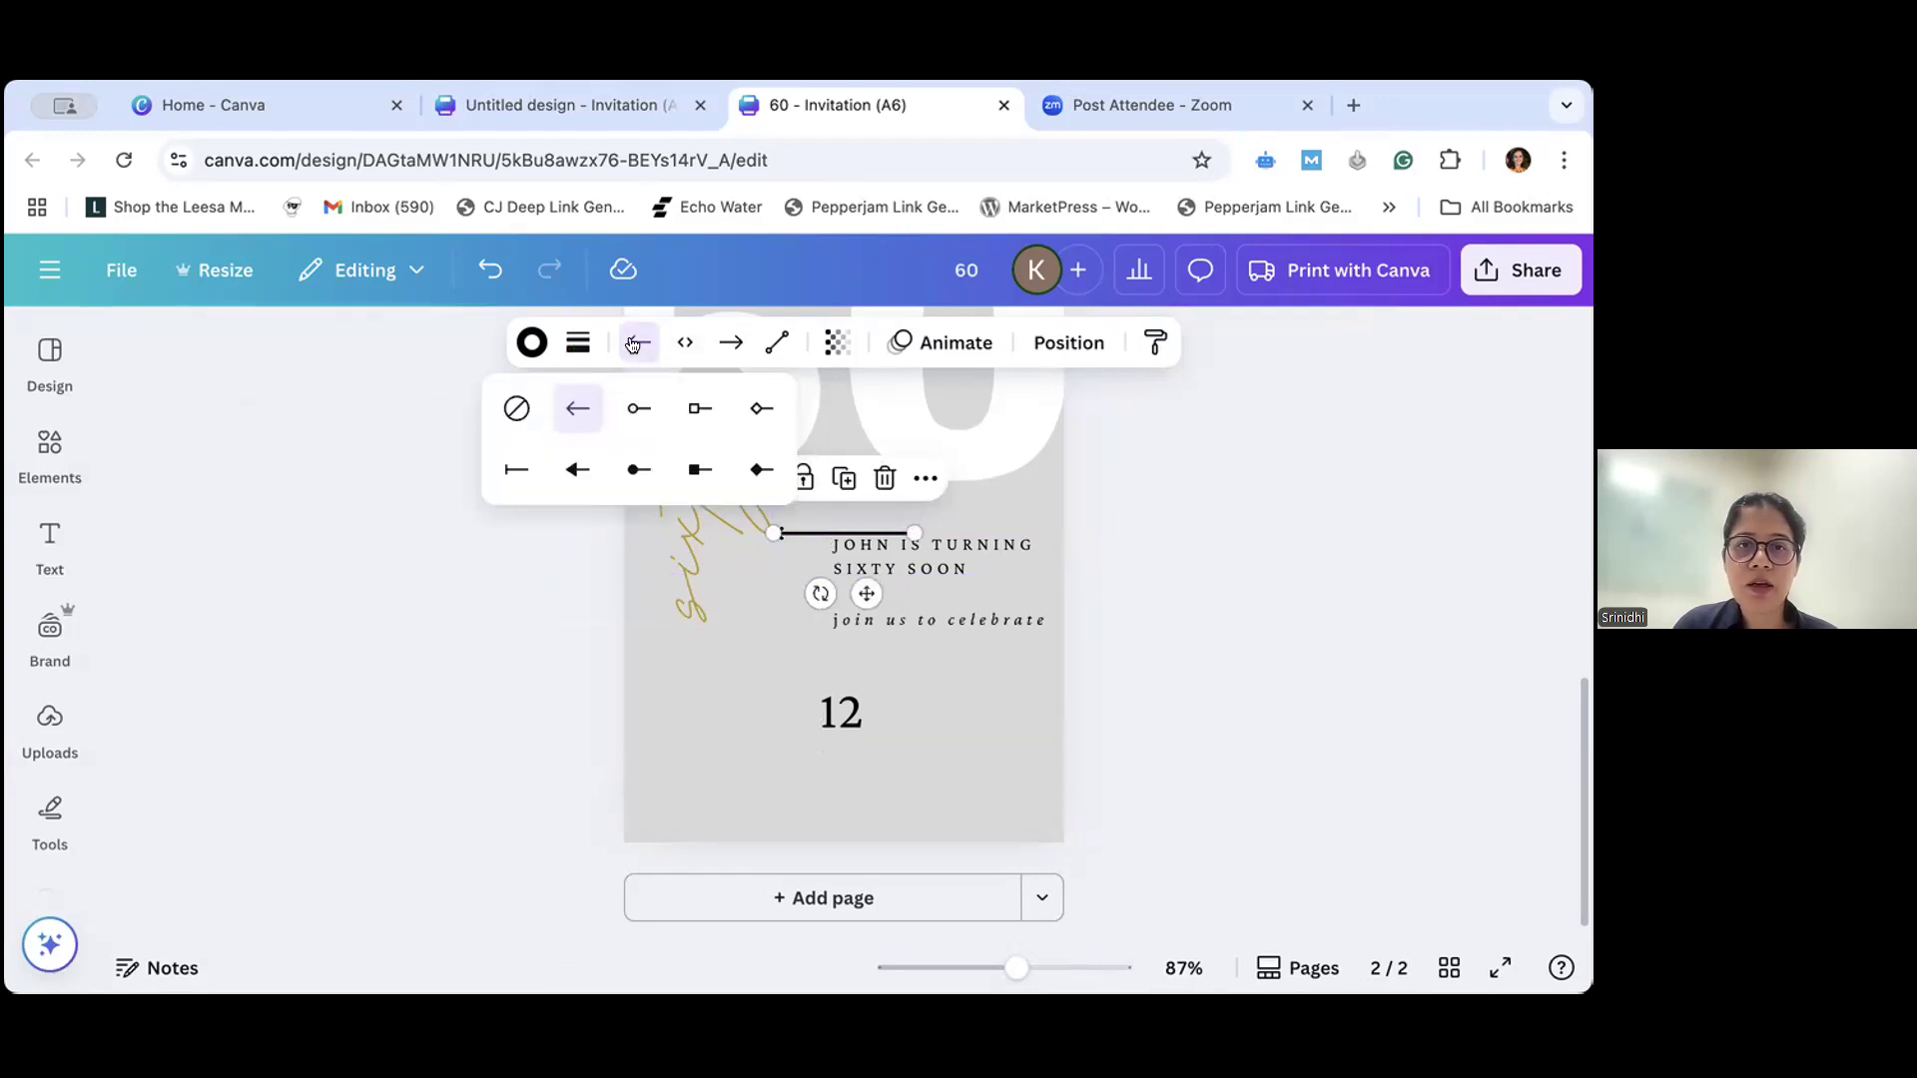
{"action": "left_click", "coordinate": [513, 410]}
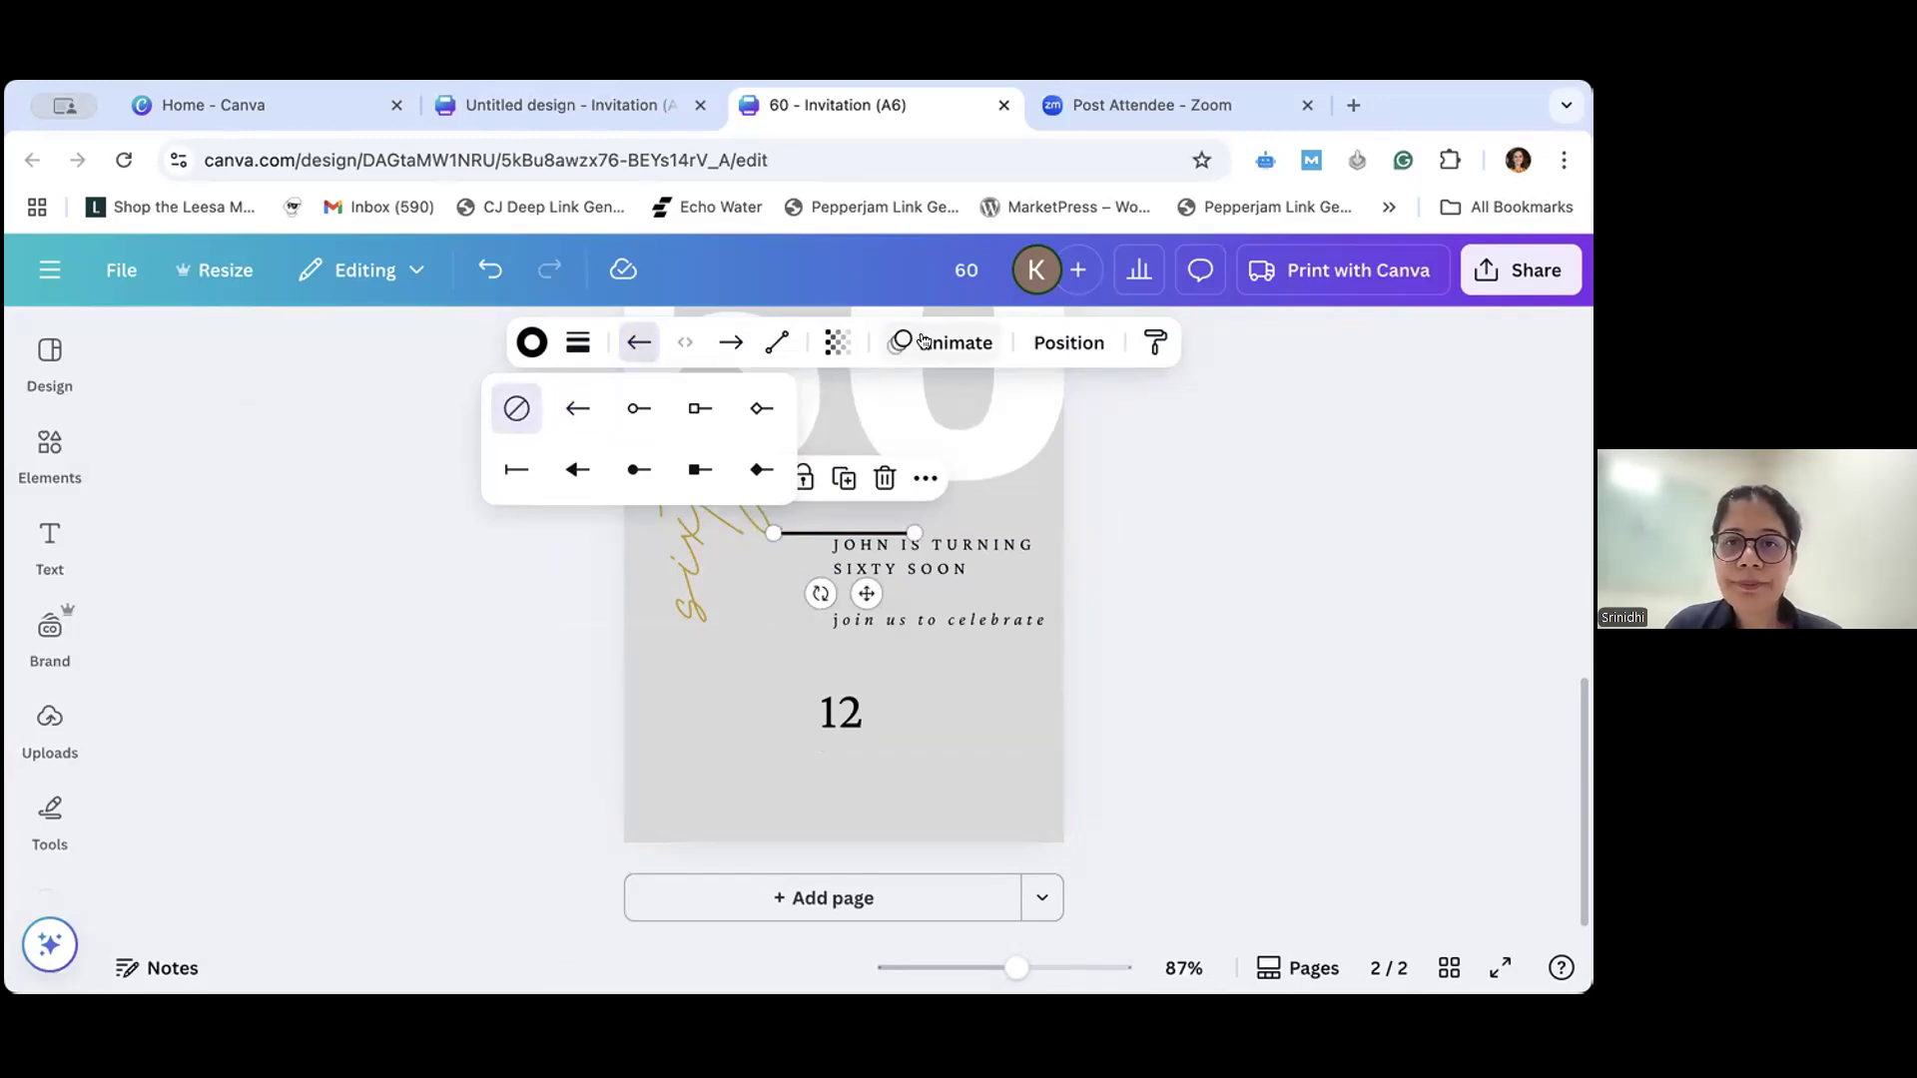
{"action": "left_click", "coordinate": [834, 344]}
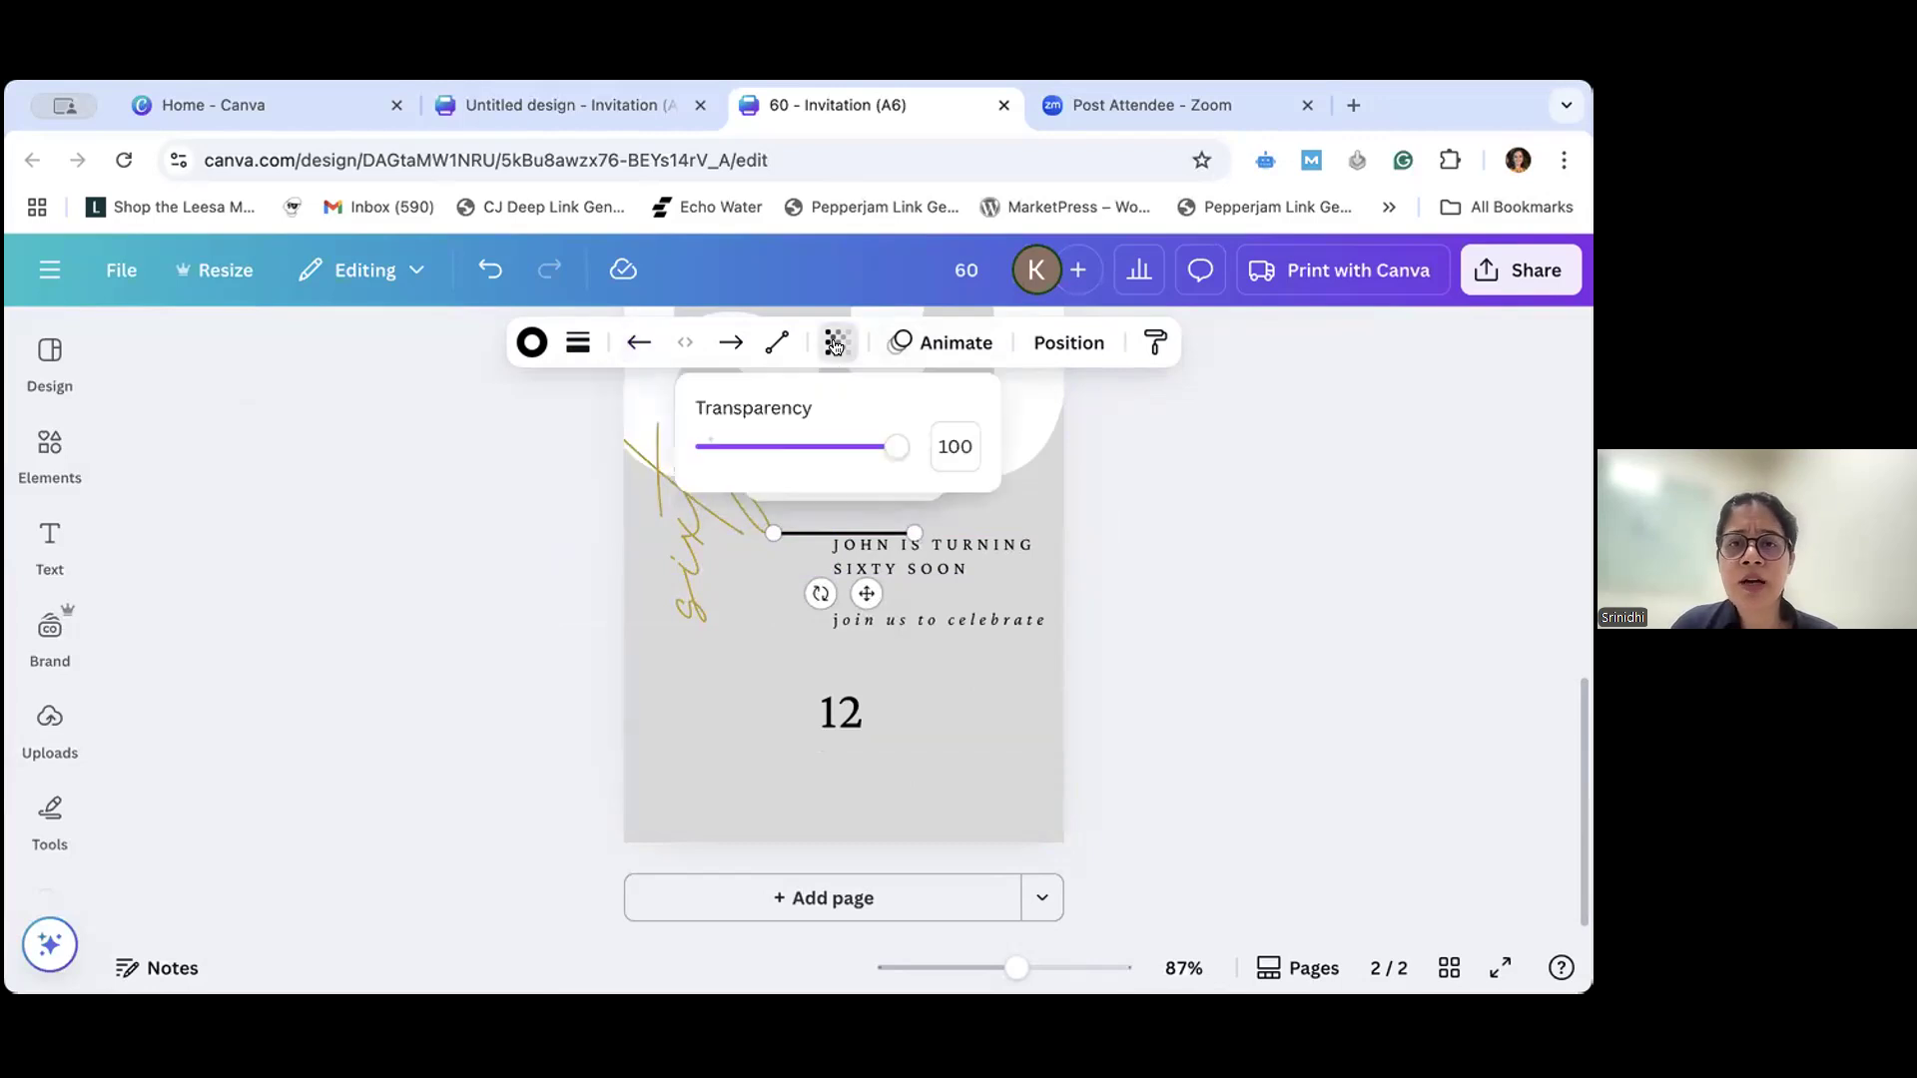
{"action": "mouse_move", "coordinate": [889, 450]}
{"action": "left_mouse_down"}
{"action": "mouse_move", "coordinate": [703, 450]}
{"action": "mouse_move", "coordinate": [904, 462]}
{"action": "left_mouse_up"}
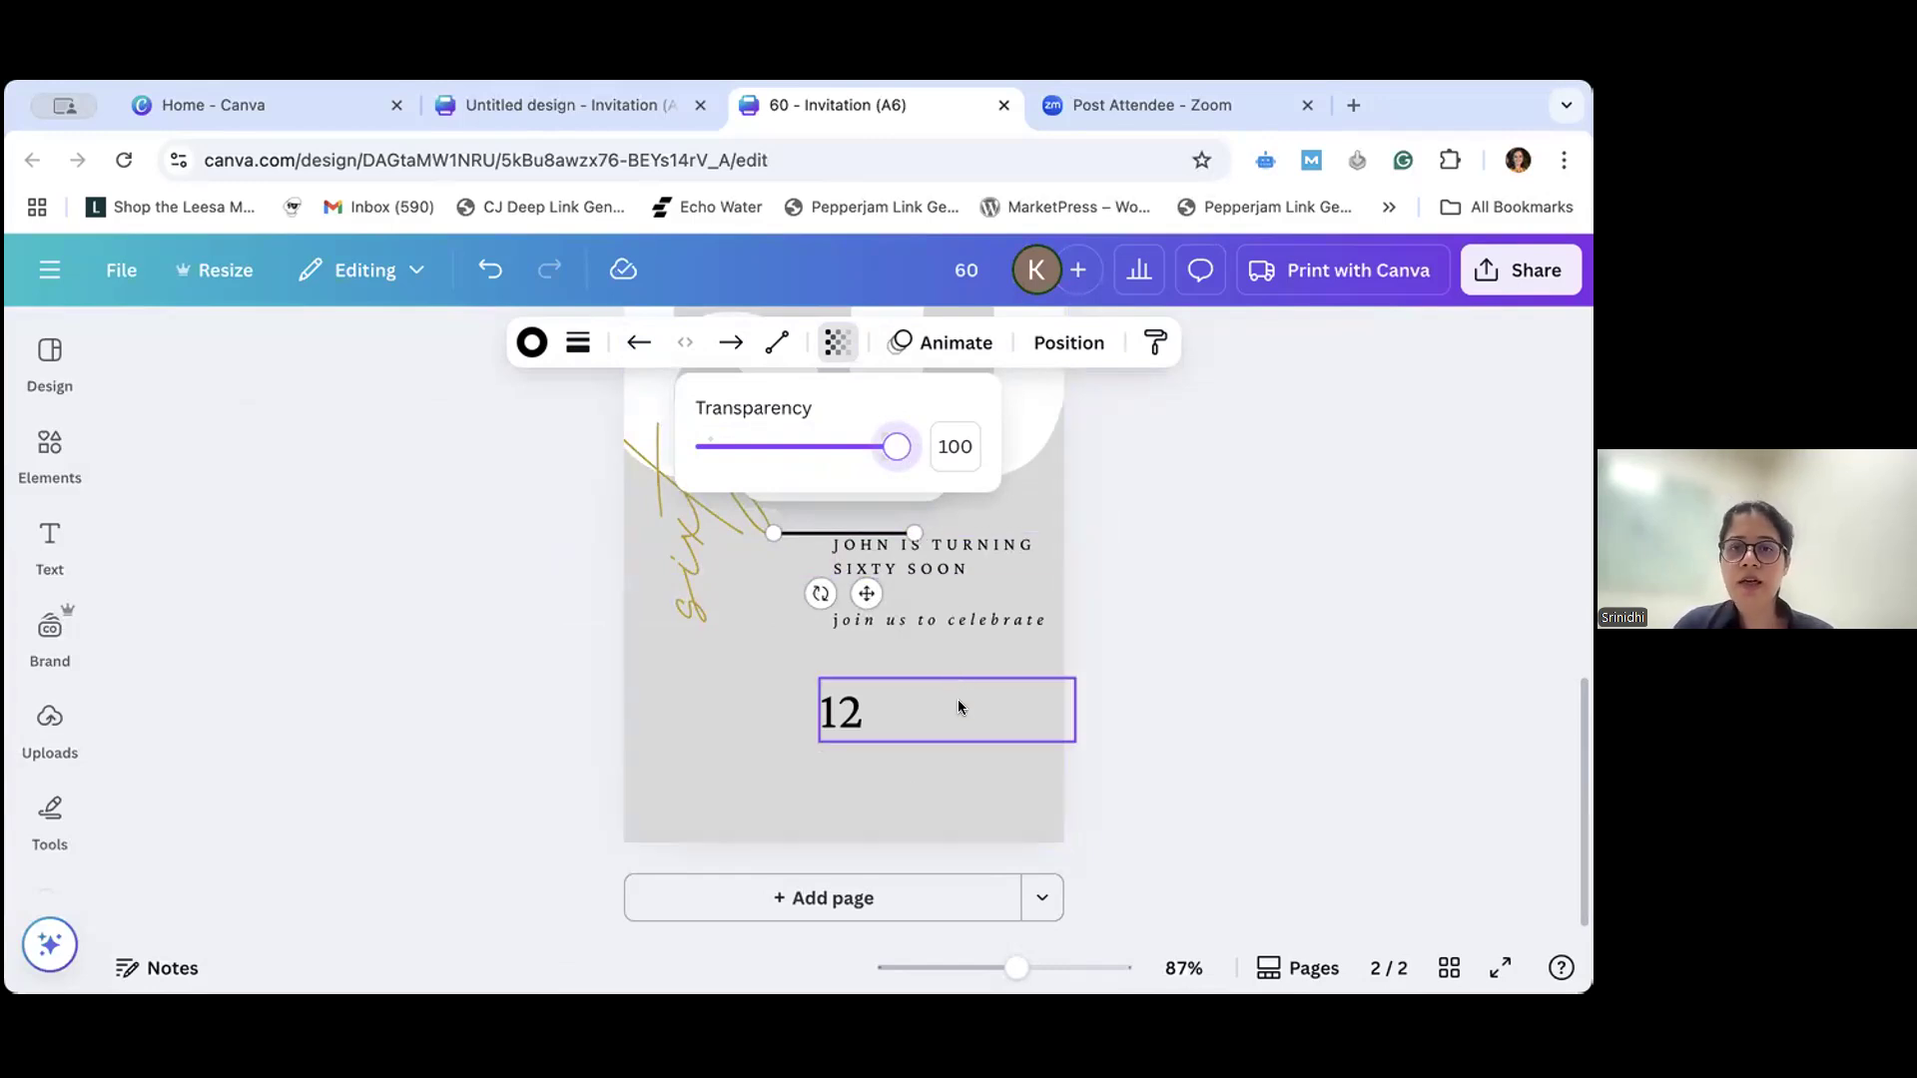
- Try placing the line upright beside the "12" as a divider and adjusting its length from both ends
{"action": "left_click", "coordinate": [811, 531]}
{"action": "left_click_drag", "start_coordinate": [811, 531], "coordinate": [923, 721]}
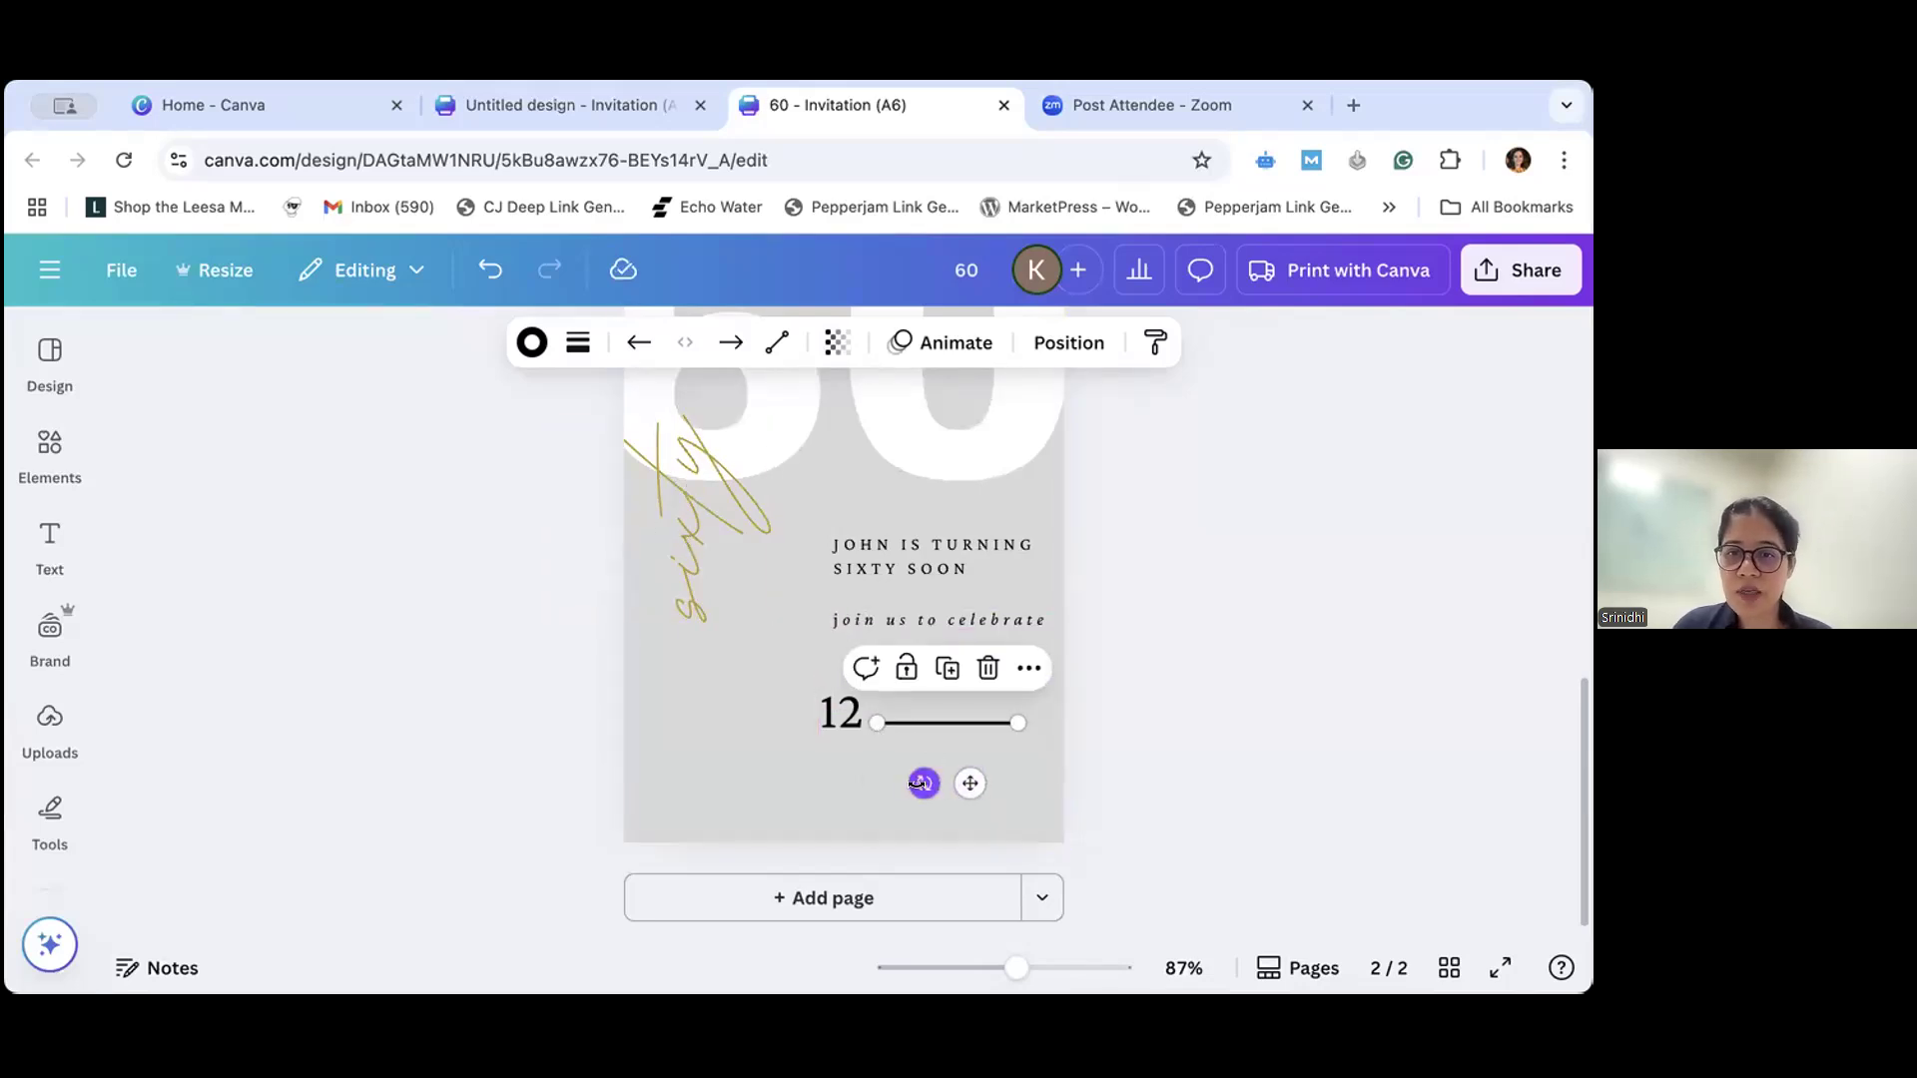
{"action": "left_click_drag", "start_coordinate": [920, 783], "coordinate": [873, 730]}
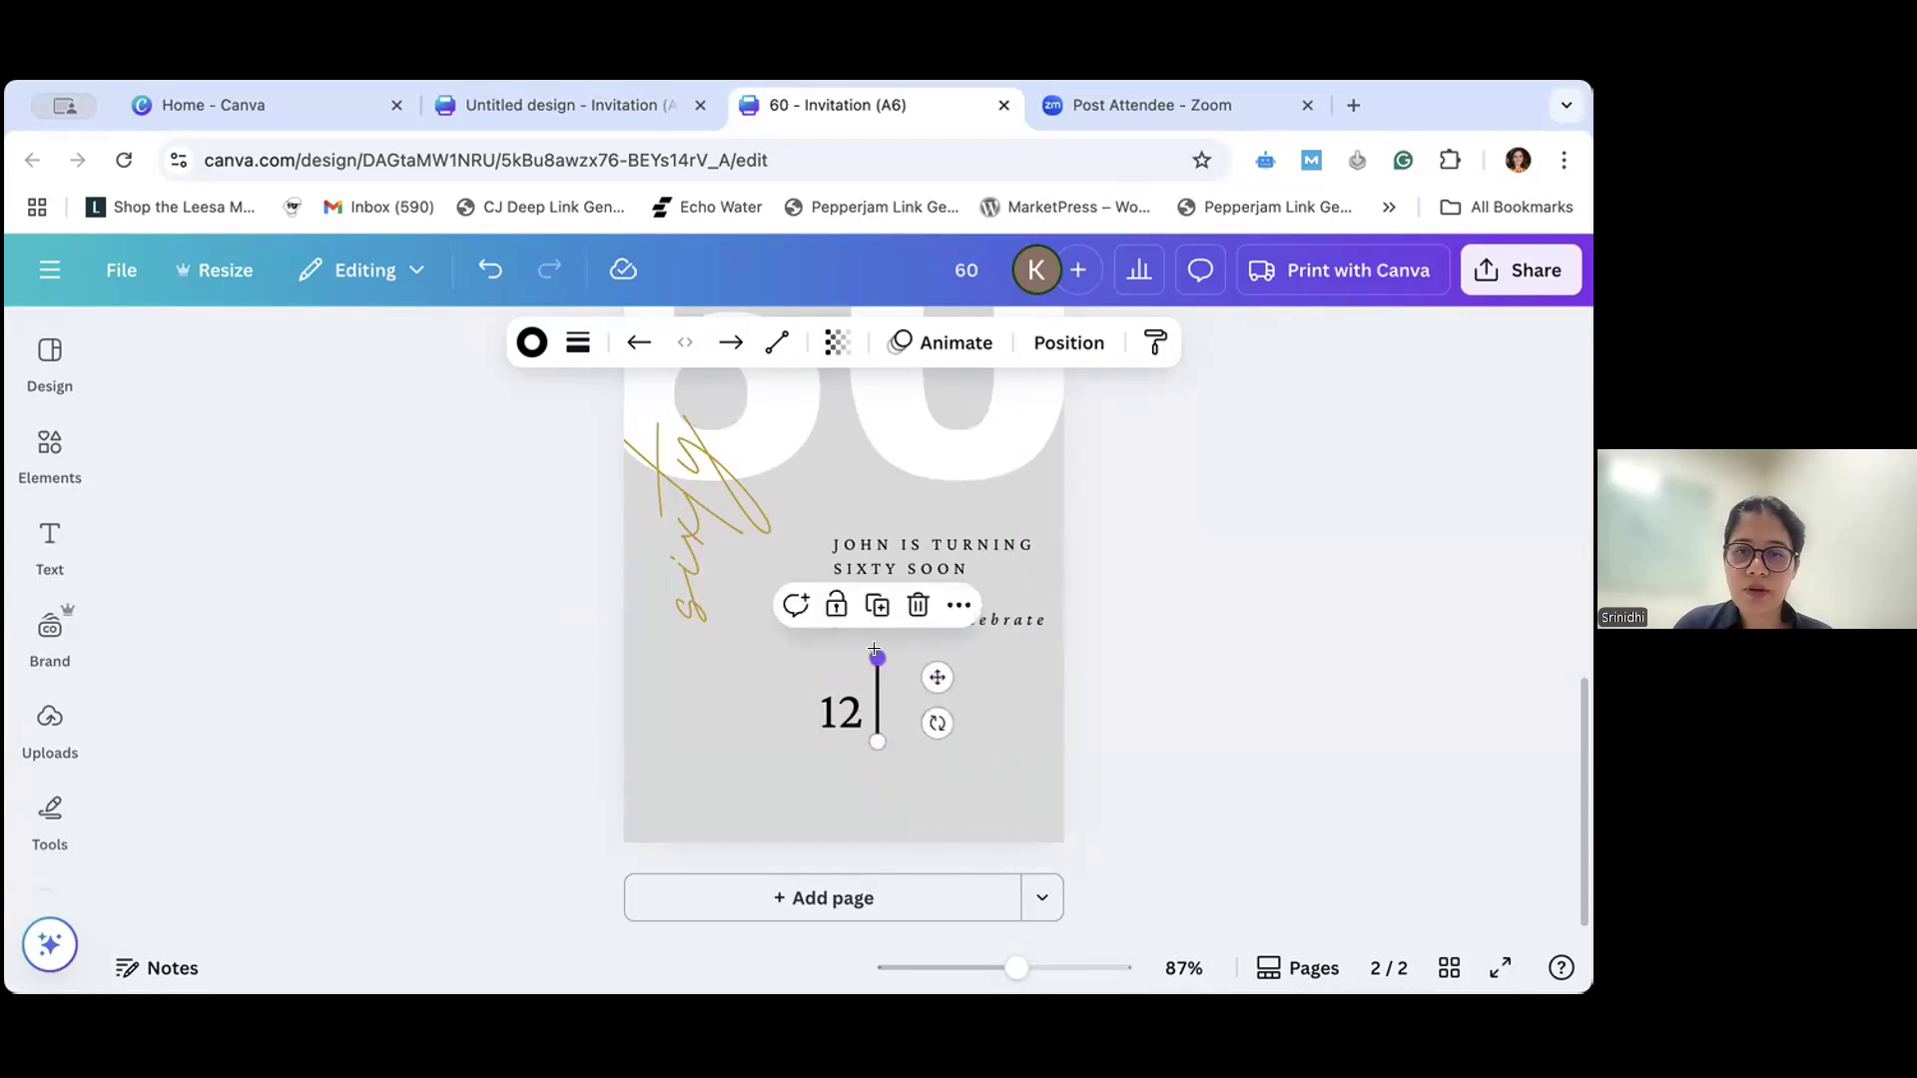
{"action": "left_click_drag", "start_coordinate": [876, 658], "coordinate": [875, 687]}
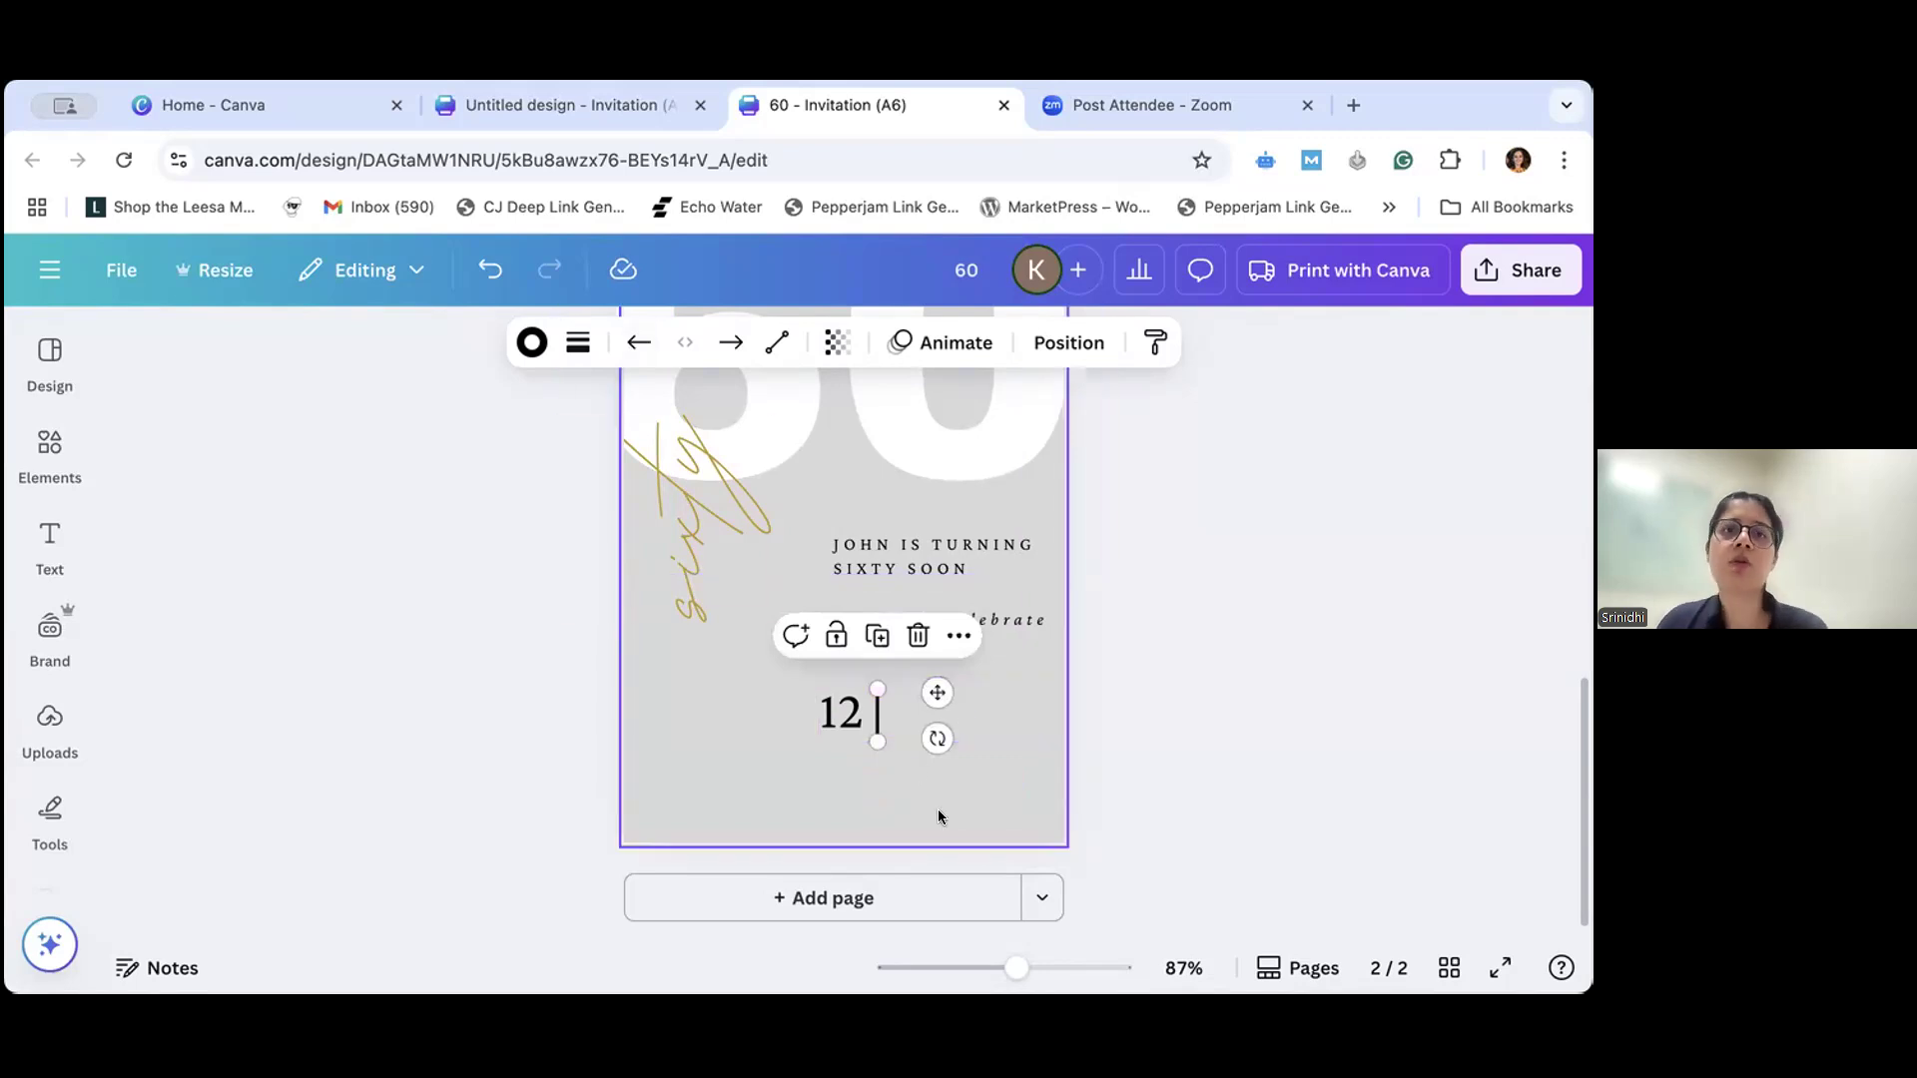
{"action": "left_click_drag", "start_coordinate": [877, 740], "coordinate": [880, 830]}
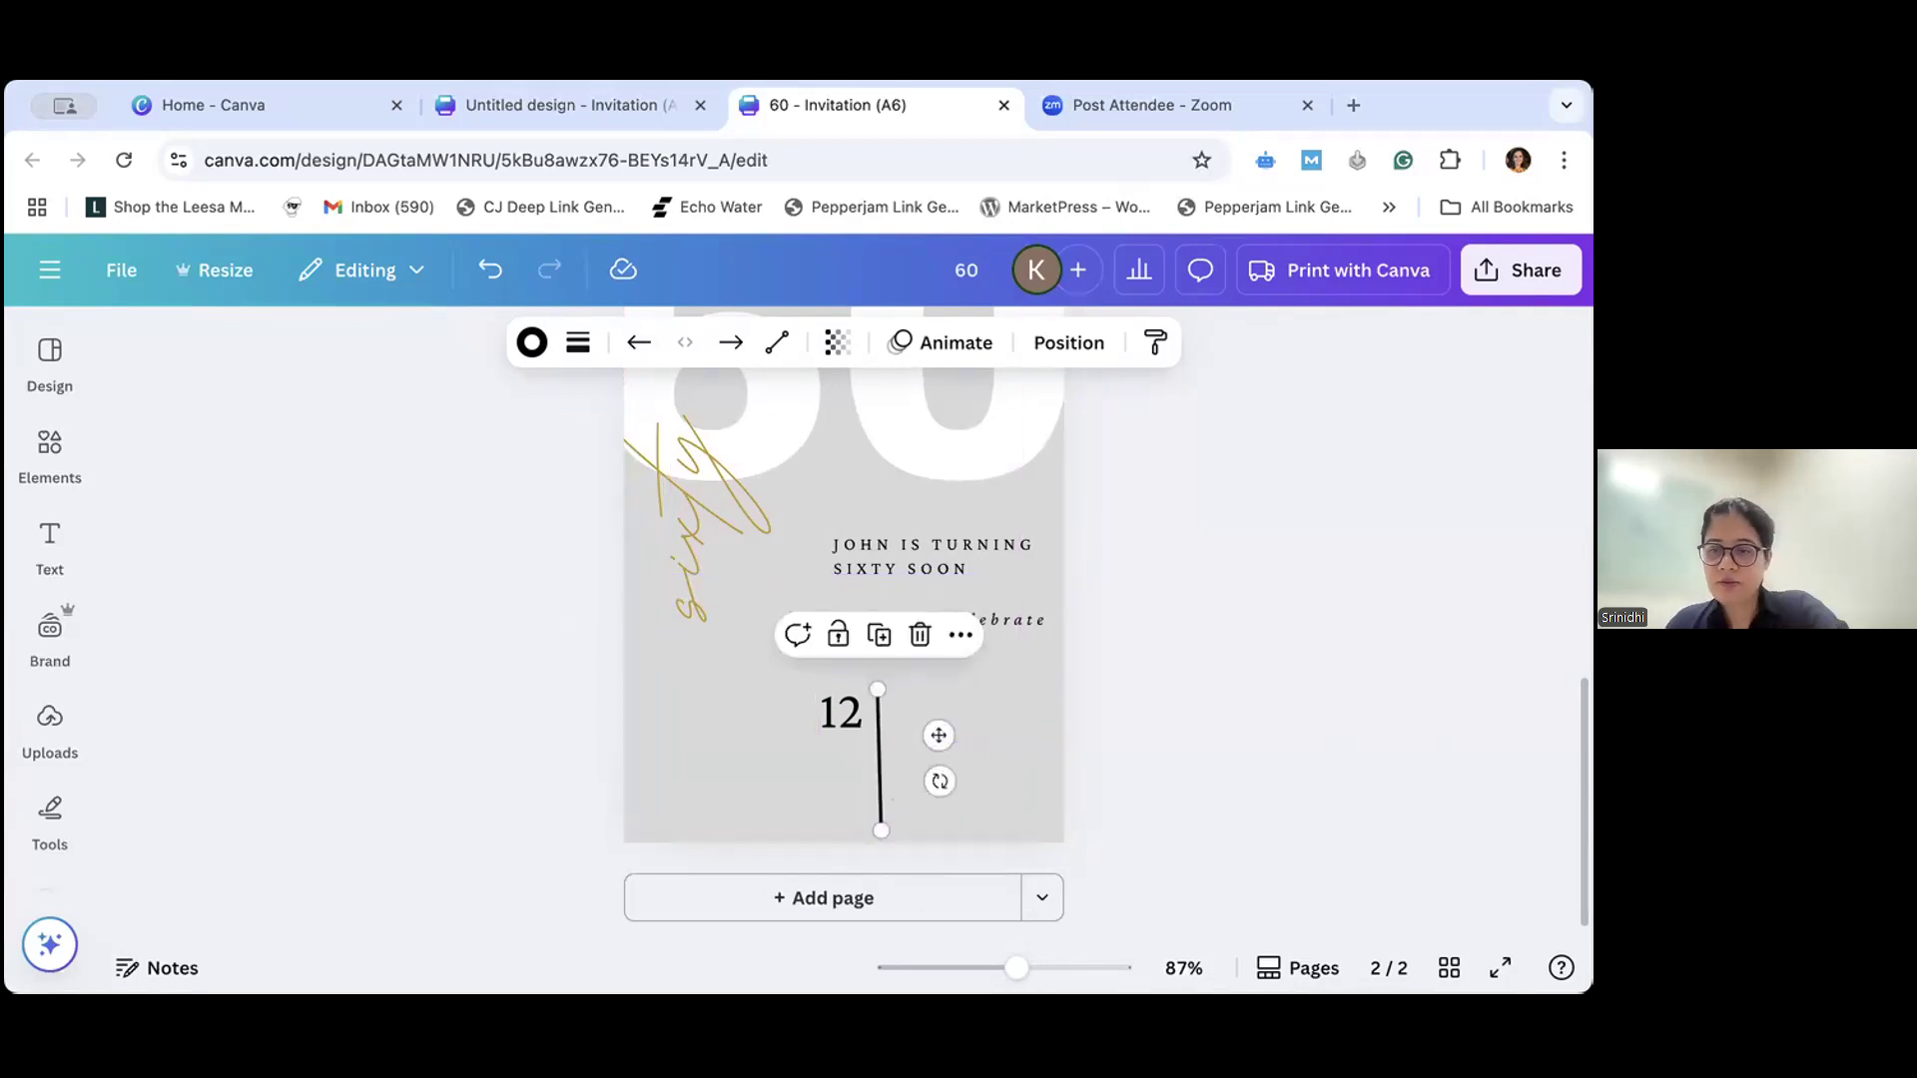
- Delete the slanted line beside the "12" and add a new plain solid line from the shape library
{"action": "key", "text": "Delete"}
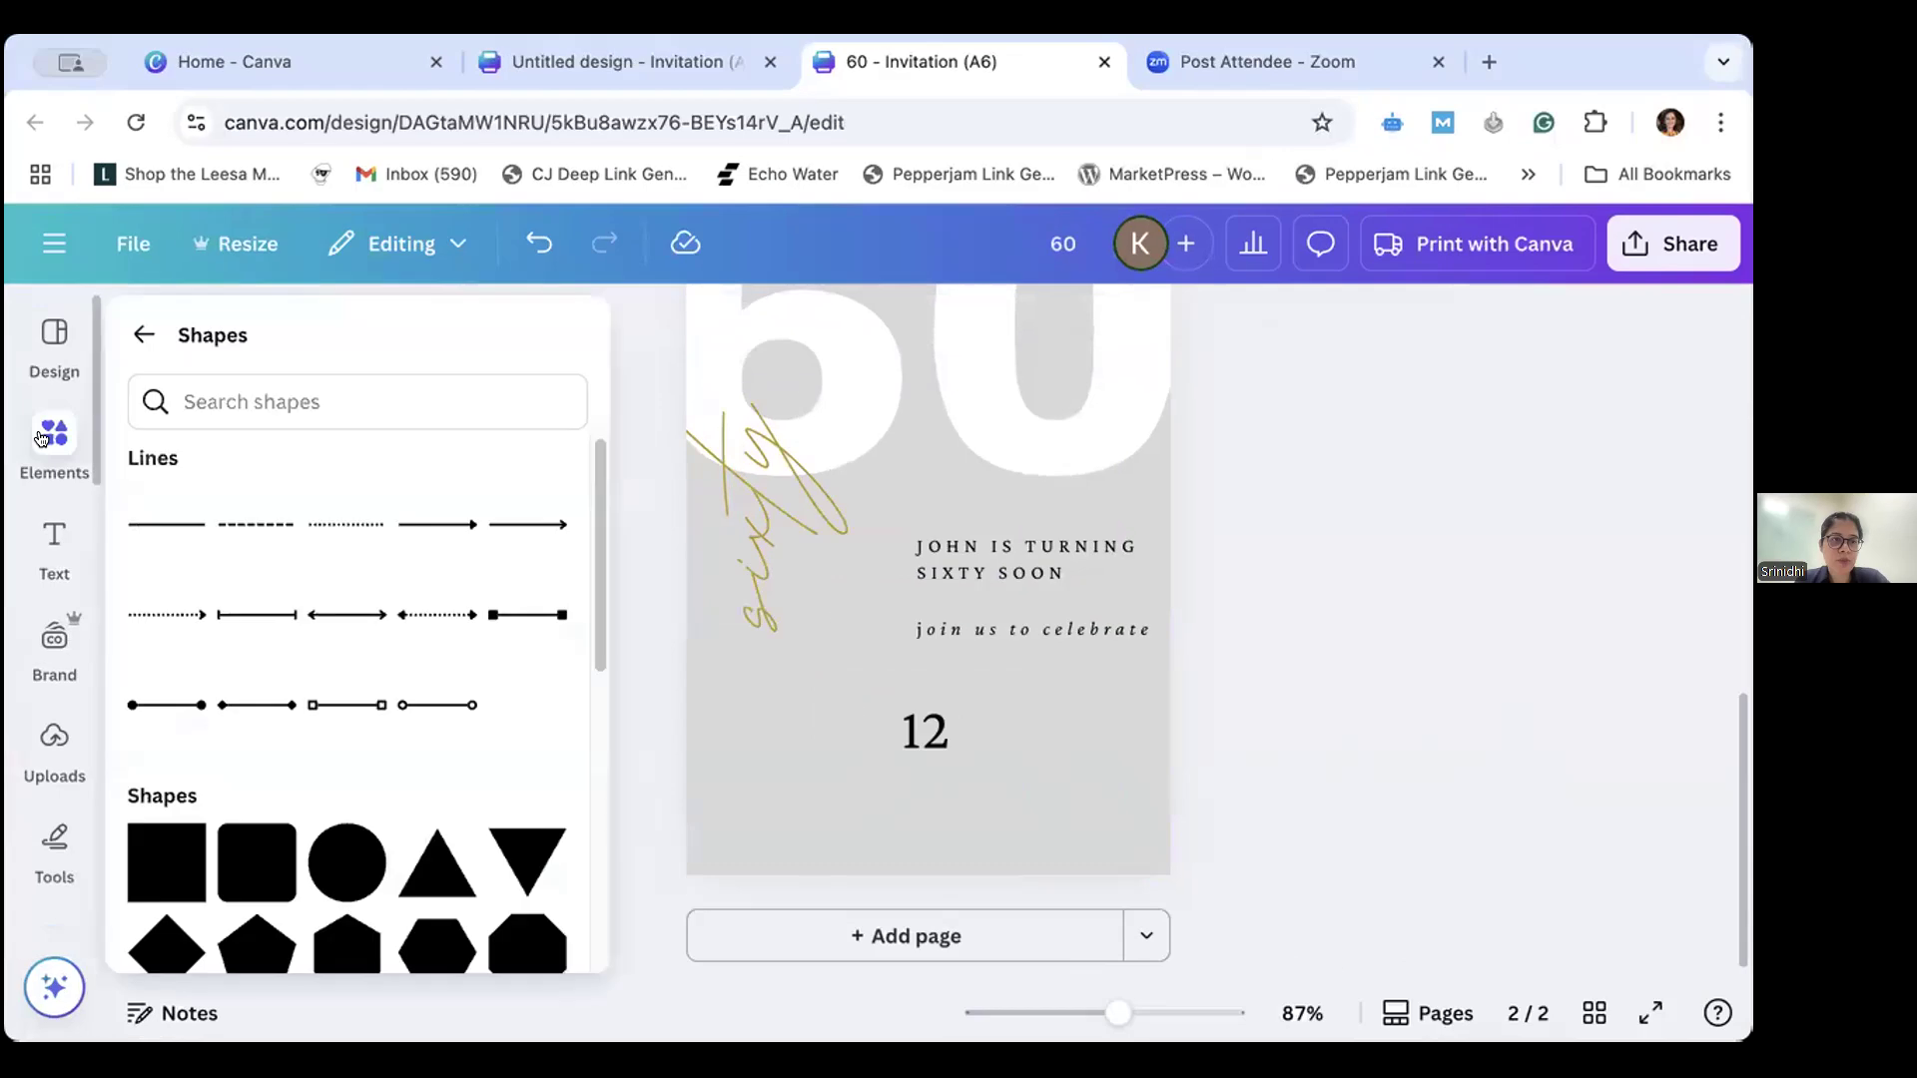
{"action": "left_click", "coordinate": [52, 452]}
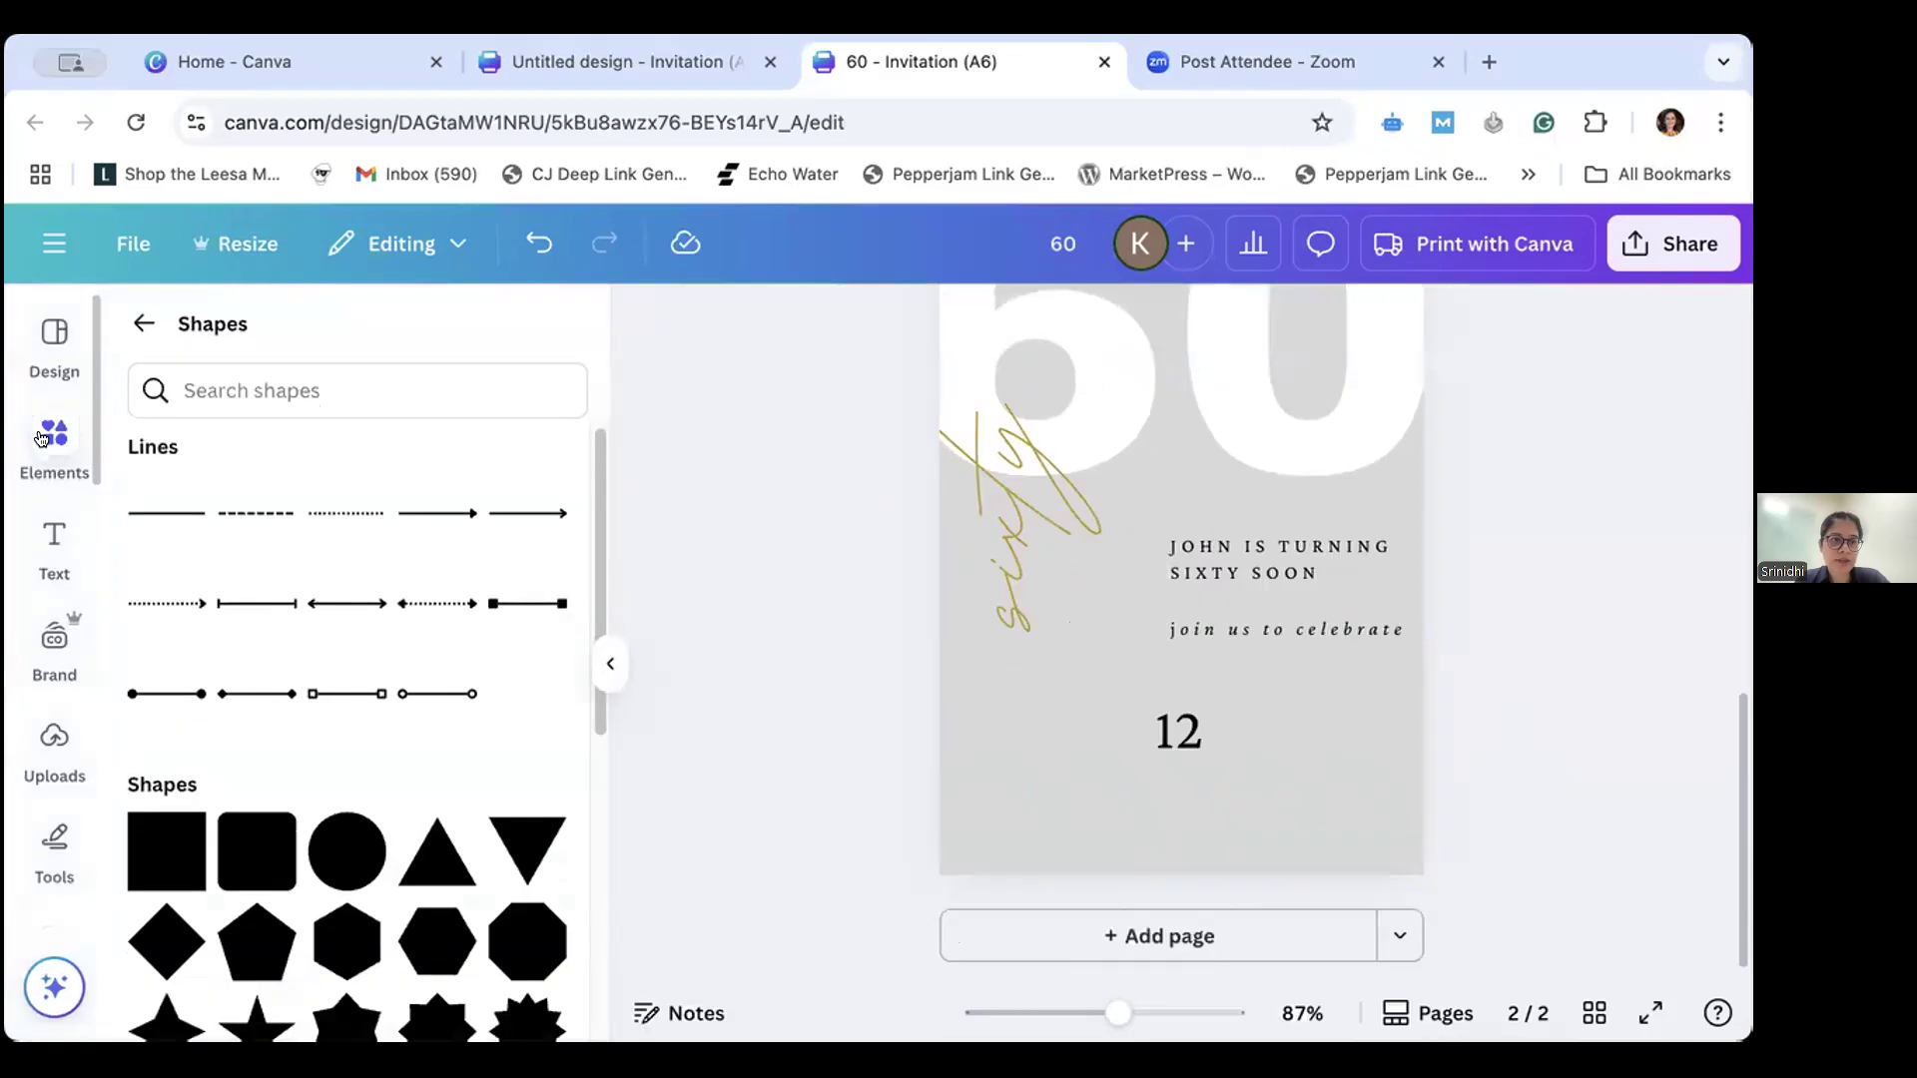
{"action": "left_click", "coordinate": [139, 325]}
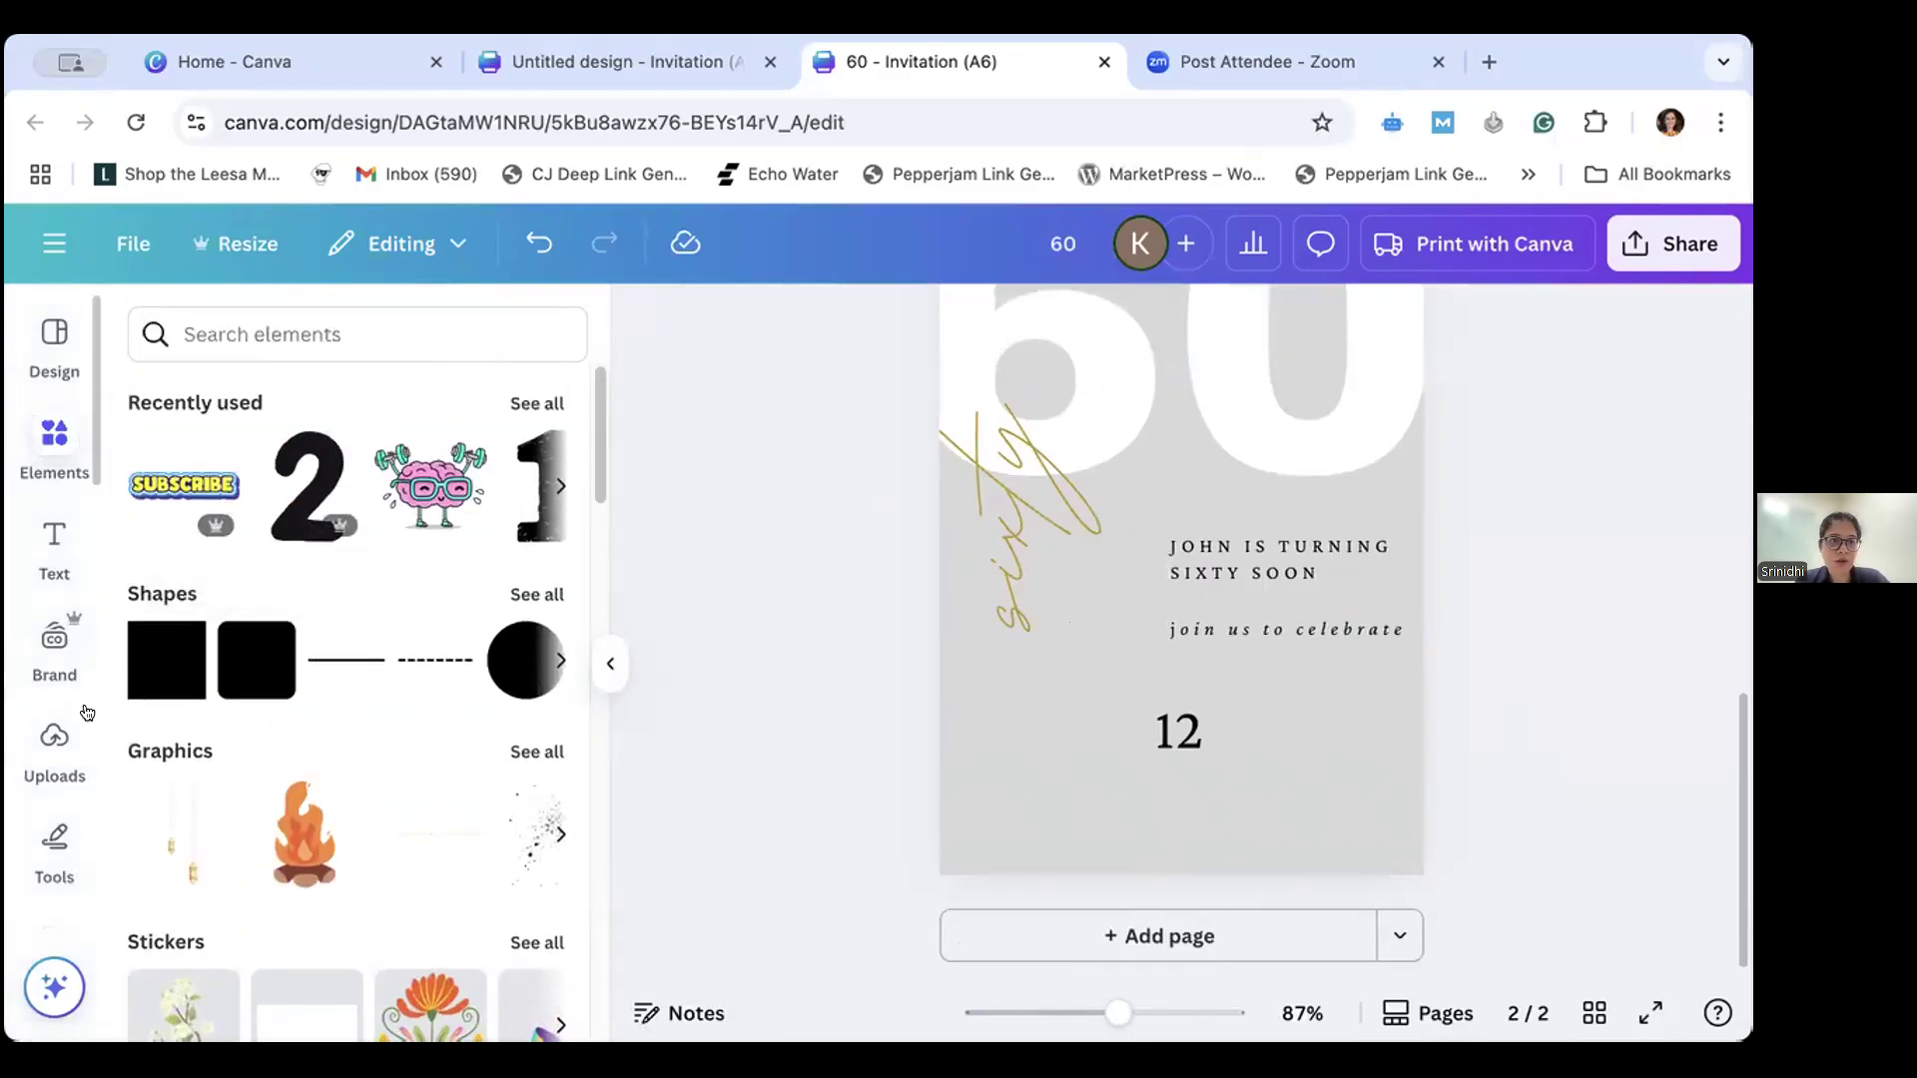
{"action": "left_click", "coordinate": [515, 597]}
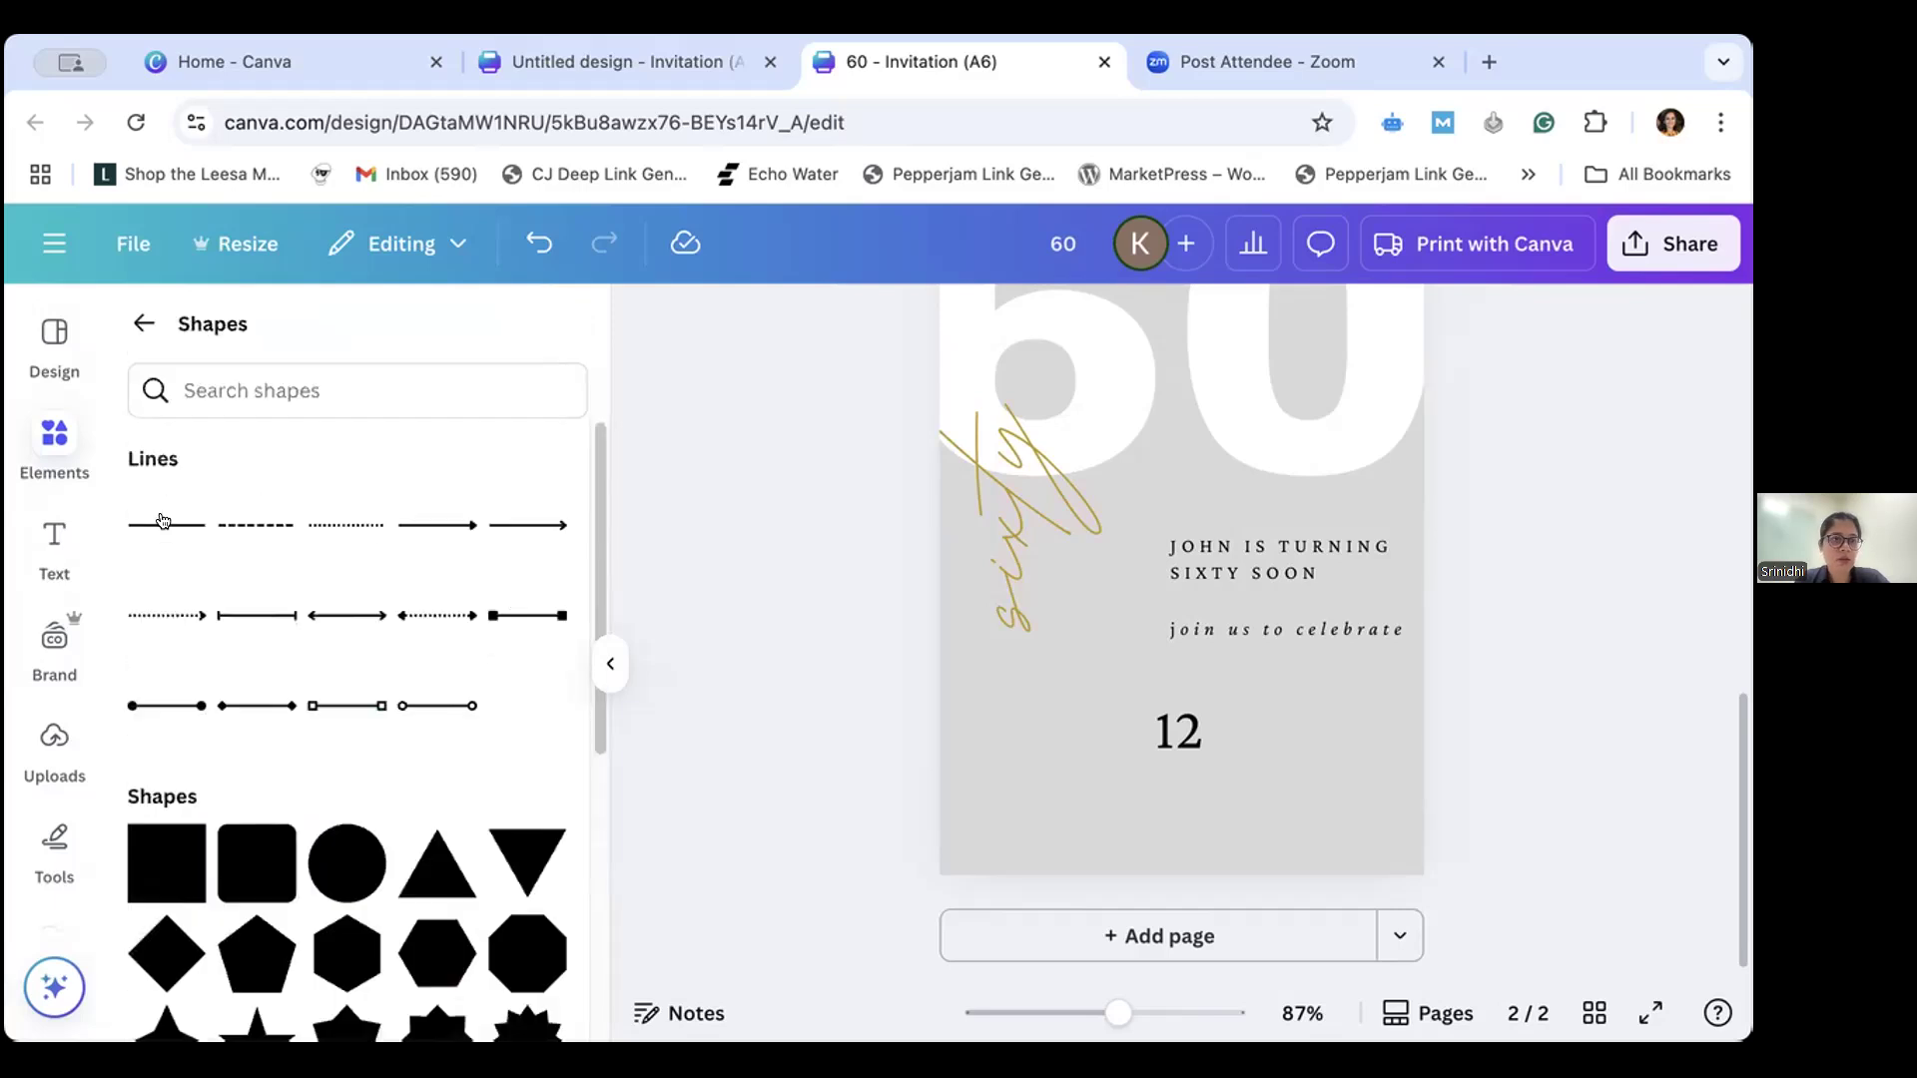
{"action": "left_click", "coordinate": [159, 522]}
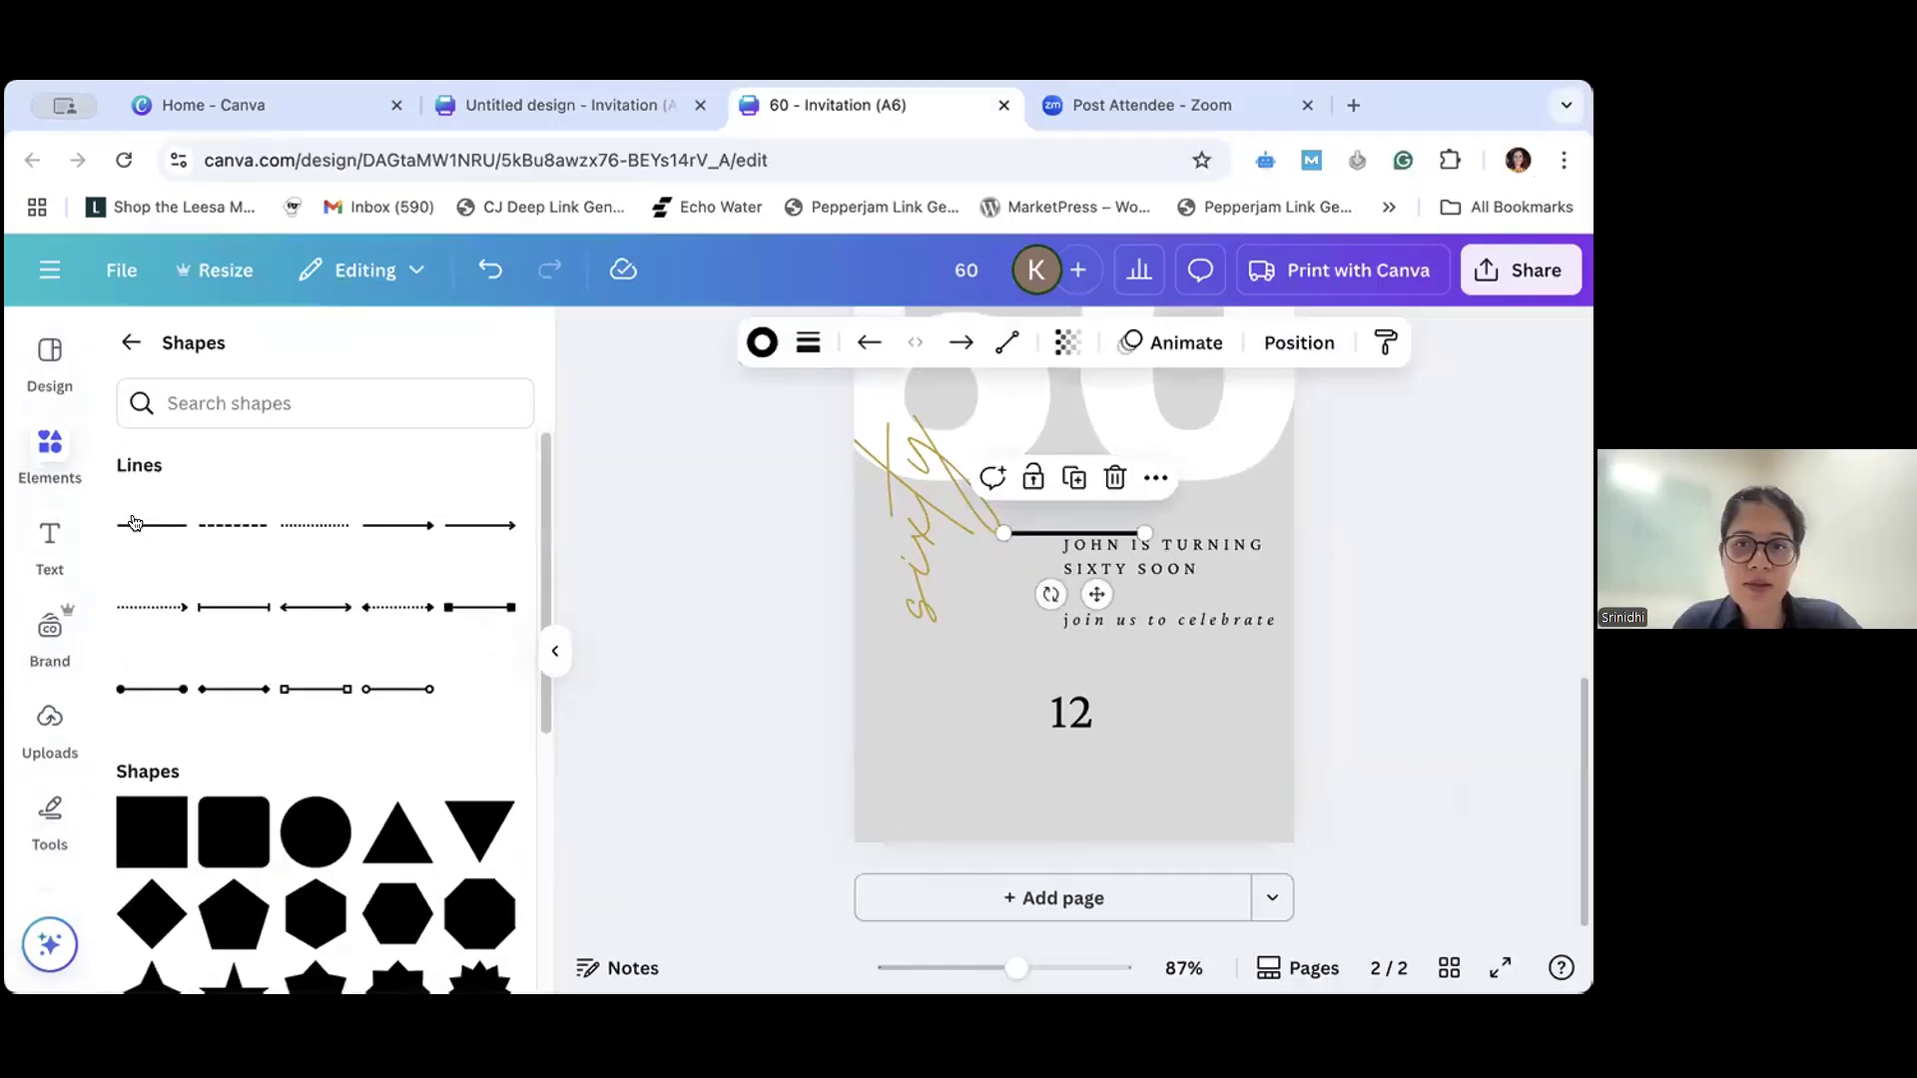
{"action": "left_click", "coordinate": [555, 651]}
- Review the new line's stroke color, stroke weight, line-start and transparency options
{"action": "left_click", "coordinate": [531, 343]}
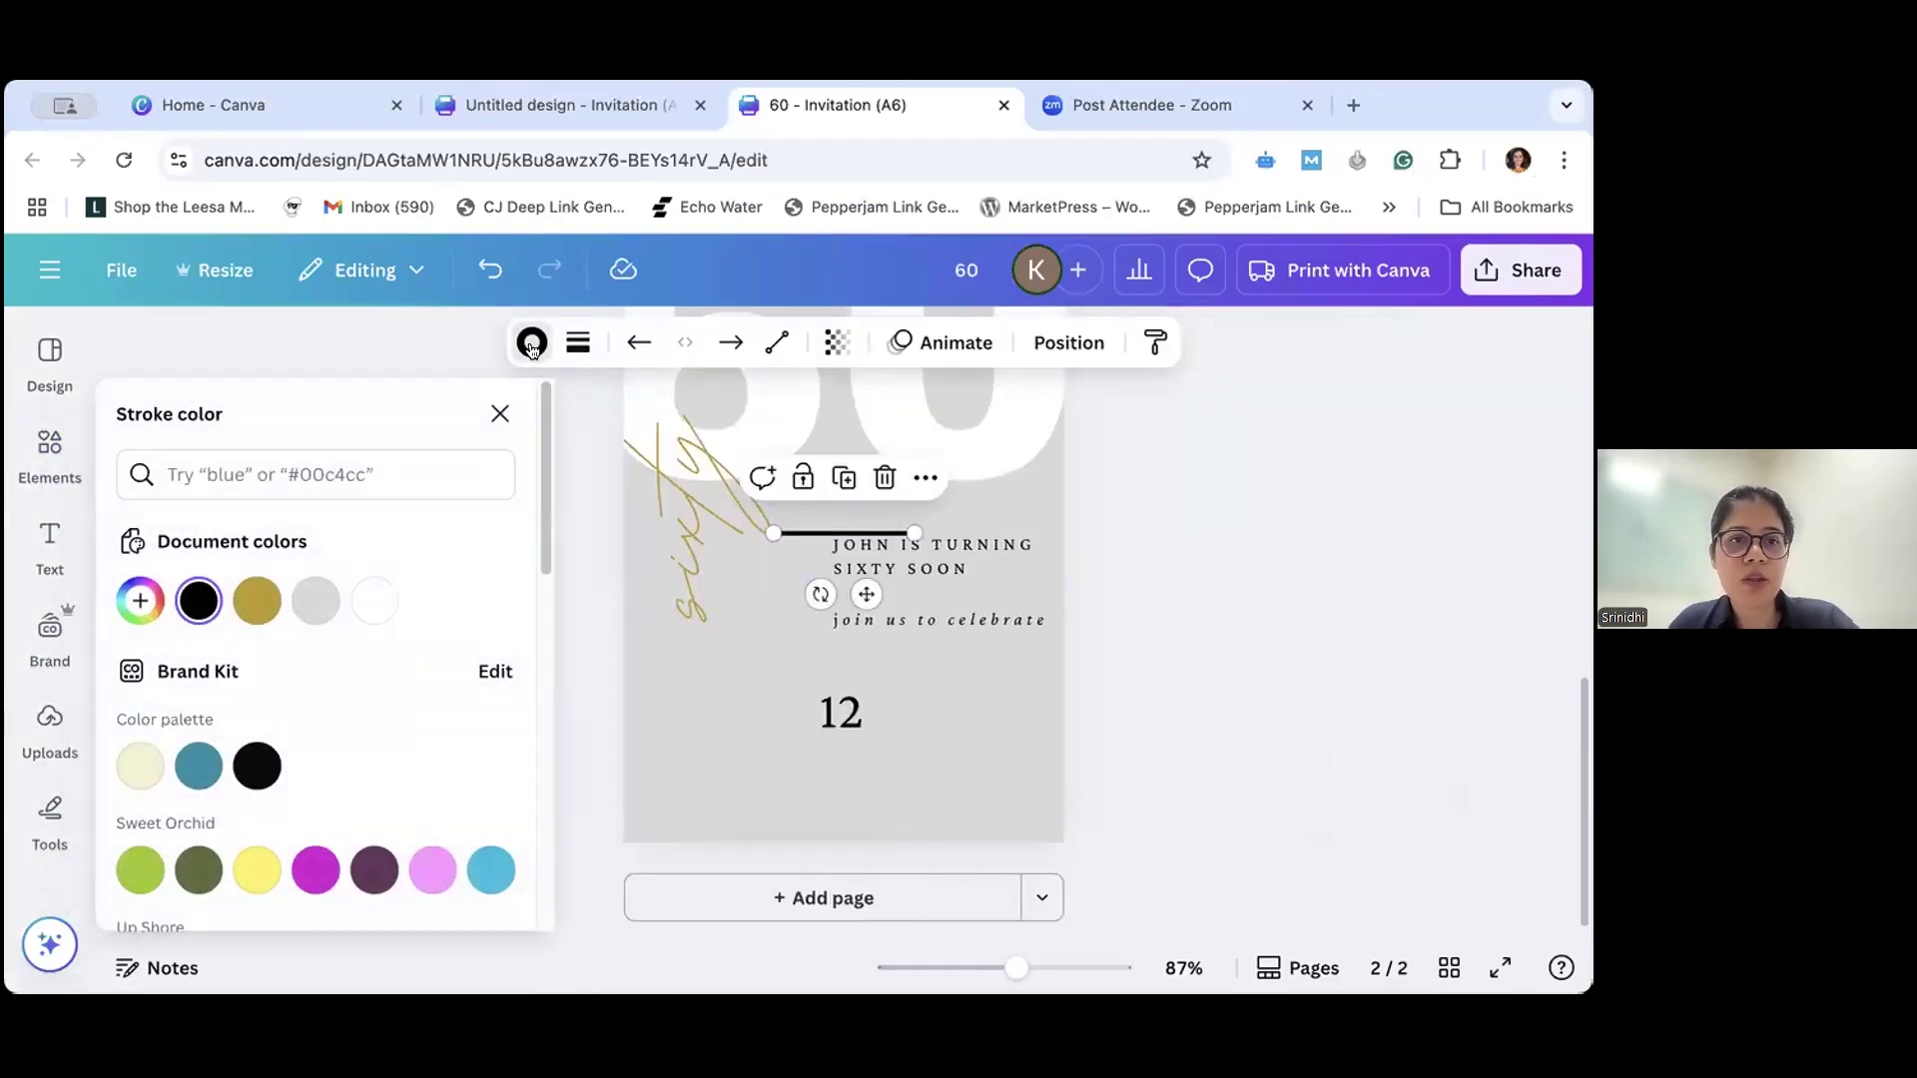
{"action": "mouse_move", "coordinate": [425, 569]}
{"action": "left_mouse_down"}
{"action": "mouse_move", "coordinate": [560, 571]}
{"action": "mouse_move", "coordinate": [421, 576]}
{"action": "left_mouse_up"}
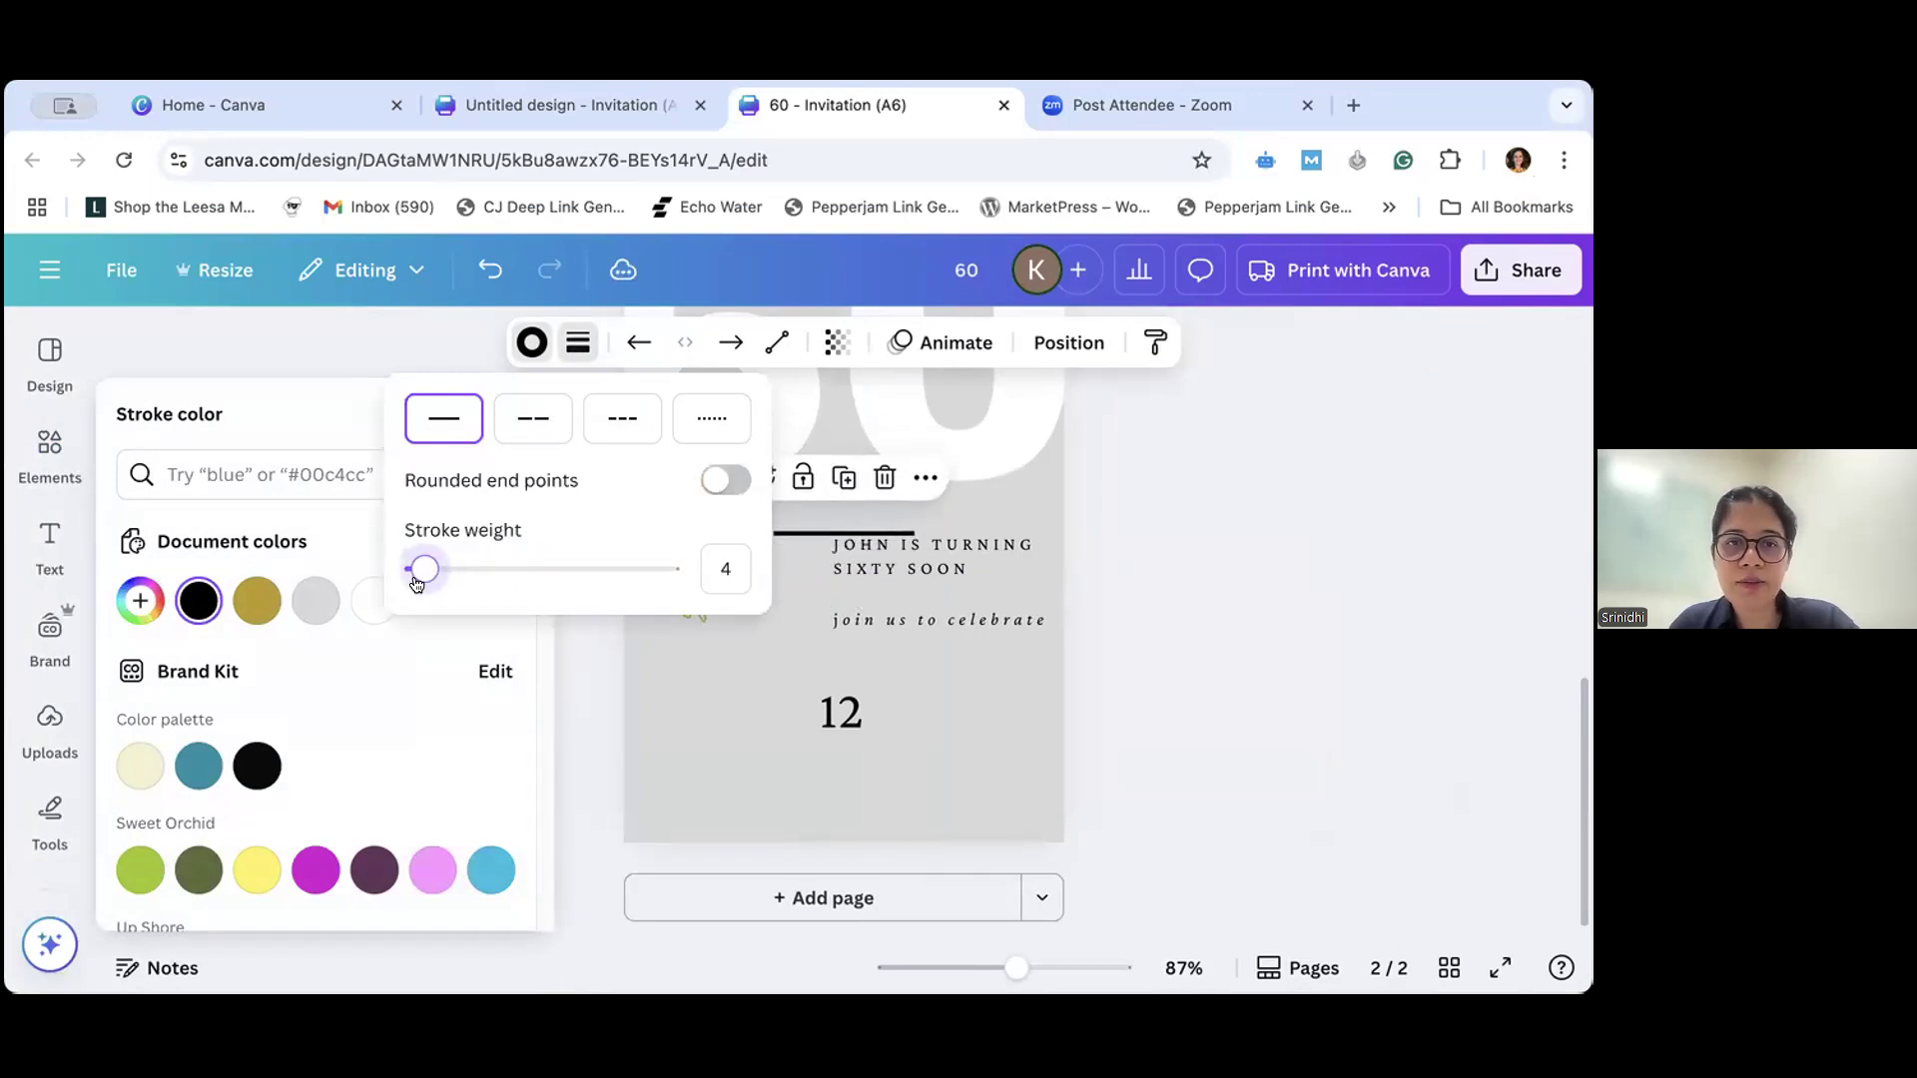
{"action": "left_click", "coordinate": [639, 342]}
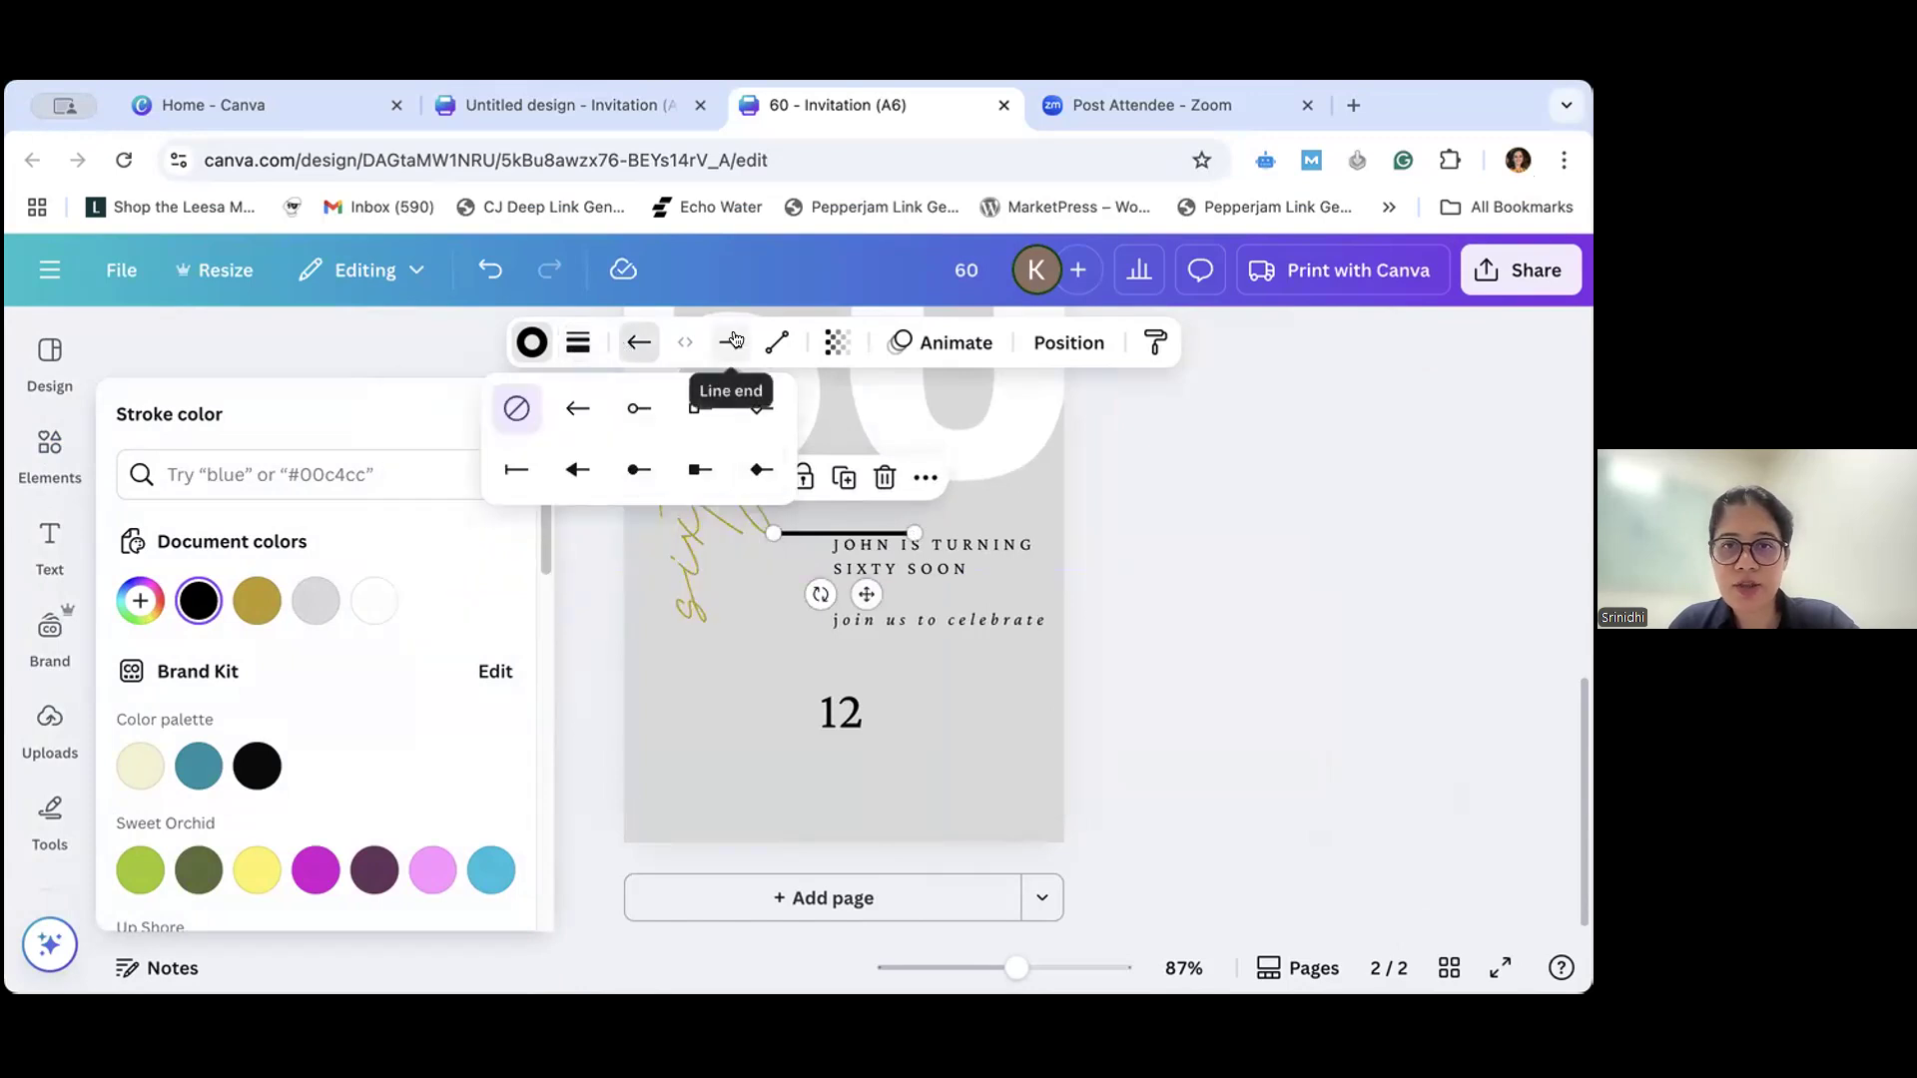
{"action": "left_click", "coordinate": [837, 342]}
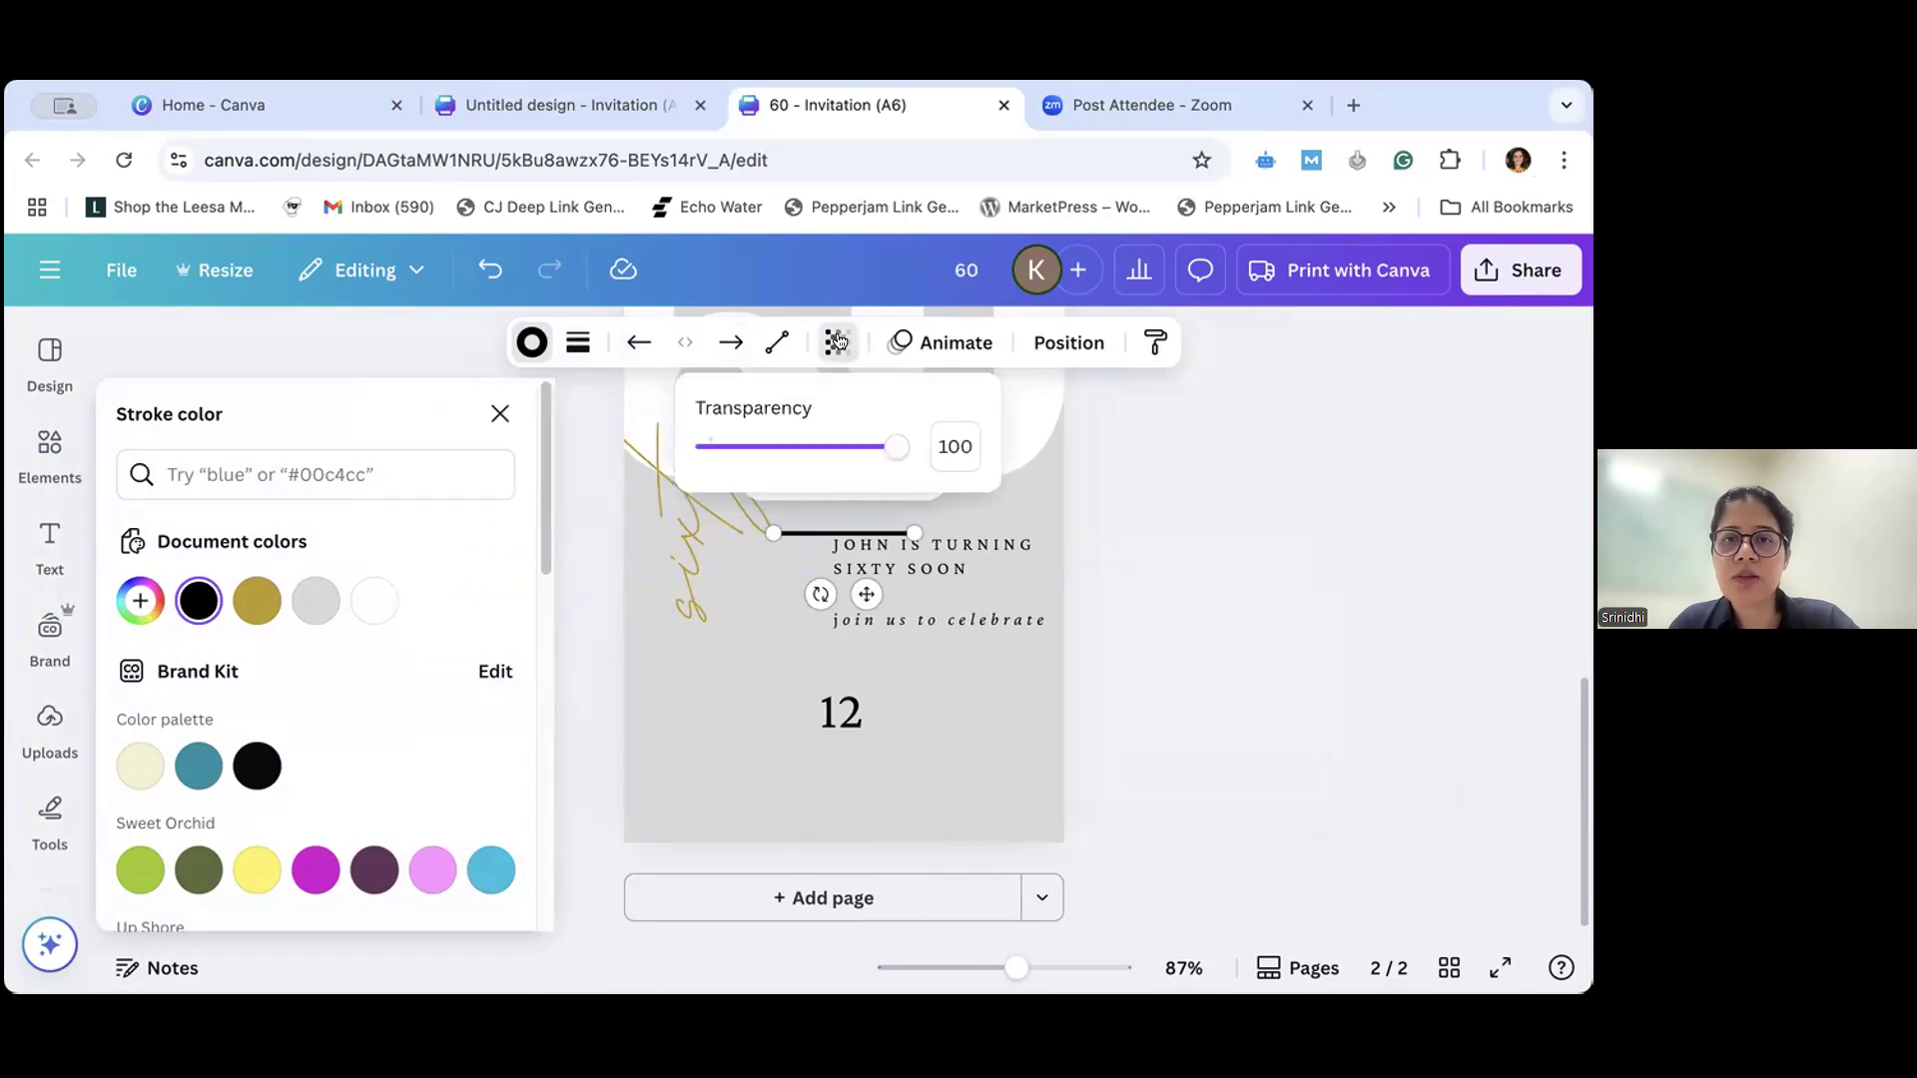
{"action": "mouse_move", "coordinate": [896, 445]}
{"action": "left_mouse_down"}
{"action": "mouse_move", "coordinate": [779, 446]}
{"action": "mouse_move", "coordinate": [898, 448]}
{"action": "left_mouse_up"}
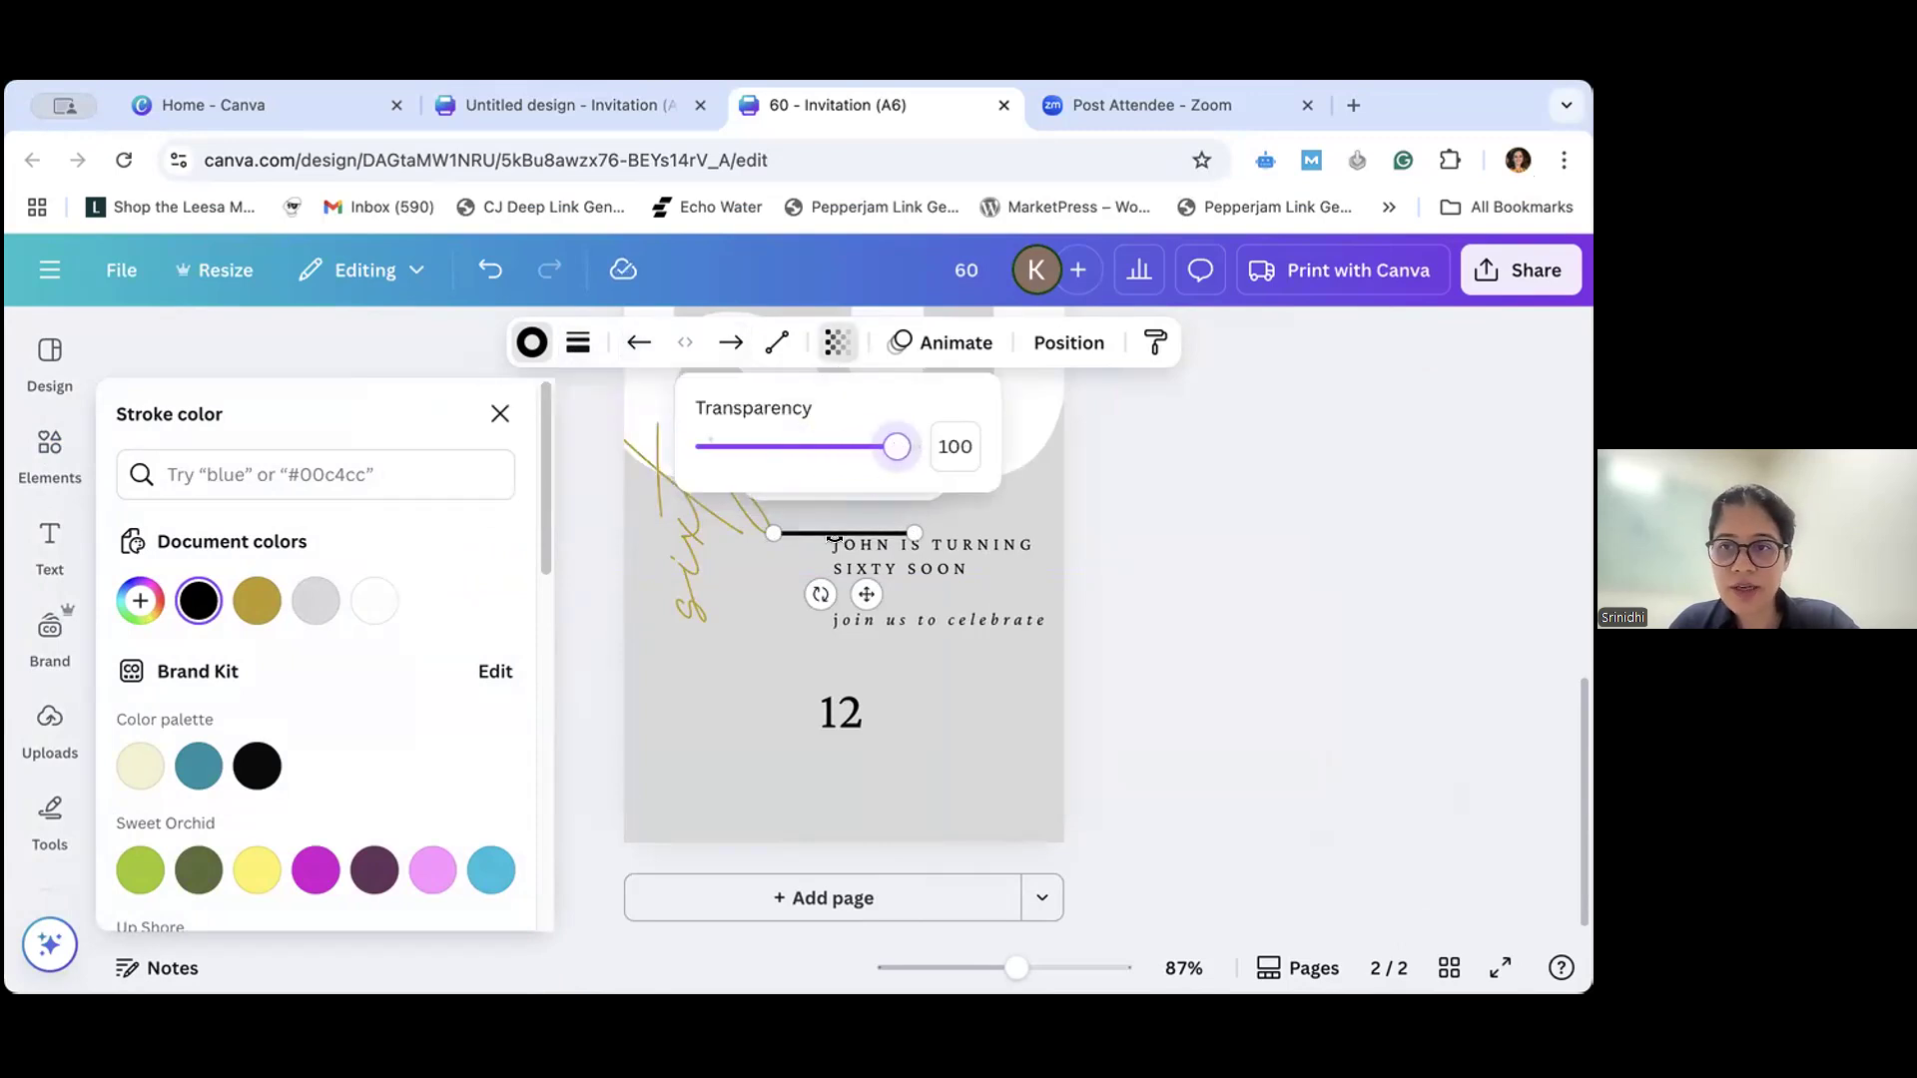
{"action": "left_click", "coordinate": [726, 652]}
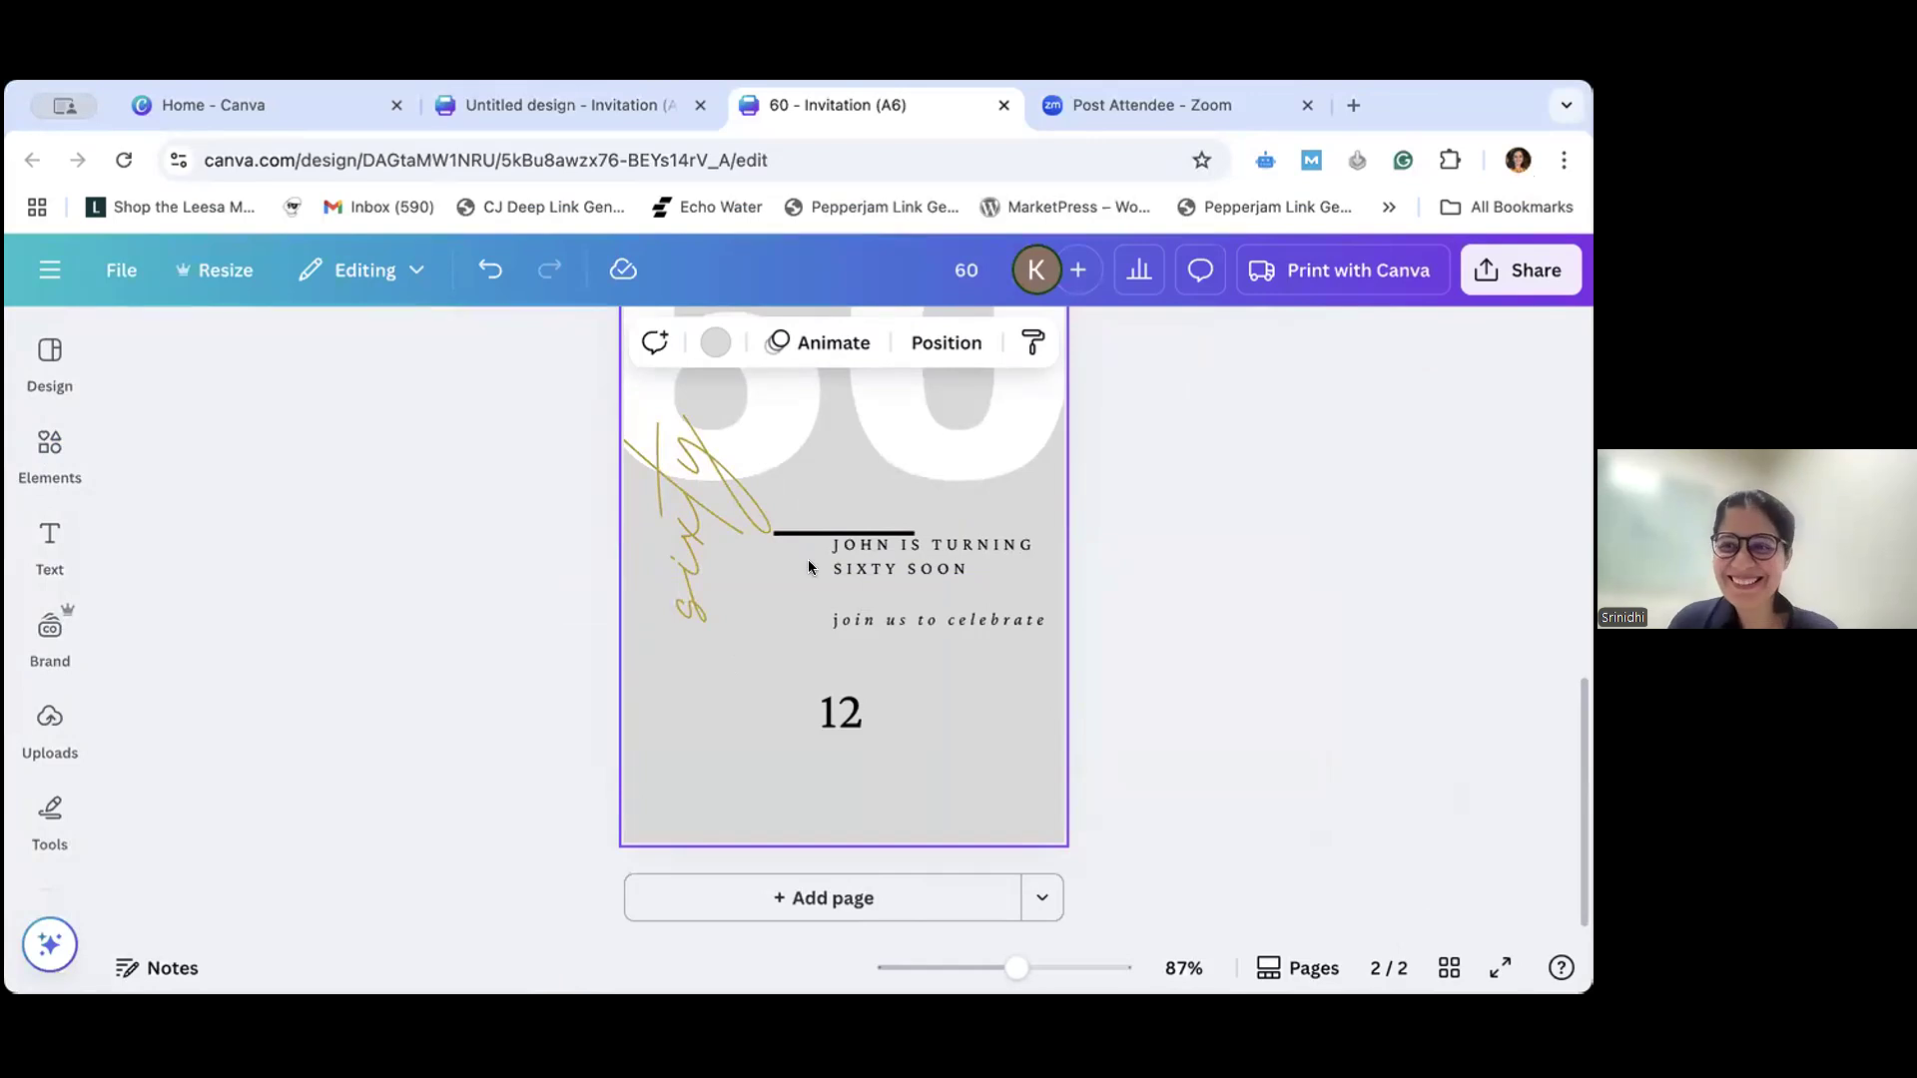
- Move the new line beside the "12", rotate it to vertical, and shorten it to about the height of the number's text box
{"action": "left_click_drag", "start_coordinate": [801, 532], "coordinate": [911, 712]}
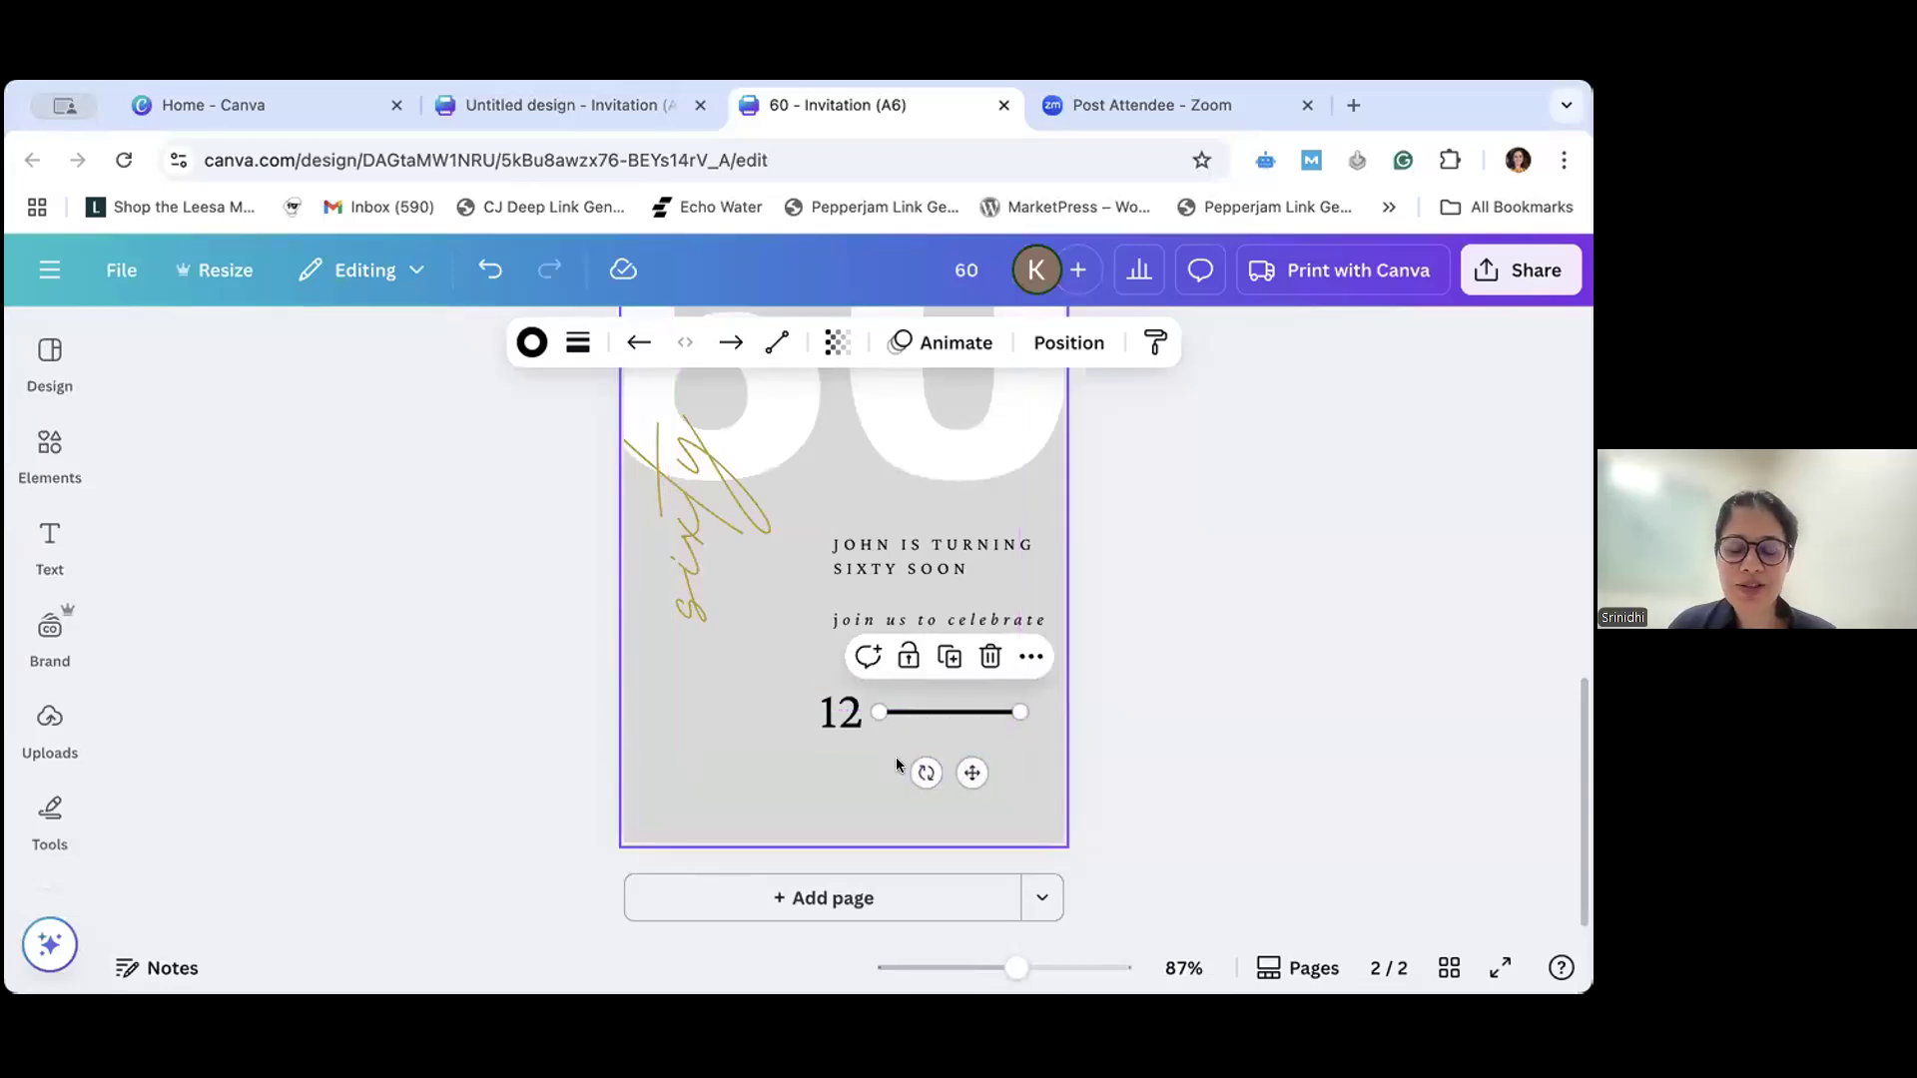
{"action": "left_click_drag", "start_coordinate": [925, 770], "coordinate": [949, 741]}
{"action": "left_click_drag", "start_coordinate": [941, 642], "coordinate": [954, 738]}
{"action": "left_click", "coordinate": [961, 785]}
- Adjust the horizontal position of the "12" relative to the vertical line, undo the last change, and deselect the text
{"action": "left_click", "coordinate": [856, 723]}
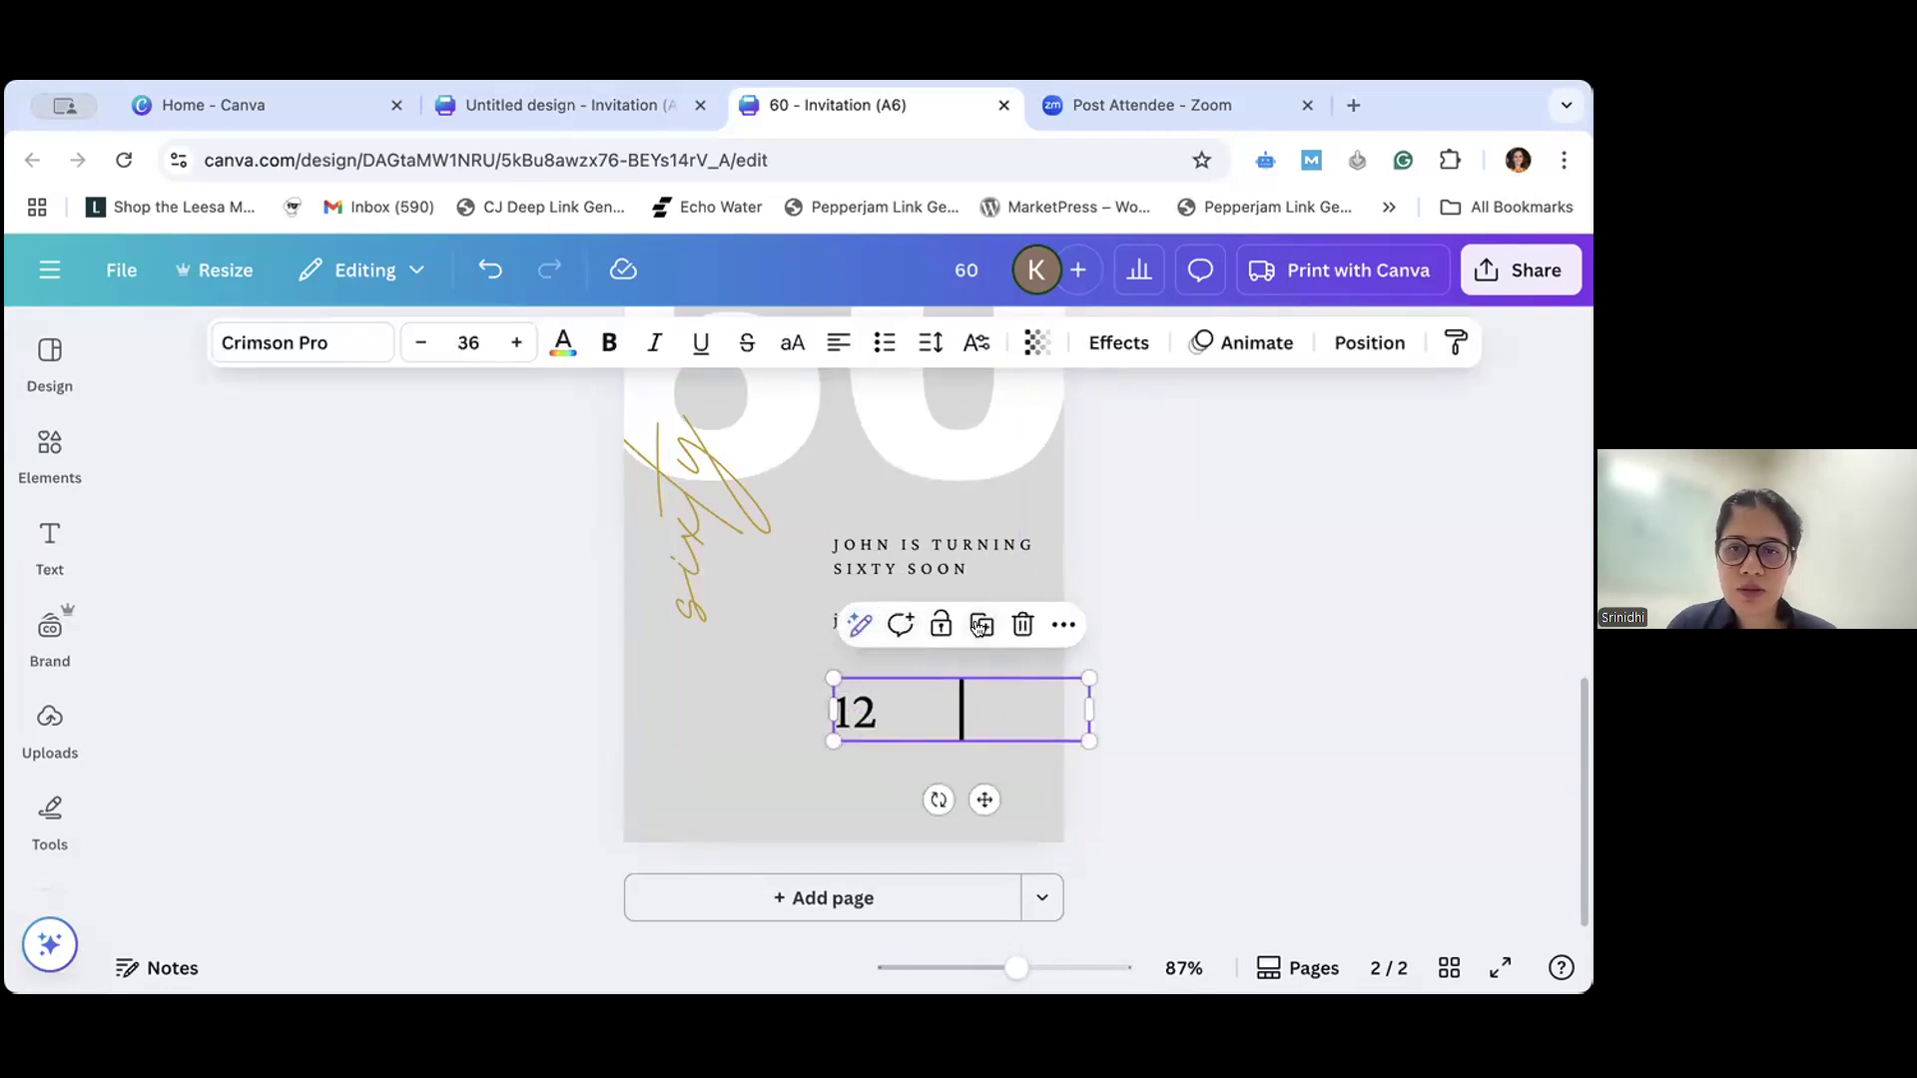
{"action": "left_click_drag", "start_coordinate": [863, 716], "coordinate": [839, 711]}
{"action": "key", "text": "ctrl+z"}
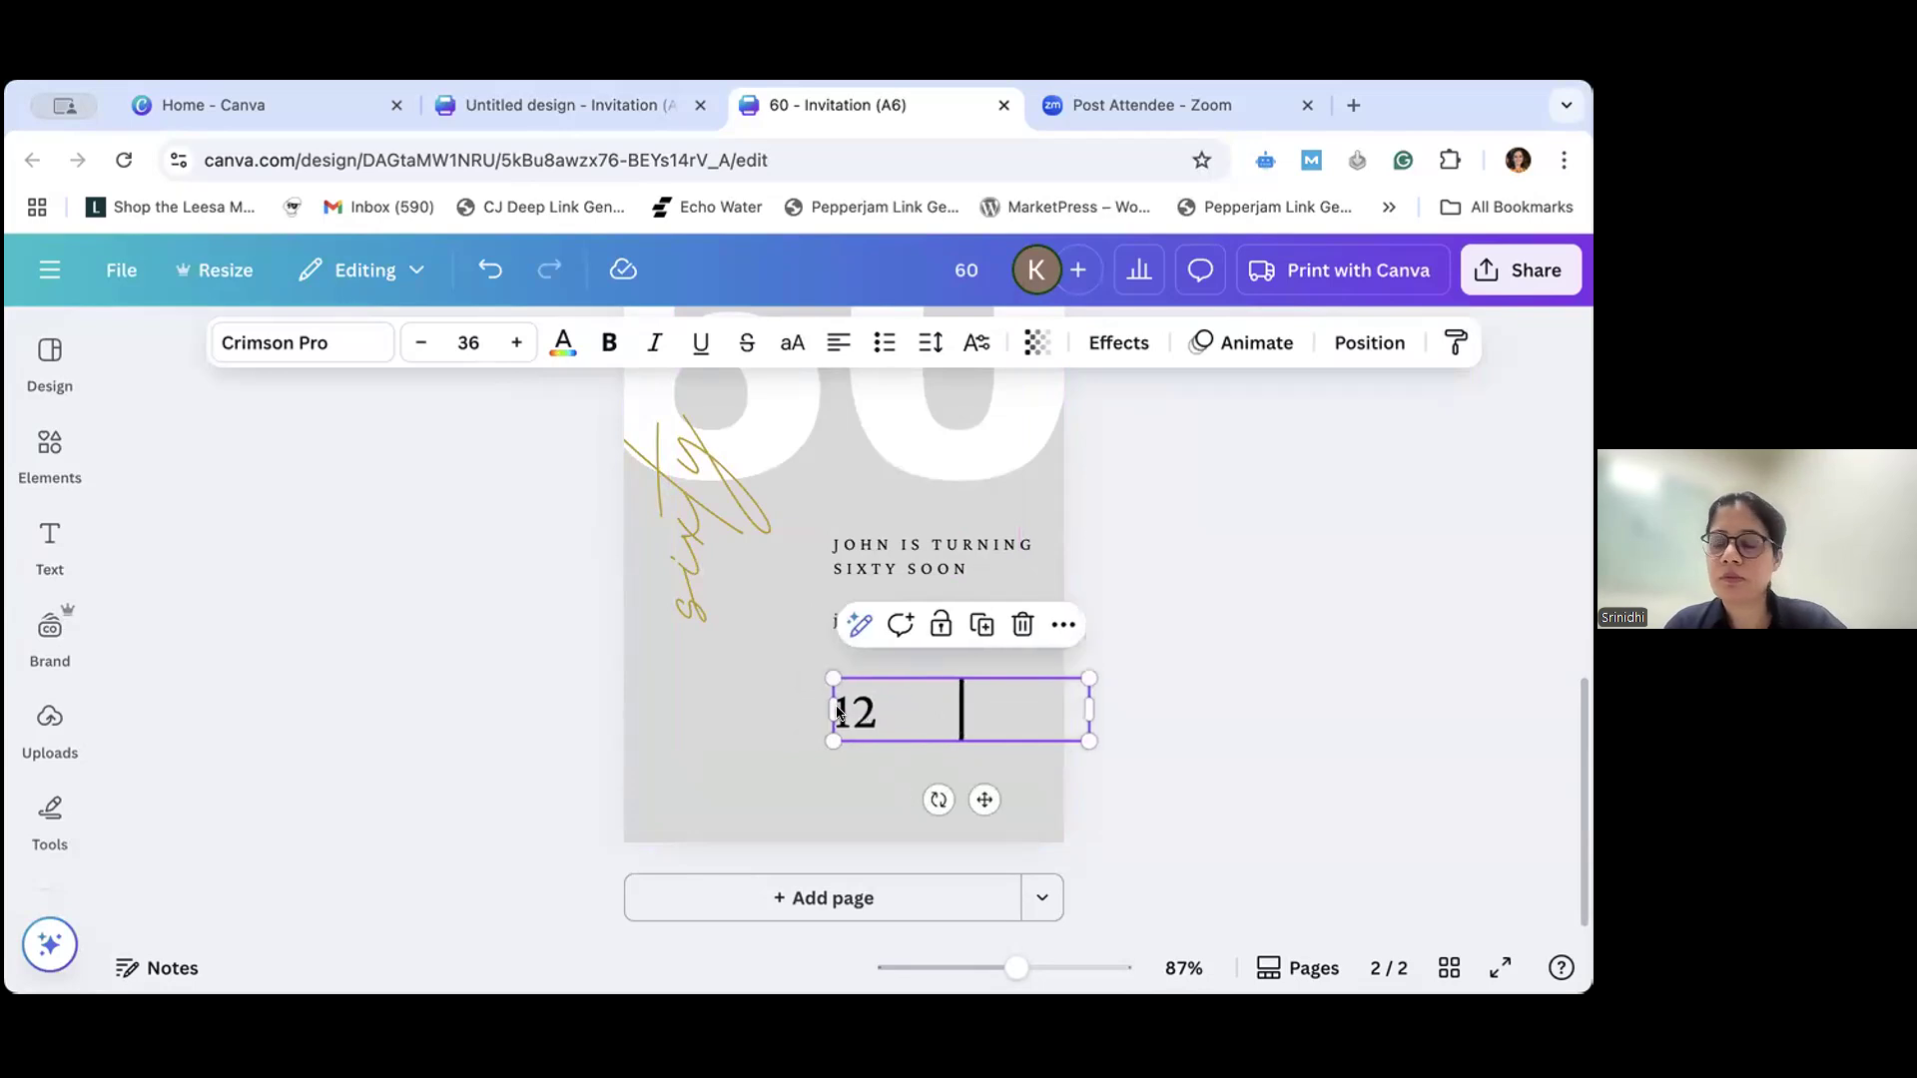
{"action": "left_click", "coordinate": [1007, 778]}
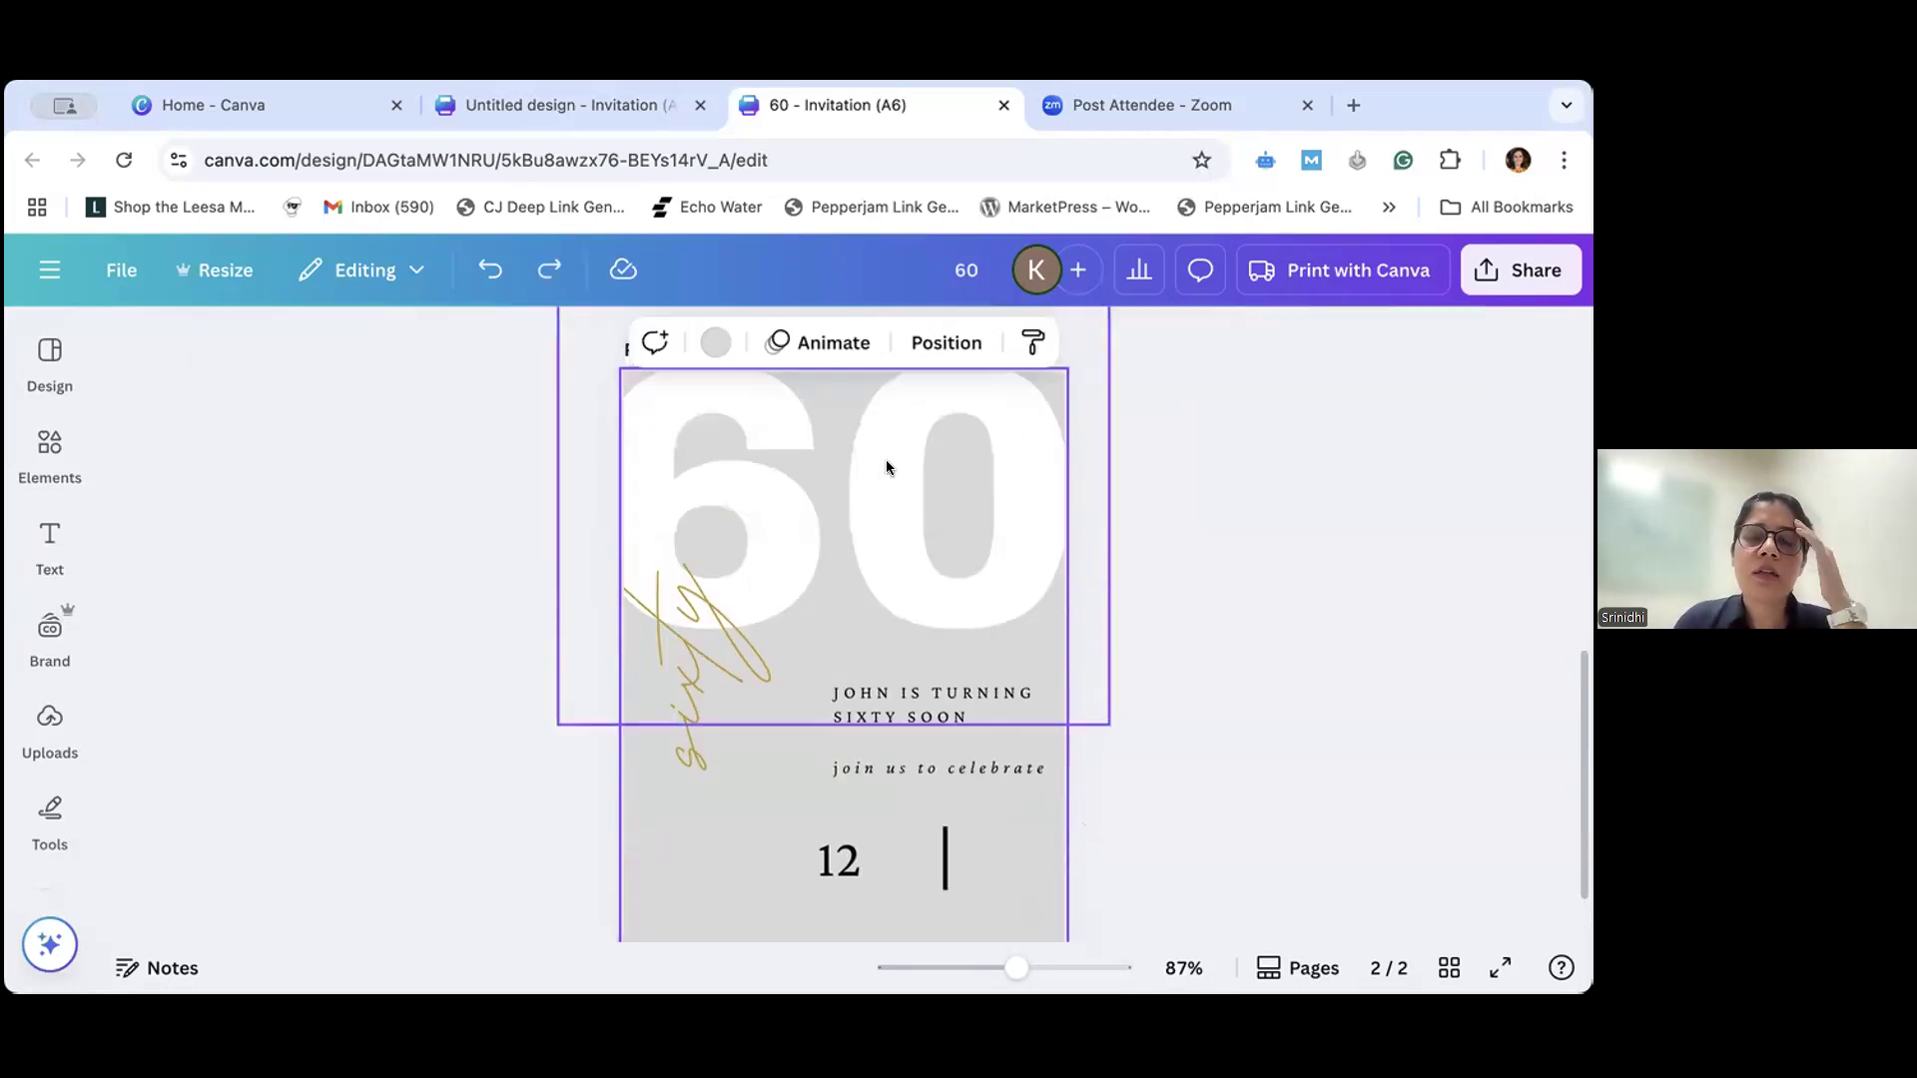
- Compare the date block on page 1 with the "12" and divider on page 2, and reopen the shape library
{"action": "scroll", "coordinate": [885, 461], "scroll_direction": "up", "scroll_amount": 5}
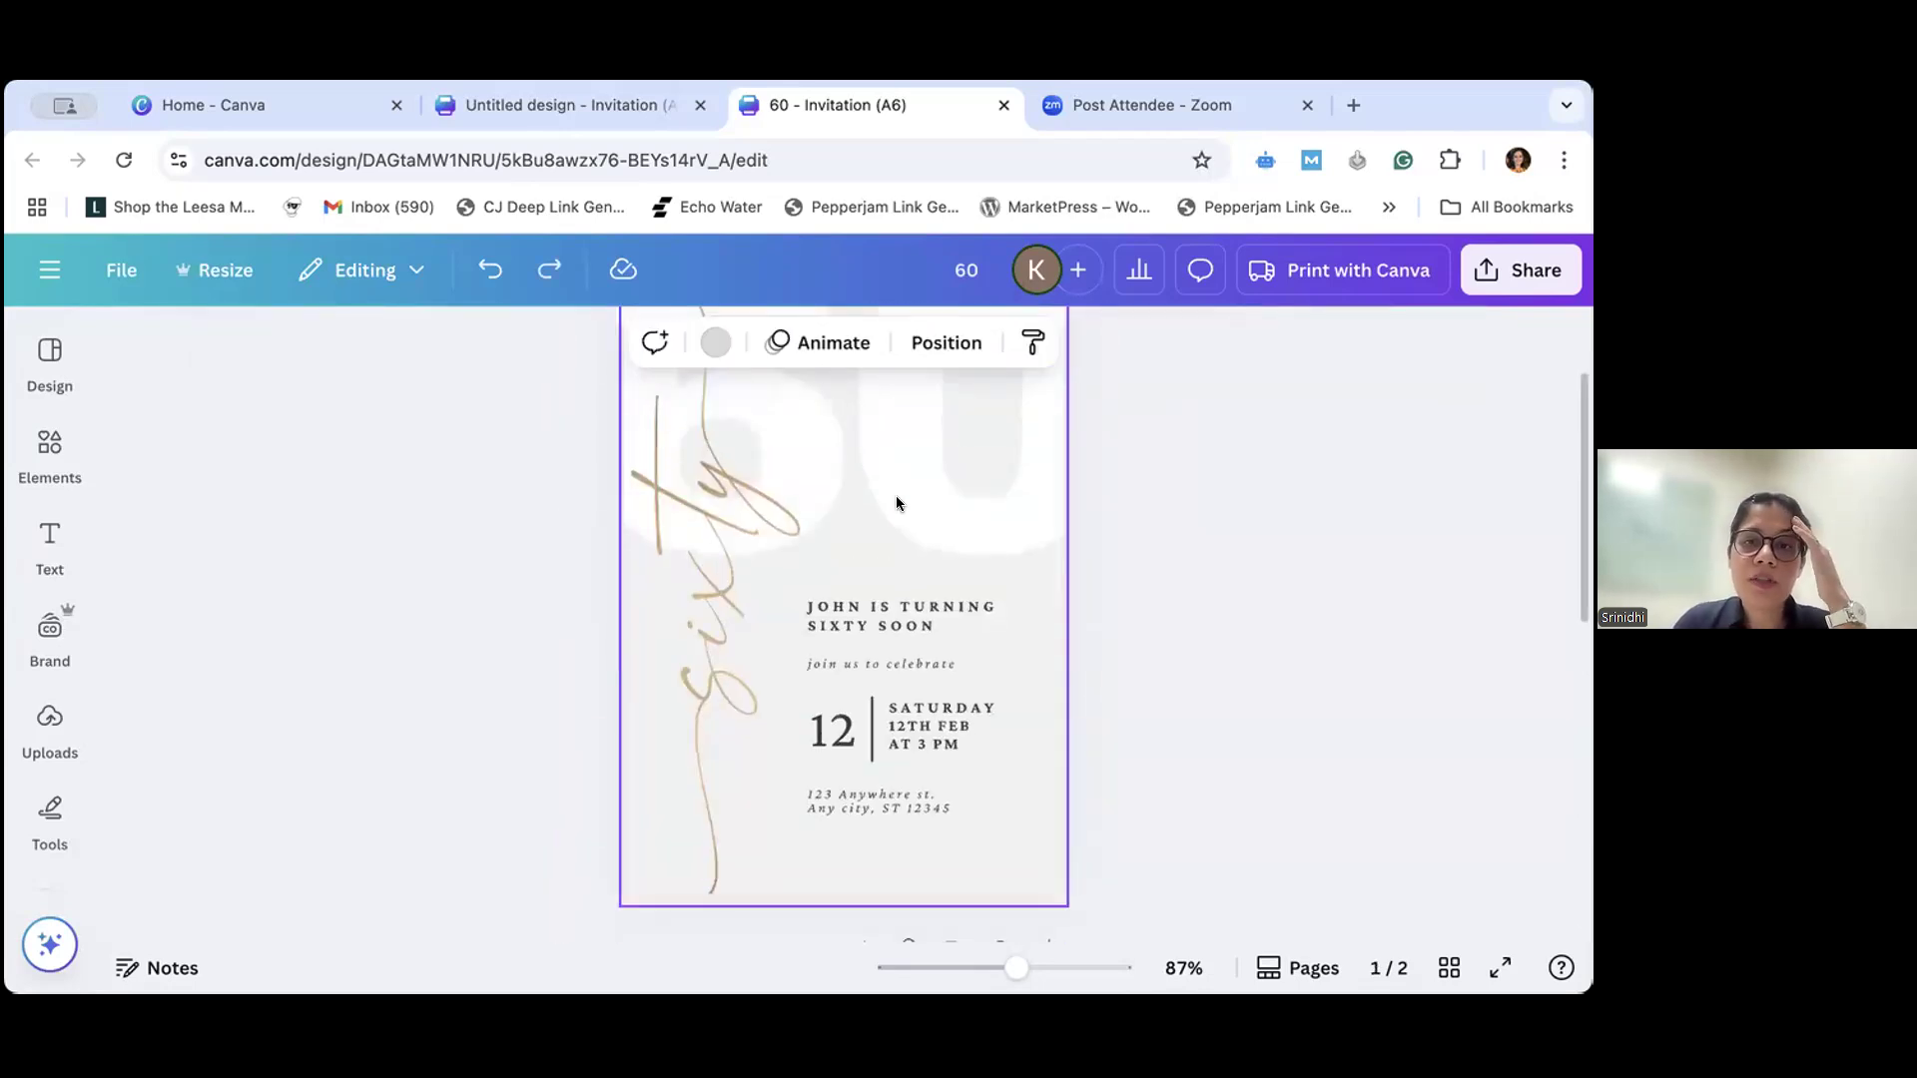
{"action": "left_click", "coordinate": [930, 743]}
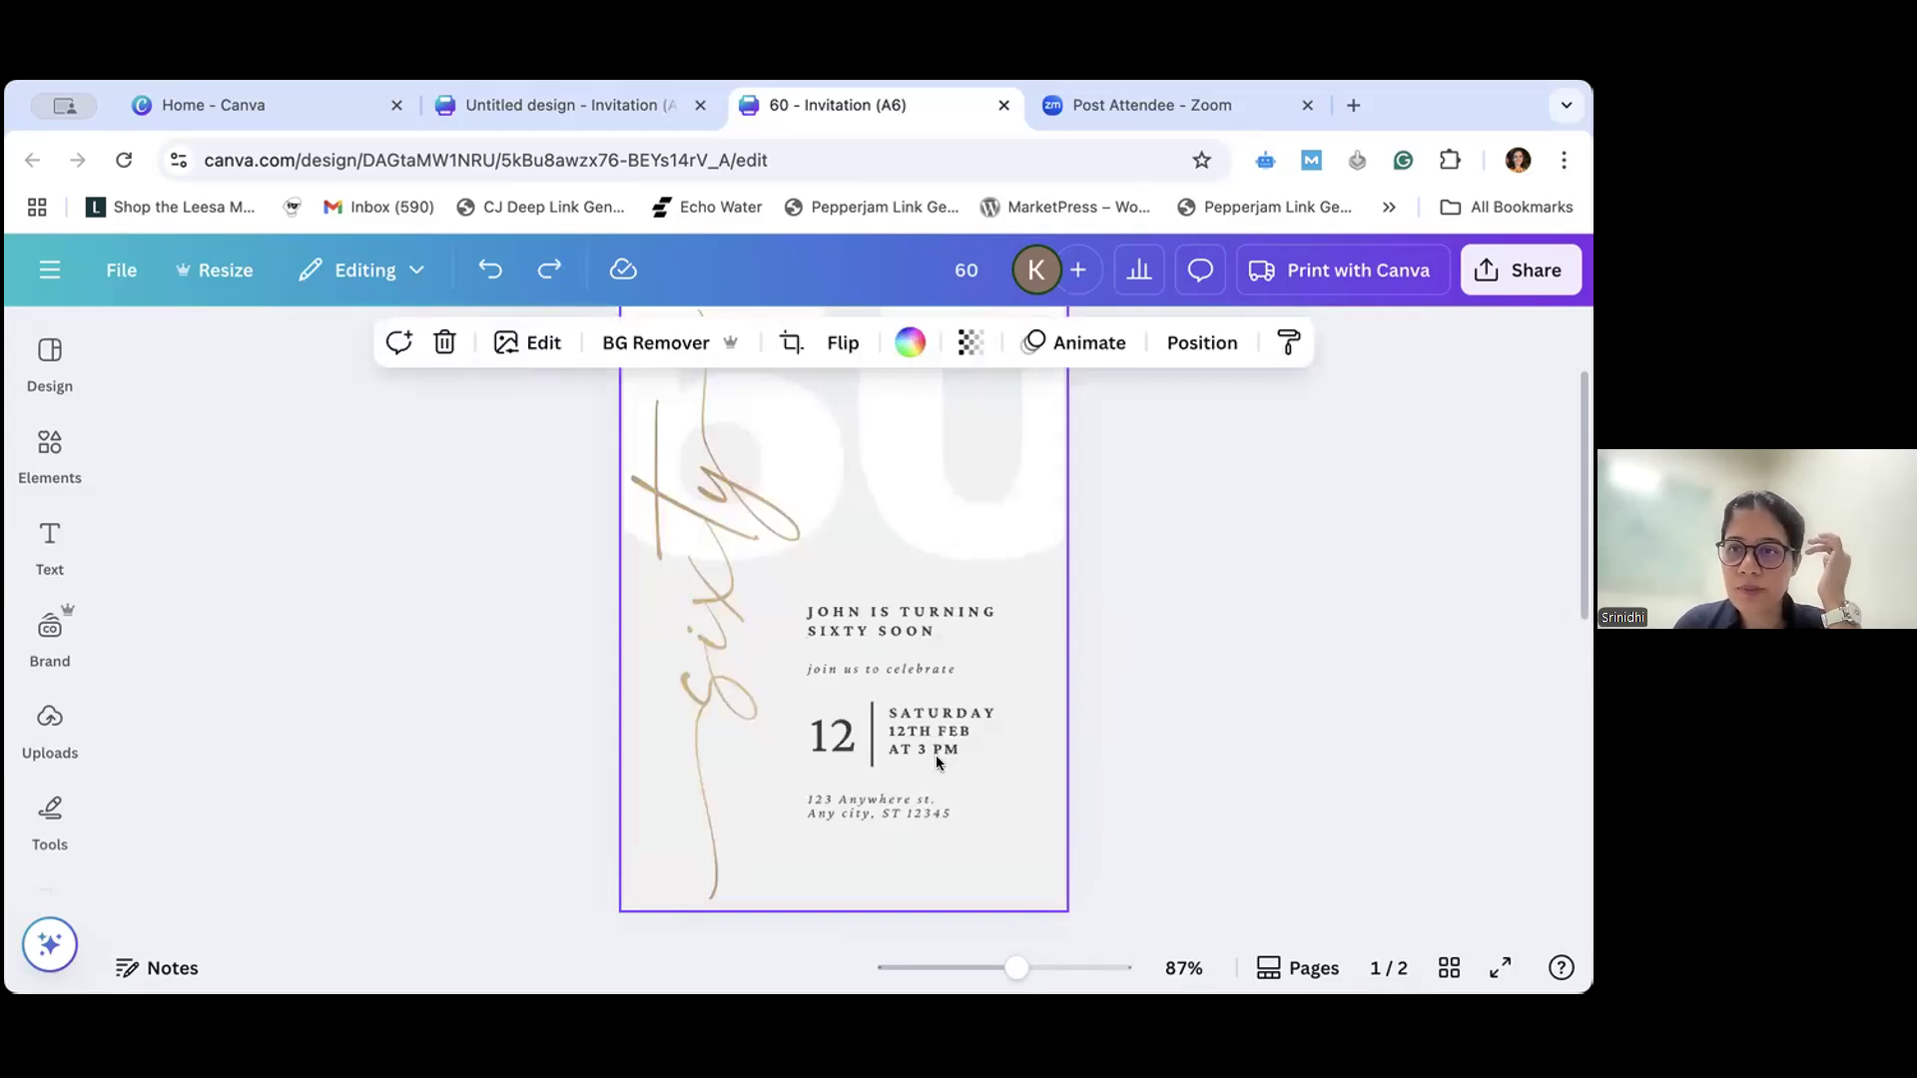
{"action": "scroll", "coordinate": [937, 729], "scroll_direction": "down", "scroll_amount": 5}
{"action": "scroll", "coordinate": [938, 727], "scroll_direction": "up", "scroll_amount": 3}
{"action": "scroll", "coordinate": [937, 727], "scroll_direction": "down", "scroll_amount": 3}
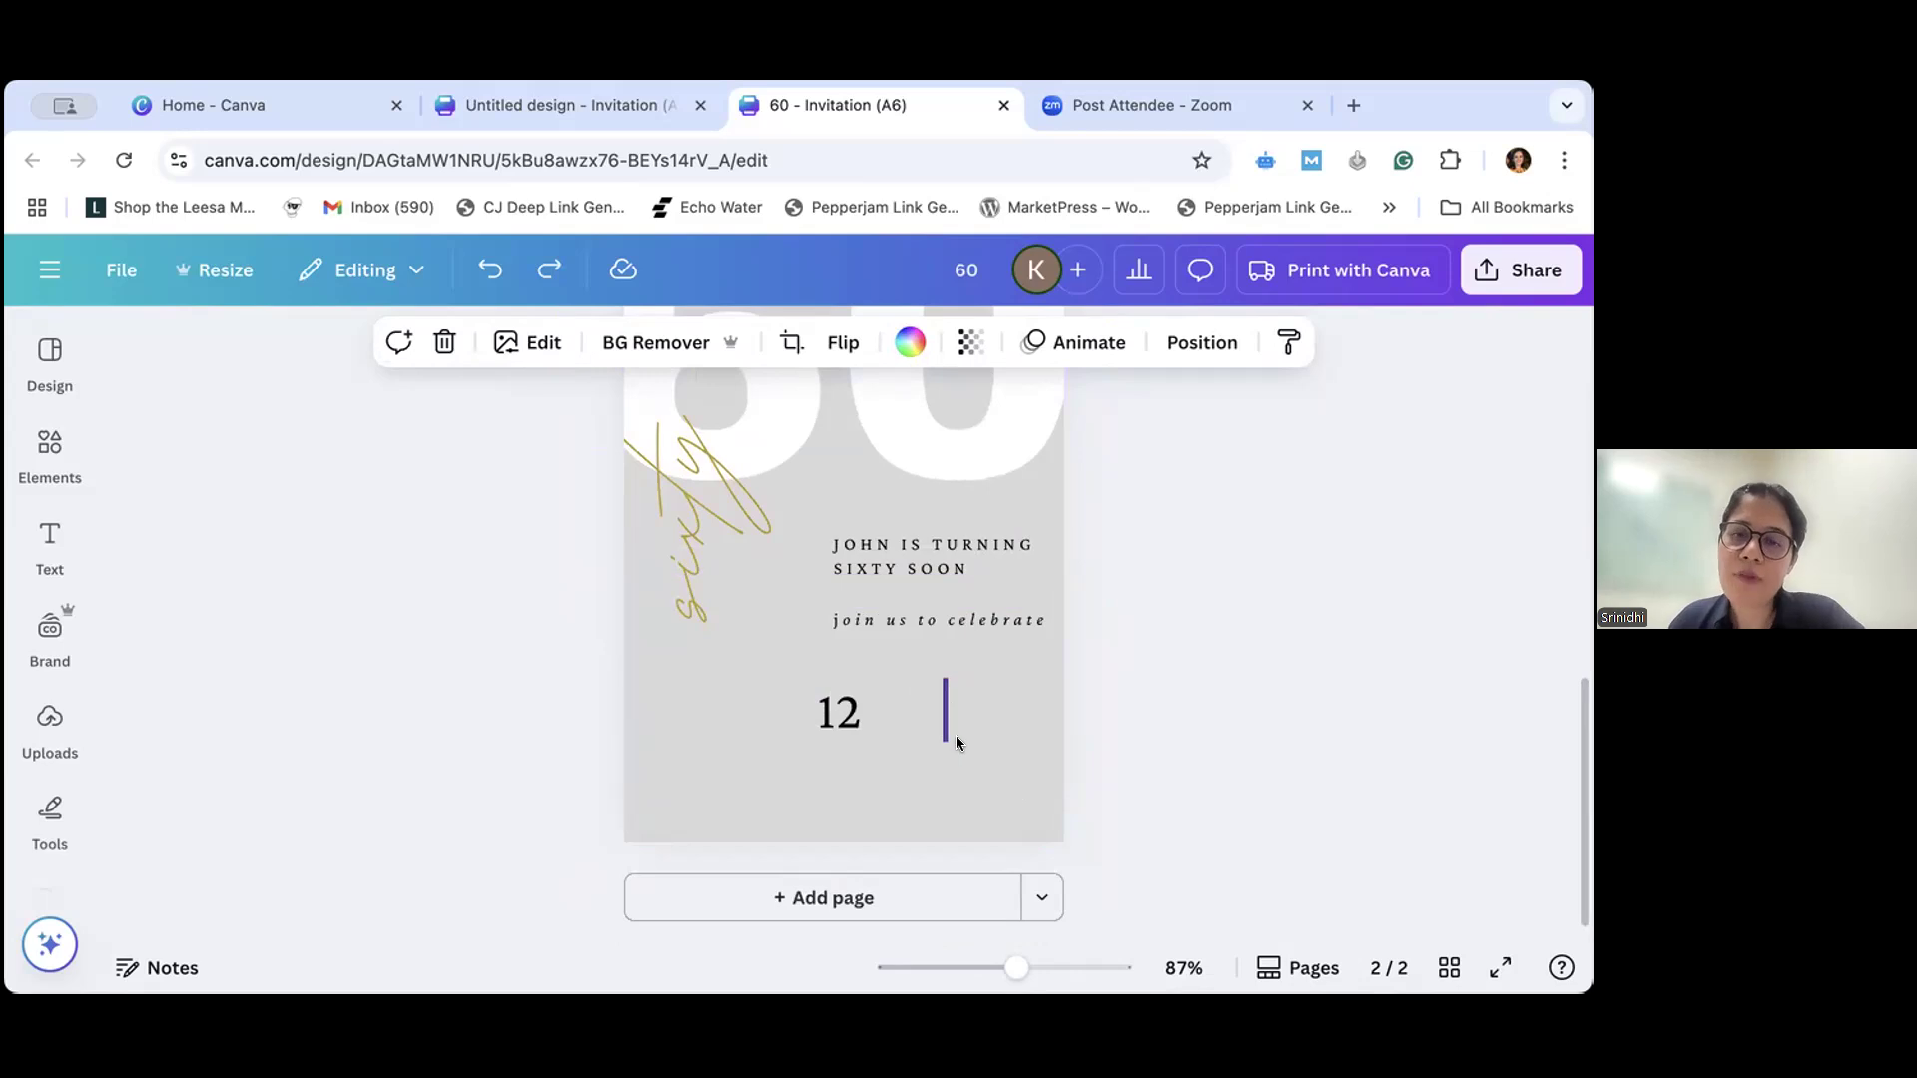
{"action": "left_click", "coordinate": [50, 452]}
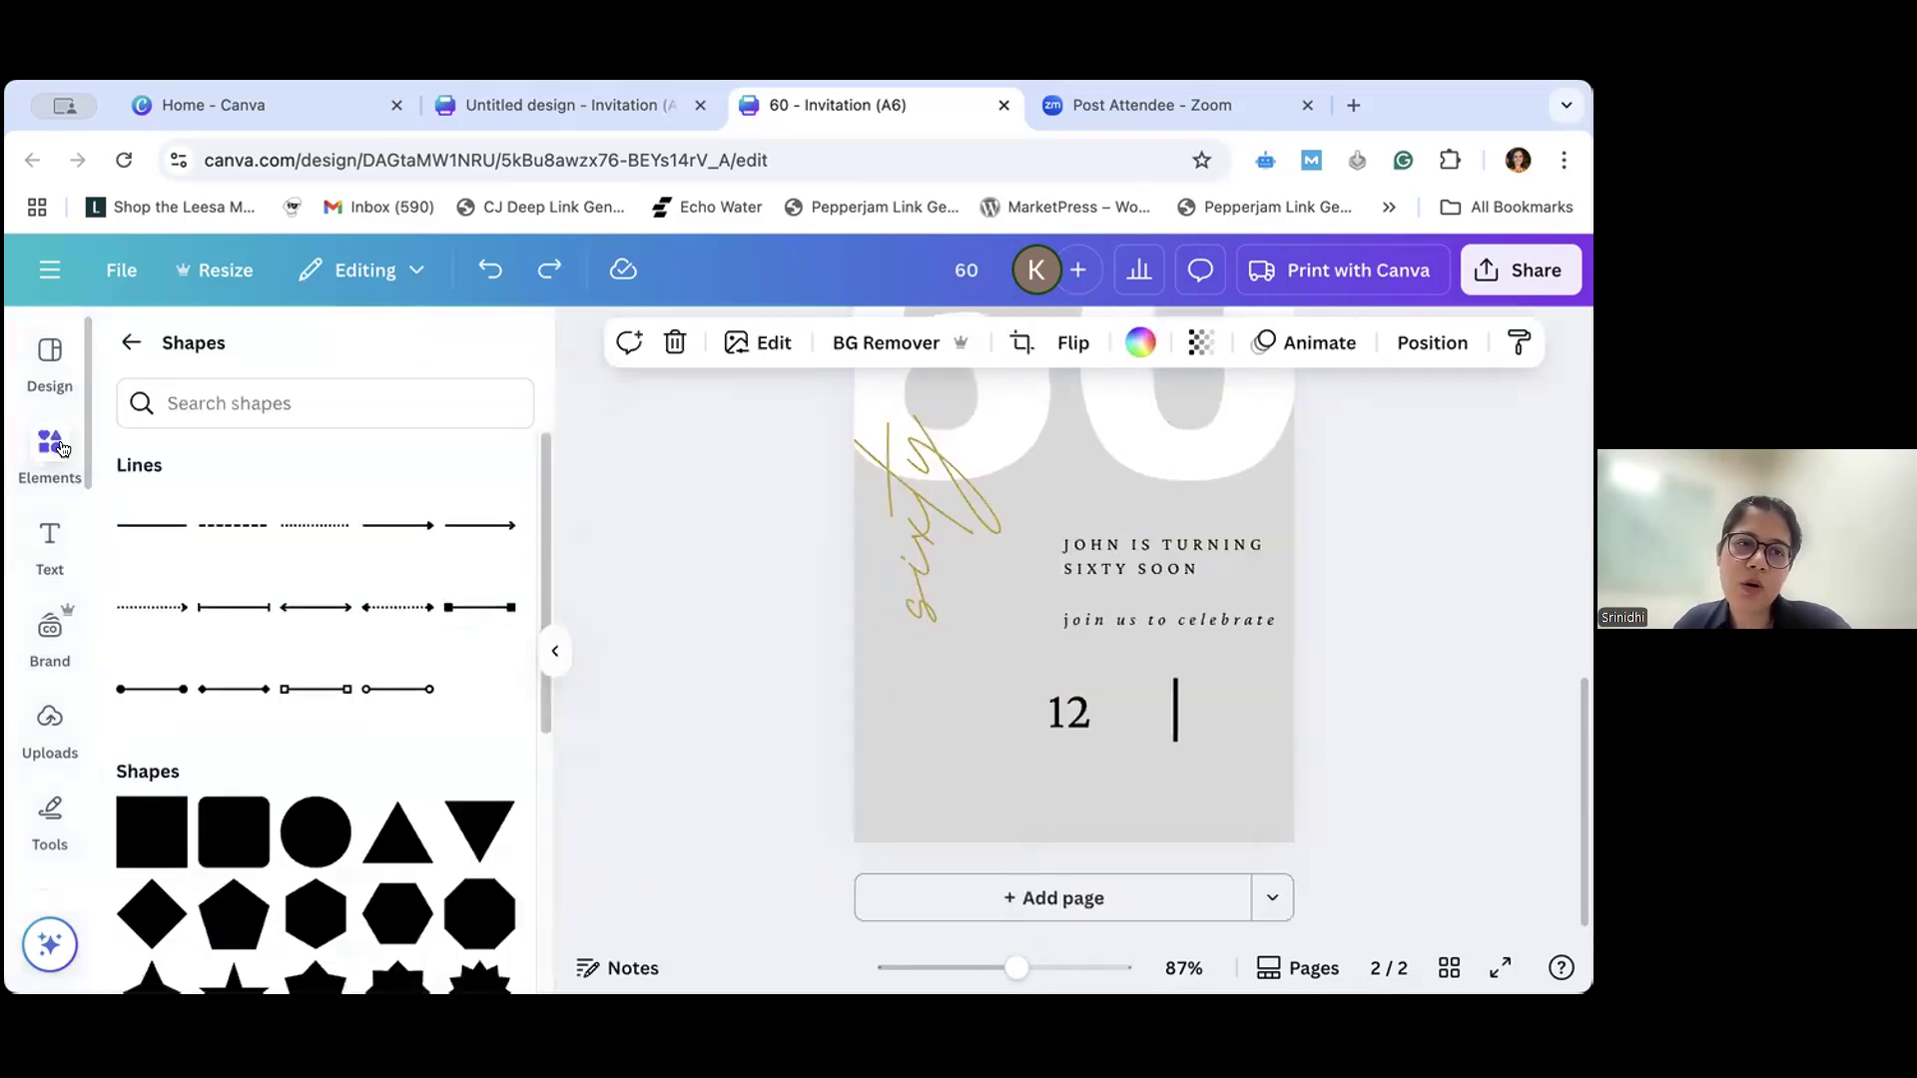
- Leave the shape library, insert a straight line across the middle of page 2, and delete it
{"action": "left_click", "coordinate": [130, 343]}
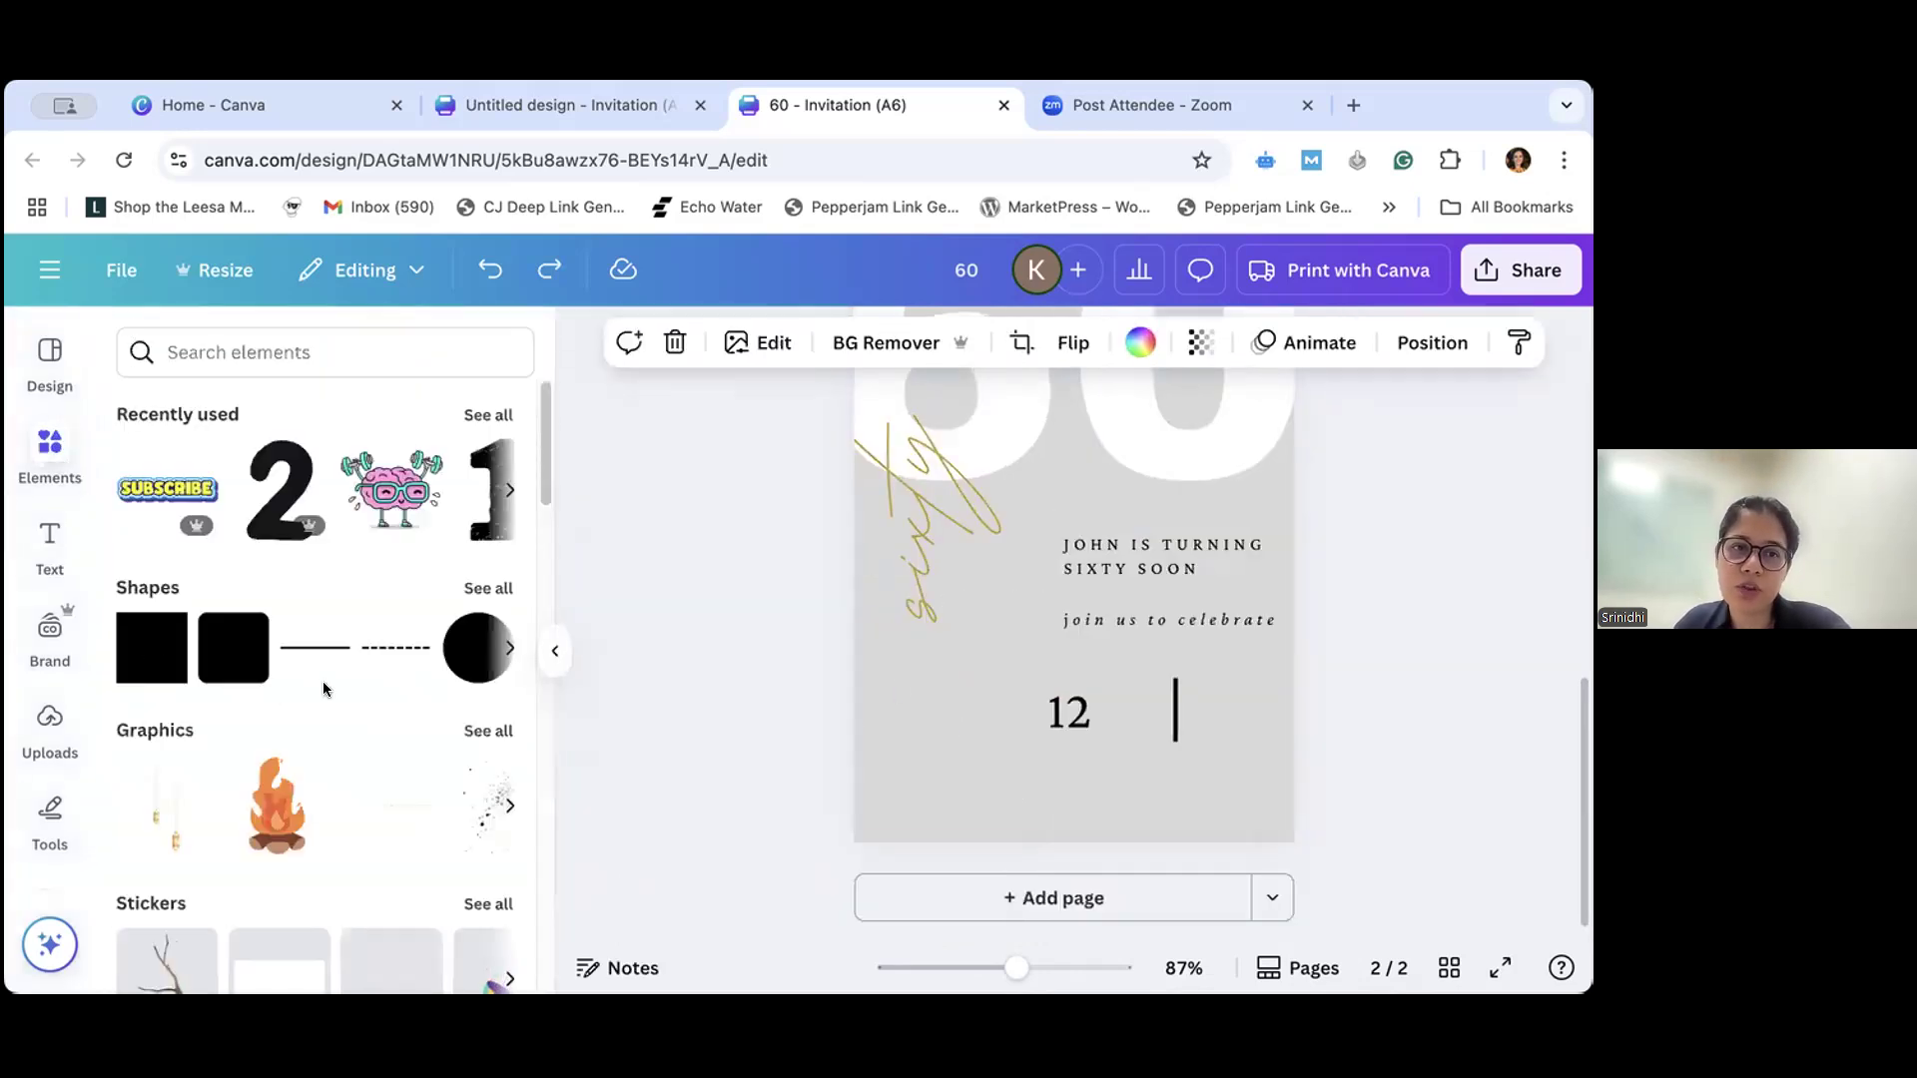
{"action": "left_click", "coordinate": [928, 729]}
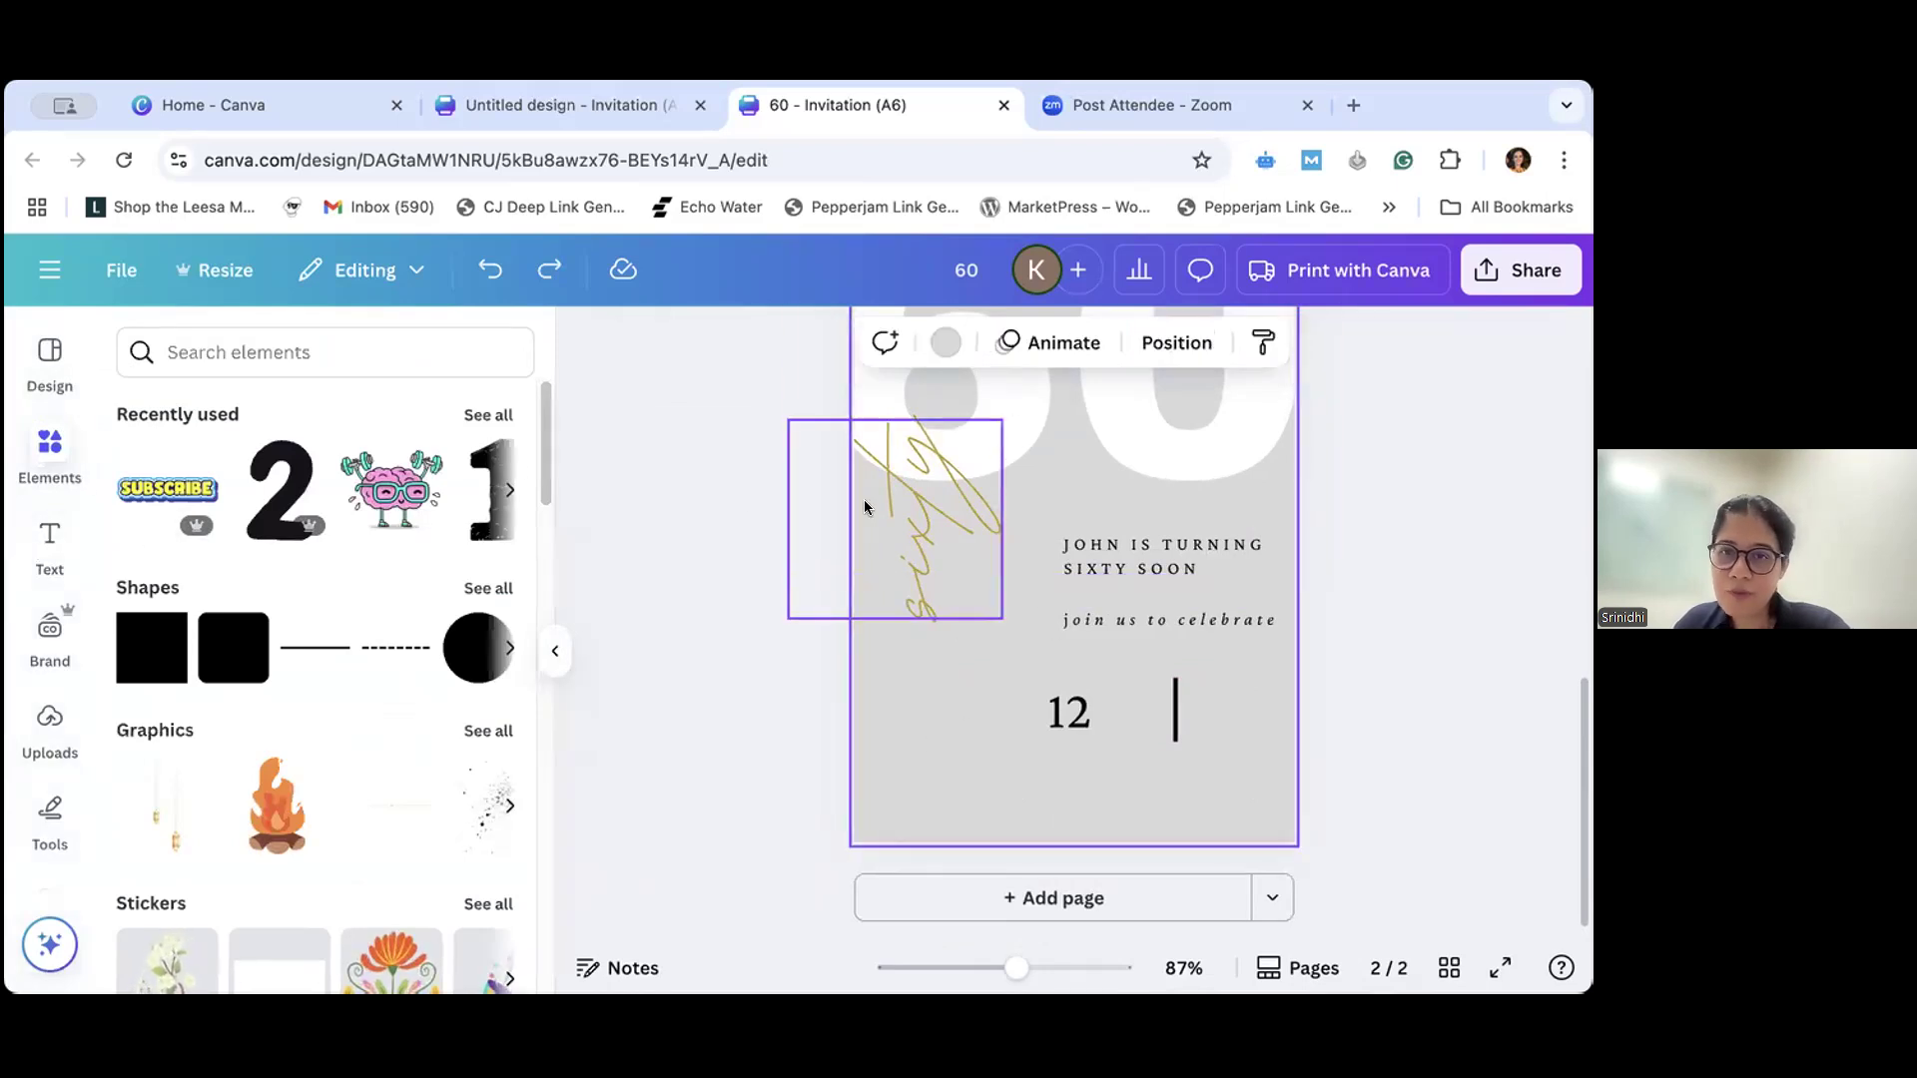
{"action": "left_click", "coordinate": [555, 651]}
{"action": "scroll", "coordinate": [1148, 719], "scroll_direction": "up", "scroll_amount": 1}
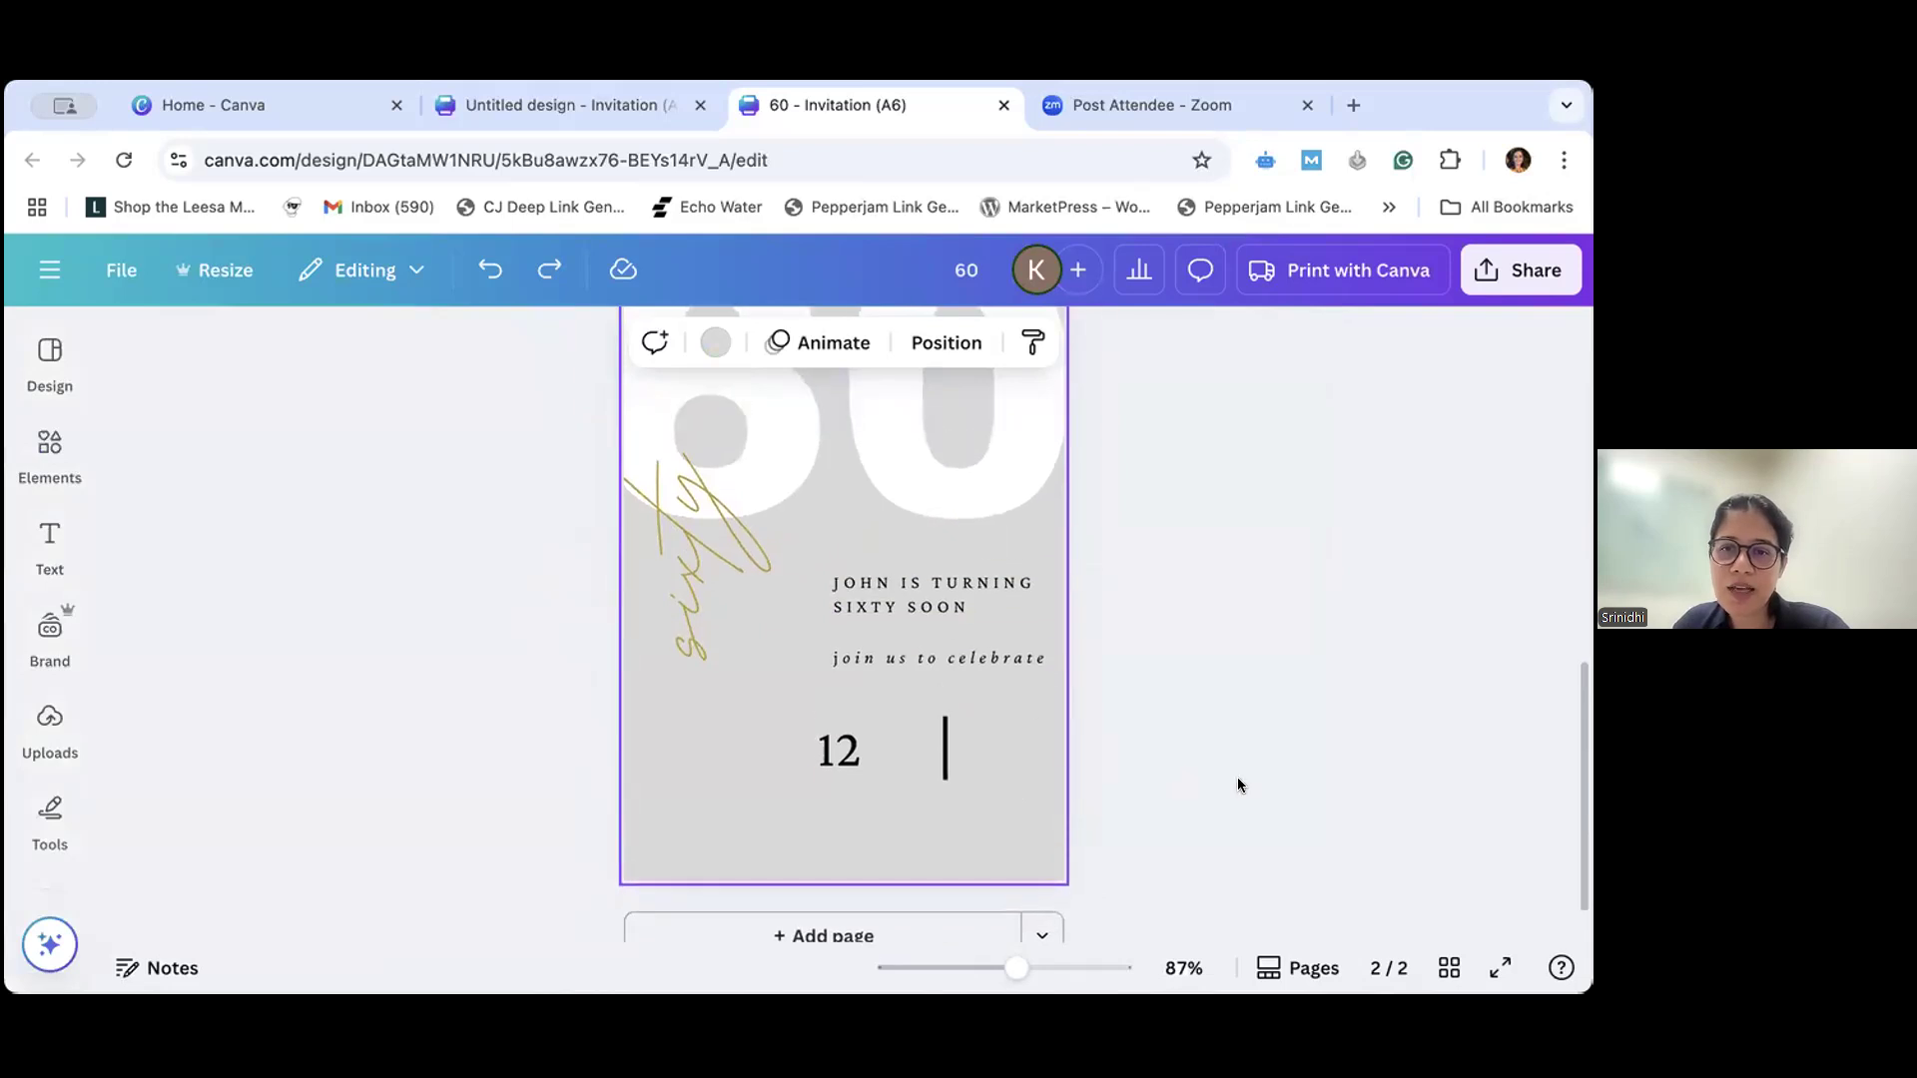
{"action": "scroll", "coordinate": [1097, 810], "scroll_direction": "up", "scroll_amount": 3}
{"action": "scroll", "coordinate": [1099, 807], "scroll_direction": "down", "scroll_amount": 2}
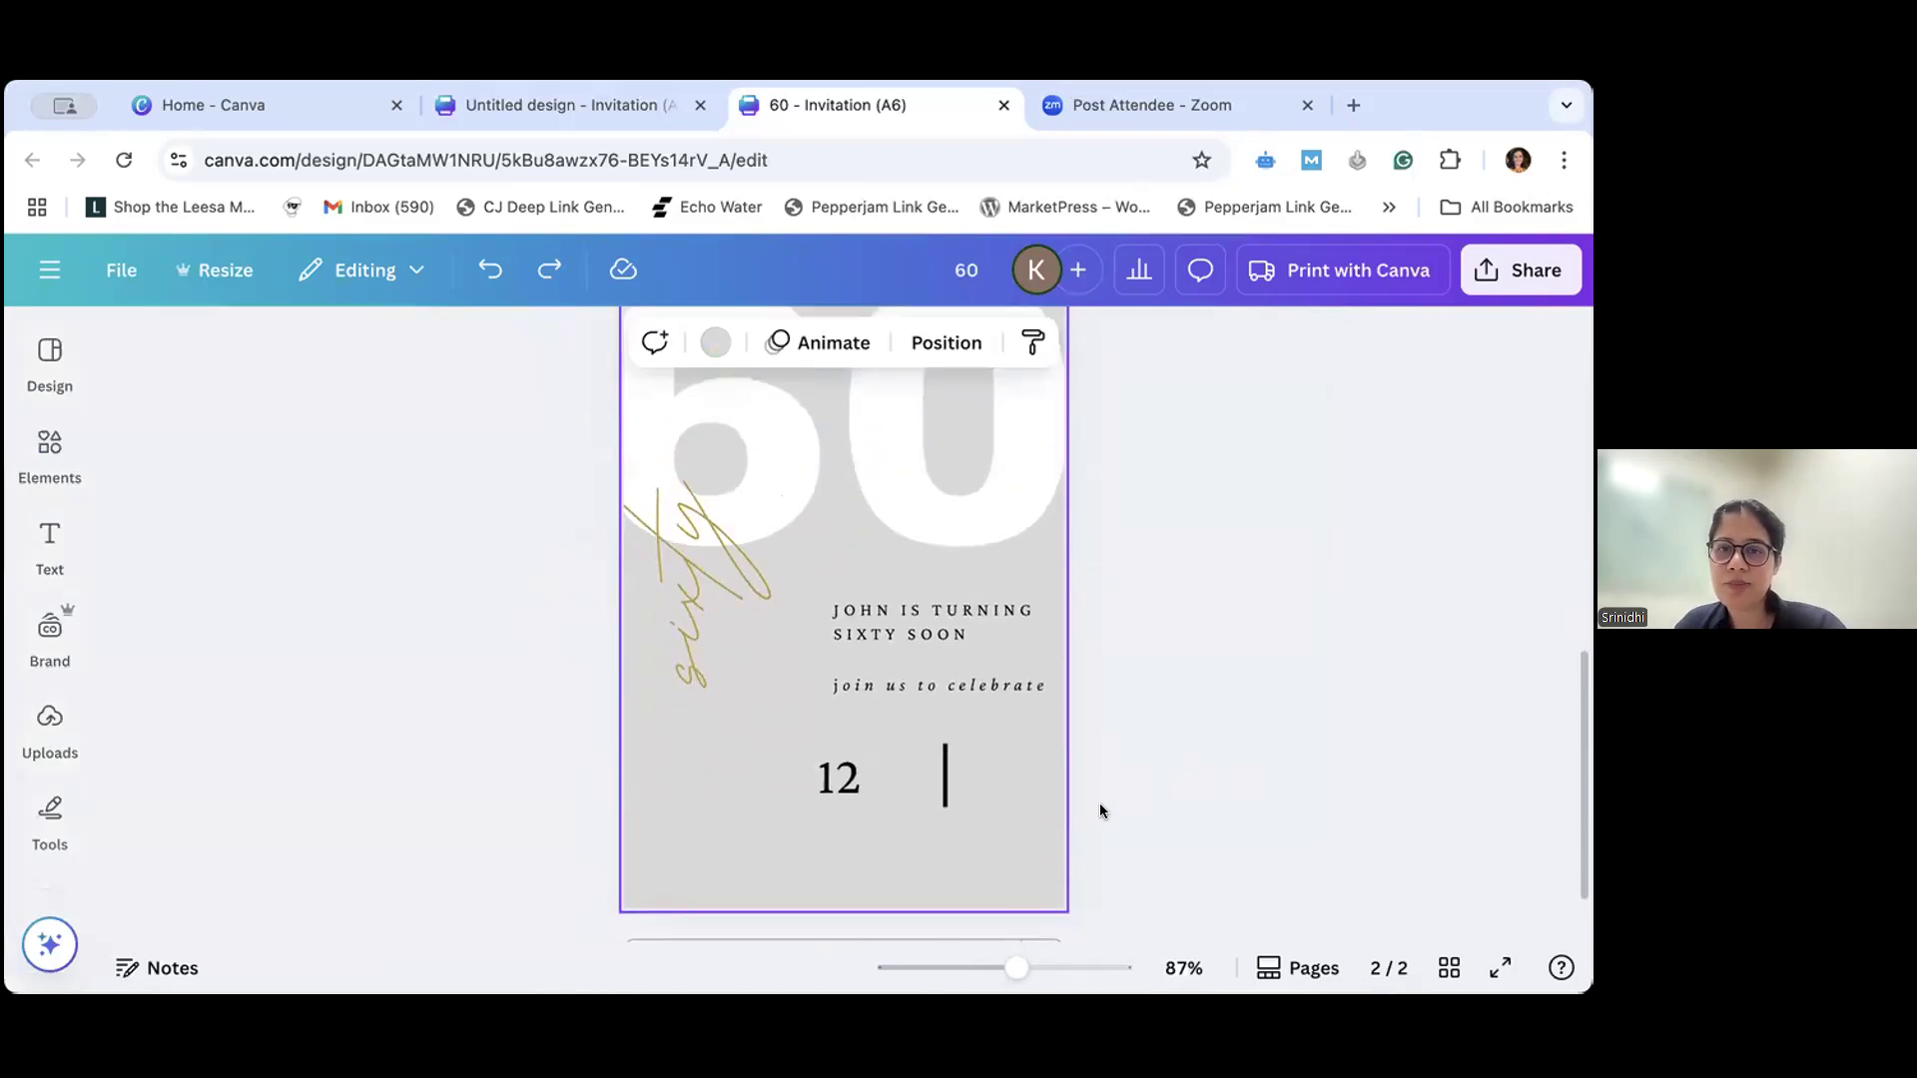
{"action": "key", "text": "l"}
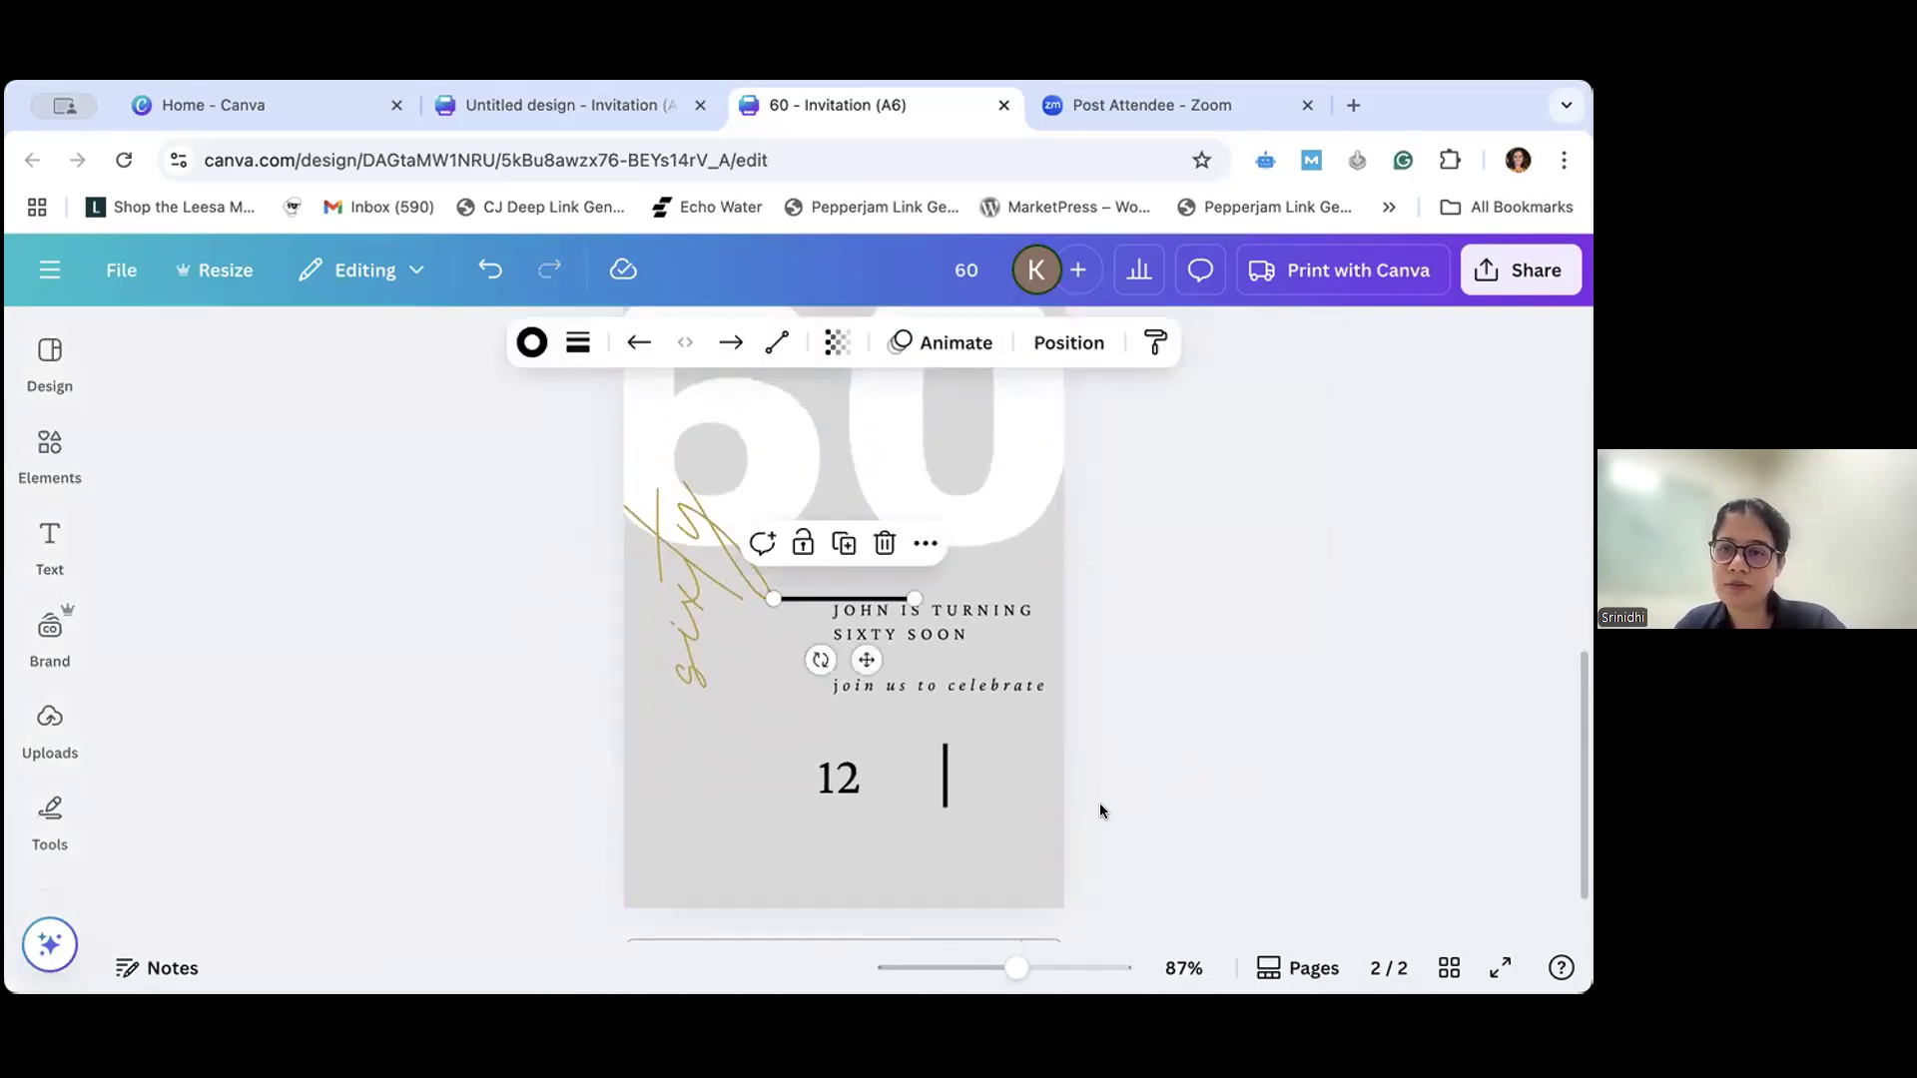
{"action": "key", "text": "Delete"}
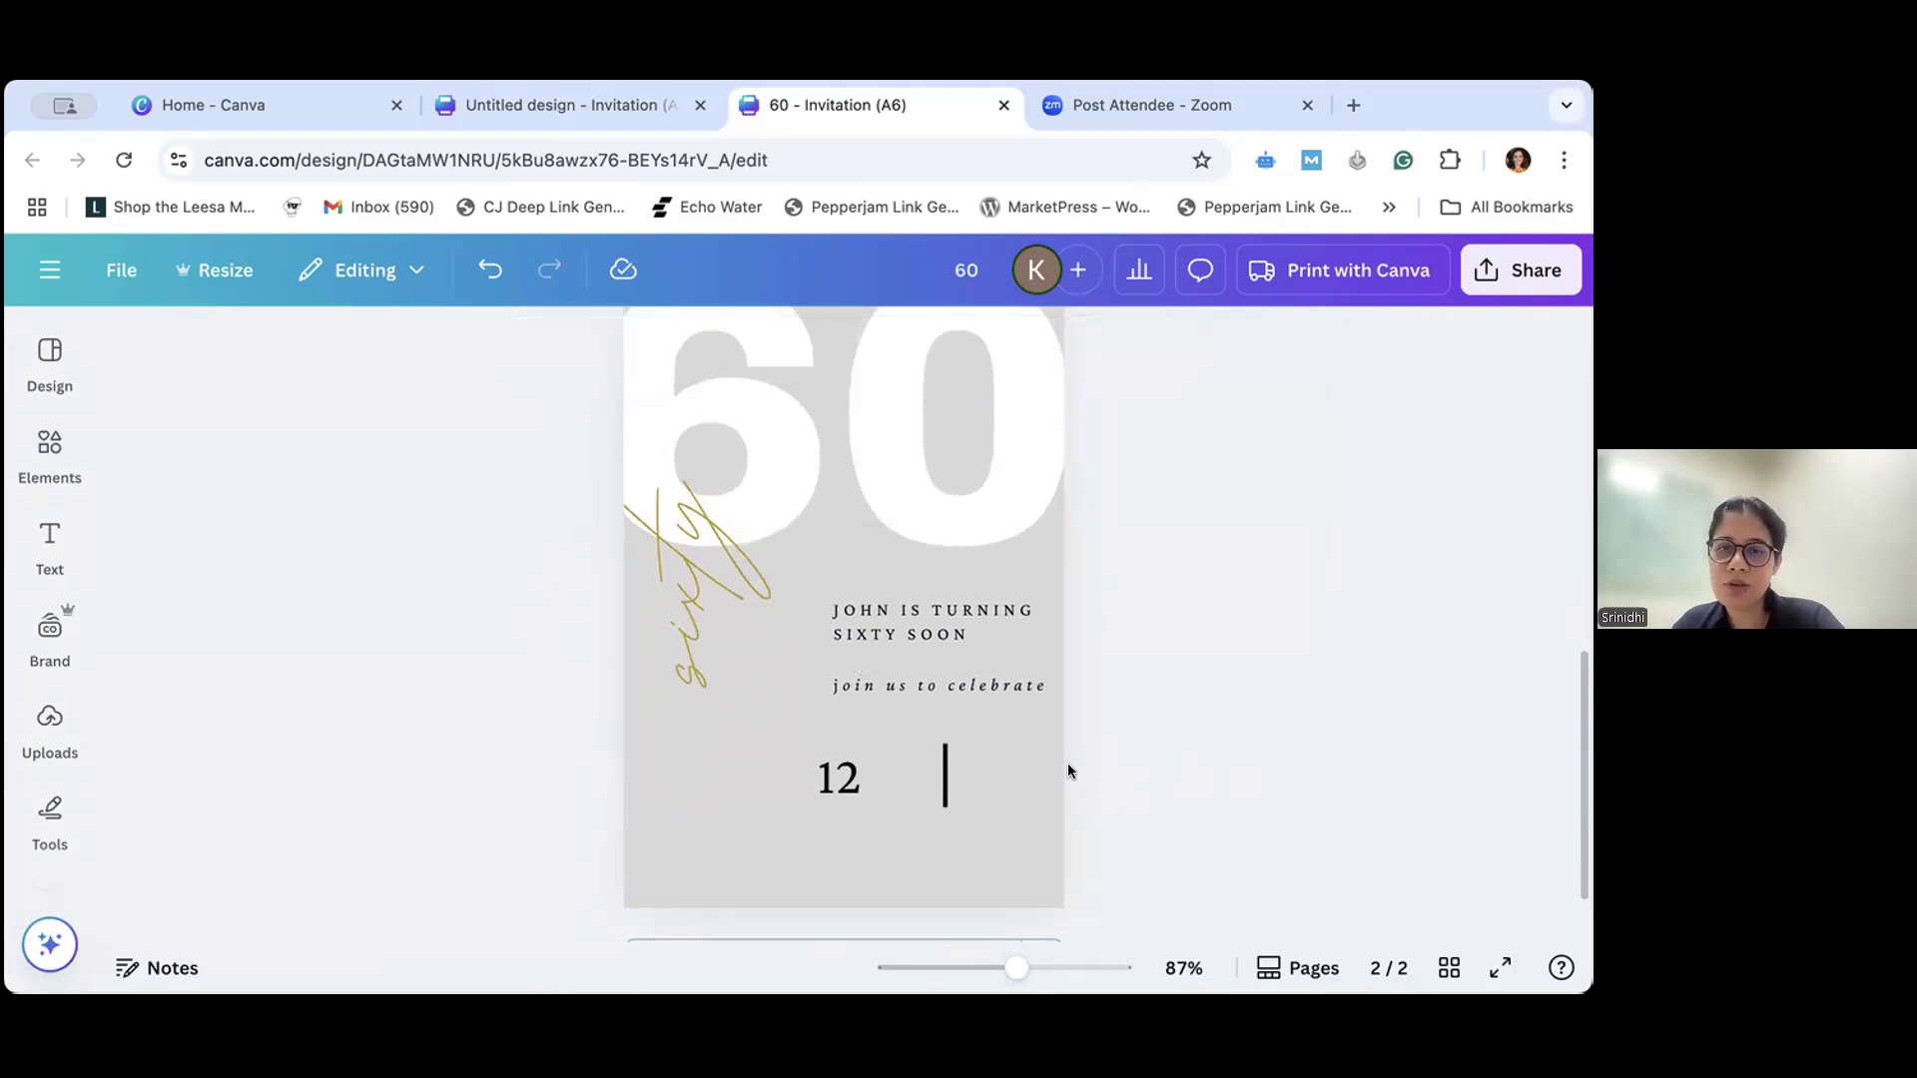
- Check the line among the element shapes, insert another straight line on page 2, and remove it
{"action": "left_click", "coordinate": [48, 544]}
{"action": "left_click", "coordinate": [32, 461]}
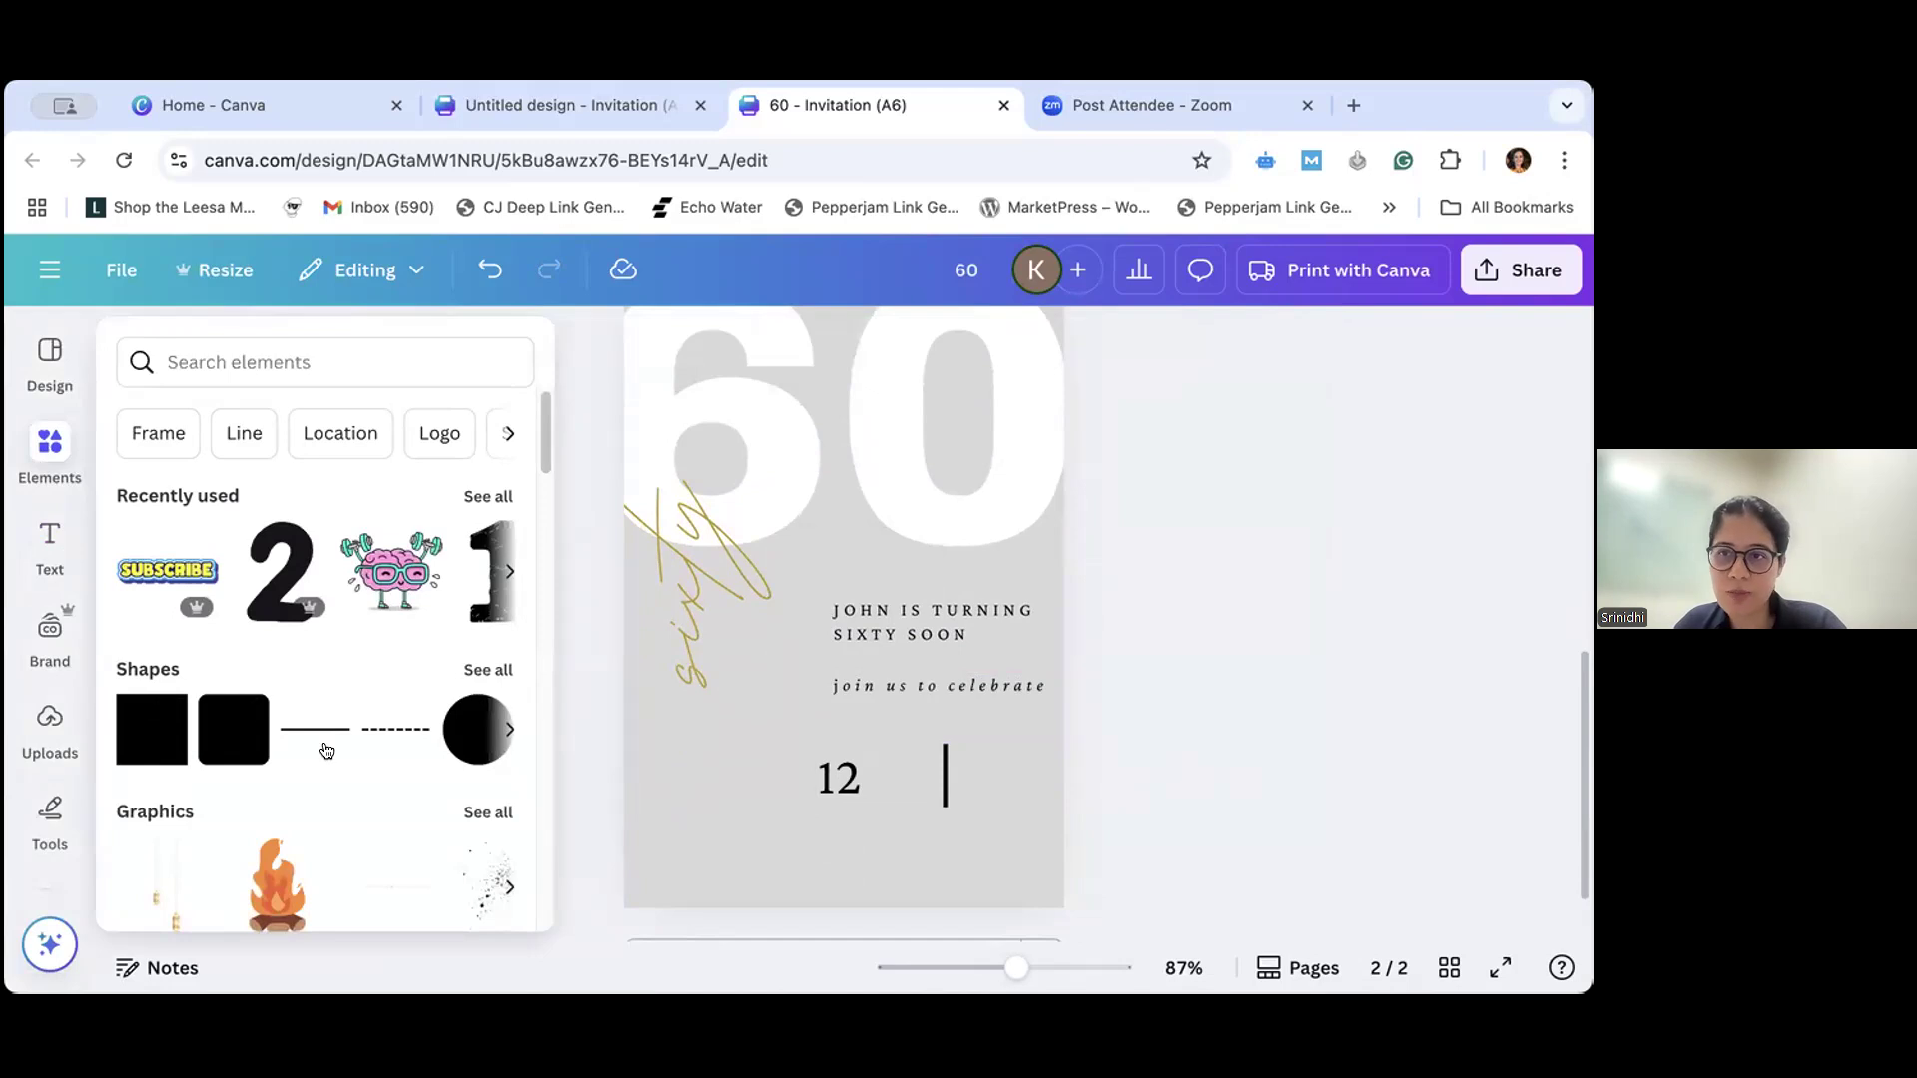
{"action": "left_click", "coordinate": [1107, 712]}
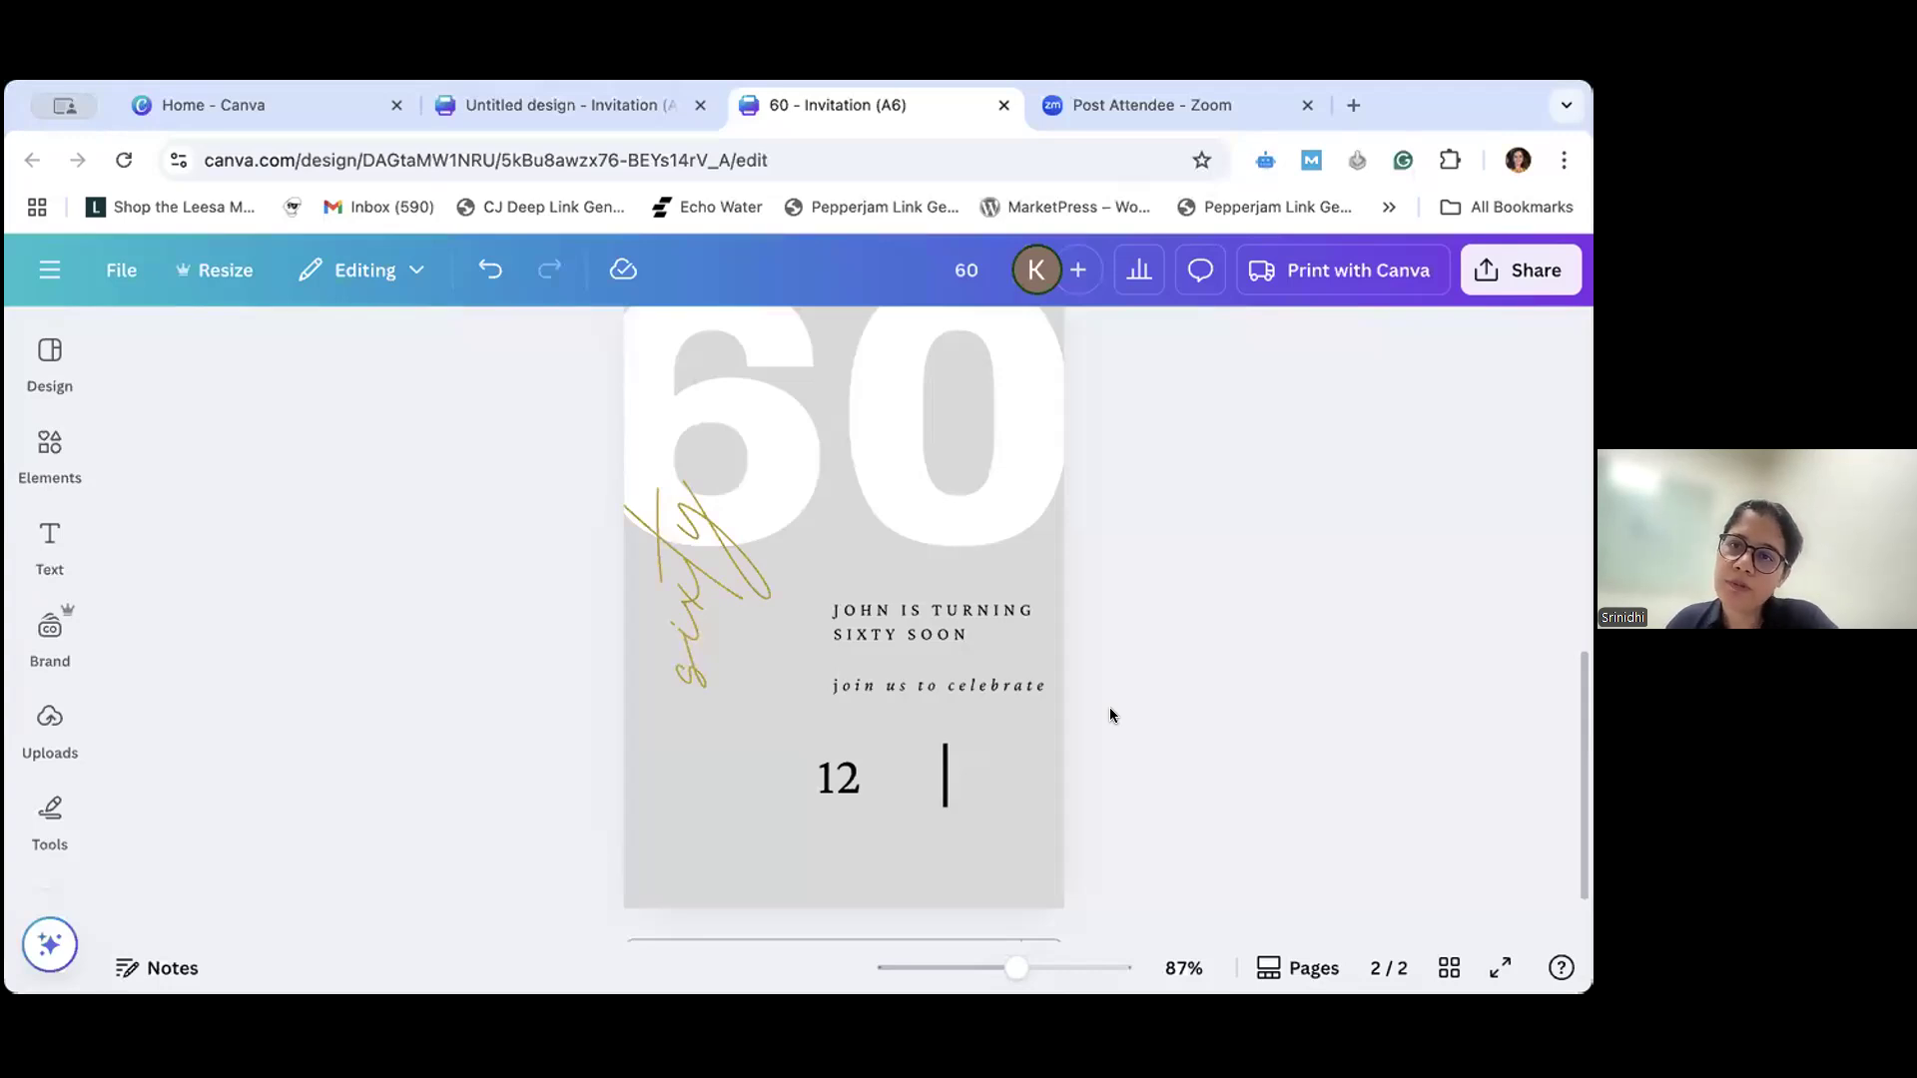
{"action": "key", "text": "l"}
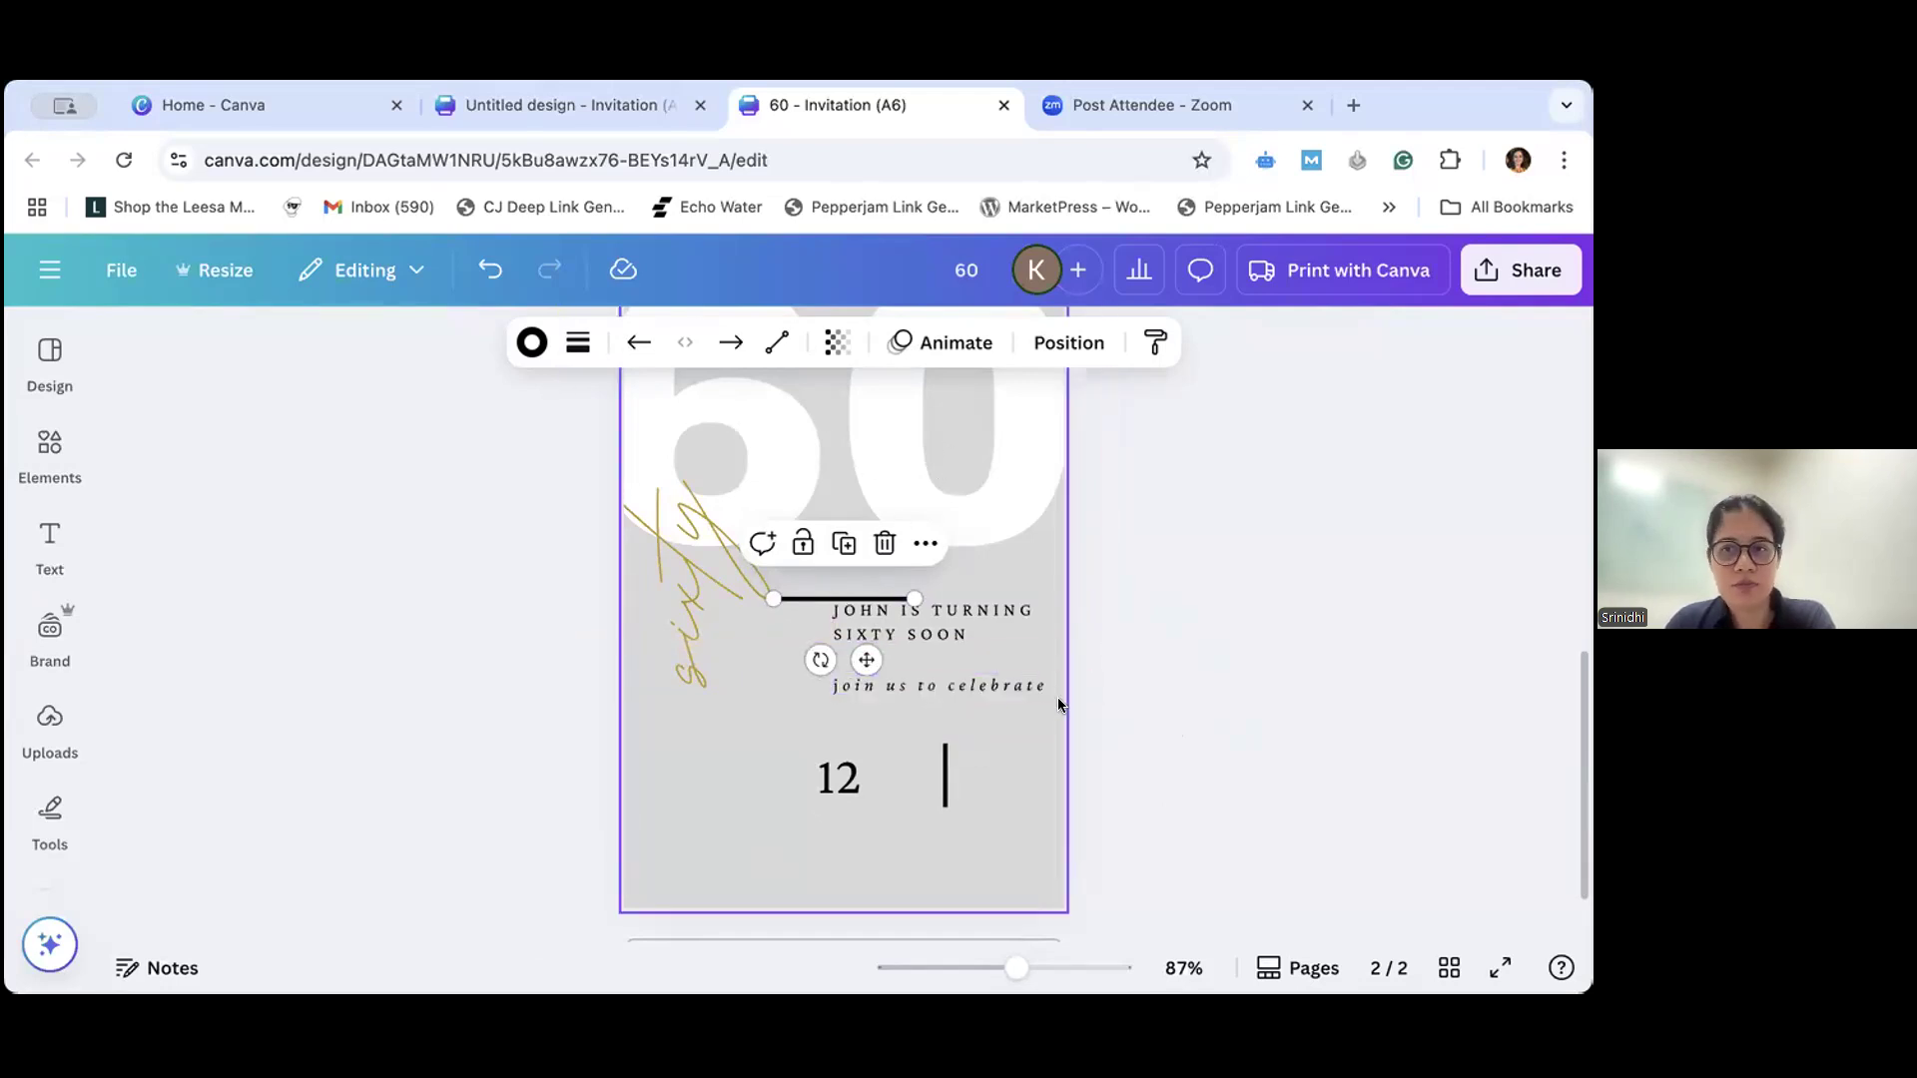
{"action": "key", "text": "Delete"}
- Try narrowing the "12" text box from its right side, undo that, and nudge its left edge slightly inward
{"action": "mouse_move", "coordinate": [944, 771]}
{"action": "left_mouse_down"}
{"action": "mouse_move", "coordinate": [912, 767]}
{"action": "mouse_move", "coordinate": [937, 766]}
{"action": "left_mouse_up"}
{"action": "double_click", "coordinate": [849, 773]}
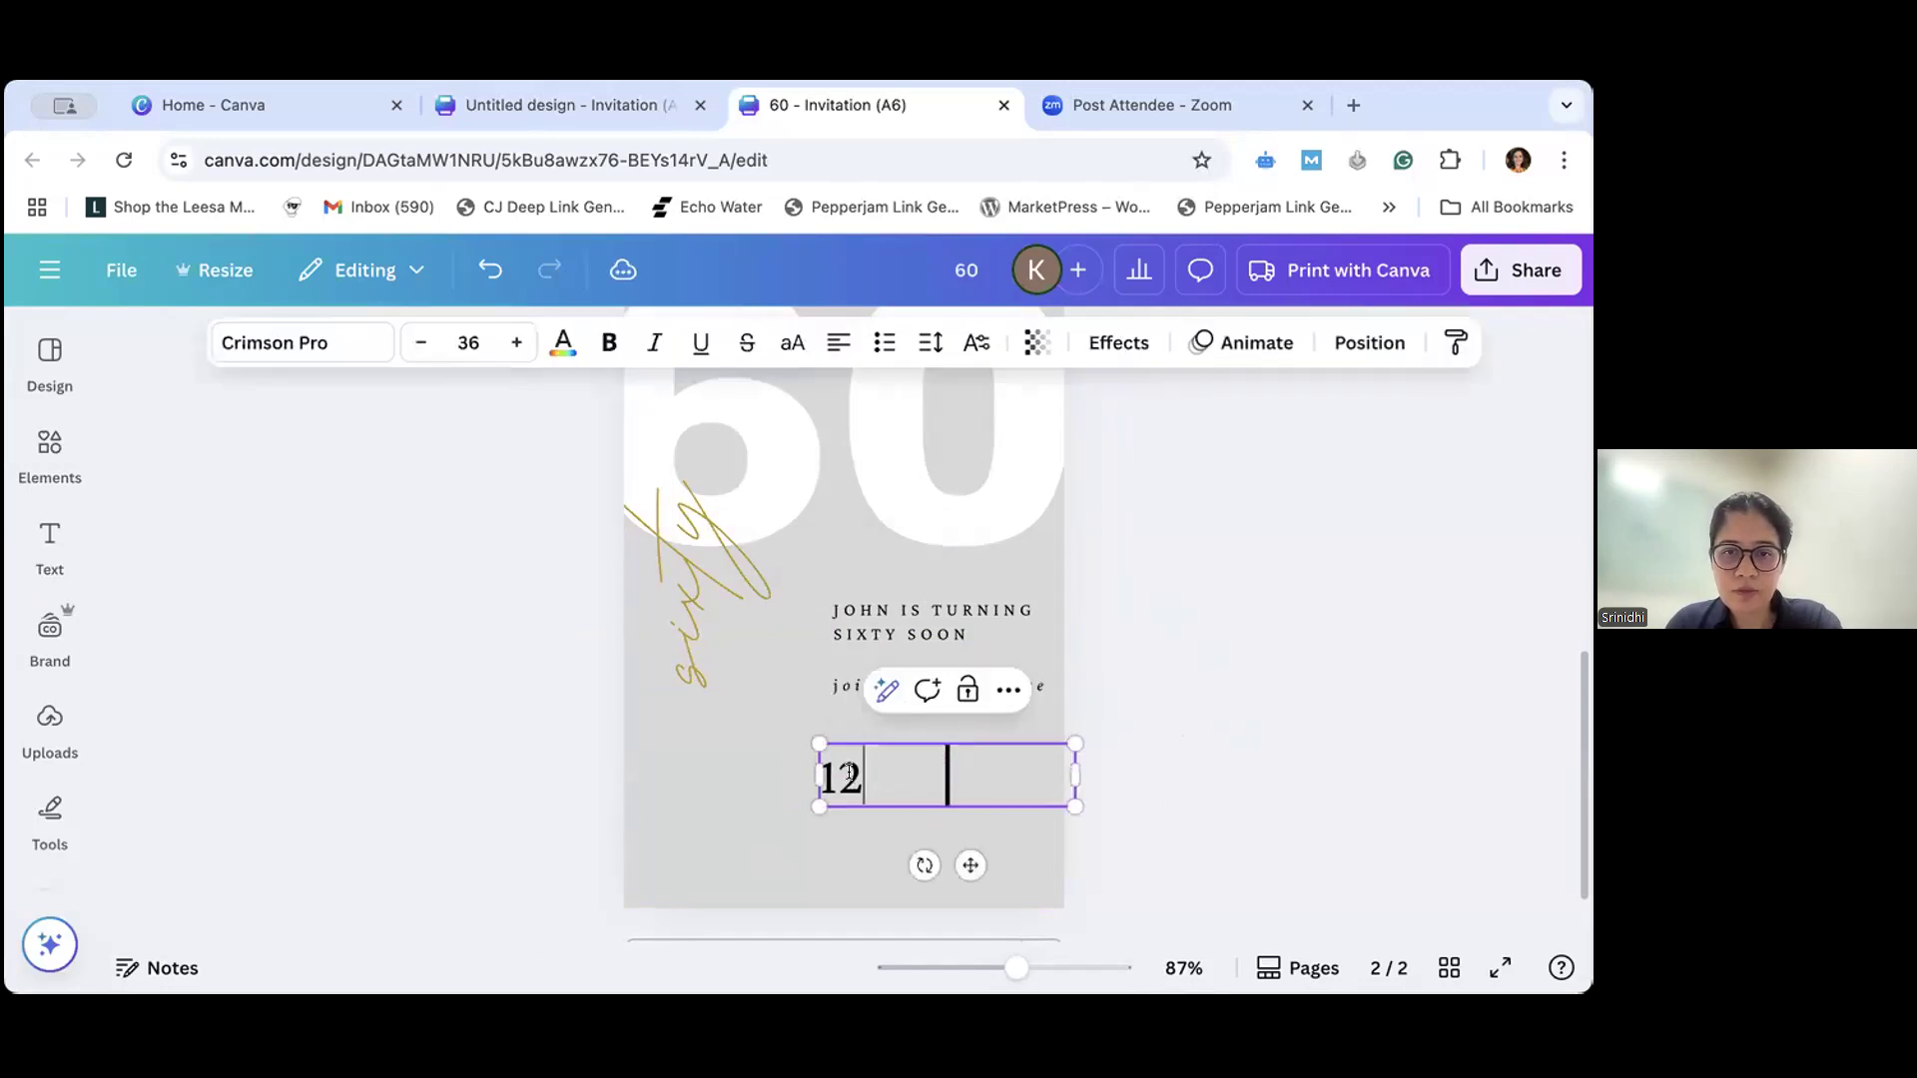
{"action": "left_click_drag", "start_coordinate": [1076, 776], "coordinate": [1032, 777]}
{"action": "key", "text": "super+z"}
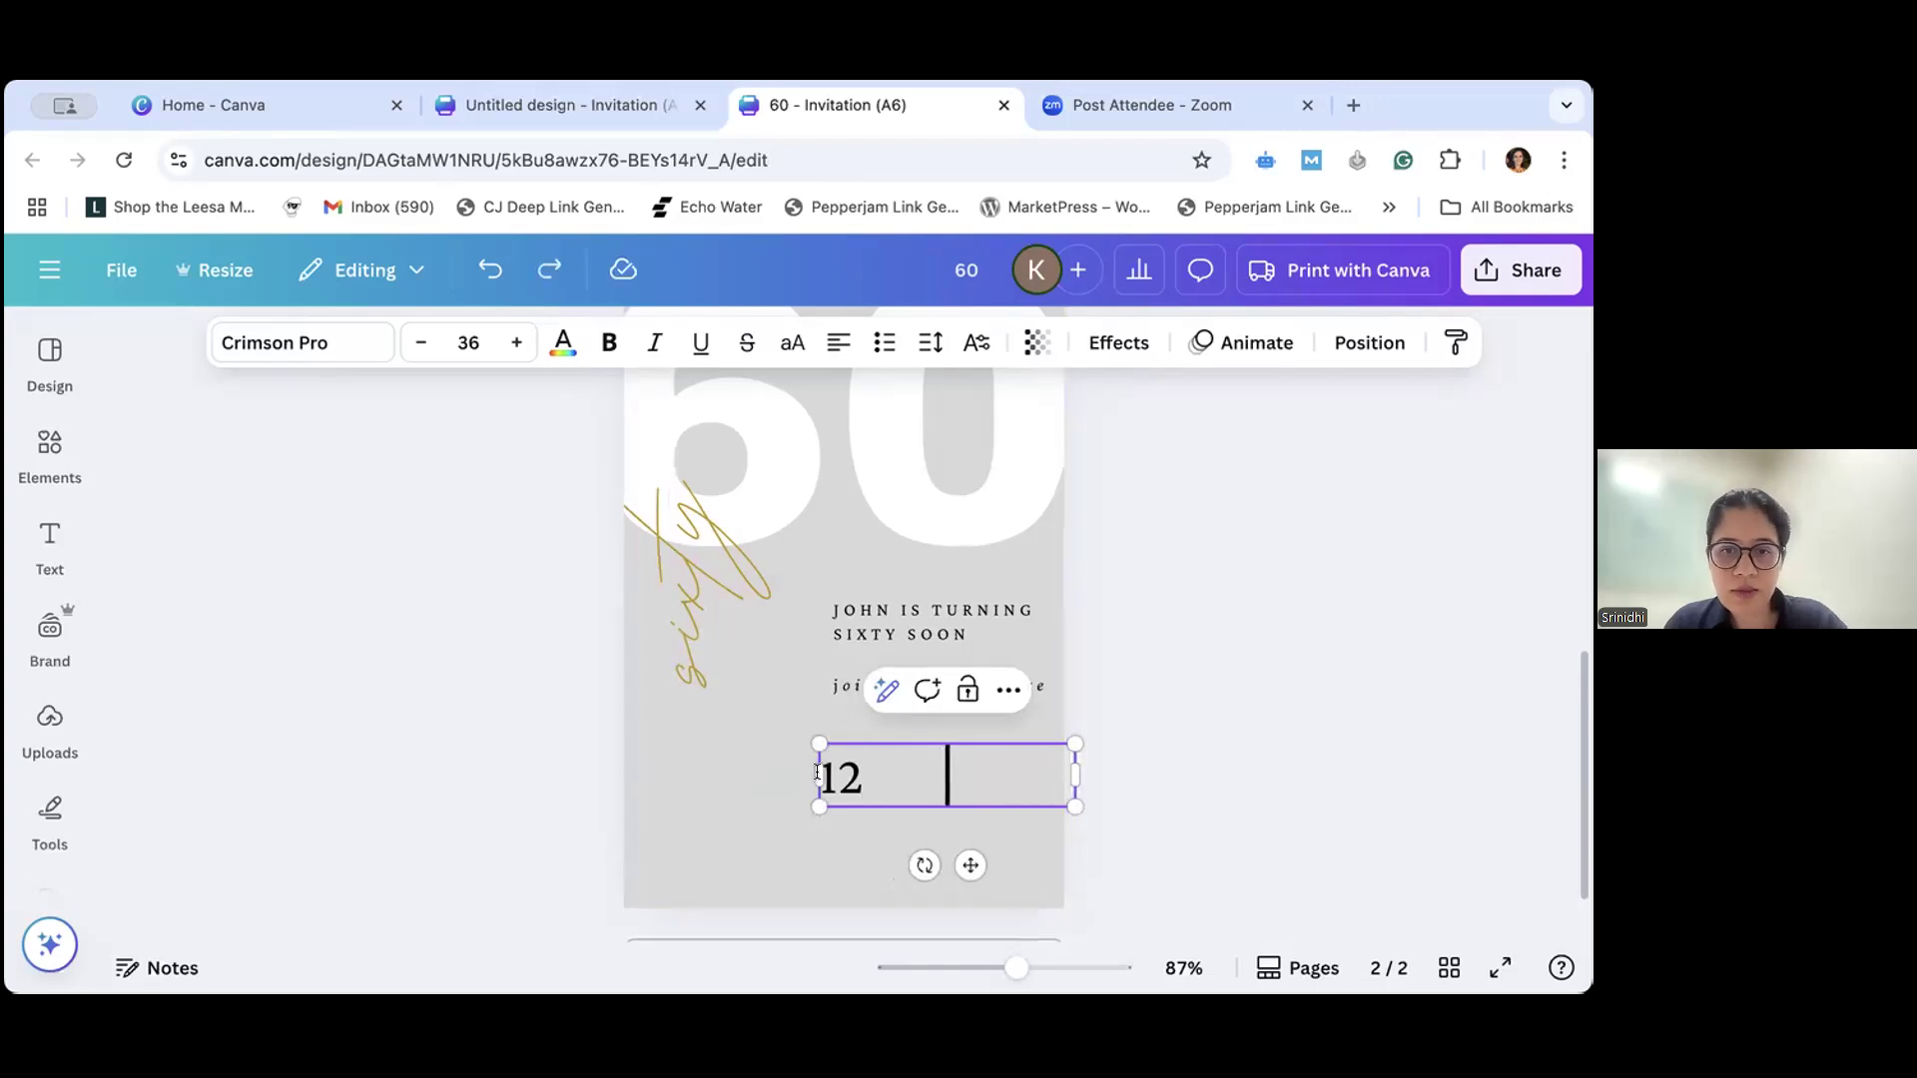
{"action": "left_click_drag", "start_coordinate": [811, 771], "coordinate": [822, 775]}
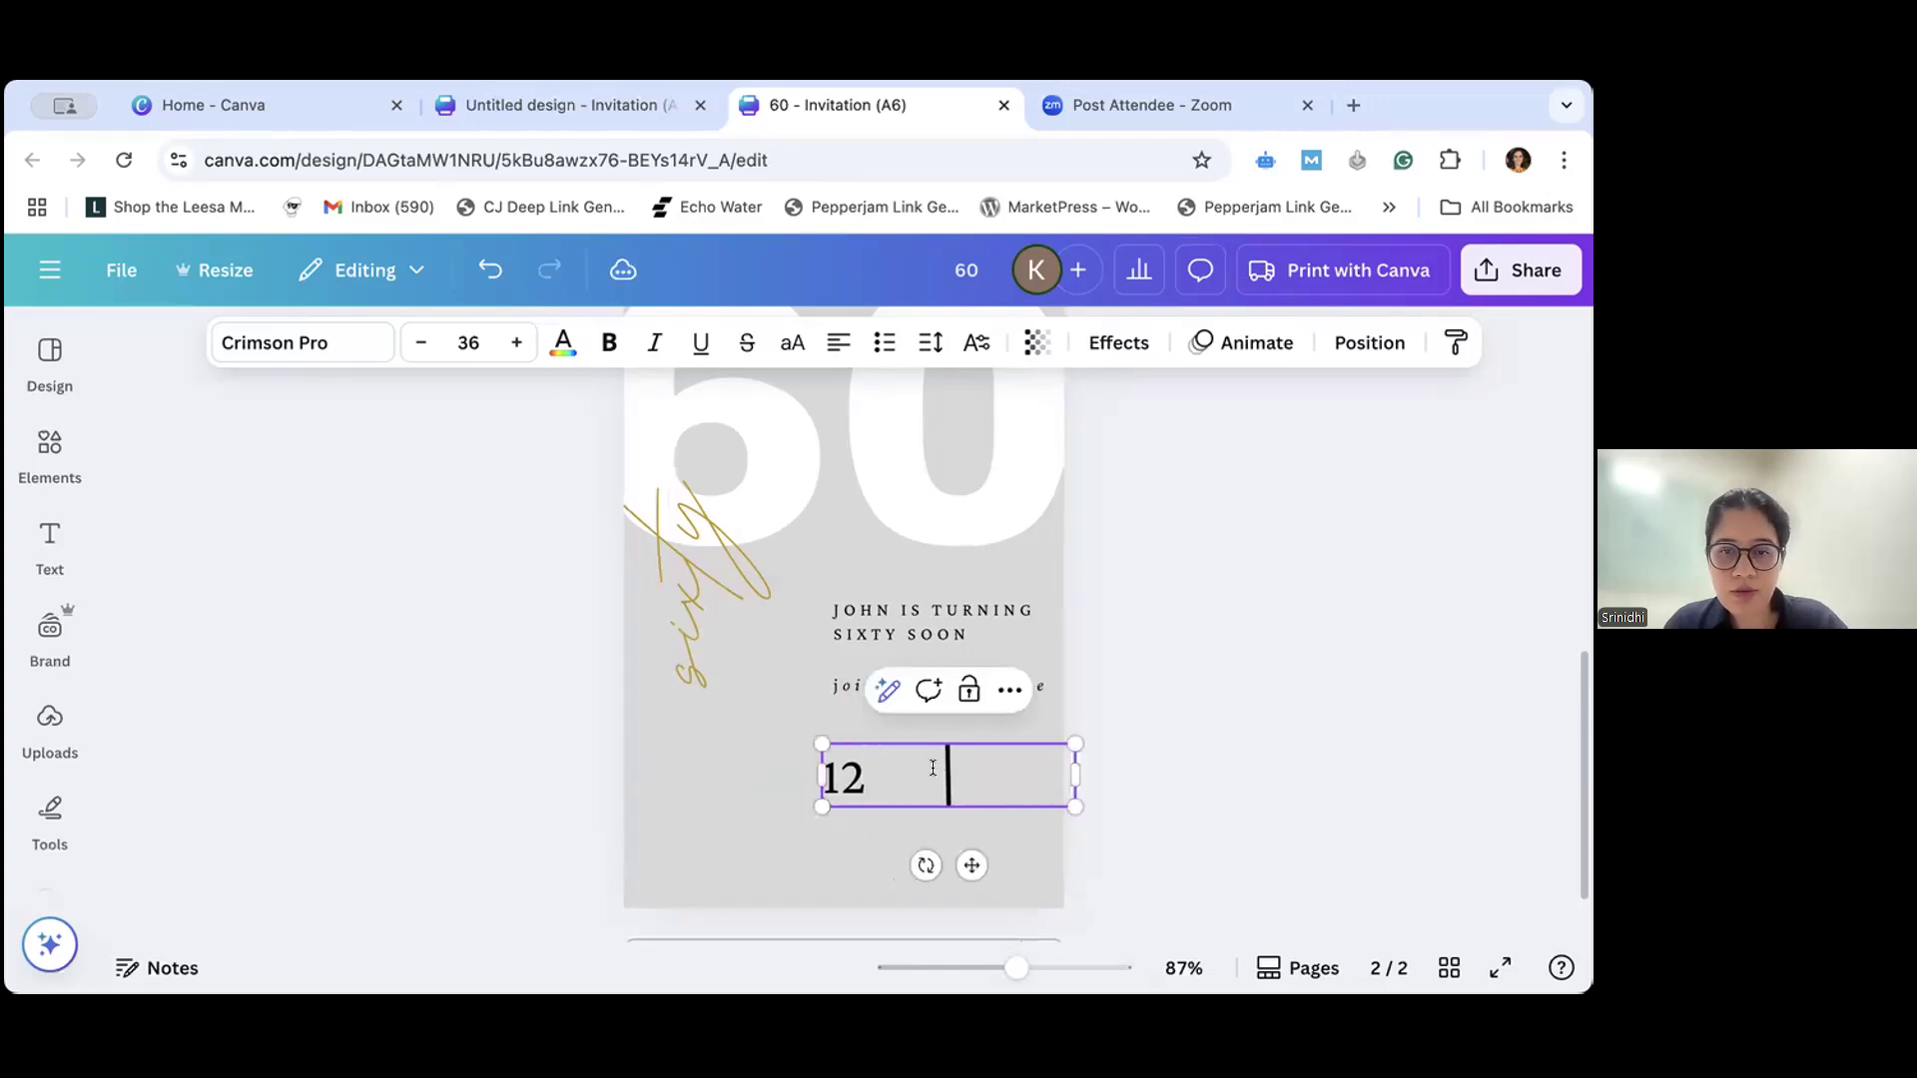
- Left-align the "12" with the text above and move it up close beneath "join us to celebrate"
{"action": "left_click", "coordinate": [1006, 689]}
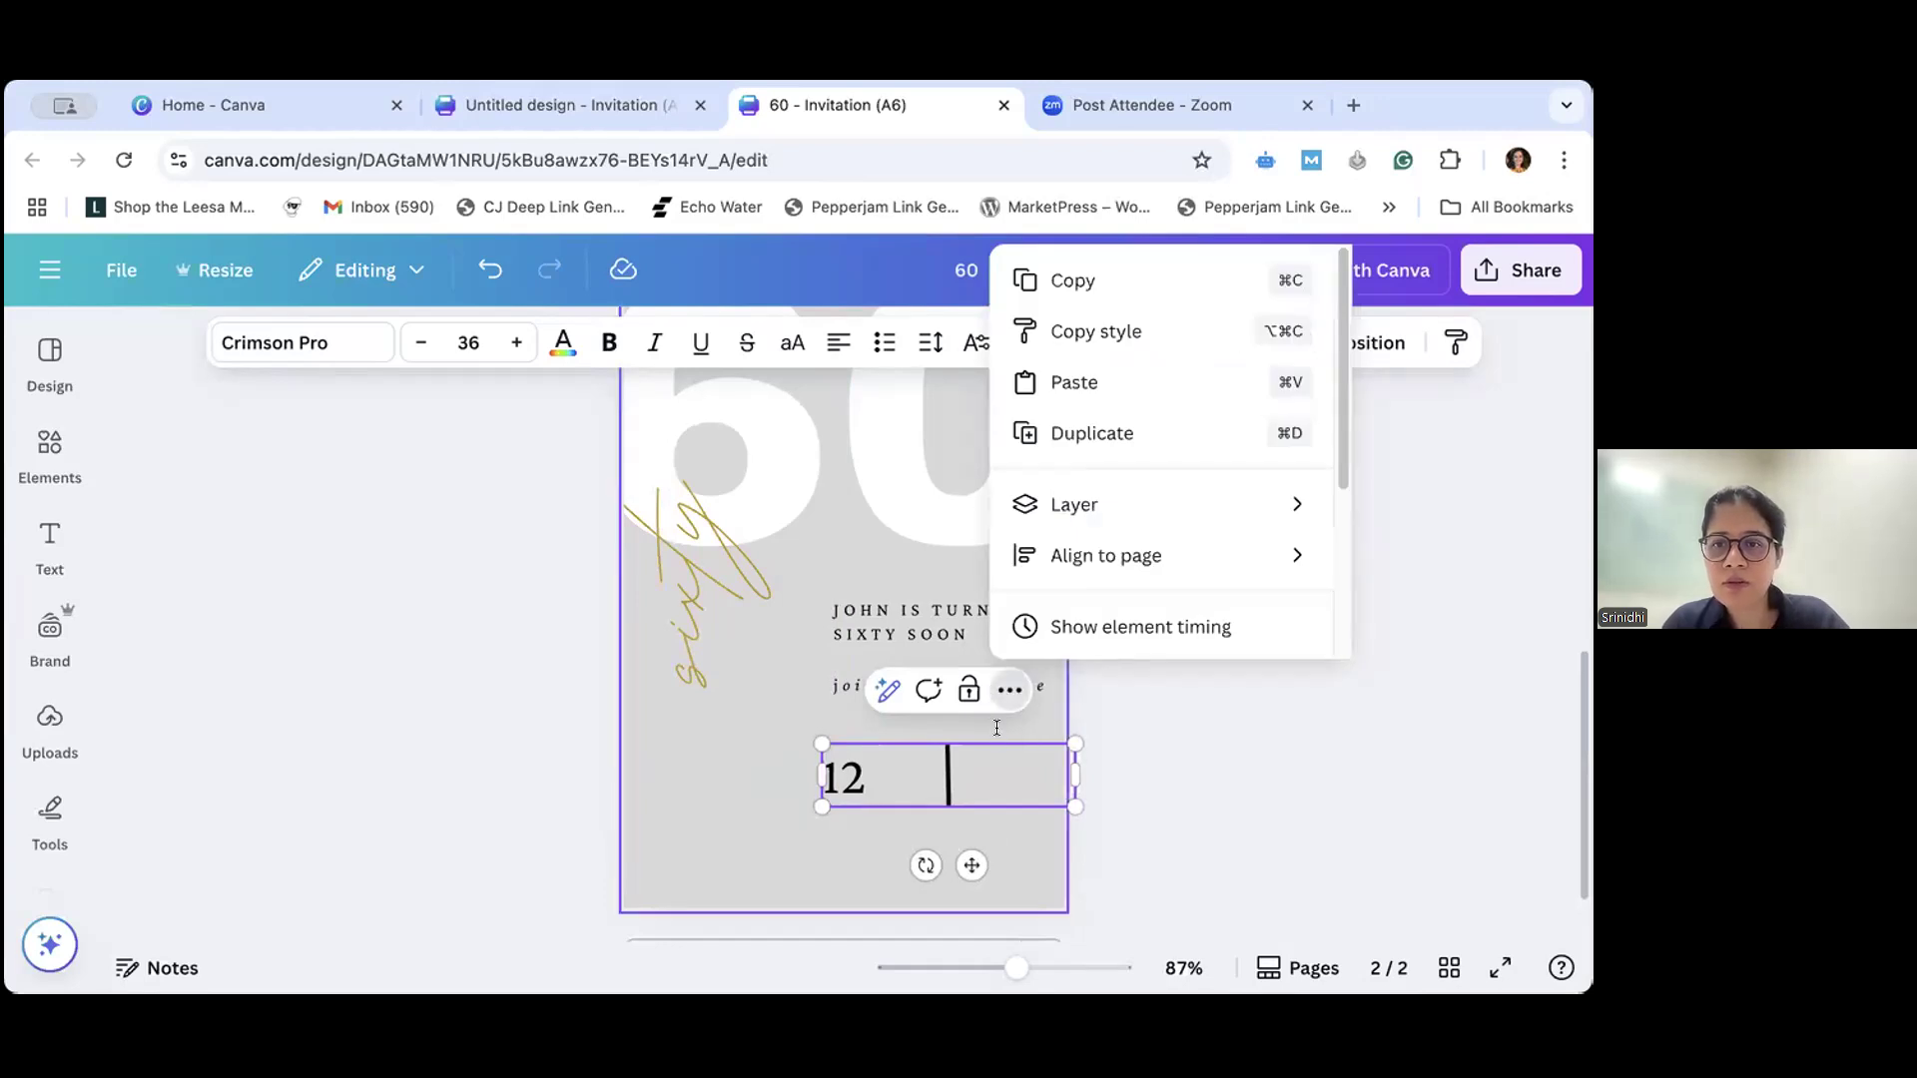
{"action": "left_click", "coordinate": [895, 803]}
{"action": "left_click_drag", "start_coordinate": [846, 771], "coordinate": [856, 773]}
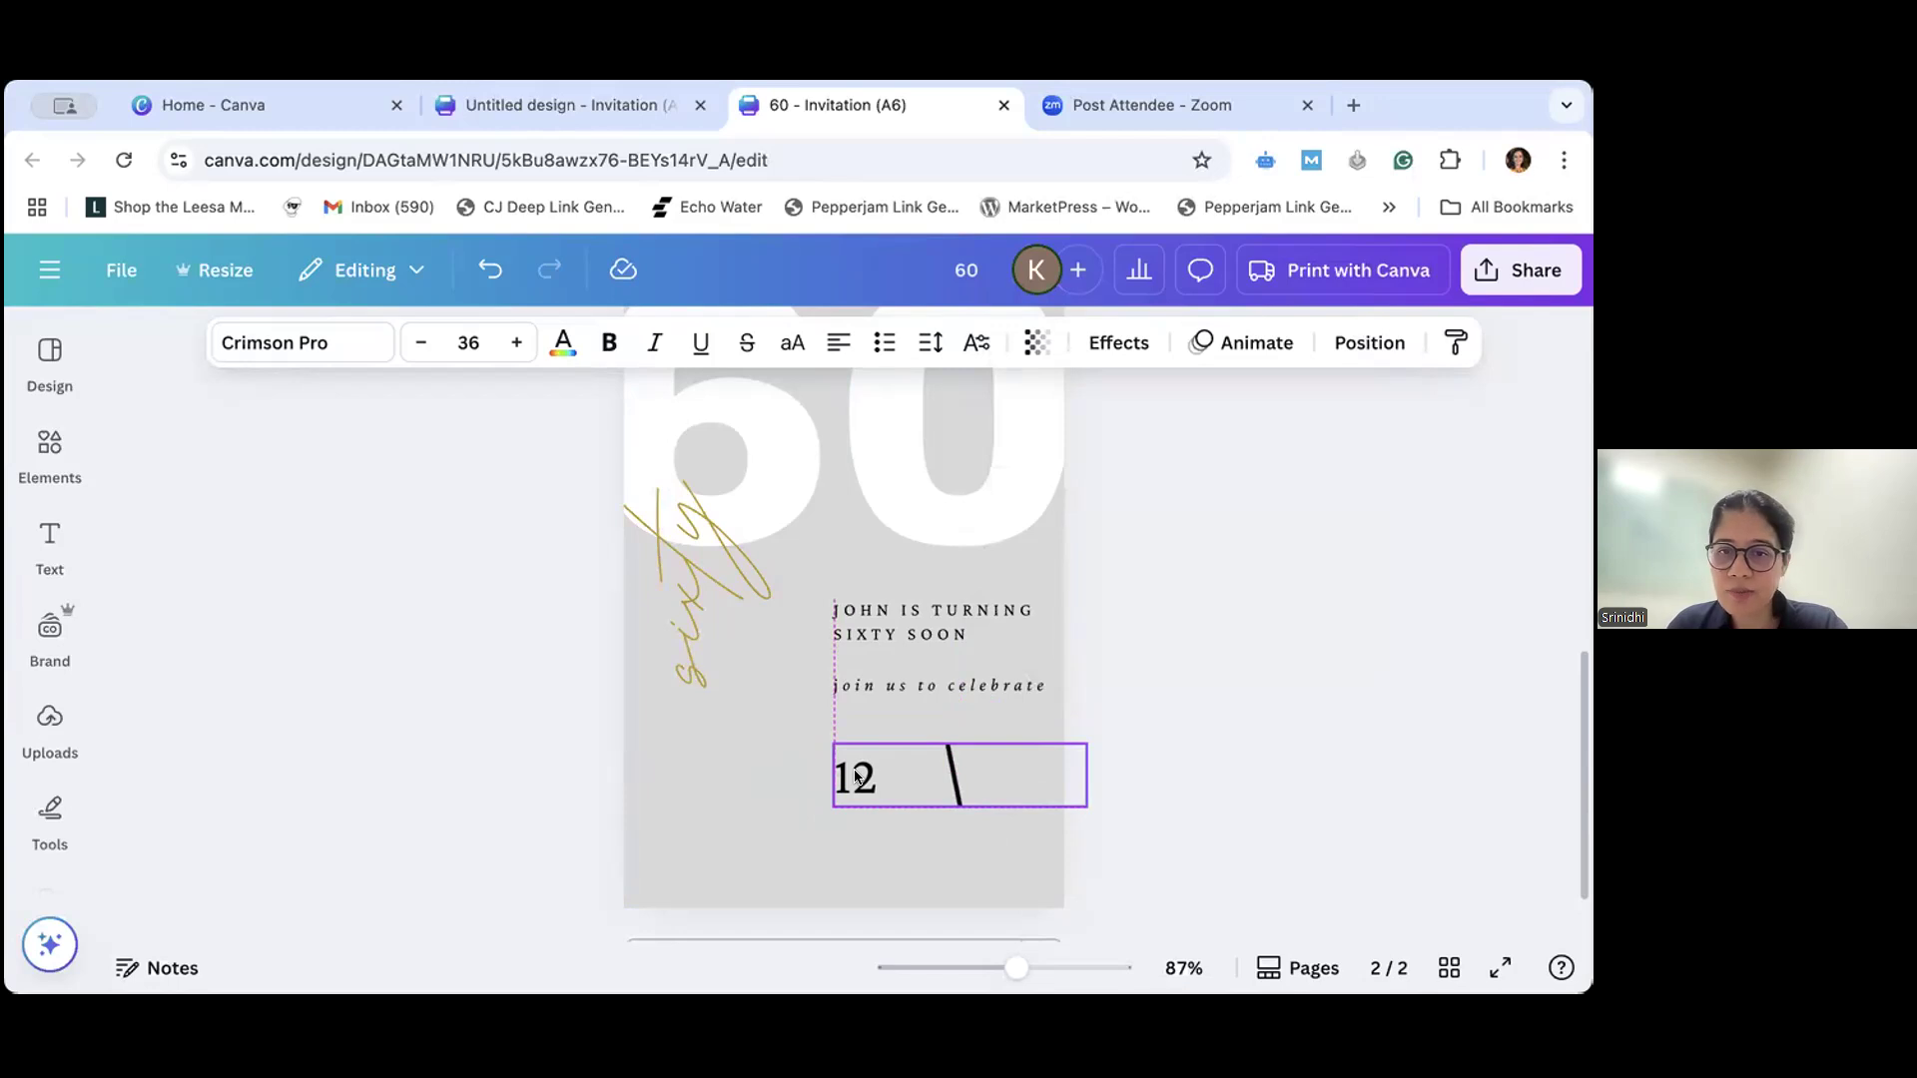
{"action": "left_click_drag", "start_coordinate": [857, 778], "coordinate": [850, 753]}
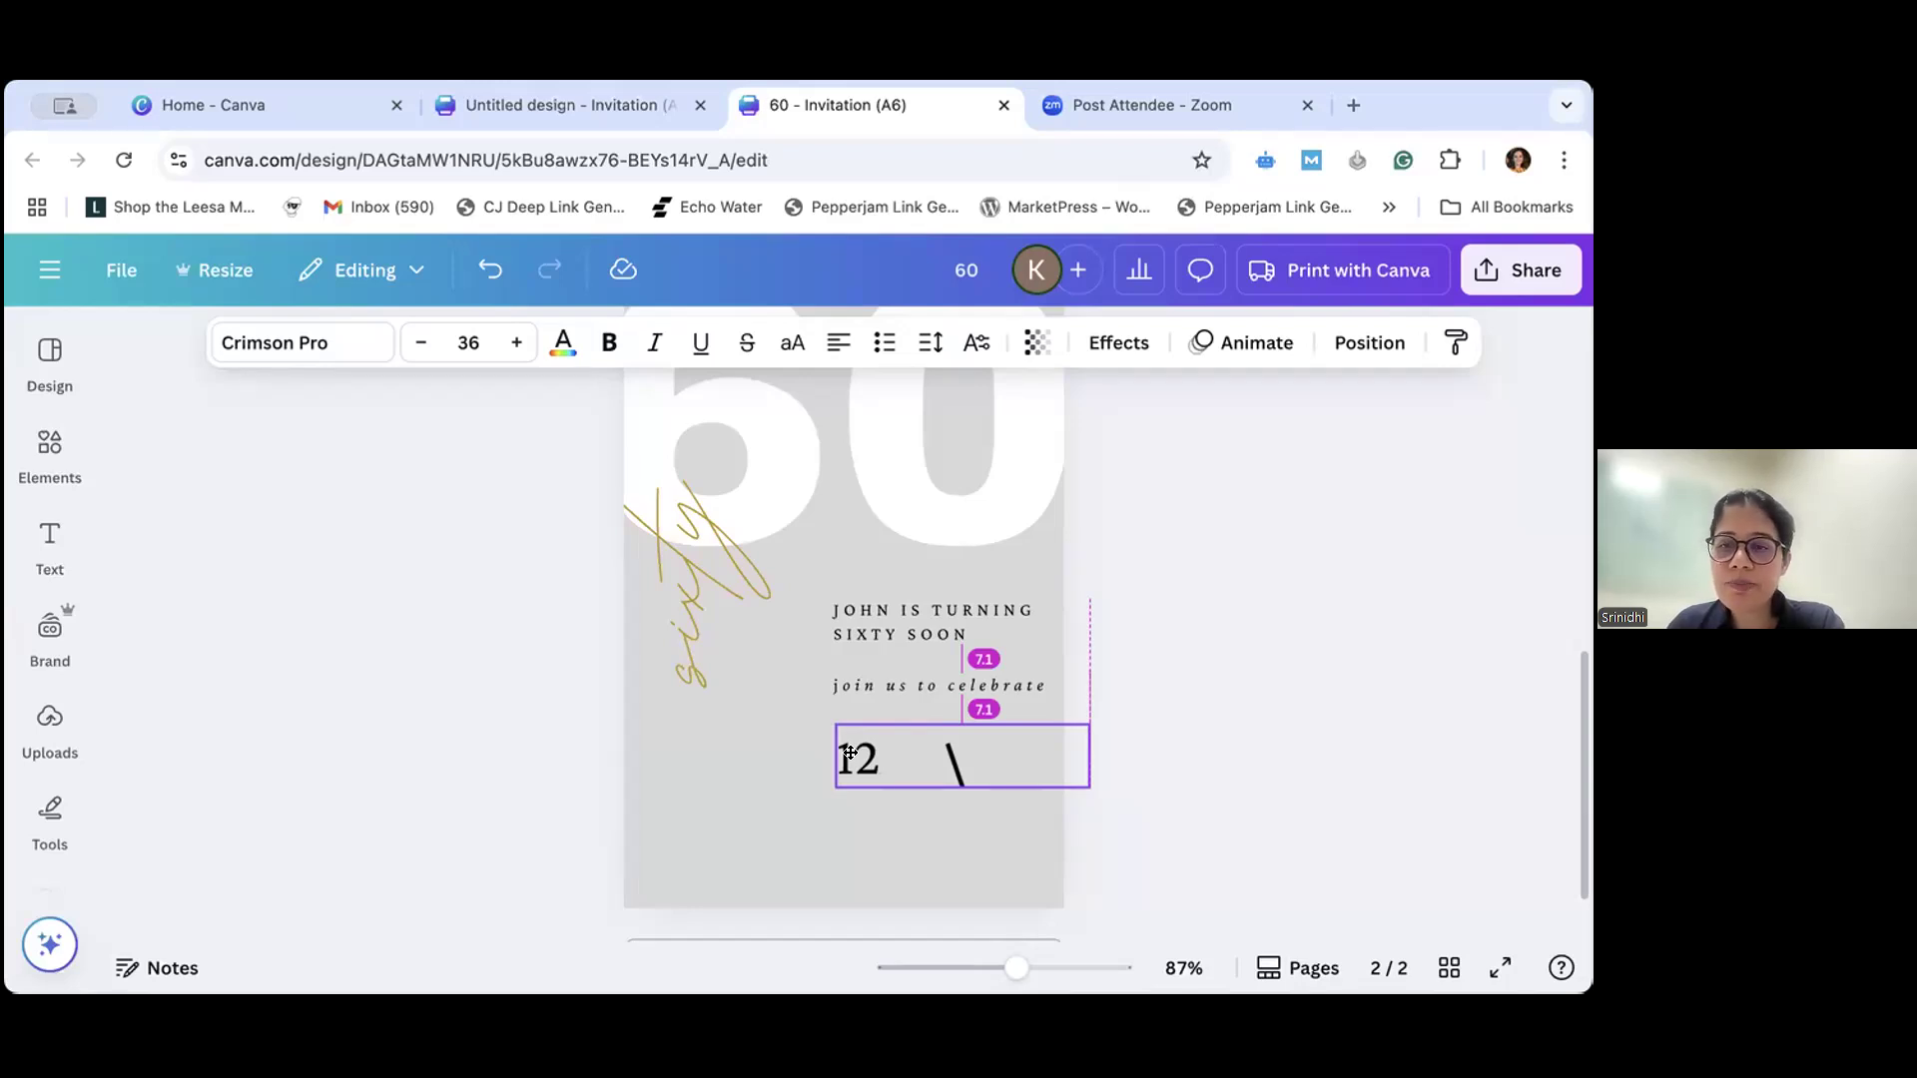
{"action": "left_click_drag", "start_coordinate": [849, 751], "coordinate": [848, 729]}
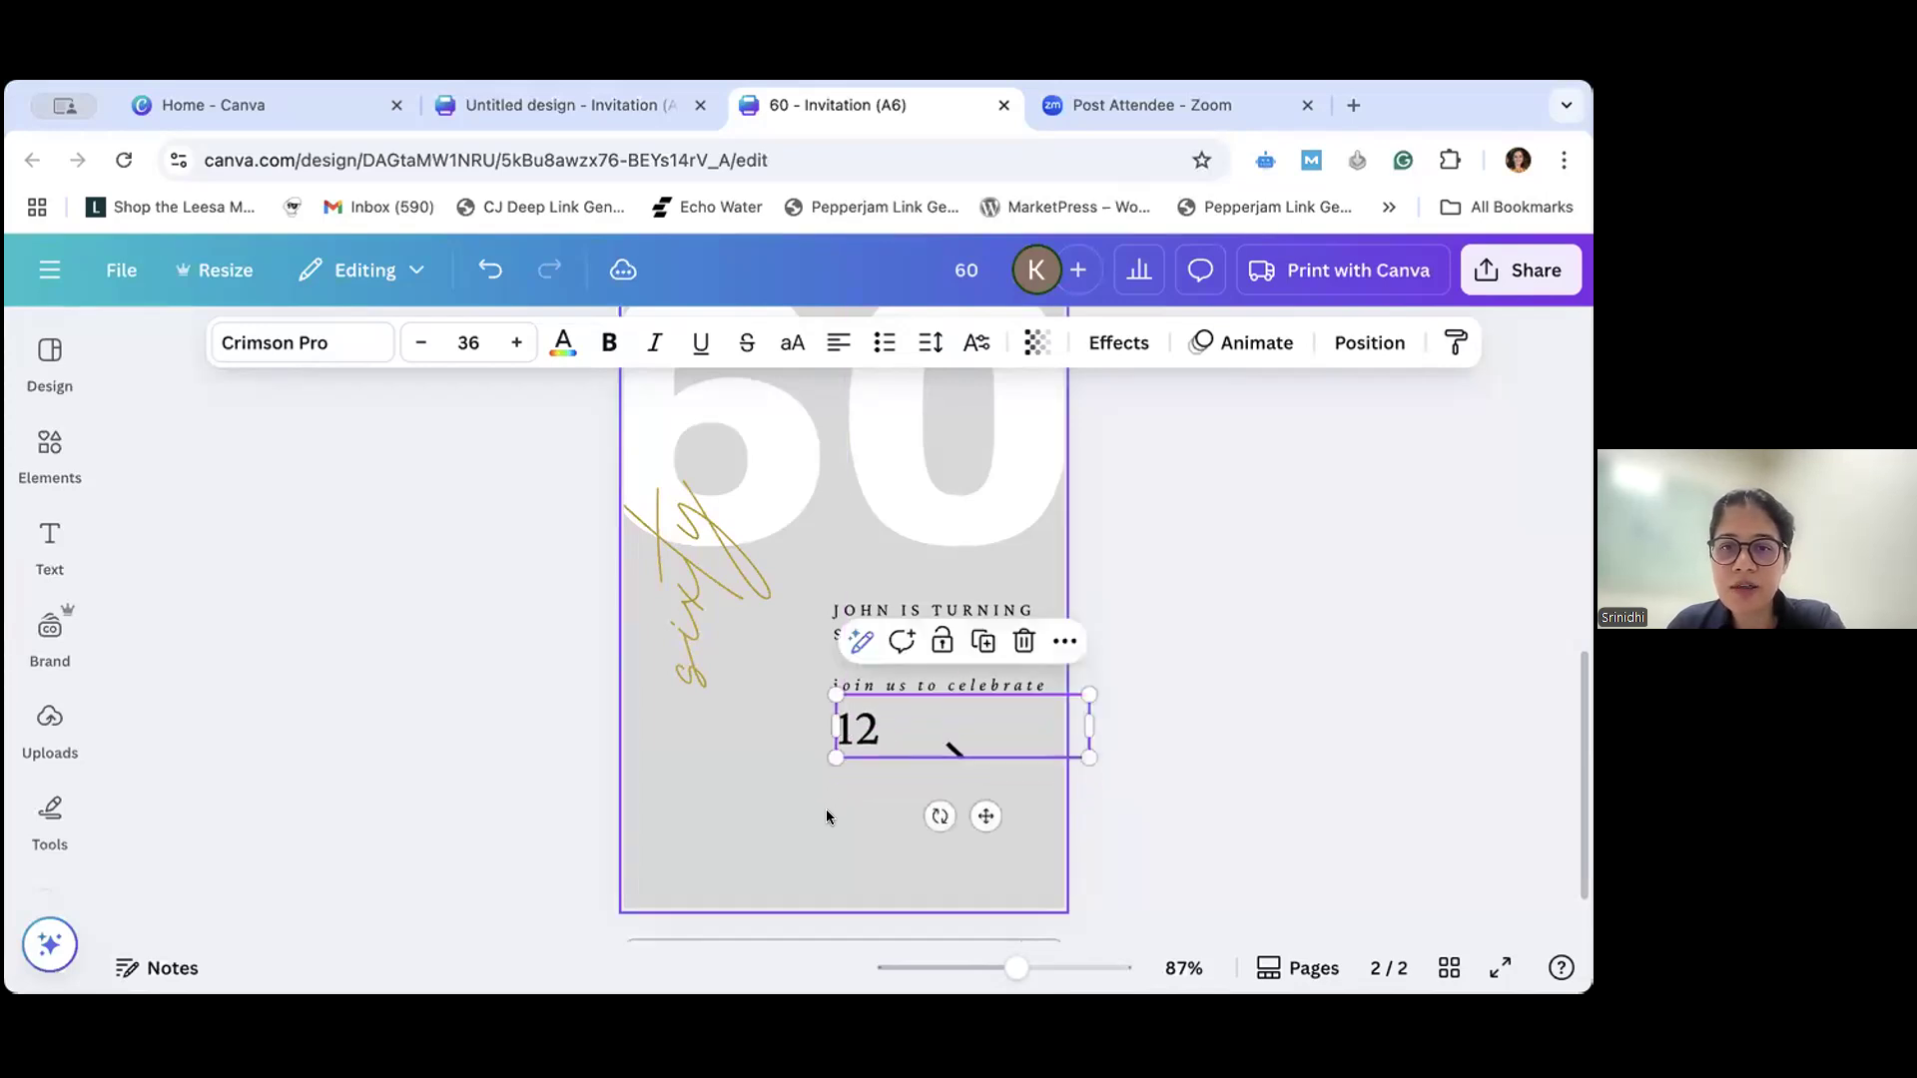
{"action": "left_click", "coordinate": [788, 828]}
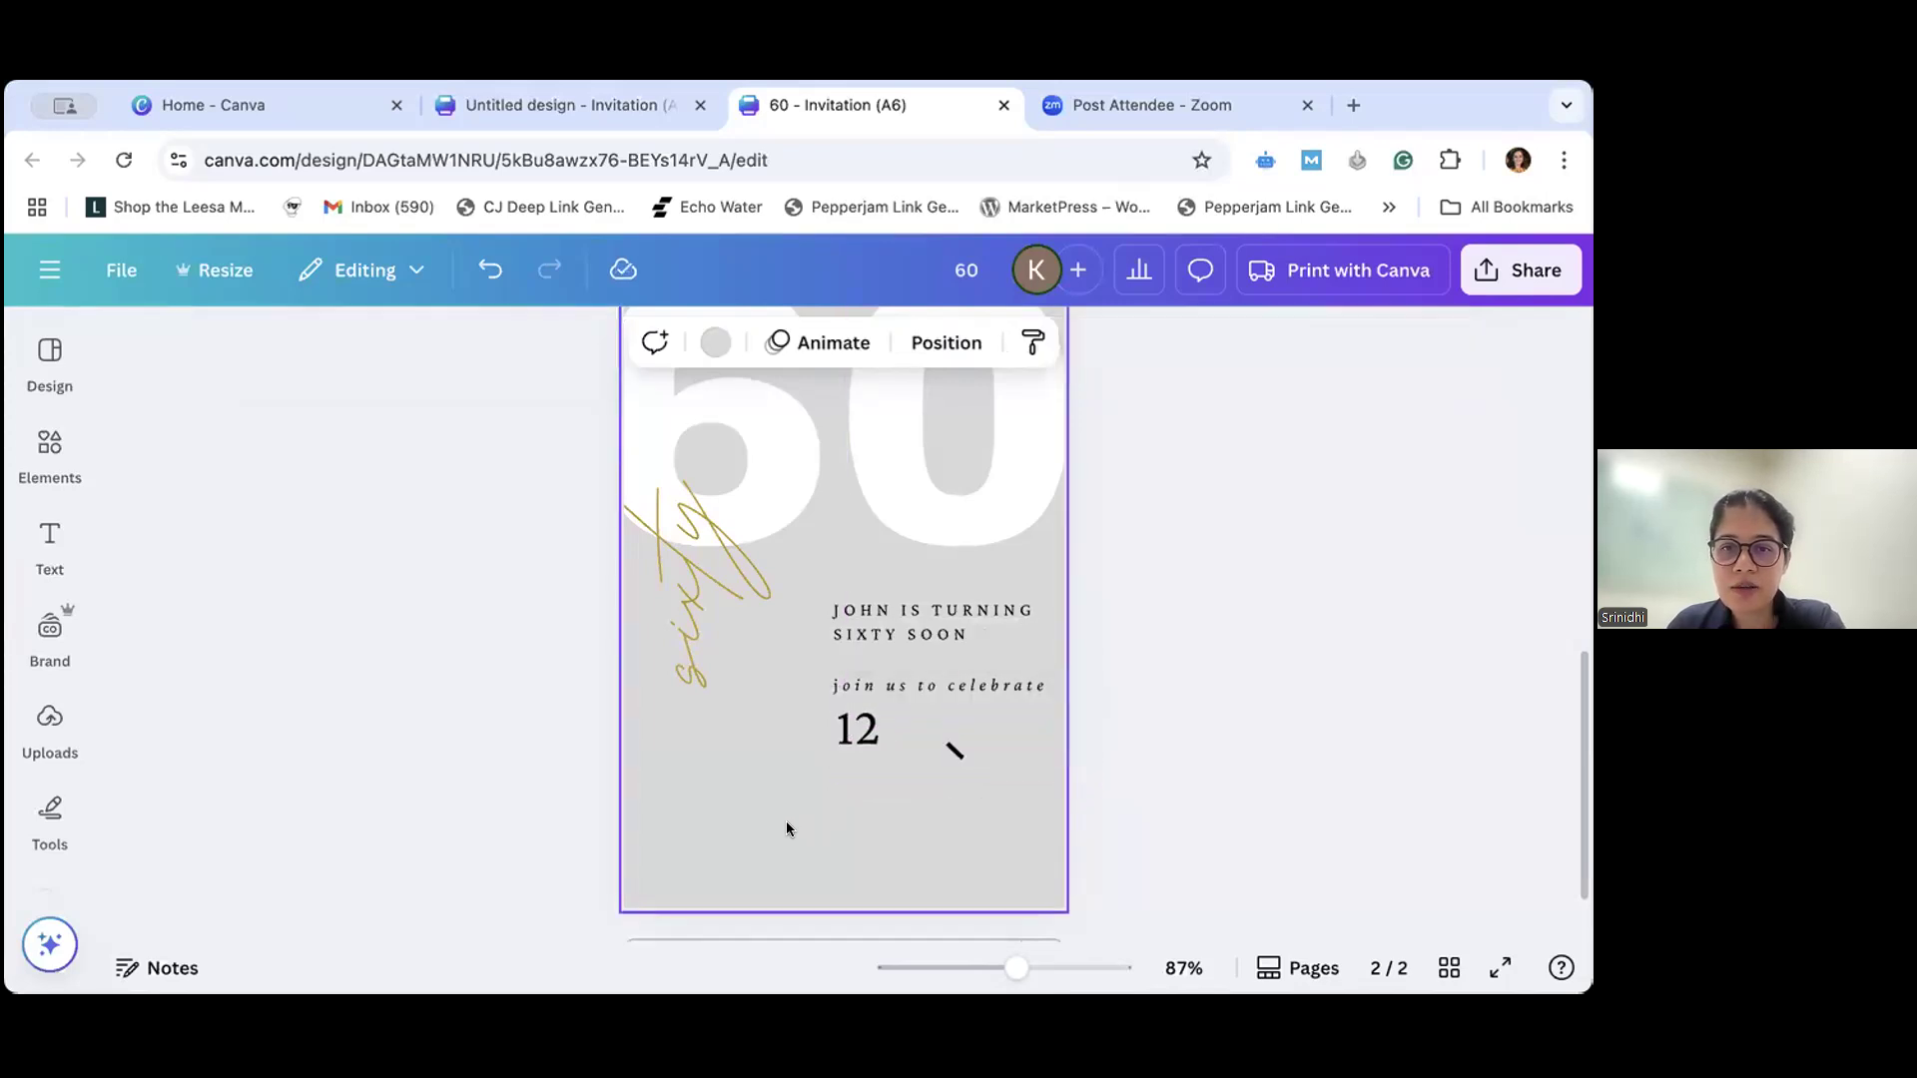
- Move the "12" down to an equal 7.1 gap below "join us to celebrate", flush with the left edge of the text above
{"action": "left_click", "coordinate": [868, 699]}
{"action": "left_click_drag", "start_coordinate": [857, 722], "coordinate": [857, 752]}
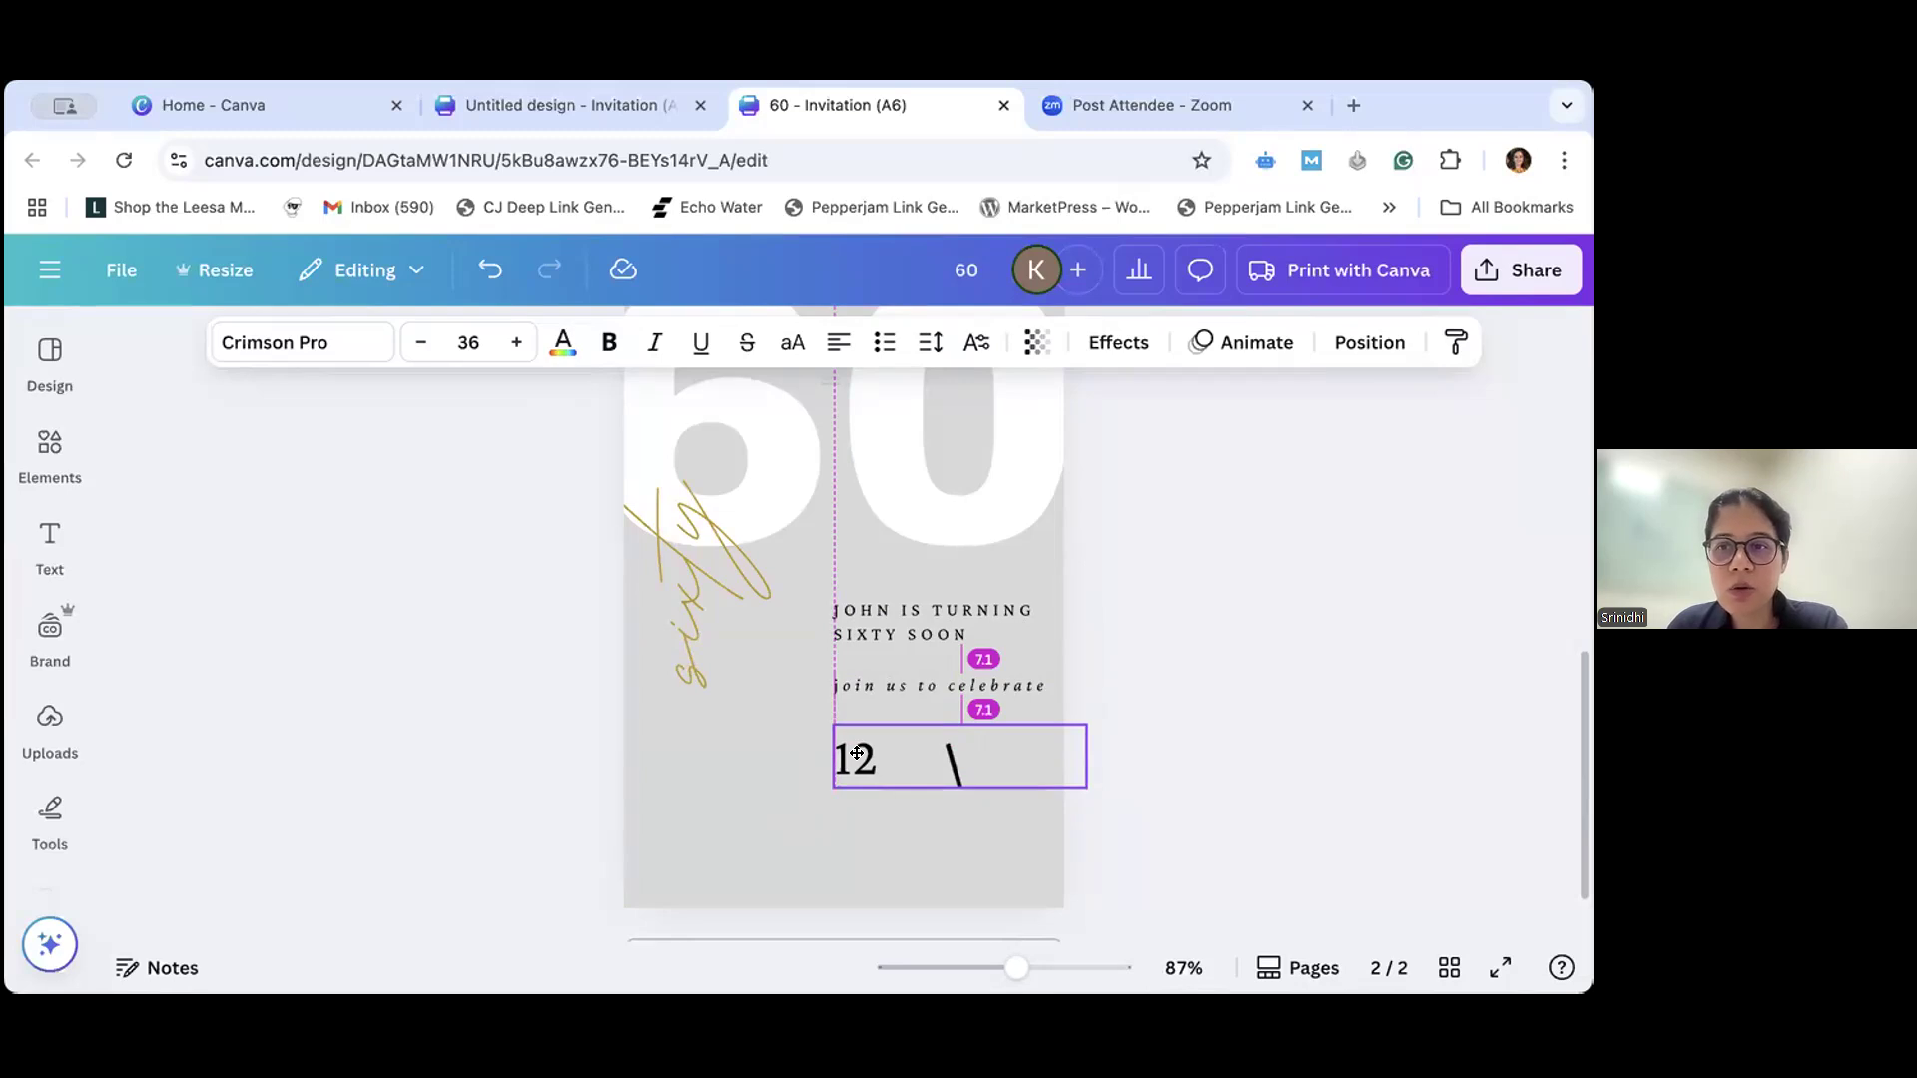
{"action": "left_click_drag", "start_coordinate": [857, 752], "coordinate": [857, 752]}
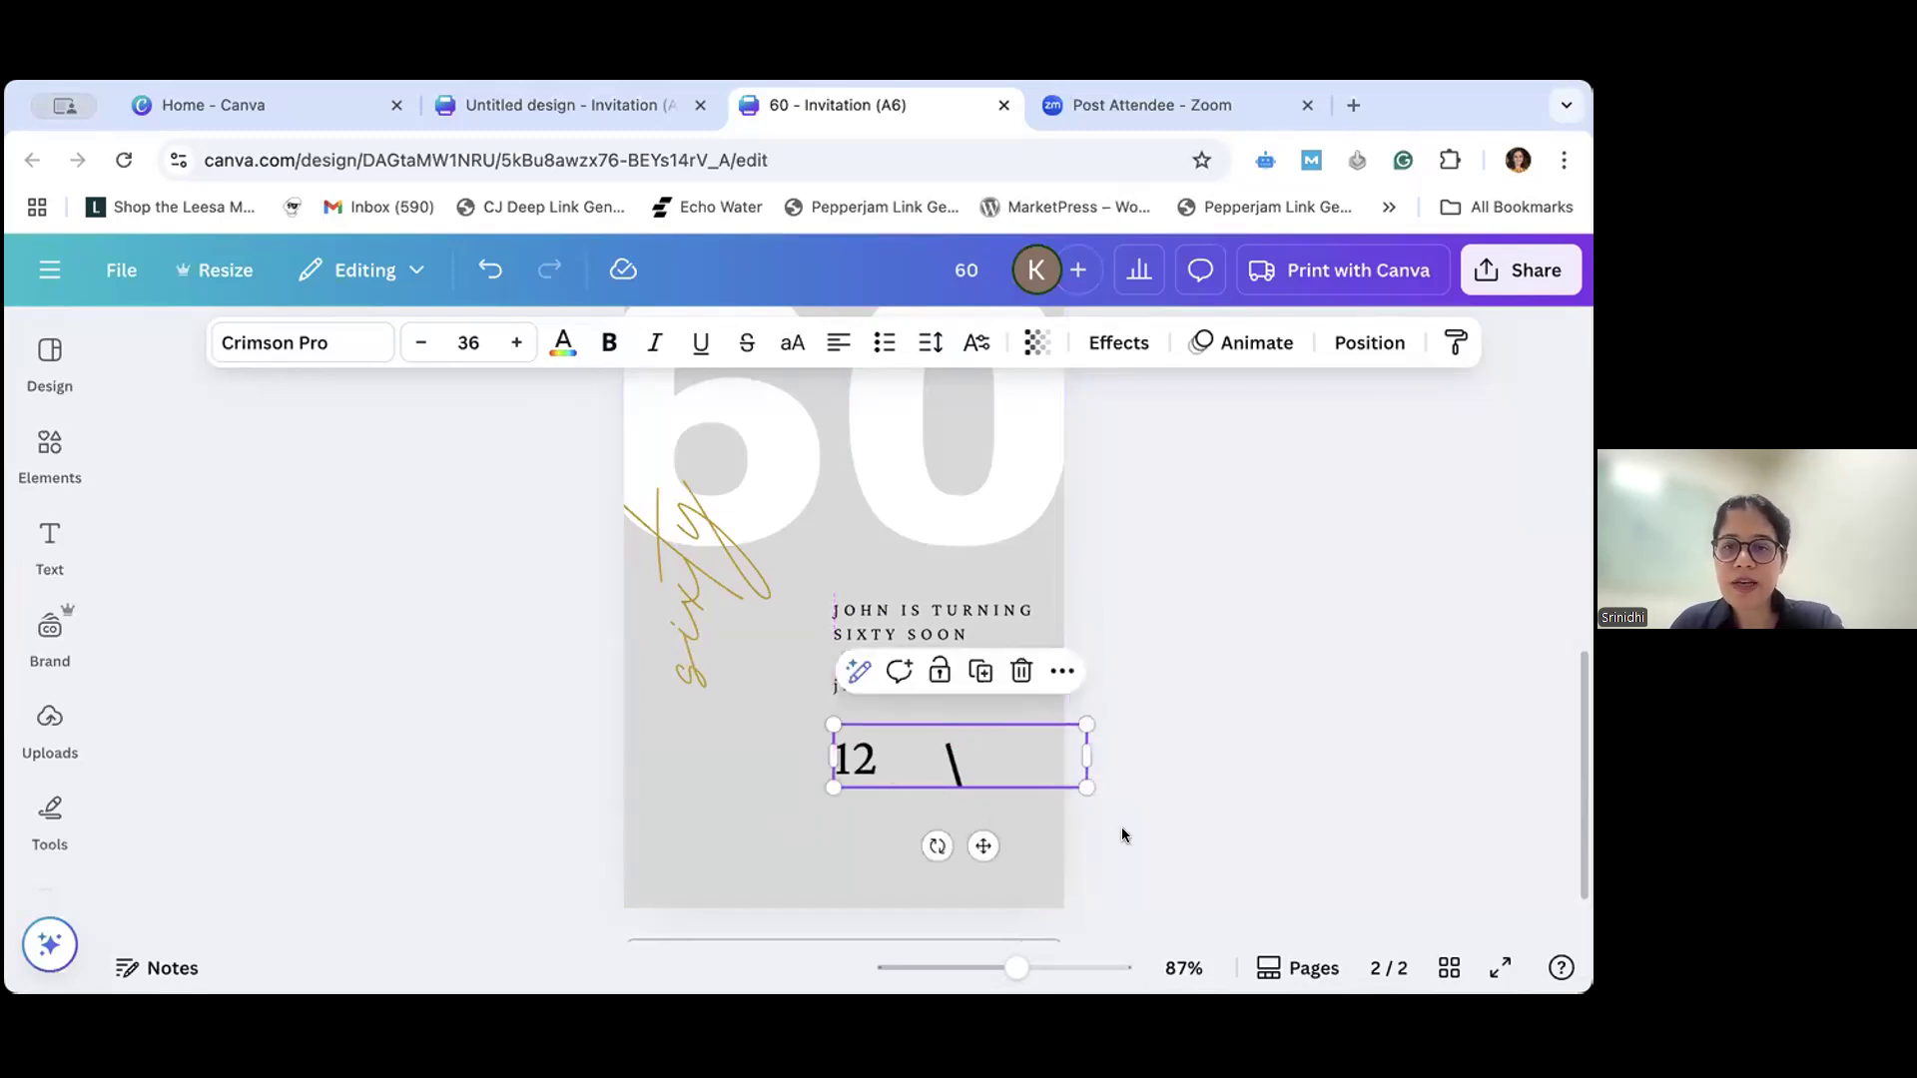
{"action": "left_click", "coordinate": [1117, 759]}
- Compare the date block and address lines on page 1 with the layout on page 2
{"action": "scroll", "coordinate": [1116, 767], "scroll_direction": "up", "scroll_amount": 6}
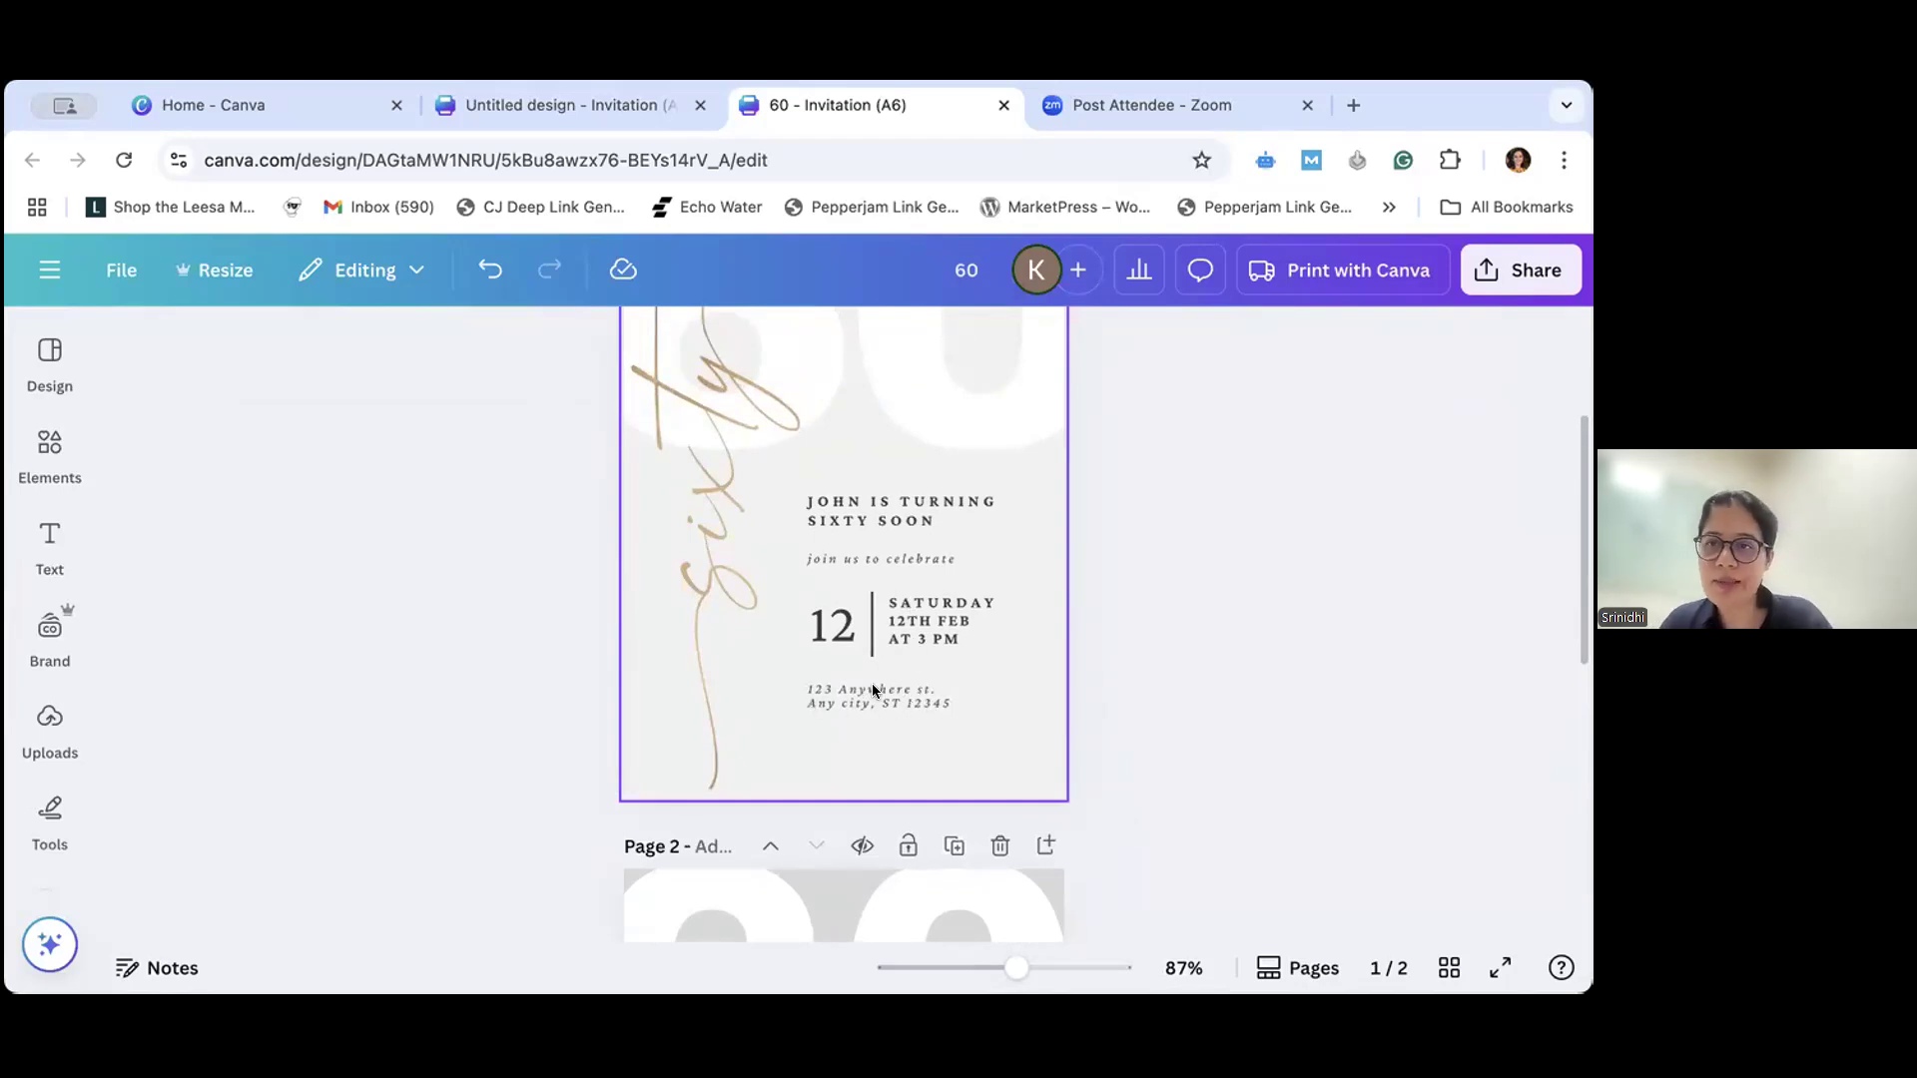
{"action": "scroll", "coordinate": [885, 665], "scroll_direction": "down", "scroll_amount": 5}
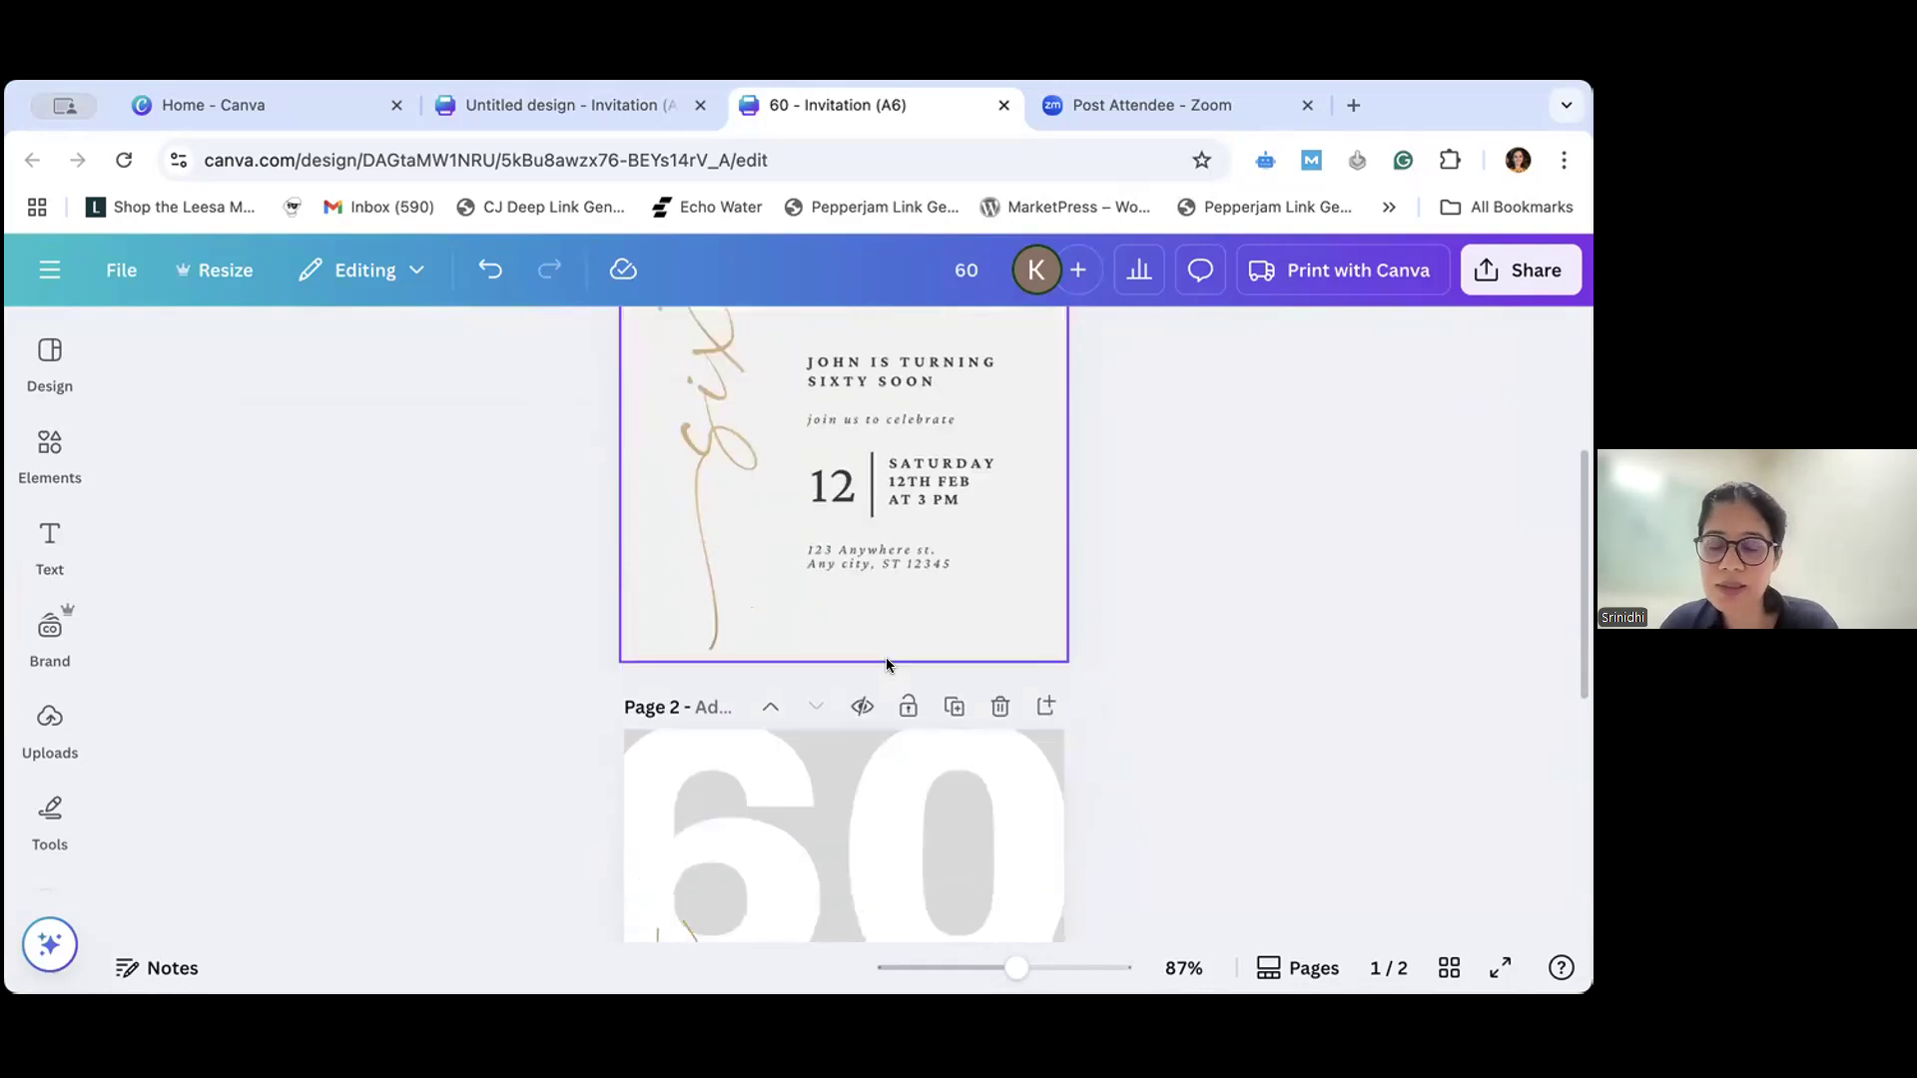
{"action": "left_click", "coordinate": [891, 813]}
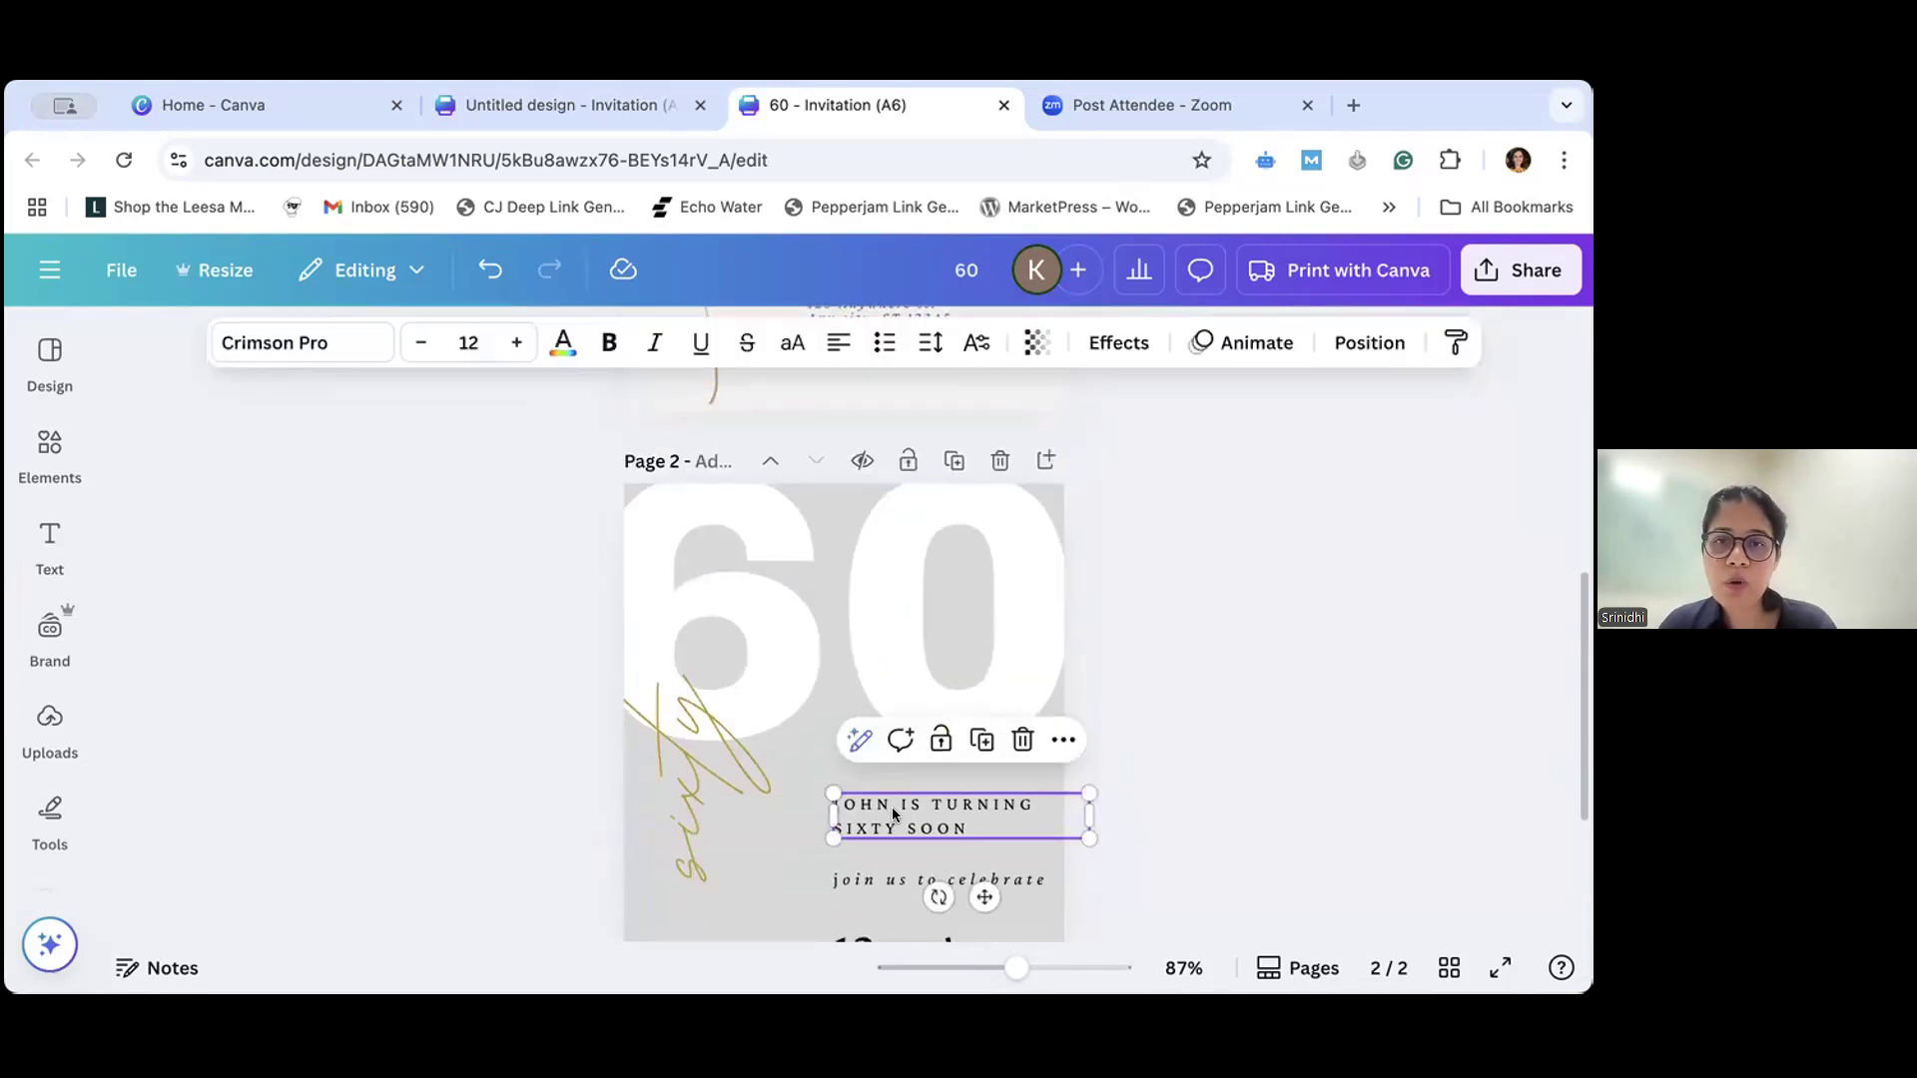
{"action": "left_click", "coordinate": [1123, 750]}
{"action": "scroll", "coordinate": [1120, 751], "scroll_direction": "down", "scroll_amount": 3}
{"action": "scroll", "coordinate": [1121, 750], "scroll_direction": "up", "scroll_amount": 1}
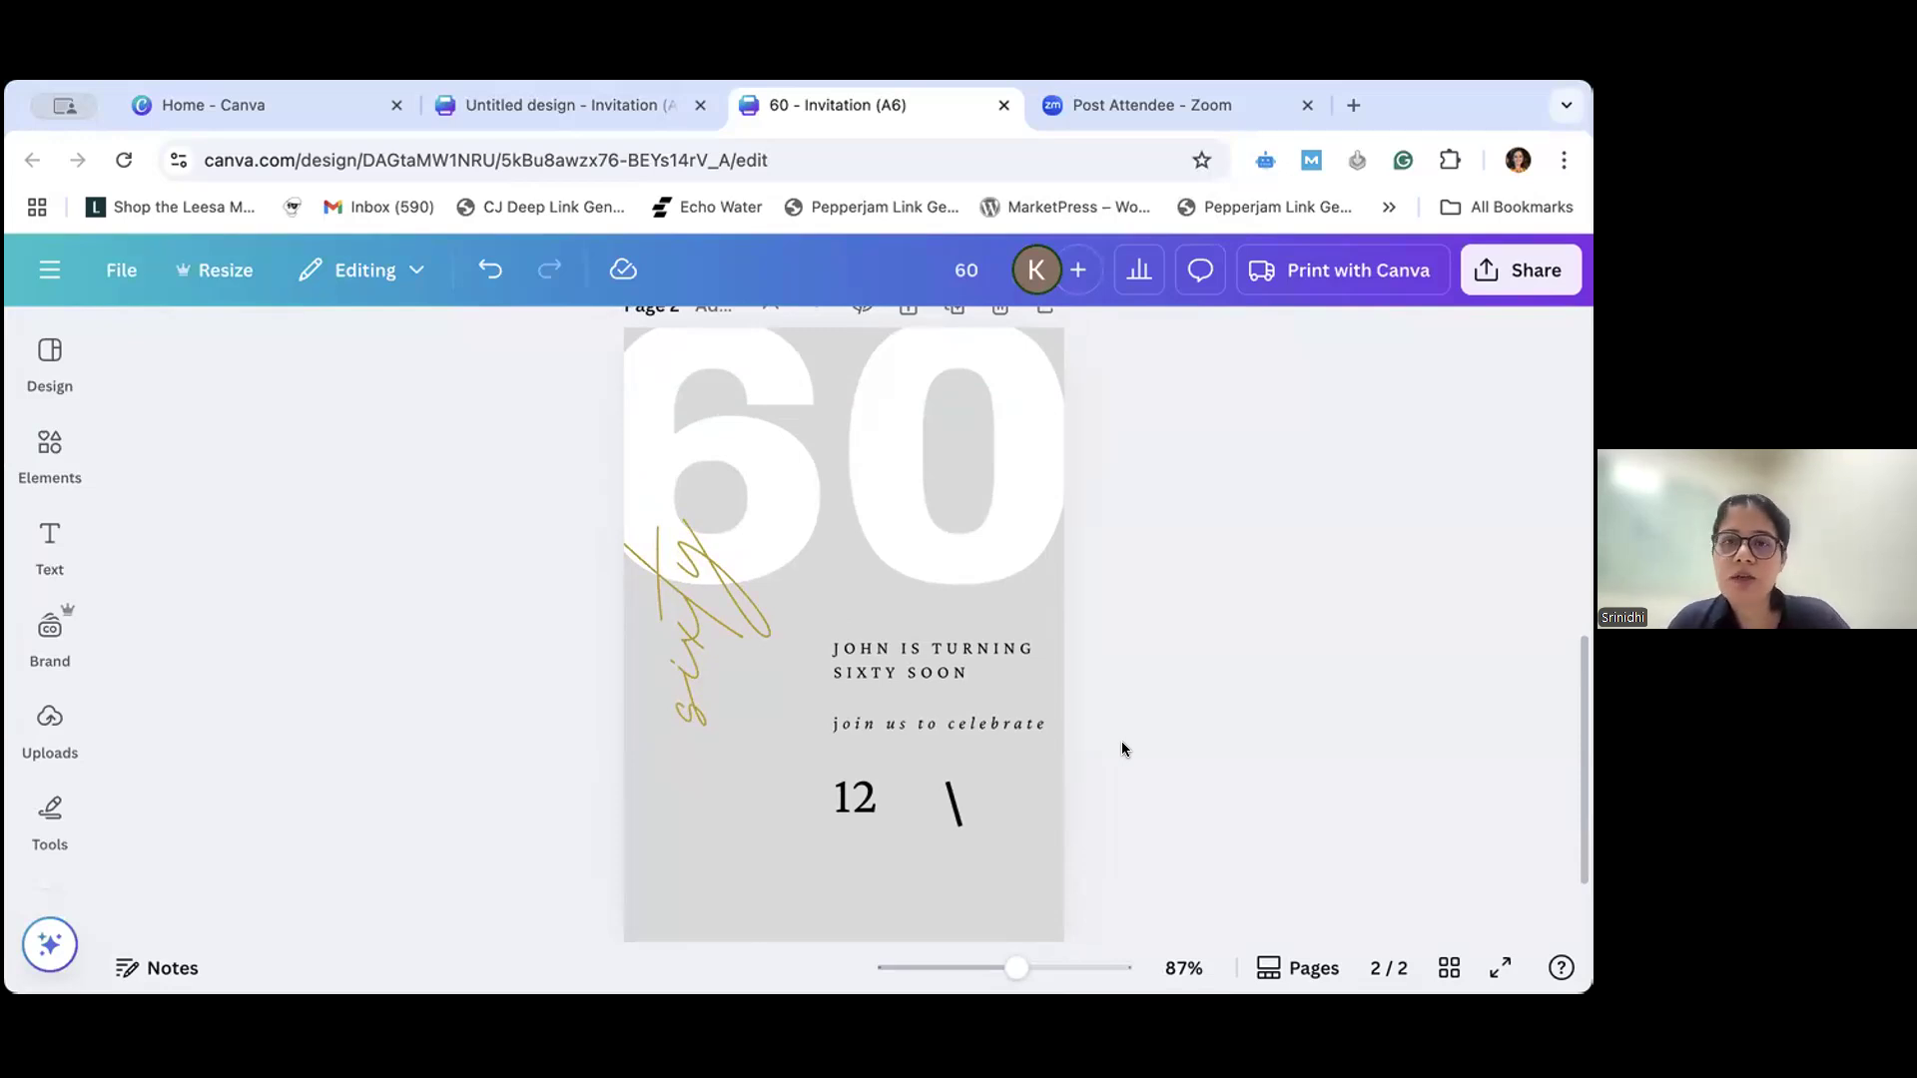
{"action": "scroll", "coordinate": [1140, 729], "scroll_direction": "down", "scroll_amount": 1}
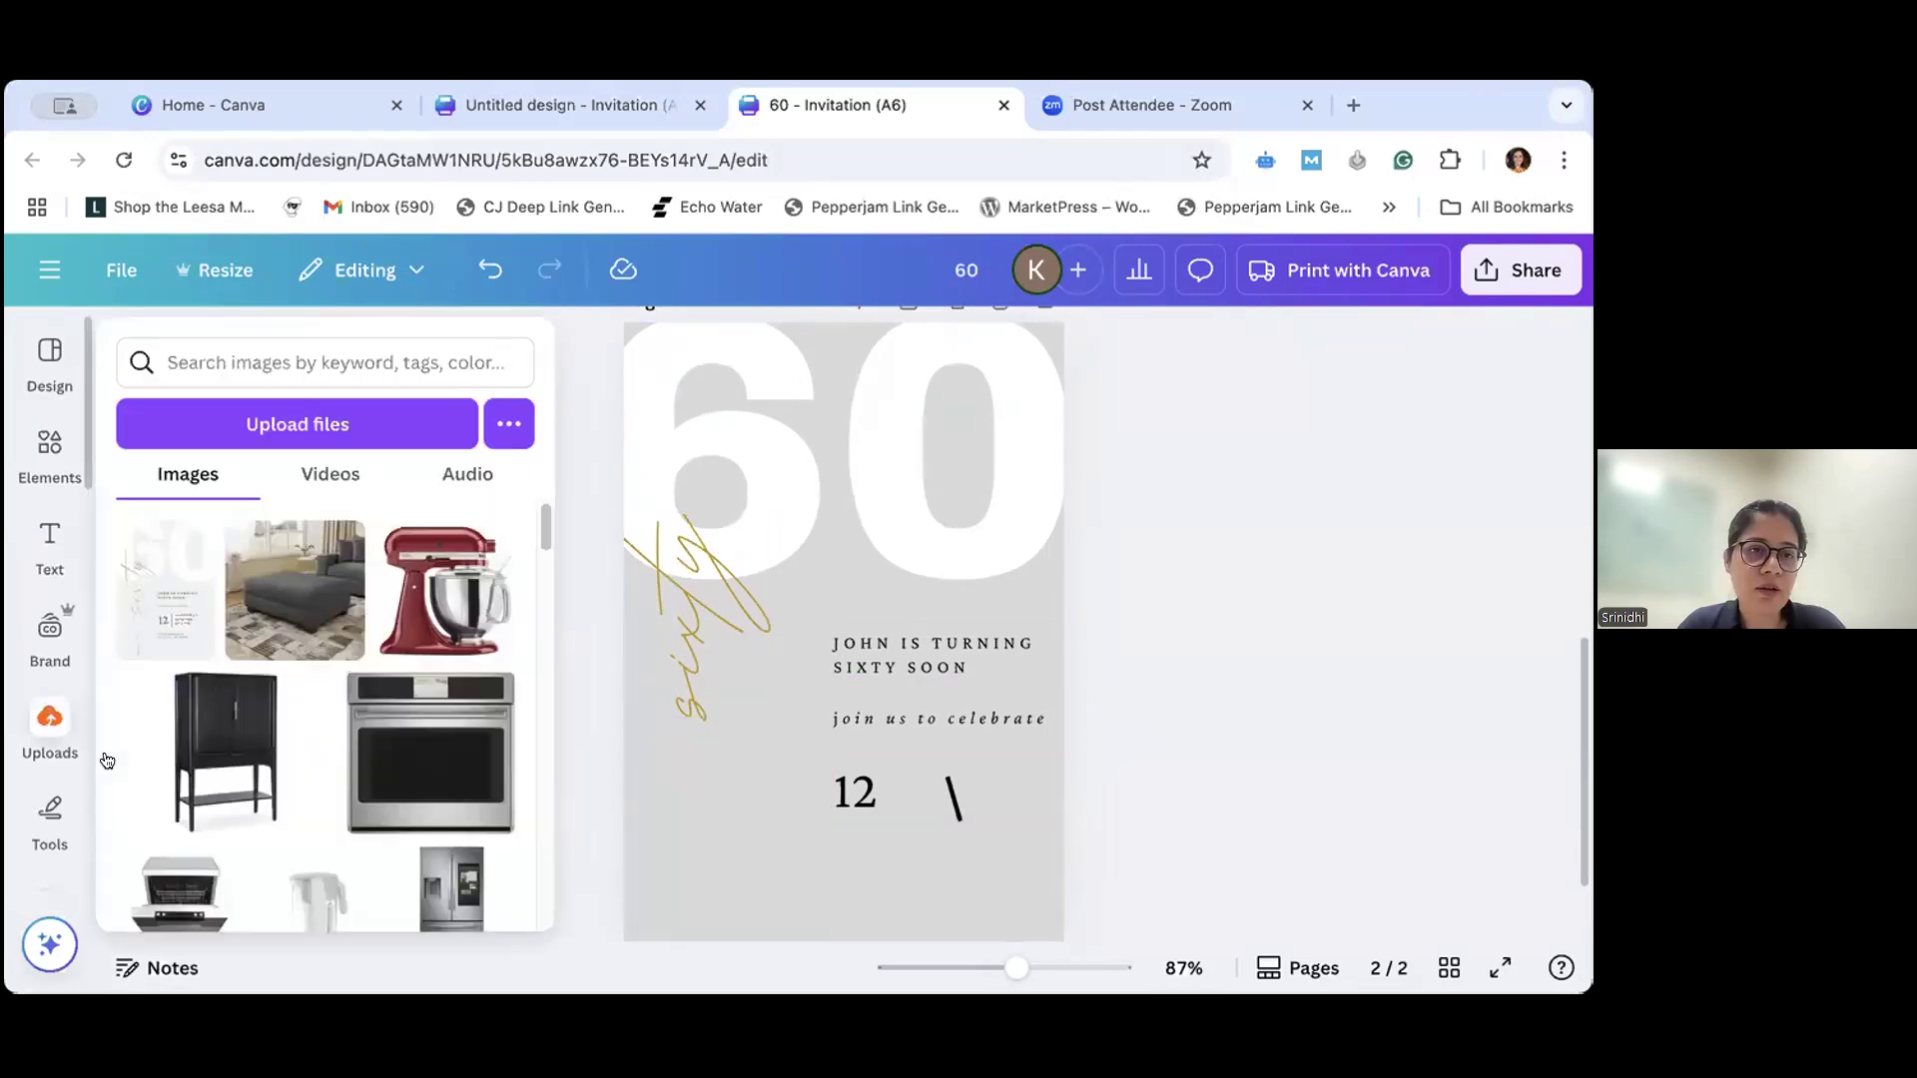
- Open the uploaded images, try "man" and "gentleman" as search words, and clear them
{"action": "left_click", "coordinate": [46, 729]}
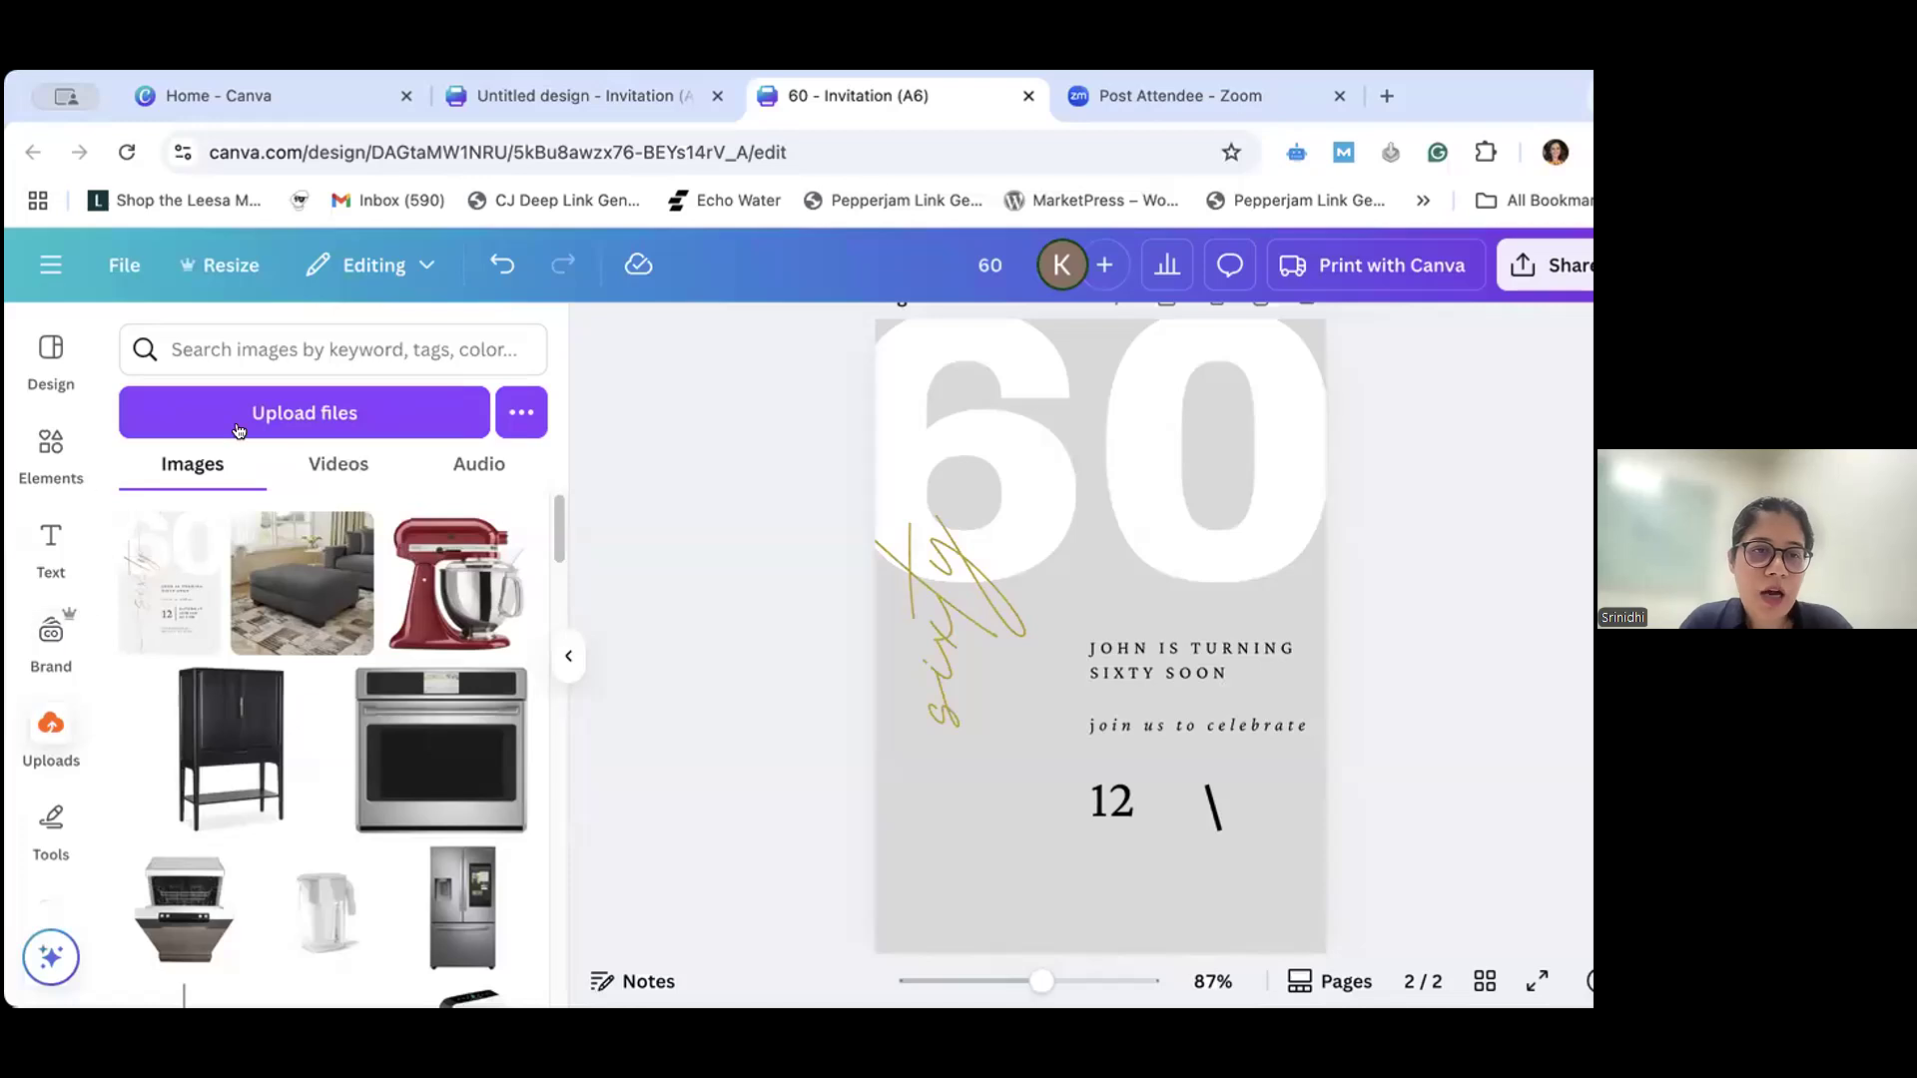
{"action": "left_click", "coordinate": [395, 337]}
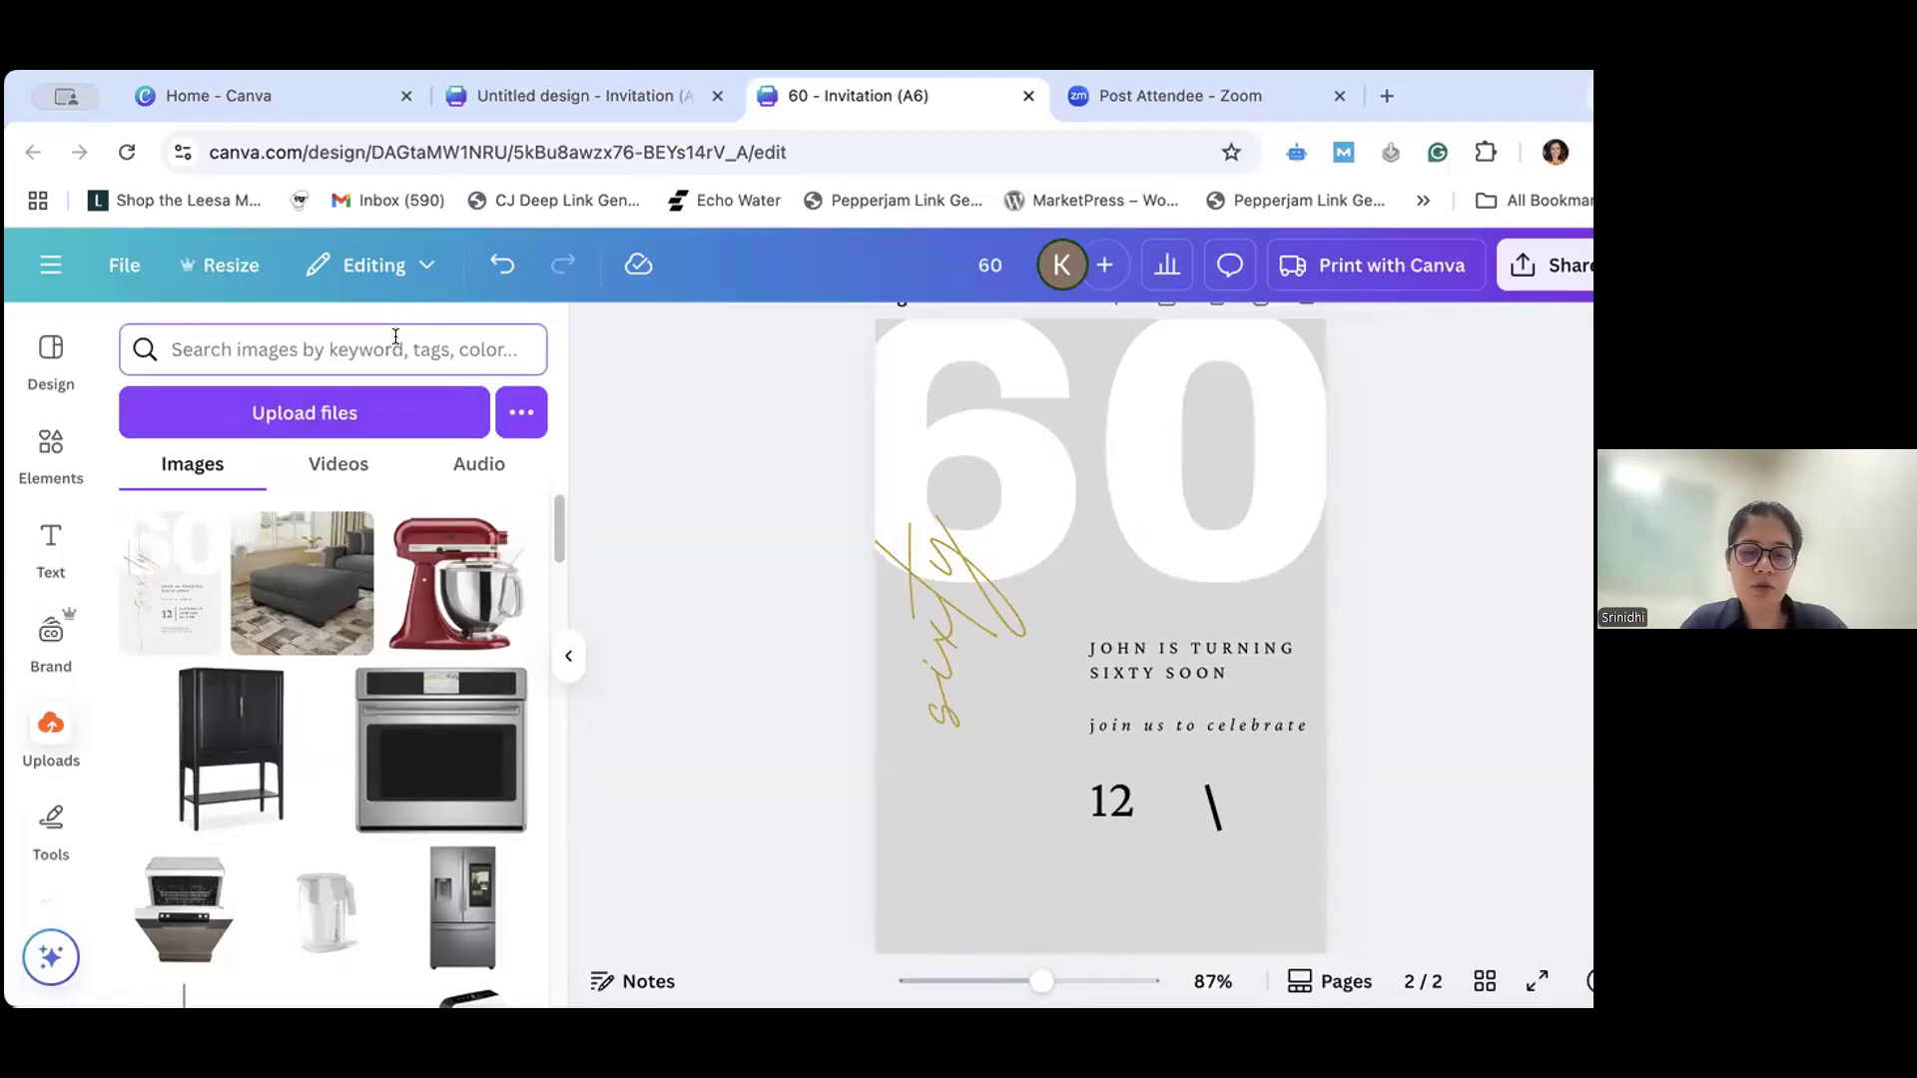
{"action": "type", "text": "man"}
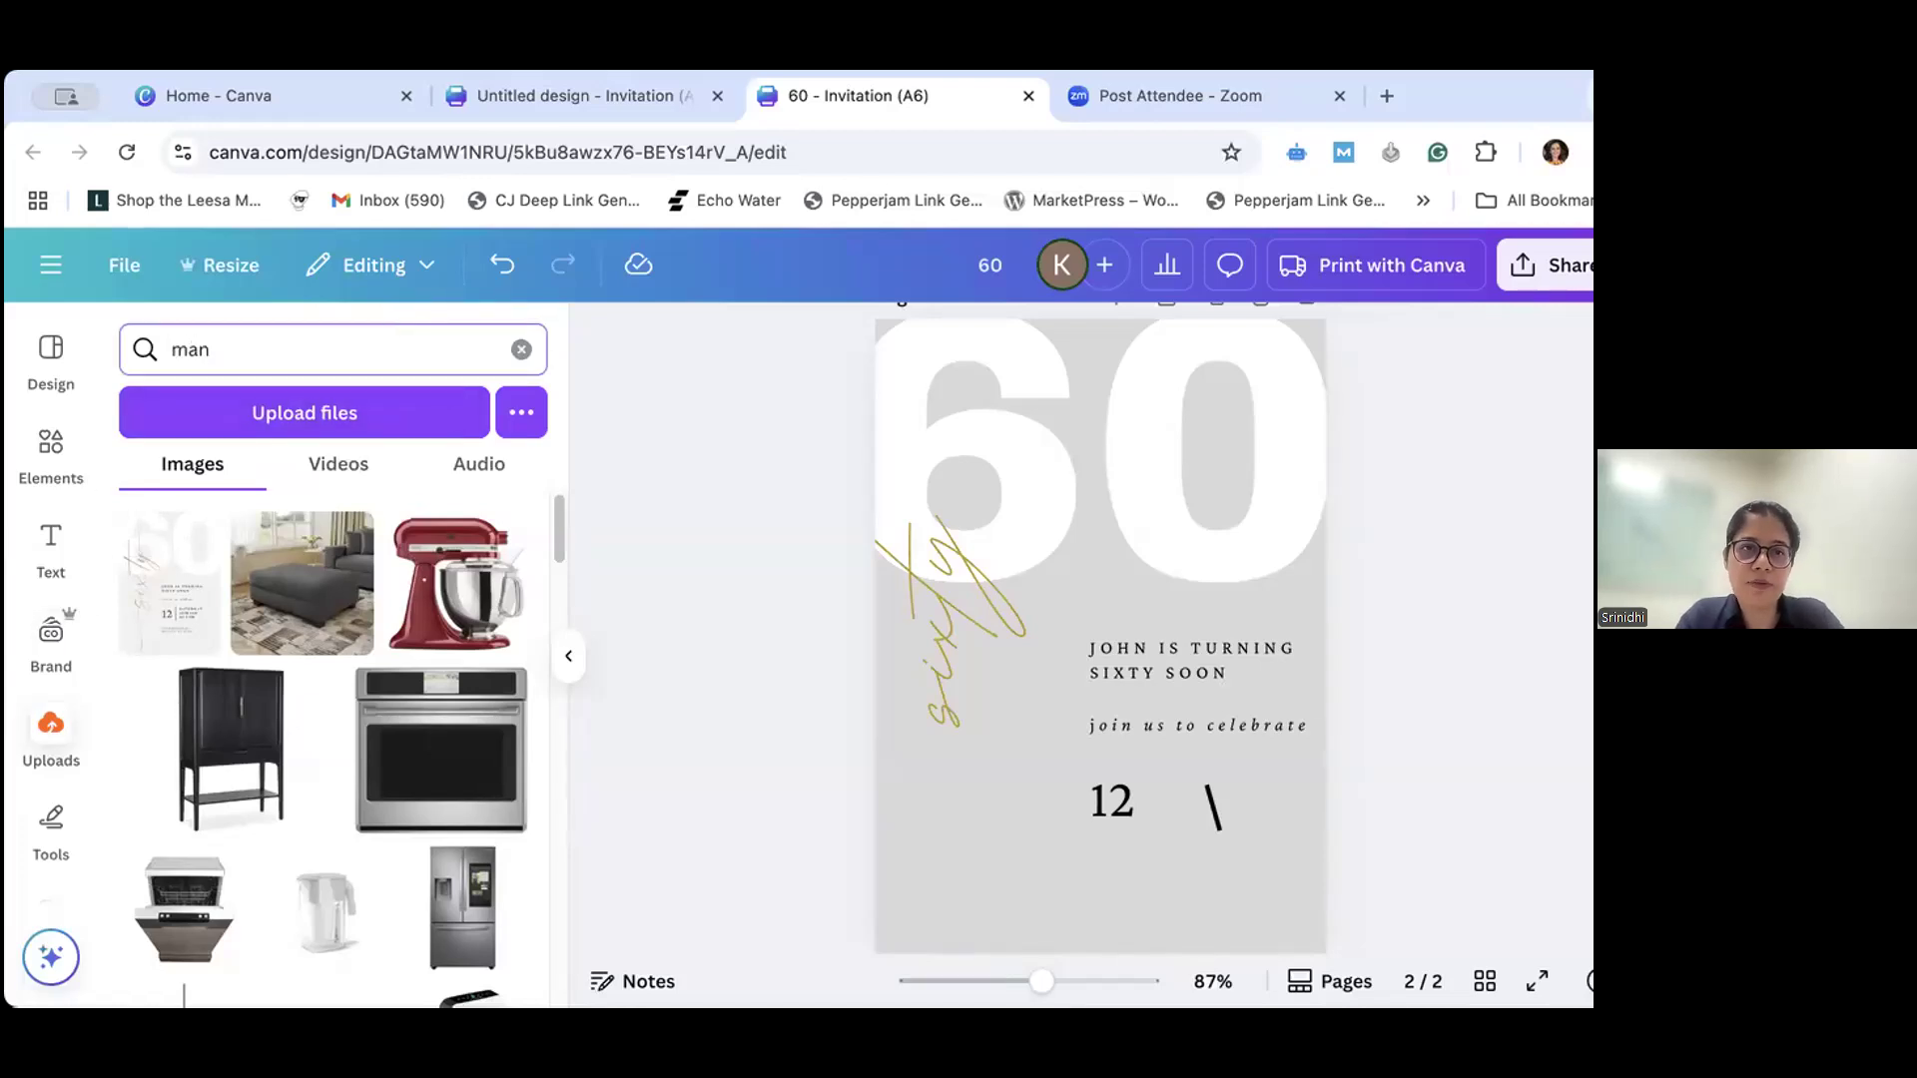
{"action": "key", "text": "BackSpace"}
{"action": "key", "text": "BackSpace"}
{"action": "key", "text": "BackSpace"}
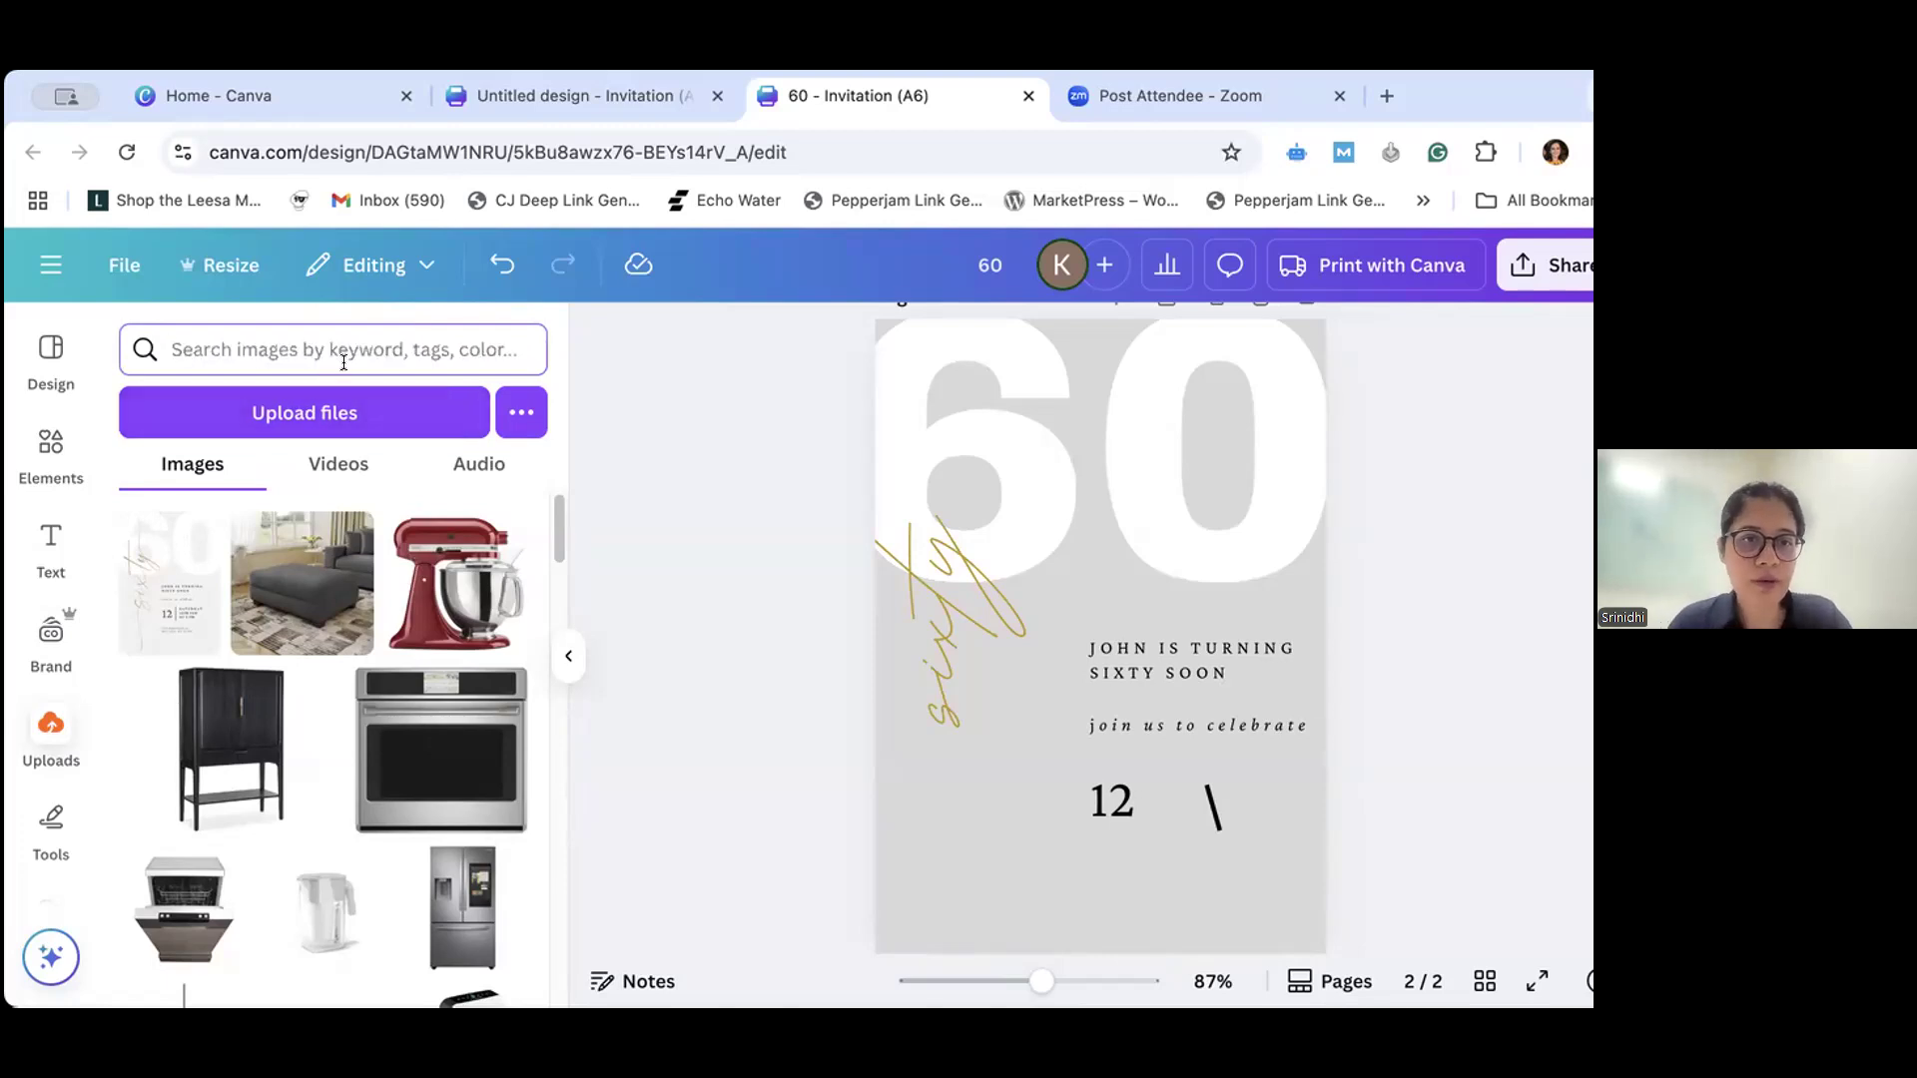
{"action": "type", "text": "gent"}
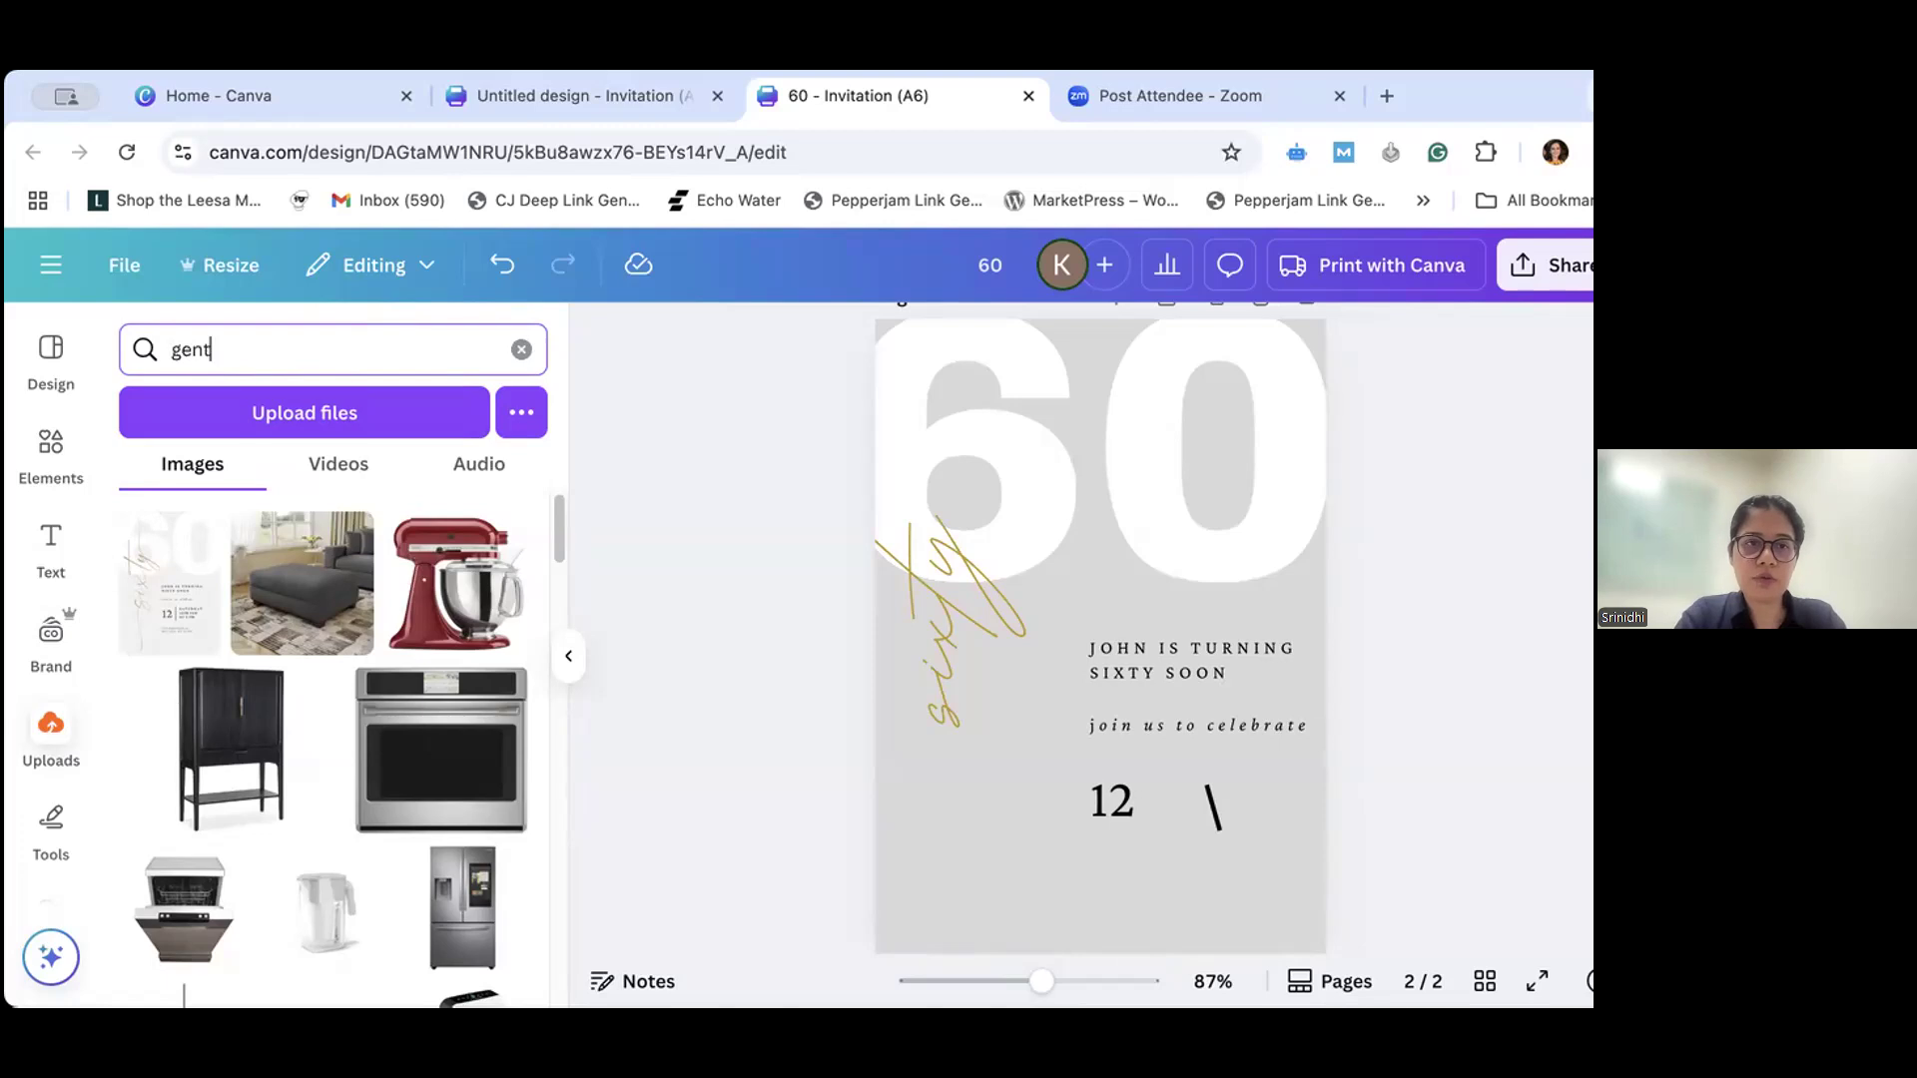
{"action": "type", "text": "leman'"}
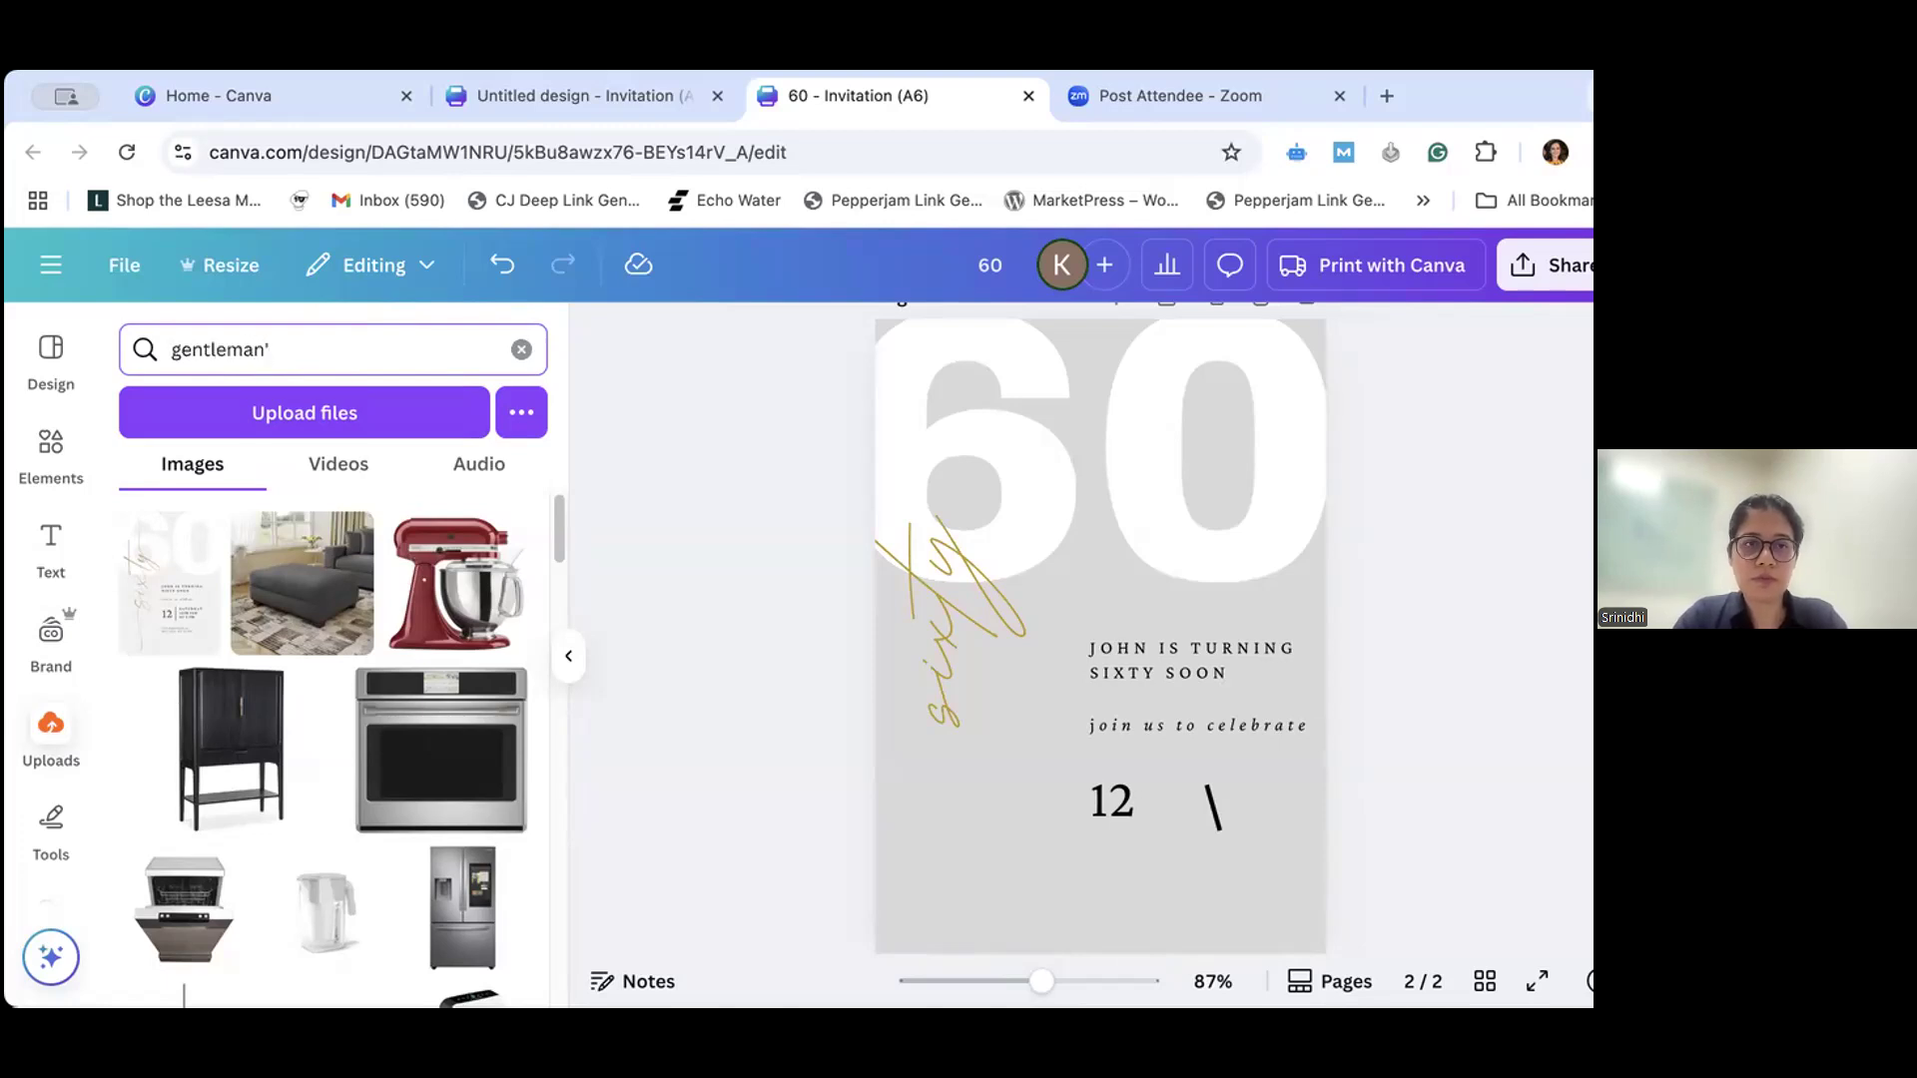
{"action": "key", "text": "BackSpace"}
{"action": "key", "text": "BackSpace"}
{"action": "key", "text": "BackSpace"}
{"action": "key", "text": "BackSpace"}
{"action": "key", "text": "BackSpace"}
{"action": "key", "text": "BackSpace"}
{"action": "key", "text": "BackSpace"}
{"action": "key", "text": "BackSpace"}
{"action": "key", "text": "BackSpace"}
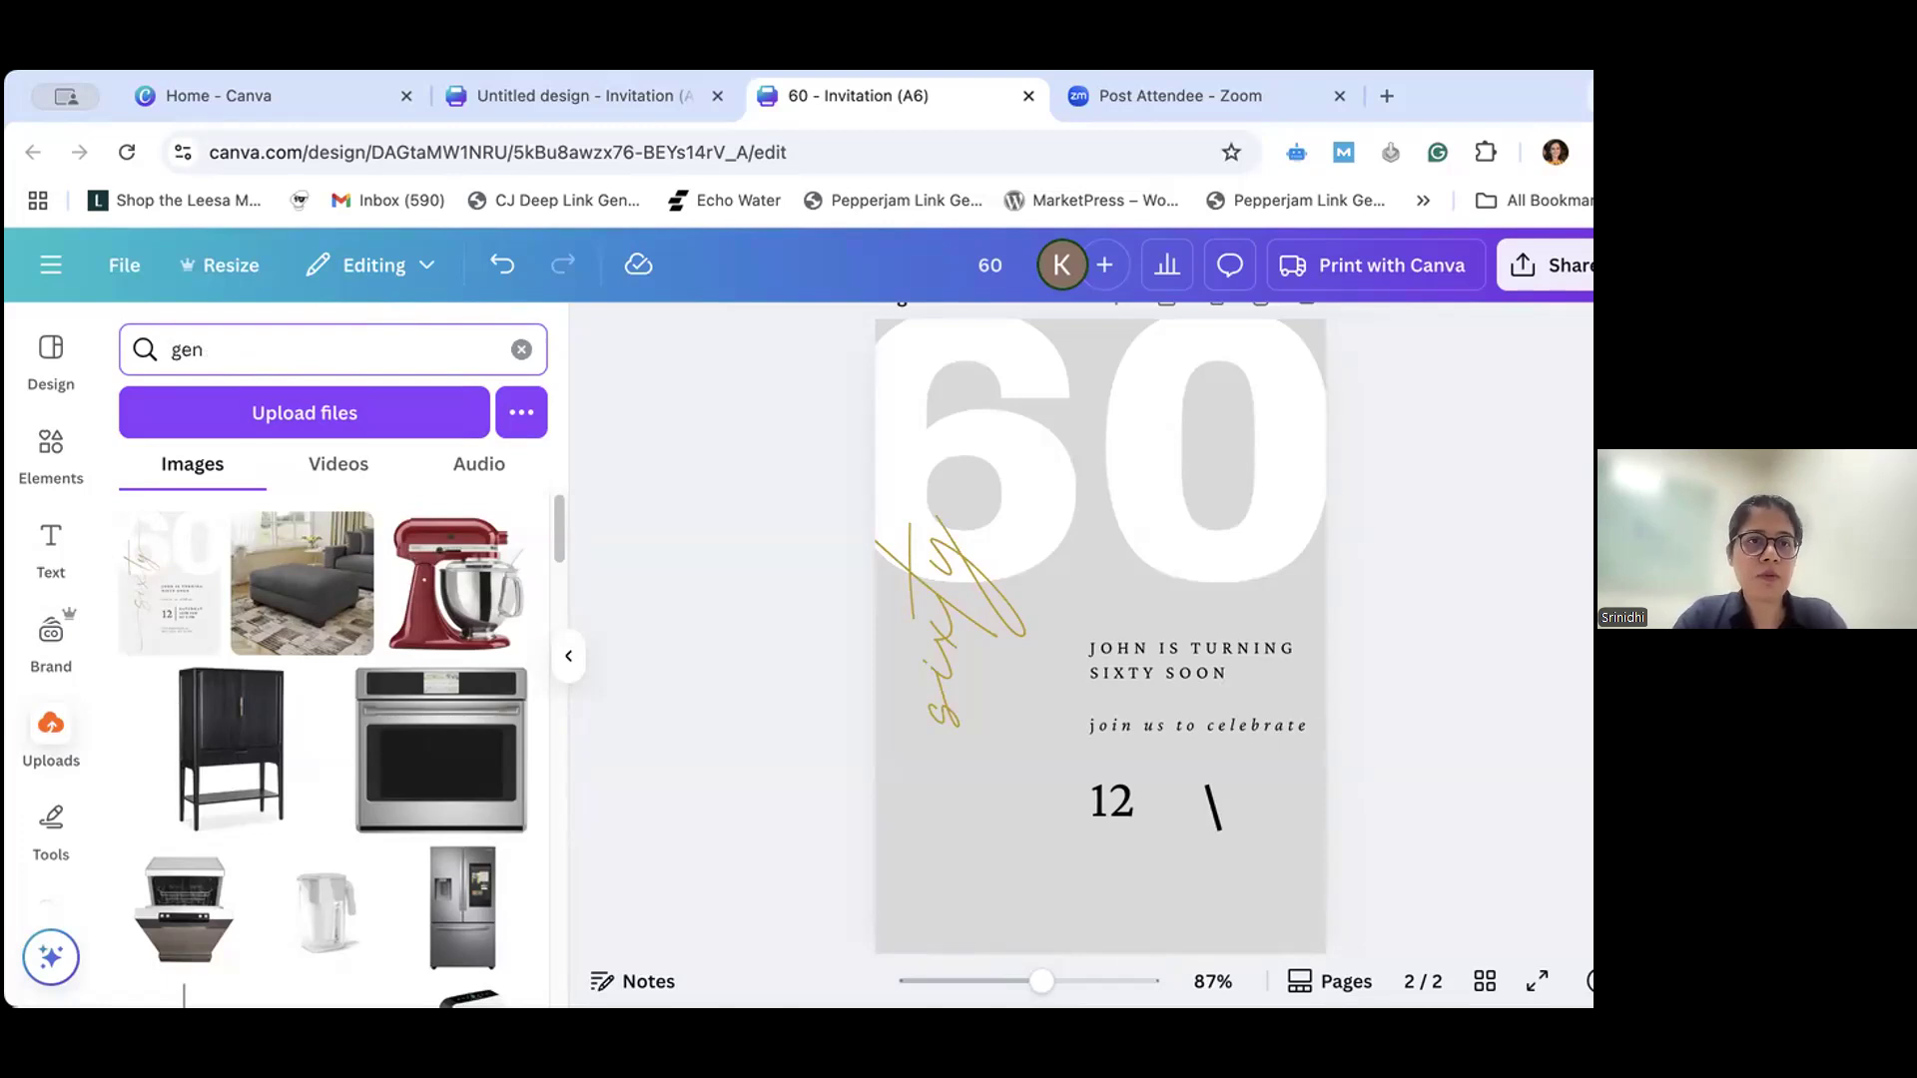
- Search the uploaded images for "boy" and for "male"
{"action": "type", "text": "boy"}
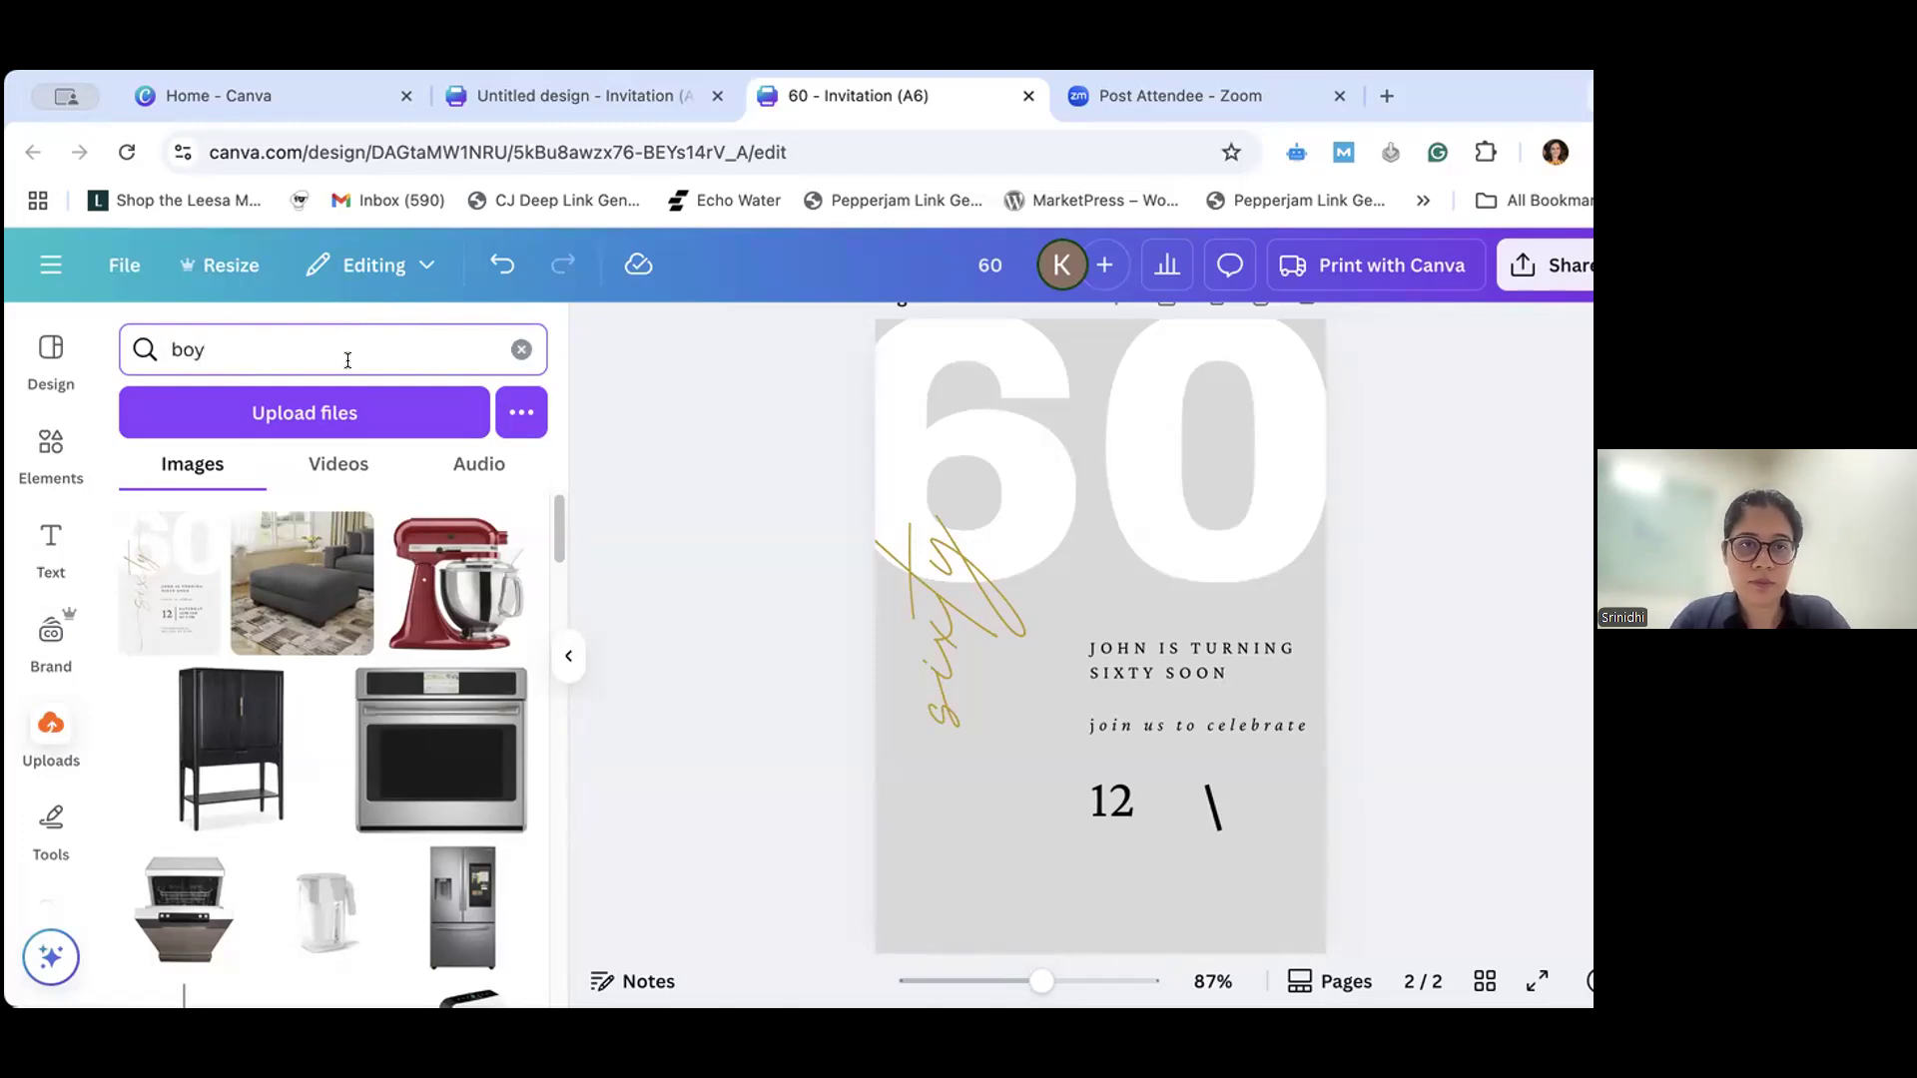
{"action": "key", "text": "Return"}
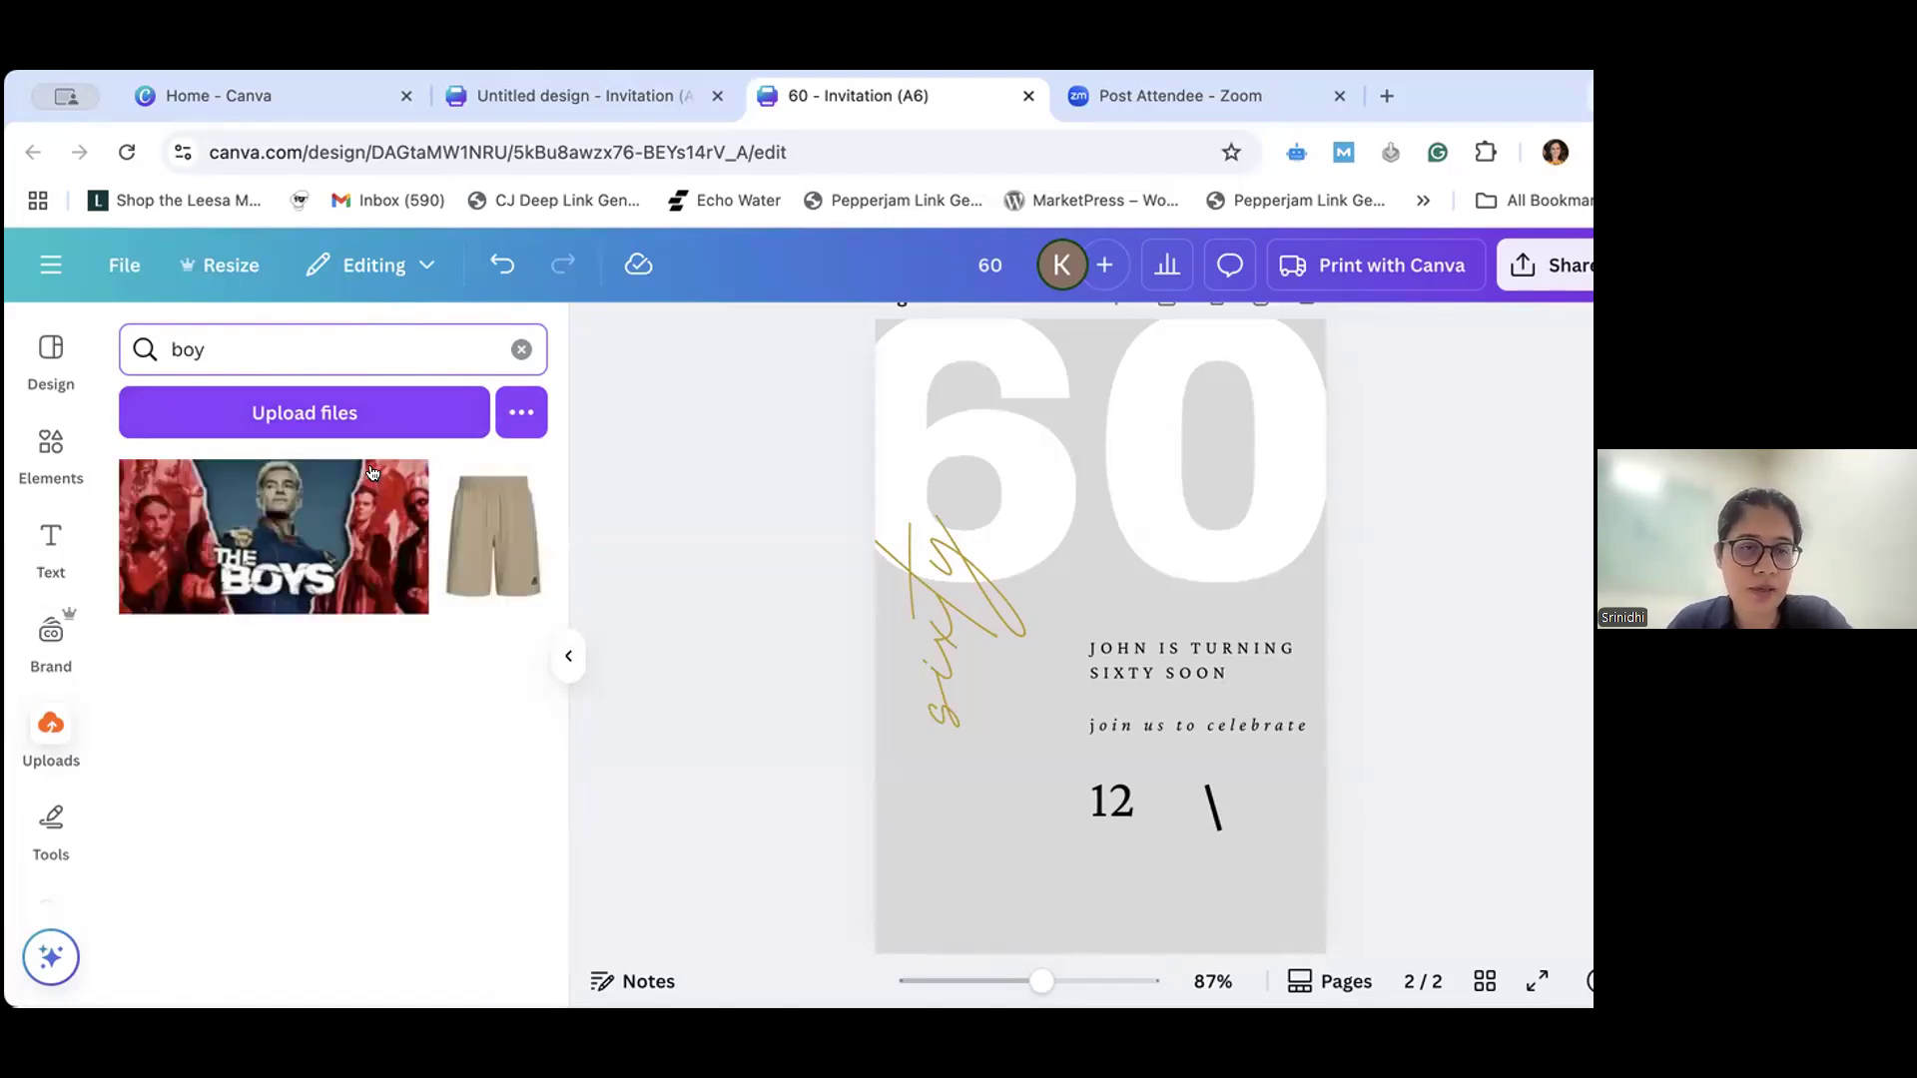
{"action": "left_click_drag", "start_coordinate": [212, 347], "coordinate": [160, 339]}
{"action": "type", "text": "male"}
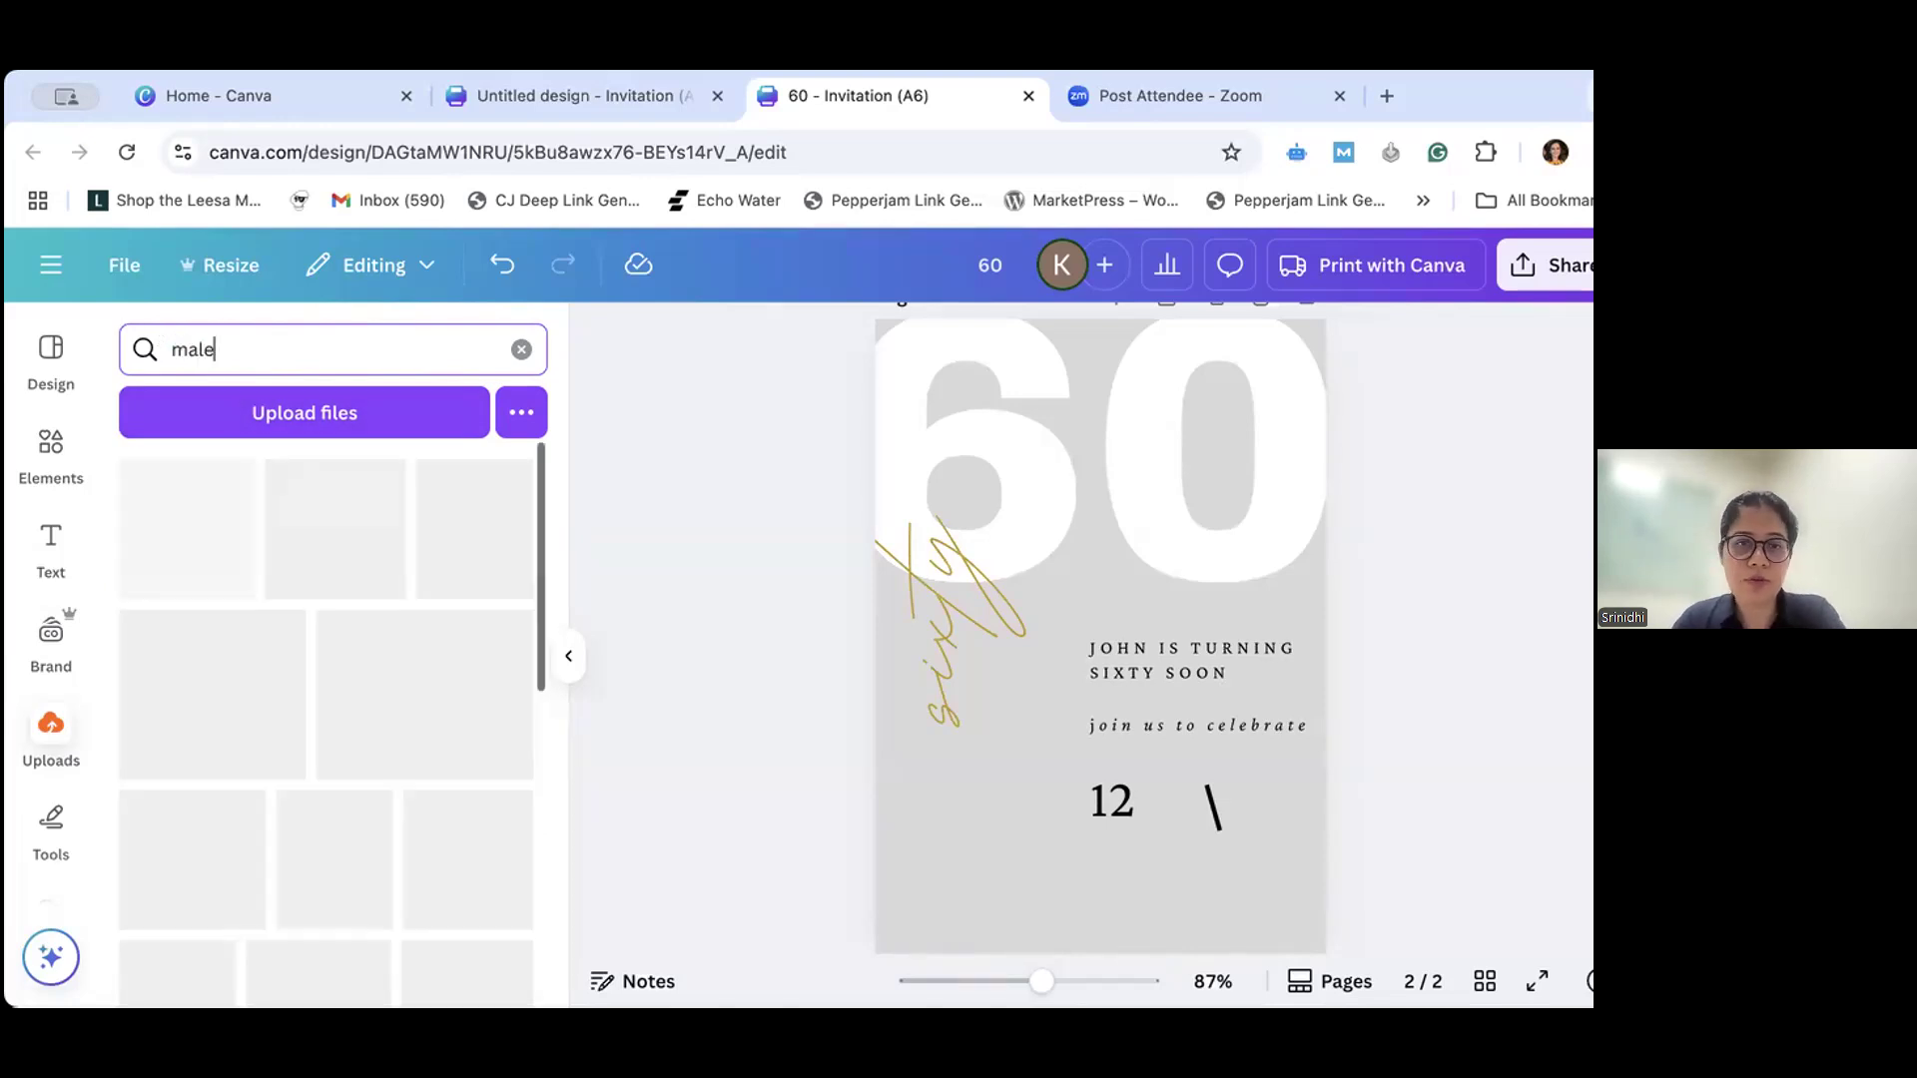
{"action": "double_click", "coordinate": [203, 339]}
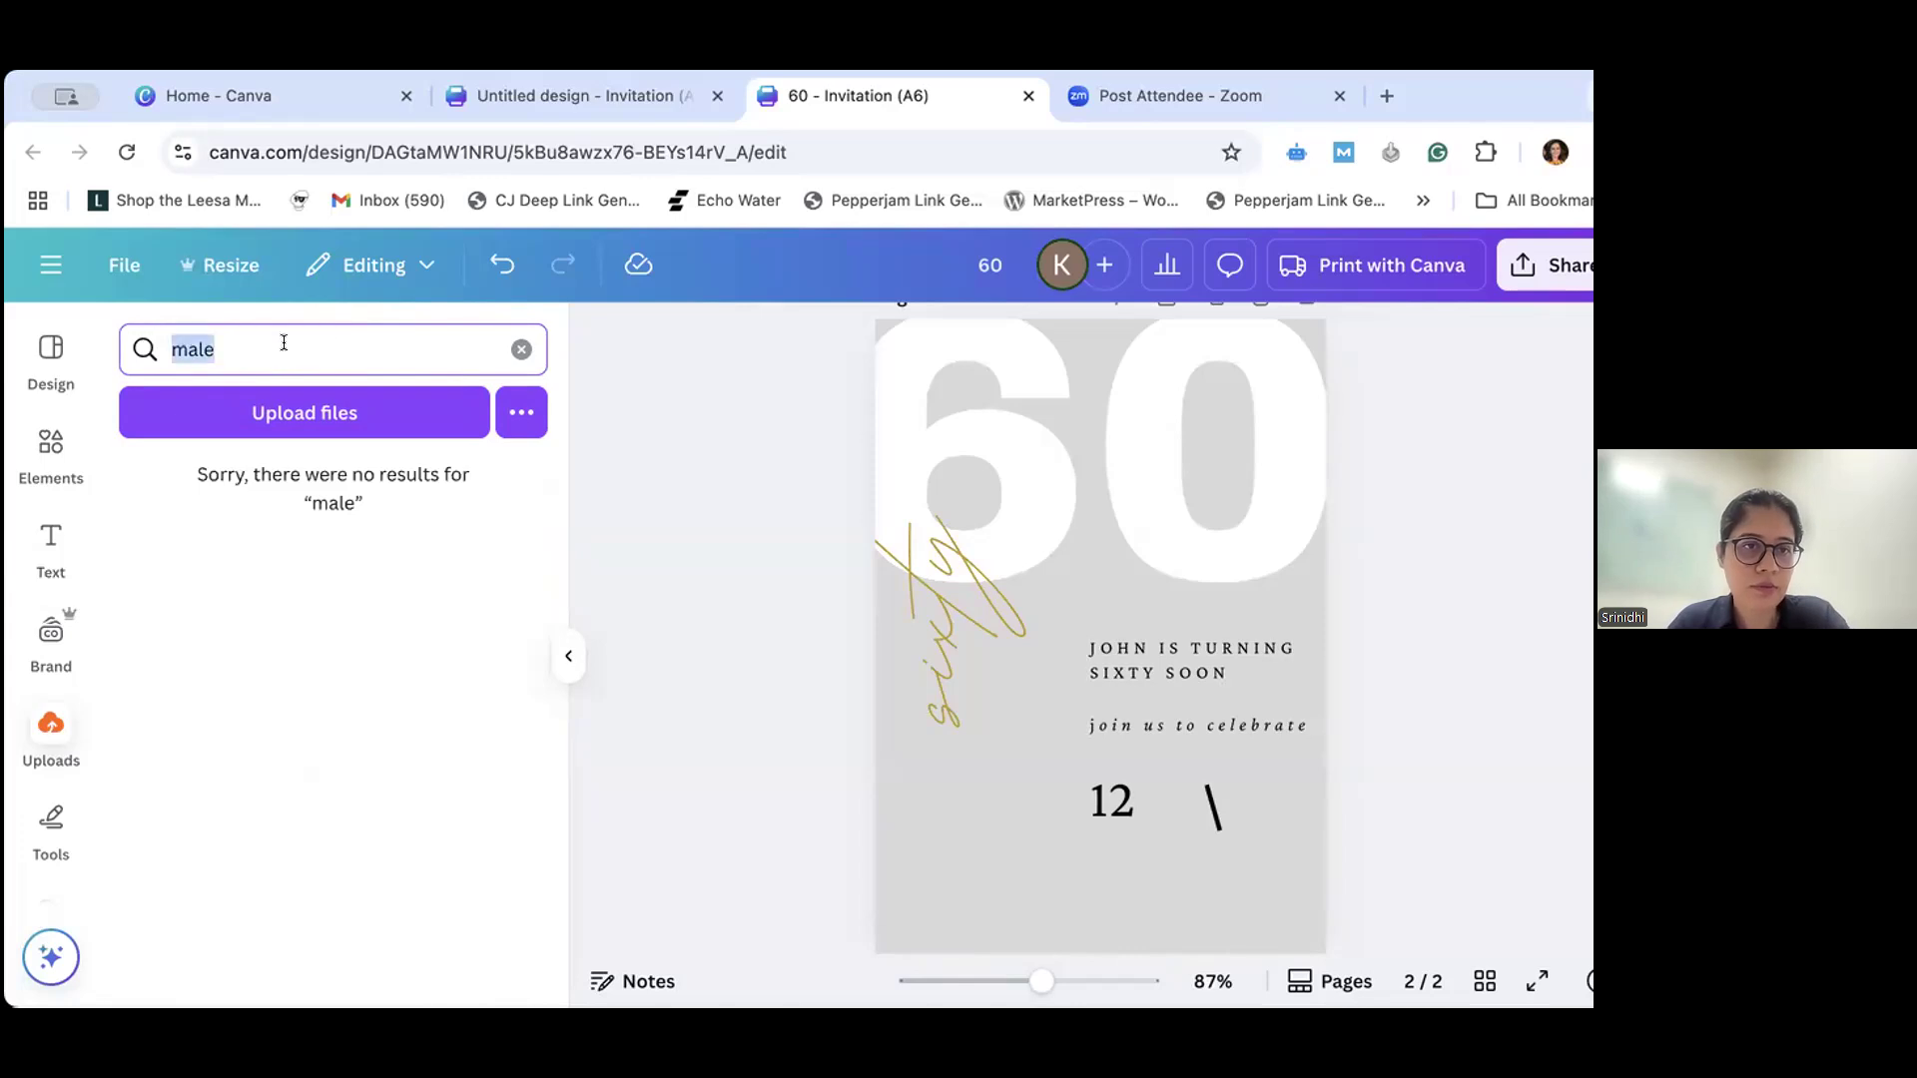
- Search the uploaded images for "gentleman" and clear the search
{"action": "type", "text": "gentleman"}
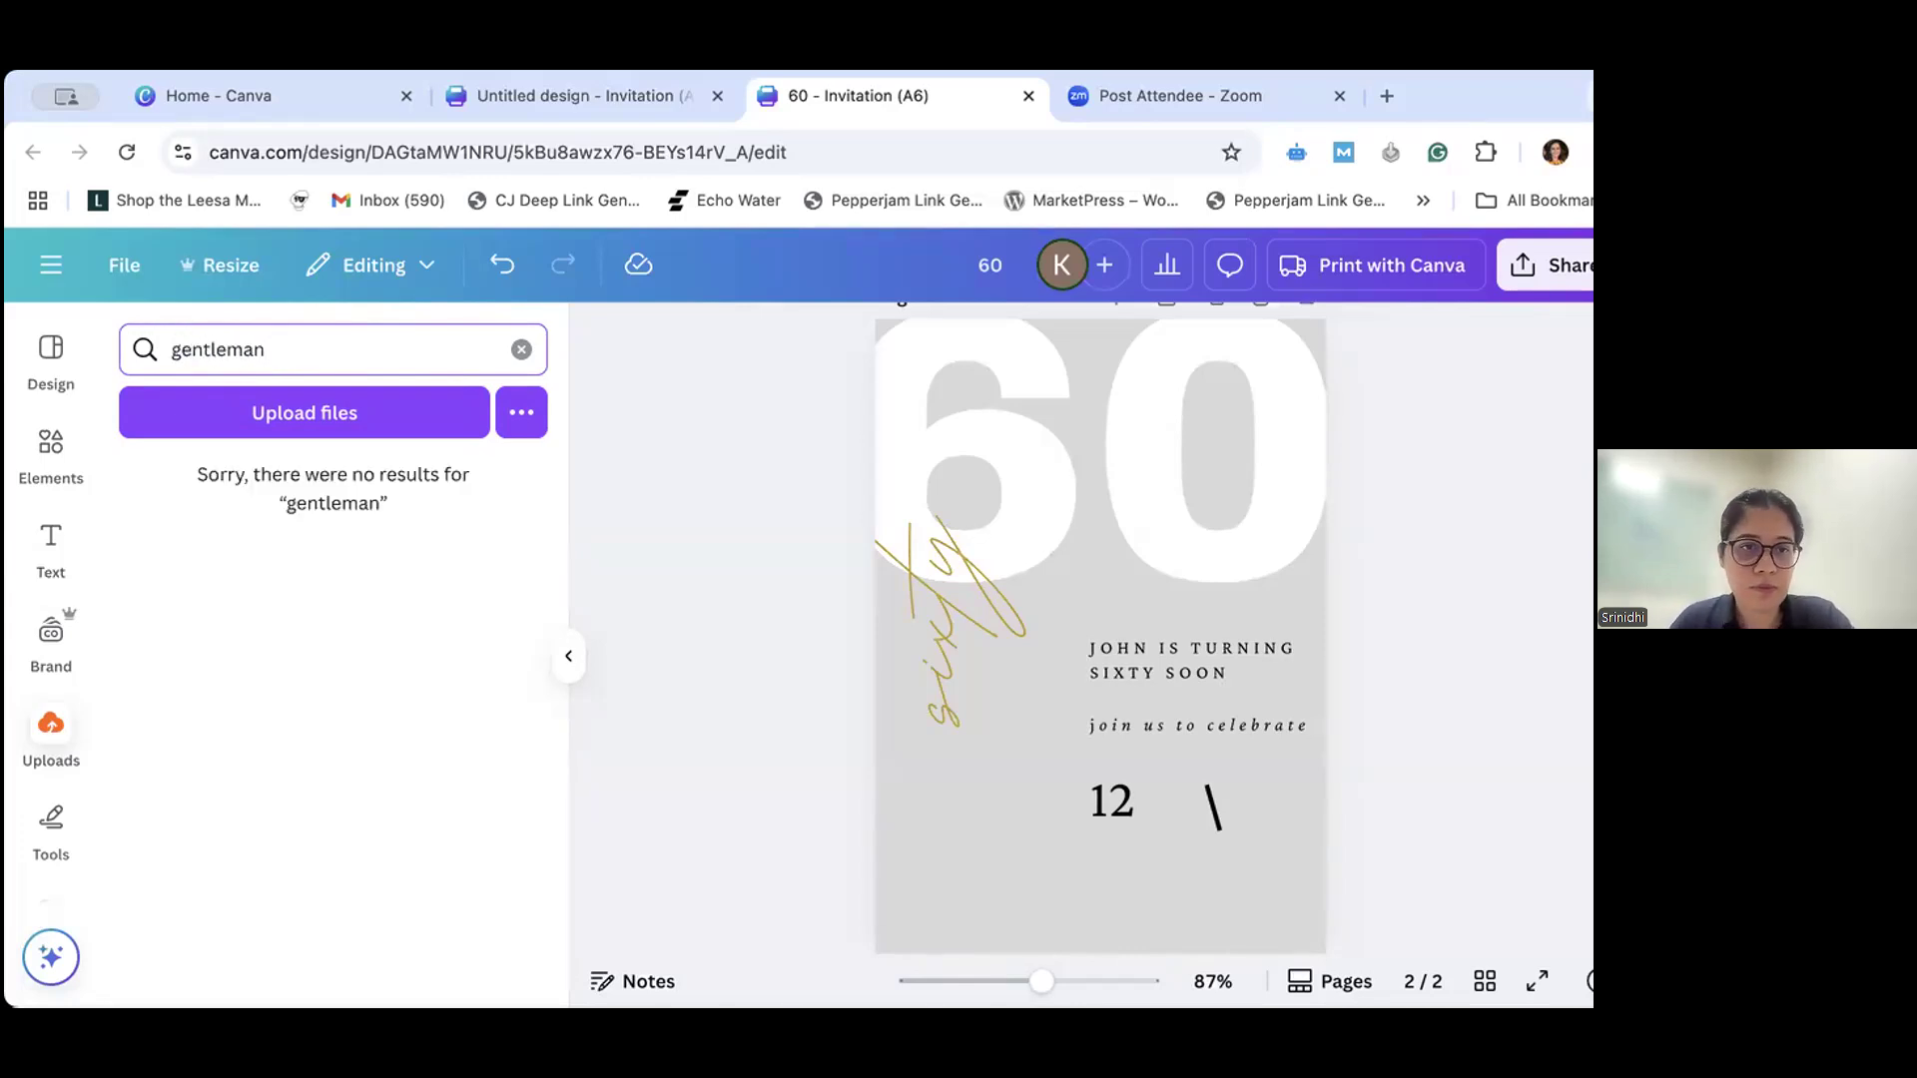
{"action": "left_click_drag", "start_coordinate": [334, 343], "coordinate": [168, 340]}
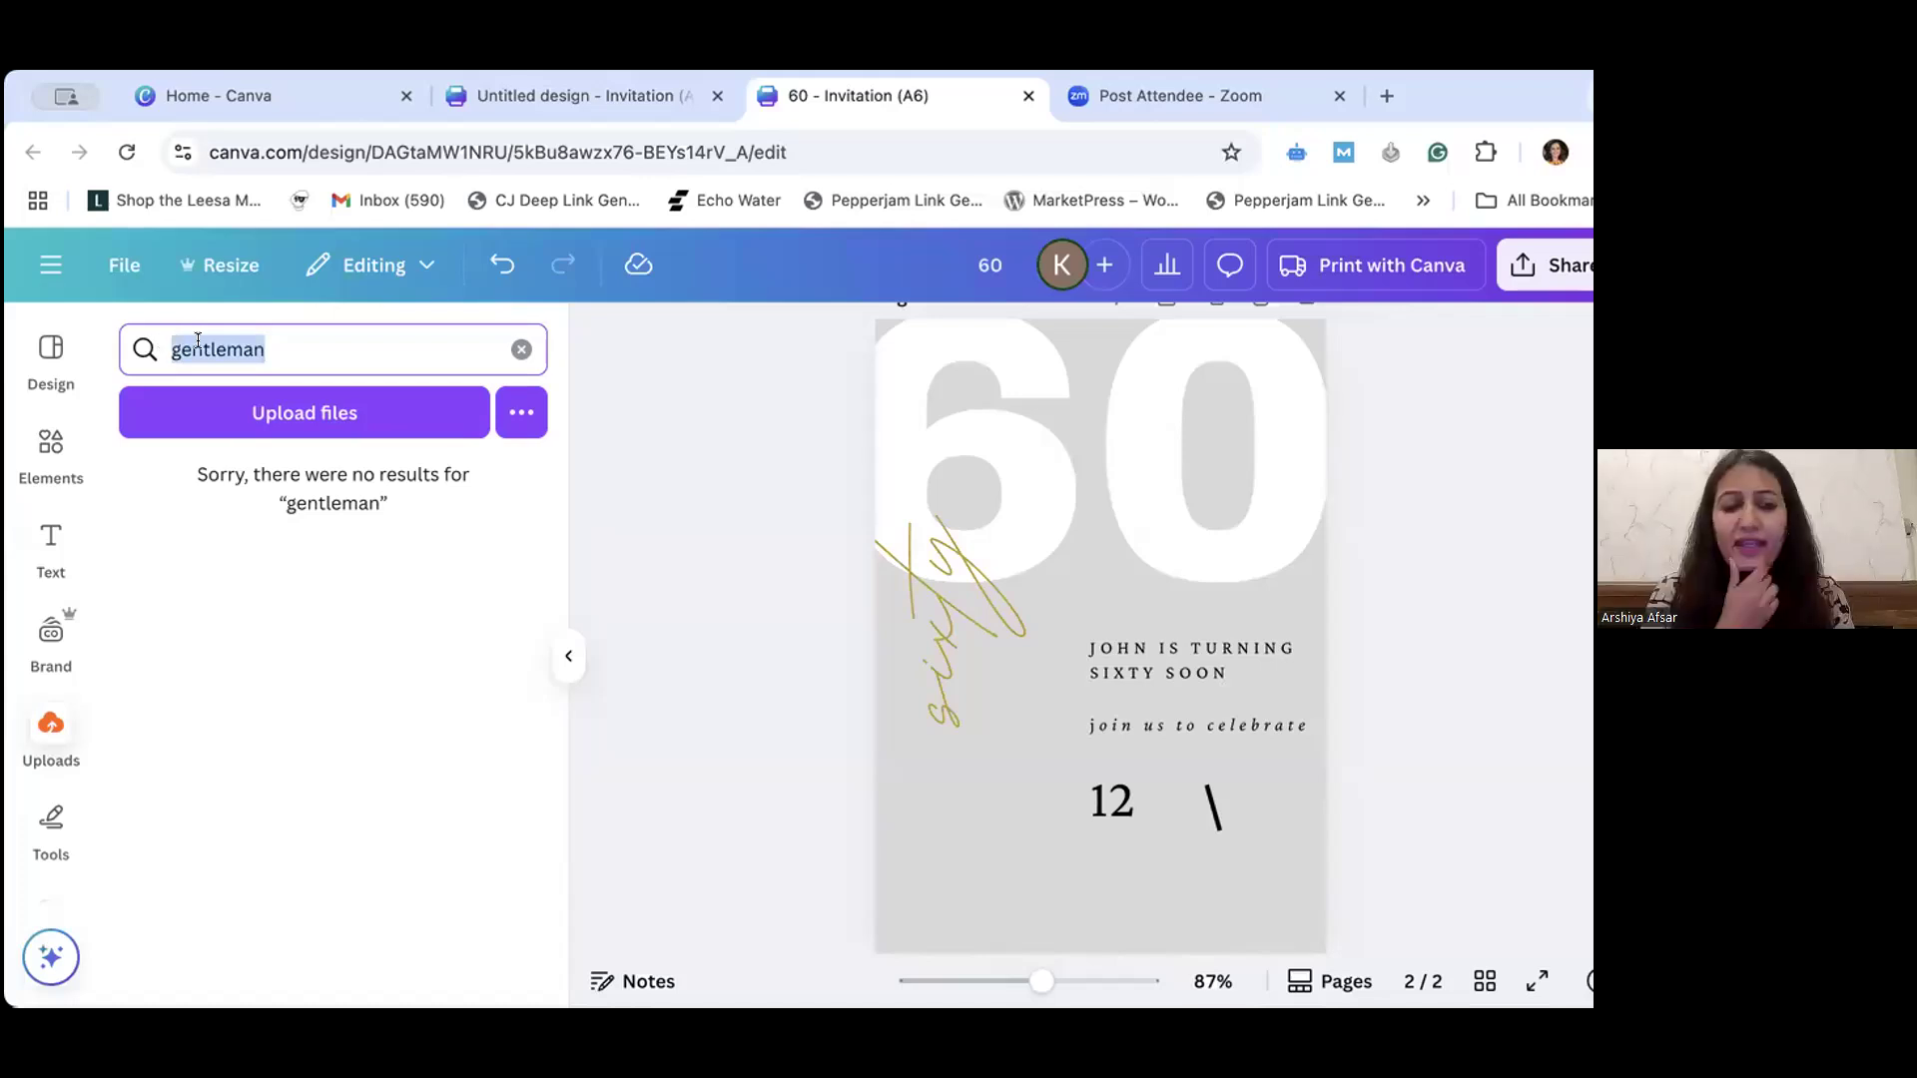
{"action": "key", "text": "BackSpace"}
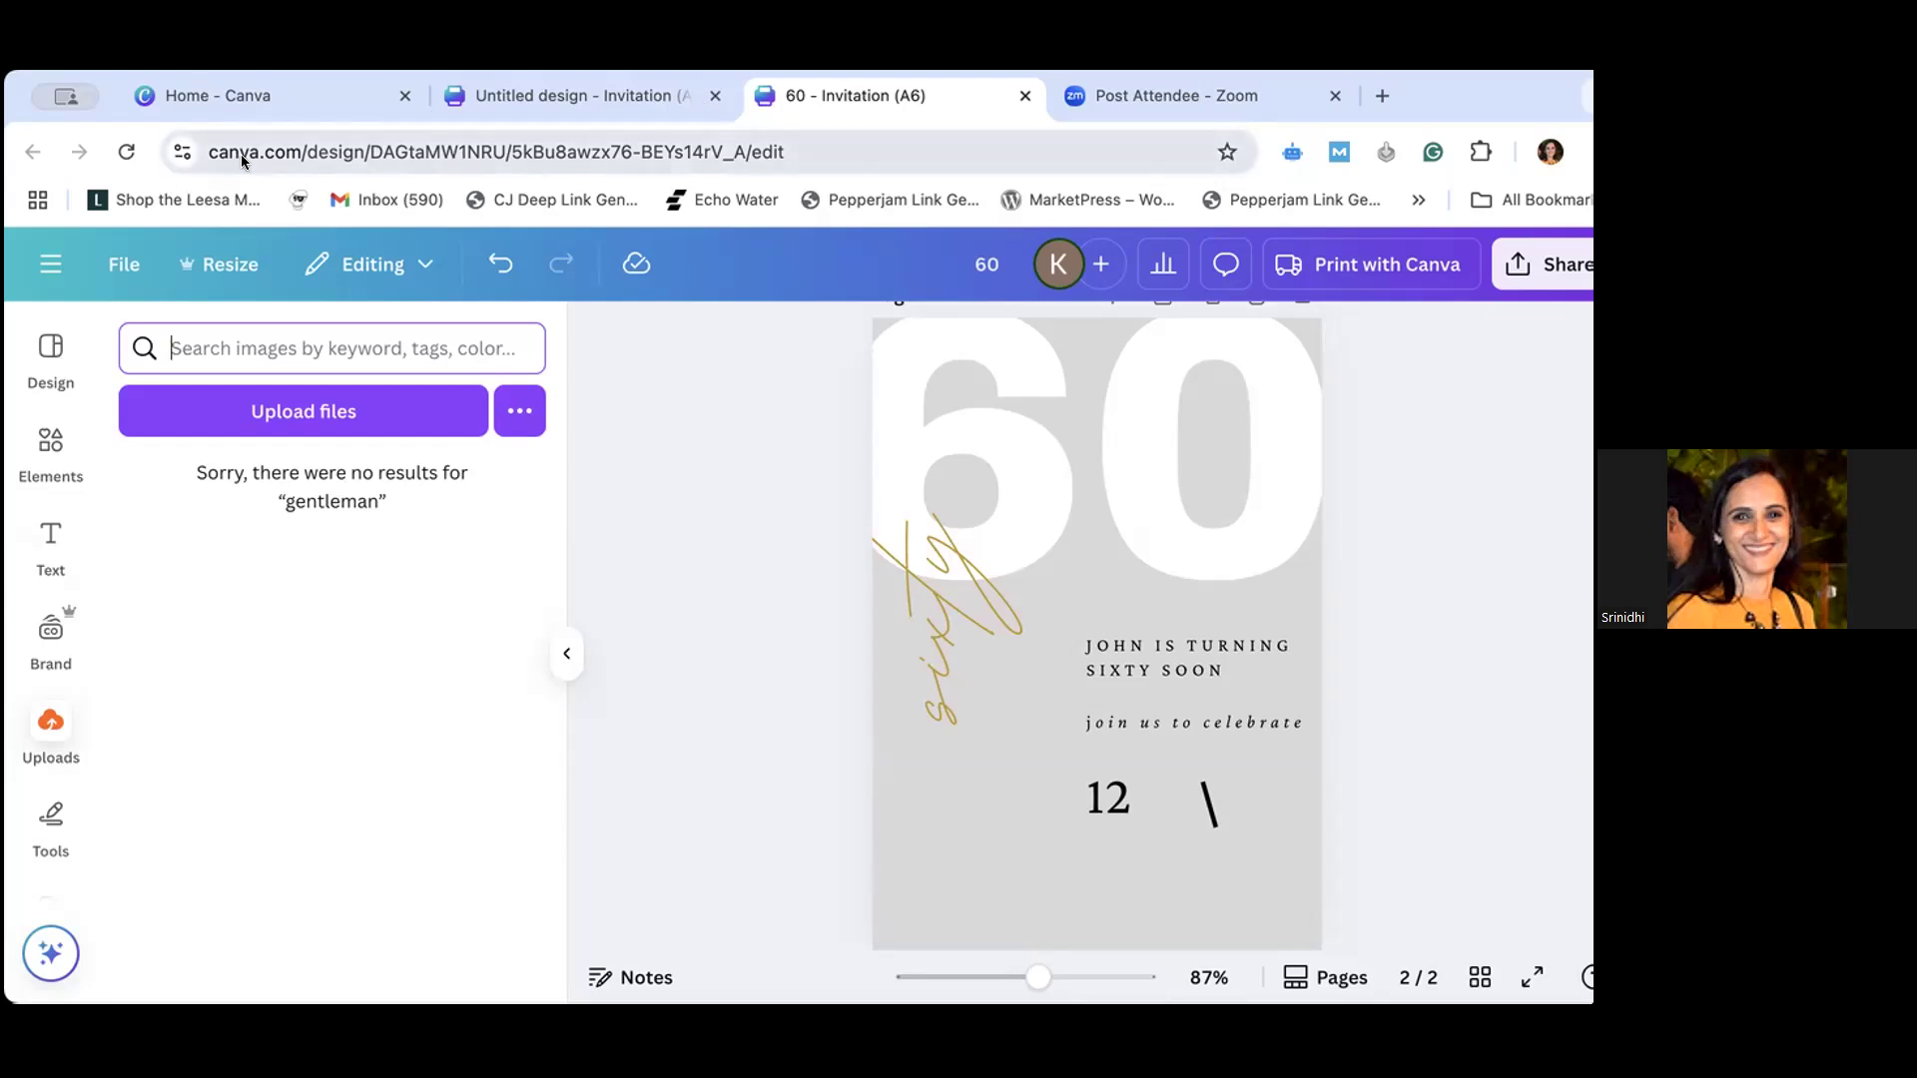
{"action": "left_click", "coordinate": [647, 527]}
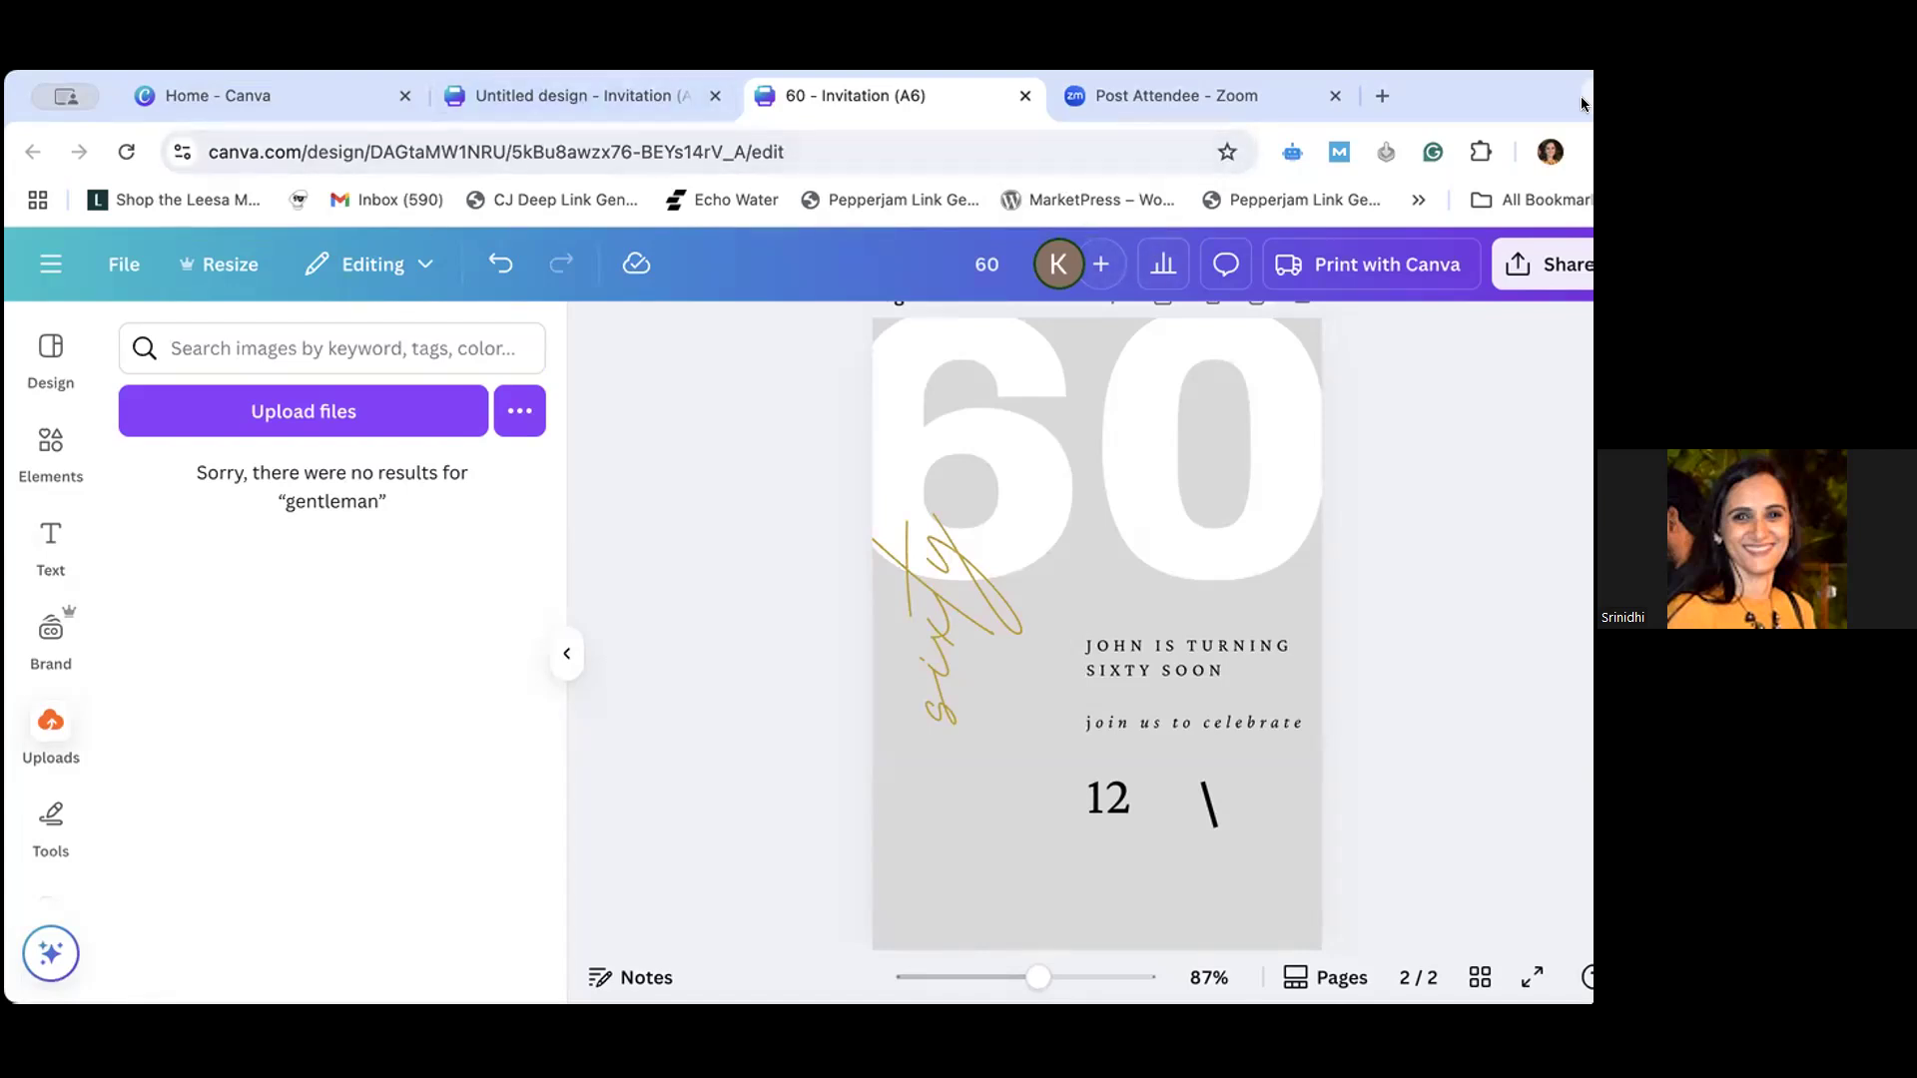
- Search Google for "man photo" in a new browser tab and save the first image result, the smiling man in a blue T-shirt
{"action": "left_click", "coordinate": [1383, 97]}
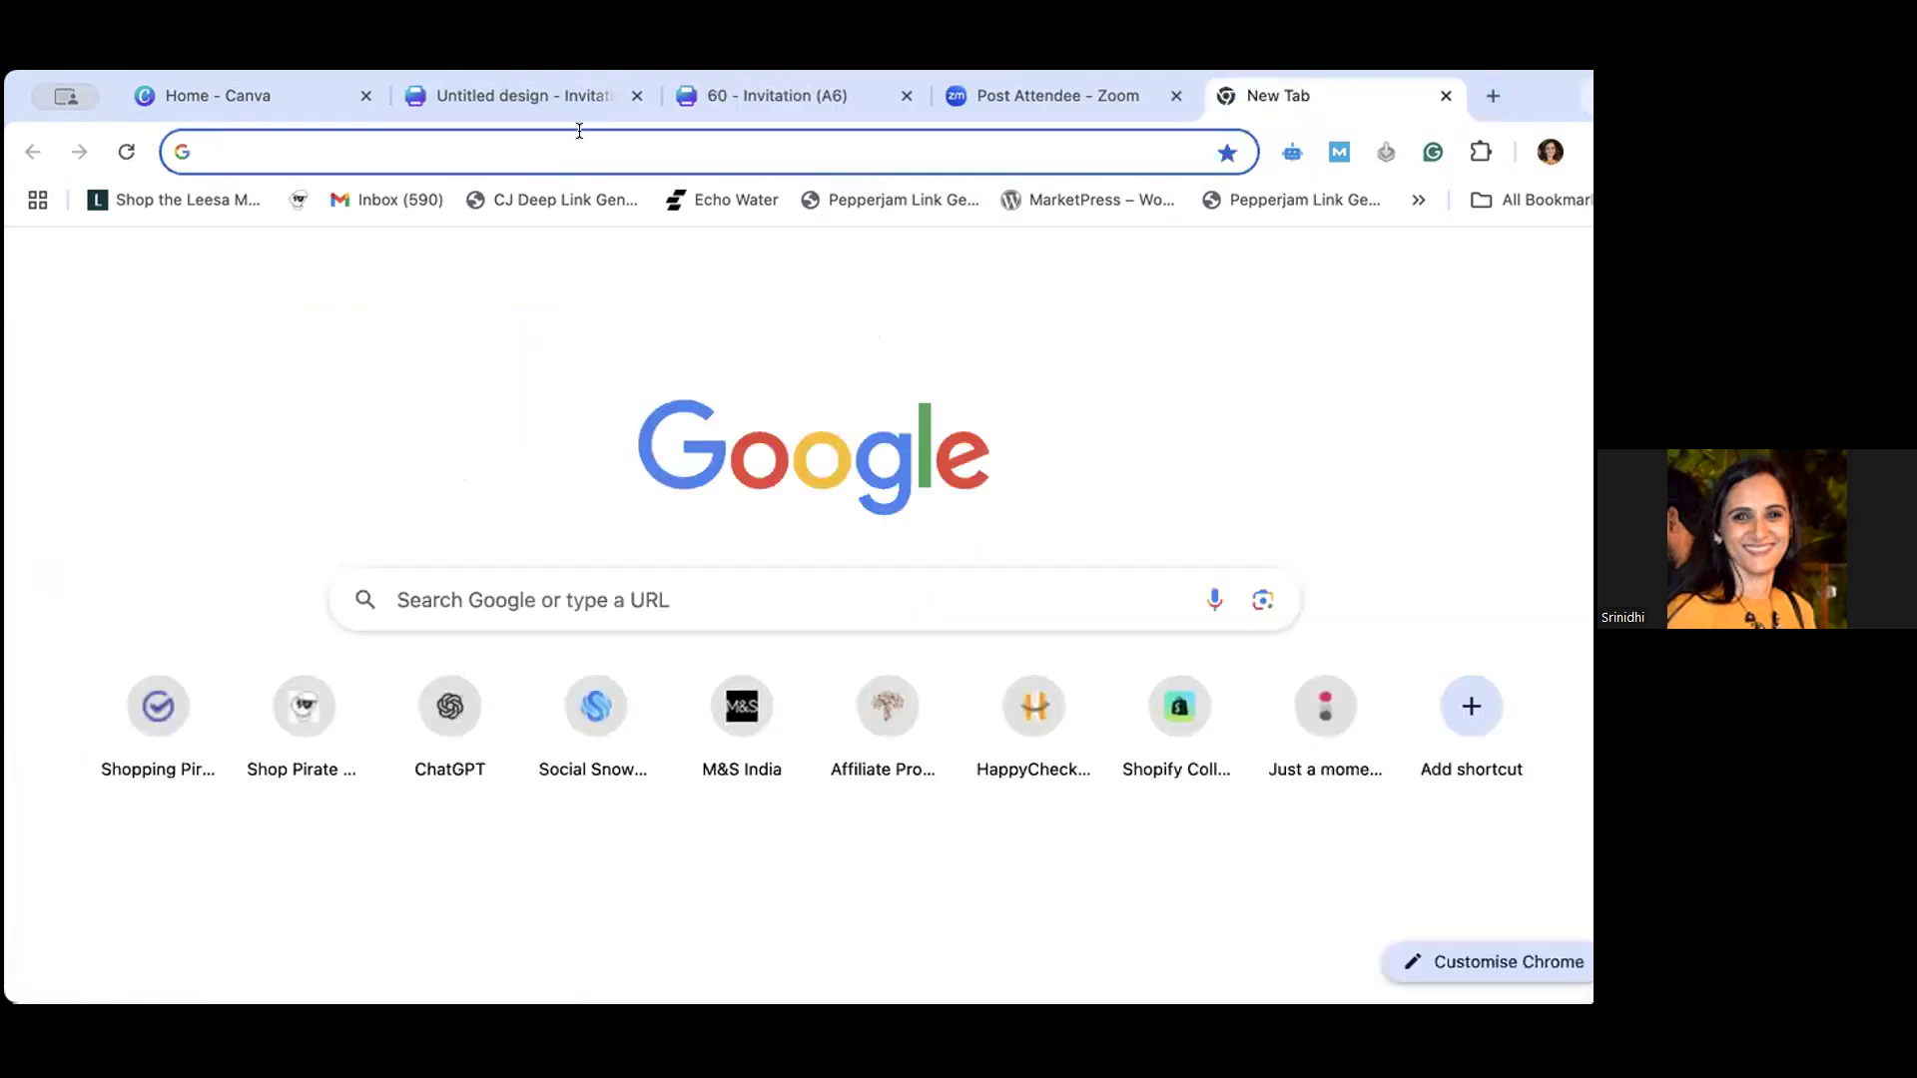
{"action": "left_click", "coordinate": [579, 133]}
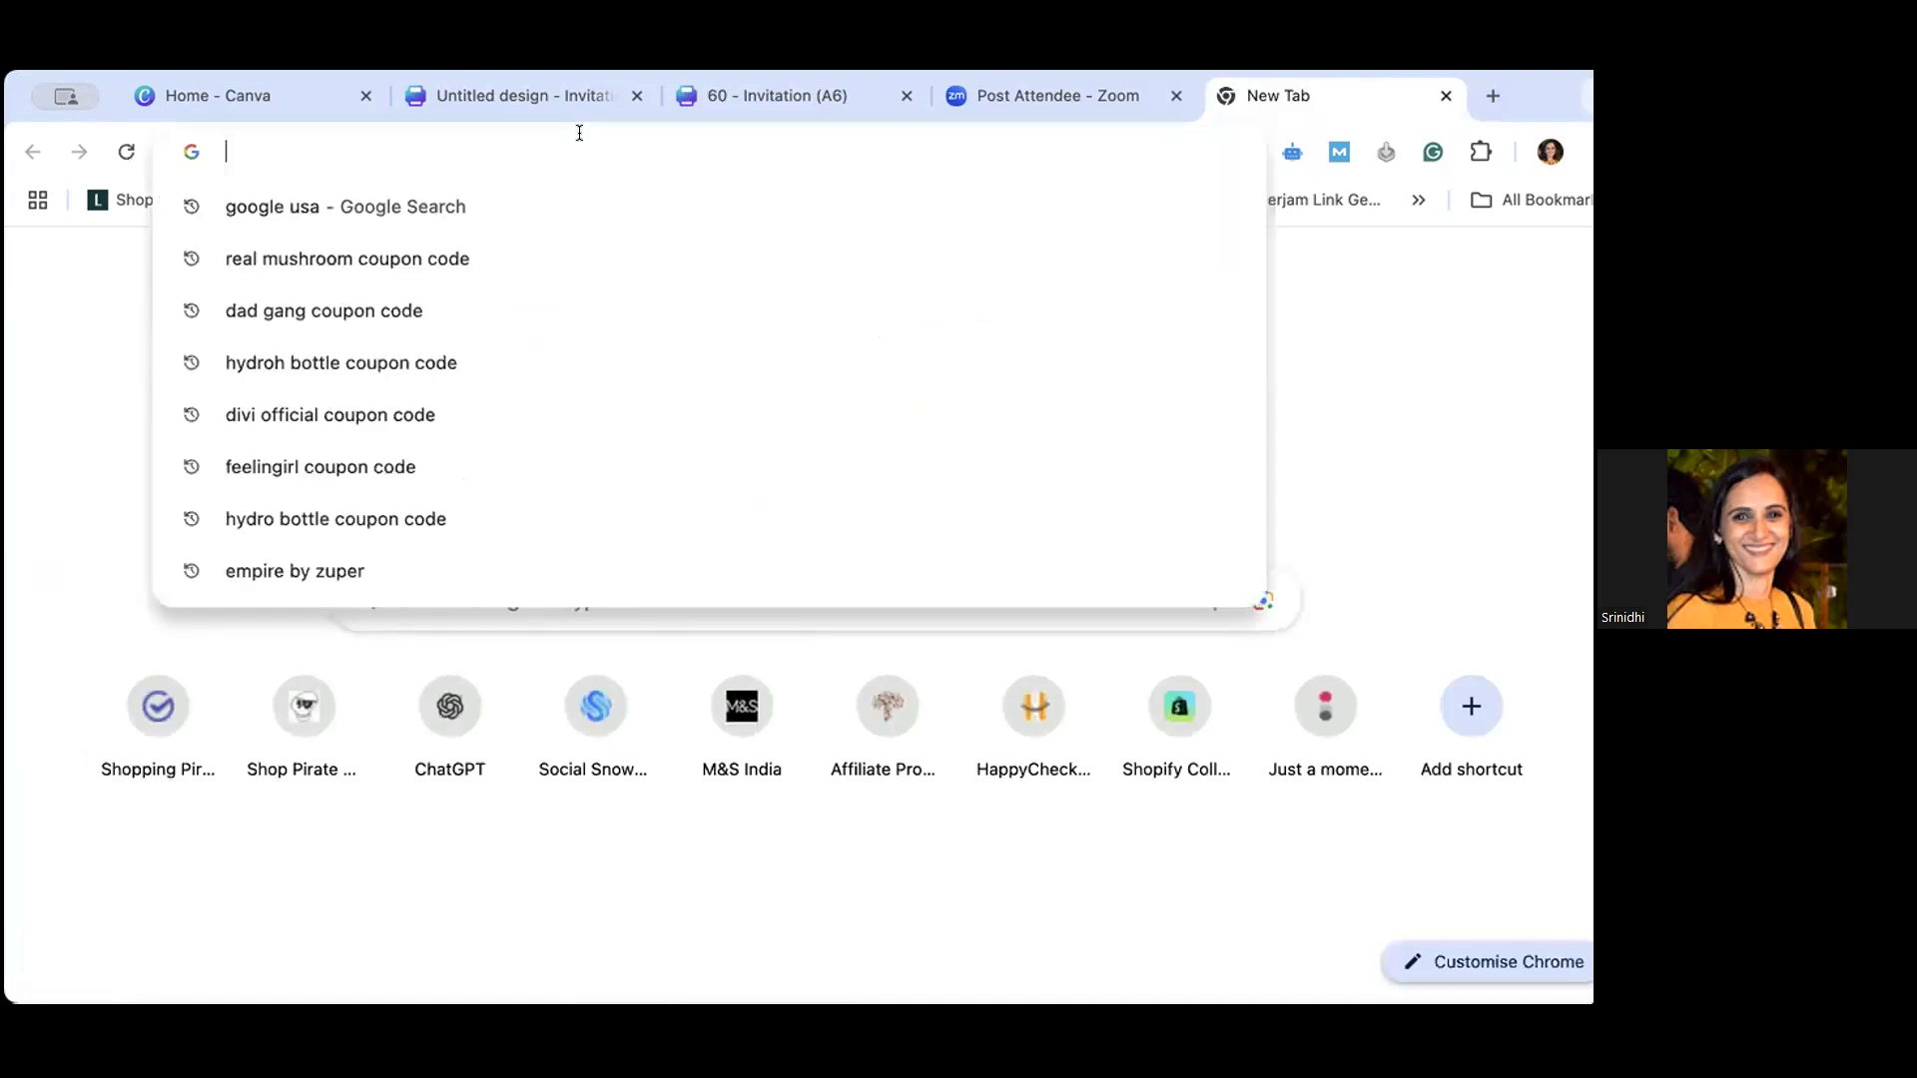
{"action": "type", "text": "m"}
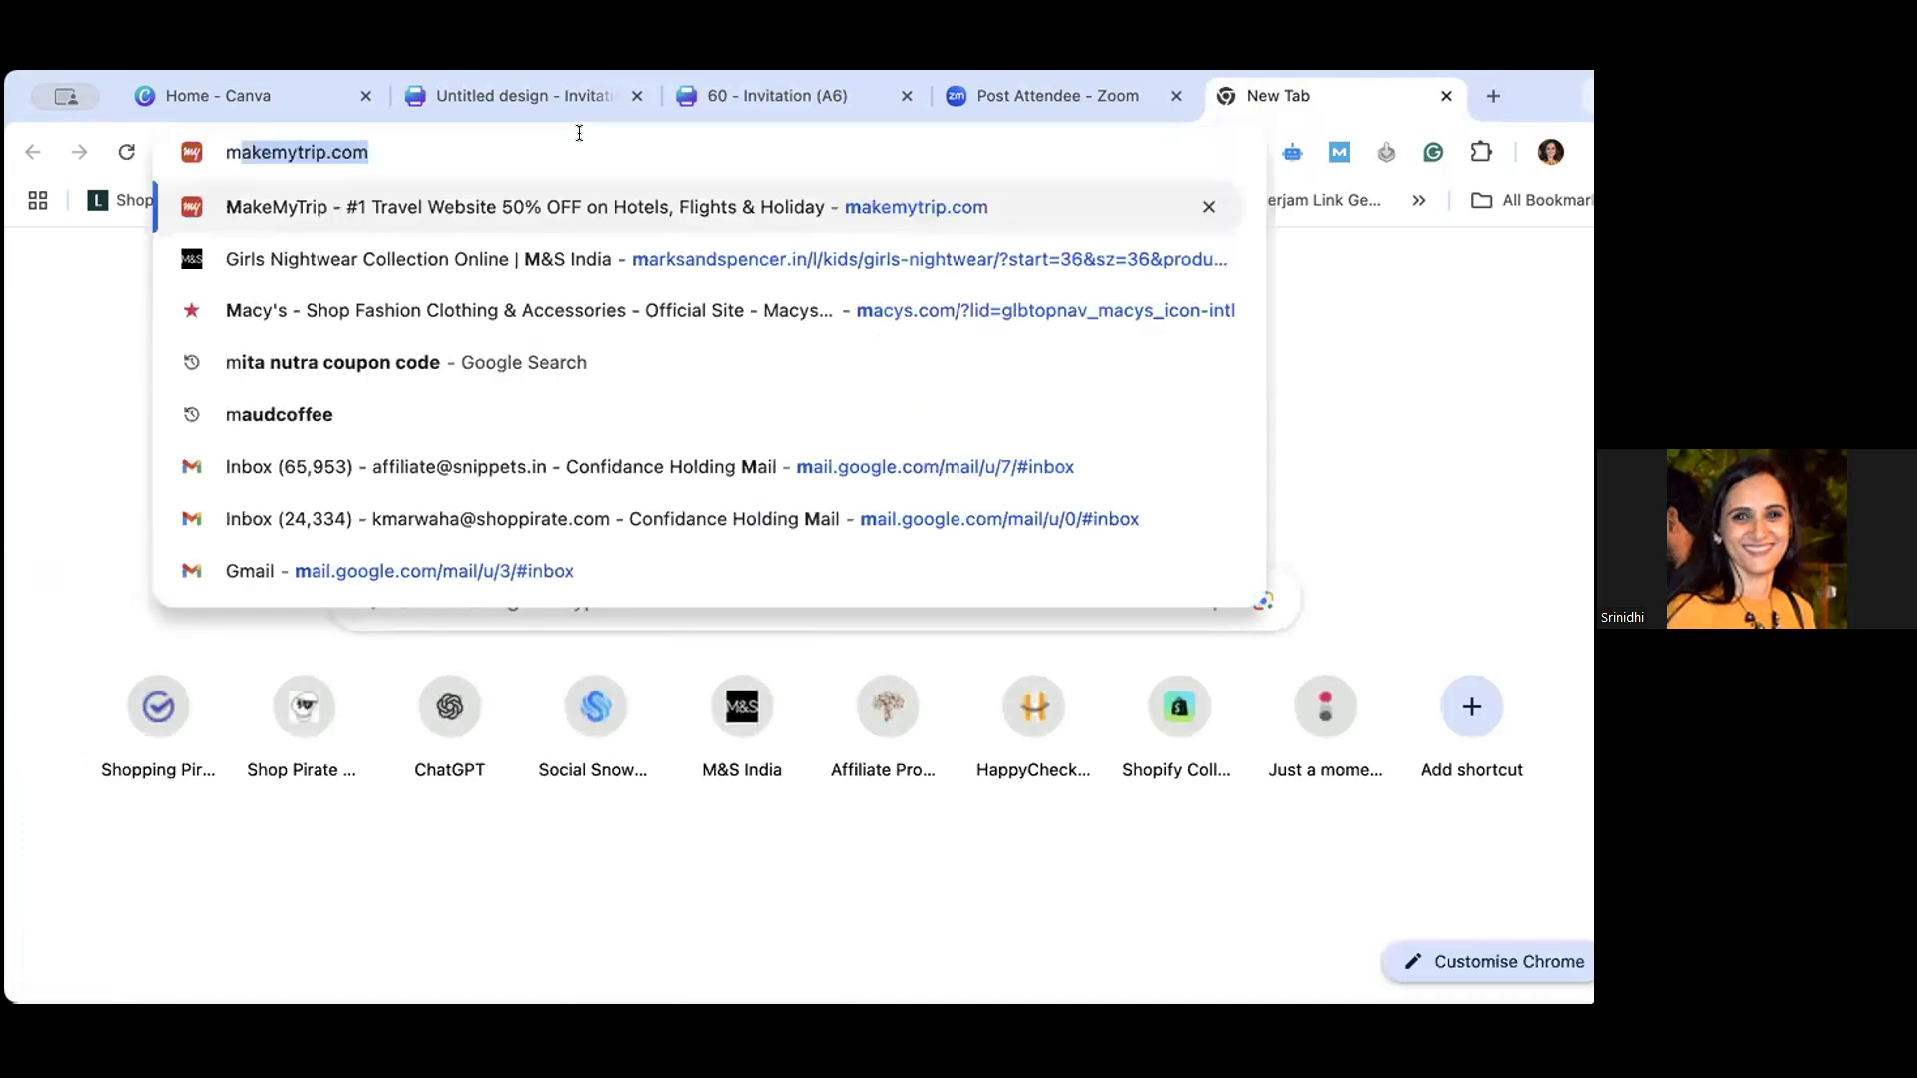
{"action": "type", "text": "a"}
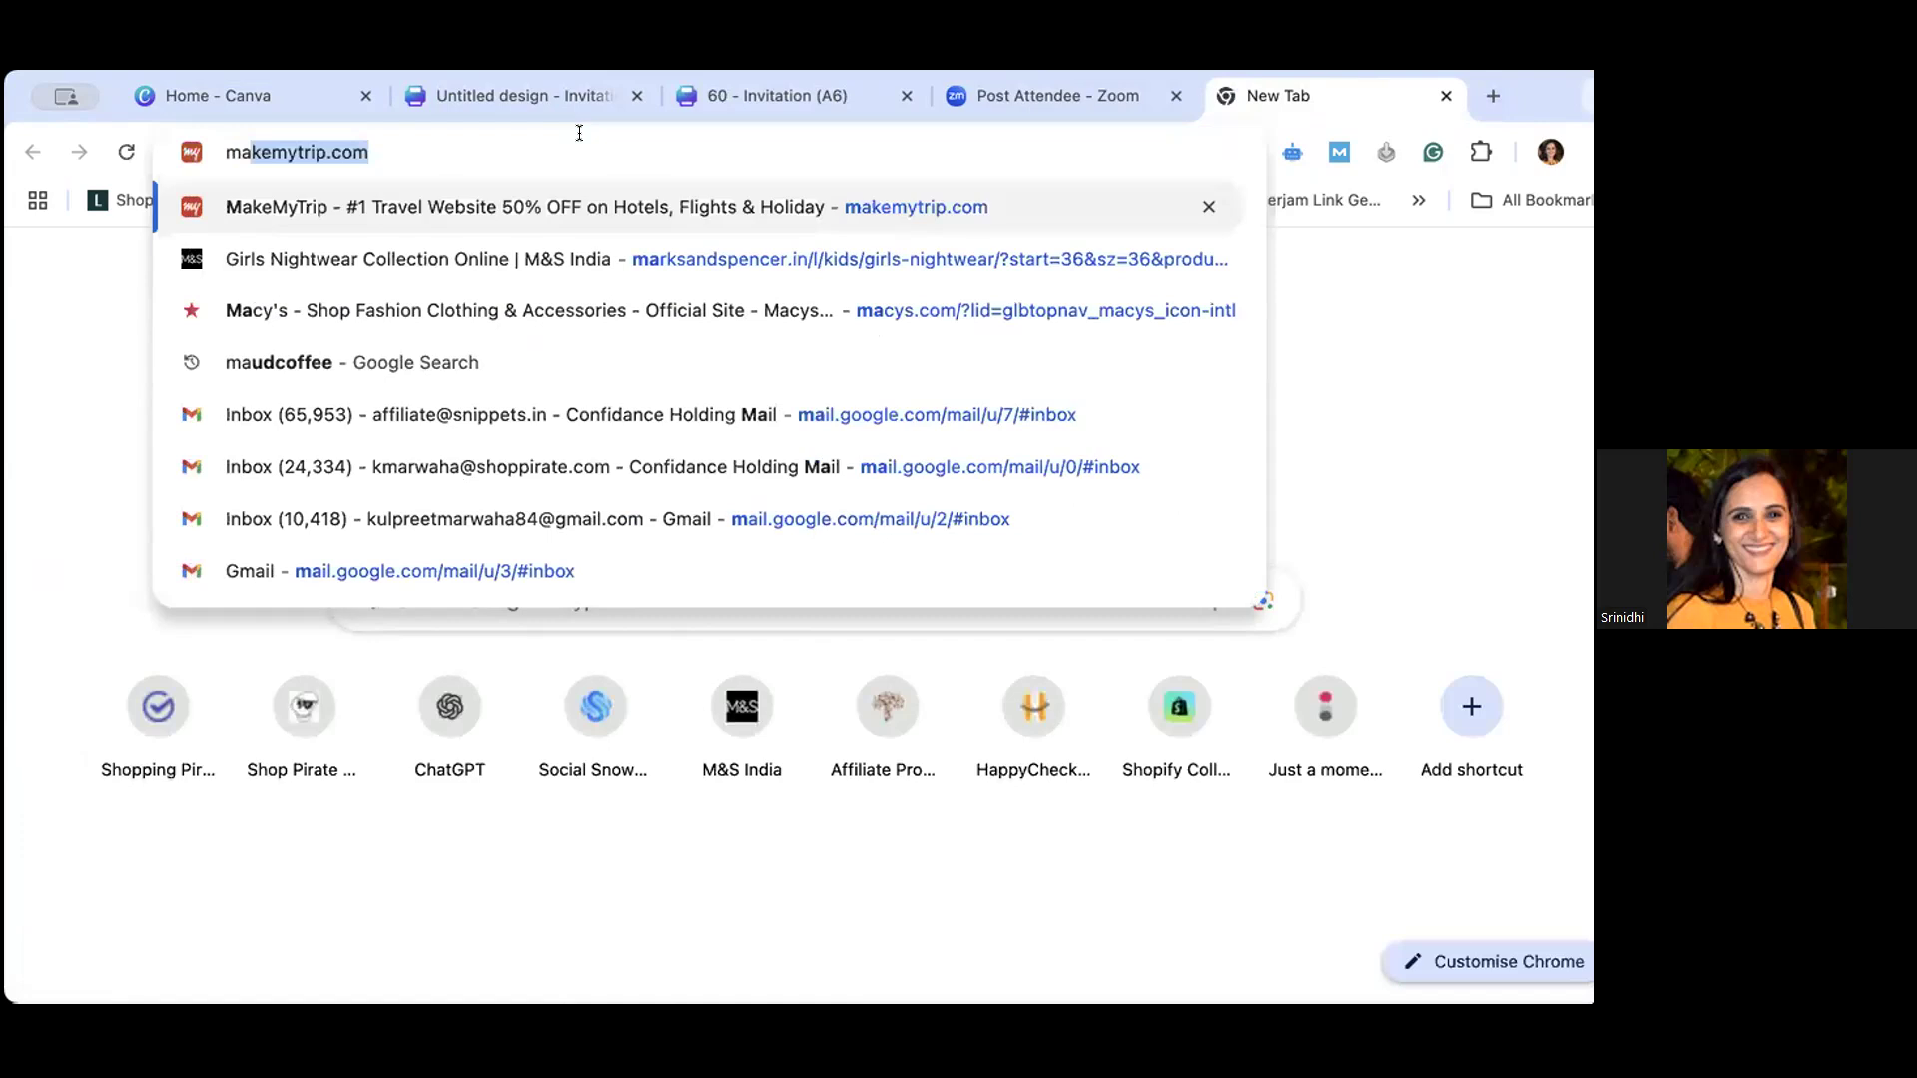
{"action": "type", "text": "n "}
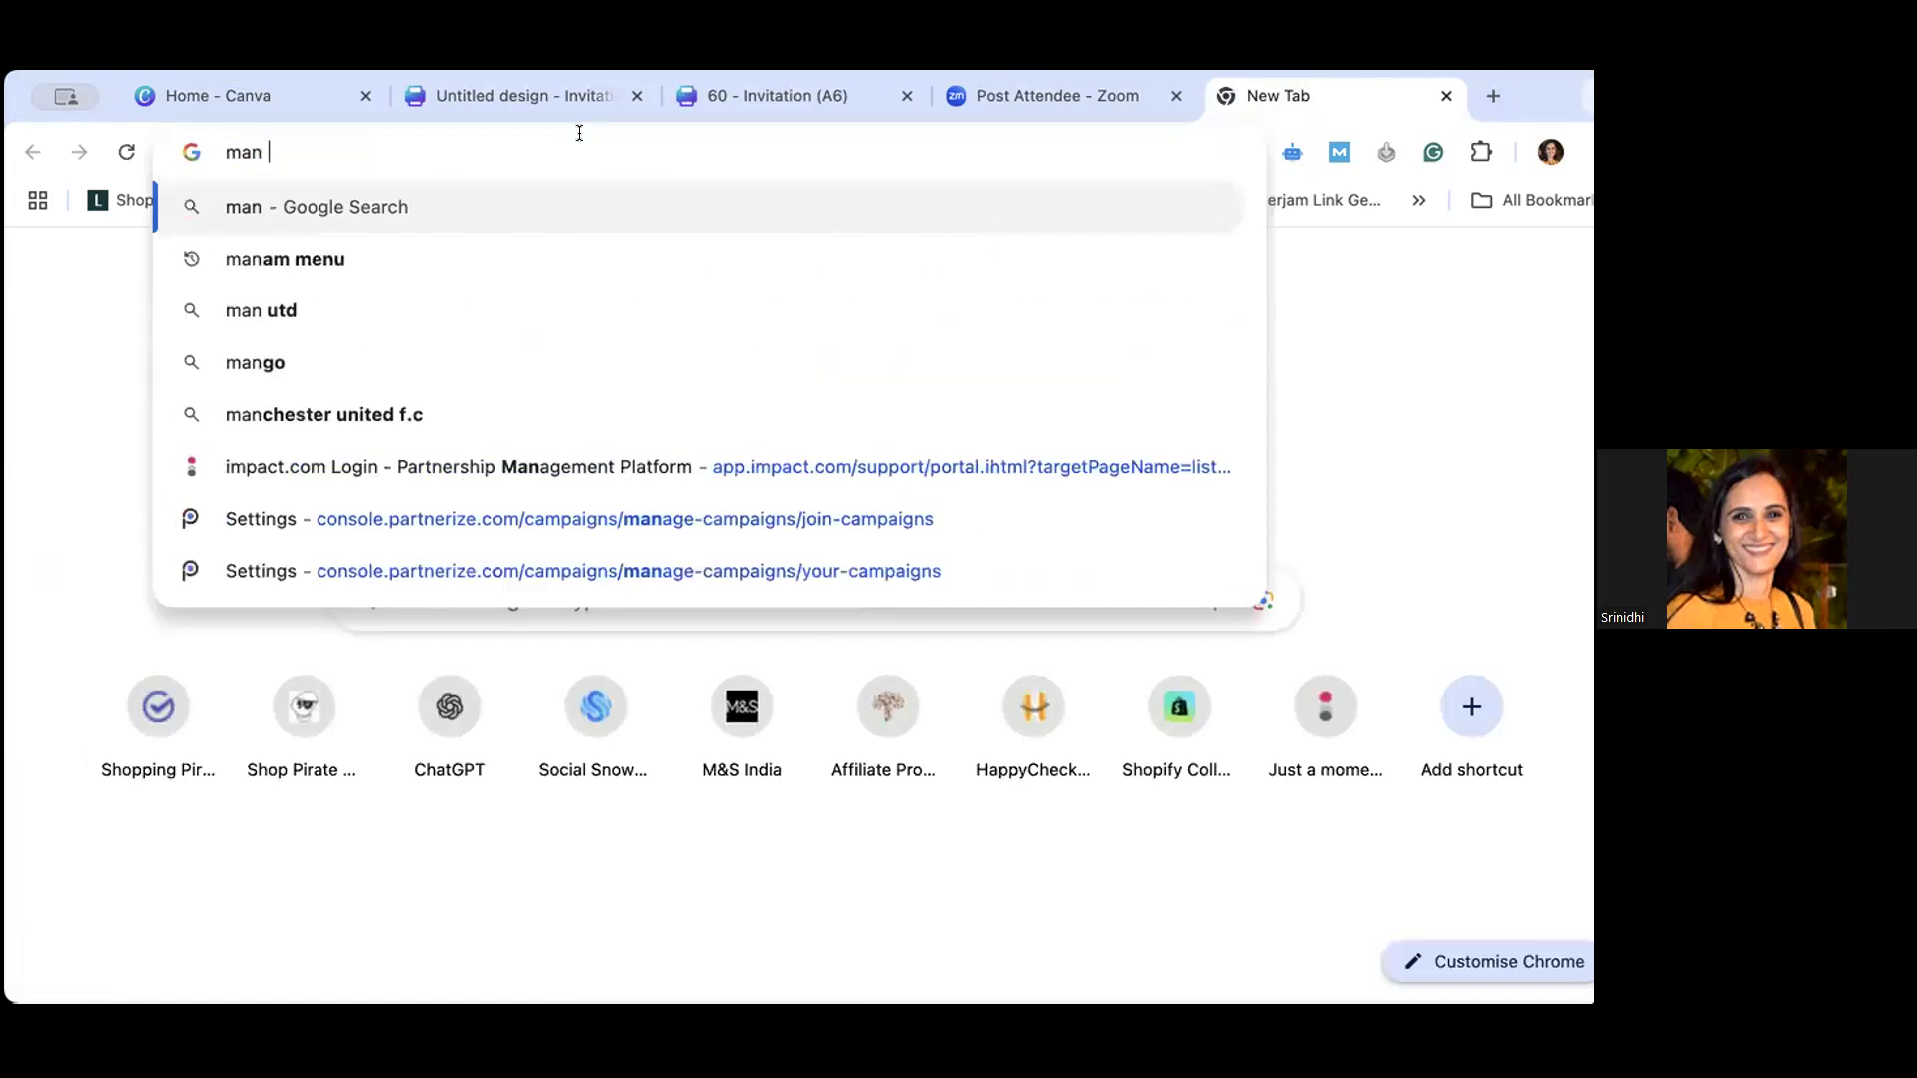
{"action": "type", "text": "phoyo"}
{"action": "key", "text": "BackSpace"}
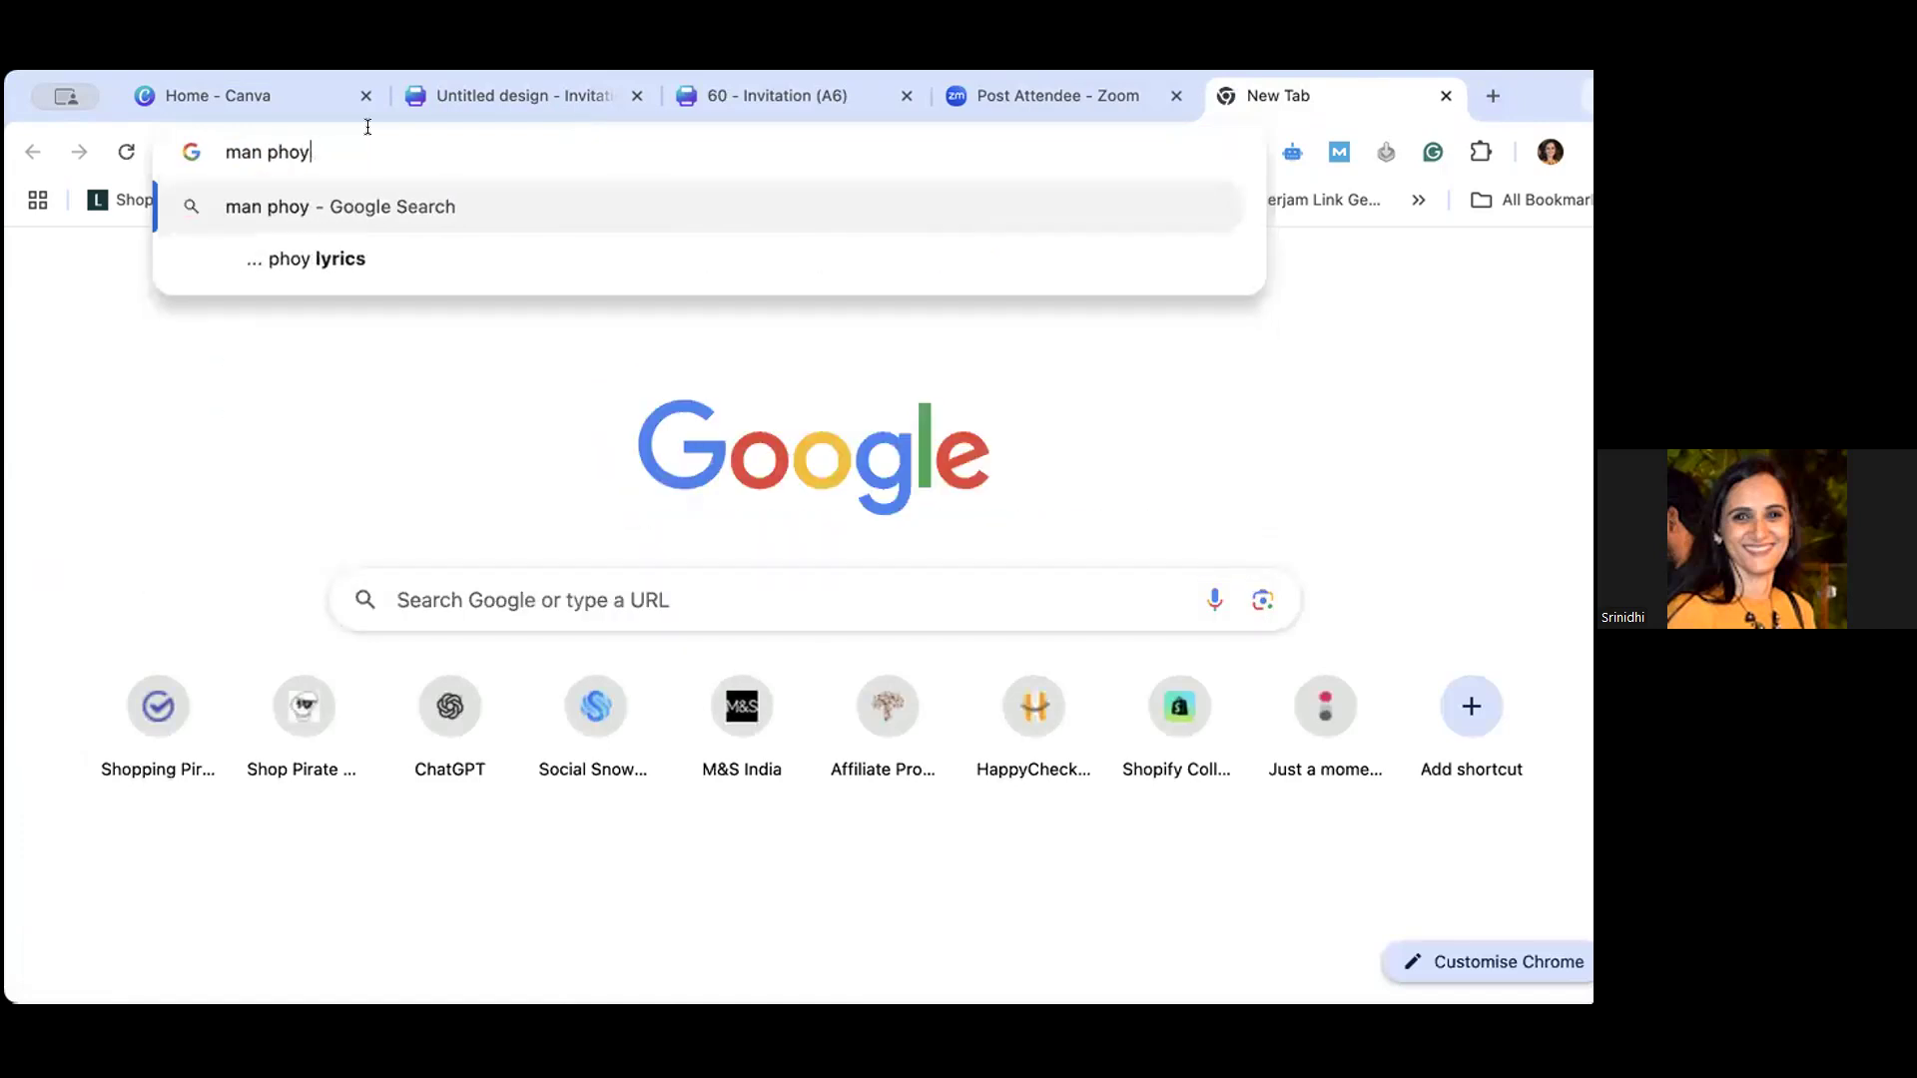
{"action": "key", "text": "BackSpace"}
{"action": "type", "text": "to"}
{"action": "key", "text": "Return"}
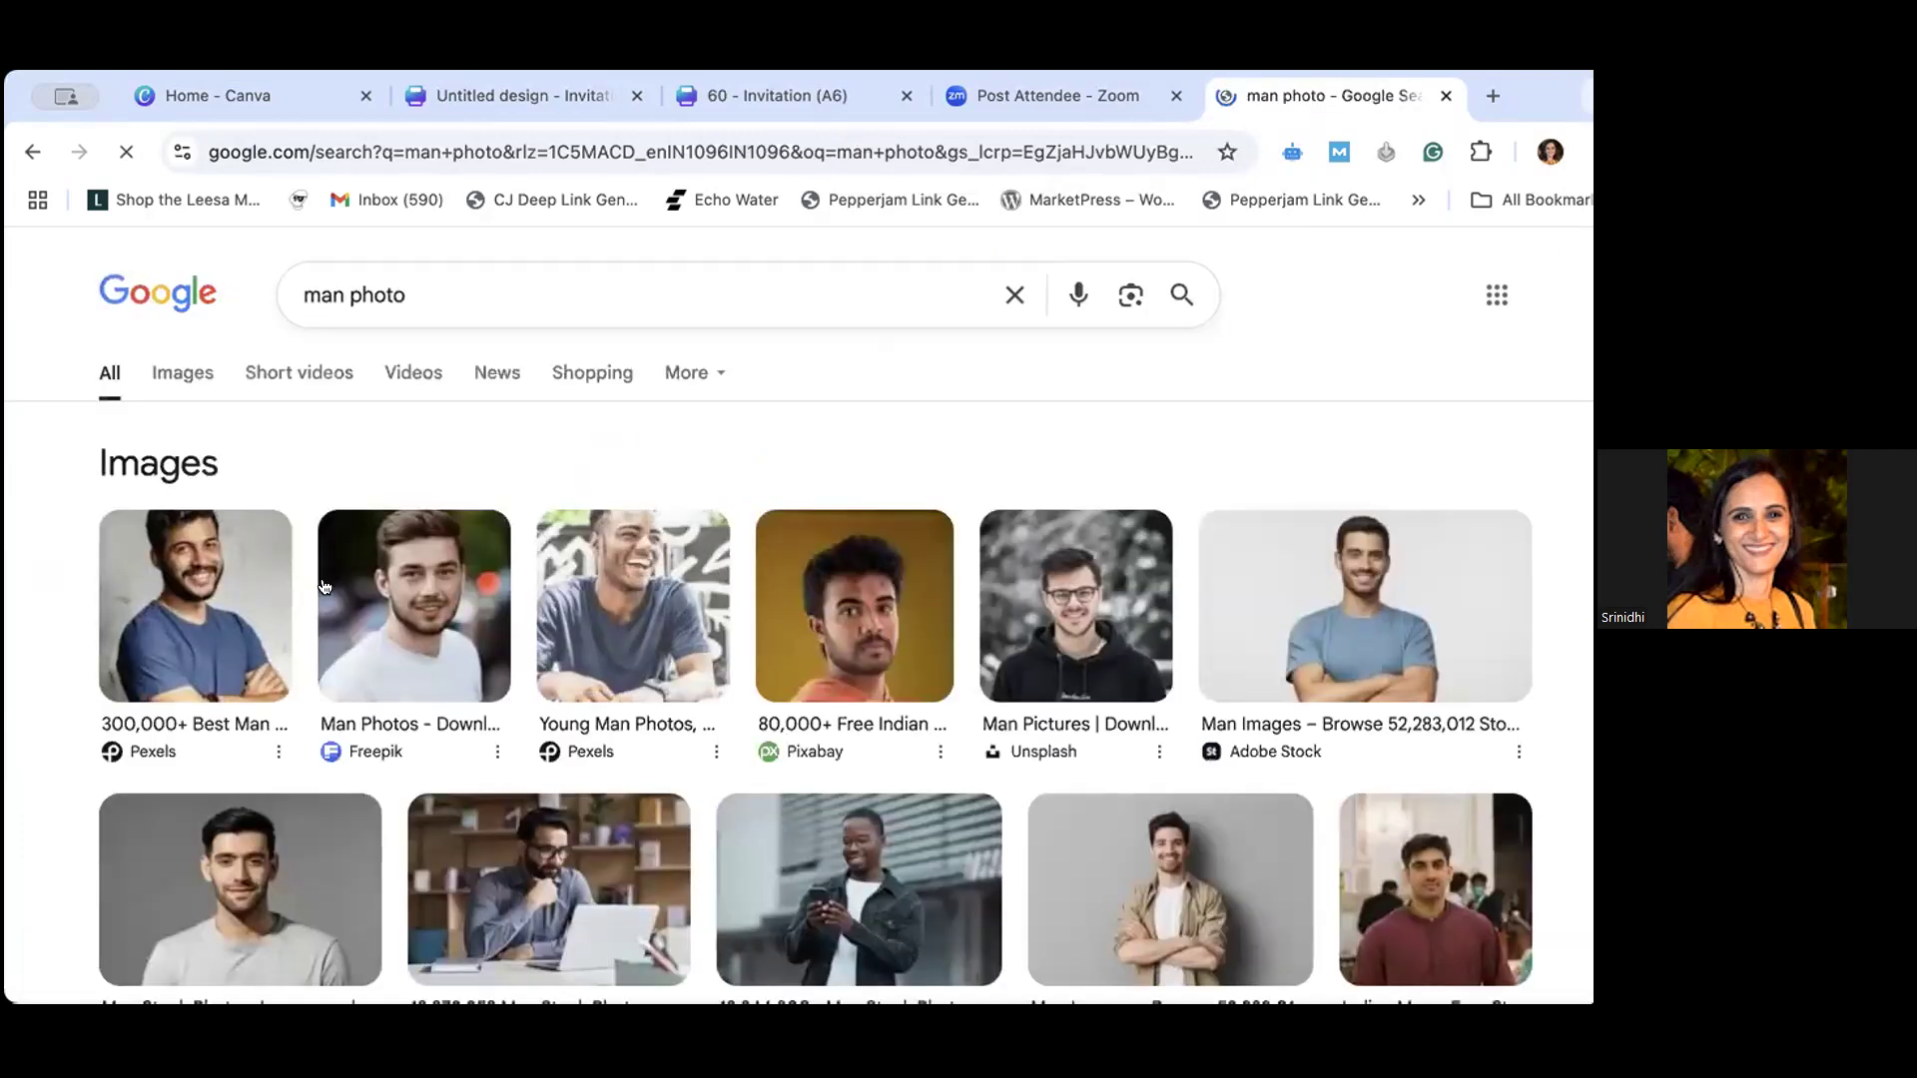
{"action": "right_click", "coordinate": [199, 569]}
{"action": "left_click", "coordinate": [239, 617]}
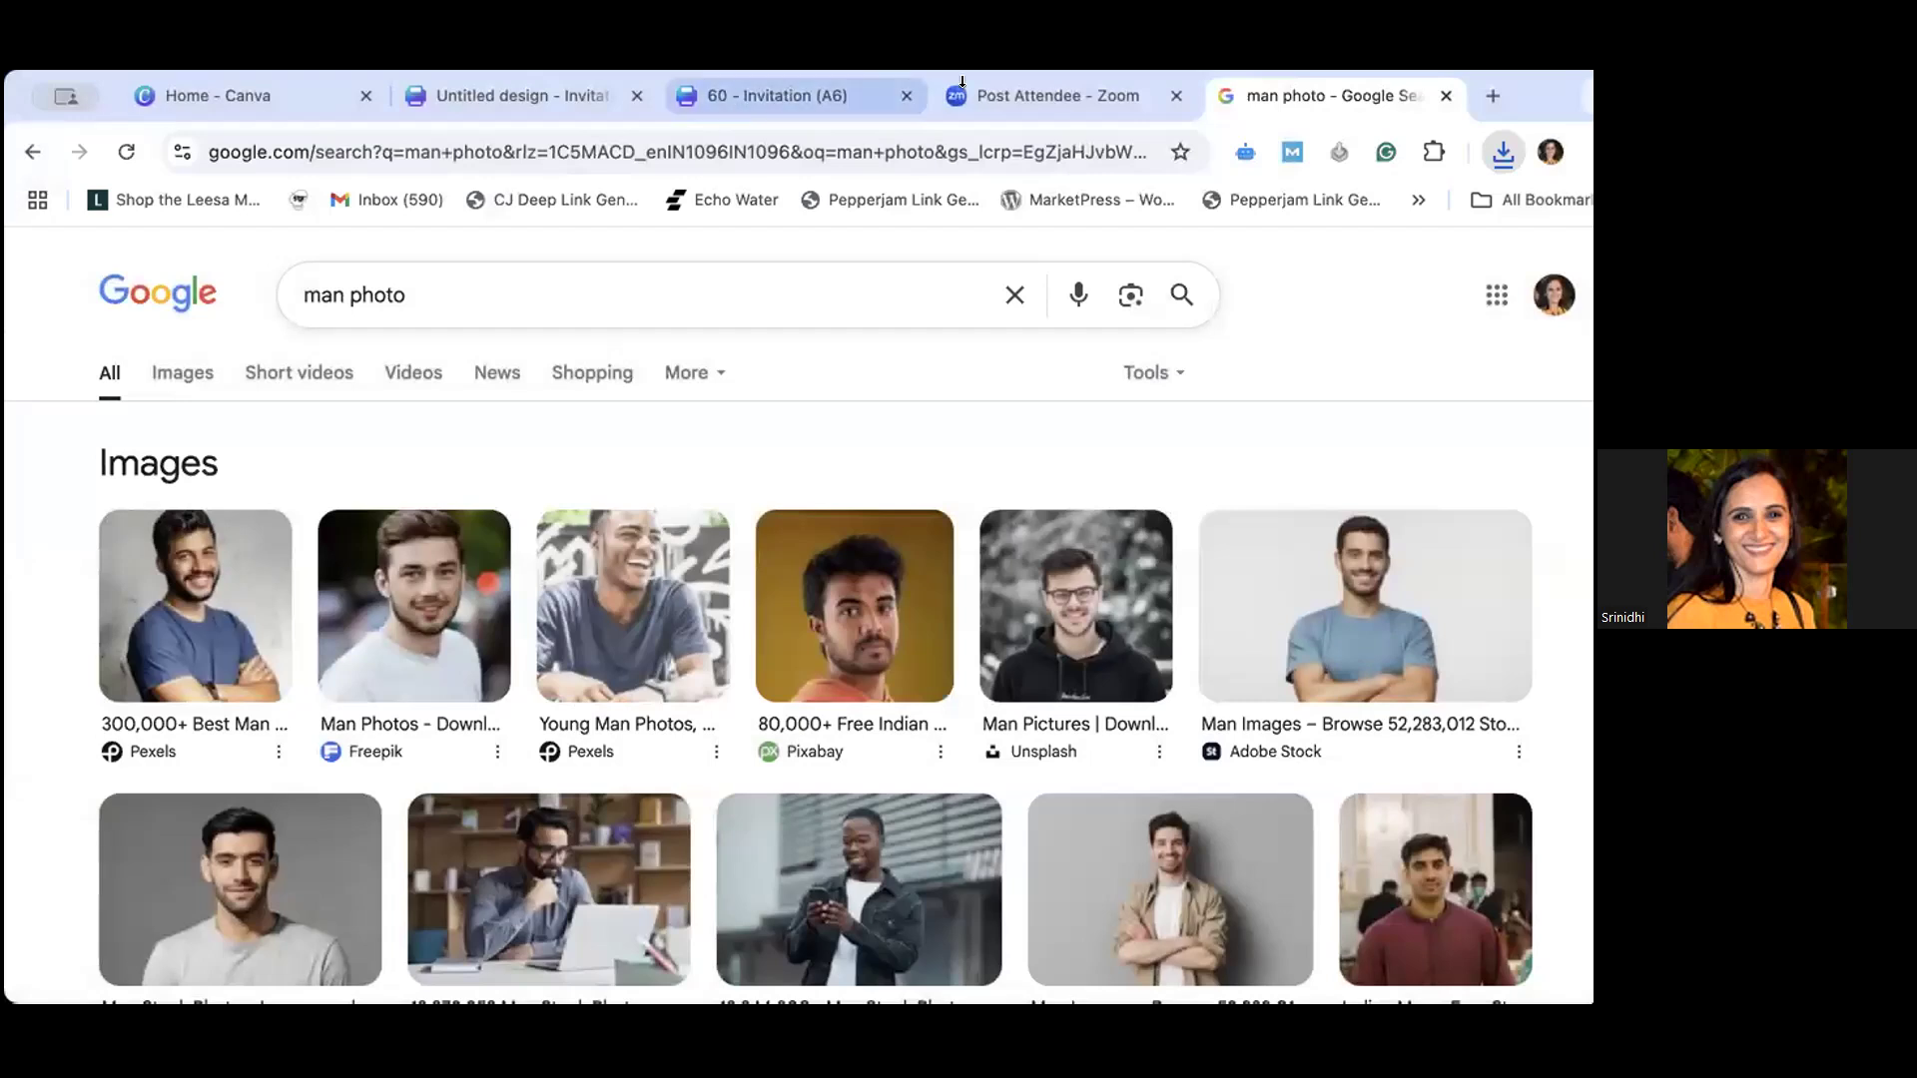
- Switch to the untitled invitation design in Canva and open its uploaded images
{"action": "left_click", "coordinate": [1013, 102]}
{"action": "left_click", "coordinate": [779, 104]}
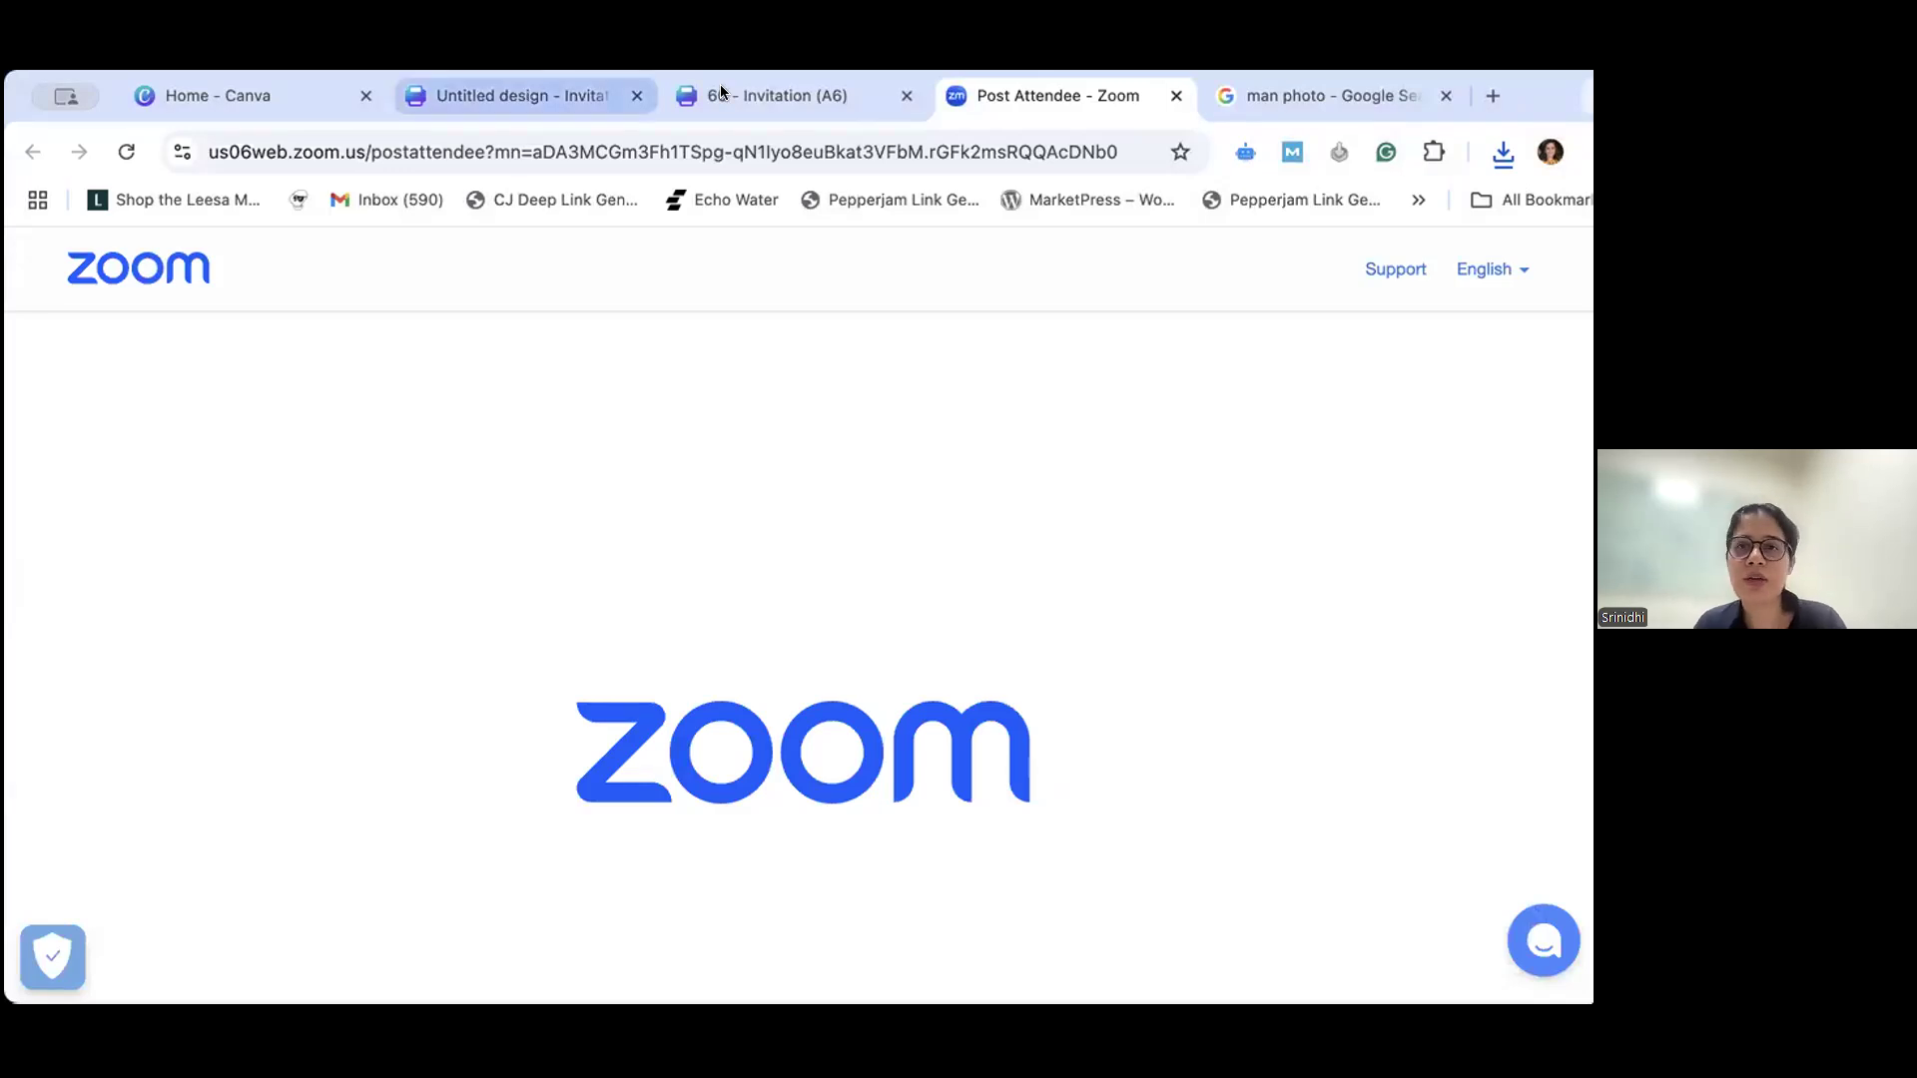
{"action": "left_click", "coordinate": [522, 95]}
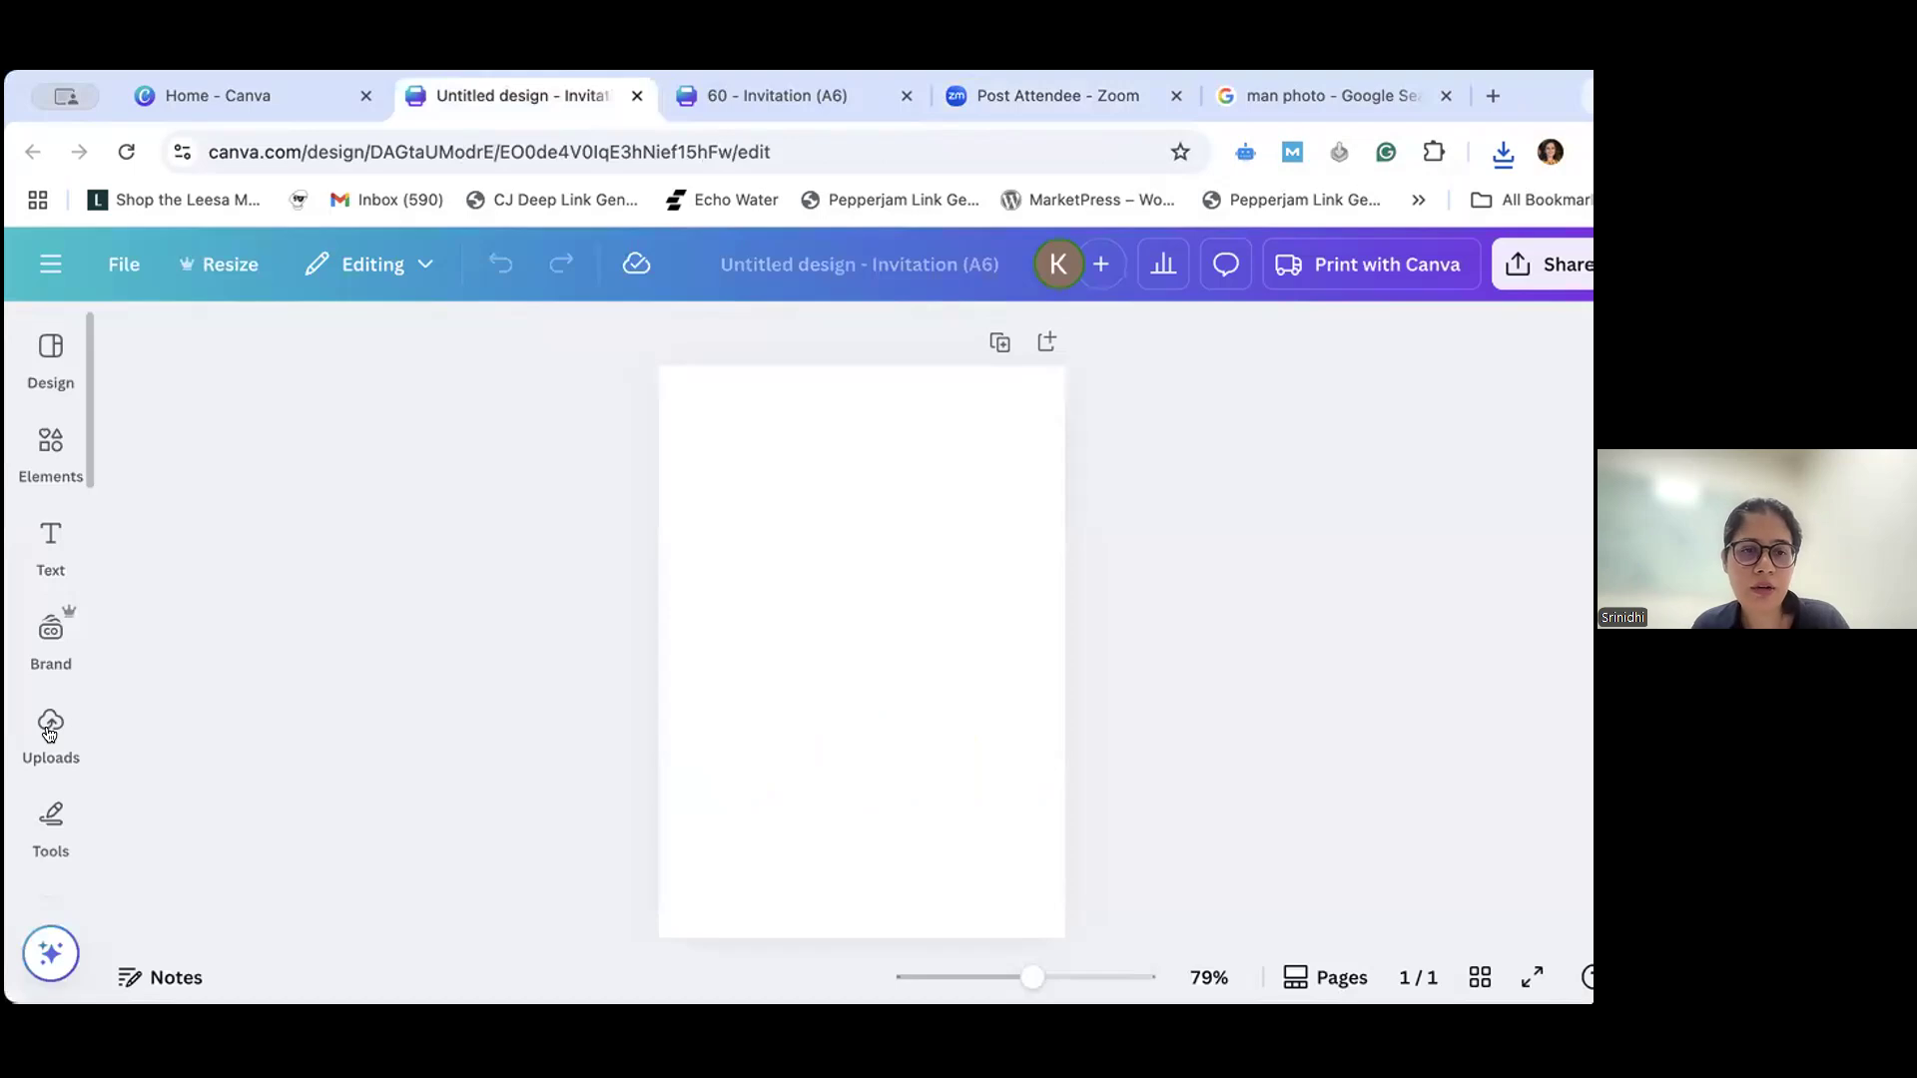
{"action": "left_click", "coordinate": [50, 729]}
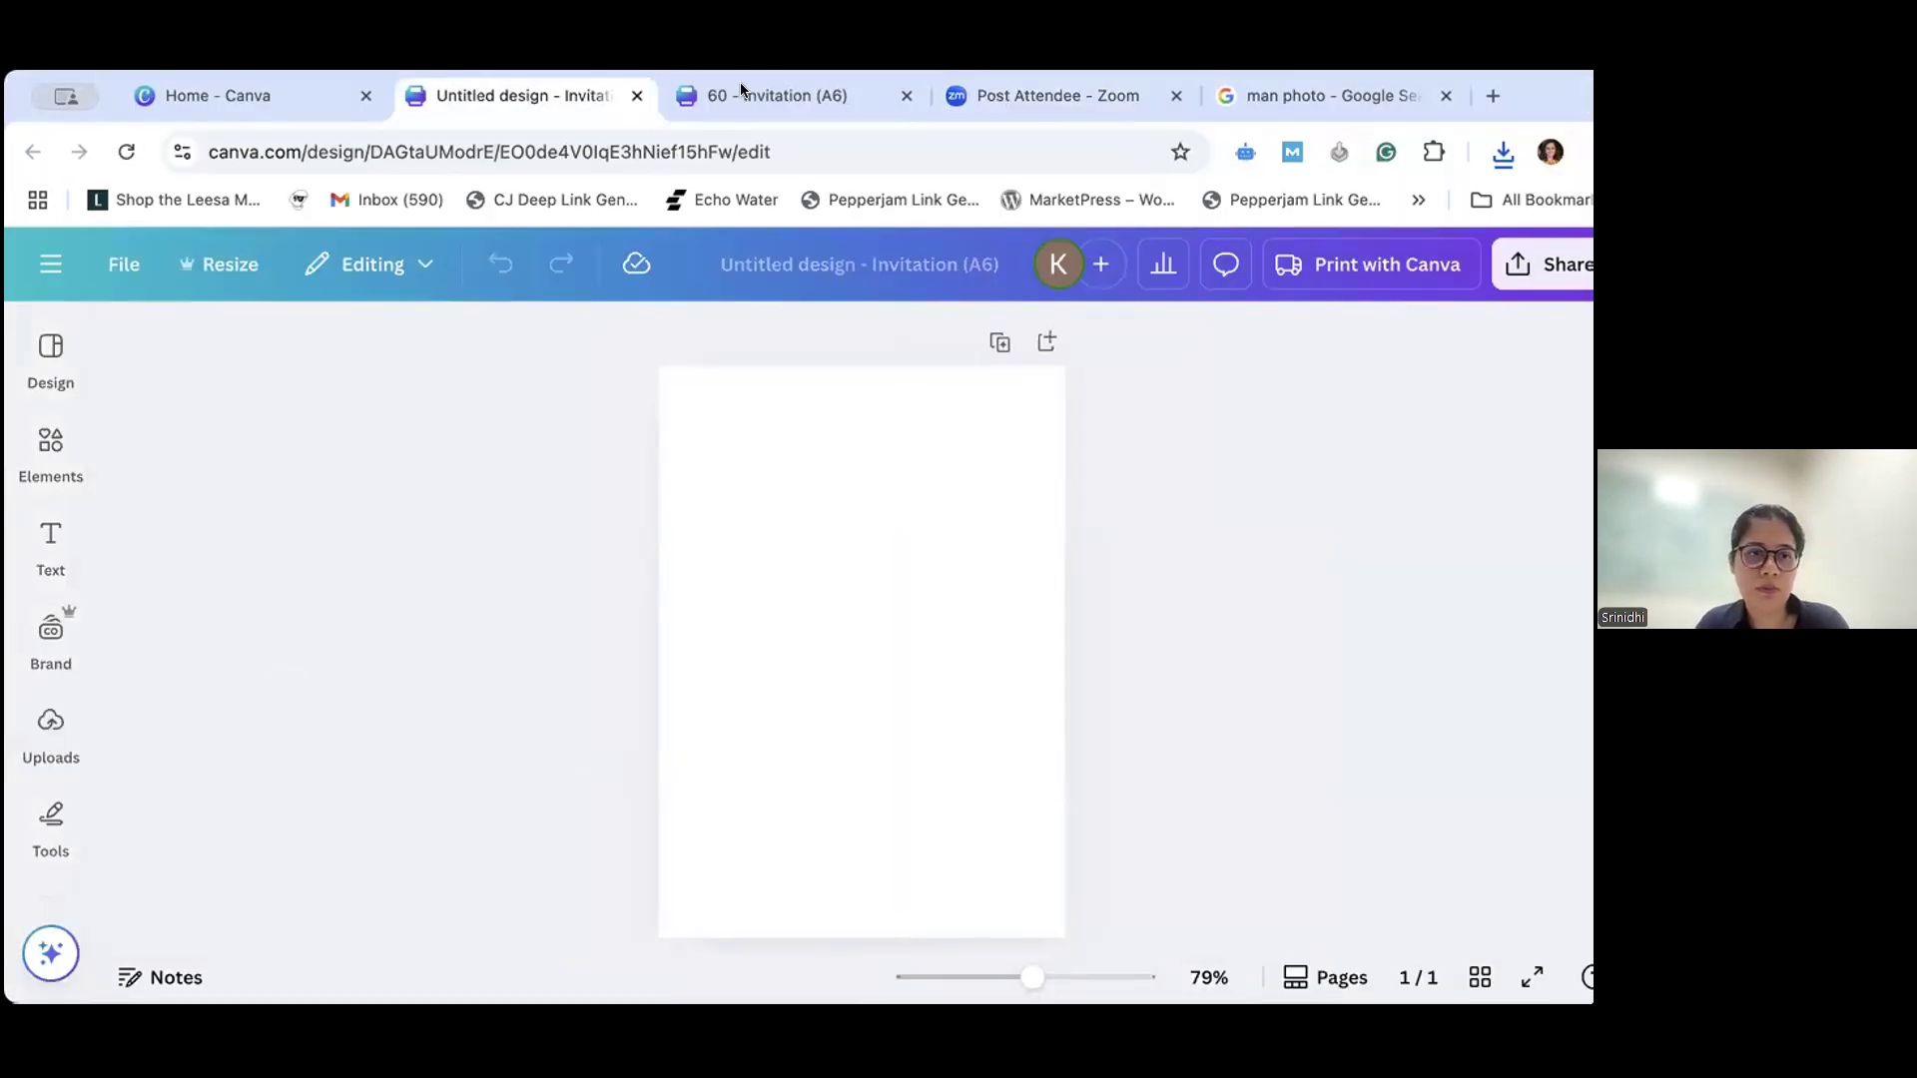
{"action": "left_click_drag", "start_coordinate": [144, 103], "coordinate": [470, 11]}
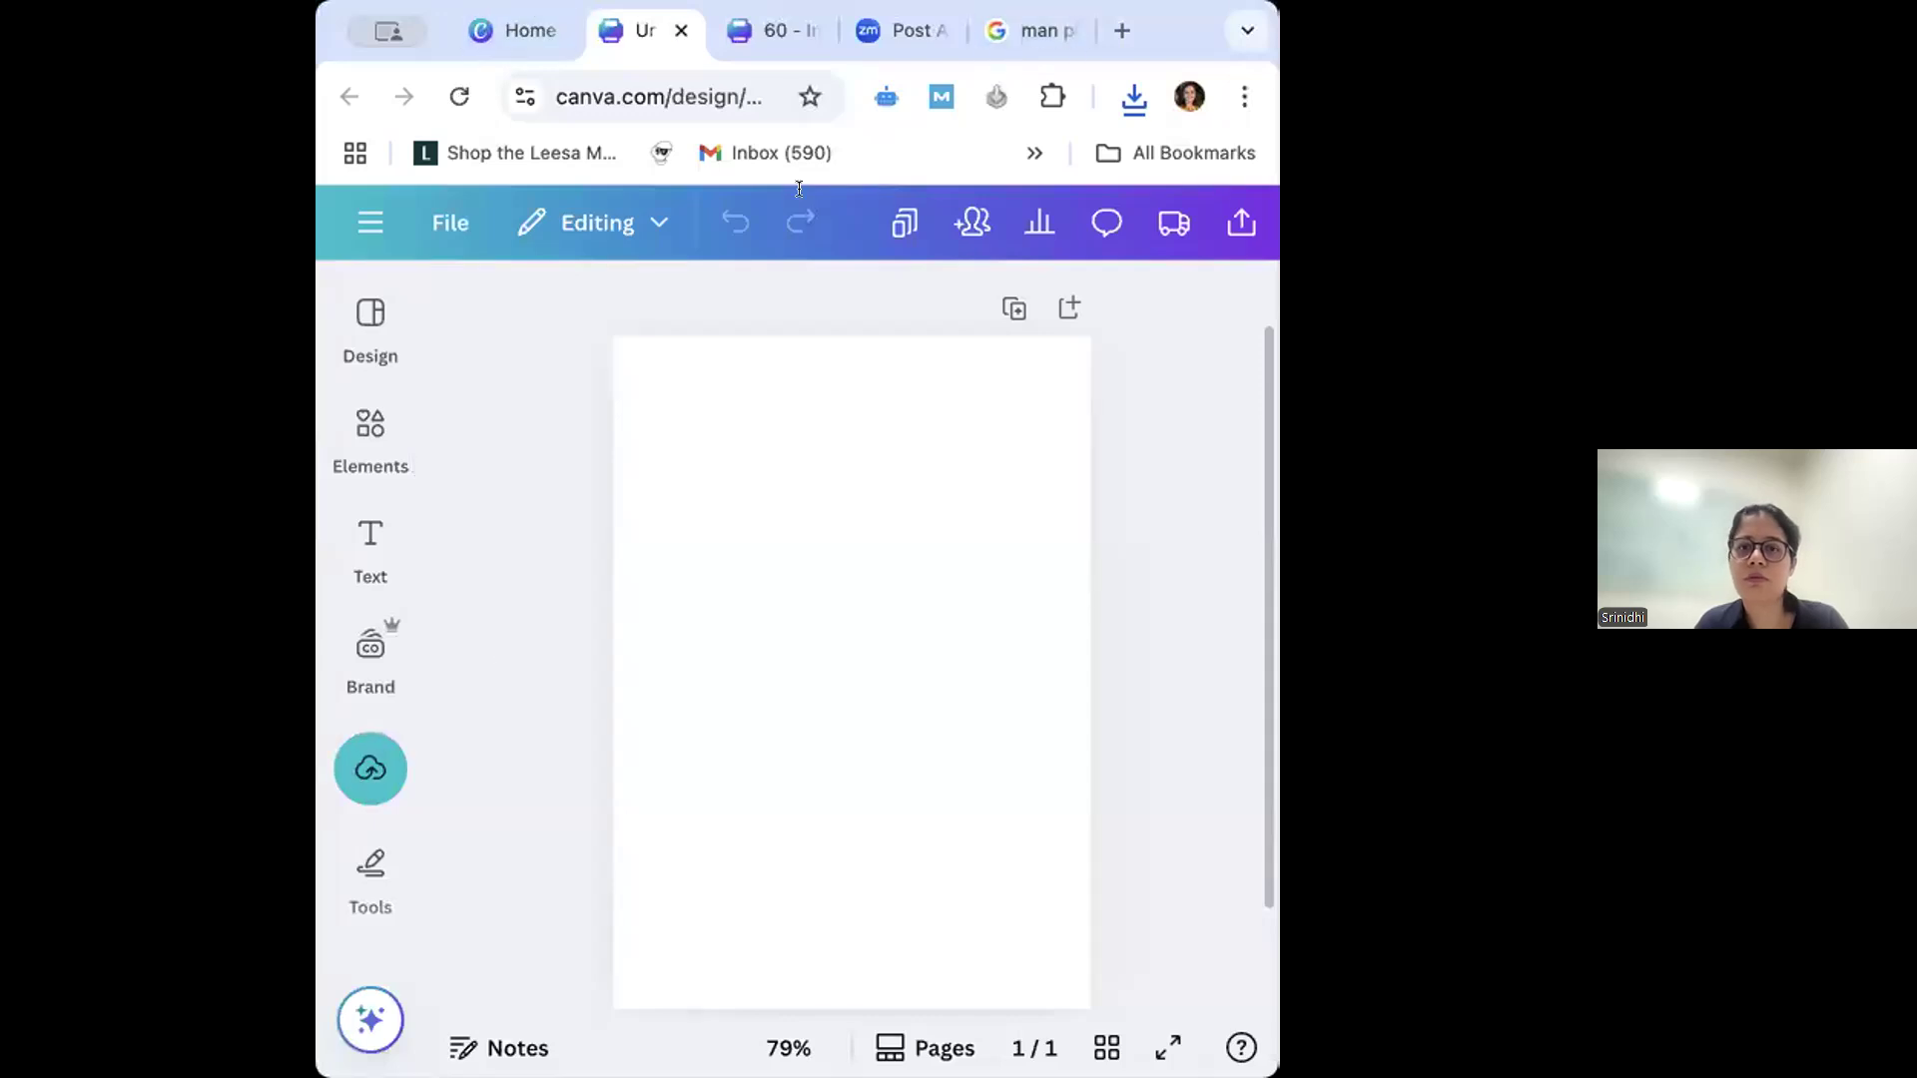
{"action": "left_click", "coordinate": [354, 777]}
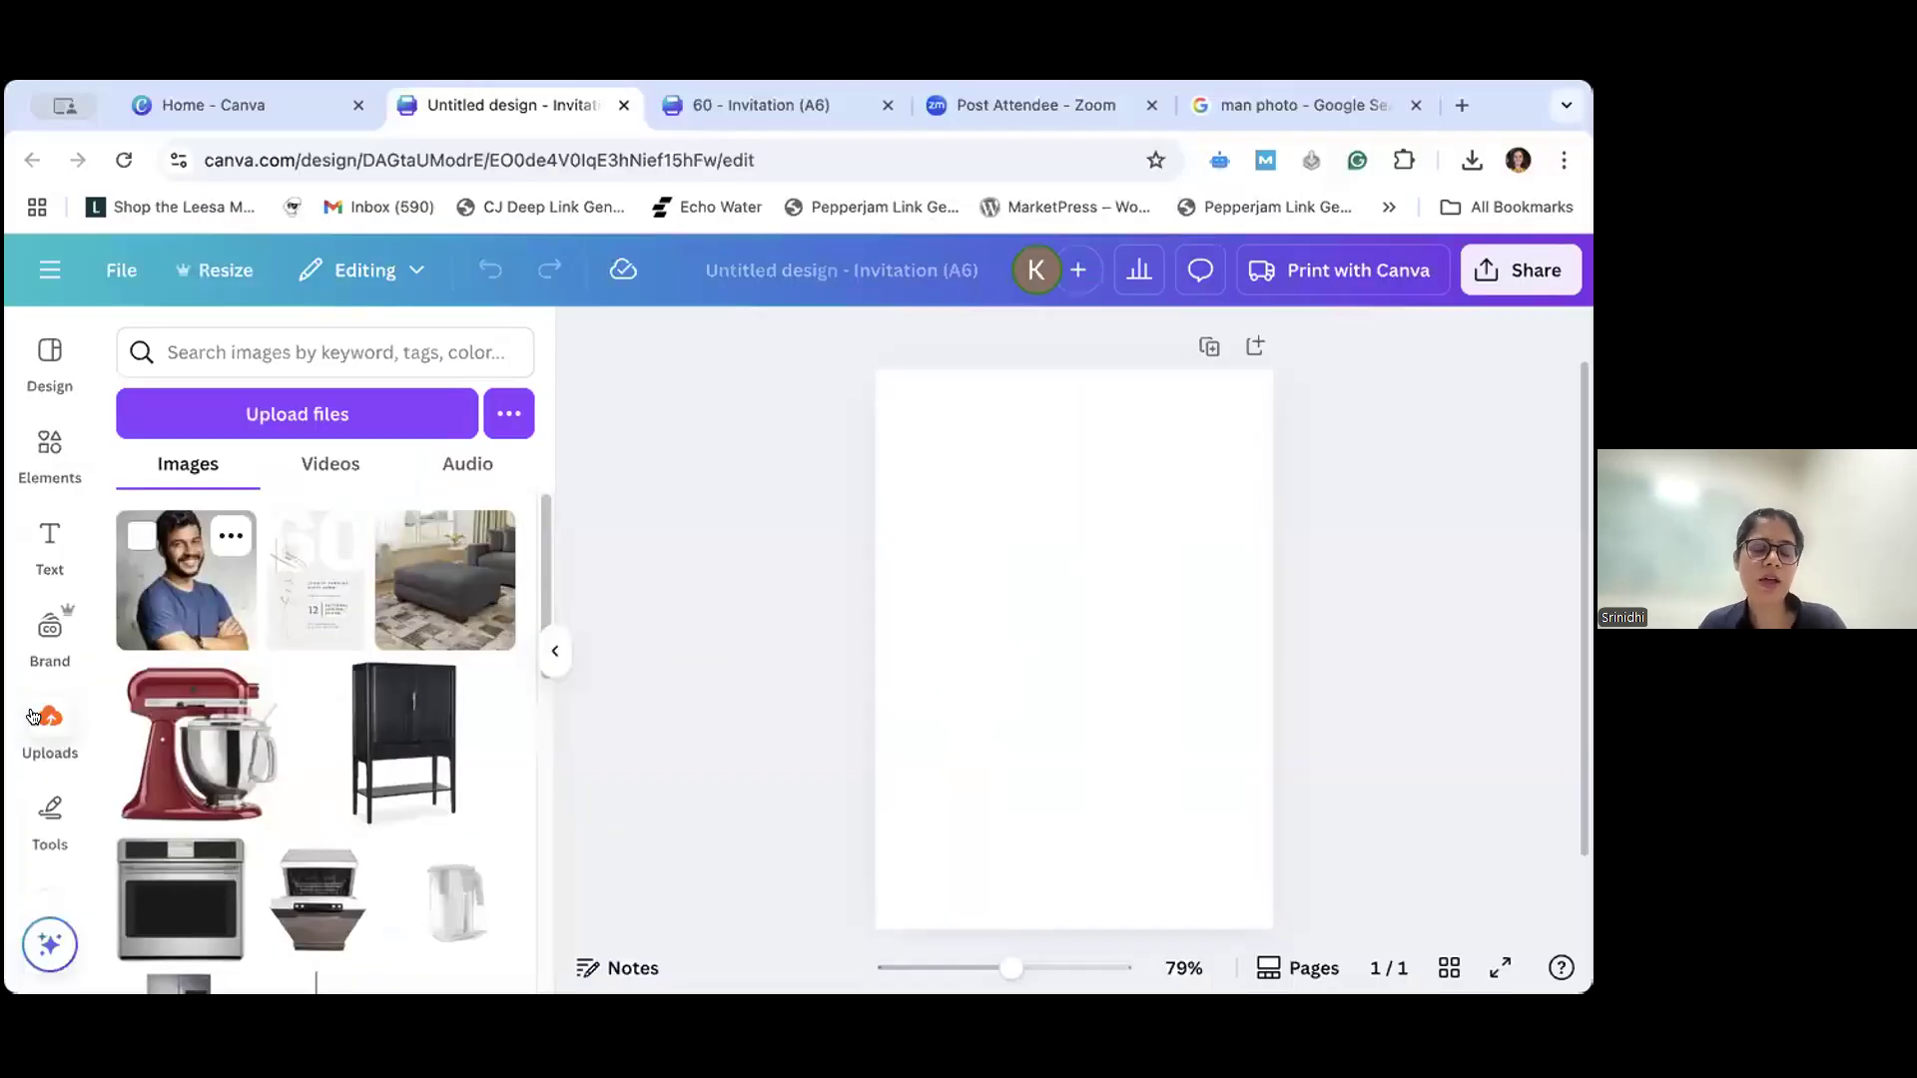
{"action": "left_click", "coordinate": [33, 716]}
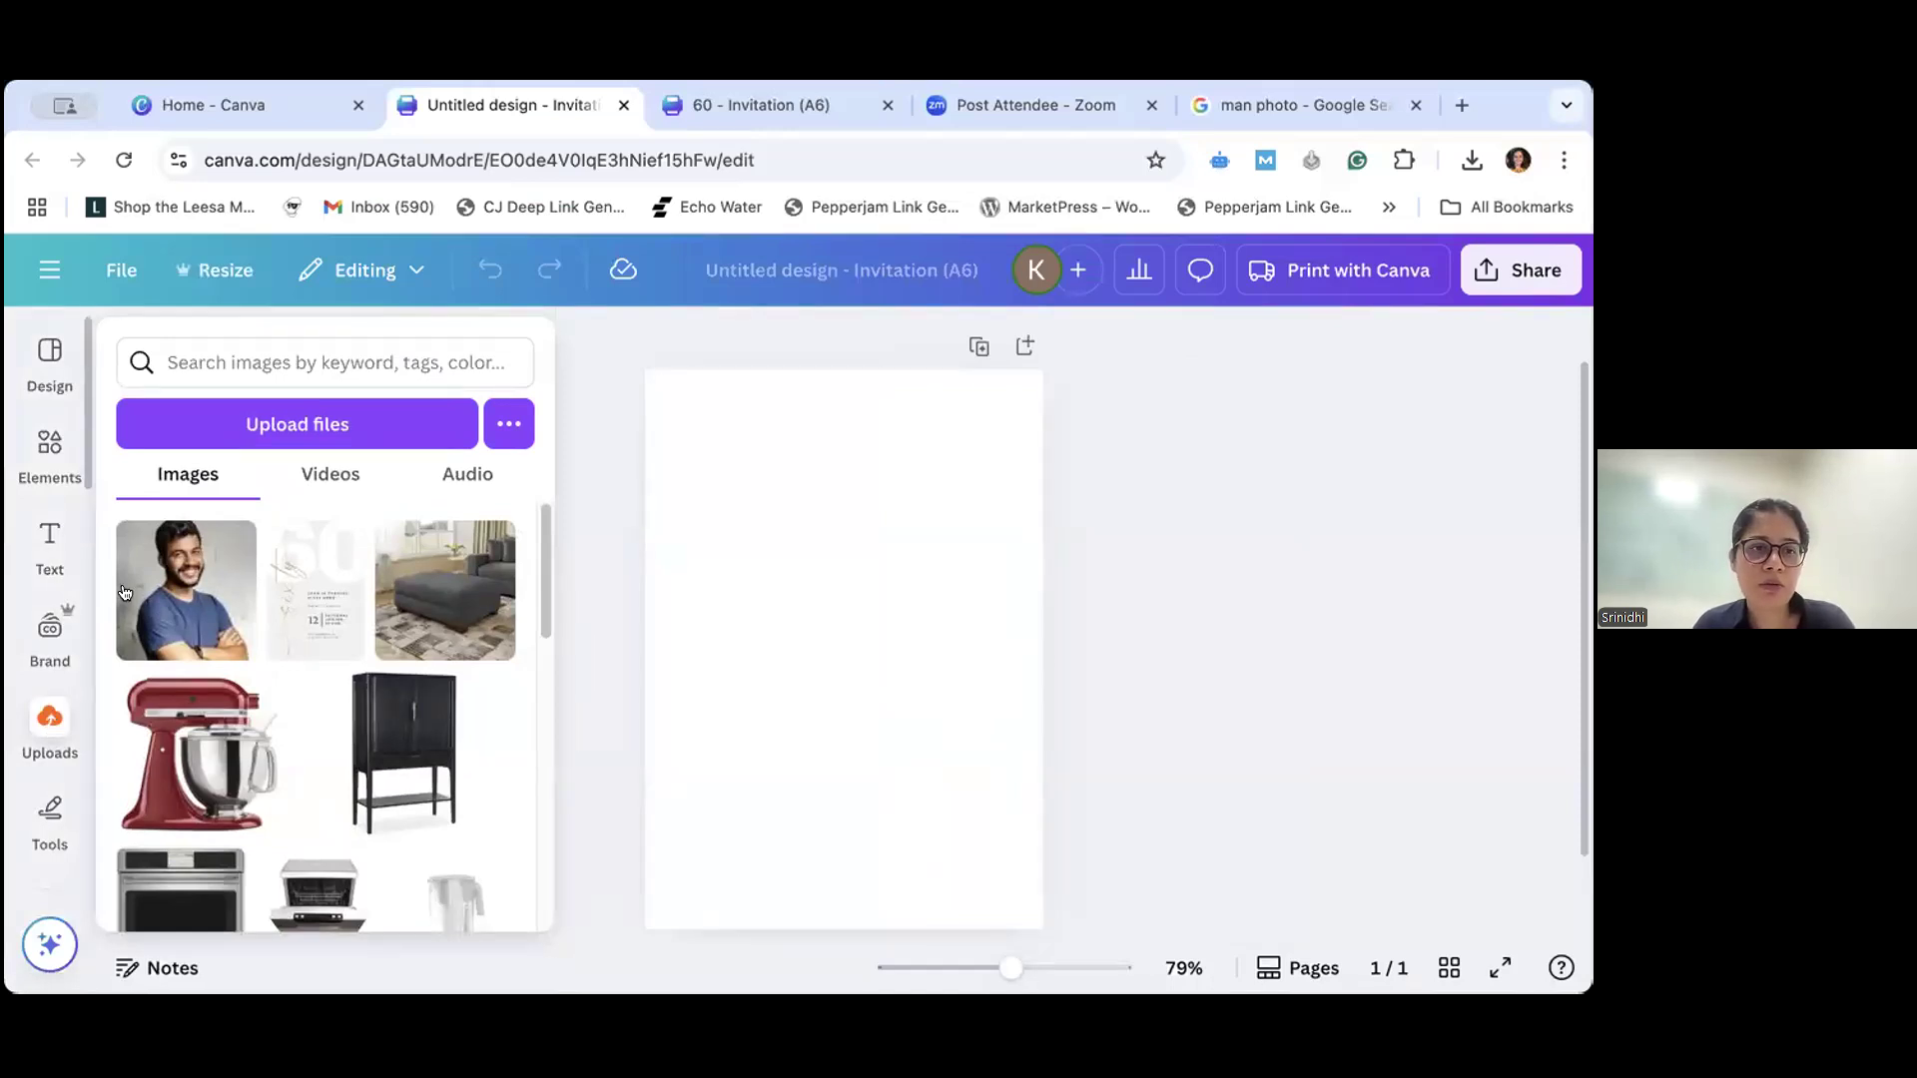
- Upload the saved photo of the man from the computer to the untitled design's image library
{"action": "left_click", "coordinate": [273, 367]}
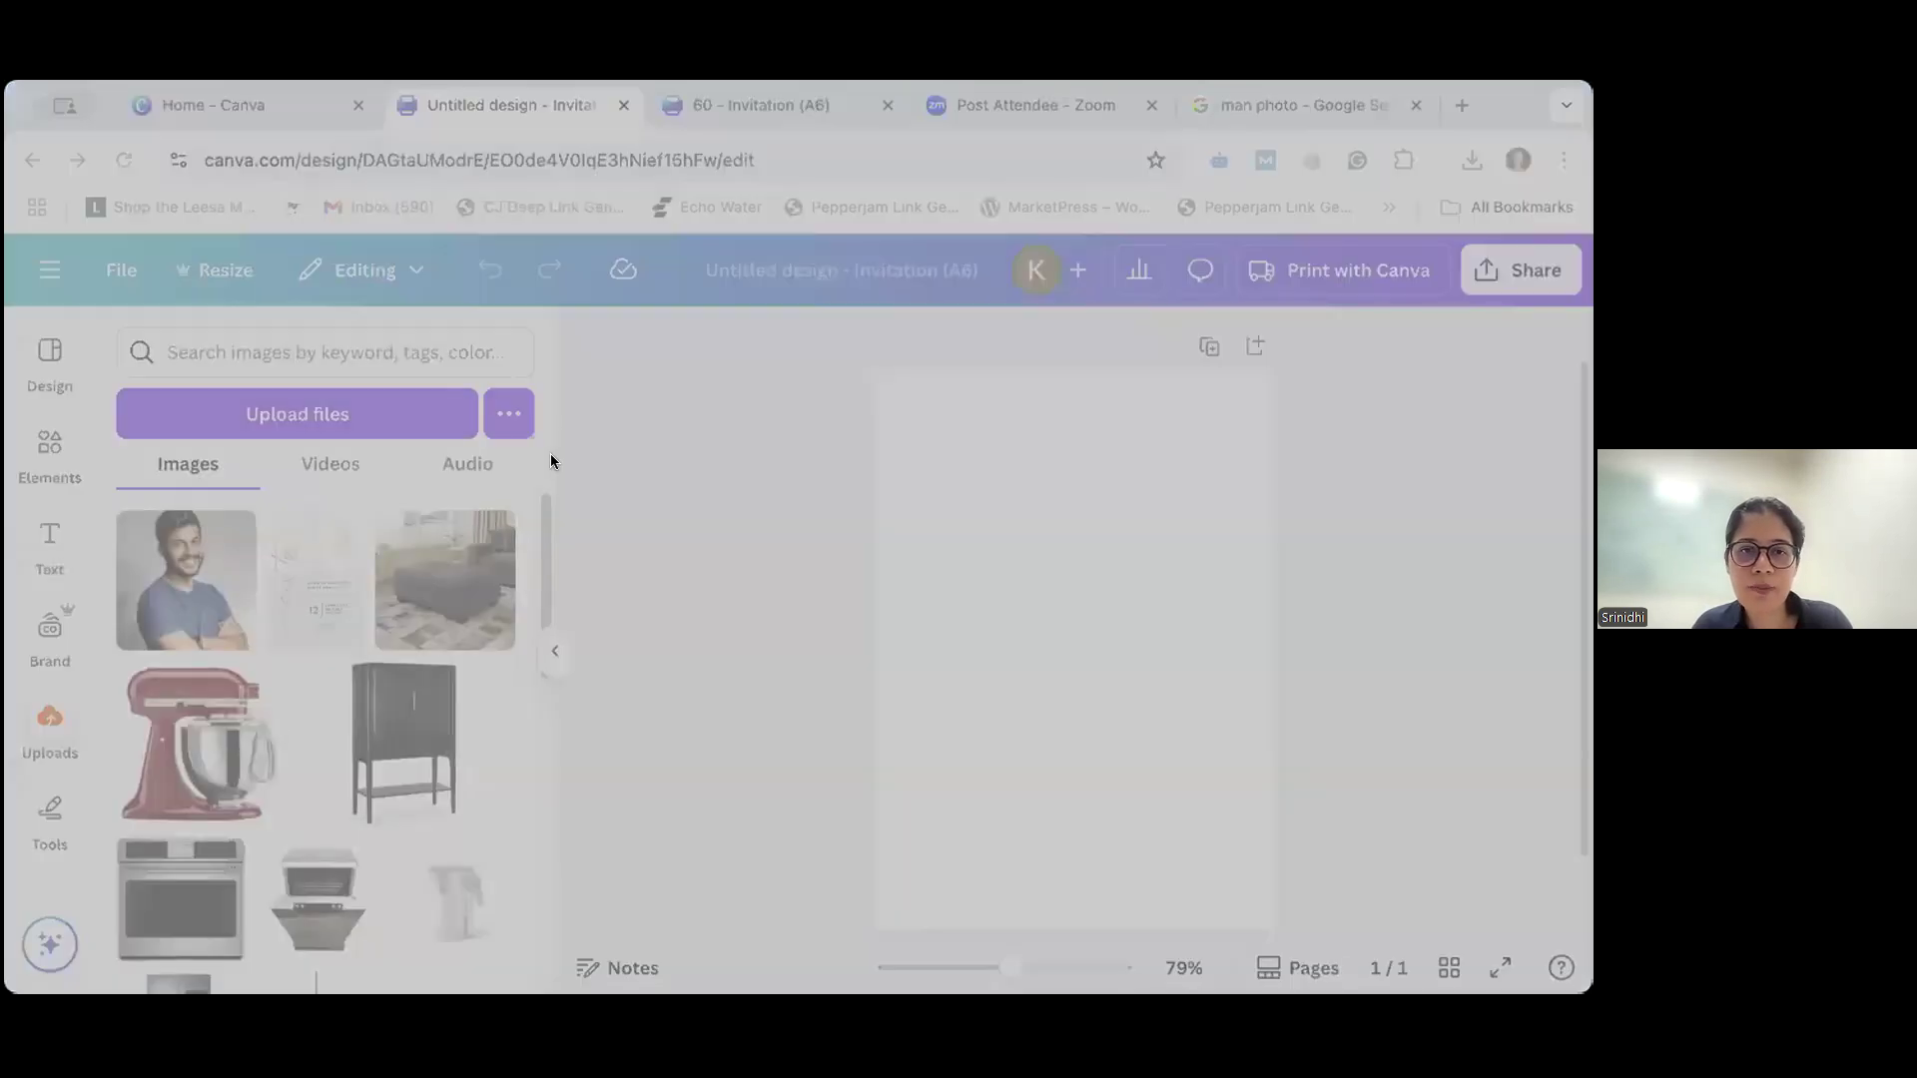
{"action": "left_click", "coordinate": [1213, 791]}
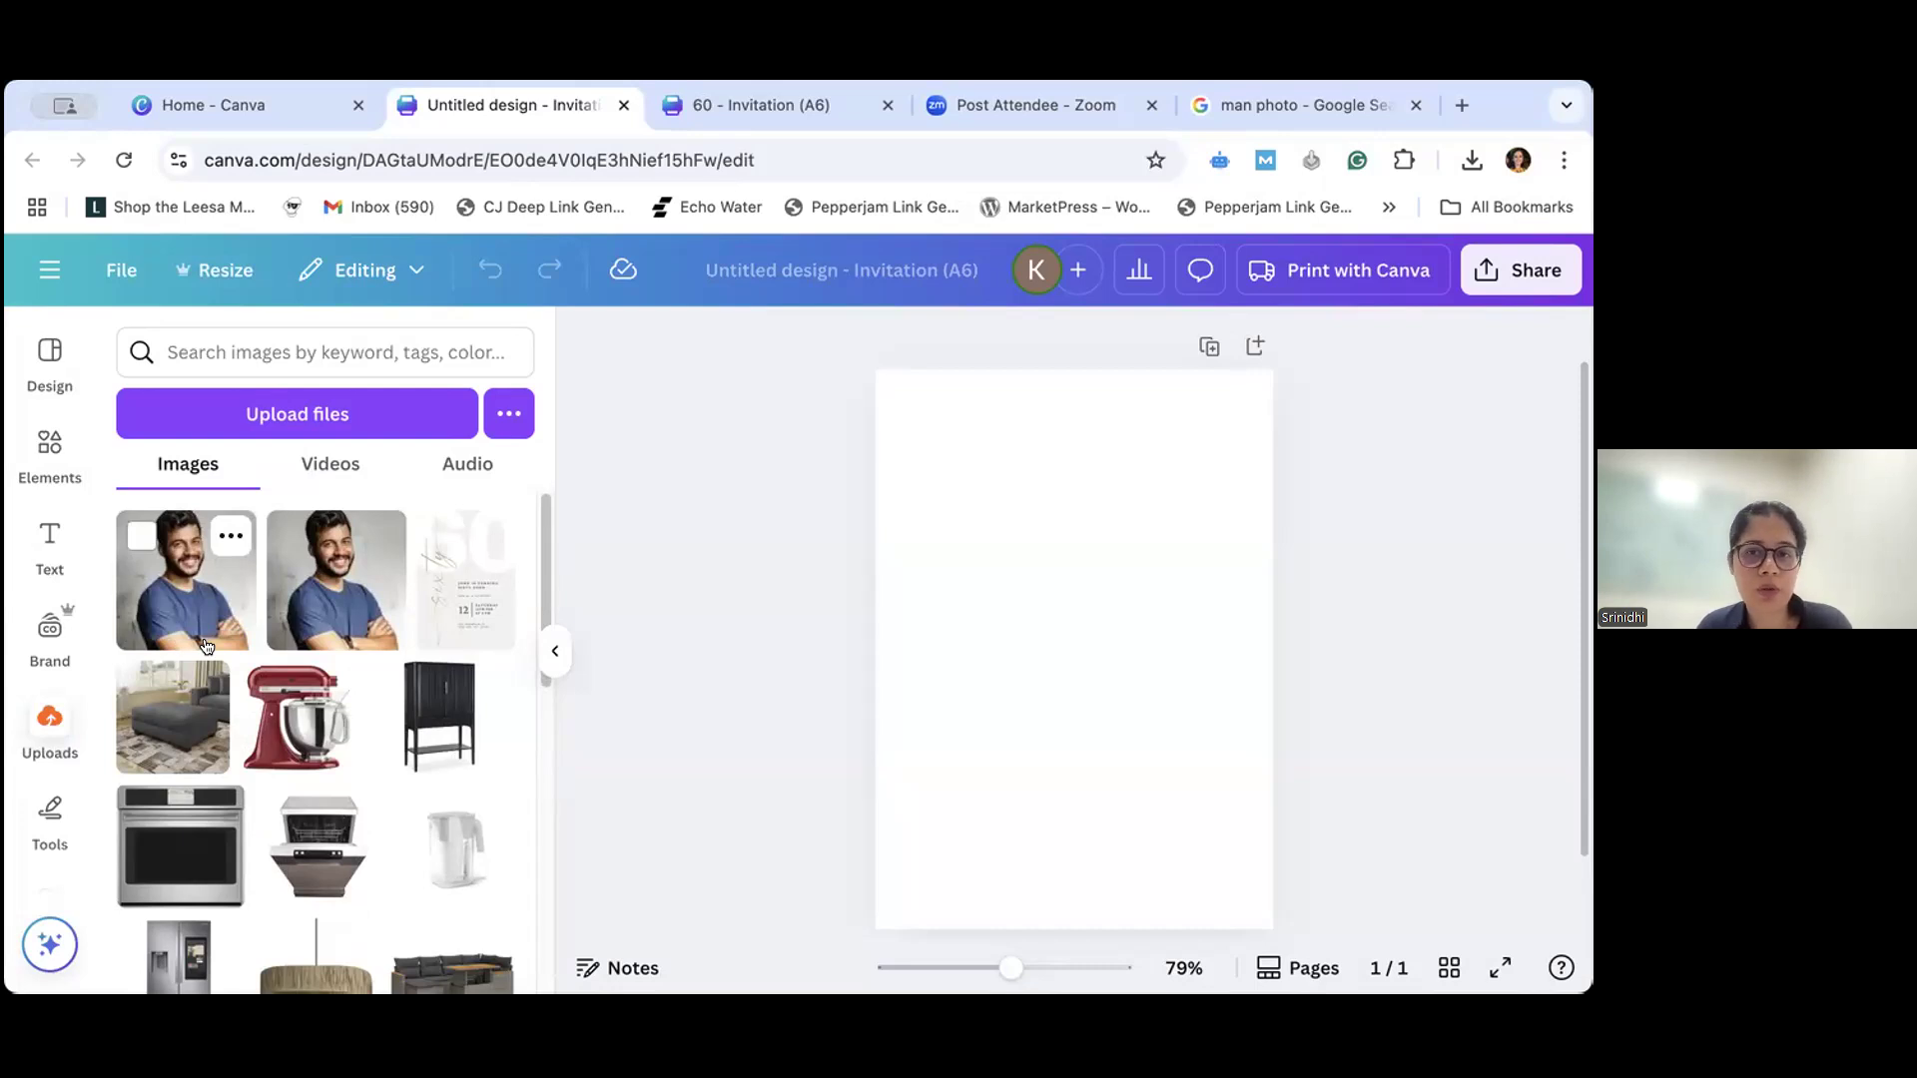
{"action": "scroll", "coordinate": [1029, 647], "scroll_direction": "down", "scroll_amount": 1}
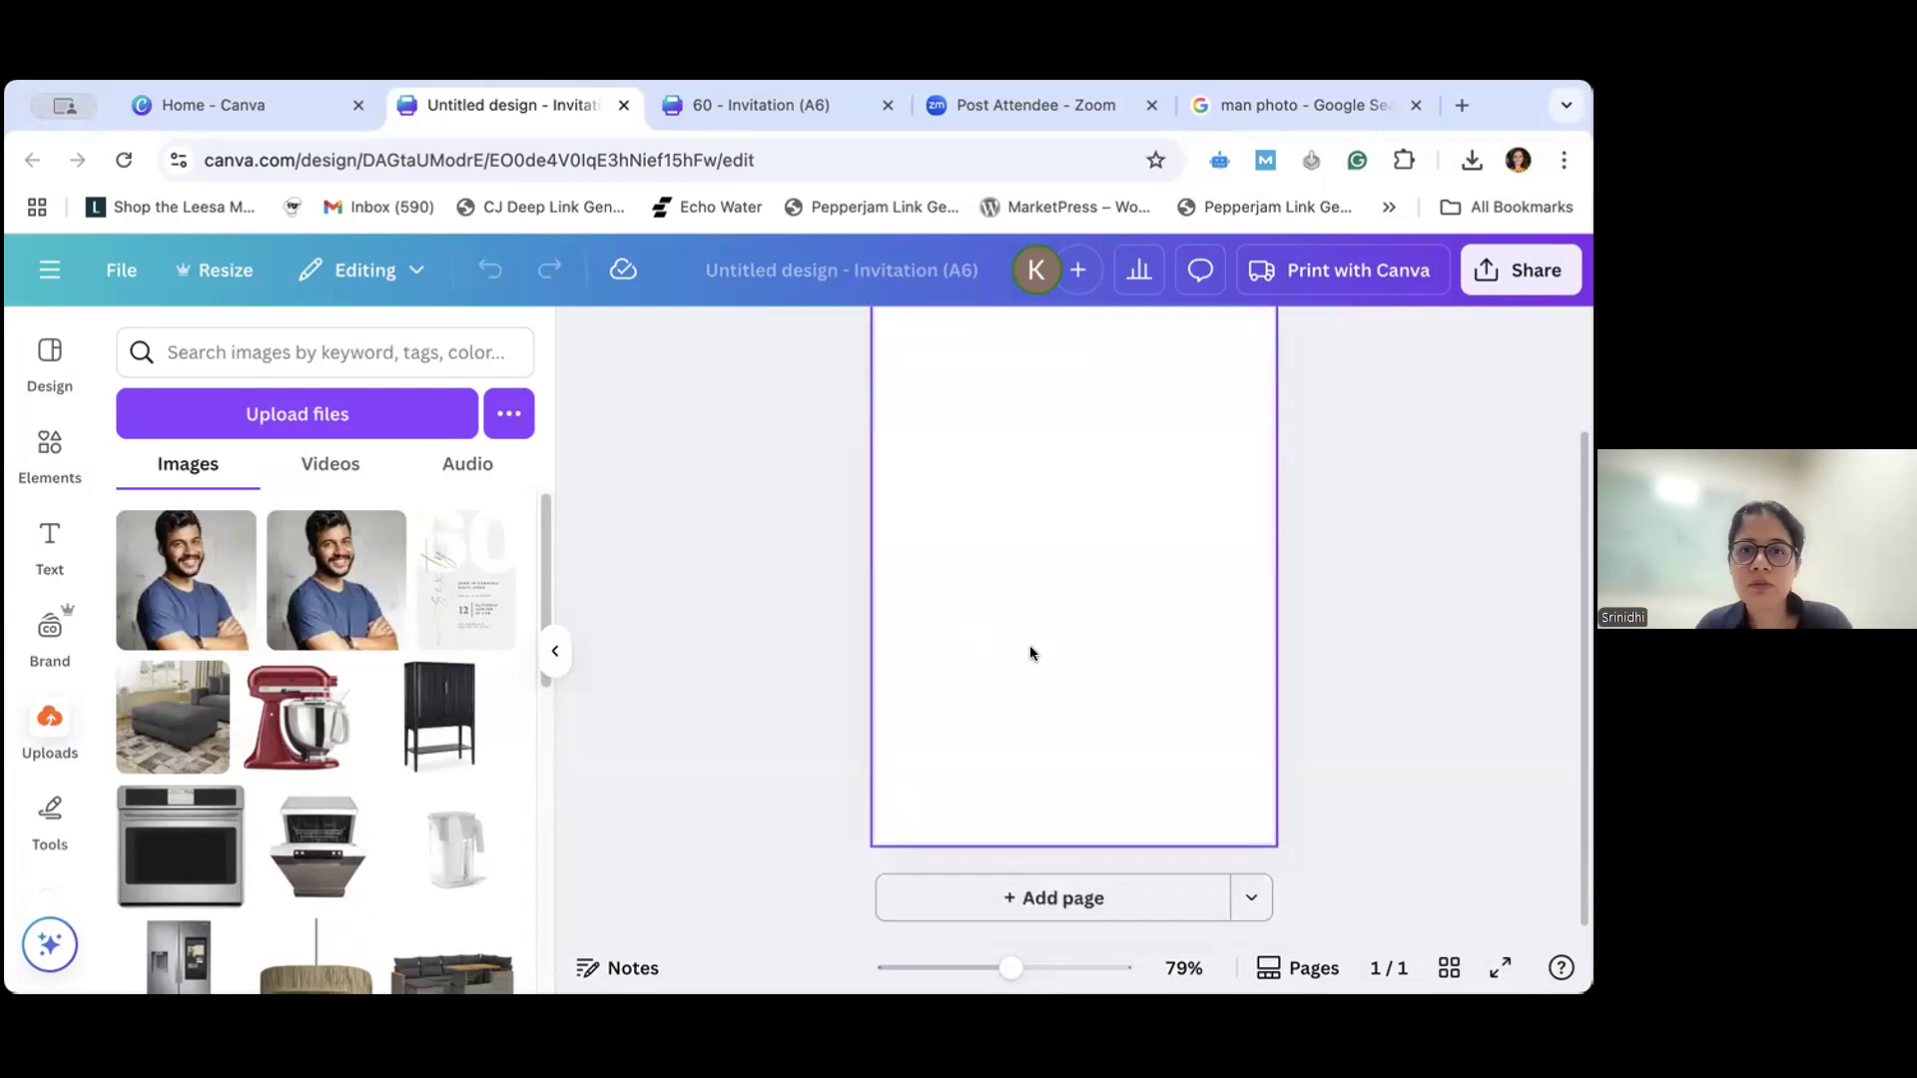
{"action": "scroll", "coordinate": [1028, 653], "scroll_direction": "up", "scroll_amount": 1}
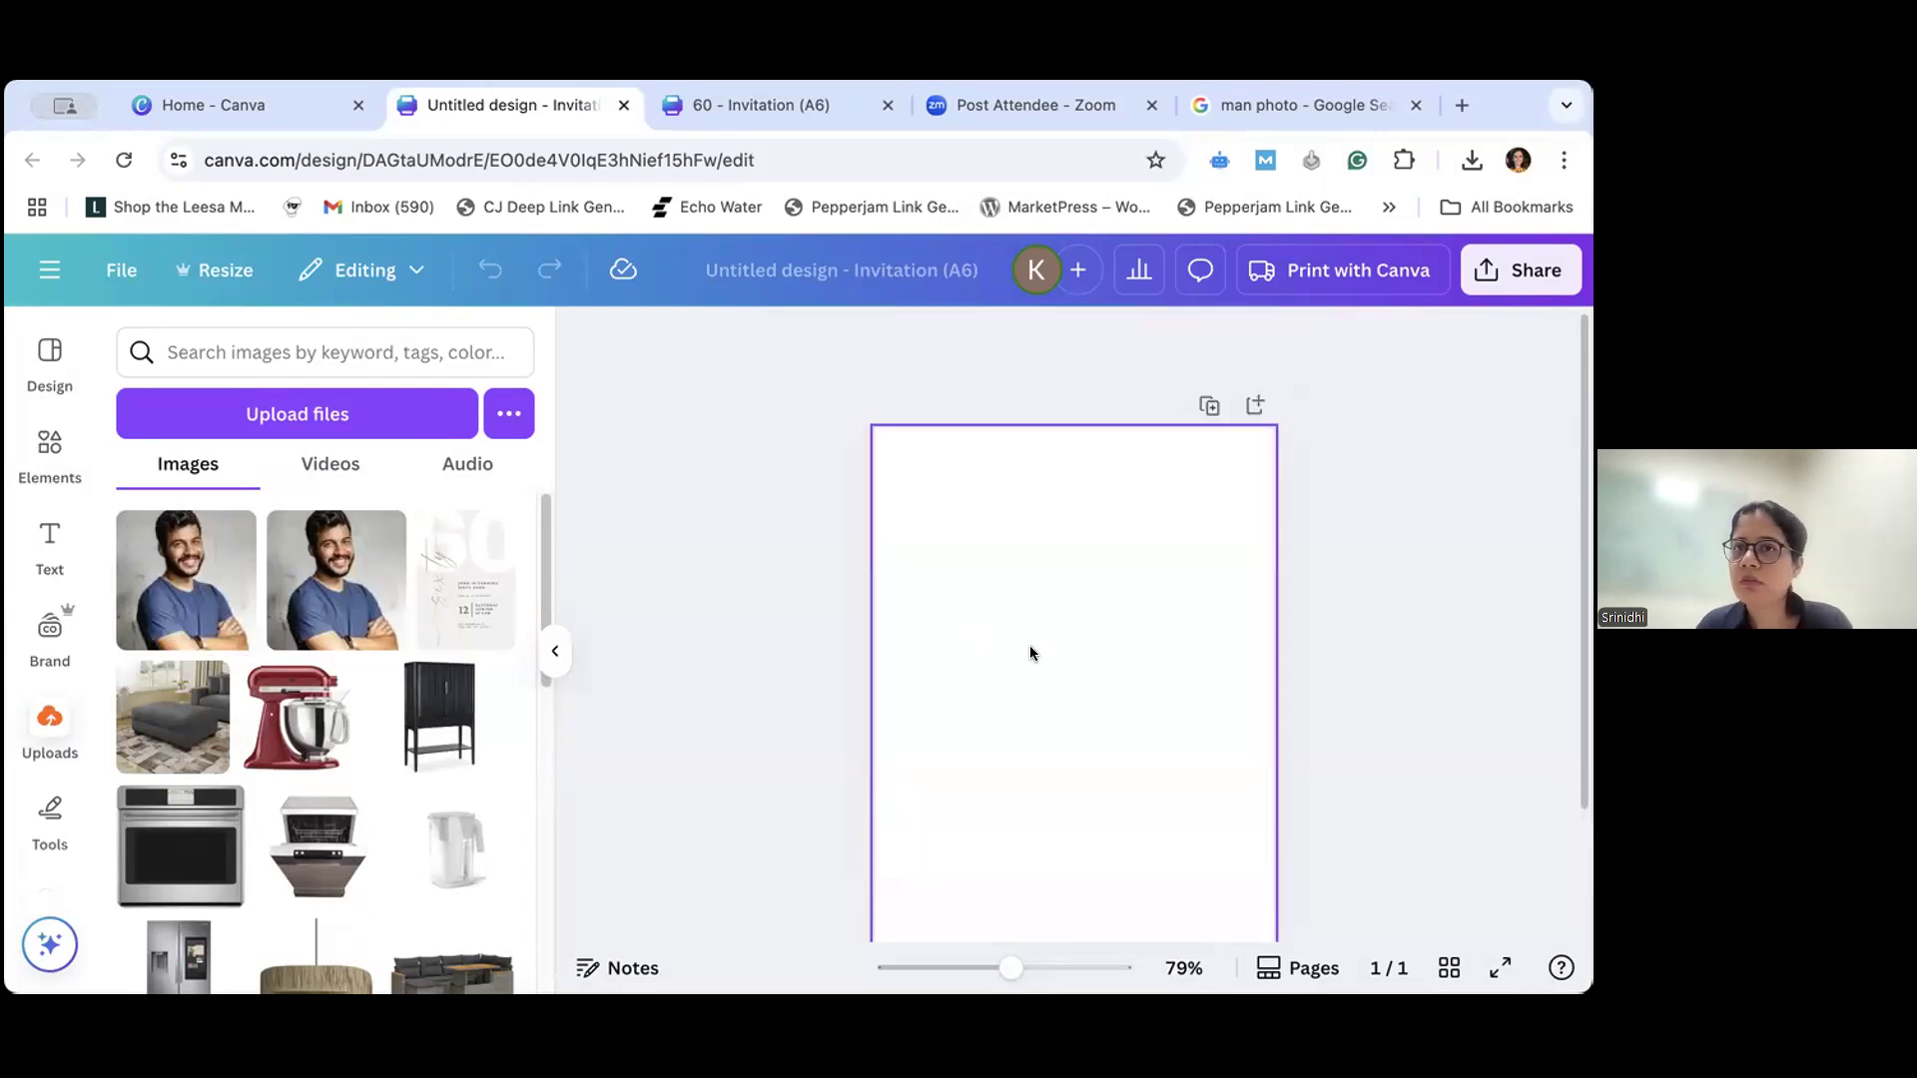
- Switch to the "60" invitation design and upload the saved photo of the man to its image library
{"action": "left_click", "coordinate": [767, 104]}
{"action": "left_click", "coordinate": [48, 719]}
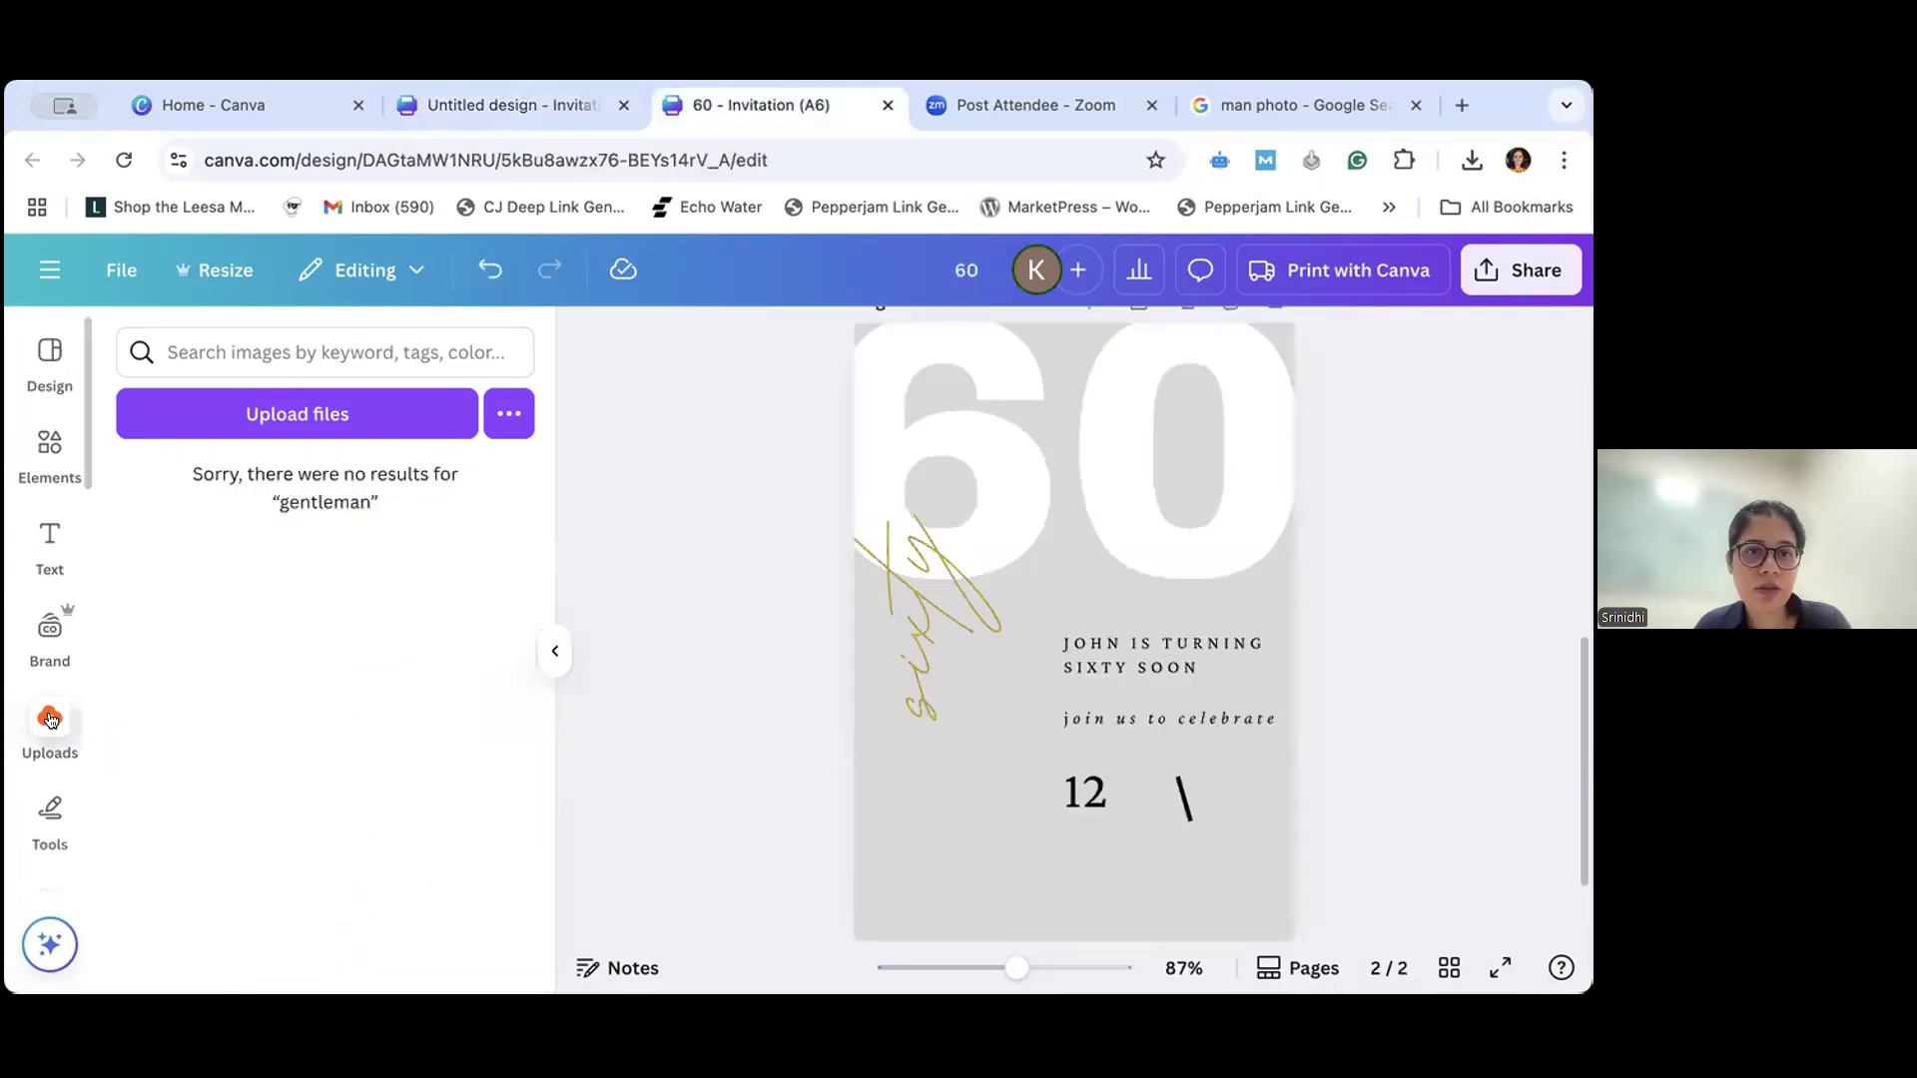
{"action": "left_click", "coordinate": [49, 719]}
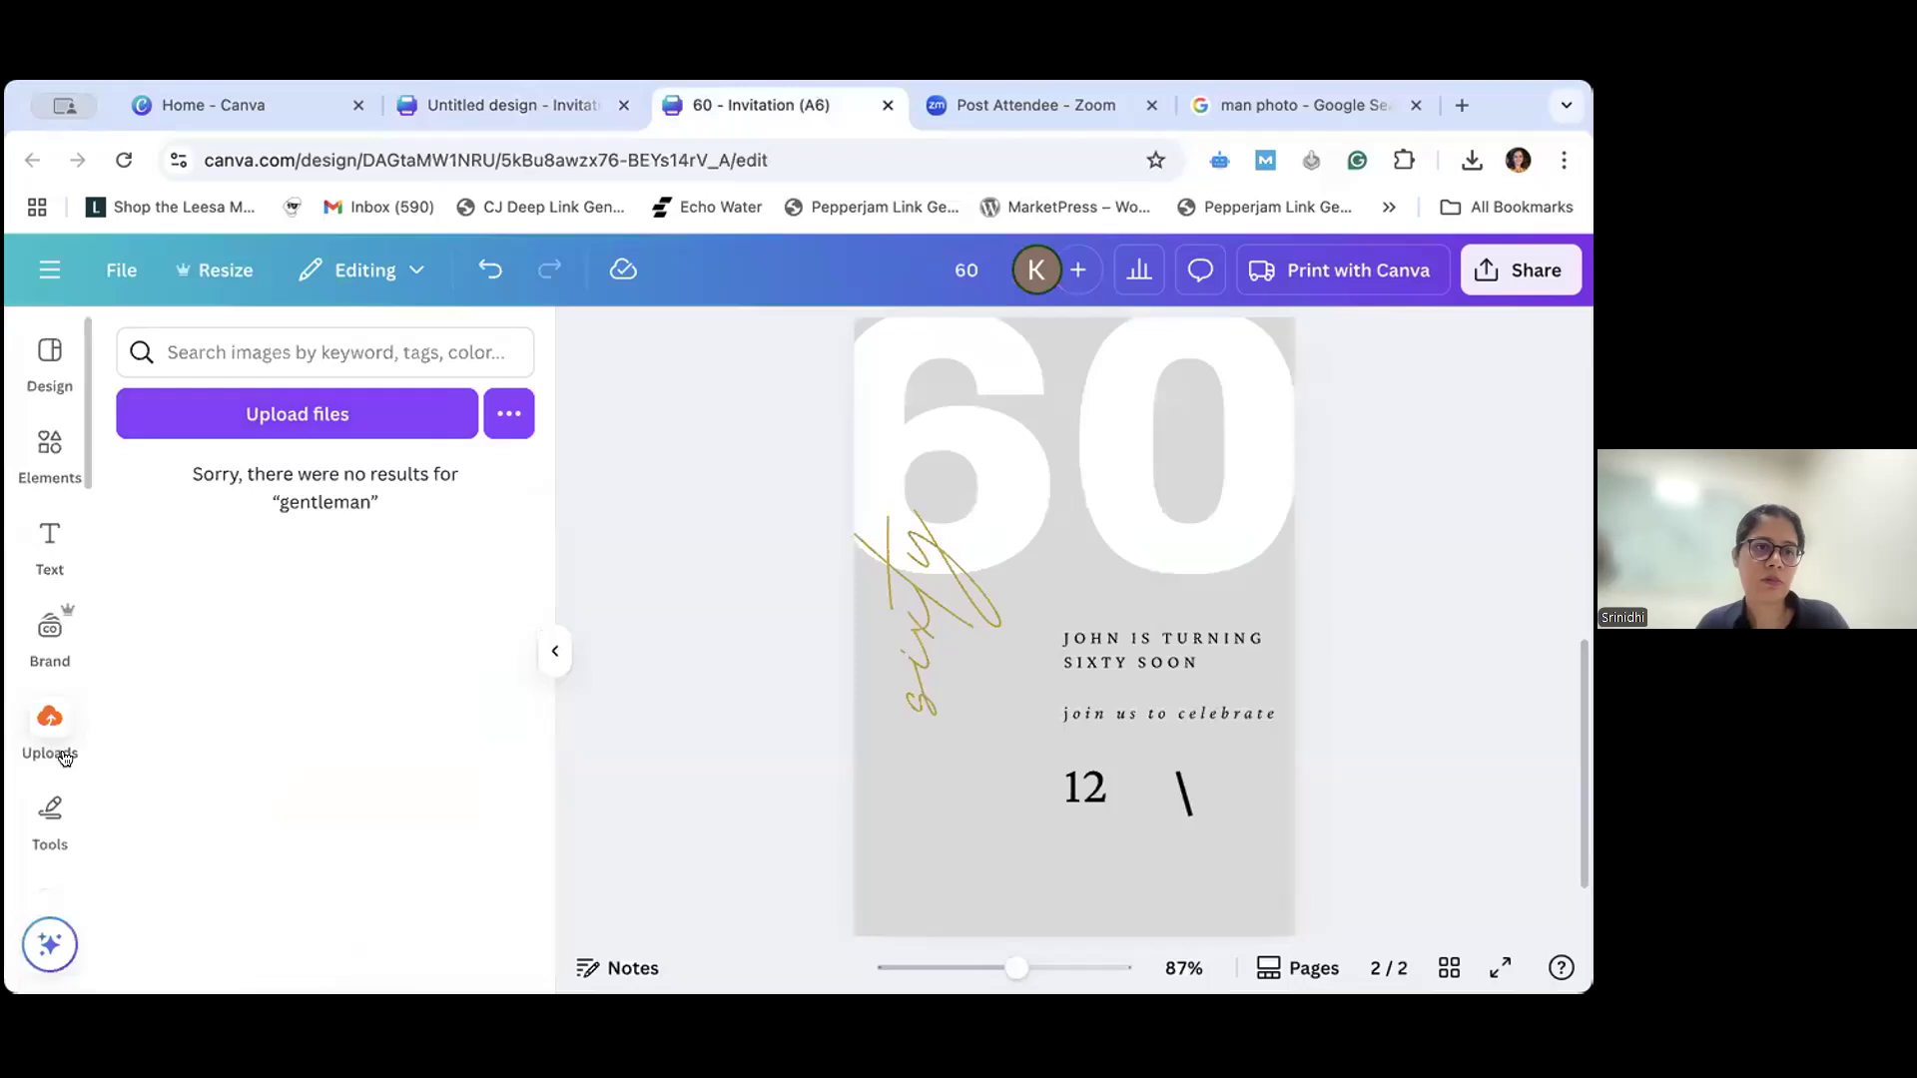
{"action": "left_click", "coordinate": [225, 409]}
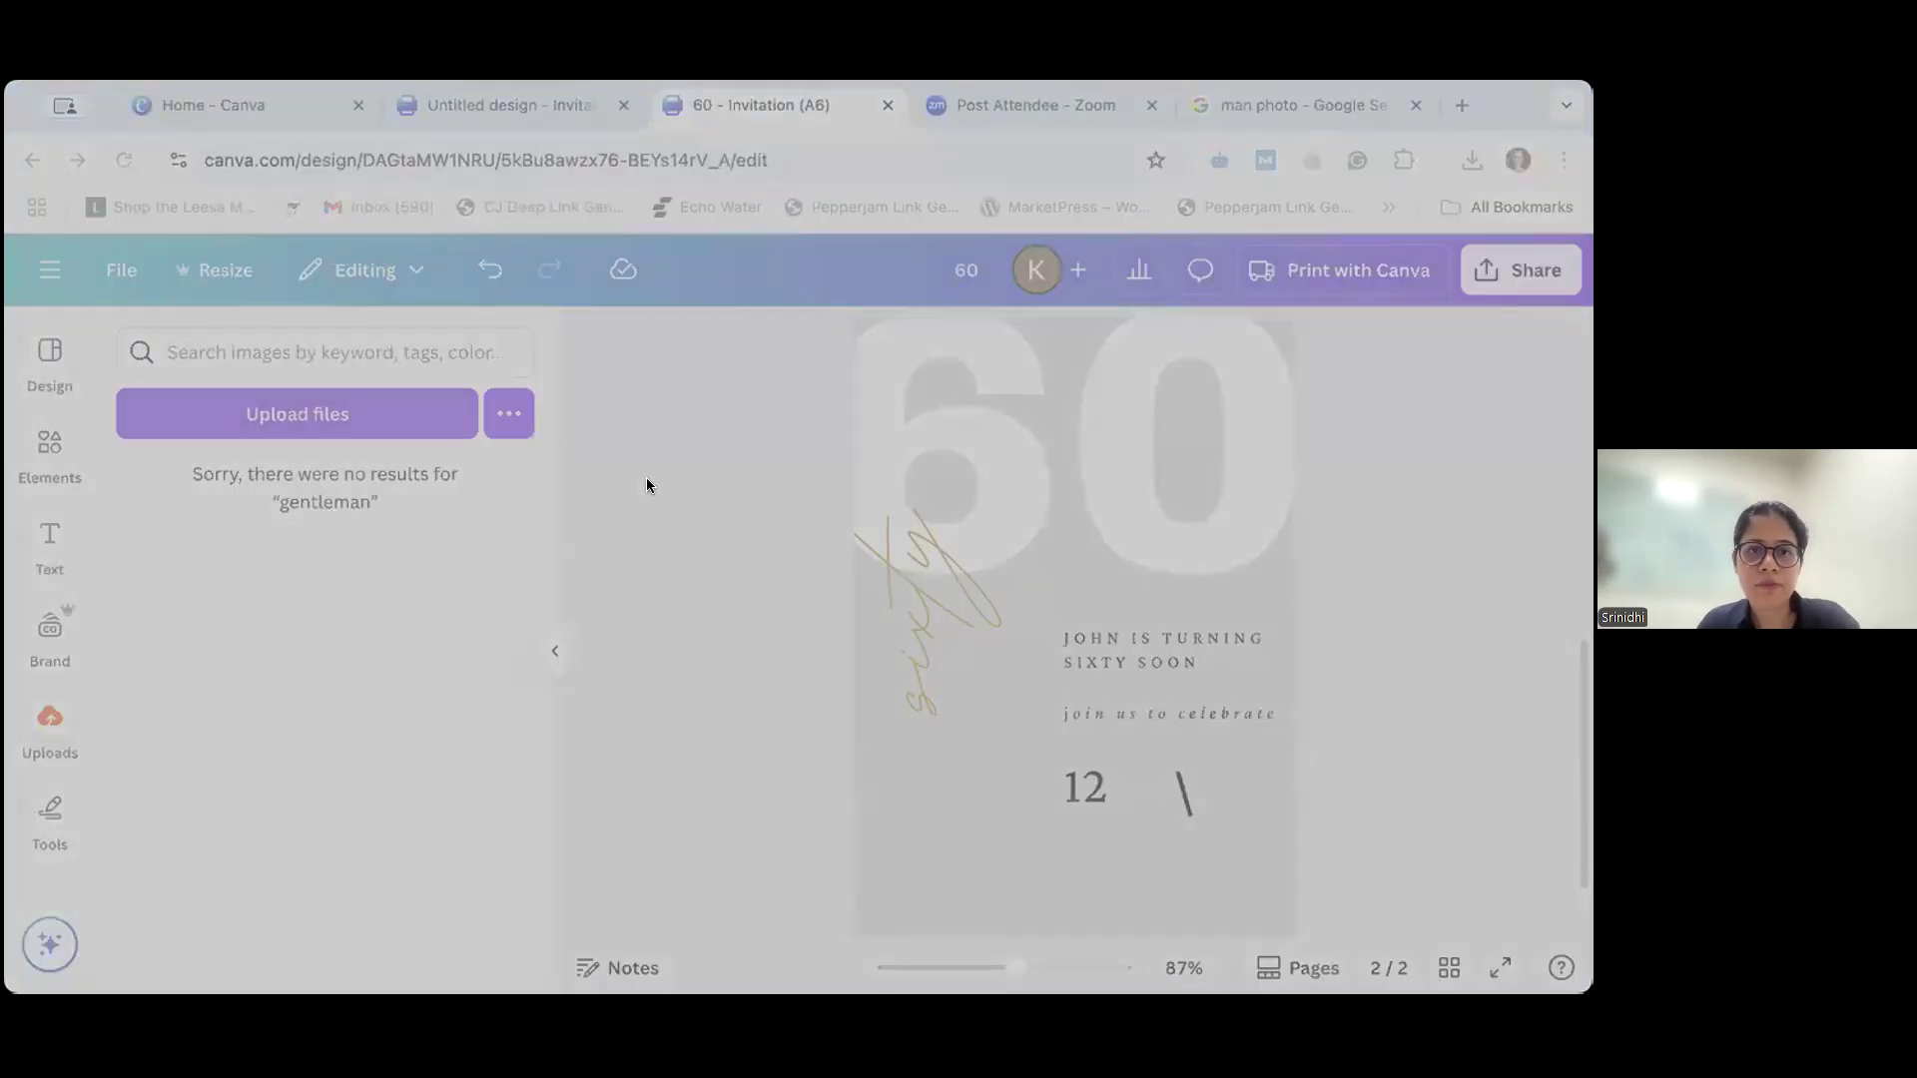
{"action": "left_click", "coordinate": [1239, 772]}
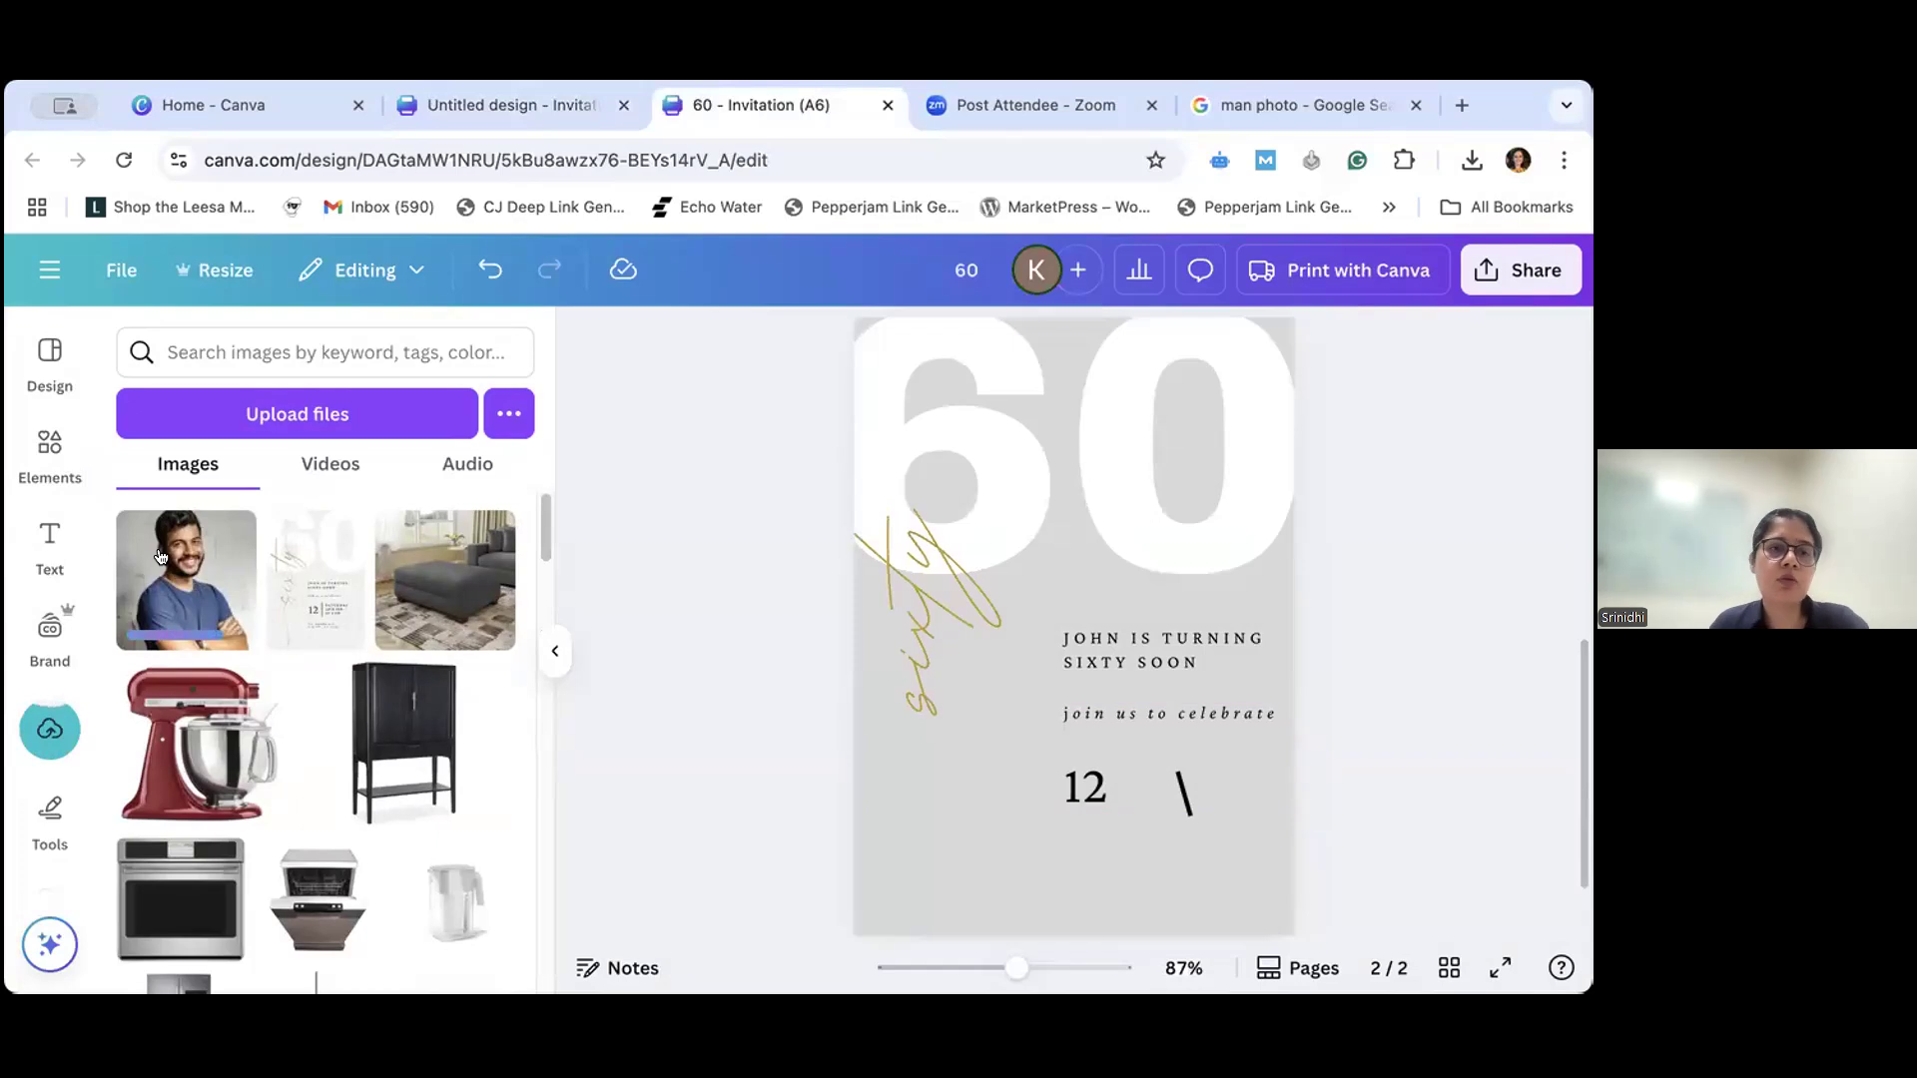
- Place the uploaded photo of the man on page 2 below the "sixty" script, and delete it from the page
{"action": "left_click_drag", "start_coordinate": [159, 556], "coordinate": [944, 717]}
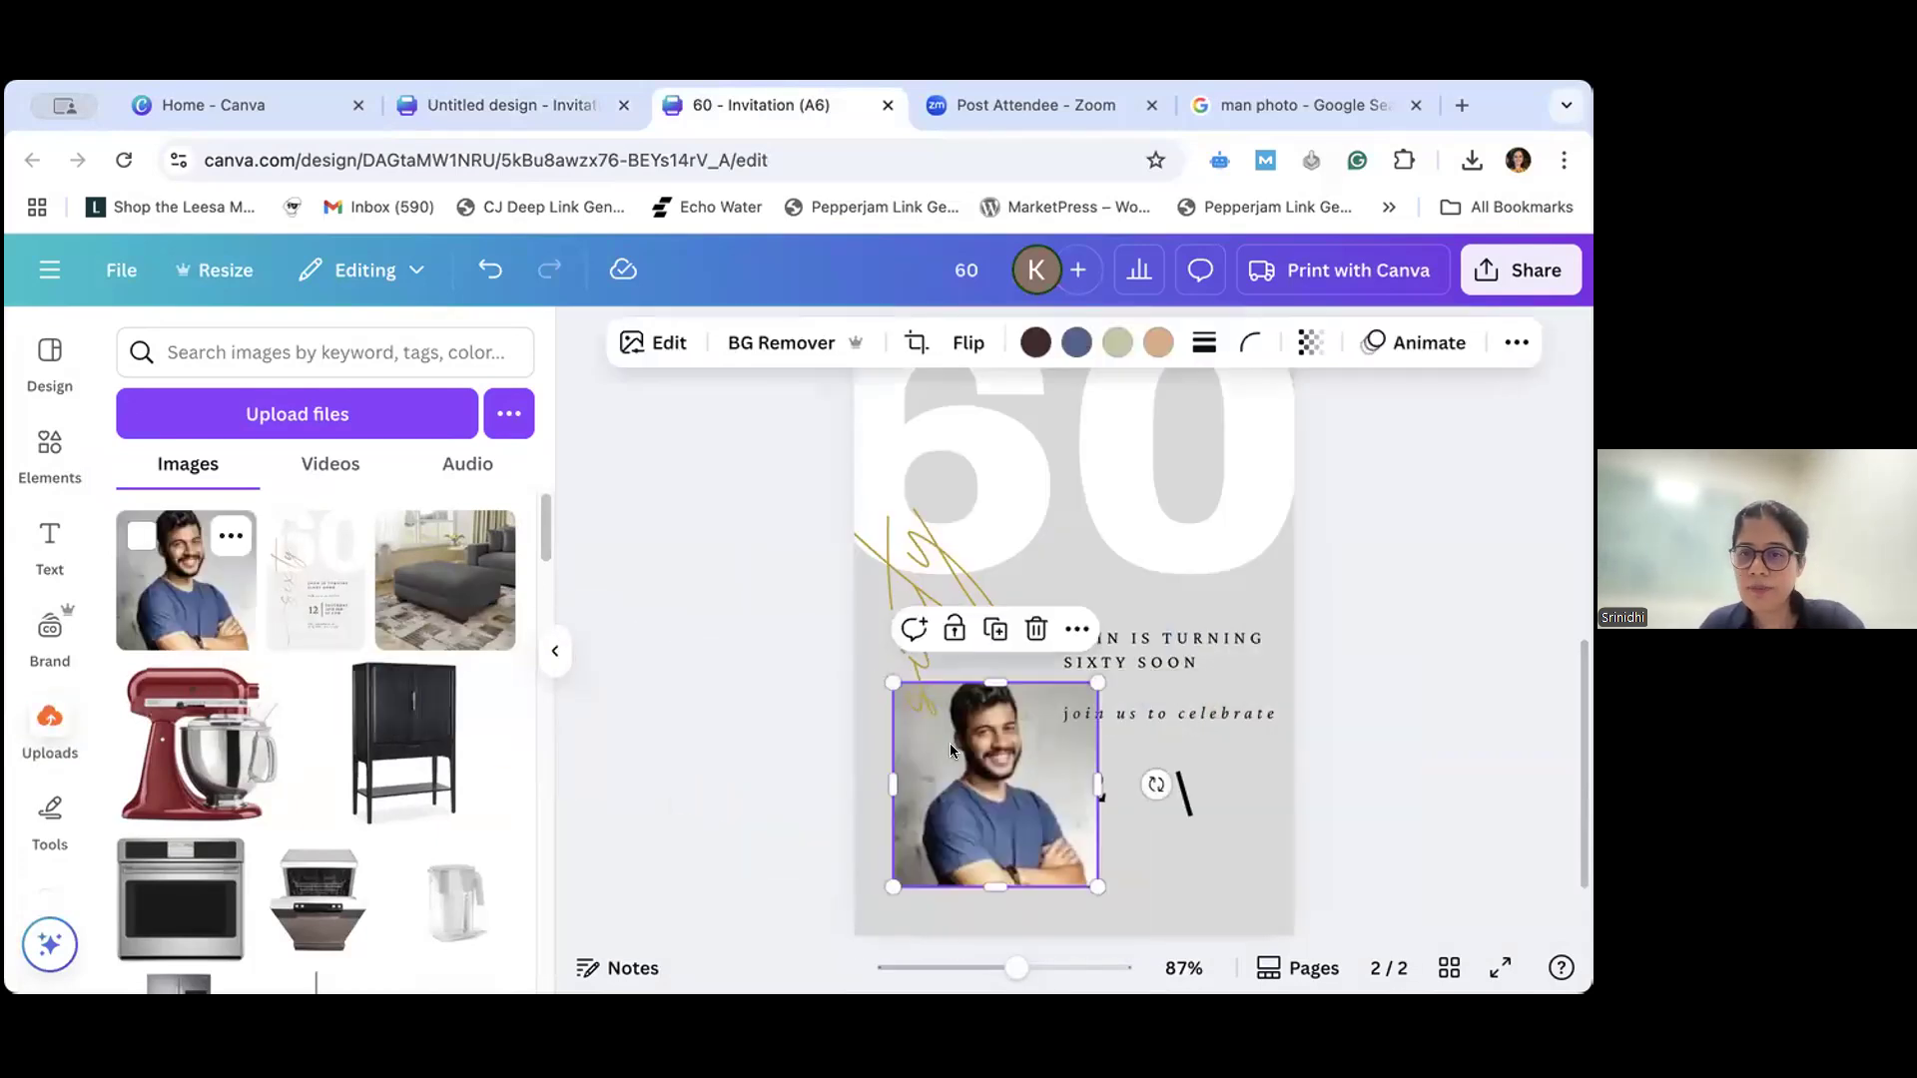
{"action": "mouse_move", "coordinate": [922, 733]}
{"action": "left_mouse_down"}
{"action": "mouse_move", "coordinate": [1013, 556]}
{"action": "mouse_move", "coordinate": [957, 693]}
{"action": "mouse_move", "coordinate": [923, 573]}
{"action": "mouse_move", "coordinate": [926, 753]}
{"action": "left_mouse_up"}
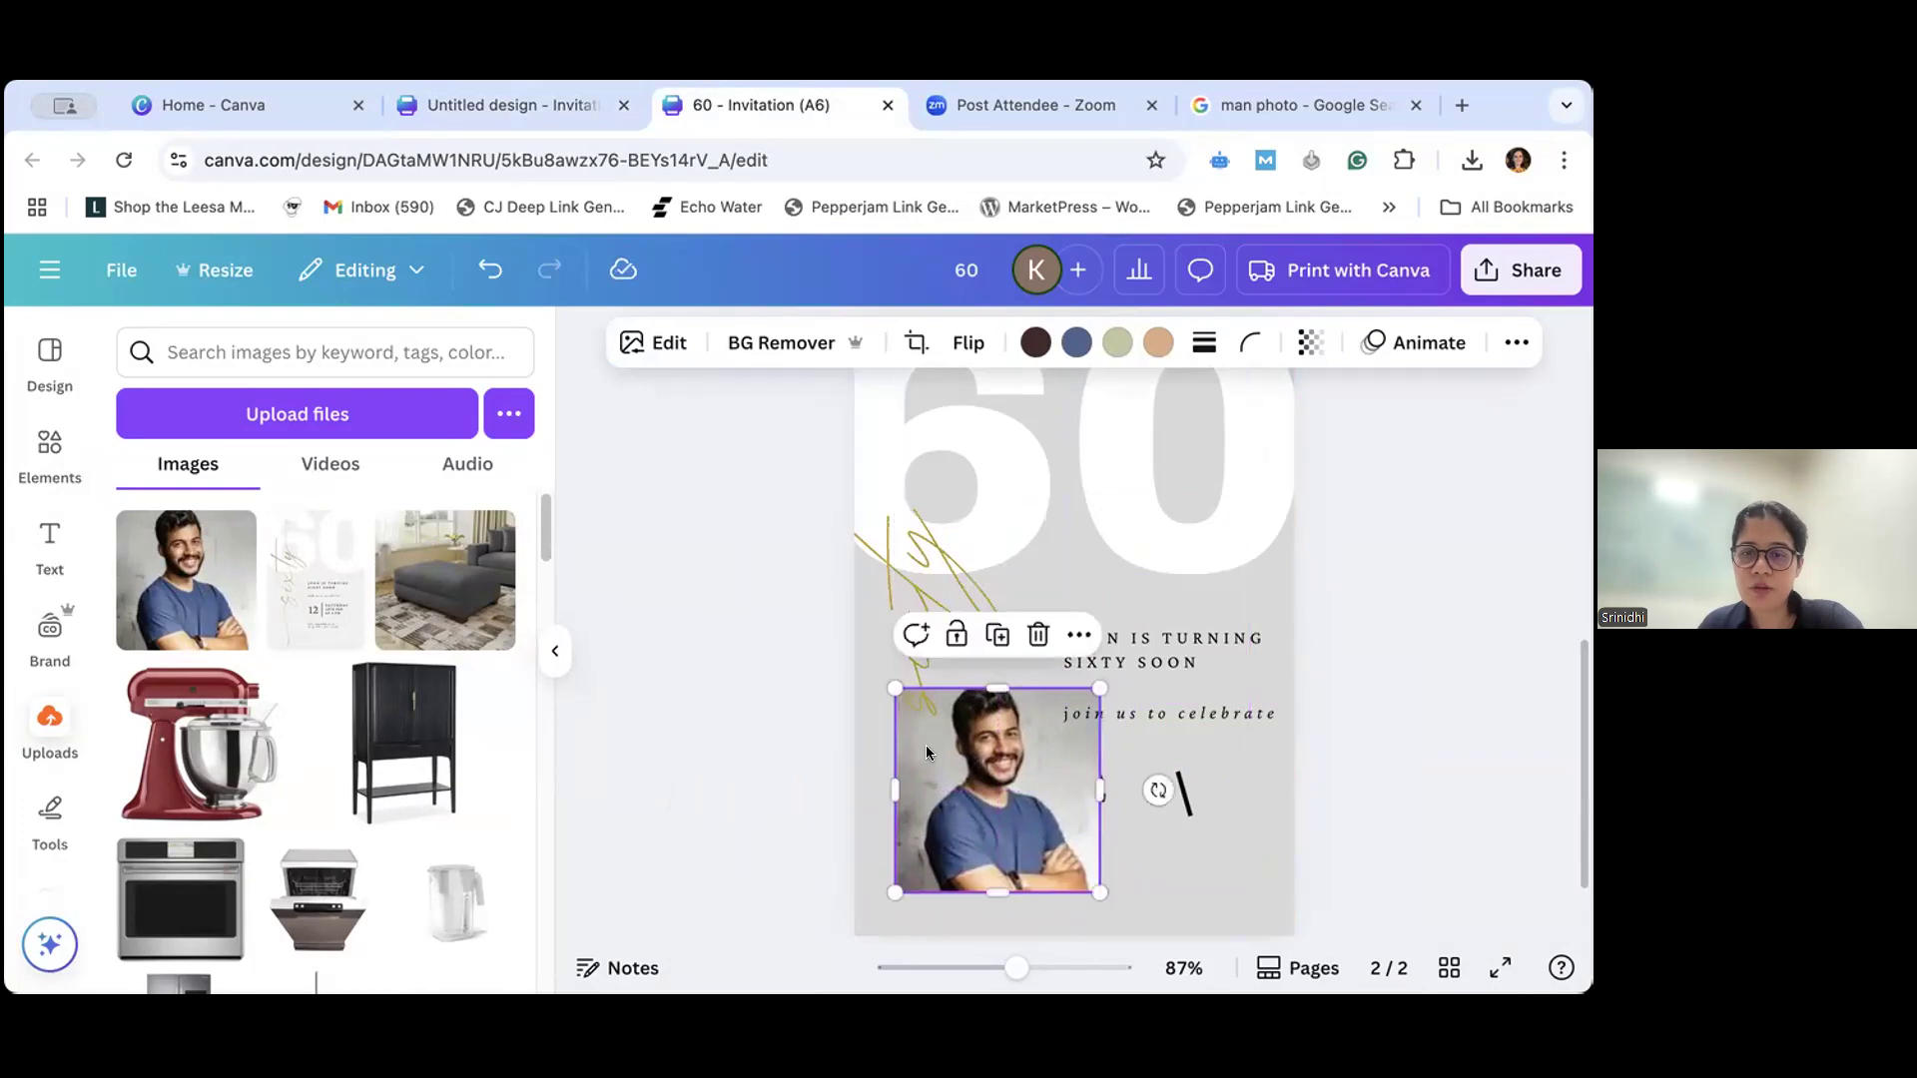
{"action": "key", "text": "Delete"}
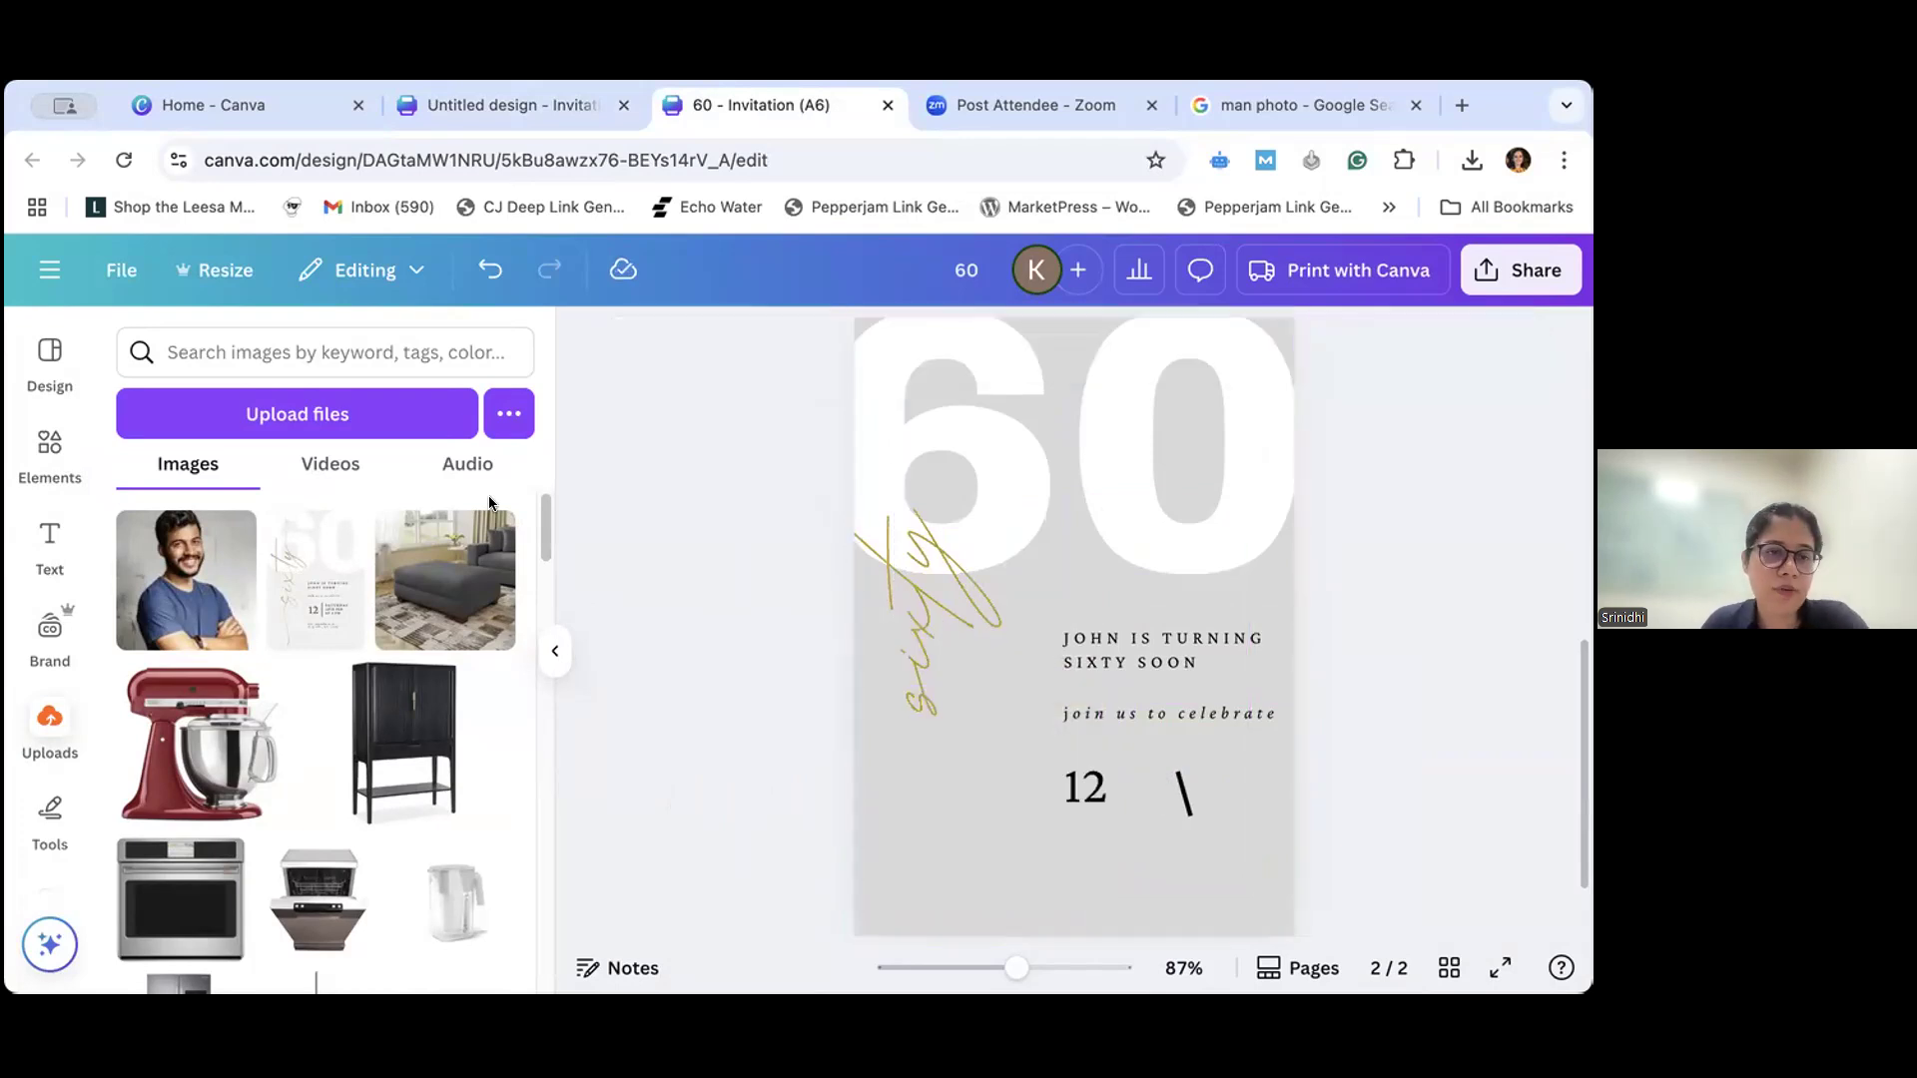
- Browse all frames in the elements library and add the film-strip frame to page 2
{"action": "left_click", "coordinate": [49, 442]}
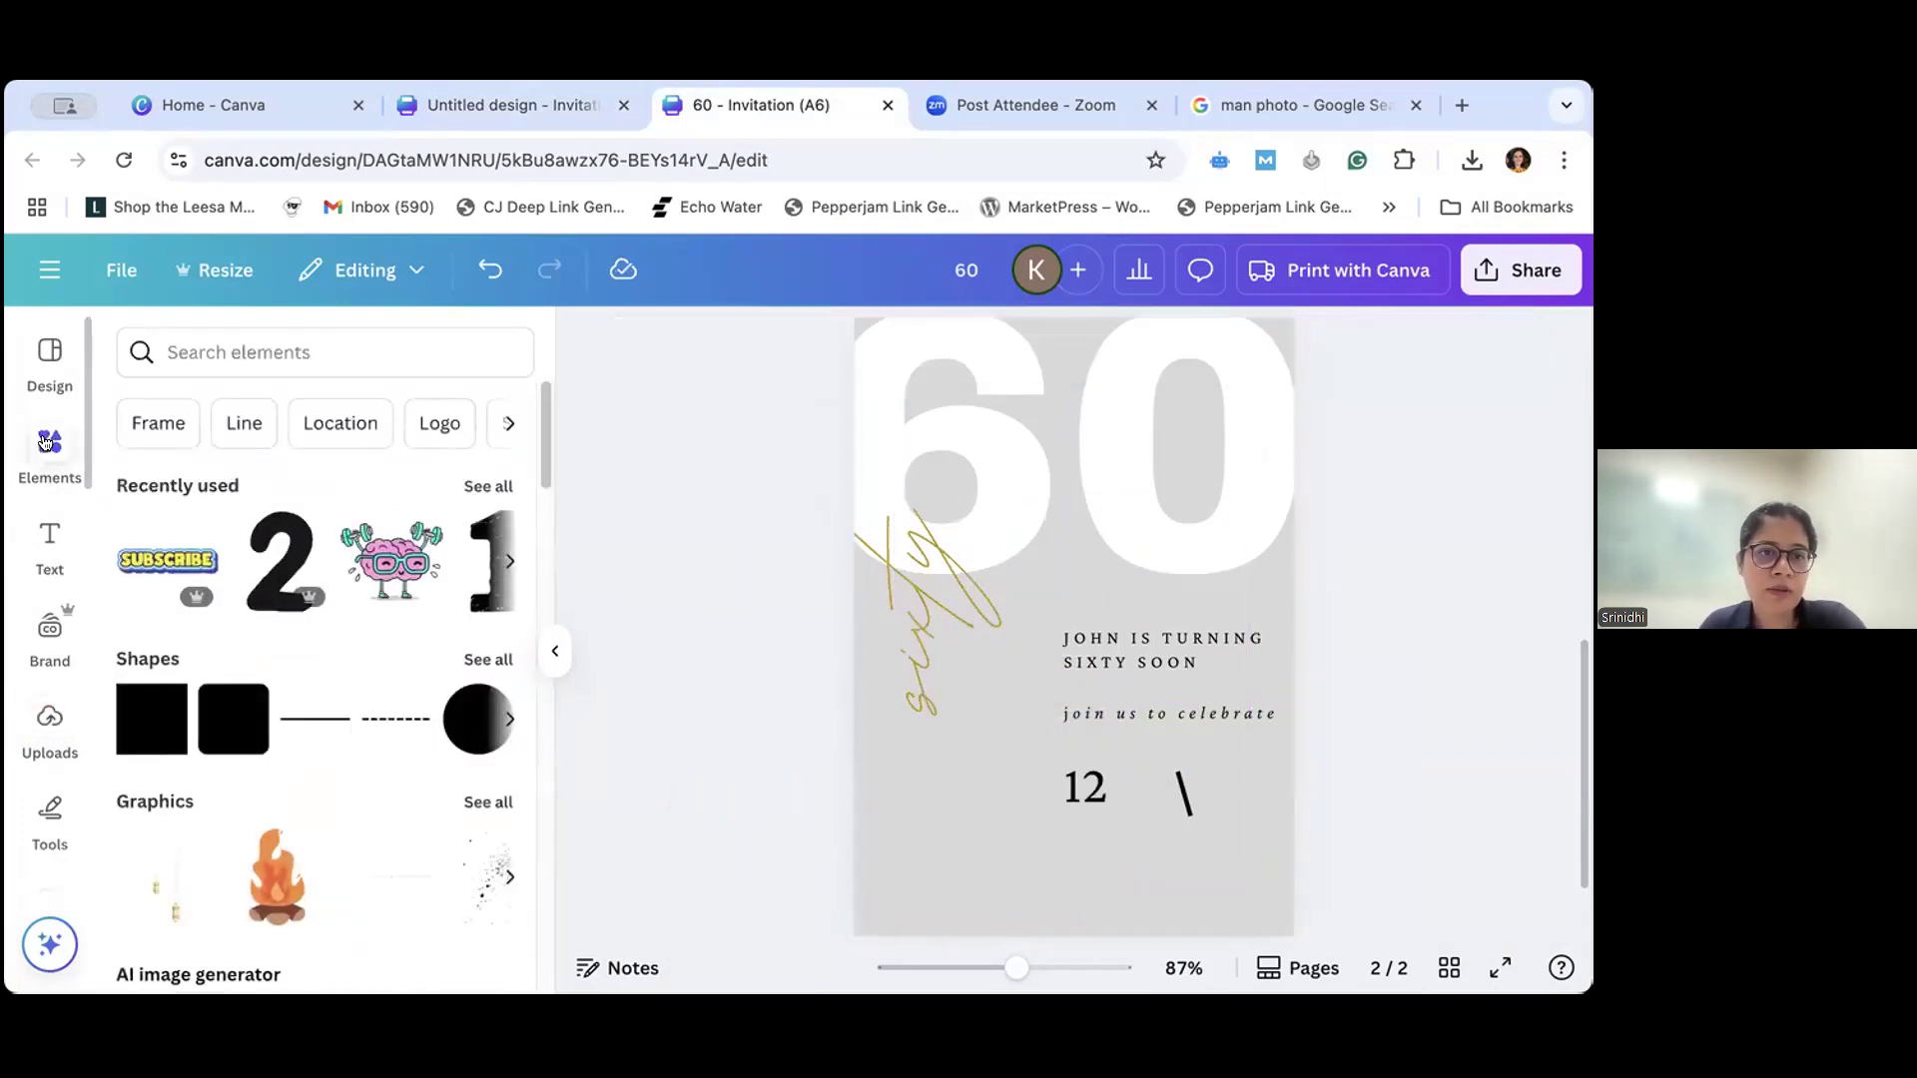
{"action": "left_click", "coordinate": [153, 423]}
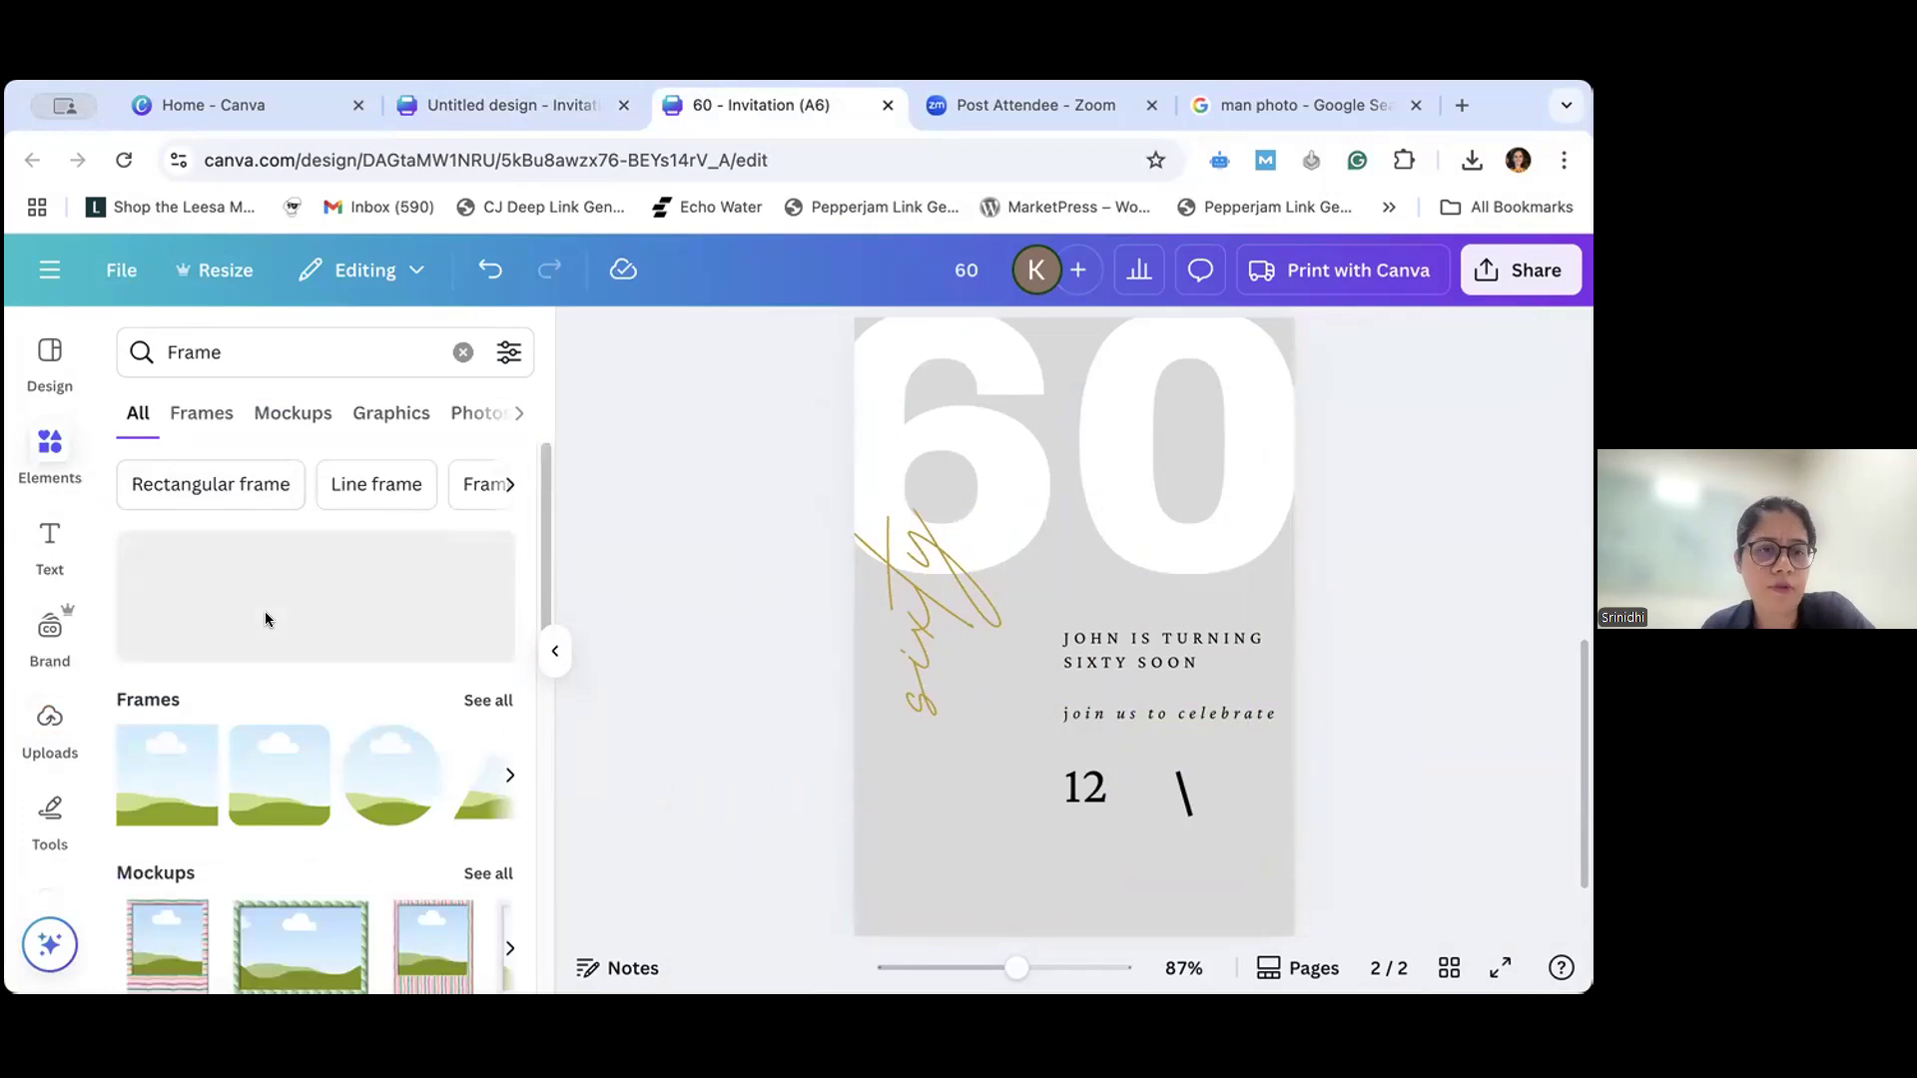
{"action": "left_click", "coordinate": [474, 699]}
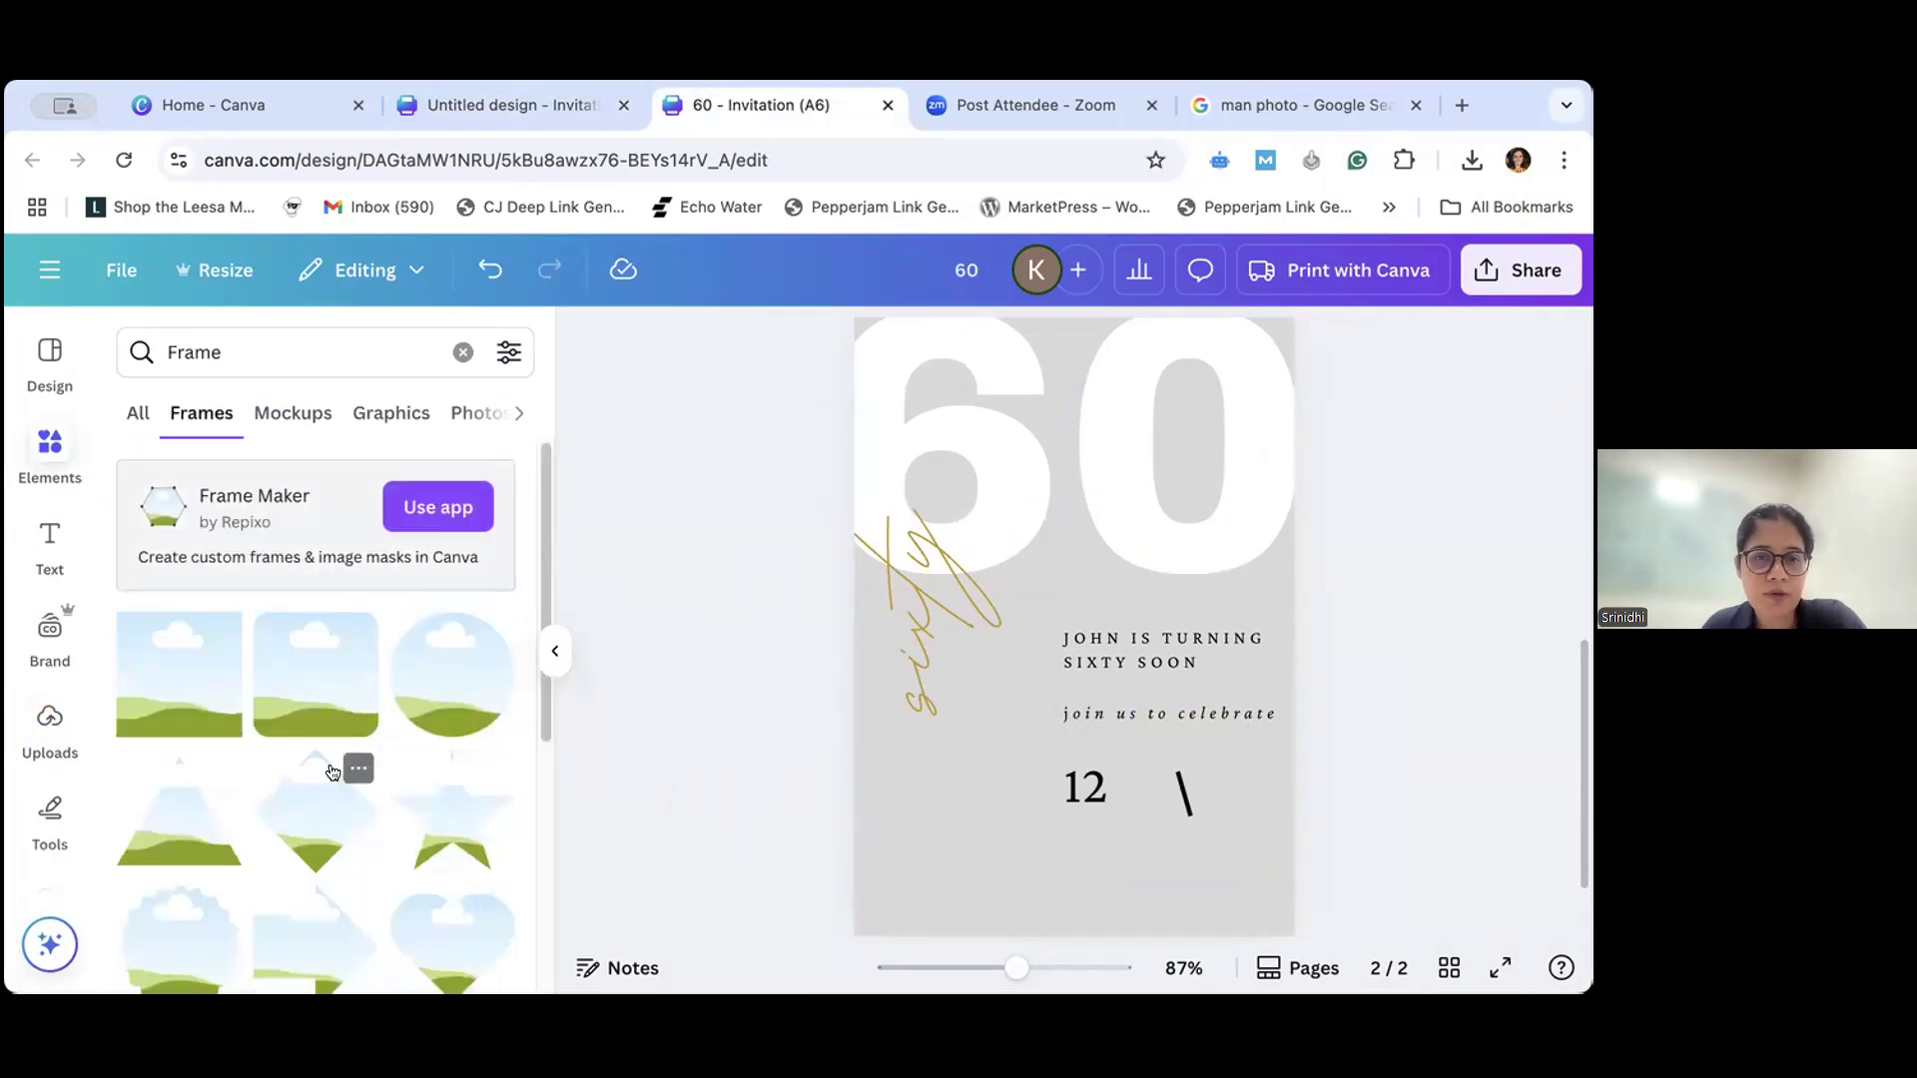
{"action": "scroll", "coordinate": [333, 772], "scroll_direction": "down", "scroll_amount": 5}
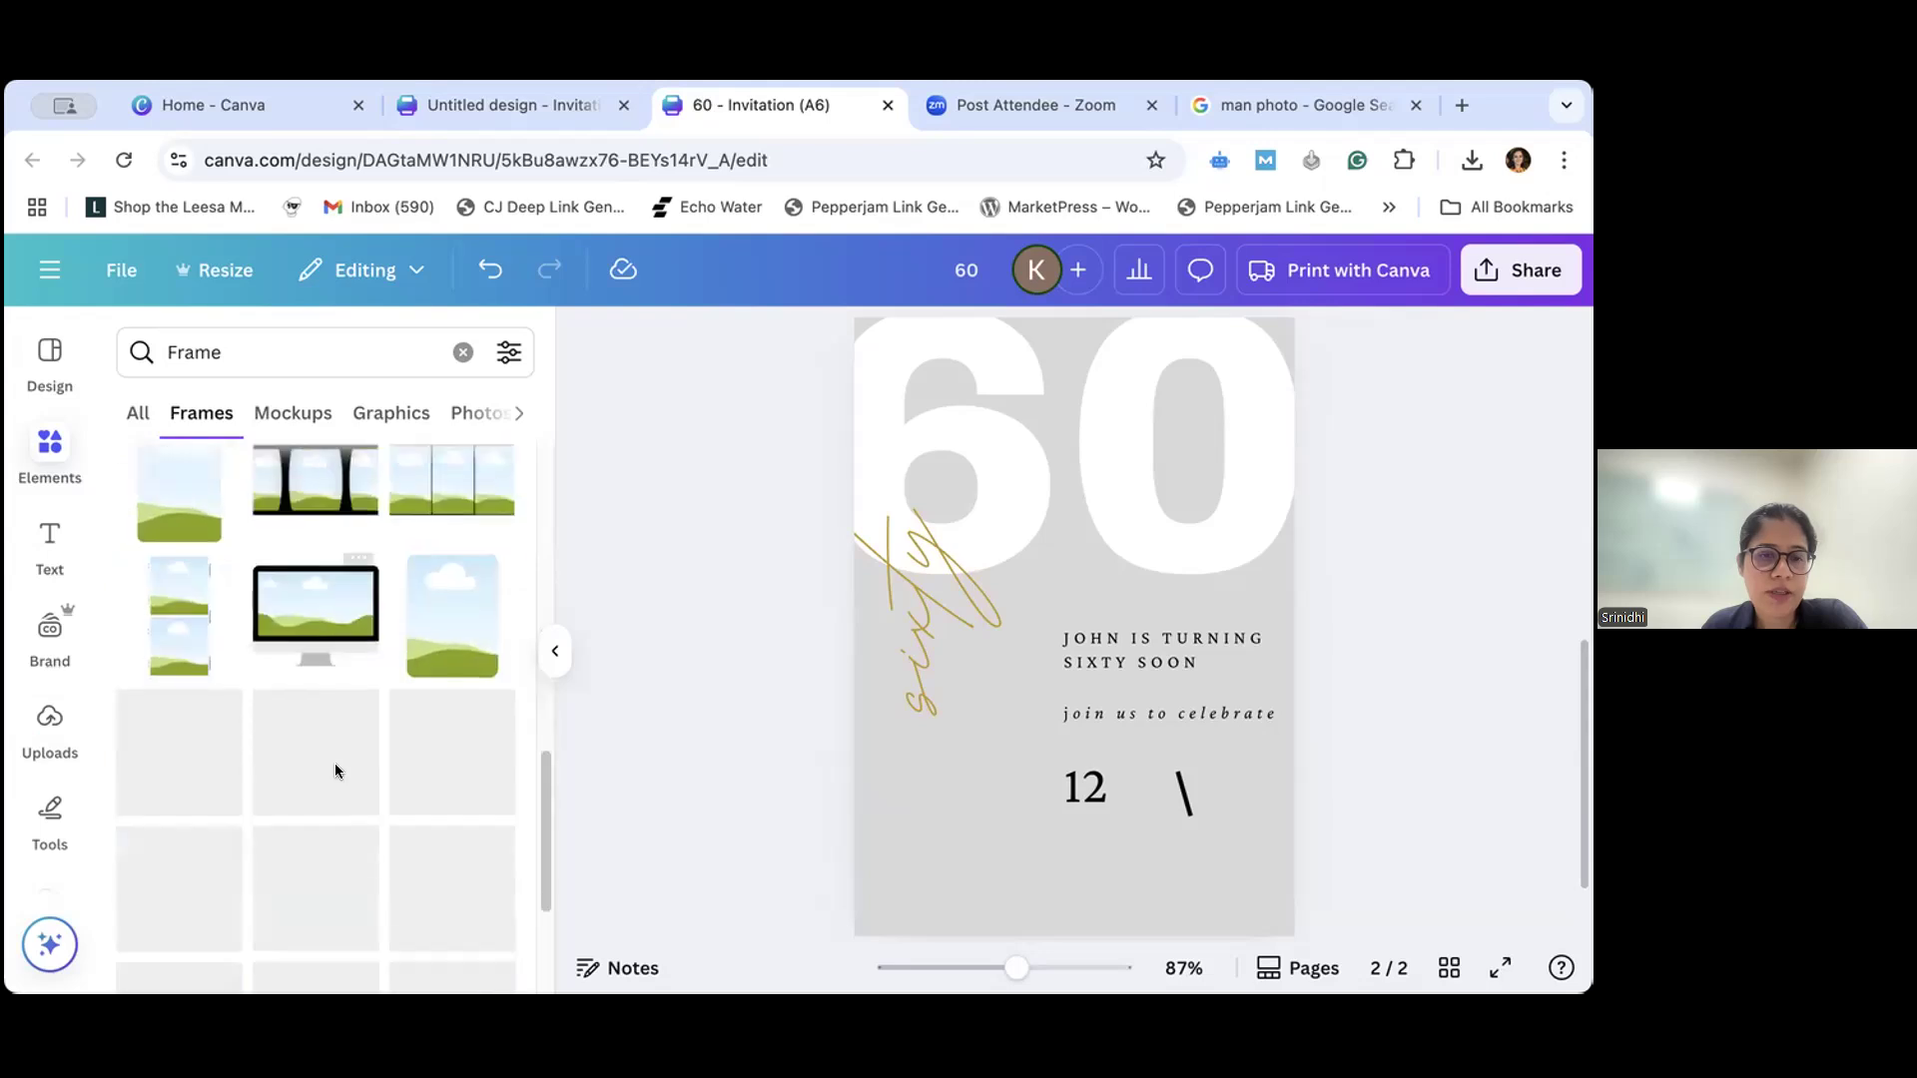
{"action": "scroll", "coordinate": [334, 769], "scroll_direction": "down", "scroll_amount": 2}
{"action": "scroll", "coordinate": [333, 771], "scroll_direction": "down", "scroll_amount": 1}
{"action": "scroll", "coordinate": [335, 771], "scroll_direction": "down", "scroll_amount": 1}
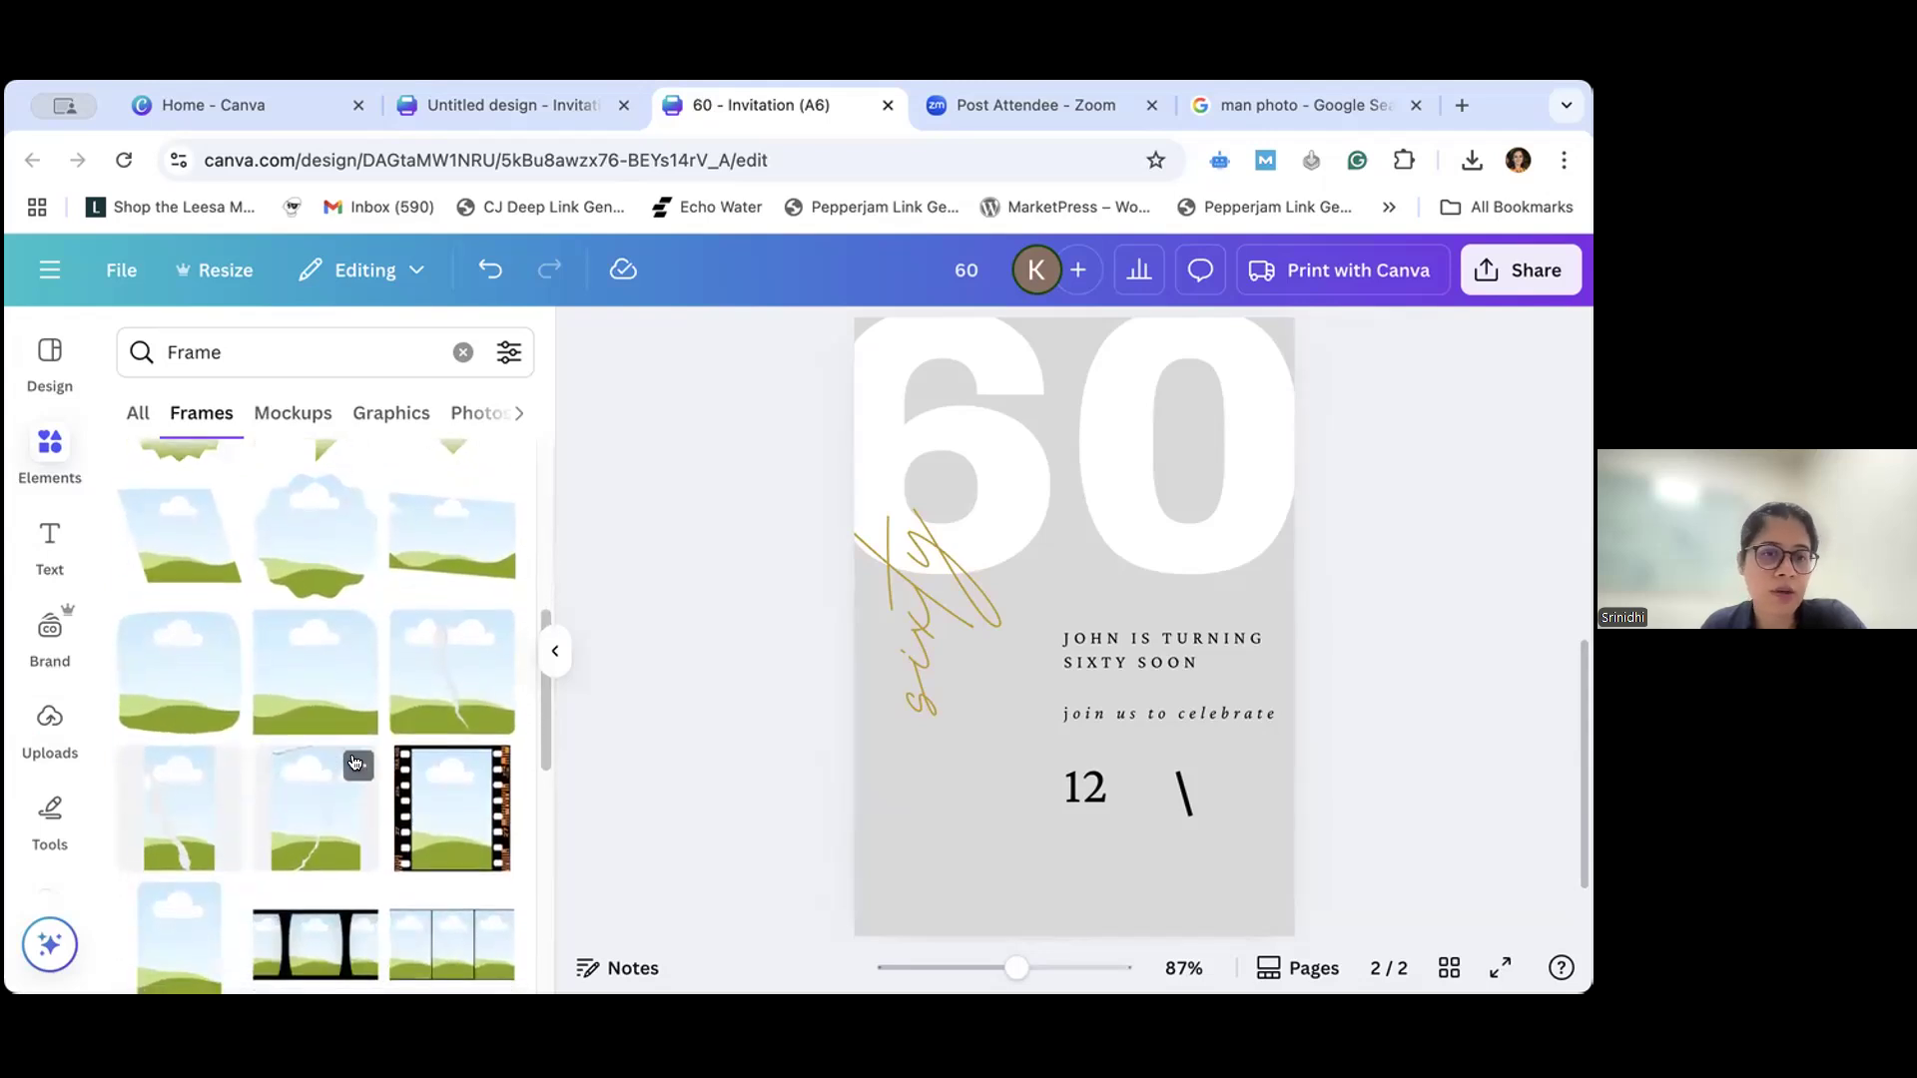
{"action": "left_click", "coordinate": [434, 792]}
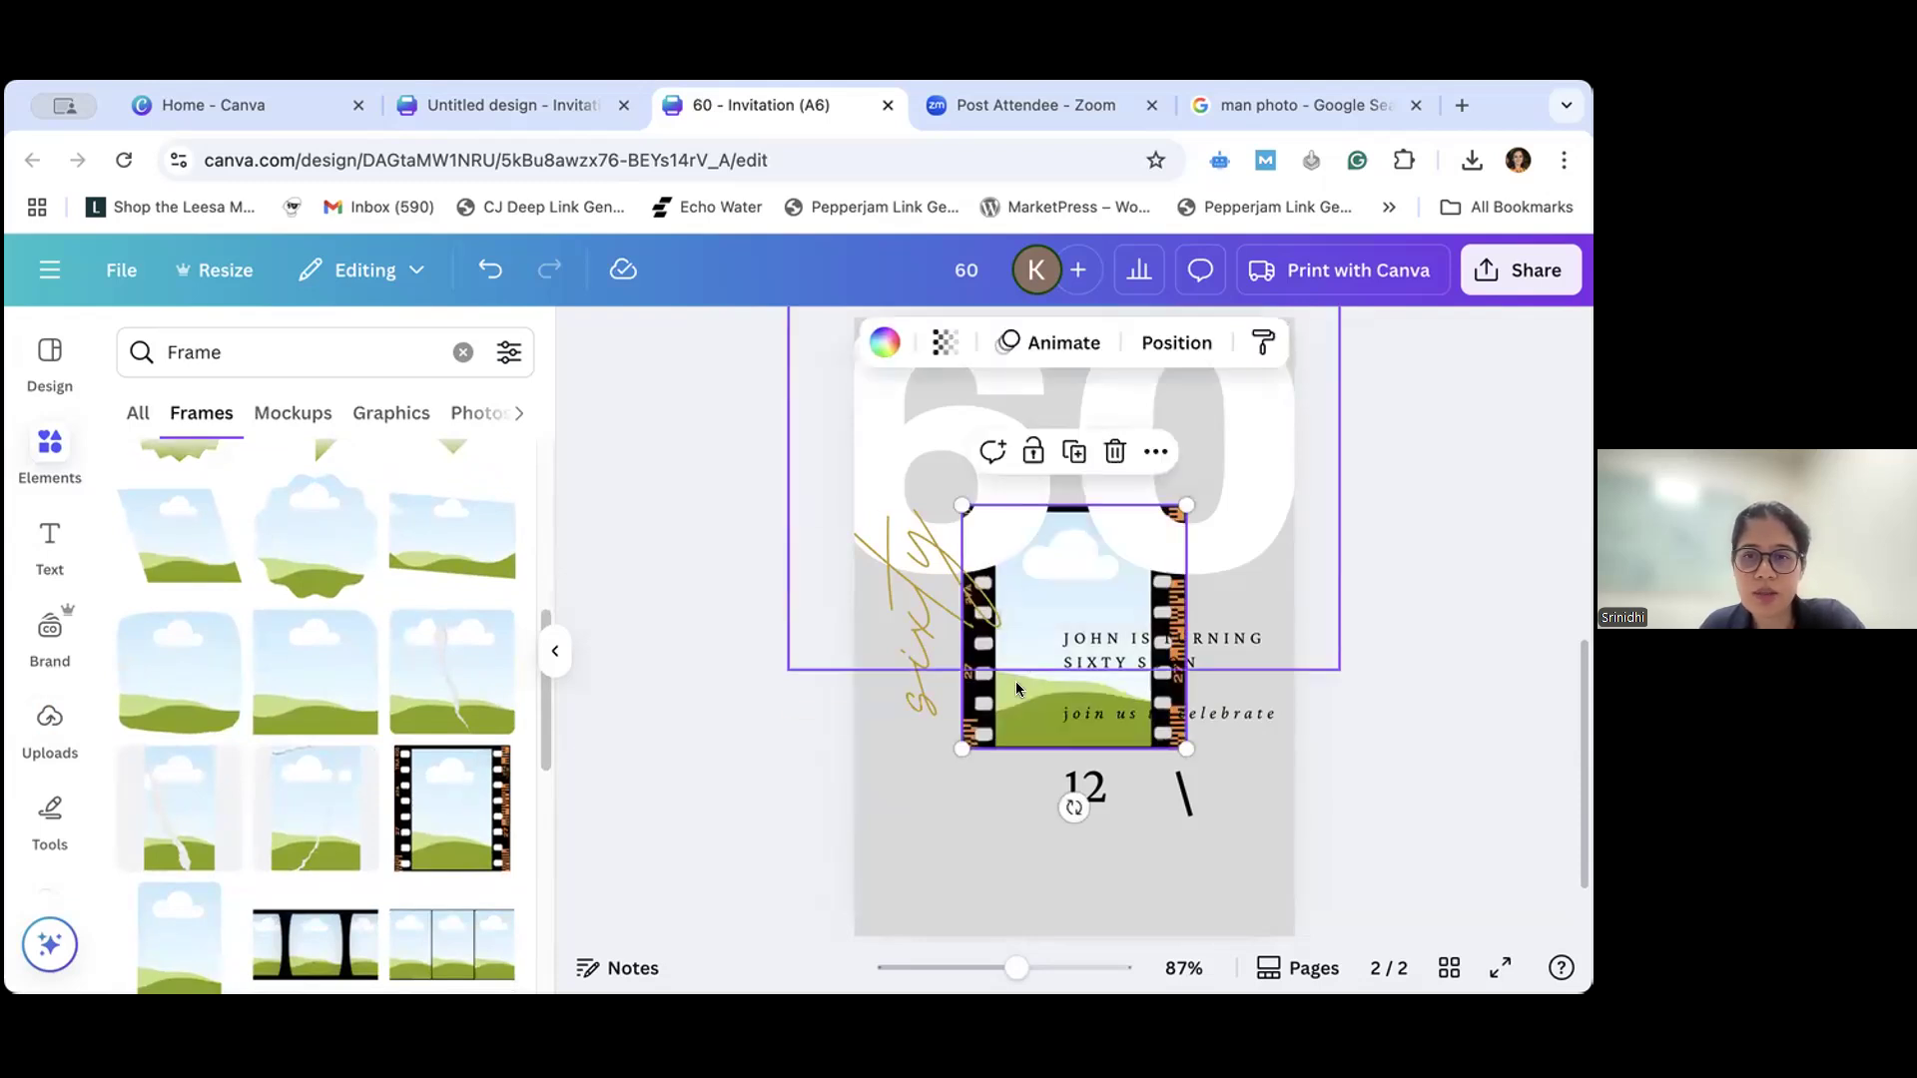
- Move the film-strip frame to the lower part of page 2 and fill it with the uploaded photo of the man
{"action": "left_click_drag", "start_coordinate": [1018, 713], "coordinate": [954, 831]}
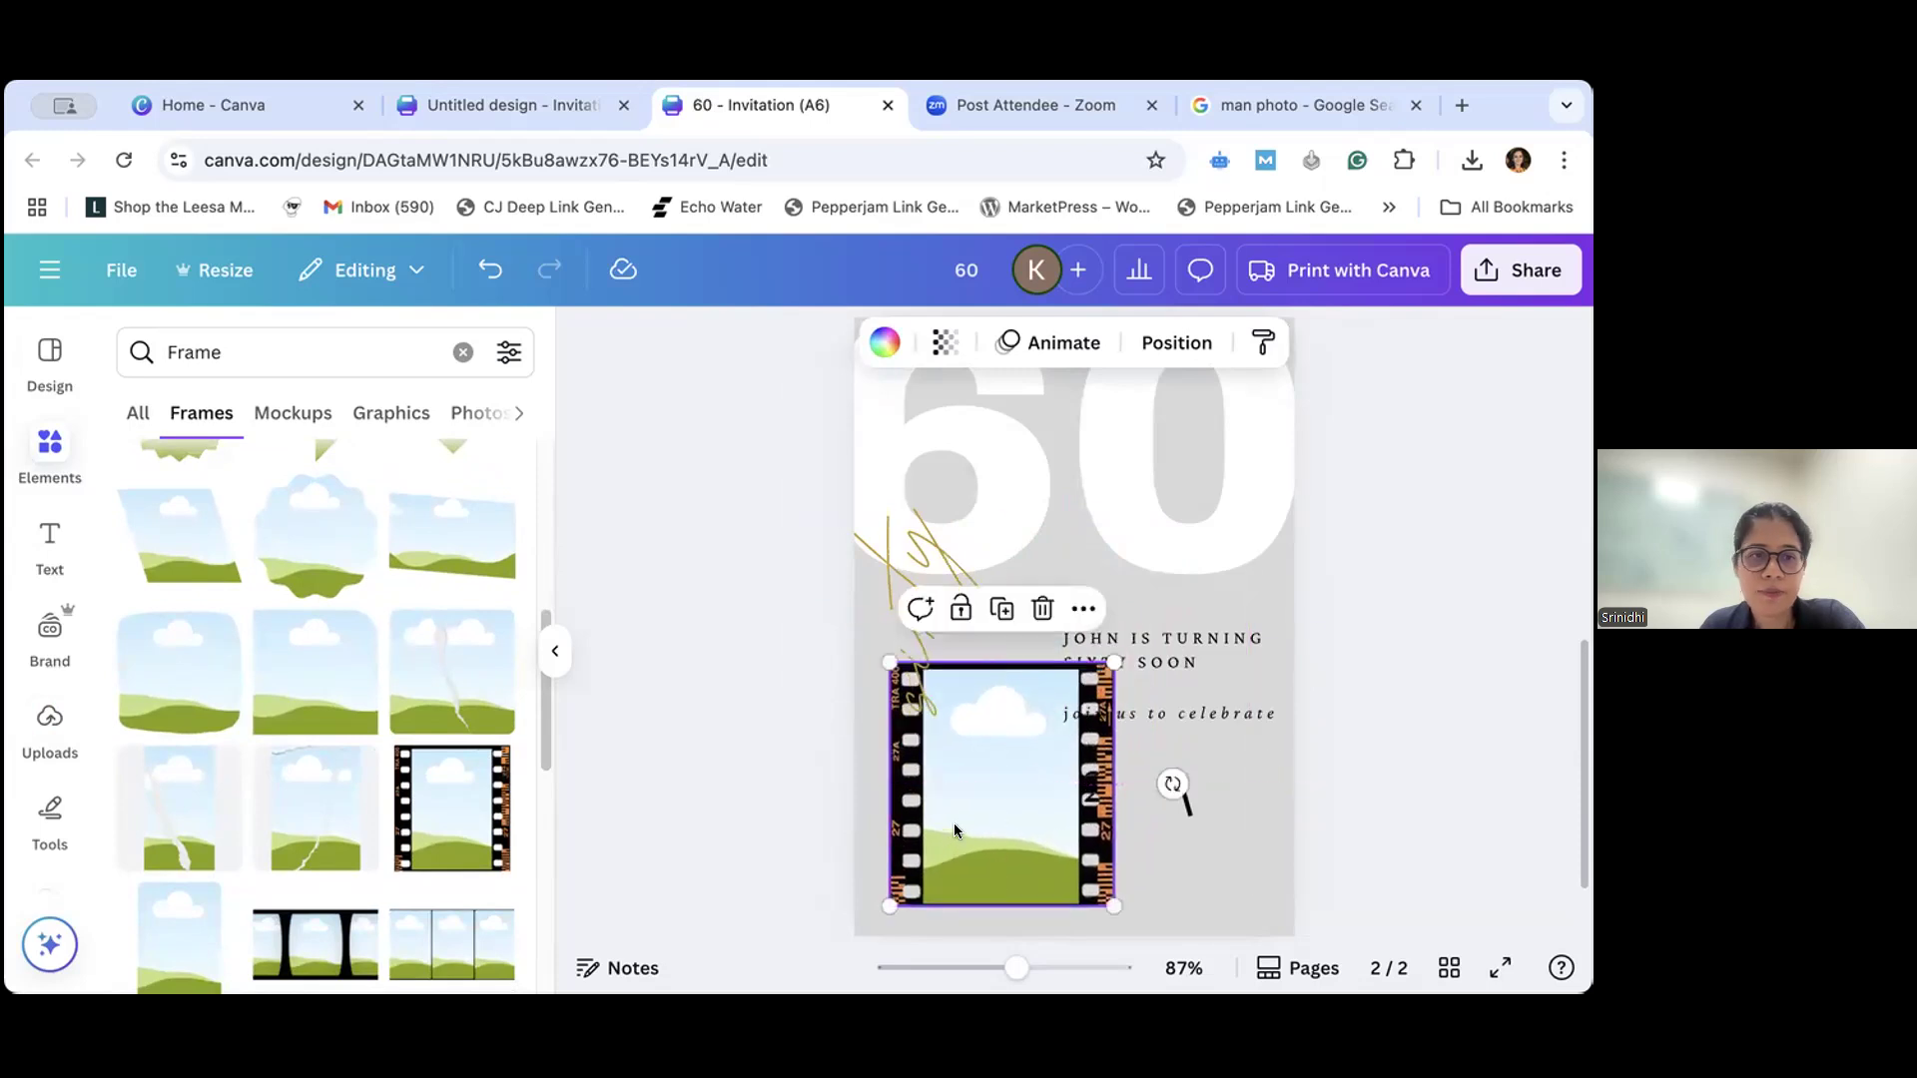
{"action": "left_click", "coordinate": [45, 729]}
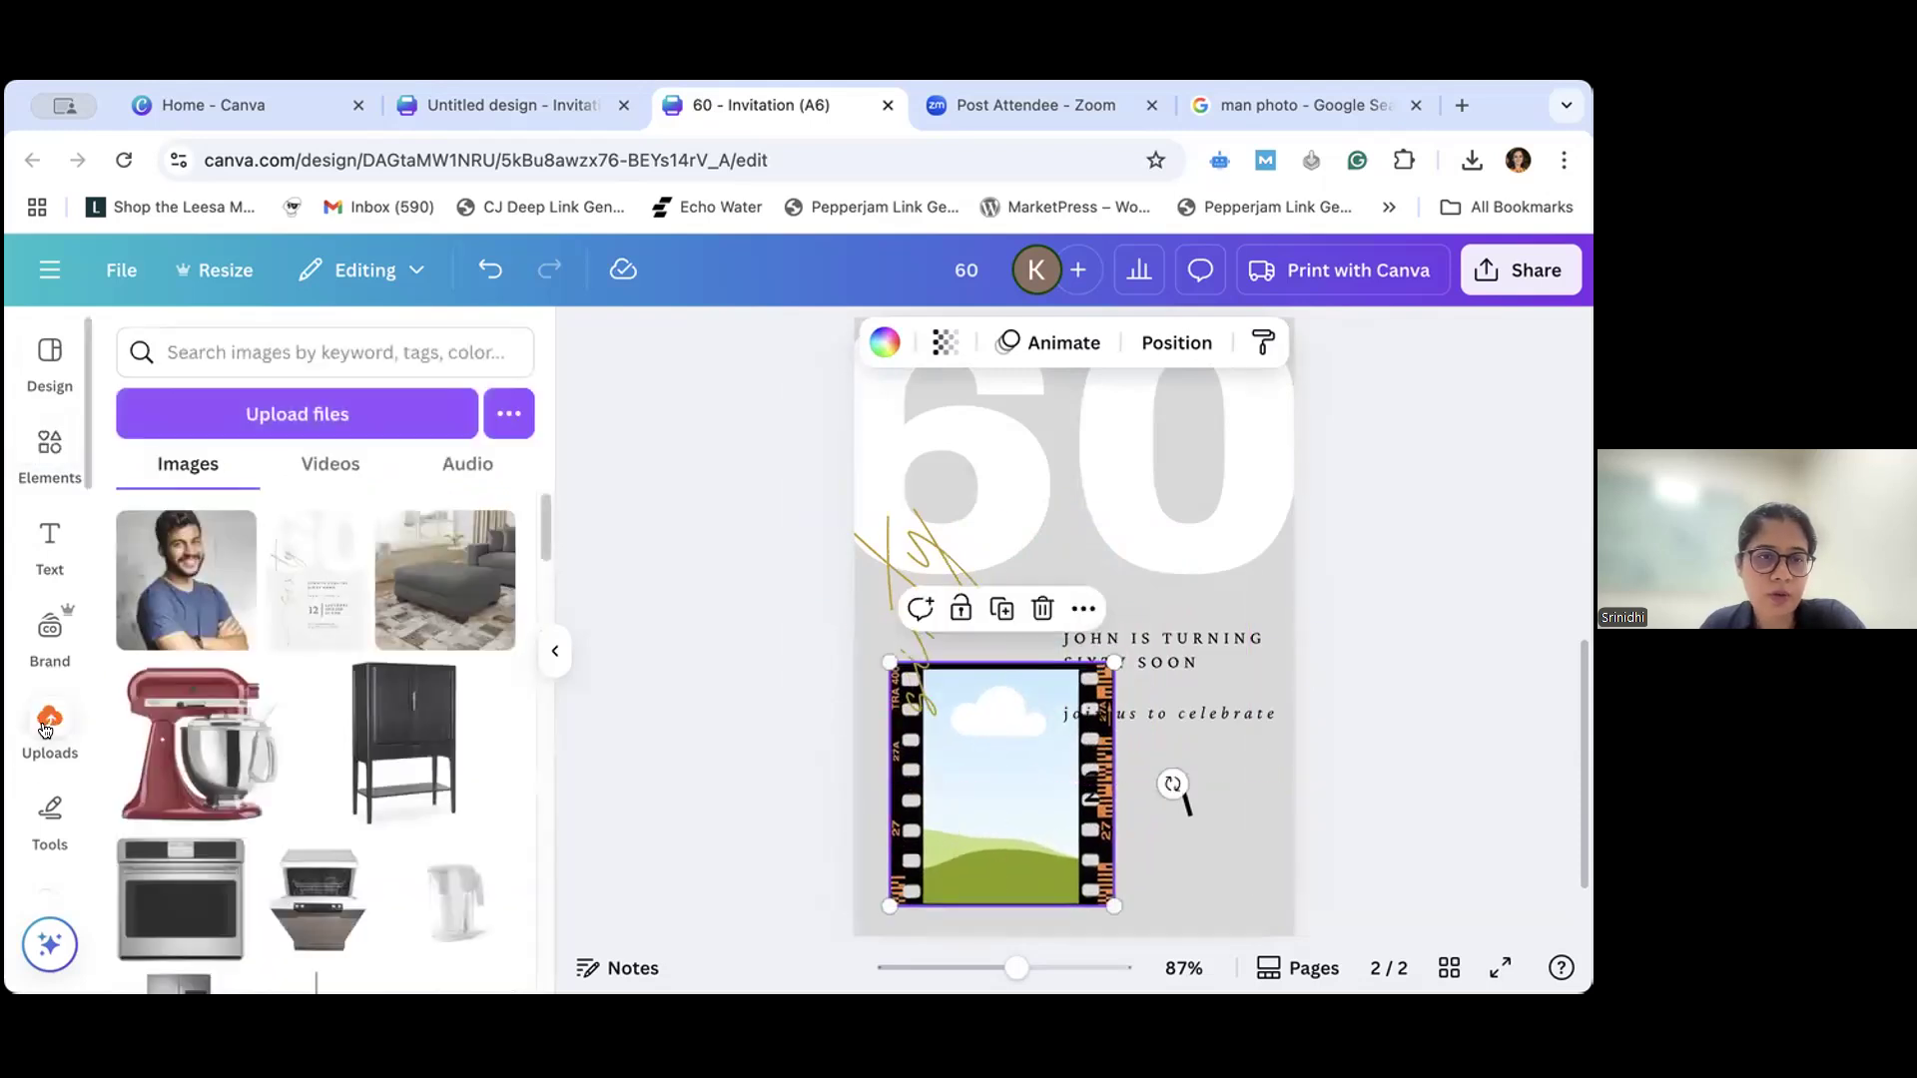
{"action": "left_click_drag", "start_coordinate": [196, 612], "coordinate": [915, 759]}
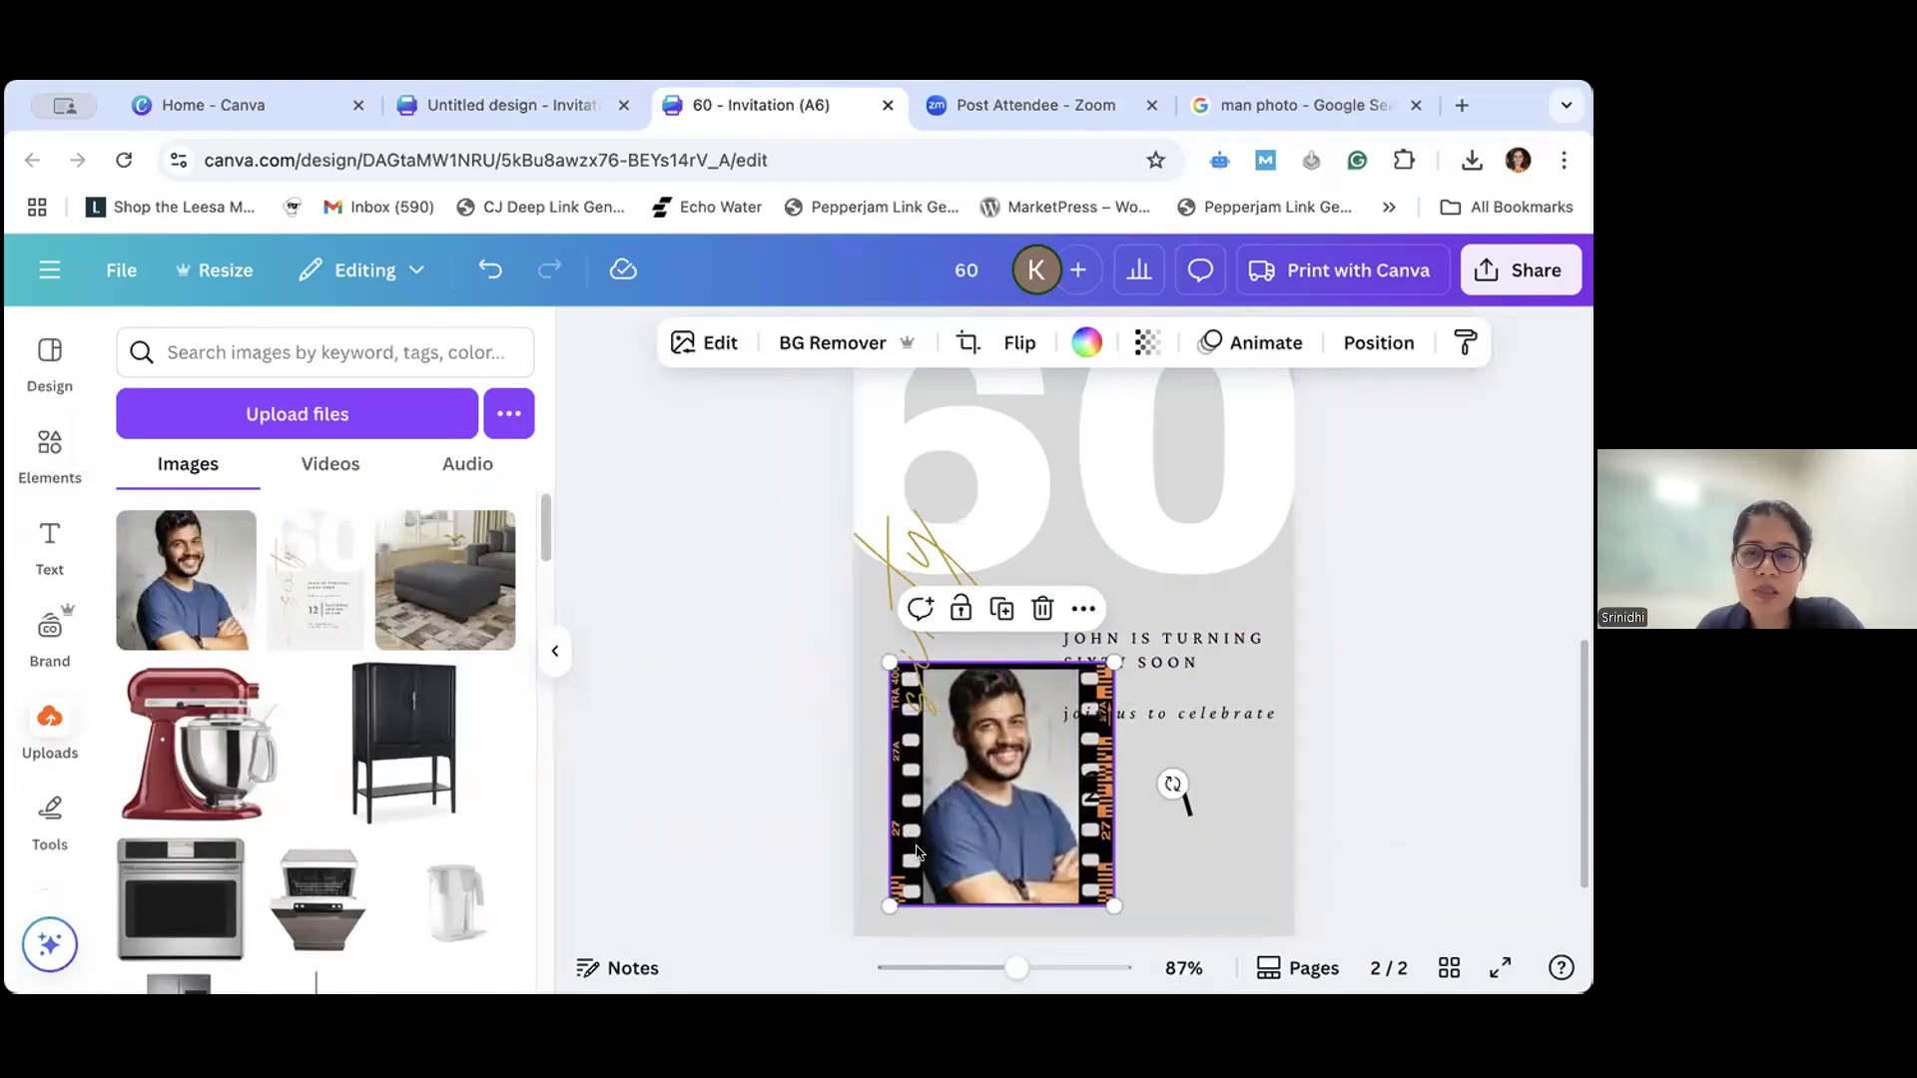
- Delete the photo of the man and its film-strip frame from page 2
{"action": "left_click_drag", "start_coordinate": [934, 850], "coordinate": [898, 829]}
{"action": "key", "text": "Delete"}
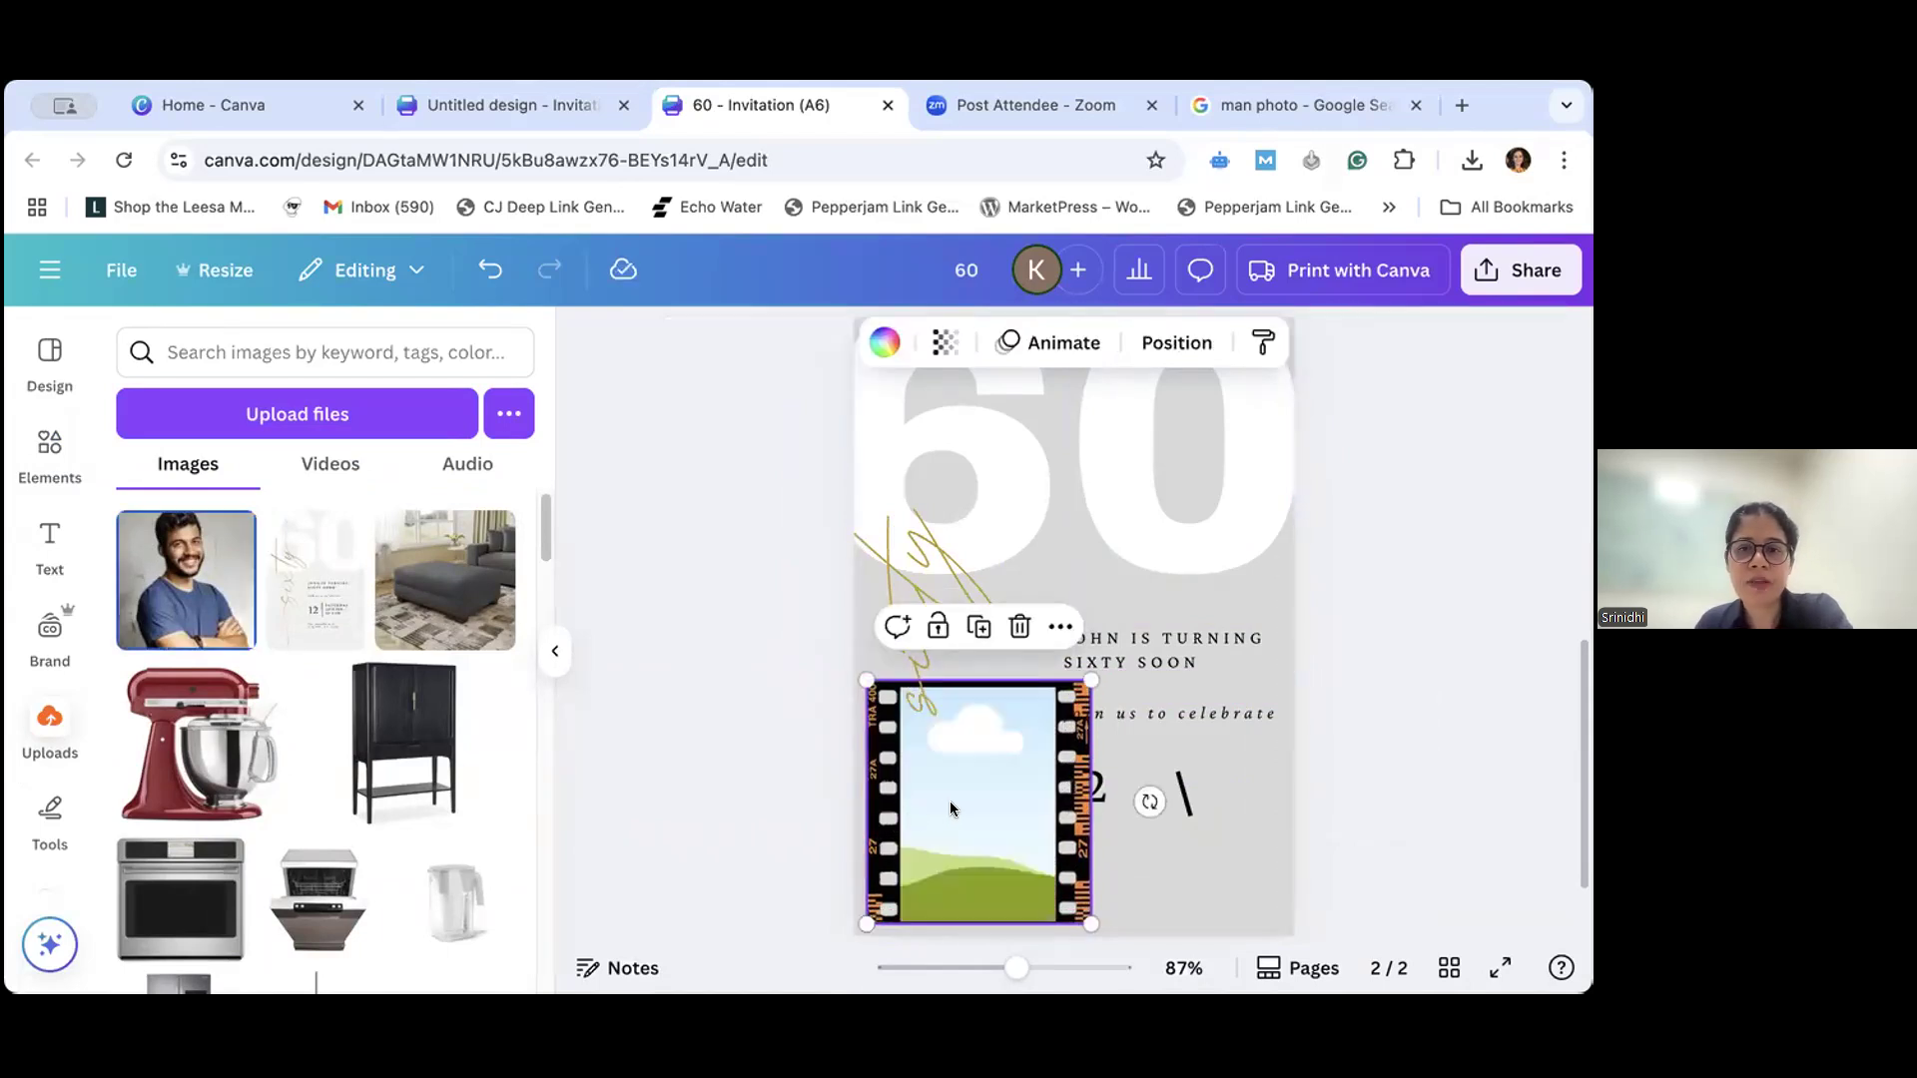
{"action": "key", "text": "Delete"}
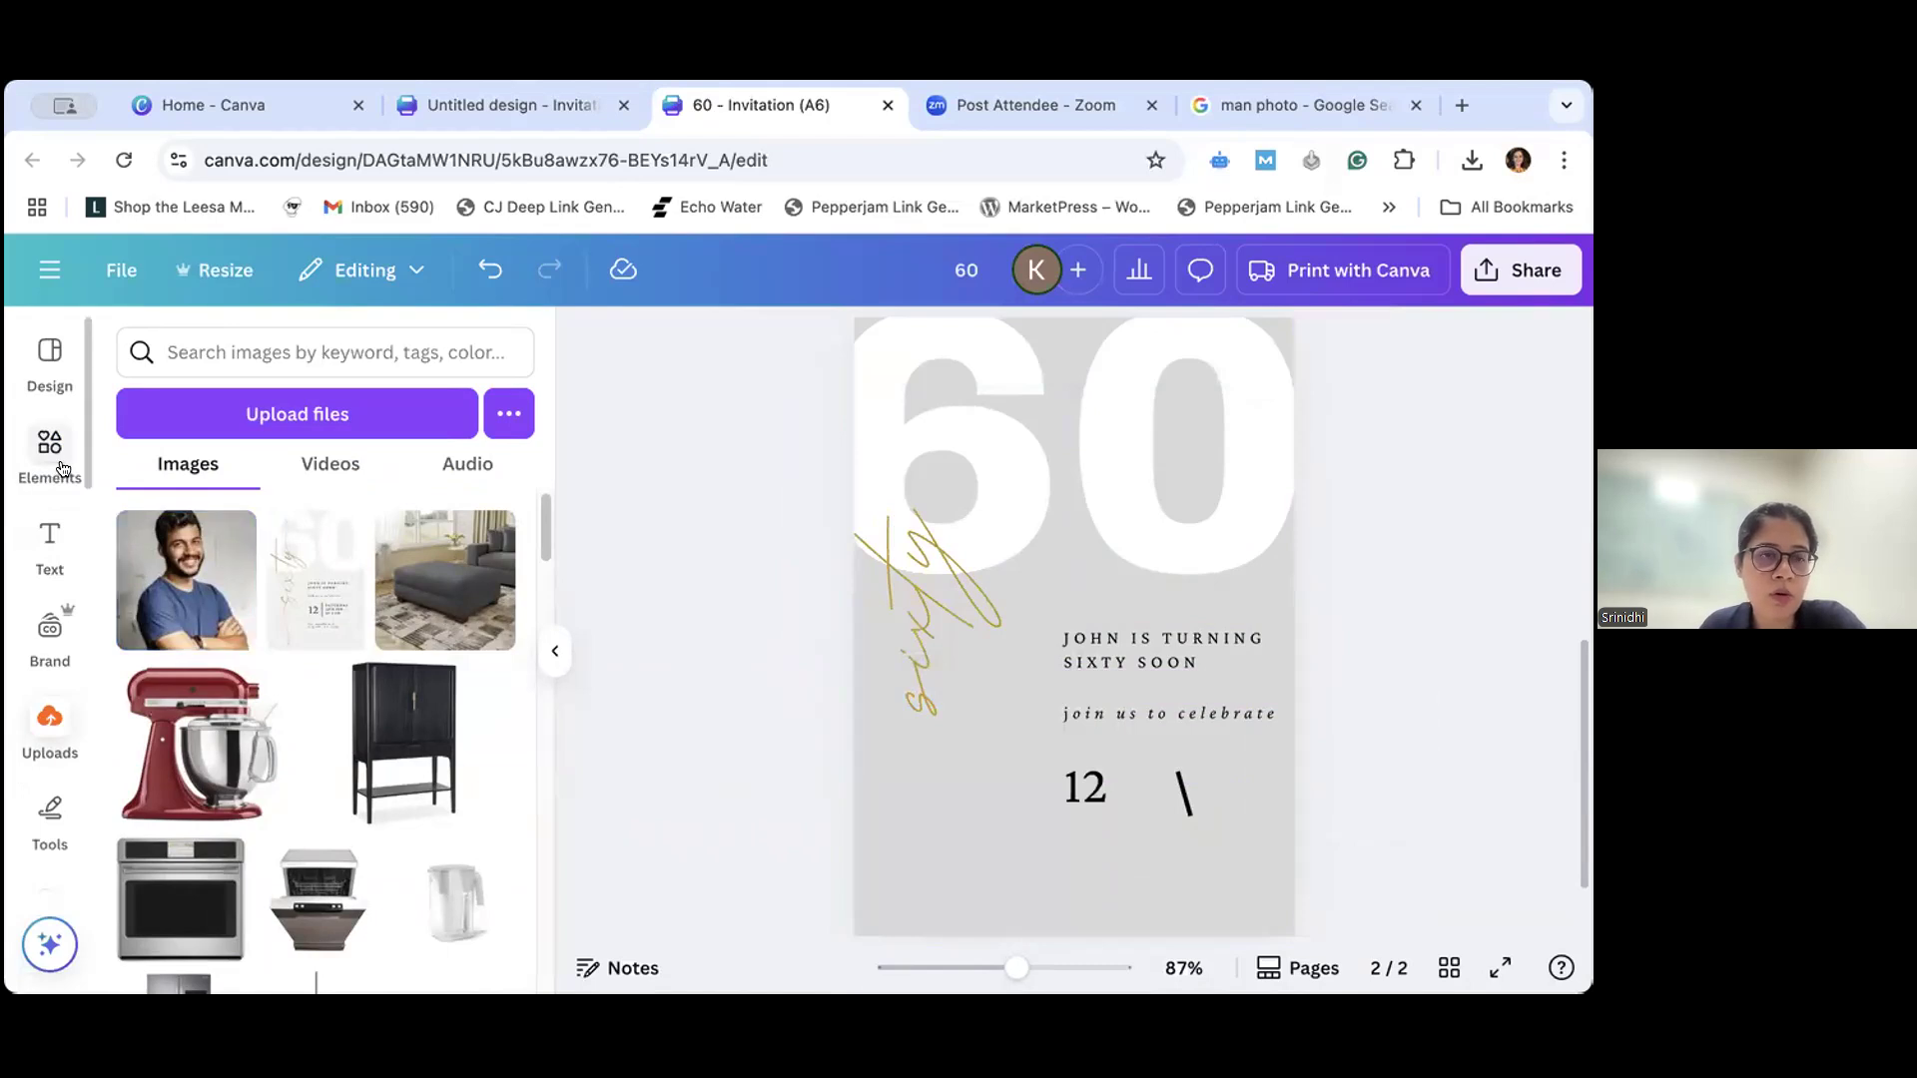
- Browse the letter and number frames in the elements library and place the number 6 frame on page 2 beneath the large "60"
{"action": "left_click", "coordinate": [62, 470]}
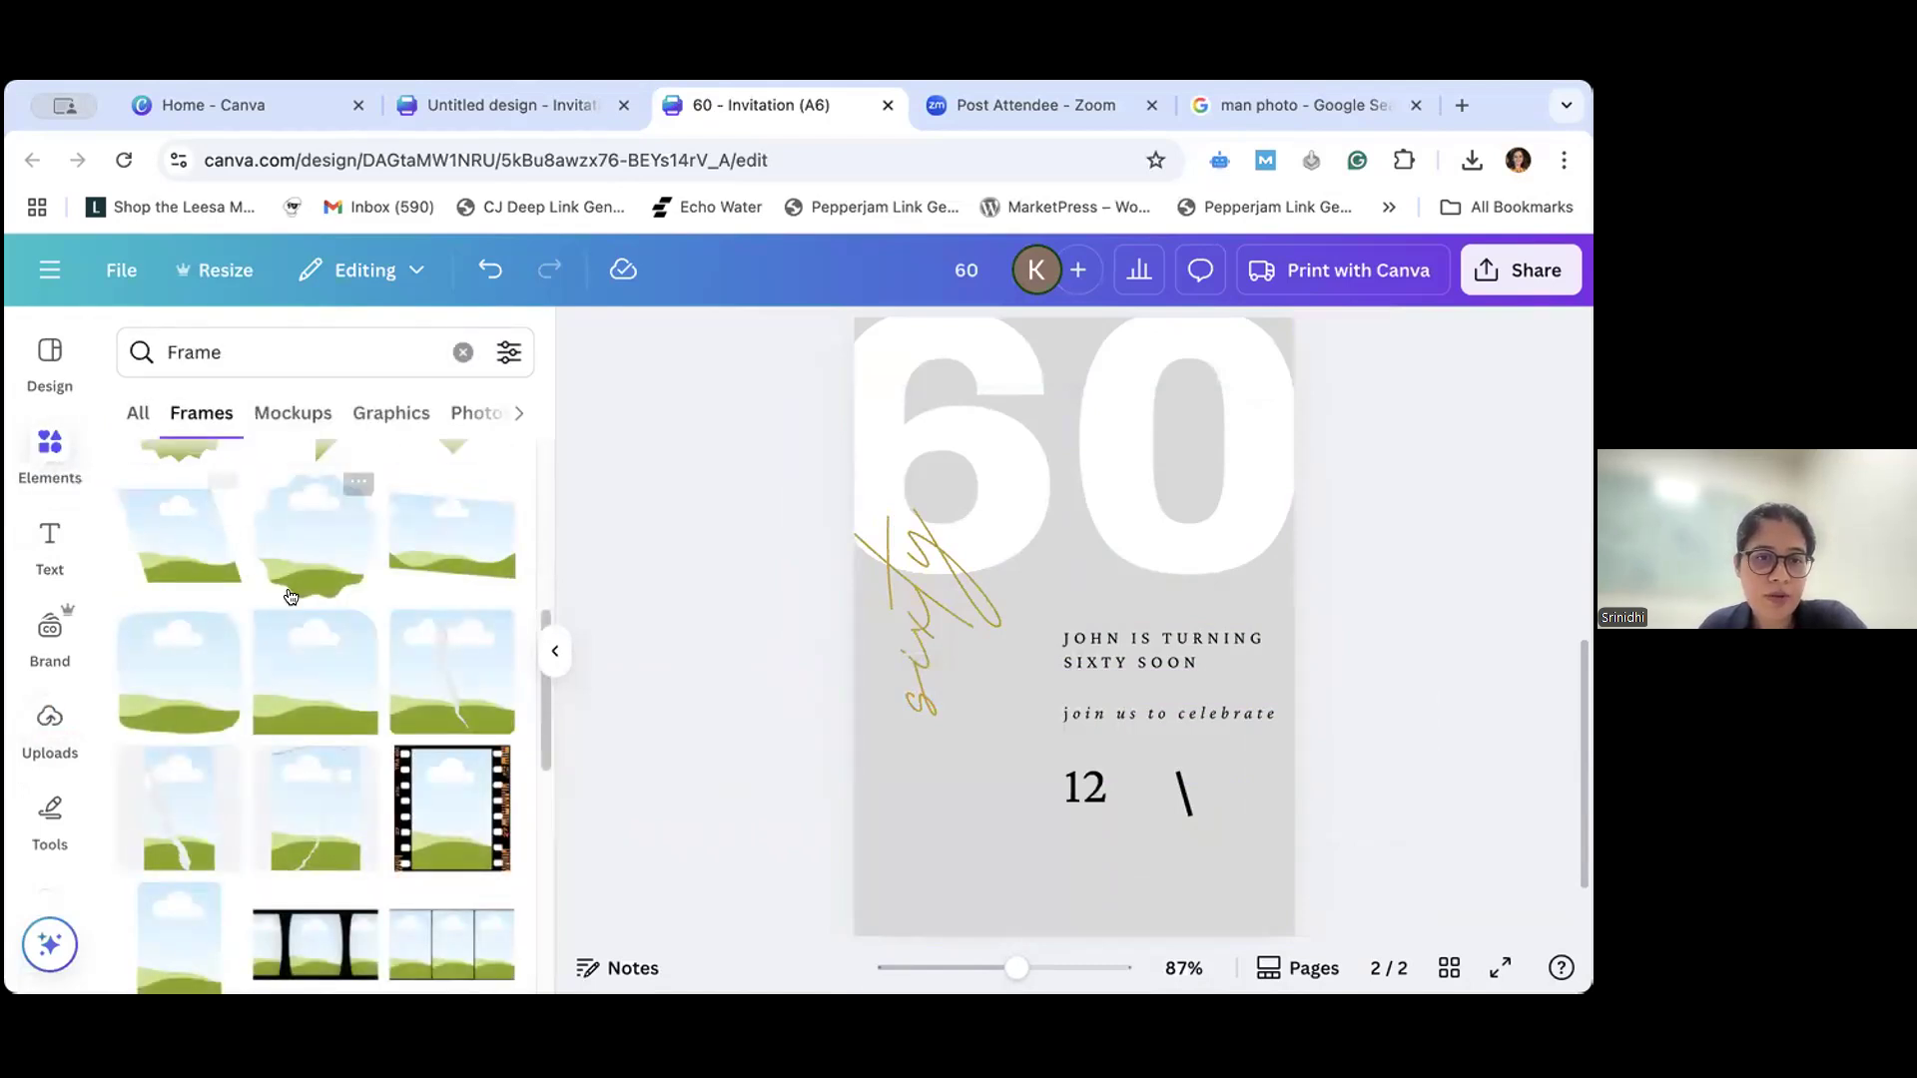
{"action": "scroll", "coordinate": [415, 623], "scroll_direction": "down", "scroll_amount": 10}
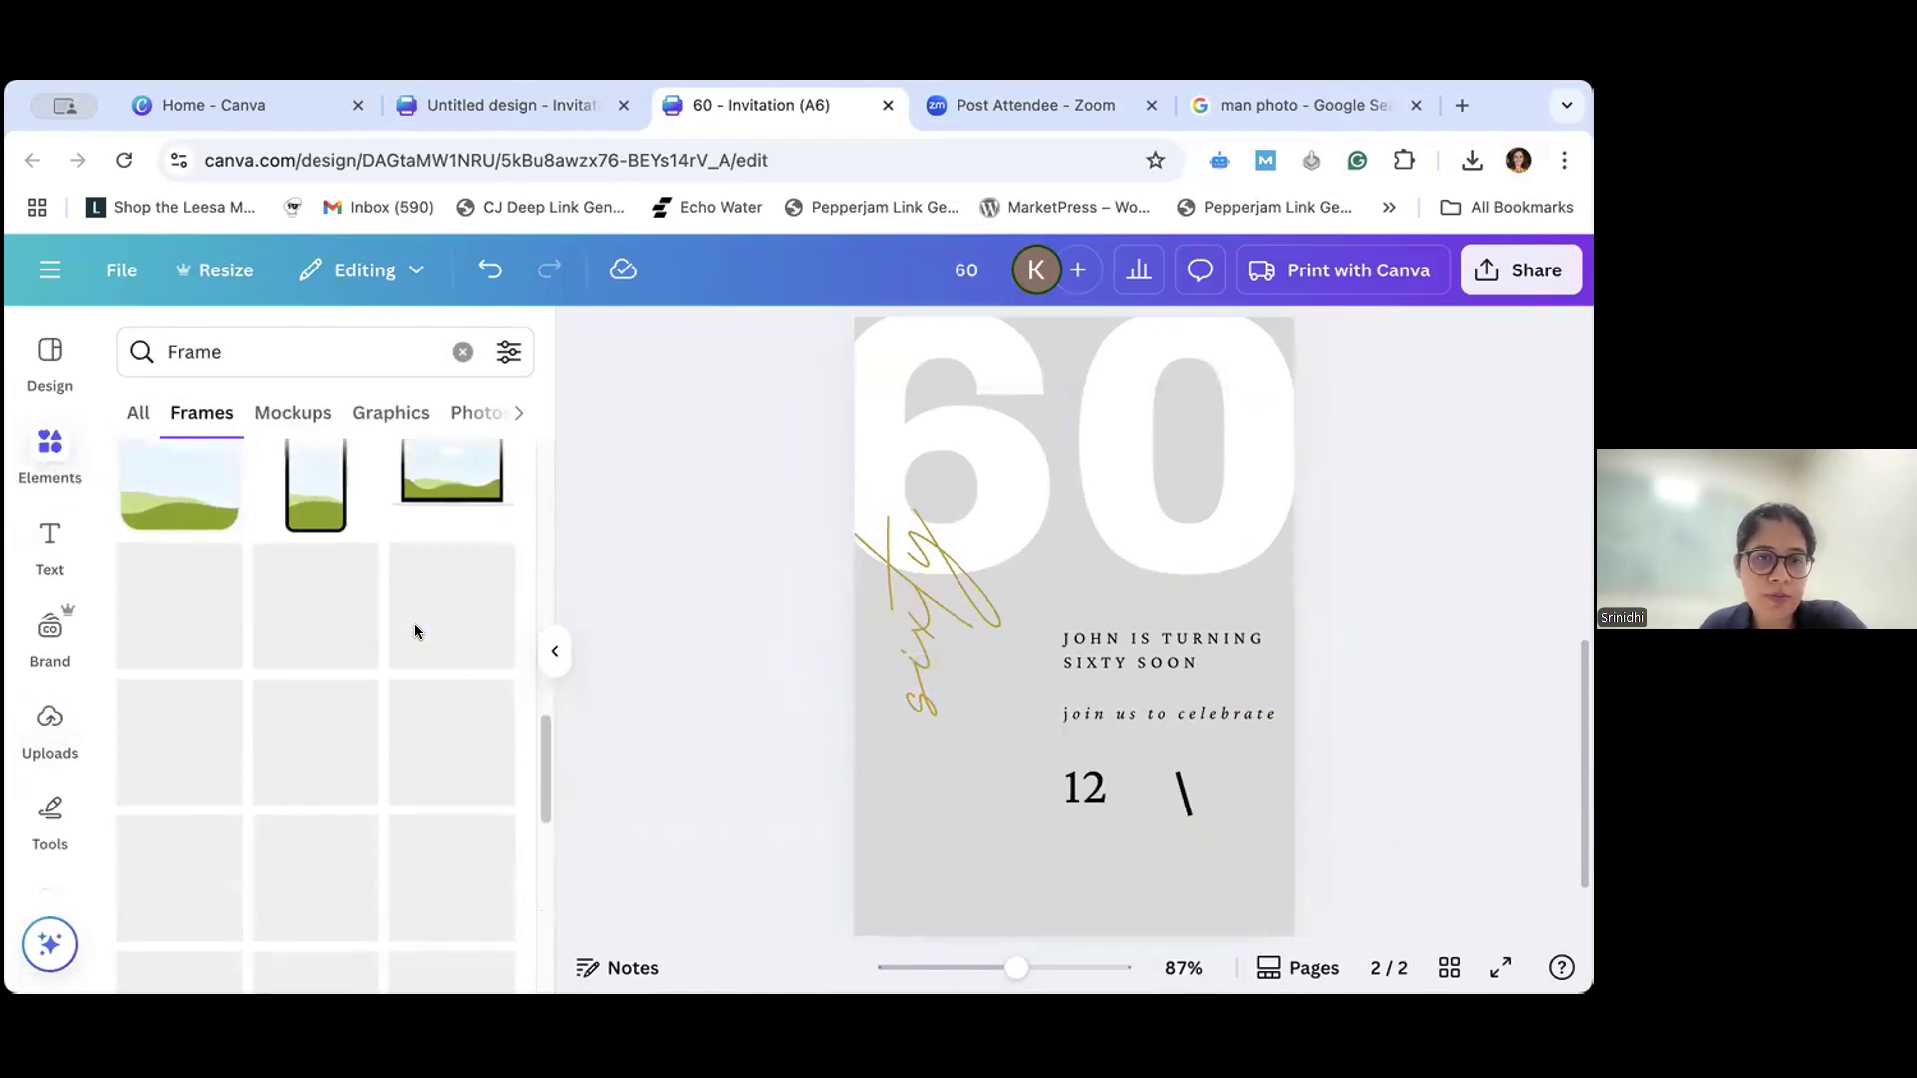
{"action": "scroll", "coordinate": [415, 631], "scroll_direction": "down", "scroll_amount": 3}
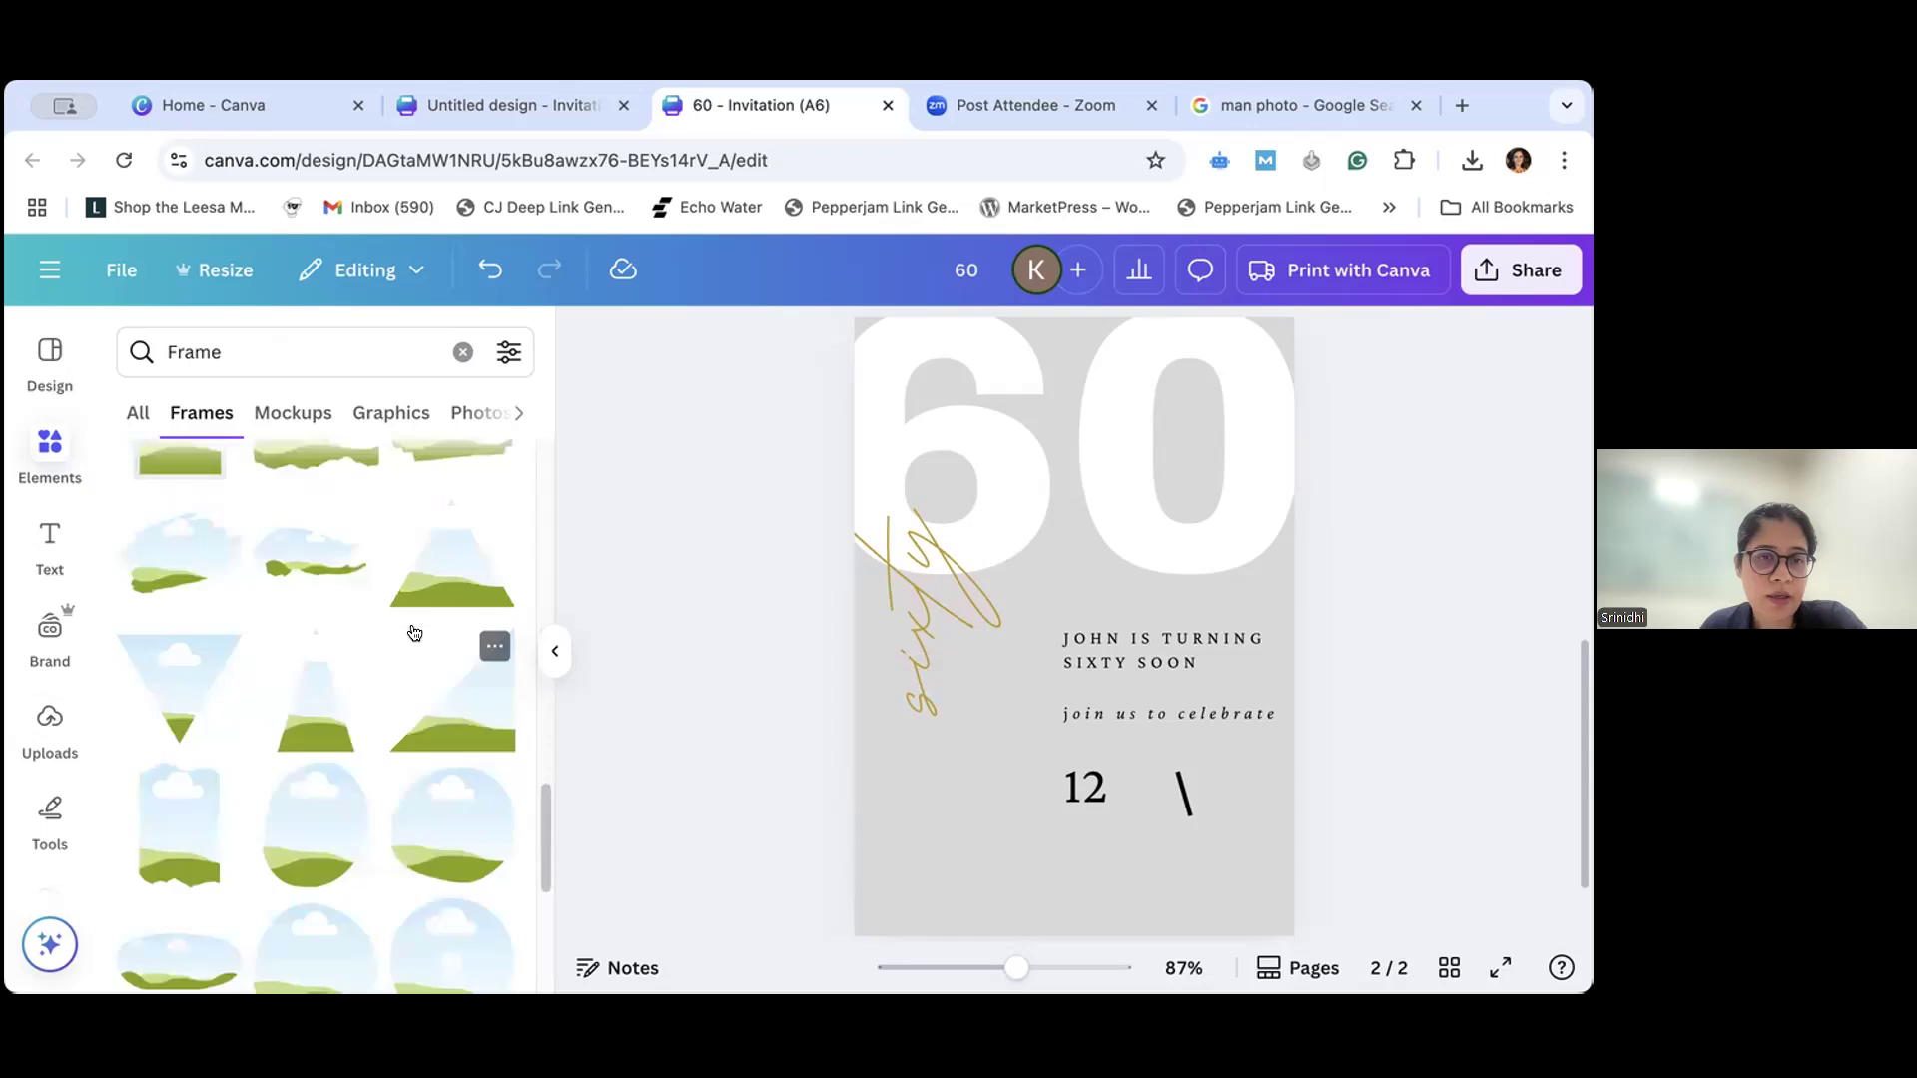
{"action": "scroll", "coordinate": [415, 632], "scroll_direction": "down", "scroll_amount": 5}
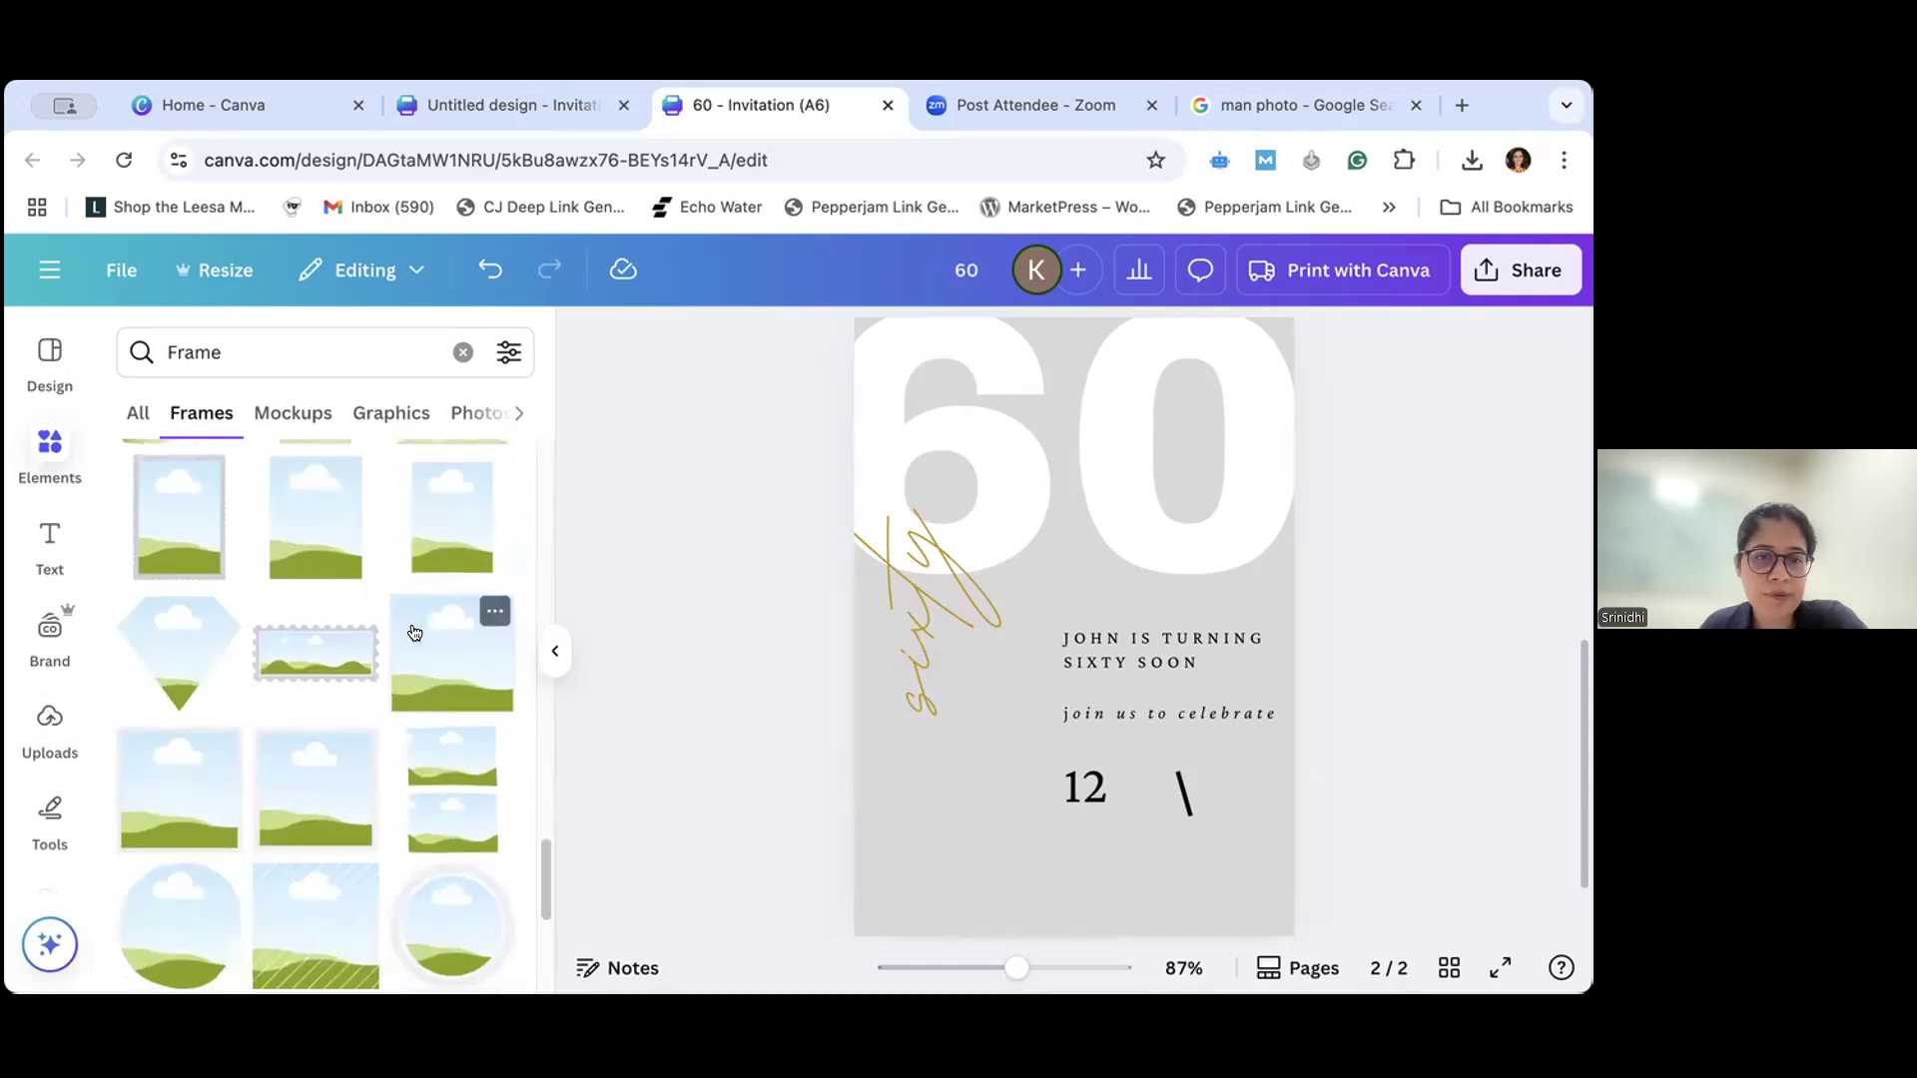
{"action": "scroll", "coordinate": [416, 632], "scroll_direction": "down", "scroll_amount": 5}
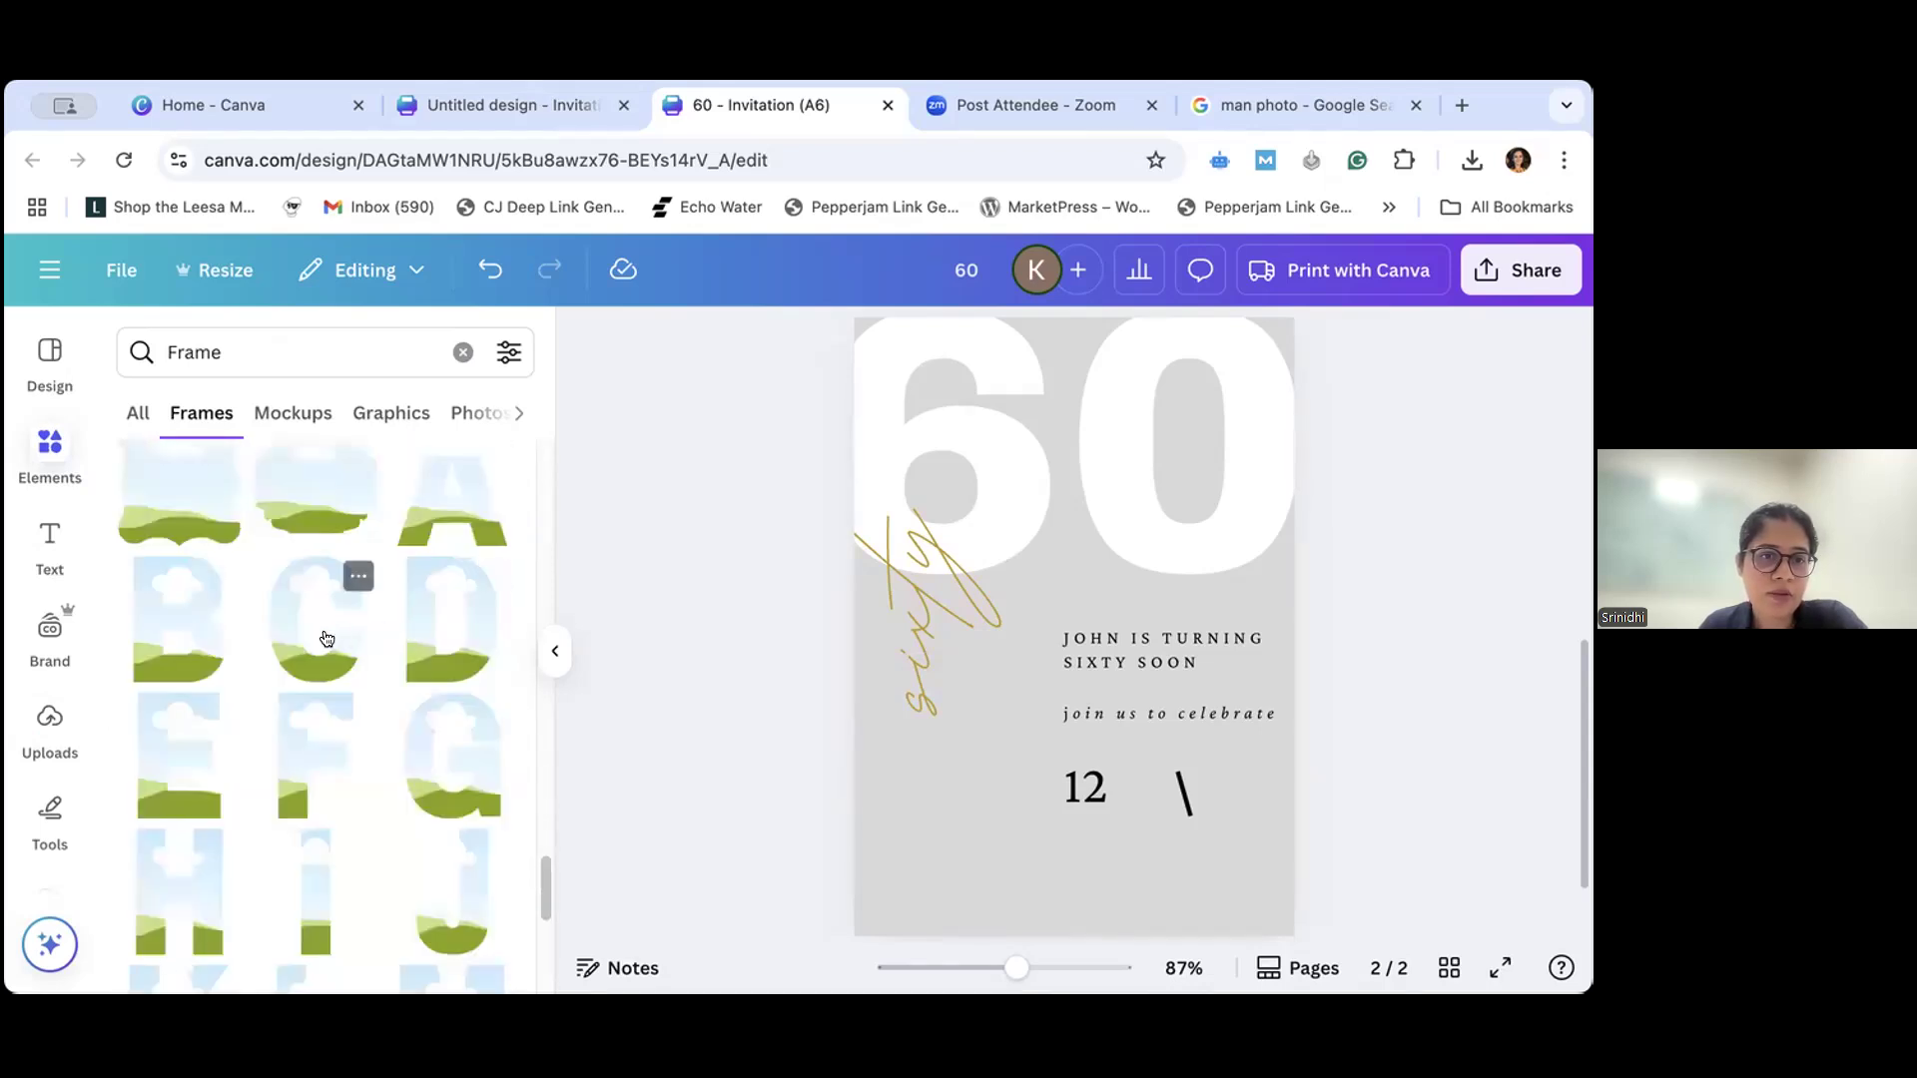
{"action": "scroll", "coordinate": [325, 637], "scroll_direction": "down", "scroll_amount": 8}
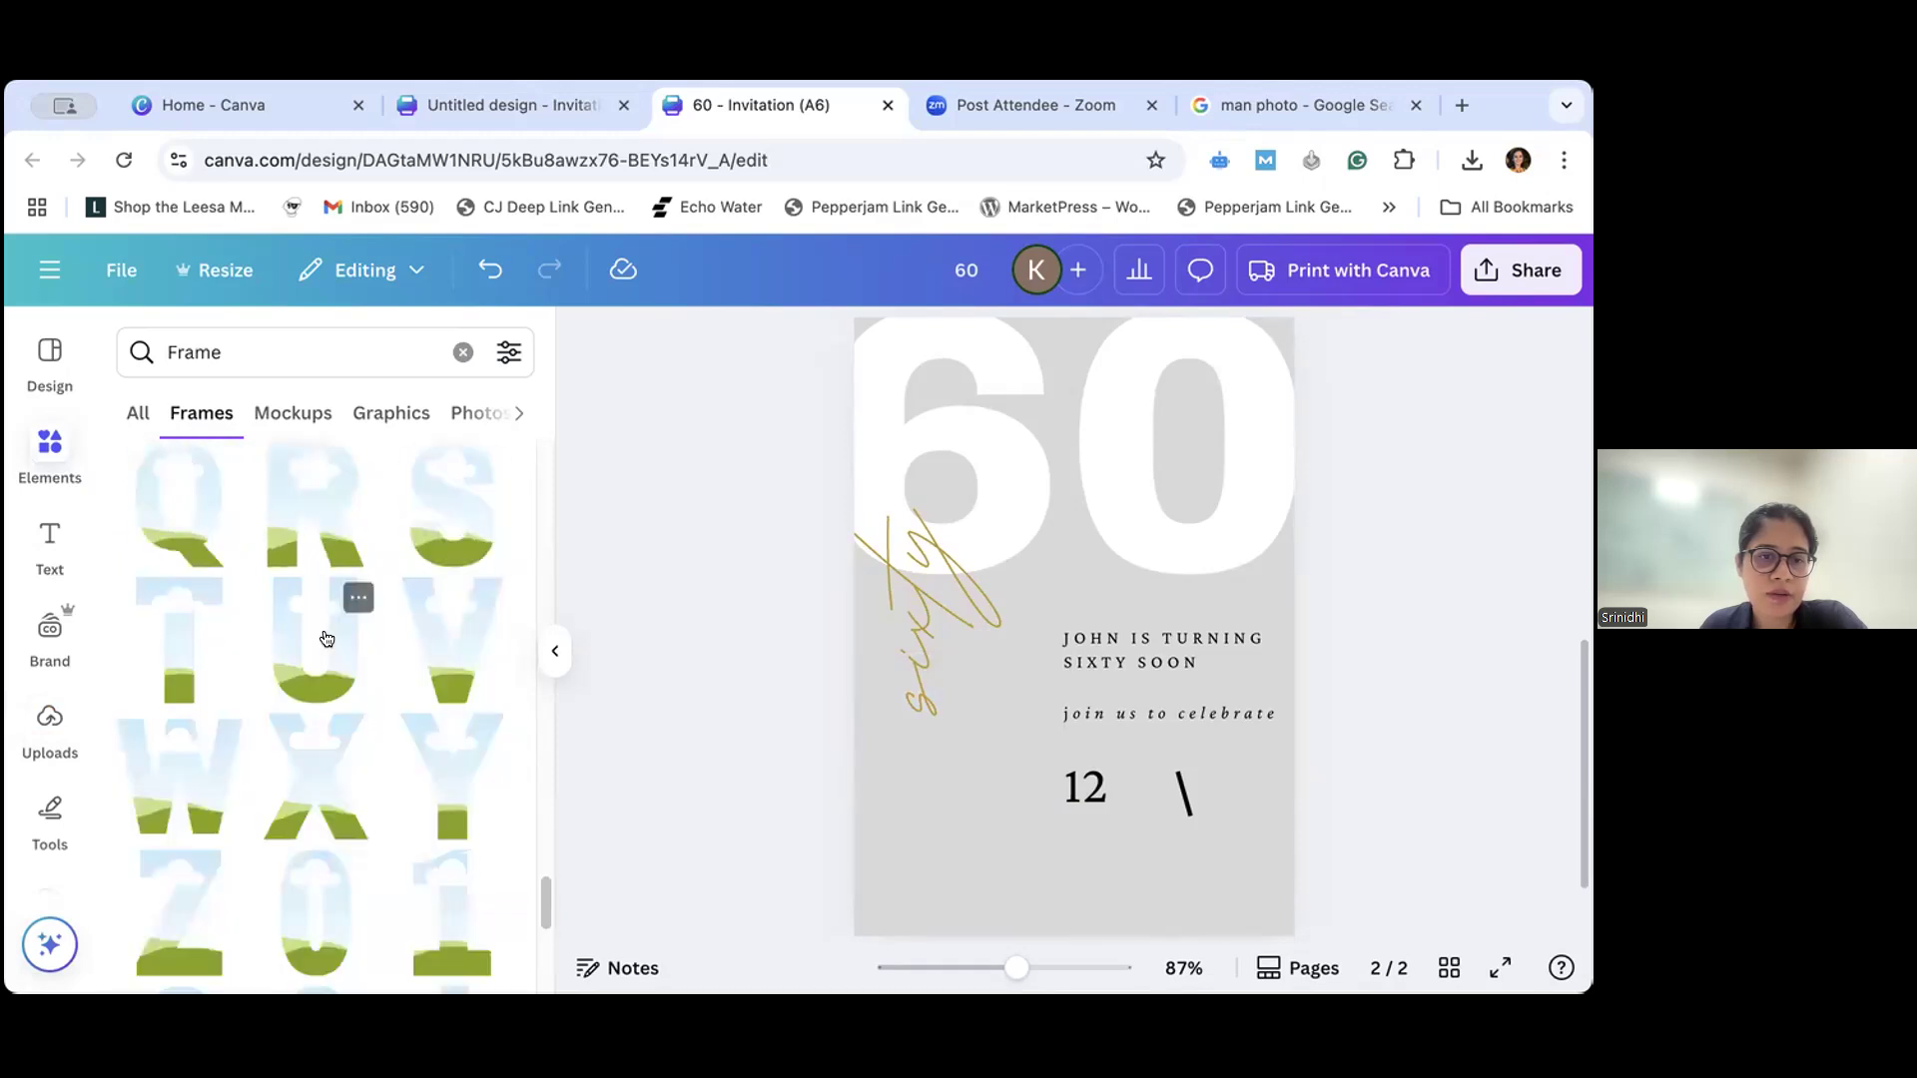
{"action": "scroll", "coordinate": [325, 637], "scroll_direction": "down", "scroll_amount": 4}
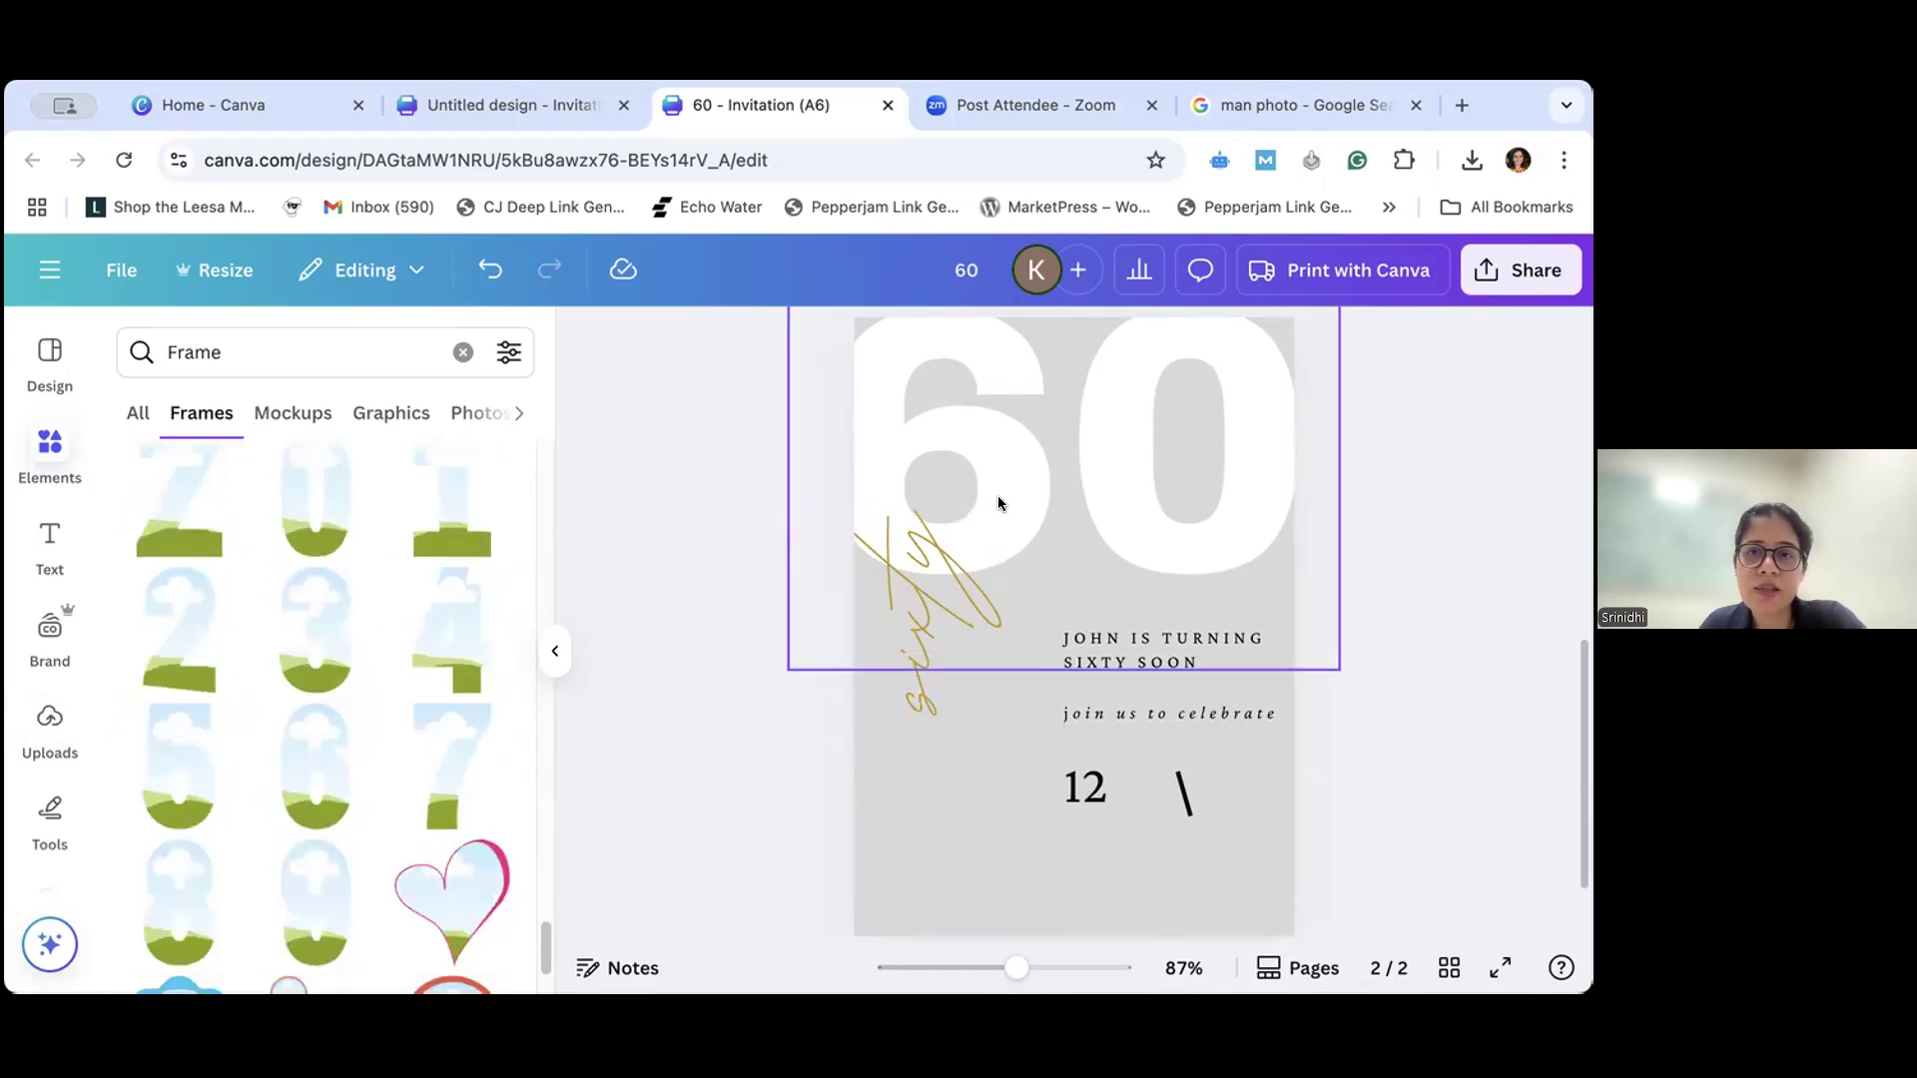
{"action": "left_click_drag", "start_coordinate": [295, 802], "coordinate": [946, 666]}
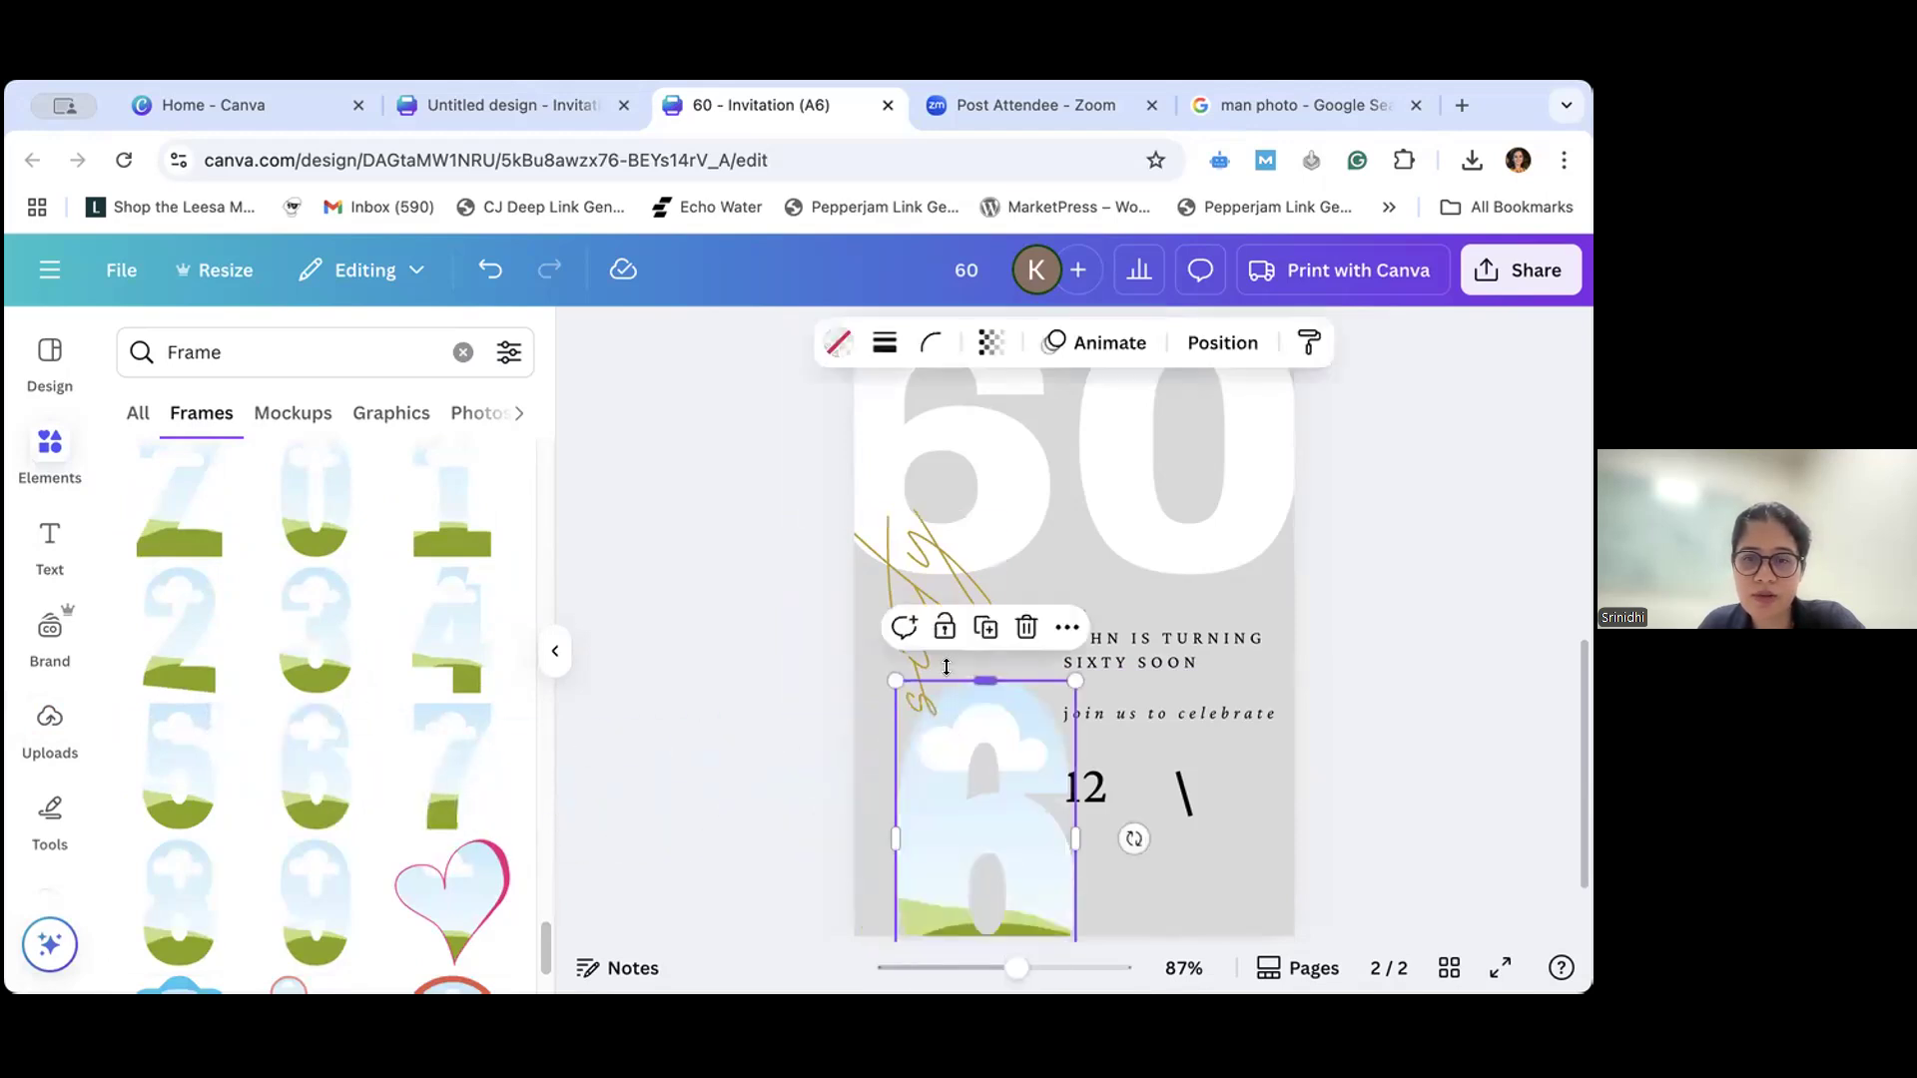
{"action": "left_click_drag", "start_coordinate": [954, 845], "coordinate": [968, 760]}
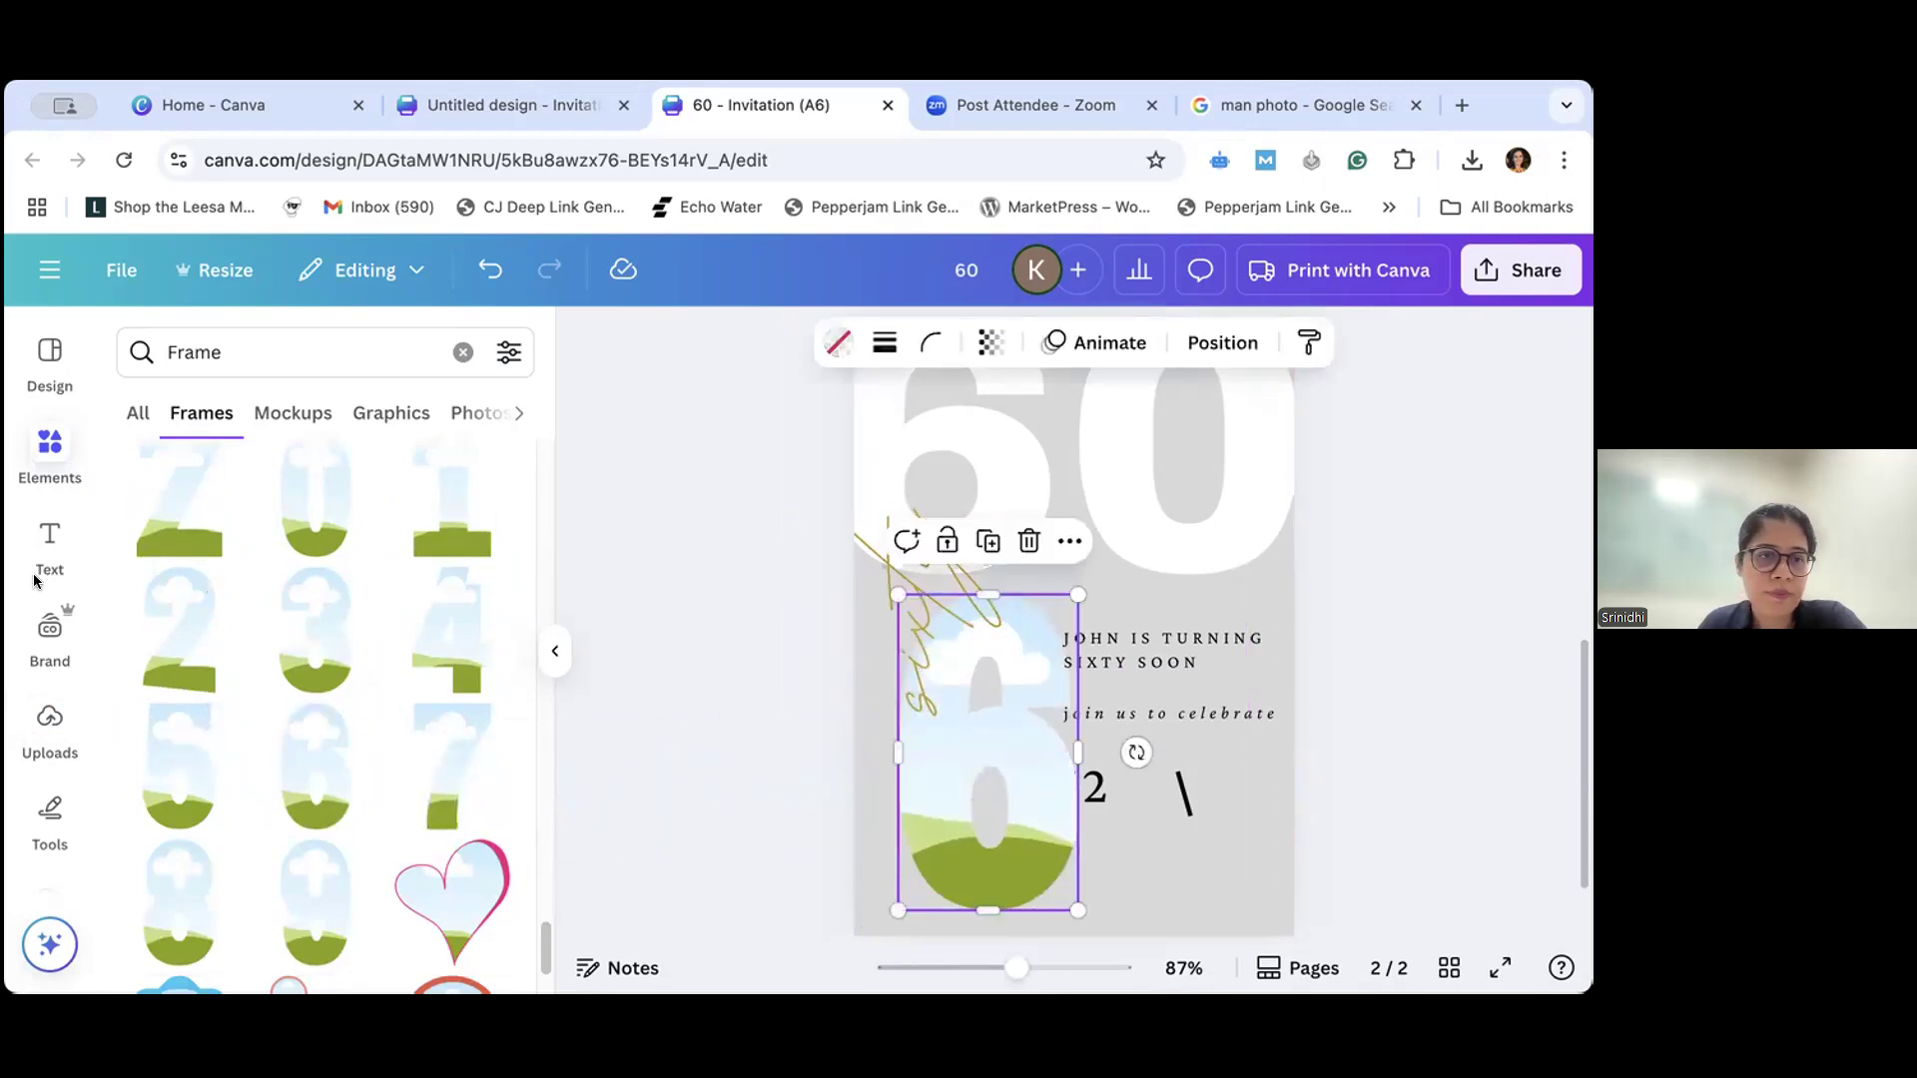
- Fill the number 6 frame with the uploaded photo of the man, and delete both the photo and the frame
{"action": "left_click", "coordinate": [50, 720]}
{"action": "left_click_drag", "start_coordinate": [383, 671], "coordinate": [907, 725]}
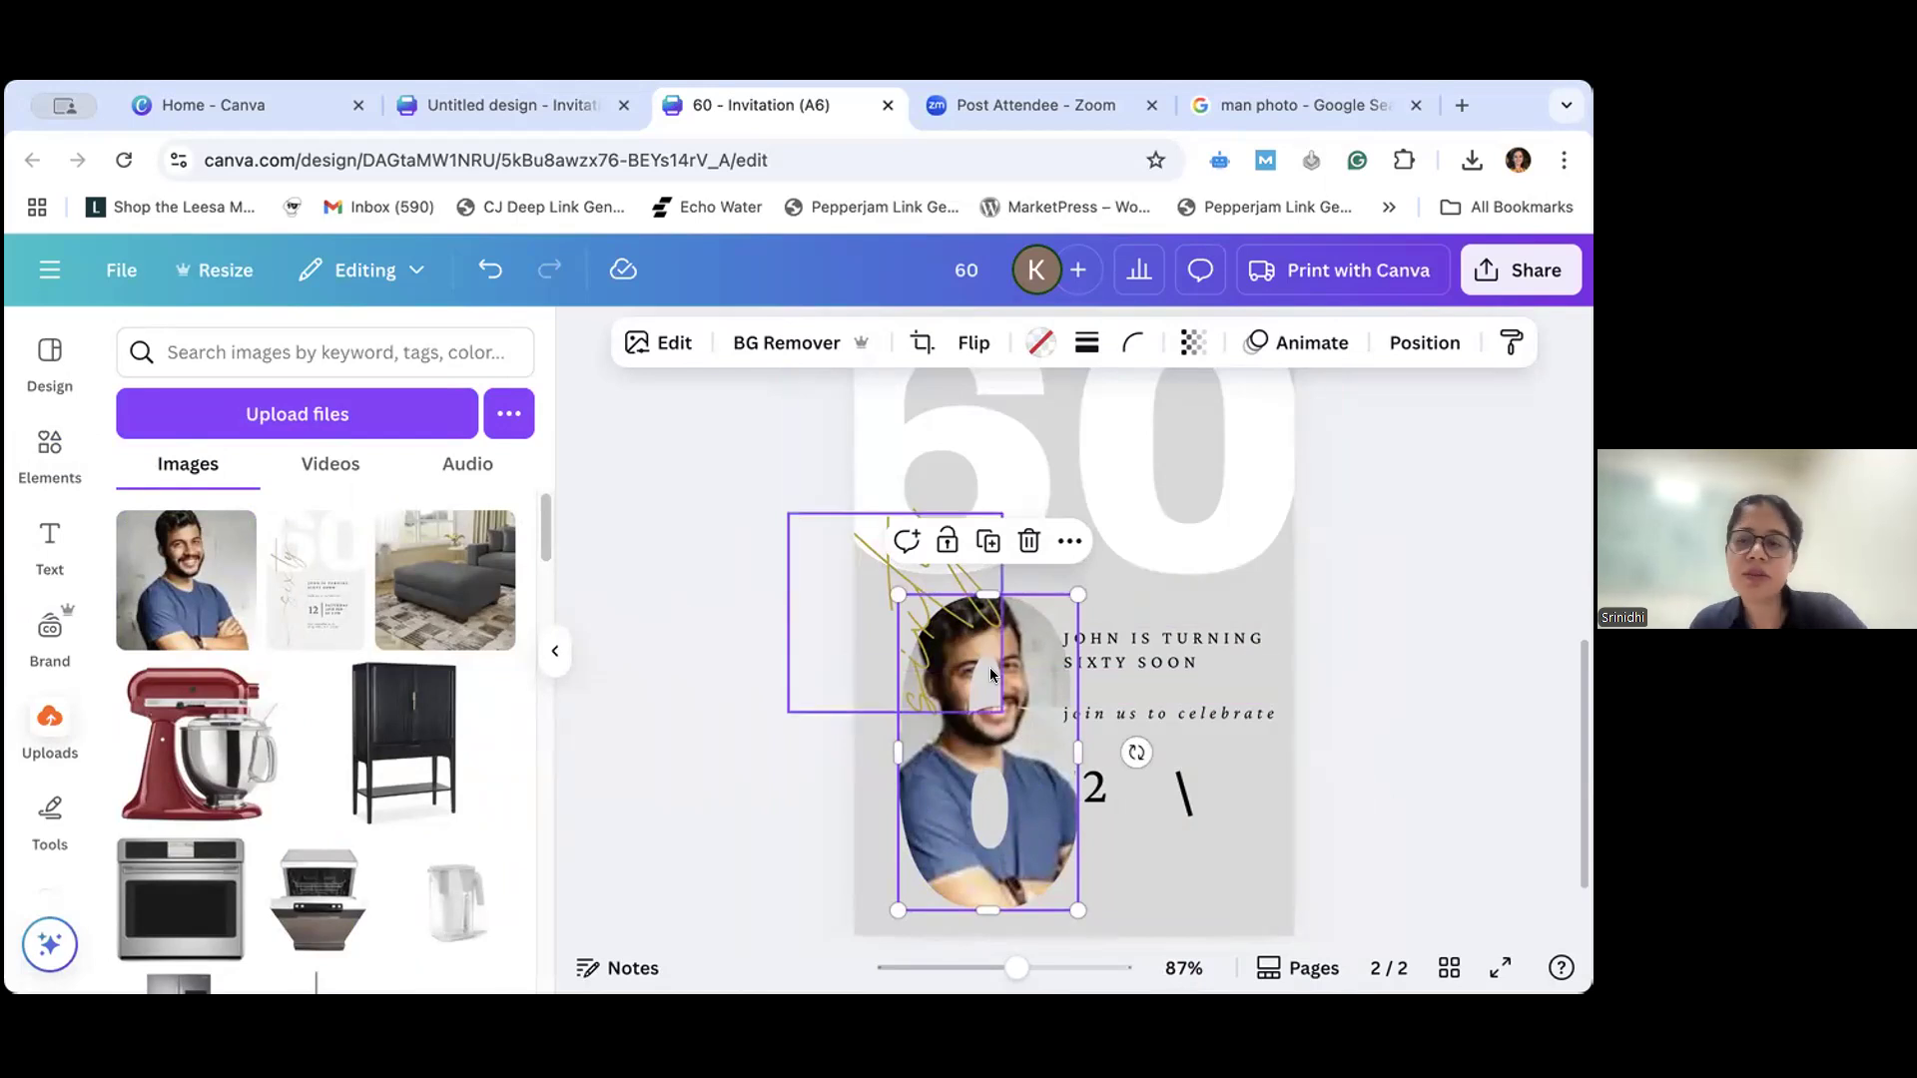
{"action": "key", "text": "Delete"}
{"action": "key", "text": "Delete"}
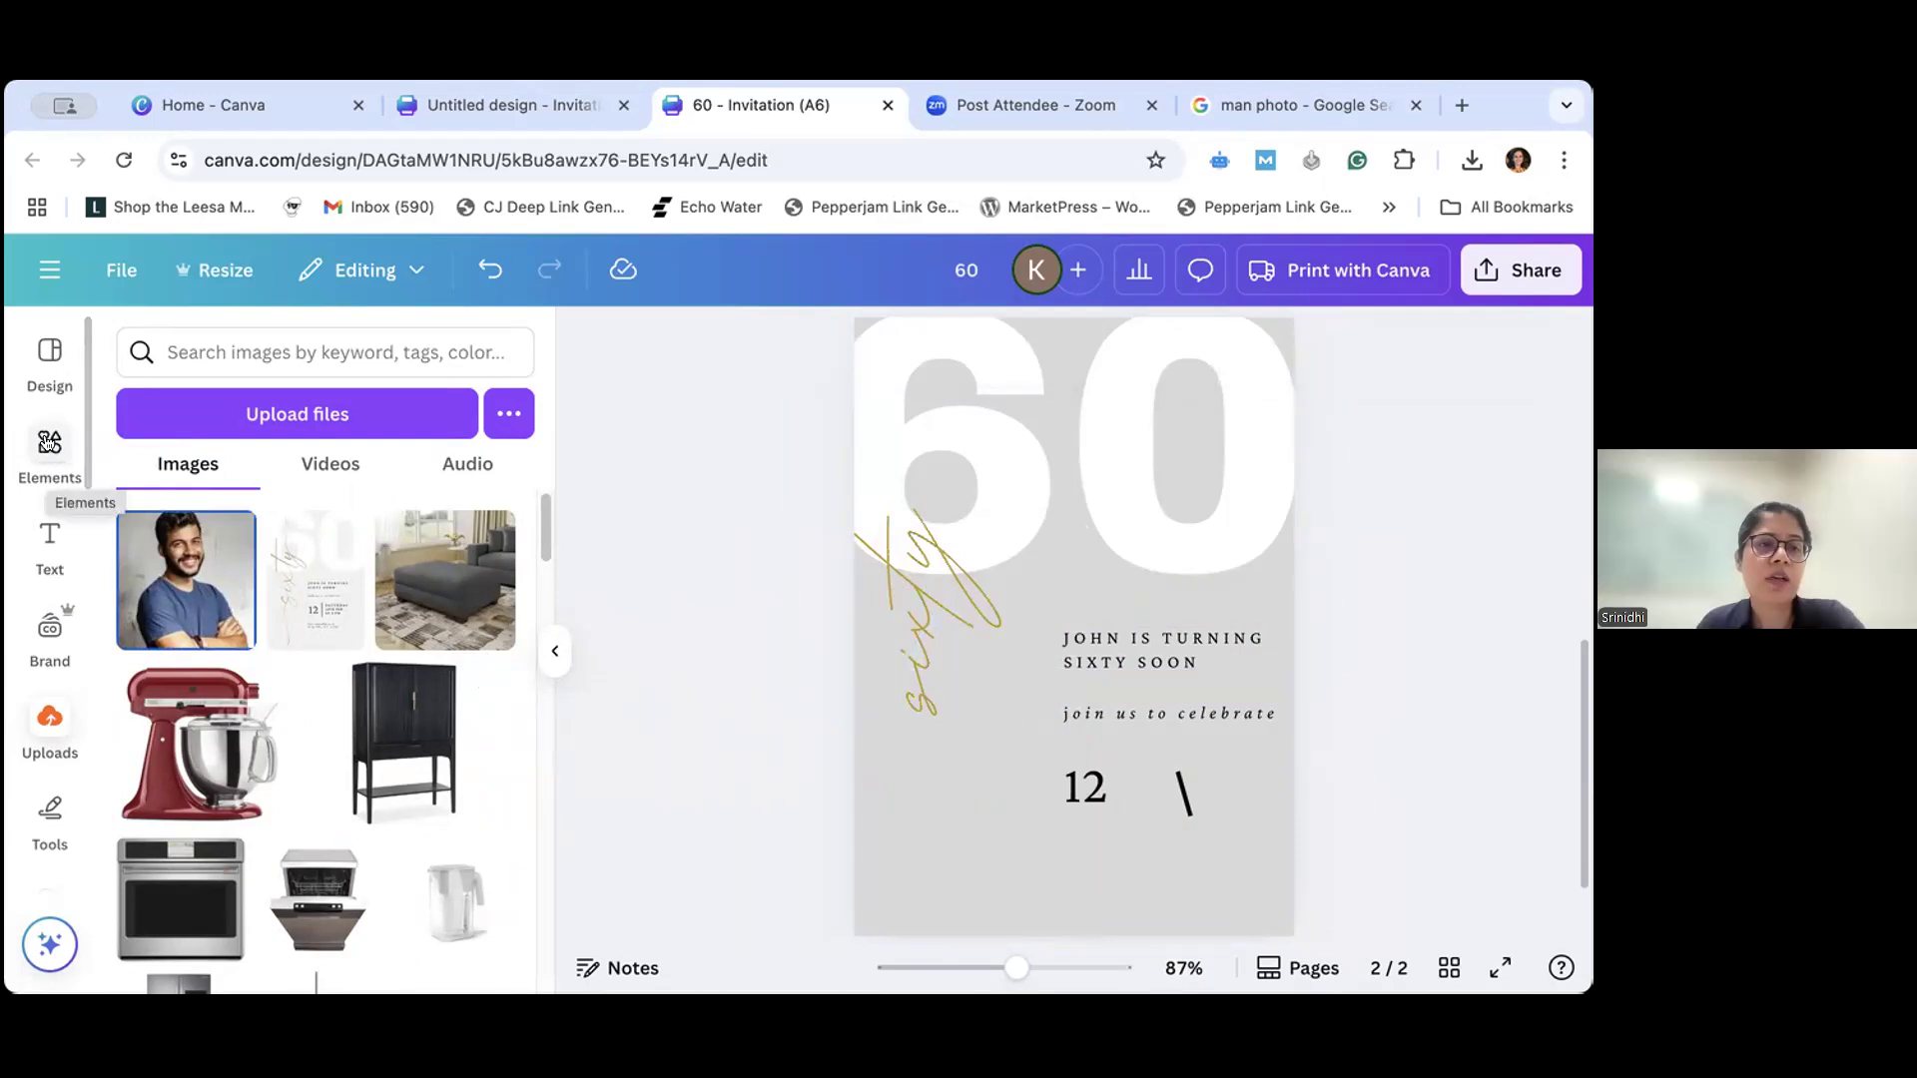
- Clear the elements search and look through the results of the suggested Frame category
{"action": "left_click", "coordinate": [550, 654]}
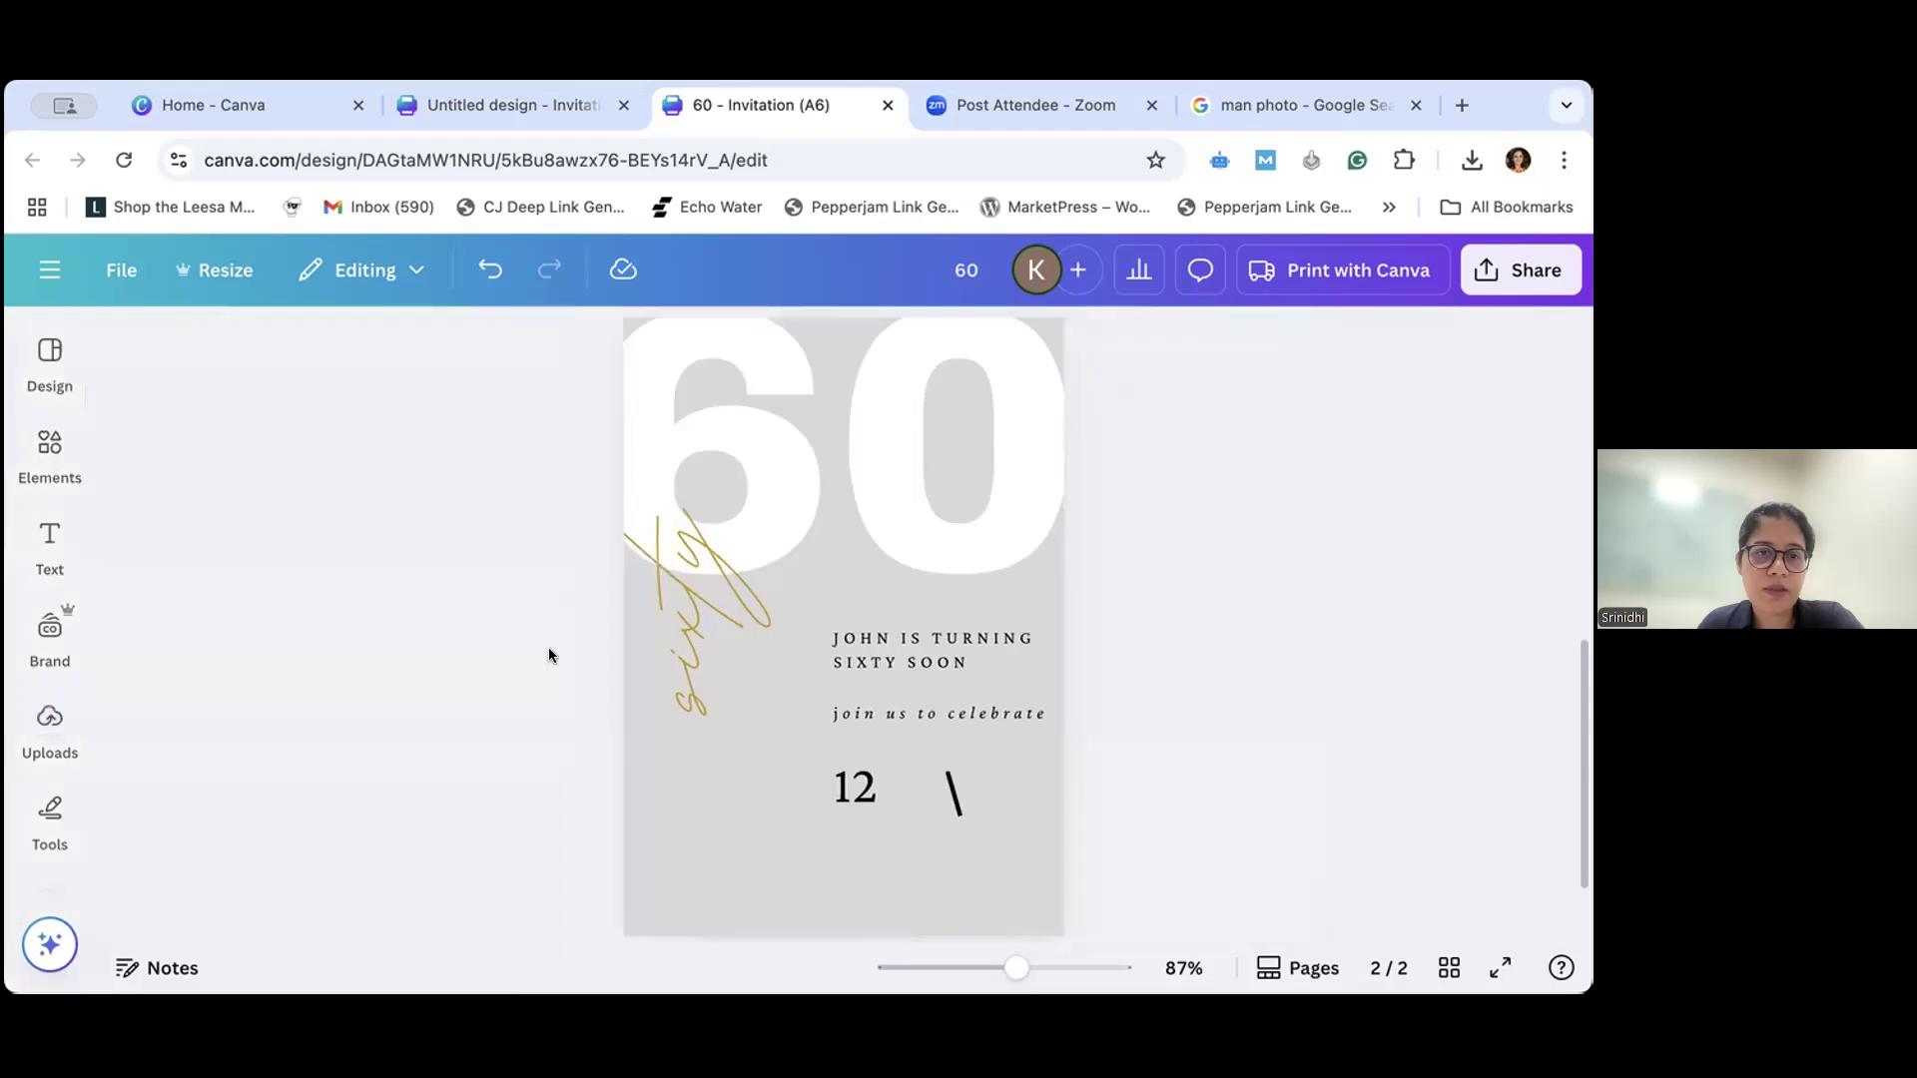
{"action": "left_click", "coordinate": [60, 464]}
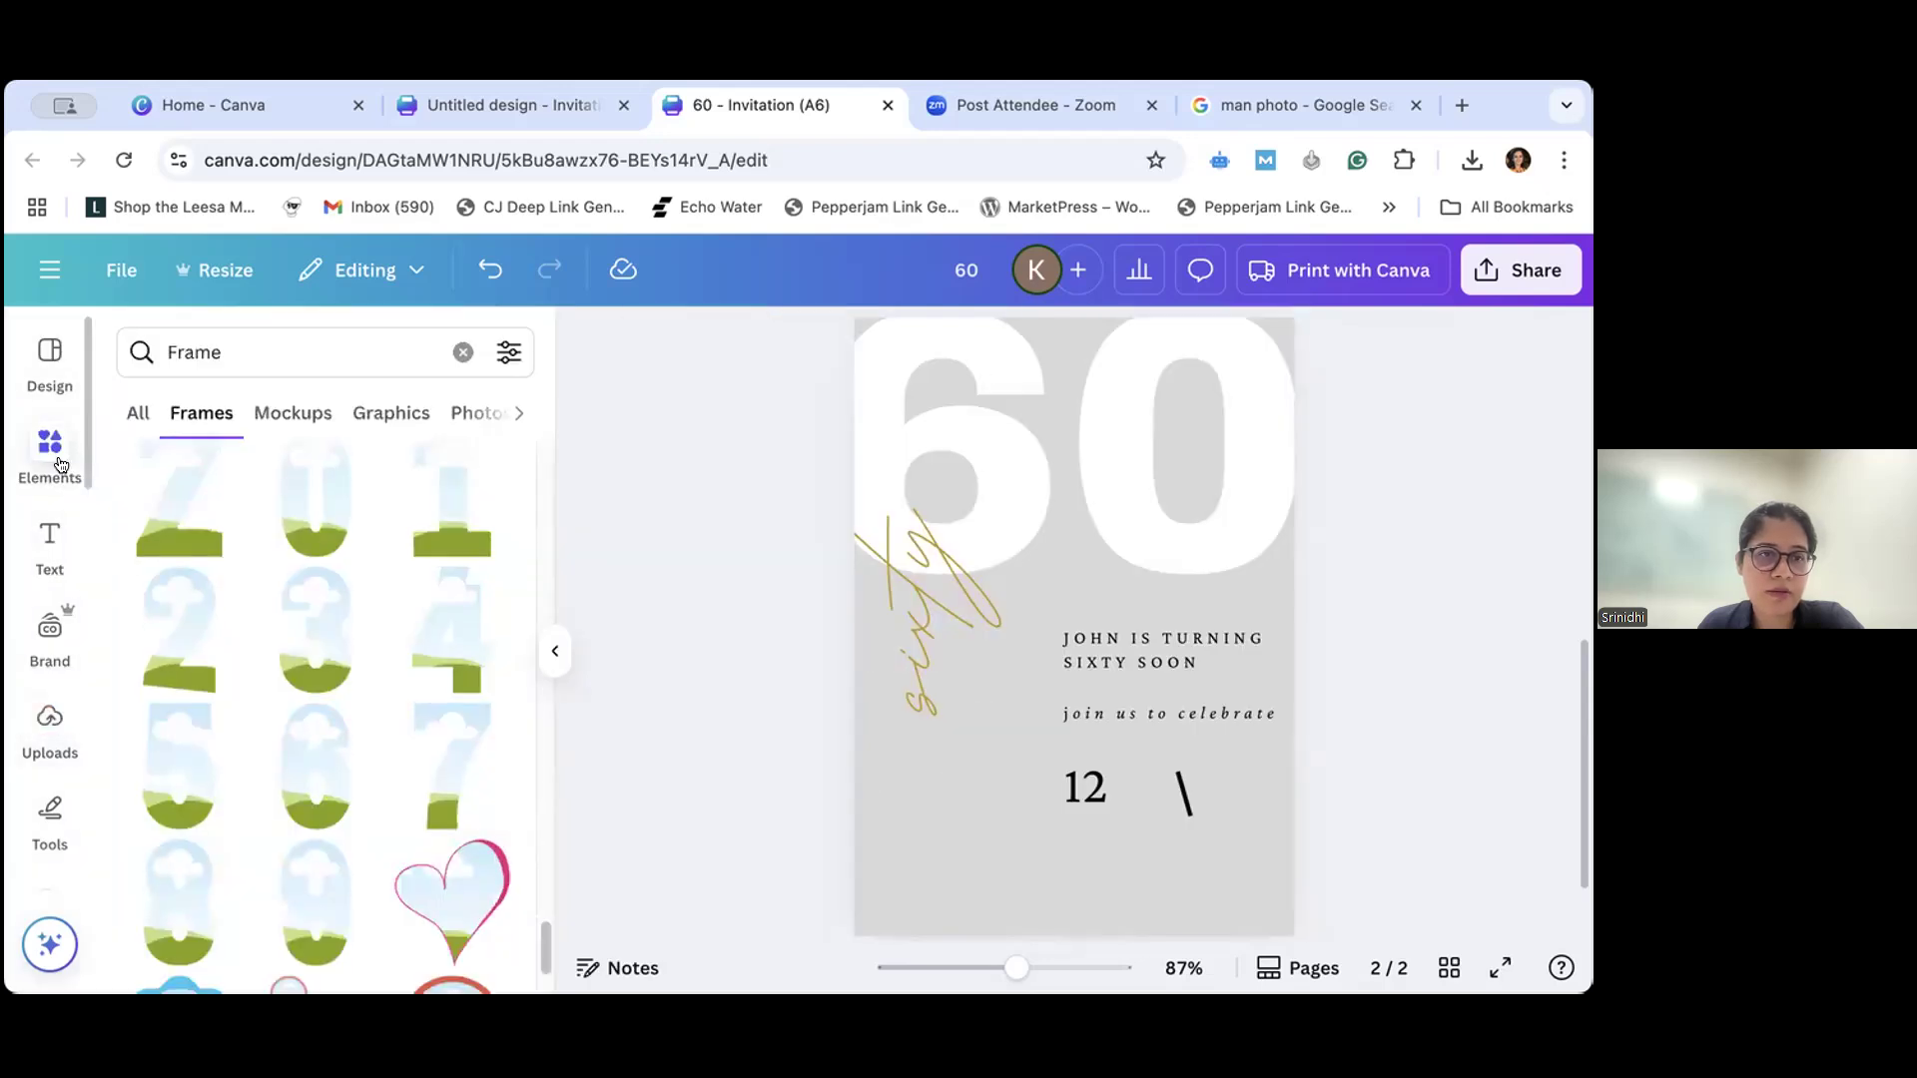
{"action": "left_click", "coordinate": [461, 352]}
{"action": "left_click", "coordinate": [551, 639]}
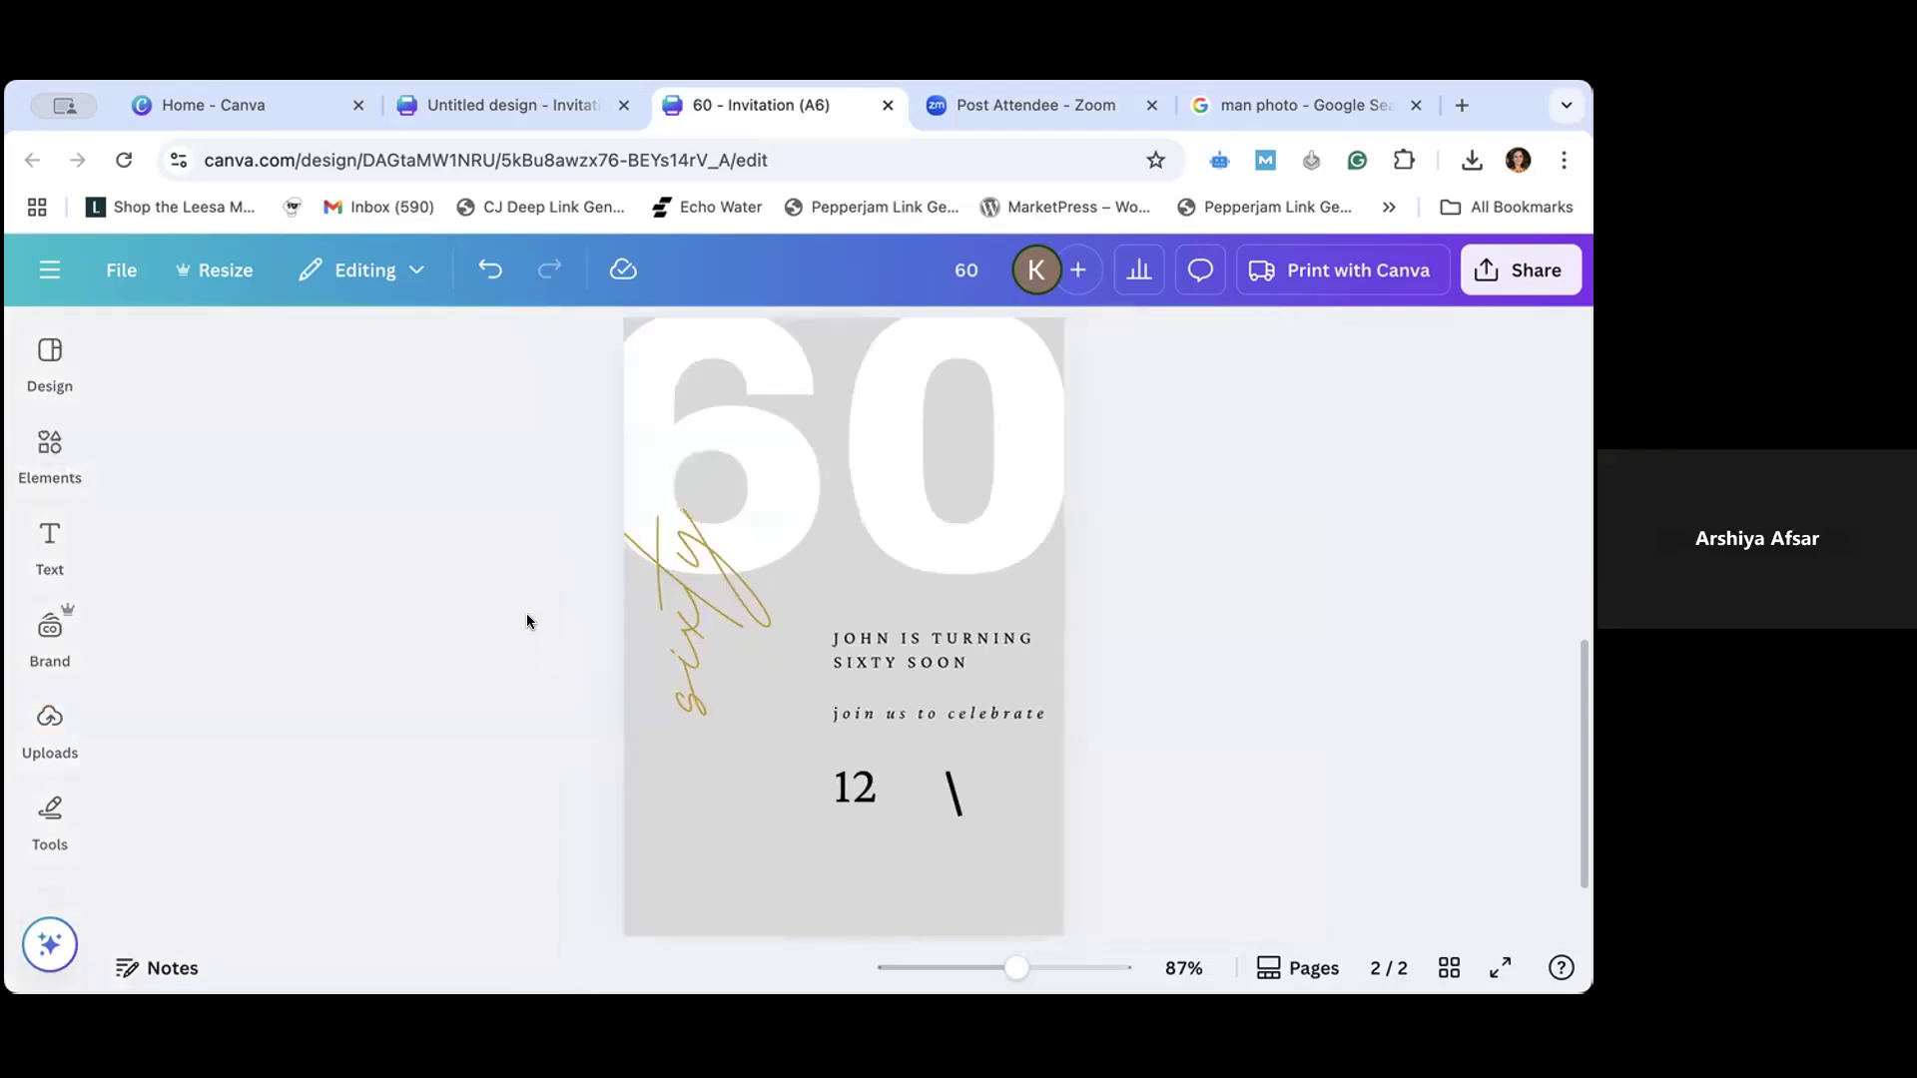
{"action": "left_click", "coordinate": [60, 455]}
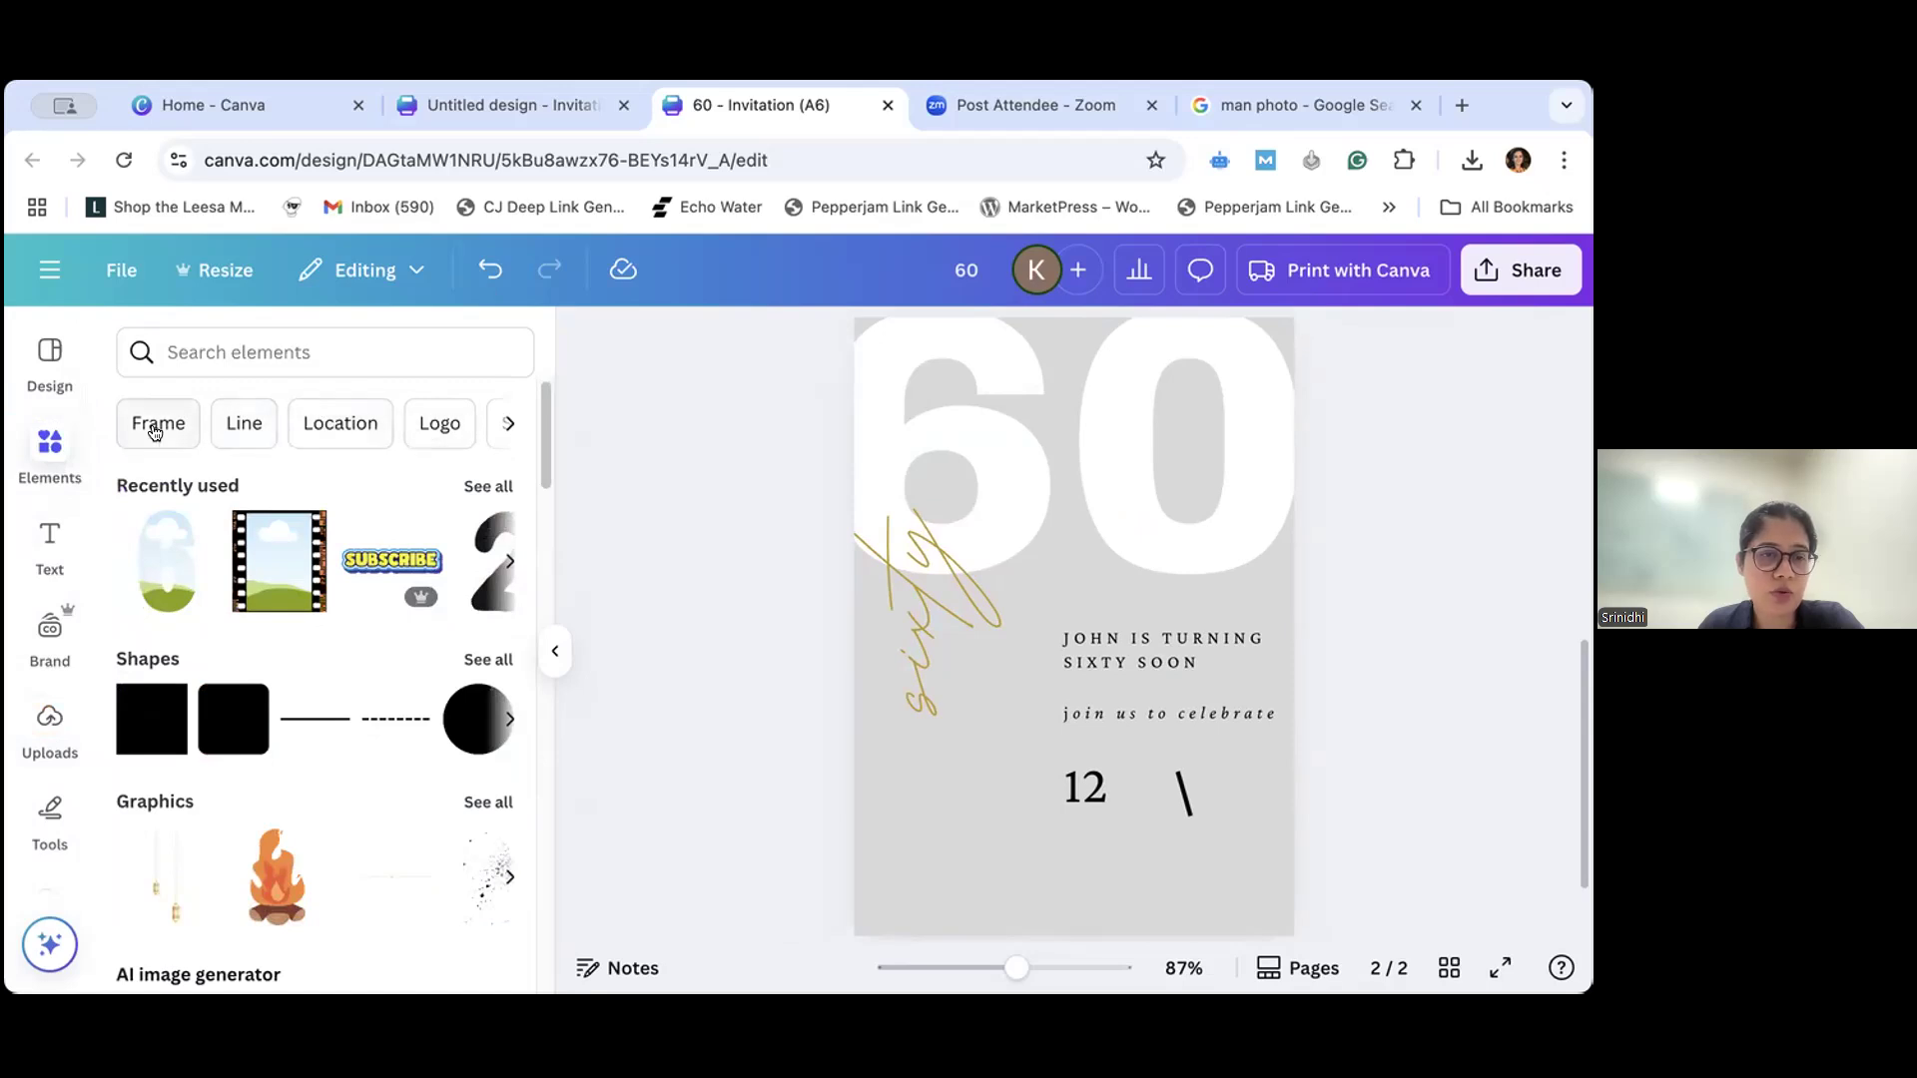
{"action": "left_click", "coordinate": [155, 432]}
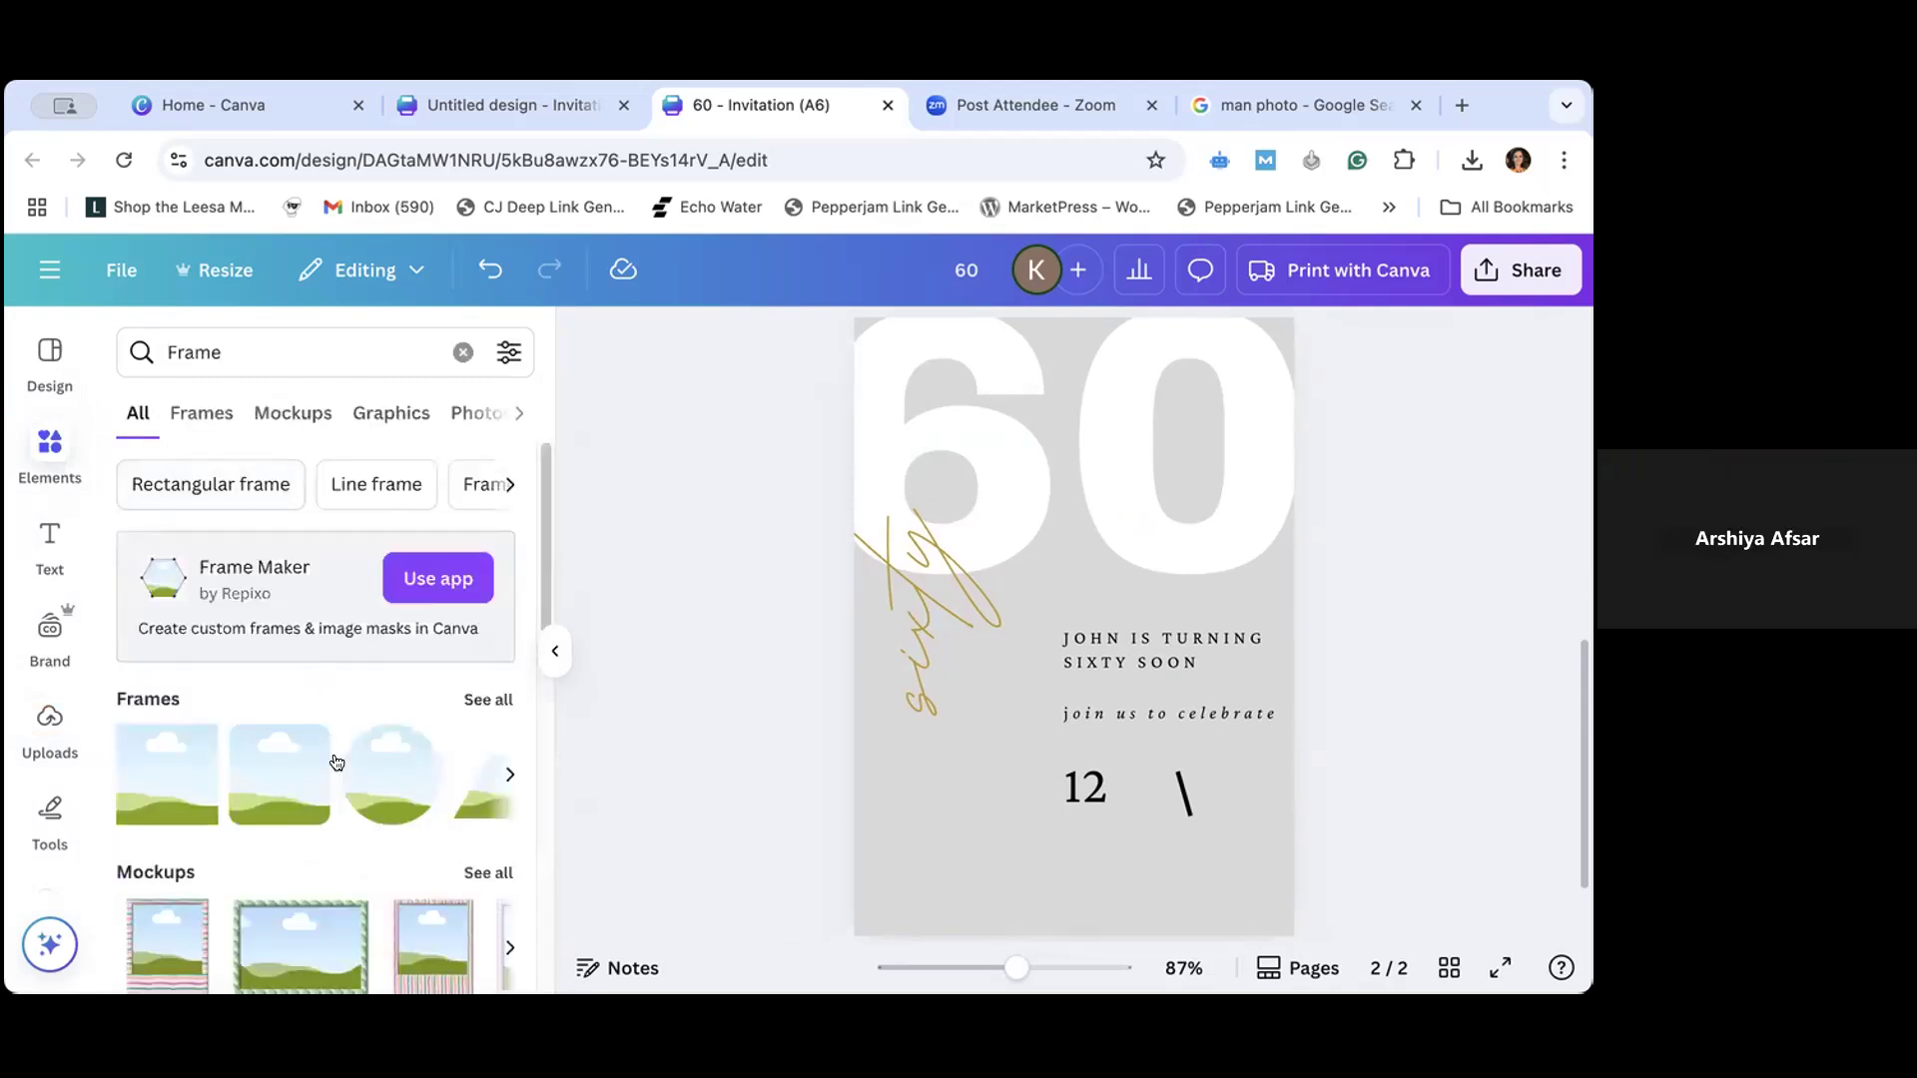
{"action": "scroll", "coordinate": [337, 763], "scroll_direction": "down", "scroll_amount": 3}
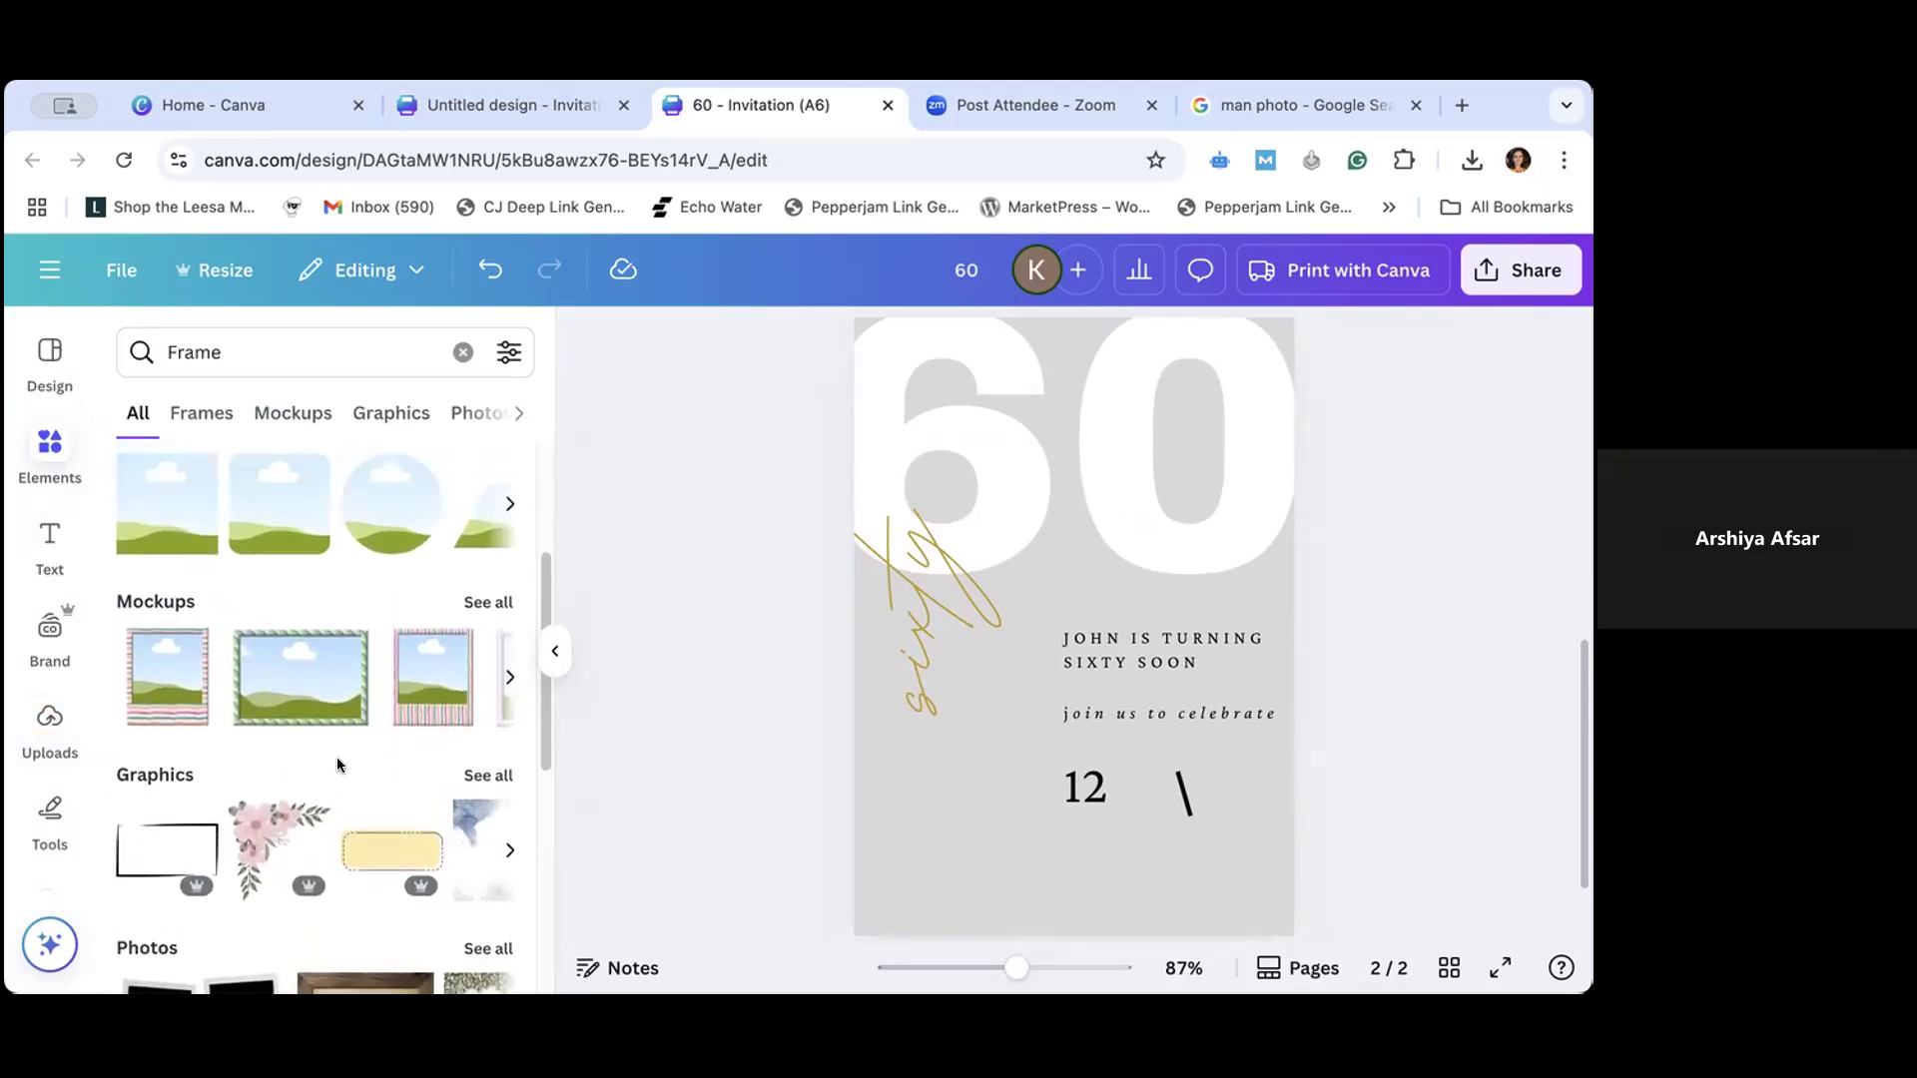
{"action": "scroll", "coordinate": [337, 762], "scroll_direction": "up", "scroll_amount": 3}
- Search the elements library for "square frame" and look through the results
{"action": "left_click", "coordinate": [202, 345]}
{"action": "double_click", "coordinate": [201, 345]}
{"action": "type", "text": "square"}
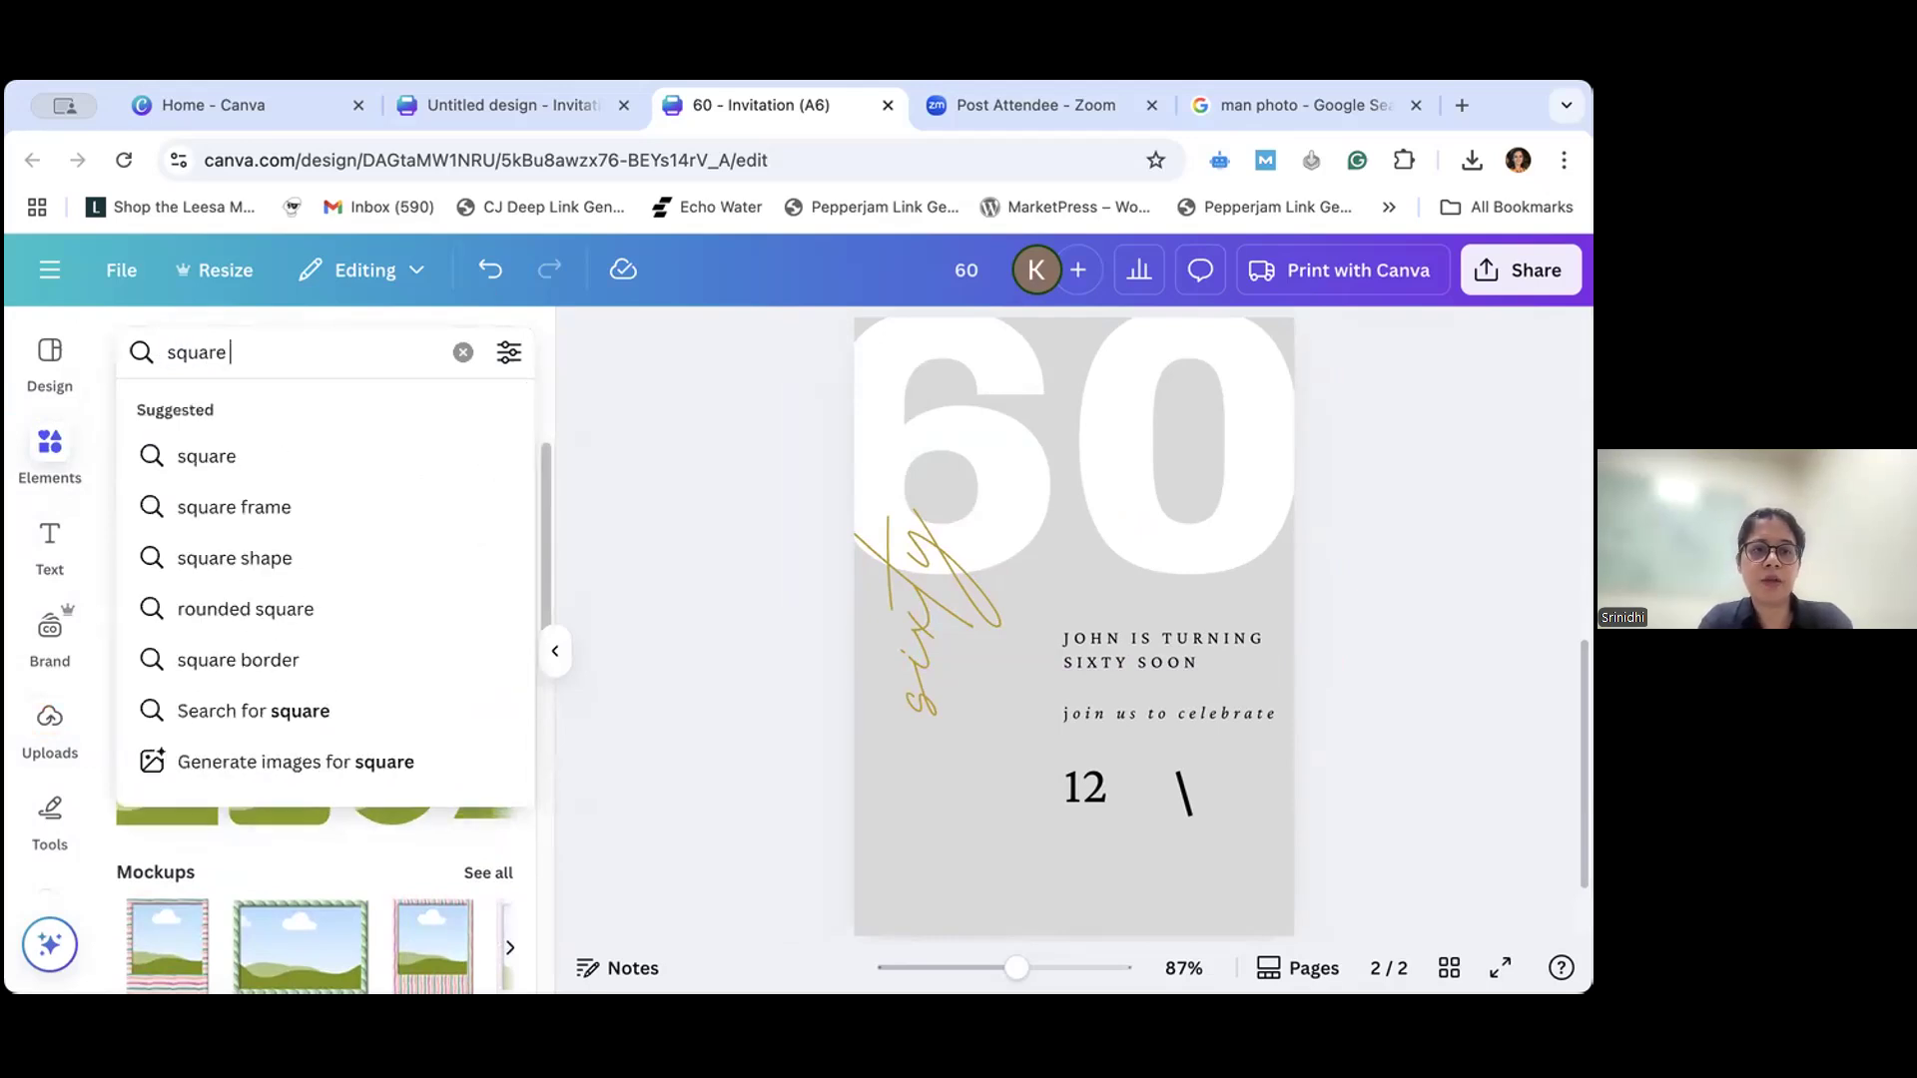
{"action": "type", "text": " framw"}
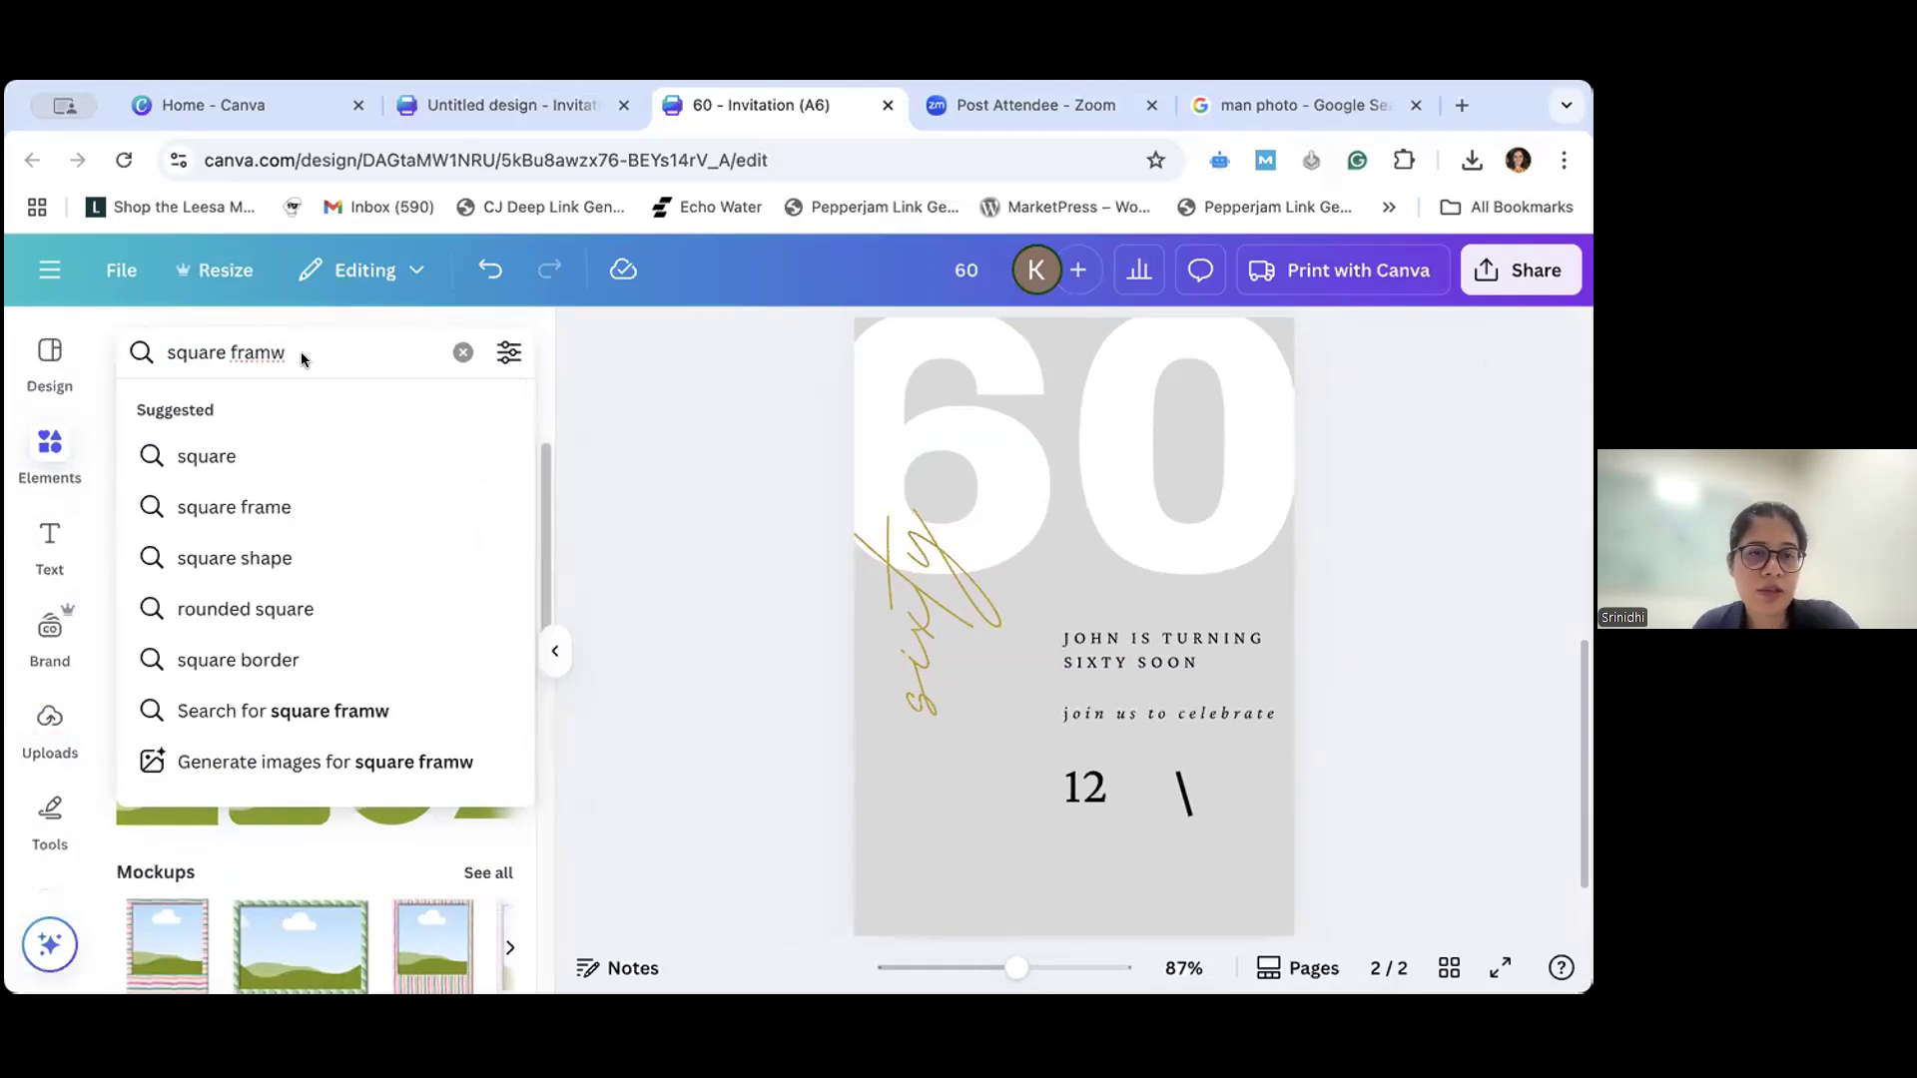
{"action": "left_click", "coordinate": [256, 506]}
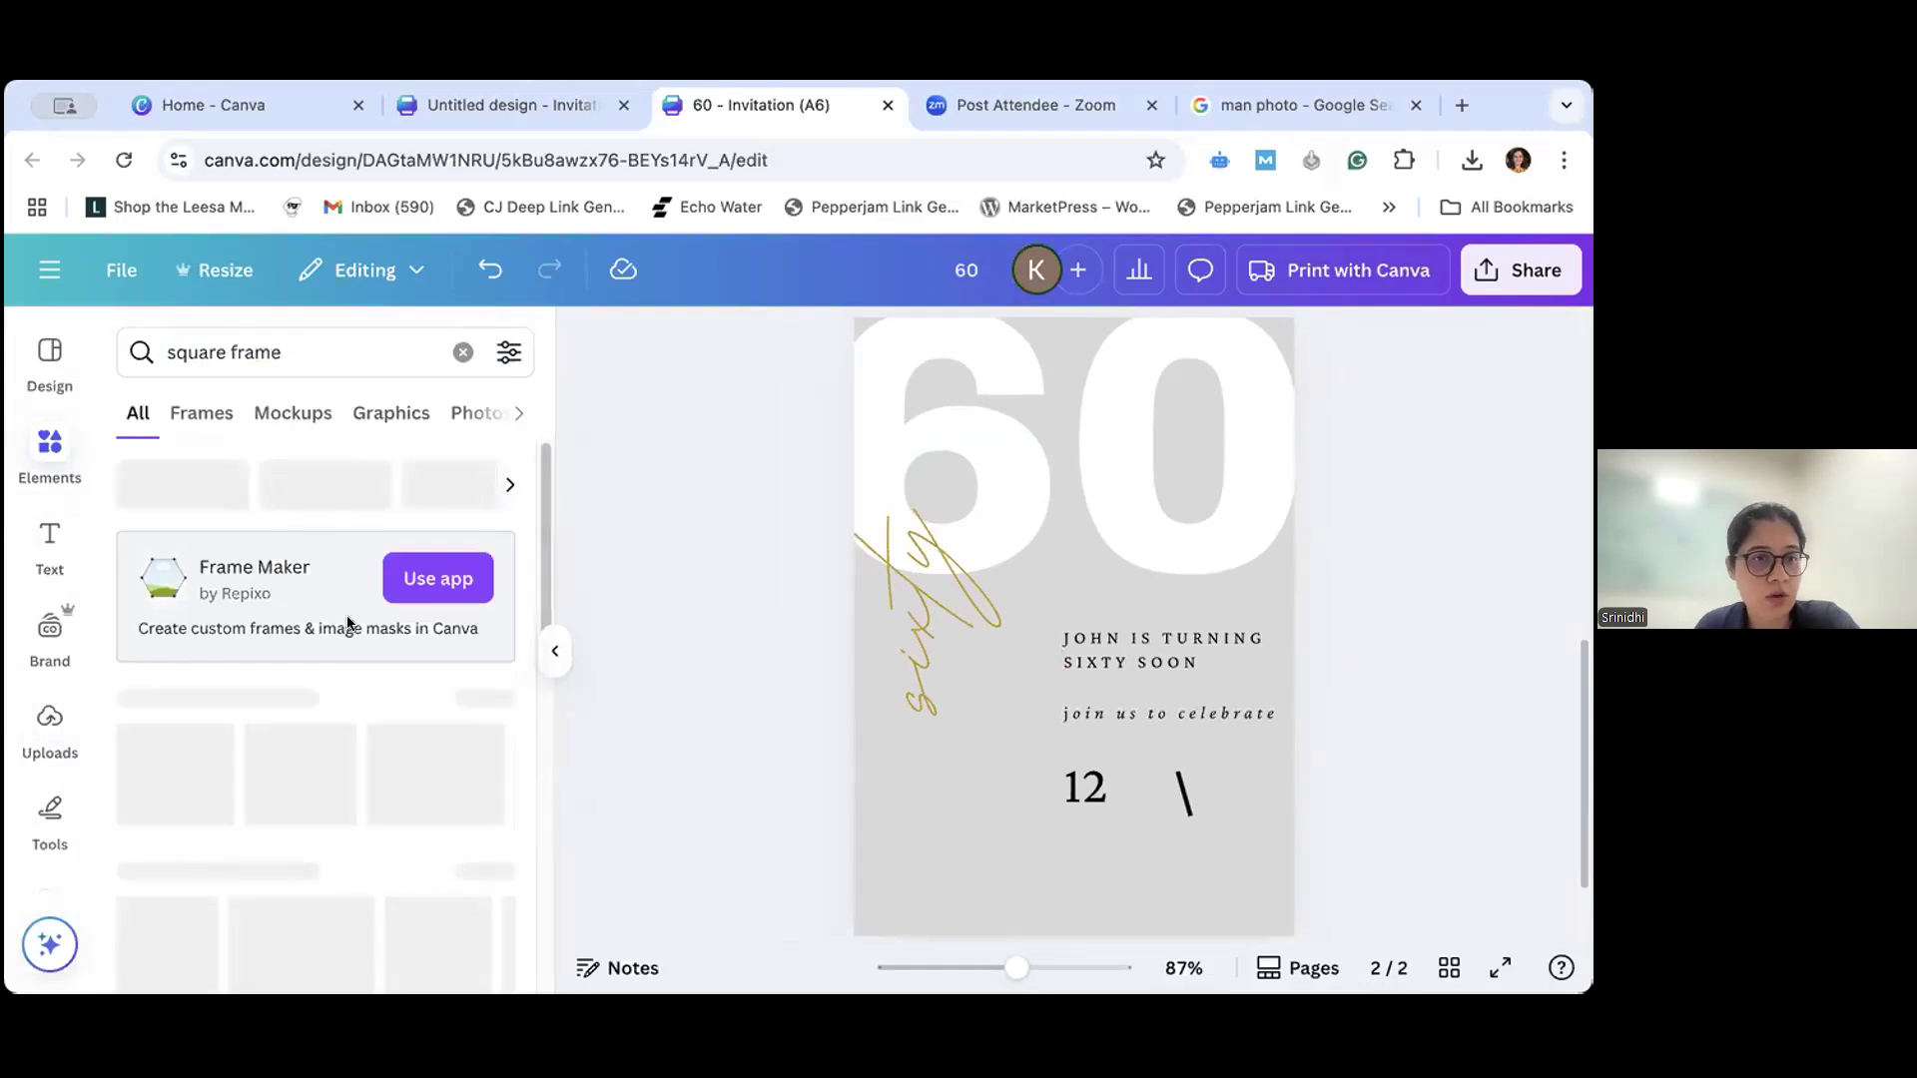
{"action": "scroll", "coordinate": [105, 444], "scroll_direction": "down", "scroll_amount": 1}
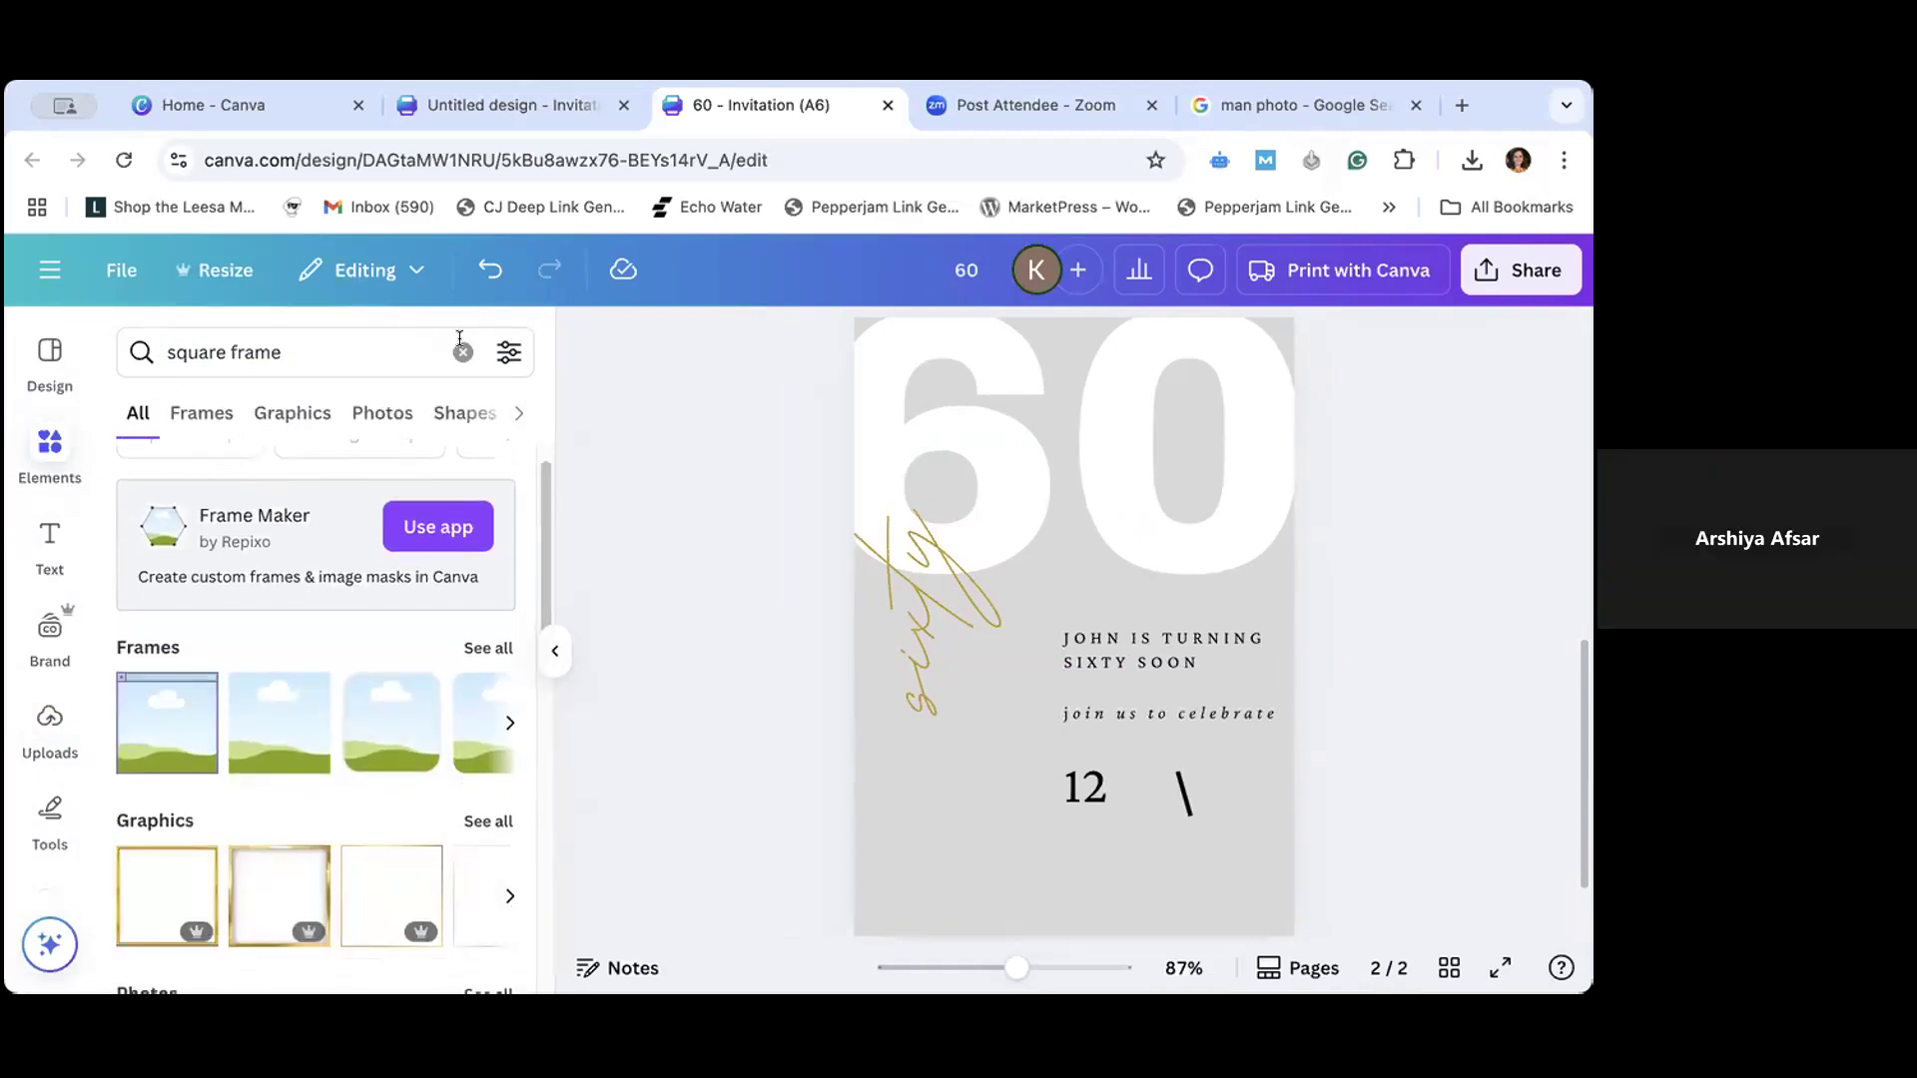
- Reopen the suggested Frame category, examine the full collection of frame mockups, and return to the Frame results
{"action": "left_click", "coordinate": [158, 422]}
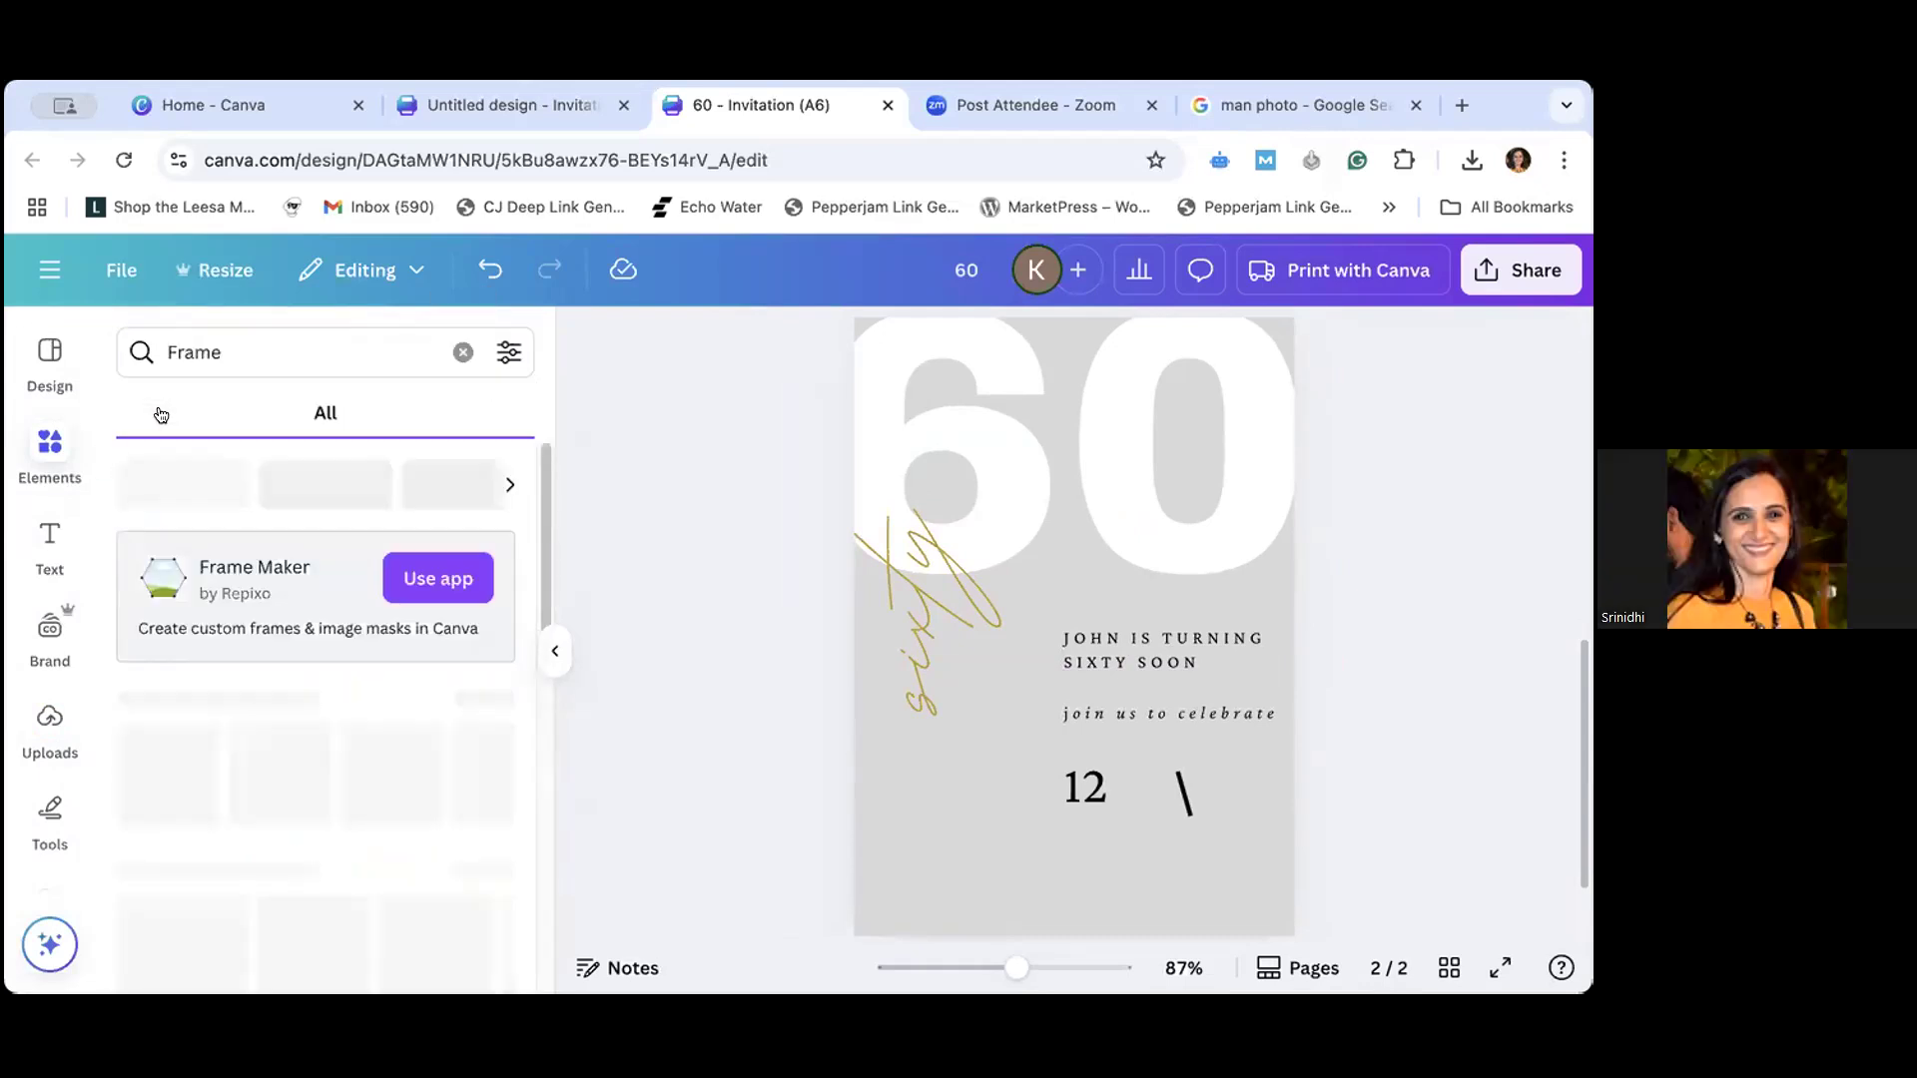
{"action": "scroll", "coordinate": [273, 659], "scroll_direction": "down", "scroll_amount": 2}
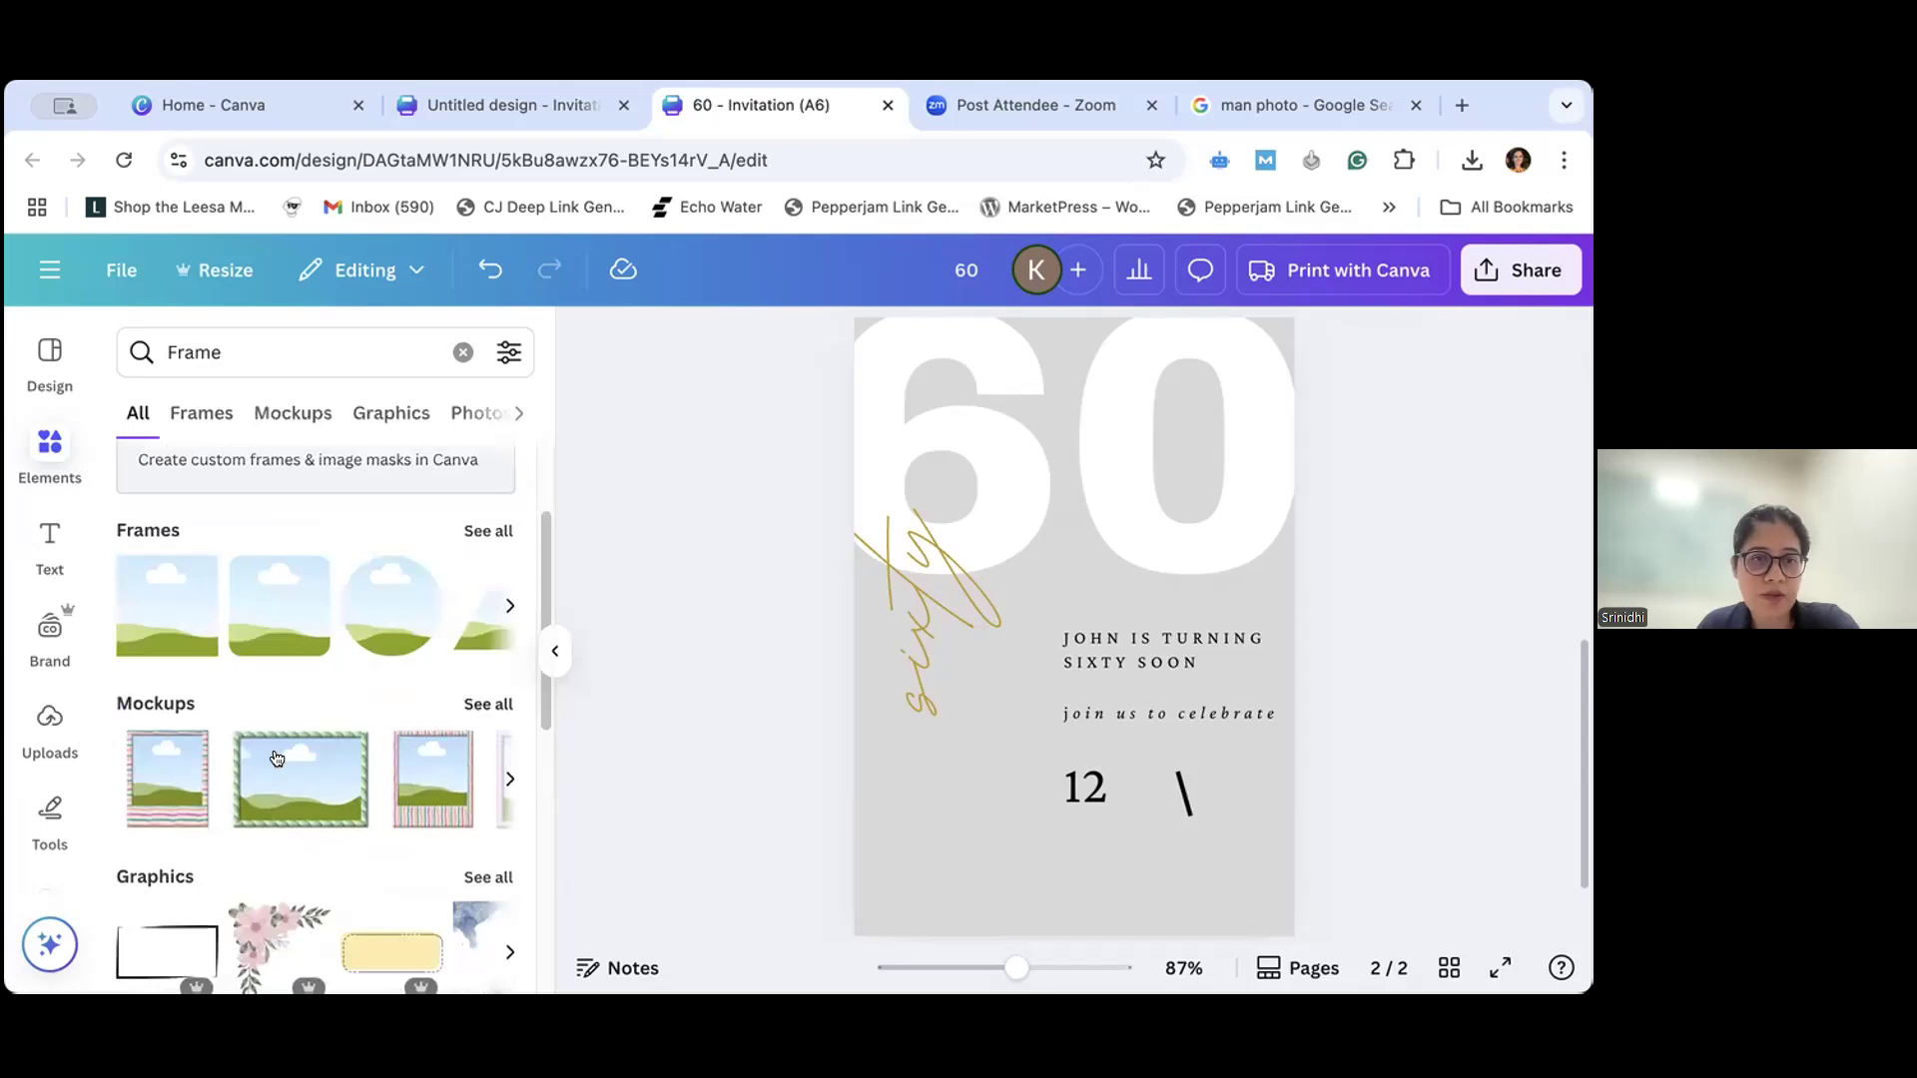
{"action": "scroll", "coordinate": [276, 759], "scroll_direction": "down", "scroll_amount": 5}
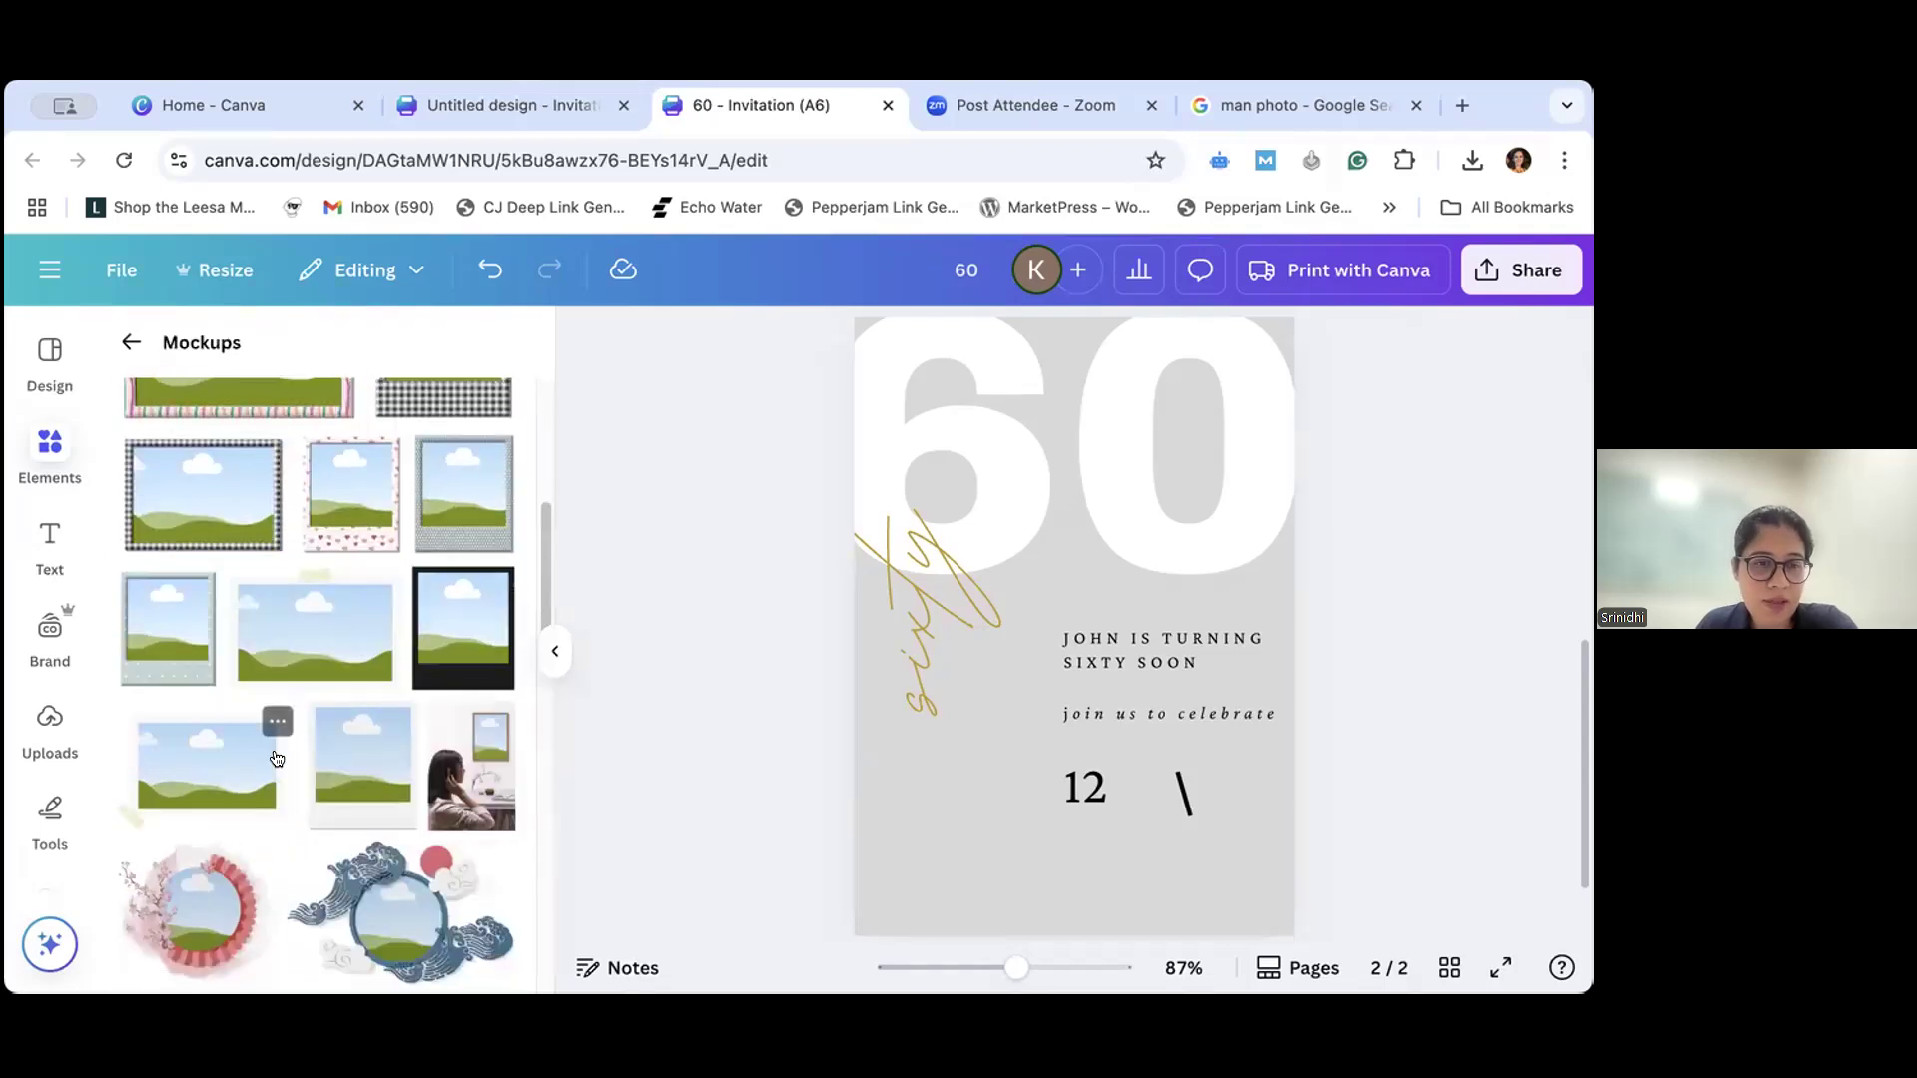
{"action": "scroll", "coordinate": [278, 748], "scroll_direction": "down", "scroll_amount": 3}
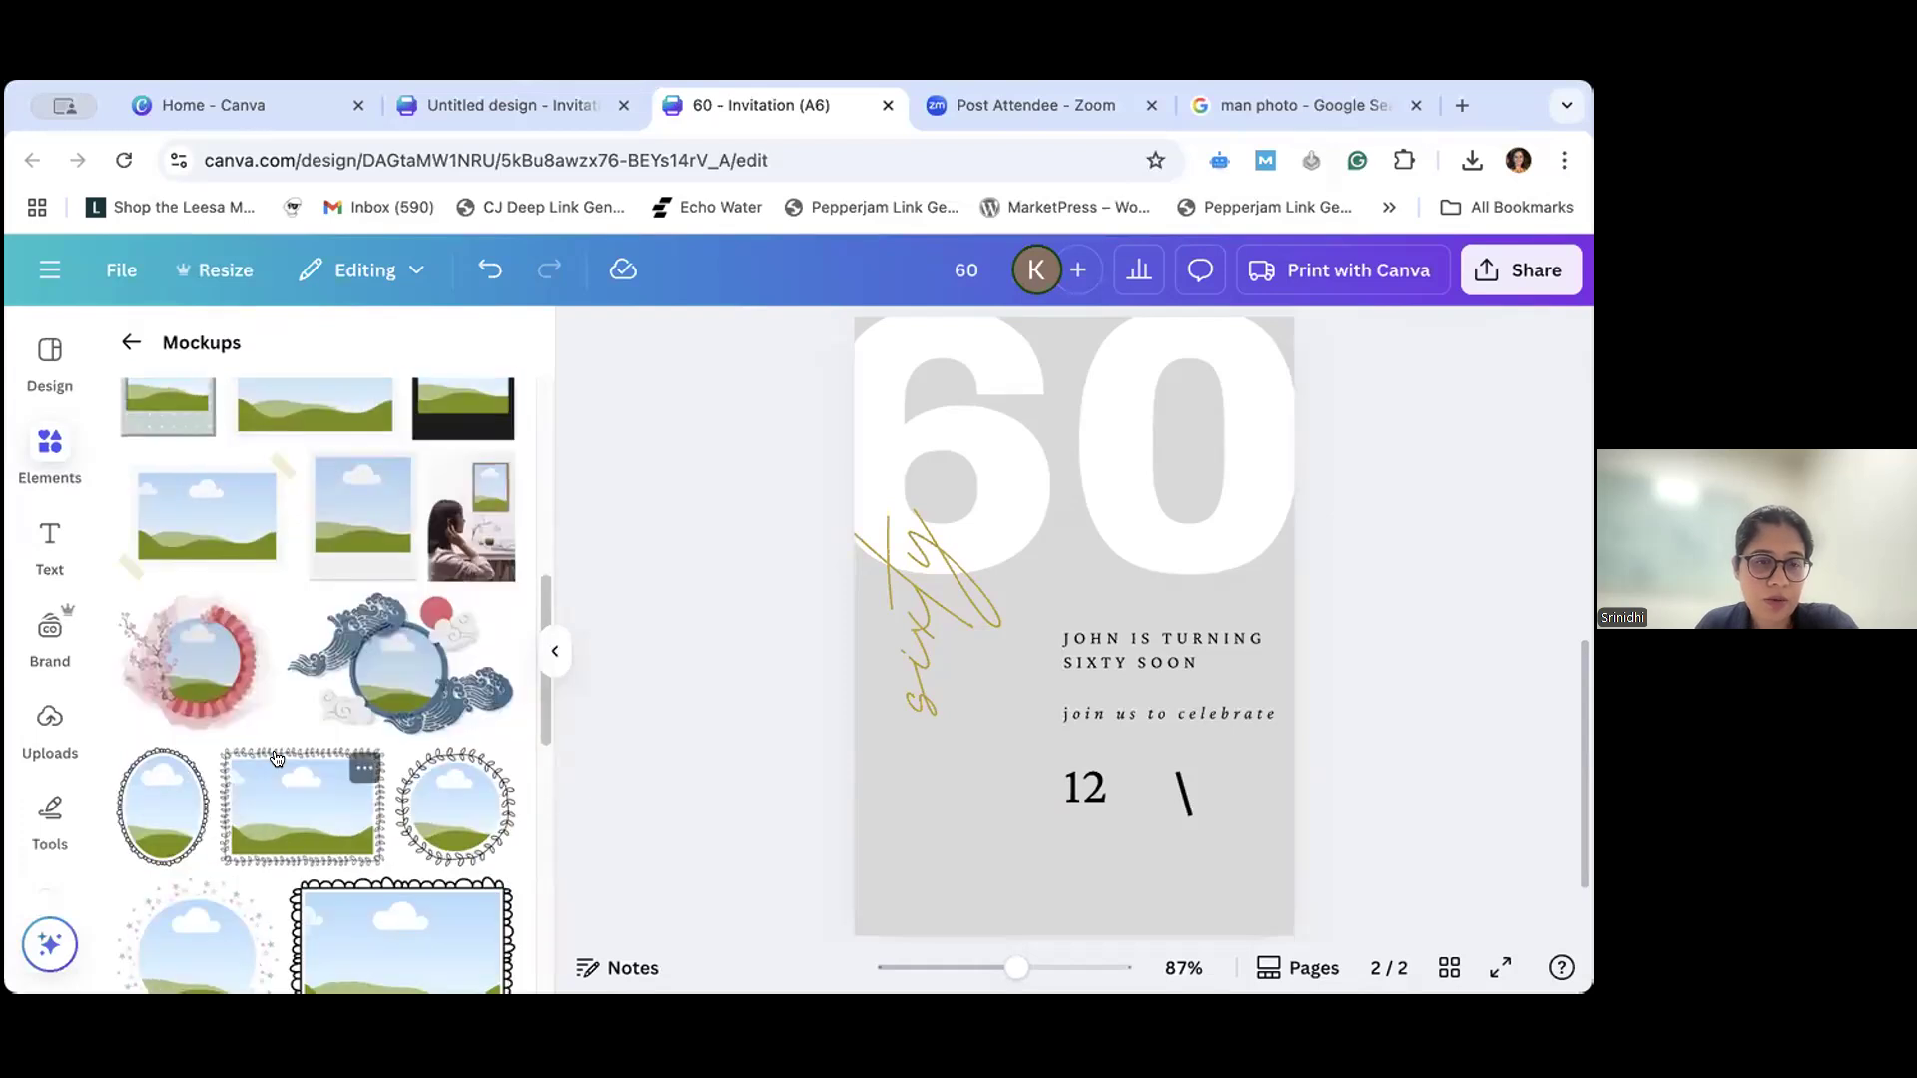
{"action": "scroll", "coordinate": [279, 755], "scroll_direction": "down", "scroll_amount": 1}
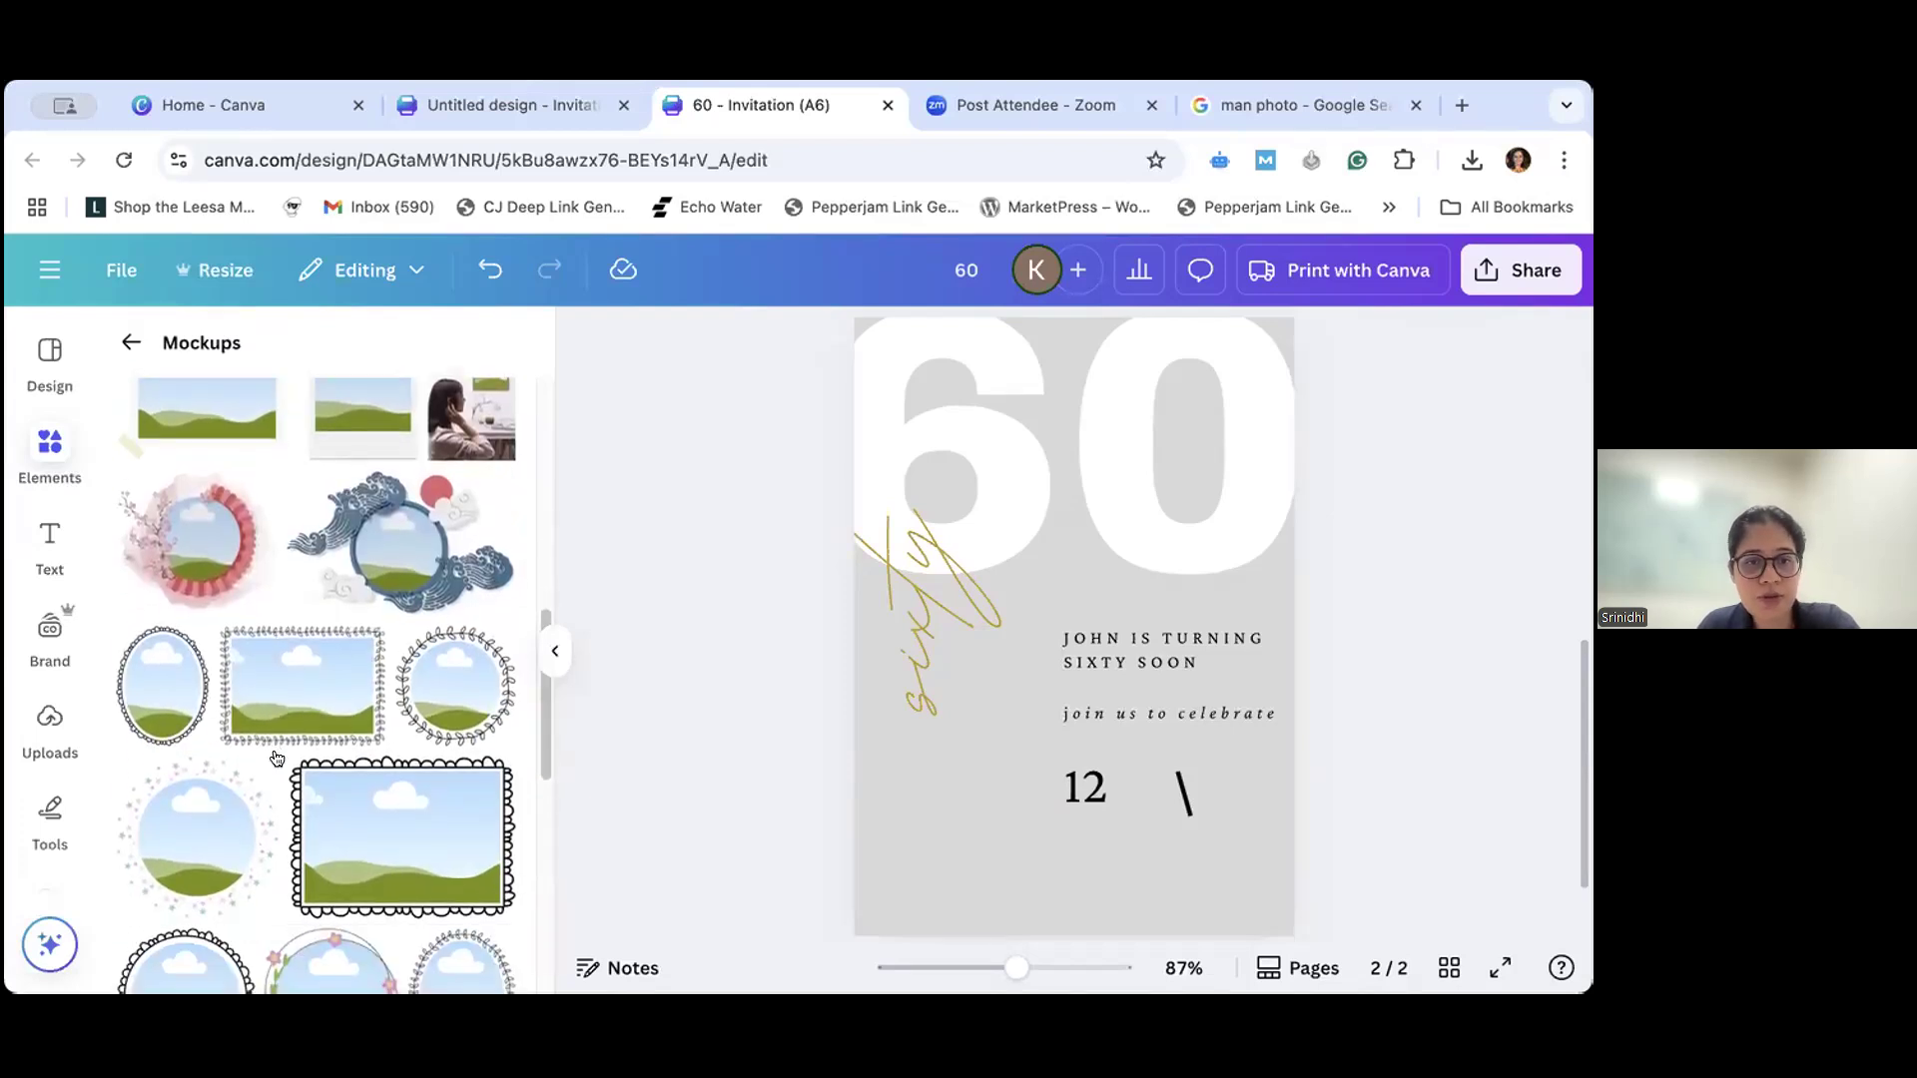
{"action": "scroll", "coordinate": [277, 757], "scroll_direction": "down", "scroll_amount": 4}
{"action": "scroll", "coordinate": [285, 752], "scroll_direction": "down", "scroll_amount": 3}
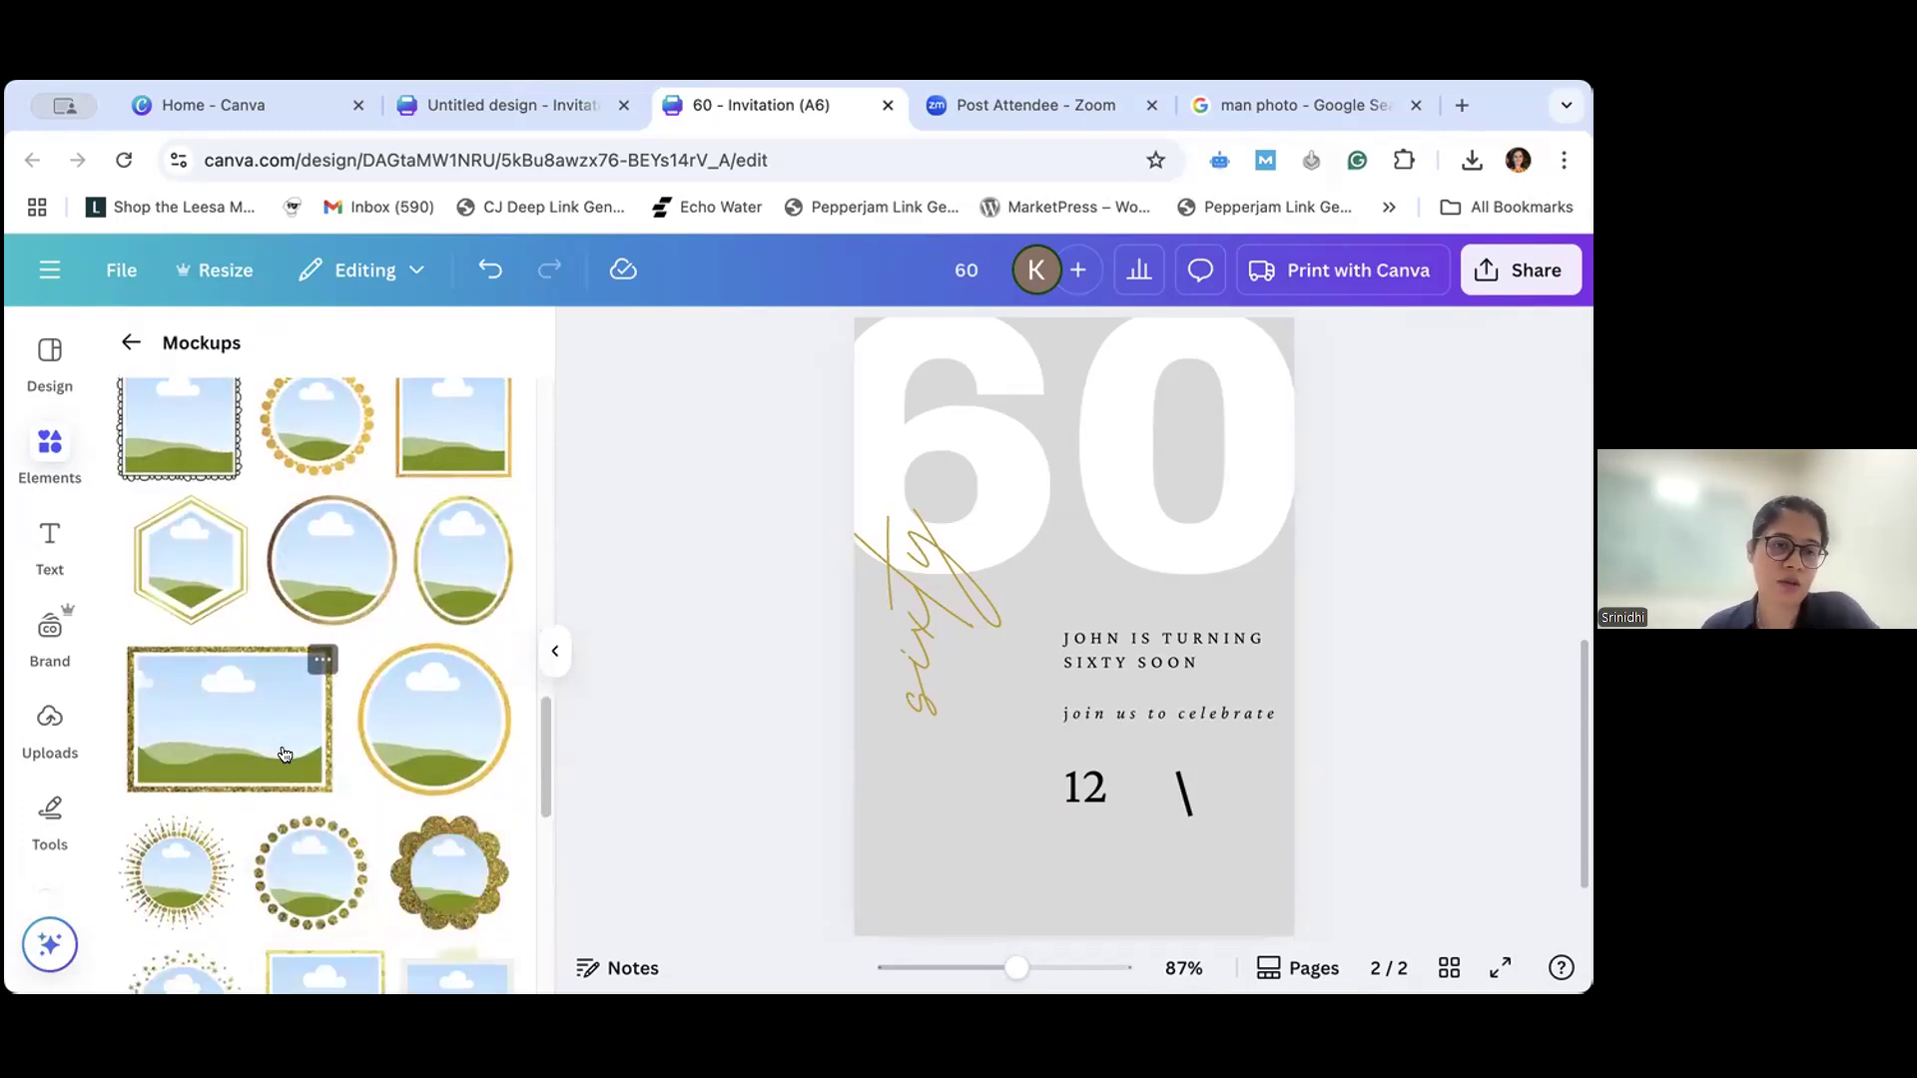
{"action": "scroll", "coordinate": [284, 754], "scroll_direction": "down", "scroll_amount": 5}
{"action": "scroll", "coordinate": [285, 756], "scroll_direction": "down", "scroll_amount": 3}
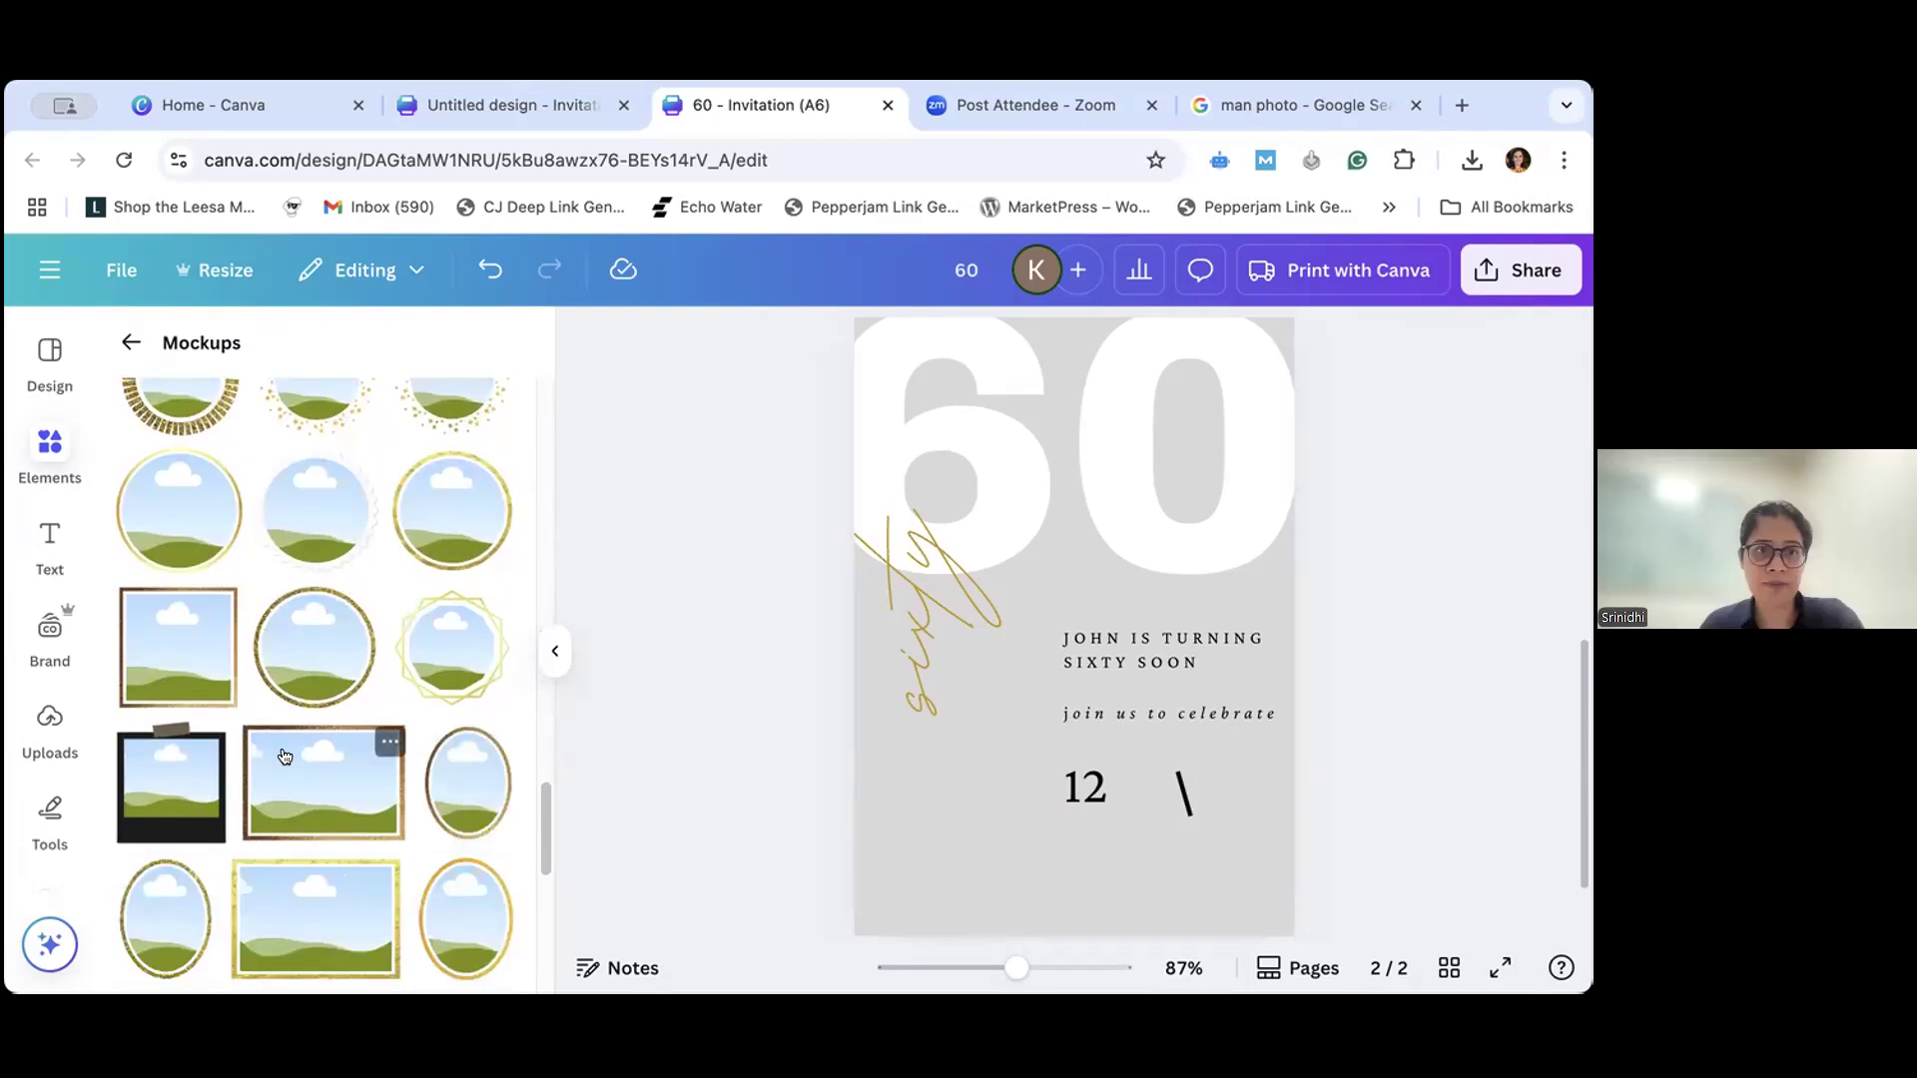
{"action": "scroll", "coordinate": [284, 755], "scroll_direction": "down", "scroll_amount": 5}
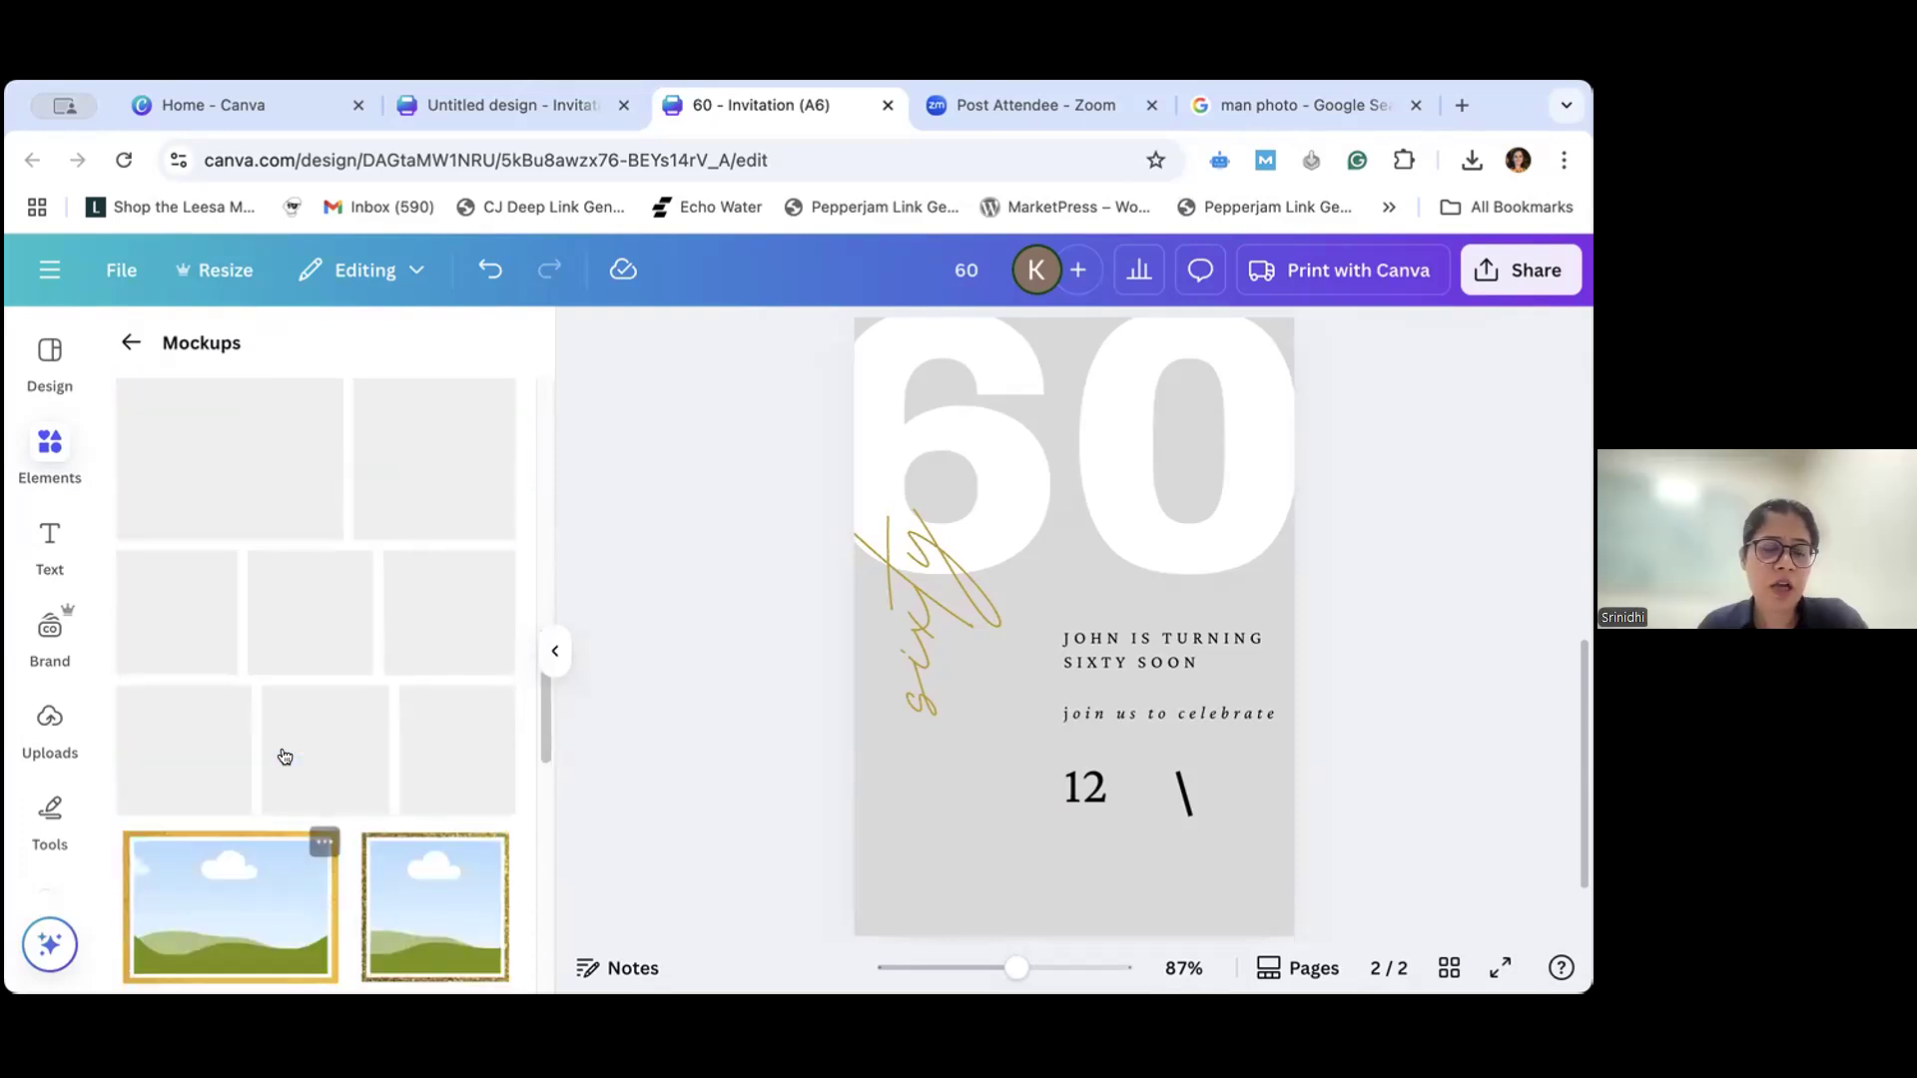
{"action": "left_click", "coordinate": [33, 451]}
{"action": "left_click", "coordinate": [127, 342]}
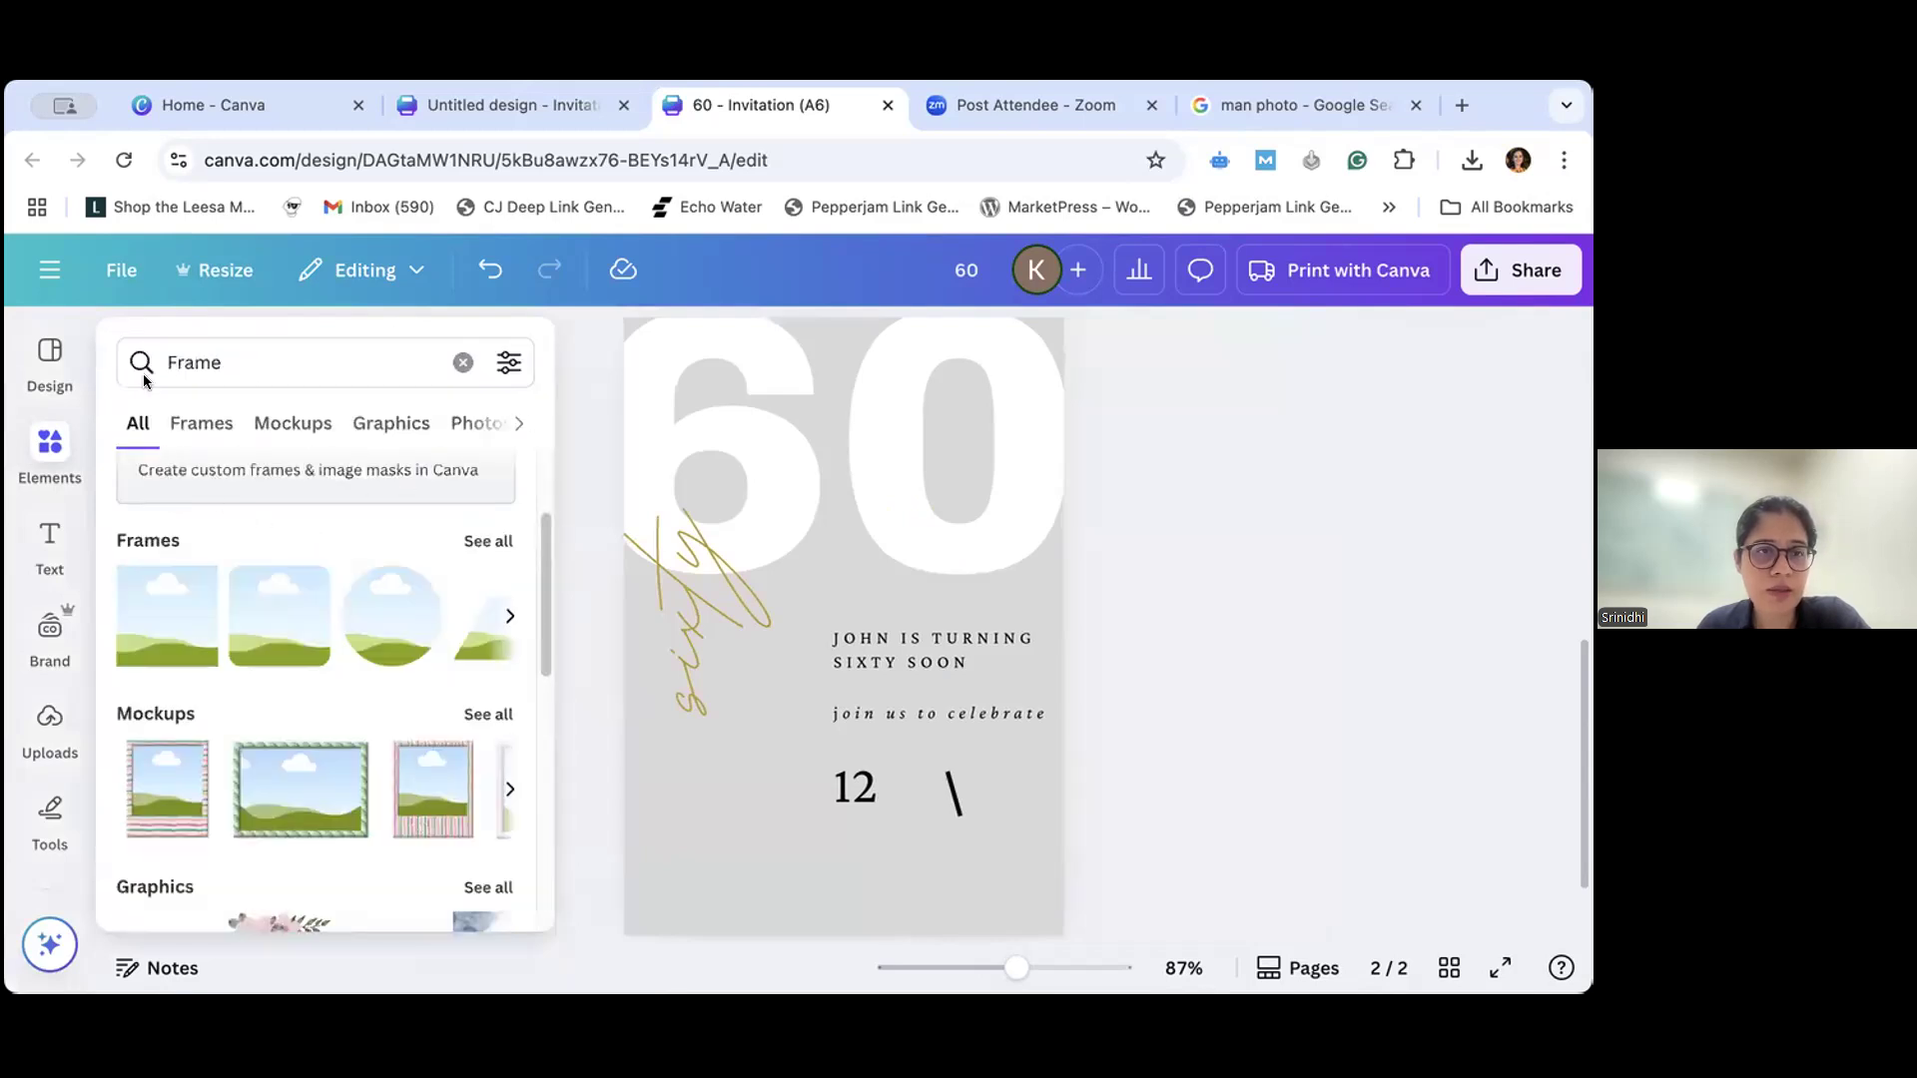
- Clear the Frame search and search the elements library for the suggested term "pink flowers"
{"action": "left_click", "coordinate": [460, 361]}
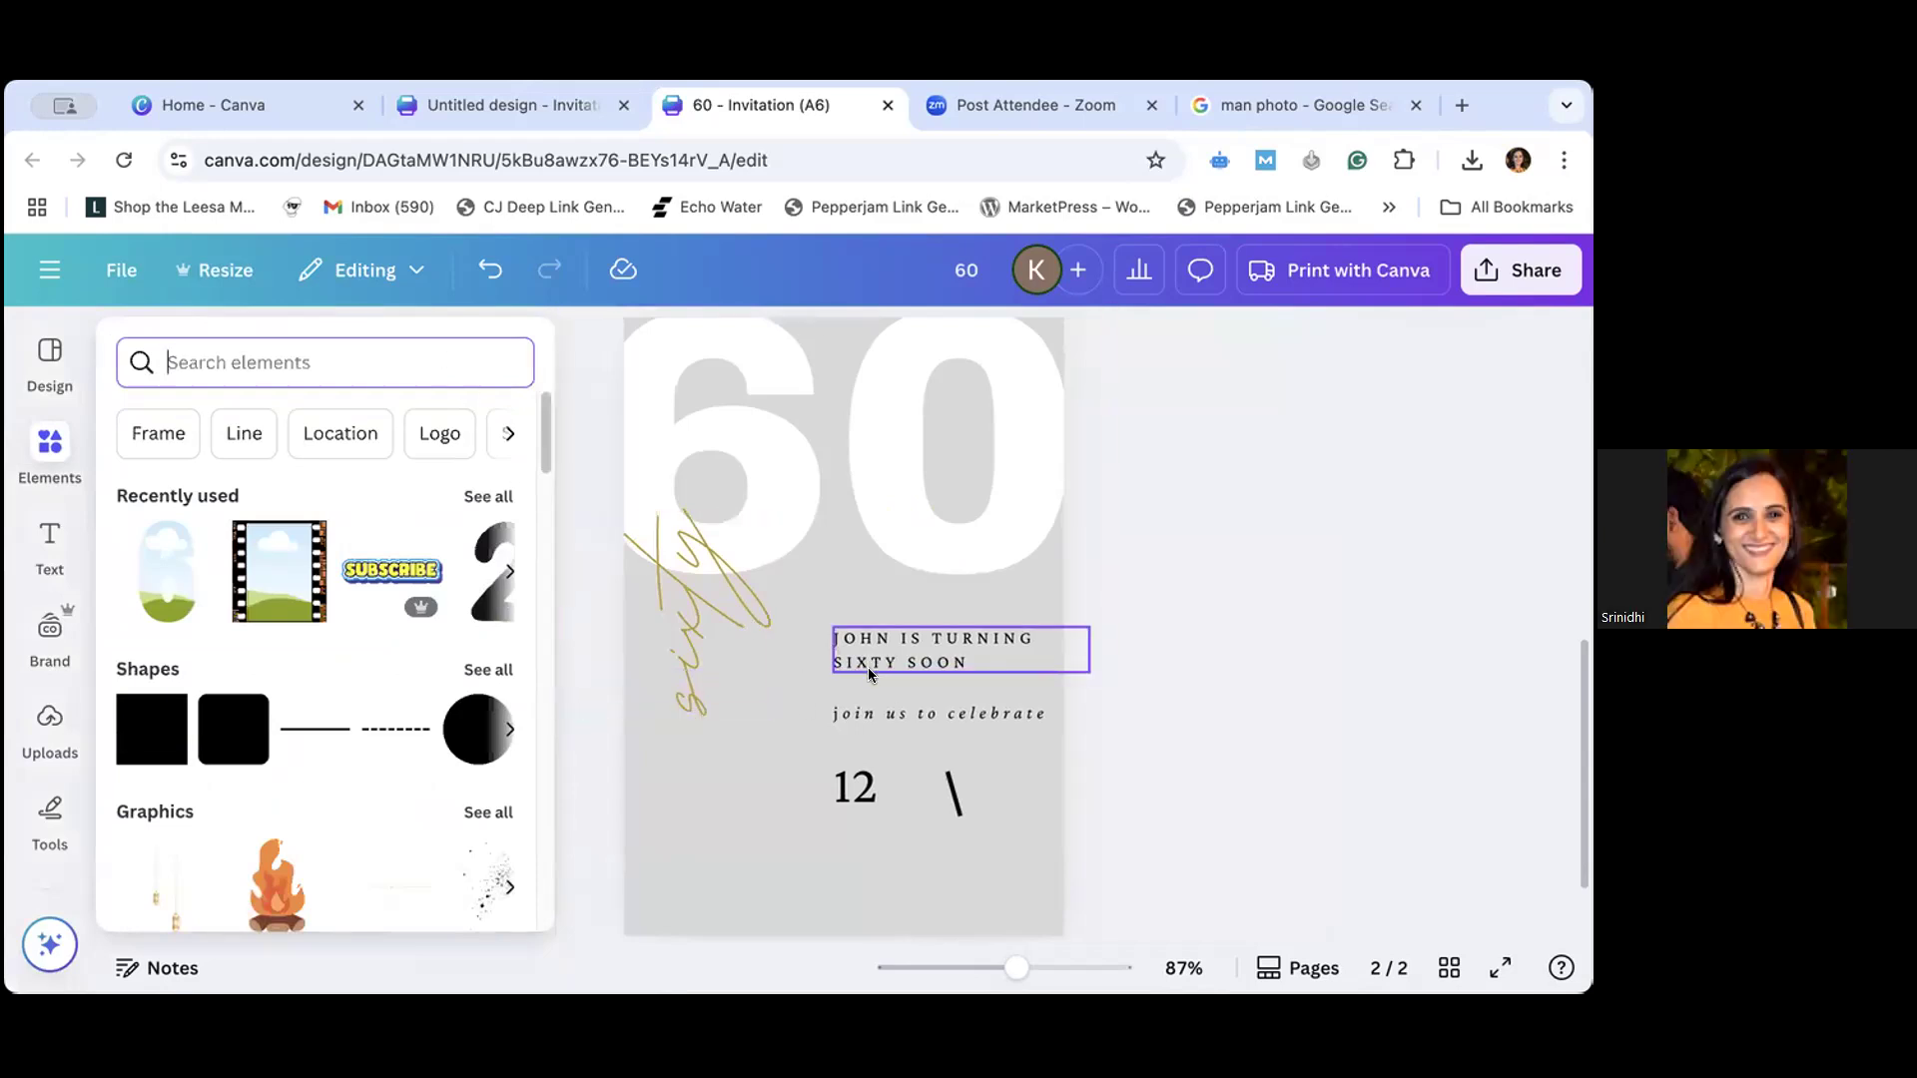
{"action": "scroll", "coordinate": [873, 665], "scroll_direction": "up", "scroll_amount": 8}
{"action": "scroll", "coordinate": [873, 665], "scroll_direction": "down", "scroll_amount": 2}
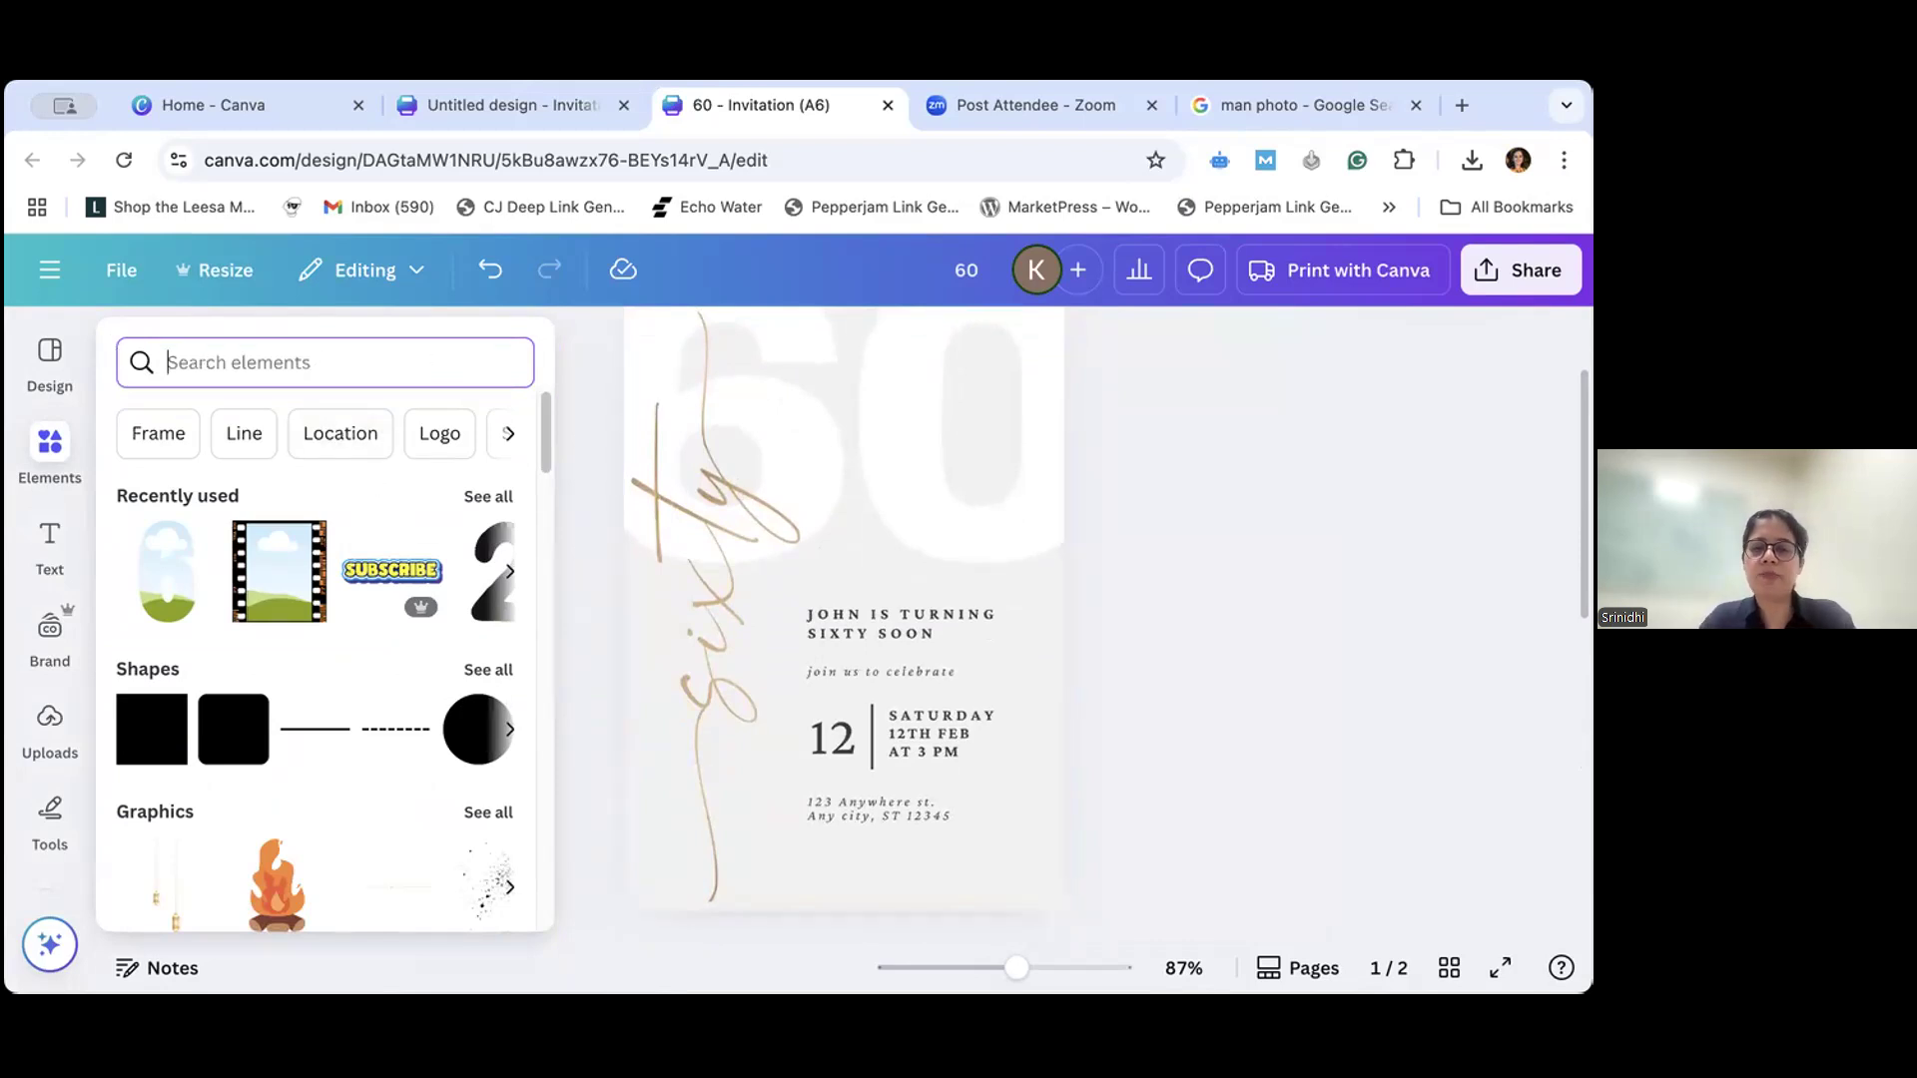
{"action": "type", "text": "flower"}
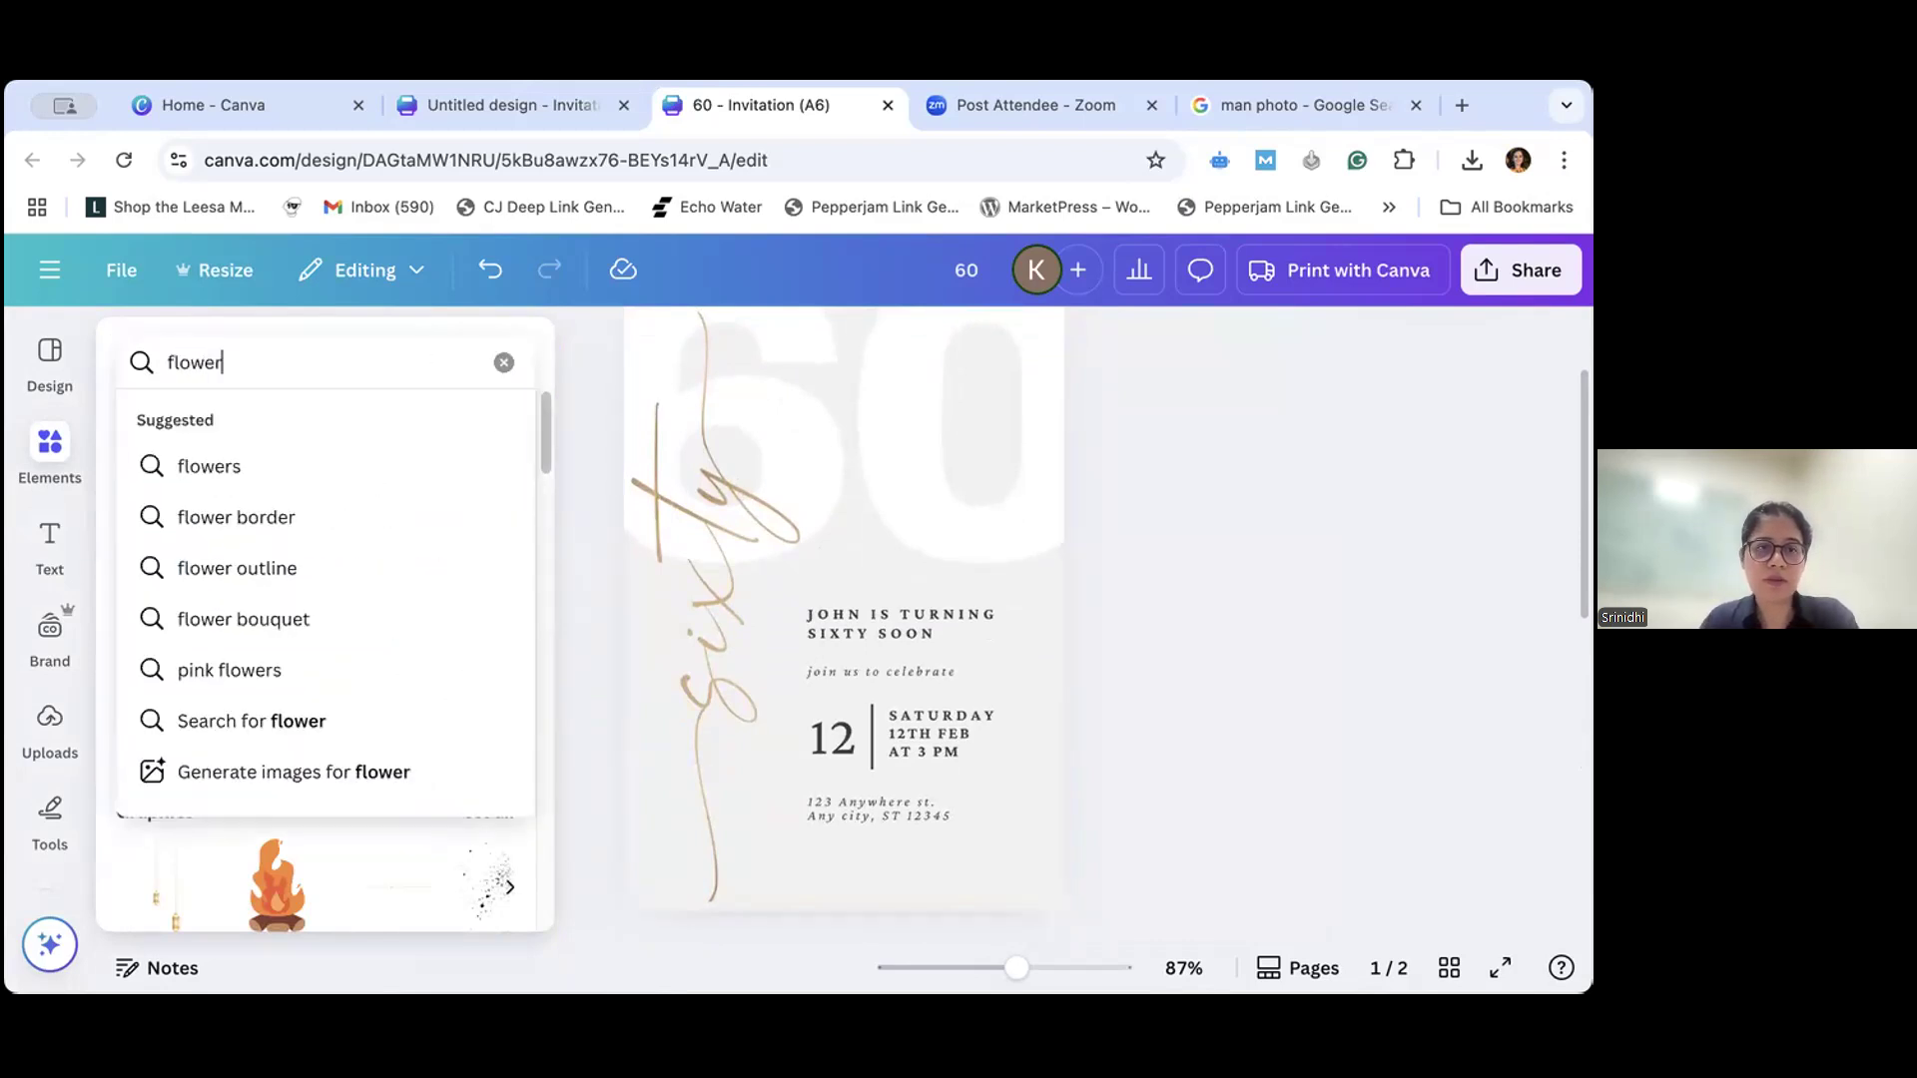
{"action": "type", "text": "s"}
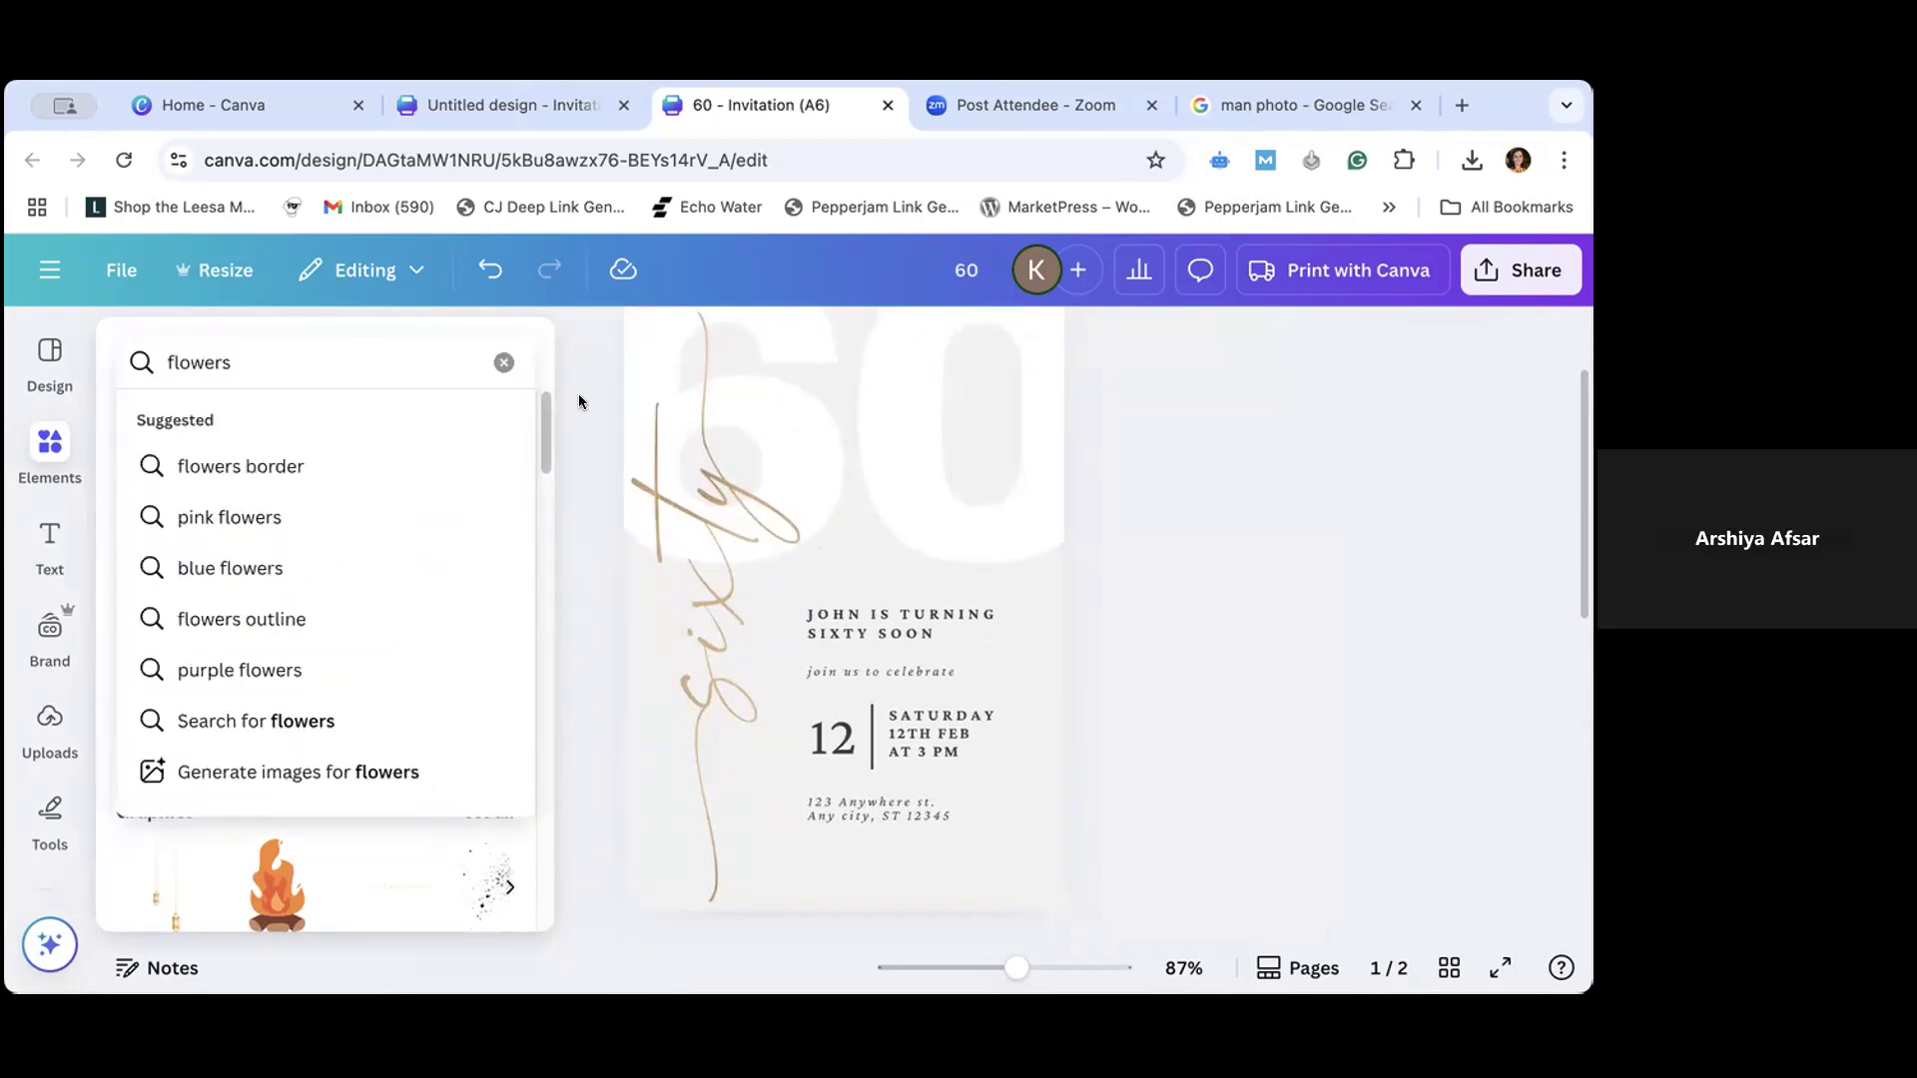
{"action": "left_click", "coordinate": [316, 516]}
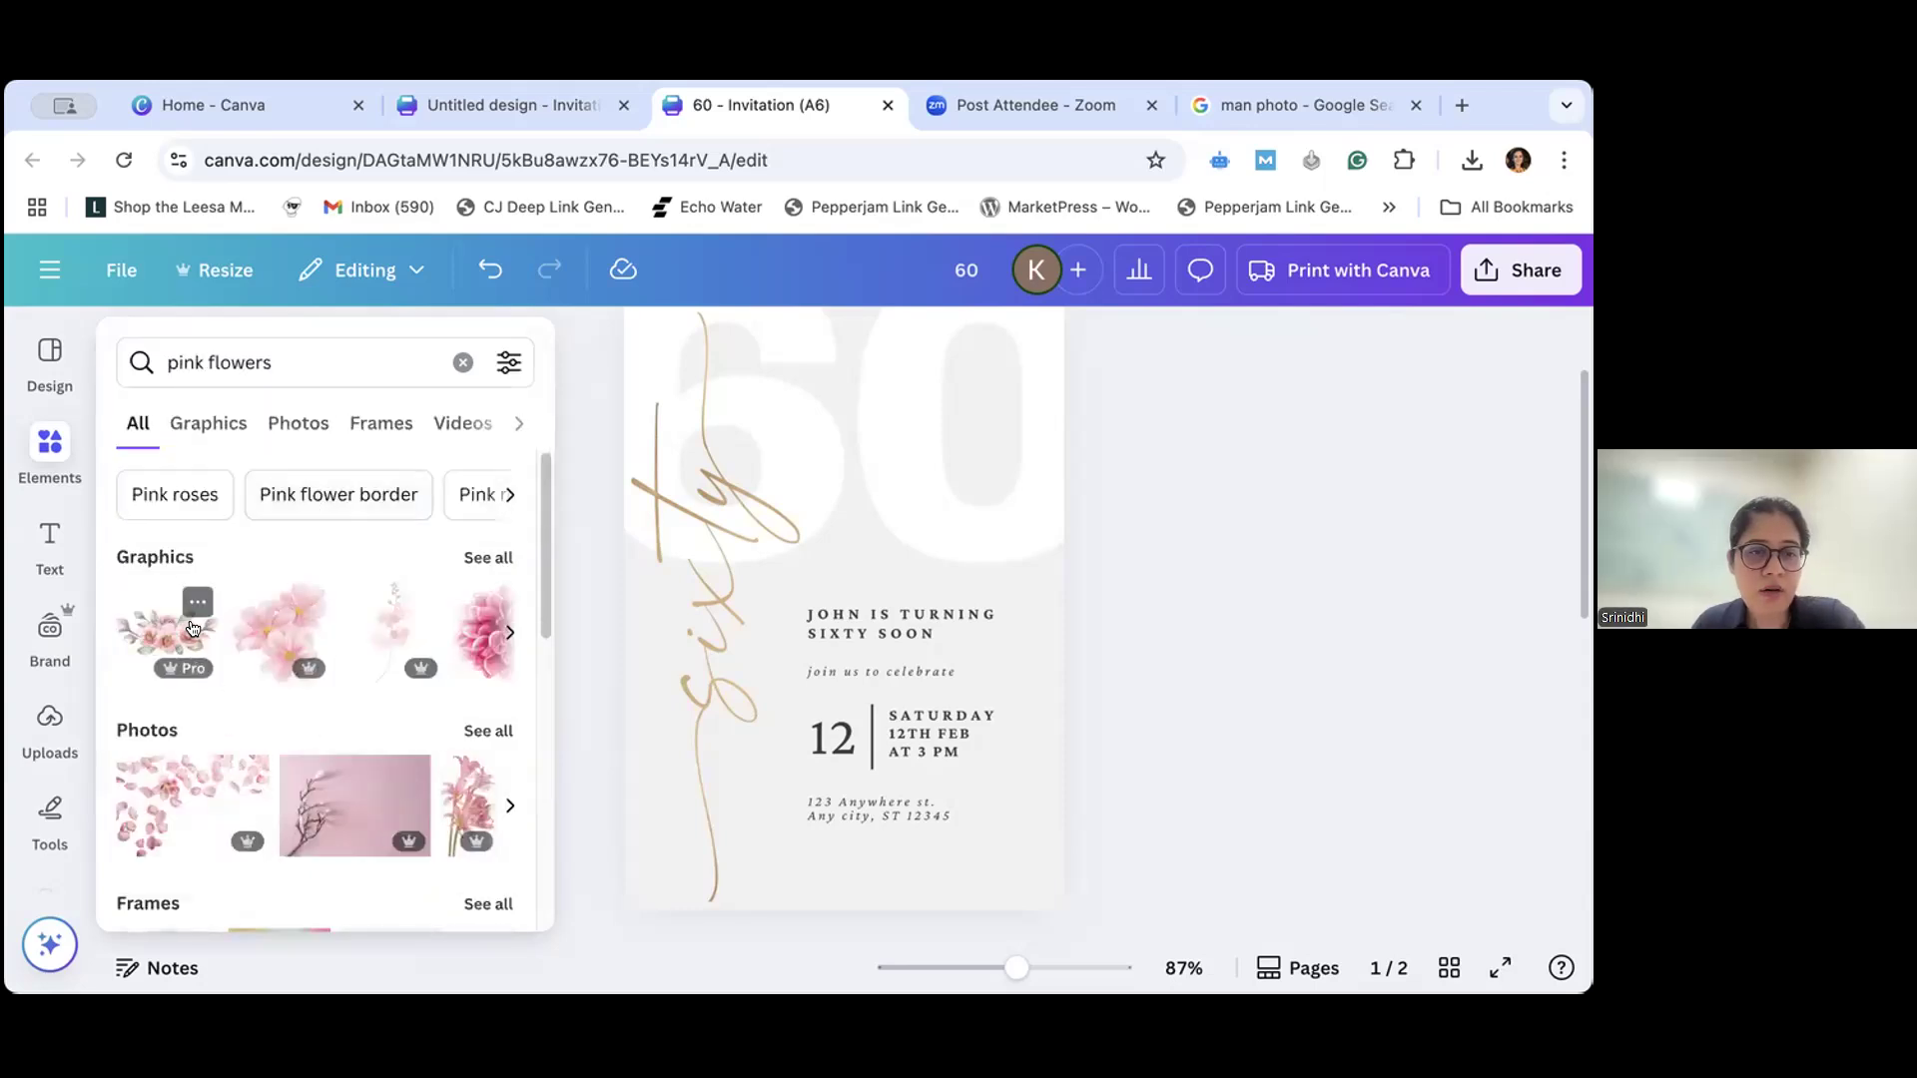
- Look through the graphics, photos, frames and videos found for pink flowers
{"action": "scroll", "coordinate": [279, 751], "scroll_direction": "down", "scroll_amount": 1}
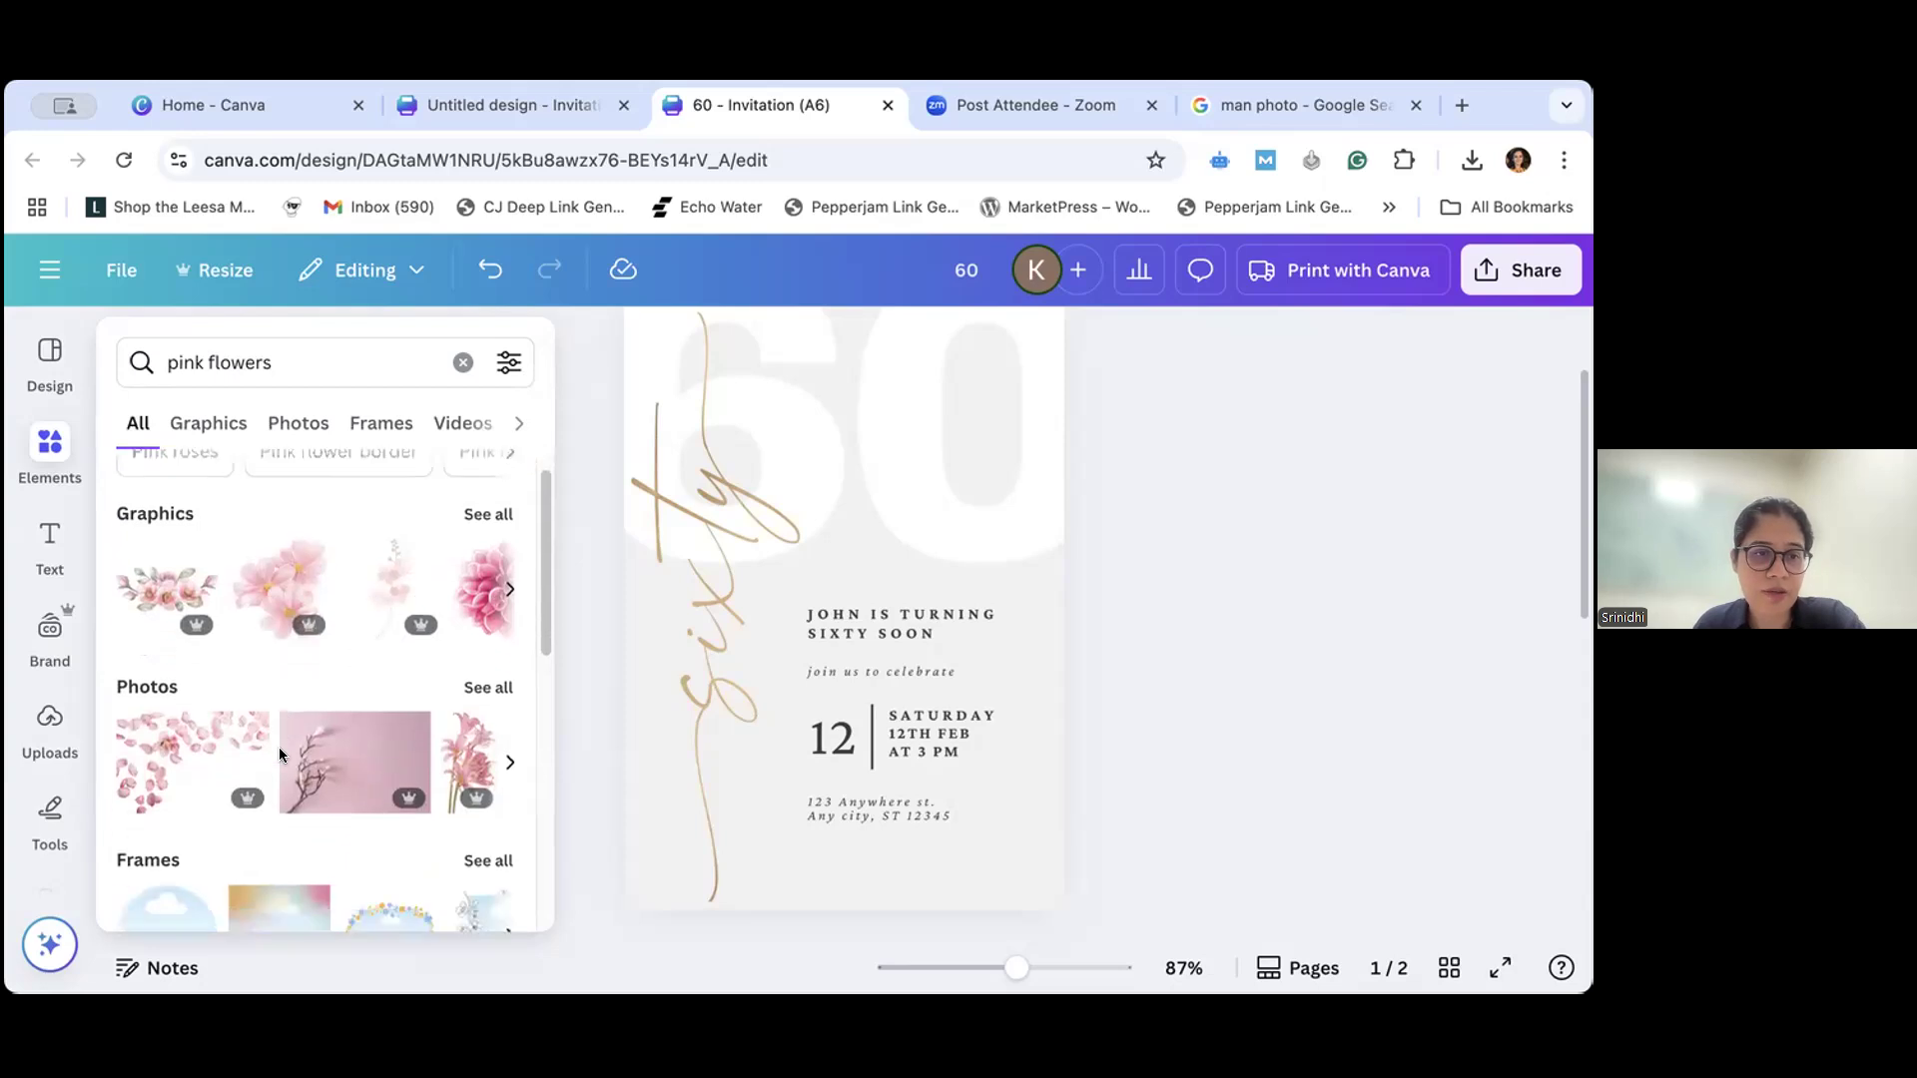
{"action": "scroll", "coordinate": [279, 747], "scroll_direction": "down", "scroll_amount": 2}
{"action": "scroll", "coordinate": [296, 765], "scroll_direction": "down", "scroll_amount": 1}
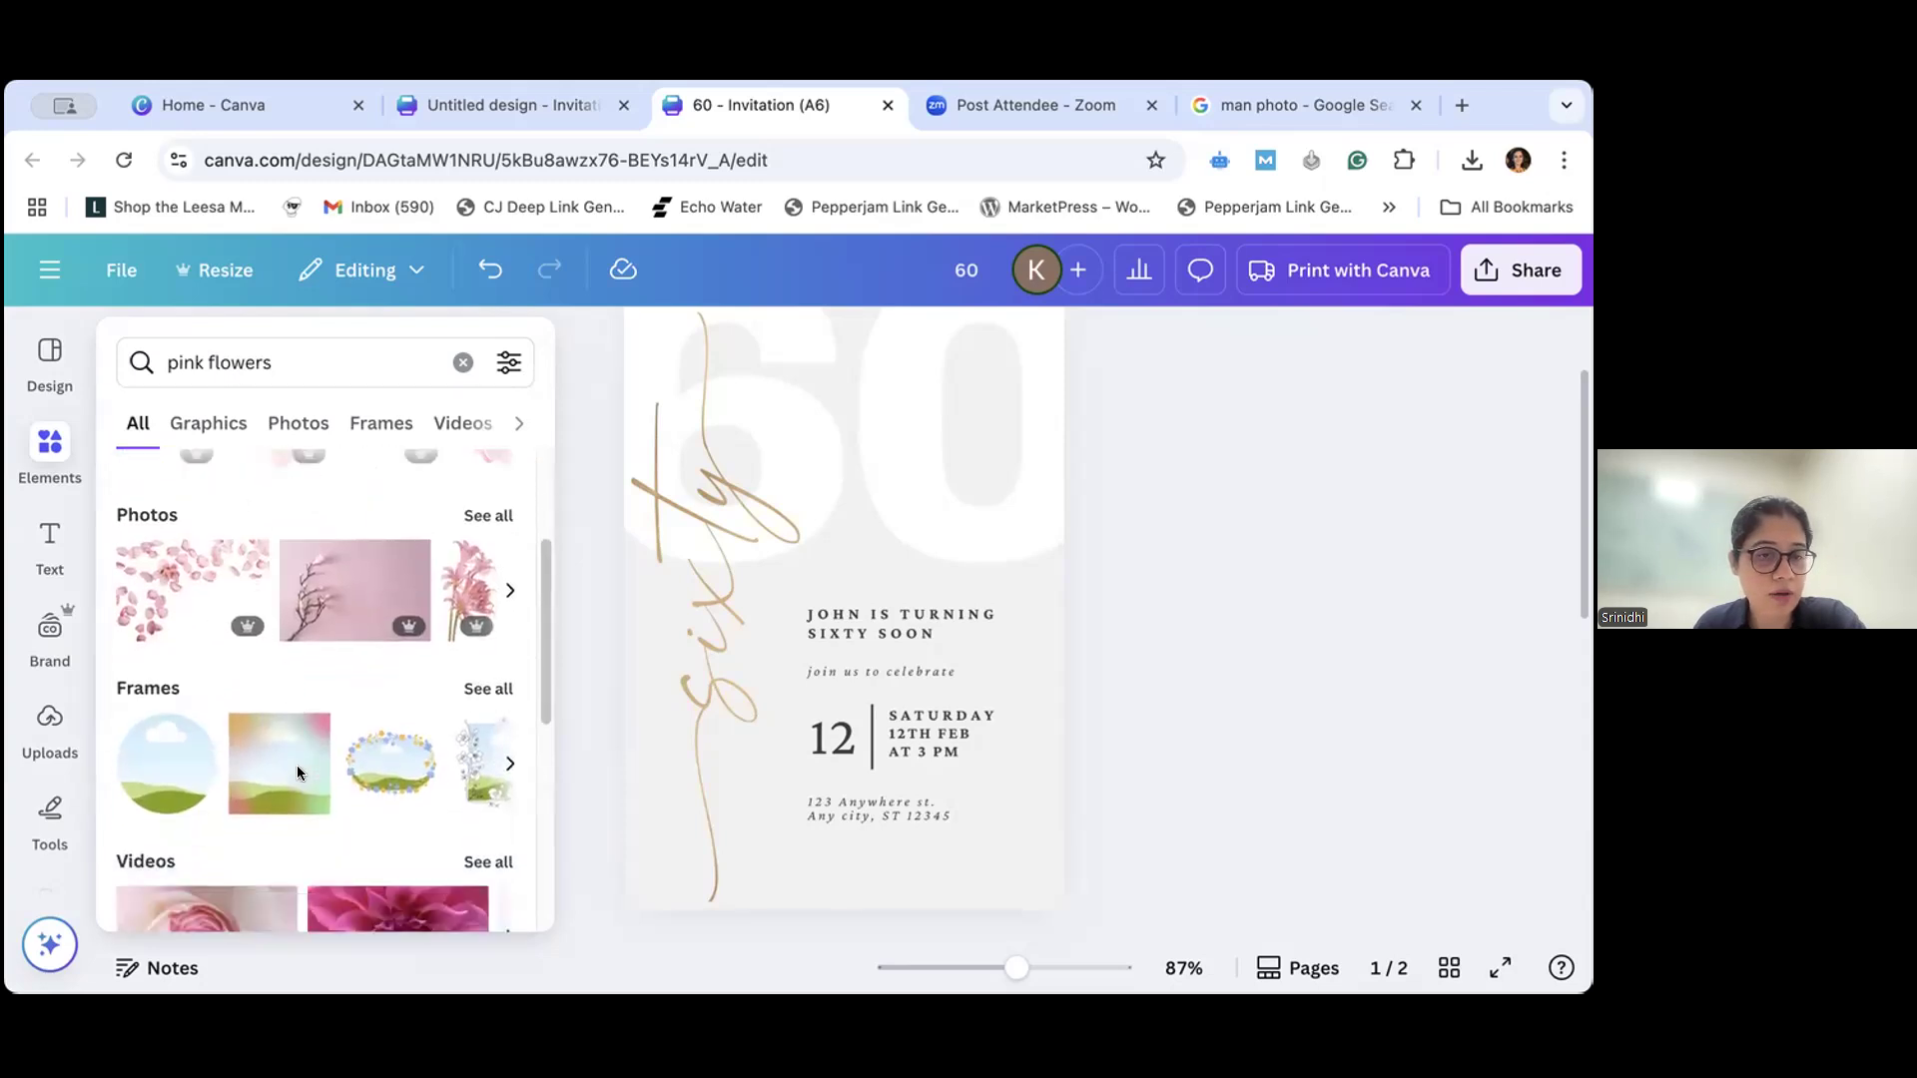
{"action": "scroll", "coordinate": [297, 772], "scroll_direction": "down", "scroll_amount": 2}
{"action": "scroll", "coordinate": [297, 765], "scroll_direction": "up", "scroll_amount": 1}
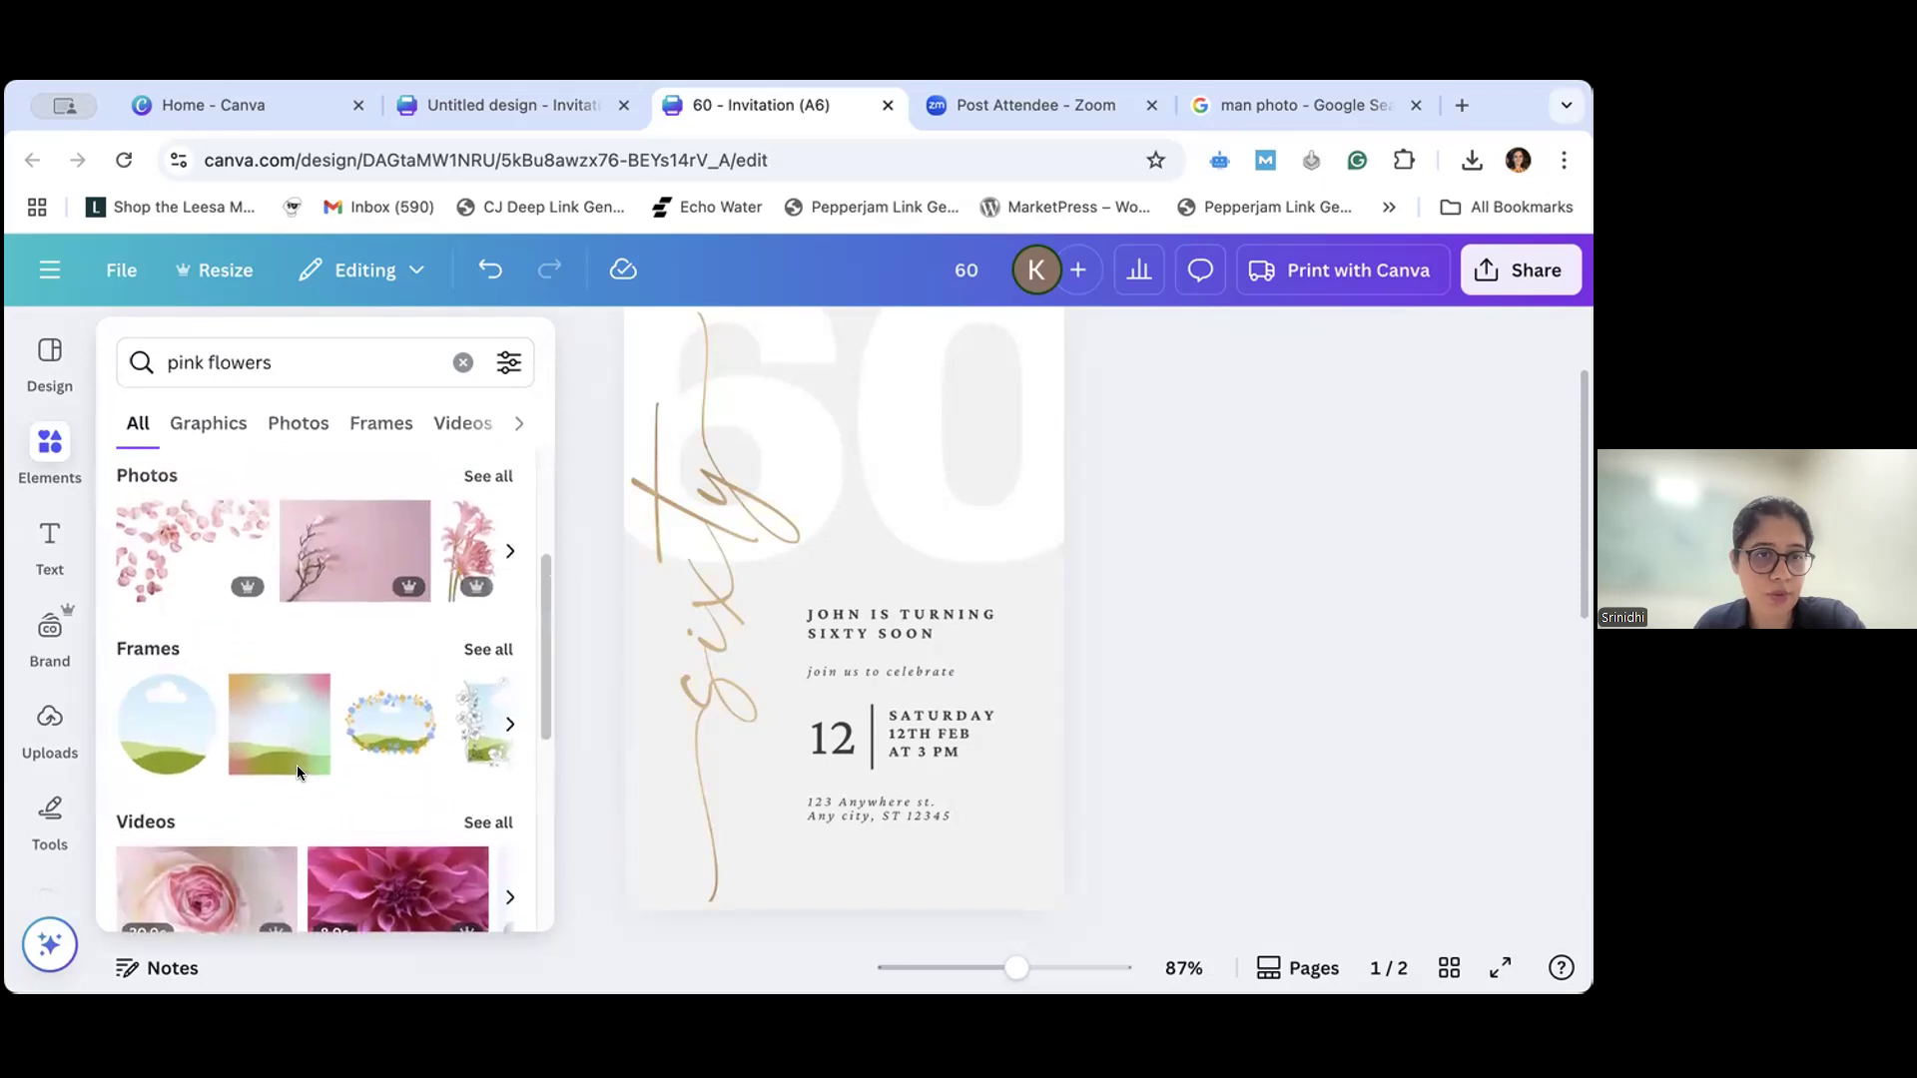
{"action": "scroll", "coordinate": [297, 765], "scroll_direction": "up", "scroll_amount": 1}
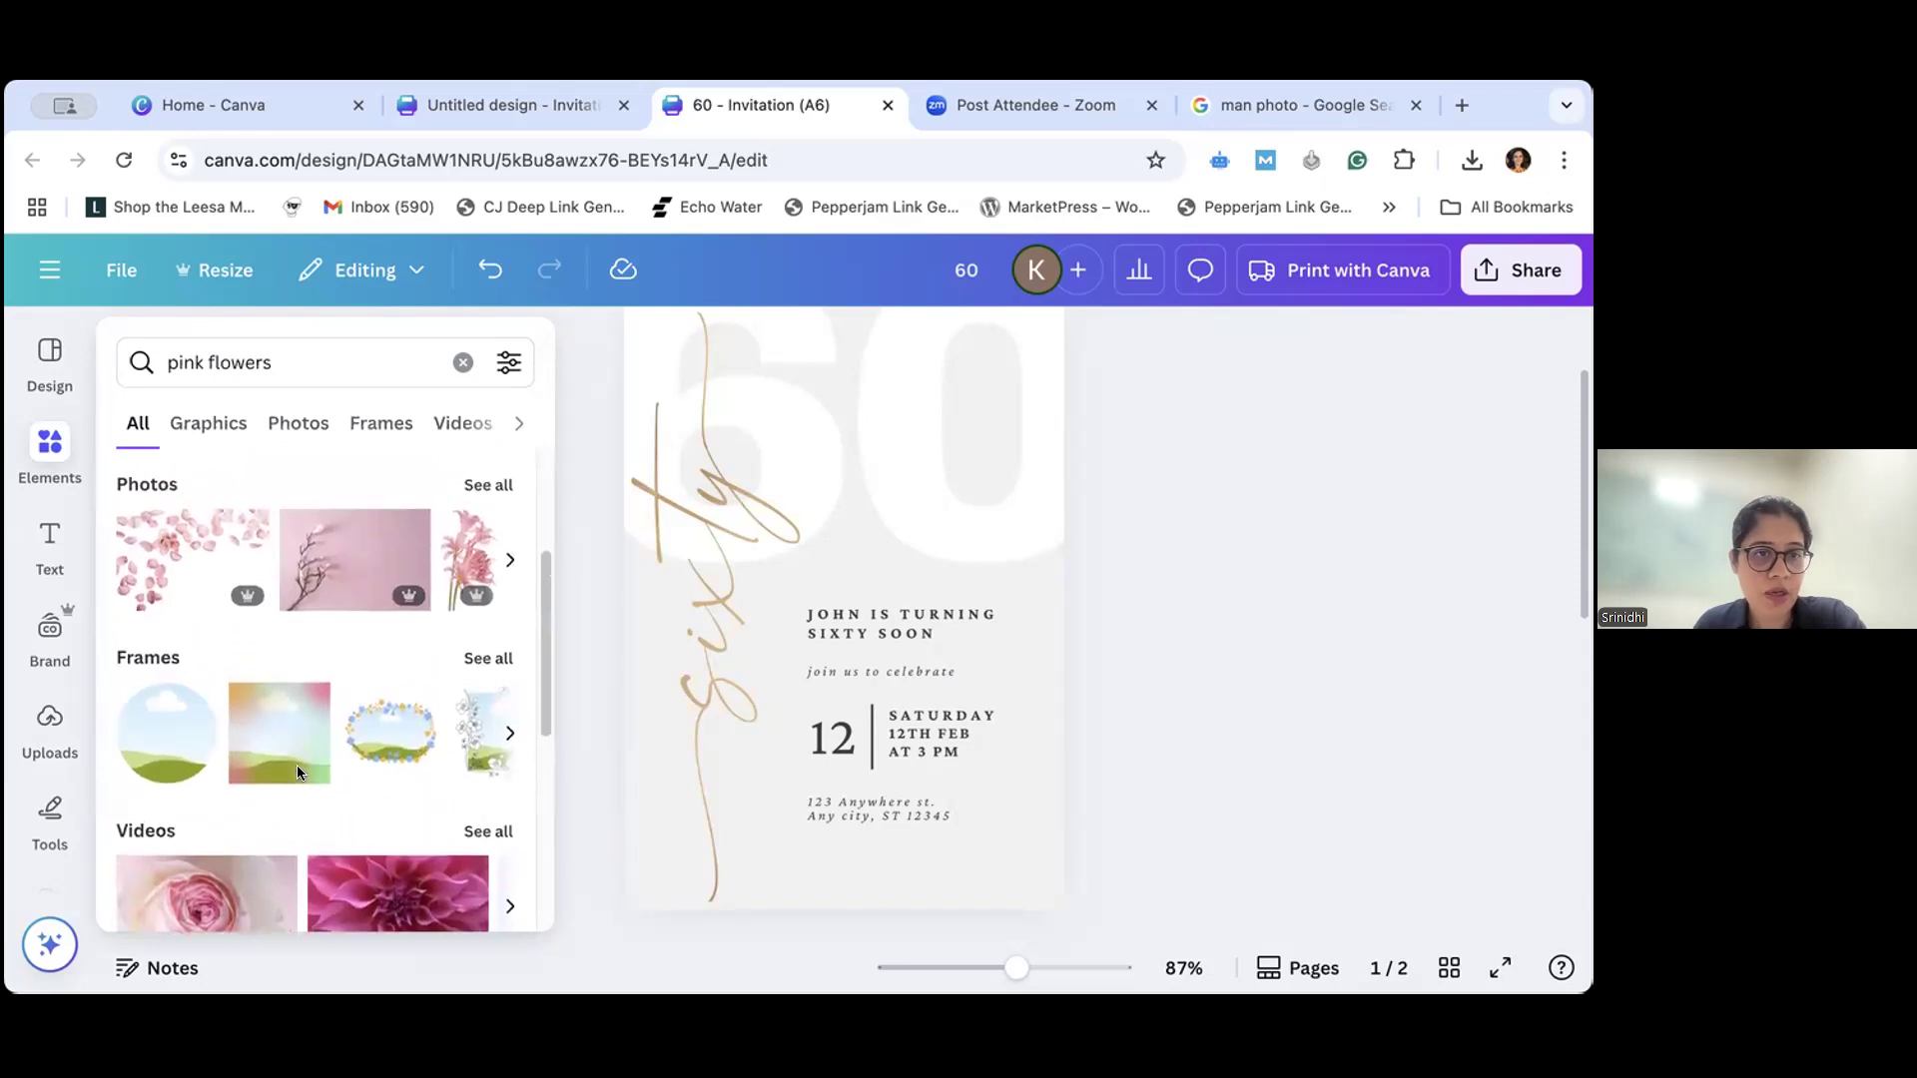
{"action": "scroll", "coordinate": [297, 765], "scroll_direction": "up", "scroll_amount": 5}
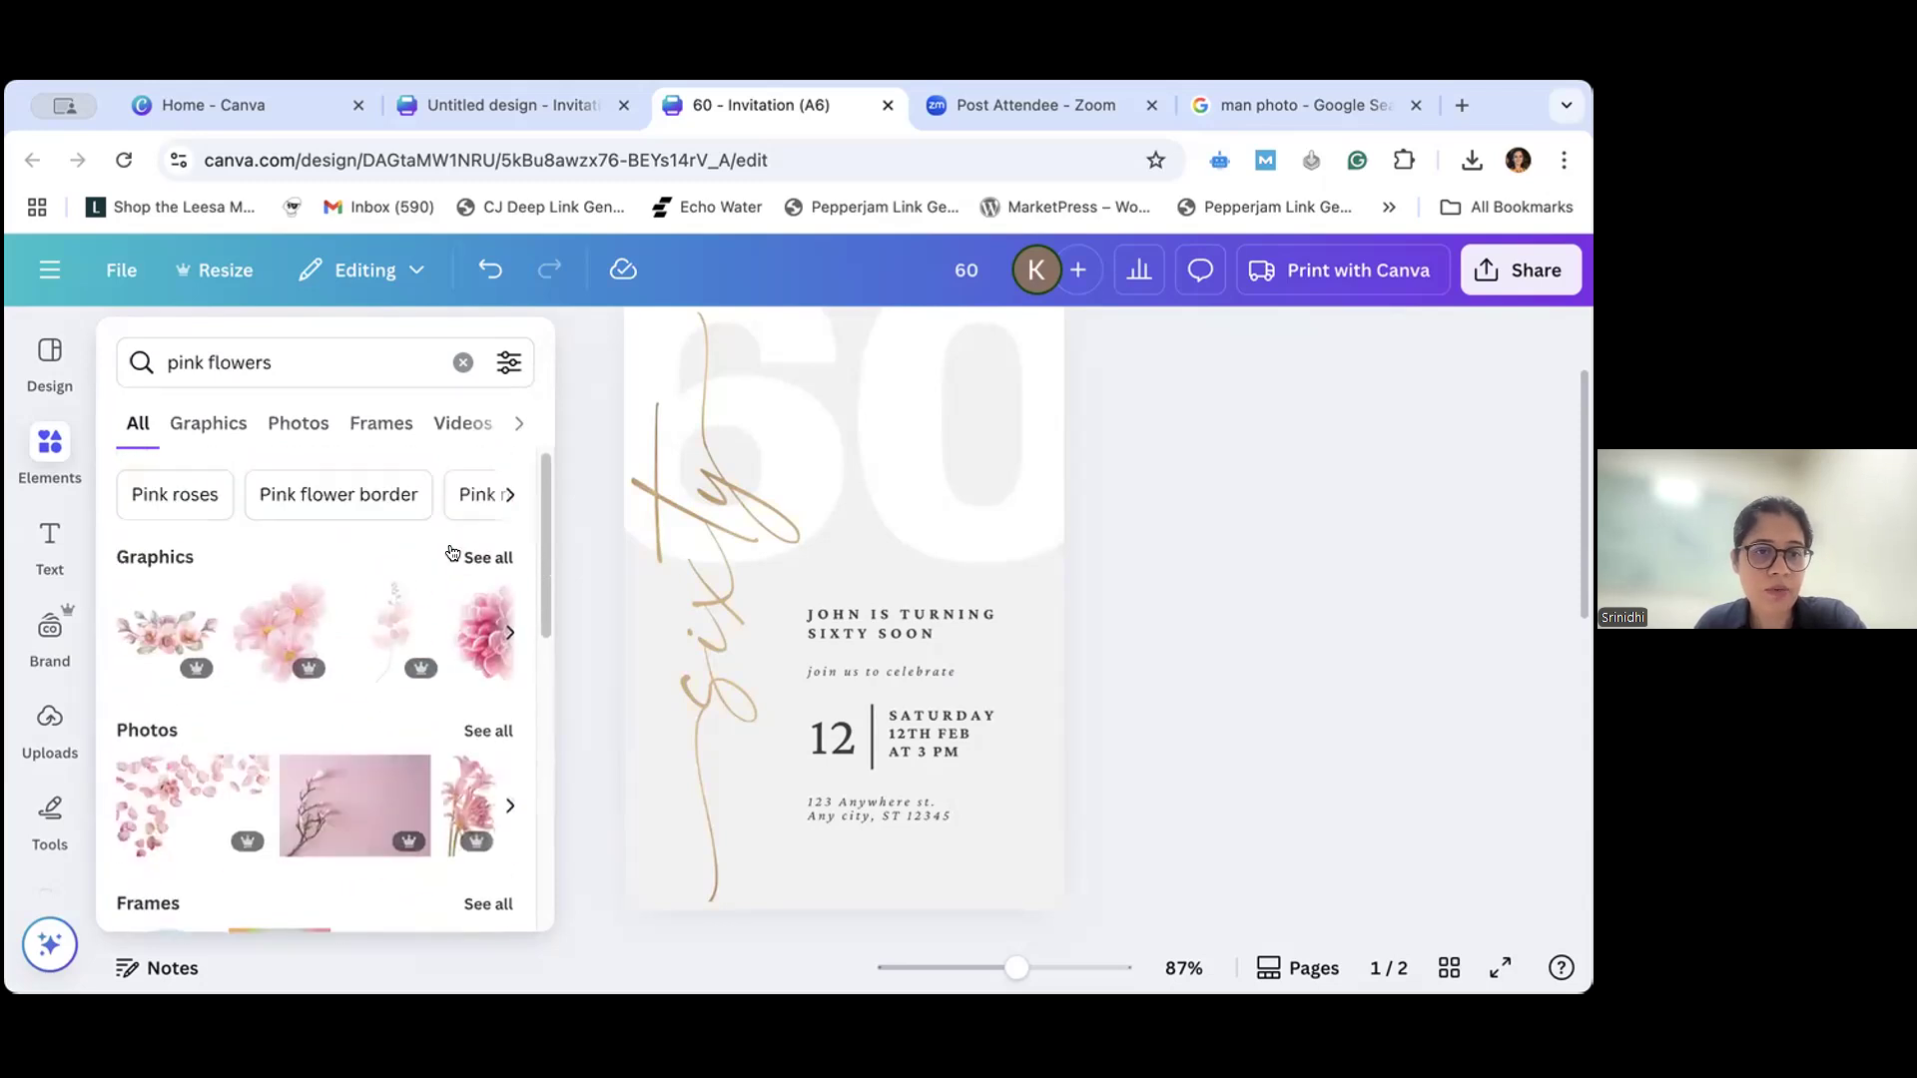
- Open the full collection of pink flower photos and place the pink rose branch photo at the bottom of page 1
{"action": "left_click", "coordinate": [488, 730]}
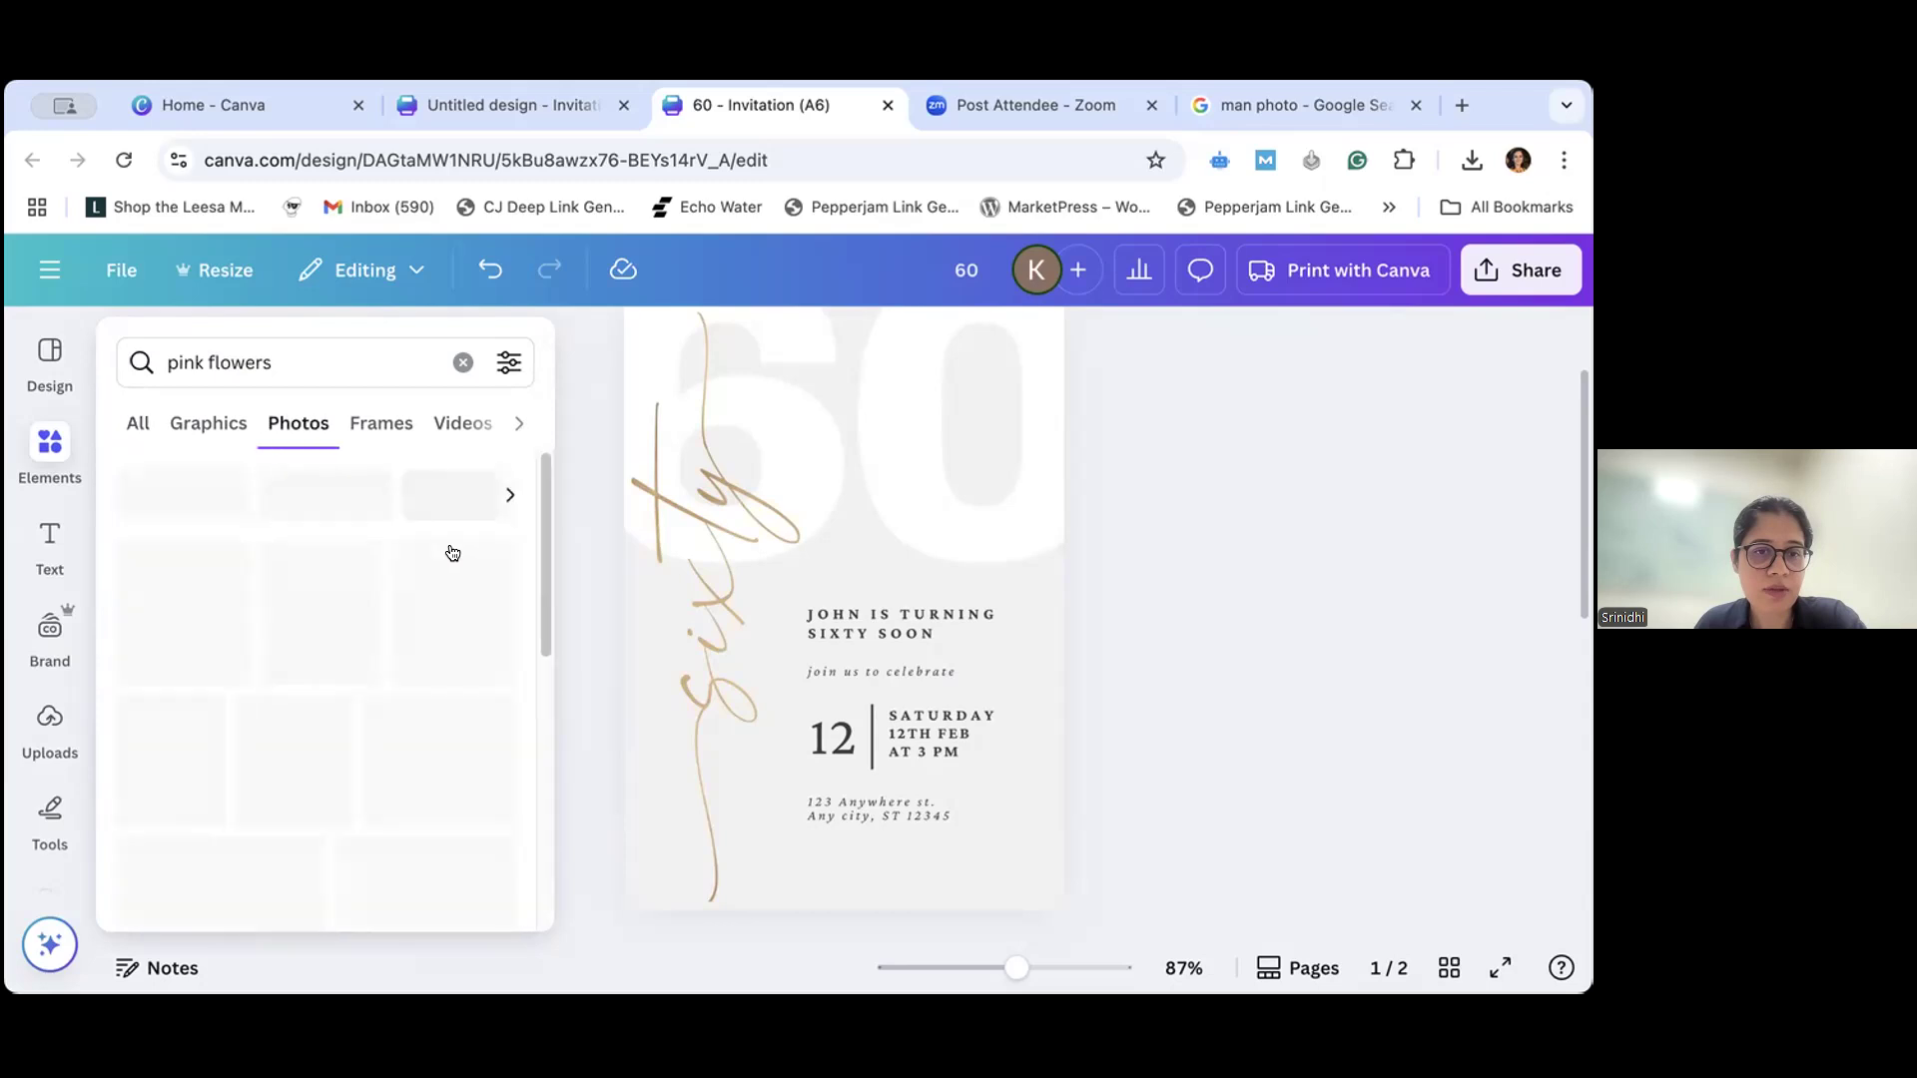
{"action": "scroll", "coordinate": [302, 671], "scroll_direction": "down", "scroll_amount": 5}
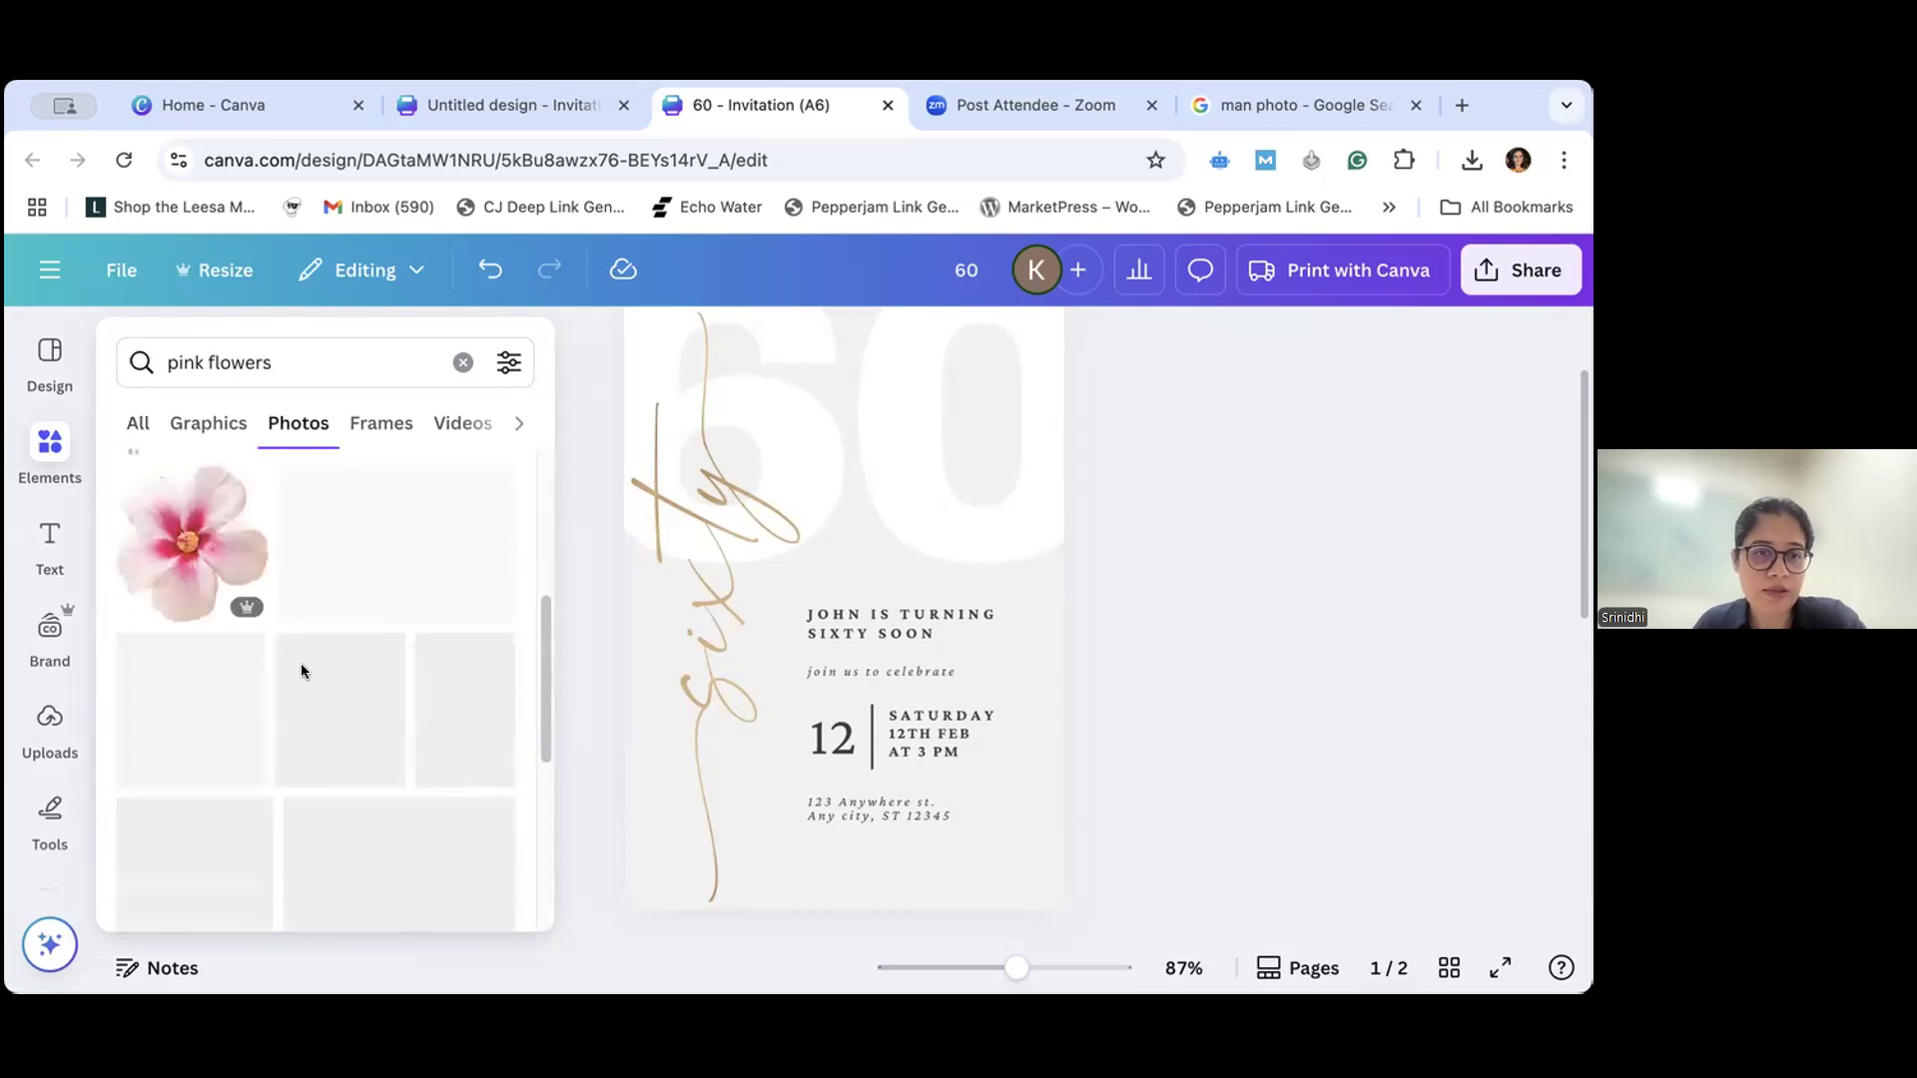
{"action": "scroll", "coordinate": [302, 671], "scroll_direction": "down", "scroll_amount": 2}
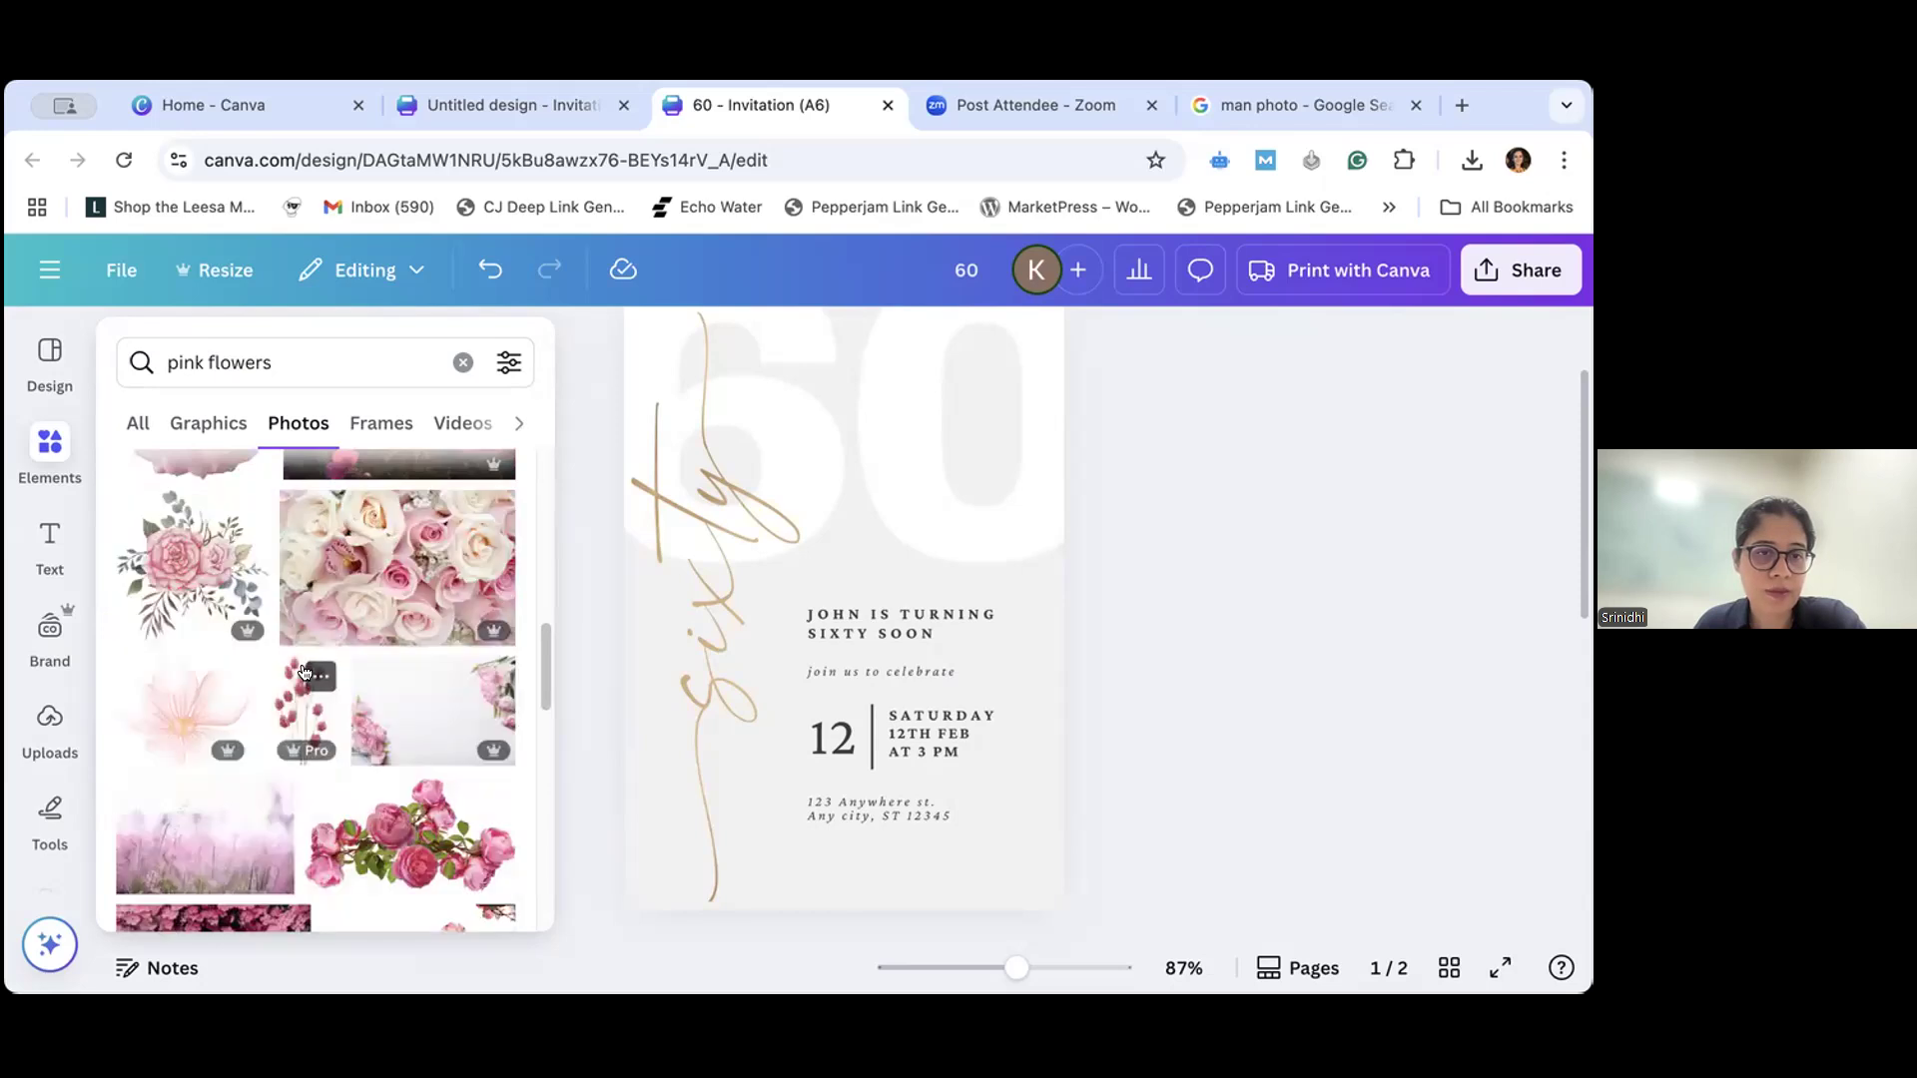
{"action": "scroll", "coordinate": [304, 672], "scroll_direction": "down", "scroll_amount": 3}
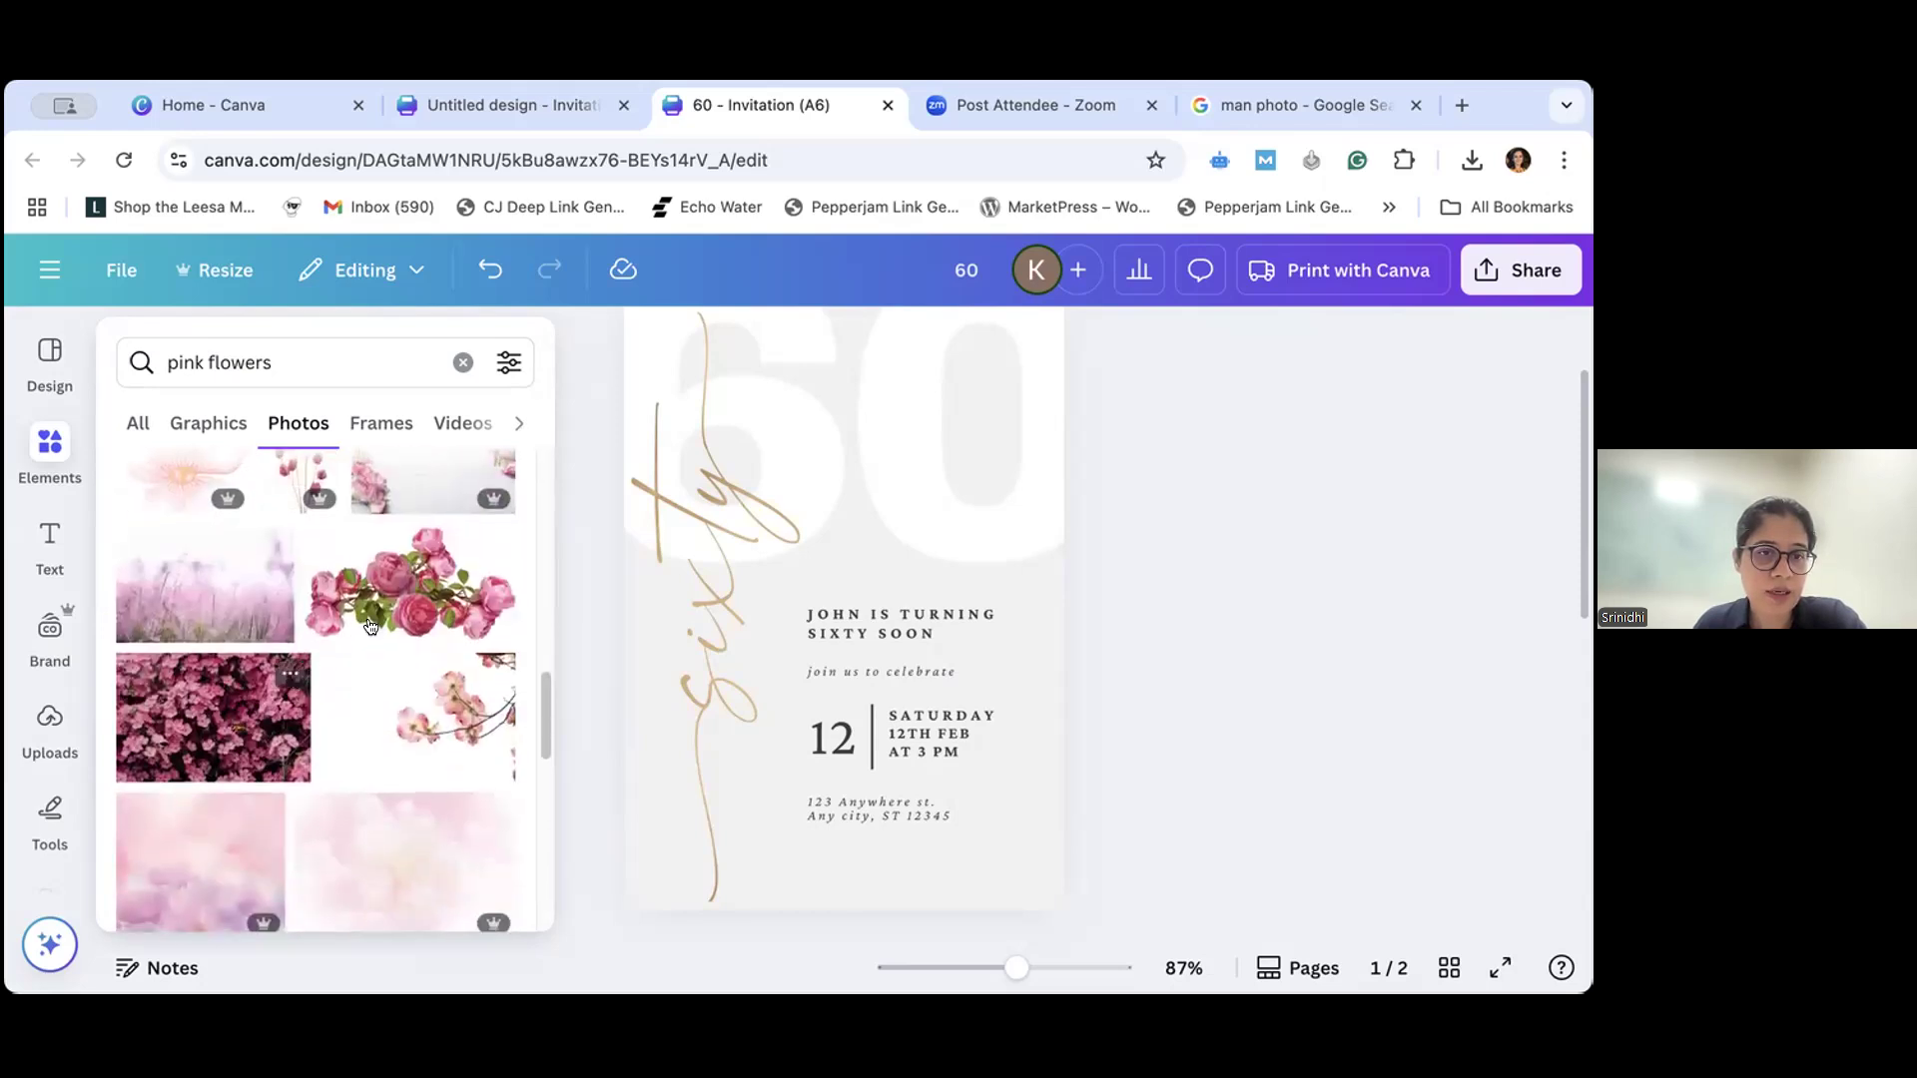
{"action": "left_click", "coordinate": [370, 626]}
{"action": "left_click_drag", "start_coordinate": [835, 620], "coordinate": [804, 819]}
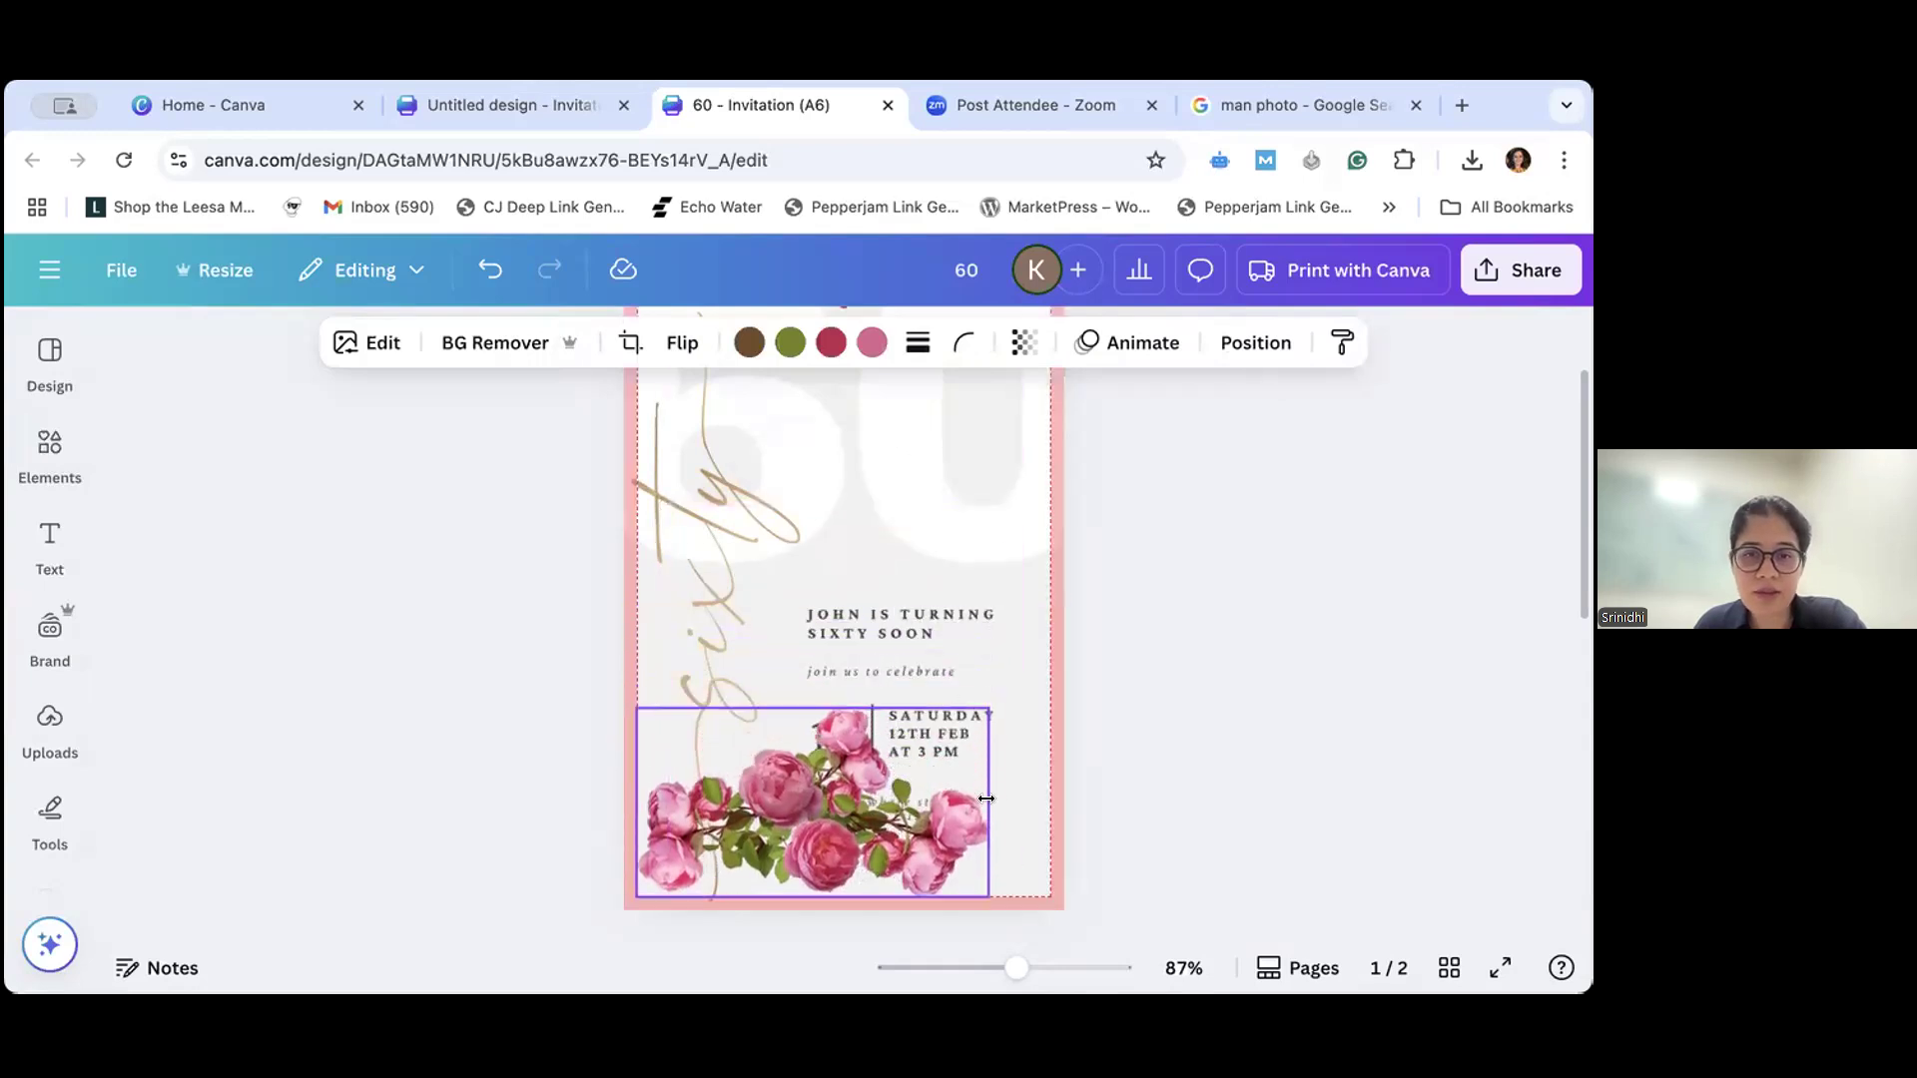
- Resize the rose photo and rotate it nearly upright beside the gold "sixty" lettering
{"action": "left_click_drag", "start_coordinate": [987, 799], "coordinate": [1064, 800]}
{"action": "left_click_drag", "start_coordinate": [1057, 712], "coordinate": [950, 833]}
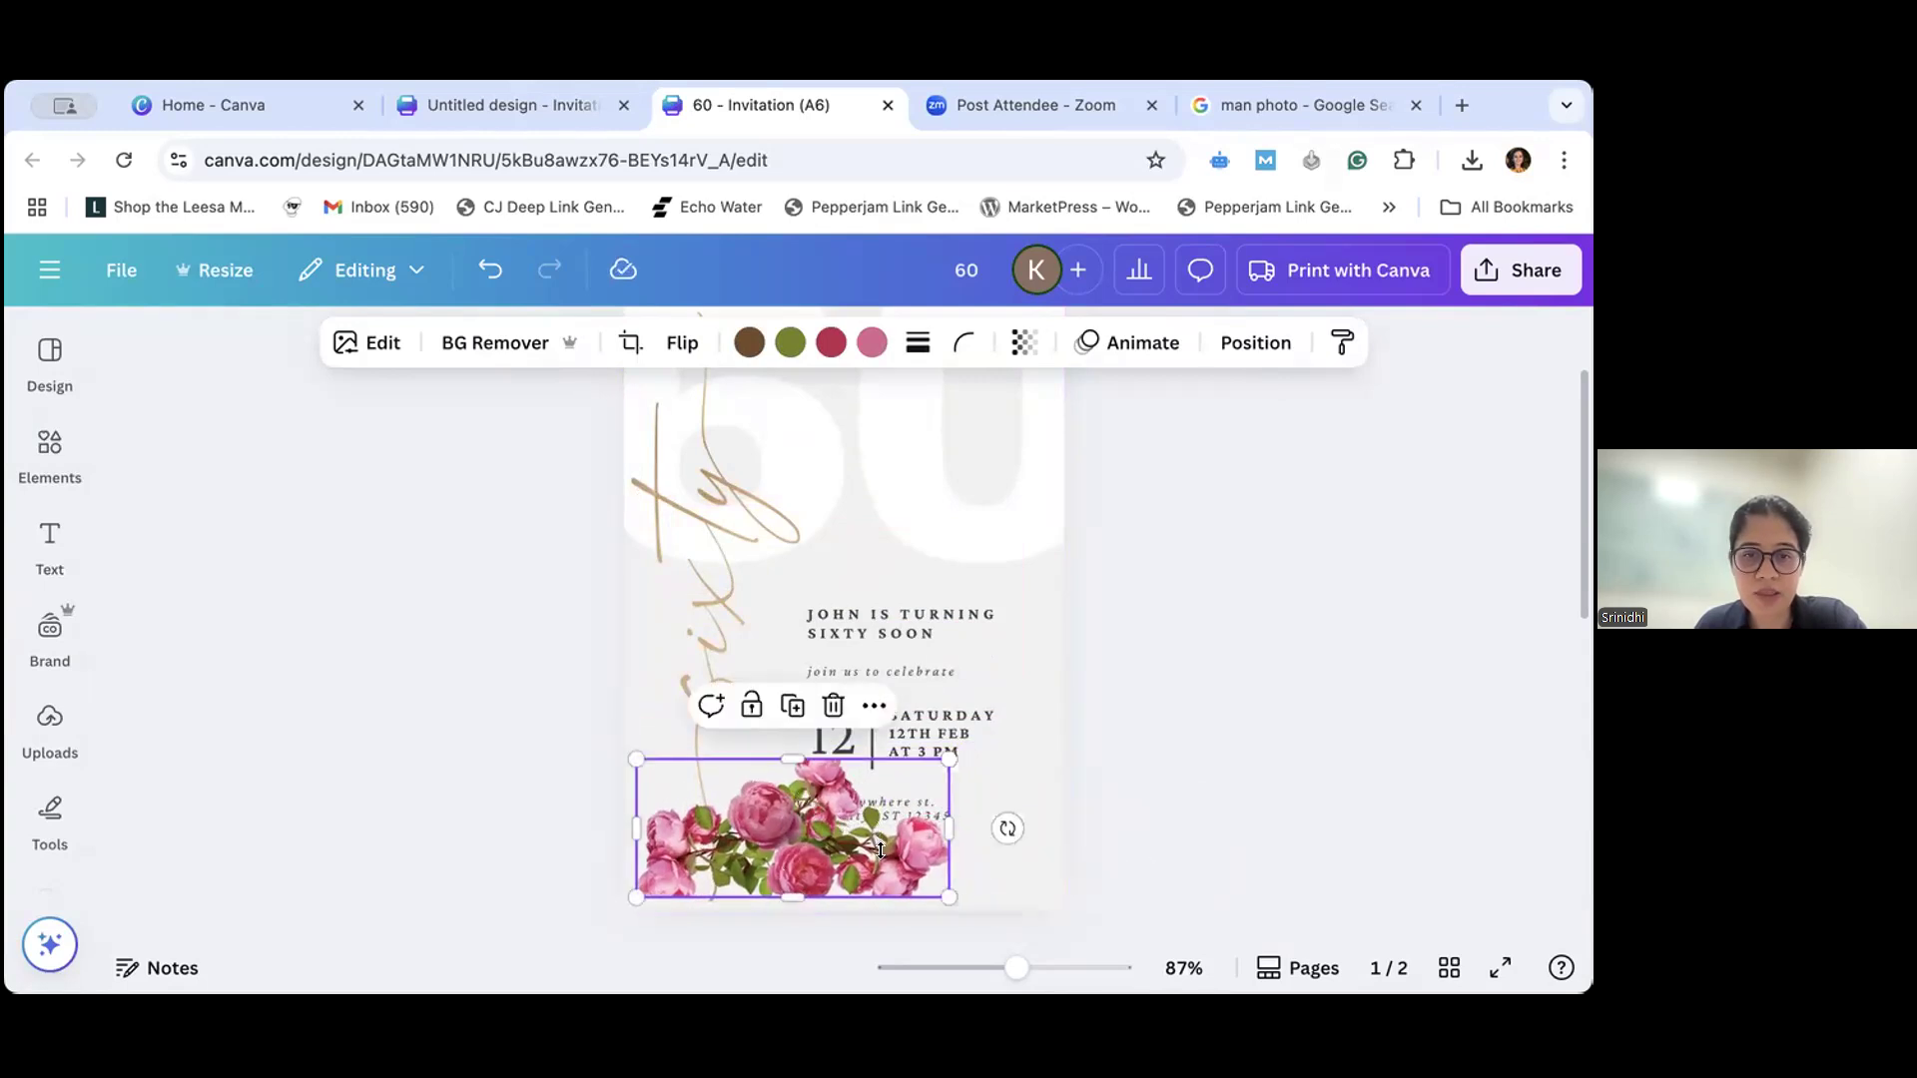
{"action": "left_click_drag", "start_coordinate": [790, 911], "coordinate": [821, 705]}
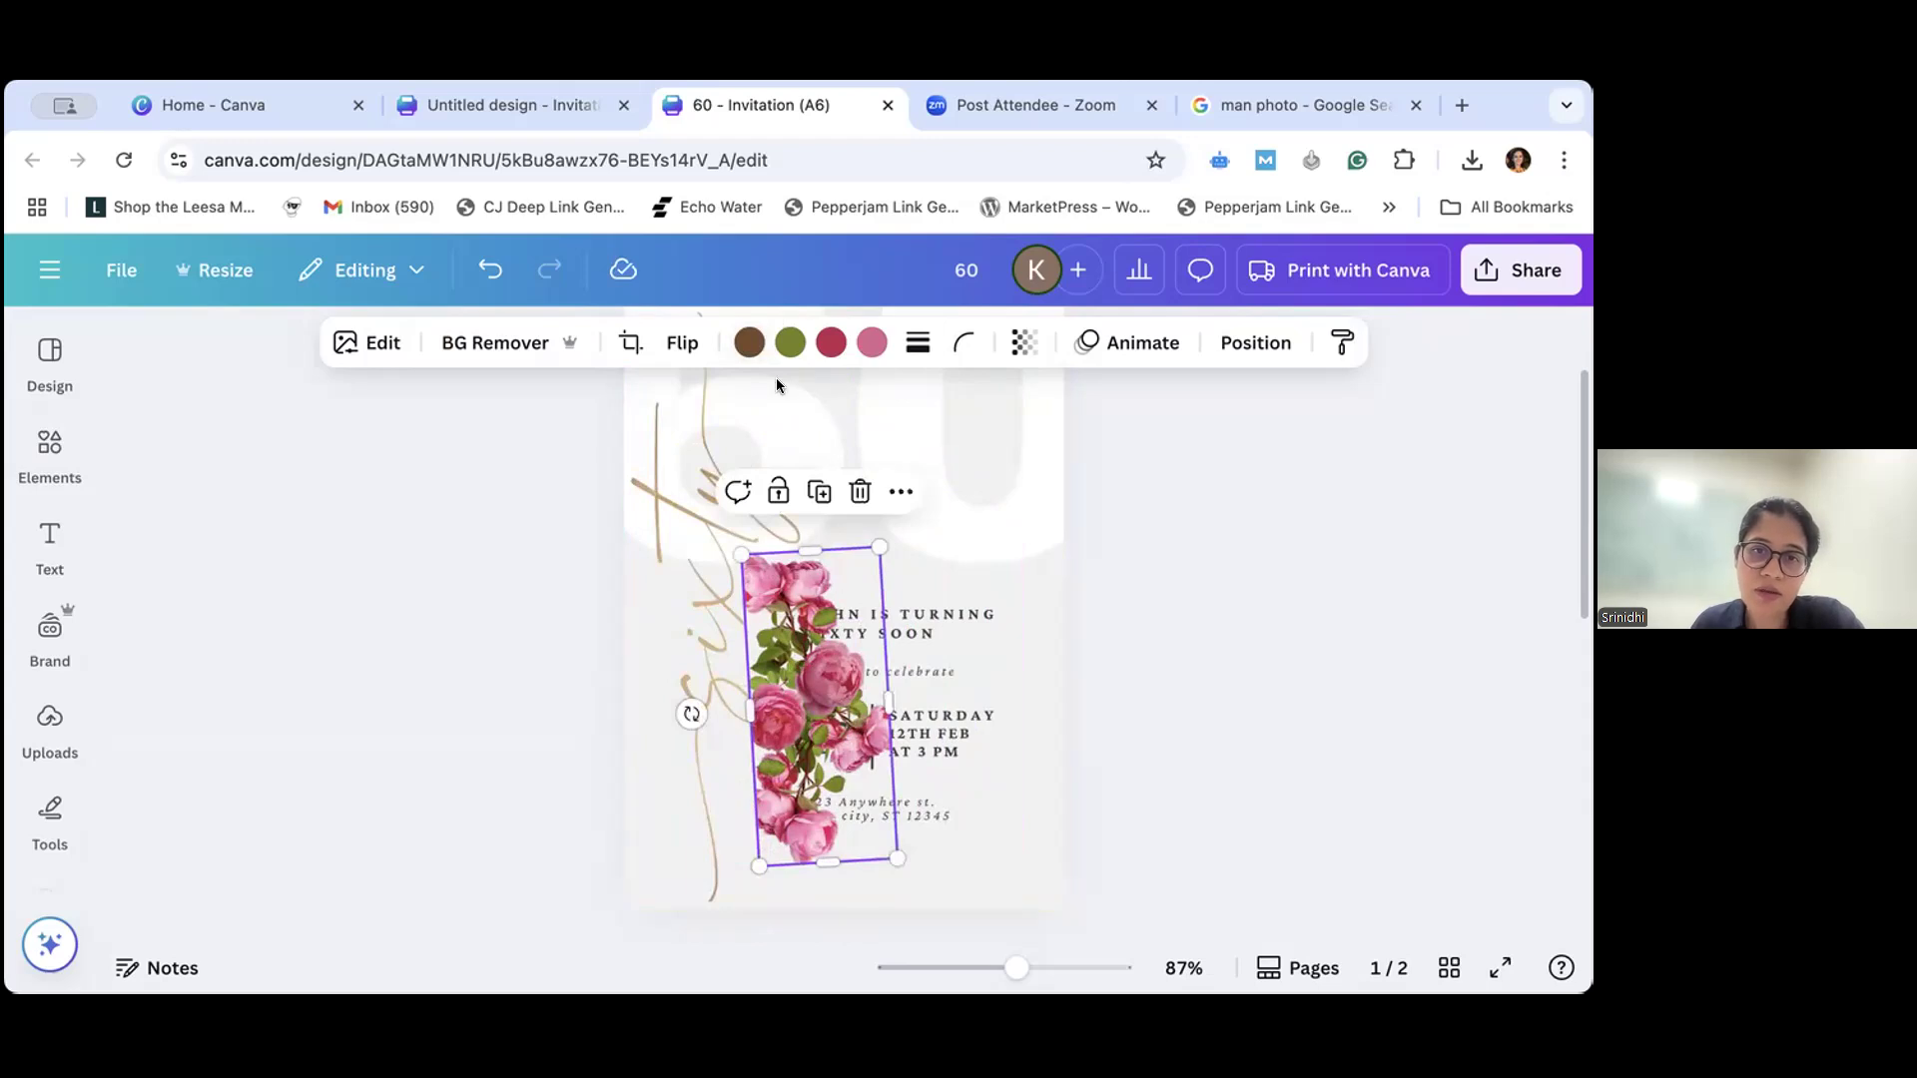
{"action": "left_click_drag", "start_coordinate": [857, 653], "coordinate": [853, 591]}
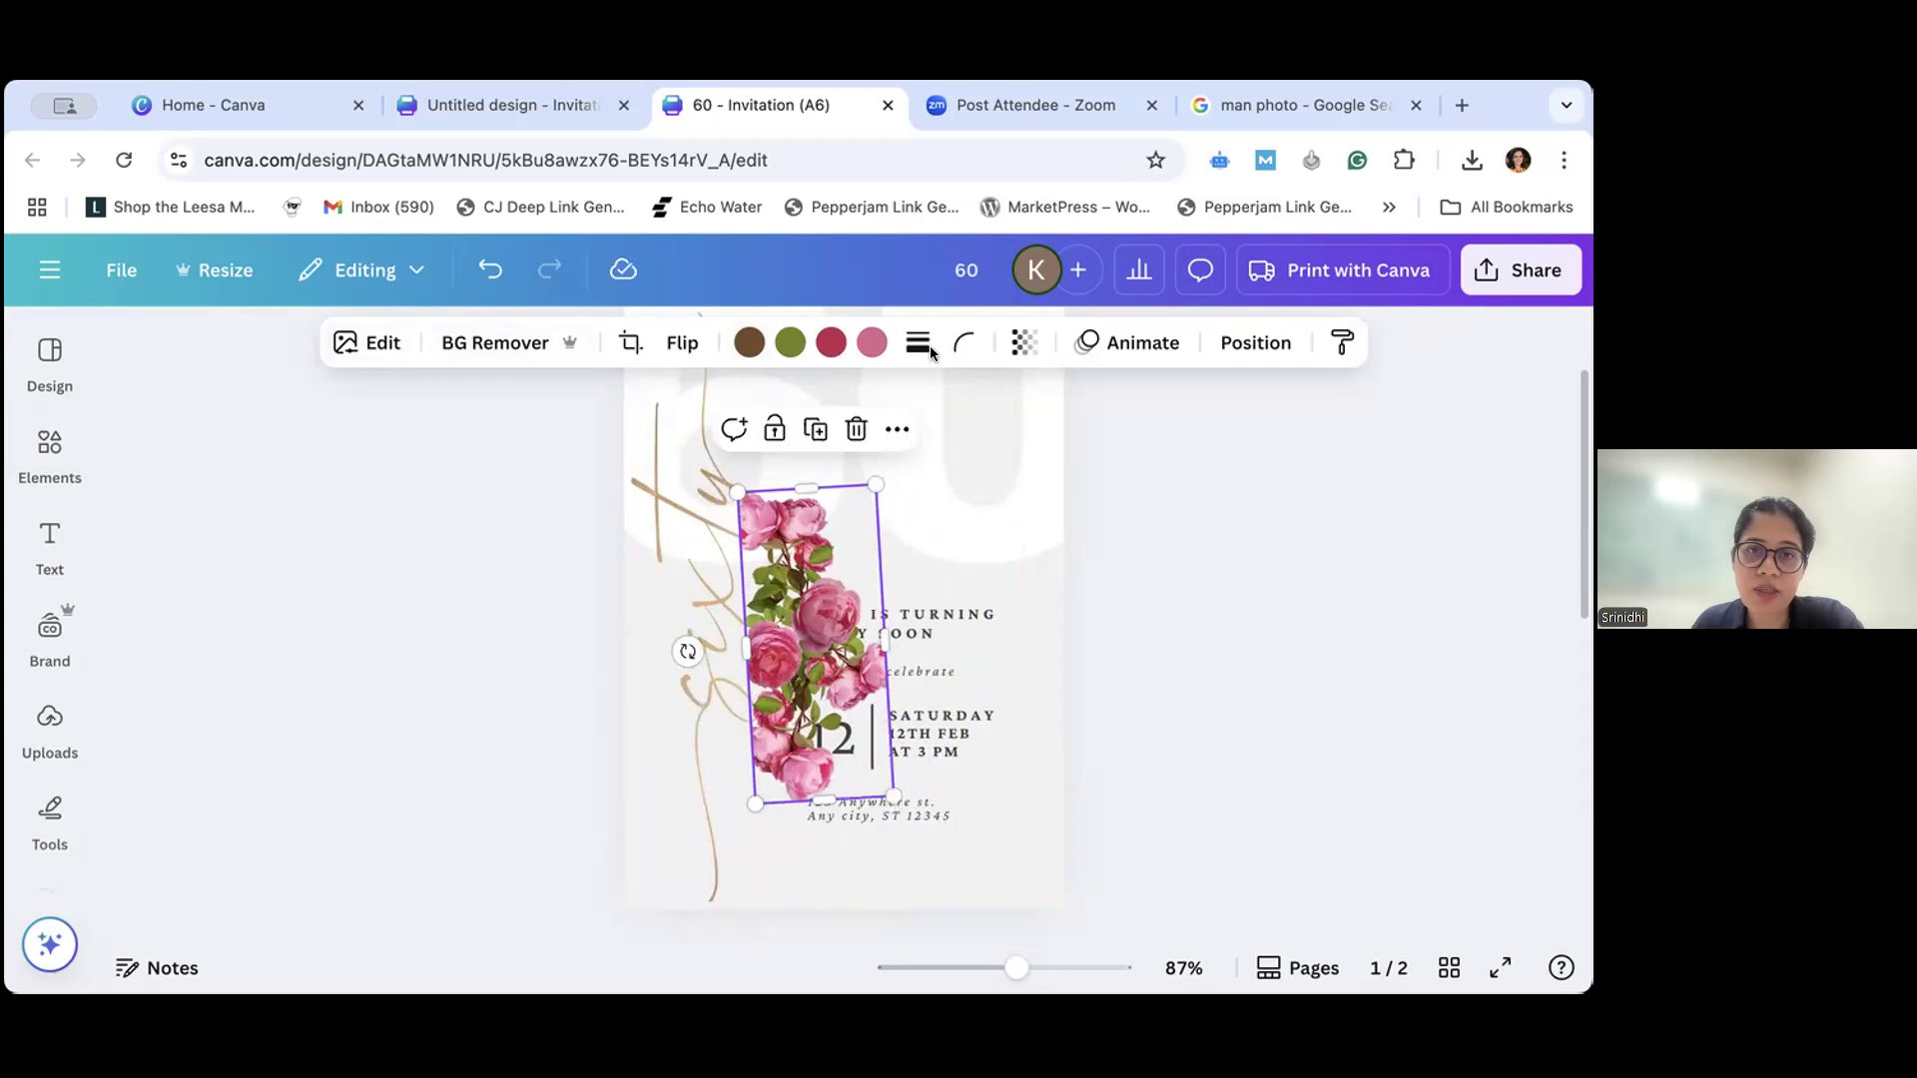
- Recolor the rose photo's brown to magenta and its green to yellow, using the Sweet Orchid palette
{"action": "left_click", "coordinate": [746, 344]}
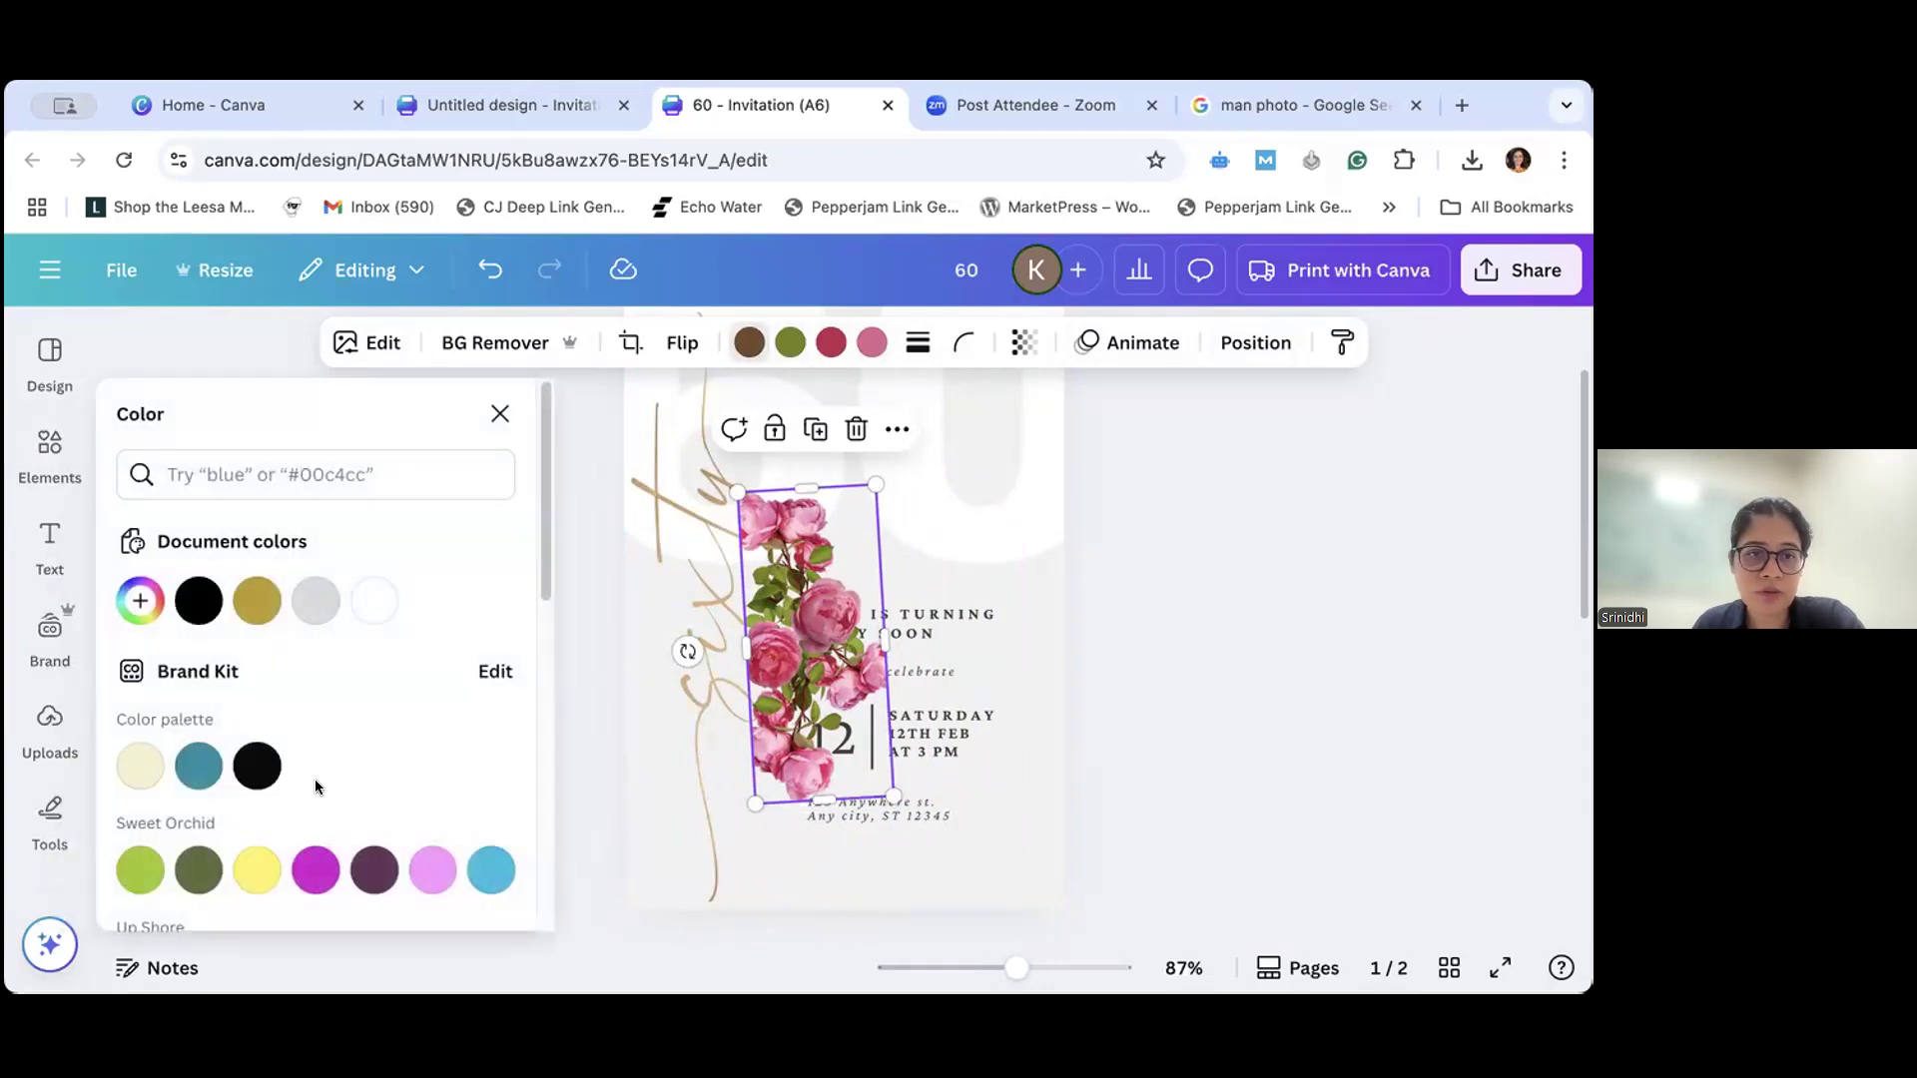
{"action": "left_click", "coordinate": [322, 873]}
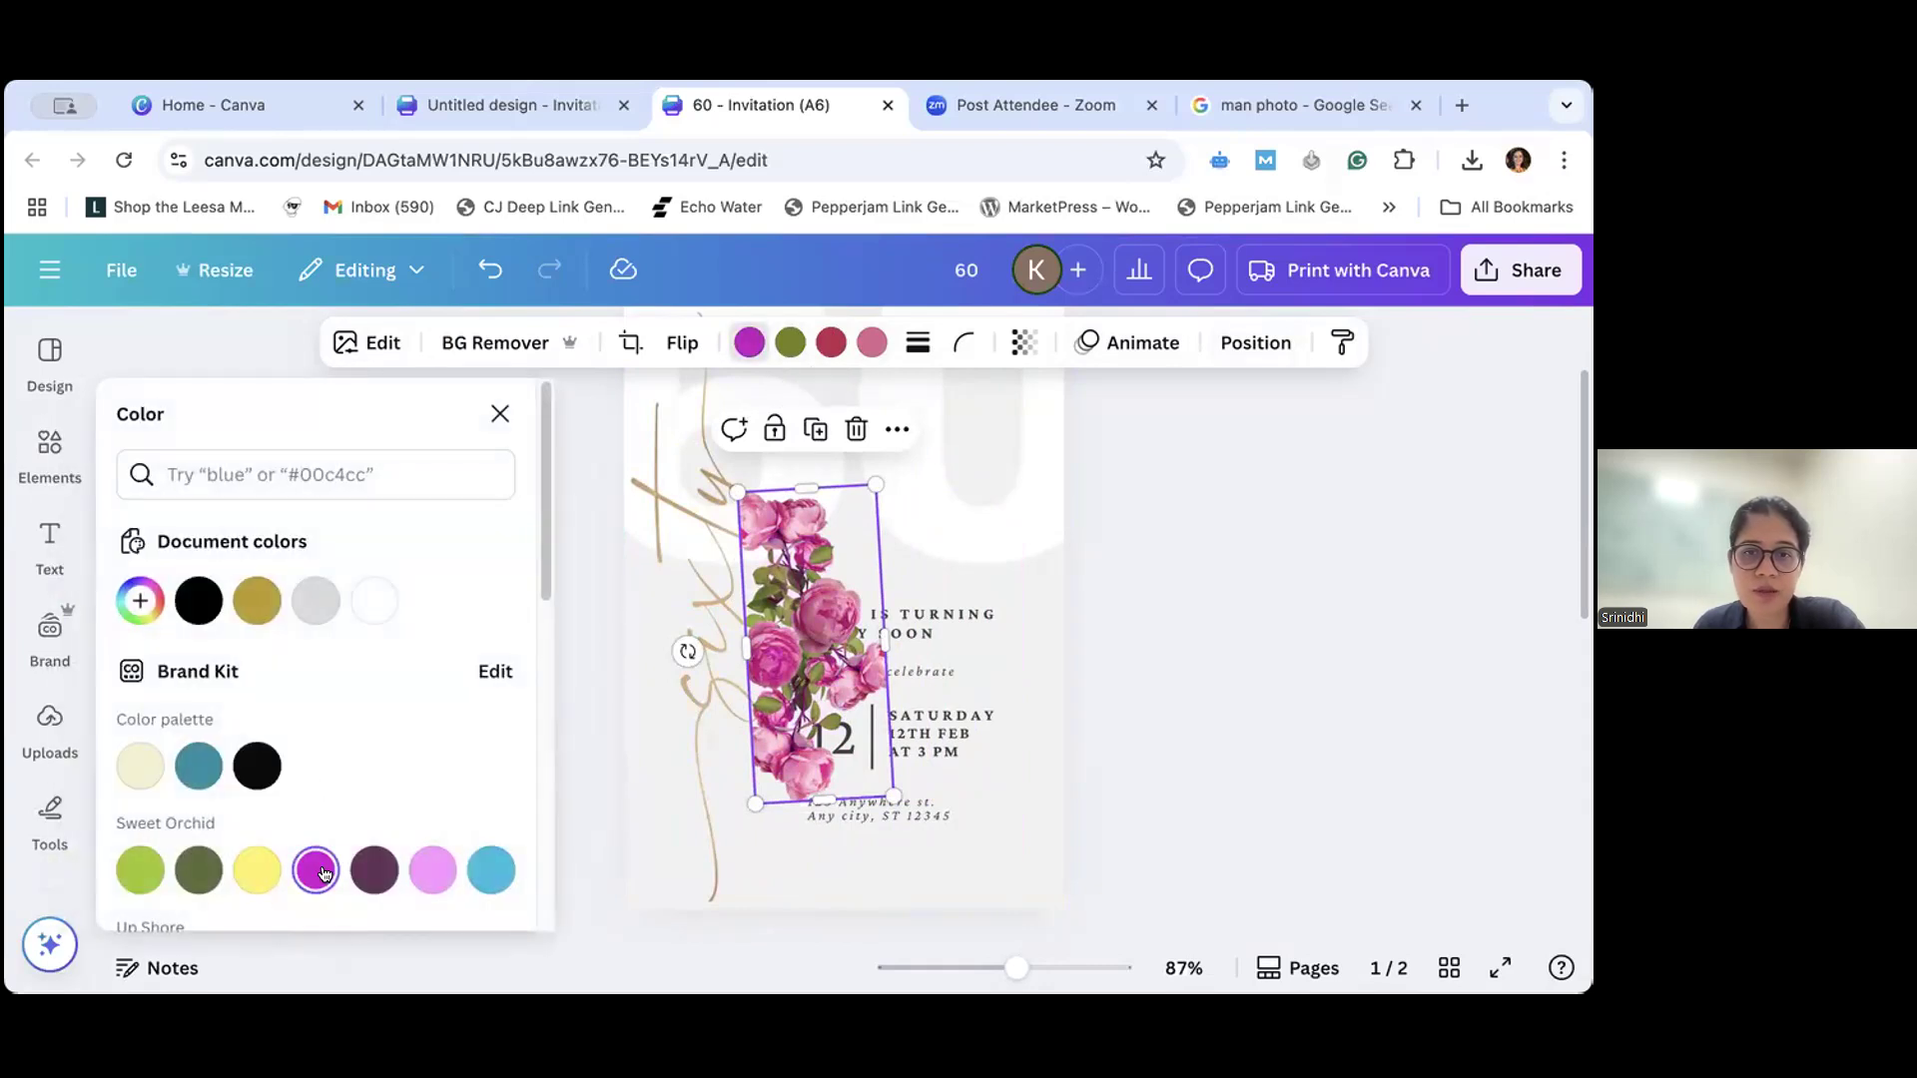
{"action": "left_click", "coordinate": [791, 345]}
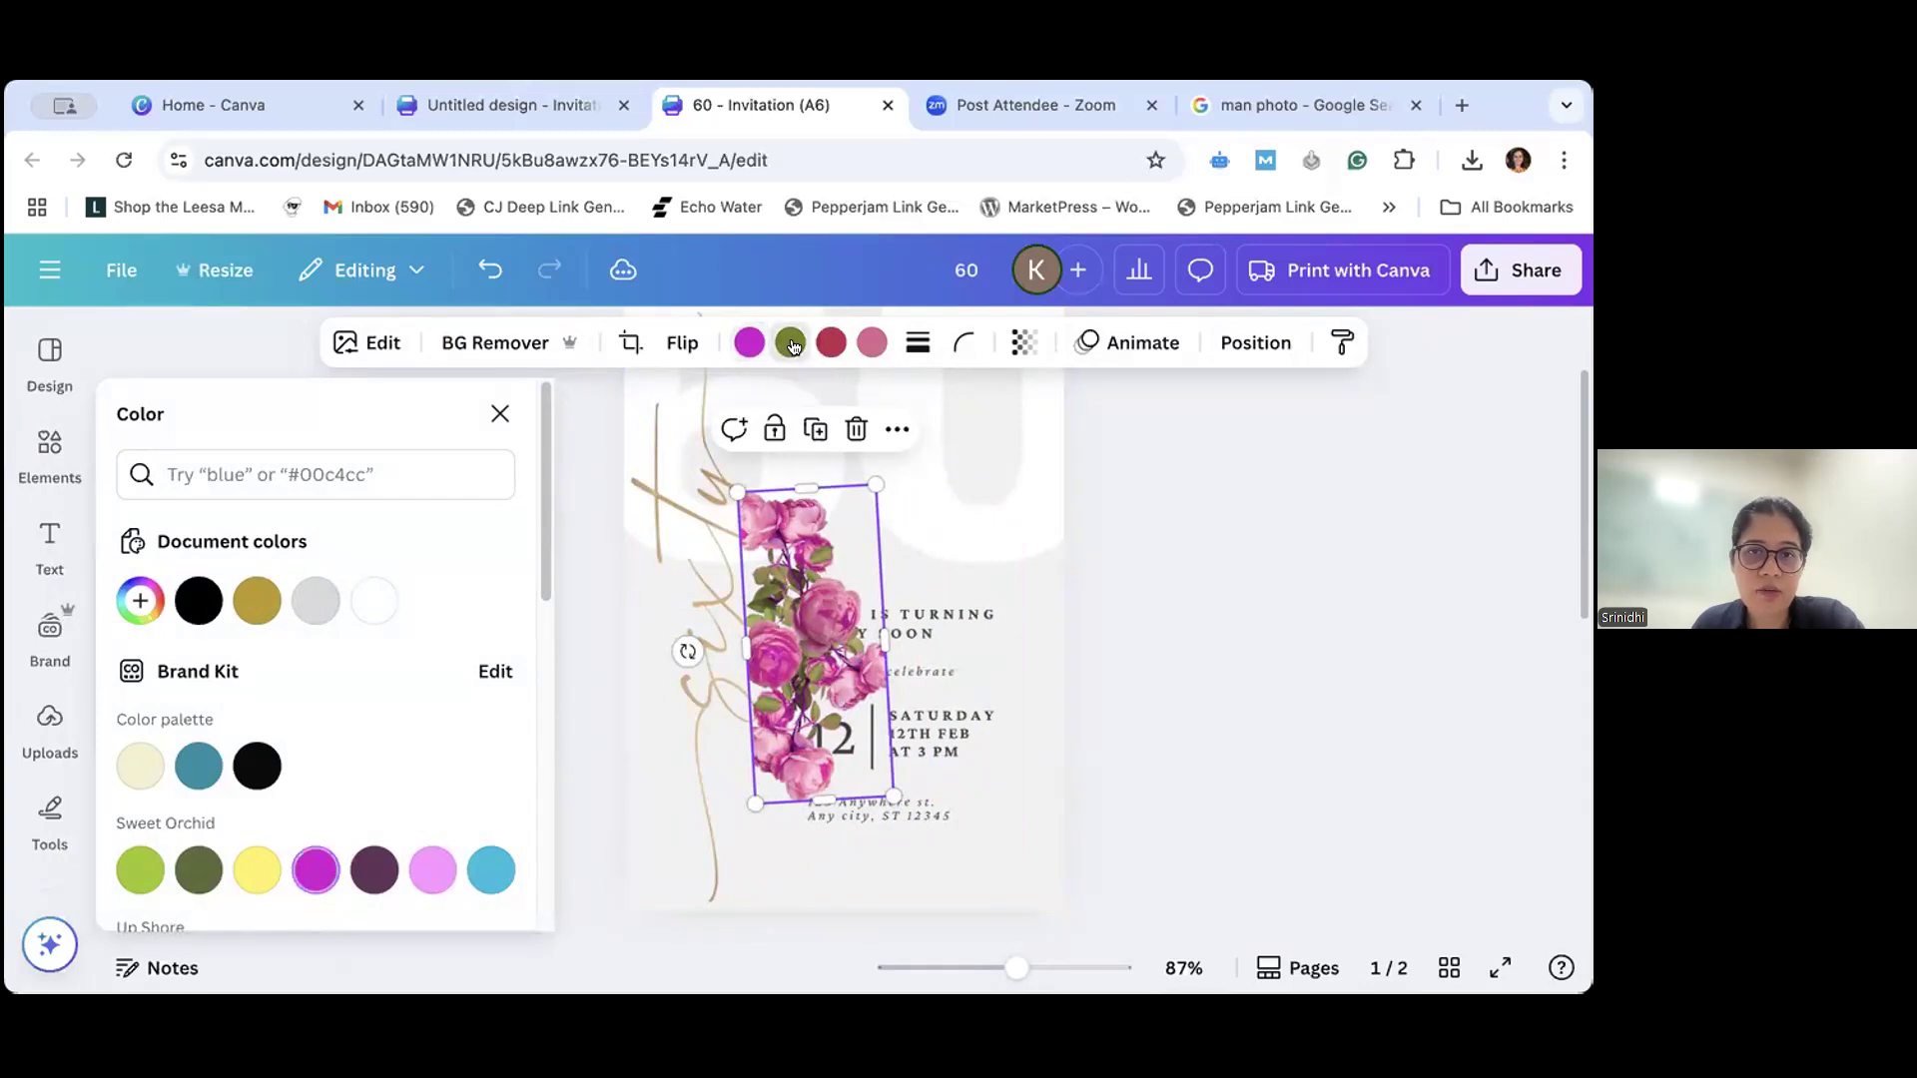
{"action": "left_click", "coordinate": [251, 879]}
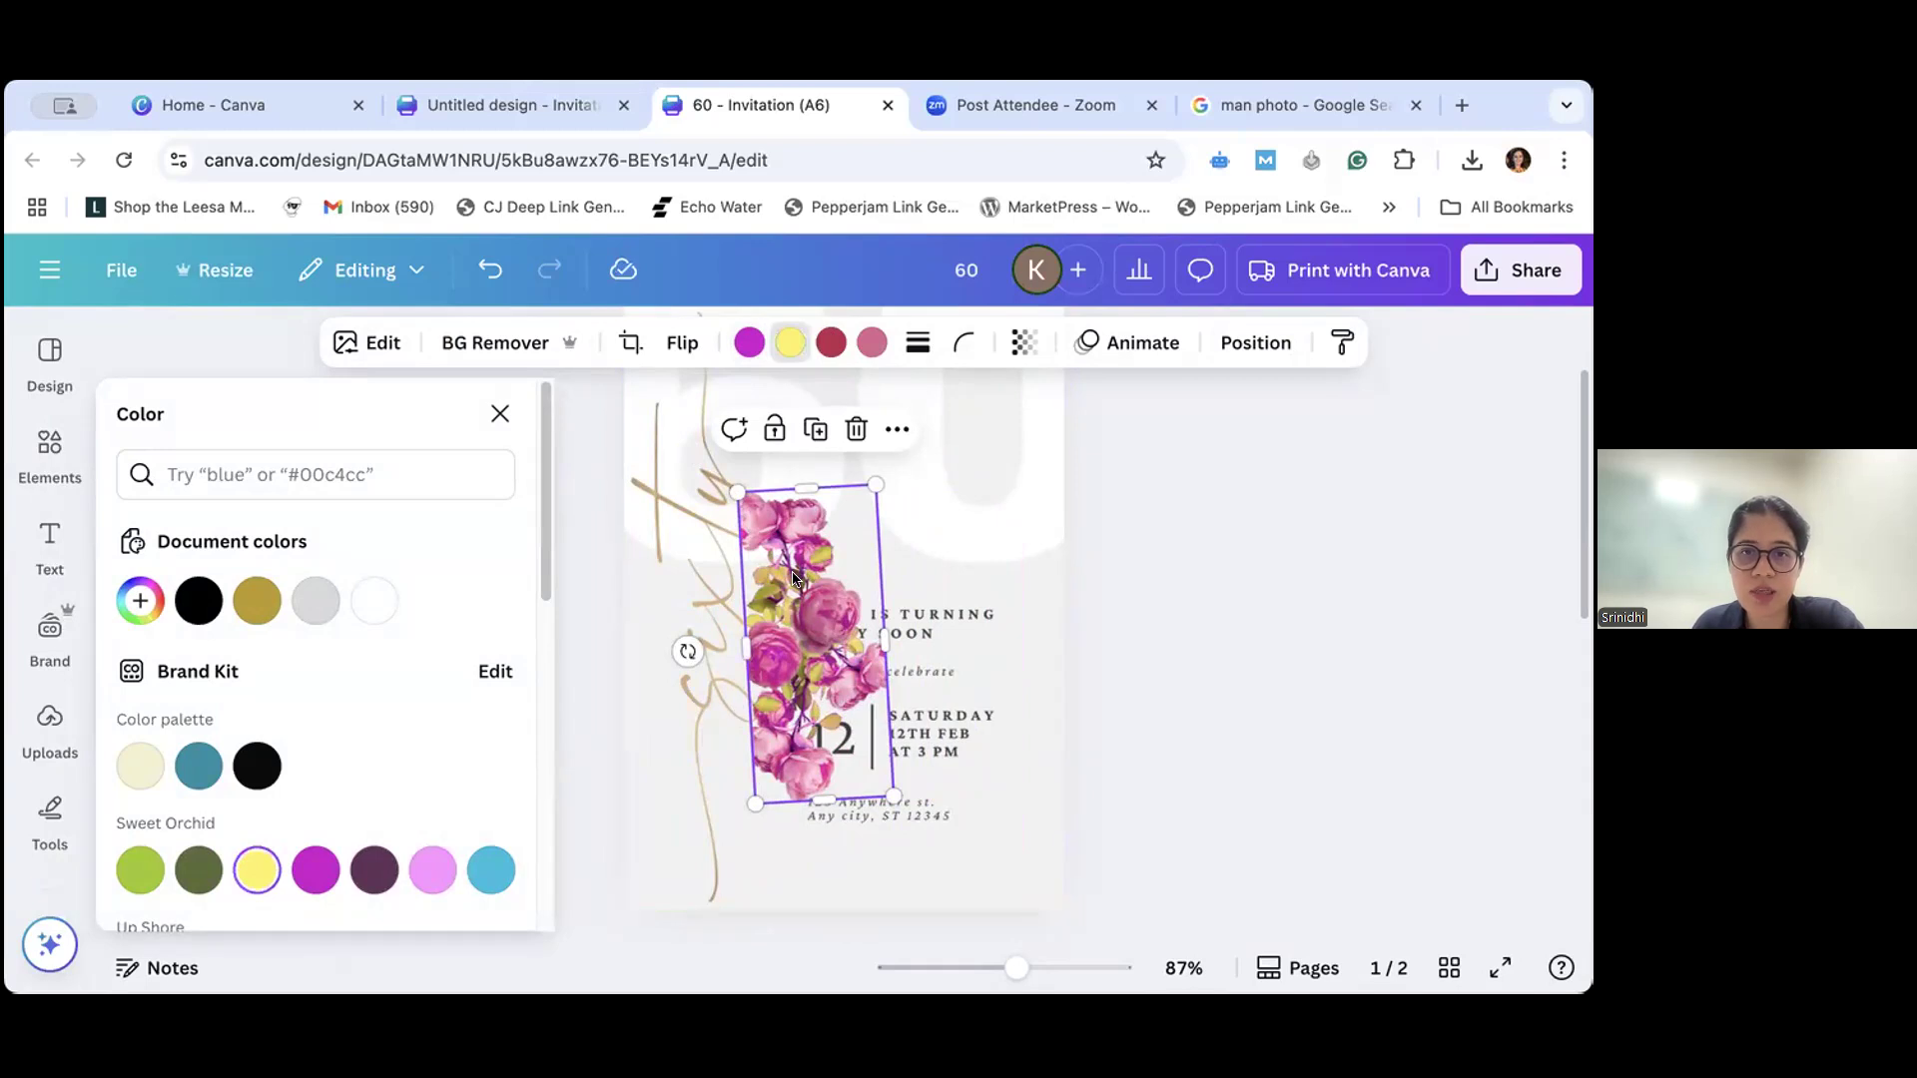
- Recolor the rose photo's red to the Sweet Orchid light blue and its pink to orange from the default solid colors
{"action": "left_click", "coordinate": [828, 343]}
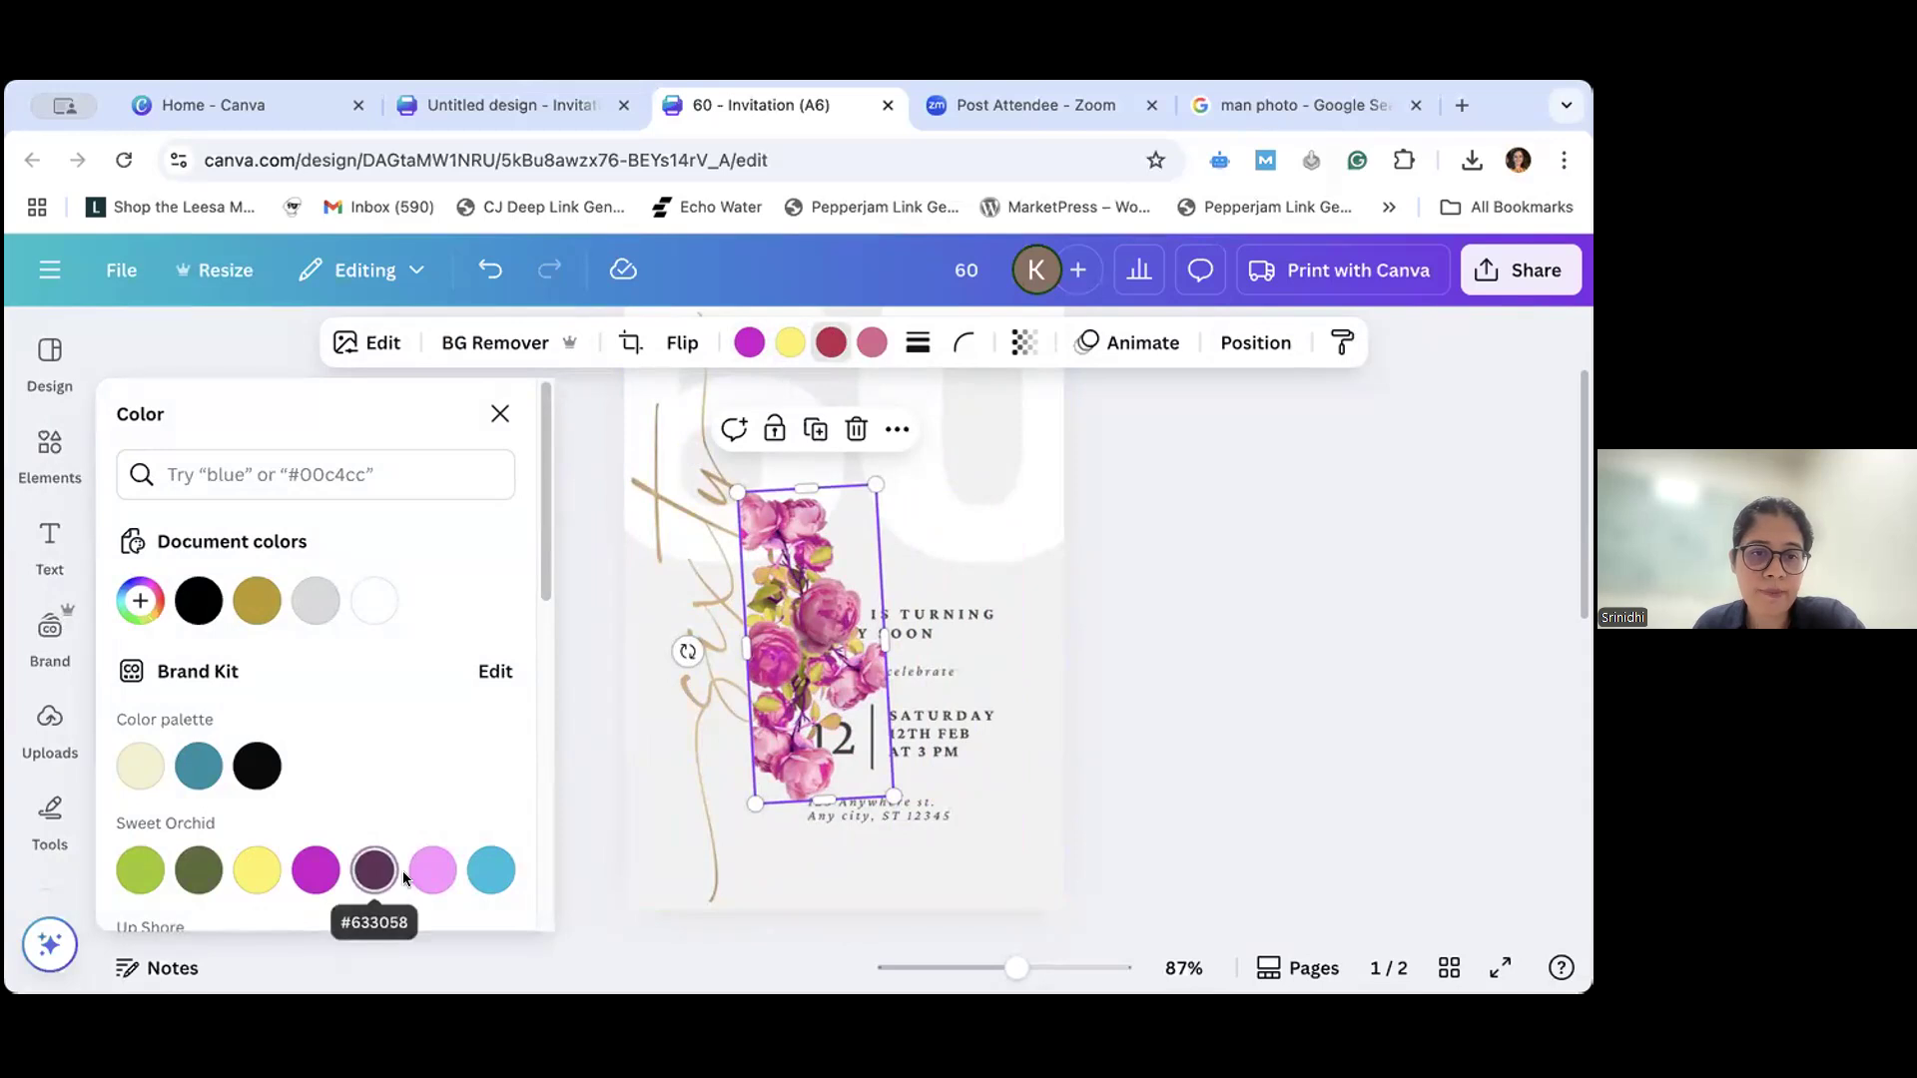
{"action": "scroll", "coordinate": [420, 849], "scroll_direction": "down", "scroll_amount": 1}
{"action": "left_click", "coordinate": [492, 822]}
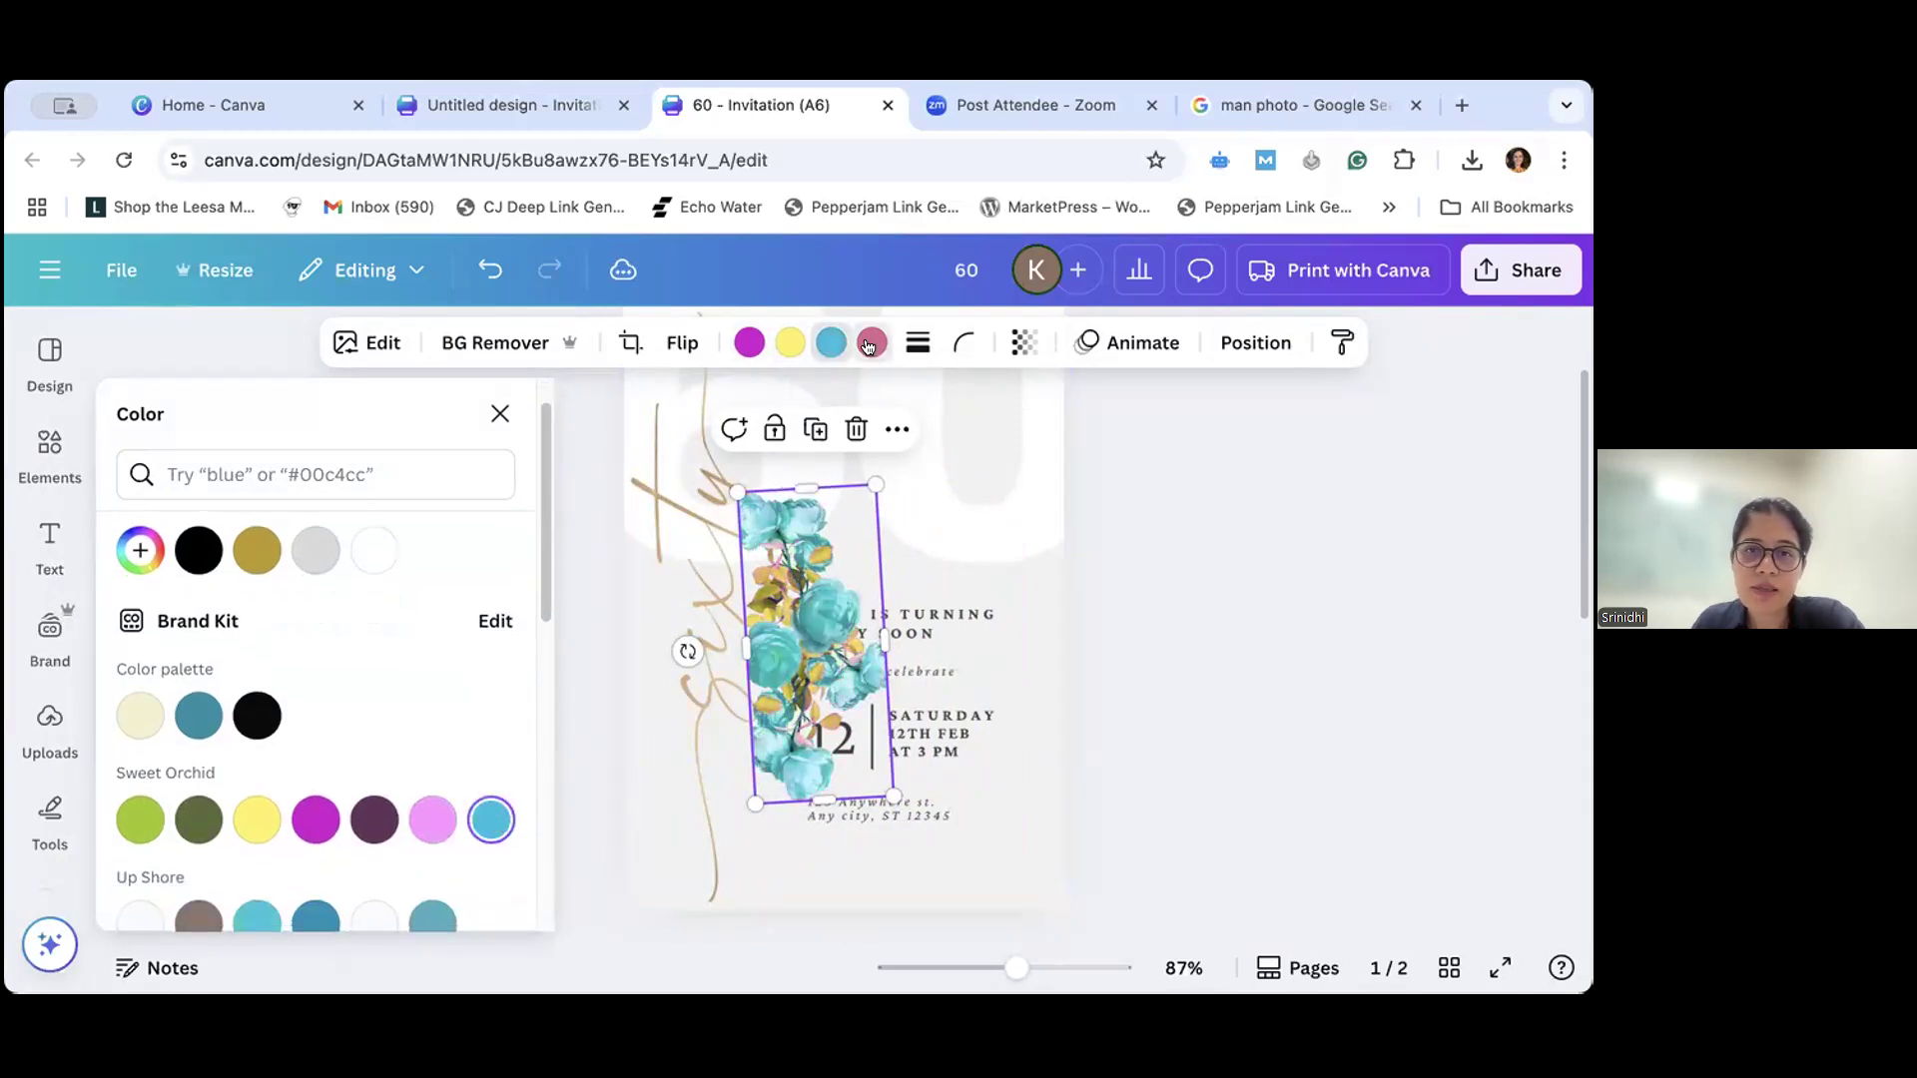
{"action": "scroll", "coordinate": [277, 776], "scroll_direction": "down", "scroll_amount": 10}
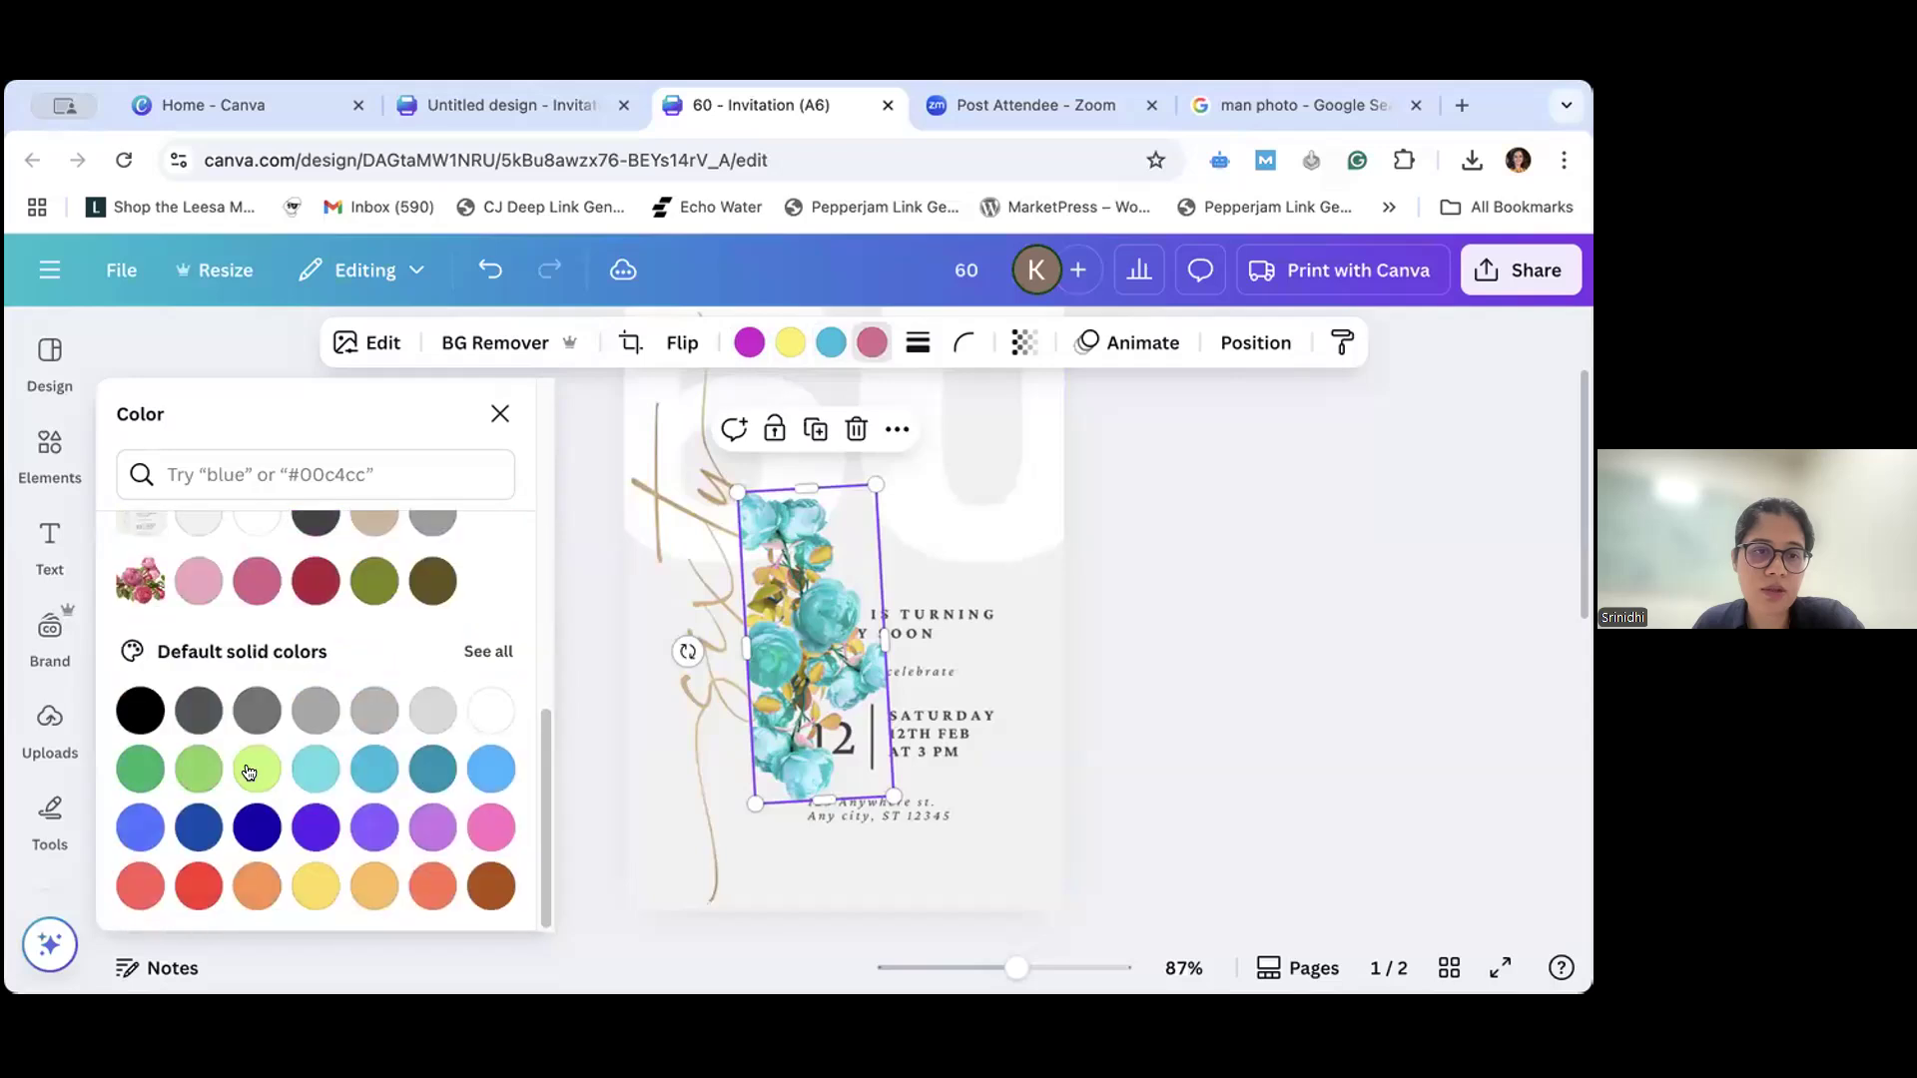
{"action": "left_click", "coordinate": [257, 886]}
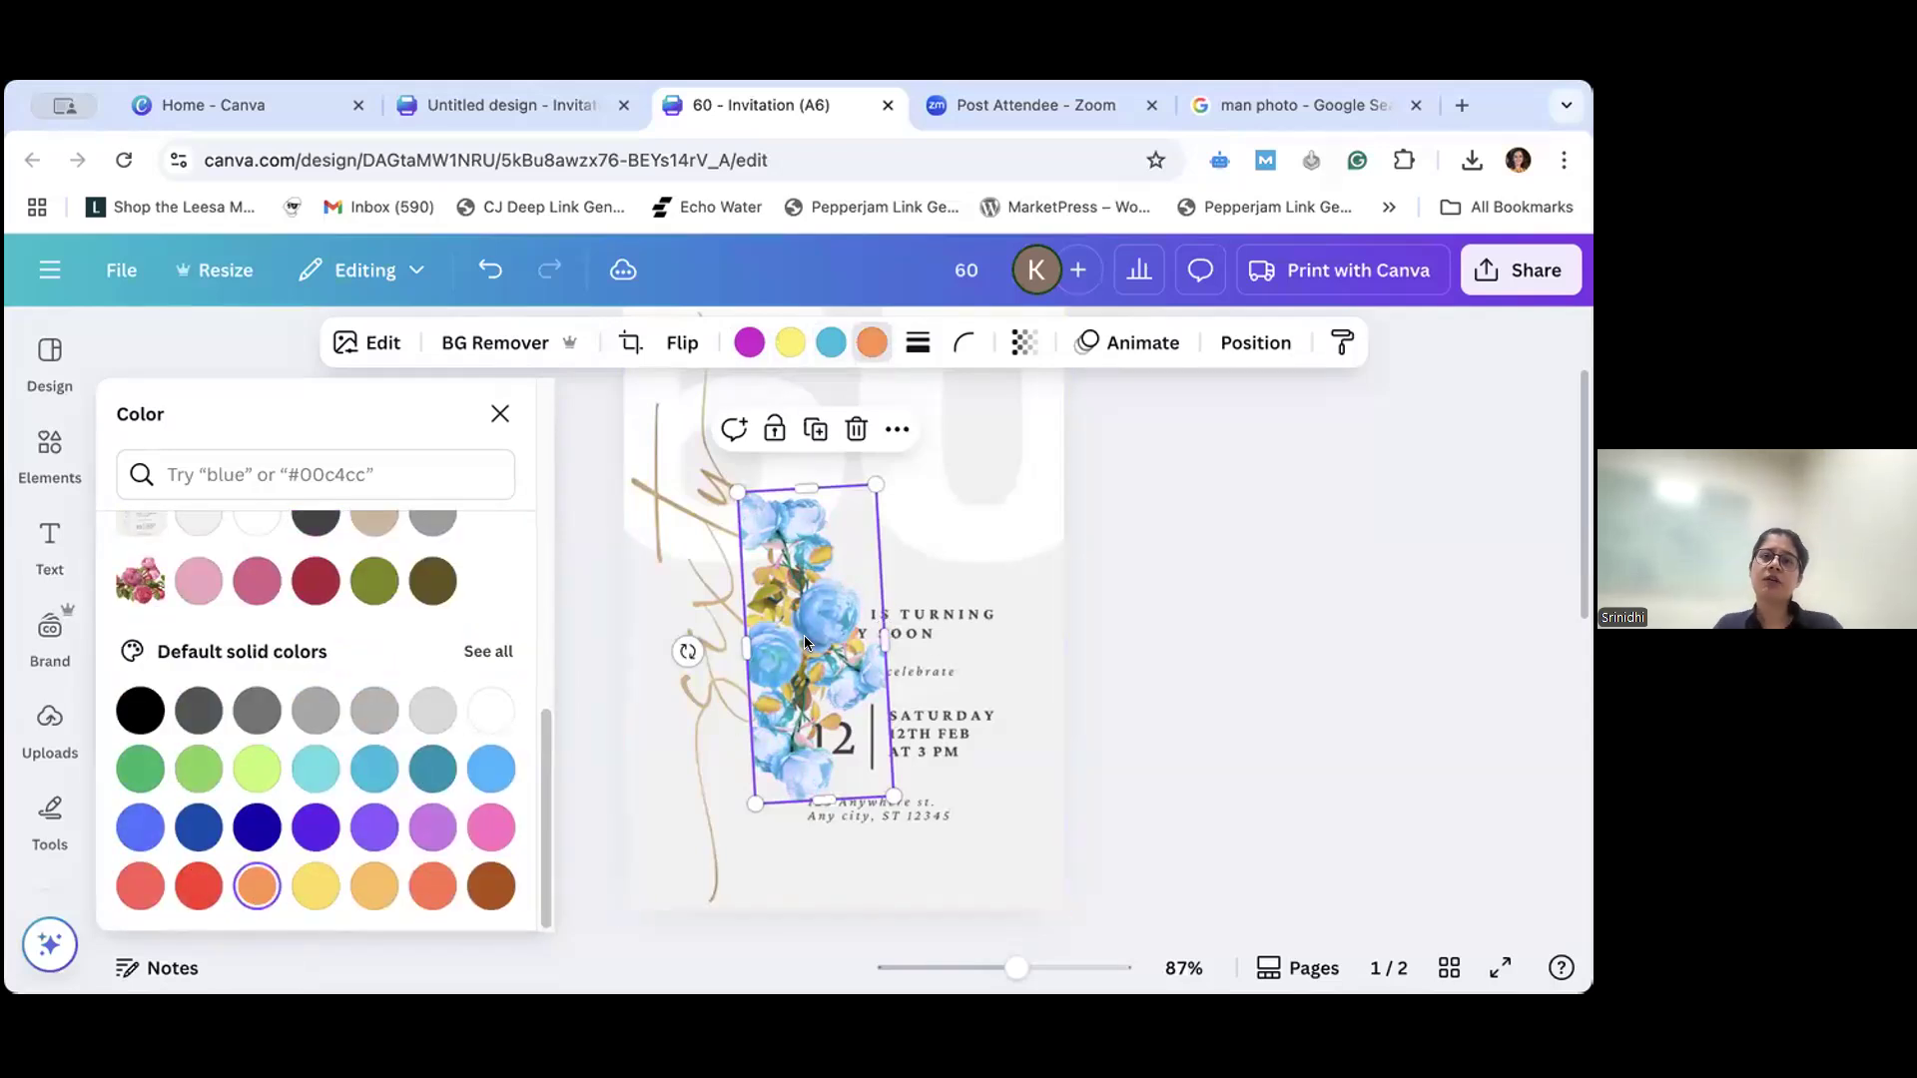
- Close the color settings and delete the recolored rose photo from page 1
{"action": "left_click", "coordinate": [504, 415]}
{"action": "left_click_drag", "start_coordinate": [793, 666], "coordinate": [858, 631]}
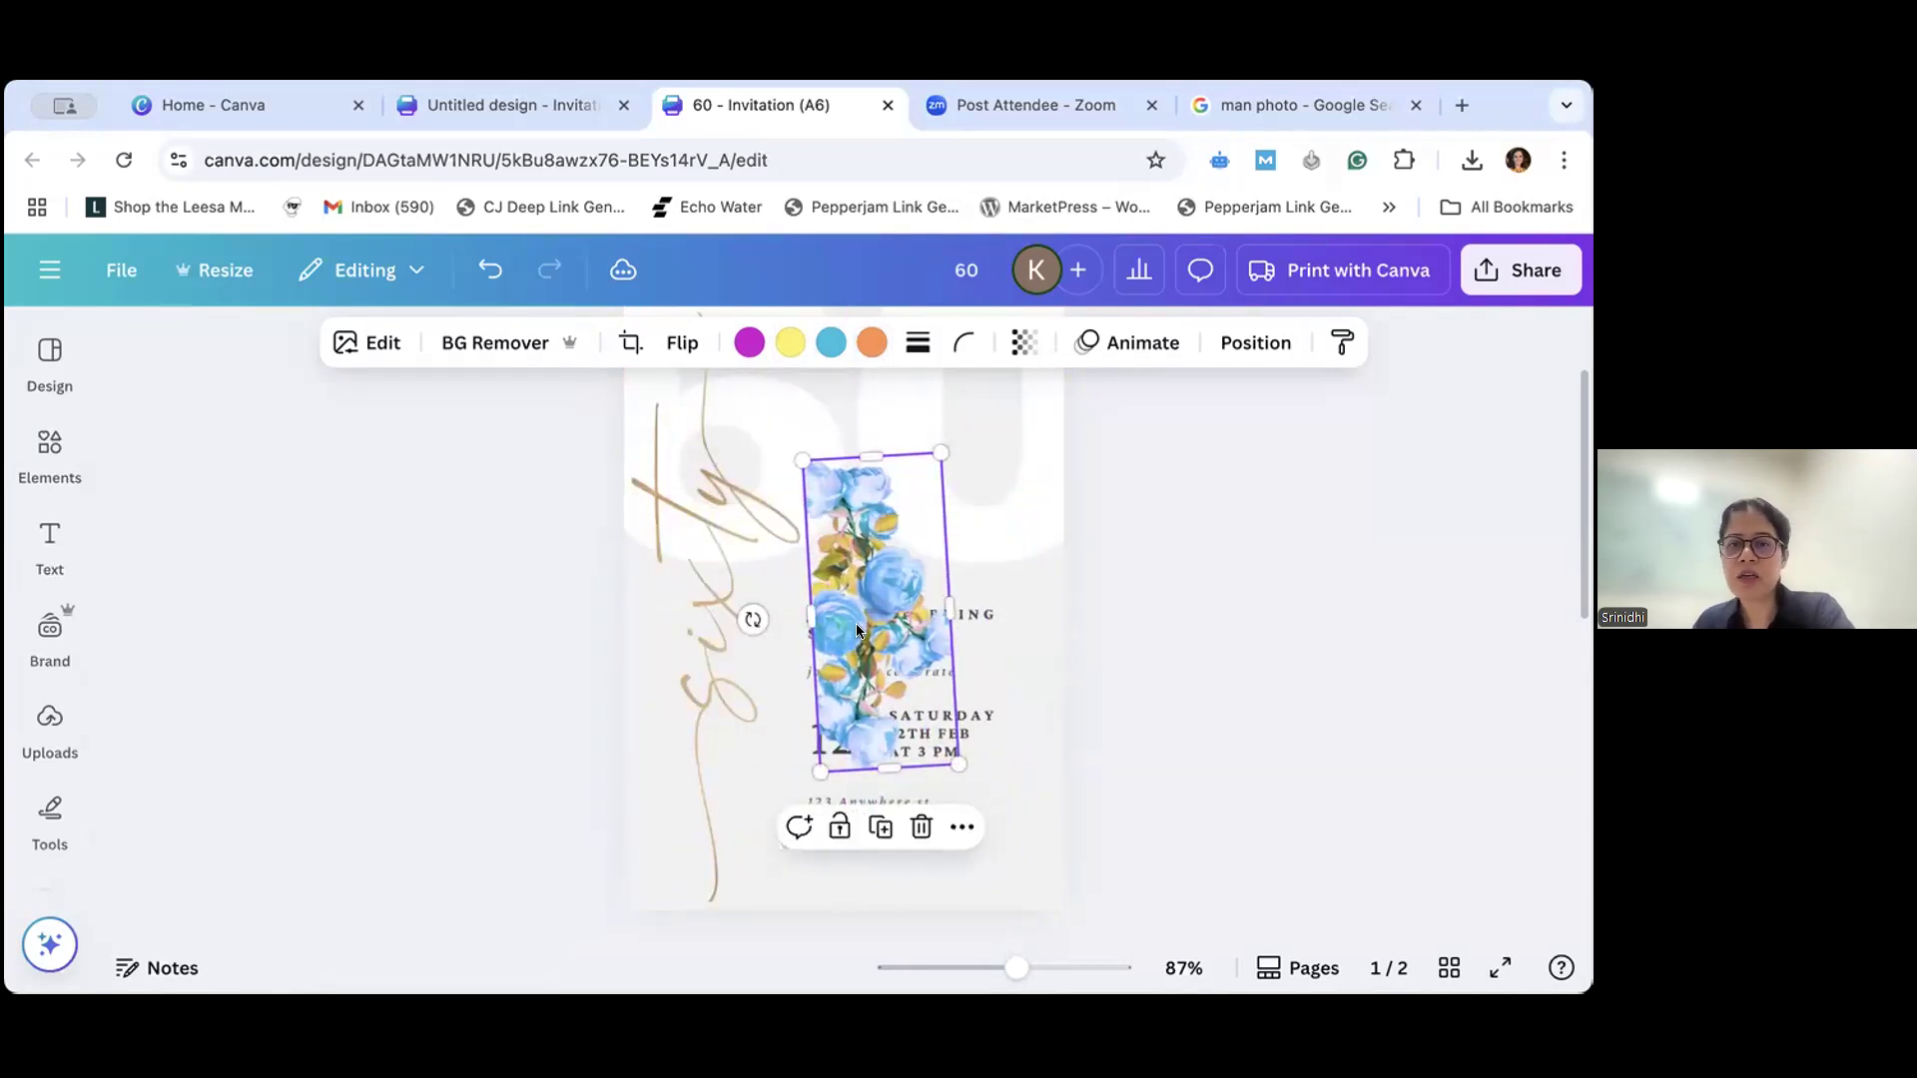
{"action": "key", "text": "Delete"}
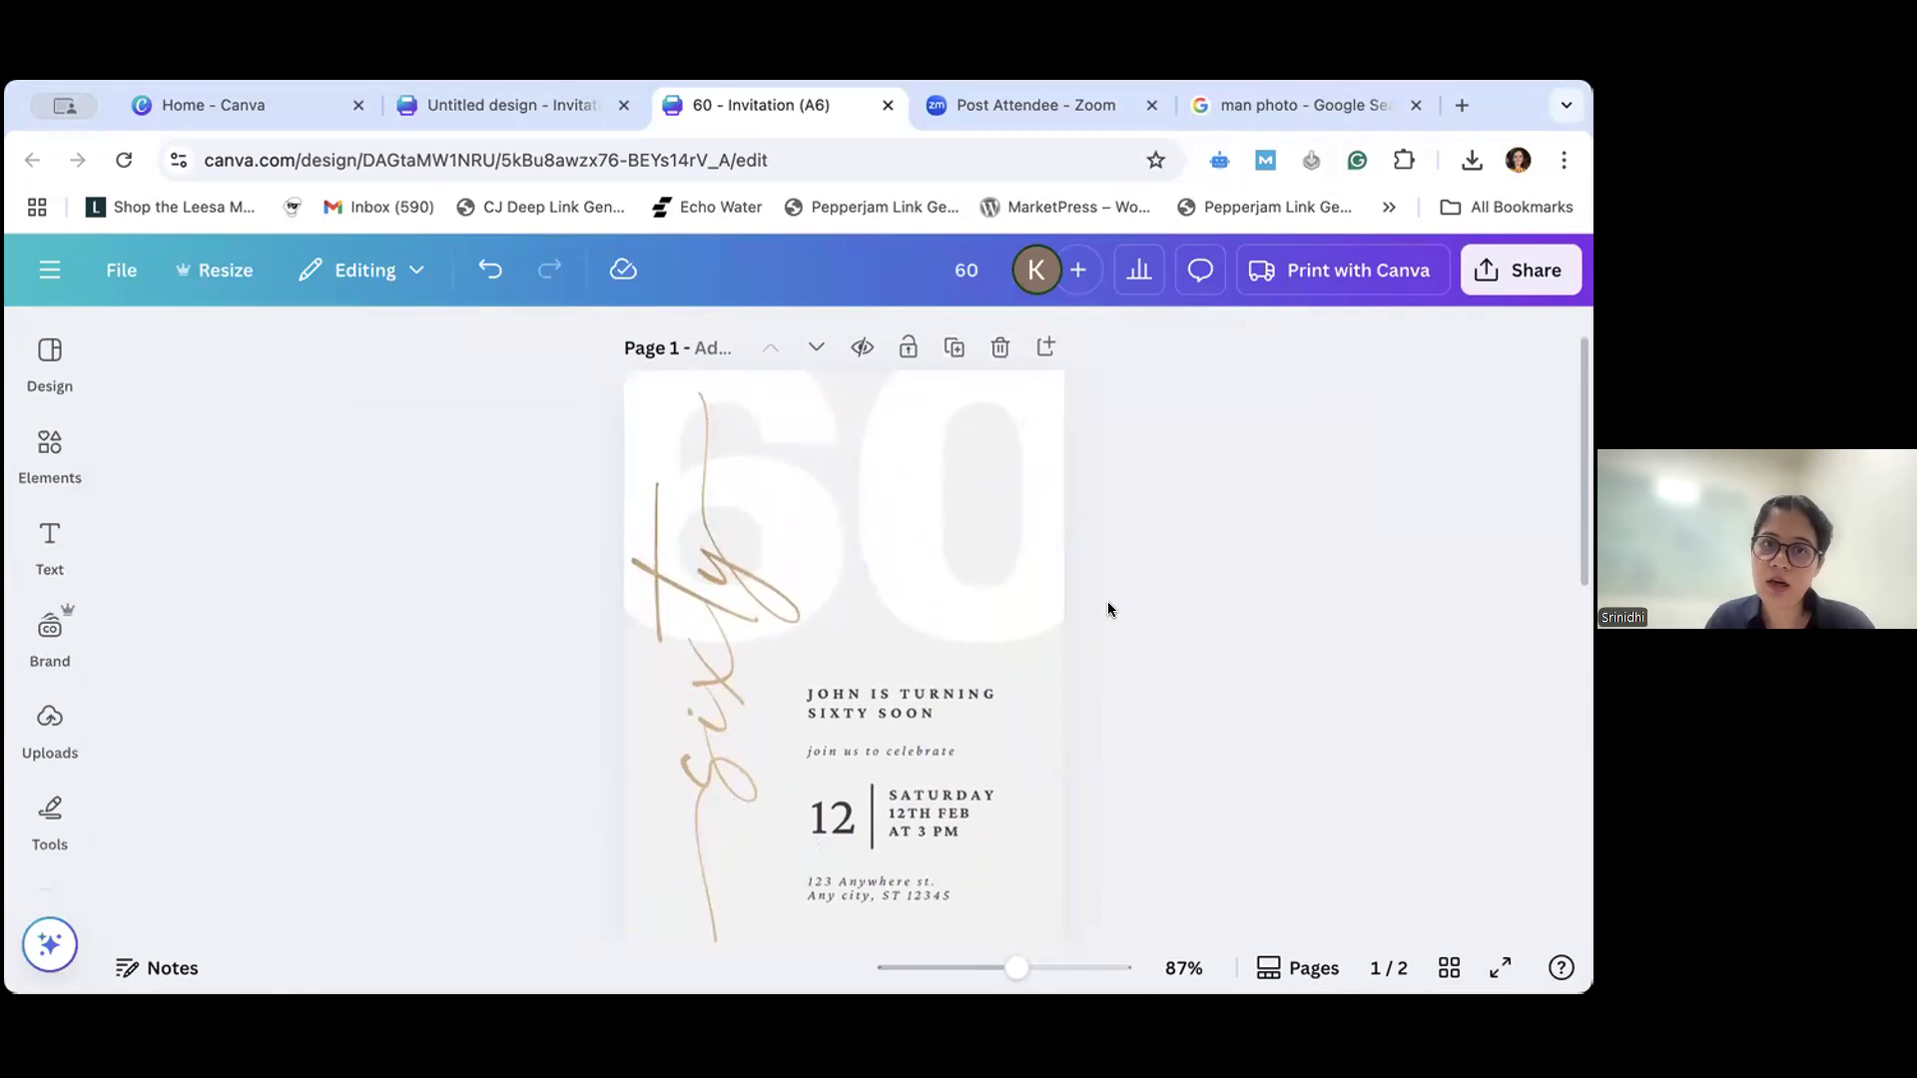
- Examine the invitation's download settings, keeping PNG as the file type and checking the size and page options
{"action": "scroll", "coordinate": [1108, 602], "scroll_direction": "down", "scroll_amount": 1}
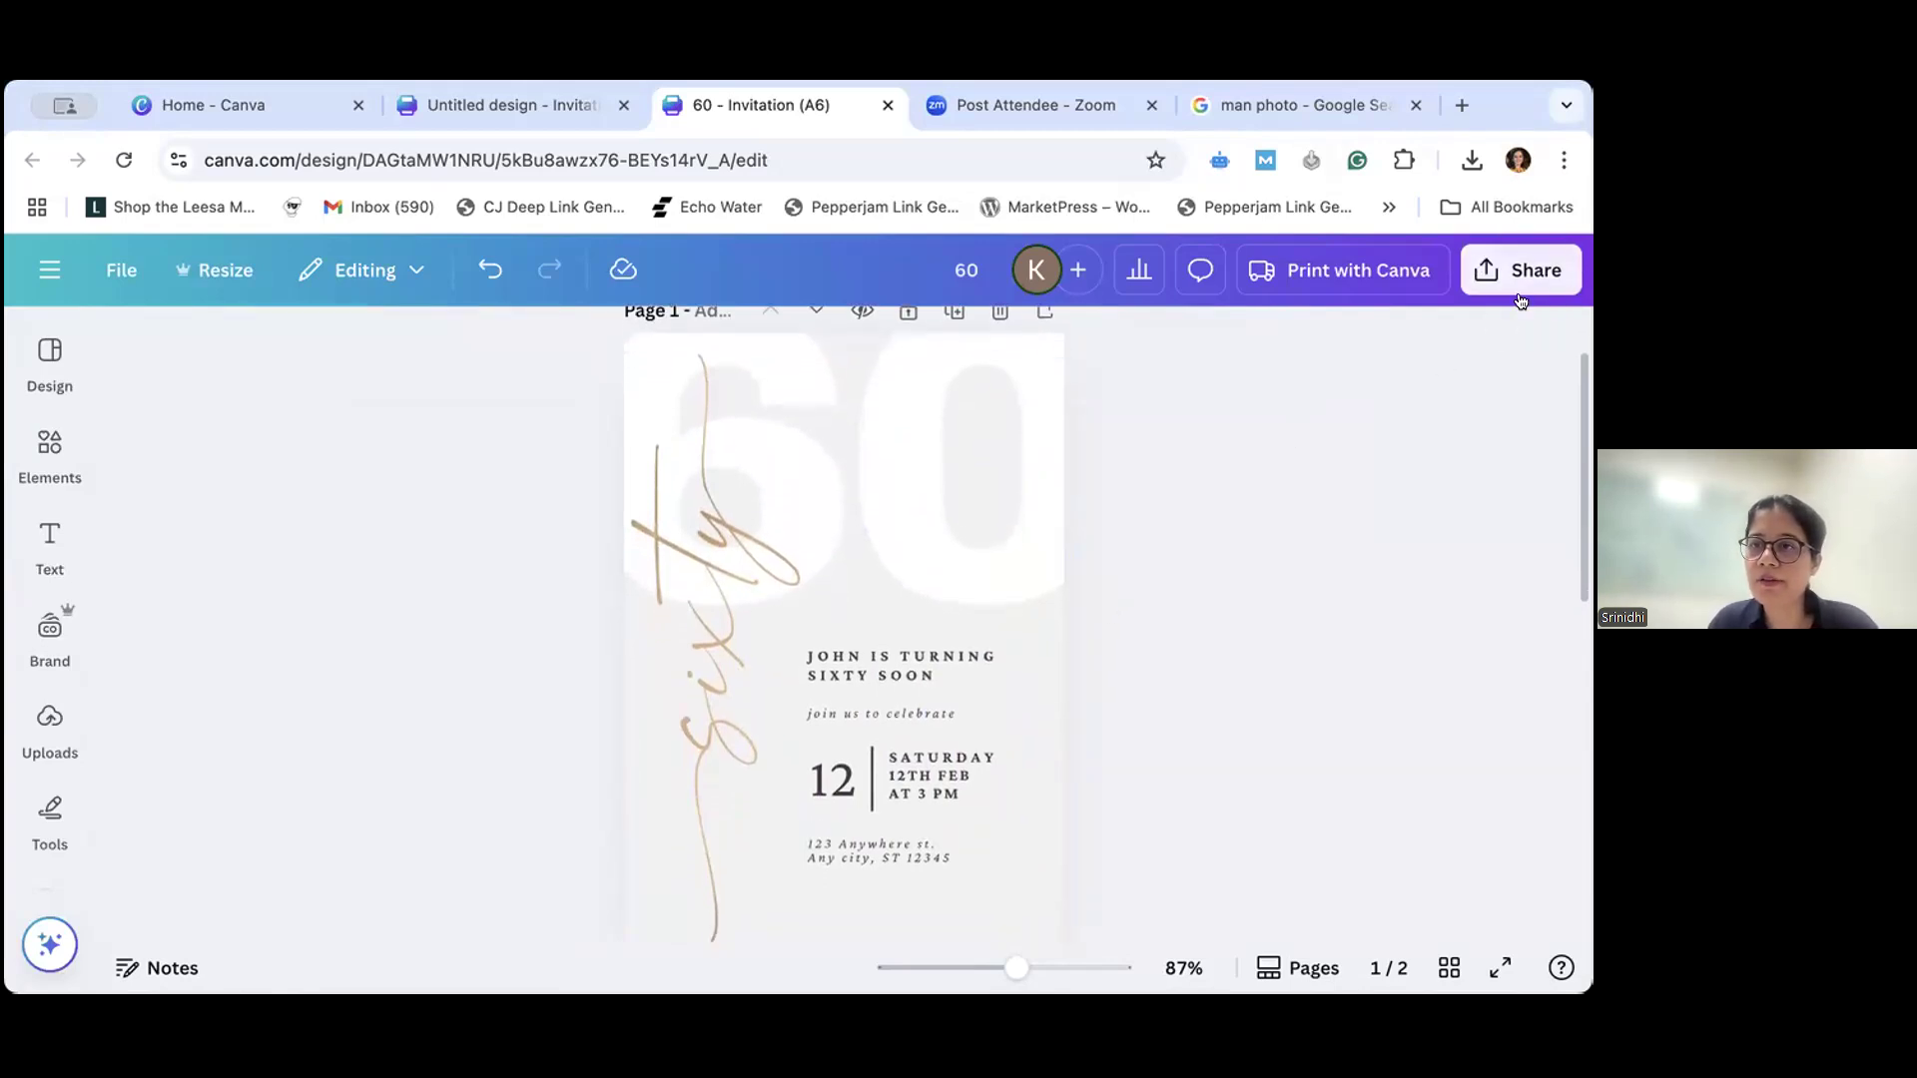
{"action": "left_click", "coordinate": [1503, 269]}
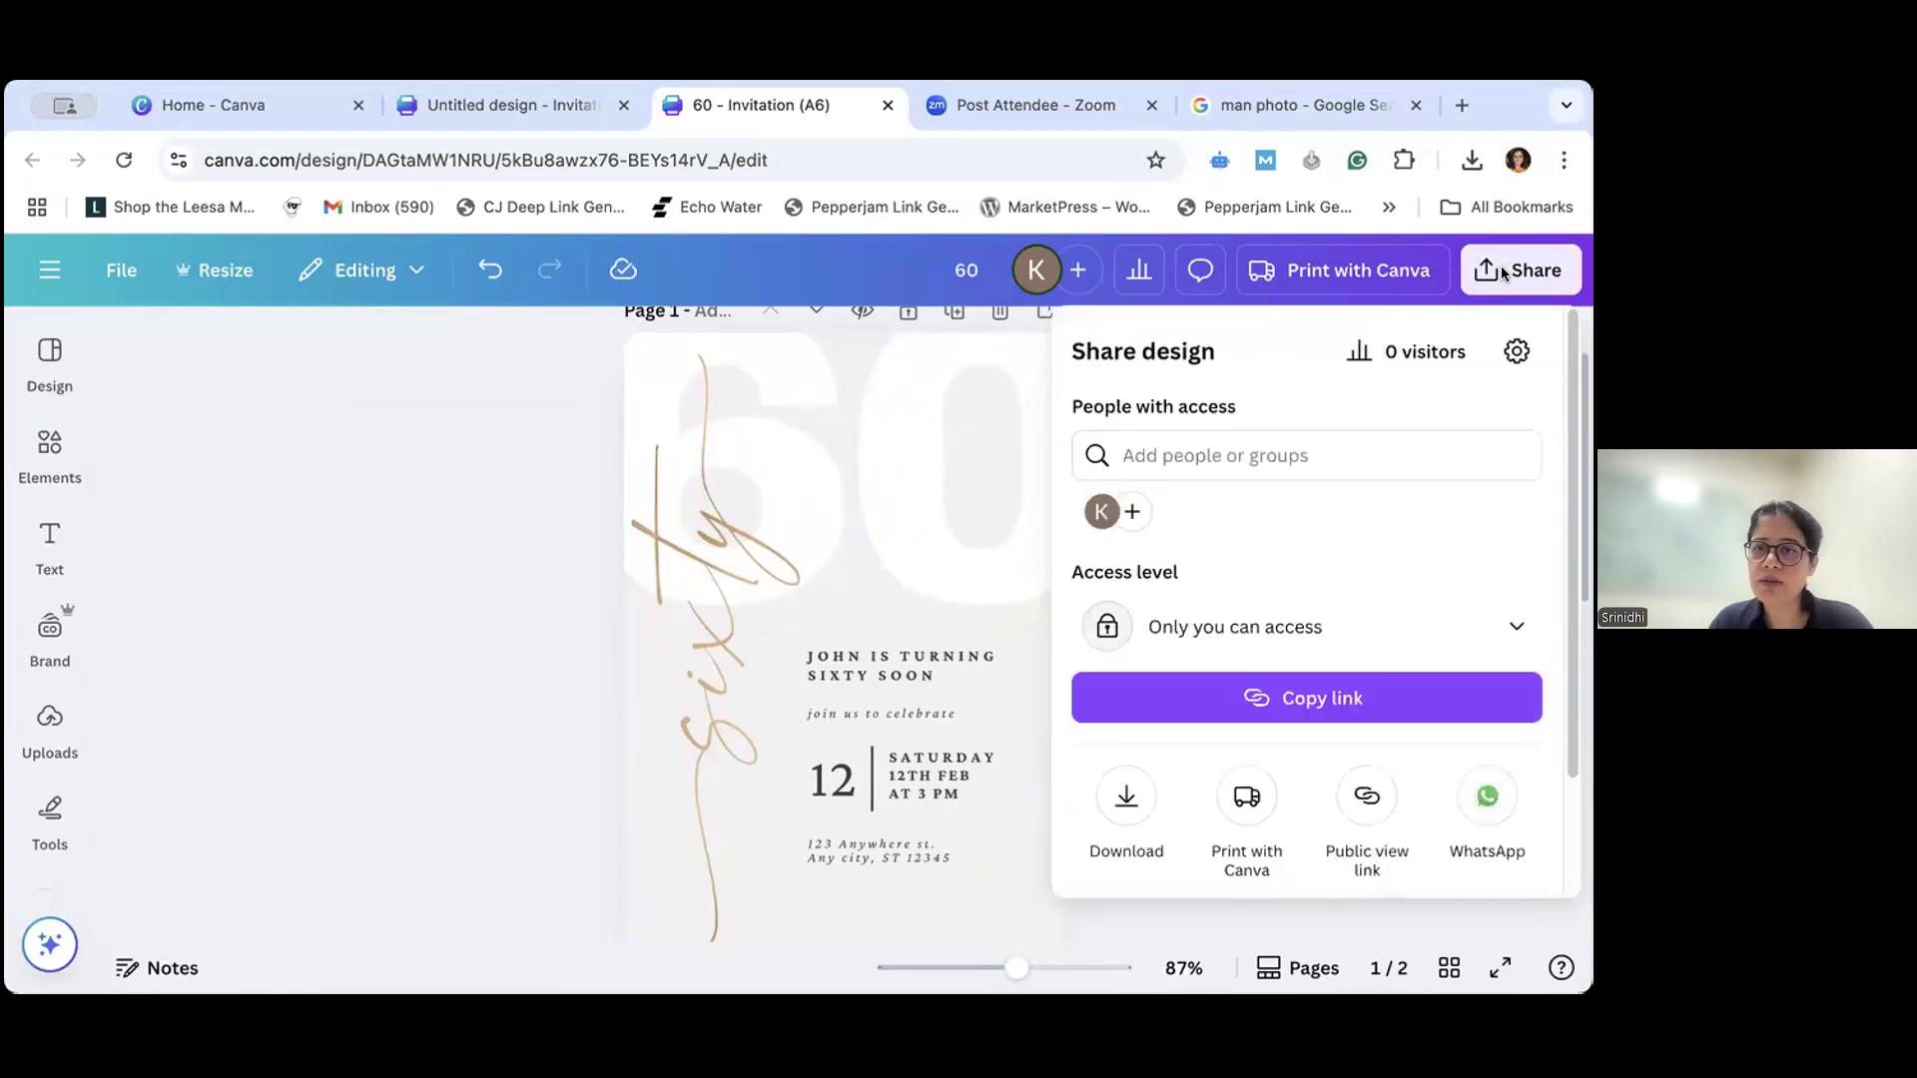
{"action": "left_click", "coordinate": [1128, 796]}
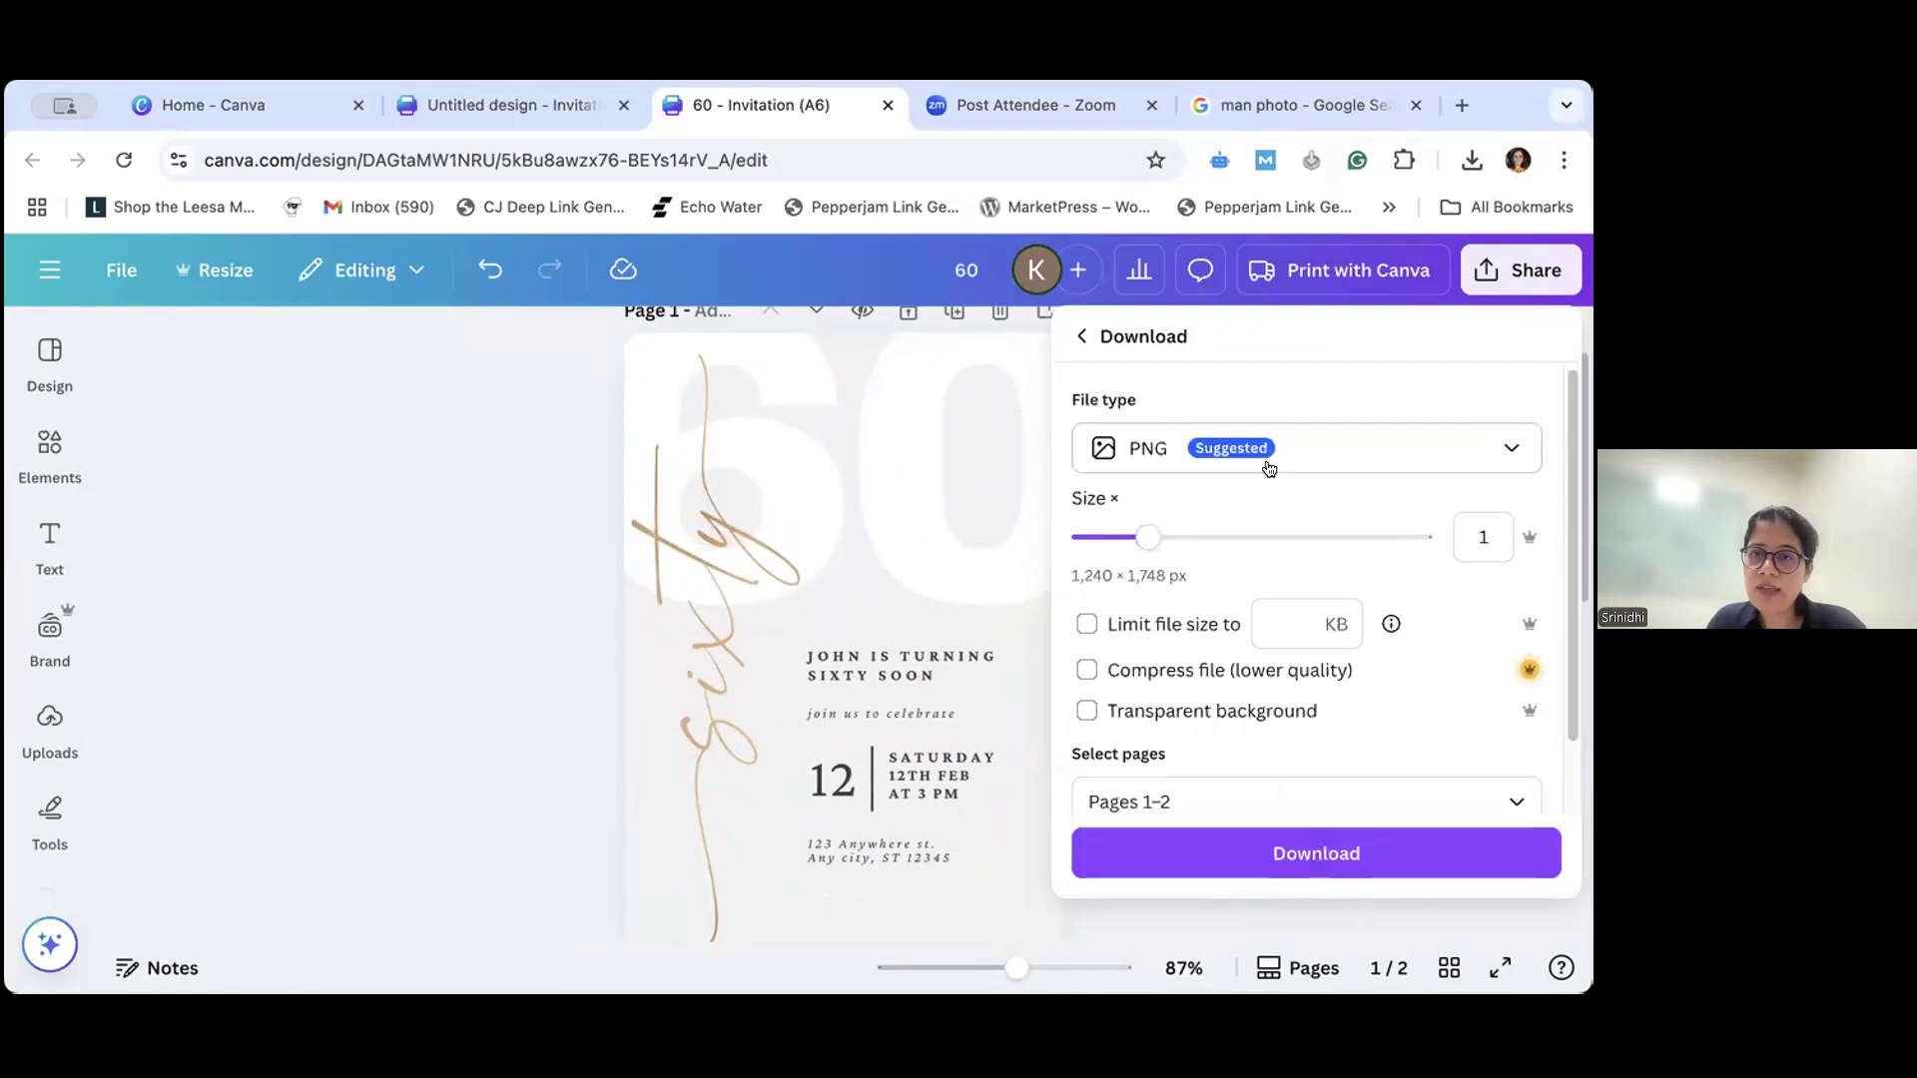
{"action": "left_click", "coordinate": [1509, 452]}
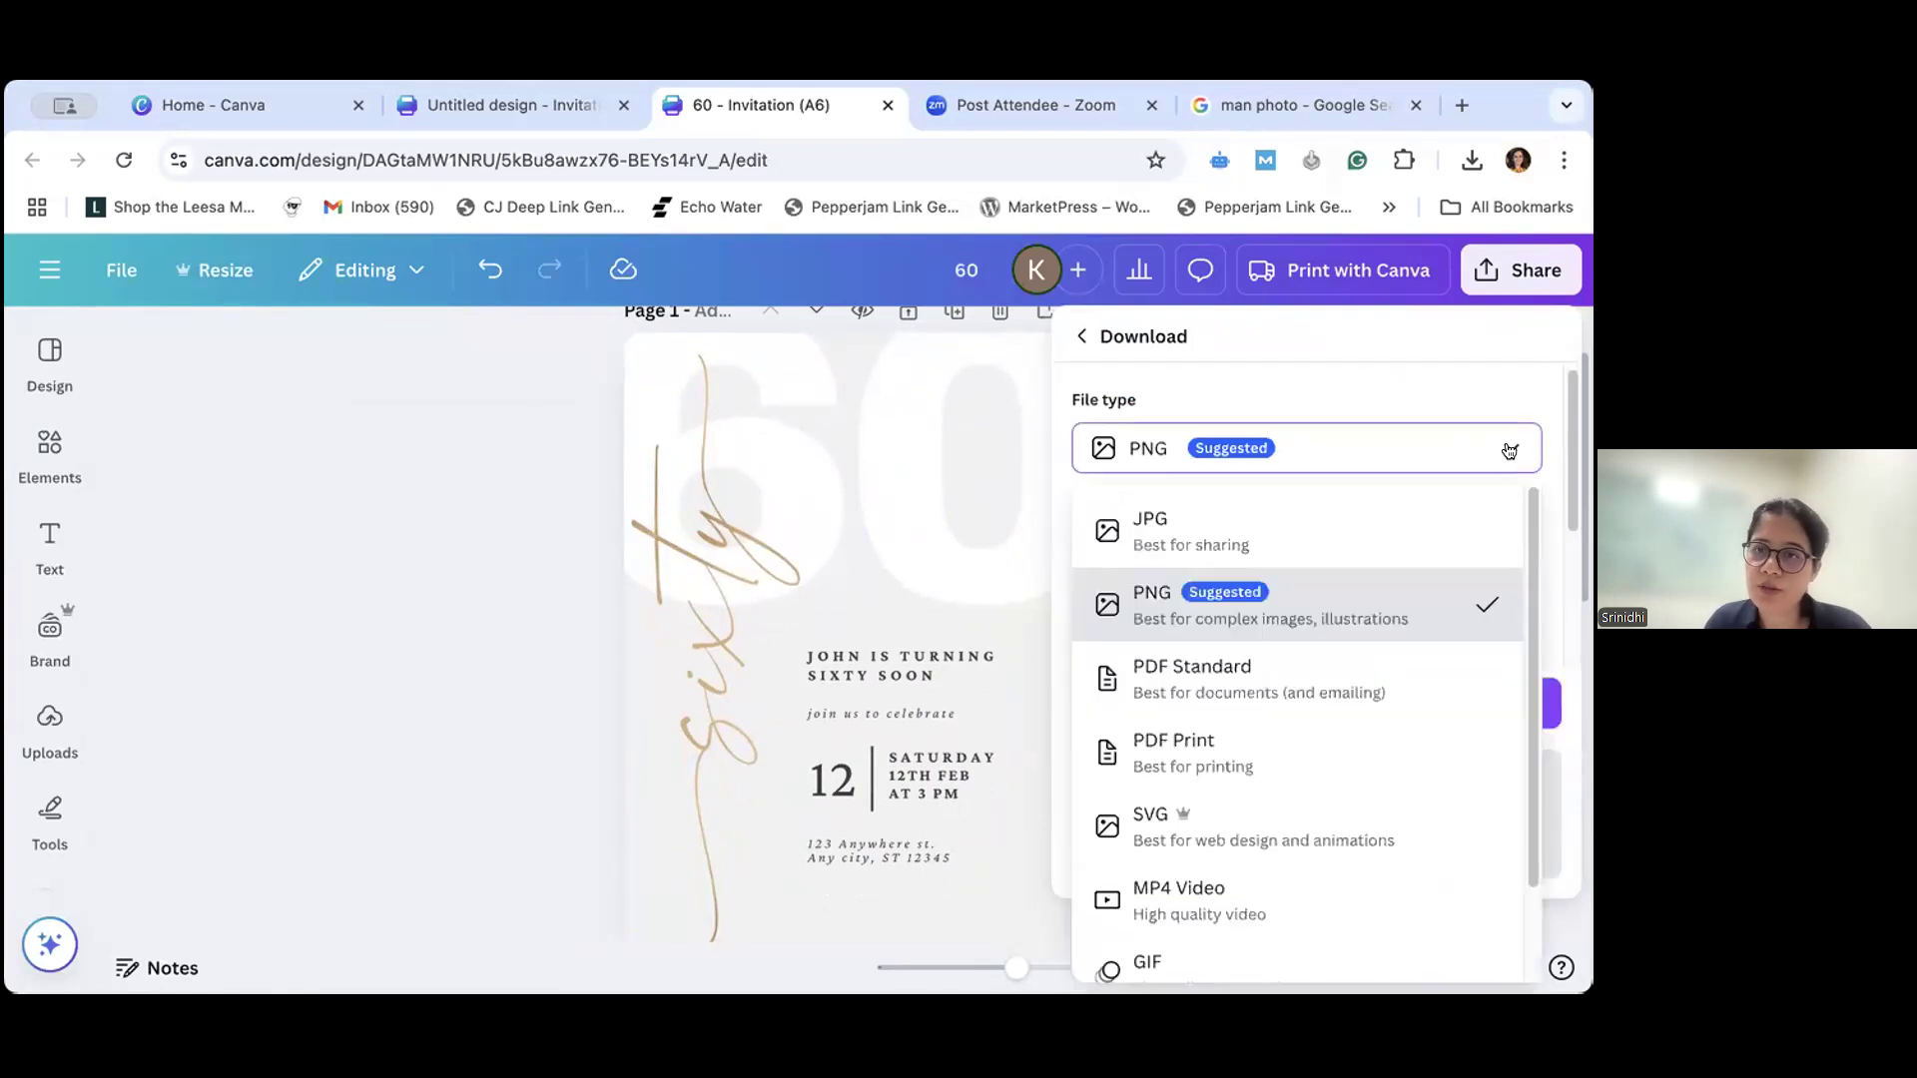
{"action": "left_click", "coordinate": [1203, 606]}
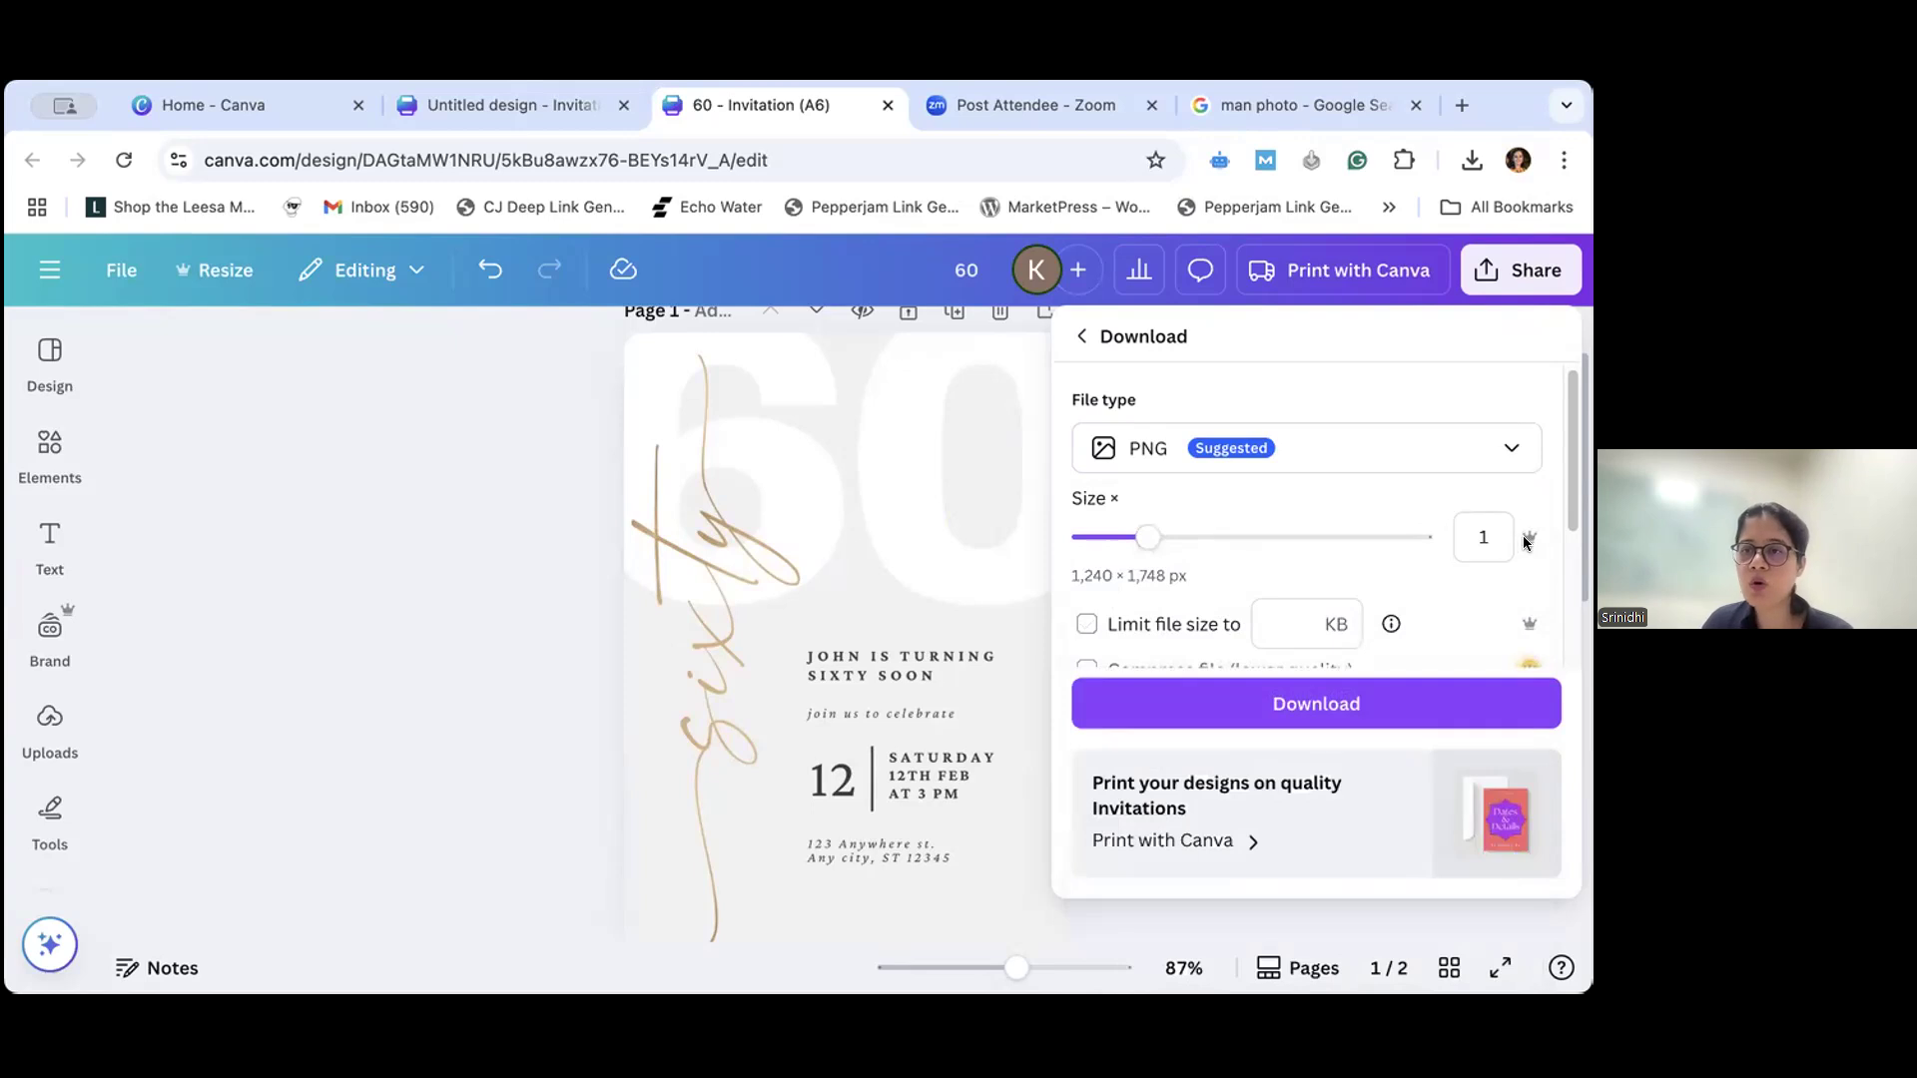
{"action": "mouse_move", "coordinate": [1146, 540]}
{"action": "left_mouse_down"}
{"action": "mouse_move", "coordinate": [1288, 539]}
{"action": "mouse_move", "coordinate": [1144, 542]}
{"action": "left_mouse_up"}
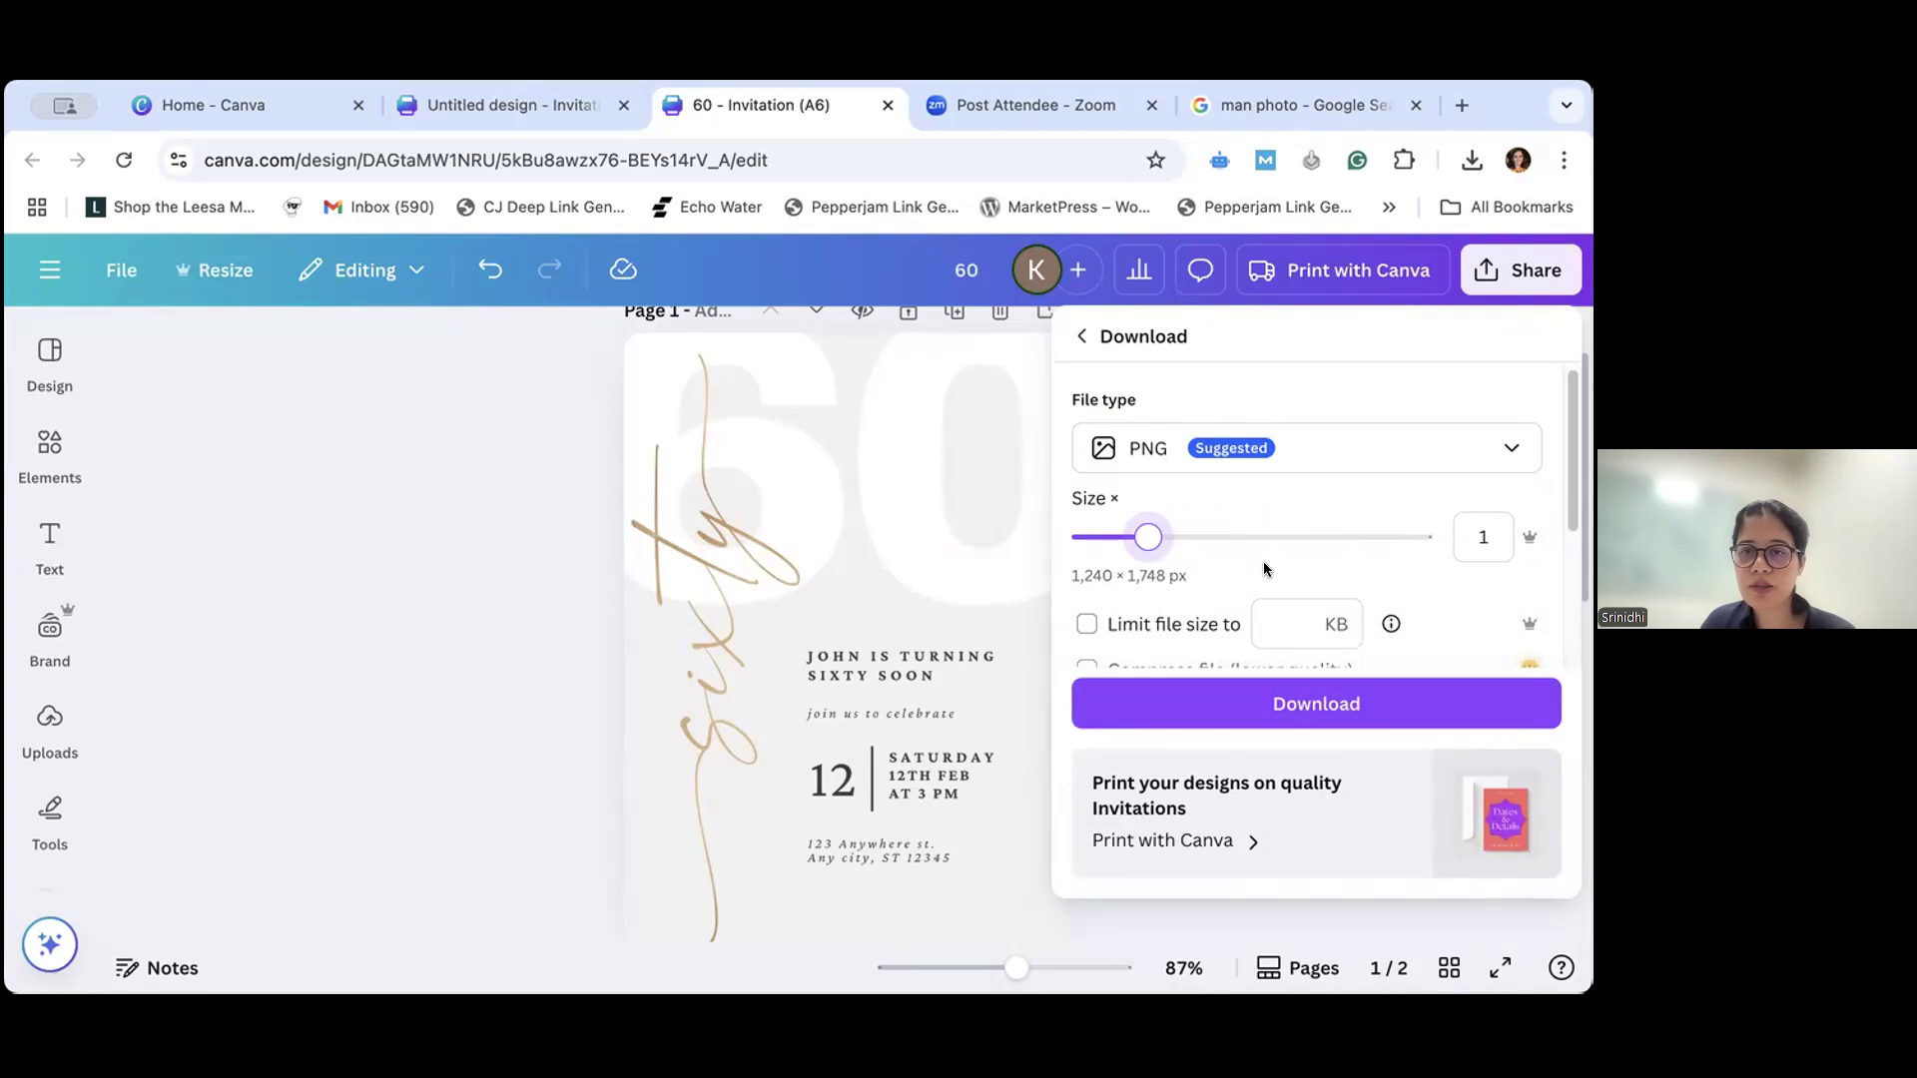
{"action": "scroll", "coordinate": [1264, 569], "scroll_direction": "down", "scroll_amount": 3}
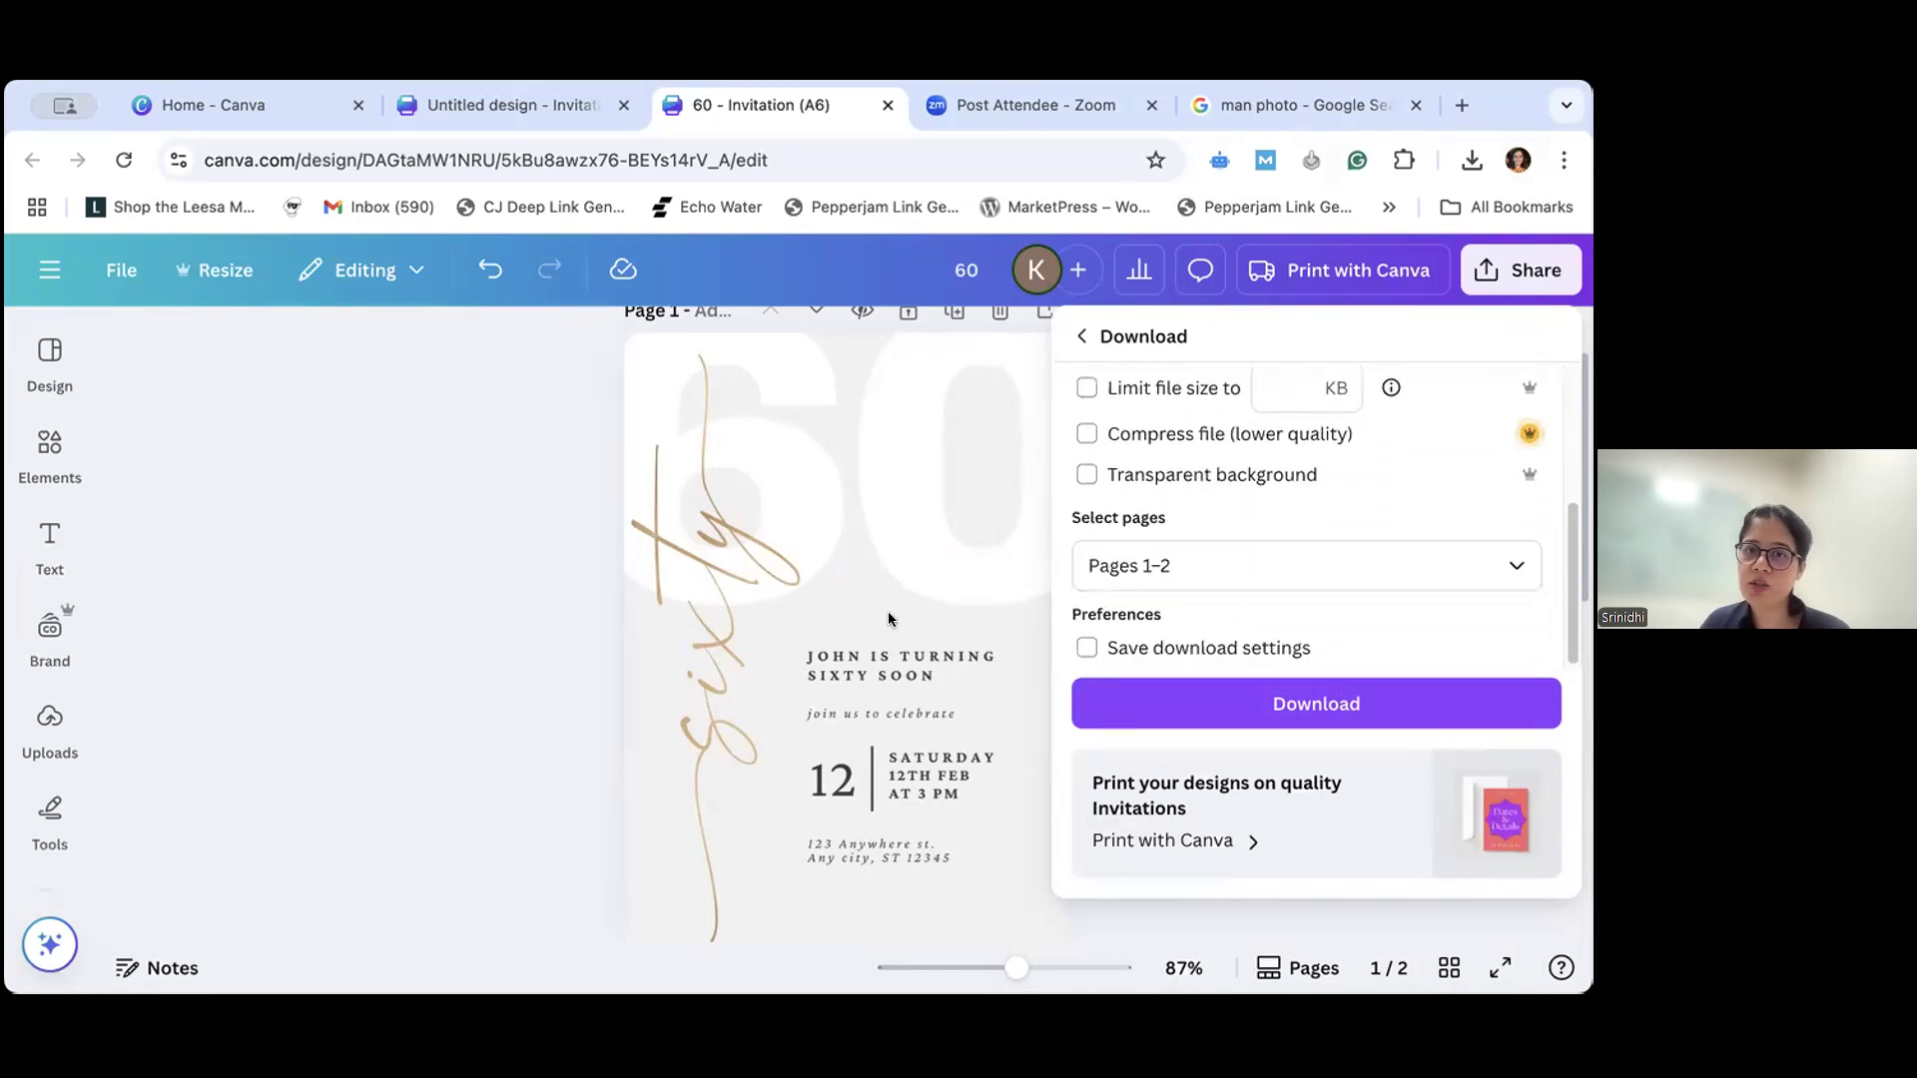
- Close the download settings and compare pages 1 and 2 of the invitation
{"action": "left_click", "coordinate": [751, 665]}
{"action": "scroll", "coordinate": [832, 663], "scroll_direction": "down", "scroll_amount": 4}
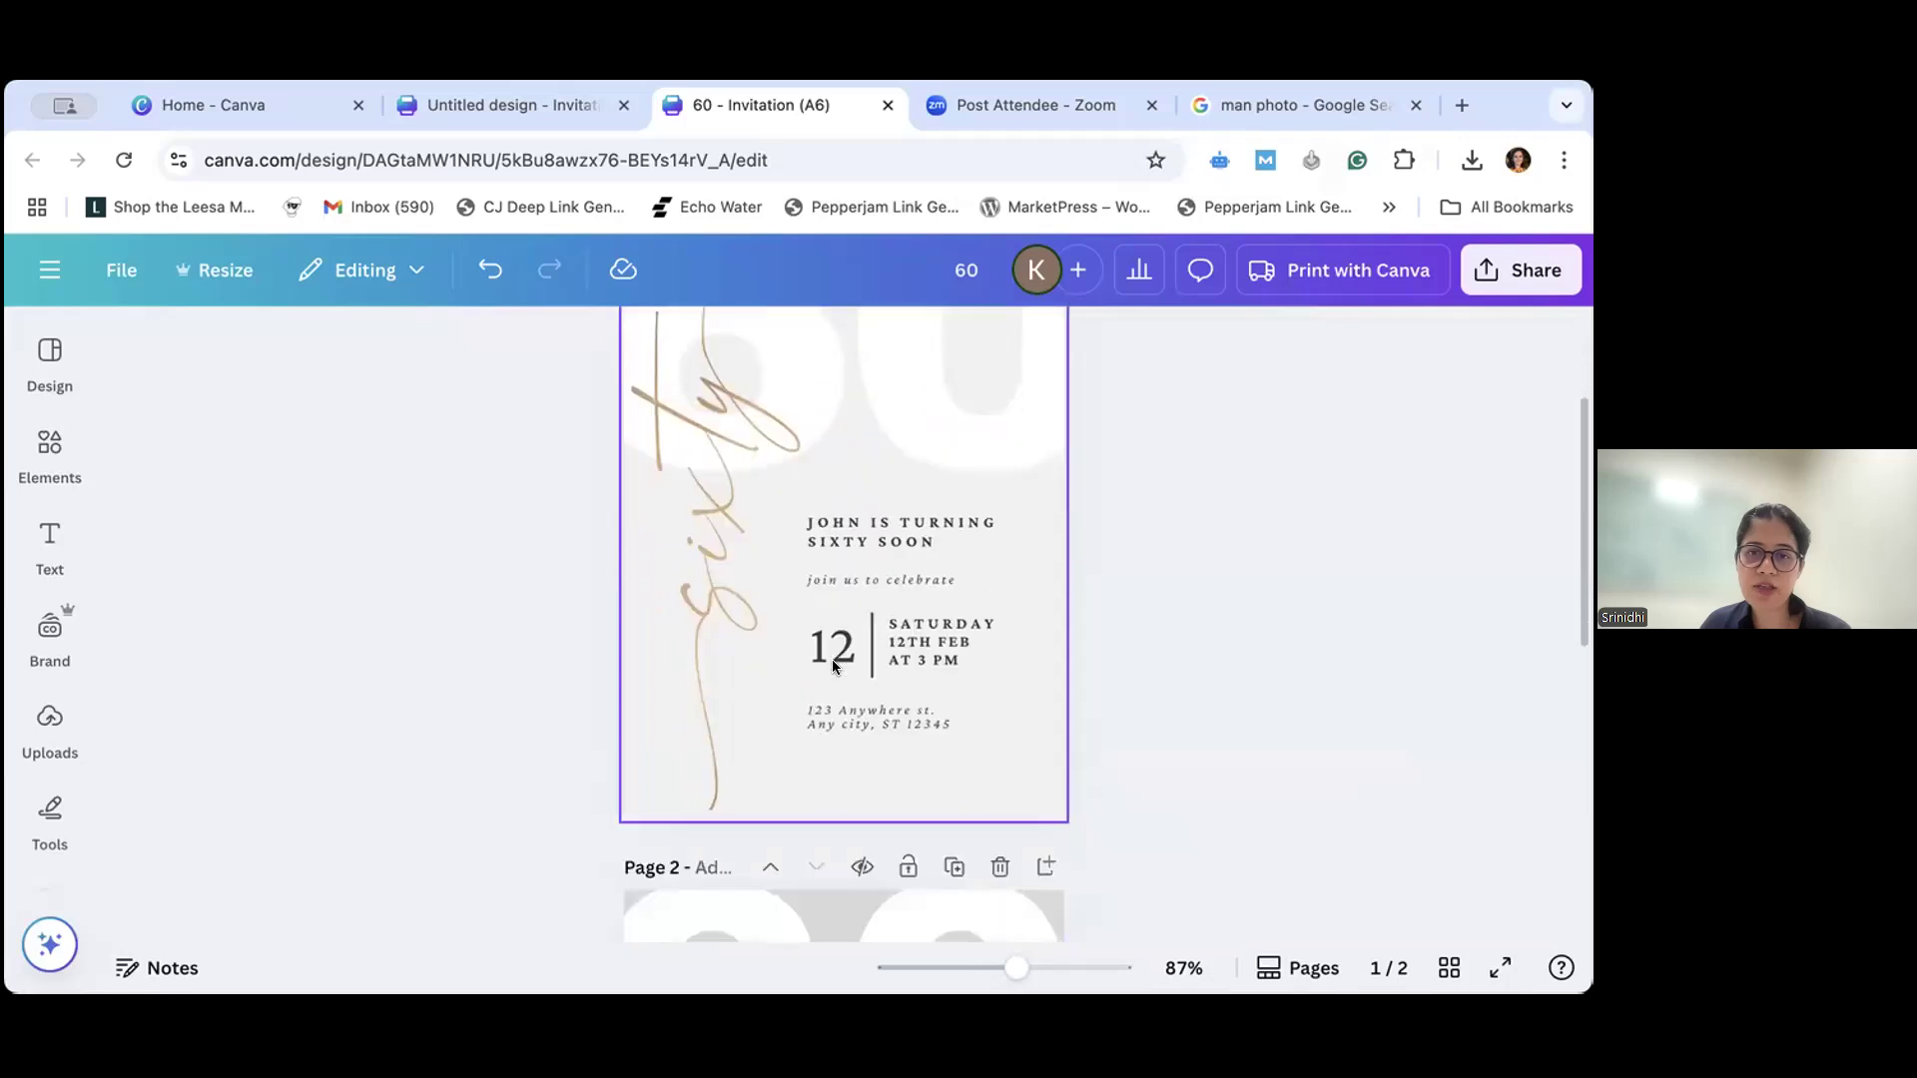
{"action": "scroll", "coordinate": [833, 663], "scroll_direction": "up", "scroll_amount": 1}
{"action": "scroll", "coordinate": [832, 663], "scroll_direction": "down", "scroll_amount": 8}
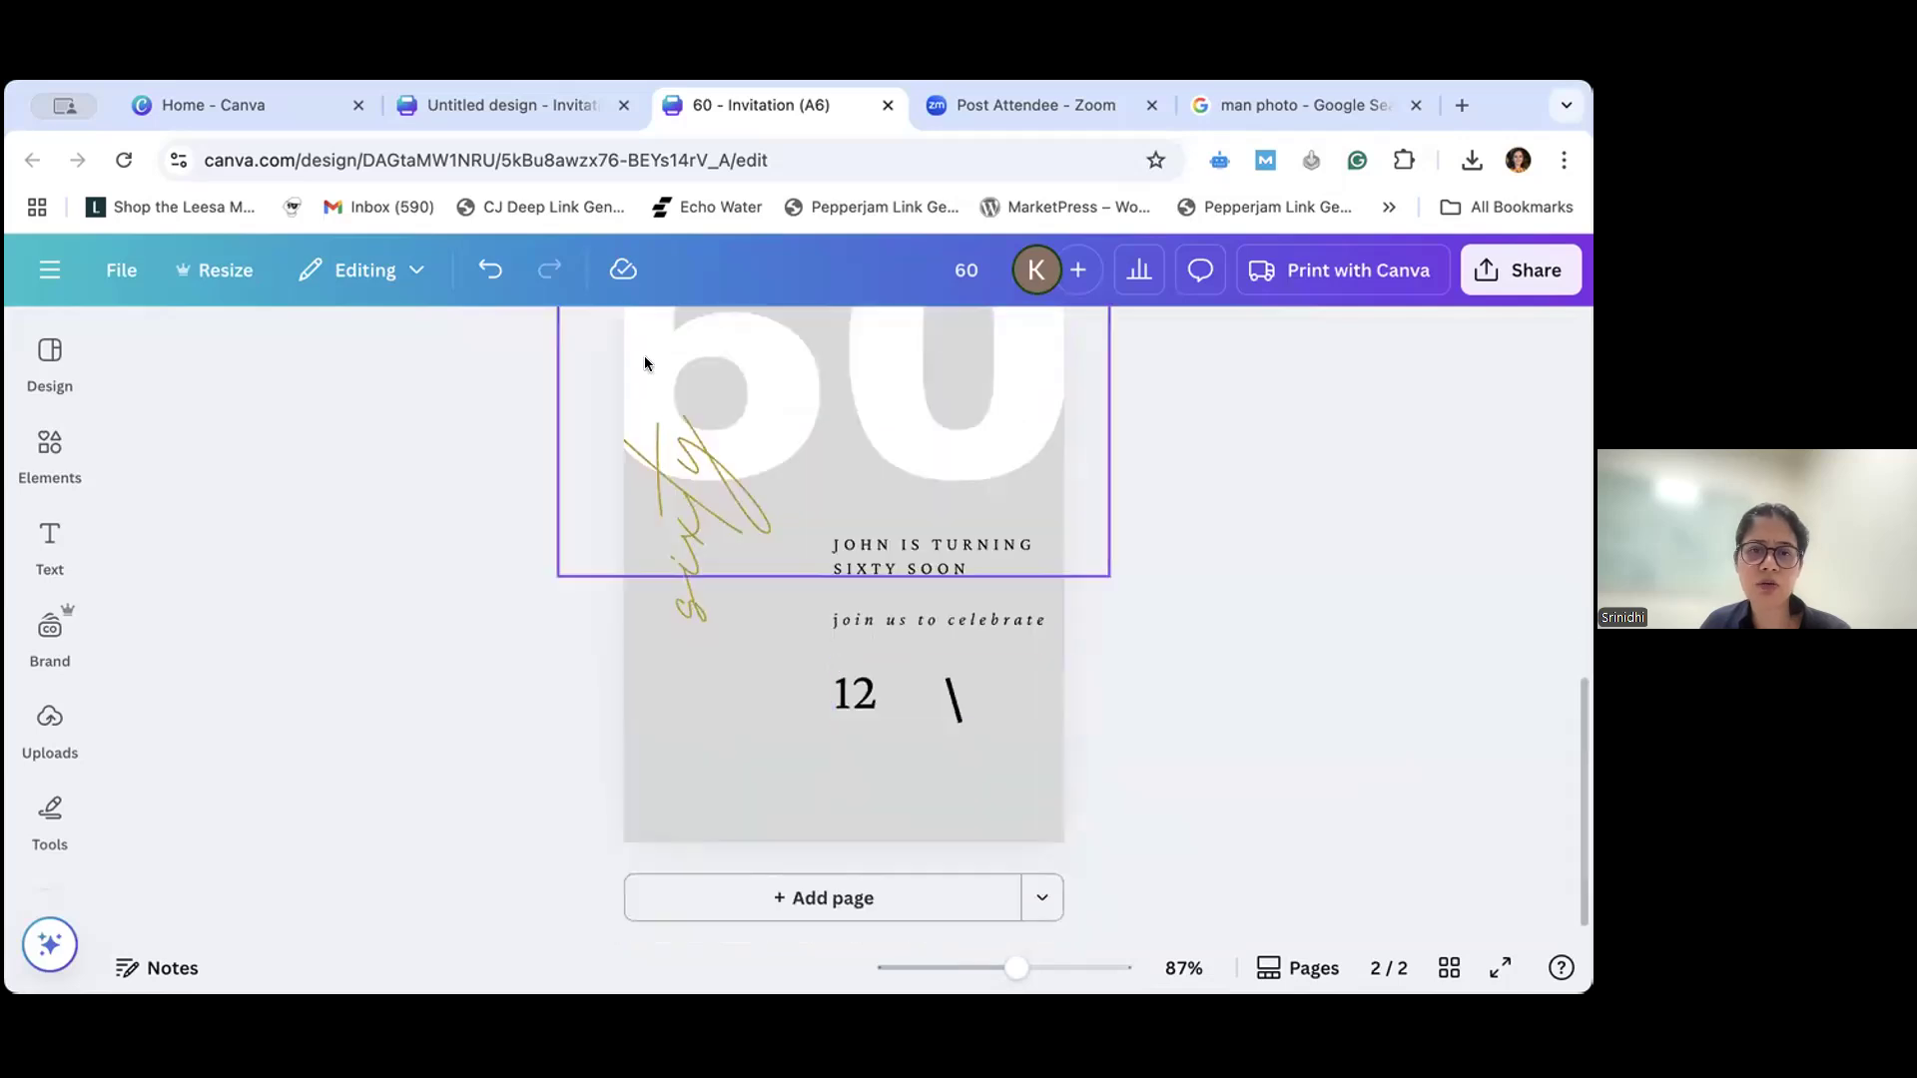
{"action": "scroll", "coordinate": [939, 683], "scroll_direction": "up", "scroll_amount": 8}
{"action": "scroll", "coordinate": [916, 599], "scroll_direction": "up", "scroll_amount": 2}
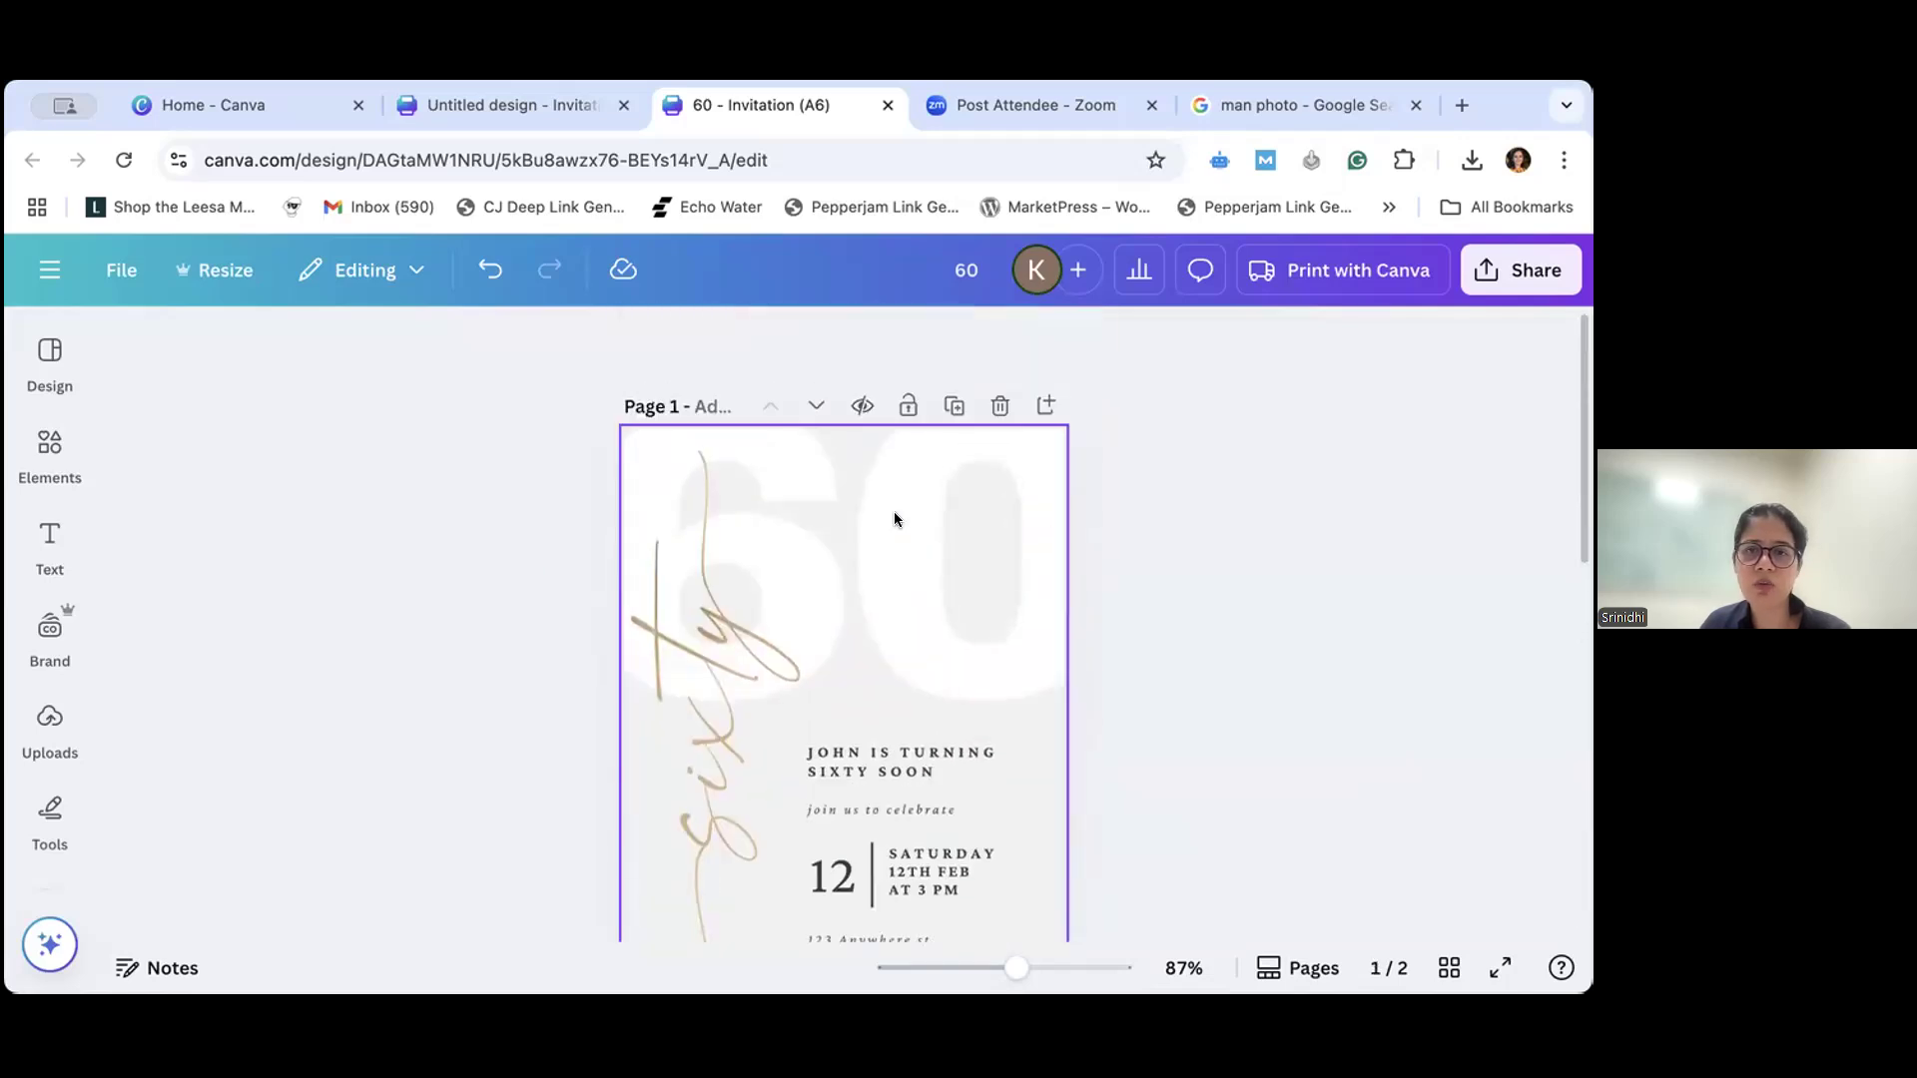
{"action": "scroll", "coordinate": [828, 591], "scroll_direction": "down", "scroll_amount": 2}
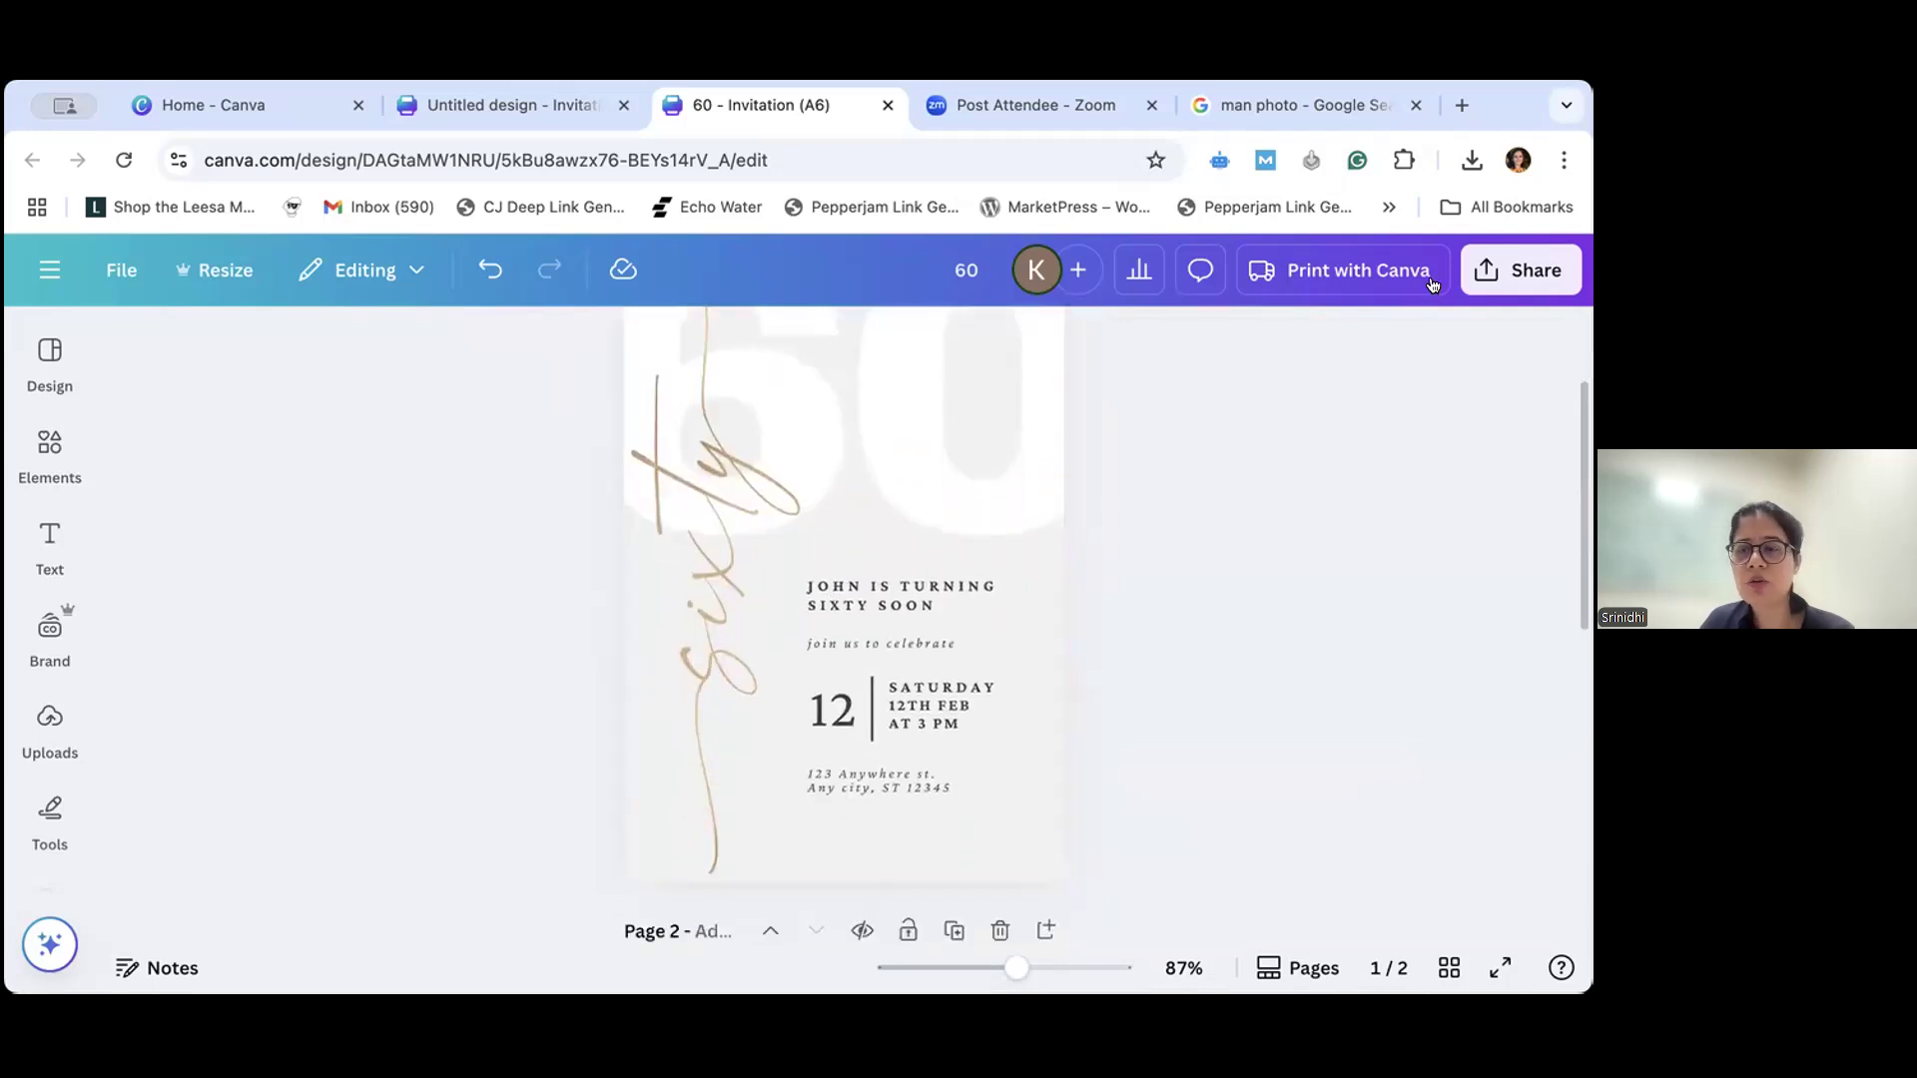
- Exclude page 2 from the download's page selection and download only page 1 of the invitation
{"action": "left_click", "coordinate": [1481, 275]}
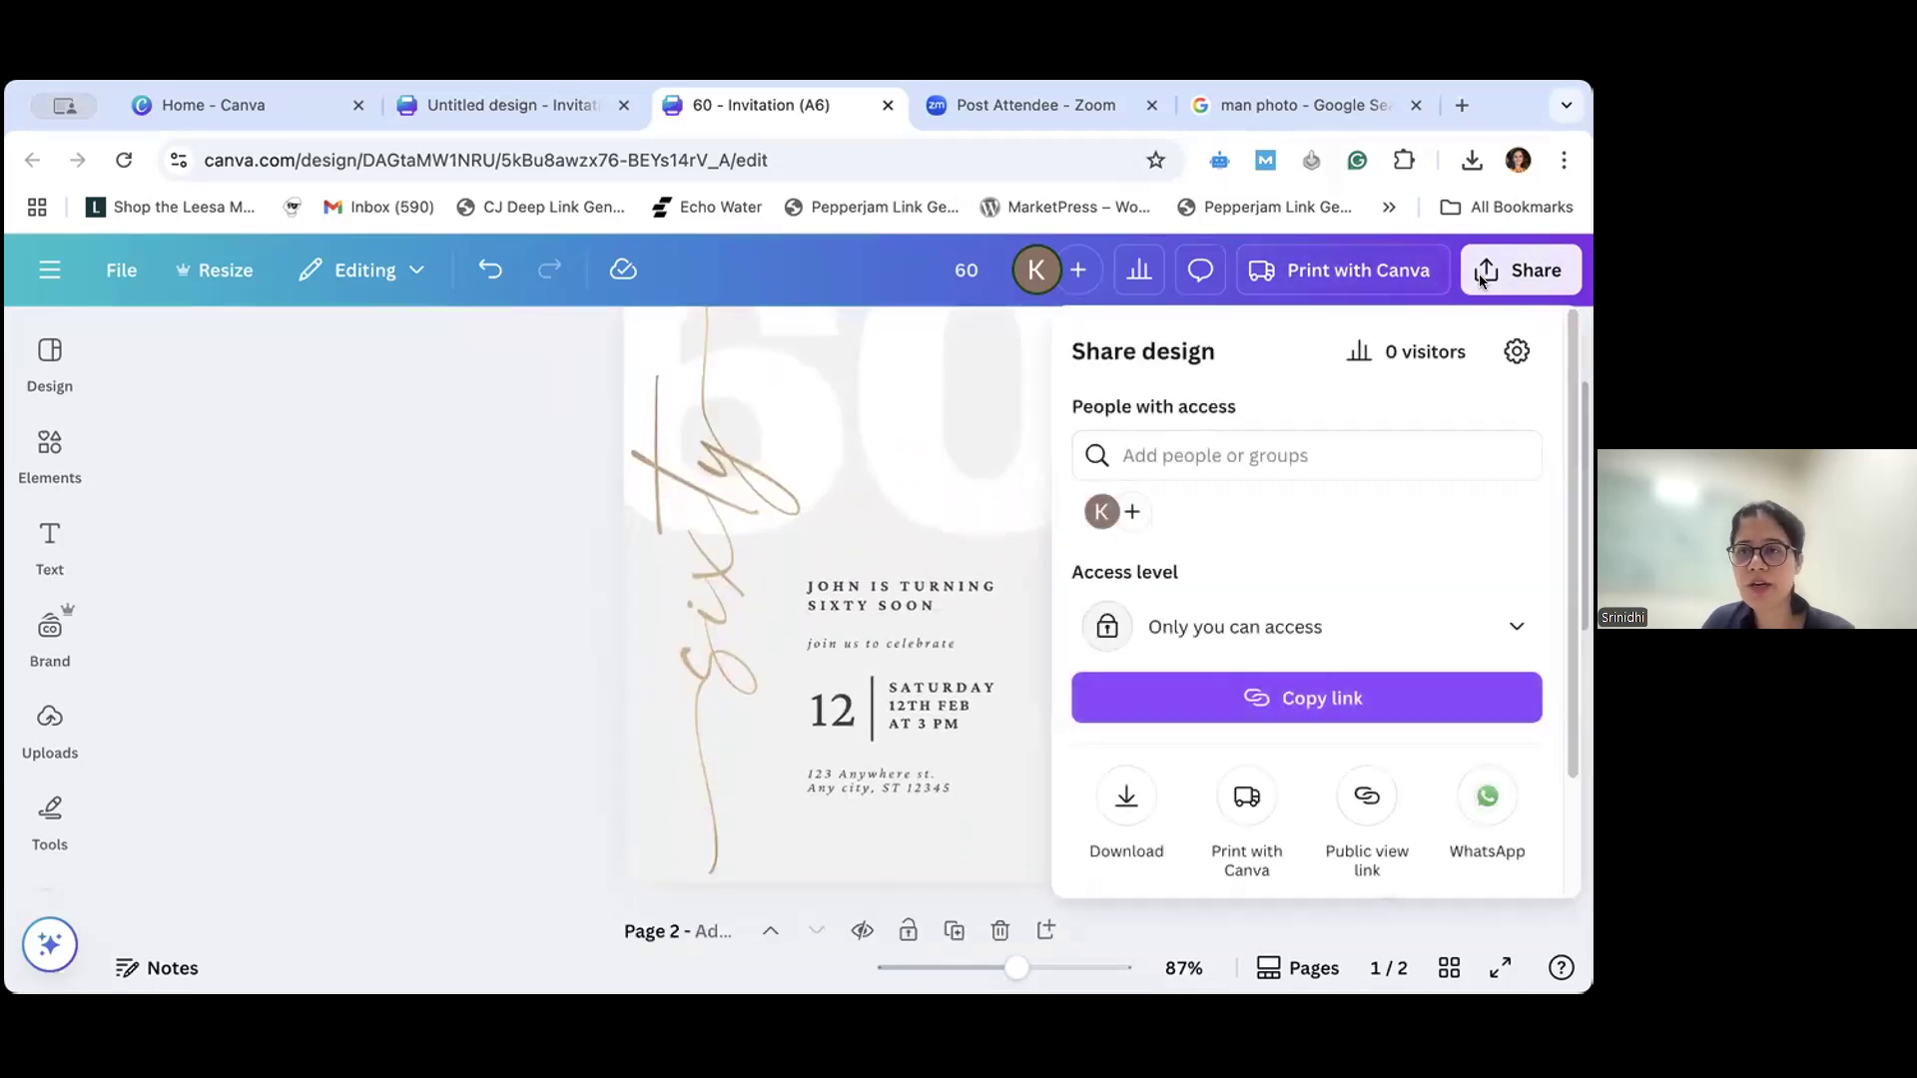
{"action": "left_click", "coordinate": [1116, 799]}
{"action": "scroll", "coordinate": [1340, 604], "scroll_direction": "down", "scroll_amount": 2}
{"action": "scroll", "coordinate": [1340, 604], "scroll_direction": "down", "scroll_amount": 2}
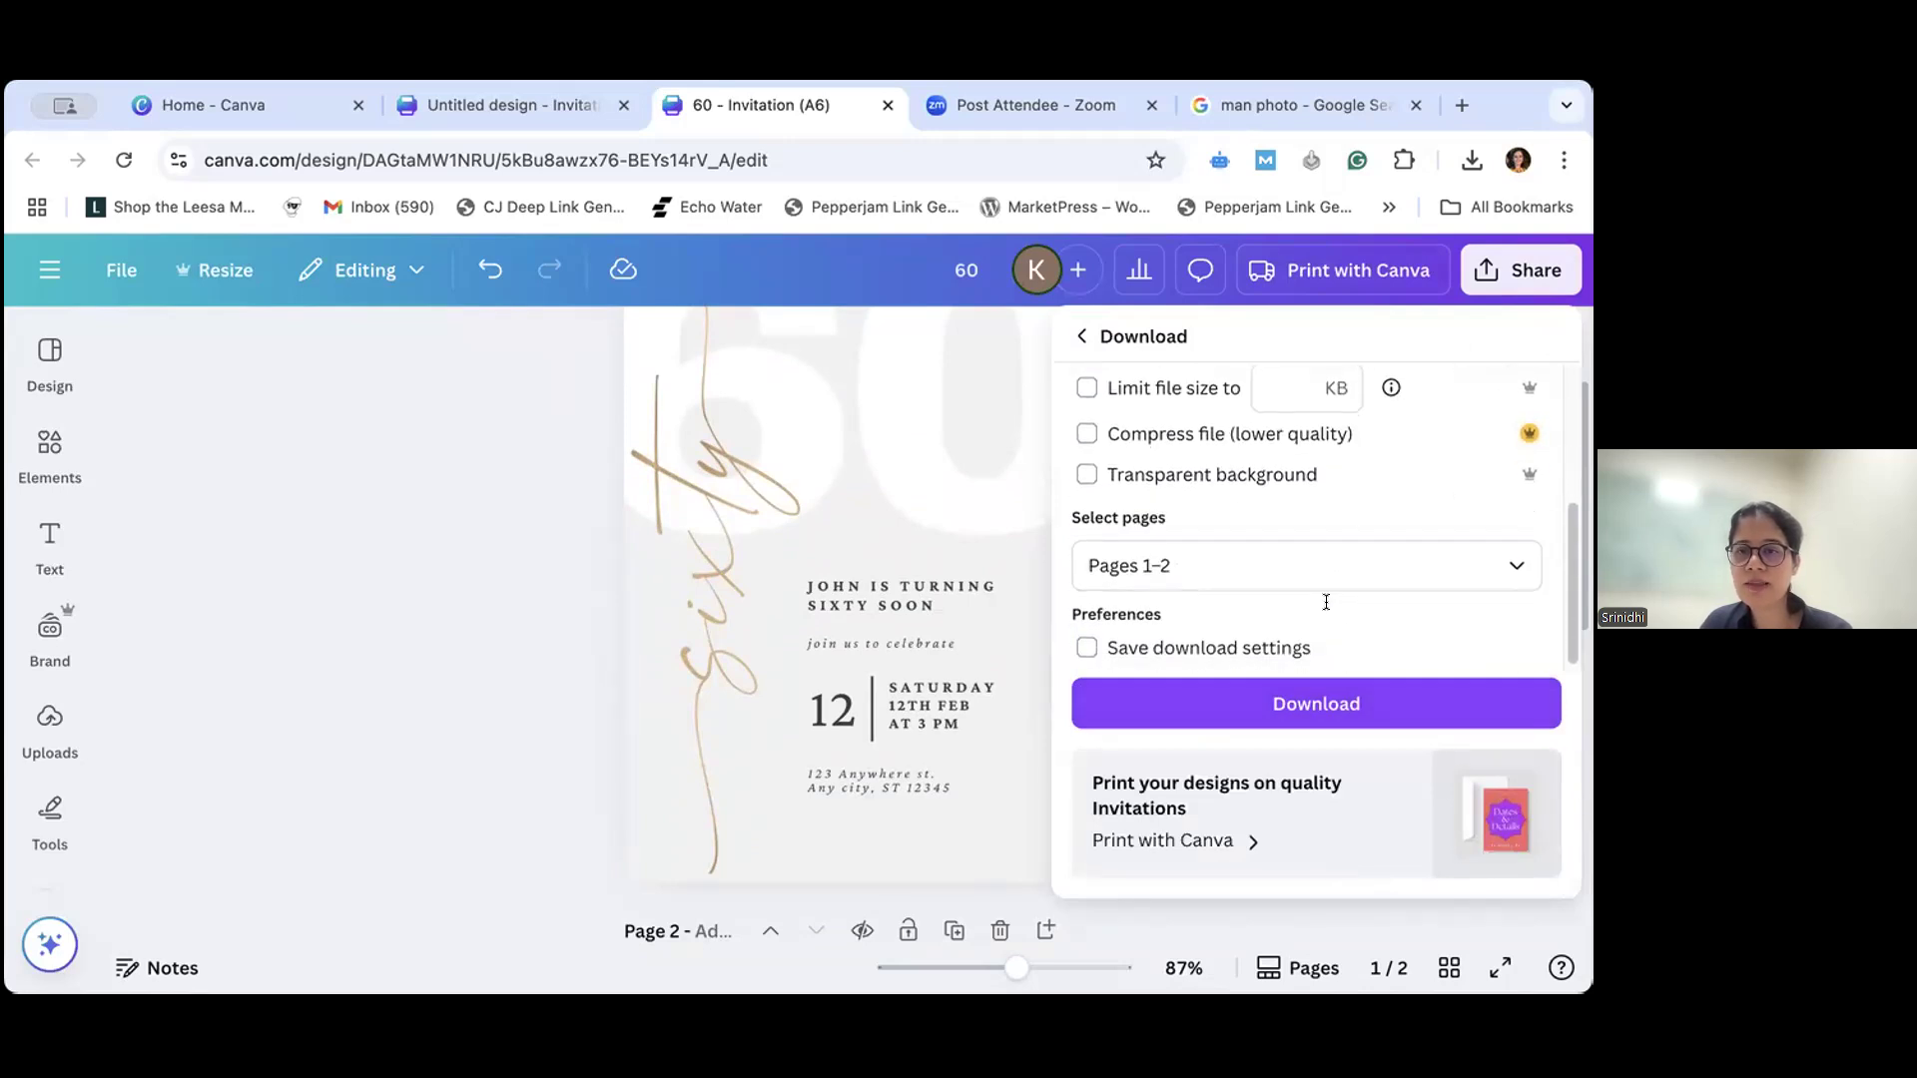
{"action": "left_click", "coordinate": [1357, 565]}
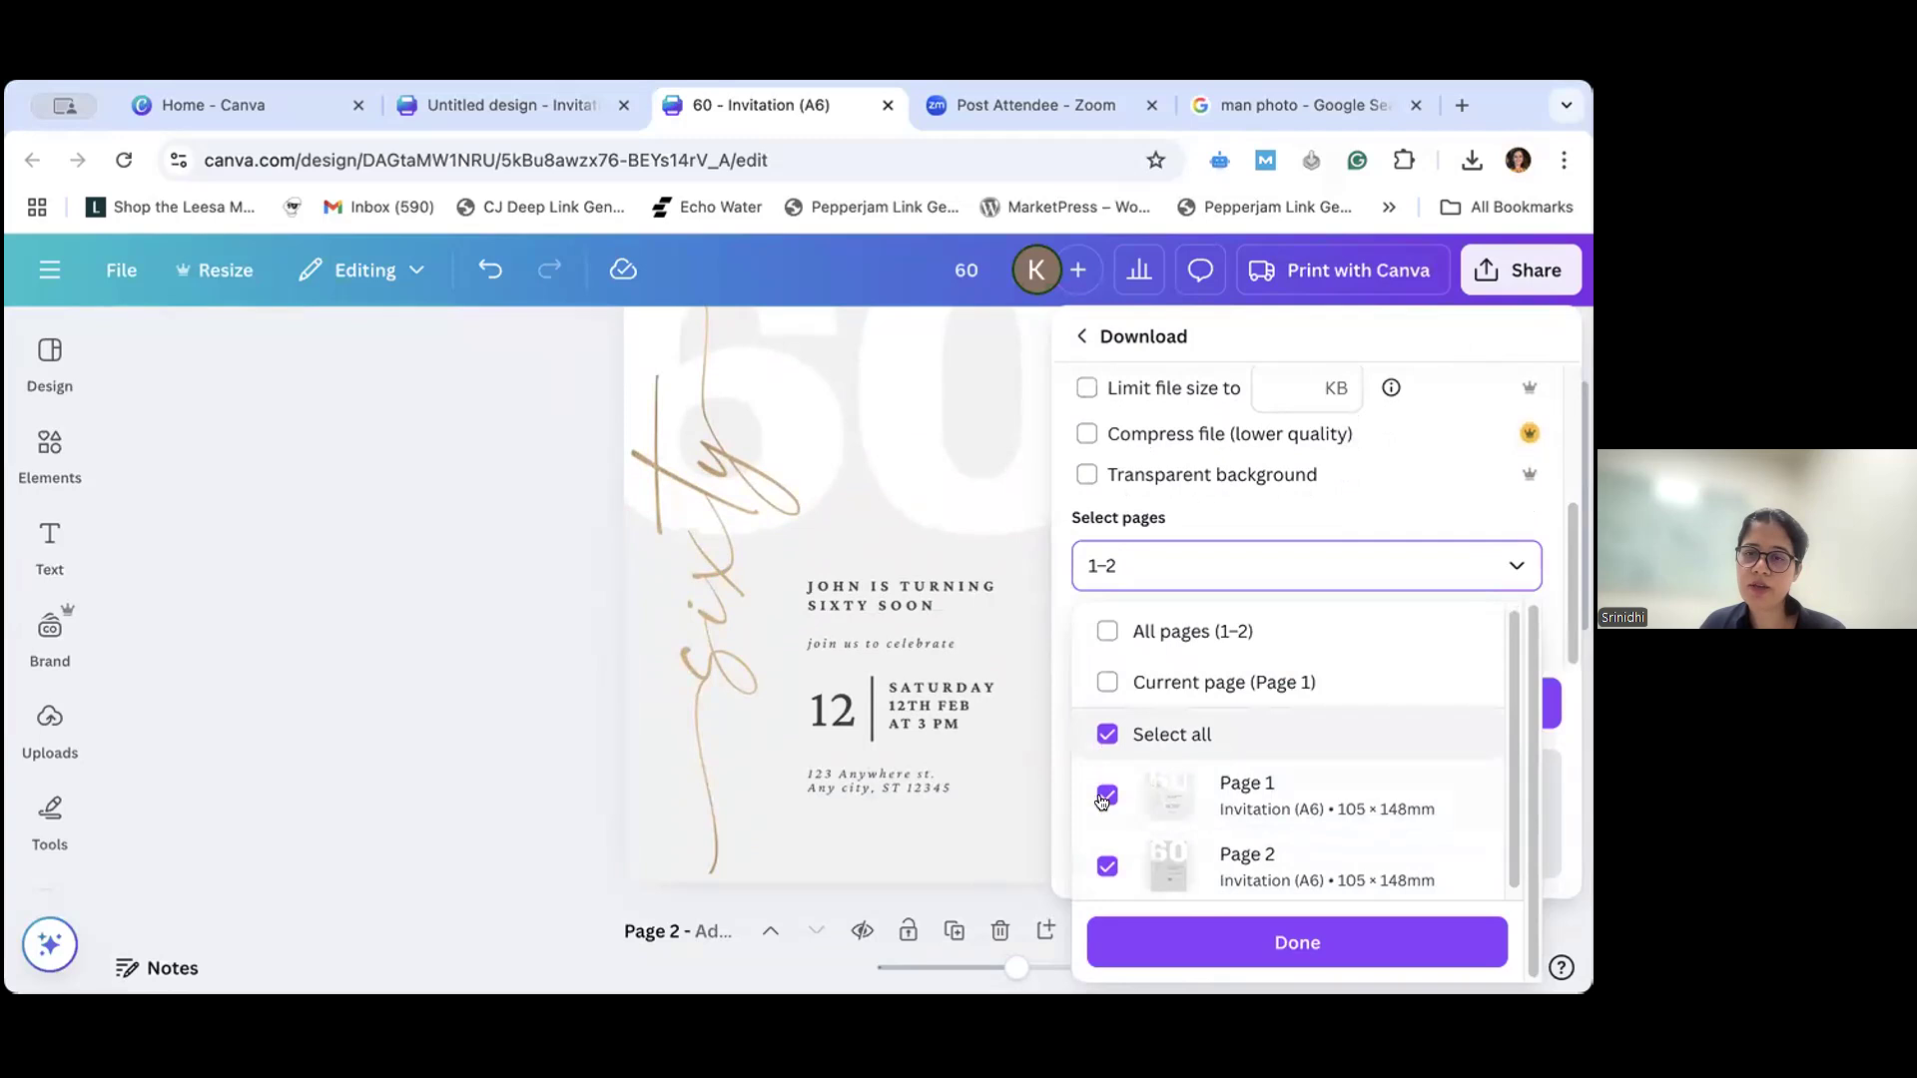
{"action": "left_click", "coordinate": [1106, 866]}
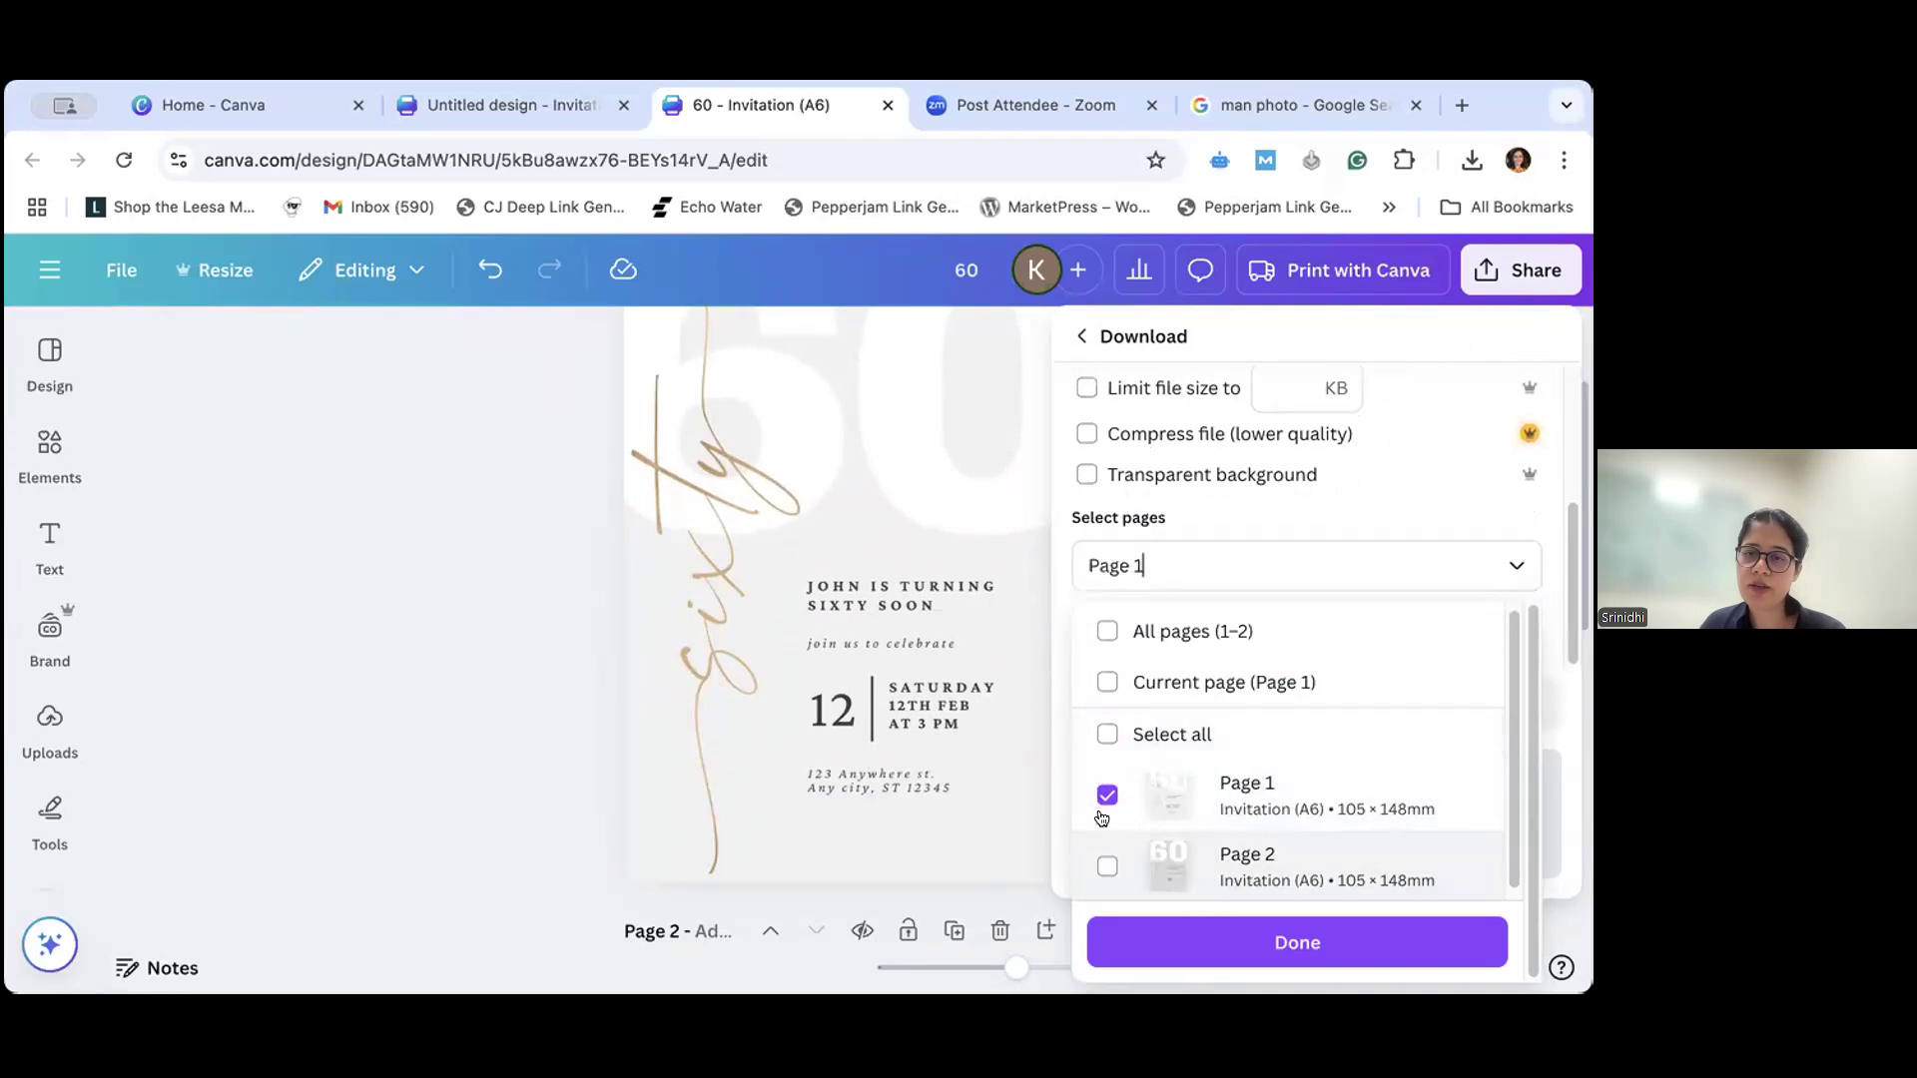
{"action": "left_click", "coordinate": [1251, 945]}
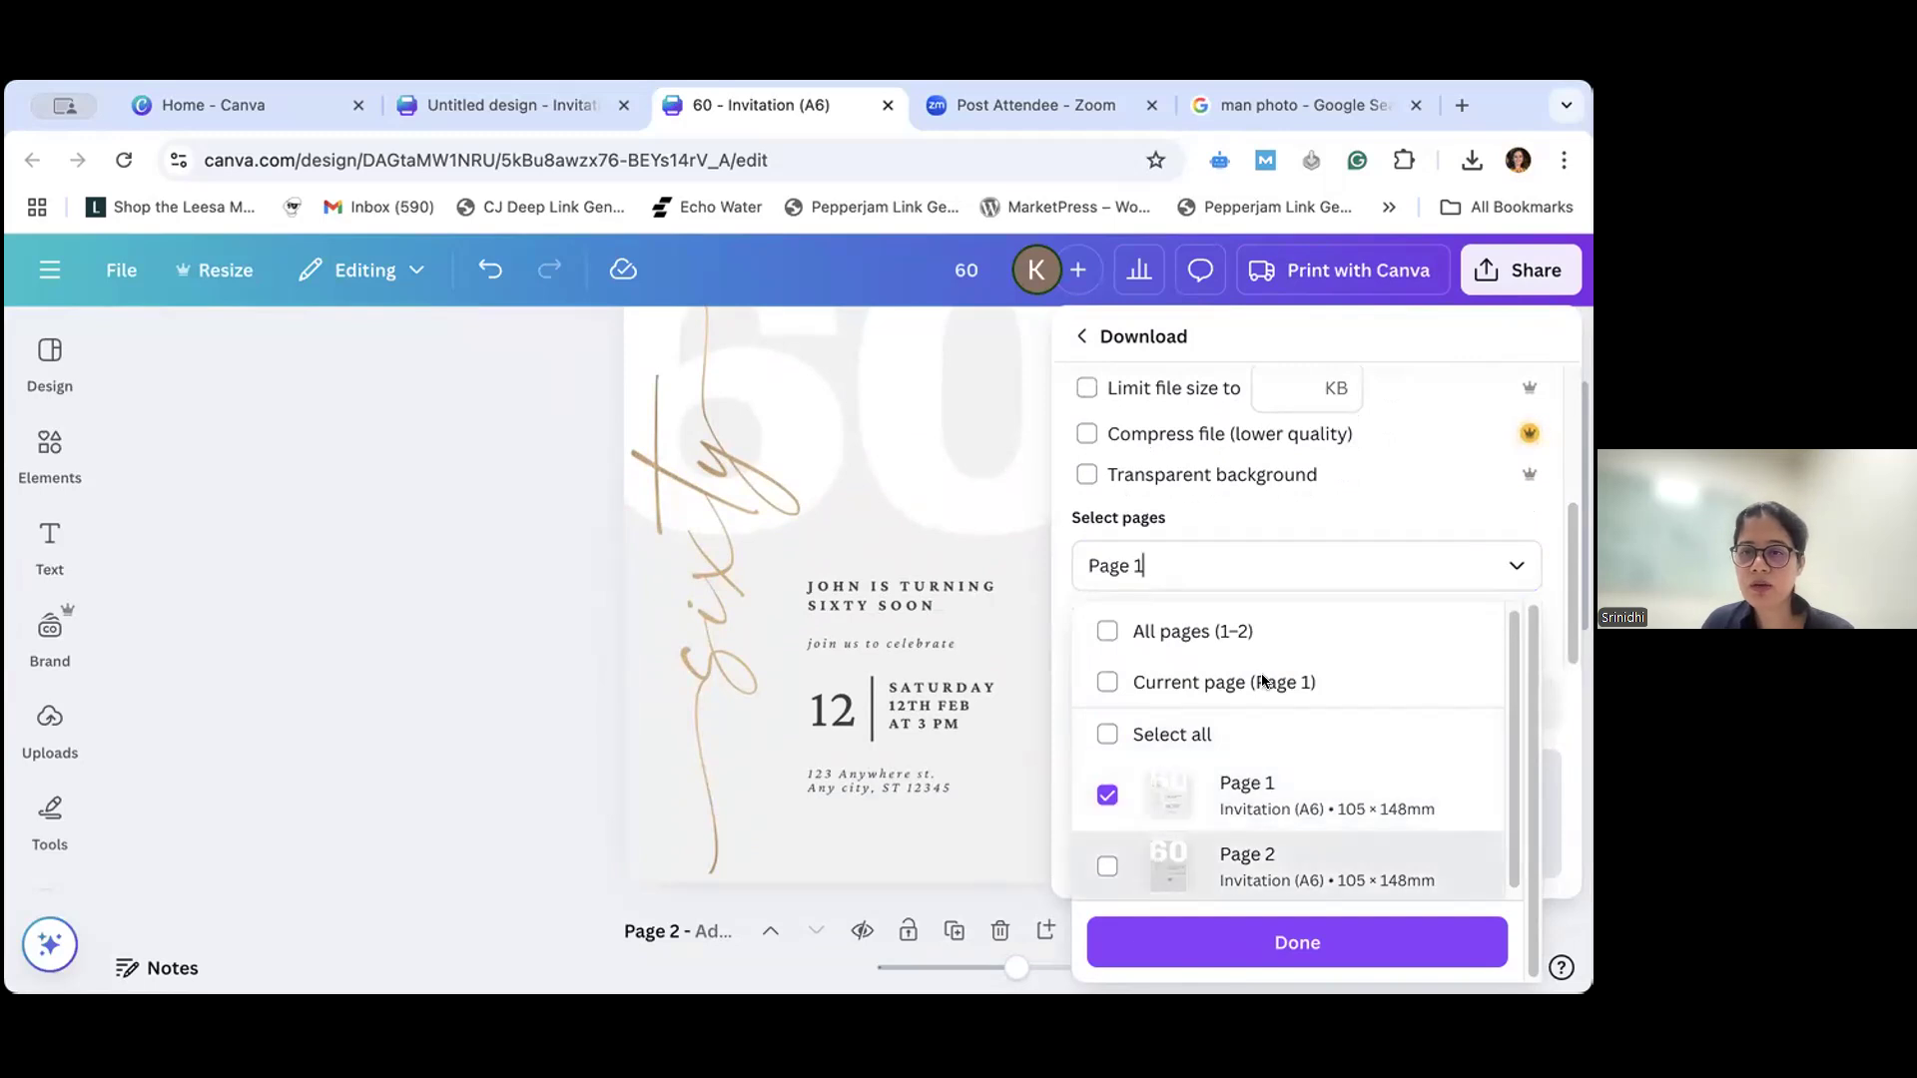
{"action": "left_click", "coordinate": [1099, 693]}
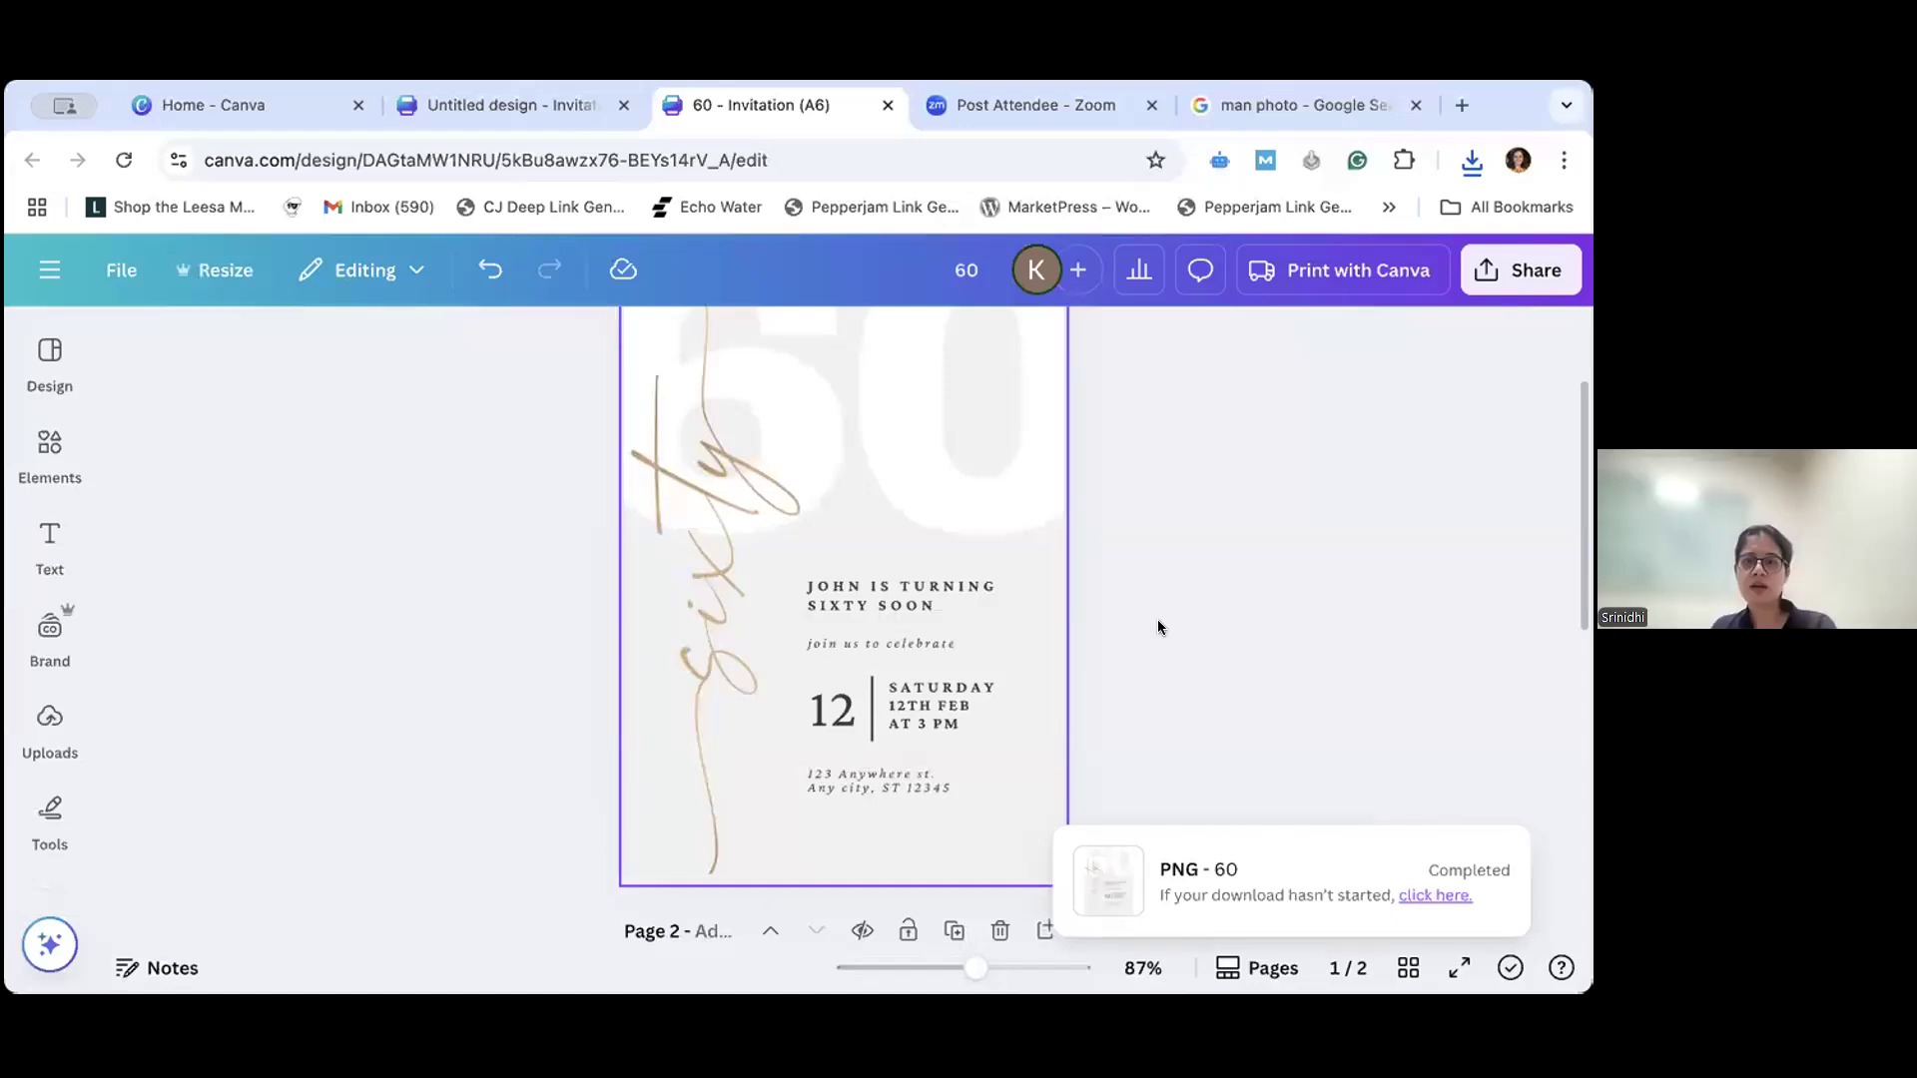
- Reopen the download settings, choose PNG as the file type and go to the page selection
{"action": "left_click", "coordinate": [1541, 272]}
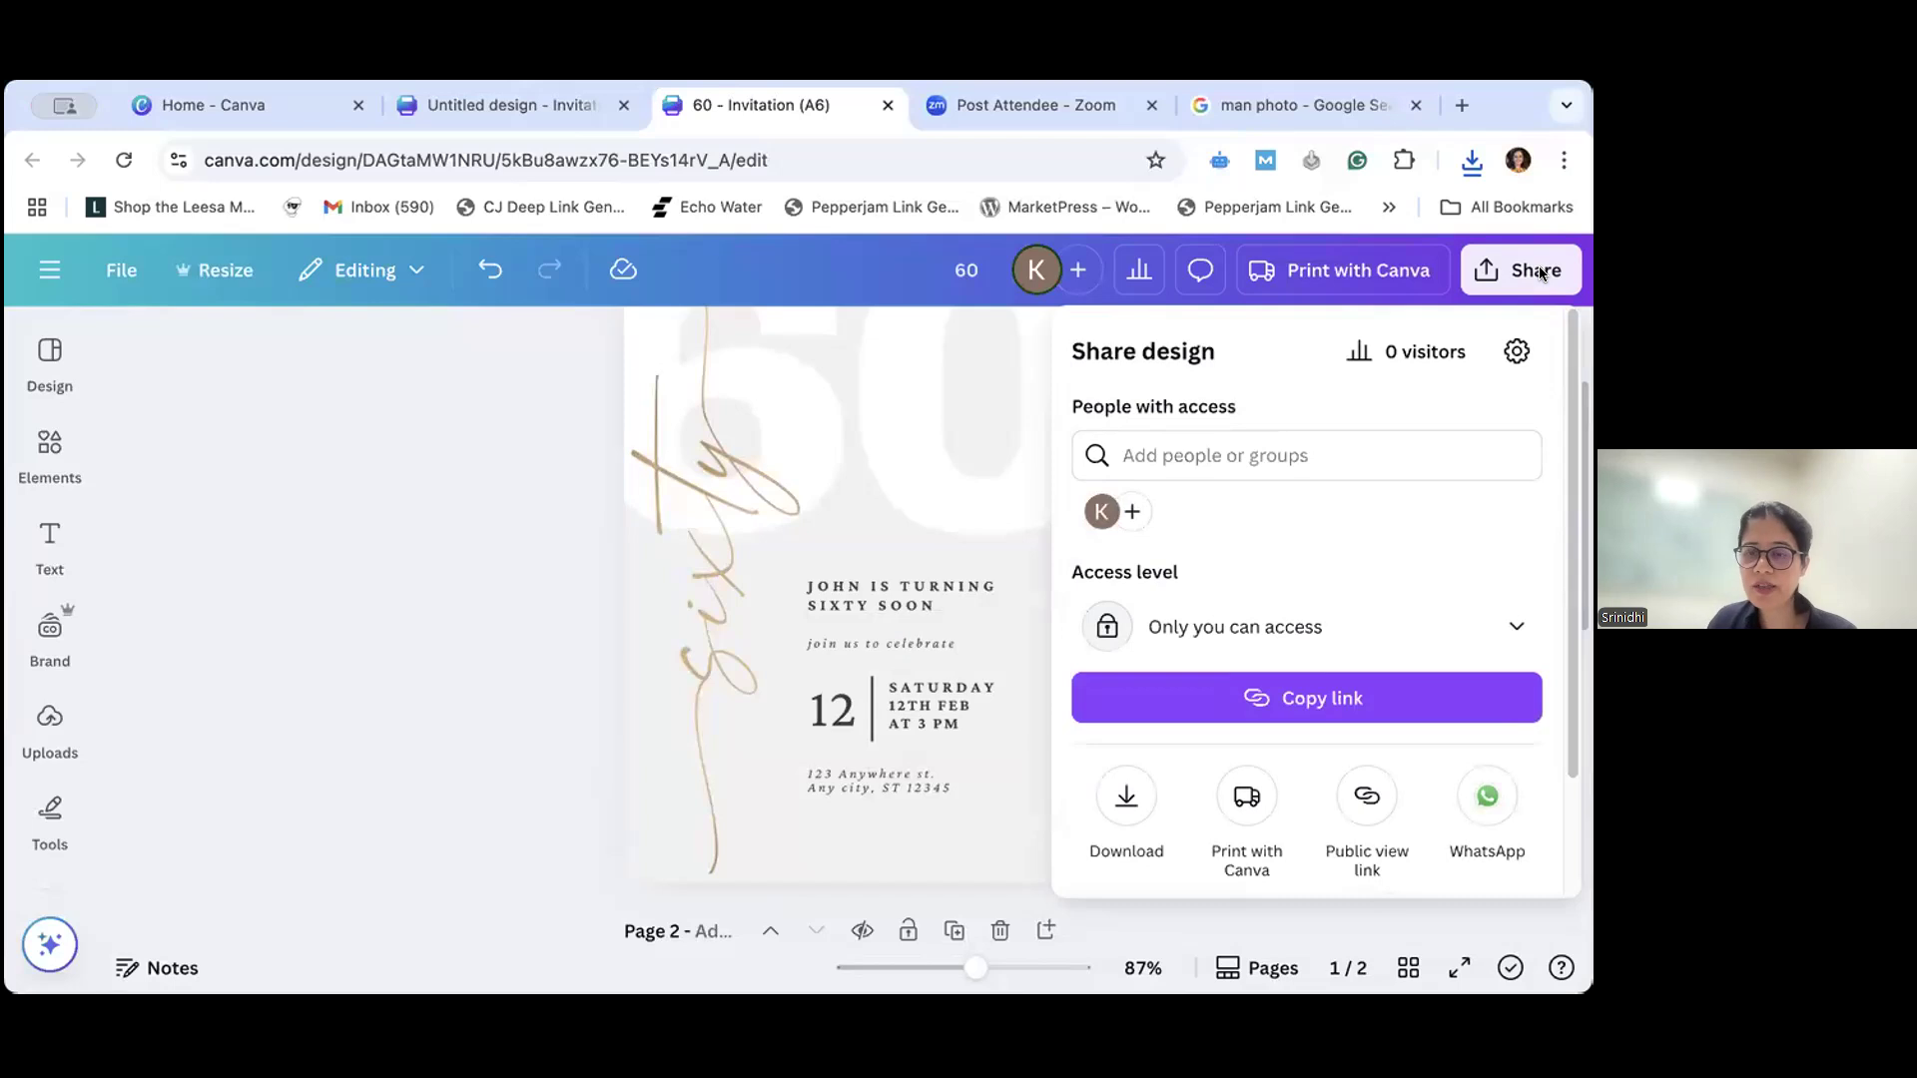
{"action": "left_click", "coordinate": [1126, 805]}
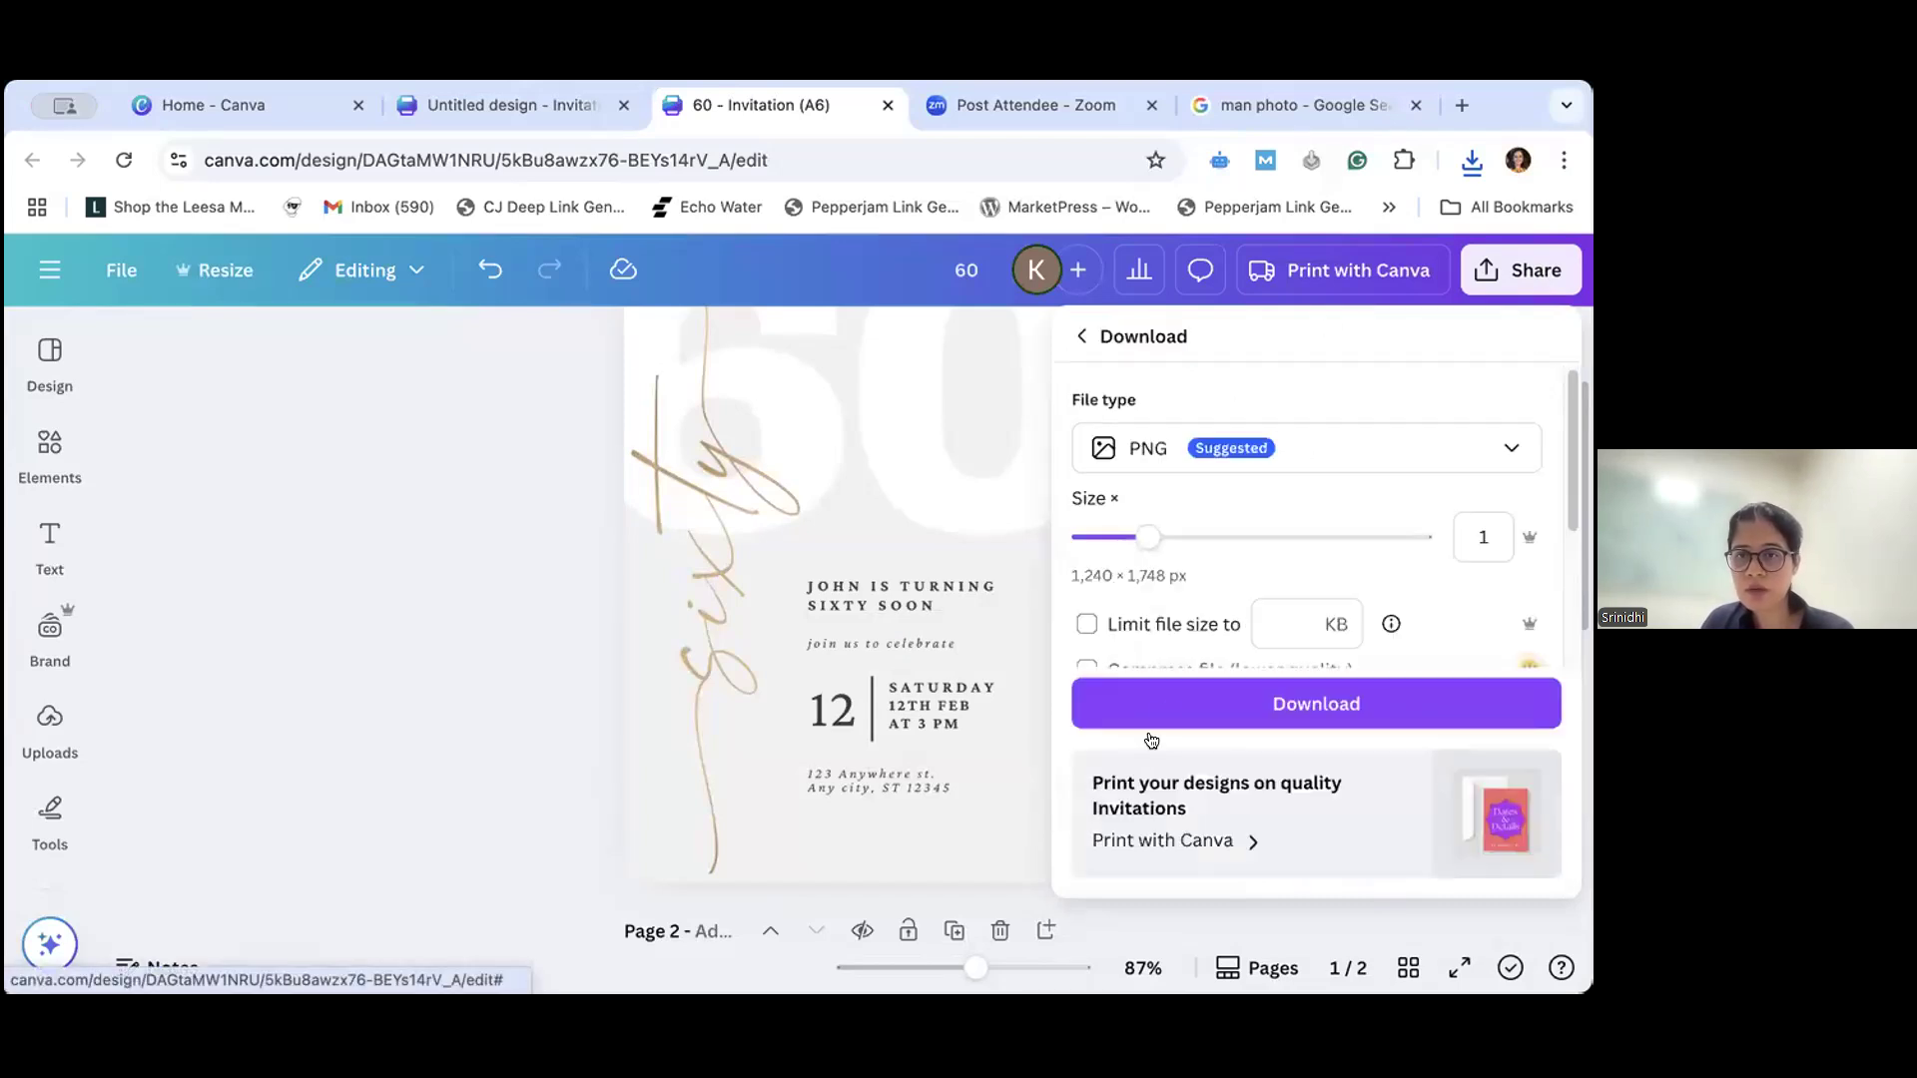
{"action": "left_click", "coordinate": [1470, 448]}
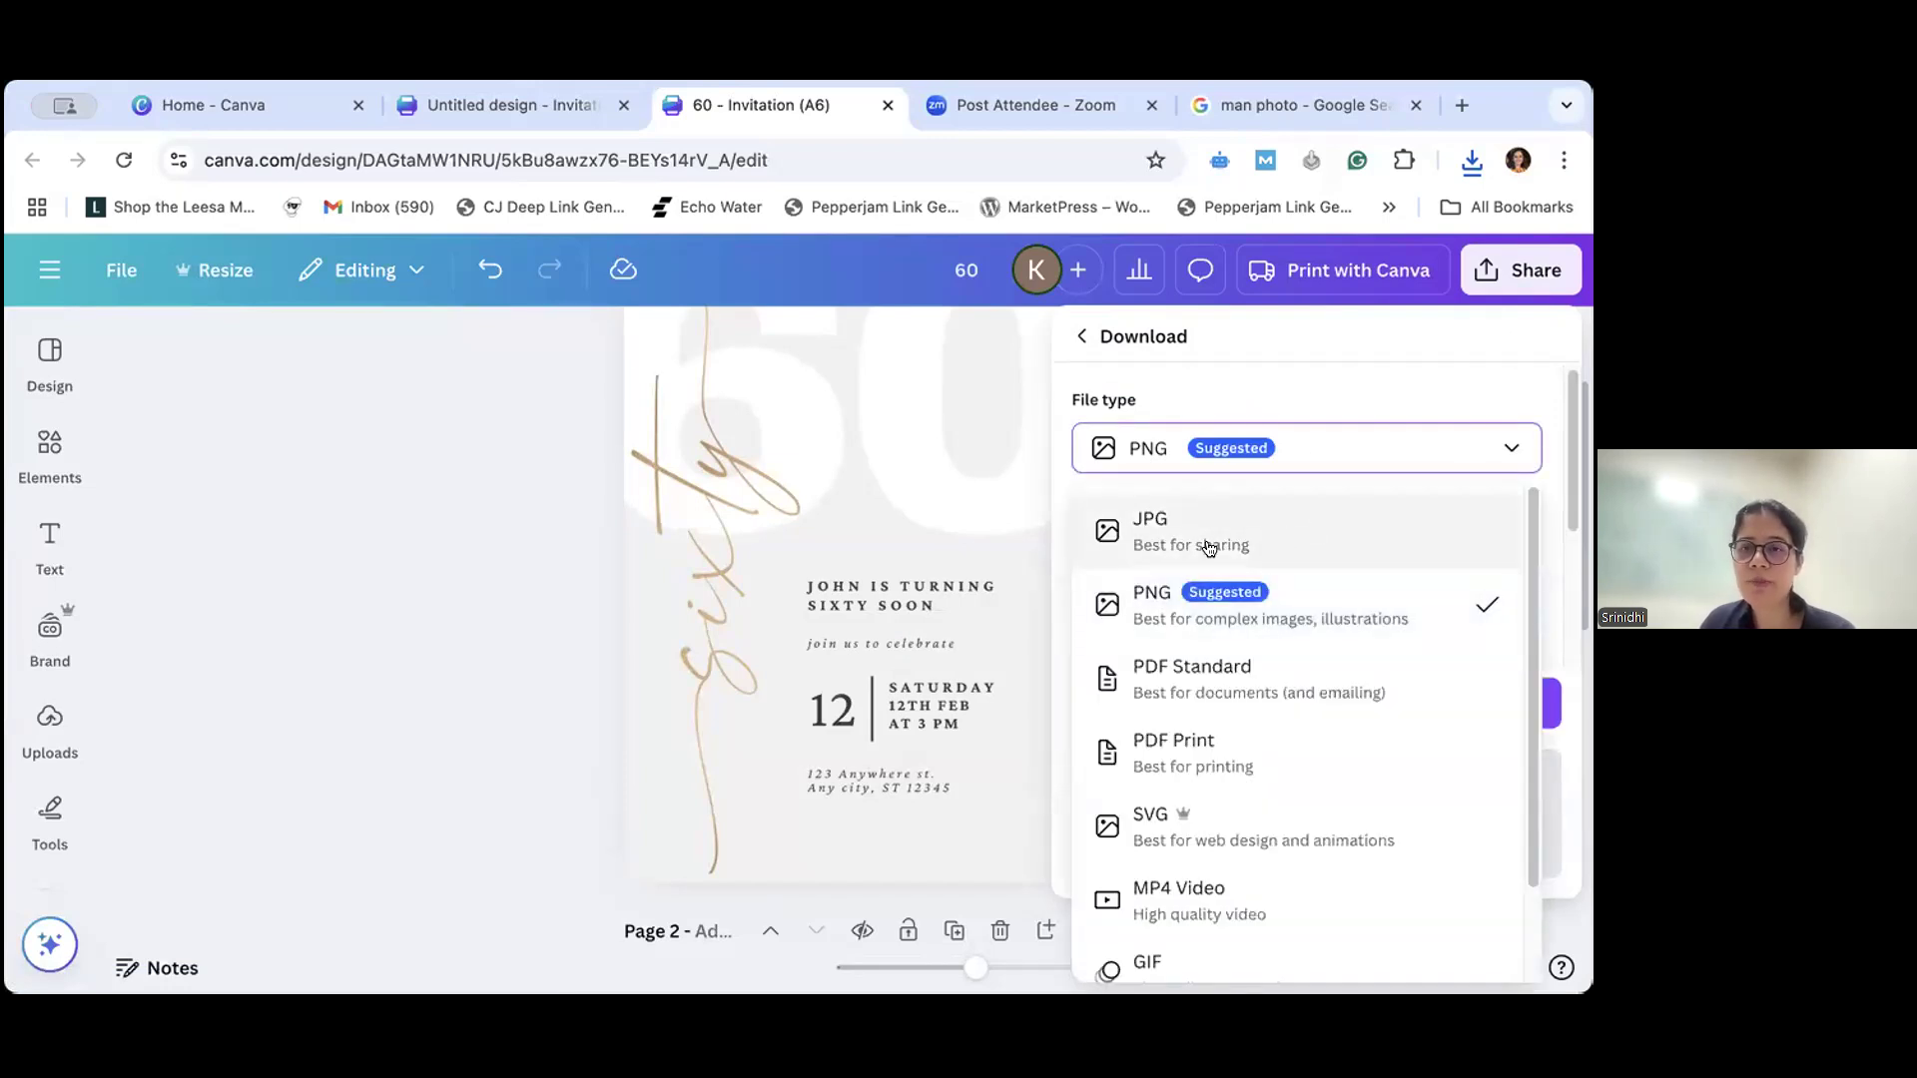
{"action": "left_click", "coordinate": [1228, 613]}
{"action": "scroll", "coordinate": [1243, 654], "scroll_direction": "down", "scroll_amount": 2}
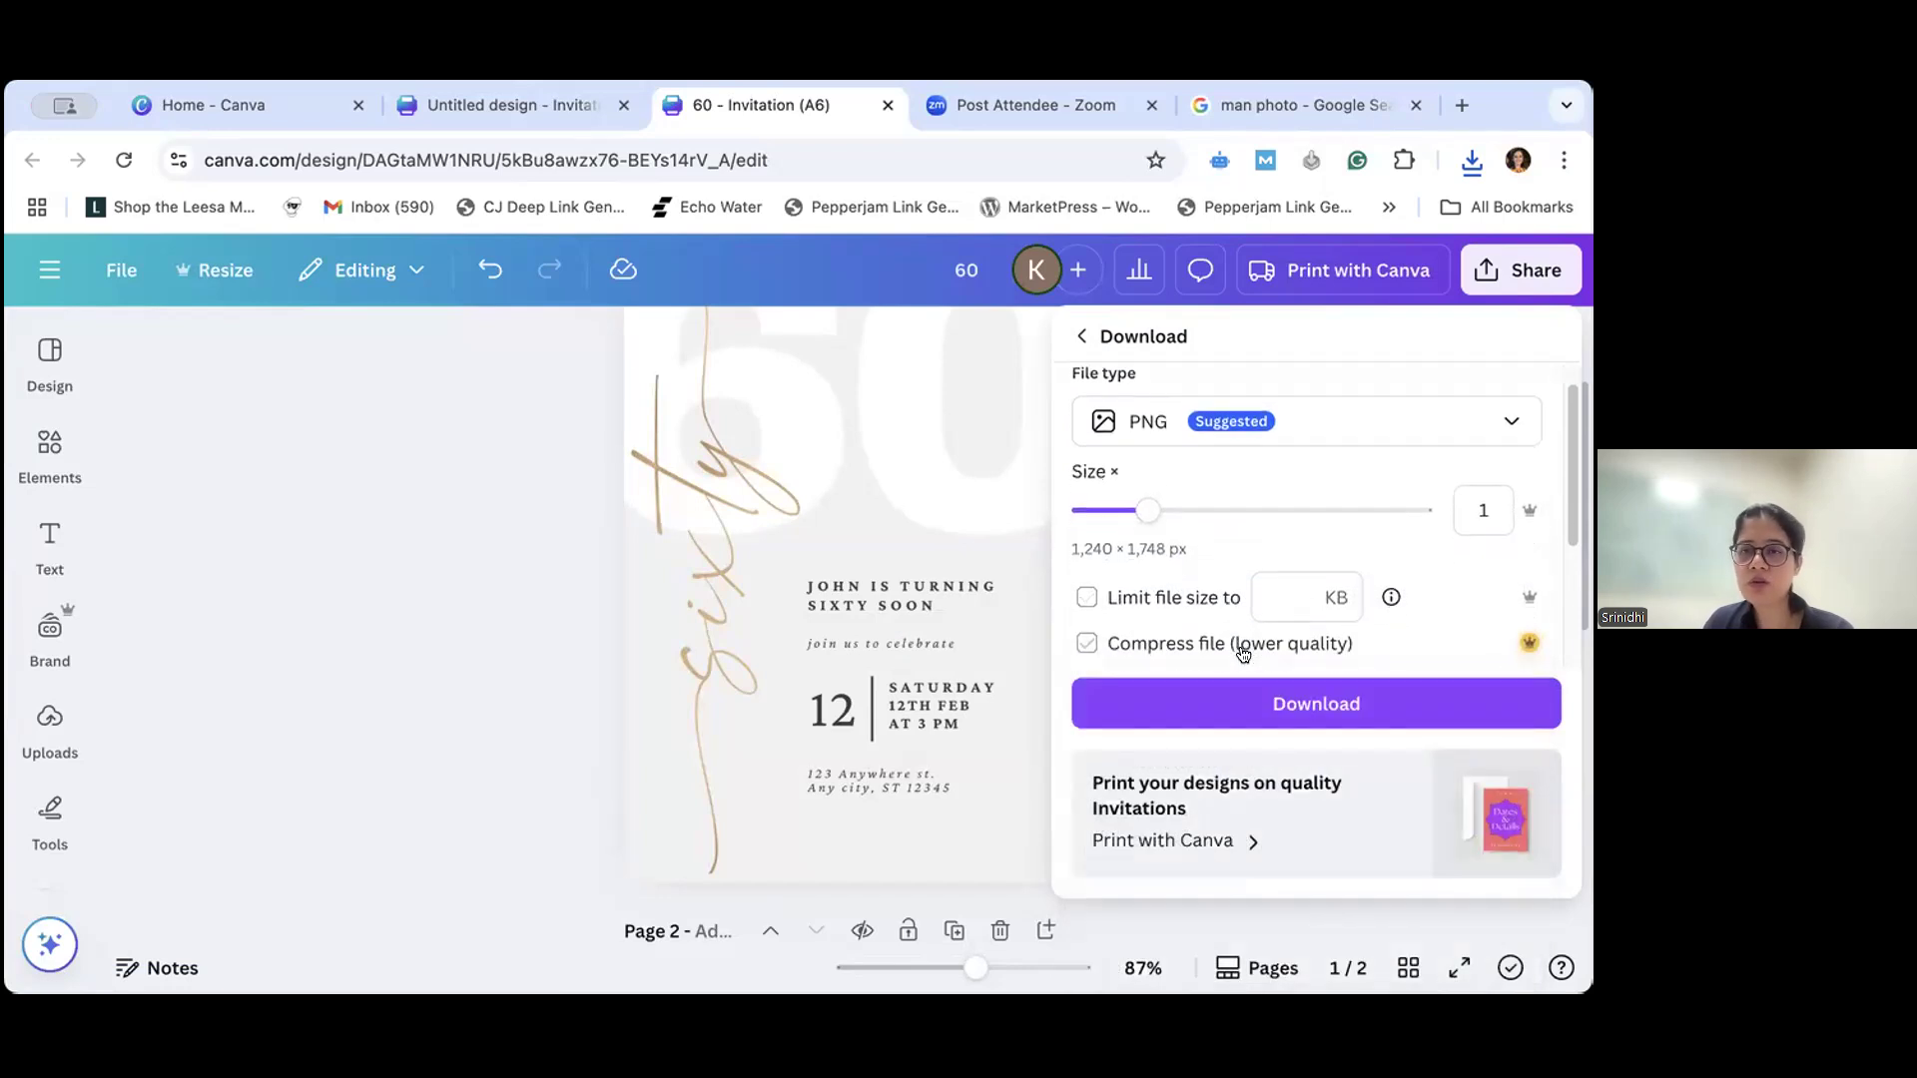
{"action": "scroll", "coordinate": [1562, 411], "scroll_direction": "down", "scroll_amount": 4}
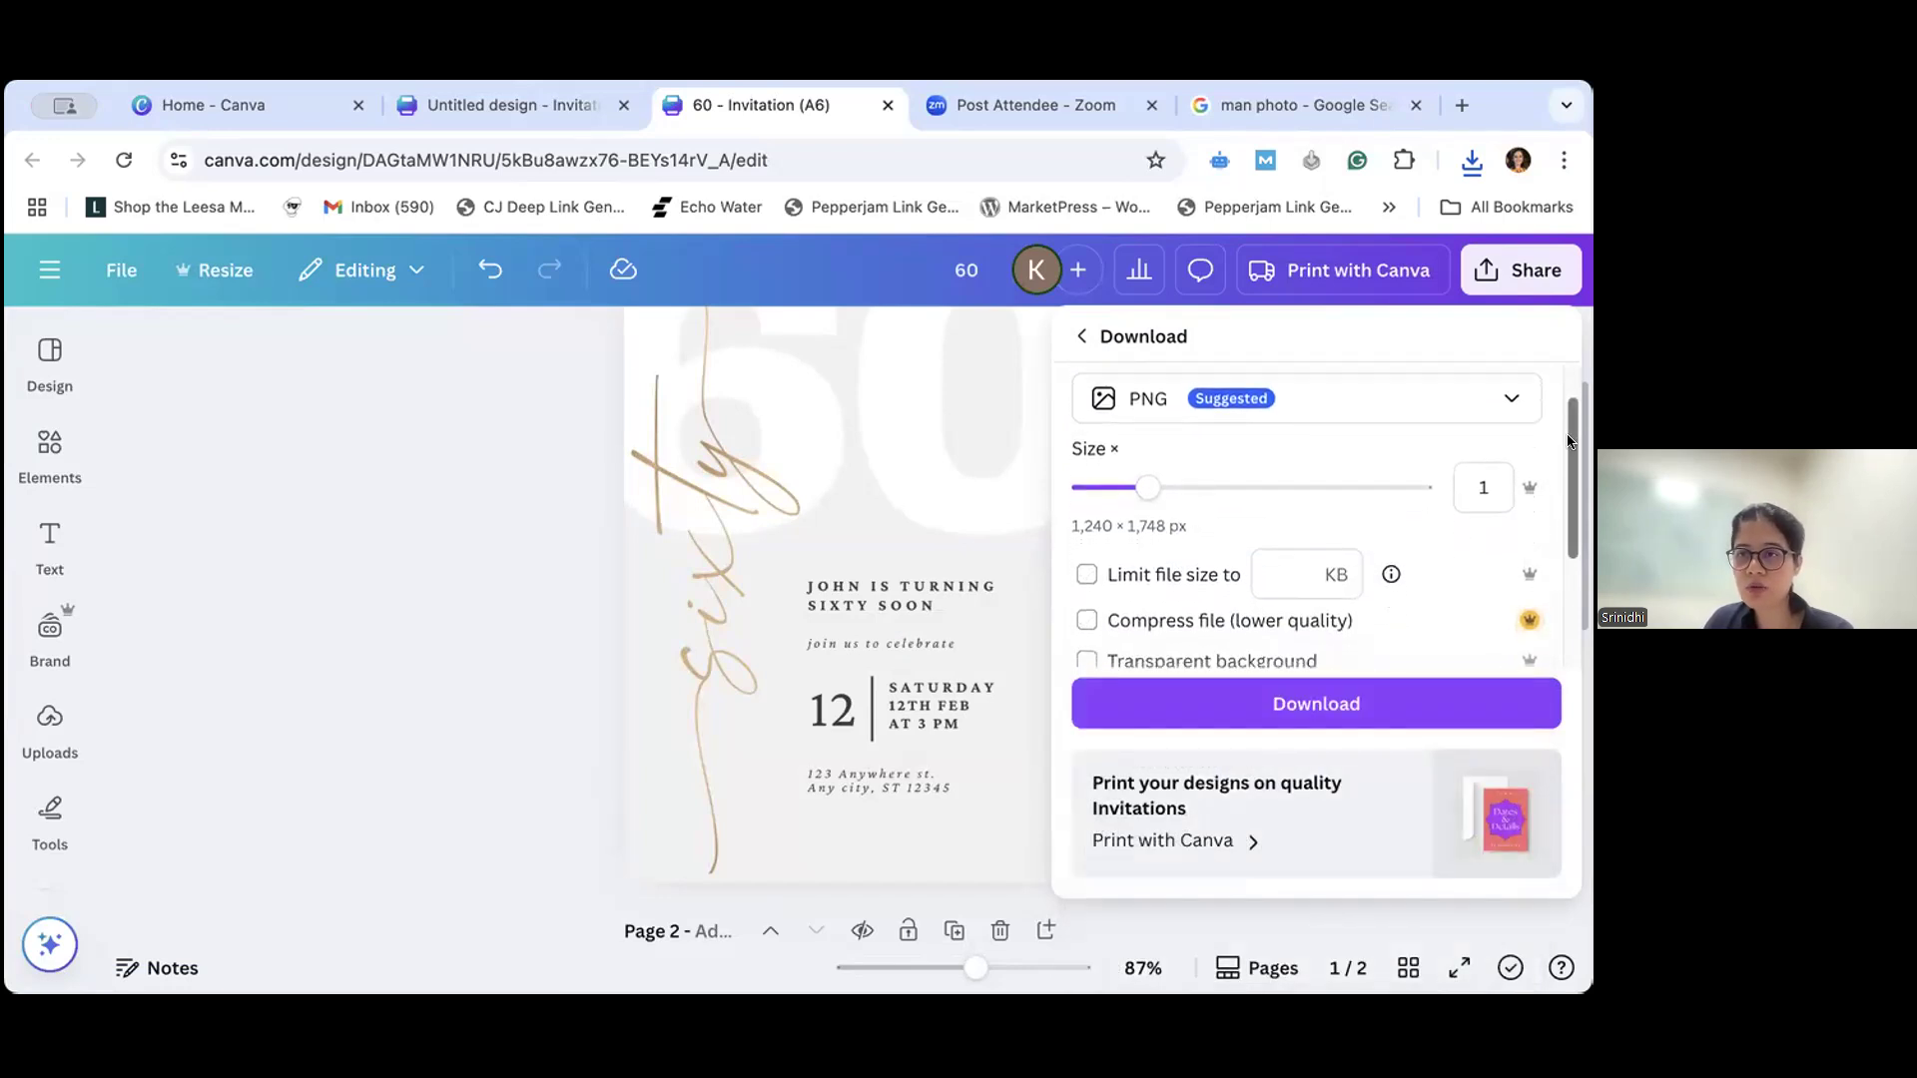
{"action": "scroll", "coordinate": [1566, 445], "scroll_direction": "up", "scroll_amount": 4}
{"action": "scroll", "coordinate": [1441, 556], "scroll_direction": "down", "scroll_amount": 1}
{"action": "scroll", "coordinate": [1440, 555], "scroll_direction": "down", "scroll_amount": 3}
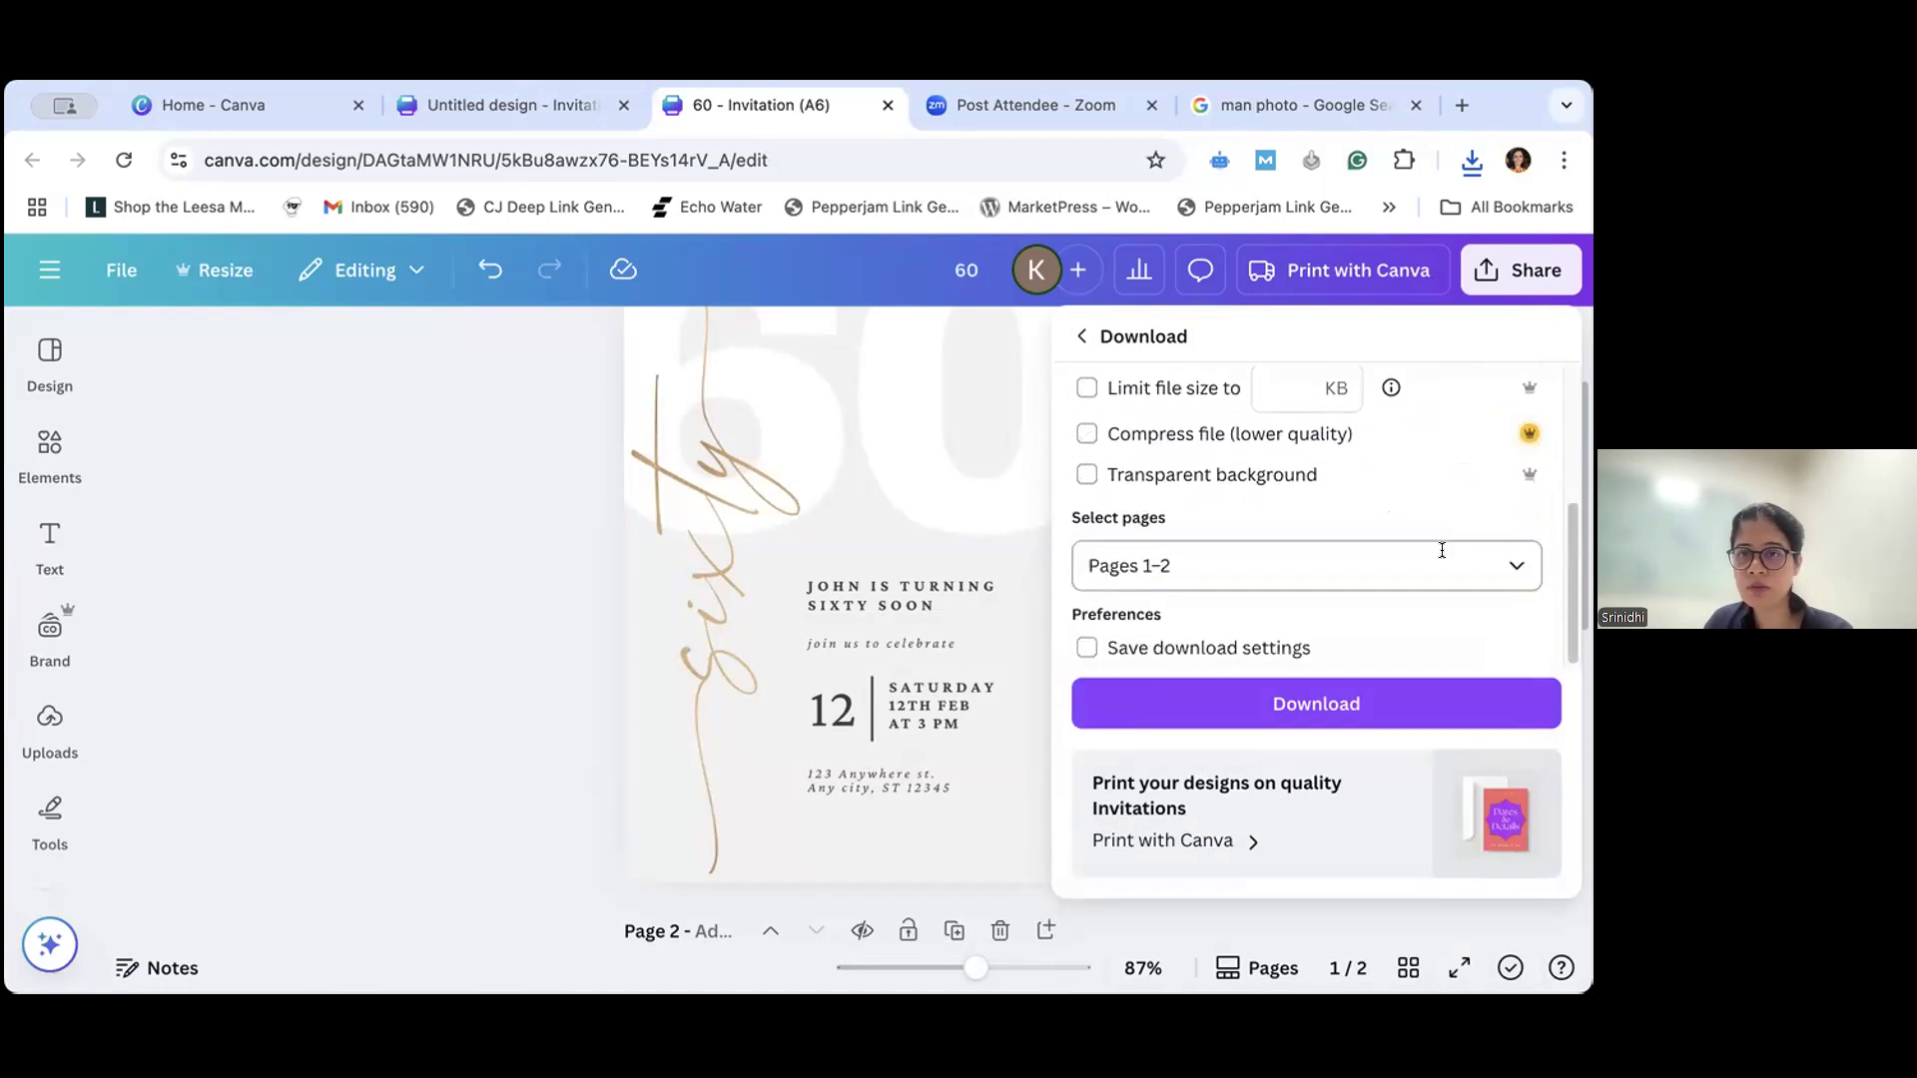
- Try the all-pages option, switch the selection to Page 1 only, and download the invitation again
{"action": "left_click", "coordinate": [1256, 567]}
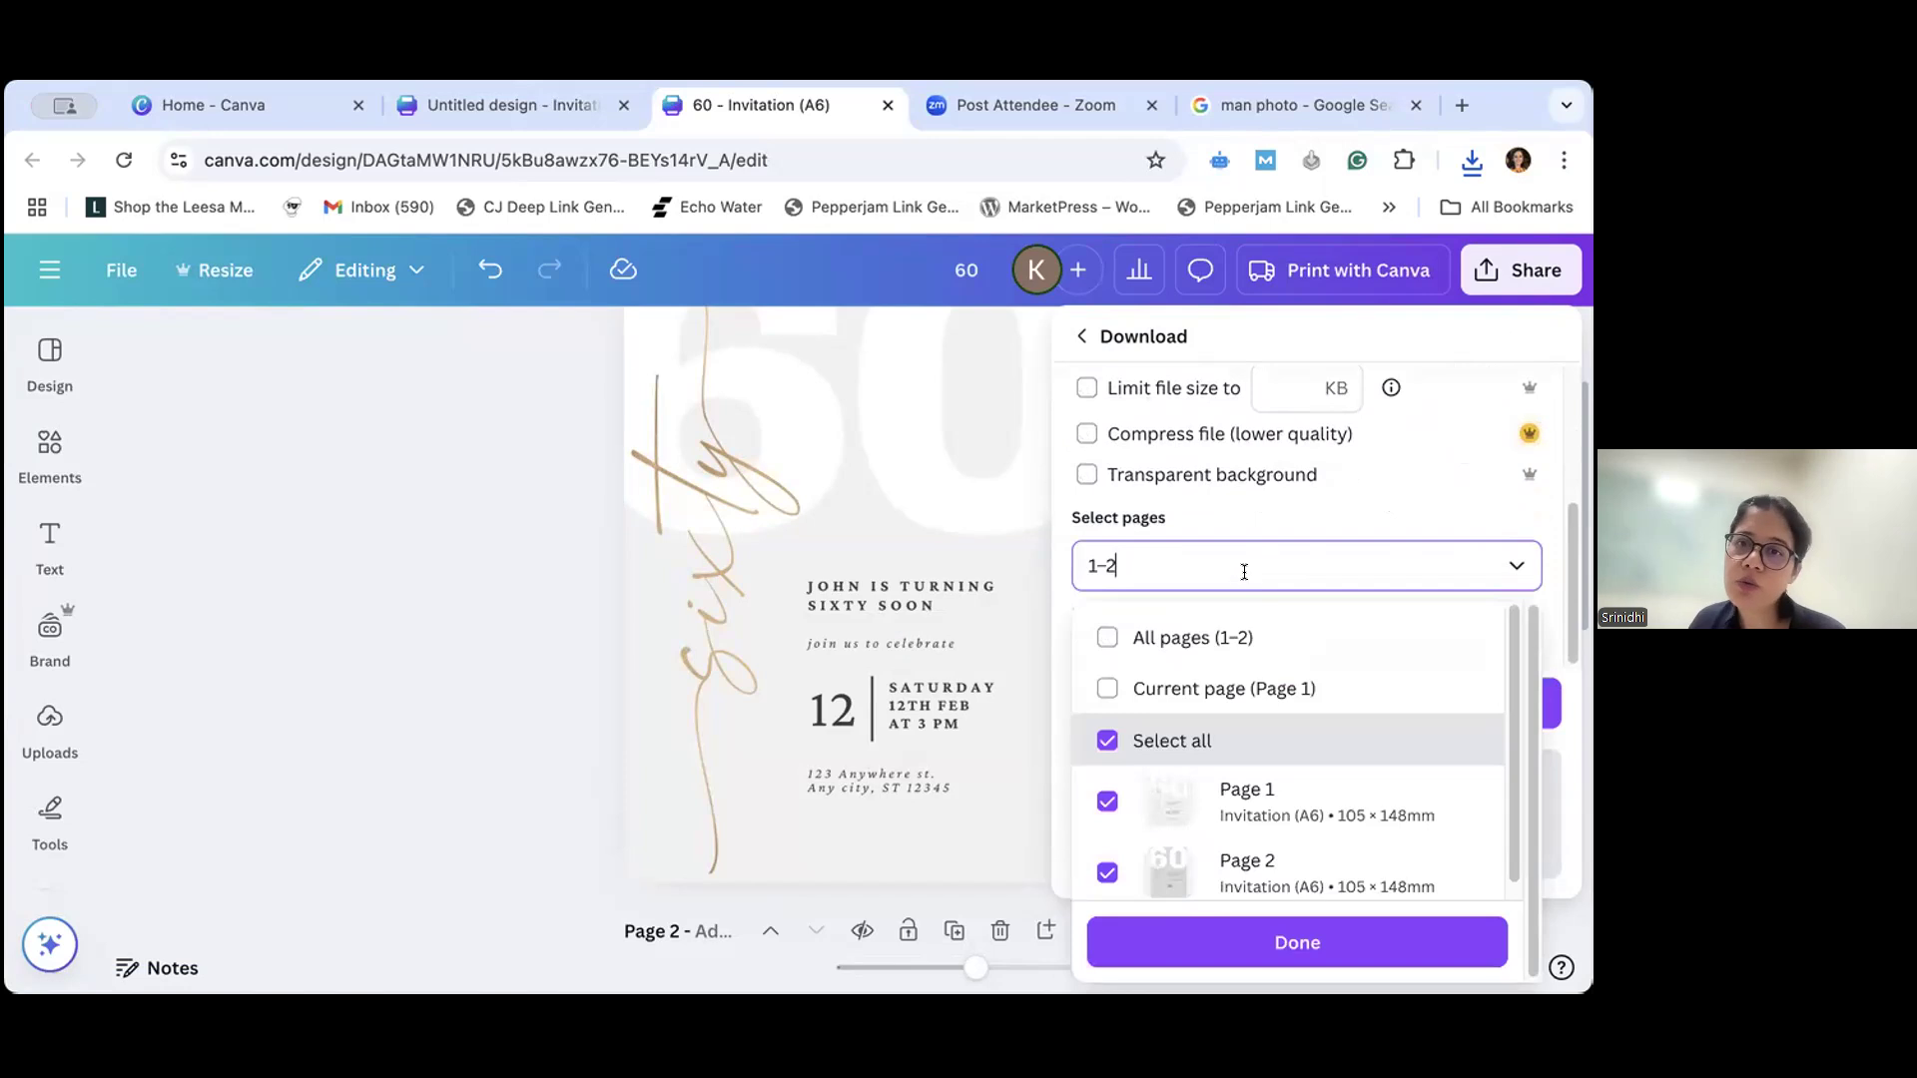
{"action": "left_click", "coordinate": [1103, 647]}
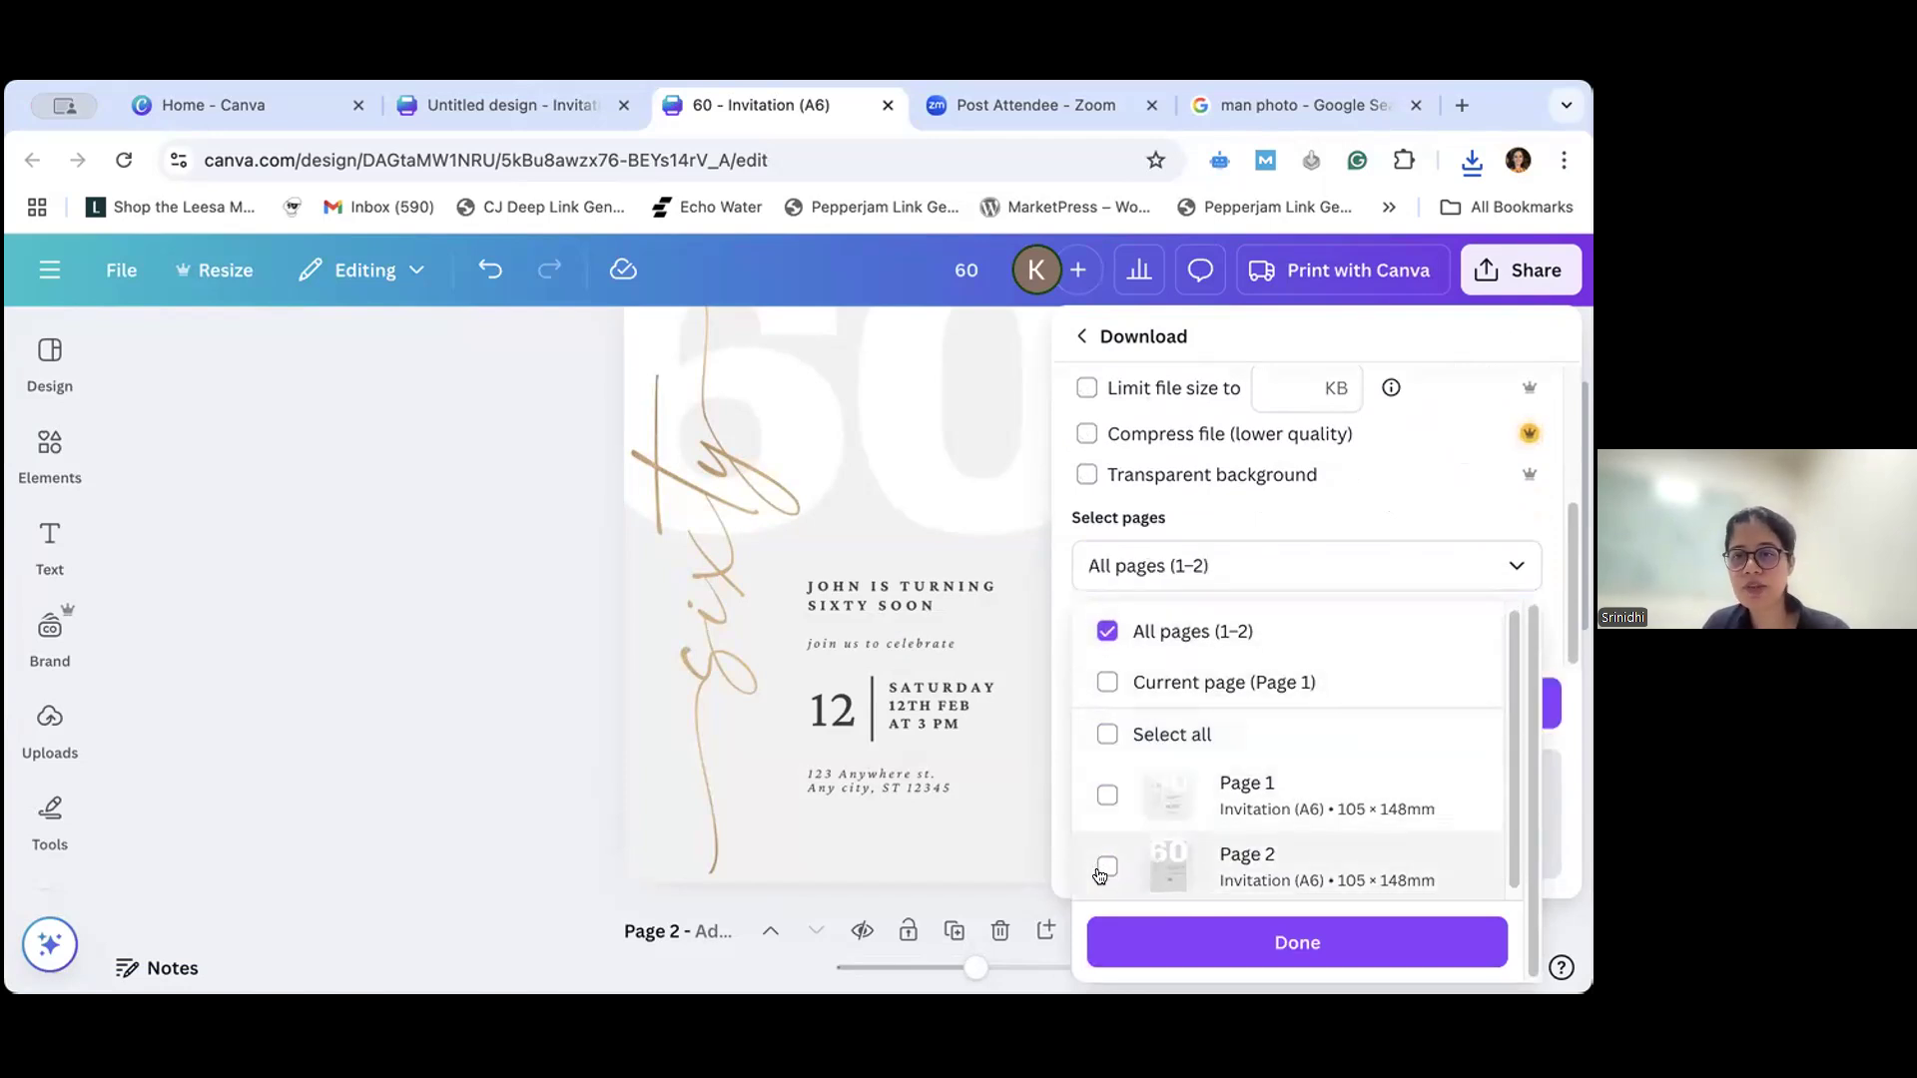
{"action": "left_click", "coordinate": [1105, 794]}
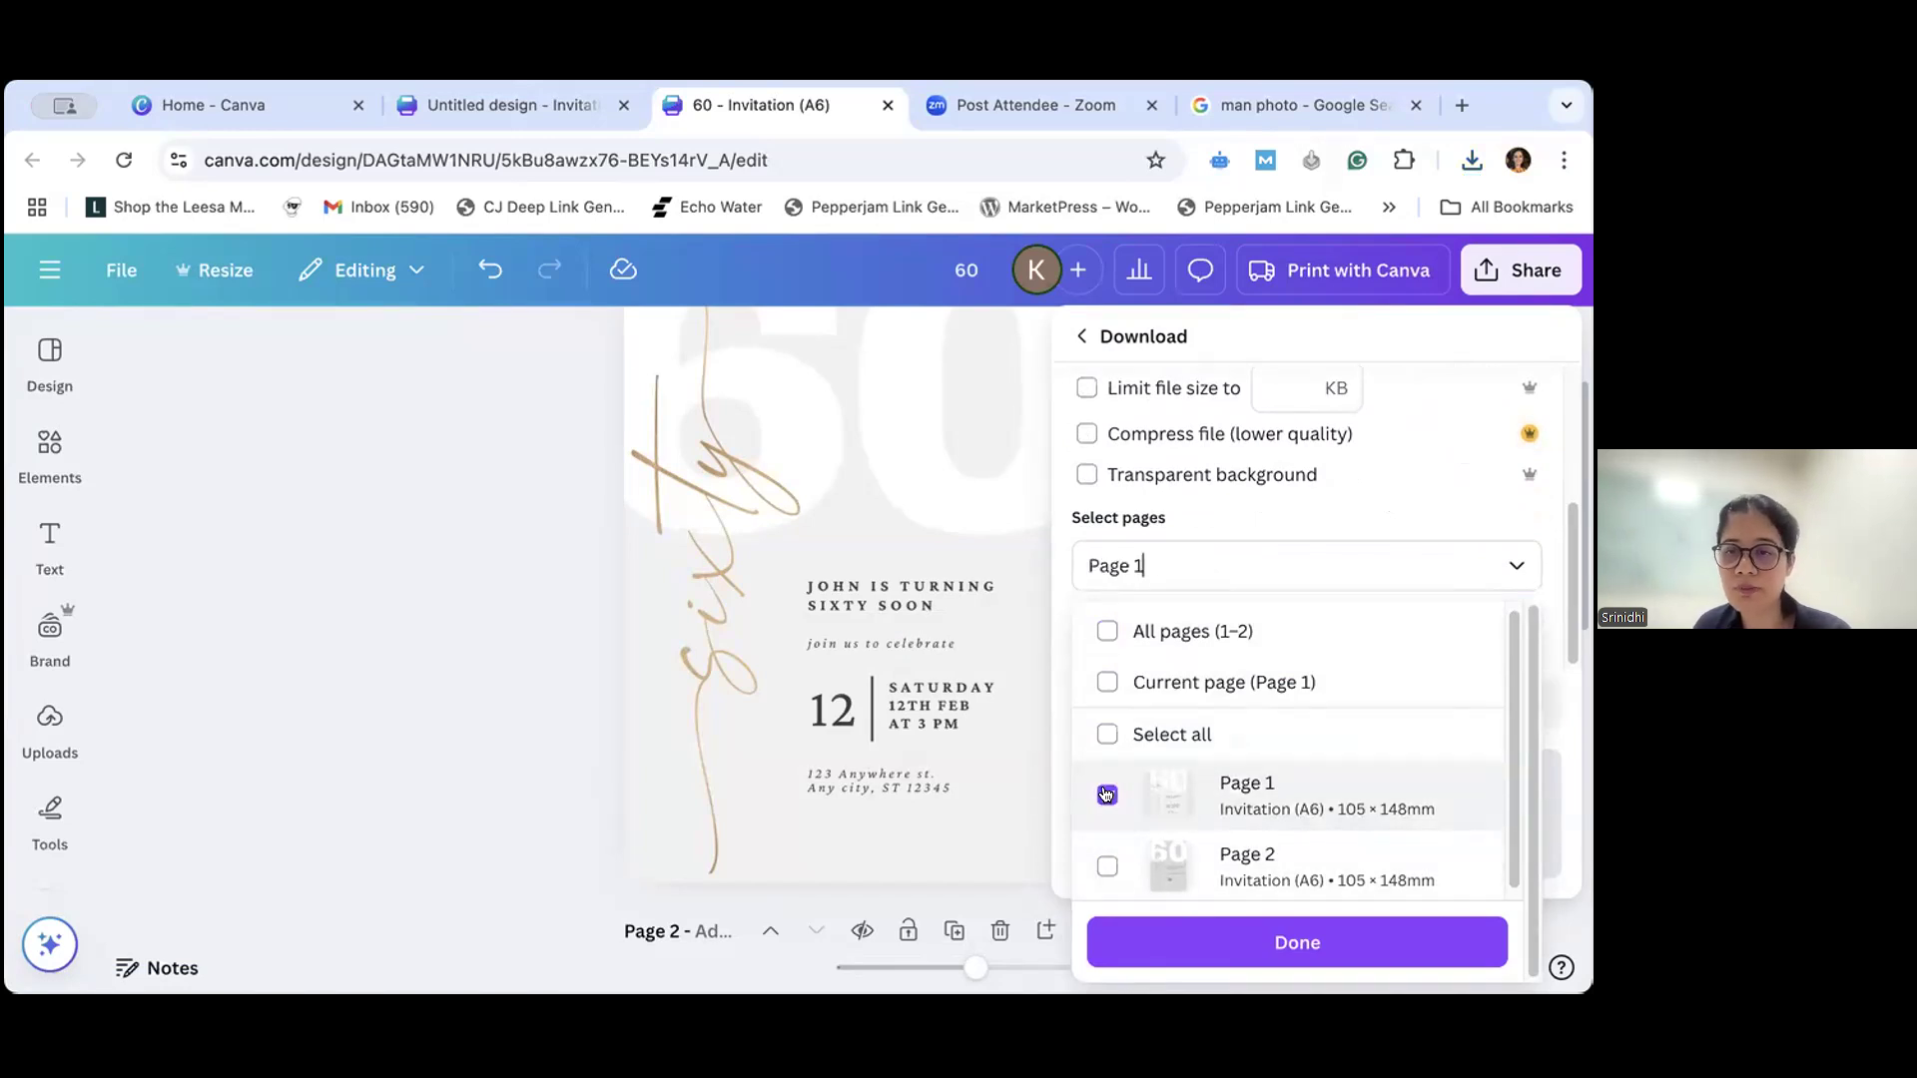
{"action": "left_click", "coordinate": [1212, 949]}
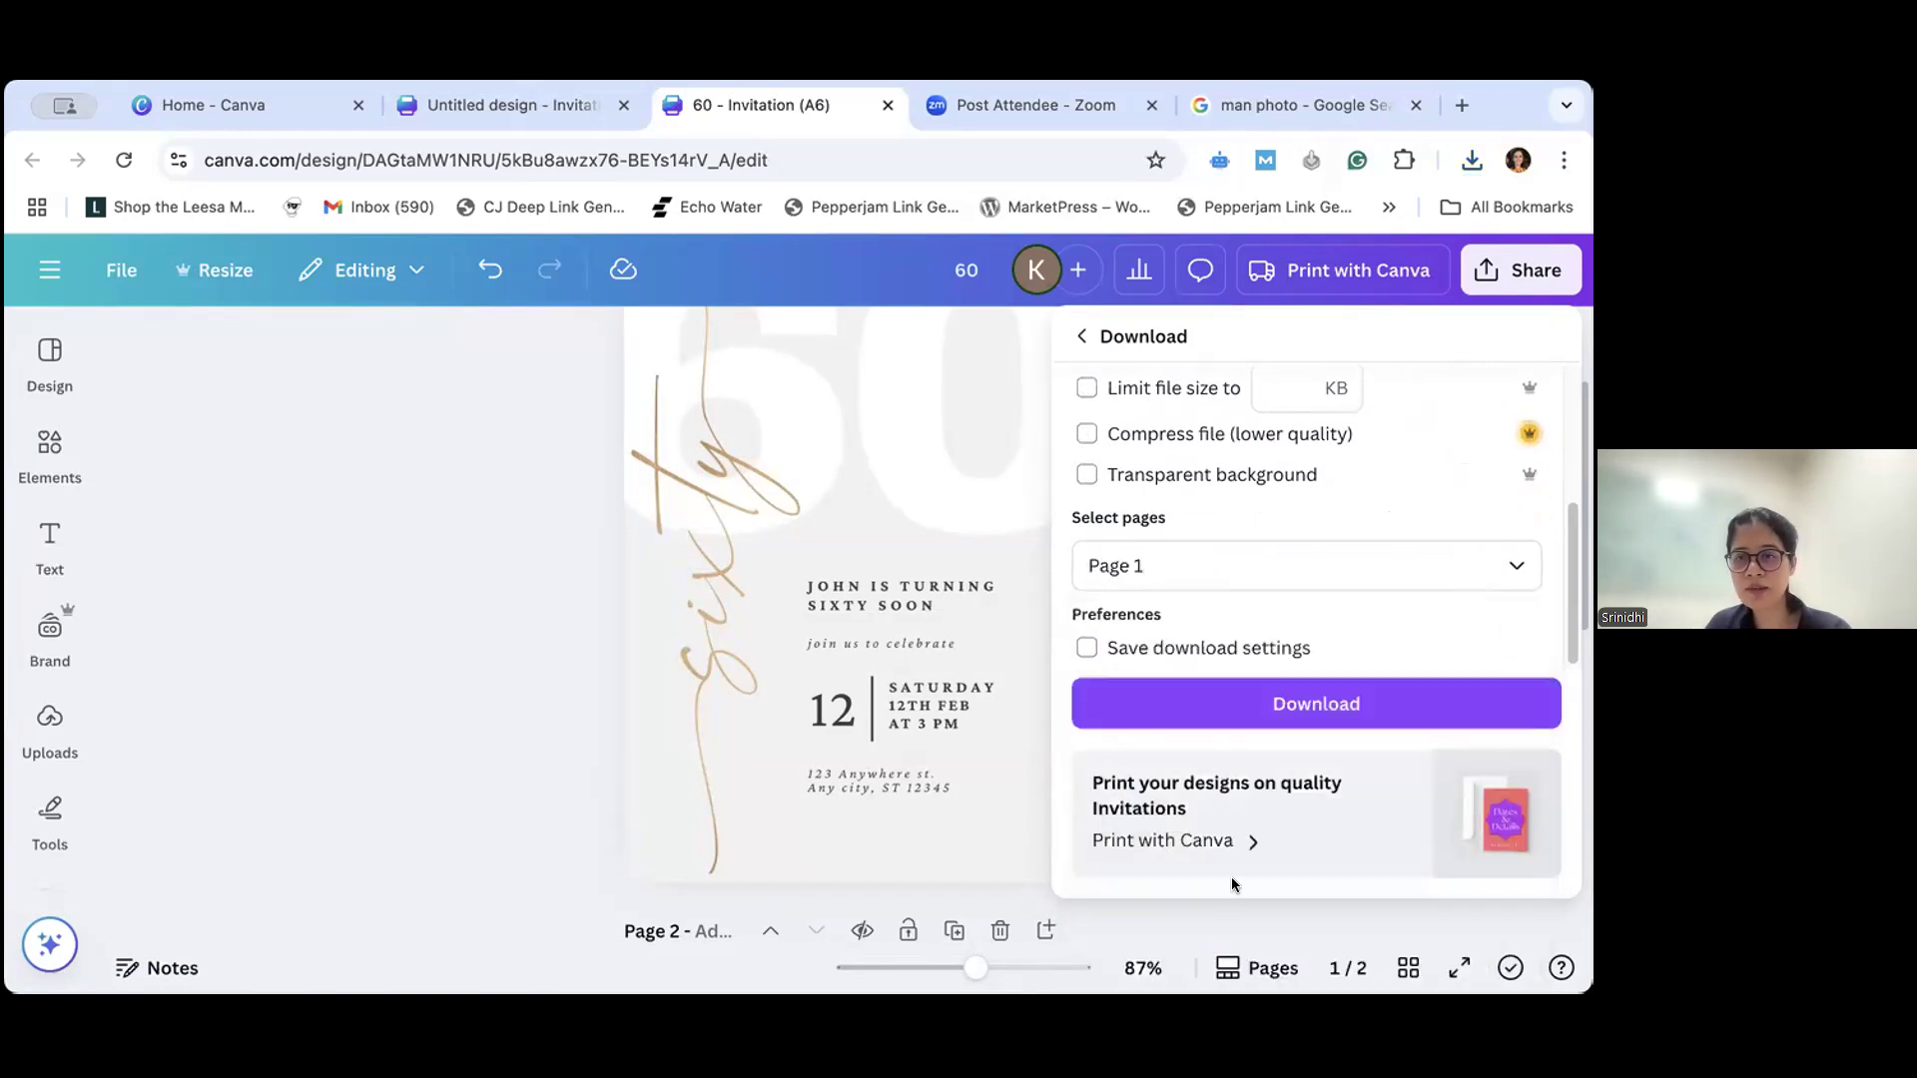
{"action": "left_click", "coordinate": [1235, 705]}
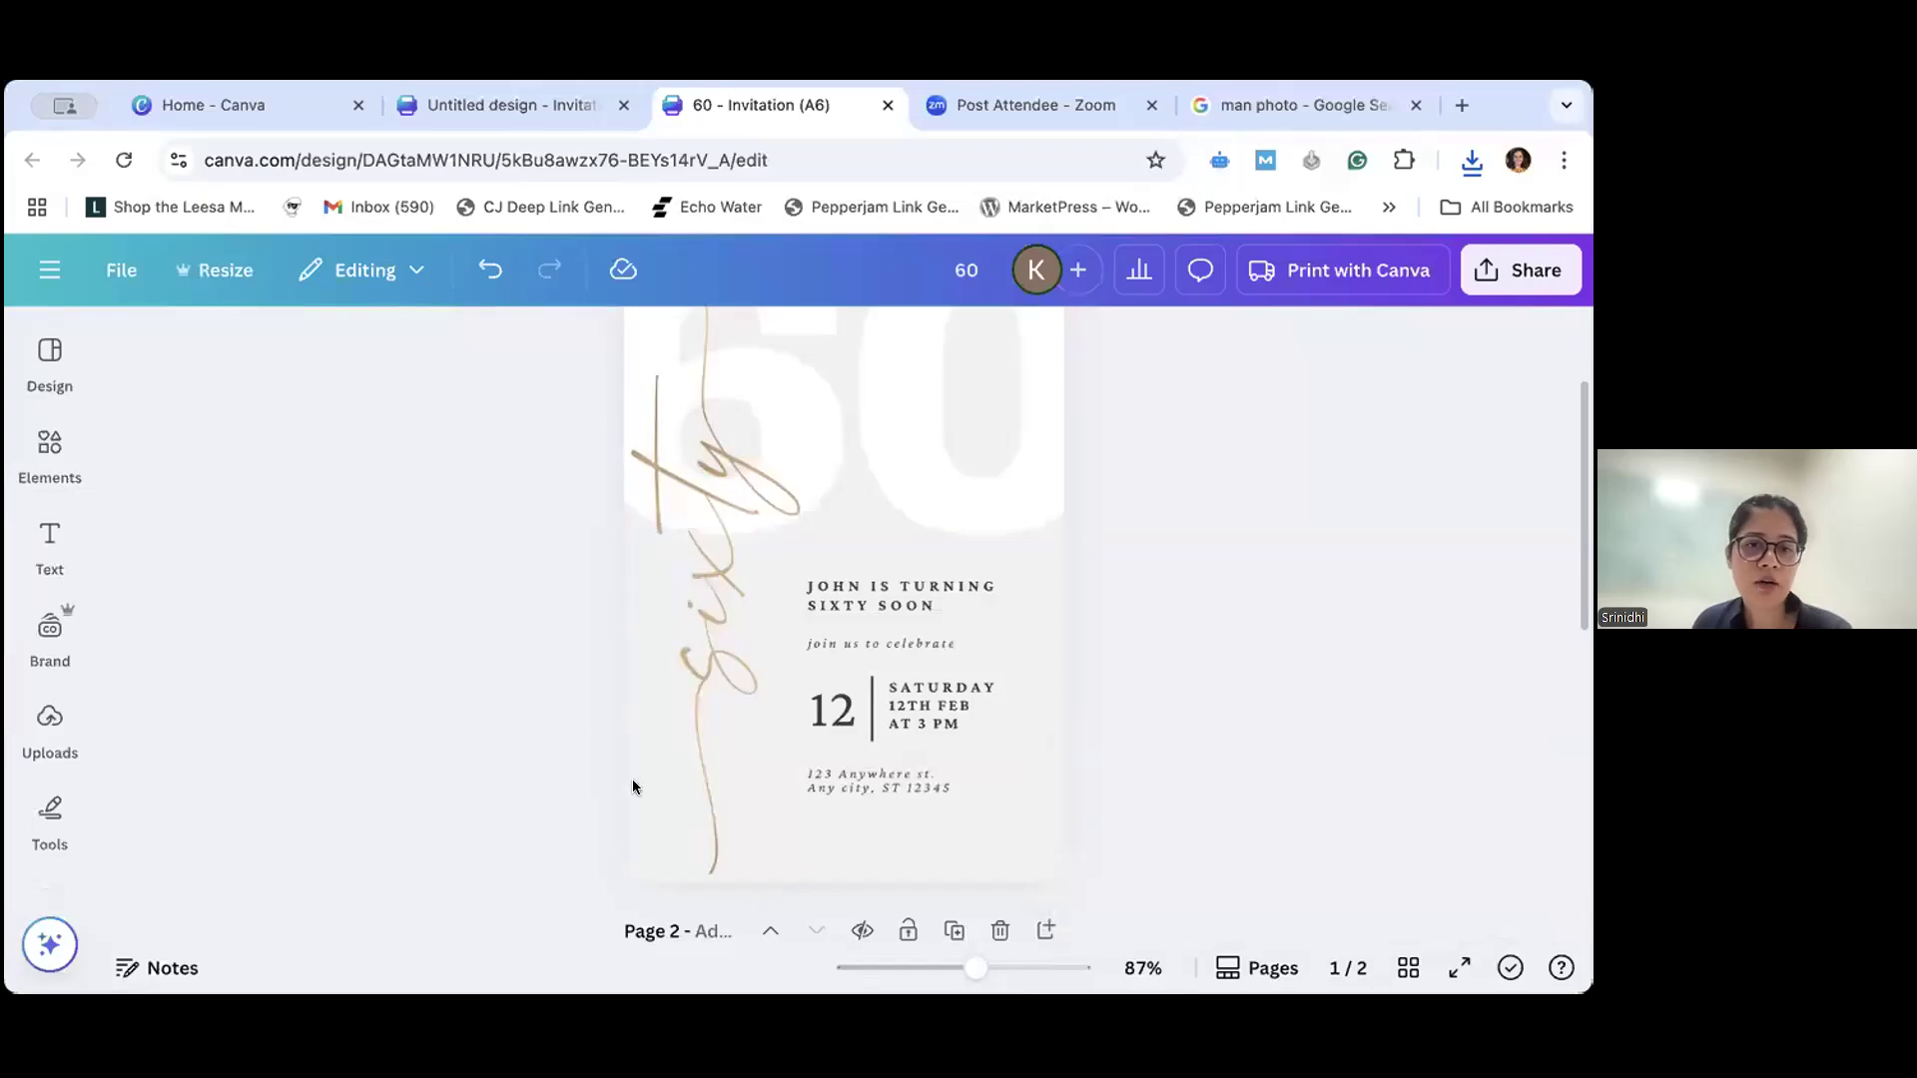
- Clear the "pink flowers" search and browse the elements library for "Frame"
{"action": "left_click", "coordinate": [47, 725]}
{"action": "left_click", "coordinate": [50, 449]}
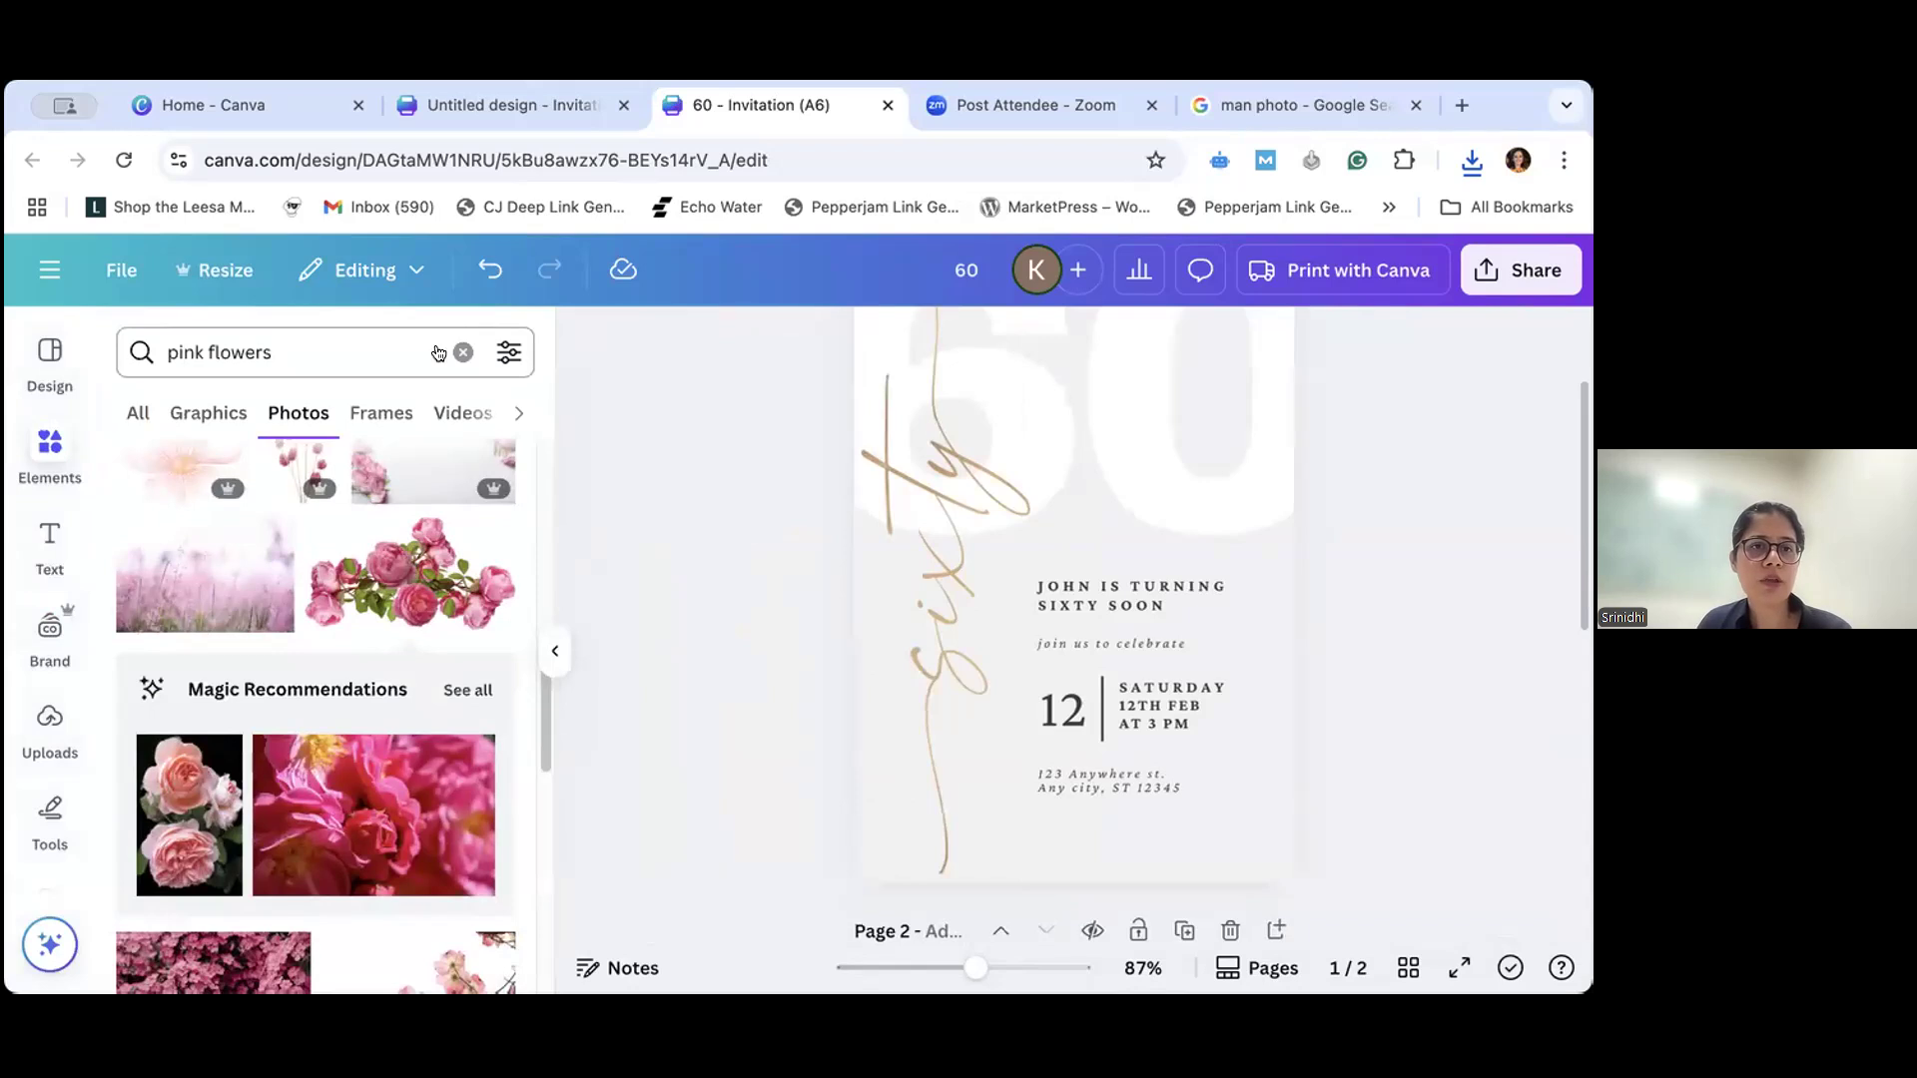
{"action": "left_click", "coordinate": [463, 352]}
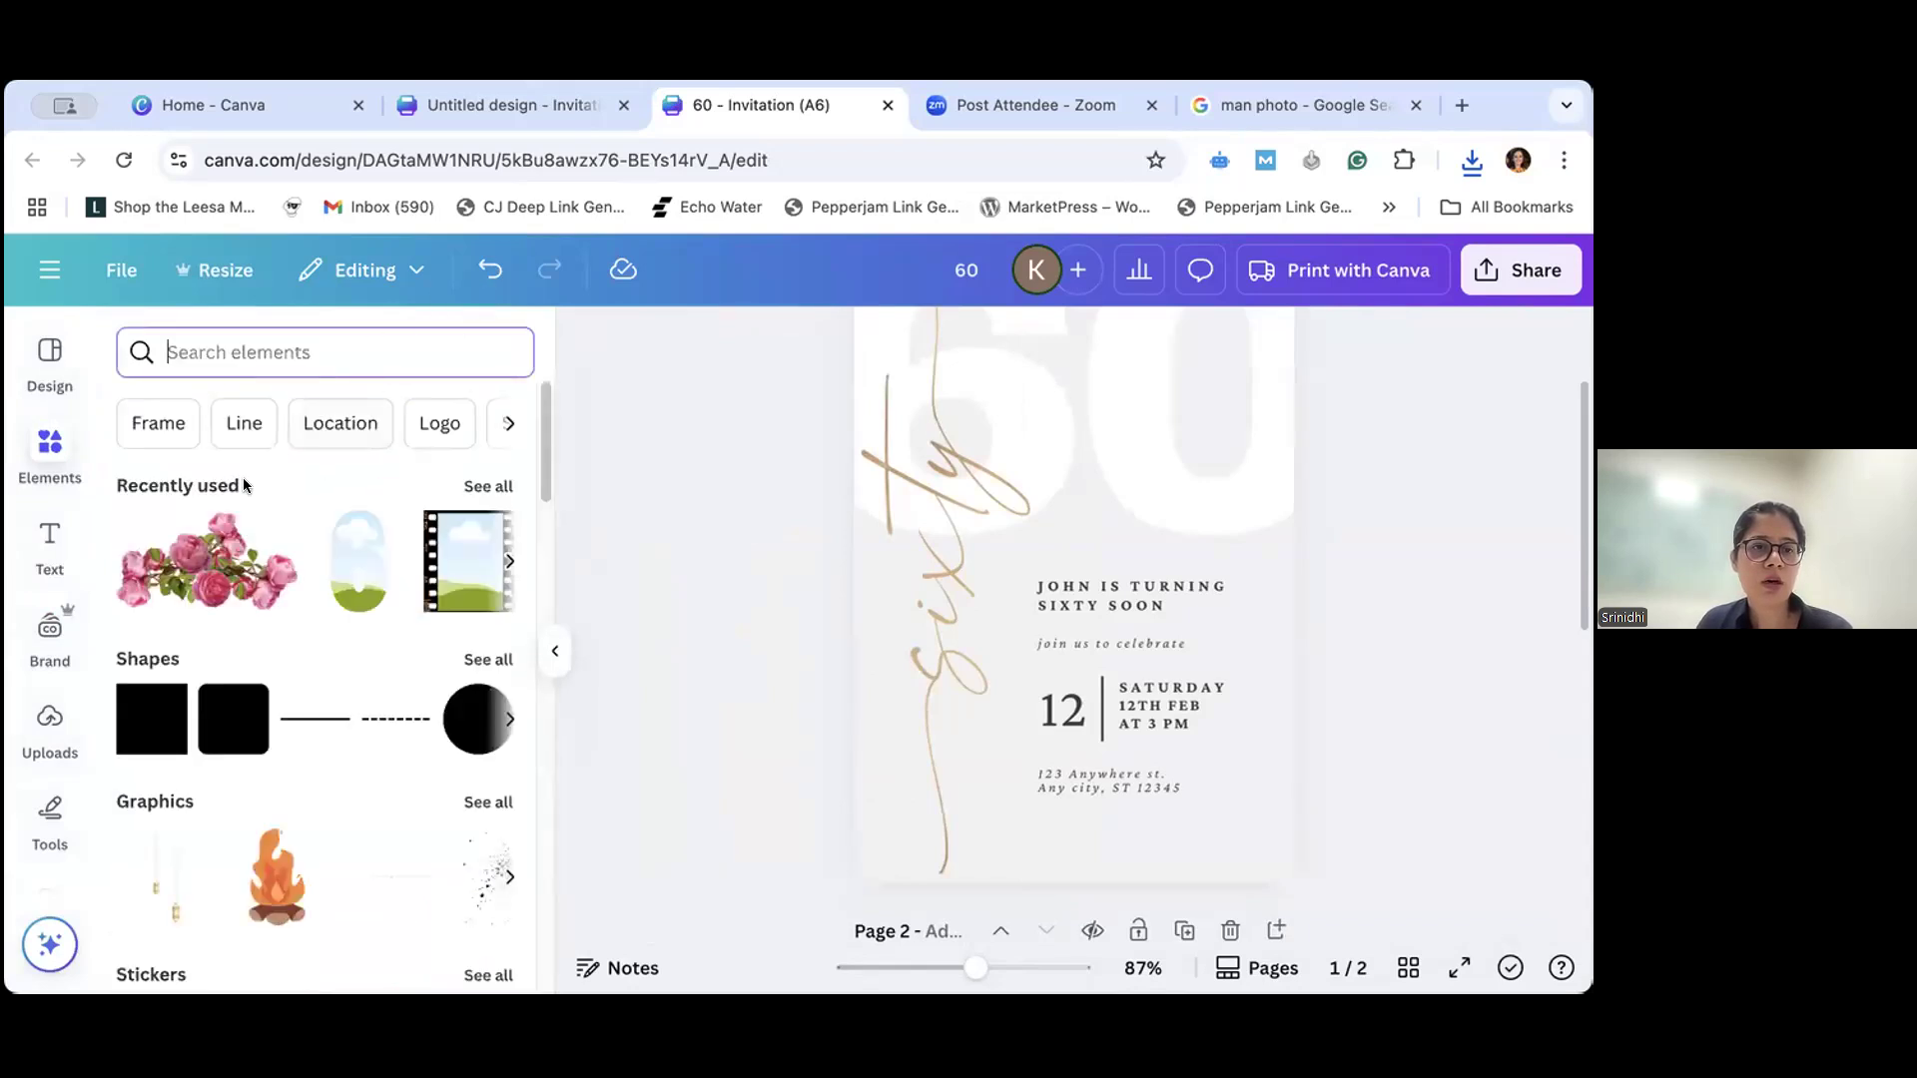
{"action": "left_click", "coordinate": [157, 423]}
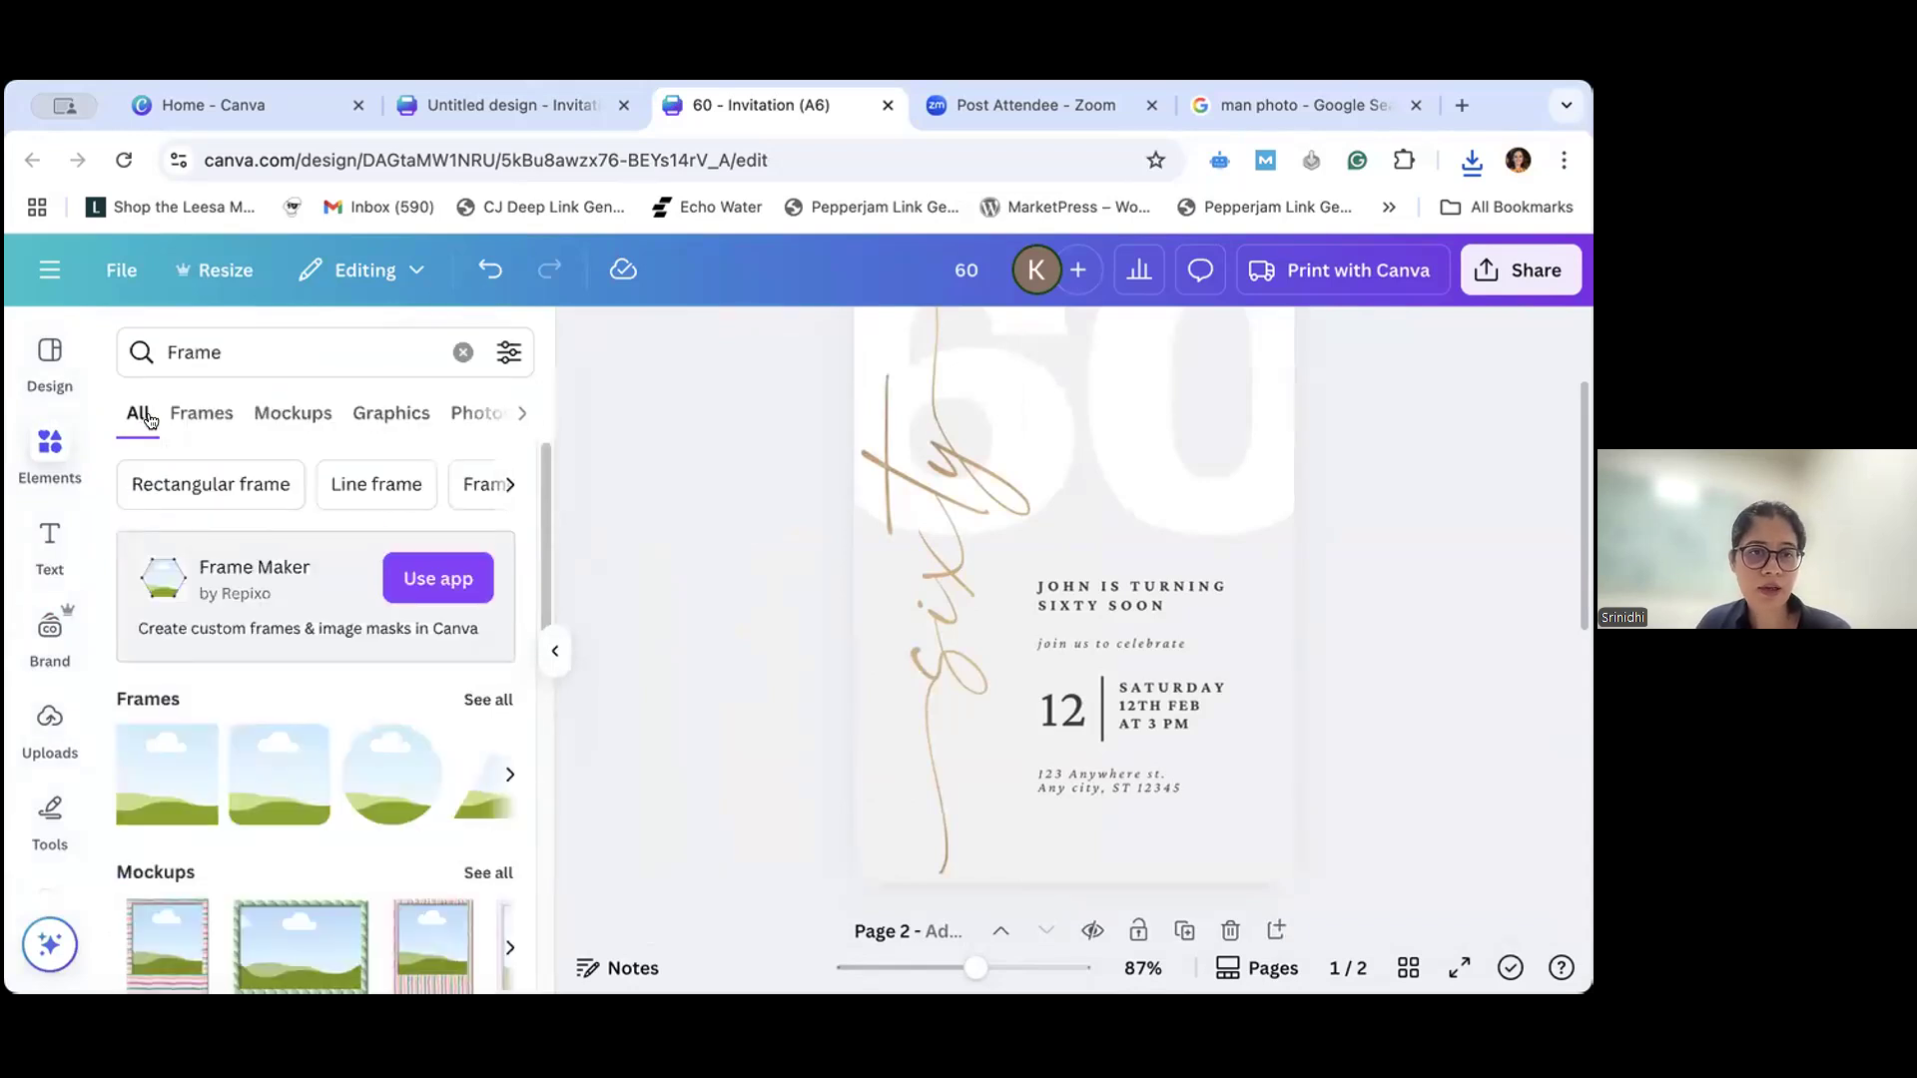
{"action": "scroll", "coordinate": [389, 675], "scroll_direction": "down", "scroll_amount": 1}
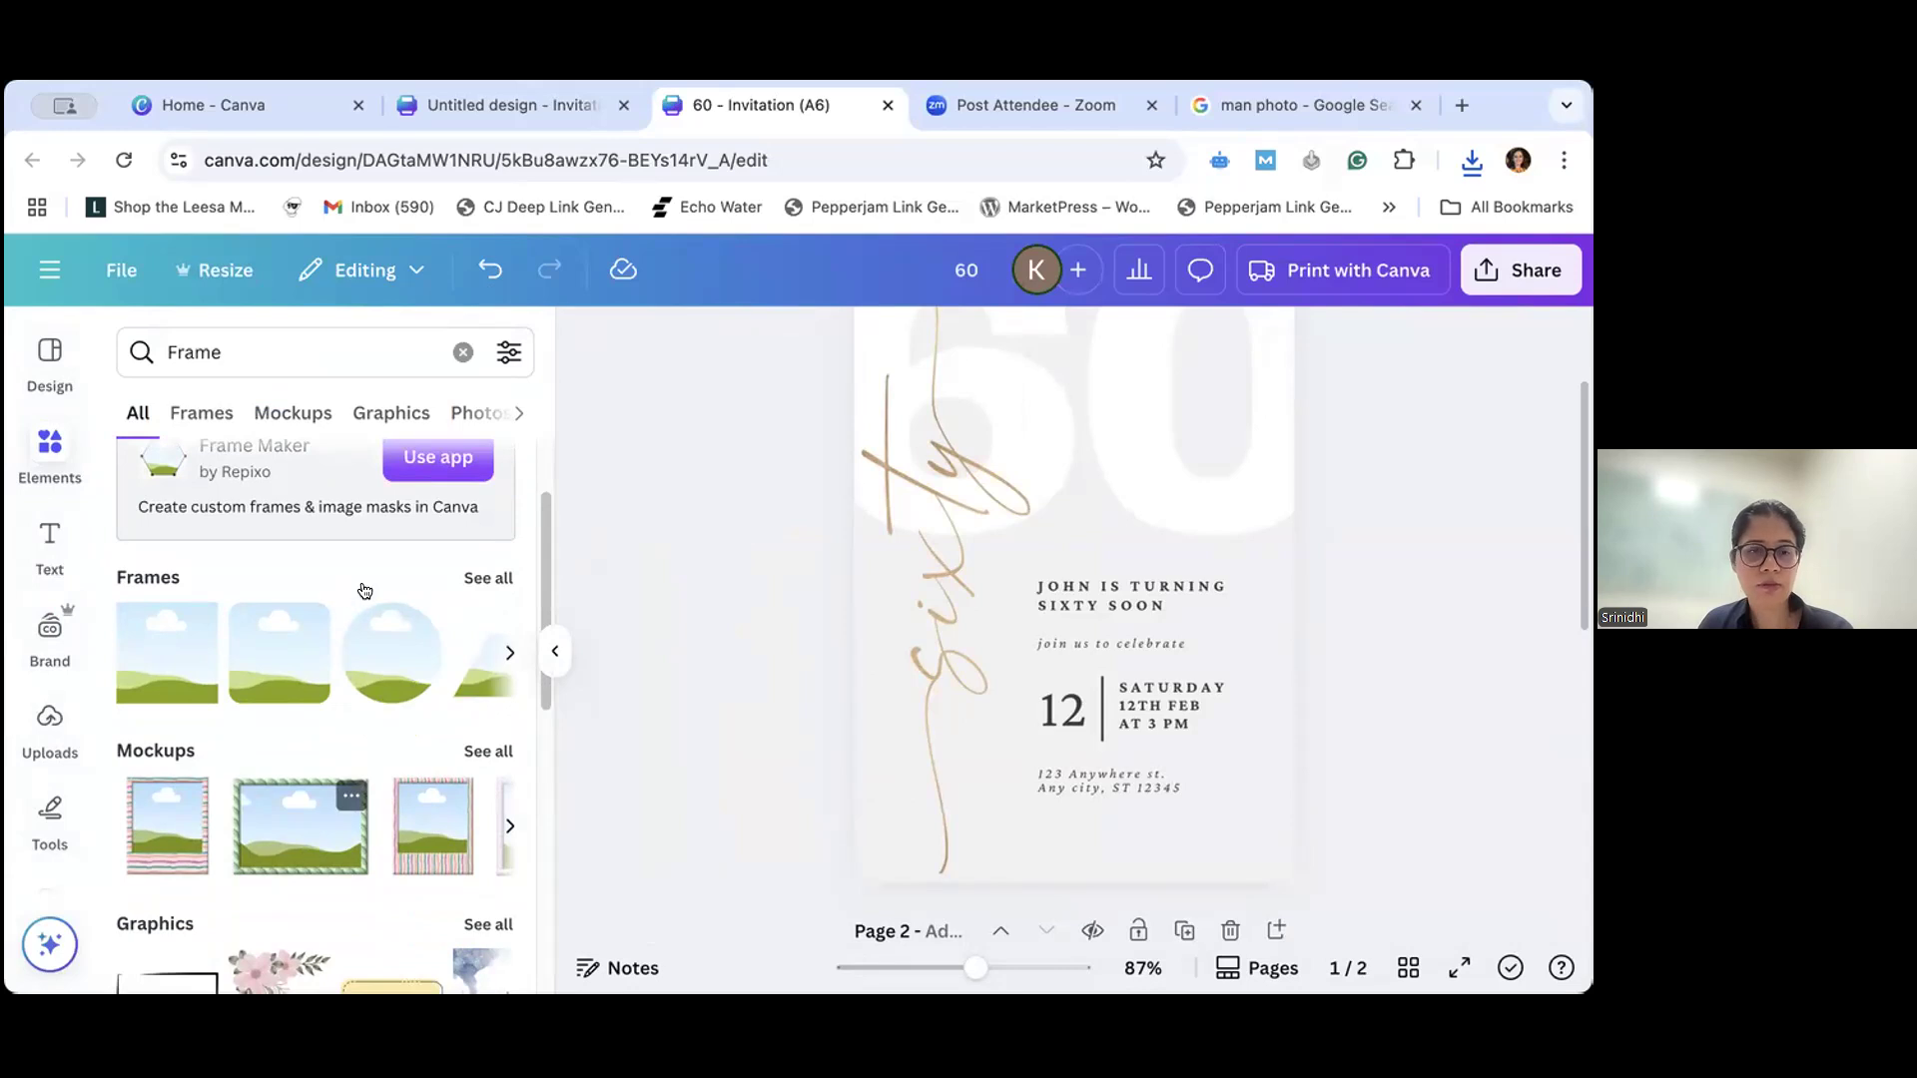
- Add the green-striped landscape mockup frame to page 1, removing the duplicate copy, and enlarge it to nearly the page width
{"action": "double_click", "coordinate": [304, 804]}
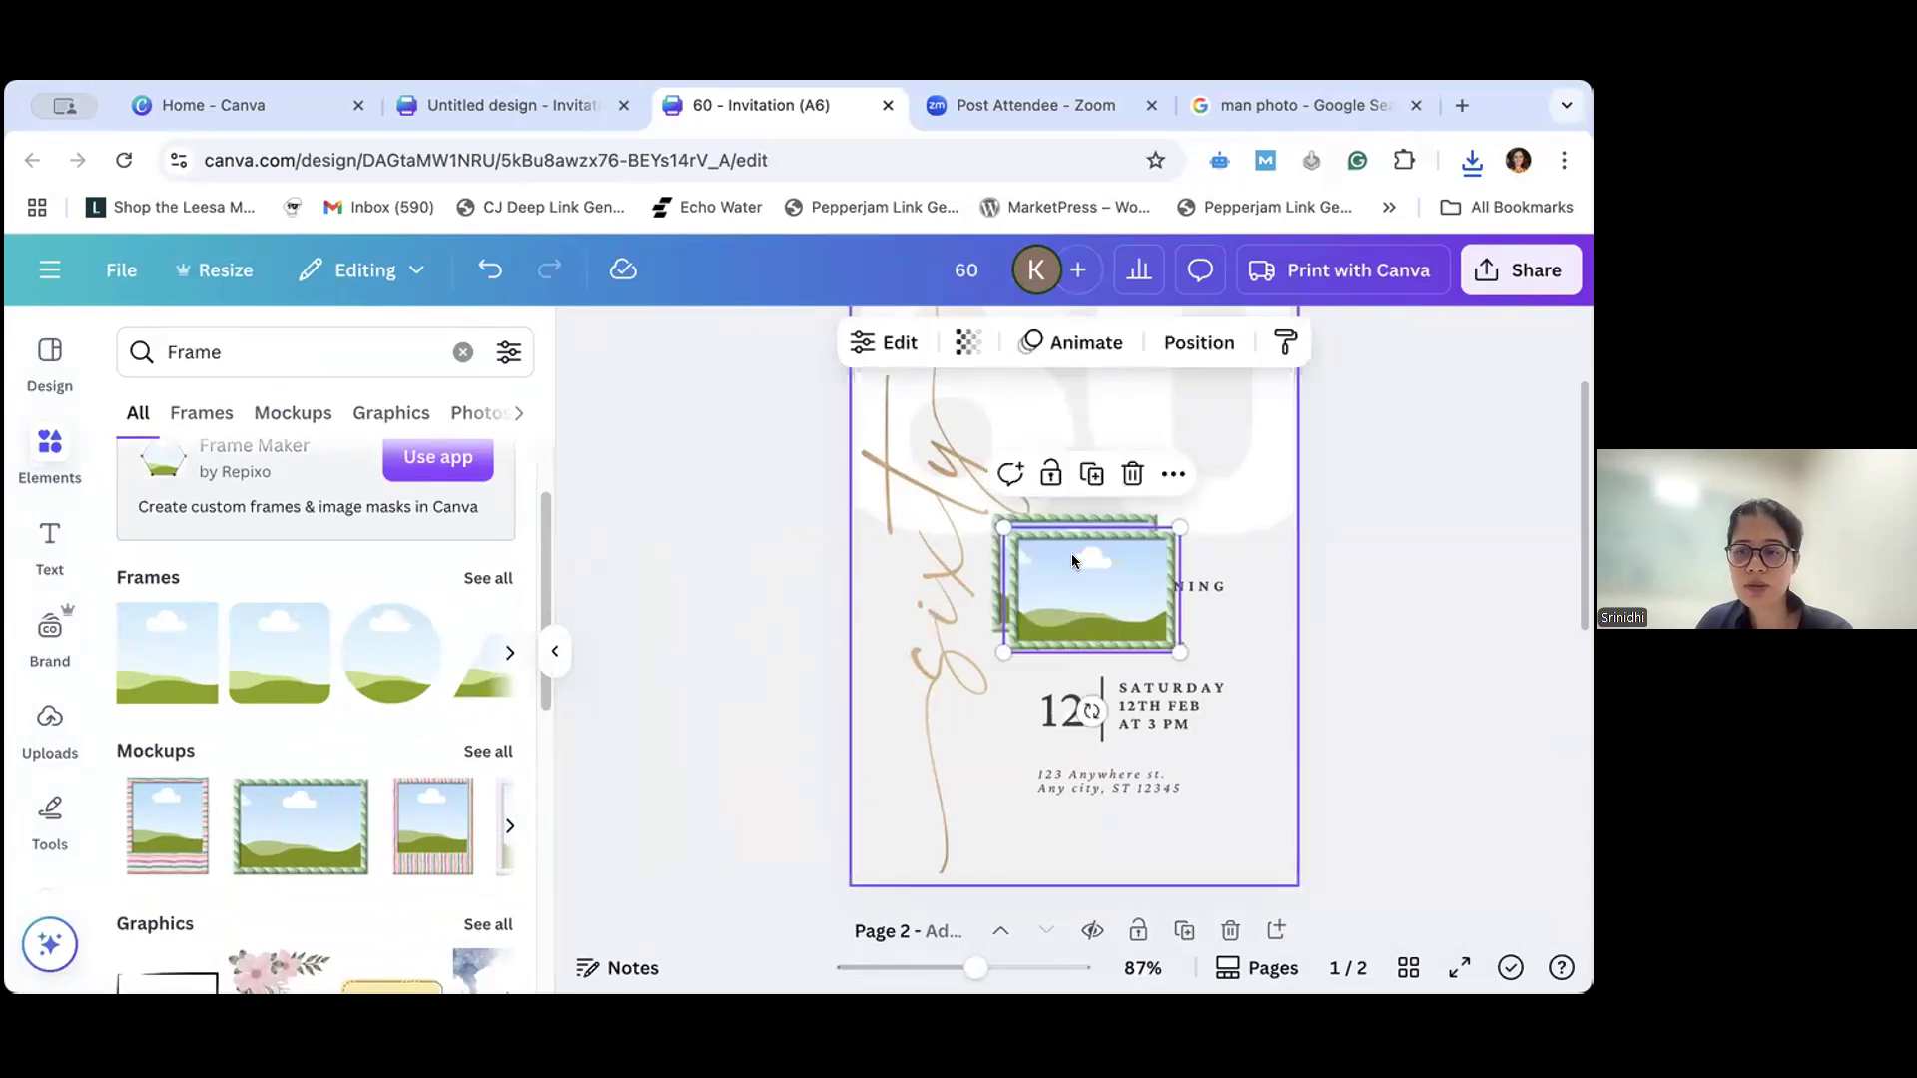
{"action": "key", "text": "Delete"}
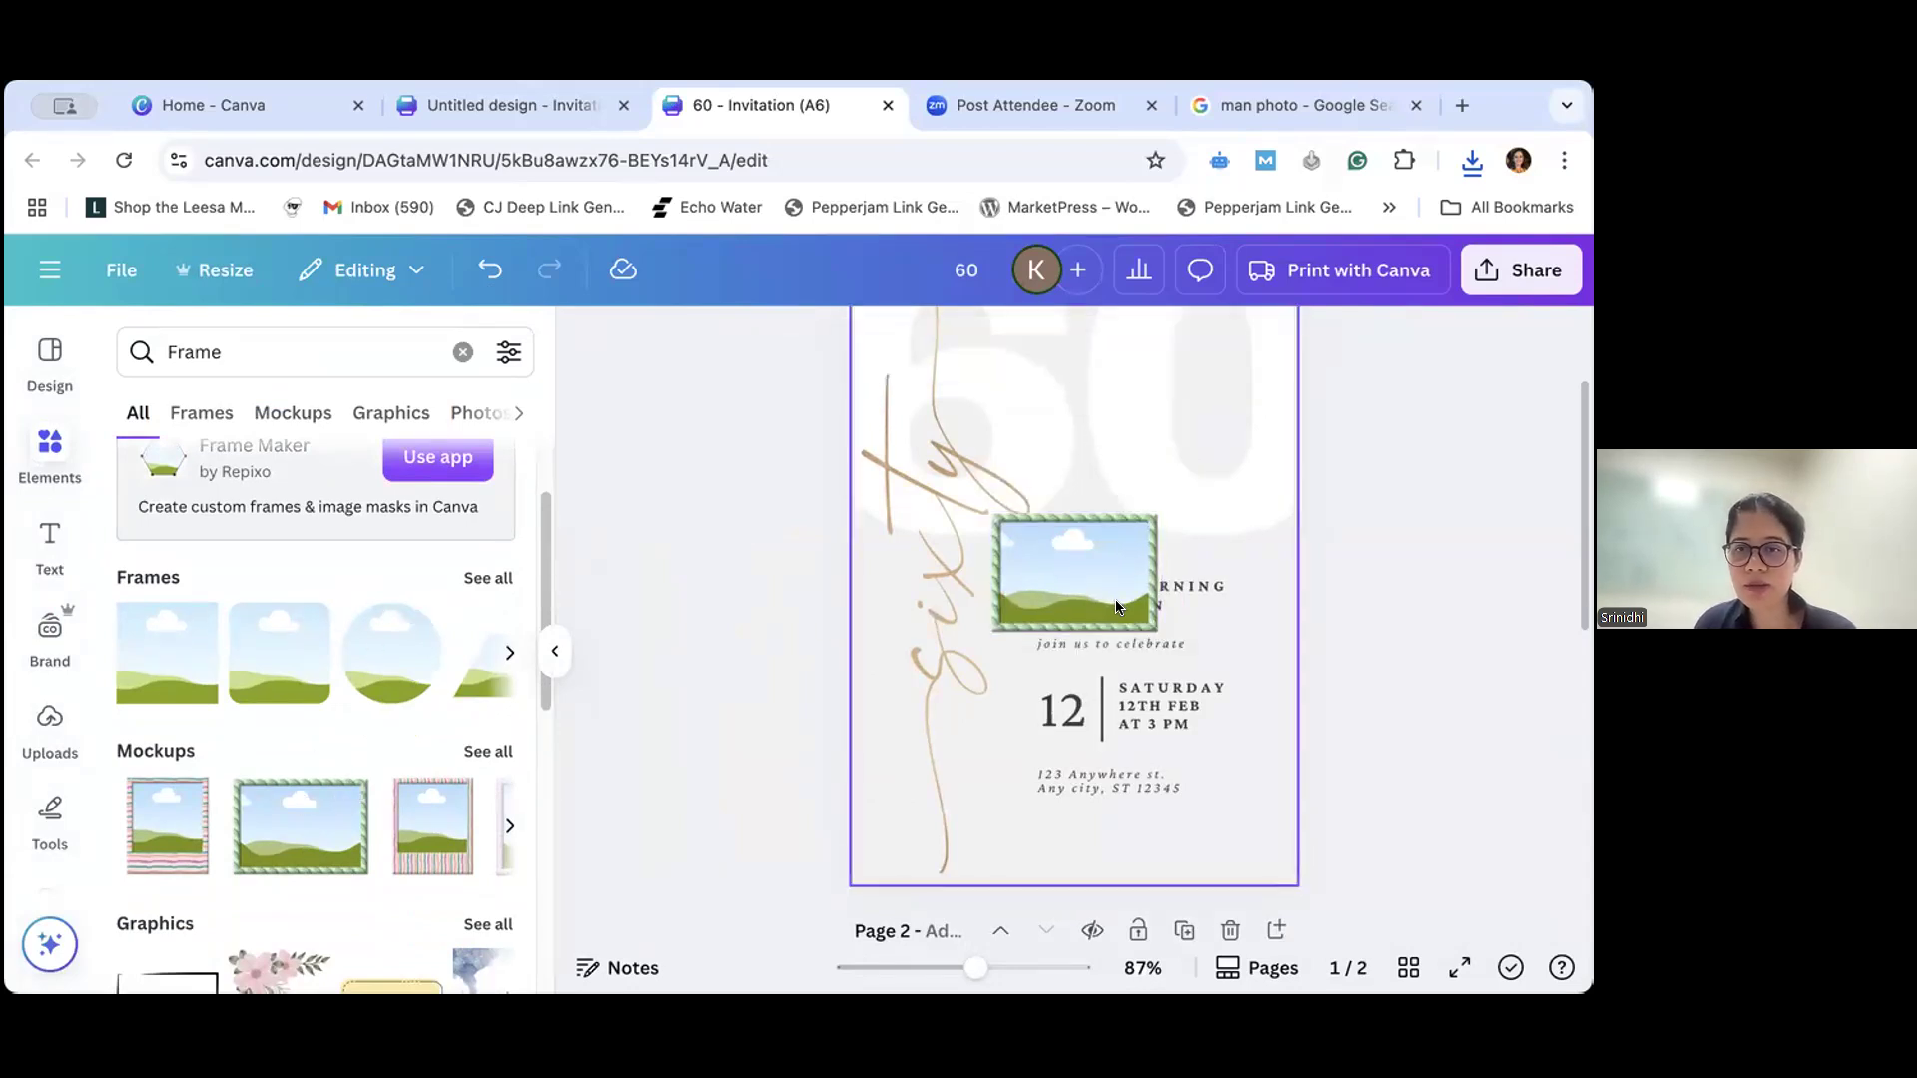
{"action": "left_click", "coordinate": [1158, 630]}
{"action": "left_click_drag", "start_coordinate": [1161, 634], "coordinate": [1269, 711]}
{"action": "left_click_drag", "start_coordinate": [993, 696], "coordinate": [866, 795]}
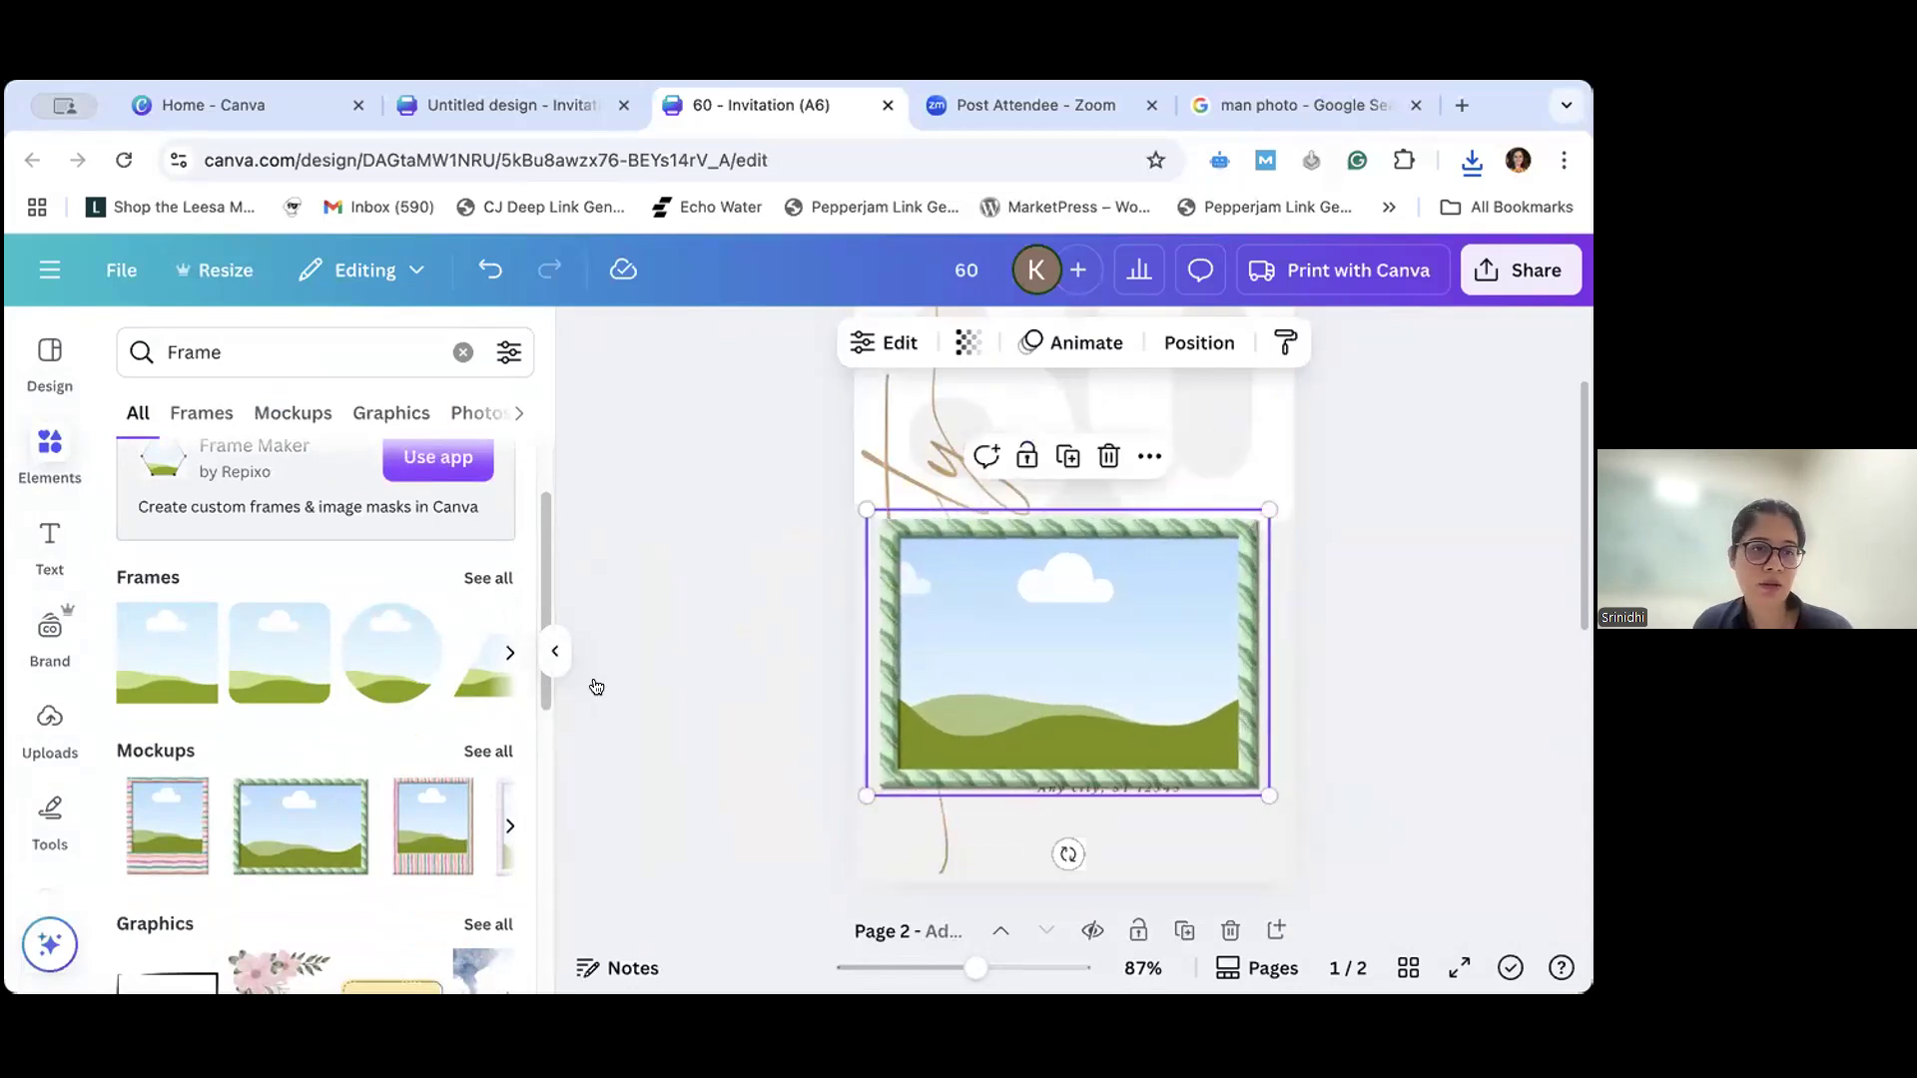
- Rotate the green-striped frame a quarter turn to portrait on page 1 and fill it with the uploaded photo of the man
{"action": "left_click", "coordinate": [40, 734]}
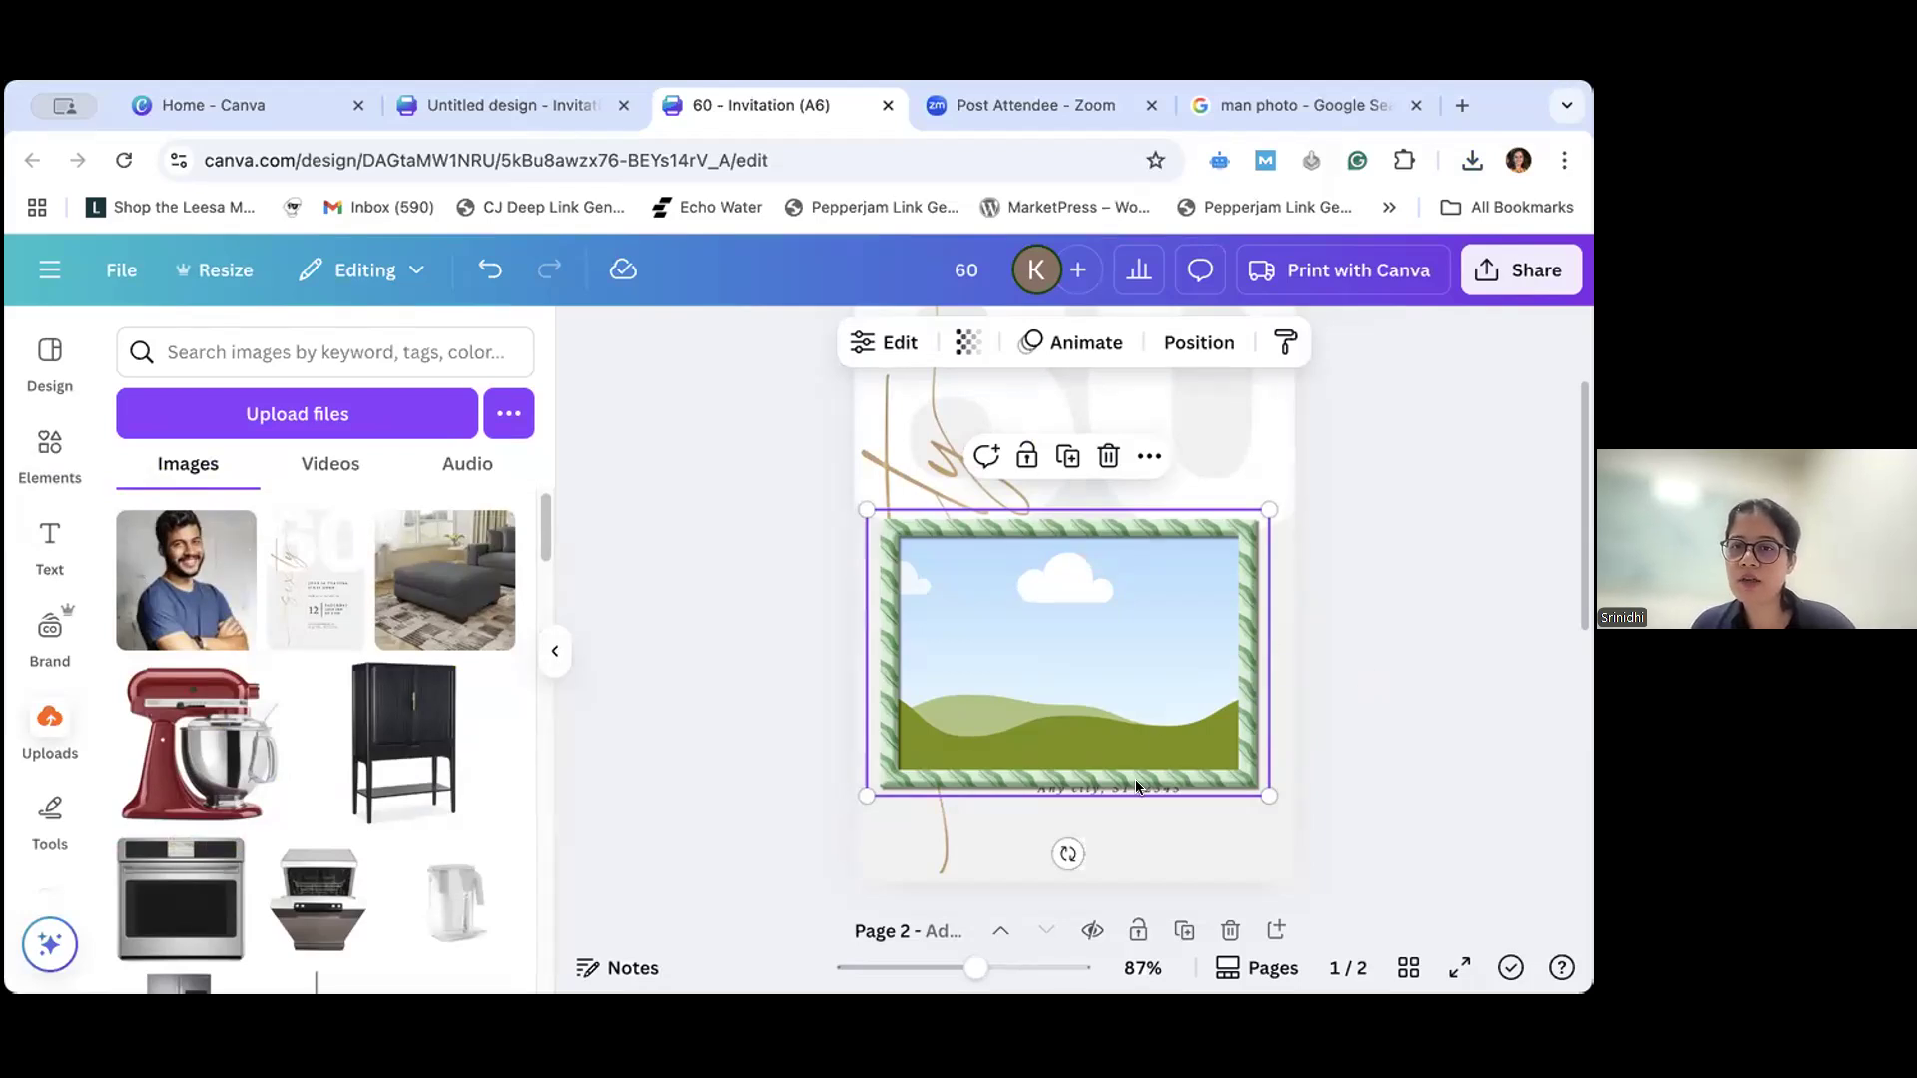
{"action": "left_click_drag", "start_coordinate": [1068, 855], "coordinate": [994, 643]}
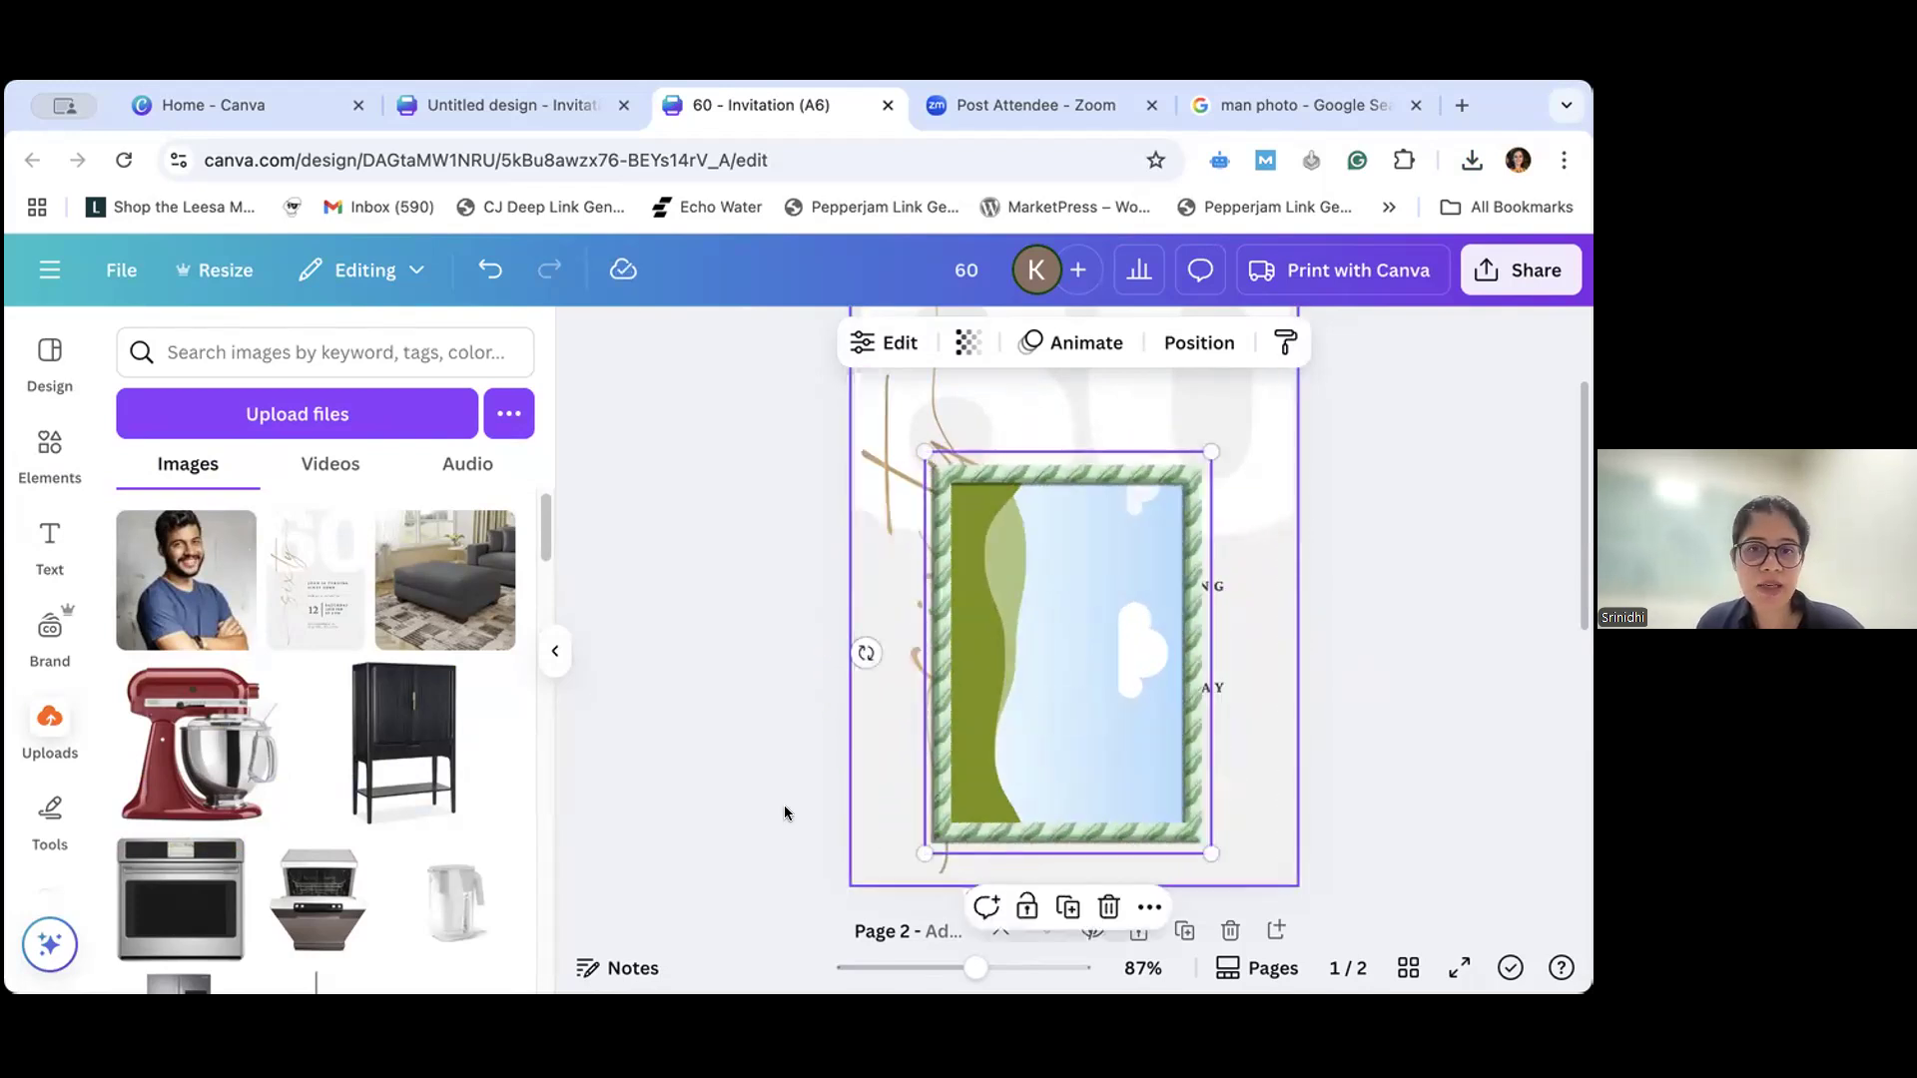
{"action": "left_click_drag", "start_coordinate": [186, 579], "coordinate": [990, 530]}
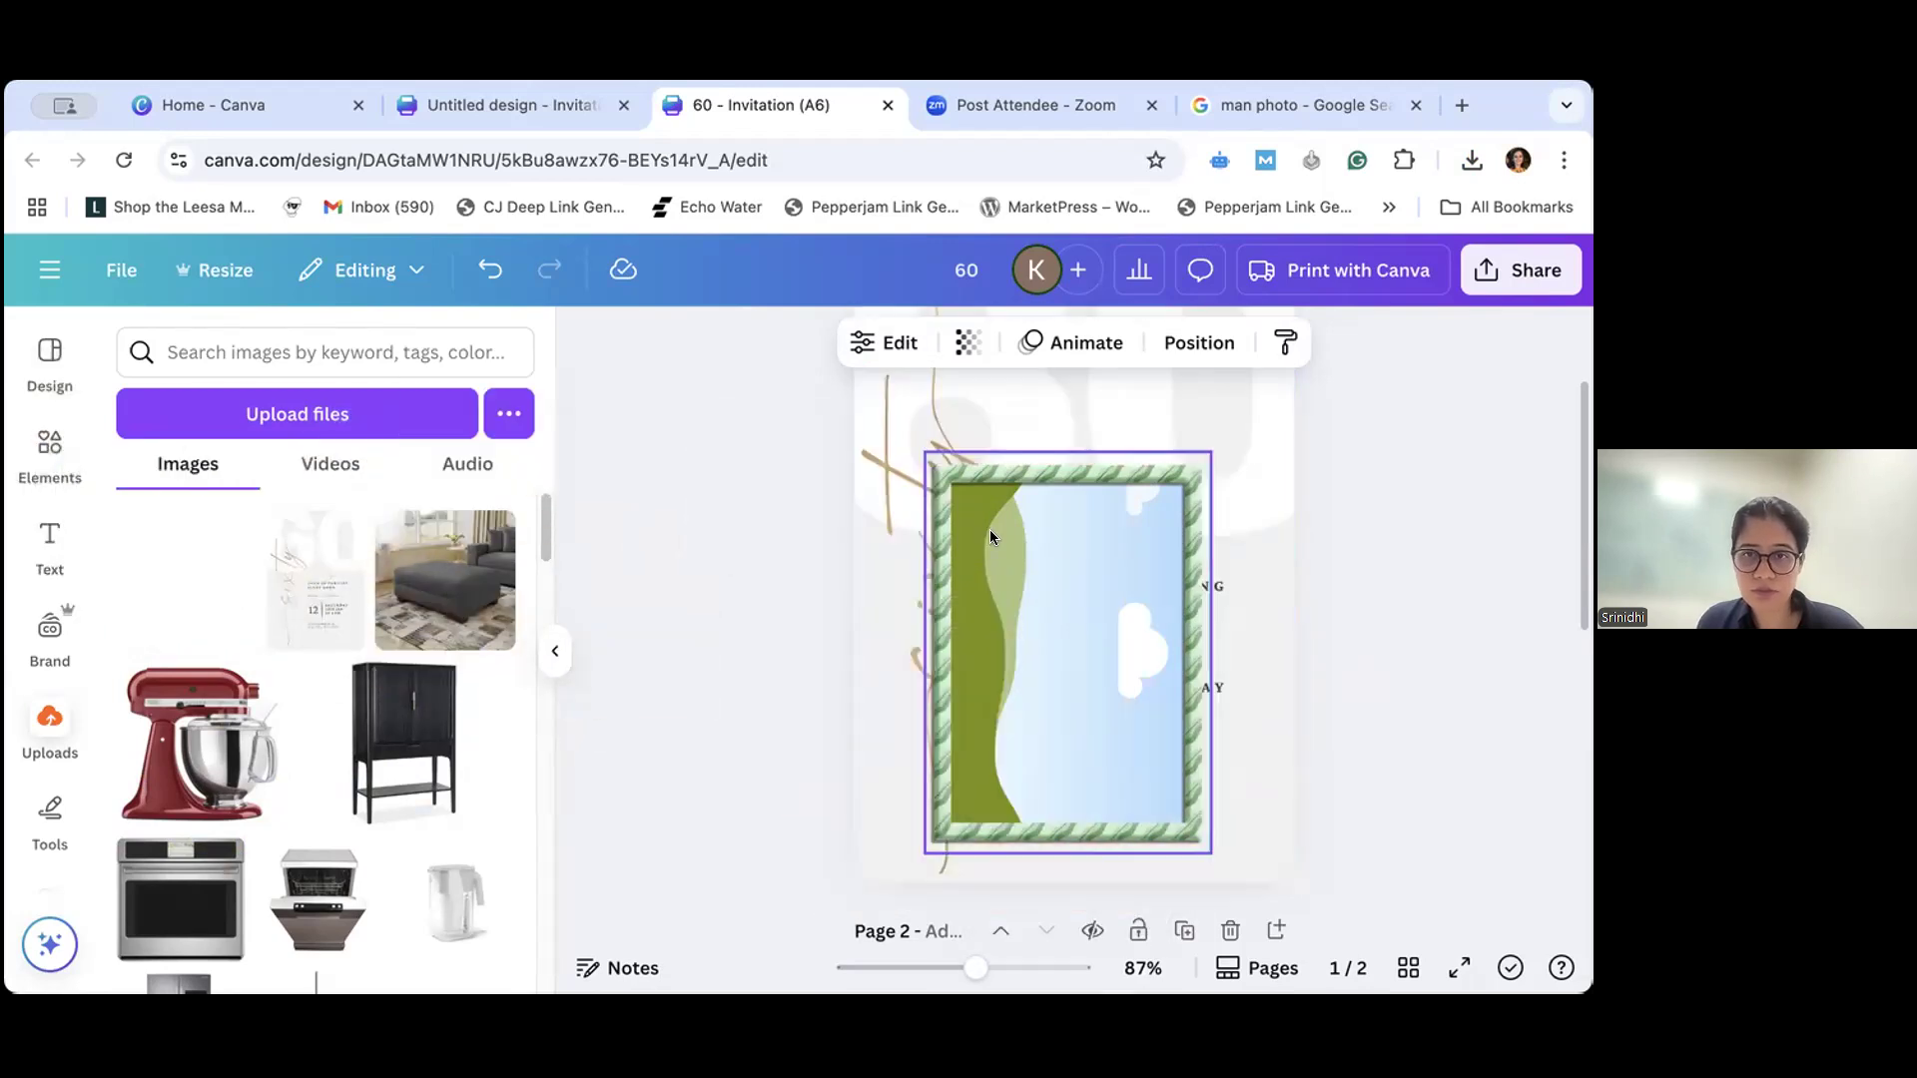
{"action": "left_click_drag", "start_coordinate": [1113, 641], "coordinate": [1113, 644]}
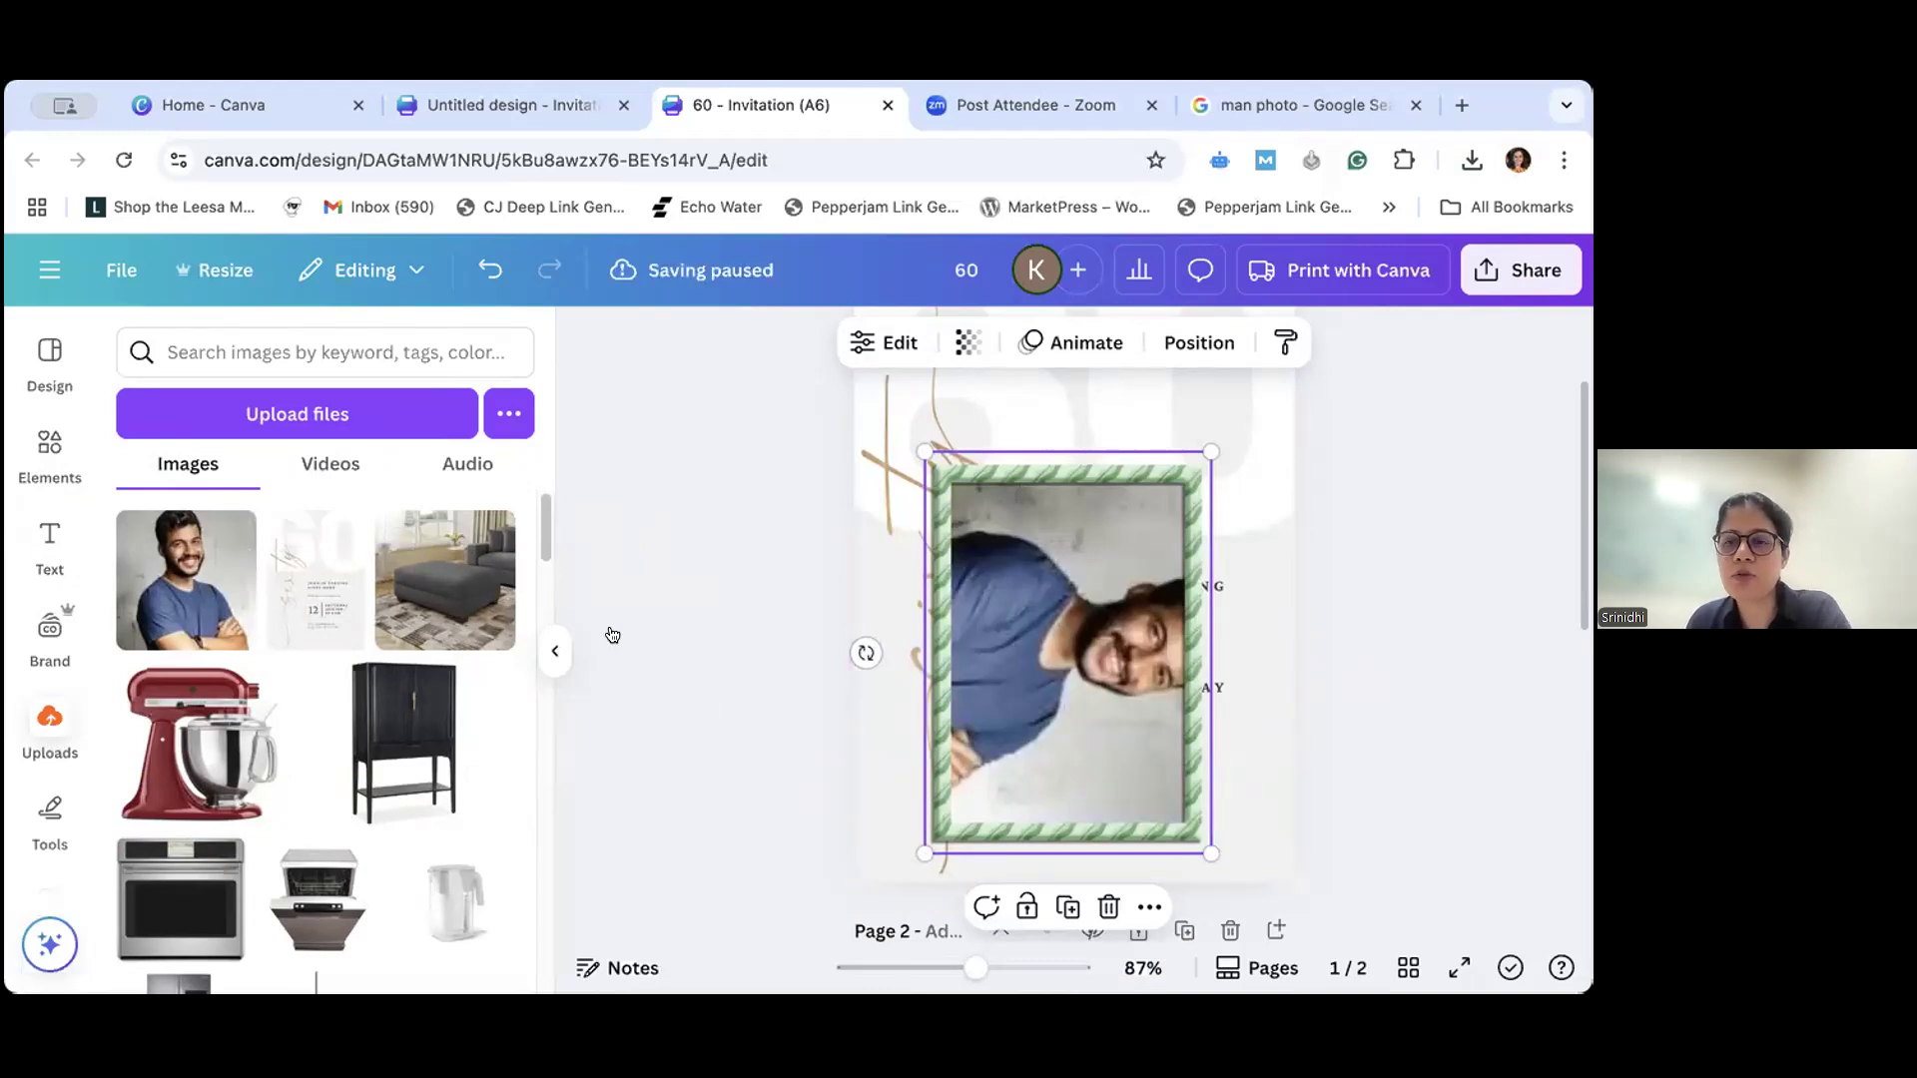
- Replace the green-striped frame on page 1 with the plain square frame from the "Frame" results and enlarge it
{"action": "key", "text": "Delete"}
{"action": "left_click", "coordinate": [63, 470]}
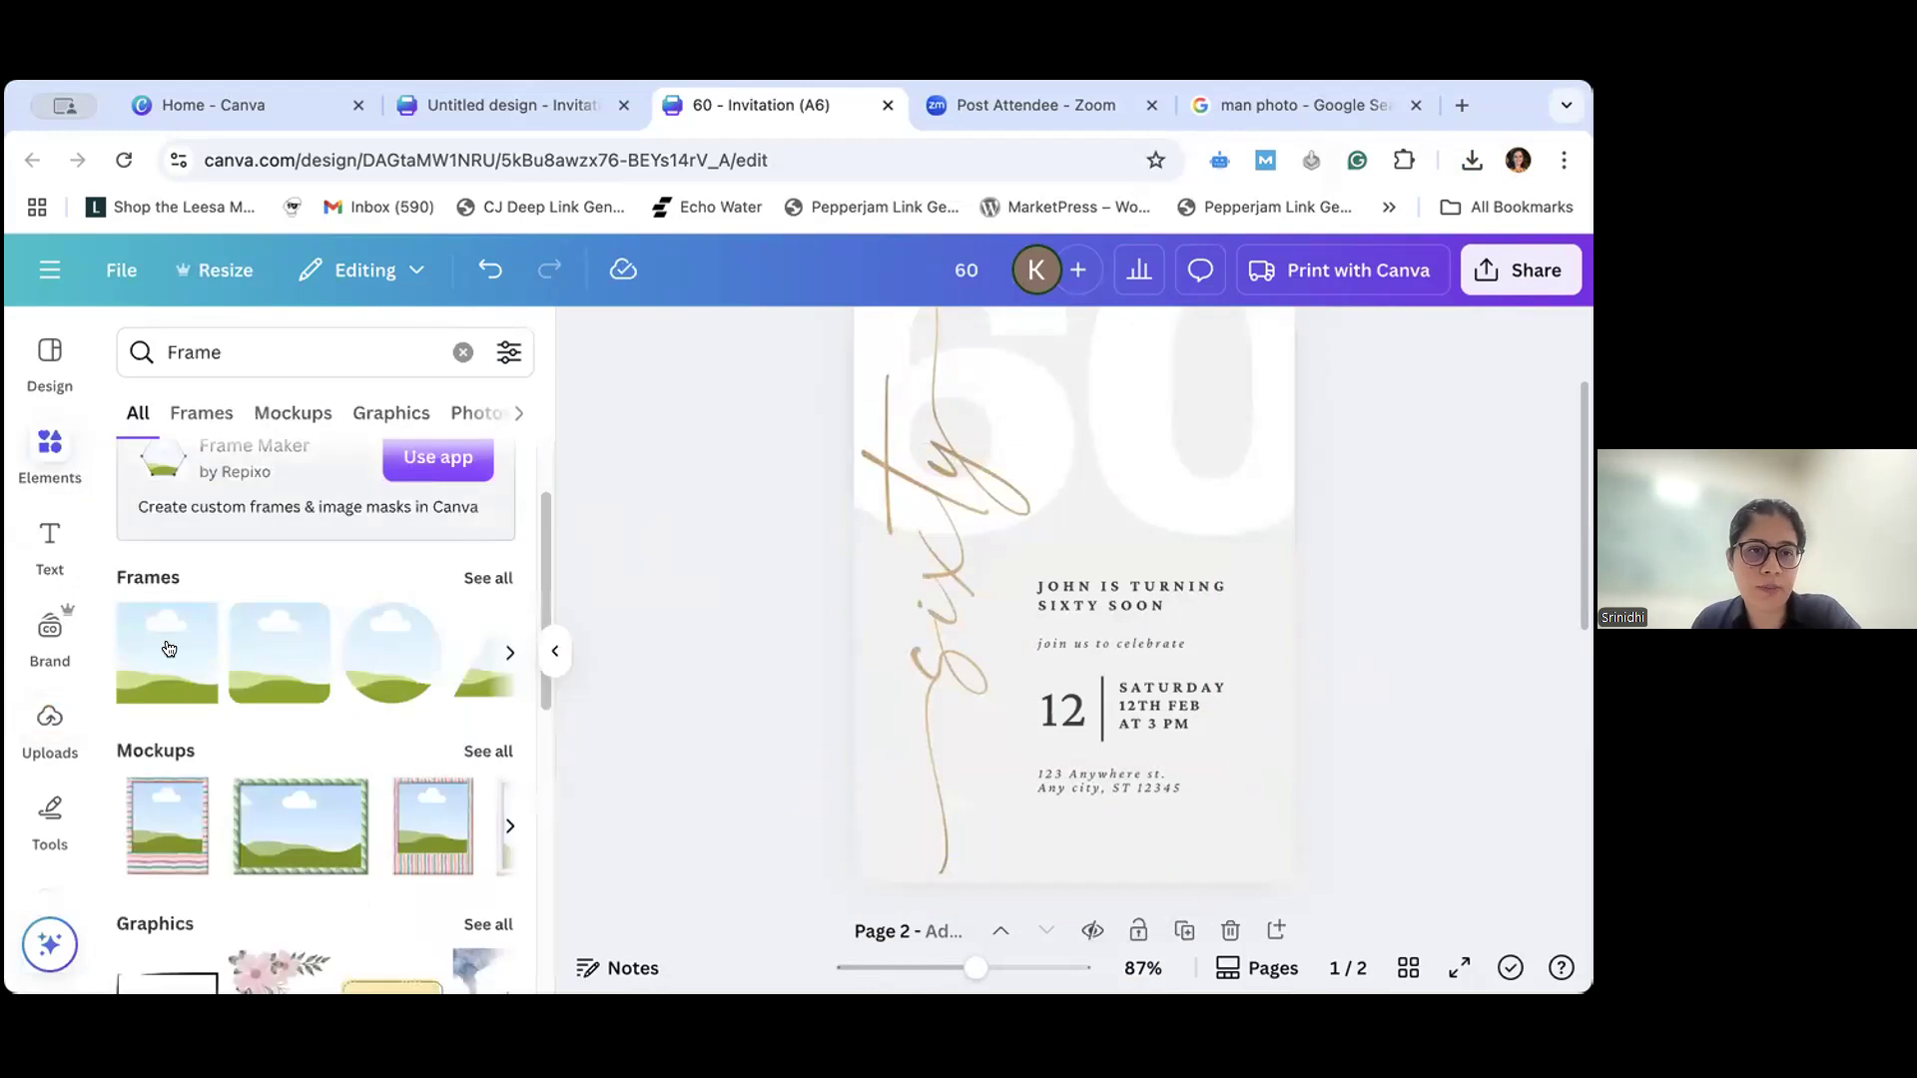
{"action": "left_click", "coordinate": [169, 649]}
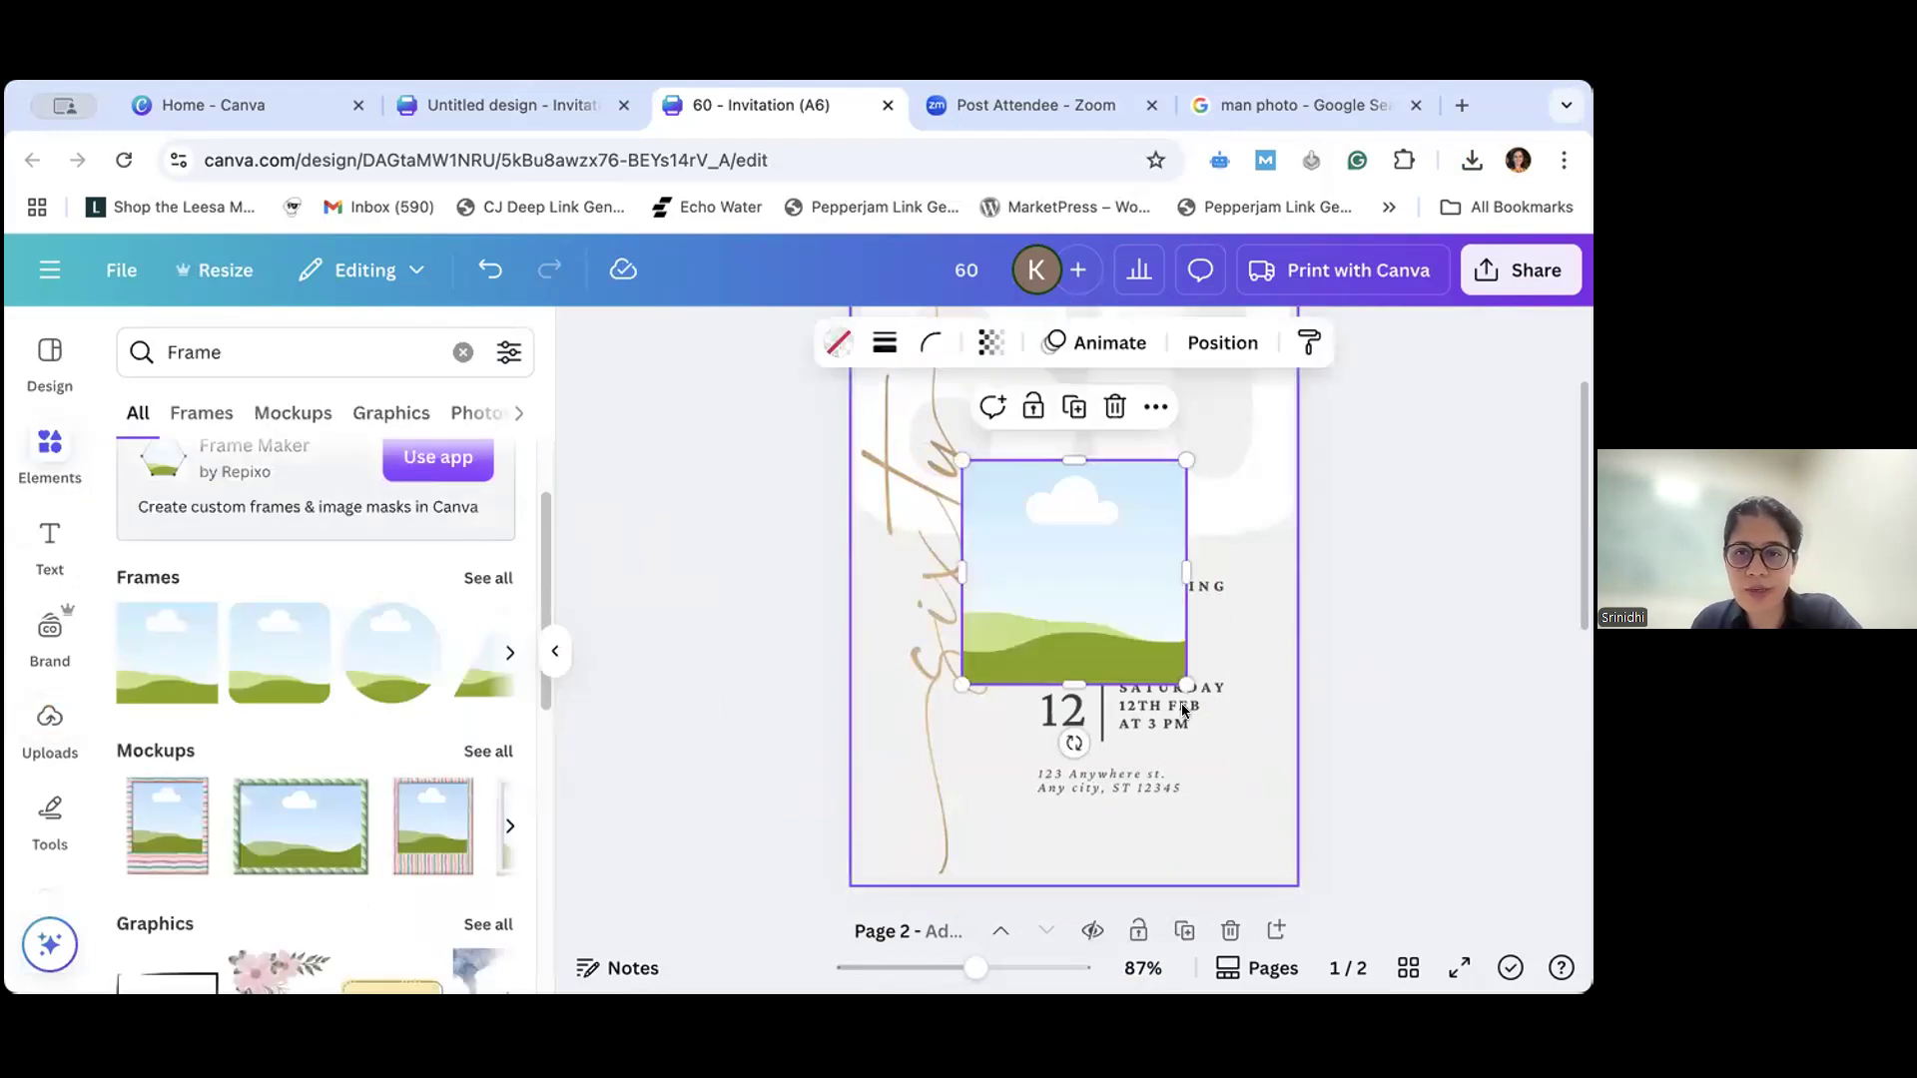
{"action": "left_click_drag", "start_coordinate": [1186, 685], "coordinate": [1243, 818]}
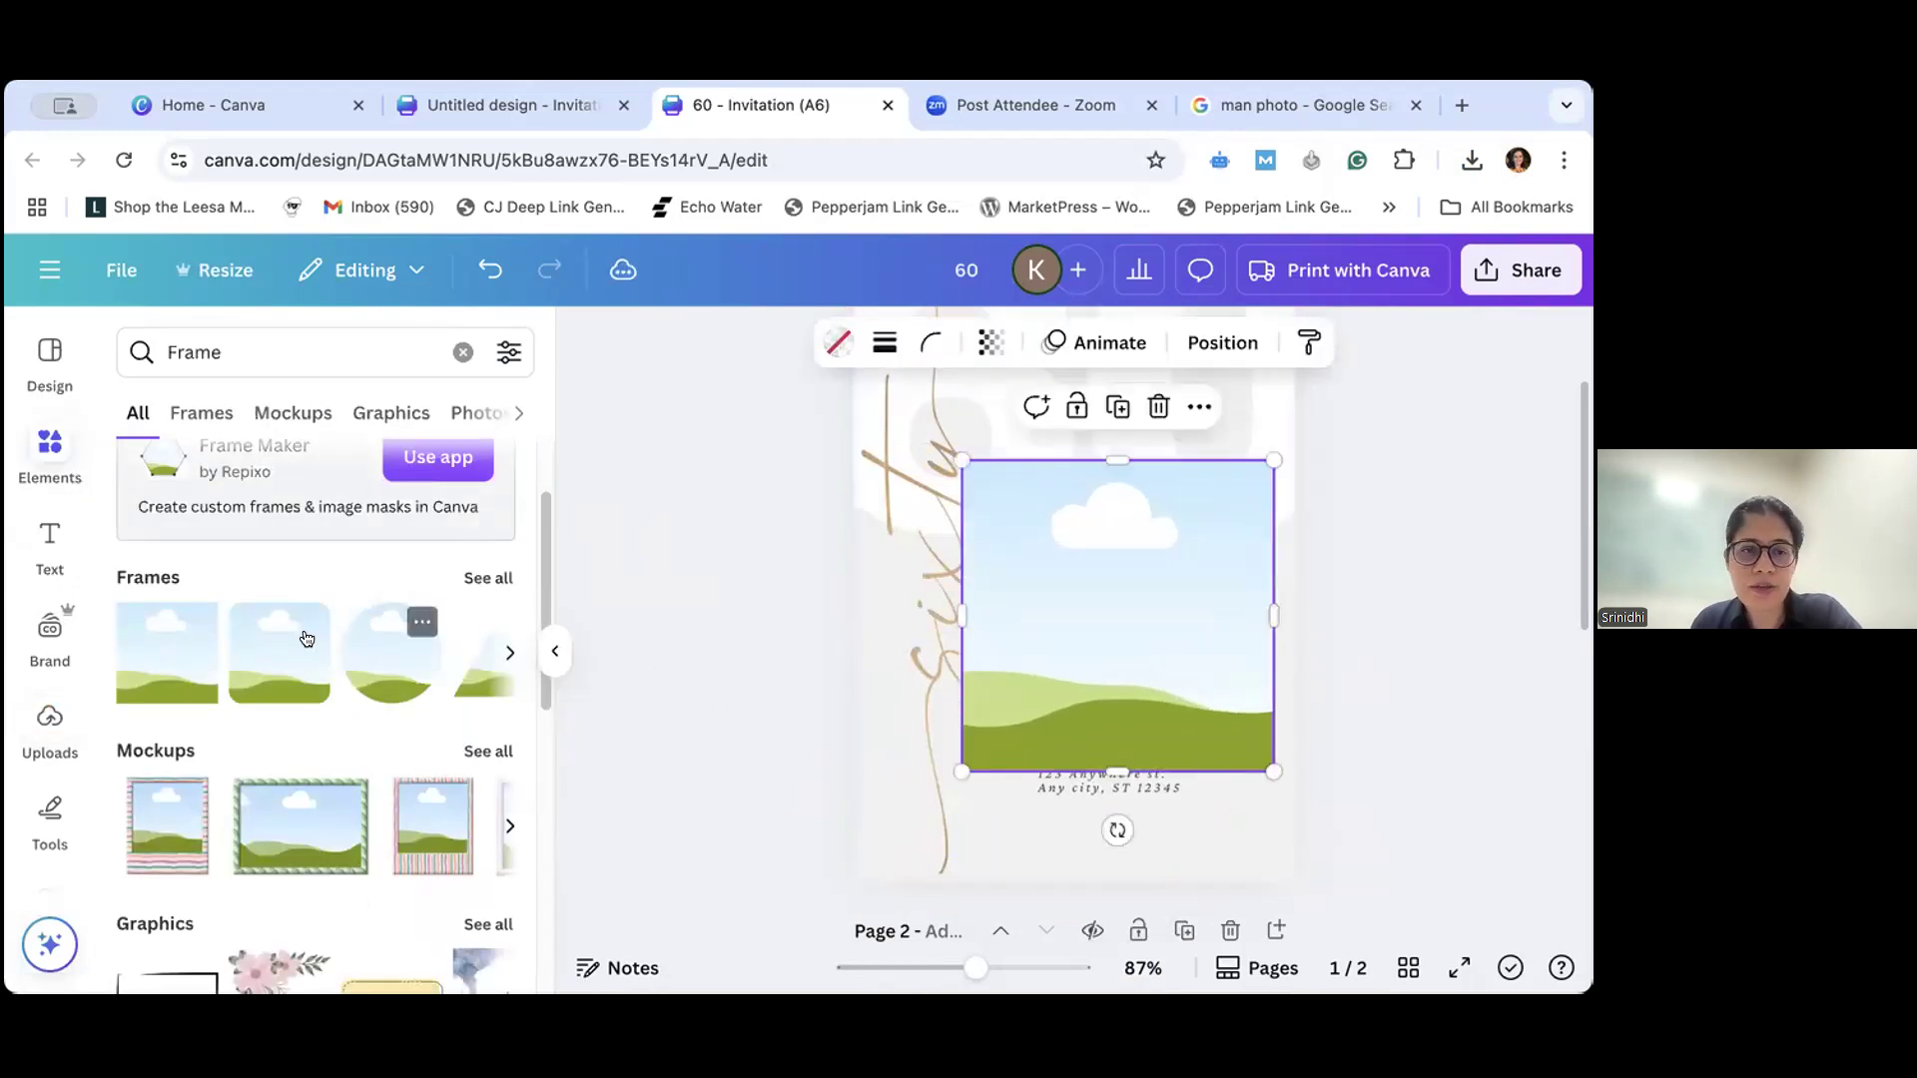
- Fill the square frame with the uploaded photo of the man and move it up toward the upper part of page 1
{"action": "left_click", "coordinate": [42, 734]}
{"action": "left_click", "coordinate": [165, 593]}
{"action": "left_click_drag", "start_coordinate": [1118, 614], "coordinate": [1079, 580]}
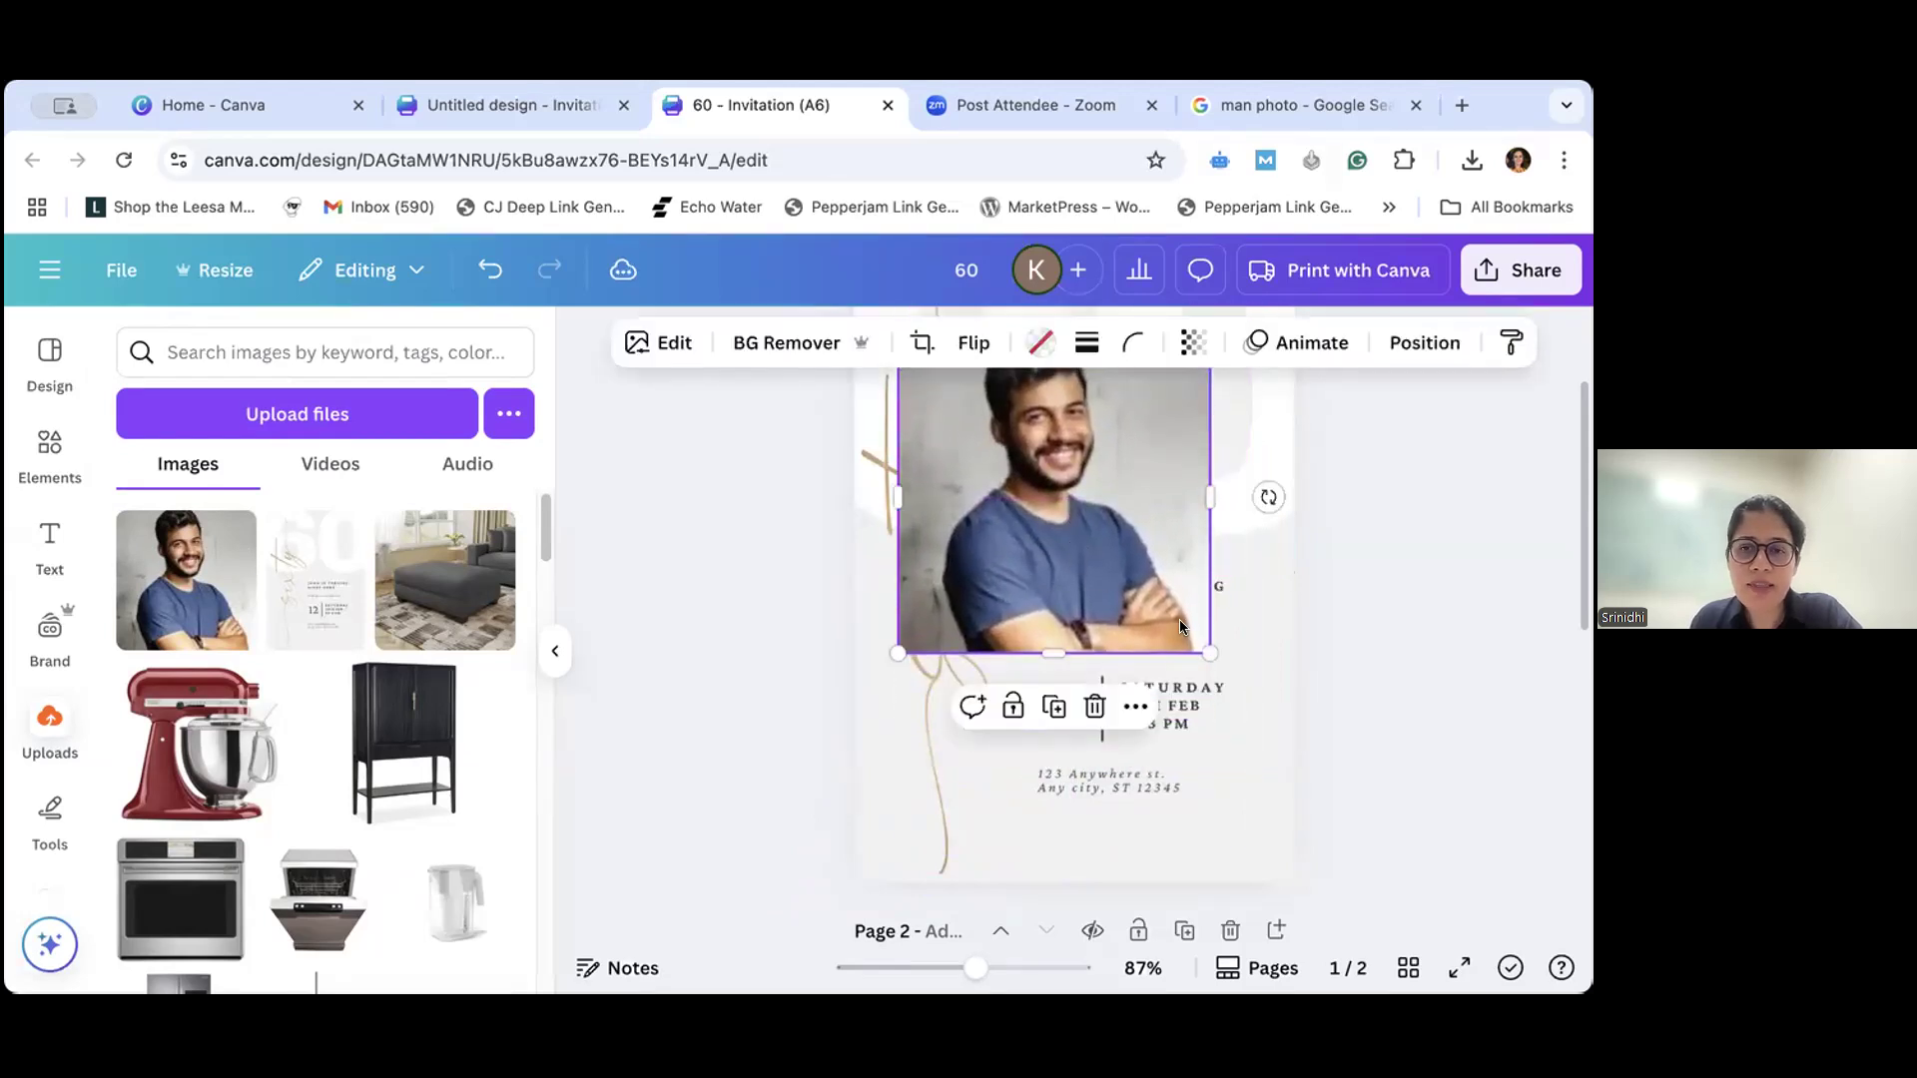
- Try enlarging the framed photo until it spans the full width of page 1, and reposition it over the page
{"action": "left_click_drag", "start_coordinate": [1208, 653], "coordinate": [1241, 686]}
{"action": "left_click_drag", "start_coordinate": [1238, 768], "coordinate": [1238, 770]}
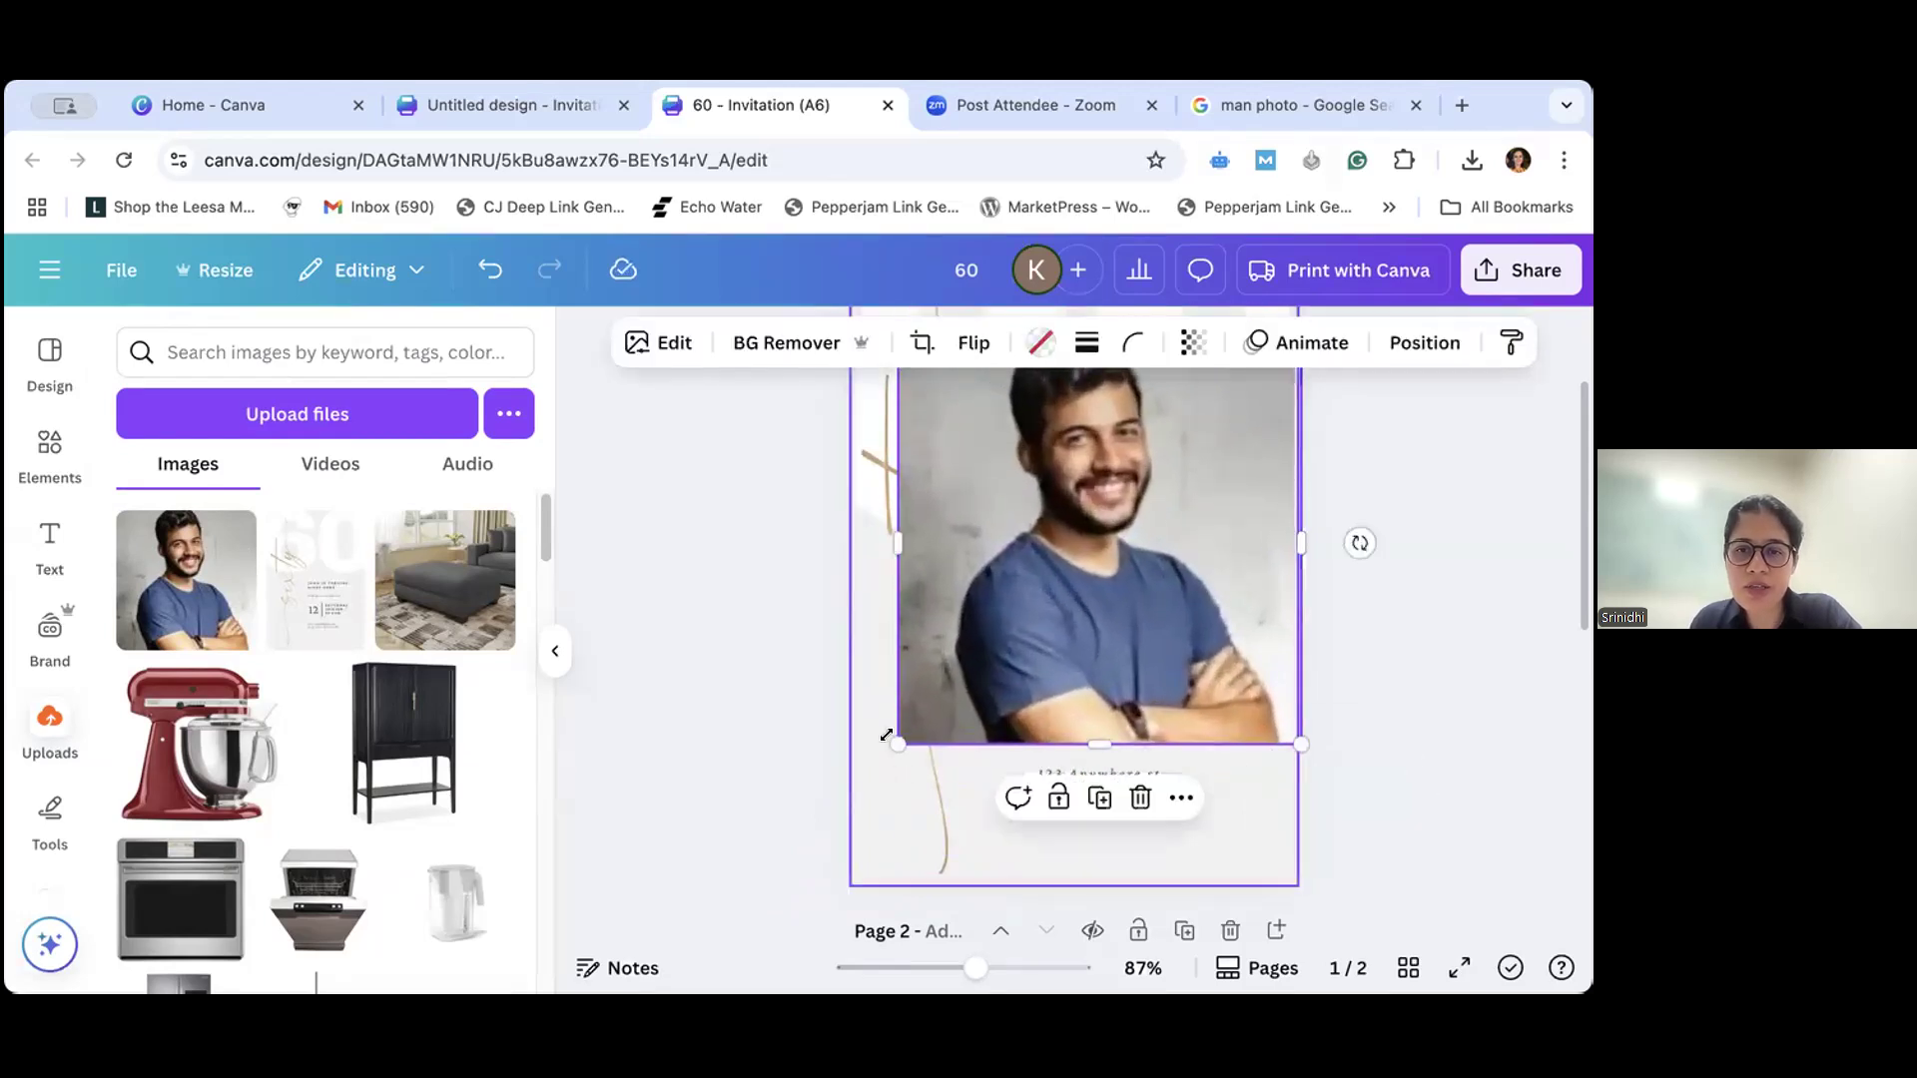
{"action": "left_click_drag", "start_coordinate": [897, 745], "coordinate": [843, 808]}
{"action": "scroll", "coordinate": [1056, 665], "scroll_direction": "up", "scroll_amount": 2}
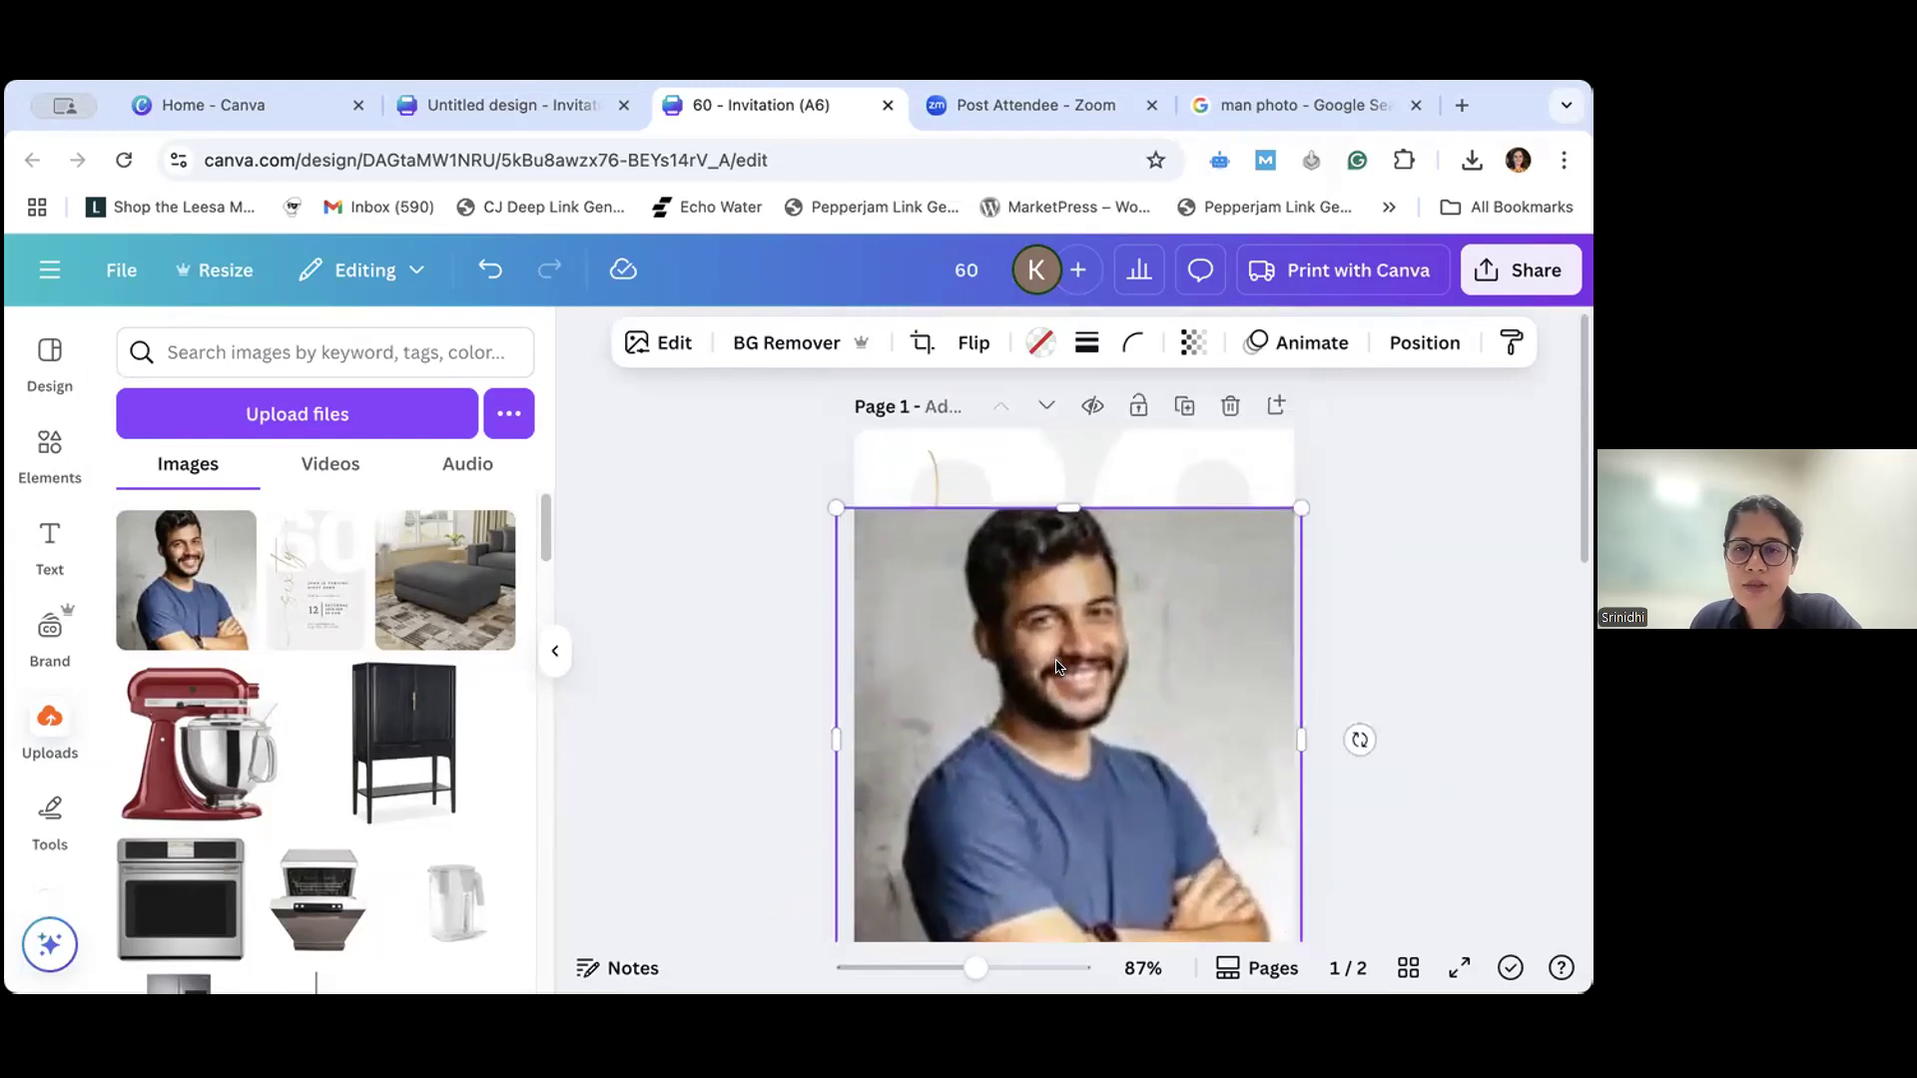
{"action": "left_click_drag", "start_coordinate": [1301, 507], "coordinate": [1327, 480]}
{"action": "mouse_move", "coordinate": [1193, 605]}
{"action": "left_mouse_down"}
{"action": "mouse_move", "coordinate": [1178, 559]}
{"action": "mouse_move", "coordinate": [1178, 601]}
{"action": "left_mouse_up"}
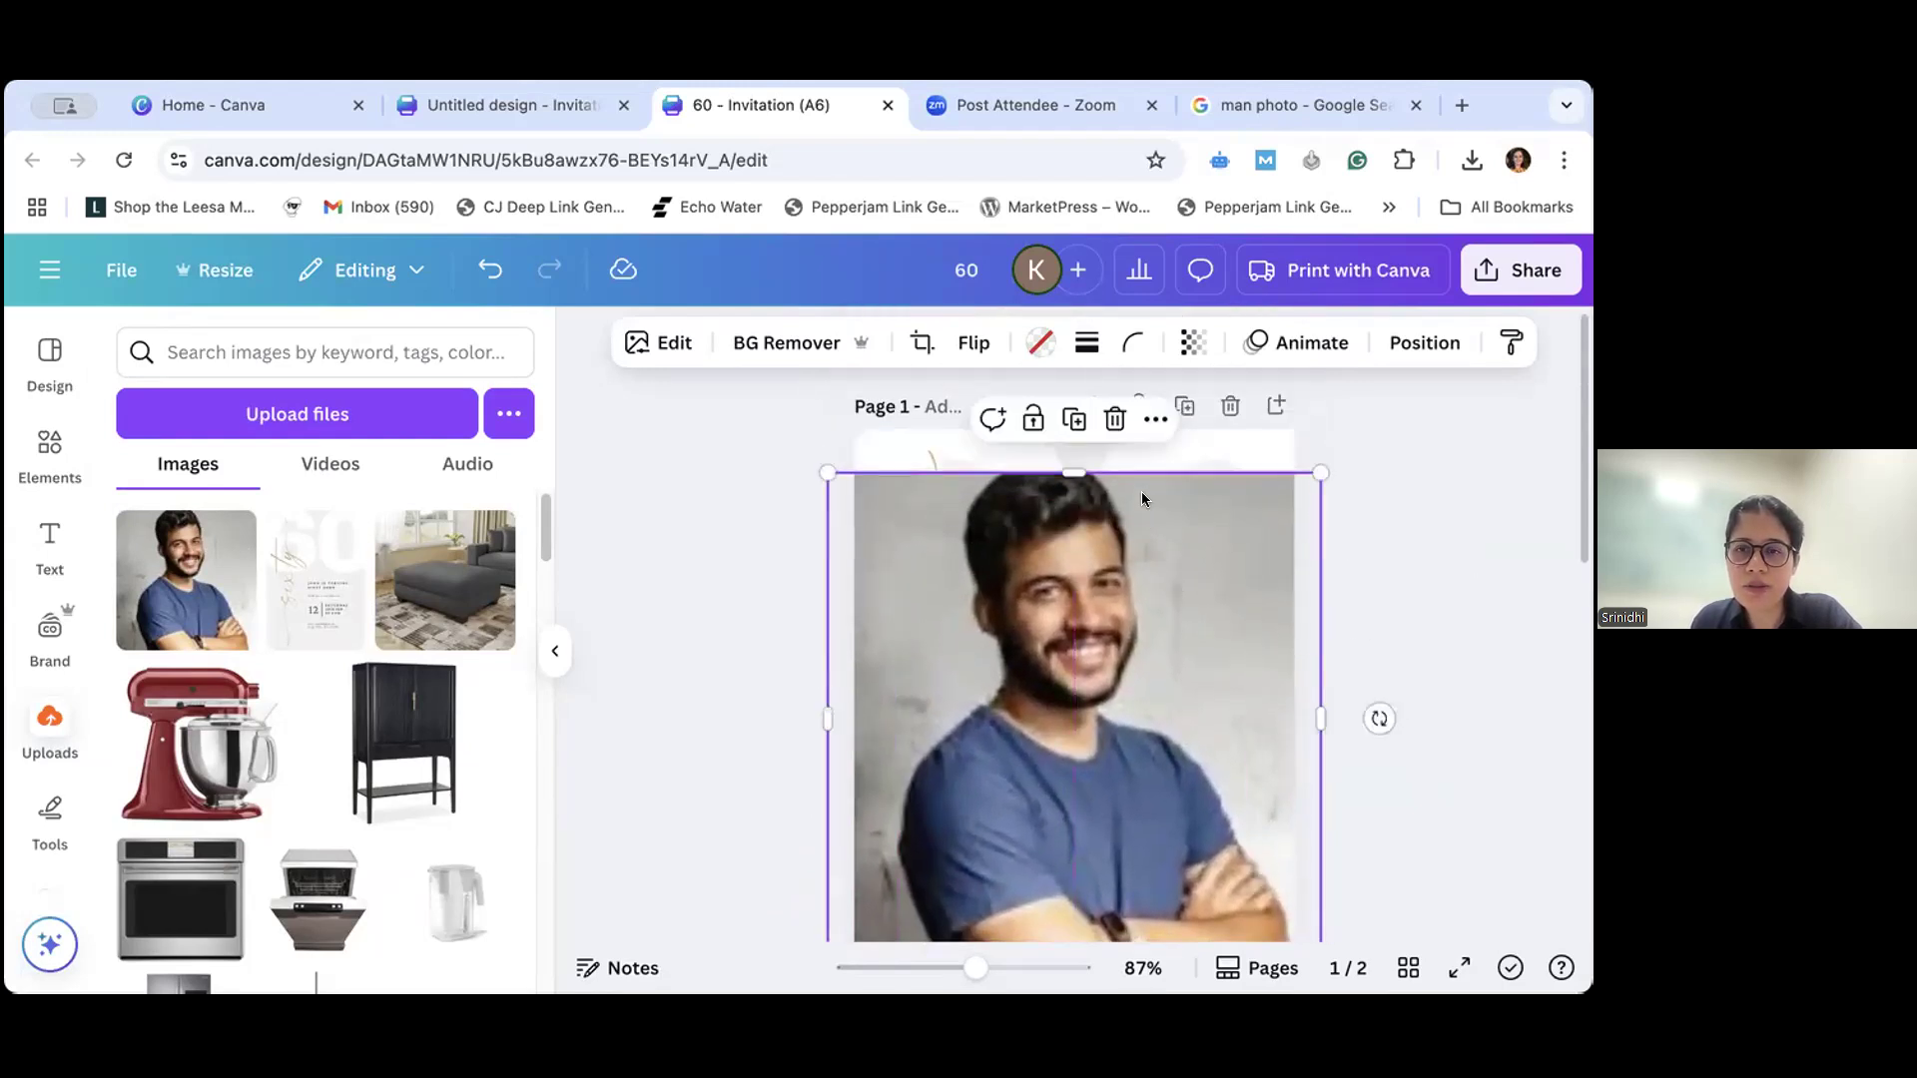
{"action": "left_click", "coordinate": [1155, 420]}
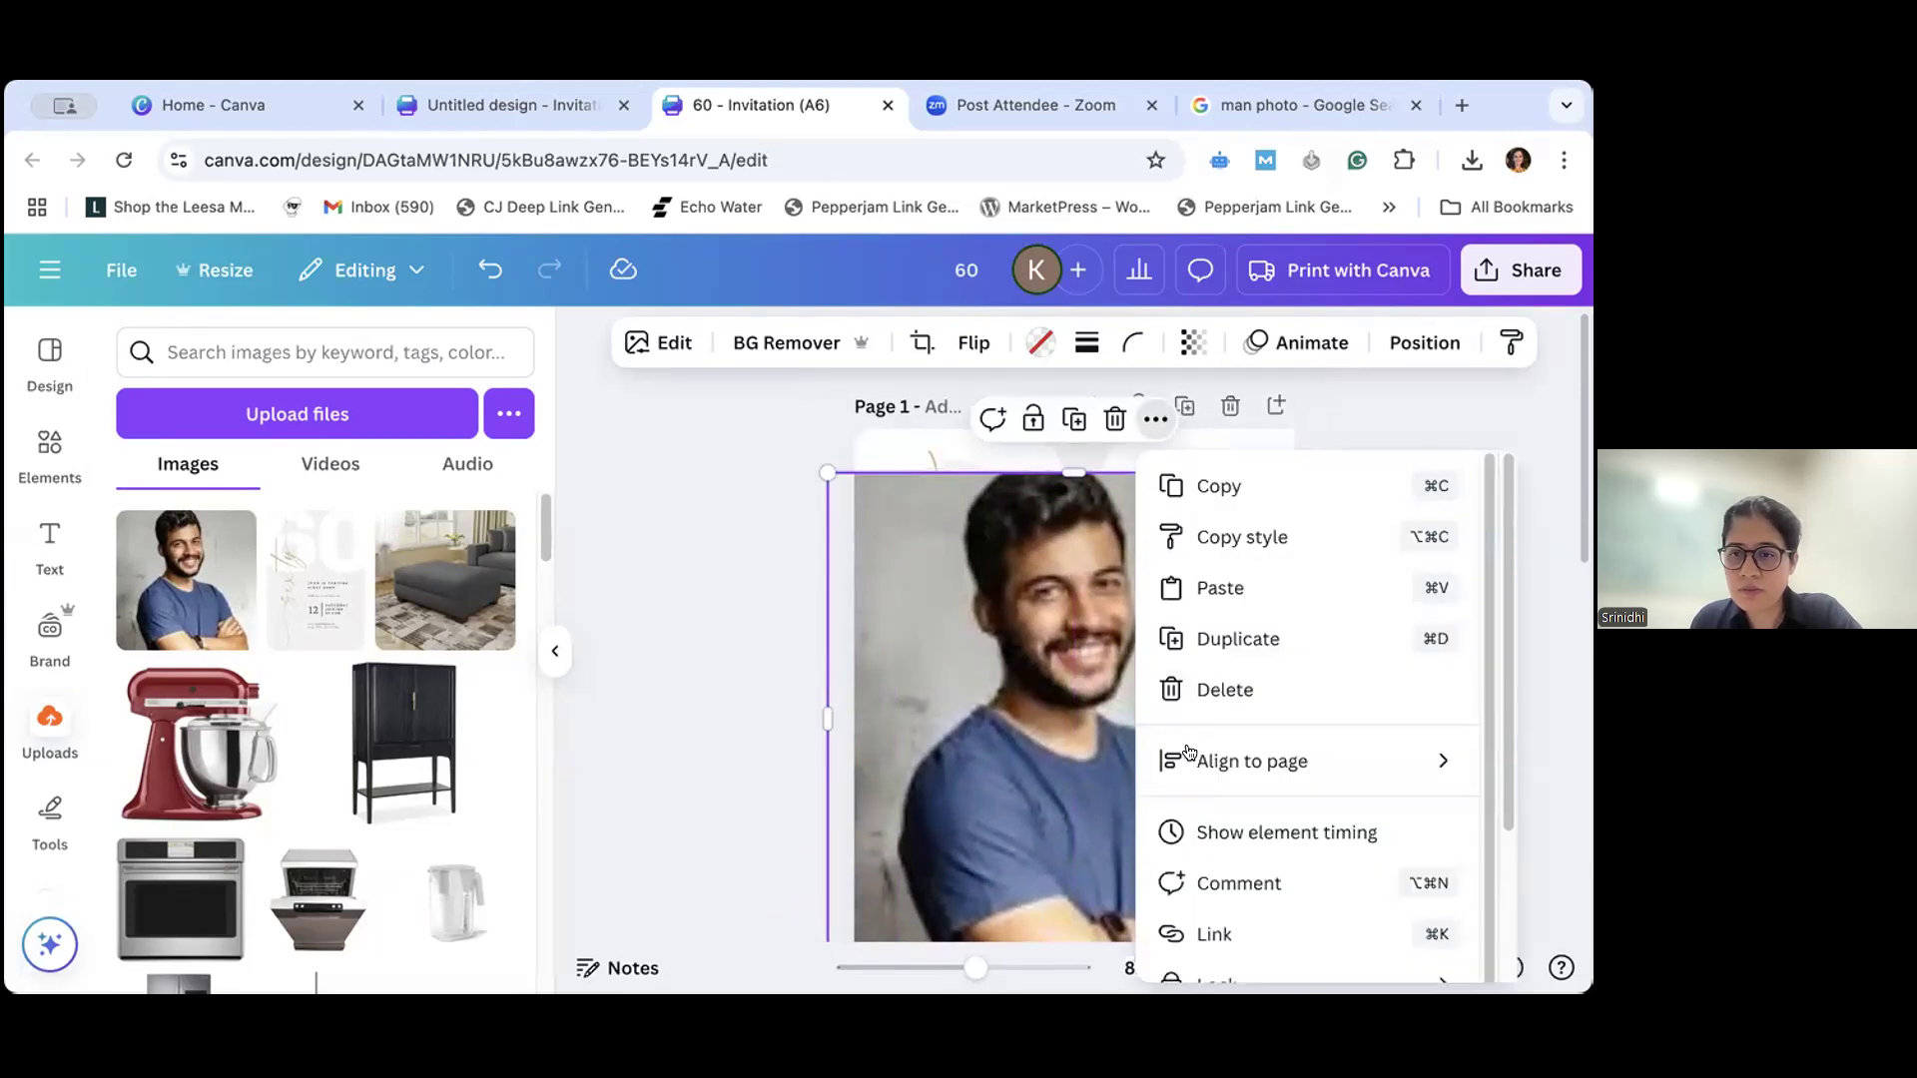
{"action": "scroll", "coordinate": [1190, 752], "scroll_direction": "down", "scroll_amount": 2}
{"action": "left_click", "coordinate": [985, 584]}
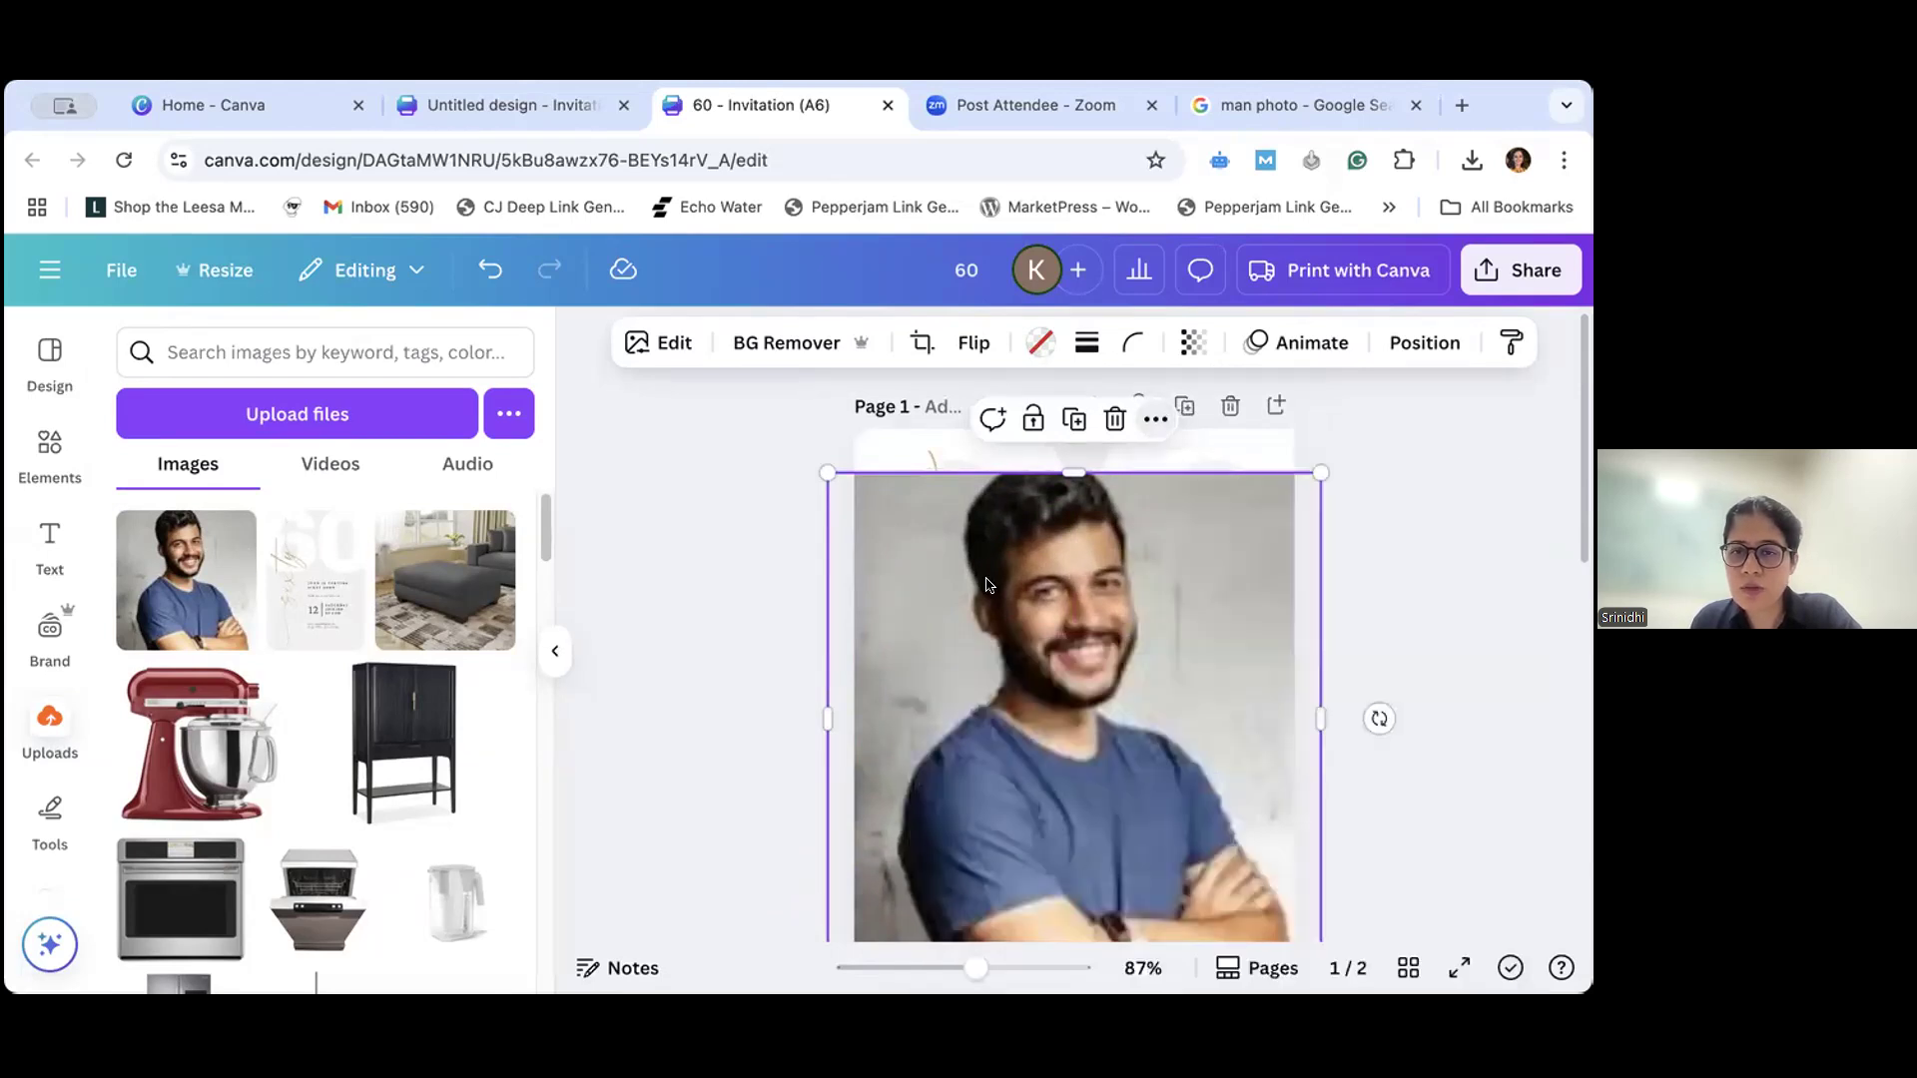
- Shrink the framed photo, move it up over the "60" on page 1, and resize it to slightly less than the page width
{"action": "left_click_drag", "start_coordinate": [1314, 469], "coordinate": [1146, 644]}
{"action": "left_click_drag", "start_coordinate": [1045, 757], "coordinate": [1101, 549]}
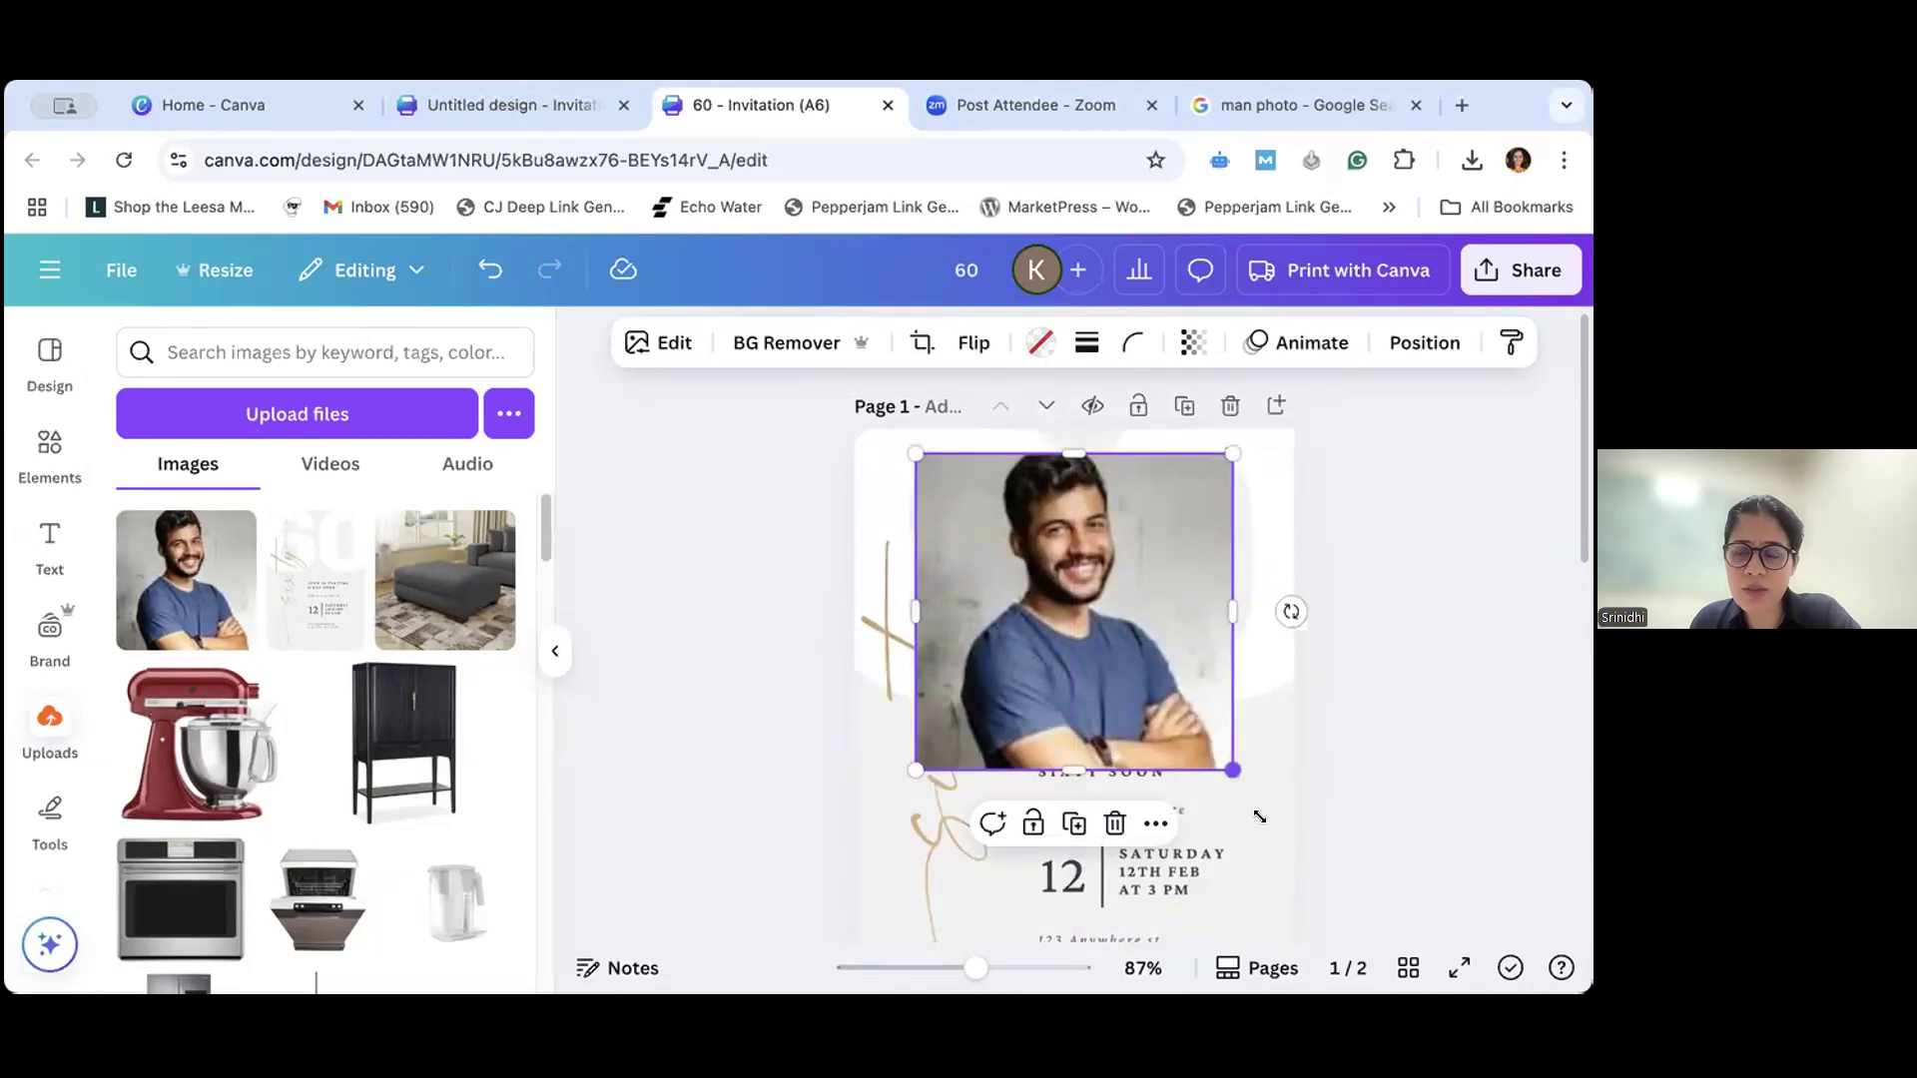
{"action": "left_click_drag", "start_coordinate": [1234, 771], "coordinate": [1278, 820]}
{"action": "mouse_move", "coordinate": [1065, 709]}
{"action": "left_mouse_down"}
{"action": "mouse_move", "coordinate": [1017, 711]}
{"action": "mouse_move", "coordinate": [1036, 710]}
{"action": "left_mouse_up"}
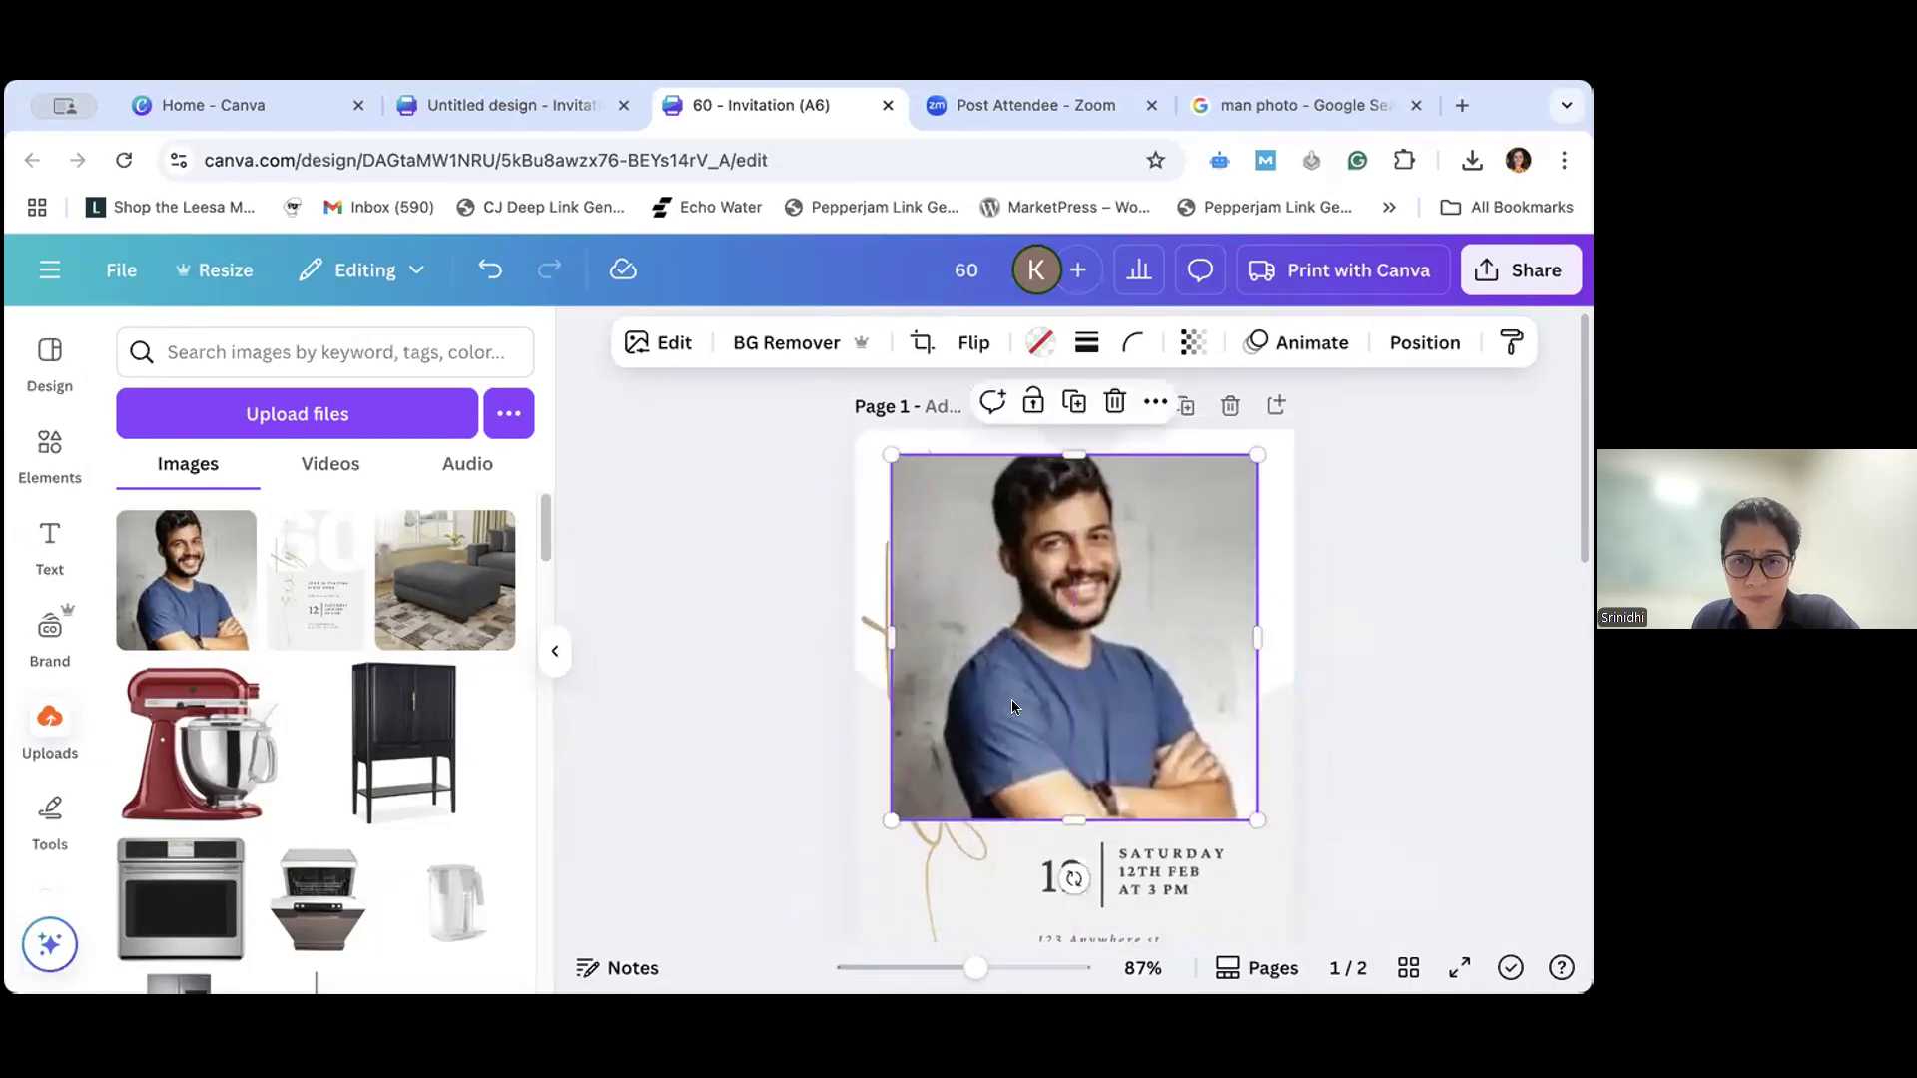
{"action": "left_click_drag", "start_coordinate": [888, 818], "coordinate": [873, 838]}
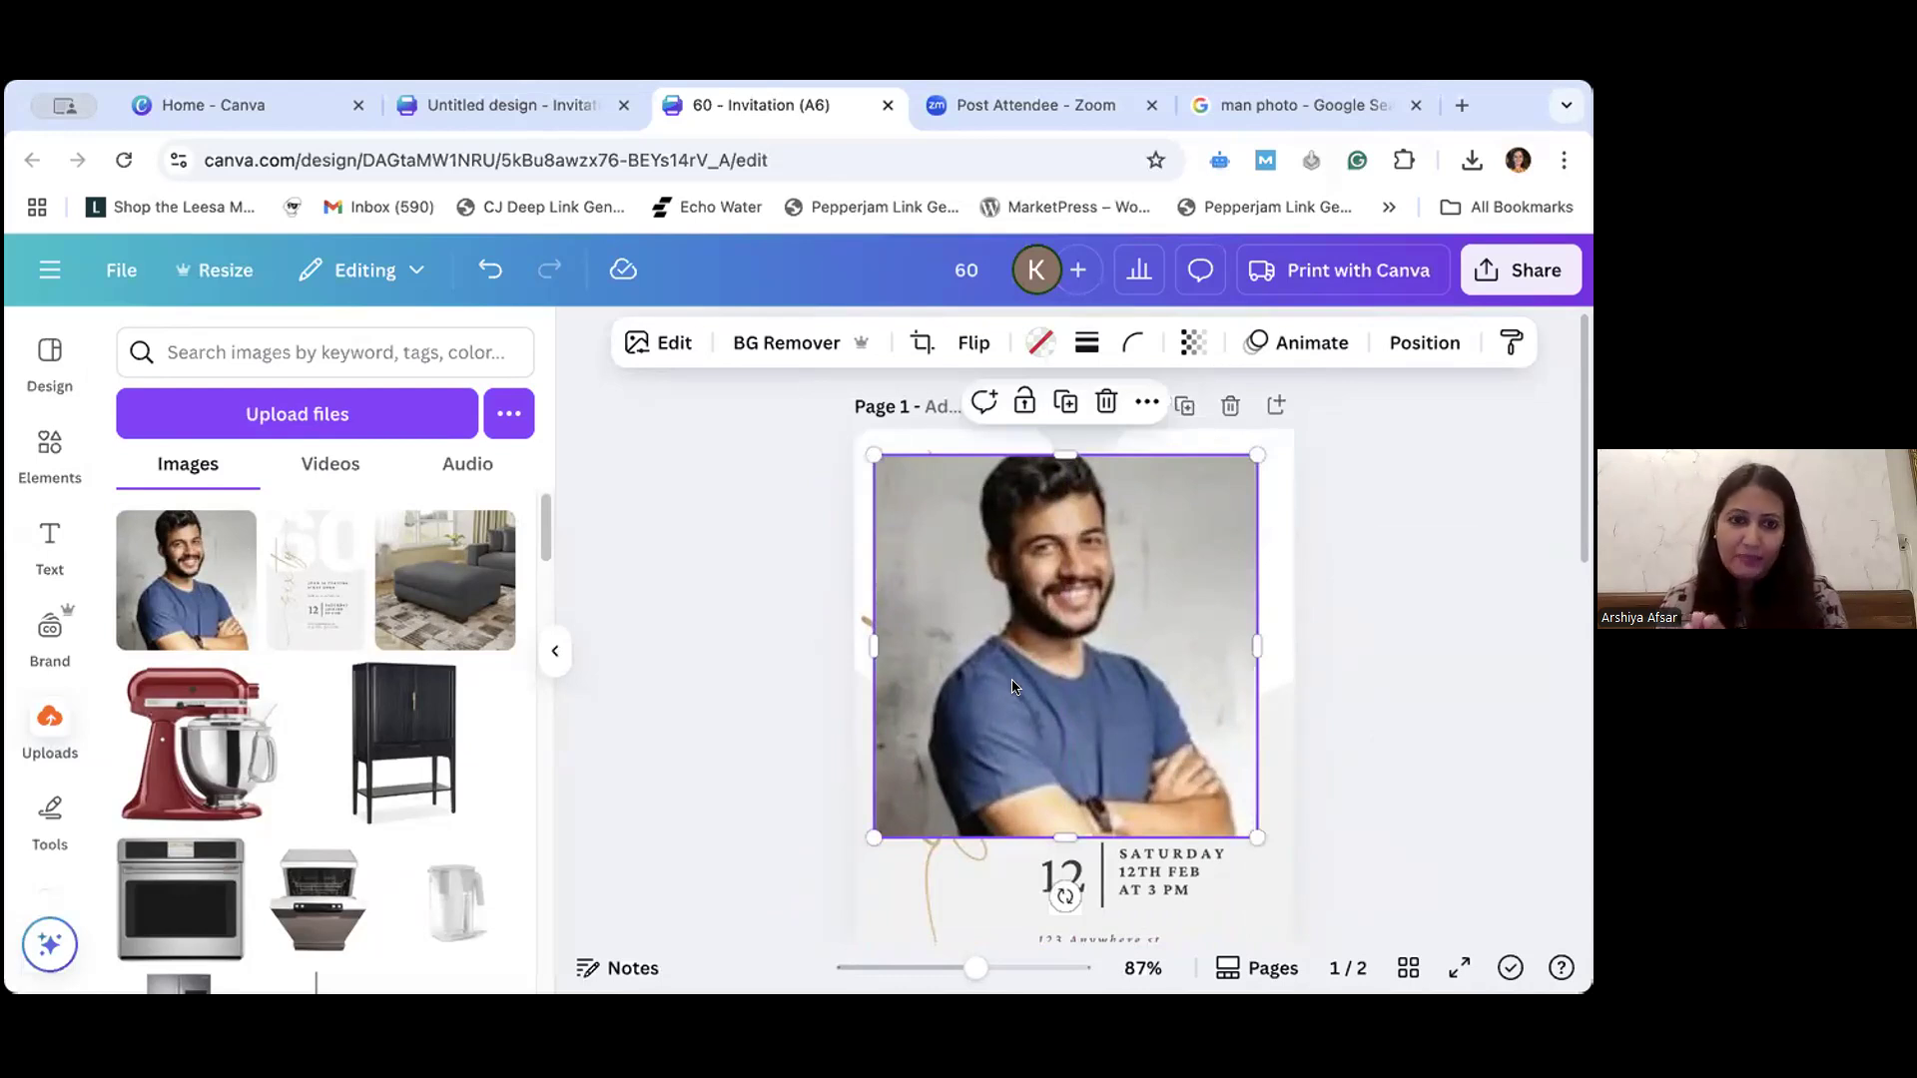
- Reposition the framed photo sideways and shrink it to about half its size over the "0" in page 1's upper-right area
{"action": "left_click_drag", "start_coordinate": [1033, 688], "coordinate": [1050, 689]}
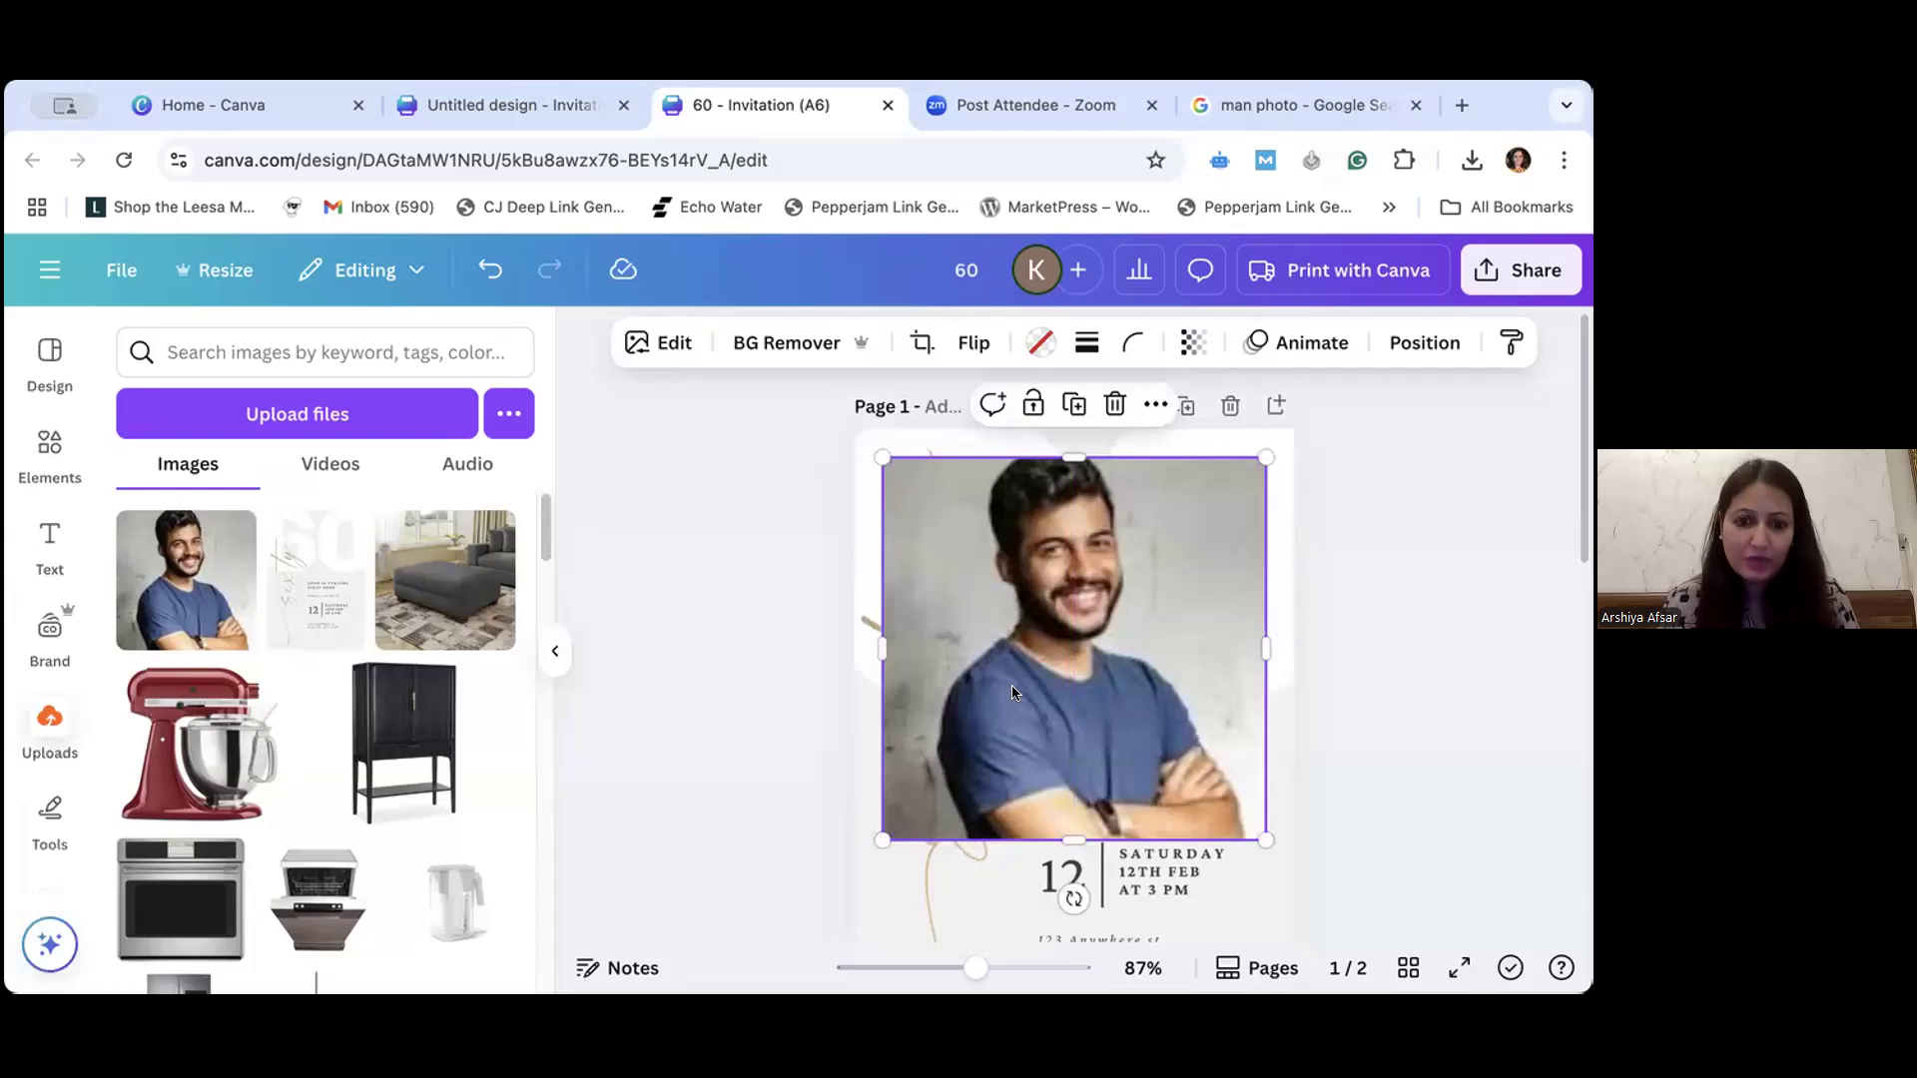
{"action": "left_click_drag", "start_coordinate": [1084, 726], "coordinate": [1068, 727]}
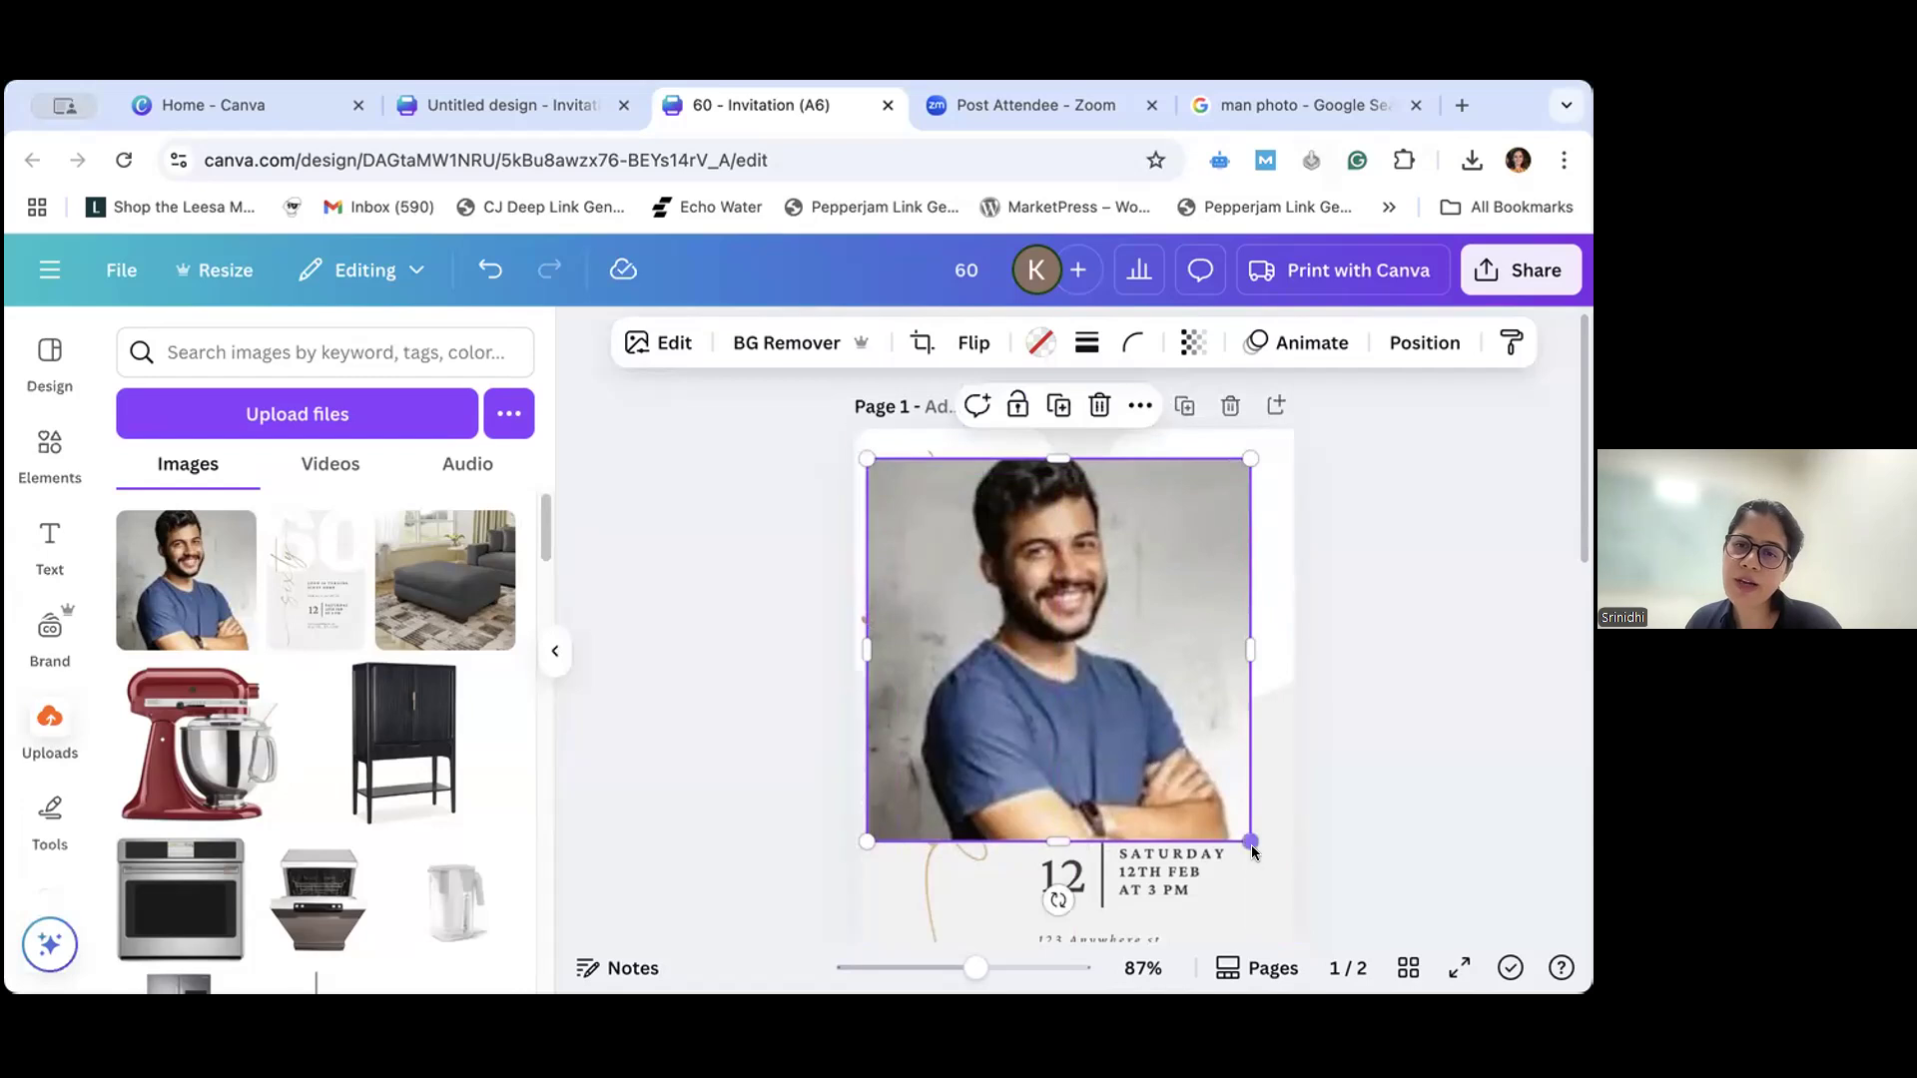
{"action": "mouse_move", "coordinate": [1246, 841]}
{"action": "left_mouse_down"}
{"action": "mouse_move", "coordinate": [1190, 792]}
{"action": "mouse_move", "coordinate": [1250, 840]}
{"action": "left_mouse_up"}
{"action": "left_click_drag", "start_coordinate": [861, 839], "coordinate": [1058, 651]}
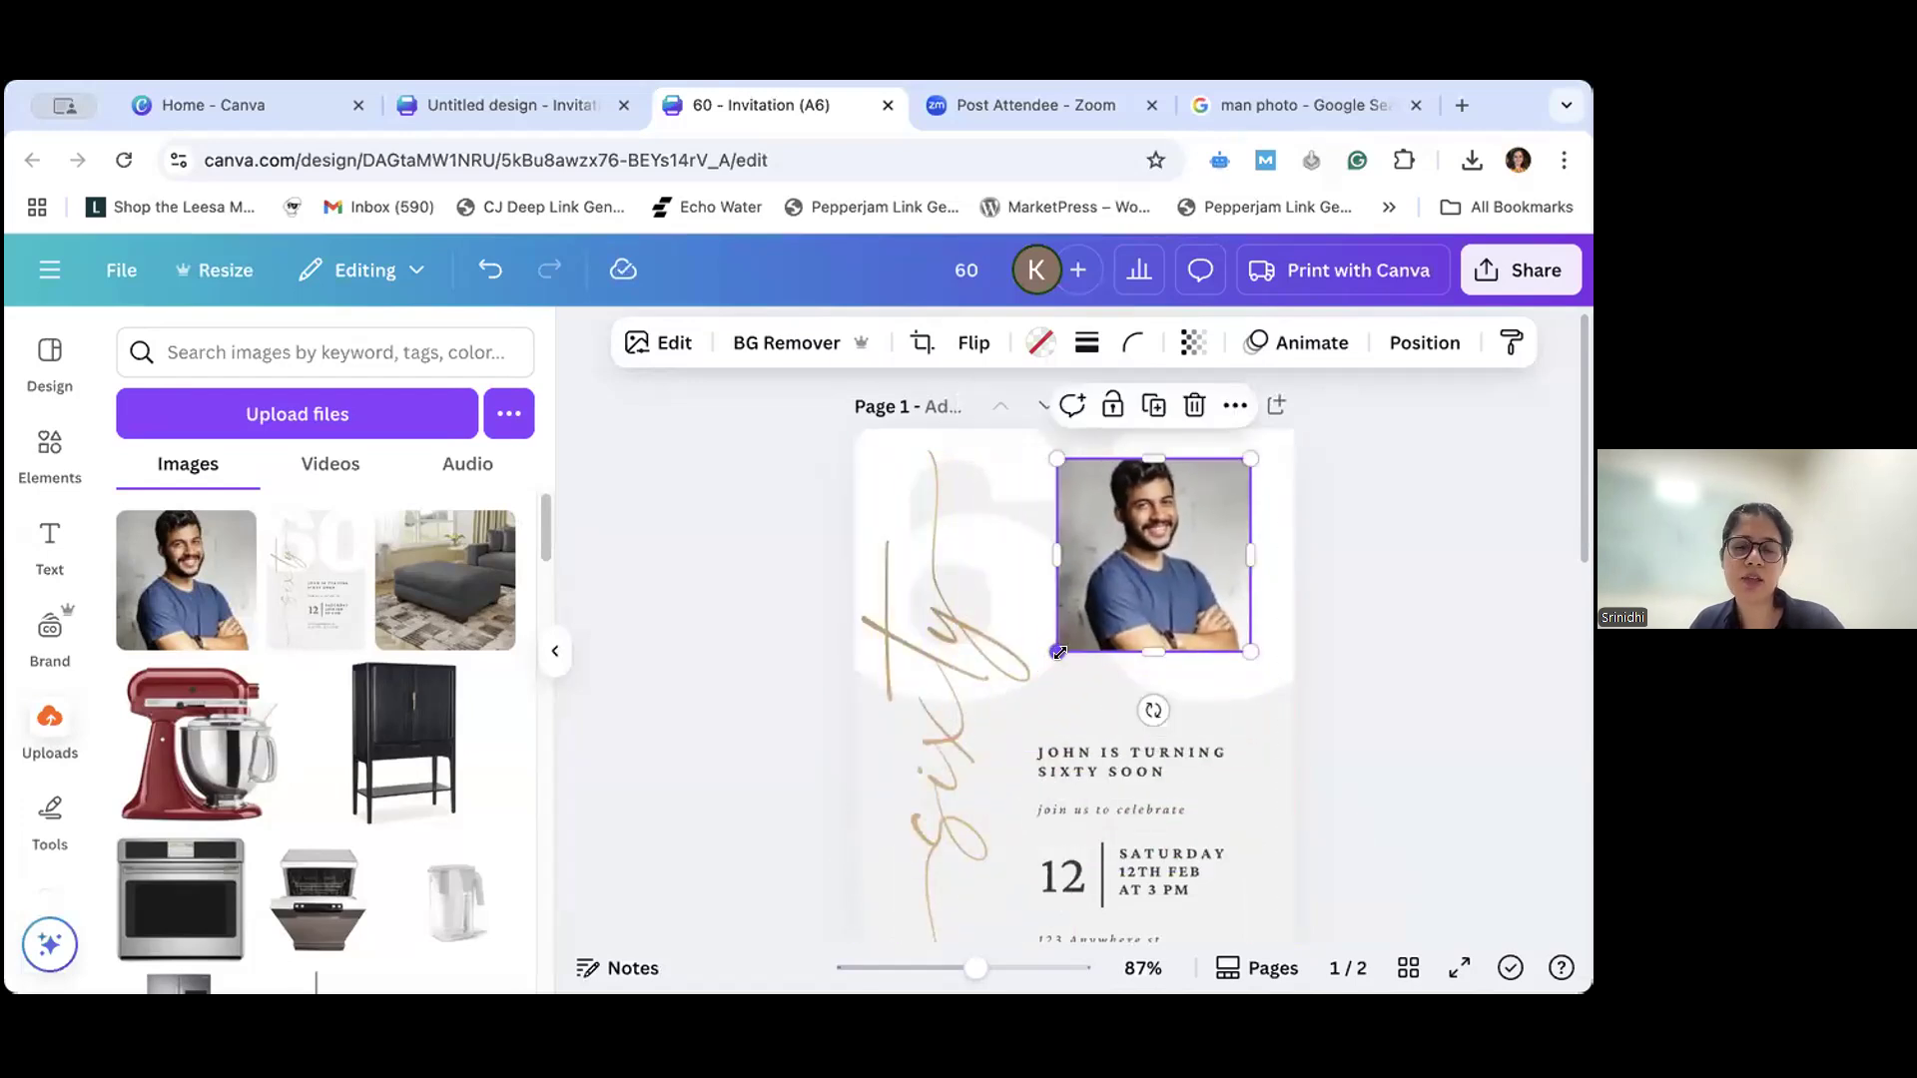
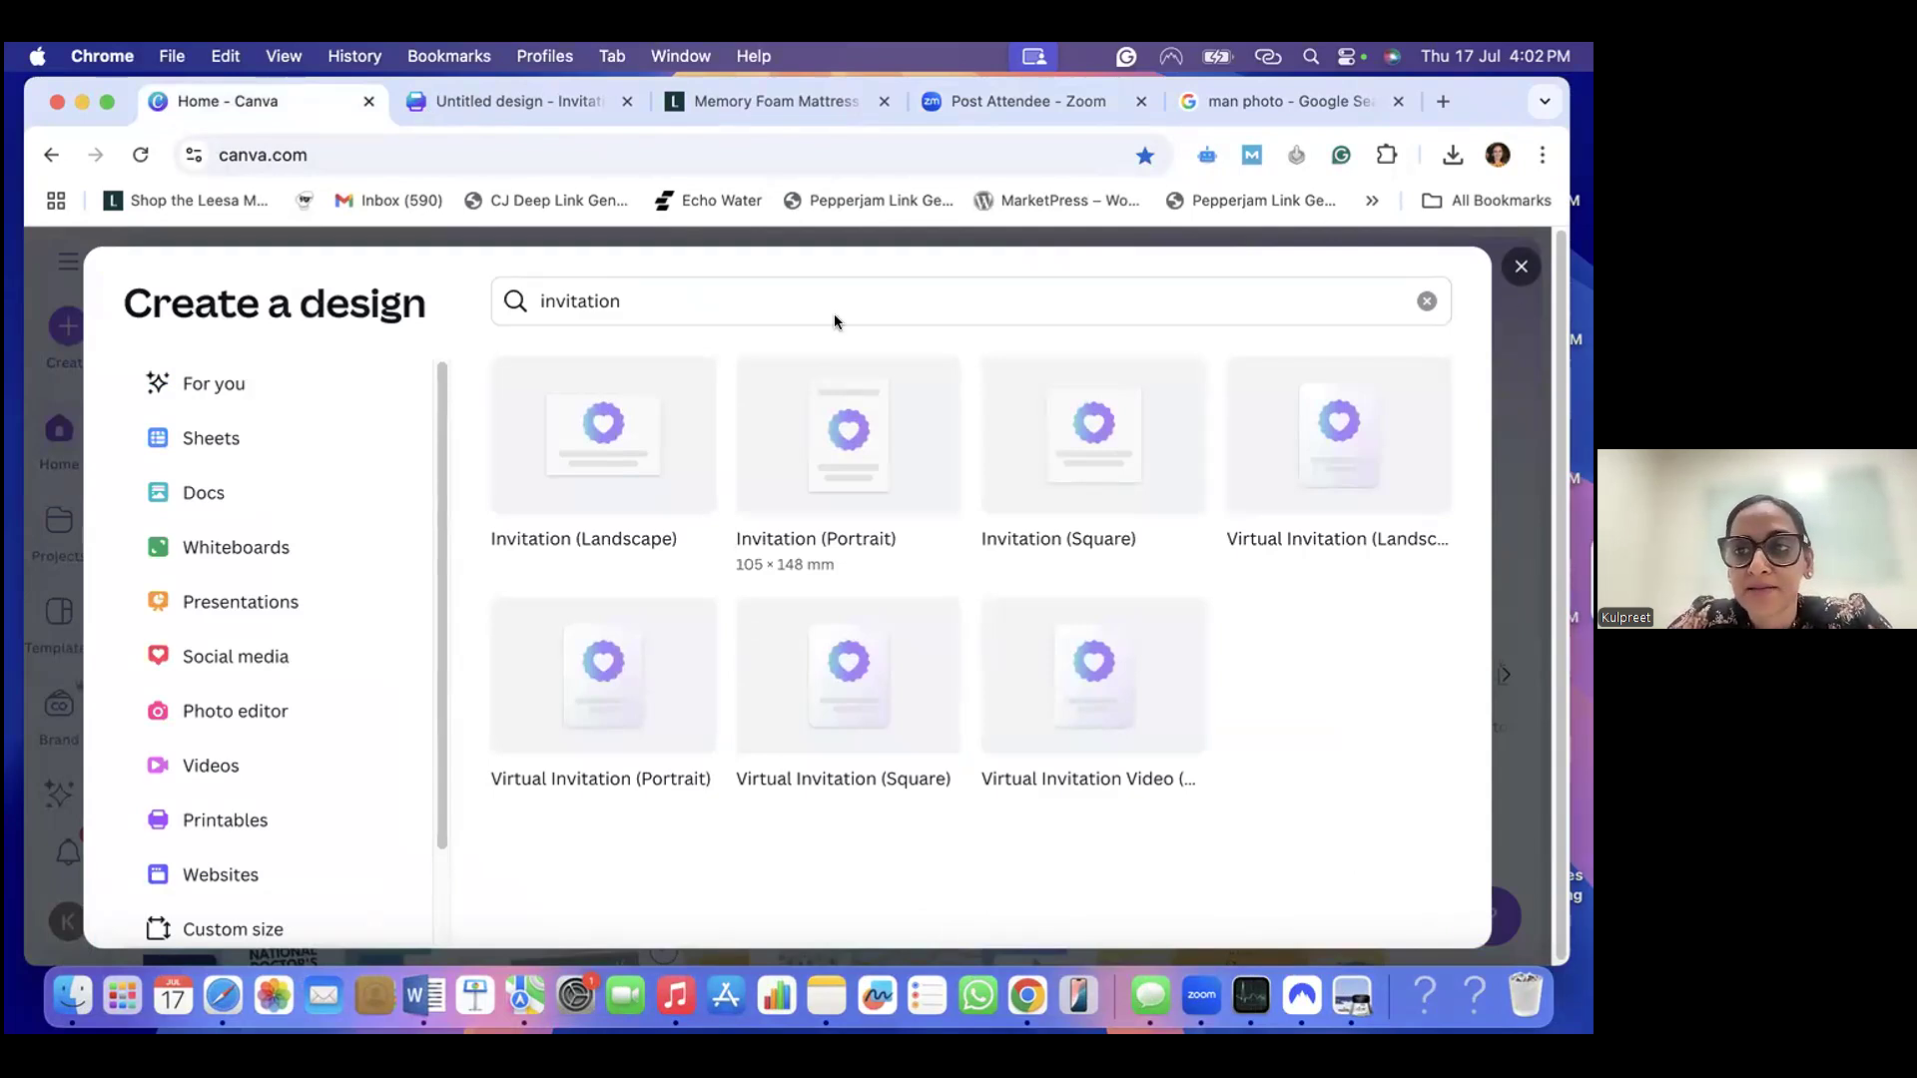
- Create a blank 1080 × 1920 px Instagram Reel video design and shrink the timeline to give the canvas more room
{"action": "key", "text": "Escape"}
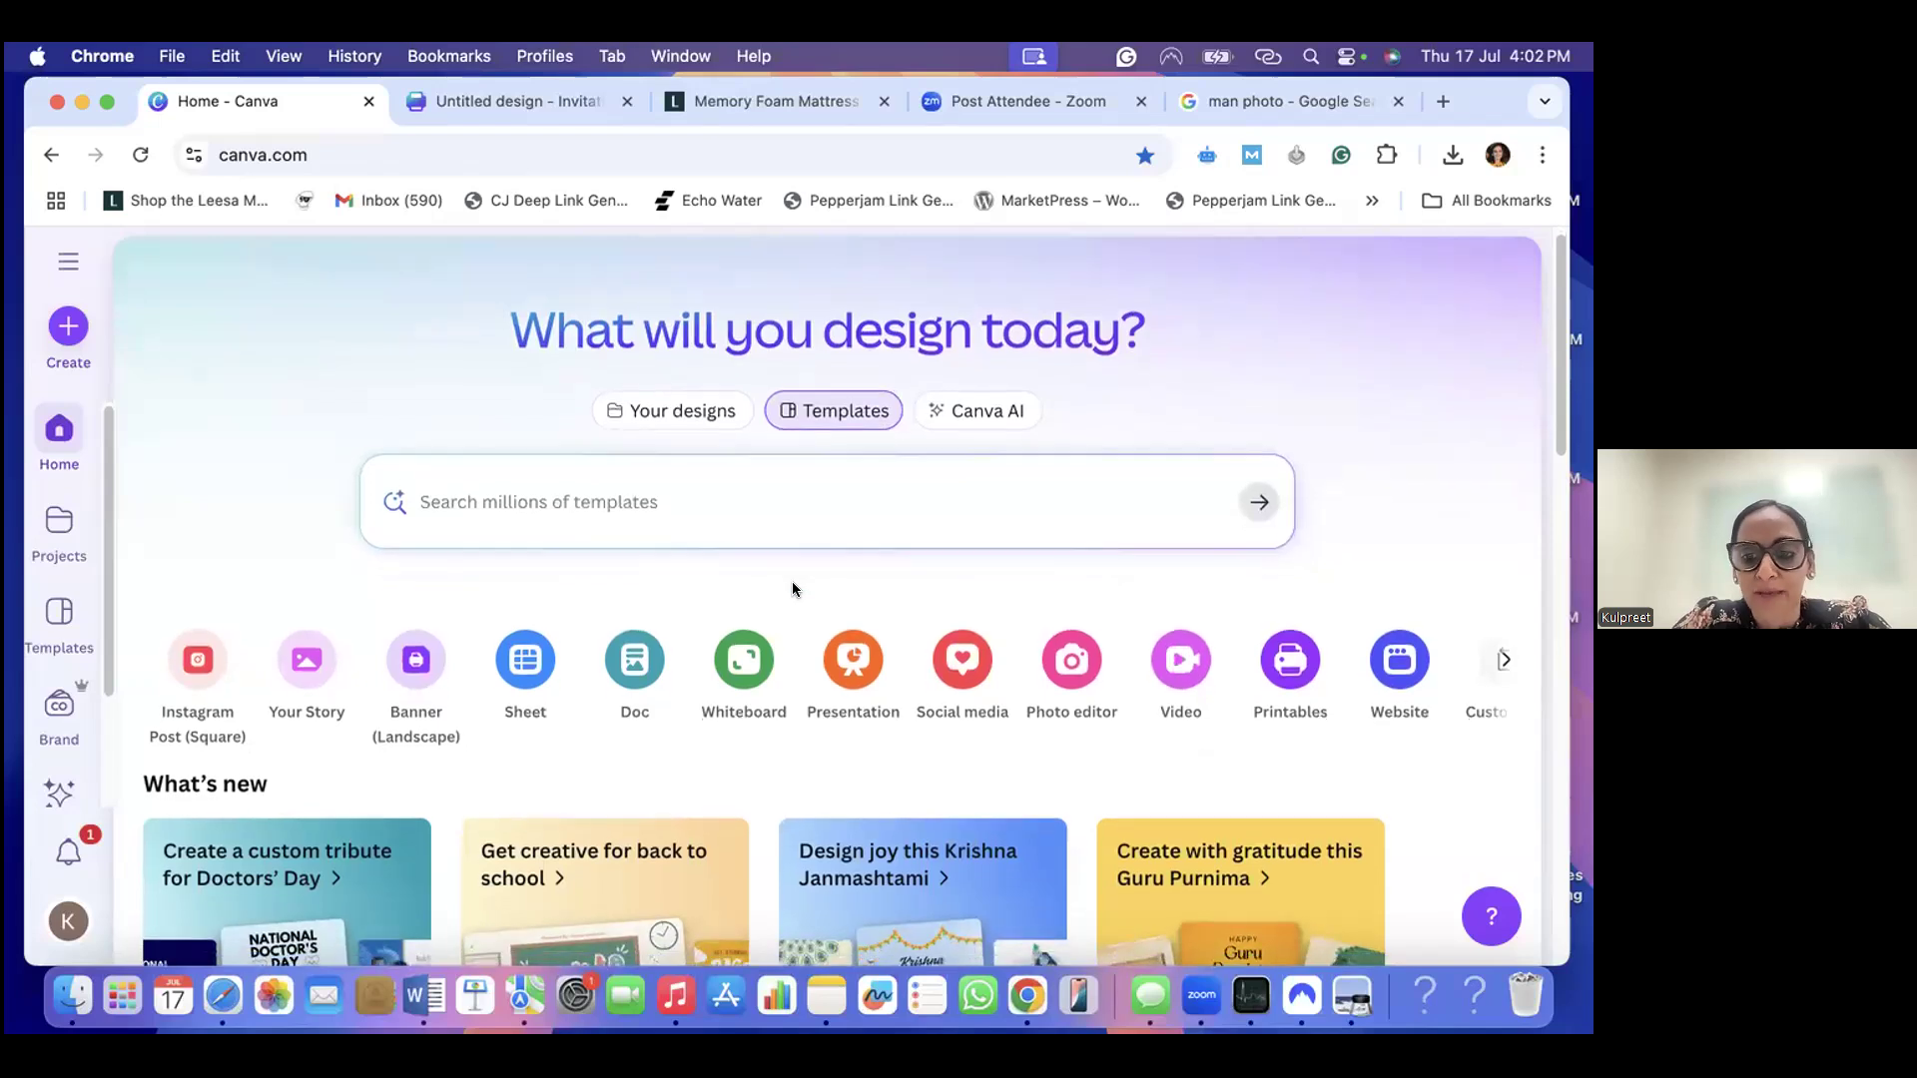
{"action": "scroll", "coordinate": [791, 589], "scroll_direction": "down", "scroll_amount": 2}
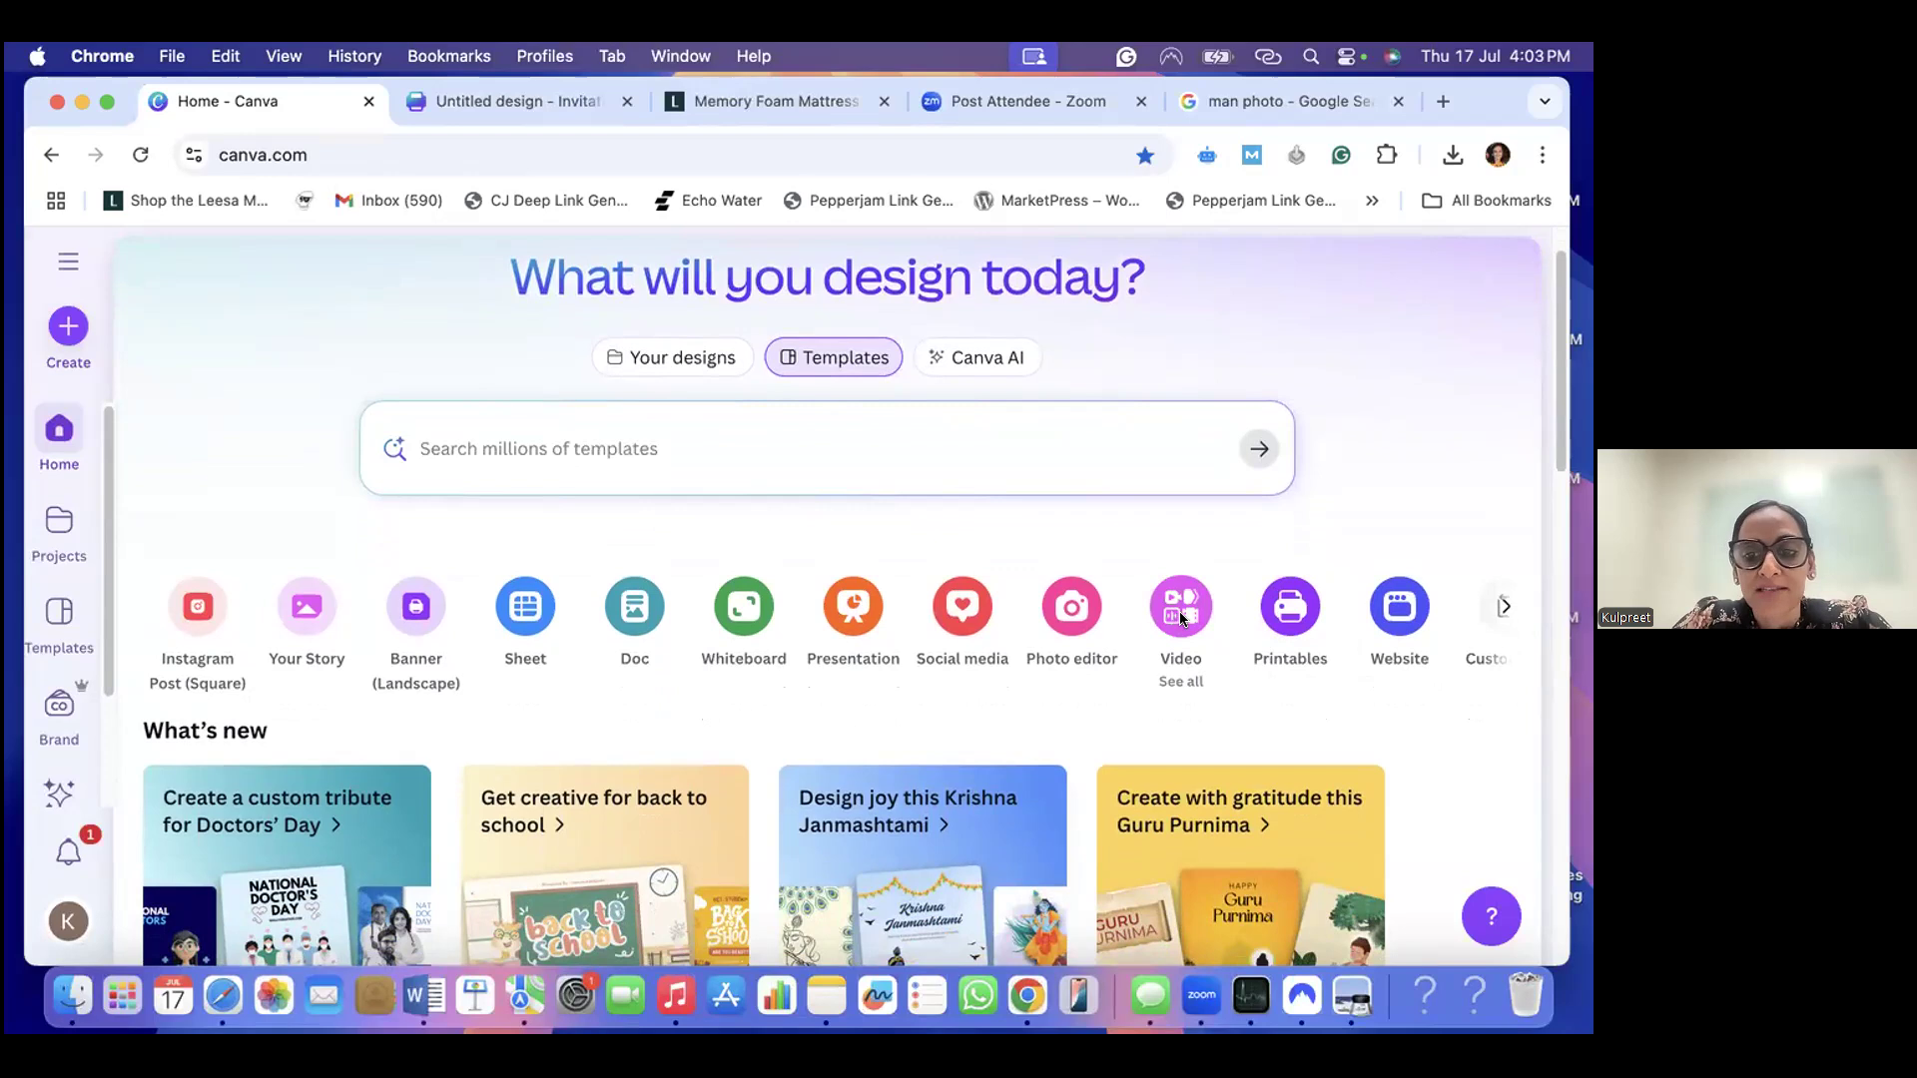
{"action": "left_click", "coordinate": [1182, 611]}
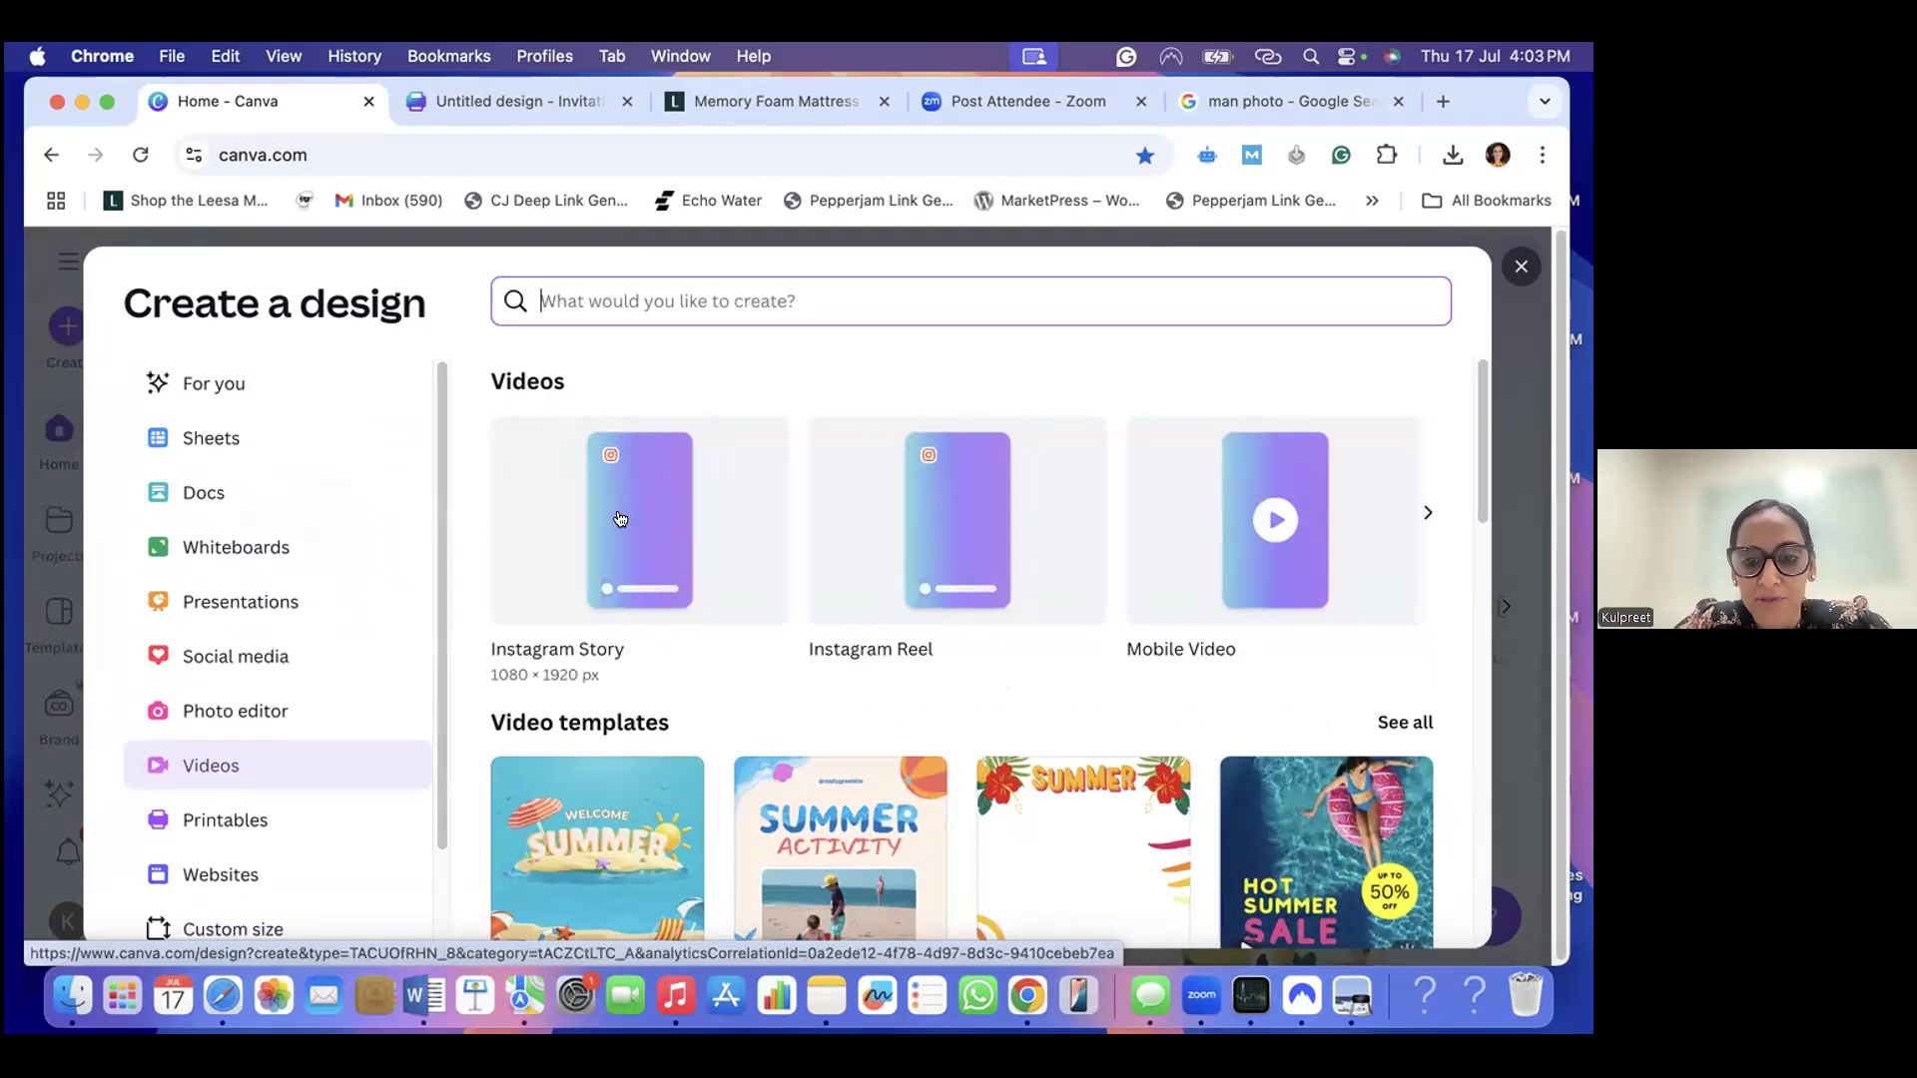
{"action": "scroll", "coordinate": [620, 519], "scroll_direction": "right", "scroll_amount": 2}
{"action": "scroll", "coordinate": [977, 525], "scroll_direction": "right", "scroll_amount": 5}
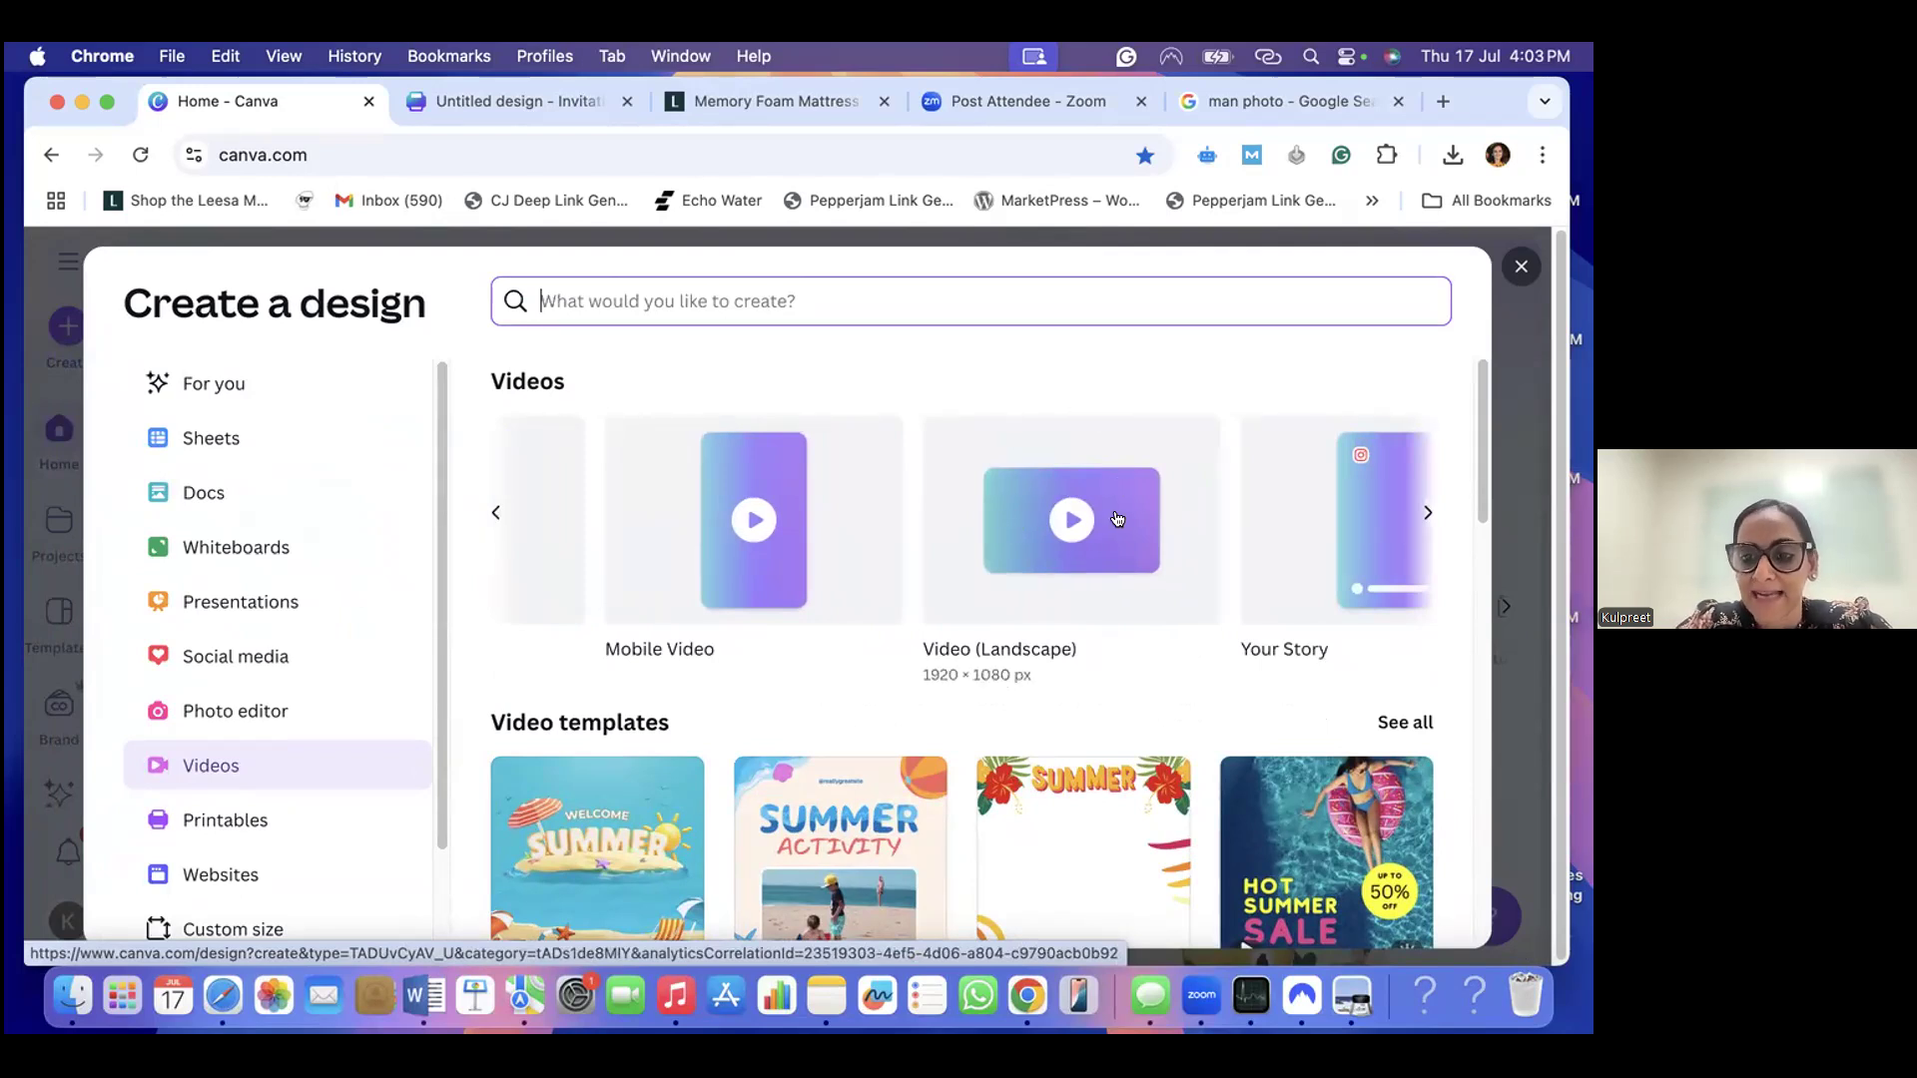
{"action": "scroll", "coordinate": [1117, 518], "scroll_direction": "left", "scroll_amount": 1}
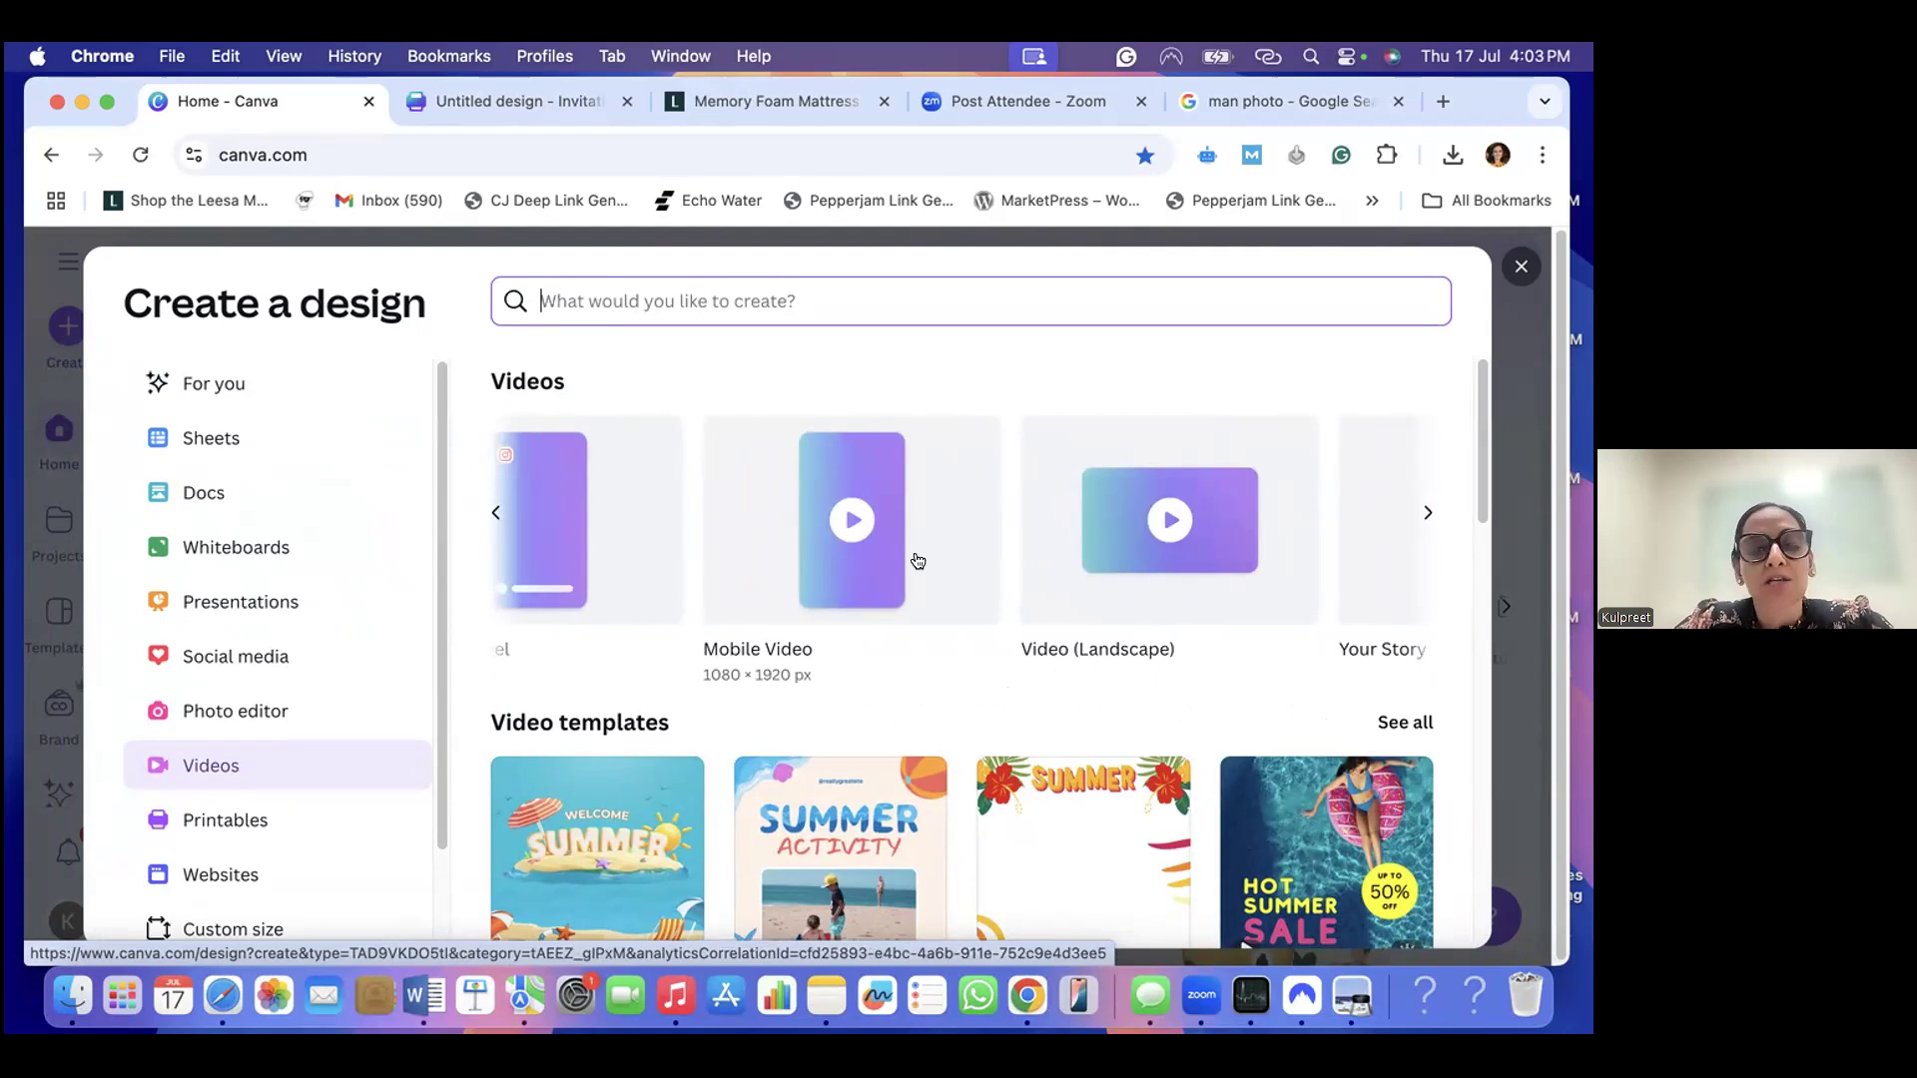
{"action": "scroll", "coordinate": [917, 560], "scroll_direction": "left", "scroll_amount": 3}
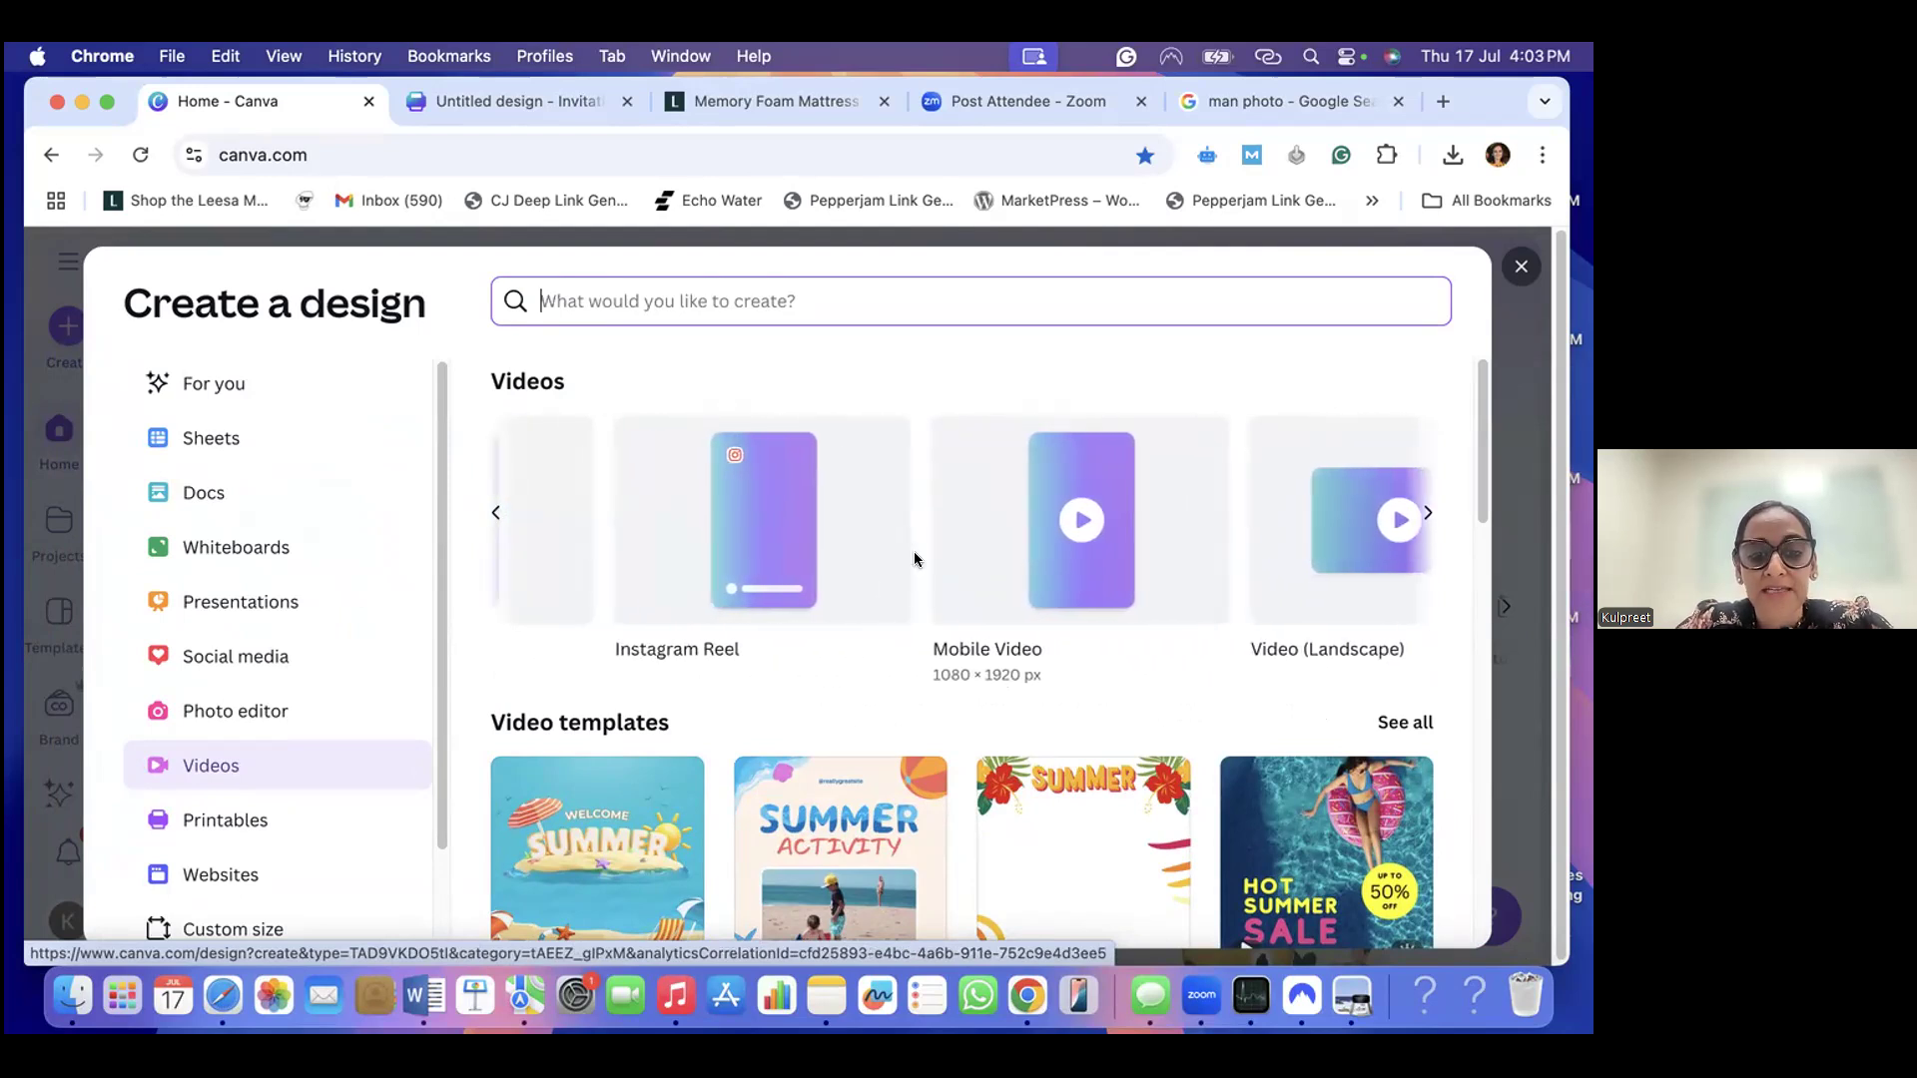
{"action": "left_click", "coordinate": [753, 519]}
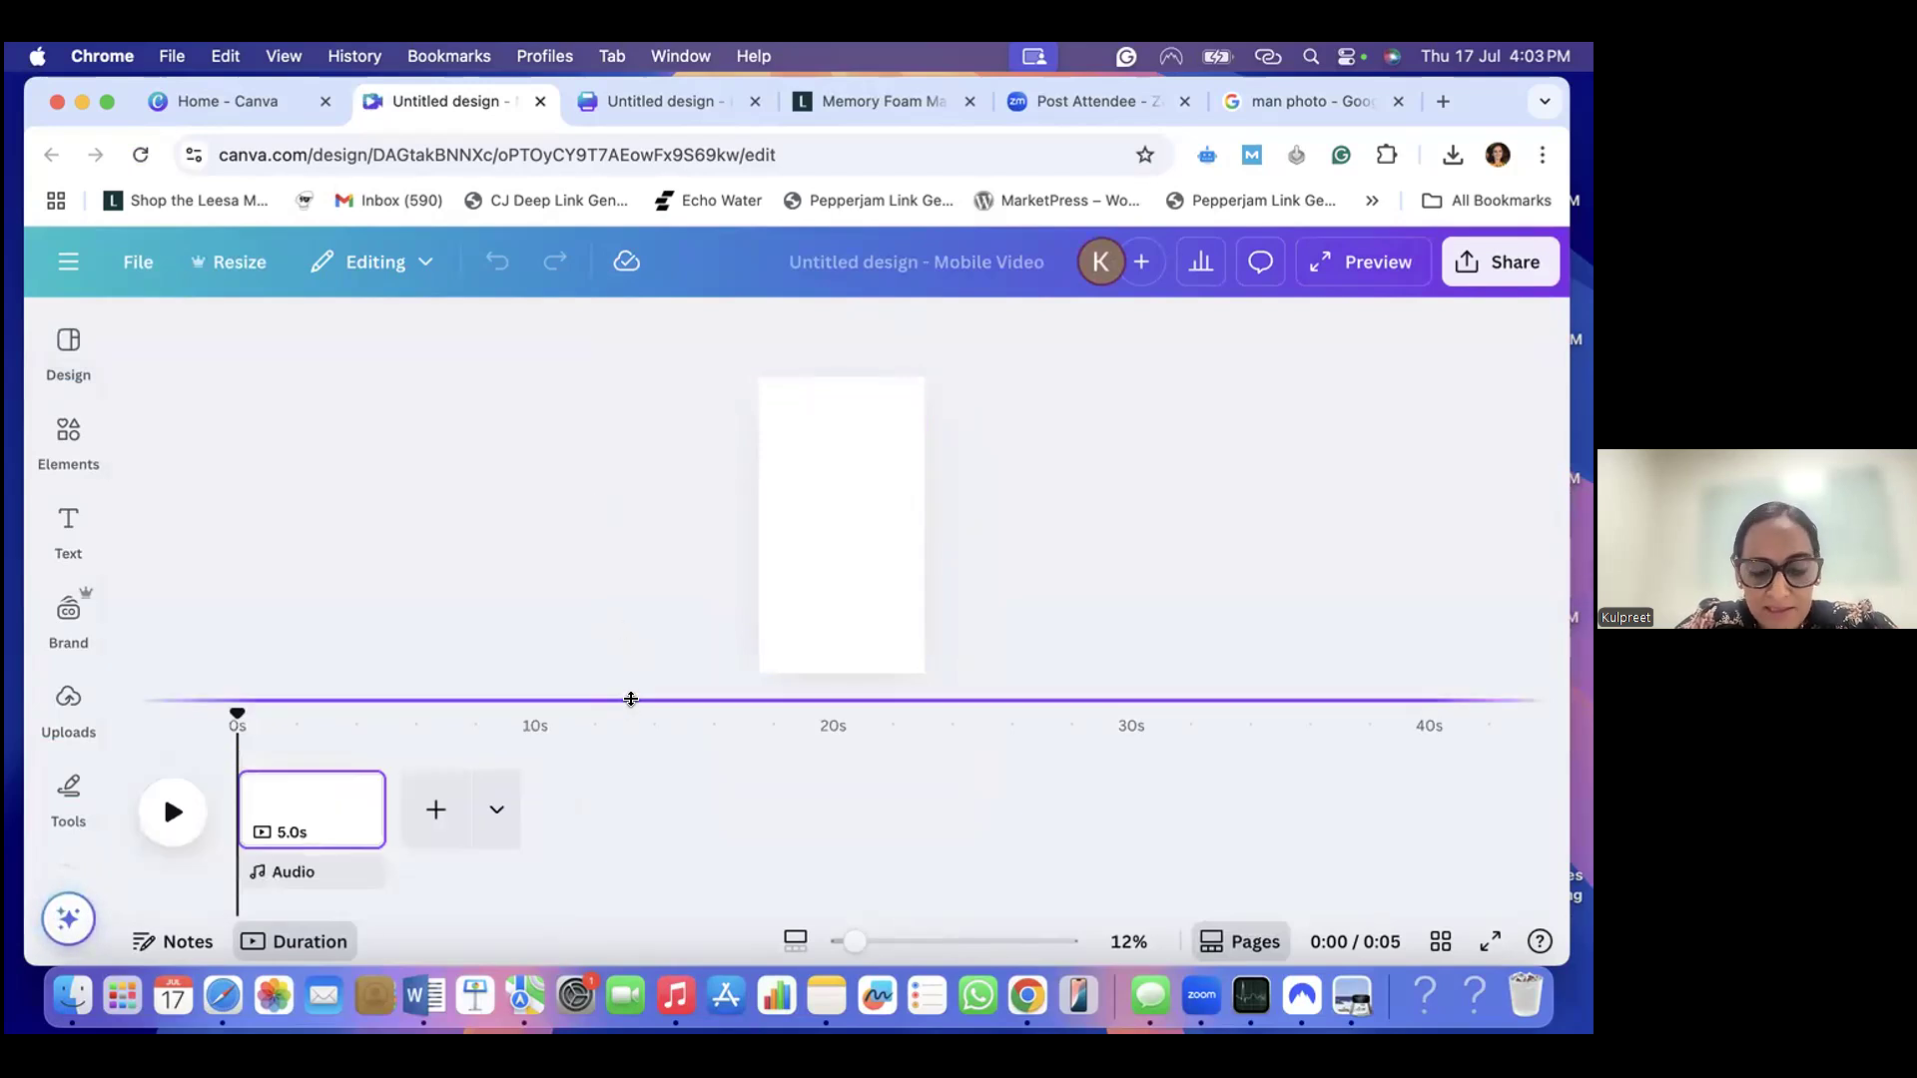
{"action": "left_click_drag", "start_coordinate": [631, 699], "coordinate": [633, 763]}
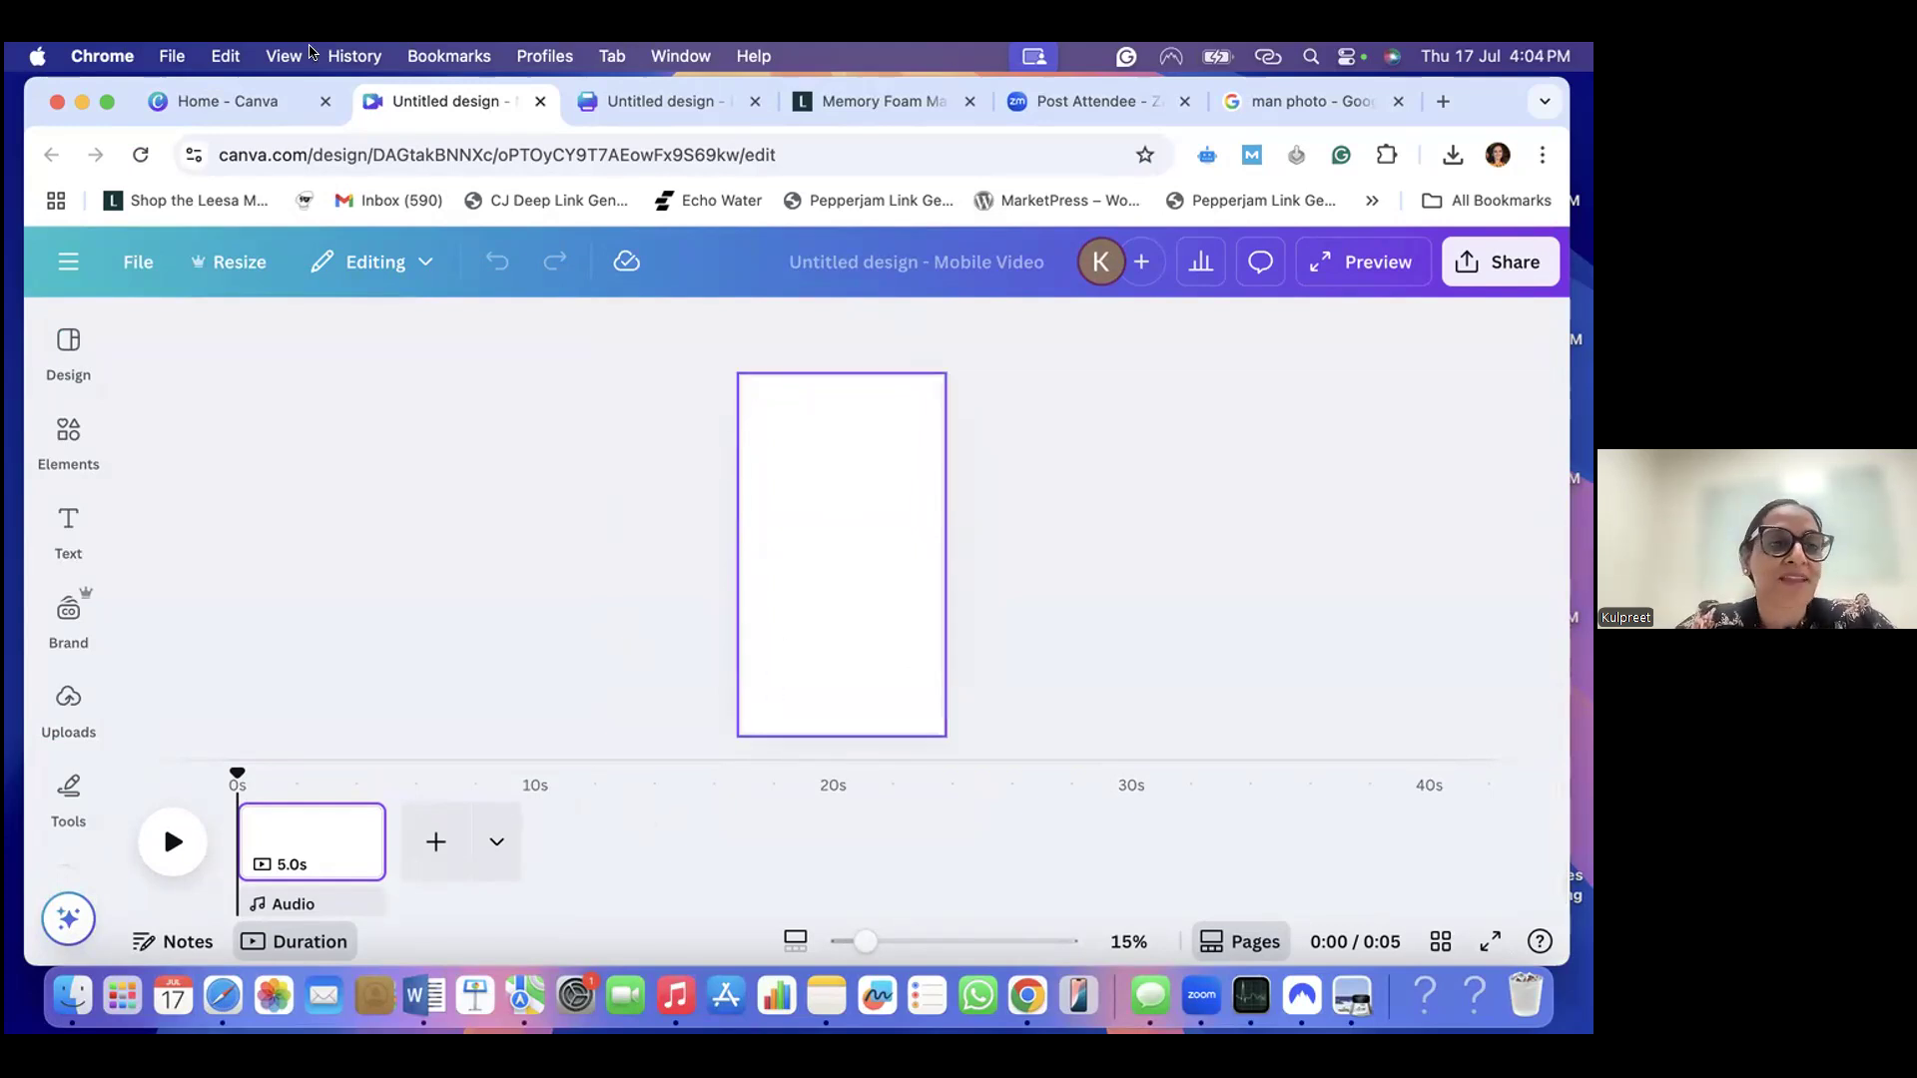
- Search the Mobile Video templates for "health benefits" and apply the "Fresh and Healthy Orange" template to the blank page
{"action": "left_click", "coordinate": [766, 510]}
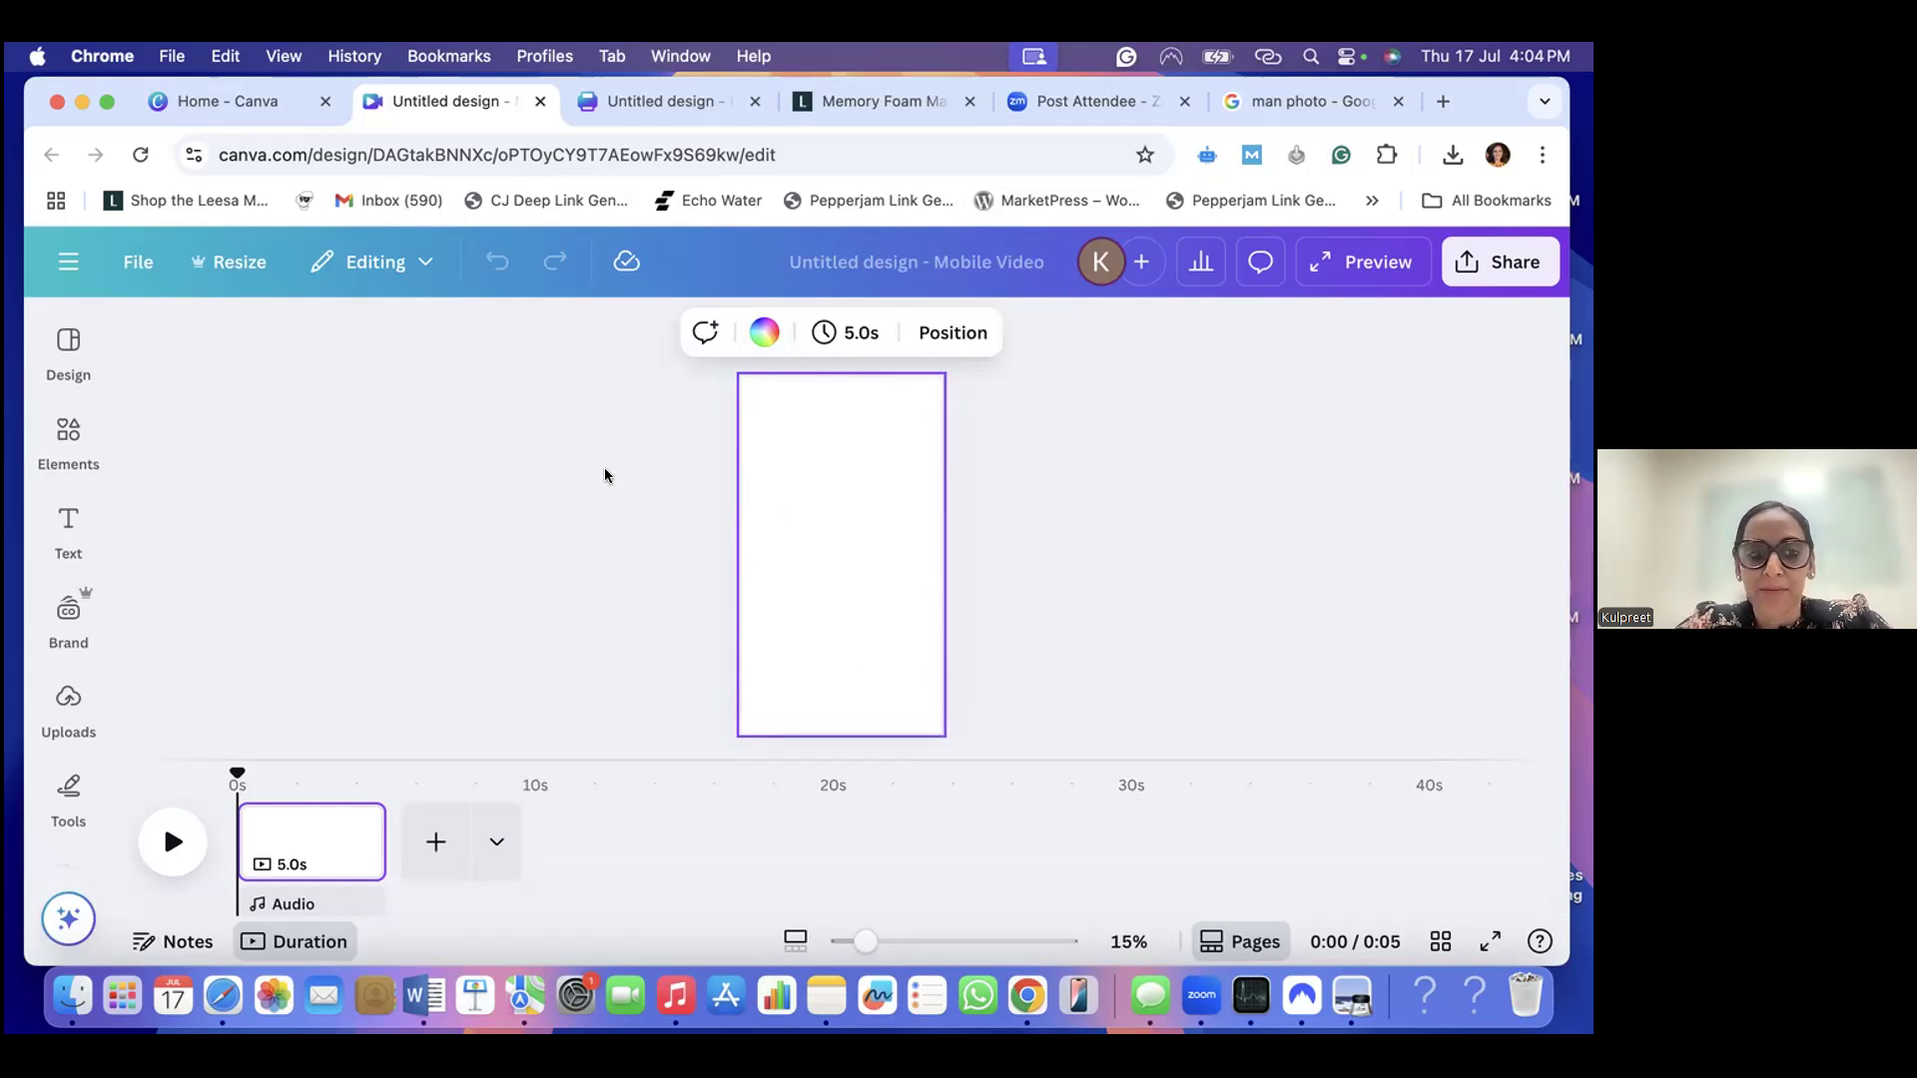
{"action": "left_click", "coordinate": [64, 528]}
{"action": "left_click", "coordinate": [67, 359]}
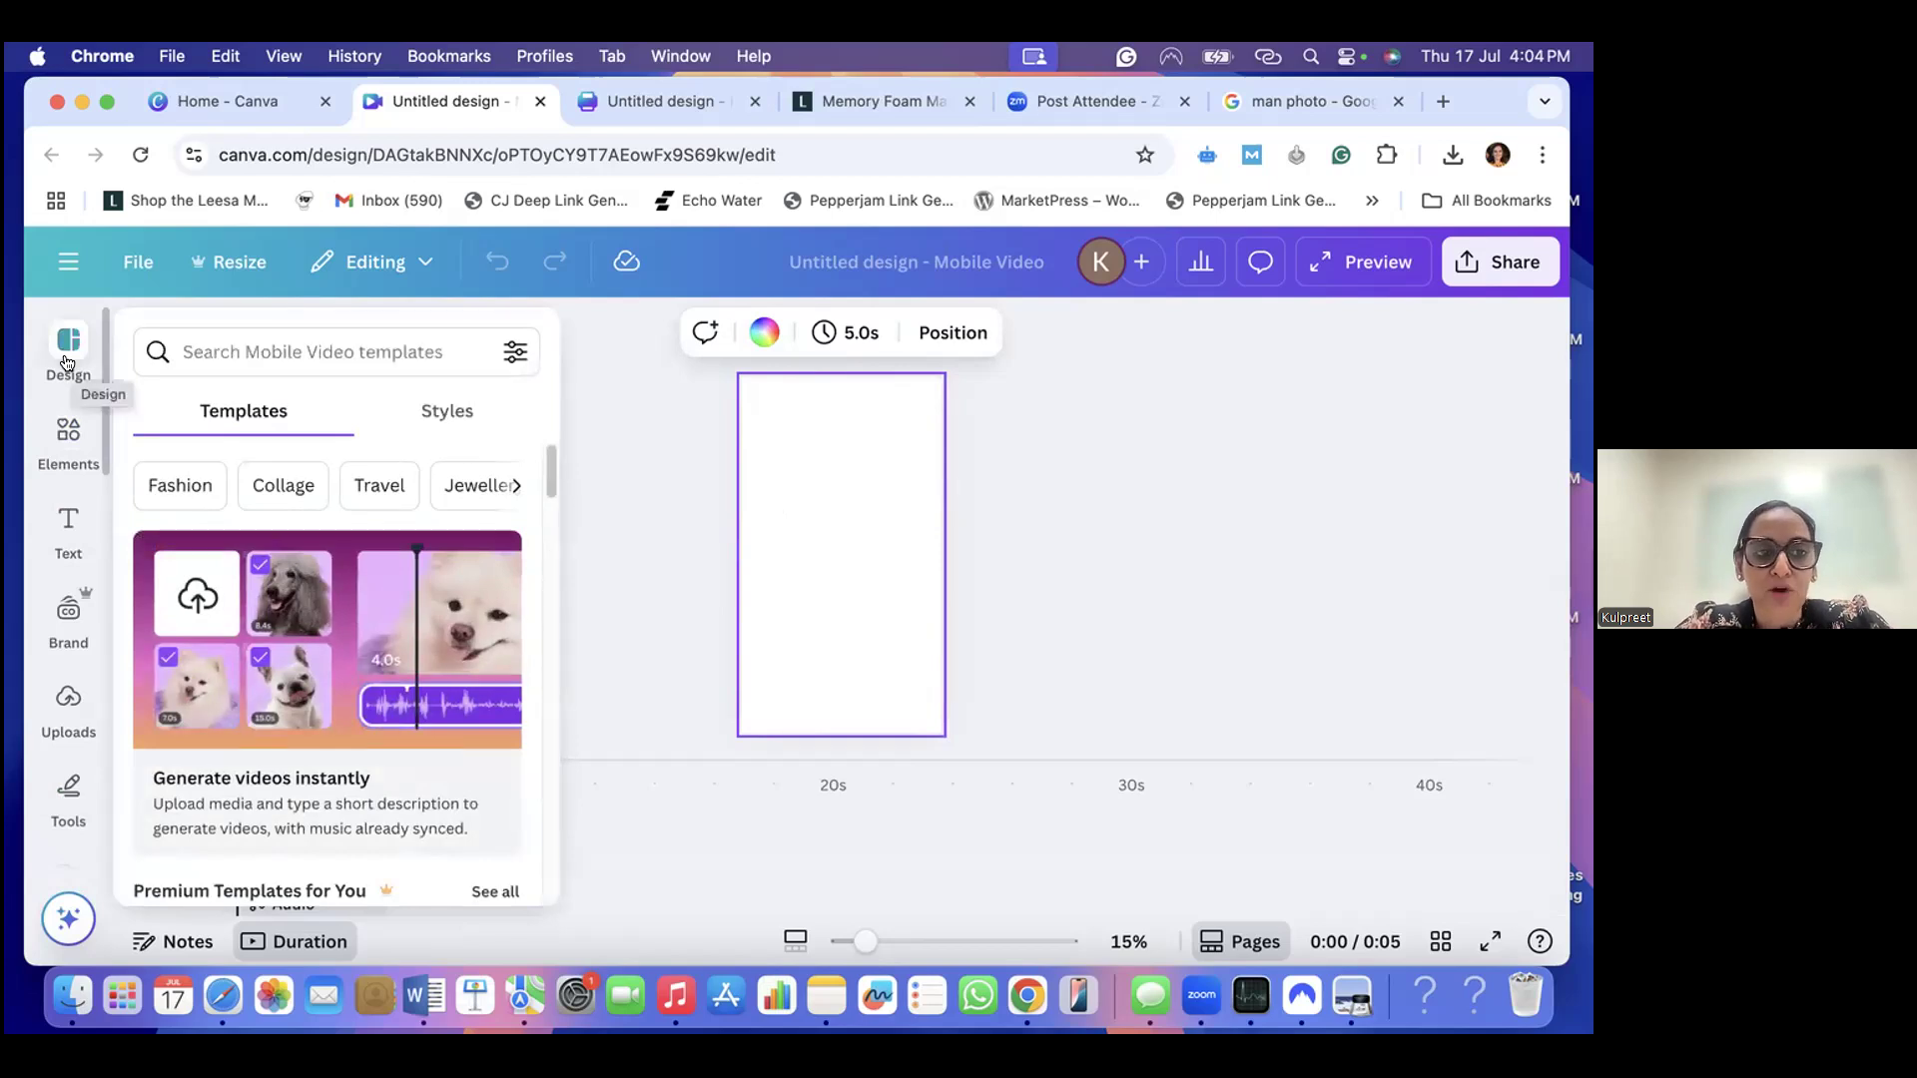
{"action": "left_click", "coordinate": [245, 342]}
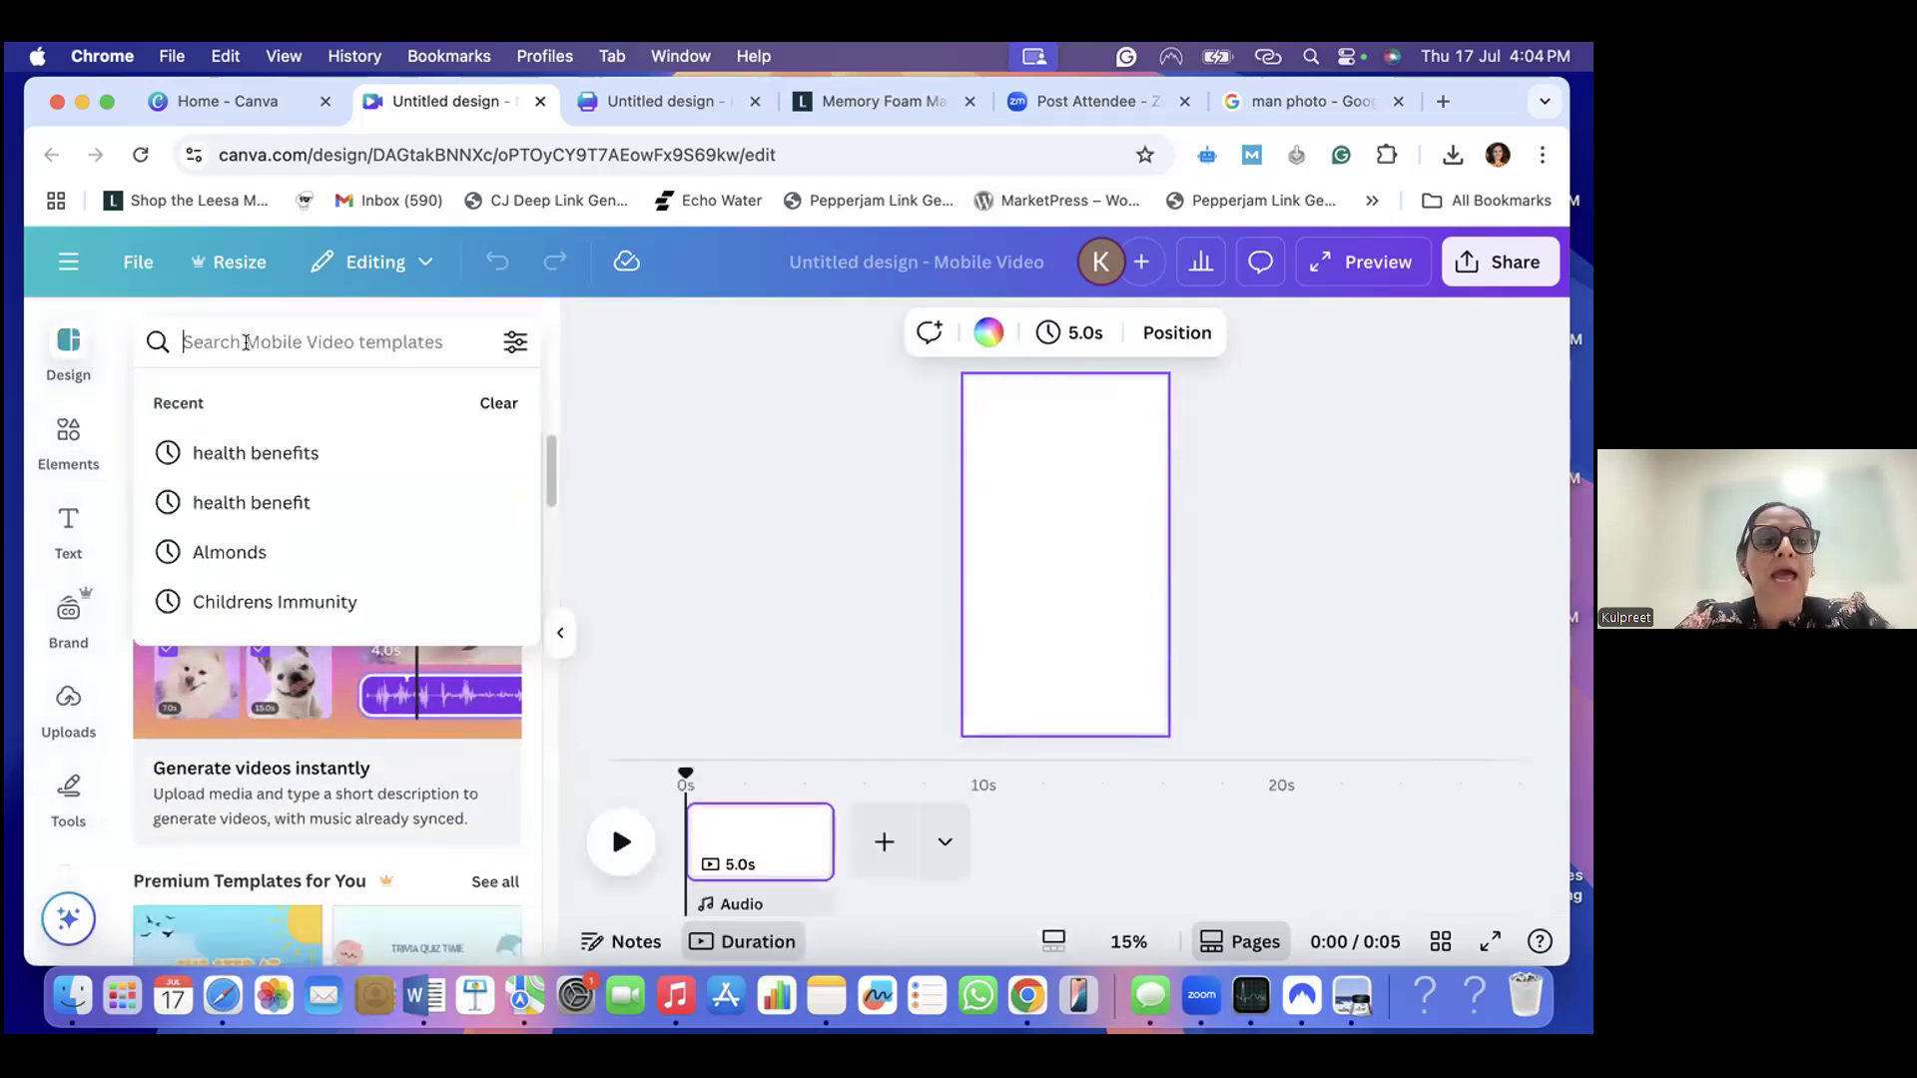
{"action": "type", "text": "health"}
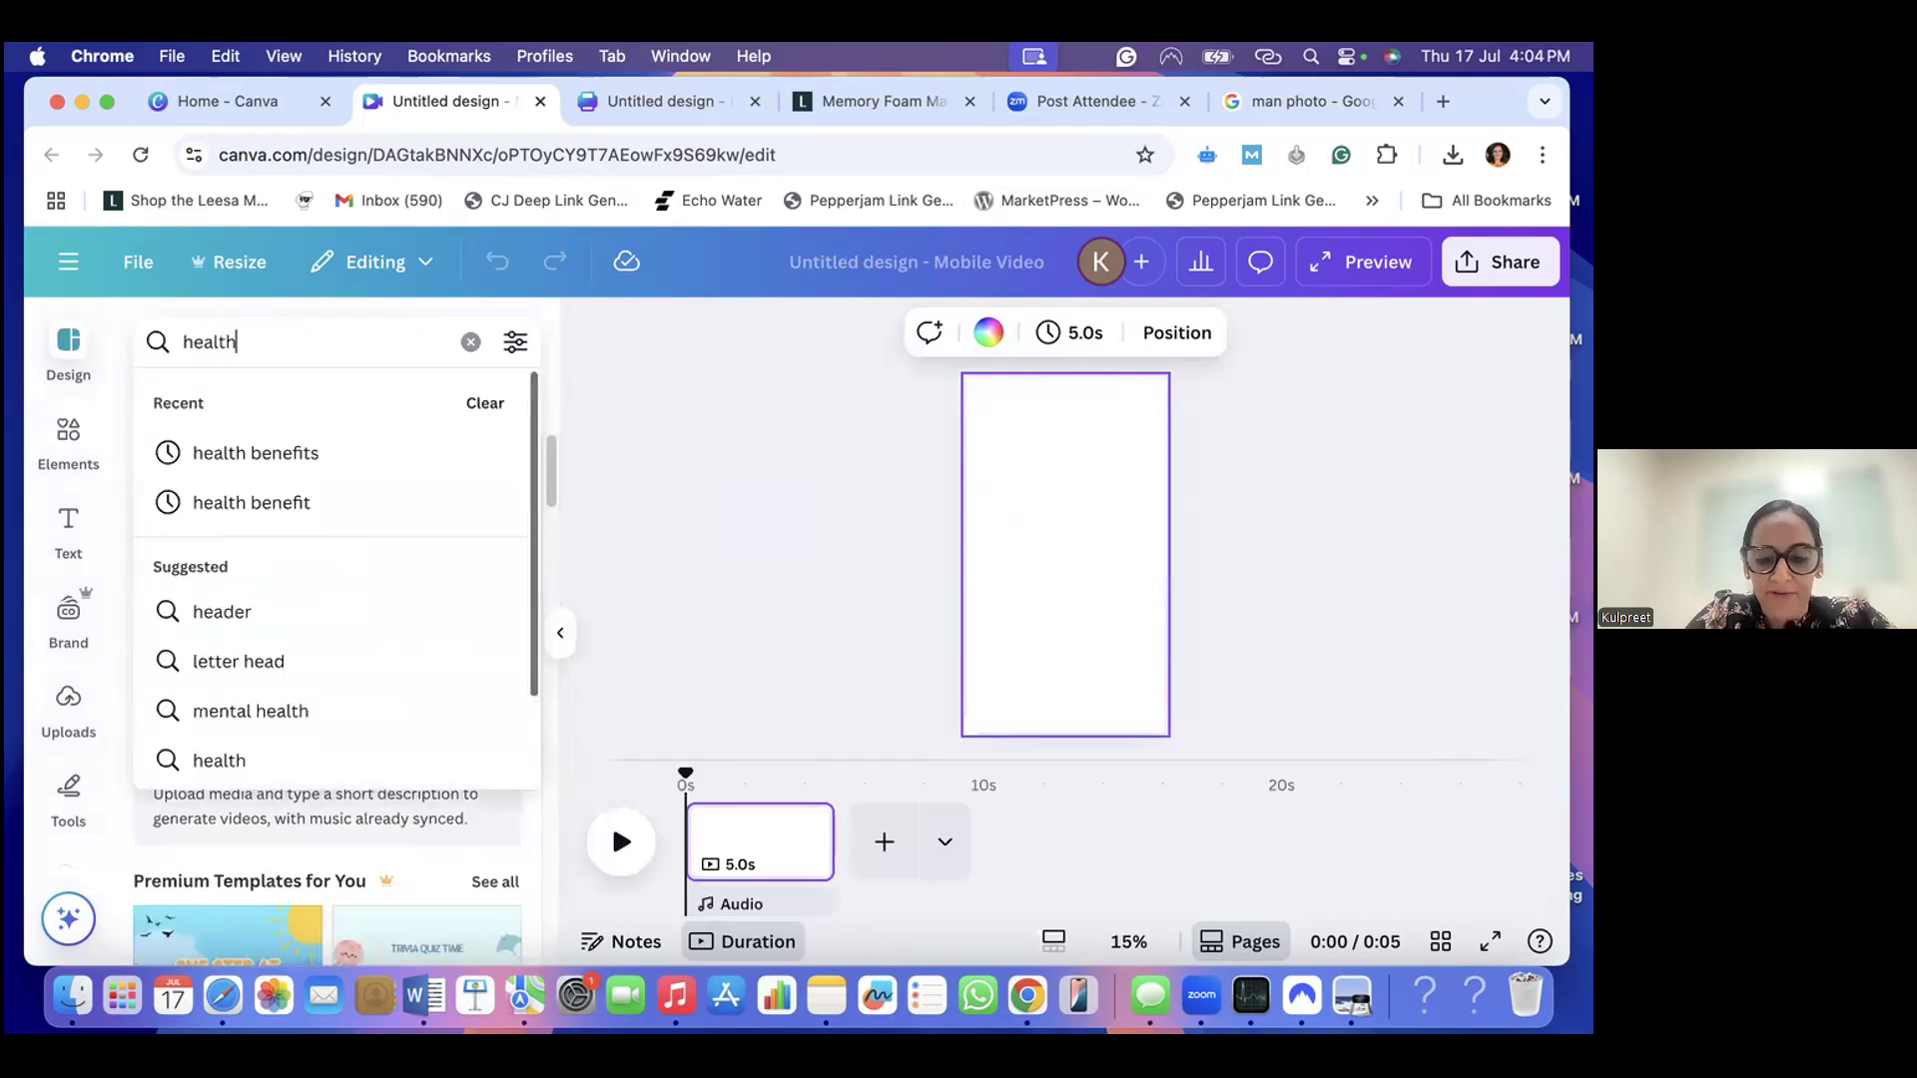
{"action": "type", "text": " benefits"}
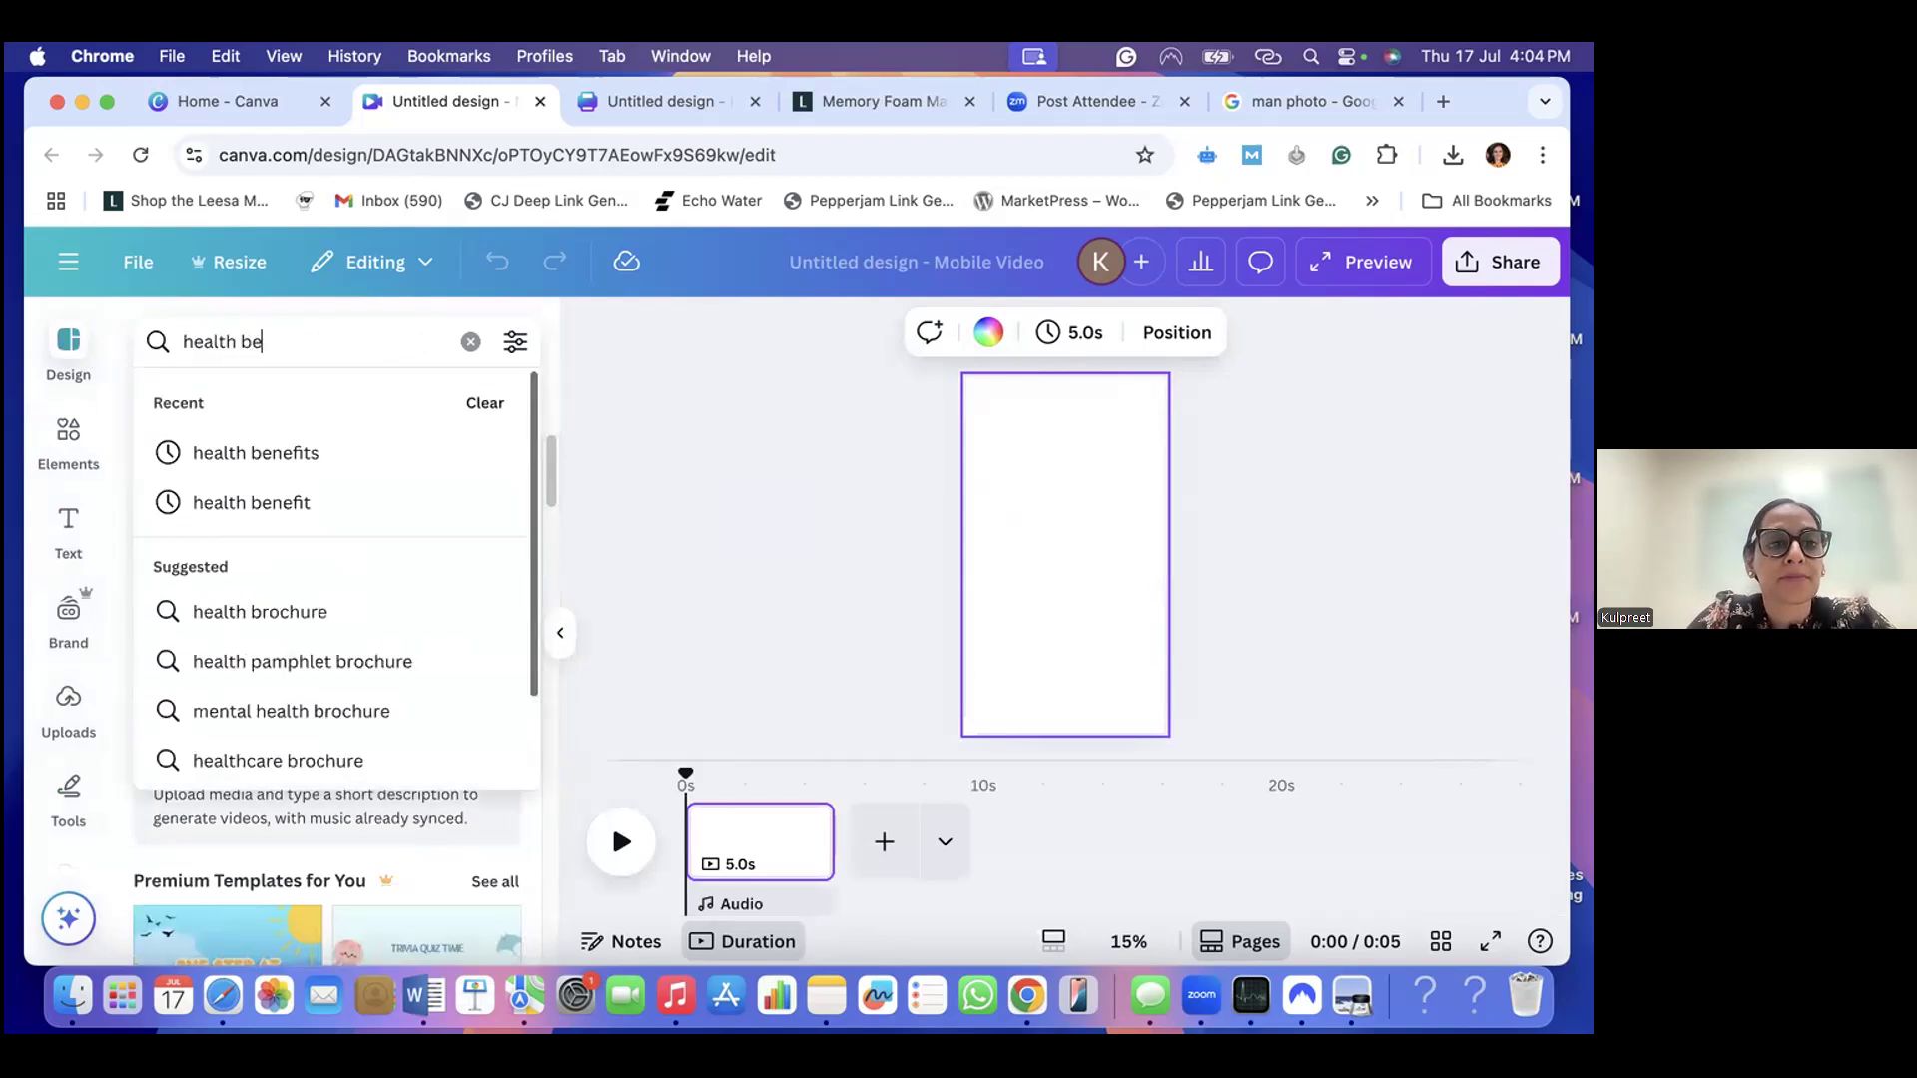
{"action": "key", "text": "Return"}
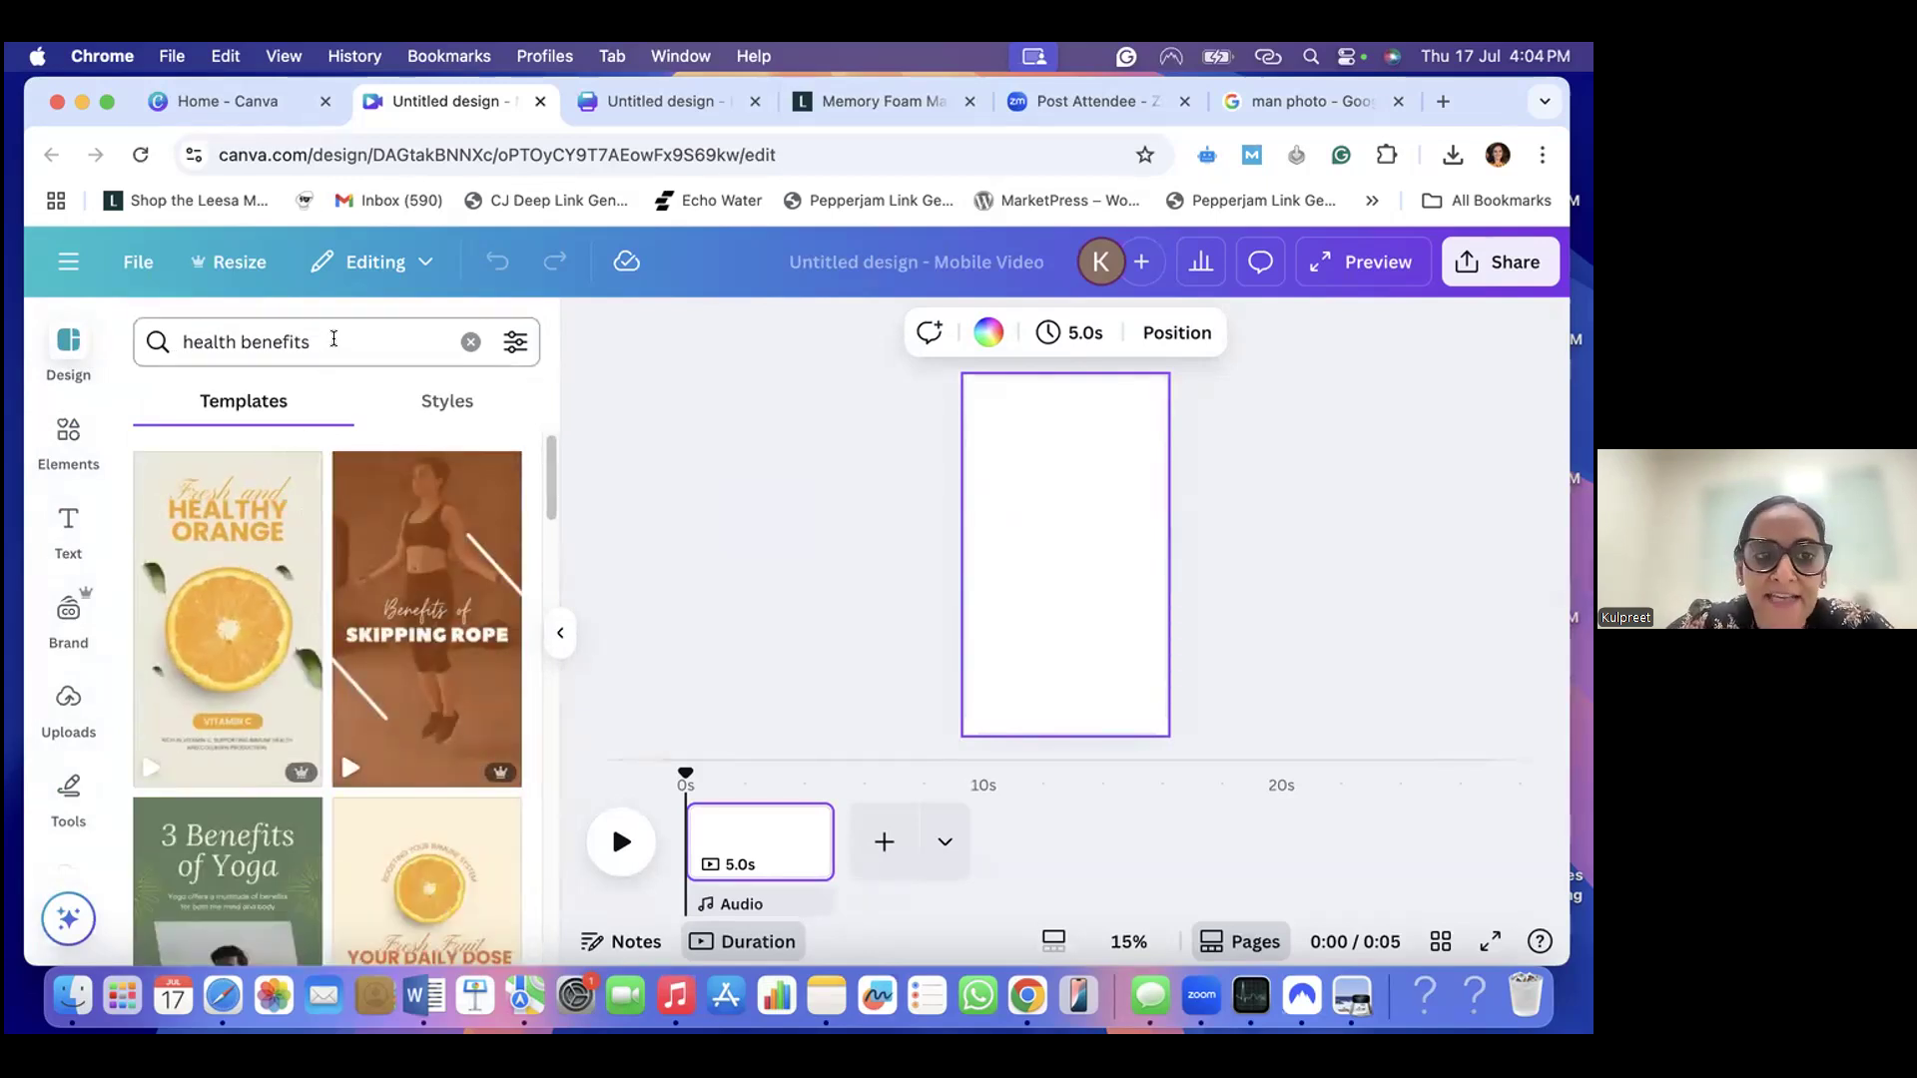
{"action": "left_click", "coordinate": [333, 340]}
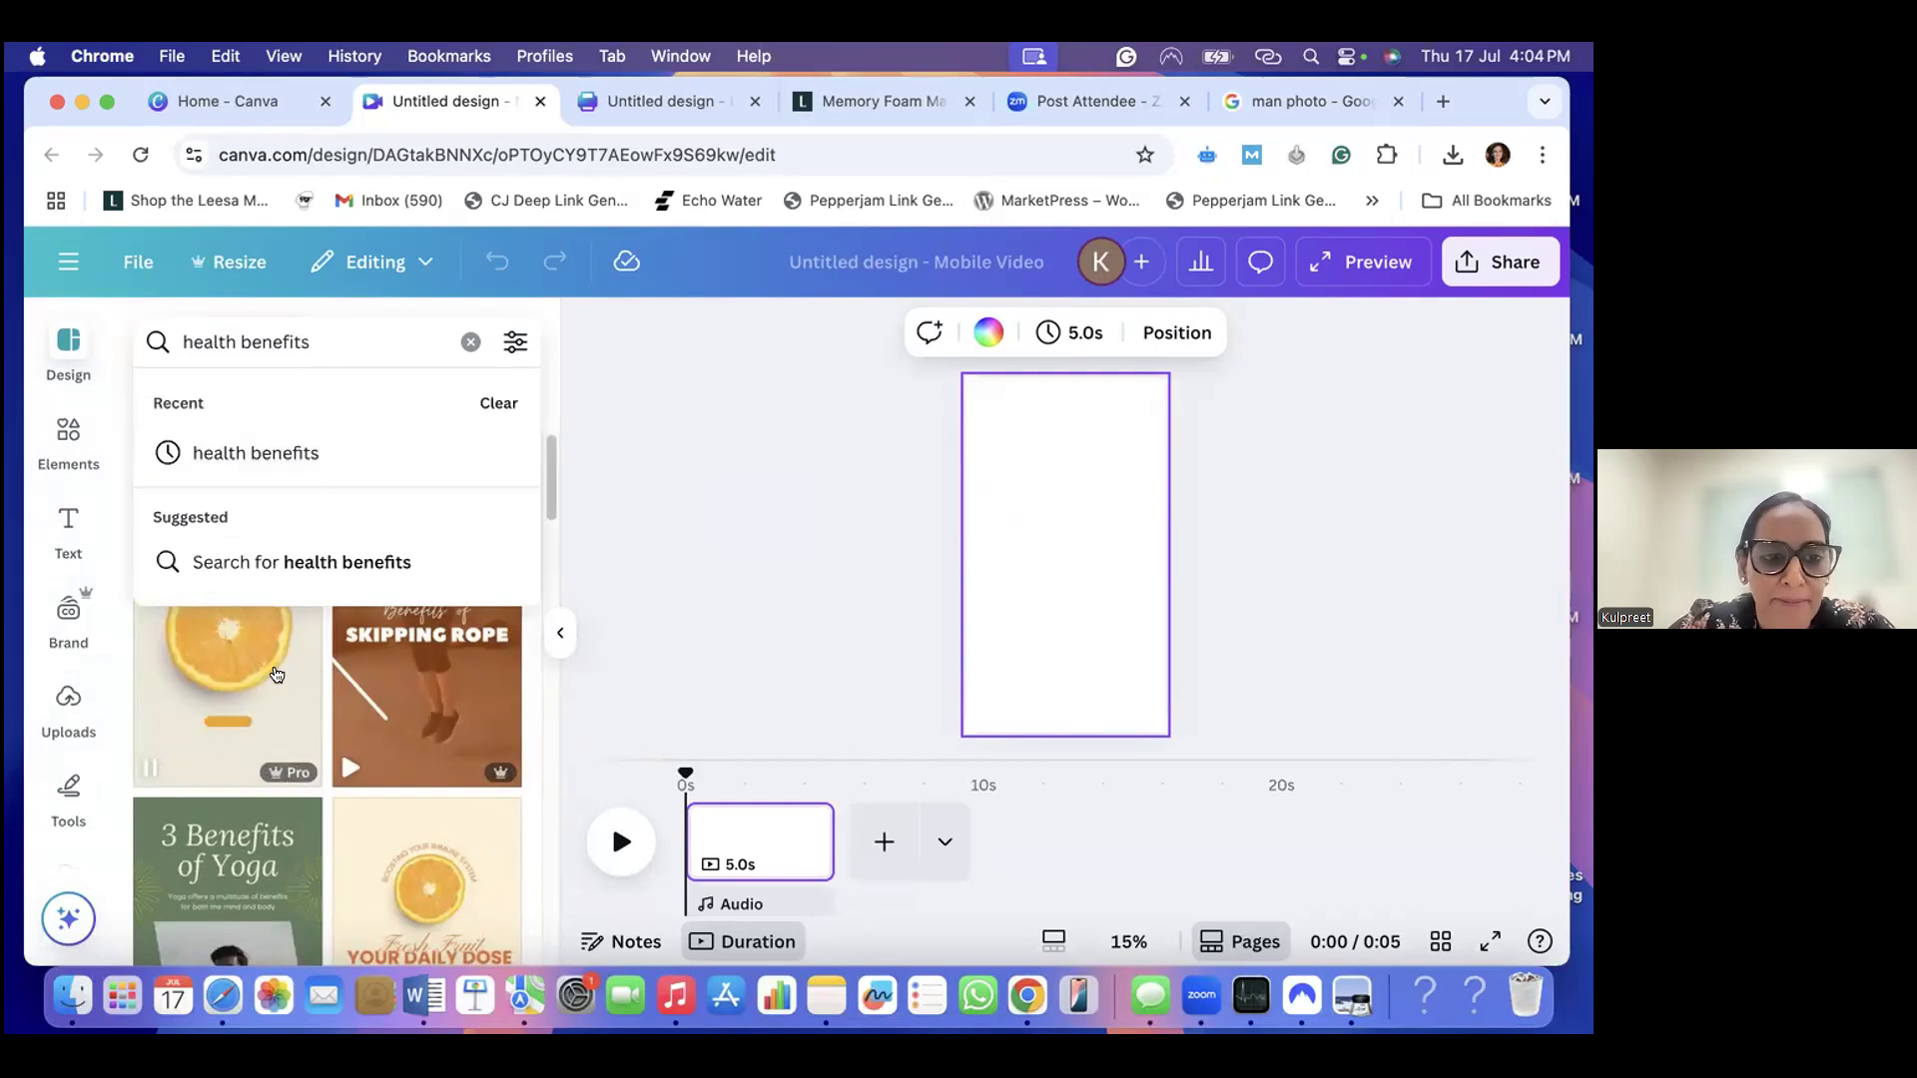
{"action": "left_click", "coordinate": [282, 701]}
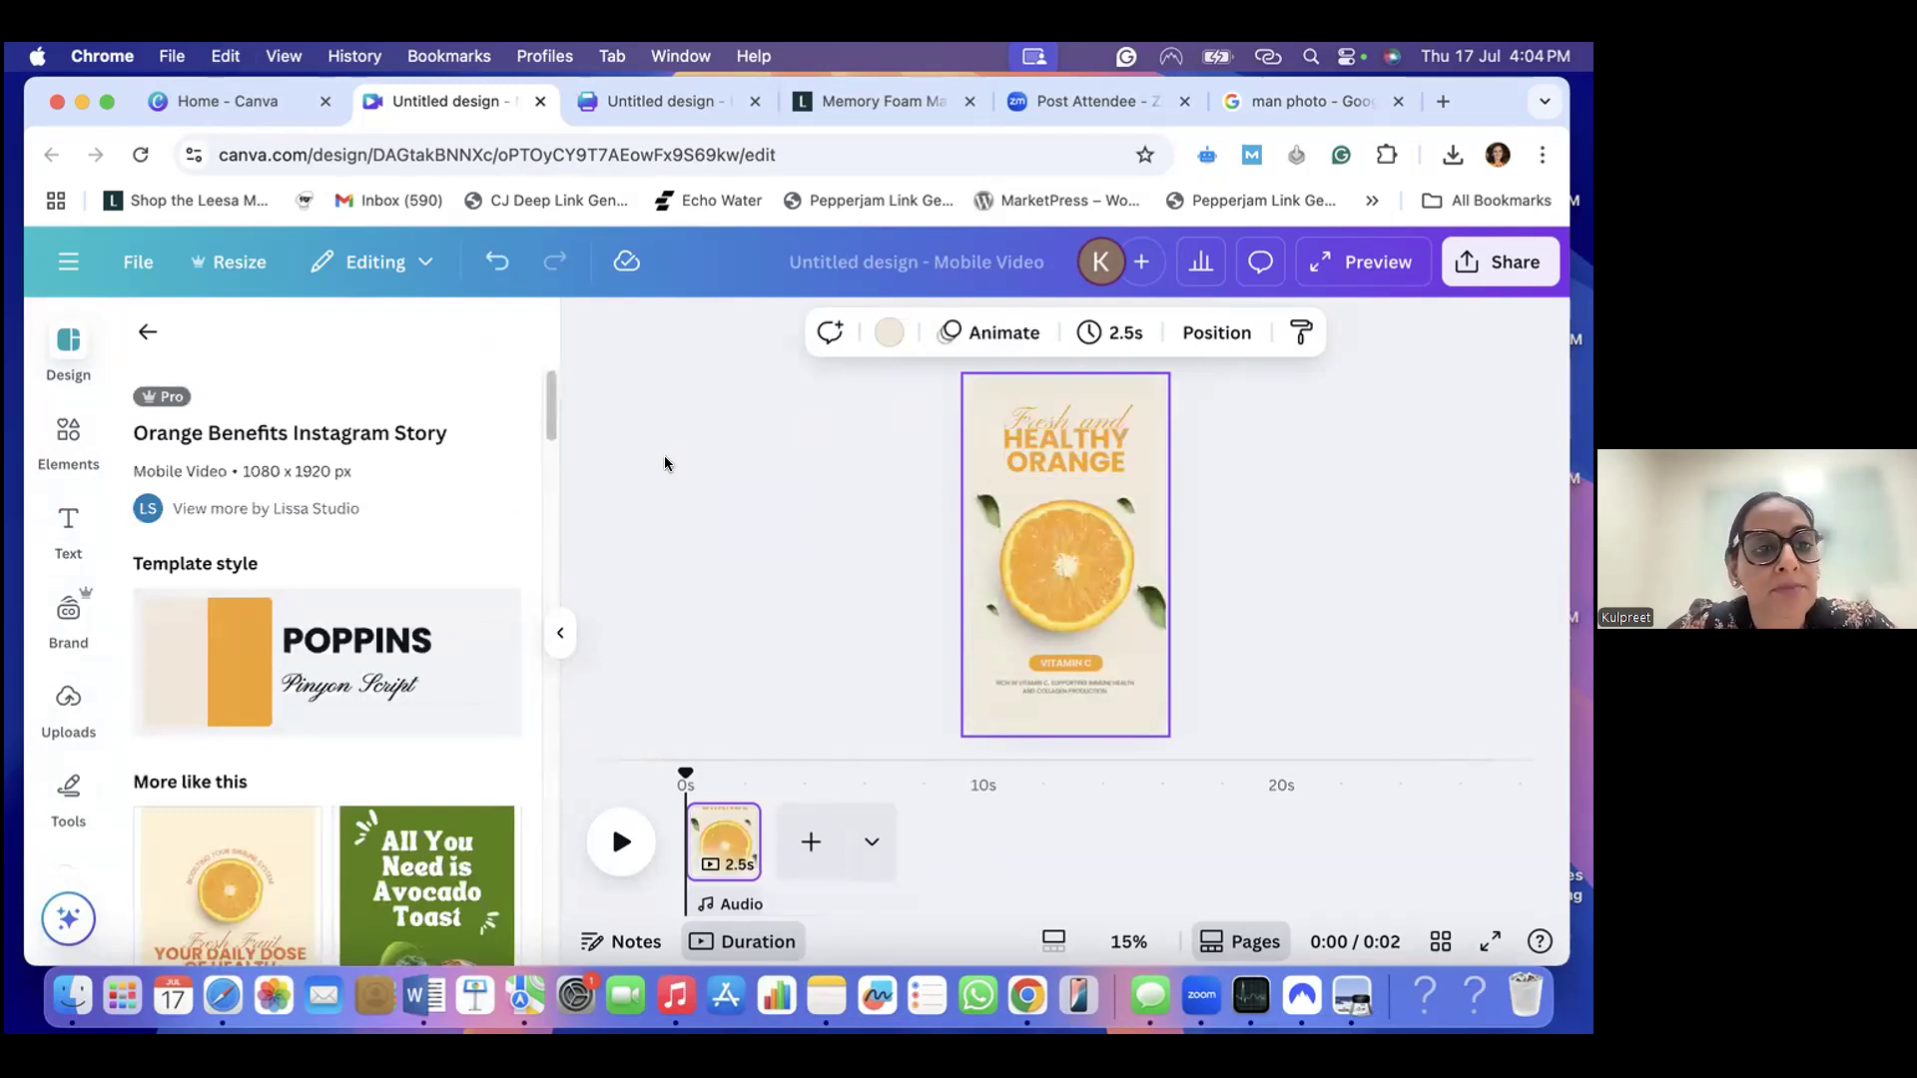
- Return to the template list and repeat the "health benefits" search
{"action": "left_click", "coordinate": [147, 332]}
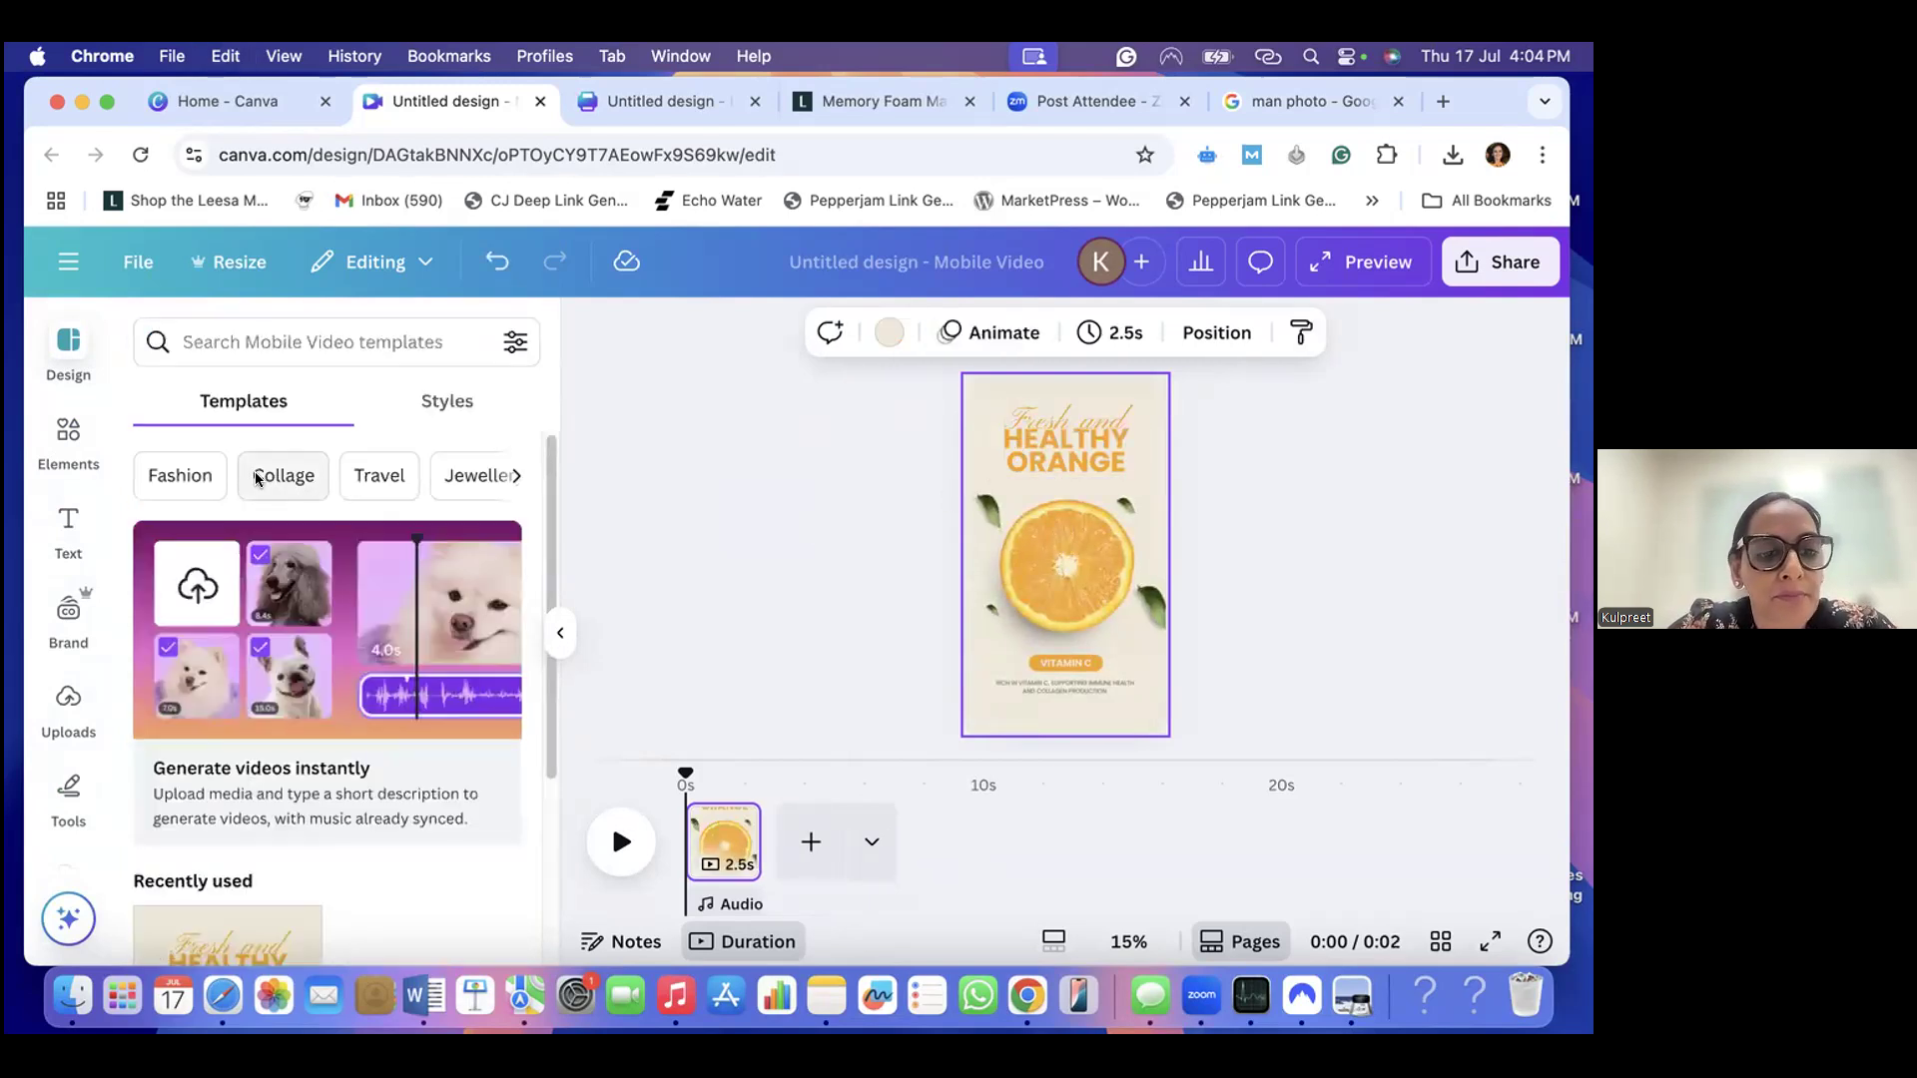
{"action": "left_click", "coordinate": [234, 343]}
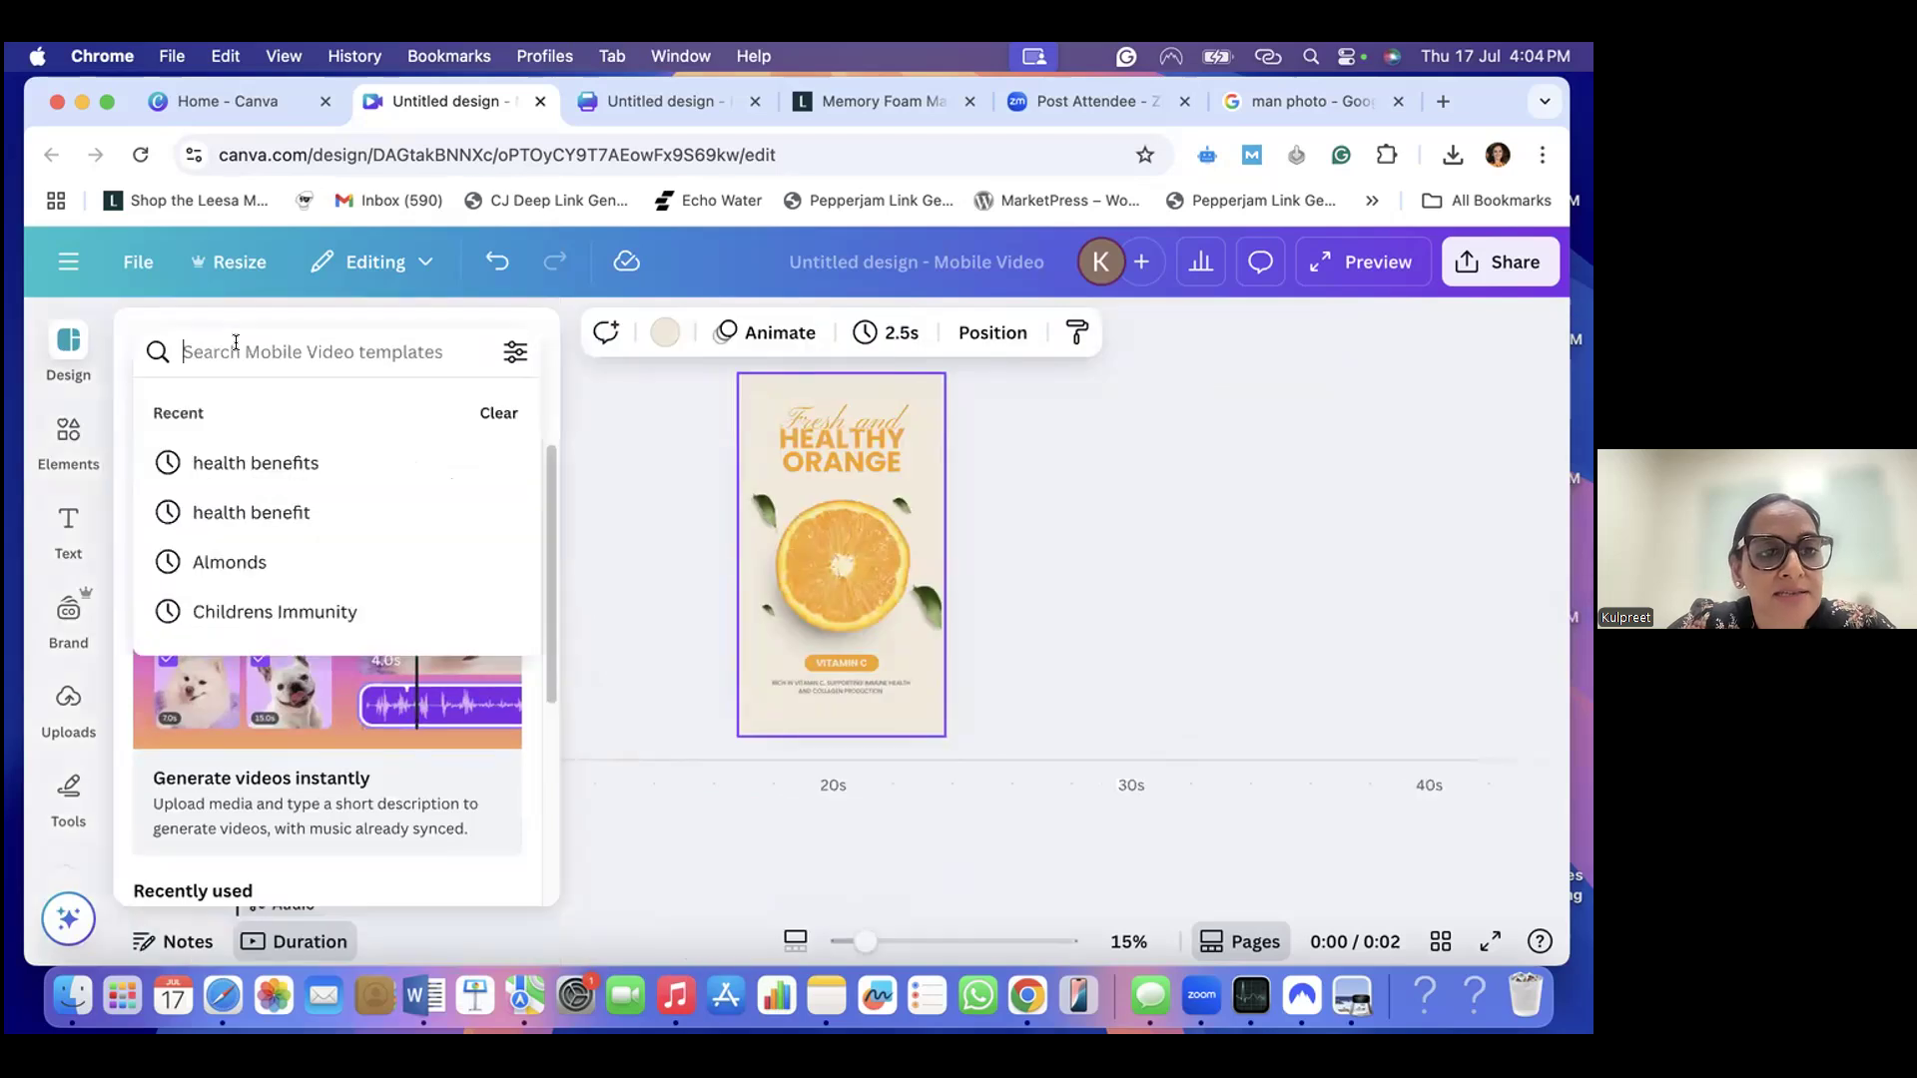
{"action": "left_click", "coordinate": [248, 454]}
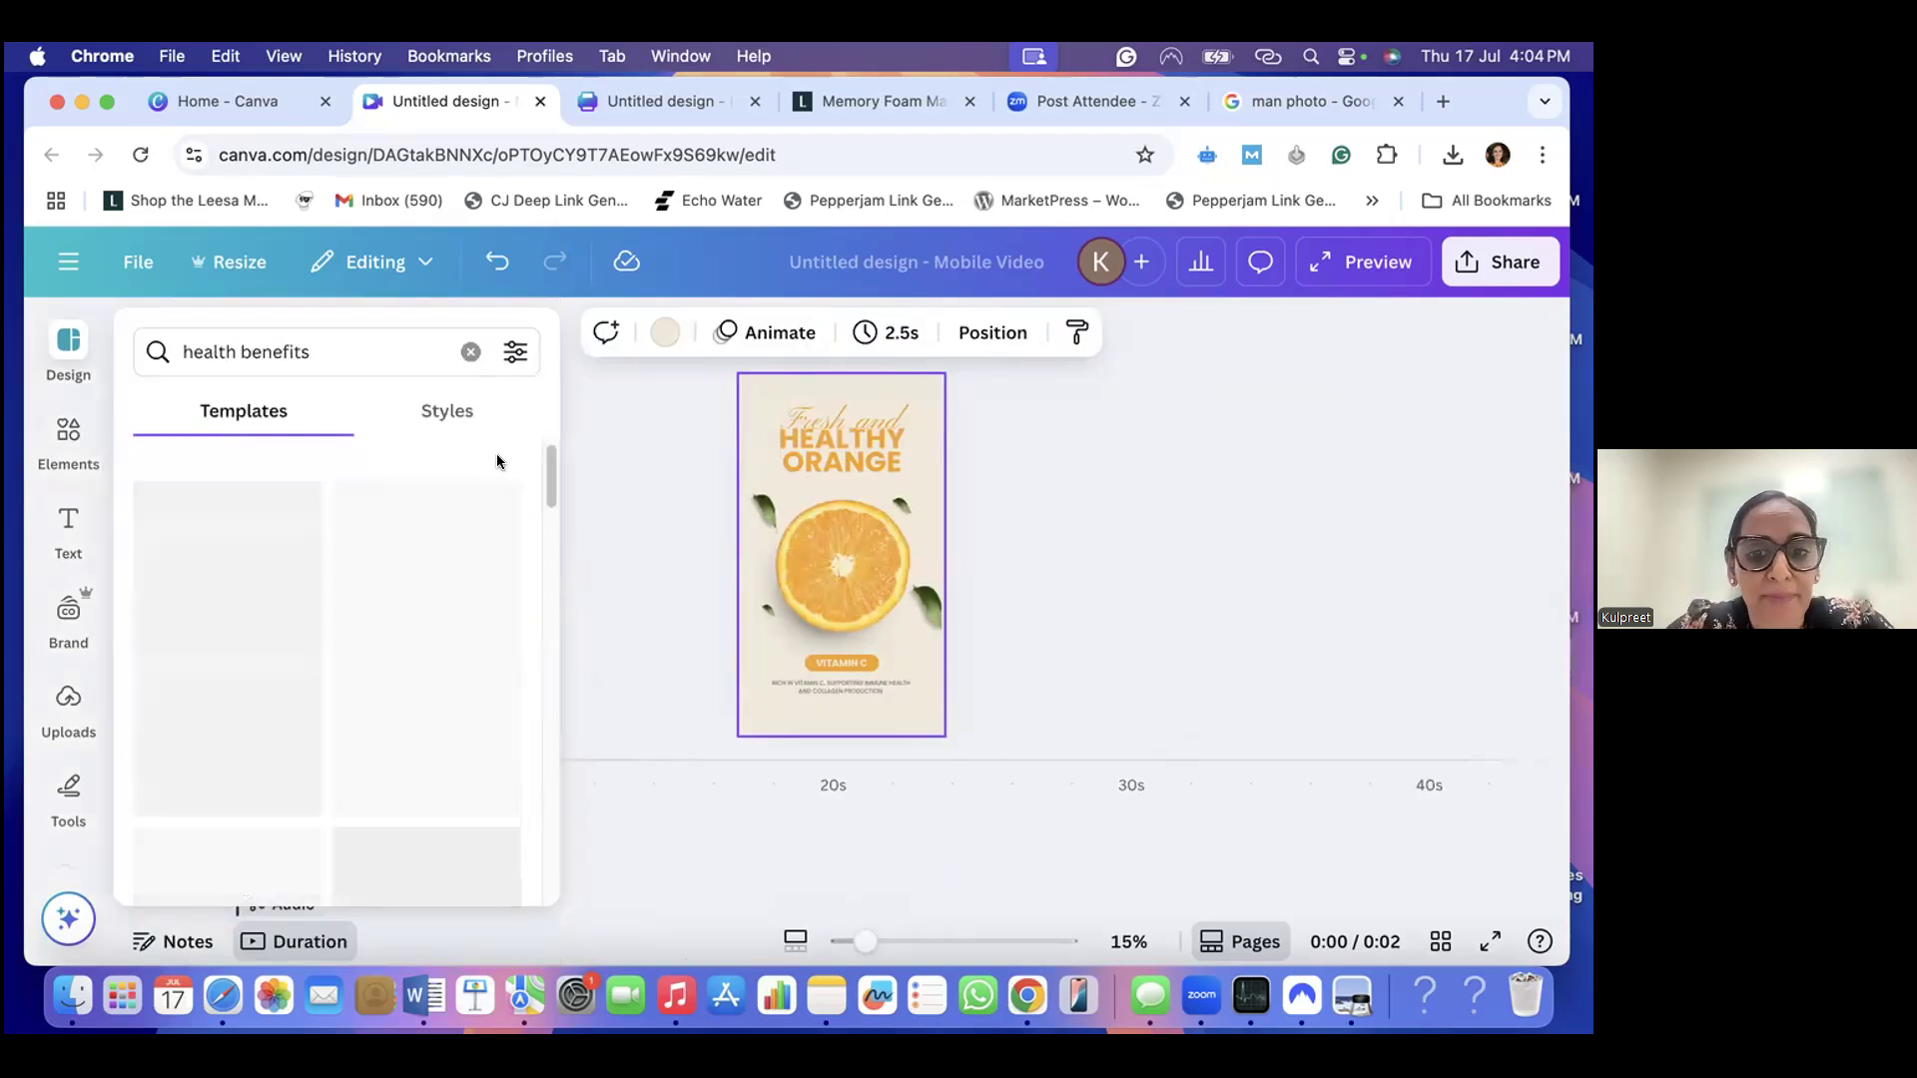
- Try removing the beige page background behind the orange, and undo both that change and the applied orange template
{"action": "left_click", "coordinate": [769, 460]}
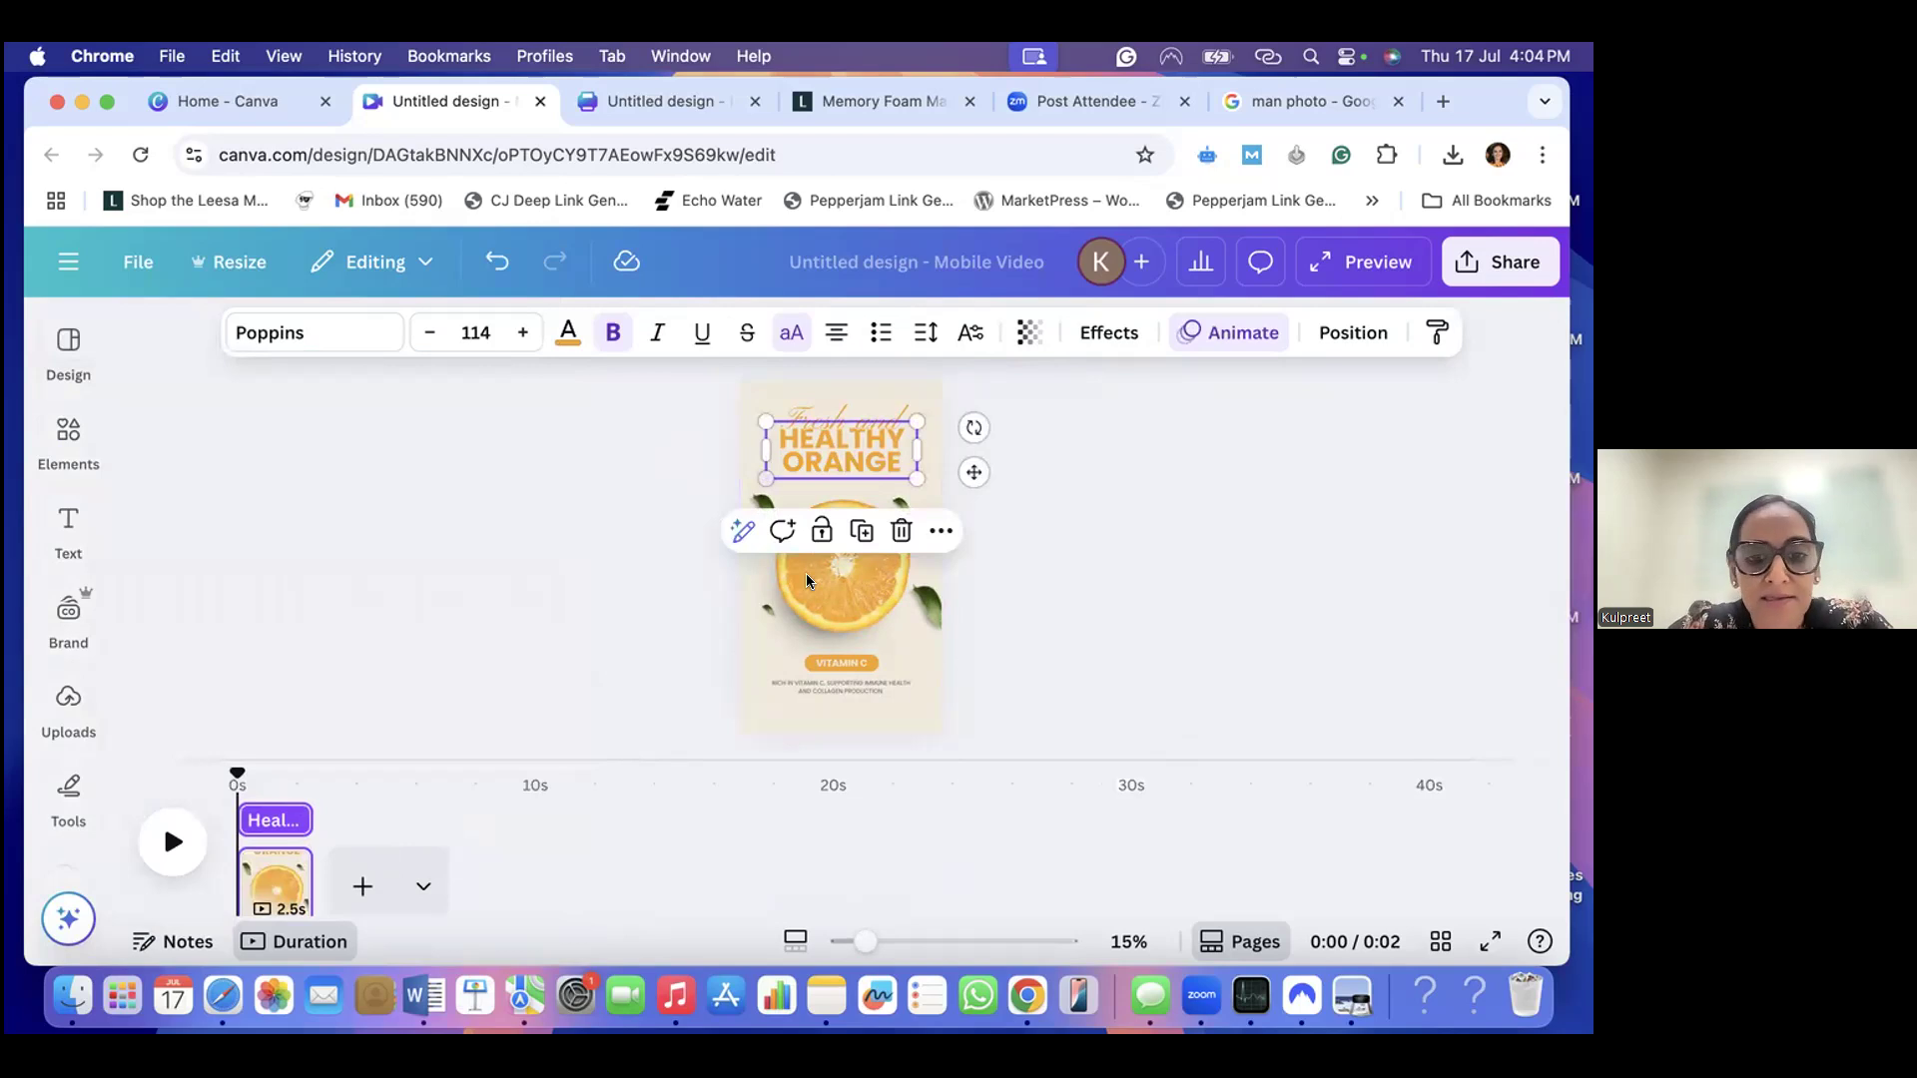
{"action": "left_click", "coordinate": [68, 704]}
{"action": "left_click", "coordinate": [68, 530]}
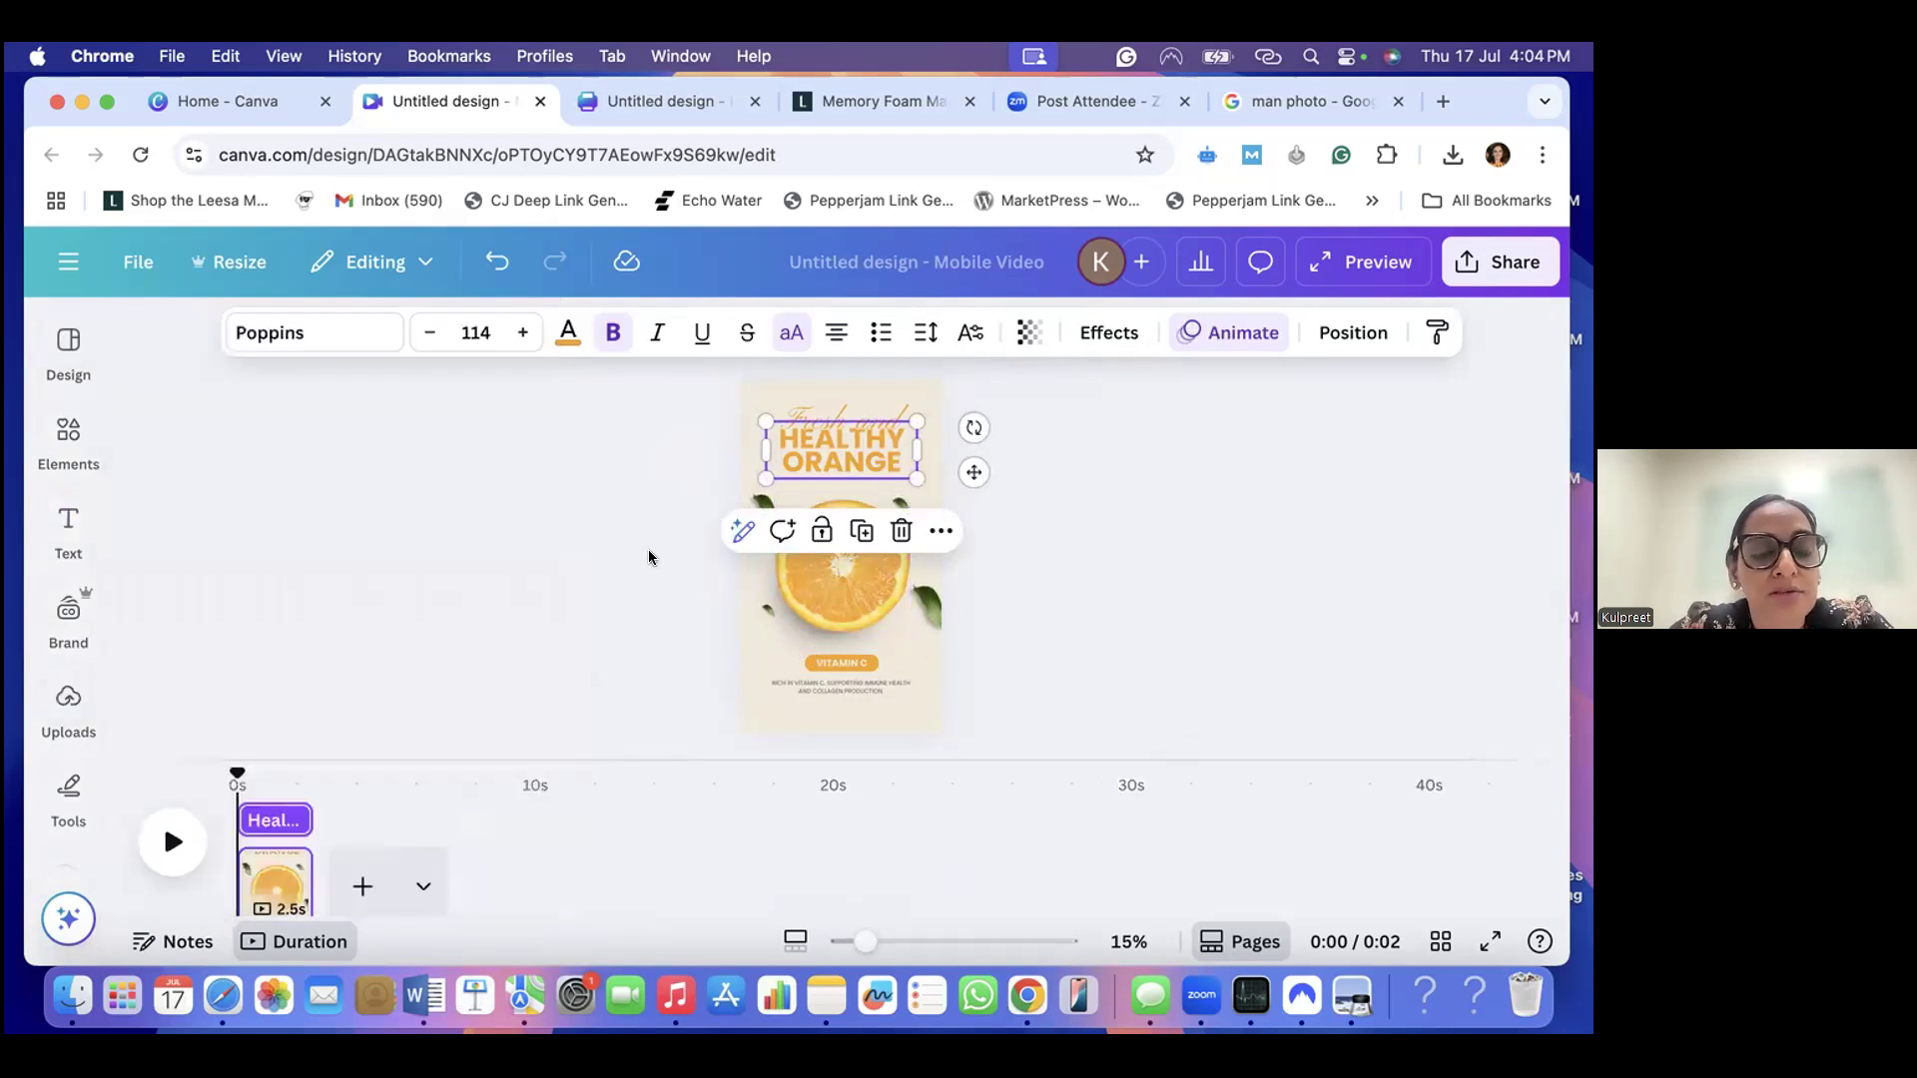
{"action": "left_click", "coordinate": [739, 647]}
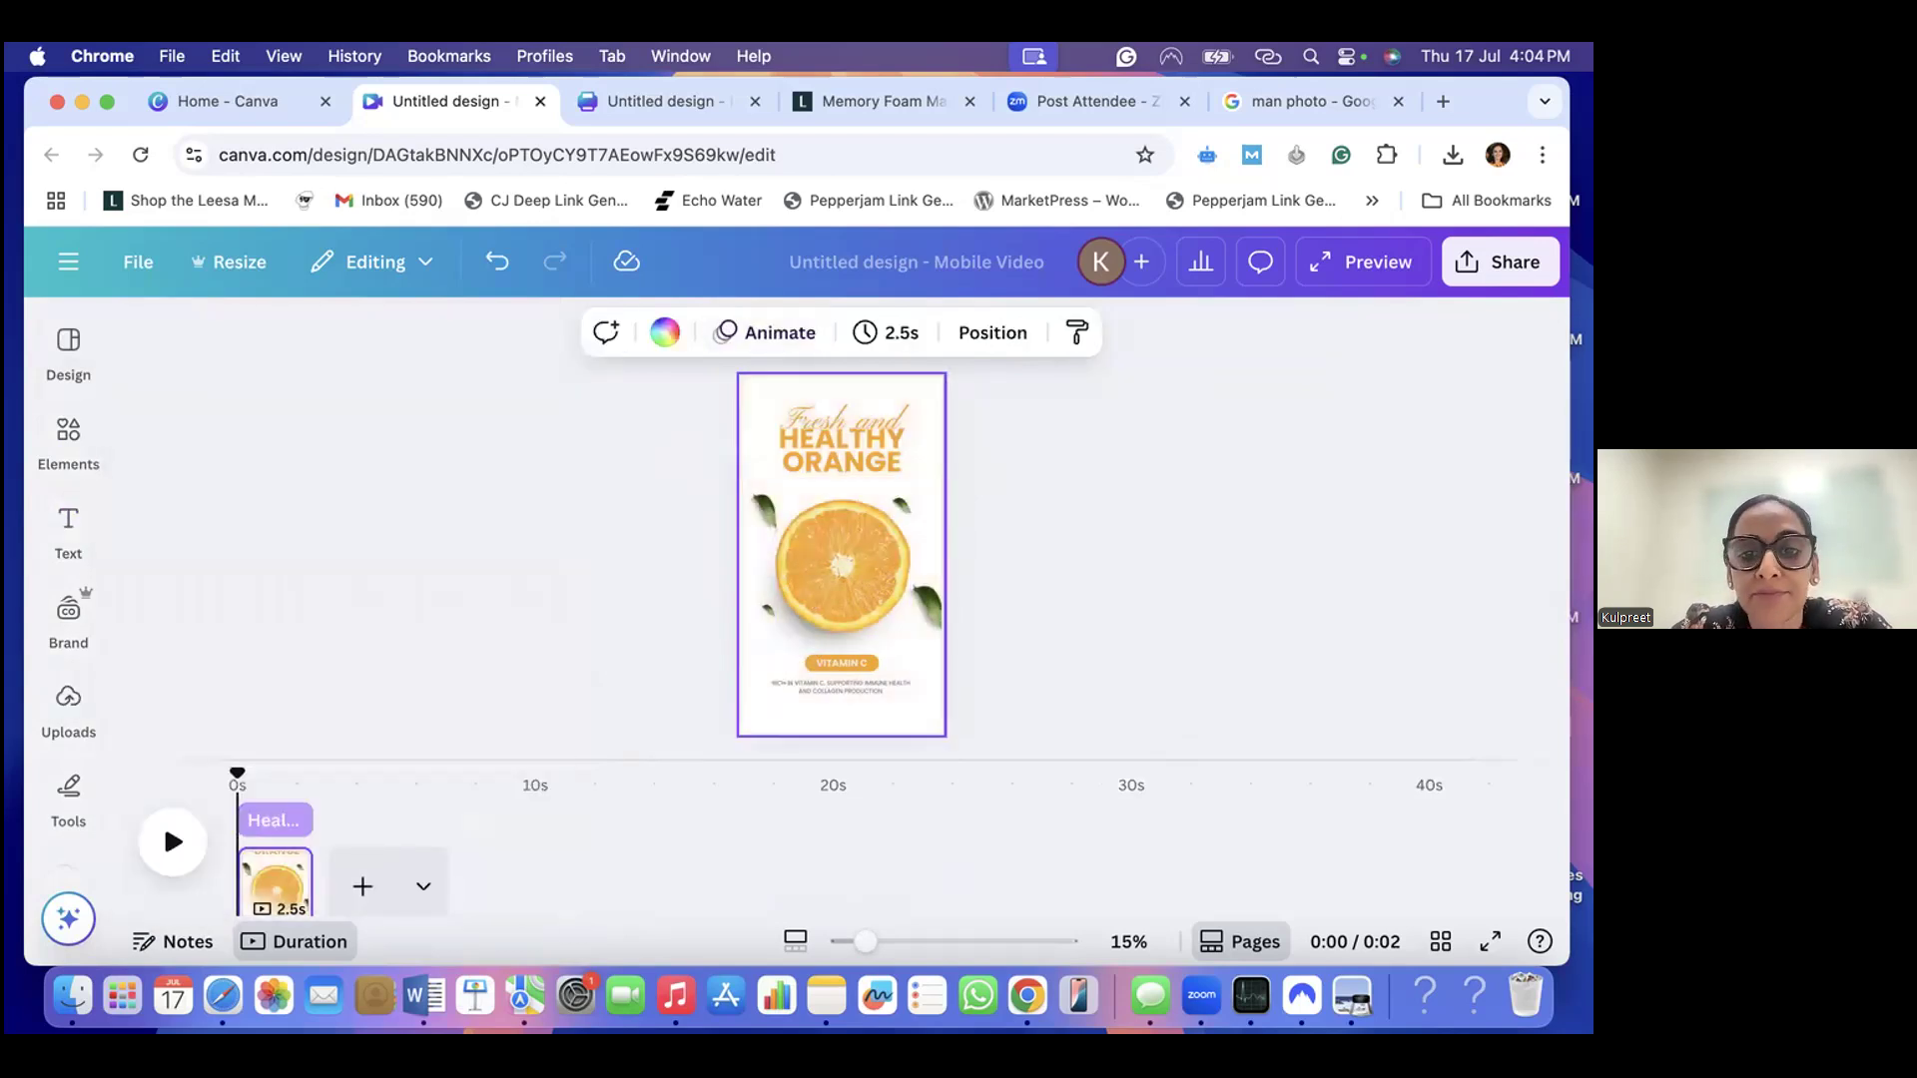
{"action": "left_click", "coordinate": [787, 619]}
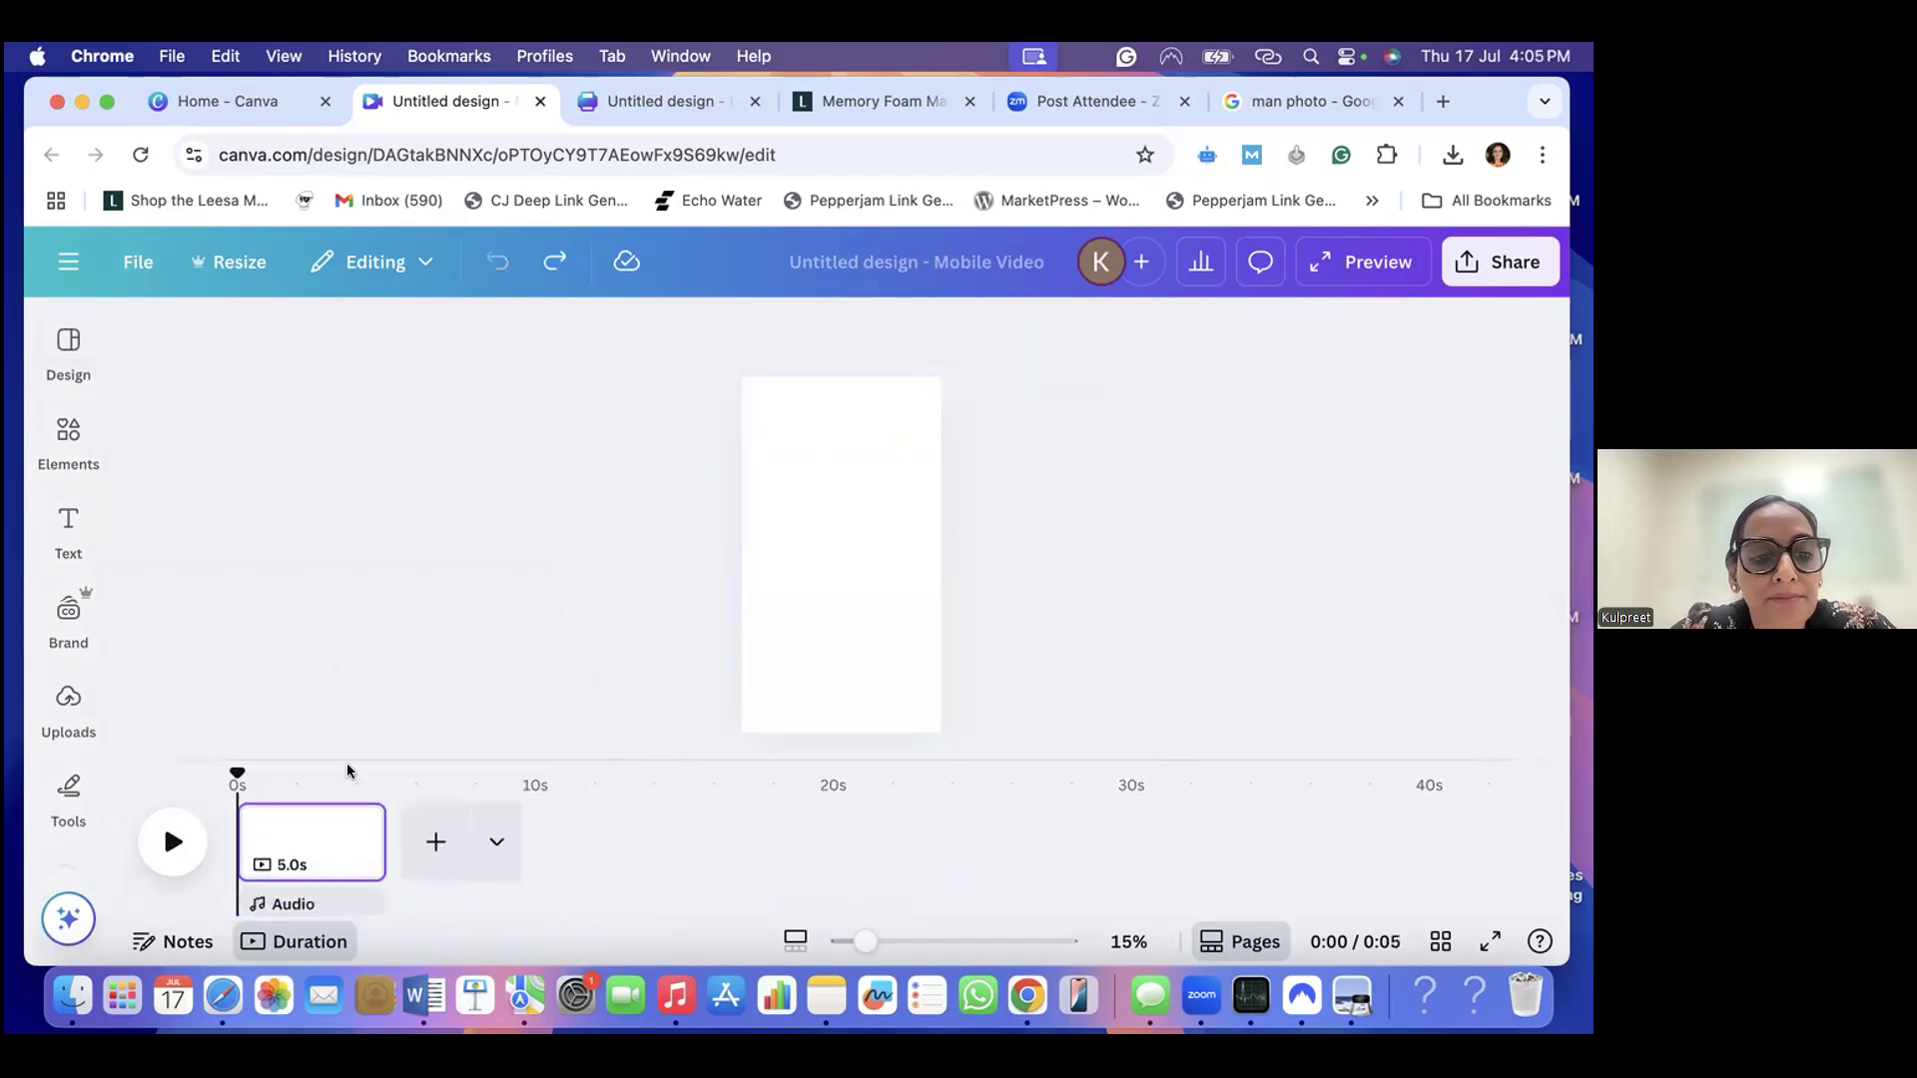
- Find the "Yoga Benefits" template with three torn-edge strips among the "health benefits" templates and apply it to the blank page
{"action": "mouse_move", "coordinate": [68, 344]}
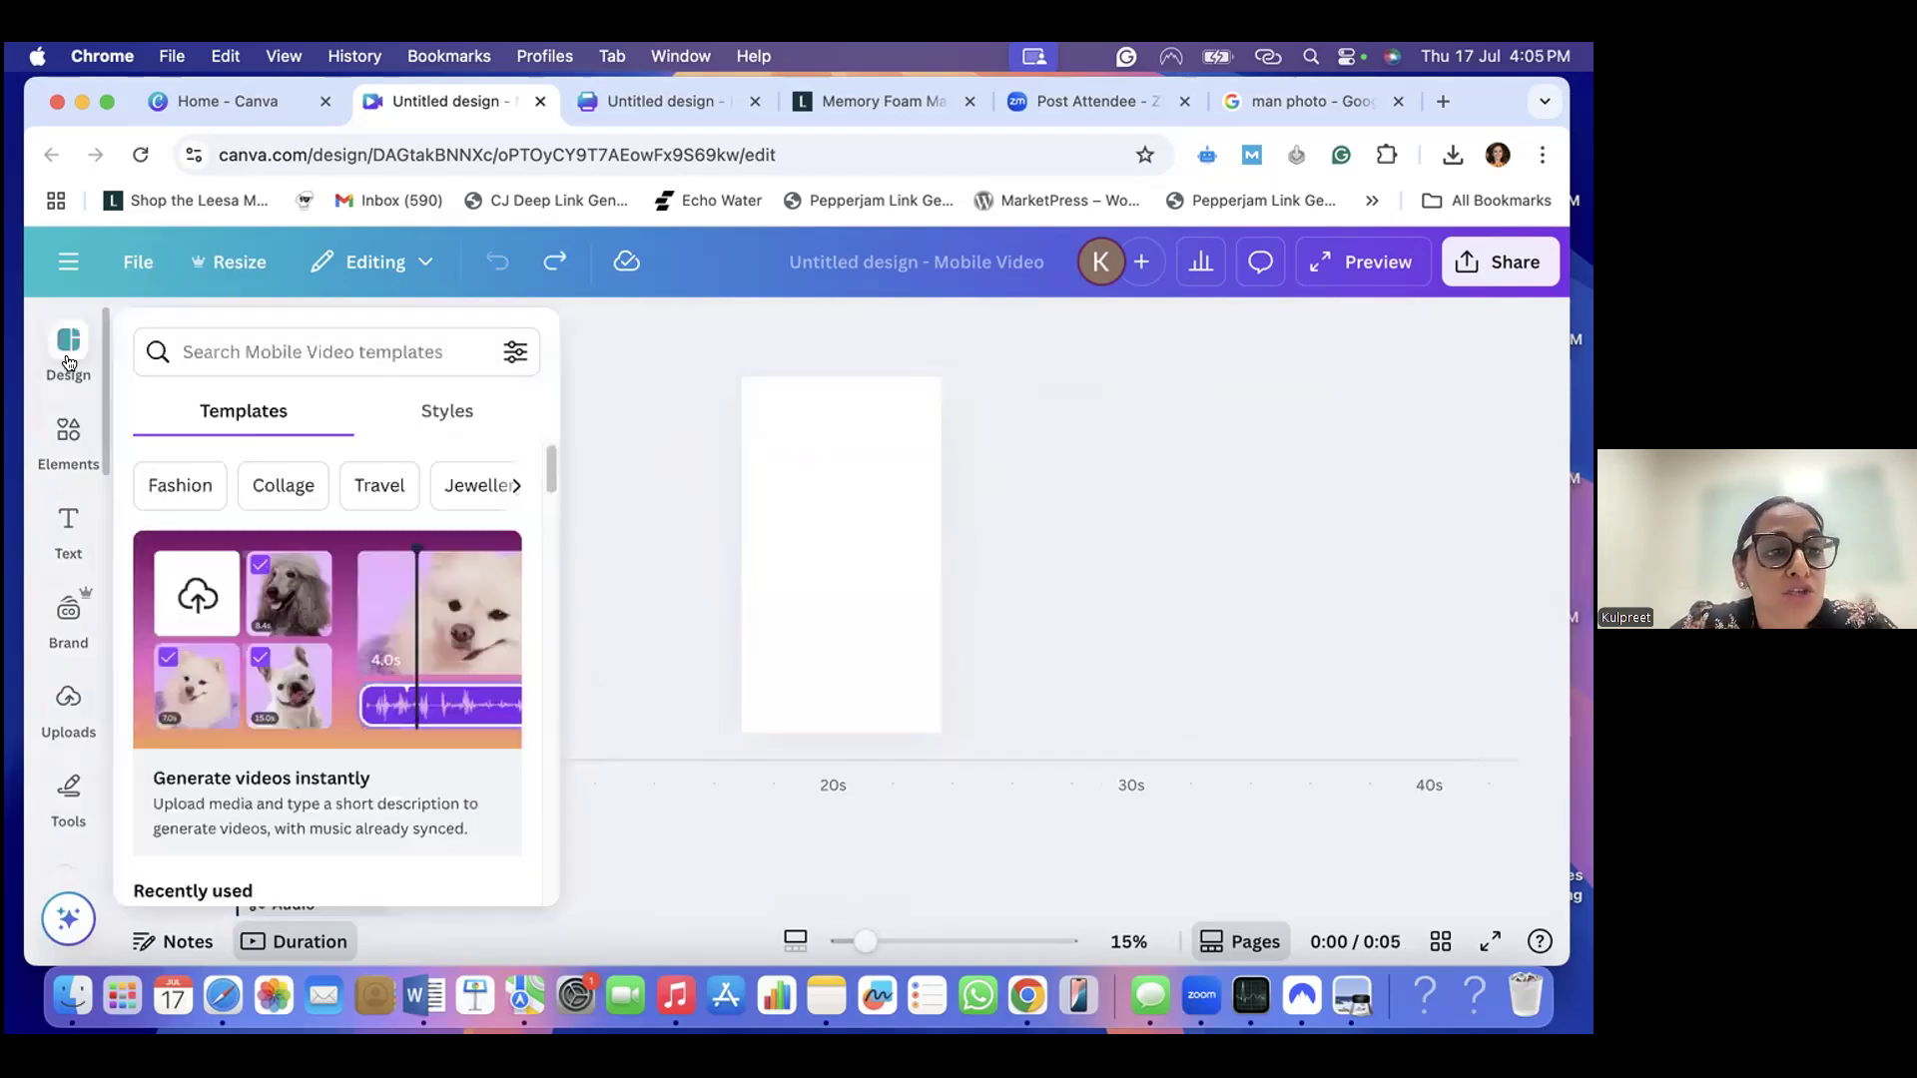
{"action": "left_click", "coordinate": [248, 343]}
{"action": "left_click", "coordinate": [245, 459]}
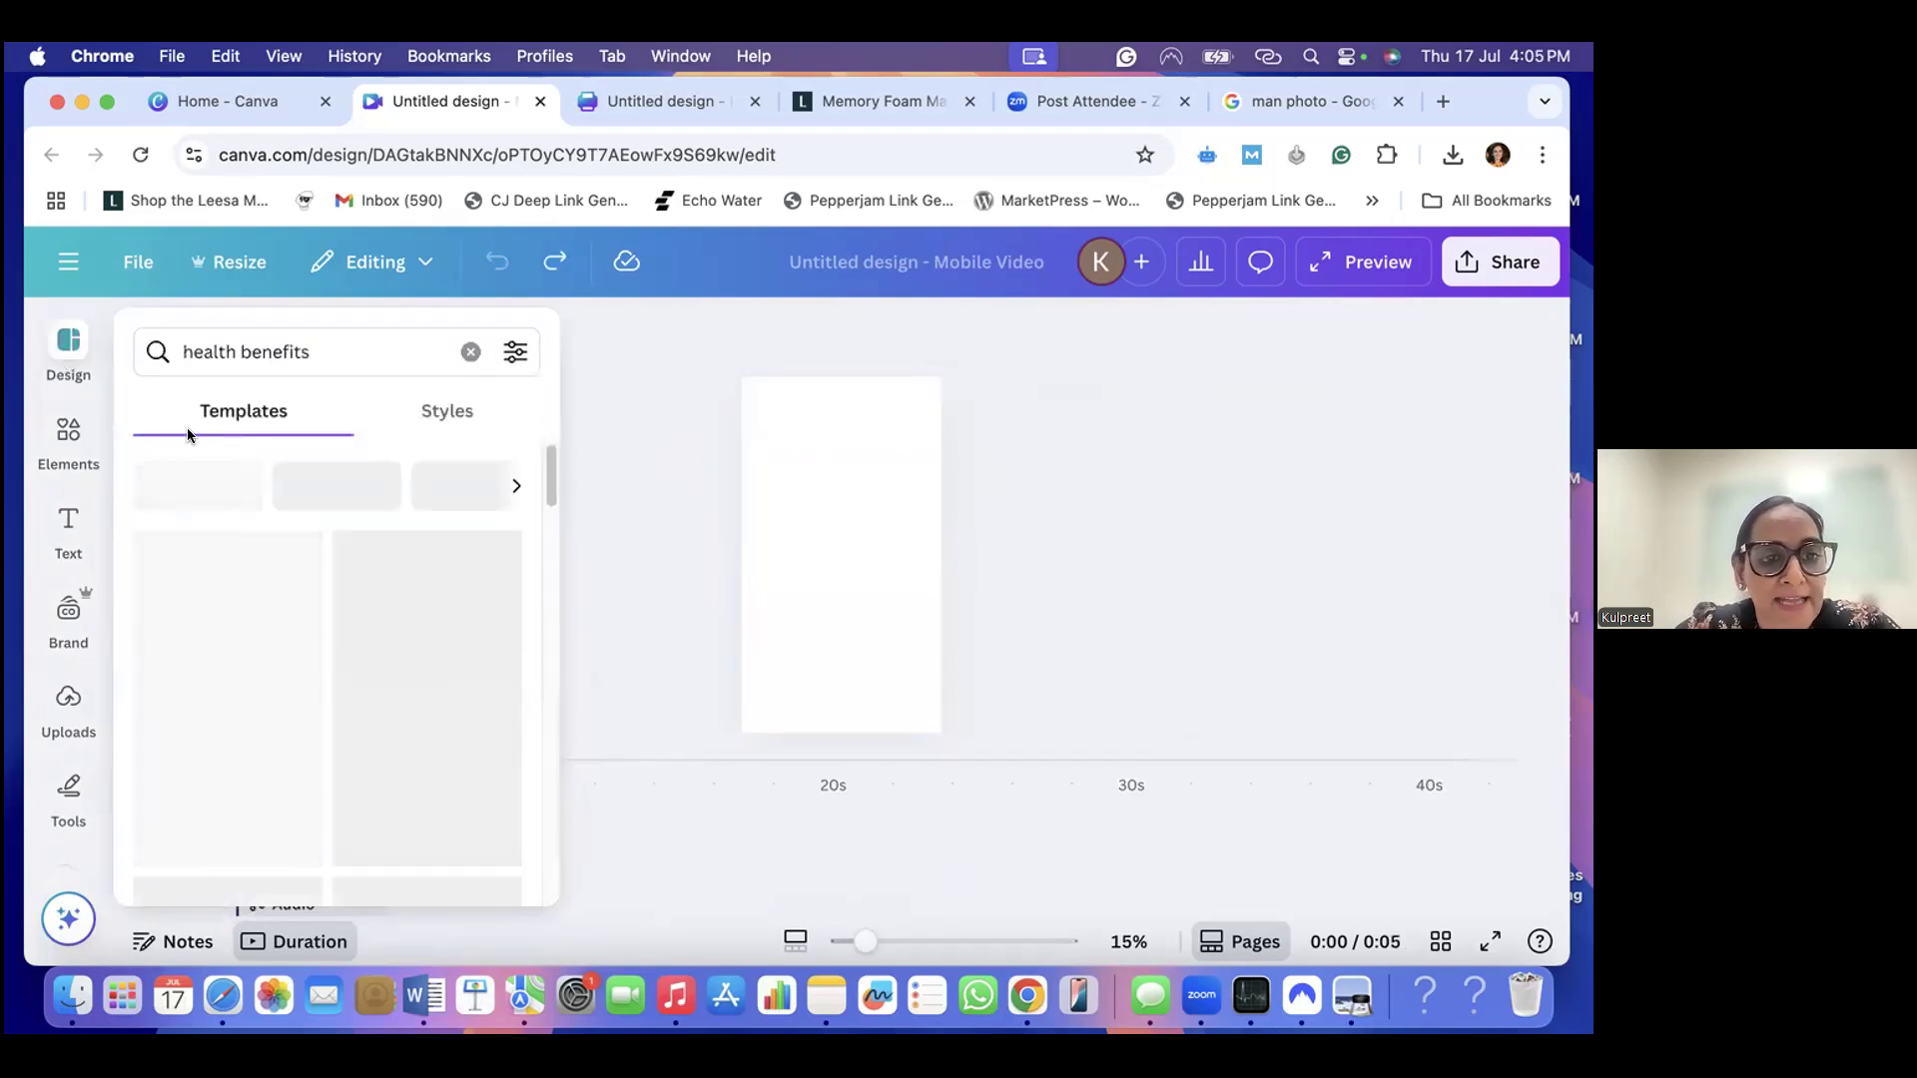
{"action": "scroll", "coordinate": [354, 659], "scroll_direction": "down", "scroll_amount": 6}
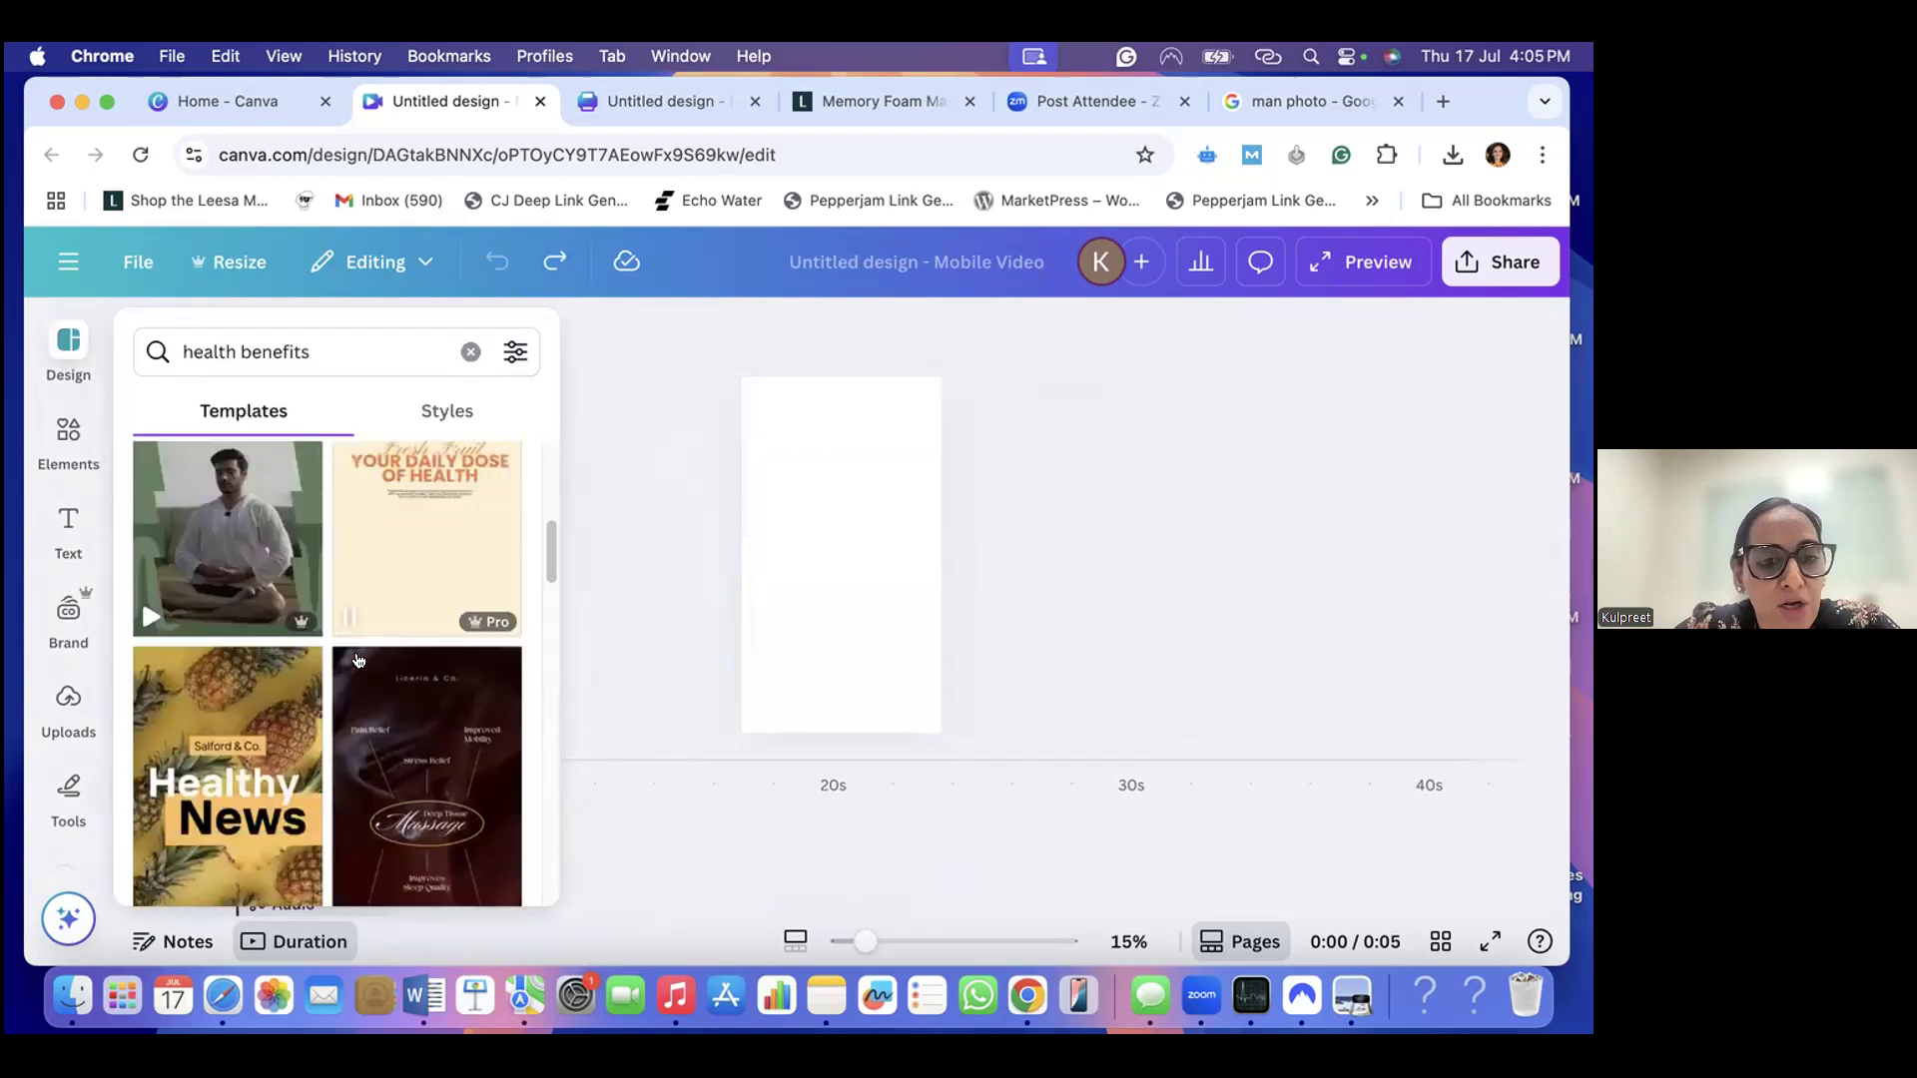
{"action": "scroll", "coordinate": [357, 661], "scroll_direction": "down", "scroll_amount": 8}
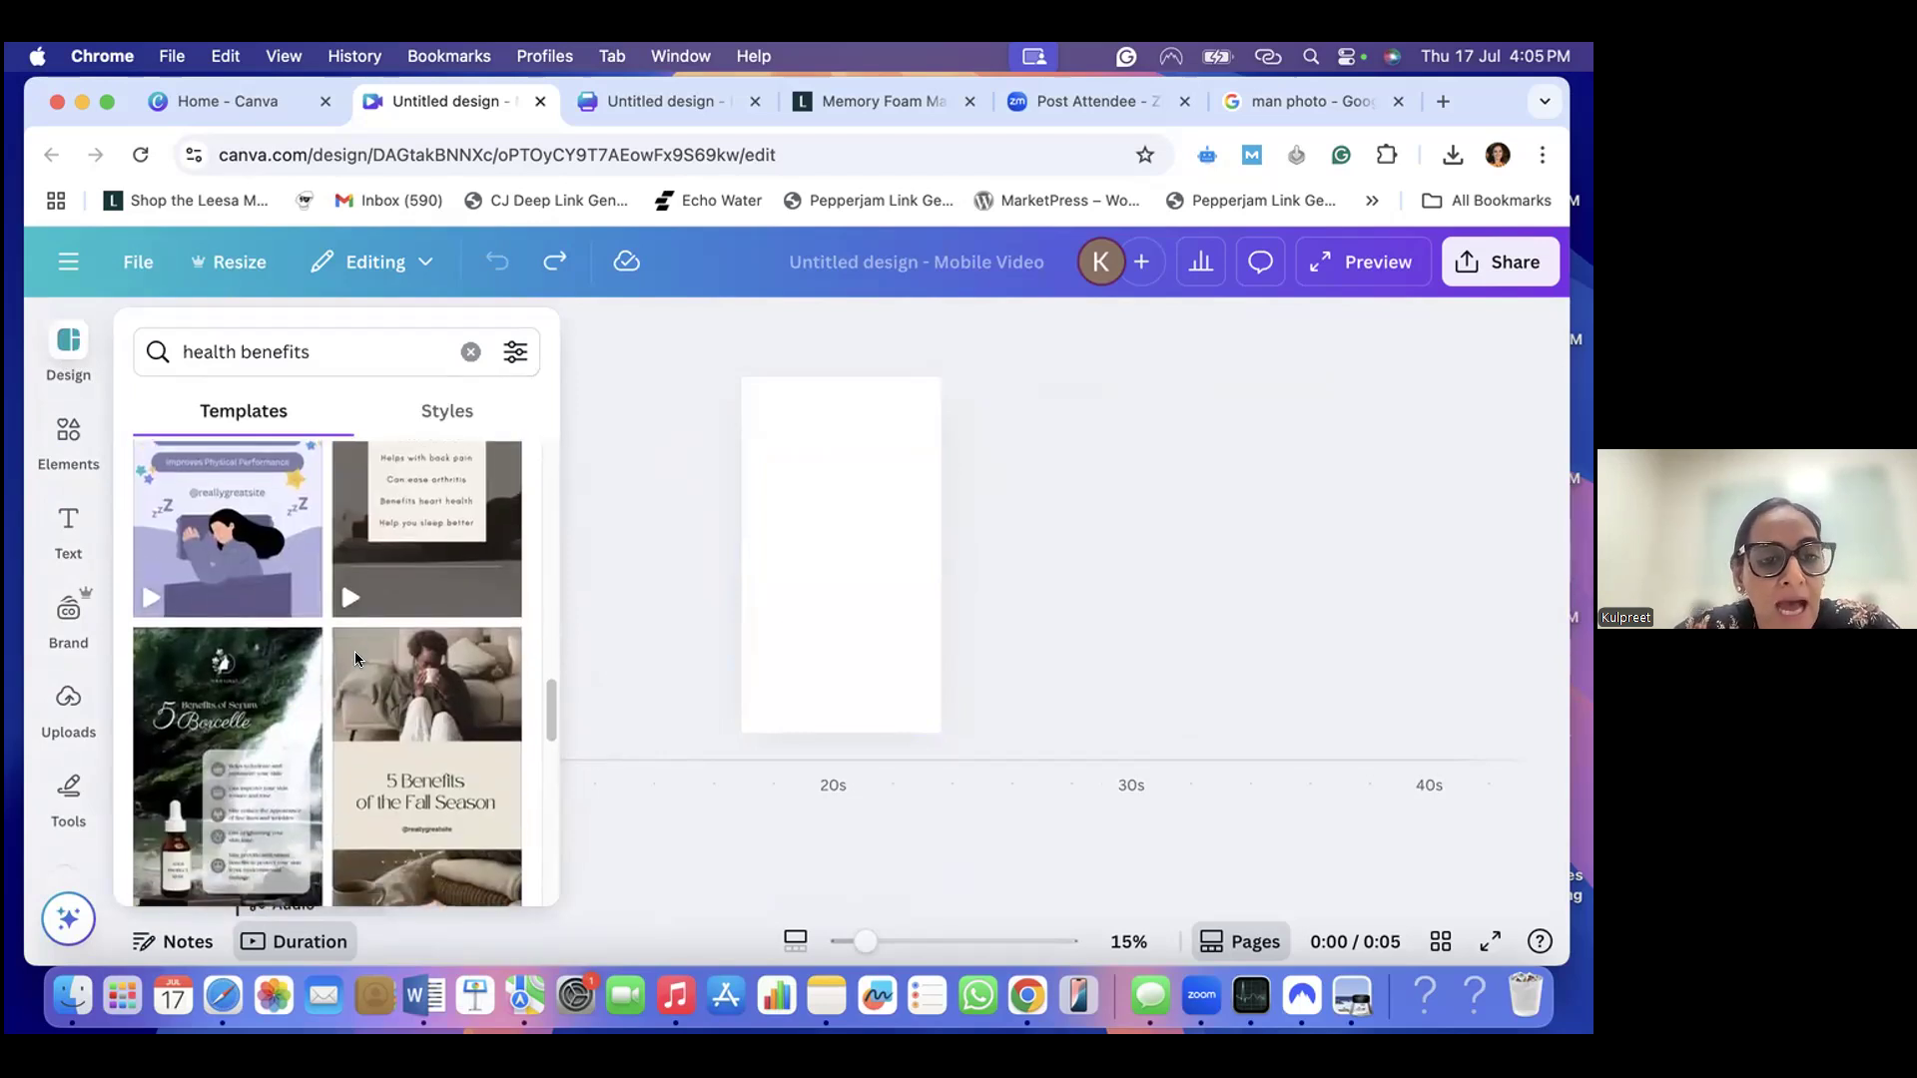
{"action": "scroll", "coordinate": [355, 659], "scroll_direction": "down", "scroll_amount": 4}
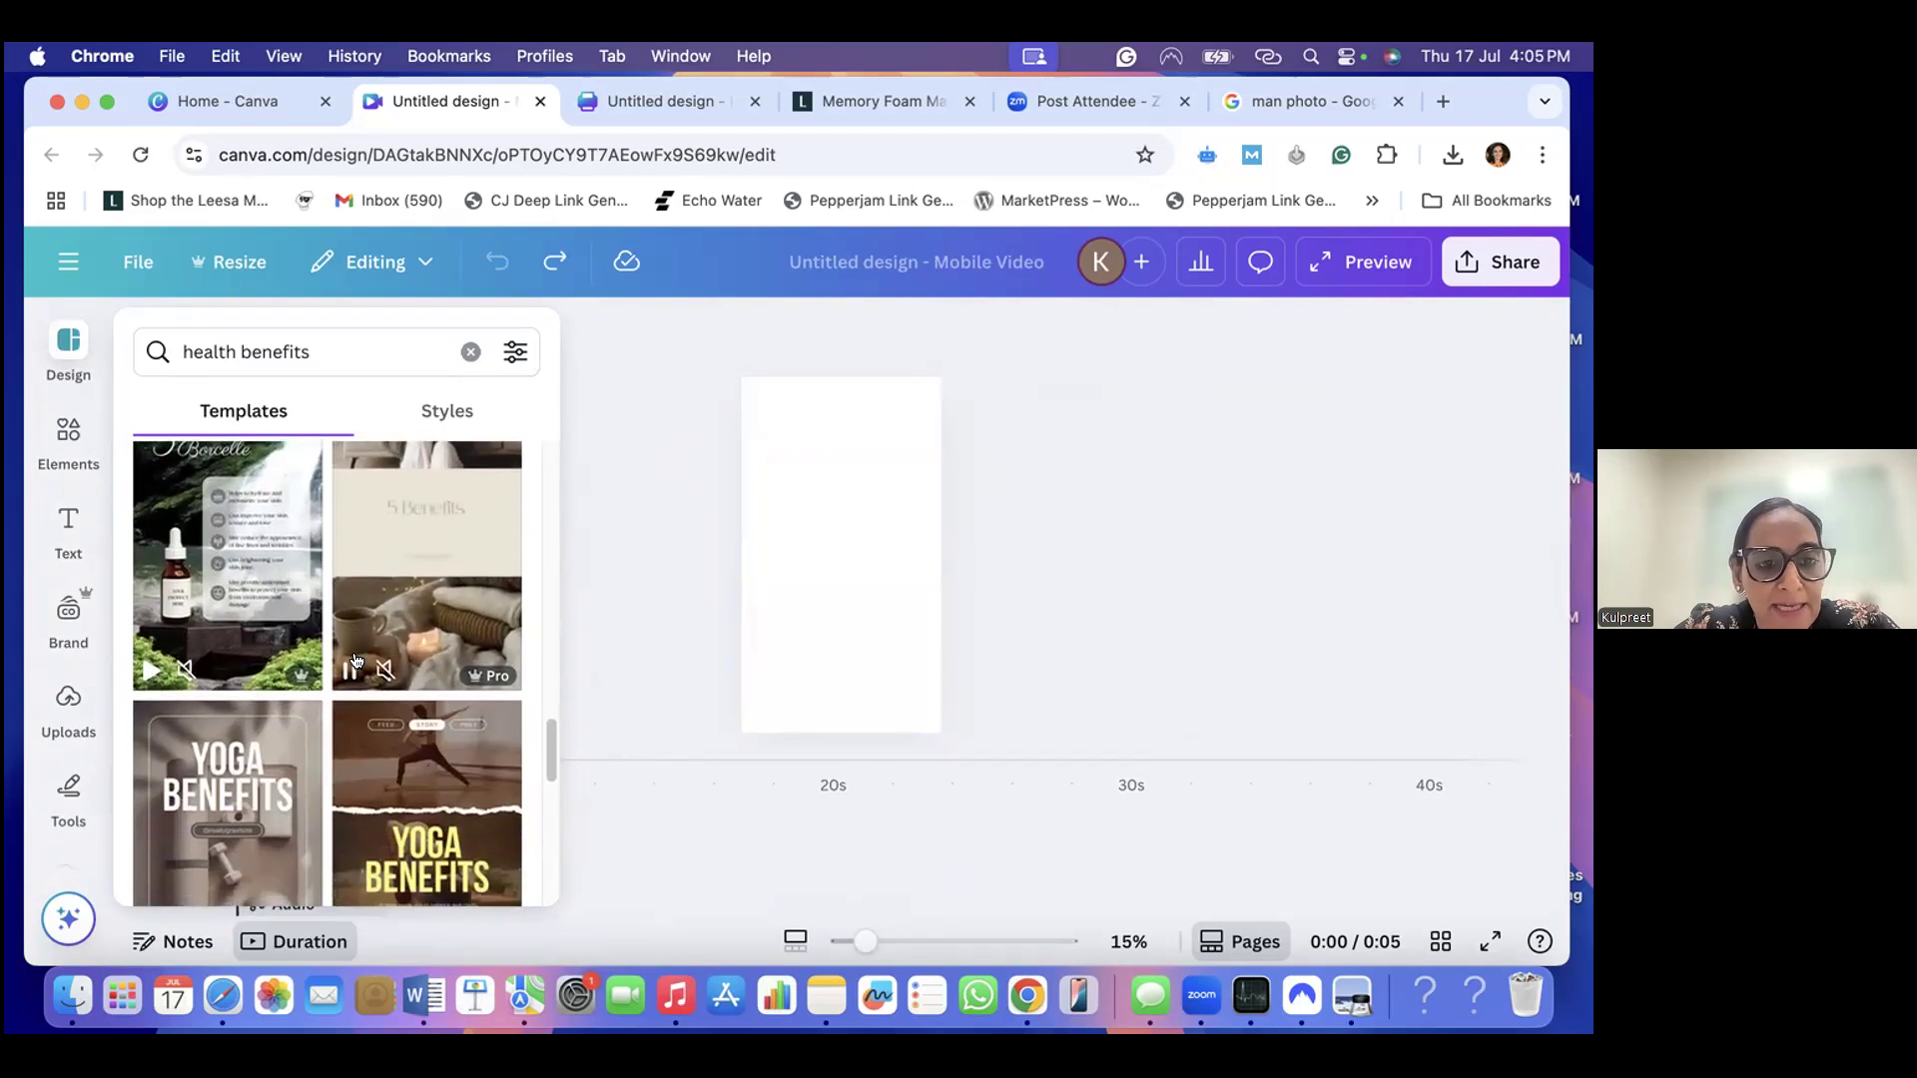
{"action": "scroll", "coordinate": [356, 659], "scroll_direction": "down", "scroll_amount": 1}
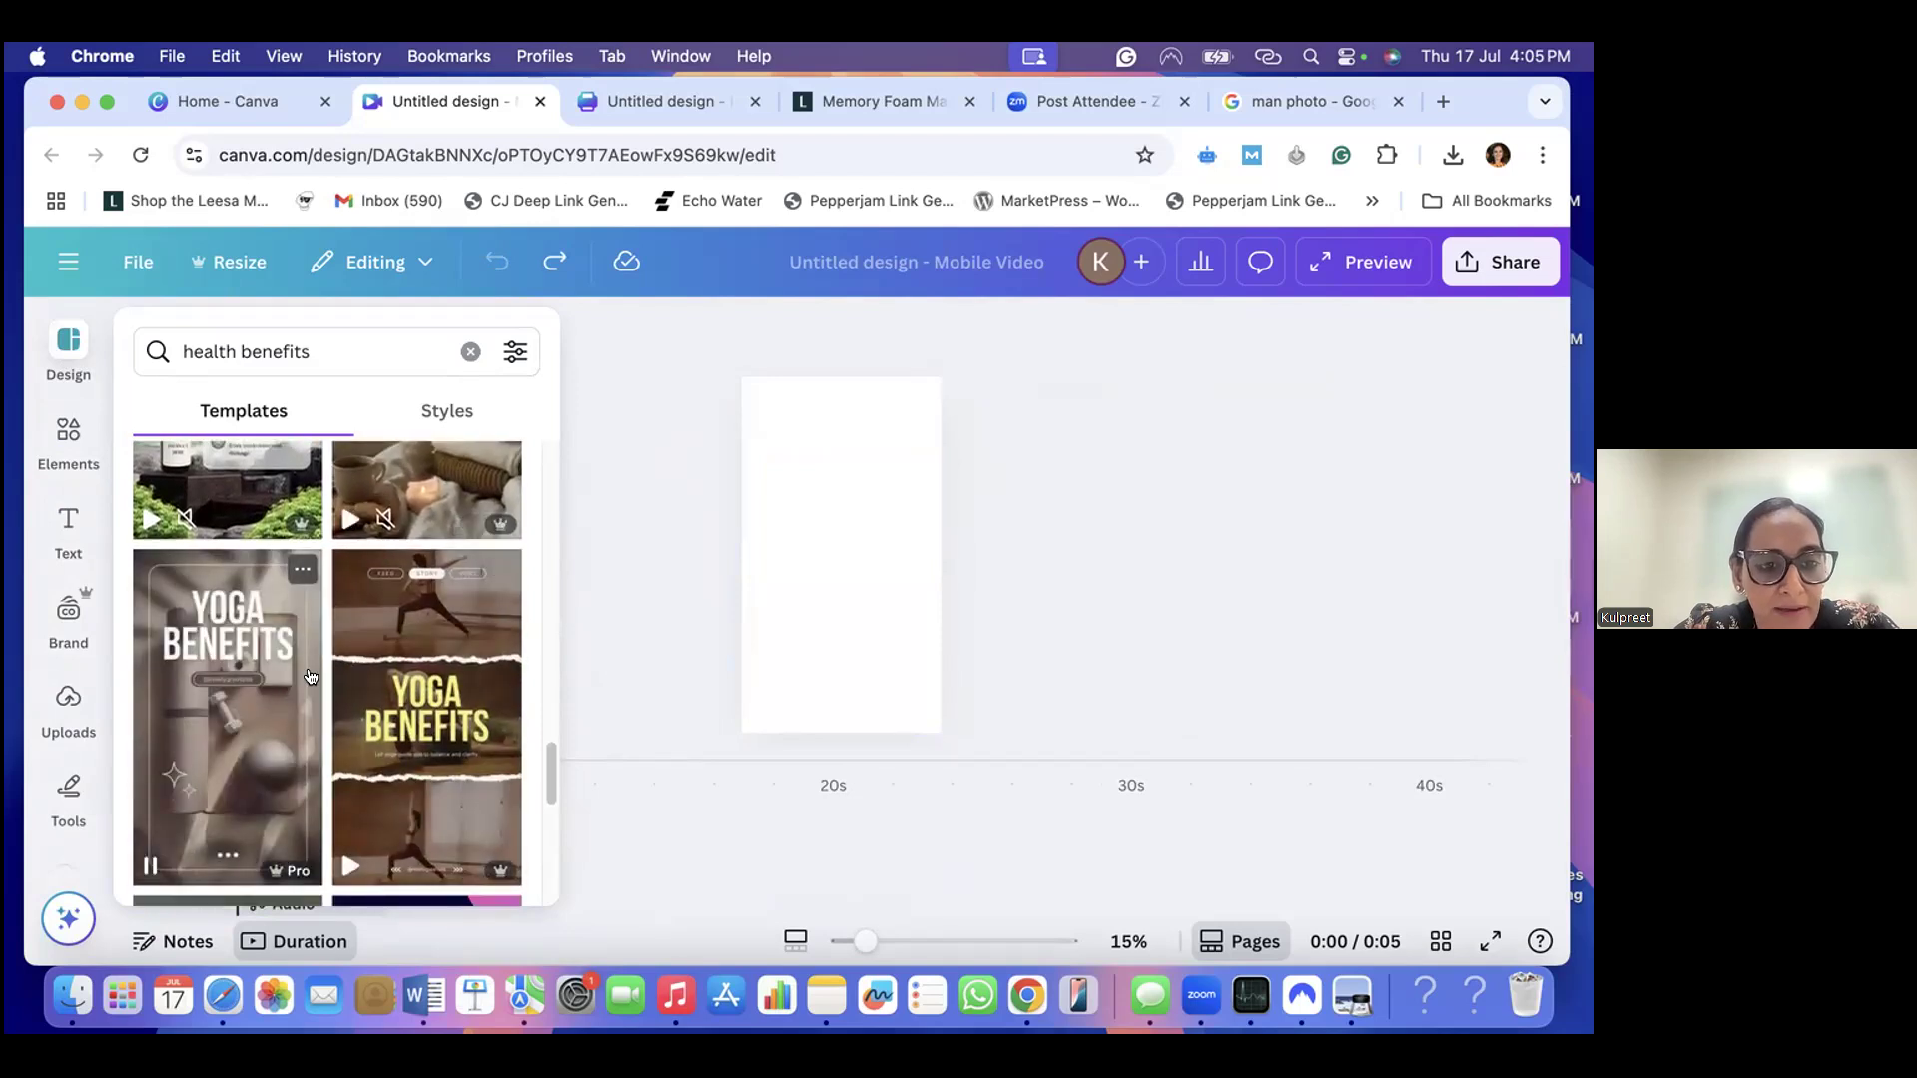
{"action": "left_click", "coordinate": [427, 699]}
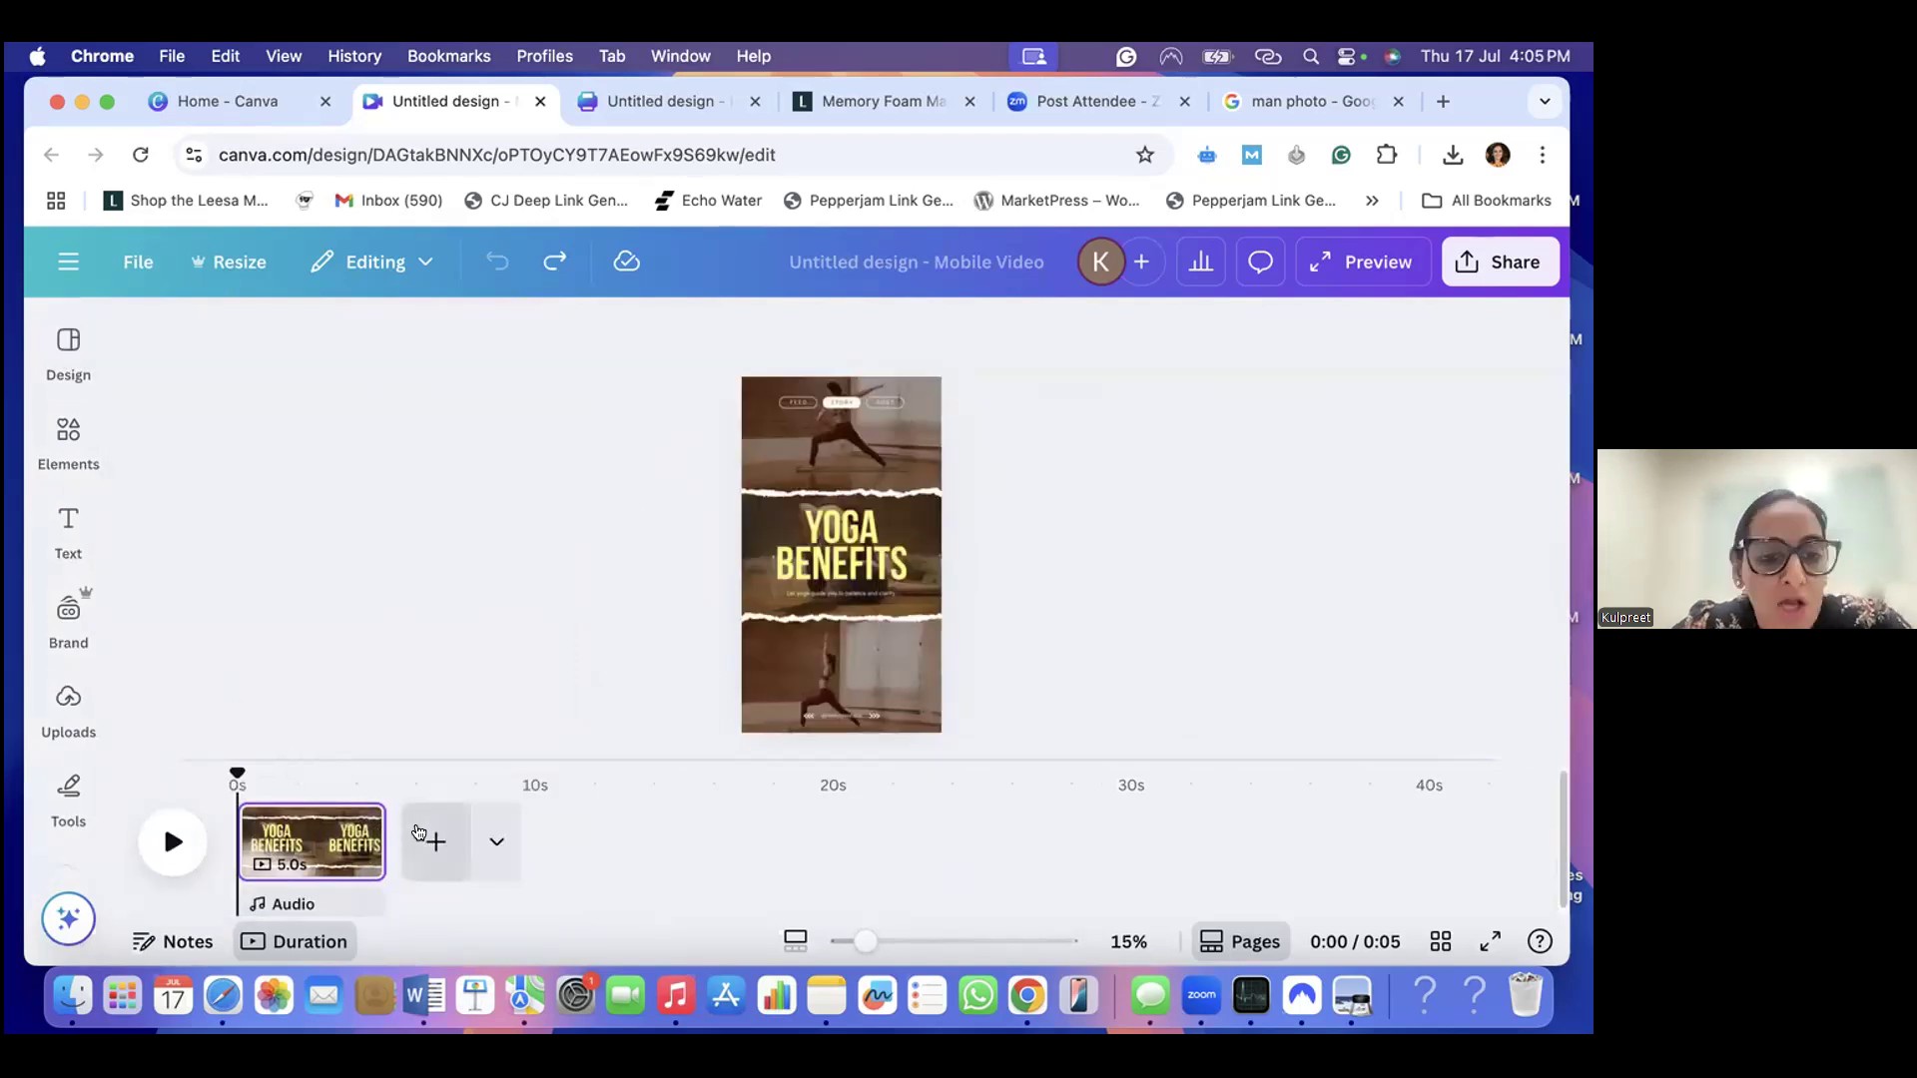
- Try adding a second page after the "Yoga Benefits" page, and undo both the new page and the applied template
{"action": "left_click", "coordinate": [437, 839]}
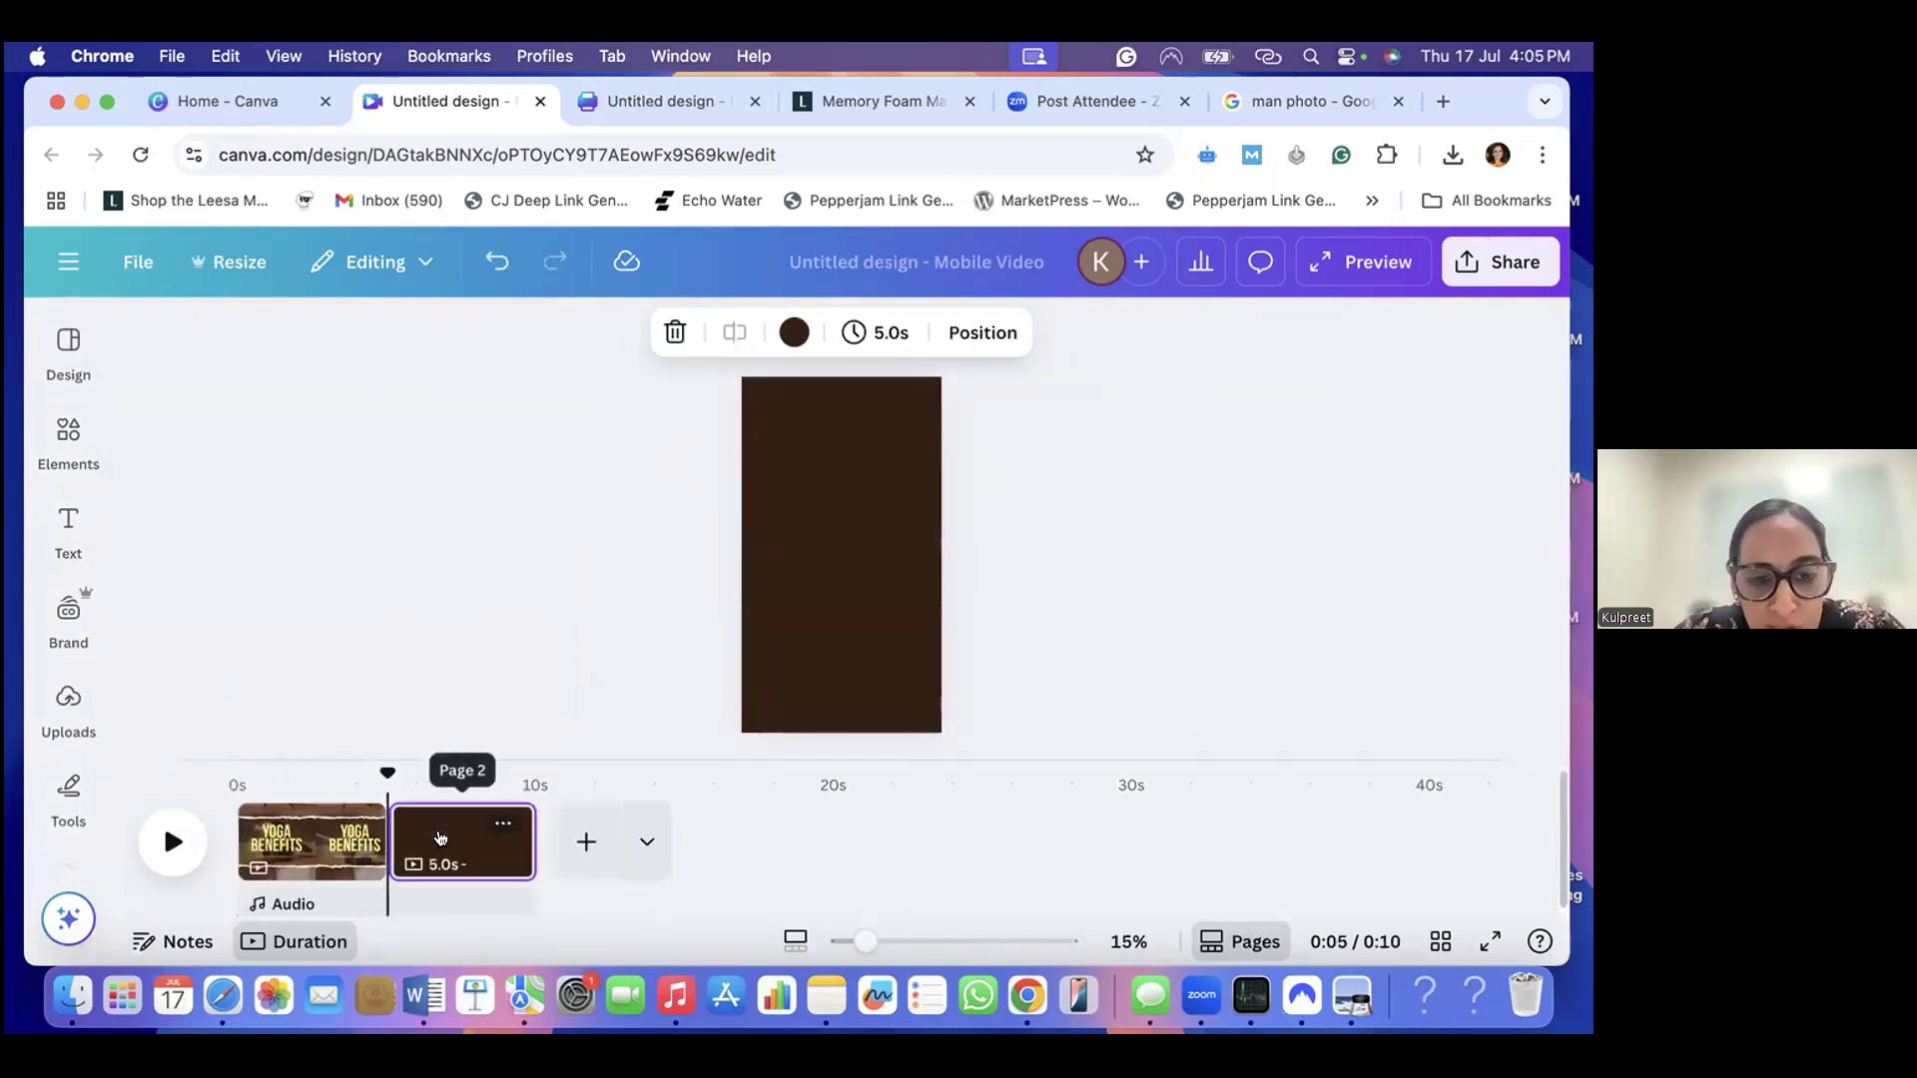
{"action": "key", "text": "super+z"}
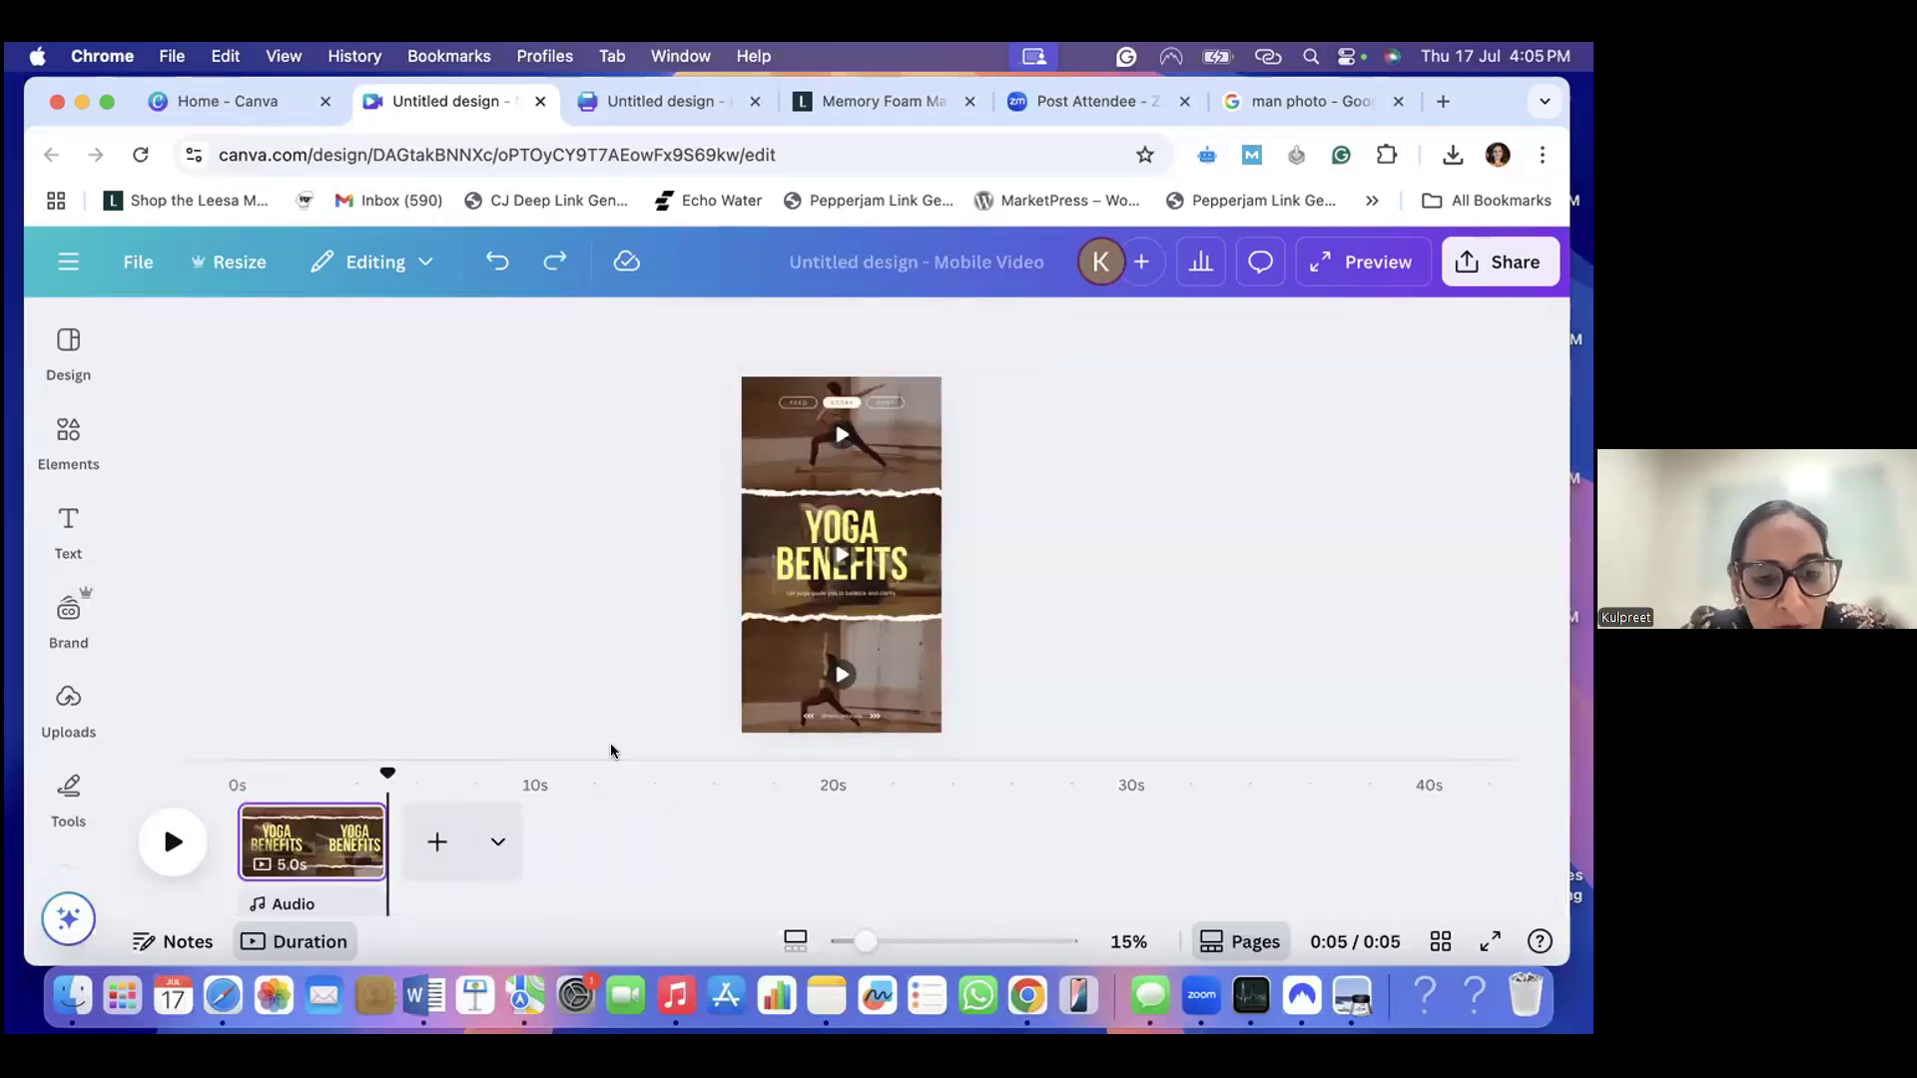
{"action": "left_click", "coordinate": [67, 699]}
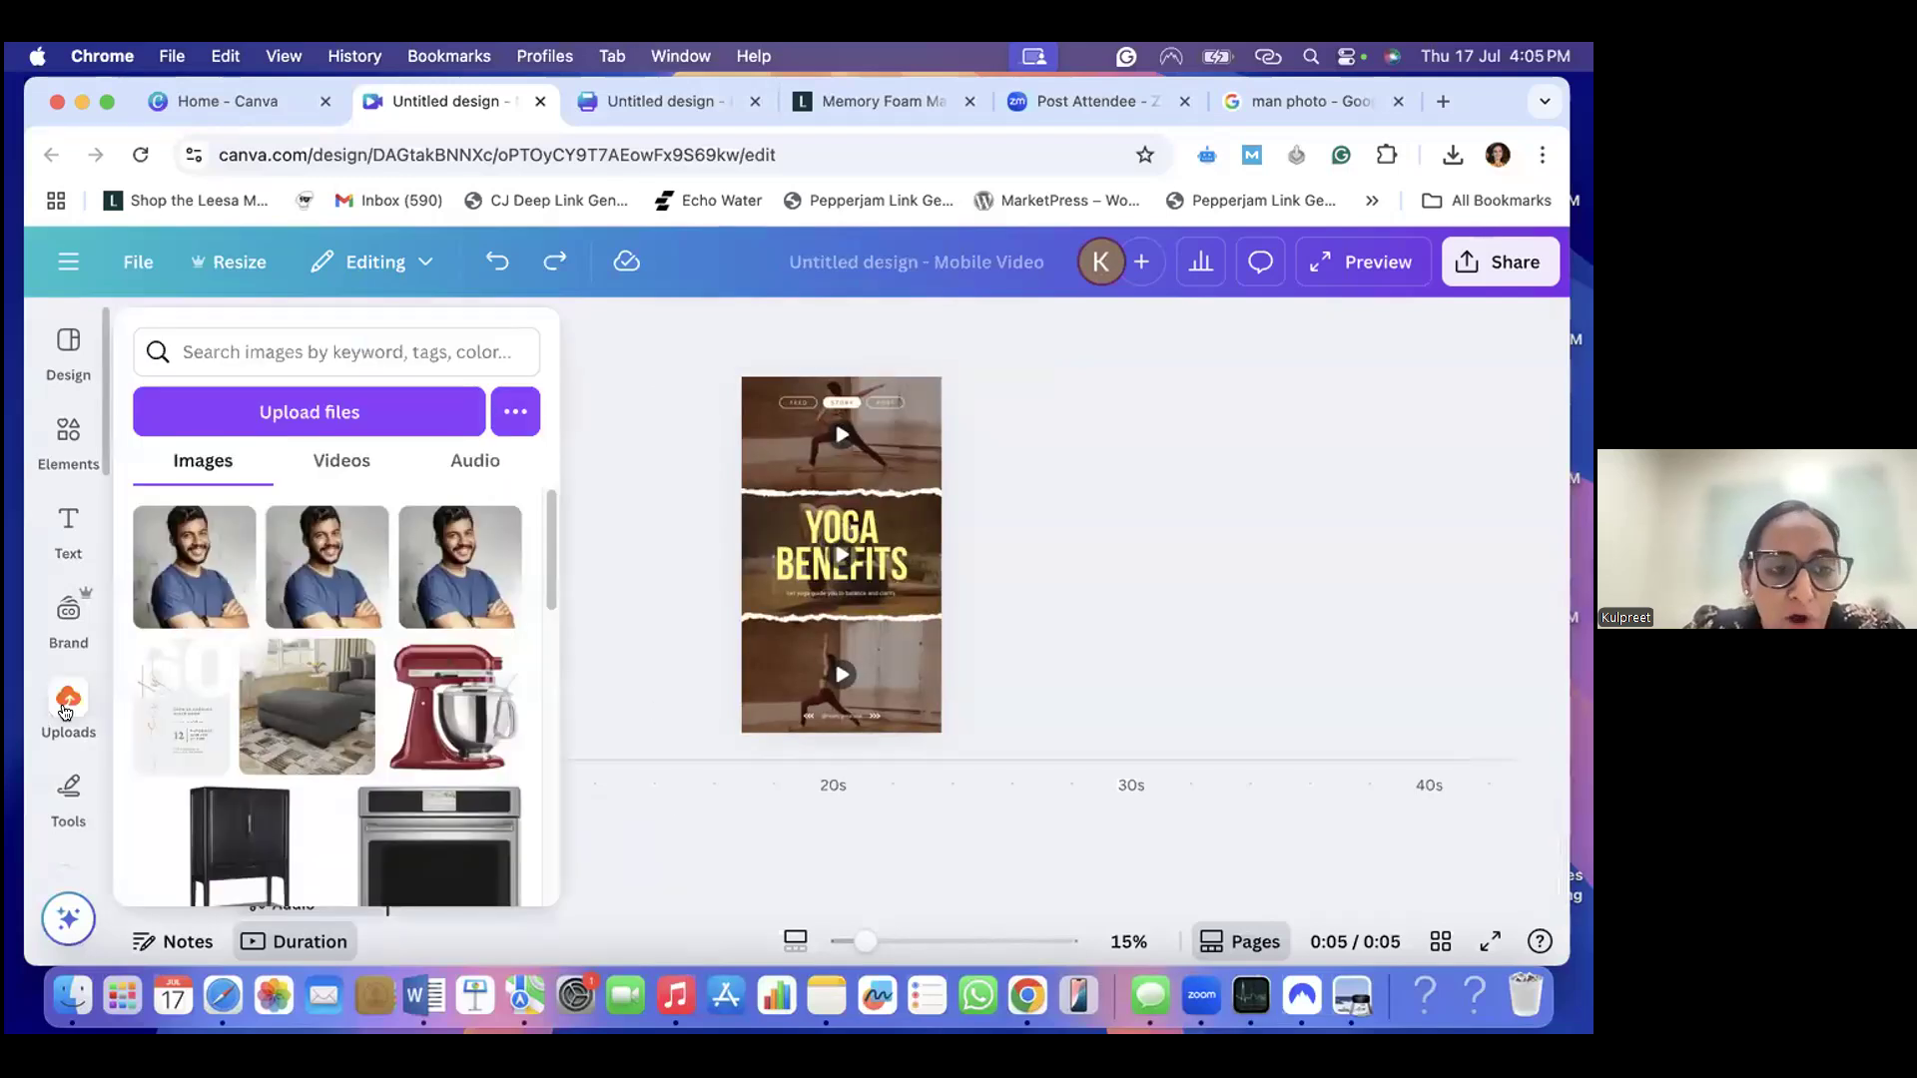
{"action": "left_click", "coordinate": [64, 696]}
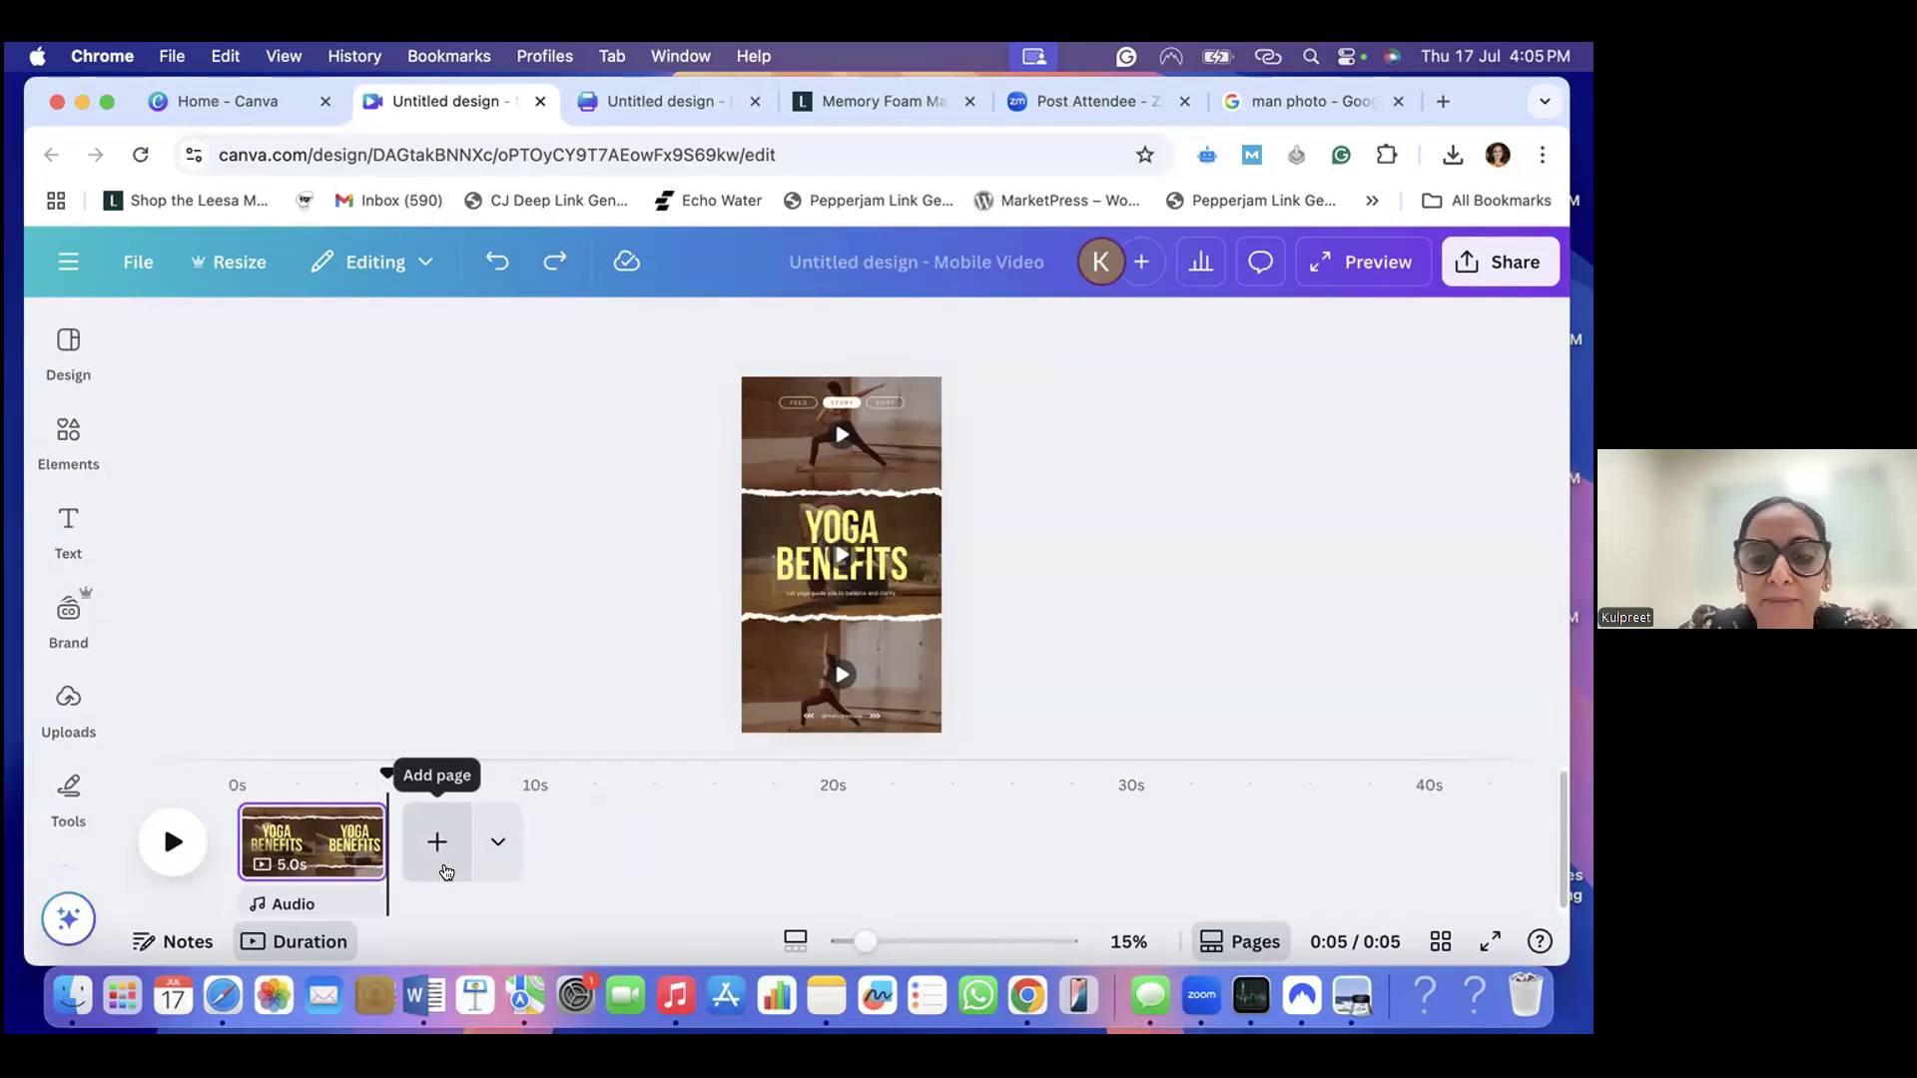
{"action": "key", "text": "super+z"}
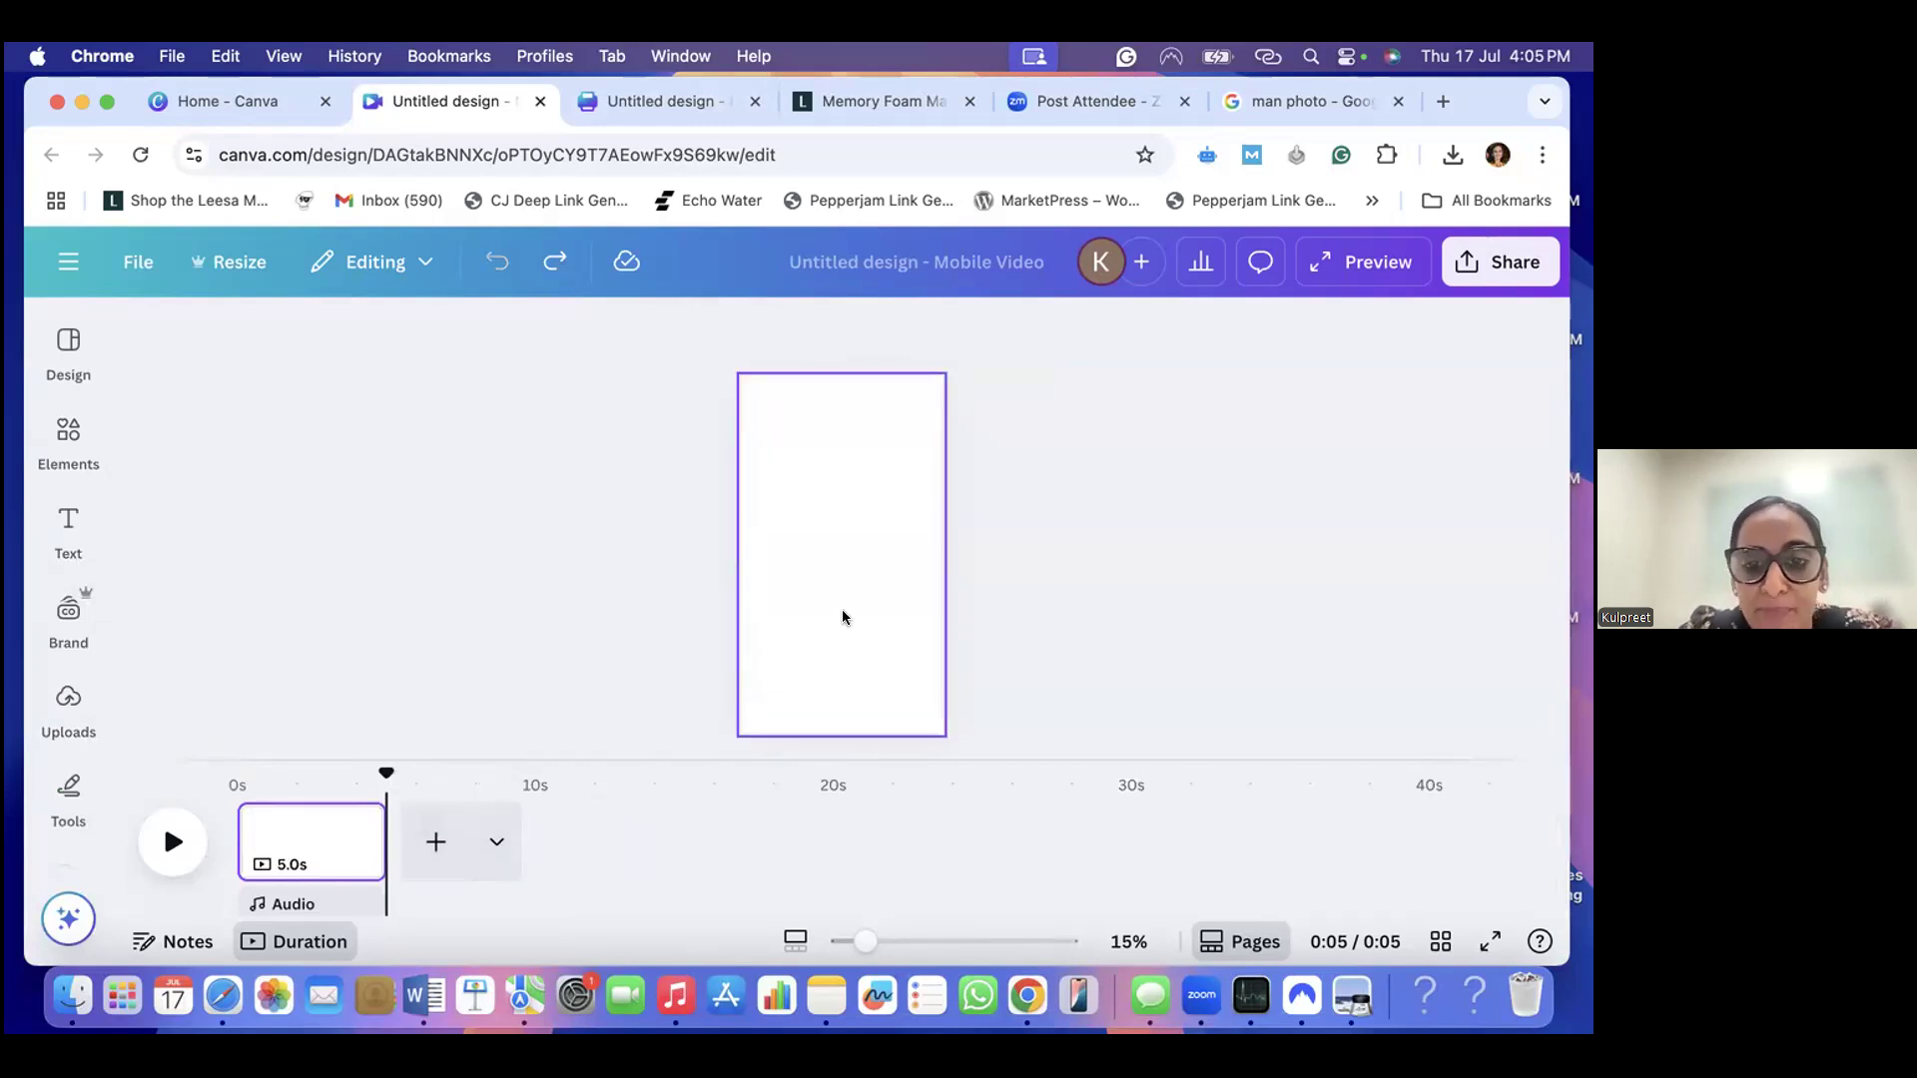
- Look through the previously uploaded video clips to see which footage is available for the reel
{"action": "left_click", "coordinate": [68, 703]}
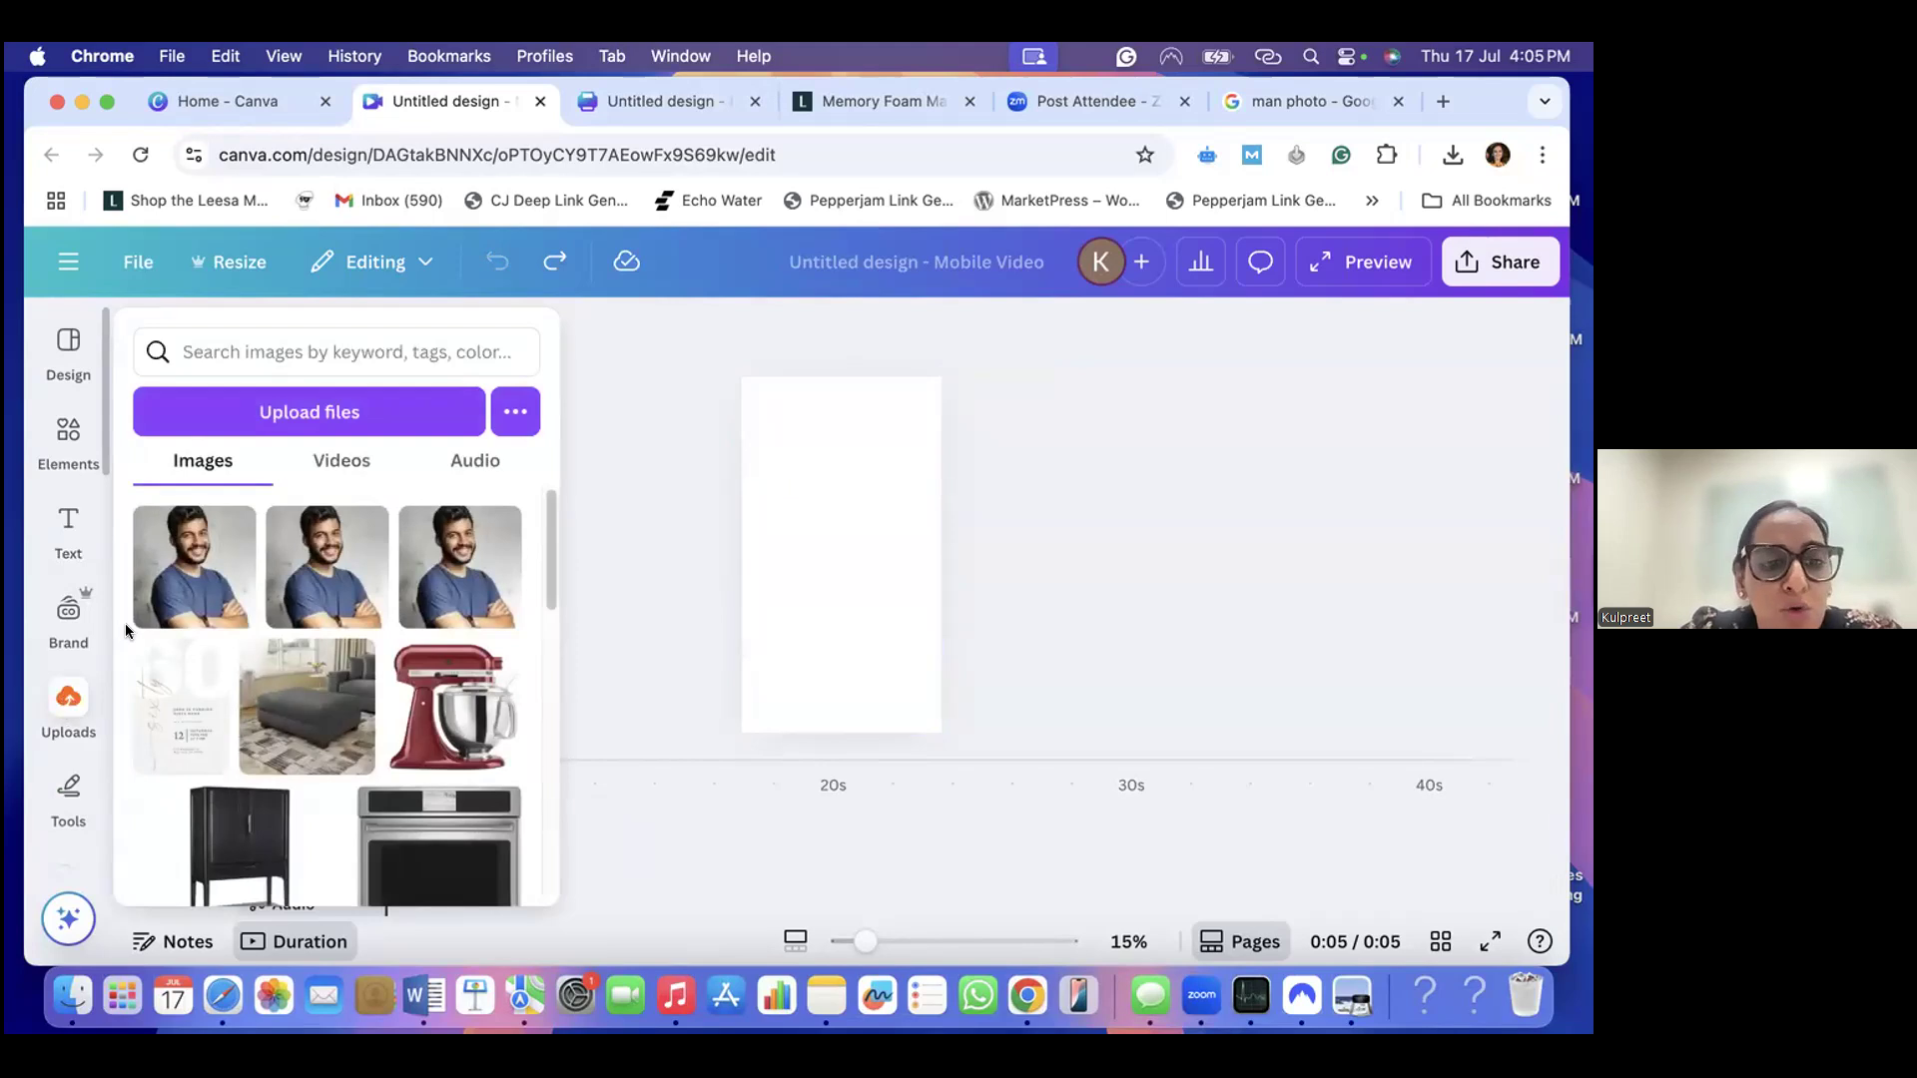
{"action": "left_click", "coordinate": [344, 461]}
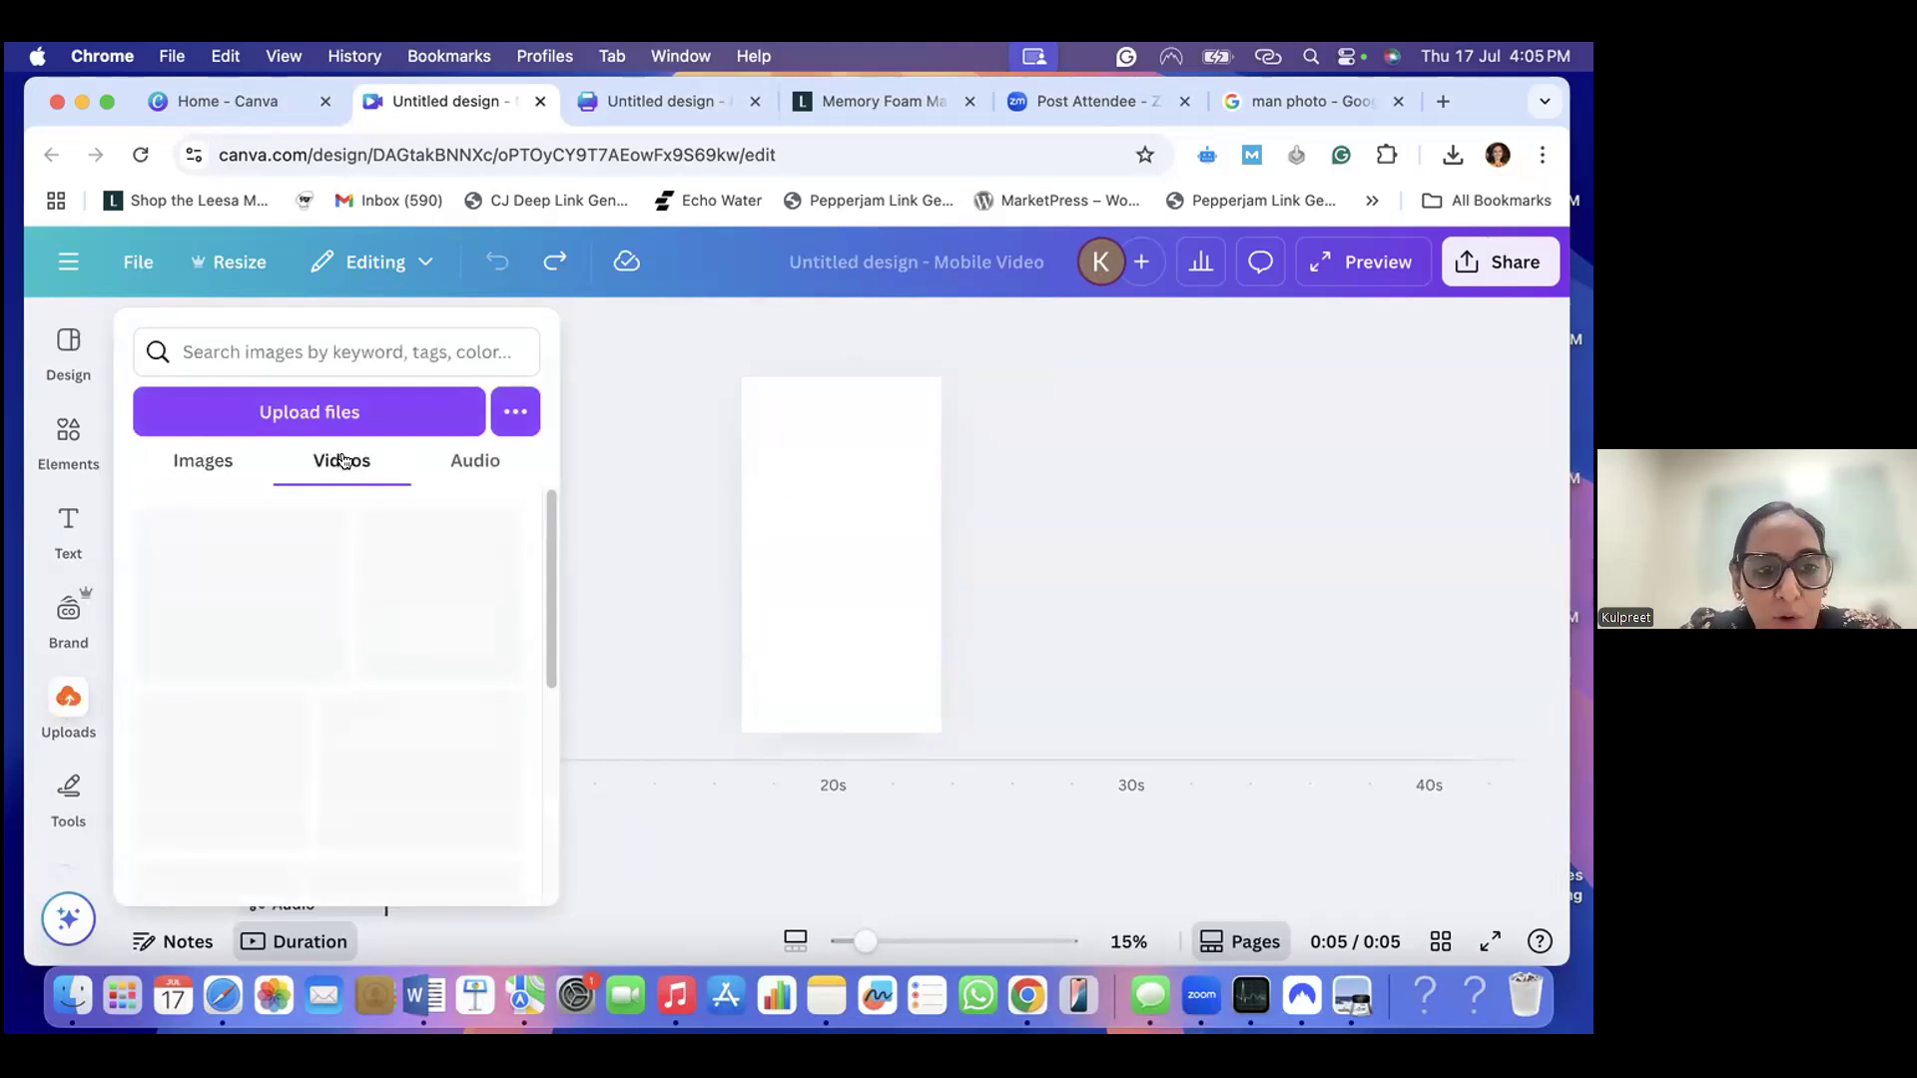
{"action": "scroll", "coordinate": [328, 685], "scroll_direction": "down", "scroll_amount": 1}
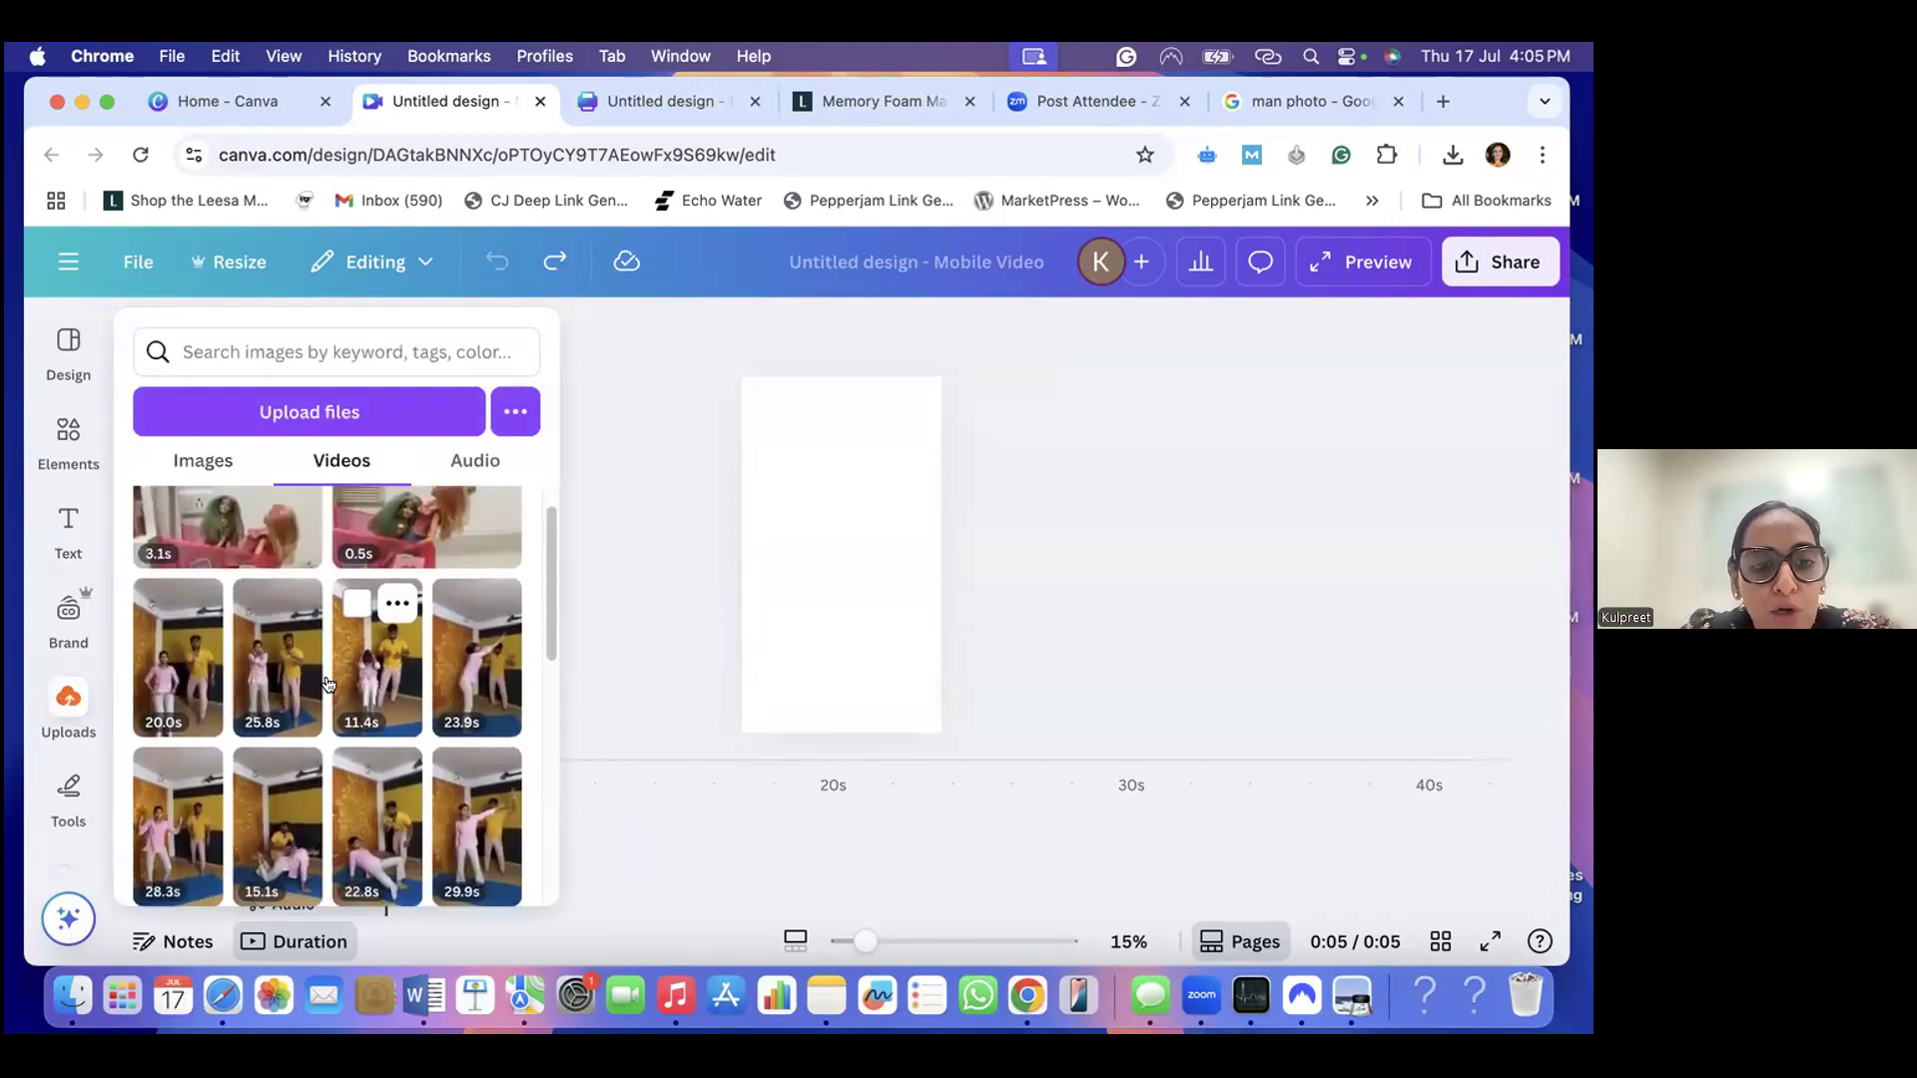
{"action": "scroll", "coordinate": [328, 685], "scroll_direction": "down", "scroll_amount": 1}
{"action": "scroll", "coordinate": [329, 685], "scroll_direction": "down", "scroll_amount": 3}
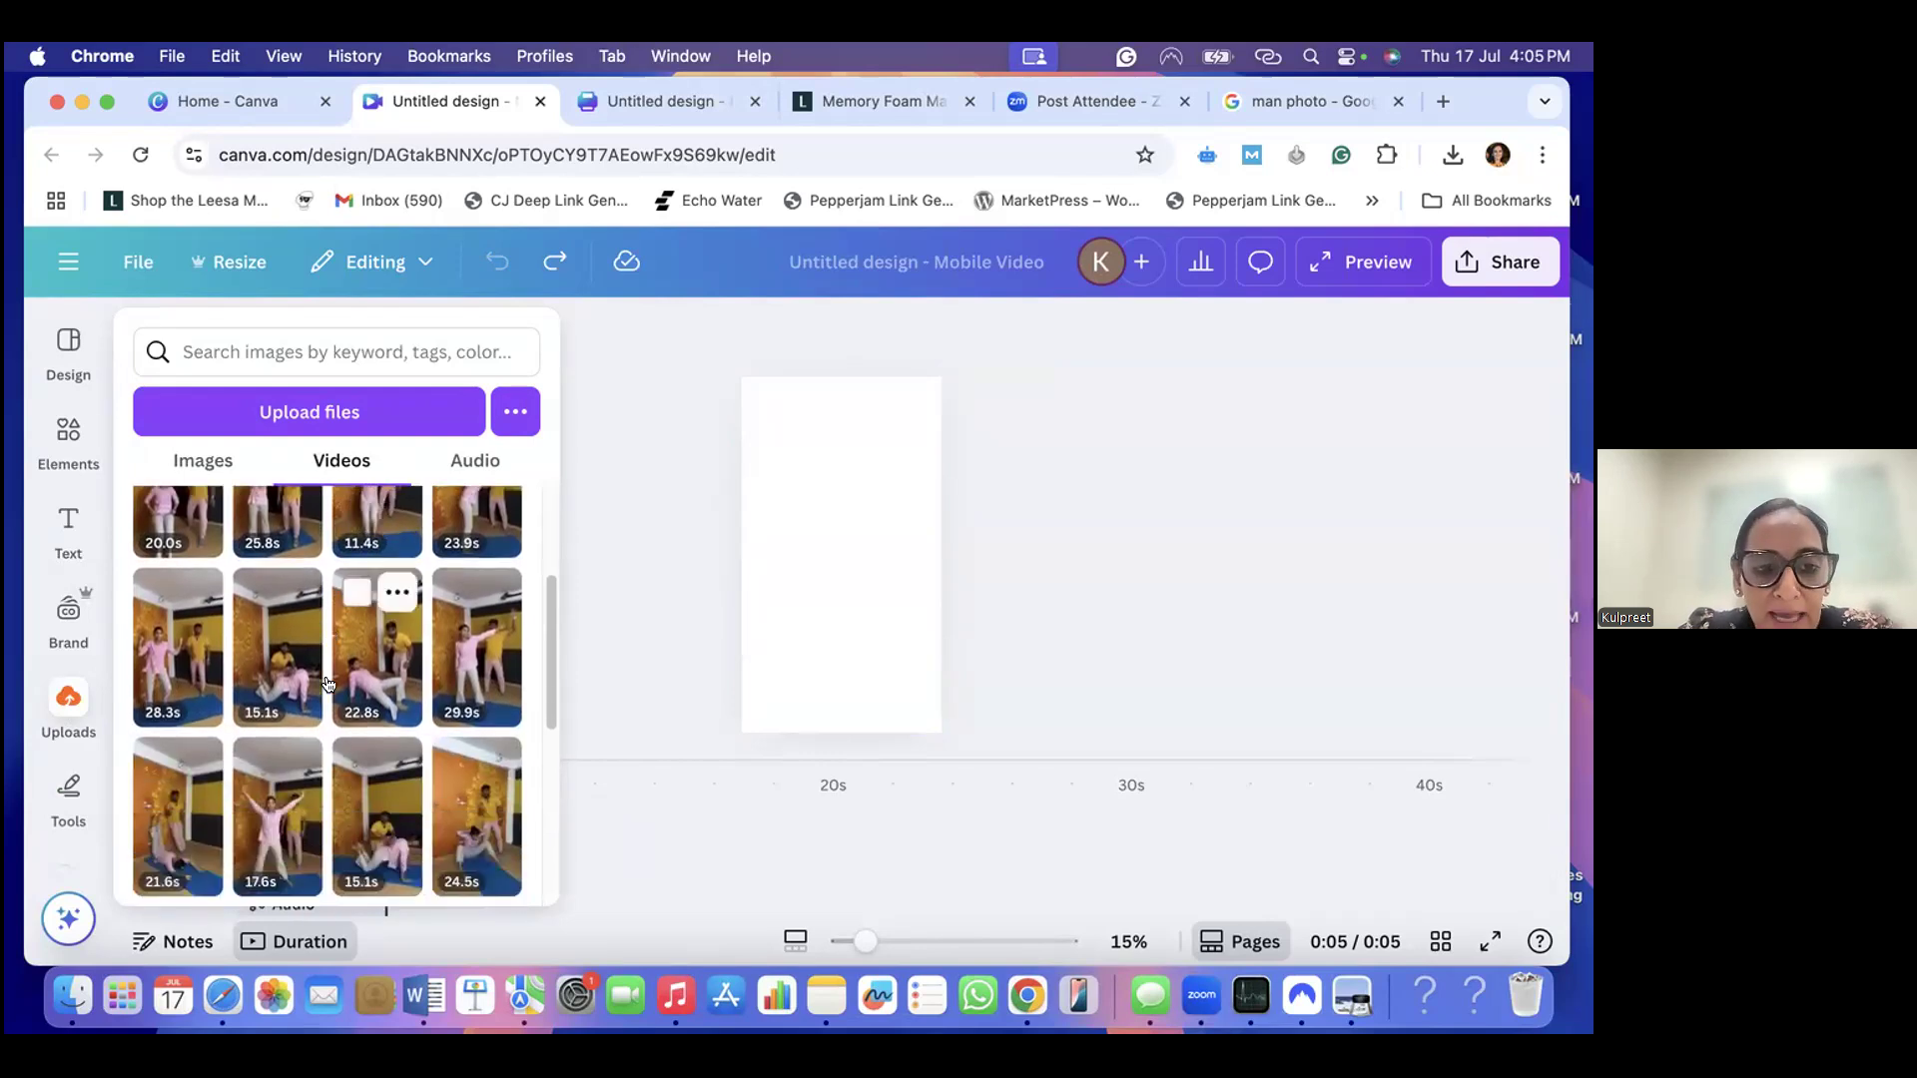
{"action": "scroll", "coordinate": [328, 685], "scroll_direction": "up", "scroll_amount": 2}
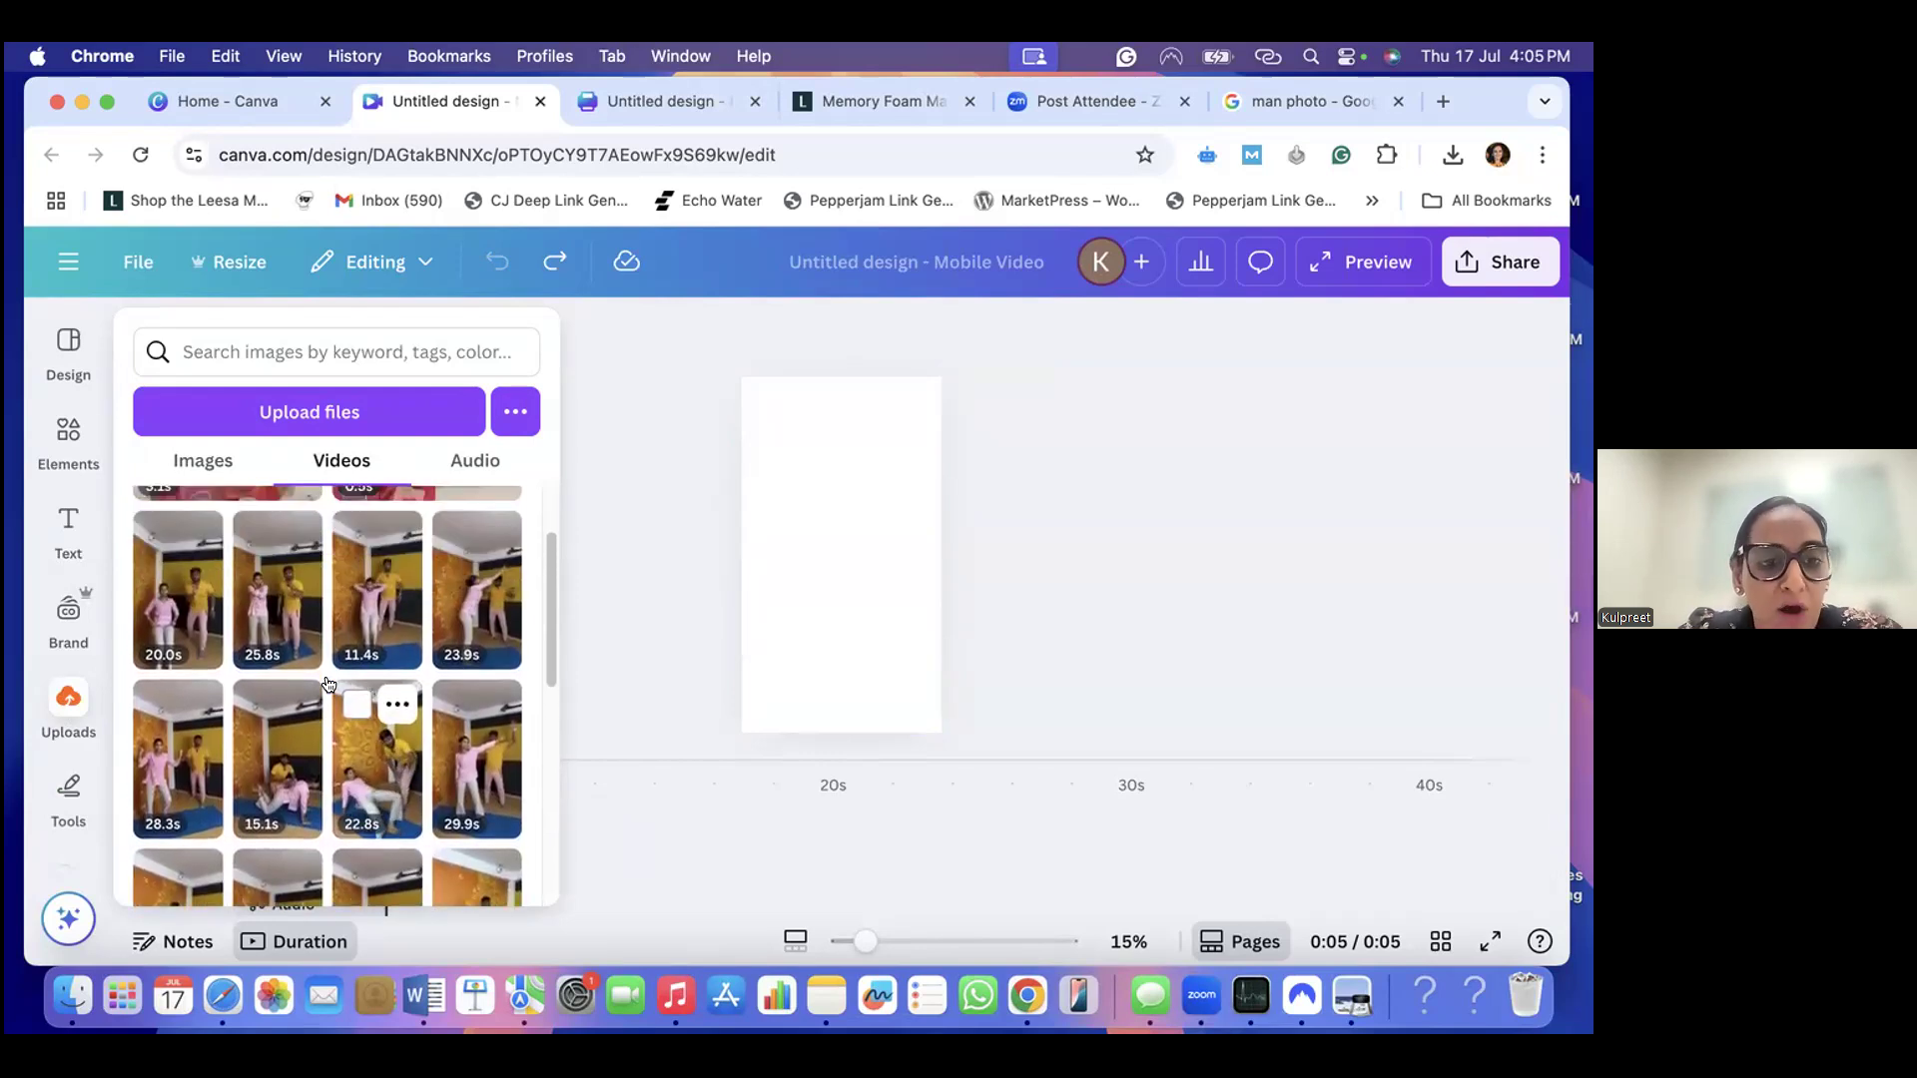
{"action": "scroll", "coordinate": [329, 685], "scroll_direction": "down", "scroll_amount": 1}
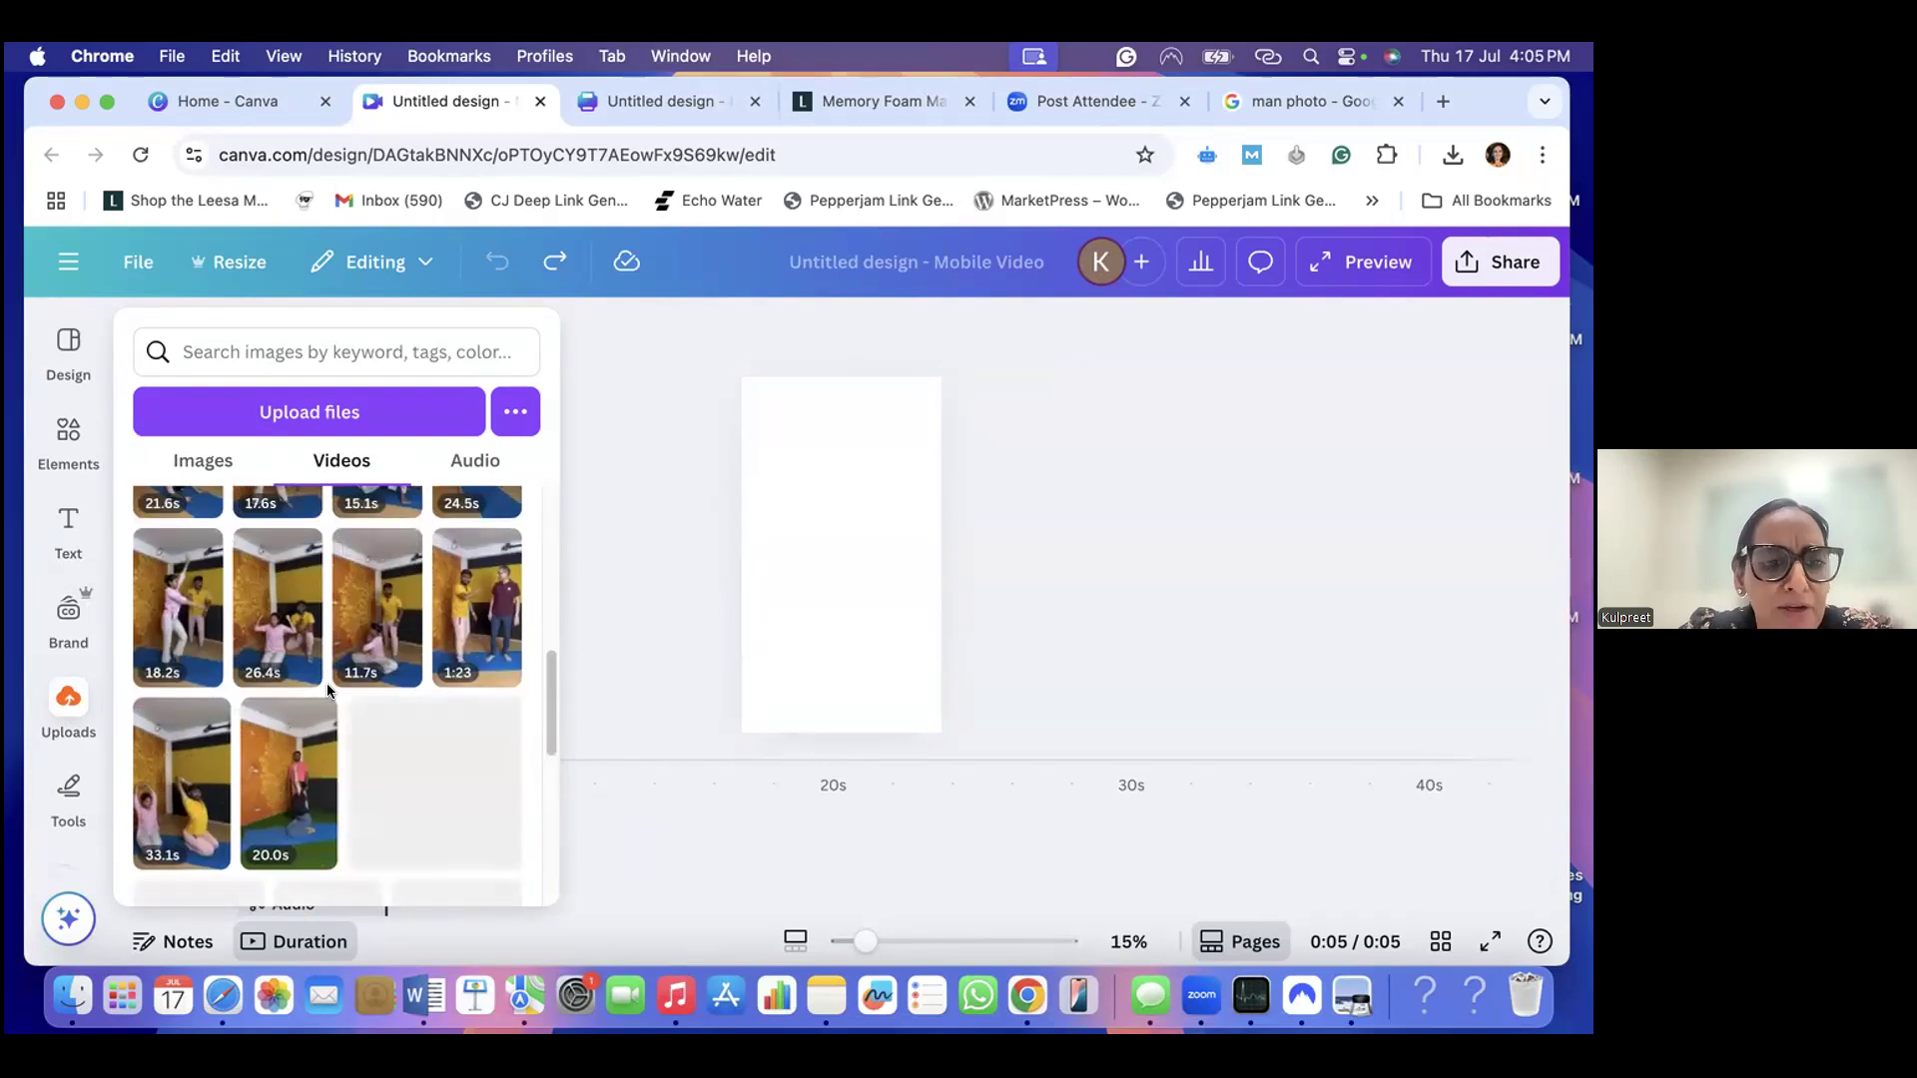
{"action": "scroll", "coordinate": [327, 689], "scroll_direction": "down", "scroll_amount": 10}
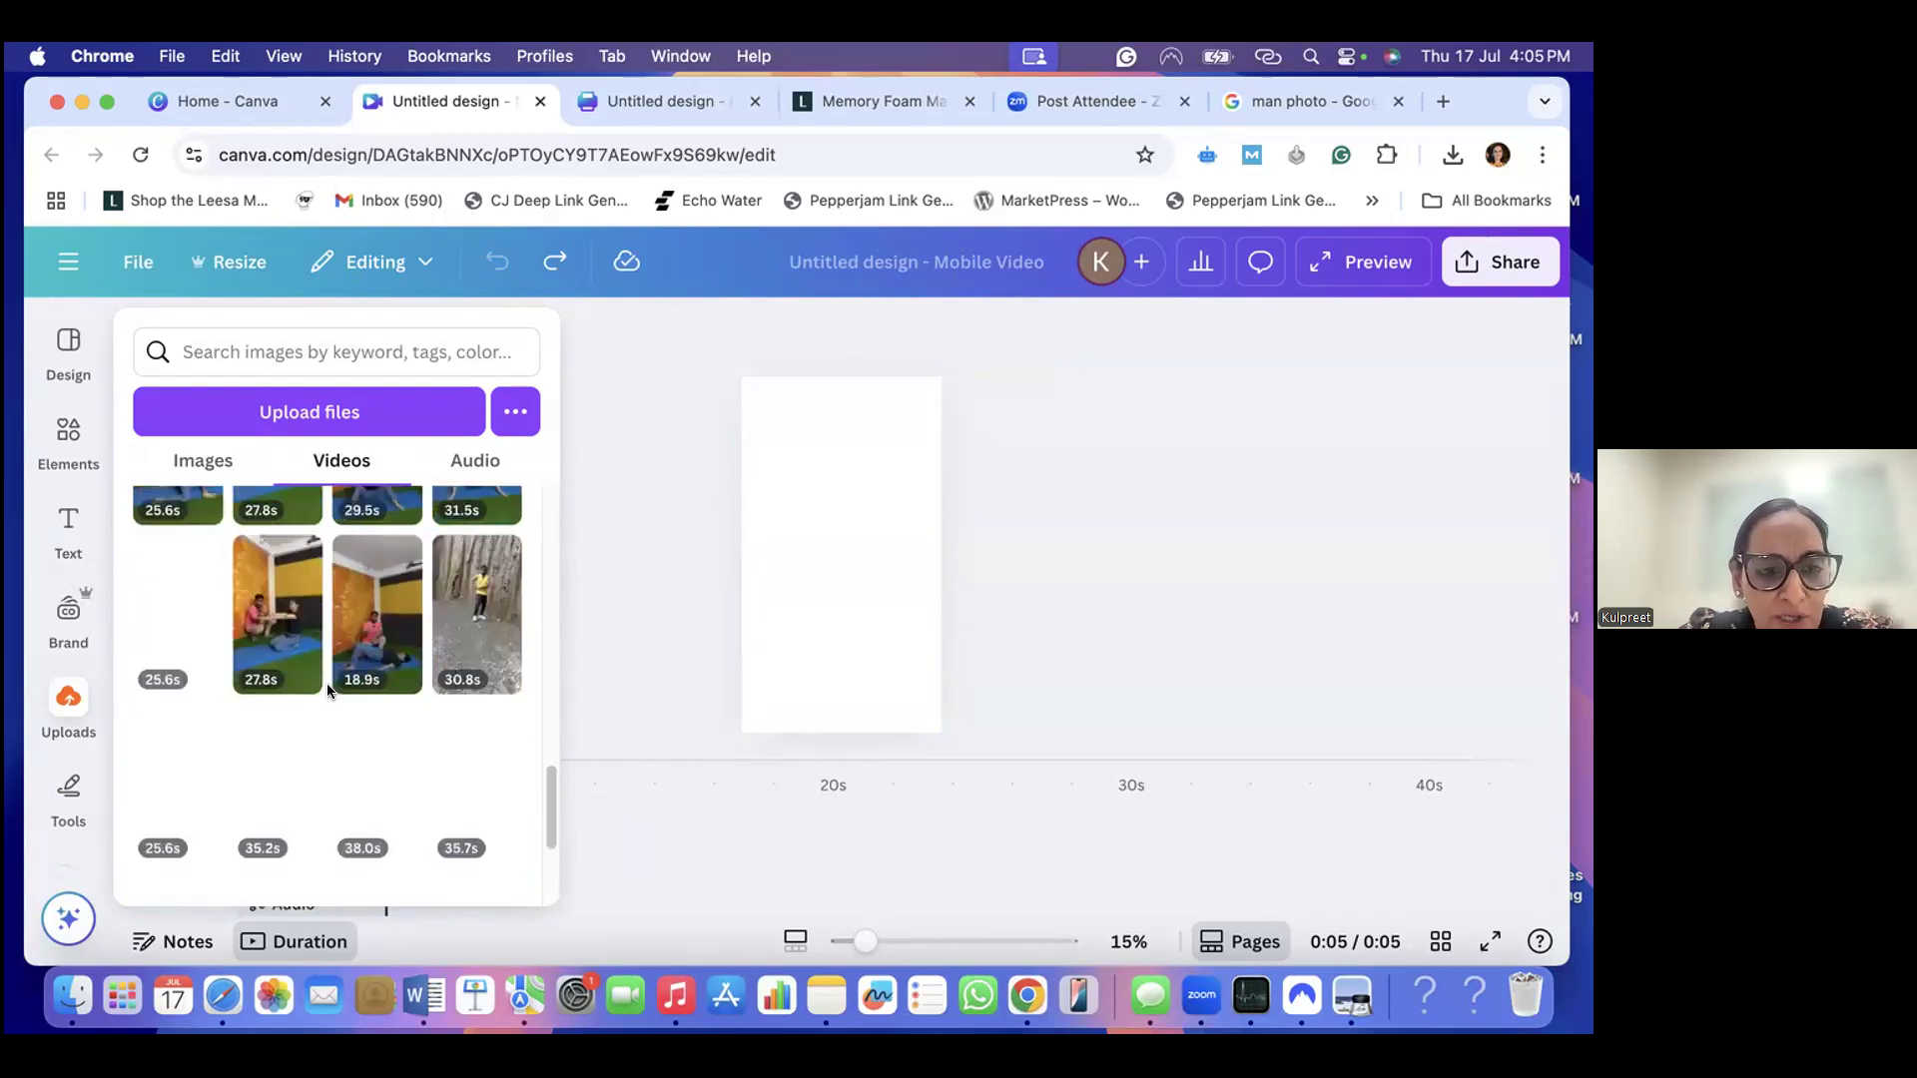
{"action": "scroll", "coordinate": [327, 689], "scroll_direction": "up", "scroll_amount": 10}
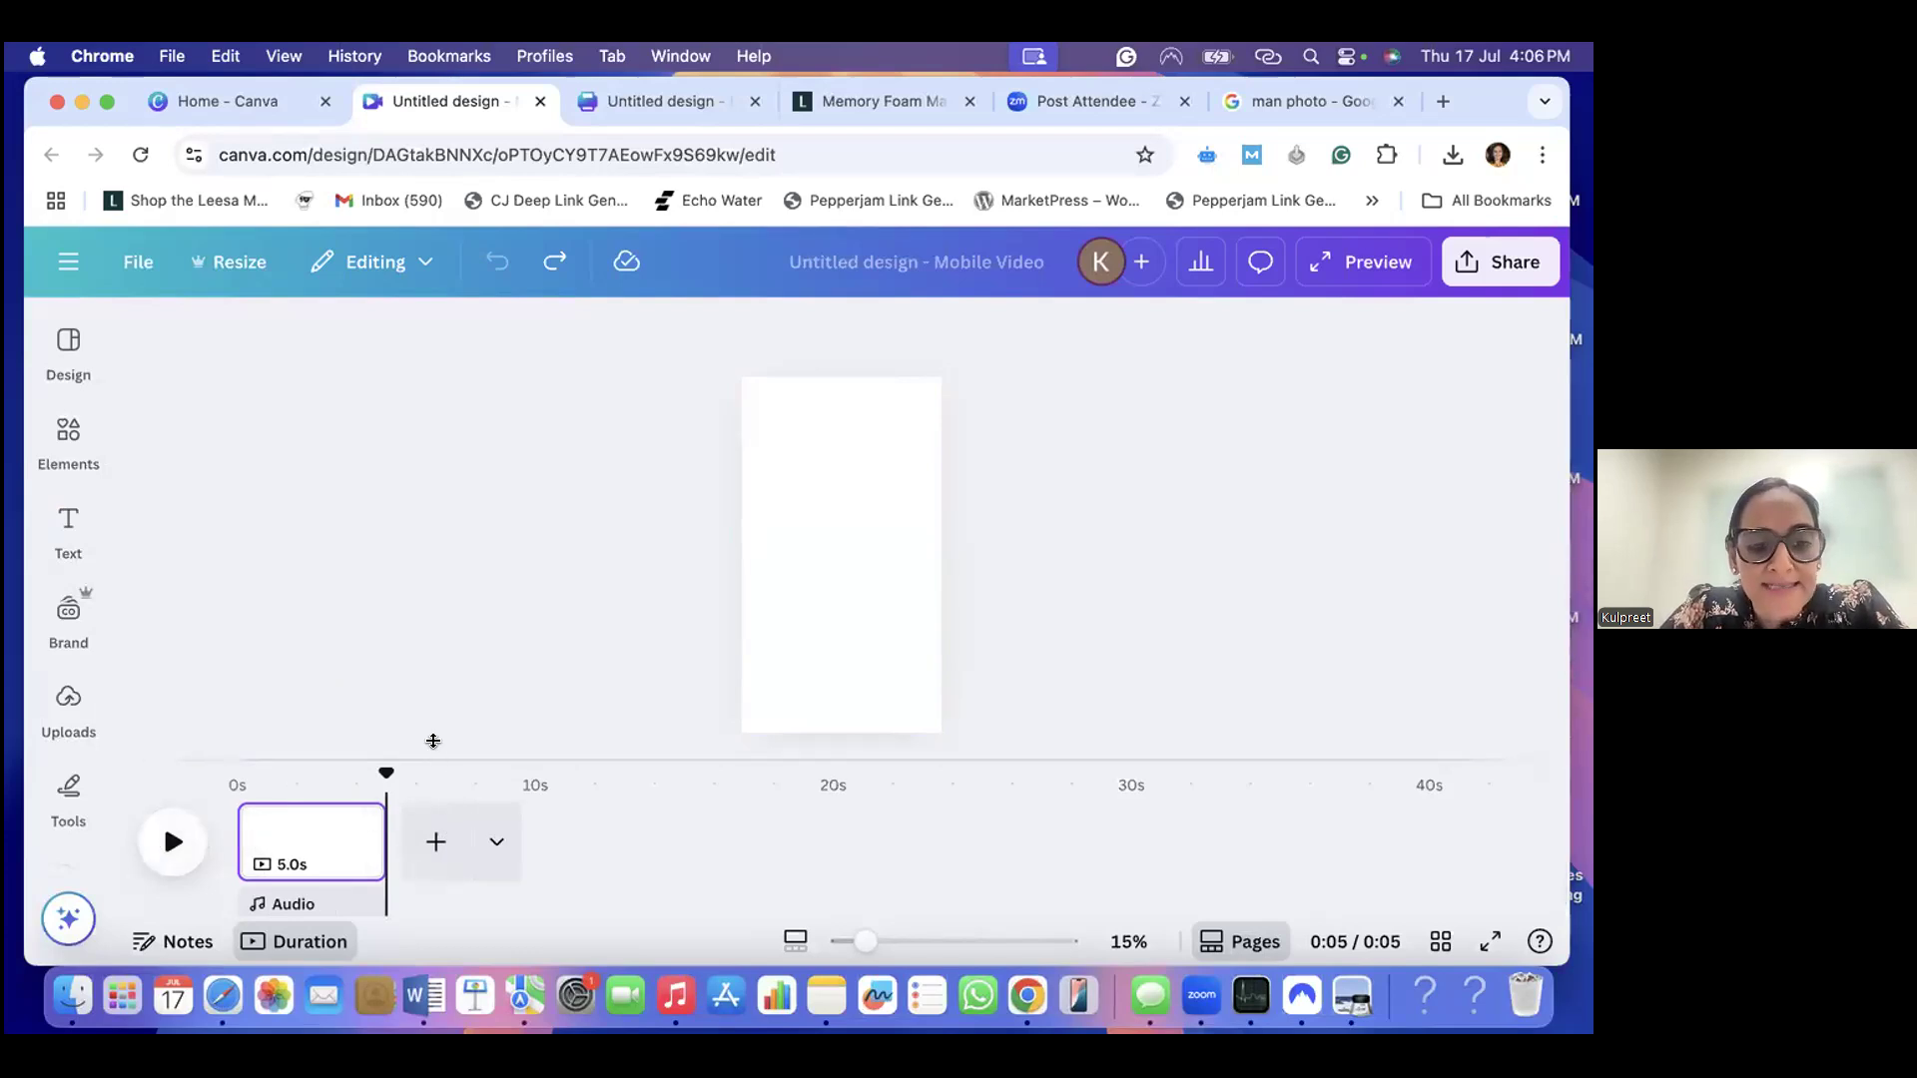
{"action": "mouse_move", "coordinate": [356, 822]}
{"action": "scroll", "coordinate": [355, 822], "scroll_direction": "up", "scroll_amount": 1}
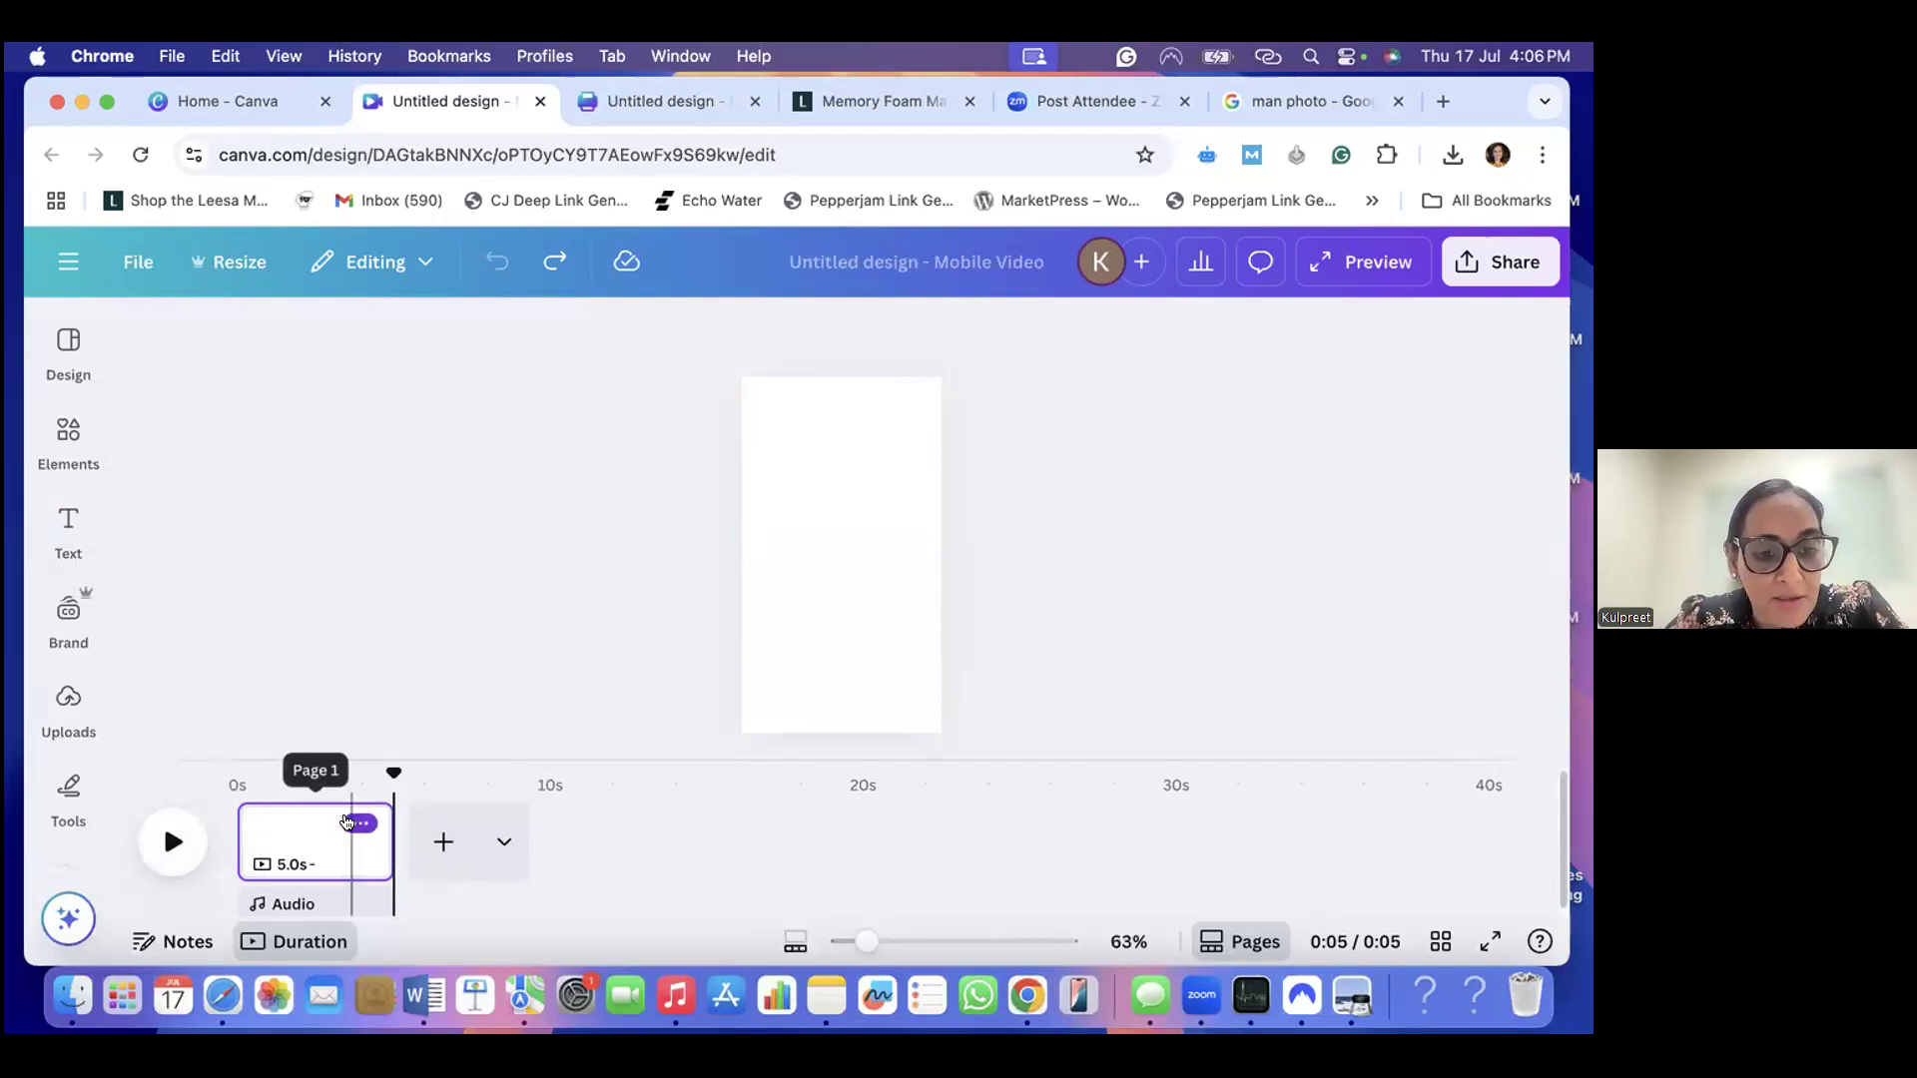
{"action": "scroll", "coordinate": [347, 823], "scroll_direction": "up", "scroll_amount": 3}
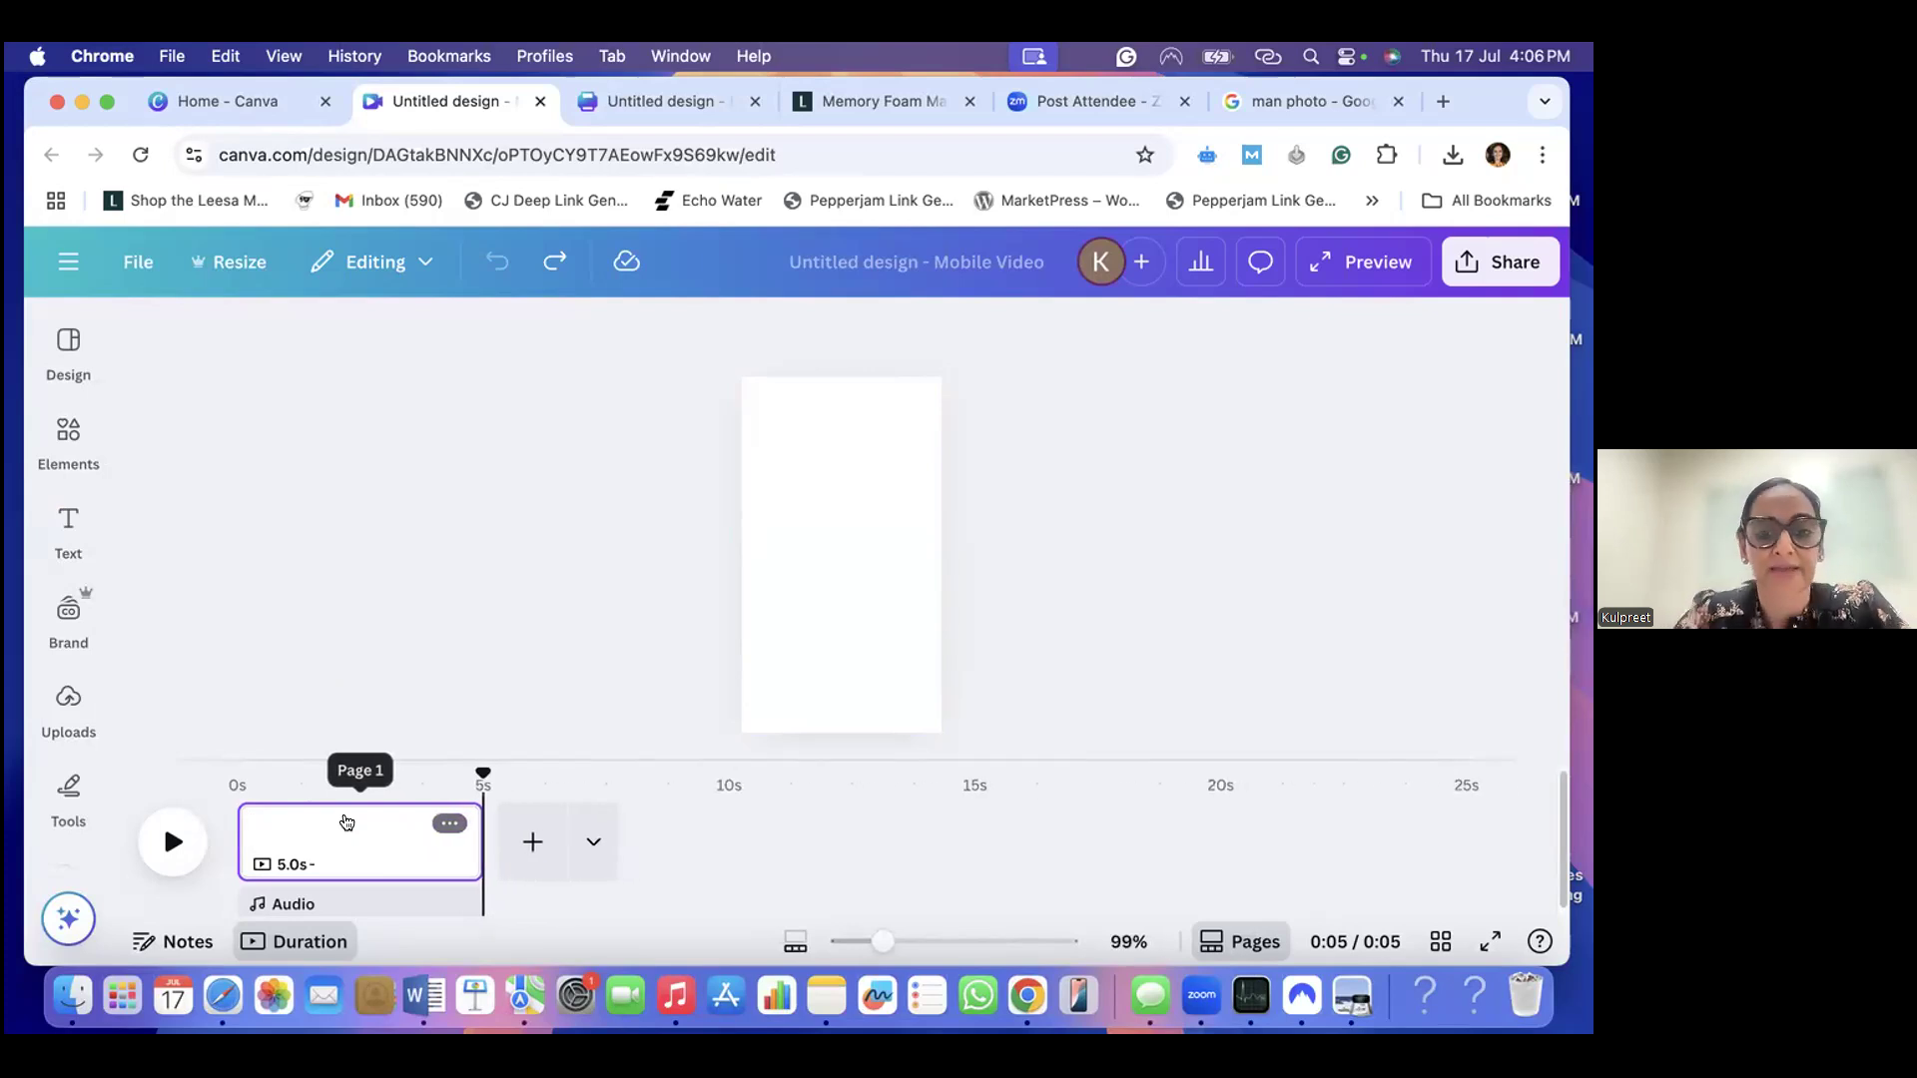
- Search the design elements for "Almonds" and limit the results to videos
{"action": "left_click", "coordinate": [846, 567]}
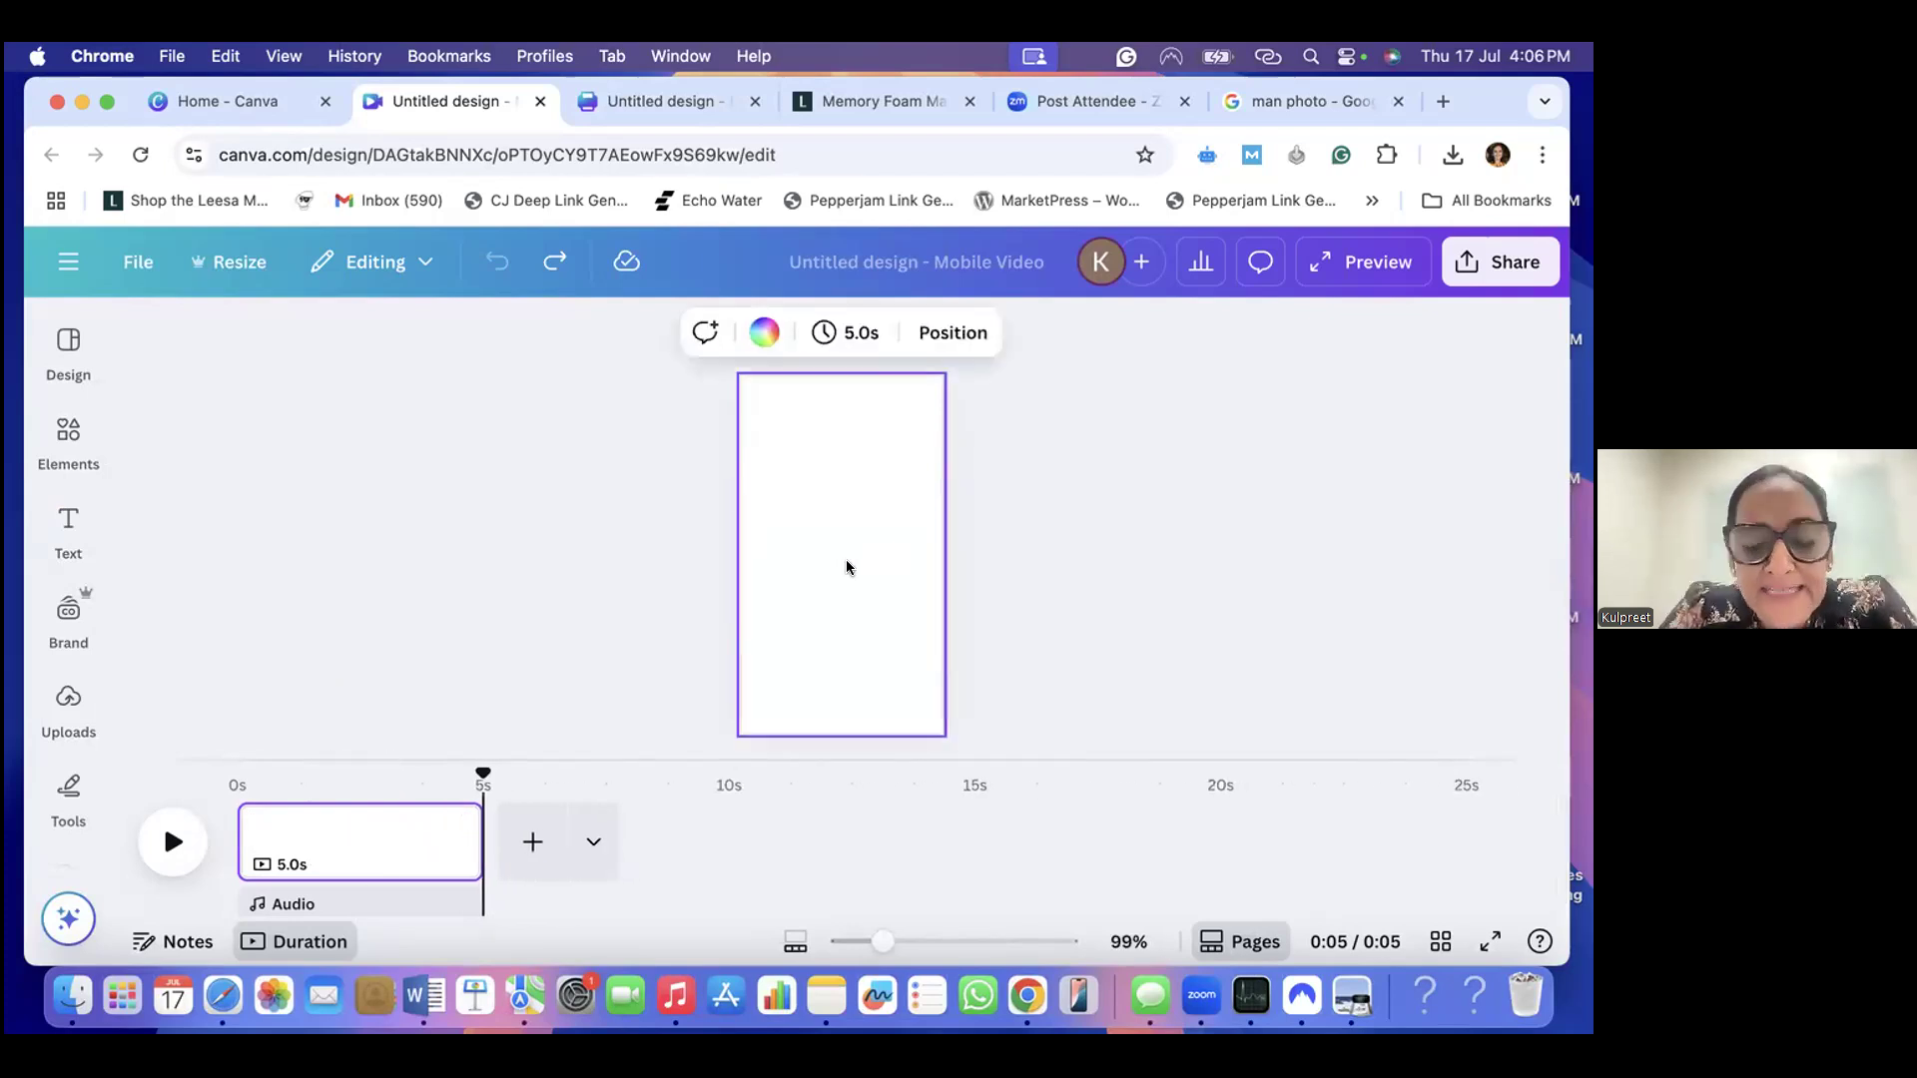
{"action": "left_click", "coordinate": [82, 384]}
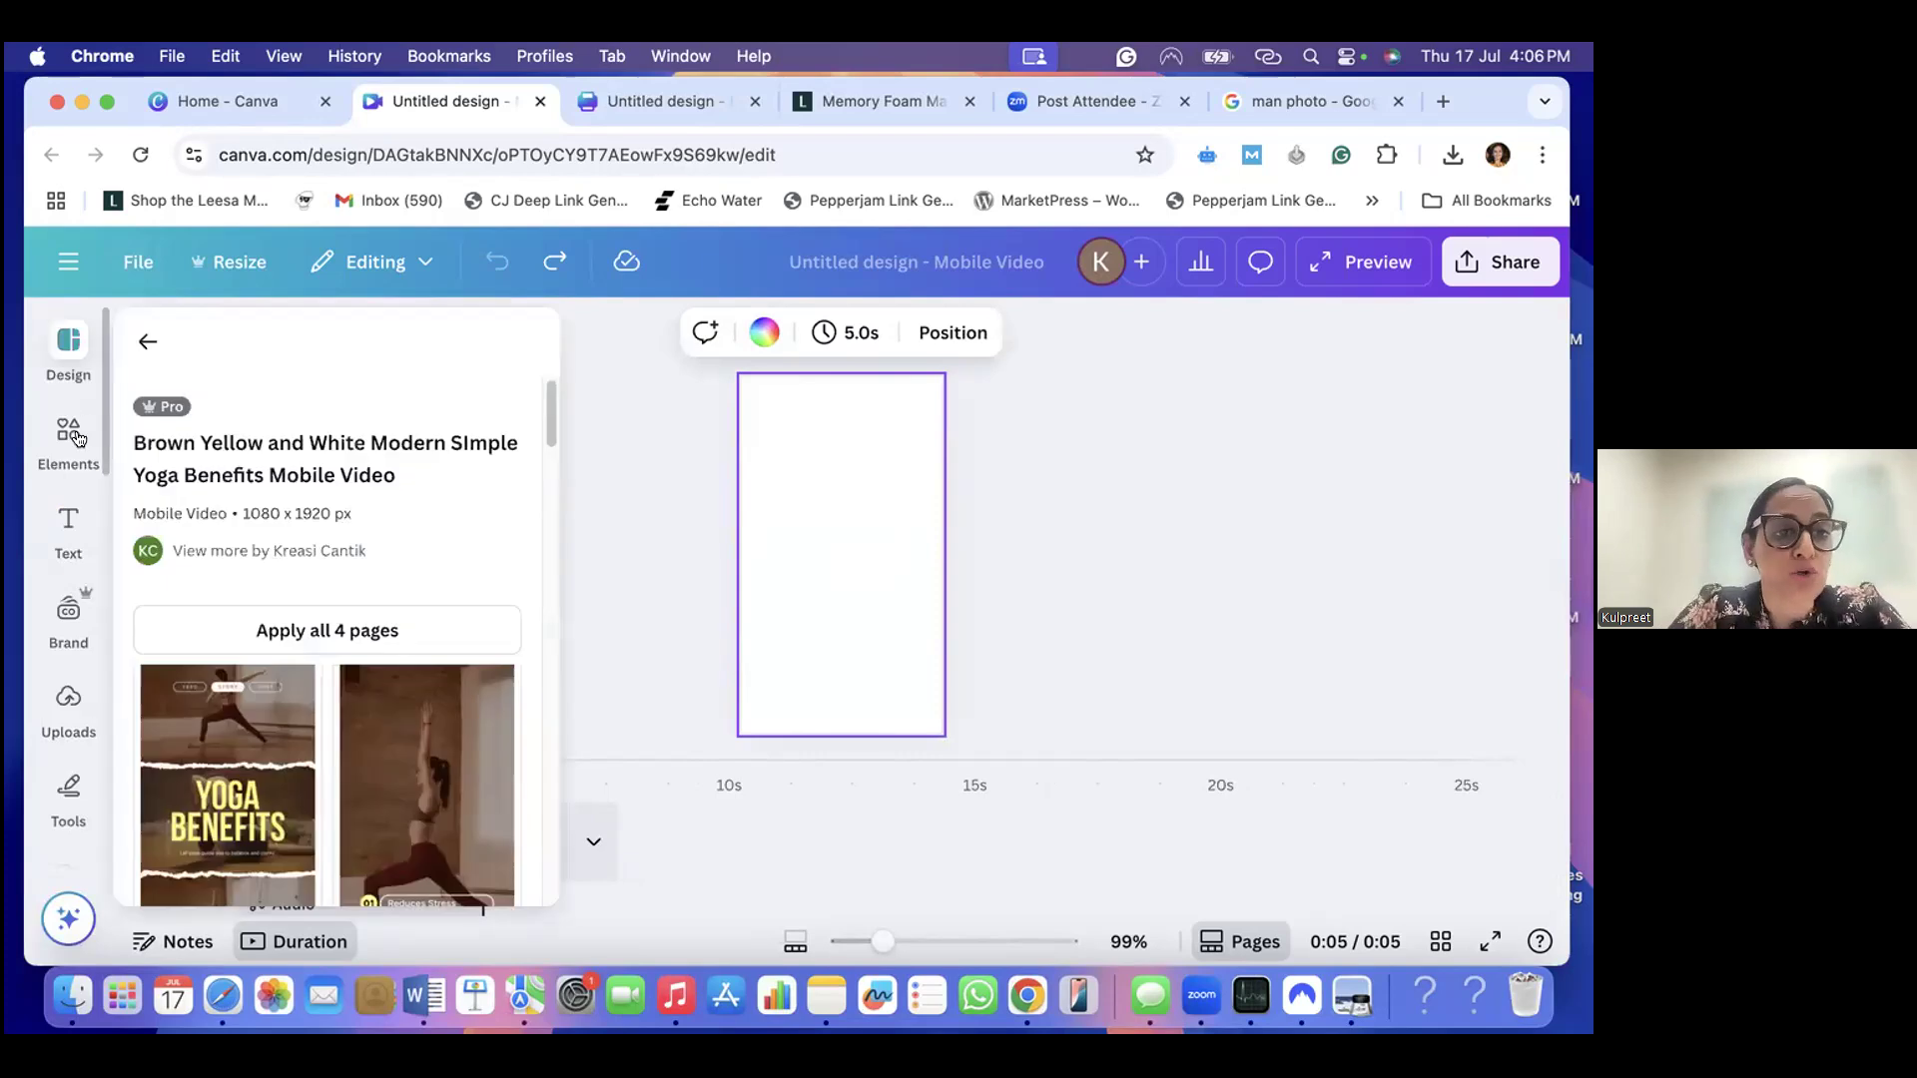
{"action": "left_click", "coordinate": [77, 439]}
{"action": "left_click", "coordinate": [276, 335]}
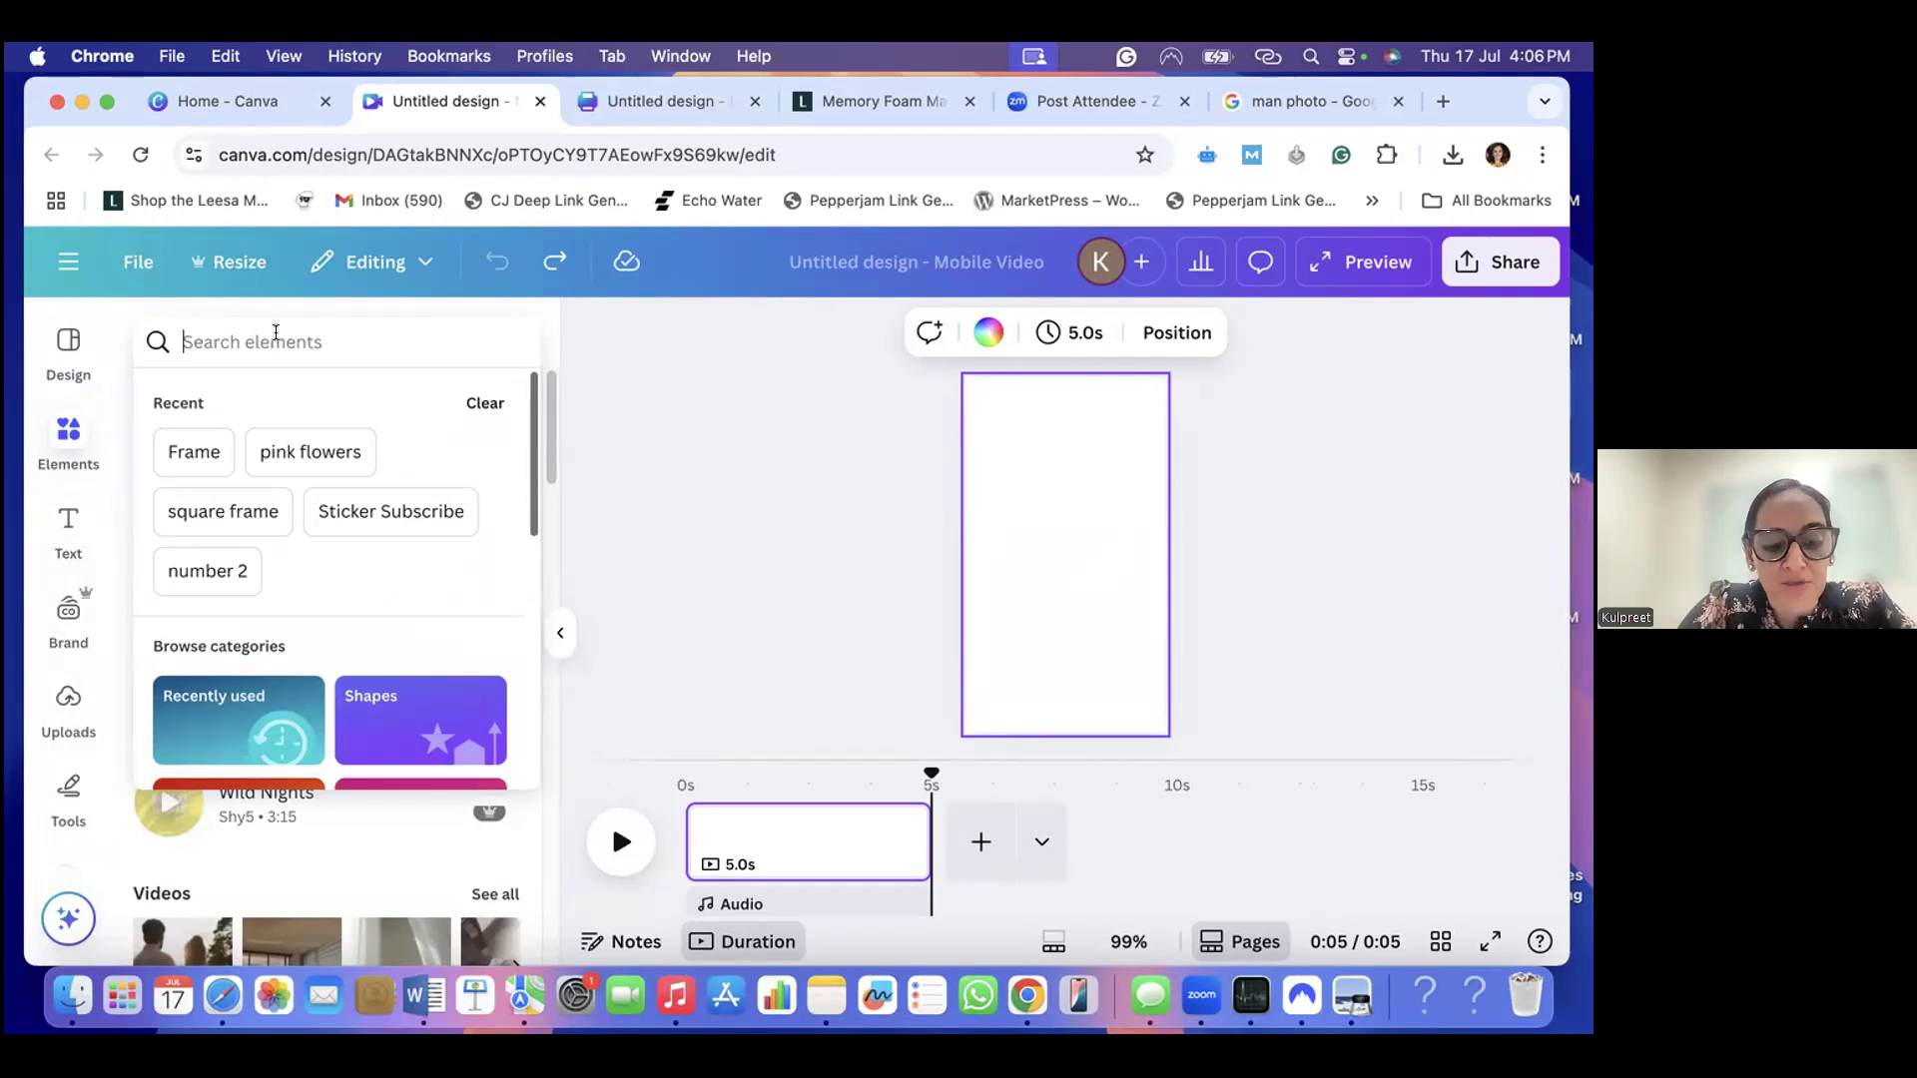
{"action": "type", "text": "Almon"}
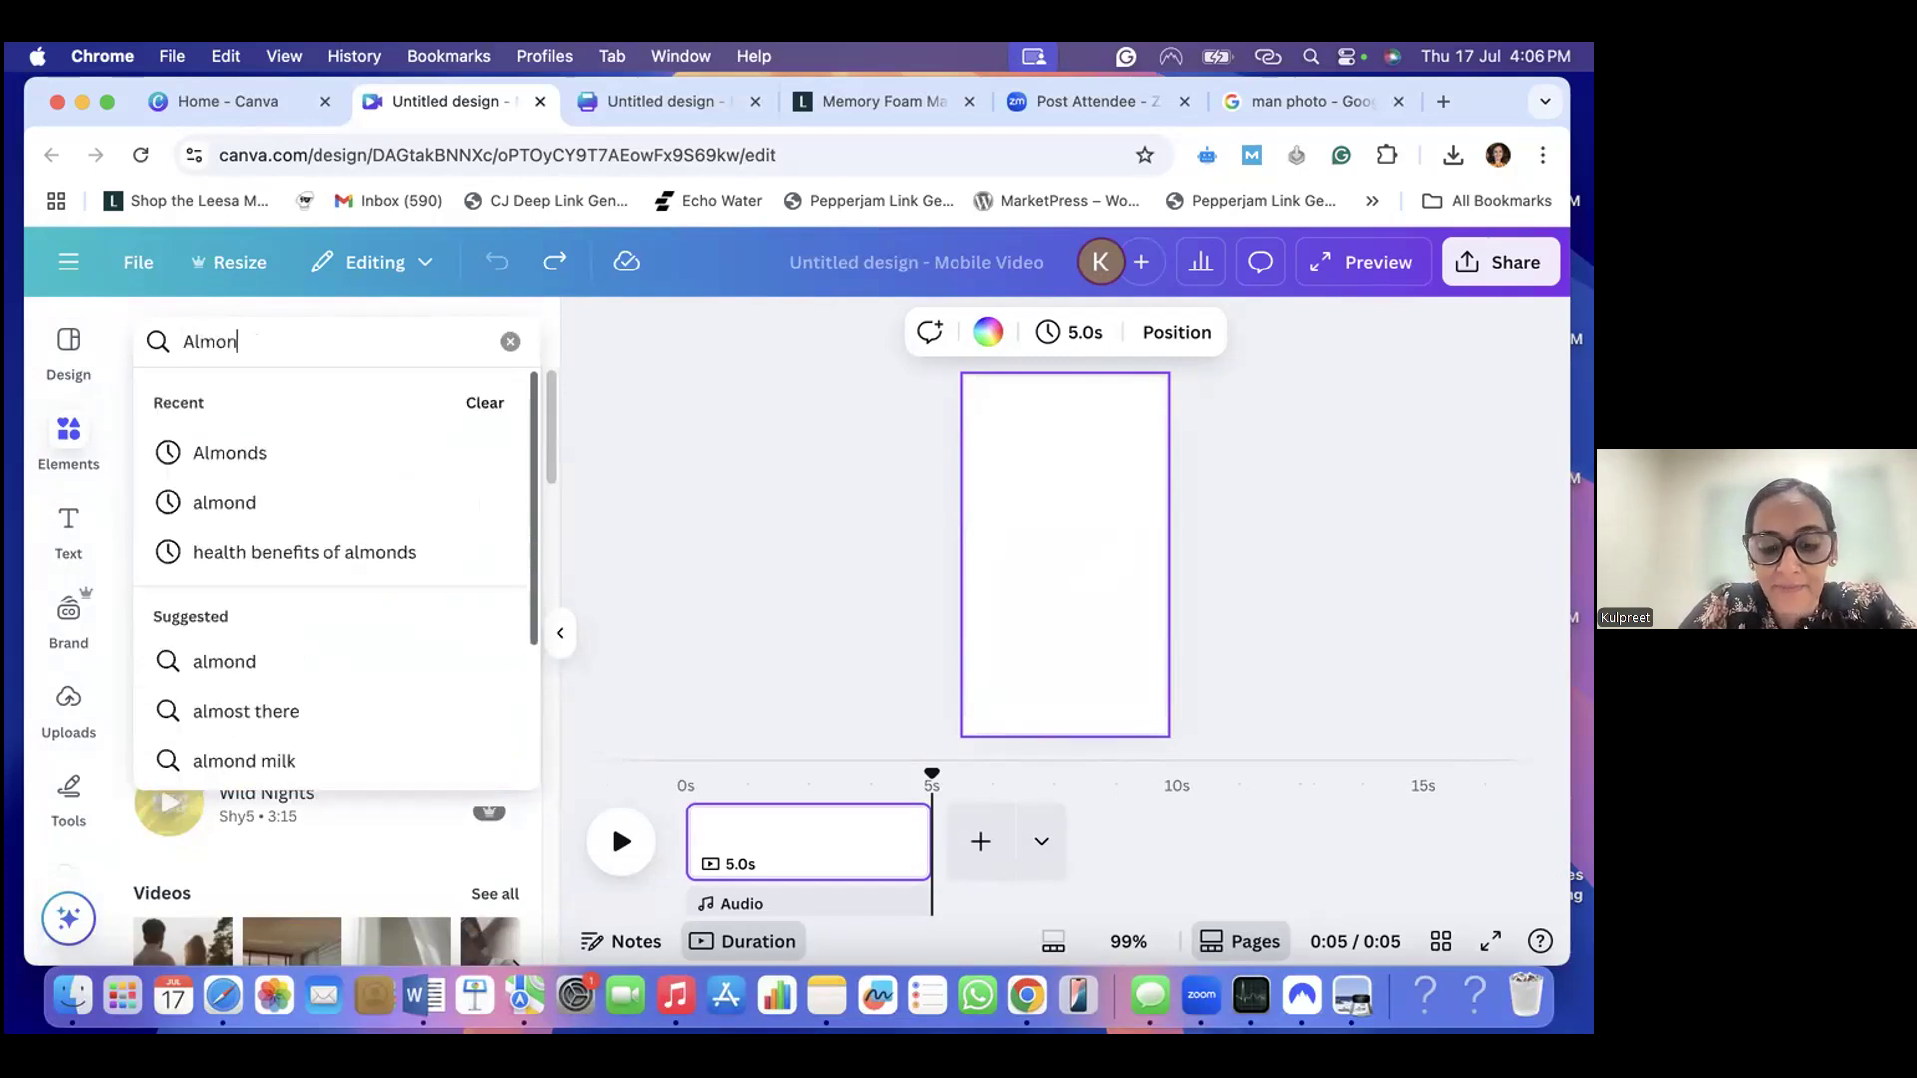
{"action": "type", "text": "ds"}
{"action": "key", "text": "Return"}
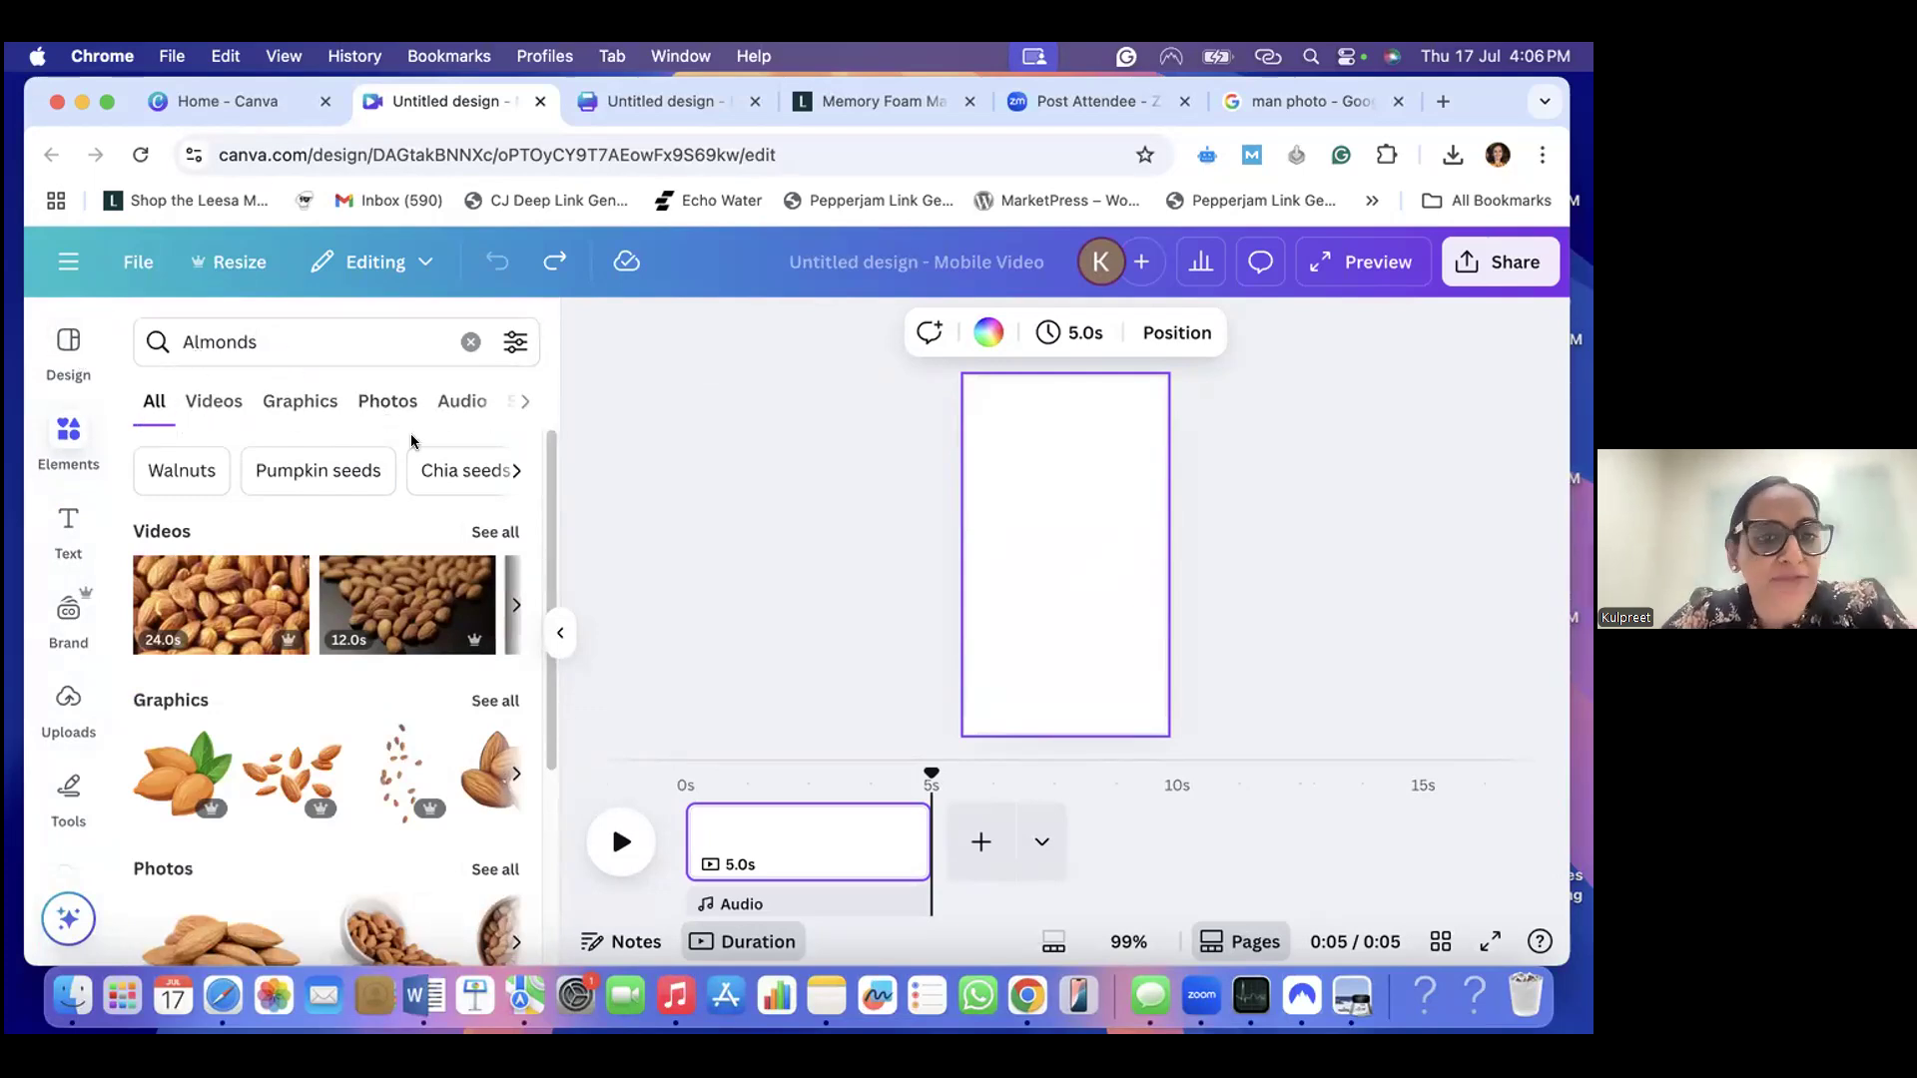
{"action": "left_click", "coordinate": [207, 403]}
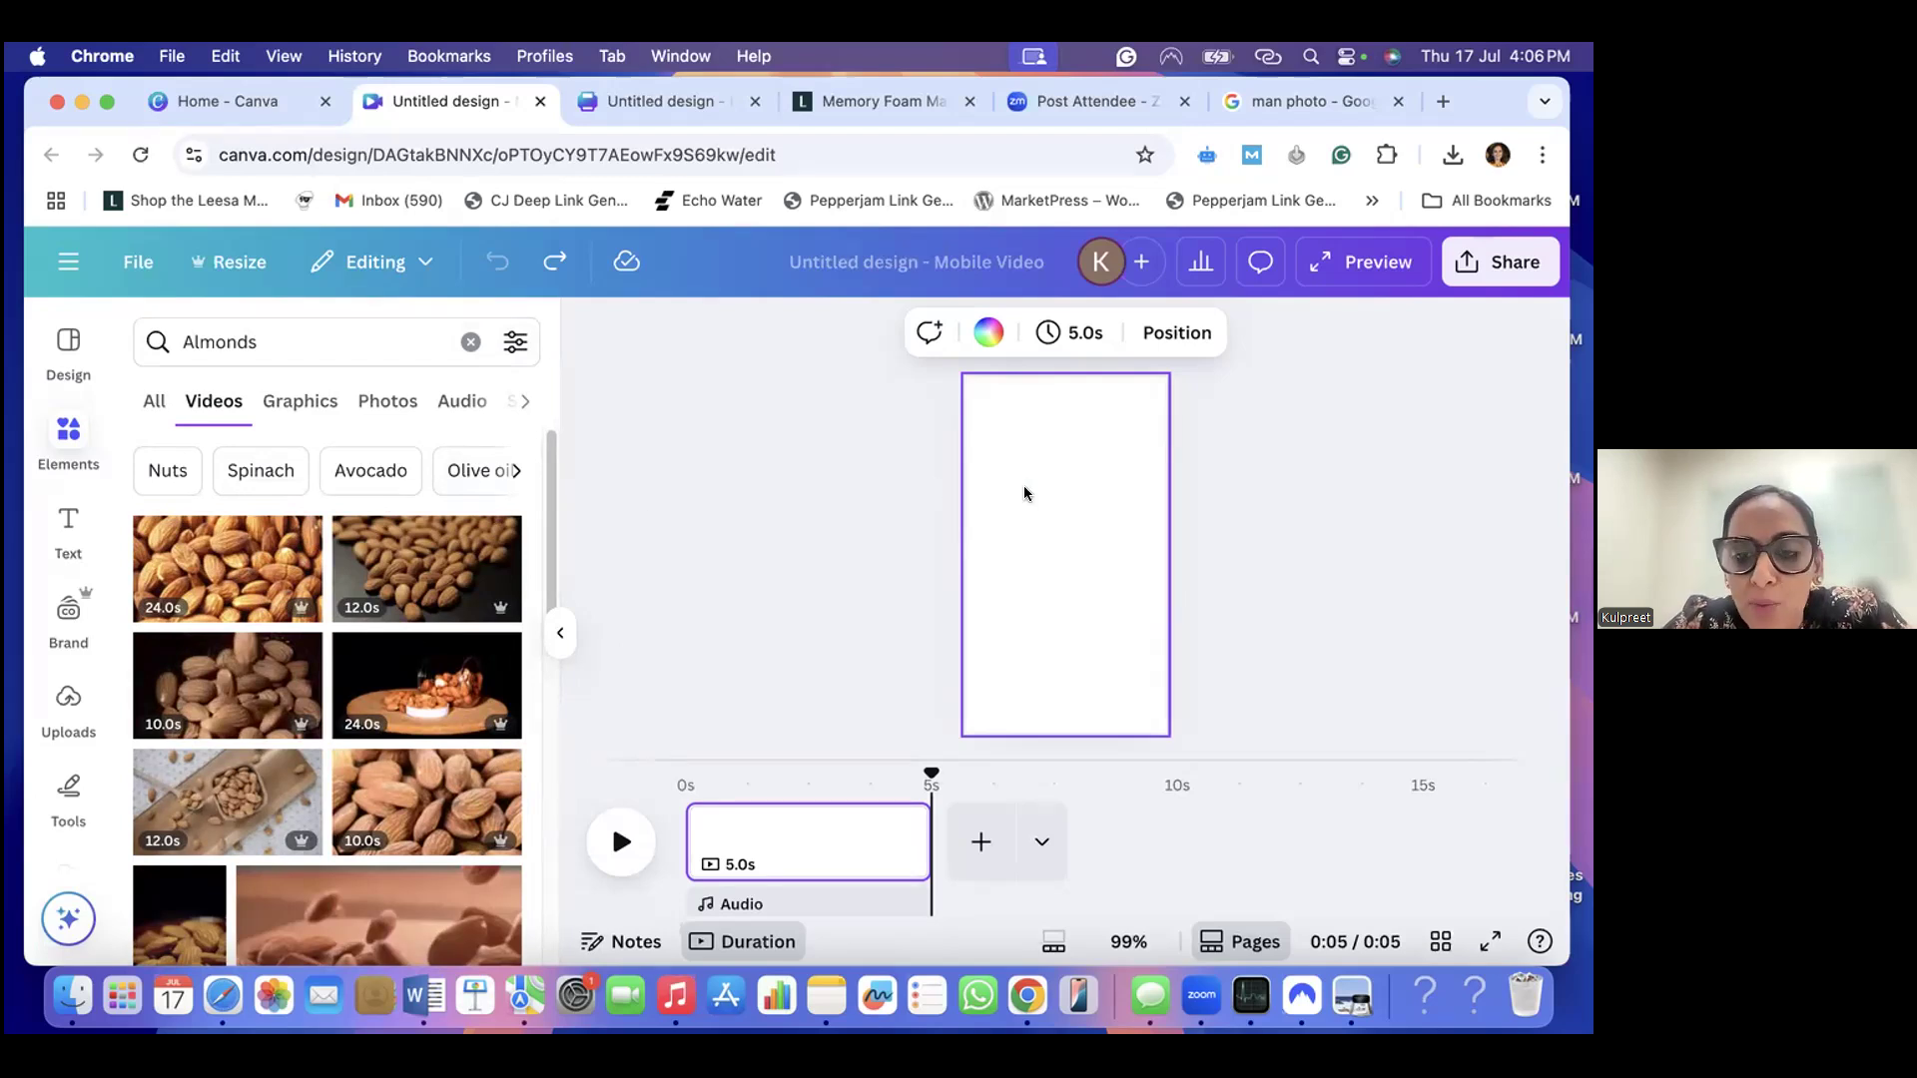
- Filter the "Almonds" video results to Vertical orientation
{"action": "scroll", "coordinate": [428, 677], "scroll_direction": "down", "scroll_amount": 3}
{"action": "scroll", "coordinate": [428, 677], "scroll_direction": "down", "scroll_amount": 3}
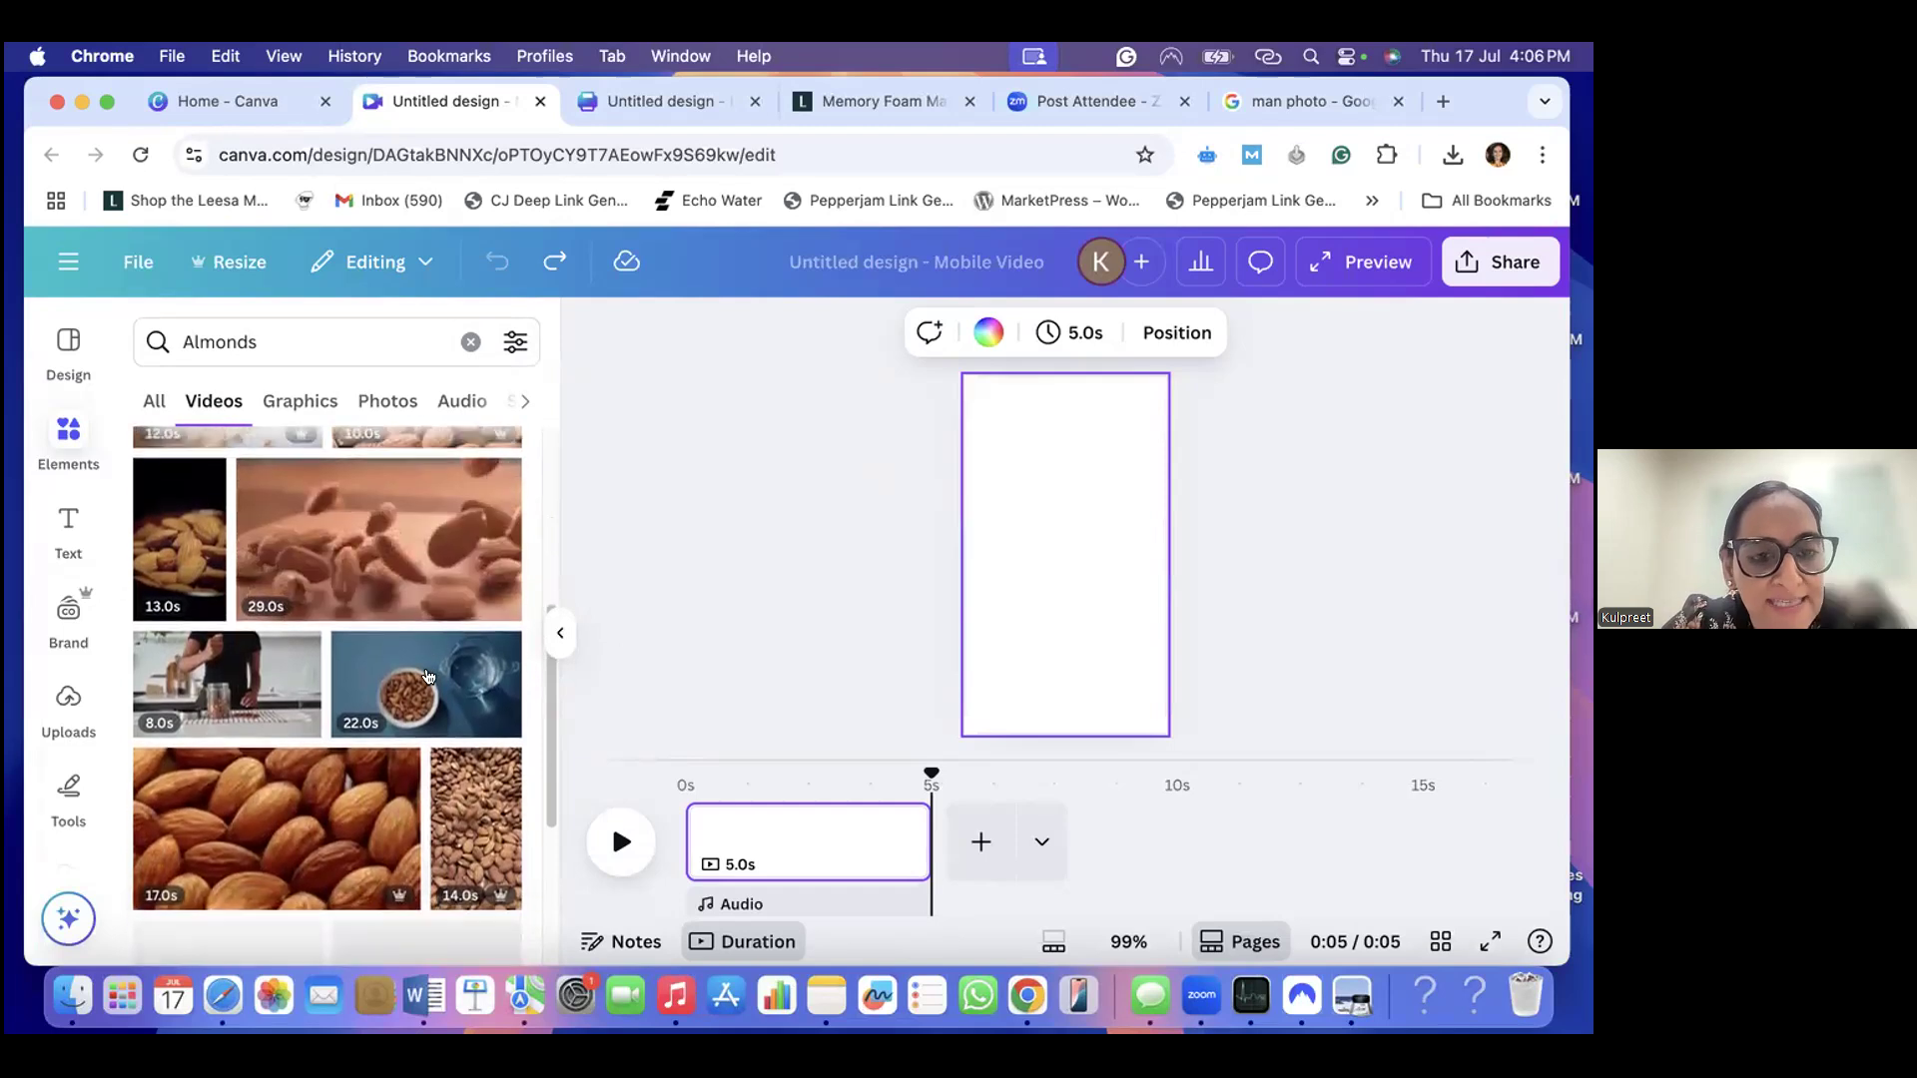
{"action": "scroll", "coordinate": [429, 679], "scroll_direction": "up", "scroll_amount": 5}
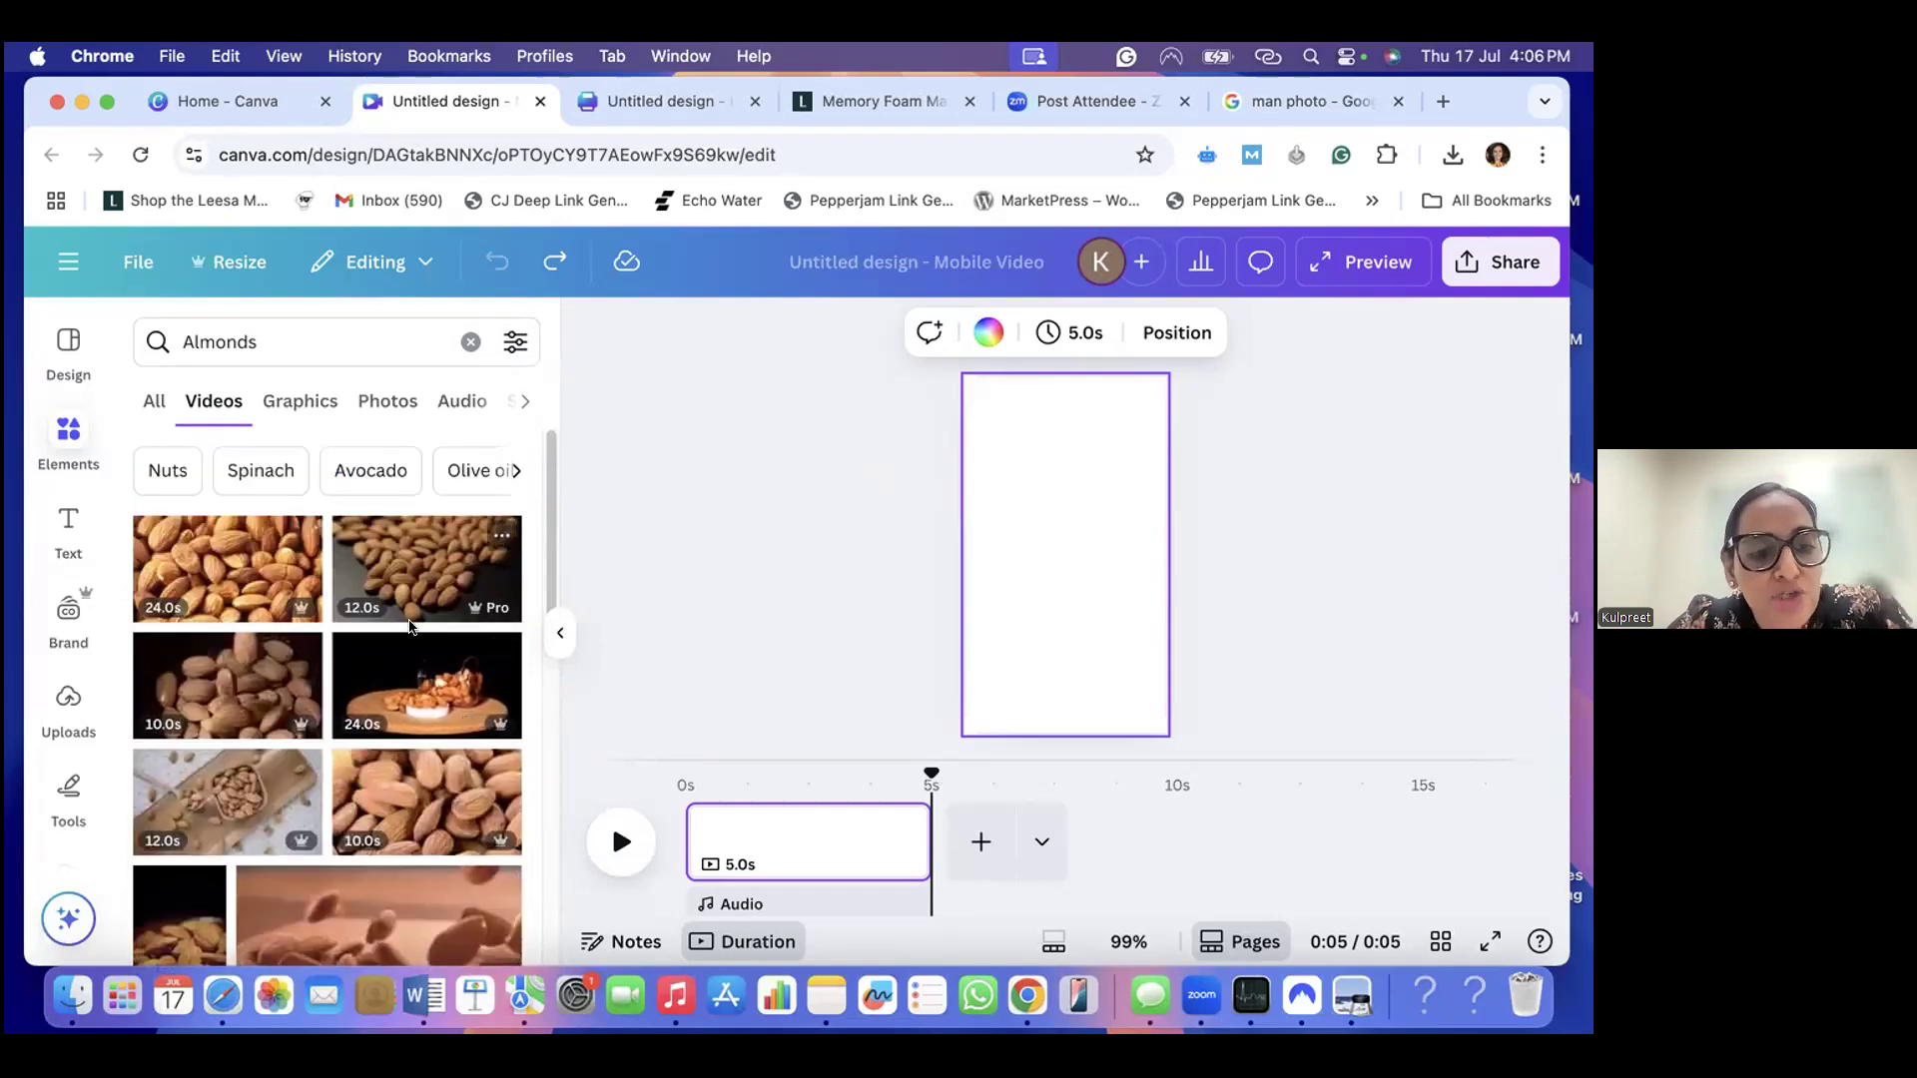
{"action": "left_click", "coordinate": [514, 351]}
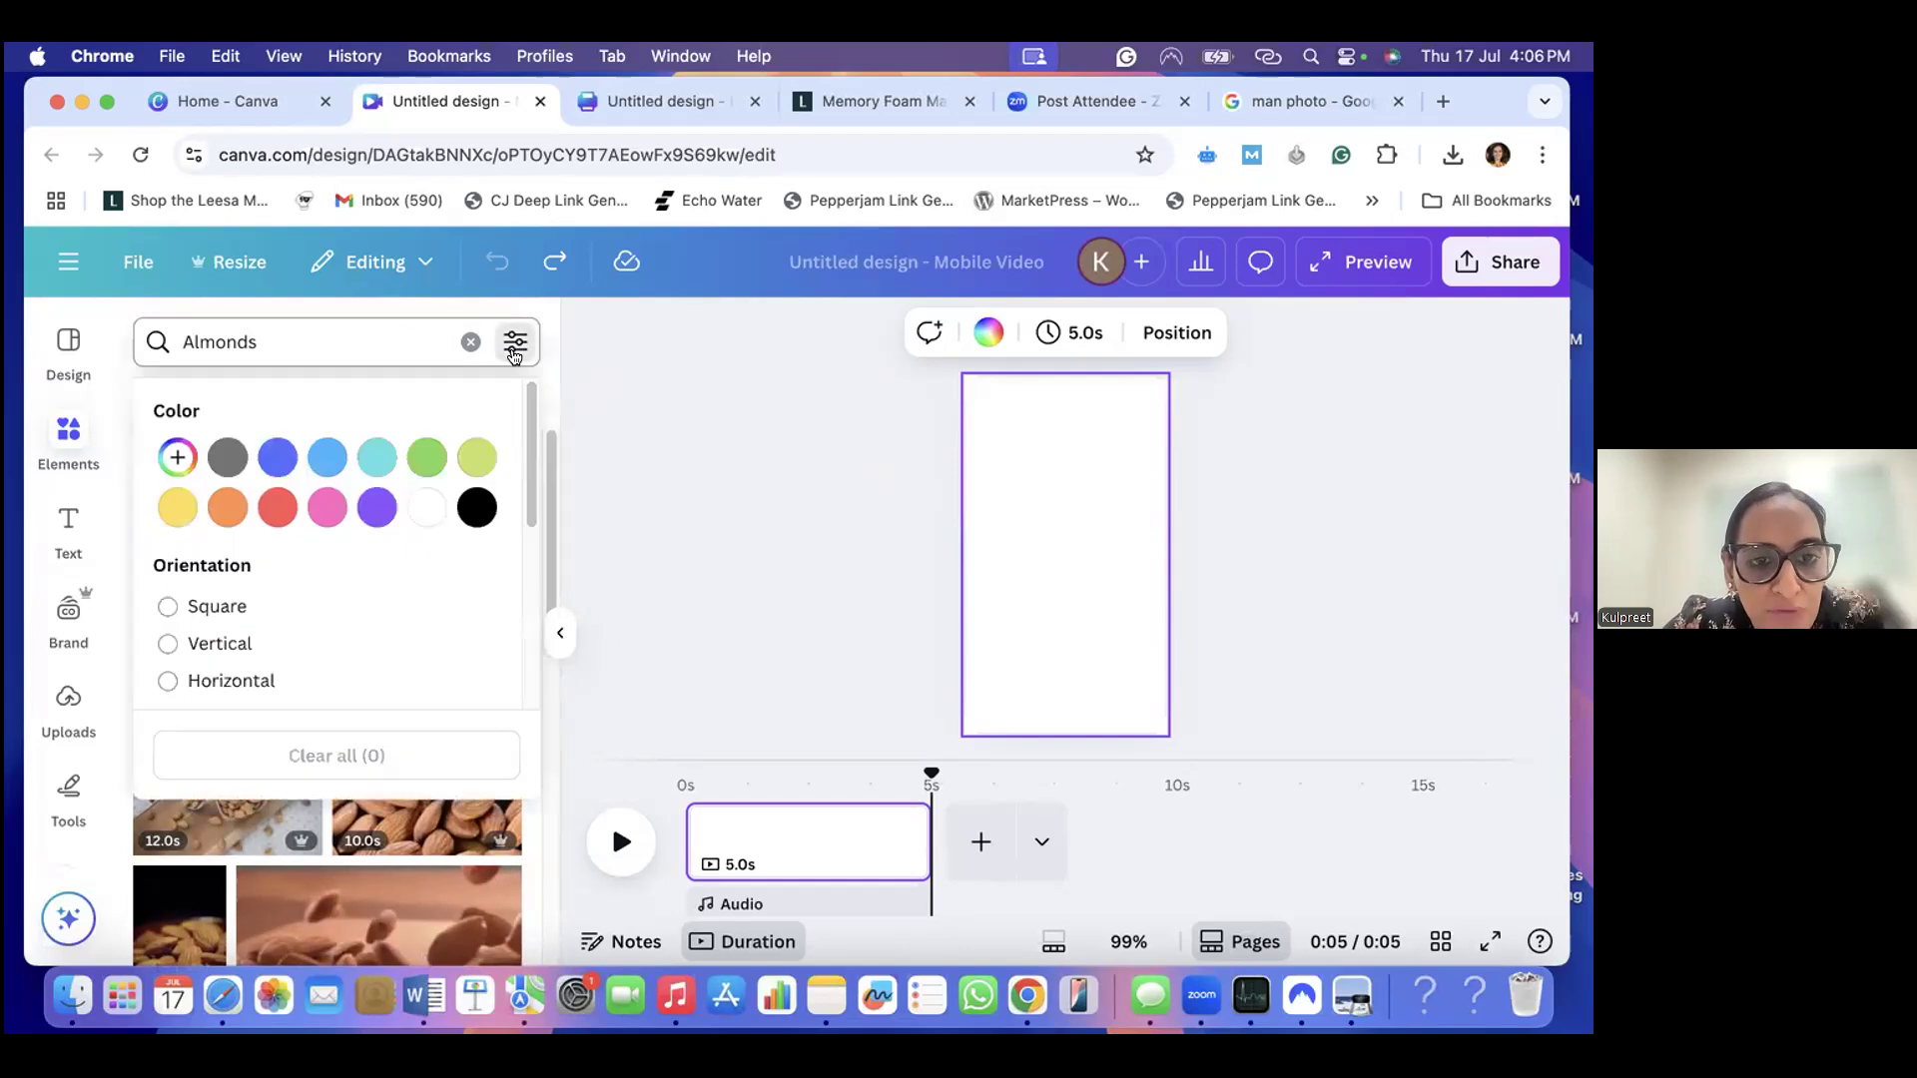
{"action": "left_click", "coordinate": [167, 649]}
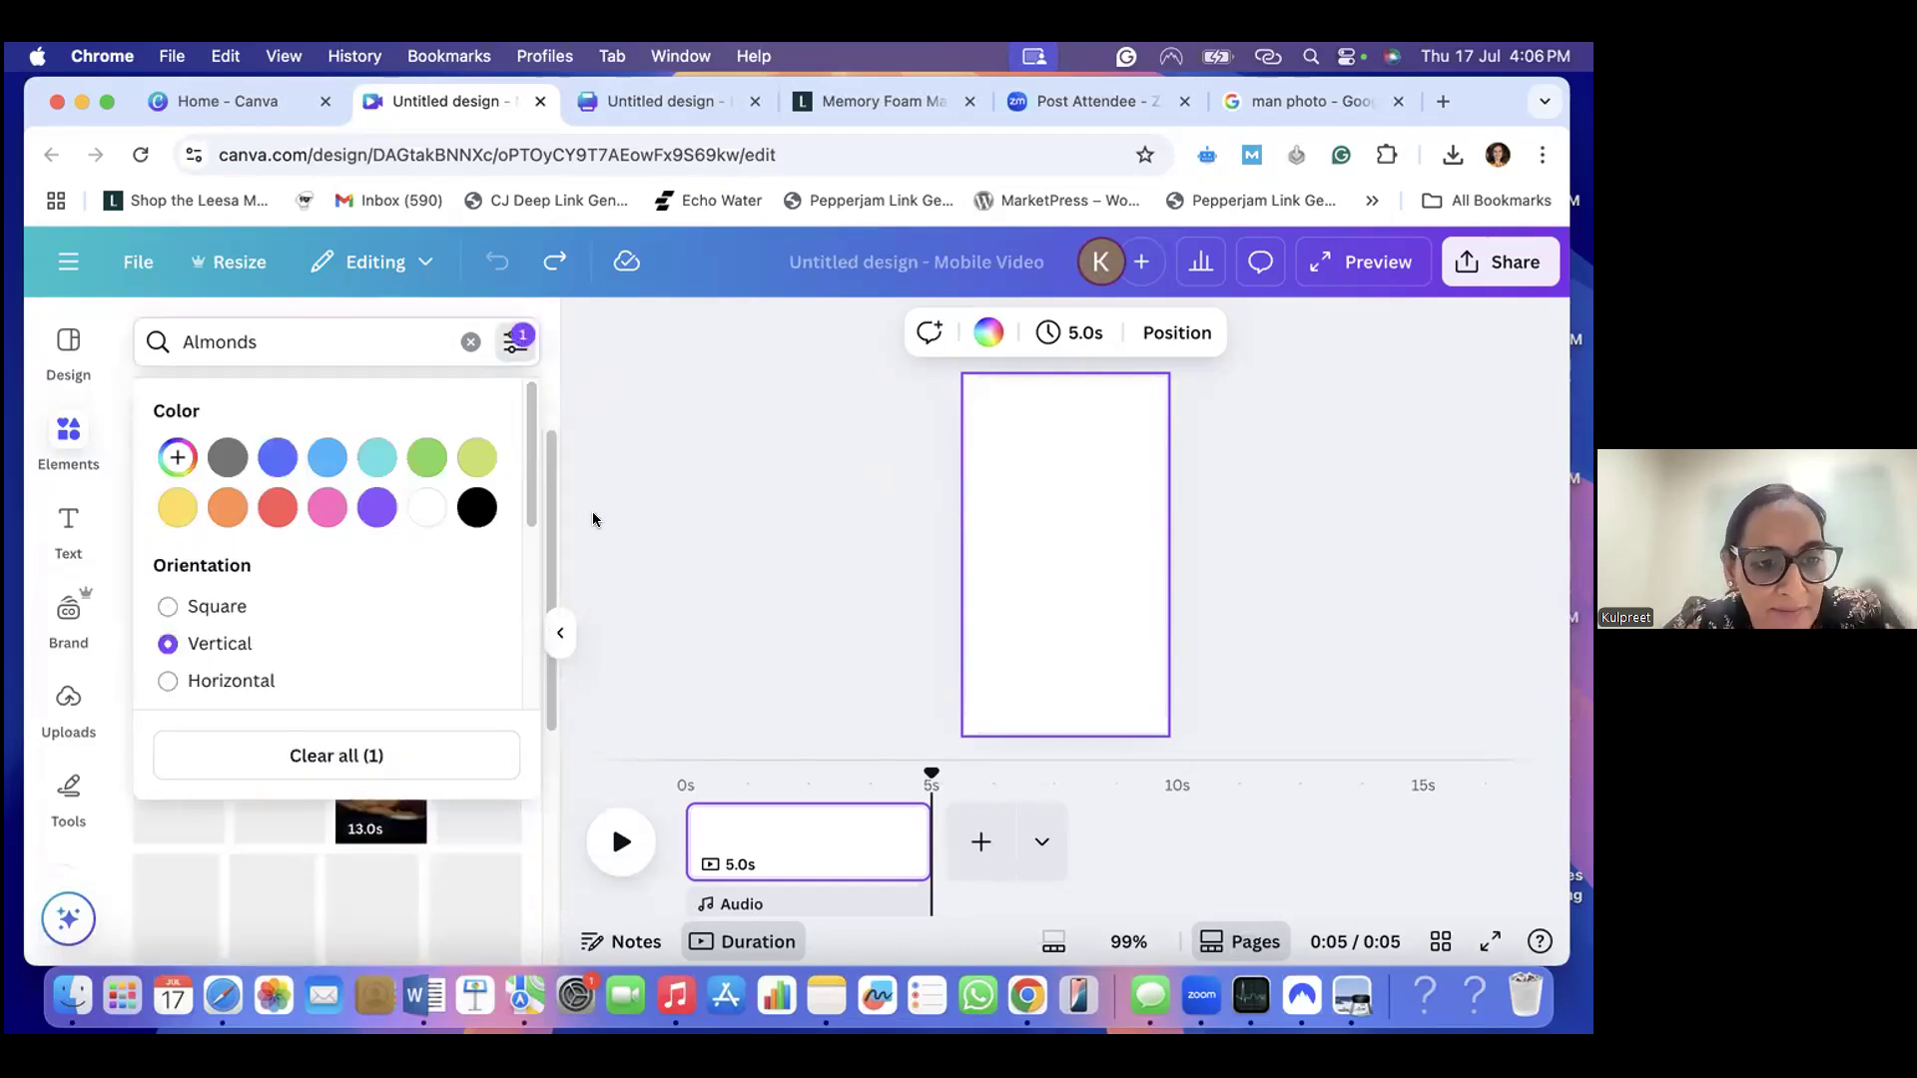
{"action": "left_click", "coordinate": [674, 569]}
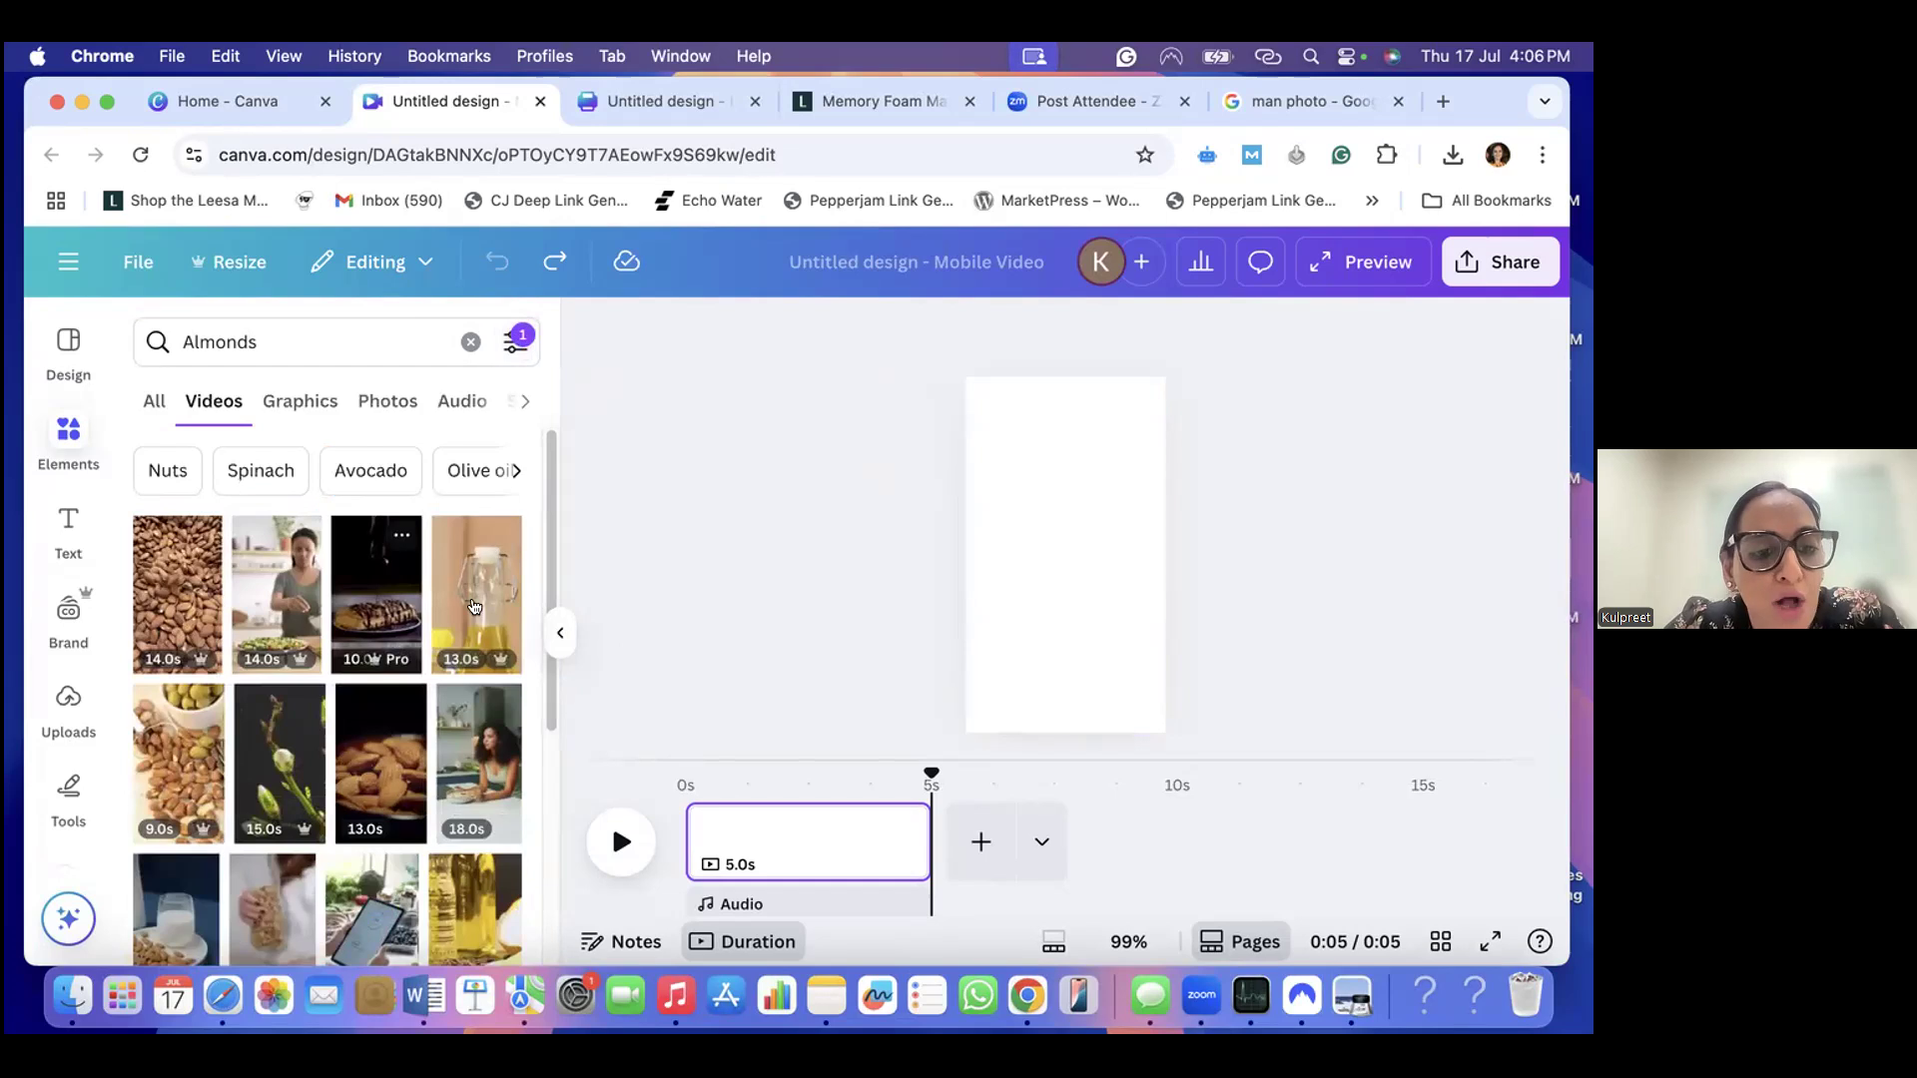
- Add the 14.0s vertical video of piled almonds to the blank page
{"action": "scroll", "coordinate": [442, 621], "scroll_direction": "down", "scroll_amount": 1}
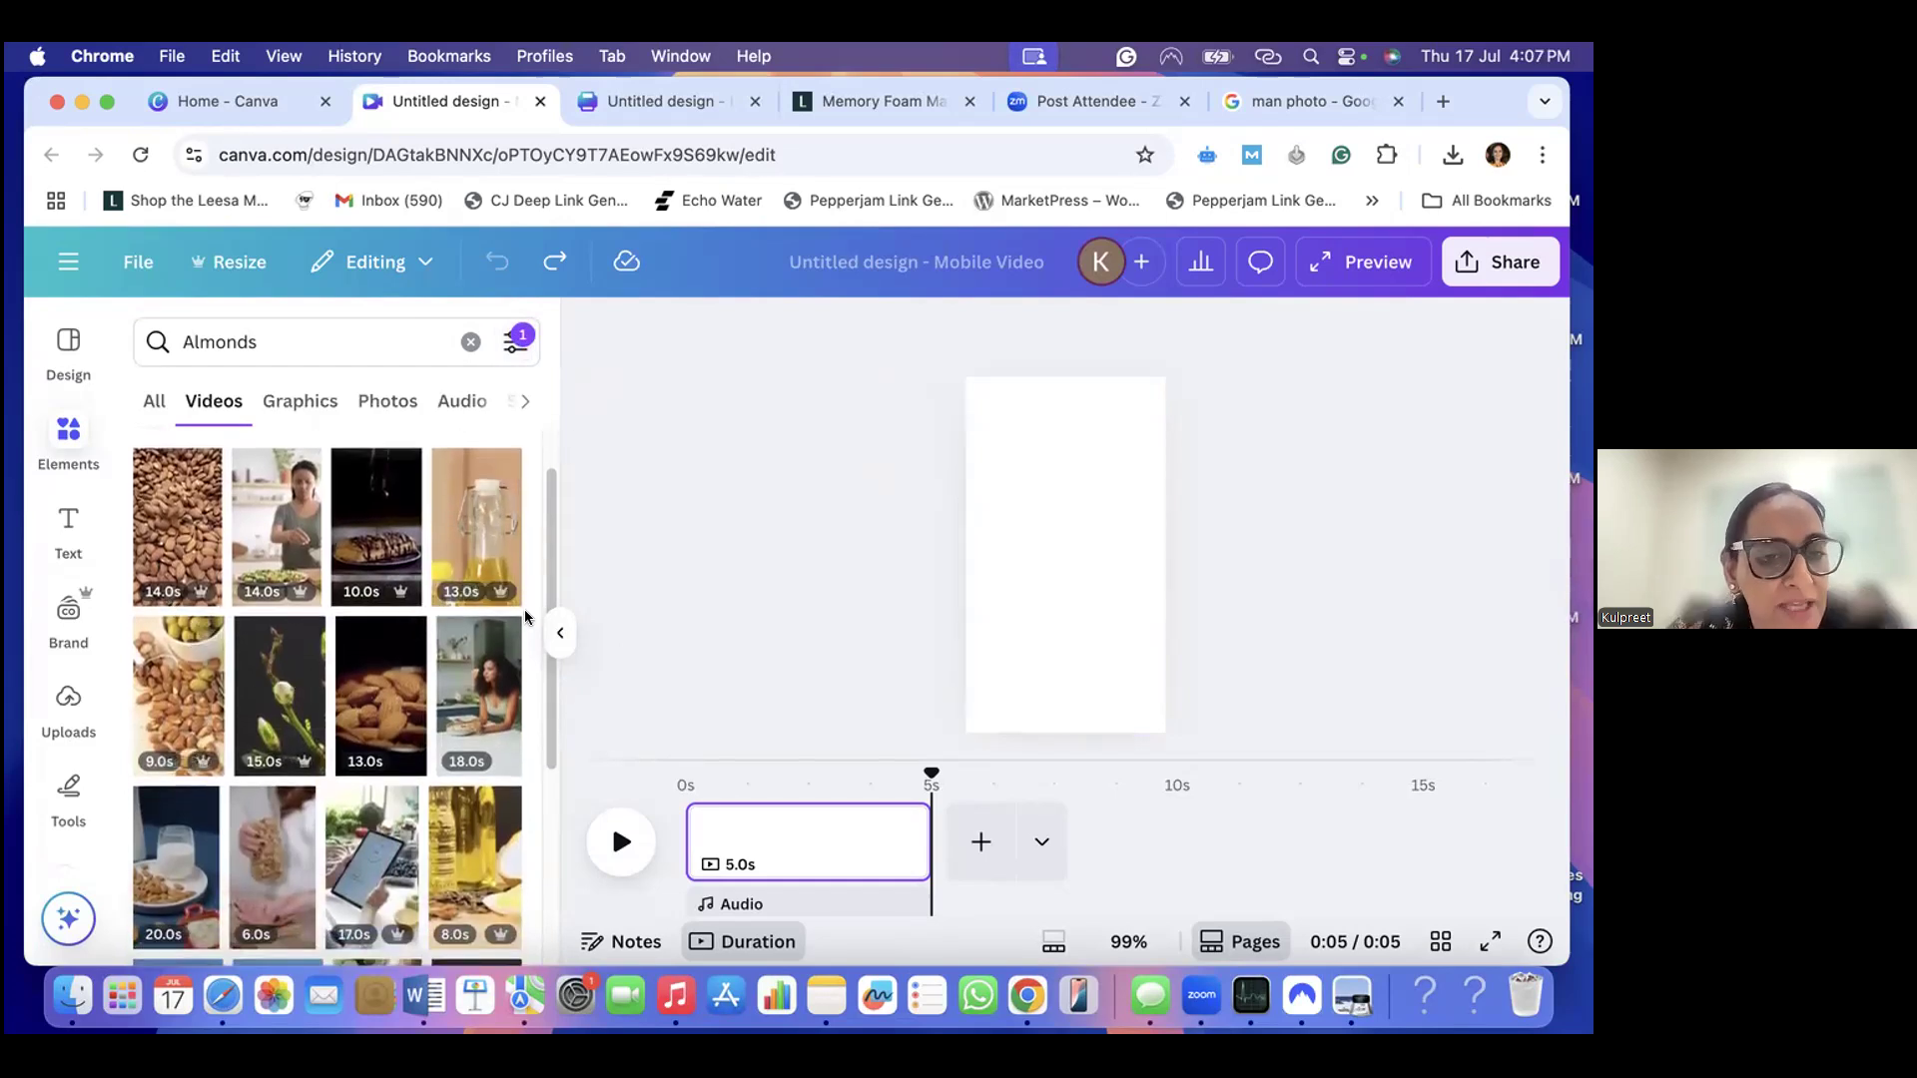
{"action": "left_click", "coordinate": [165, 511]}
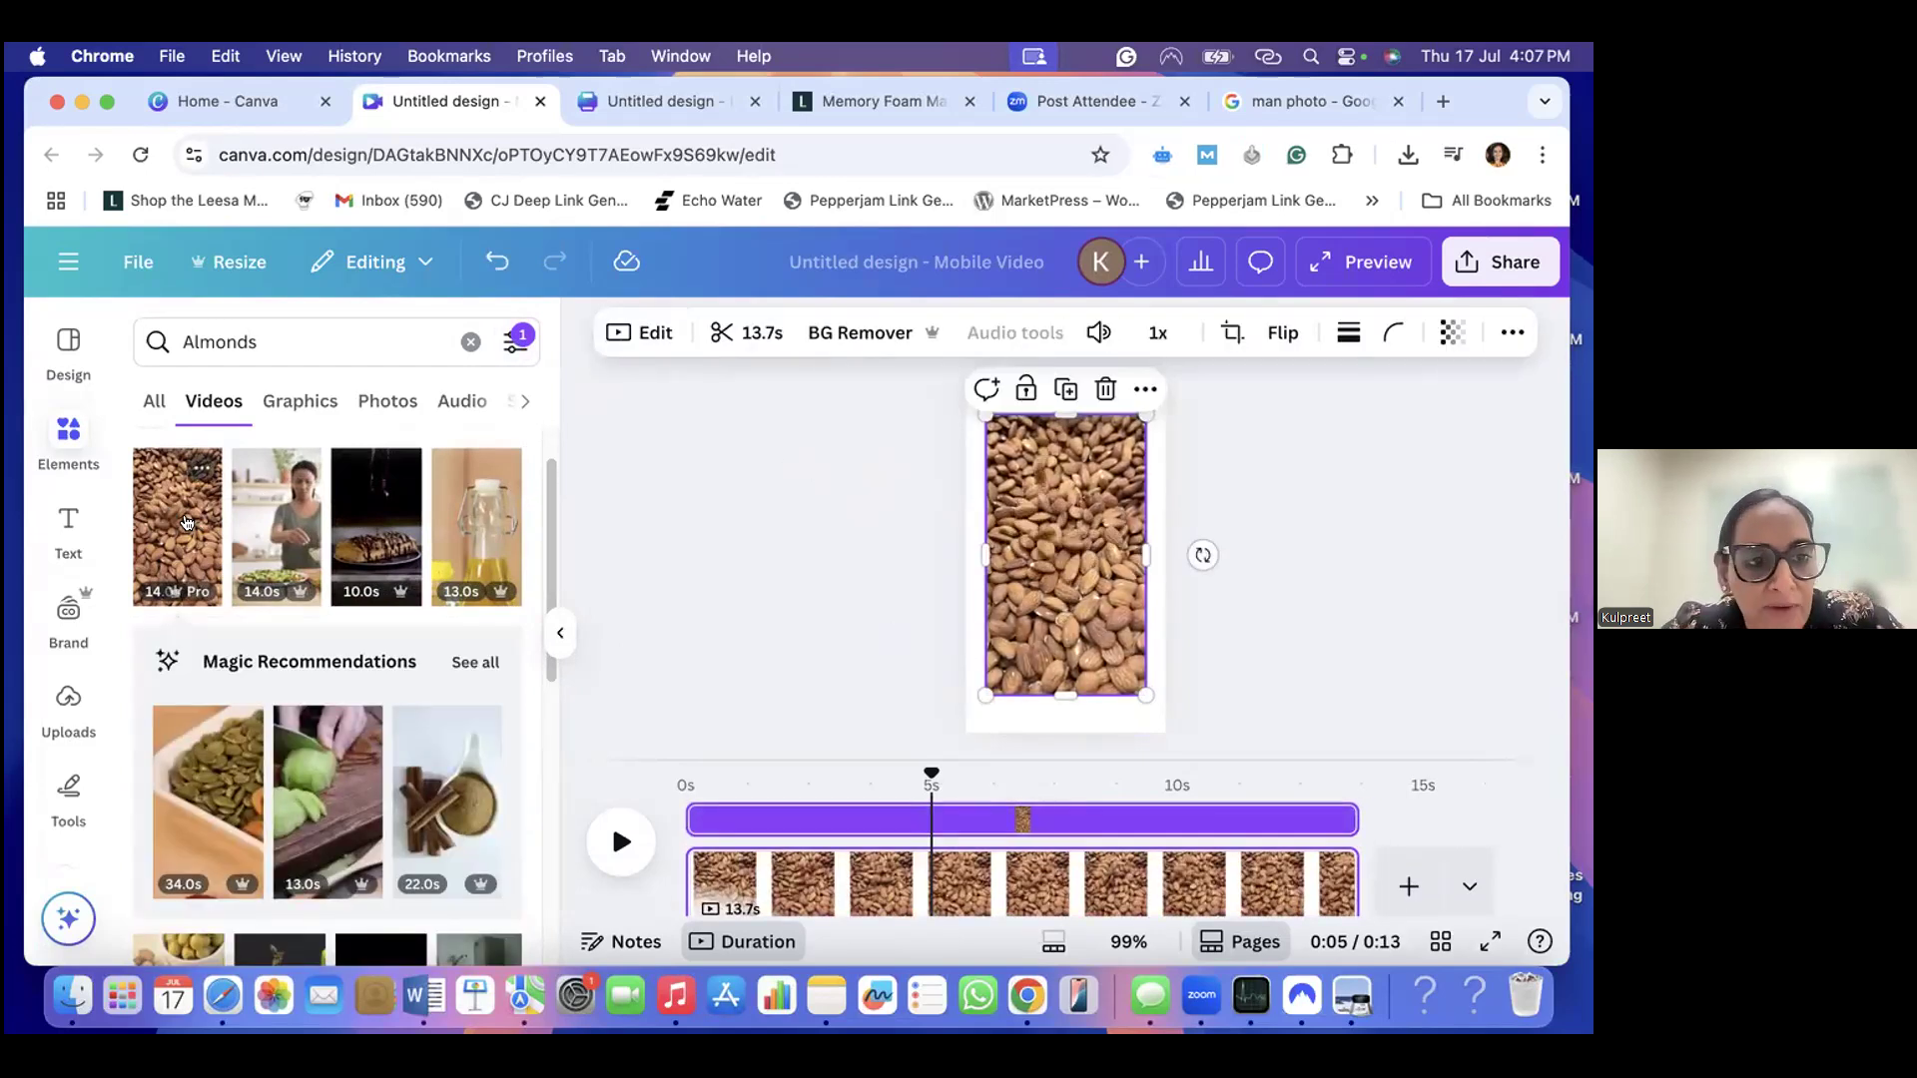
{"action": "mouse_move", "coordinate": [1117, 572]}
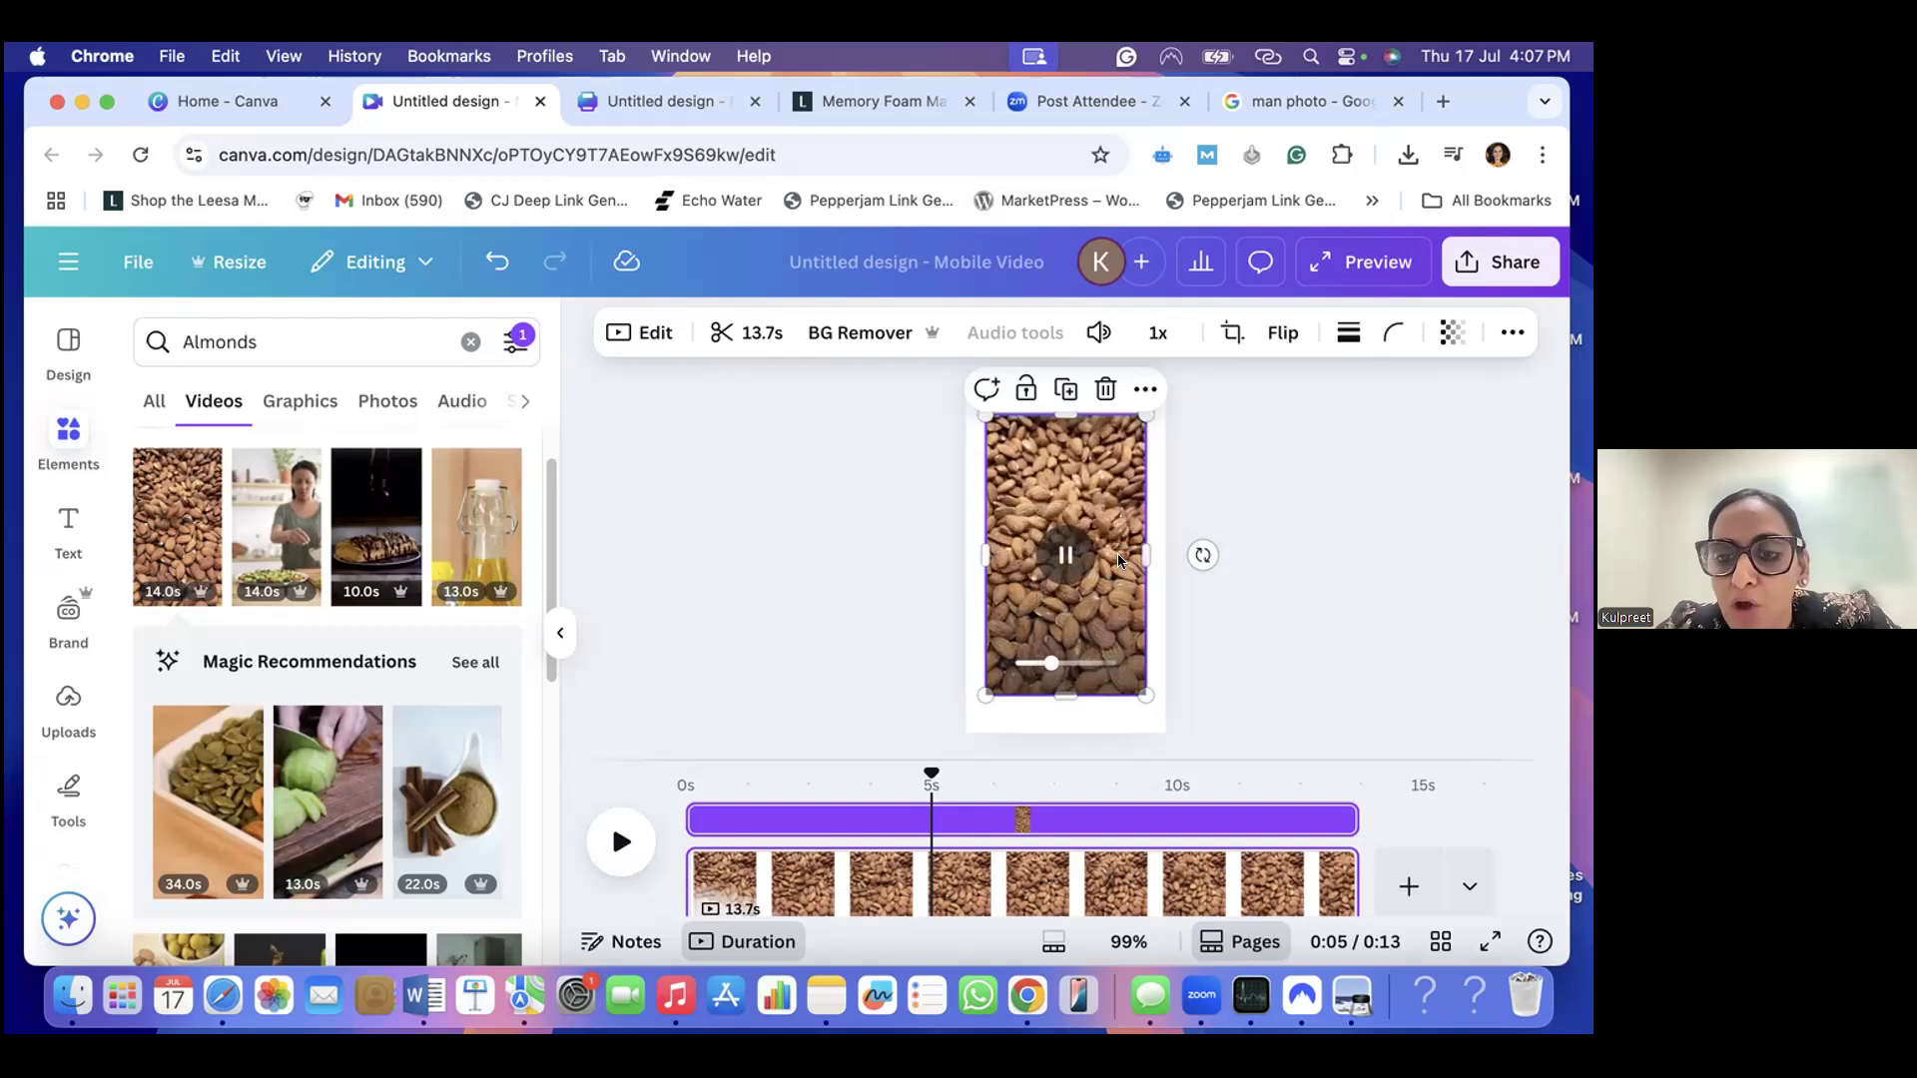
- Set the placed almond video as the page background
{"action": "left_click", "coordinate": [966, 454]}
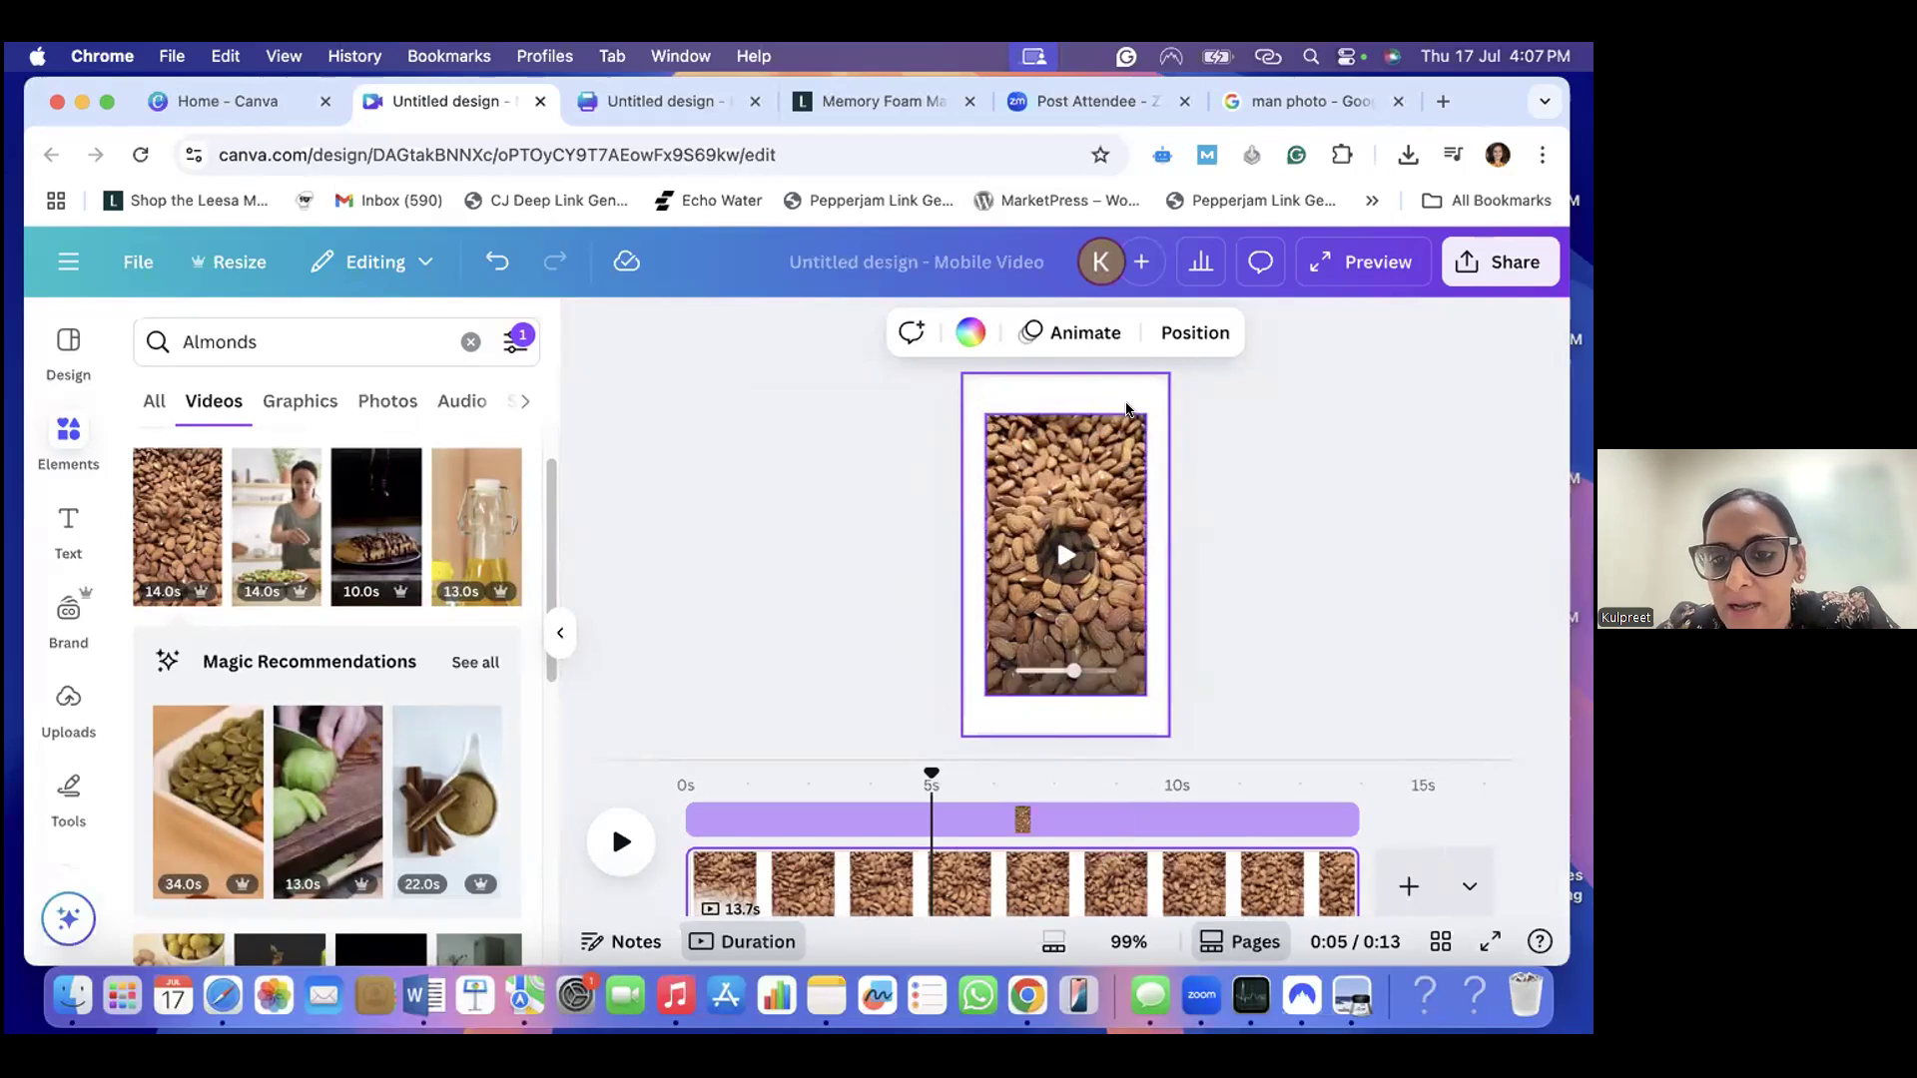
{"action": "left_click", "coordinate": [887, 431]}
{"action": "left_click", "coordinate": [1064, 391]}
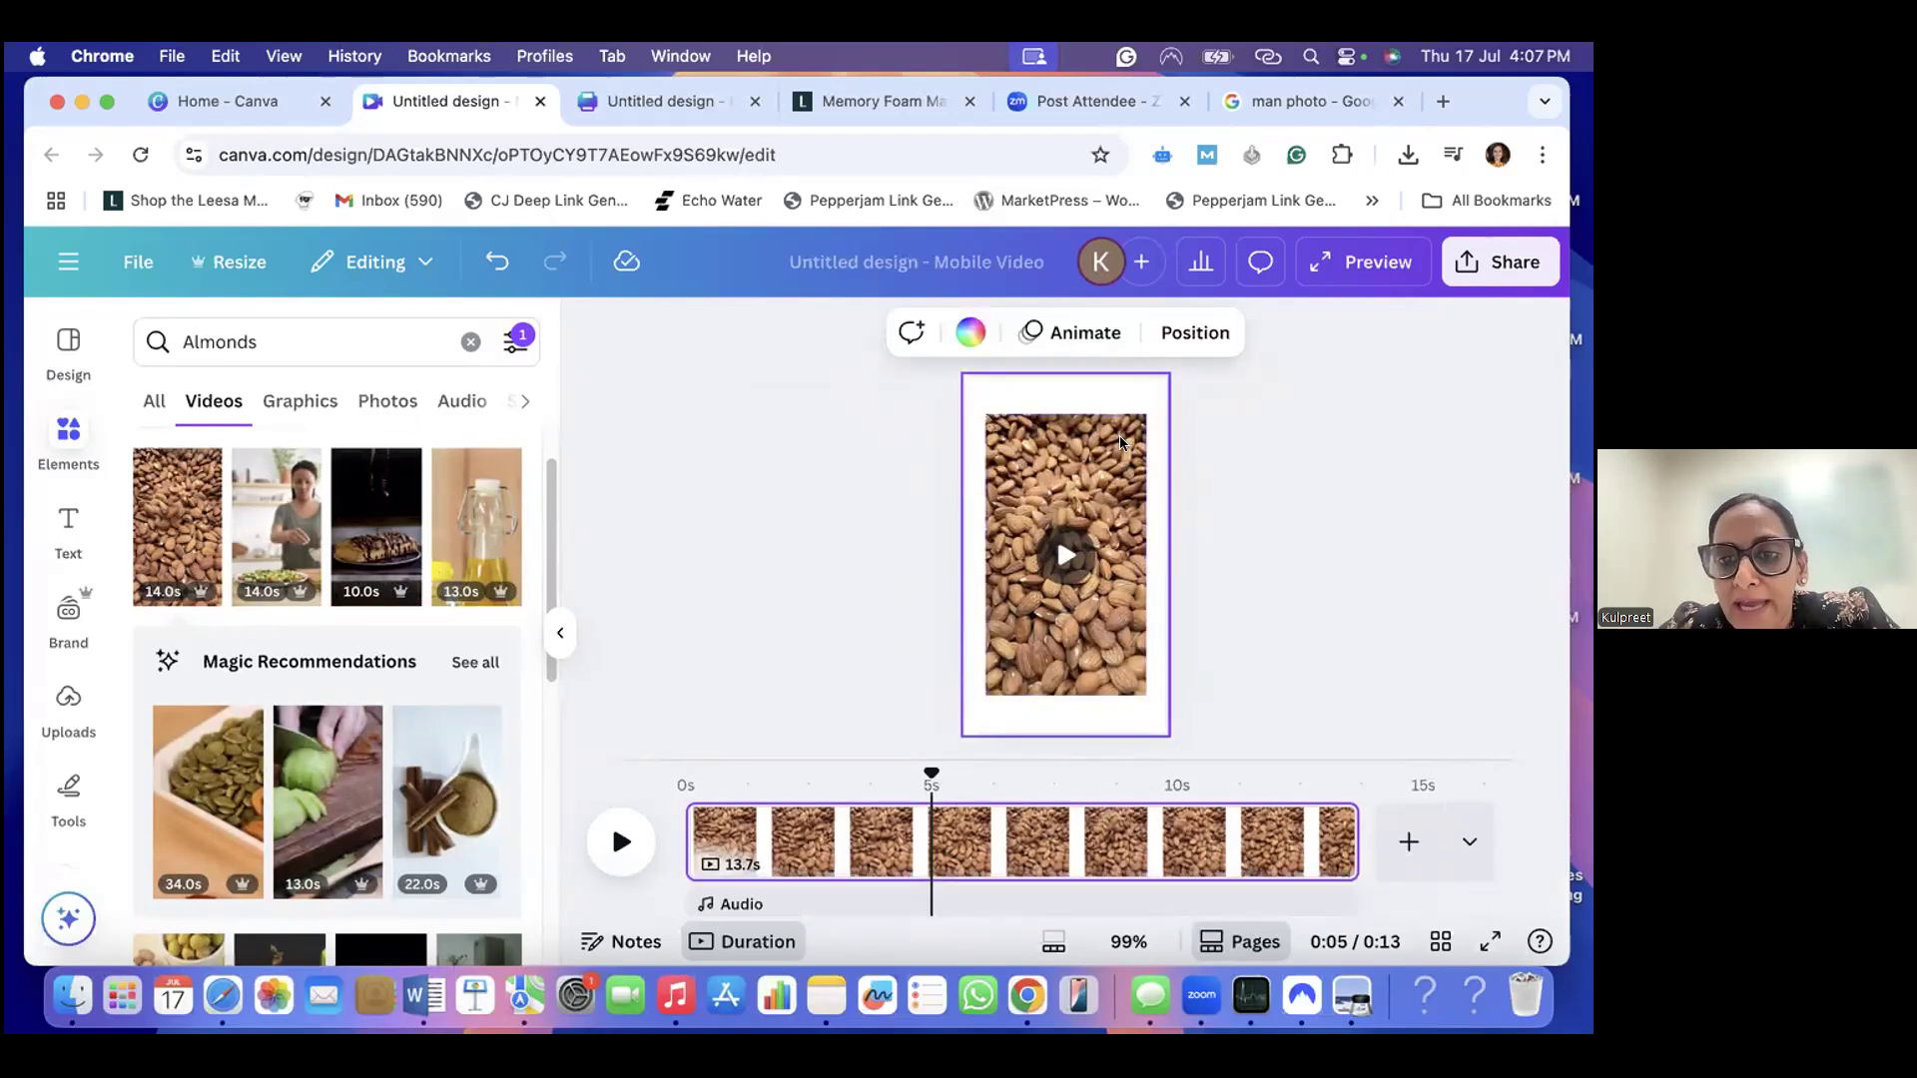
{"action": "right_click", "coordinate": [1115, 511]}
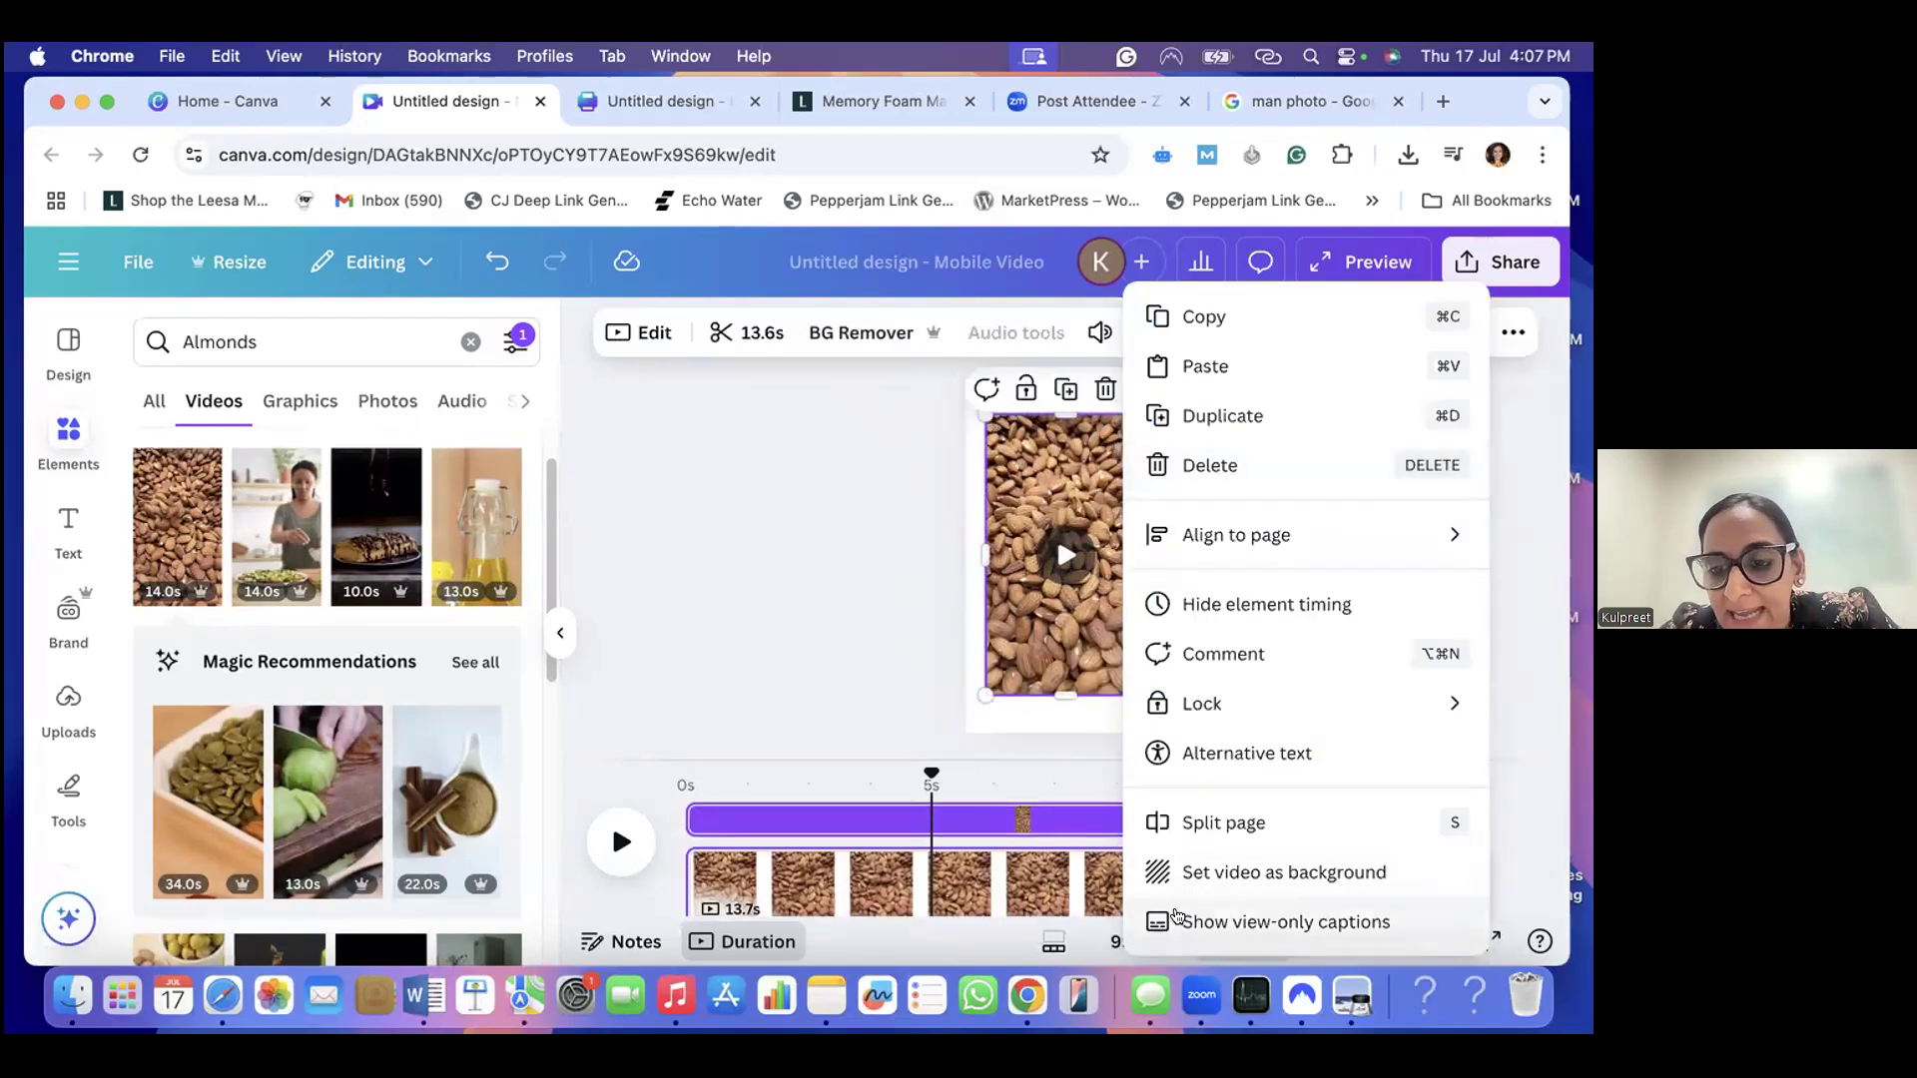
{"action": "left_click", "coordinate": [1198, 875]}
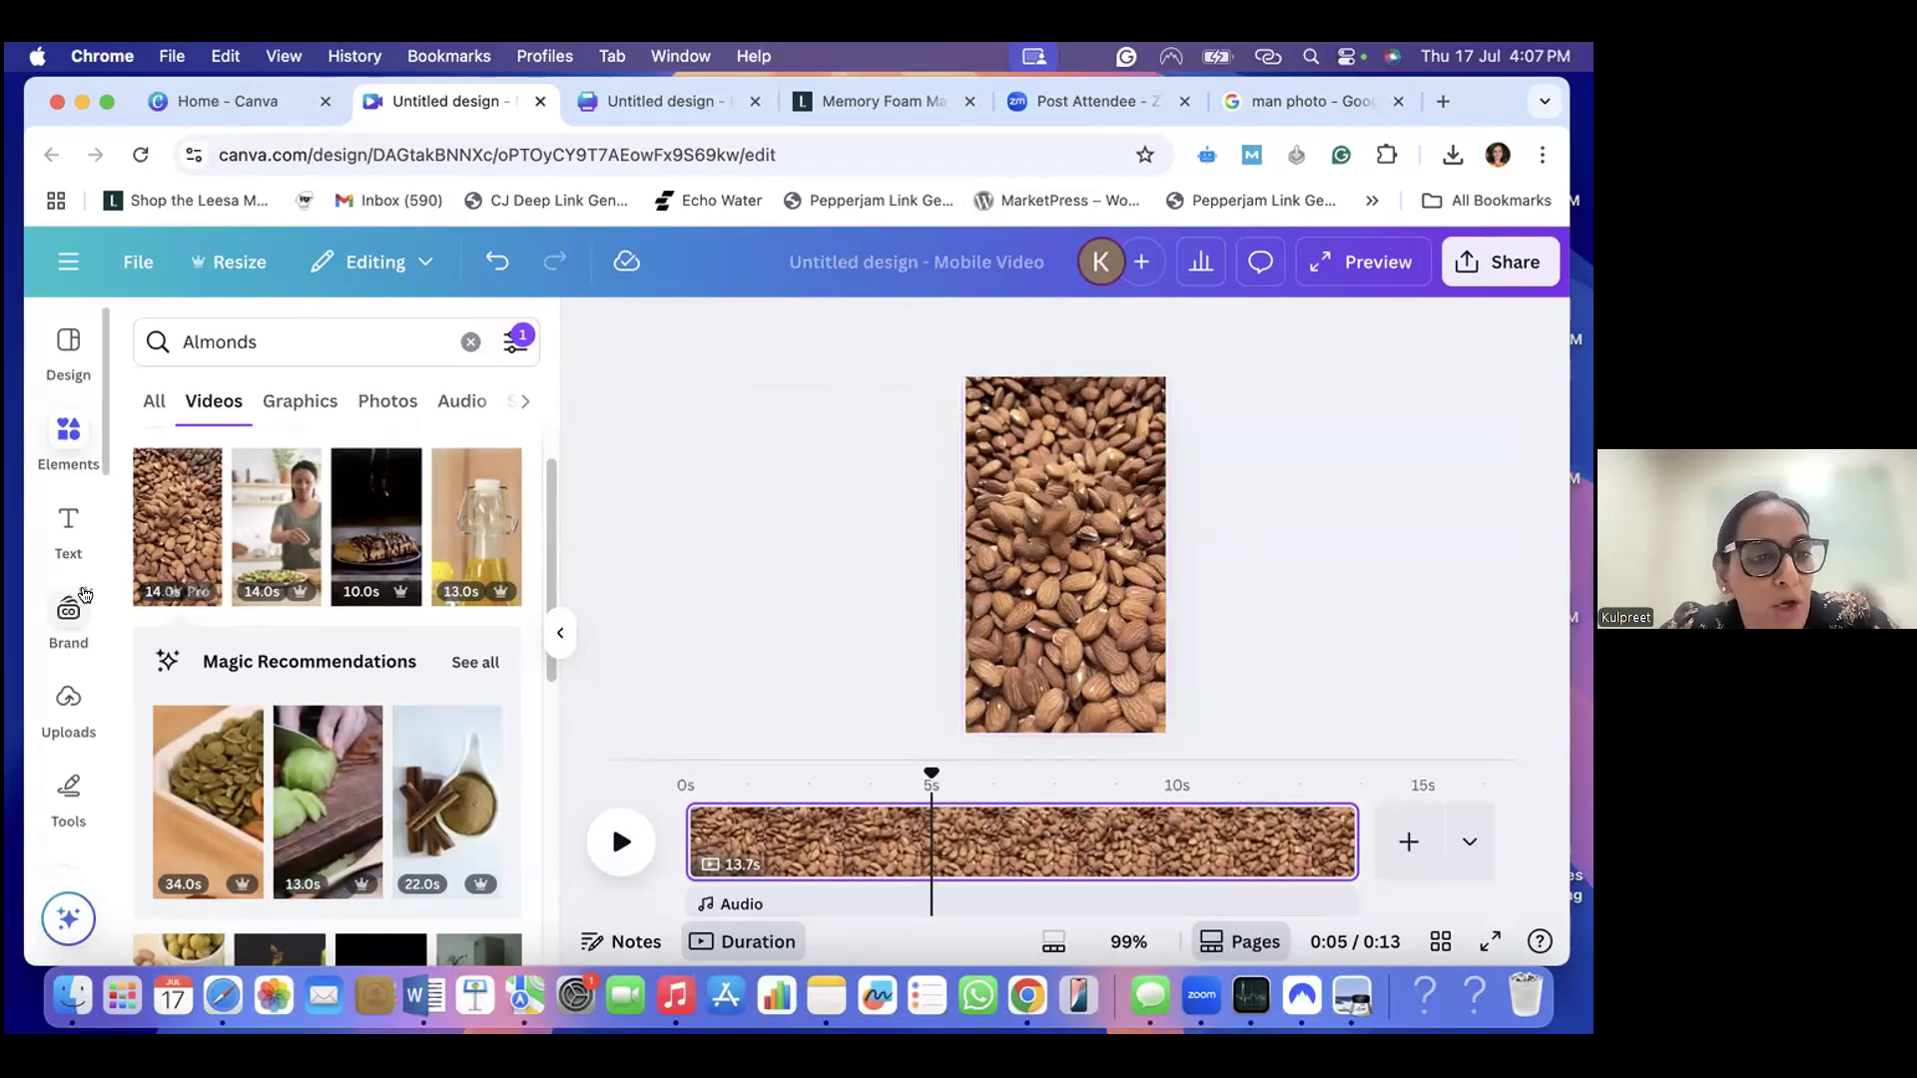
- Try adding a preset Heading text over the almond video and delete it from the page
{"action": "left_click", "coordinate": [65, 536]}
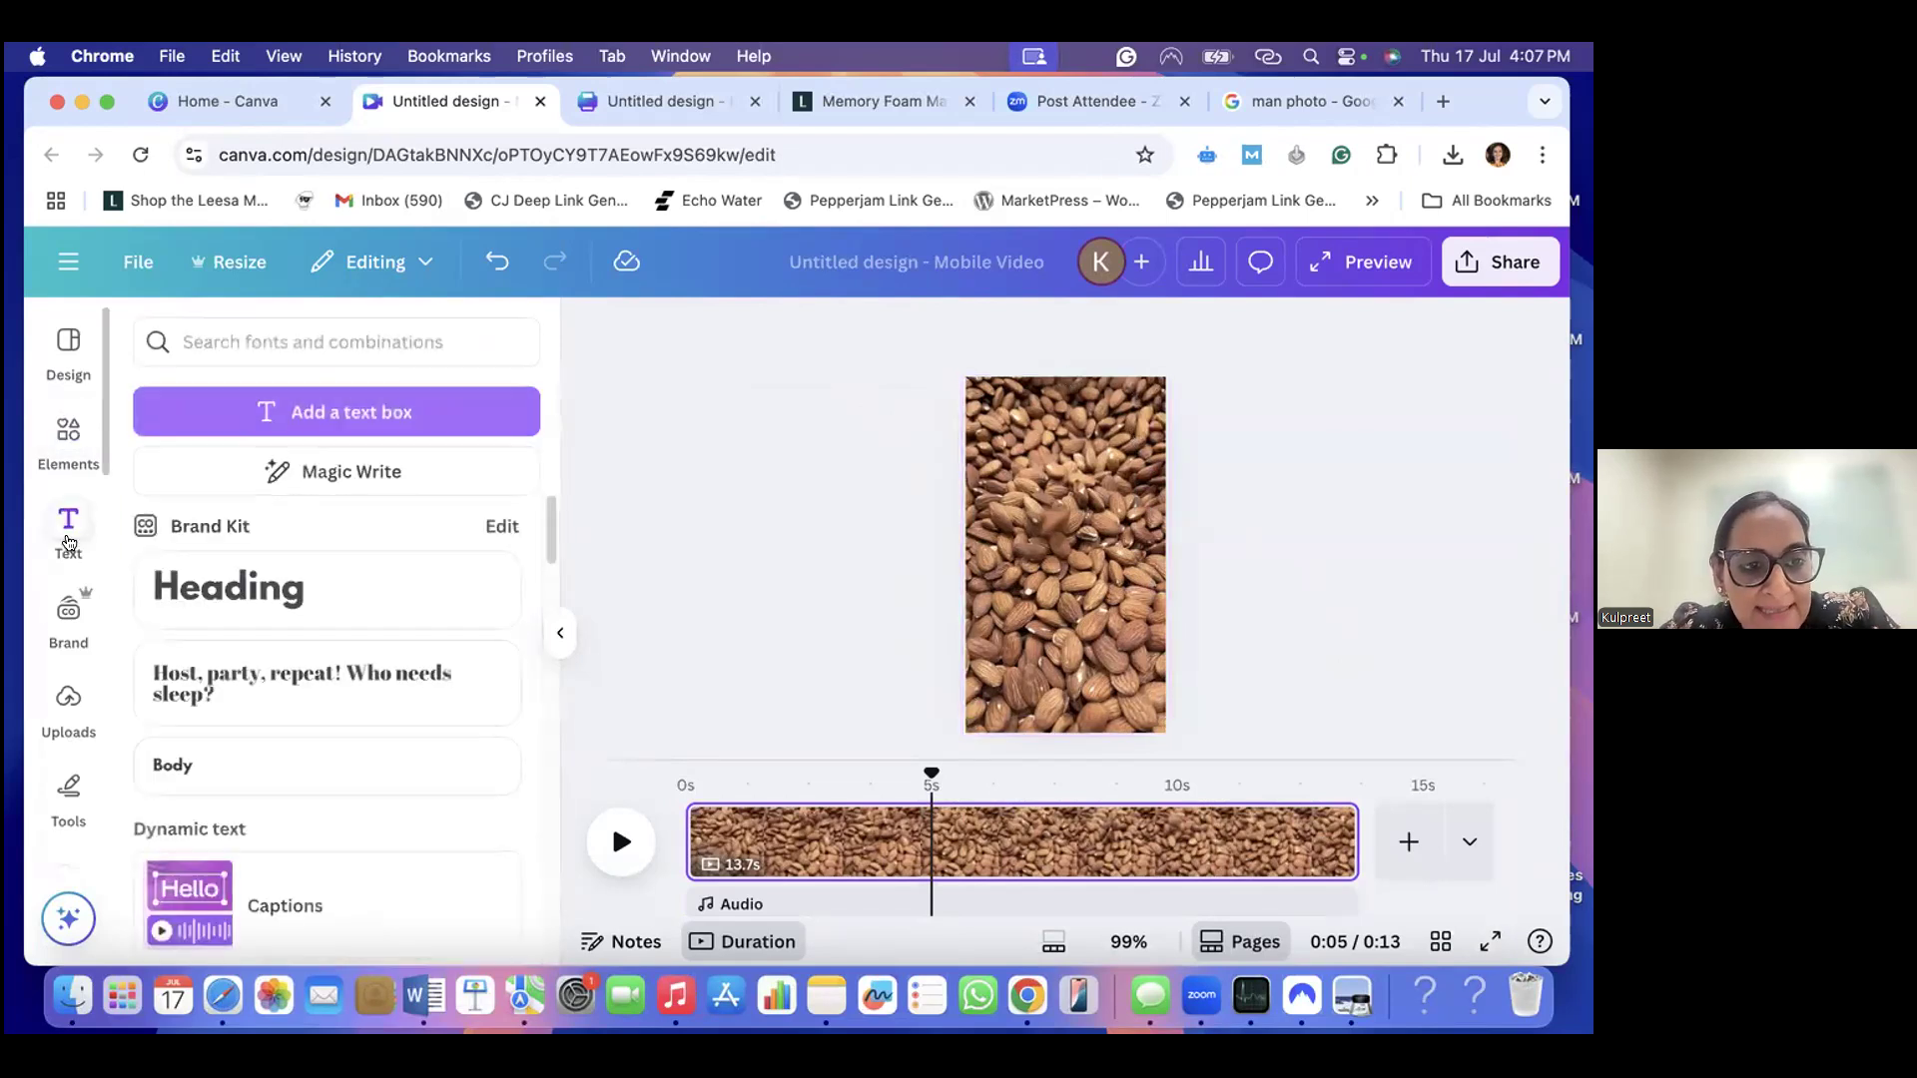
{"action": "left_click", "coordinate": [240, 601]}
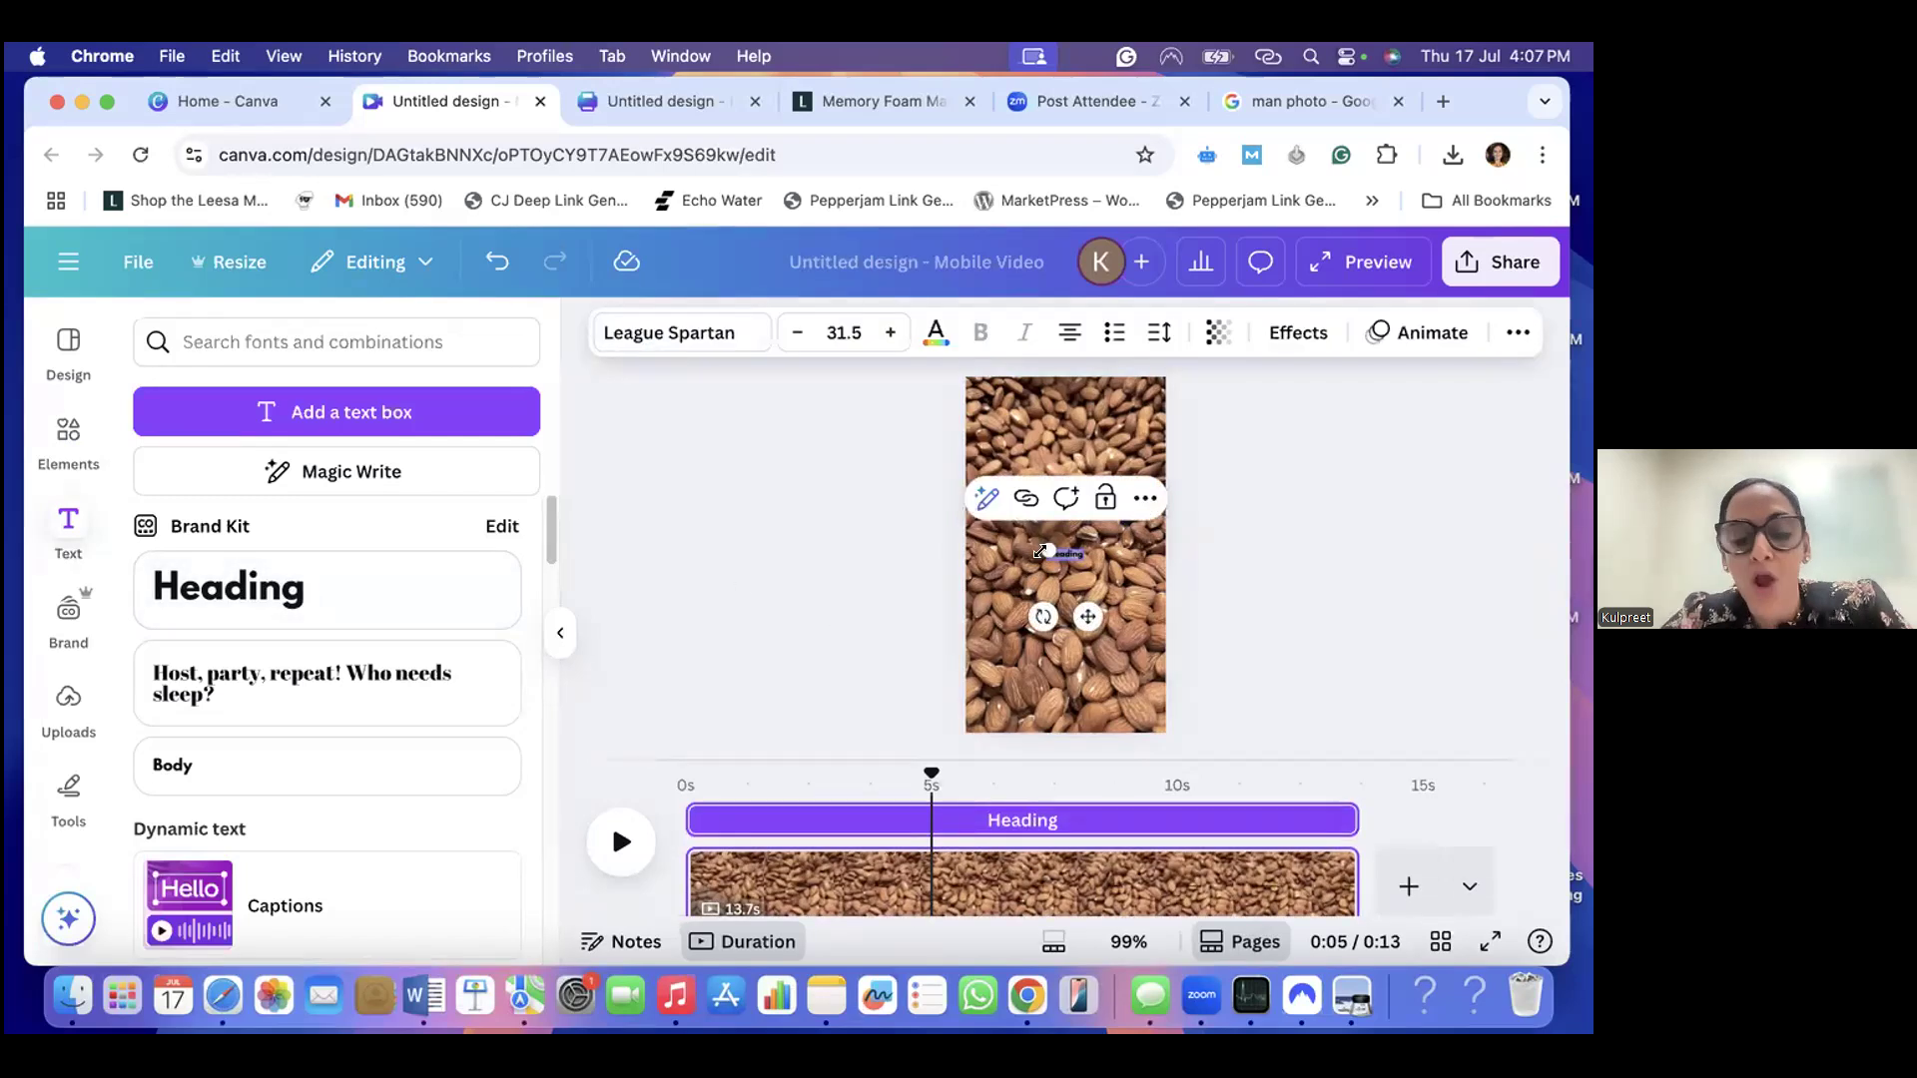
{"action": "key", "text": "Delete"}
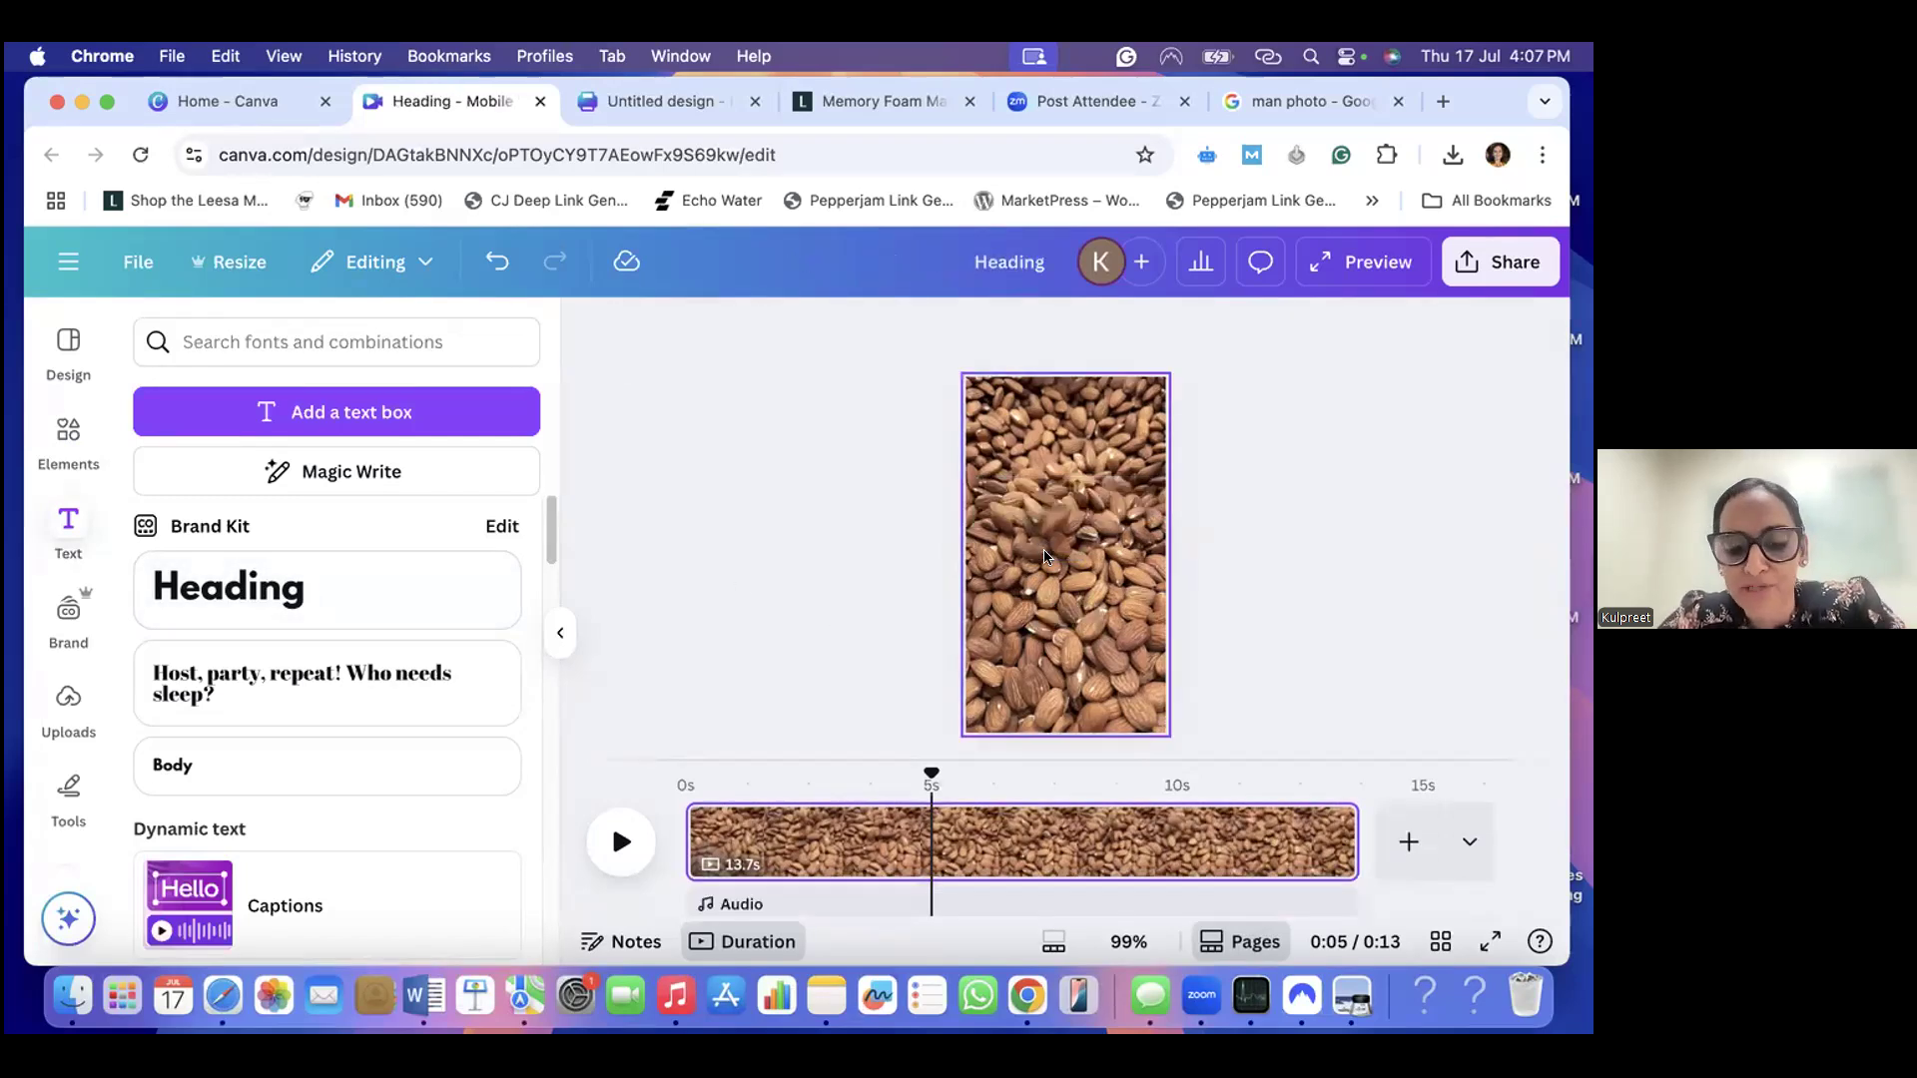
- Add a text box over the almond video and replace its placeholder text with "Health benefits"
{"action": "key", "text": "t"}
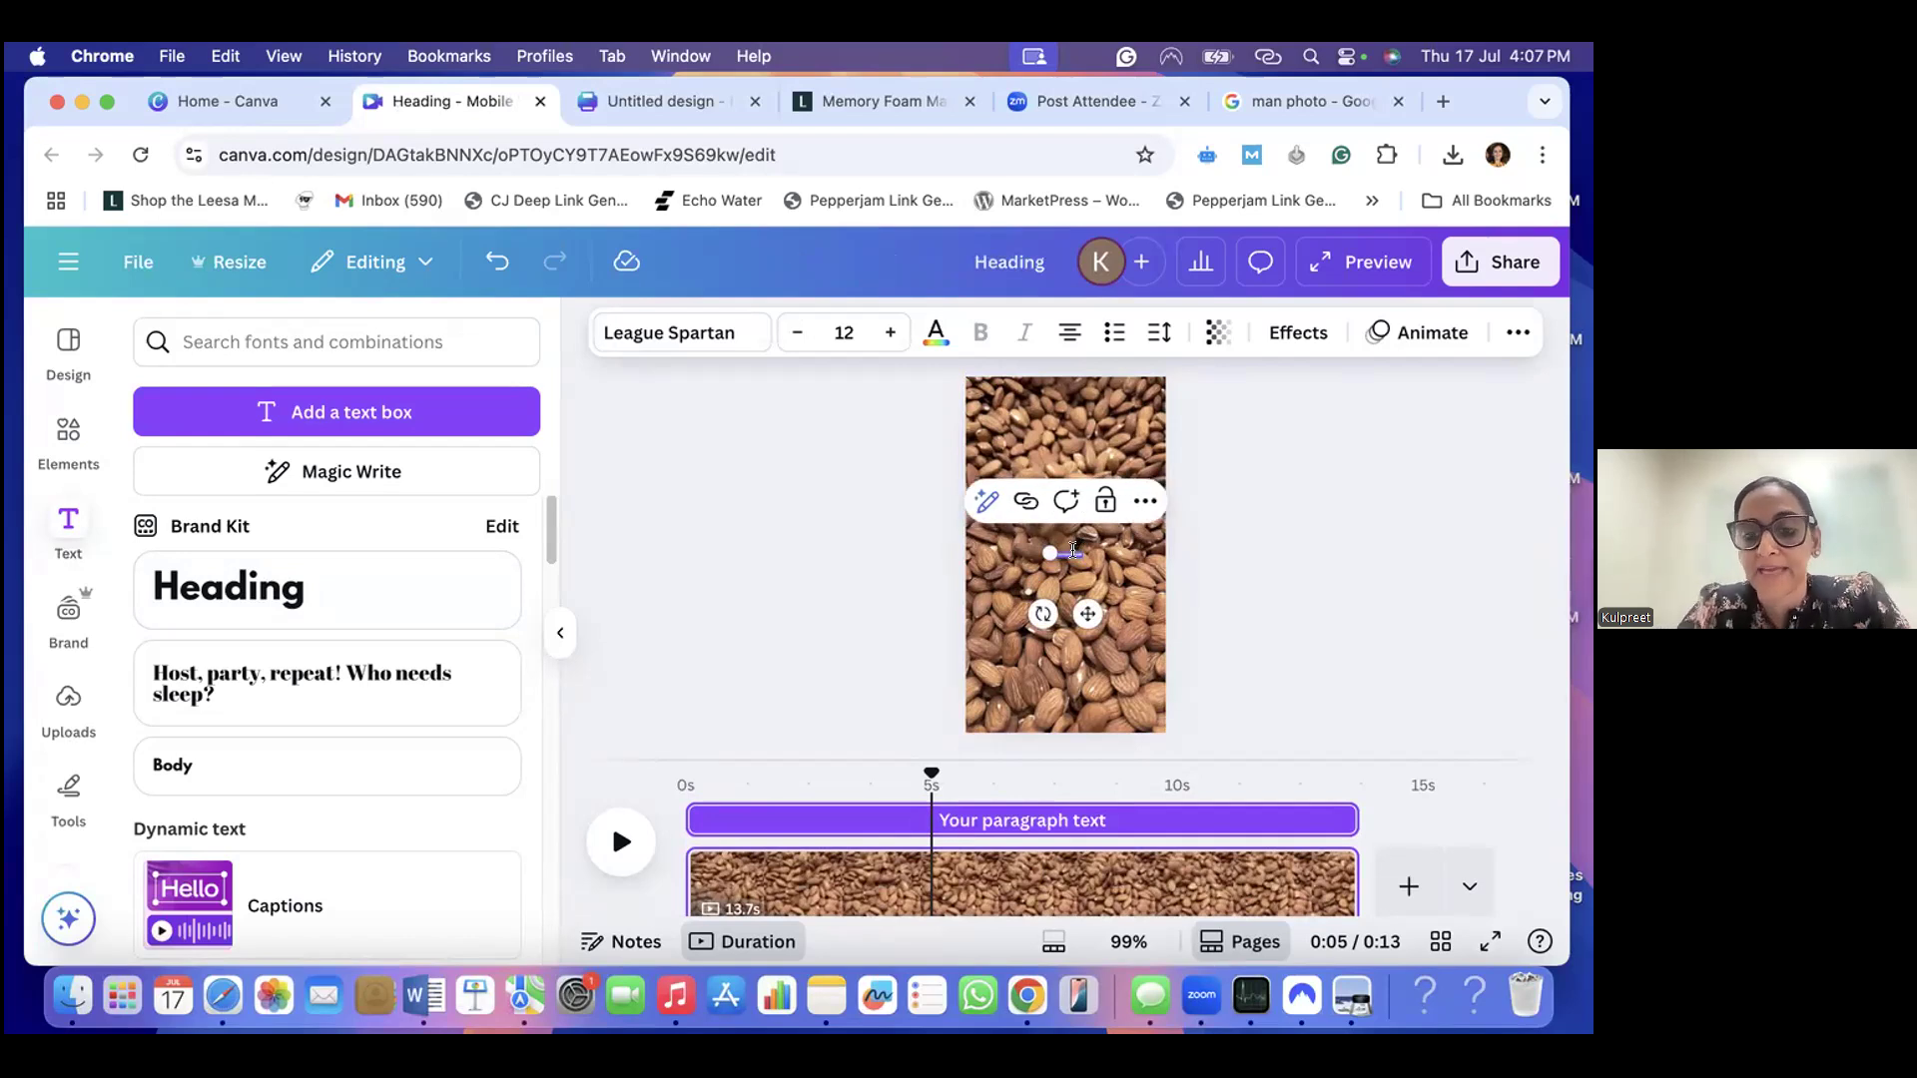
{"action": "key", "text": "BackSpace"}
{"action": "key", "text": "BackSpace"}
{"action": "key", "text": "BackSpace"}
{"action": "key", "text": "BackSpace"}
{"action": "key", "text": "BackSpace"}
{"action": "key", "text": "BackSpace"}
{"action": "key", "text": "BackSpace"}
{"action": "key", "text": "BackSpace"}
{"action": "key", "text": "BackSpace"}
{"action": "key", "text": "BackSpace"}
{"action": "key", "text": "BackSpace"}
{"action": "key", "text": "BackSpace"}
{"action": "key", "text": "BackSpace"}
{"action": "key", "text": "BackSpace"}
{"action": "key", "text": "BackSpace"}
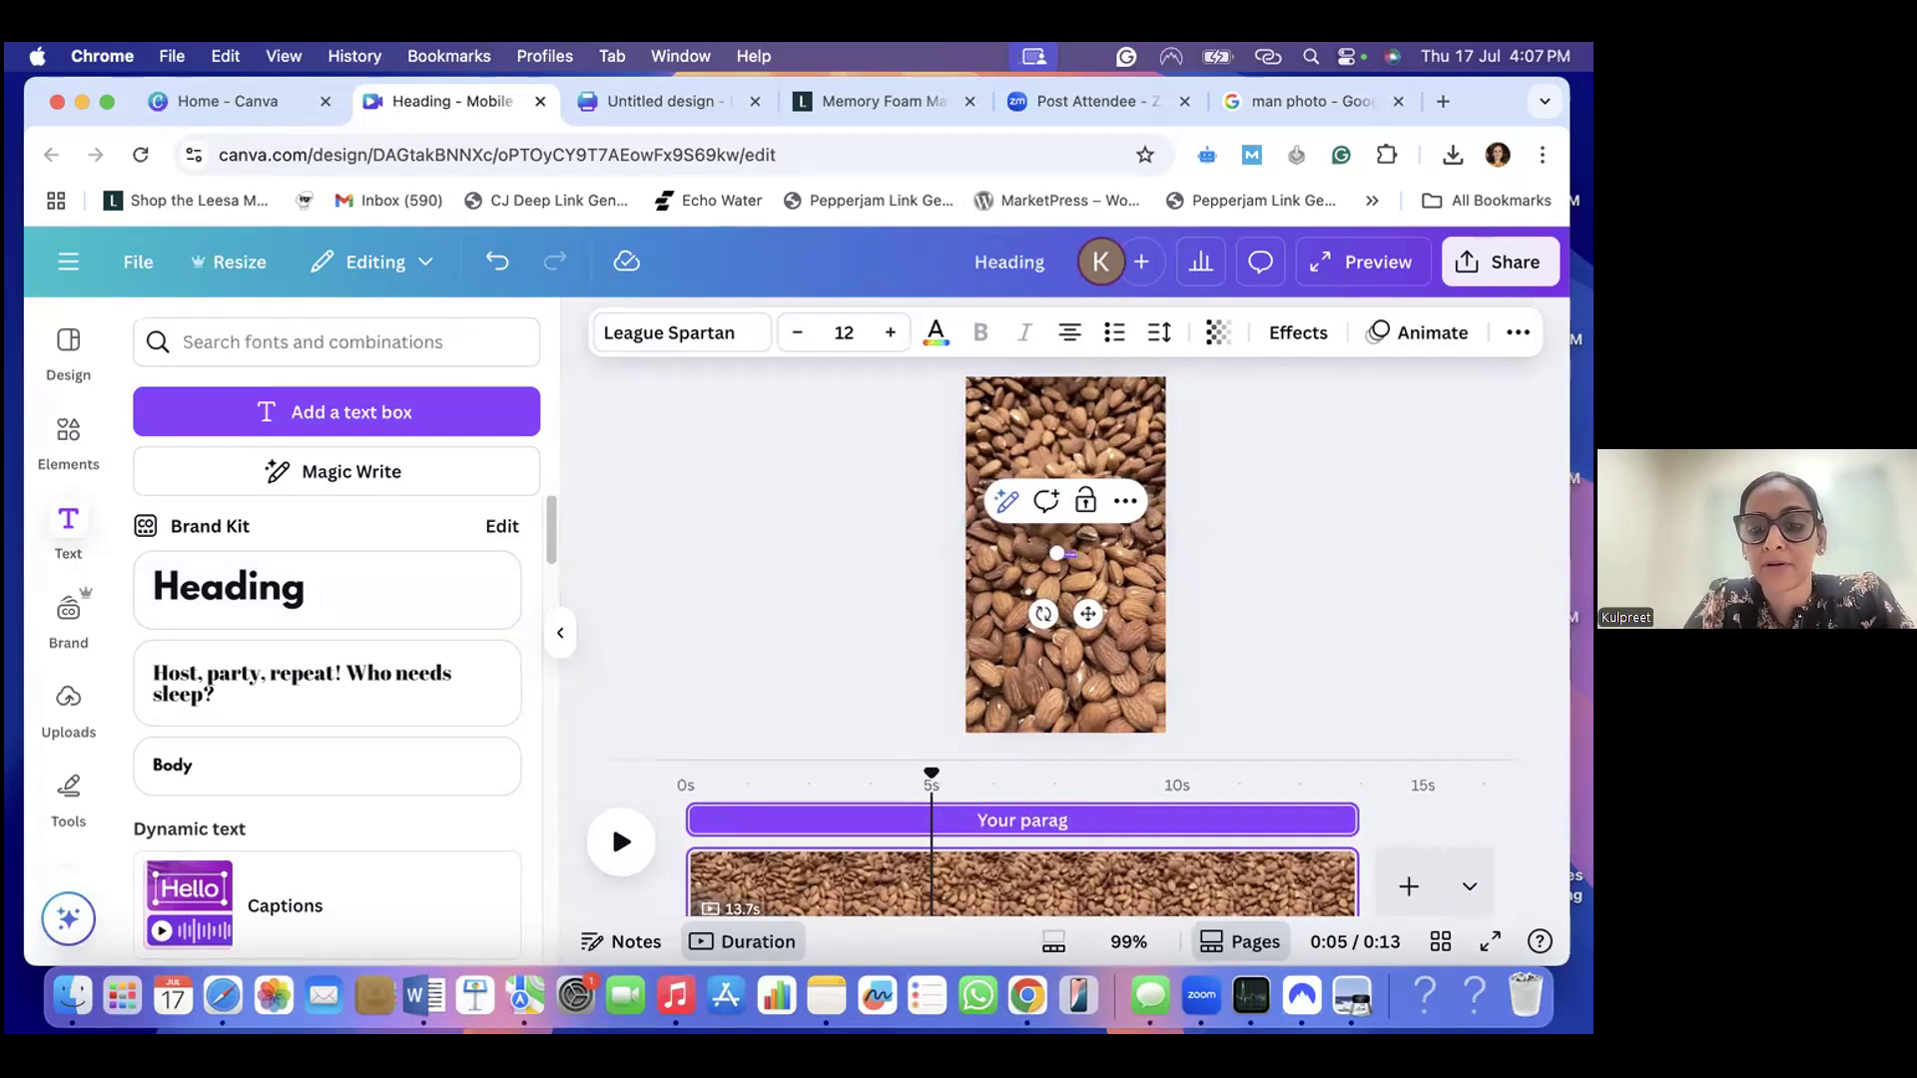
{"action": "key", "text": "BackSpace"}
{"action": "key", "text": "BackSpace"}
{"action": "key", "text": "BackSpace"}
{"action": "key", "text": "BackSpace"}
{"action": "type", "text": "H"}
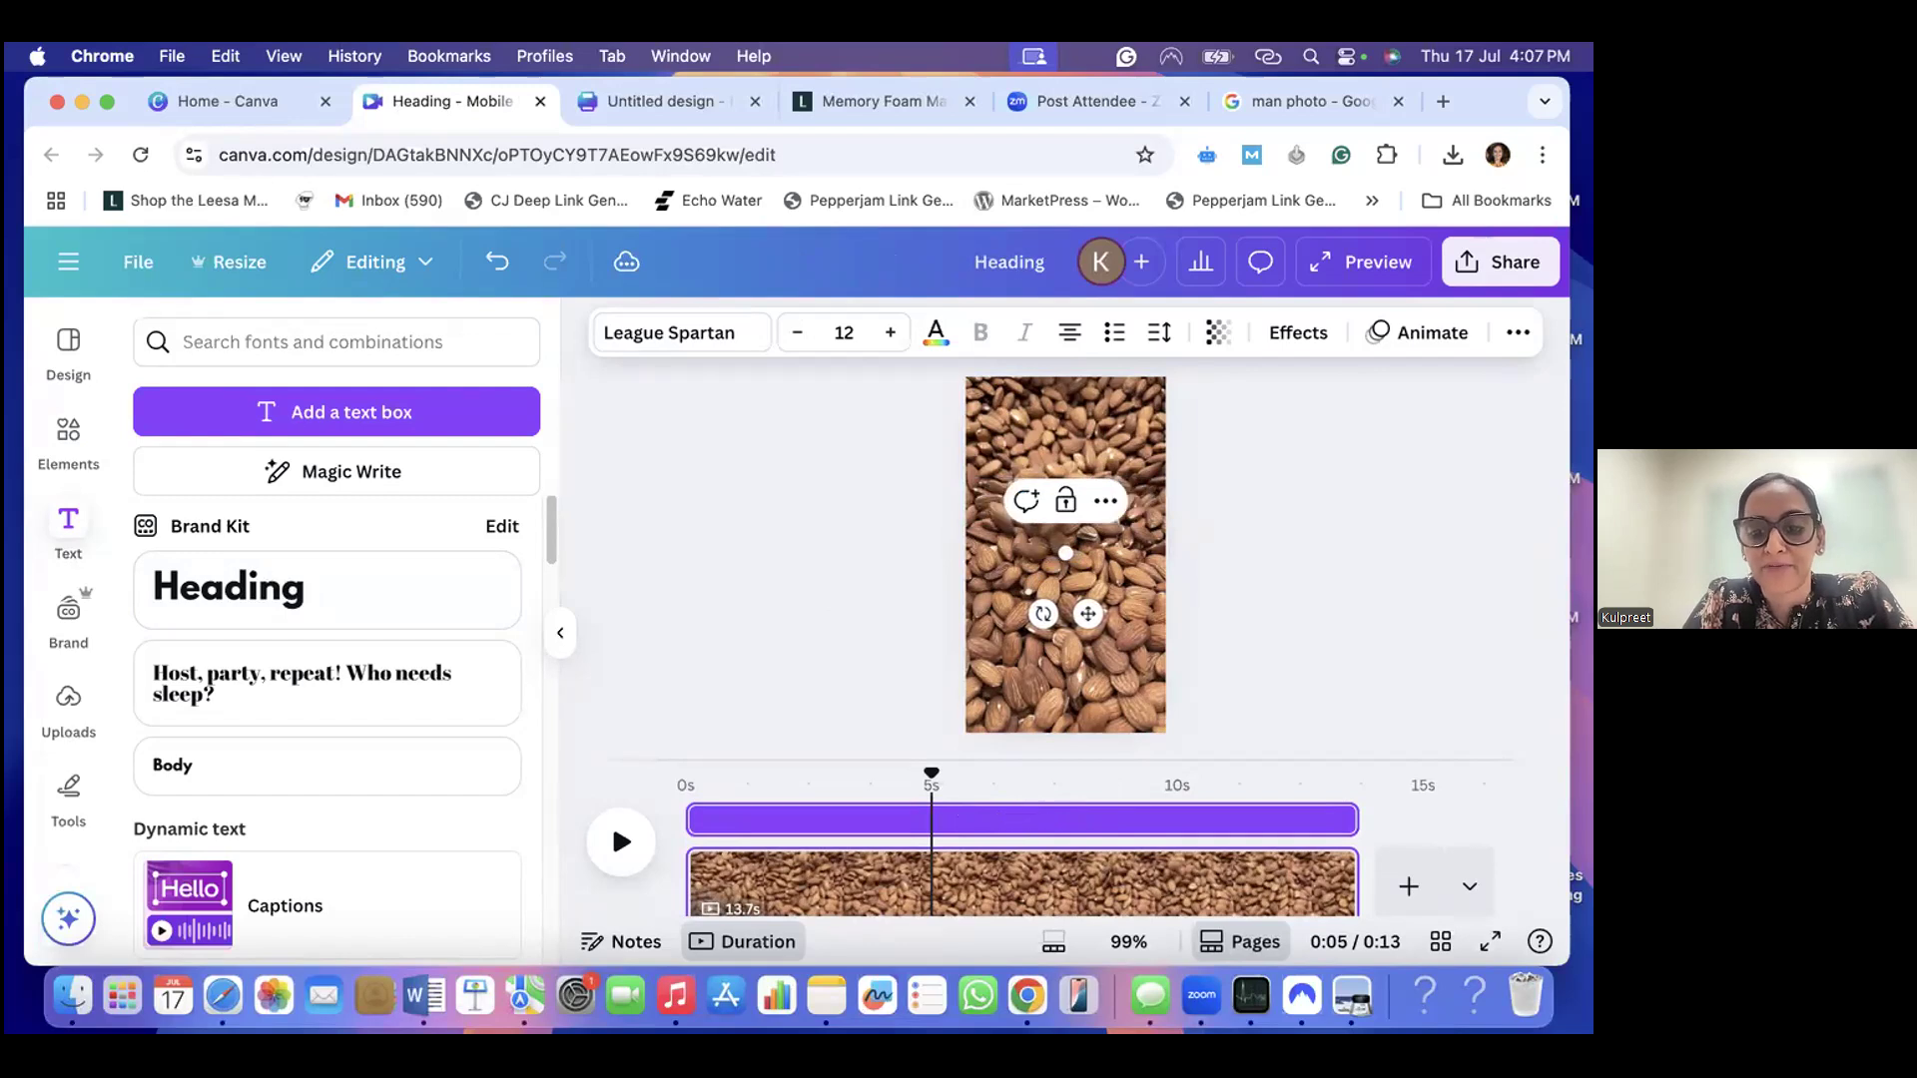
{"action": "type", "text": "ealth benefits"}
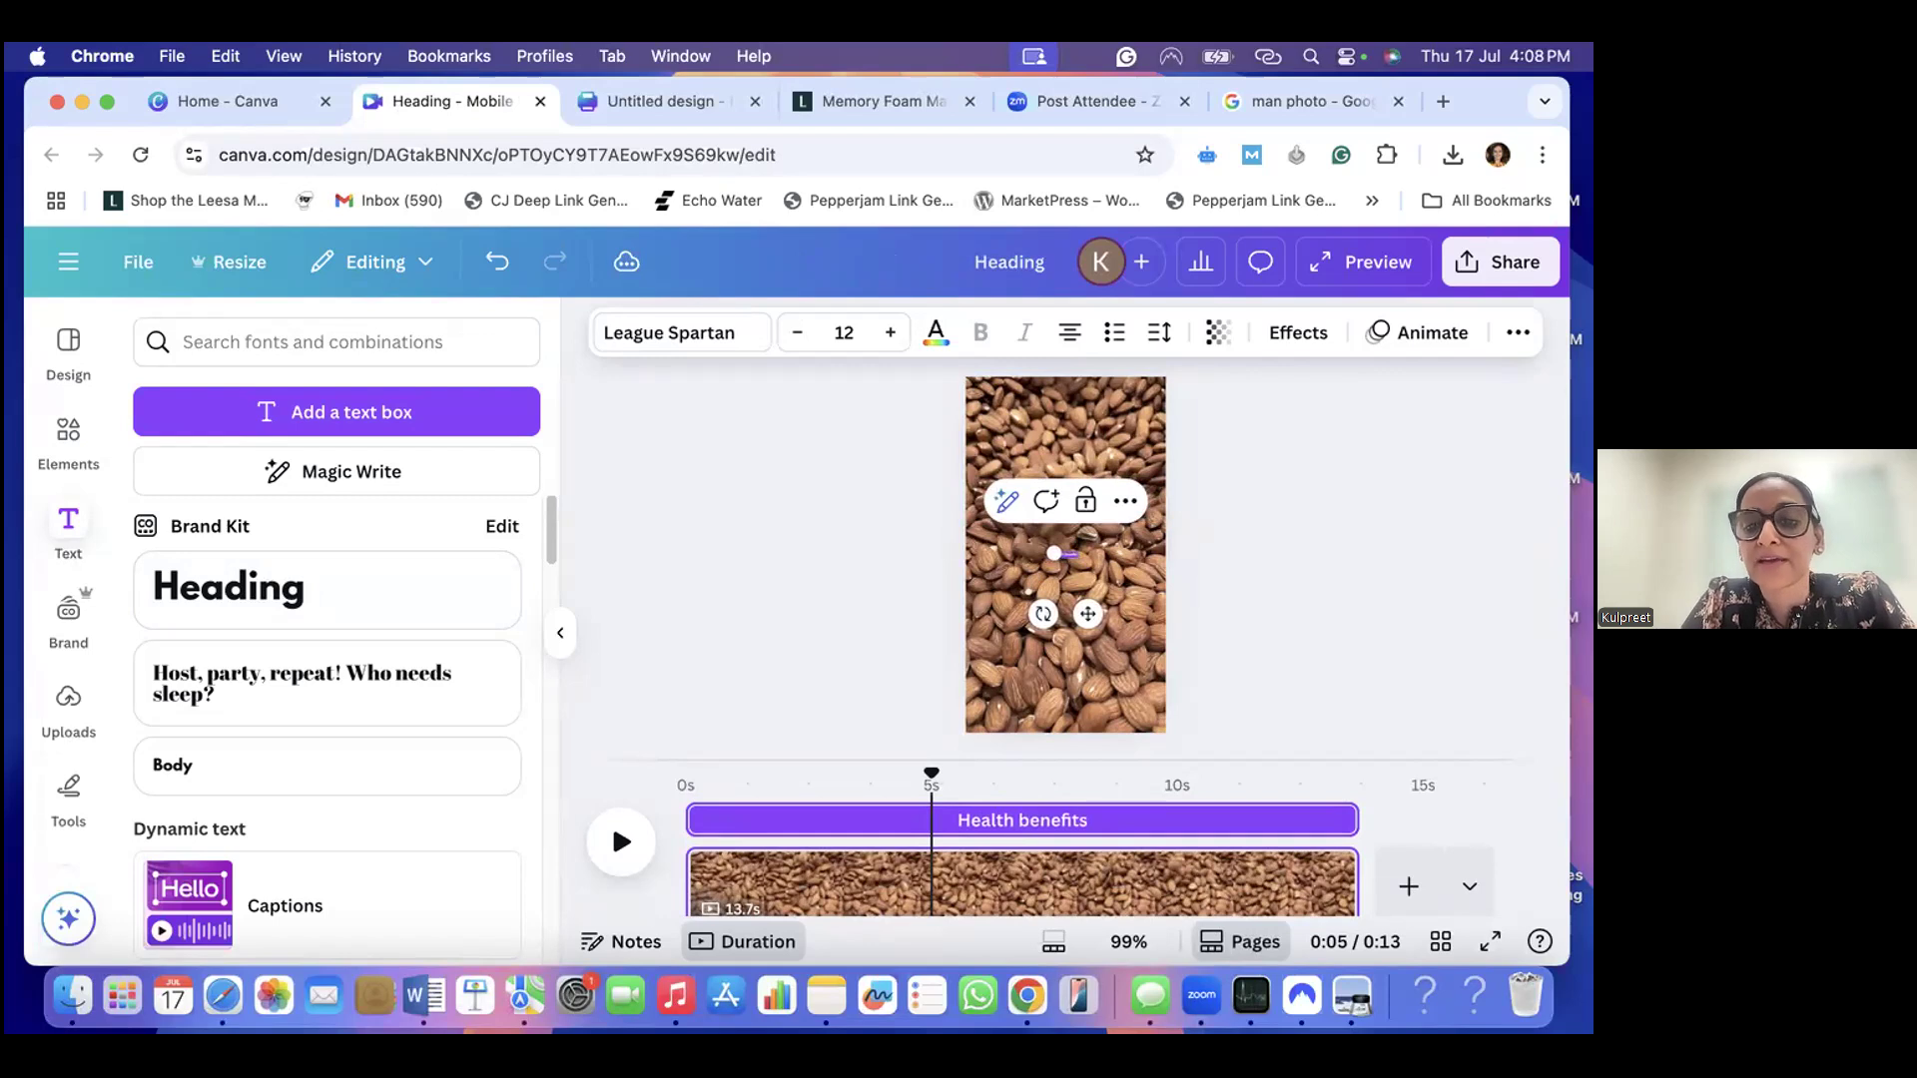
{"action": "type", "text": " o"}
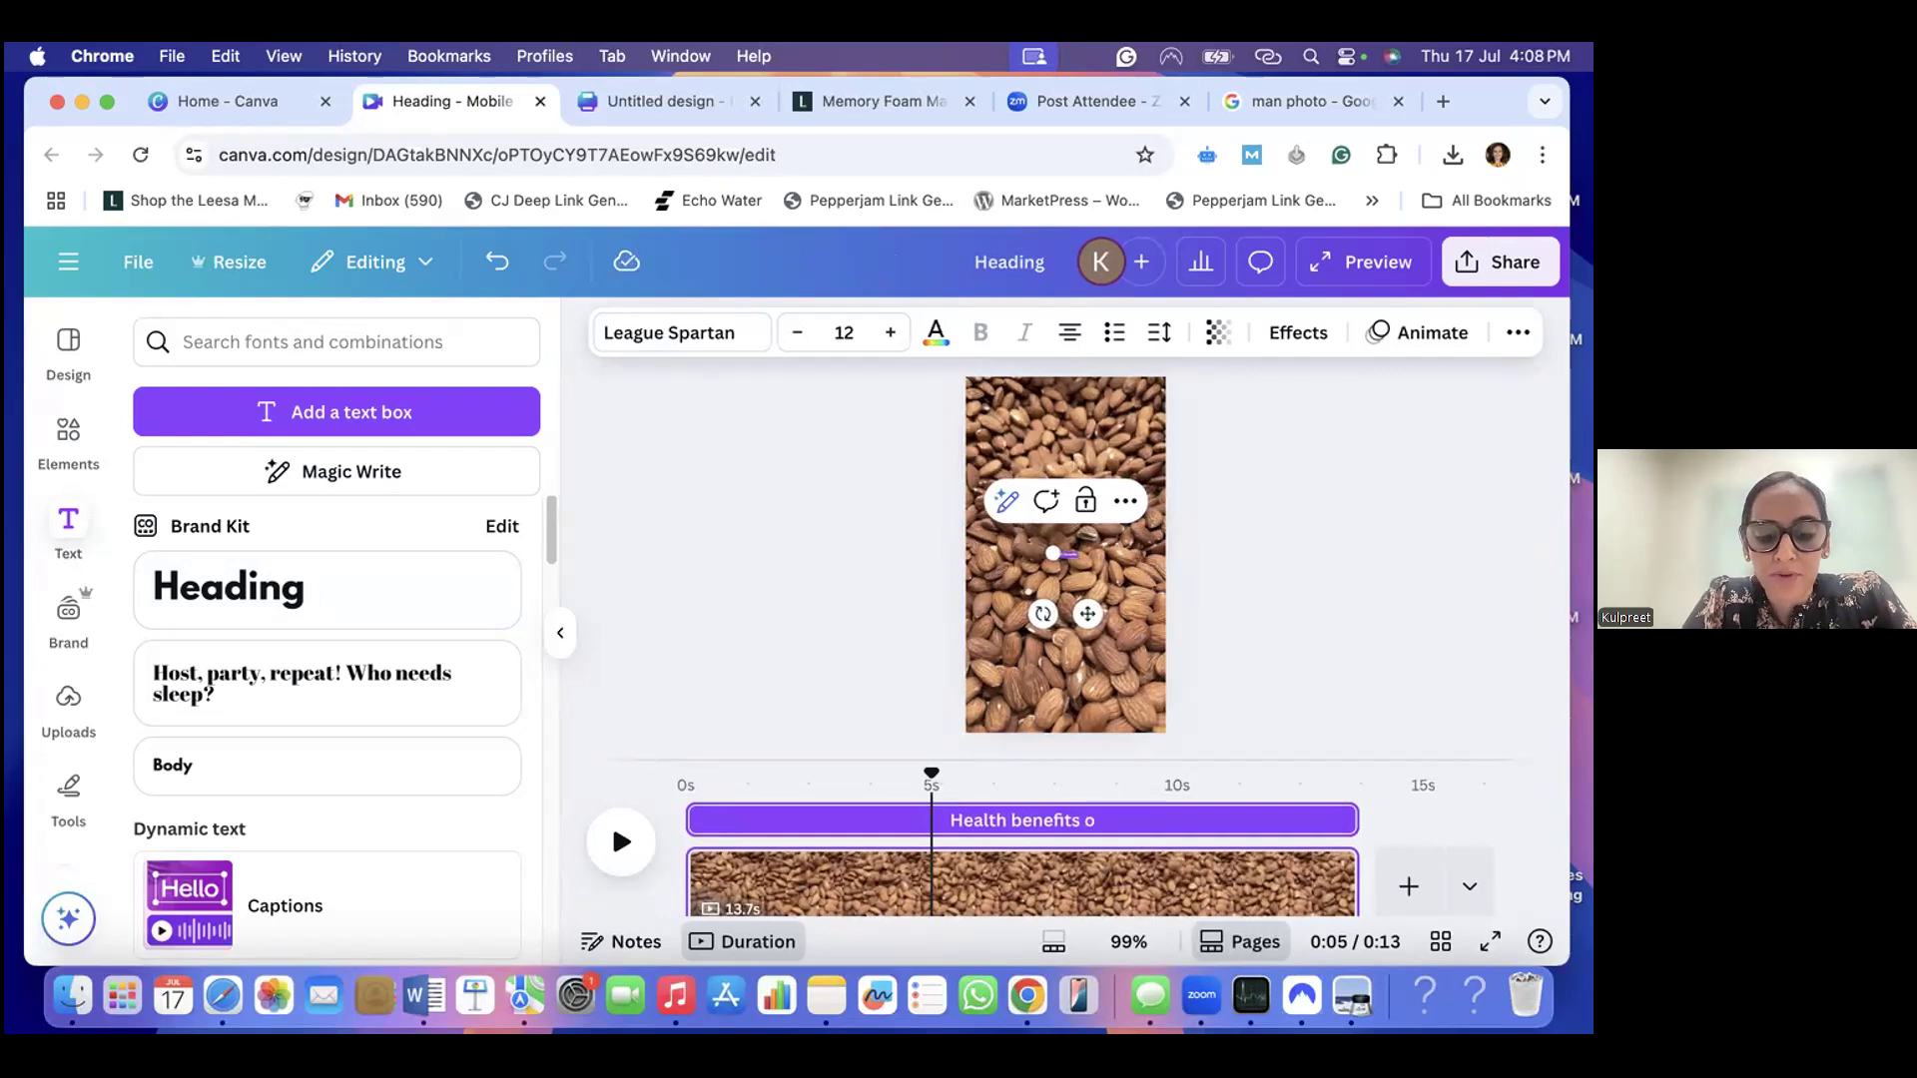
{"action": "type", "text": "f Almonds"}
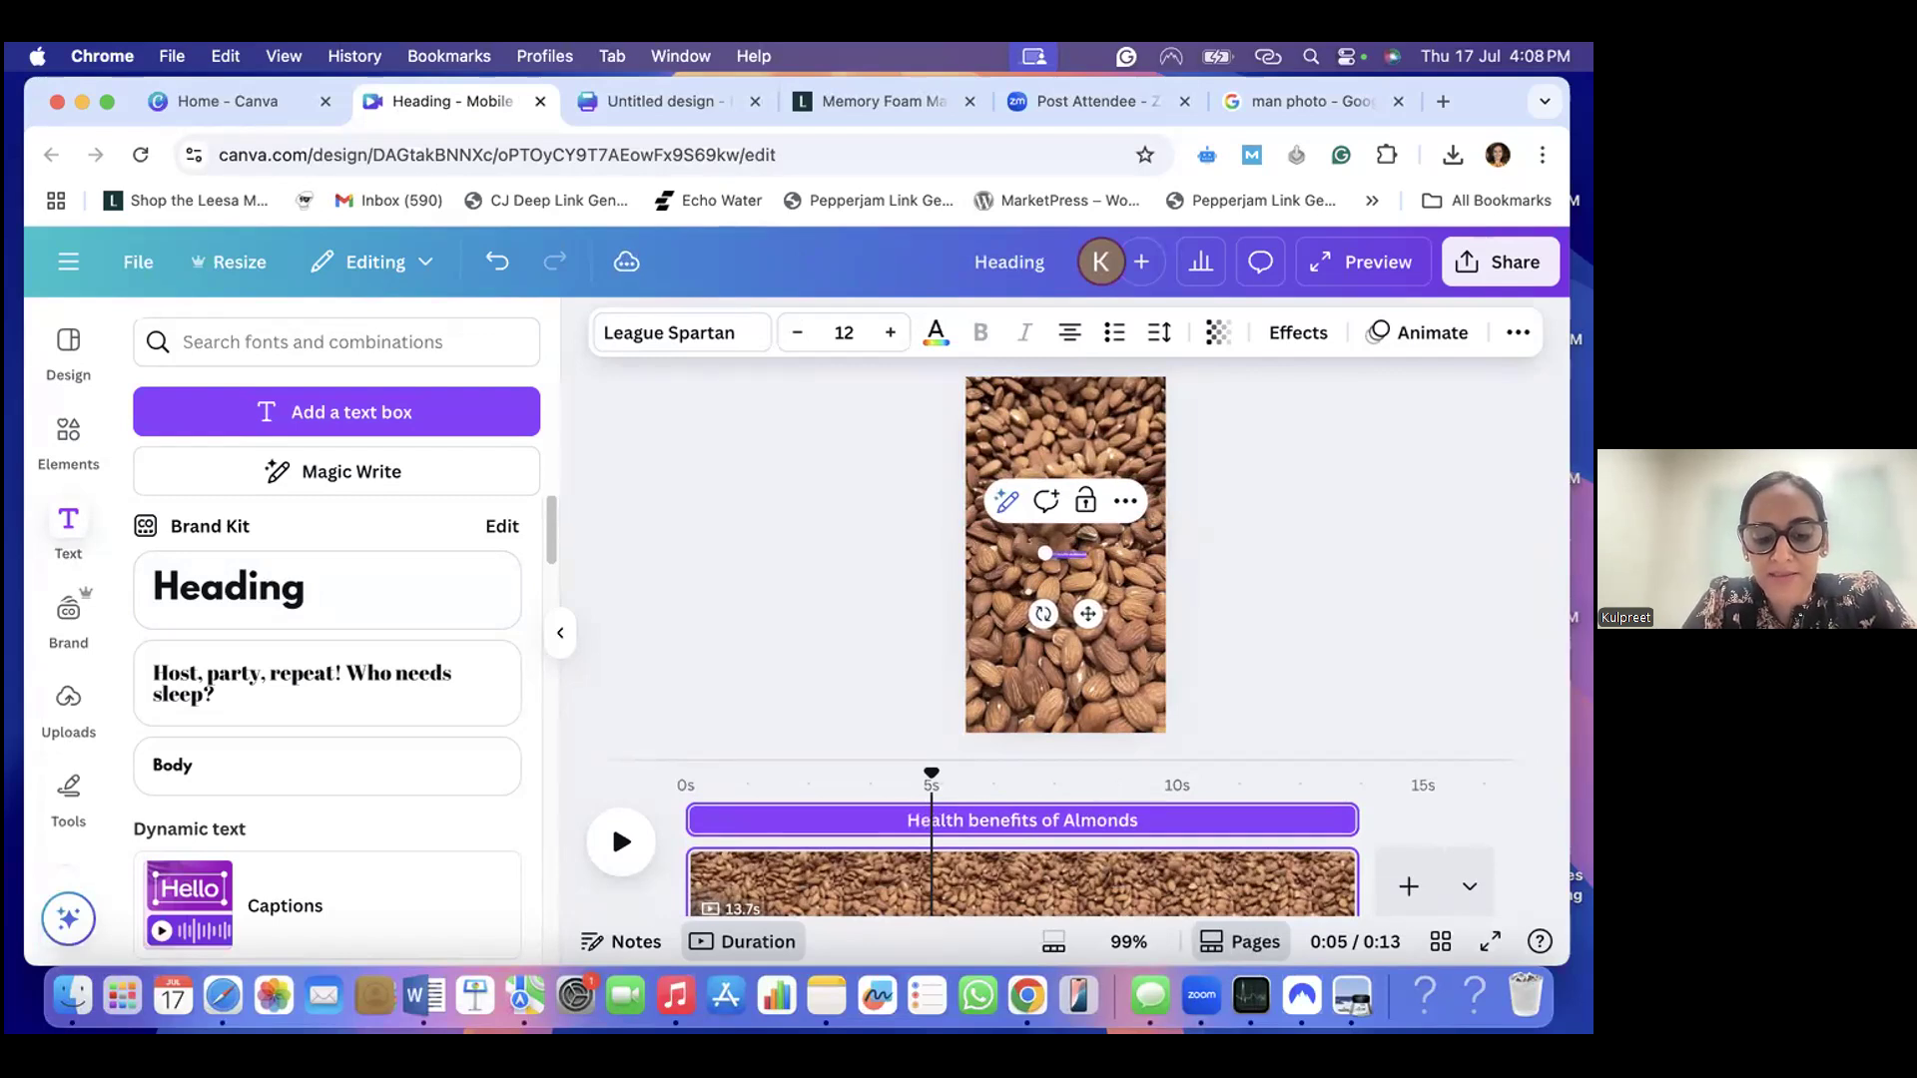
{"action": "type", "text": " For Men"}
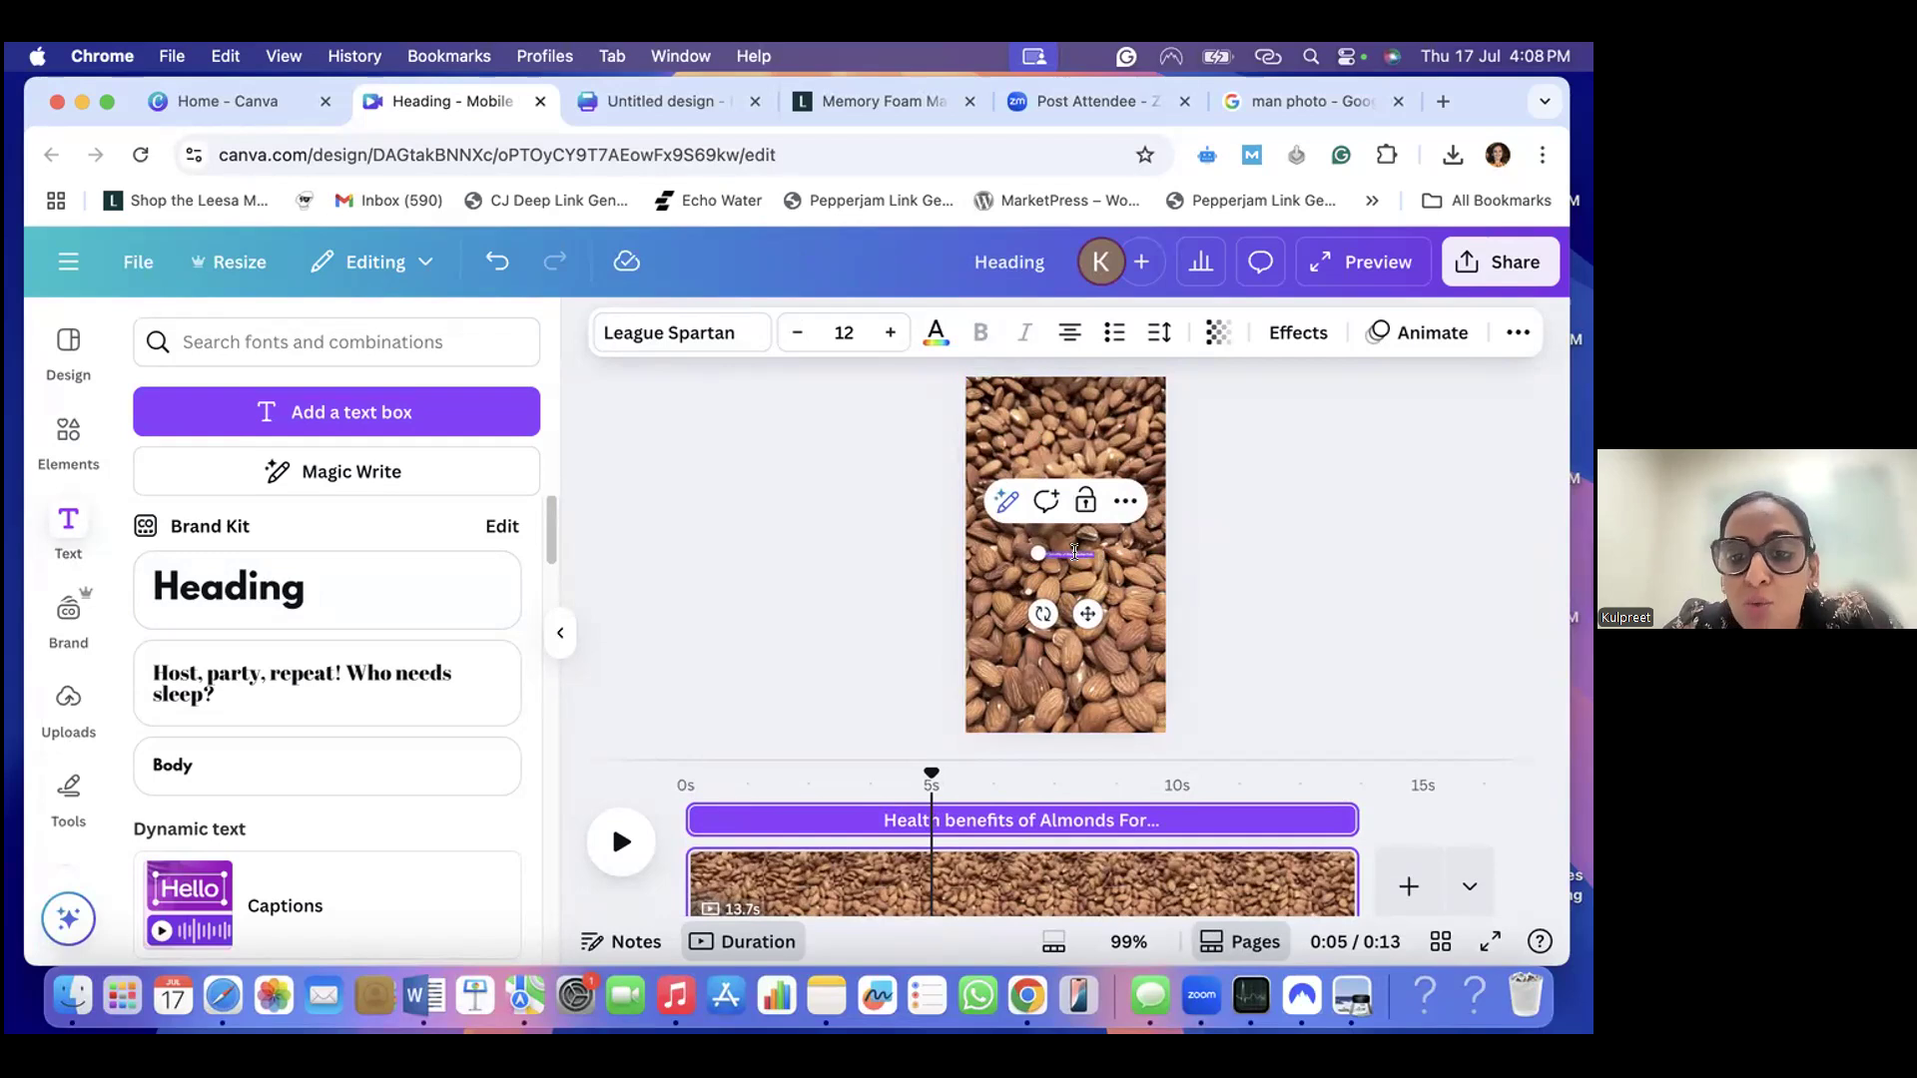
- Enlarge the heading to font size 51 and narrow its text box so that "For Kids" wraps onto the second line
{"action": "left_click", "coordinate": [934, 336]}
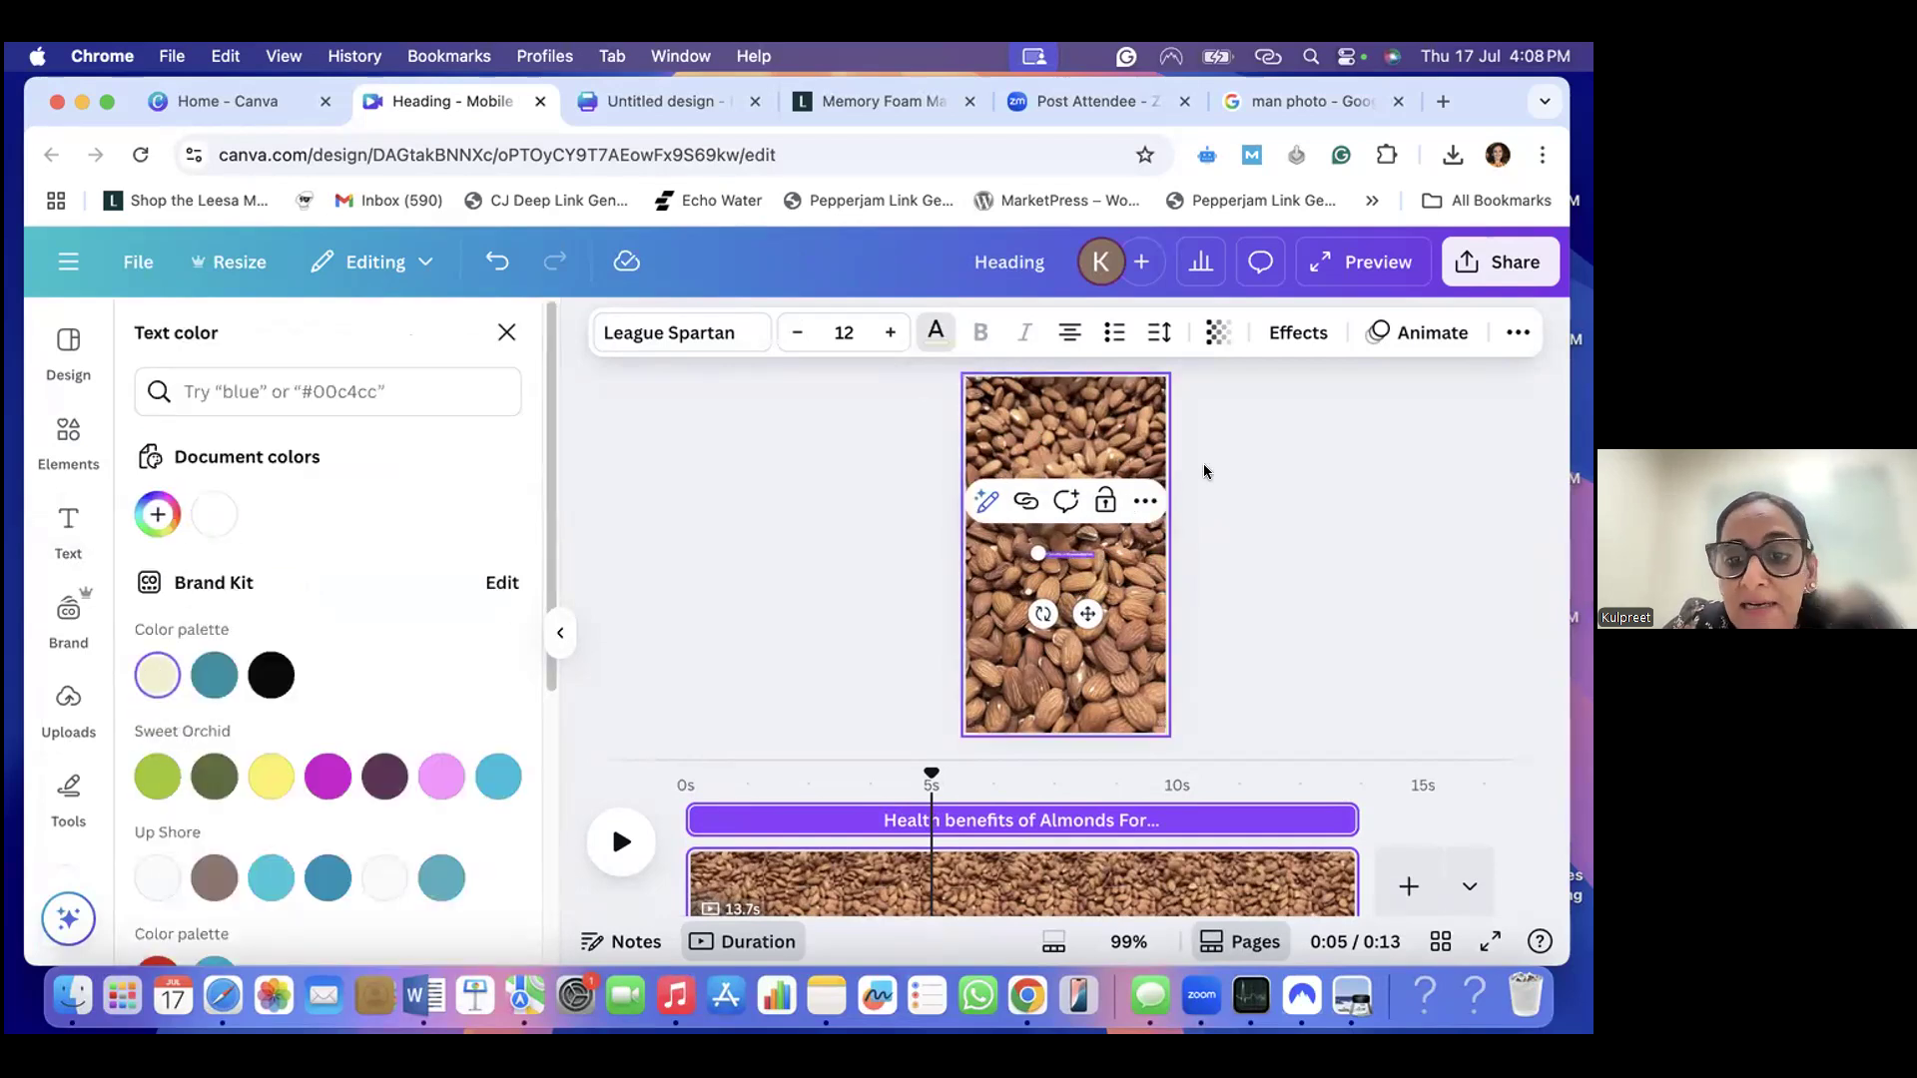
{"action": "left_click", "coordinate": [888, 334]}
{"action": "left_click", "coordinate": [887, 334]}
{"action": "left_click", "coordinate": [887, 333]}
{"action": "left_click", "coordinate": [888, 333]}
{"action": "left_click", "coordinate": [885, 333]}
{"action": "left_click", "coordinate": [886, 333]}
{"action": "left_click", "coordinate": [886, 334]}
{"action": "left_click", "coordinate": [886, 333]}
{"action": "left_click", "coordinate": [886, 334]}
{"action": "left_click", "coordinate": [885, 333]}
{"action": "left_click", "coordinate": [886, 333]}
{"action": "left_click", "coordinate": [885, 333]}
{"action": "left_click", "coordinate": [886, 334]}
{"action": "left_click", "coordinate": [886, 333]}
{"action": "left_click", "coordinate": [886, 334]}
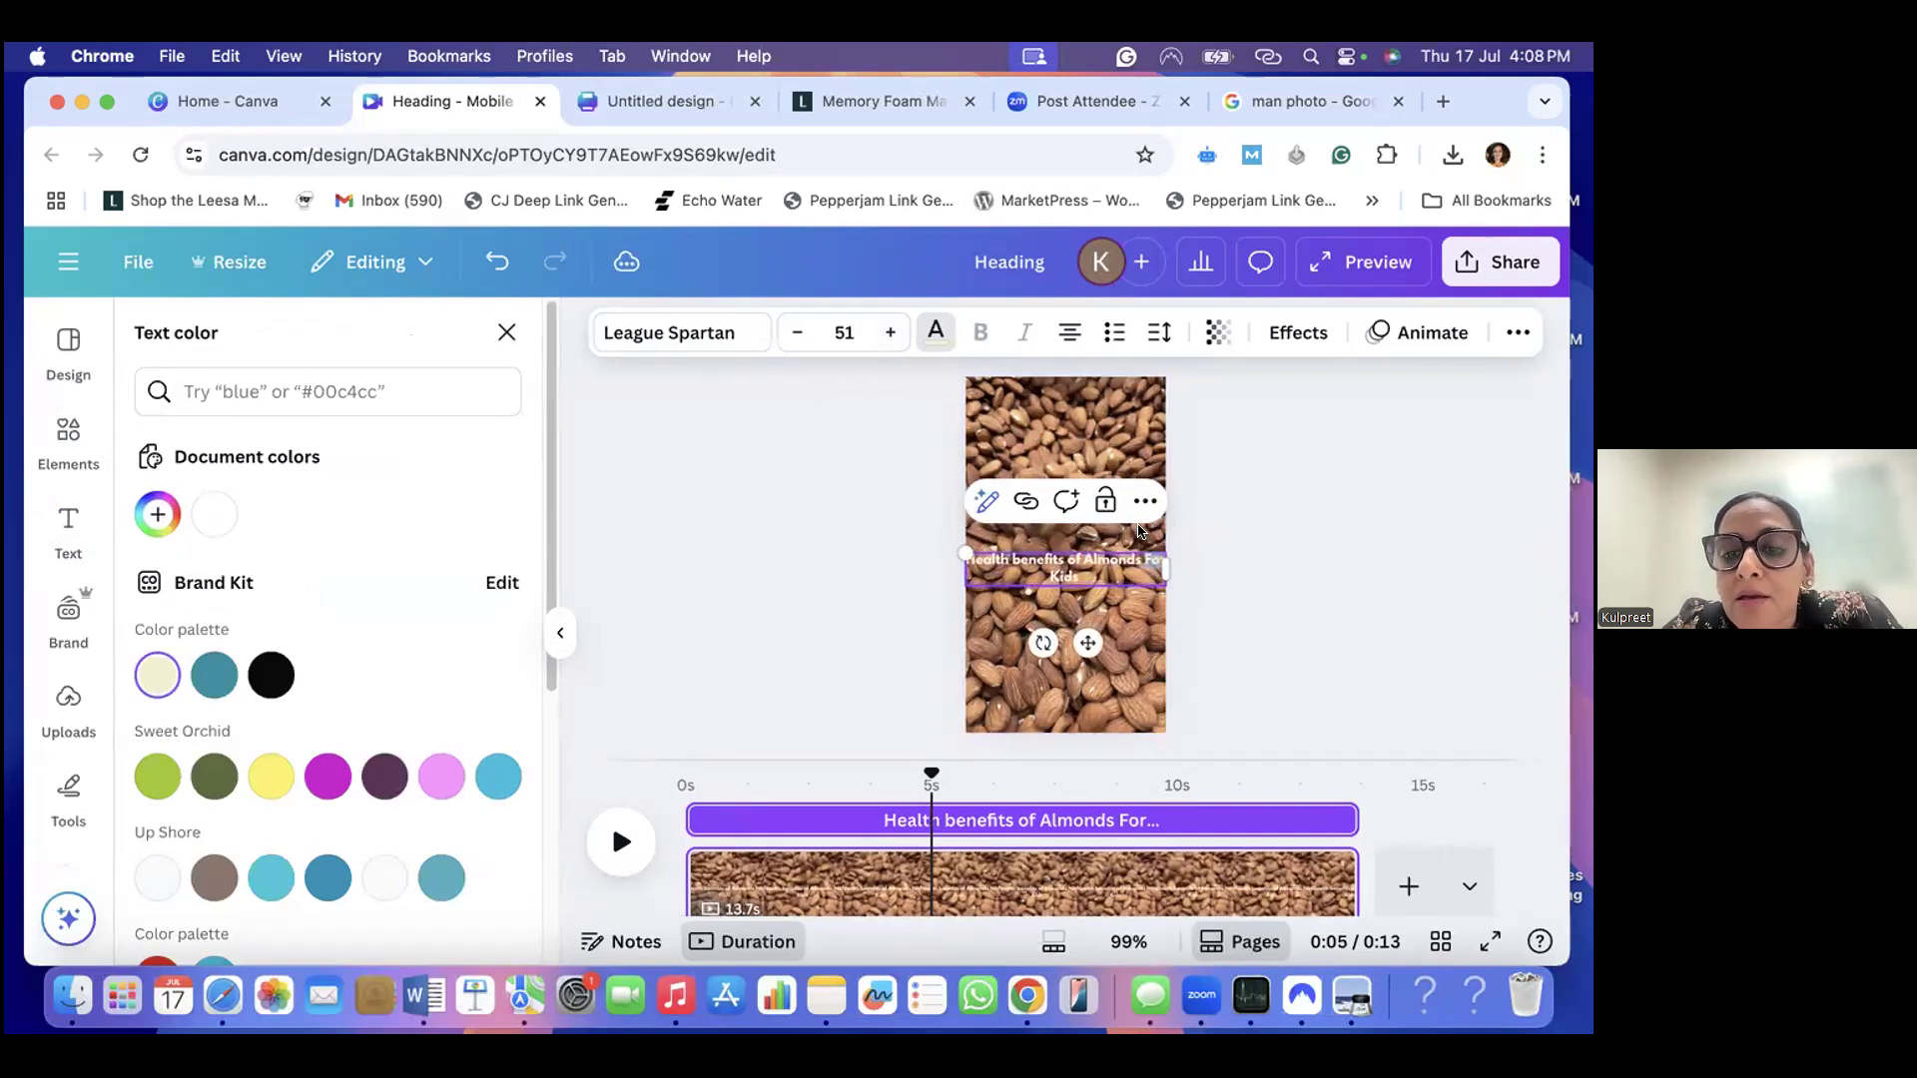
{"action": "left_click_drag", "start_coordinate": [1167, 548], "coordinate": [1161, 549]}
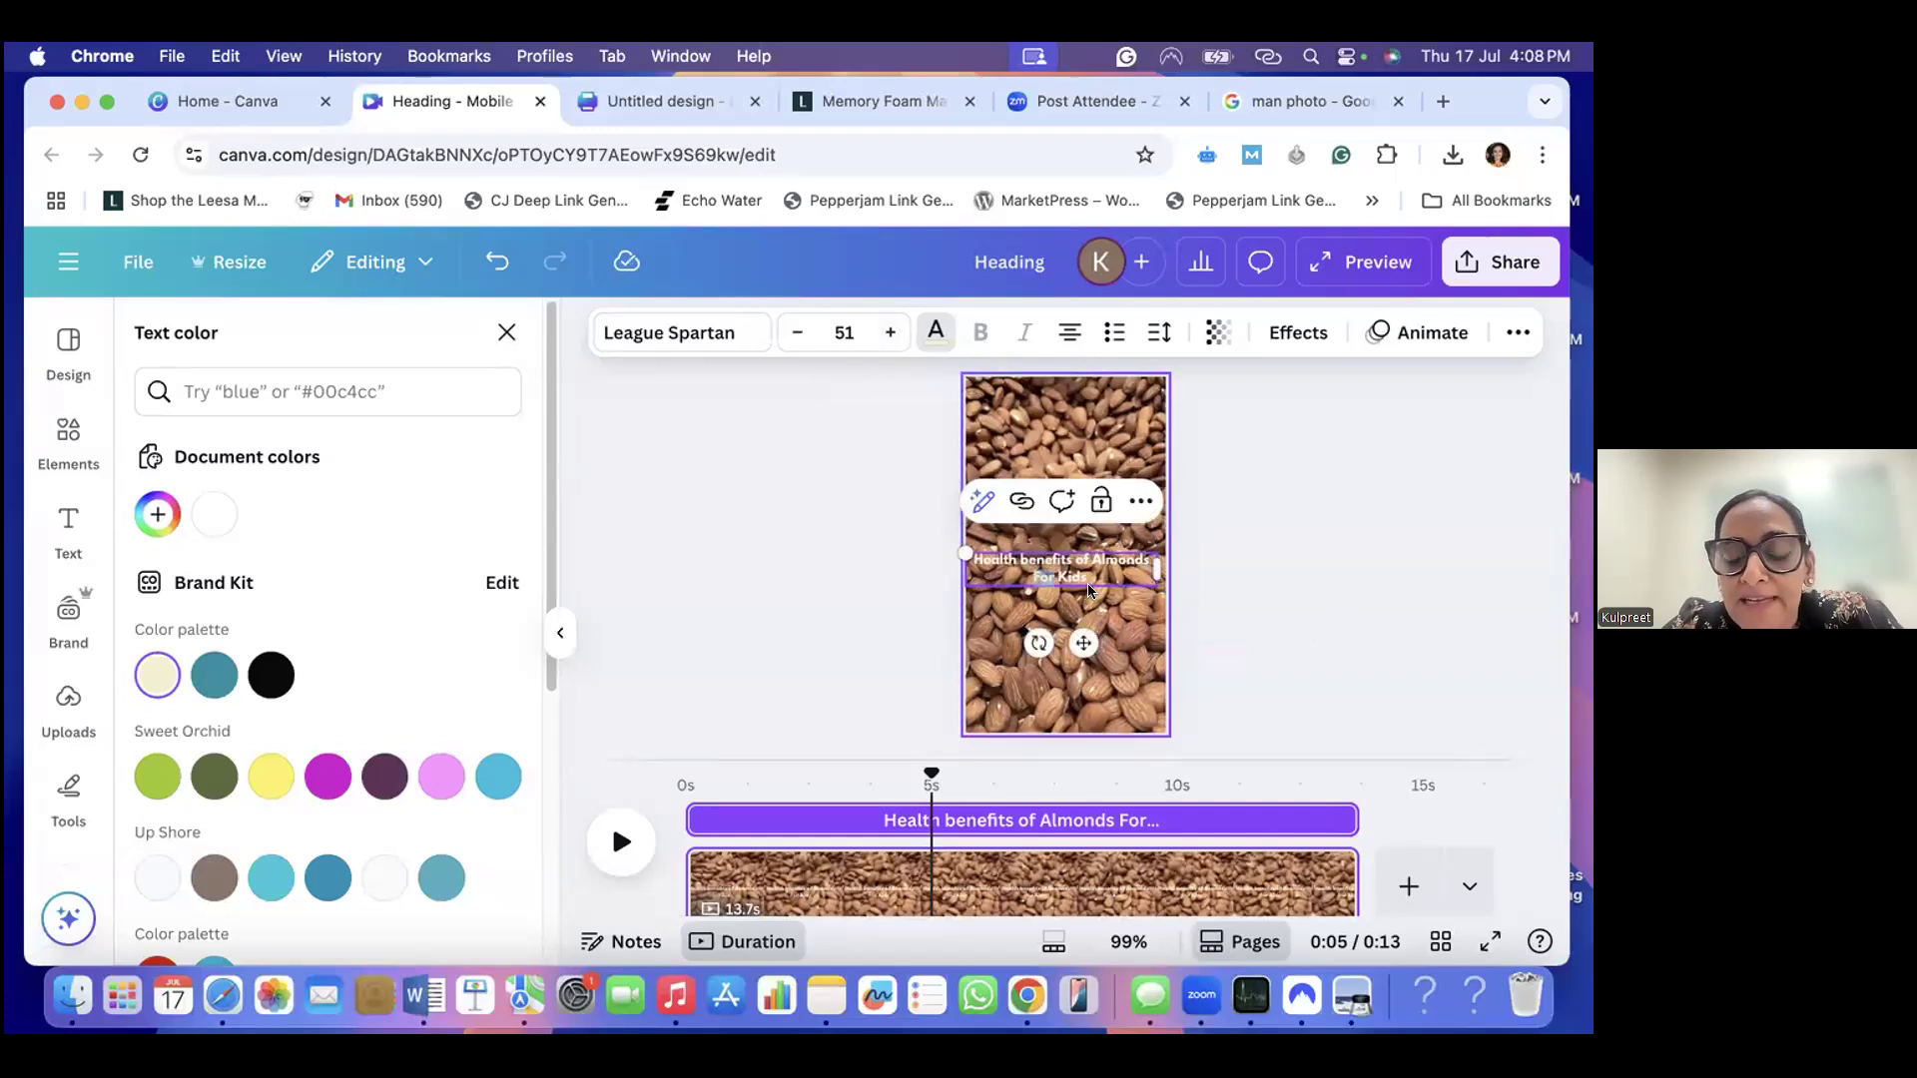
{"action": "scroll", "coordinate": [1087, 530], "scroll_direction": "up", "scroll_amount": 3}
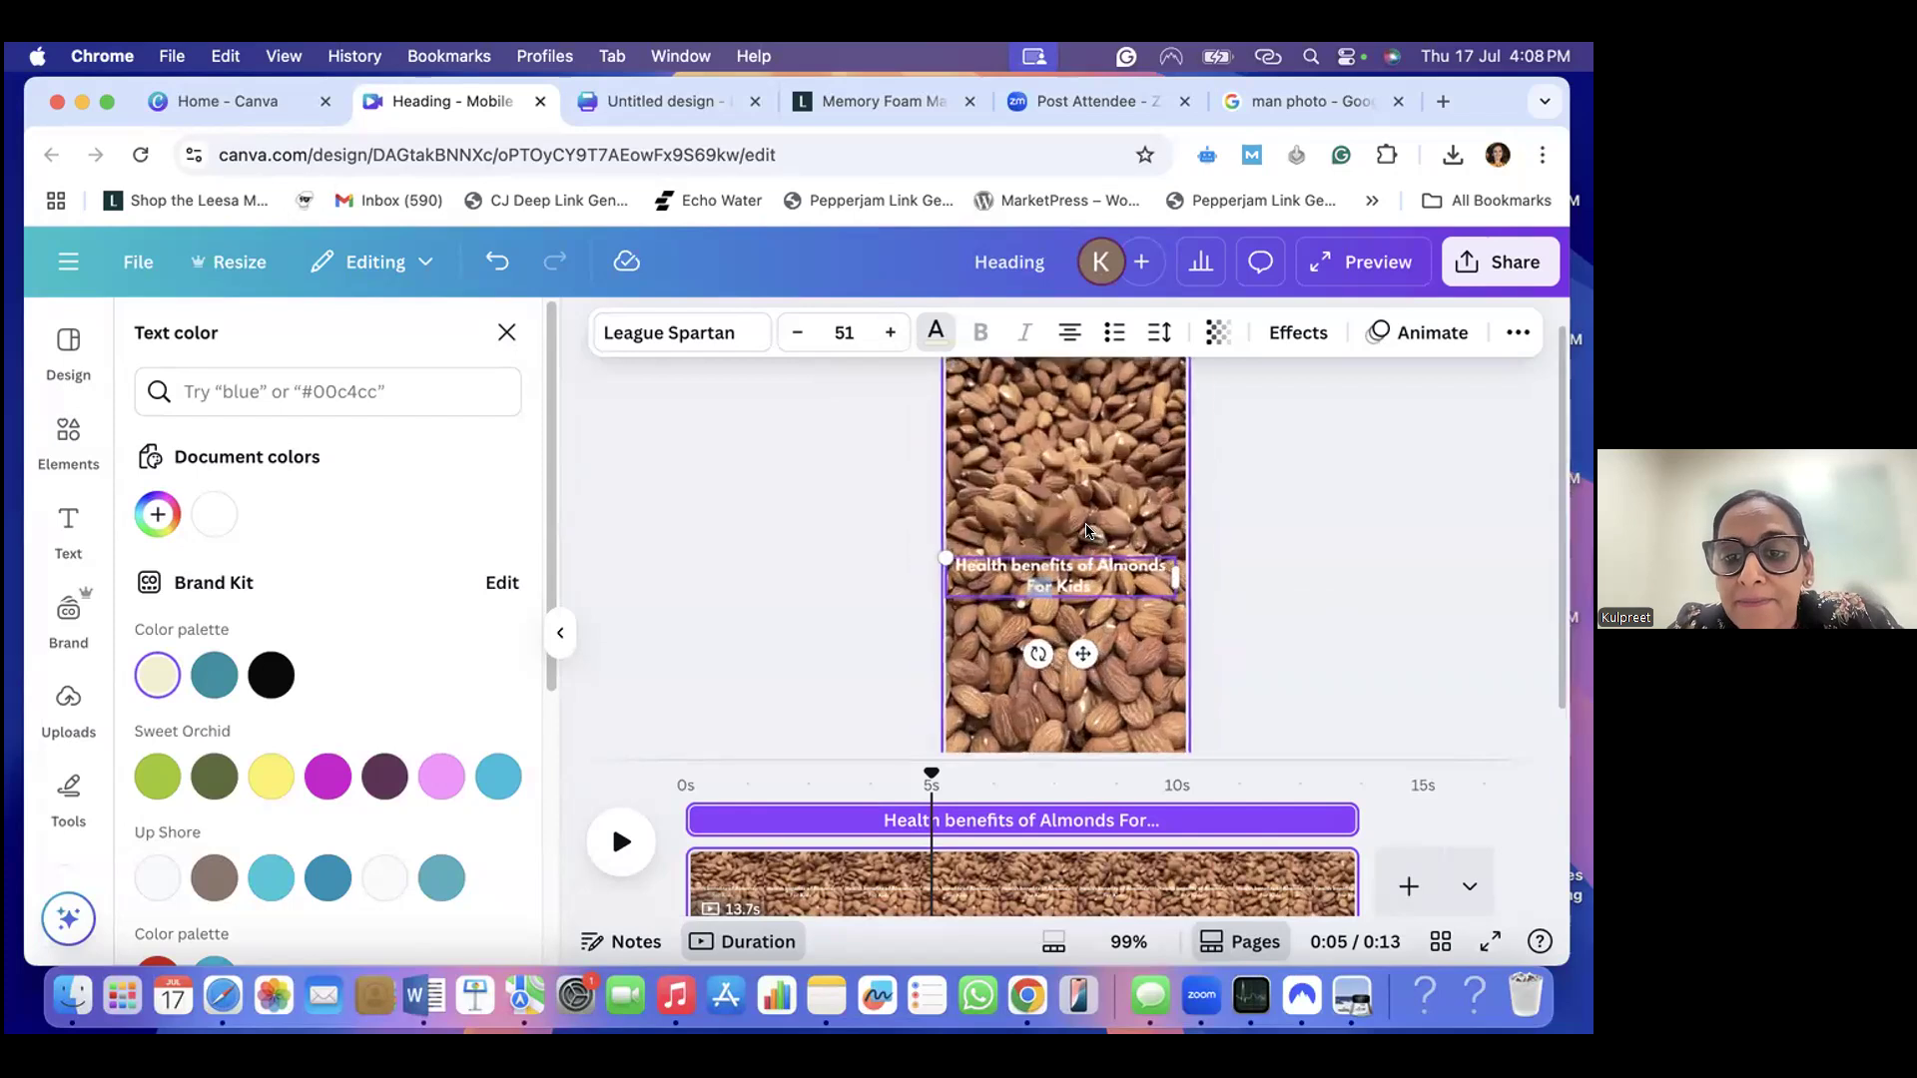
{"action": "scroll", "coordinate": [1087, 530], "scroll_direction": "up", "scroll_amount": 2}
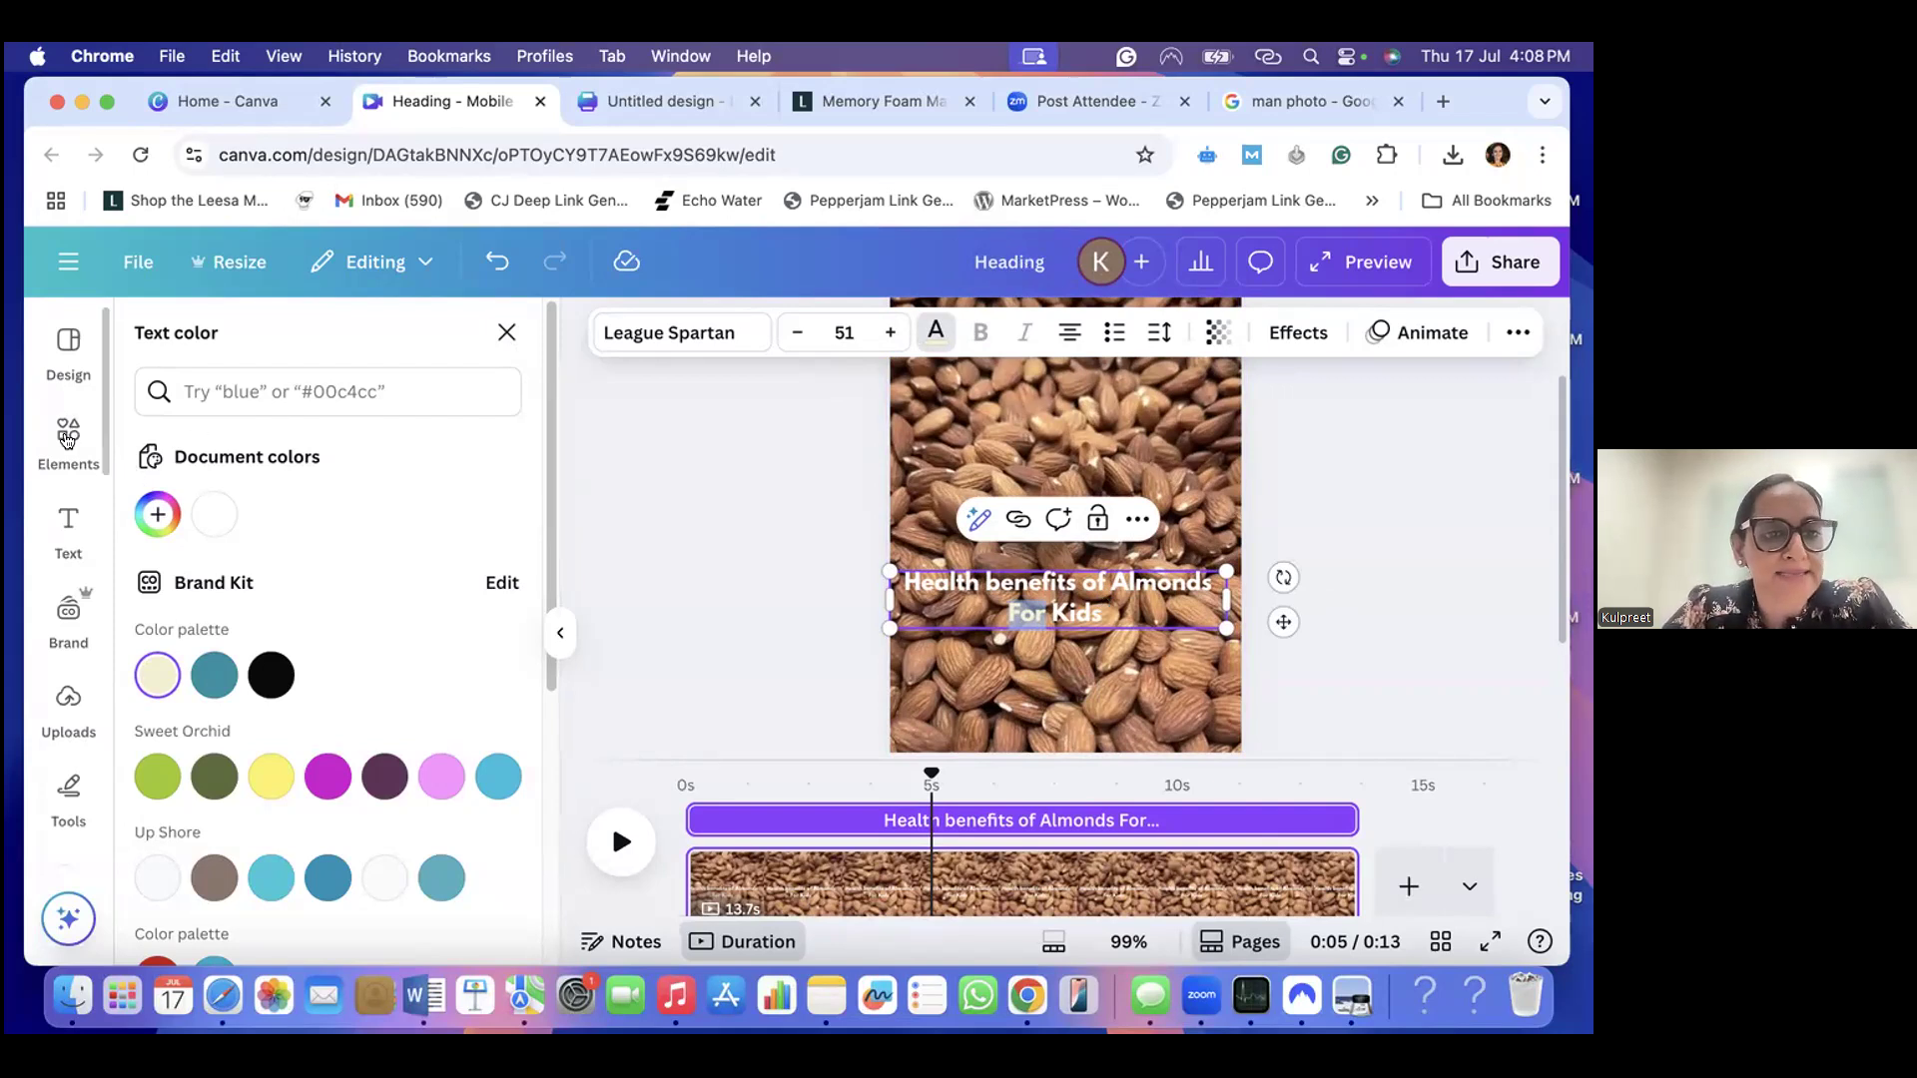
- Search the elements library for "text box"
{"action": "left_click", "coordinate": [67, 439]}
{"action": "left_click", "coordinate": [210, 344]}
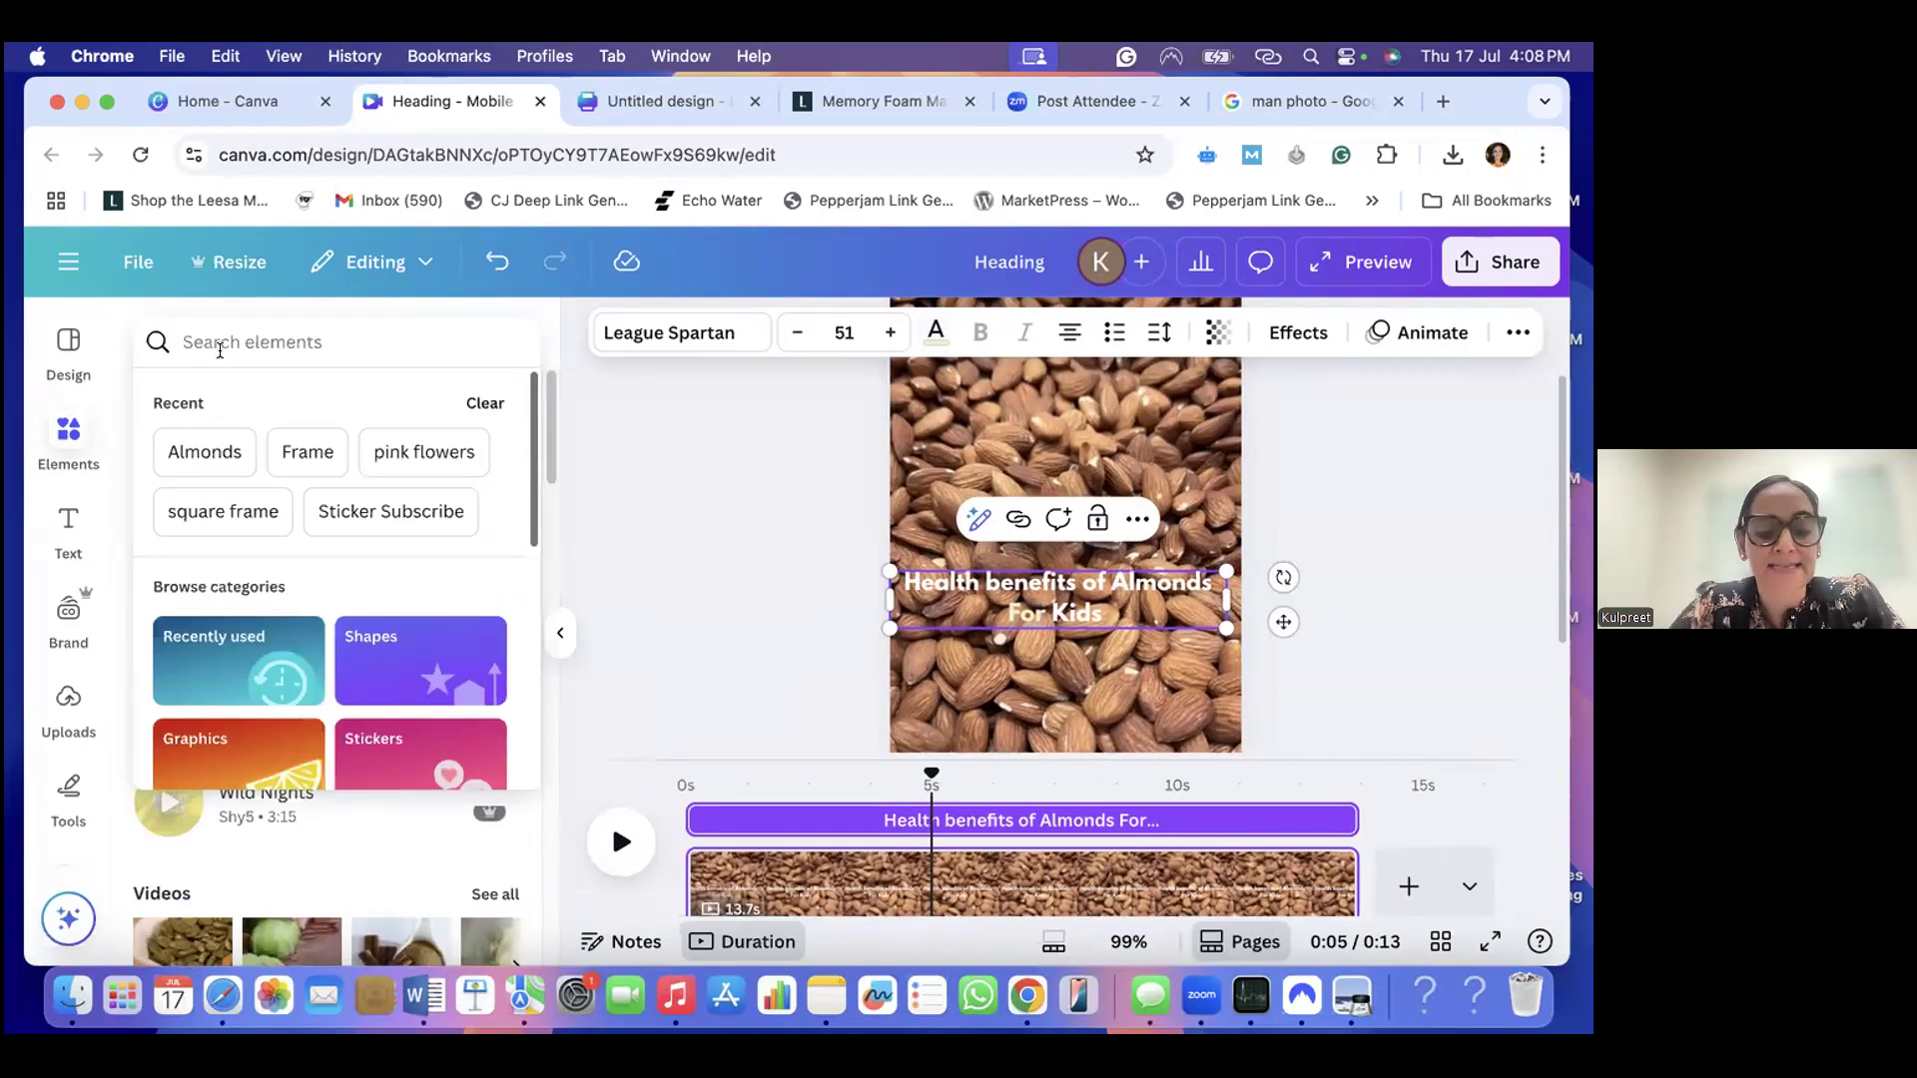
{"action": "type", "text": "tet box"}
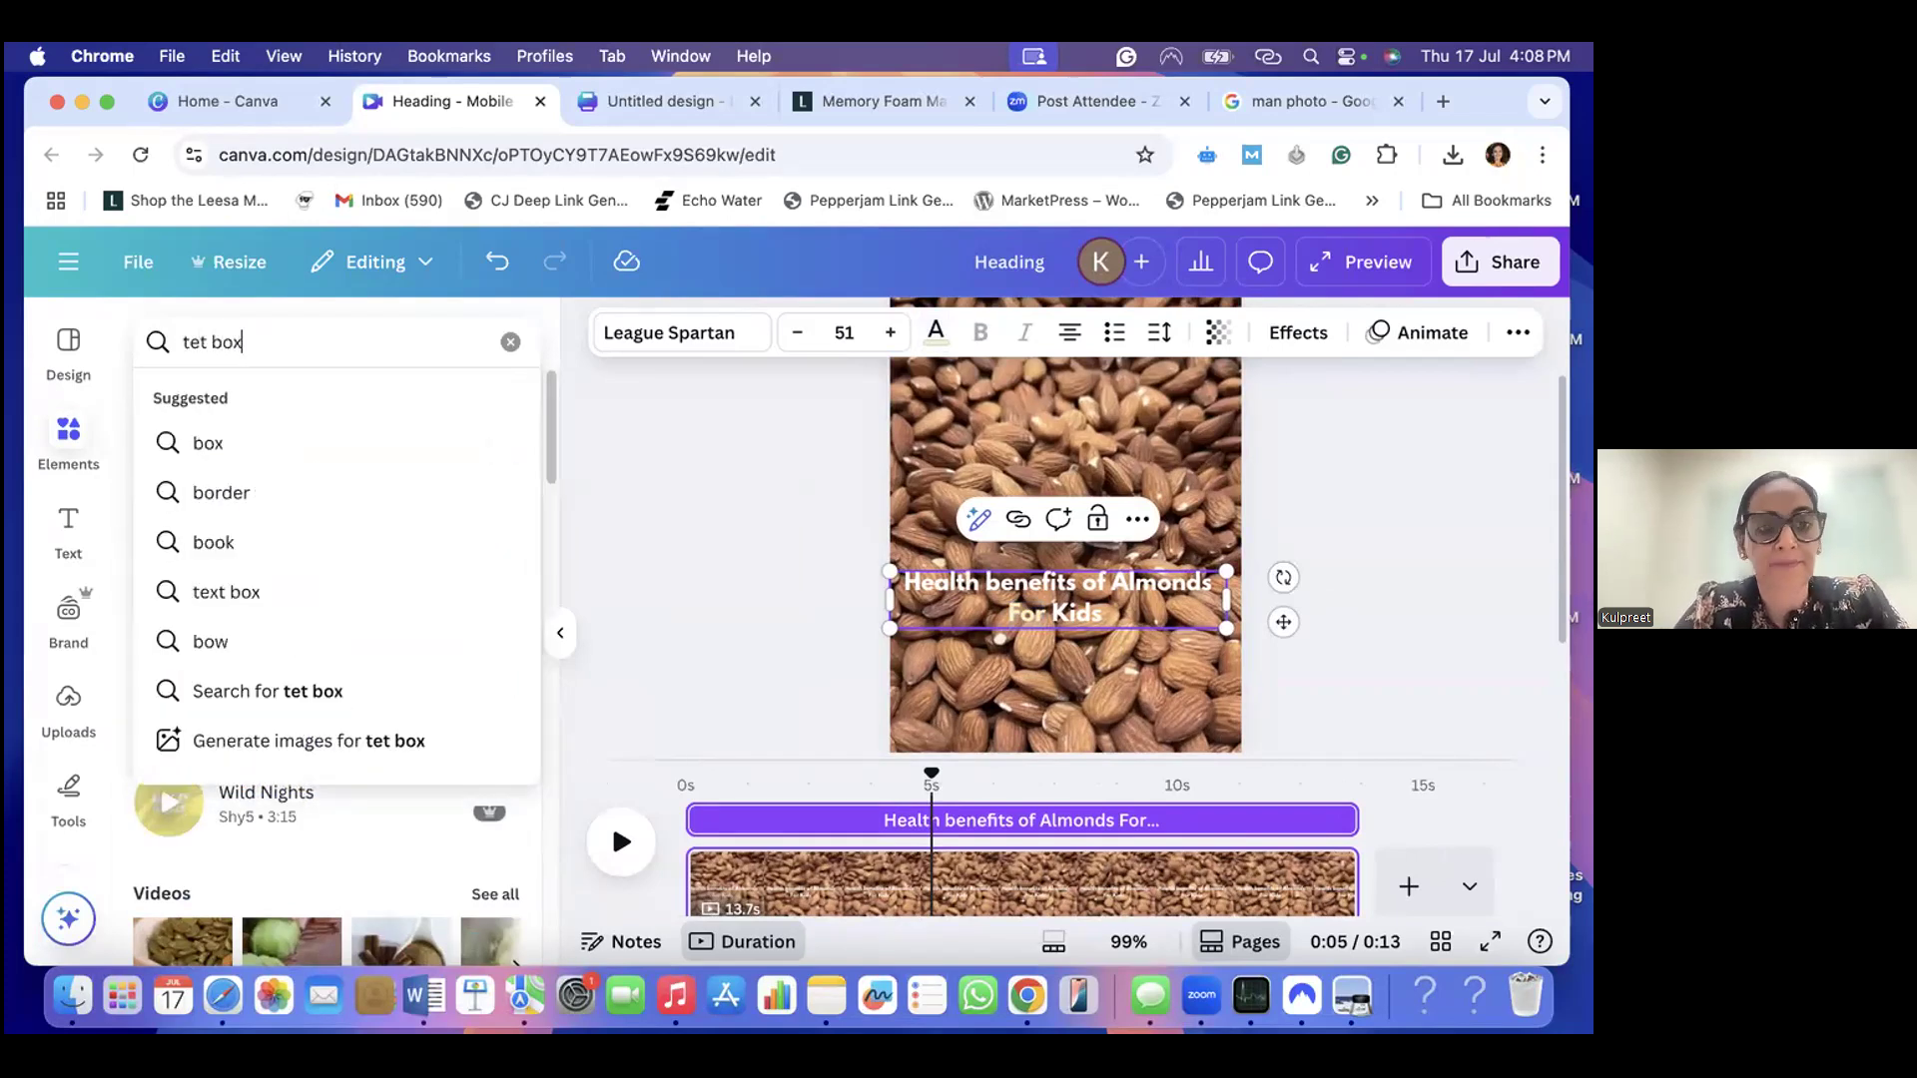
{"action": "key", "text": "BackSpace"}
{"action": "key", "text": "BackSpace"}
{"action": "key", "text": "BackSpace"}
{"action": "key", "text": "BackSpace"}
{"action": "type", "text": "xt box"}
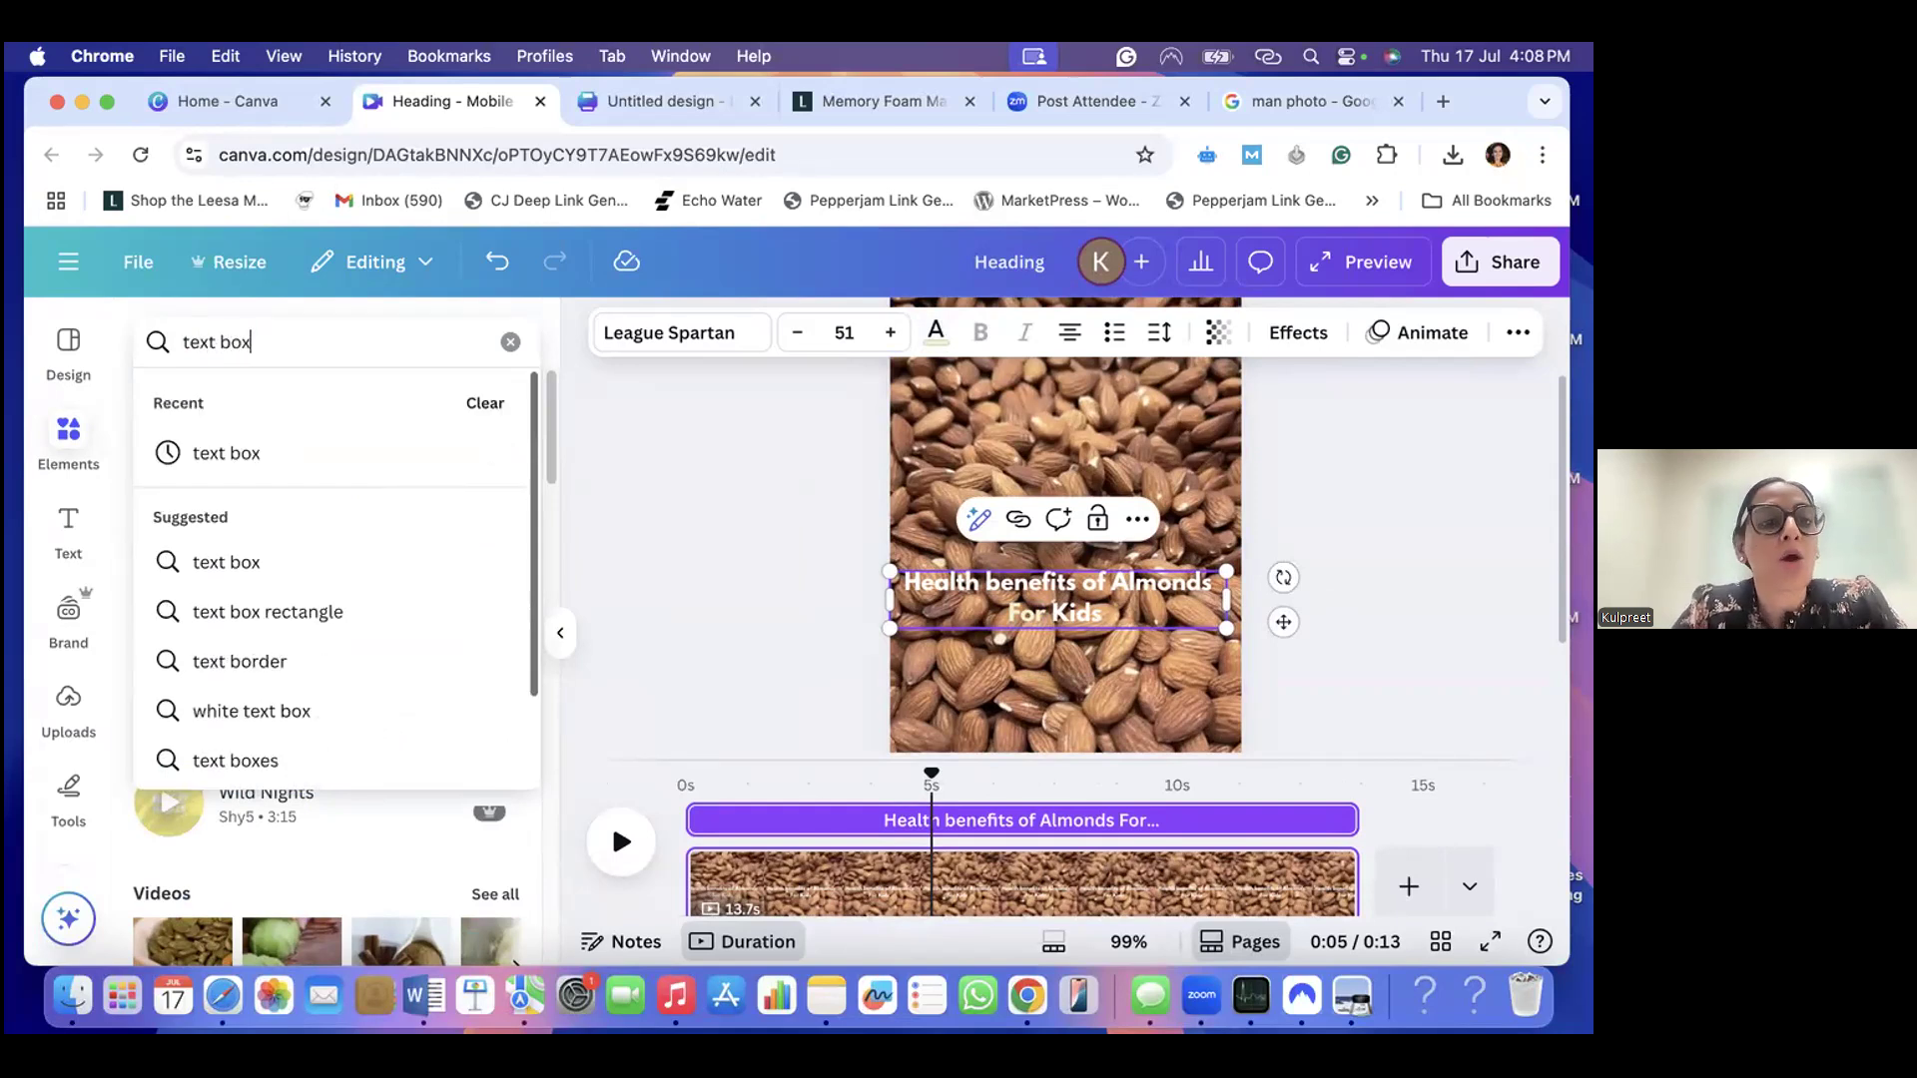
{"action": "left_click", "coordinate": [229, 573]}
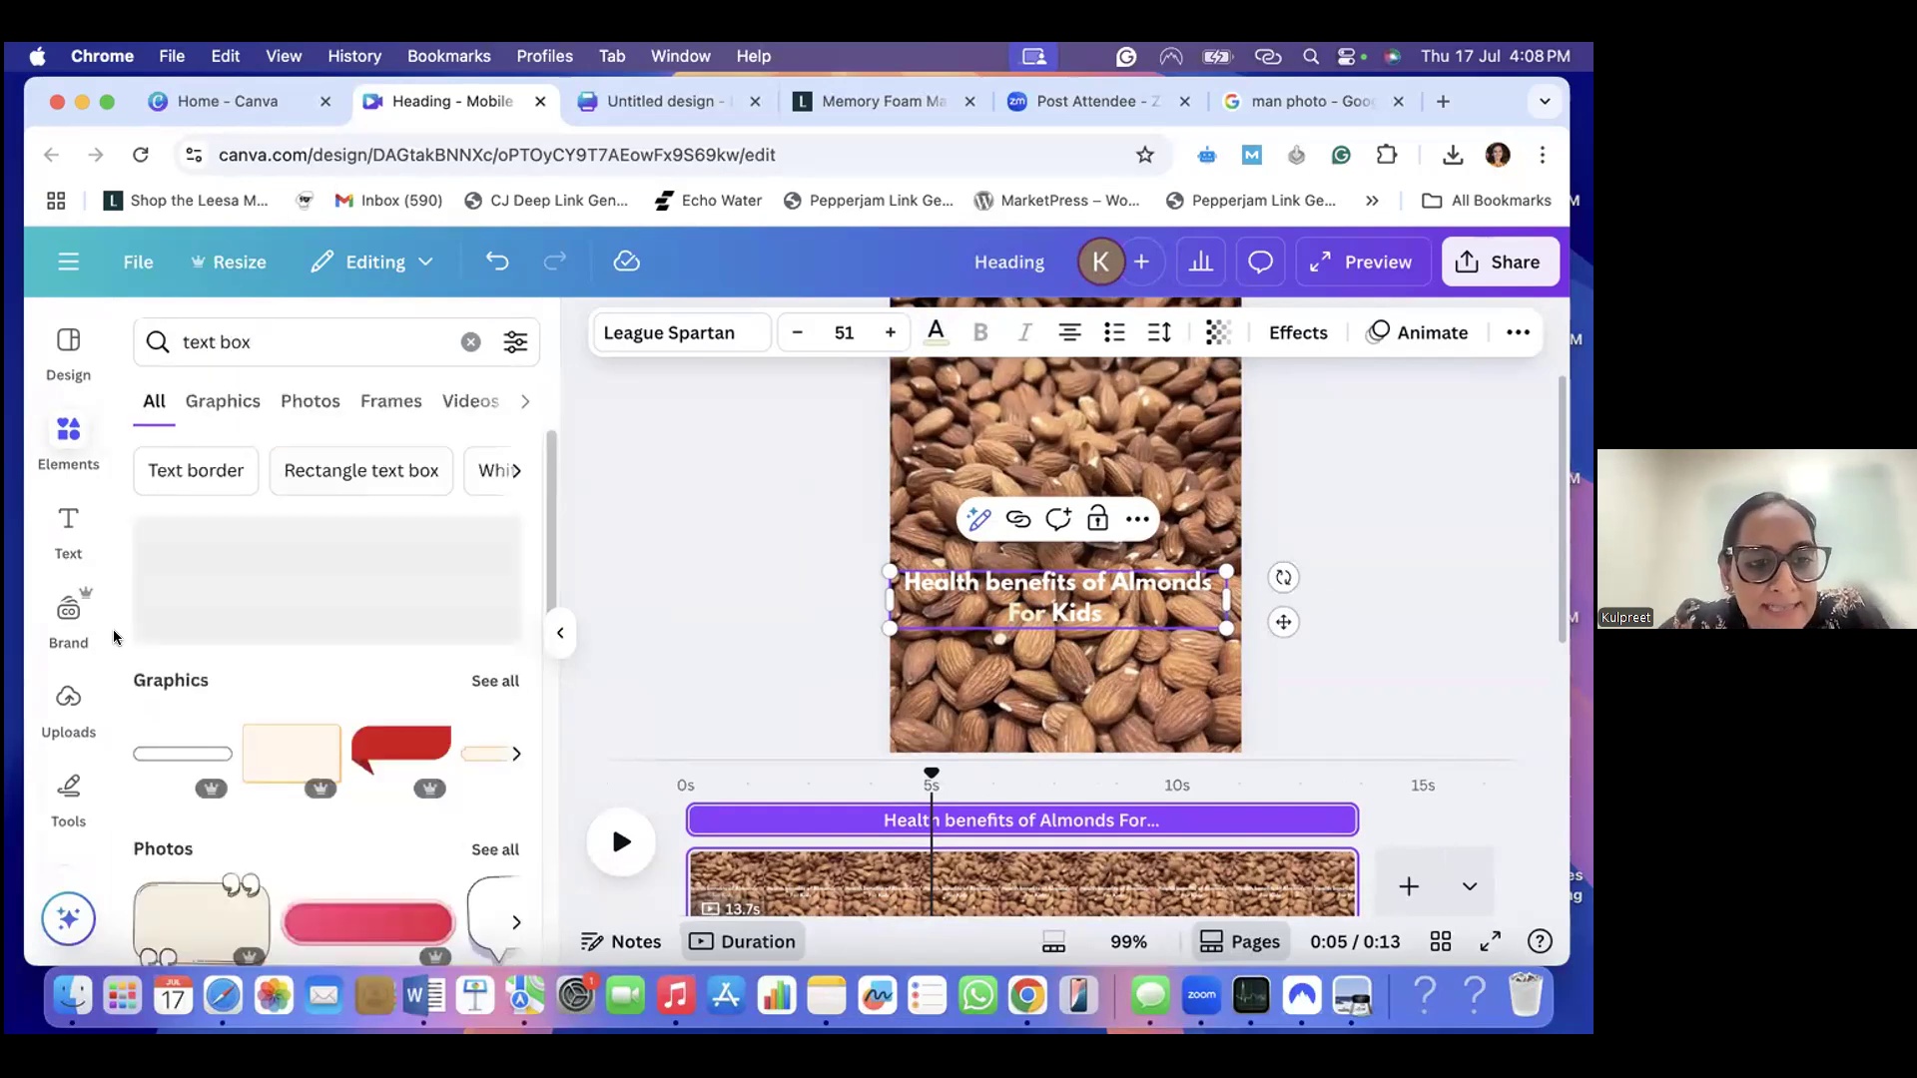
- Browse all text box graphics and add the cream rectangle with the thin orange border to the page
{"action": "scroll", "coordinate": [313, 717], "scroll_direction": "down", "scroll_amount": 1}
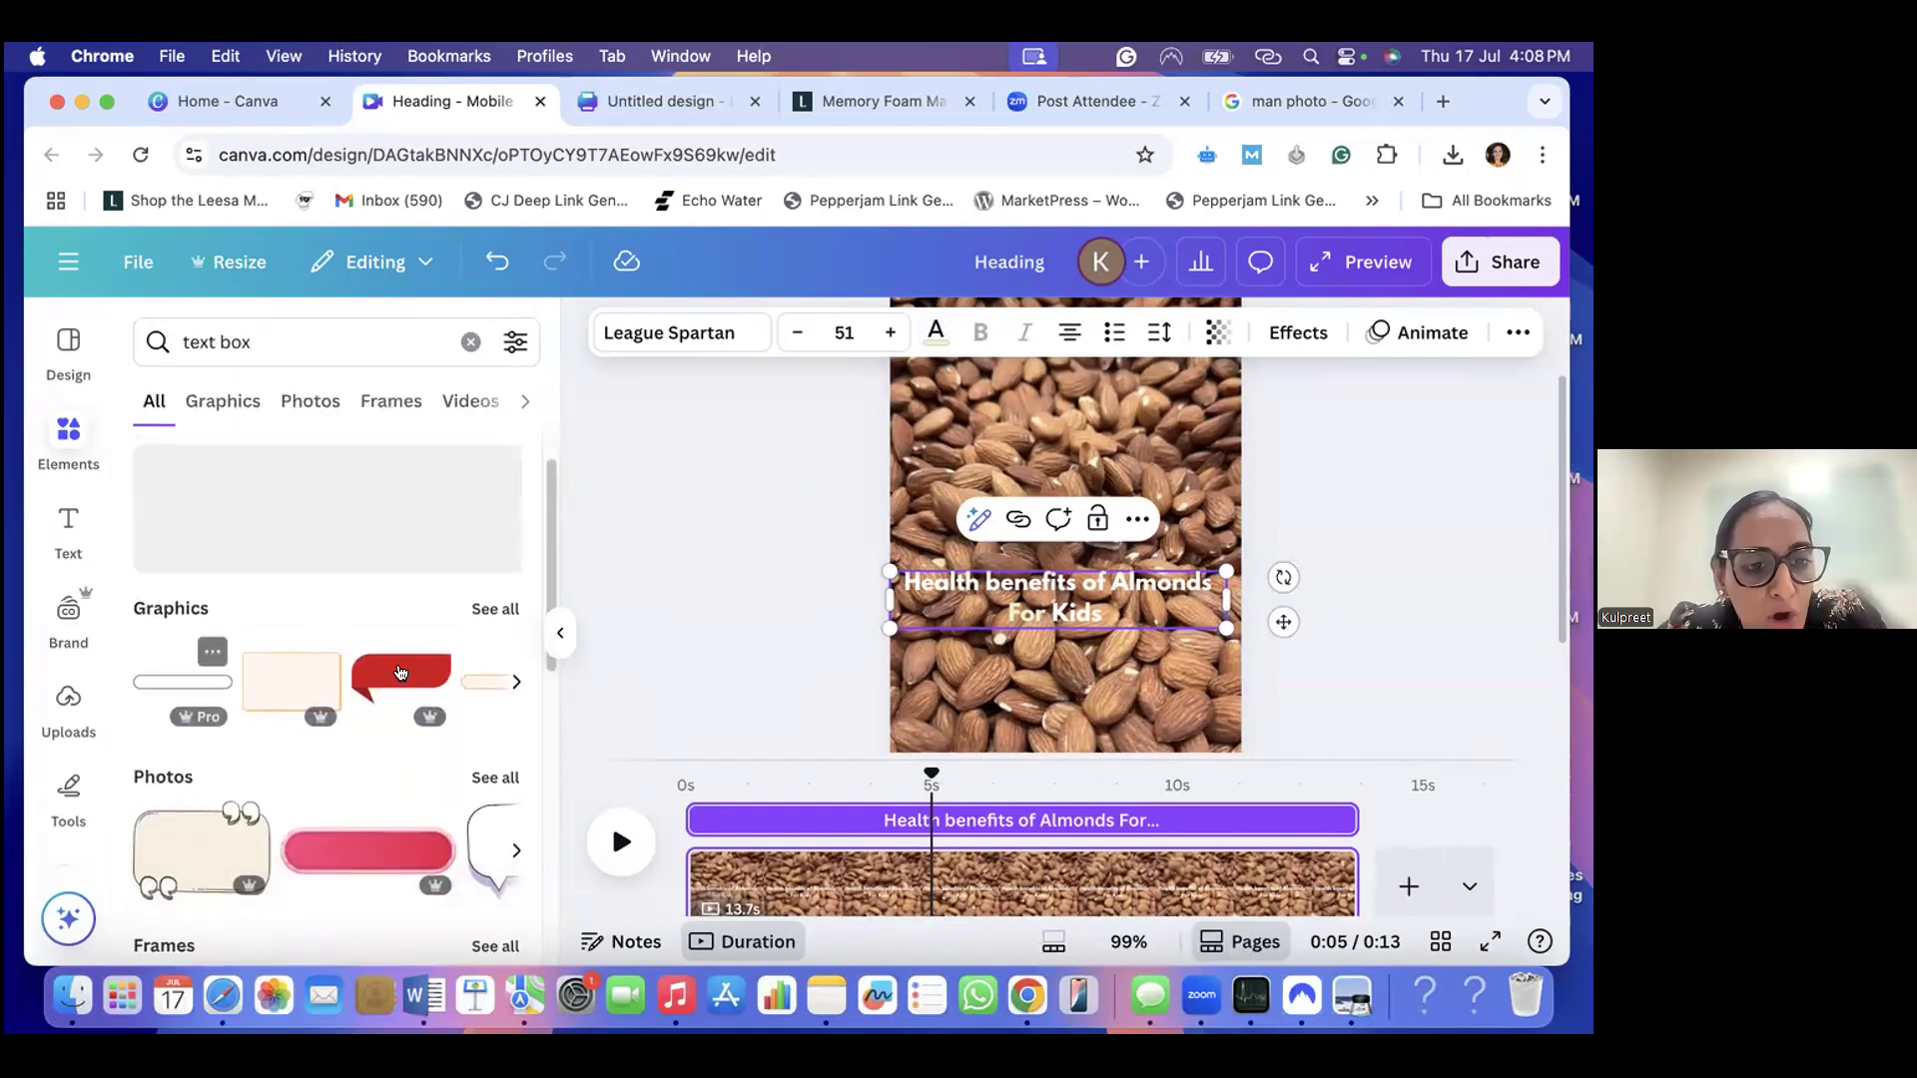
{"action": "left_click", "coordinate": [494, 608]}
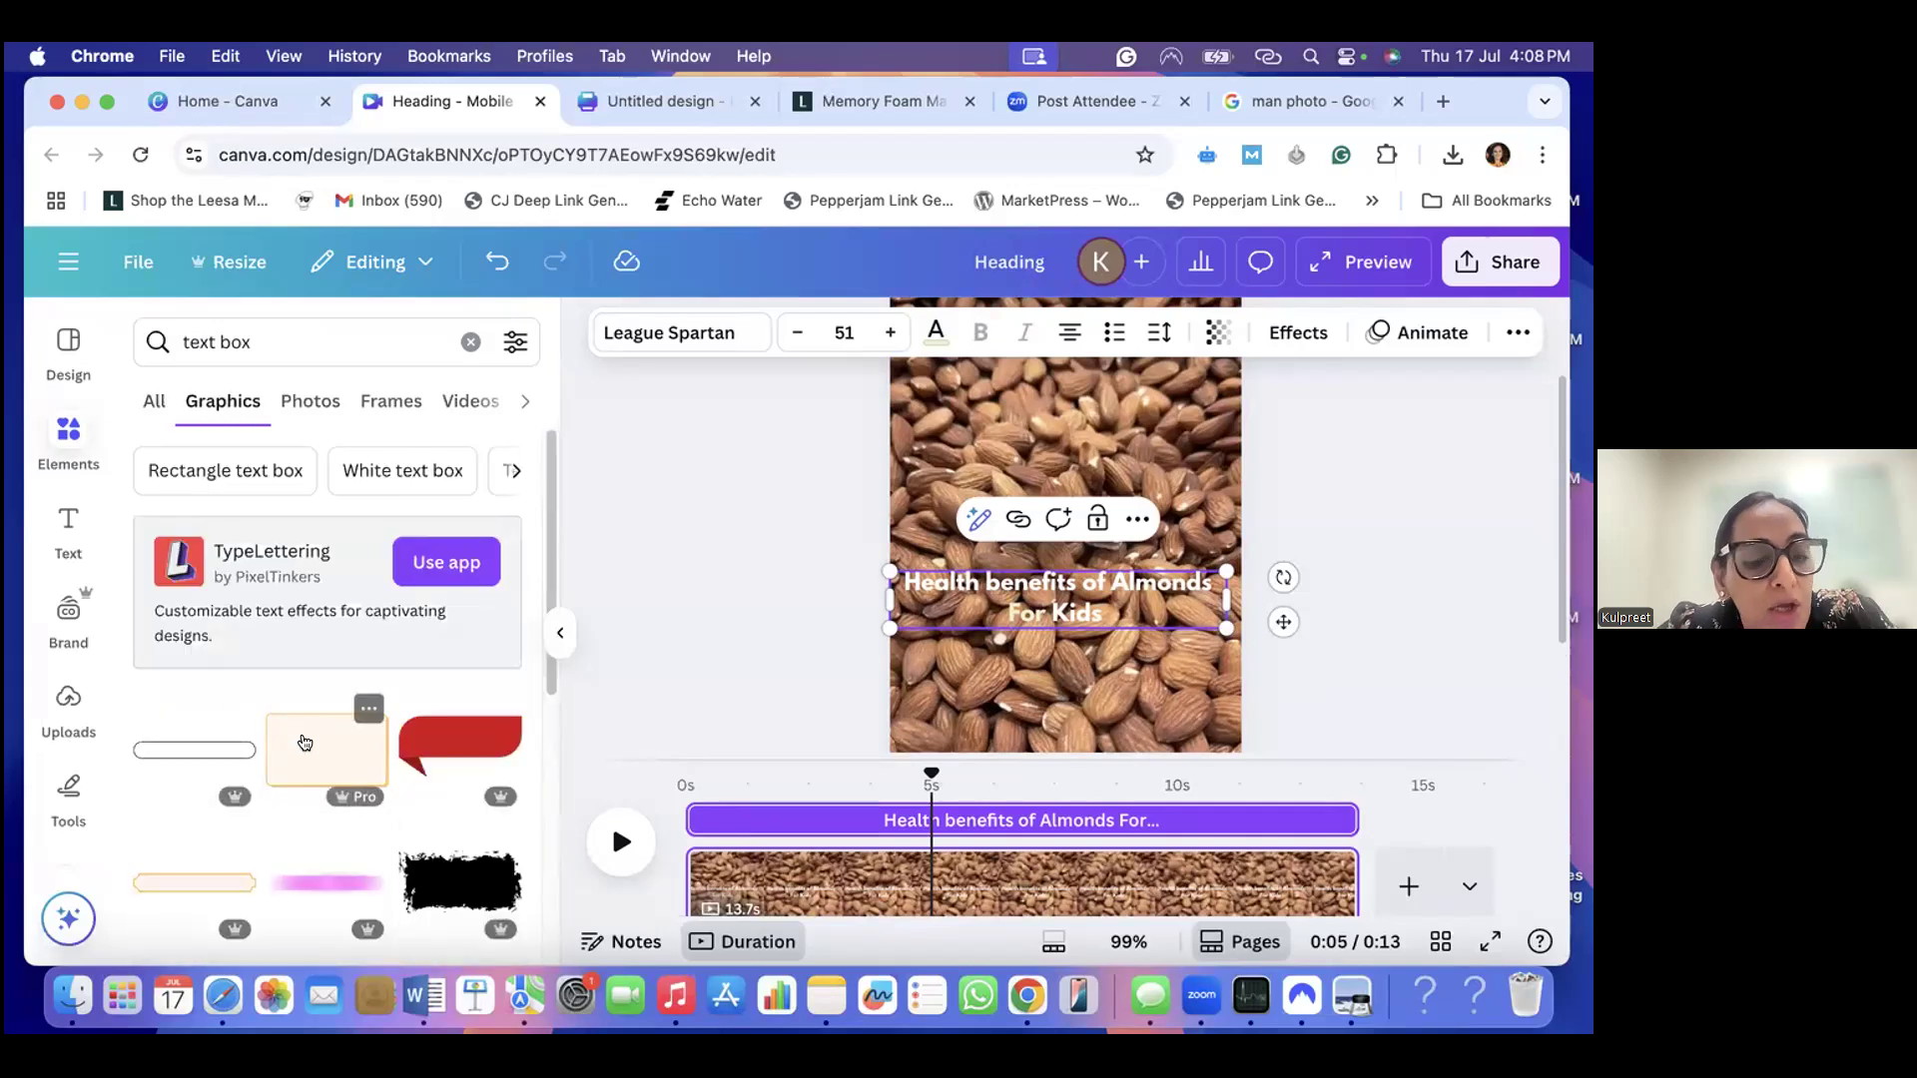
{"action": "scroll", "coordinate": [290, 739], "scroll_direction": "down", "scroll_amount": 3}
{"action": "scroll", "coordinate": [305, 743], "scroll_direction": "down", "scroll_amount": 2}
{"action": "scroll", "coordinate": [304, 743], "scroll_direction": "down", "scroll_amount": 1}
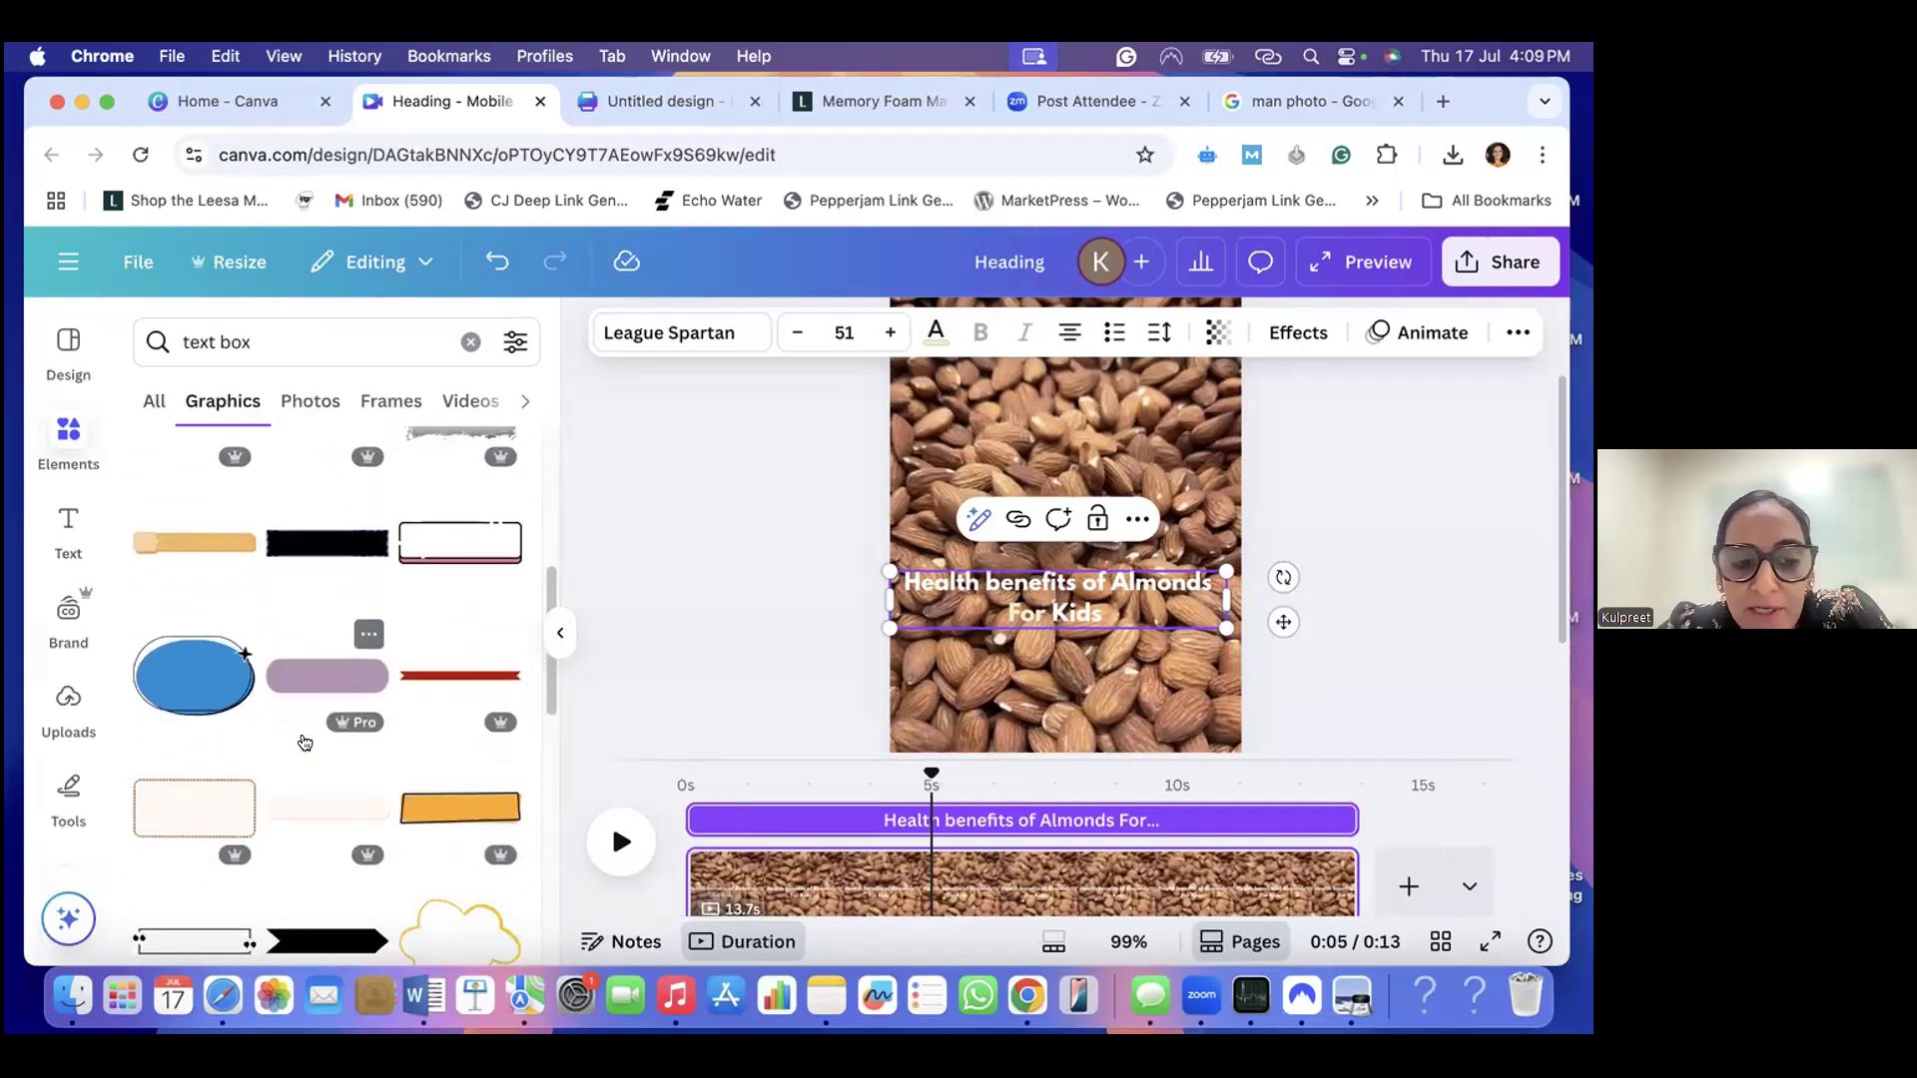
{"action": "scroll", "coordinate": [305, 743], "scroll_direction": "up", "scroll_amount": 3}
{"action": "scroll", "coordinate": [305, 743], "scroll_direction": "up", "scroll_amount": 2}
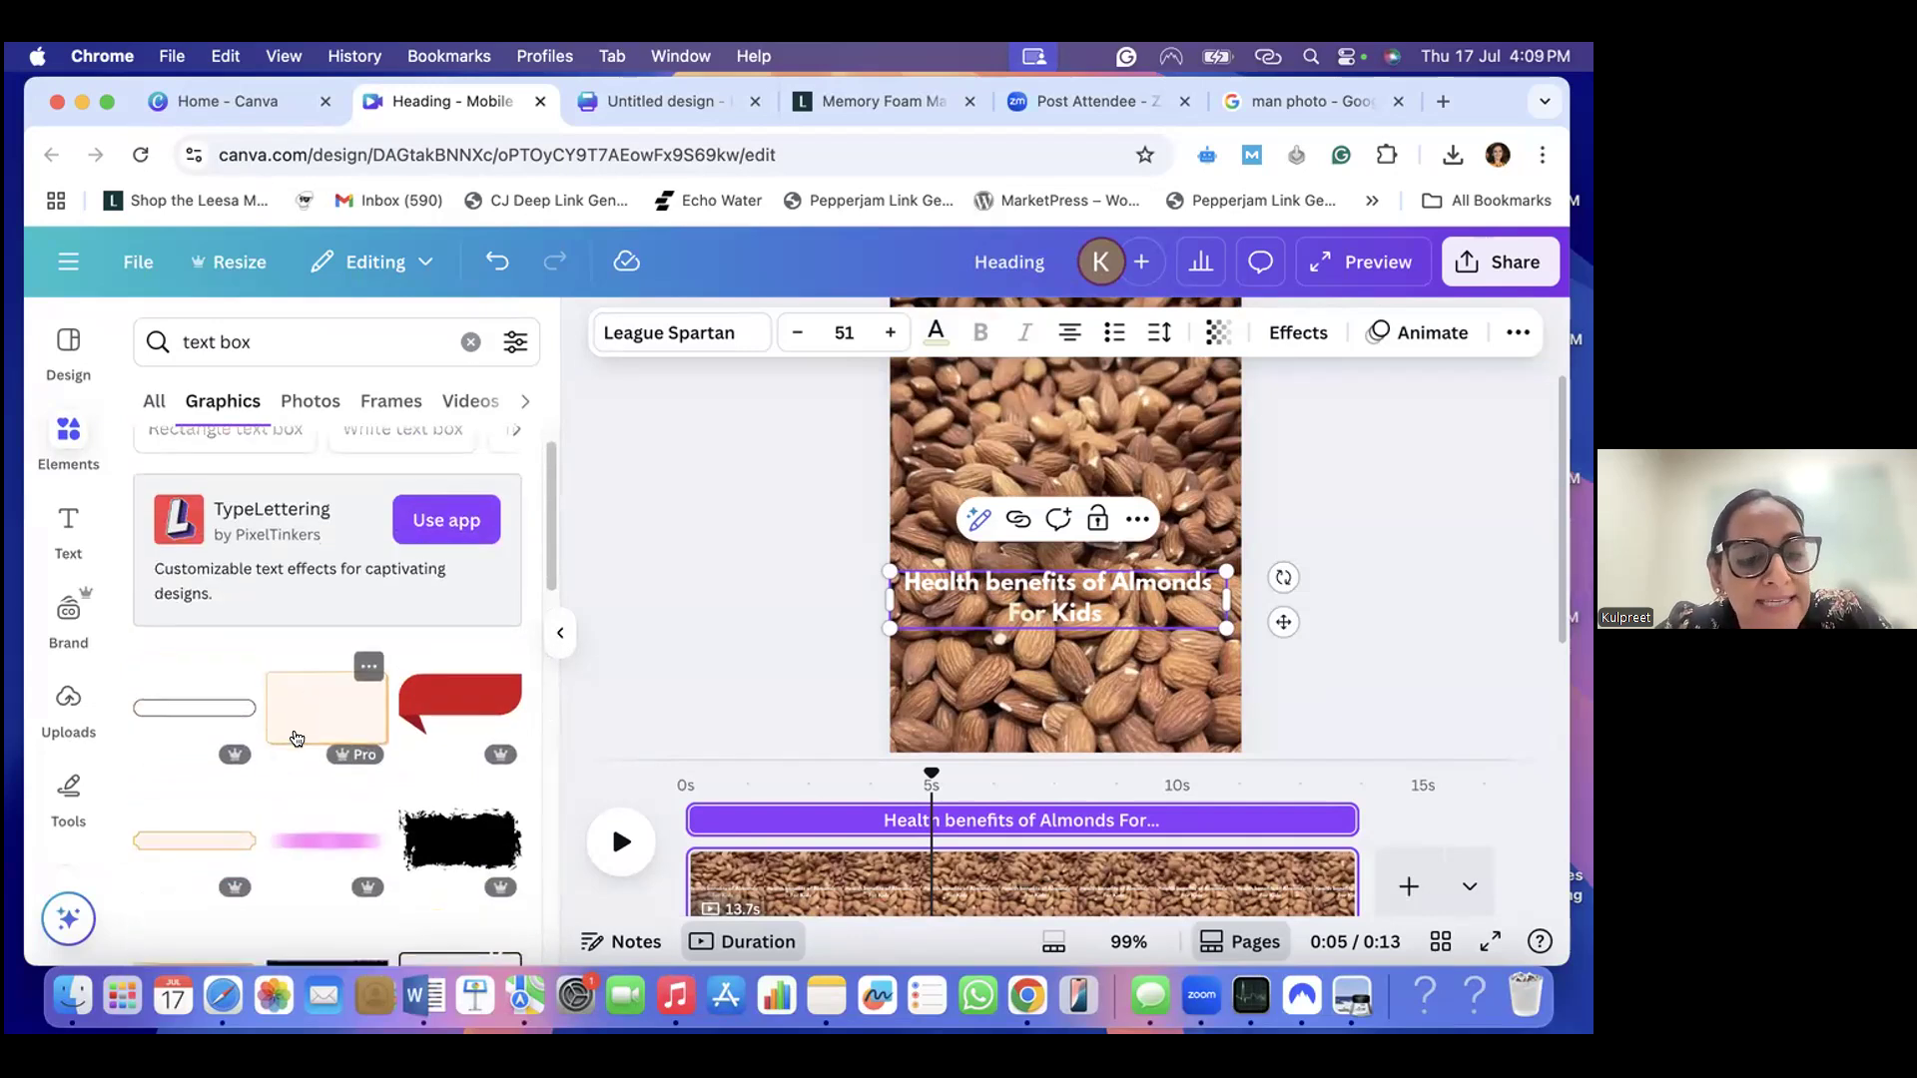
{"action": "scroll", "coordinate": [329, 758], "scroll_direction": "down", "scroll_amount": 1}
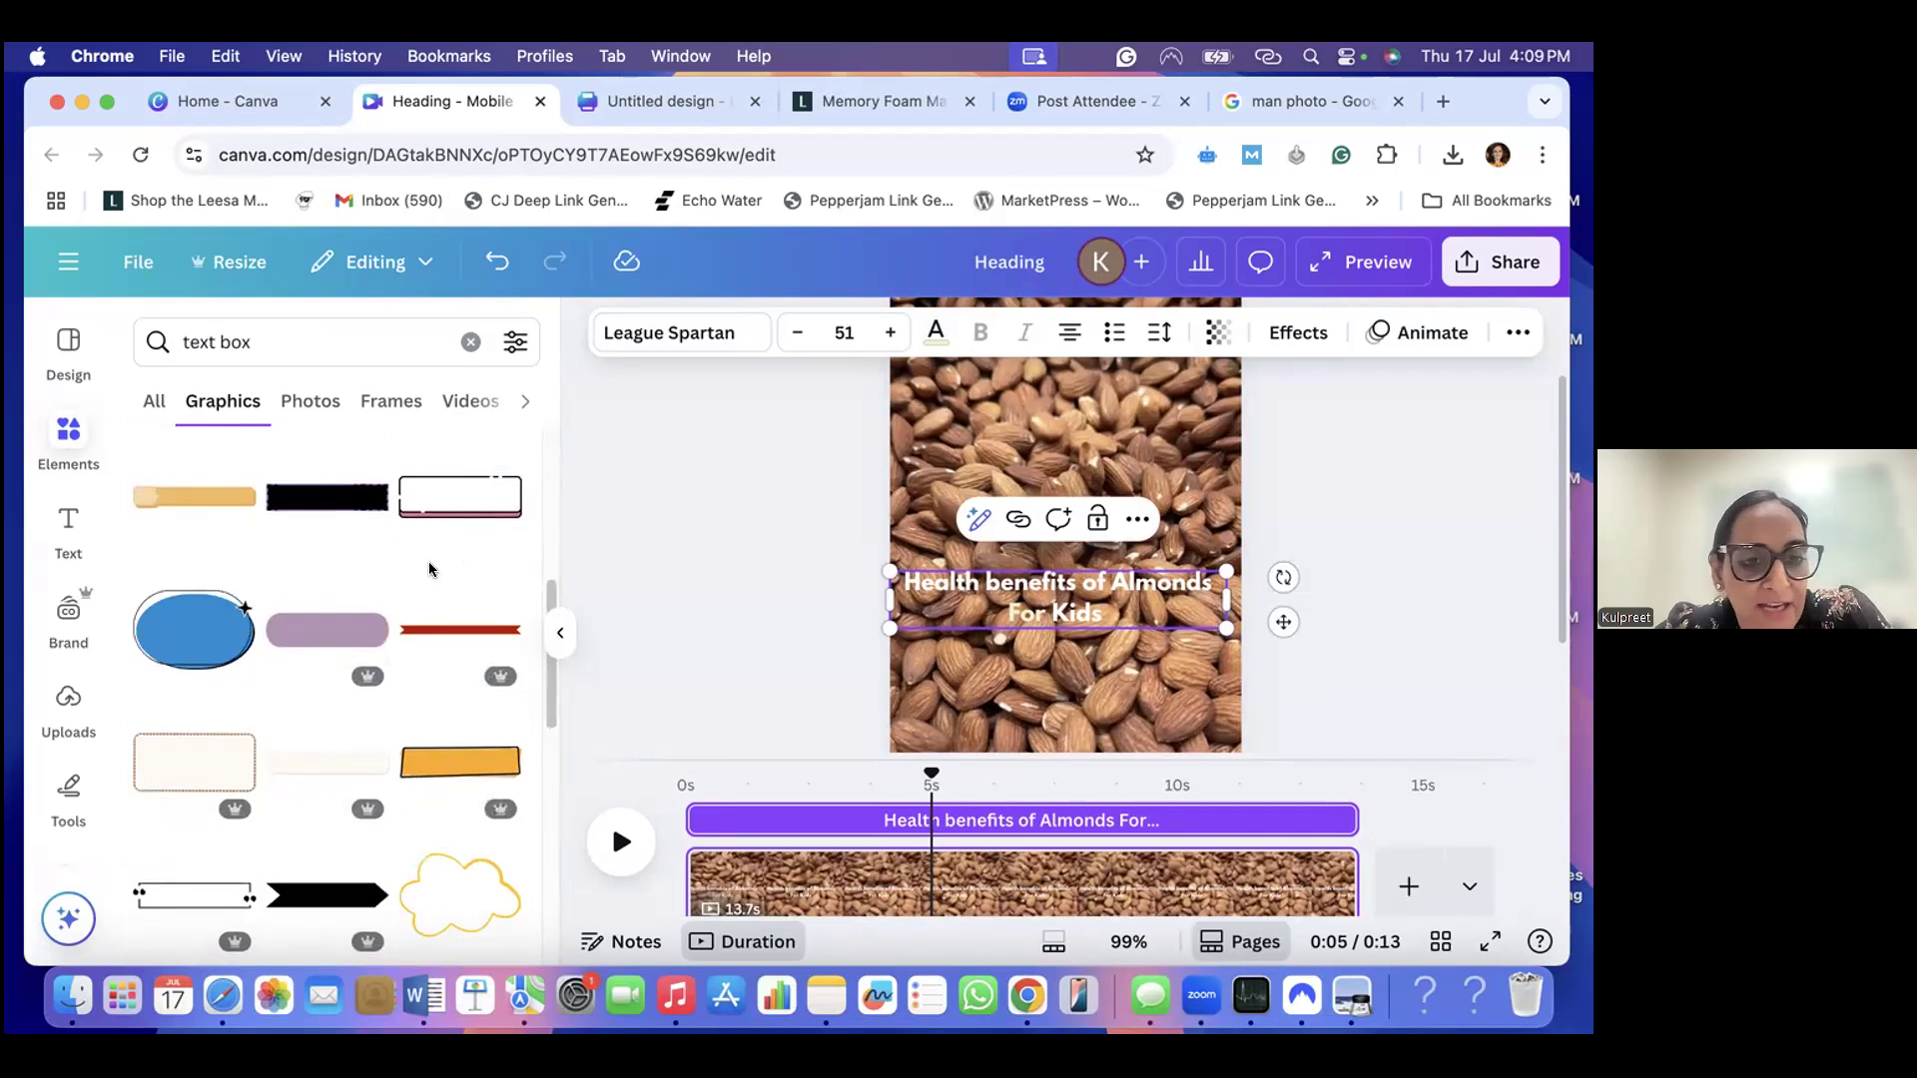
{"action": "scroll", "coordinate": [428, 559], "scroll_direction": "up", "scroll_amount": 5}
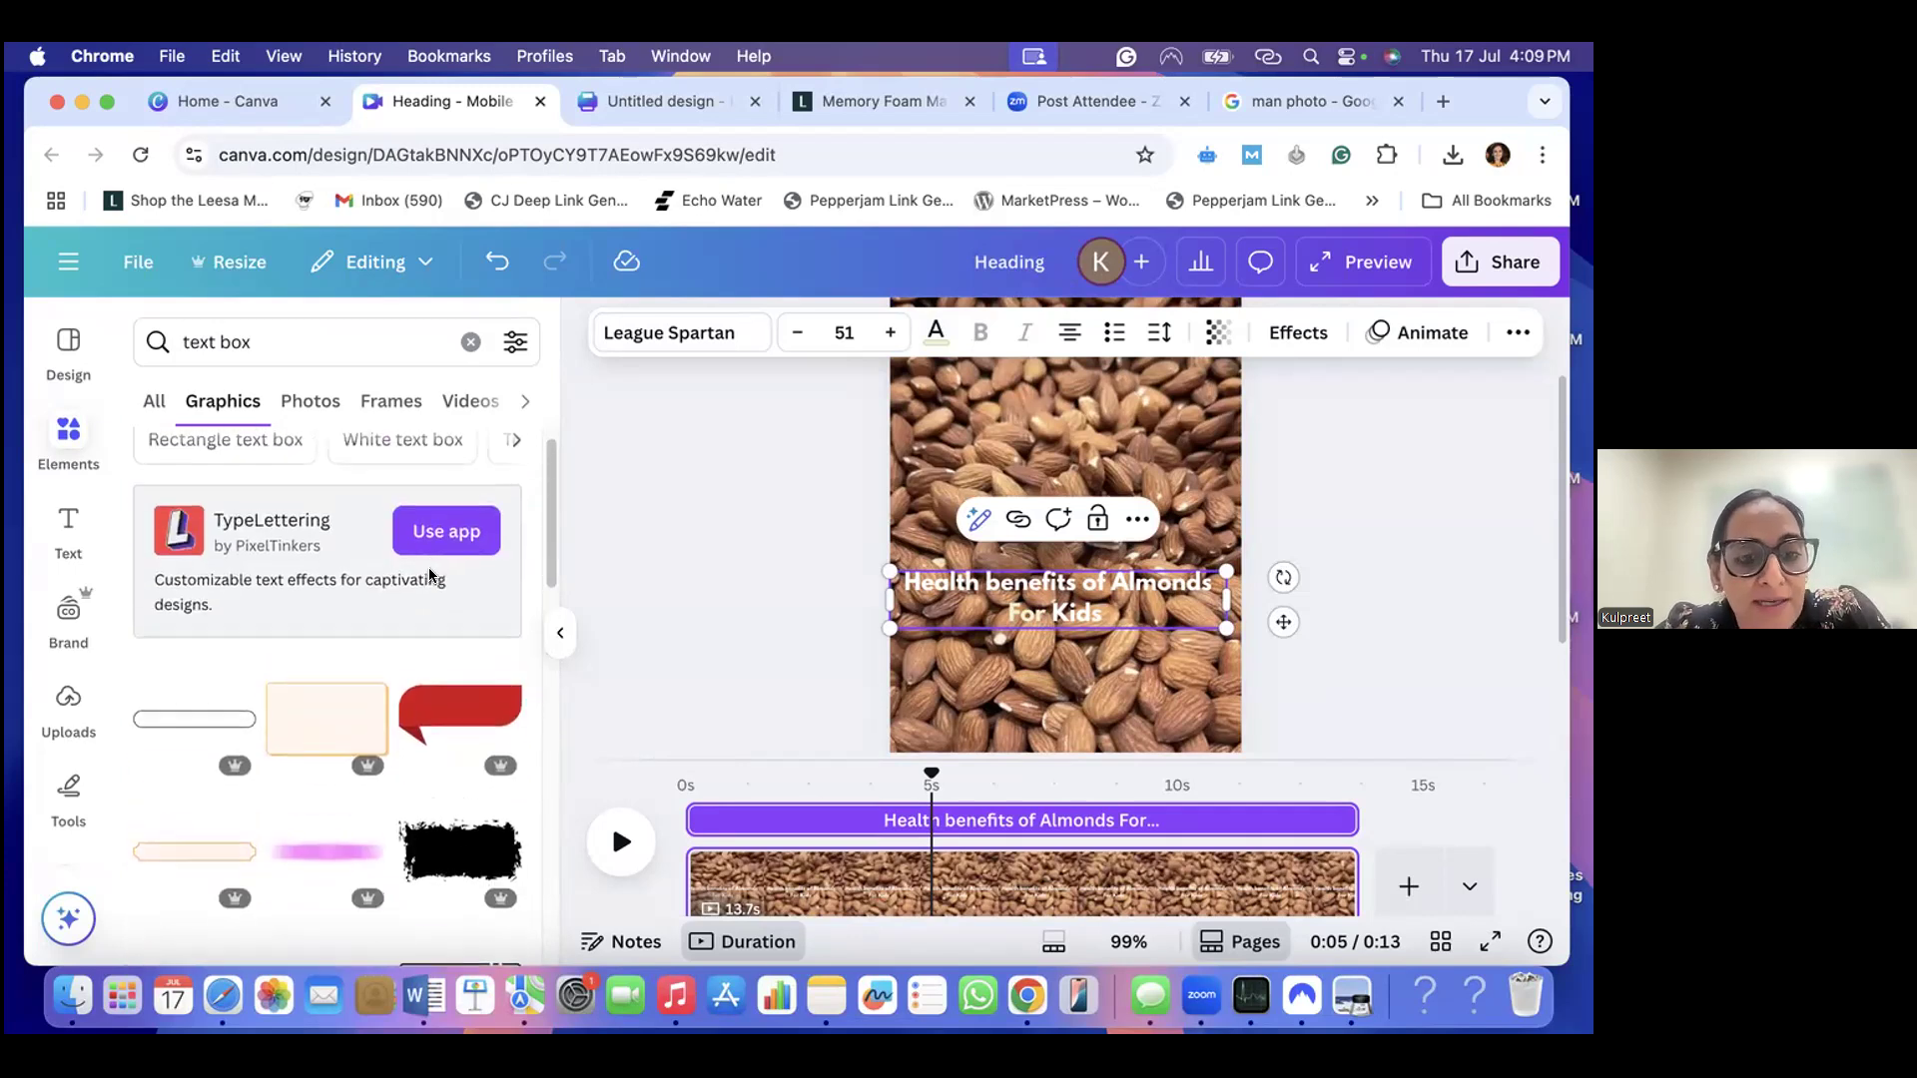
{"action": "scroll", "coordinate": [429, 570], "scroll_direction": "up", "scroll_amount": 1}
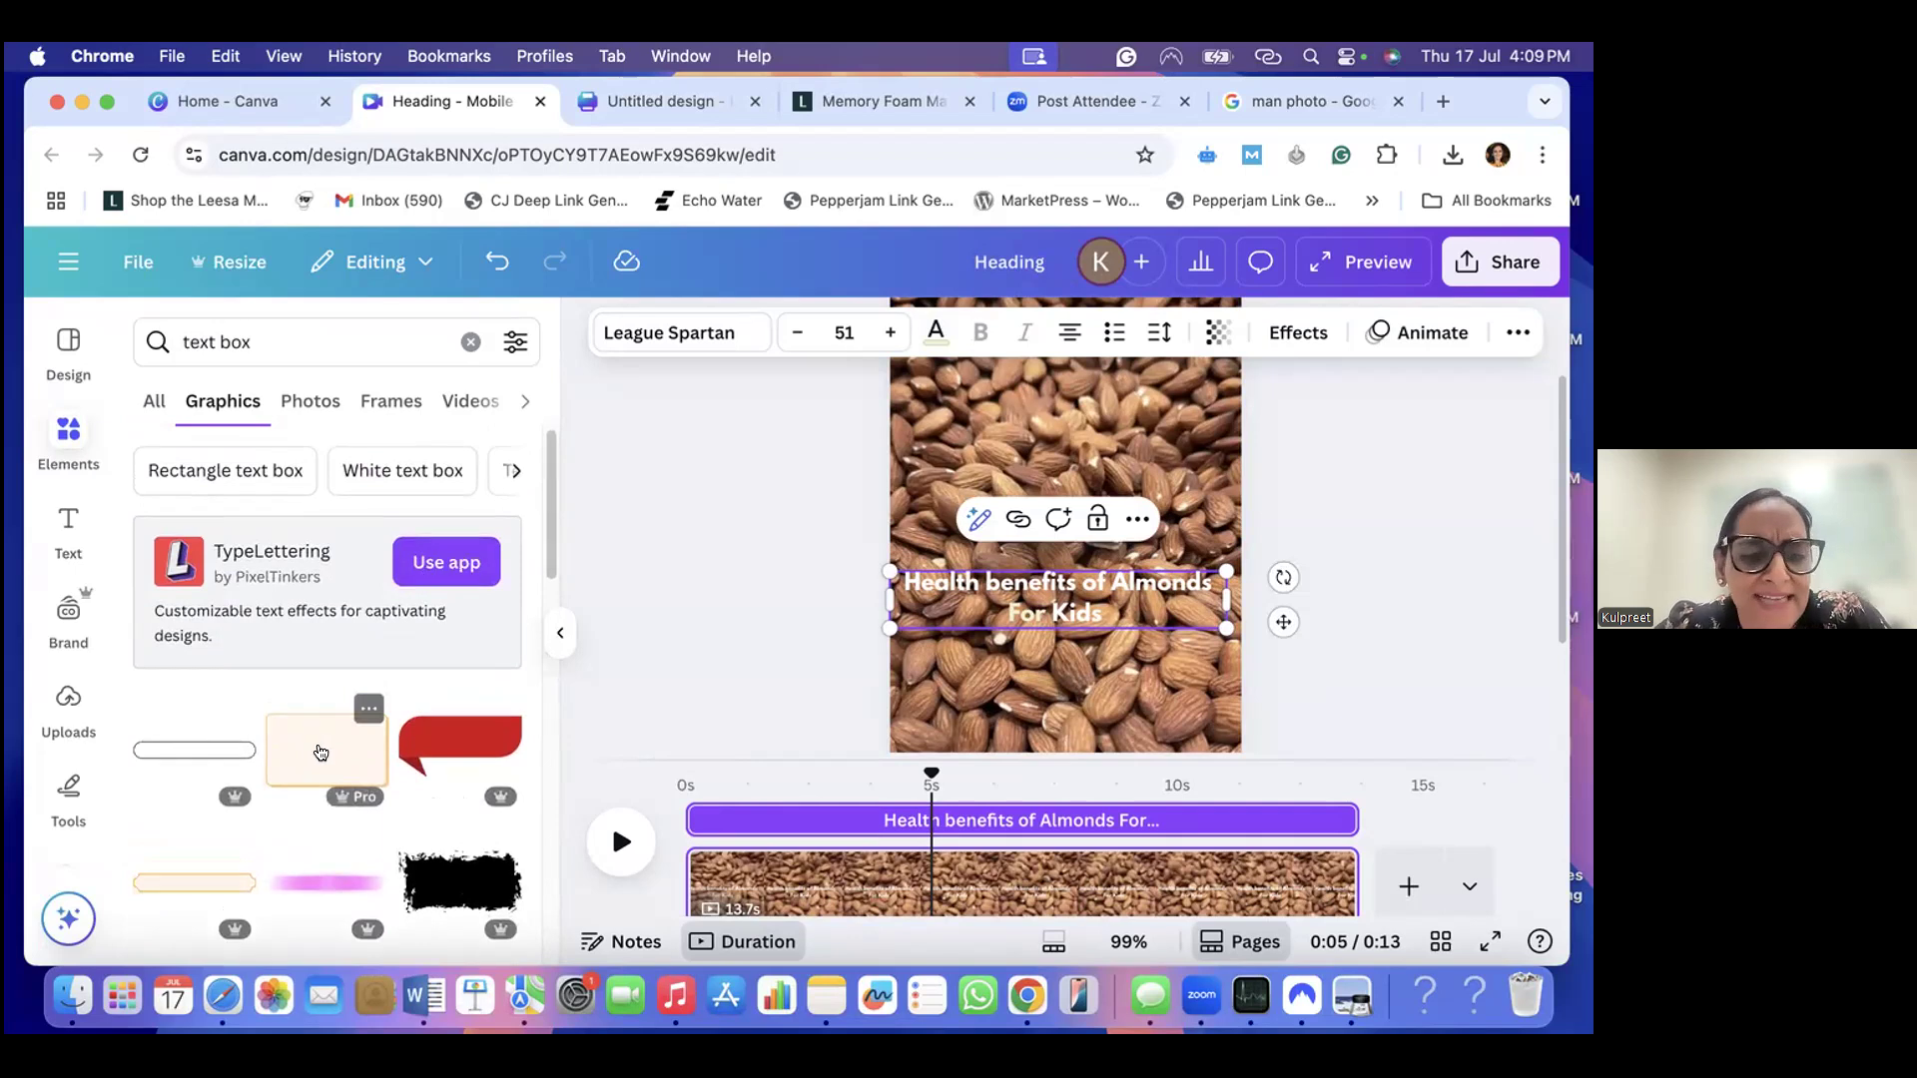
{"action": "left_click", "coordinate": [318, 754]}
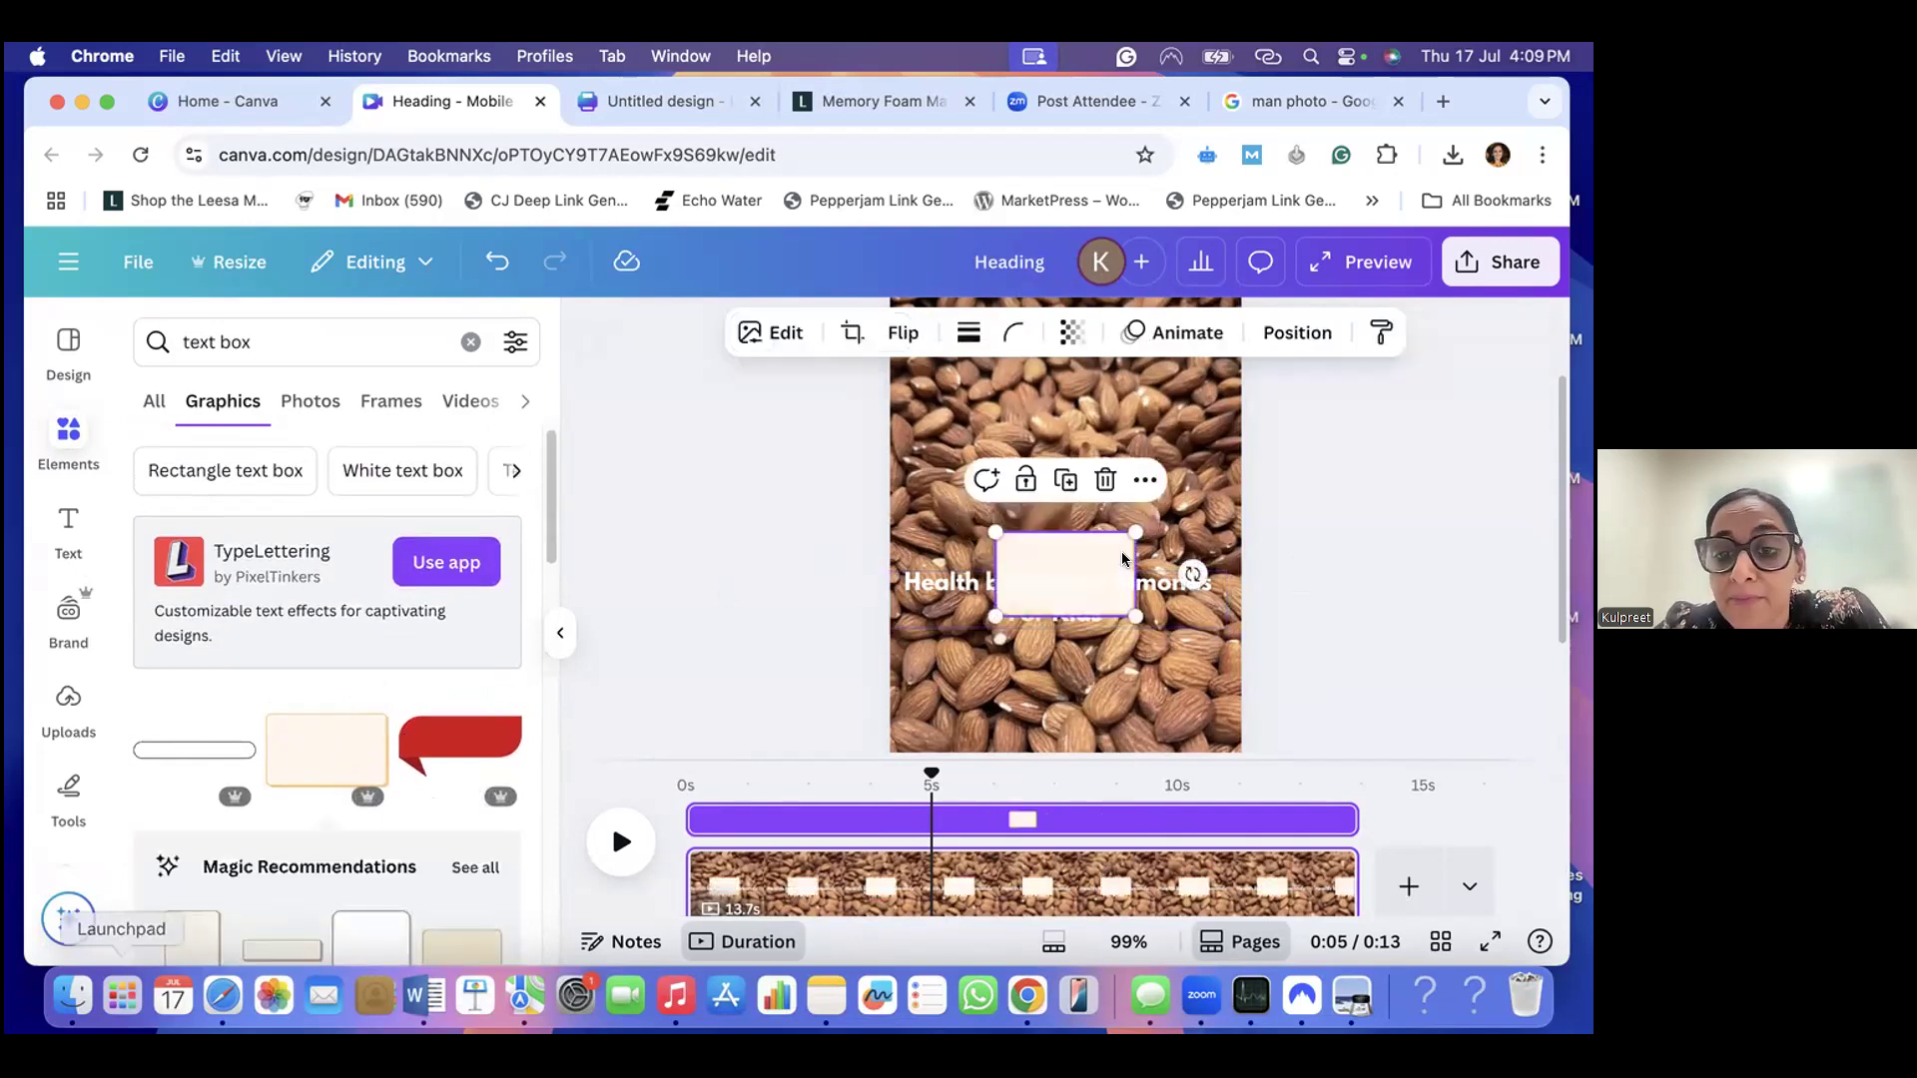
- Enlarge the cream rectangle and place it horizontally centred on the page just above the heading
{"action": "left_click_drag", "start_coordinate": [1122, 551], "coordinate": [1059, 496]}
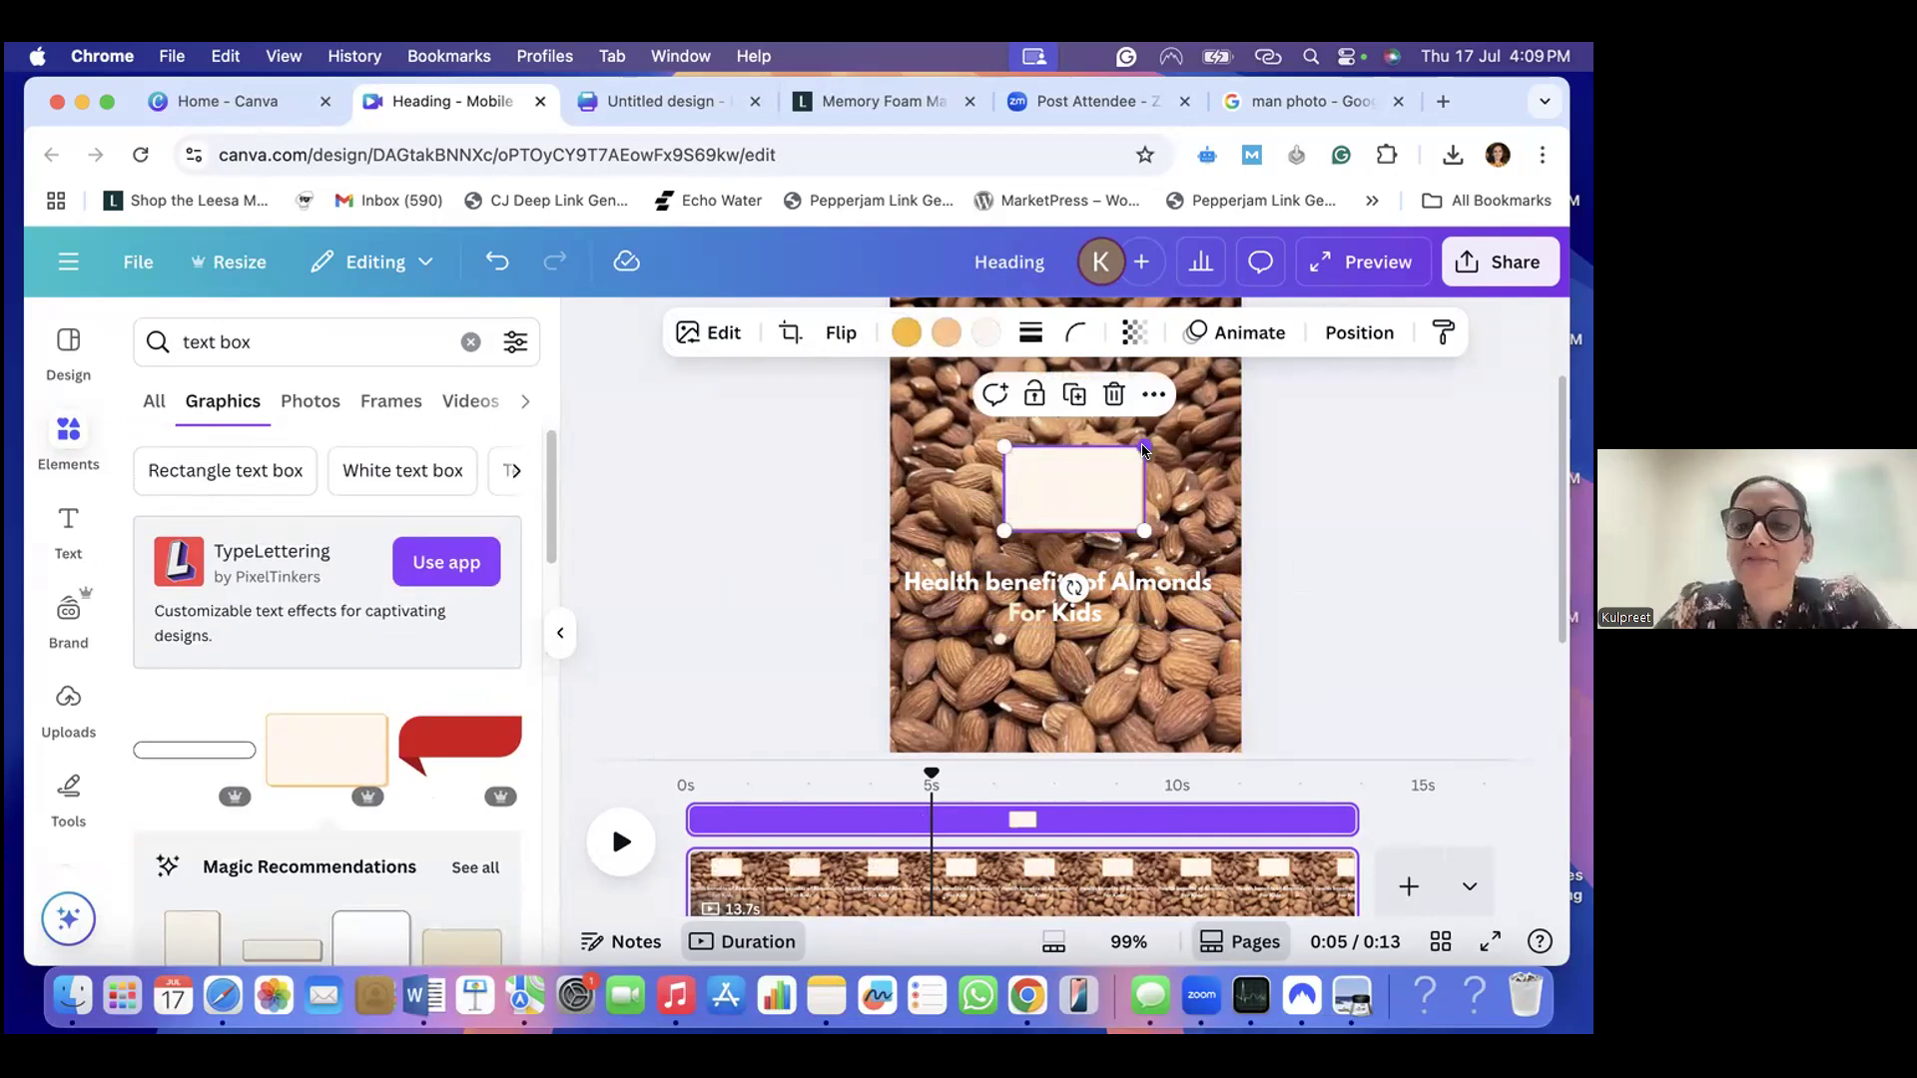
{"action": "left_click_drag", "start_coordinate": [1144, 447], "coordinate": [1206, 409]}
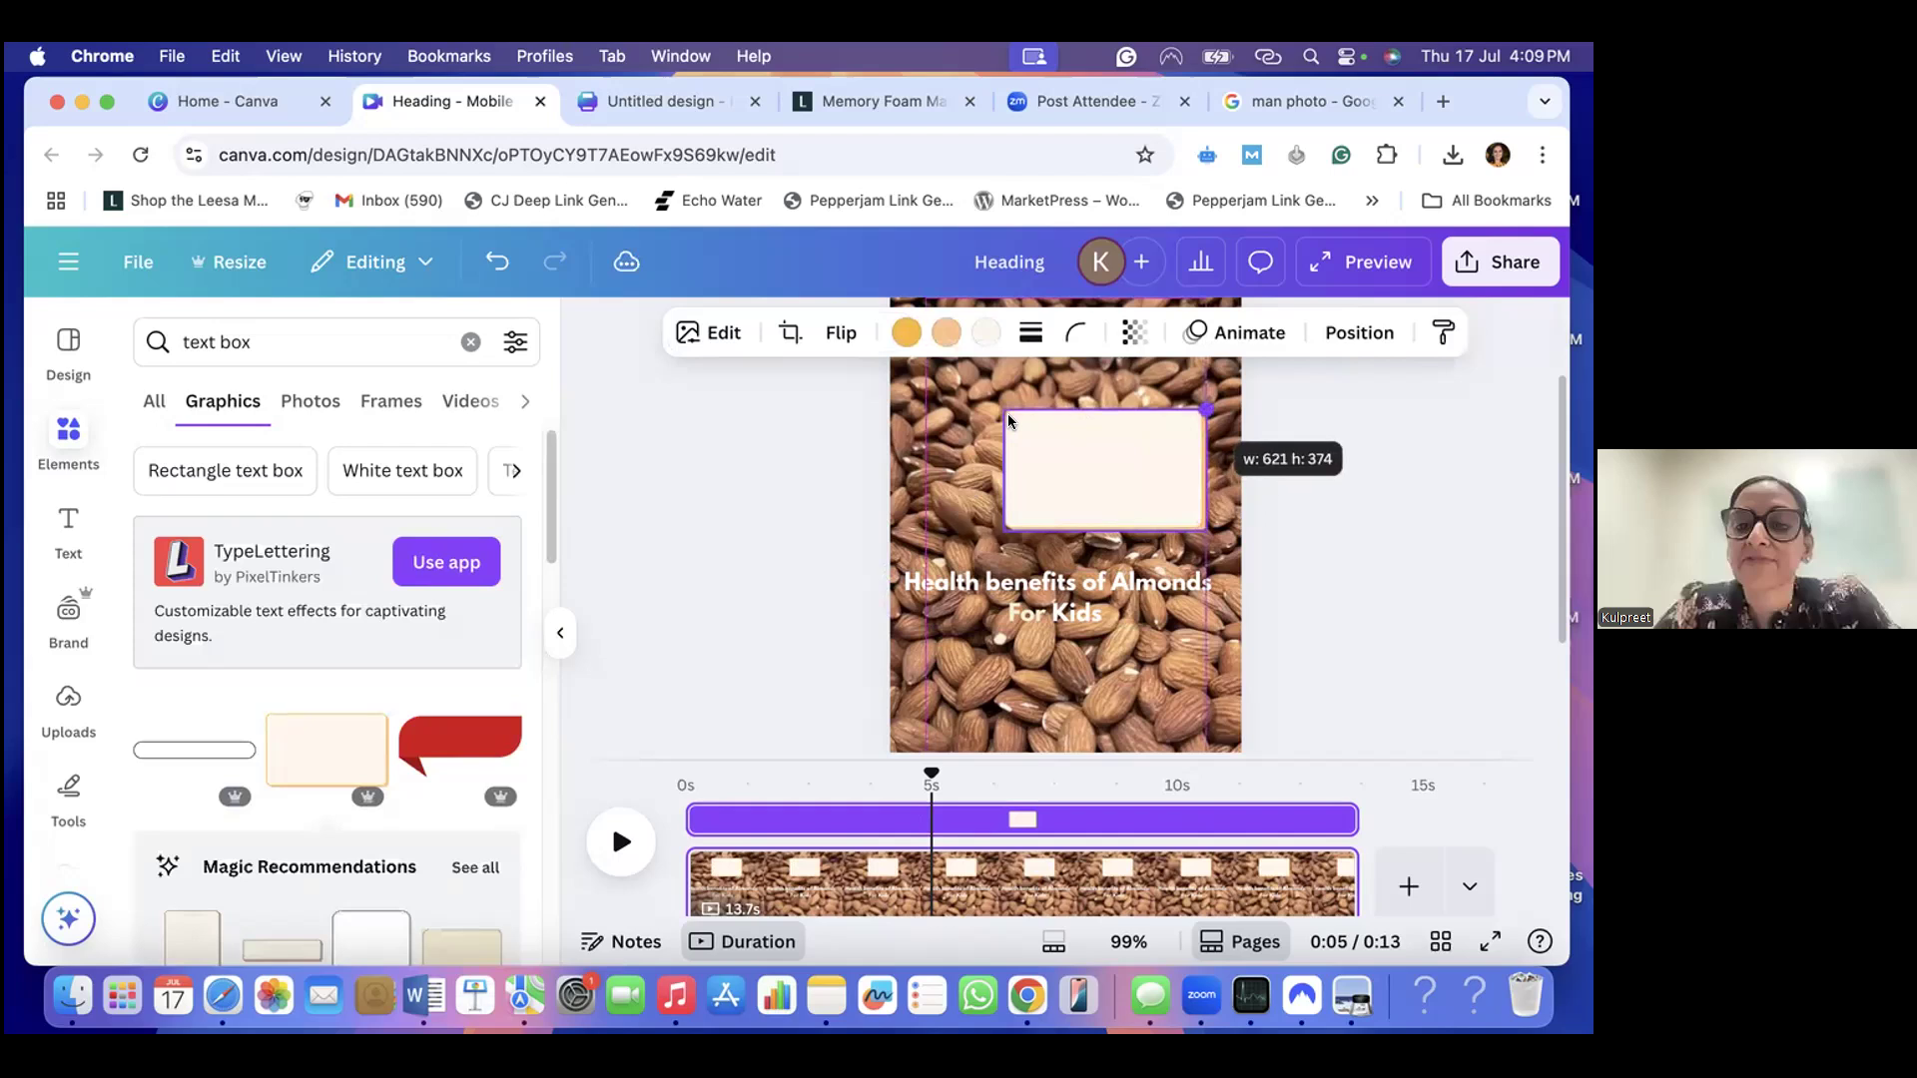
{"action": "left_click_drag", "start_coordinate": [1005, 410], "coordinate": [965, 385]}
{"action": "left_click_drag", "start_coordinate": [1078, 454], "coordinate": [1059, 492]}
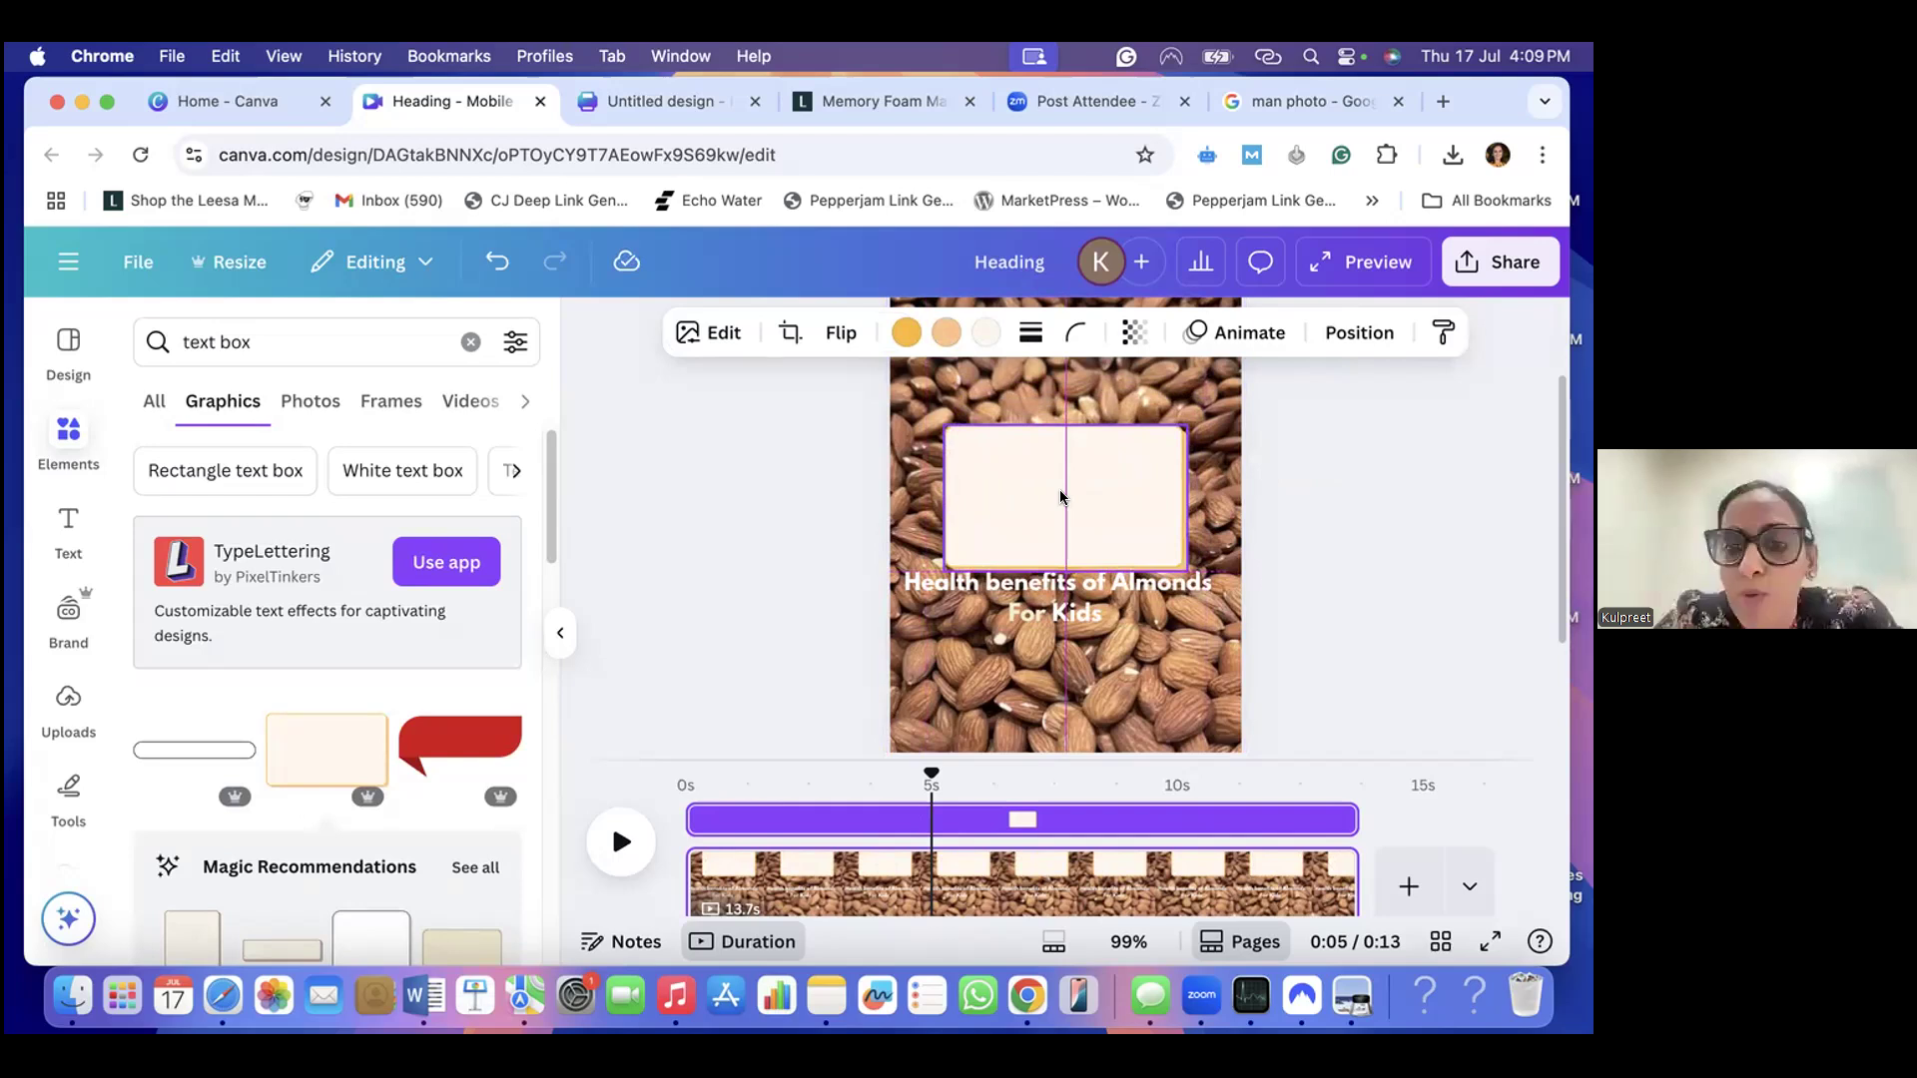
- Move the heading onto the cream rectangle and colour all of its text black
{"action": "left_click_drag", "start_coordinate": [1064, 589], "coordinate": [1074, 469]}
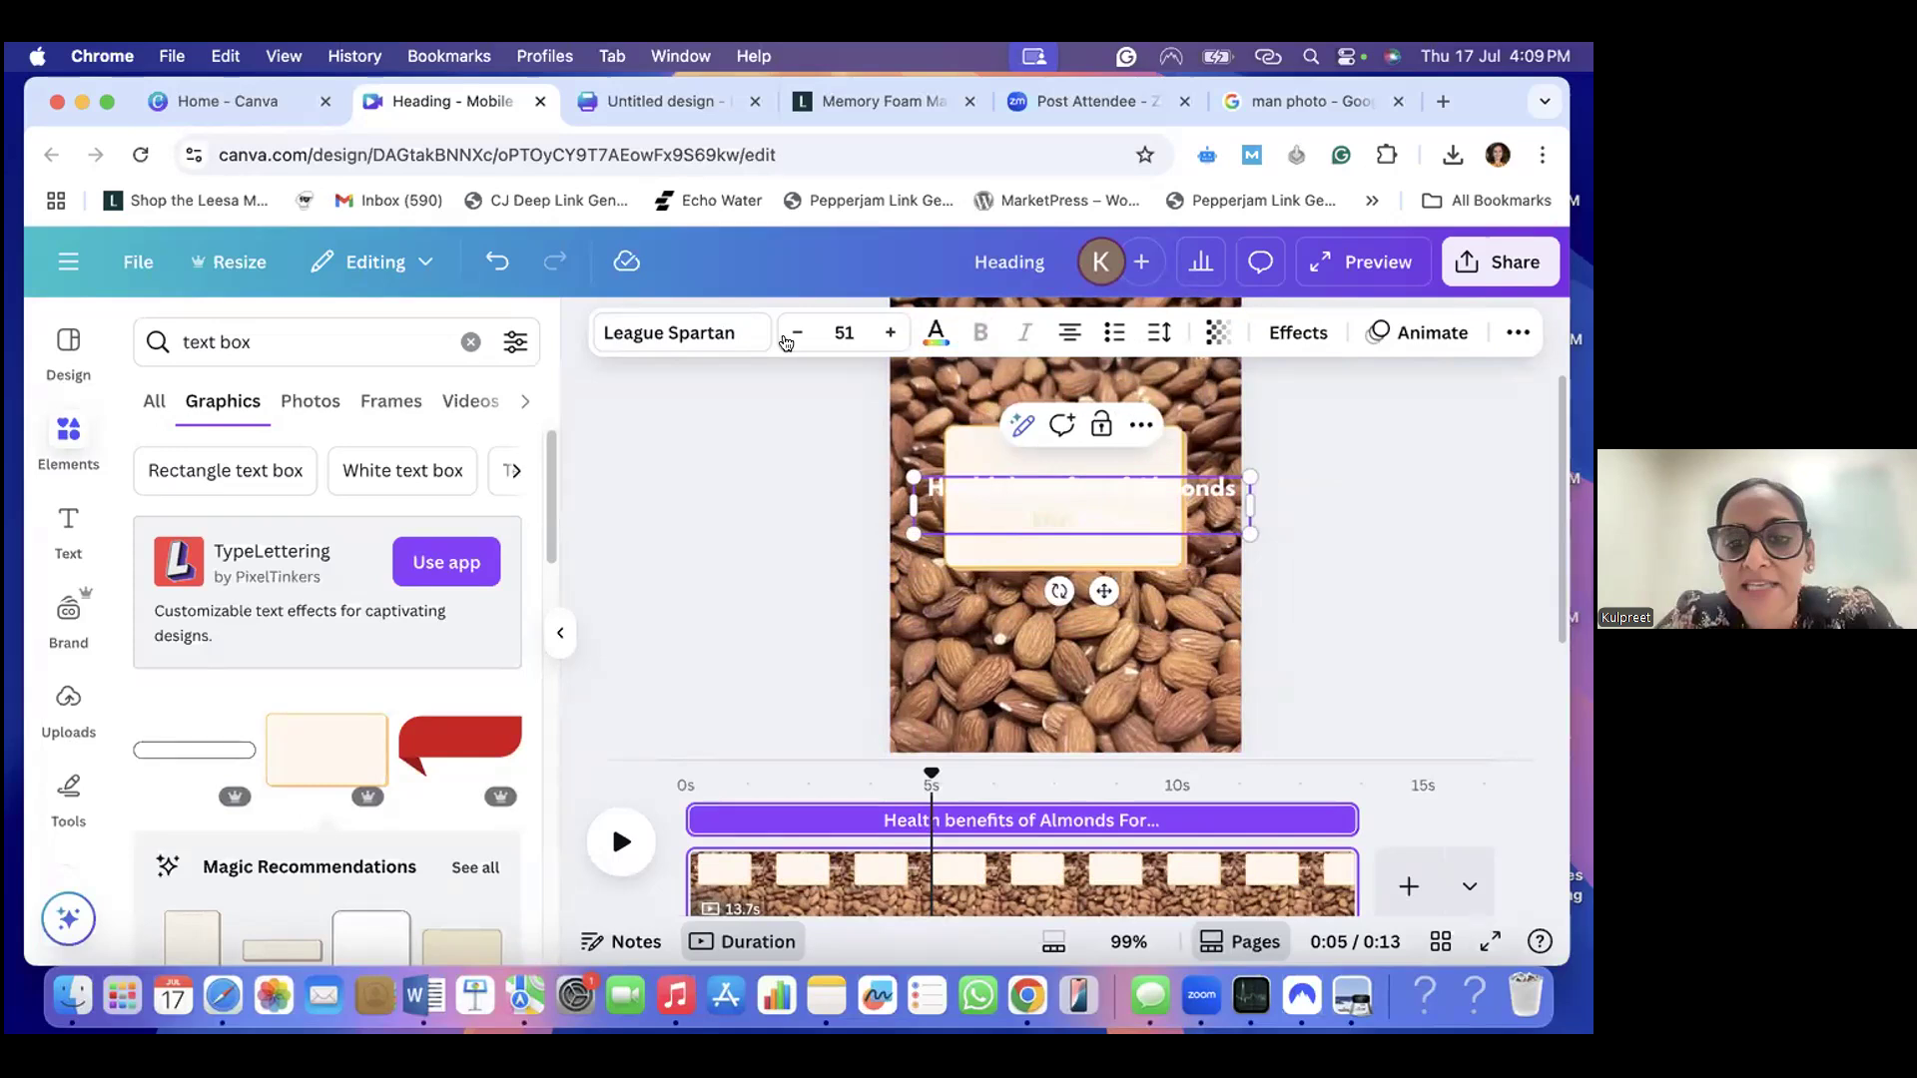
{"action": "left_click", "coordinate": [935, 333]}
{"action": "left_click", "coordinate": [1027, 504]}
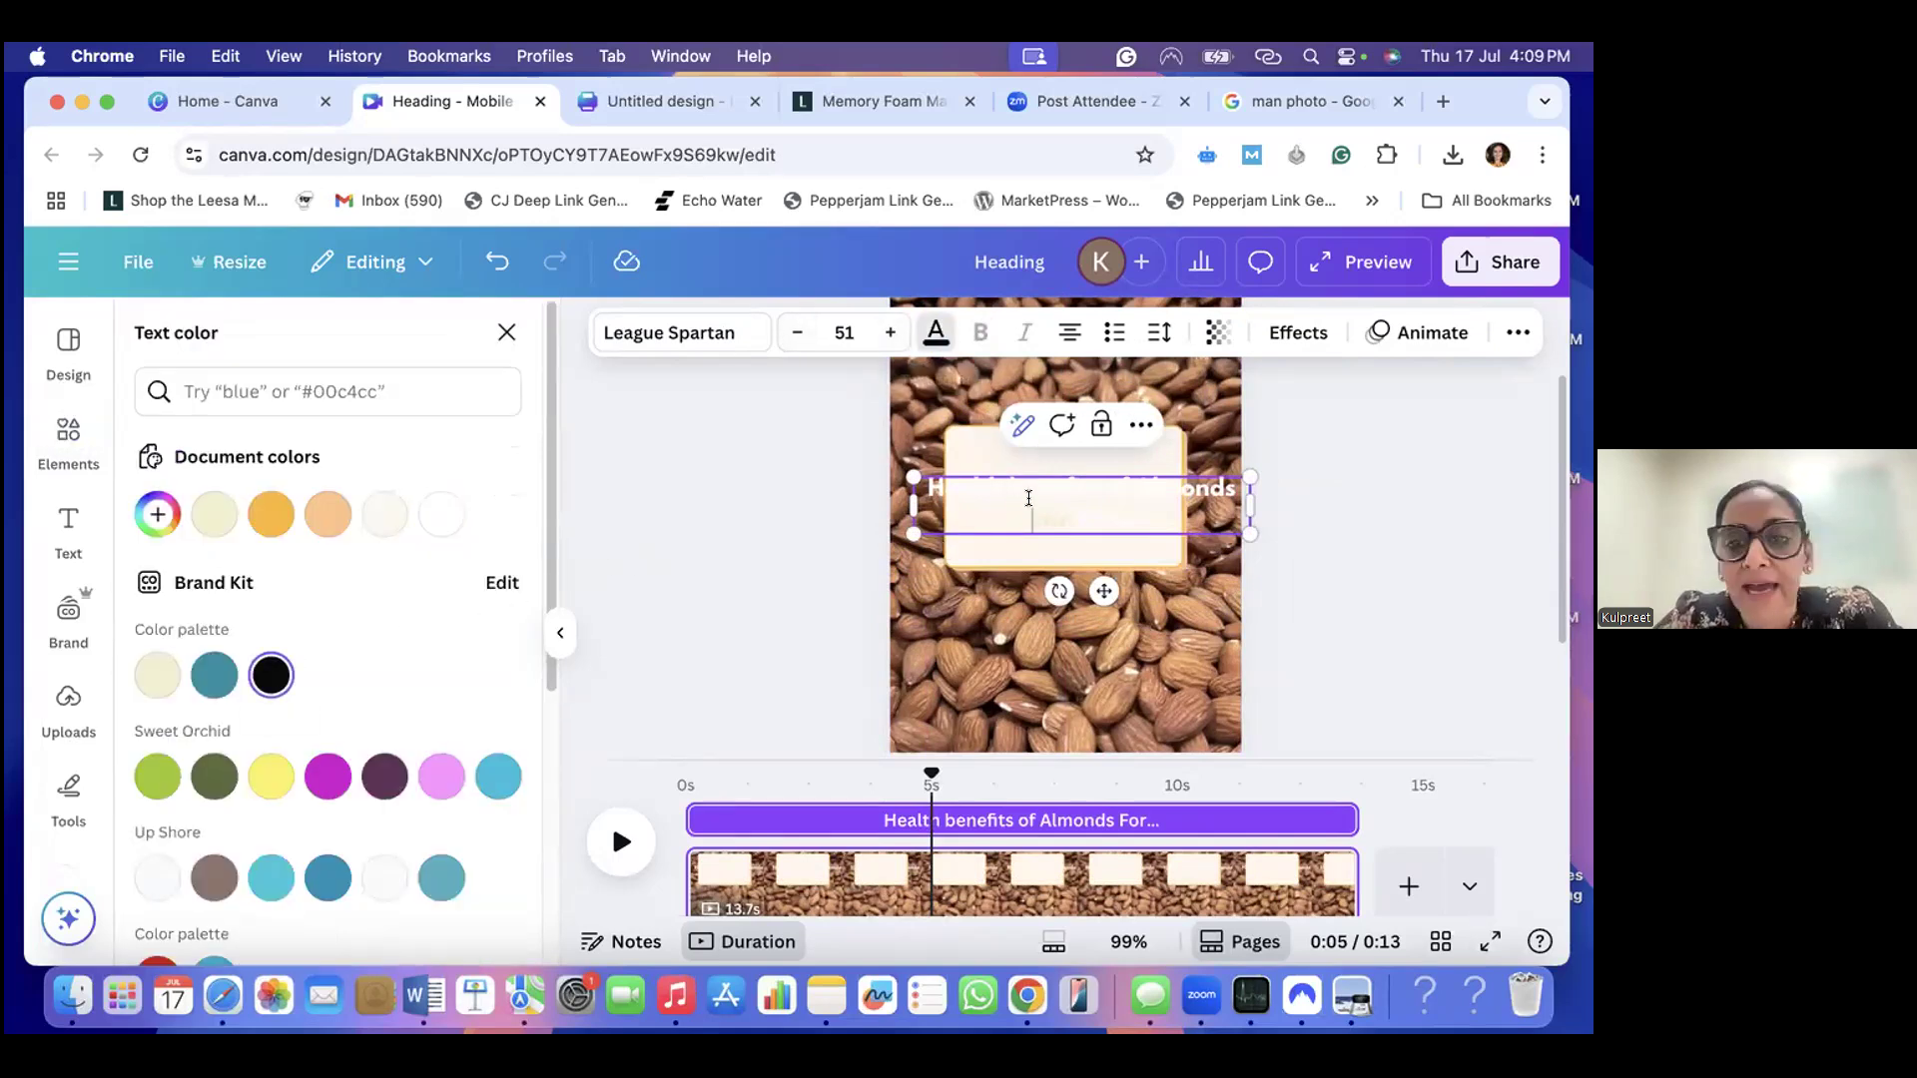
{"action": "key", "text": "super+a"}
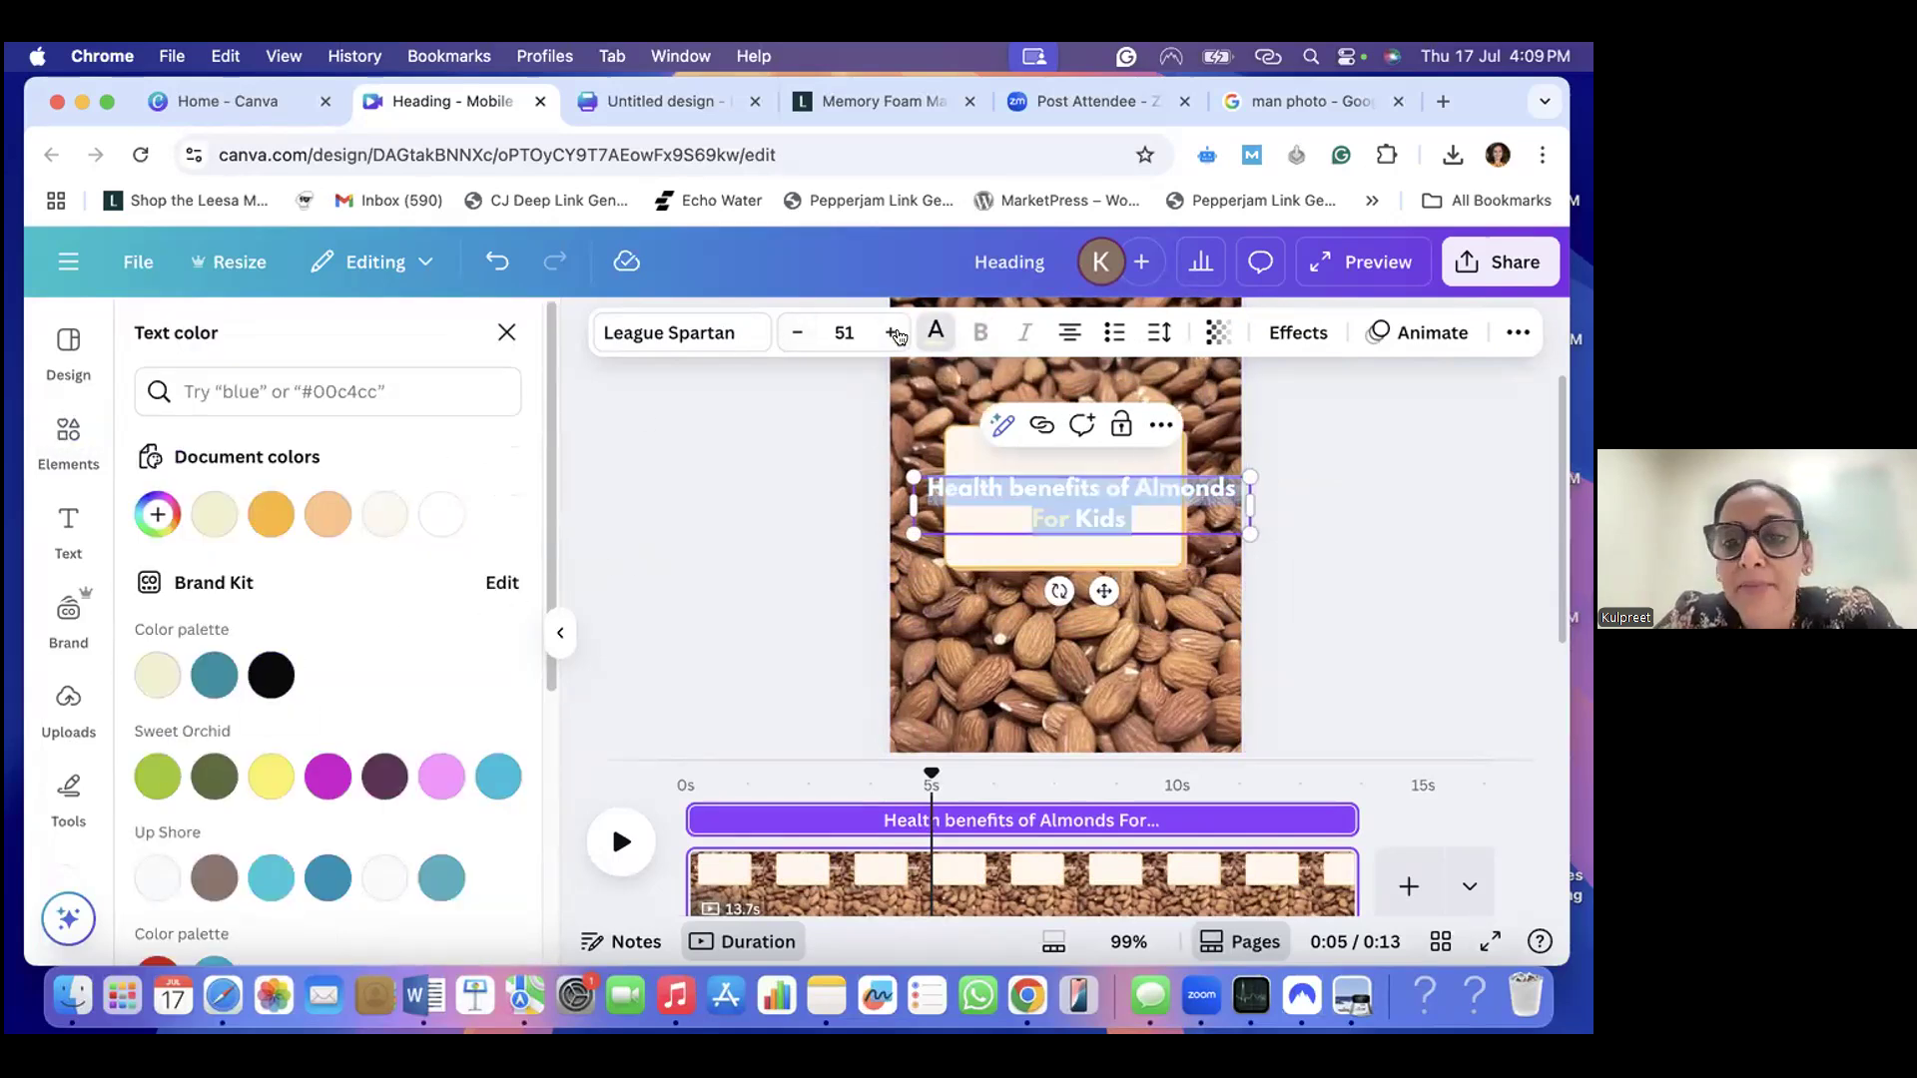
{"action": "left_click", "coordinate": [269, 666]}
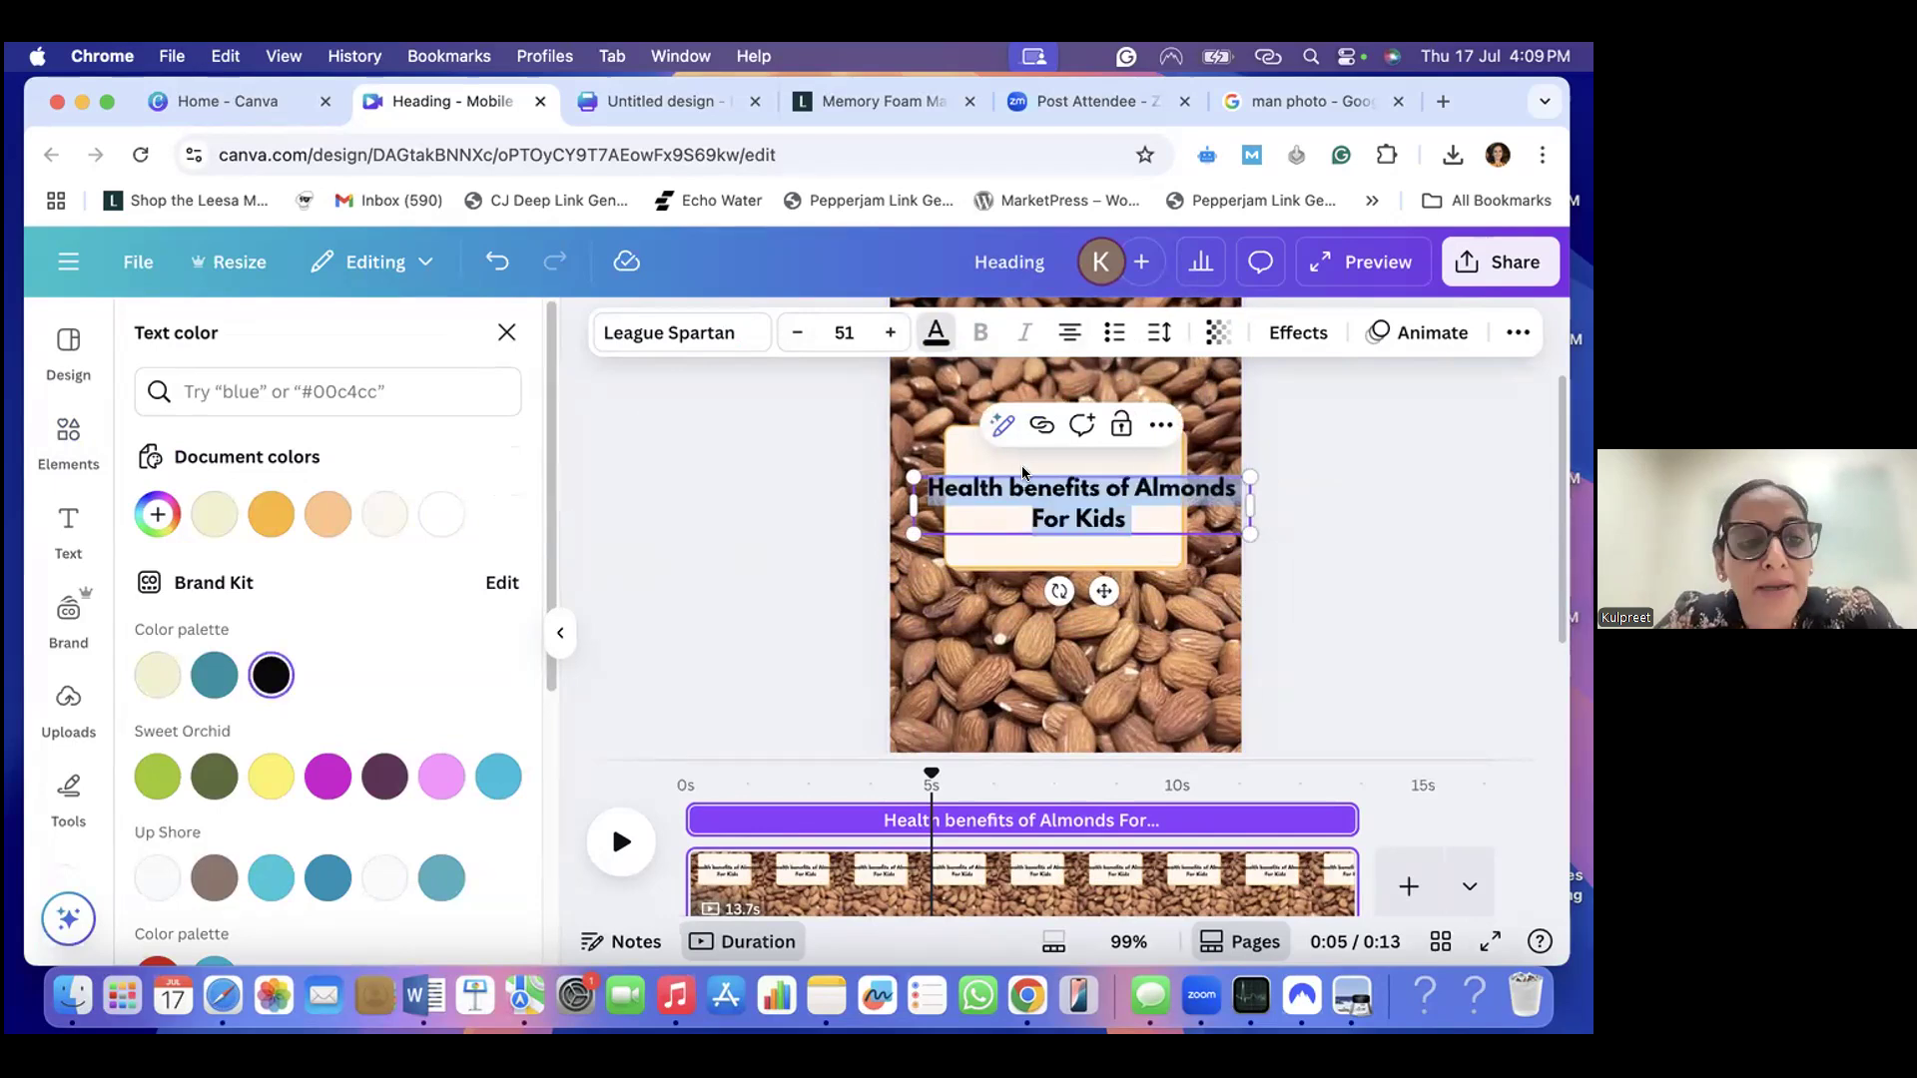
- Rearrange the heading into two lines, "Health benefits of" and "Almonds For Kids", and centre it horizontally on the cream rectangle
{"action": "left_click", "coordinate": [1131, 490]}
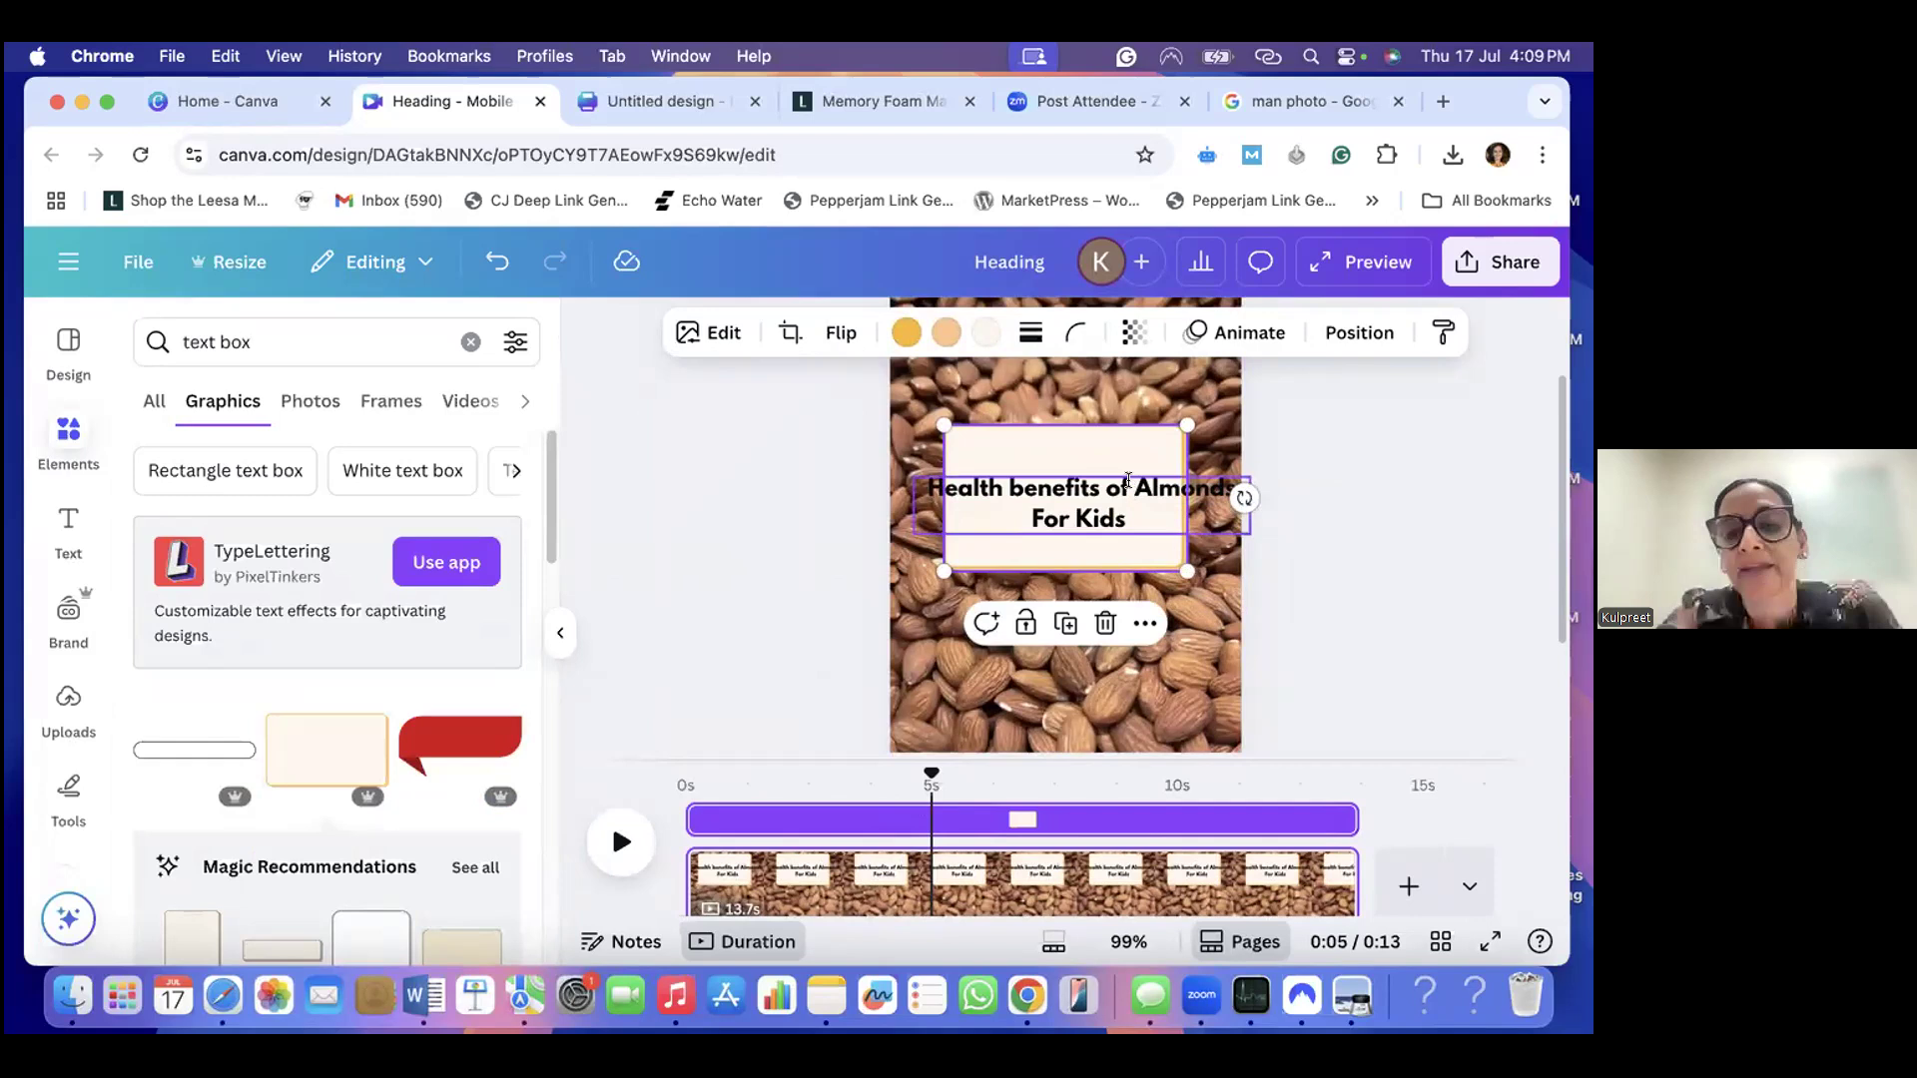
{"action": "double_click", "coordinate": [1128, 480]}
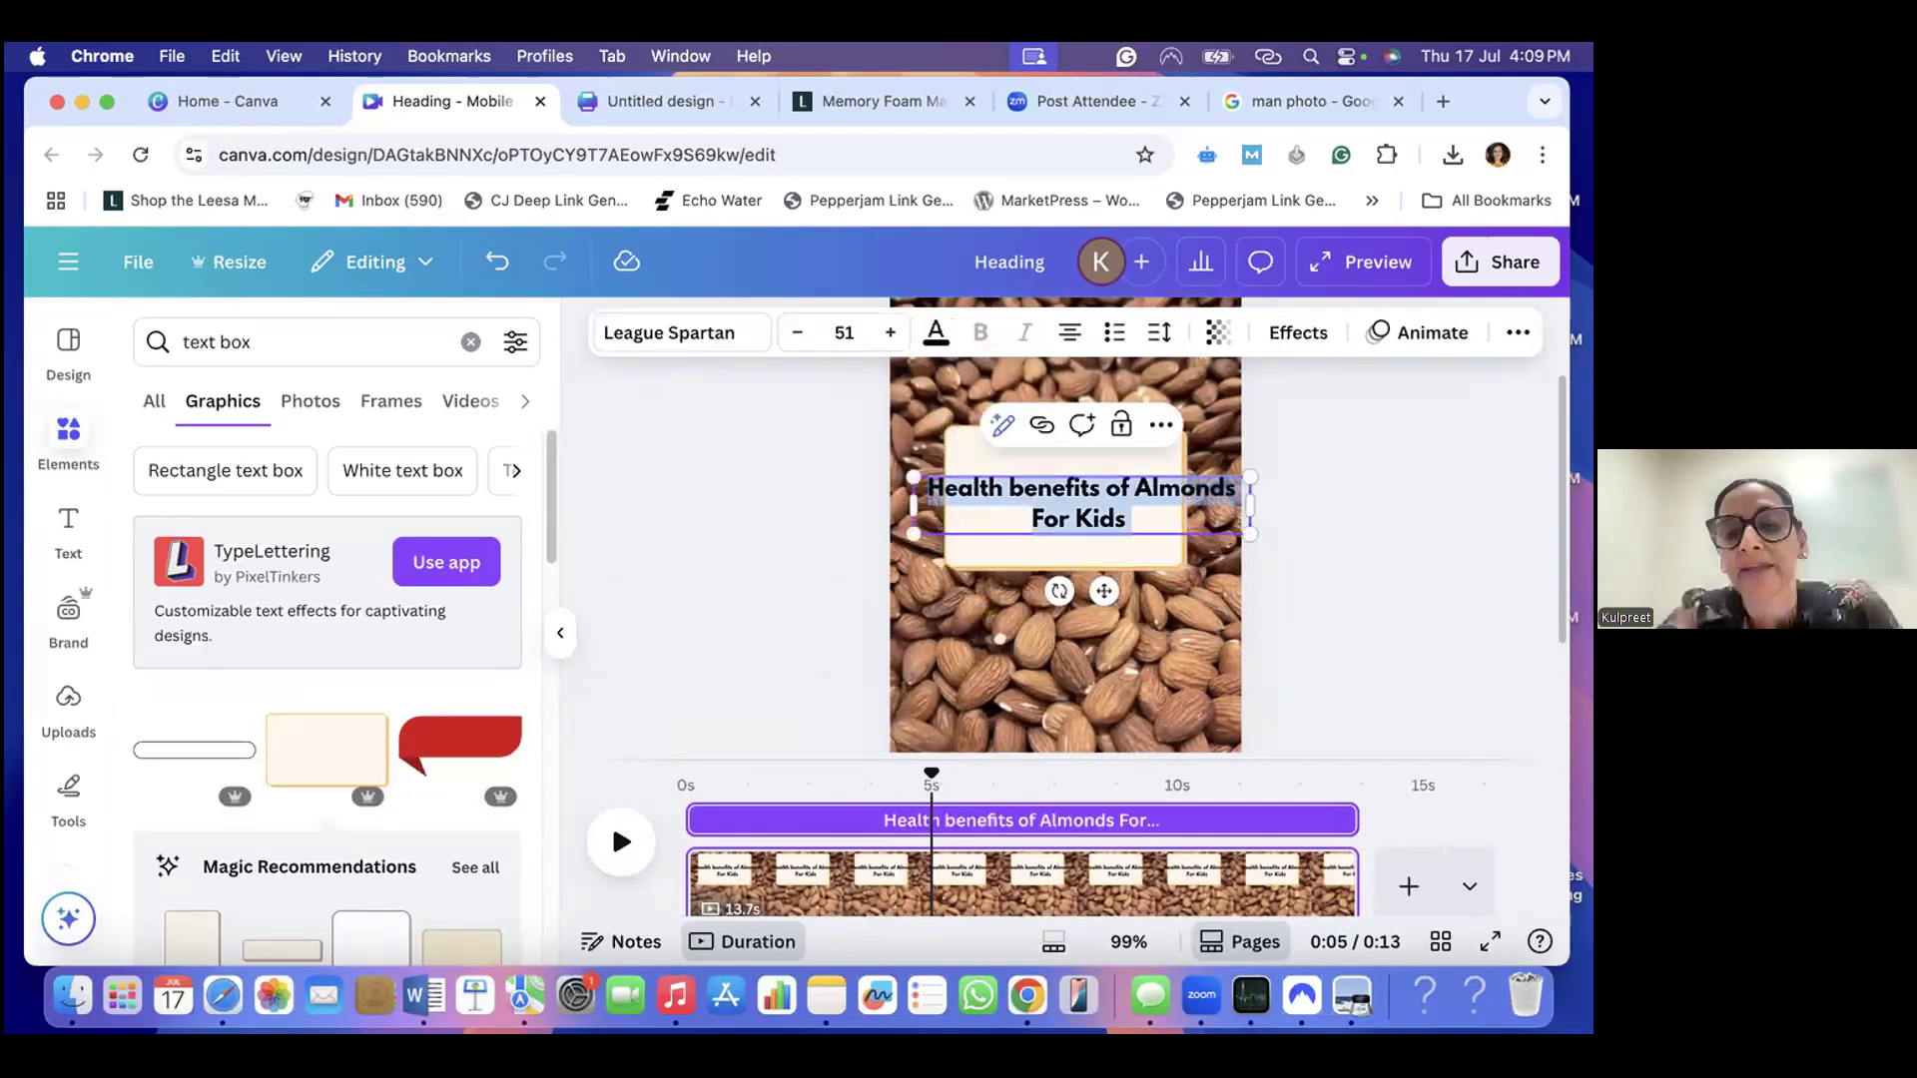
{"action": "left_click", "coordinate": [1133, 482]}
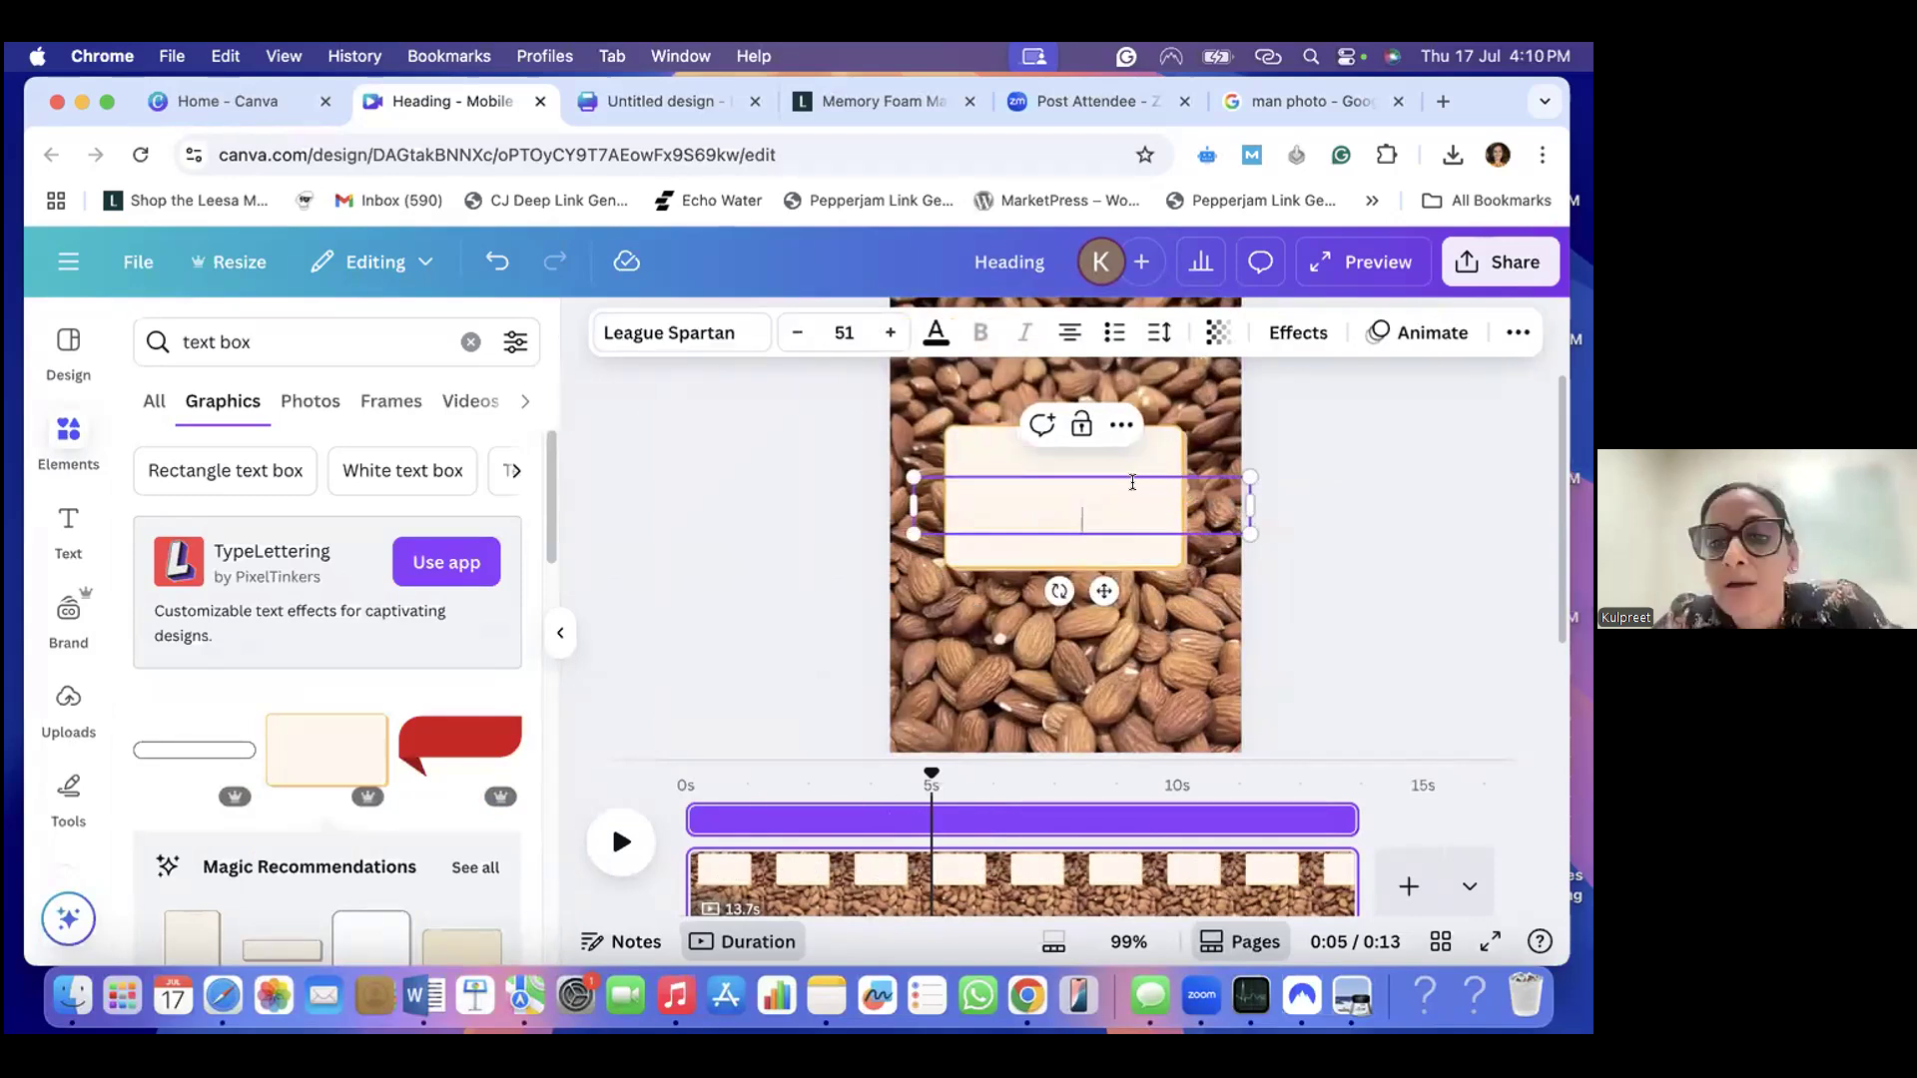
{"action": "key", "text": "Return"}
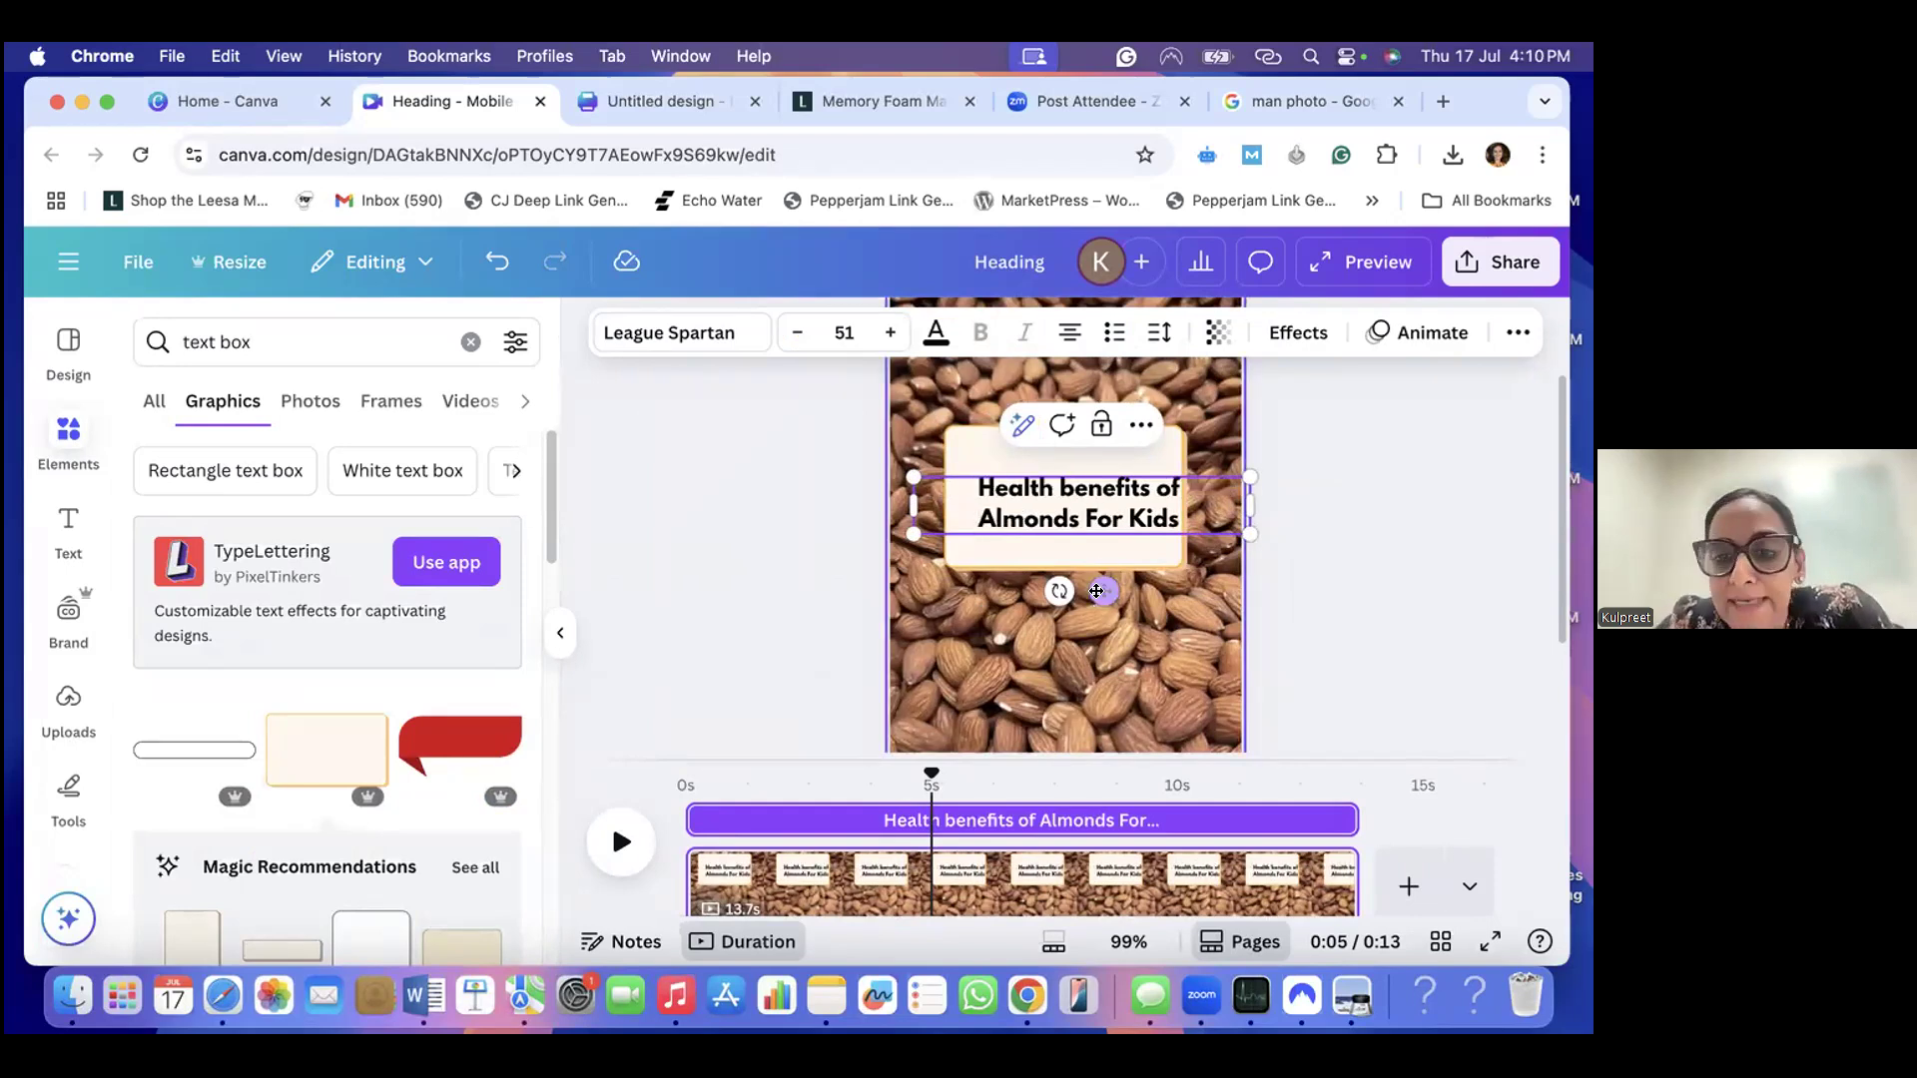
{"action": "left_click_drag", "start_coordinate": [1098, 593], "coordinate": [1086, 595]}
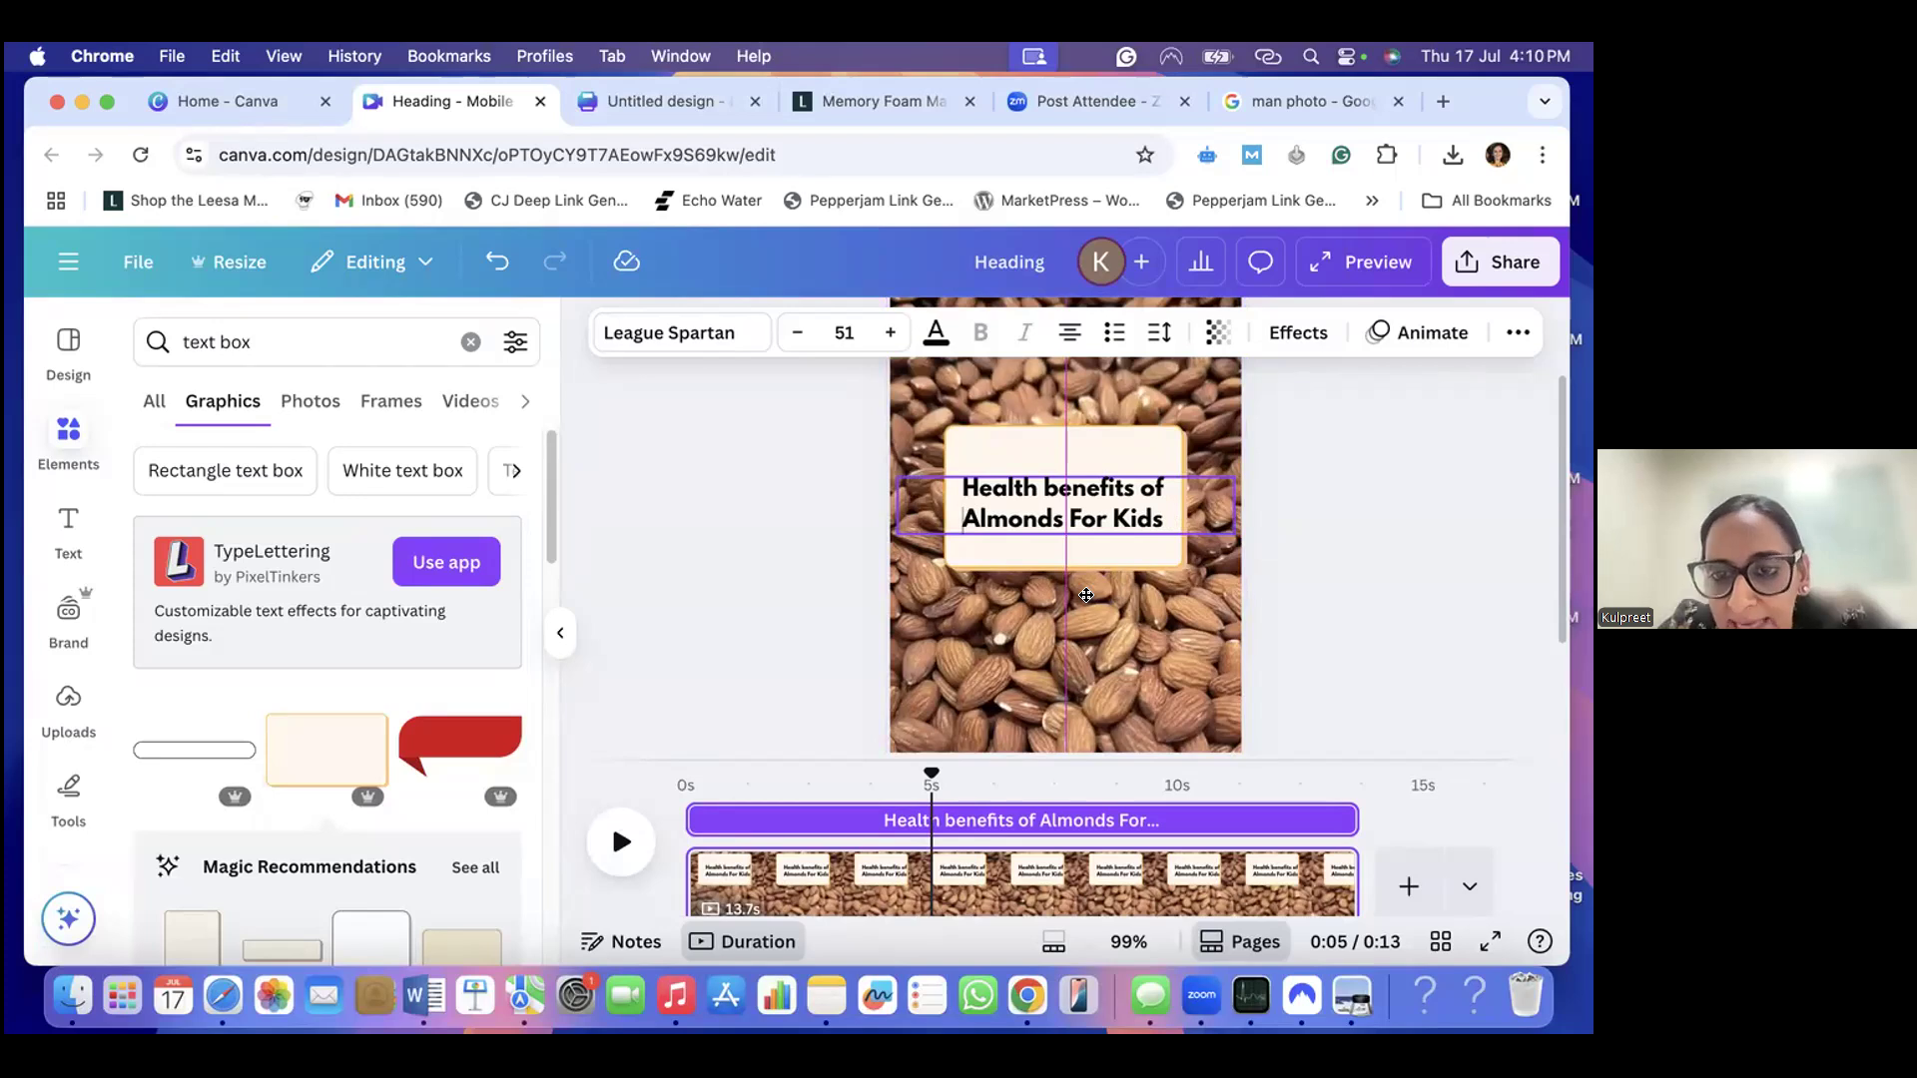
{"action": "key", "text": "Escape"}
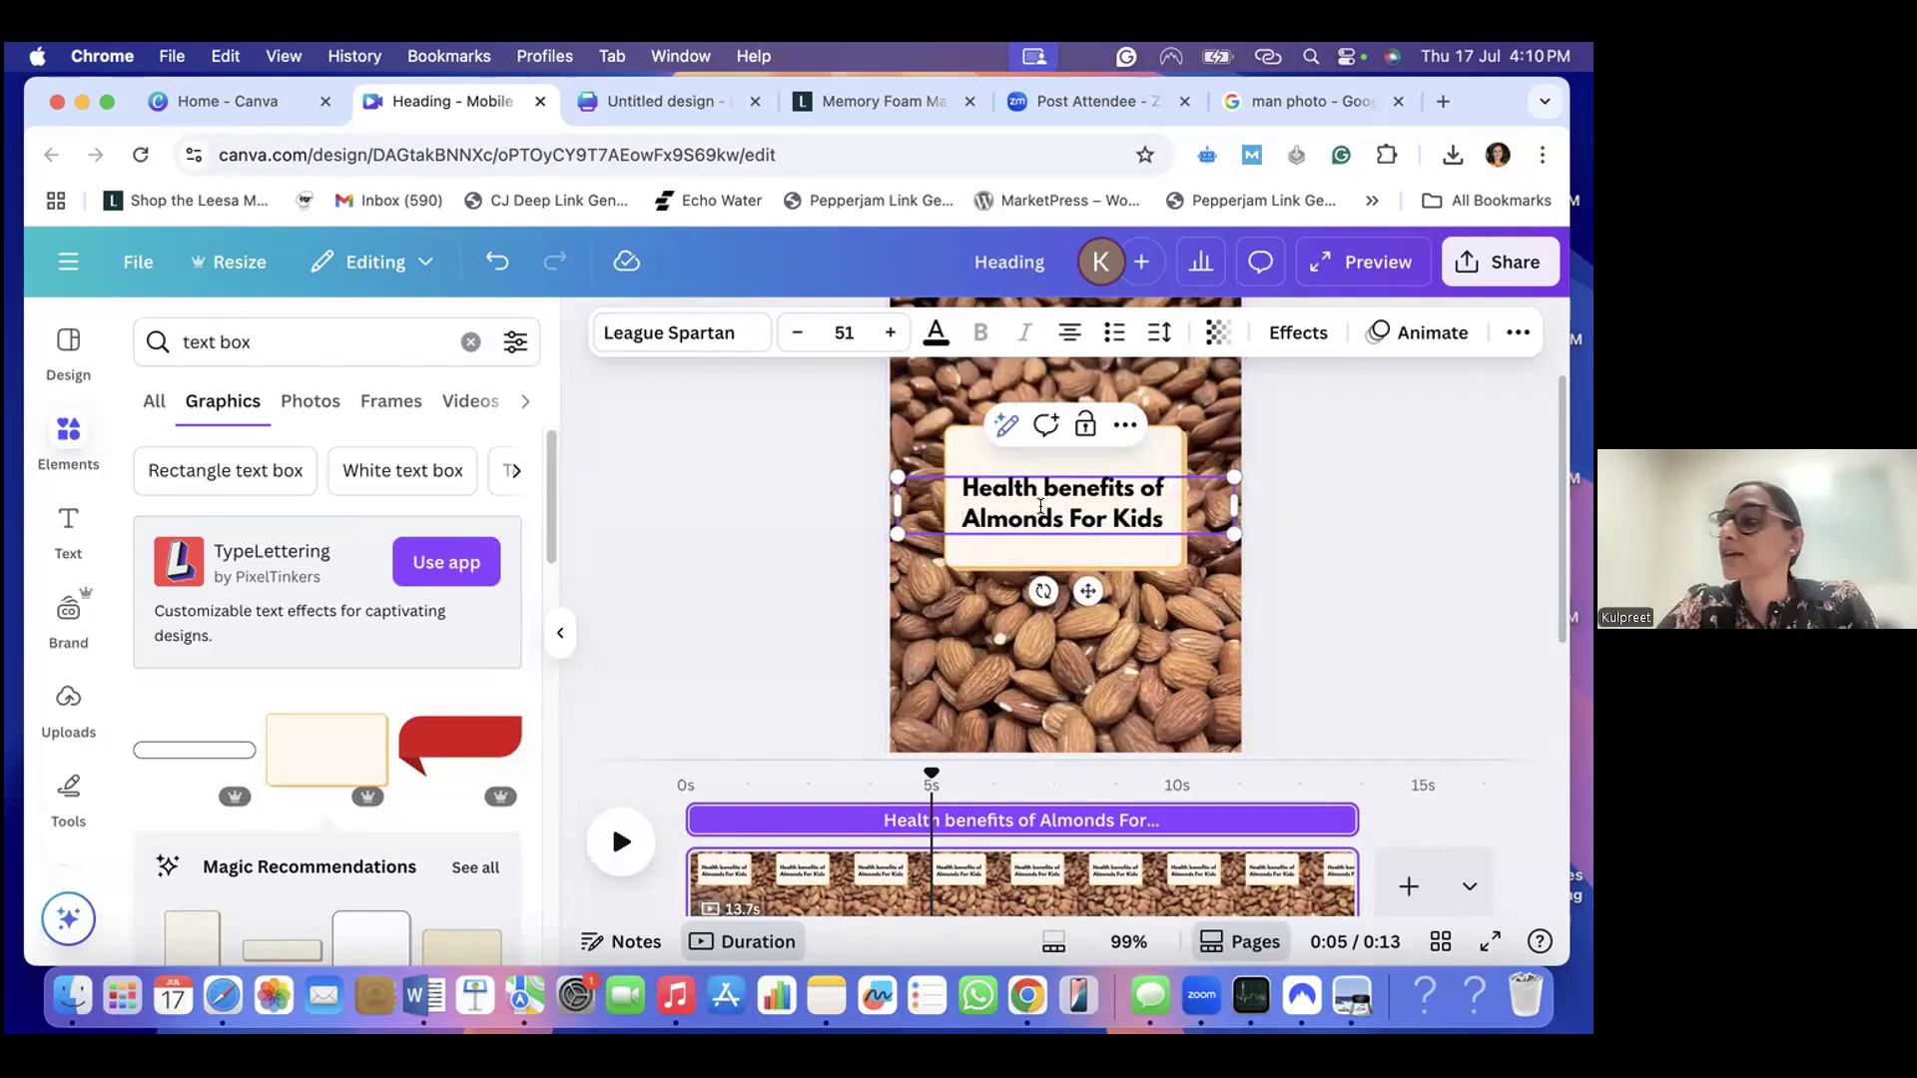
- Set the font of the heading's "Almonds For Kids" line to Horizon
{"action": "left_click", "coordinate": [689, 336]}
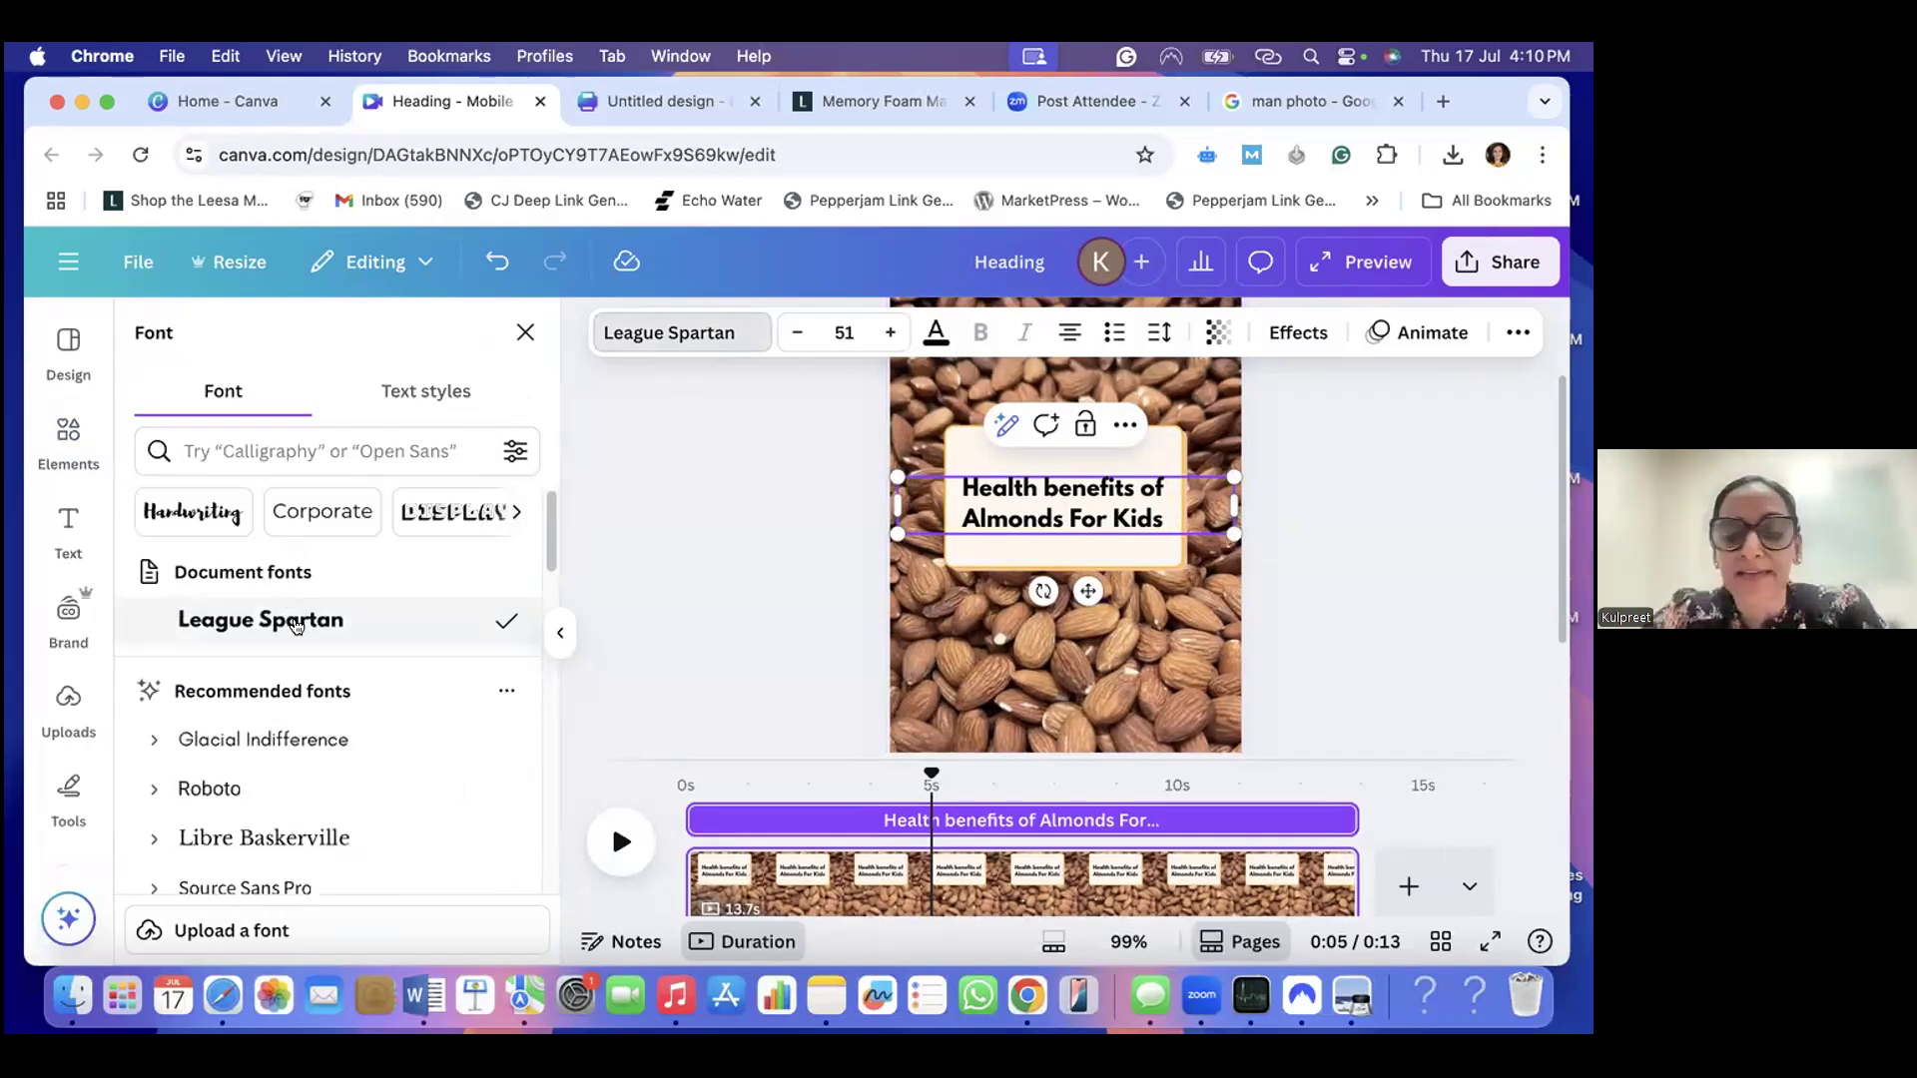
{"action": "scroll", "coordinate": [216, 696], "scroll_direction": "down", "scroll_amount": 1}
{"action": "scroll", "coordinate": [216, 696], "scroll_direction": "down", "scroll_amount": 10}
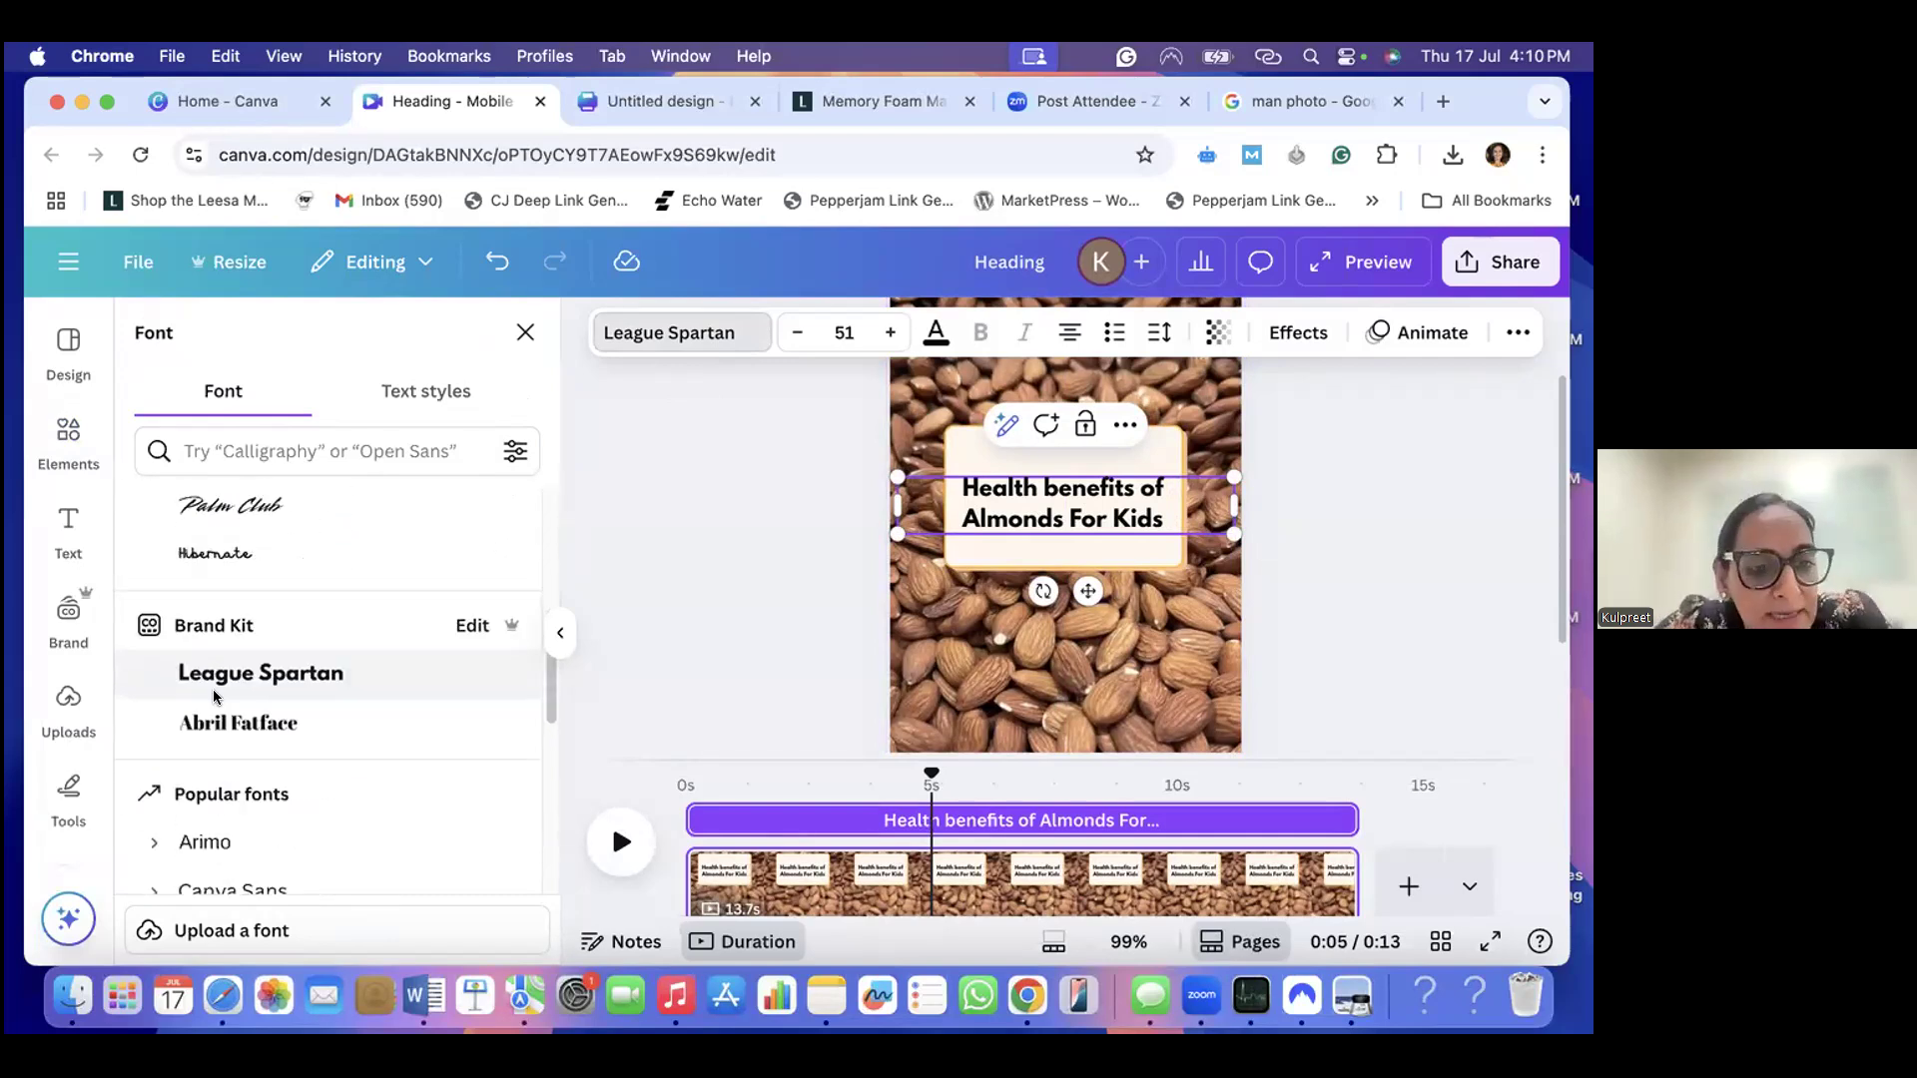
{"action": "scroll", "coordinate": [215, 697], "scroll_direction": "down", "scroll_amount": 6}
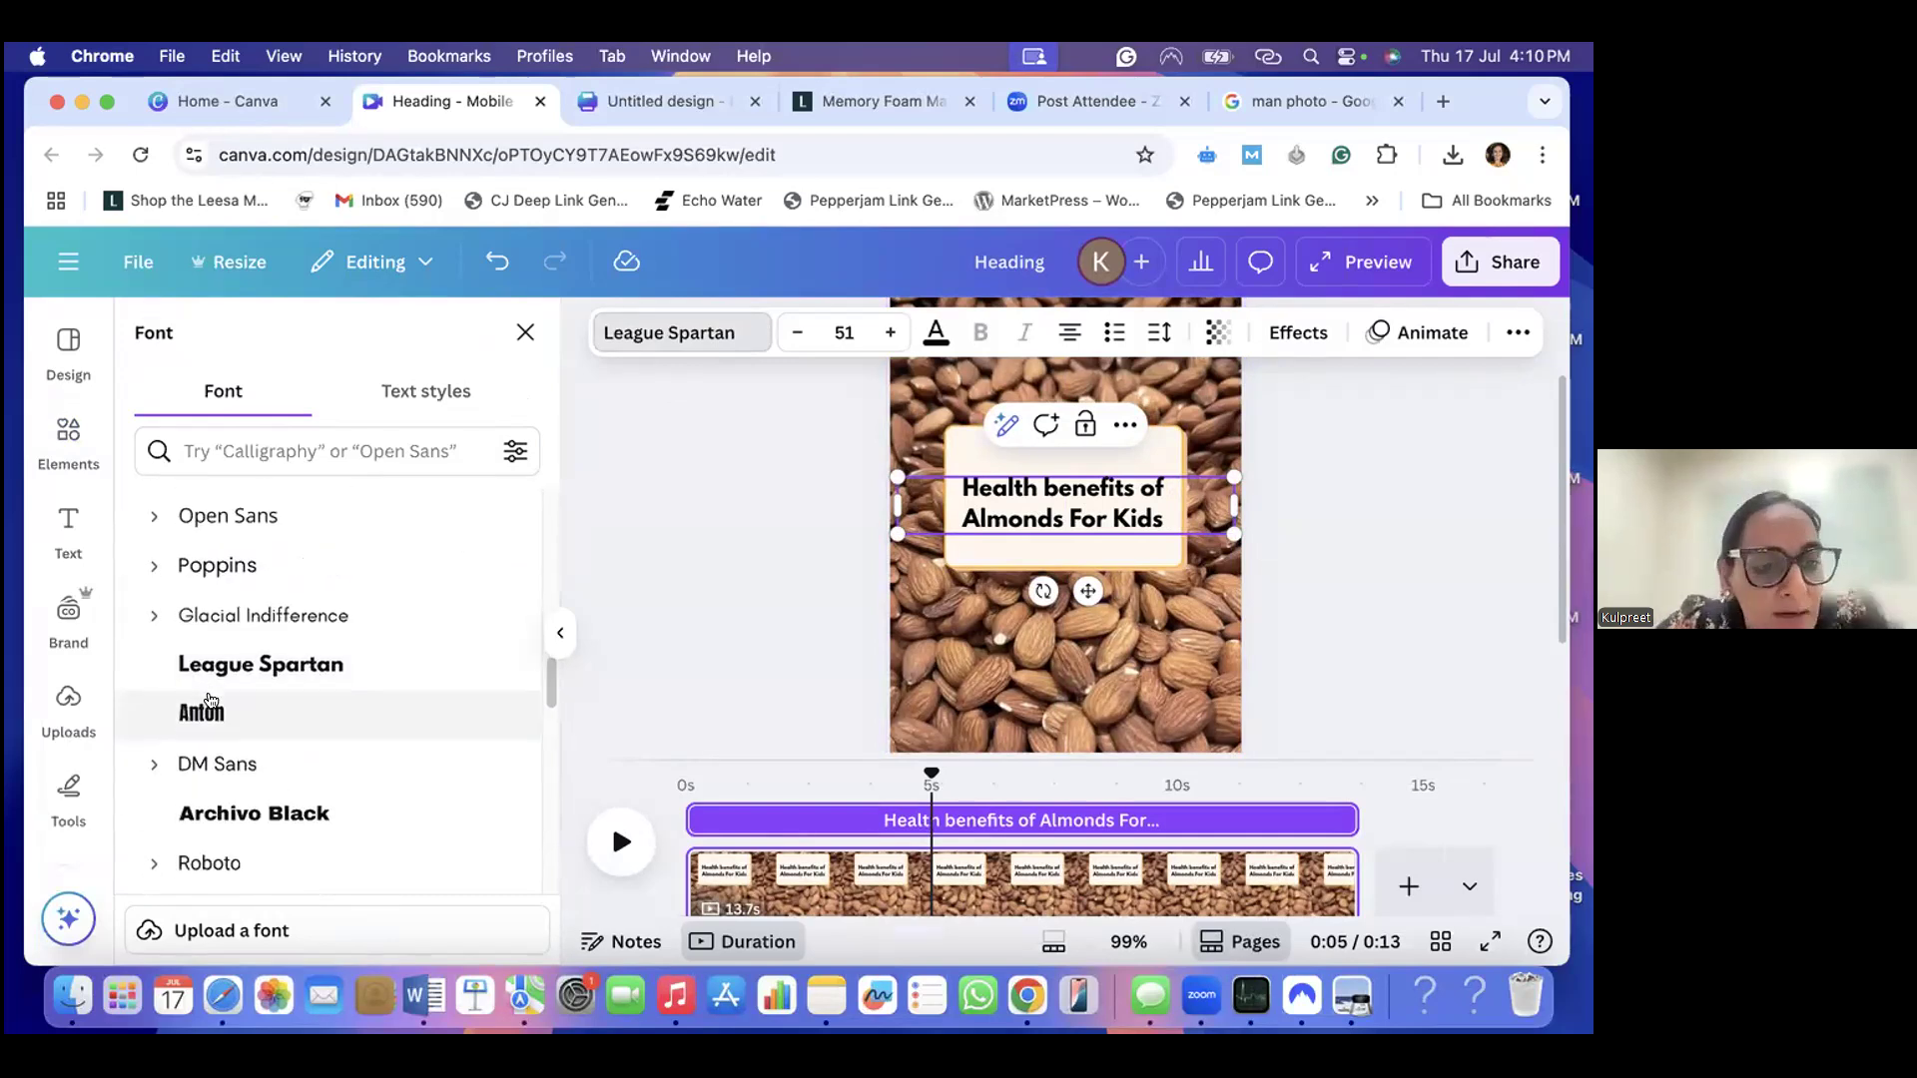
{"action": "scroll", "coordinate": [215, 697], "scroll_direction": "down", "scroll_amount": 1}
{"action": "scroll", "coordinate": [215, 697], "scroll_direction": "up", "scroll_amount": 15}
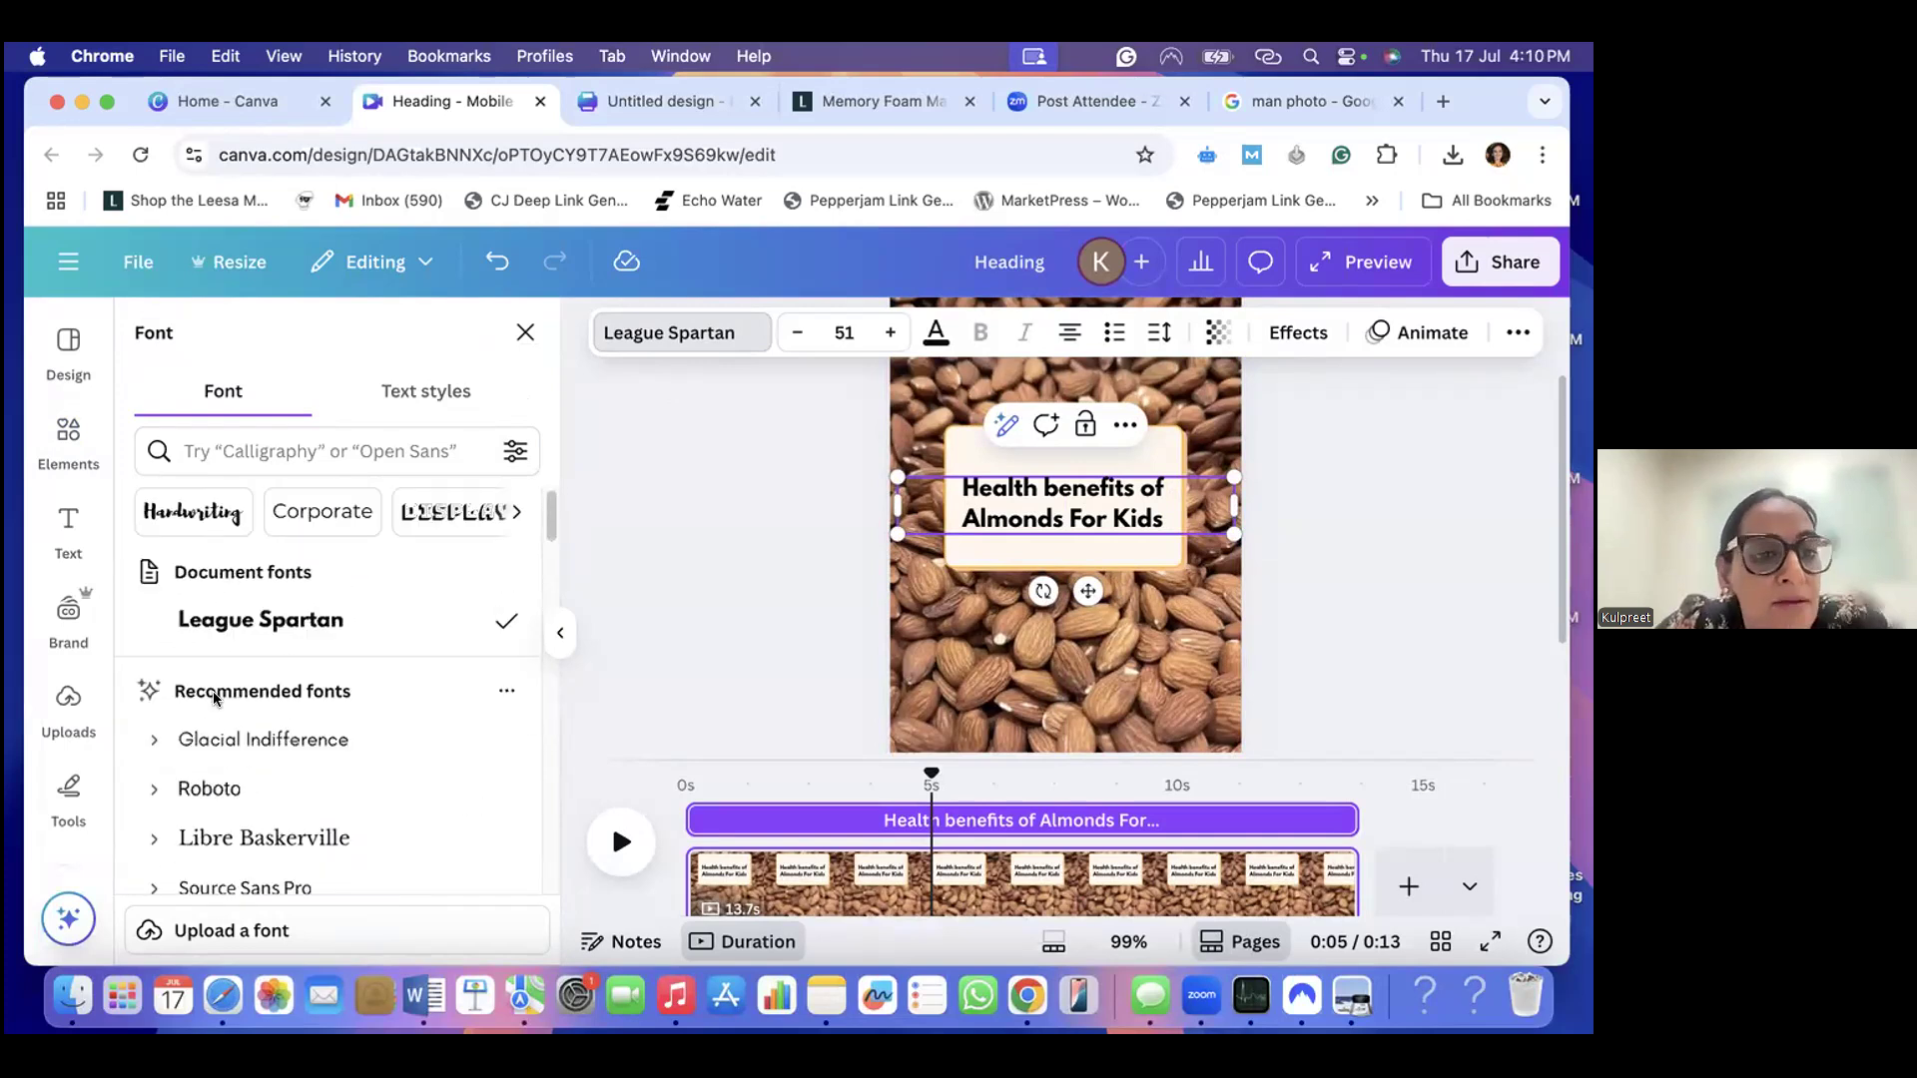
{"action": "scroll", "coordinate": [214, 697], "scroll_direction": "down", "scroll_amount": 4}
{"action": "scroll", "coordinate": [214, 700], "scroll_direction": "down", "scroll_amount": 15}
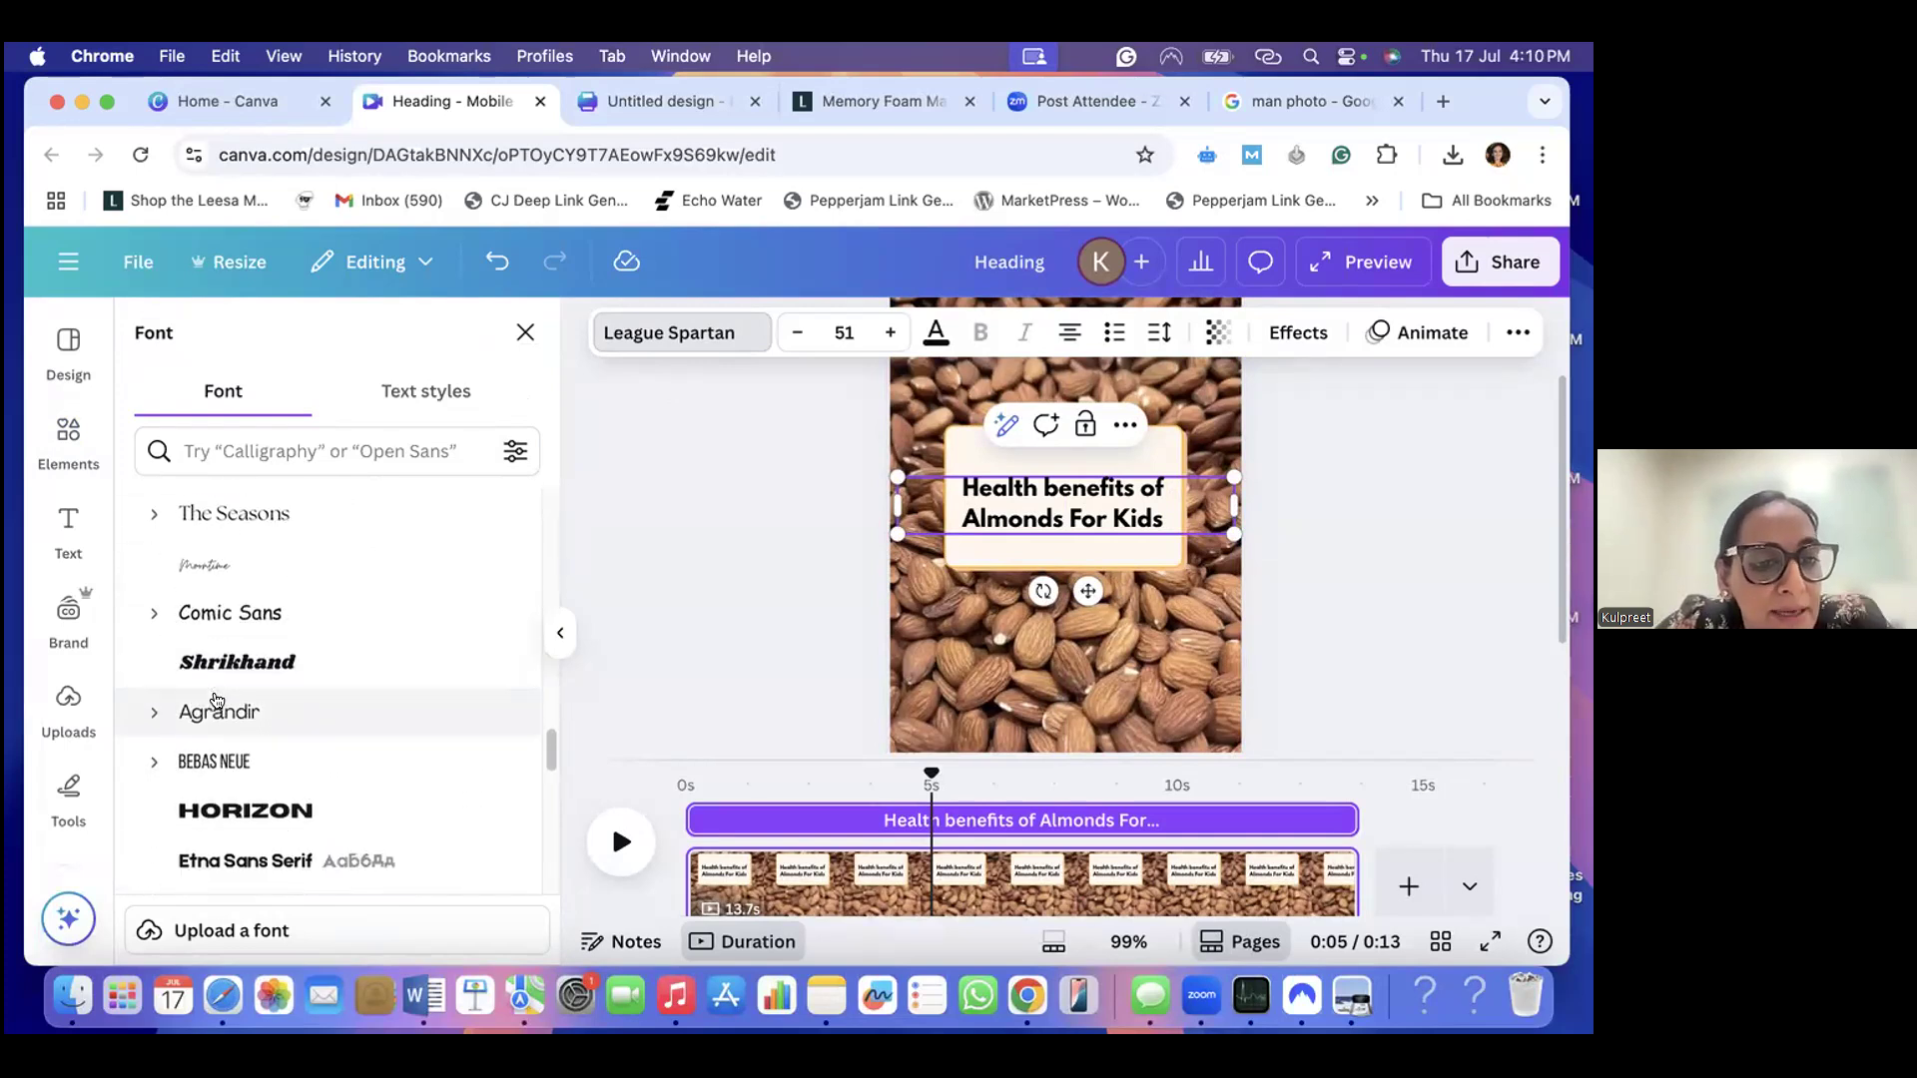
{"action": "left_click", "coordinate": [254, 672]}
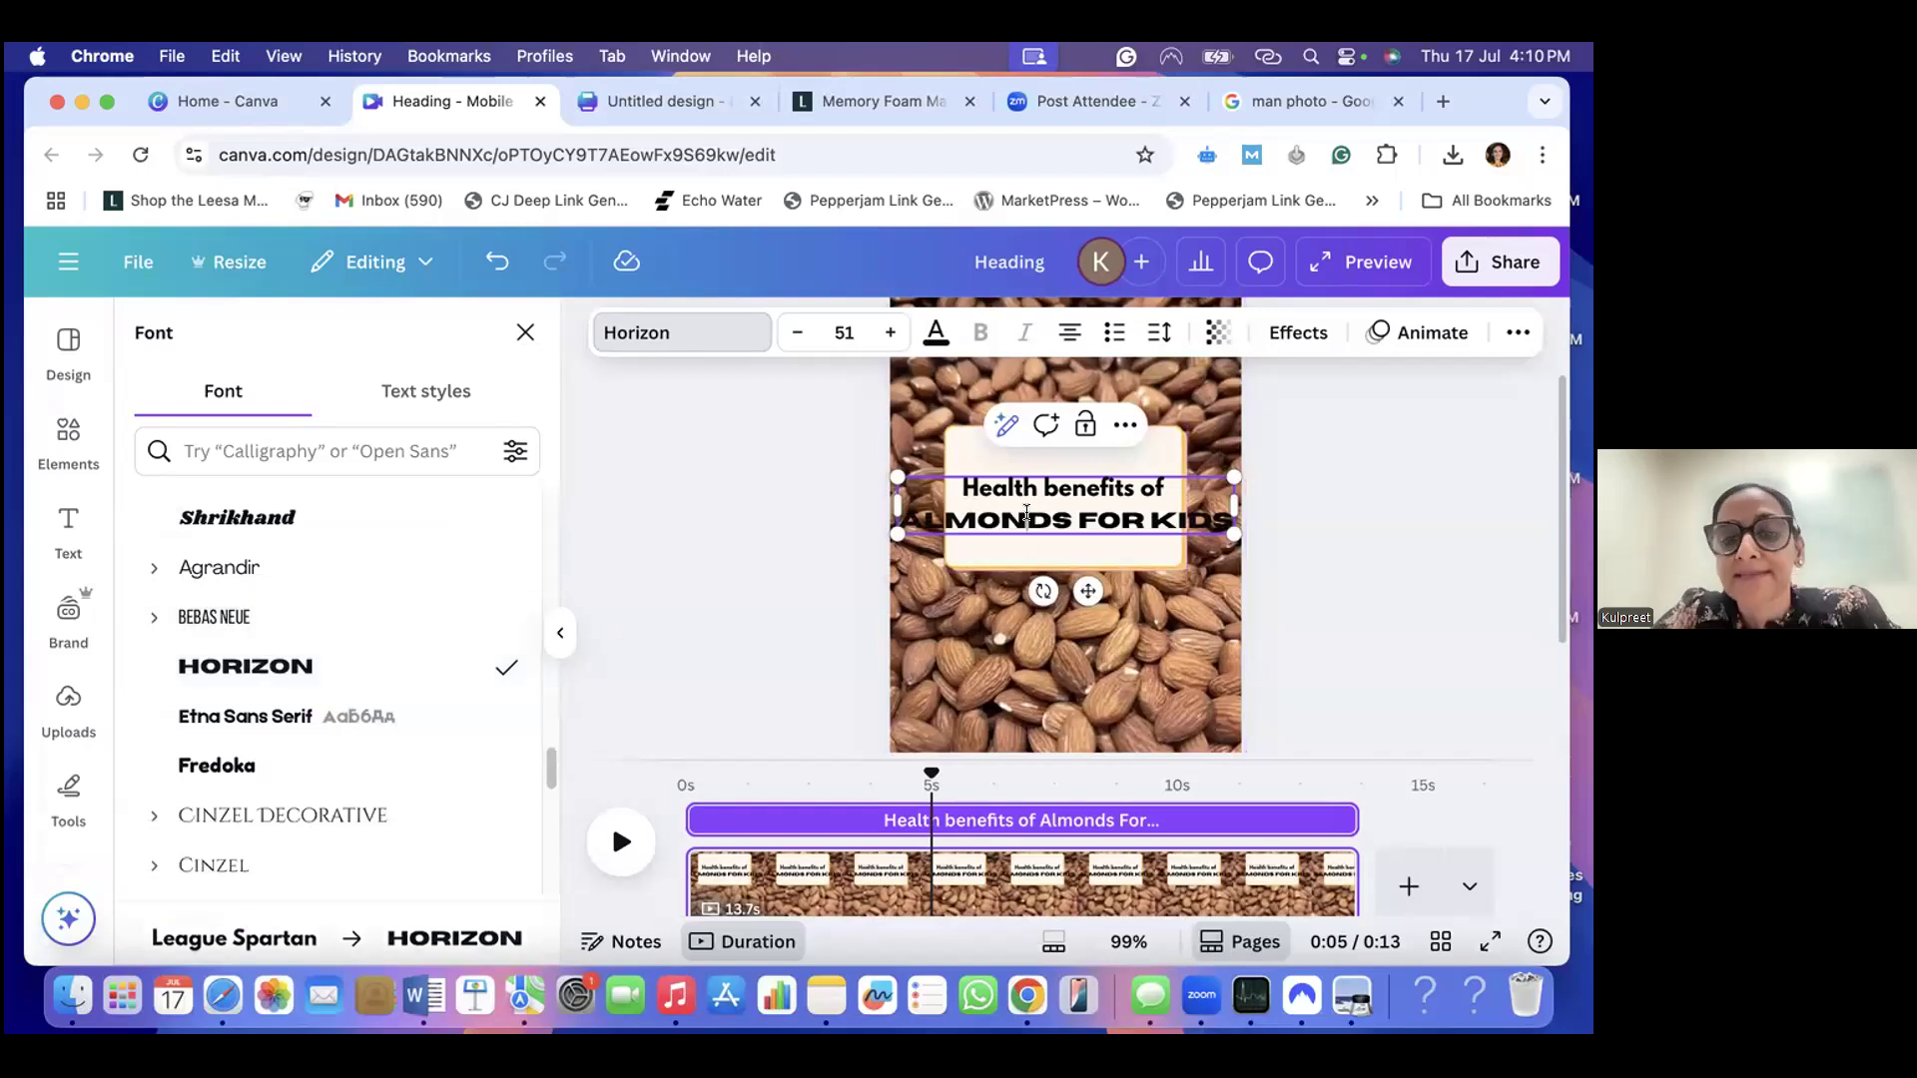
- Shrink the heading to font size 44 and set its "Health benefits of" line to Horizon as well
{"action": "left_click_drag", "start_coordinate": [930, 485], "coordinate": [946, 486]}
{"action": "double_click", "coordinate": [1074, 494]}
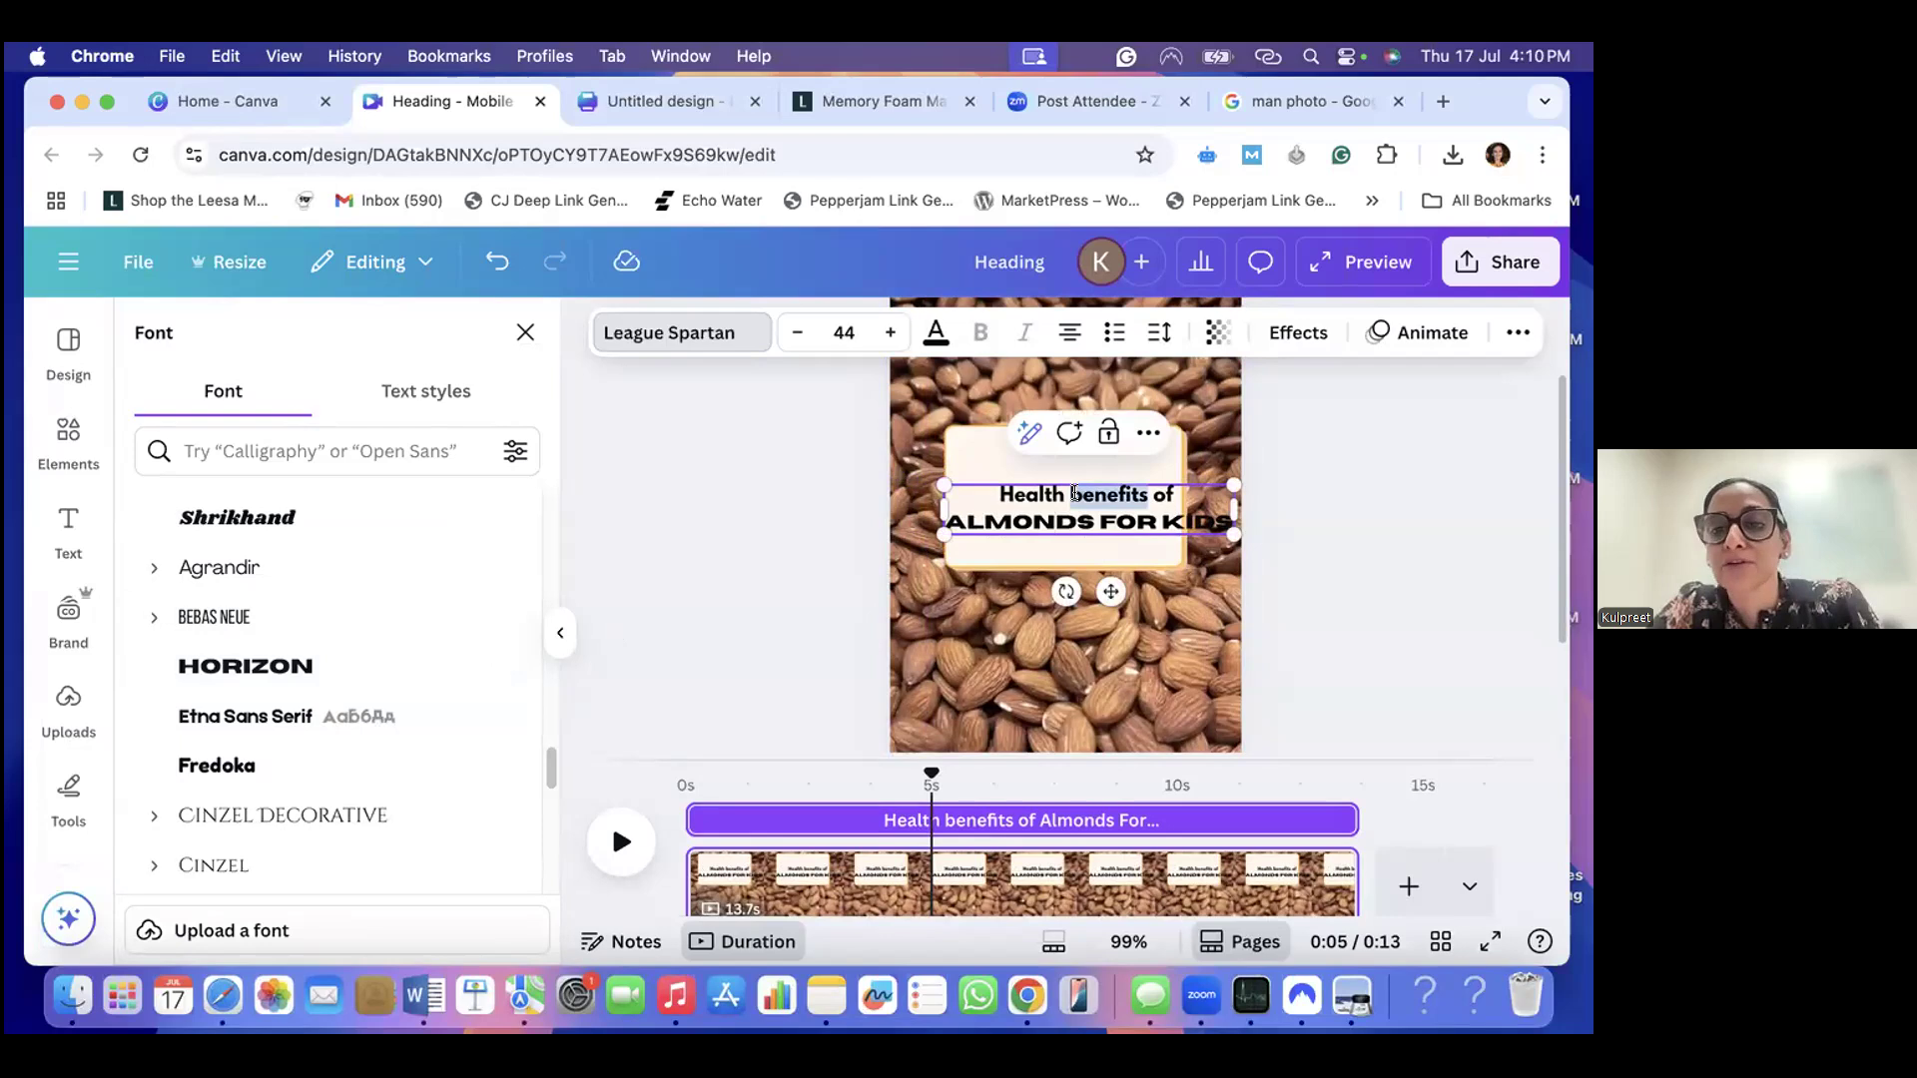
{"action": "left_click", "coordinate": [245, 666]}
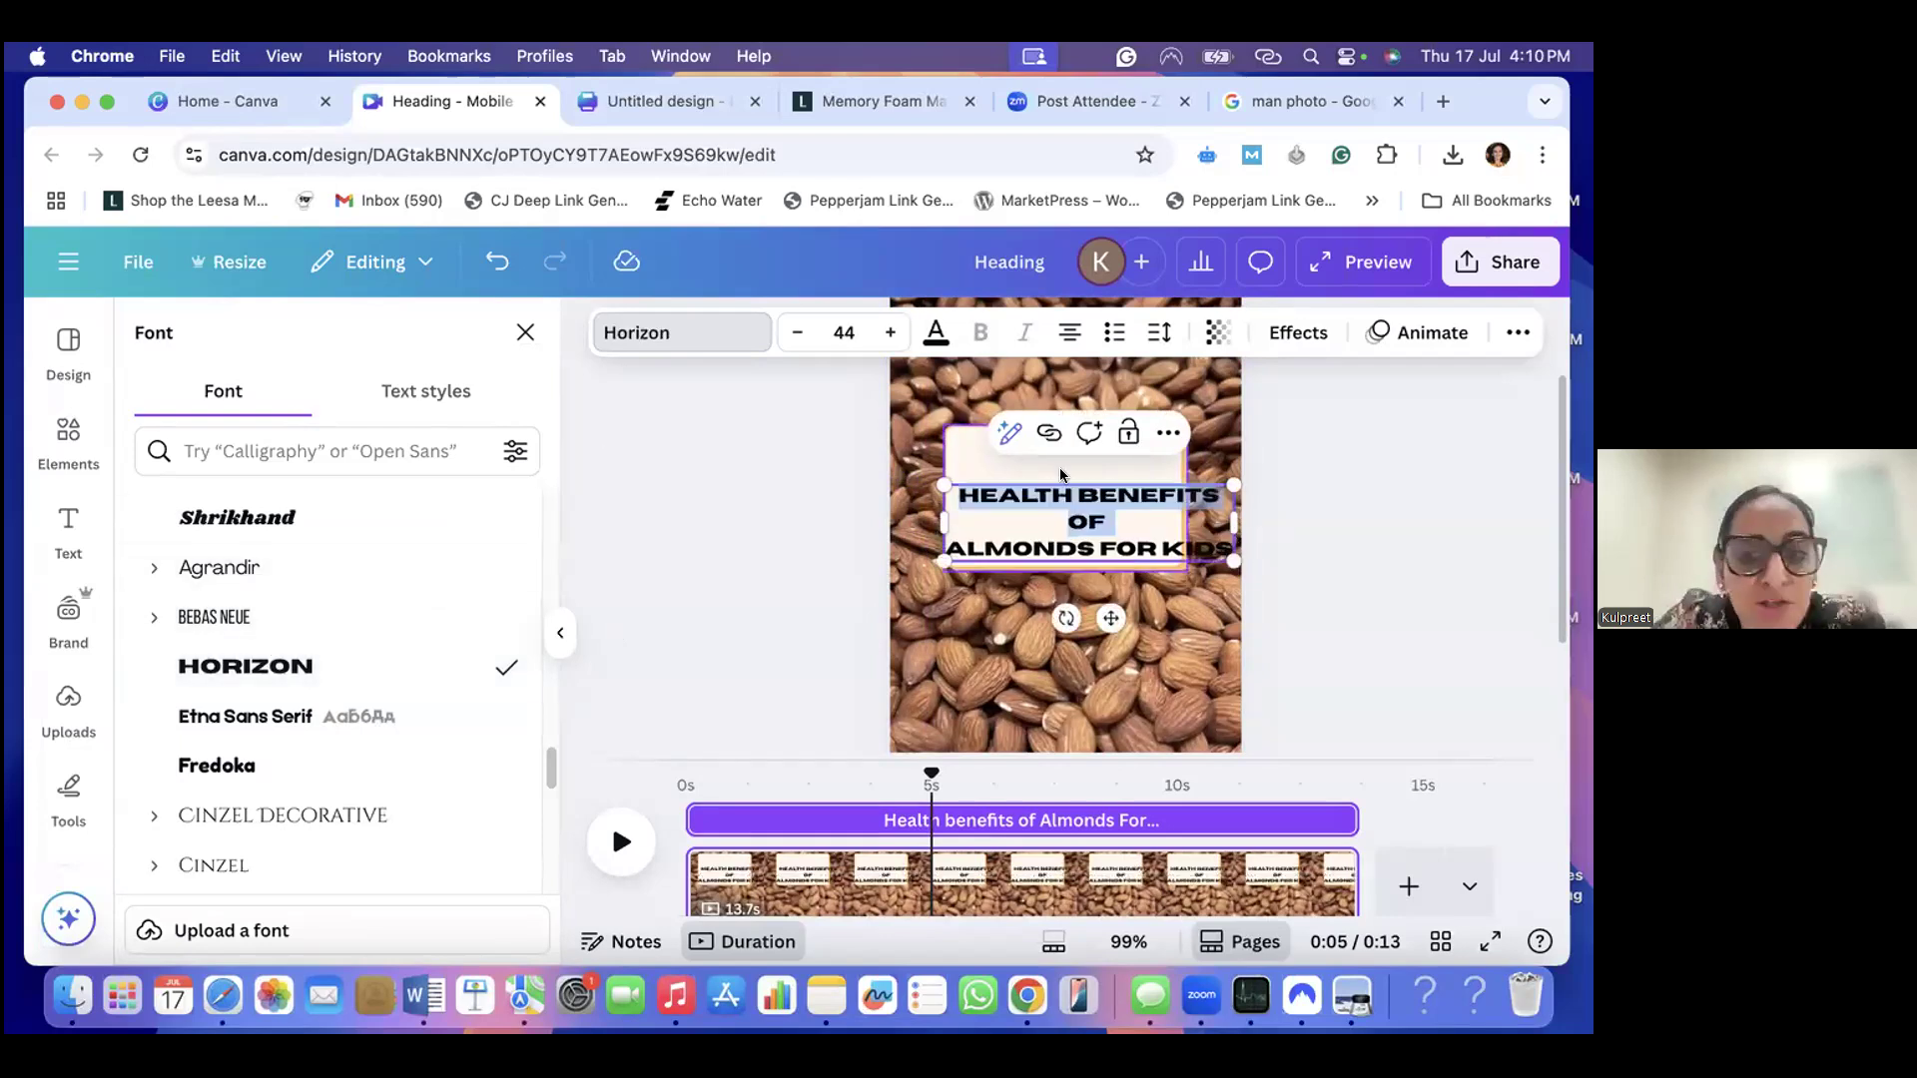
- Enlarge the cream rectangle to the heading's width, centre it horizontally on the page, and position the heading in its middle
{"action": "left_click", "coordinate": [1079, 477]}
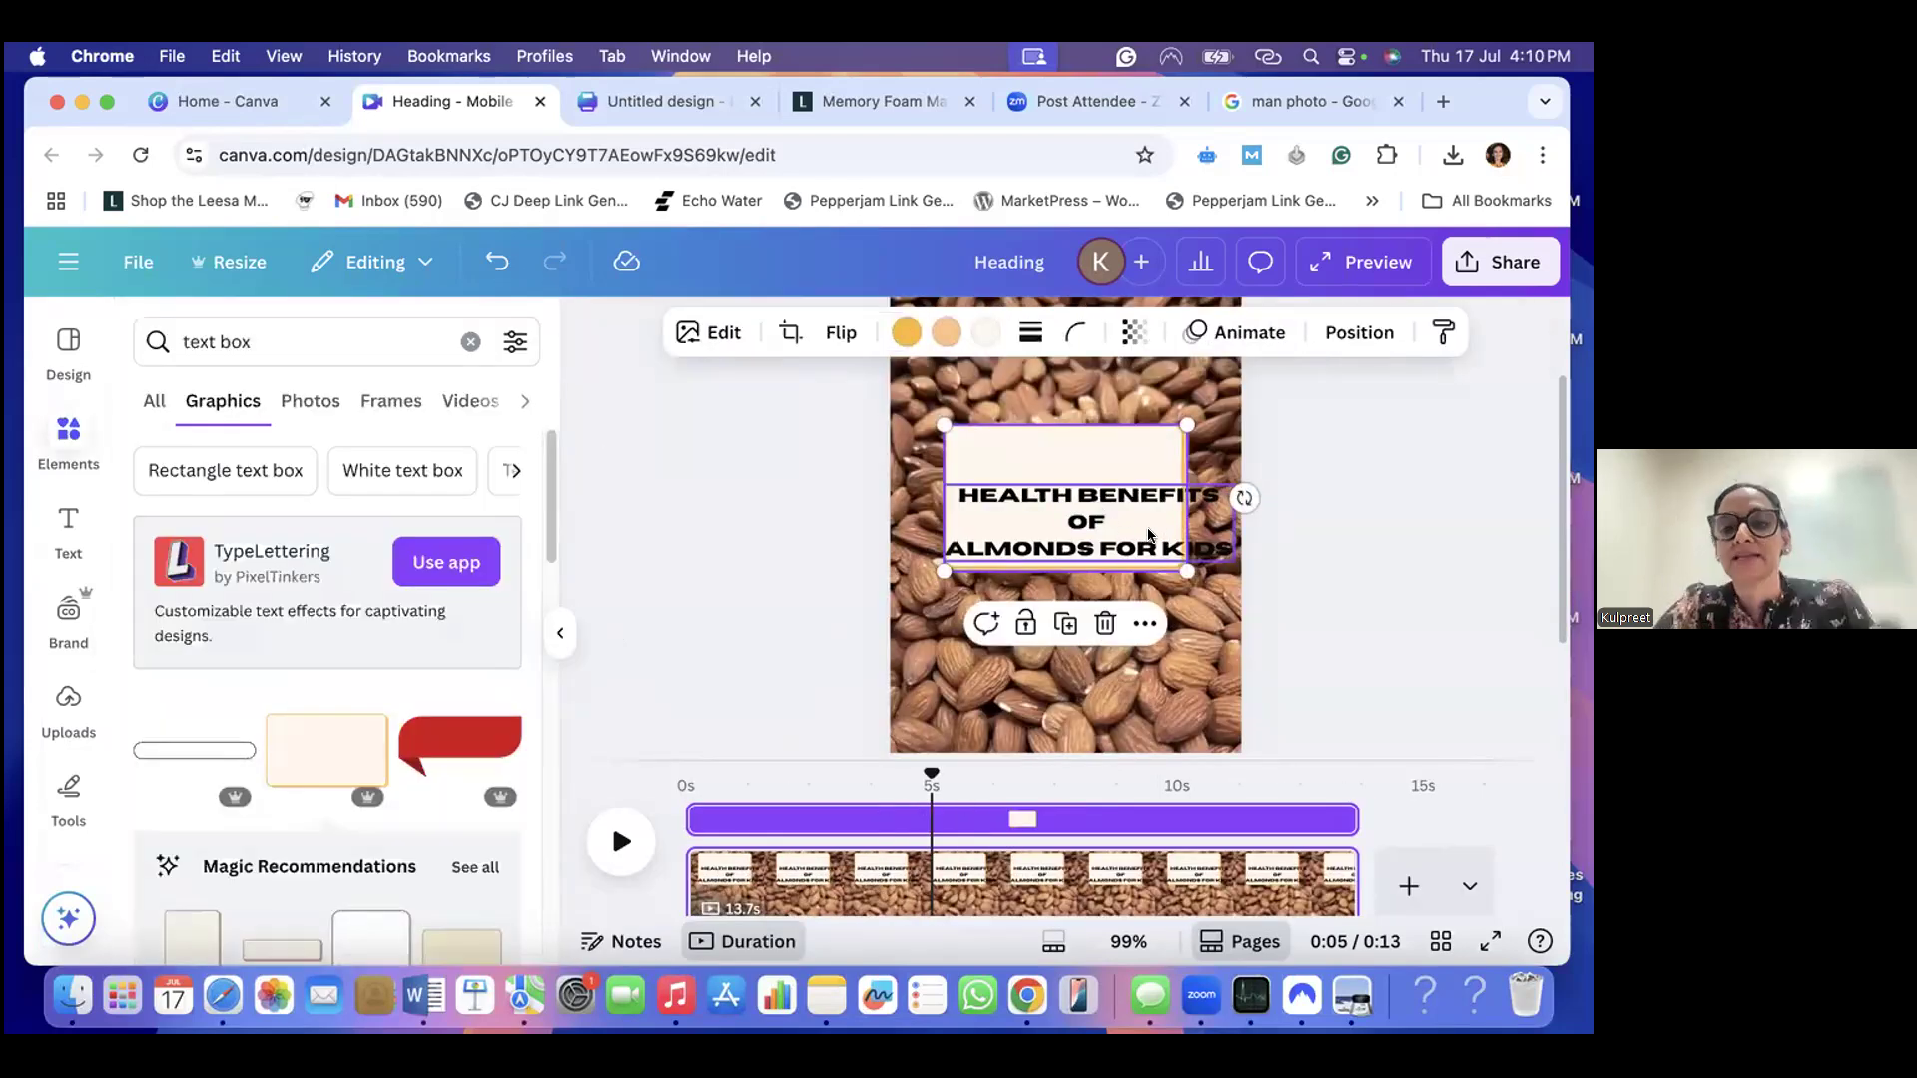
{"action": "mouse_move", "coordinate": [1106, 549]}
{"action": "left_mouse_down"}
{"action": "mouse_move", "coordinate": [1100, 529]}
{"action": "mouse_move", "coordinate": [1110, 565]}
{"action": "left_mouse_up"}
{"action": "left_click_drag", "start_coordinate": [951, 437], "coordinate": [926, 420]}
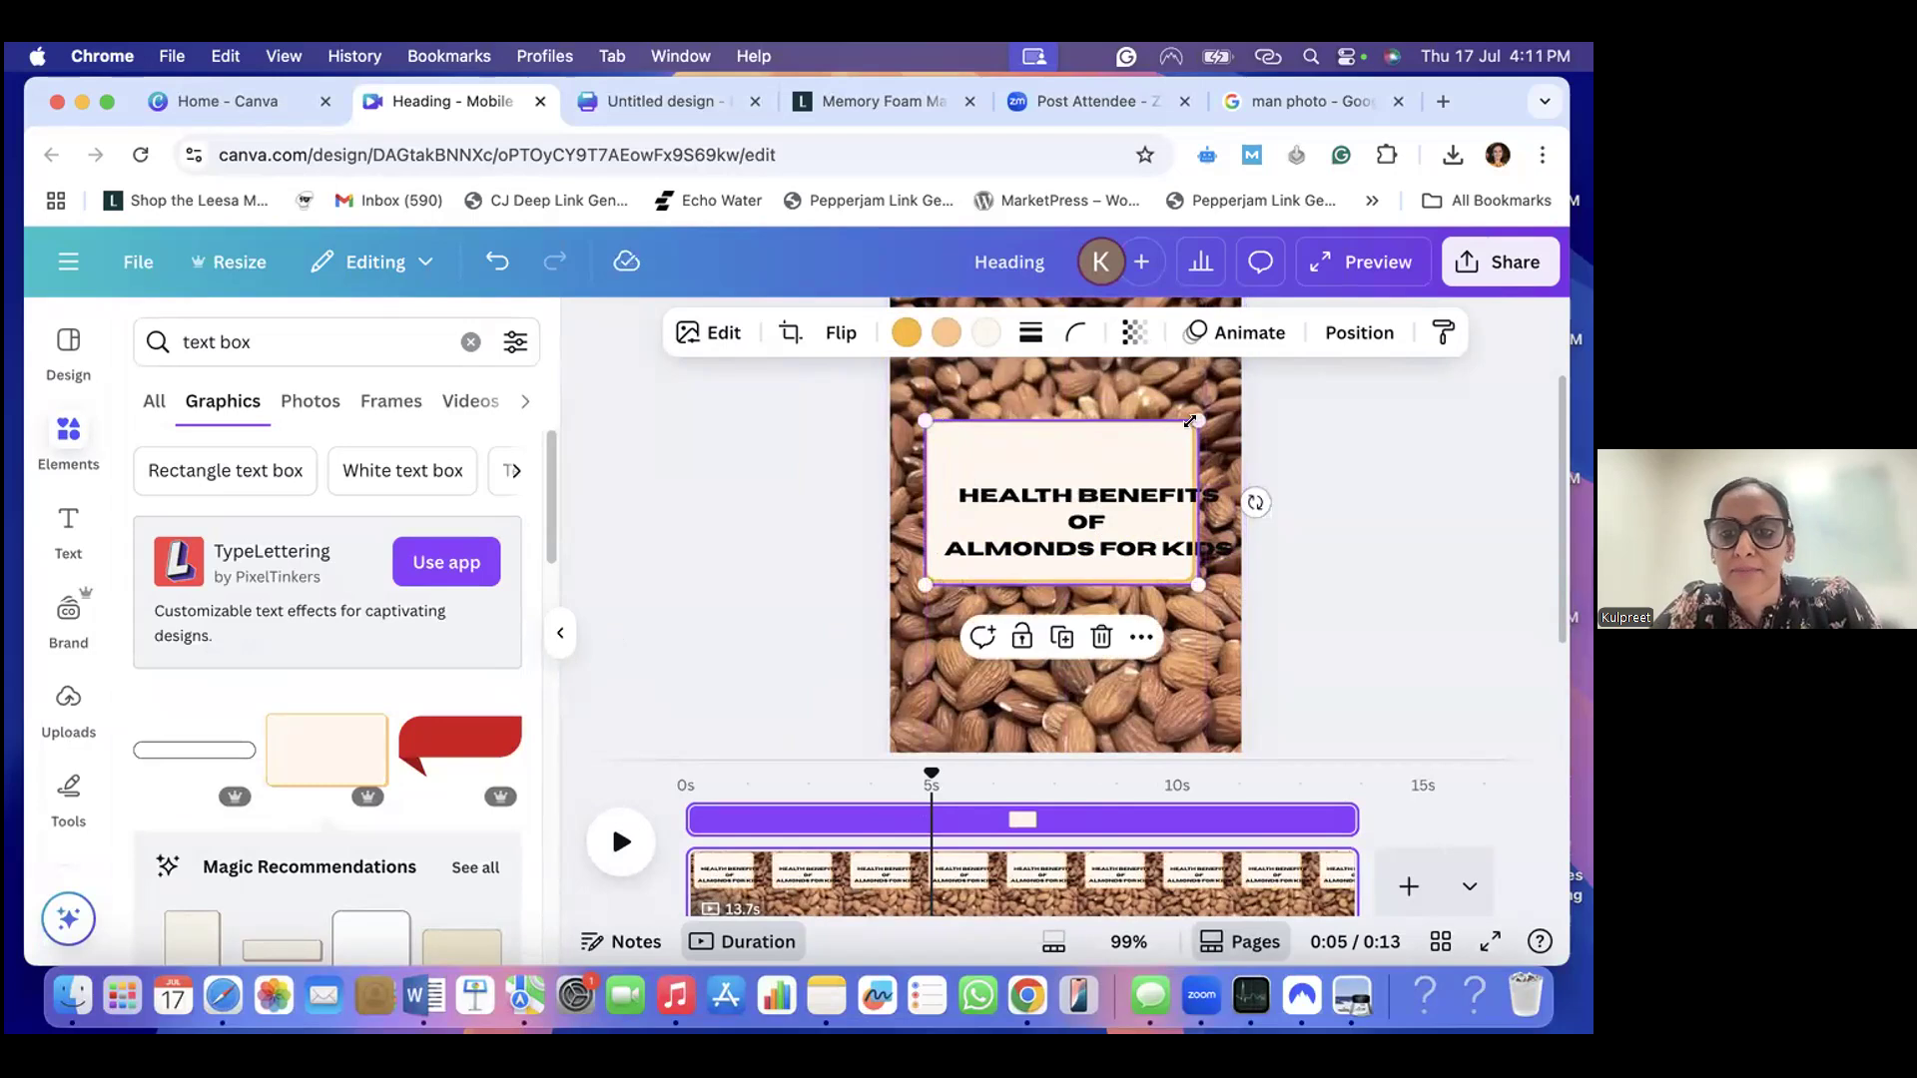
{"action": "left_click_drag", "start_coordinate": [1193, 420], "coordinate": [1216, 409]}
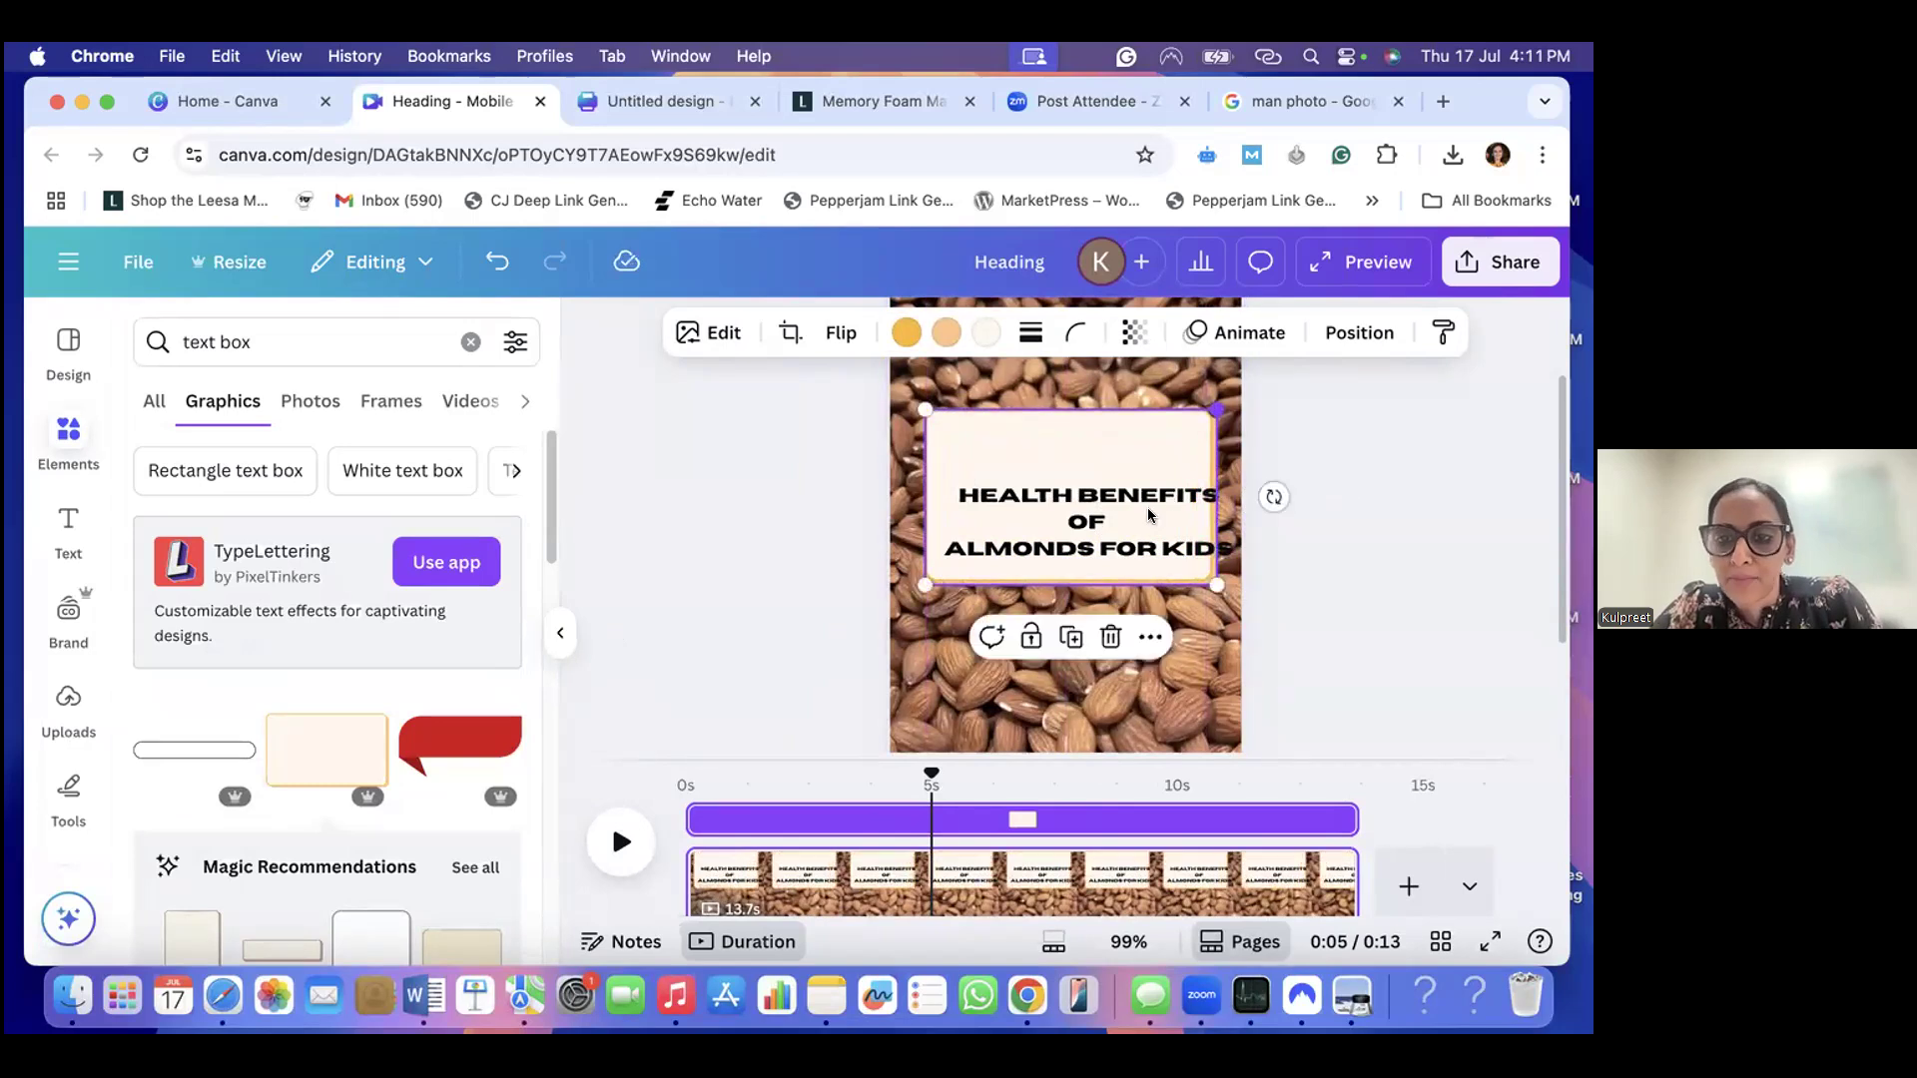
{"action": "mouse_move", "coordinate": [1147, 514]}
{"action": "left_mouse_down"}
{"action": "mouse_move", "coordinate": [1092, 519]}
{"action": "mouse_move", "coordinate": [1104, 464]}
{"action": "mouse_move", "coordinate": [1086, 497]}
{"action": "mouse_move", "coordinate": [1118, 511]}
{"action": "left_mouse_up"}
{"action": "left_click", "coordinate": [1118, 570]}
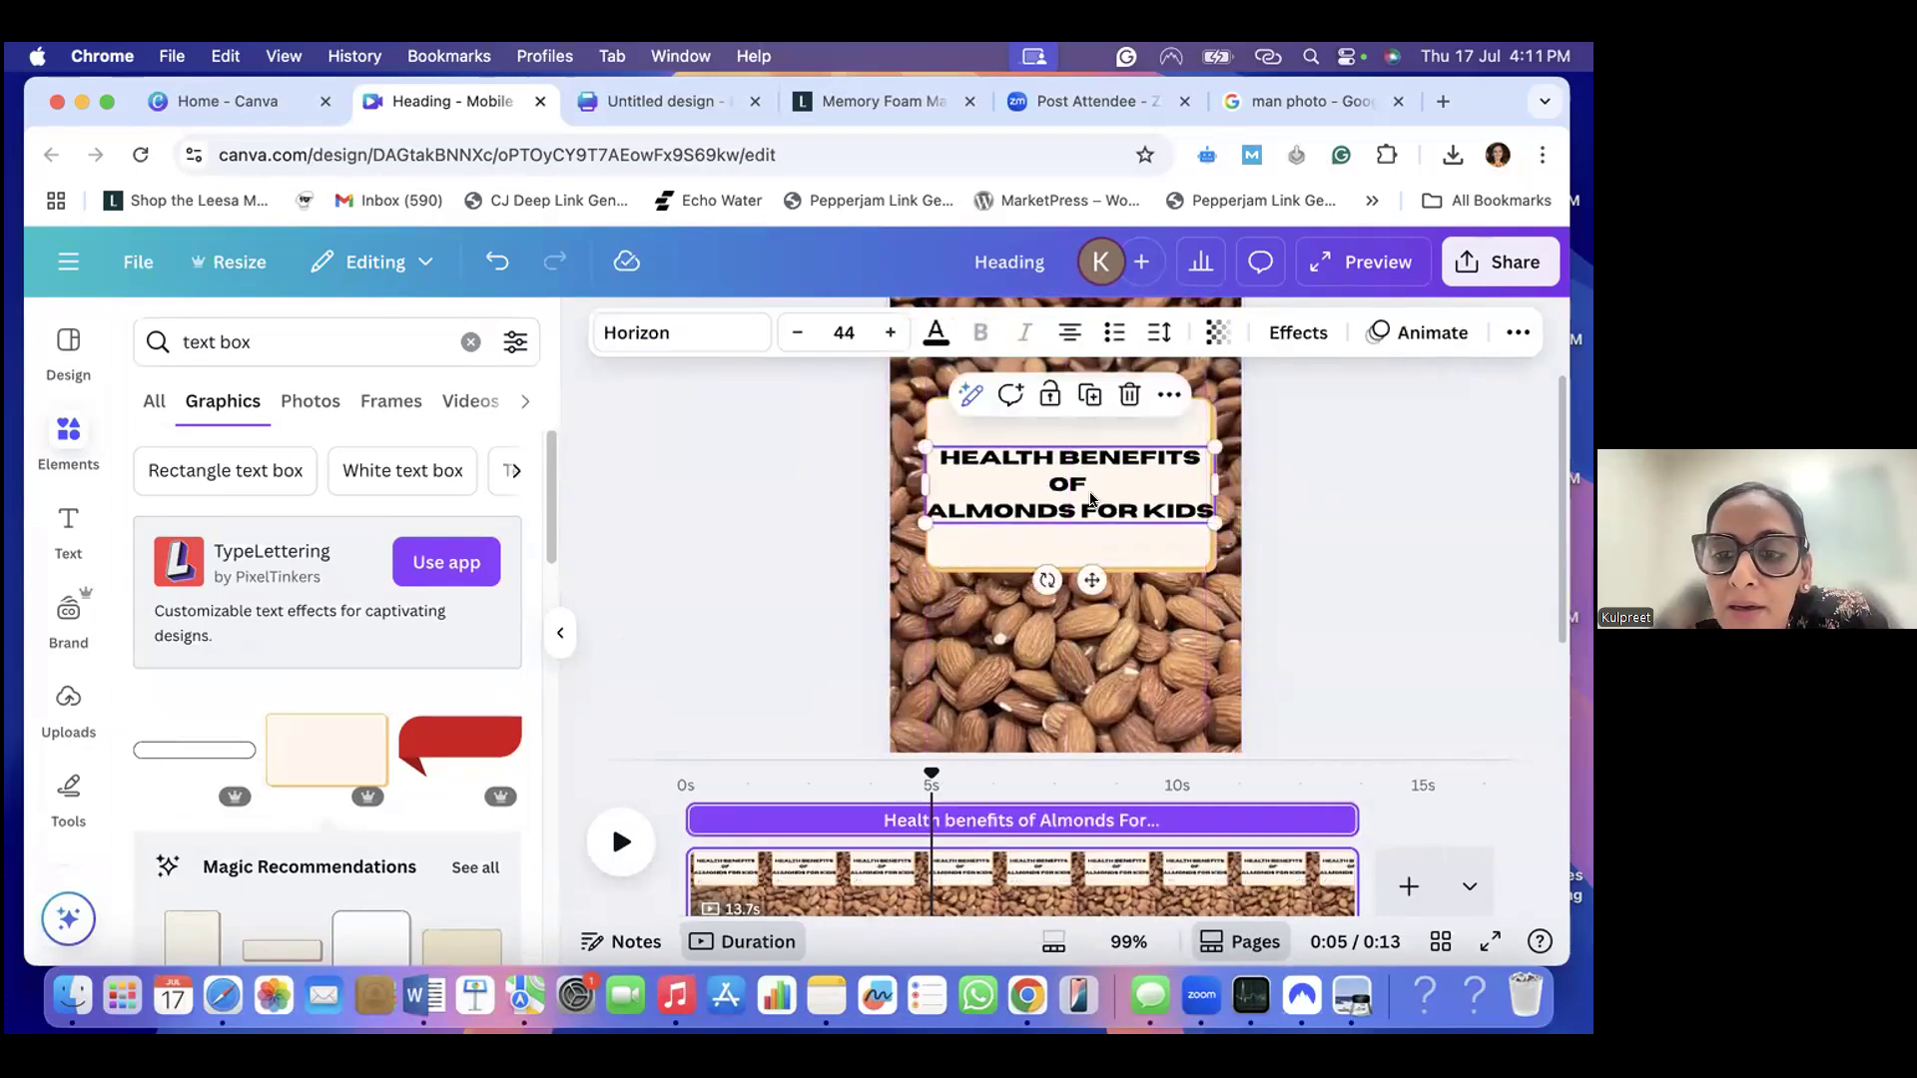
- Reduce the heading's font size to 40 and break it into three lines: "Health benefits", "of" and "Almonds For Kids"
{"action": "left_click", "coordinate": [796, 332]}
{"action": "left_click", "coordinate": [796, 332]}
{"action": "left_click", "coordinate": [796, 333]}
{"action": "left_click", "coordinate": [796, 333]}
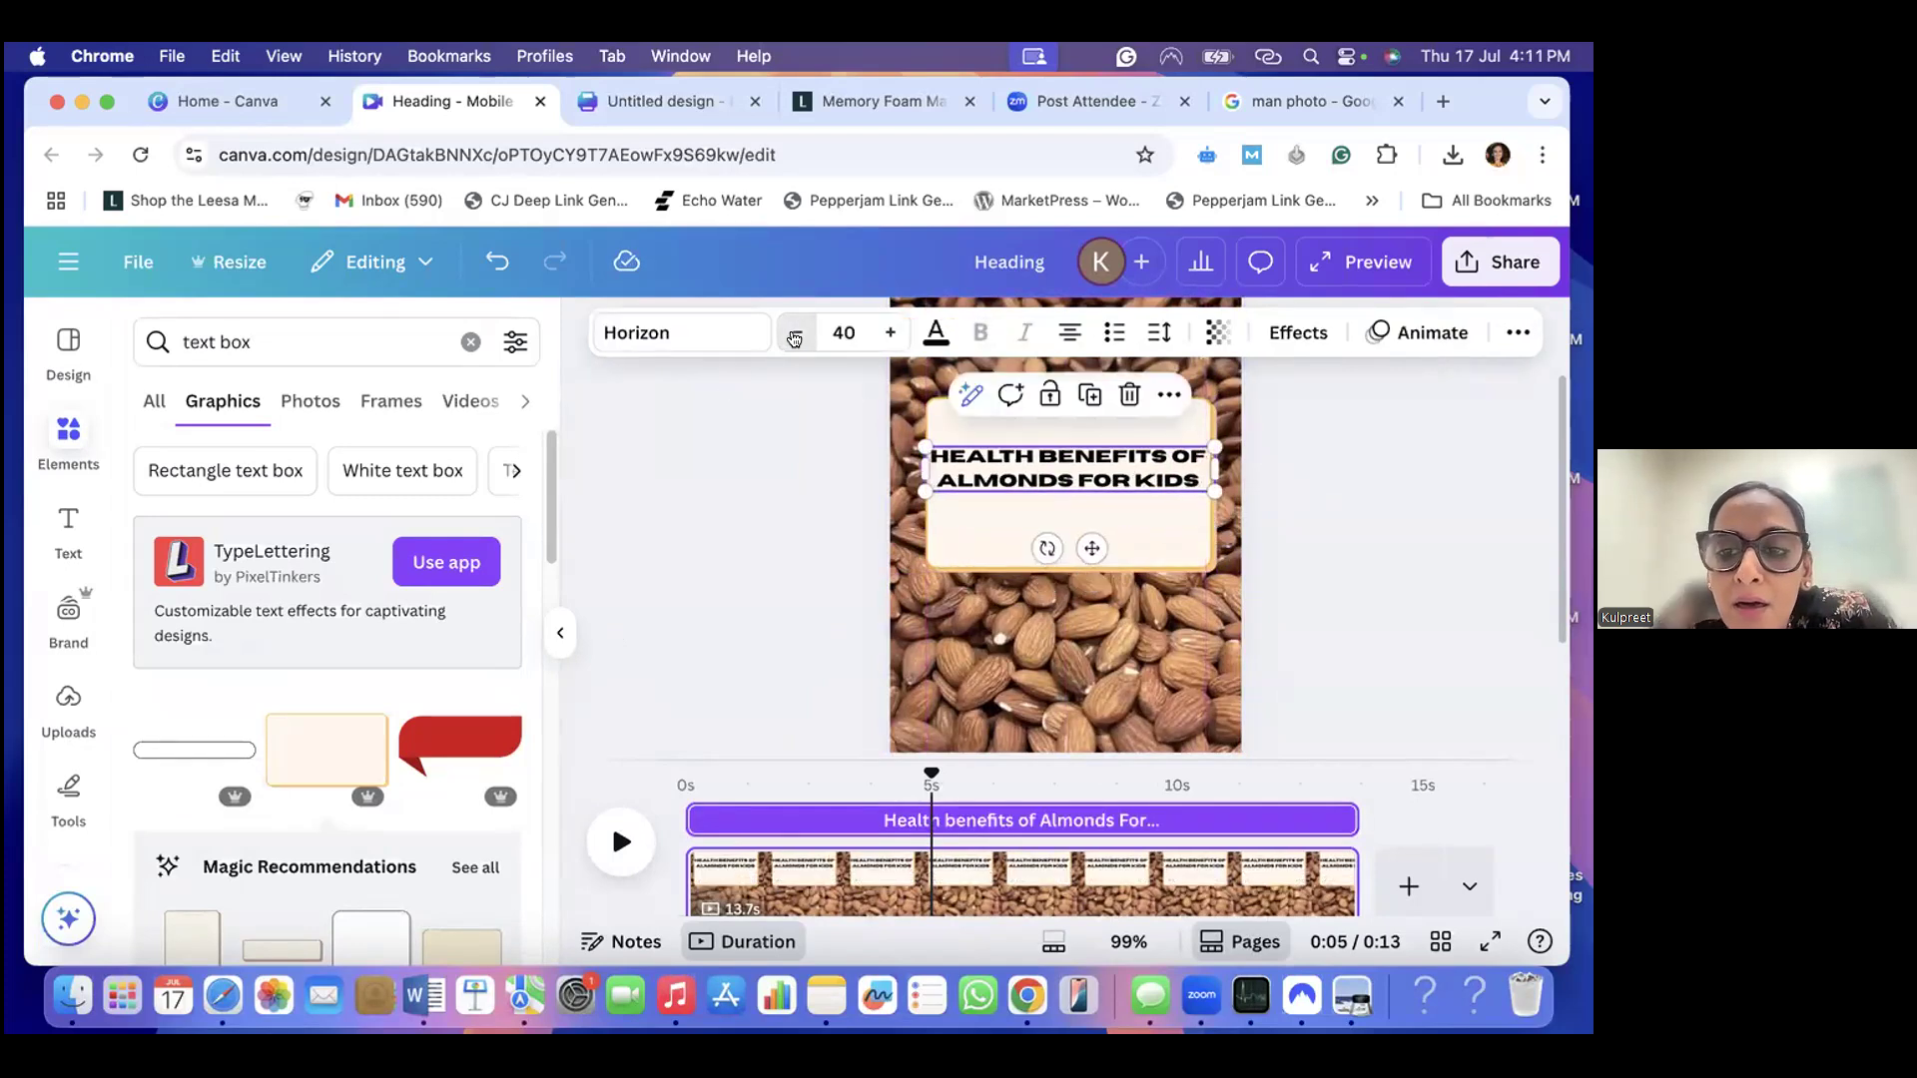
{"action": "double_click", "coordinate": [1164, 452]}
{"action": "left_click", "coordinate": [1164, 454]}
{"action": "key", "text": "Return"}
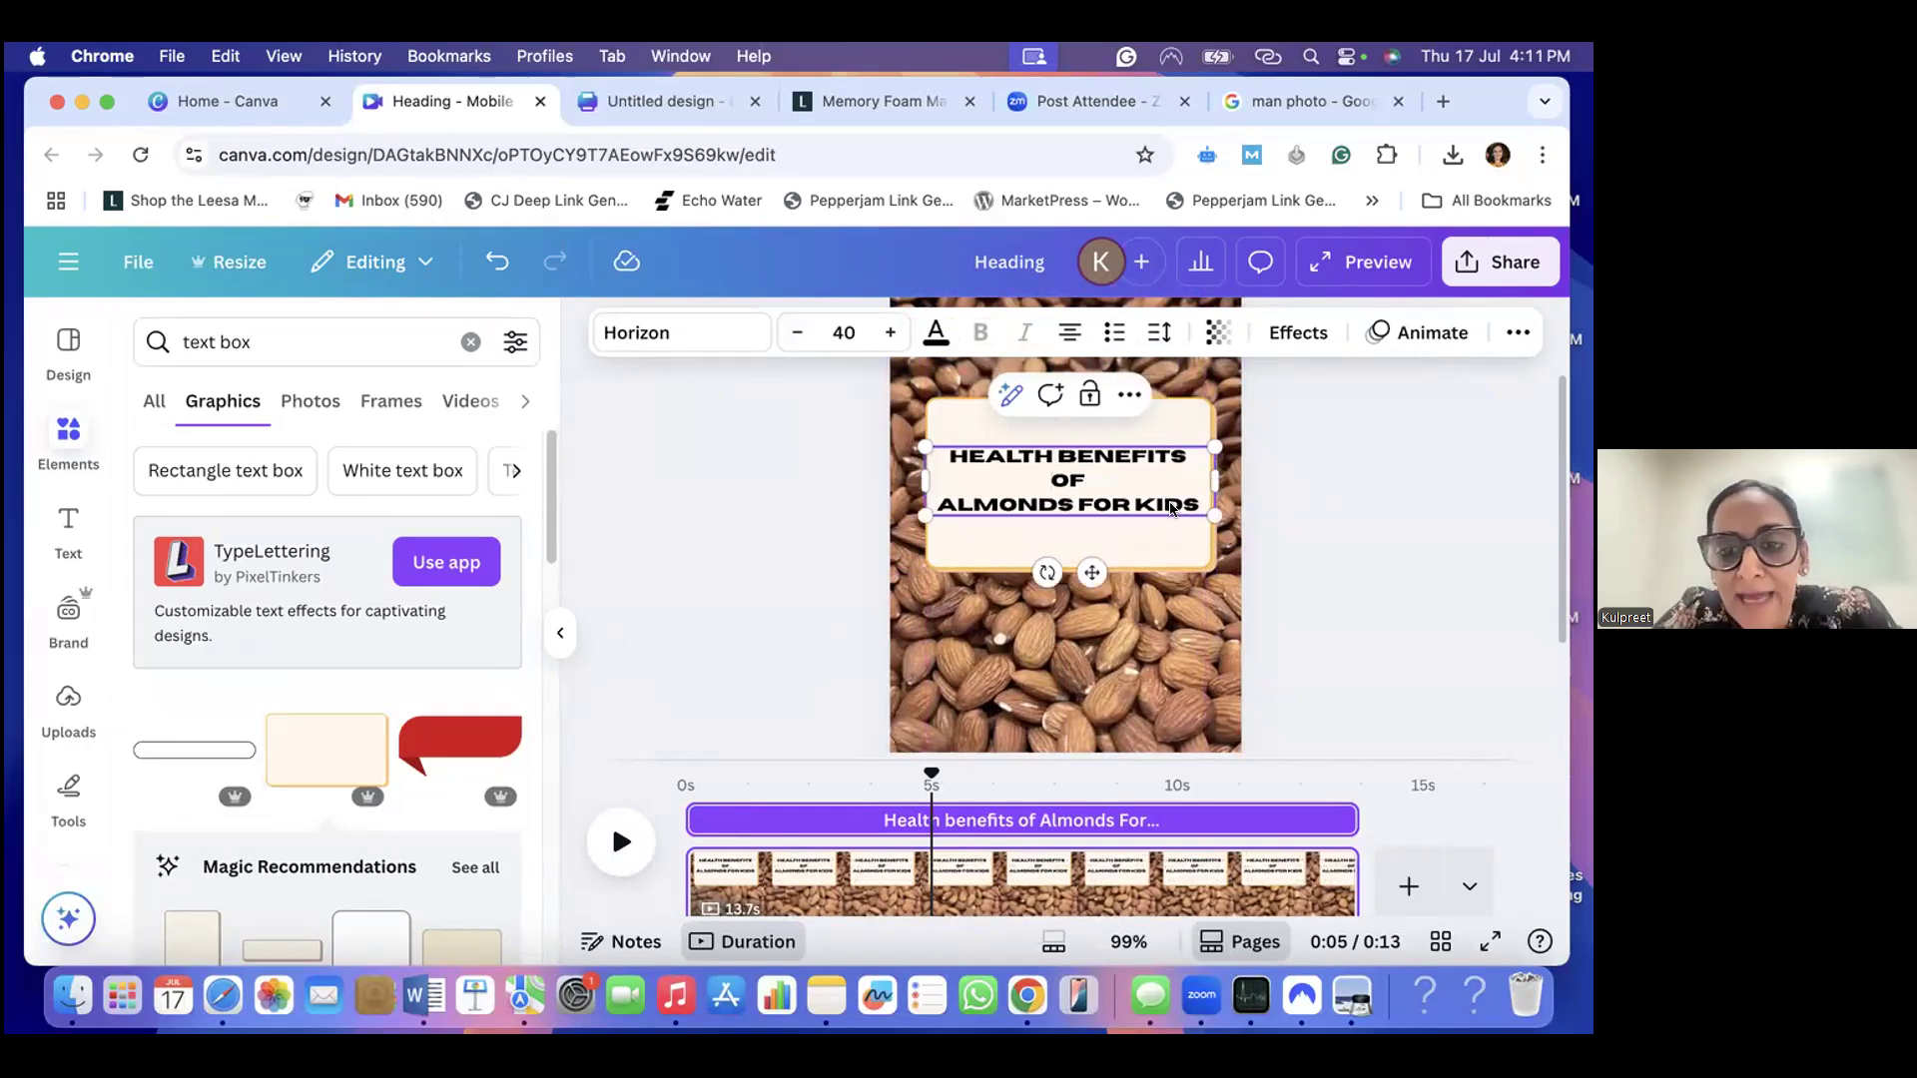
{"action": "left_click", "coordinate": [1291, 525]}
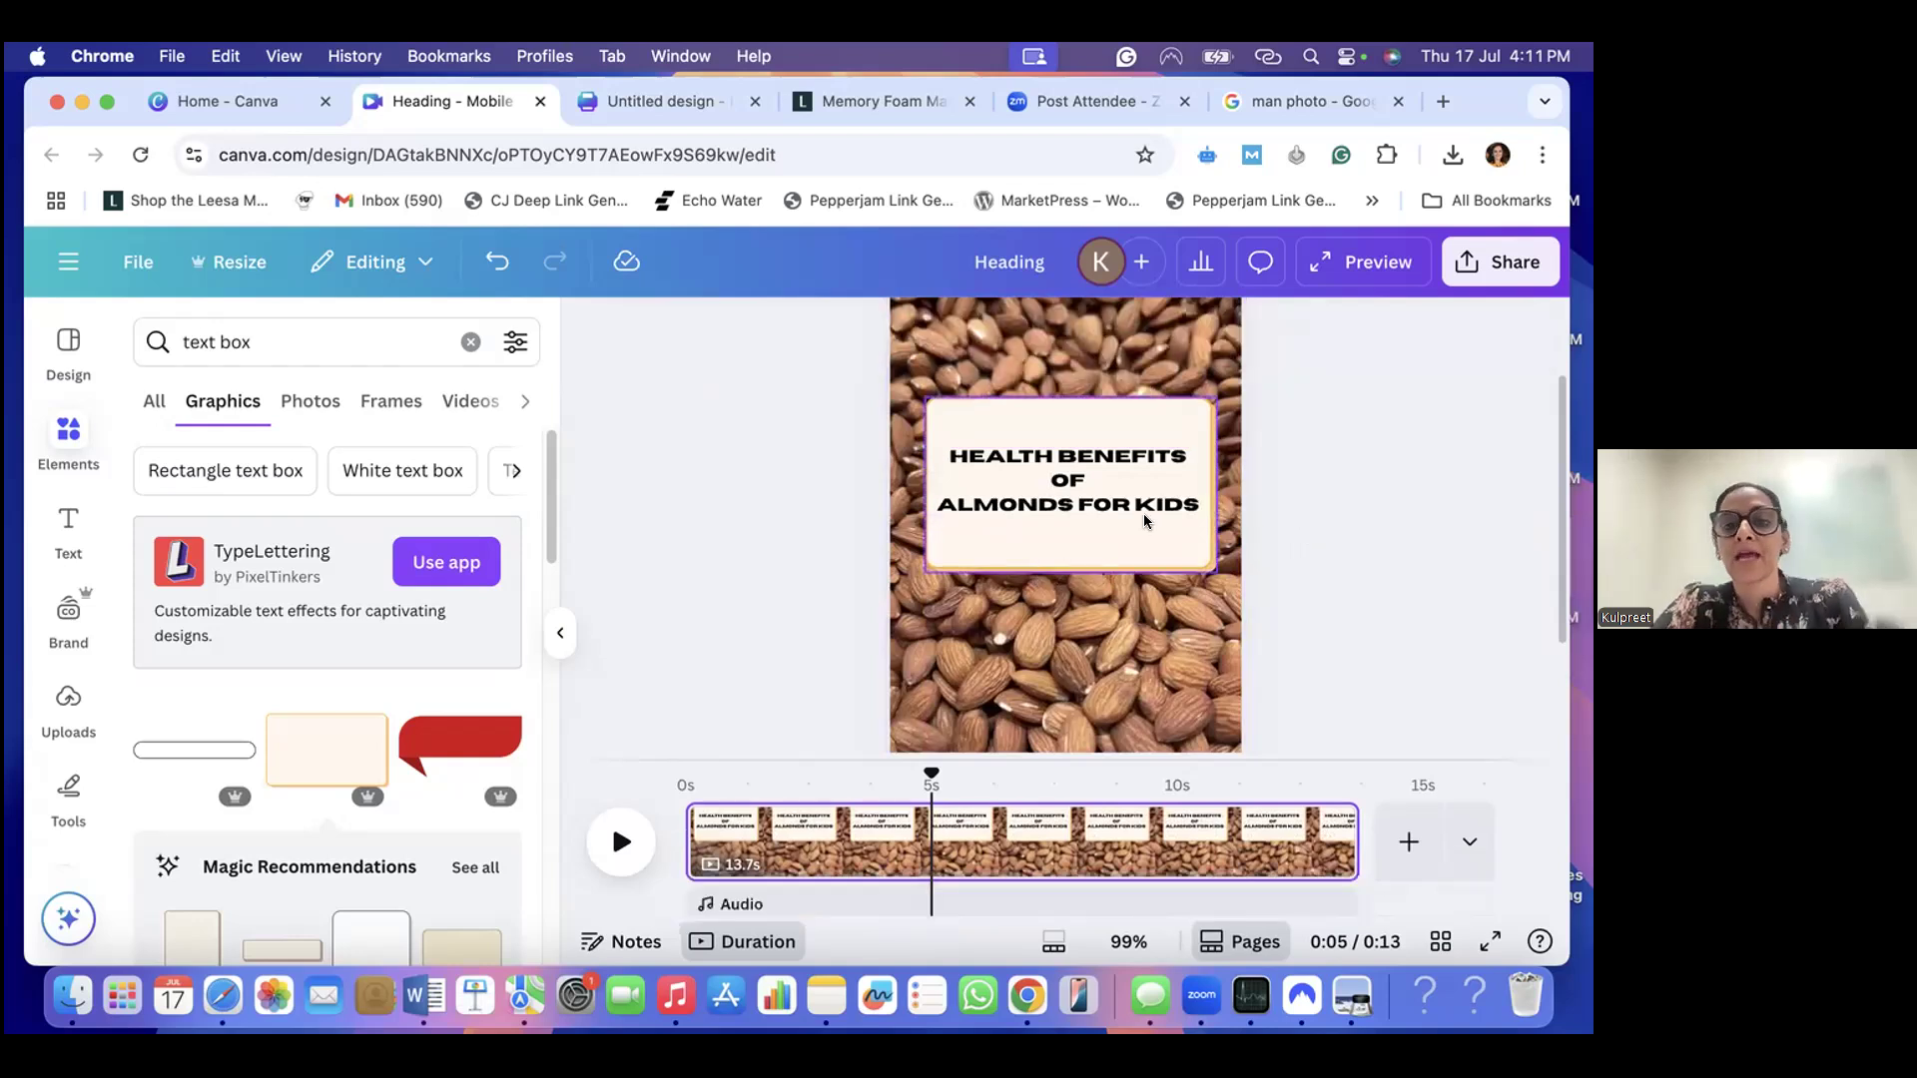
- Move the cream rectangle down to the middle of the page and place the heading centred on it
{"action": "scroll", "coordinate": [1136, 521], "scroll_direction": "up", "scroll_amount": 2}
{"action": "scroll", "coordinate": [1133, 529], "scroll_direction": "down", "scroll_amount": 4}
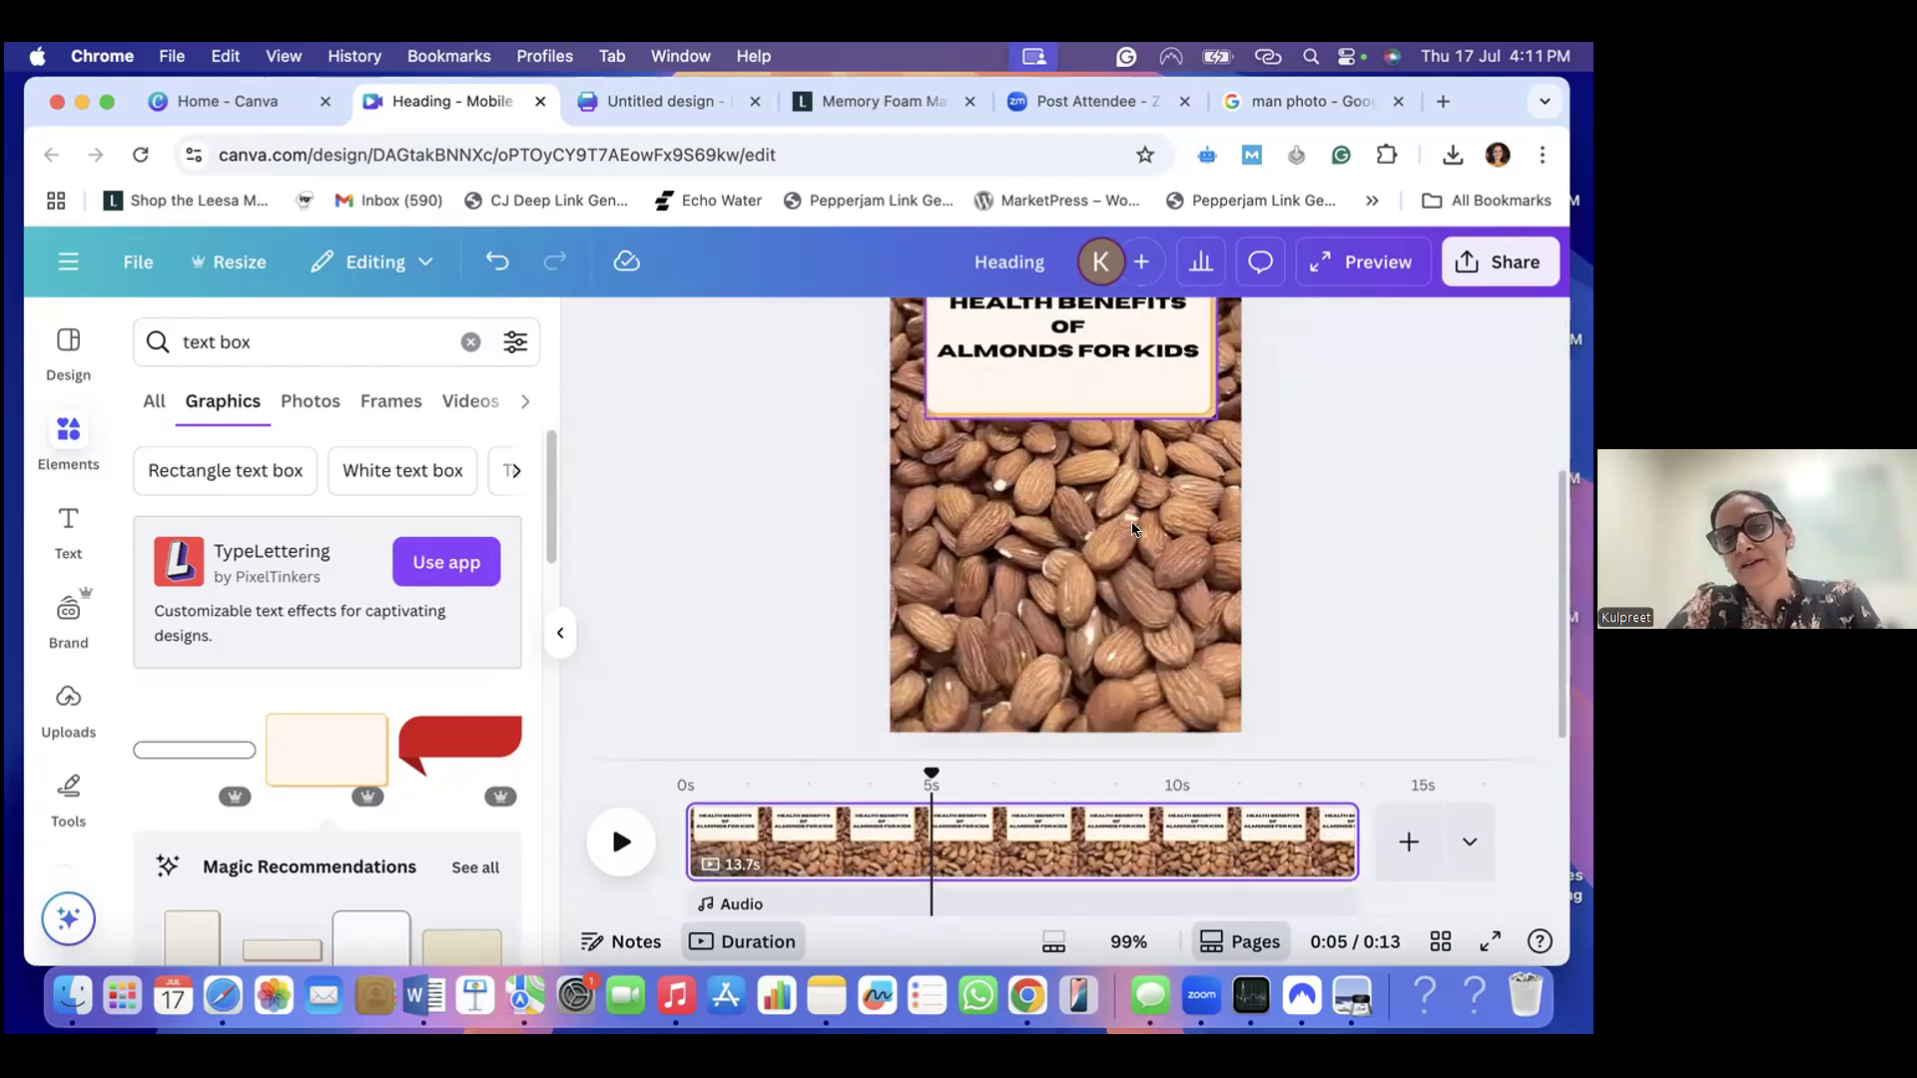
{"action": "scroll", "coordinate": [1133, 529], "scroll_direction": "up", "scroll_amount": 2}
{"action": "scroll", "coordinate": [1118, 527], "scroll_direction": "down", "scroll_amount": 1}
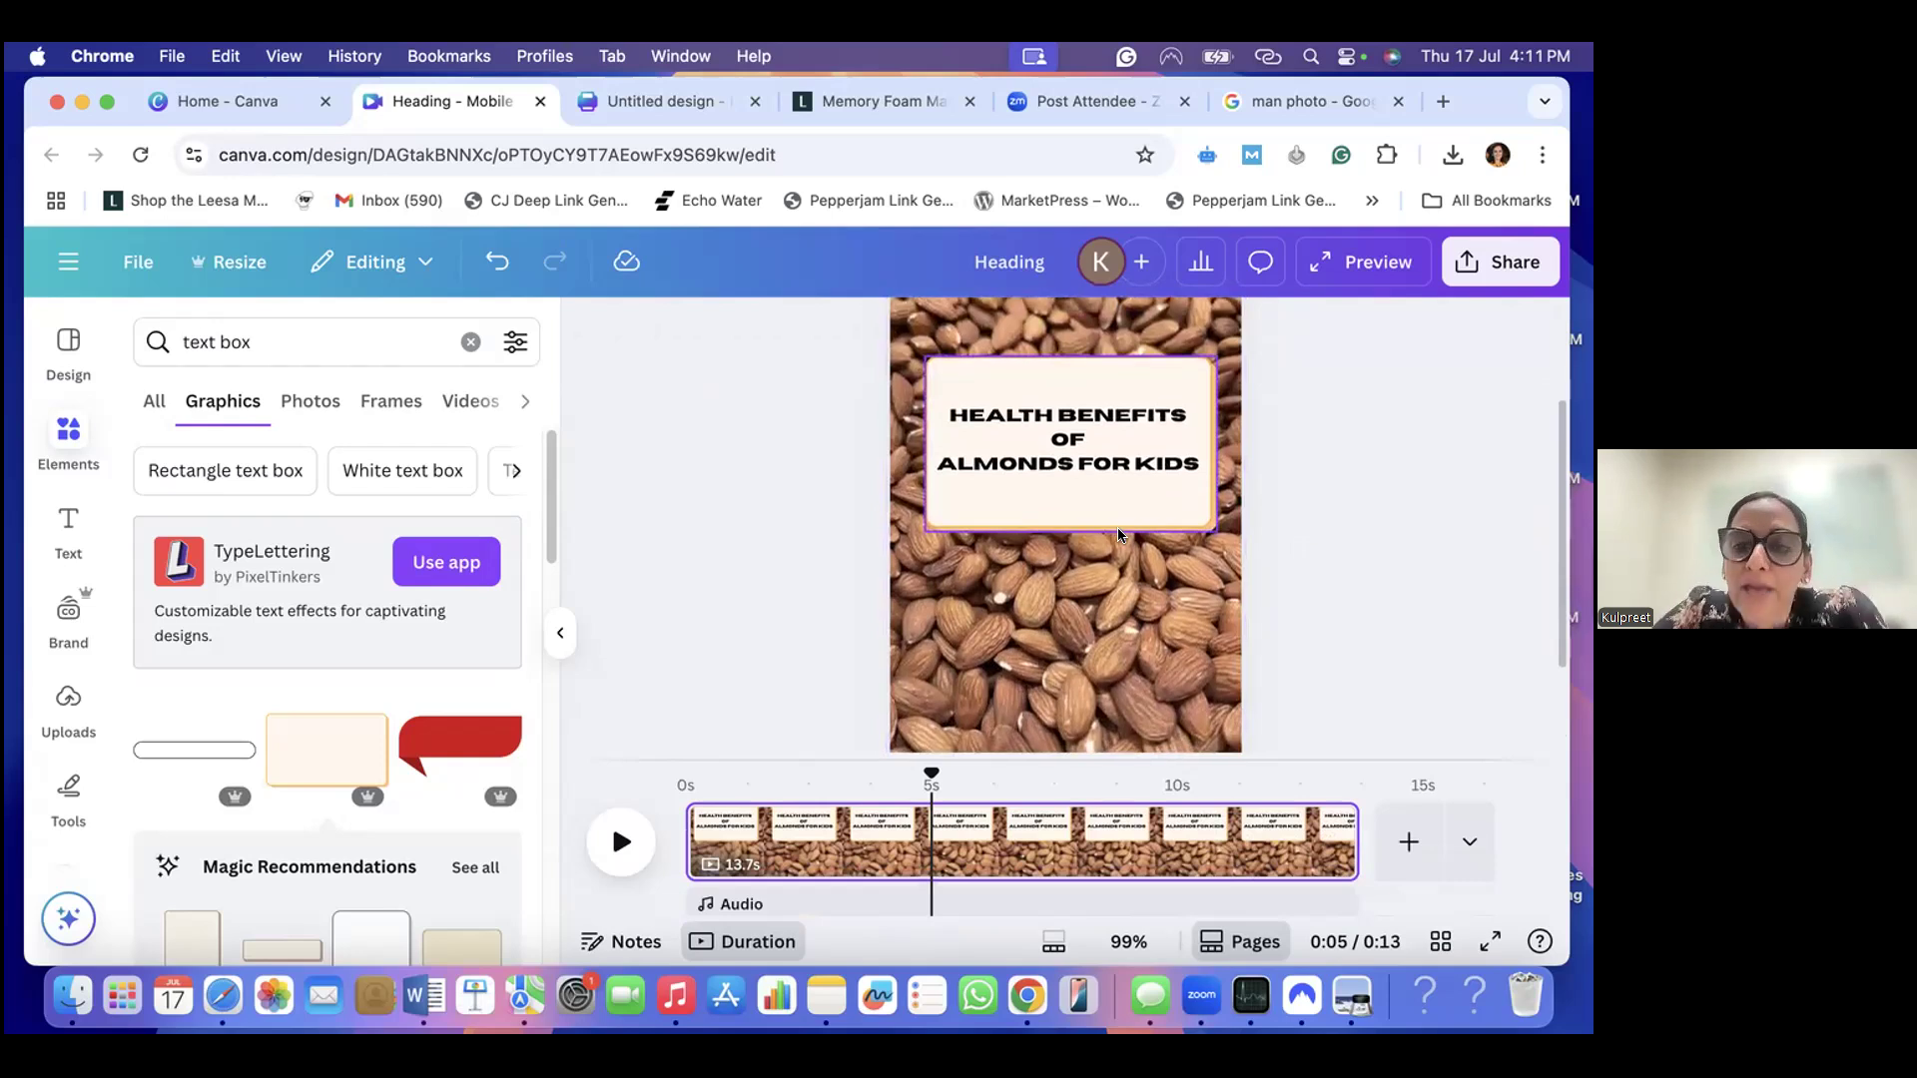
{"action": "left_click", "coordinate": [1105, 371]}
{"action": "left_click_drag", "start_coordinate": [1105, 372], "coordinate": [1107, 468]}
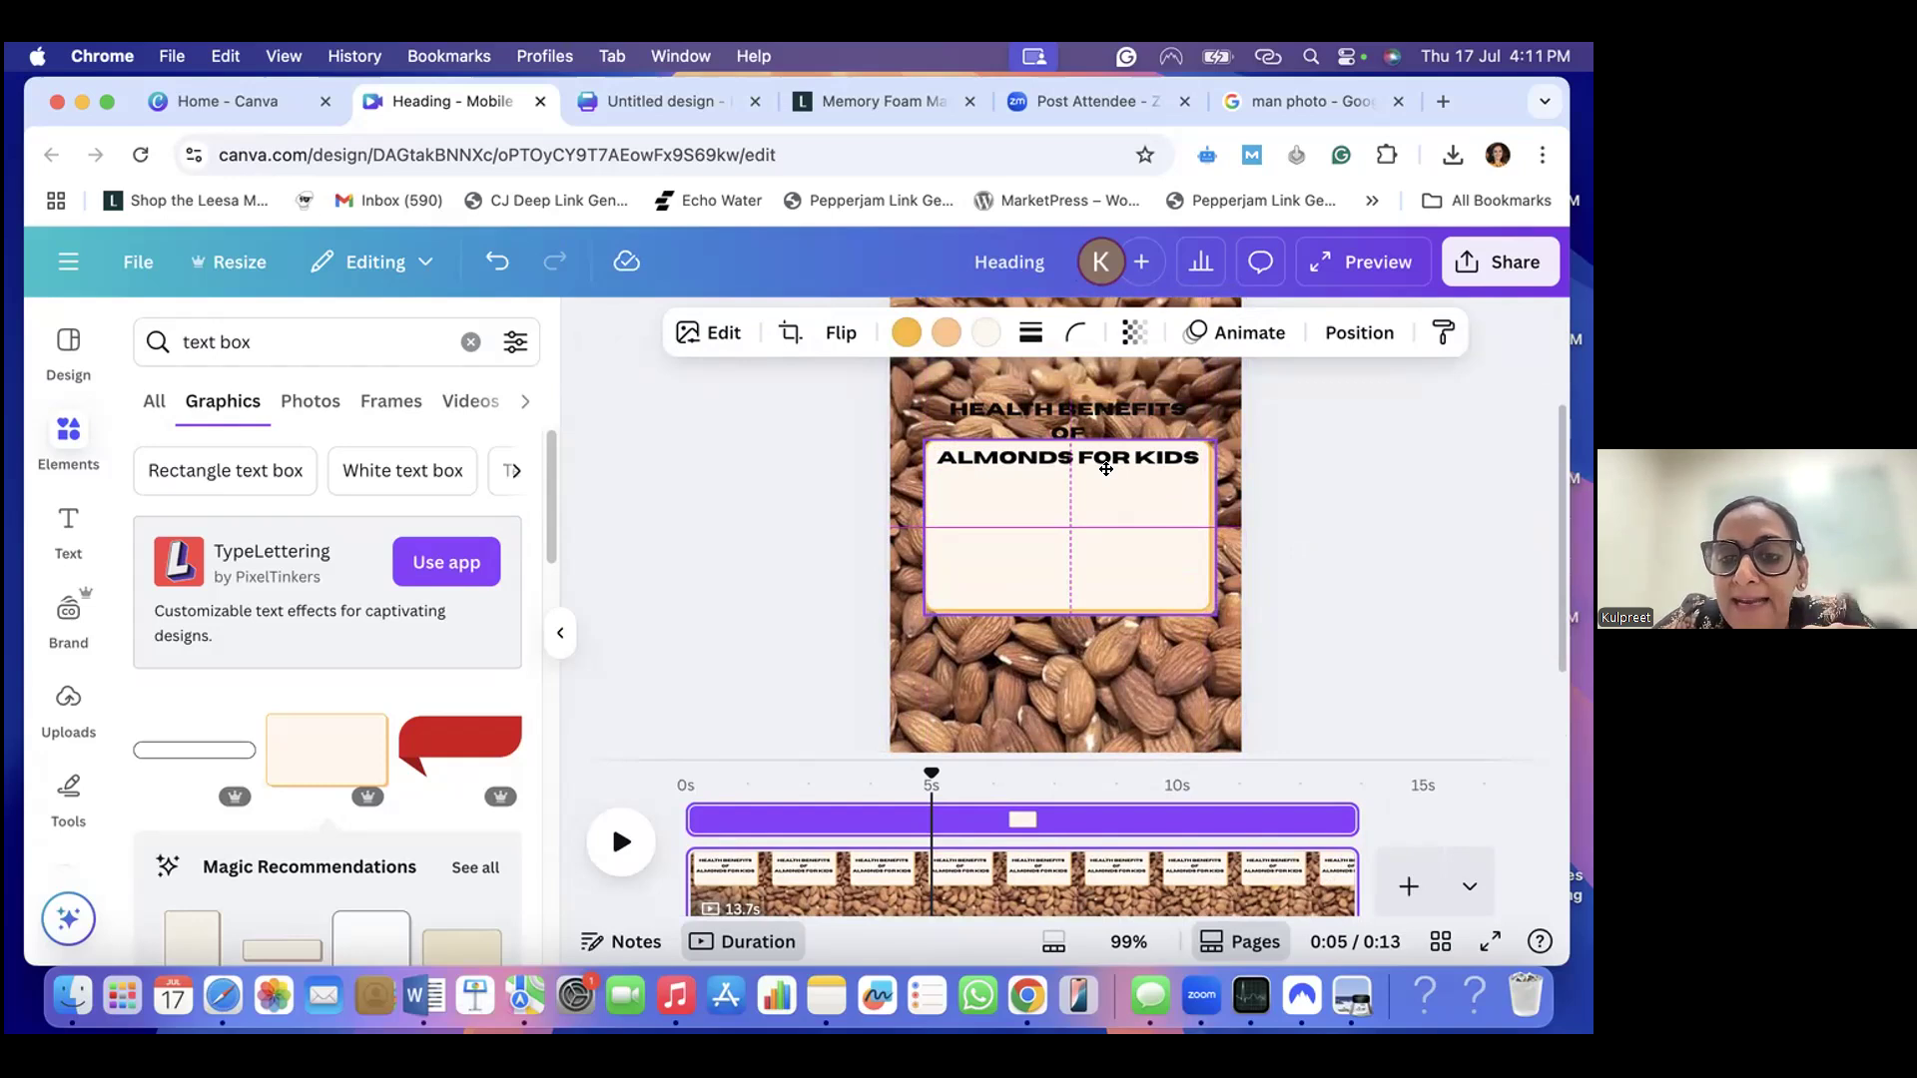
{"action": "left_click_drag", "start_coordinate": [1104, 466], "coordinate": [1079, 537]}
{"action": "left_click", "coordinate": [1074, 443]}
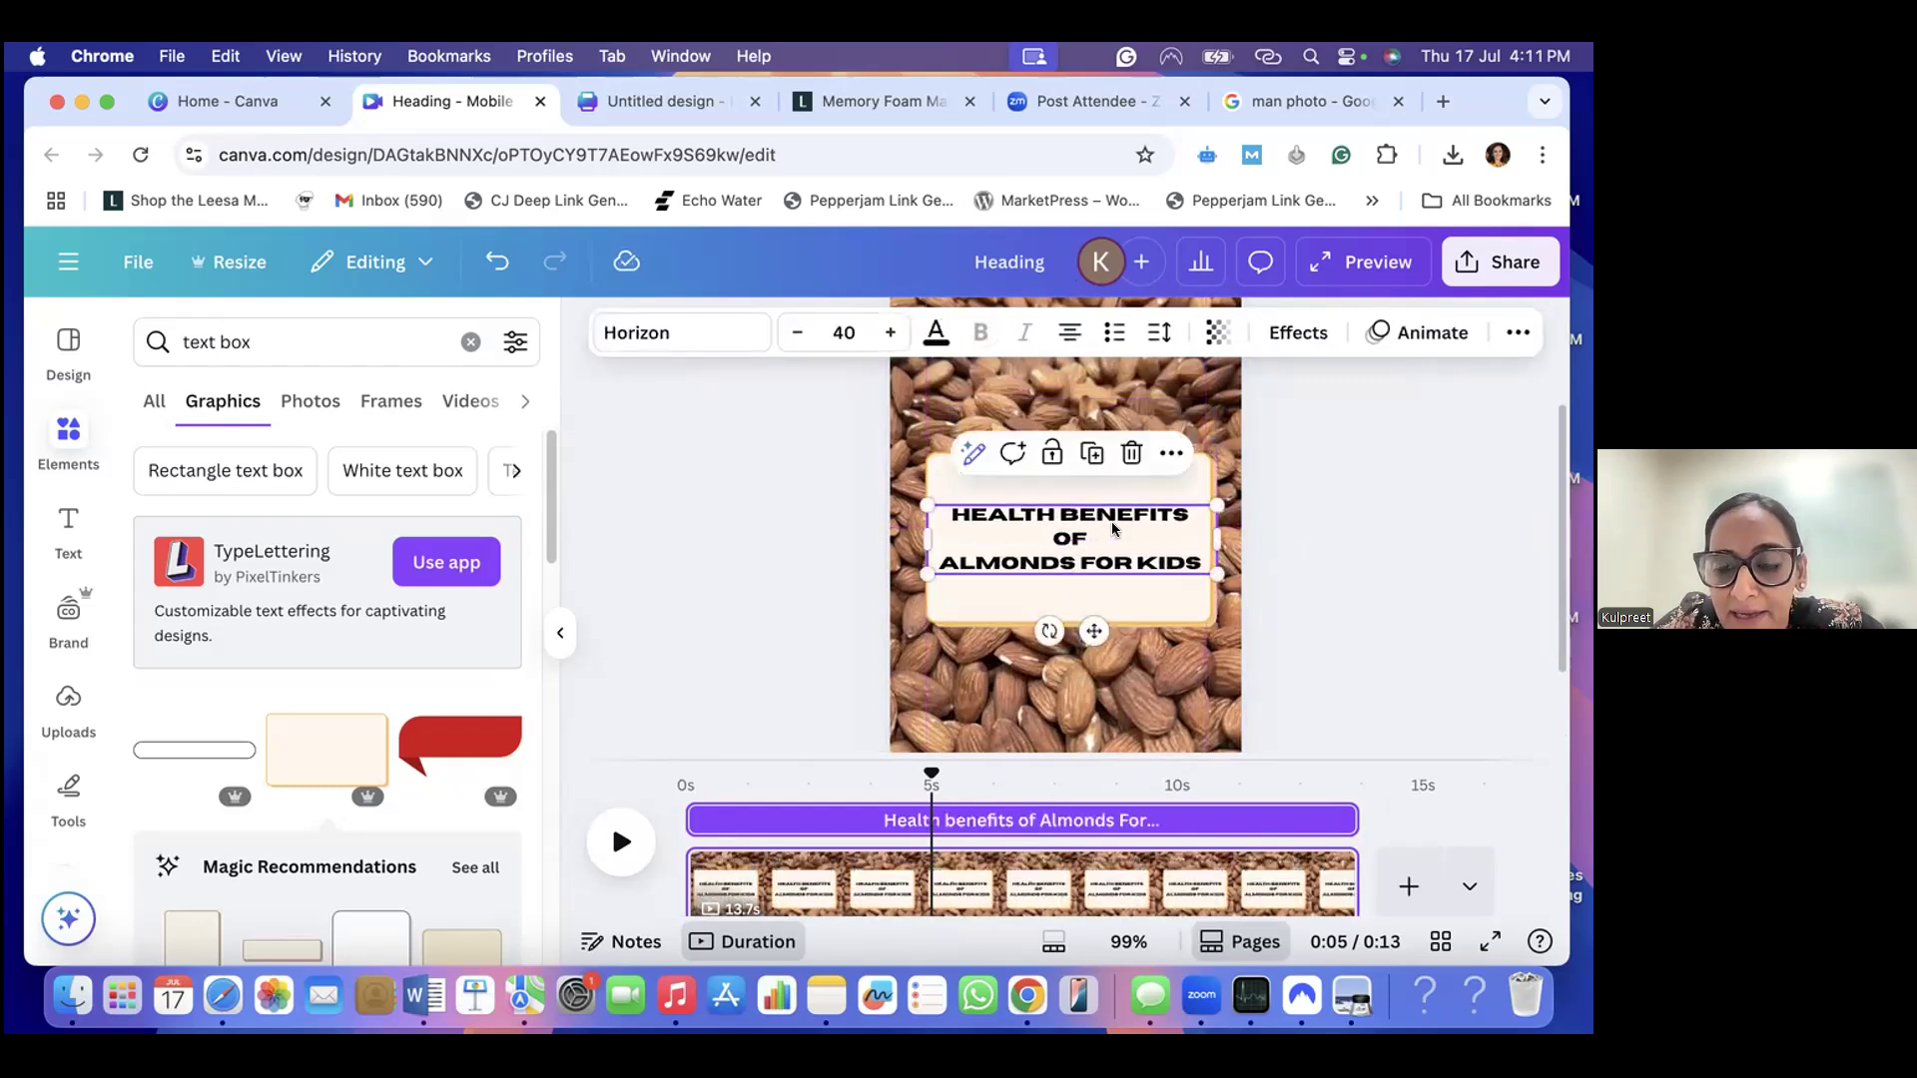
{"action": "left_click", "coordinate": [1424, 490]}
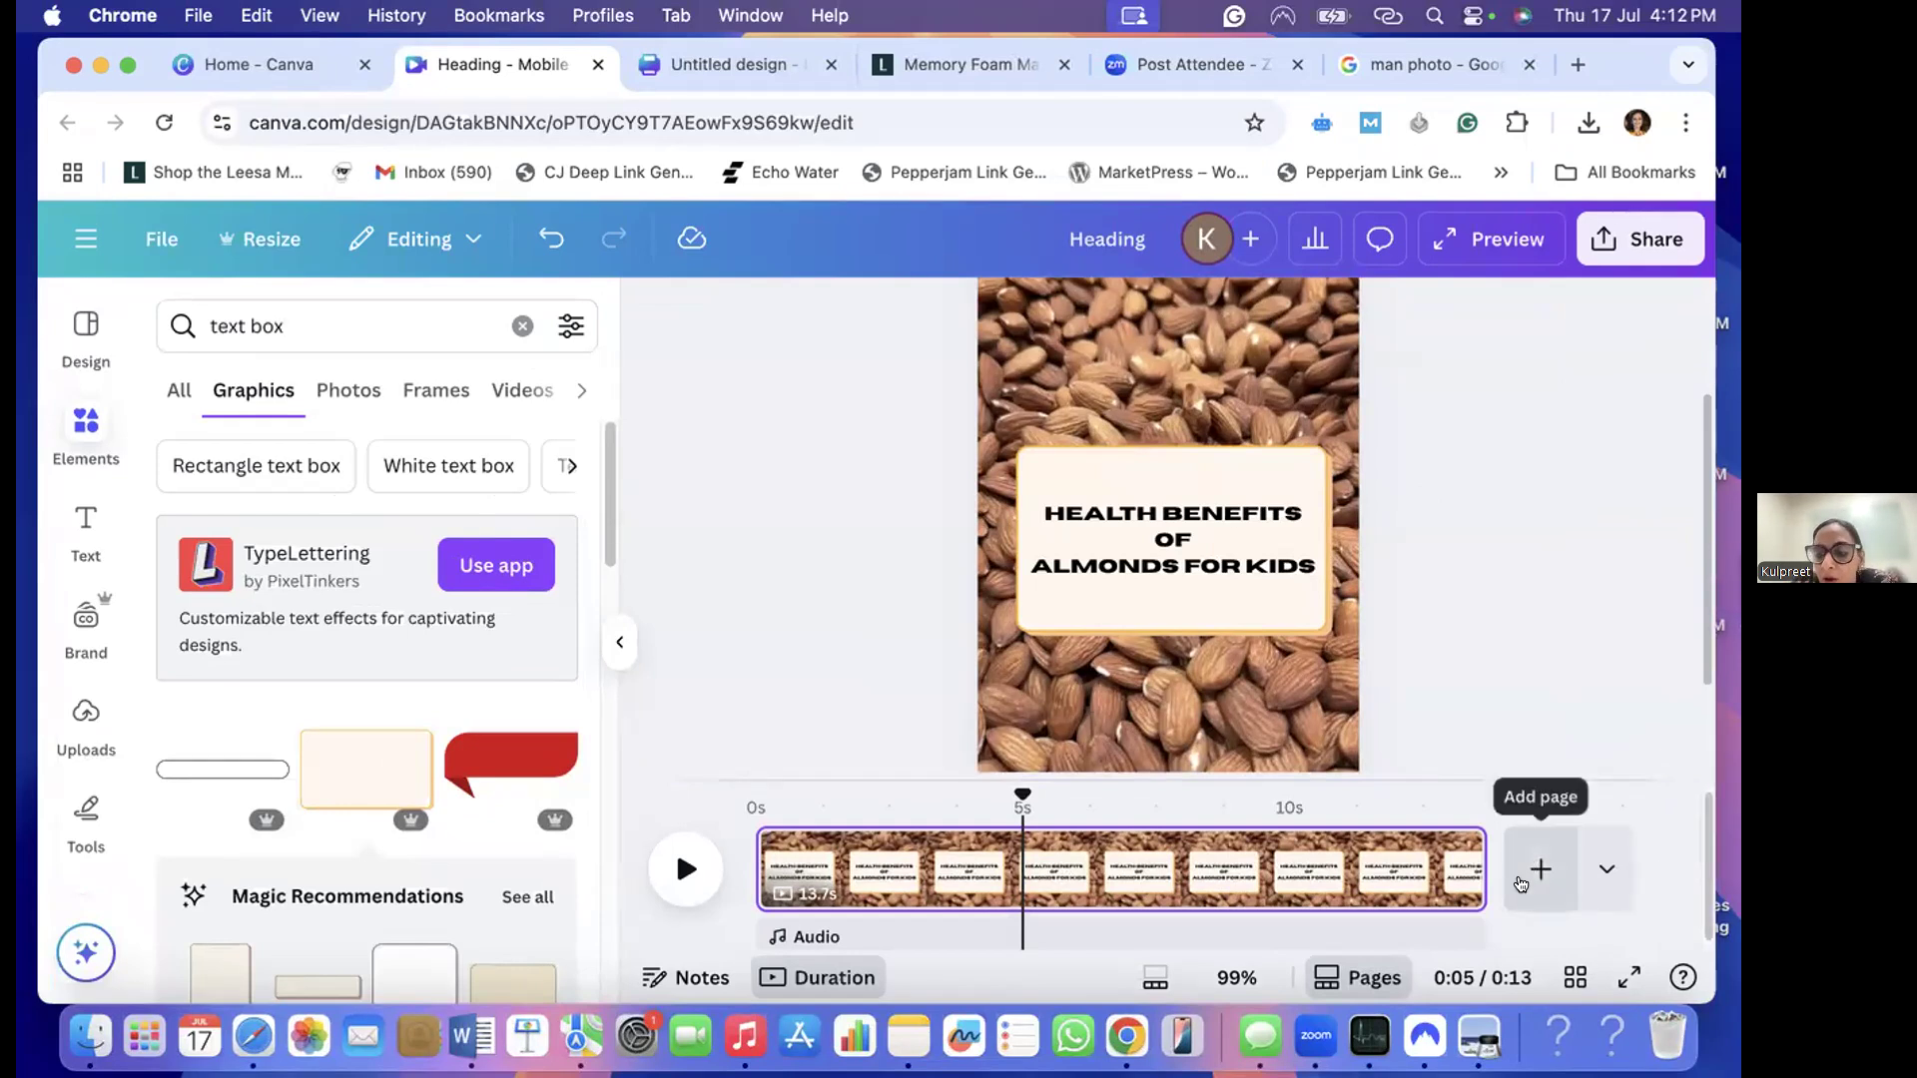
- Add a blank page after the almond video page and search the elements for "Childrens immunity Boost"
{"action": "left_click", "coordinate": [1520, 885]}
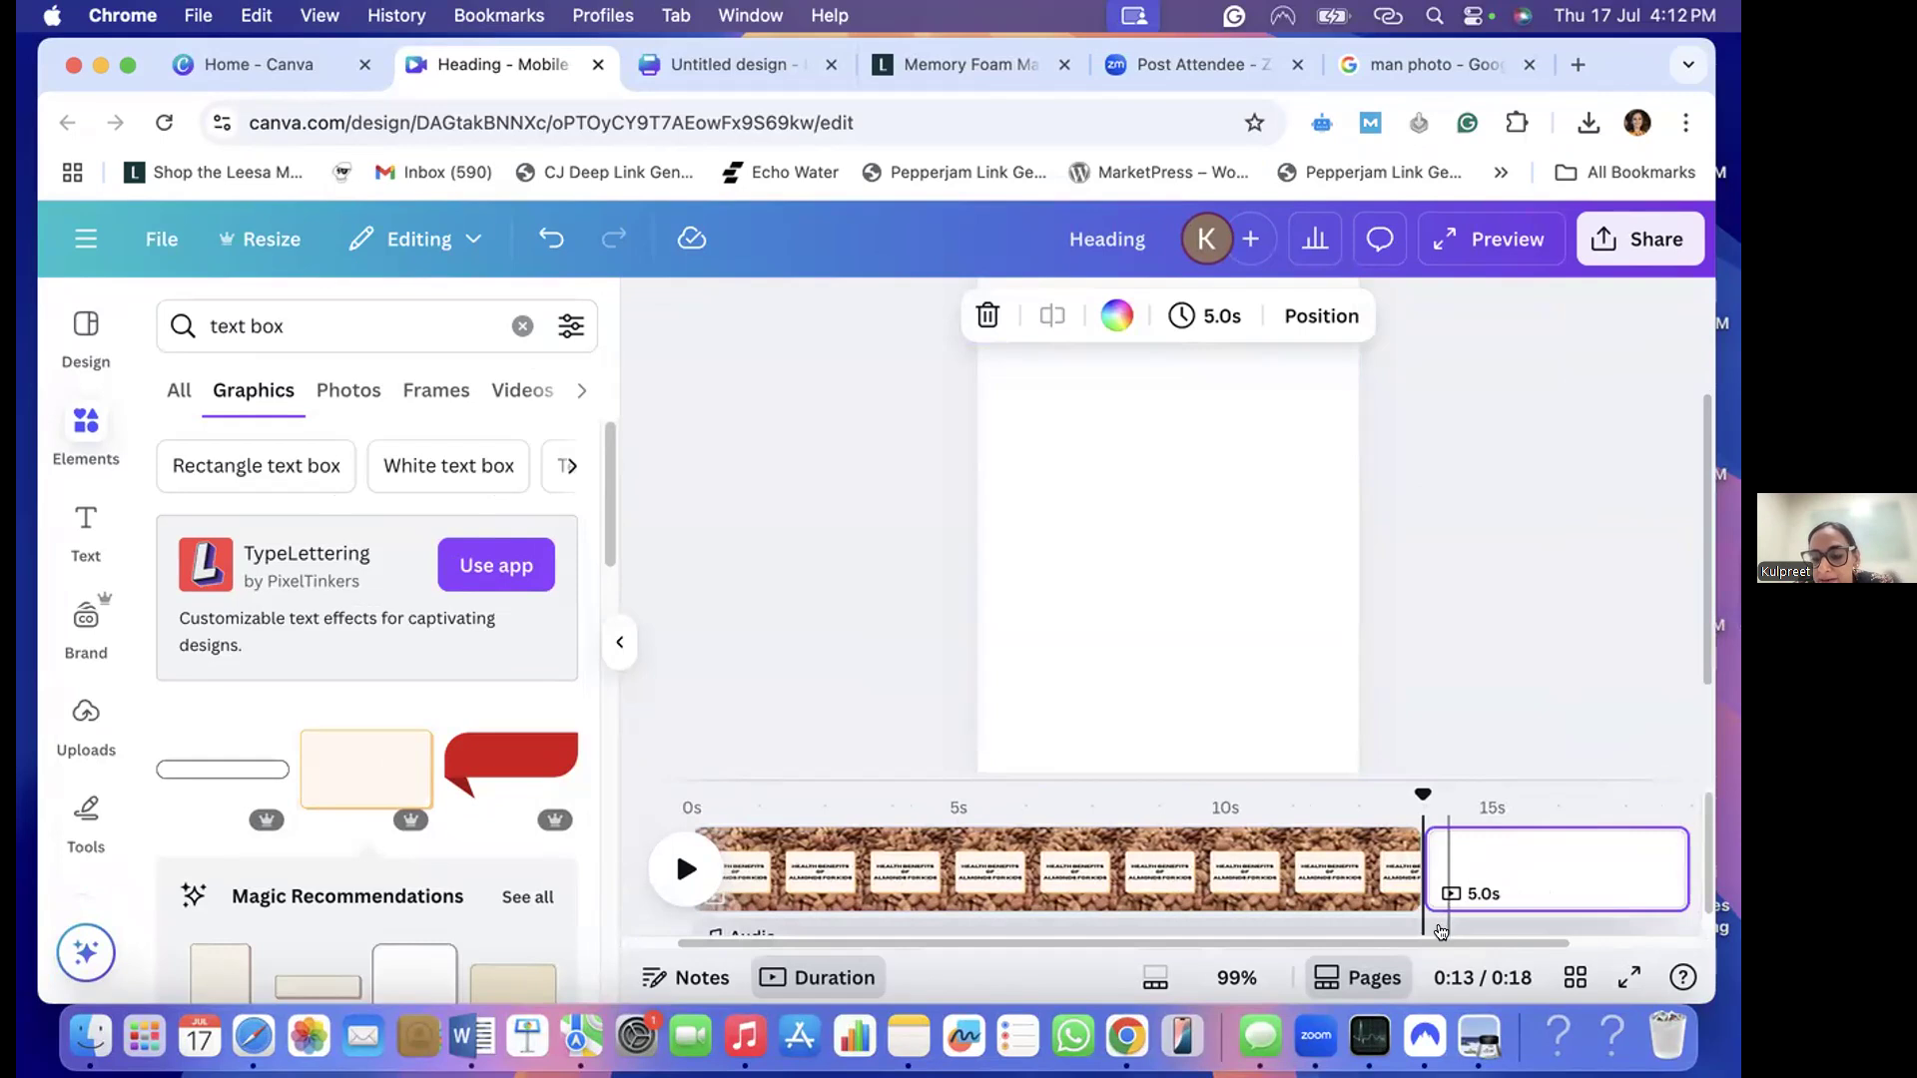
{"action": "scroll", "coordinate": [1535, 947], "scroll_direction": "right", "scroll_amount": 2}
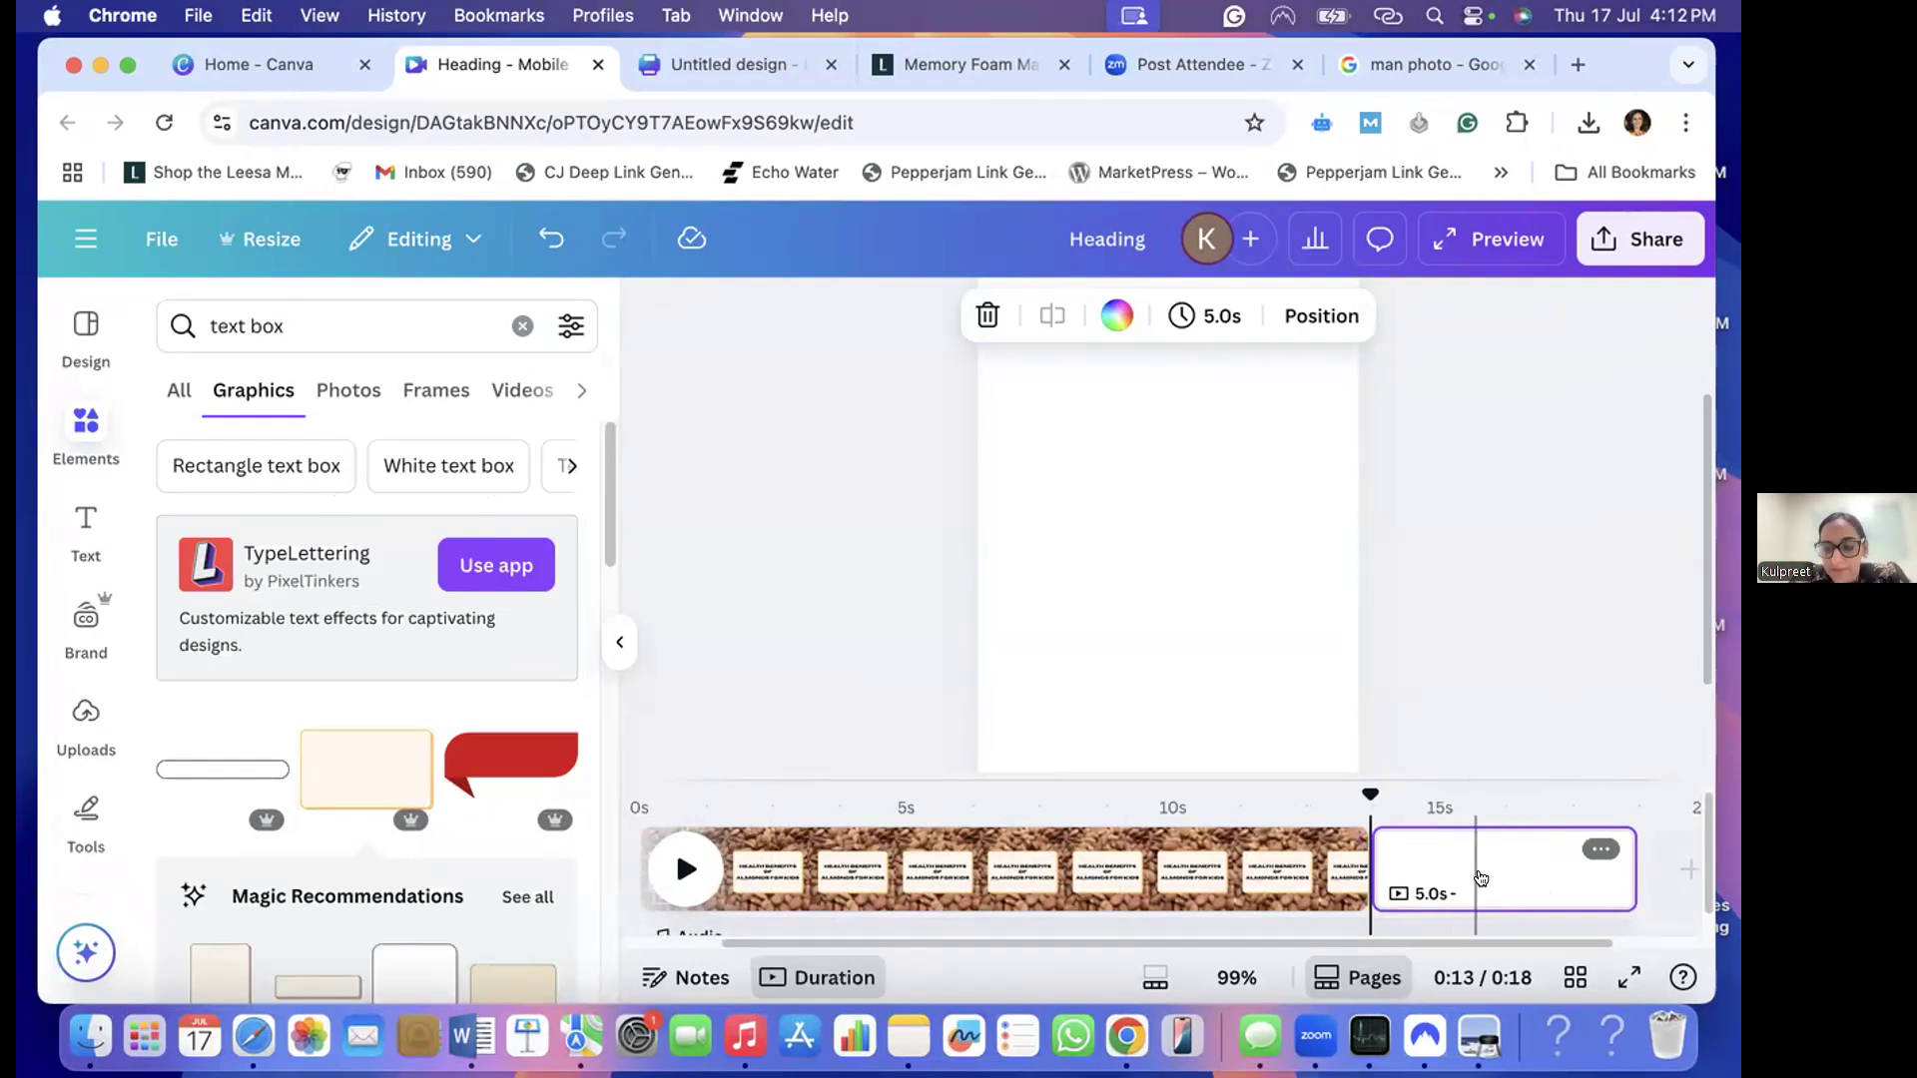
{"action": "left_click", "coordinate": [322, 333]}
{"action": "key", "text": "super+a"}
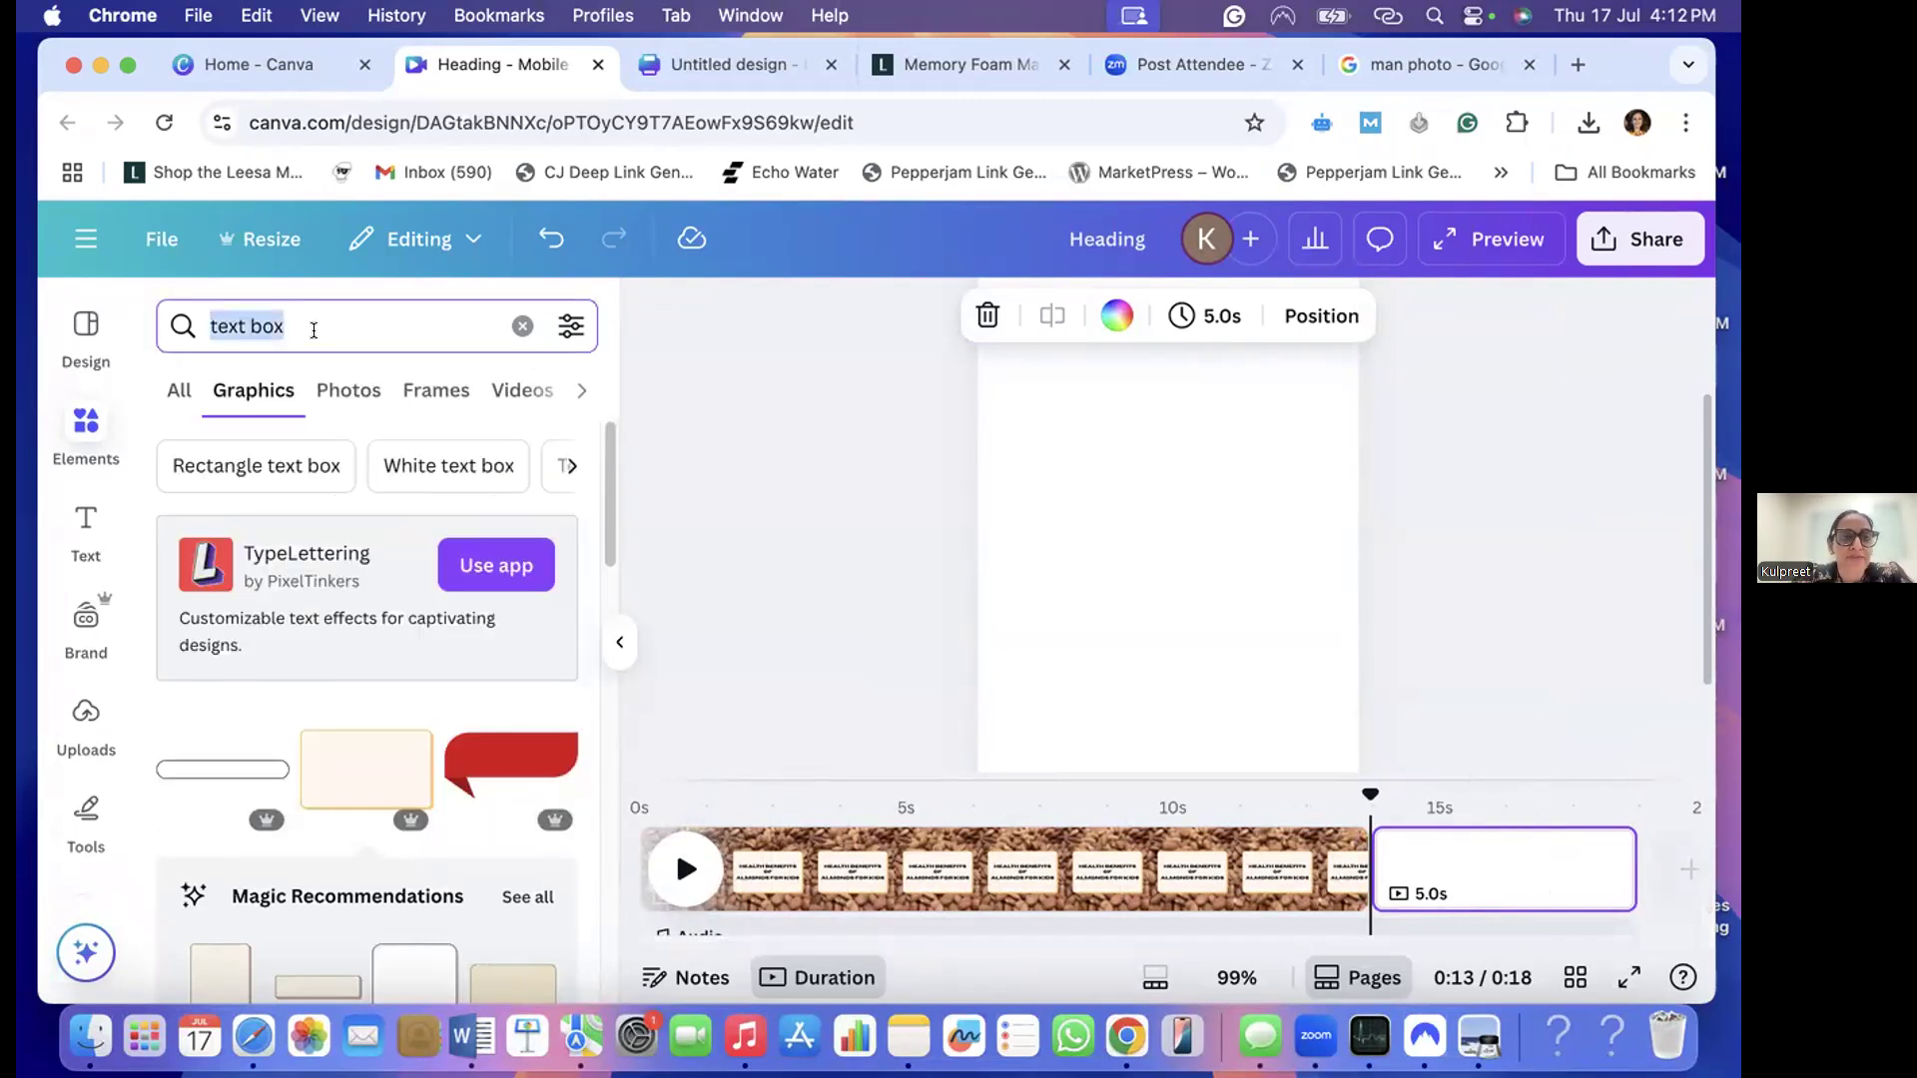
{"action": "key", "text": "BackSpace"}
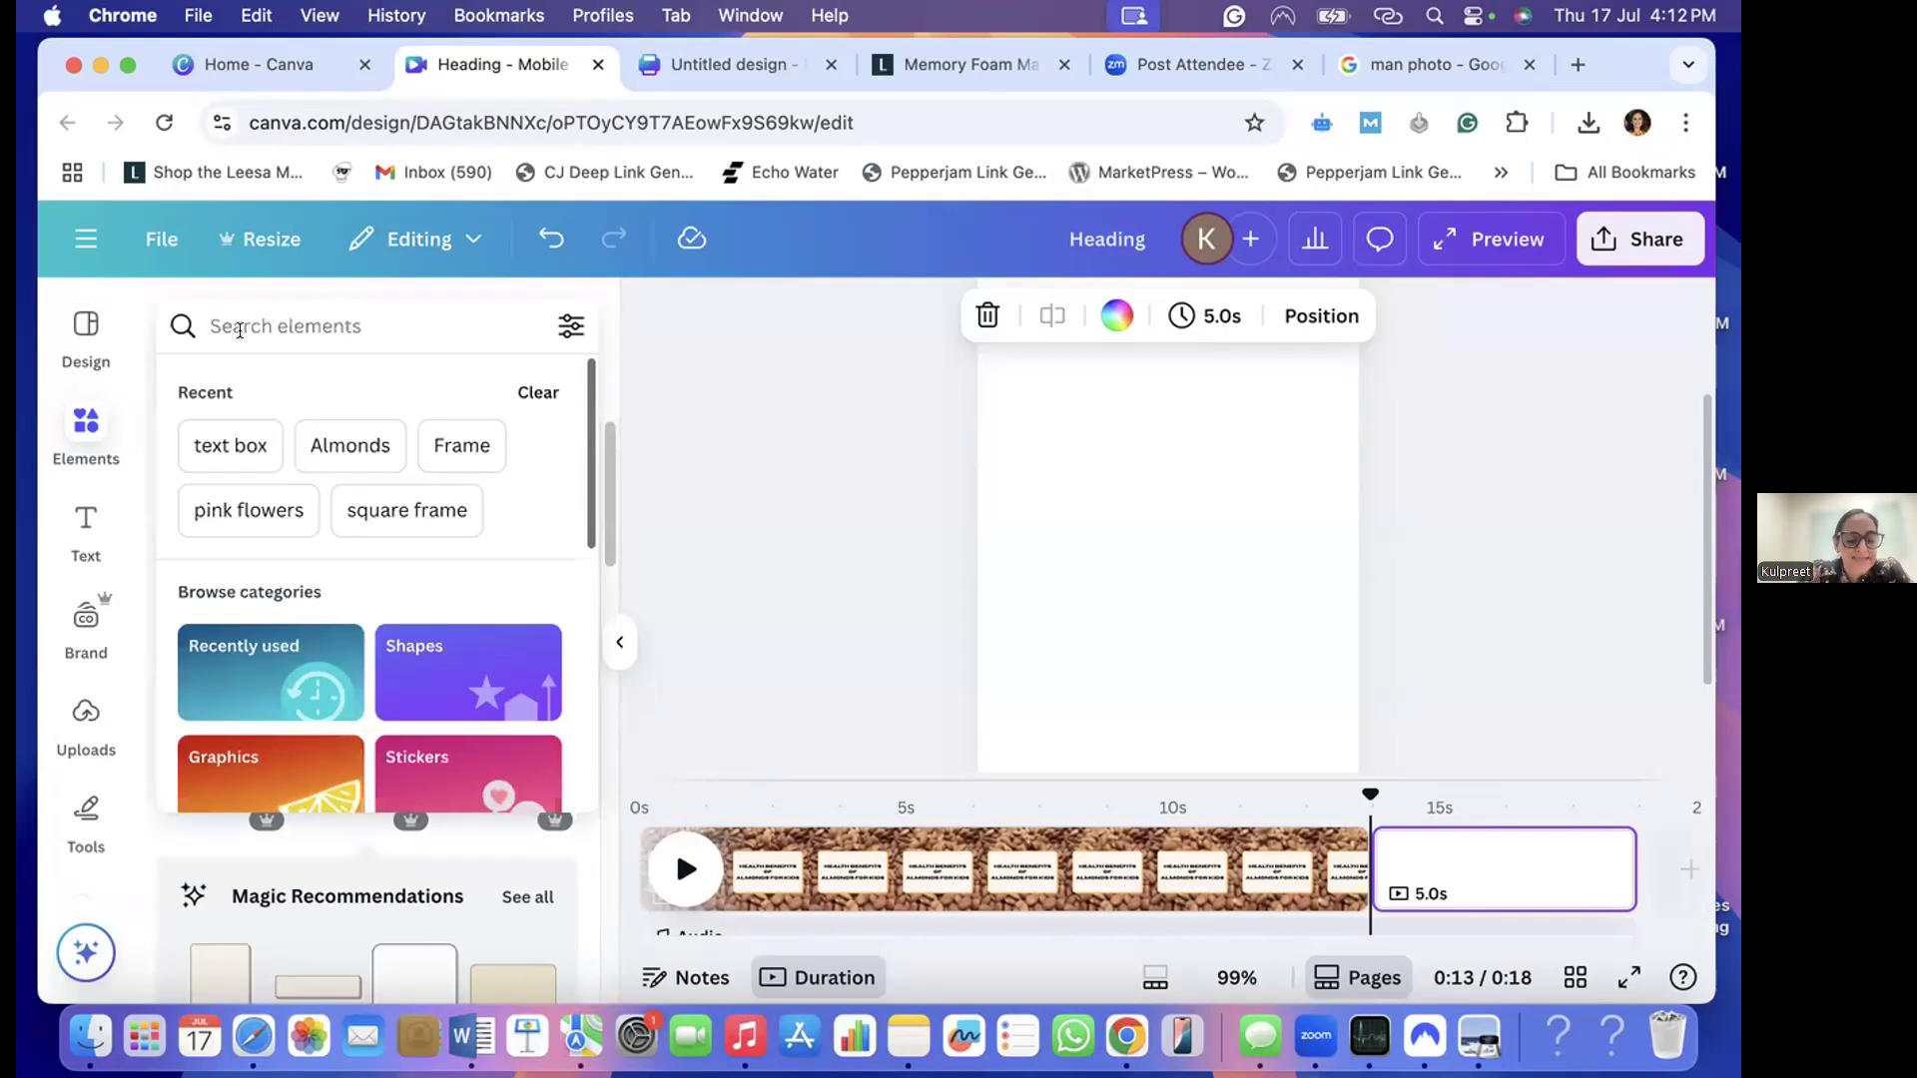
{"action": "type", "text": "childrens"}
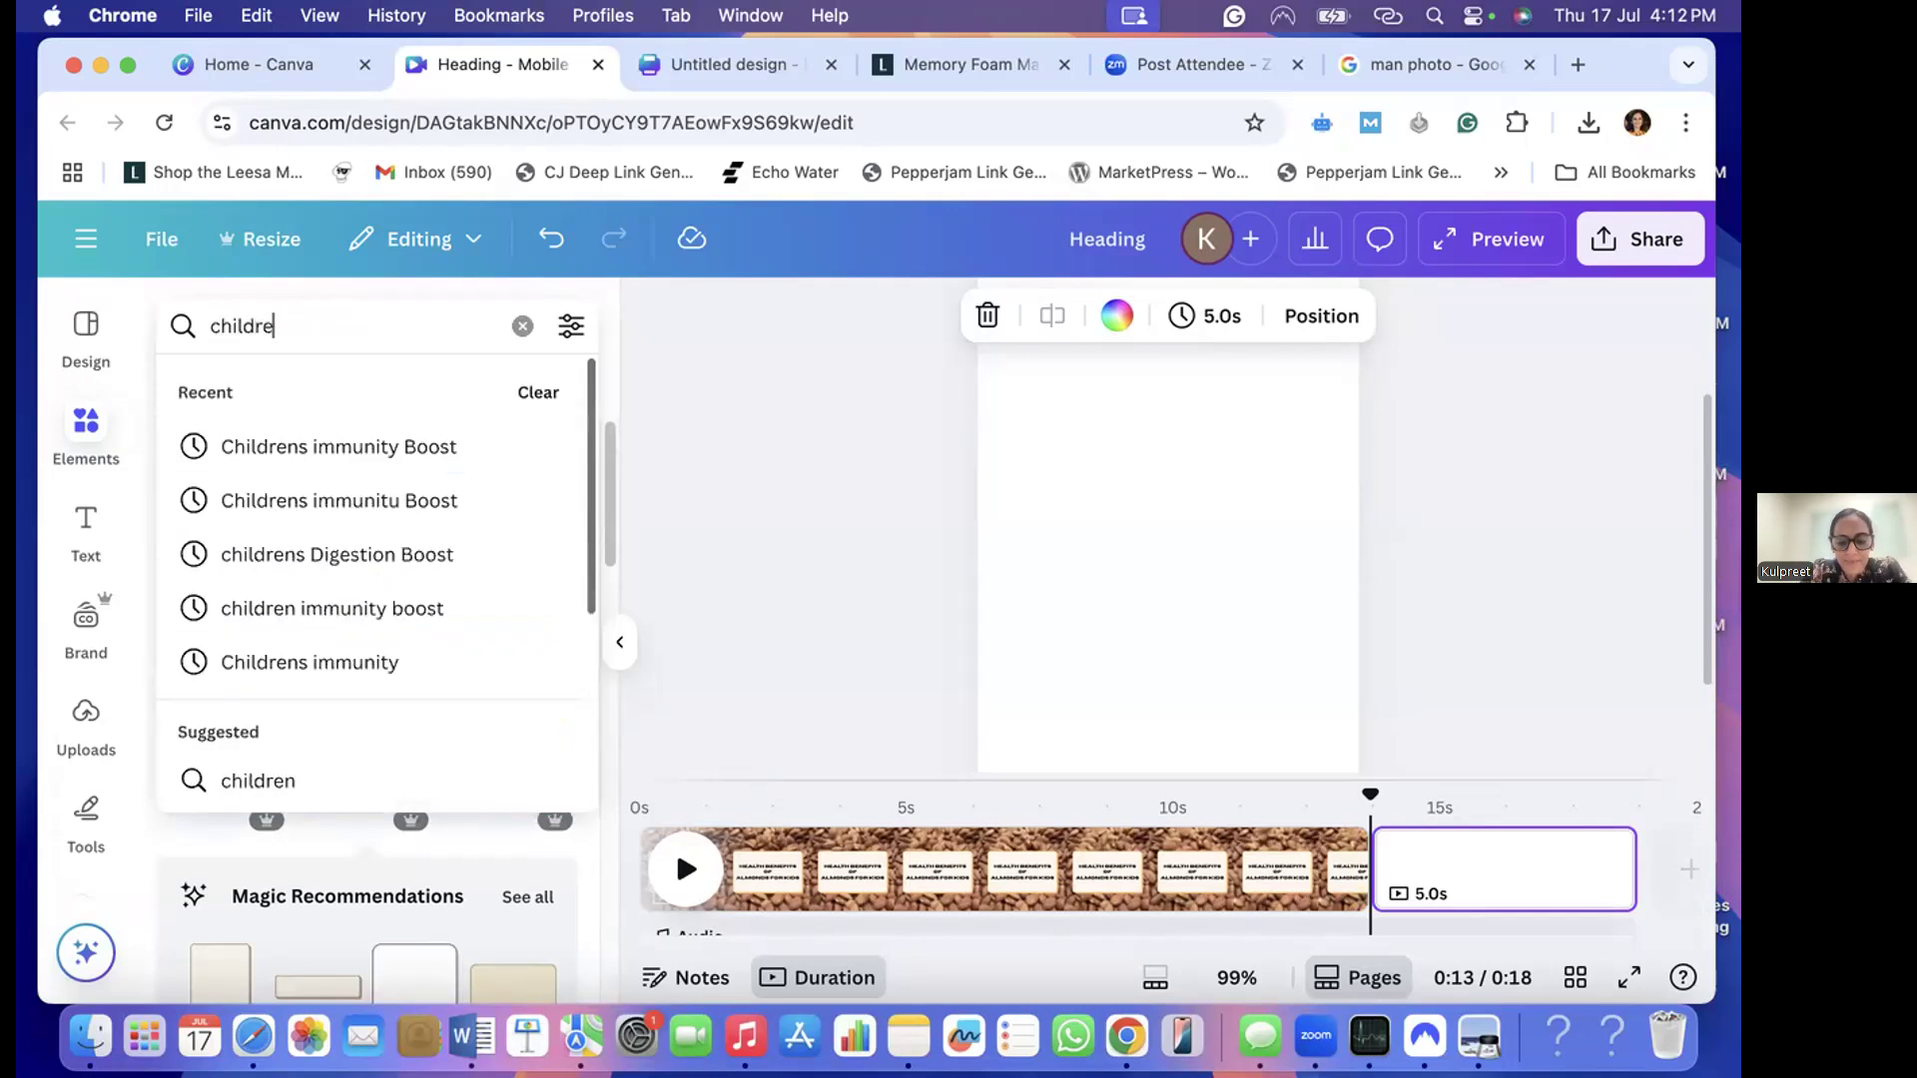
{"action": "left_click", "coordinate": [241, 444]}
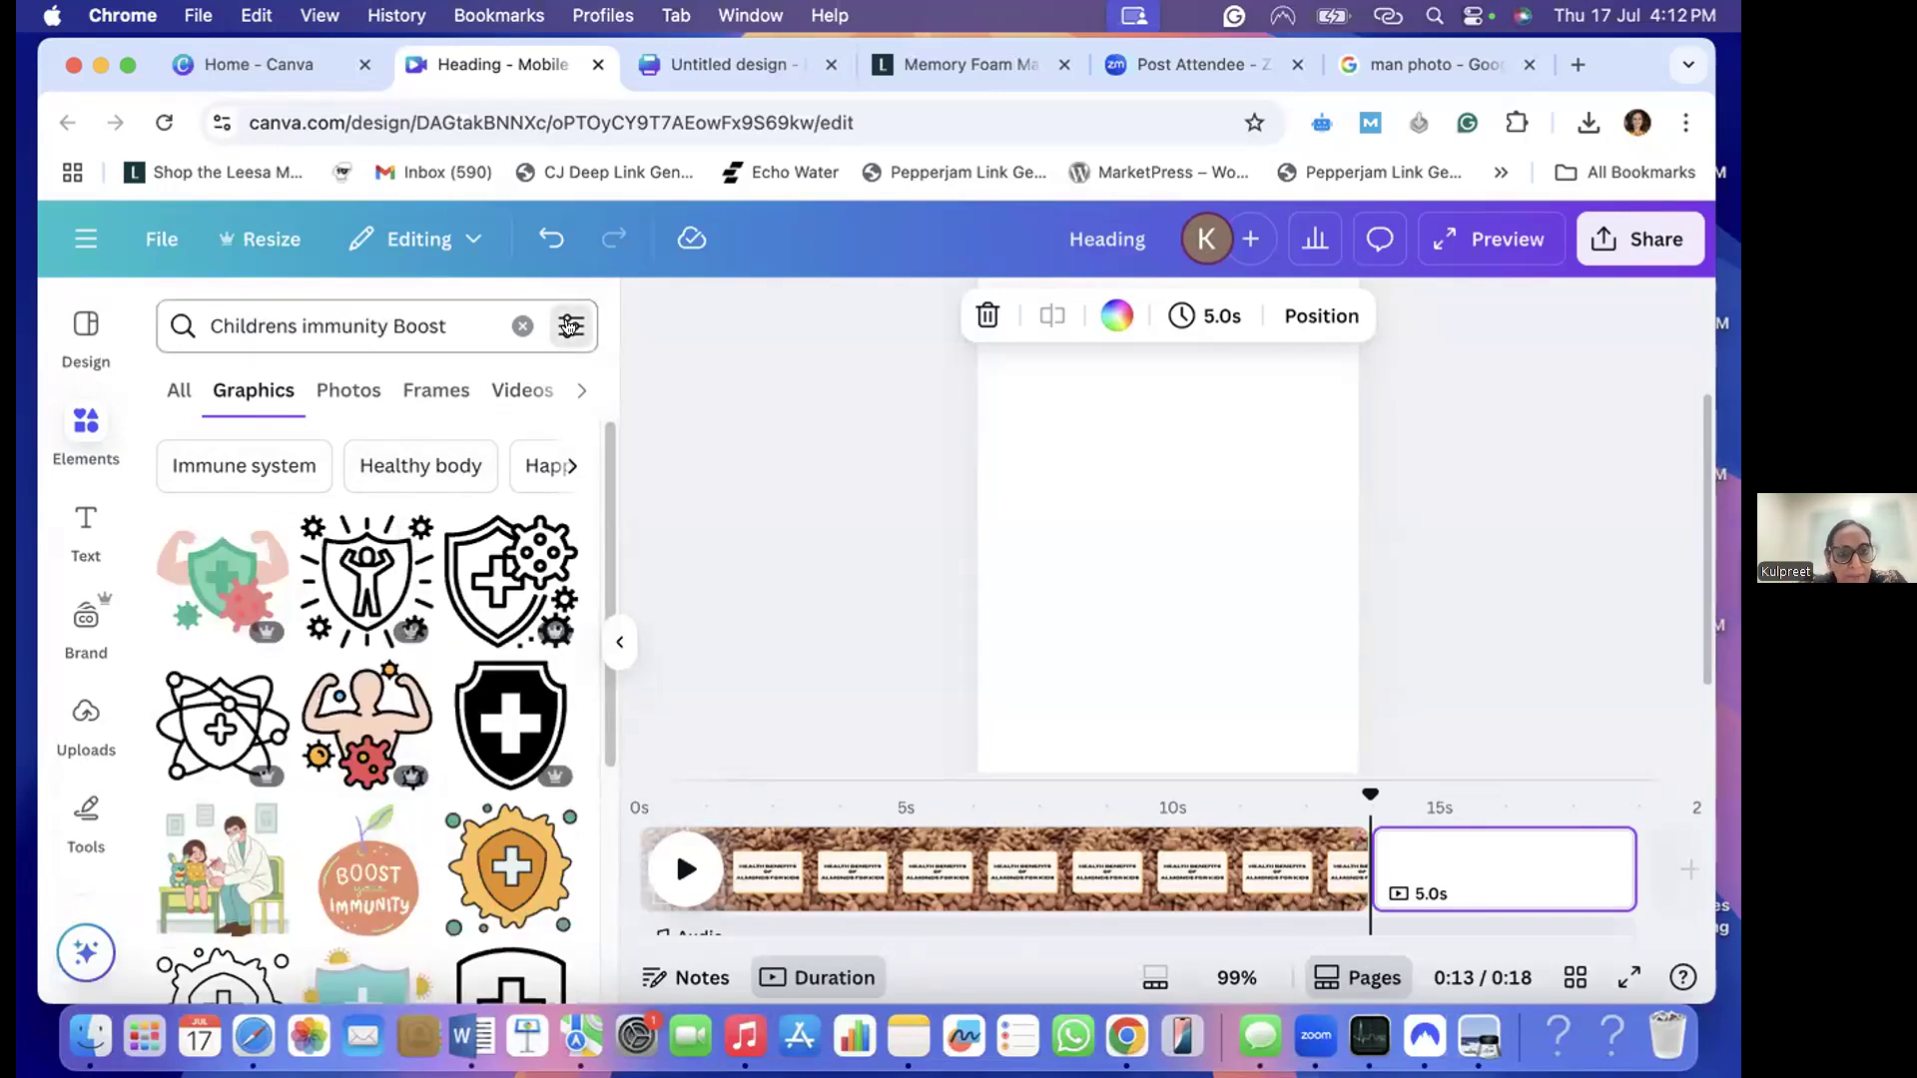
- Filter the element search results to vertical orientation and look through the matching graphics
{"action": "left_click", "coordinate": [569, 328]}
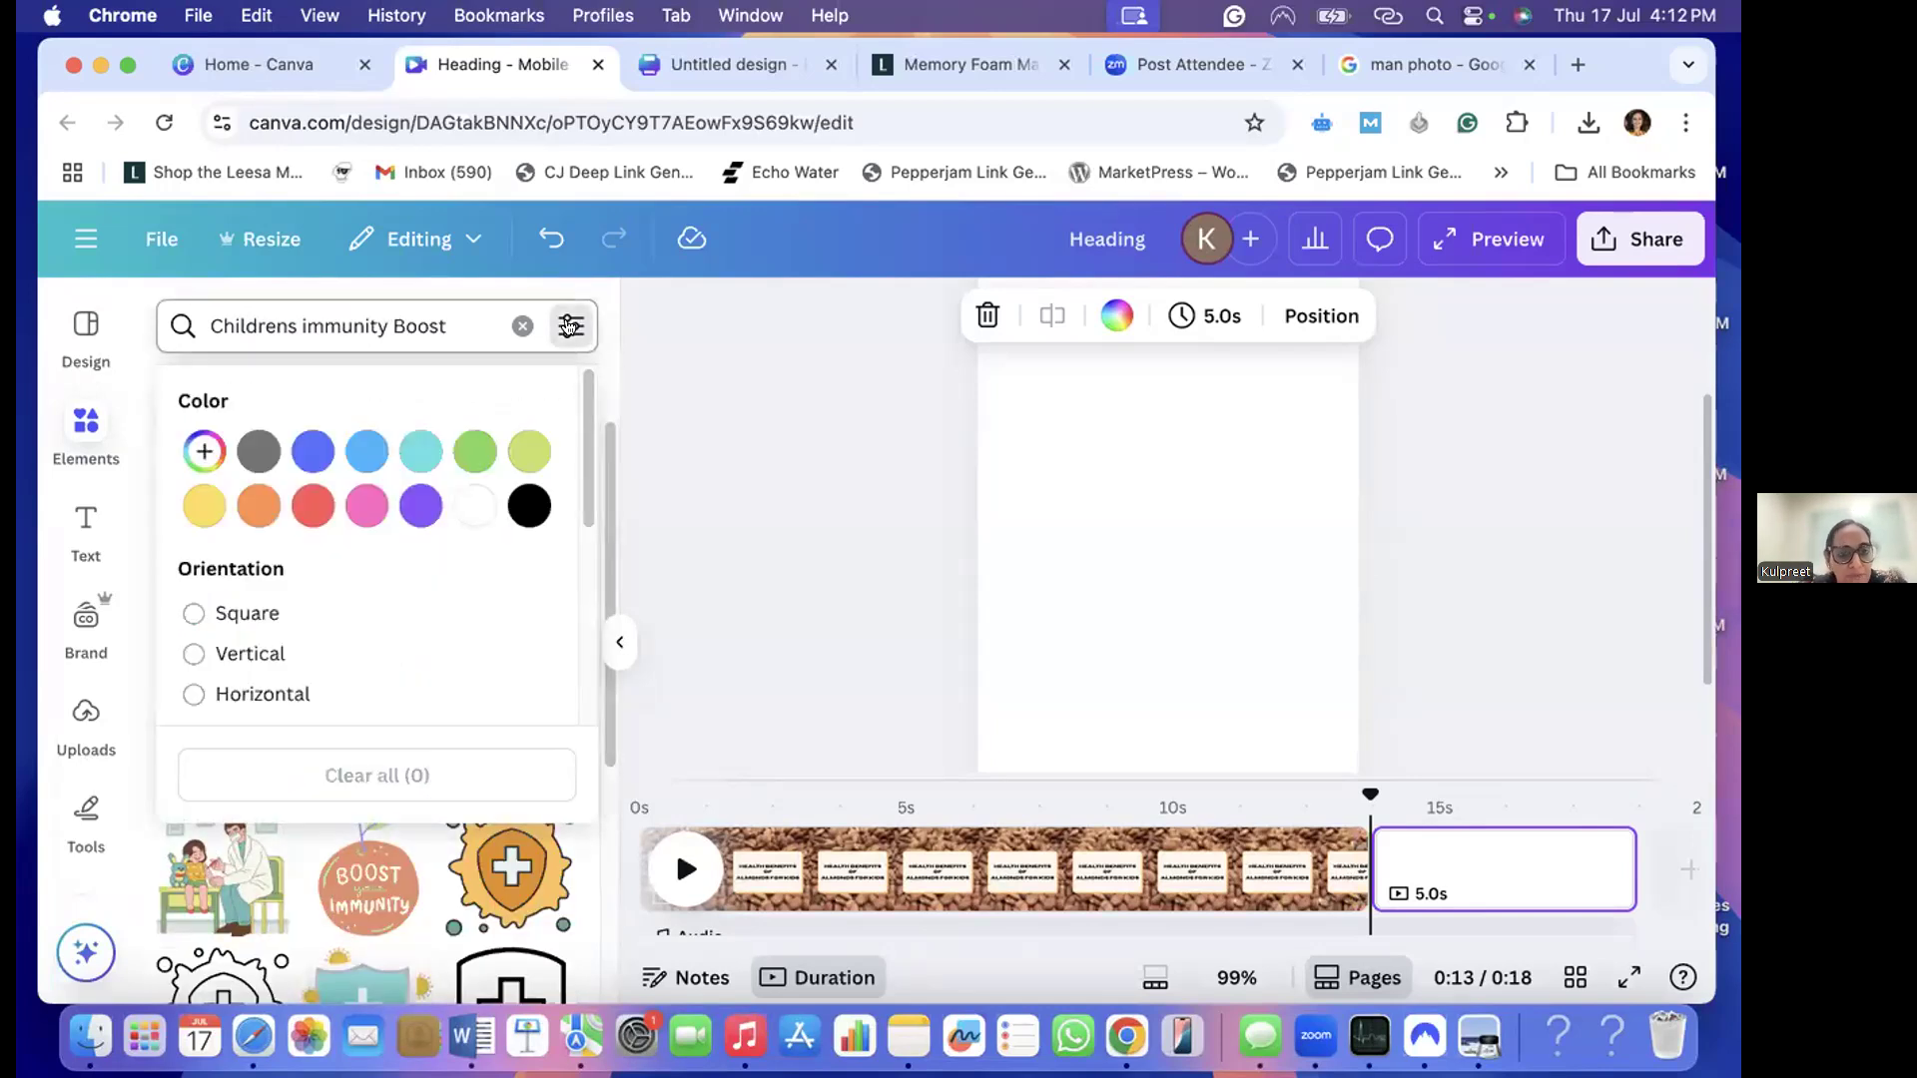
{"action": "left_click", "coordinate": [190, 653]}
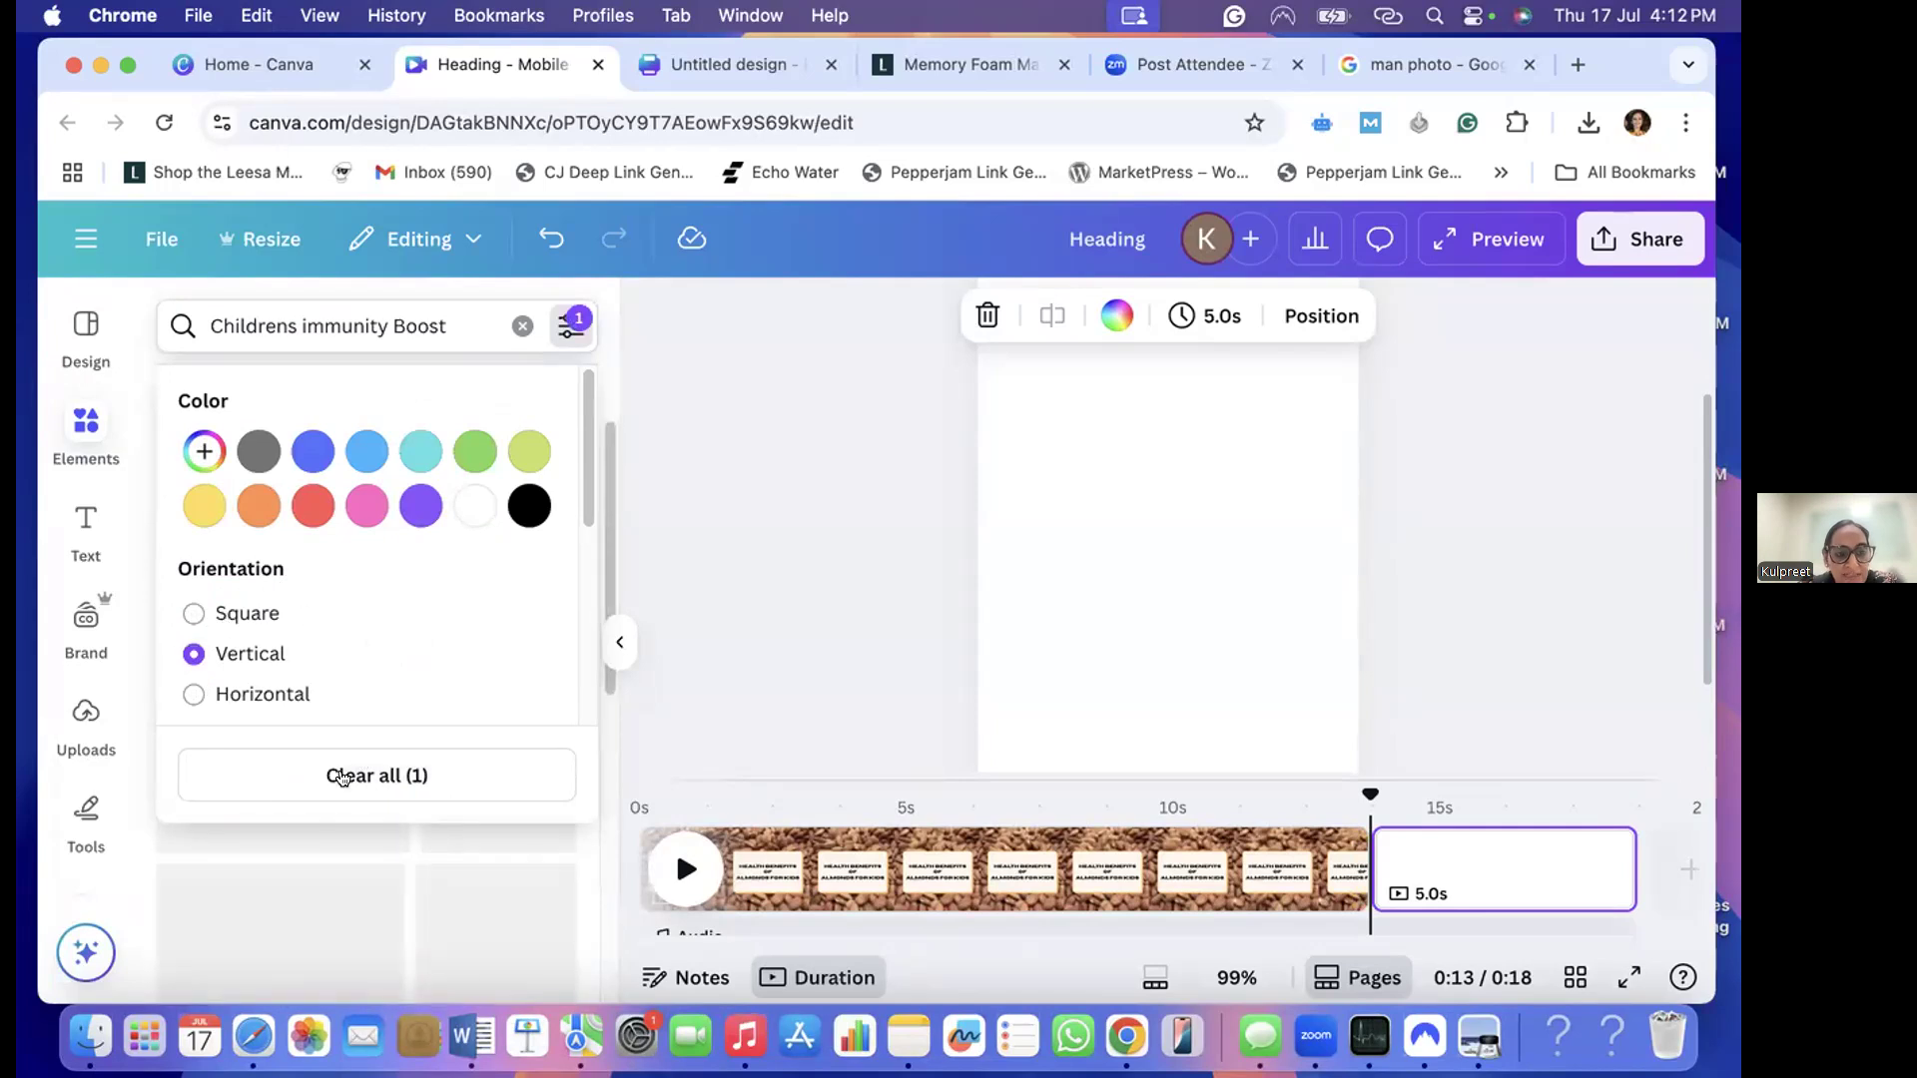
{"action": "left_click", "coordinate": [711, 634]}
{"action": "scroll", "coordinate": [433, 728], "scroll_direction": "down", "scroll_amount": 3}
{"action": "scroll", "coordinate": [434, 728], "scroll_direction": "down", "scroll_amount": 3}
{"action": "scroll", "coordinate": [434, 728], "scroll_direction": "up", "scroll_amount": 6}
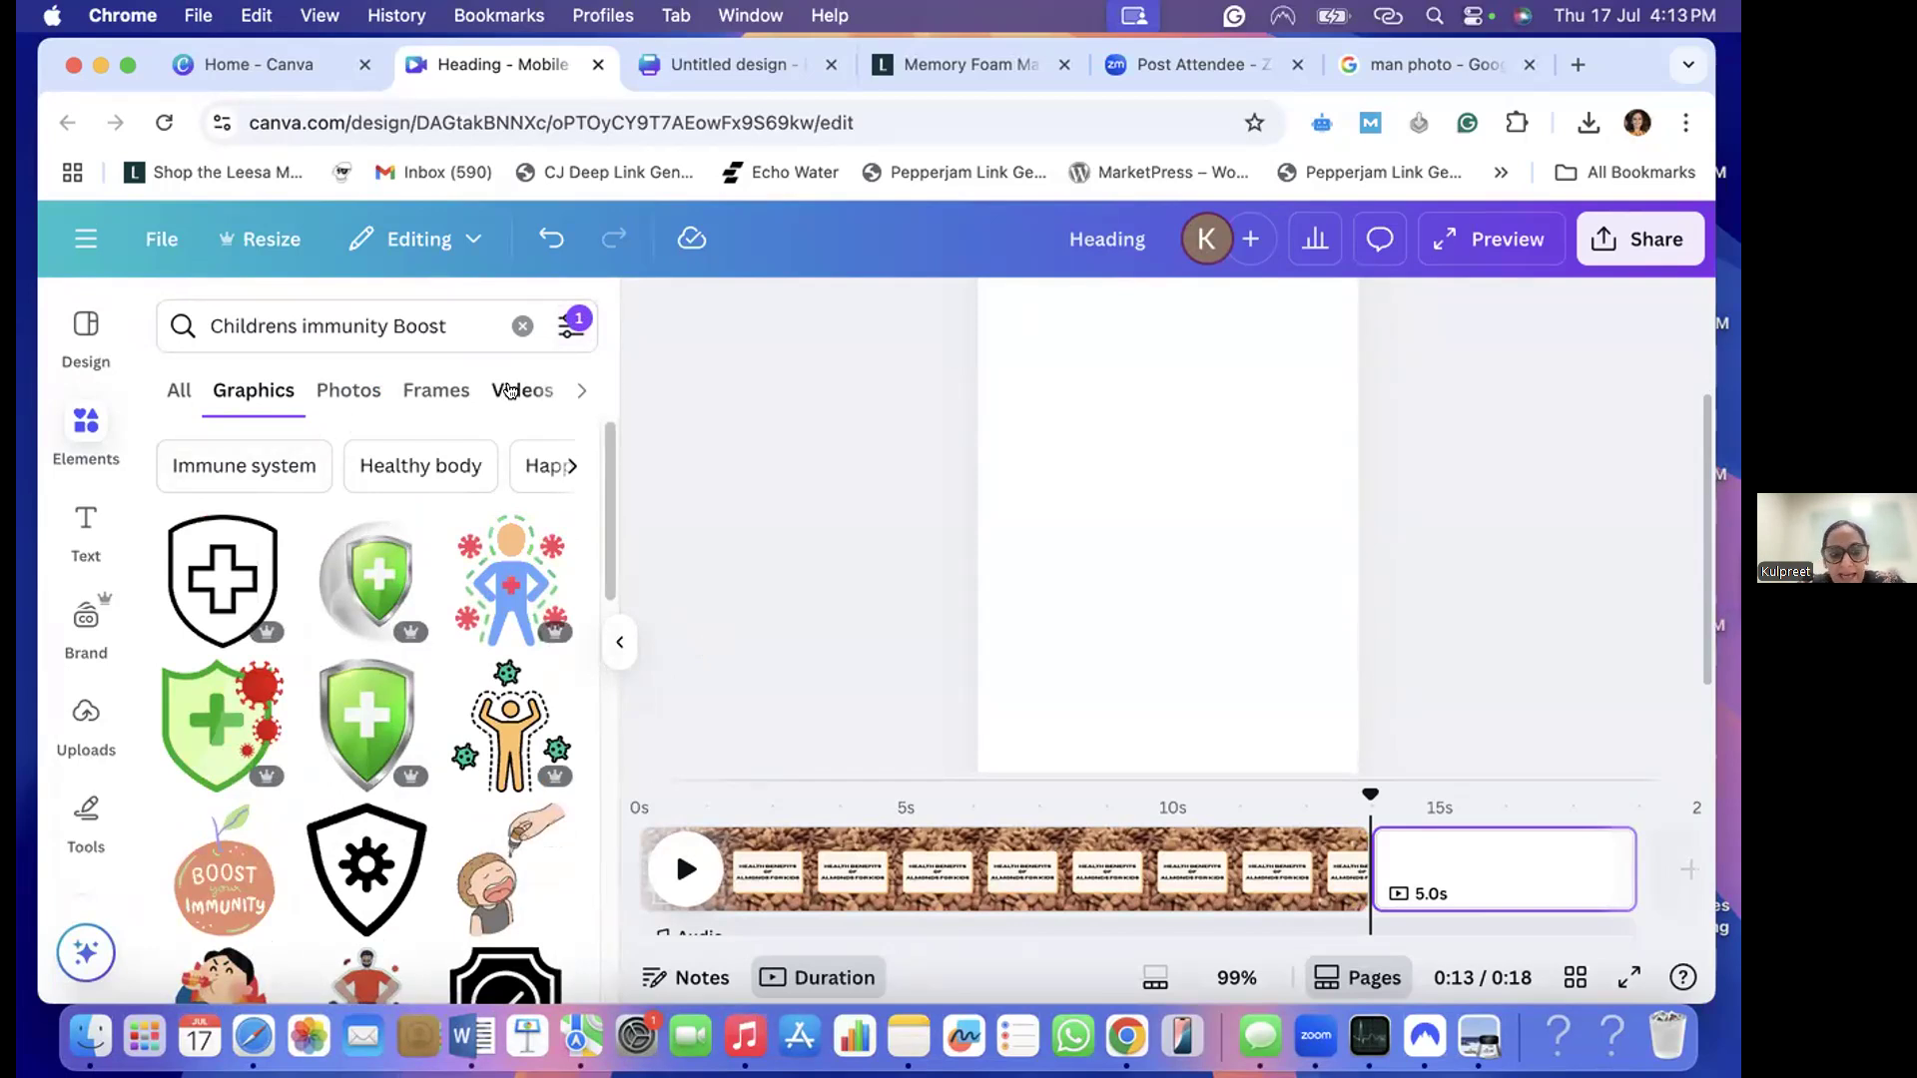
- Browse the video results for "Childrens immunity Boost" and add the 9-second clip of children colouring butterfly drawings to the blank page
{"action": "left_click", "coordinate": [509, 389]}
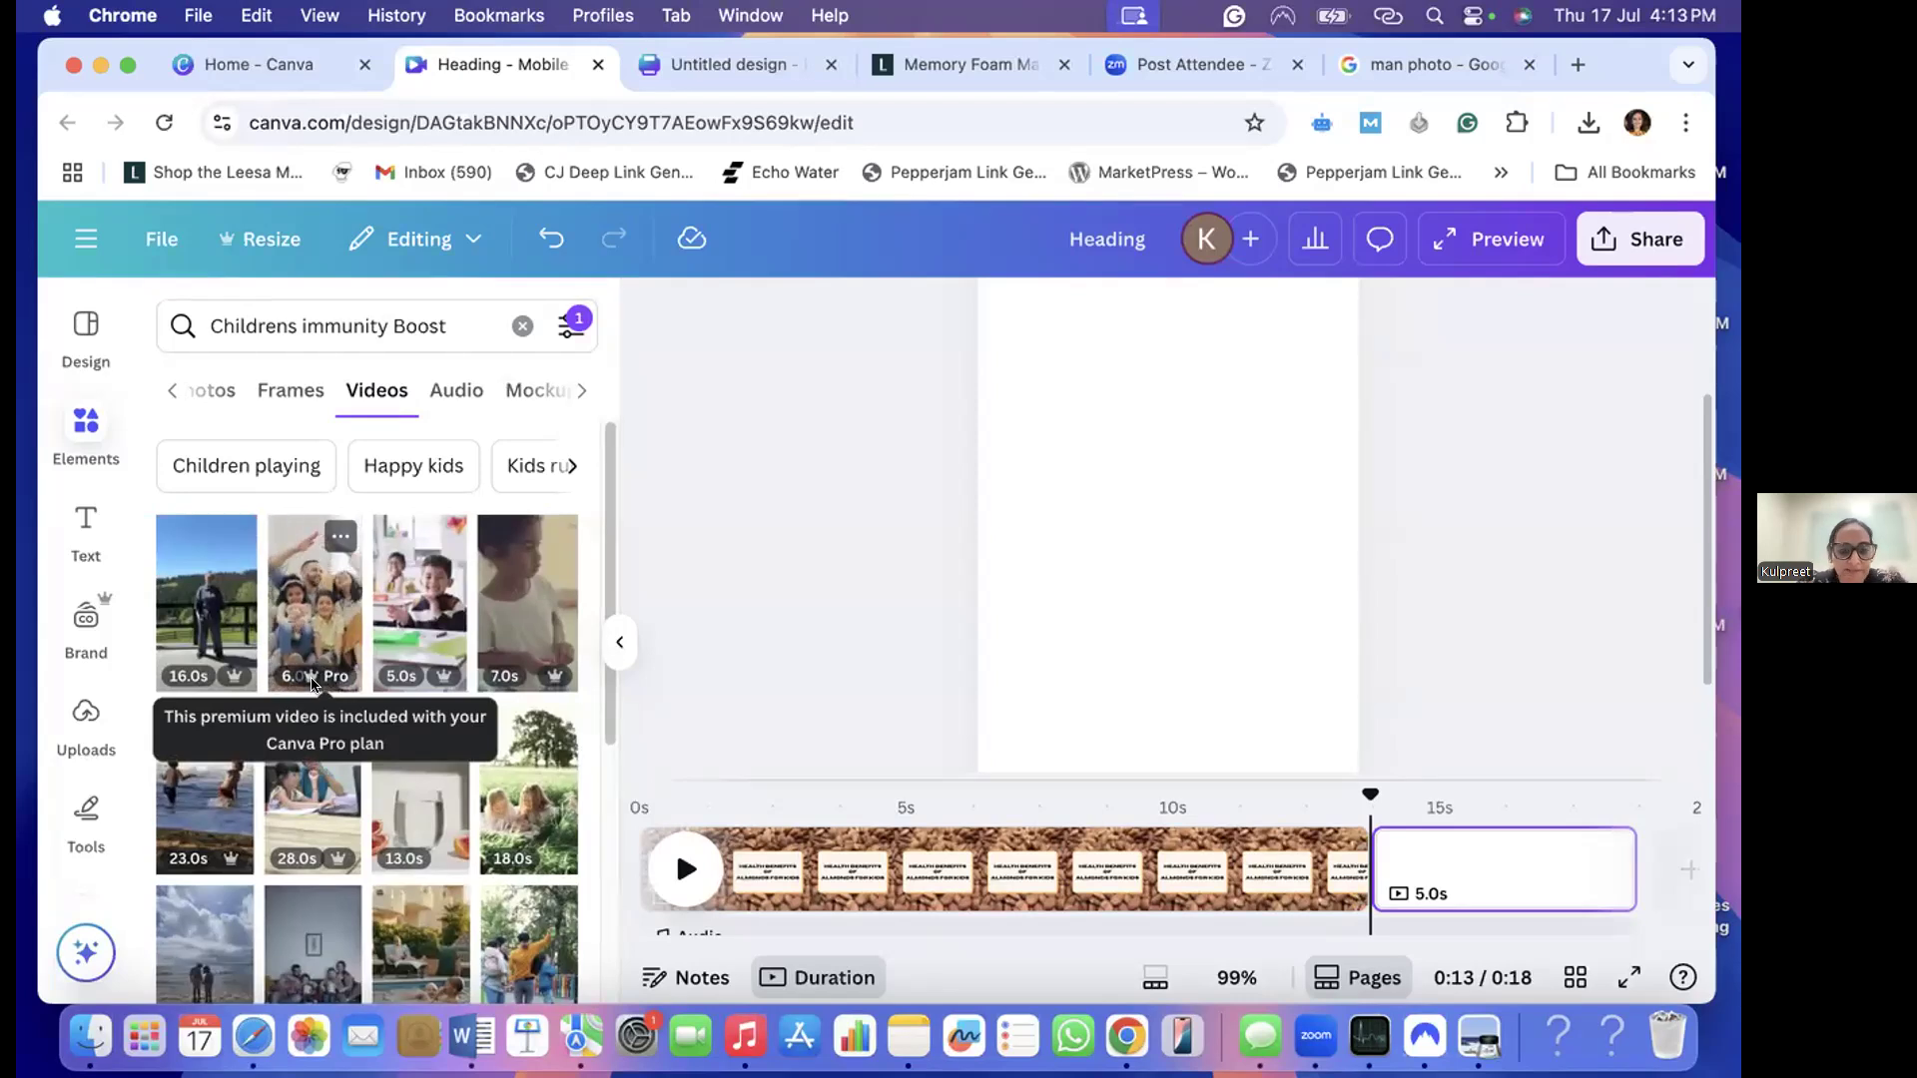
{"action": "scroll", "coordinate": [255, 763], "scroll_direction": "down", "scroll_amount": 2}
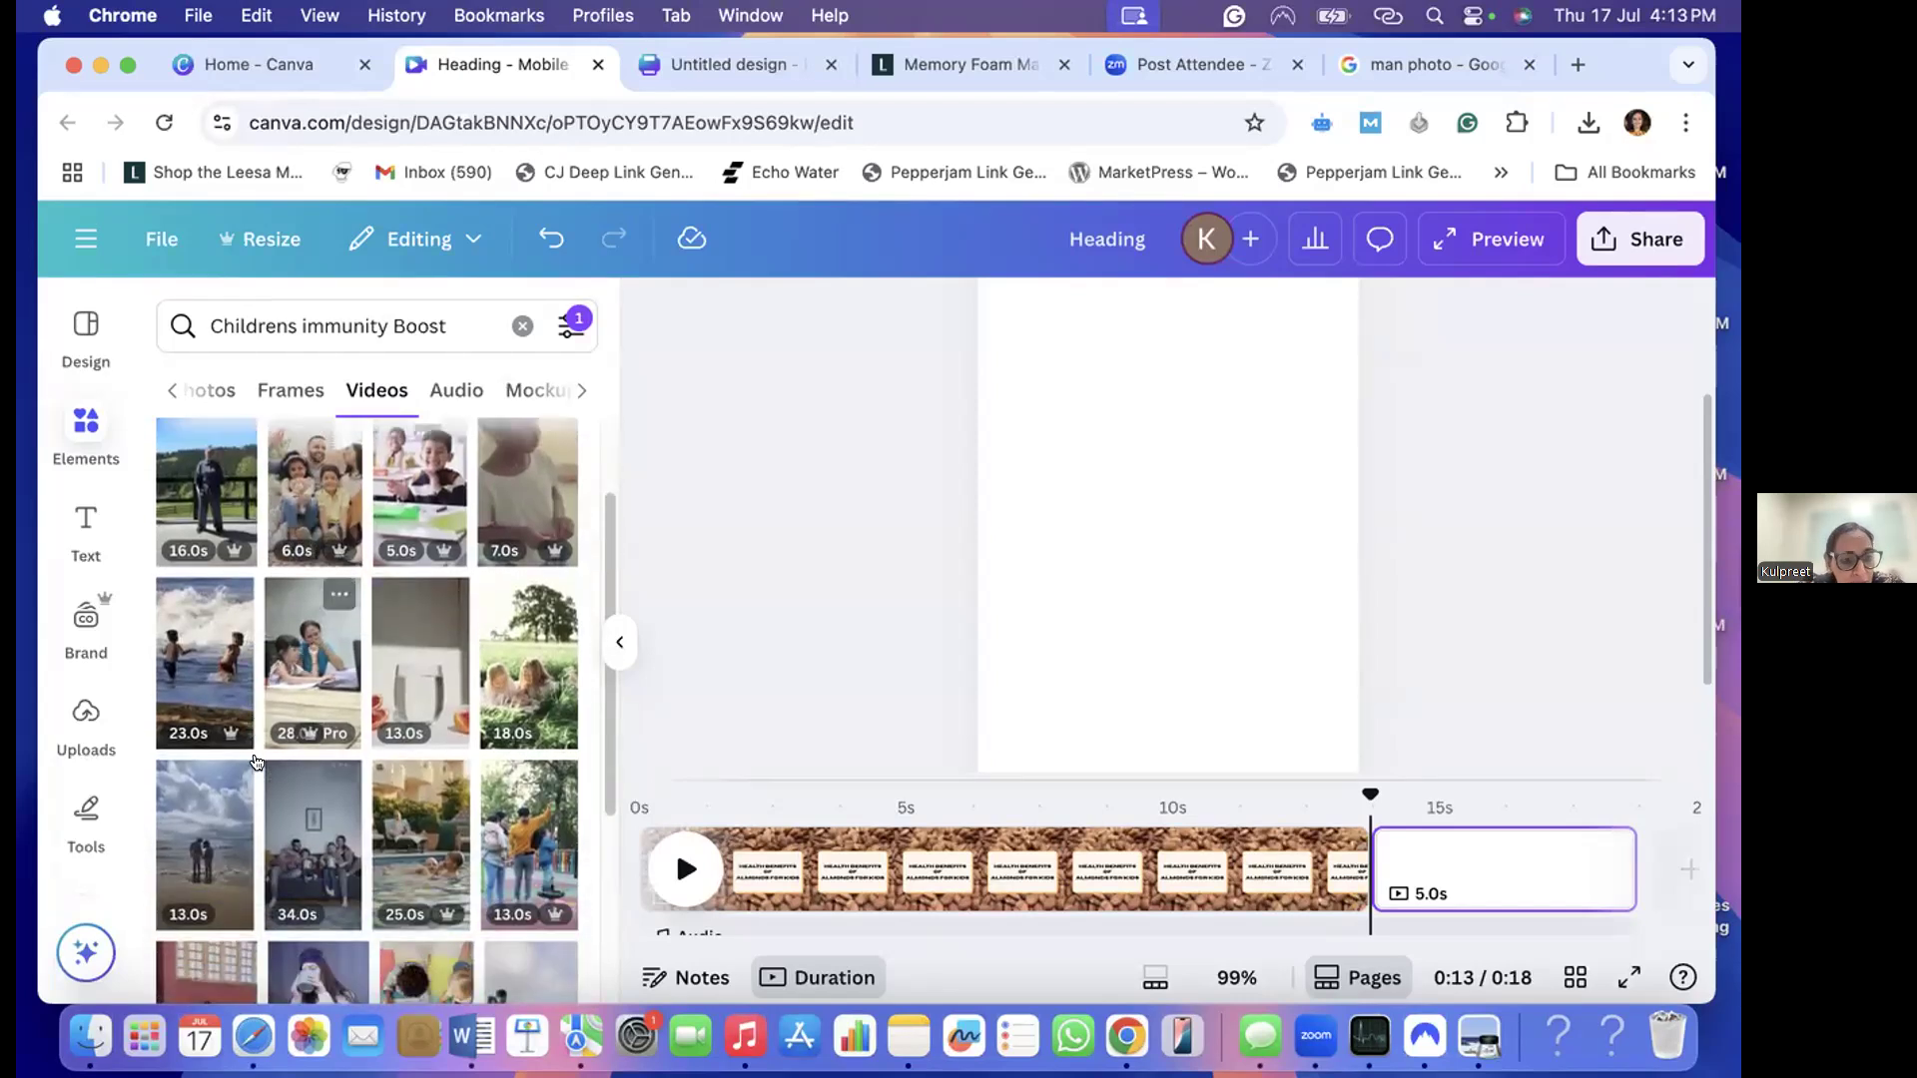
{"action": "scroll", "coordinate": [257, 764], "scroll_direction": "down", "scroll_amount": 3}
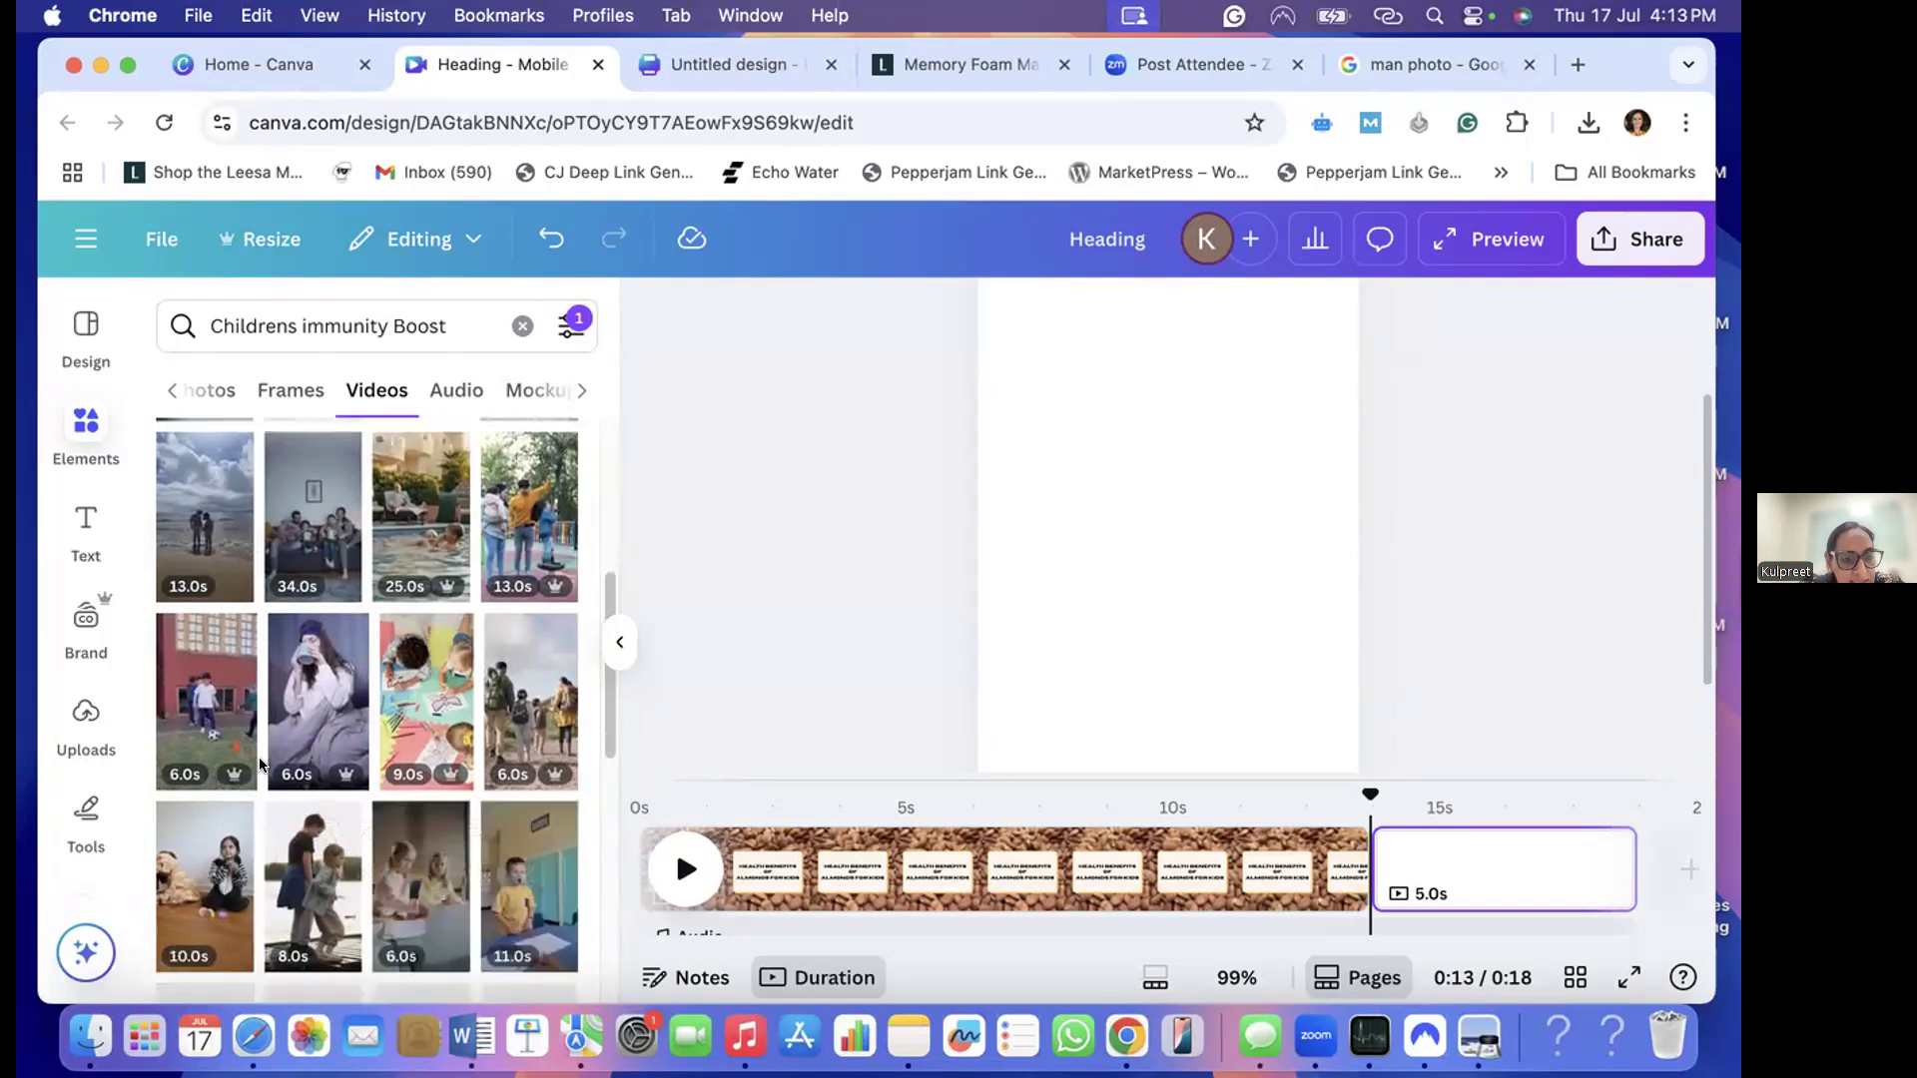
{"action": "scroll", "coordinate": [260, 764], "scroll_direction": "down", "scroll_amount": 1}
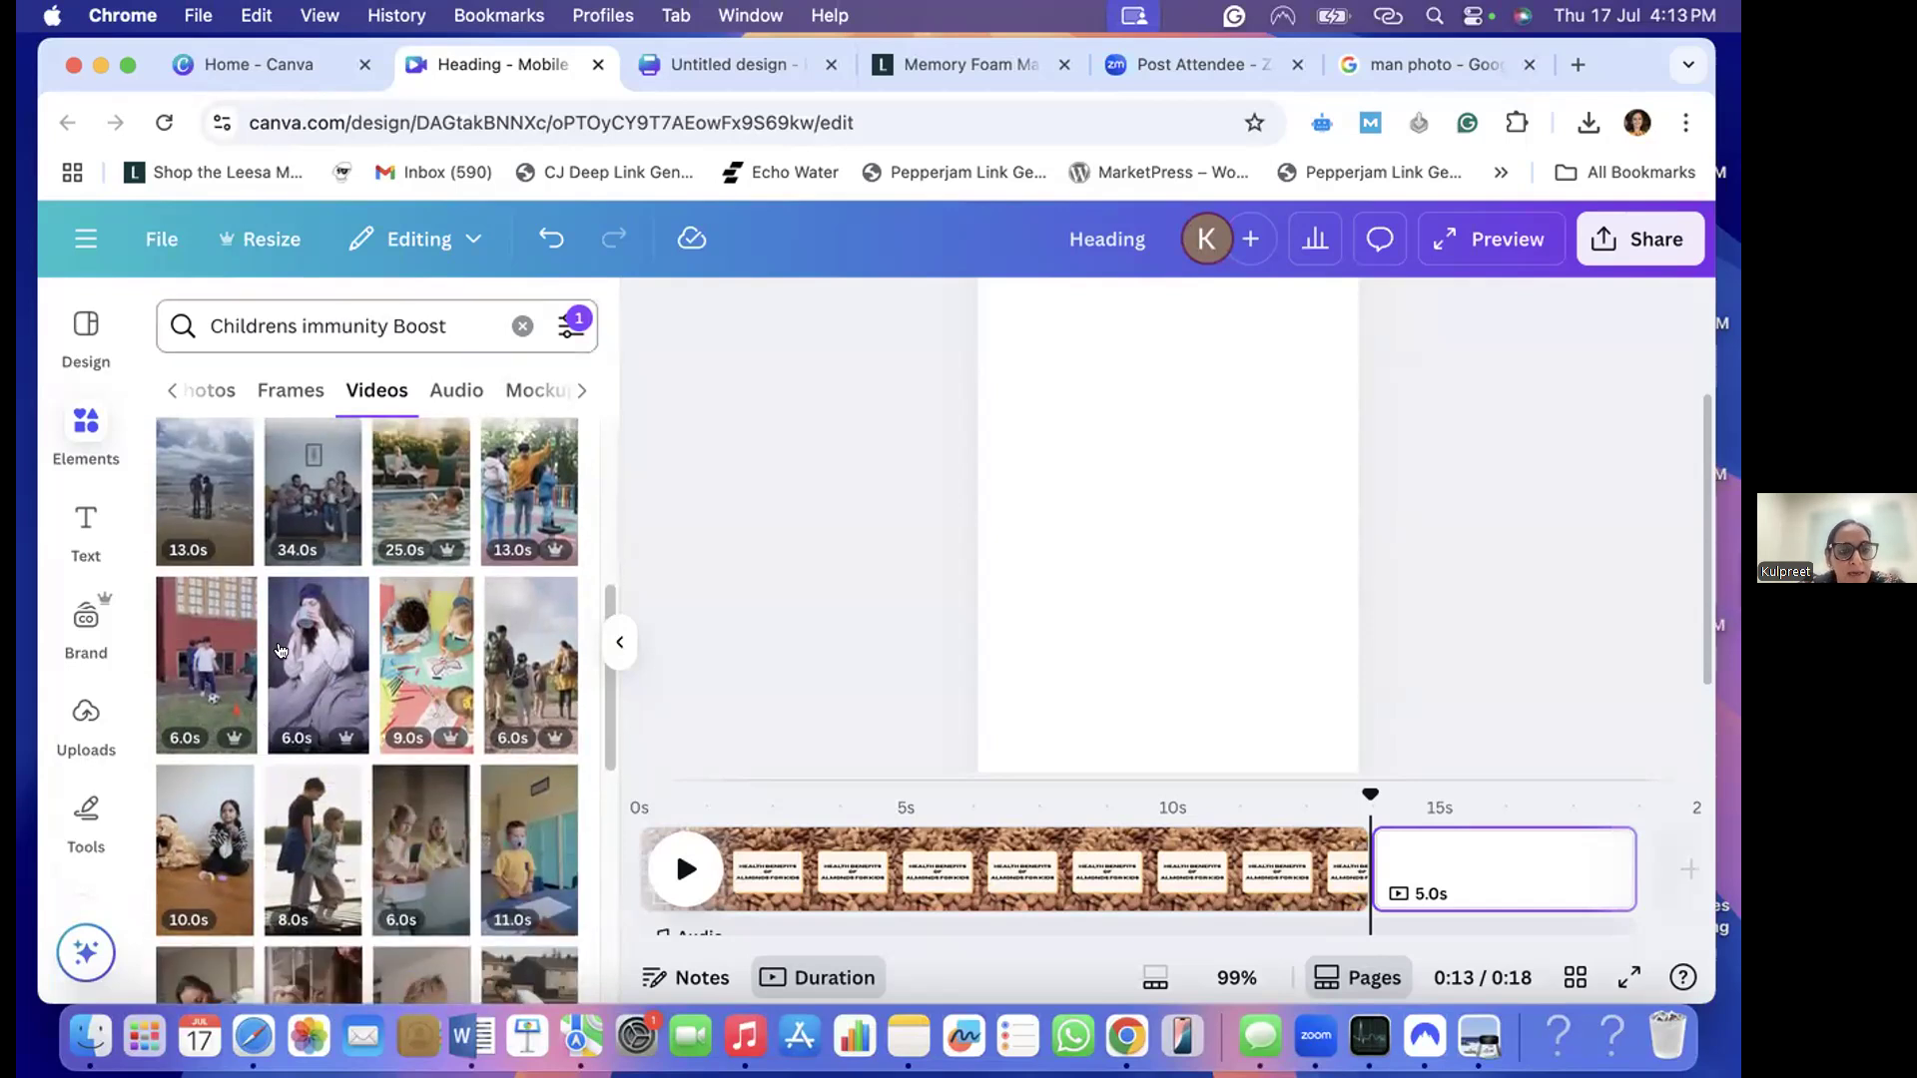
{"action": "scroll", "coordinate": [281, 650], "scroll_direction": "down", "scroll_amount": 5}
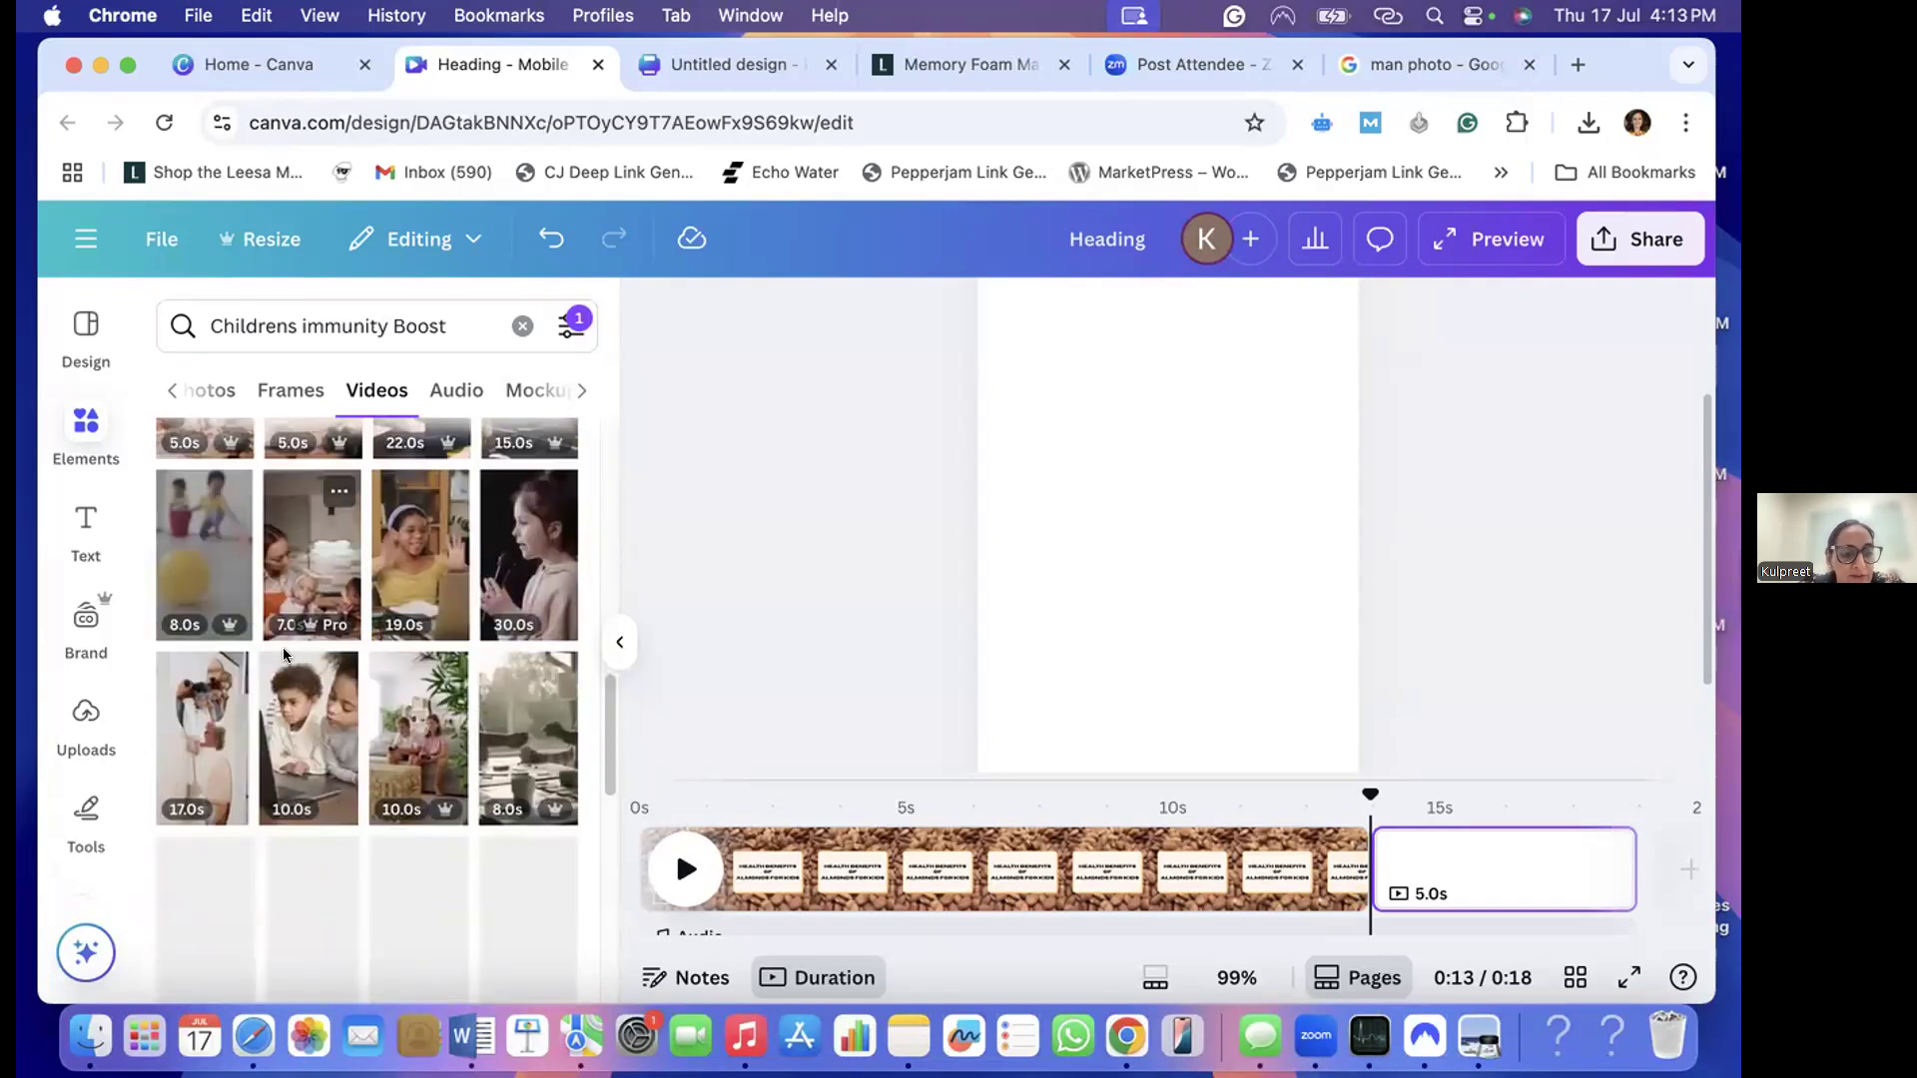
{"action": "scroll", "coordinate": [282, 652], "scroll_direction": "down", "scroll_amount": 5}
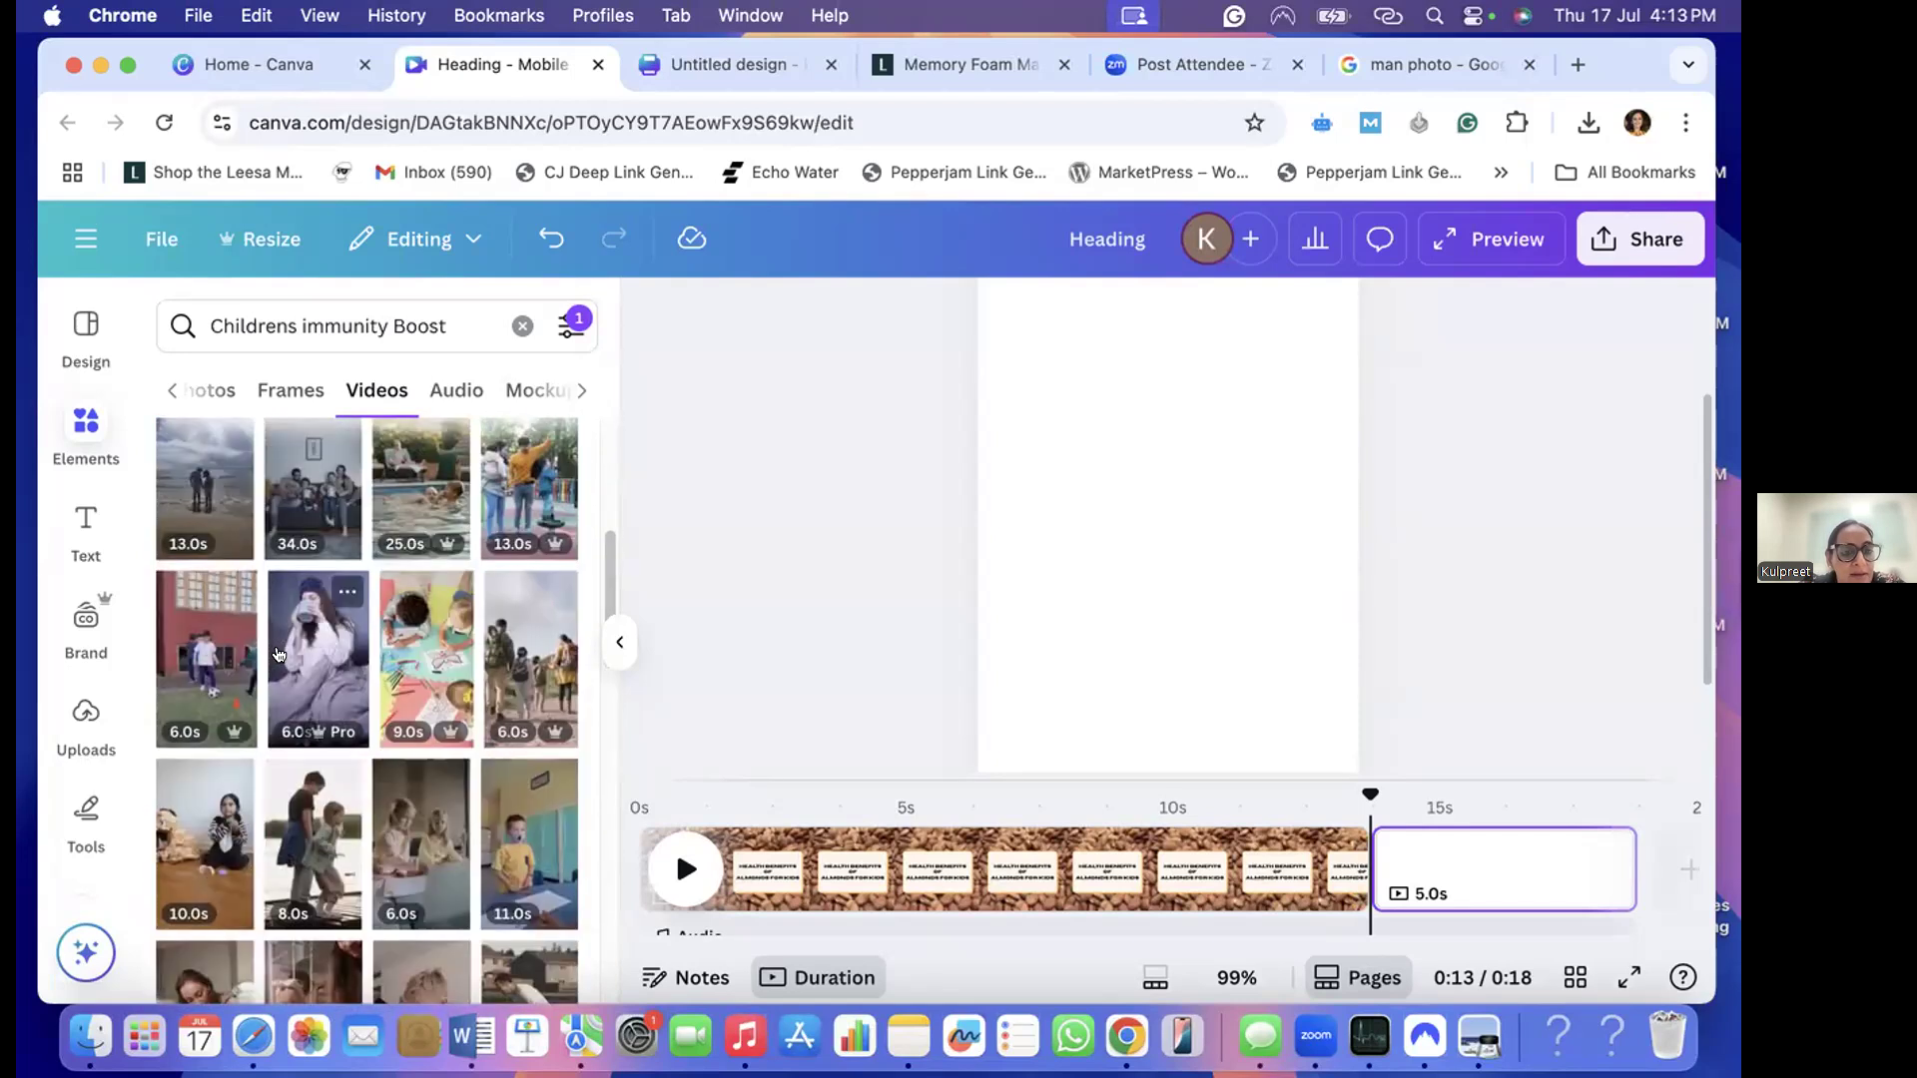
{"action": "scroll", "coordinate": [289, 659], "scroll_direction": "up", "scroll_amount": 3}
{"action": "scroll", "coordinate": [419, 695], "scroll_direction": "down", "scroll_amount": 1}
{"action": "left_click", "coordinate": [407, 706]}
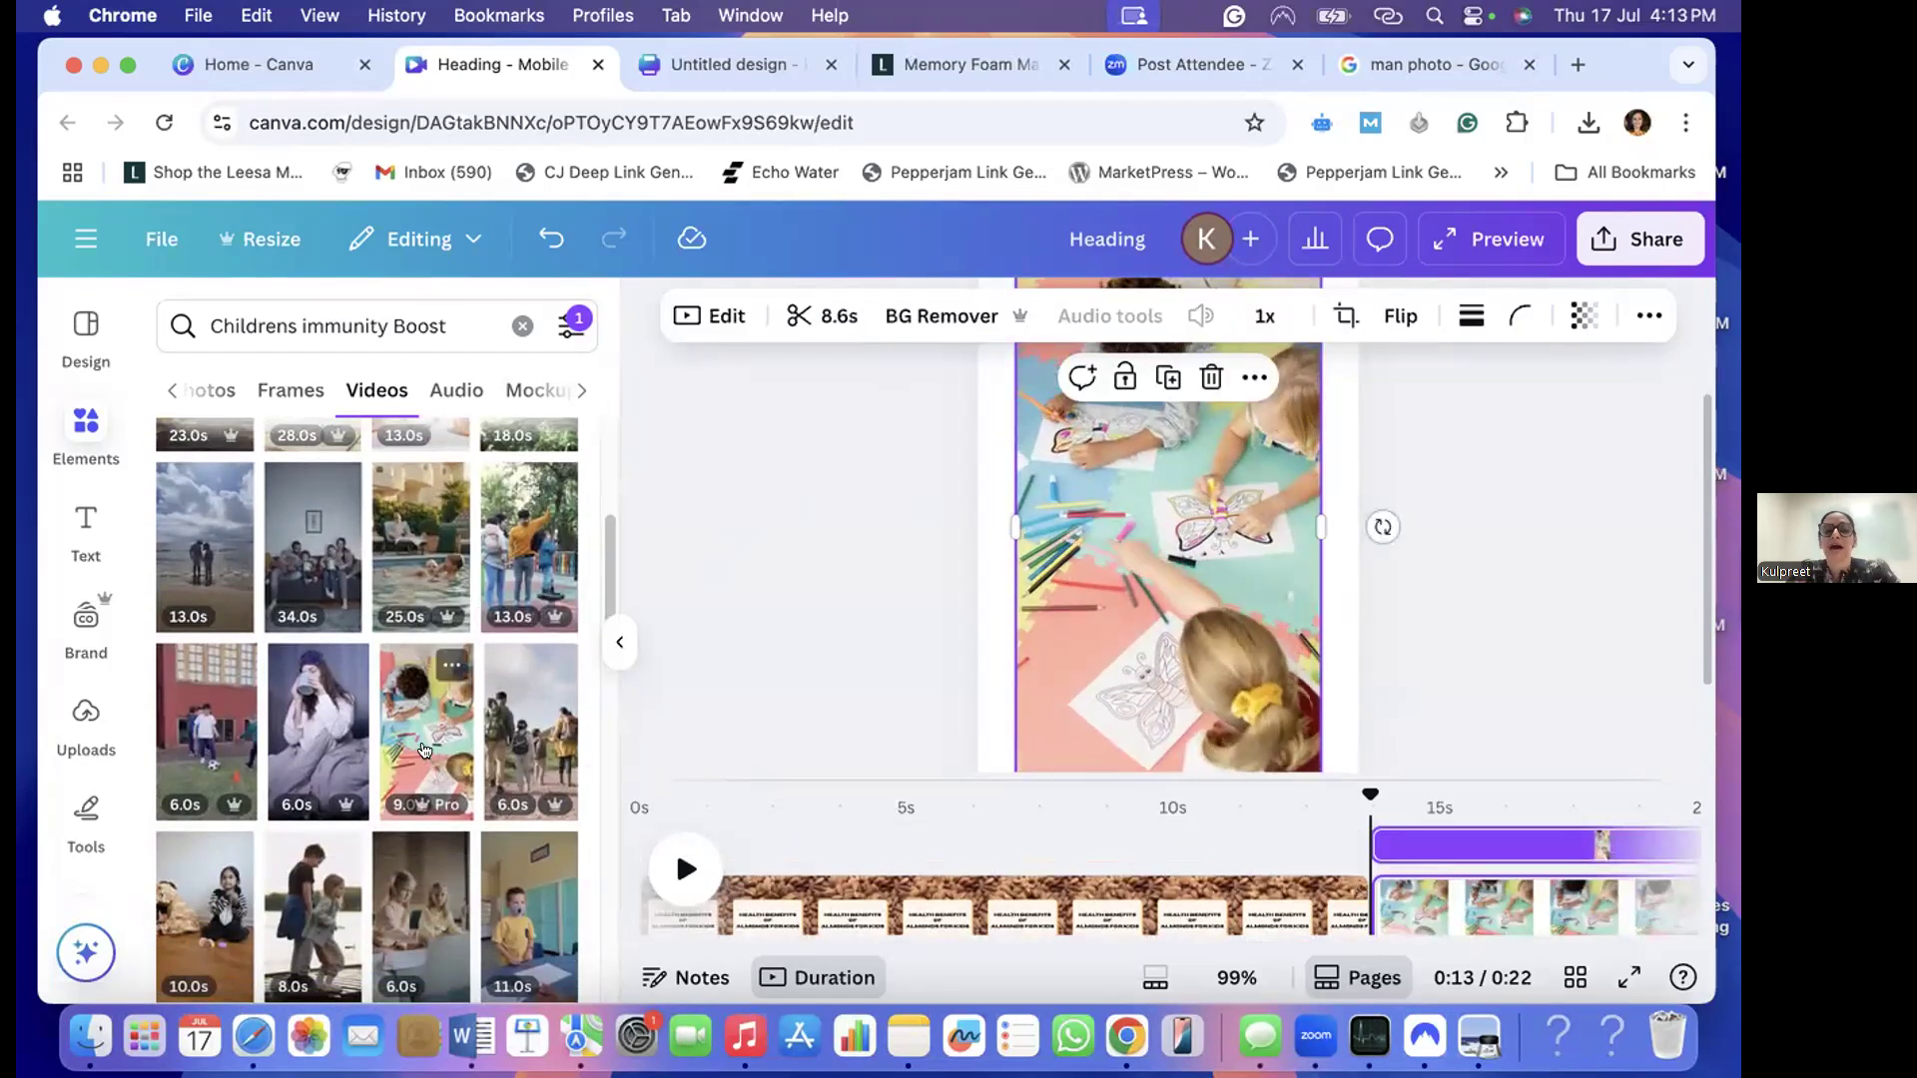
- Set the video of the children colouring as the page background and check how it fills the page
{"action": "scroll", "coordinate": [1073, 634], "scroll_direction": "up", "scroll_amount": 2}
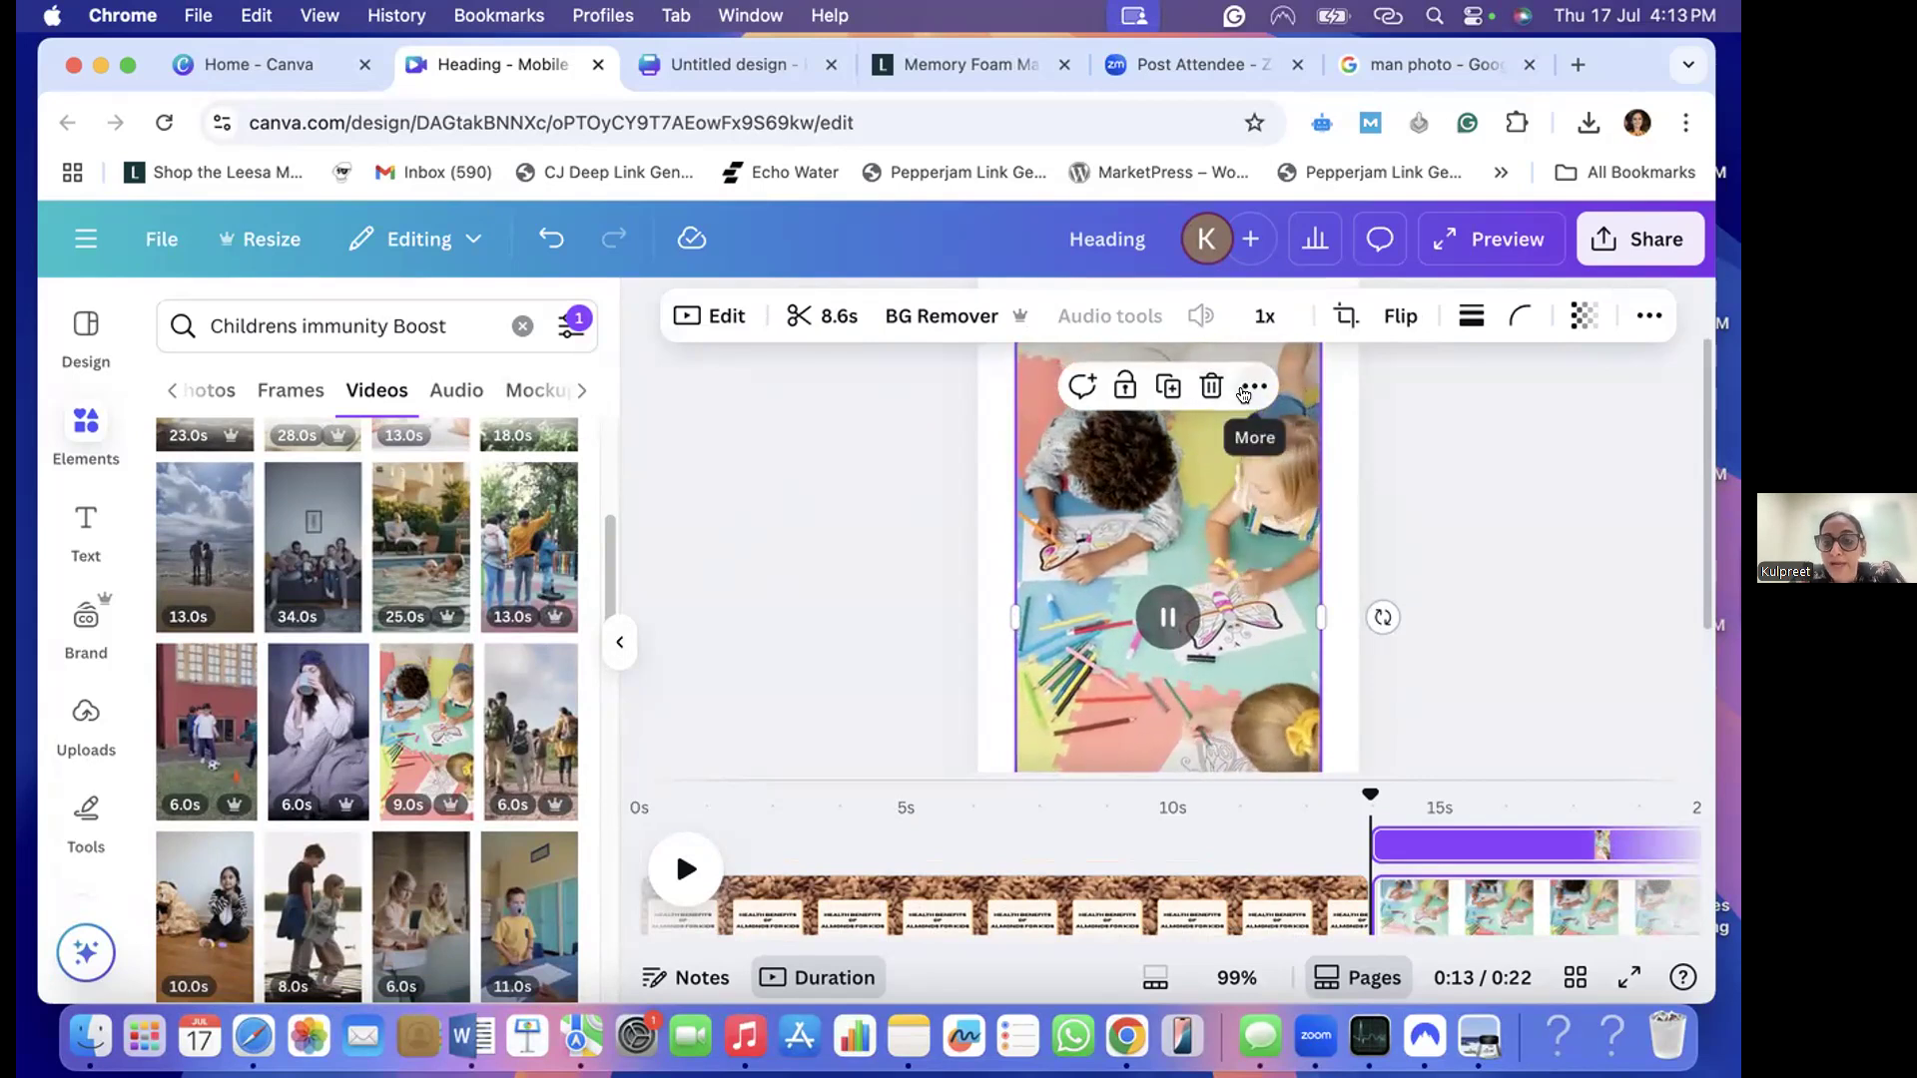
{"action": "right_click", "coordinate": [1215, 490]}
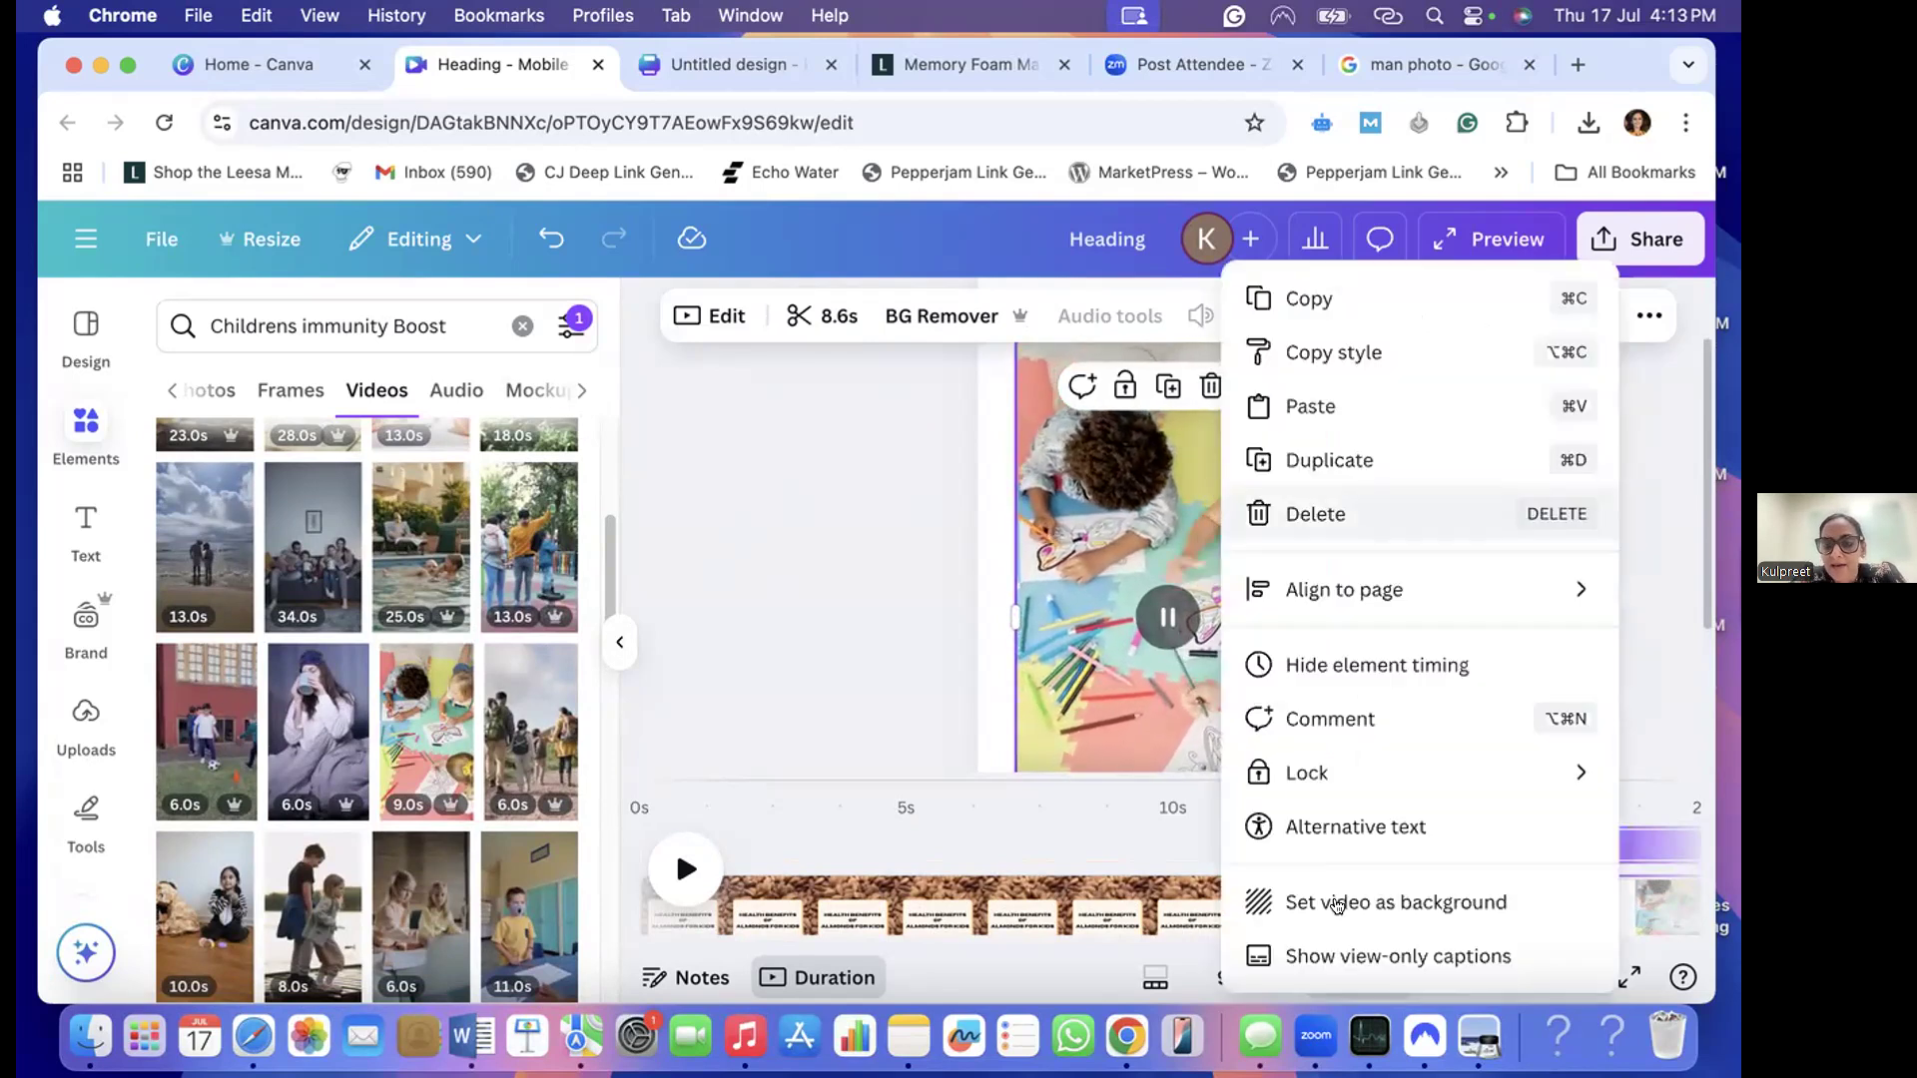
{"action": "left_click", "coordinate": [1338, 901]}
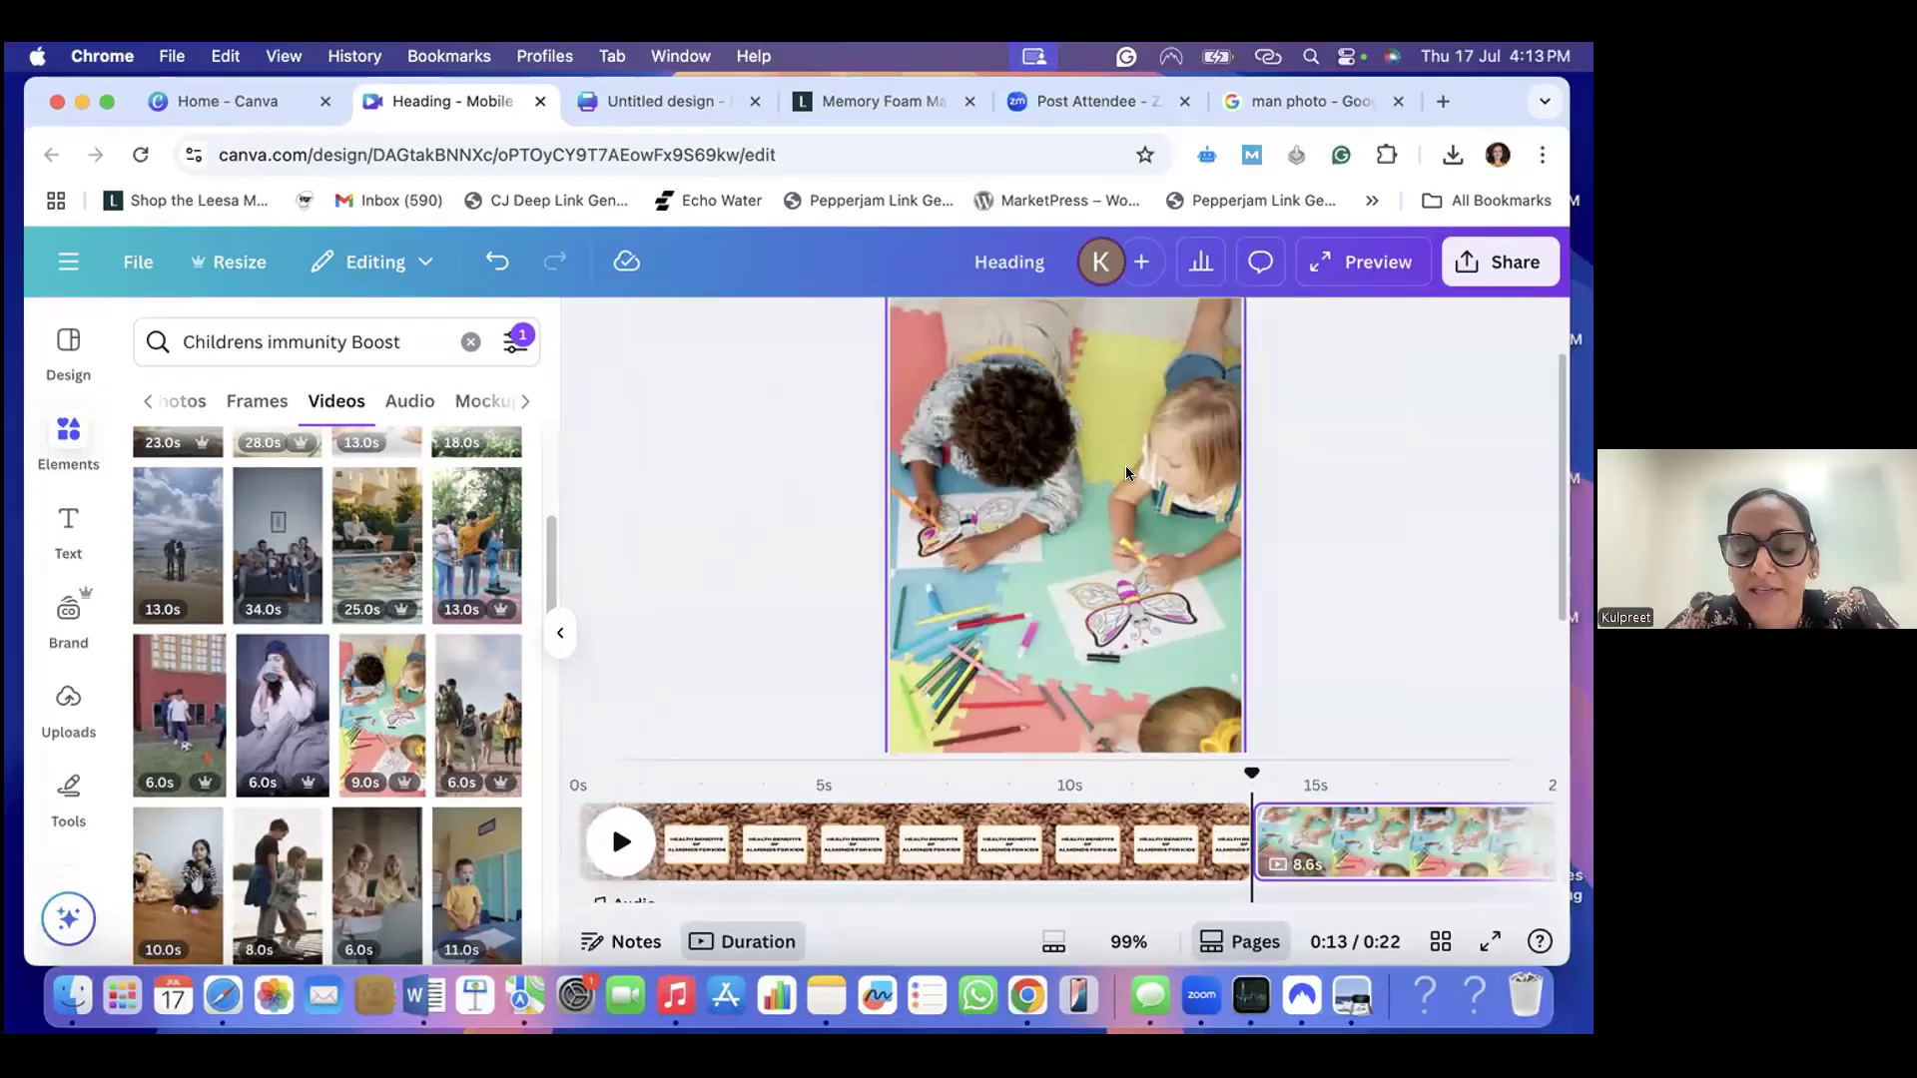
{"action": "left_click", "coordinate": [1260, 569]}
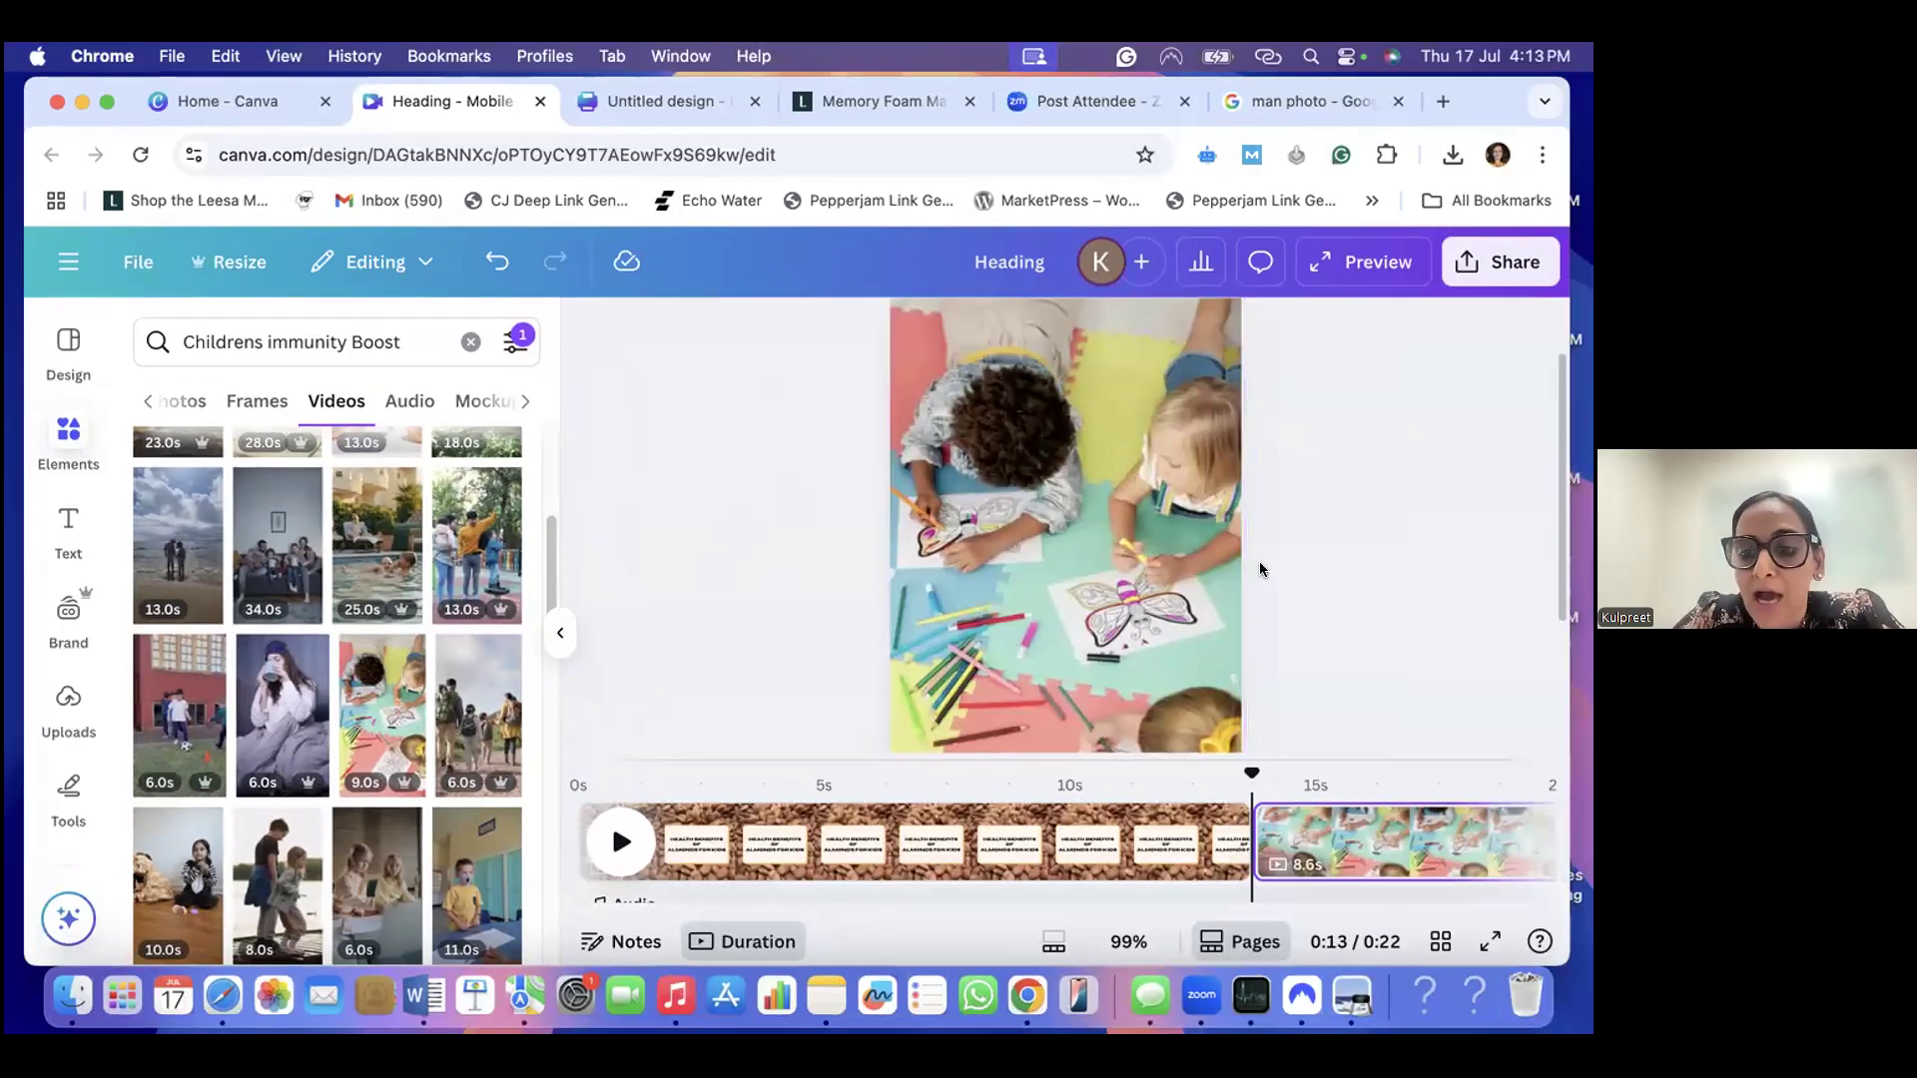
{"action": "scroll", "coordinate": [1117, 529], "scroll_direction": "up", "scroll_amount": 2}
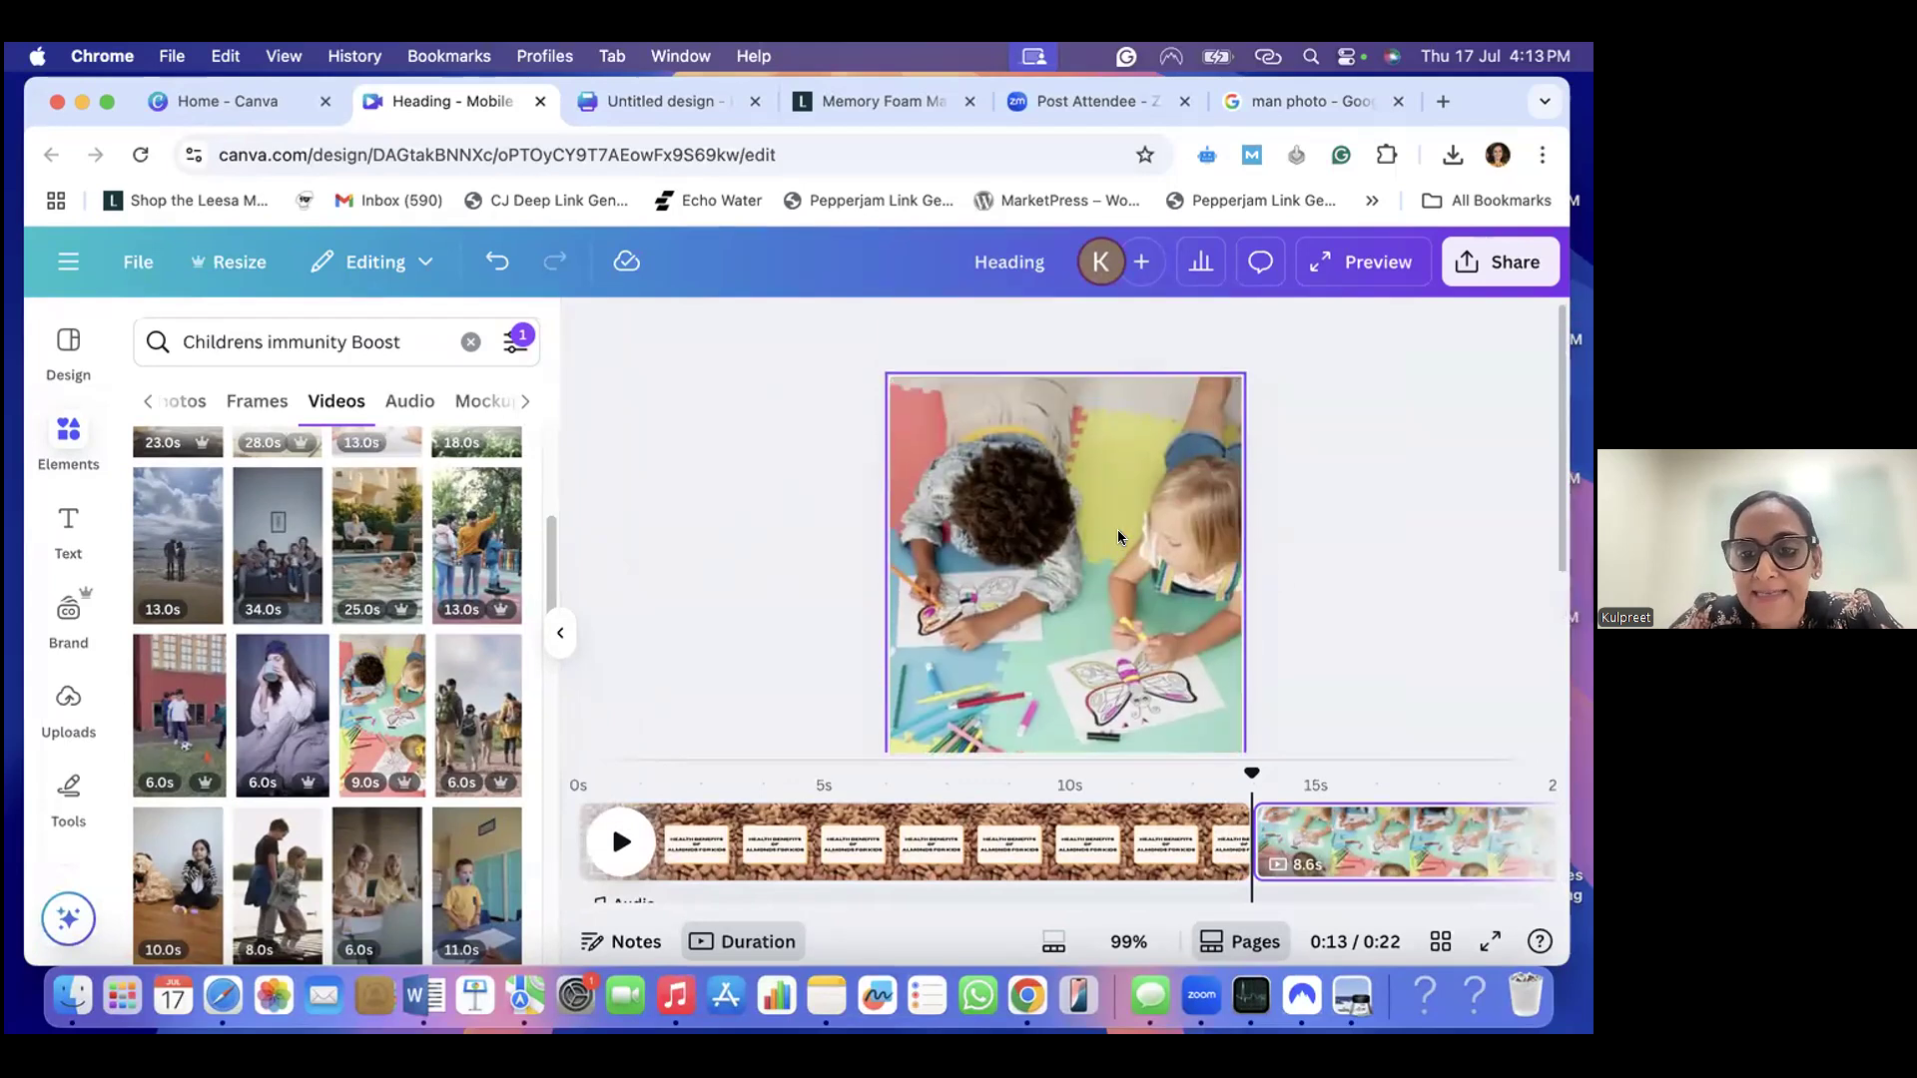
{"action": "scroll", "coordinate": [1117, 529], "scroll_direction": "down", "scroll_amount": 3}
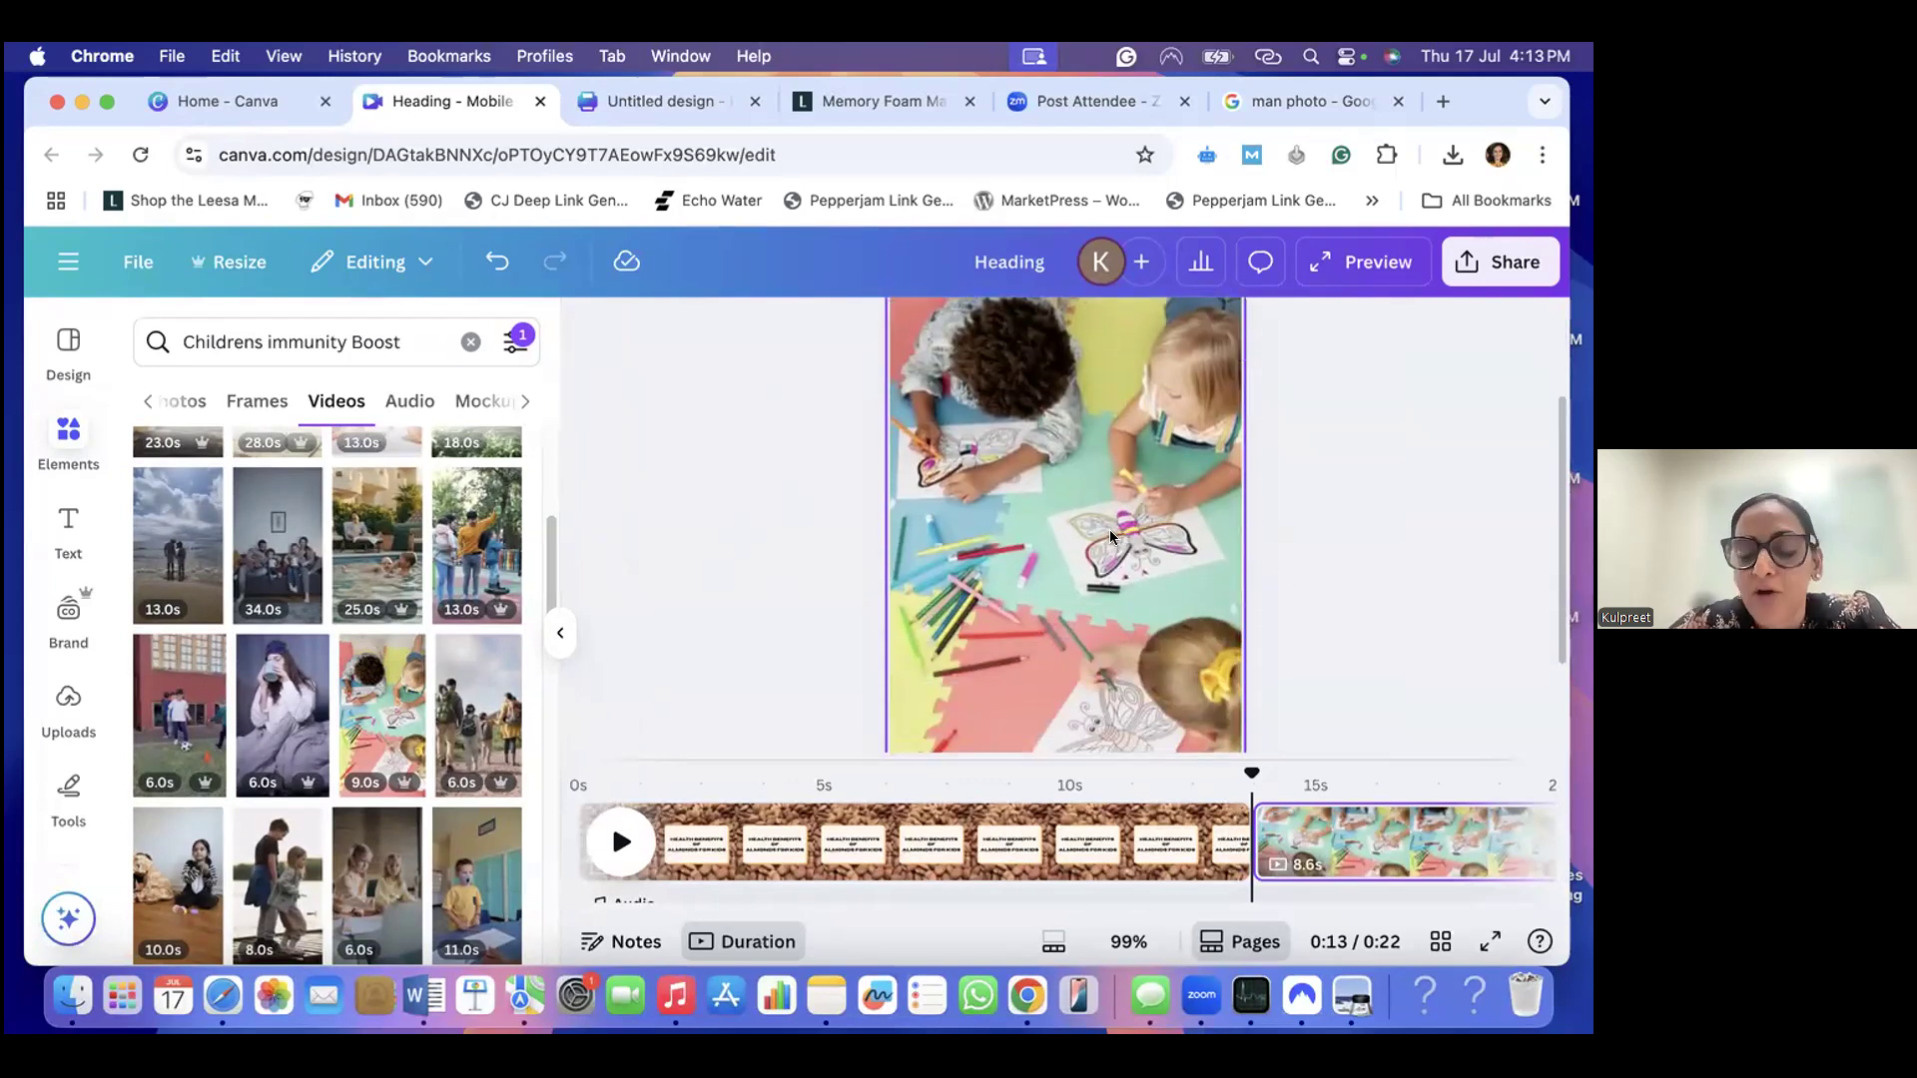
- Replace the element search with "paragraph box" and show all of its graphics
{"action": "left_click", "coordinate": [470, 341]}
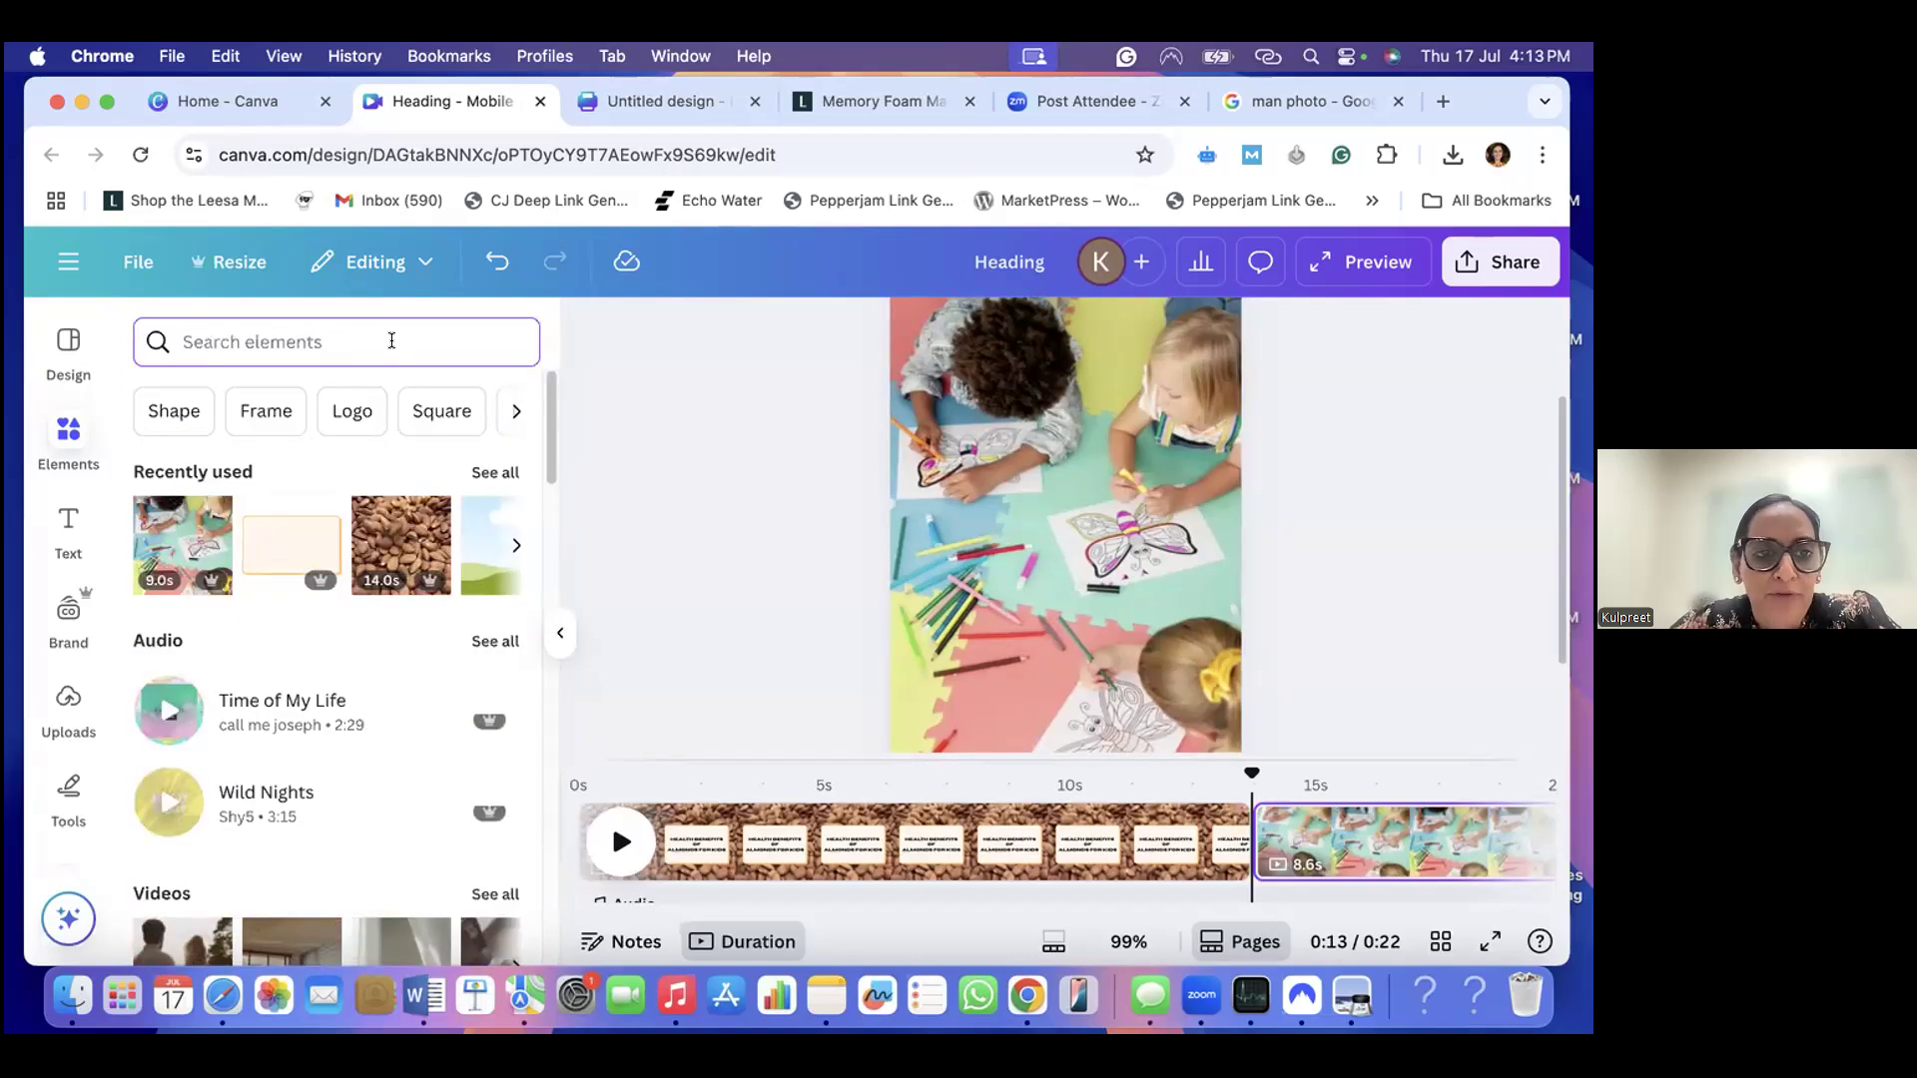
{"action": "left_click", "coordinate": [391, 340]}
{"action": "type", "text": "para"}
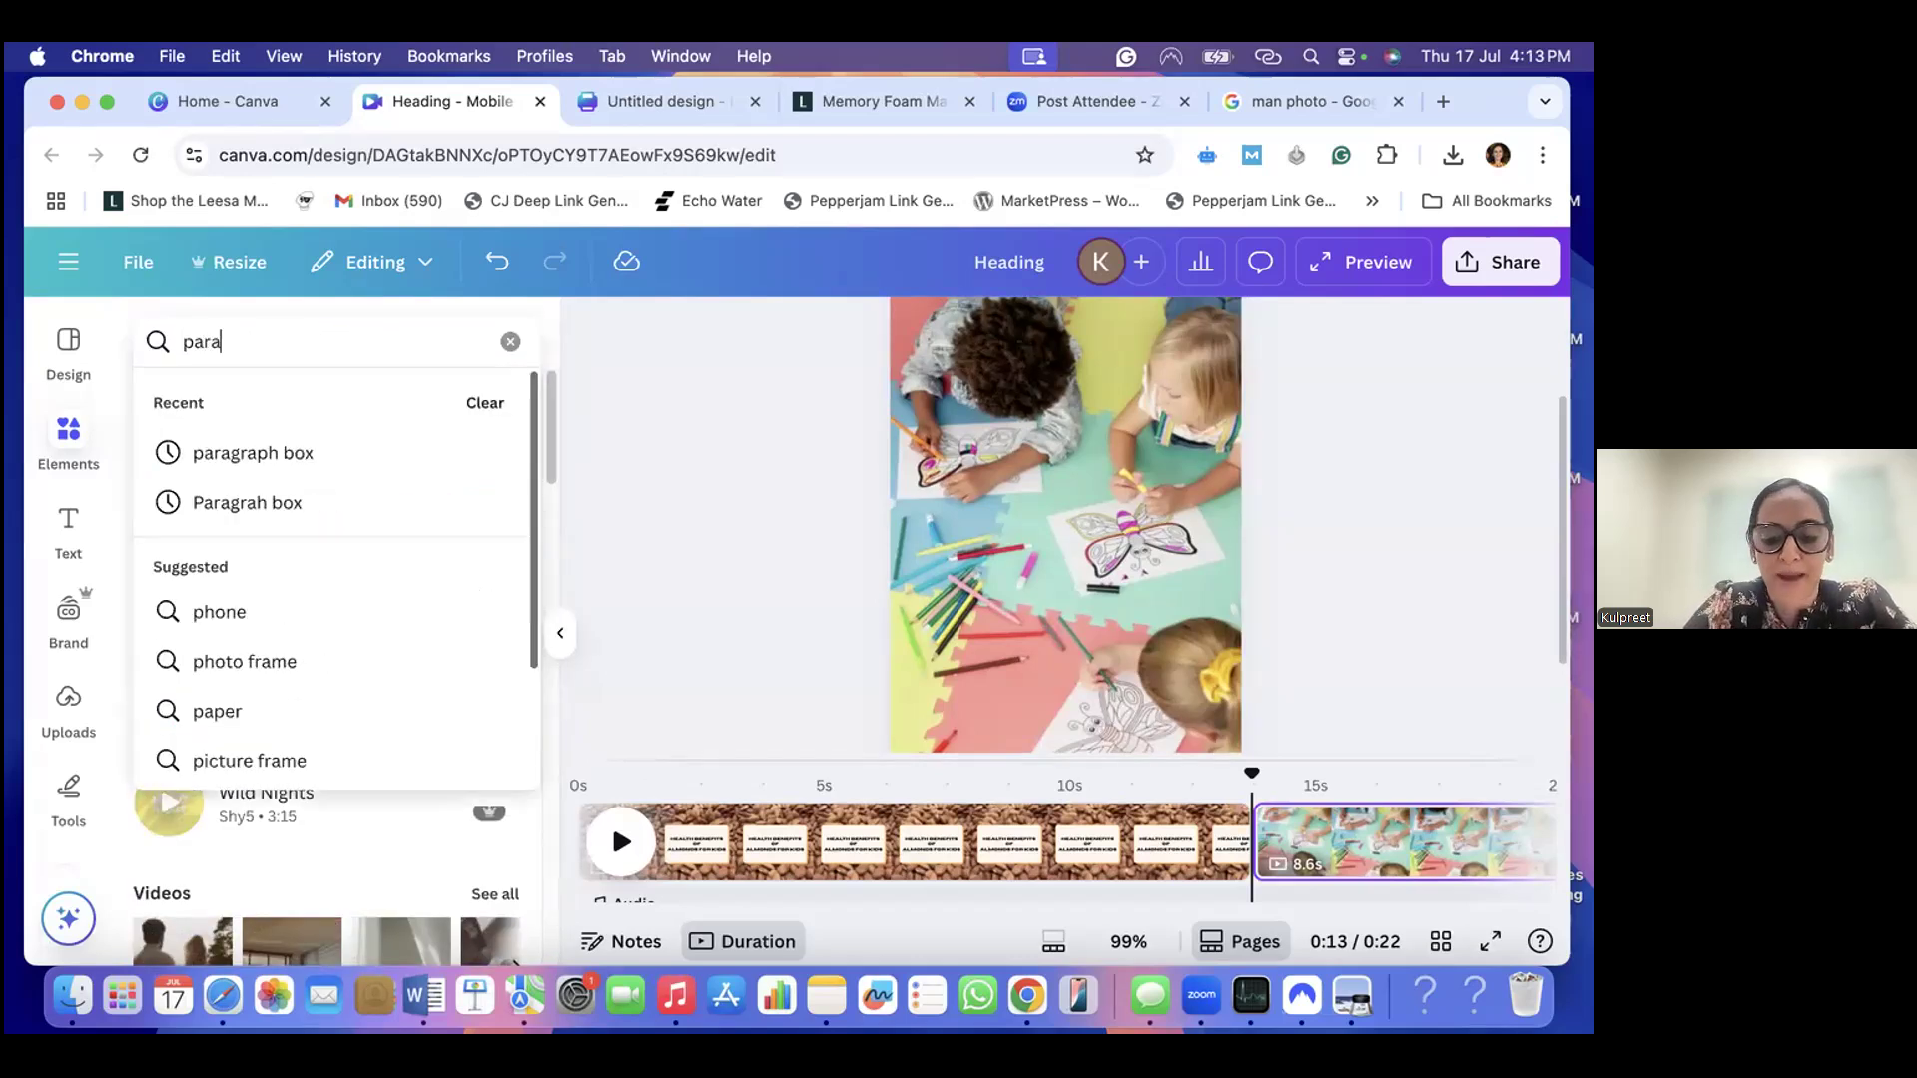
{"action": "left_click", "coordinate": [356, 461]}
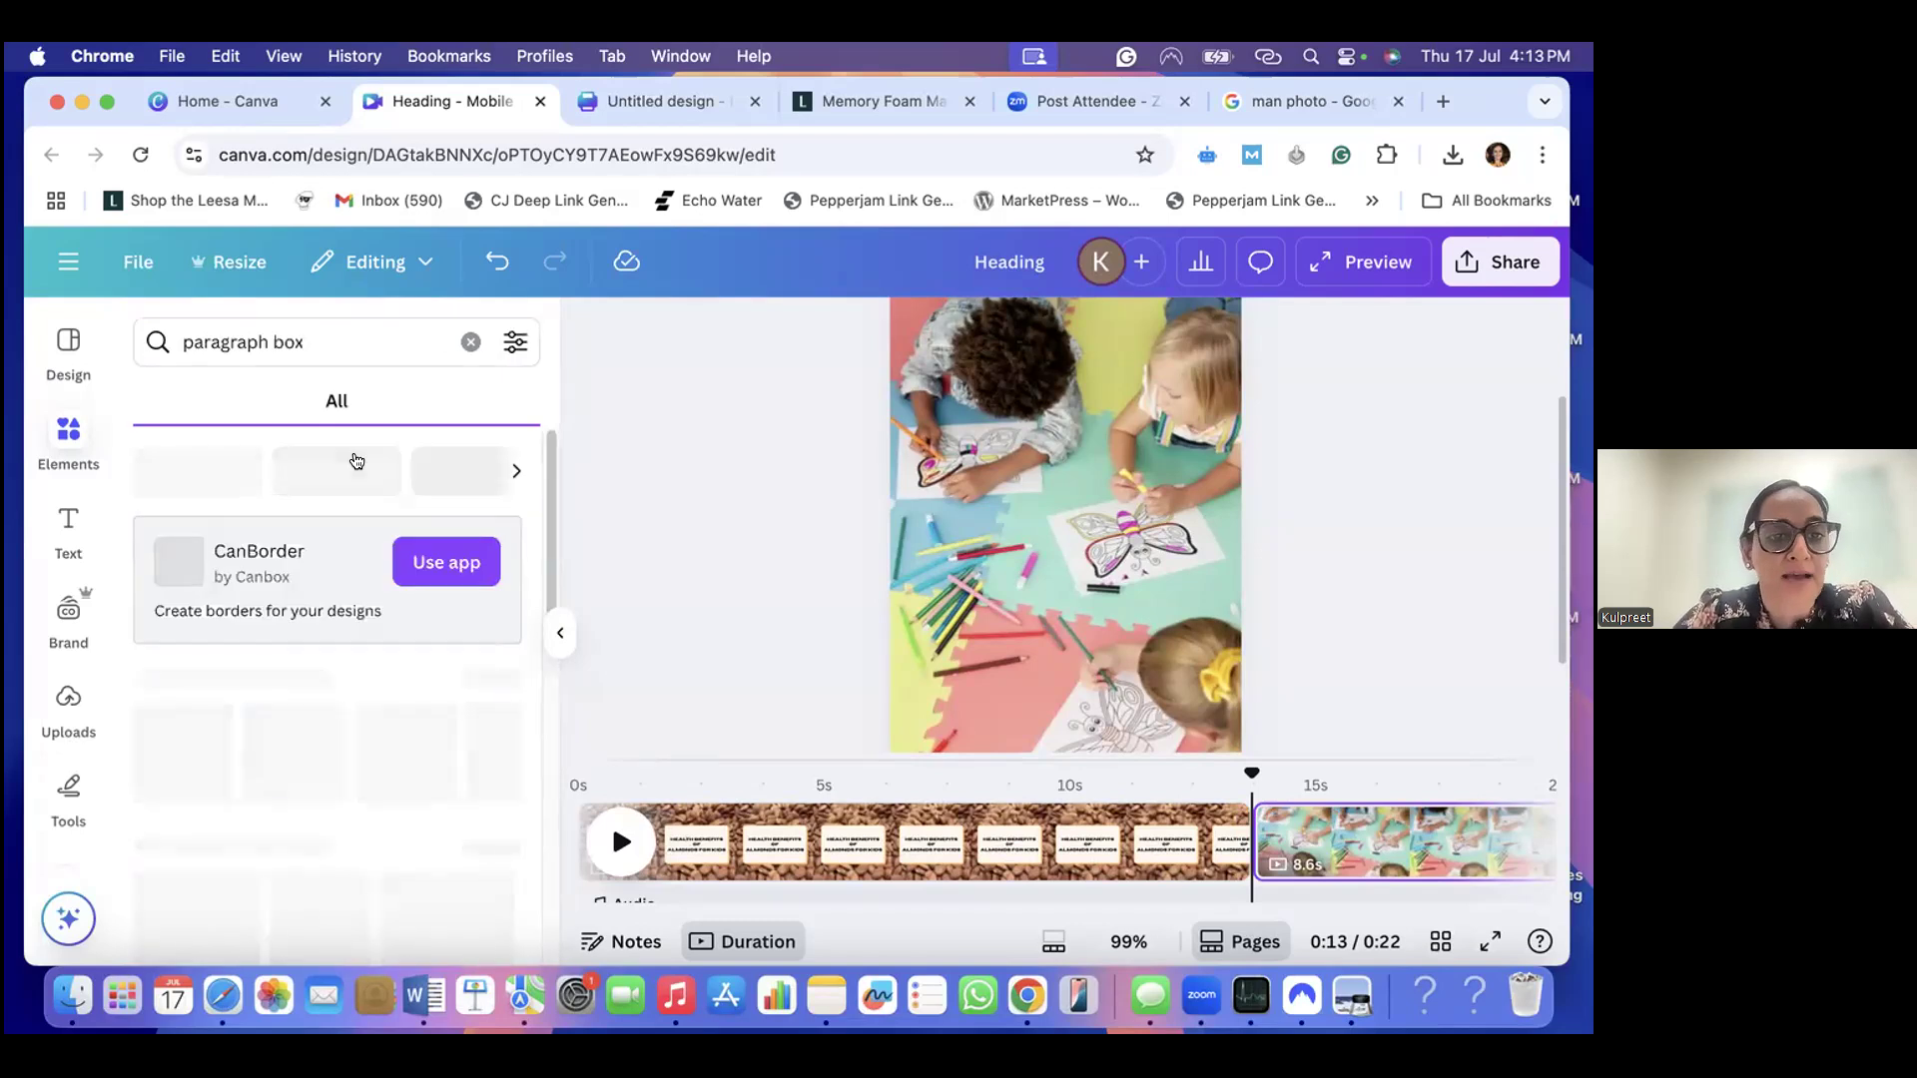
{"action": "left_click", "coordinate": [493, 680]}
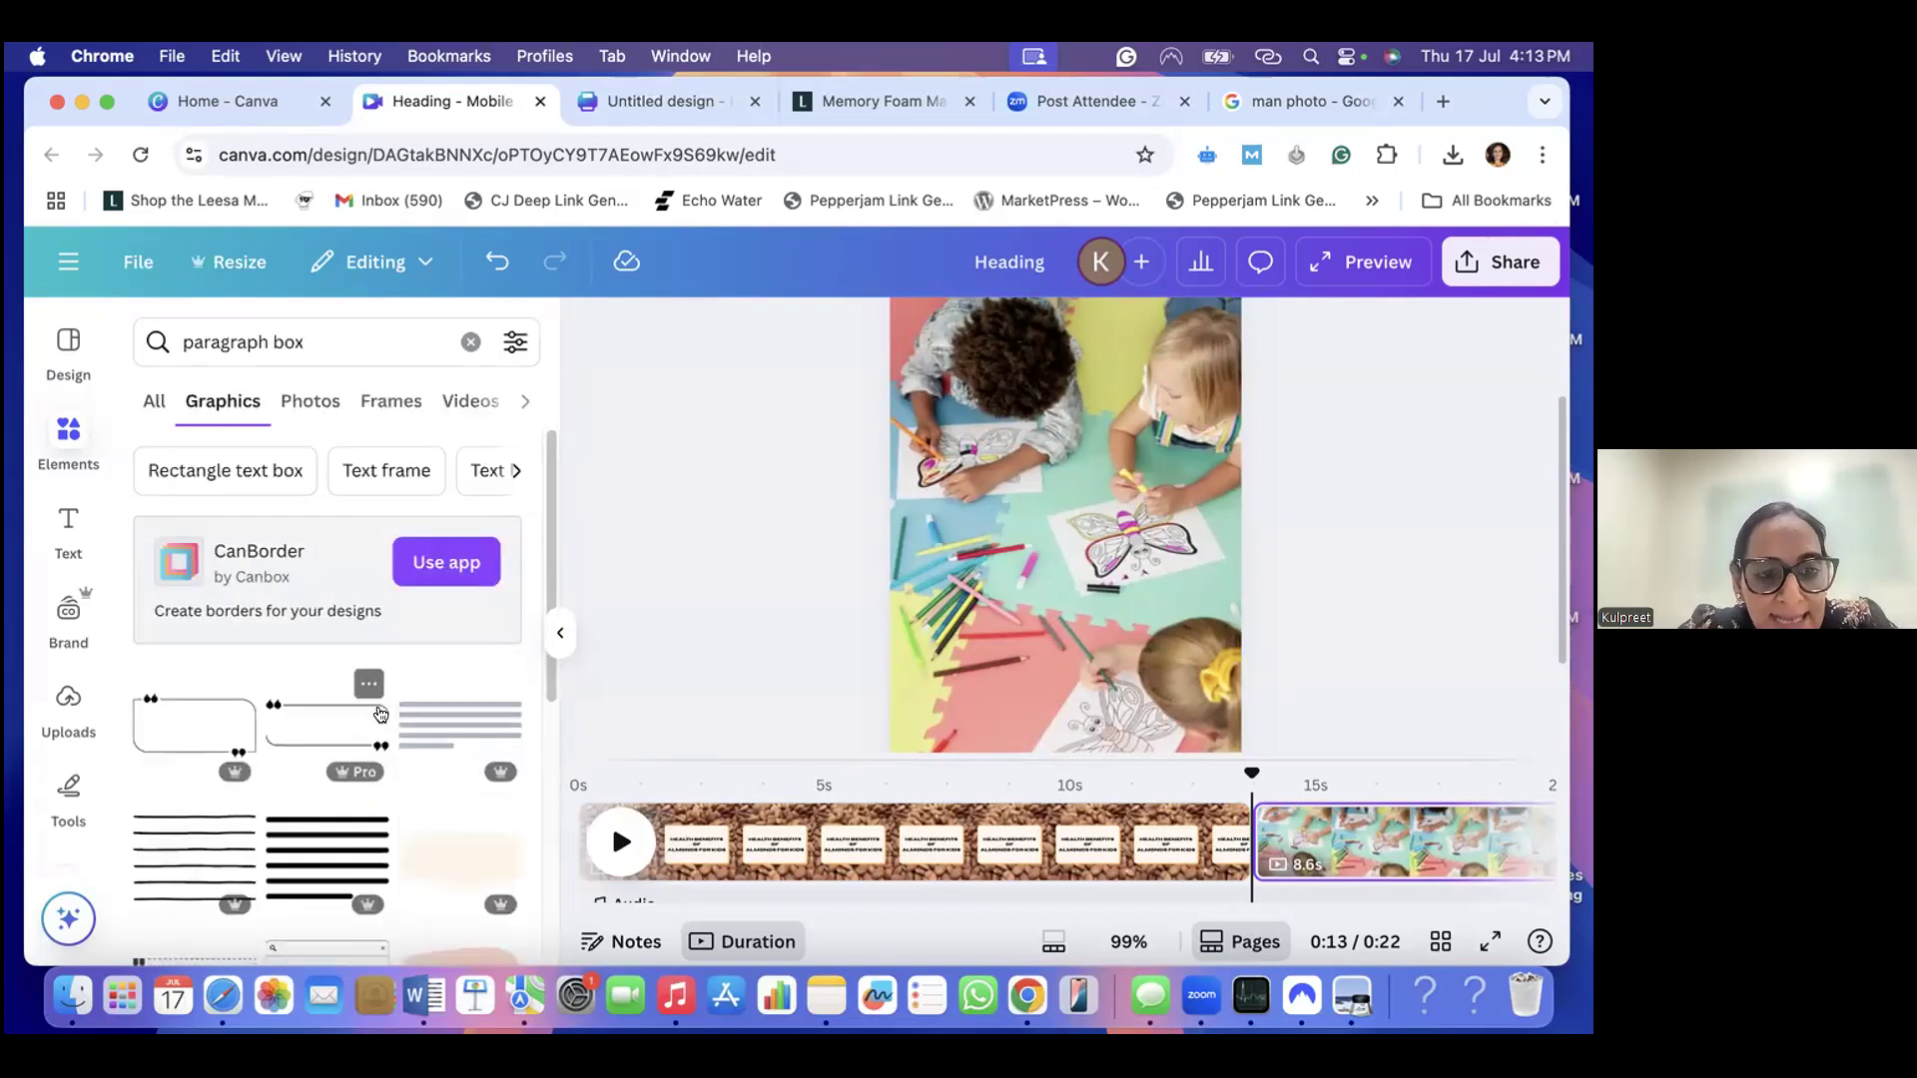
- Add the peach rounded blob graphic to the children's page and enlarge it to about 765 by 544
{"action": "scroll", "coordinate": [458, 707], "scroll_direction": "down", "scroll_amount": 5}
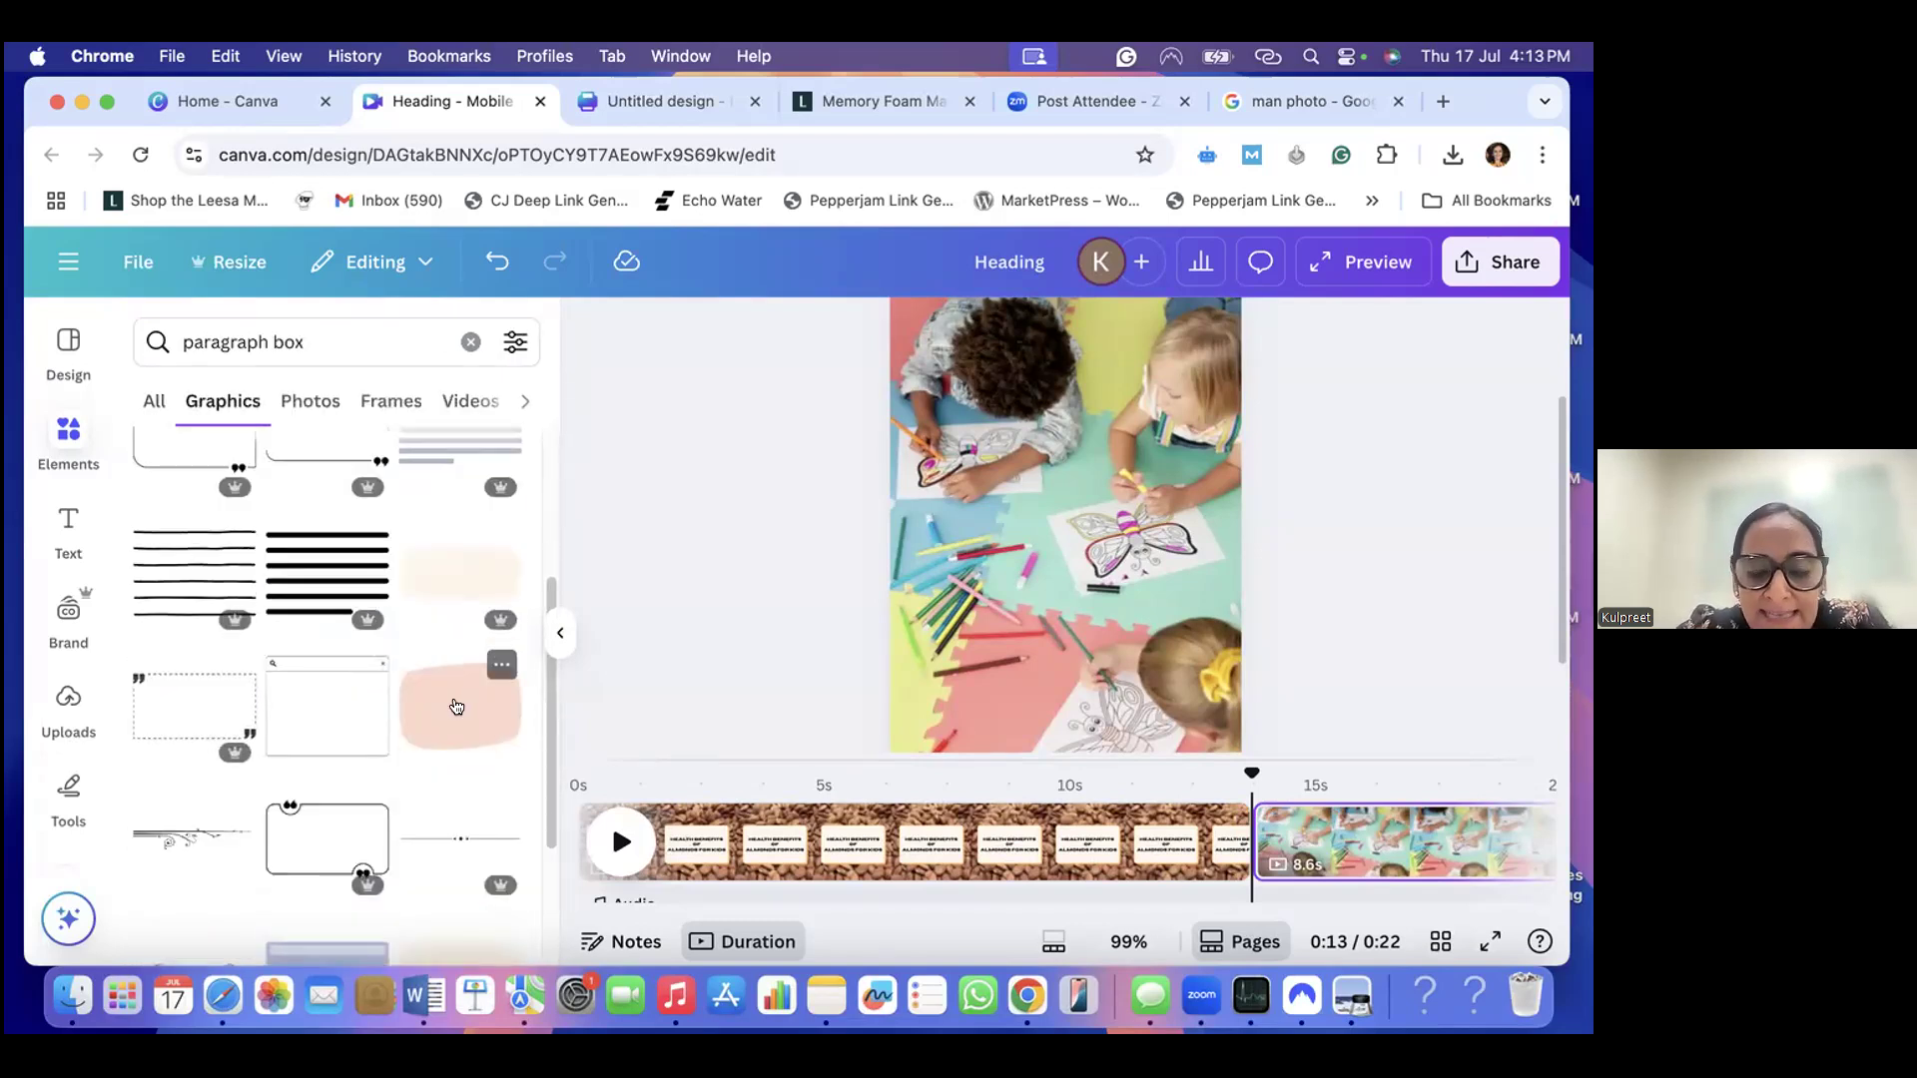
{"action": "left_click", "coordinate": [456, 707]}
{"action": "left_click", "coordinate": [1081, 548]}
{"action": "left_click_drag", "start_coordinate": [995, 492], "coordinate": [943, 453]}
{"action": "left_click_drag", "start_coordinate": [1136, 452], "coordinate": [1191, 415]}
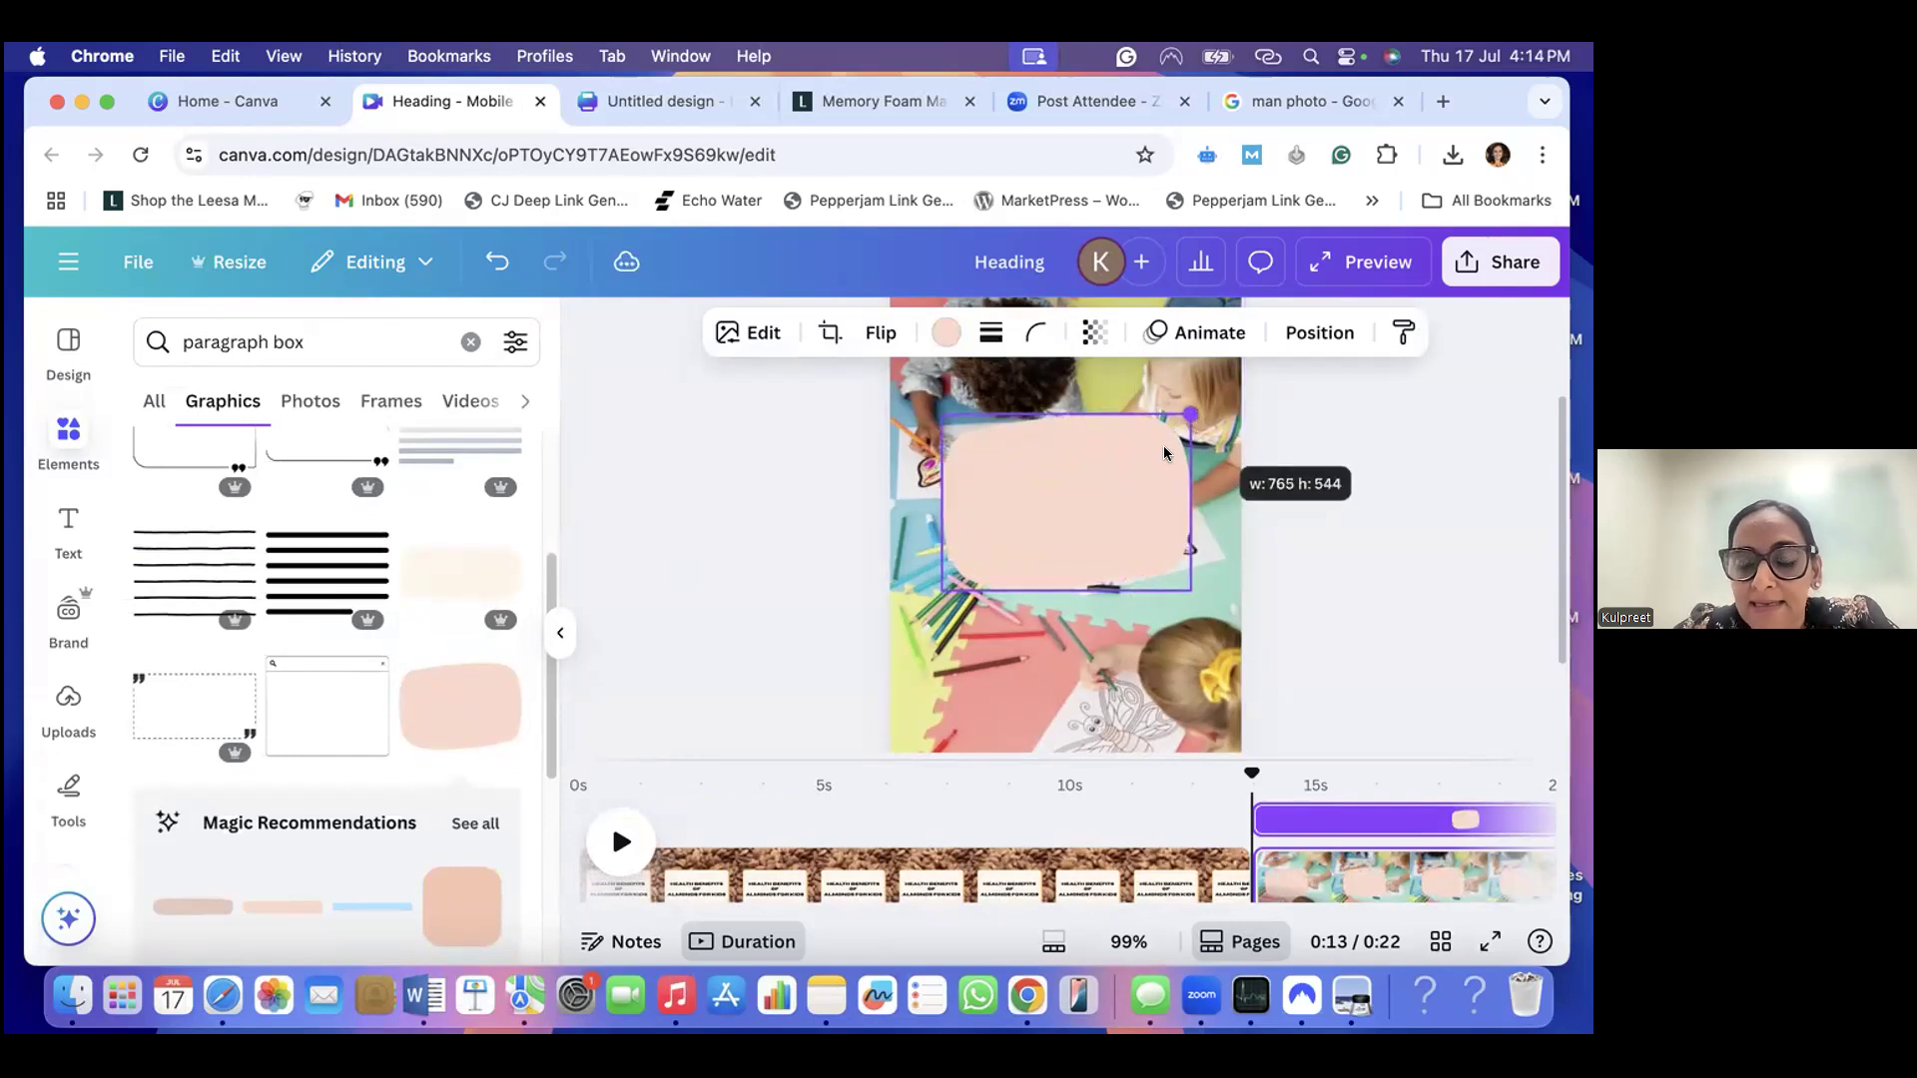
- Move the peach shape down so it sits horizontally centred around the middle of the page
{"action": "mouse_move", "coordinate": [1121, 470]}
{"action": "left_mouse_down"}
{"action": "mouse_move", "coordinate": [1108, 535]}
{"action": "mouse_move", "coordinate": [1111, 507]}
{"action": "left_mouse_up"}
{"action": "scroll", "coordinate": [1103, 494], "scroll_direction": "down", "scroll_amount": 3}
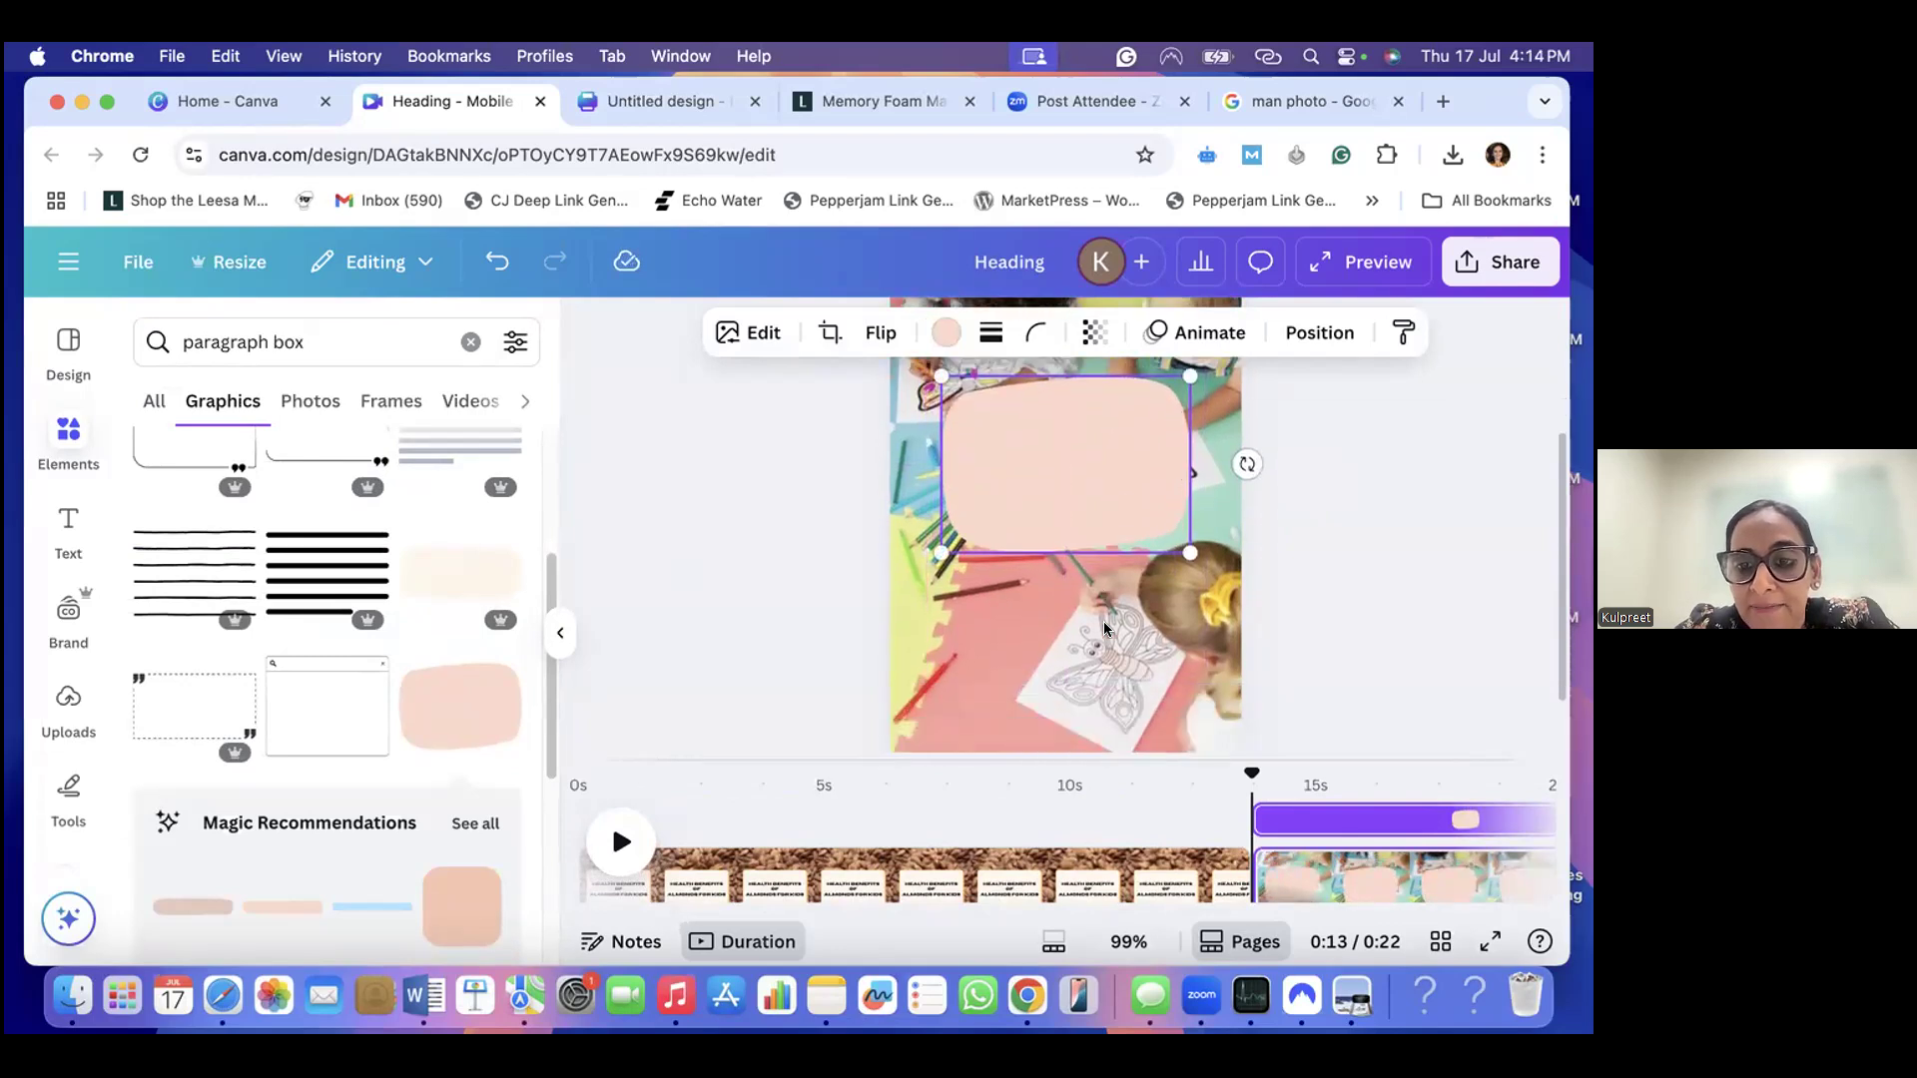
{"action": "left_click_drag", "start_coordinate": [1083, 445], "coordinate": [1083, 539]}
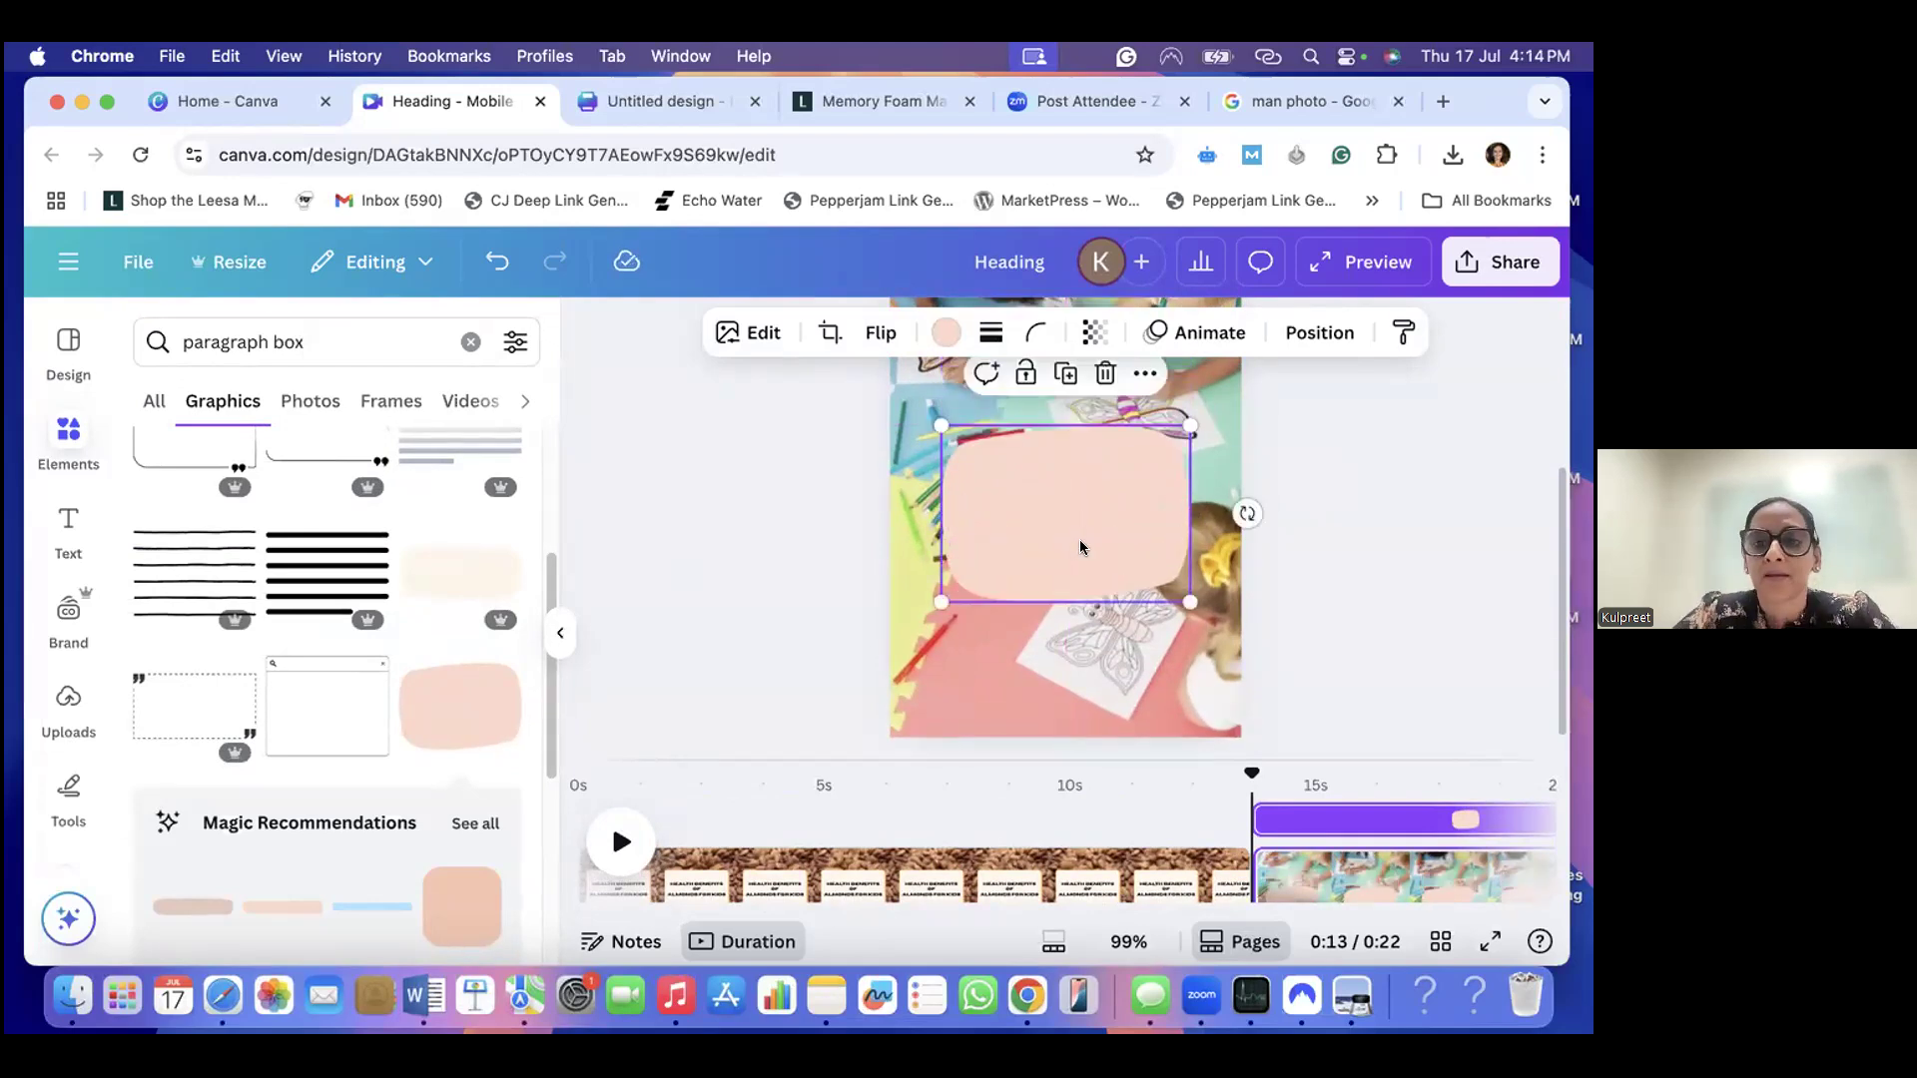
{"action": "scroll", "coordinate": [1080, 548], "scroll_direction": "up", "scroll_amount": 1}
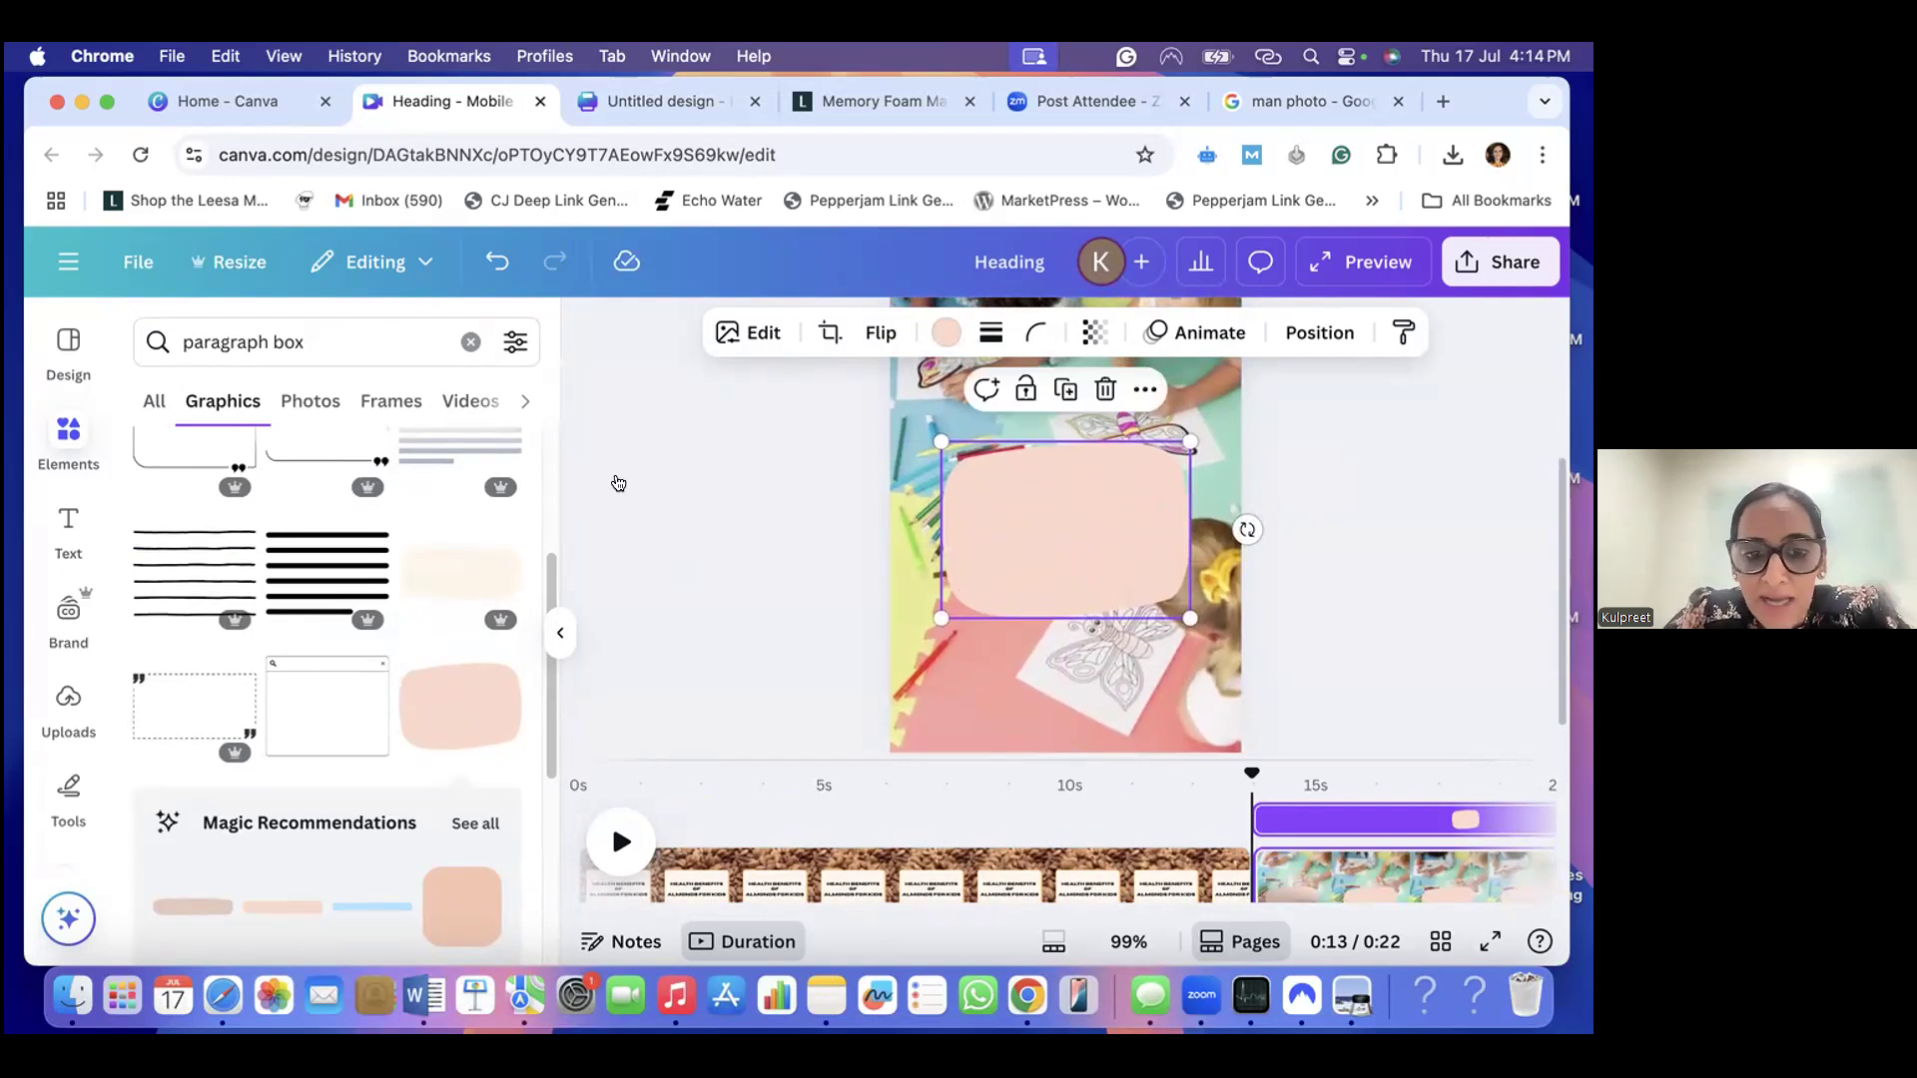
- Add a text box to the page, place it over the middle of the peach shape and select its placeholder text
{"action": "key", "text": "t"}
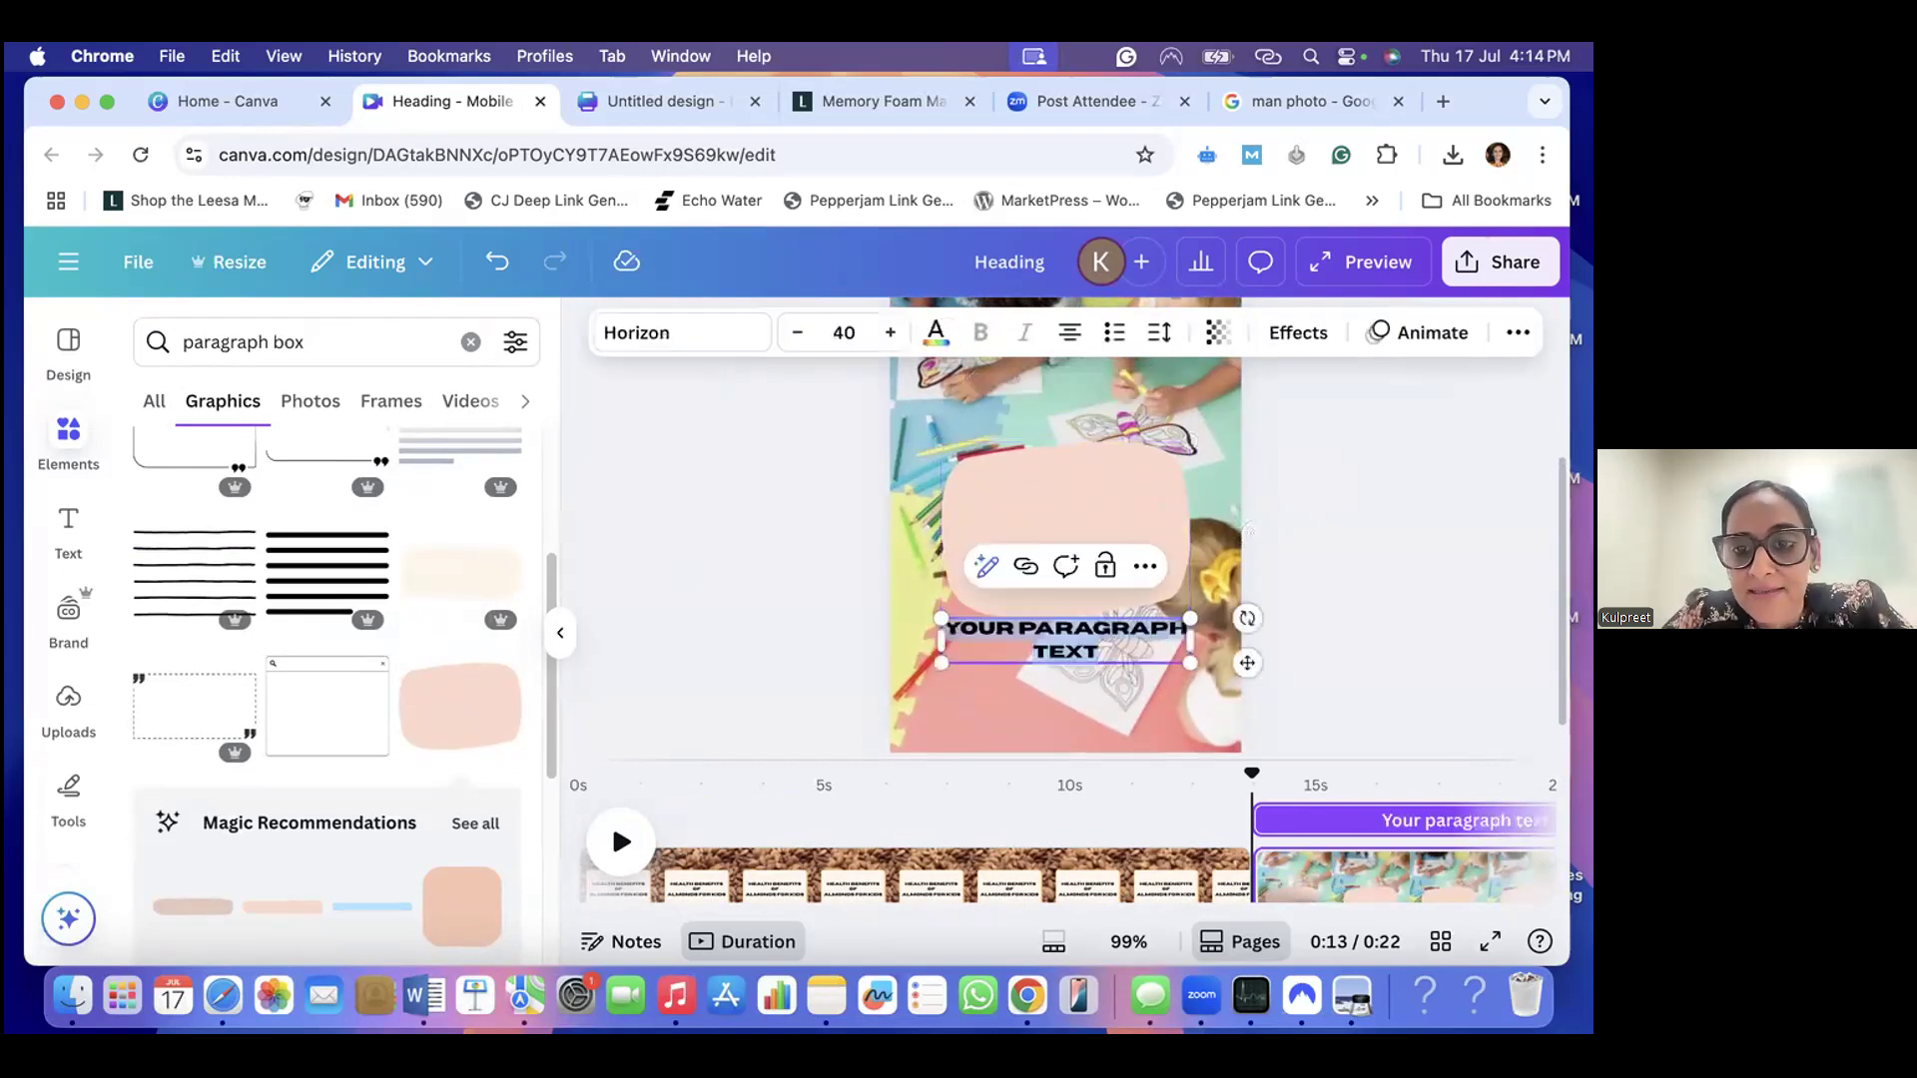
{"action": "left_click_drag", "start_coordinate": [1102, 650], "coordinate": [1120, 520]}
{"action": "left_click", "coordinate": [1133, 532]}
{"action": "left_click", "coordinate": [1108, 530]}
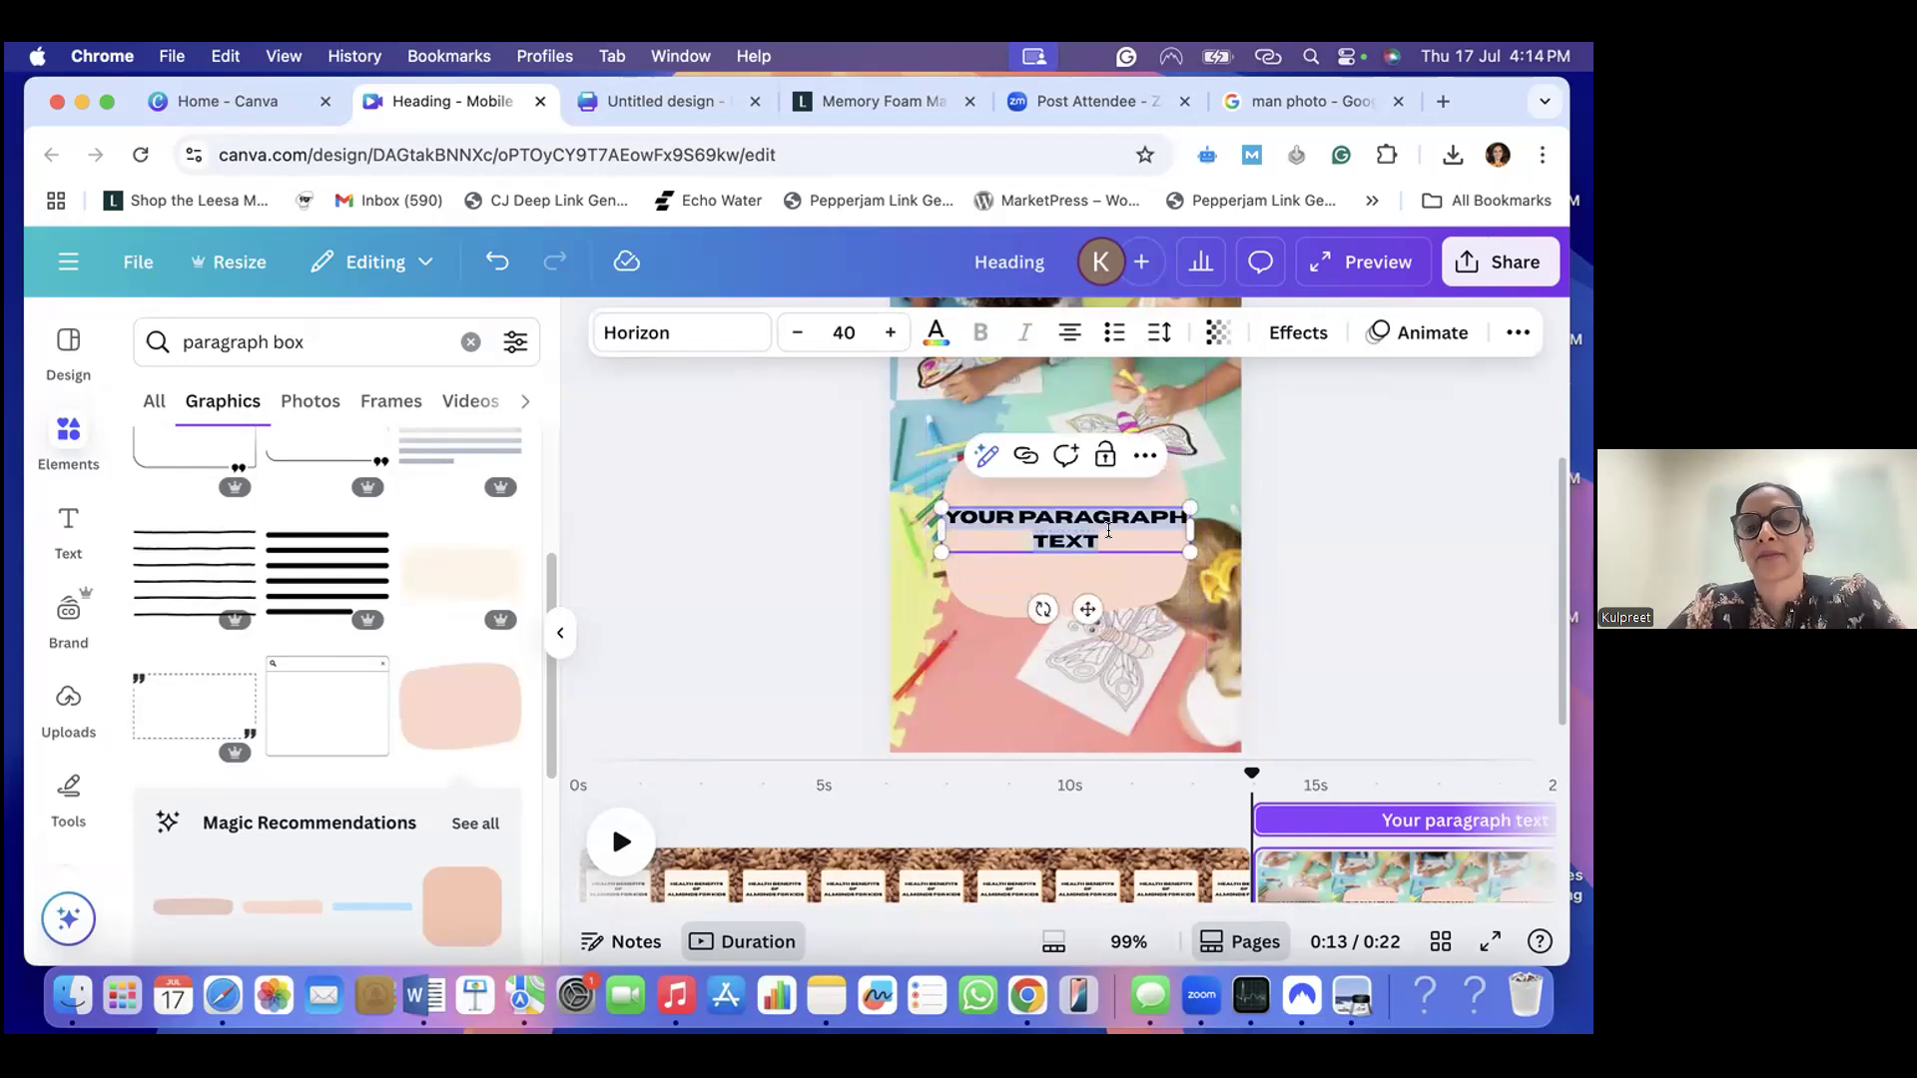
- Replace the placeholder text on the peach shape with "Boost Immunity + Digestion"
{"action": "key", "text": "BackSpace"}
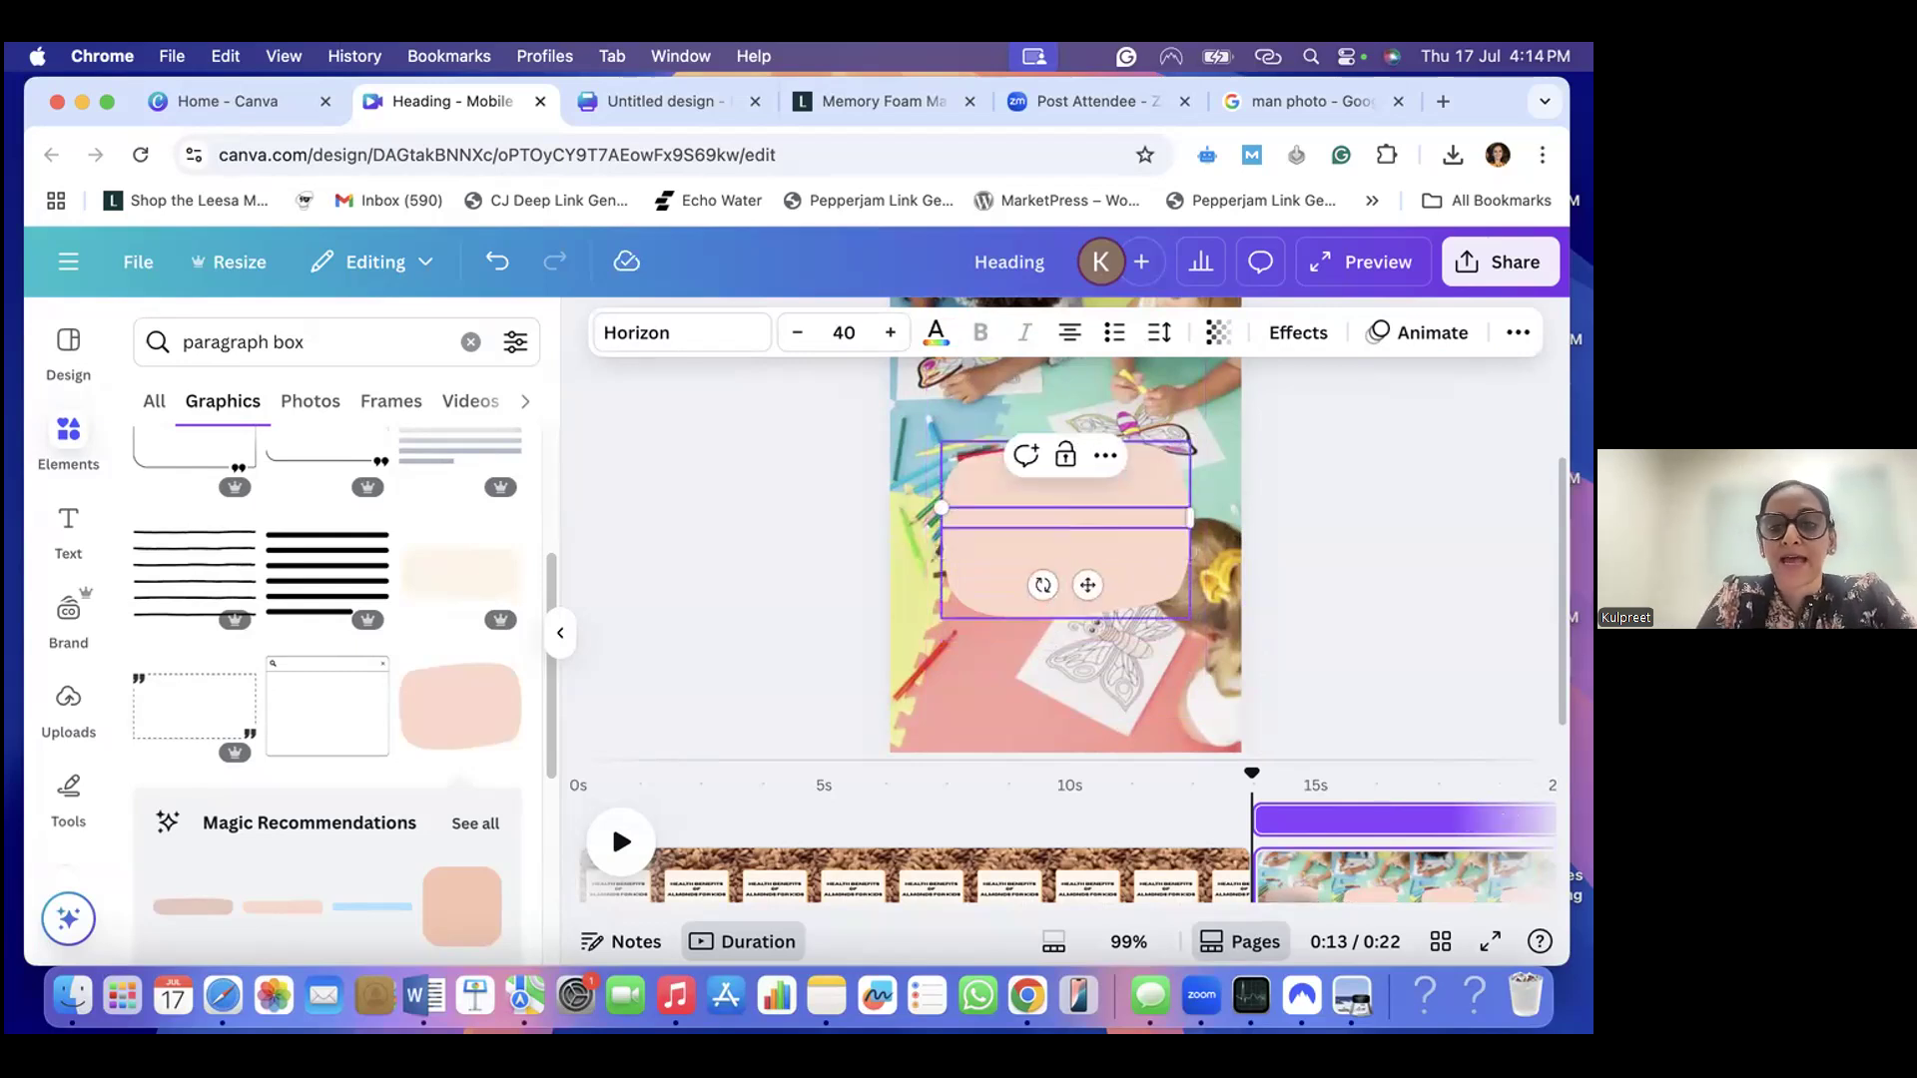
{"action": "type", "text": "B"}
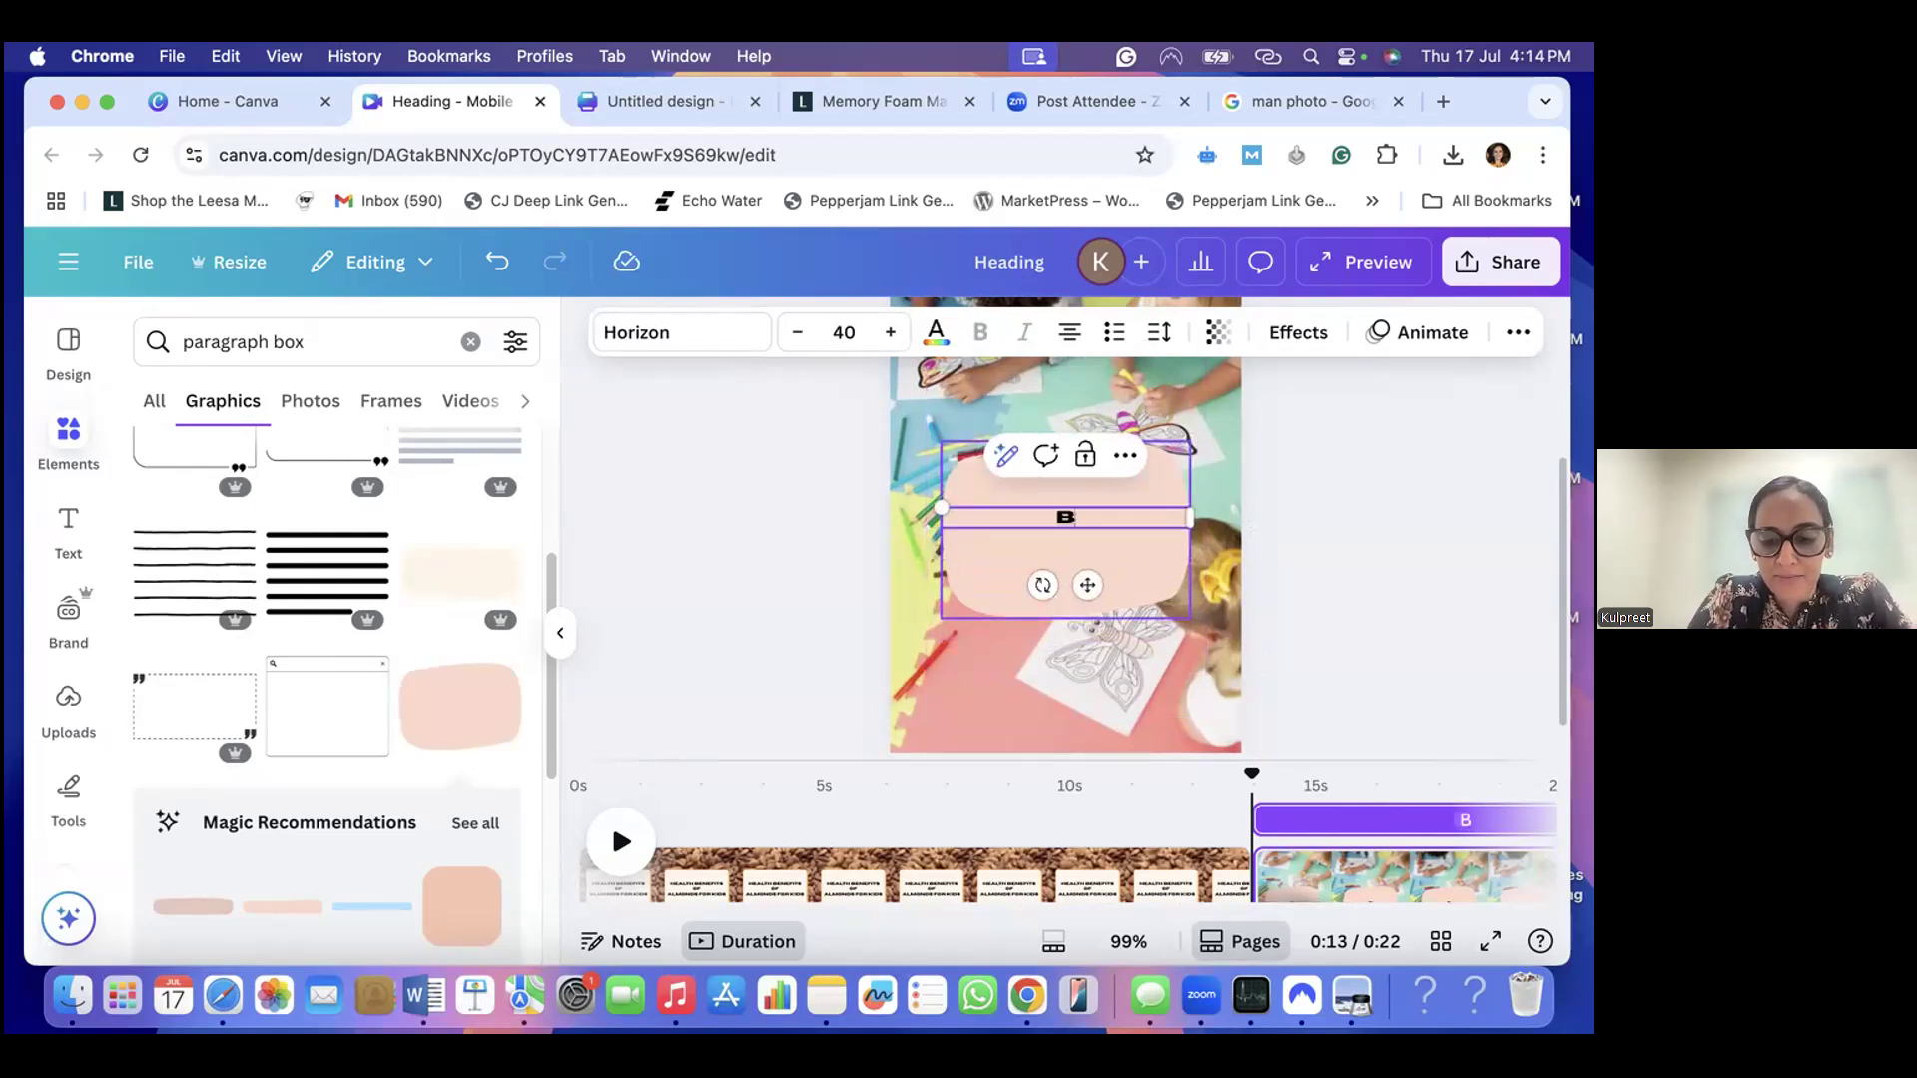
{"action": "type", "text": "oost Immunity"}
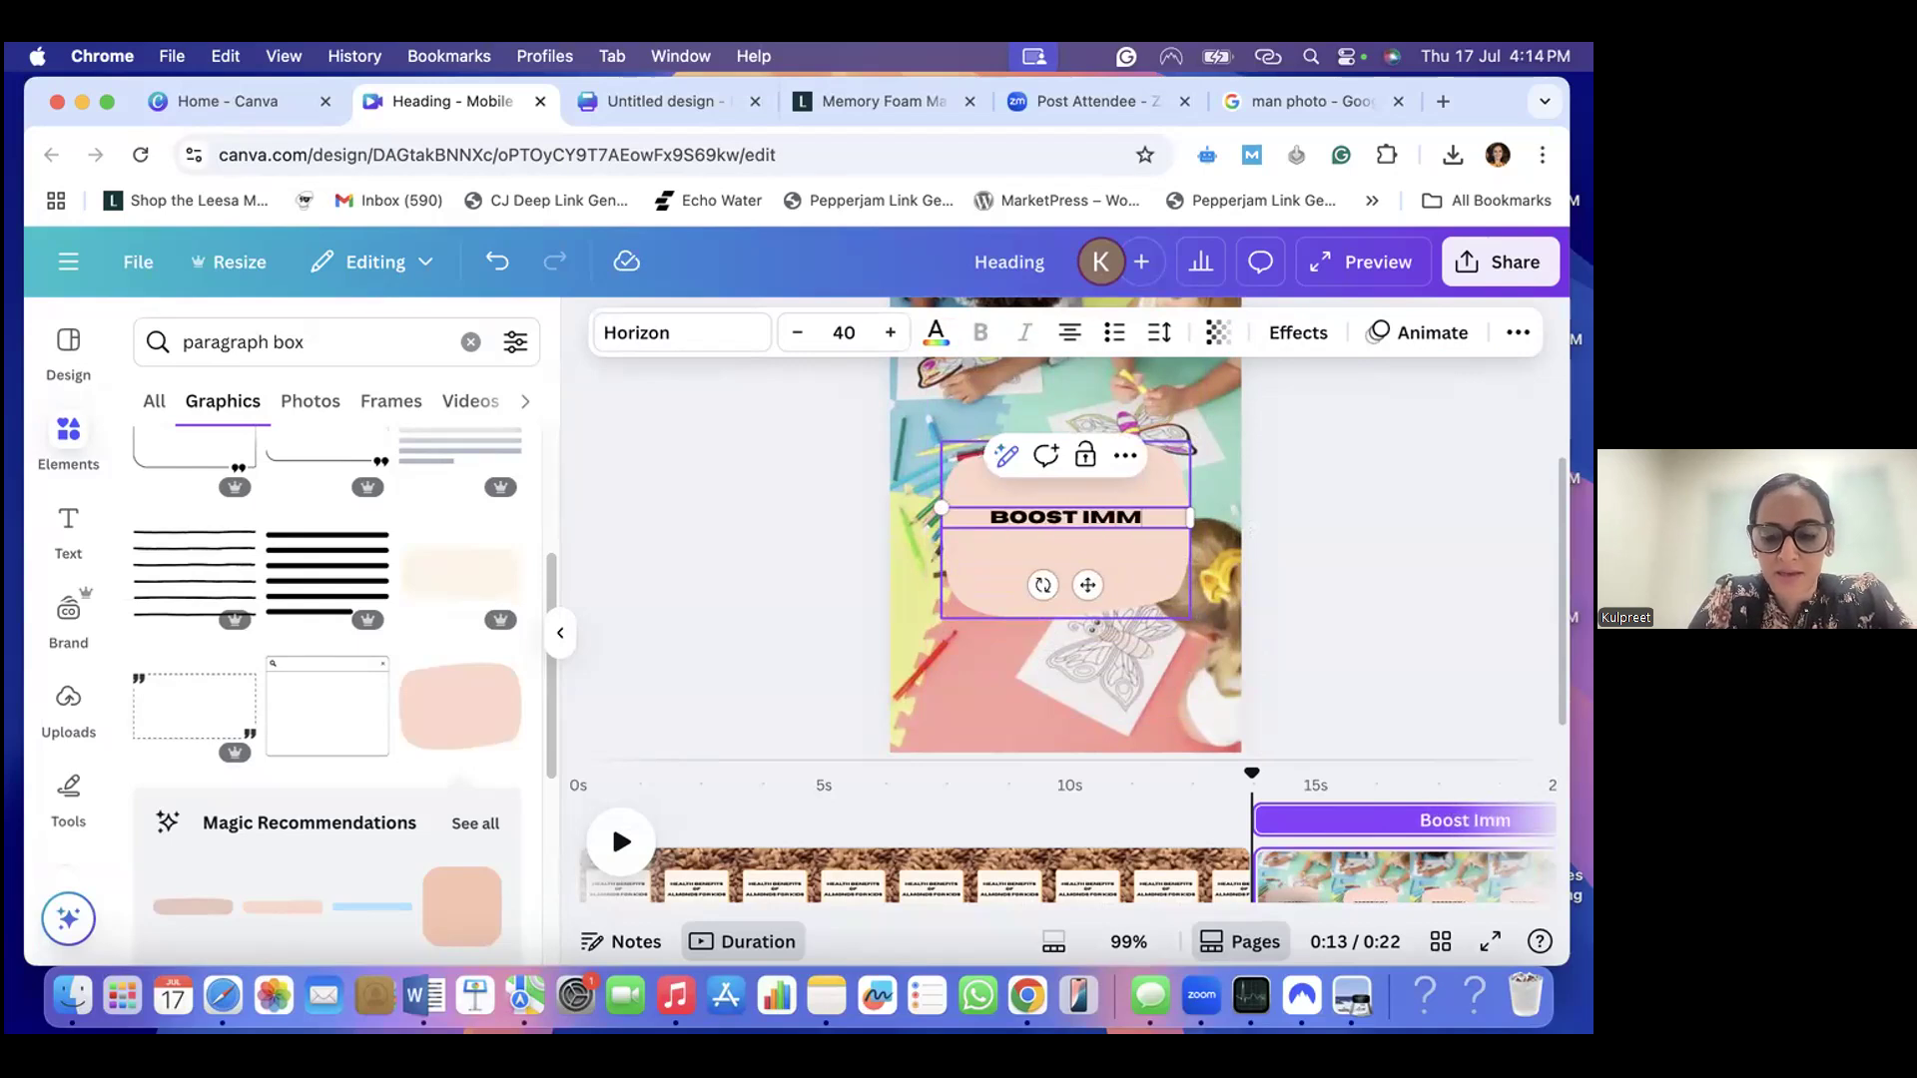
{"action": "type", "text": " + Digestion"}
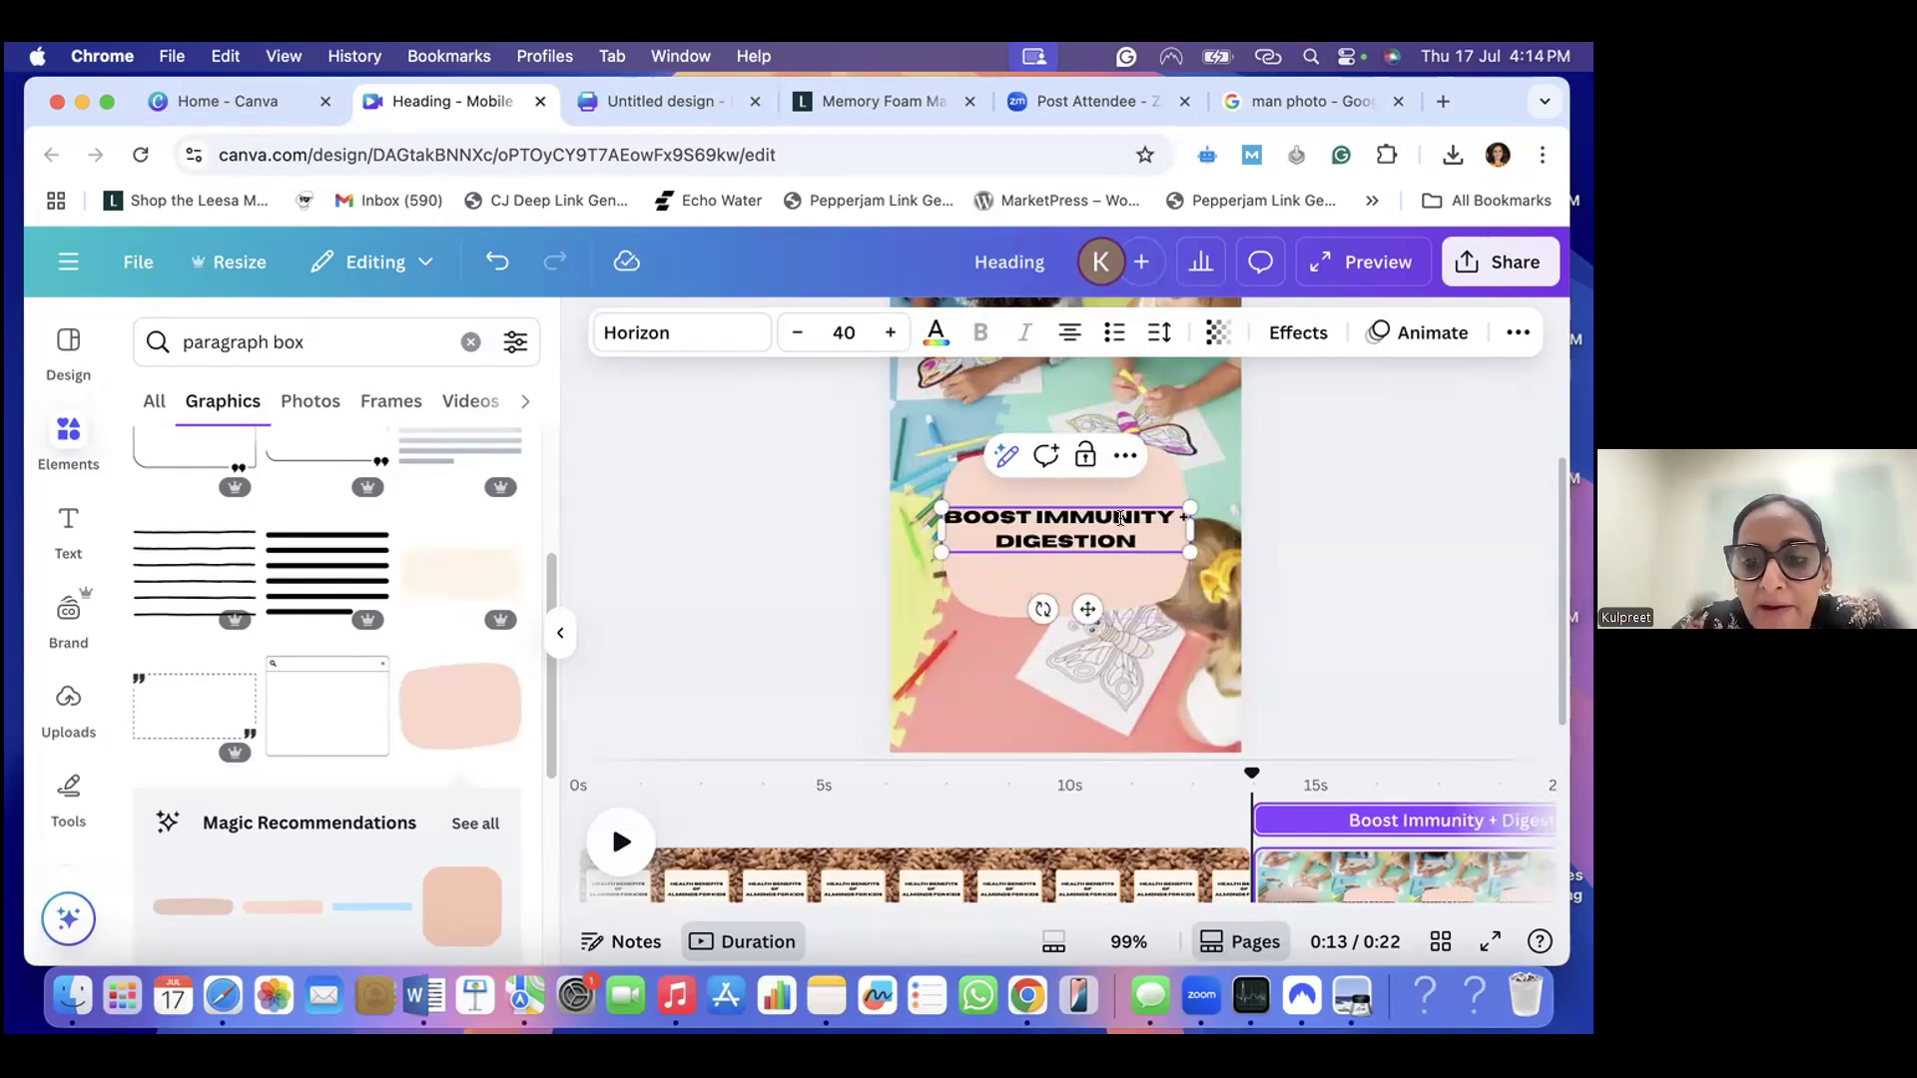
- Change the font of the "Boost Immunity + Digestion" text on the peach shape to Archivo Black
{"action": "triple_click", "coordinate": [1131, 532]}
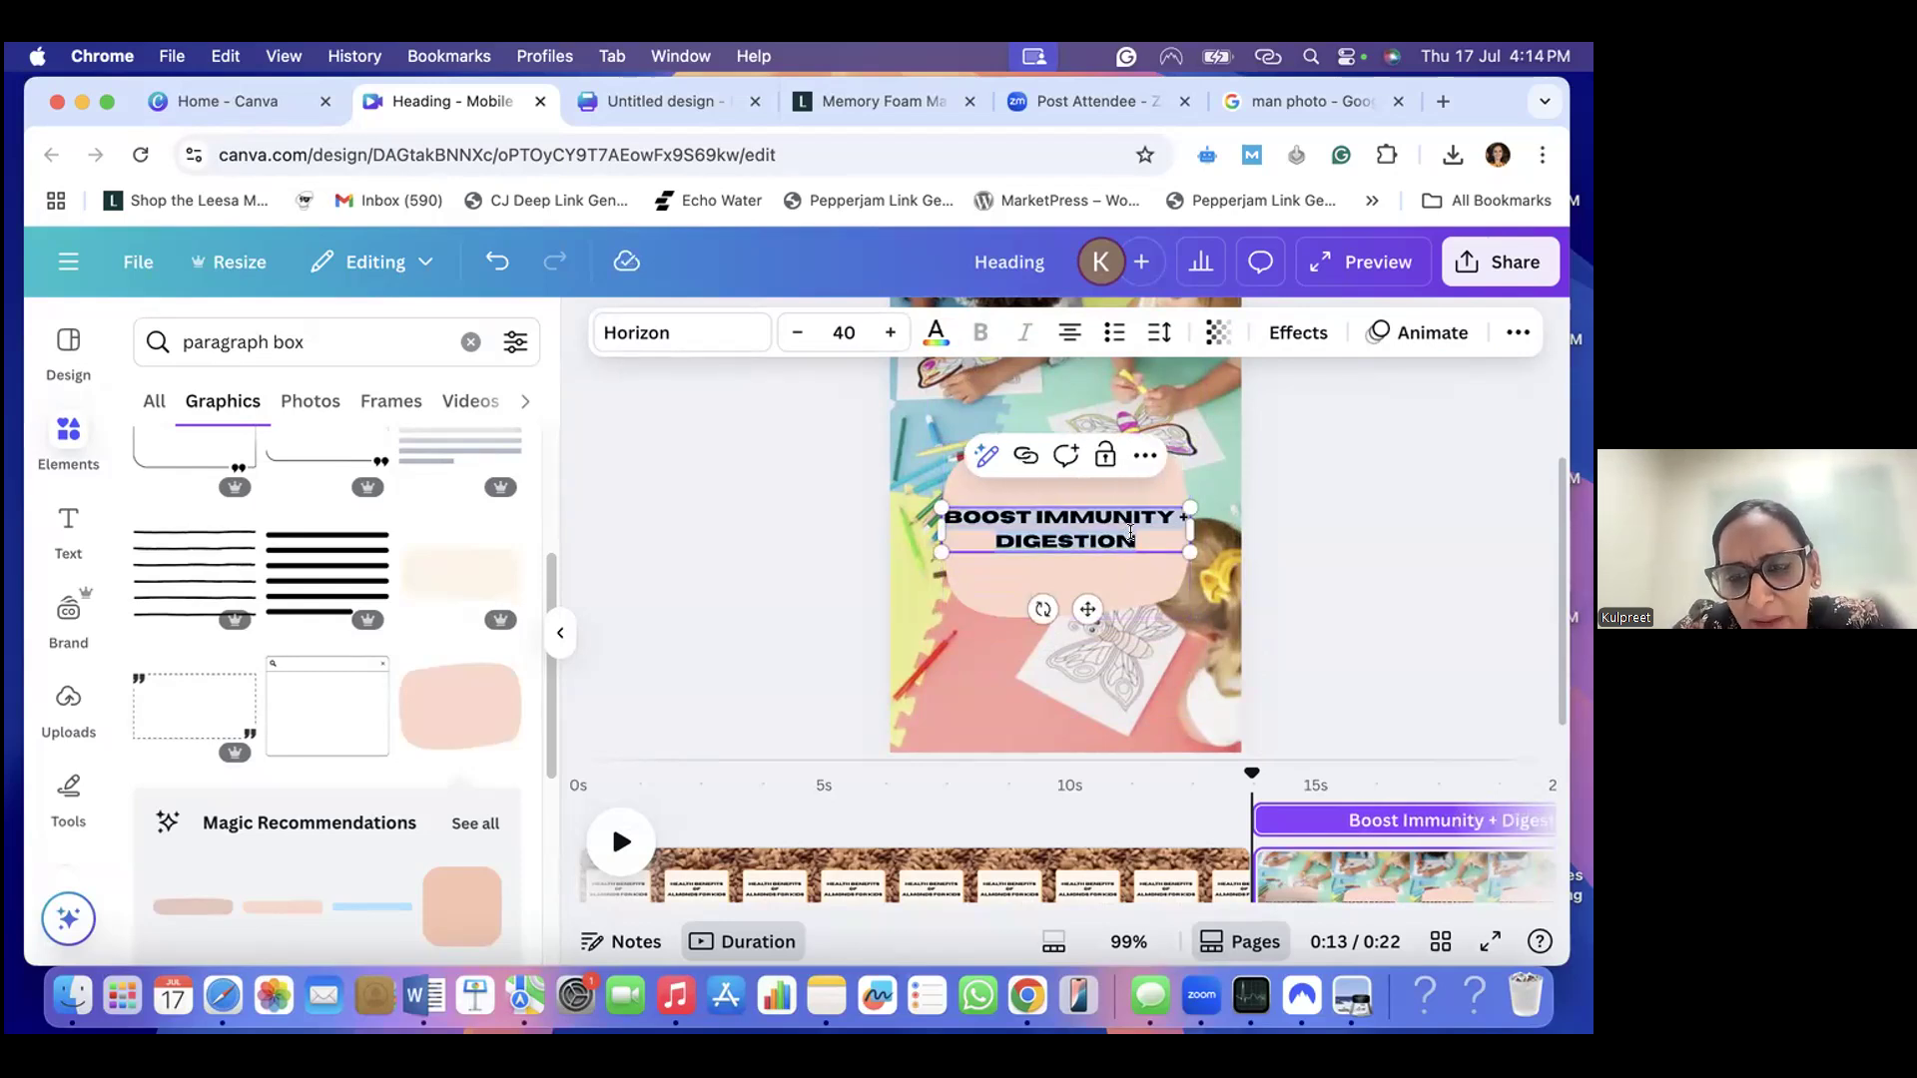
{"action": "left_click", "coordinate": [721, 336]}
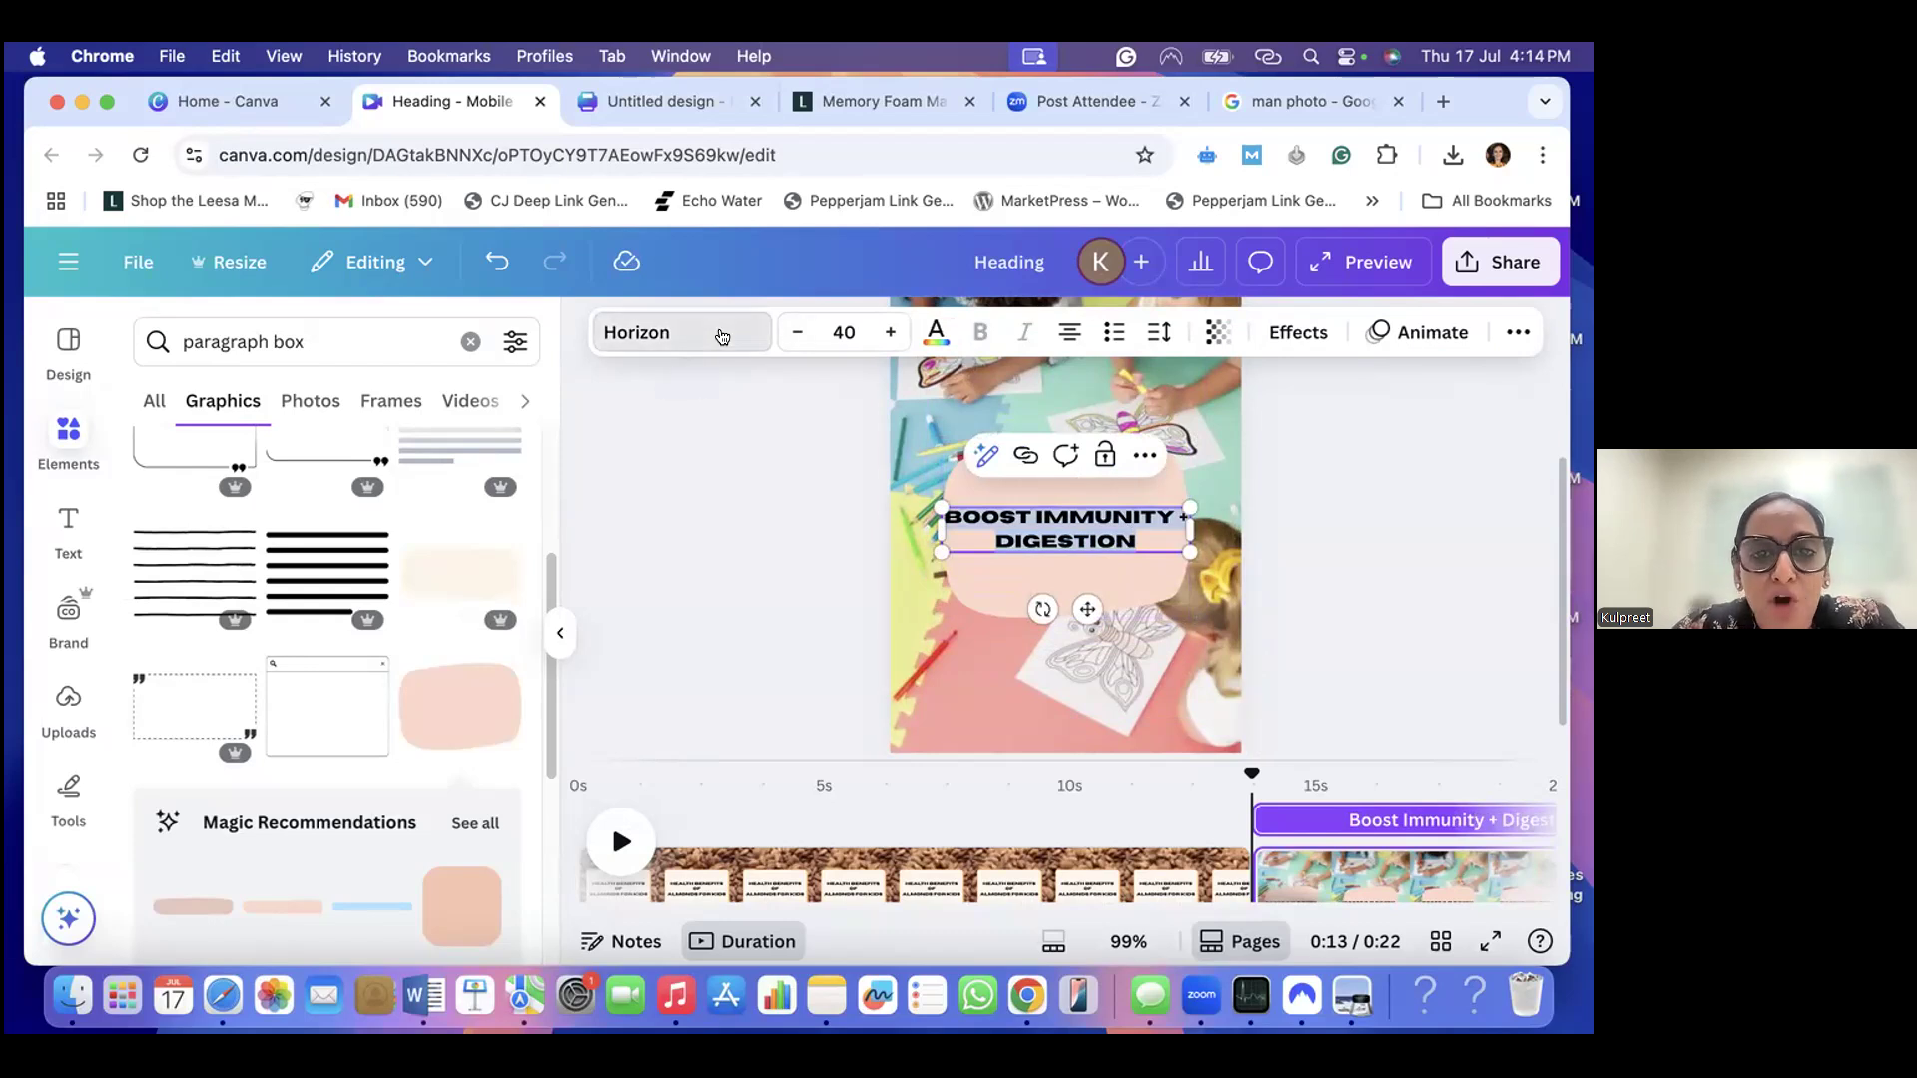
{"action": "scroll", "coordinate": [330, 845], "scroll_direction": "up", "scroll_amount": 10}
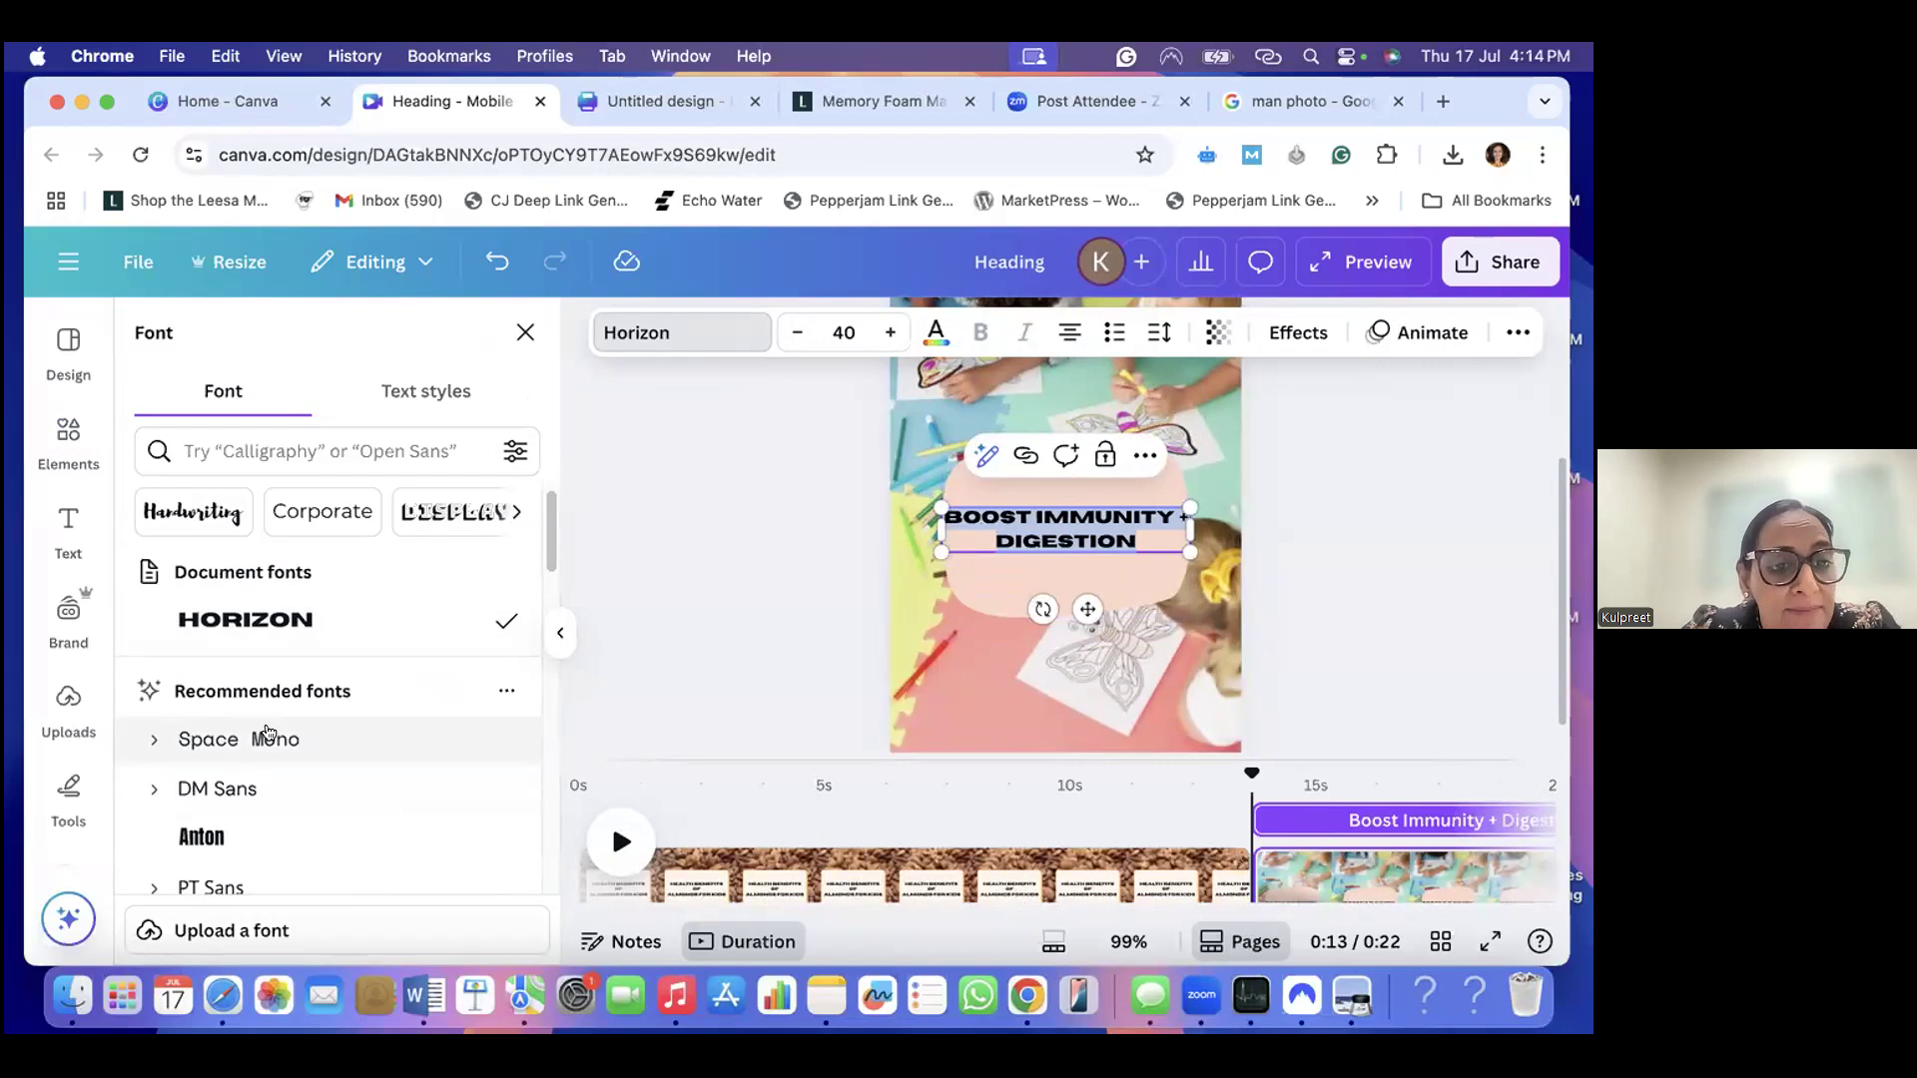
{"action": "scroll", "coordinate": [274, 669], "scroll_direction": "down", "scroll_amount": 6}
{"action": "scroll", "coordinate": [278, 699], "scroll_direction": "up", "scroll_amount": 1}
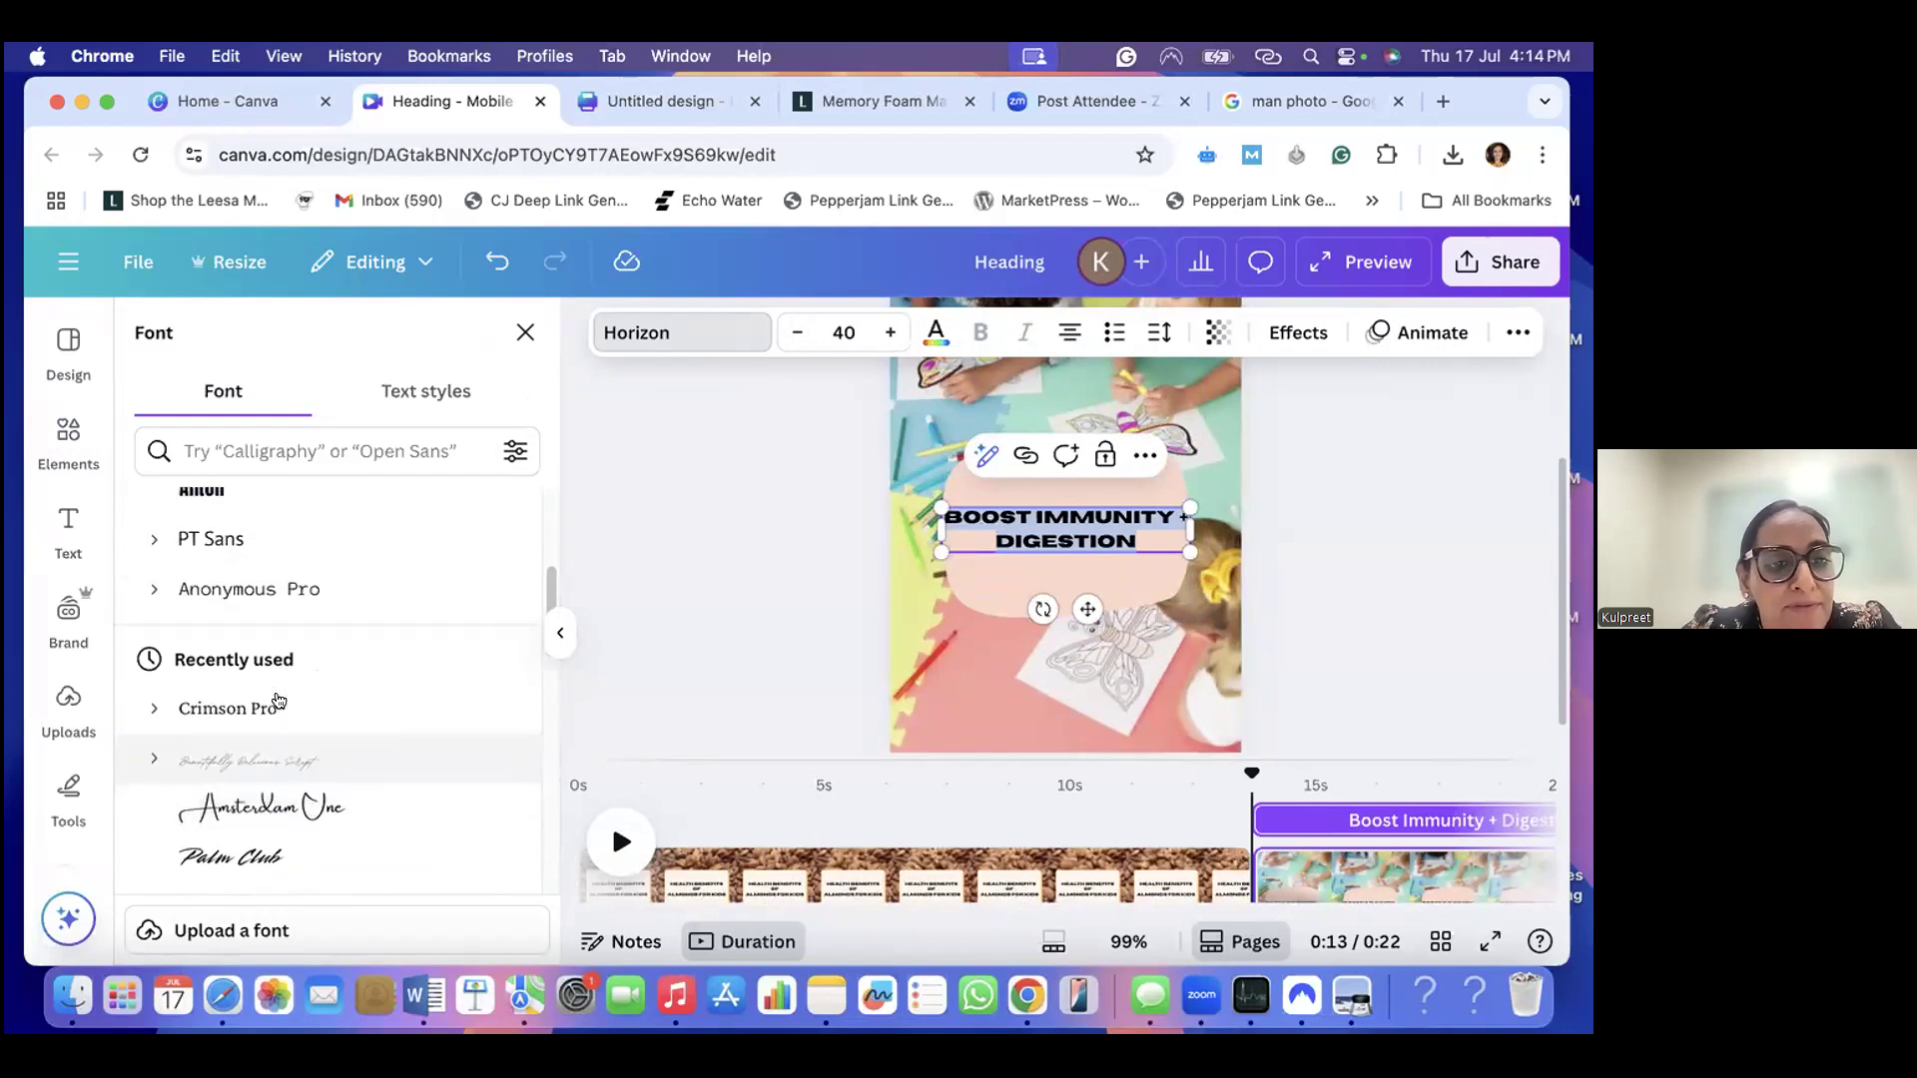
{"action": "scroll", "coordinate": [278, 699], "scroll_direction": "down", "scroll_amount": 5}
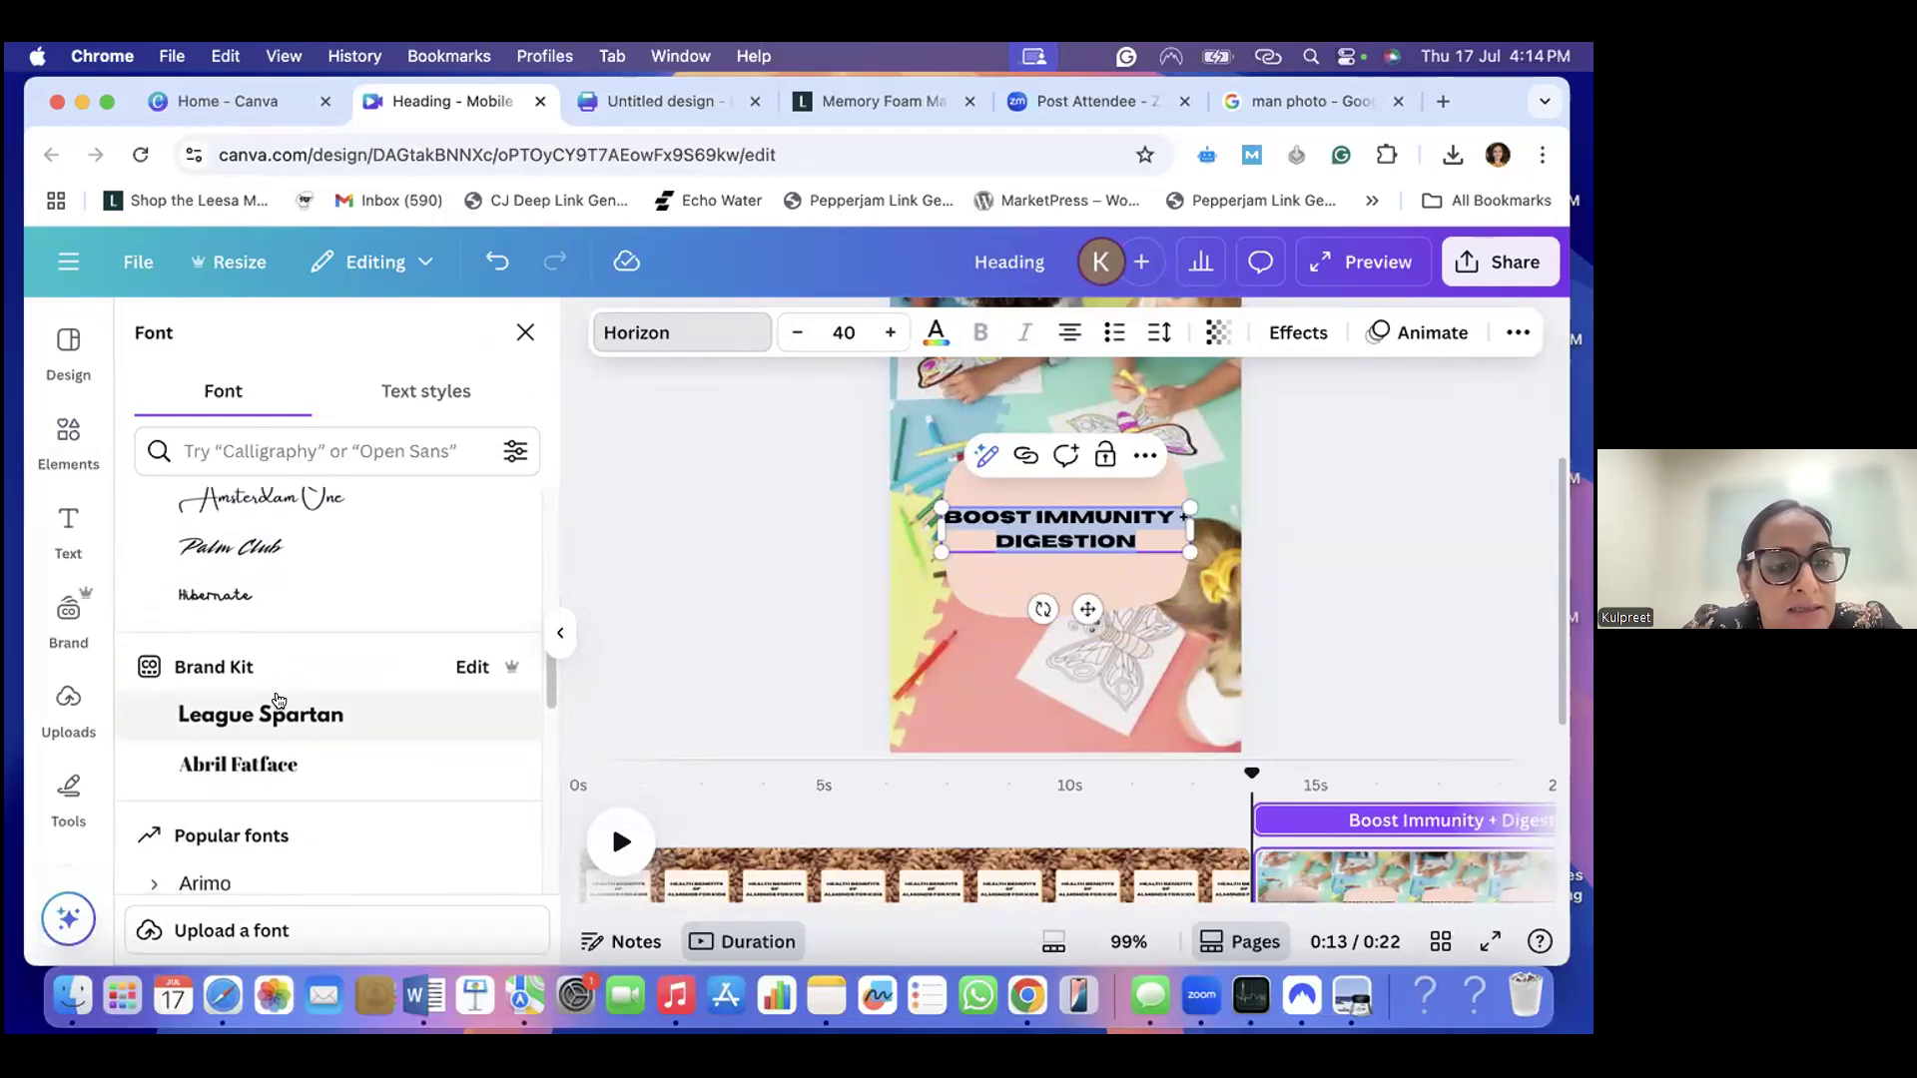
{"action": "scroll", "coordinate": [279, 729], "scroll_direction": "down", "scroll_amount": 5}
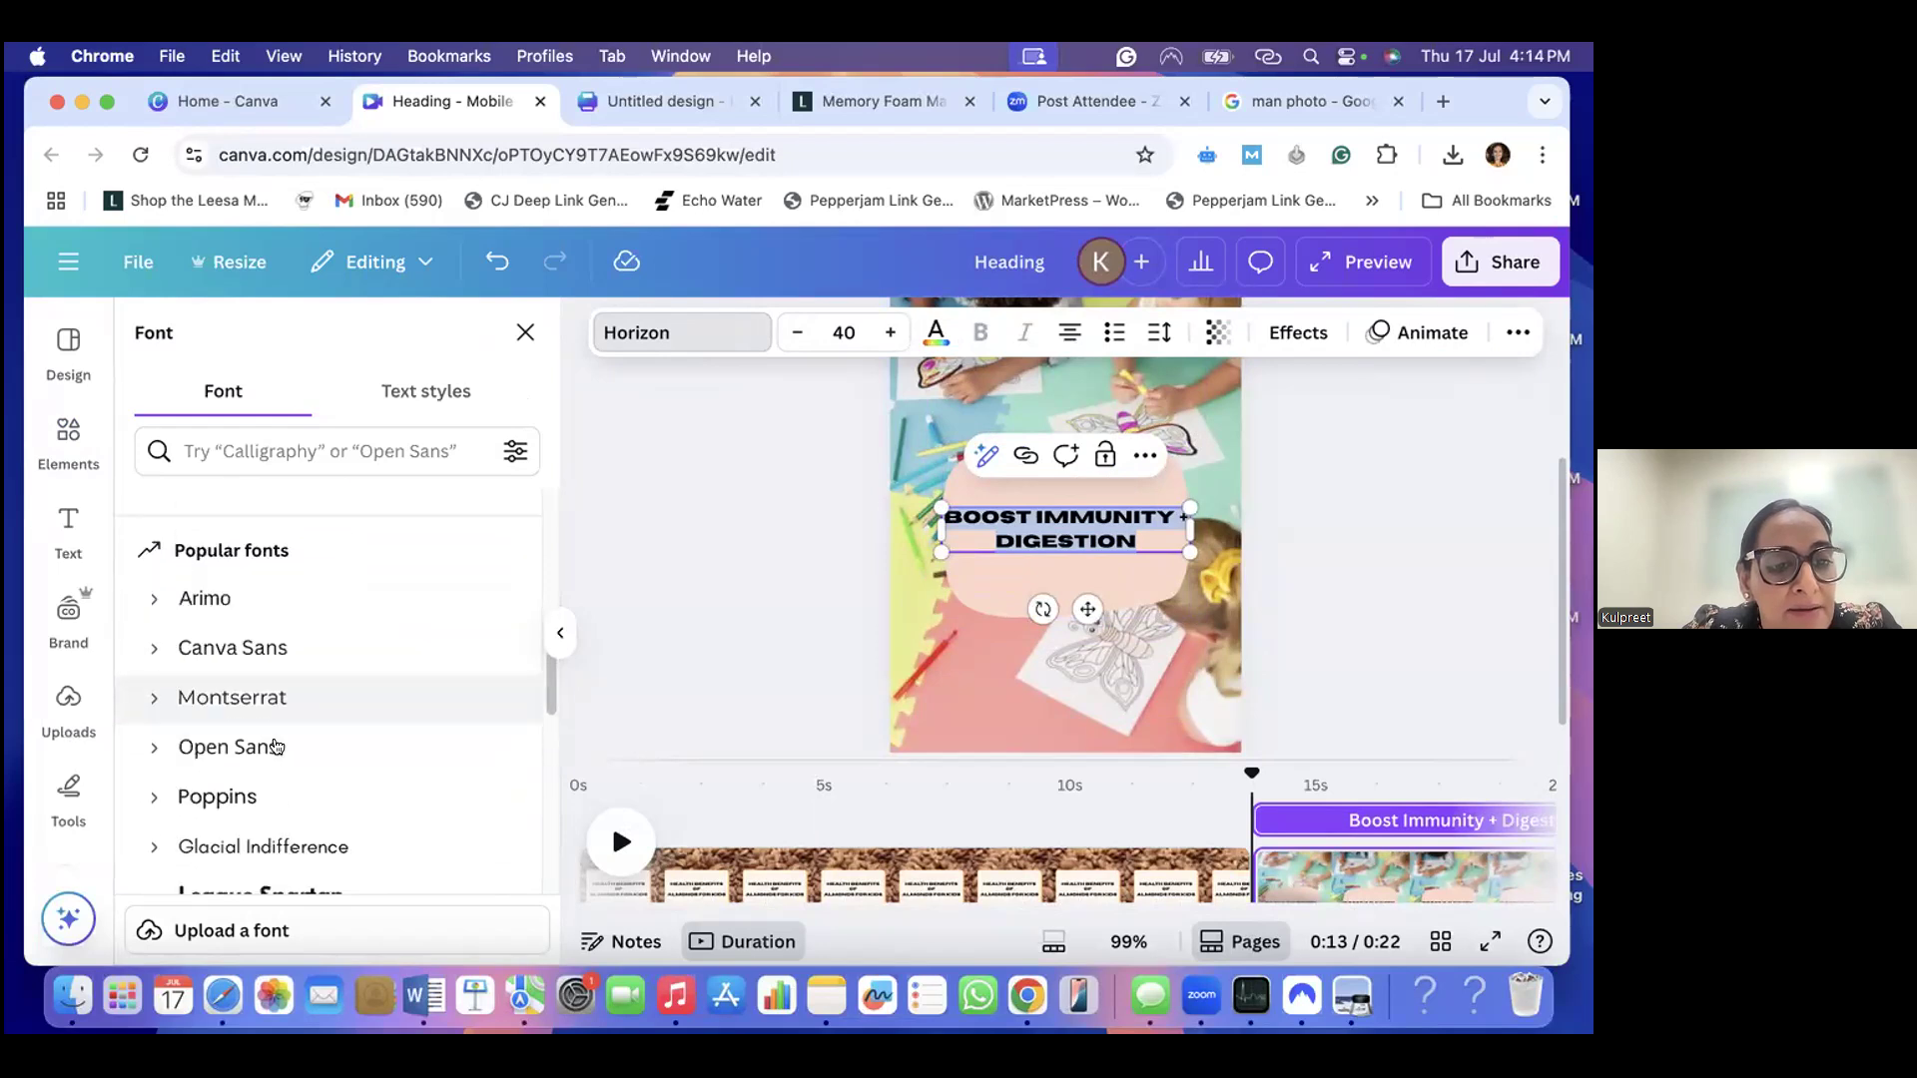
{"action": "scroll", "coordinate": [276, 749], "scroll_direction": "down", "scroll_amount": 2}
{"action": "scroll", "coordinate": [270, 769], "scroll_direction": "down", "scroll_amount": 1}
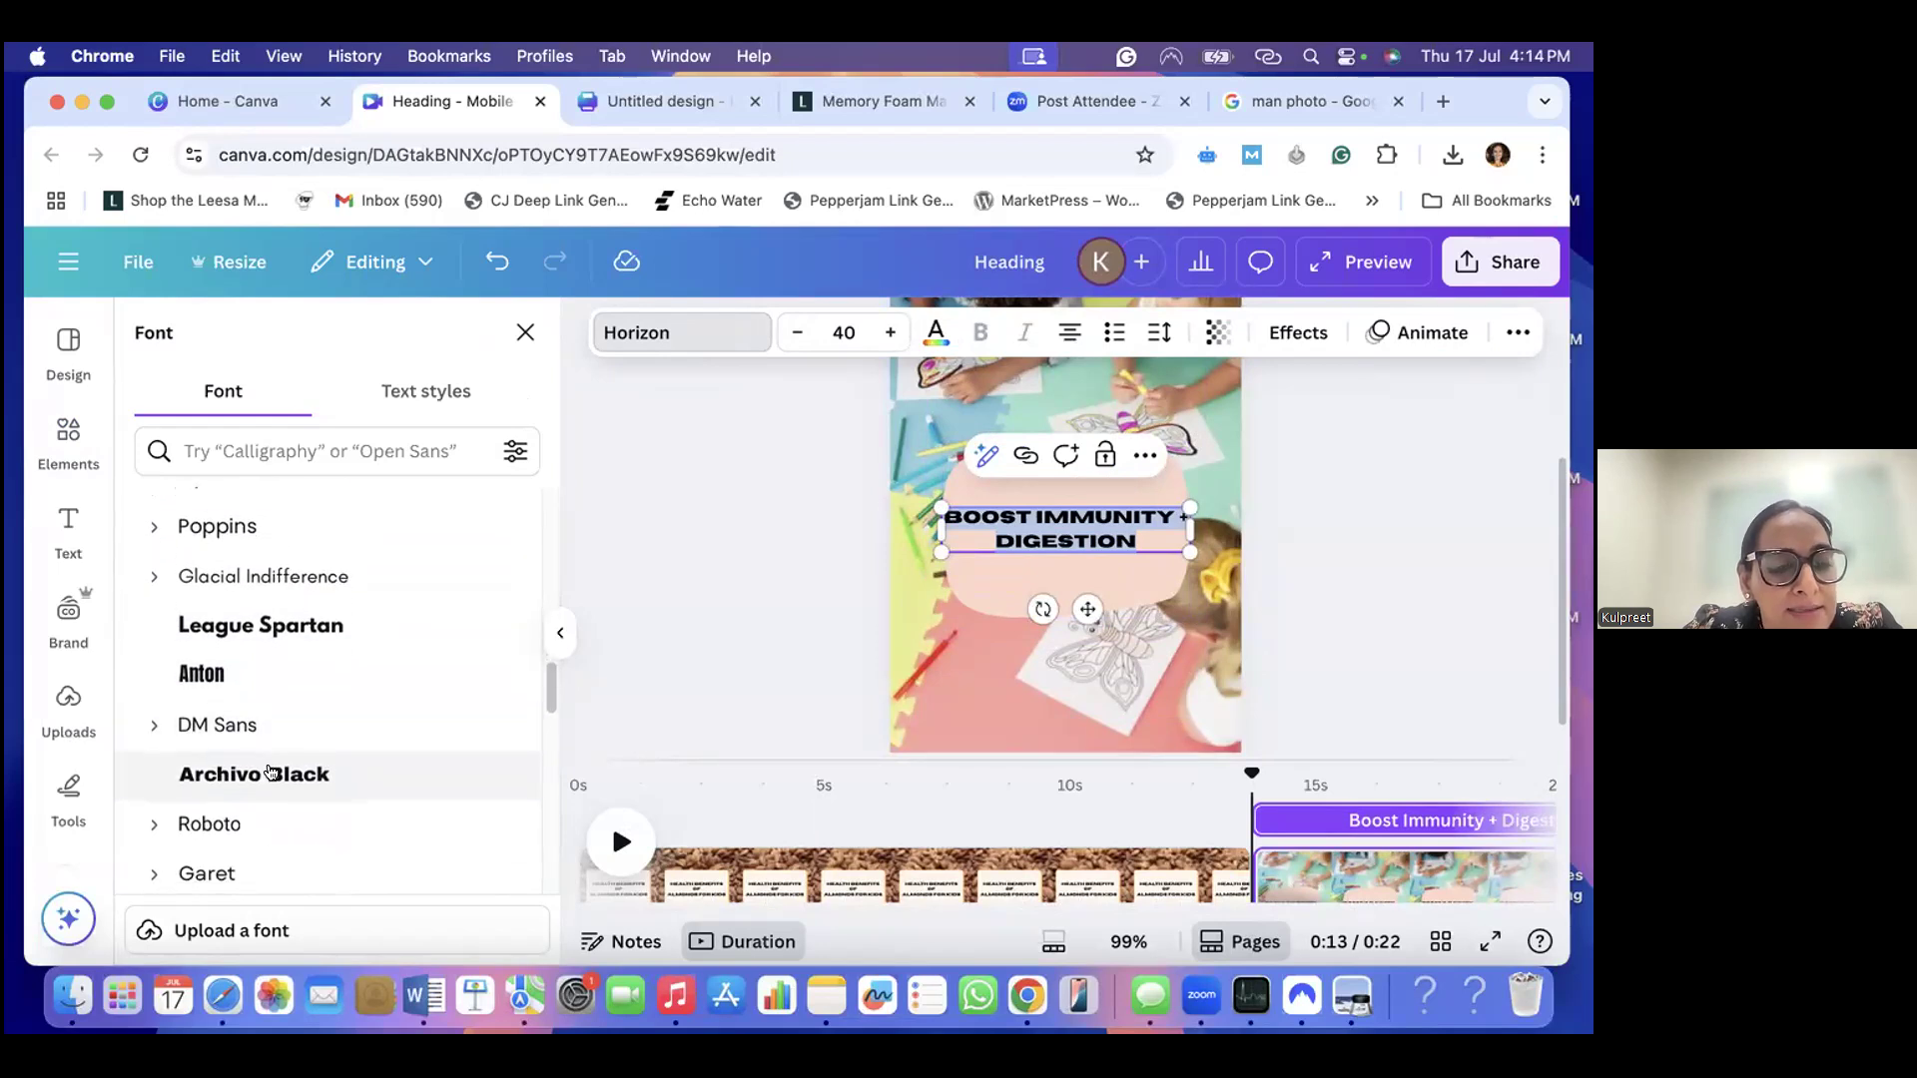
{"action": "left_click", "coordinate": [271, 771]}
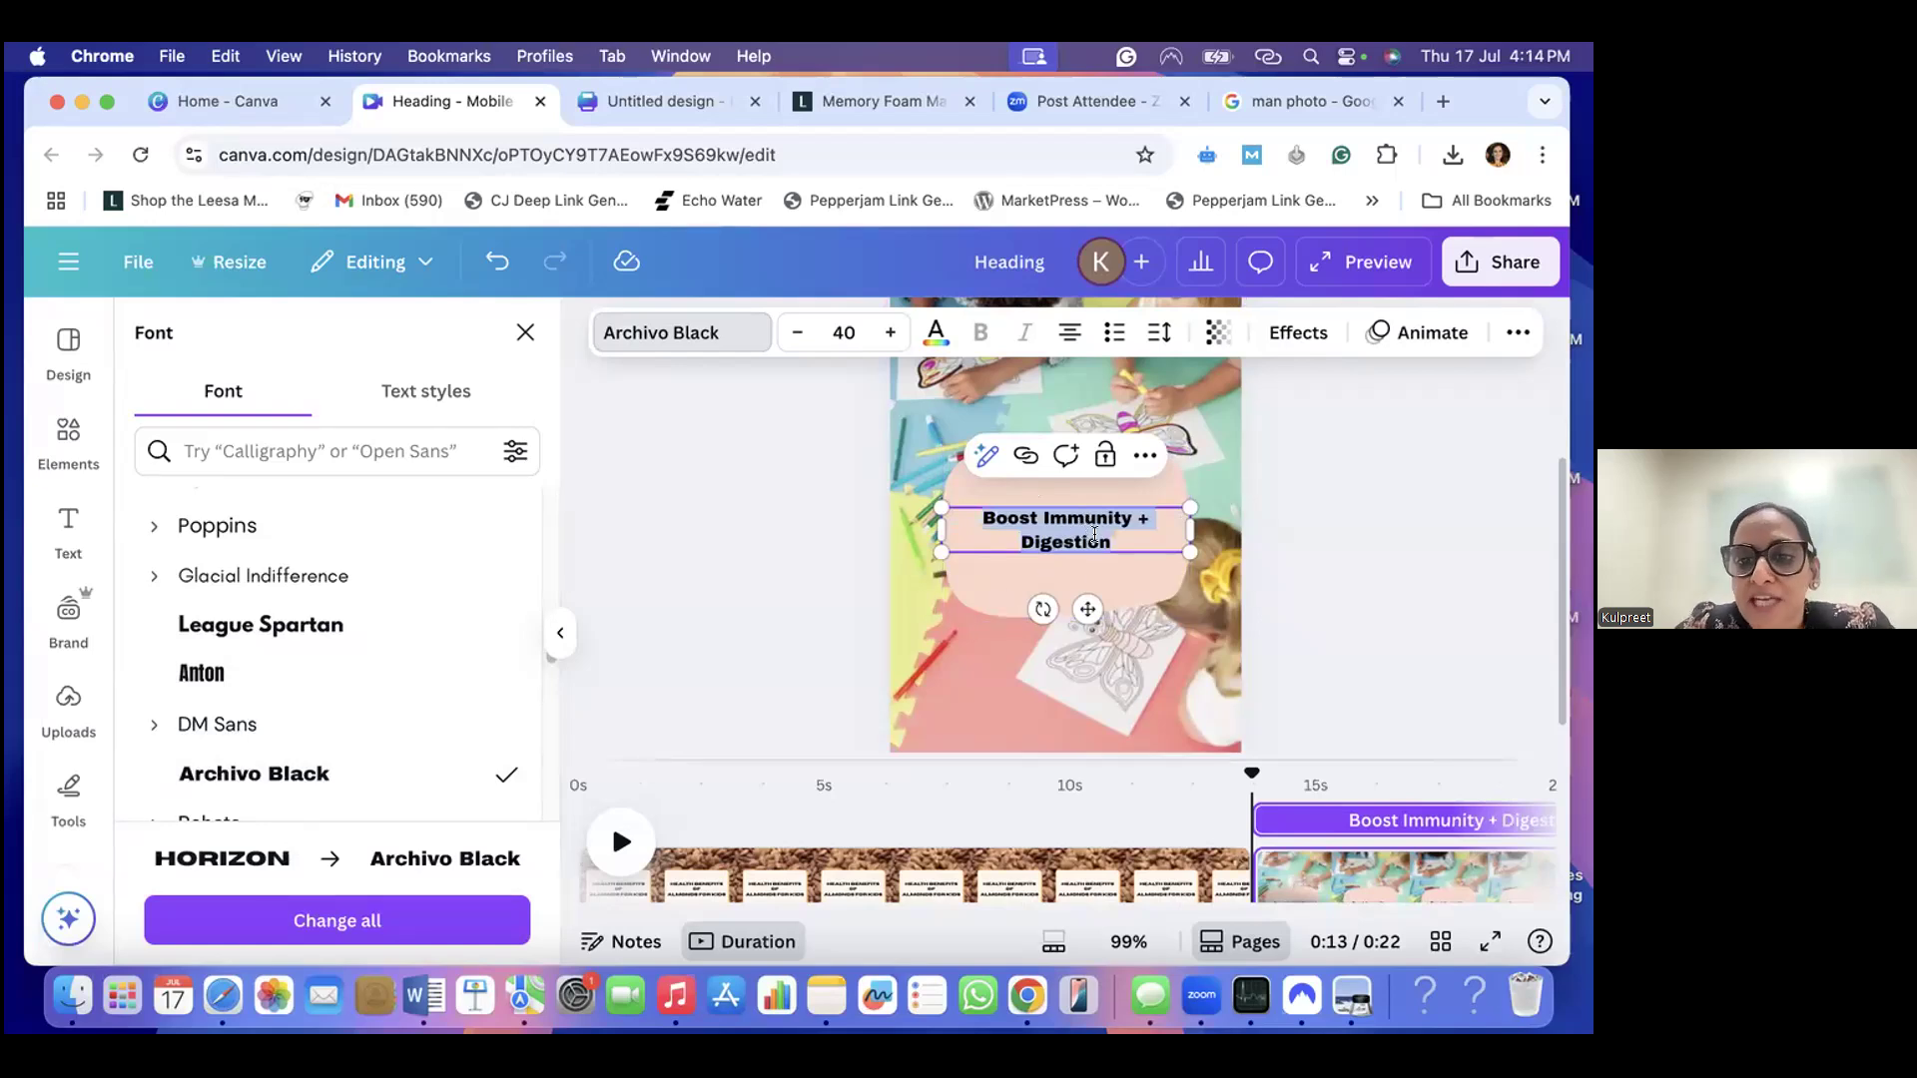
- Set the caption's font size to 38 and break it into three centred lines: "Boost Immunity", "+" and "Digestion"
{"action": "left_click", "coordinate": [797, 332]}
{"action": "left_click", "coordinate": [797, 332]}
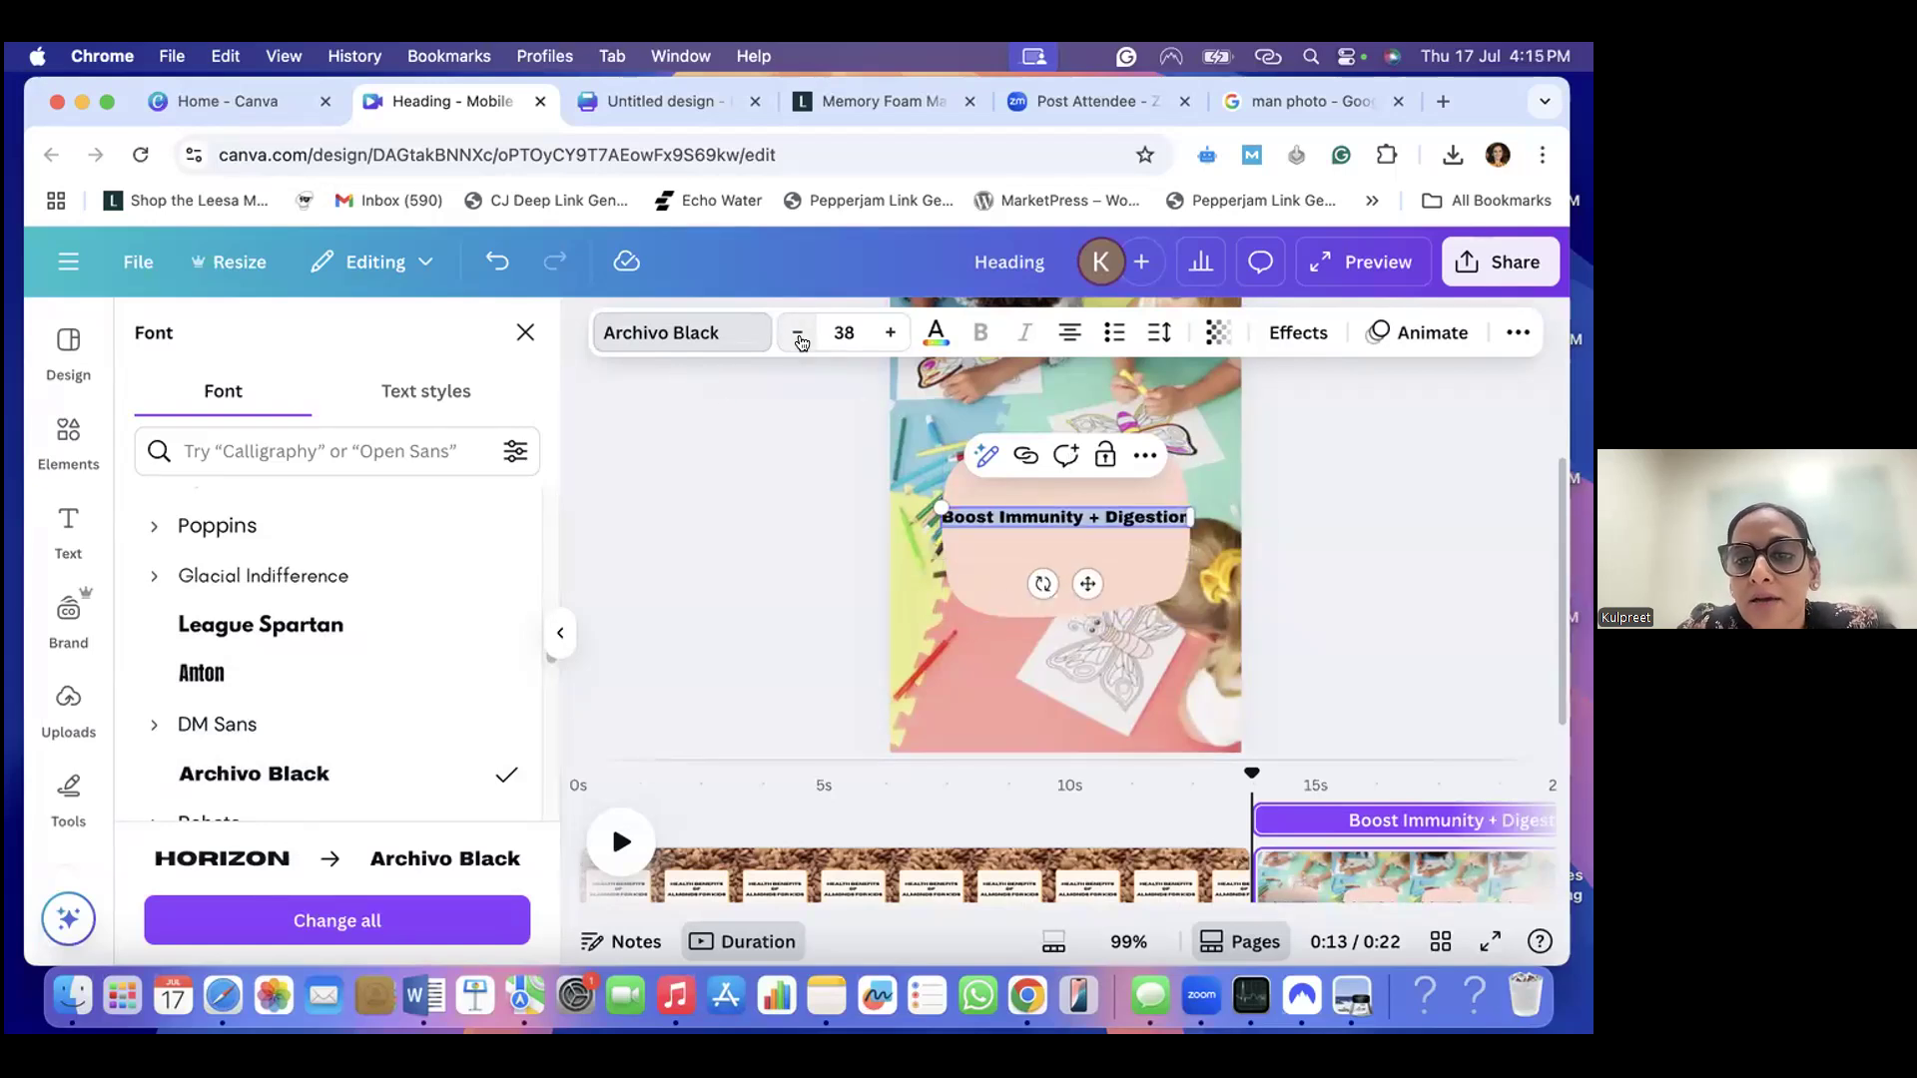
{"action": "left_click", "coordinate": [1085, 510]}
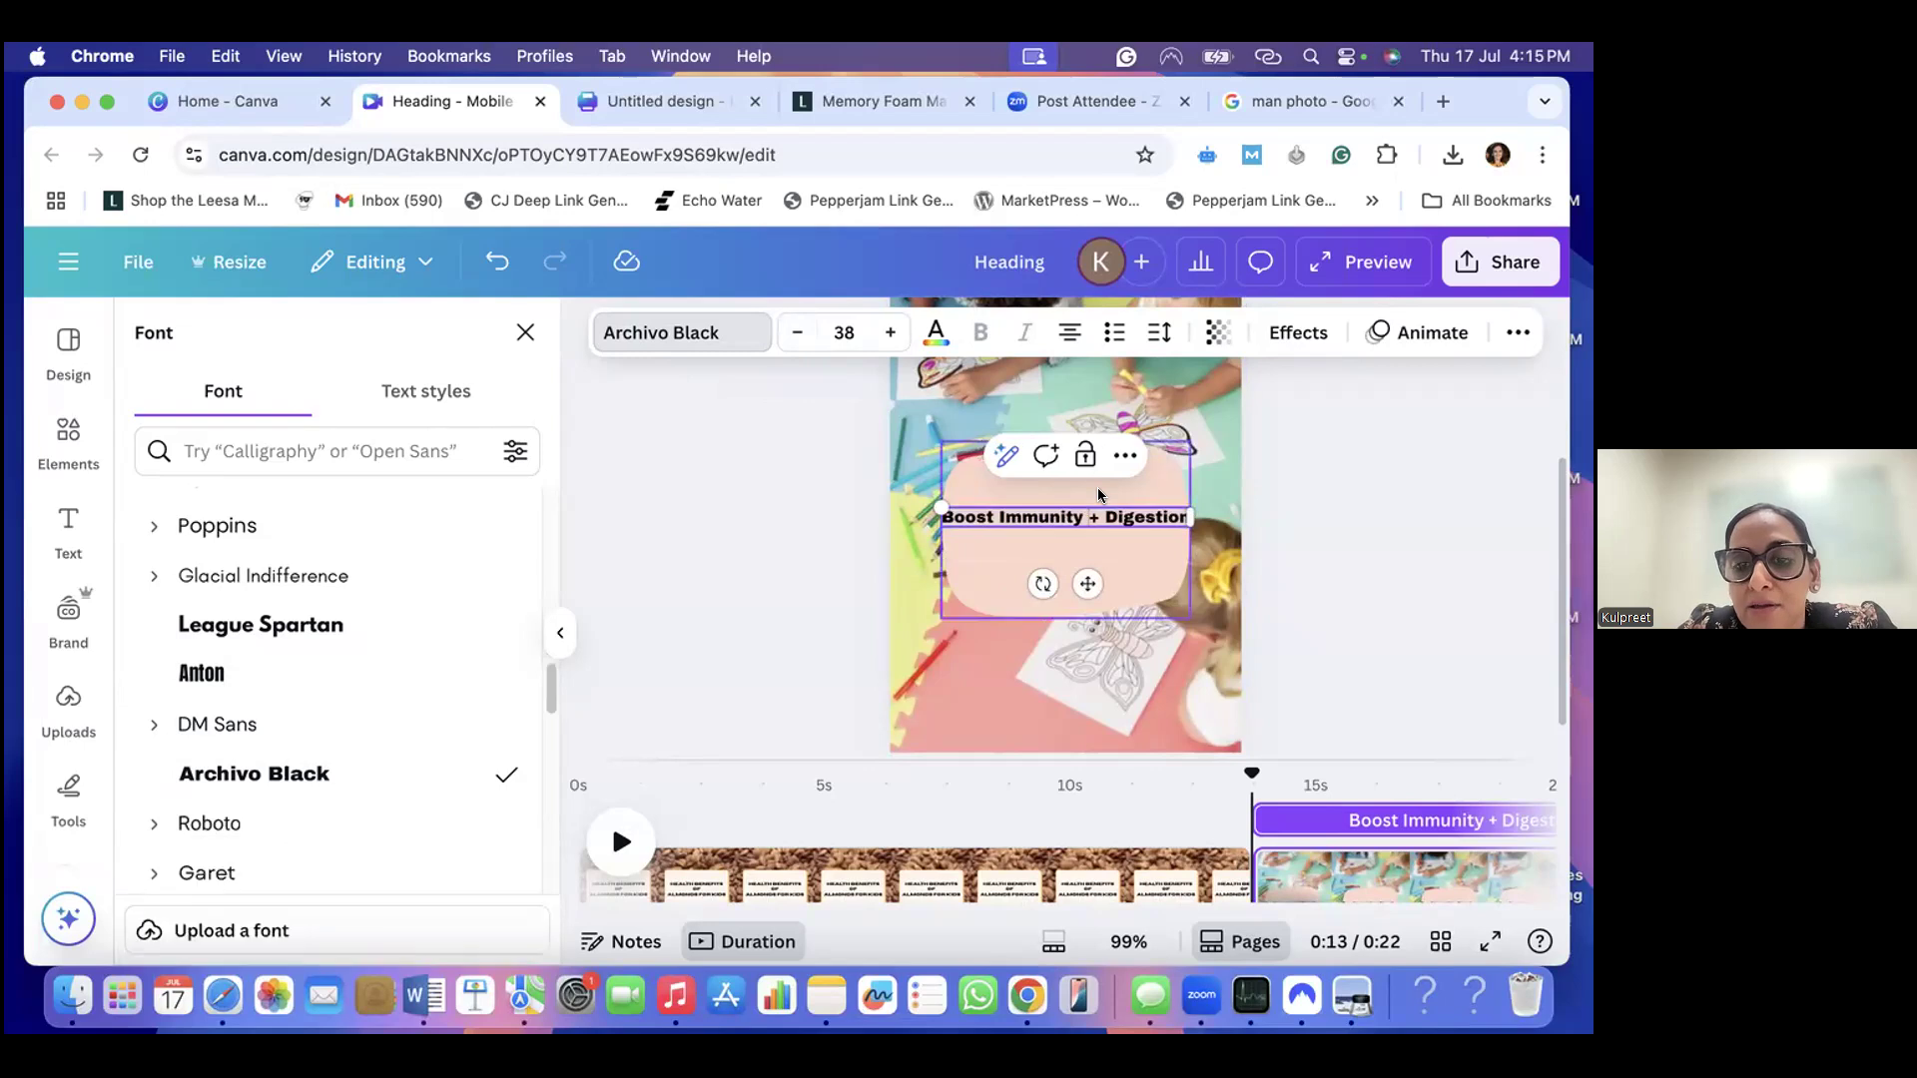
{"action": "key", "text": "Return"}
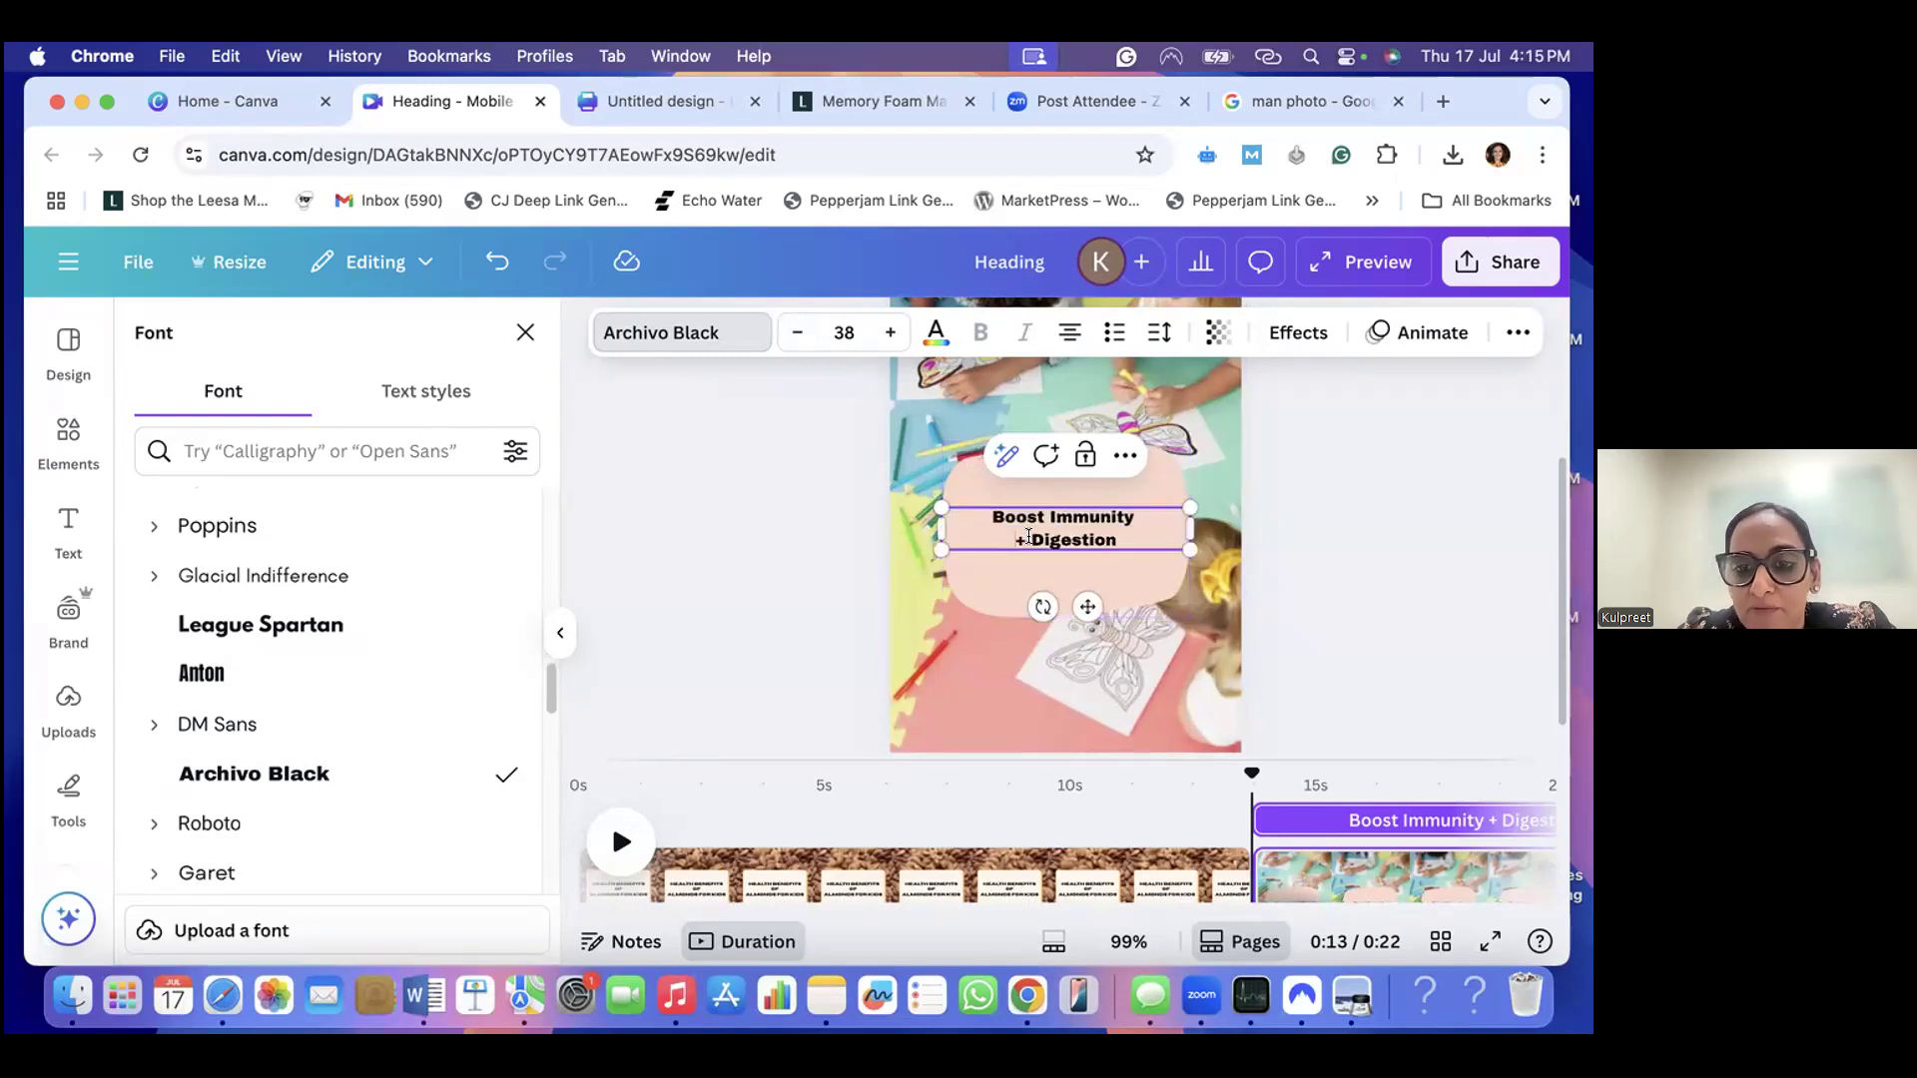
{"action": "left_click", "coordinate": [1031, 537]}
{"action": "key", "text": "Return"}
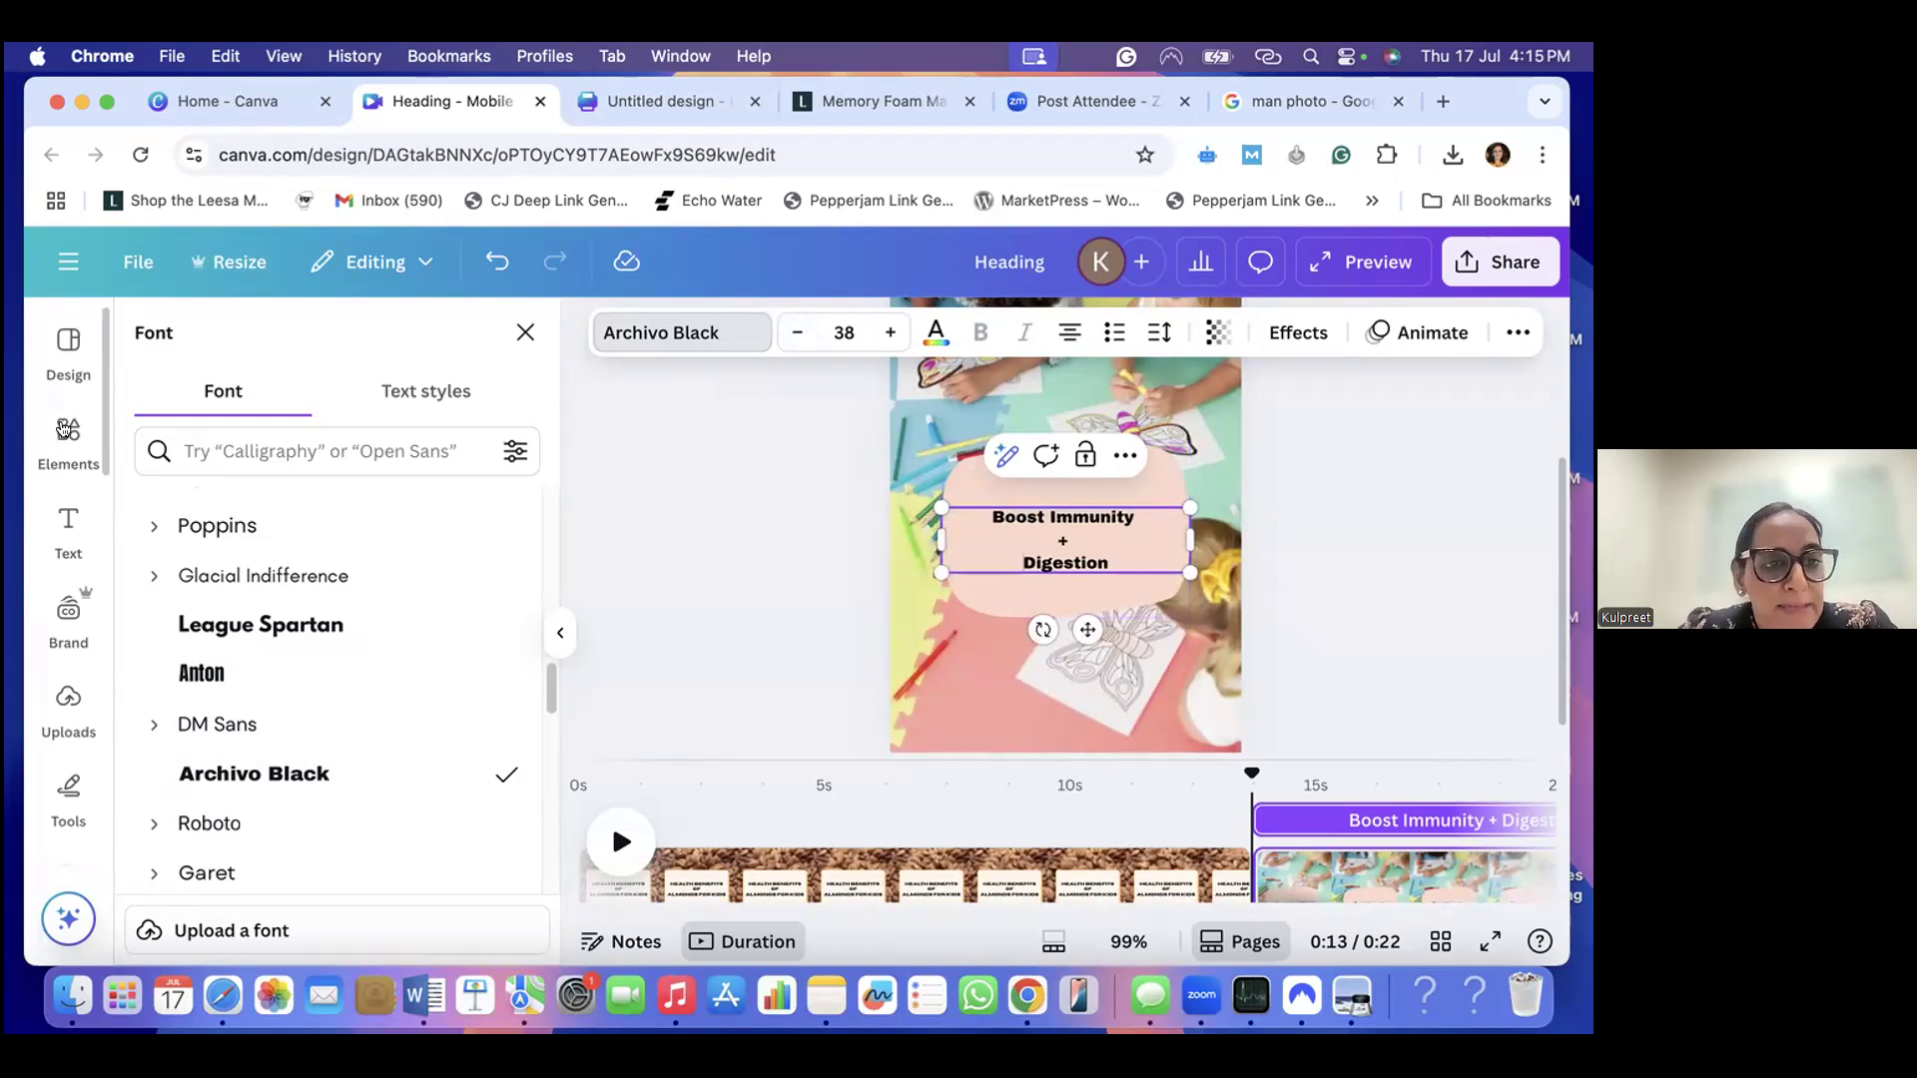
- Search the elements for "number 1" and add the black distressed numeral 1 graphic to the page
{"action": "left_click", "coordinate": [66, 431]}
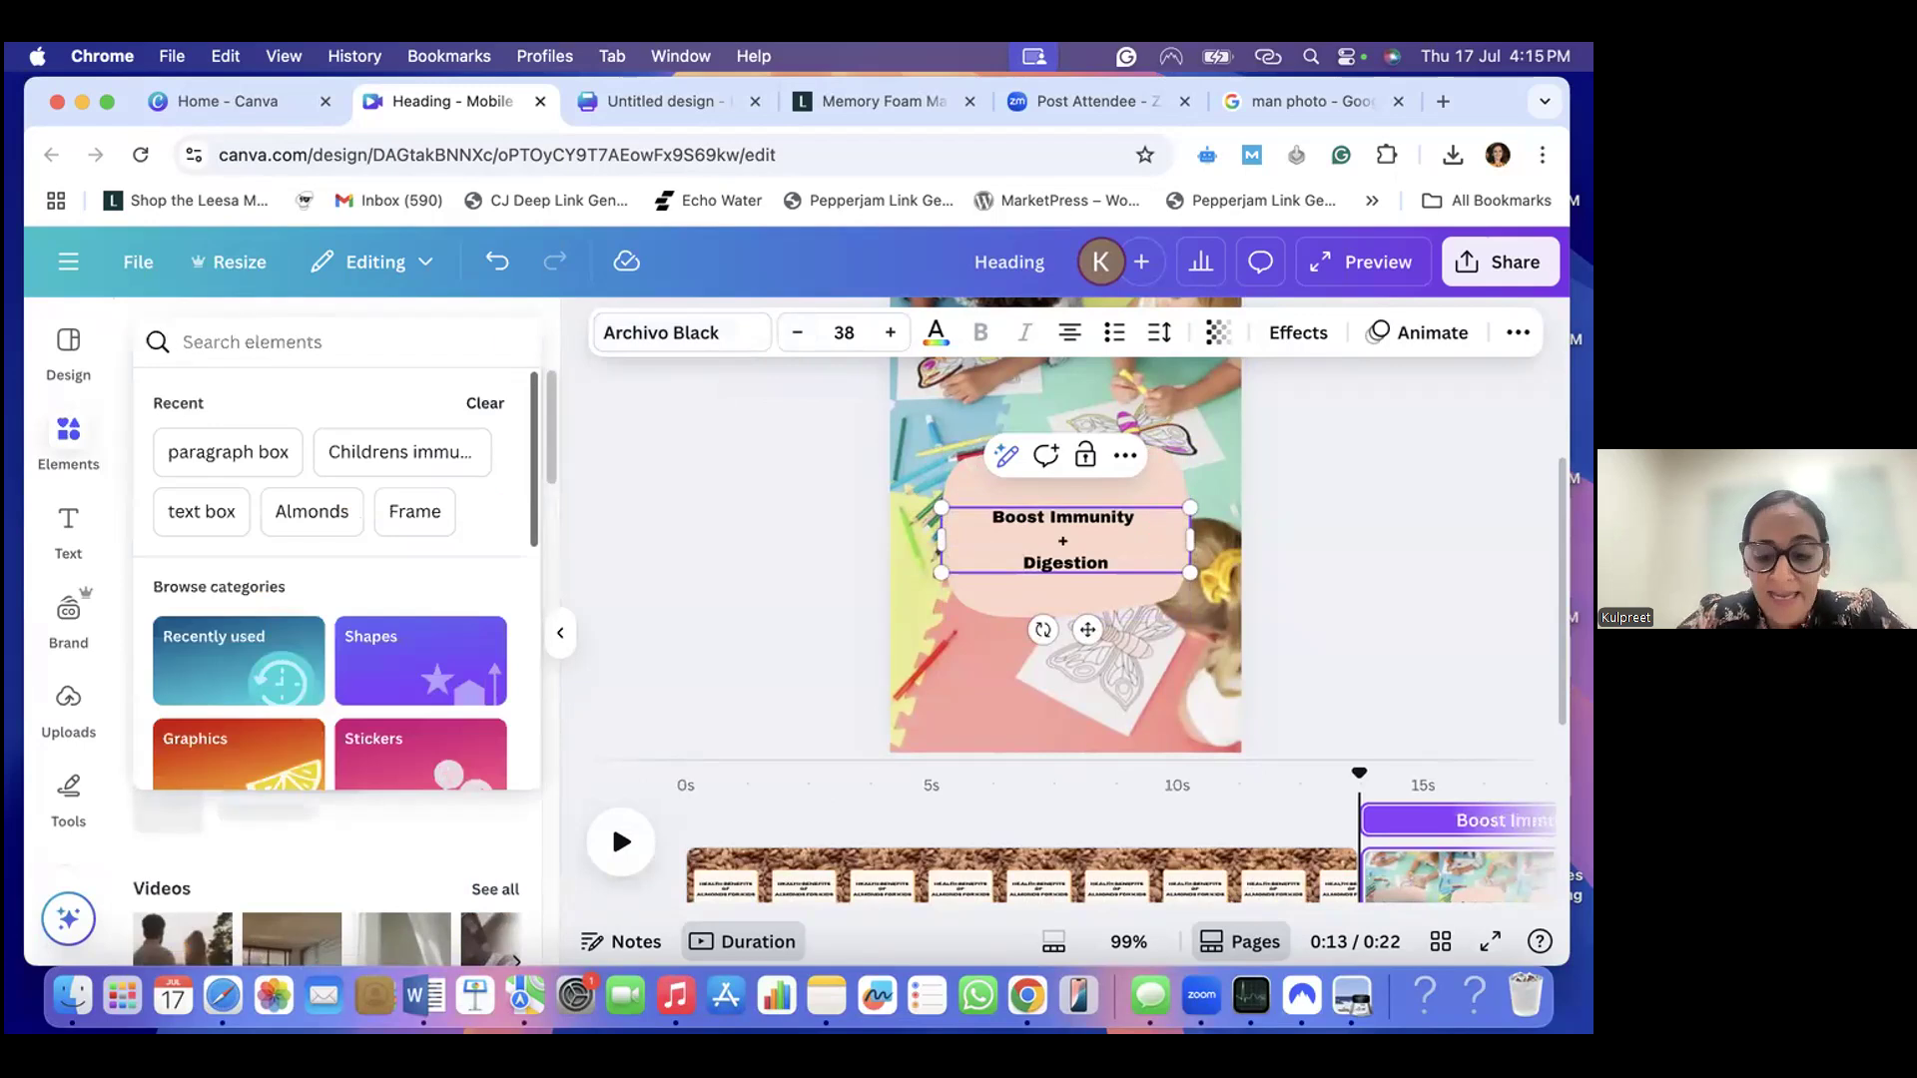
{"action": "type", "text": "number 1"}
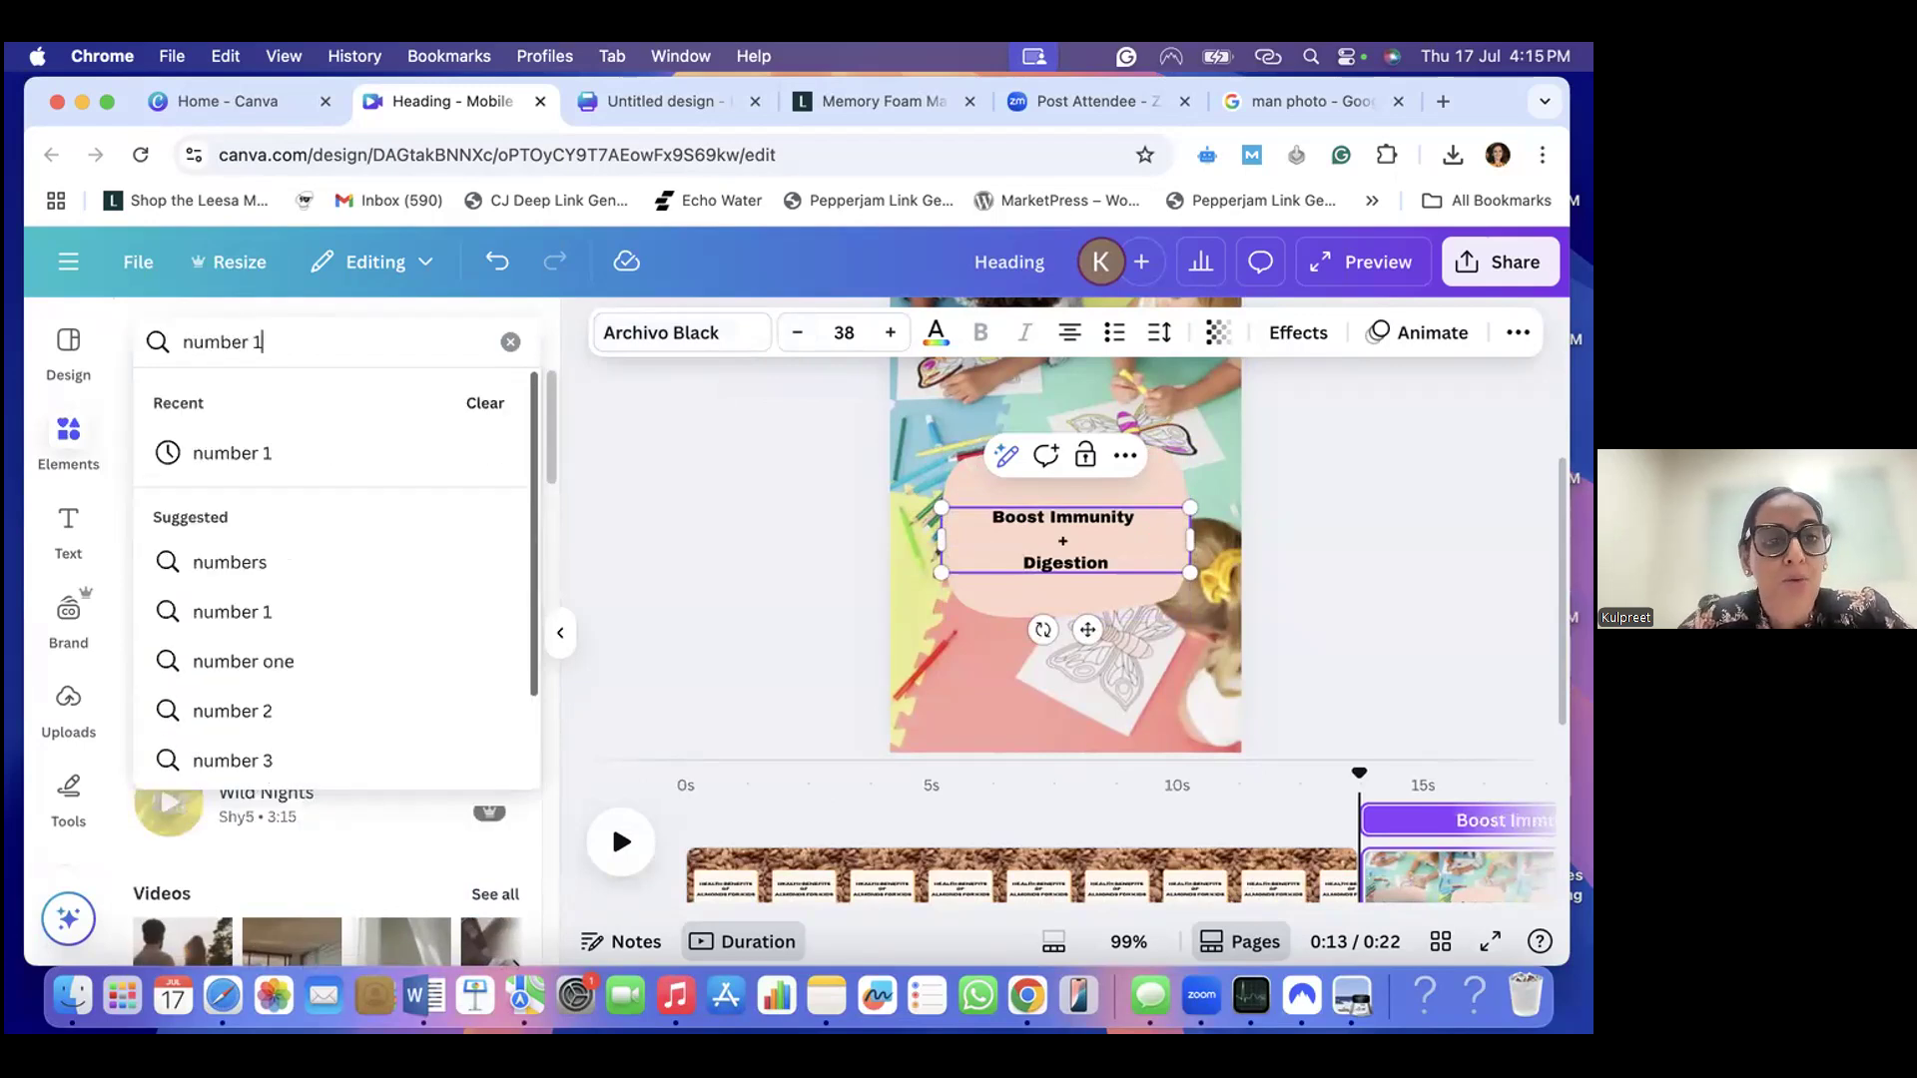
{"action": "left_click", "coordinate": [231, 450]}
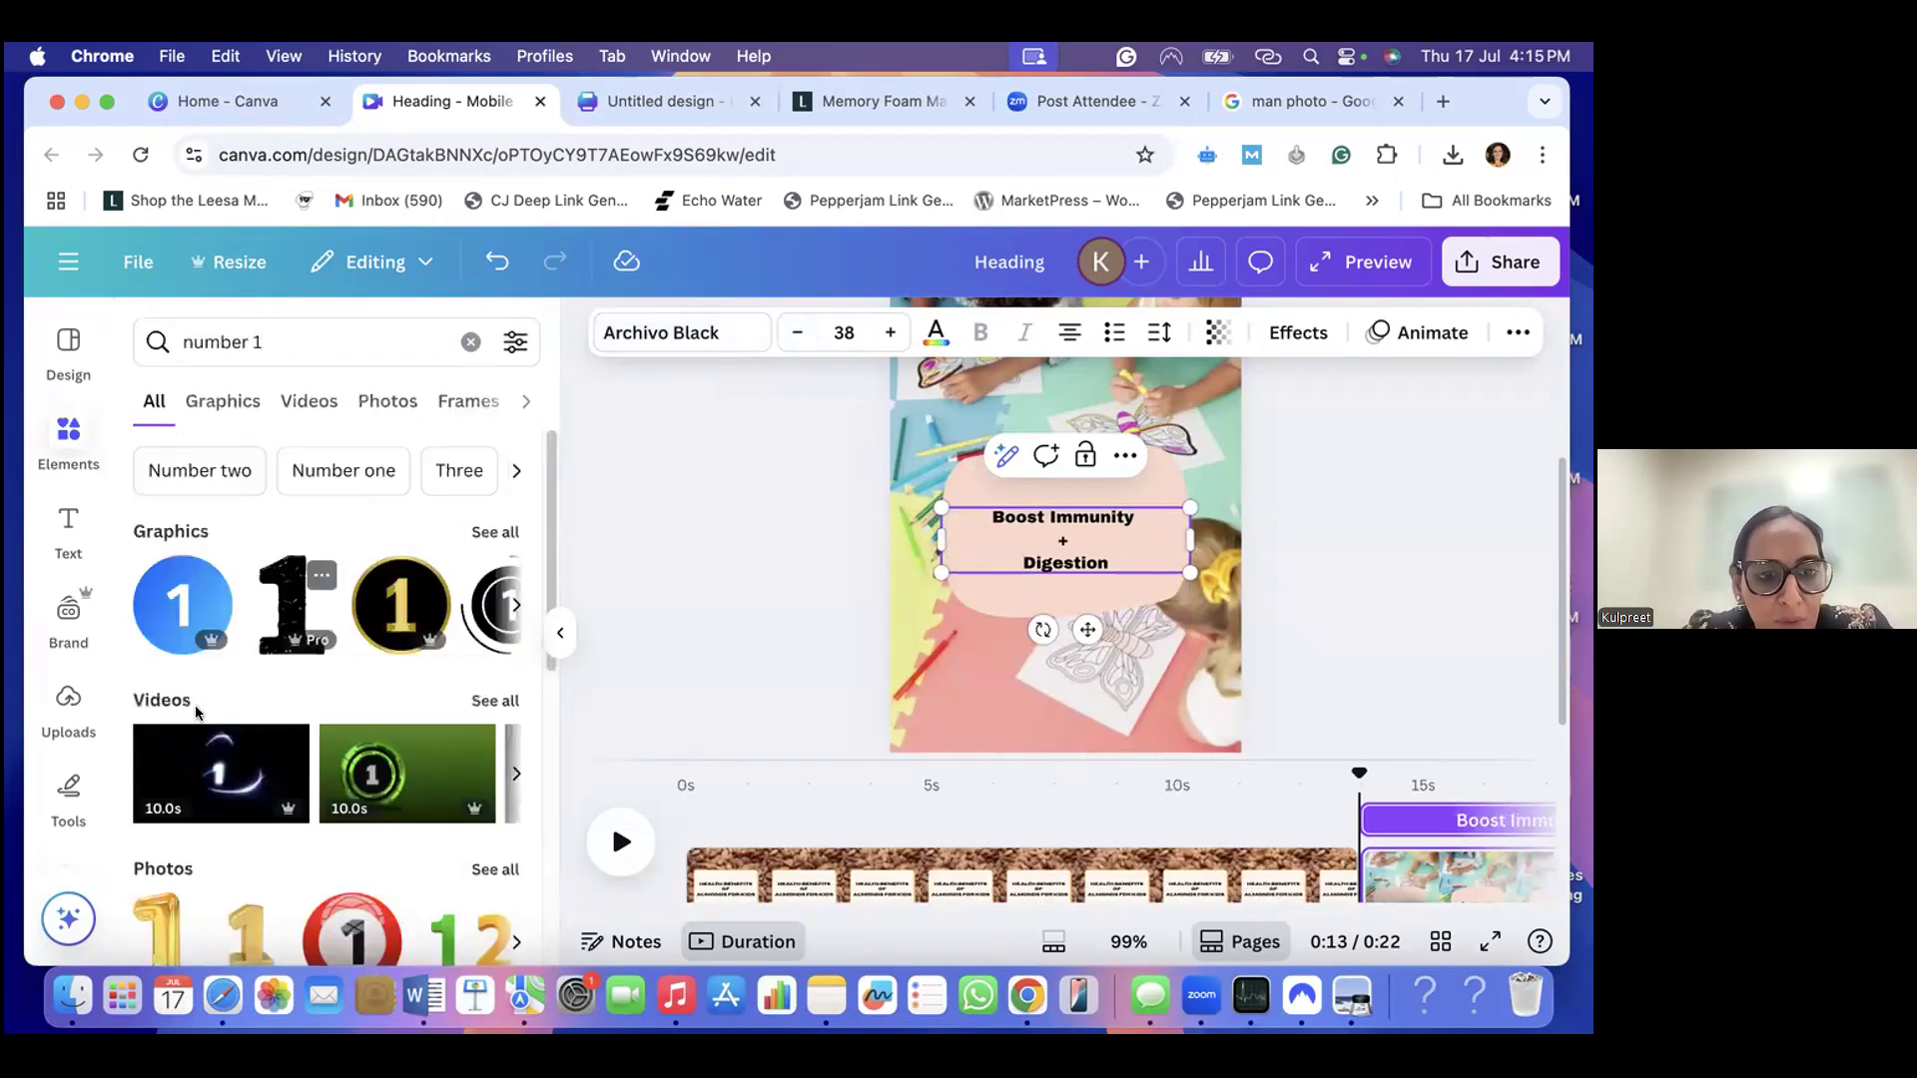
{"action": "left_click", "coordinate": [485, 532]}
{"action": "scroll", "coordinate": [336, 711], "scroll_direction": "down", "scroll_amount": 2}
{"action": "scroll", "coordinate": [337, 711], "scroll_direction": "up", "scroll_amount": 1}
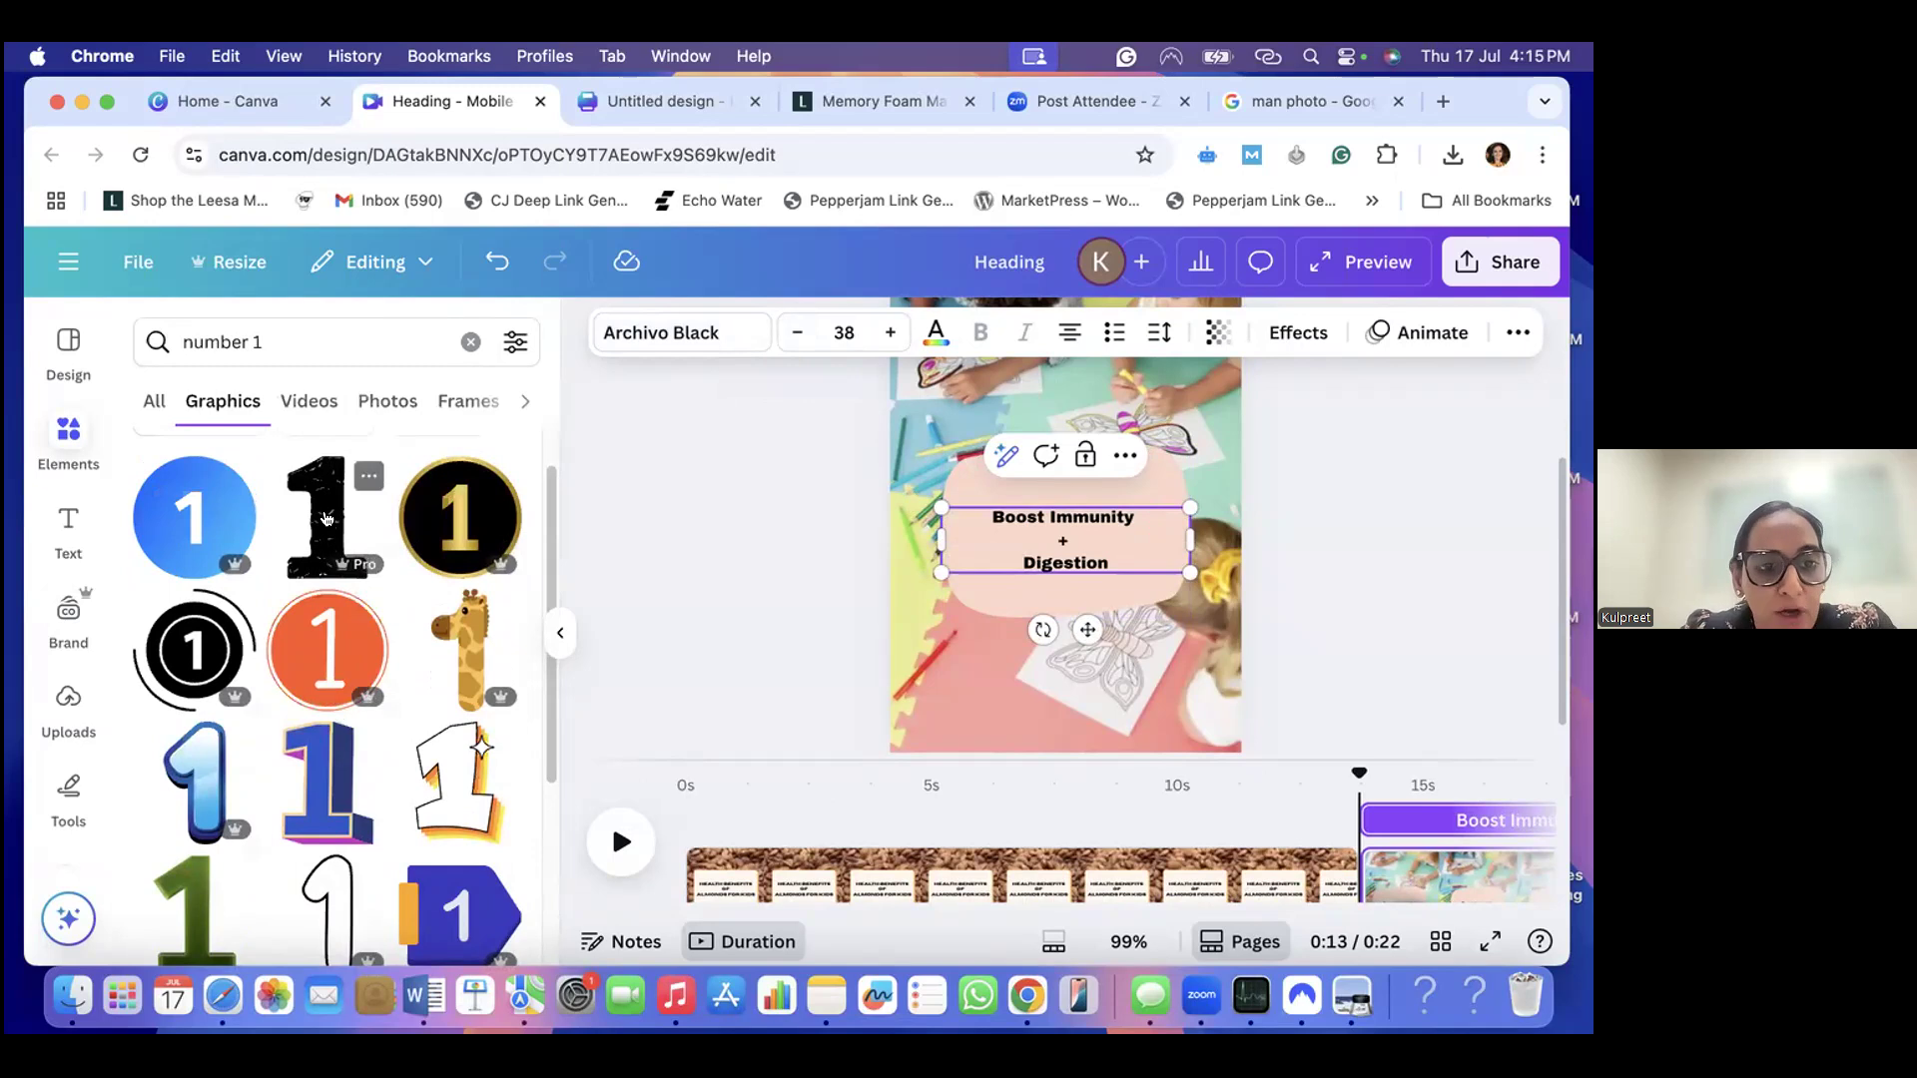
{"action": "left_click", "coordinate": [326, 518]}
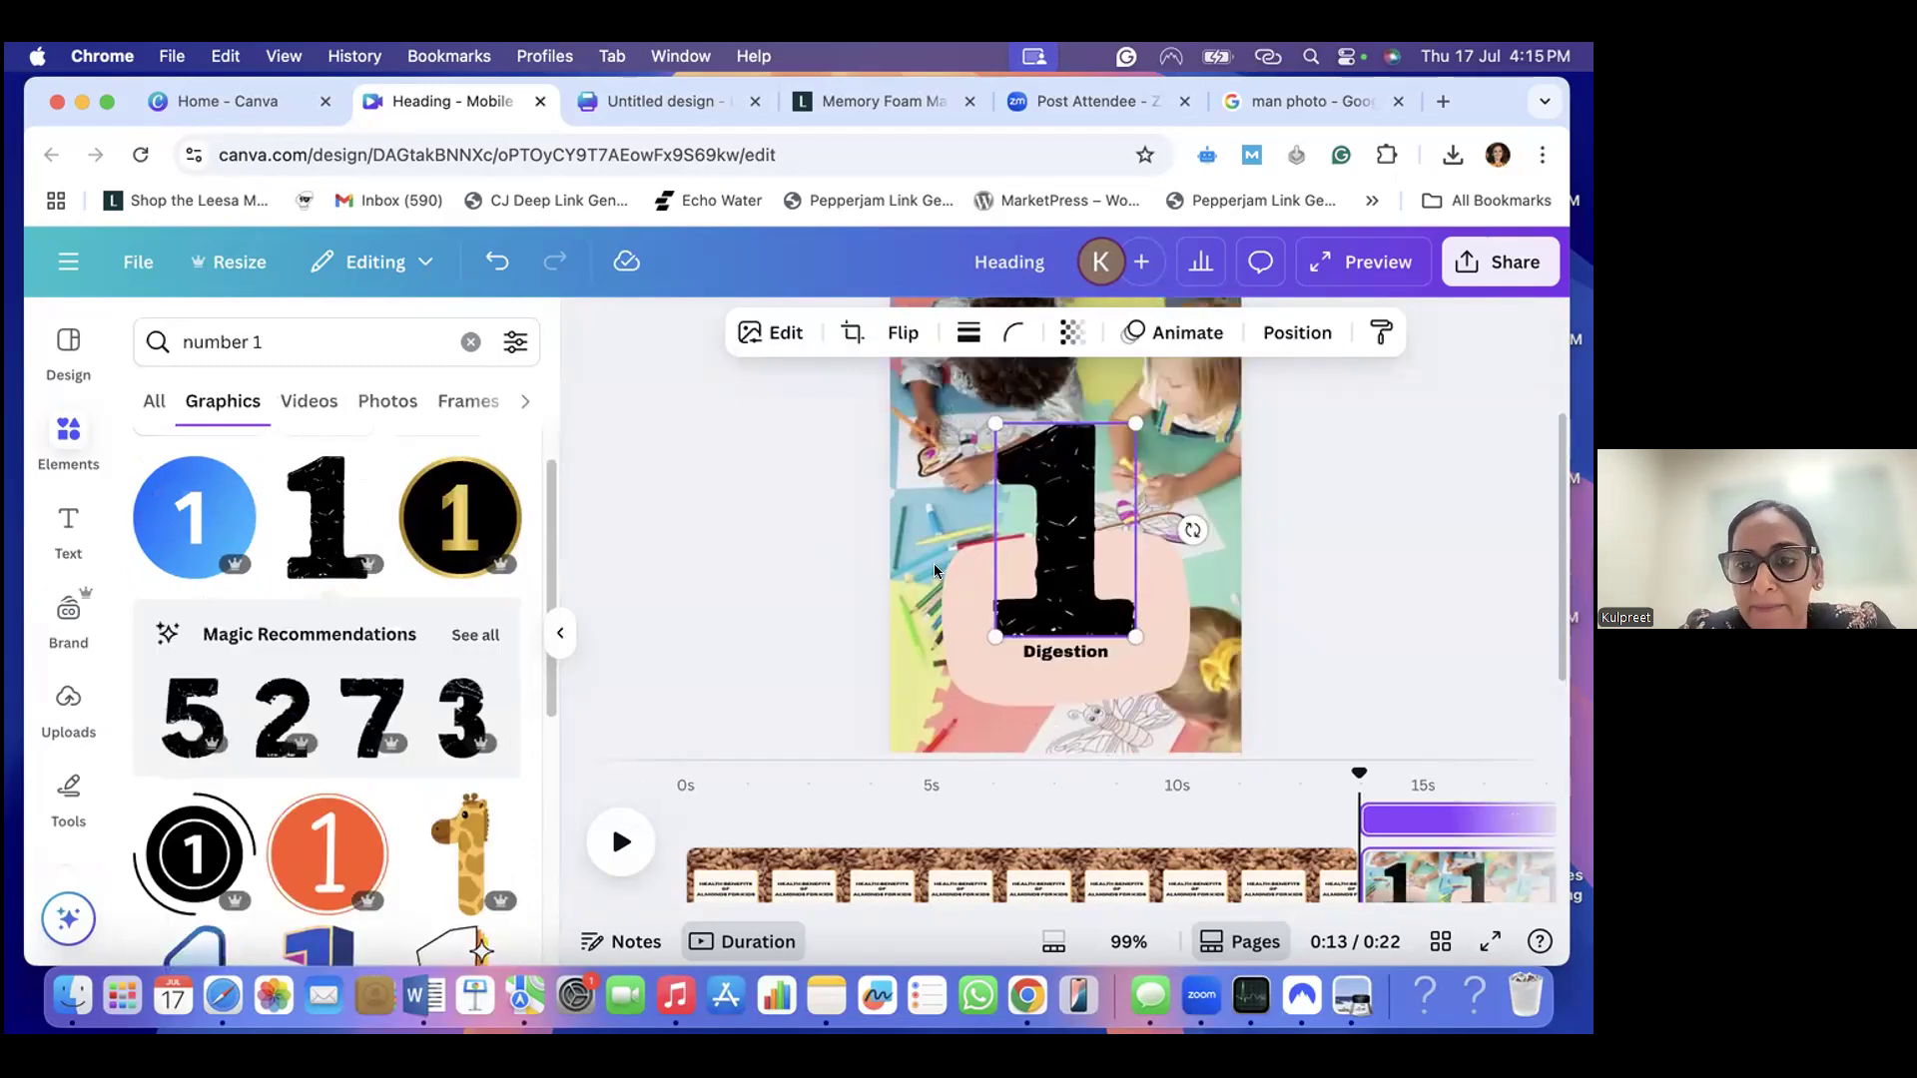
- Shrink the numeral 1 and centre it on the peach shape, just above the "Boost Immunity" line
{"action": "scroll", "coordinate": [1188, 529], "scroll_direction": "up", "scroll_amount": 1}
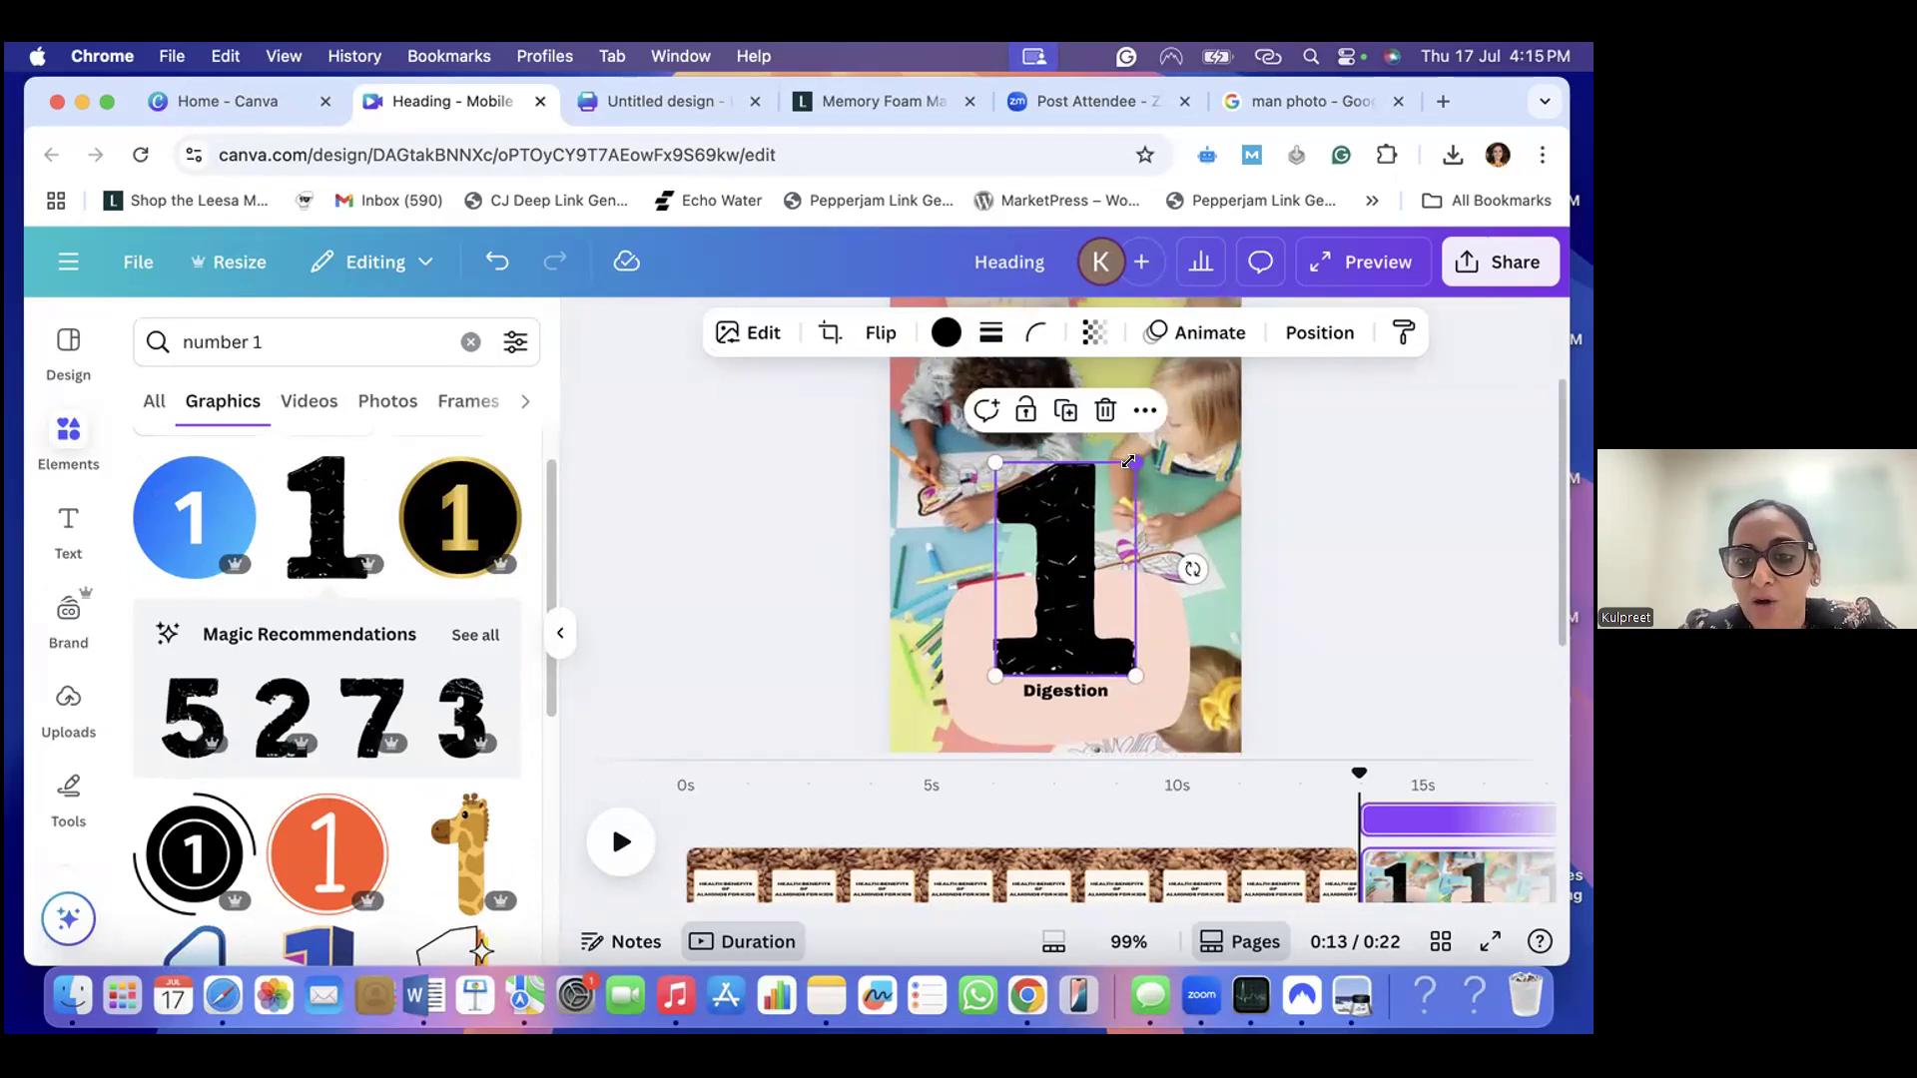
{"action": "left_click_drag", "start_coordinate": [1126, 463], "coordinate": [1094, 679]}
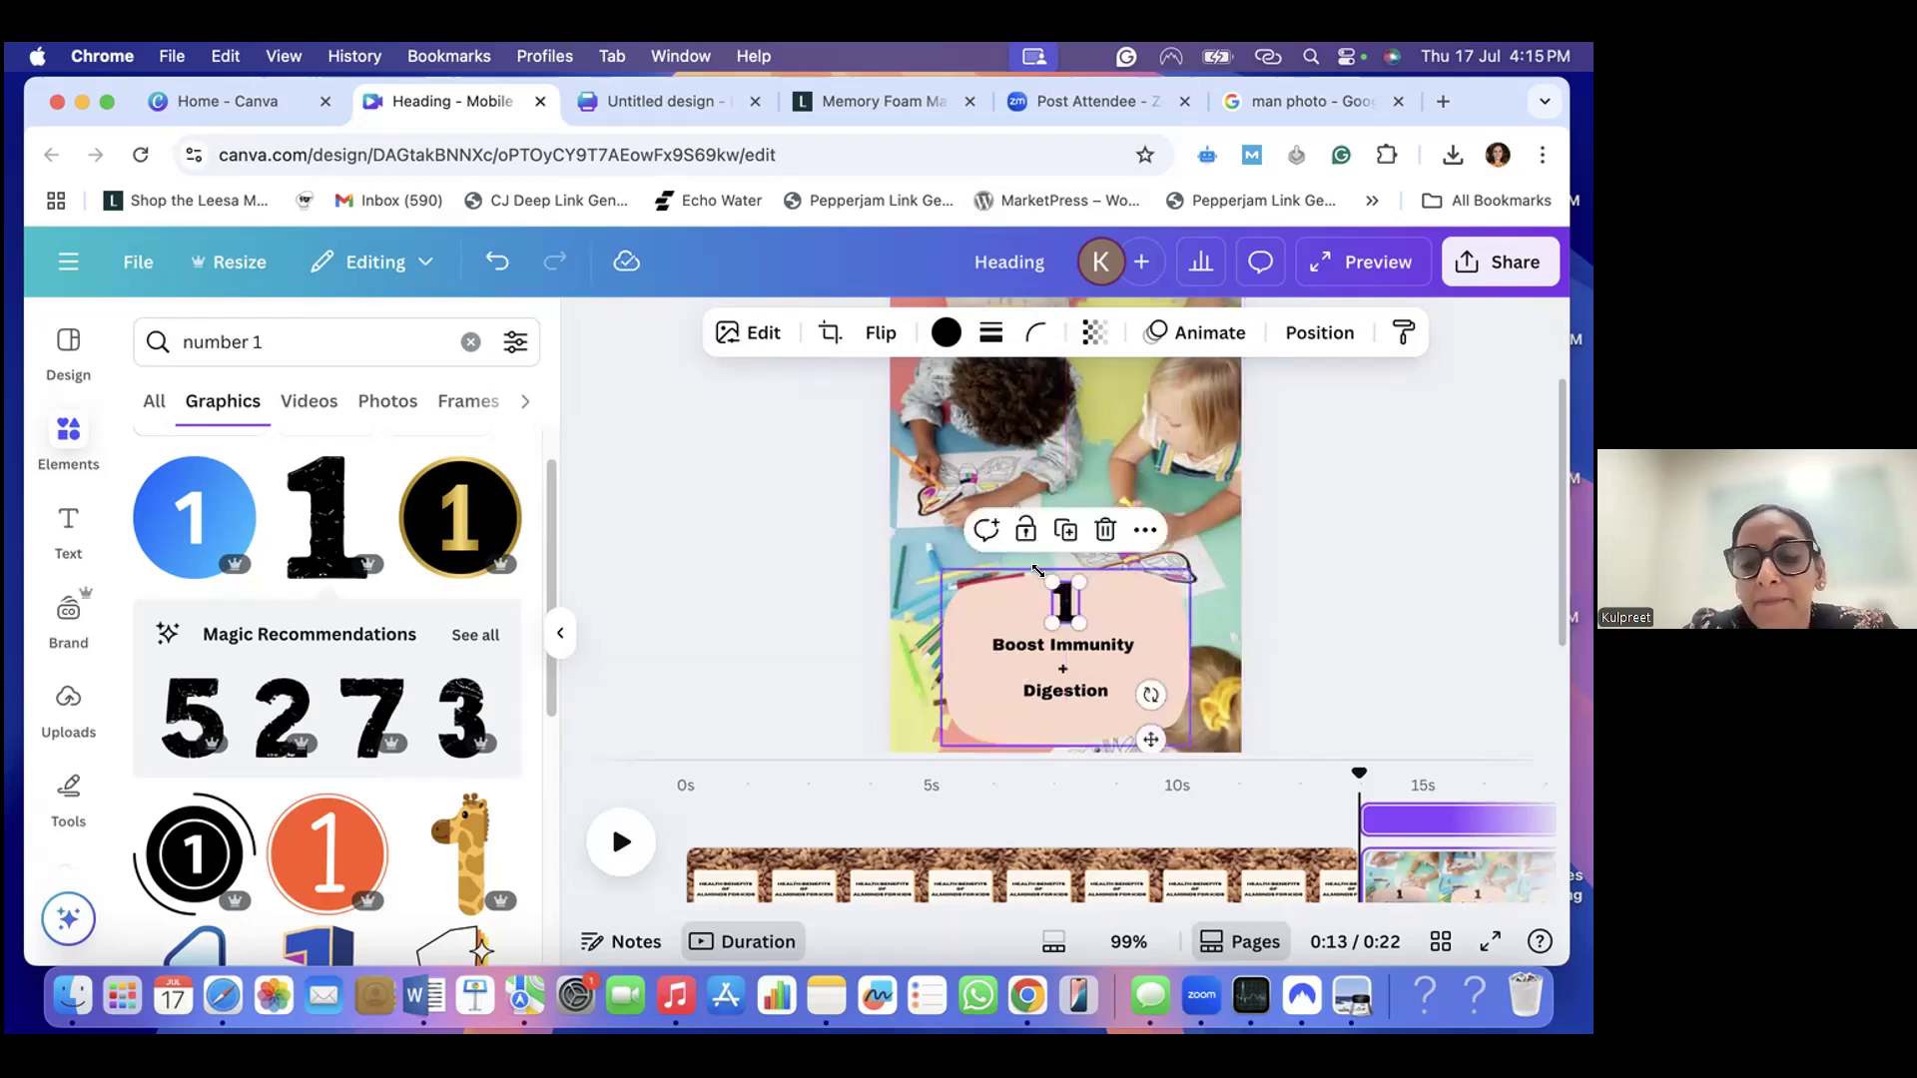
{"action": "left_click_drag", "start_coordinate": [1042, 576], "coordinate": [1047, 584]}
{"action": "left_click", "coordinate": [1104, 600]}
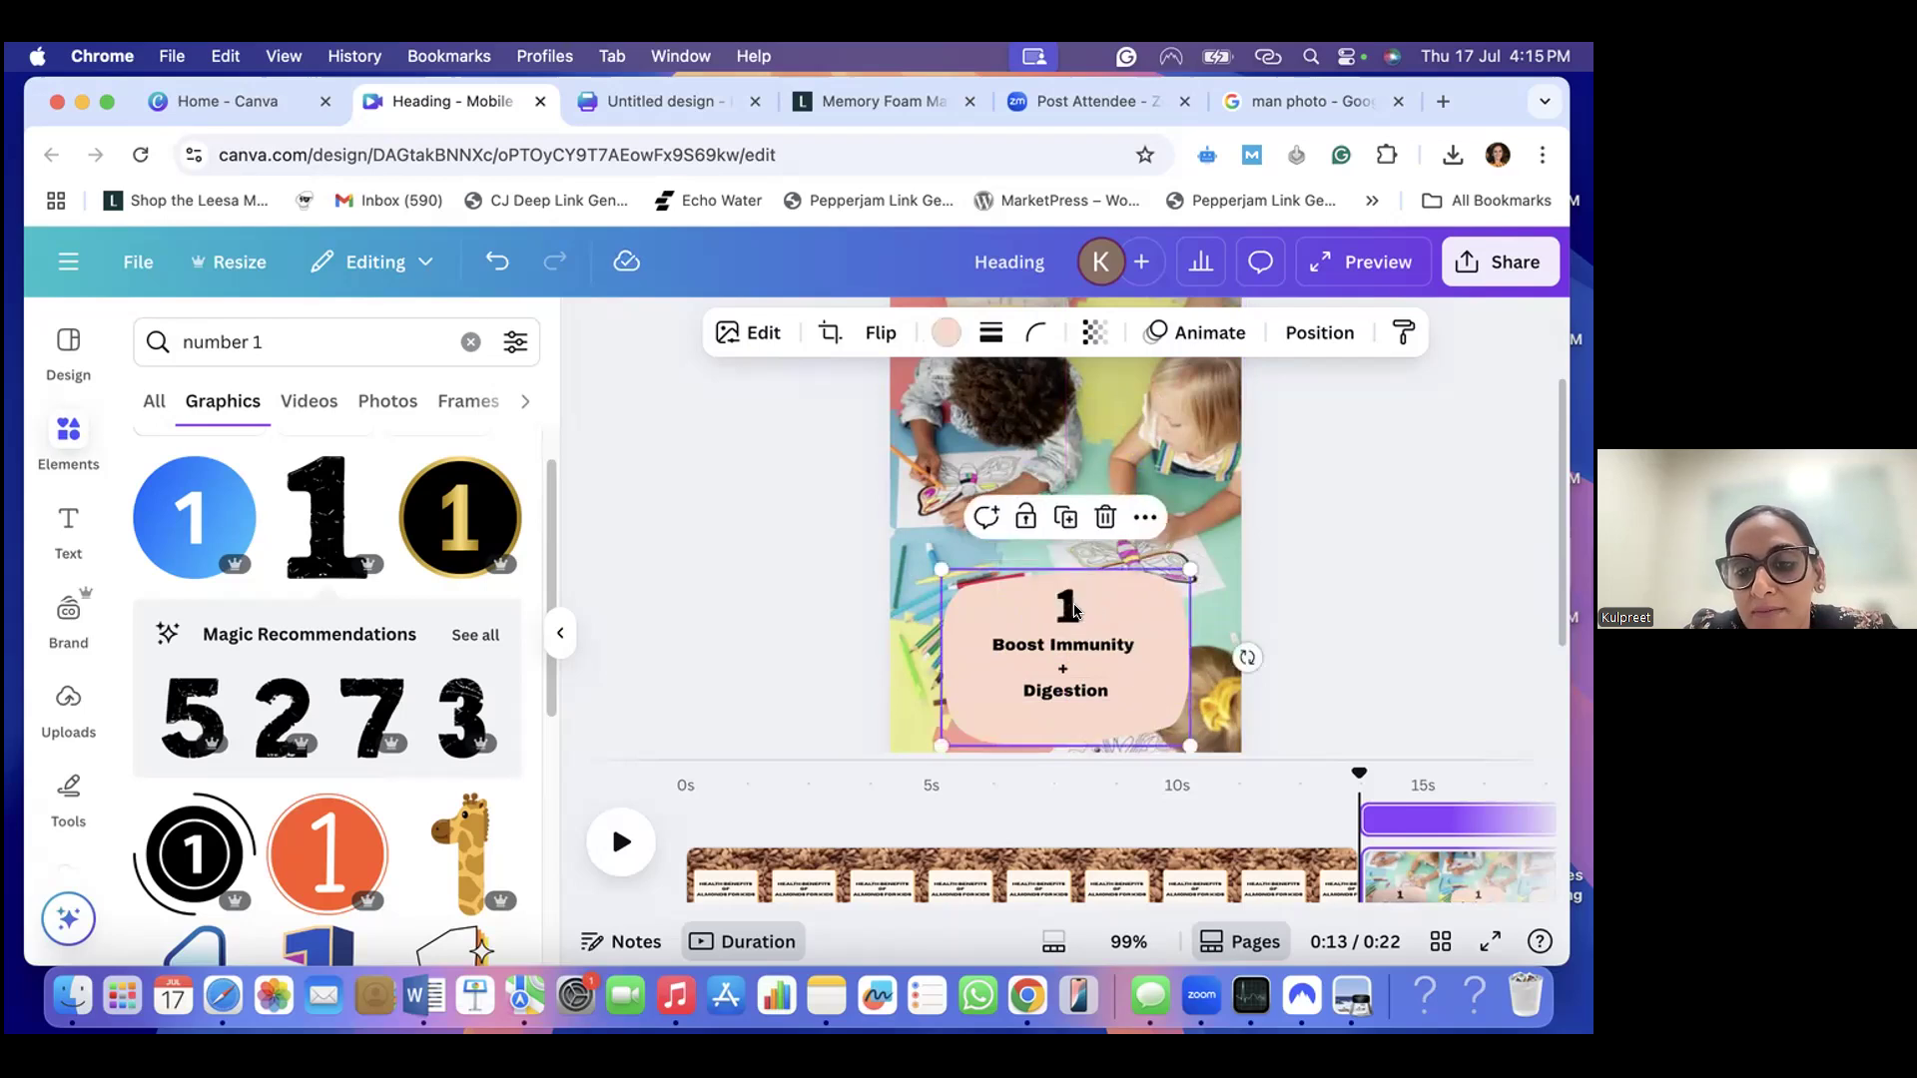
{"action": "left_click", "coordinate": [1067, 611]}
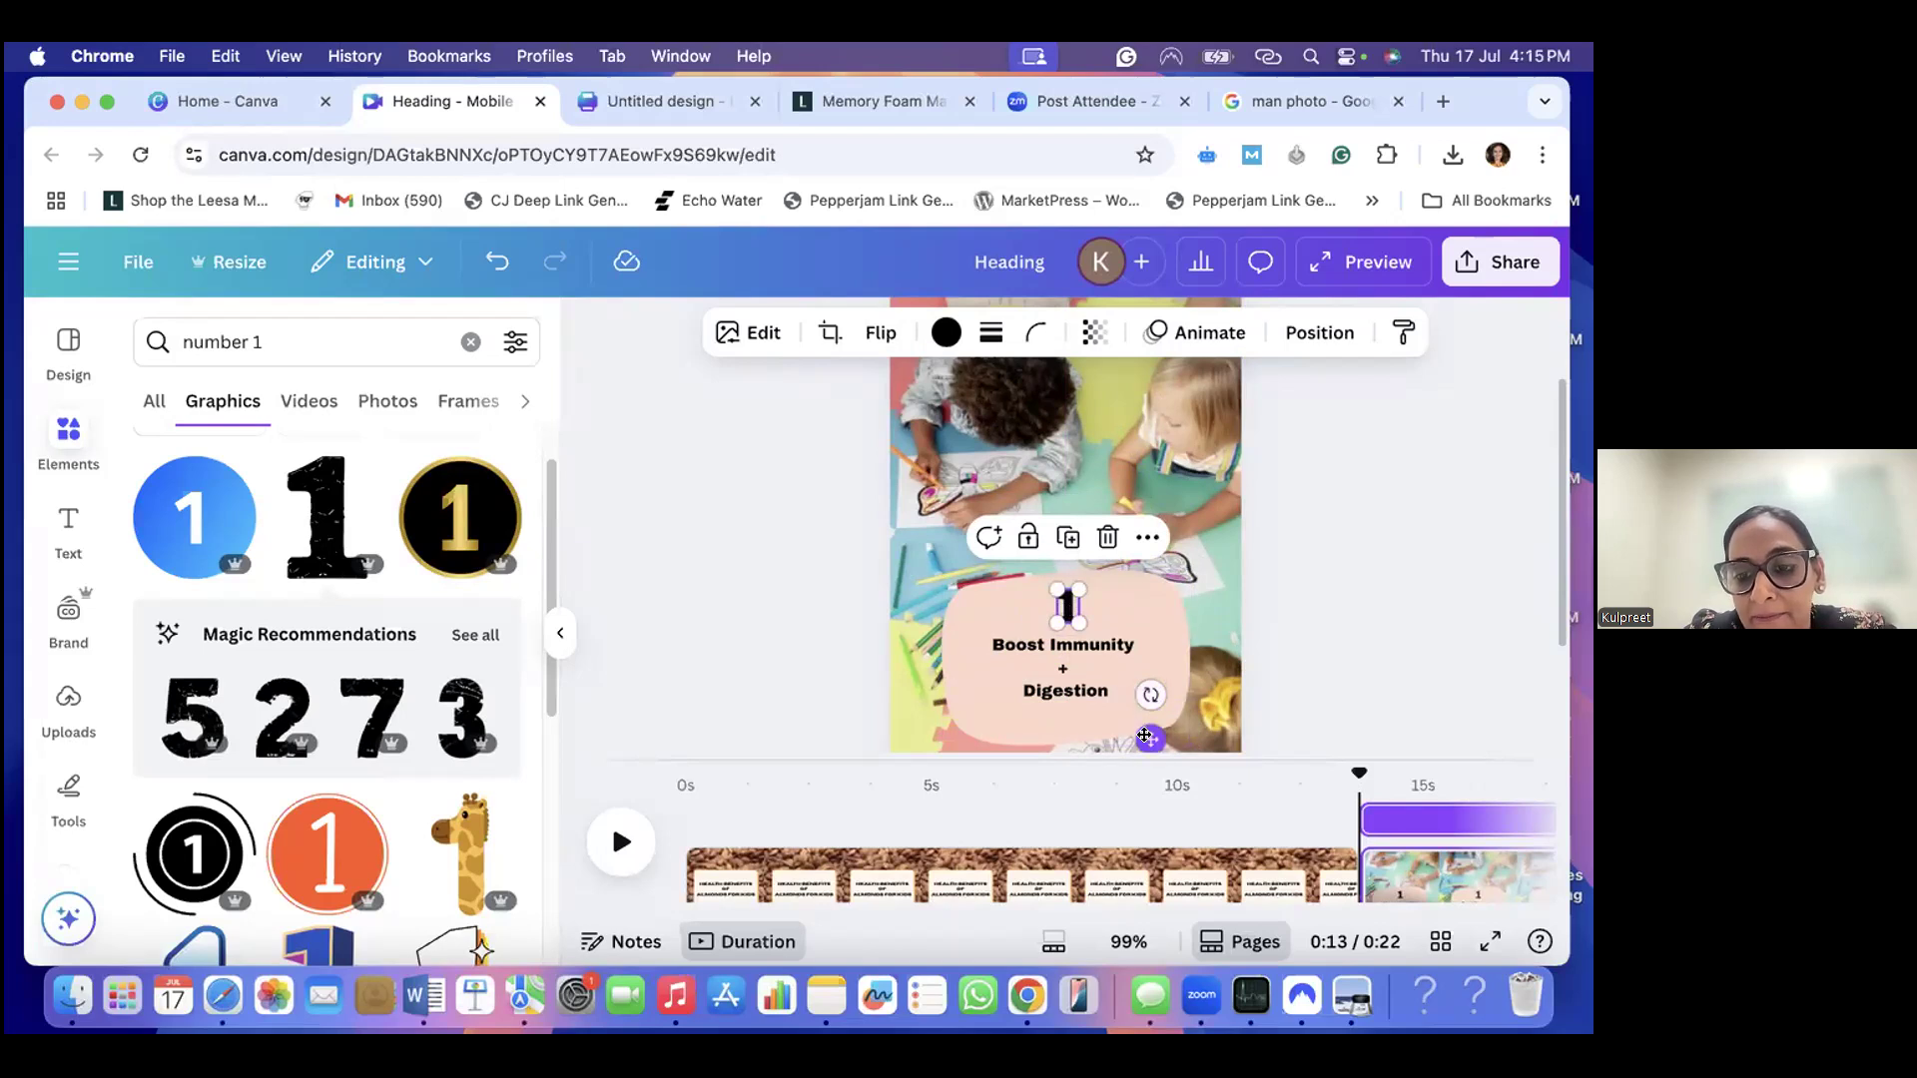
{"action": "left_click_drag", "start_coordinate": [1146, 737], "coordinate": [1136, 735]}
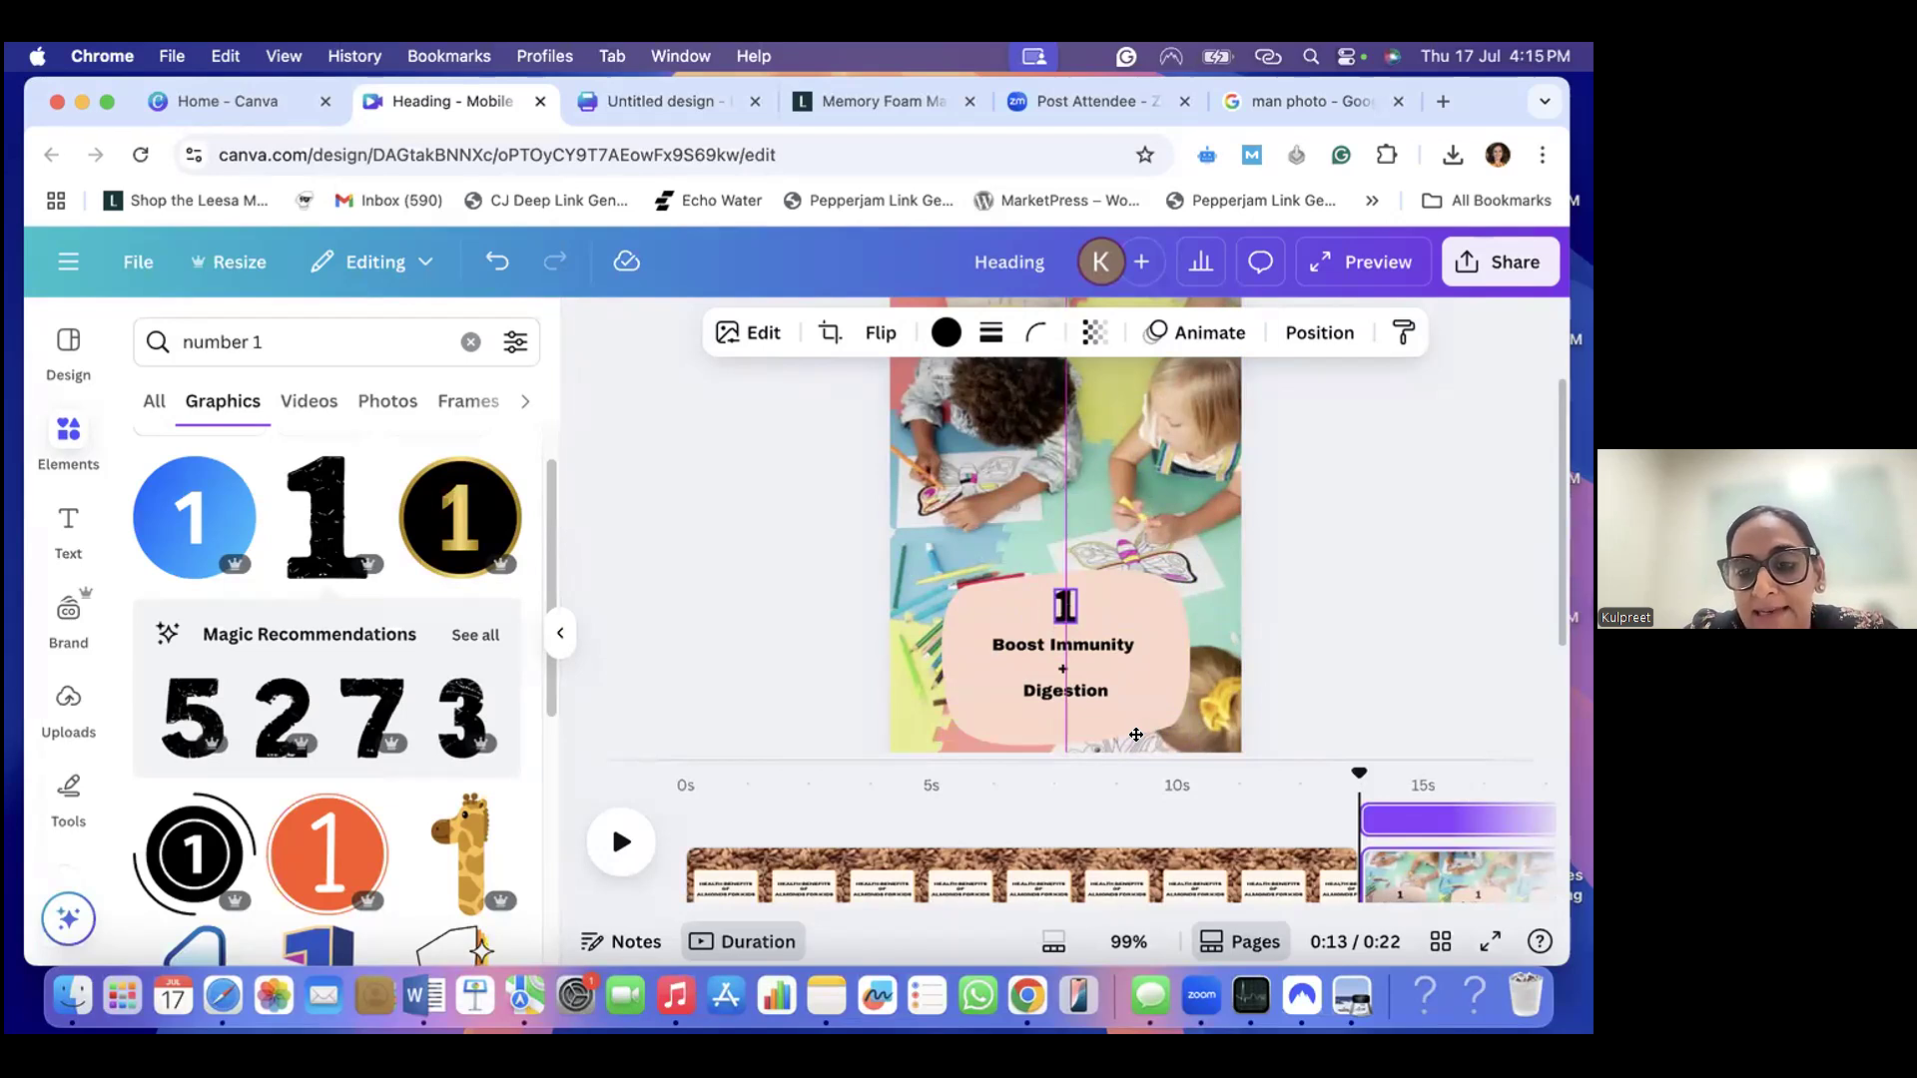
{"action": "left_click_drag", "start_coordinate": [1136, 735], "coordinate": [1136, 735]}
{"action": "key", "text": "Escape"}
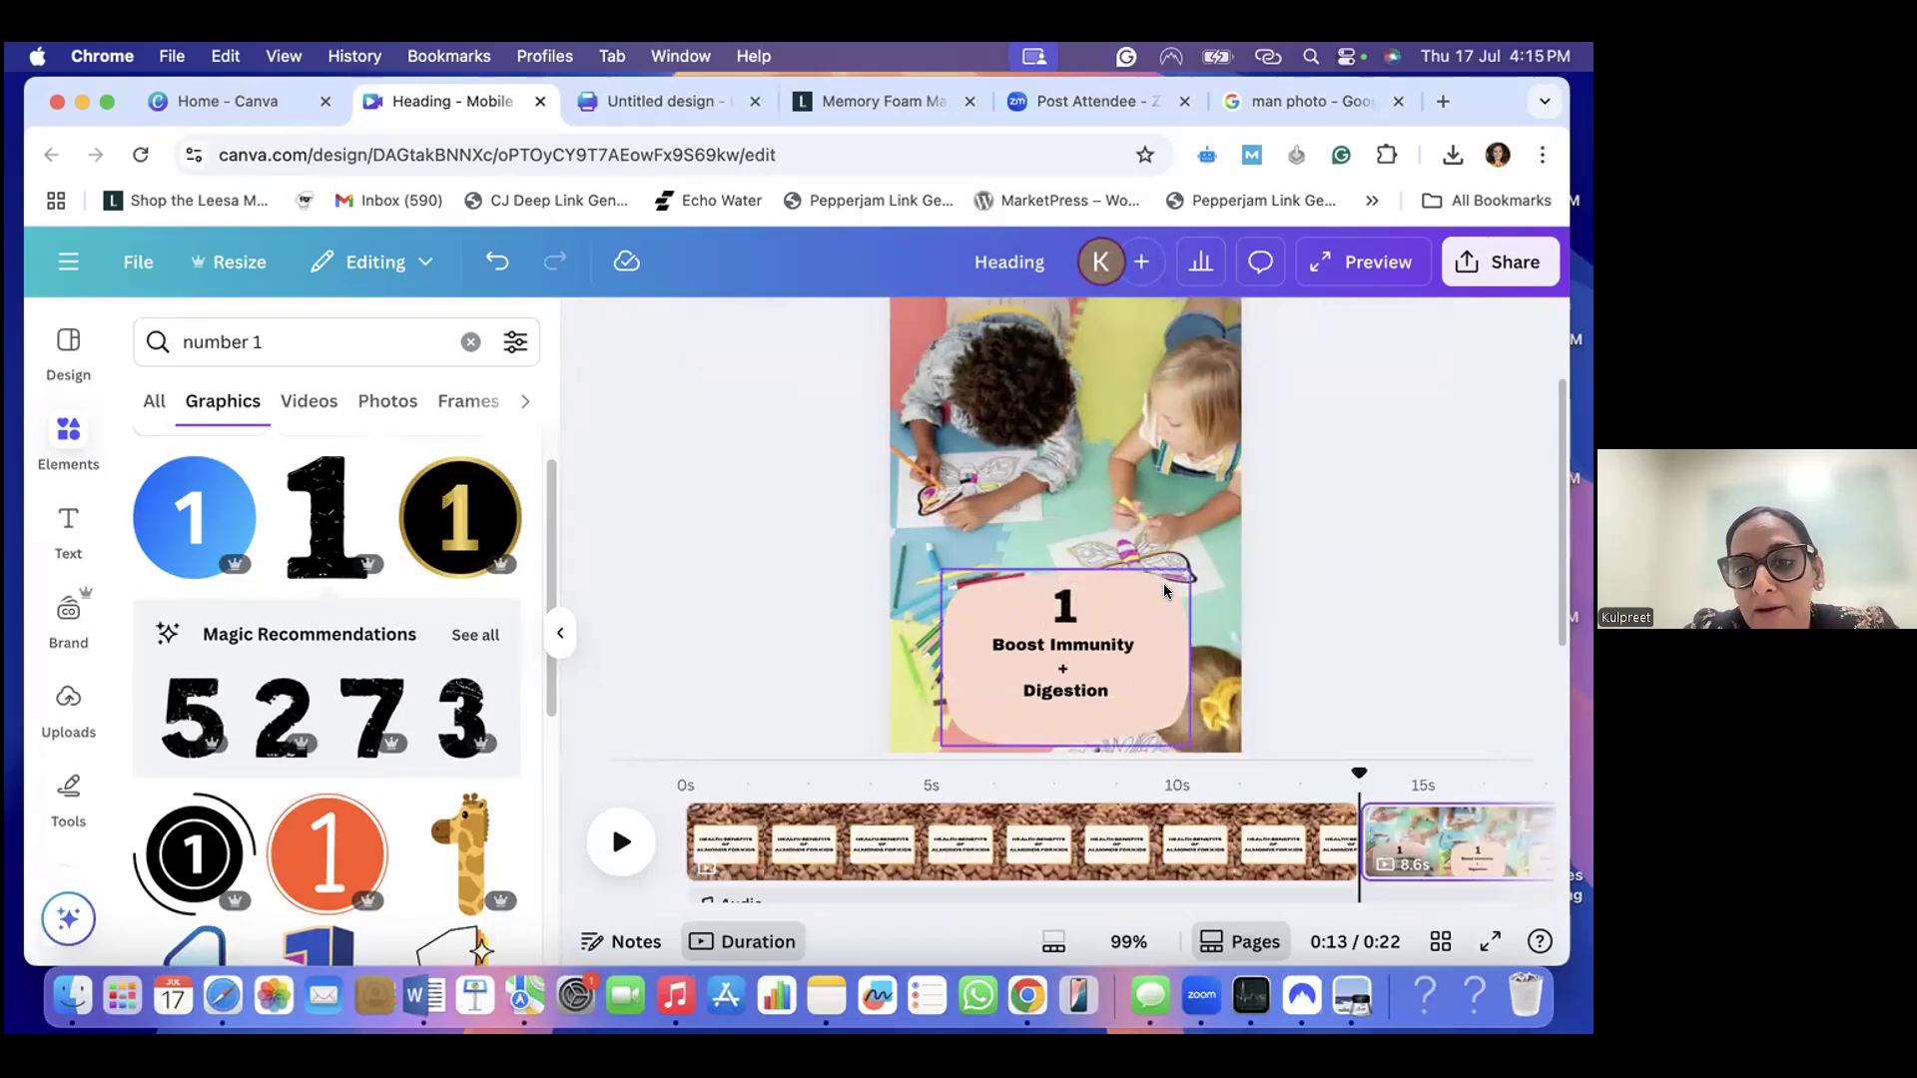
- Add a blank third page after the immunity and digestion page and select it
{"action": "scroll", "coordinate": [1164, 587], "scroll_direction": "down", "scroll_amount": 3}
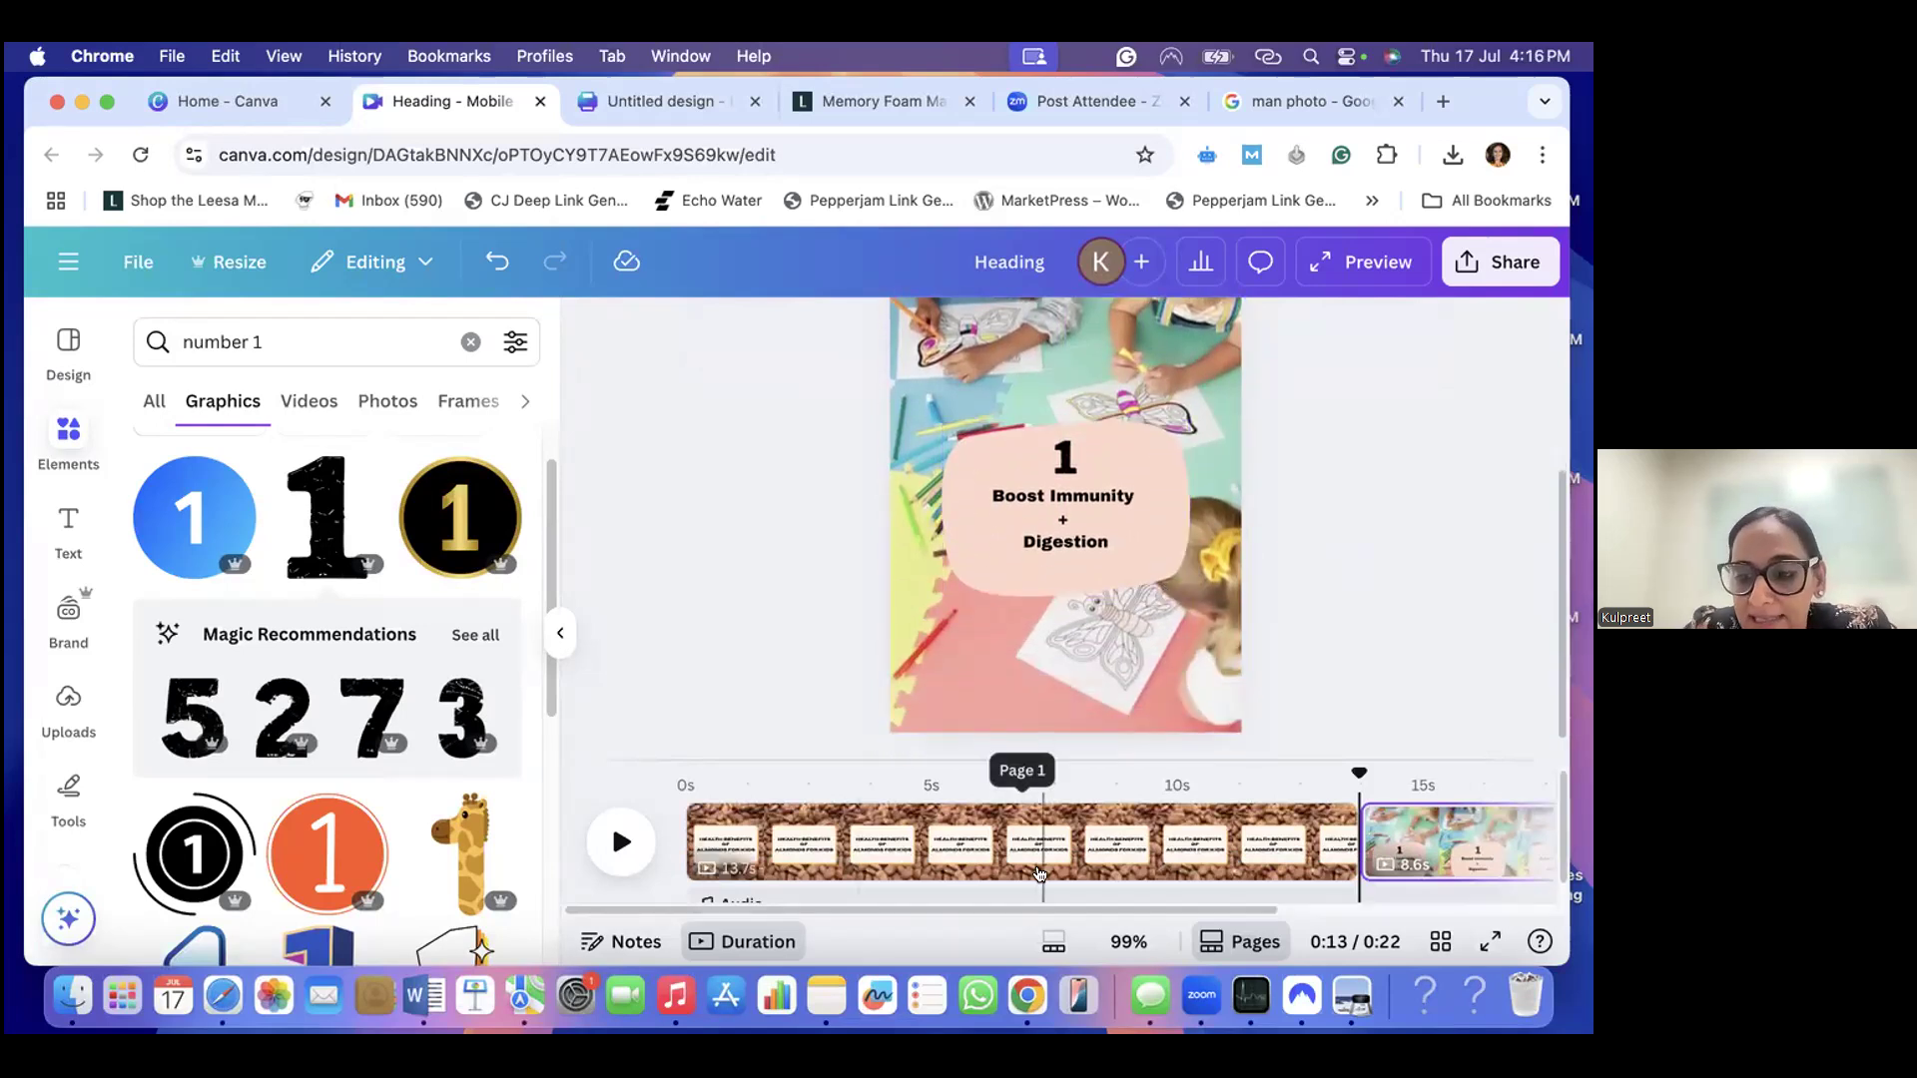
{"action": "scroll", "coordinate": [1038, 858], "scroll_direction": "right", "scroll_amount": 5}
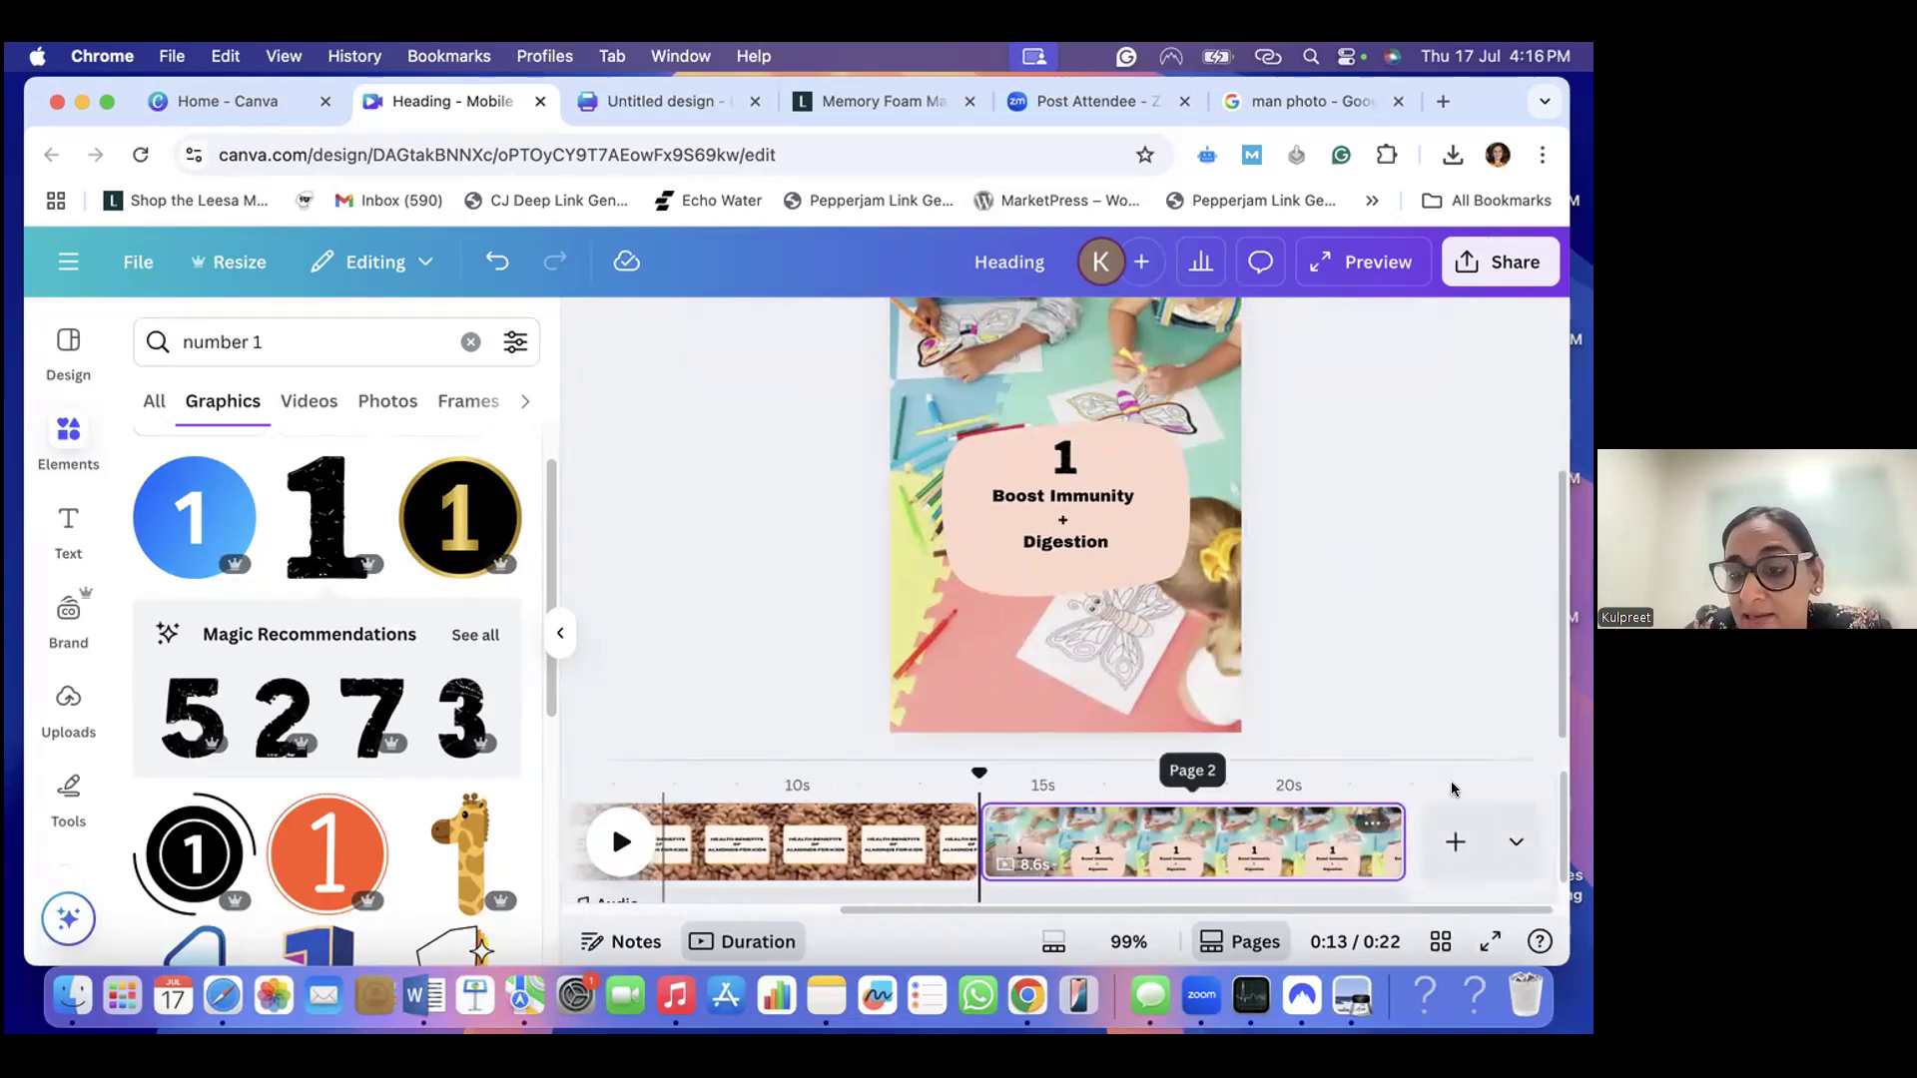
{"action": "left_click", "coordinate": [1452, 840]}
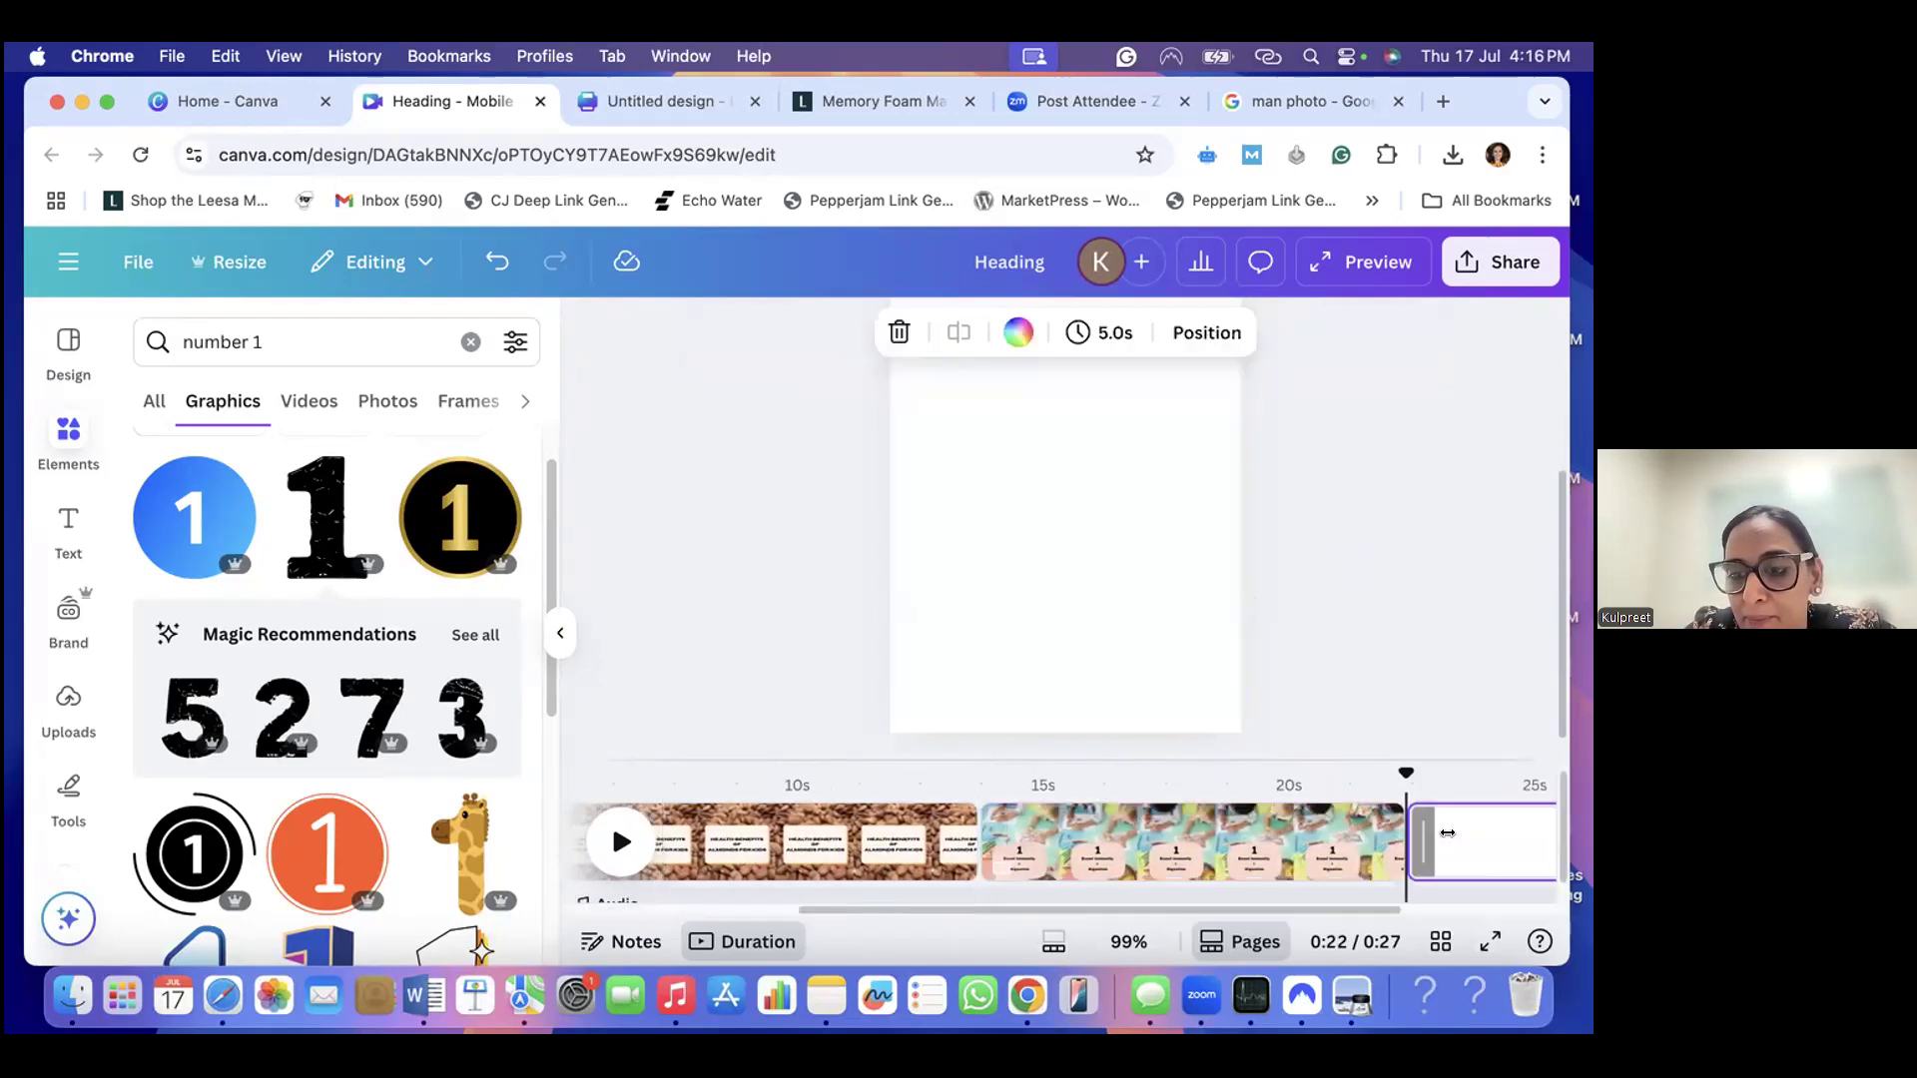
{"action": "left_click", "coordinate": [1104, 540]}
- Search the graphics for "kids sharper brain" and add the pink brain with glasses lifting dumbbells to the blank page
{"action": "double_click", "coordinate": [287, 339]}
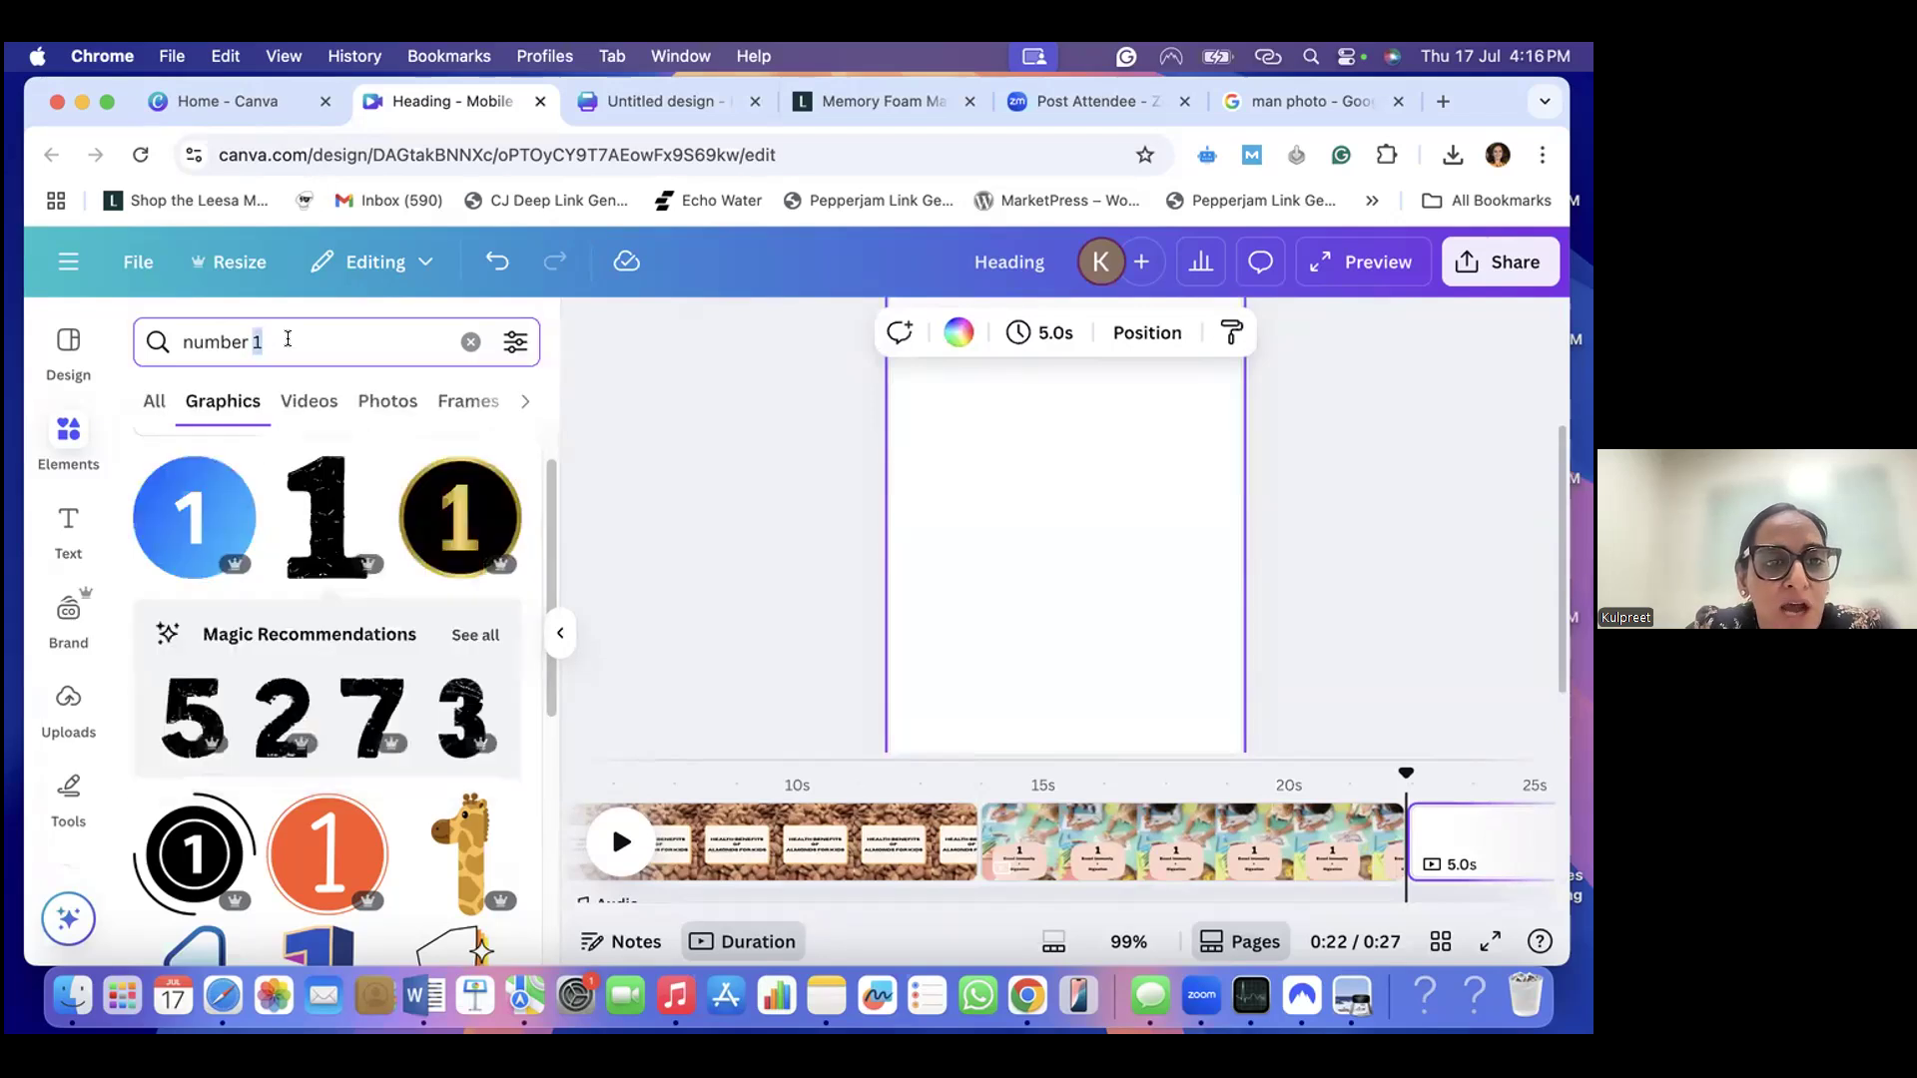
{"action": "triple_click", "coordinate": [287, 340]}
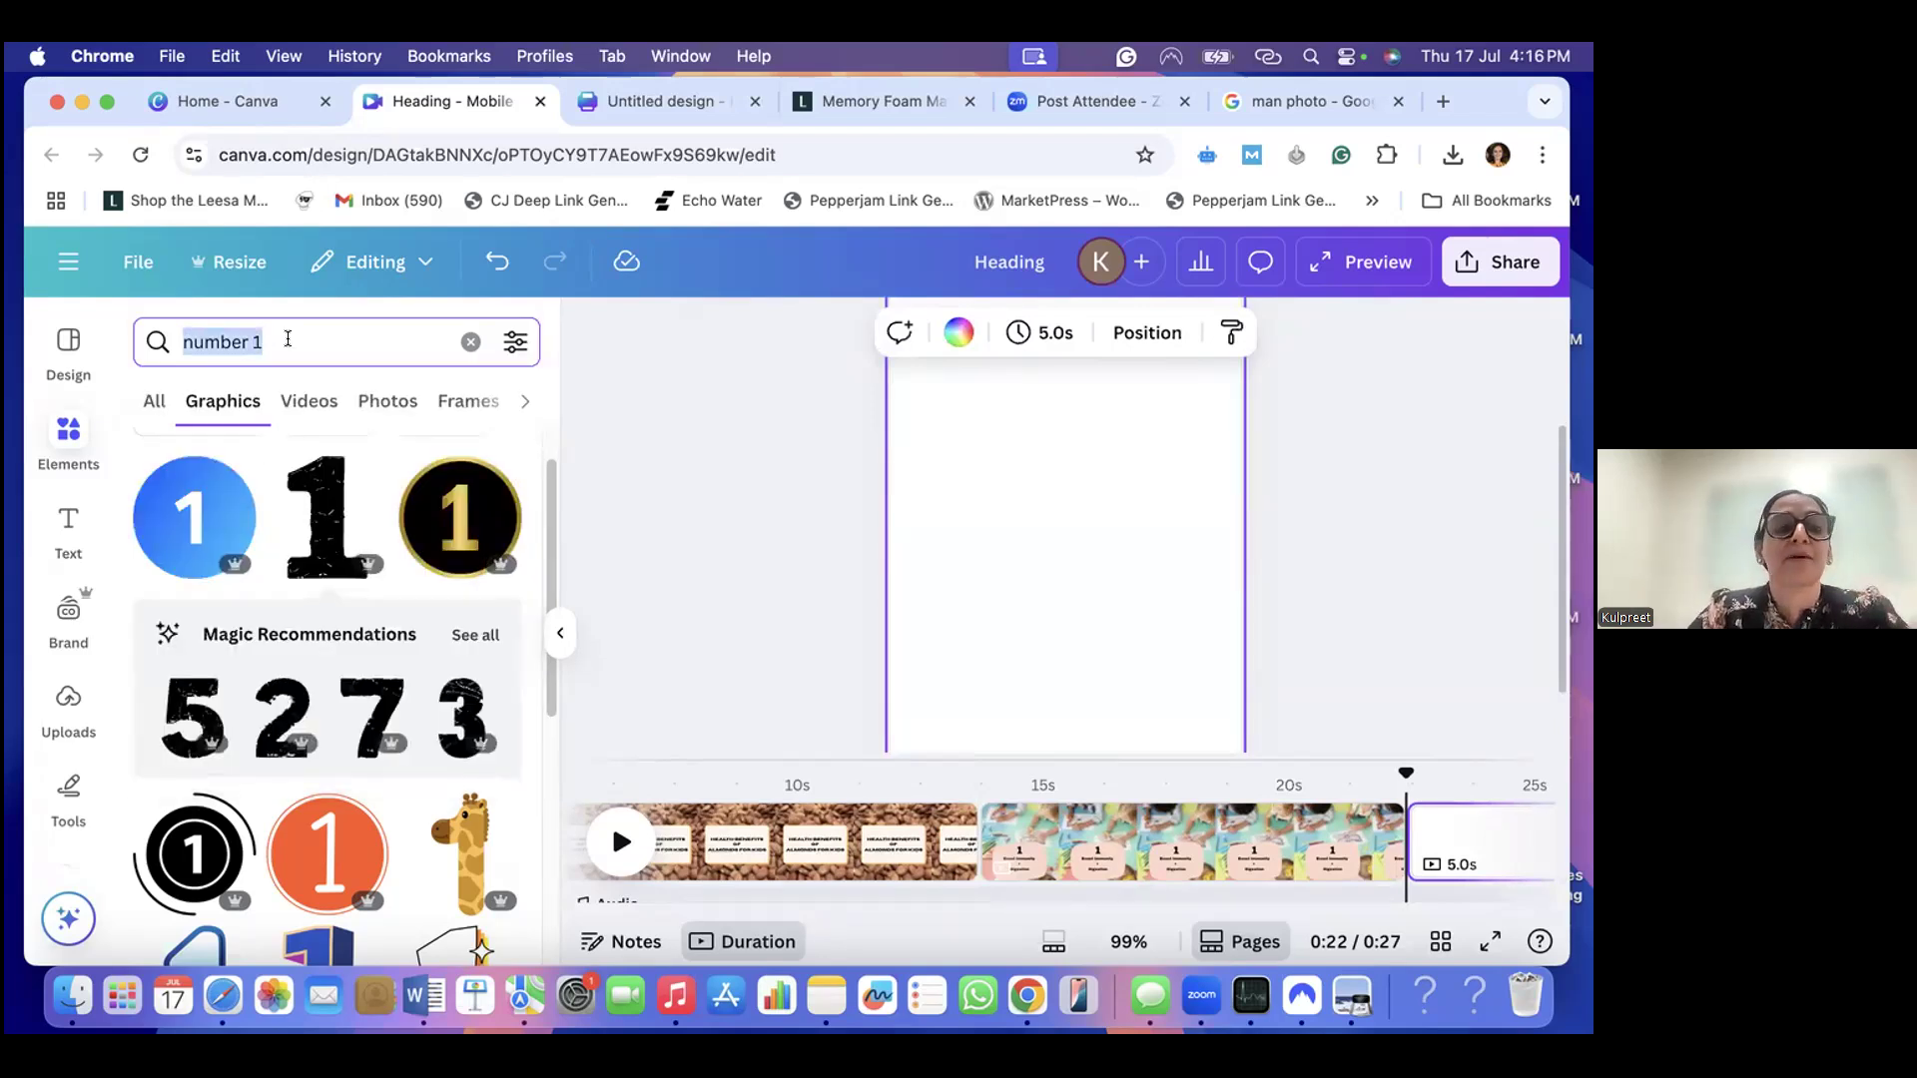
{"action": "key", "text": "BackSpace"}
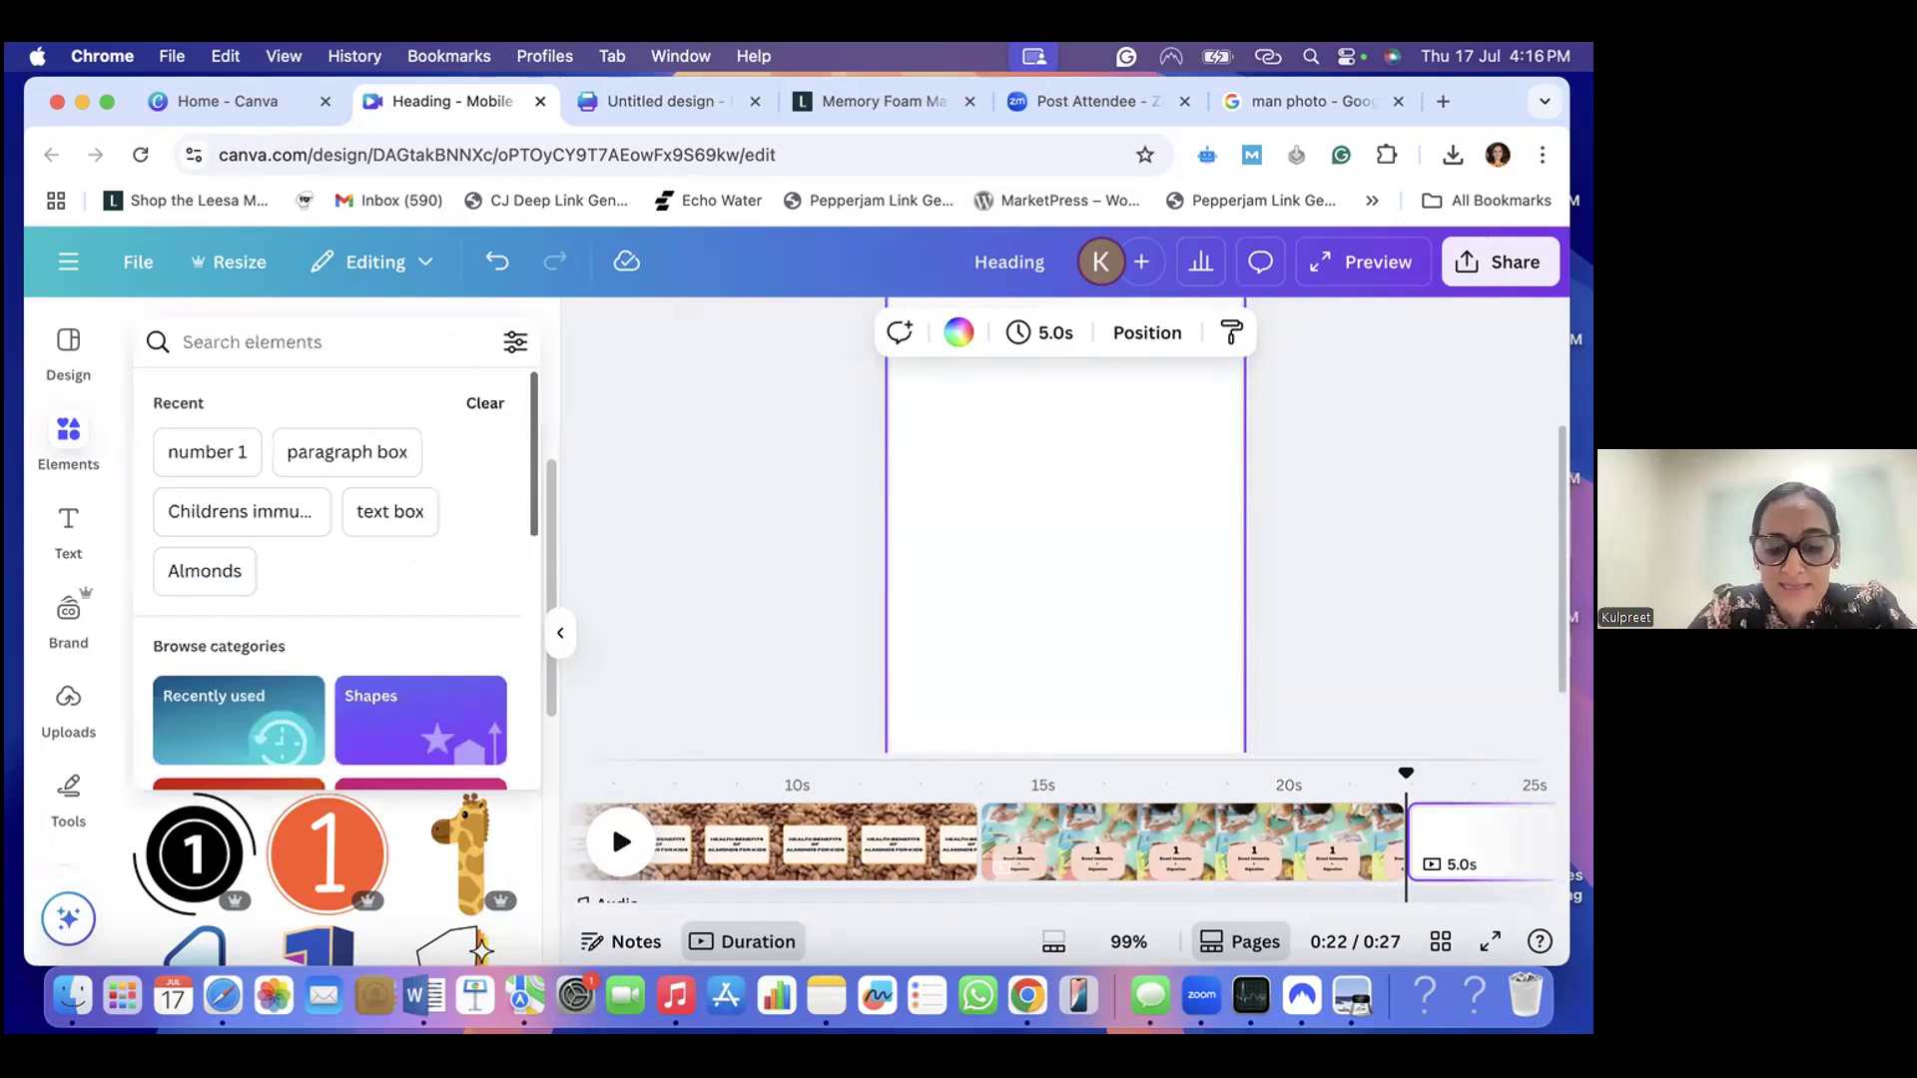
{"action": "type", "text": "Kids"}
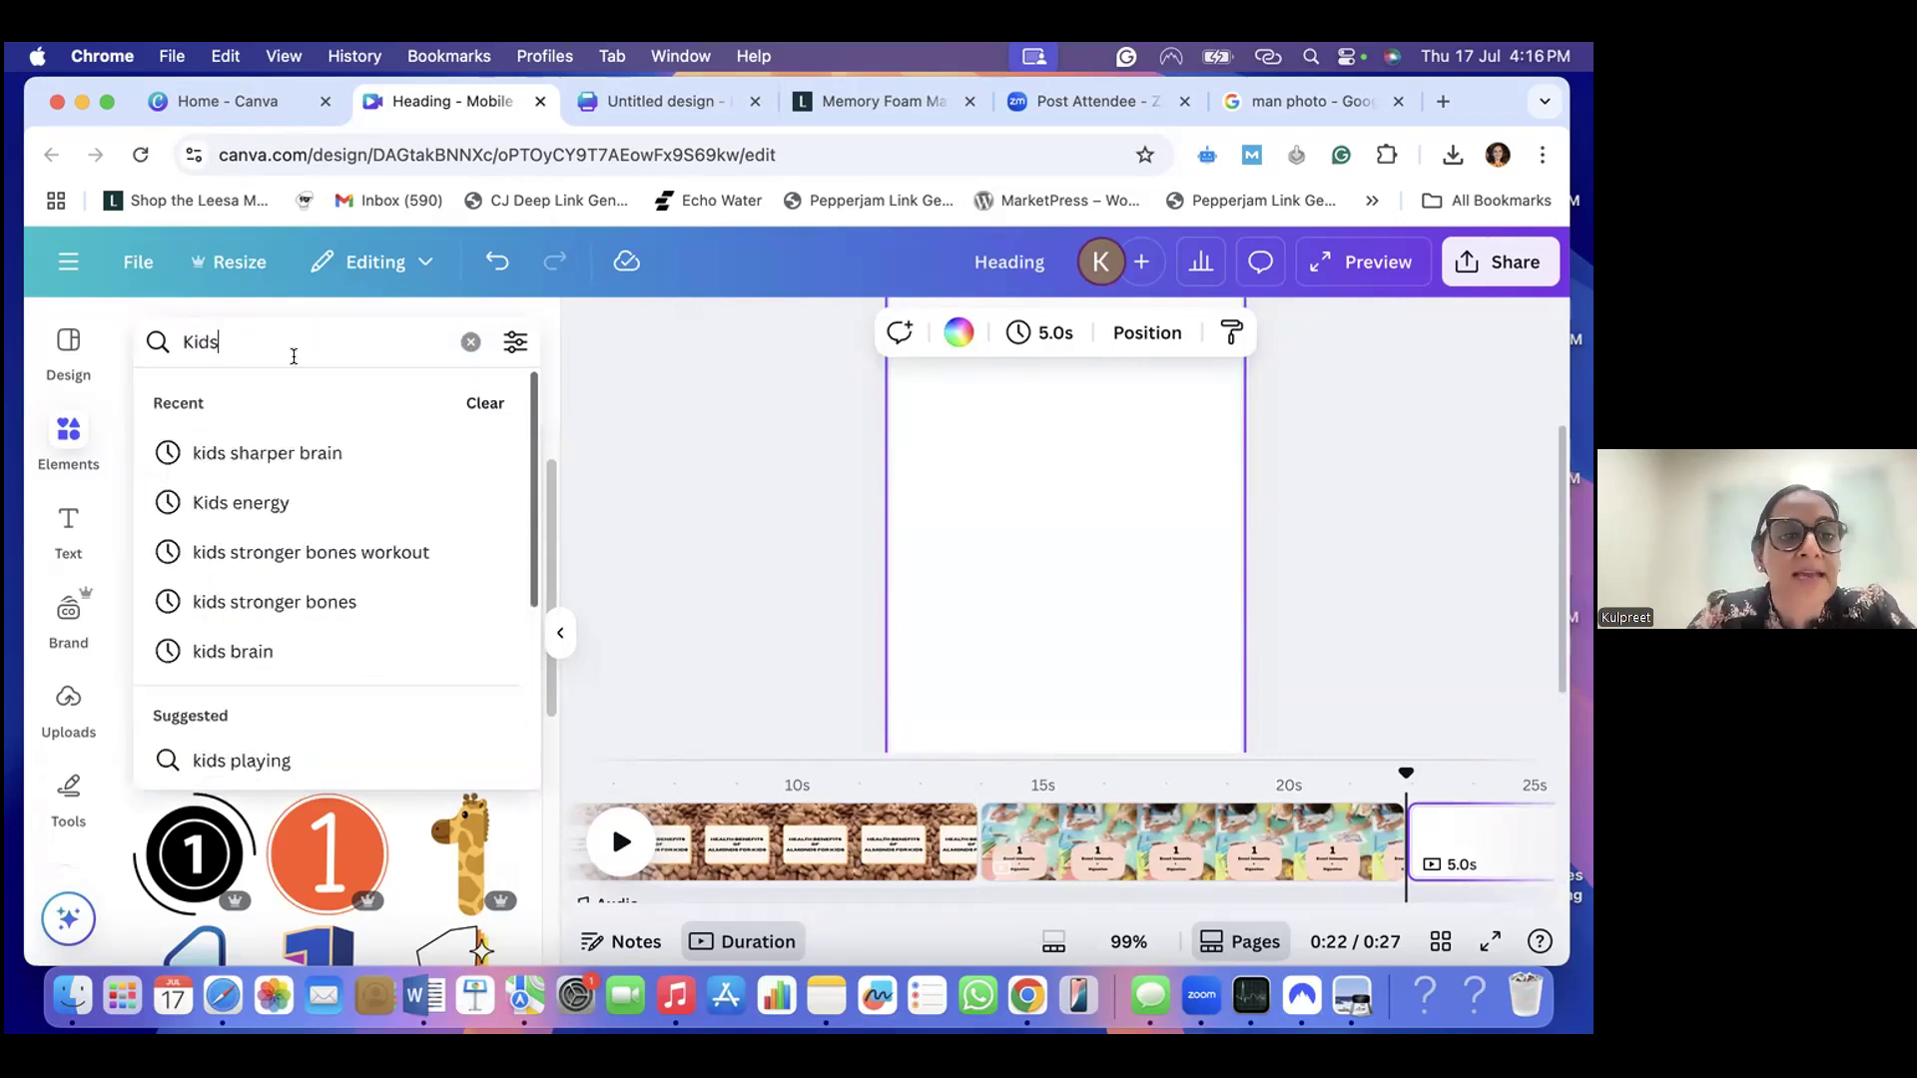
{"action": "left_click", "coordinate": [291, 452]}
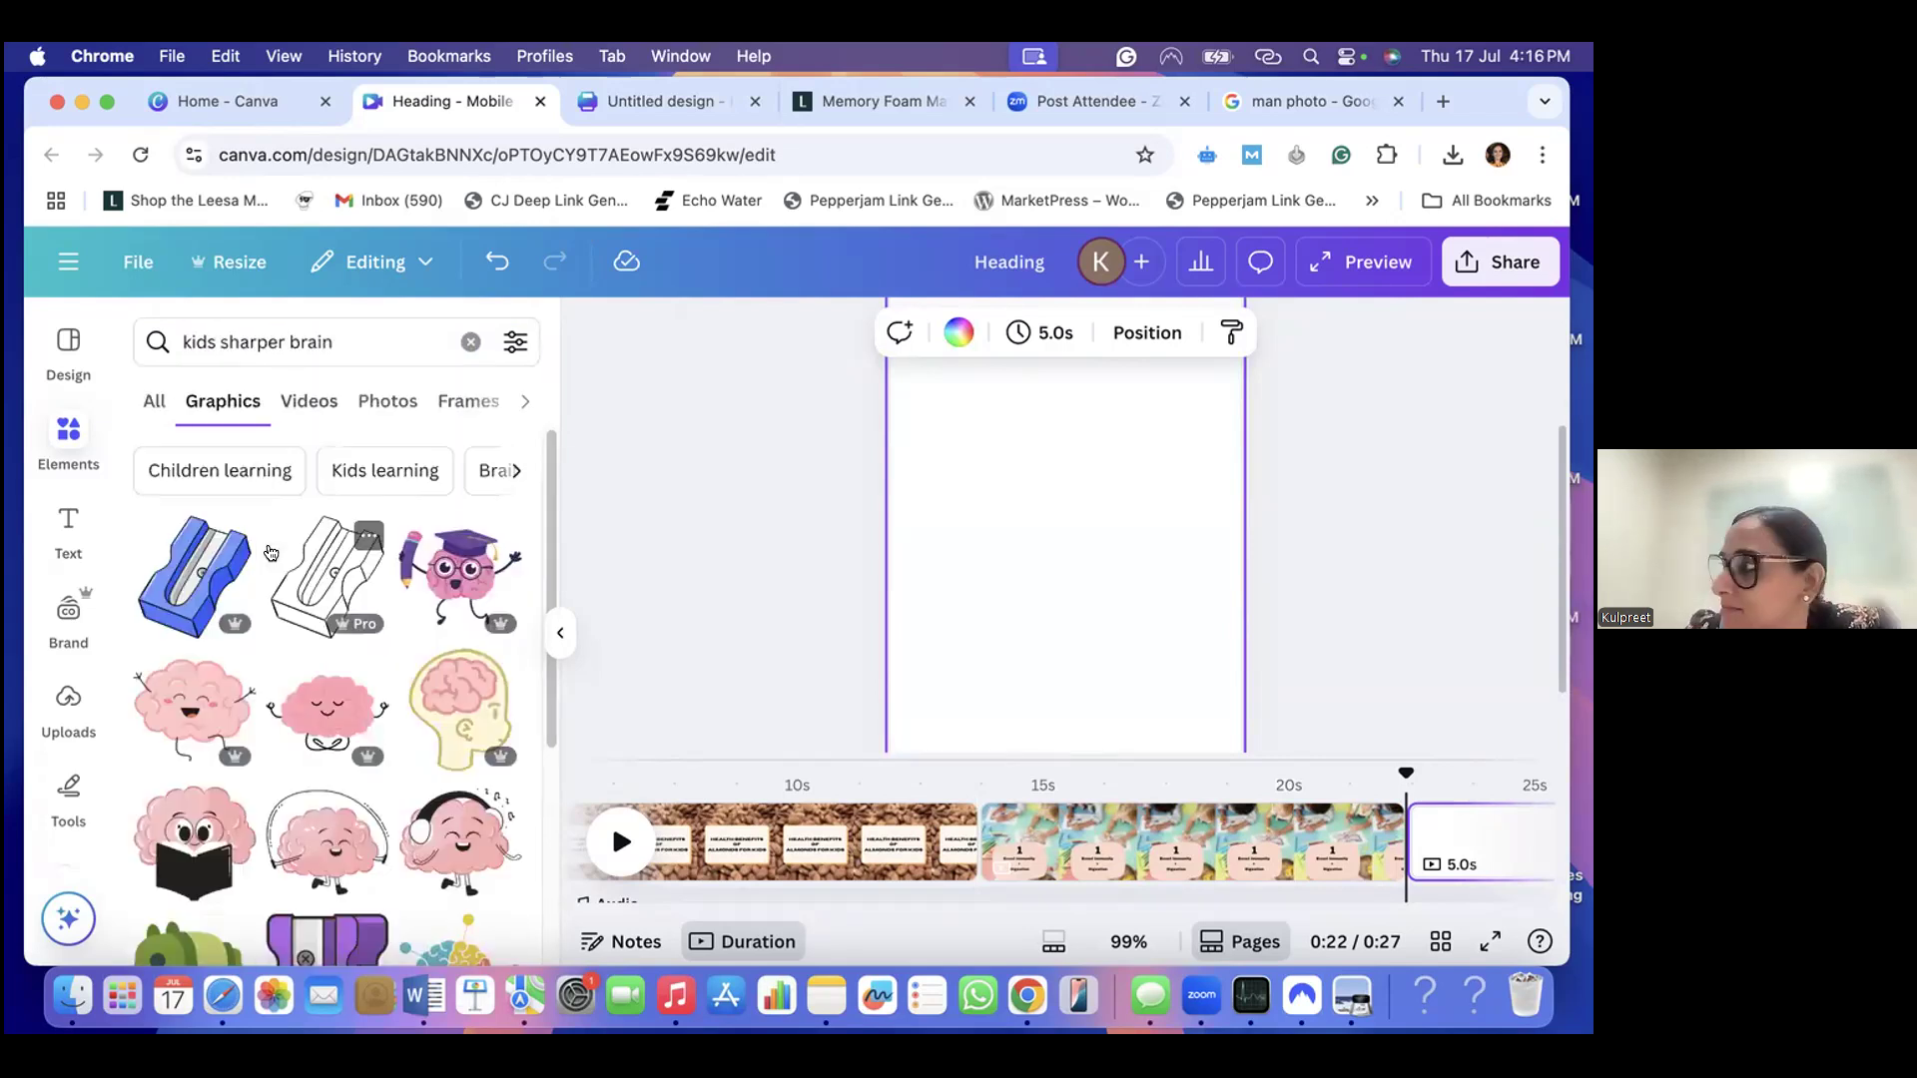
{"action": "scroll", "coordinate": [340, 609], "scroll_direction": "down", "scroll_amount": 2}
{"action": "scroll", "coordinate": [399, 659], "scroll_direction": "up", "scroll_amount": 2}
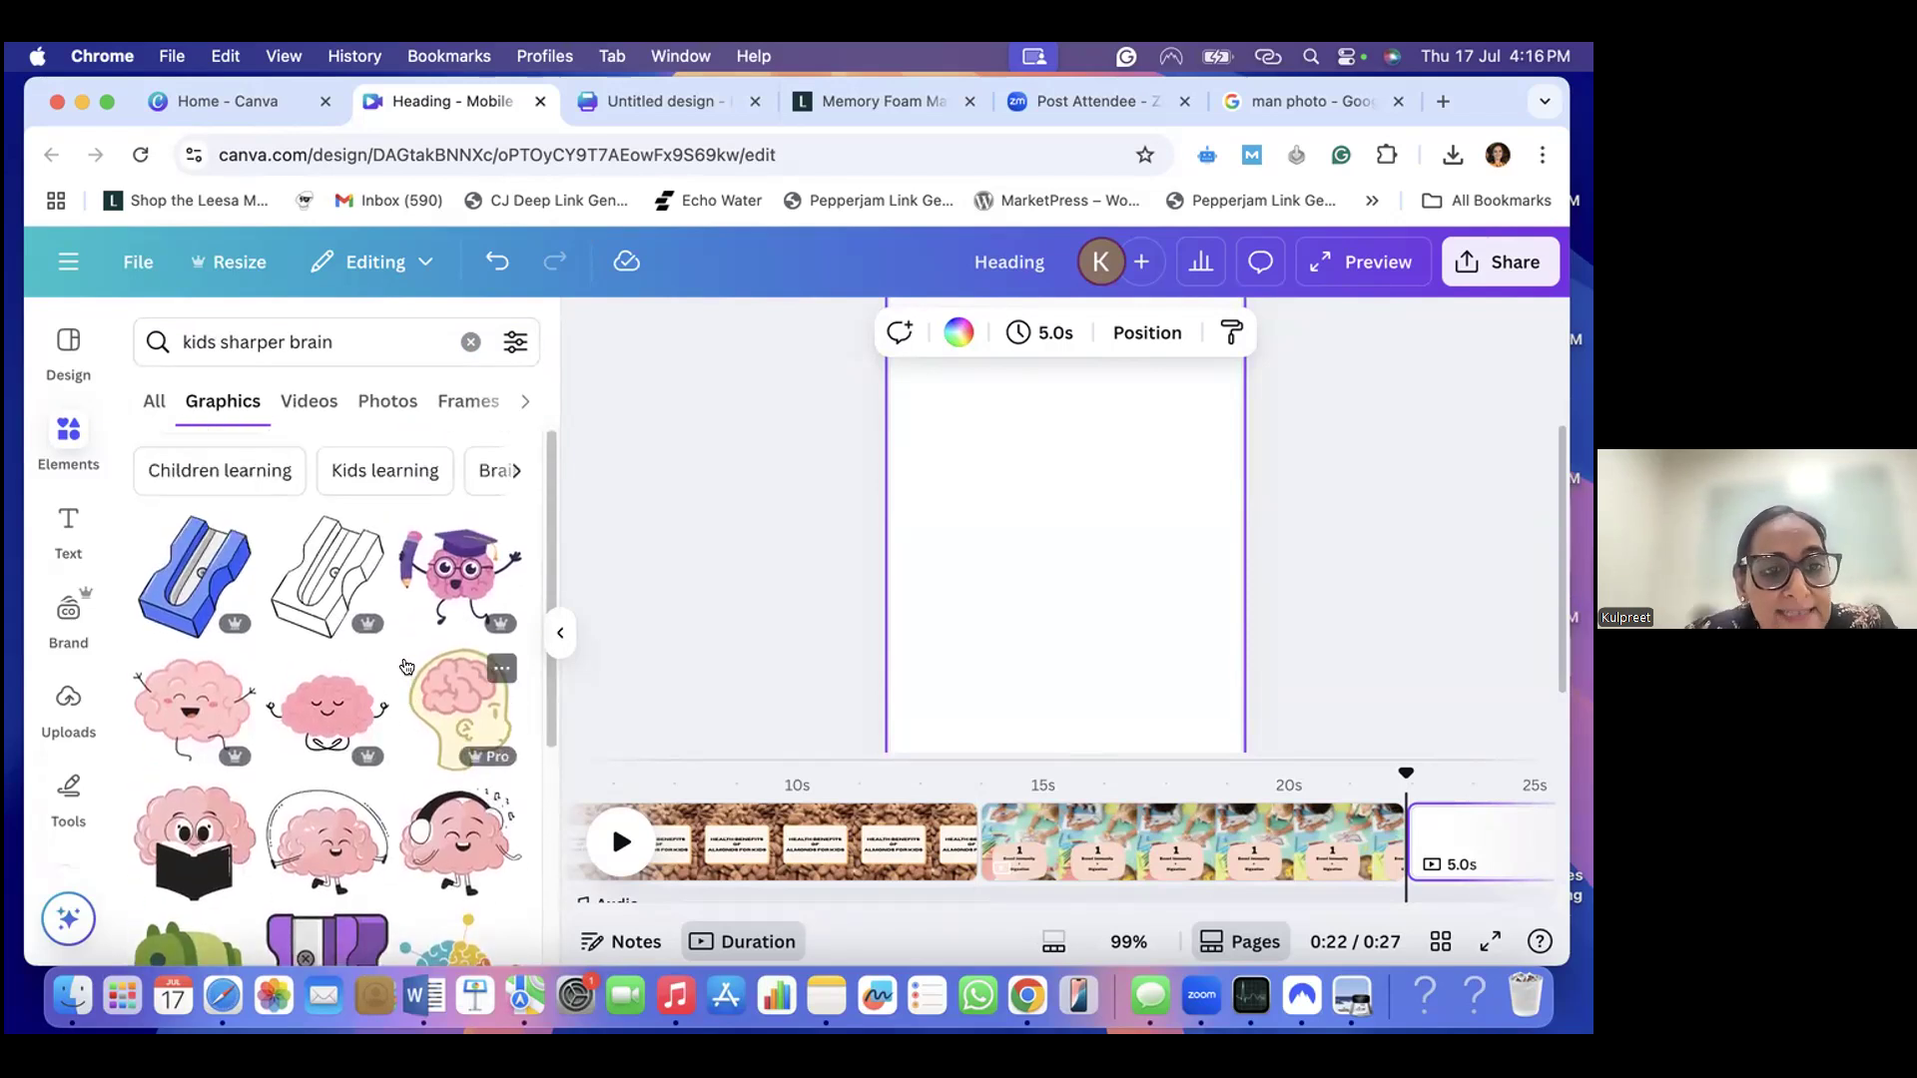
{"action": "scroll", "coordinate": [329, 675], "scroll_direction": "down", "scroll_amount": 10}
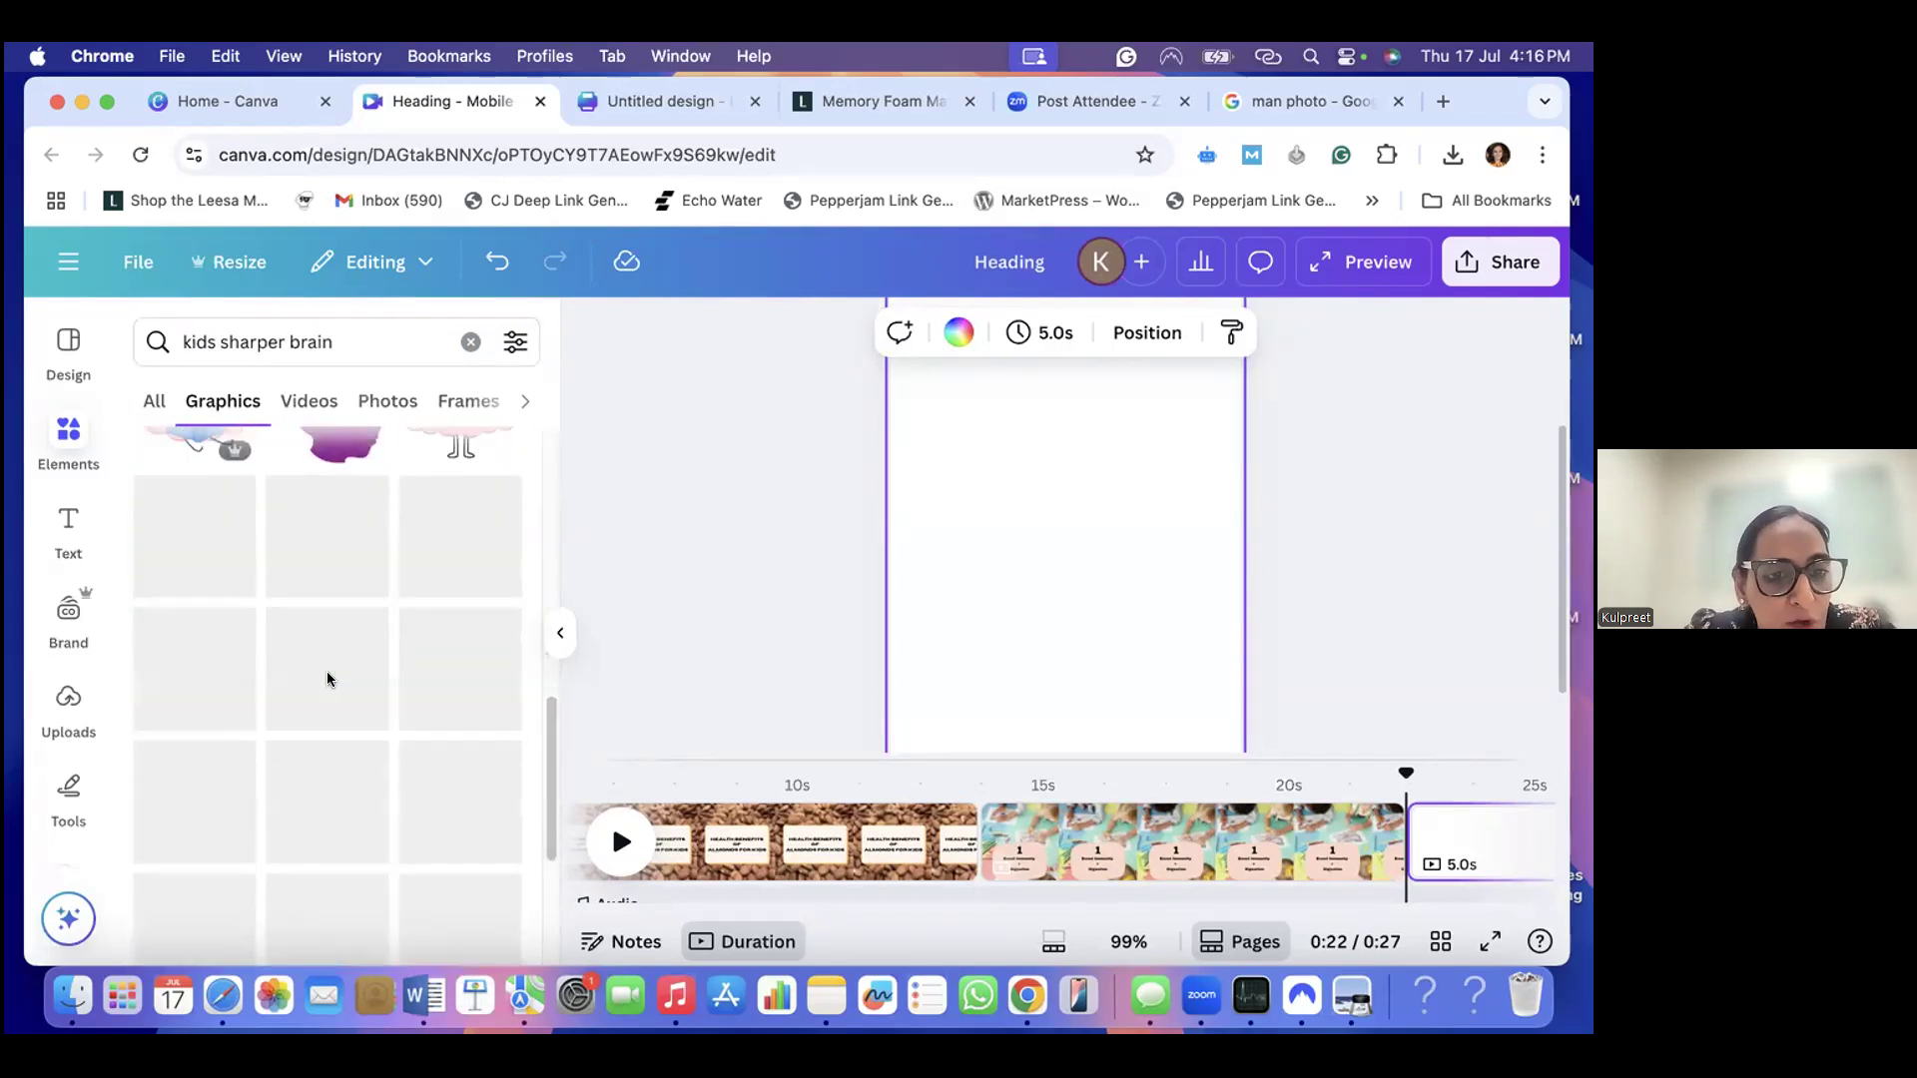
{"action": "scroll", "coordinate": [327, 674], "scroll_direction": "down", "scroll_amount": 5}
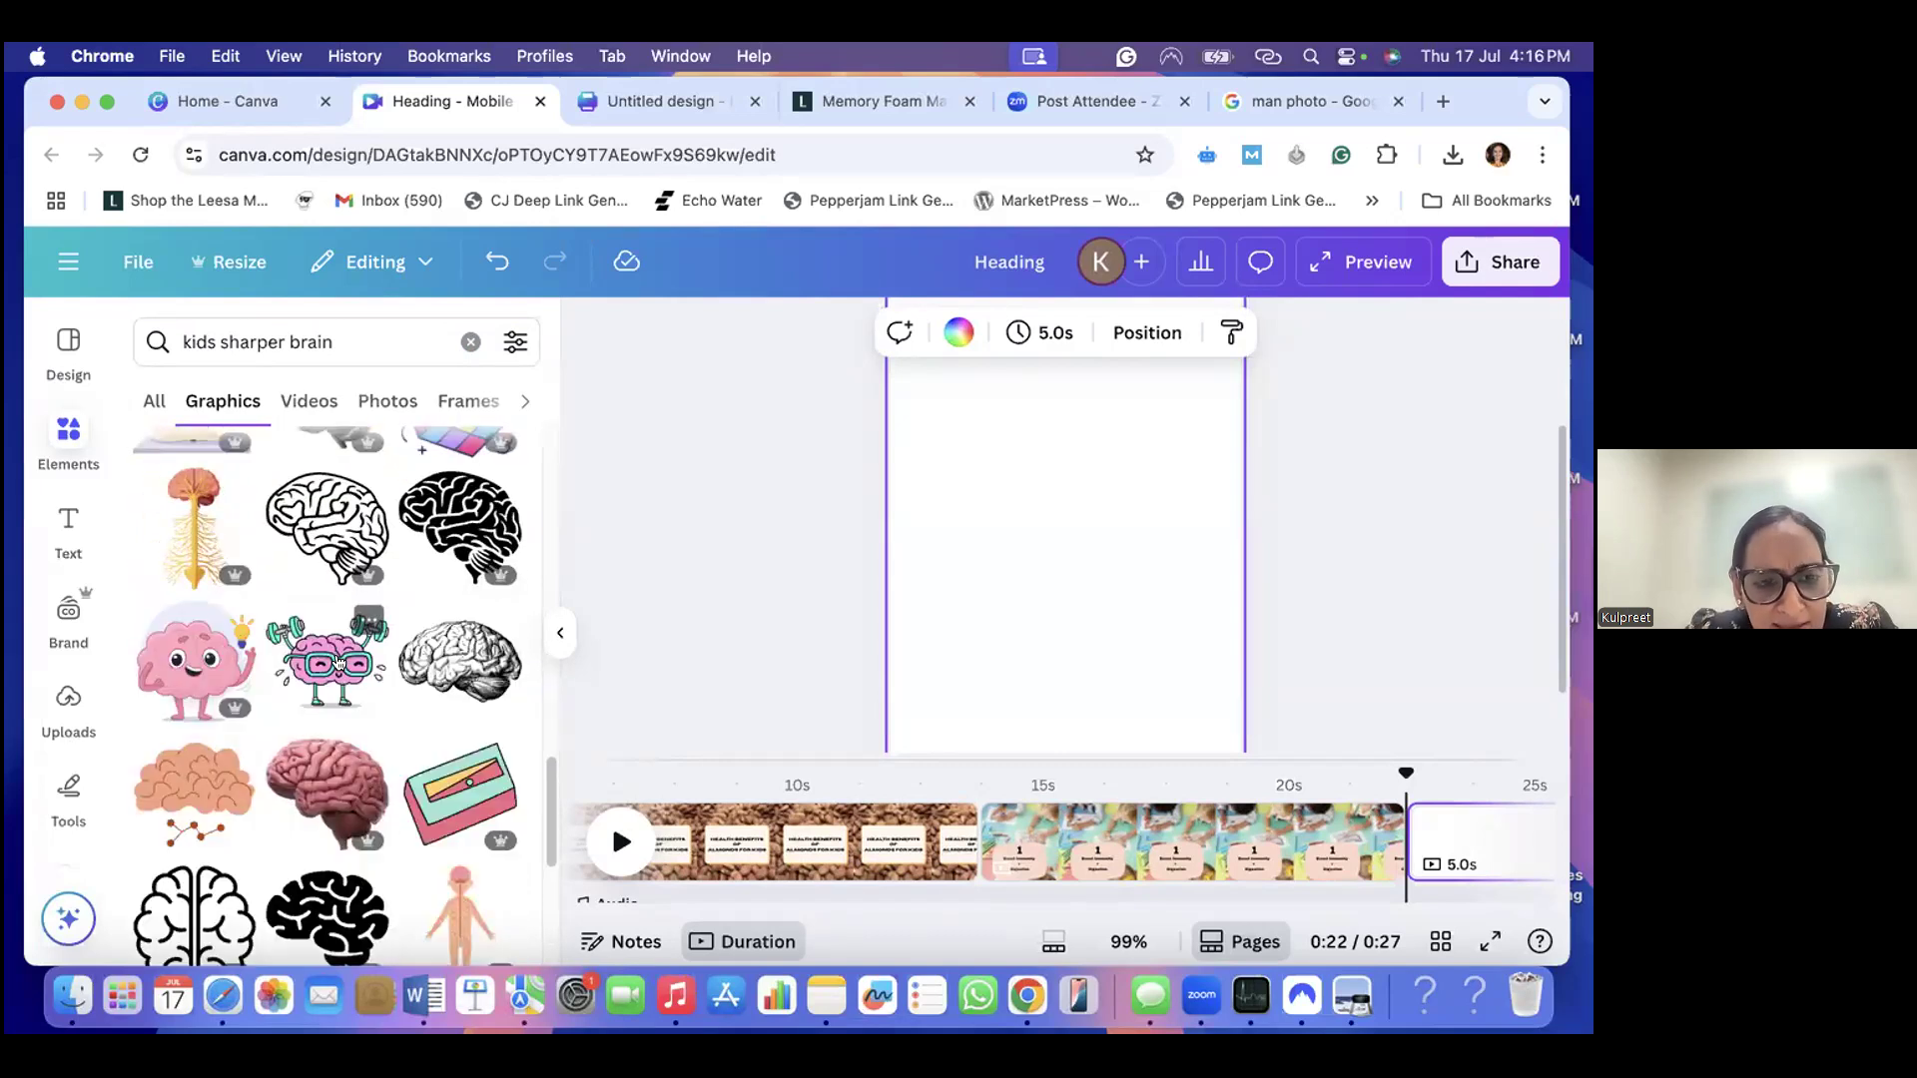
{"action": "left_click", "coordinate": [339, 663]}
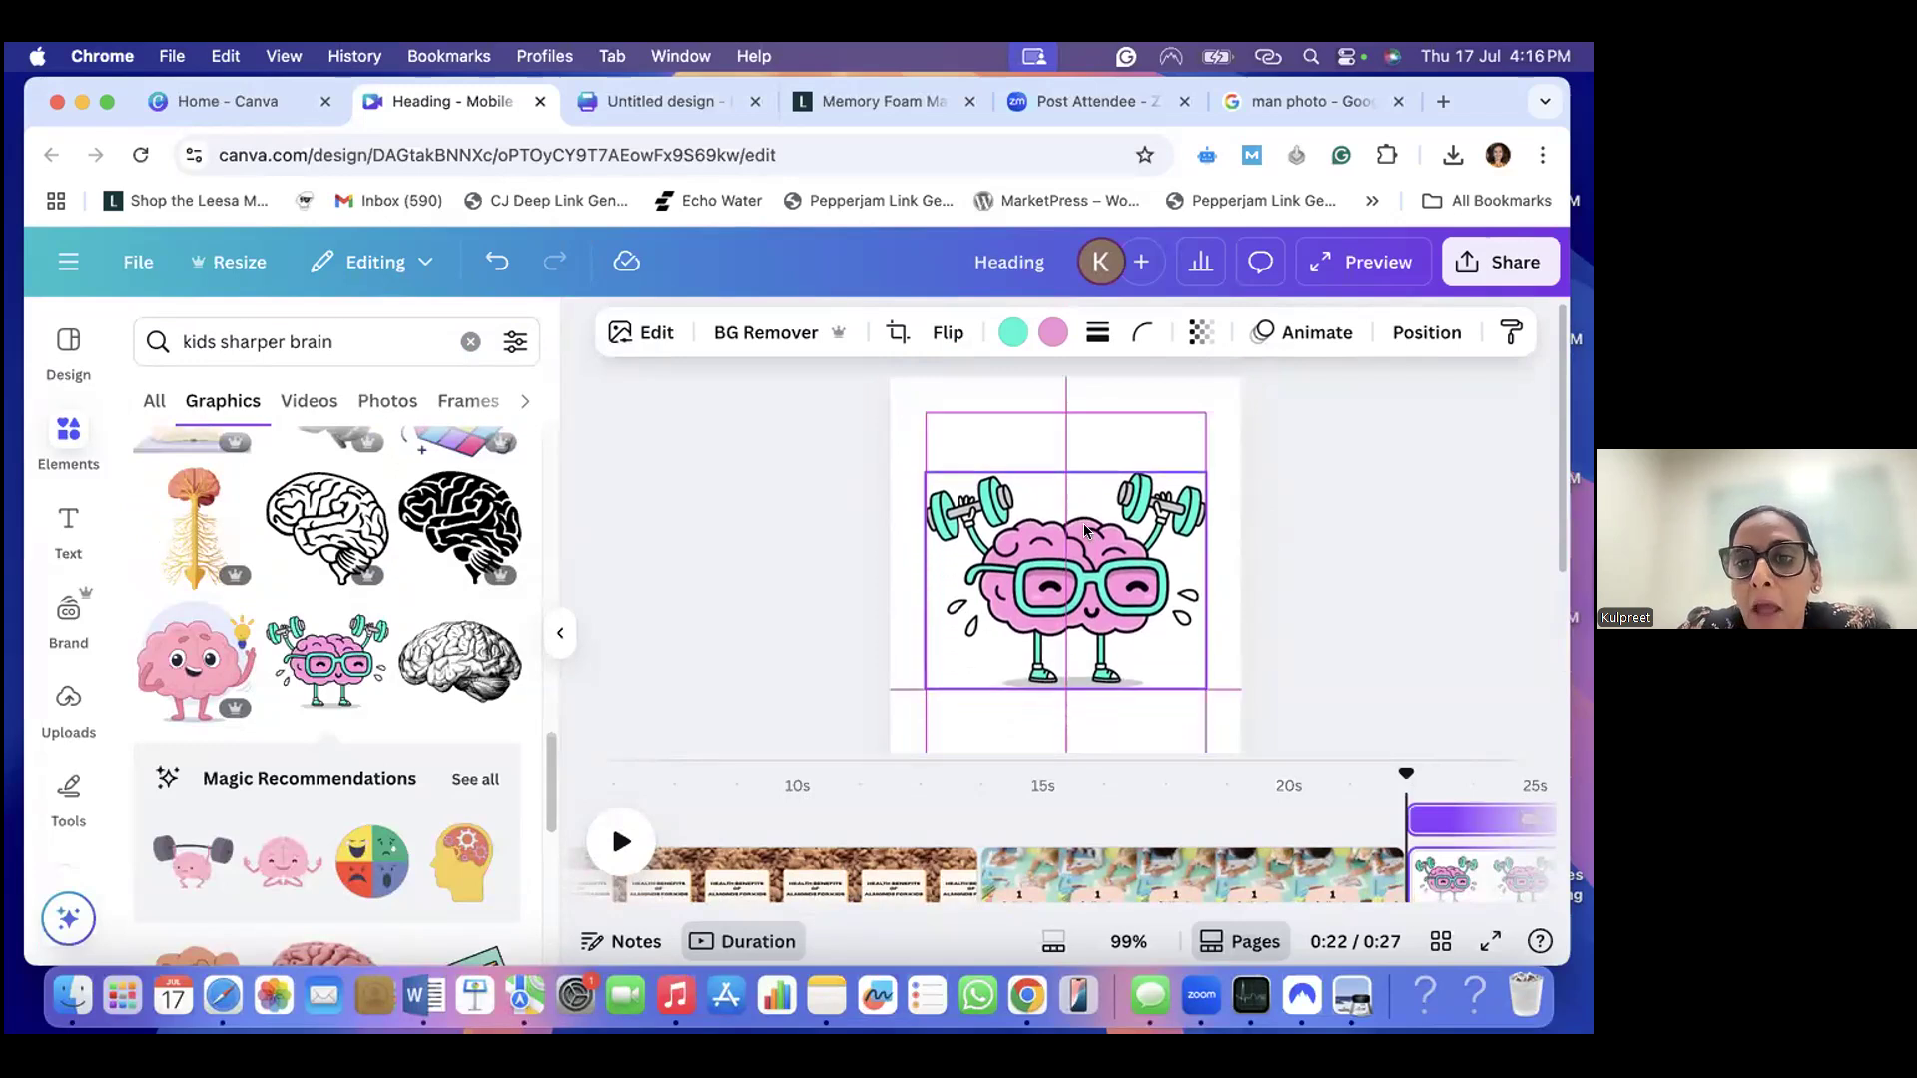
- Move the pink brain graphic to the upper part of the page and enlarge it to nearly the page width
{"action": "left_click_drag", "start_coordinate": [1071, 538], "coordinate": [1176, 514]}
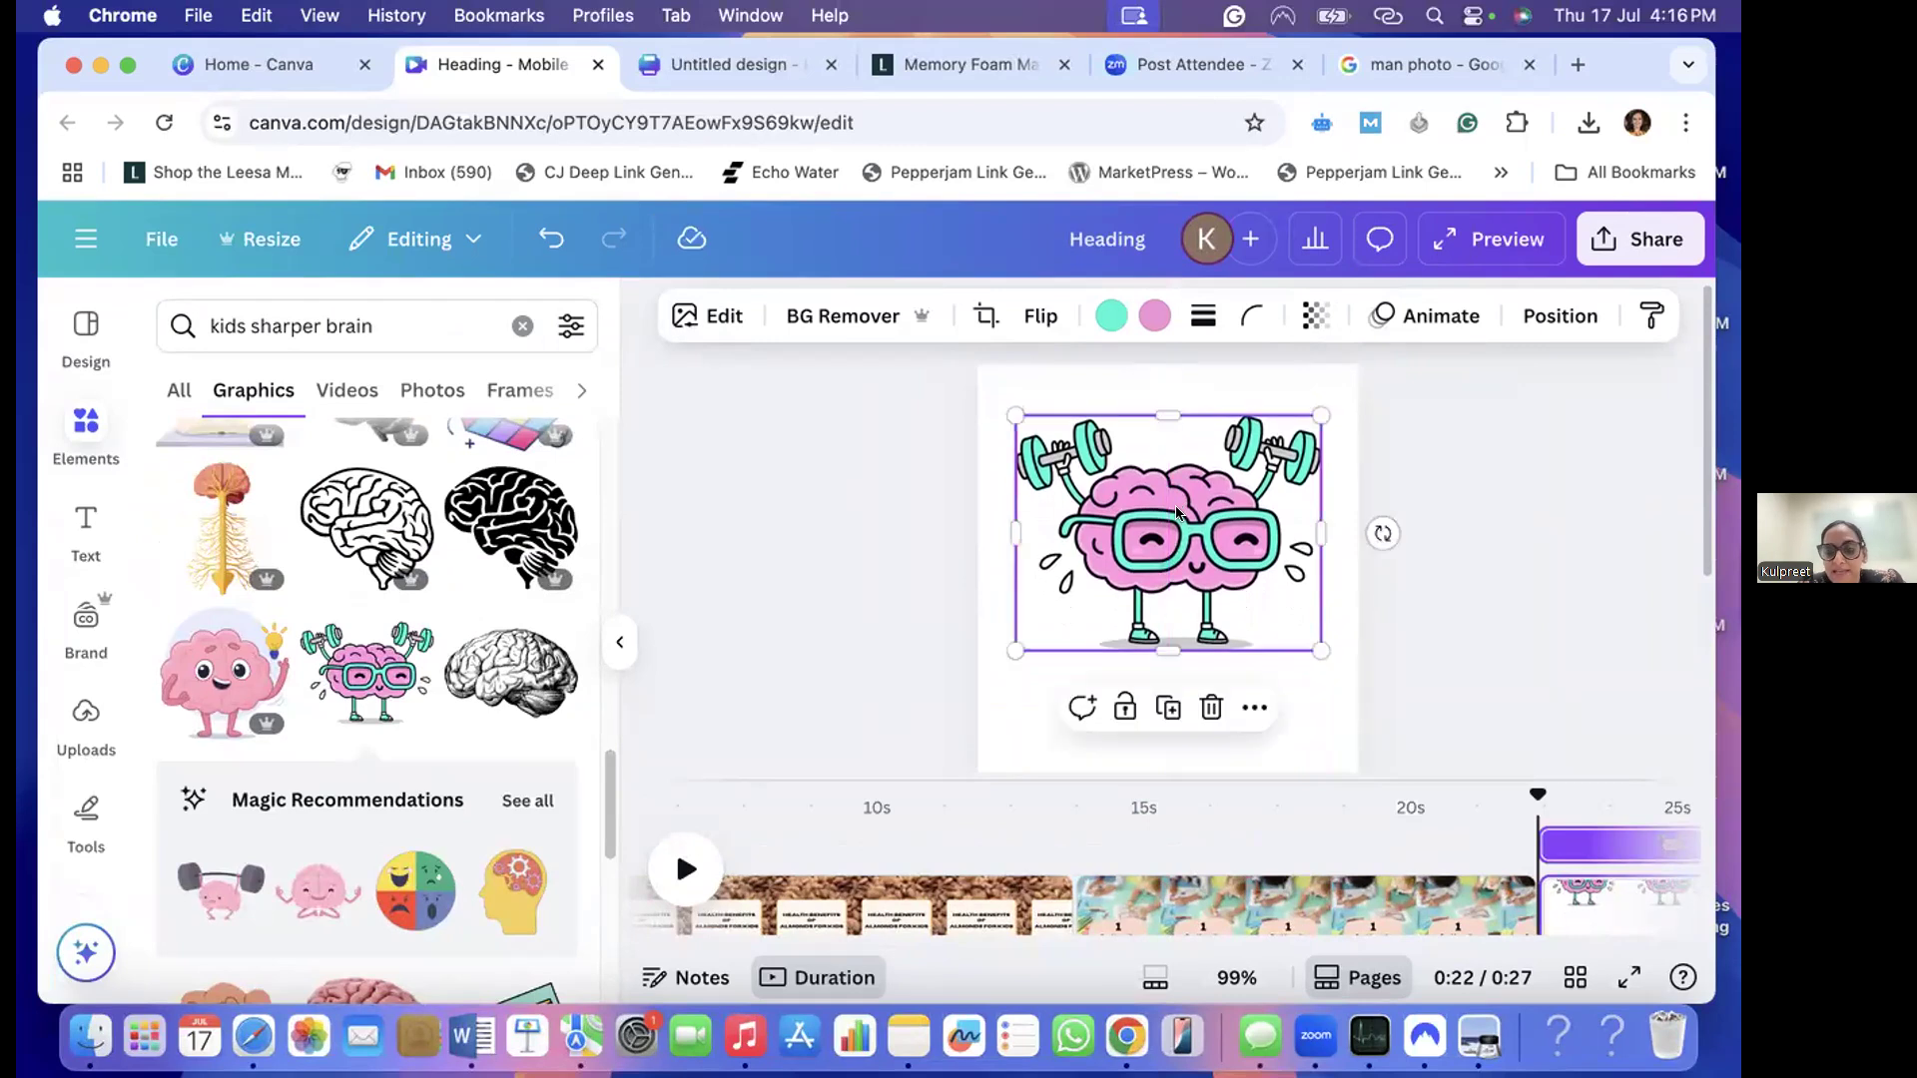
{"action": "left_click_drag", "start_coordinate": [1008, 651], "coordinate": [996, 666]}
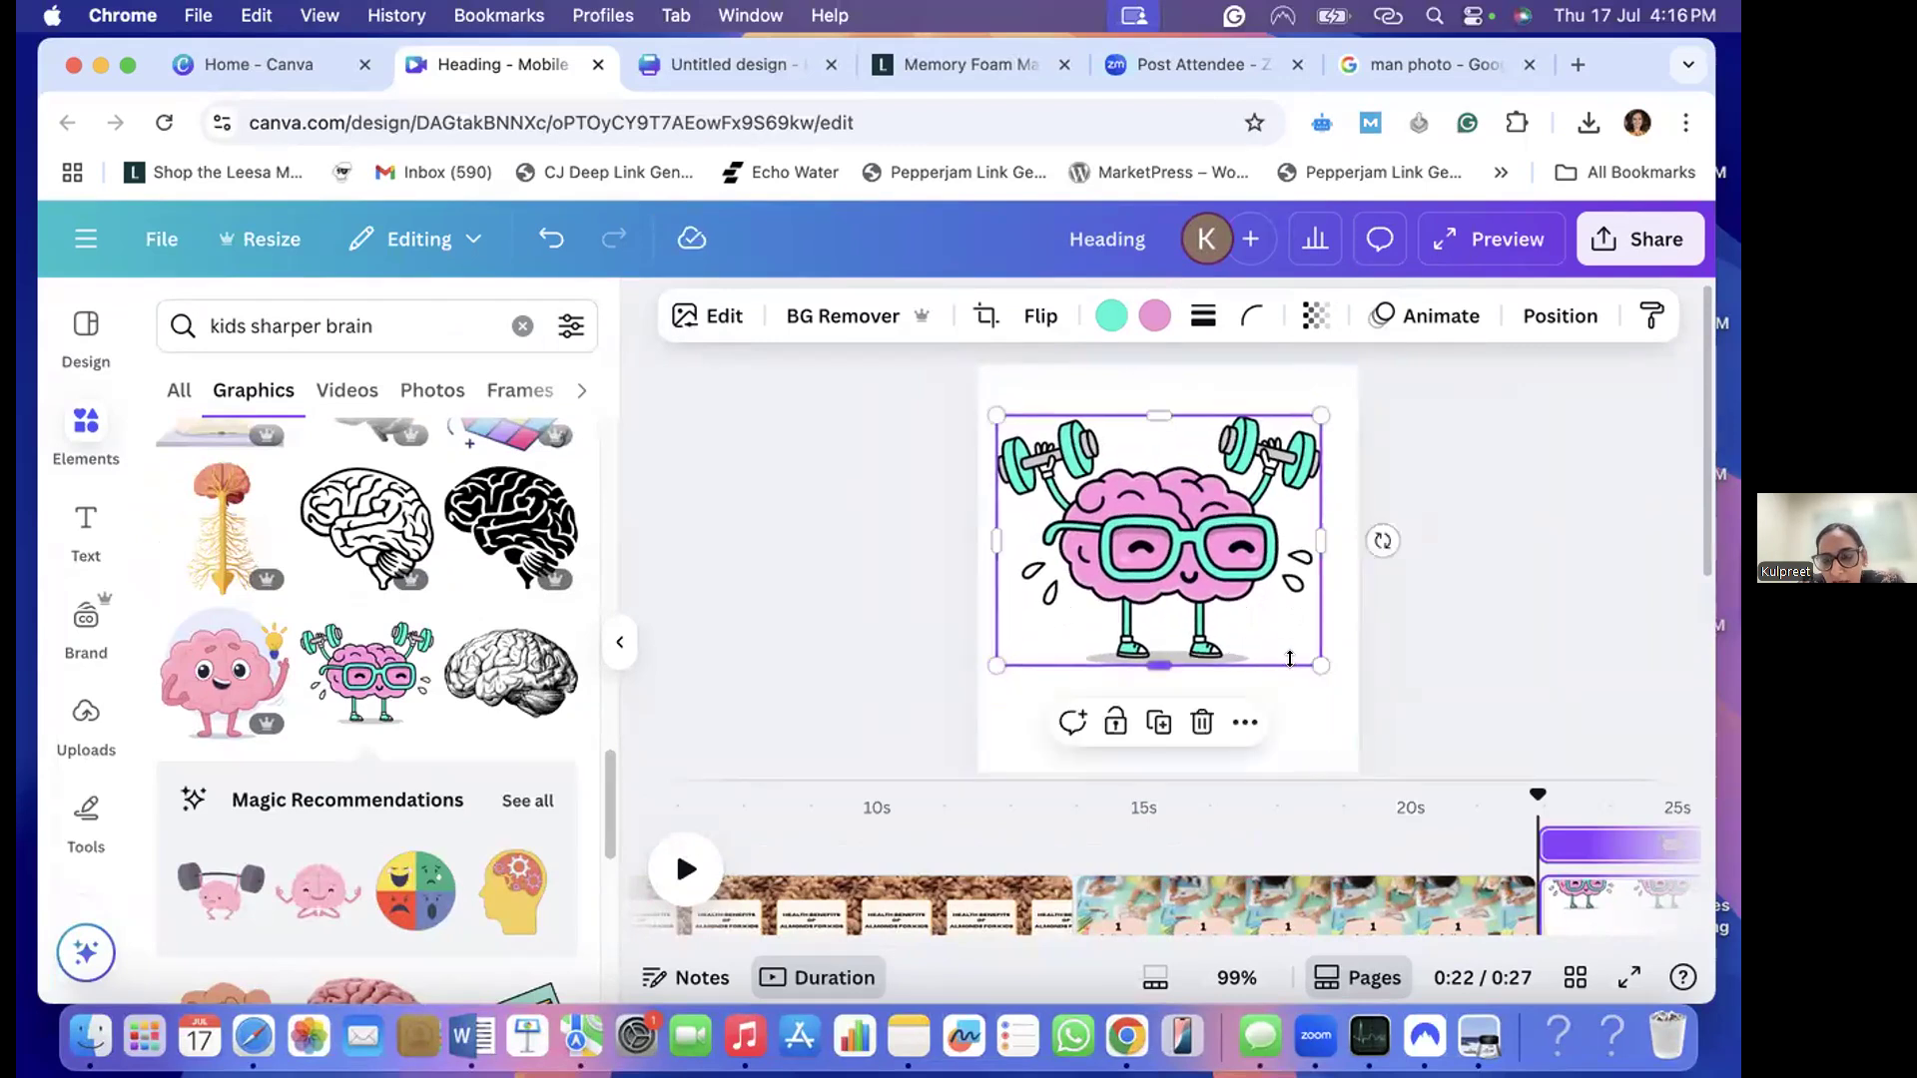
{"action": "left_click_drag", "start_coordinate": [1320, 664], "coordinate": [1326, 667]}
{"action": "left_click_drag", "start_coordinate": [1204, 486], "coordinate": [1204, 473]}
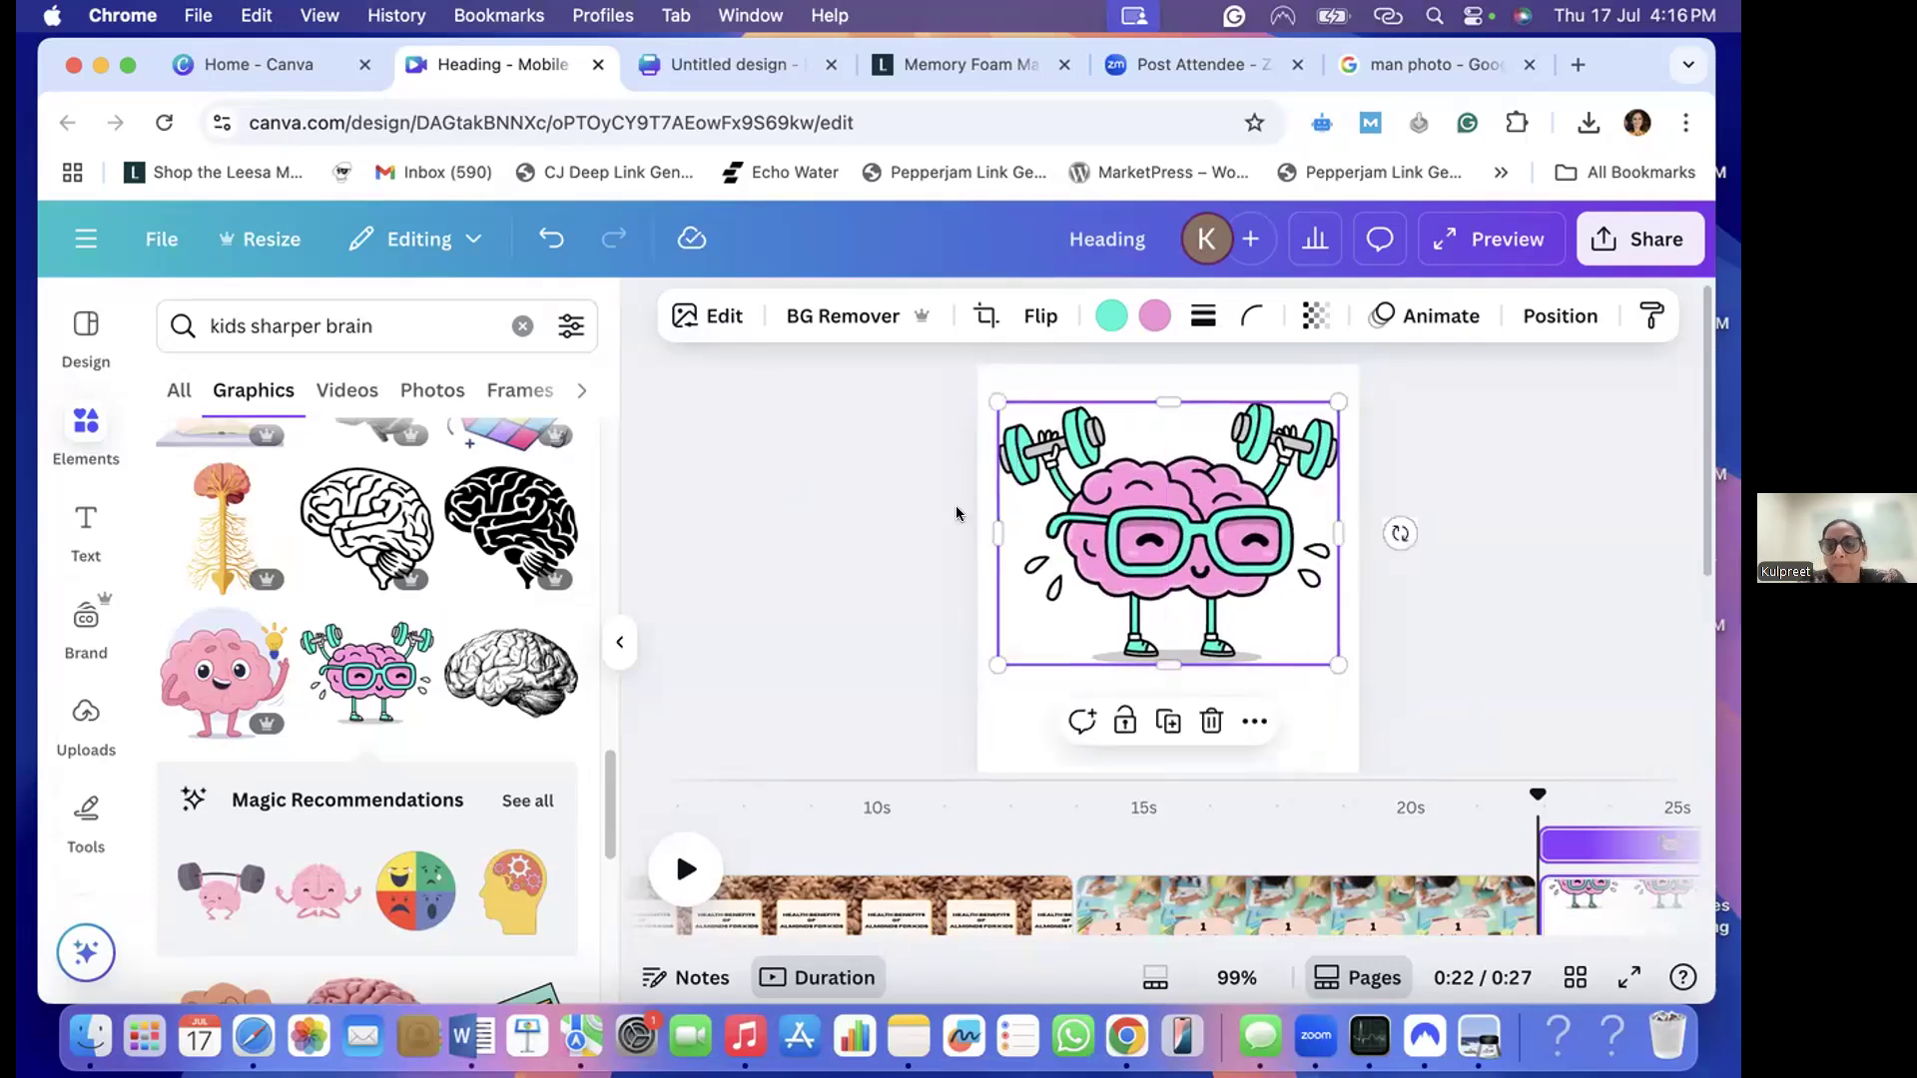
- Set the brain page's background to the light orange document color
{"action": "left_click", "coordinate": [1024, 711]}
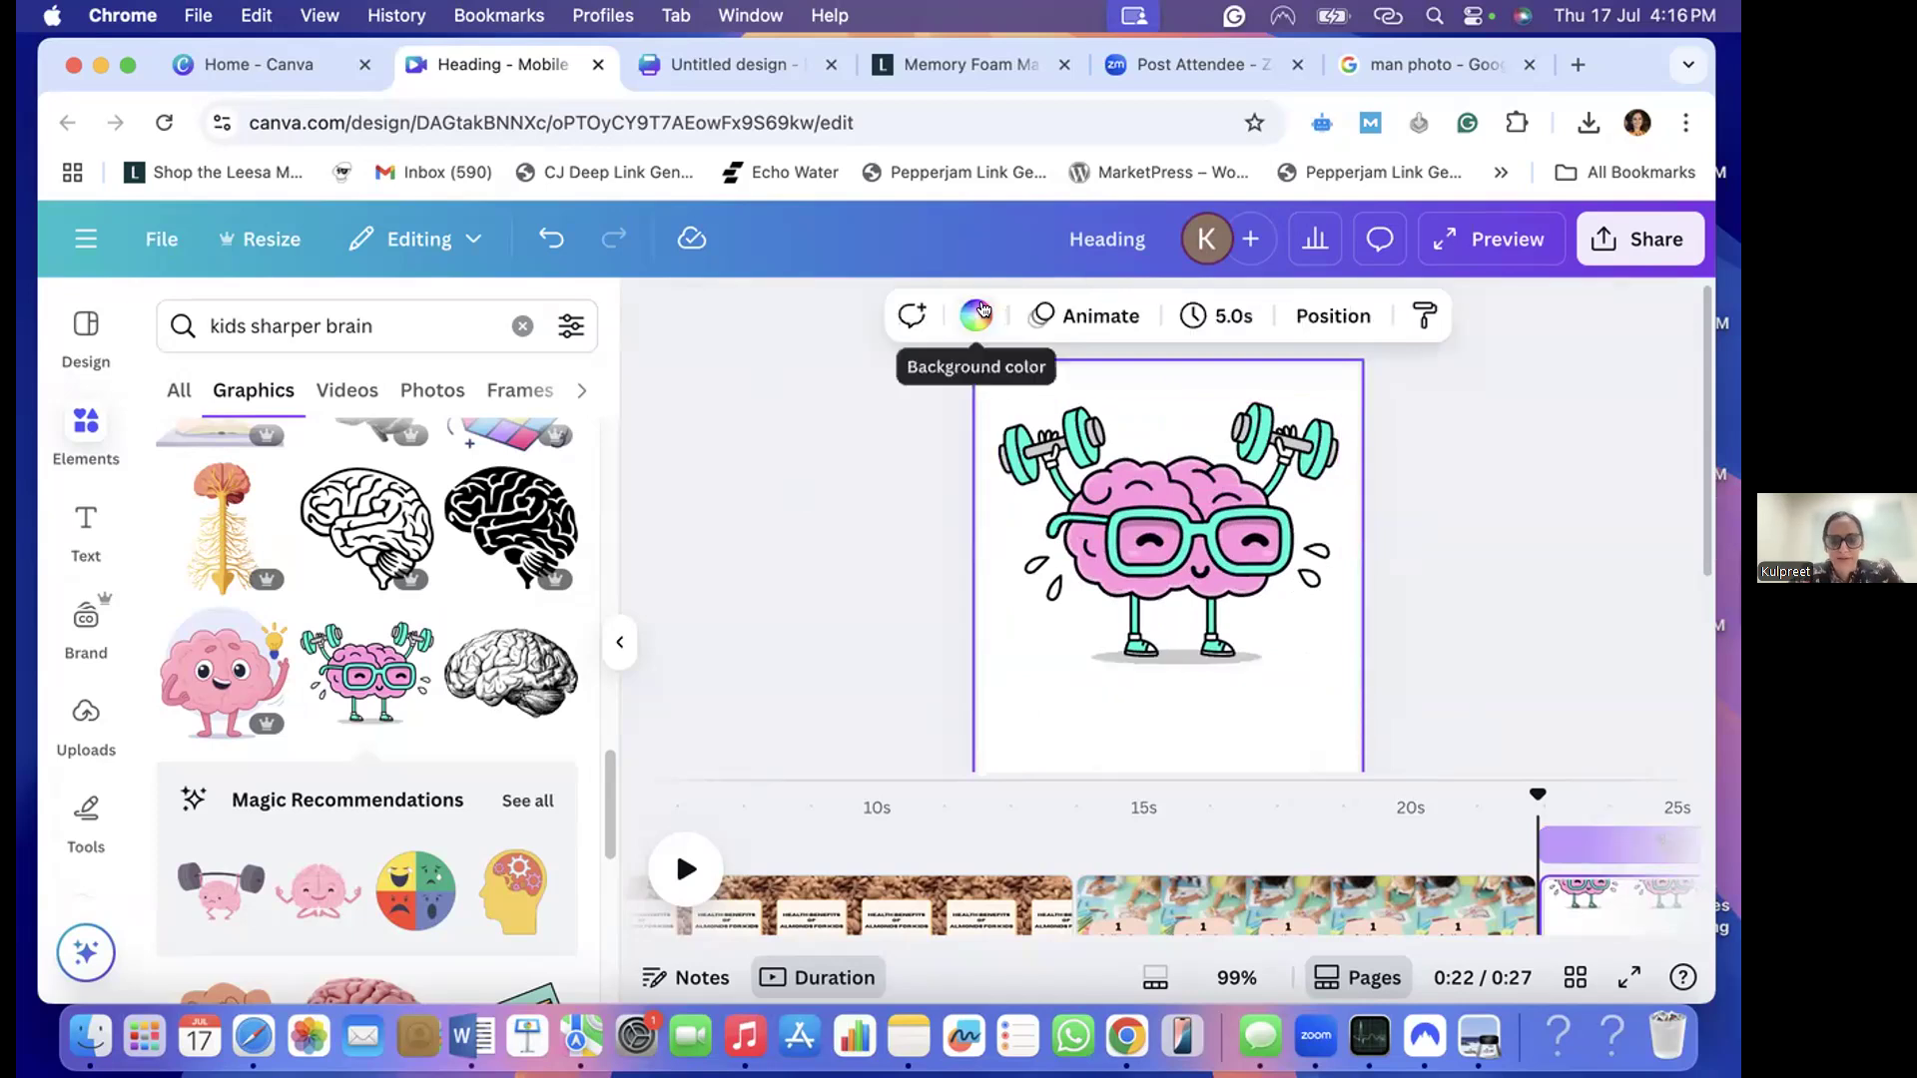
{"action": "left_click", "coordinate": [975, 315]}
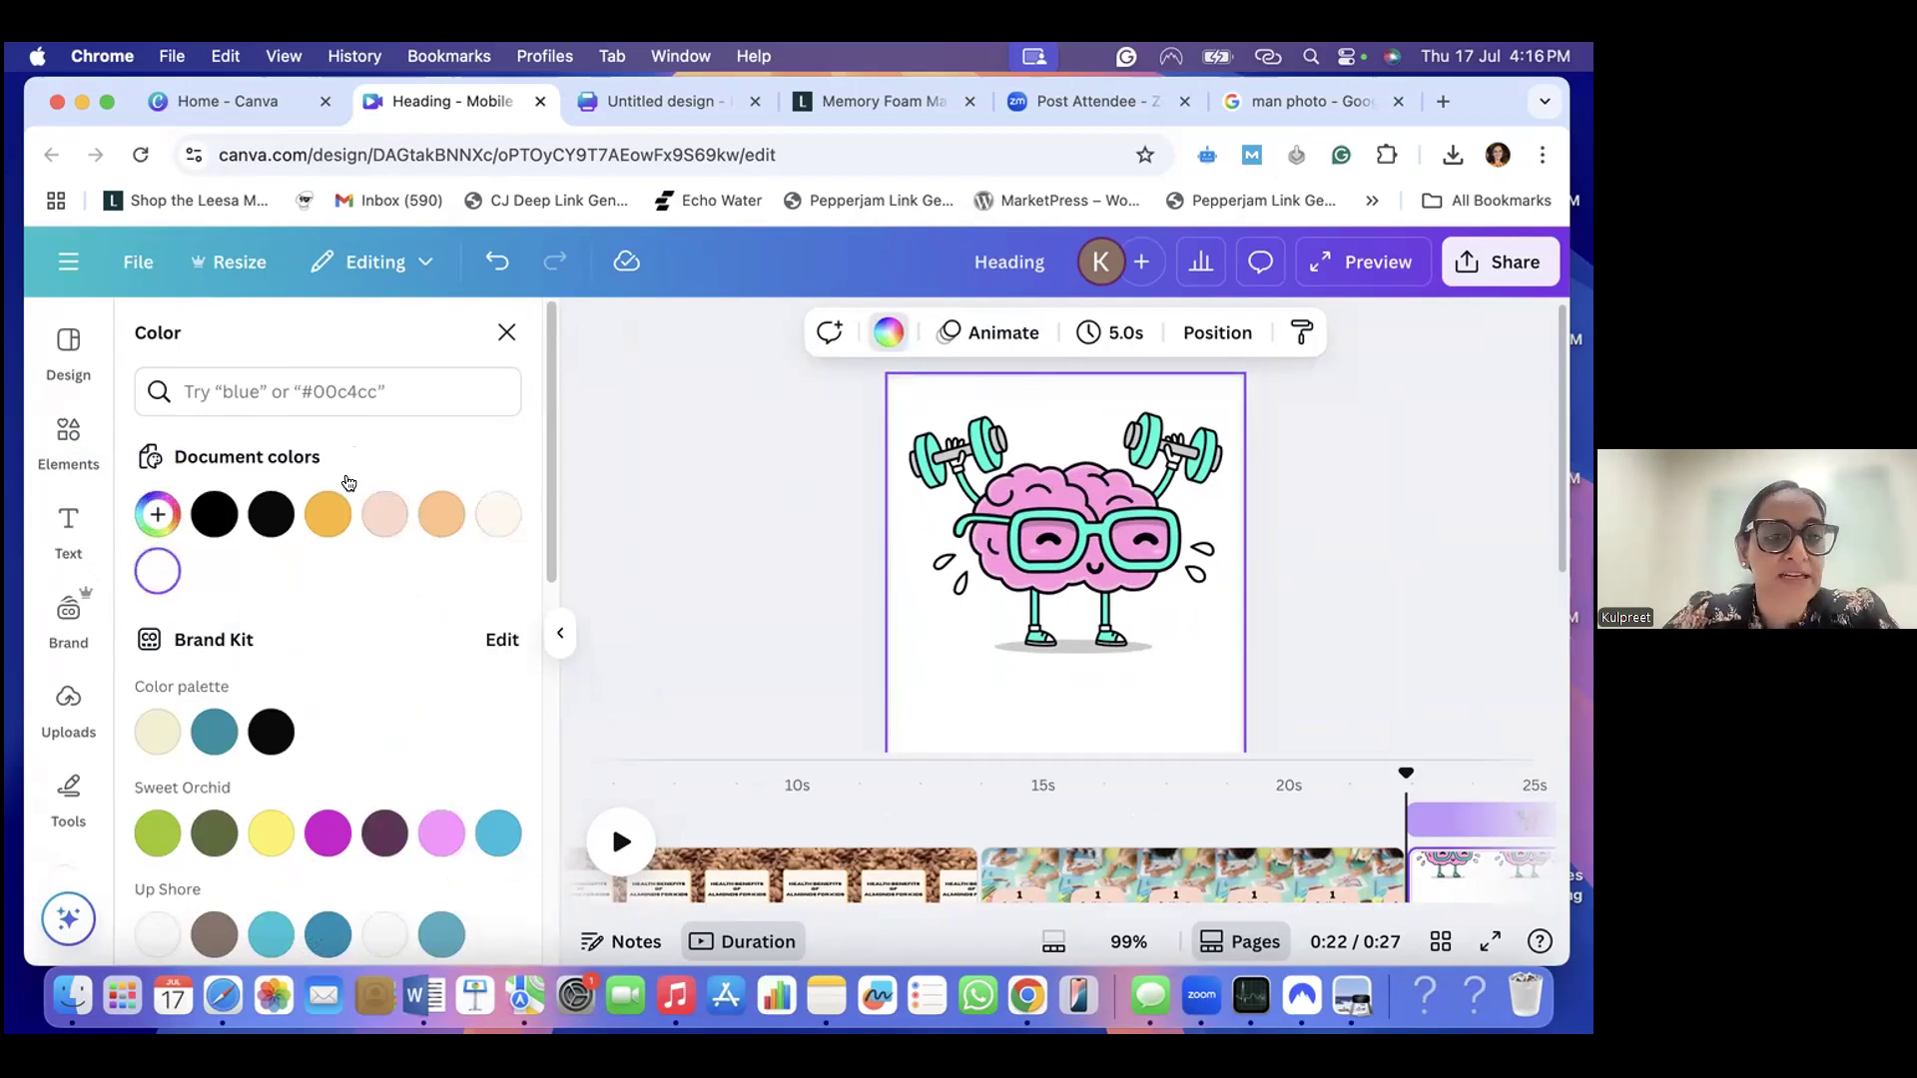
{"action": "scroll", "coordinate": [370, 705], "scroll_direction": "down", "scroll_amount": 3}
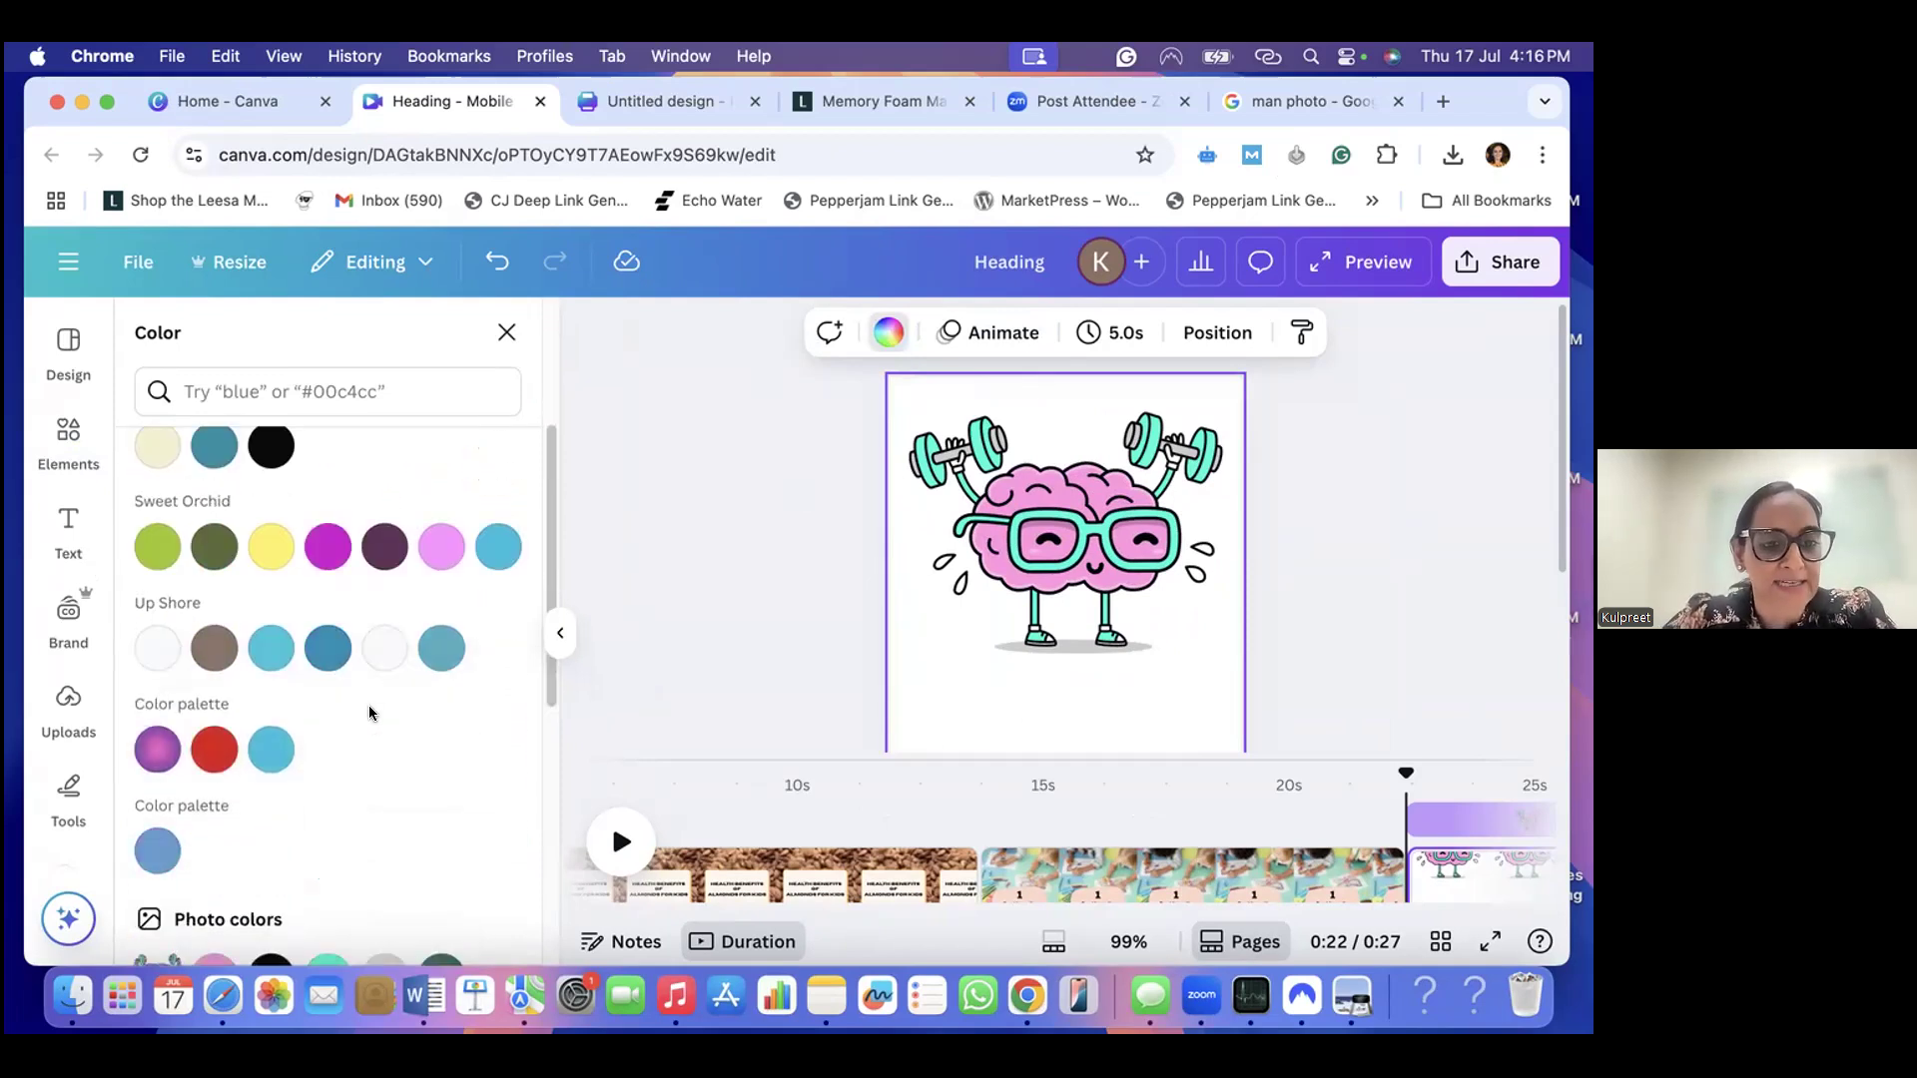
{"action": "scroll", "coordinate": [364, 689], "scroll_direction": "up", "scroll_amount": 3}
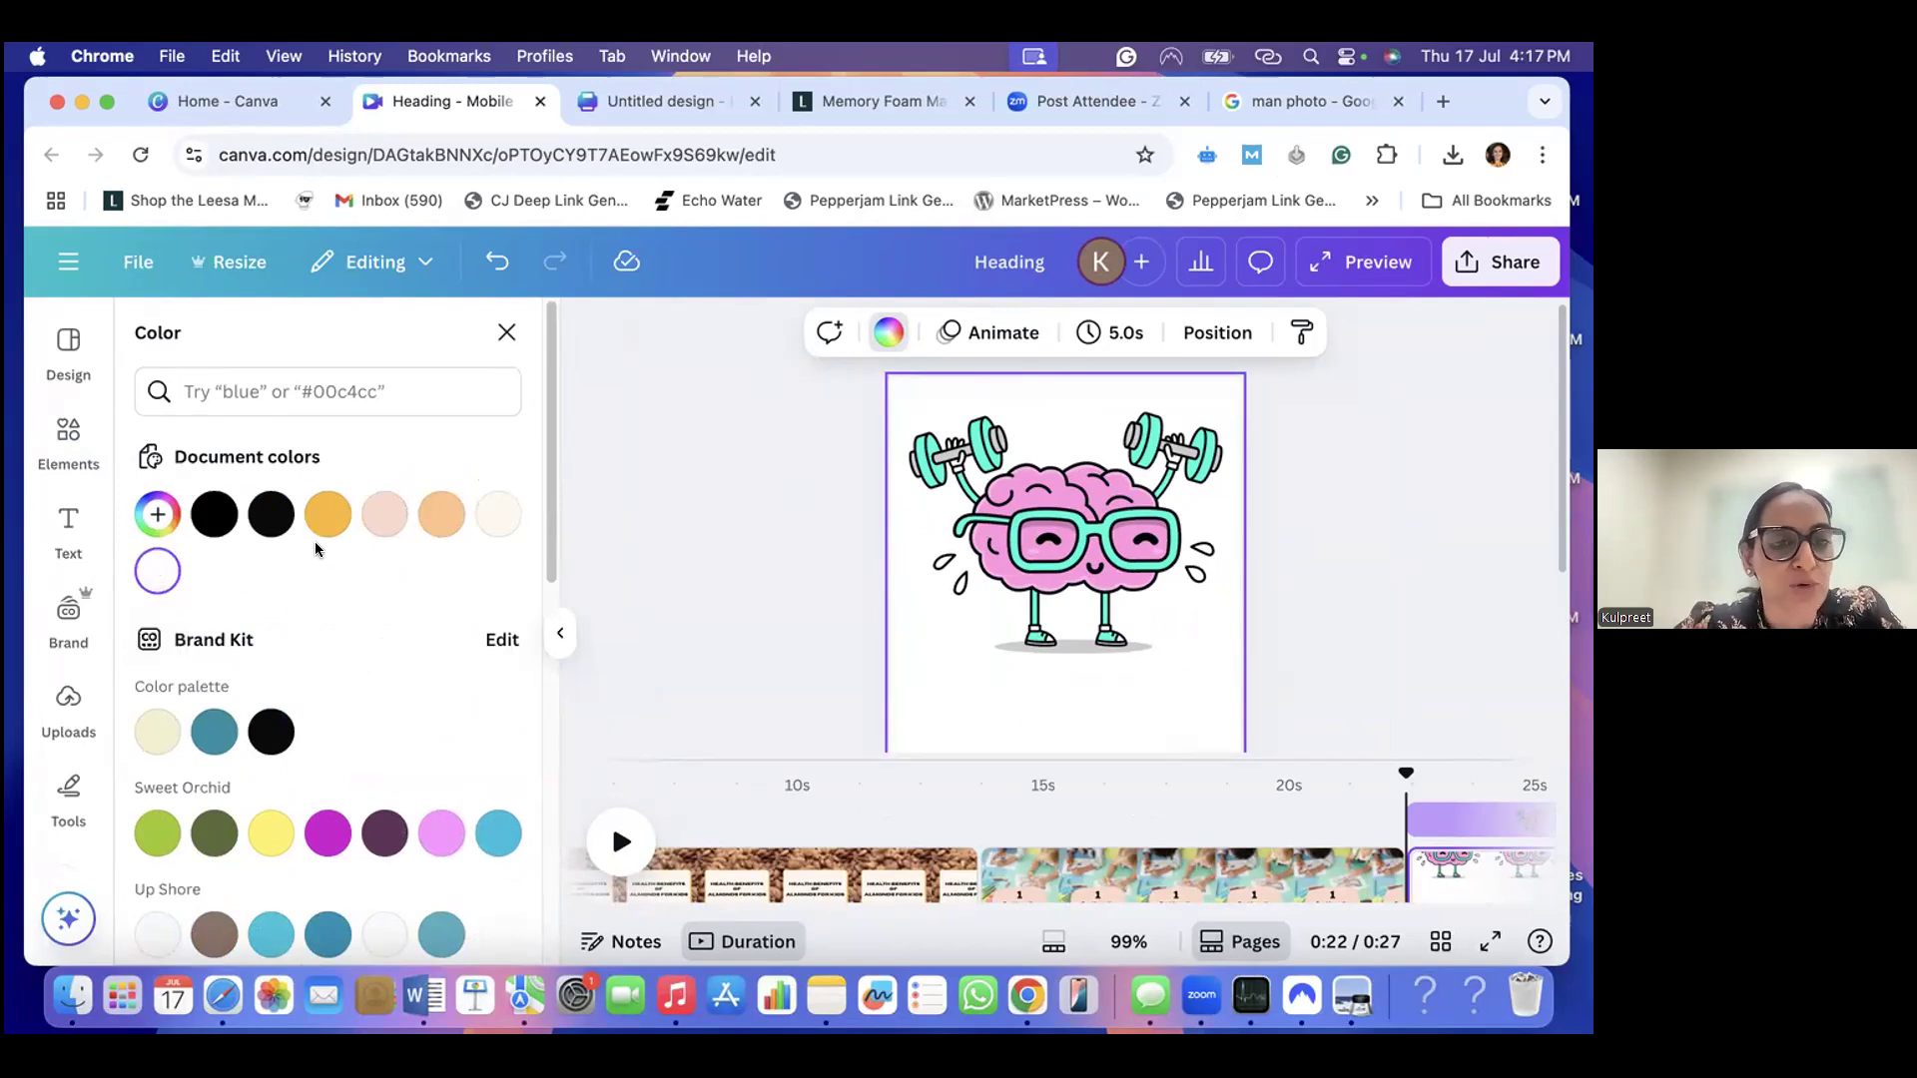
{"action": "left_click", "coordinate": [441, 515]}
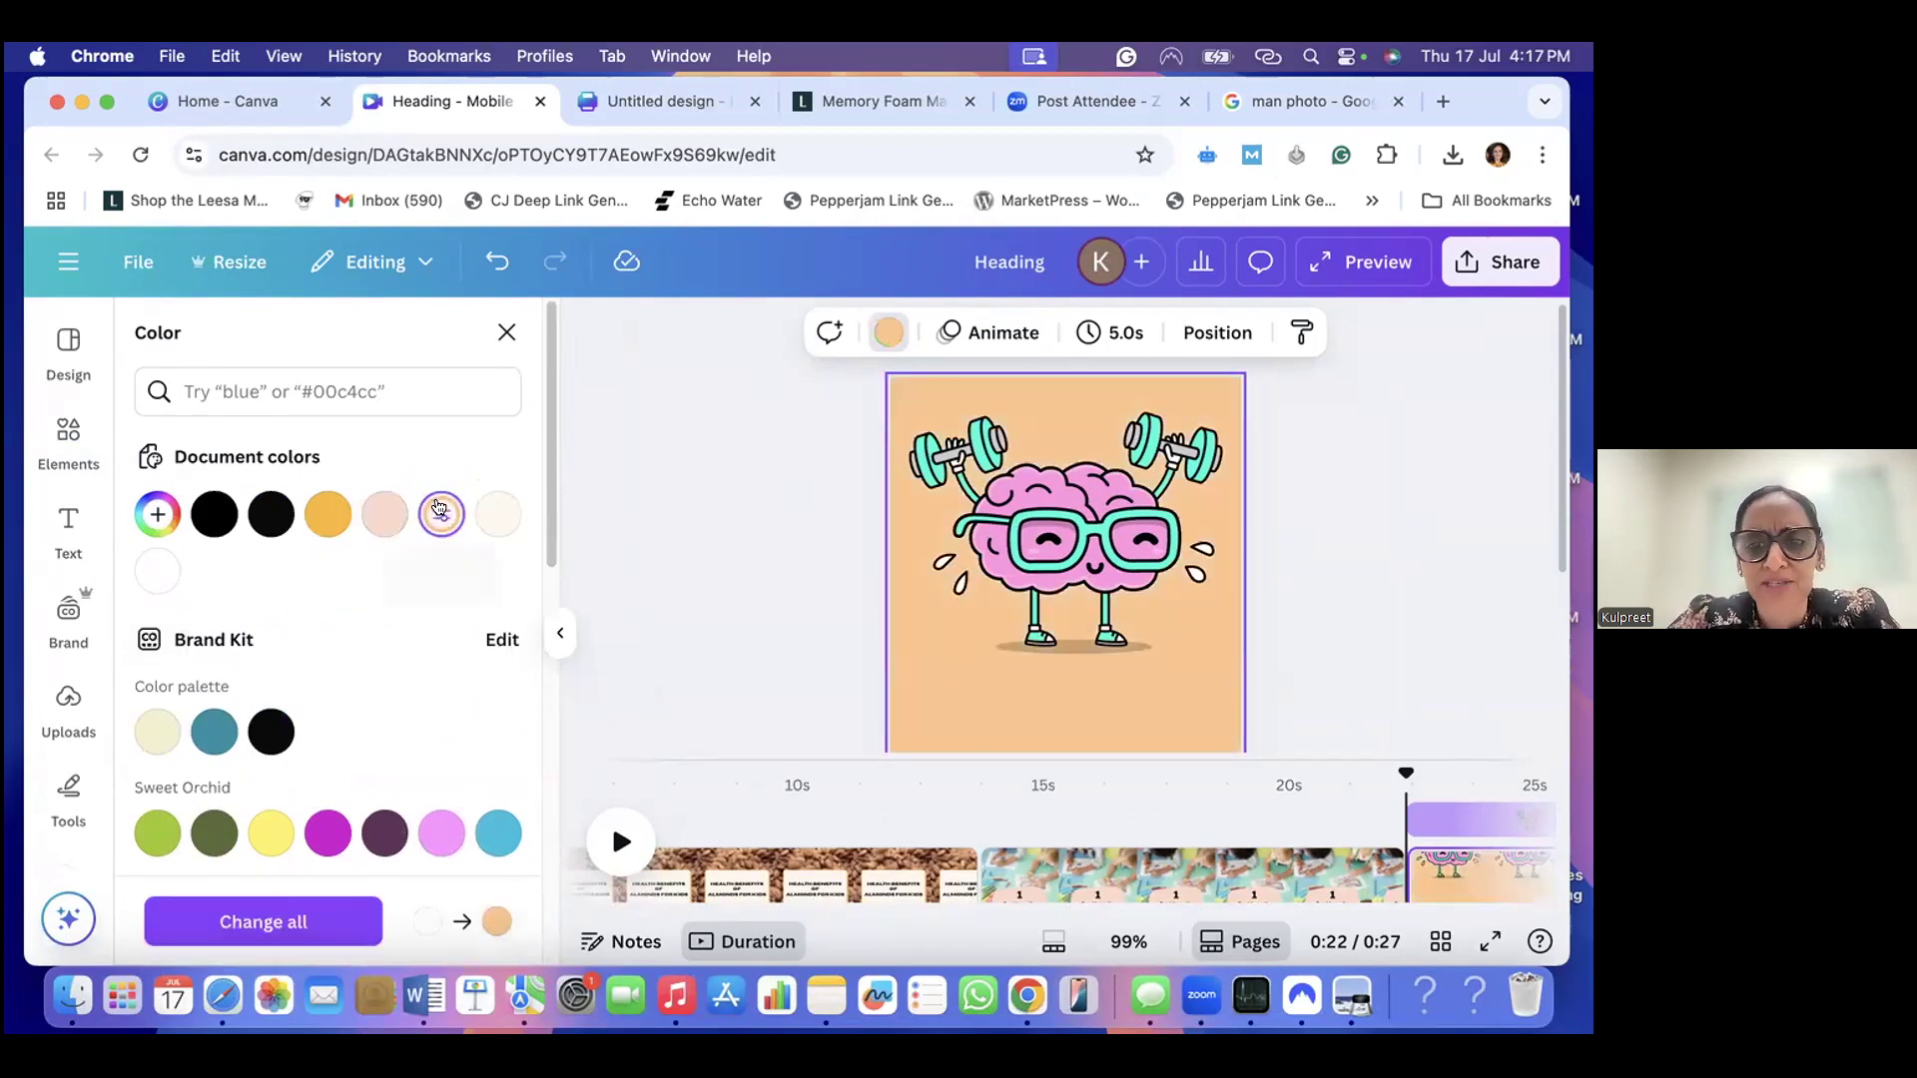
{"action": "scroll", "coordinate": [1101, 599], "scroll_direction": "down", "scroll_amount": 5}
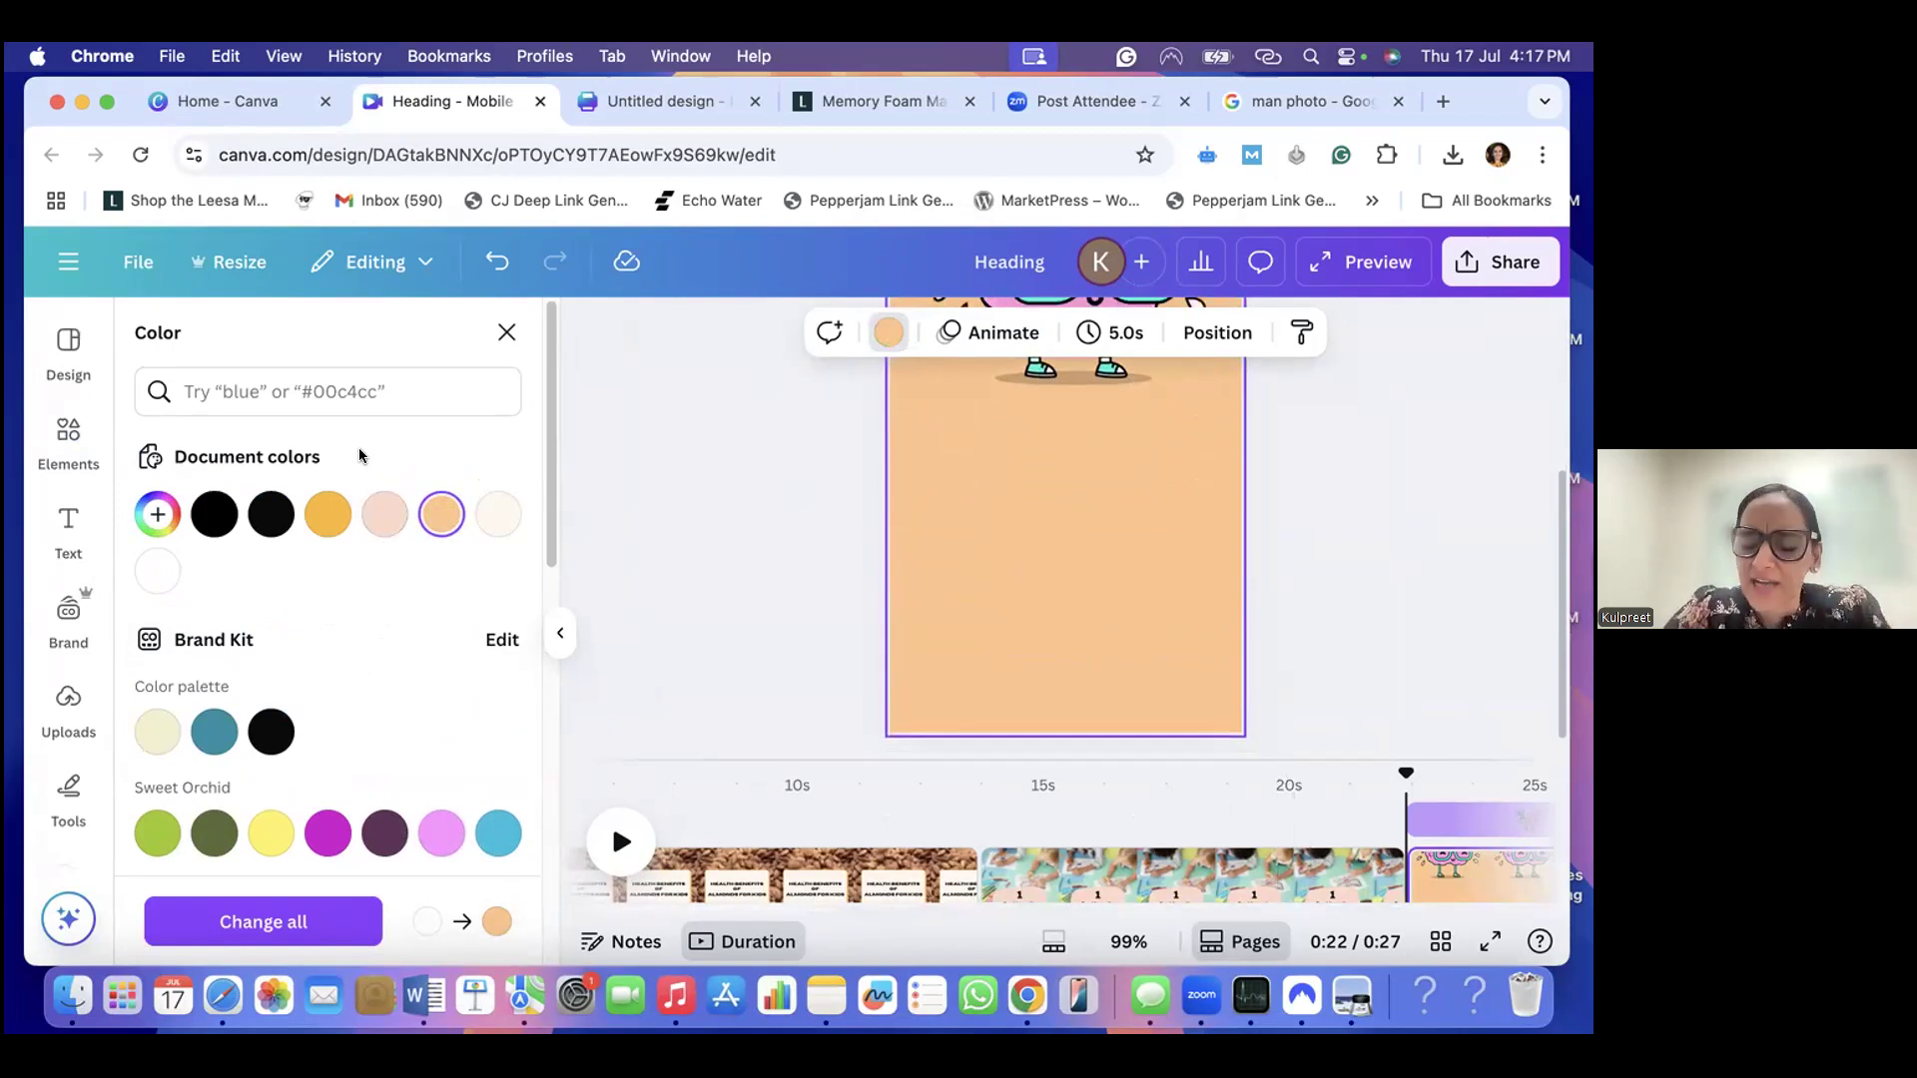
- Copy the peach shape from the "Boost Immunity + Digestion" page onto the brain page and shift it slightly lower, below the brain
{"action": "left_click", "coordinate": [1248, 864]}
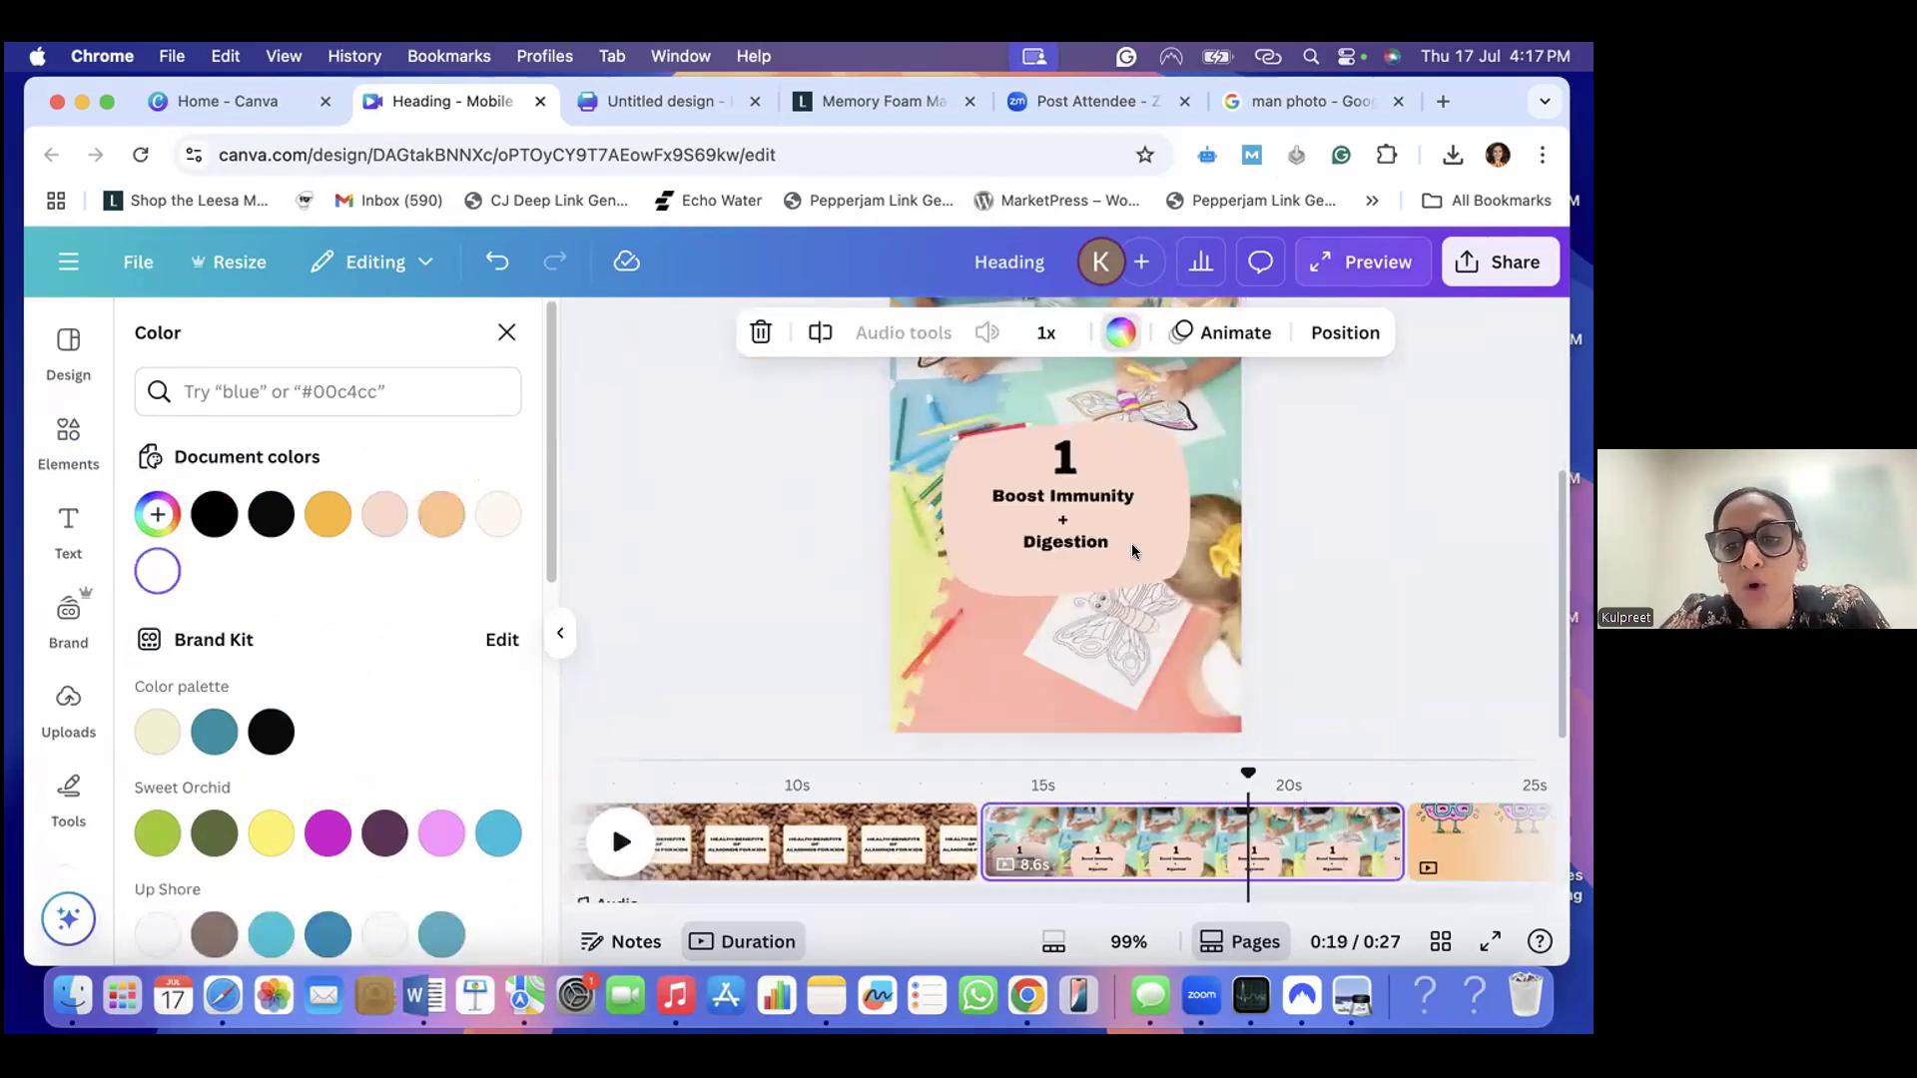
{"action": "left_click", "coordinate": [1162, 556]}
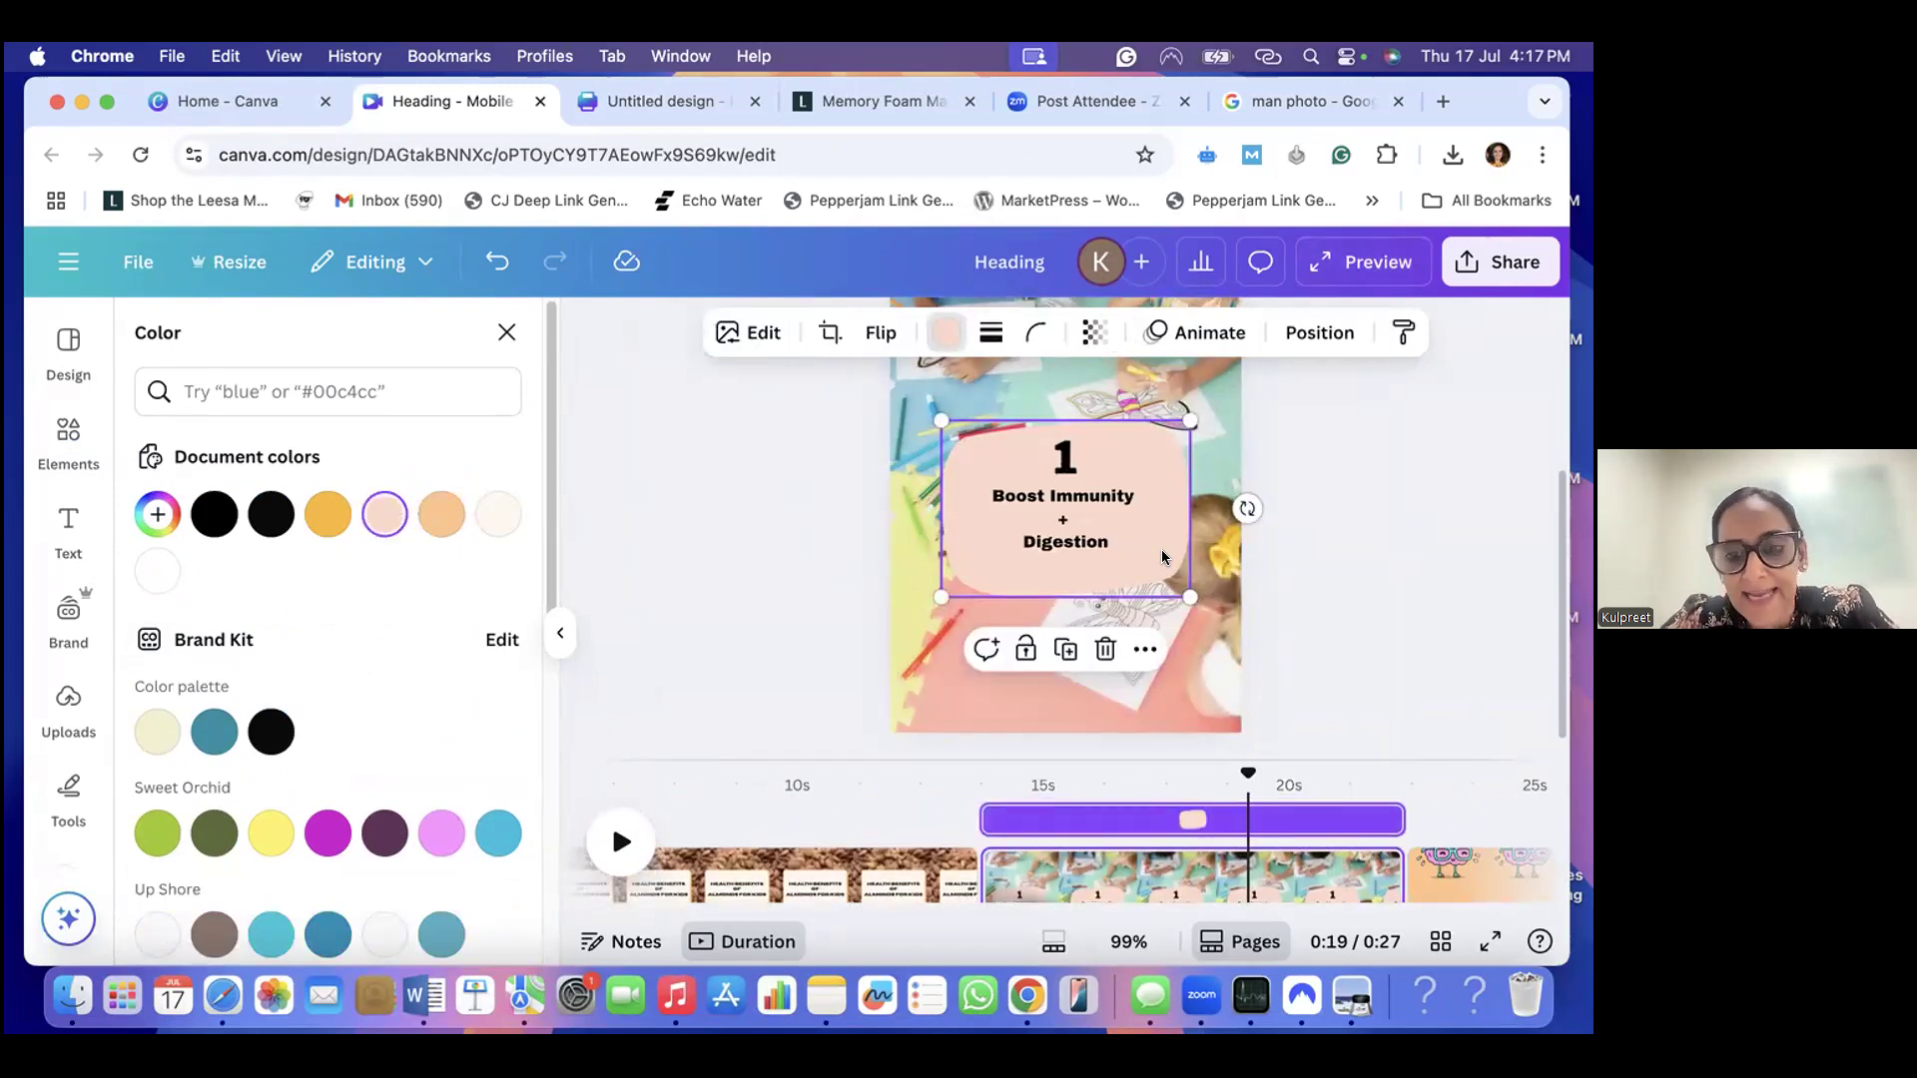
{"action": "right_click", "coordinate": [1134, 455]}
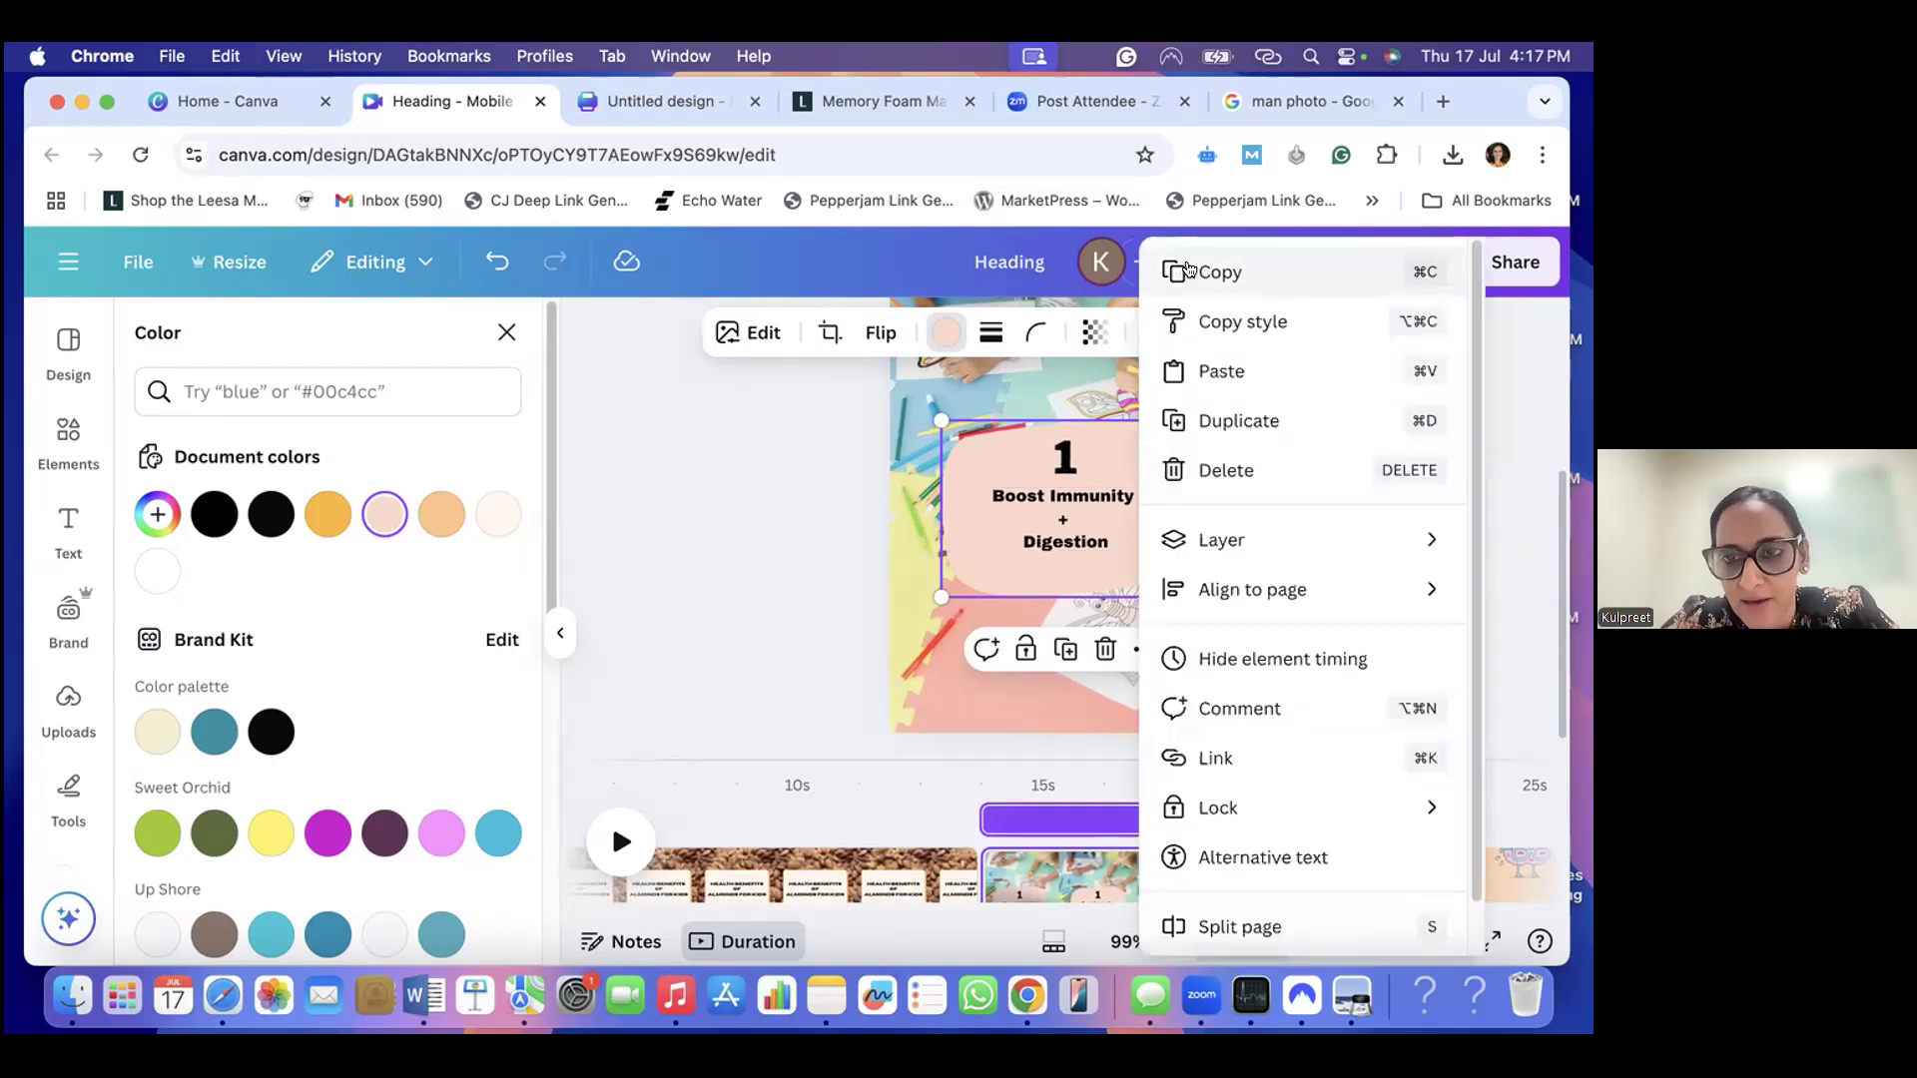
{"action": "left_click", "coordinate": [983, 569]}
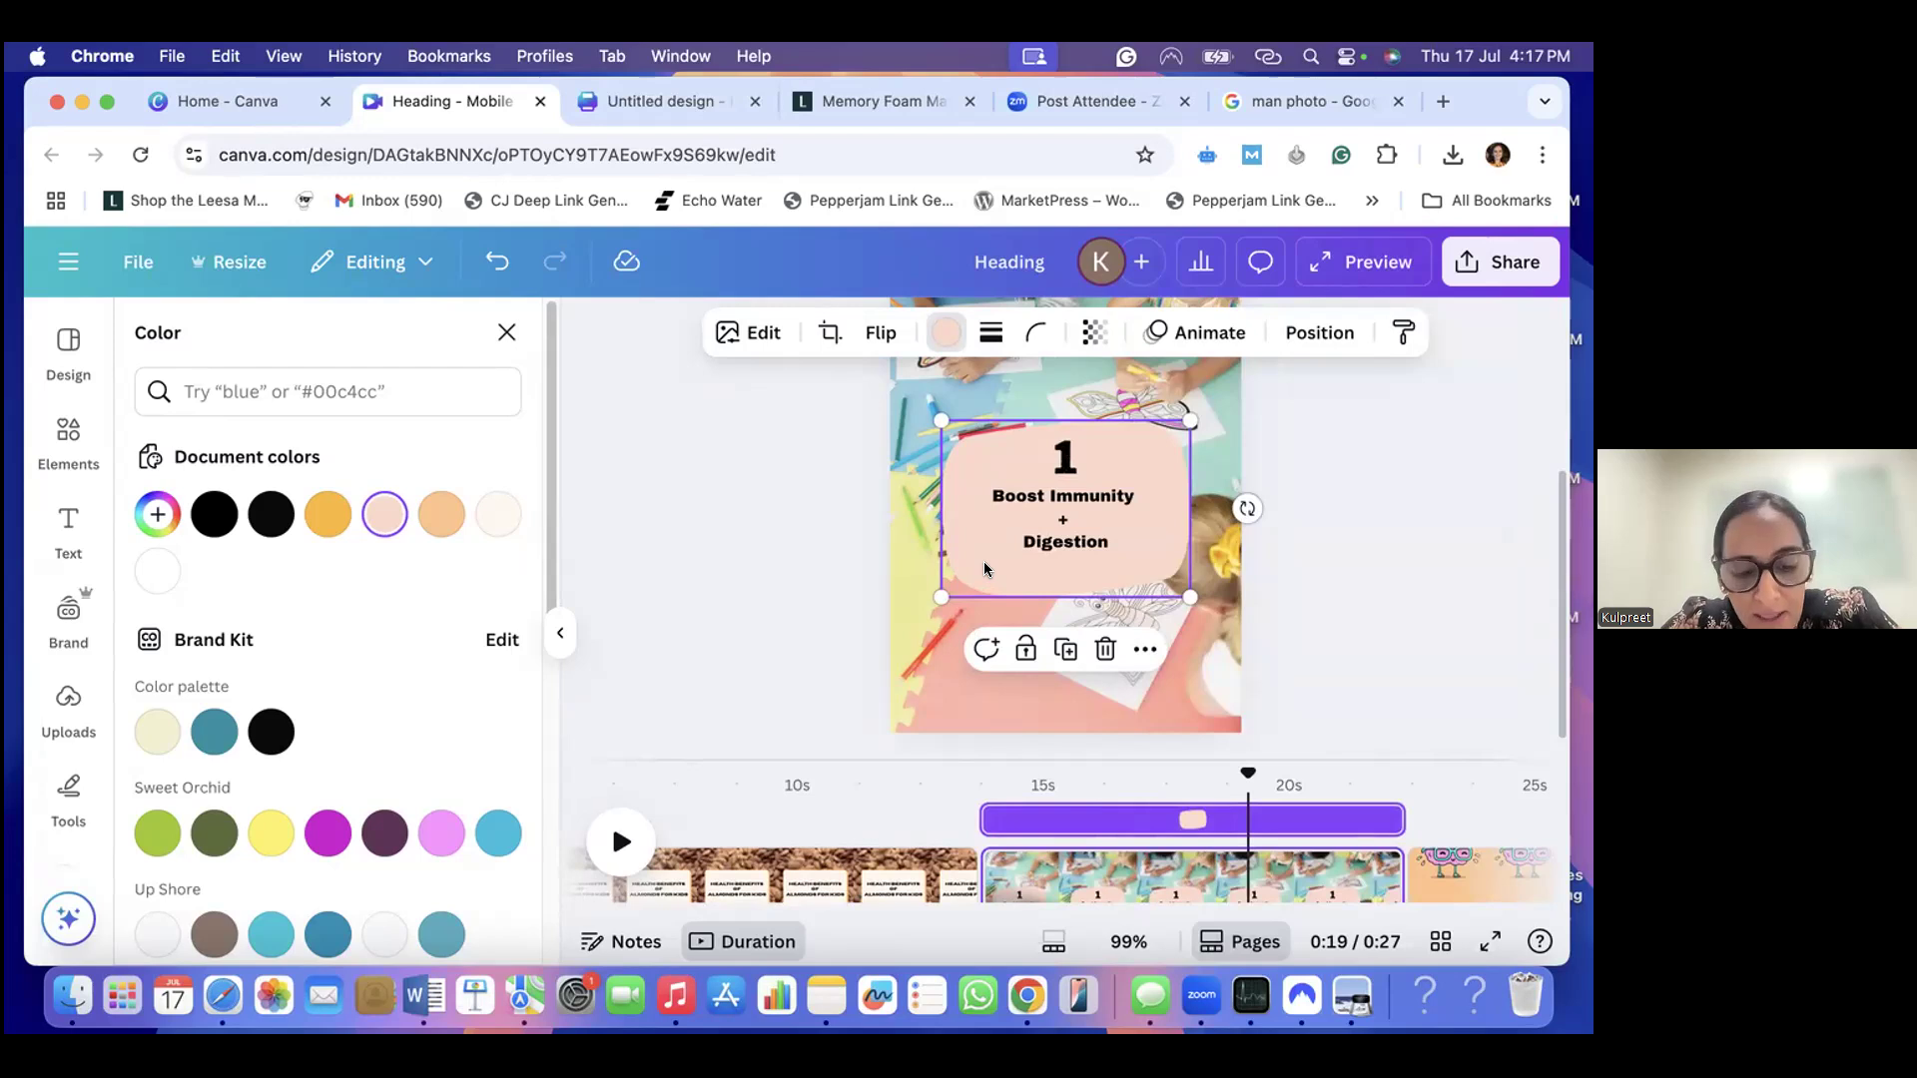
{"action": "left_click", "coordinate": [1483, 844]}
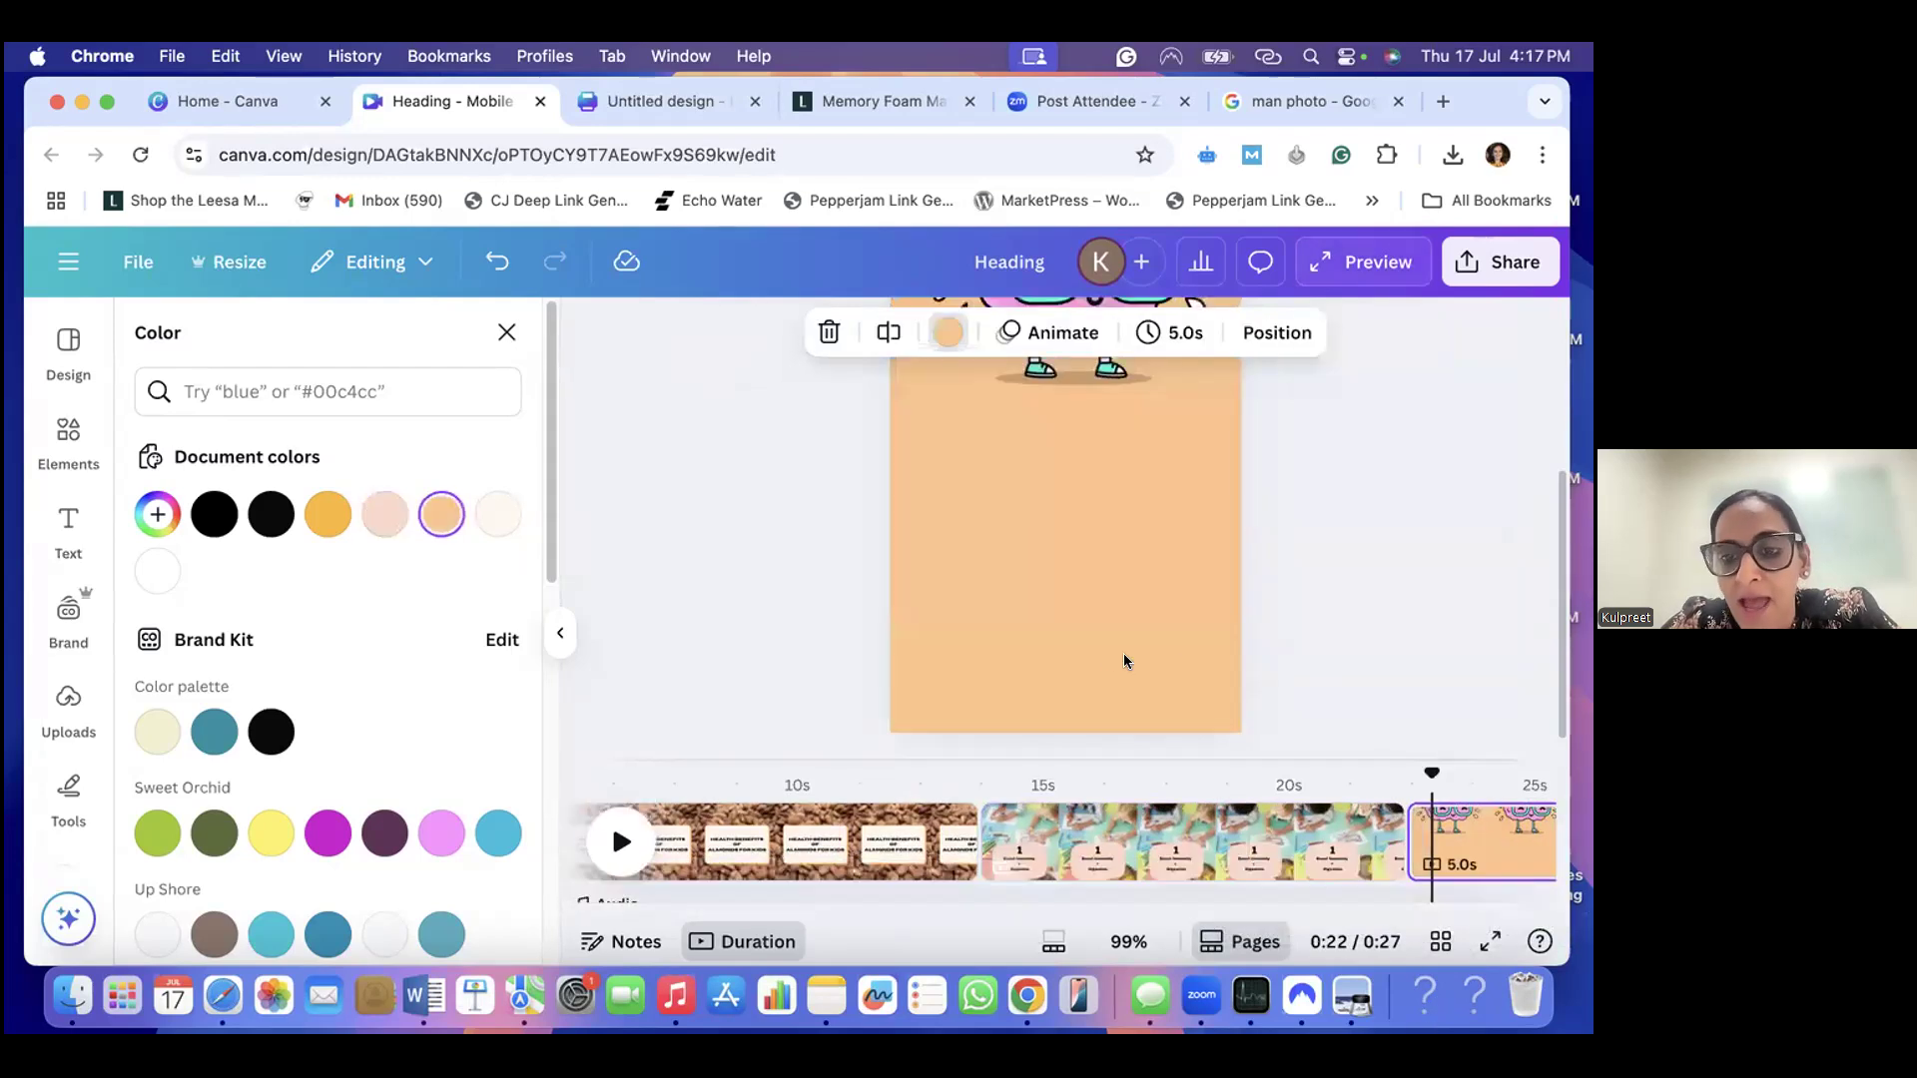
{"action": "key", "text": "super+v"}
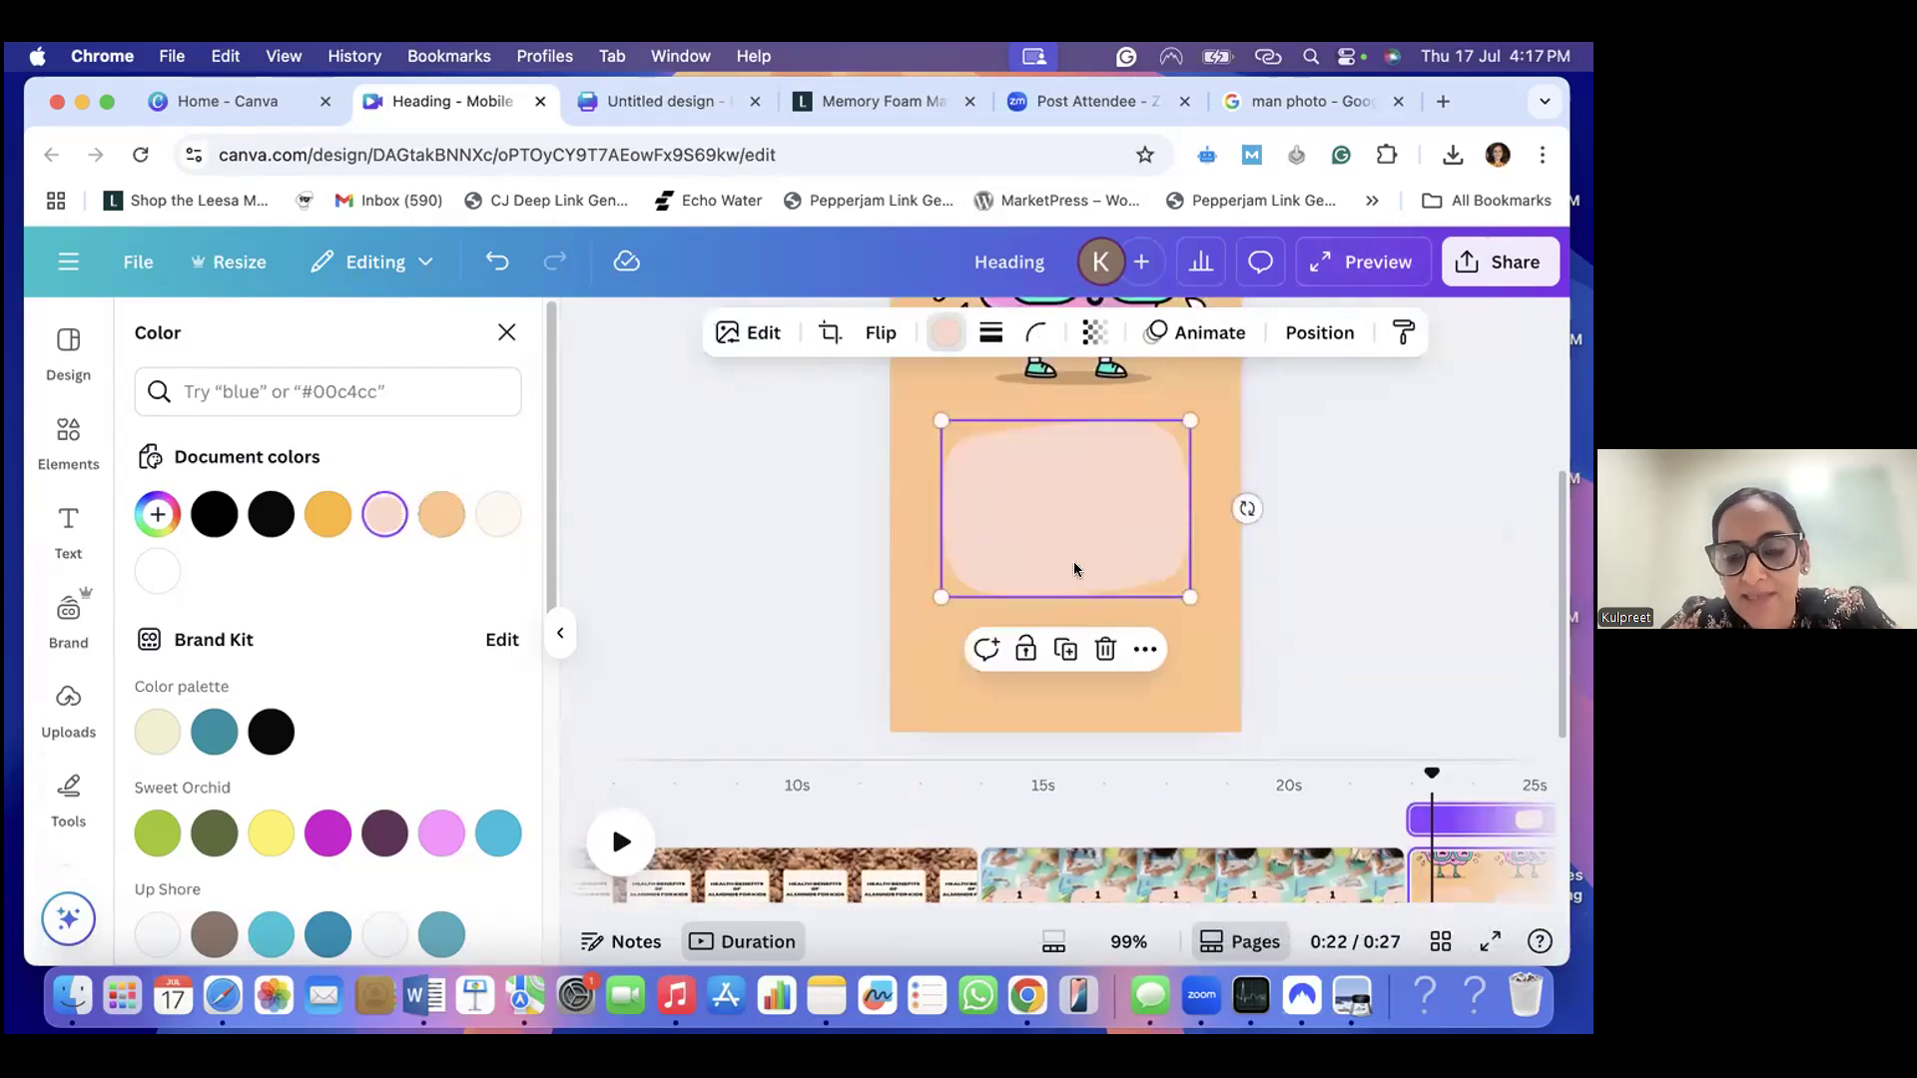
{"action": "left_click_drag", "start_coordinate": [1086, 551], "coordinate": [1086, 600]}
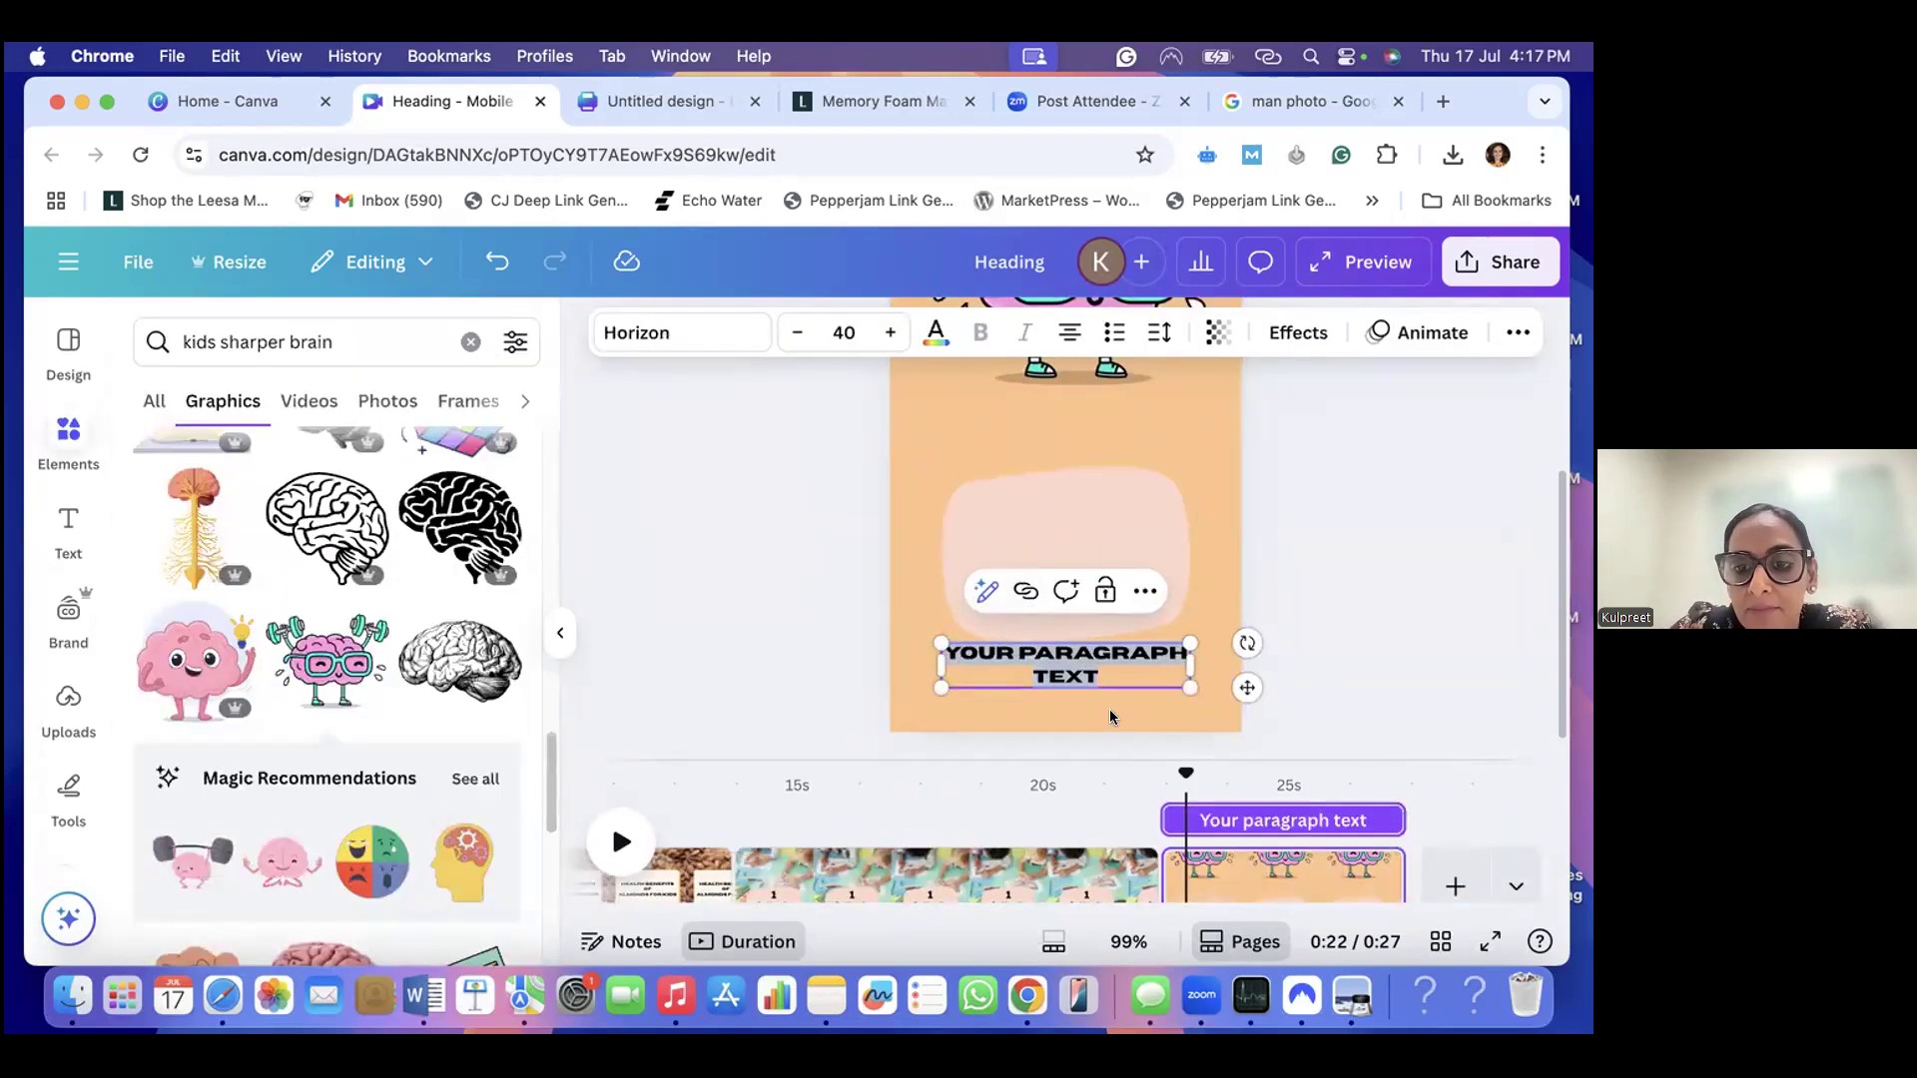
- Add a paragraph text box, place it over the peach shape and select its placeholder text
{"action": "left_click", "coordinate": [1123, 676]}
{"action": "left_click_drag", "start_coordinate": [1234, 681], "coordinate": [1219, 567]}
{"action": "double_click", "coordinate": [1113, 550]}
- Switch to Notes, copy "Sharper Brain" and its "Soaked almonds = Better memory & focus" line, and paste them over the placeholder text in Canva
{"action": "left_click", "coordinate": [827, 996]}
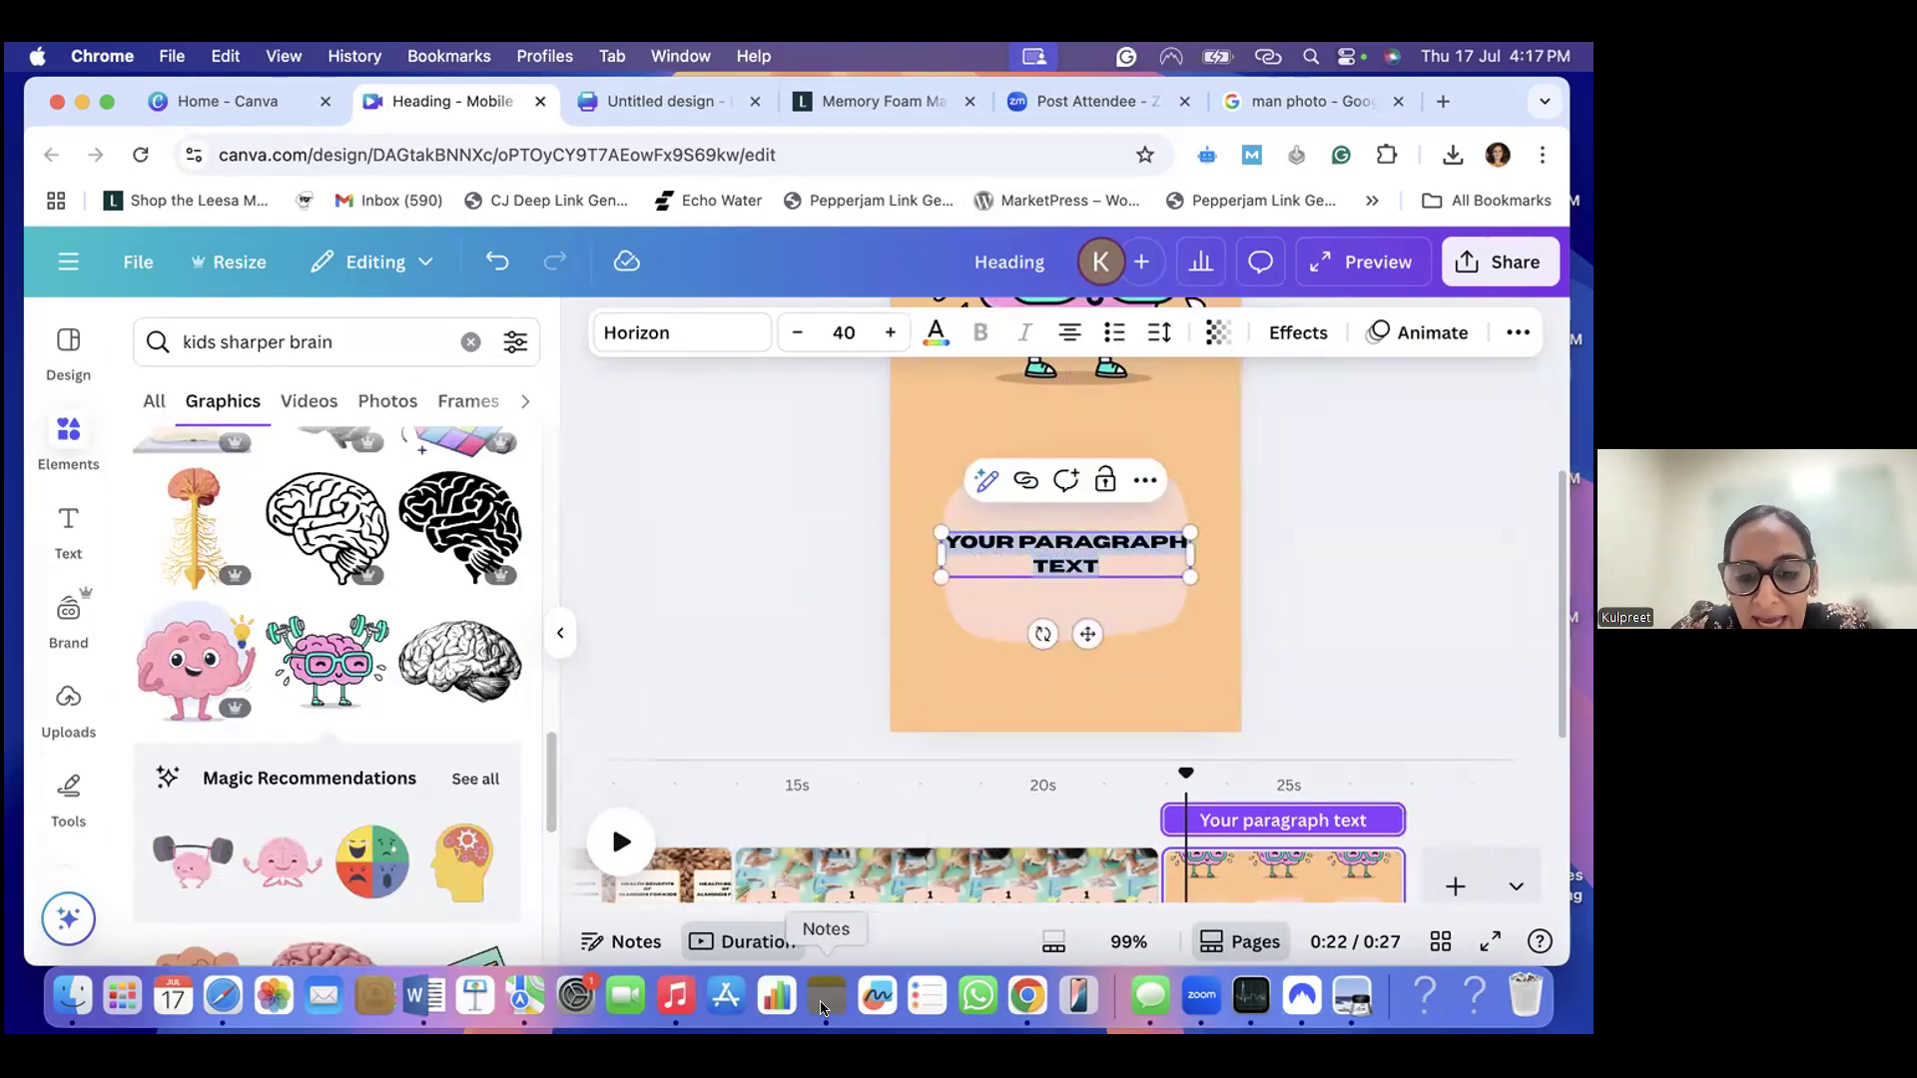
{"action": "left_click", "coordinate": [419, 442]}
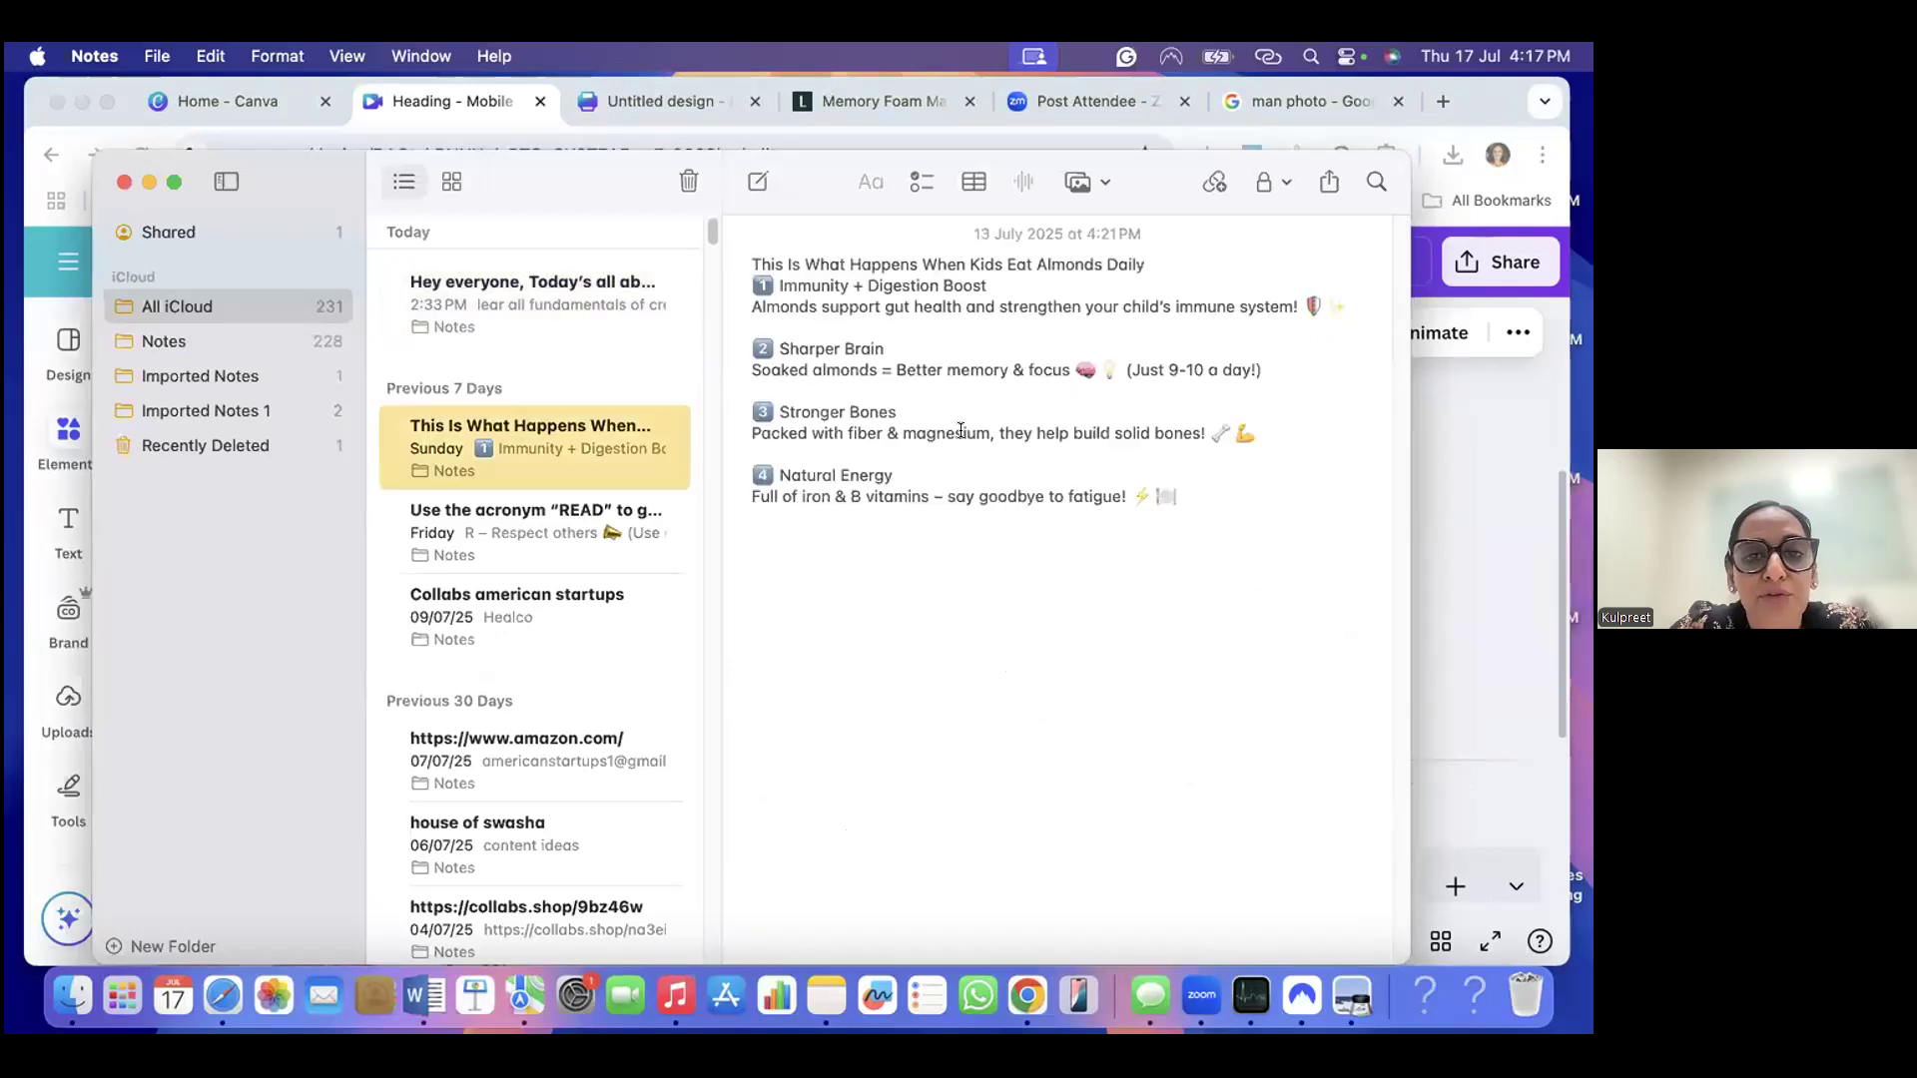
{"action": "left_click_drag", "start_coordinate": [777, 349], "coordinate": [1302, 372]}
{"action": "key", "text": "super+c"}
{"action": "left_click", "coordinate": [1447, 471]}
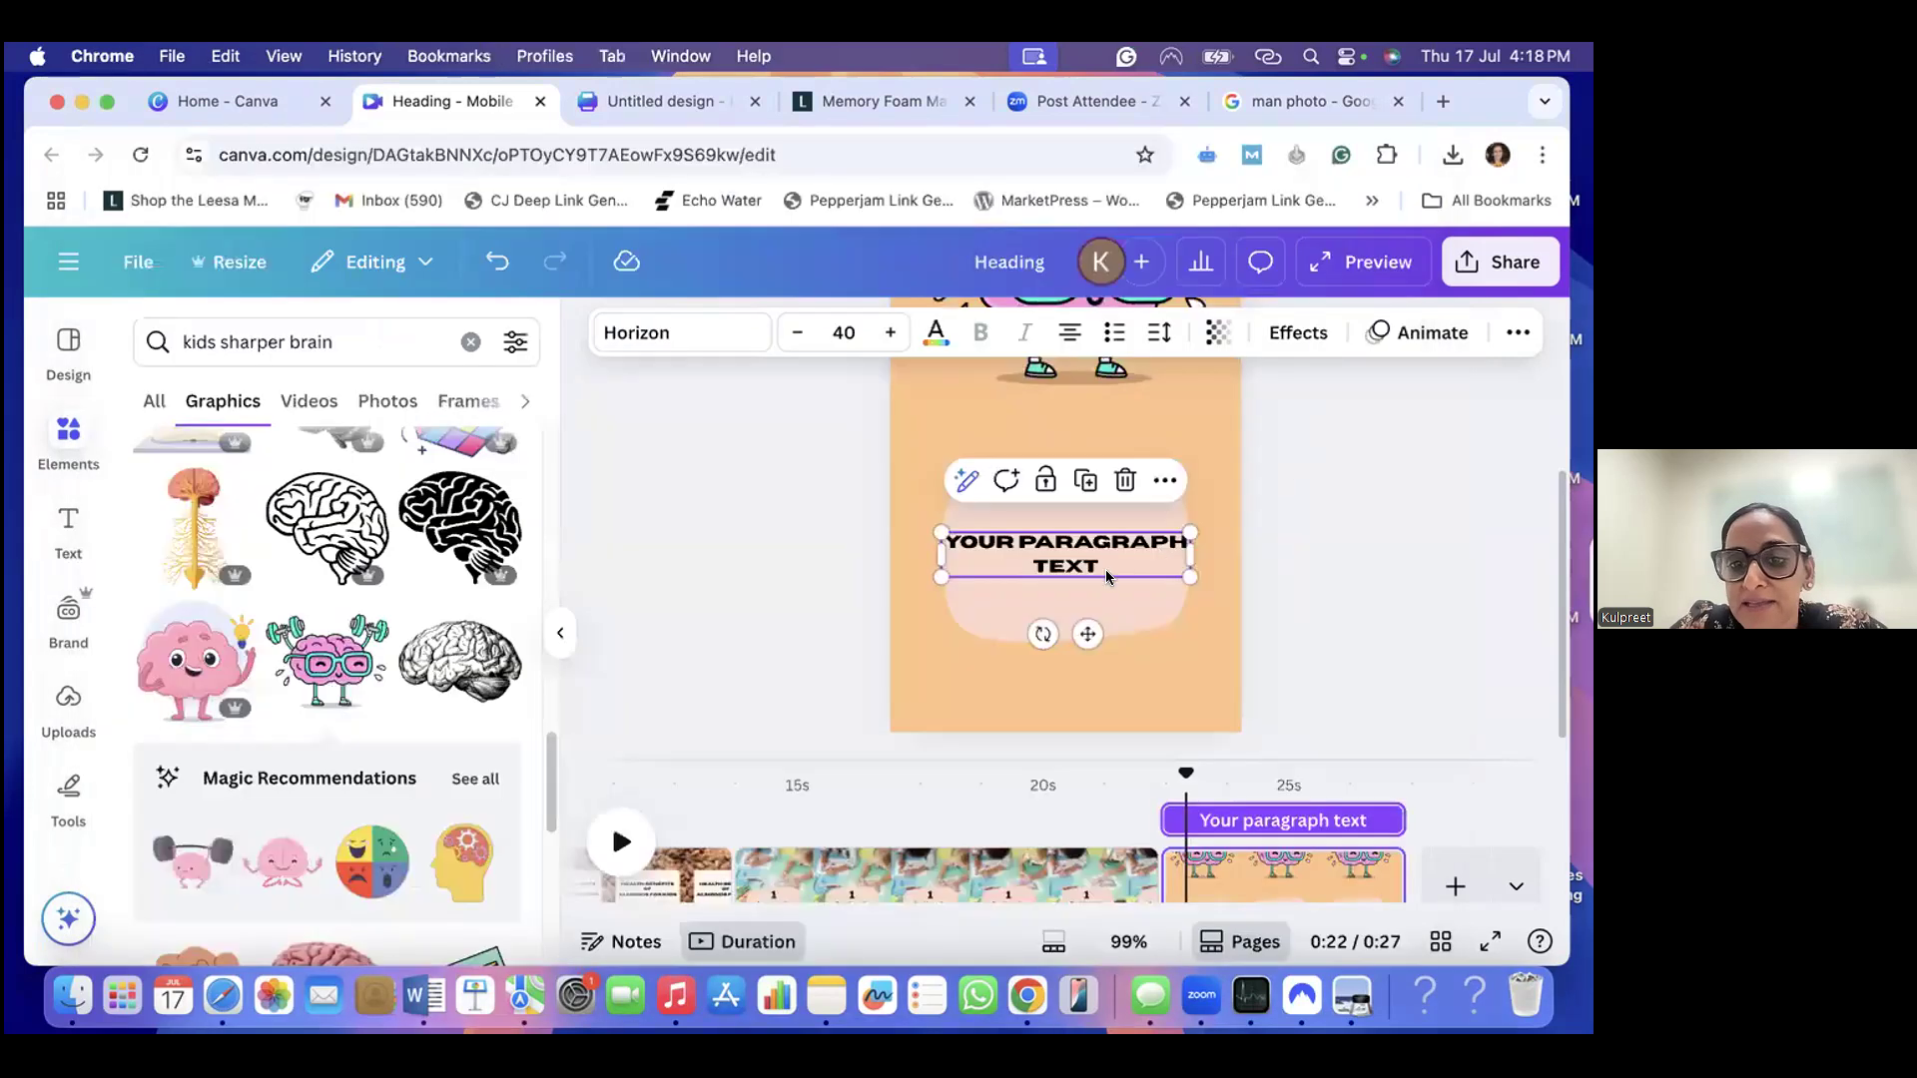
{"action": "double_click", "coordinate": [1104, 548]}
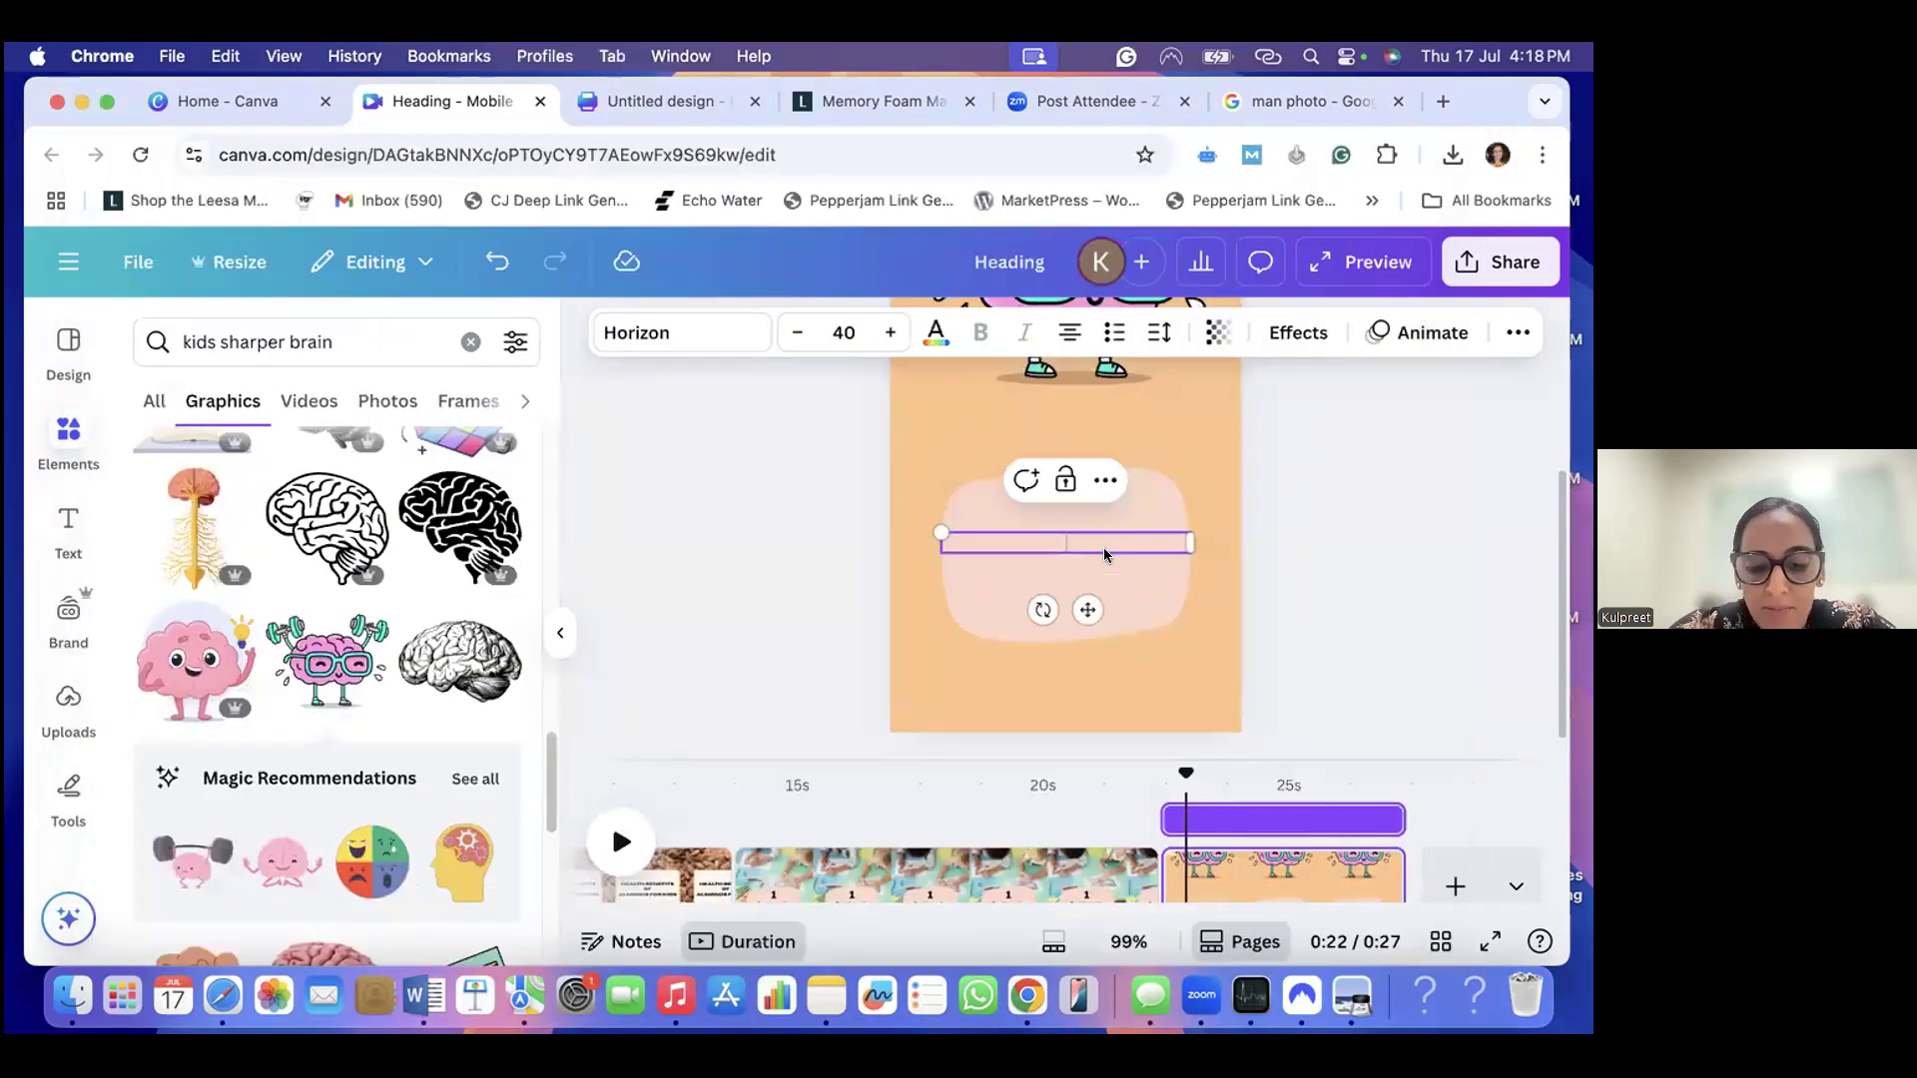
{"action": "key", "text": "super+v"}
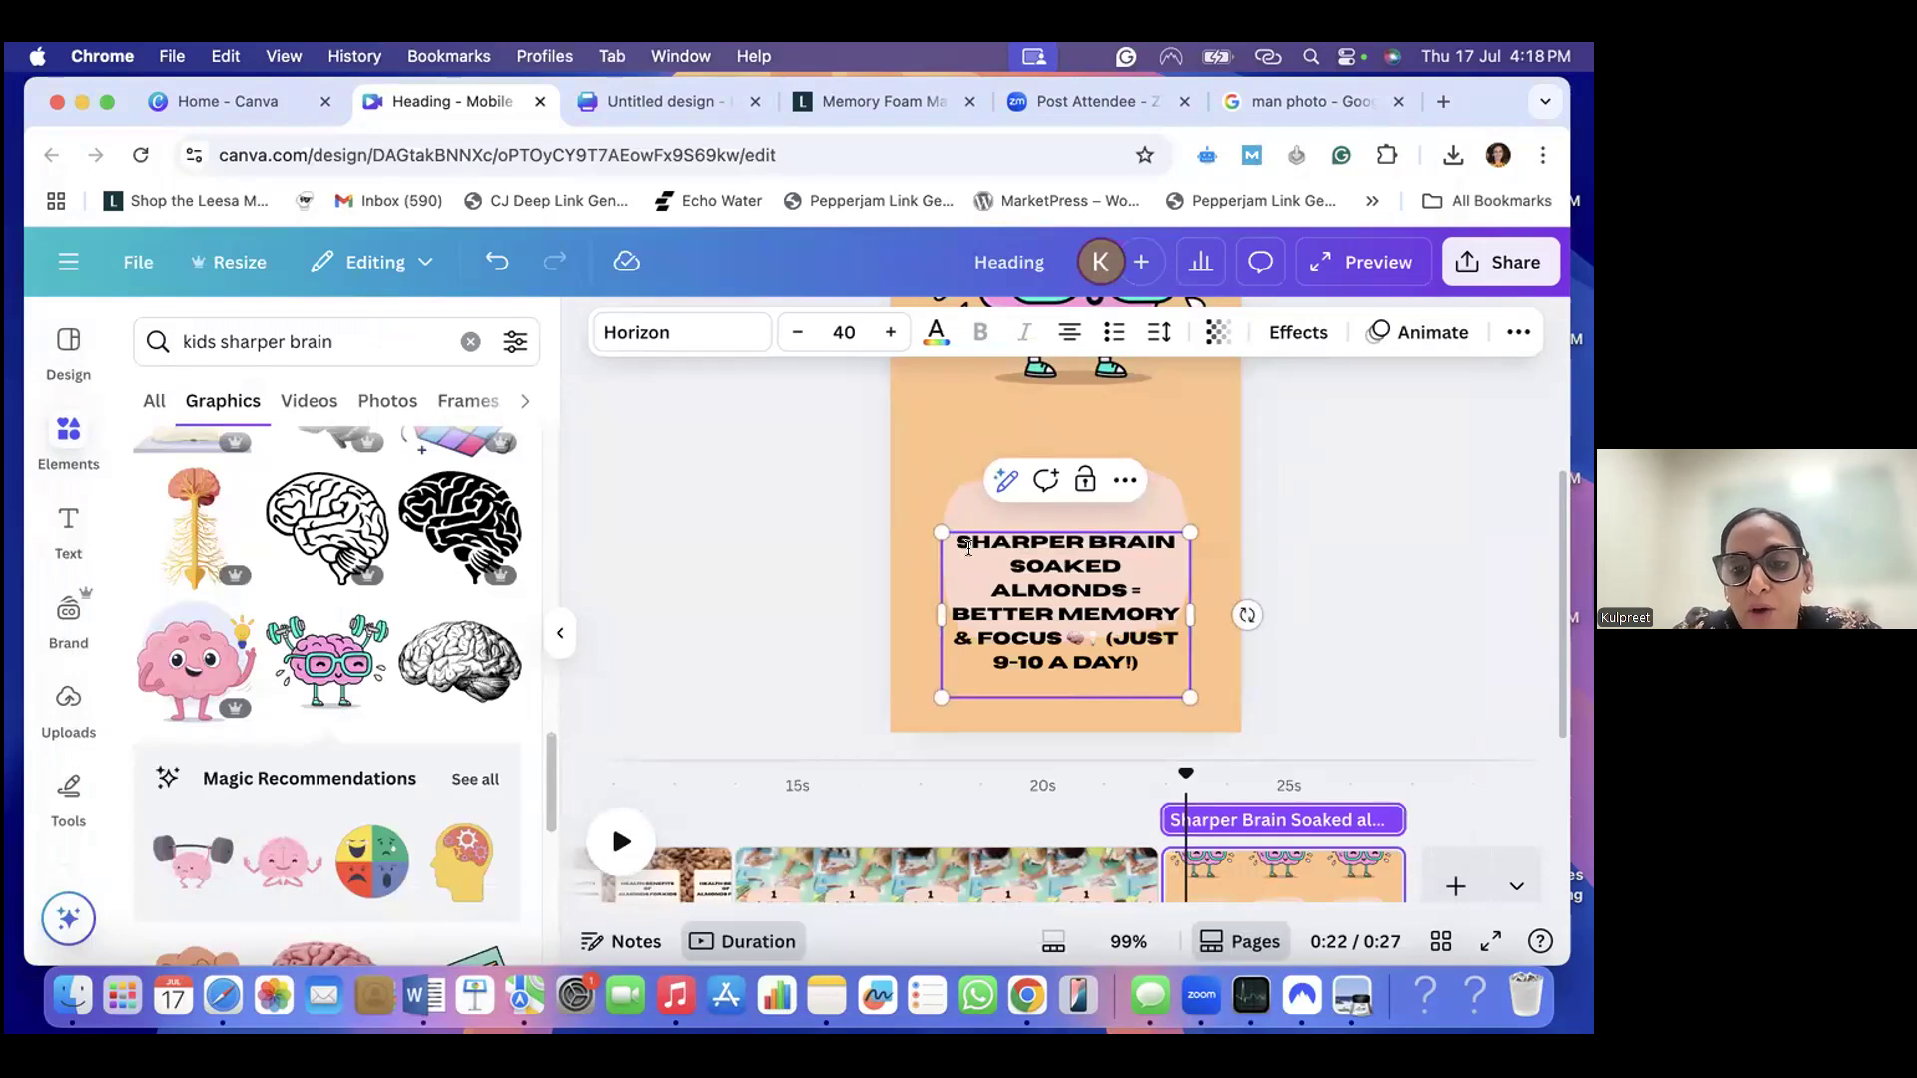
- Change the font of the whole "Sharper Brain" caption to Archivo Black
{"action": "left_click", "coordinate": [671, 336]}
{"action": "left_click", "coordinate": [254, 774]}
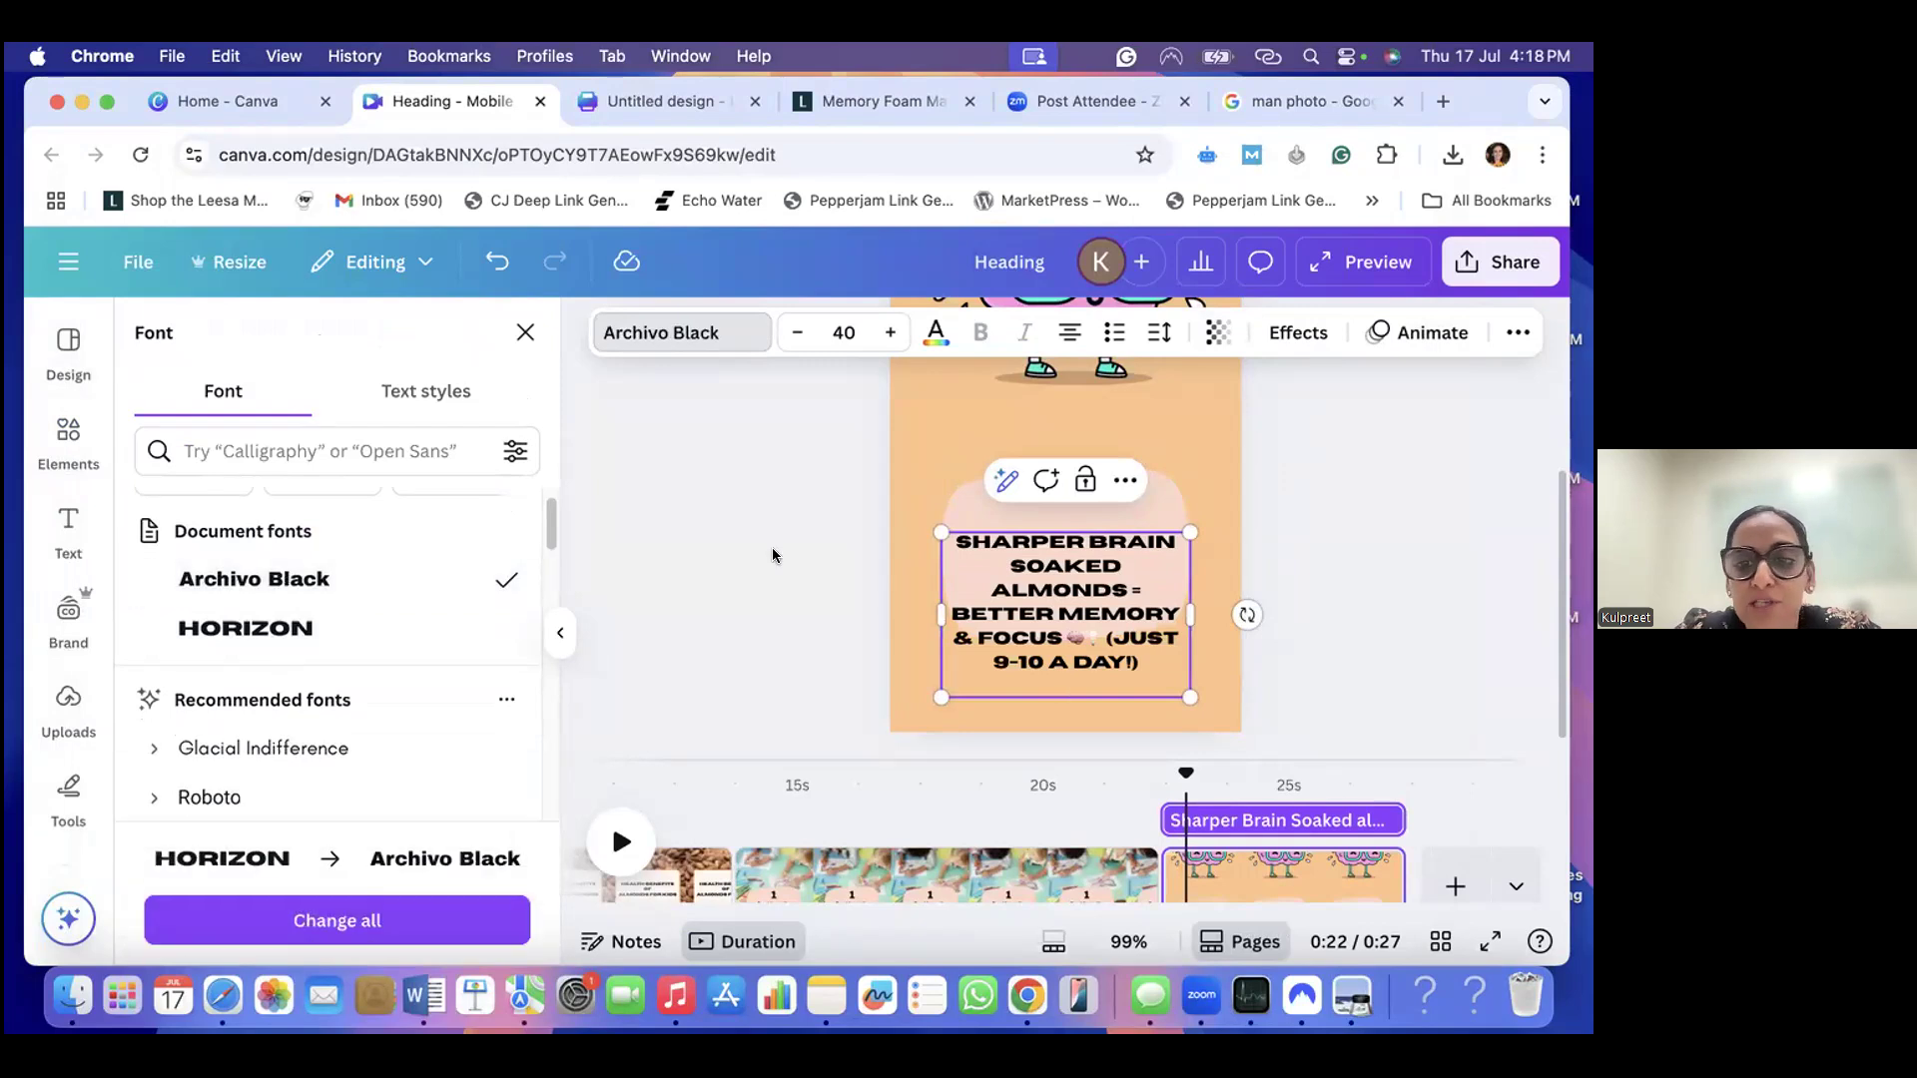
{"action": "double_click", "coordinate": [1098, 611]}
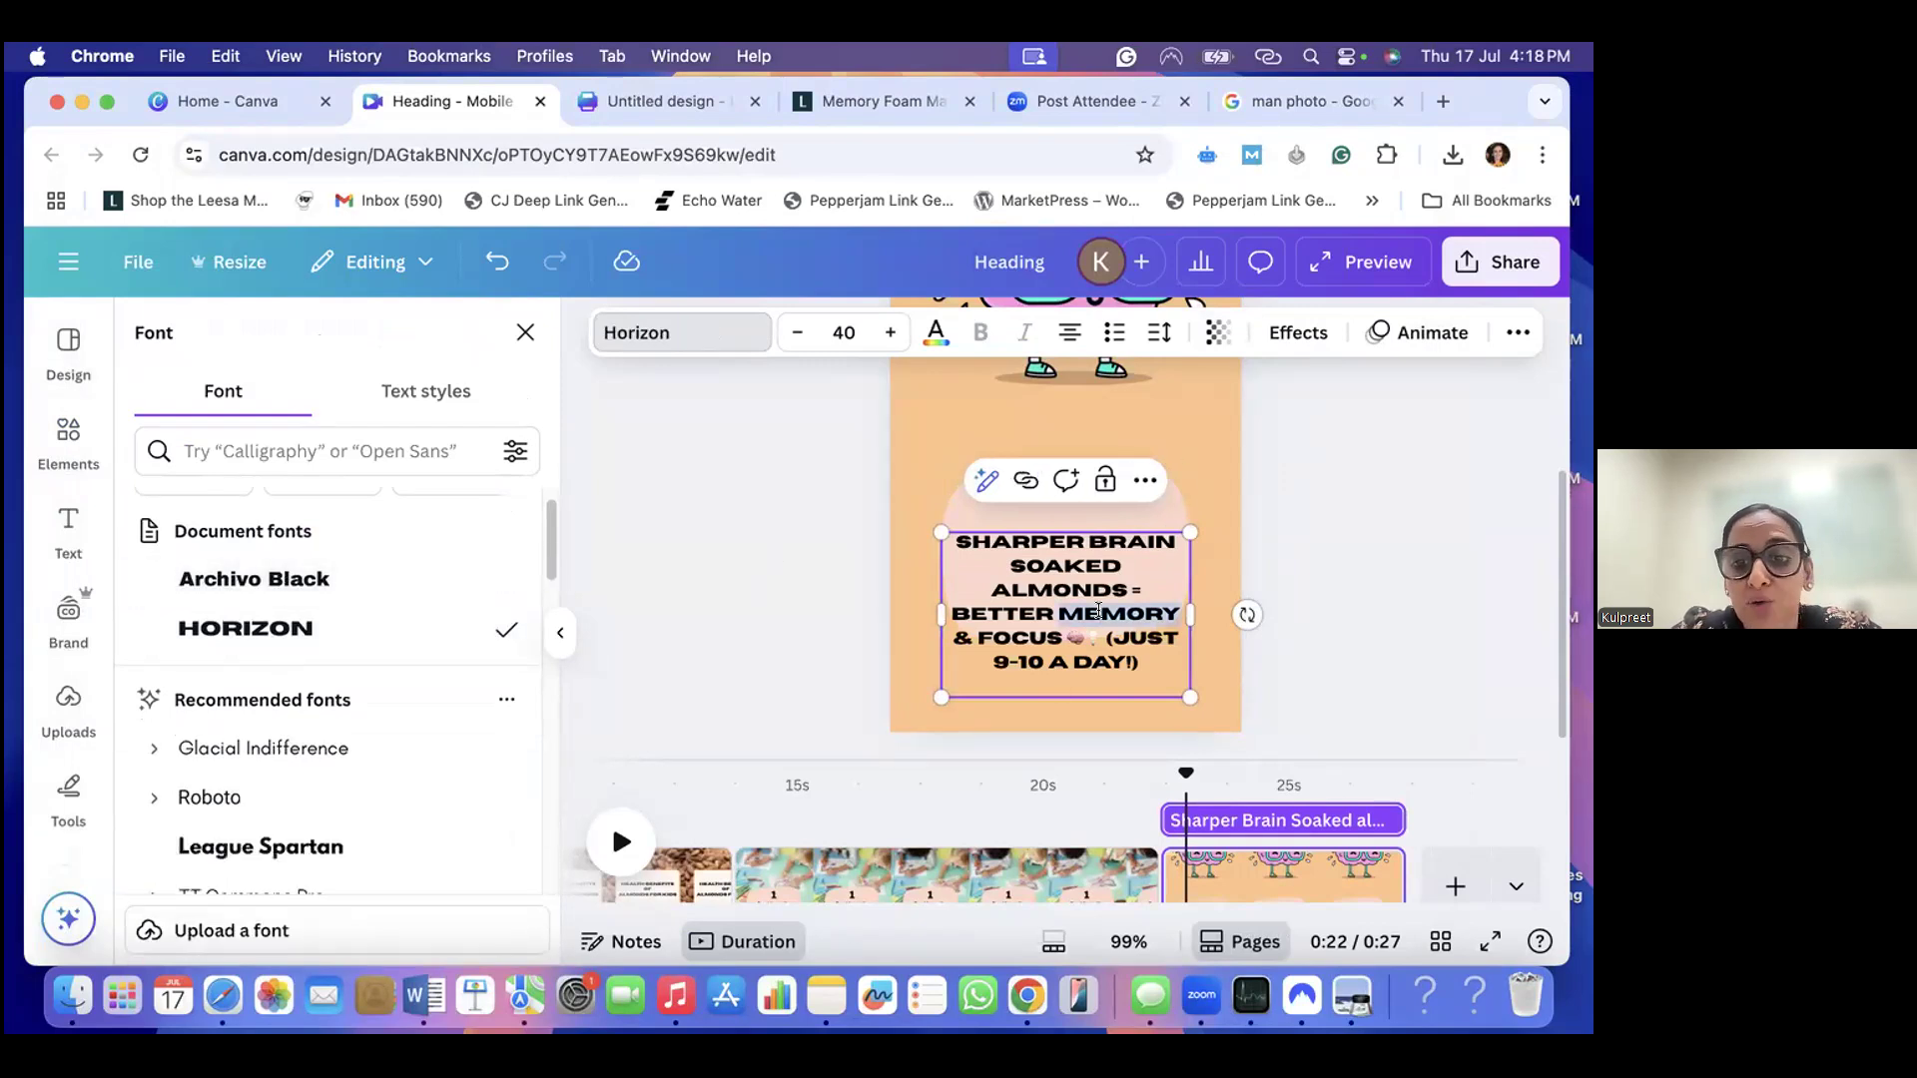
{"action": "left_click_drag", "start_coordinate": [1121, 657], "coordinate": [963, 539]}
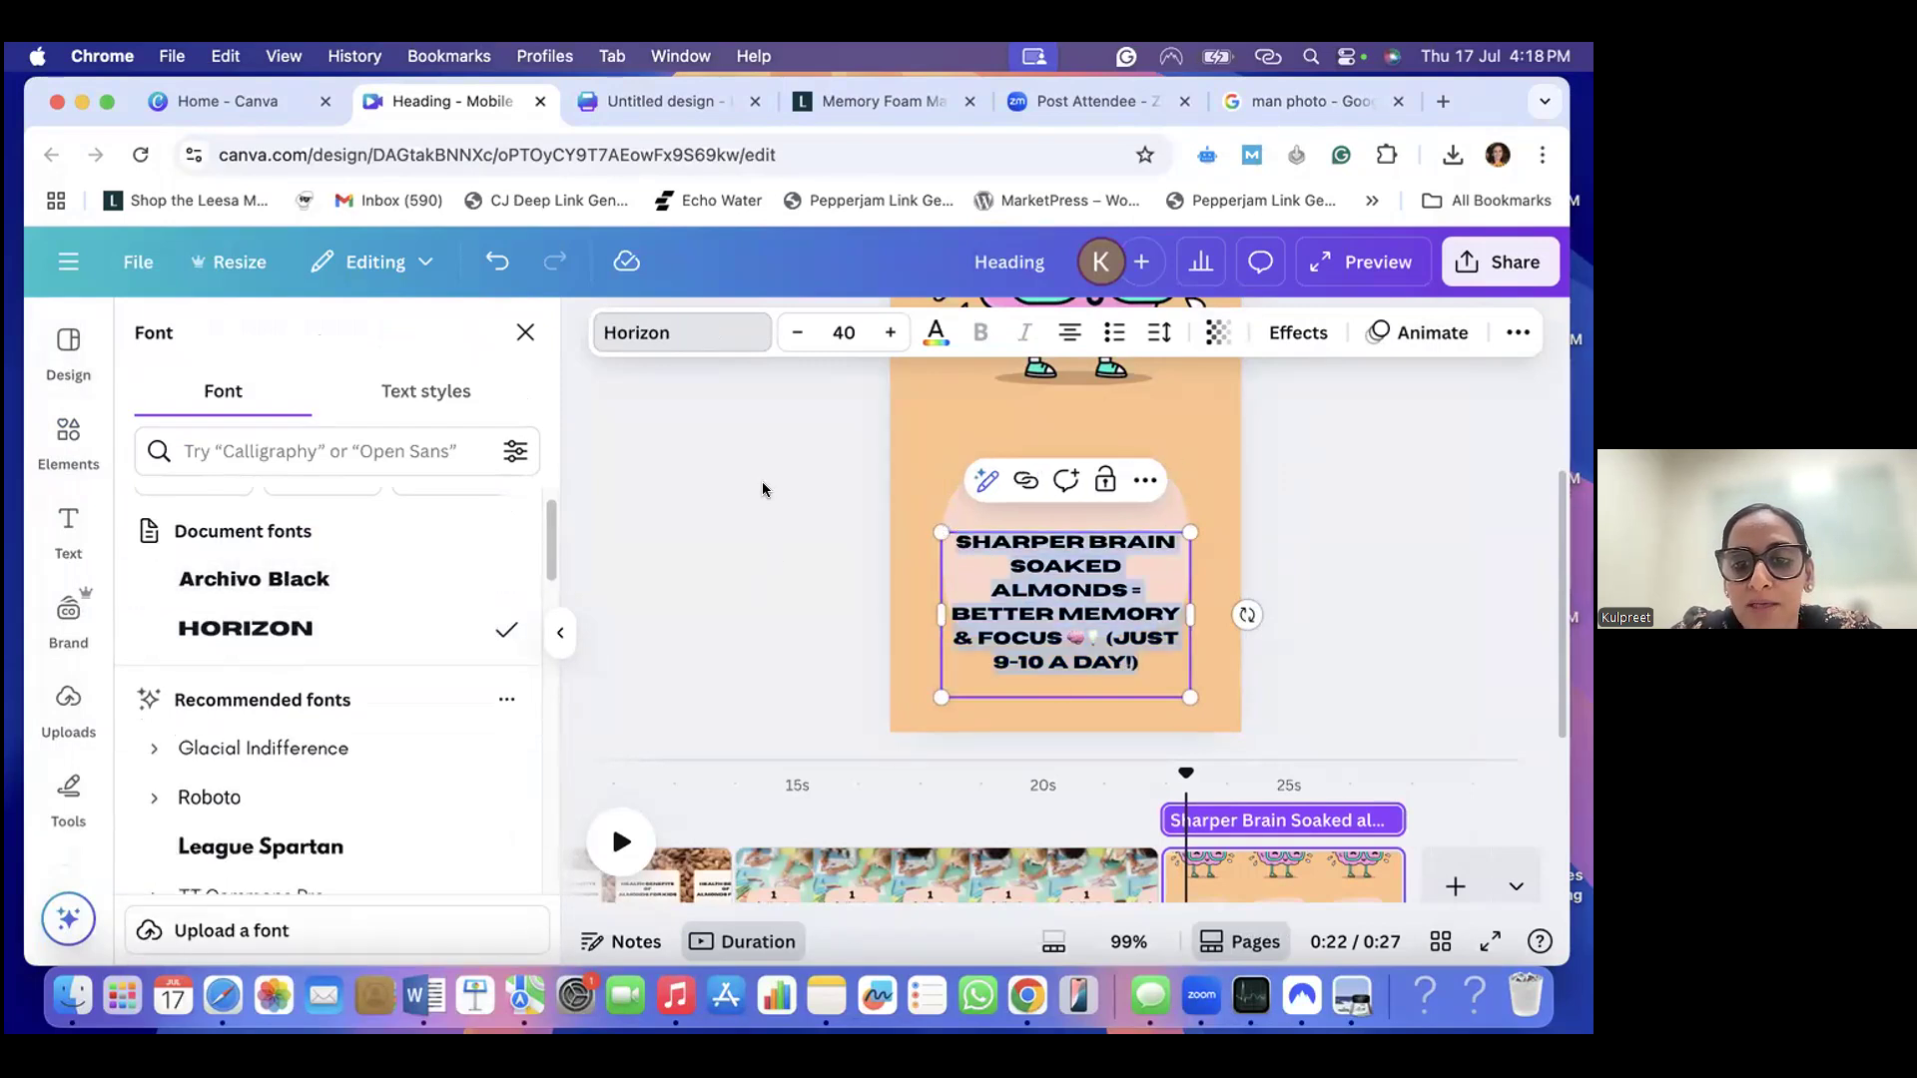
{"action": "left_click", "coordinate": [252, 579]}
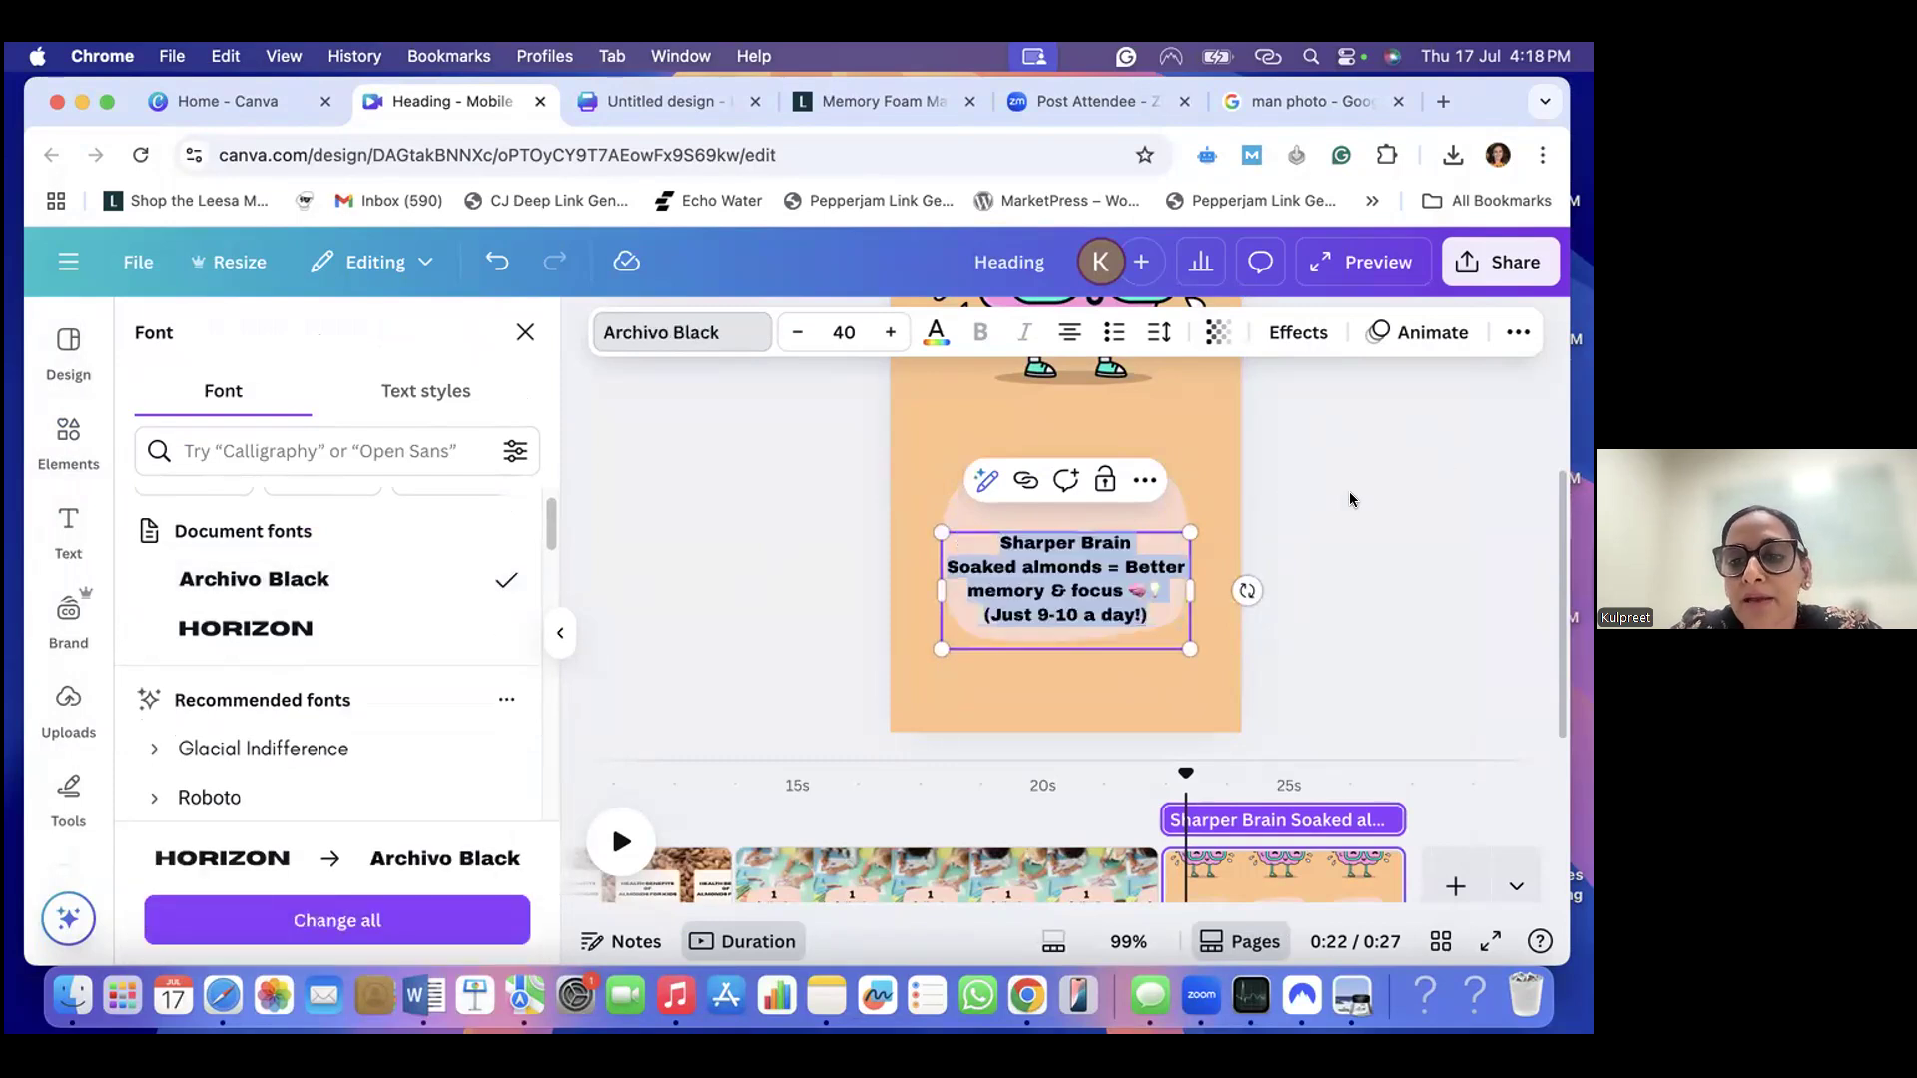
- Move the "Sharper Brain" caption up so it sits centred within the peach shape
{"action": "left_click", "coordinate": [1090, 589]}
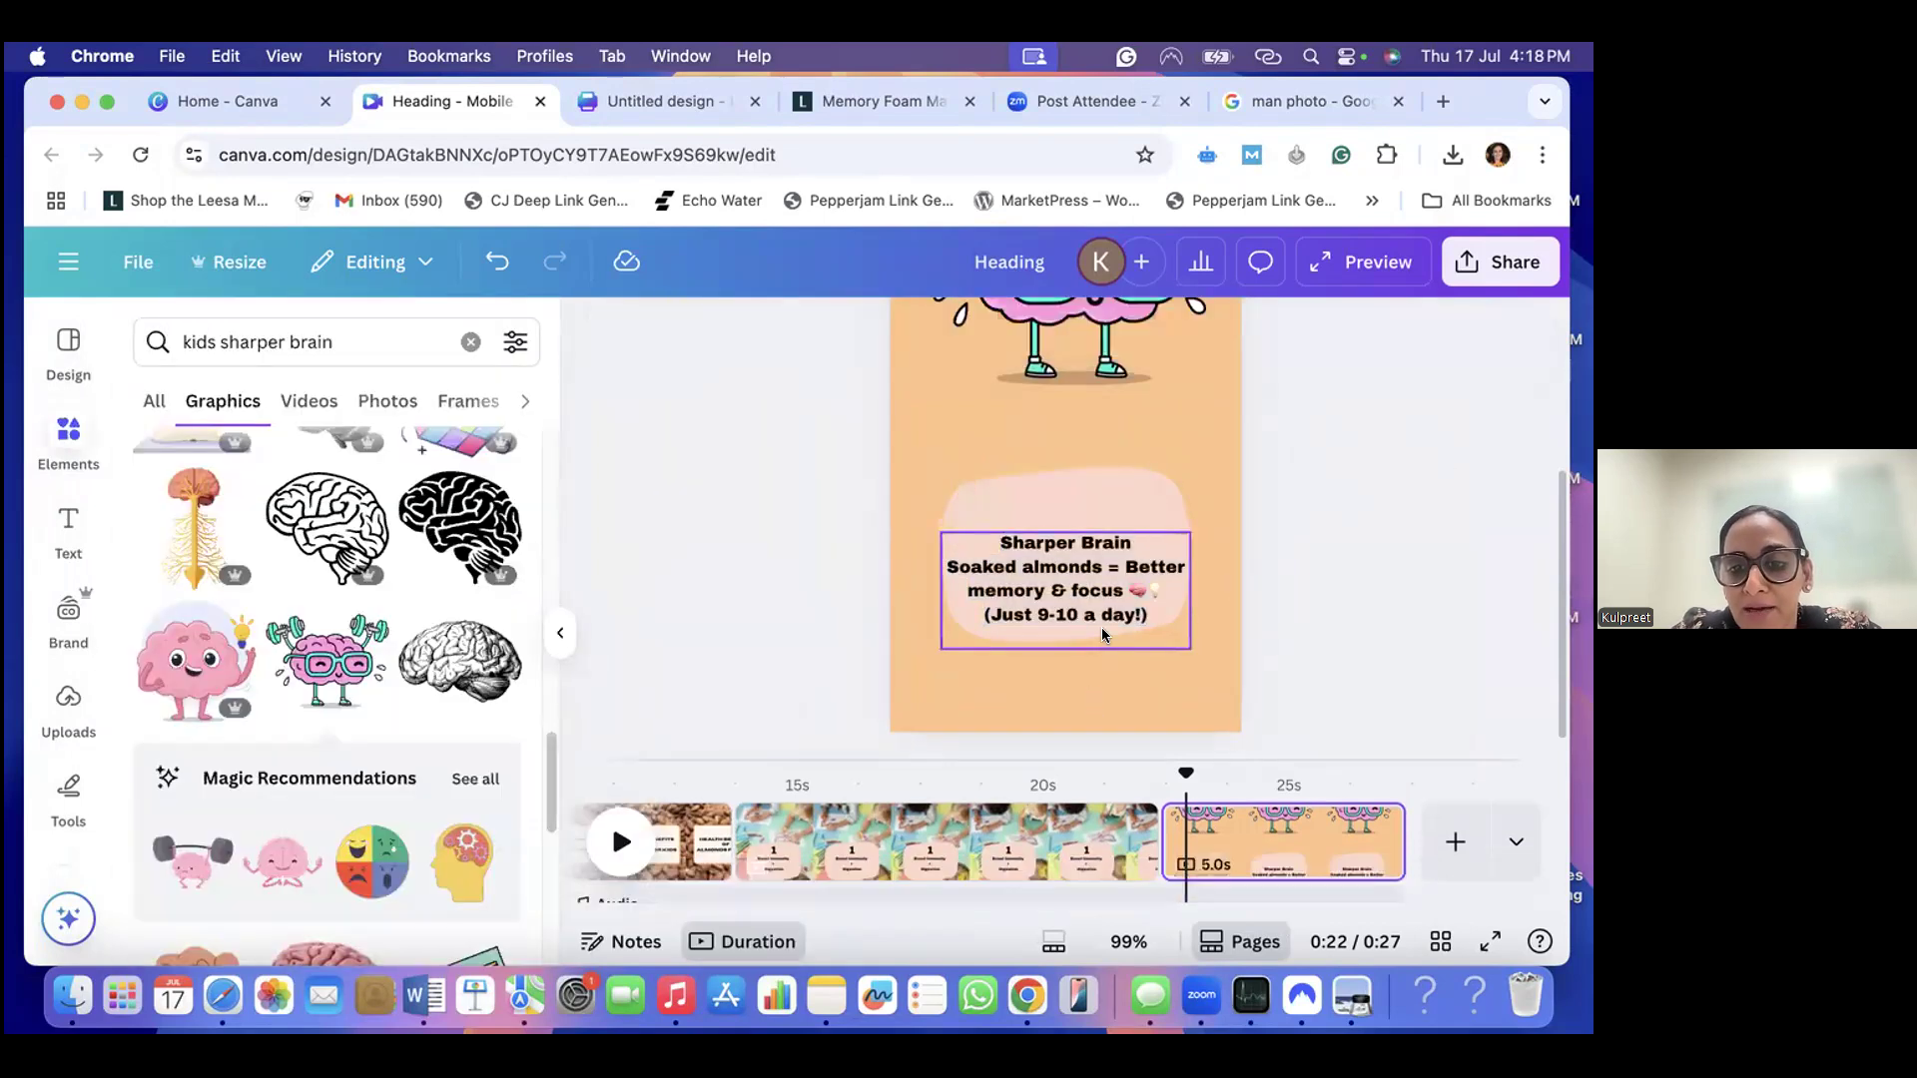
{"action": "left_click_drag", "start_coordinate": [1100, 623], "coordinate": [1096, 597]}
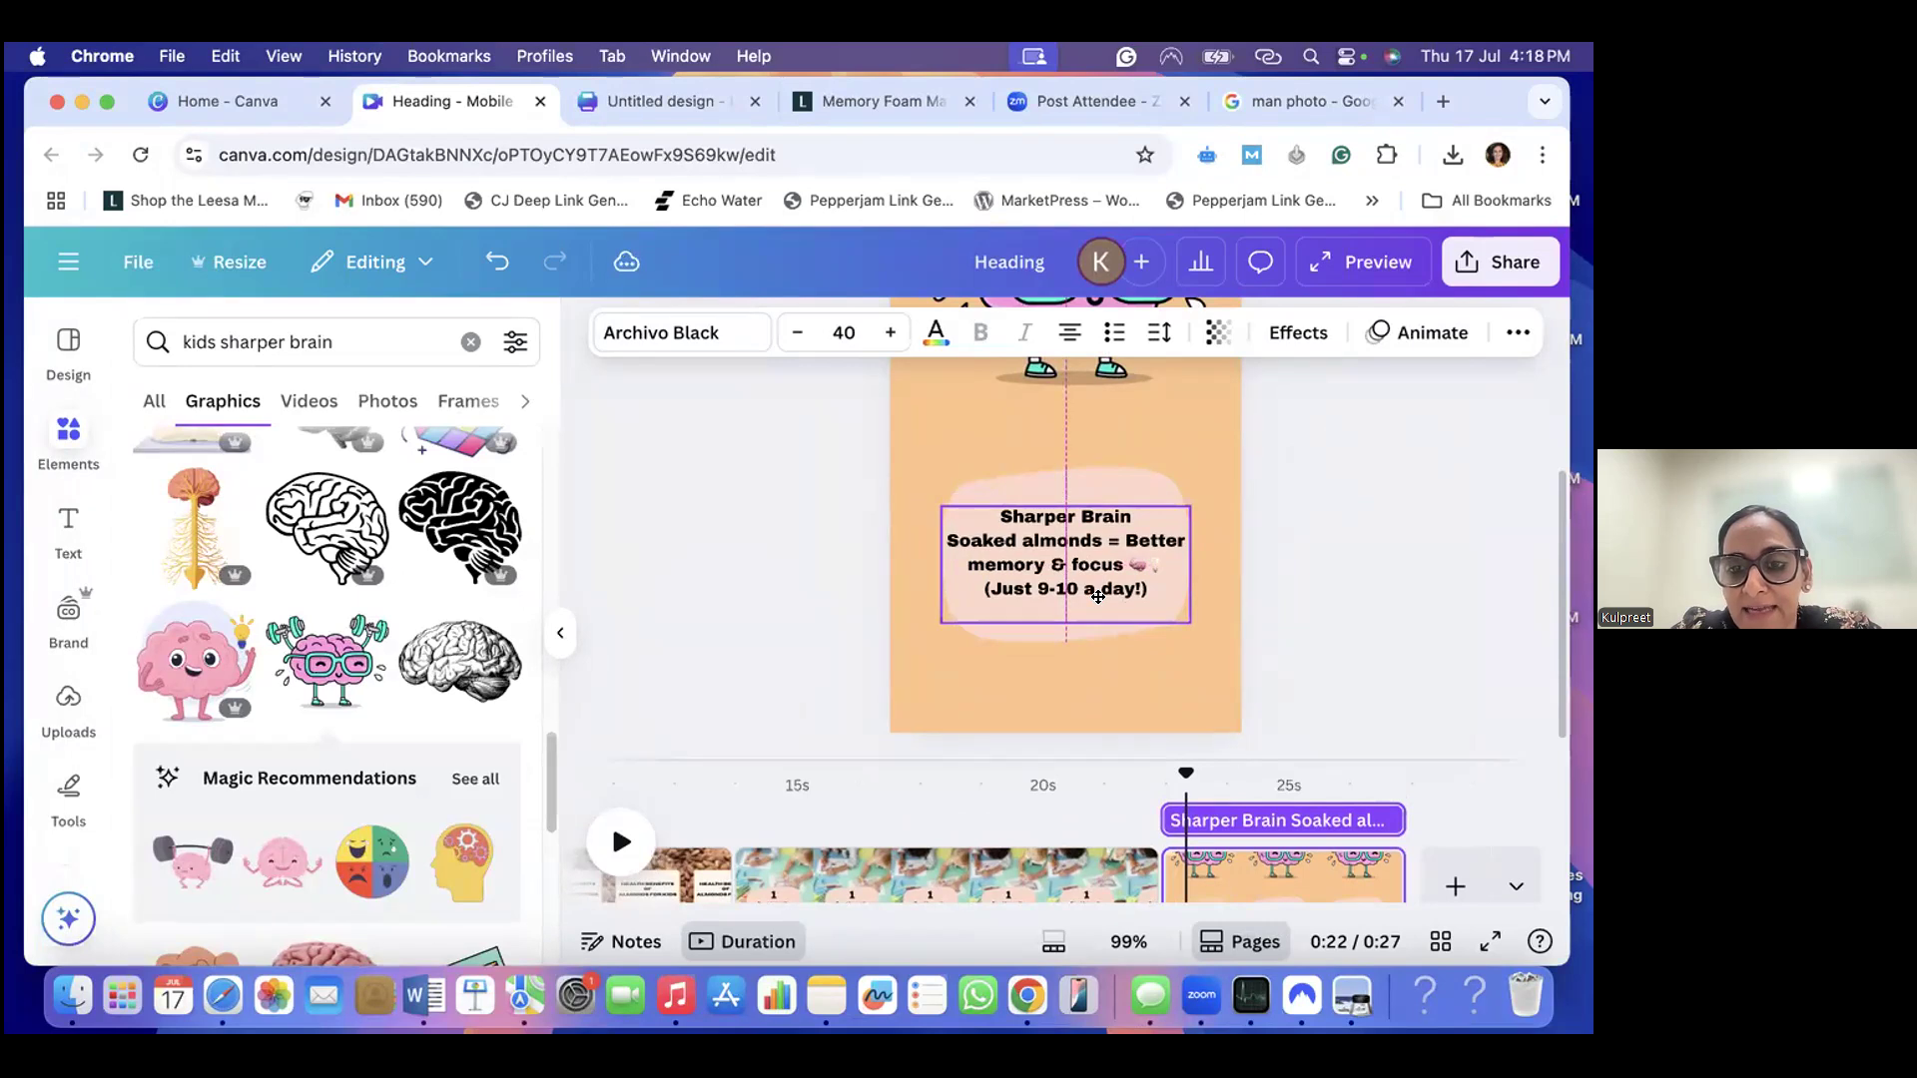
{"action": "left_click_drag", "start_coordinate": [1099, 596], "coordinate": [1098, 596]}
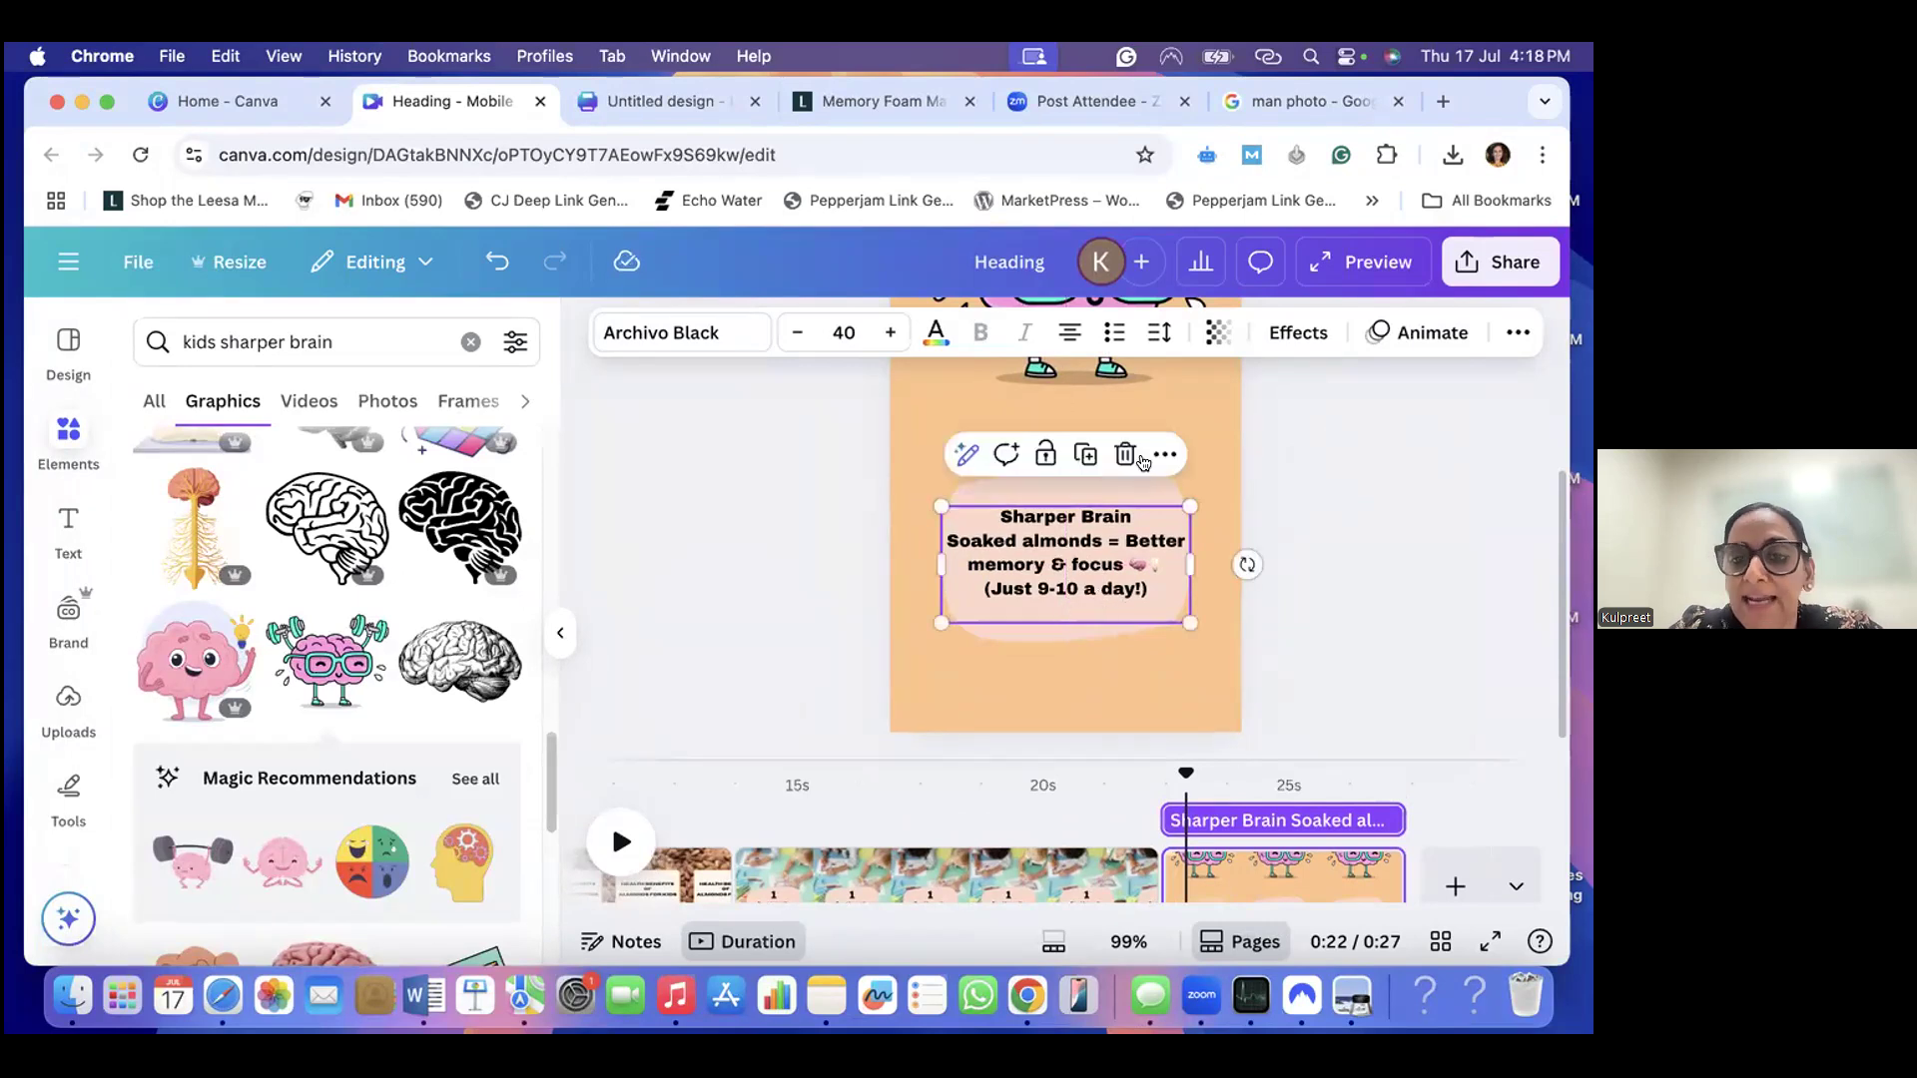
{"action": "left_click", "coordinate": [1342, 477]}
{"action": "left_click", "coordinate": [1100, 484]}
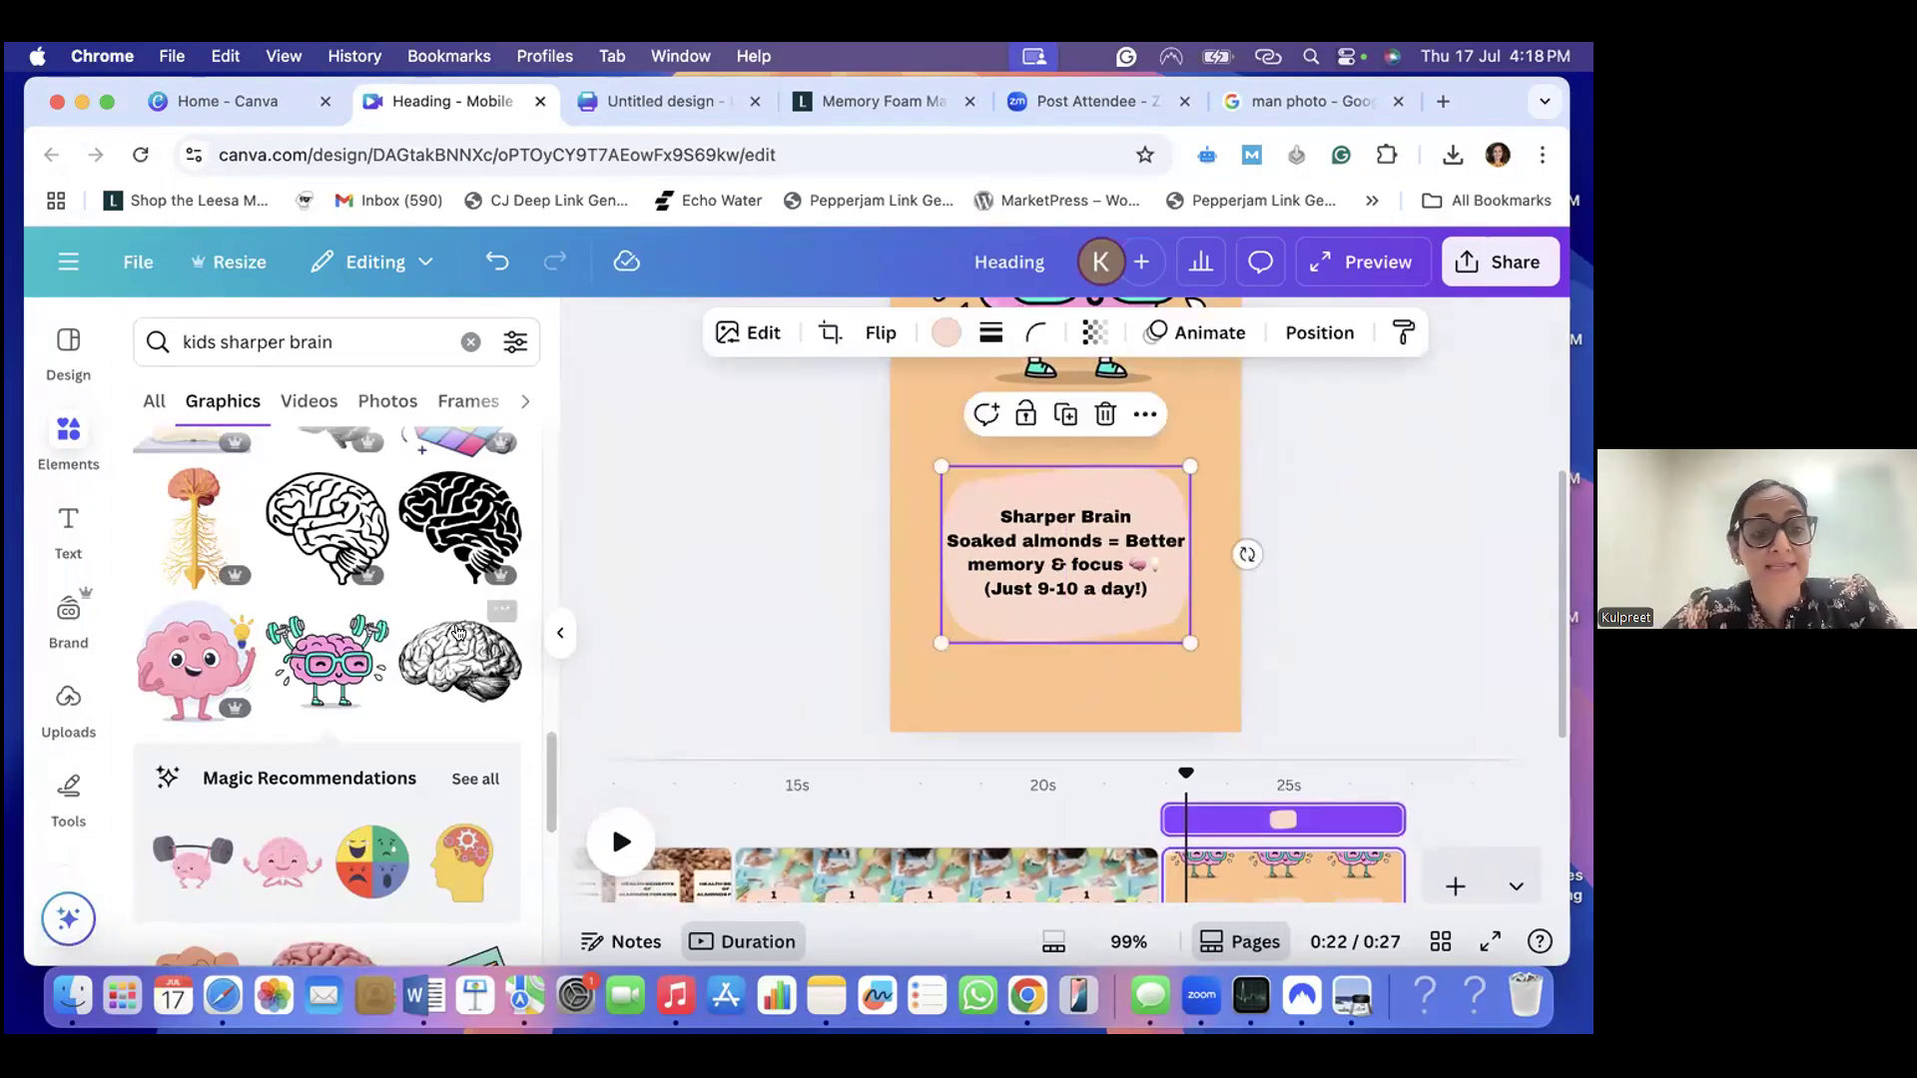
- Replace the elements search with one for "2" and show all the matching graphics
{"action": "left_click", "coordinate": [470, 342]}
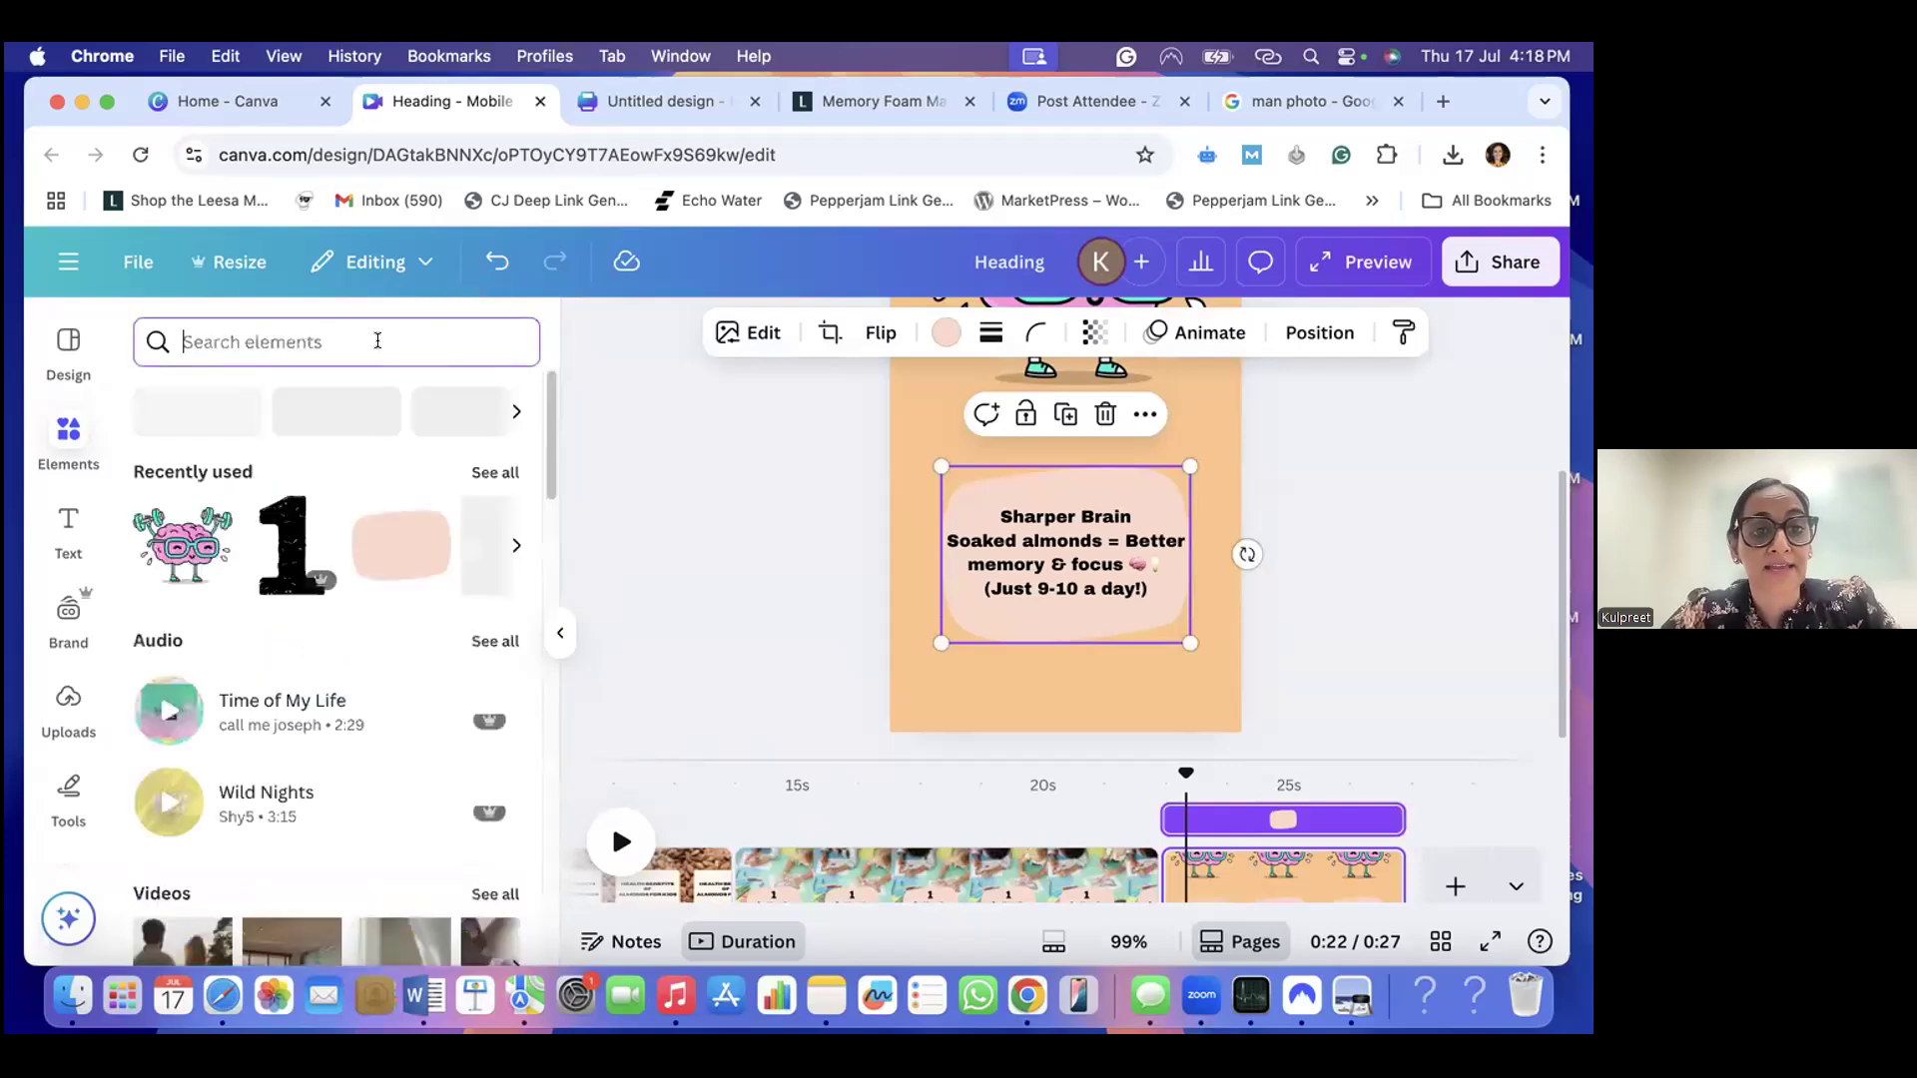
{"action": "type", "text": "Nun"}
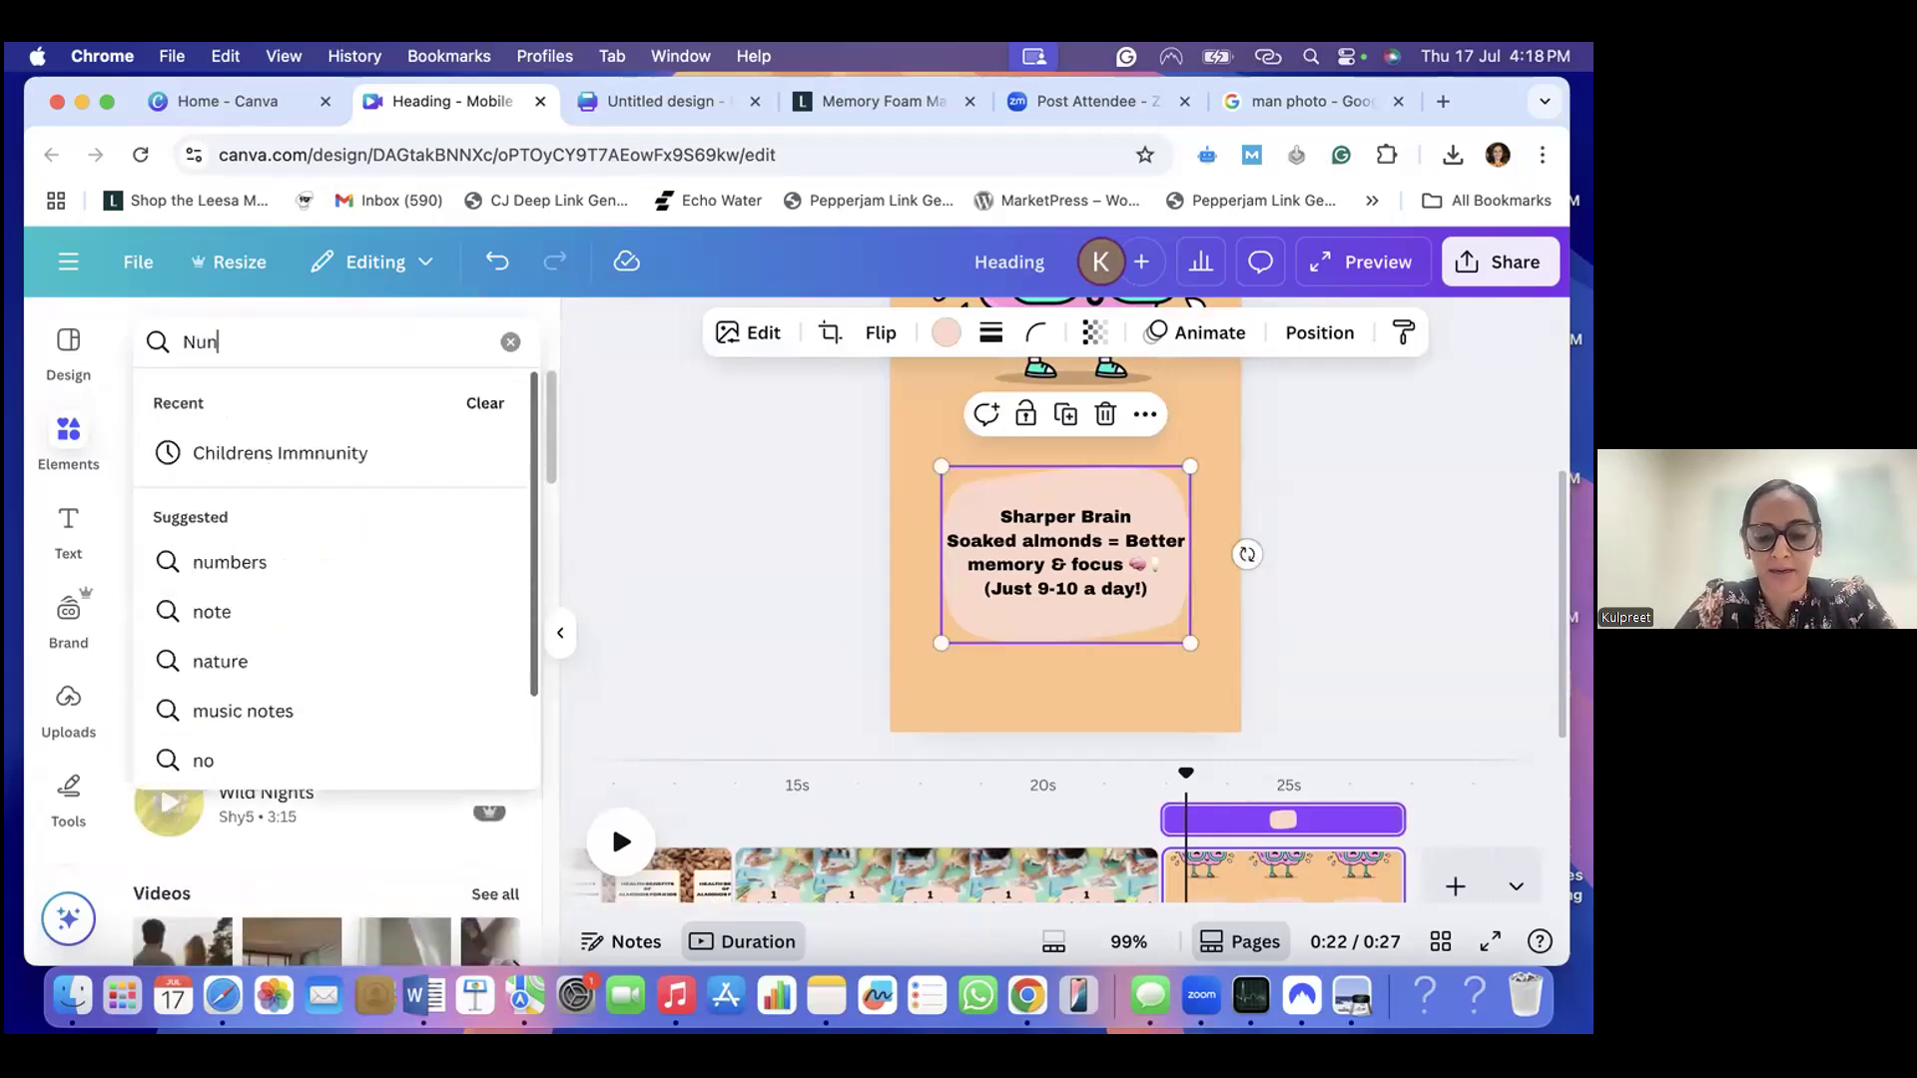
{"action": "type", "text": "ber 2"}
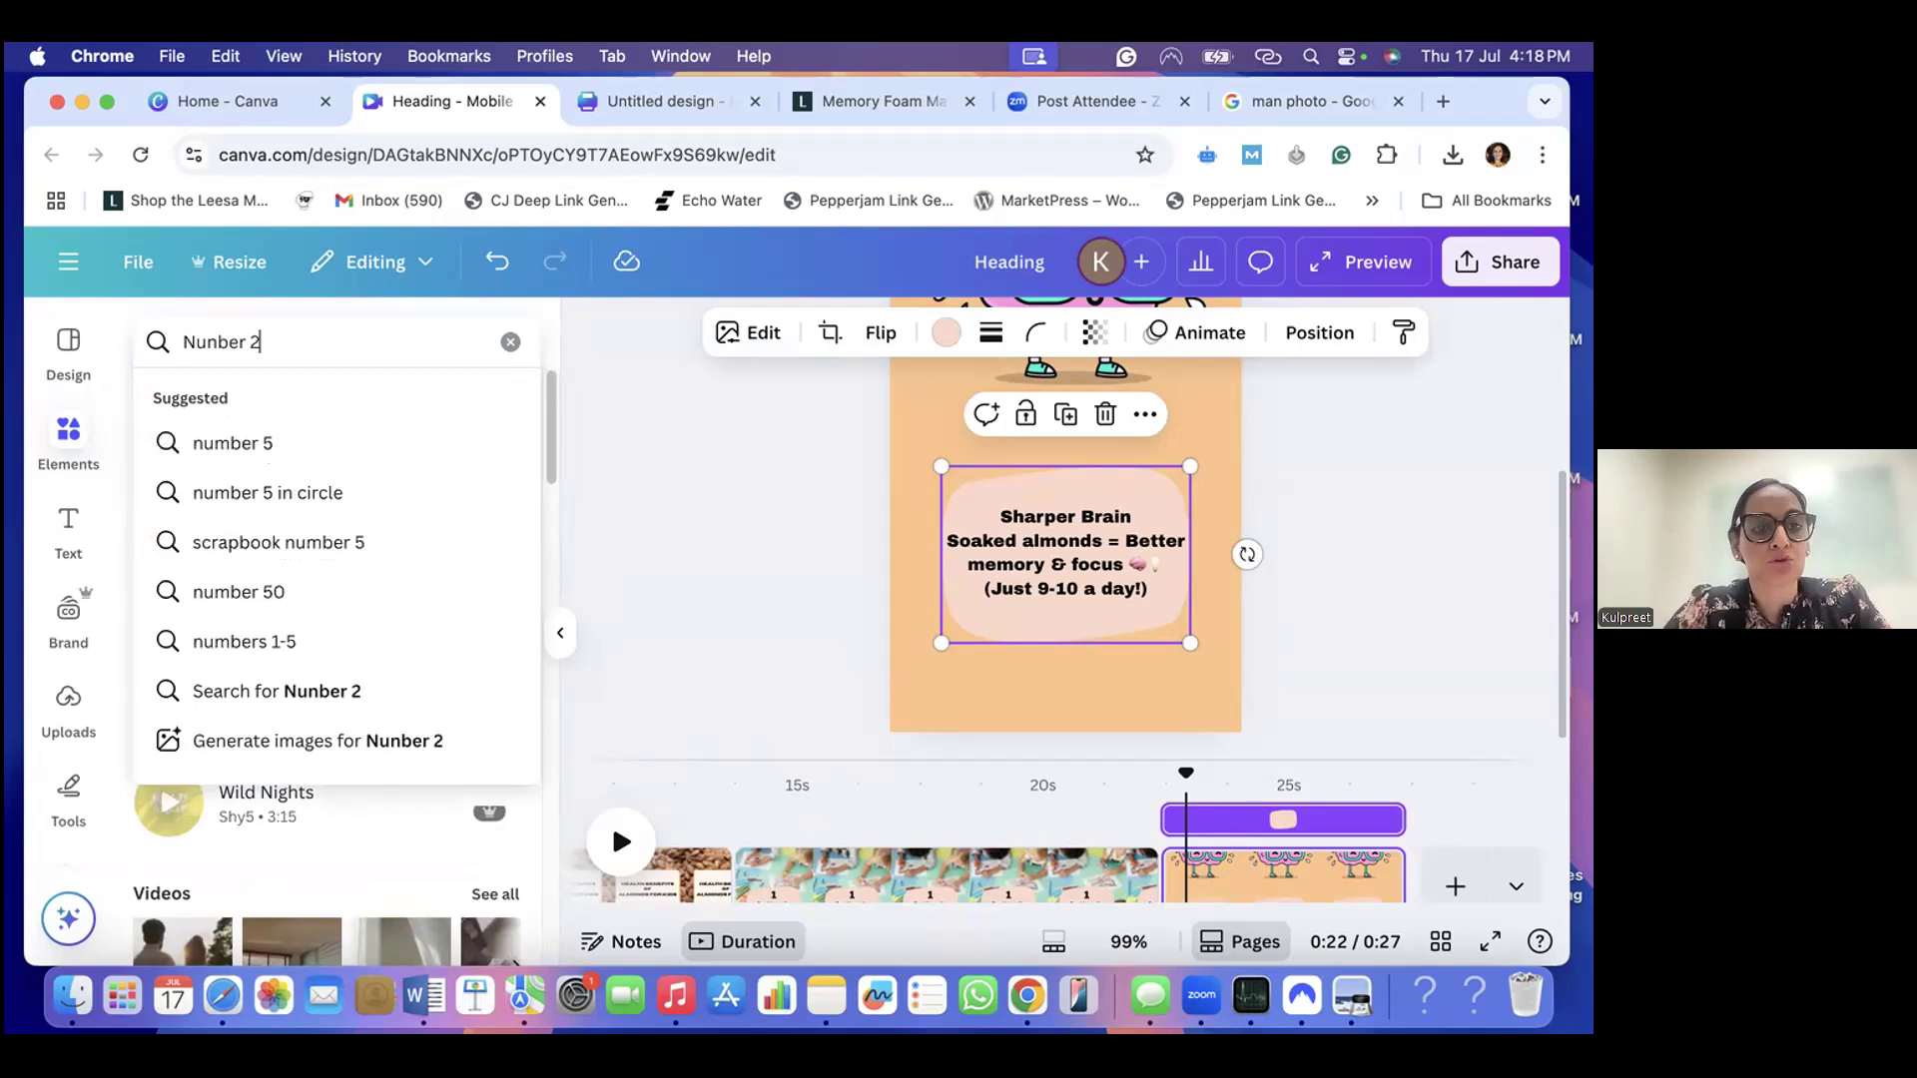
{"action": "left_click", "coordinate": [200, 443]}
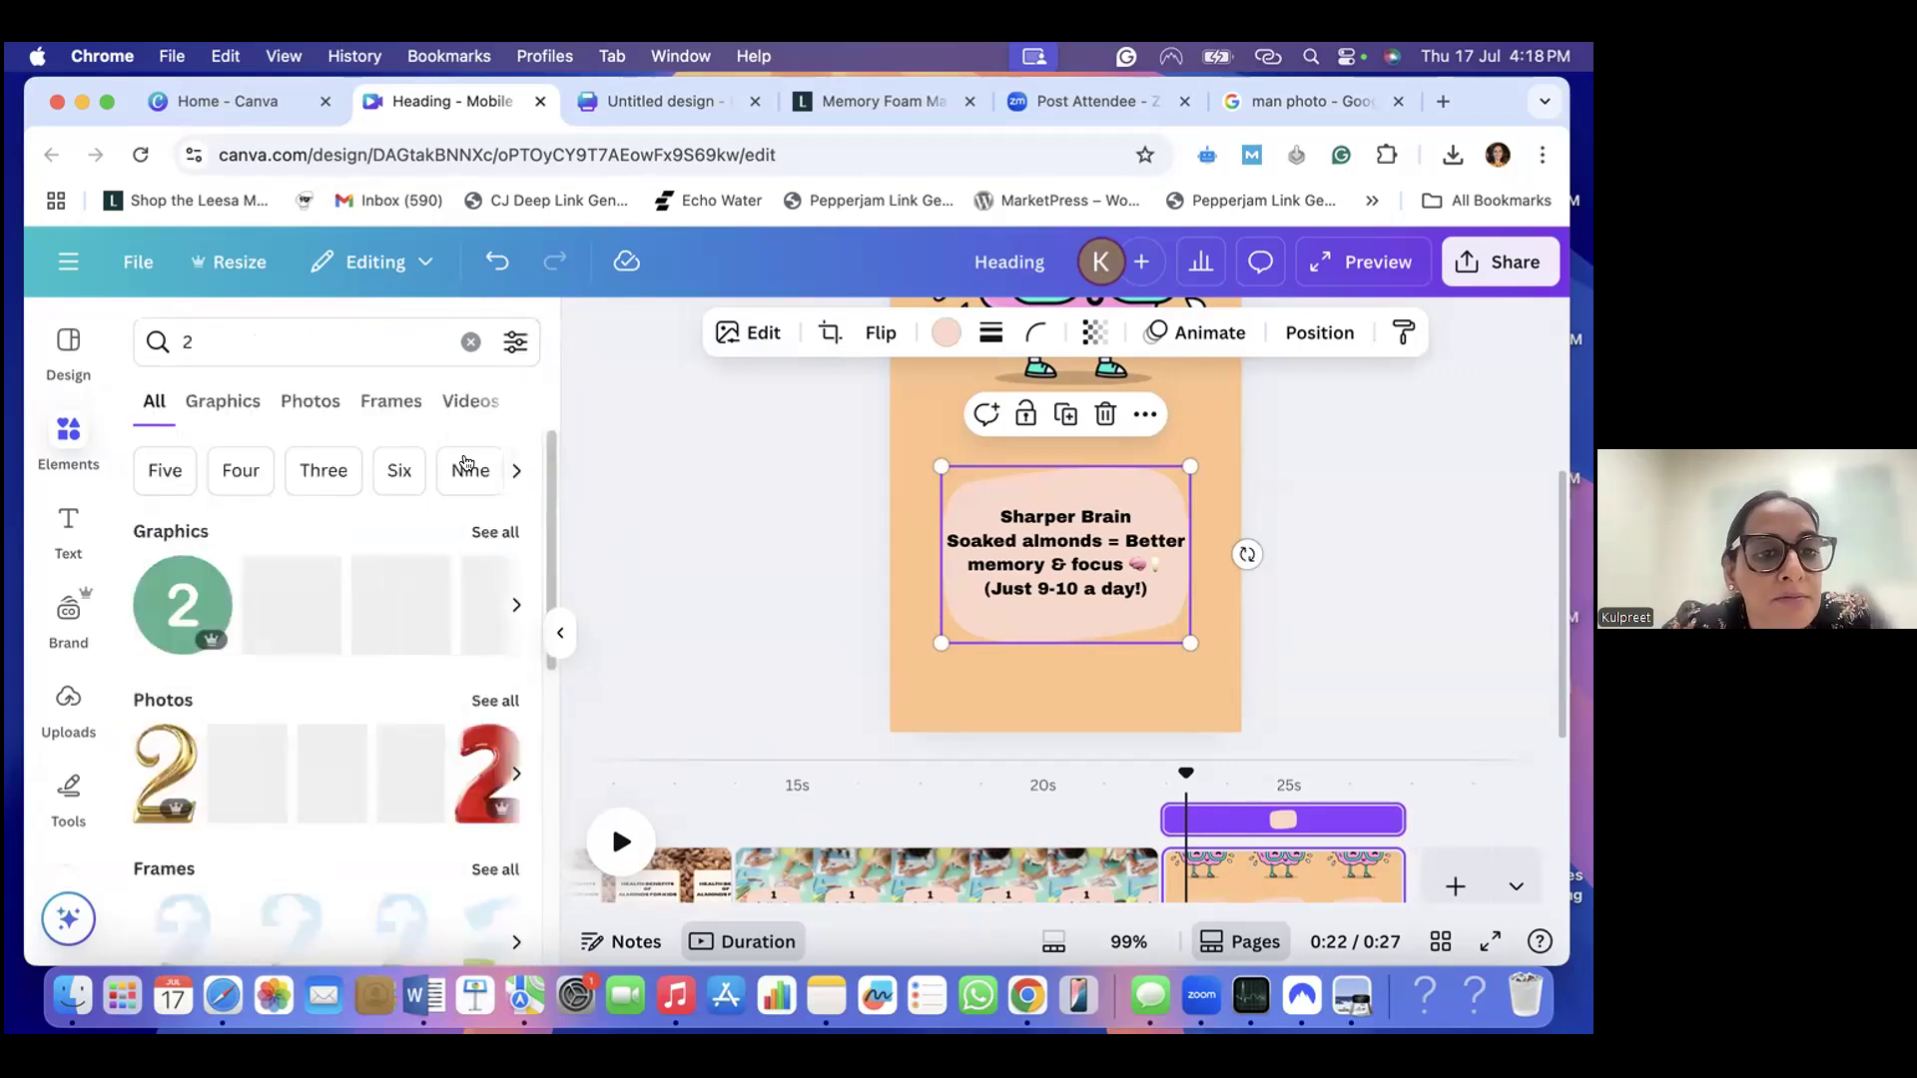
{"action": "left_click", "coordinate": [496, 535]}
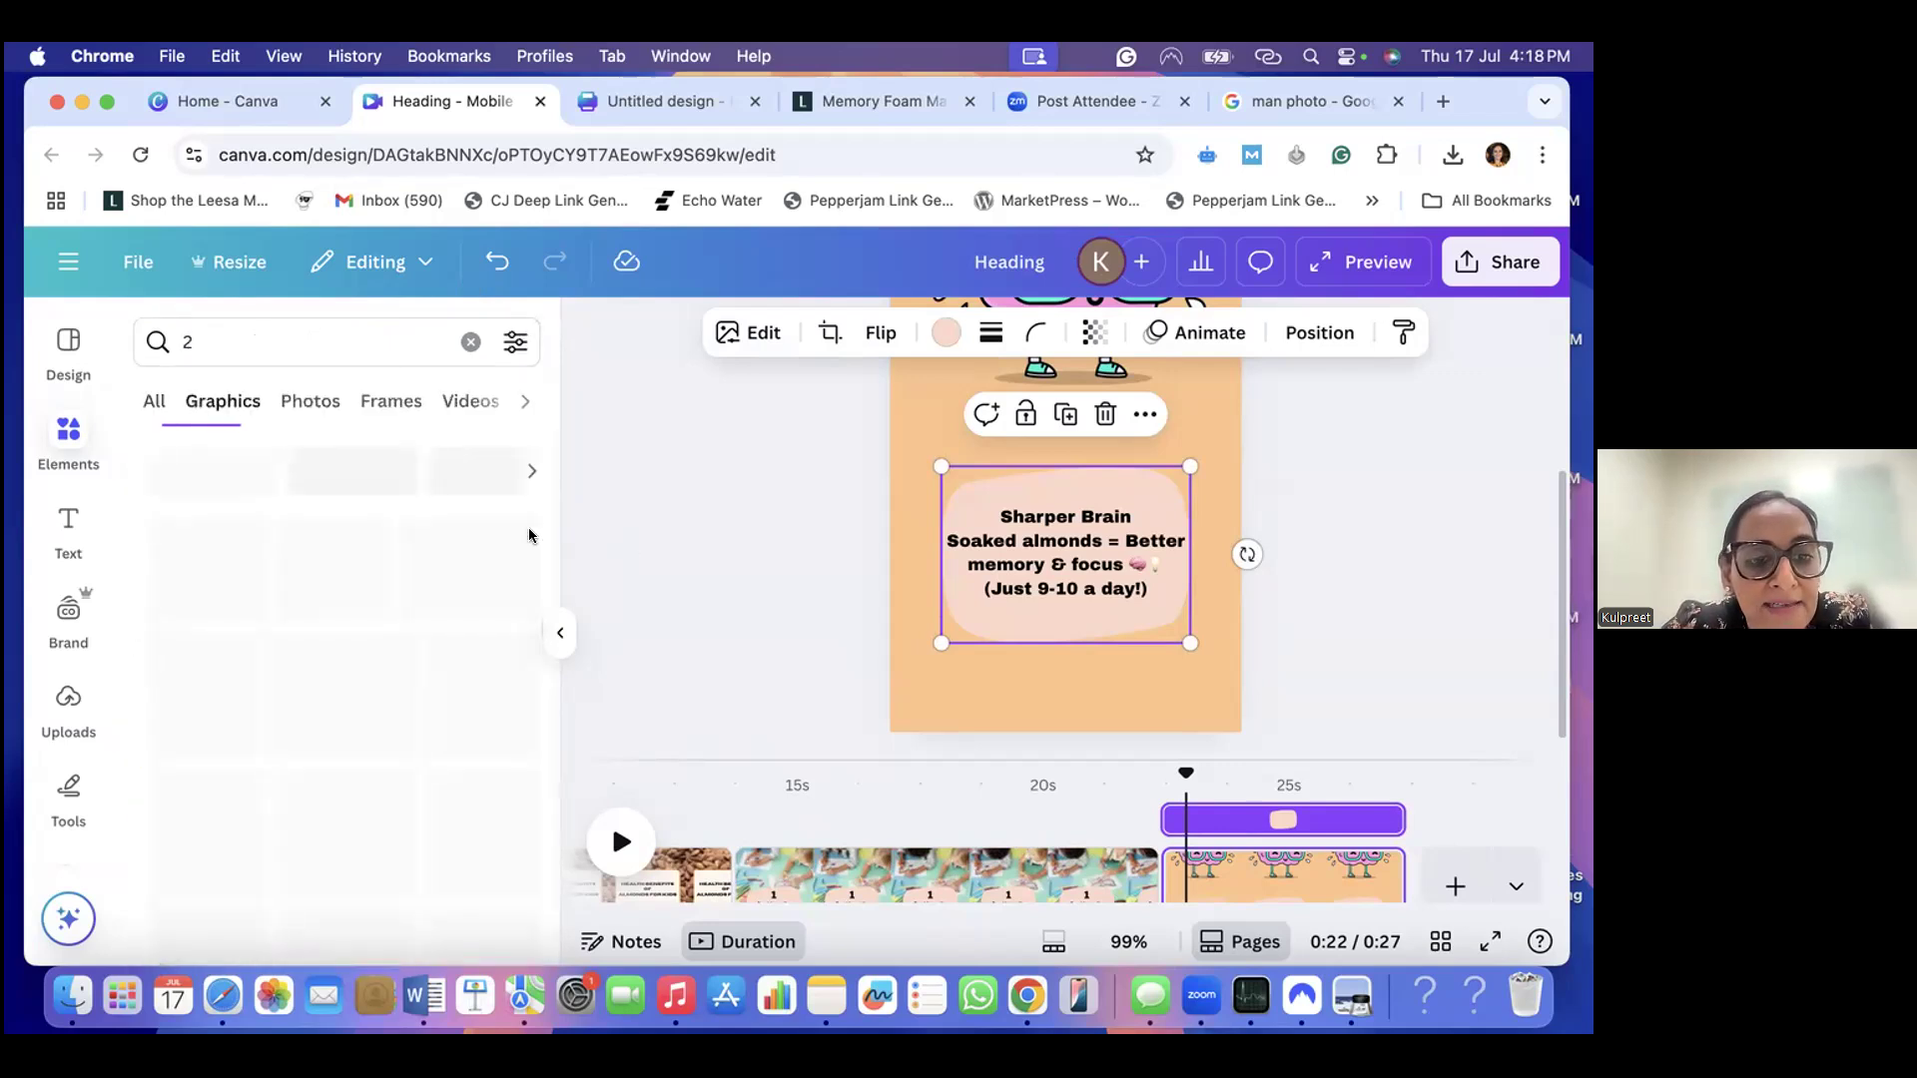
- Add the solid black brush-style 2 graphic to the "Sharper Brain" page
{"action": "scroll", "coordinate": [325, 656], "scroll_direction": "down", "scroll_amount": 3}
{"action": "scroll", "coordinate": [323, 656], "scroll_direction": "down", "scroll_amount": 5}
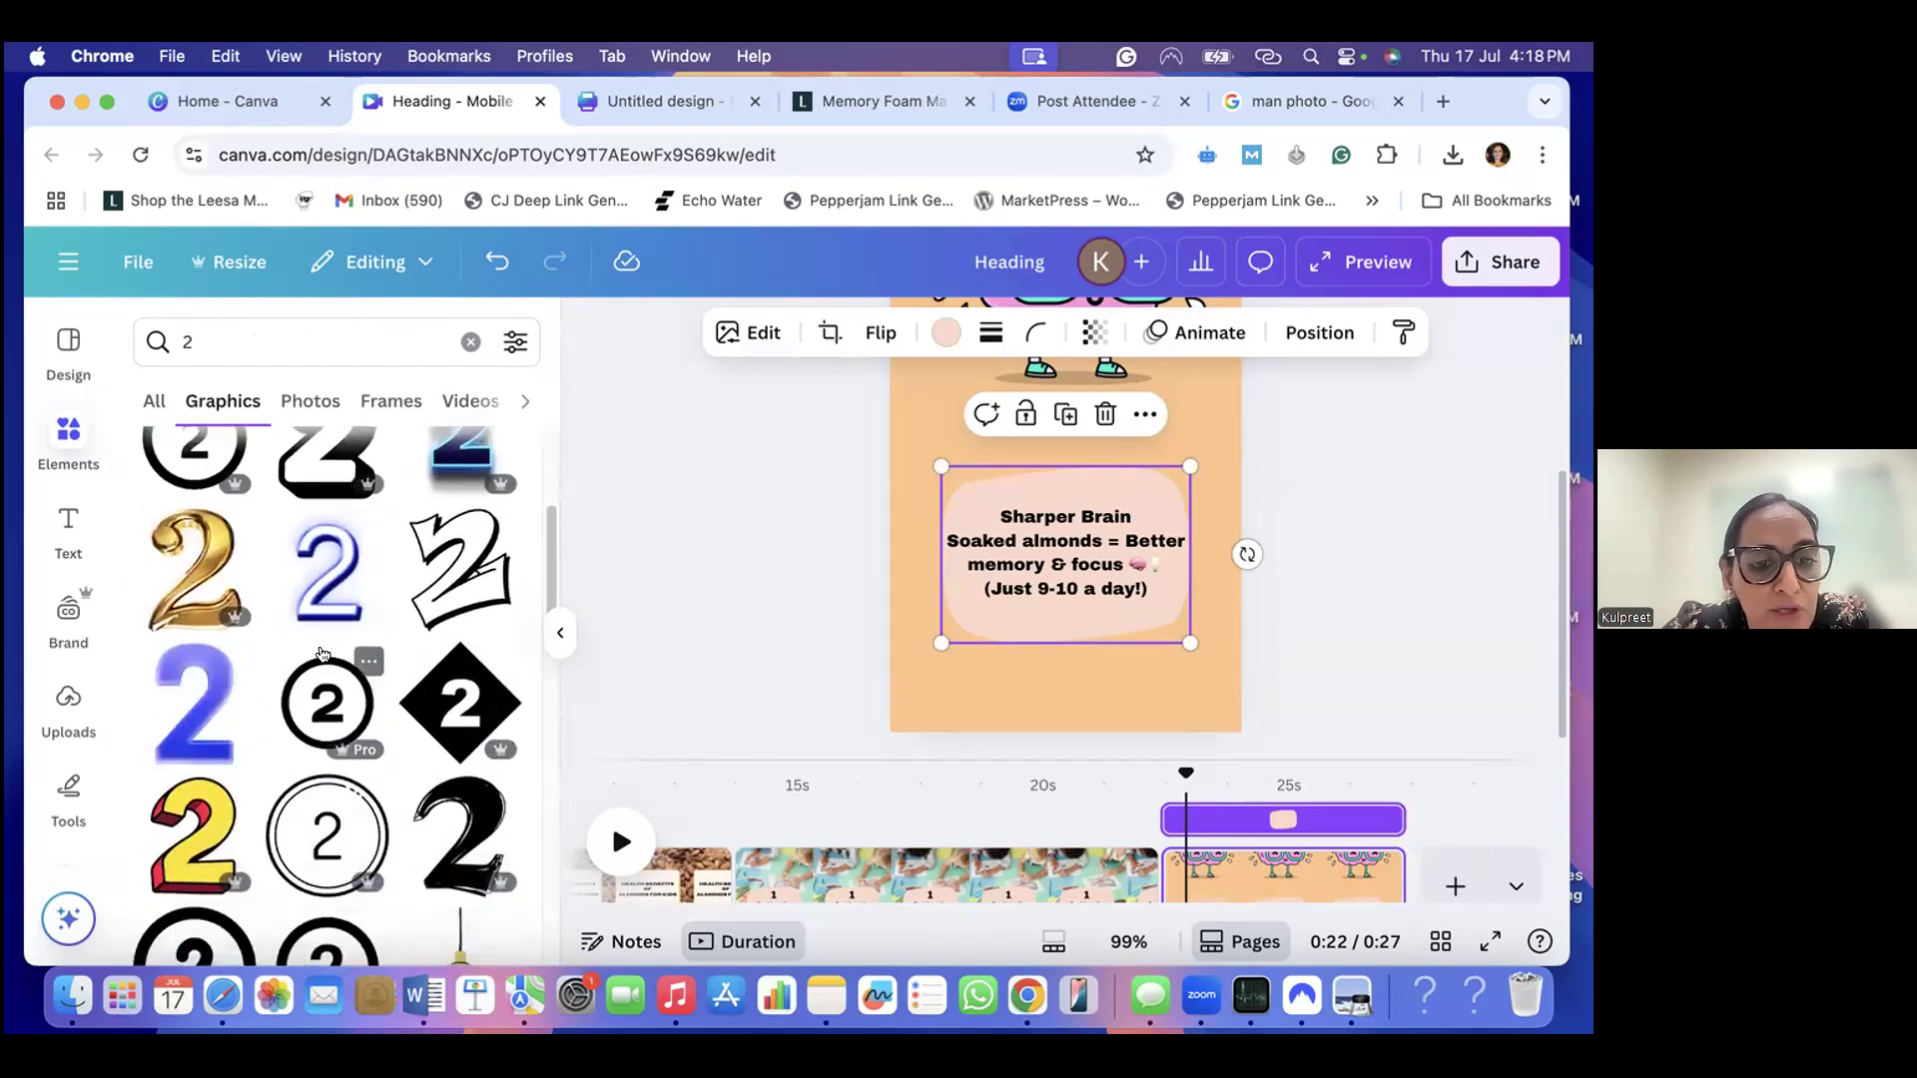
{"action": "scroll", "coordinate": [323, 656], "scroll_direction": "up", "scroll_amount": 4}
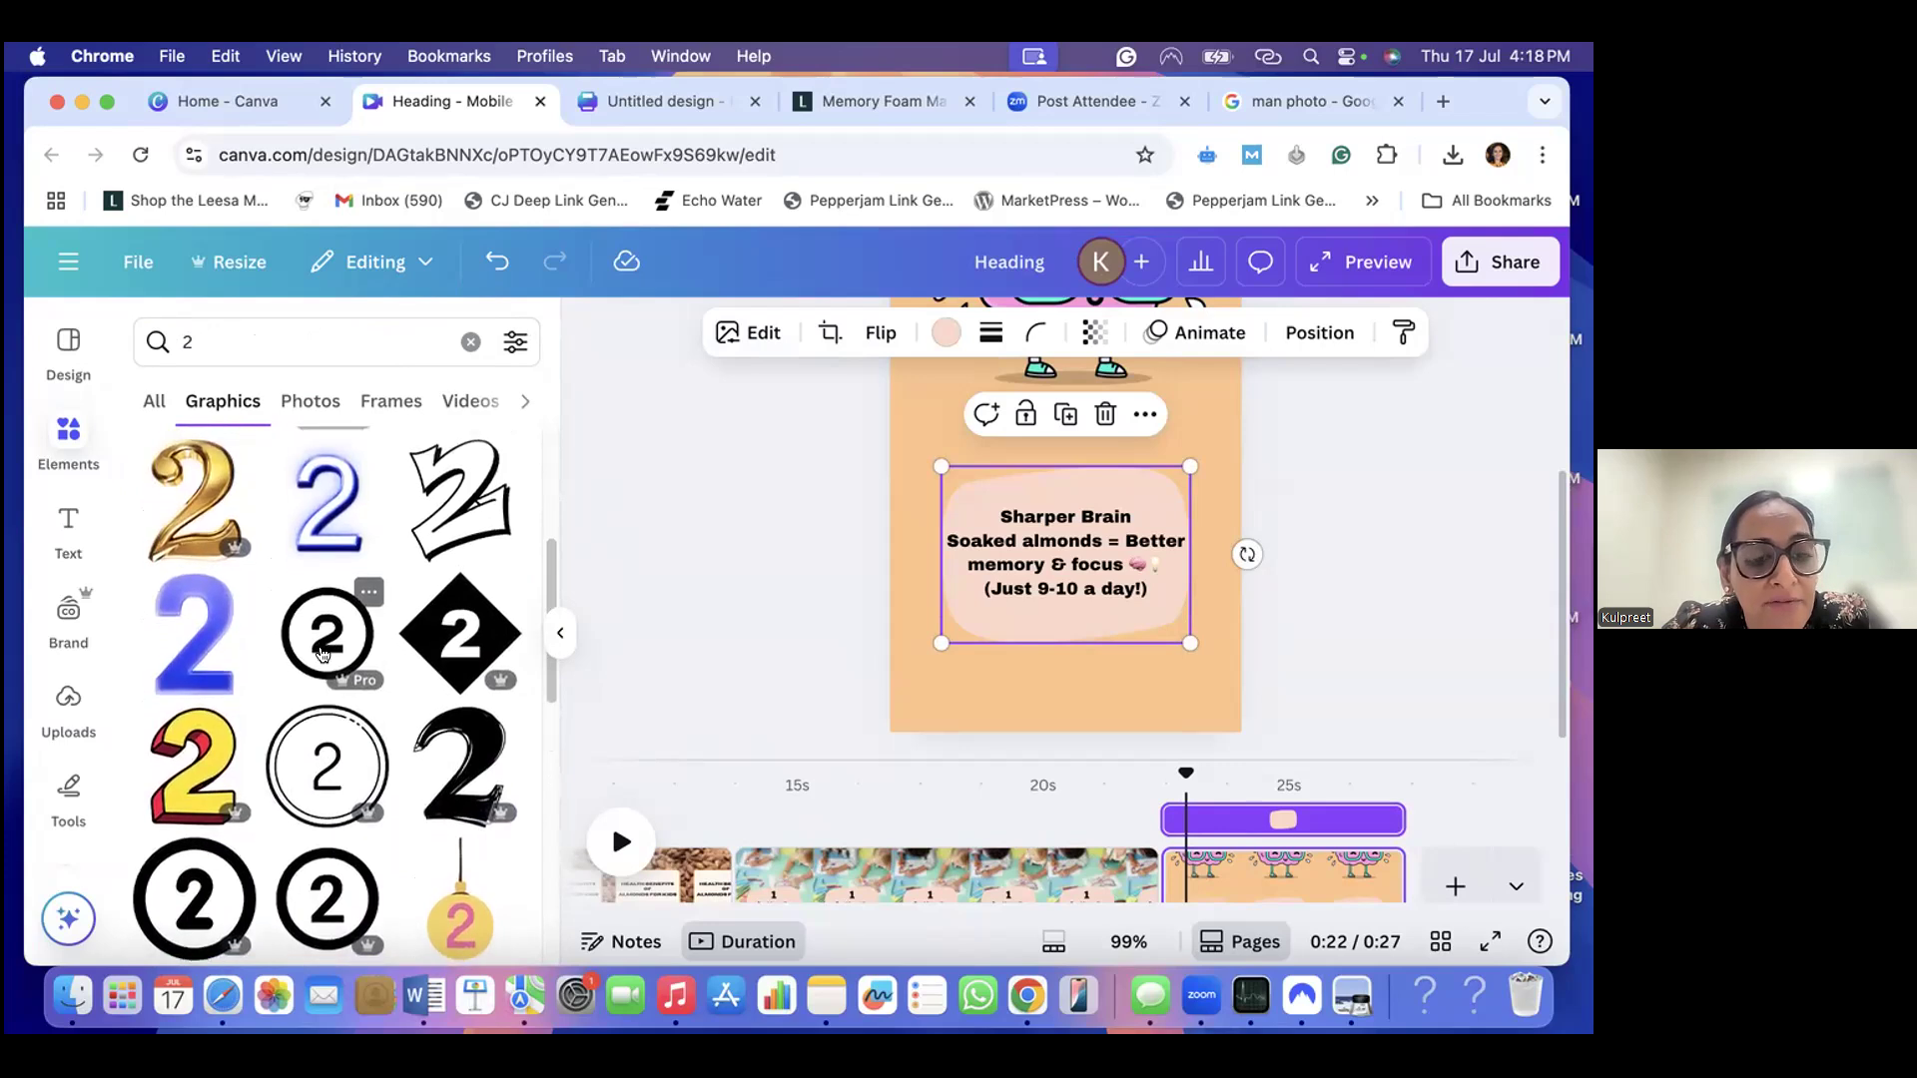
{"action": "scroll", "coordinate": [322, 654], "scroll_direction": "down", "scroll_amount": 2}
{"action": "left_click", "coordinate": [464, 596]}
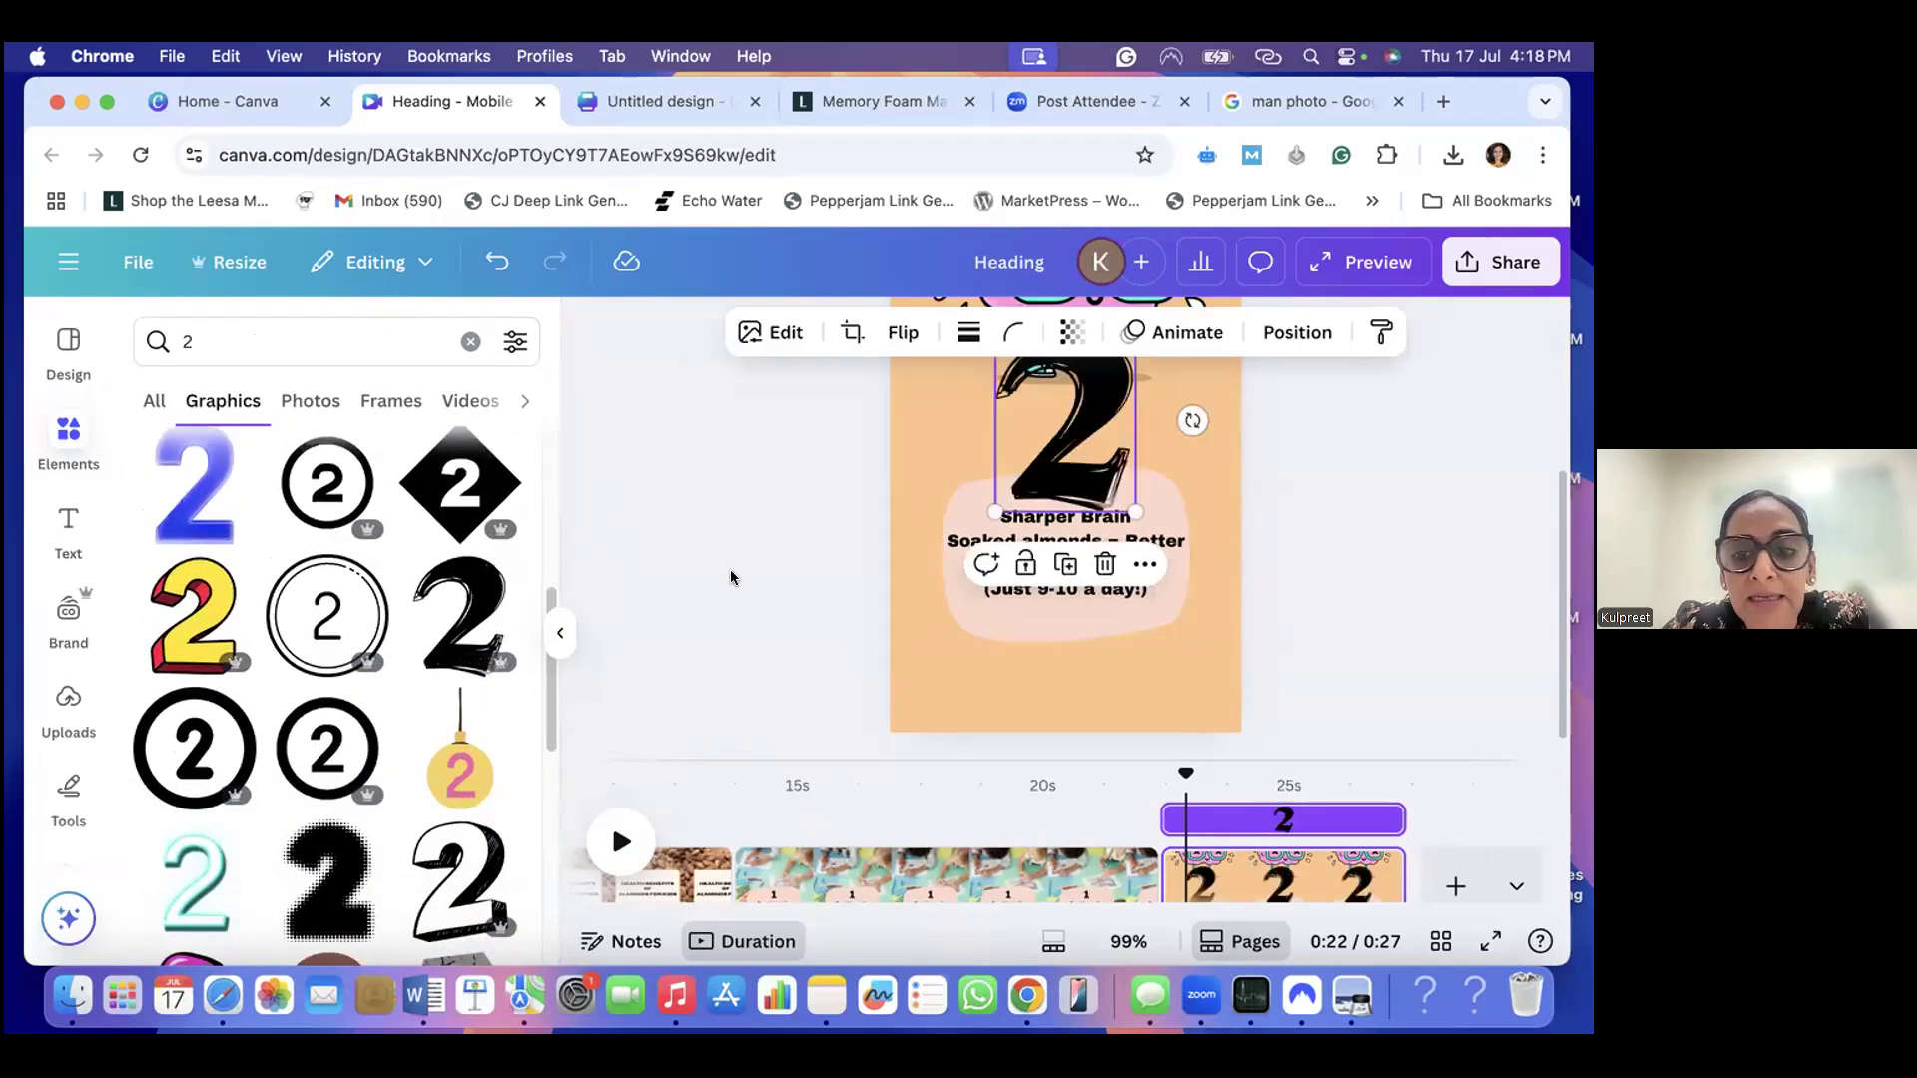
- Shrink the 2 graphic and centre it directly above the "Sharper Brain" line, inside the top of the peach shape
{"action": "scroll", "coordinate": [1131, 491], "scroll_direction": "up", "scroll_amount": 3}
{"action": "left_click_drag", "start_coordinate": [1135, 480], "coordinate": [1048, 619]}
{"action": "scroll", "coordinate": [1108, 617], "scroll_direction": "down", "scroll_amount": 2}
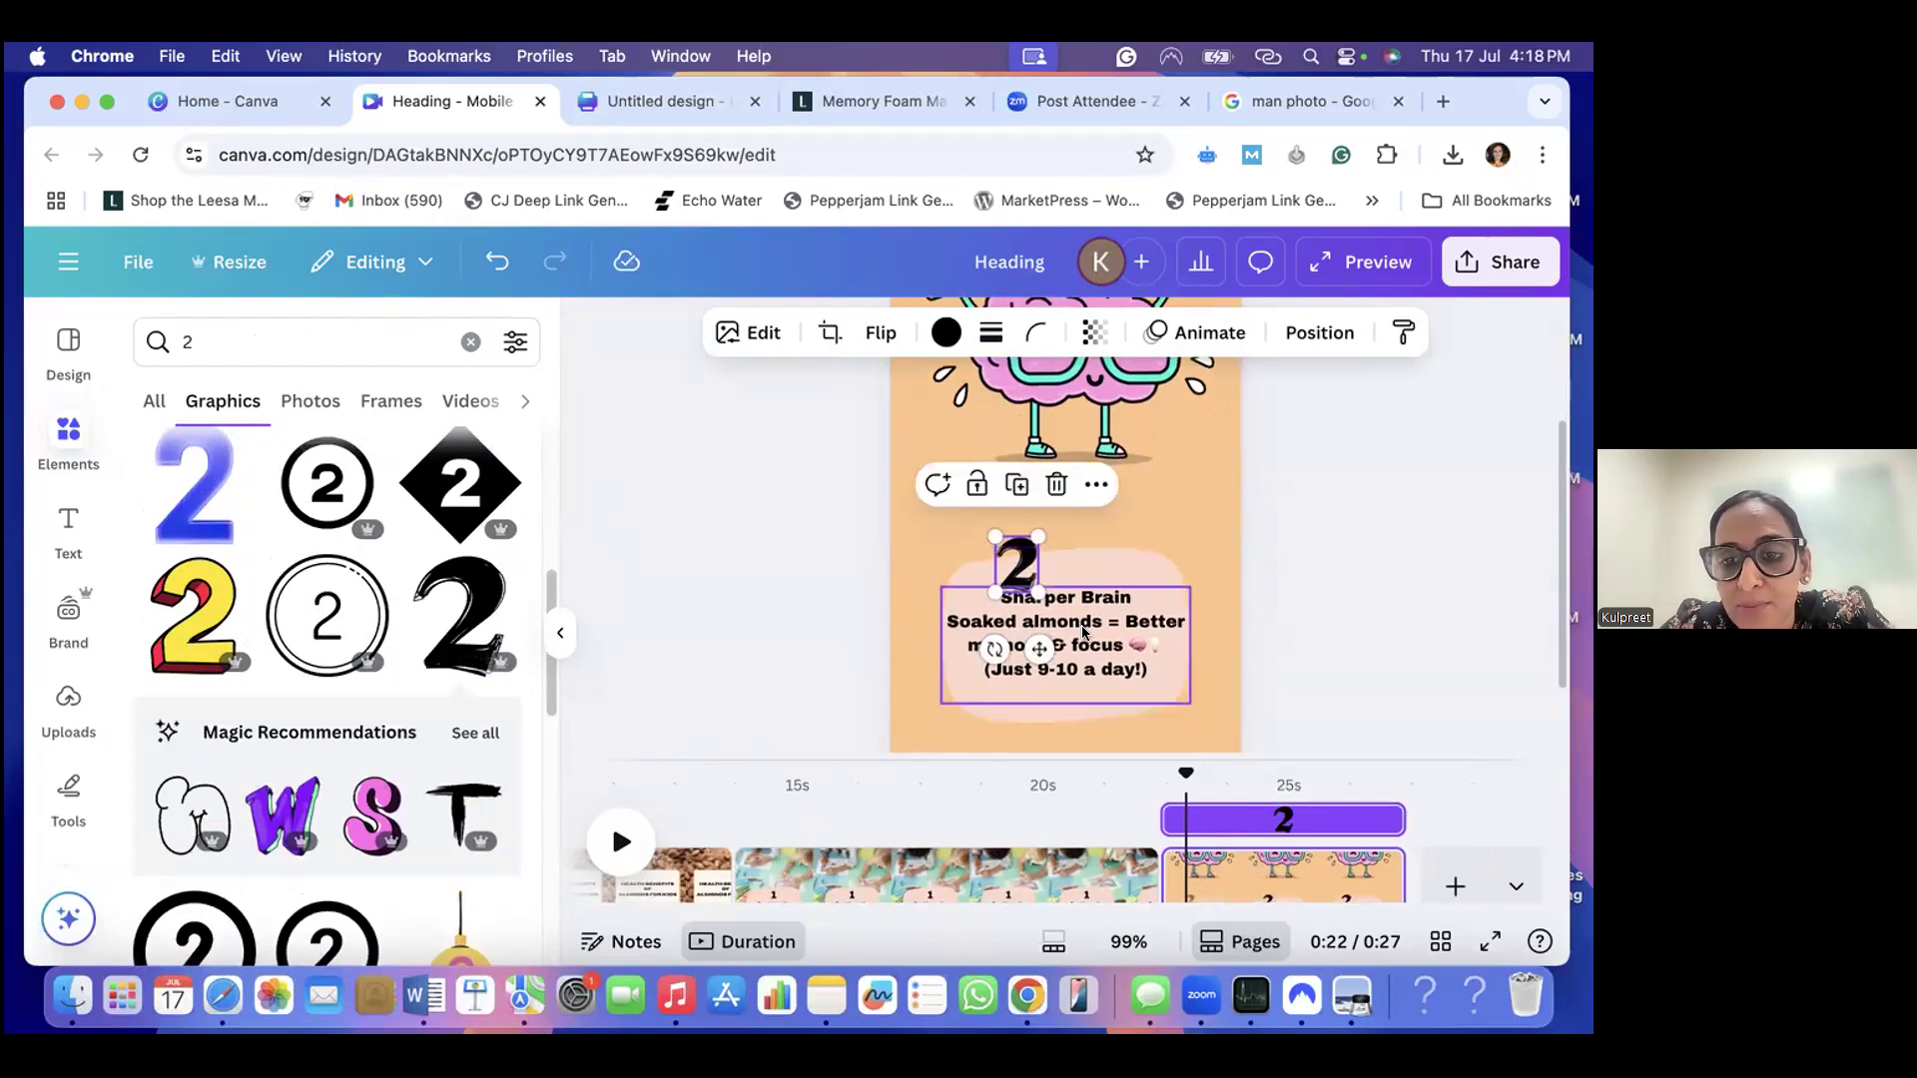
{"action": "left_click", "coordinate": [1088, 631]}
{"action": "mouse_move", "coordinate": [1020, 577]}
{"action": "left_mouse_down"}
{"action": "mouse_move", "coordinate": [1071, 571]}
{"action": "mouse_move", "coordinate": [1036, 581]}
{"action": "left_mouse_up"}
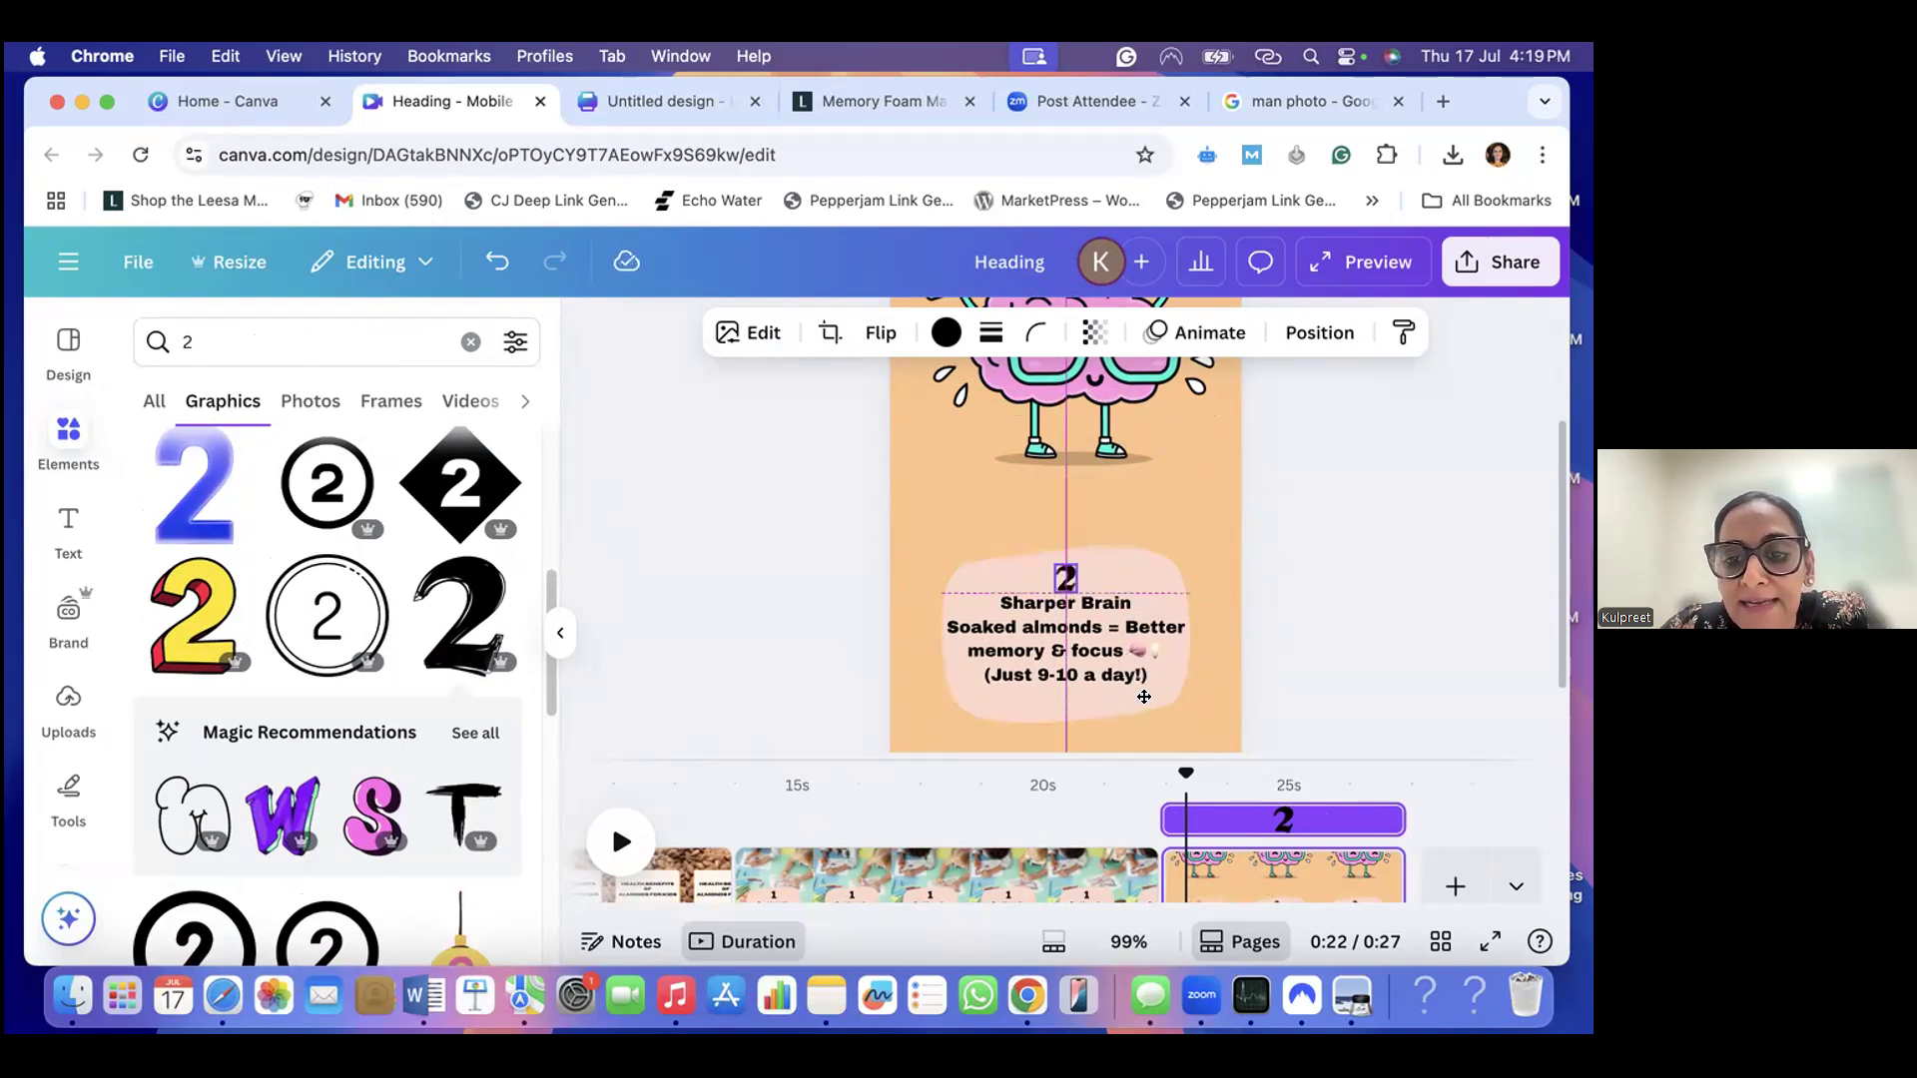
{"action": "left_click_drag", "start_coordinate": [1144, 697], "coordinate": [1145, 697]}
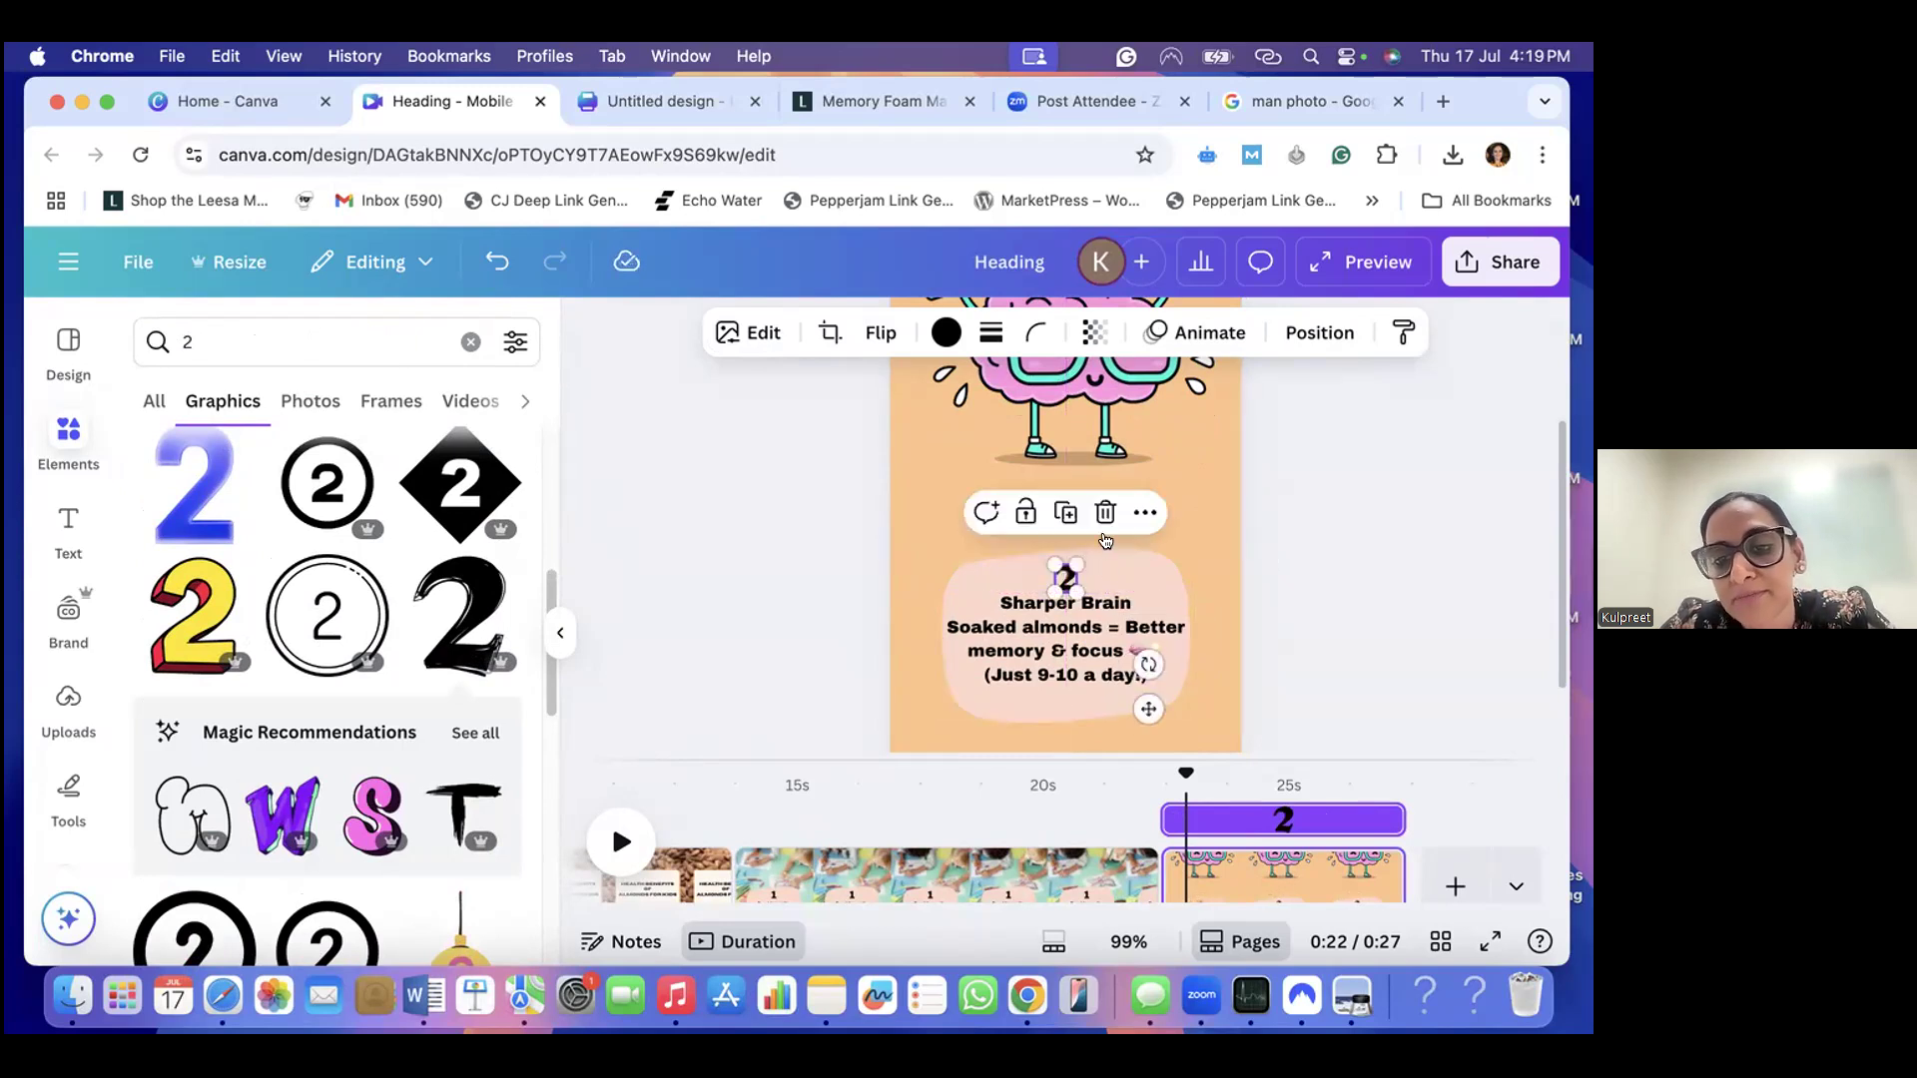
- Look over the whole "Sharper Brain" page, from brain graphic to caption, and open the page's background colour options
{"action": "scroll", "coordinate": [1150, 573], "scroll_direction": "down", "scroll_amount": 1}
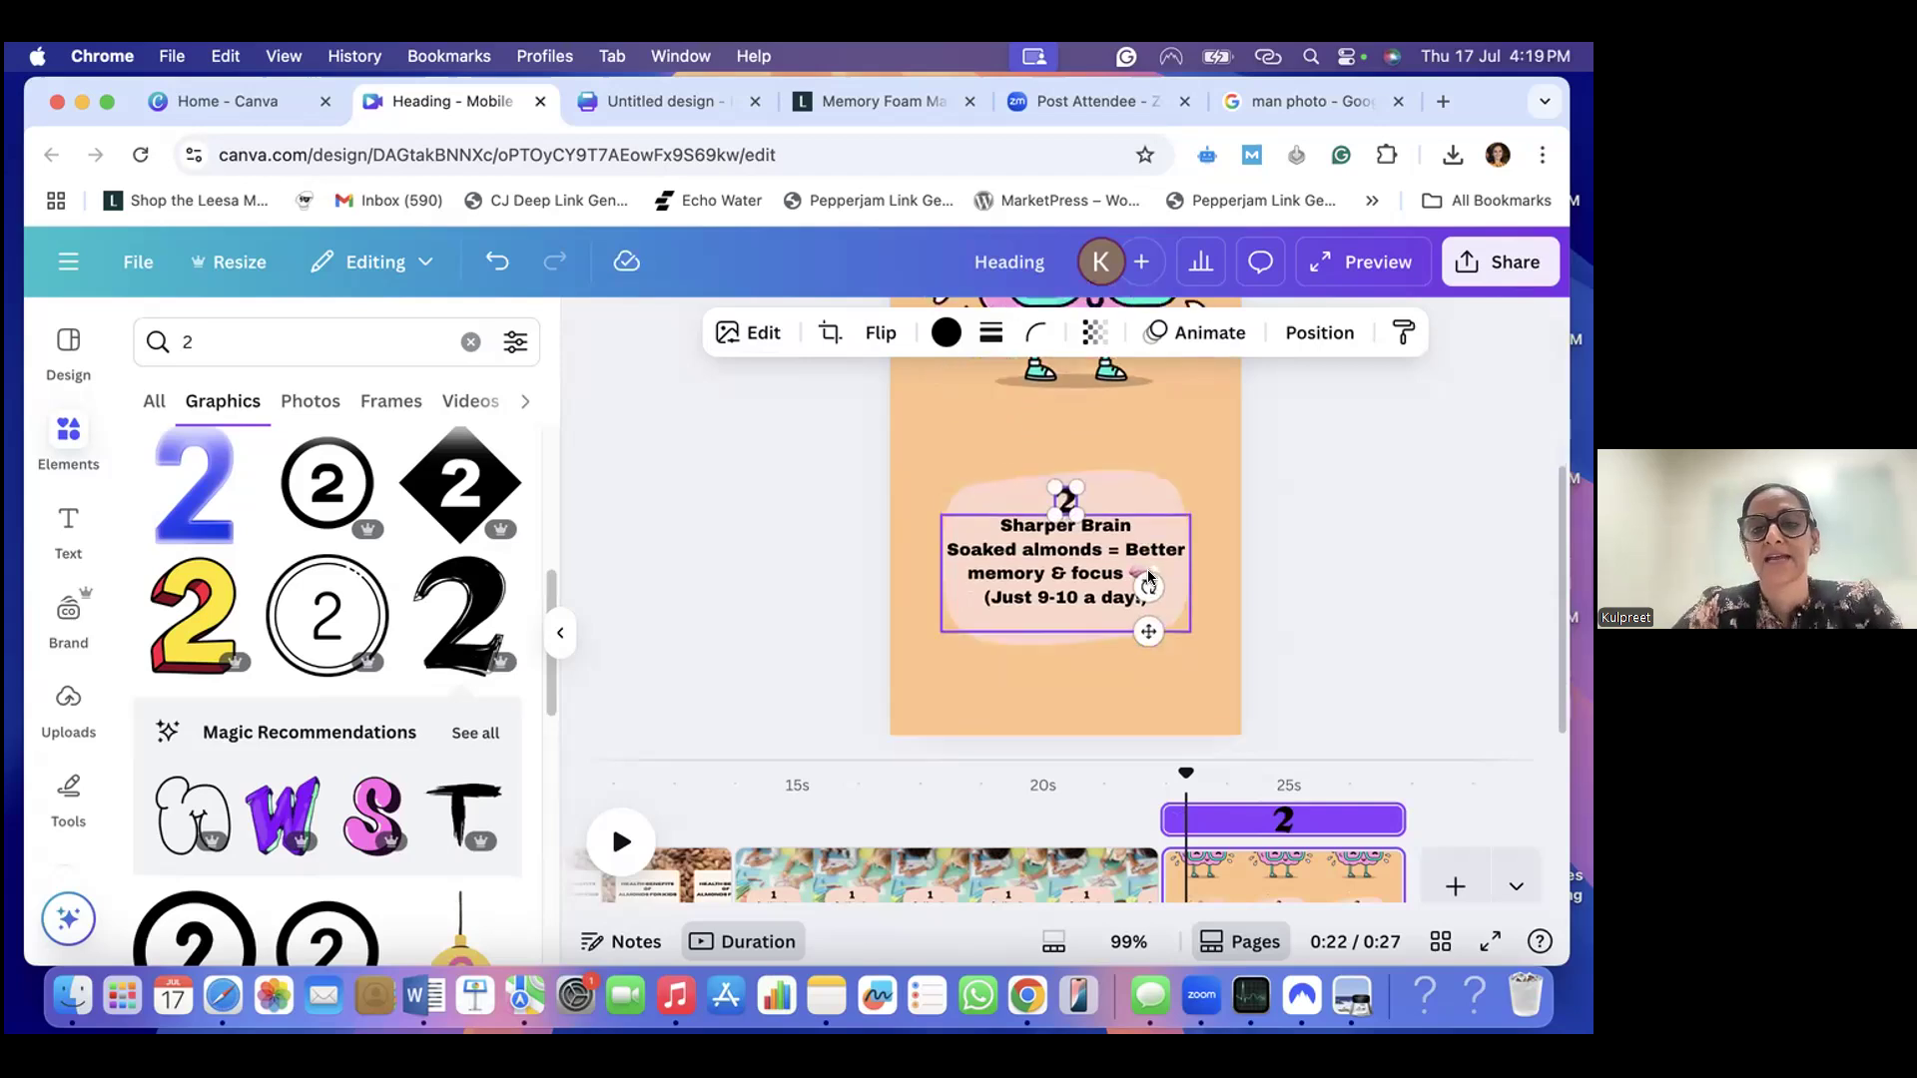
{"action": "left_click", "coordinate": [1106, 681]}
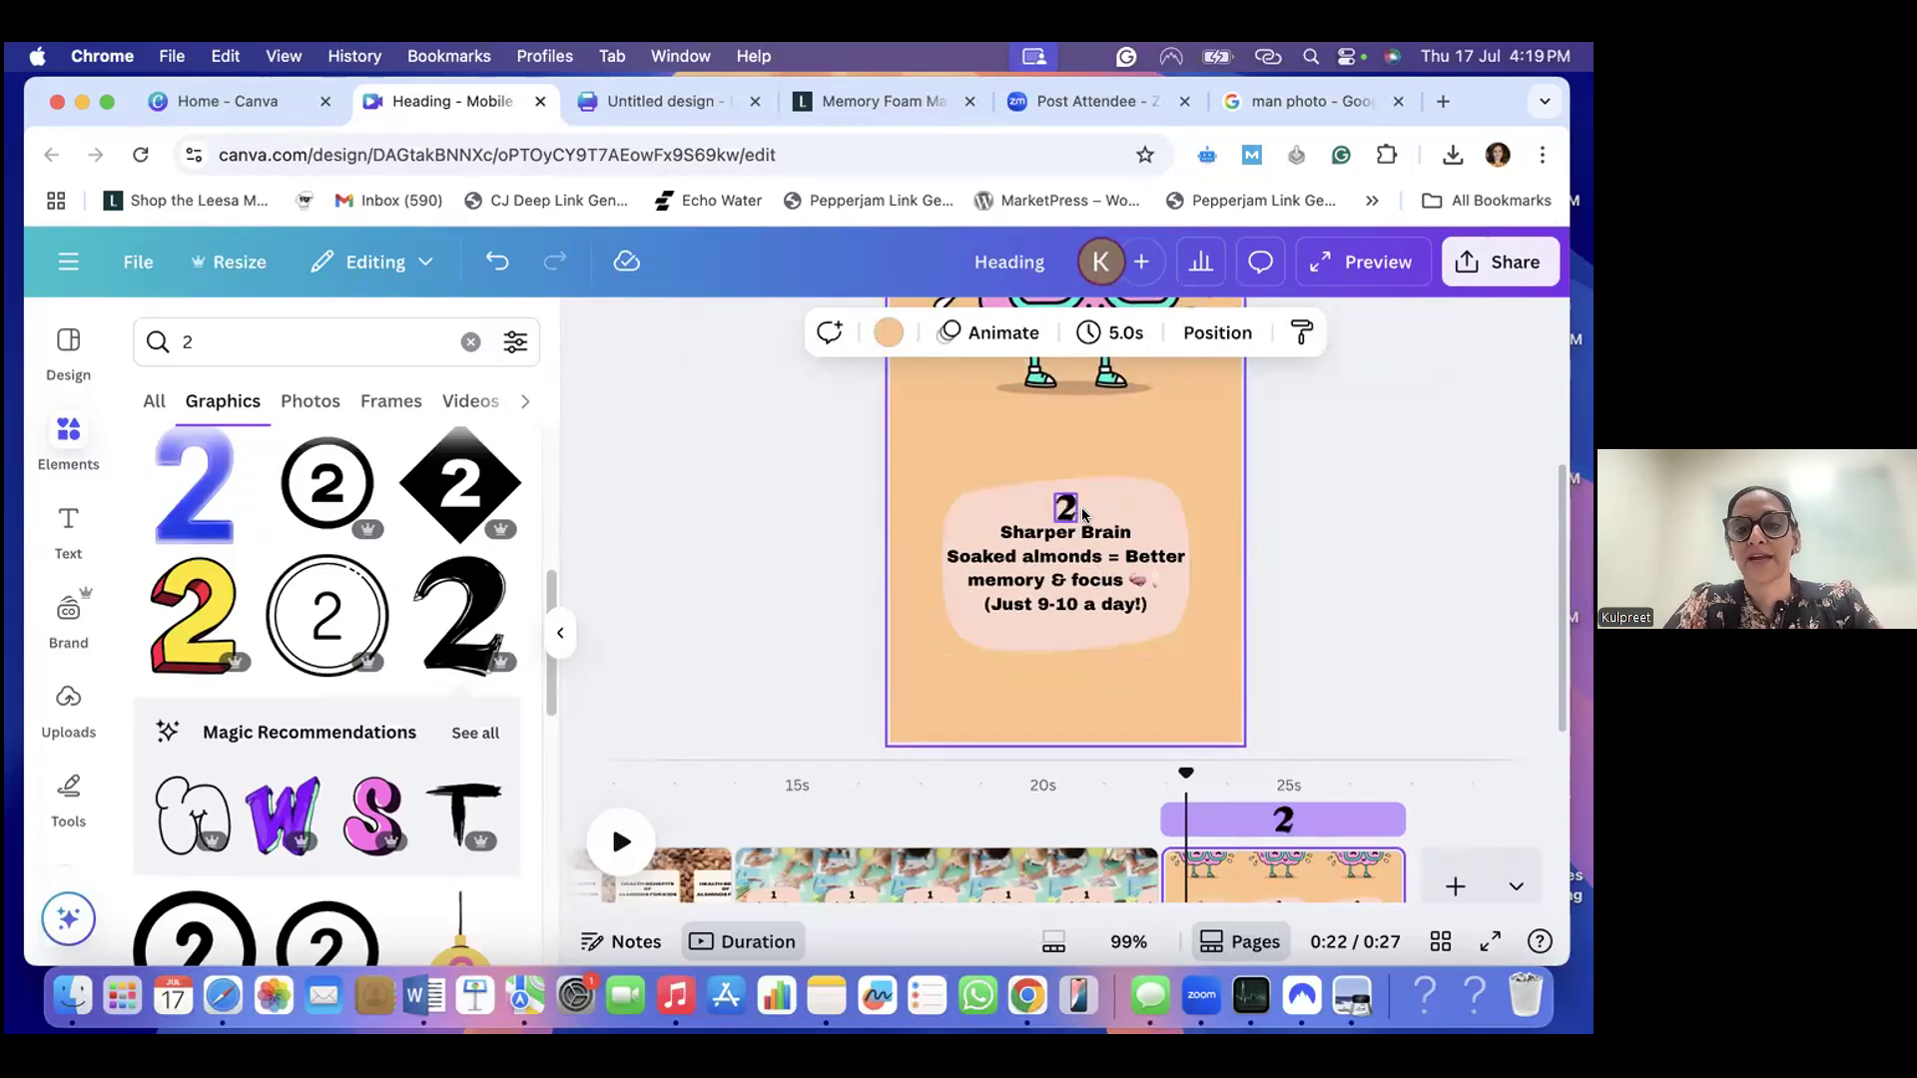
{"action": "scroll", "coordinate": [1084, 527], "scroll_direction": "up", "scroll_amount": 2}
{"action": "scroll", "coordinate": [1084, 526], "scroll_direction": "down", "scroll_amount": 2}
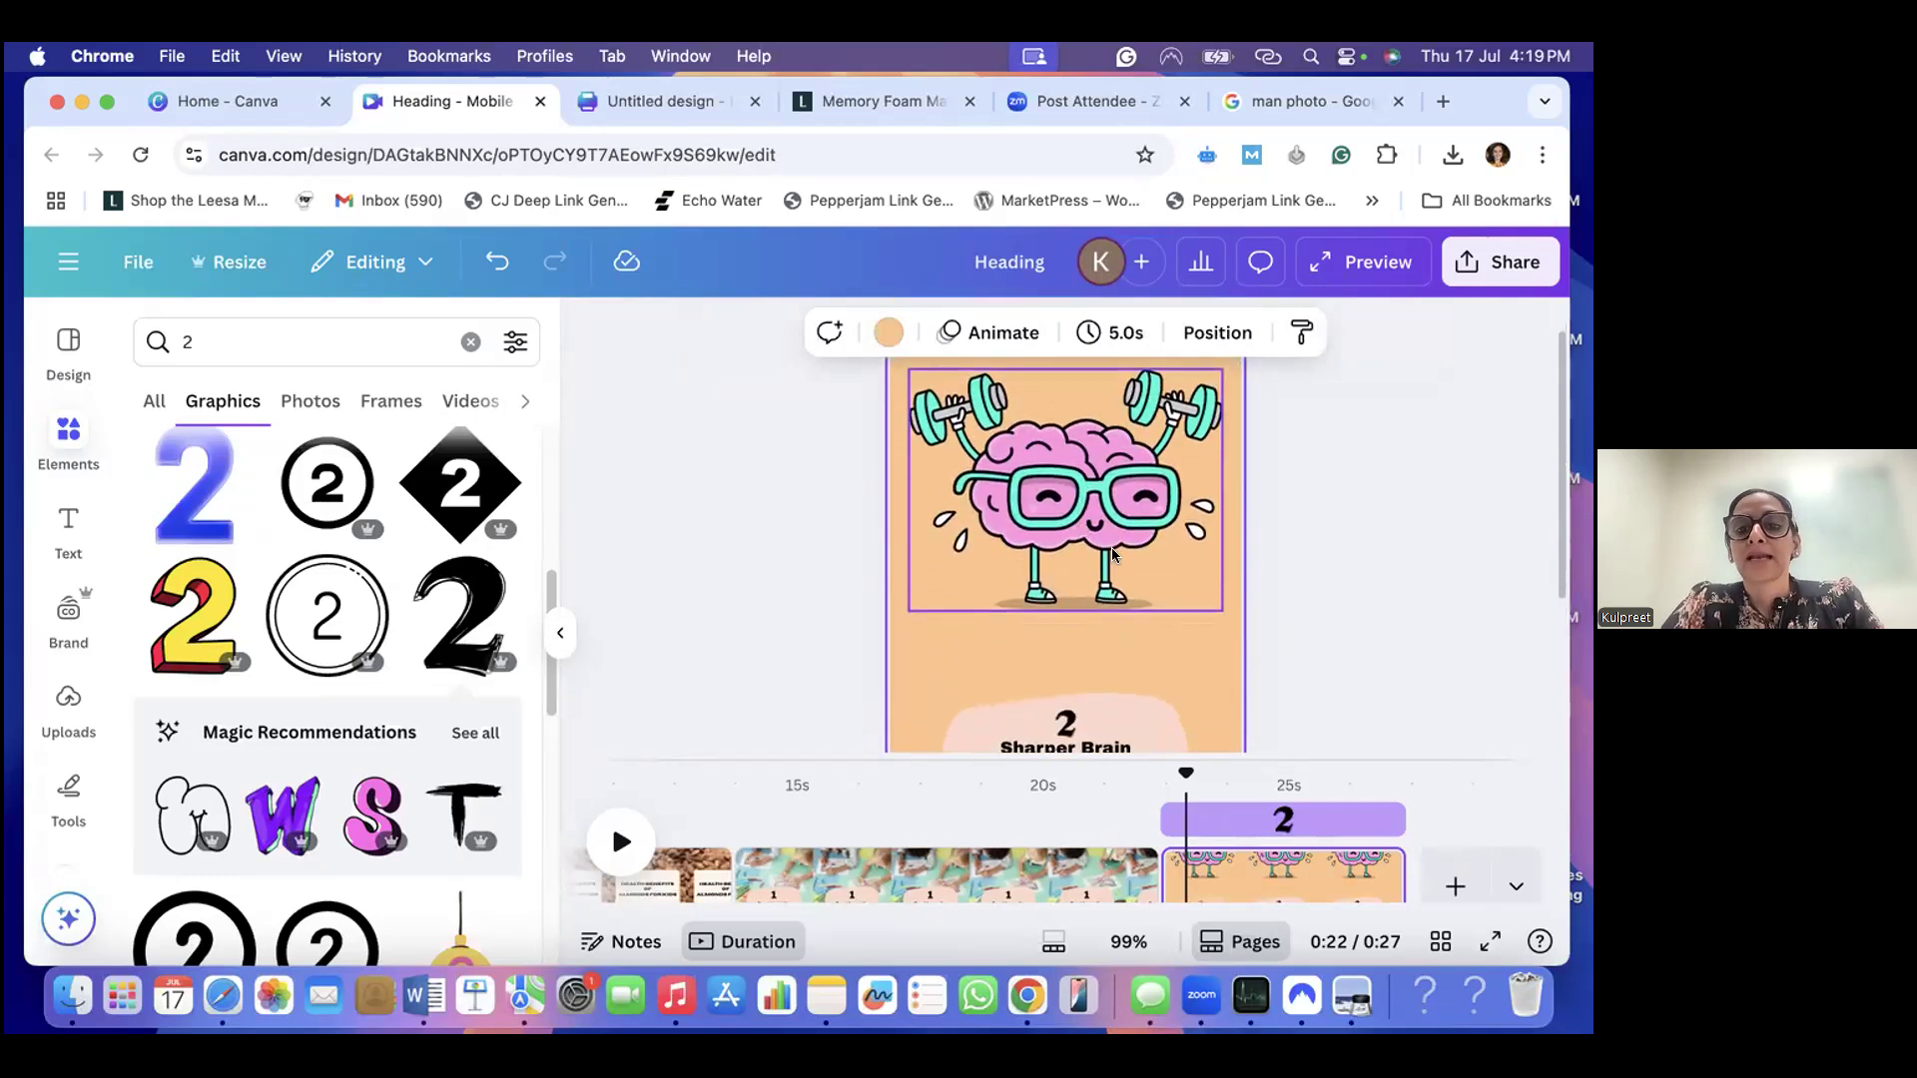
{"action": "scroll", "coordinate": [1046, 593], "scroll_direction": "down", "scroll_amount": 2}
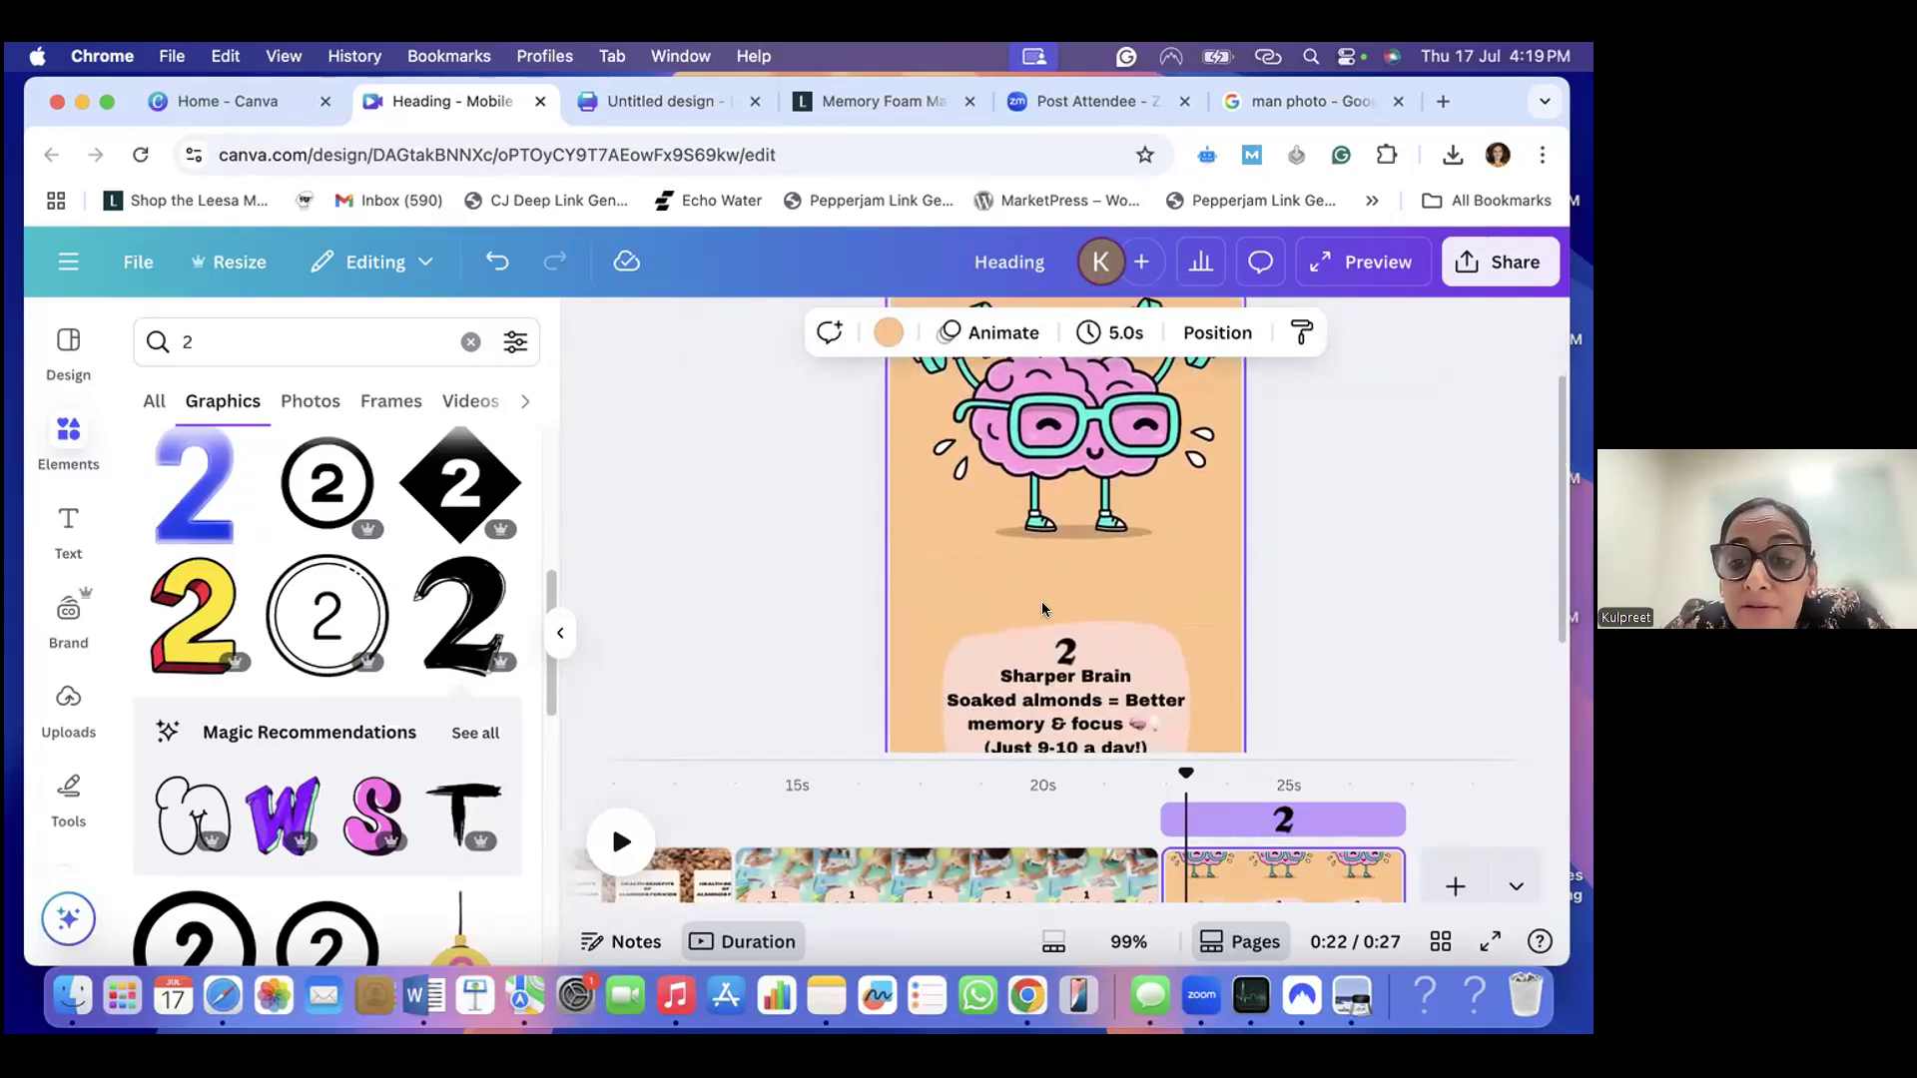
{"action": "scroll", "coordinate": [1050, 579], "scroll_direction": "down", "scroll_amount": 1}
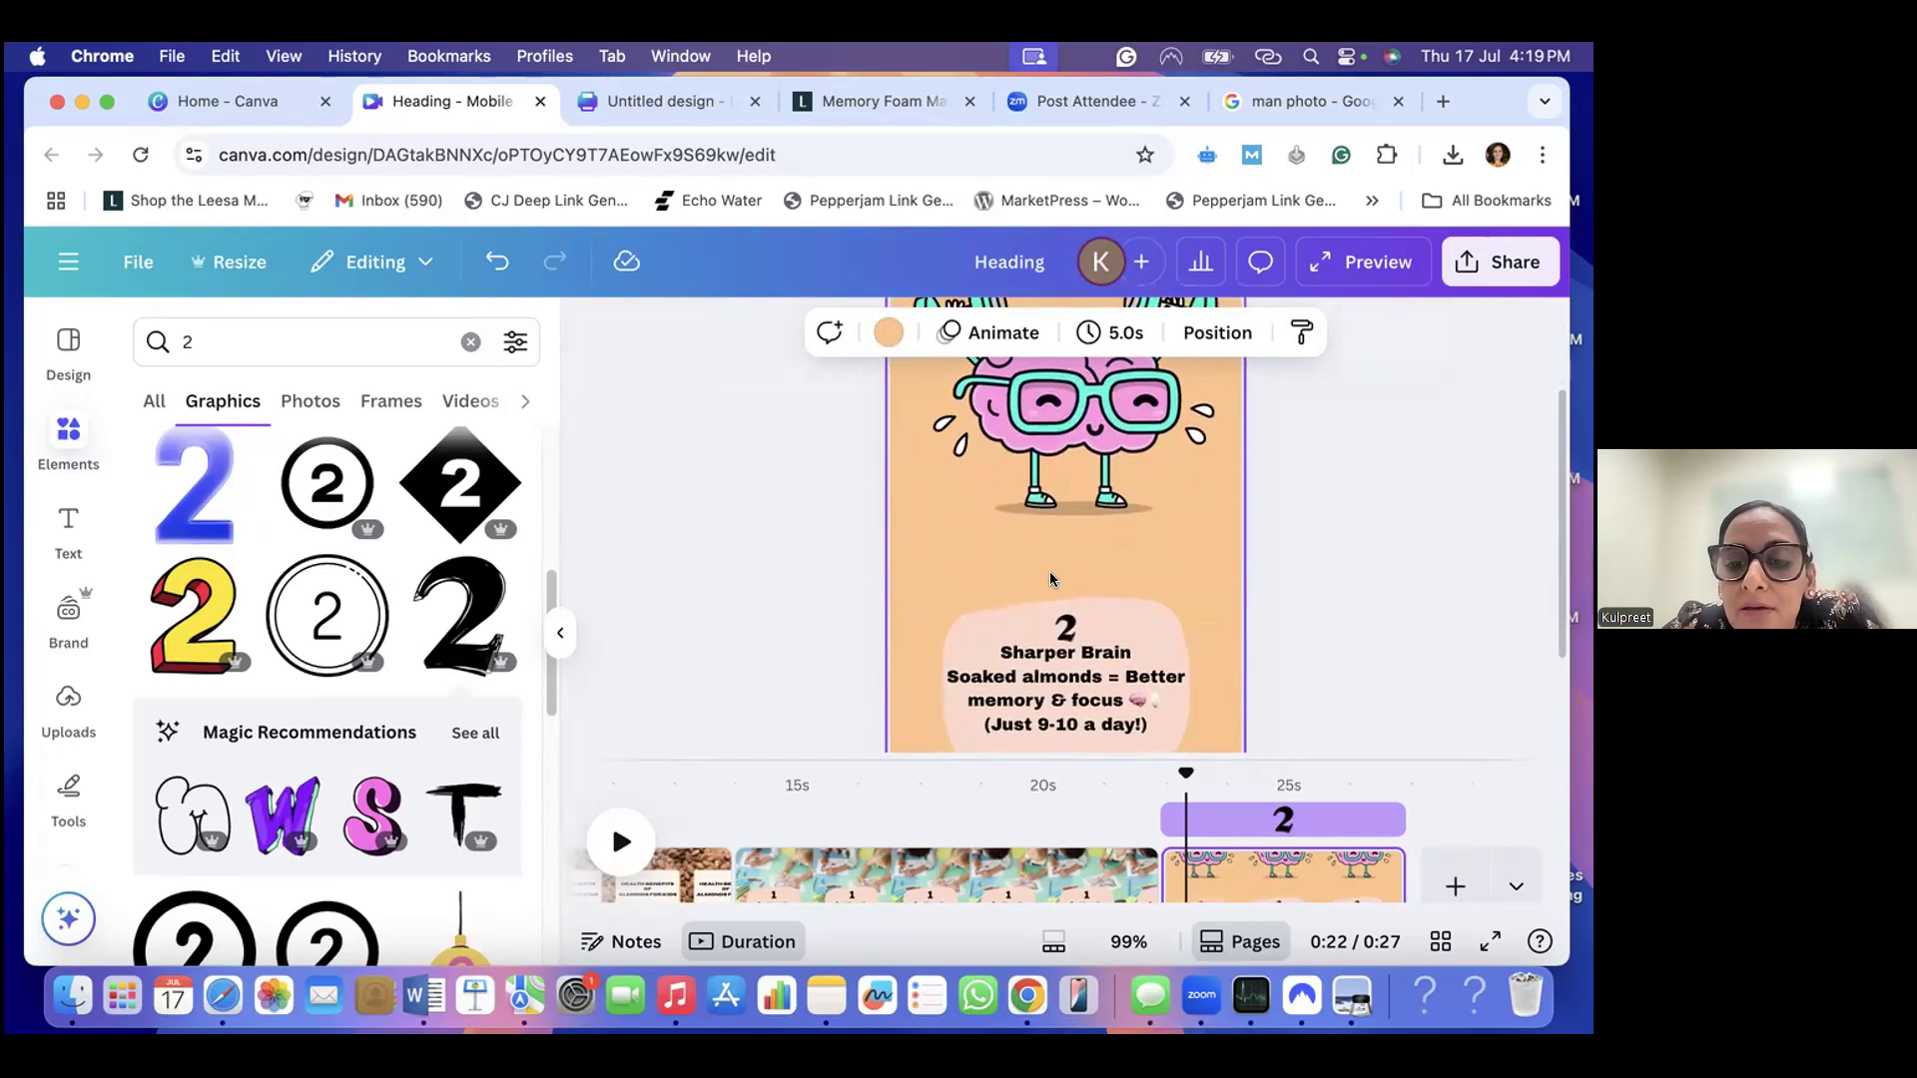
{"action": "scroll", "coordinate": [1051, 571], "scroll_direction": "up", "scroll_amount": 5}
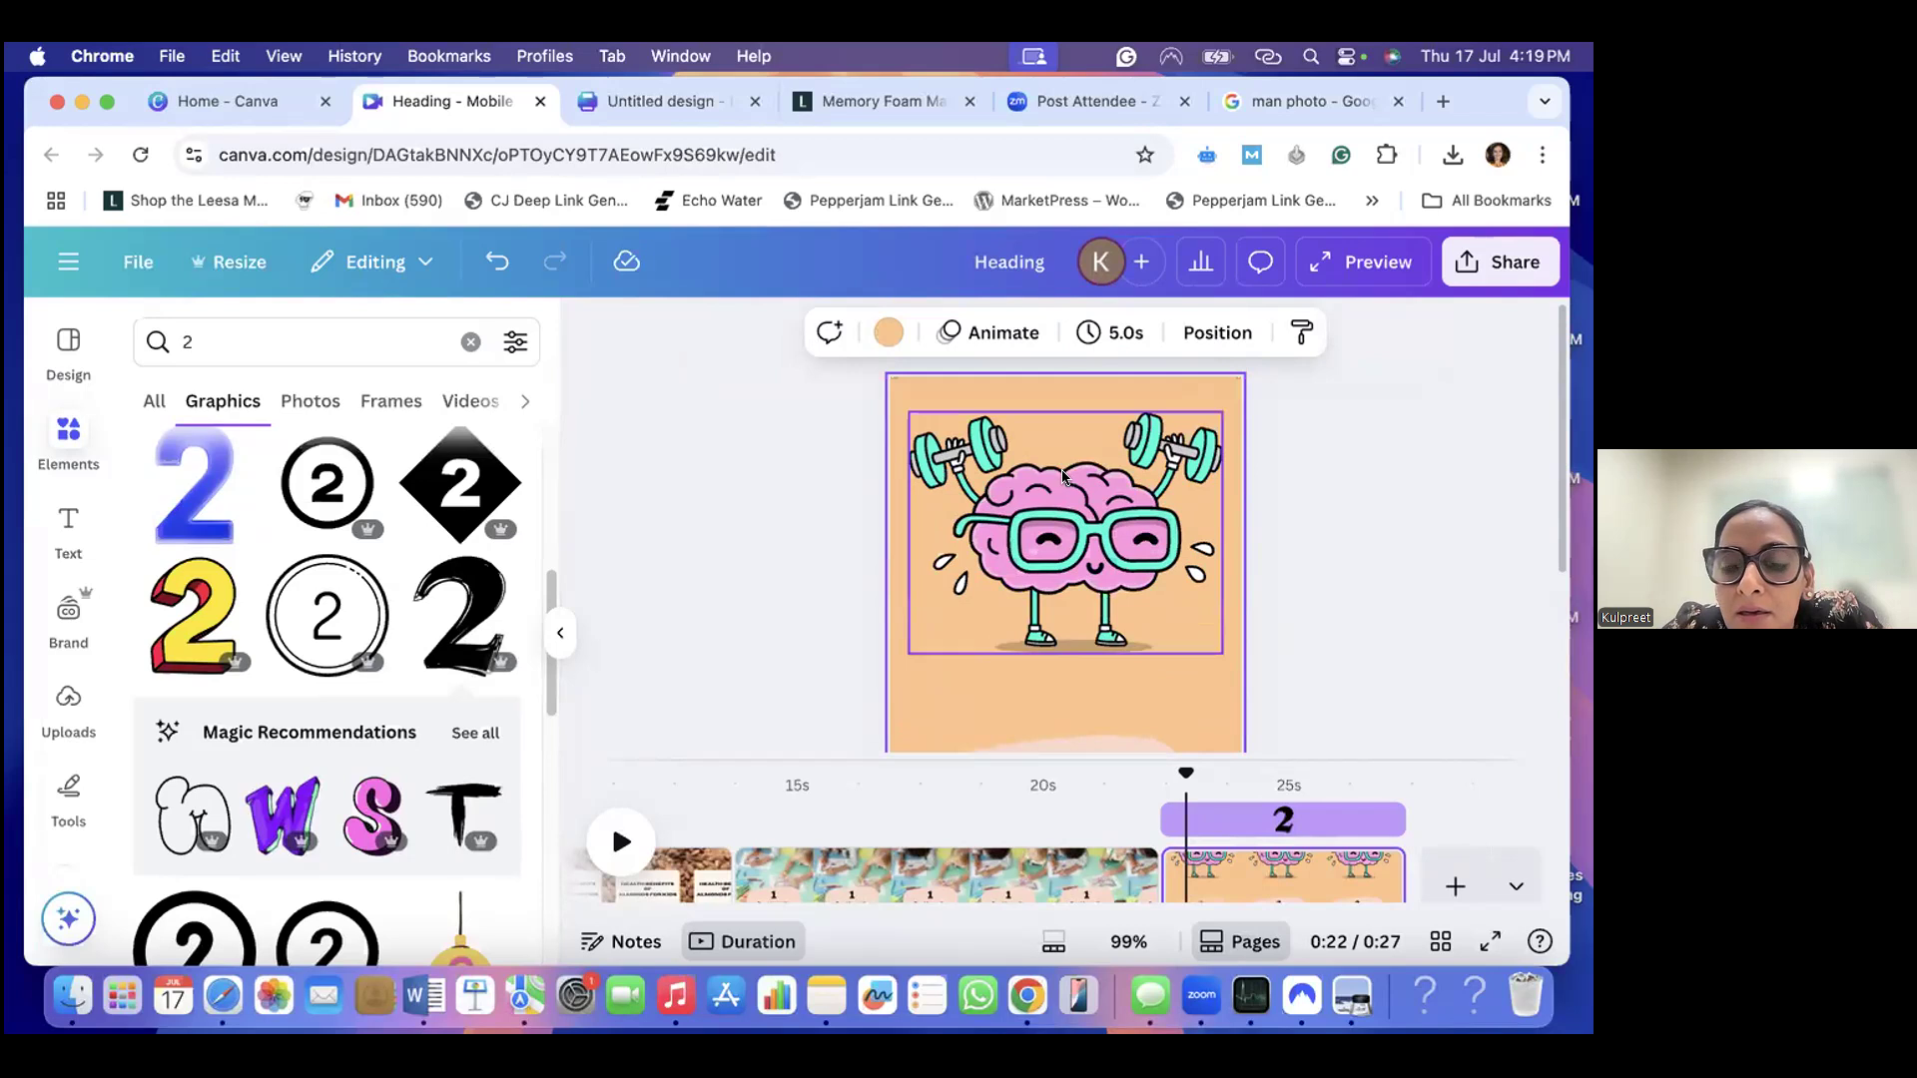
{"action": "scroll", "coordinate": [1064, 477], "scroll_direction": "down", "scroll_amount": 5}
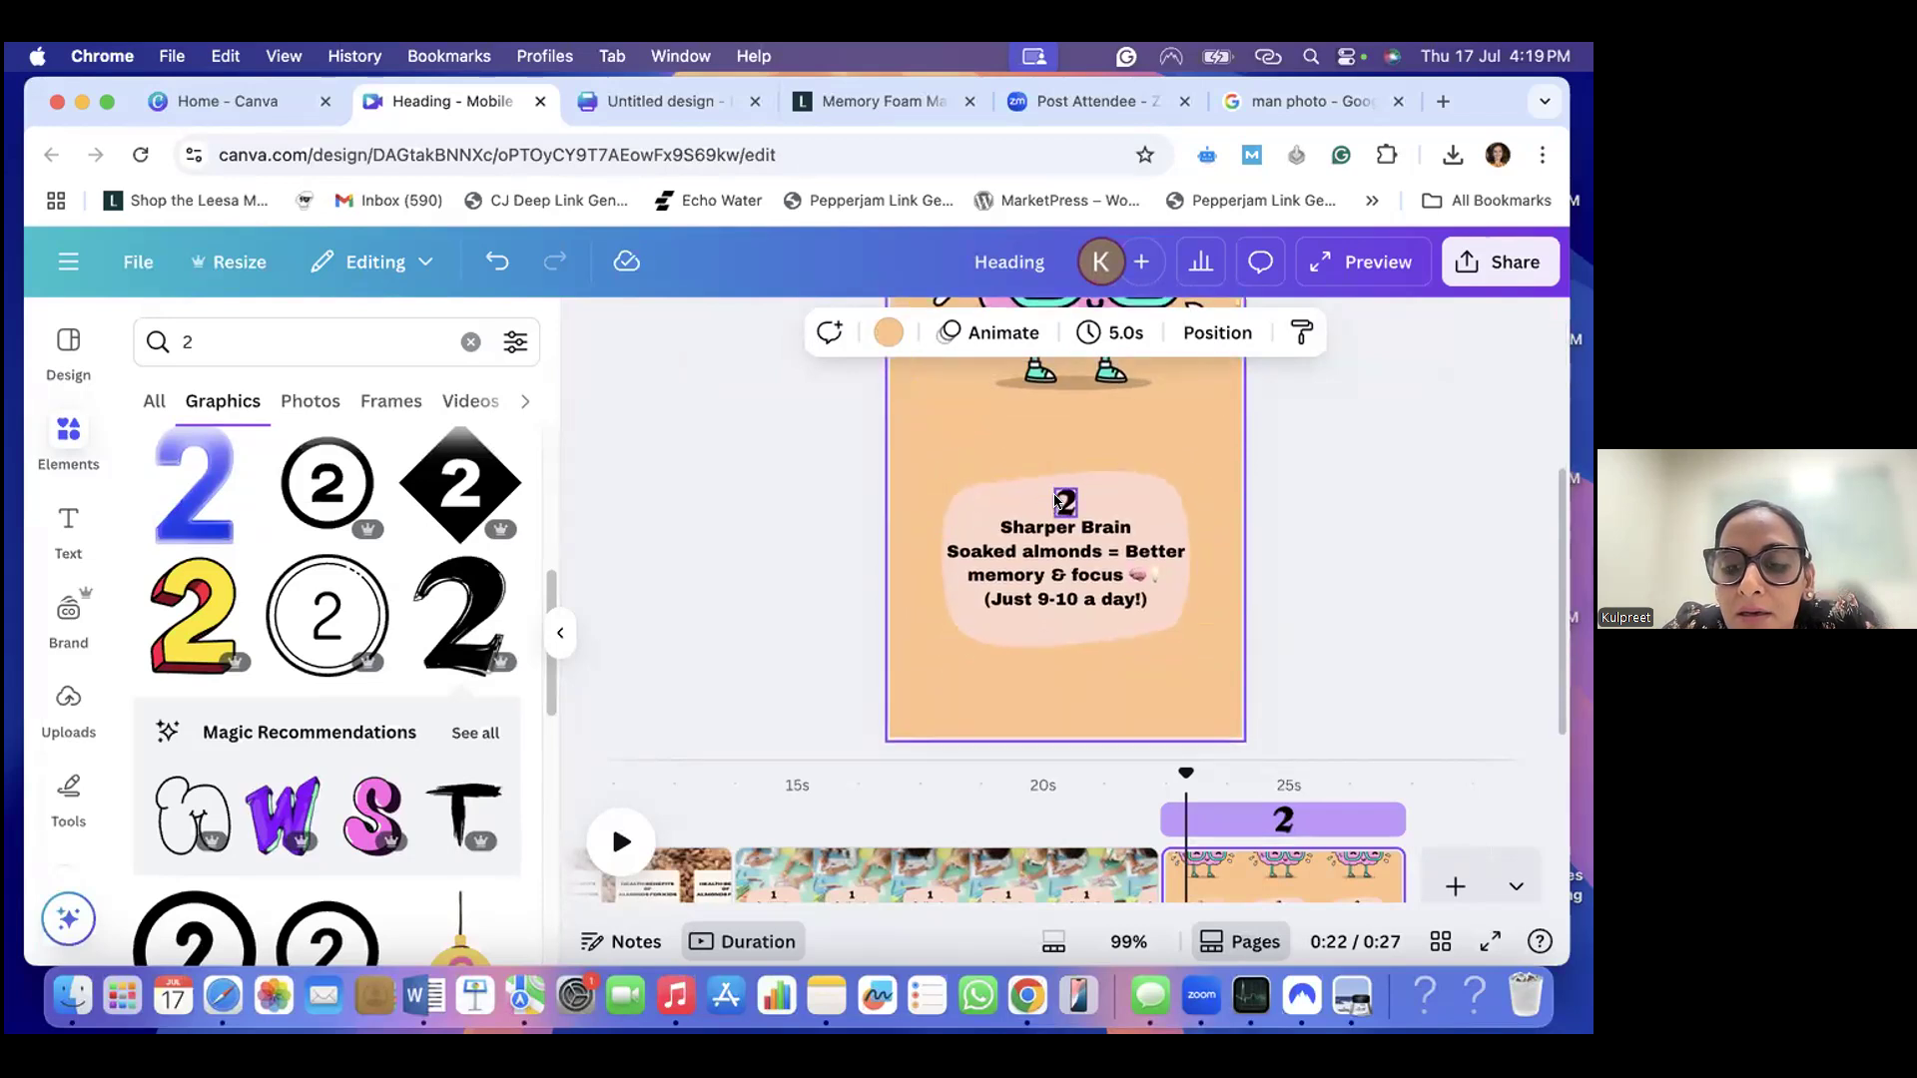
{"action": "scroll", "coordinate": [1048, 505], "scroll_direction": "up", "scroll_amount": 2}
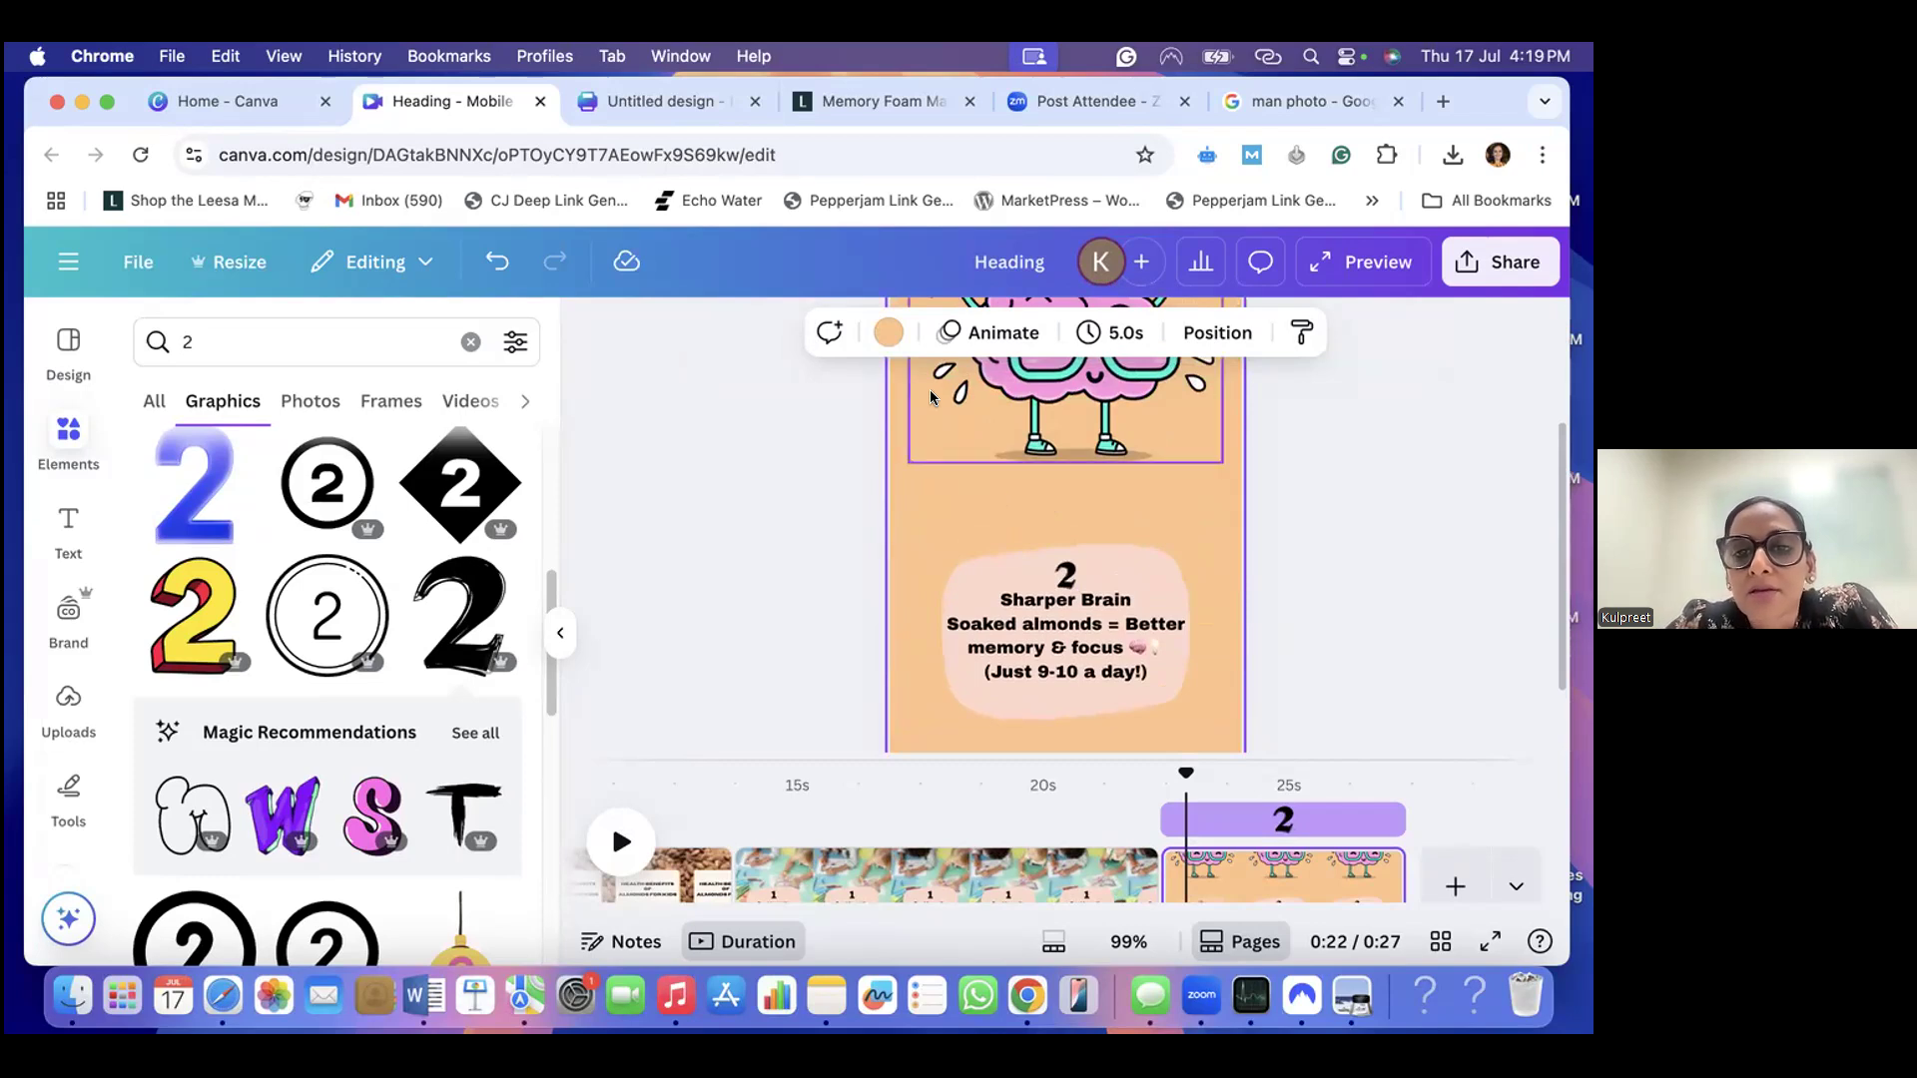
{"action": "left_click", "coordinate": [884, 335]}
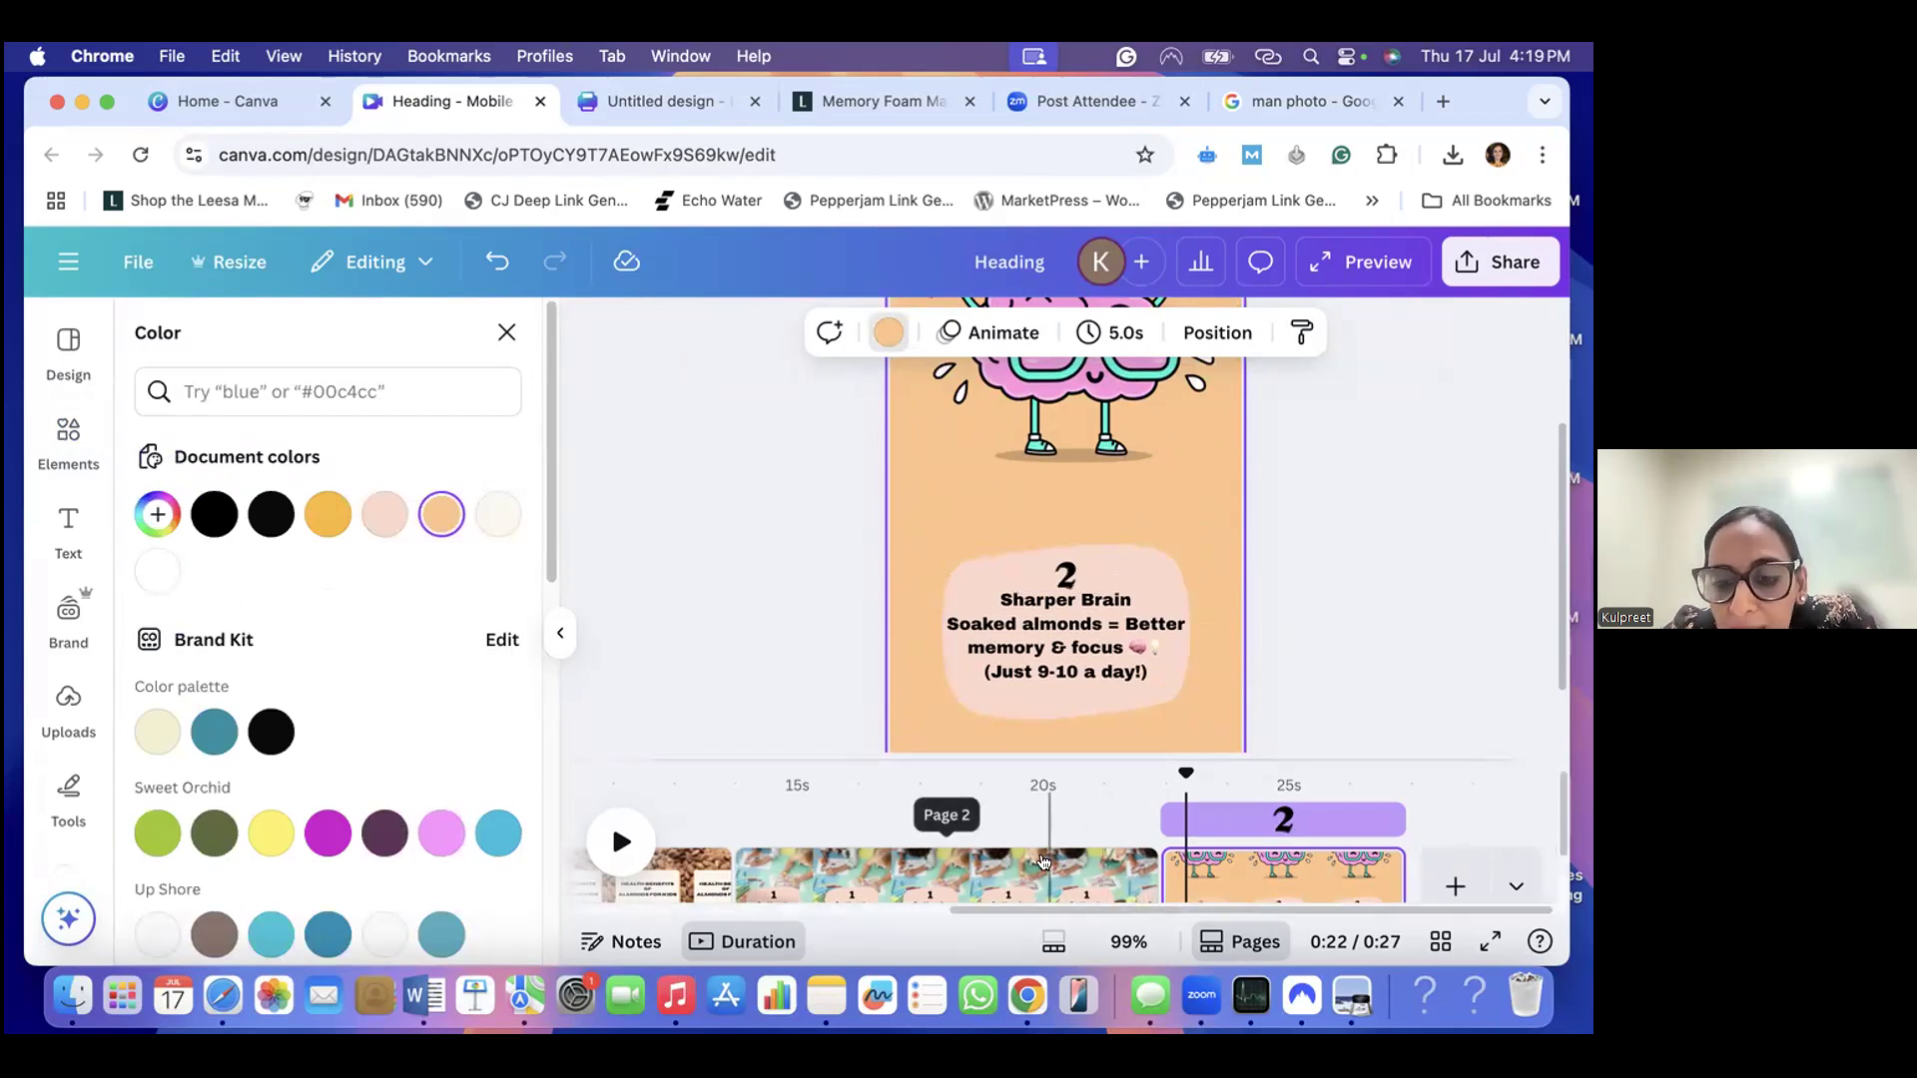
- Copy the peach shape behind the "Boost Immunity + Digestion" caption on page 2
{"action": "left_click", "coordinate": [1049, 851]}
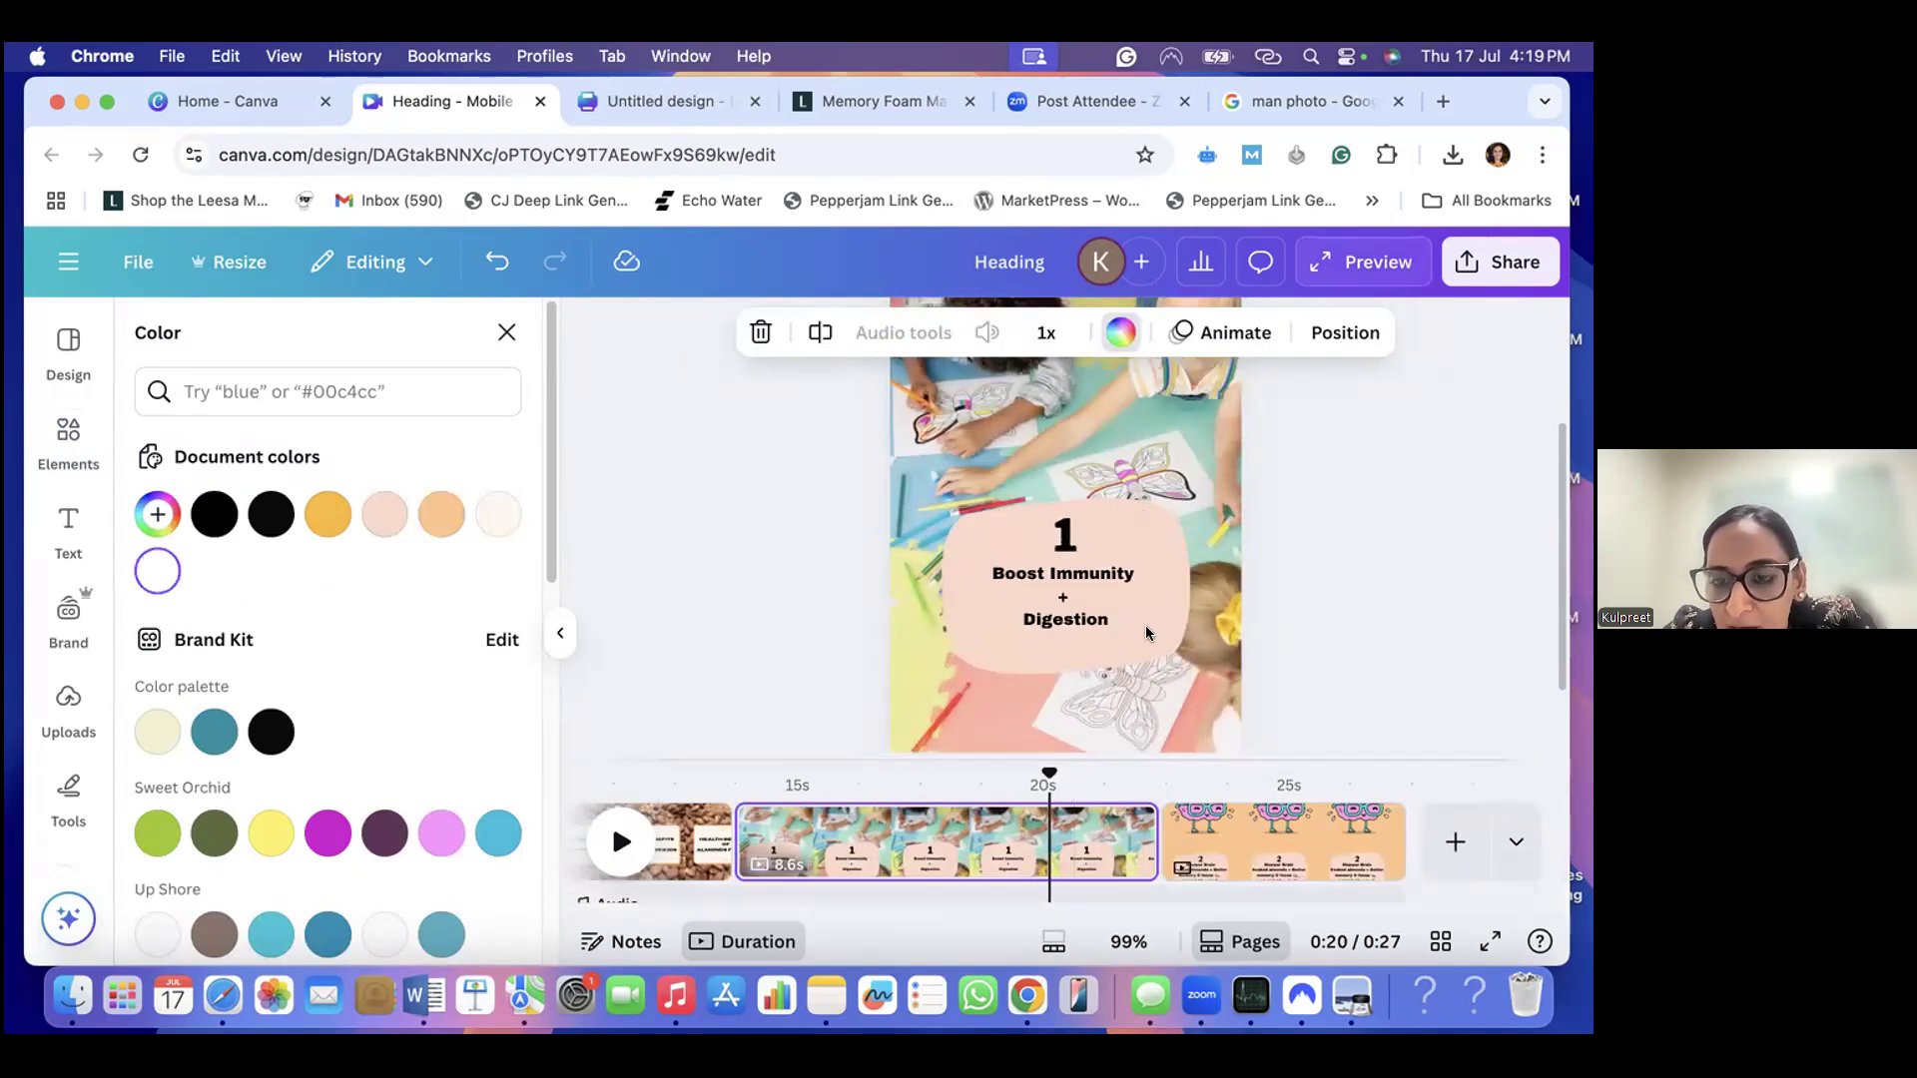
{"action": "left_click", "coordinate": [1140, 541]}
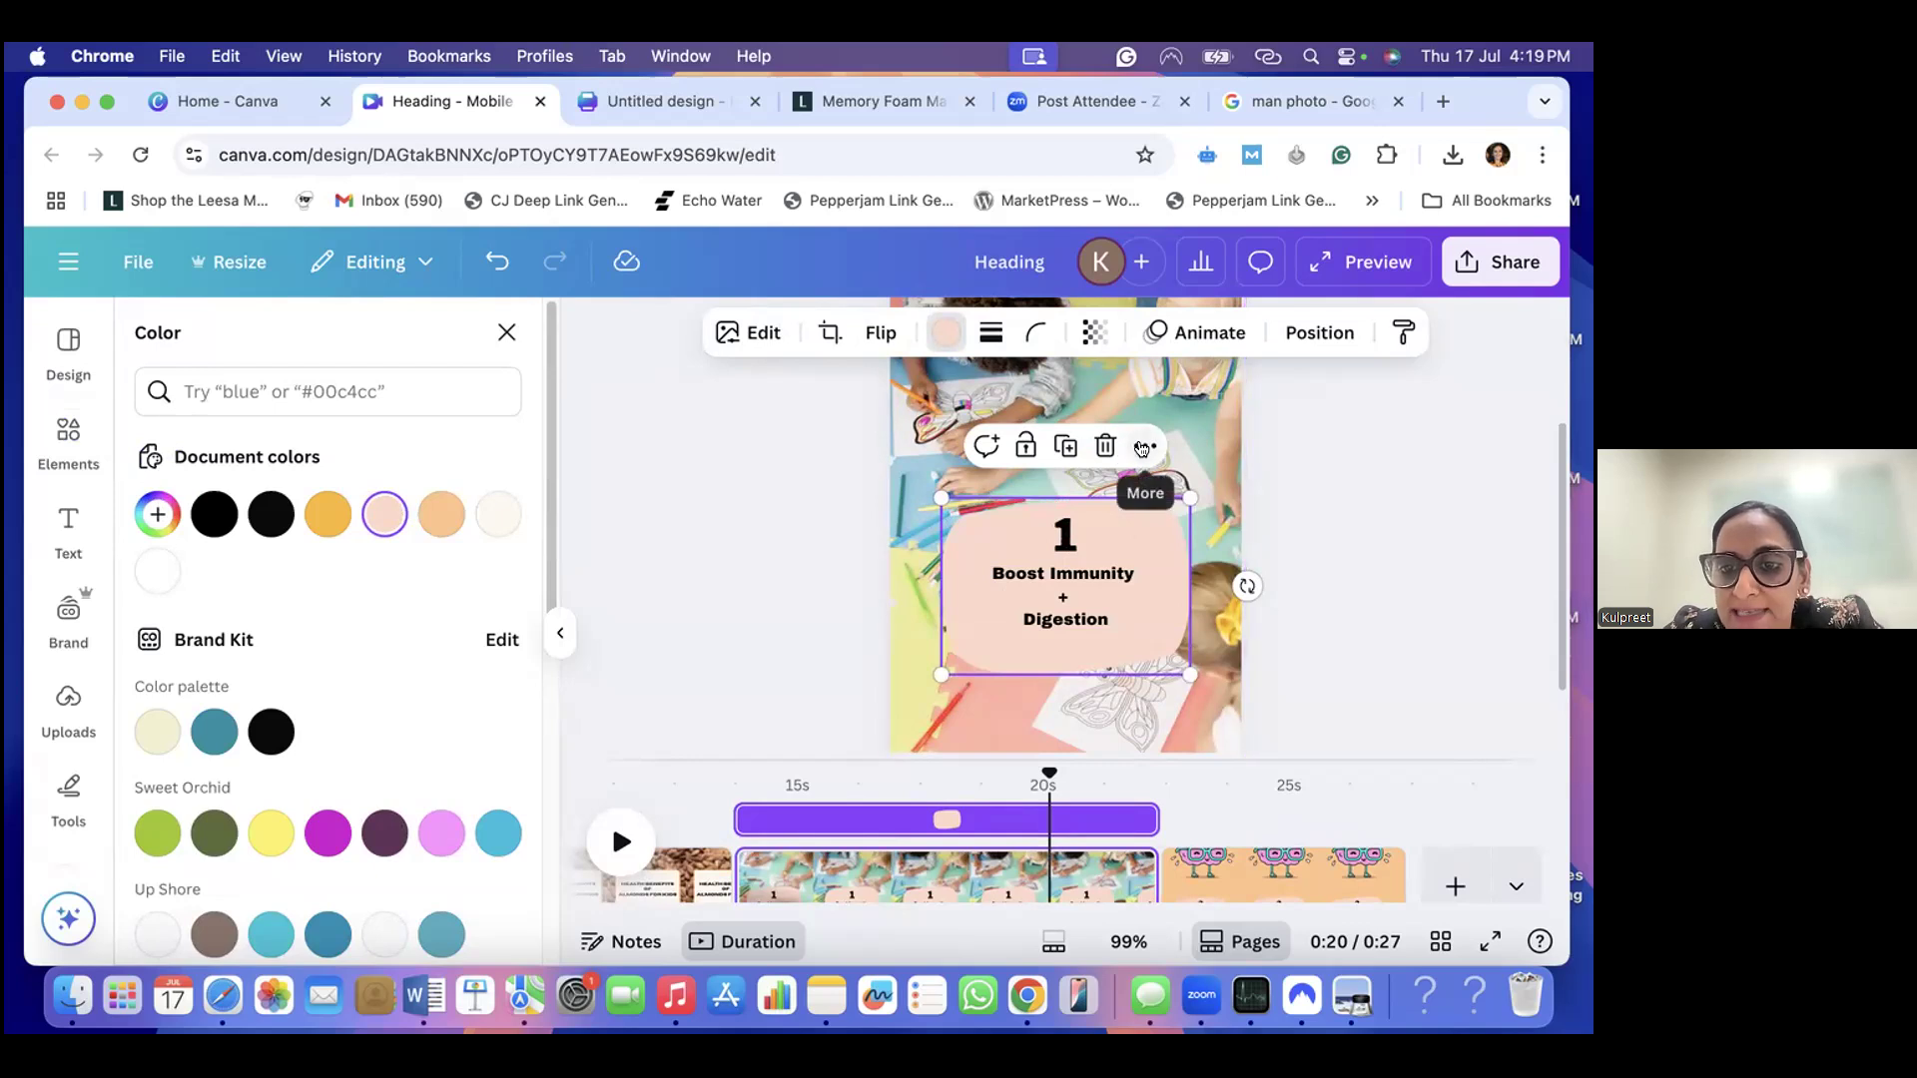
{"action": "left_click", "coordinate": [1142, 448]}
{"action": "left_click", "coordinate": [1195, 513]}
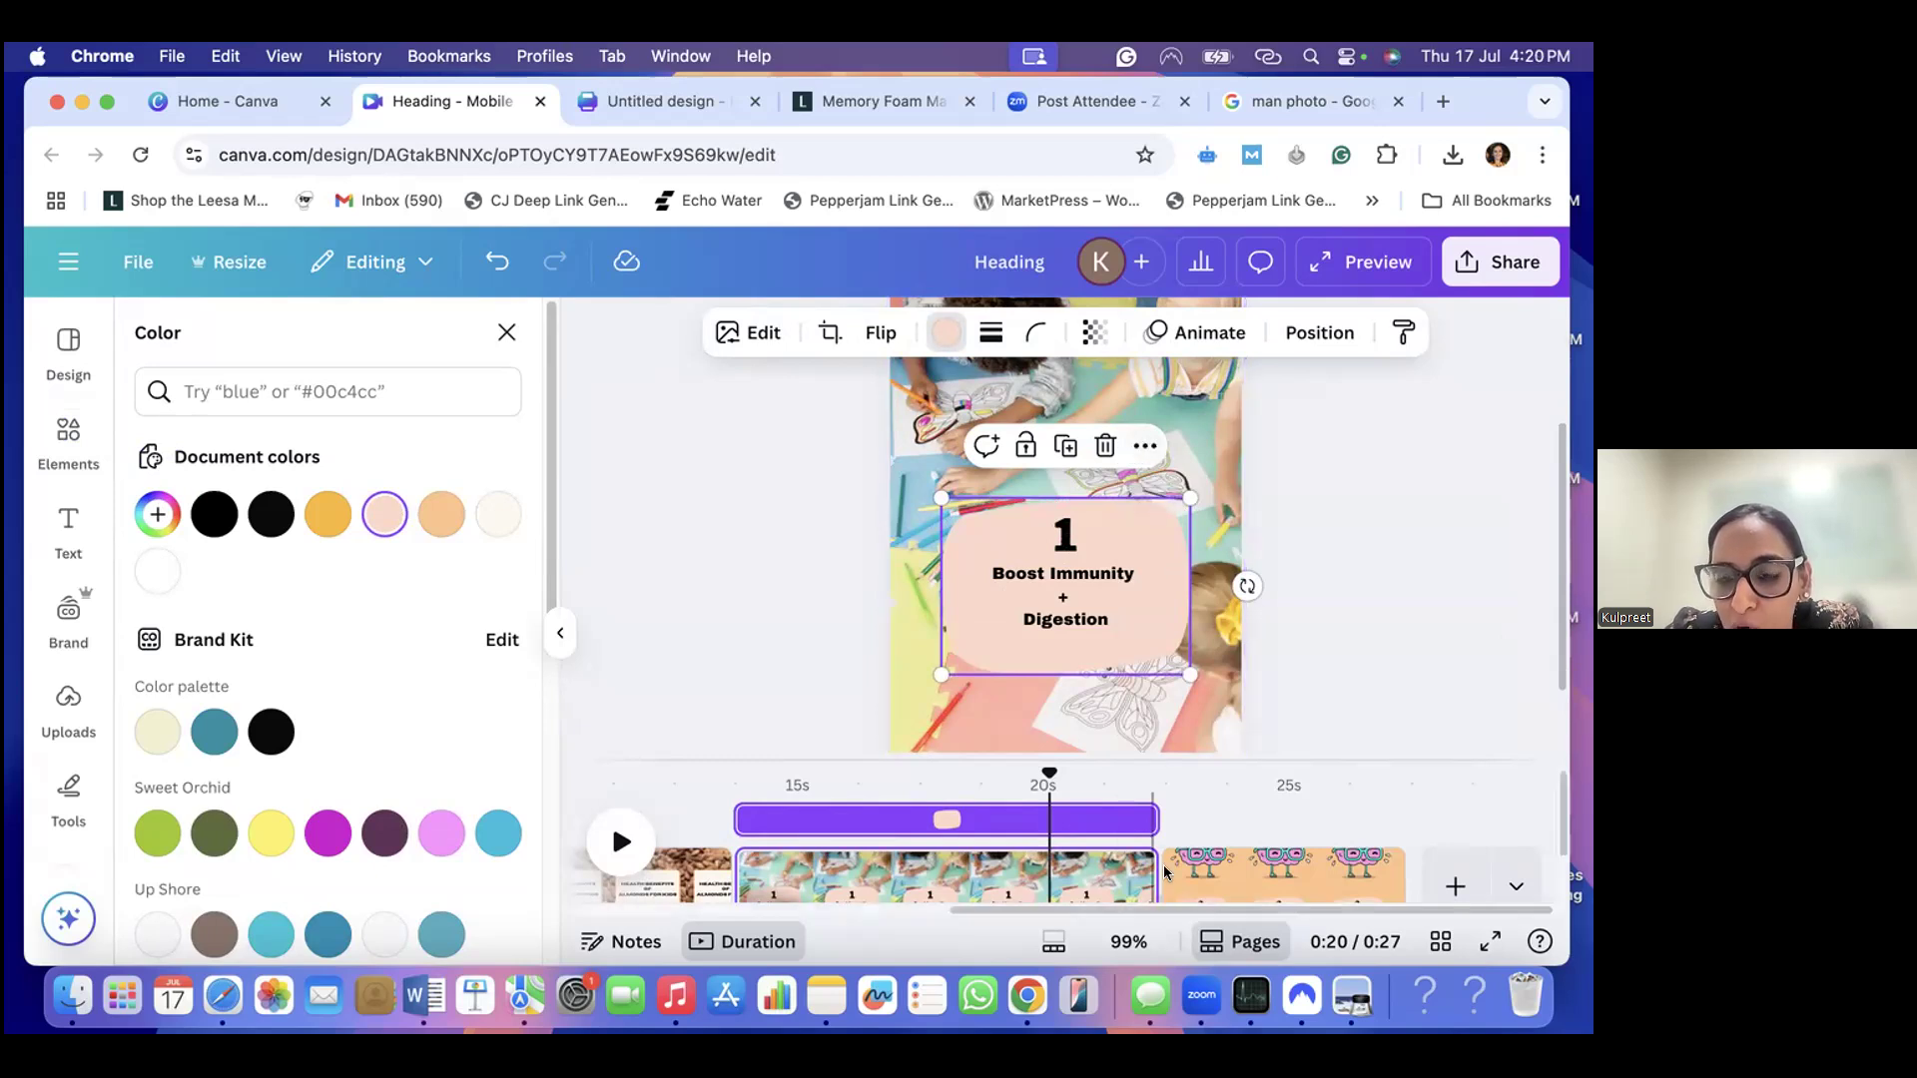
- Paste the copied peach shape onto the "Sharper Brain" page and move it down over the existing peach shape
{"action": "left_click", "coordinate": [1188, 883]}
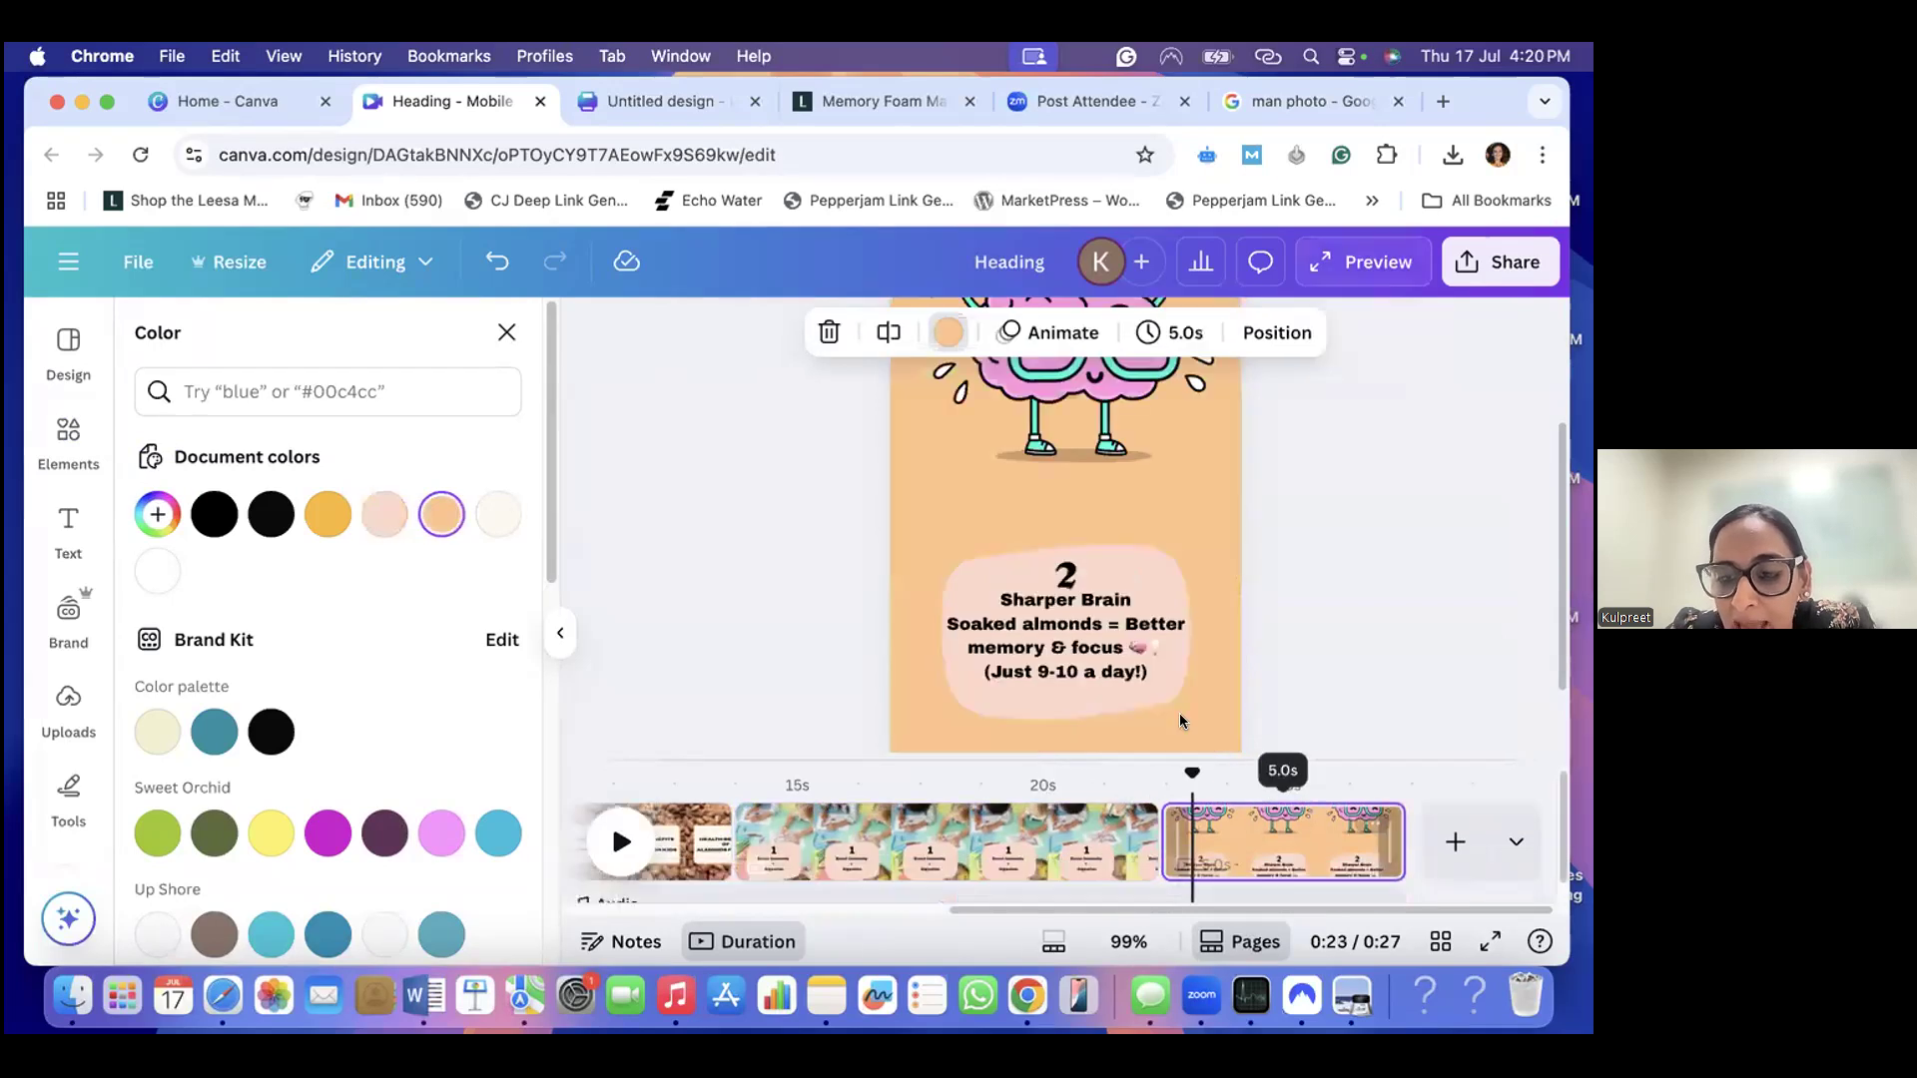
{"action": "right_click", "coordinate": [1018, 494]}
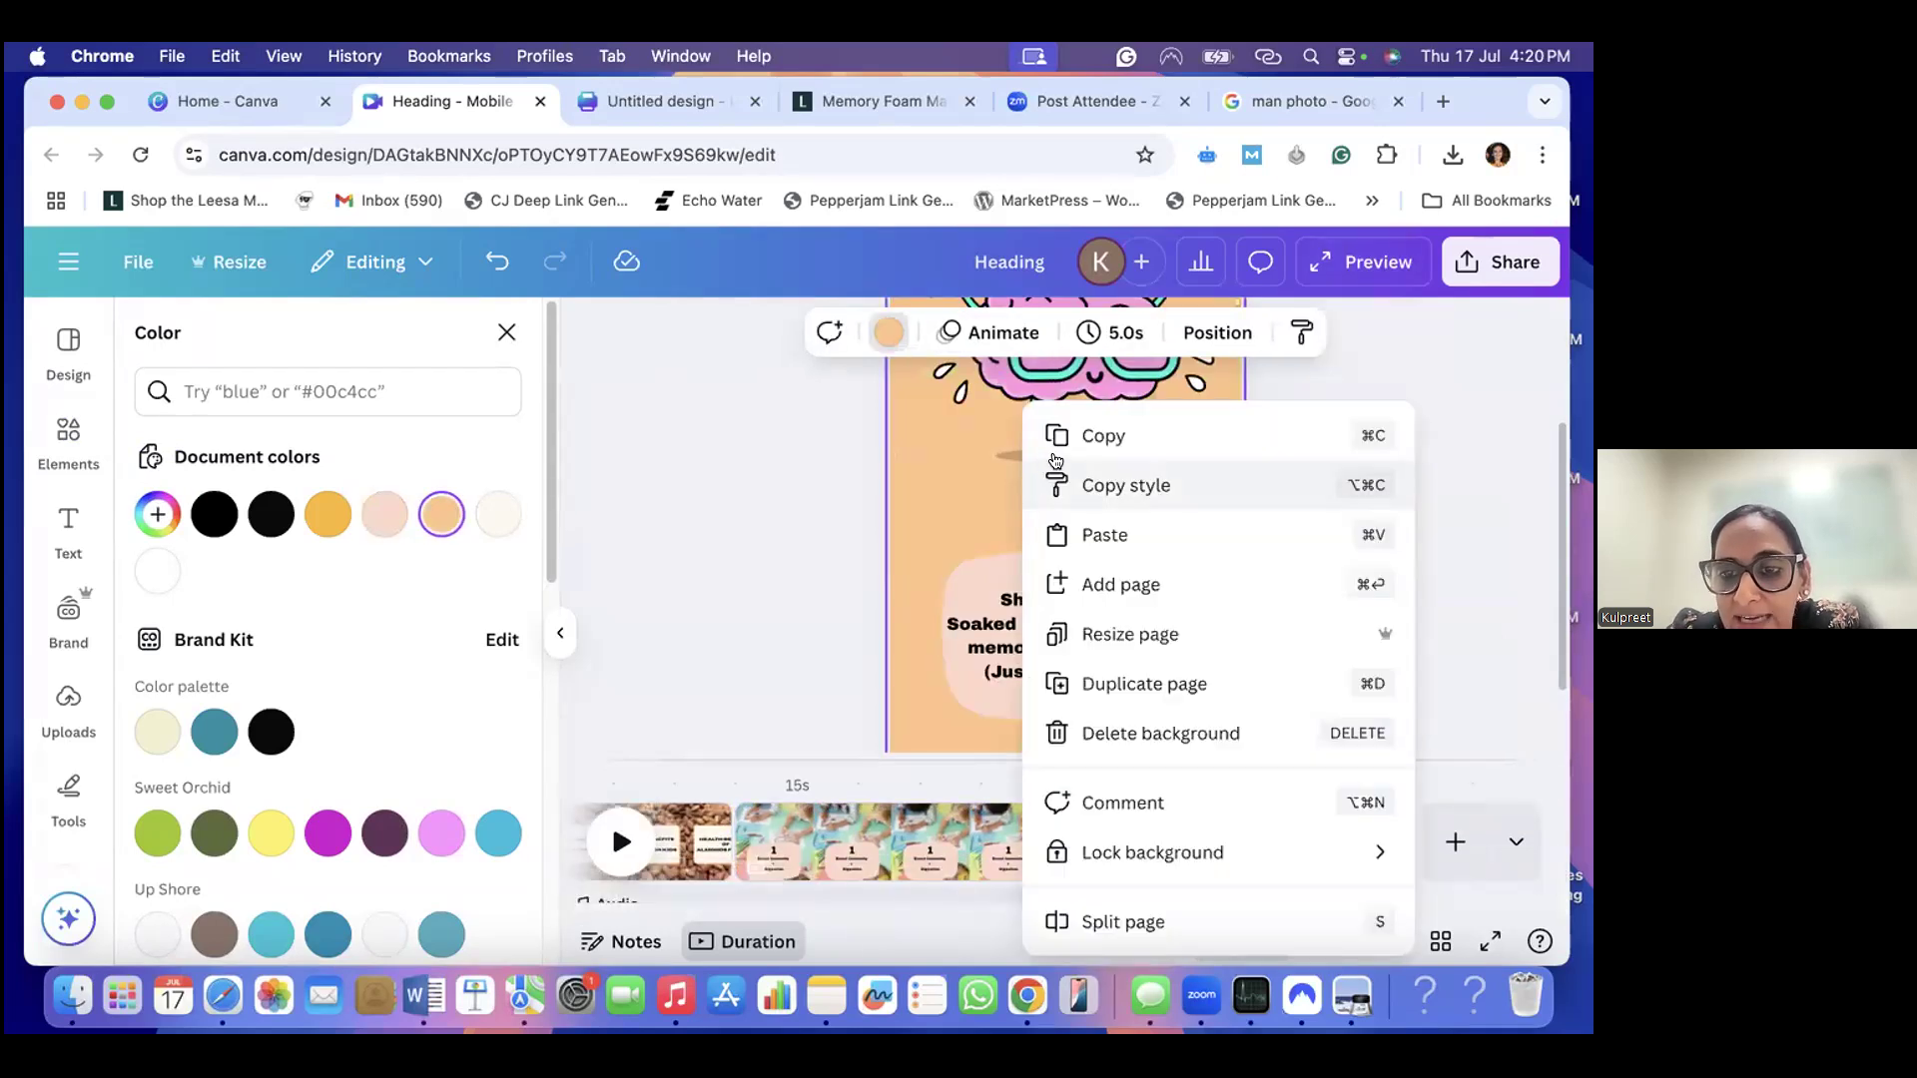
{"action": "left_click", "coordinate": [1109, 534]}
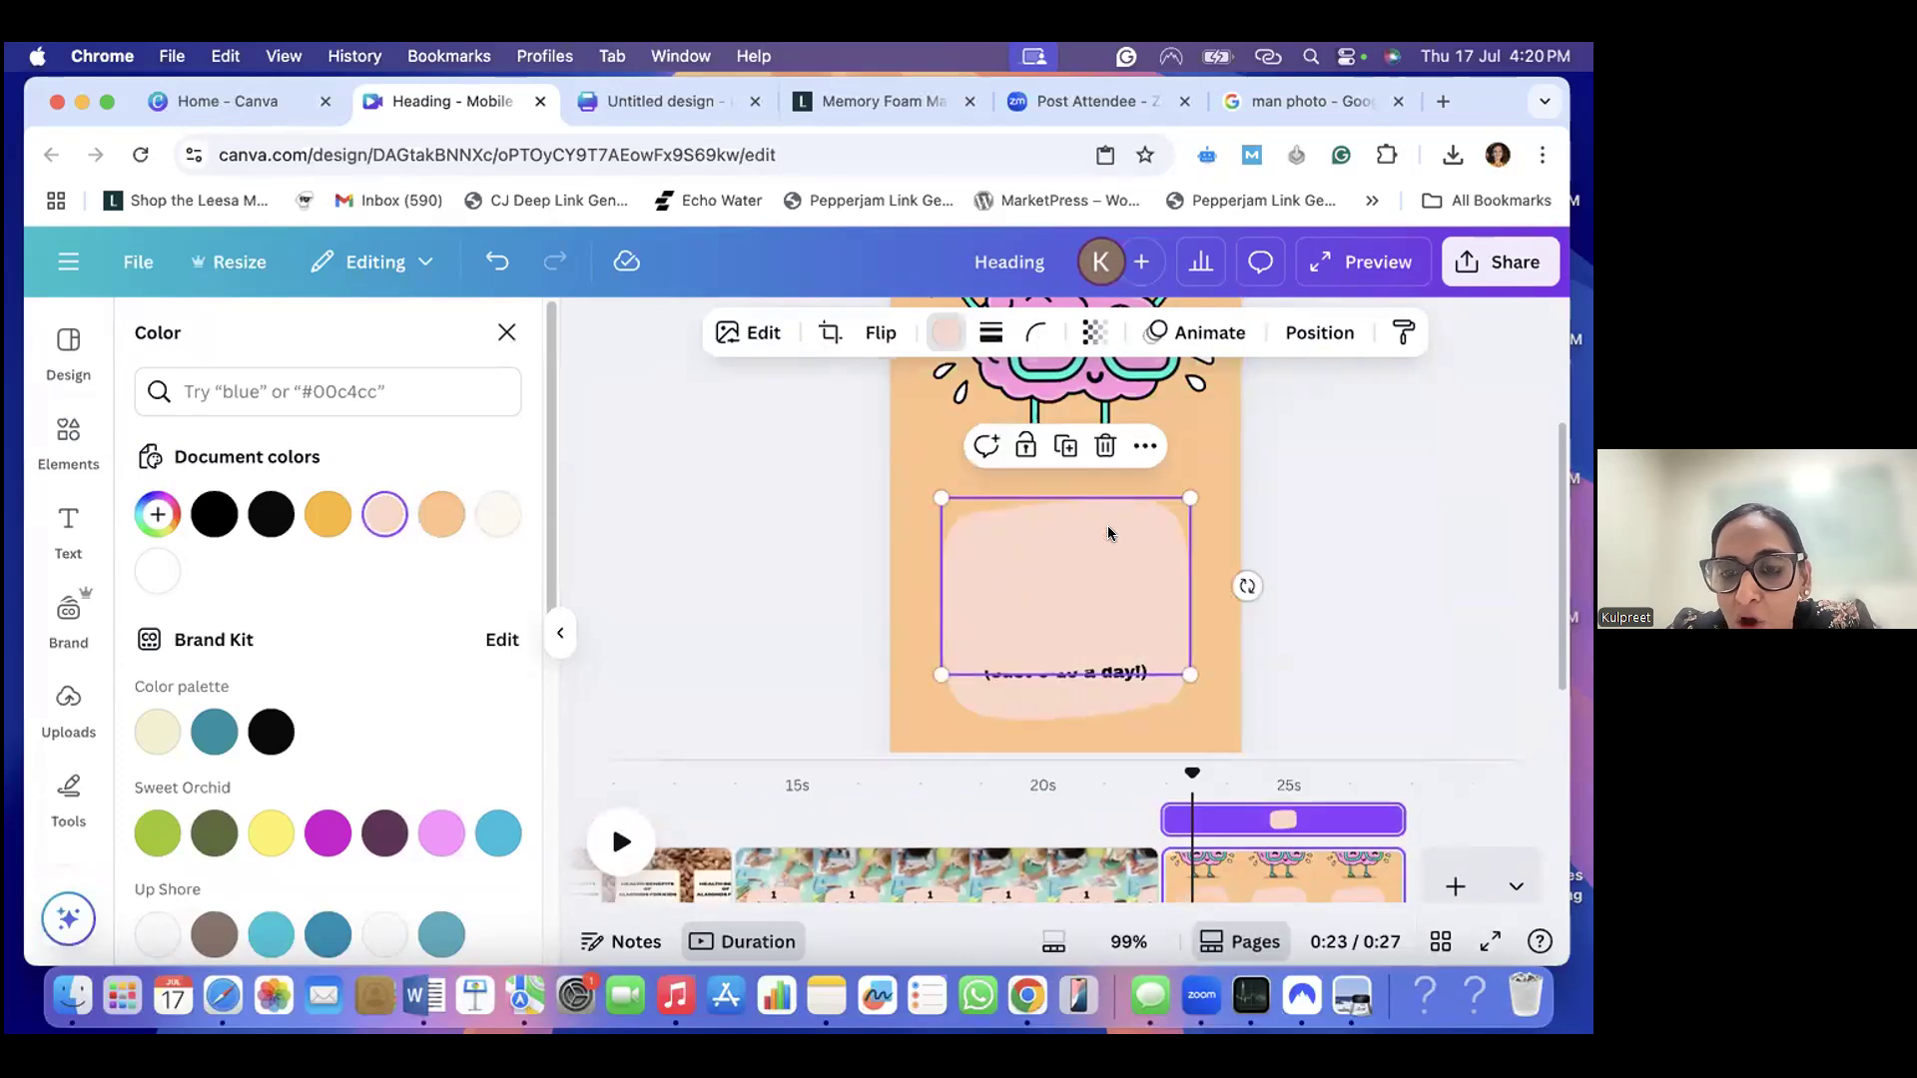
{"action": "left_click_drag", "start_coordinate": [1119, 601], "coordinate": [1125, 643]}
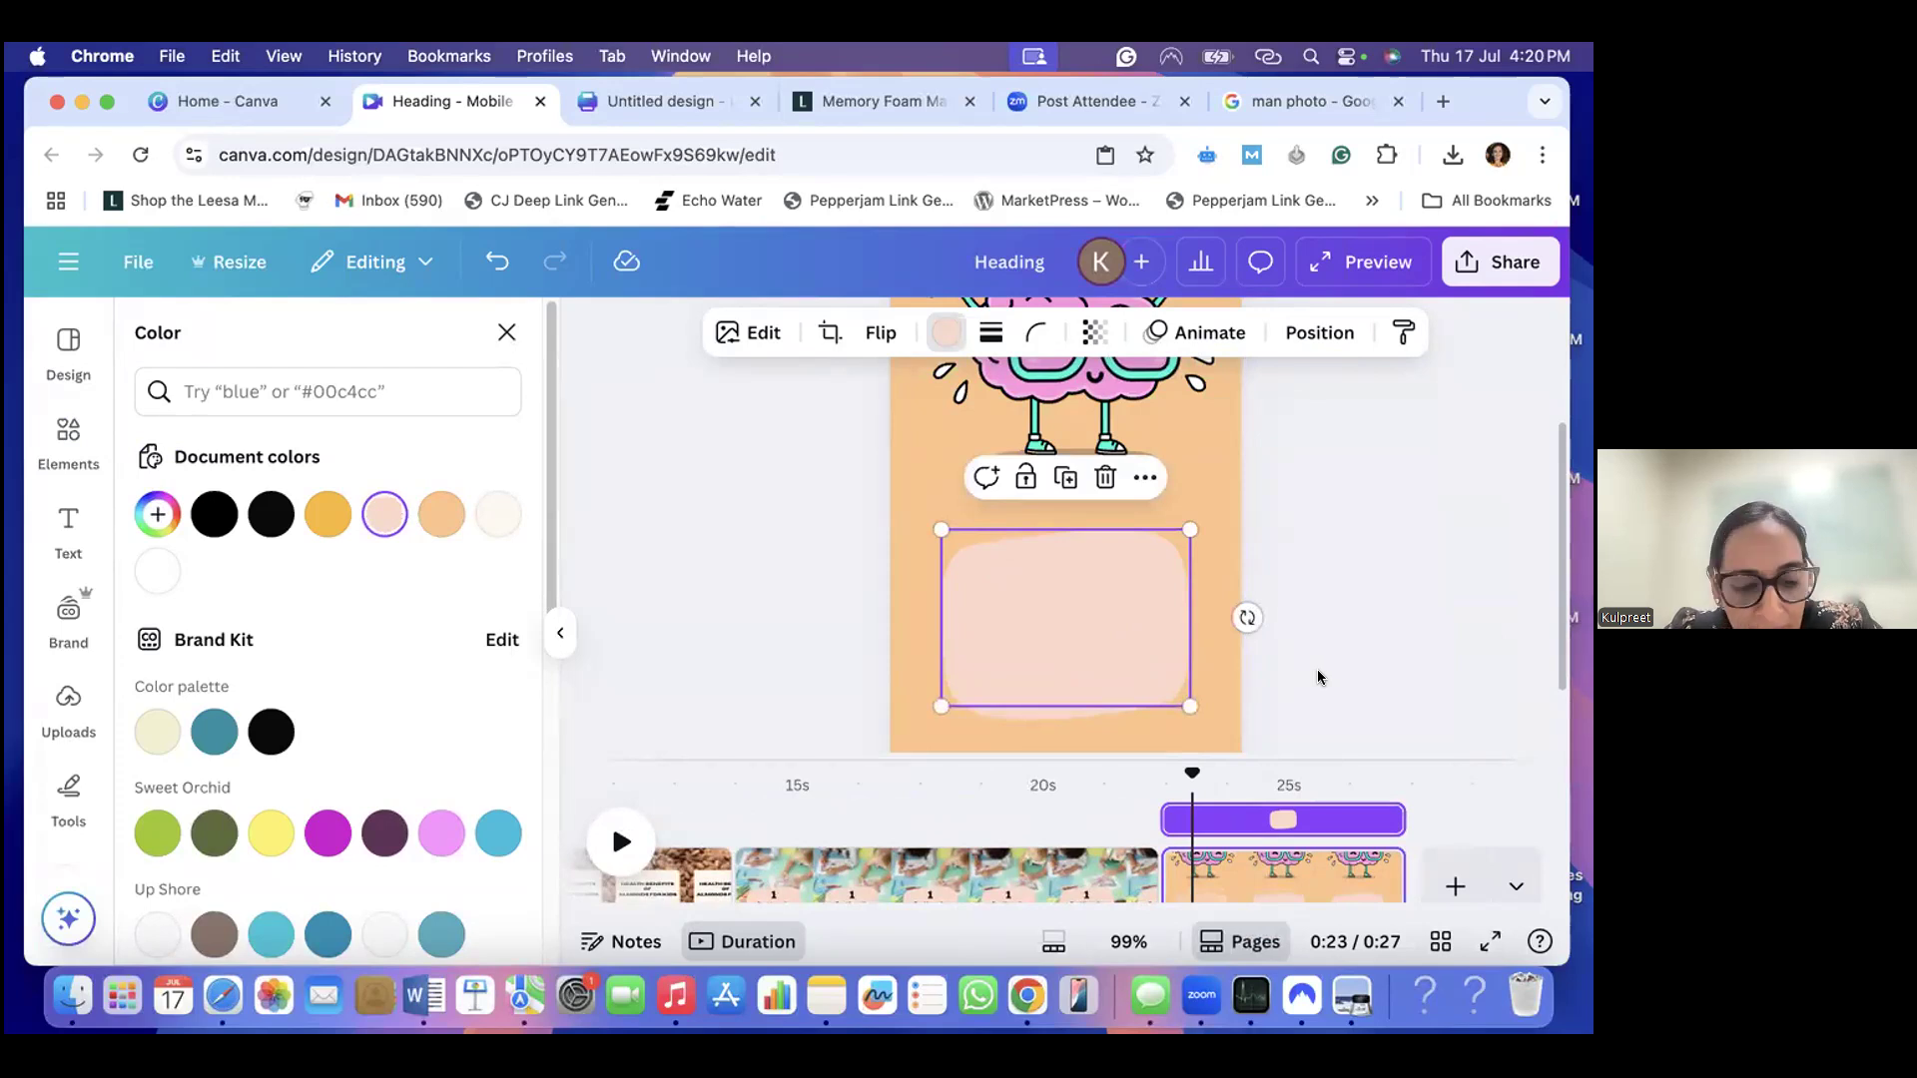
- Undo the move and the paste of the copied peach shape, and select the original shape behind the "Sharper Brain" caption
{"action": "key", "text": "super+z"}
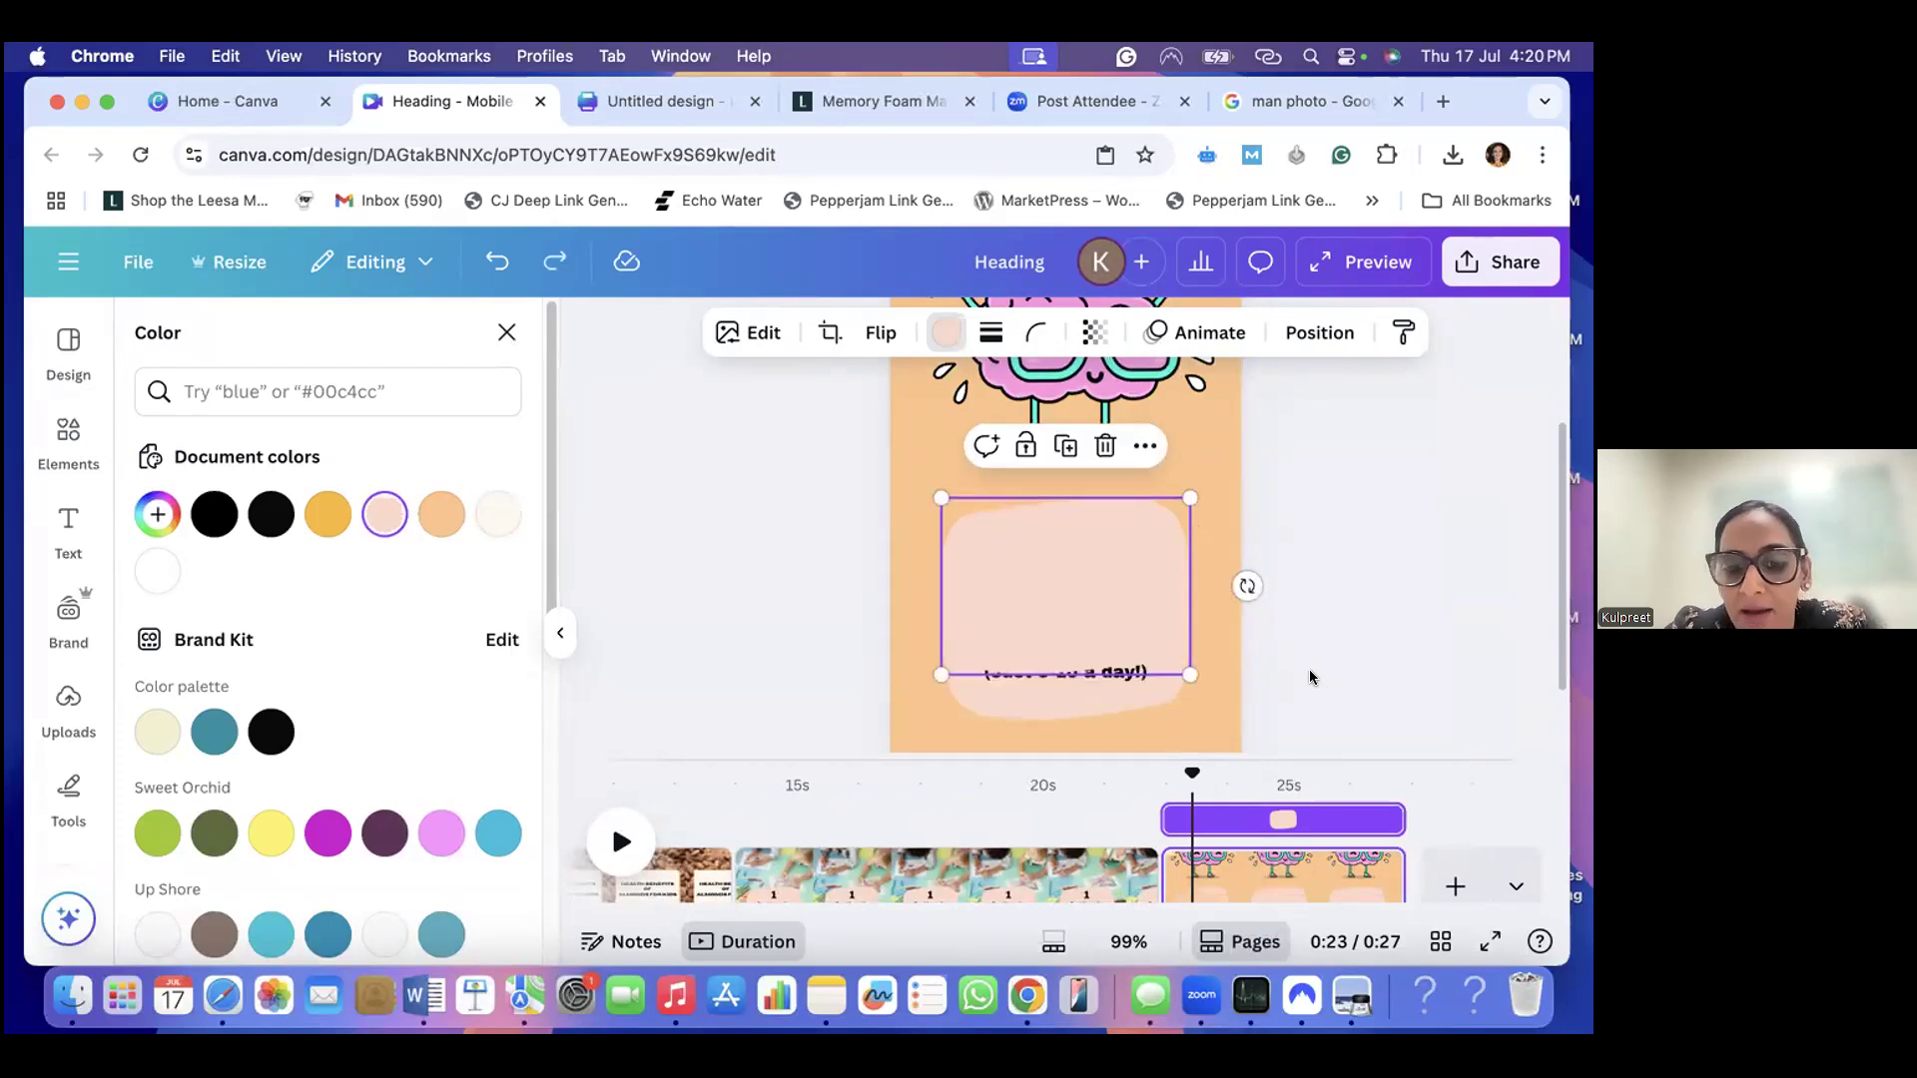
{"action": "key", "text": "super+z"}
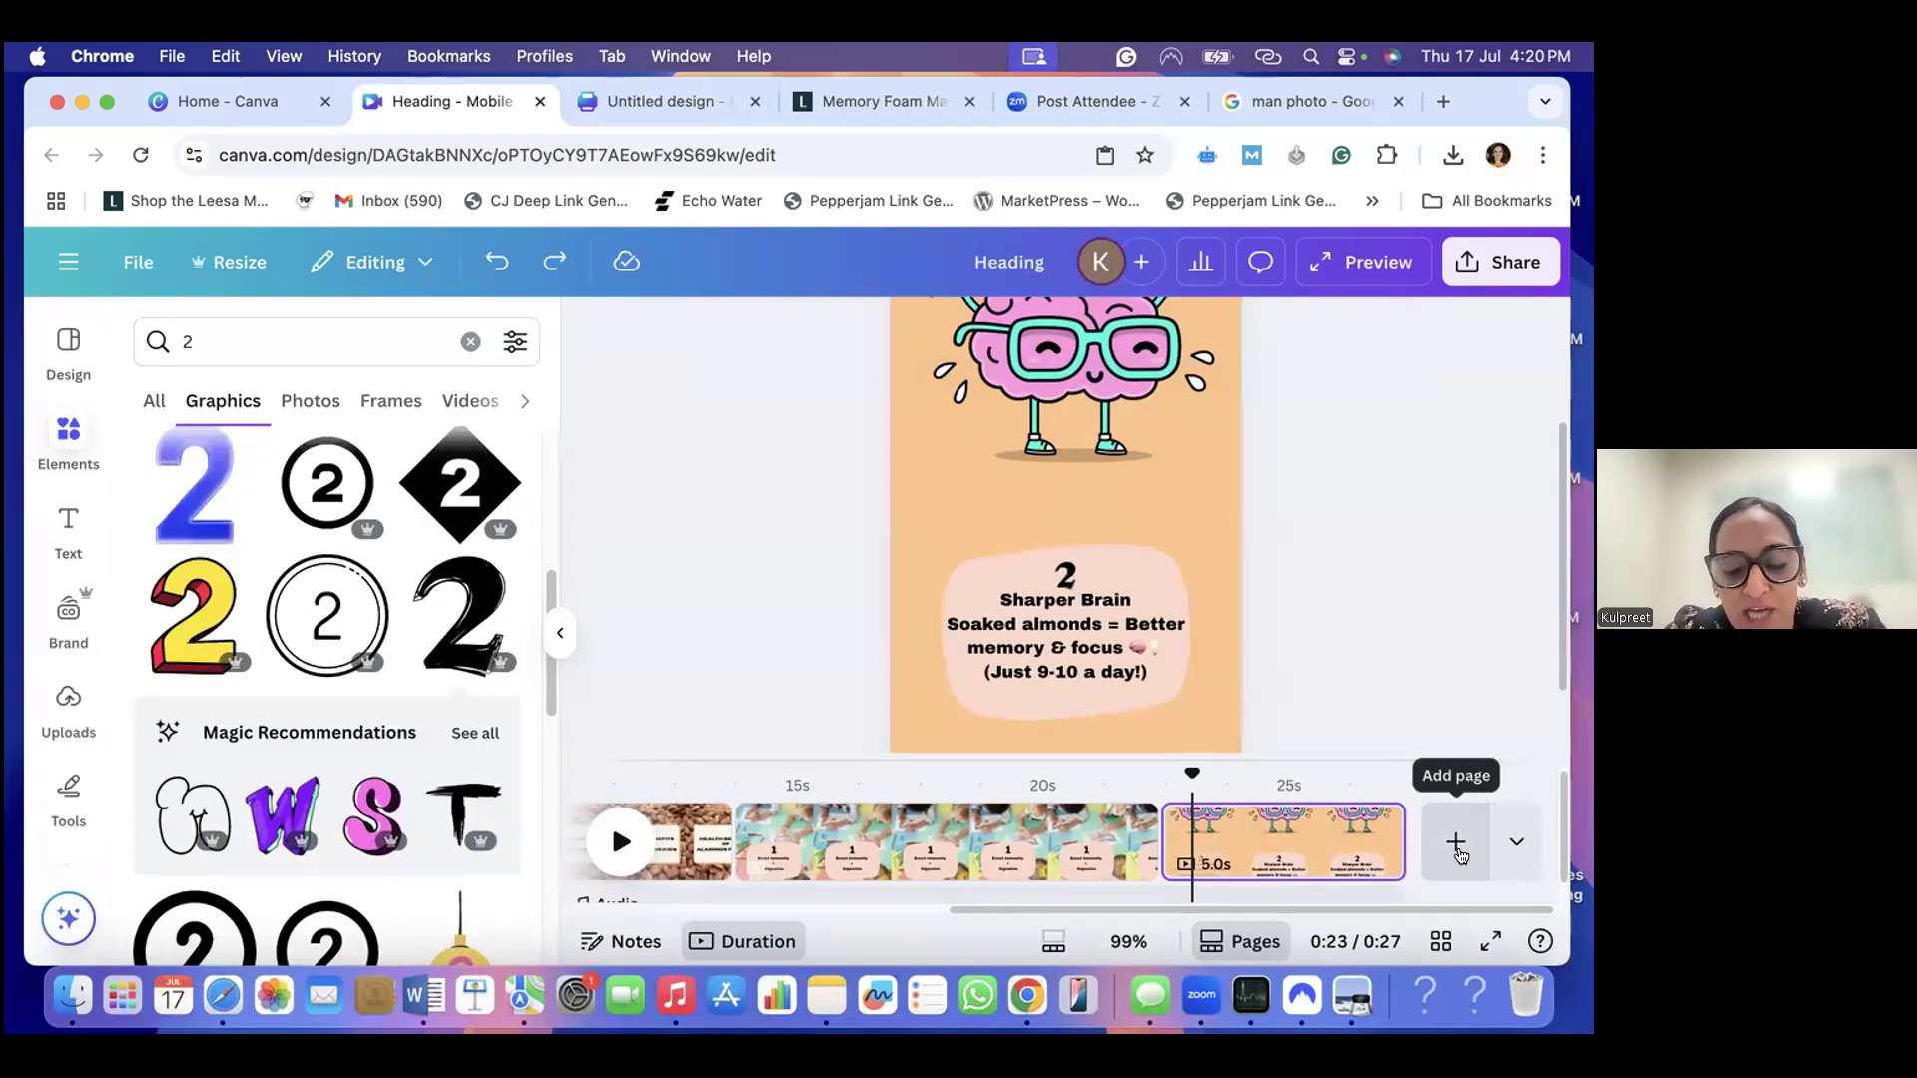
{"action": "left_click", "coordinate": [1122, 565]}
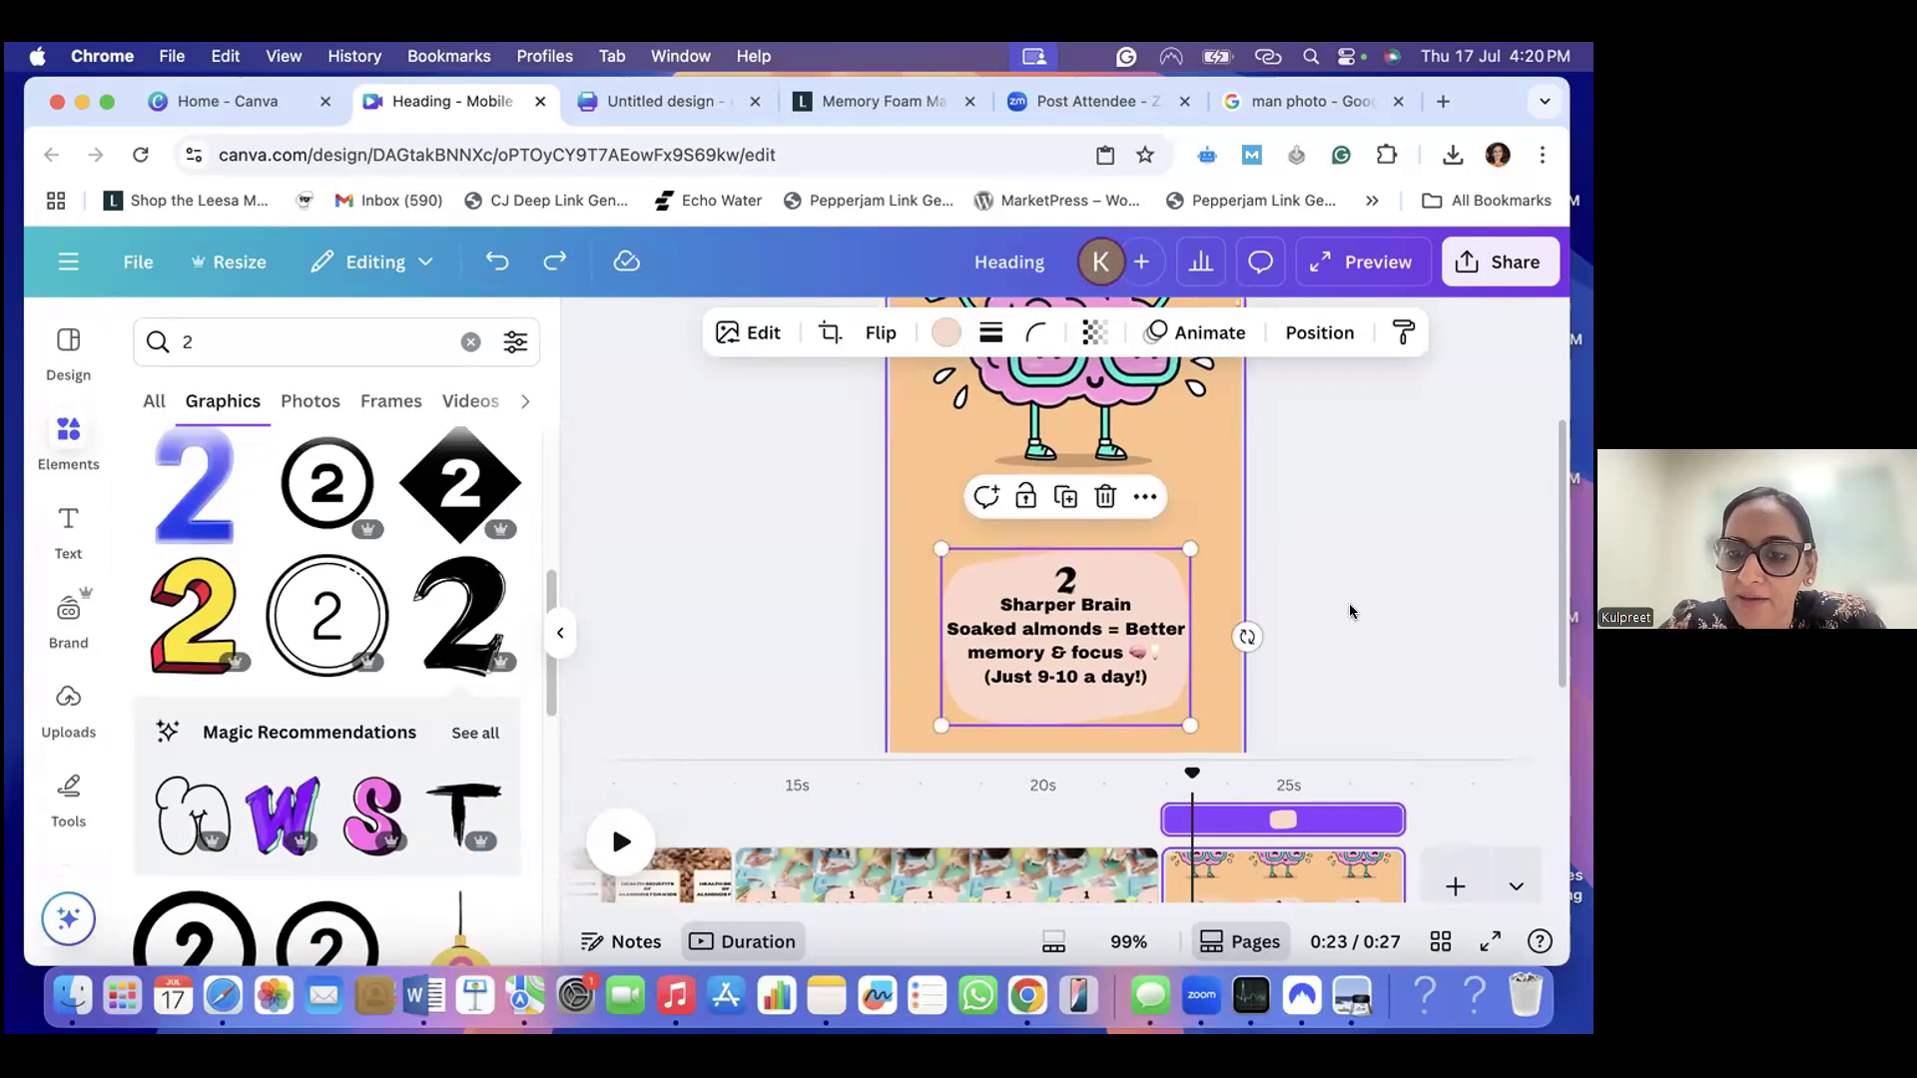
- Add a new page at the end of the reel, after the "Sharper Brain" page
{"action": "scroll", "coordinate": [1462, 737], "scroll_direction": "down", "scroll_amount": 2}
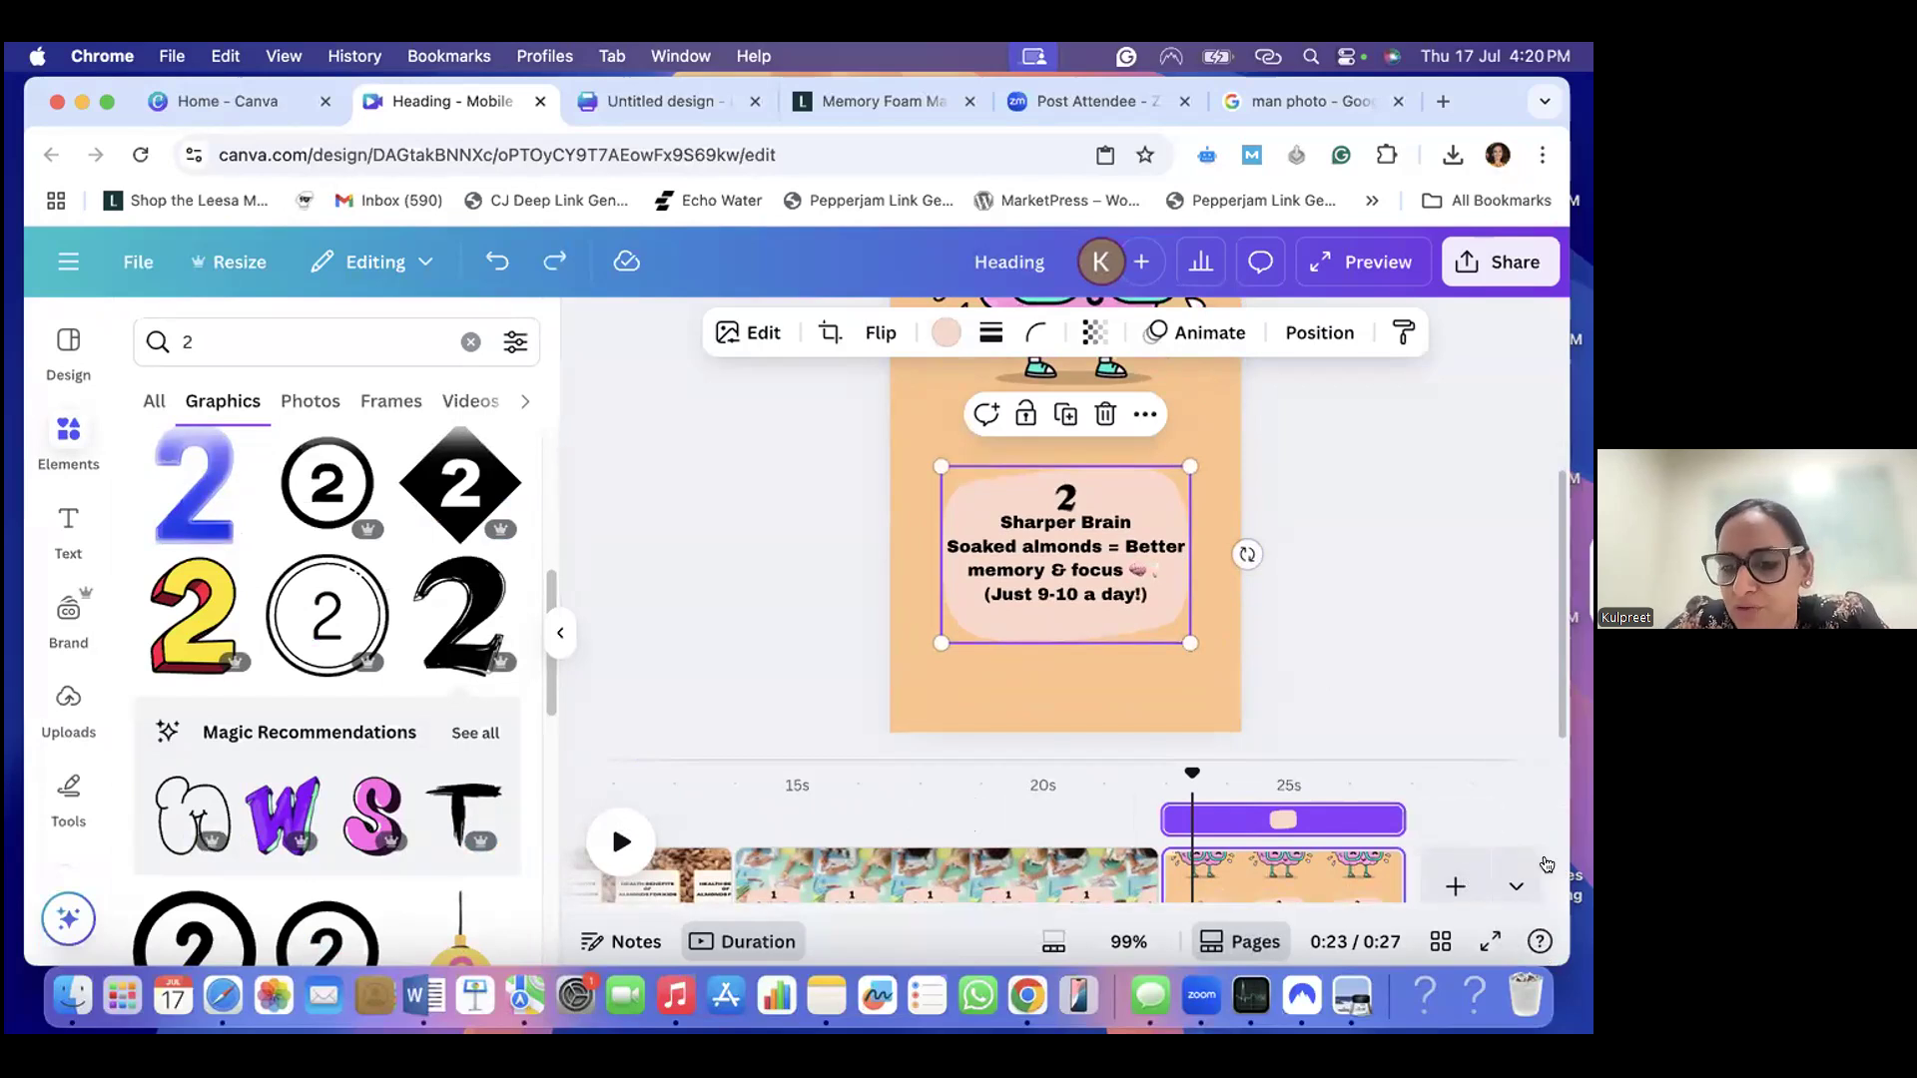
{"action": "left_click_drag", "start_coordinate": [1401, 909], "coordinate": [1449, 908]}
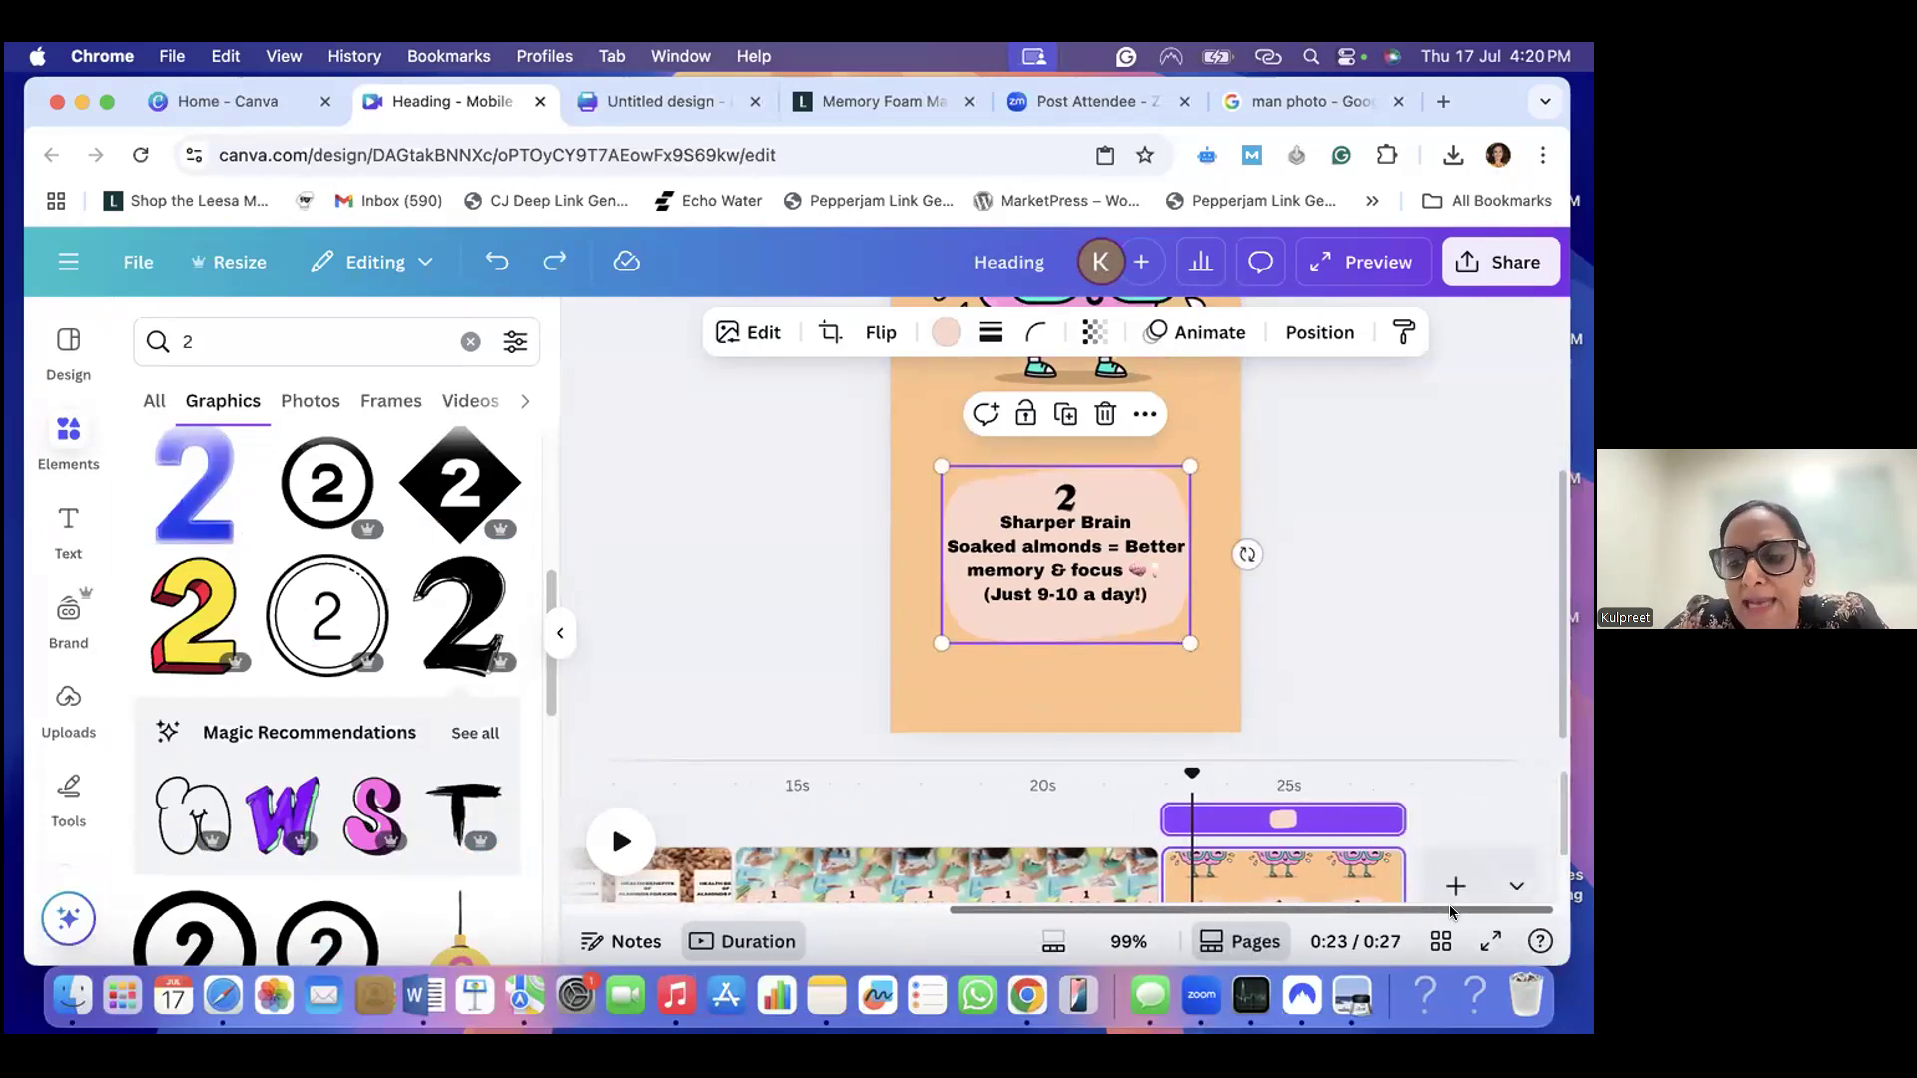
{"action": "left_click", "coordinate": [1456, 876]}
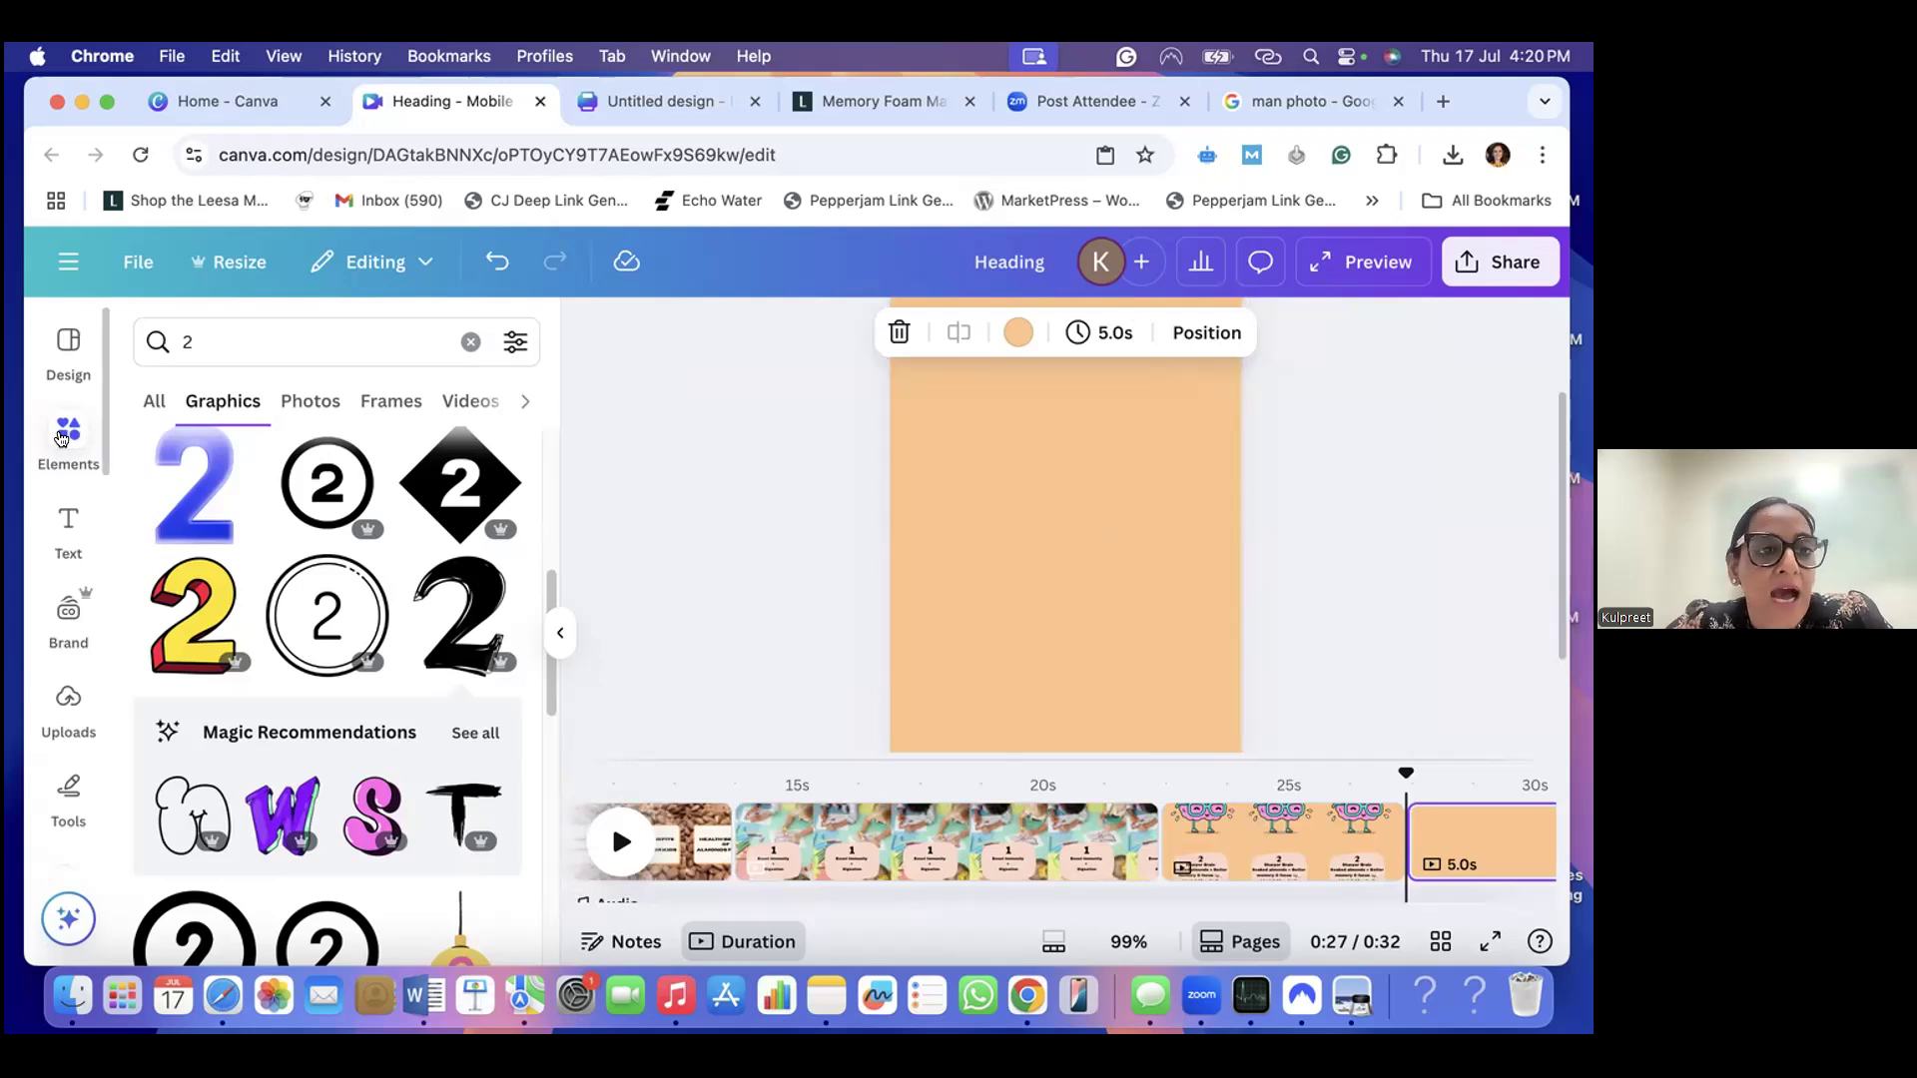
- Search the elements for "Sticker subscribe" and add the yellow-and-blue SUBSCRIBE graphic to the new last page
{"action": "left_click", "coordinate": [62, 438]}
{"action": "left_click", "coordinate": [209, 351]}
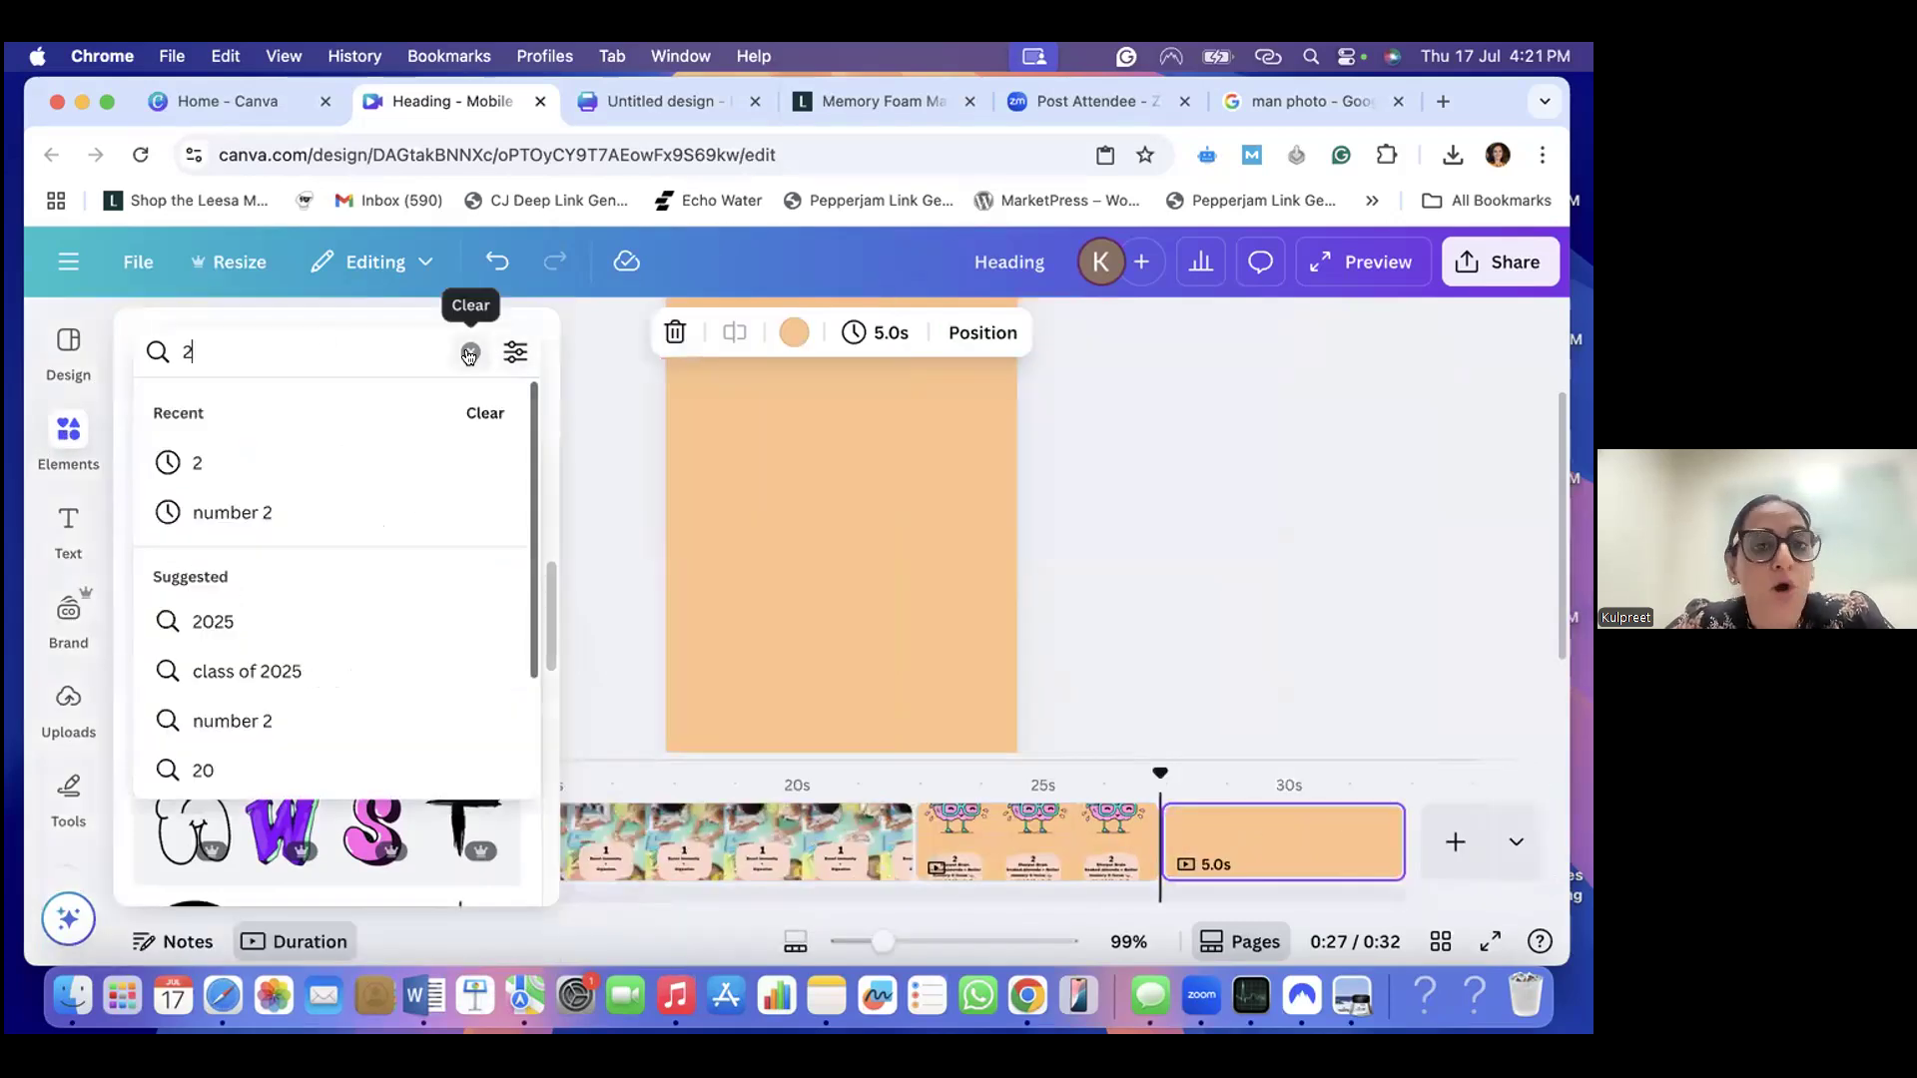
{"action": "left_click", "coordinate": [468, 354]}
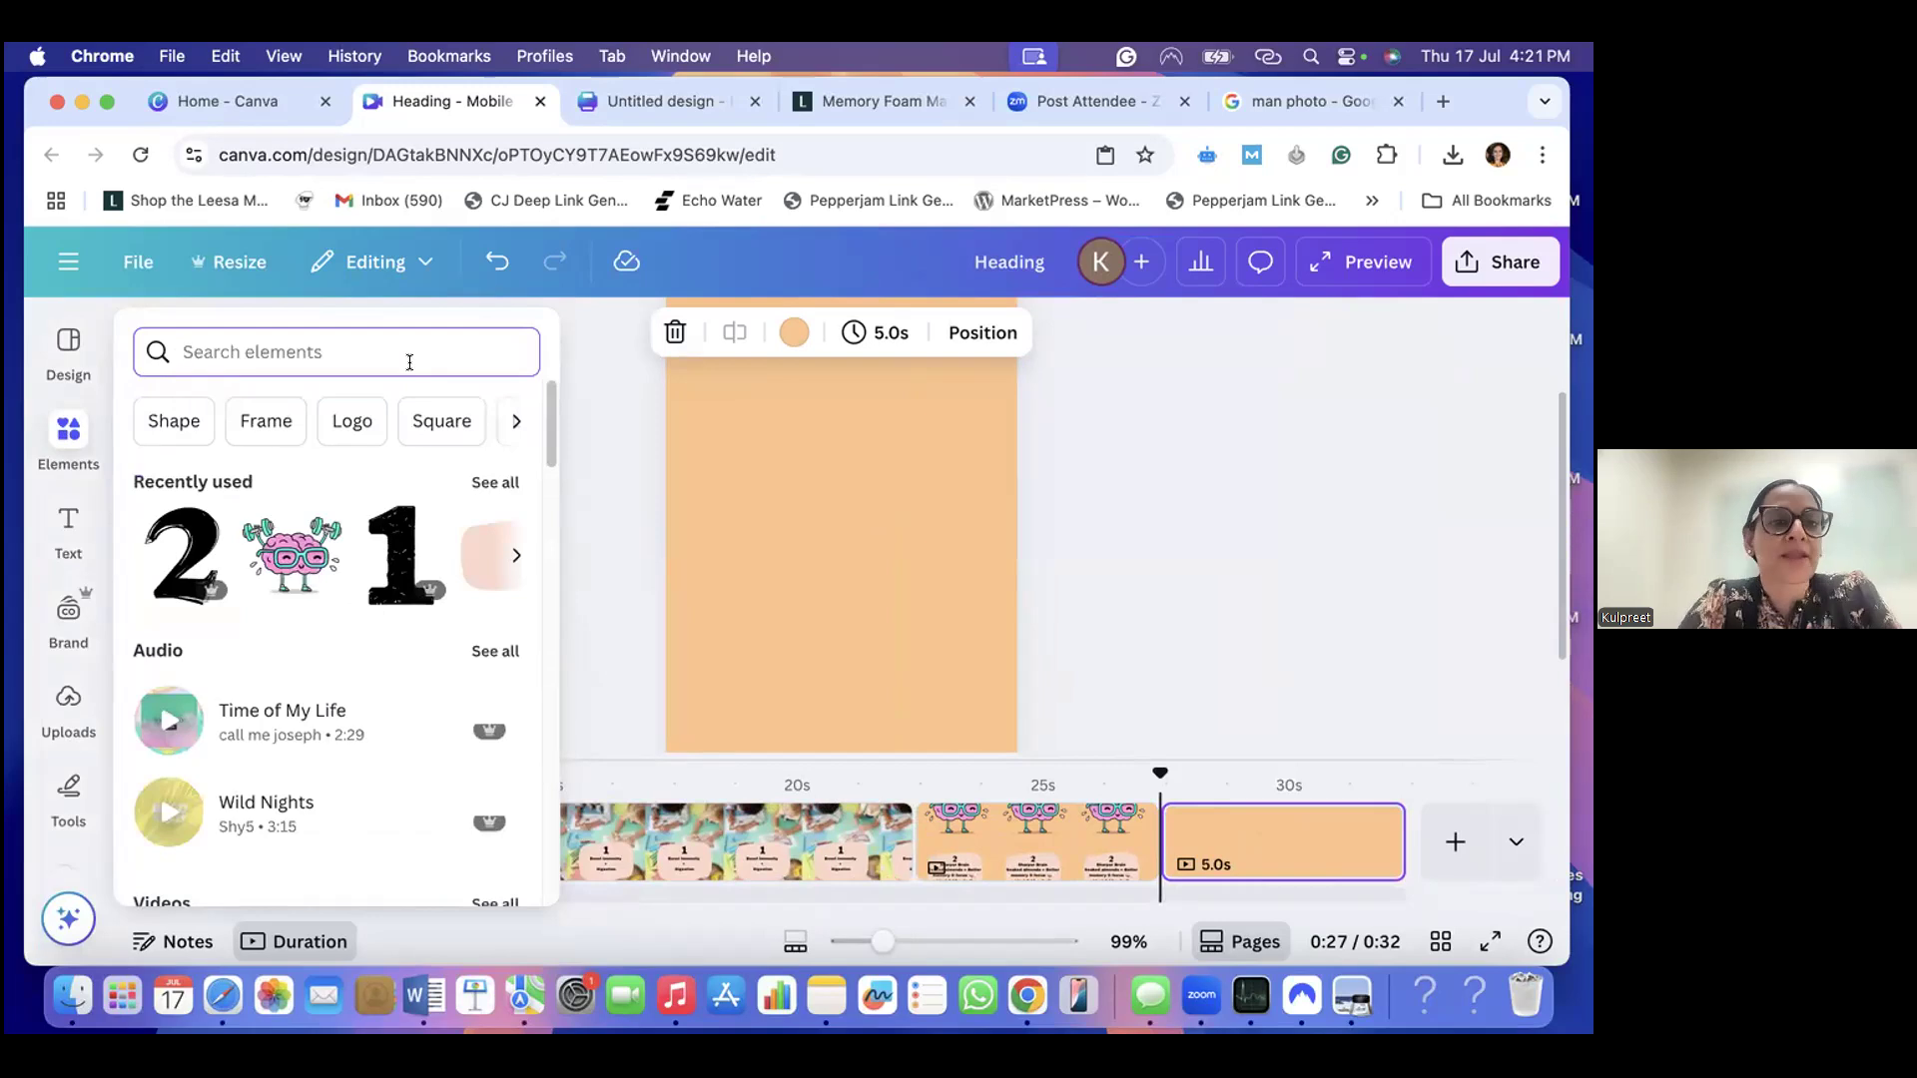
{"action": "type", "text": "Stick"}
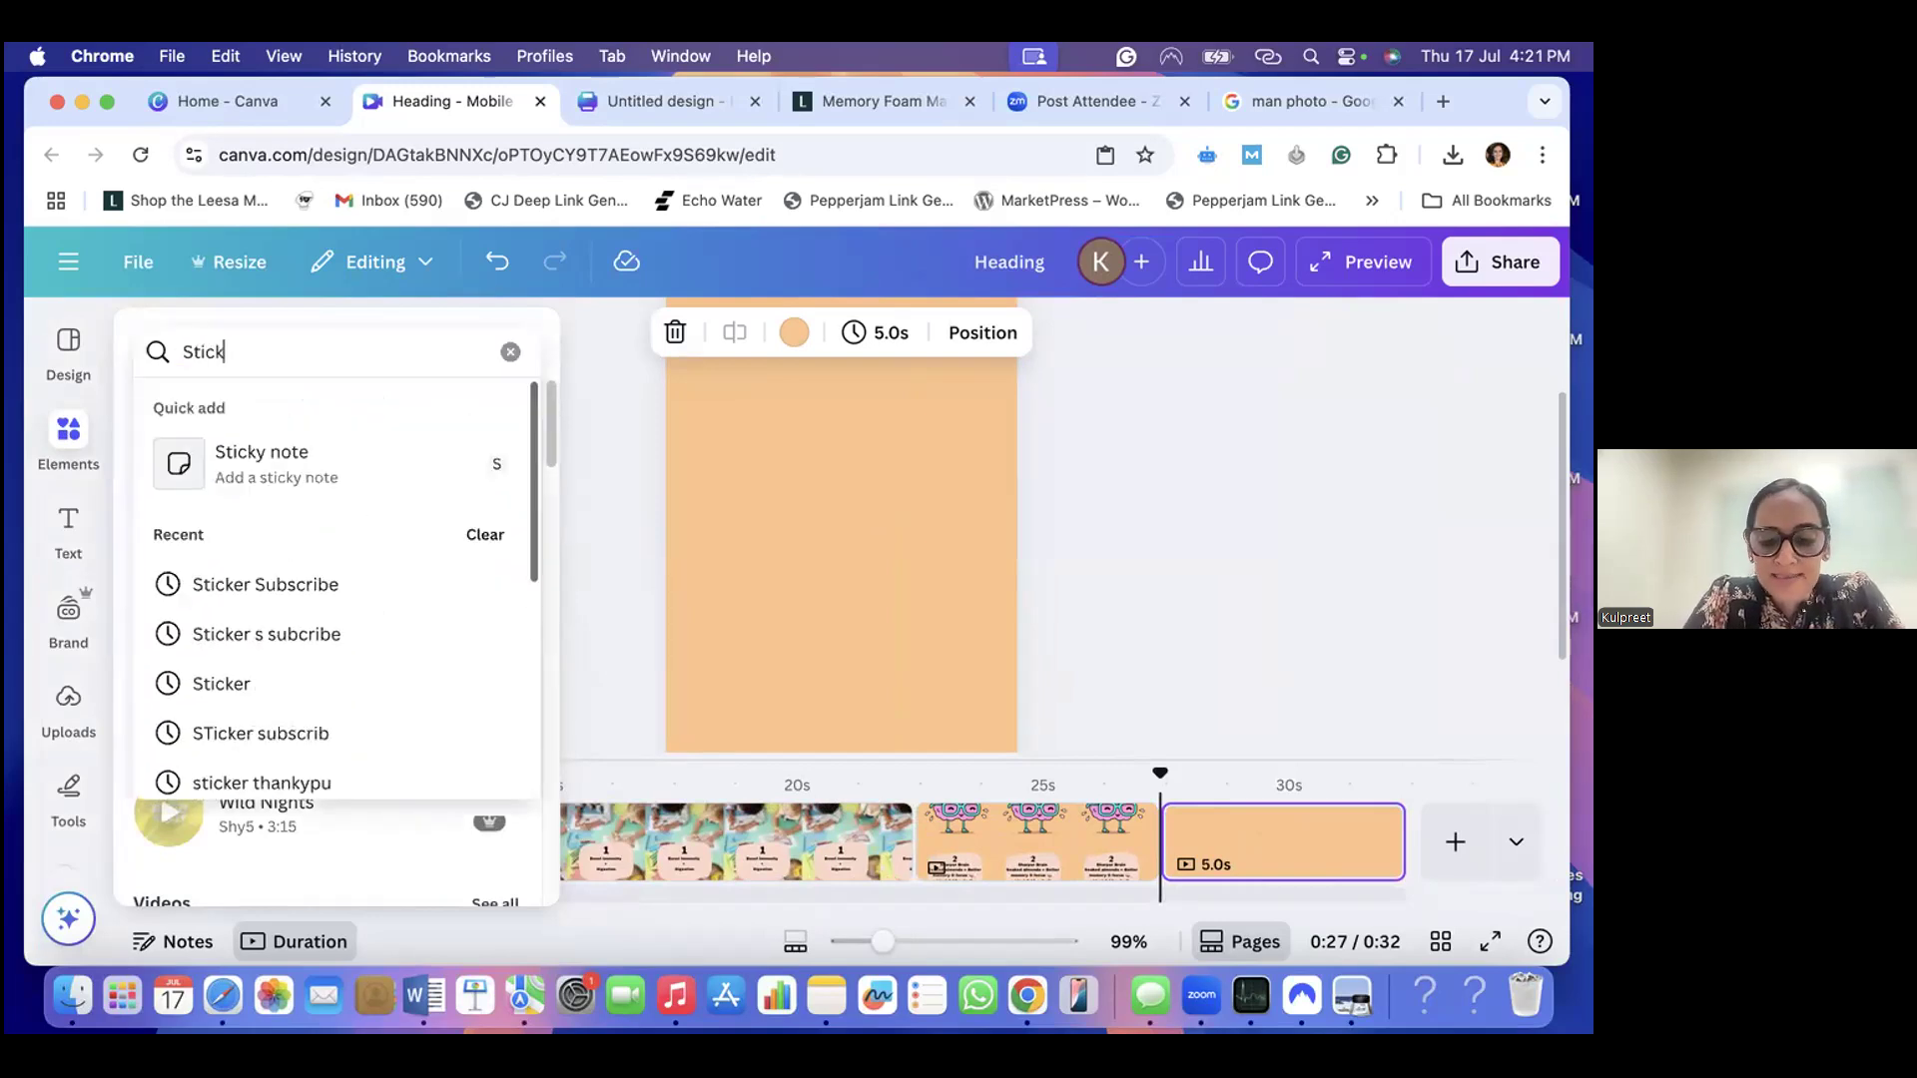
{"action": "type", "text": "er sub"}
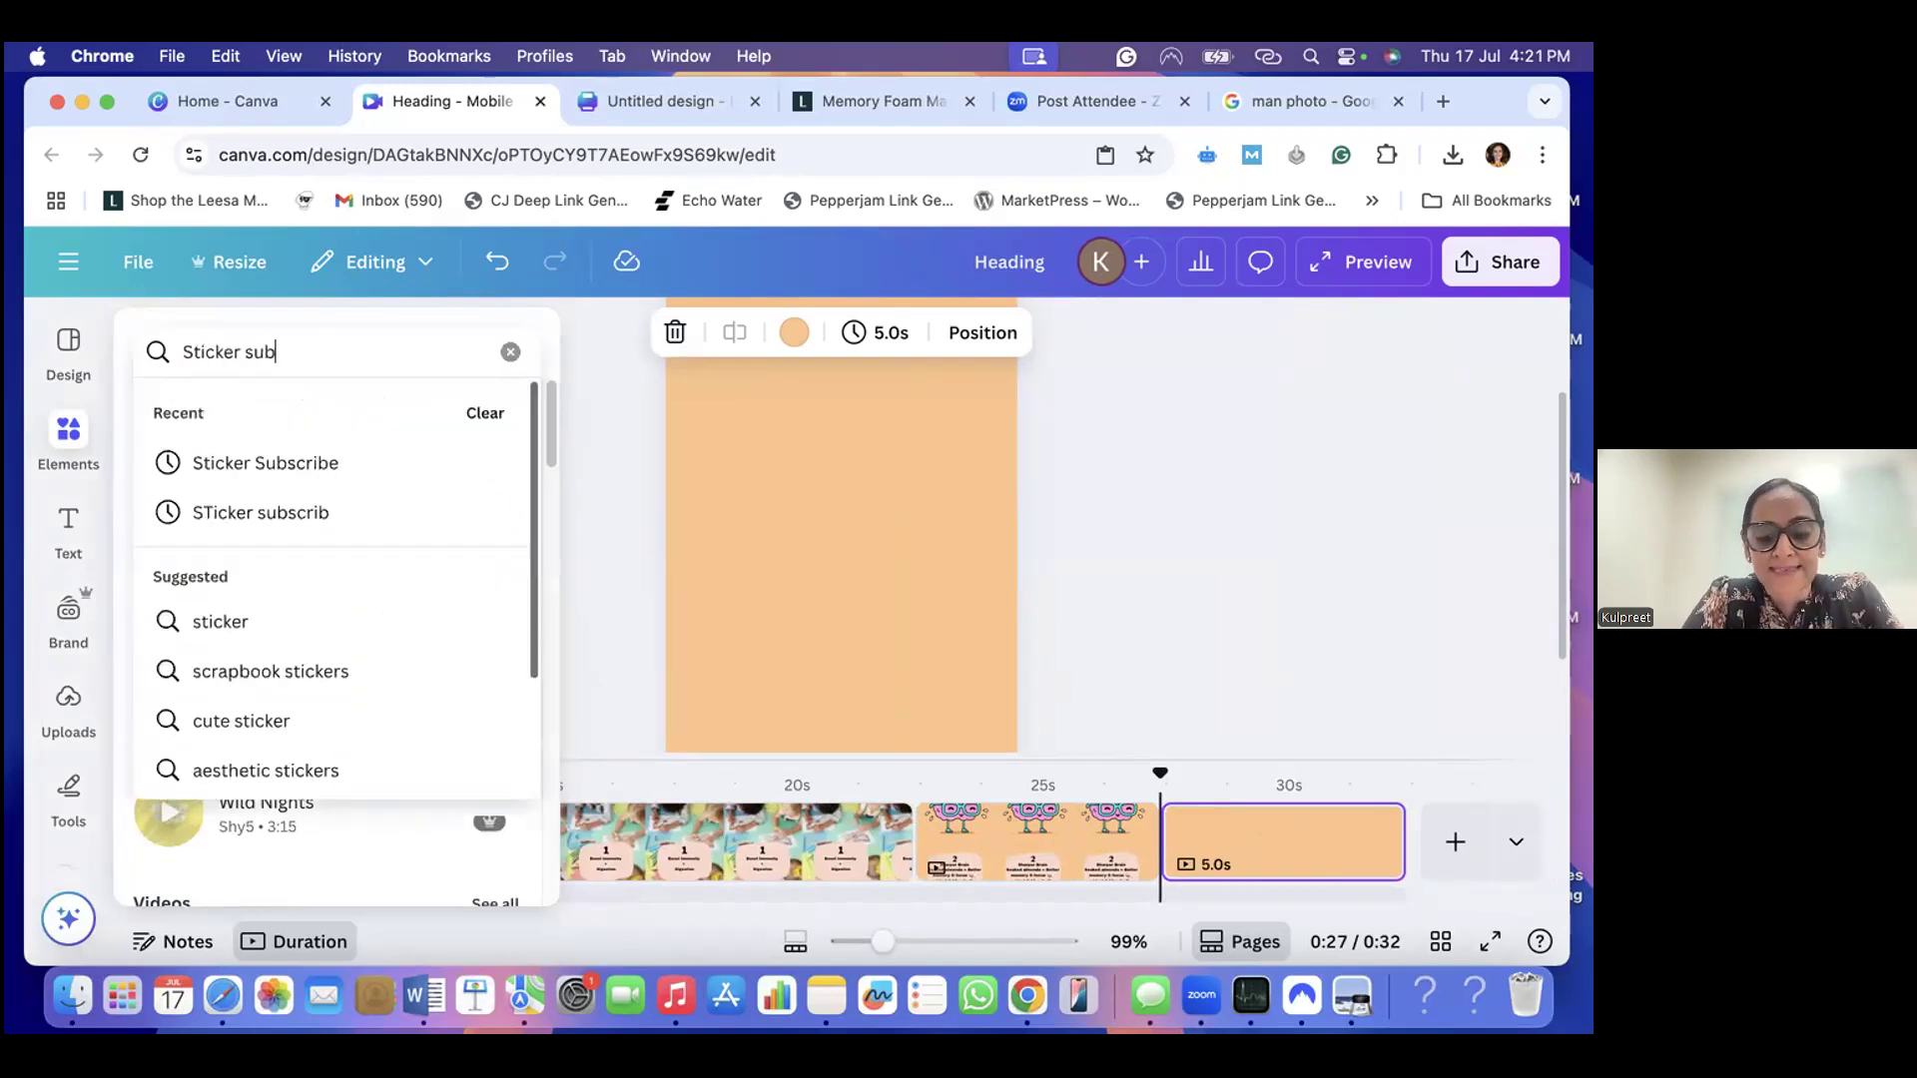
{"action": "type", "text": "scribe"}
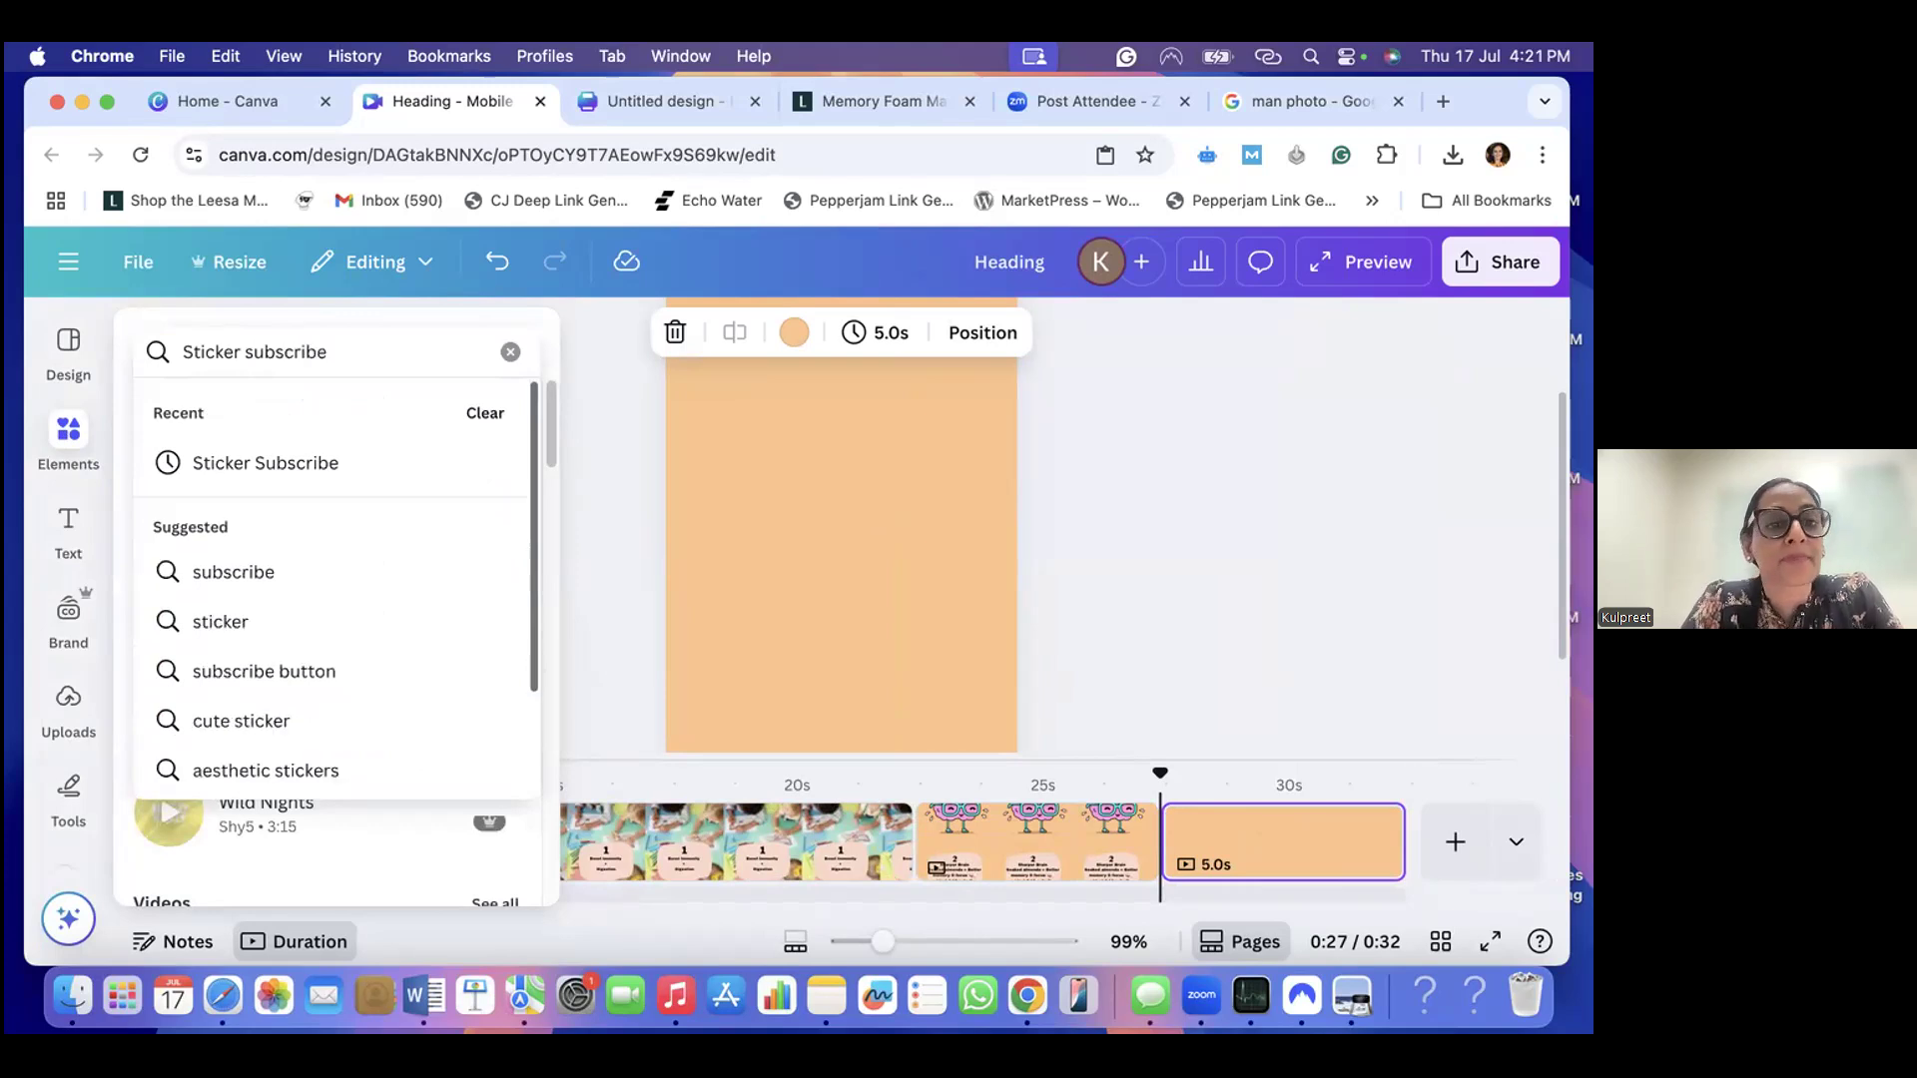
{"action": "key", "text": "Return"}
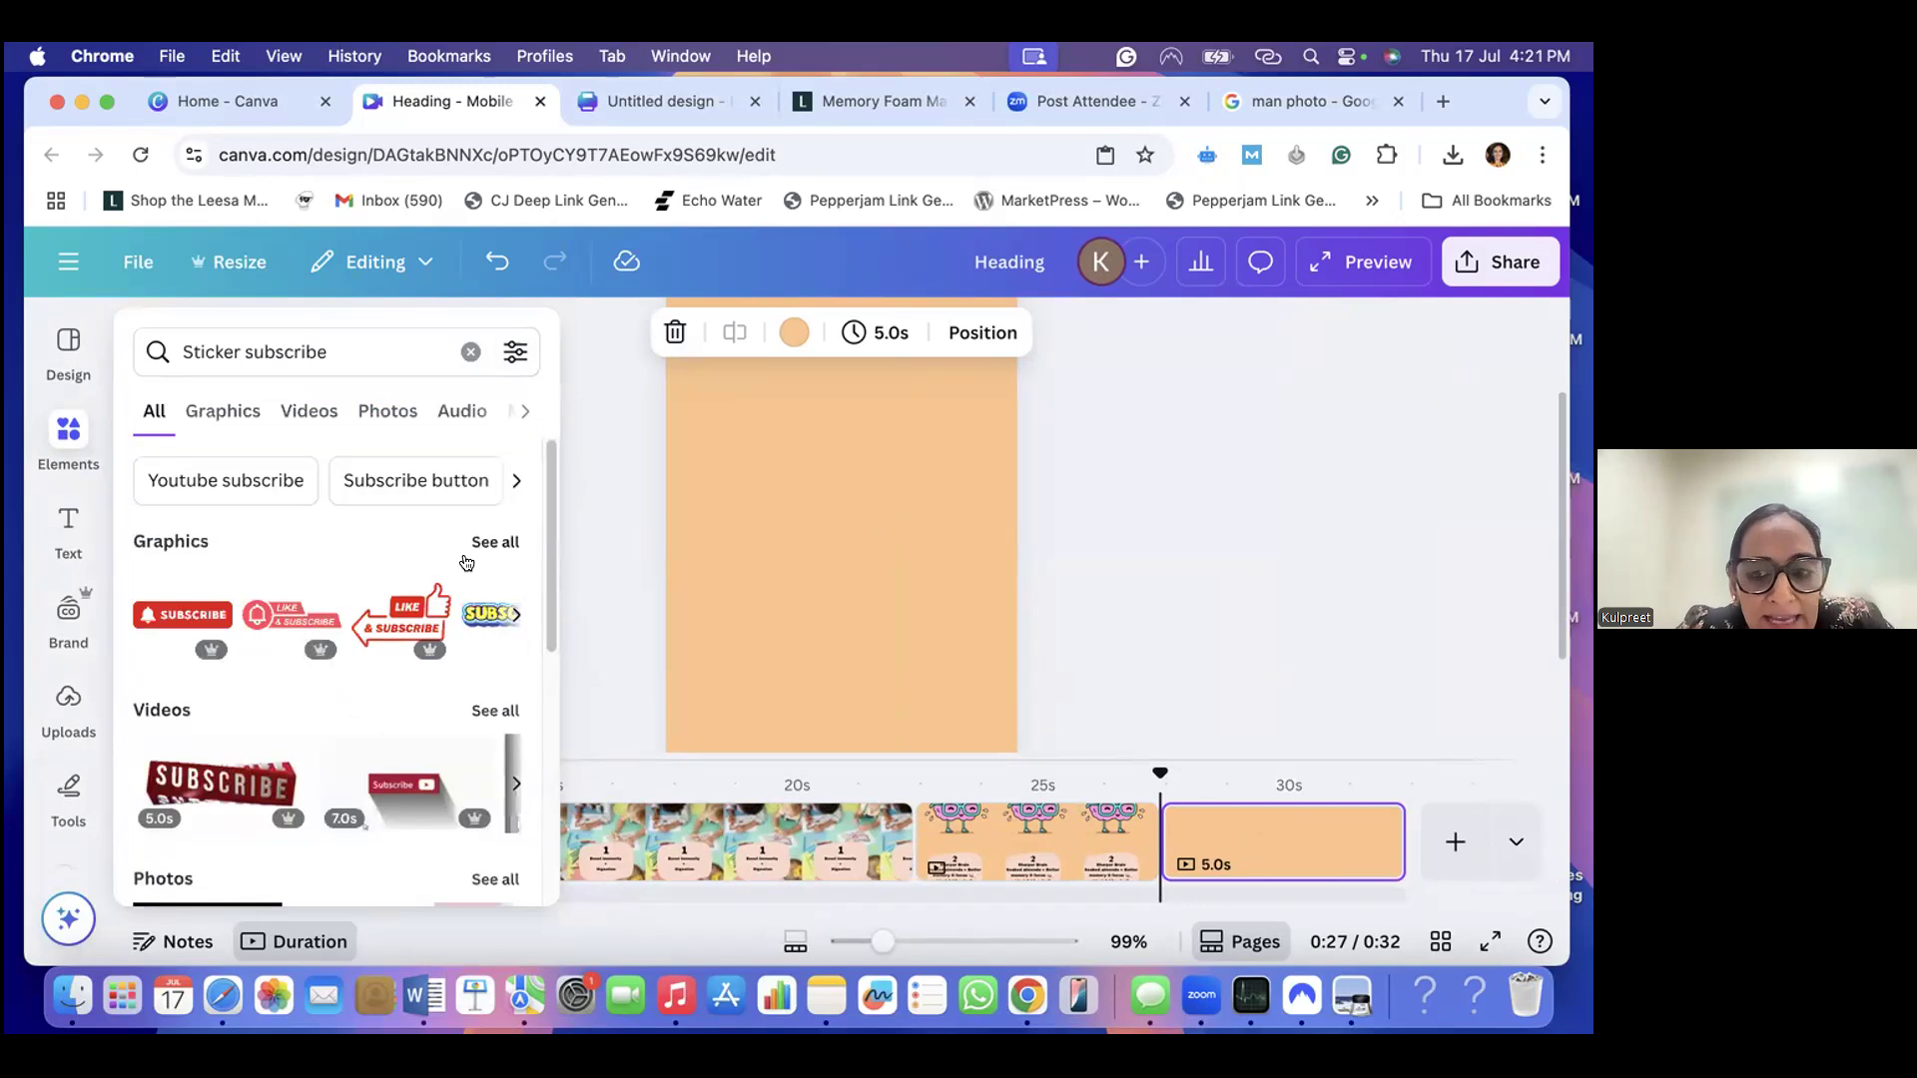
{"action": "scroll", "coordinate": [429, 599], "scroll_direction": "down", "scroll_amount": 5}
{"action": "scroll", "coordinate": [430, 599], "scroll_direction": "up", "scroll_amount": 6}
{"action": "left_click", "coordinate": [505, 510]}
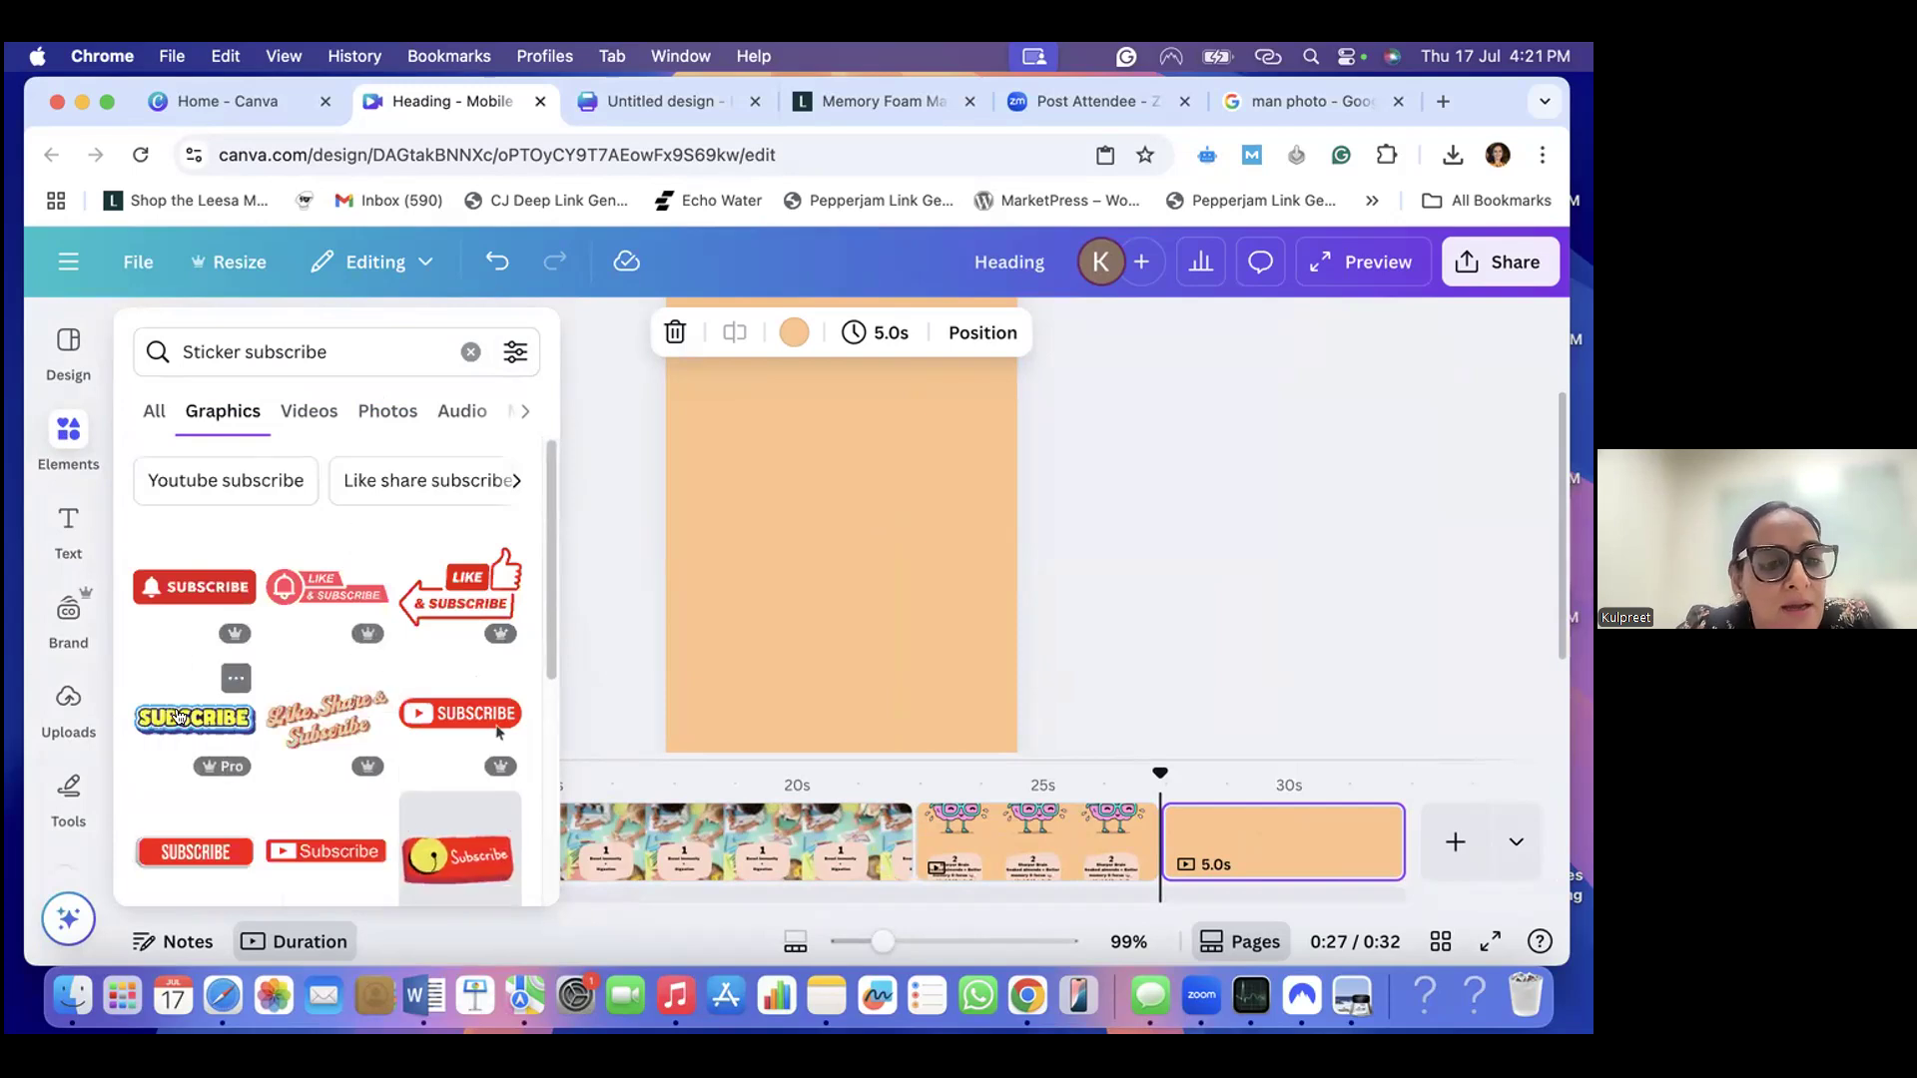
{"action": "left_click", "coordinate": [179, 717]}
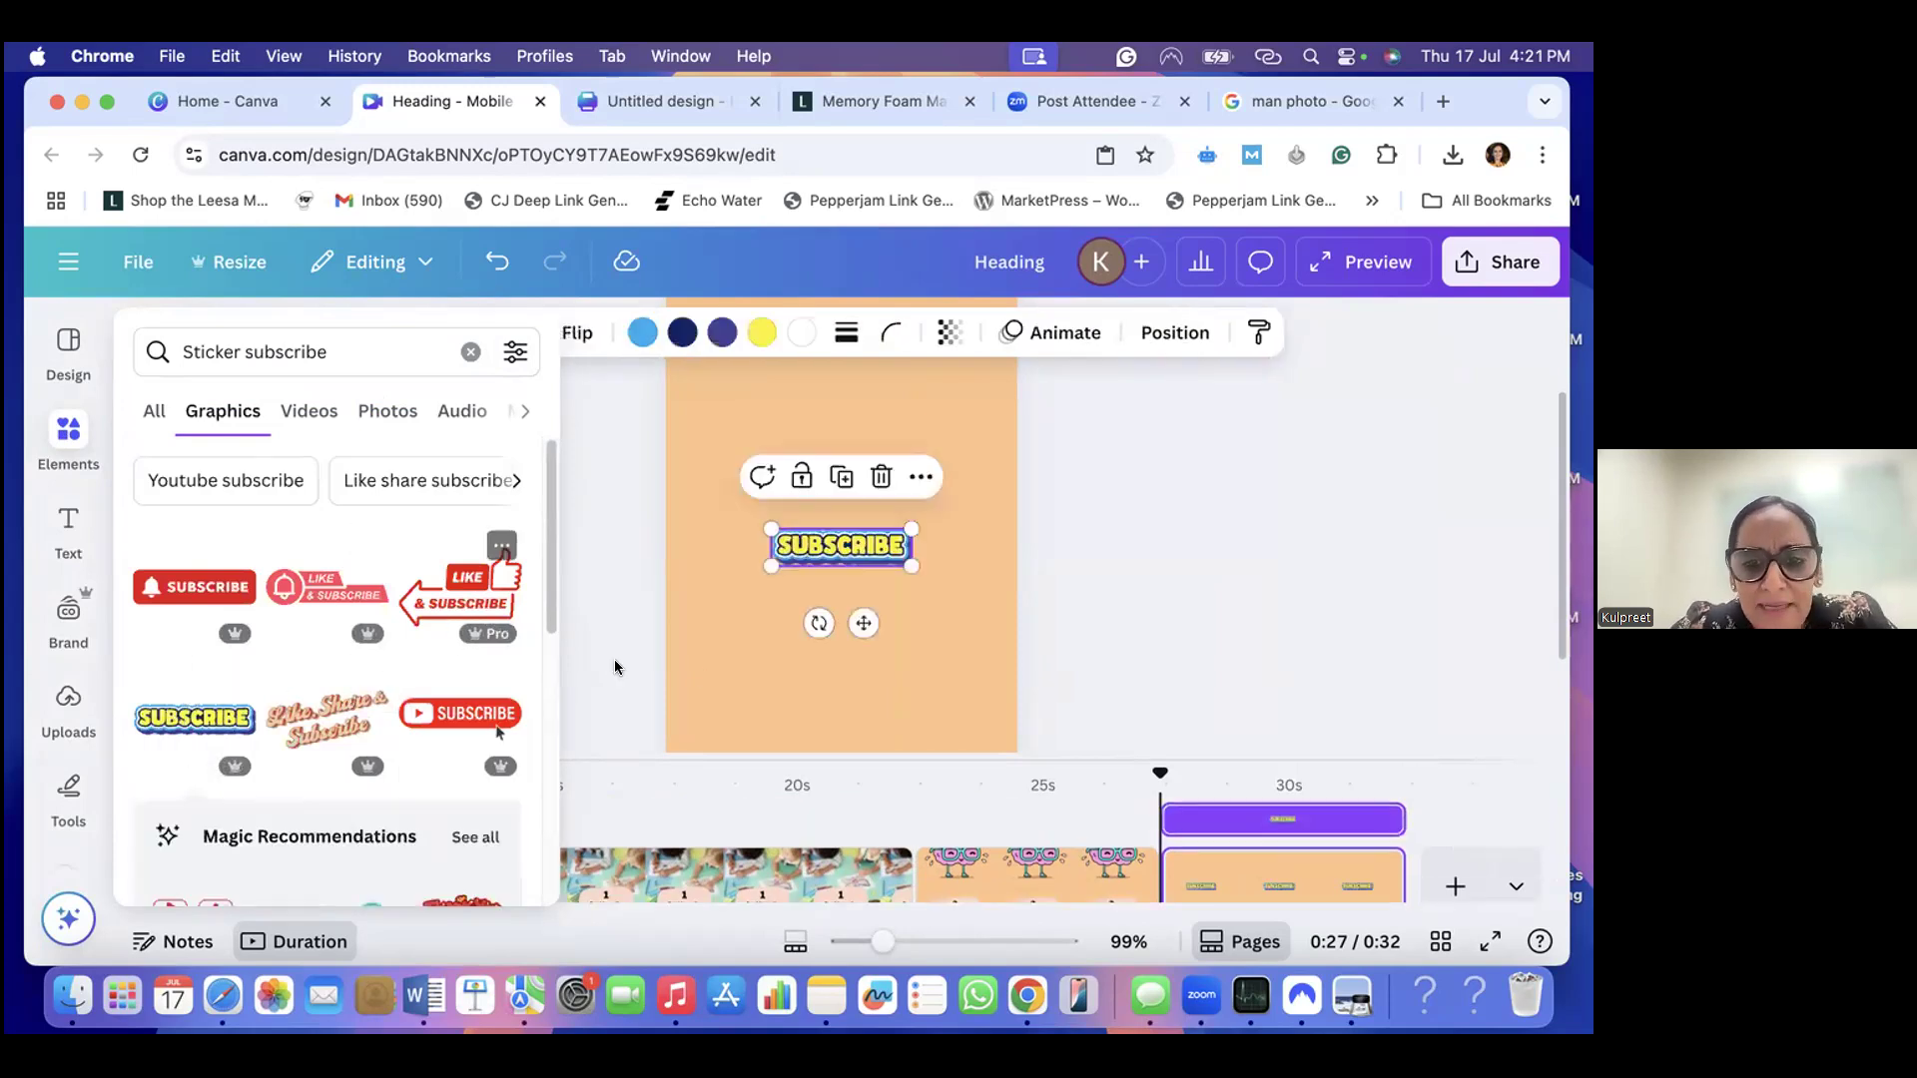
- Move the SUBSCRIBE sticker slightly up and enlarge it to about two thirds of the page width, centred horizontally
{"action": "mouse_move", "coordinate": [863, 623]}
{"action": "left_mouse_down"}
{"action": "mouse_move", "coordinate": [843, 496]}
{"action": "mouse_move", "coordinate": [859, 593]}
{"action": "left_mouse_up"}
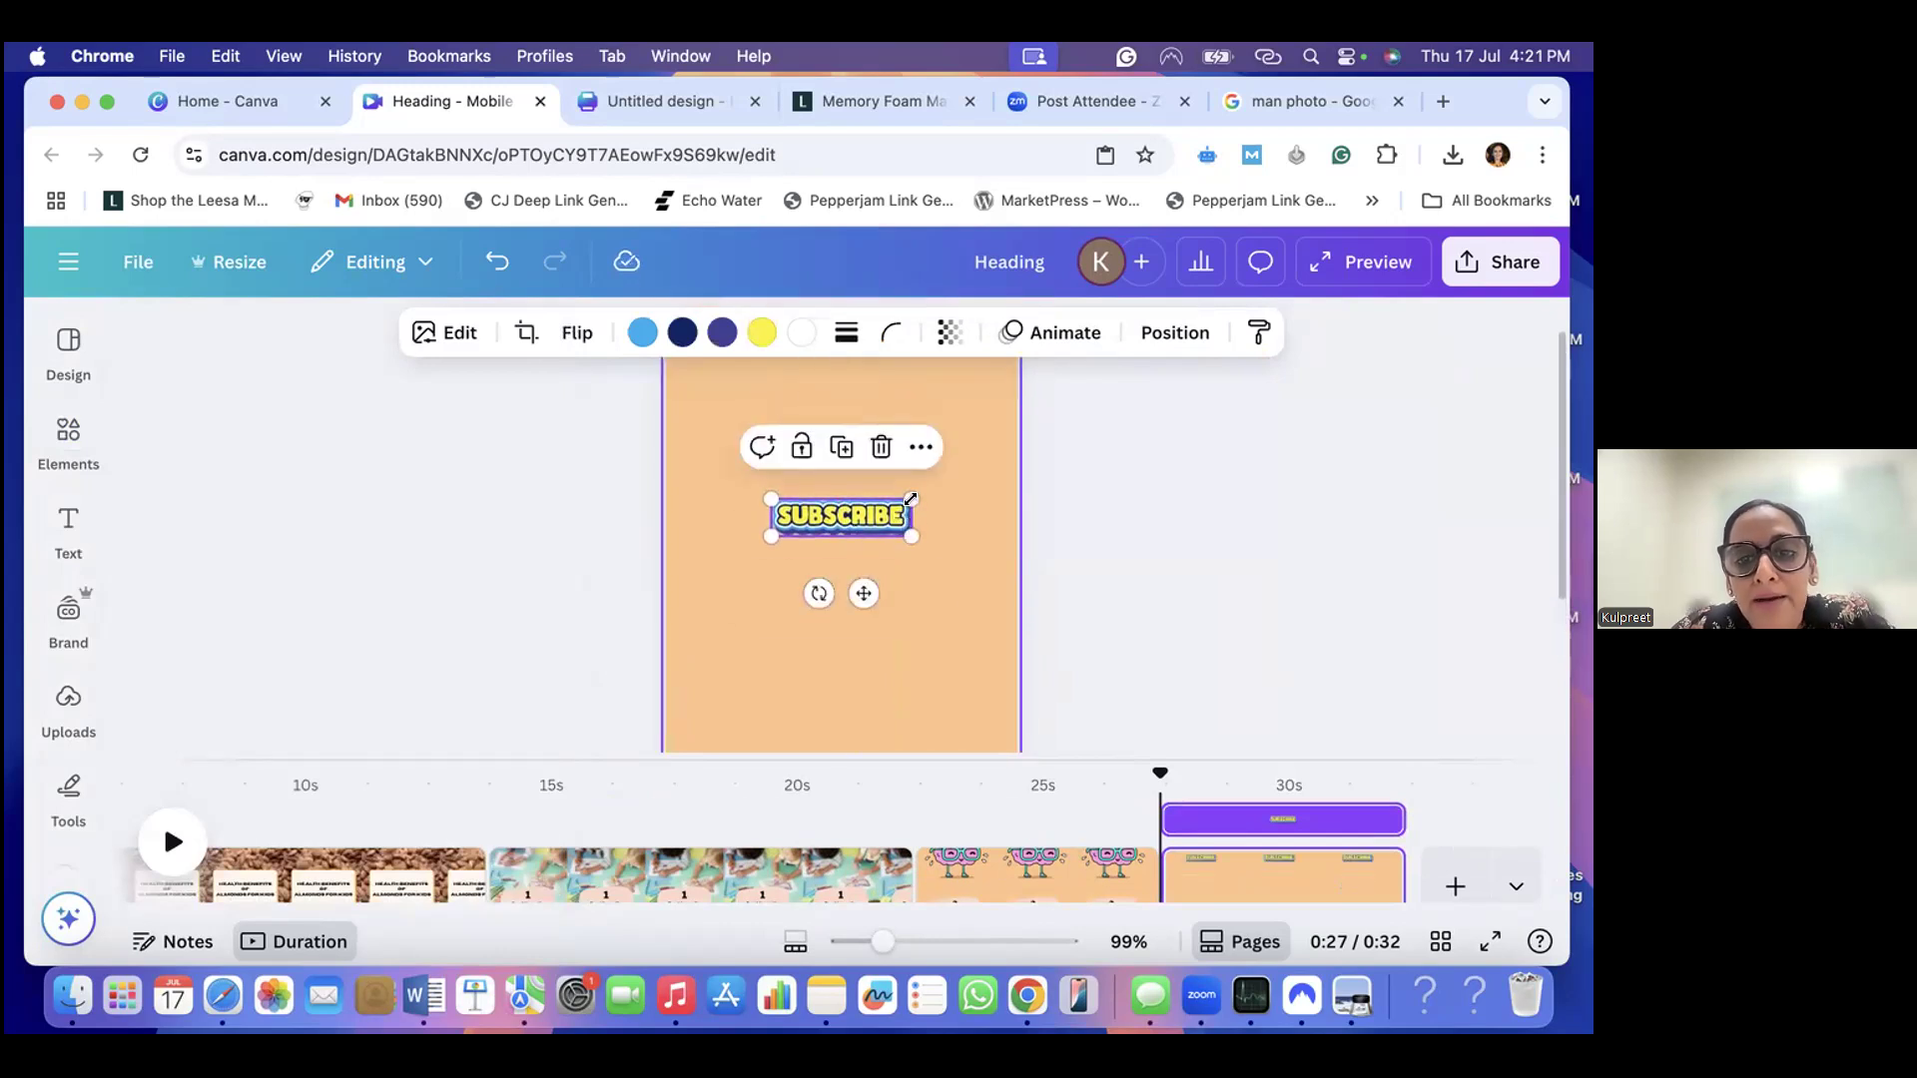
{"action": "left_click_drag", "start_coordinate": [911, 494], "coordinate": [970, 483]}
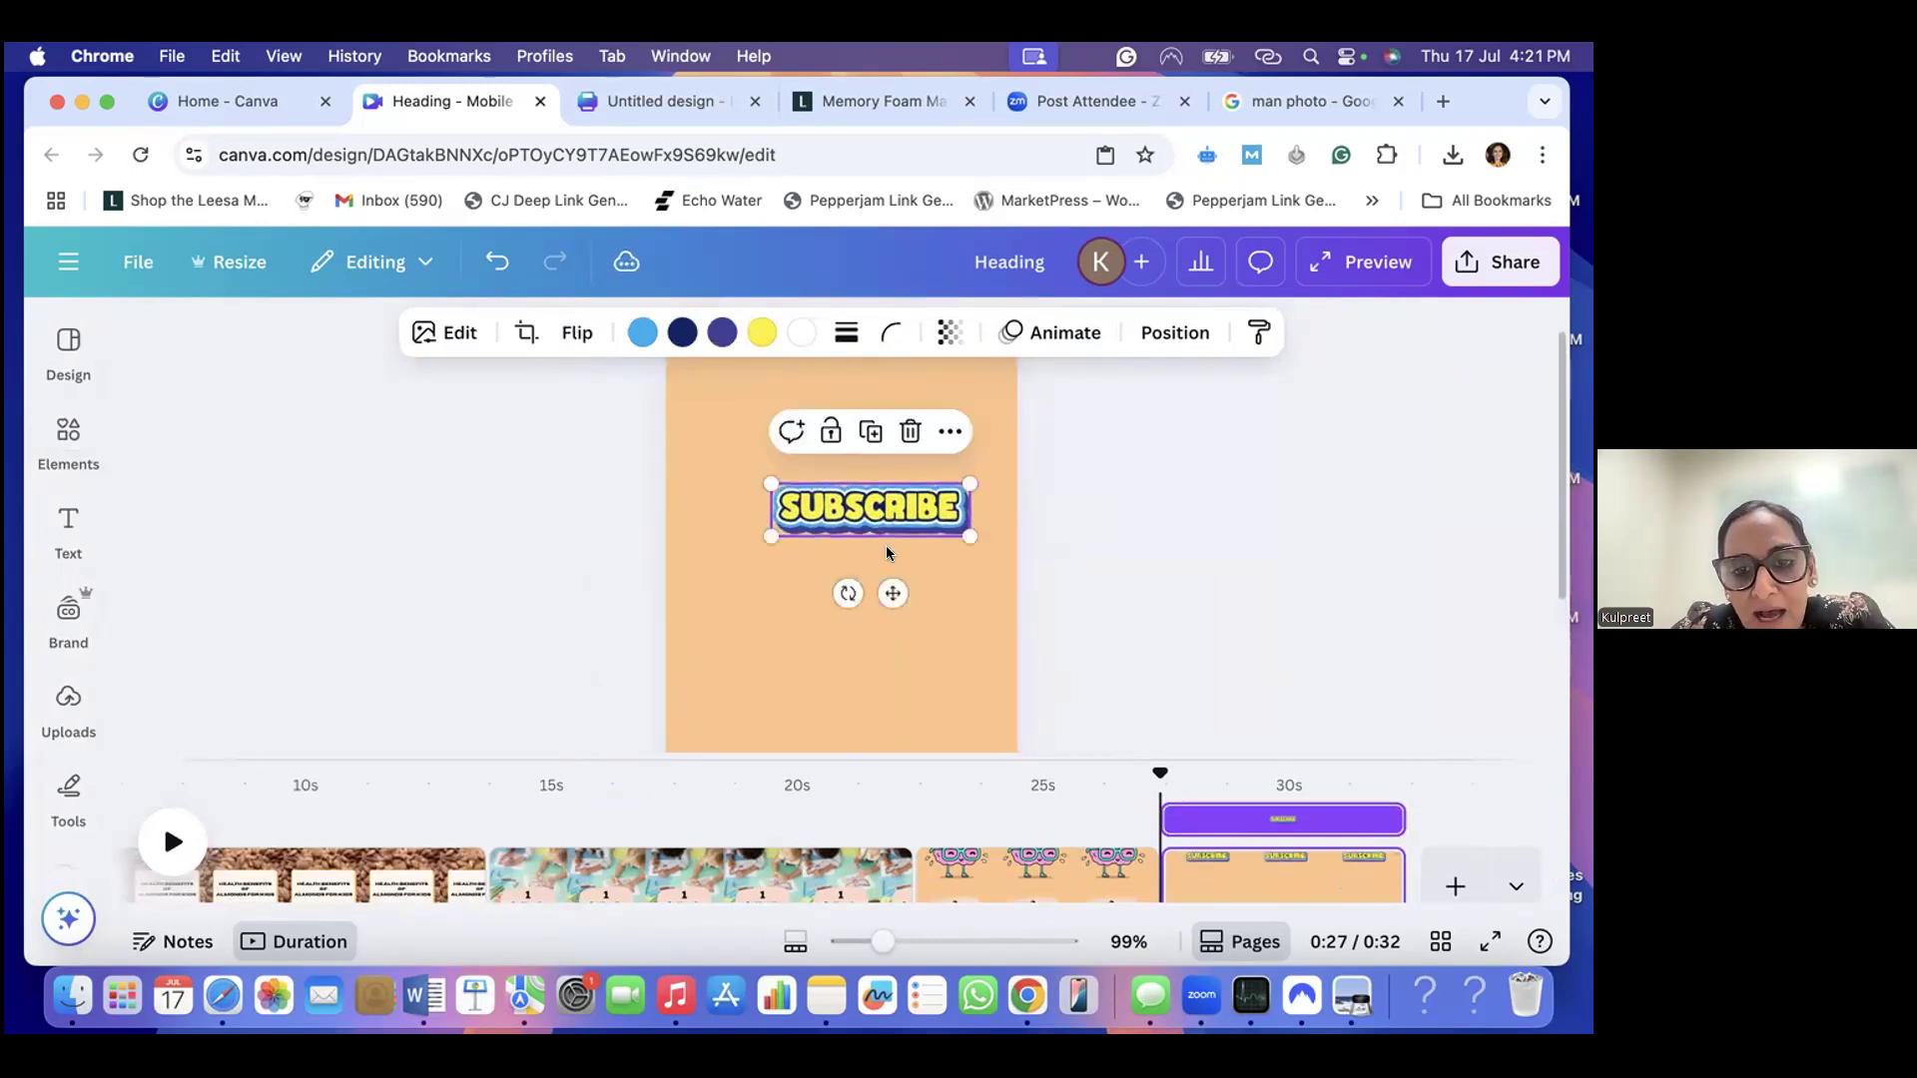
{"action": "left_click_drag", "start_coordinate": [888, 589], "coordinate": [877, 587]}
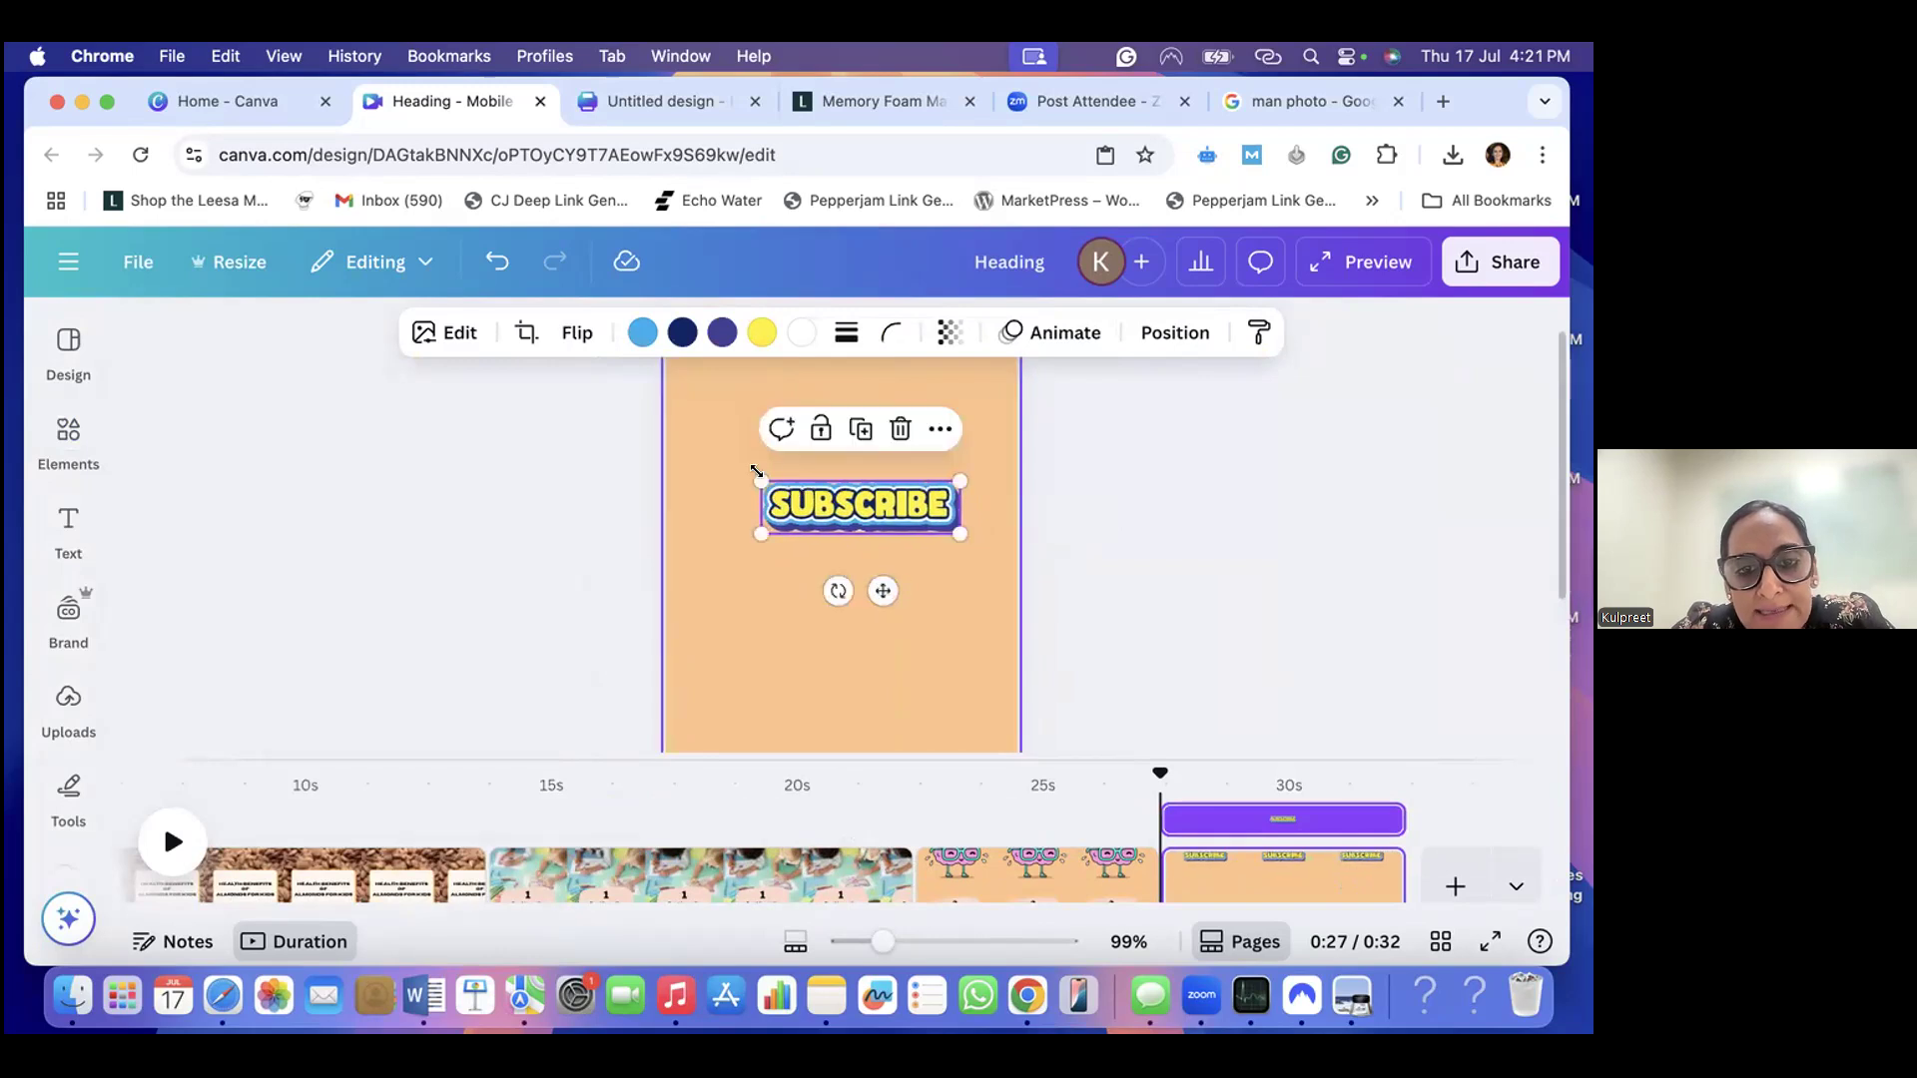
{"action": "left_click_drag", "start_coordinate": [757, 477], "coordinate": [712, 461]}
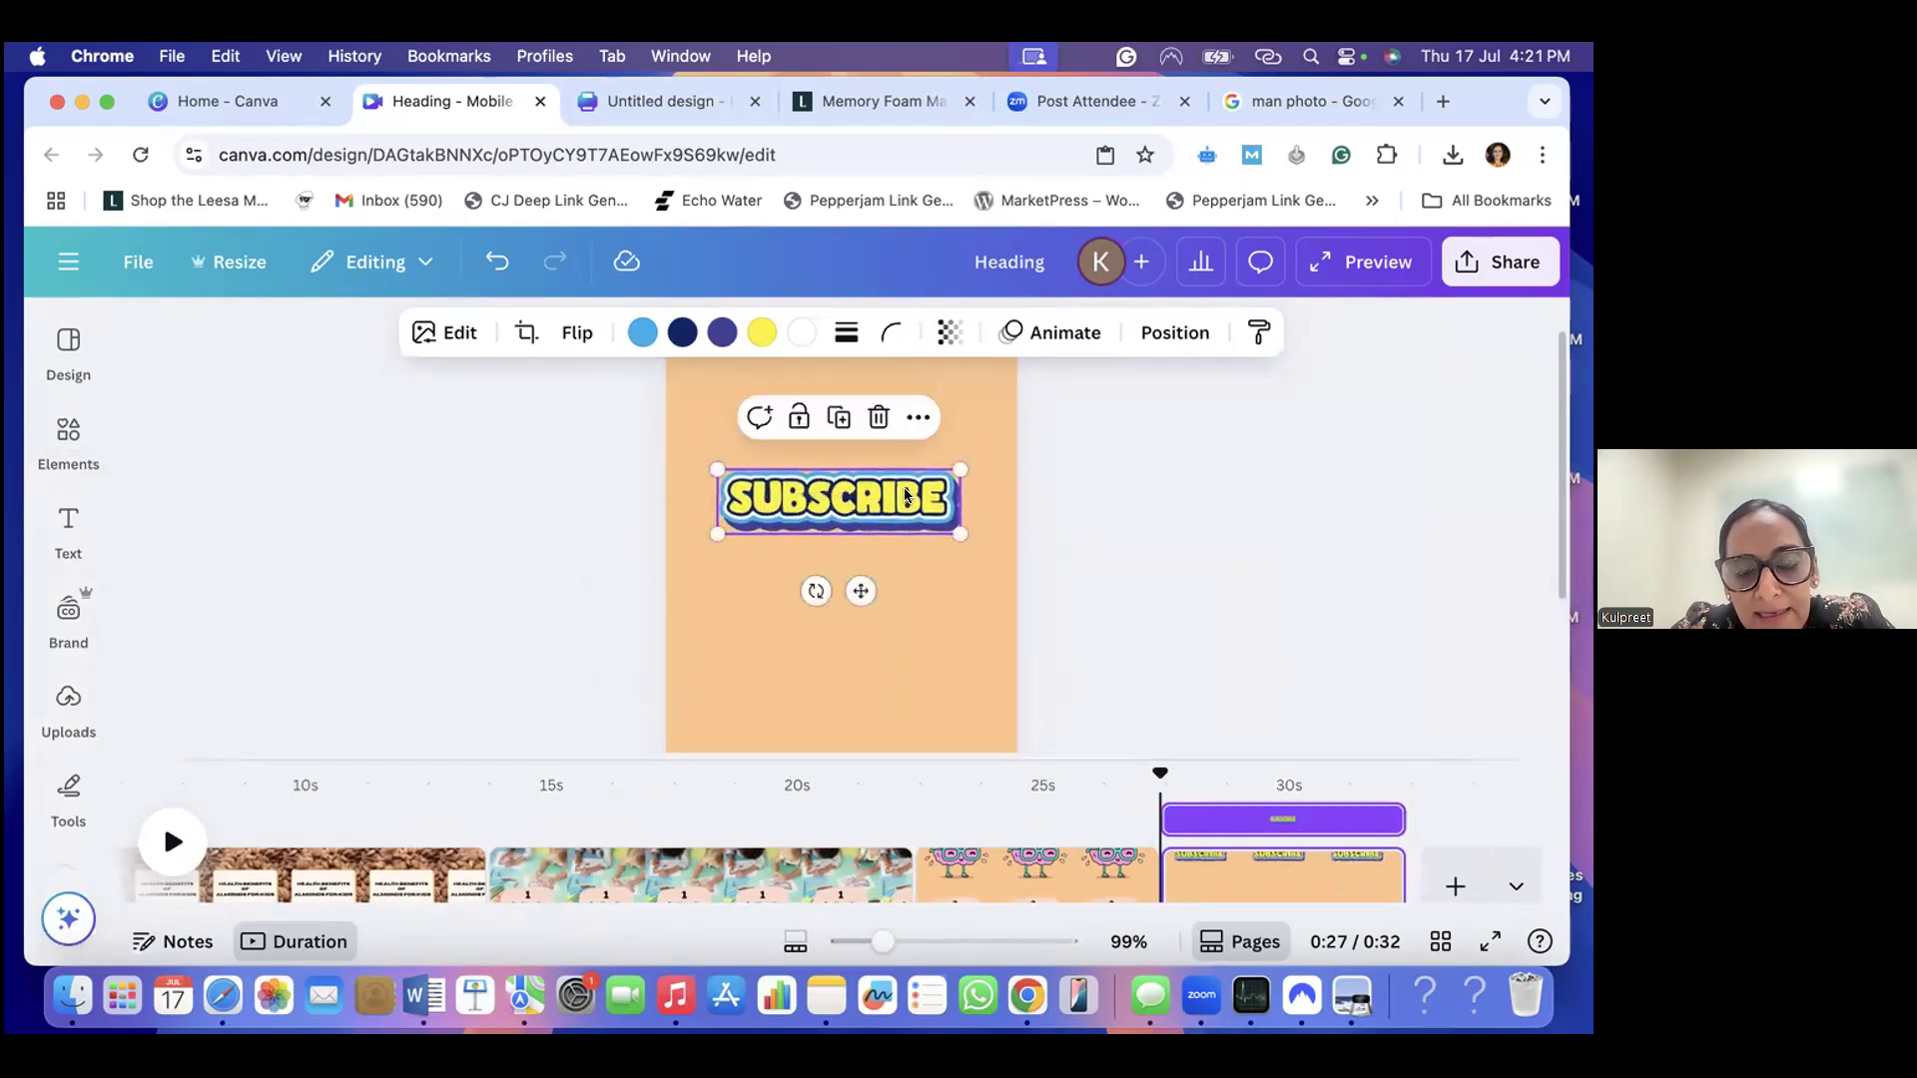
- Search the elements for "Sticker thankyou" and browse the graphics for a thank-you sticker
{"action": "left_click", "coordinate": [68, 439]}
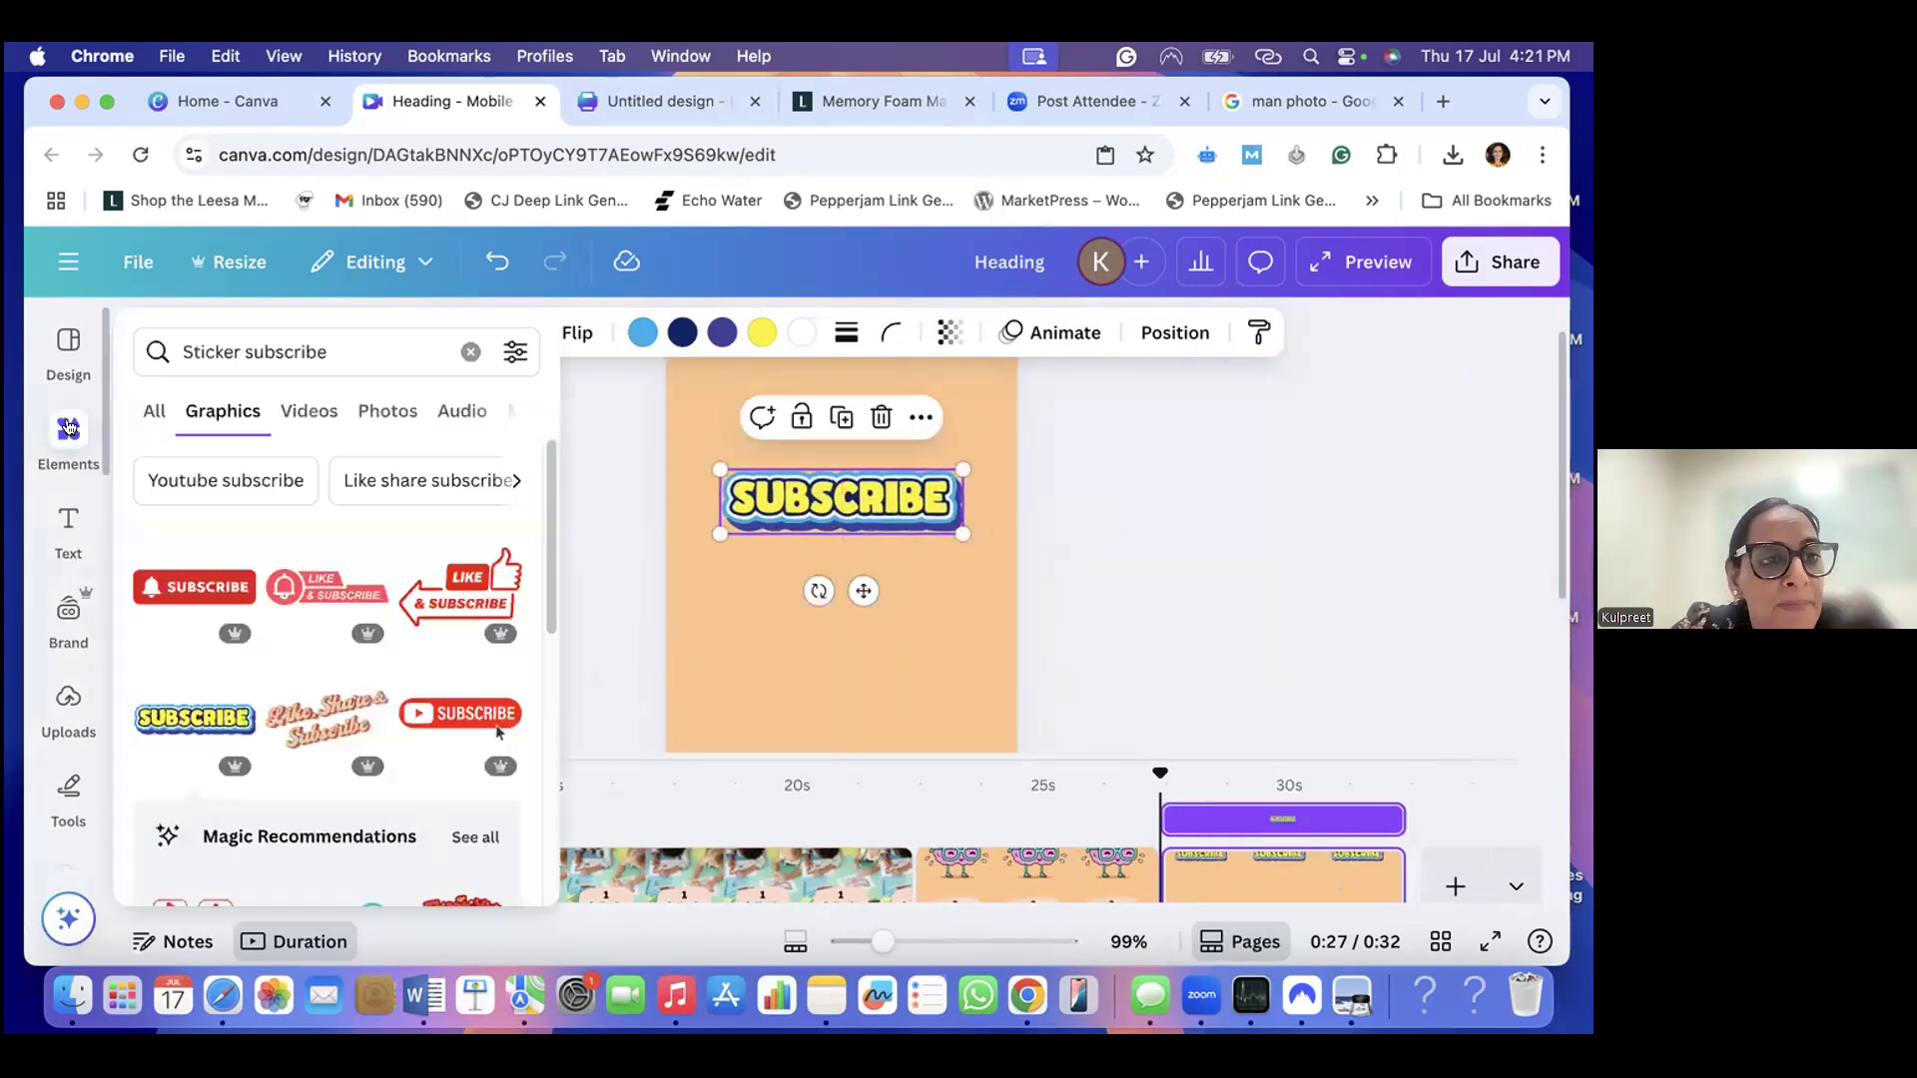
{"action": "left_click", "coordinate": [308, 355]}
{"action": "key", "text": "BackSpace"}
{"action": "key", "text": "BackSpace"}
{"action": "key", "text": "BackSpace"}
{"action": "key", "text": "BackSpace"}
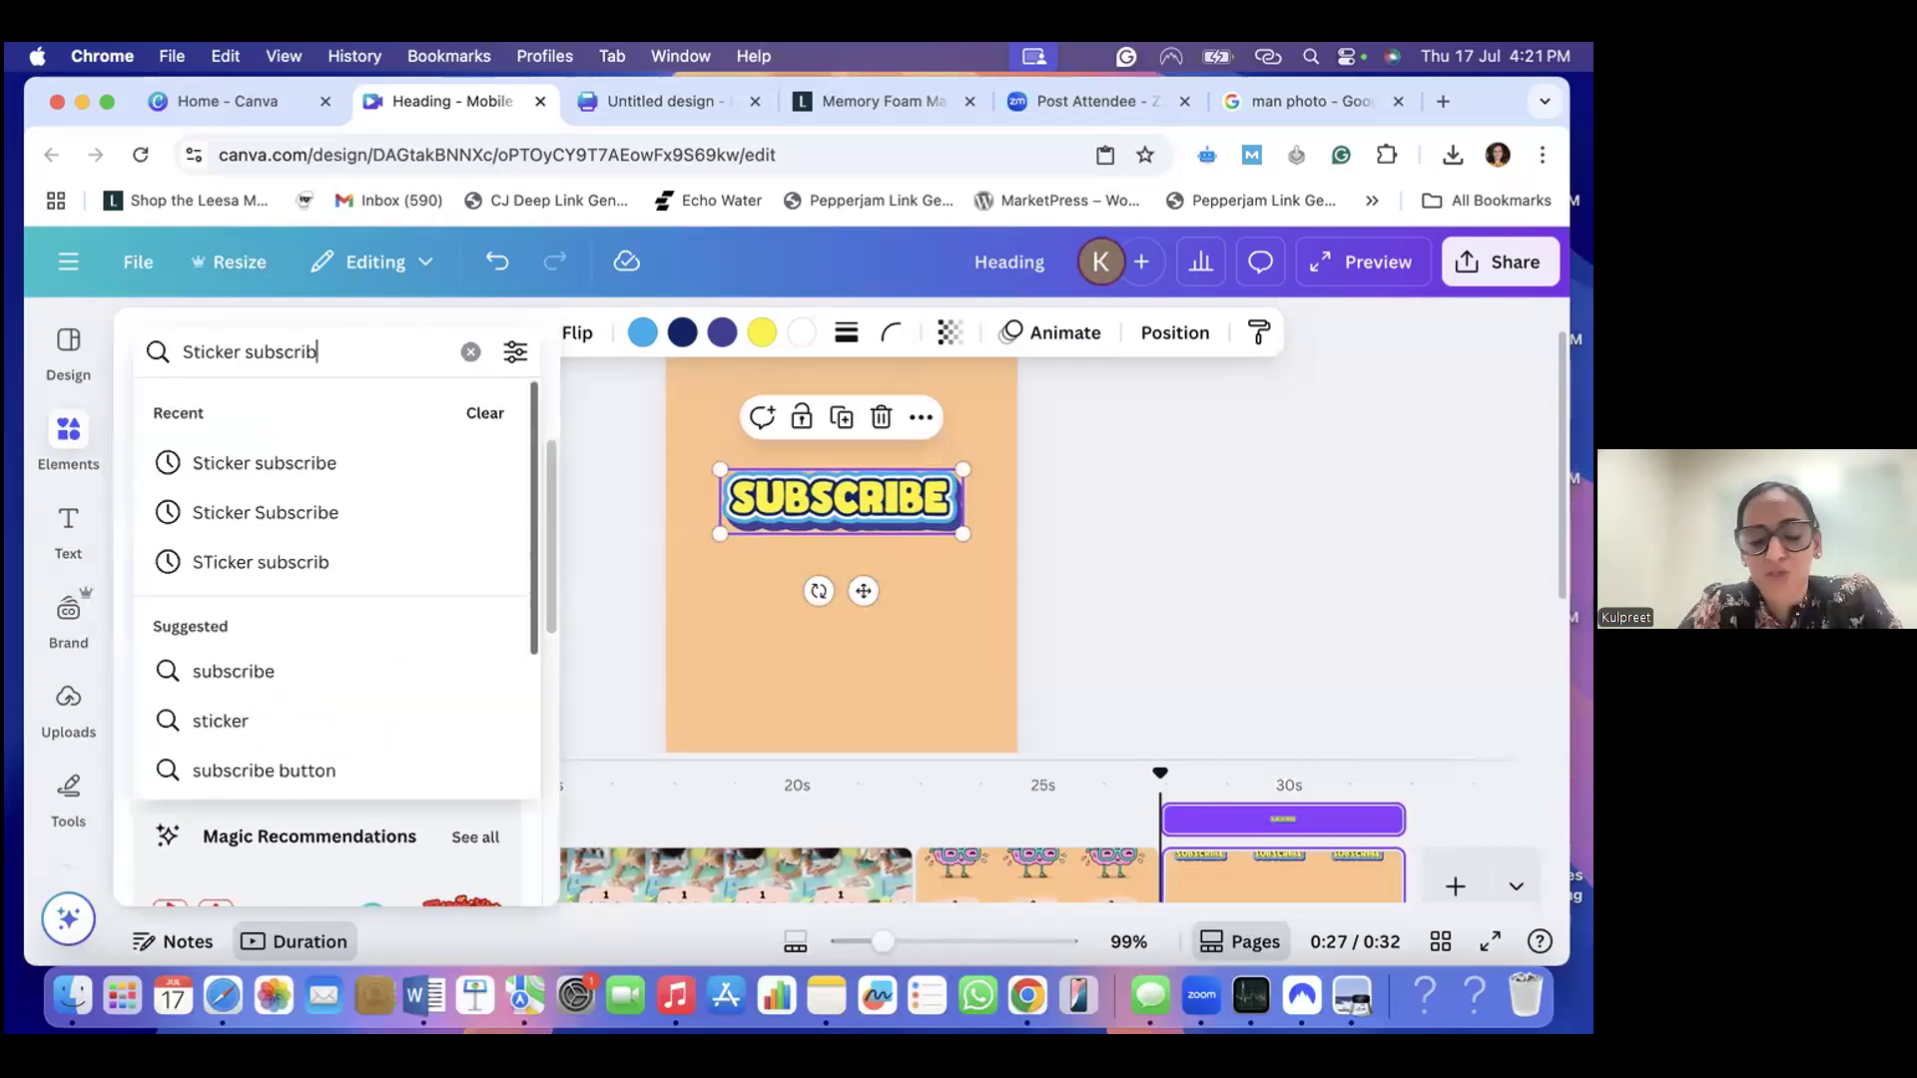
{"action": "key", "text": "BackSpace"}
{"action": "key", "text": "BackSpace"}
{"action": "key", "text": "BackSpace"}
{"action": "key", "text": "BackSpace"}
{"action": "key", "text": "BackSpace"}
{"action": "type", "text": "thnkyou"}
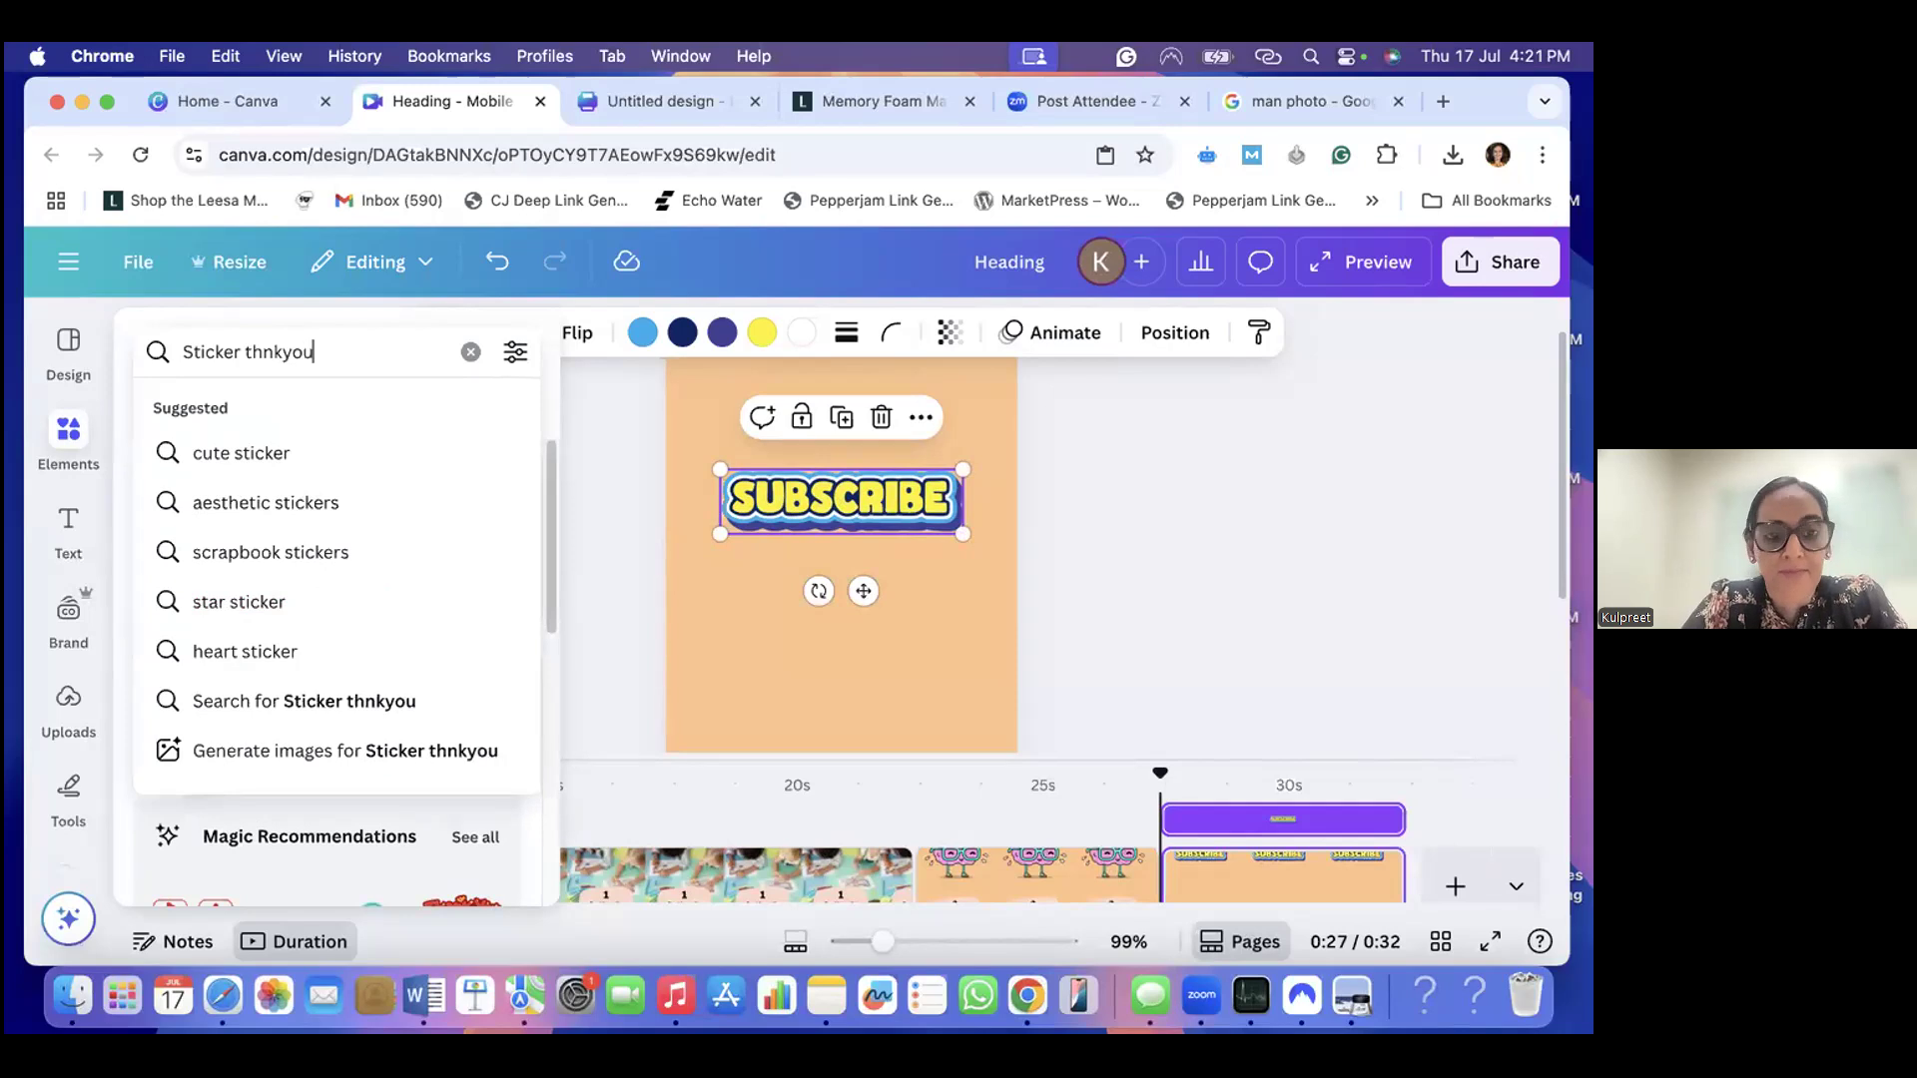
{"action": "key", "text": "BackSpace"}
{"action": "key", "text": "BackSpace"}
{"action": "key", "text": "BackSpace"}
{"action": "key", "text": "BackSpace"}
{"action": "key", "text": "BackSpace"}
{"action": "type", "text": "ankyou"}
{"action": "key", "text": "Return"}
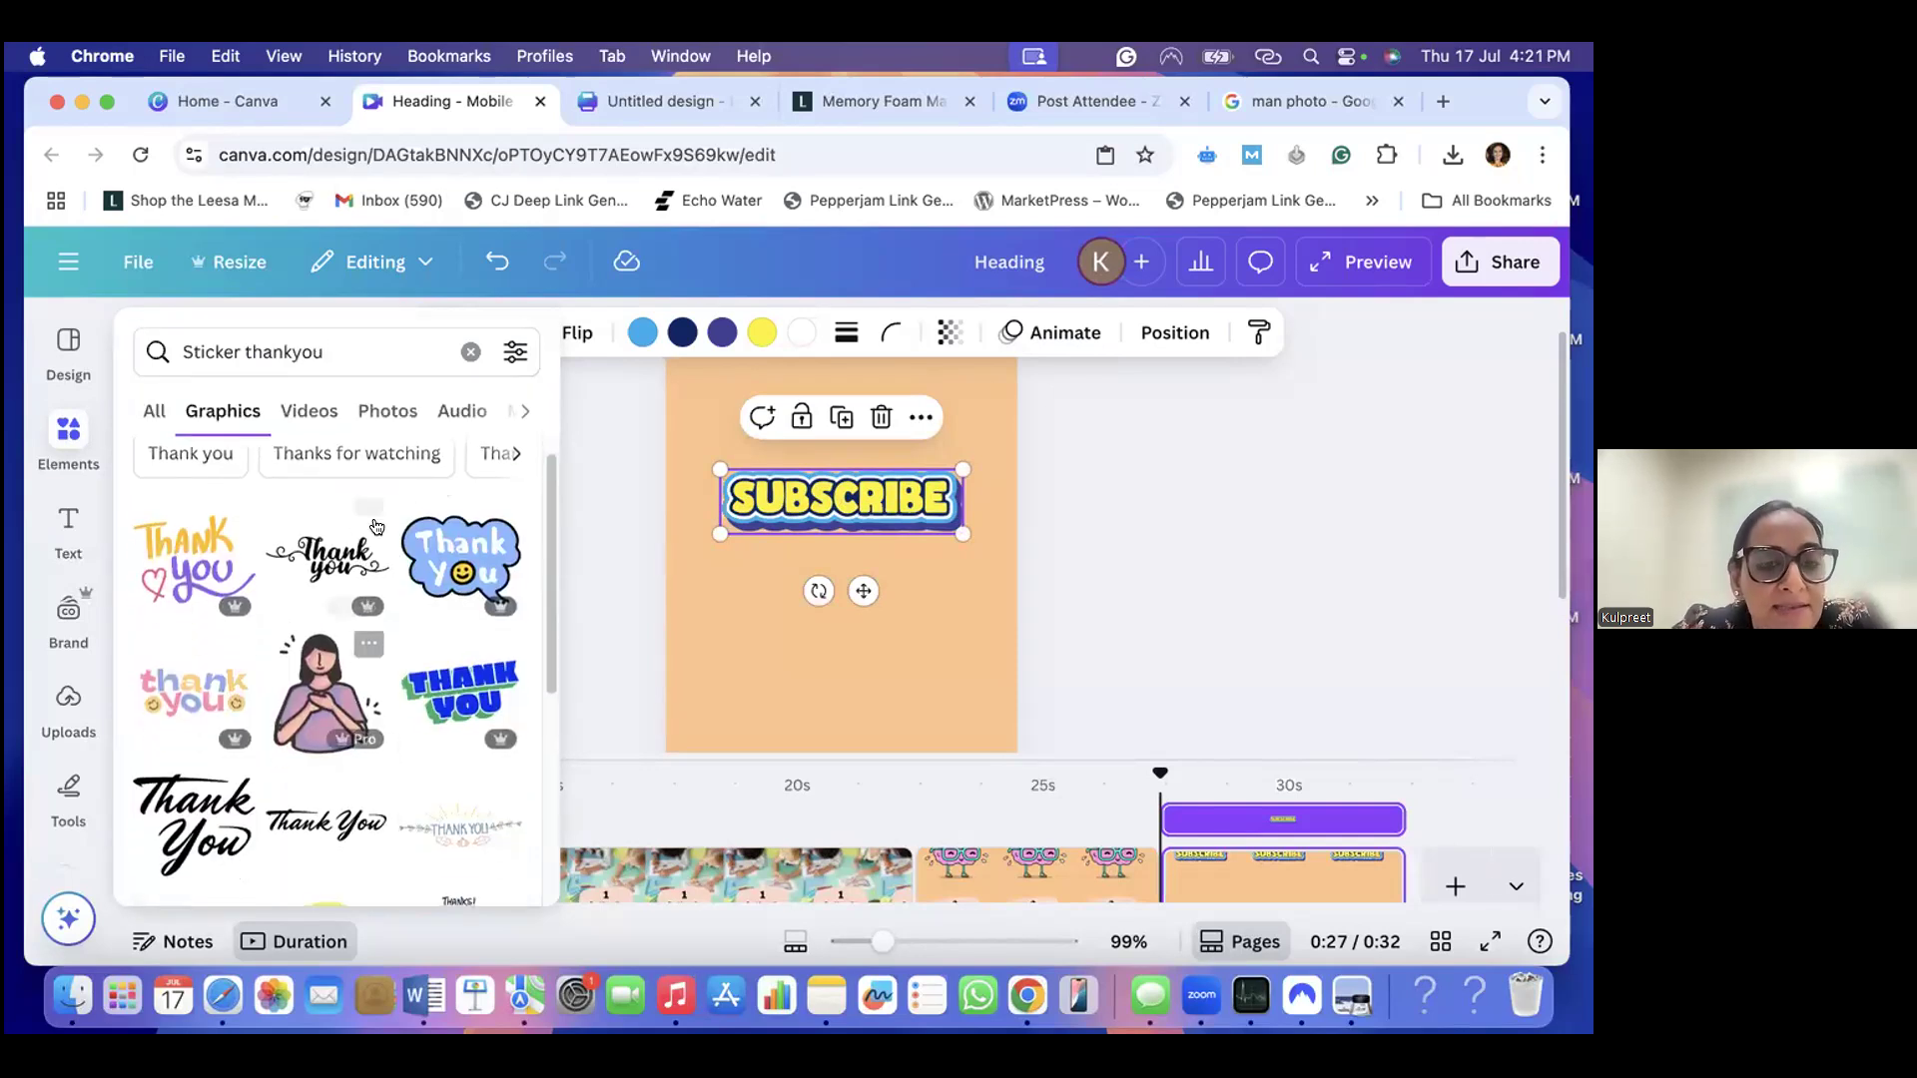
{"action": "scroll", "coordinate": [344, 623], "scroll_direction": "down", "scroll_amount": 5}
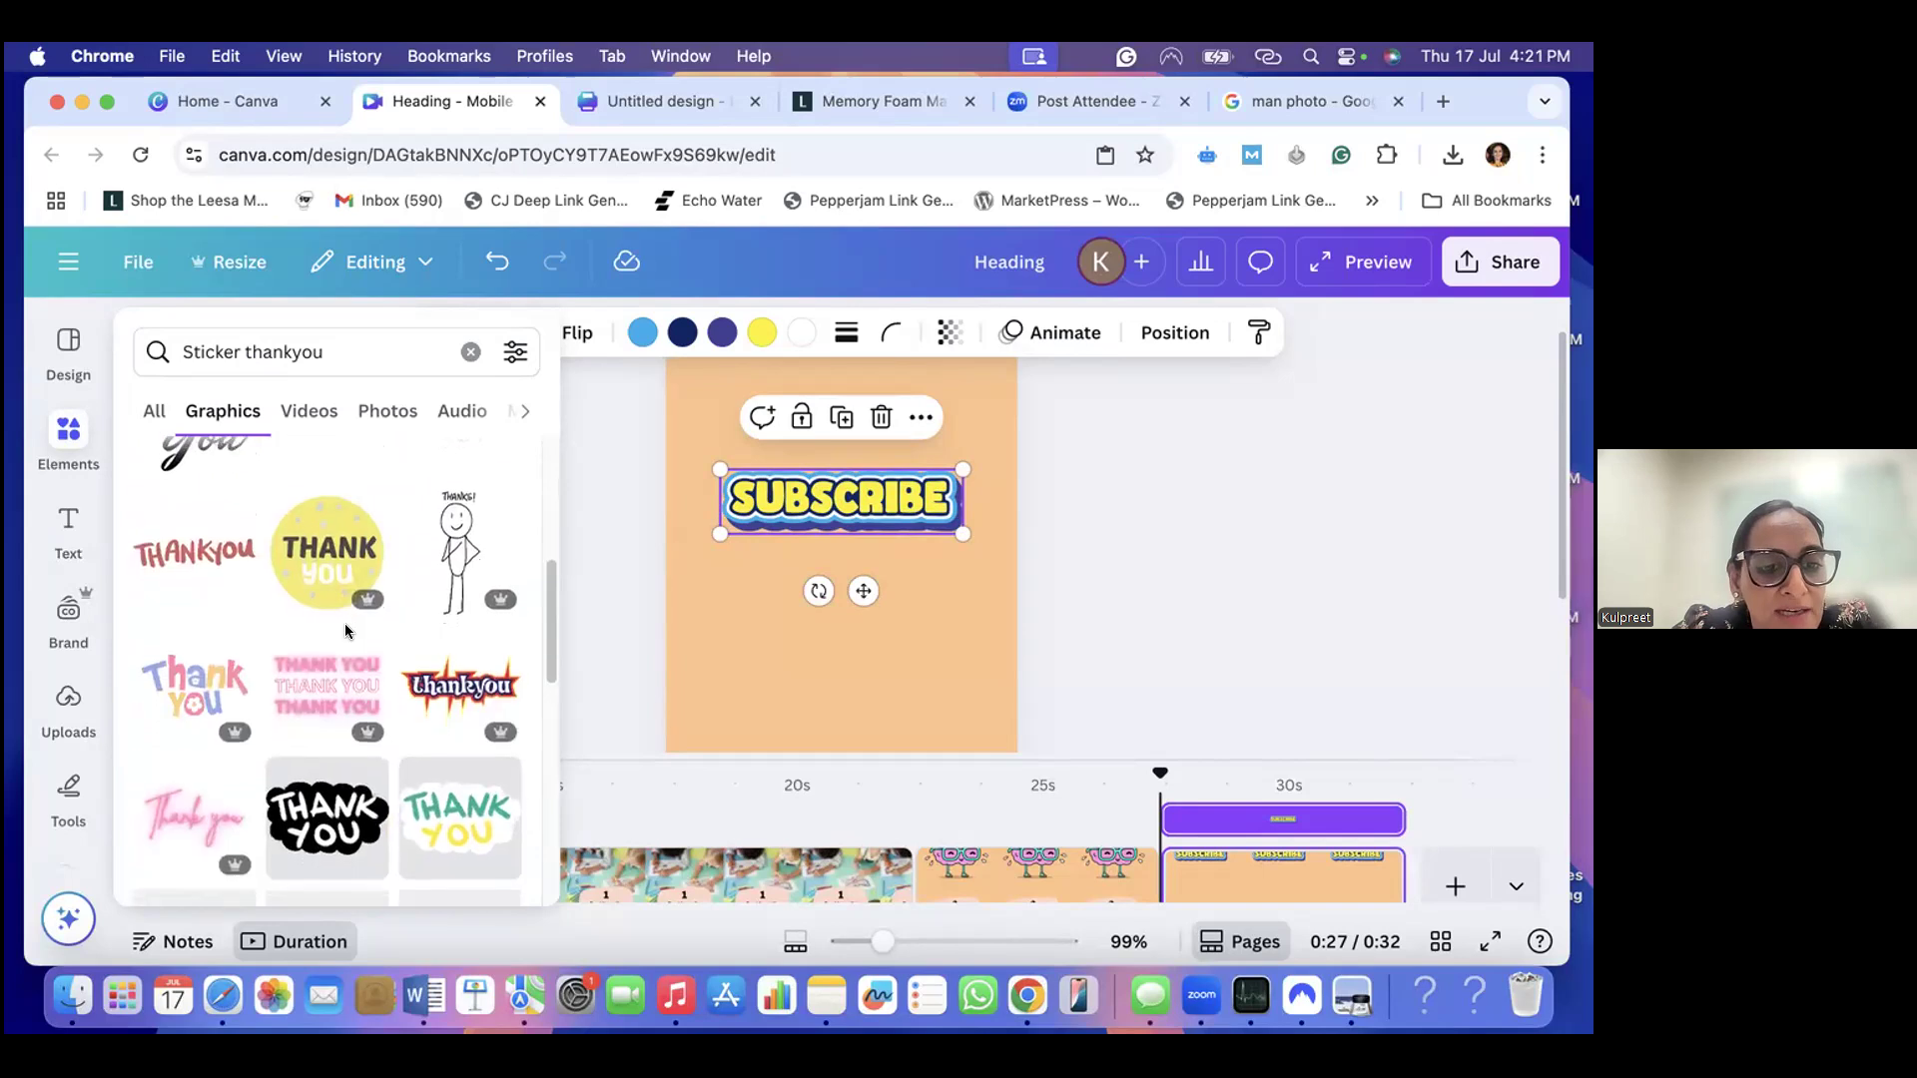
{"action": "scroll", "coordinate": [345, 627], "scroll_direction": "down", "scroll_amount": 8}
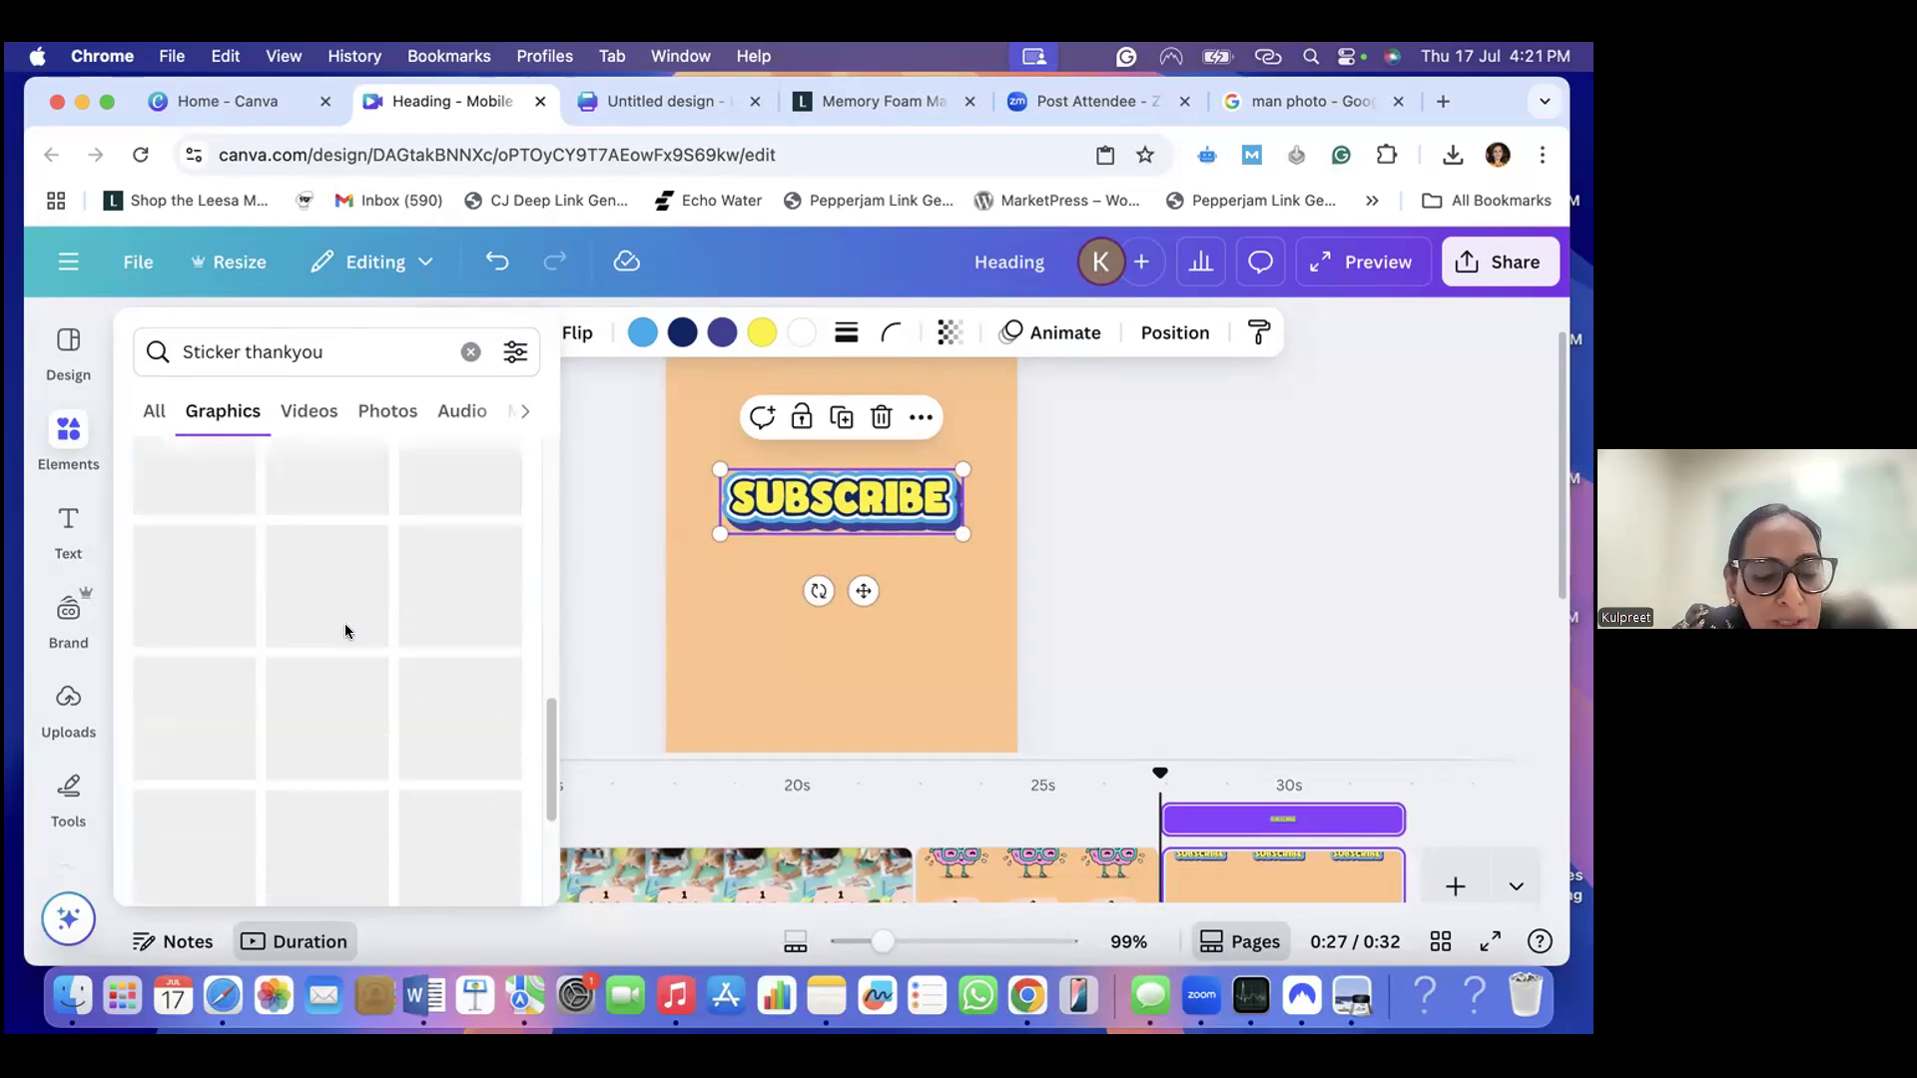
{"action": "scroll", "coordinate": [344, 631], "scroll_direction": "up", "scroll_amount": 12}
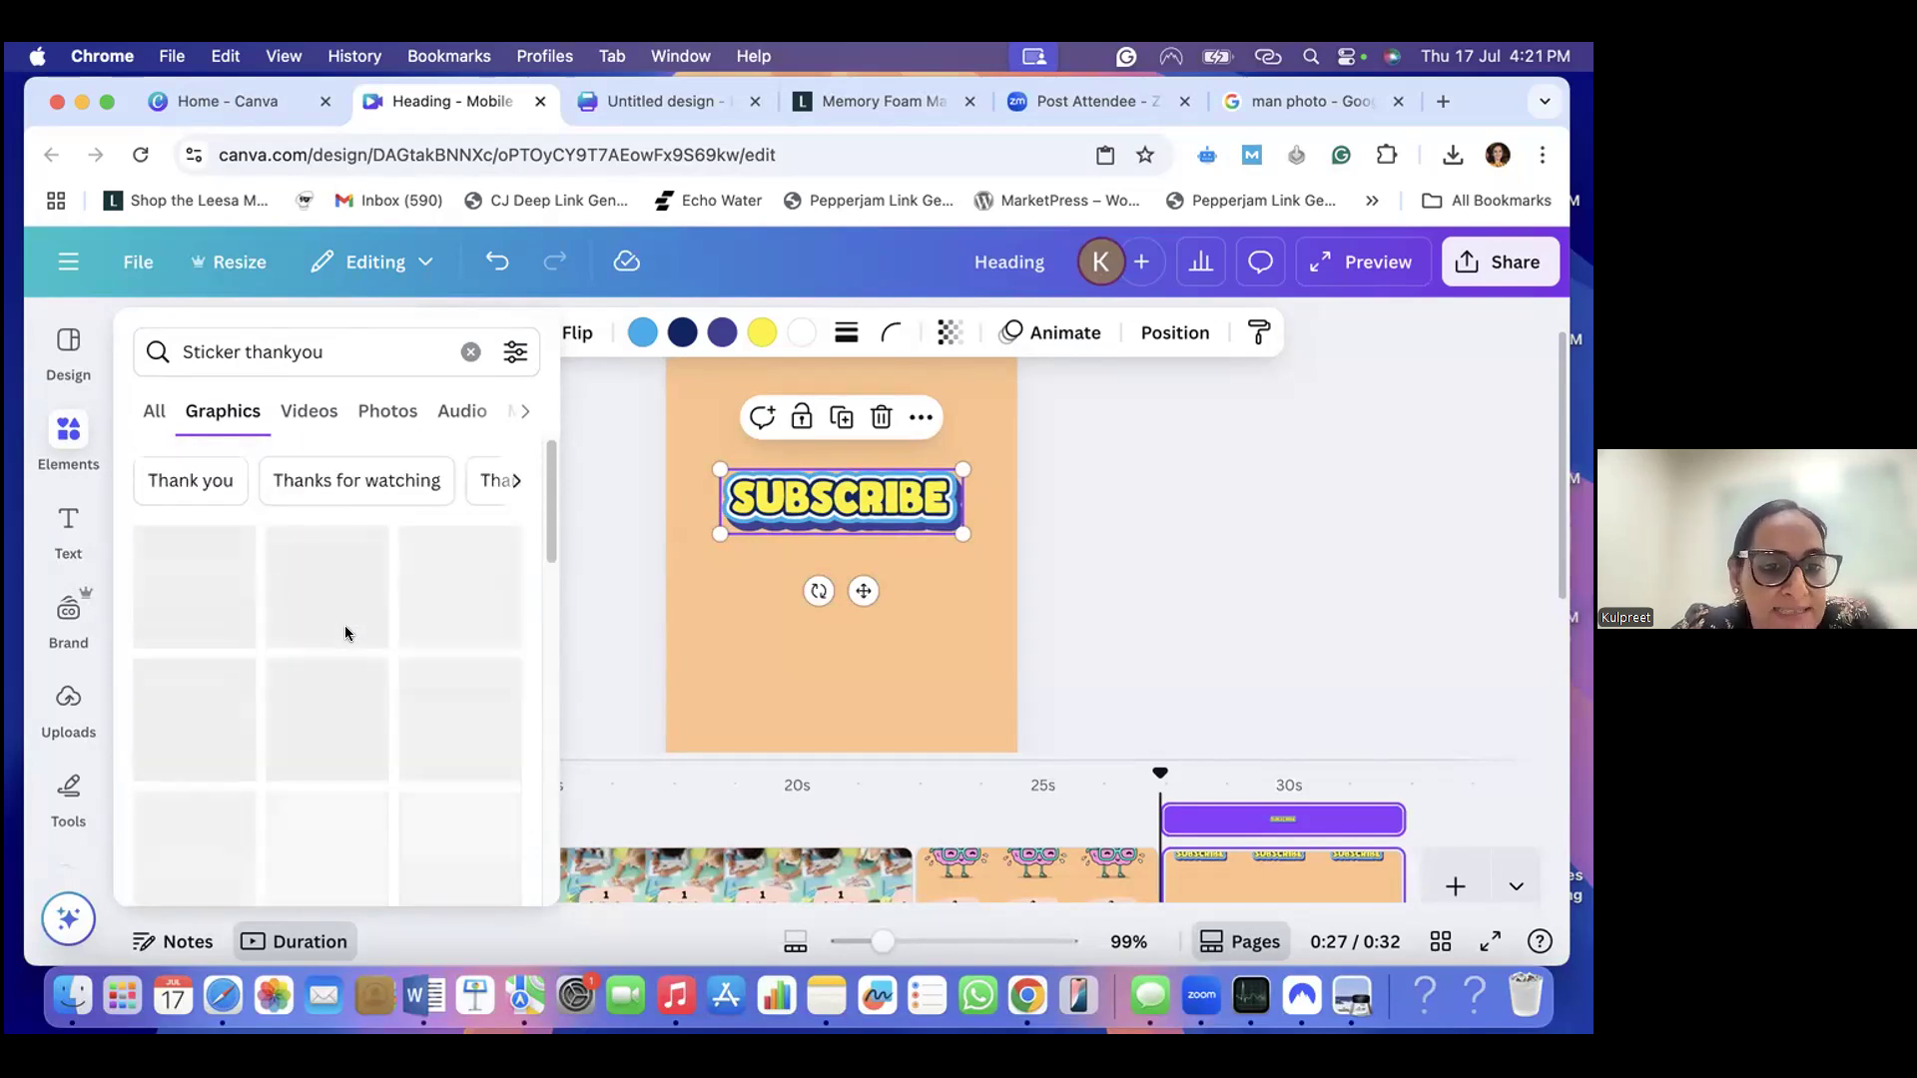
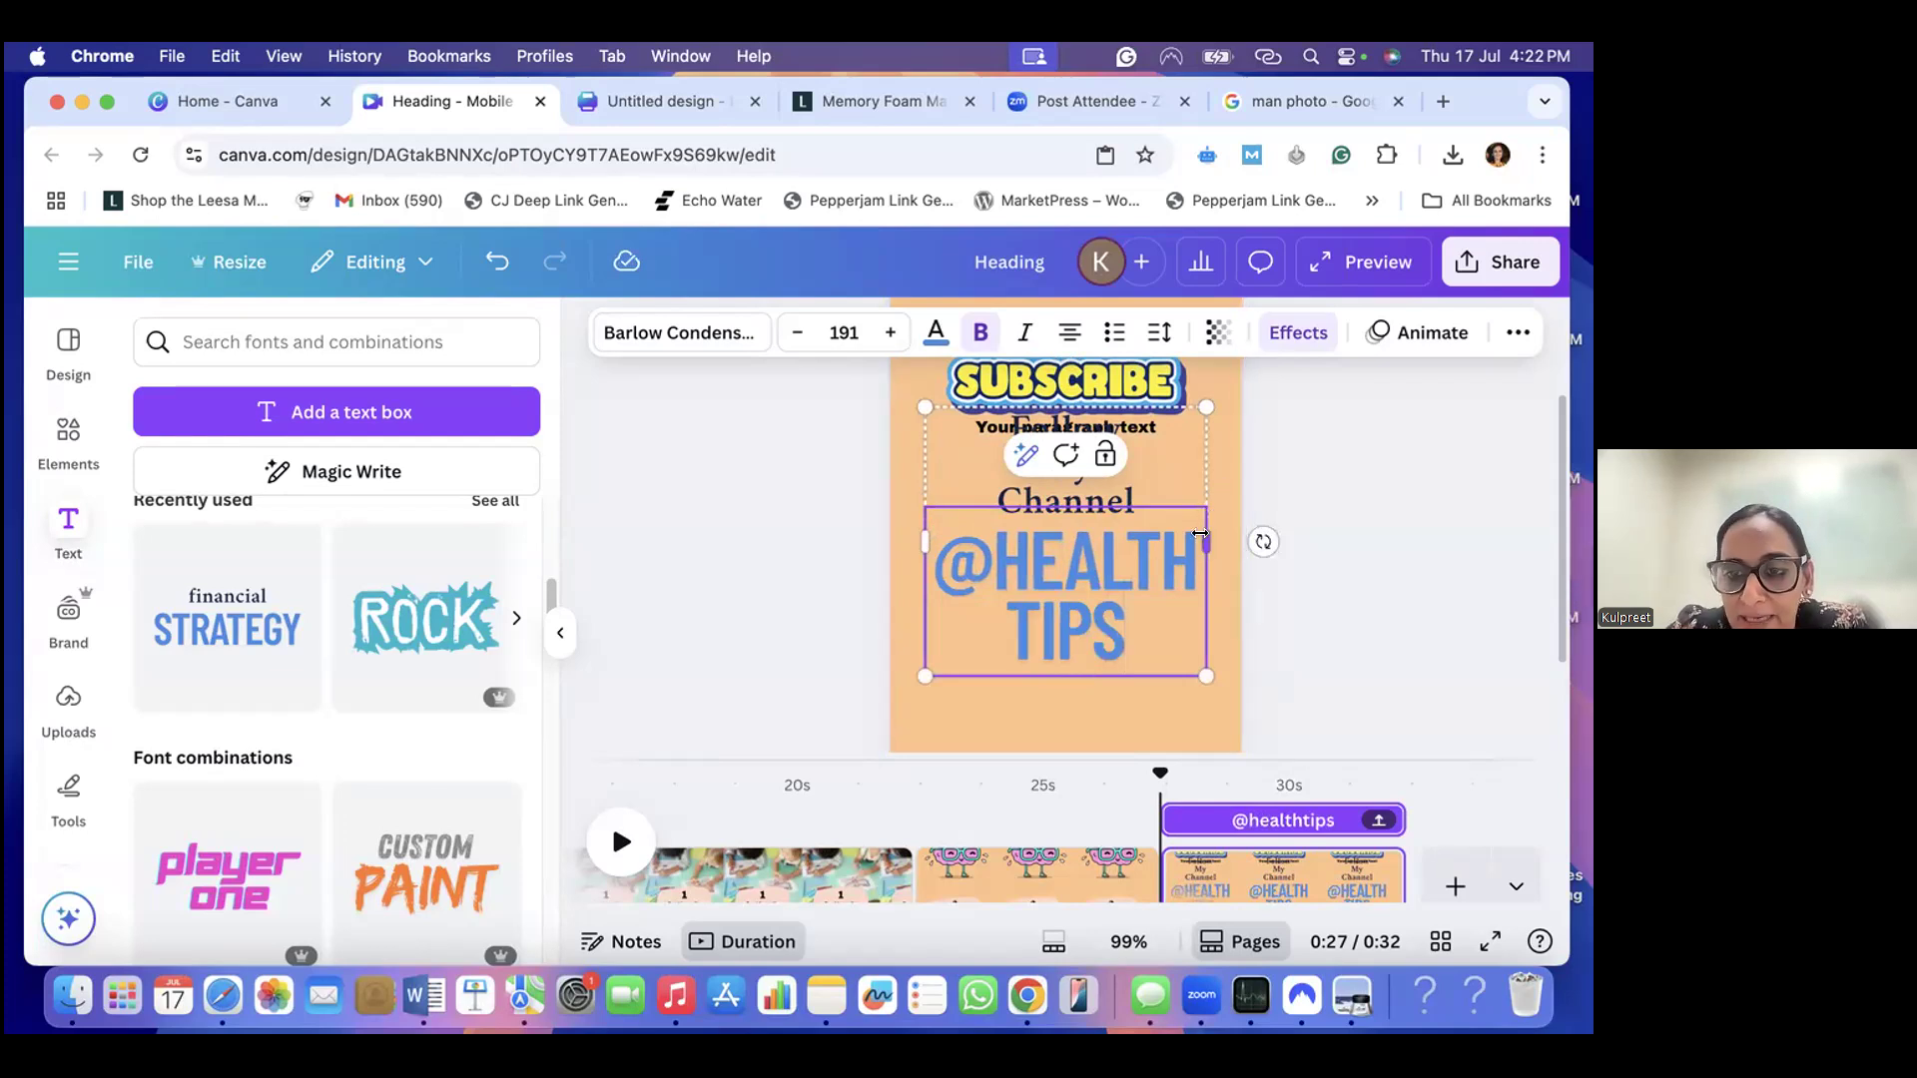
{"action": "left_click", "coordinate": [1186, 473]}
{"action": "scroll", "coordinate": [1147, 486], "scroll_direction": "up", "scroll_amount": 3}
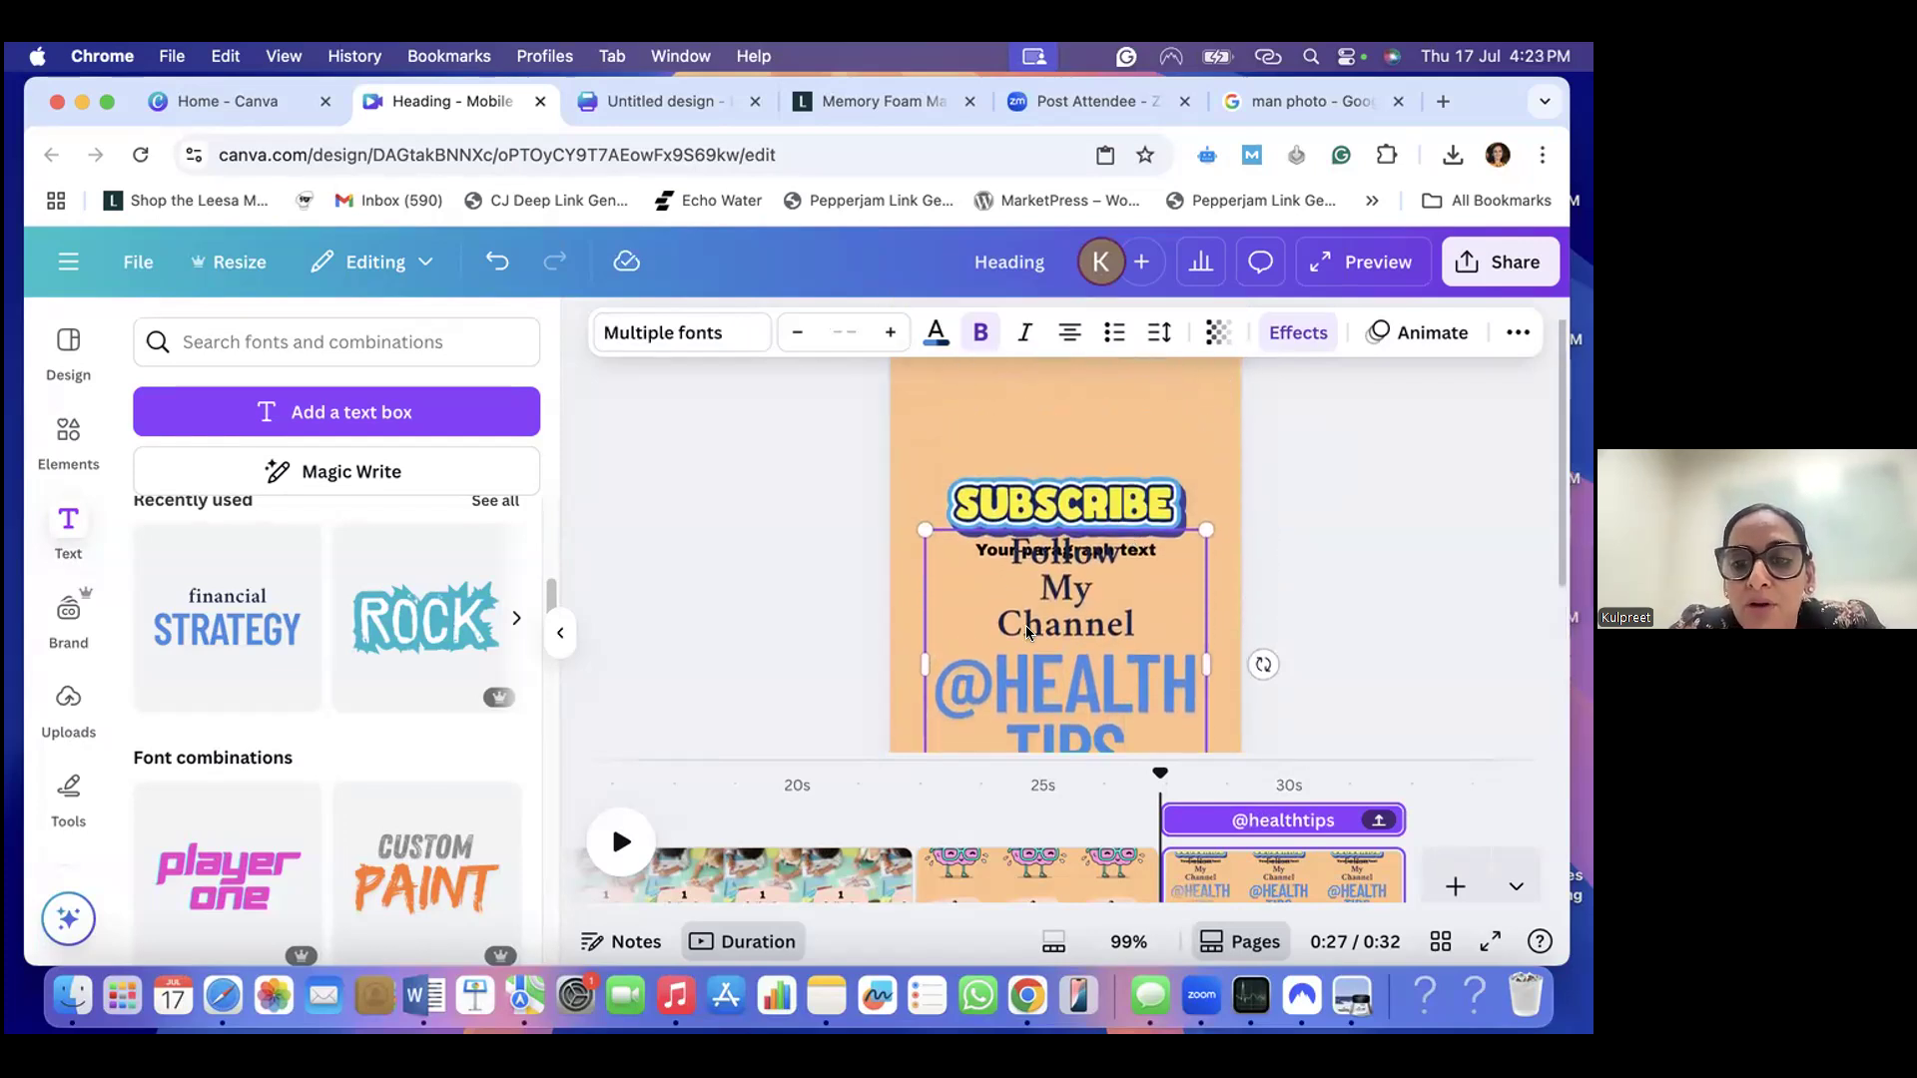
{"action": "left_click_drag", "start_coordinate": [915, 657], "coordinate": [580, 589]}
{"action": "left_click_drag", "start_coordinate": [995, 663], "coordinate": [1164, 659]}
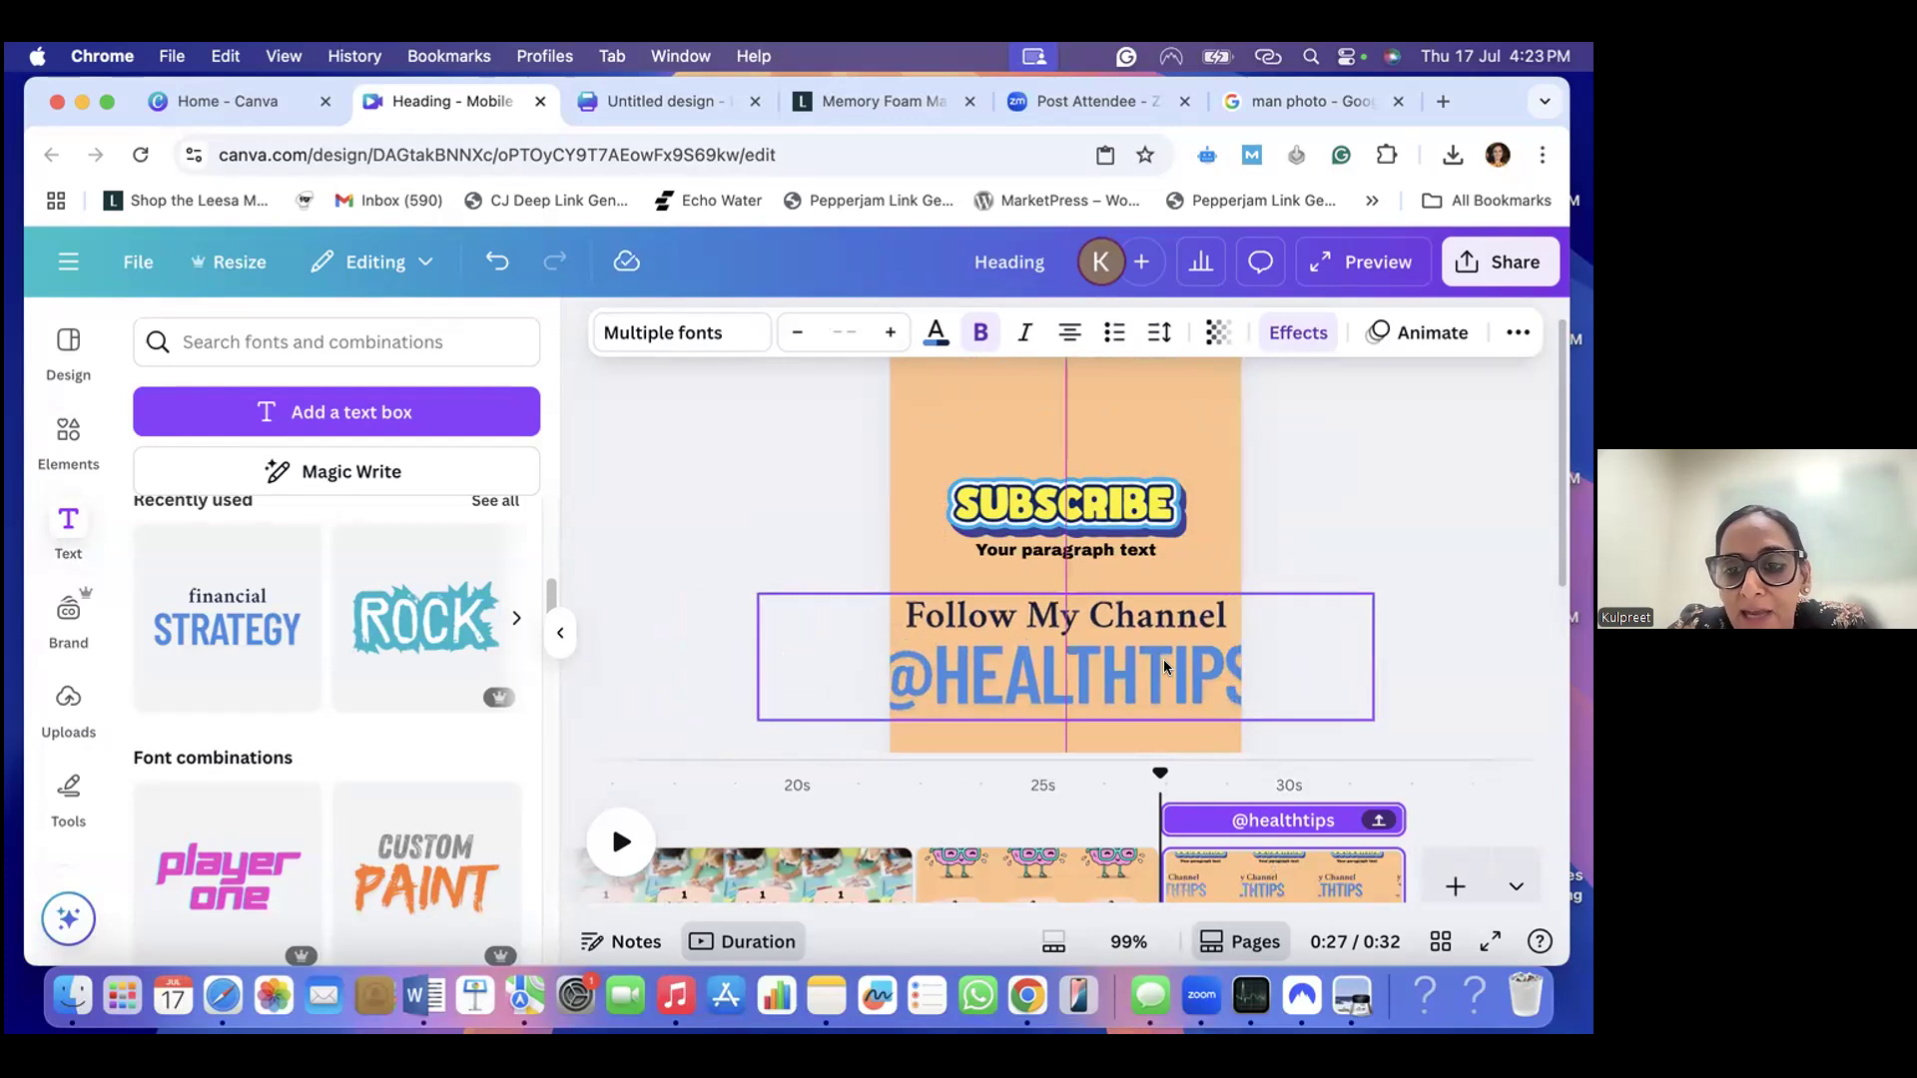
{"action": "left_click", "coordinate": [795, 332]}
{"action": "left_click", "coordinate": [795, 333]}
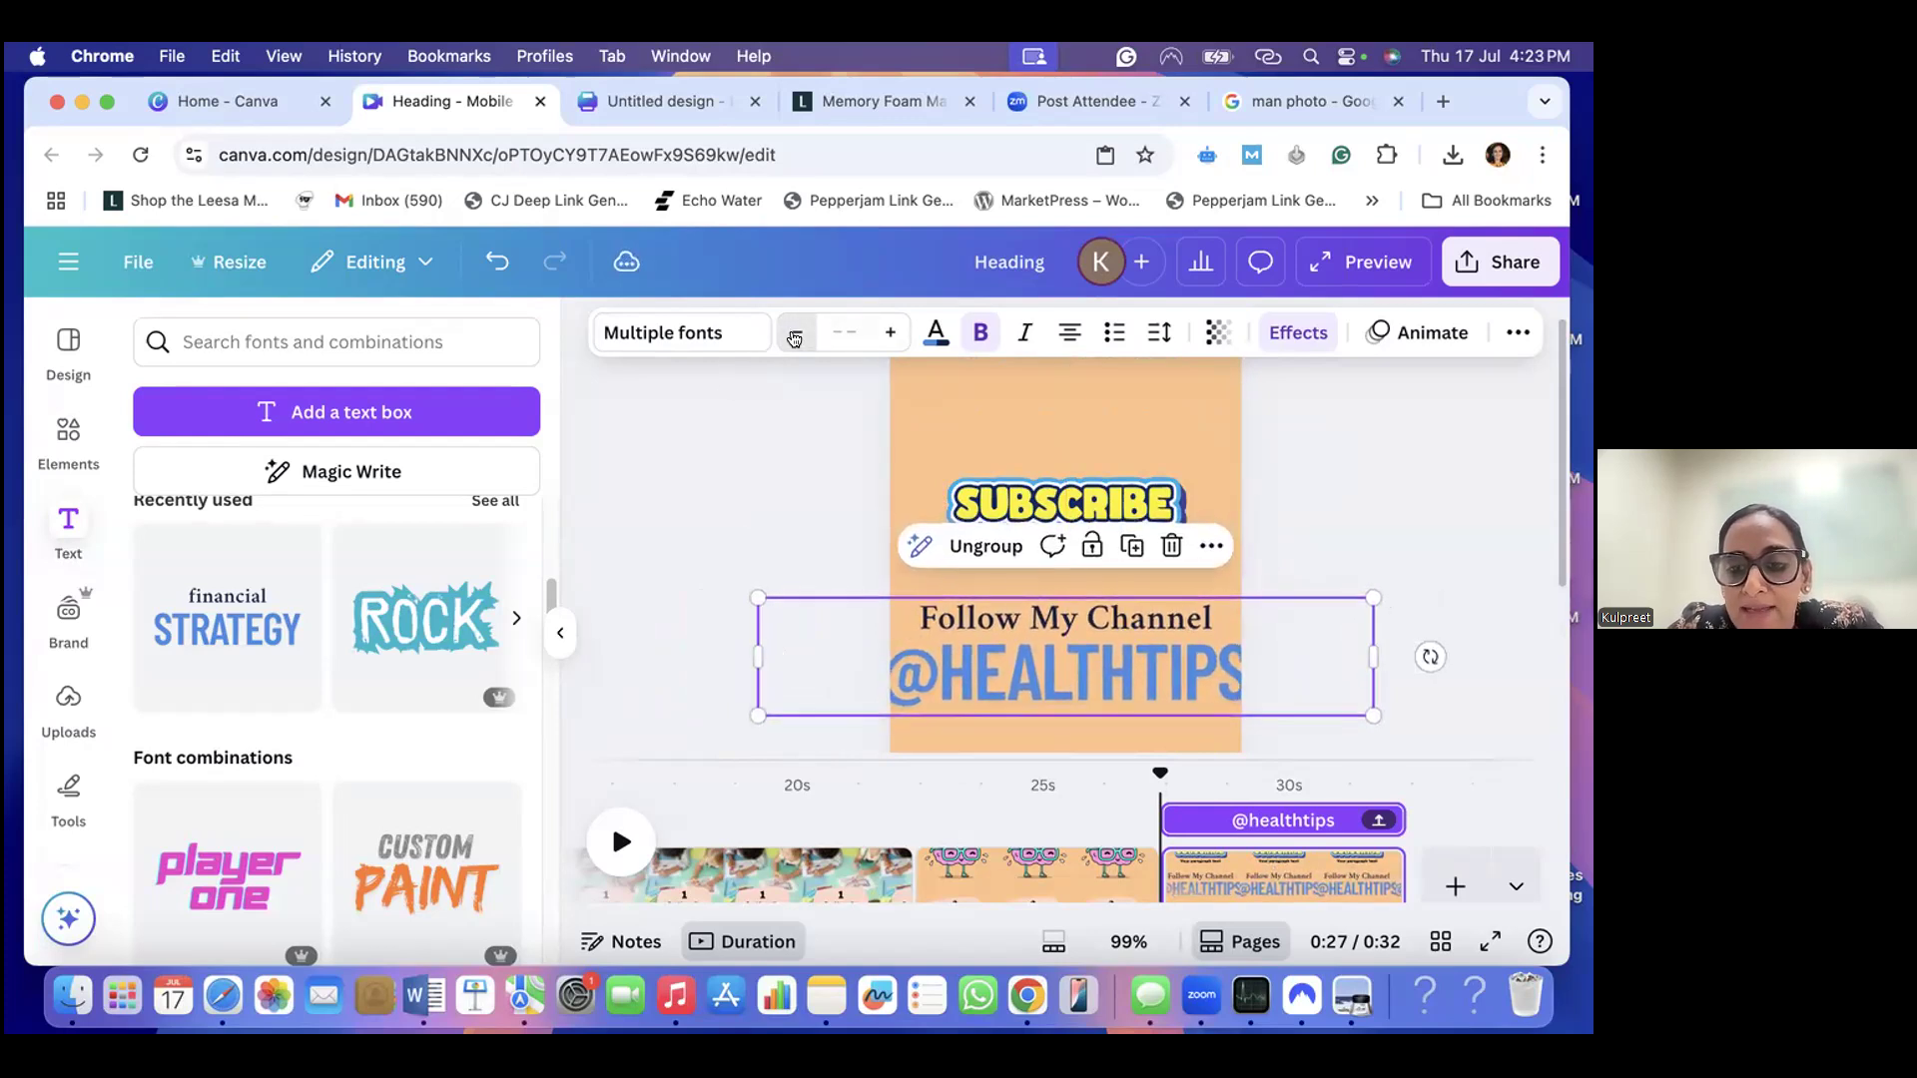
{"action": "left_click", "coordinate": [796, 333]}
{"action": "left_click", "coordinate": [795, 334]}
{"action": "left_click", "coordinate": [796, 333]}
{"action": "left_click", "coordinate": [796, 334]}
{"action": "left_click", "coordinate": [796, 333]}
{"action": "left_click", "coordinate": [796, 333]}
{"action": "left_click", "coordinate": [796, 333]}
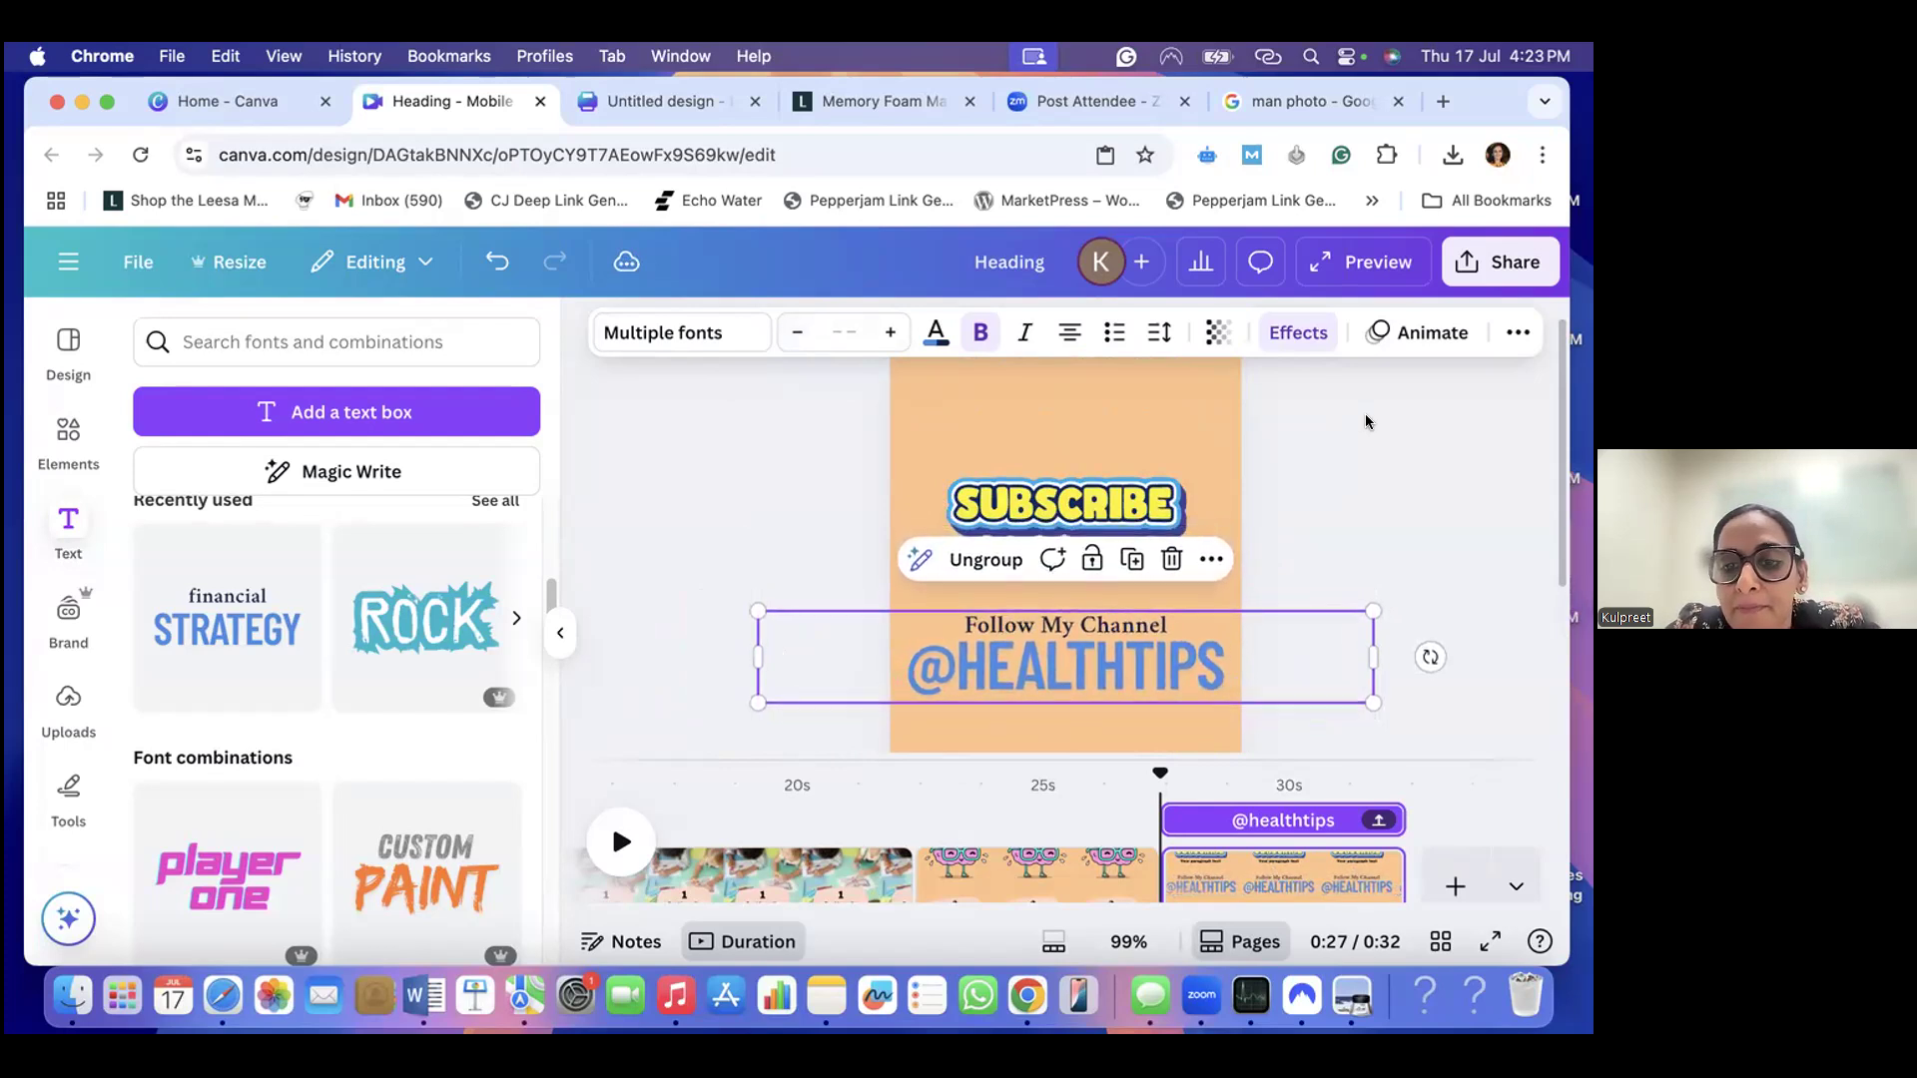
- Delete the "Your paragraph text" placeholder and move the channel text group up slightly, closer beneath the SUBSCRIBE sticker
{"action": "left_click", "coordinate": [1378, 477]}
{"action": "left_click", "coordinate": [1144, 545]}
{"action": "key", "text": "Delete"}
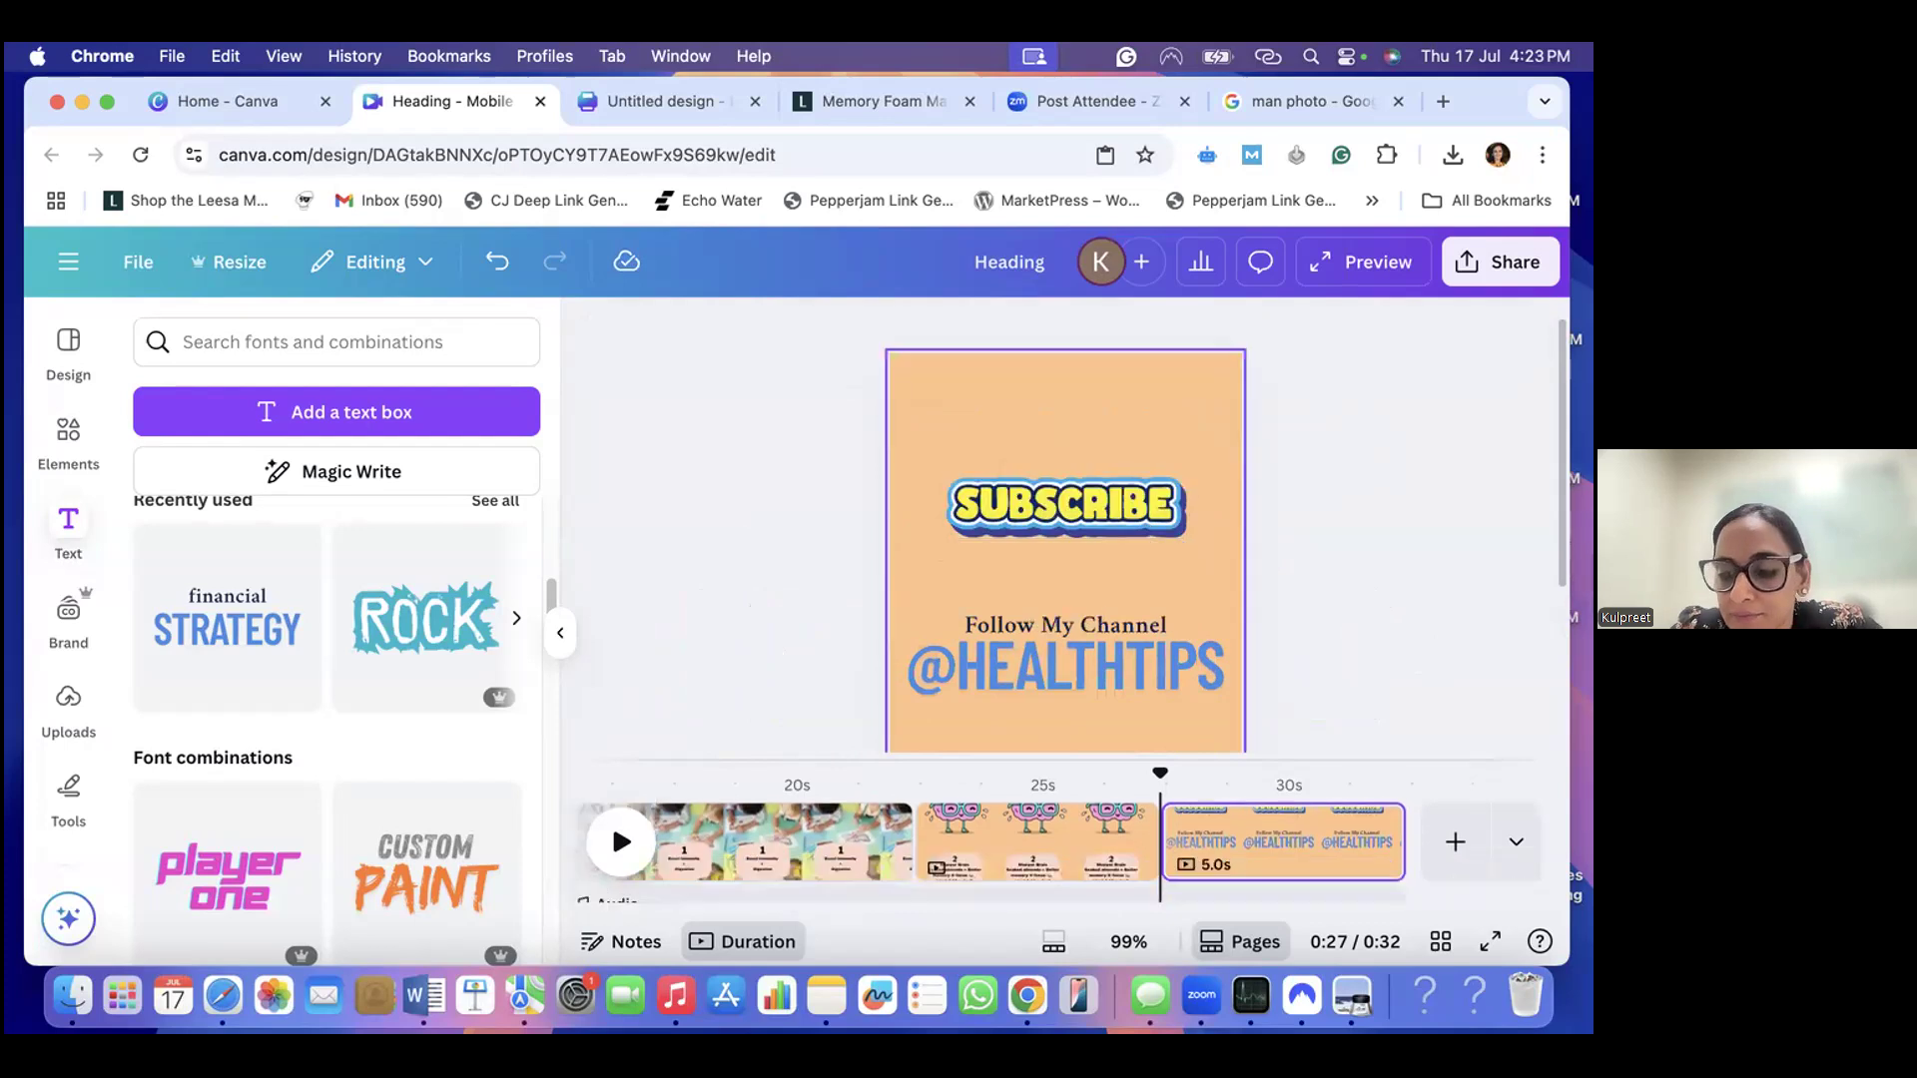
{"action": "left_click_drag", "start_coordinate": [1099, 678], "coordinate": [1094, 645]}
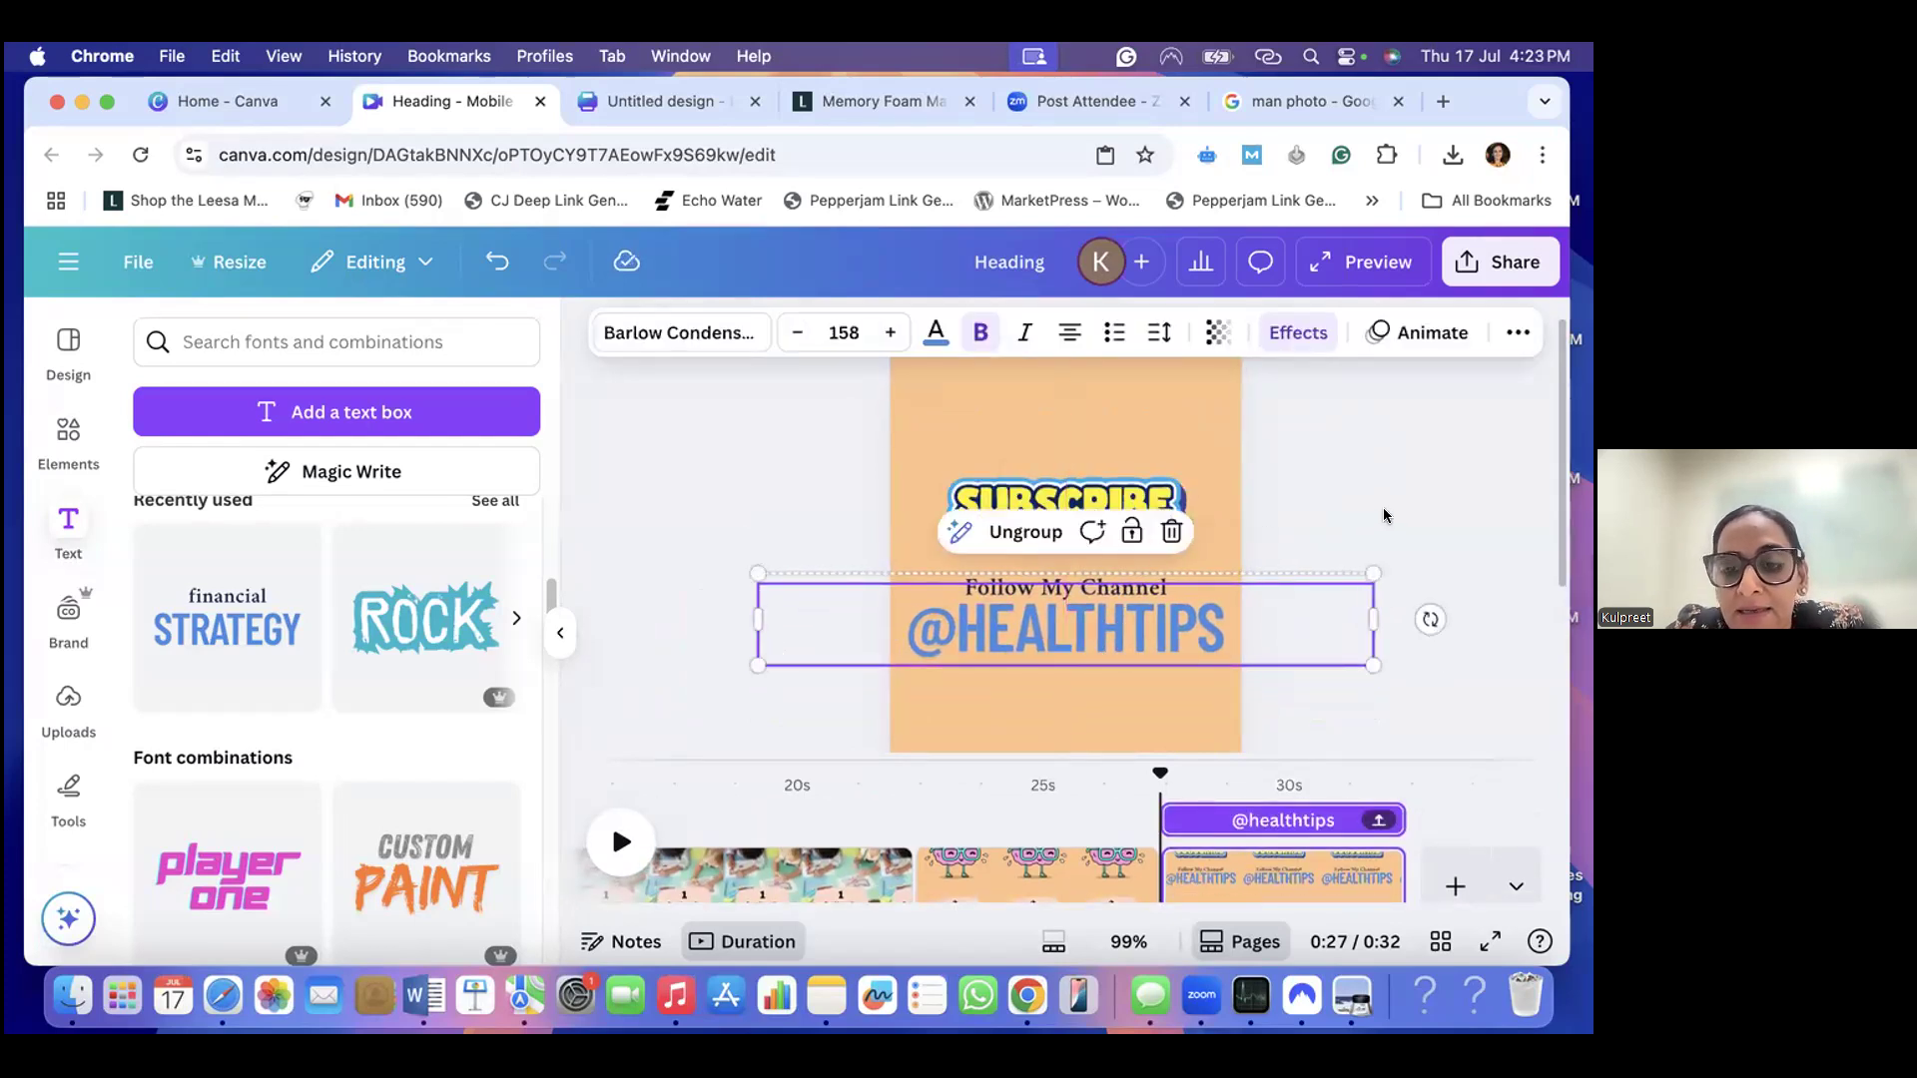
{"action": "left_click", "coordinate": [1411, 501]}
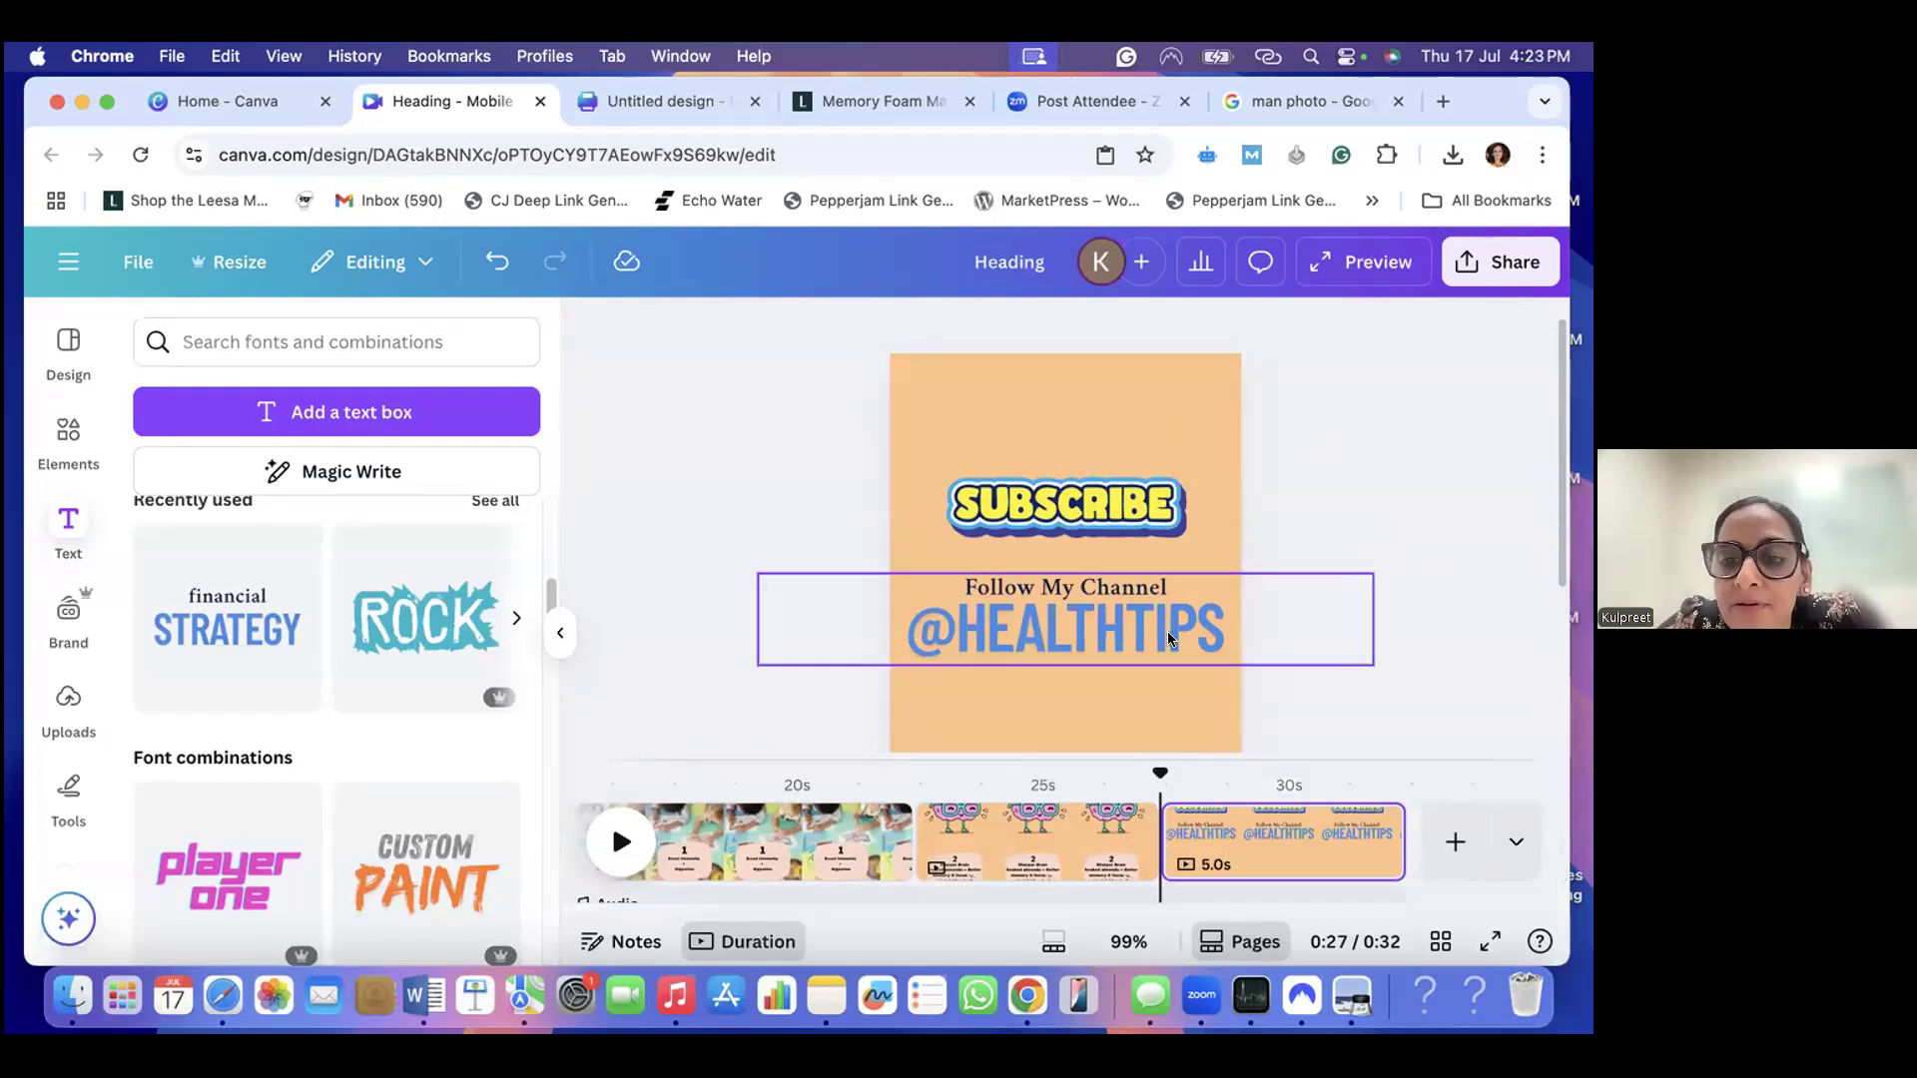
{"action": "scroll", "coordinate": [1167, 631], "scroll_direction": "down", "scroll_amount": 3}
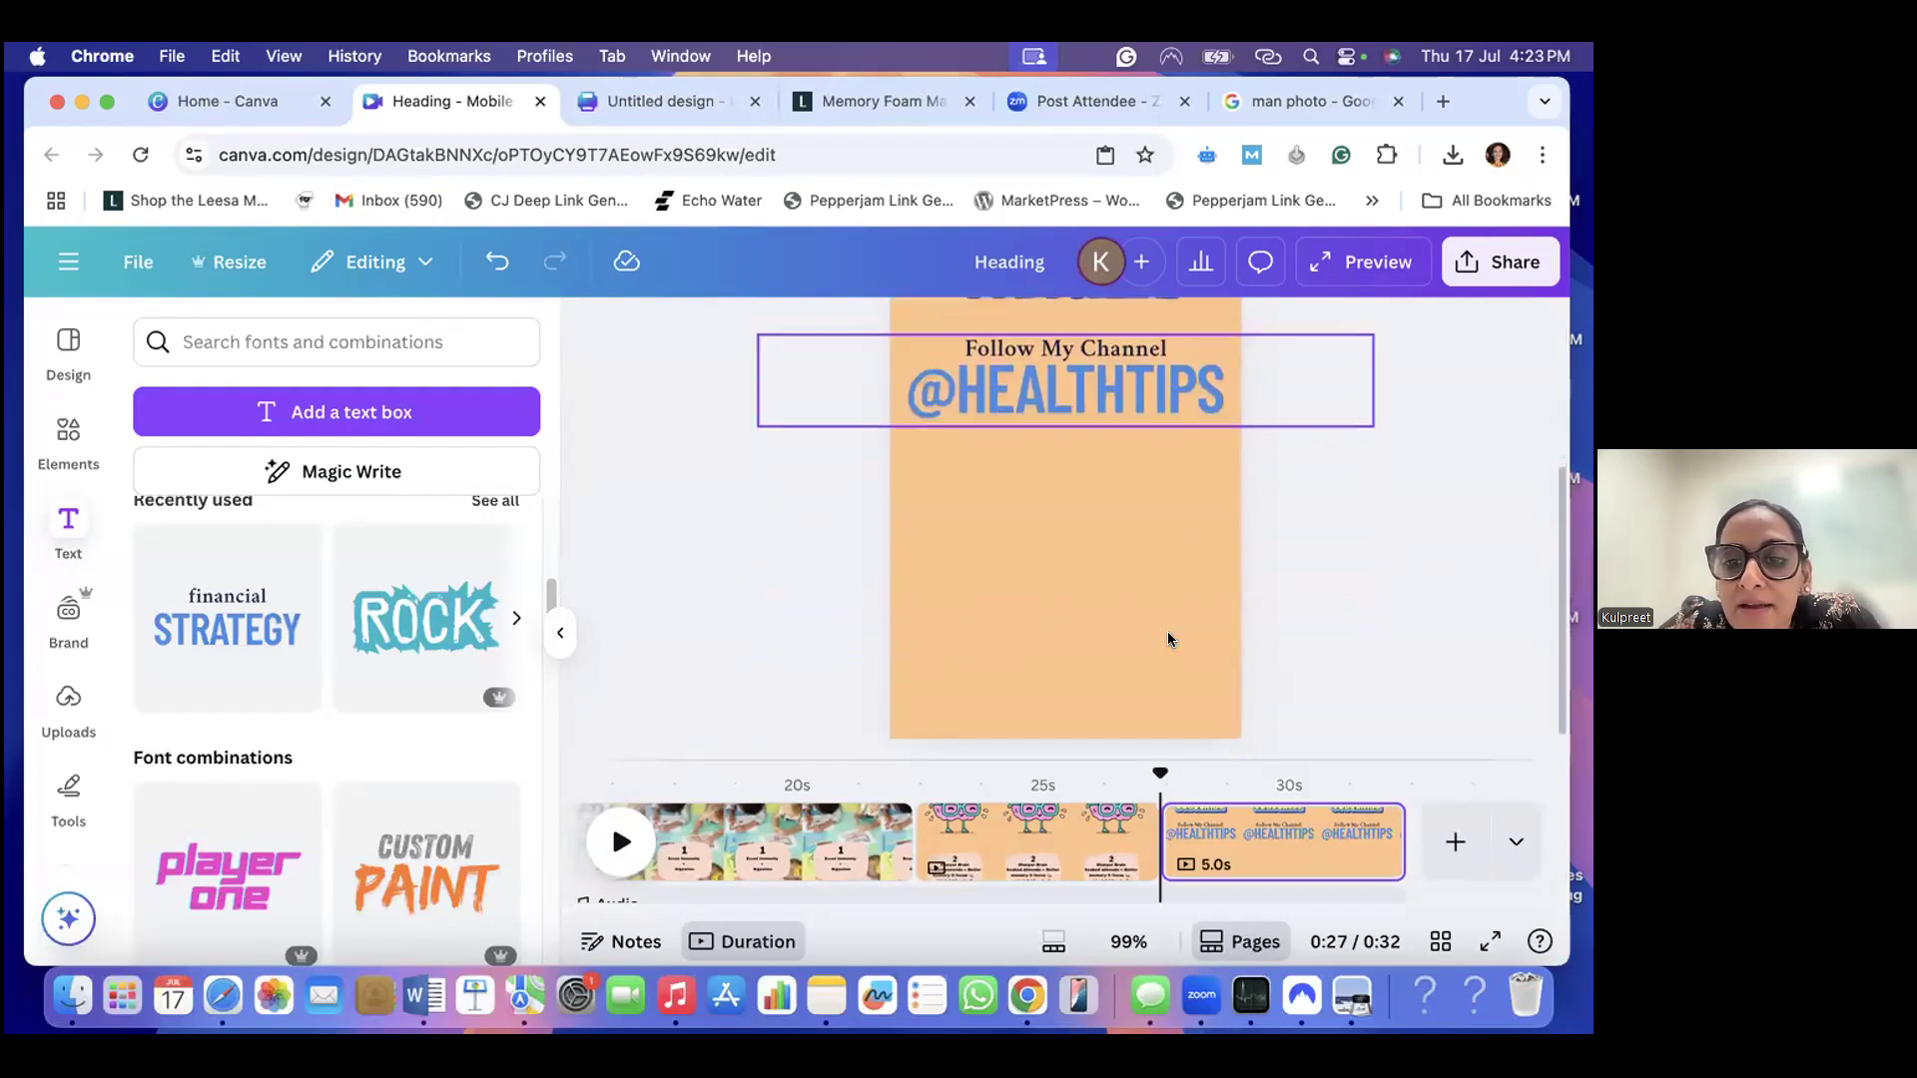
{"action": "scroll", "coordinate": [1173, 600], "scroll_direction": "up", "scroll_amount": 1}
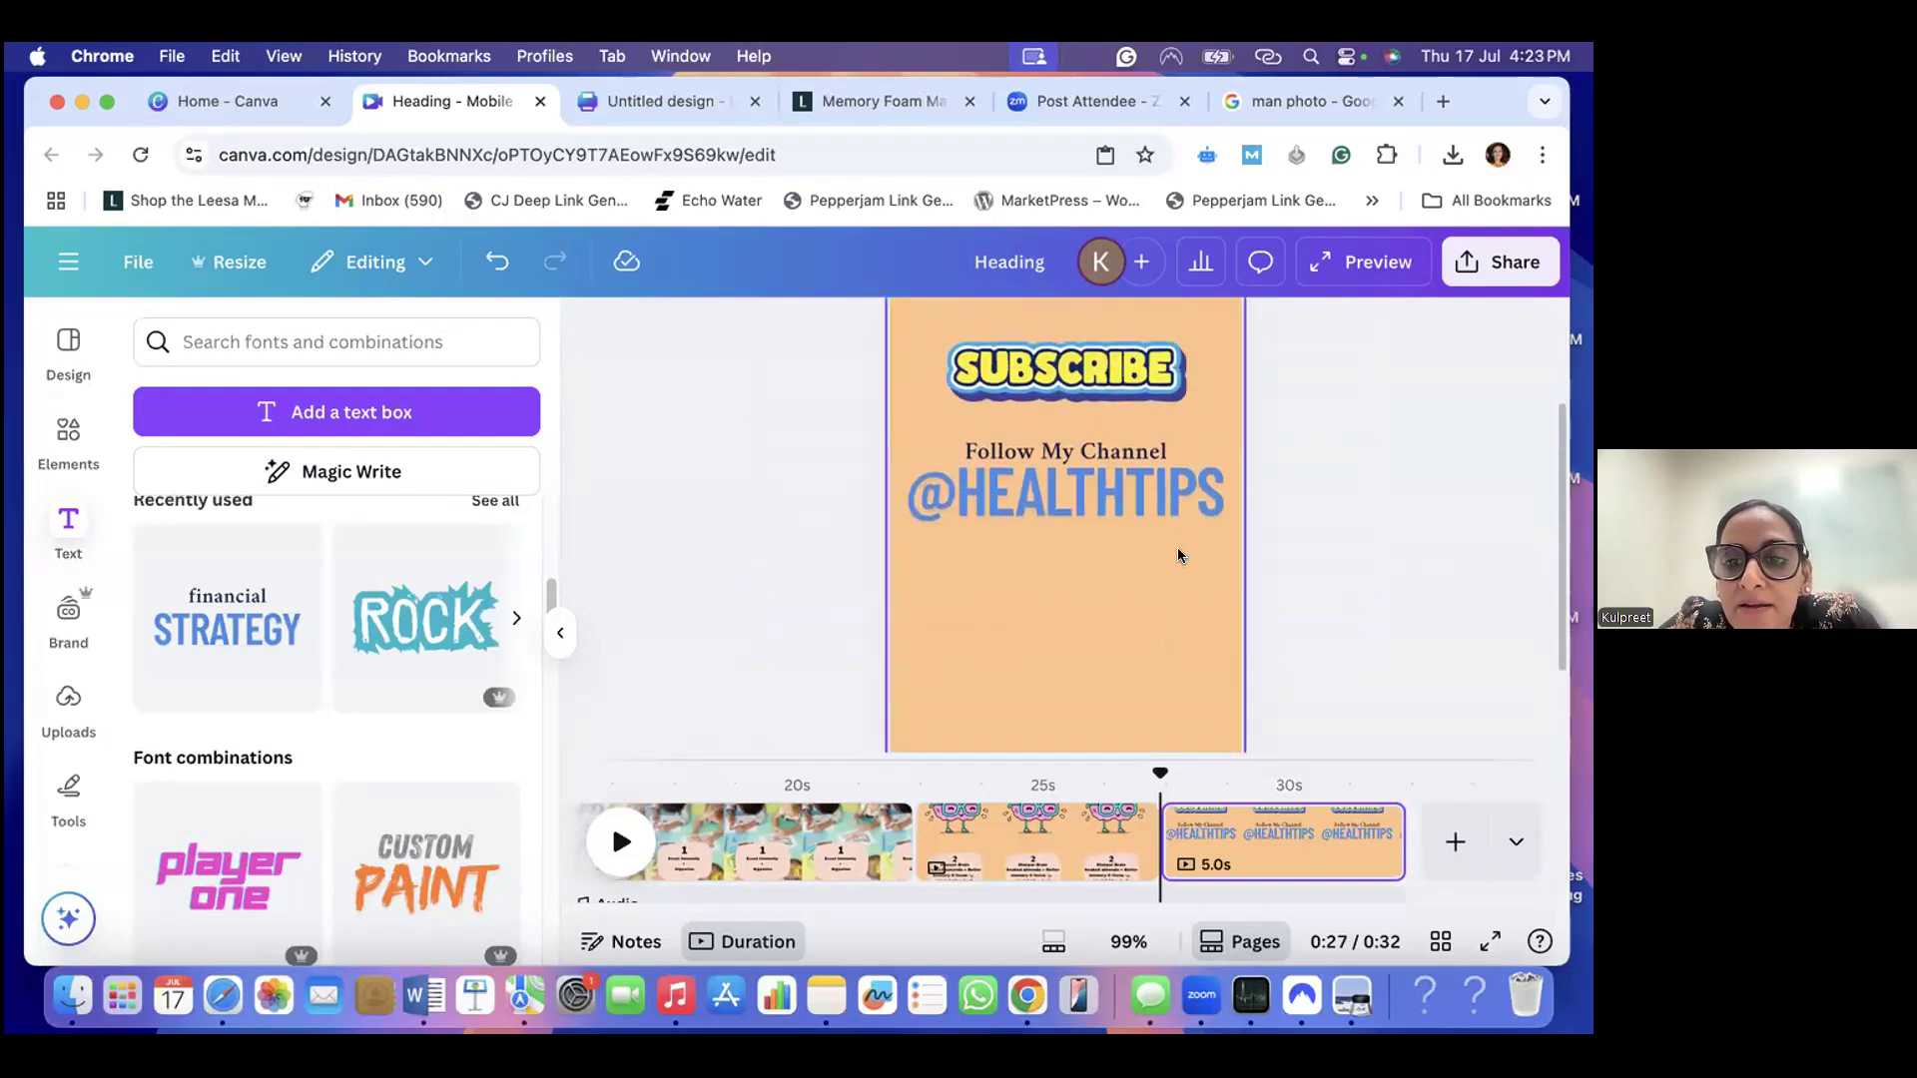
{"action": "left_click", "coordinate": [1150, 504]}
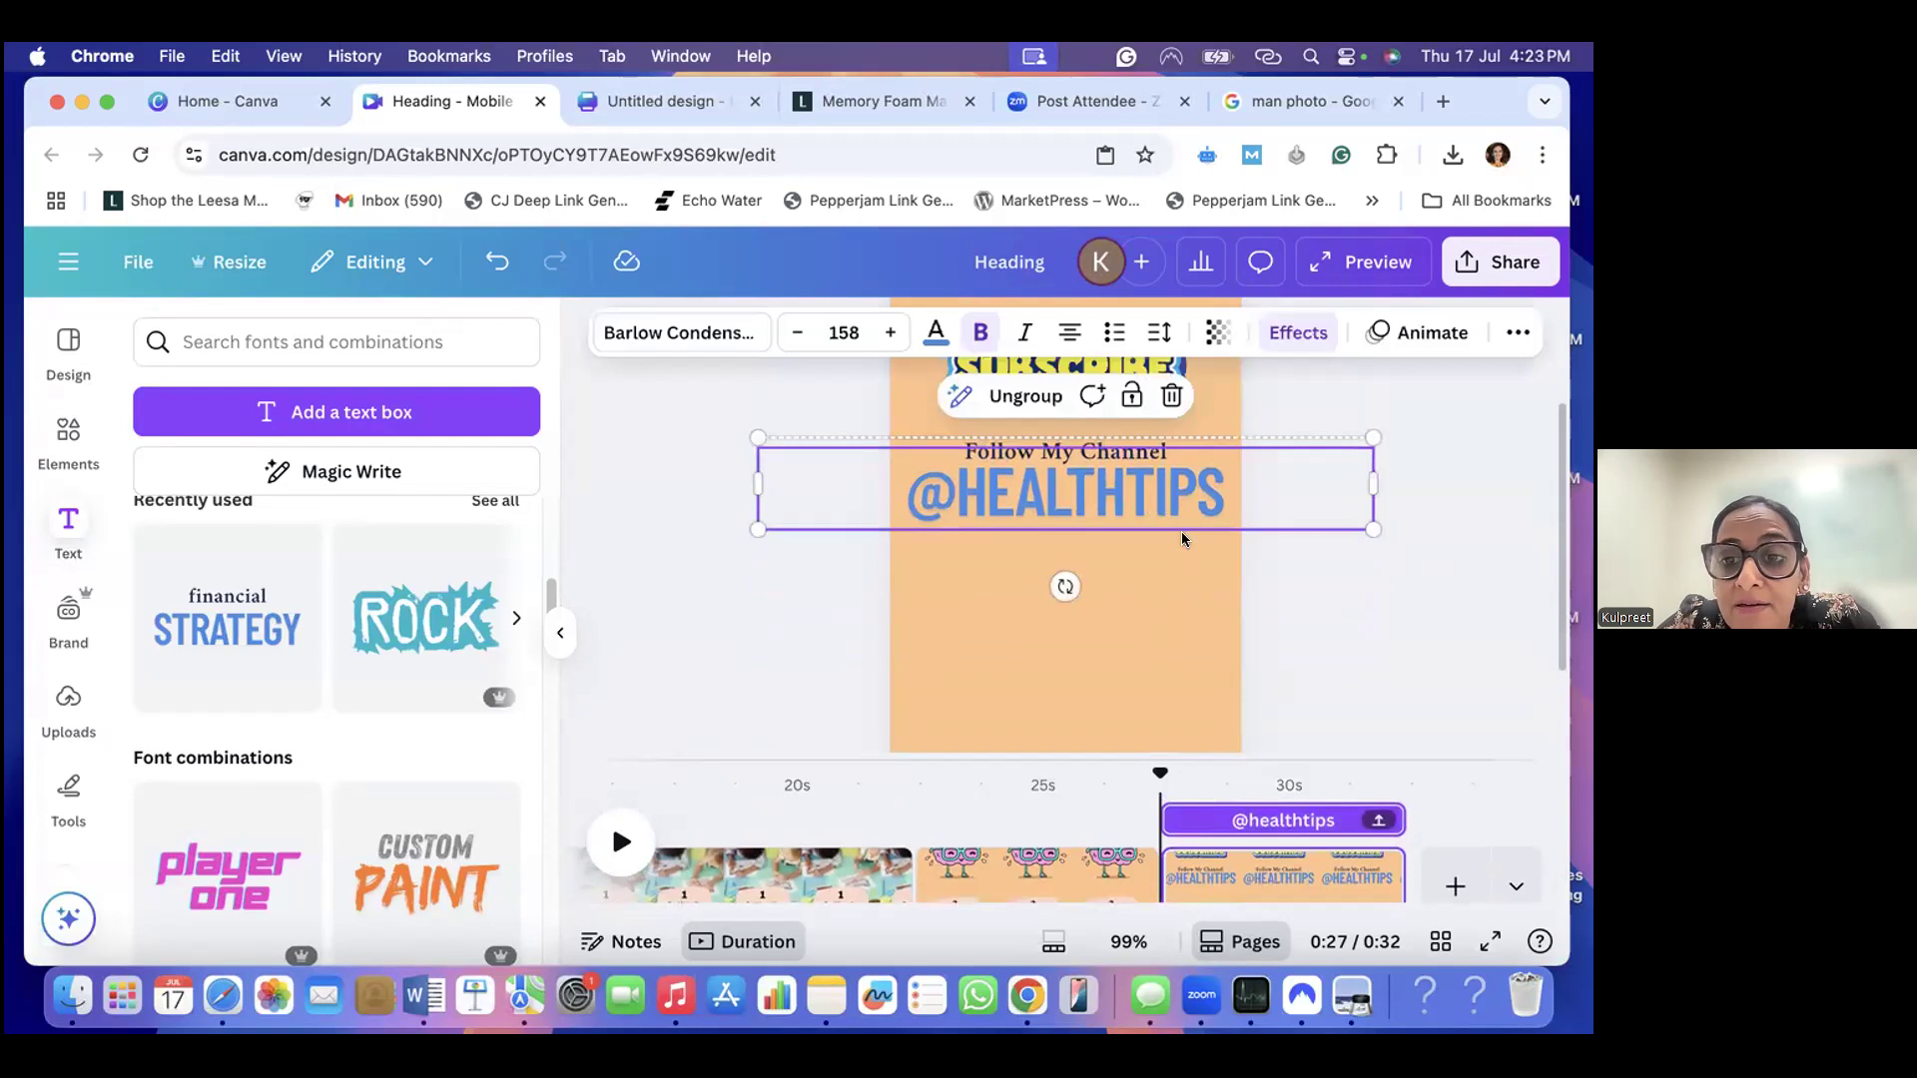
{"action": "left_click", "coordinate": [1306, 590]}
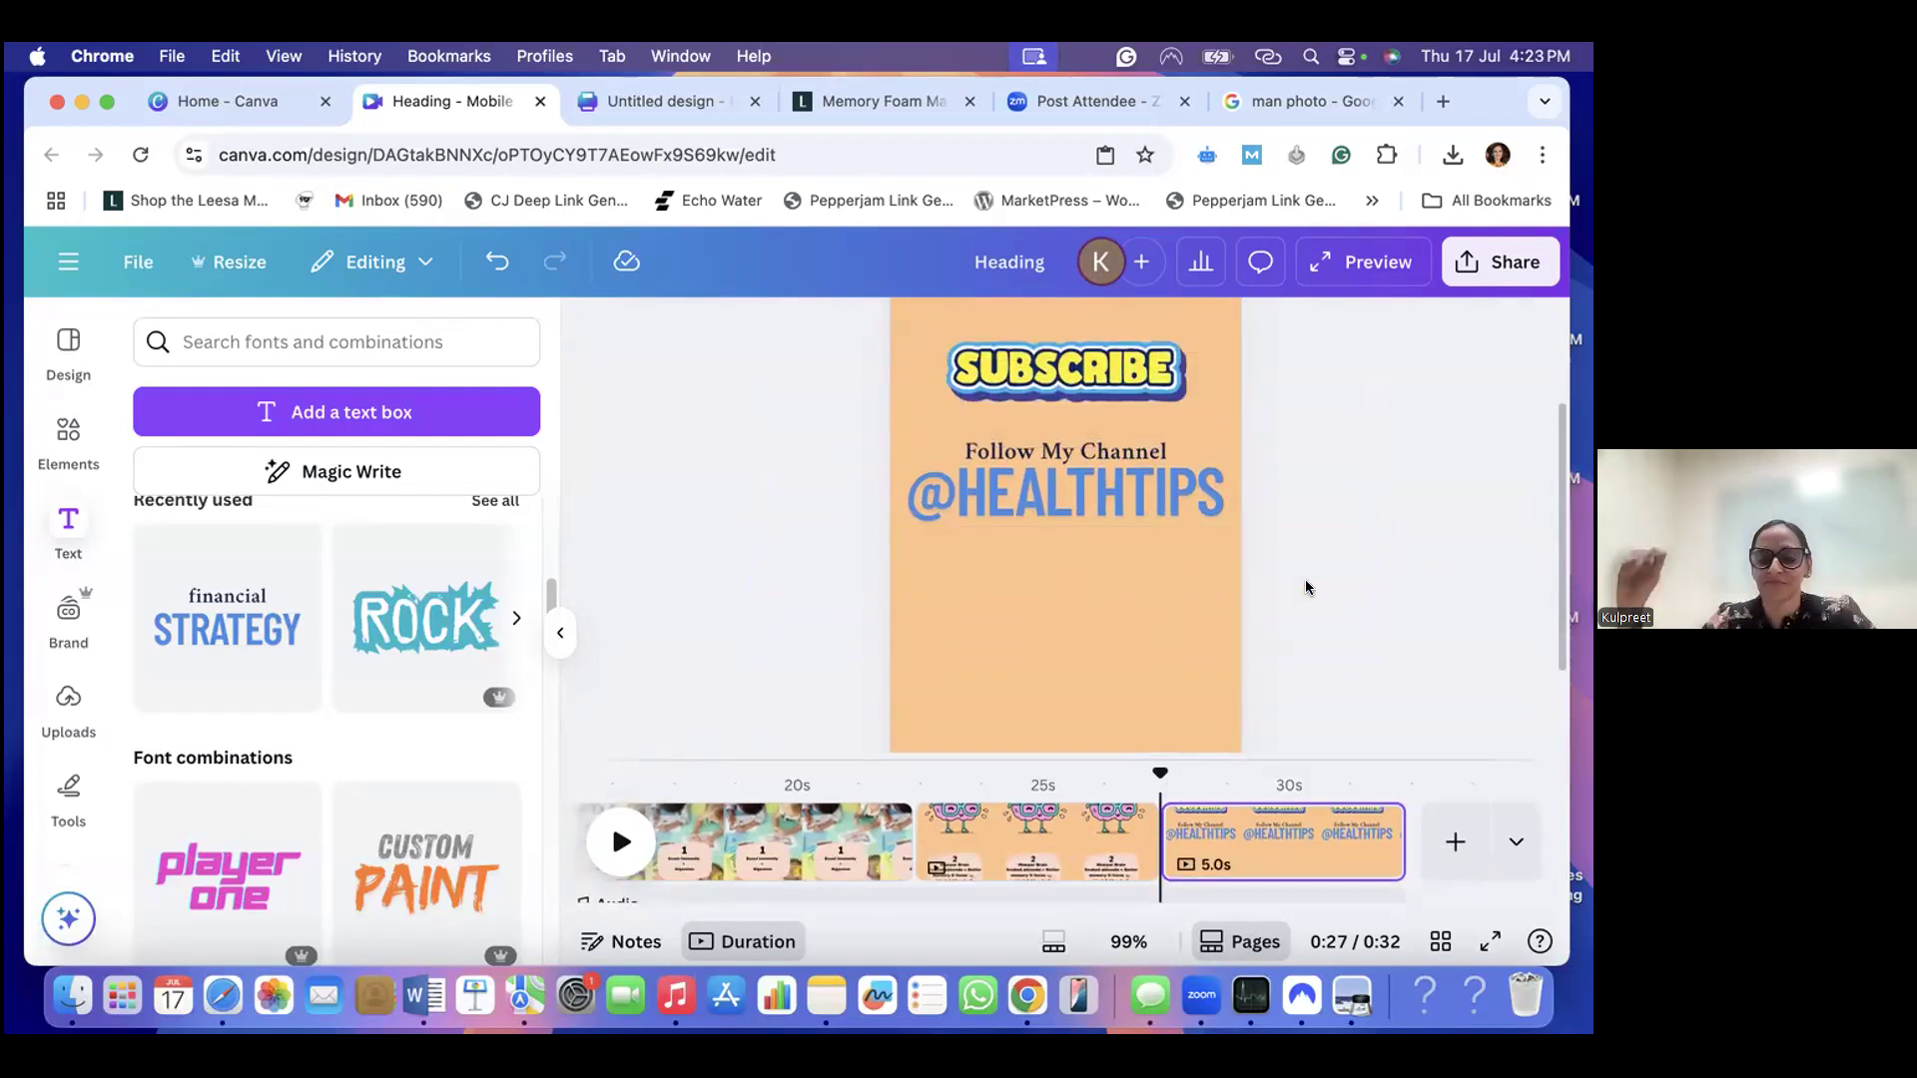
- Add a new page at the end of the reel and review the earlier brain and "Boost Immunity + Digestion" pages
{"action": "left_click", "coordinate": [1448, 841]}
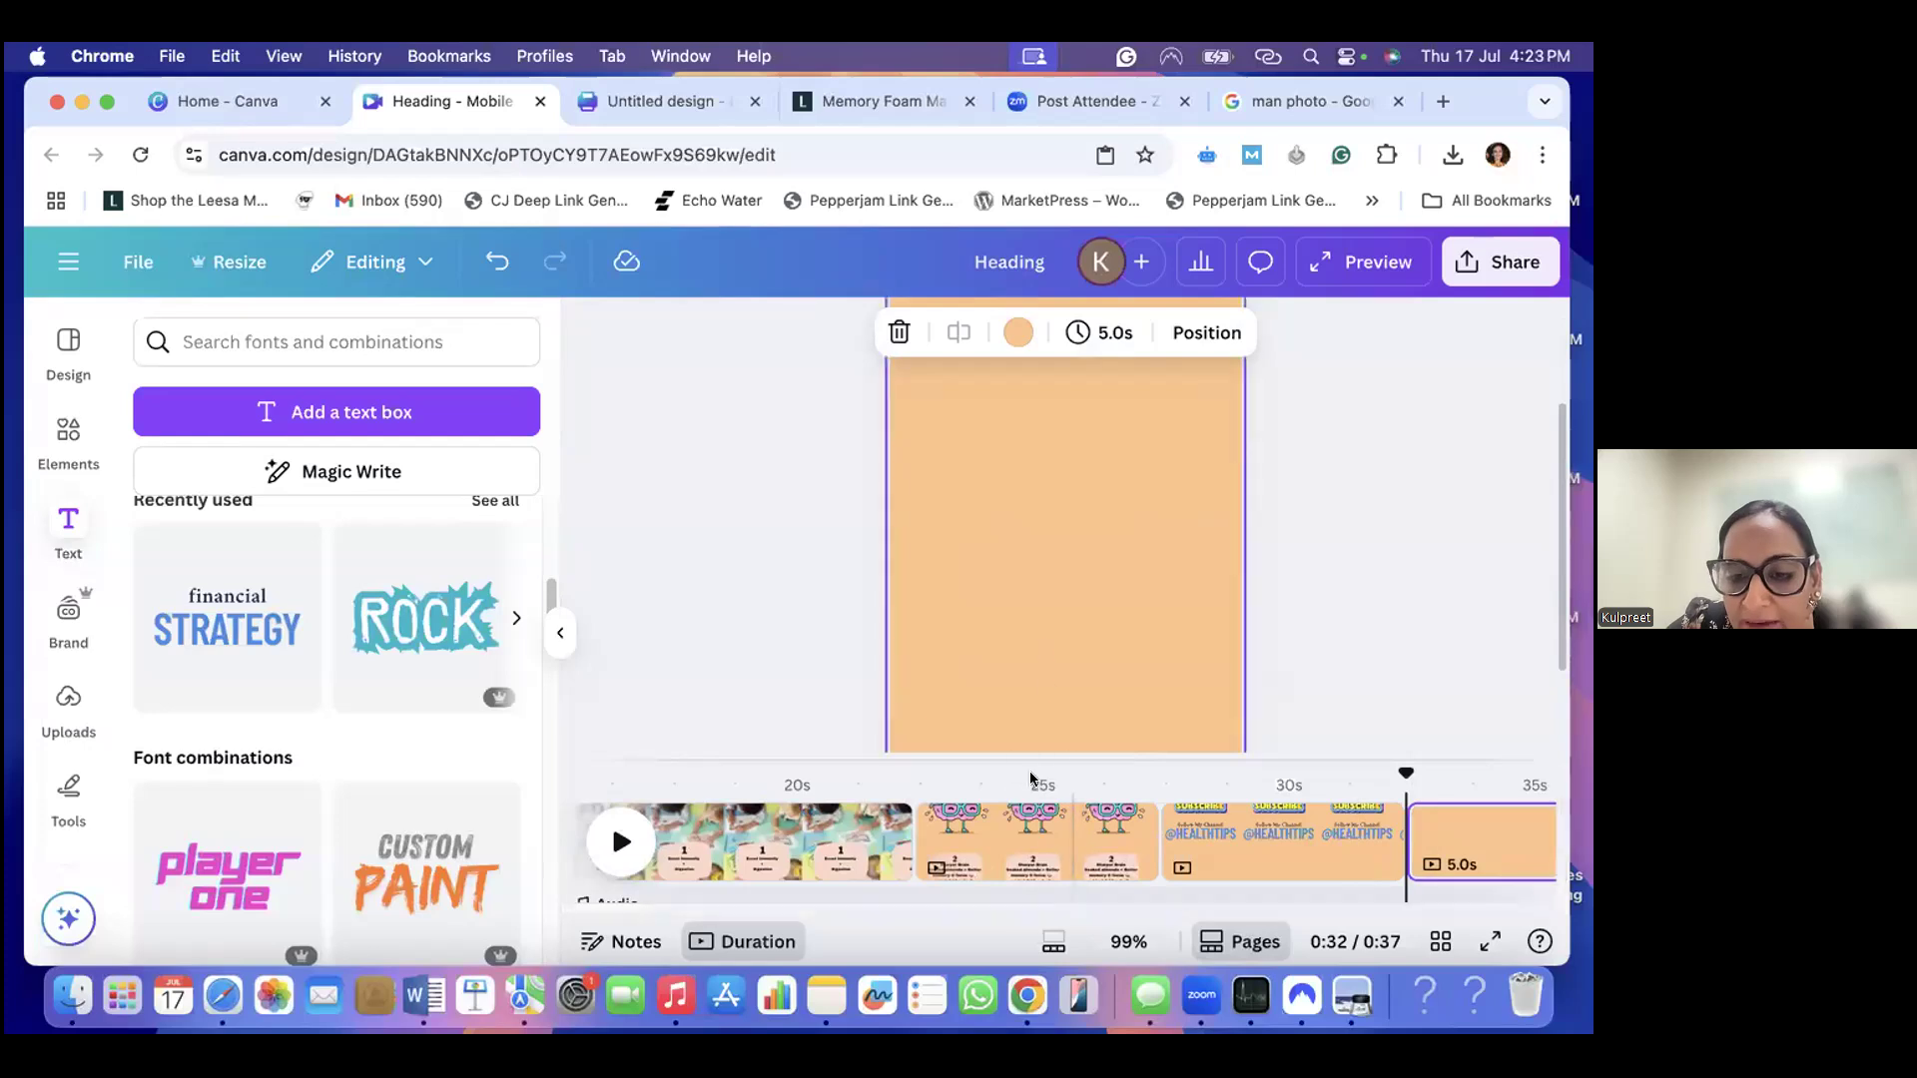
{"action": "left_click", "coordinate": [1039, 839]}
{"action": "scroll", "coordinate": [1093, 521], "scroll_direction": "up", "scroll_amount": 3}
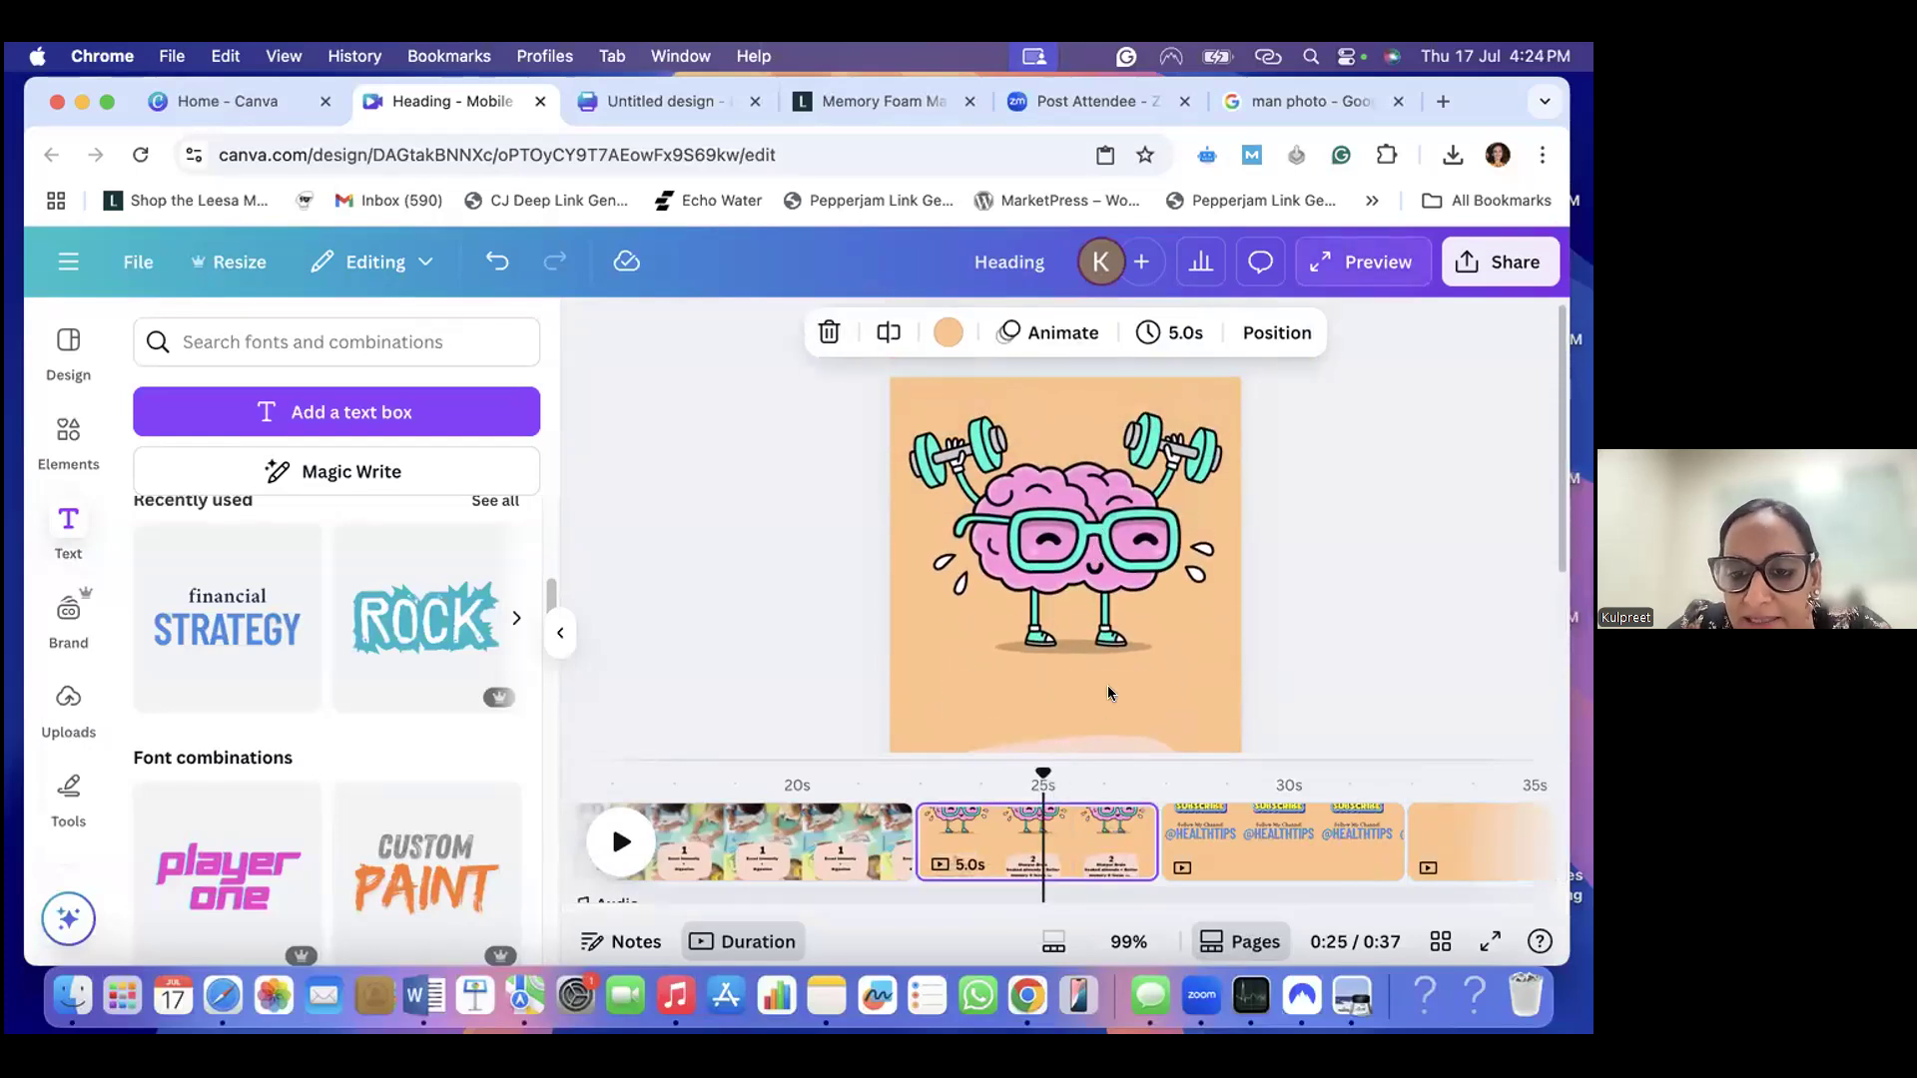
{"action": "left_click", "coordinate": [694, 842]}
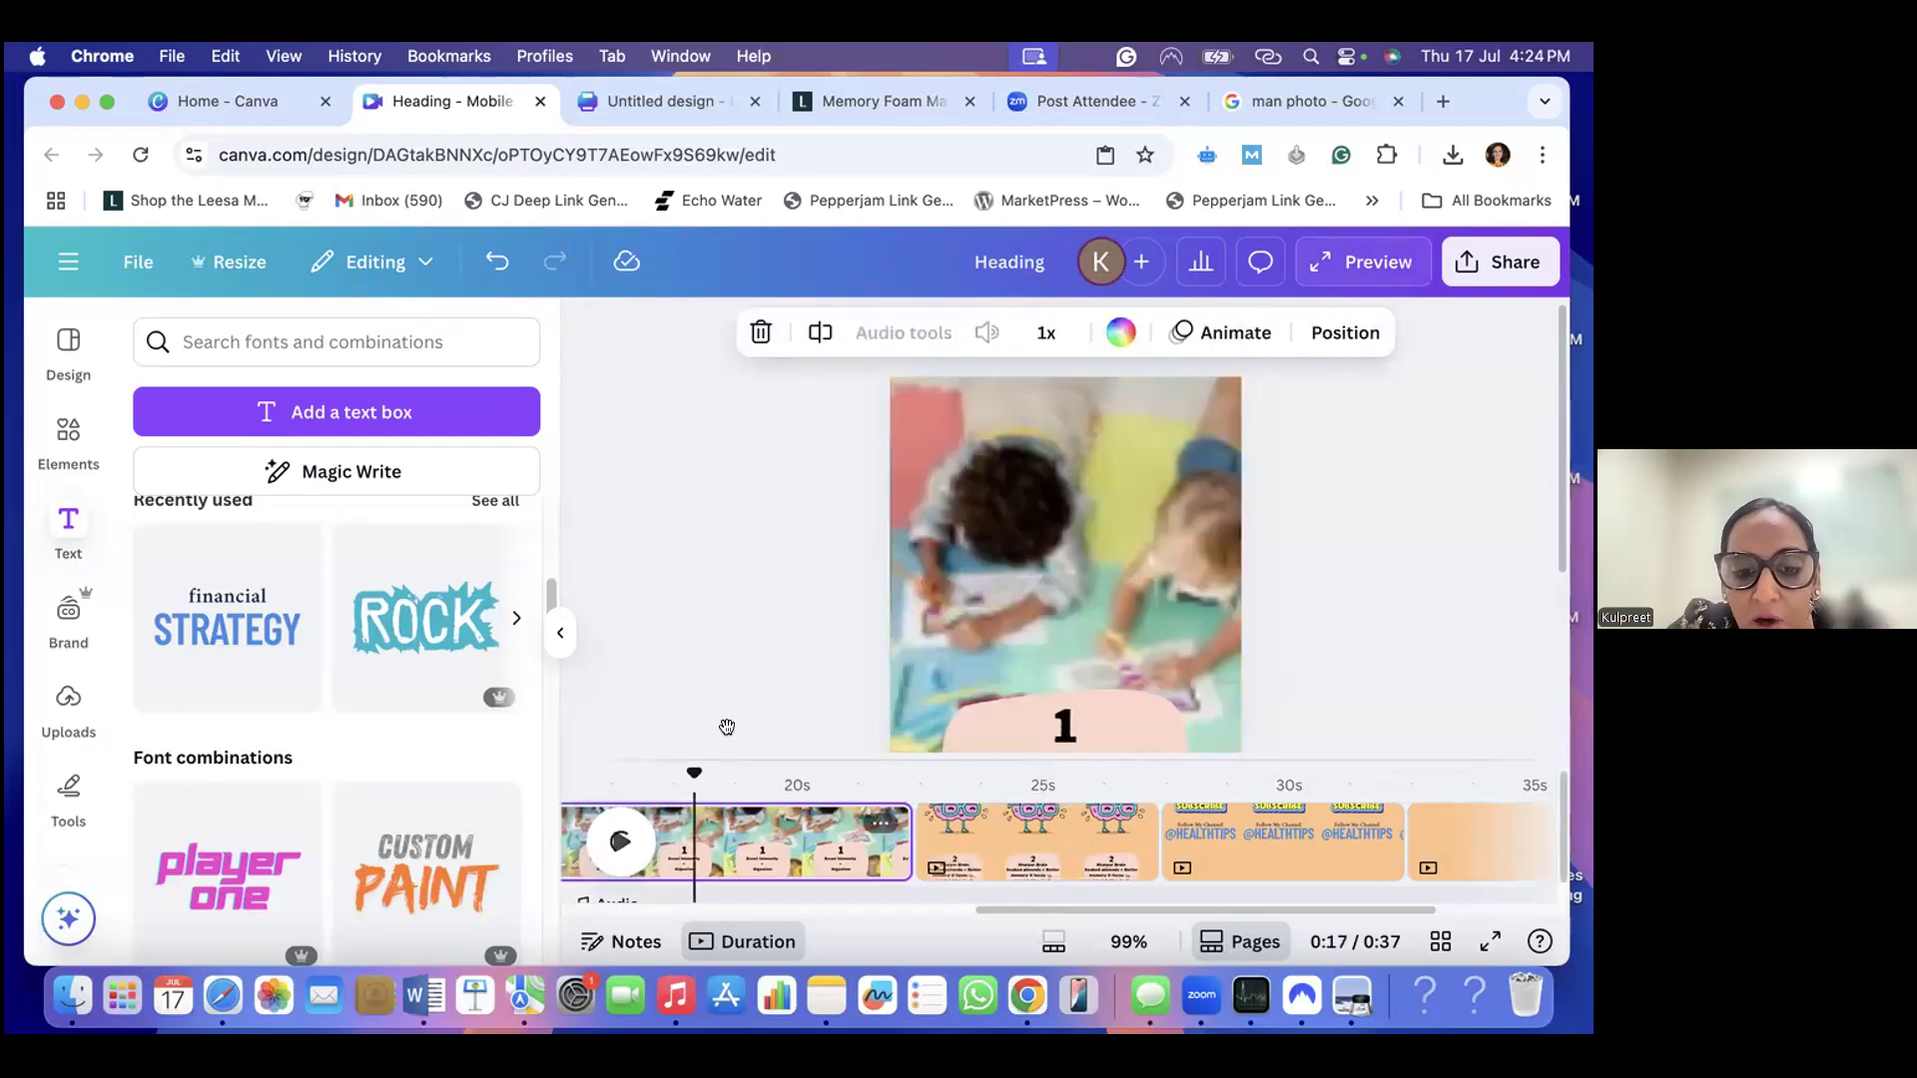
{"action": "scroll", "coordinate": [1098, 605], "scroll_direction": "down", "scroll_amount": 3}
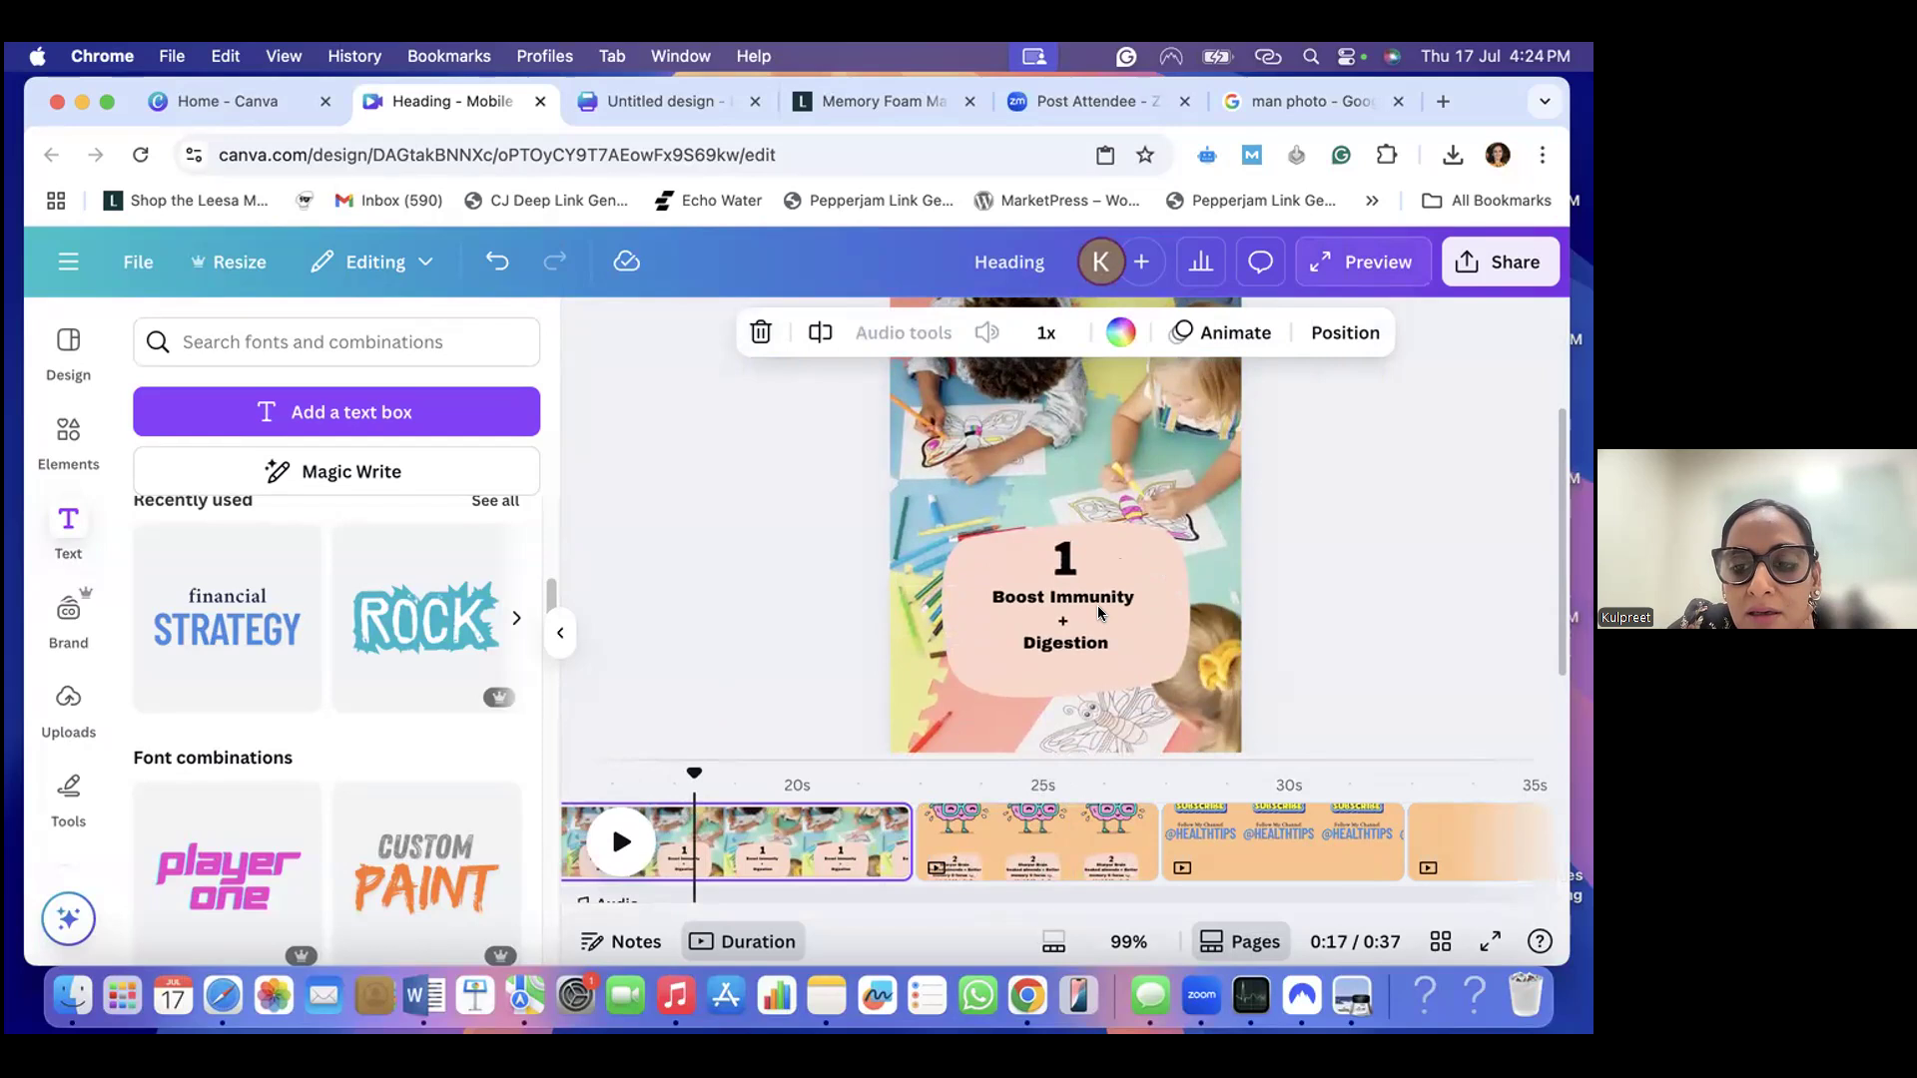
- Change the background colour of the new last page to white, using the document colours
{"action": "left_click", "coordinate": [1455, 840]}
{"action": "right_click", "coordinate": [1135, 399]}
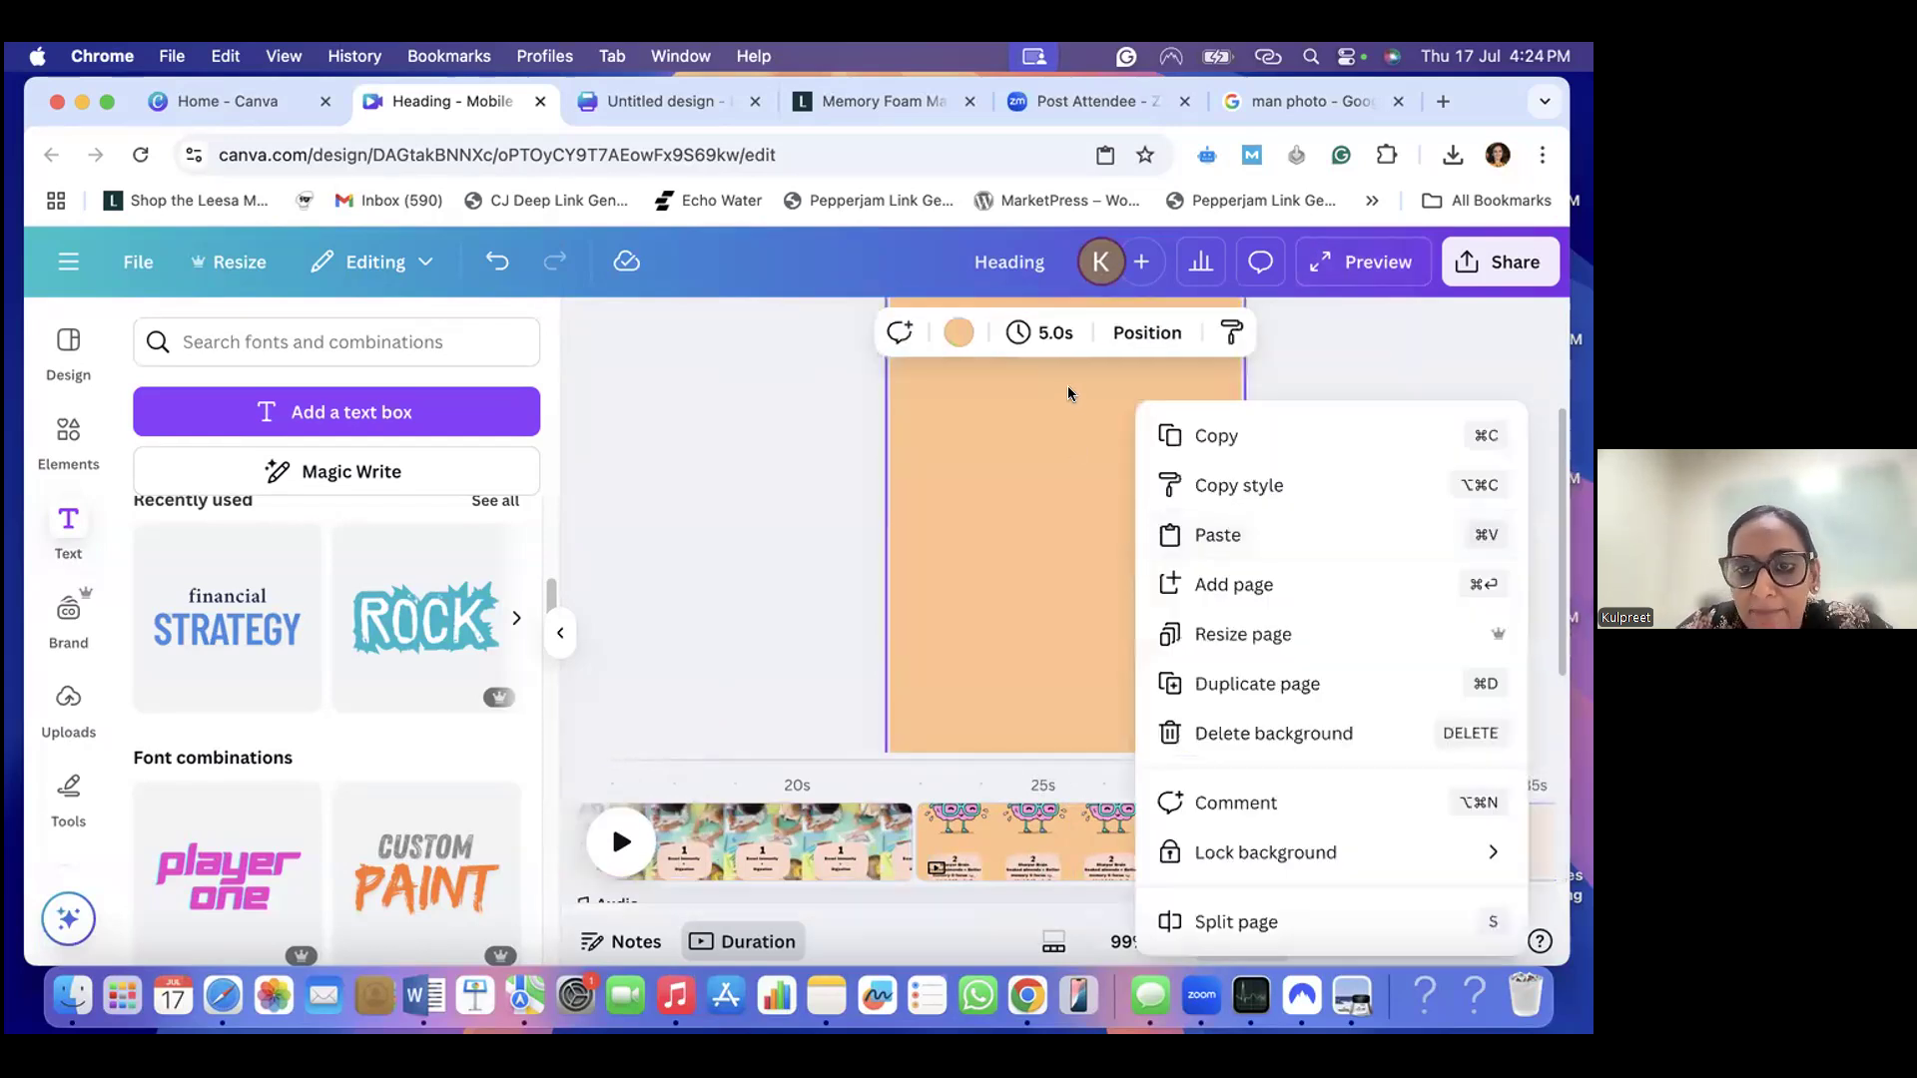
{"action": "left_click", "coordinate": [960, 332]}
{"action": "left_click", "coordinate": [960, 332]}
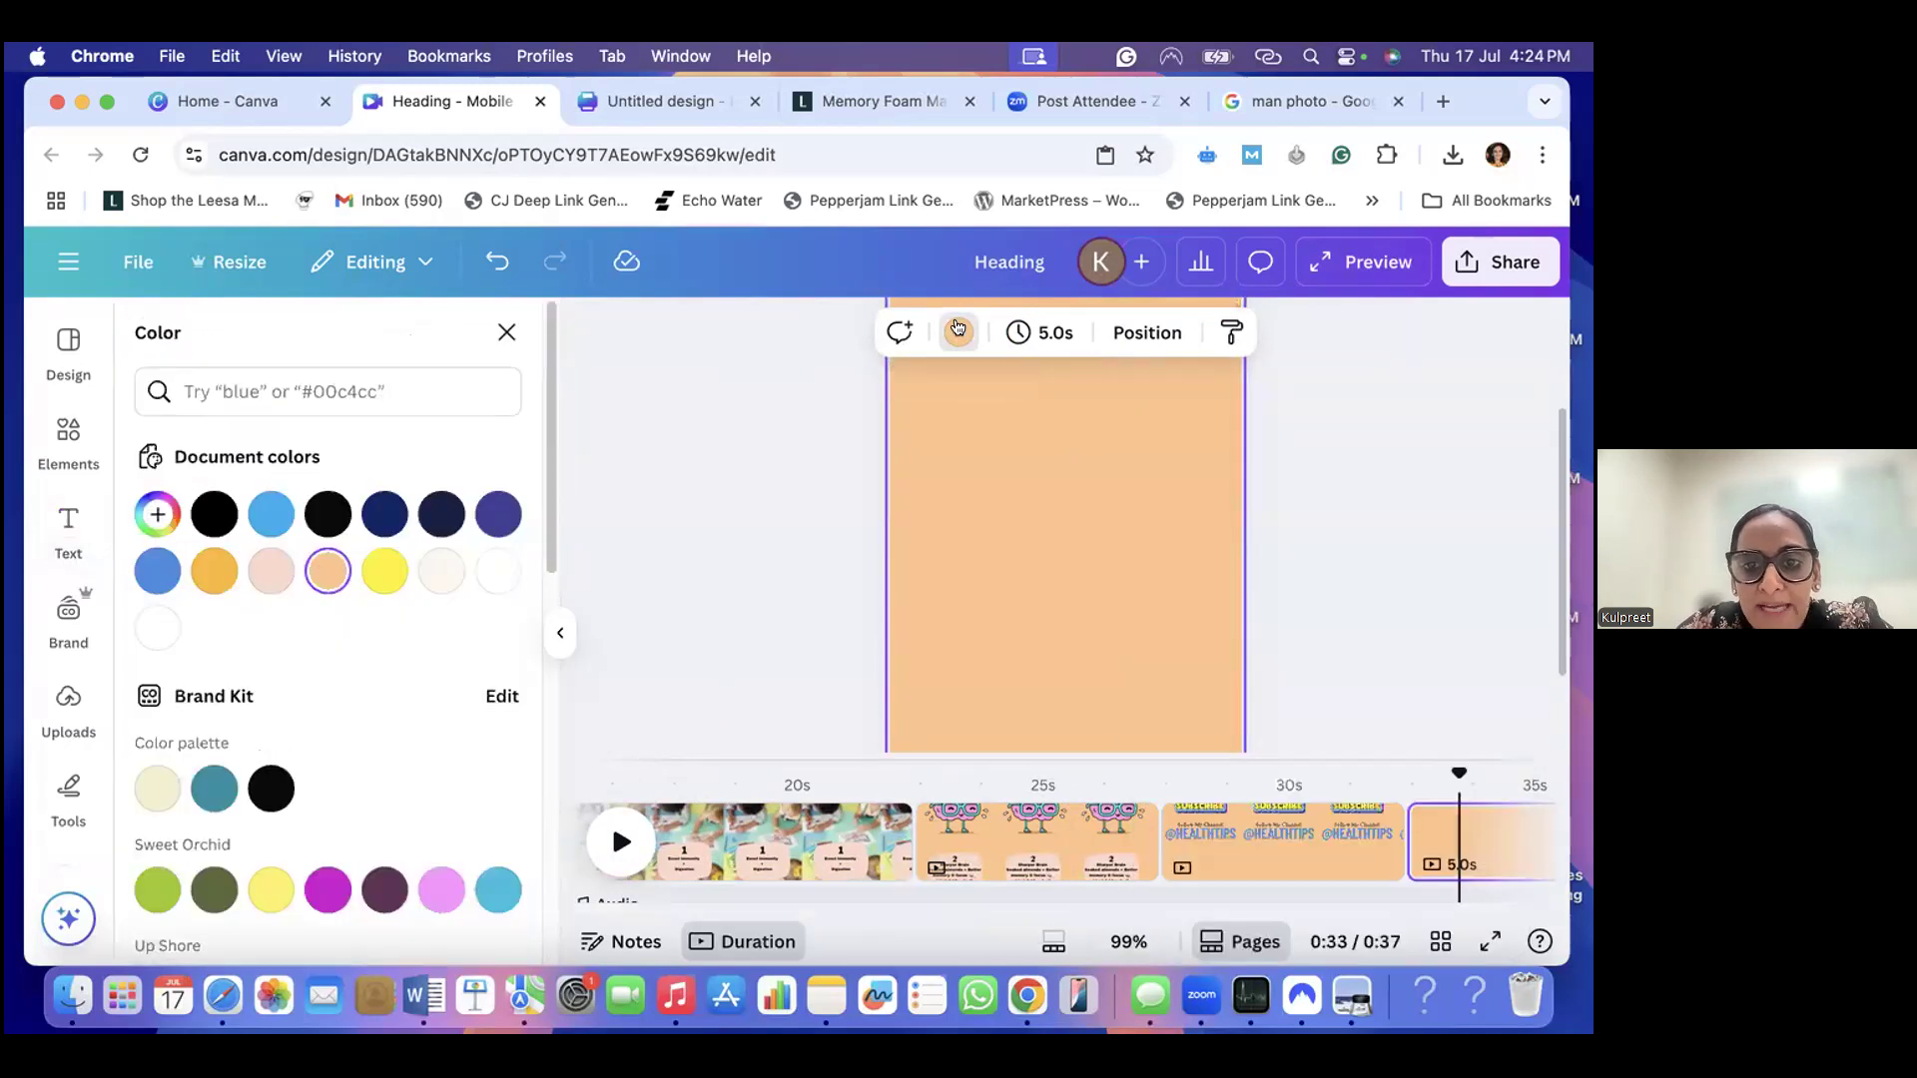
{"action": "left_click", "coordinate": [441, 571]}
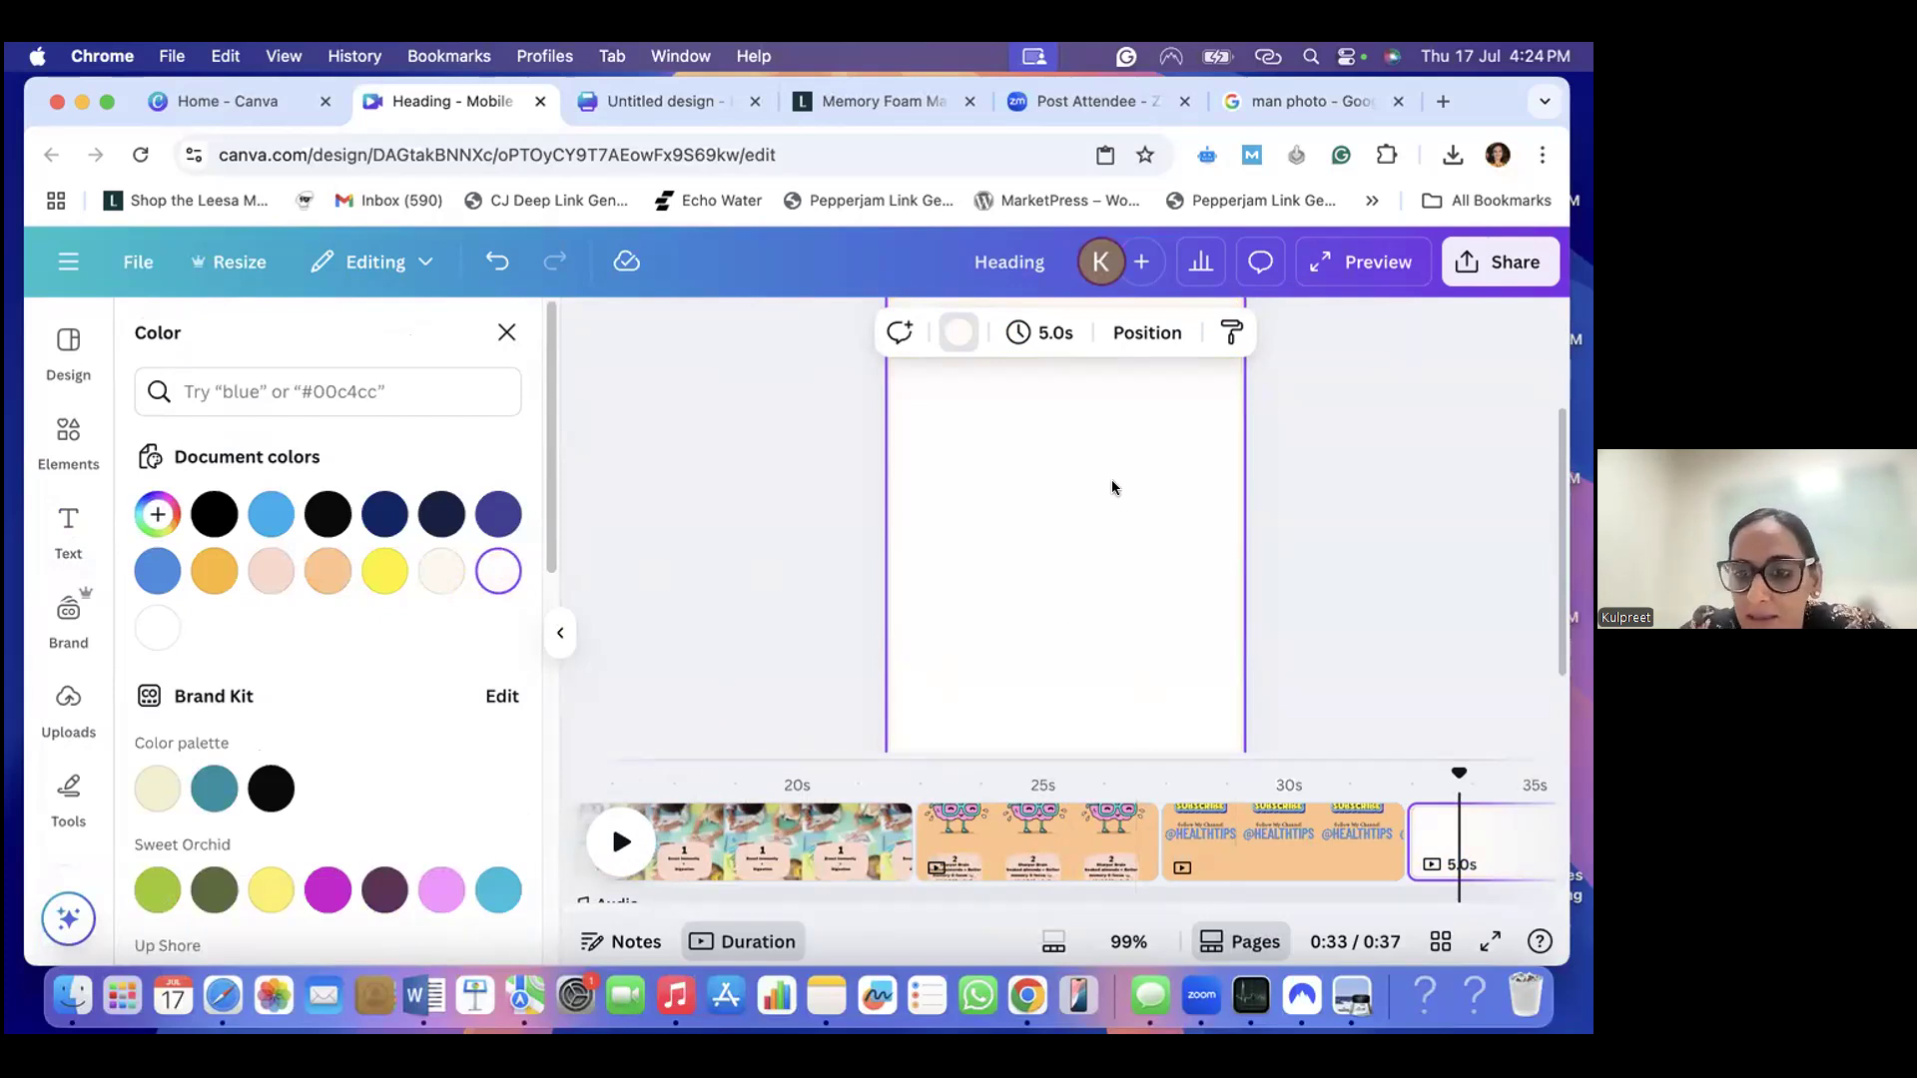
- Check the almond benefits list in Notes for the third point, return to the reel and search the elements for "stronger bones"
{"action": "left_click", "coordinate": [67, 437]}
{"action": "left_click", "coordinate": [230, 341]}
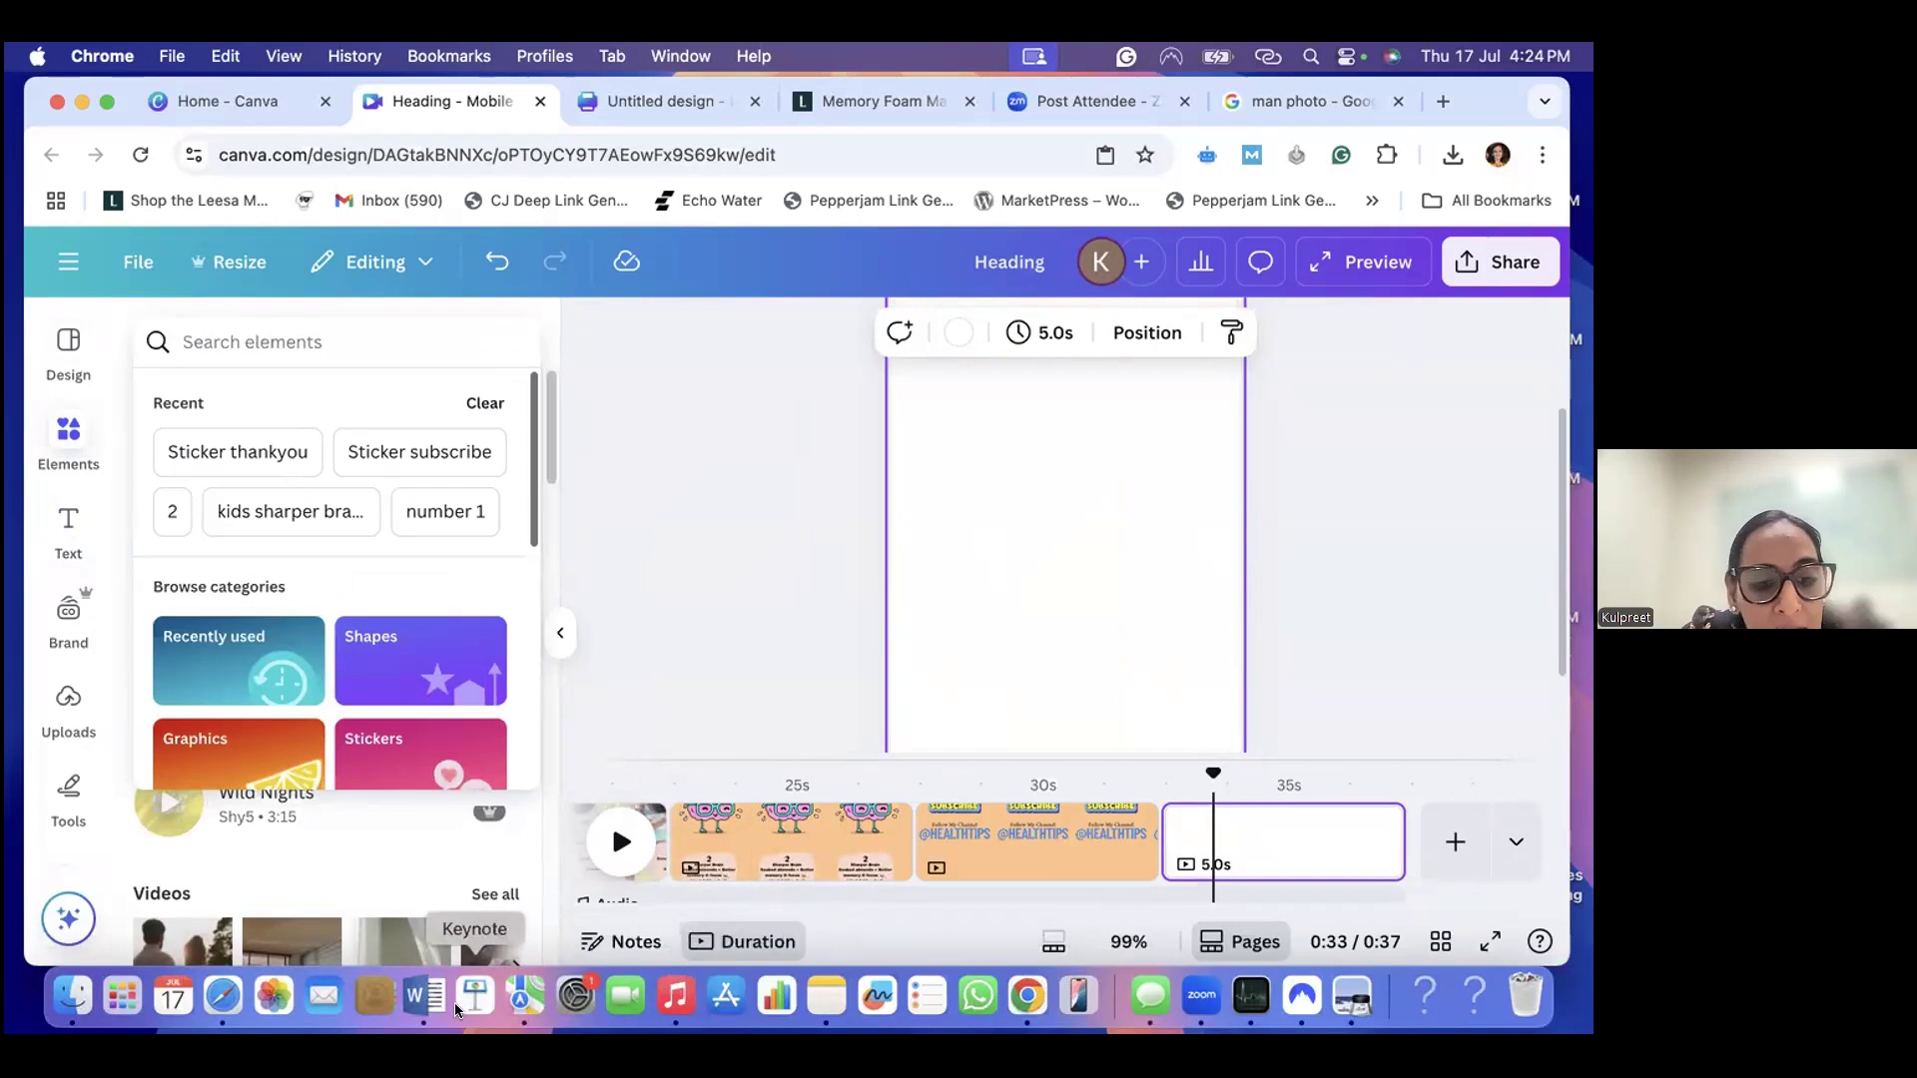
{"action": "left_click", "coordinate": [824, 996]}
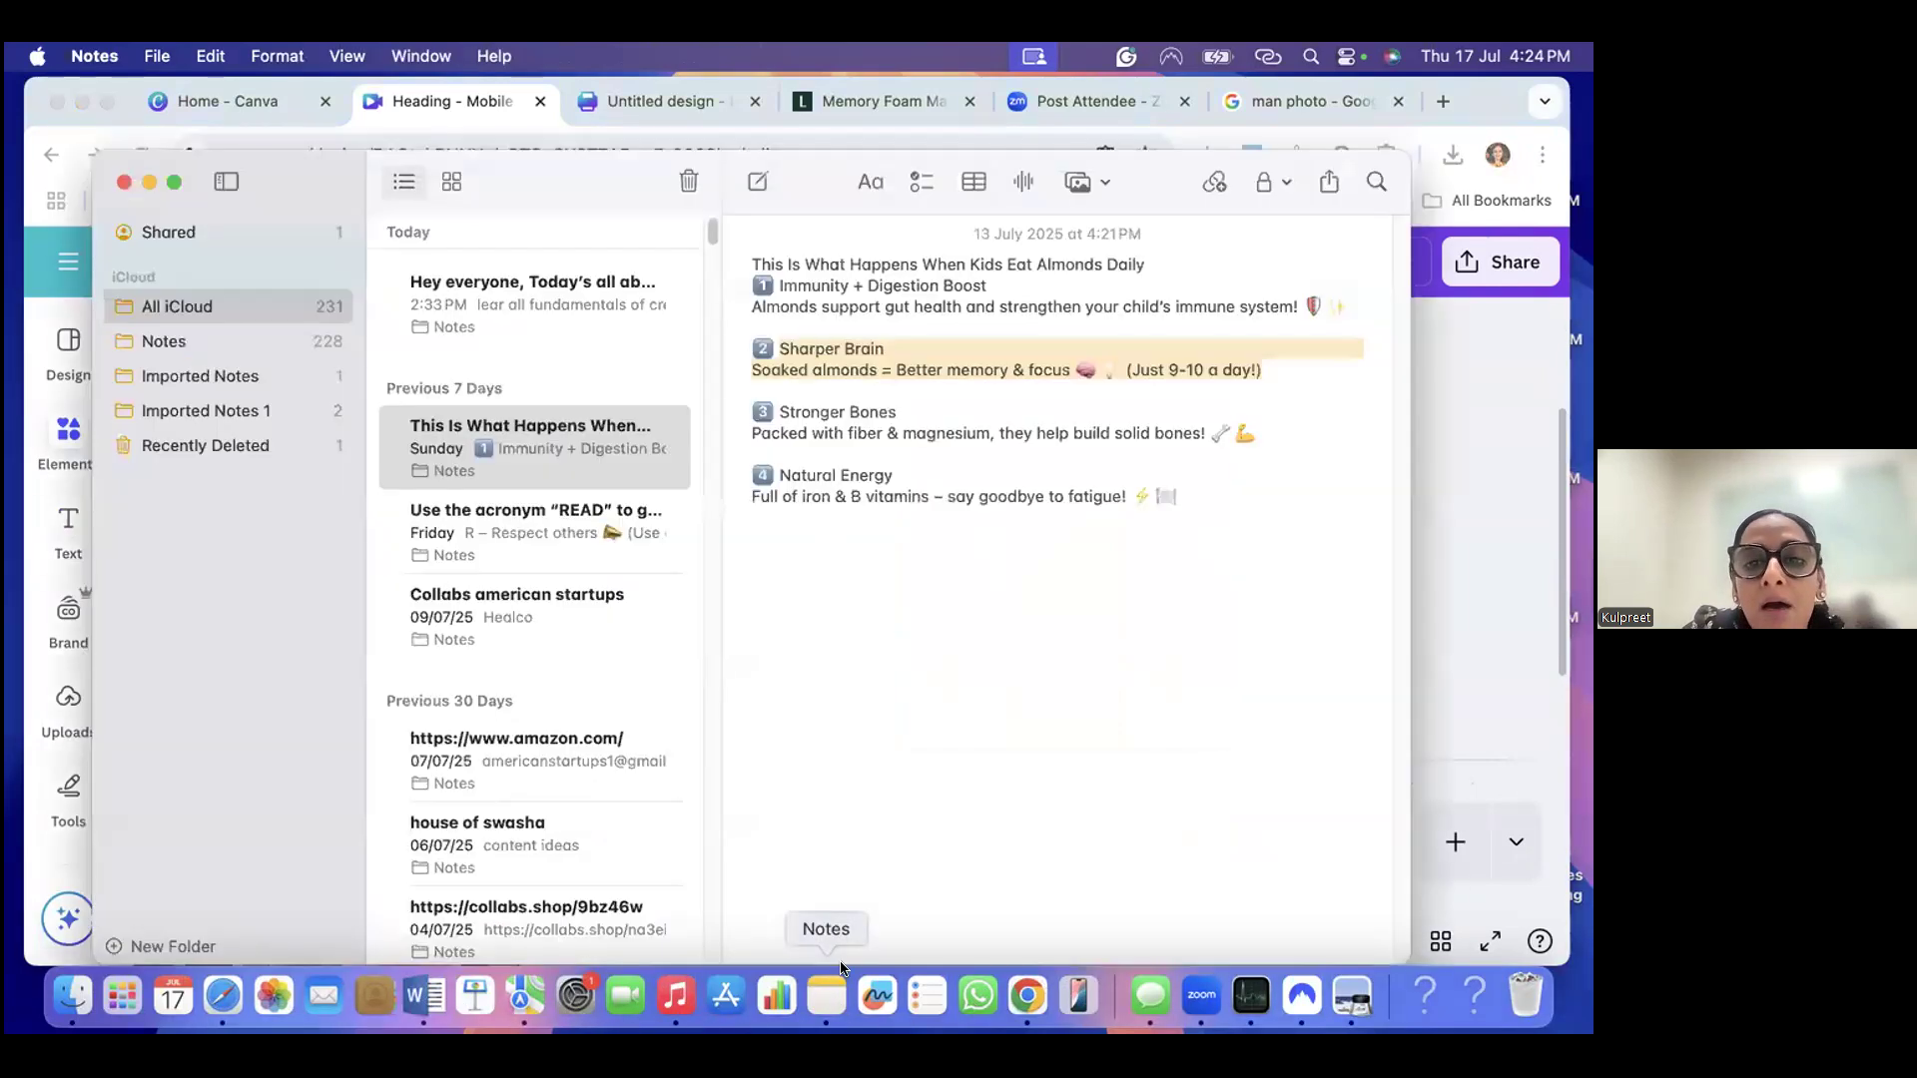
{"action": "left_click", "coordinate": [1459, 513]}
{"action": "left_click", "coordinate": [225, 340]}
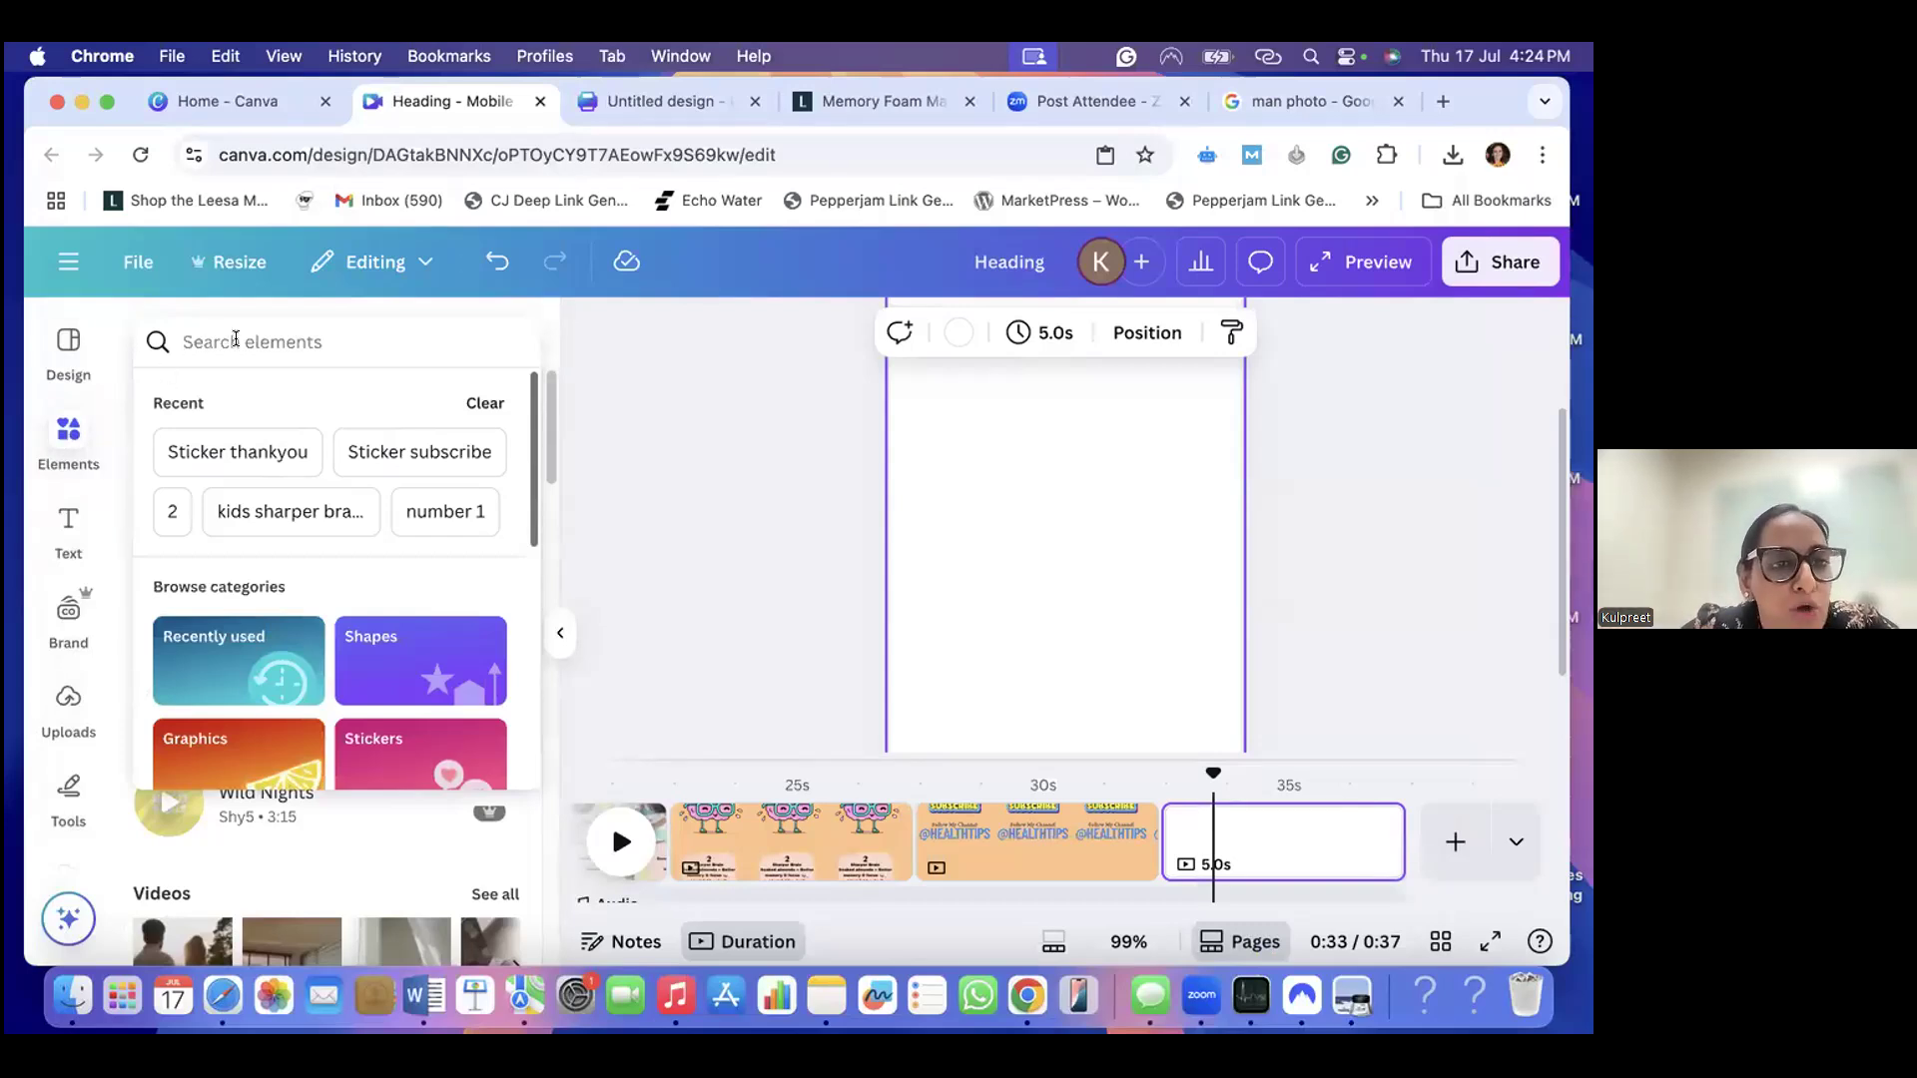
{"action": "type", "text": "stro"}
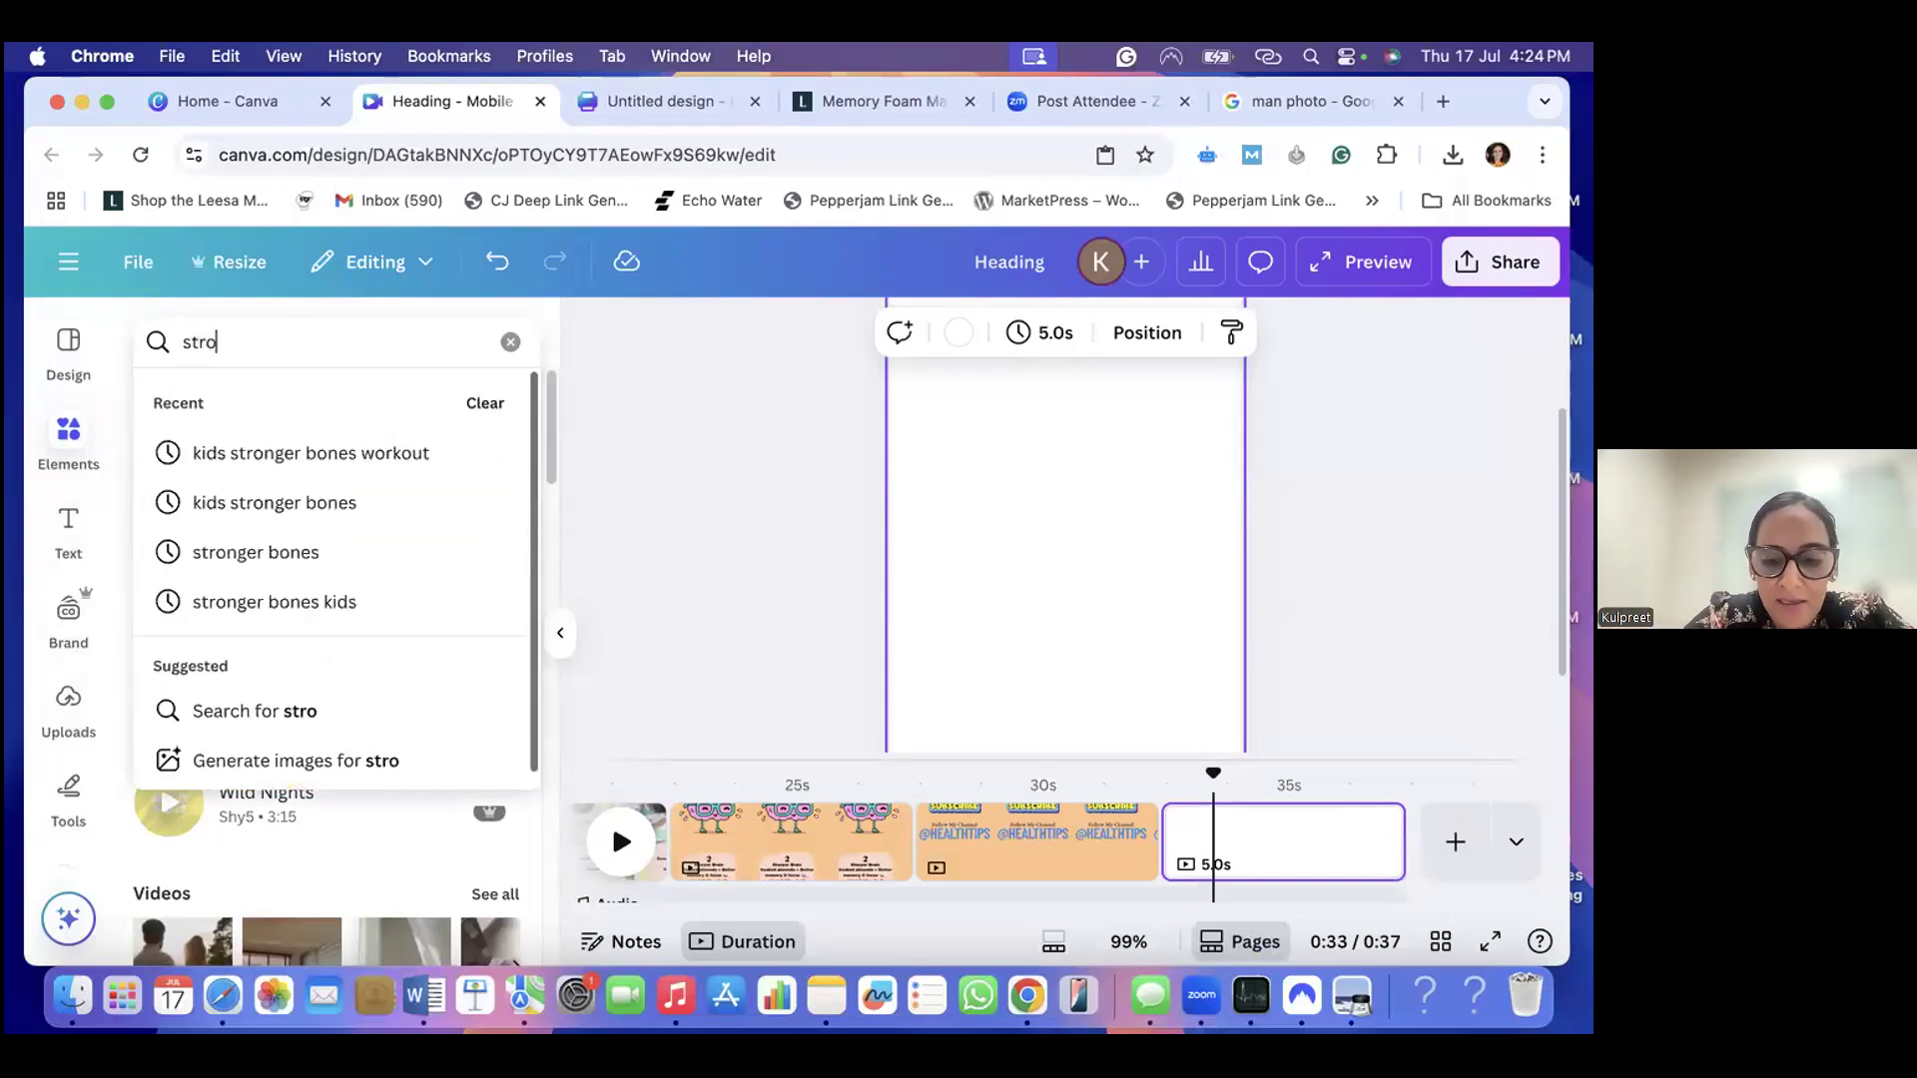
{"action": "type", "text": "nger bones"}
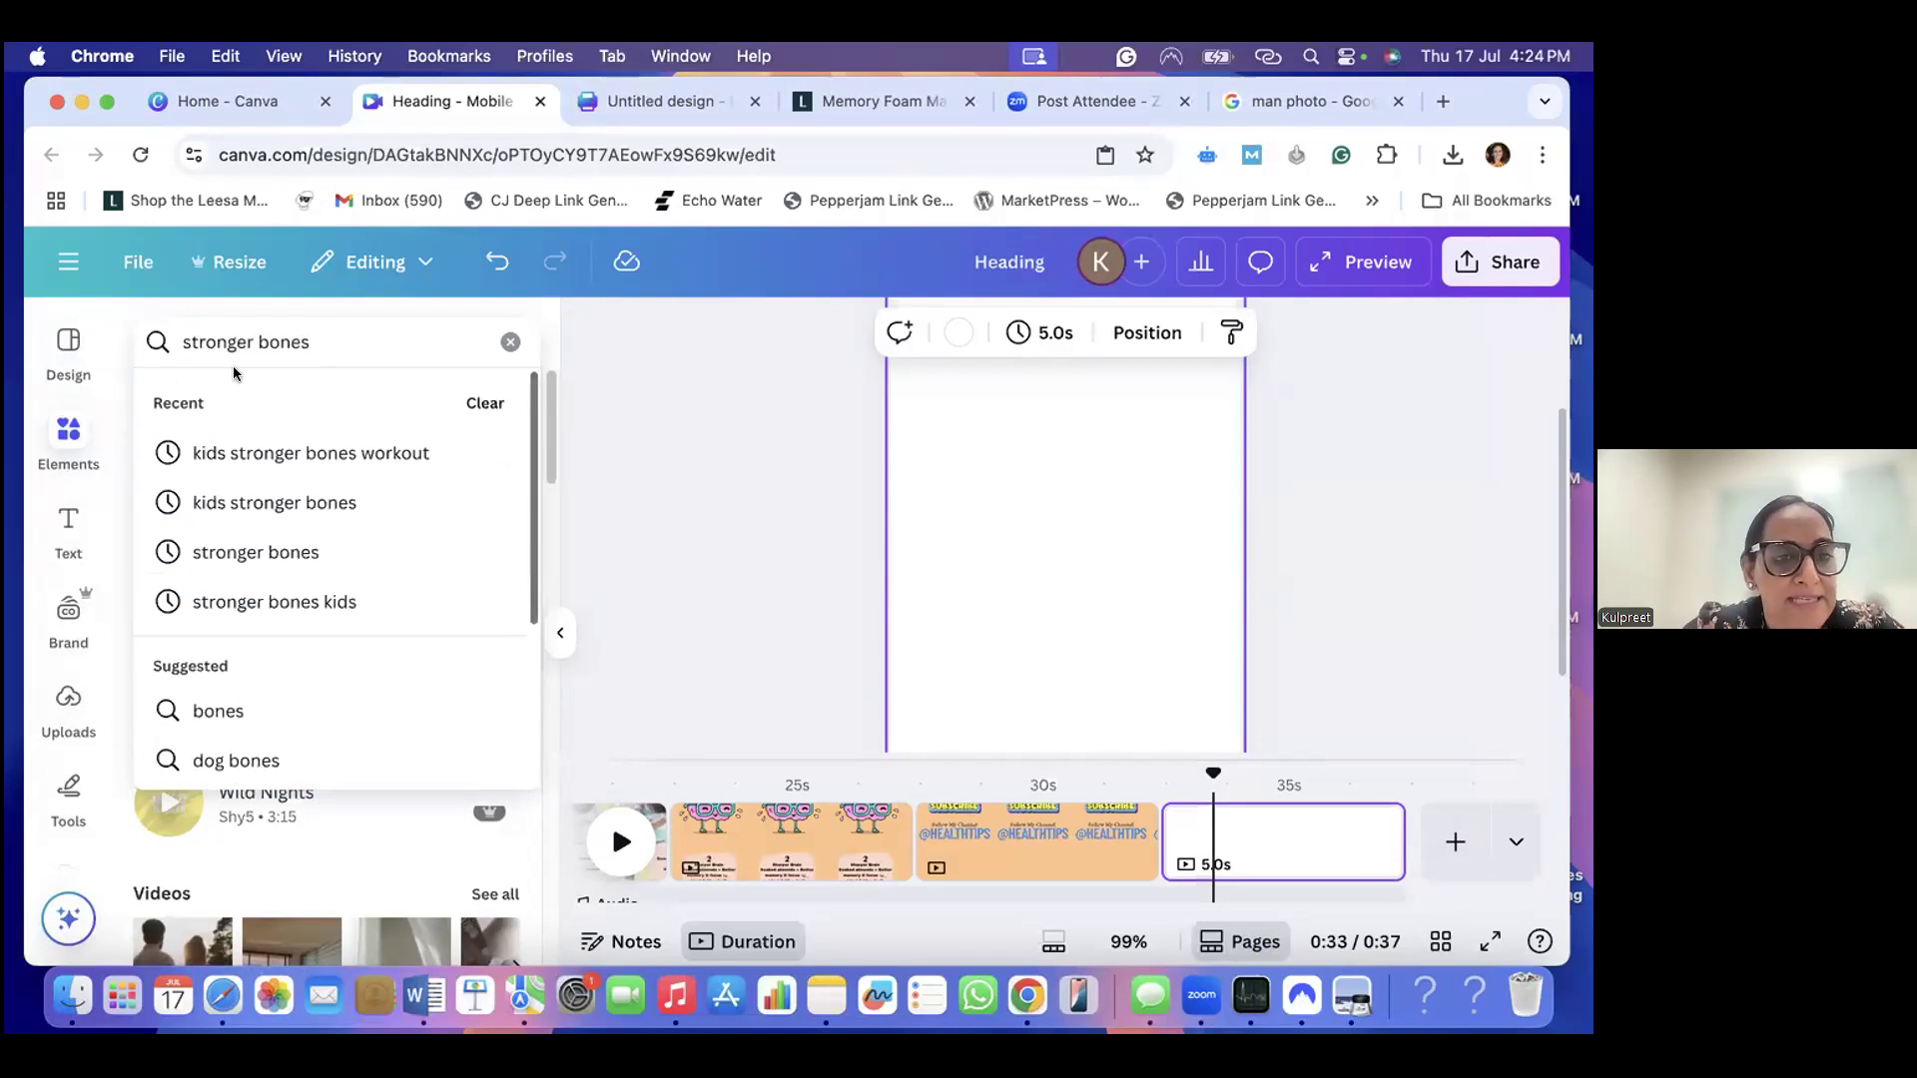
{"action": "left_click_drag", "start_coordinate": [319, 341], "coordinate": [180, 335]}
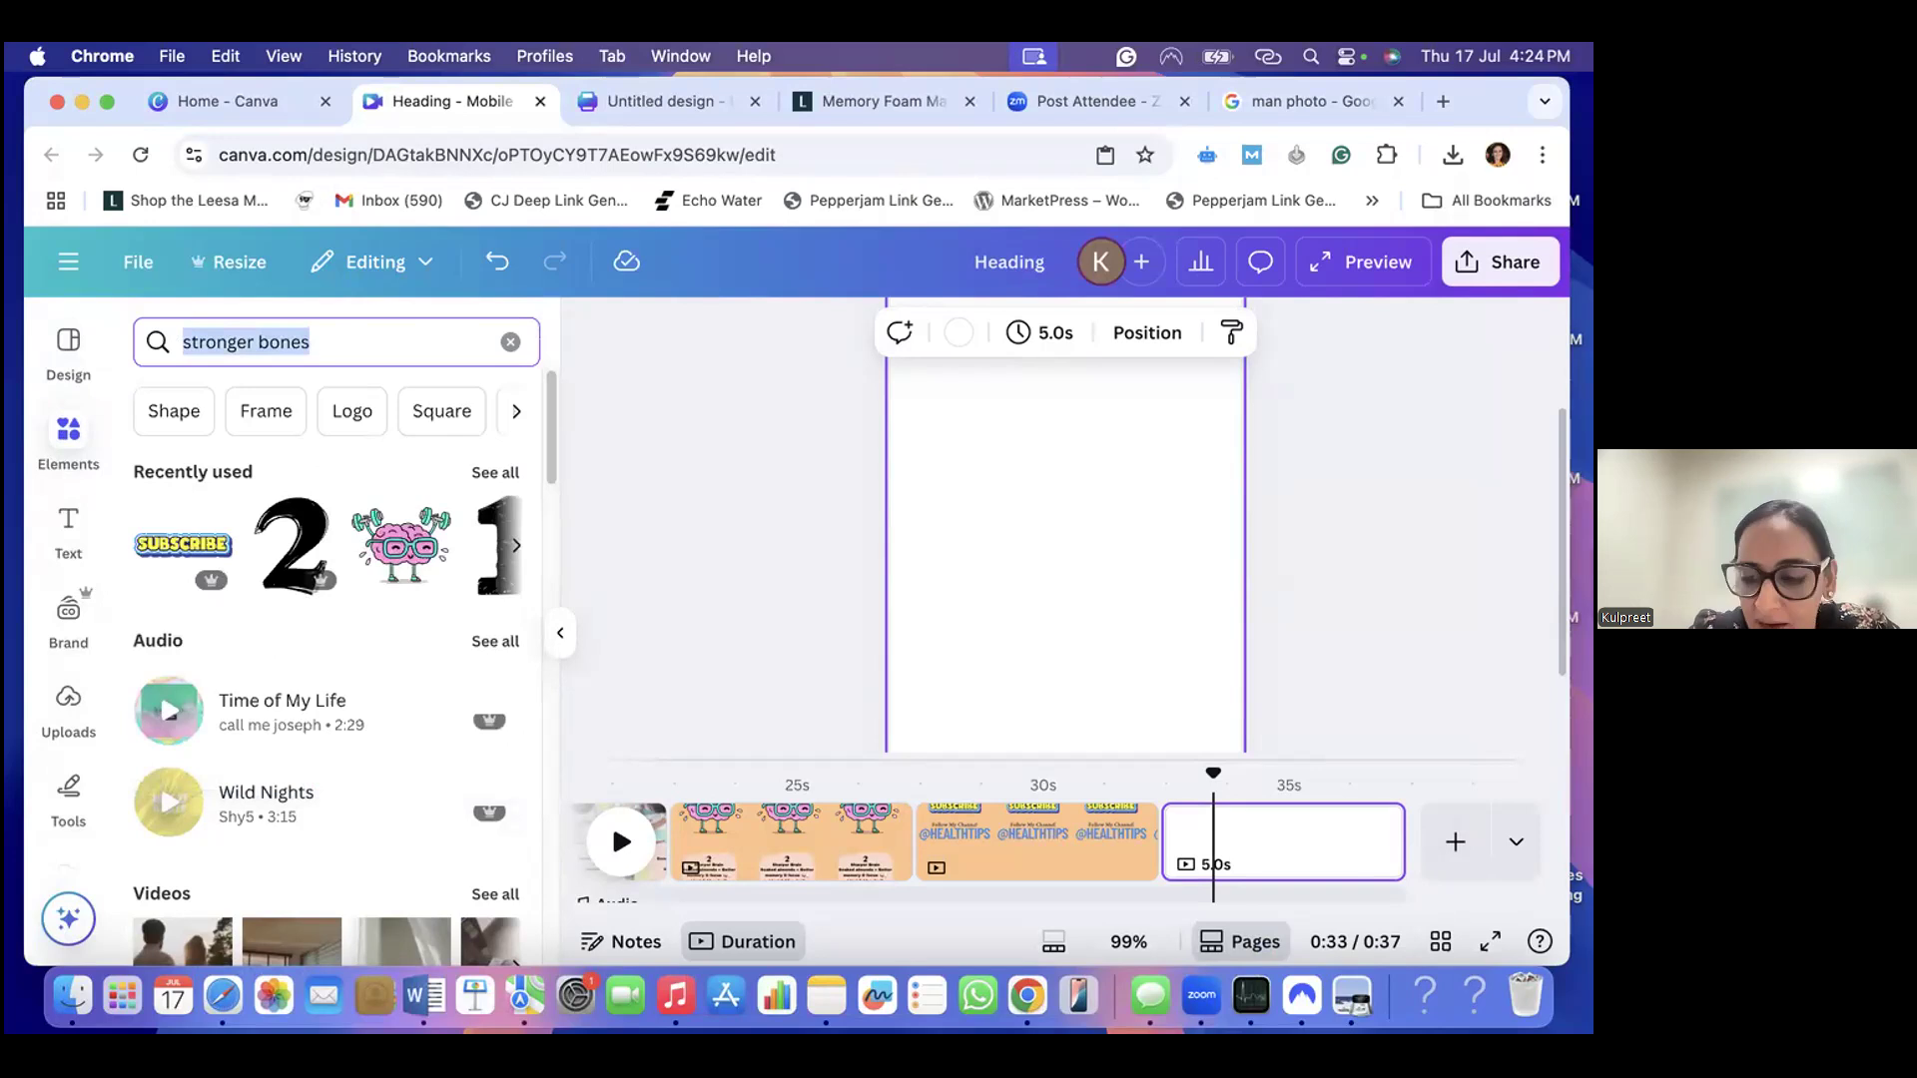
{"action": "key", "text": "Return"}
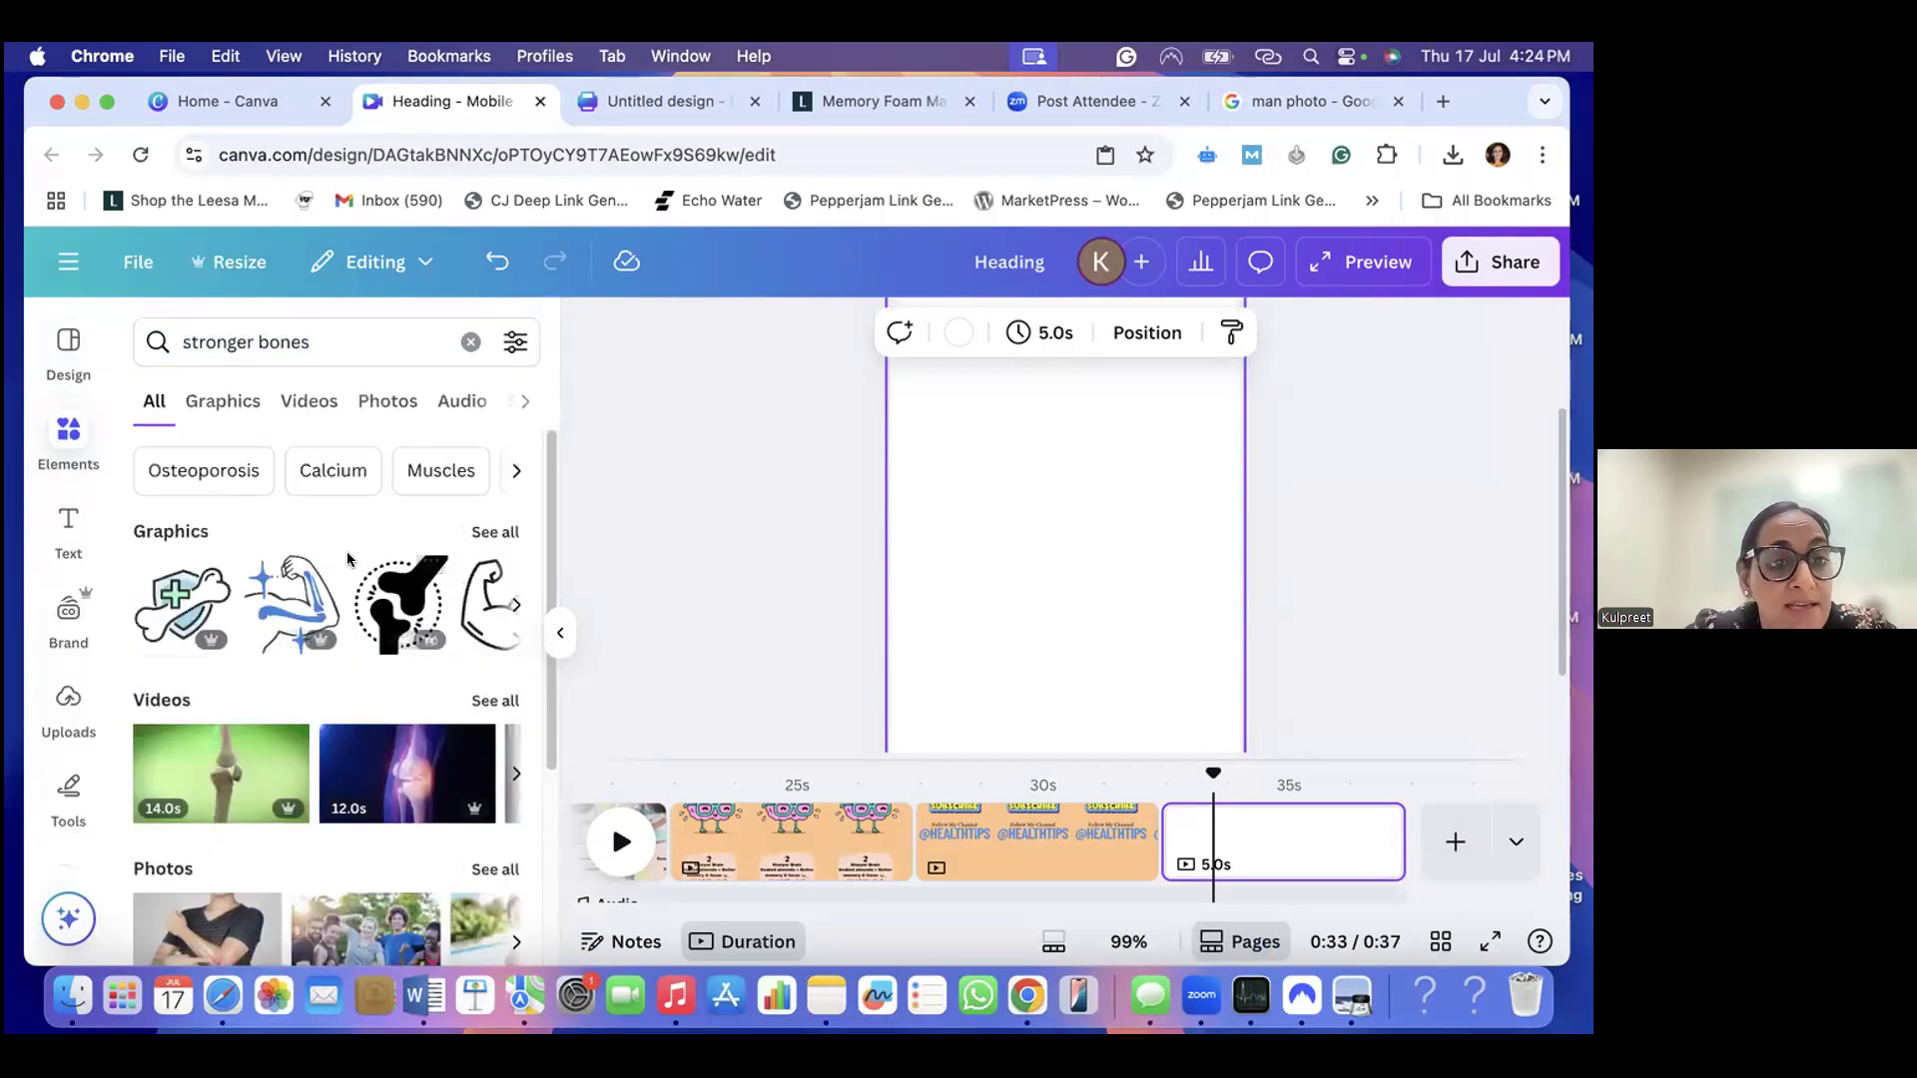
- Compare the graphics, video and photo results for "stronger bones" and return to the videos
{"action": "left_click", "coordinate": [214, 402]}
{"action": "left_click", "coordinate": [309, 400]}
{"action": "left_click", "coordinate": [387, 401]}
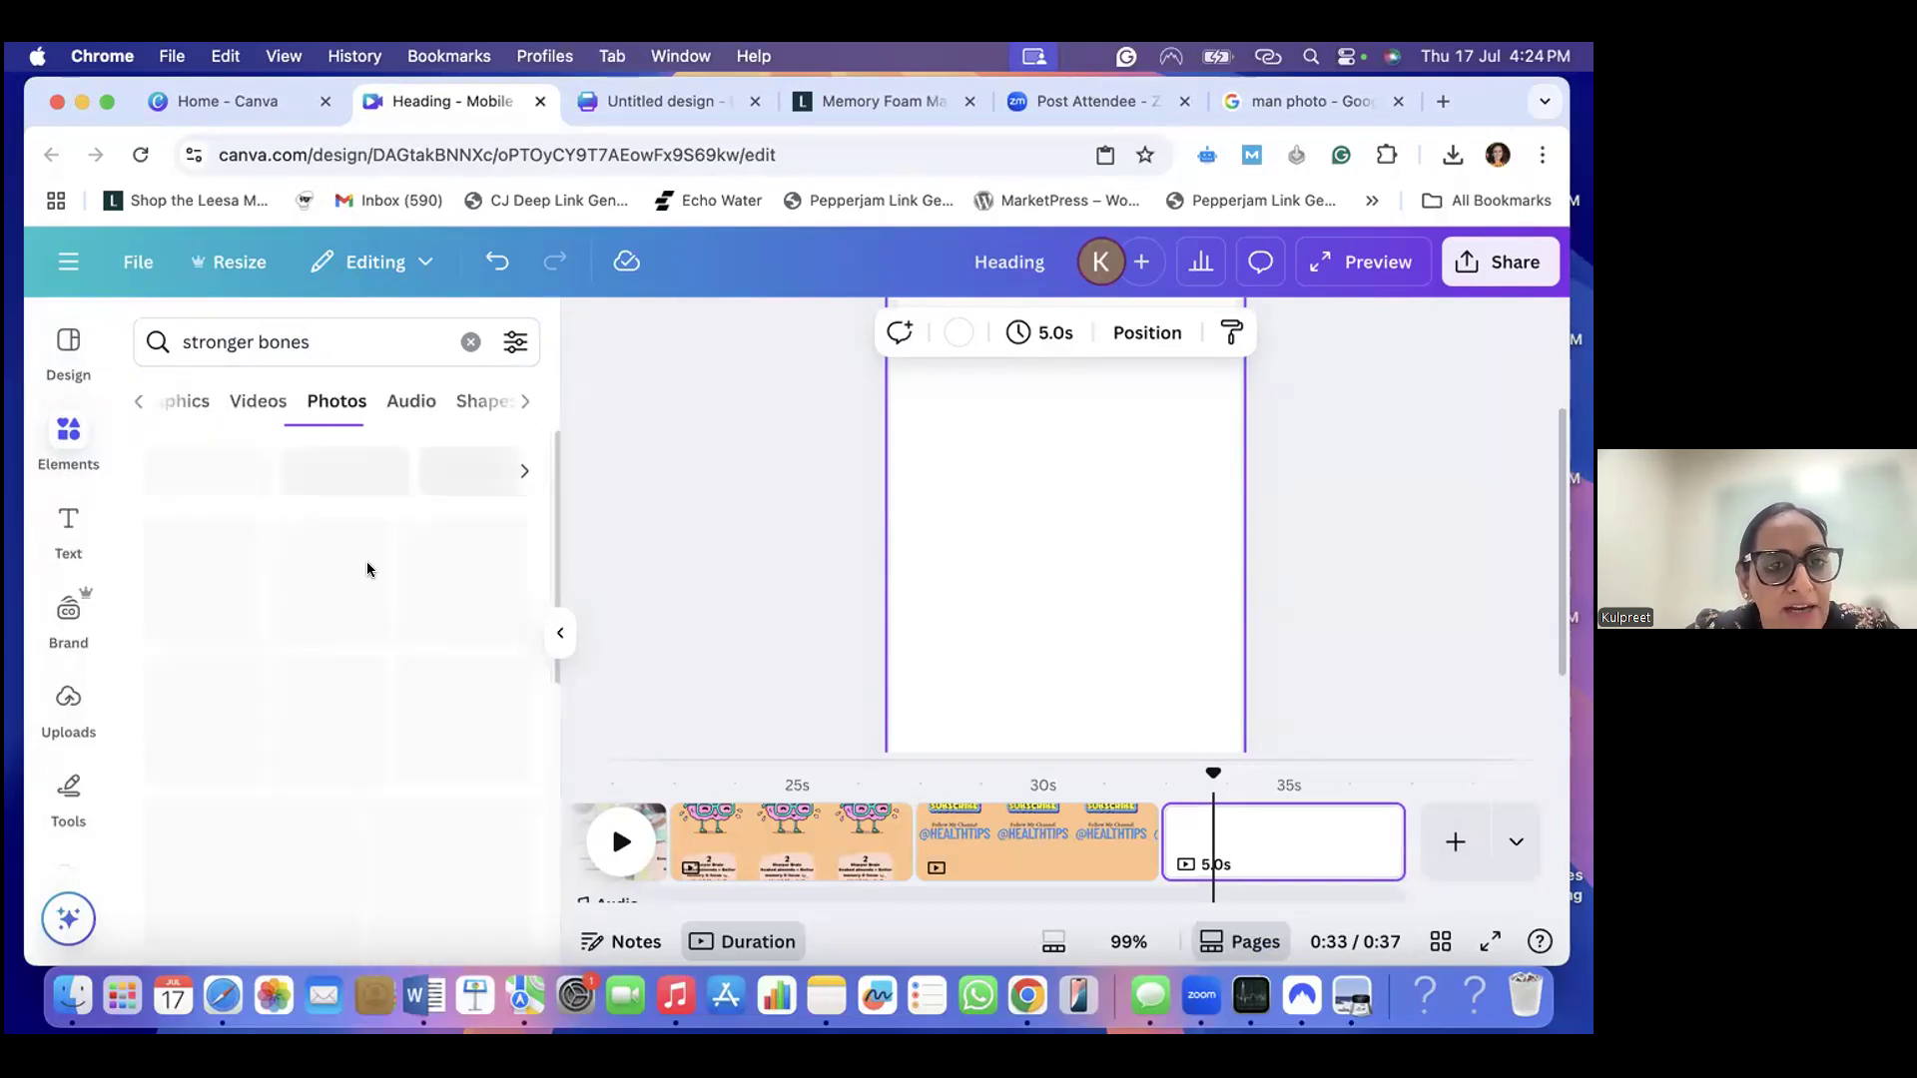
{"action": "left_click", "coordinate": [243, 402]}
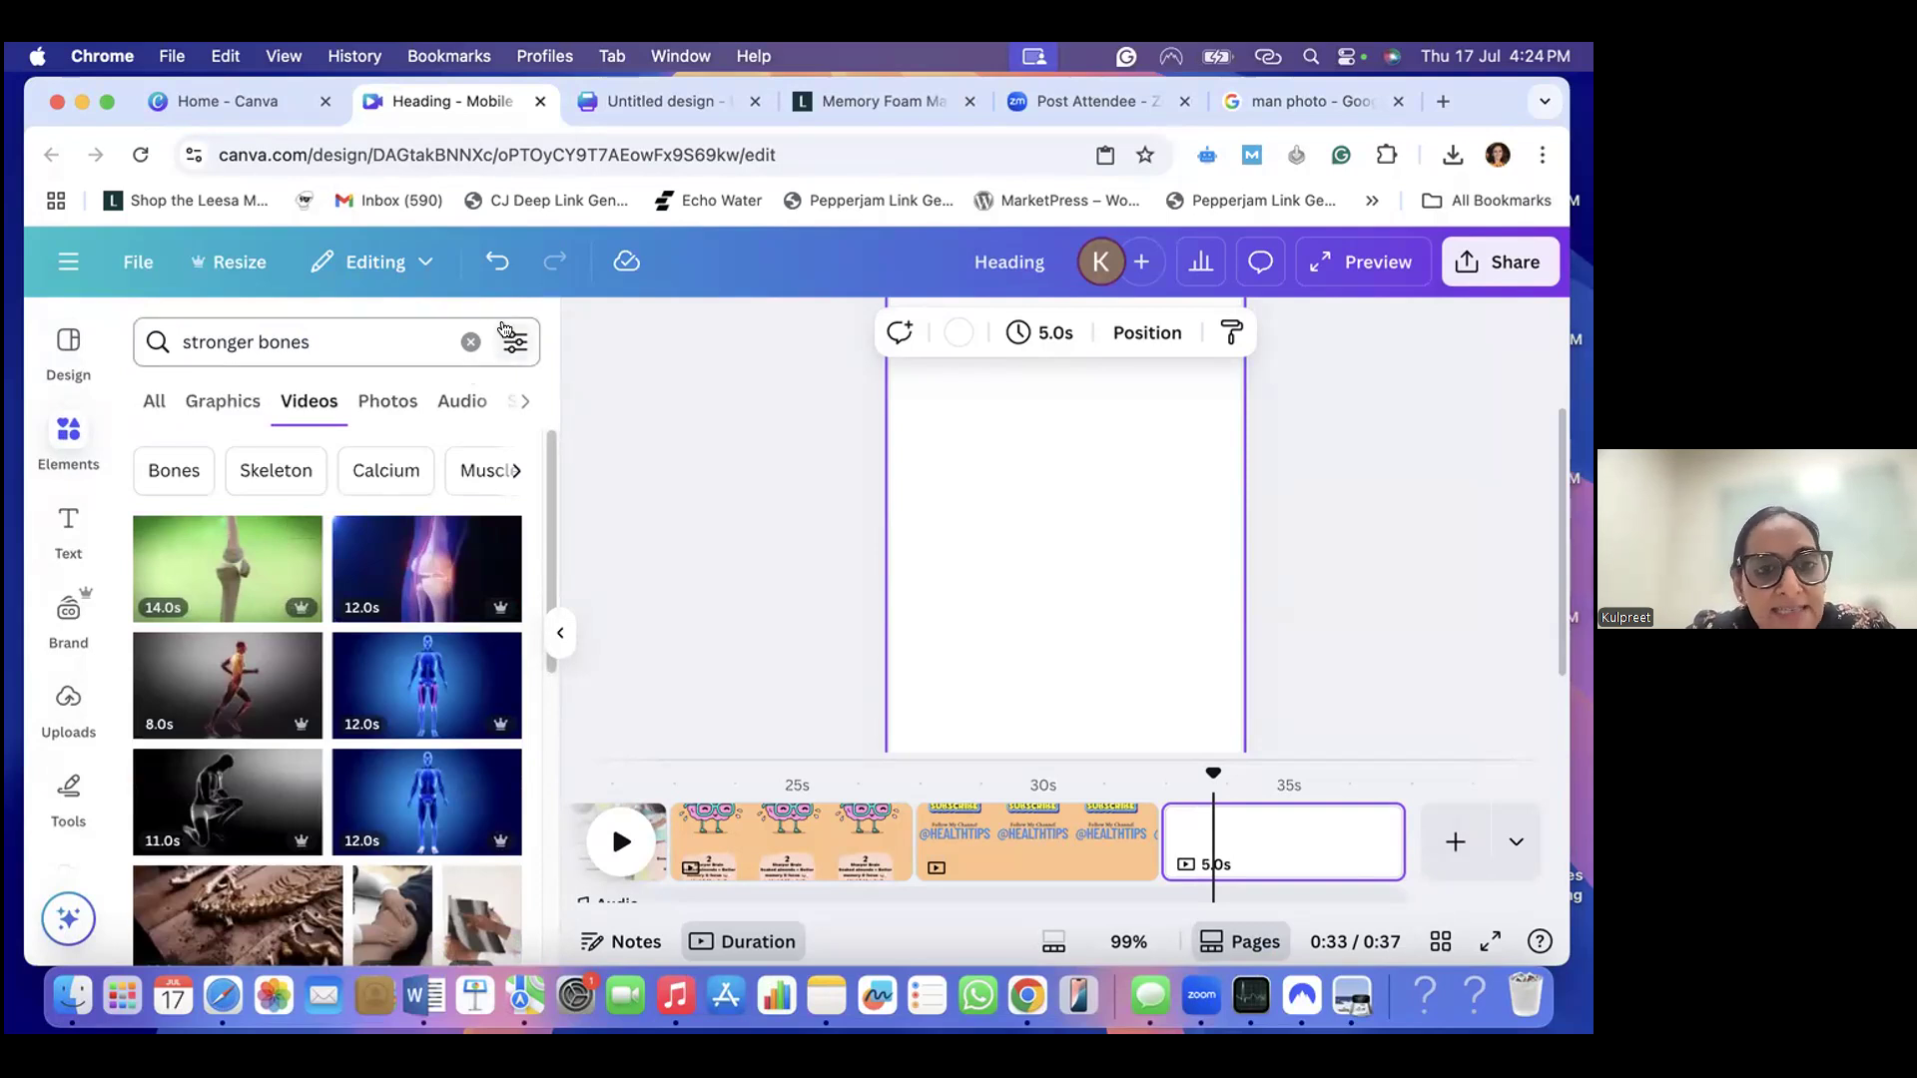
- Filter the "stronger bones" videos to vertical orientation and browse the matching clips
{"action": "left_click", "coordinate": [511, 342]}
{"action": "scroll", "coordinate": [298, 605], "scroll_direction": "down", "scroll_amount": 2}
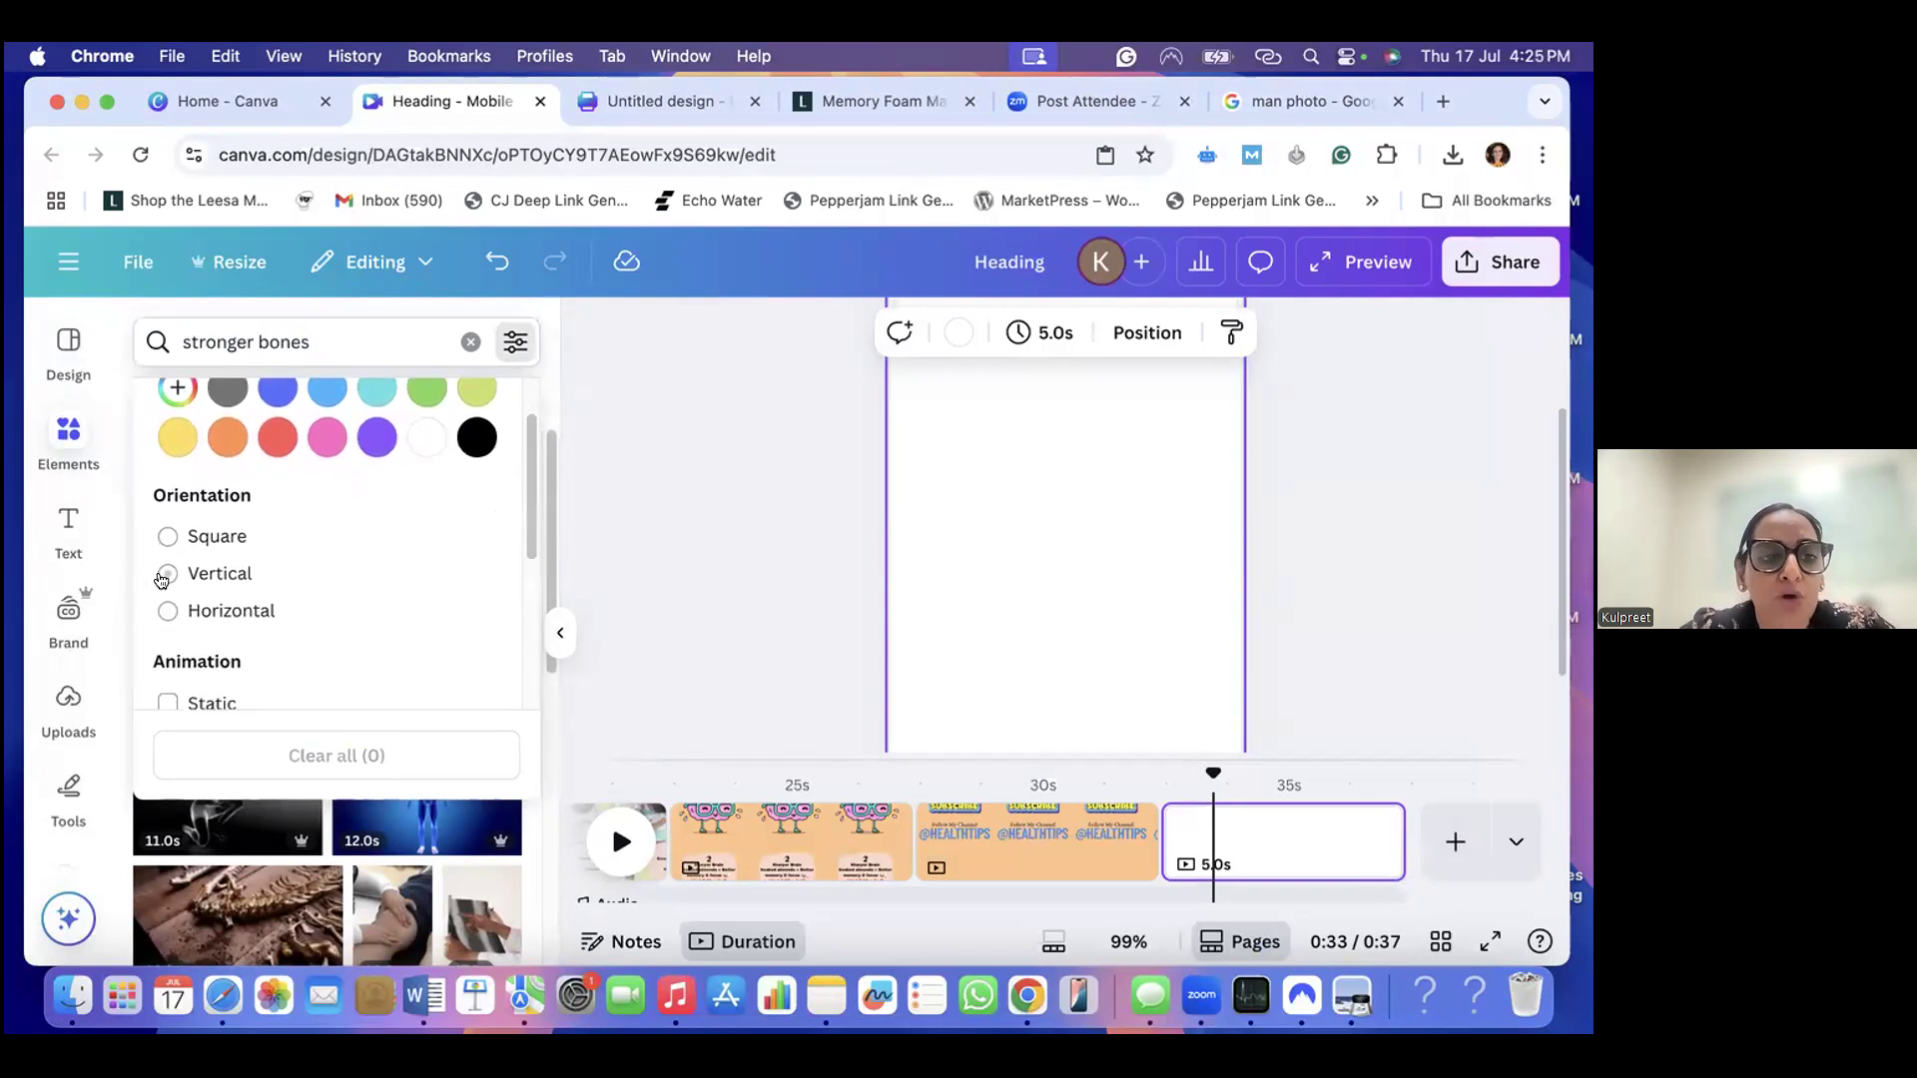
{"action": "left_click", "coordinate": [165, 575]}
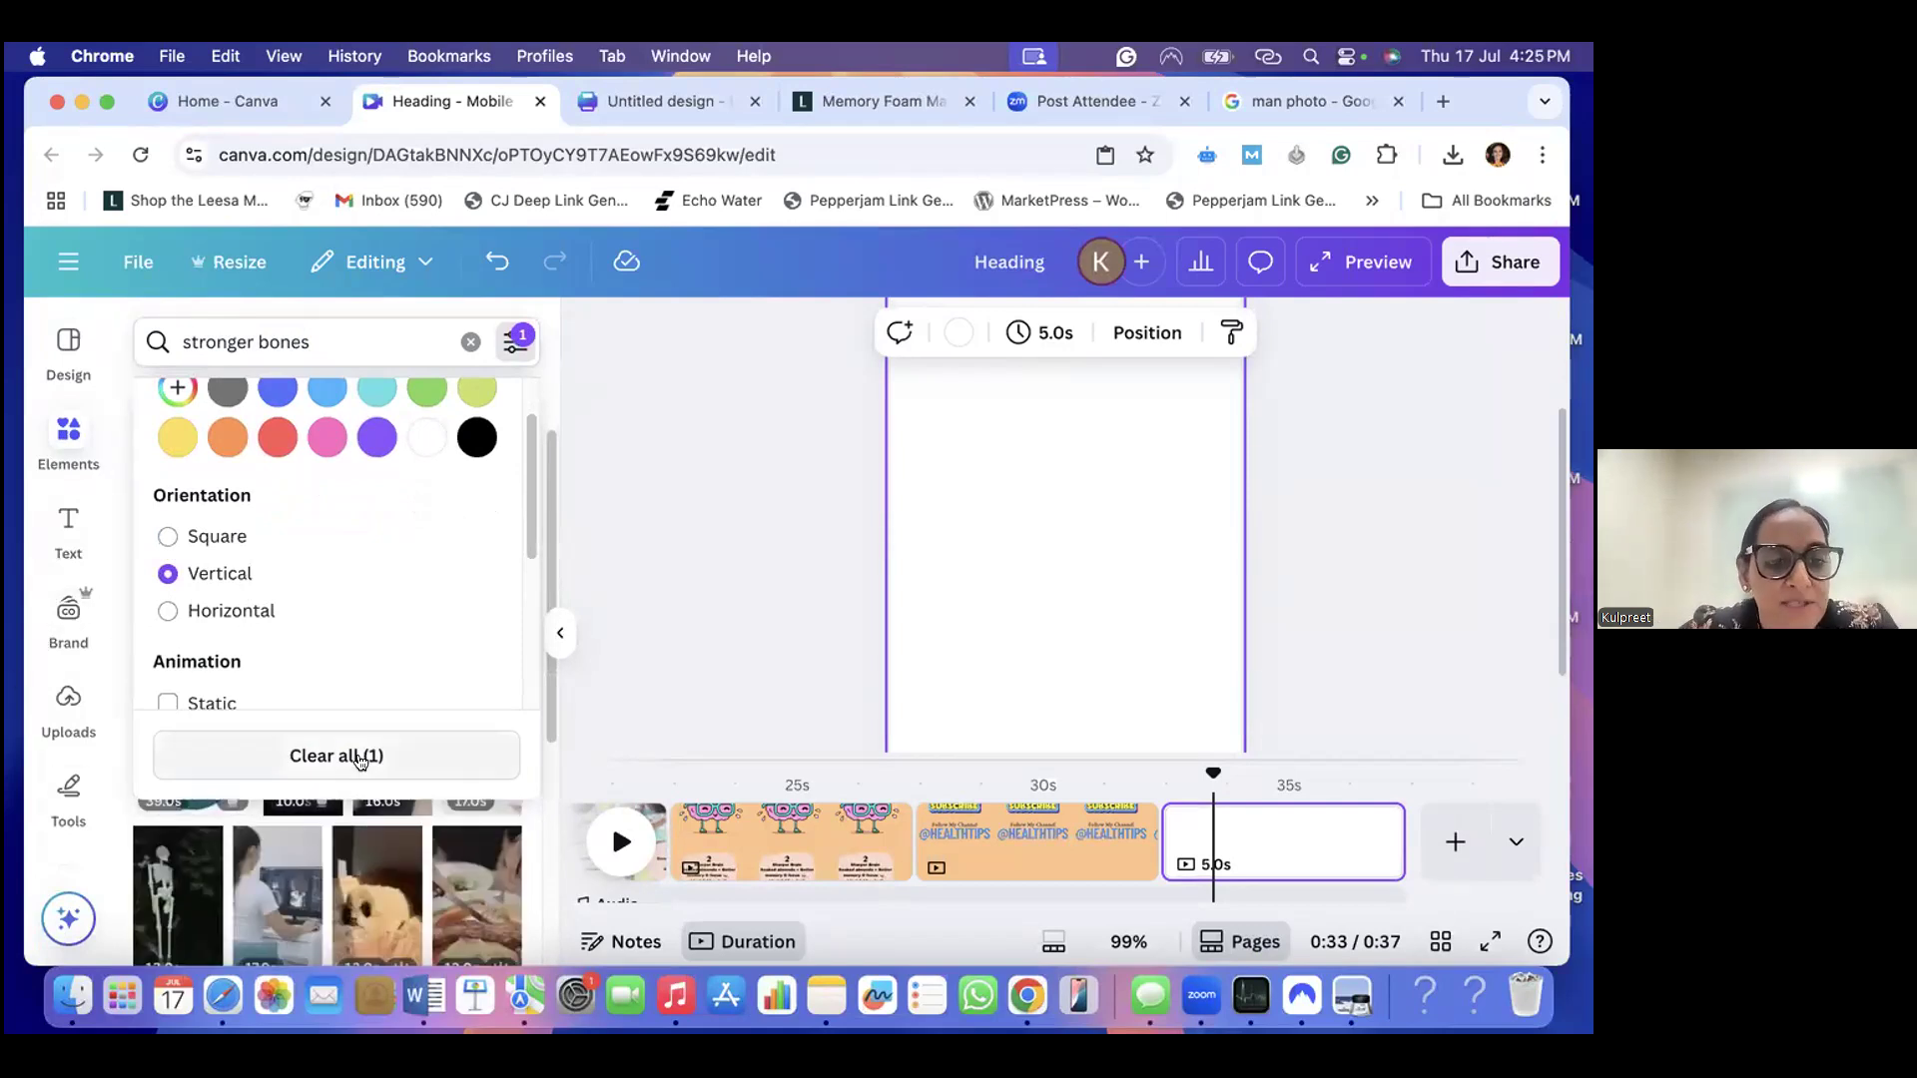
{"action": "left_click", "coordinate": [613, 653]}
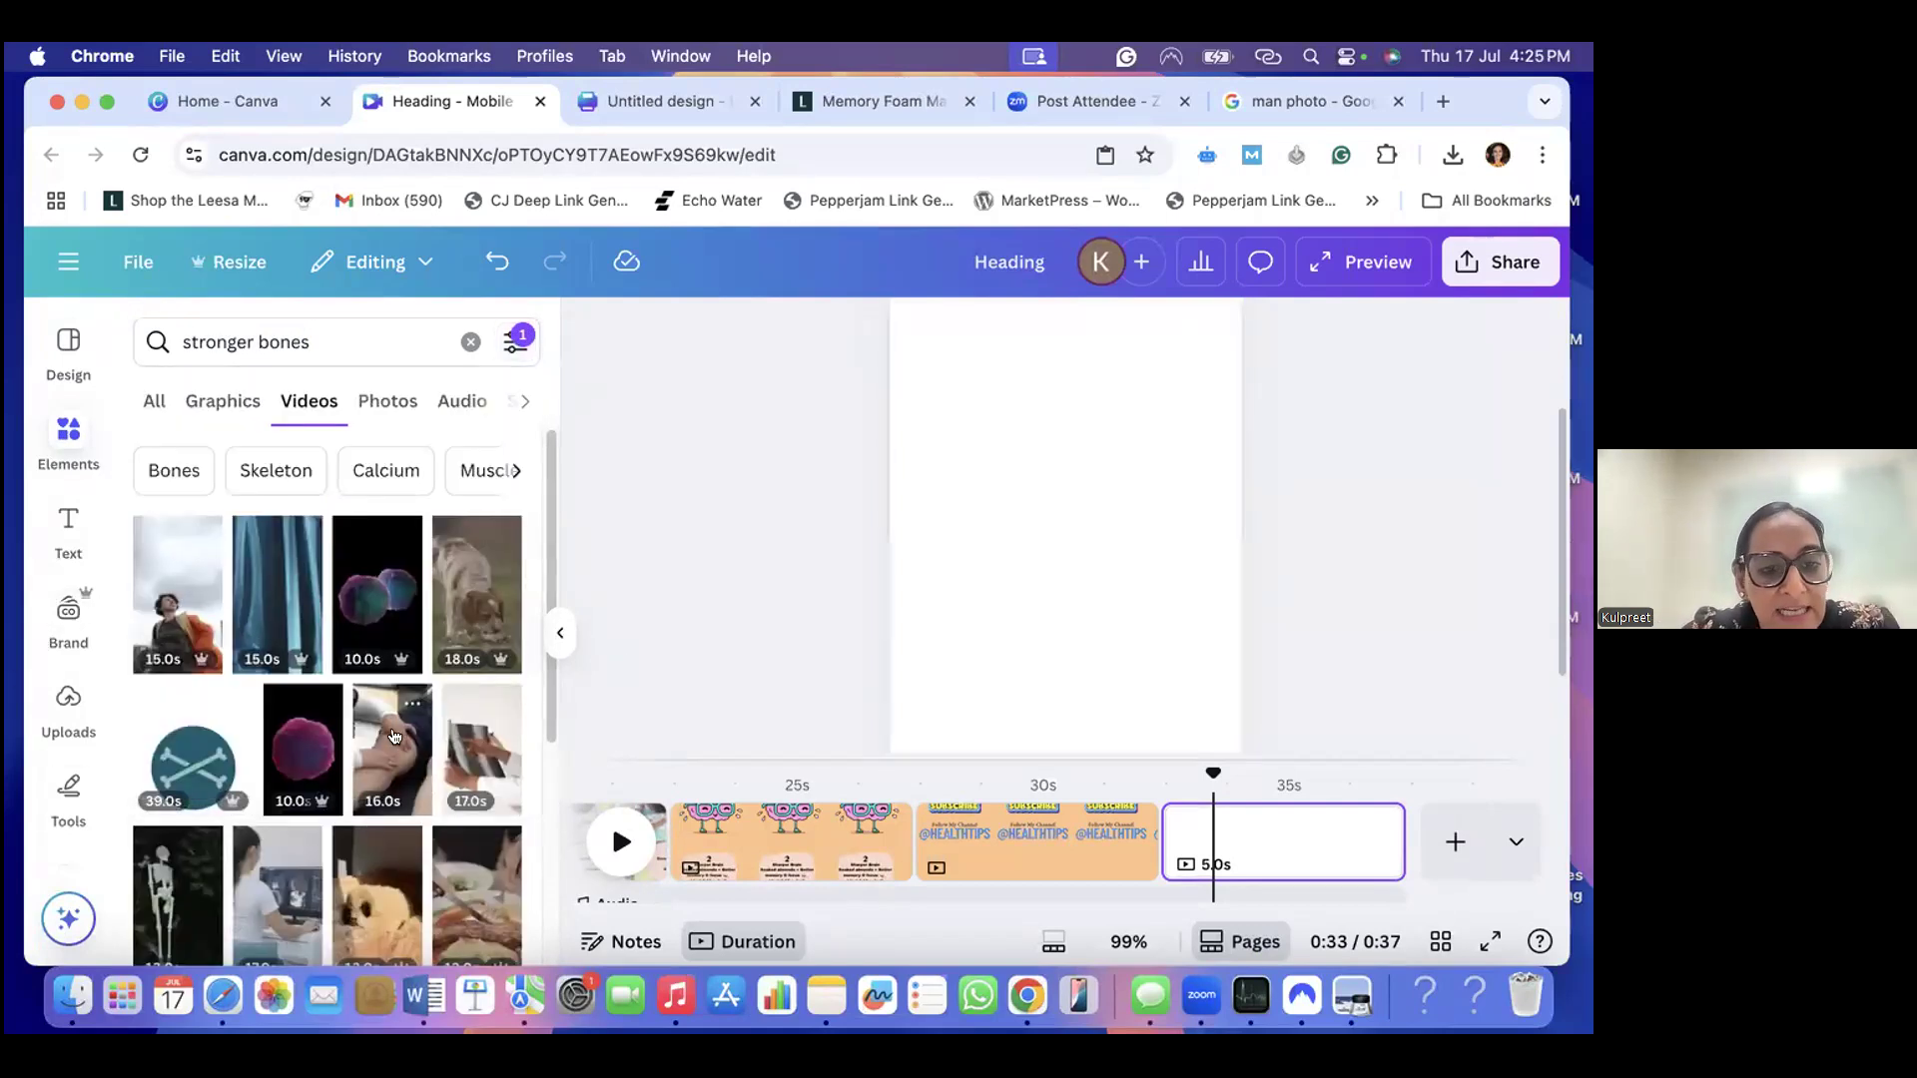
{"action": "scroll", "coordinate": [394, 737], "scroll_direction": "down", "scroll_amount": 5}
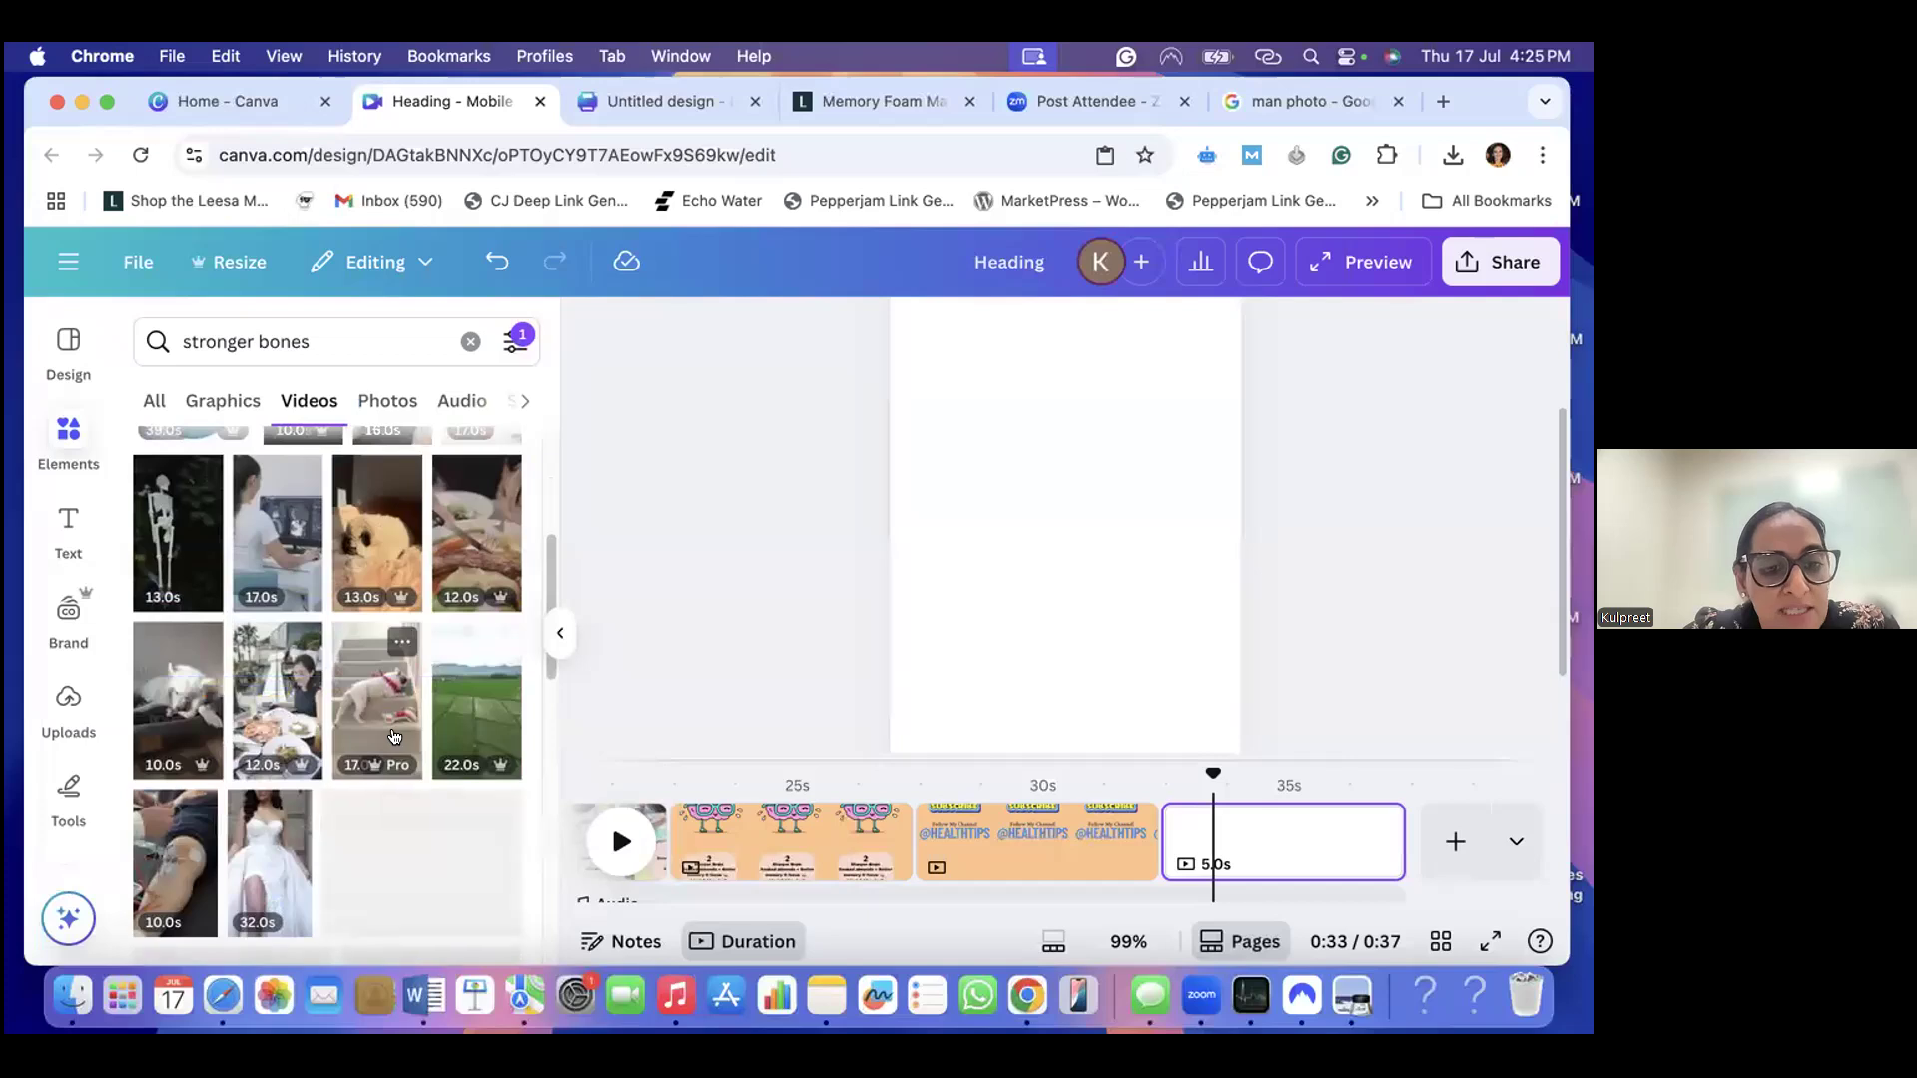
{"action": "scroll", "coordinate": [394, 737], "scroll_direction": "down", "scroll_amount": 1}
{"action": "scroll", "coordinate": [395, 736], "scroll_direction": "up", "scroll_amount": 5}
- Refine the video search to "kids stronger bones" and add the 5.0s classroom clip of a smiling boy to the last page
{"action": "left_click", "coordinate": [174, 342]}
{"action": "left_click", "coordinate": [179, 342]}
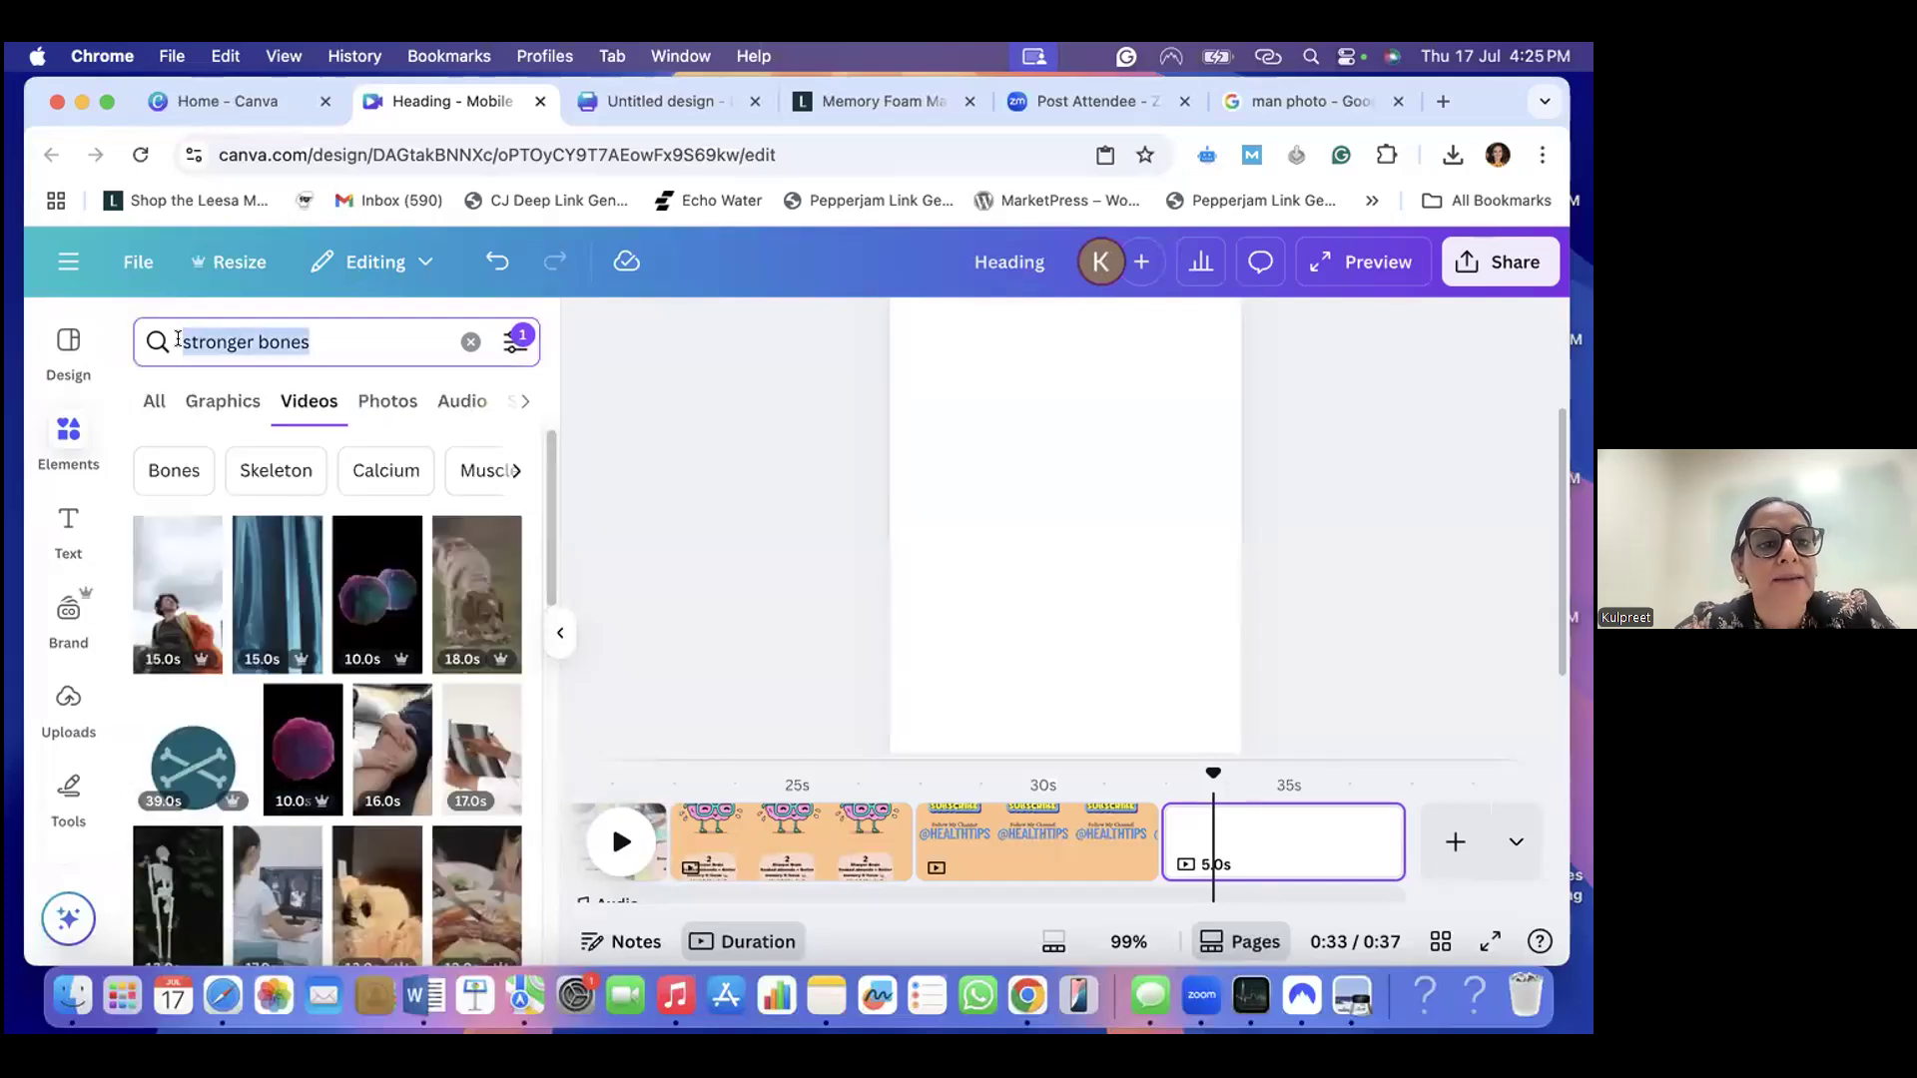
{"action": "type", "text": "kids"}
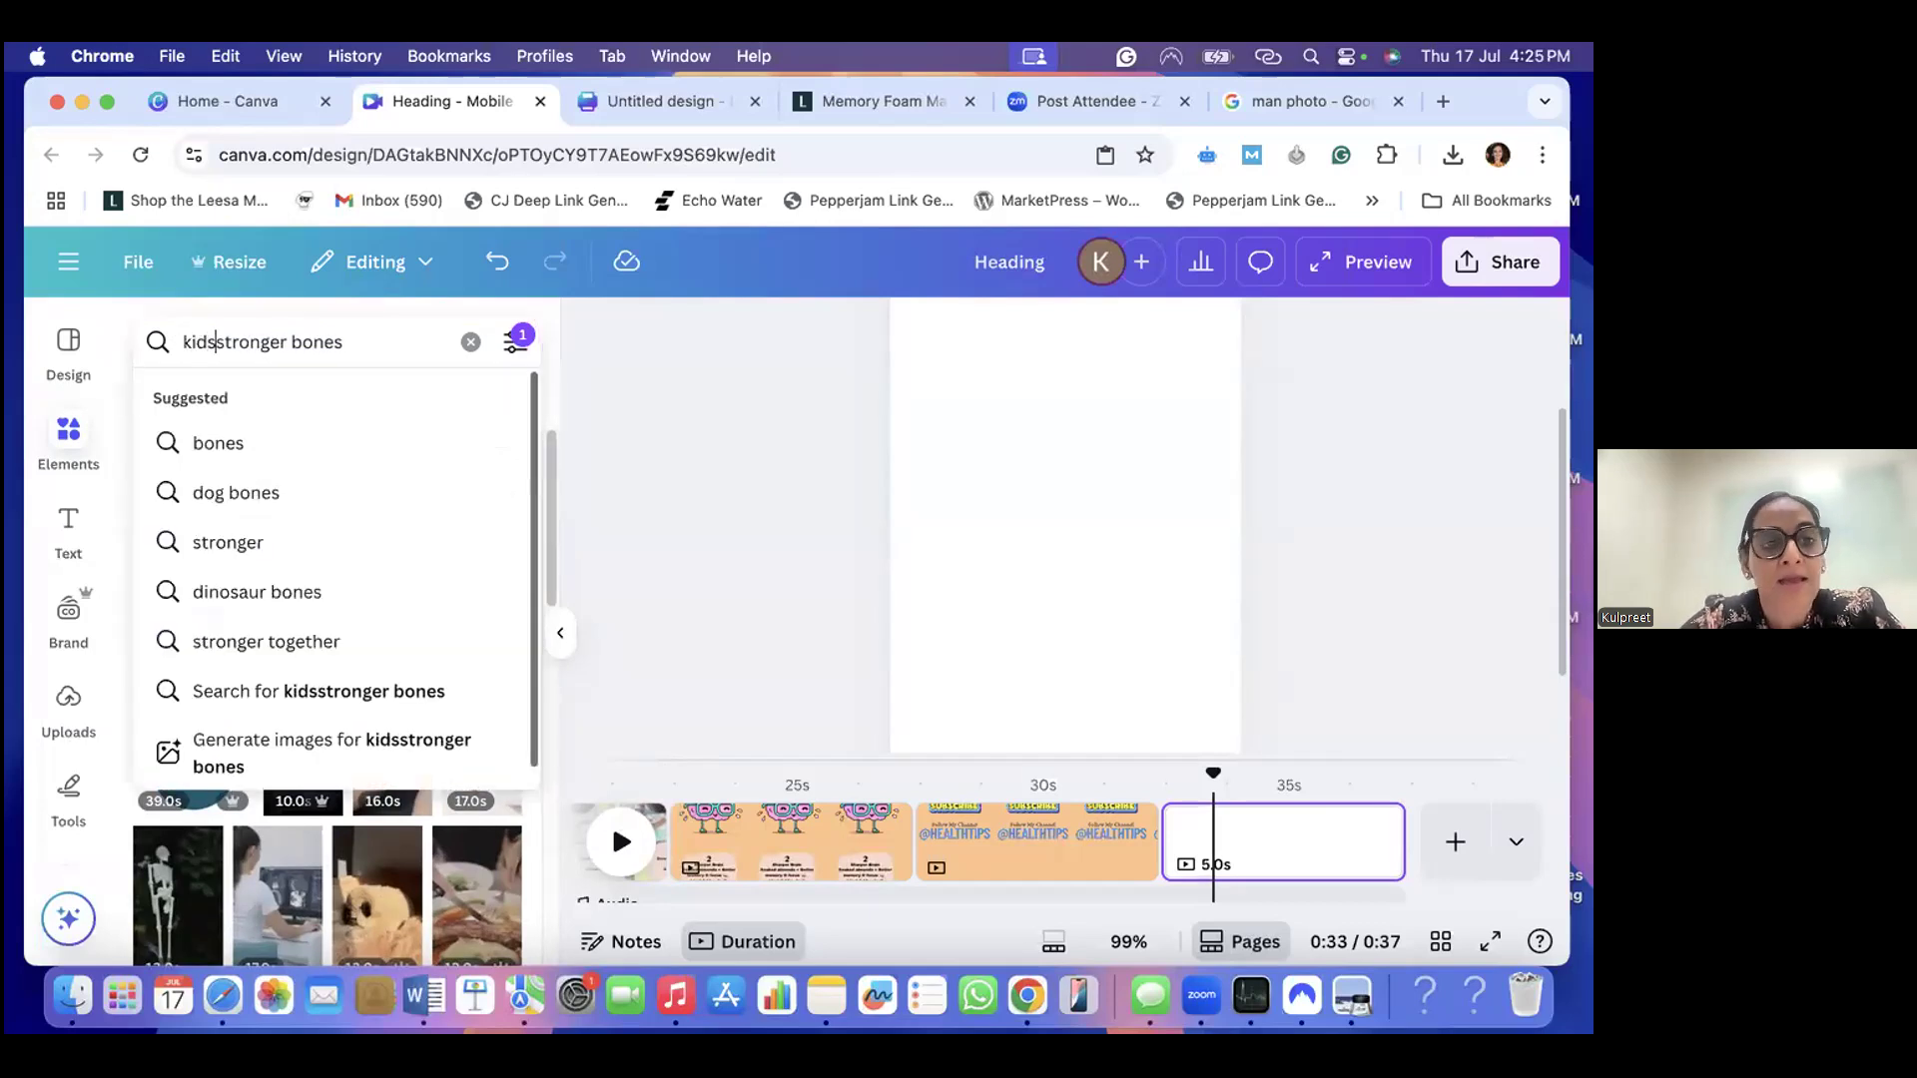
{"action": "key", "text": "Return"}
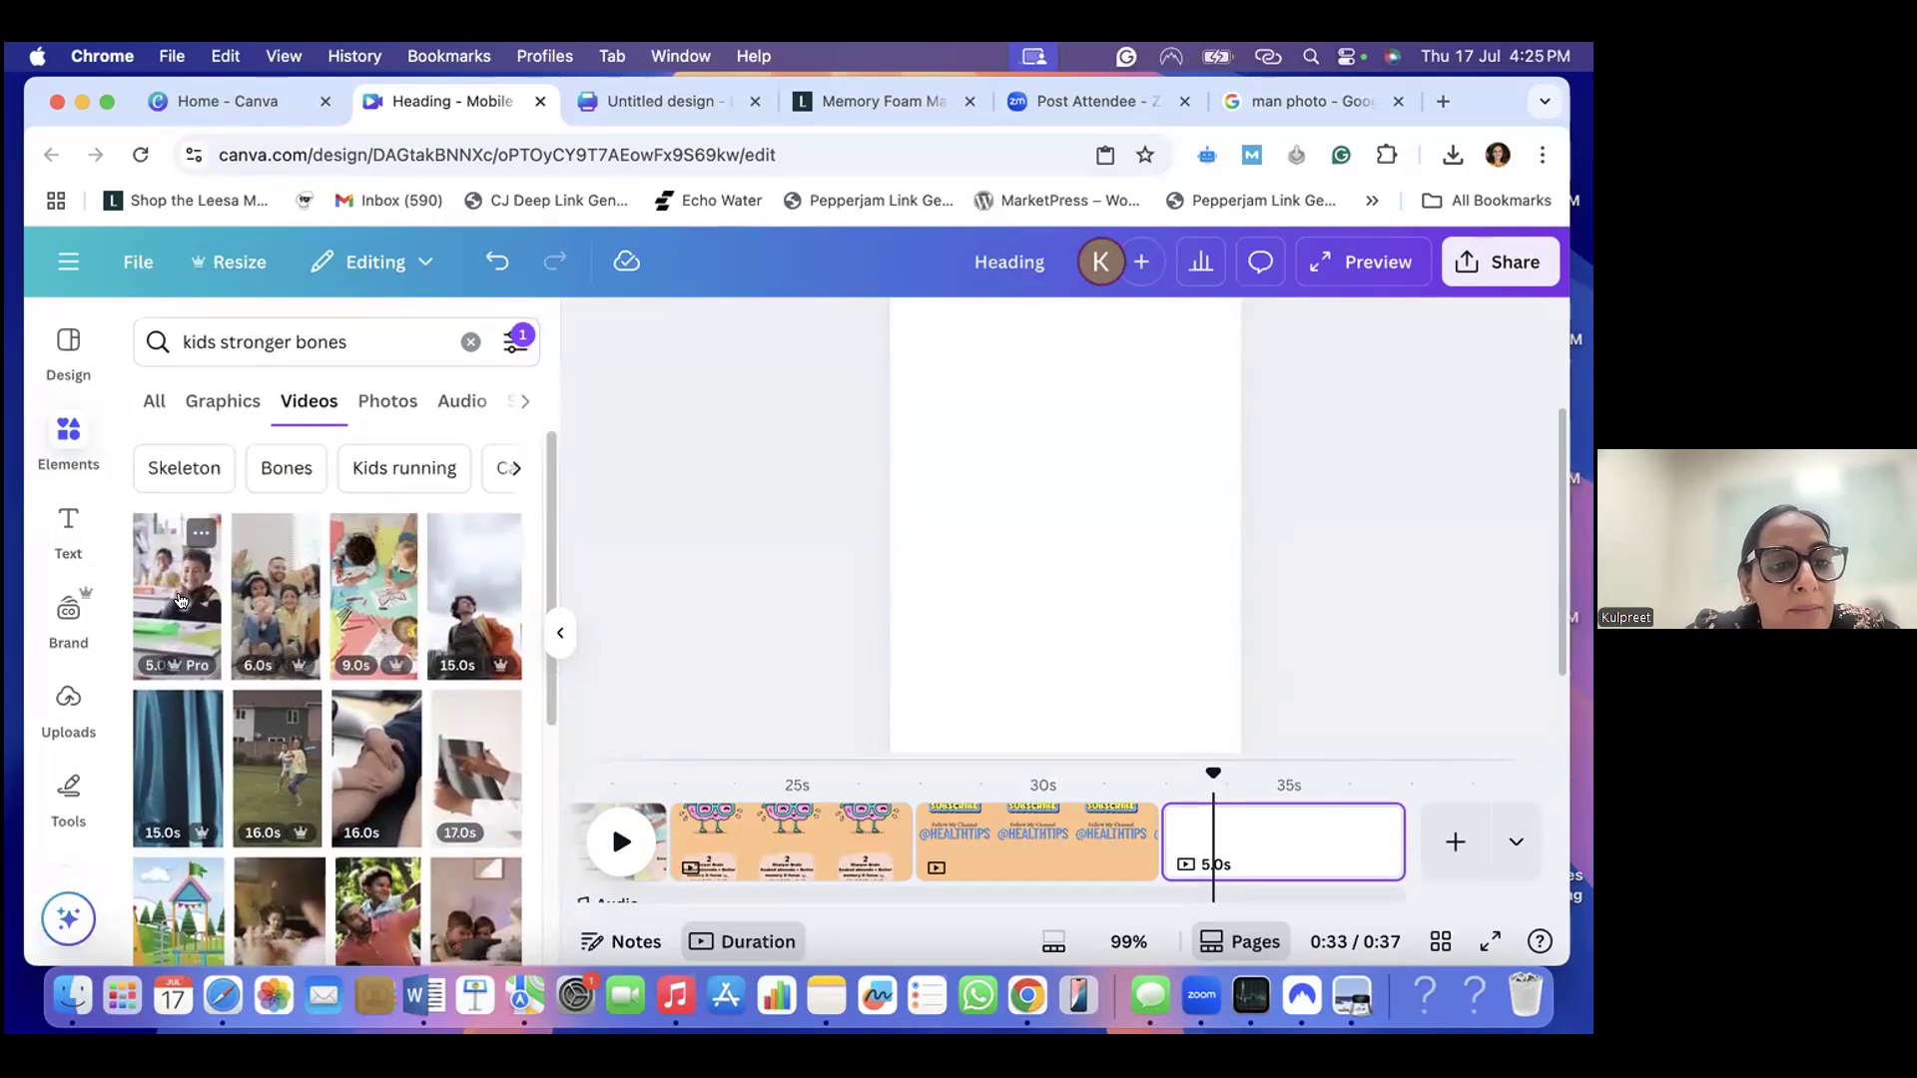
{"action": "left_click", "coordinate": [179, 599]}
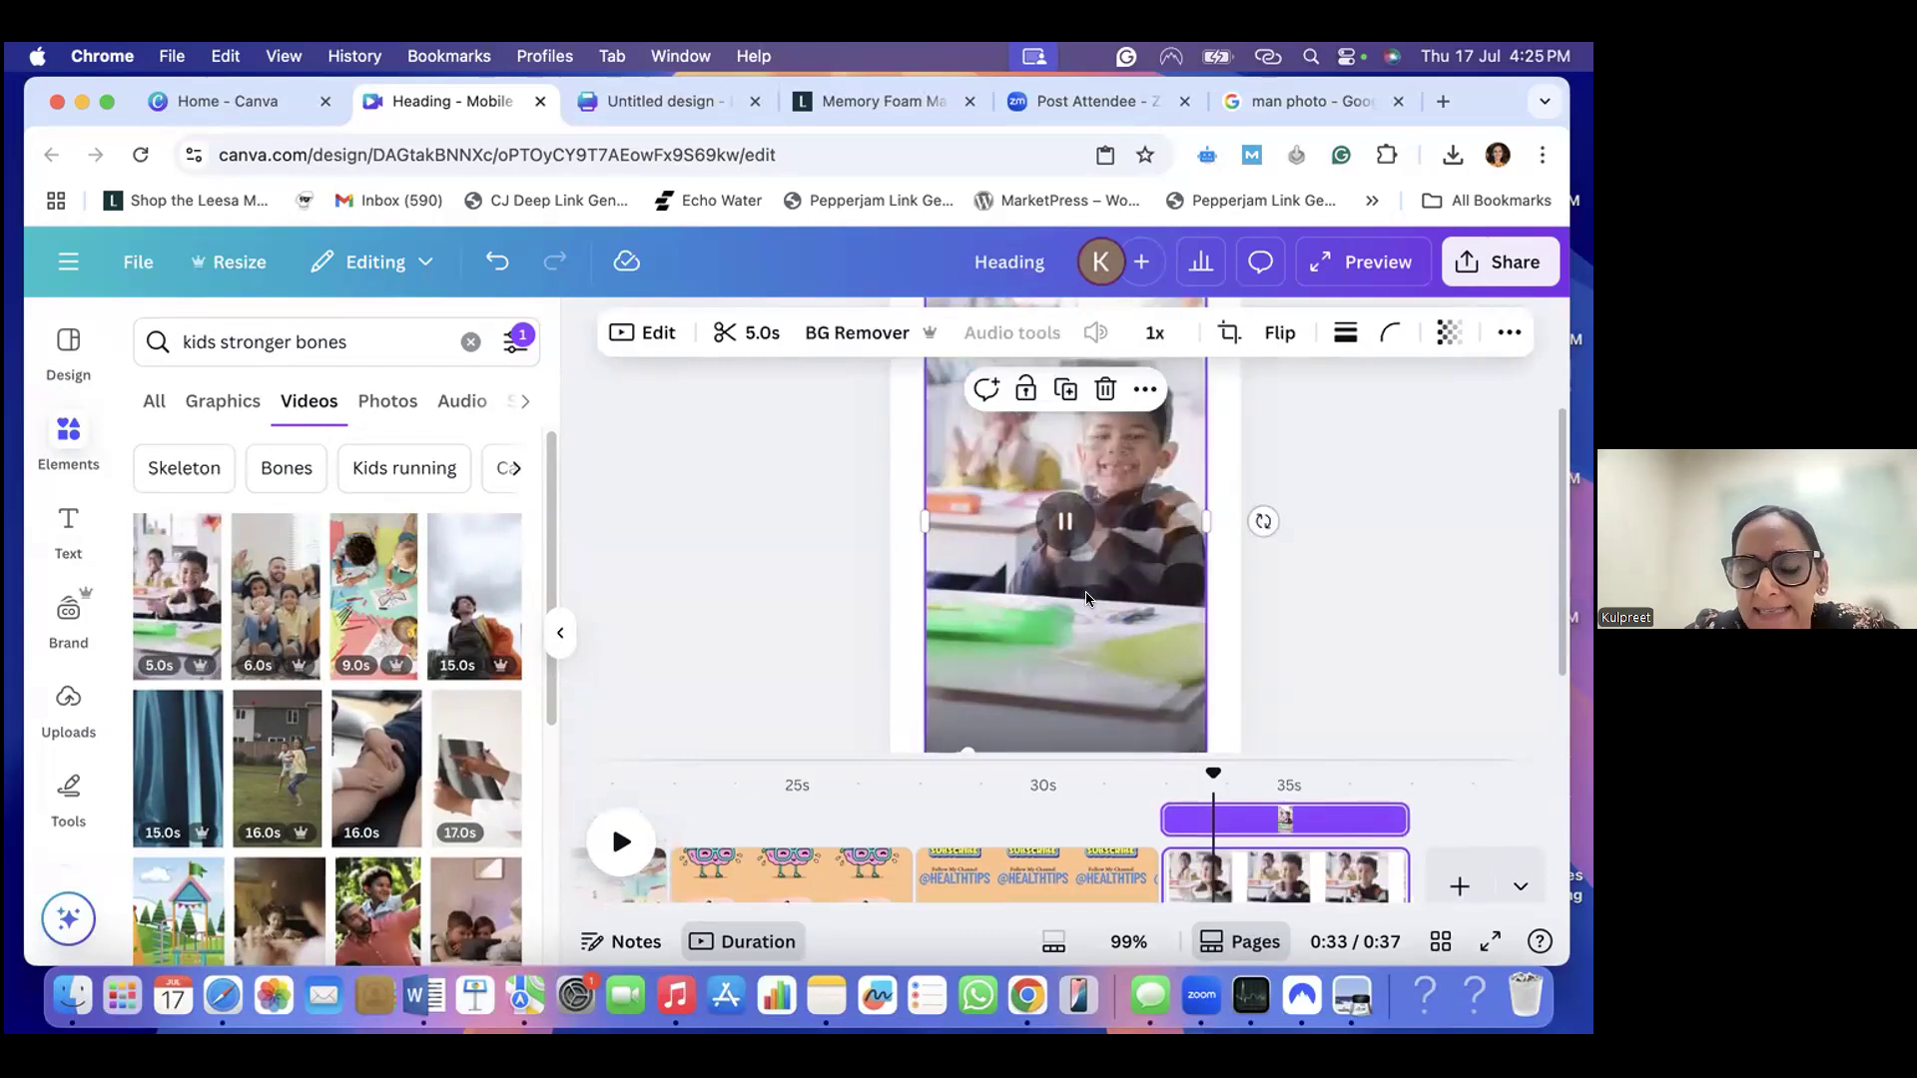
- Replace the last page's background with the classroom clip of the smiling boy and check how it fills the page
{"action": "scroll", "coordinate": [1098, 555], "scroll_direction": "up", "scroll_amount": 1}
{"action": "scroll", "coordinate": [1102, 557], "scroll_direction": "up", "scroll_amount": 1}
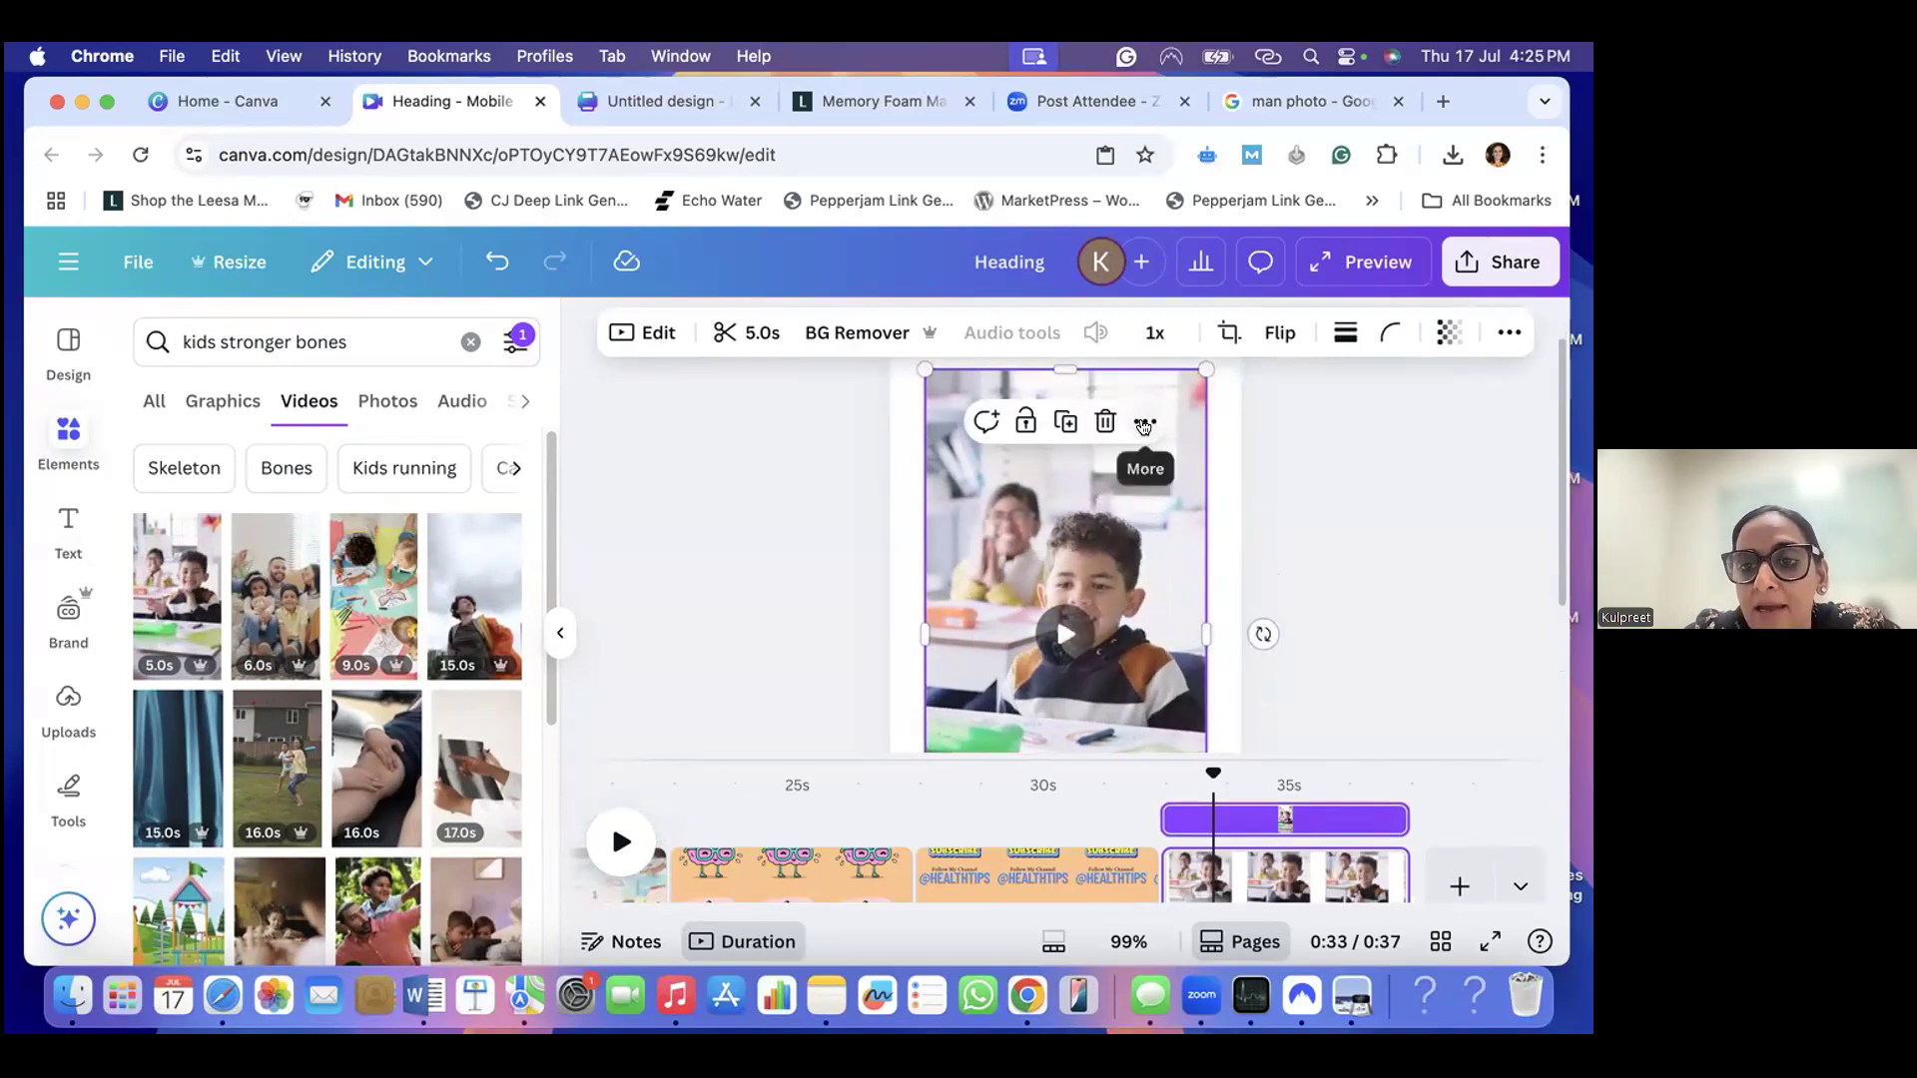
{"action": "left_click", "coordinate": [1145, 424]}
{"action": "scroll", "coordinate": [1232, 790], "scroll_direction": "down", "scroll_amount": 1}
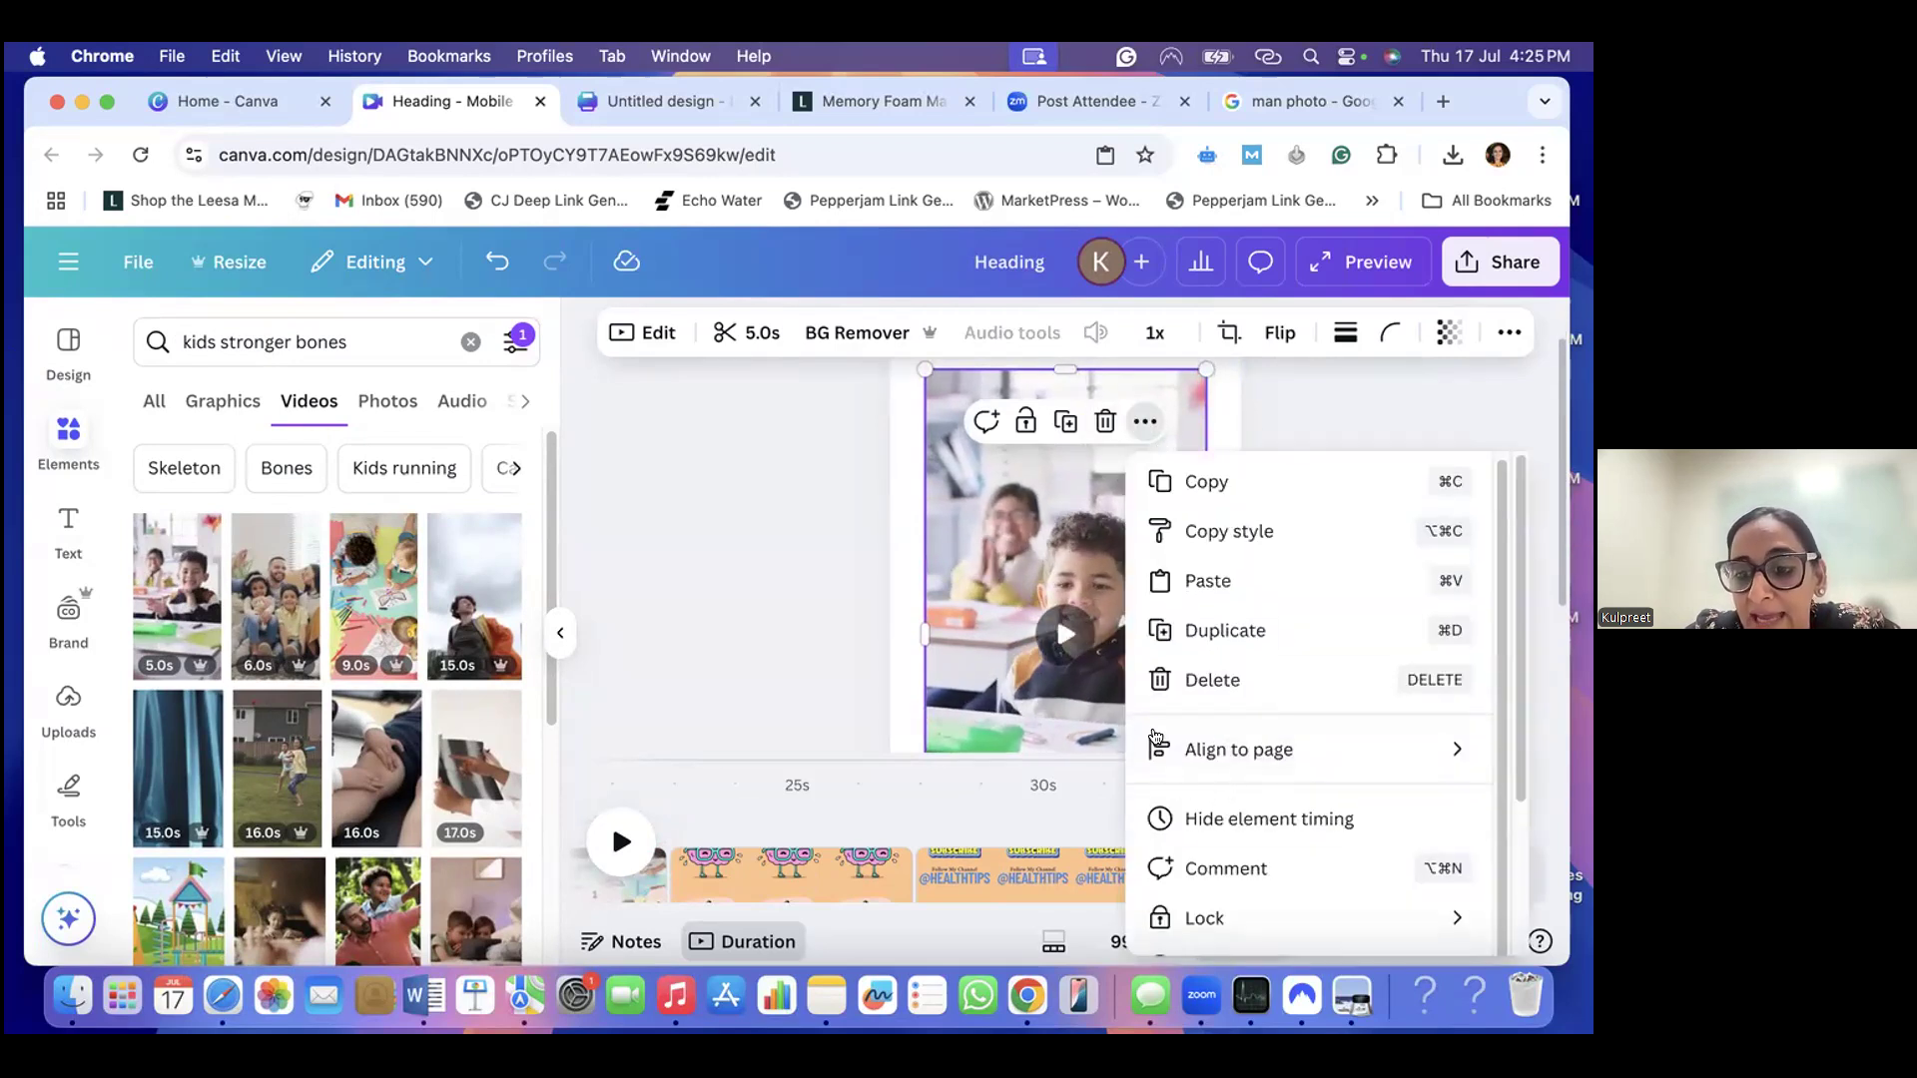
{"action": "scroll", "coordinate": [1198, 769], "scroll_direction": "down", "scroll_amount": 4}
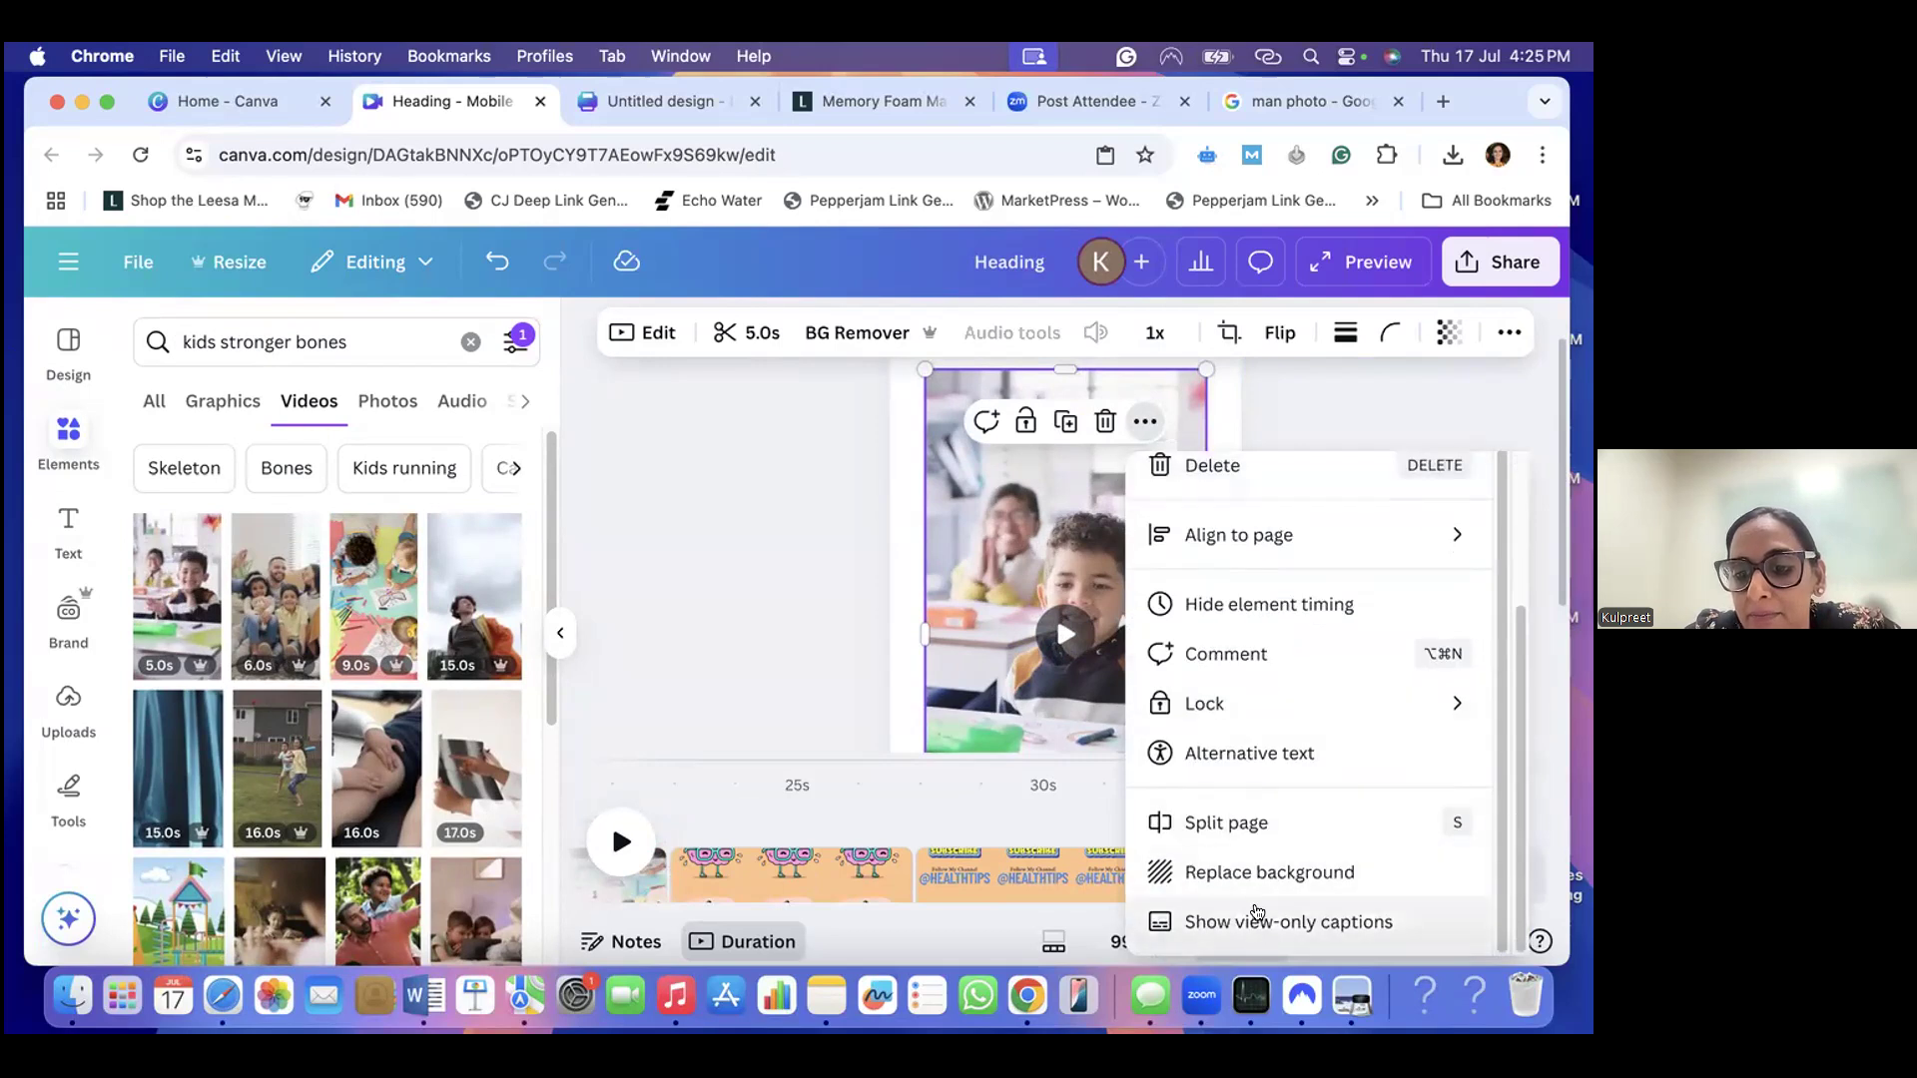
{"action": "left_click", "coordinate": [1258, 873]}
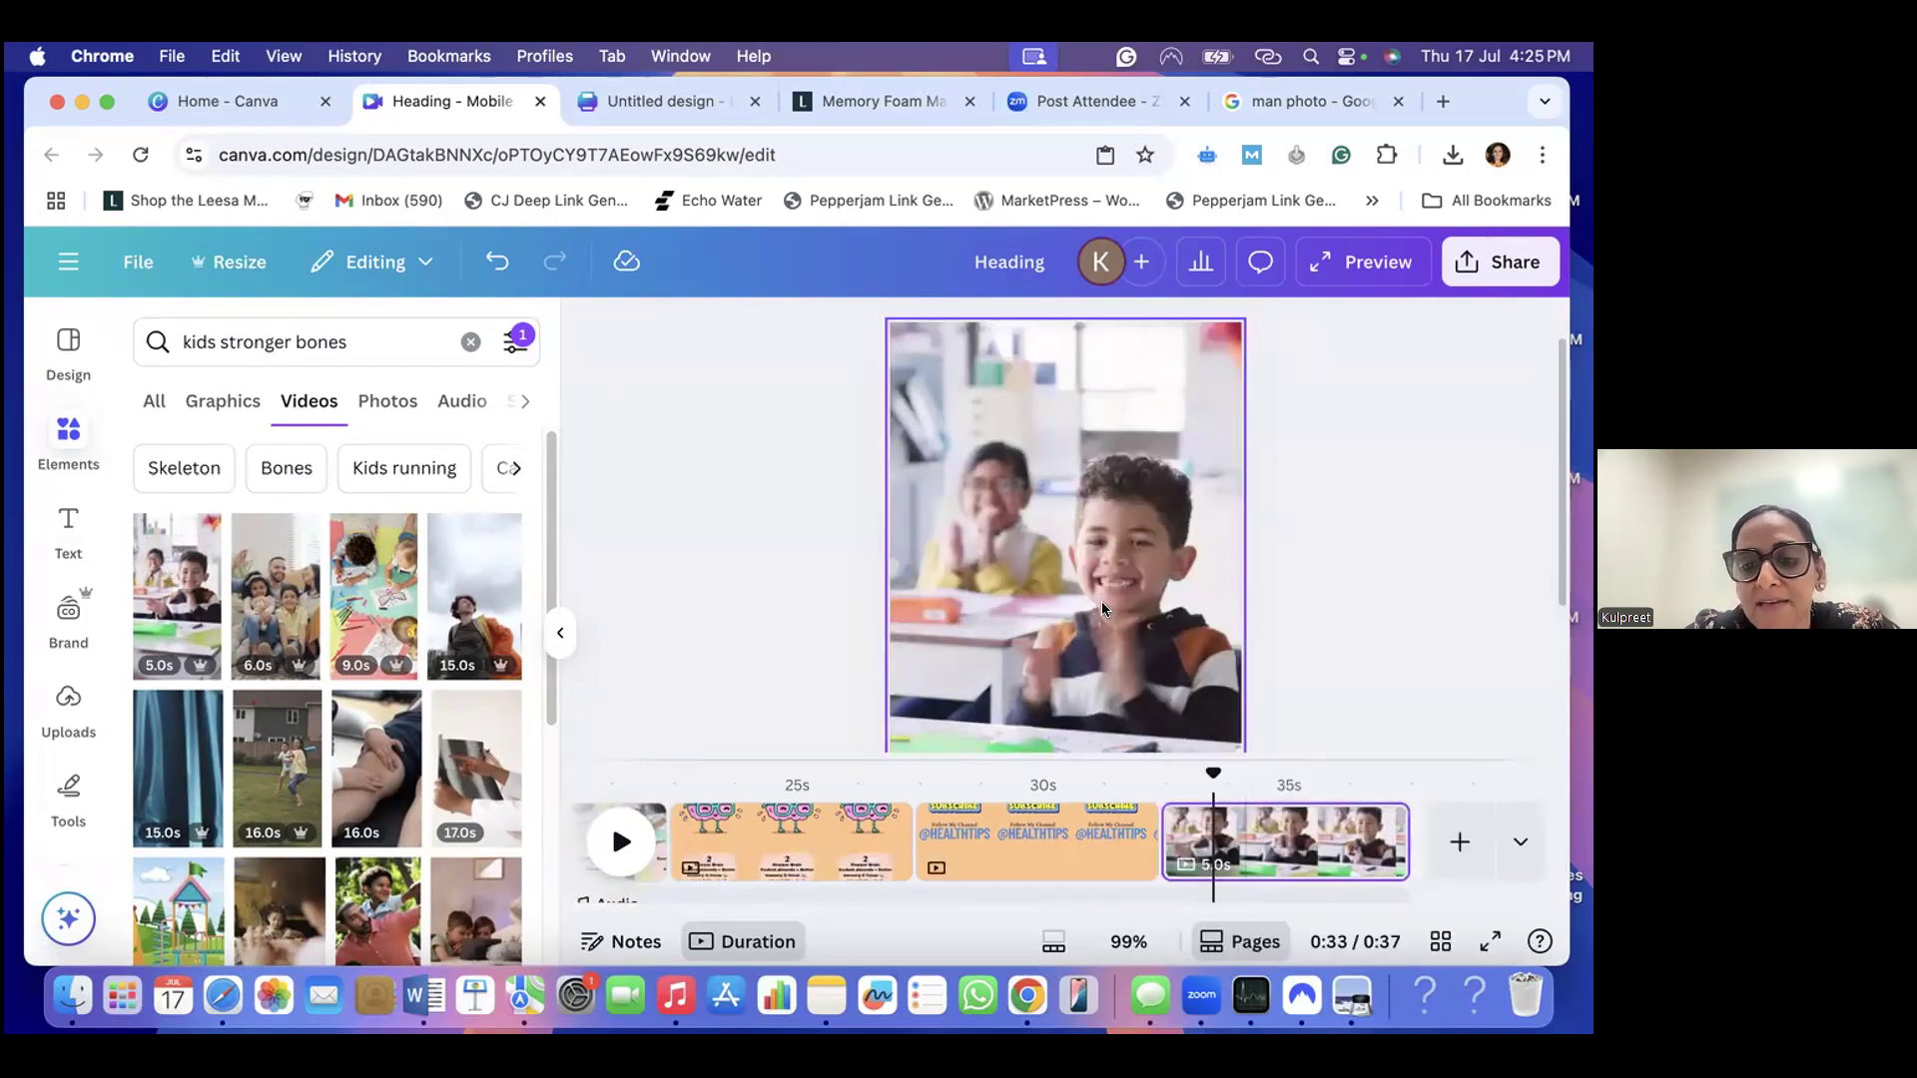
{"action": "scroll", "coordinate": [1100, 605], "scroll_direction": "down", "scroll_amount": 4}
{"action": "scroll", "coordinate": [1088, 605], "scroll_direction": "up", "scroll_amount": 3}
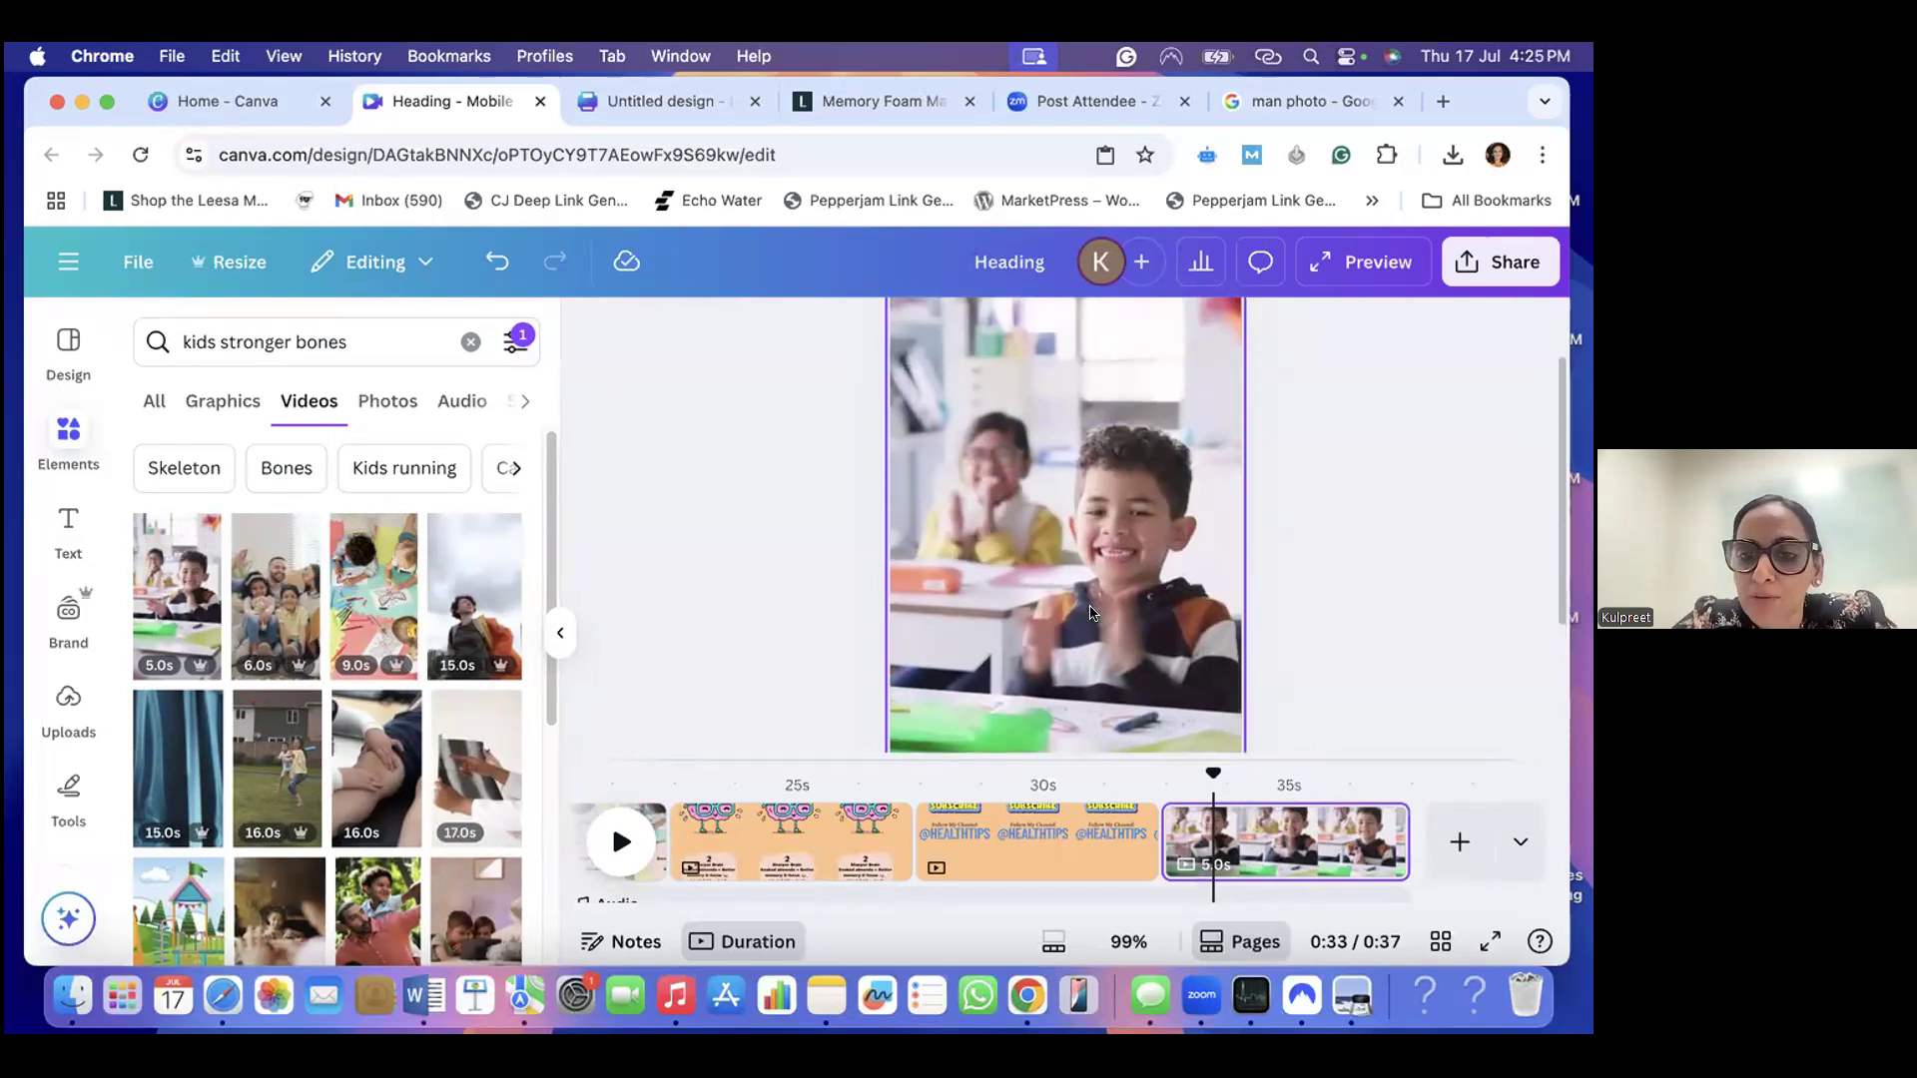
{"action": "scroll", "coordinate": [1091, 612], "scroll_direction": "up", "scroll_amount": 1}
{"action": "scroll", "coordinate": [1091, 614], "scroll_direction": "up", "scroll_amount": 2}
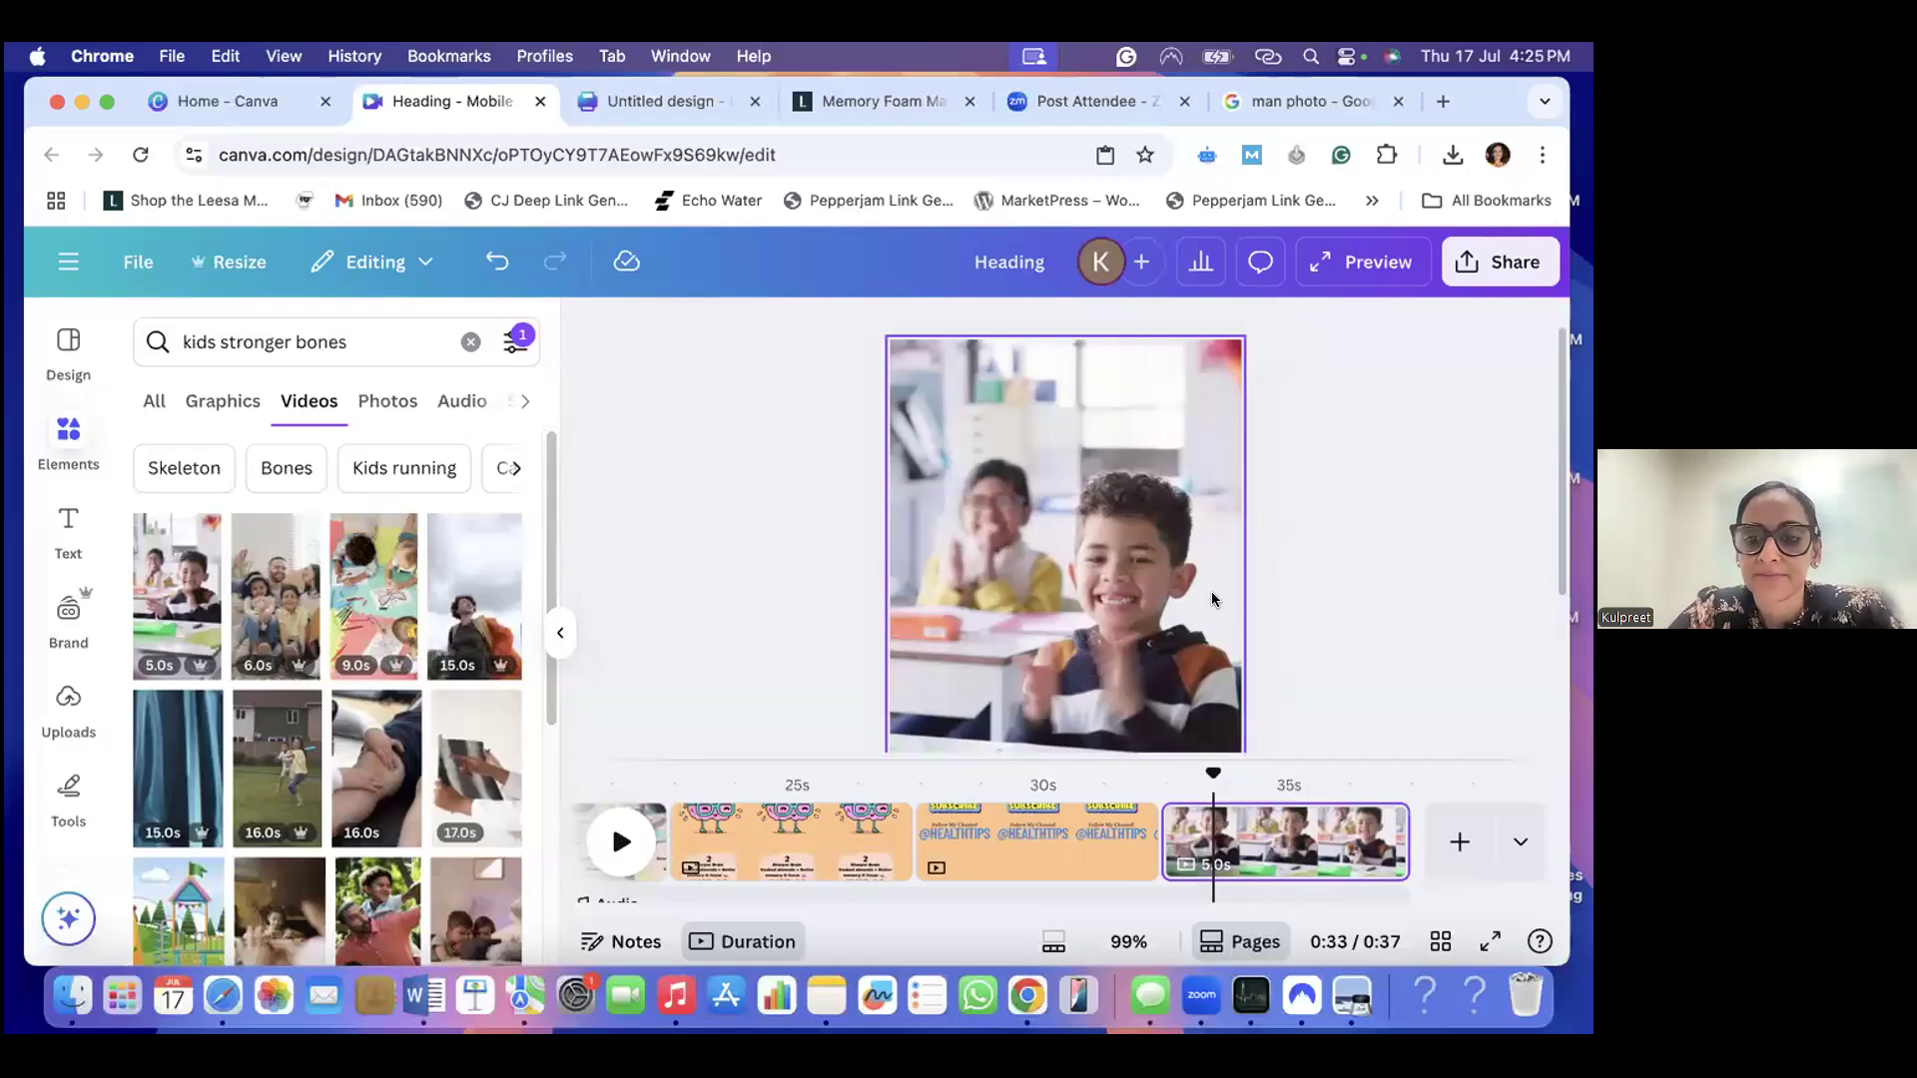
- Undo the background replacement and the clip insertion, and delete the empty last page
{"action": "key", "text": "cmd+z"}
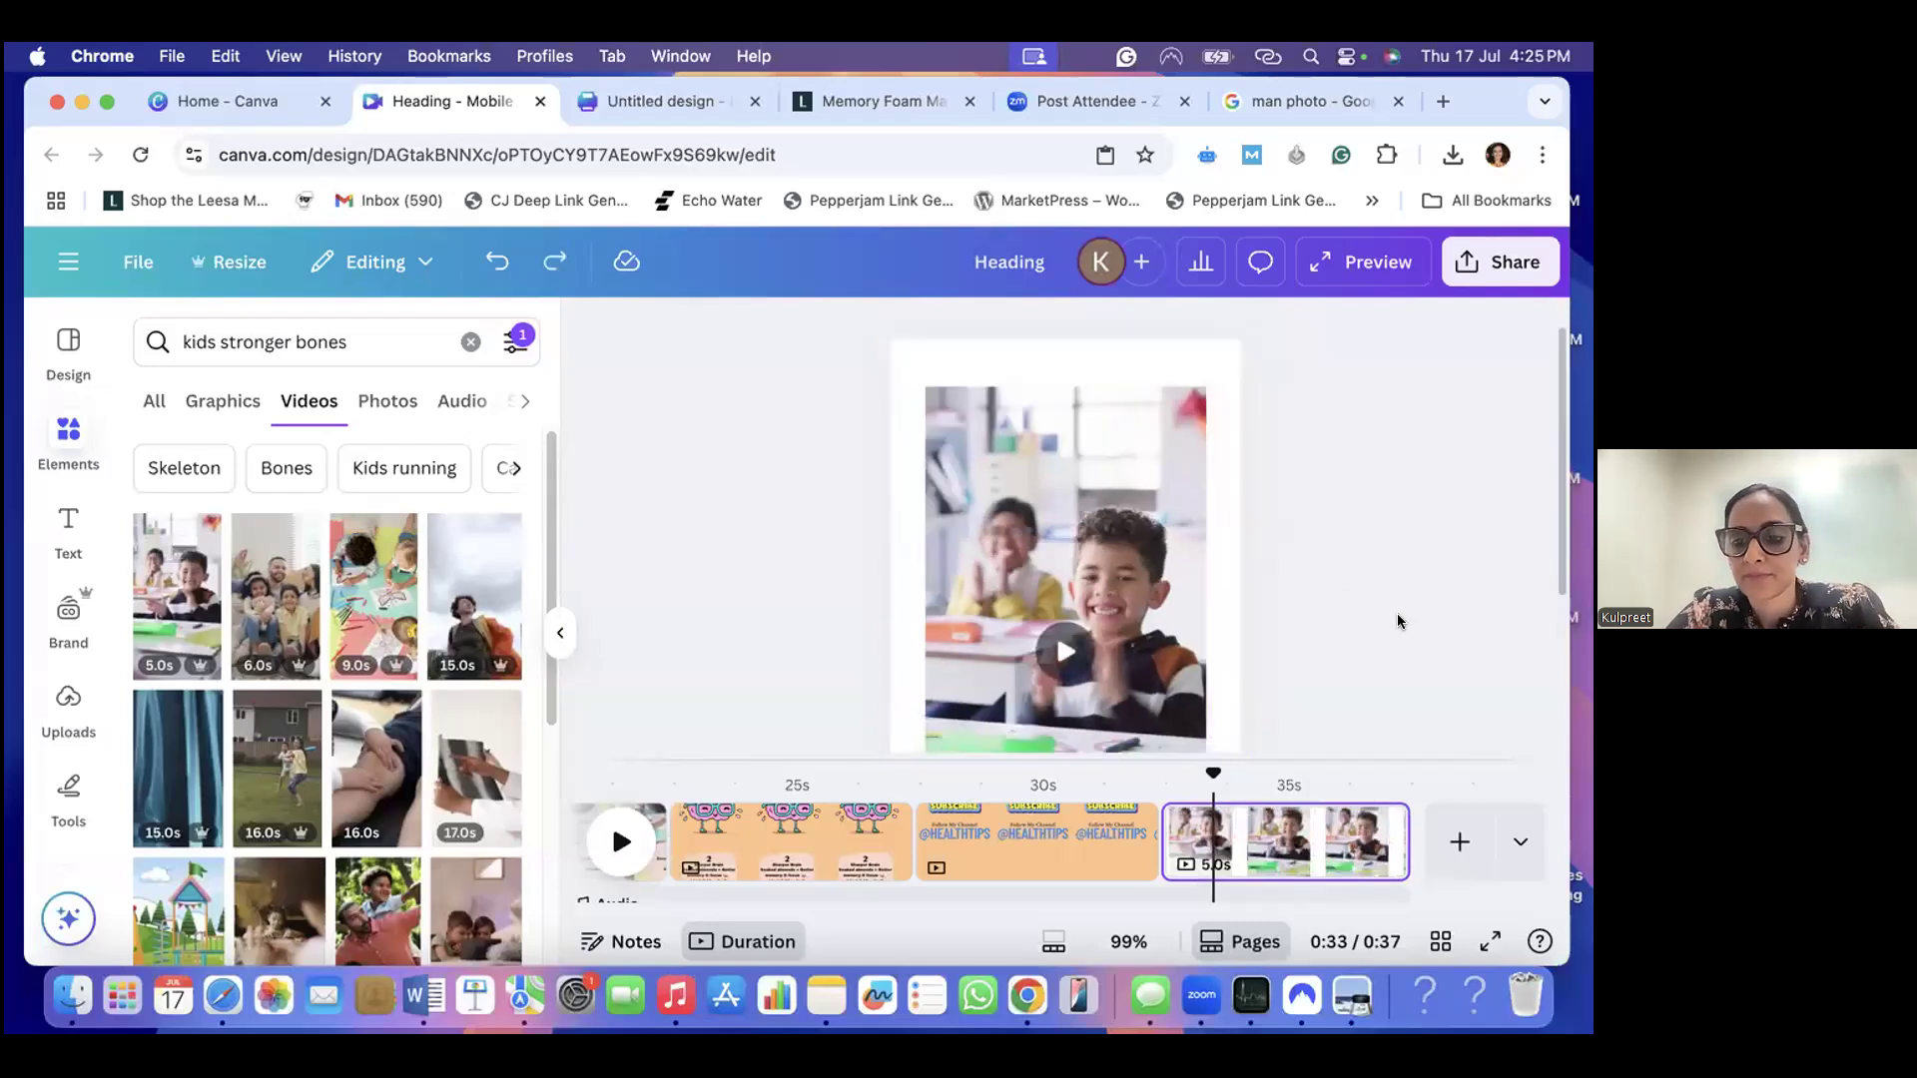
{"action": "key", "text": "super+z"}
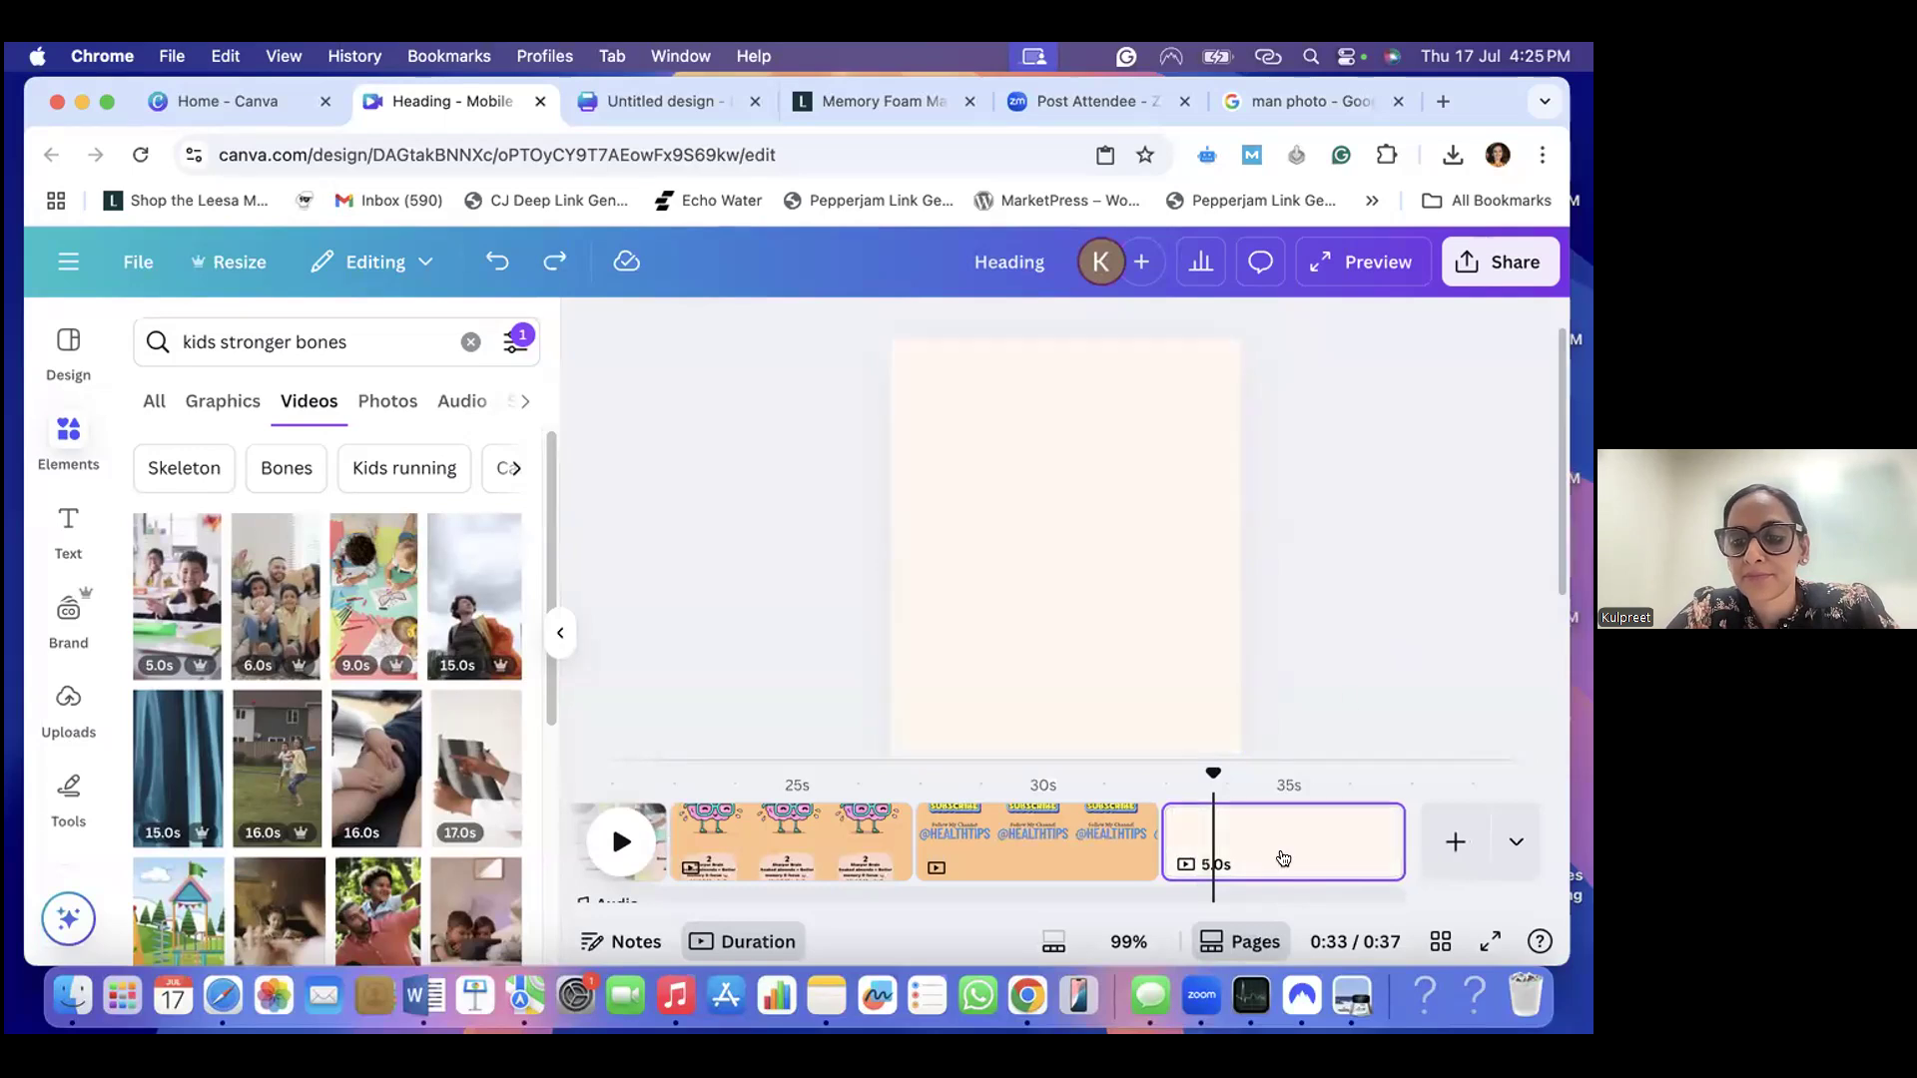
{"action": "right_click", "coordinate": [1279, 839]}
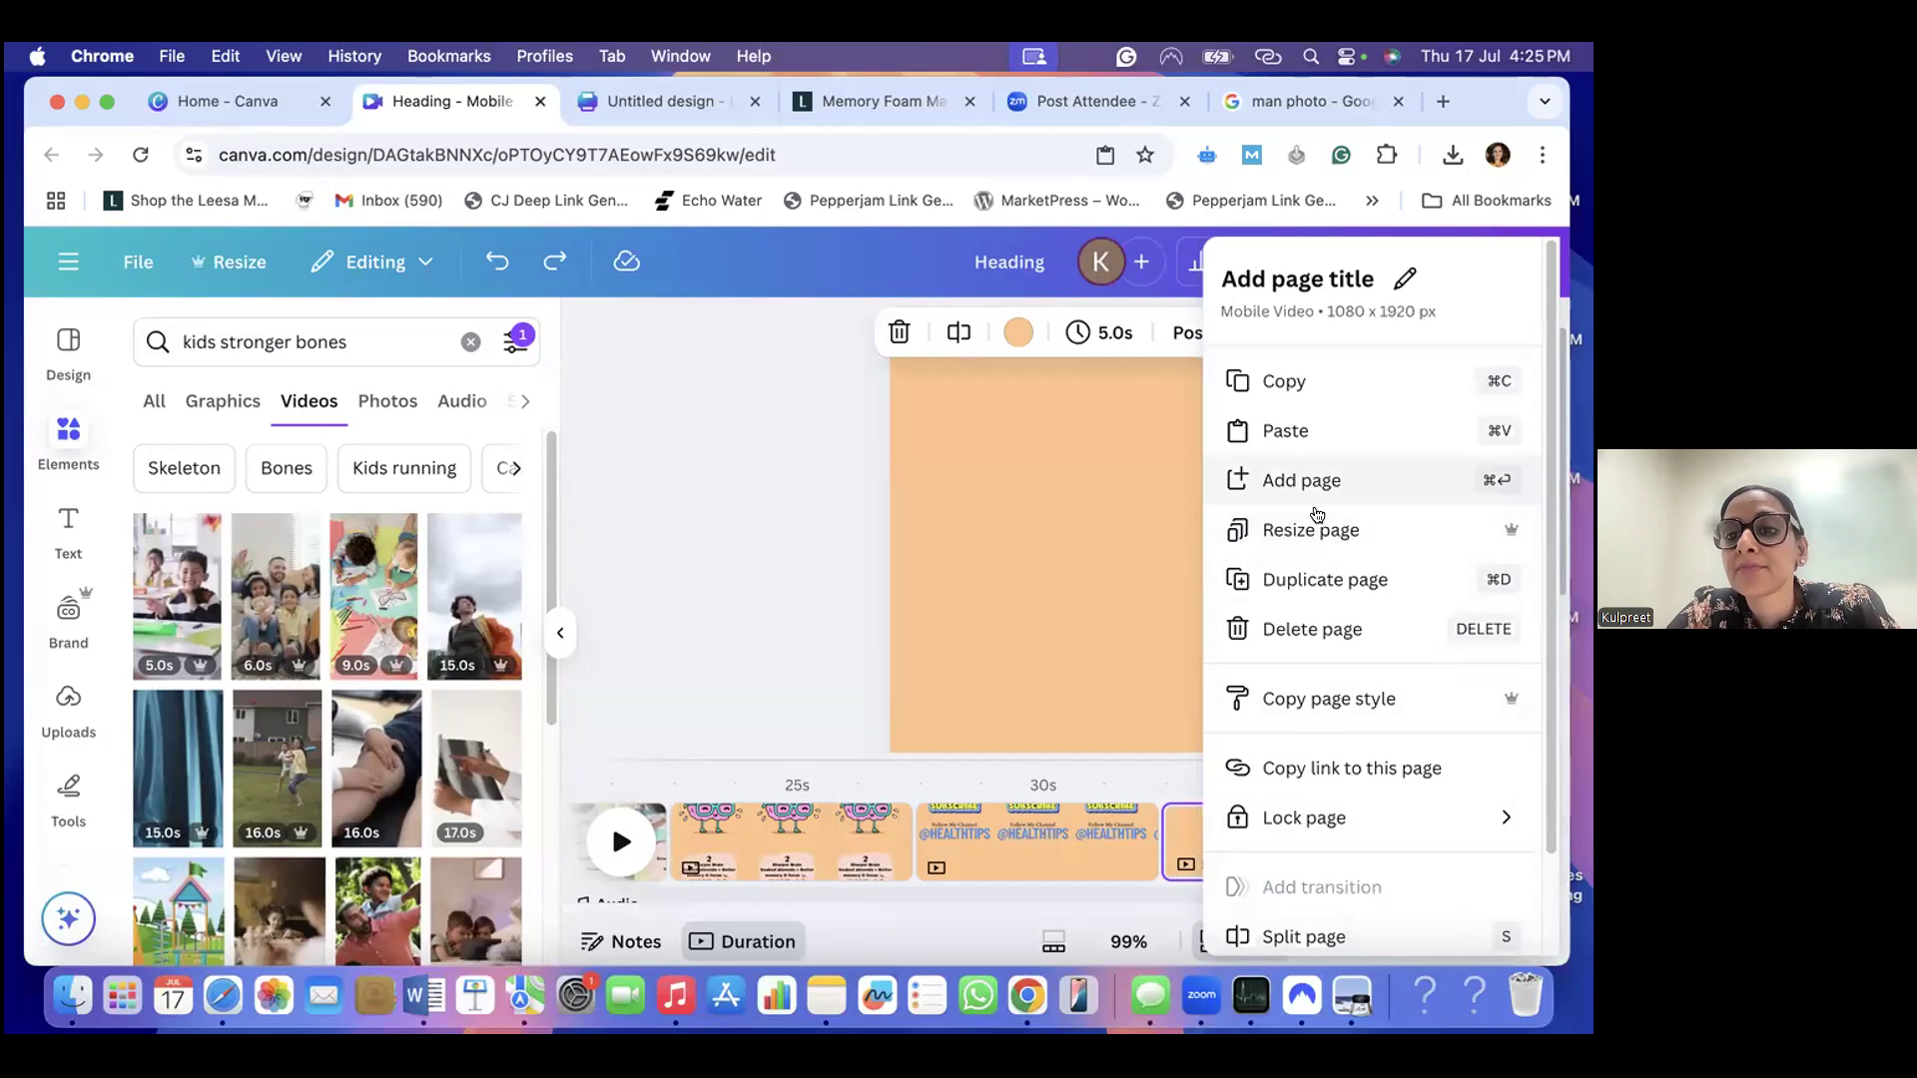
{"action": "left_click", "coordinate": [1315, 629]}
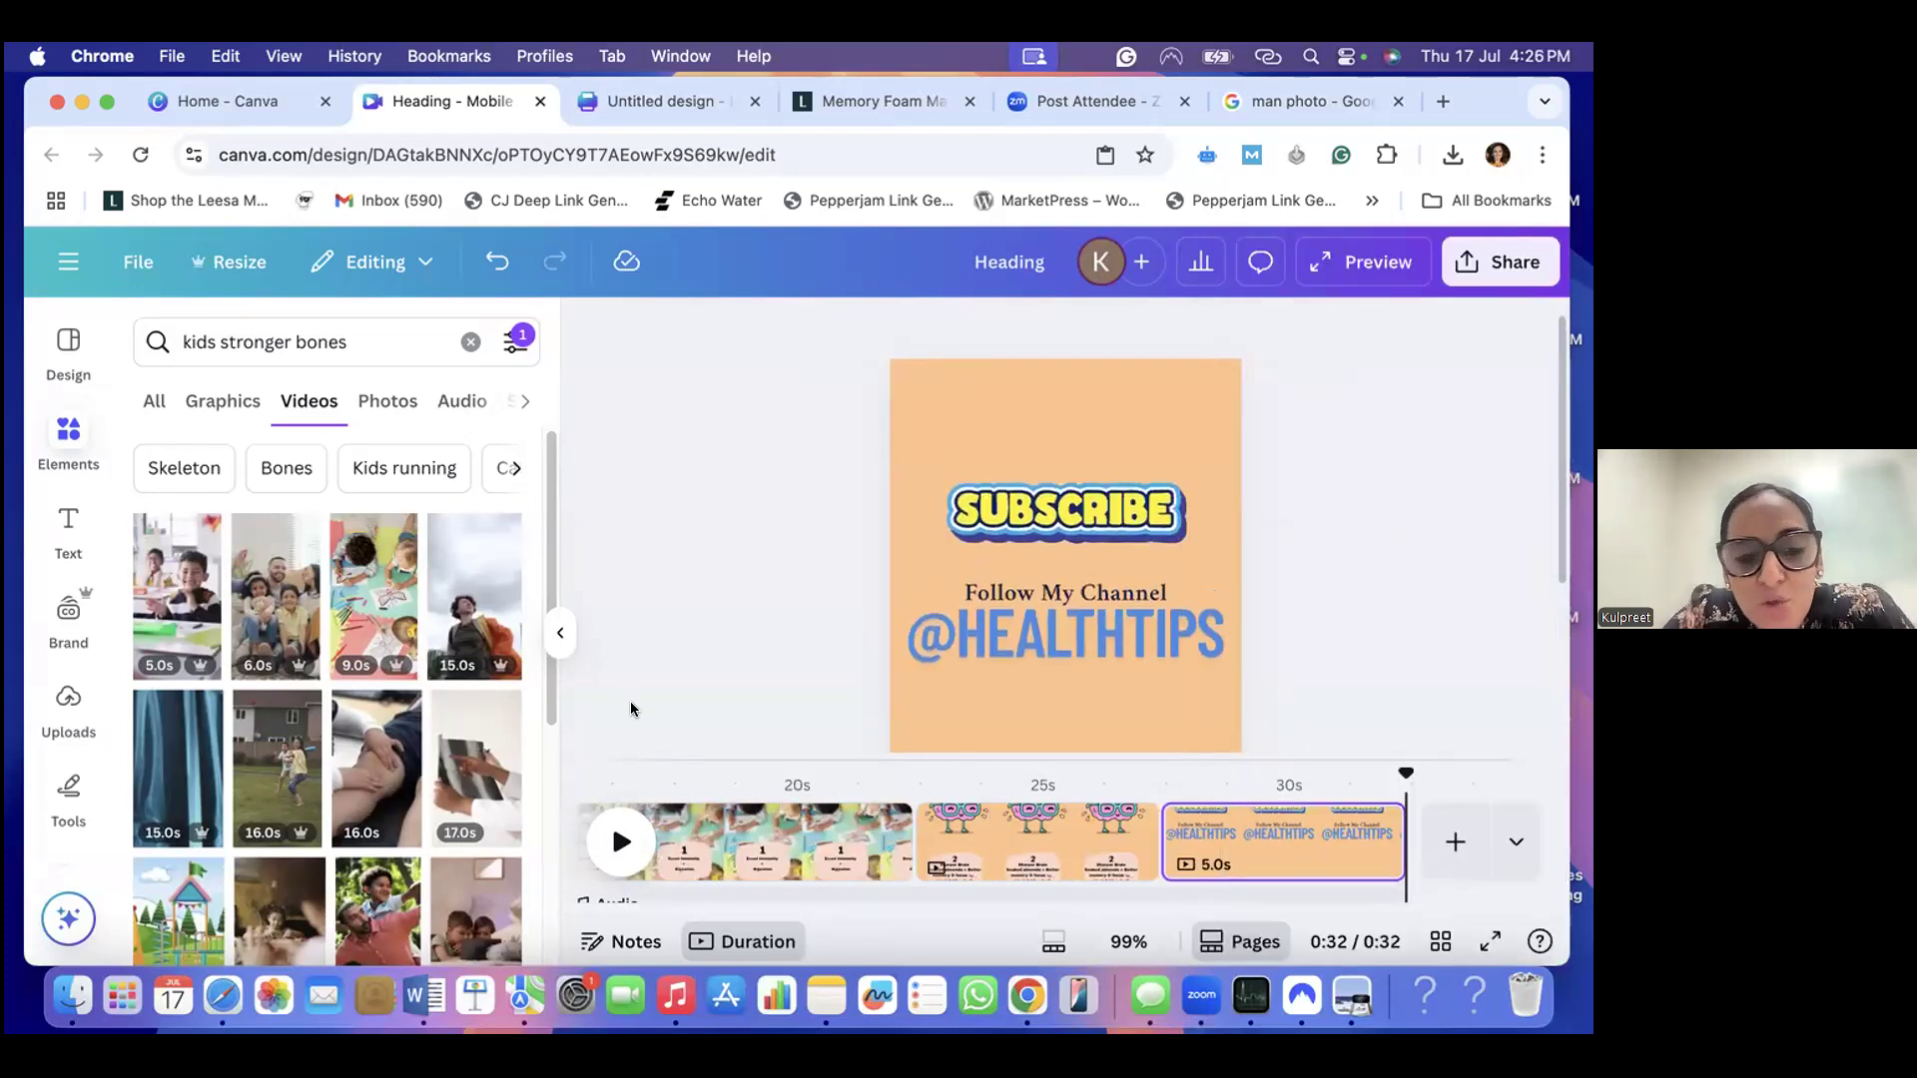
- Hide the element search results, preview the reel from its almond title page and return to the editor
{"action": "left_click", "coordinate": [556, 635]}
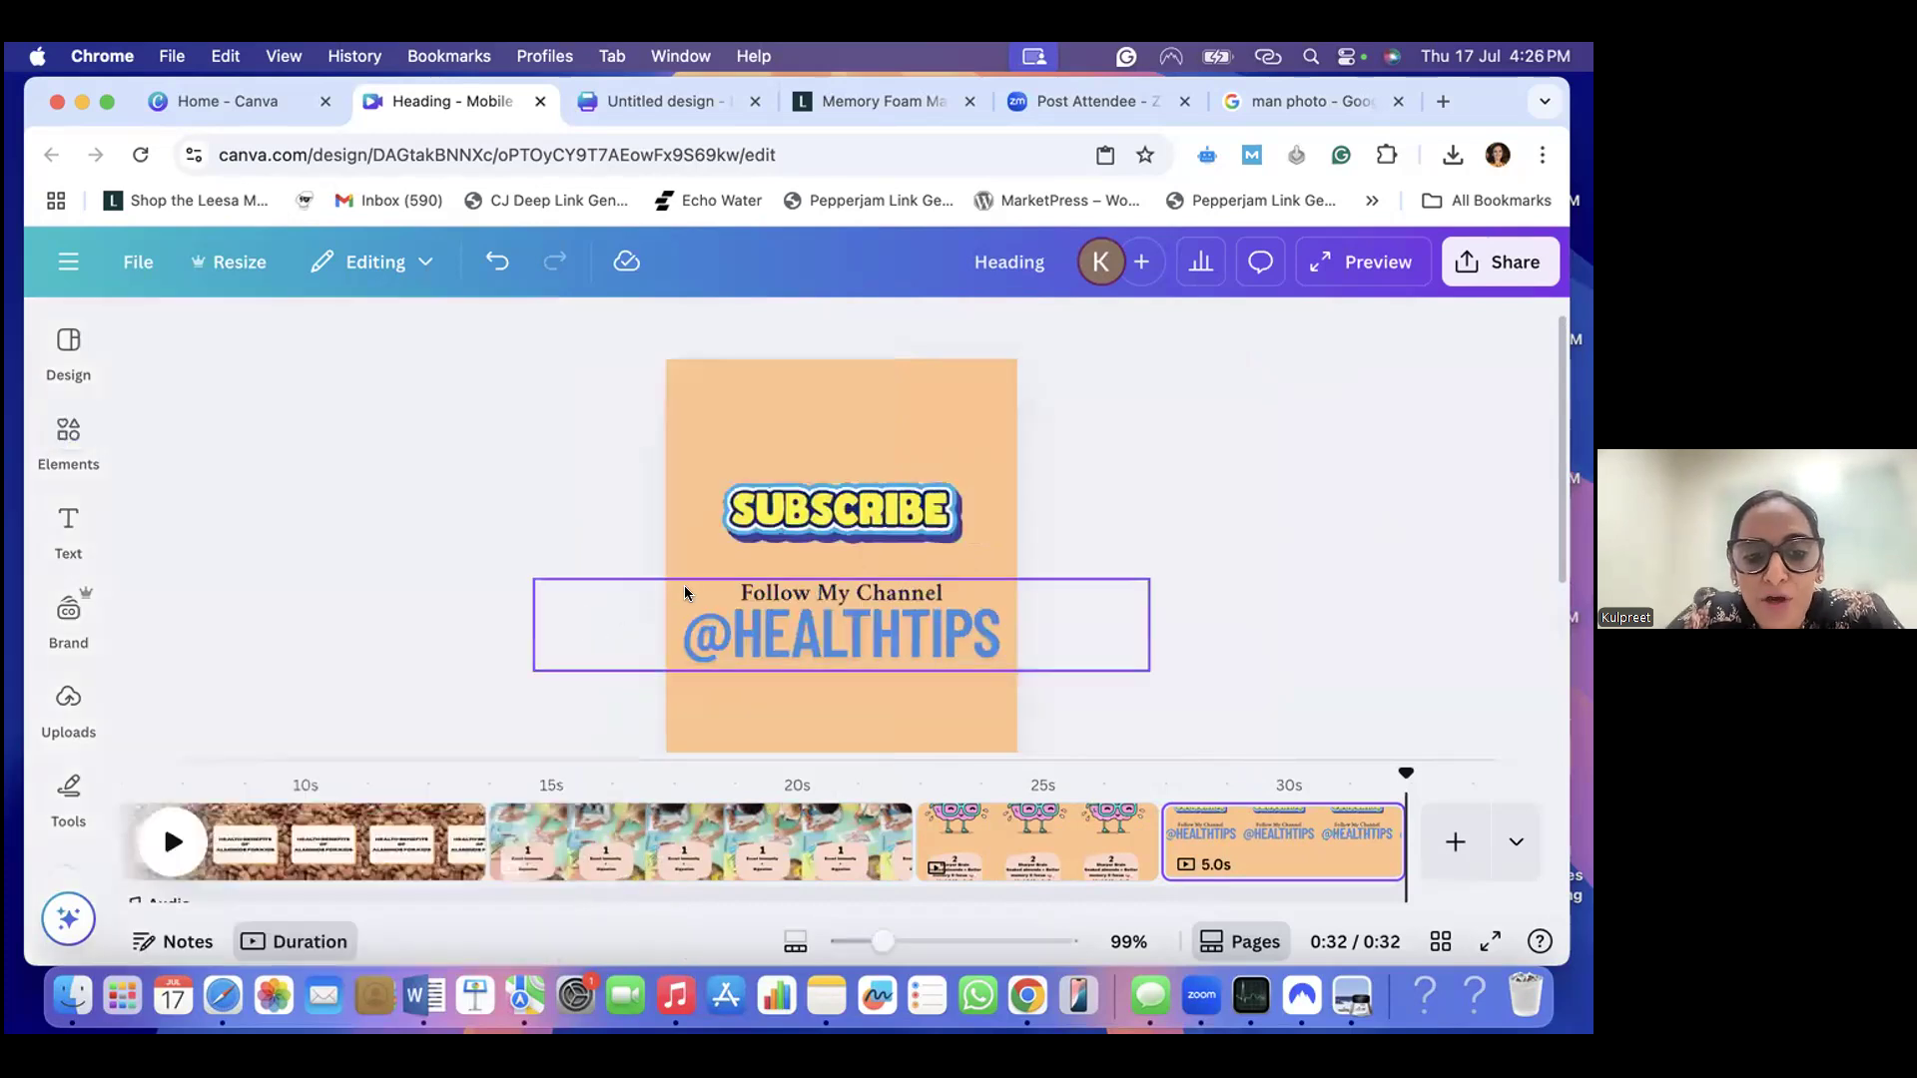
{"action": "left_click", "coordinate": [1319, 267]}
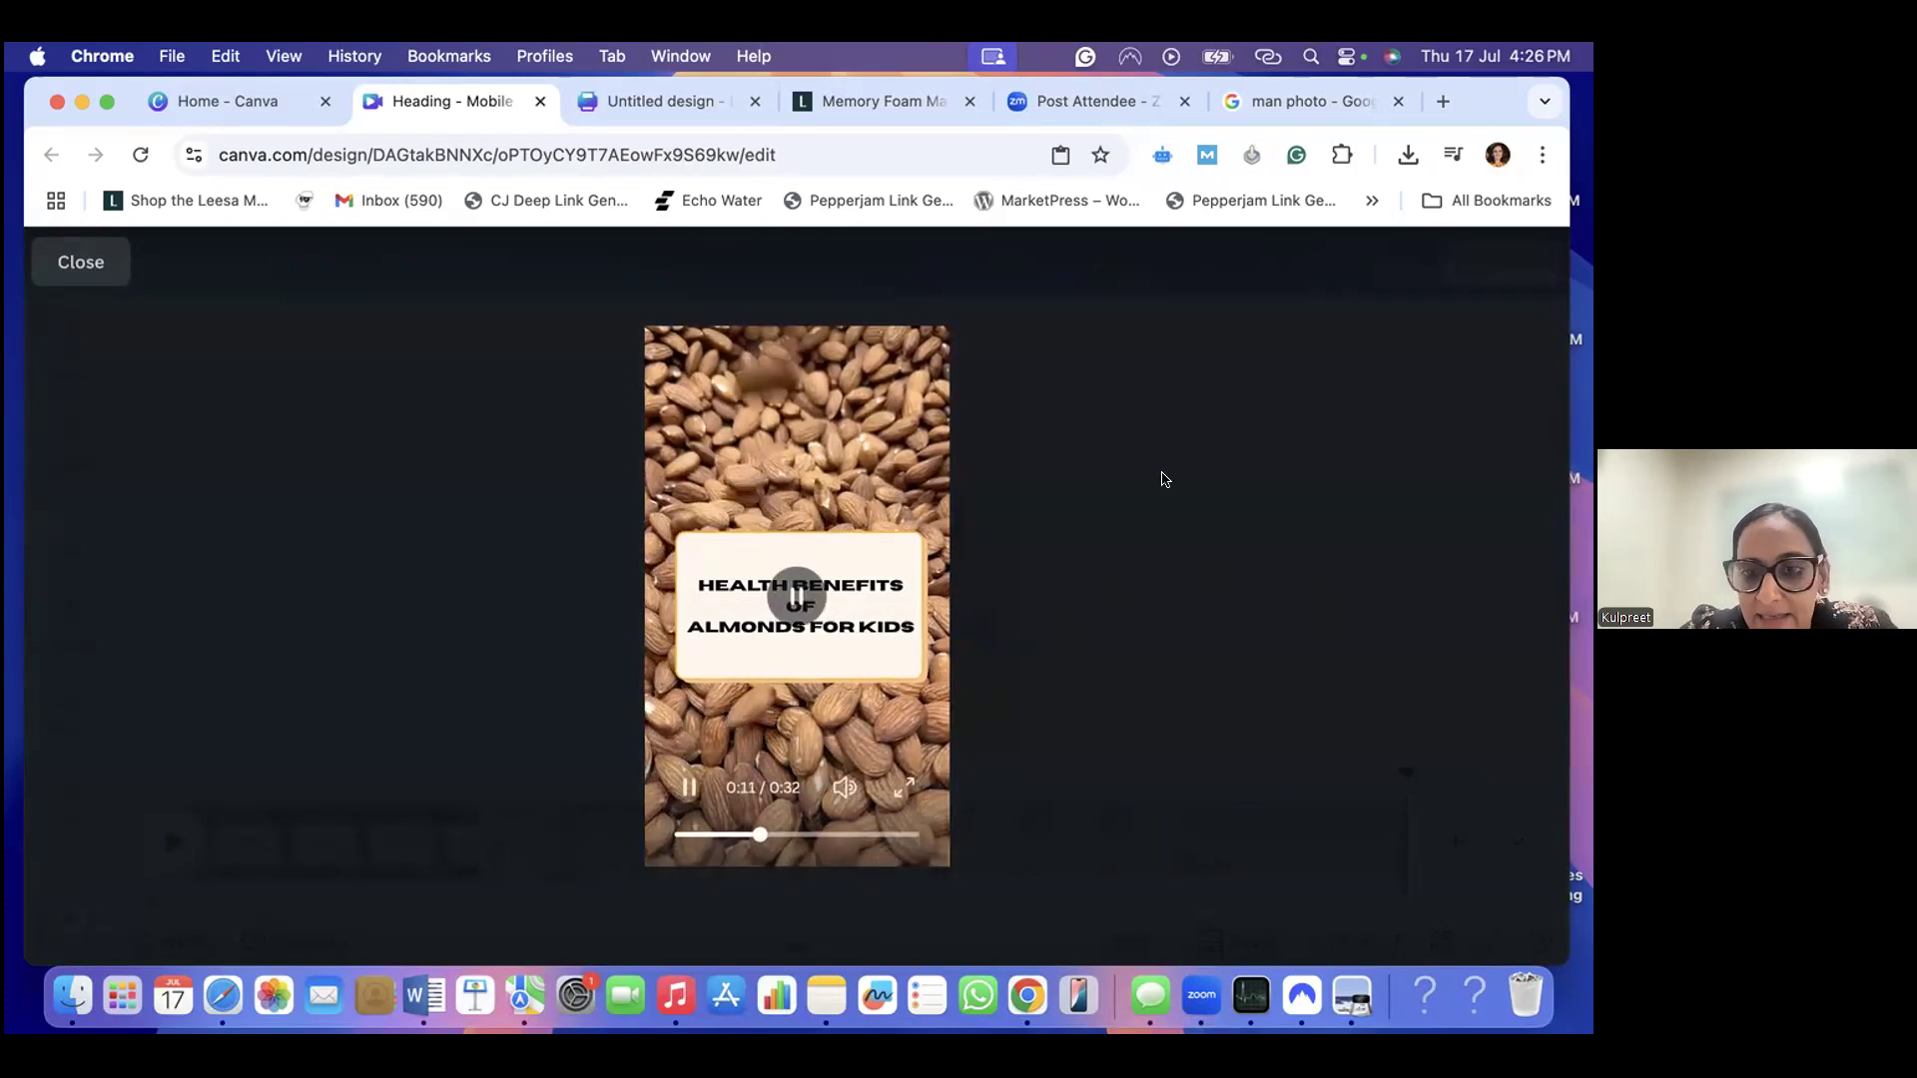
{"action": "left_click", "coordinate": [95, 260]}
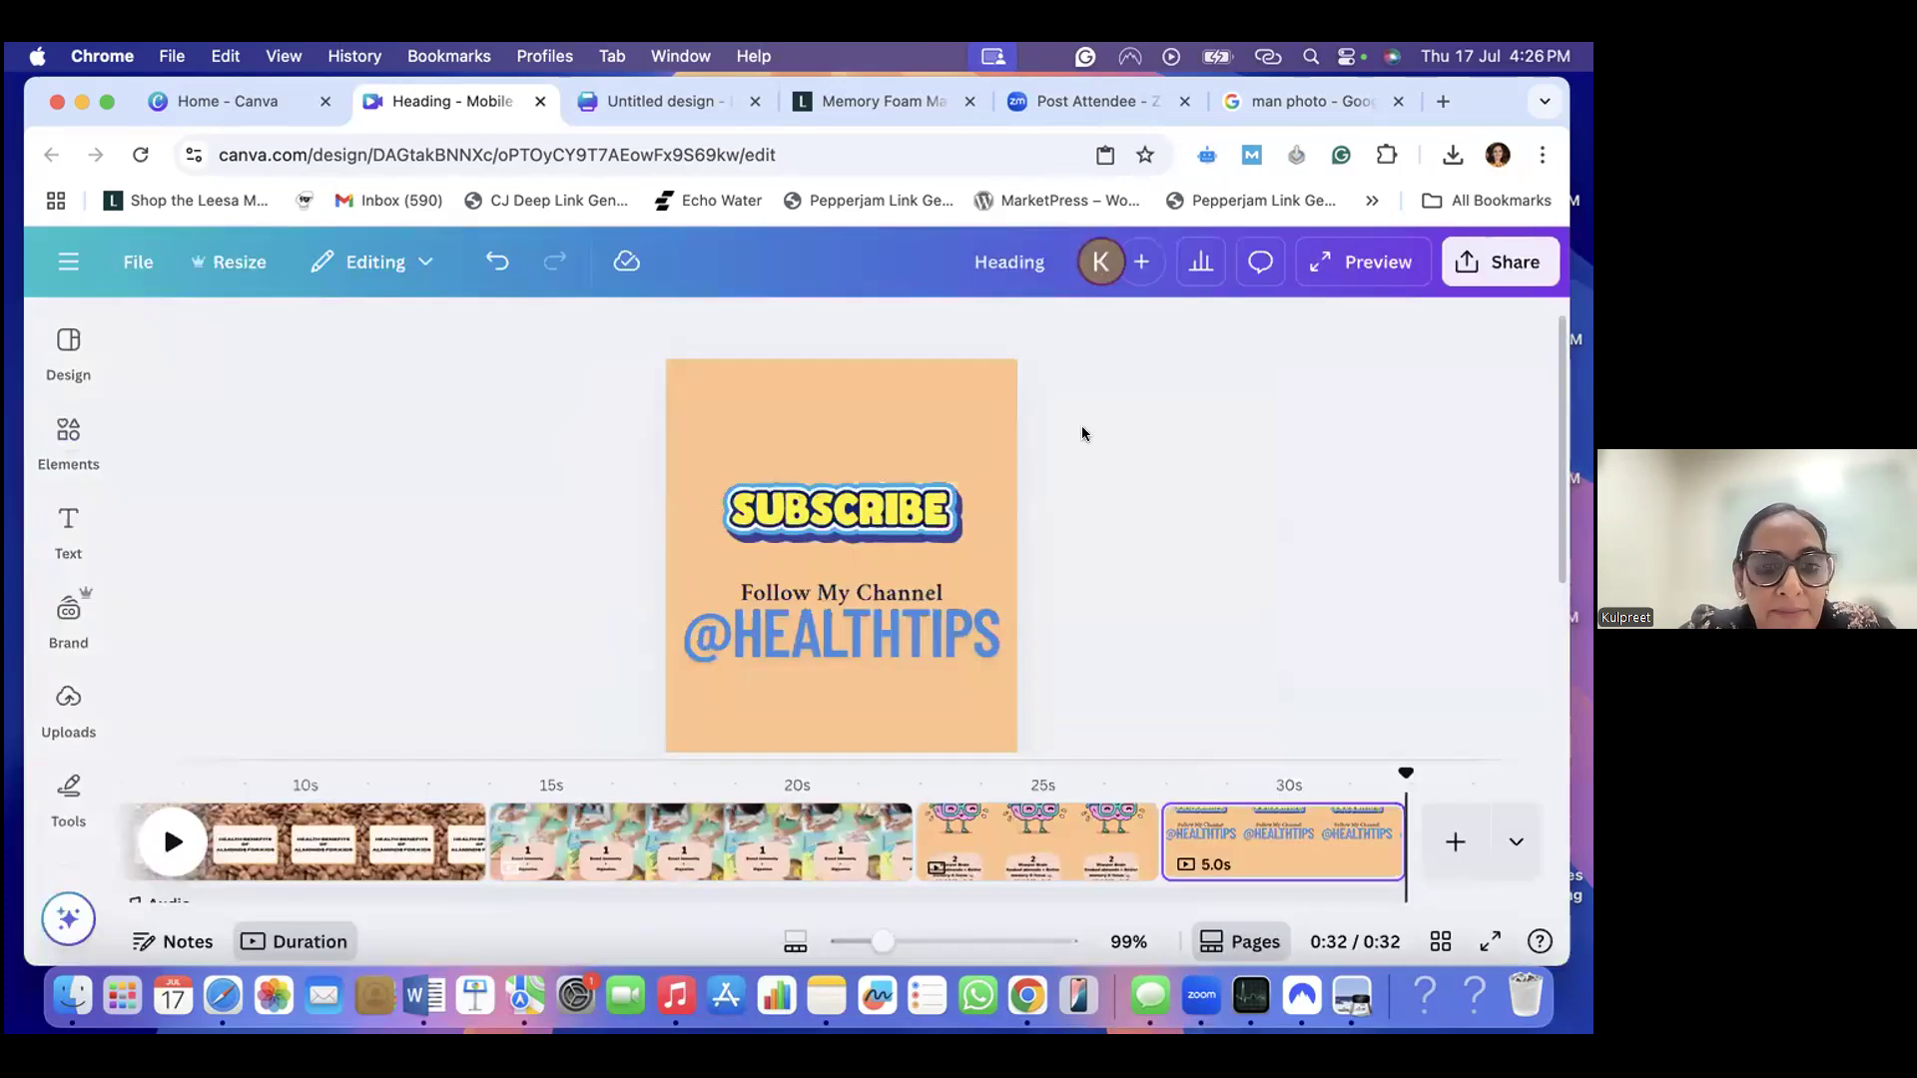
- Shorten the almond title page and the Boost Immunity page to 4.8 seconds each
{"action": "left_click_drag", "start_coordinate": [831, 905], "coordinate": [448, 878]}
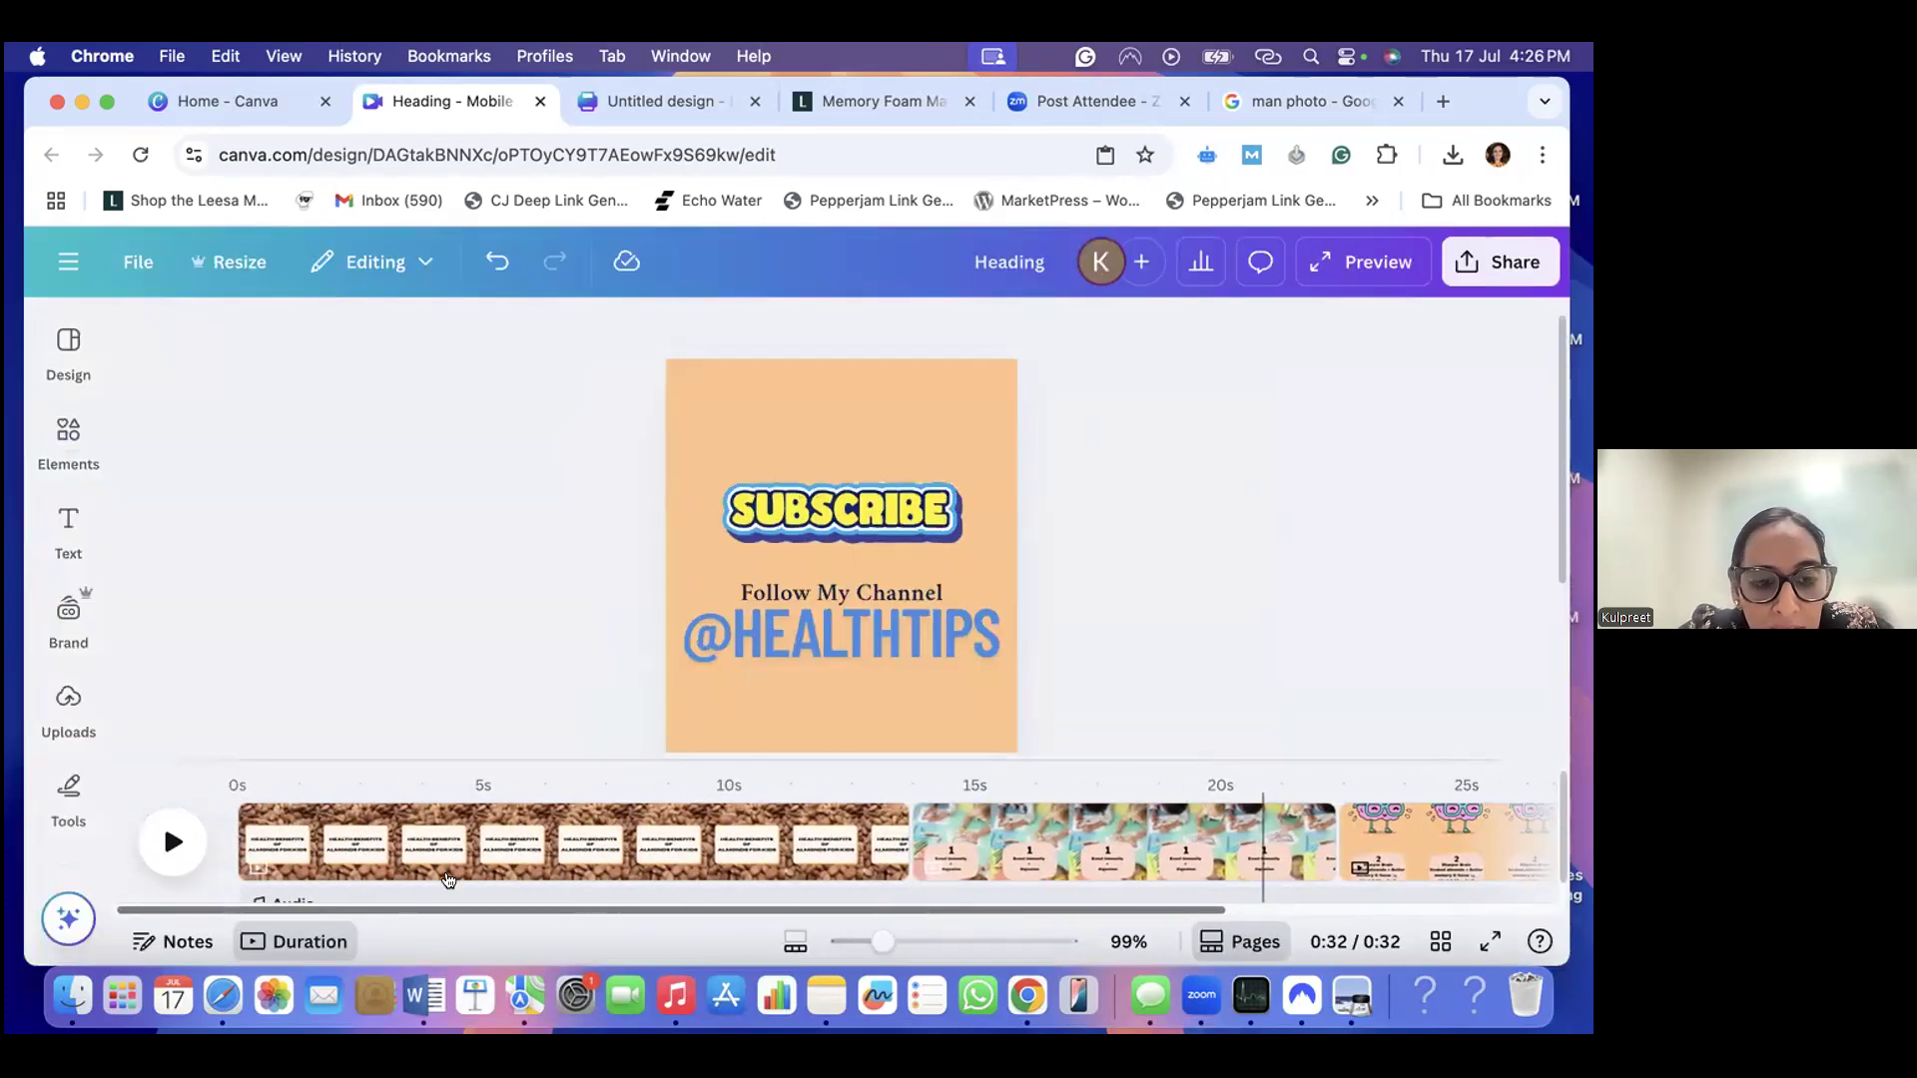
{"action": "left_click", "coordinate": [255, 799]}
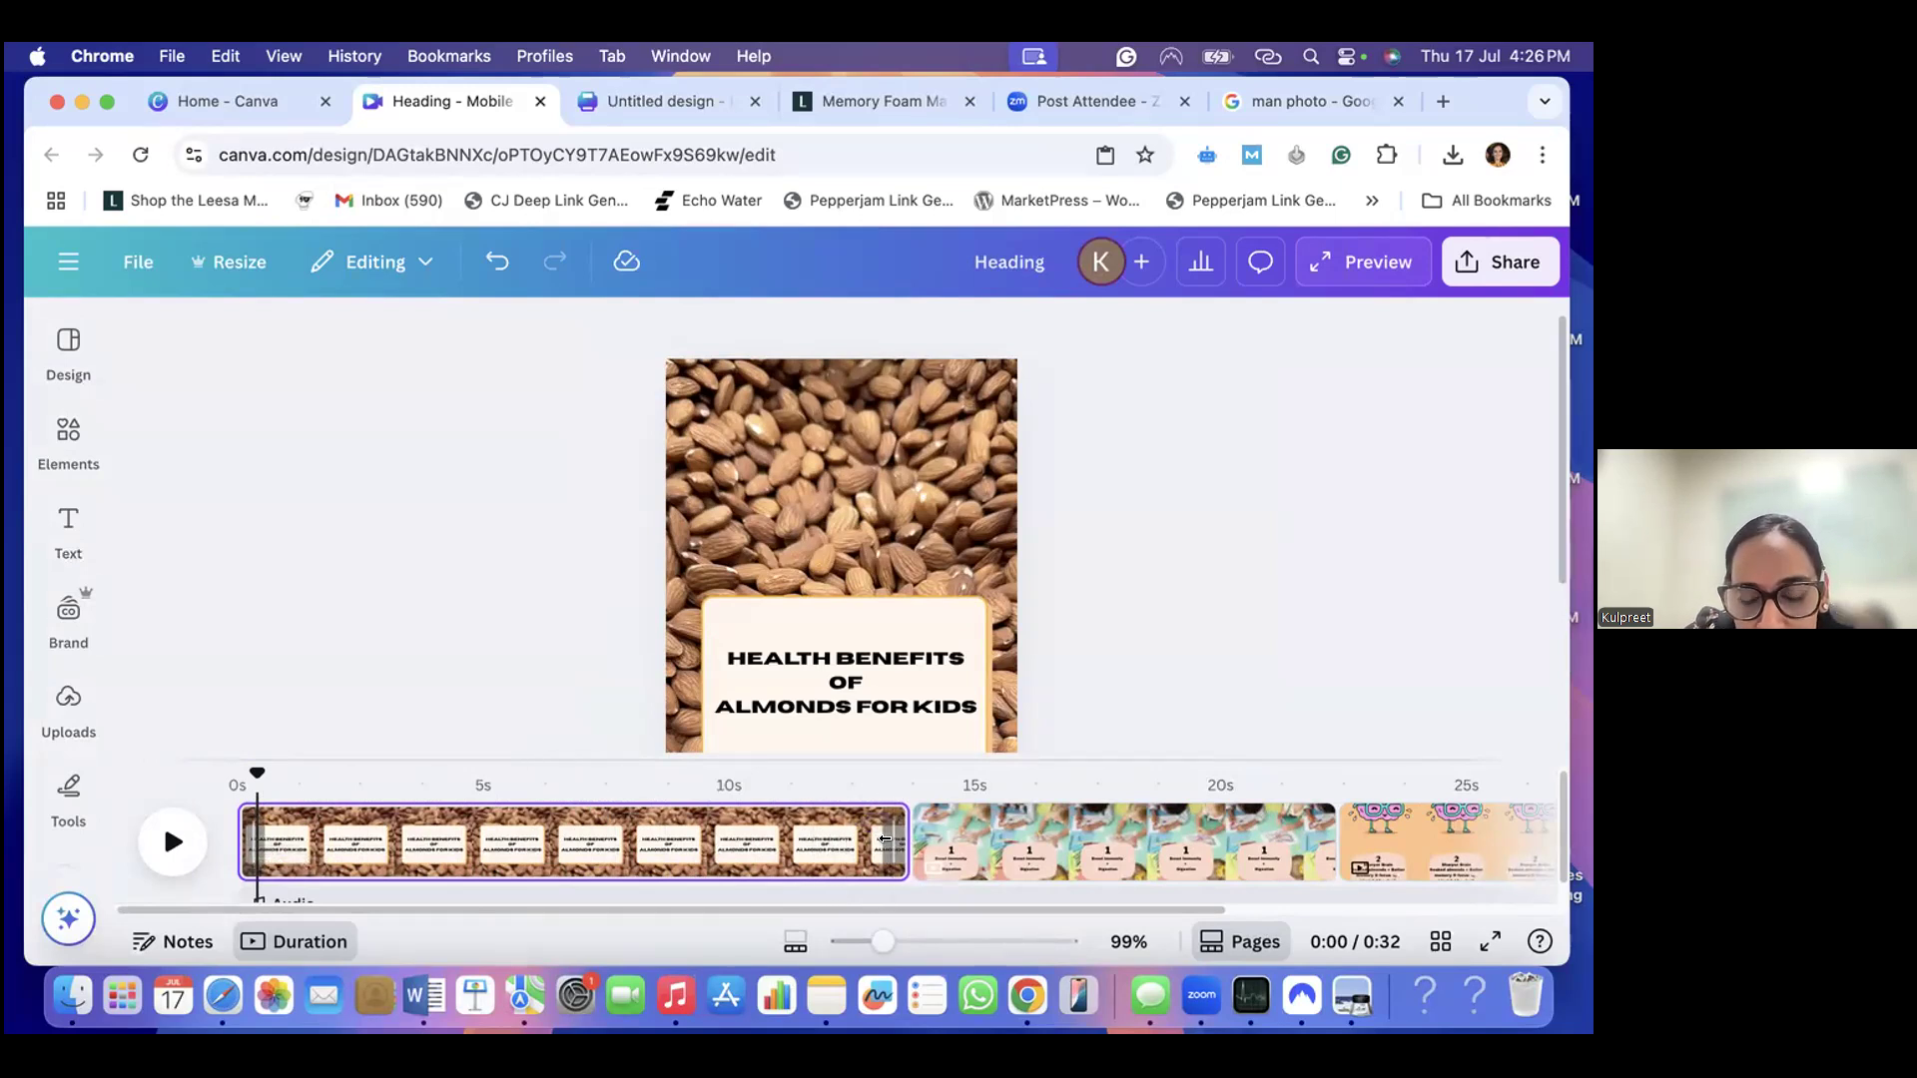
{"action": "left_click_drag", "start_coordinate": [888, 837], "coordinate": [454, 806]}
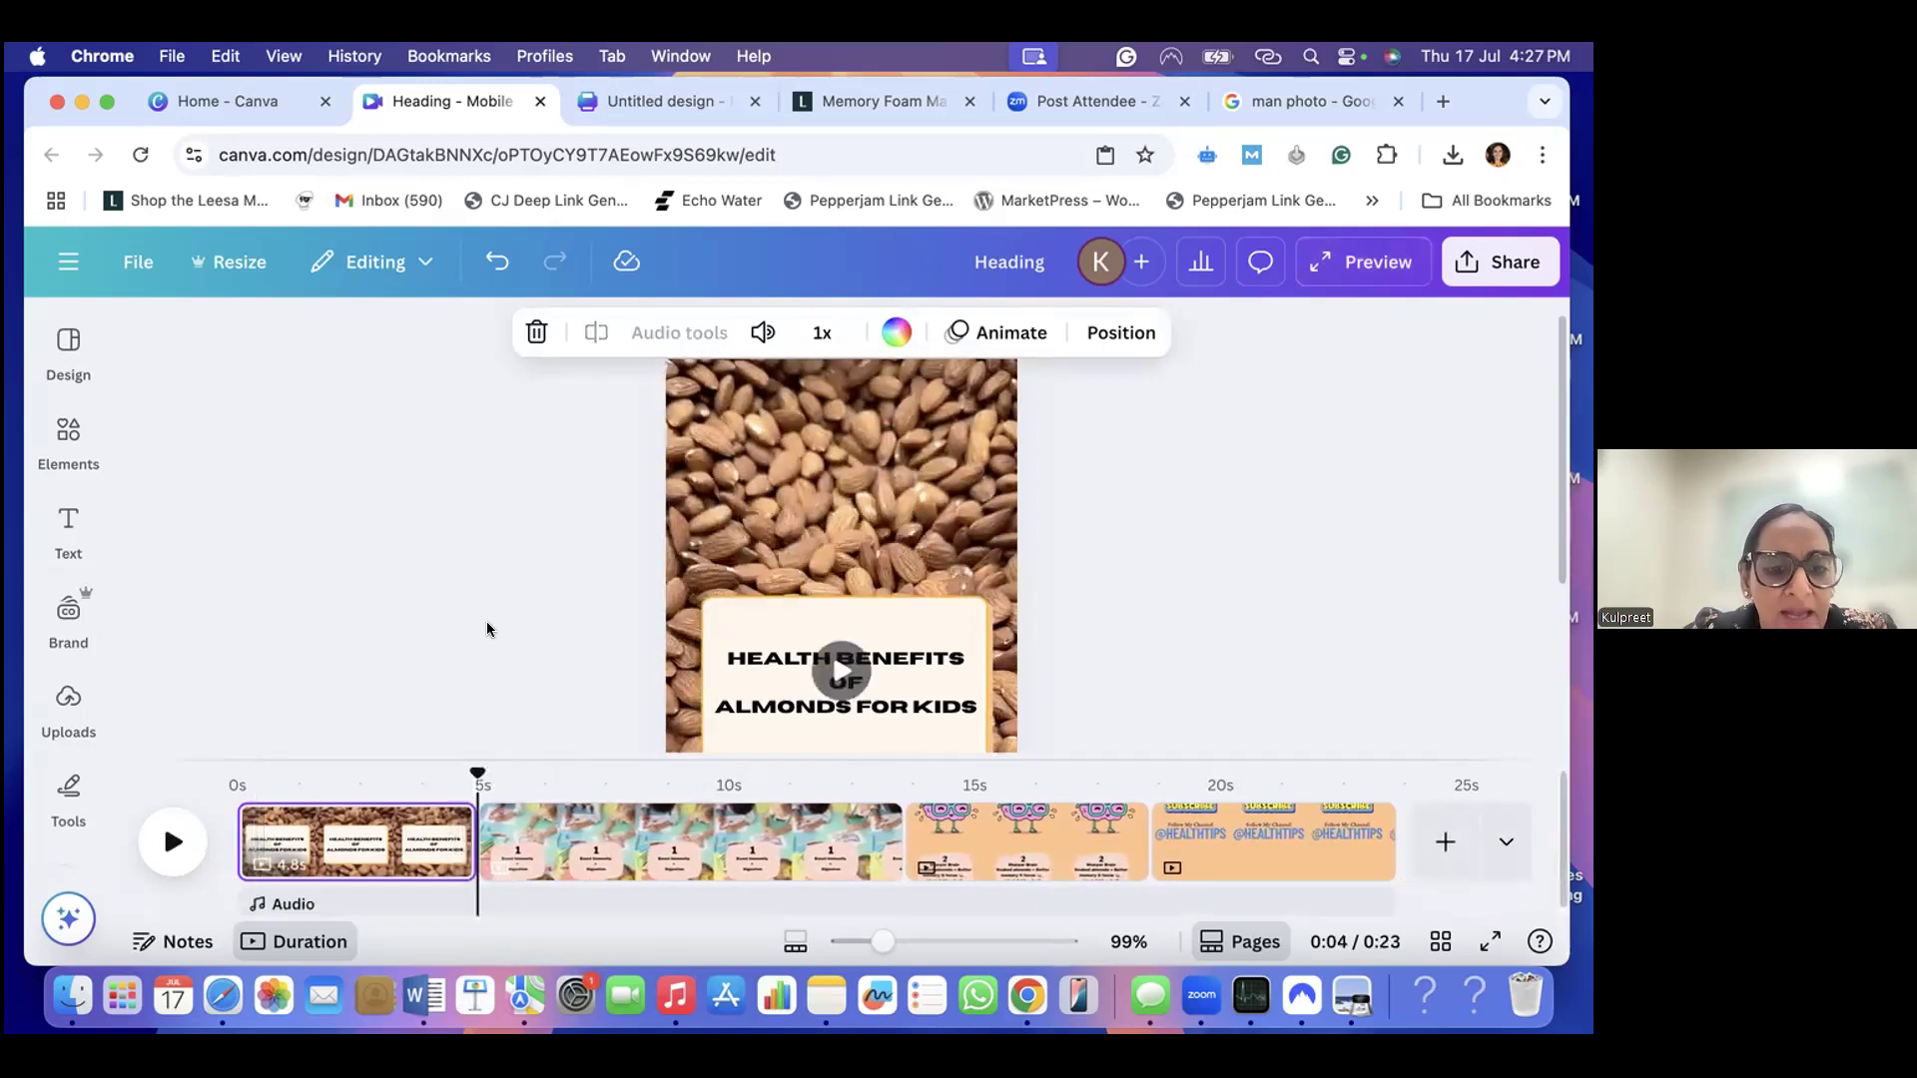
{"action": "left_click", "coordinate": [626, 825]}
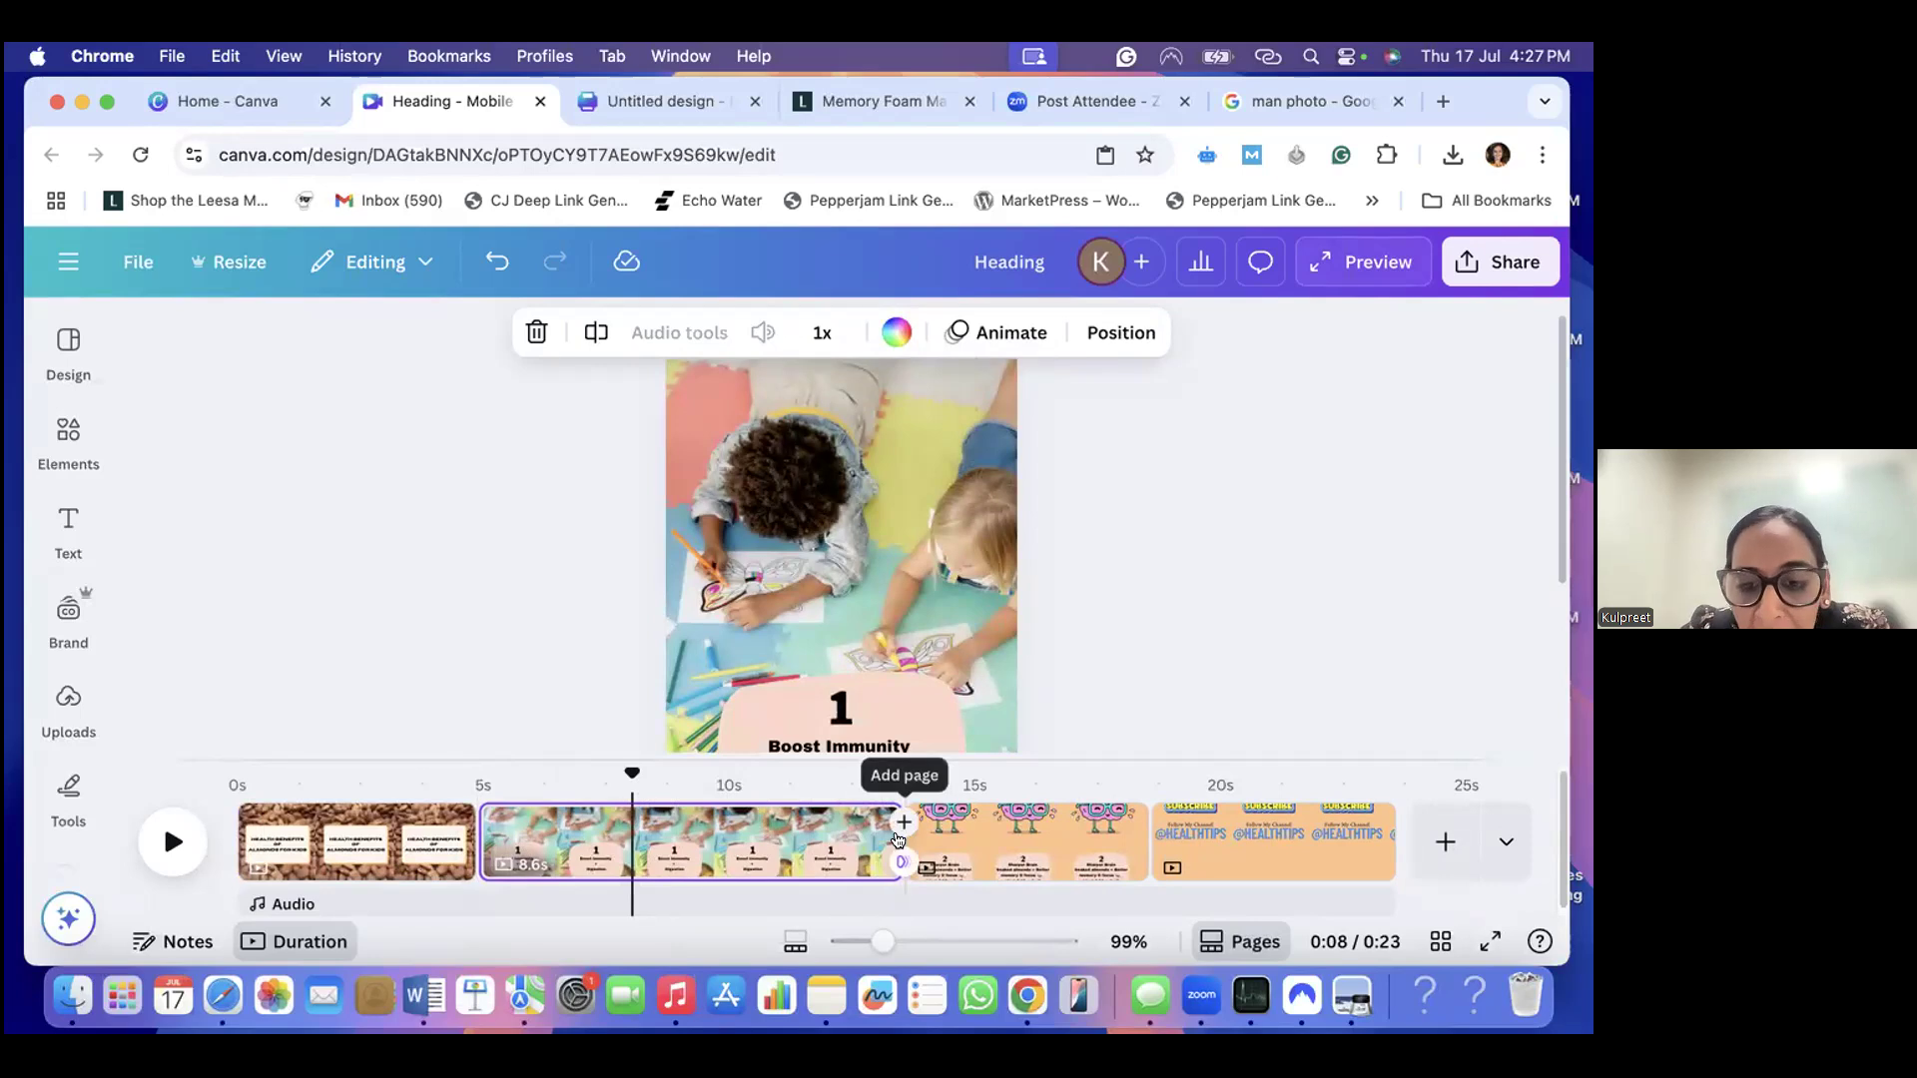
{"action": "left_click_drag", "start_coordinate": [874, 834], "coordinate": [696, 831]}
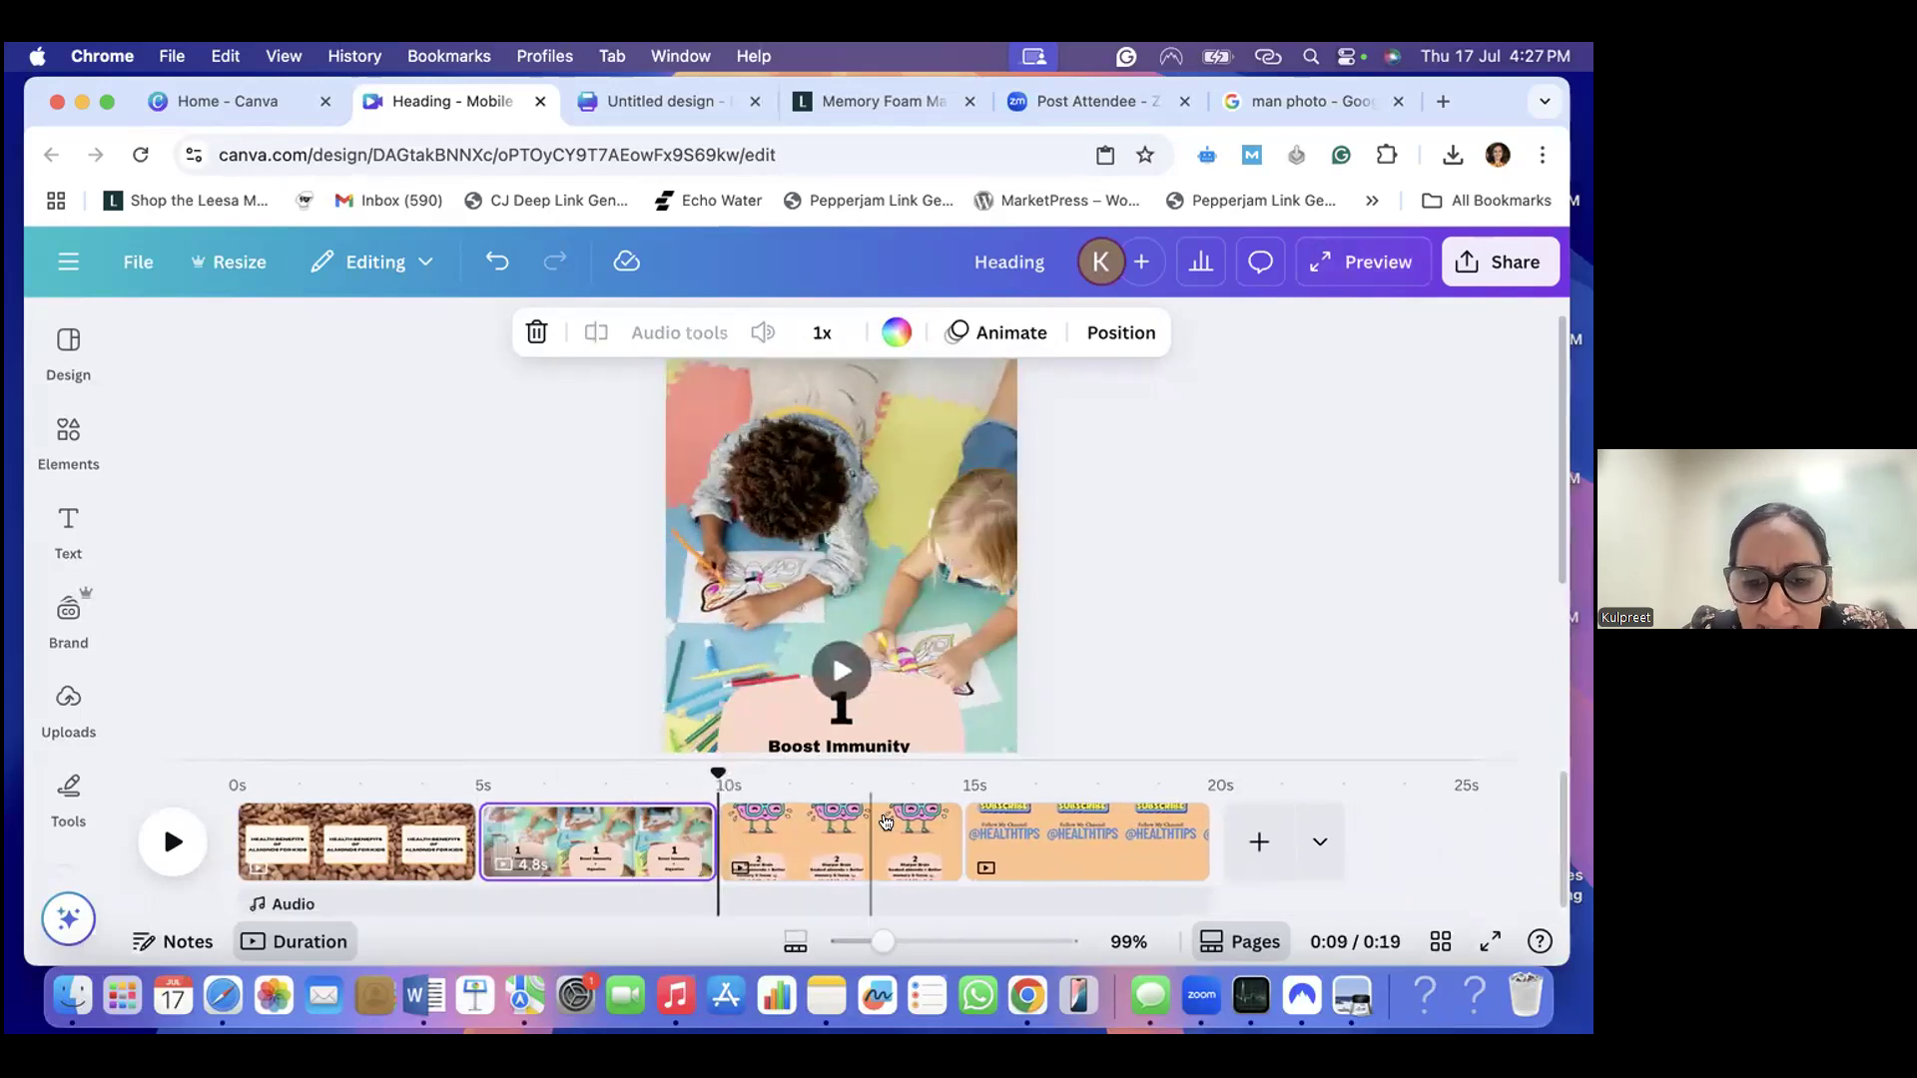
- Shorten the subscribe page to 4.8 seconds and slightly trim the ends of the brain page and the almond title page
{"action": "left_click", "coordinate": [886, 824]}
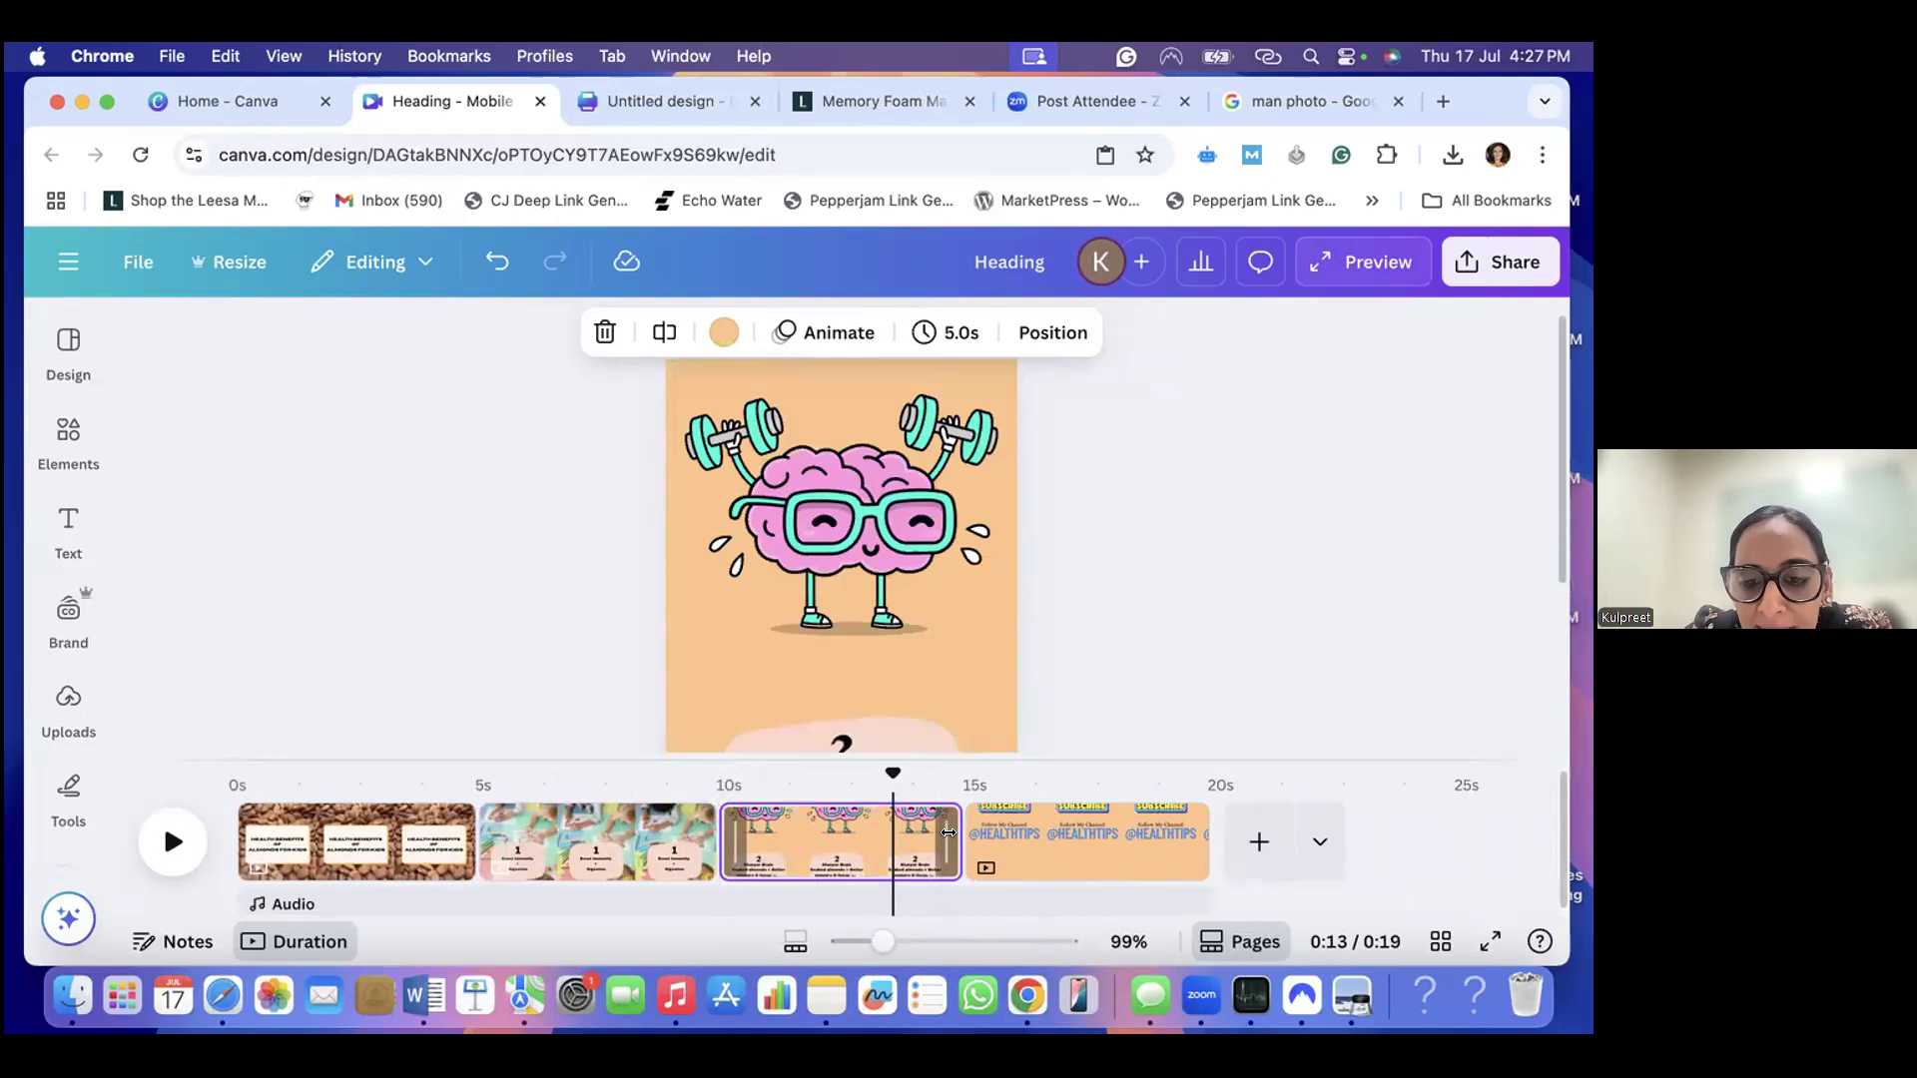
{"action": "left_click_drag", "start_coordinate": [935, 833], "coordinate": [930, 833]}
{"action": "left_click", "coordinate": [1096, 837]}
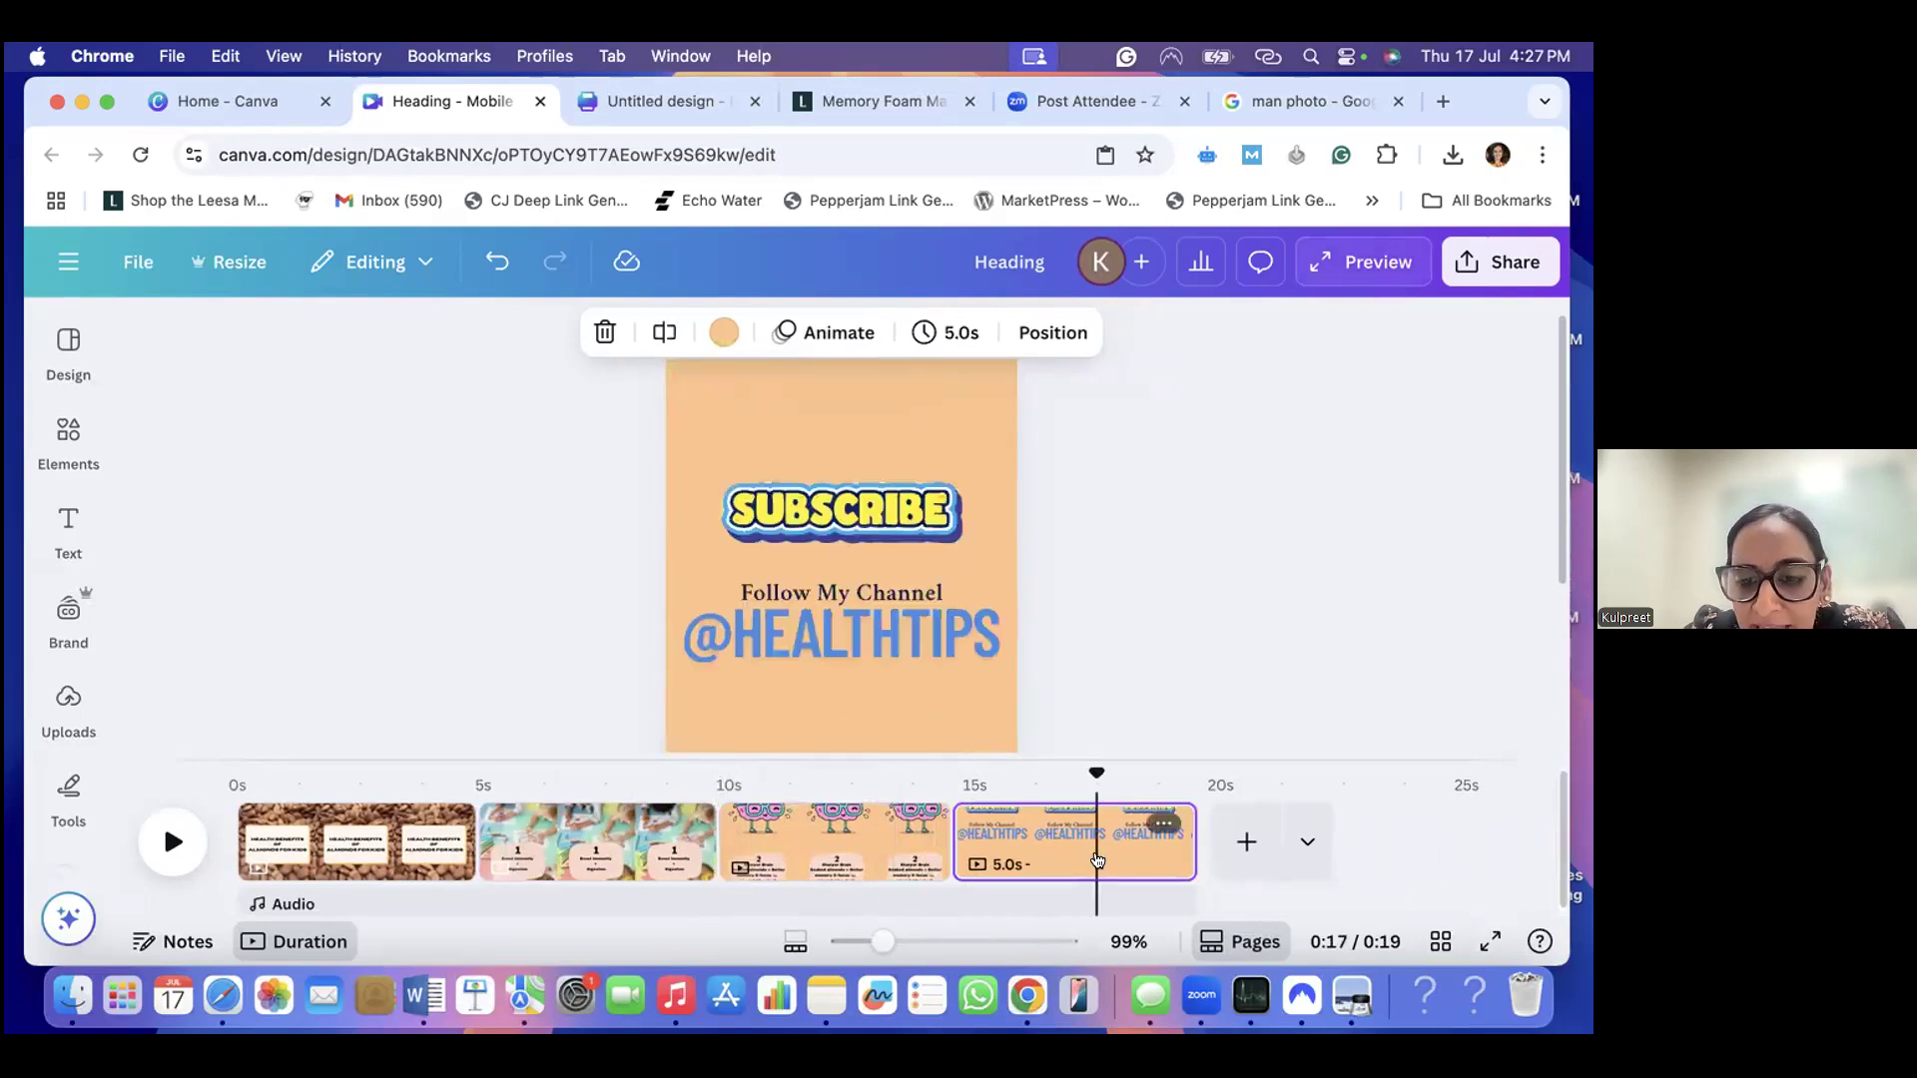
{"action": "left_click_drag", "start_coordinate": [1174, 839], "coordinate": [1166, 838]}
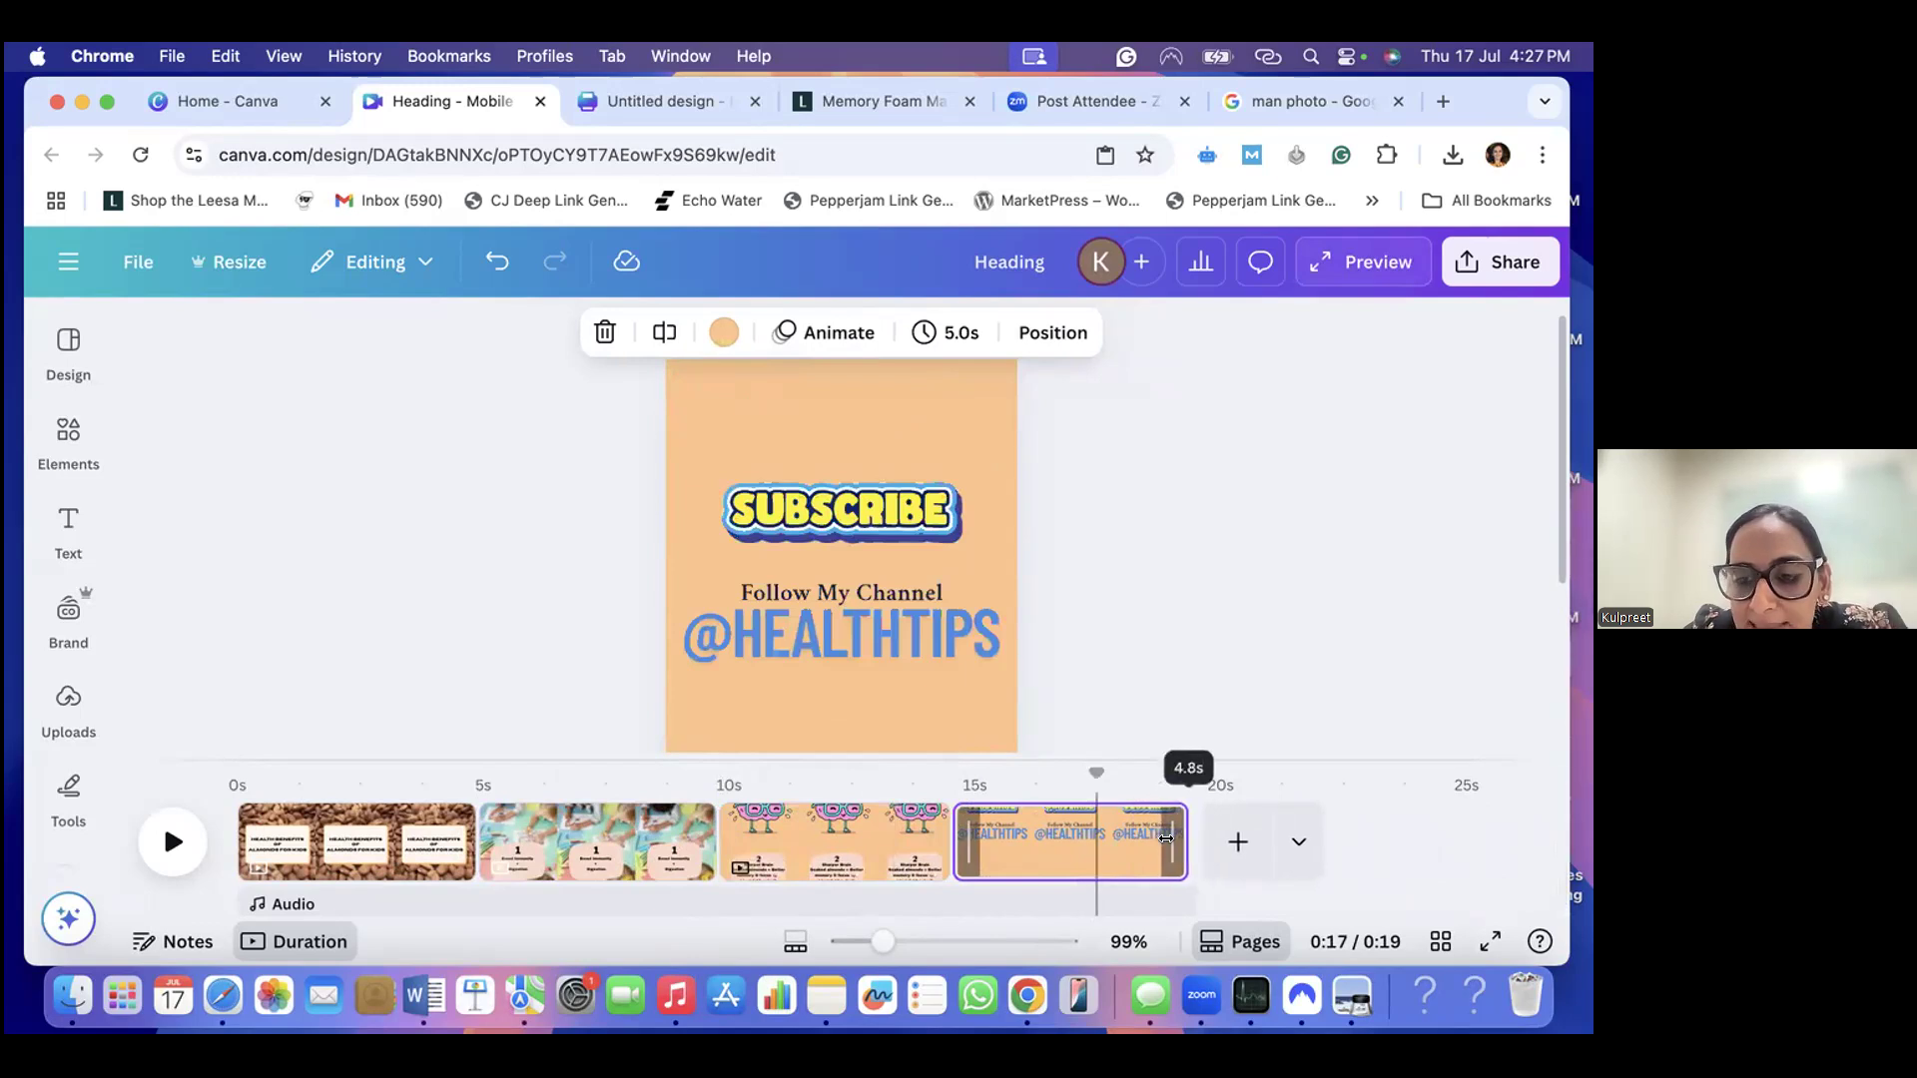
{"action": "left_click_drag", "start_coordinate": [1184, 632], "coordinate": [1184, 632]}
{"action": "left_click", "coordinate": [1166, 612]}
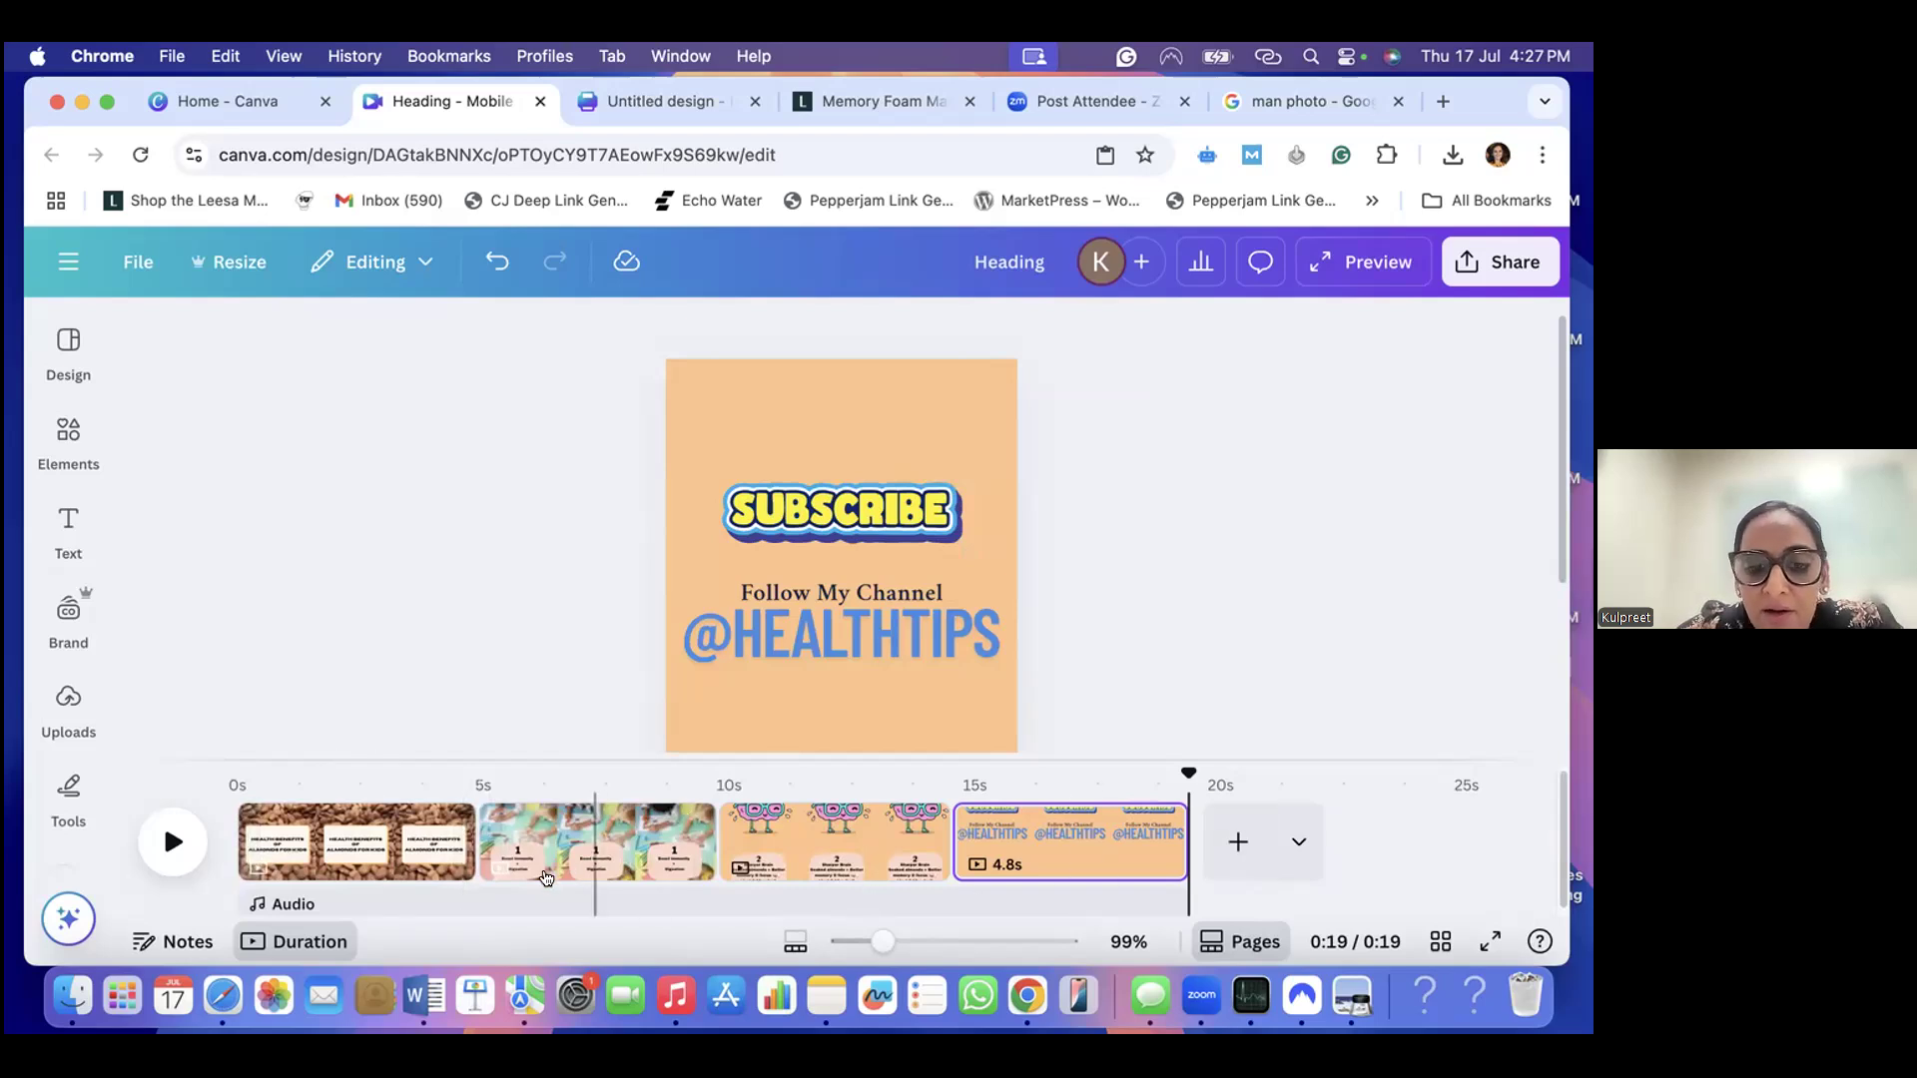
{"action": "left_click", "coordinate": [382, 820]}
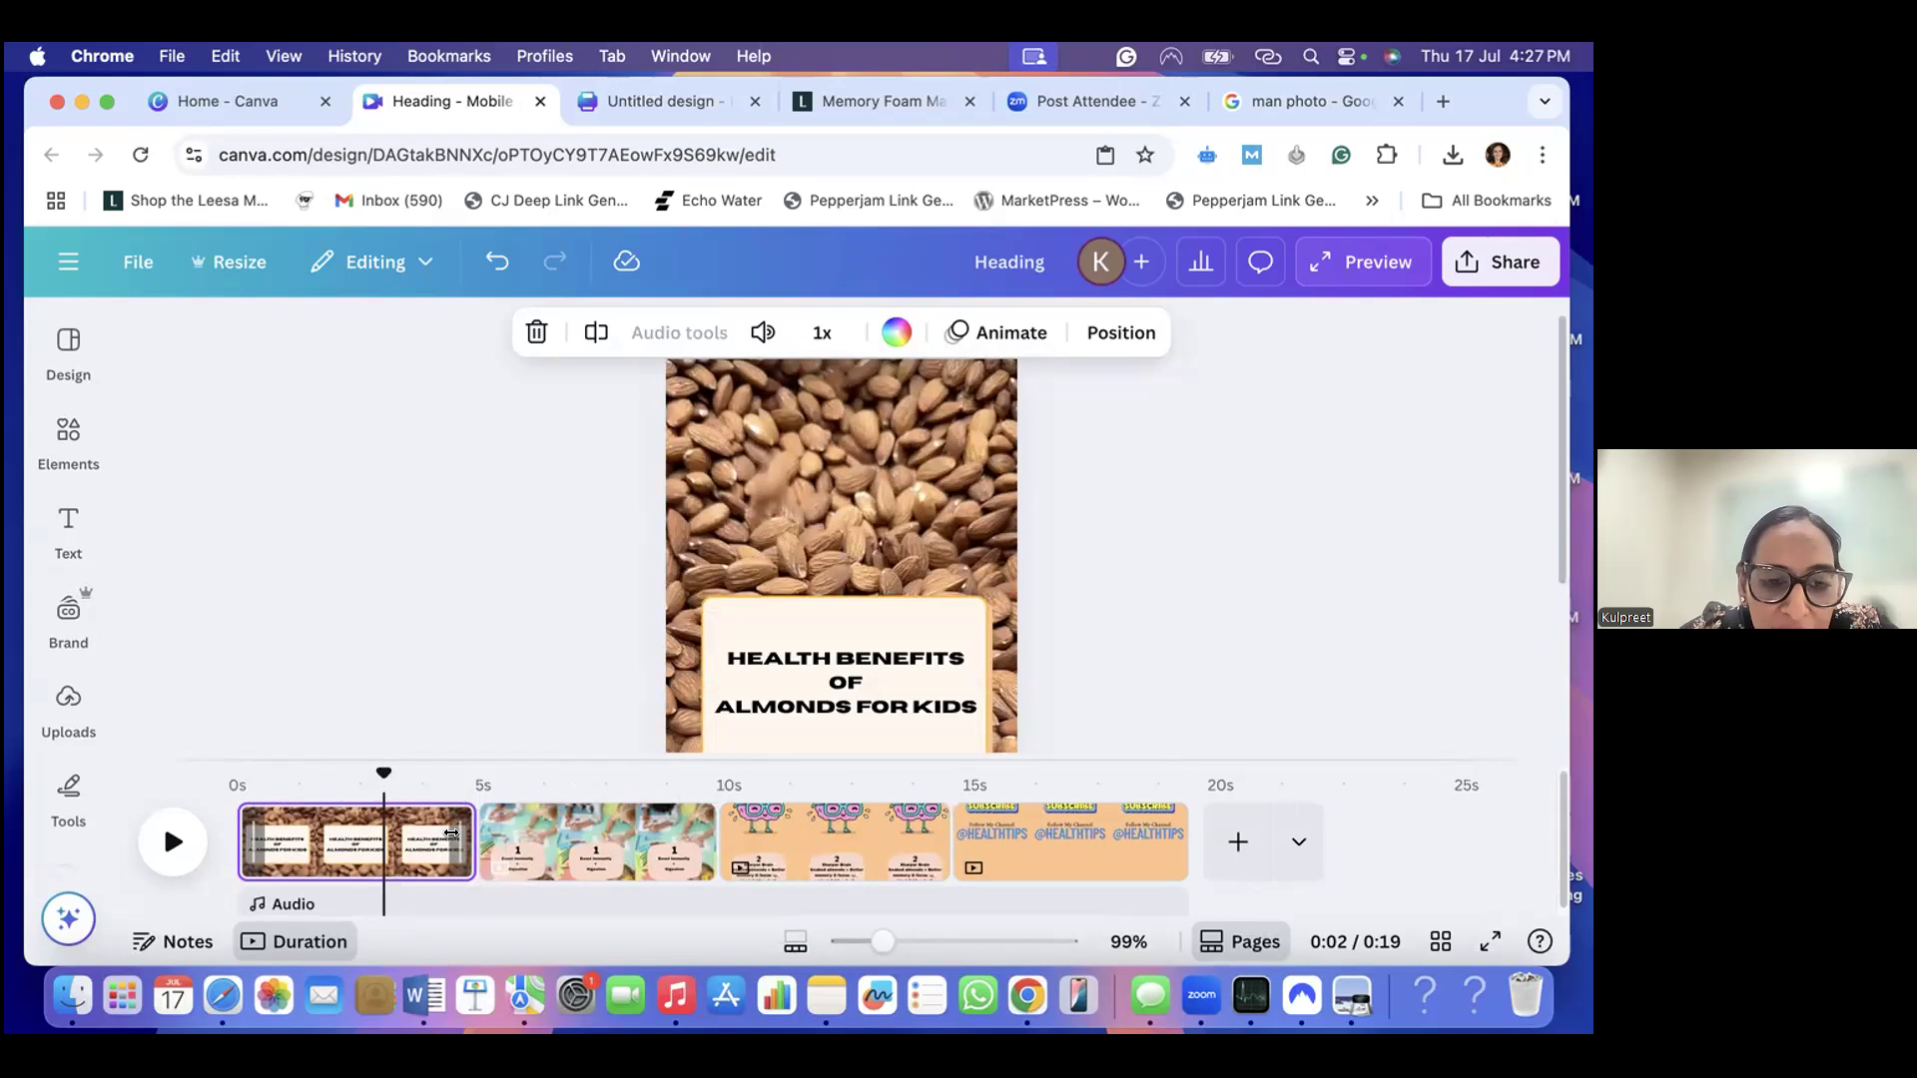
{"action": "mouse_move", "coordinate": [460, 833]}
{"action": "left_mouse_down"}
{"action": "mouse_move", "coordinate": [754, 857]}
{"action": "mouse_move", "coordinate": [445, 835]}
{"action": "left_mouse_up"}
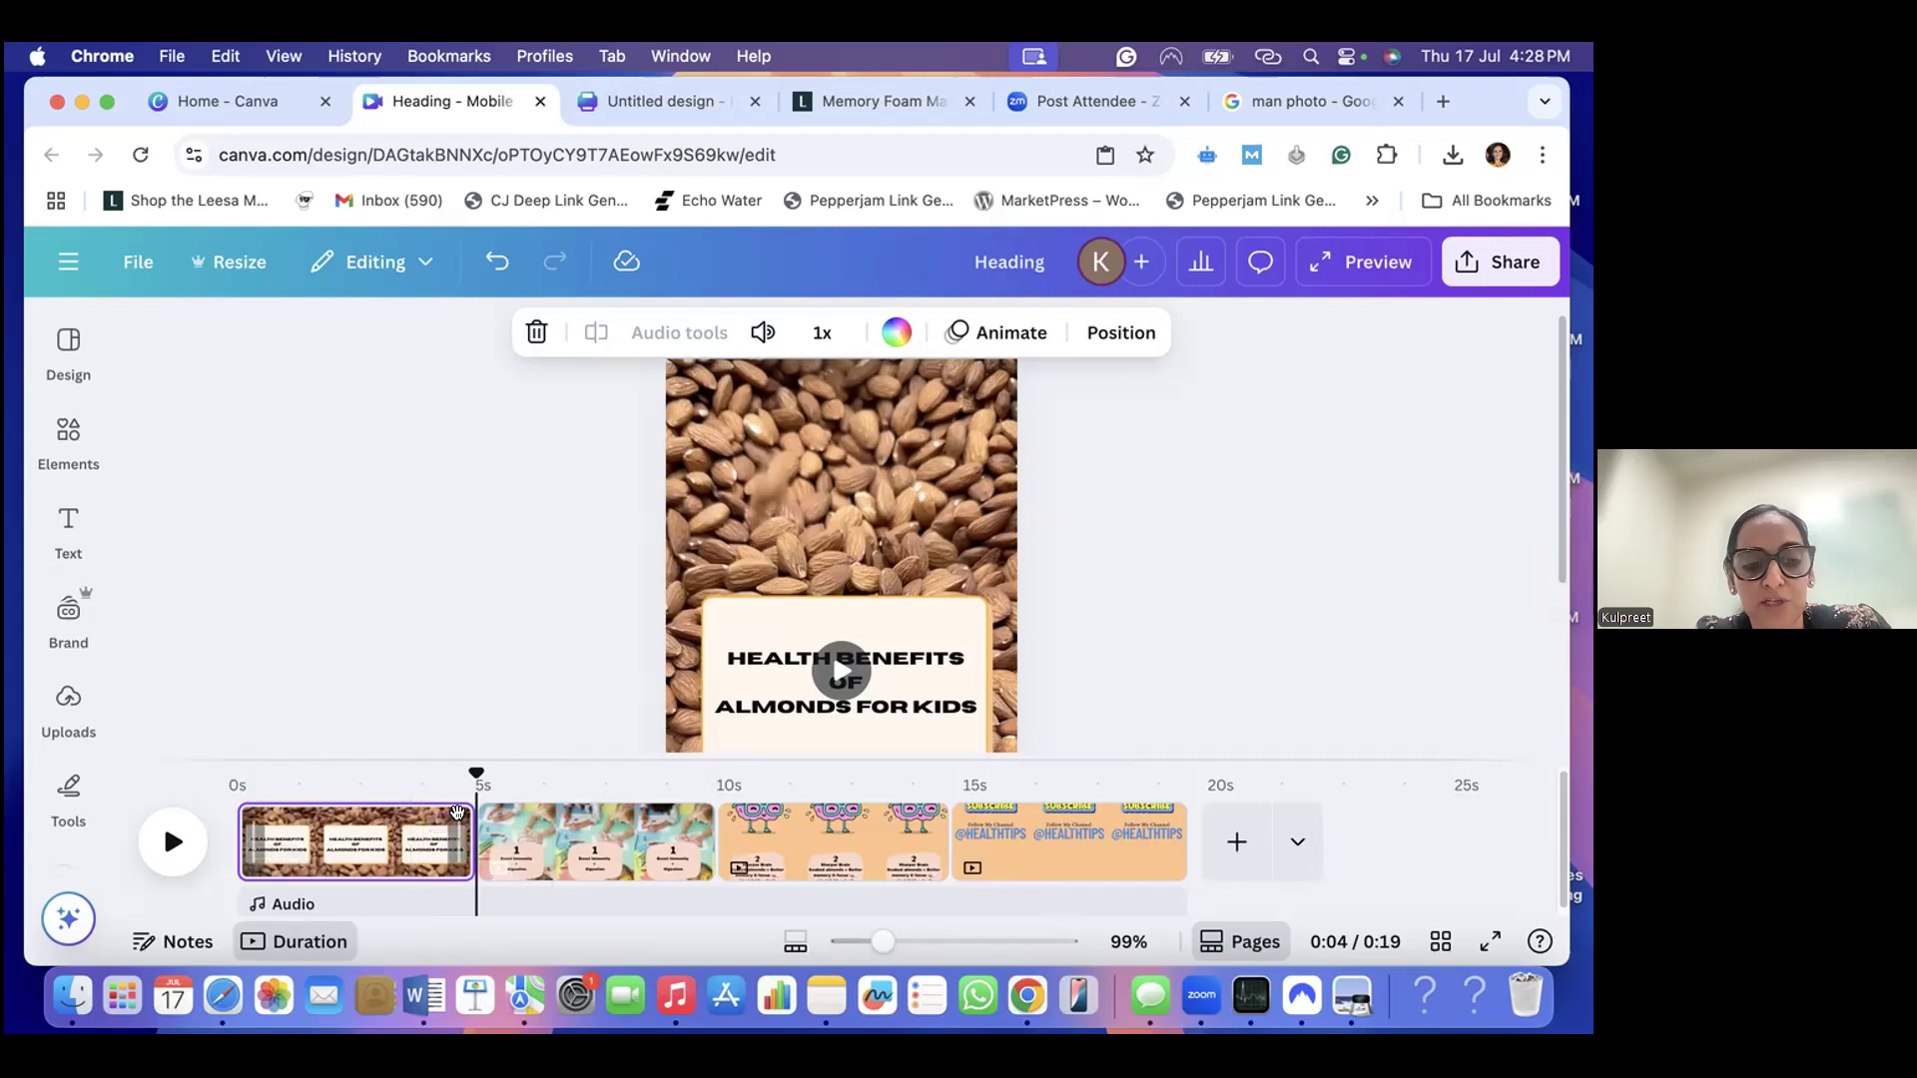
- Try faster and slower video speeds on the almond title page and return it to 1x
{"action": "left_click", "coordinate": [377, 813]}
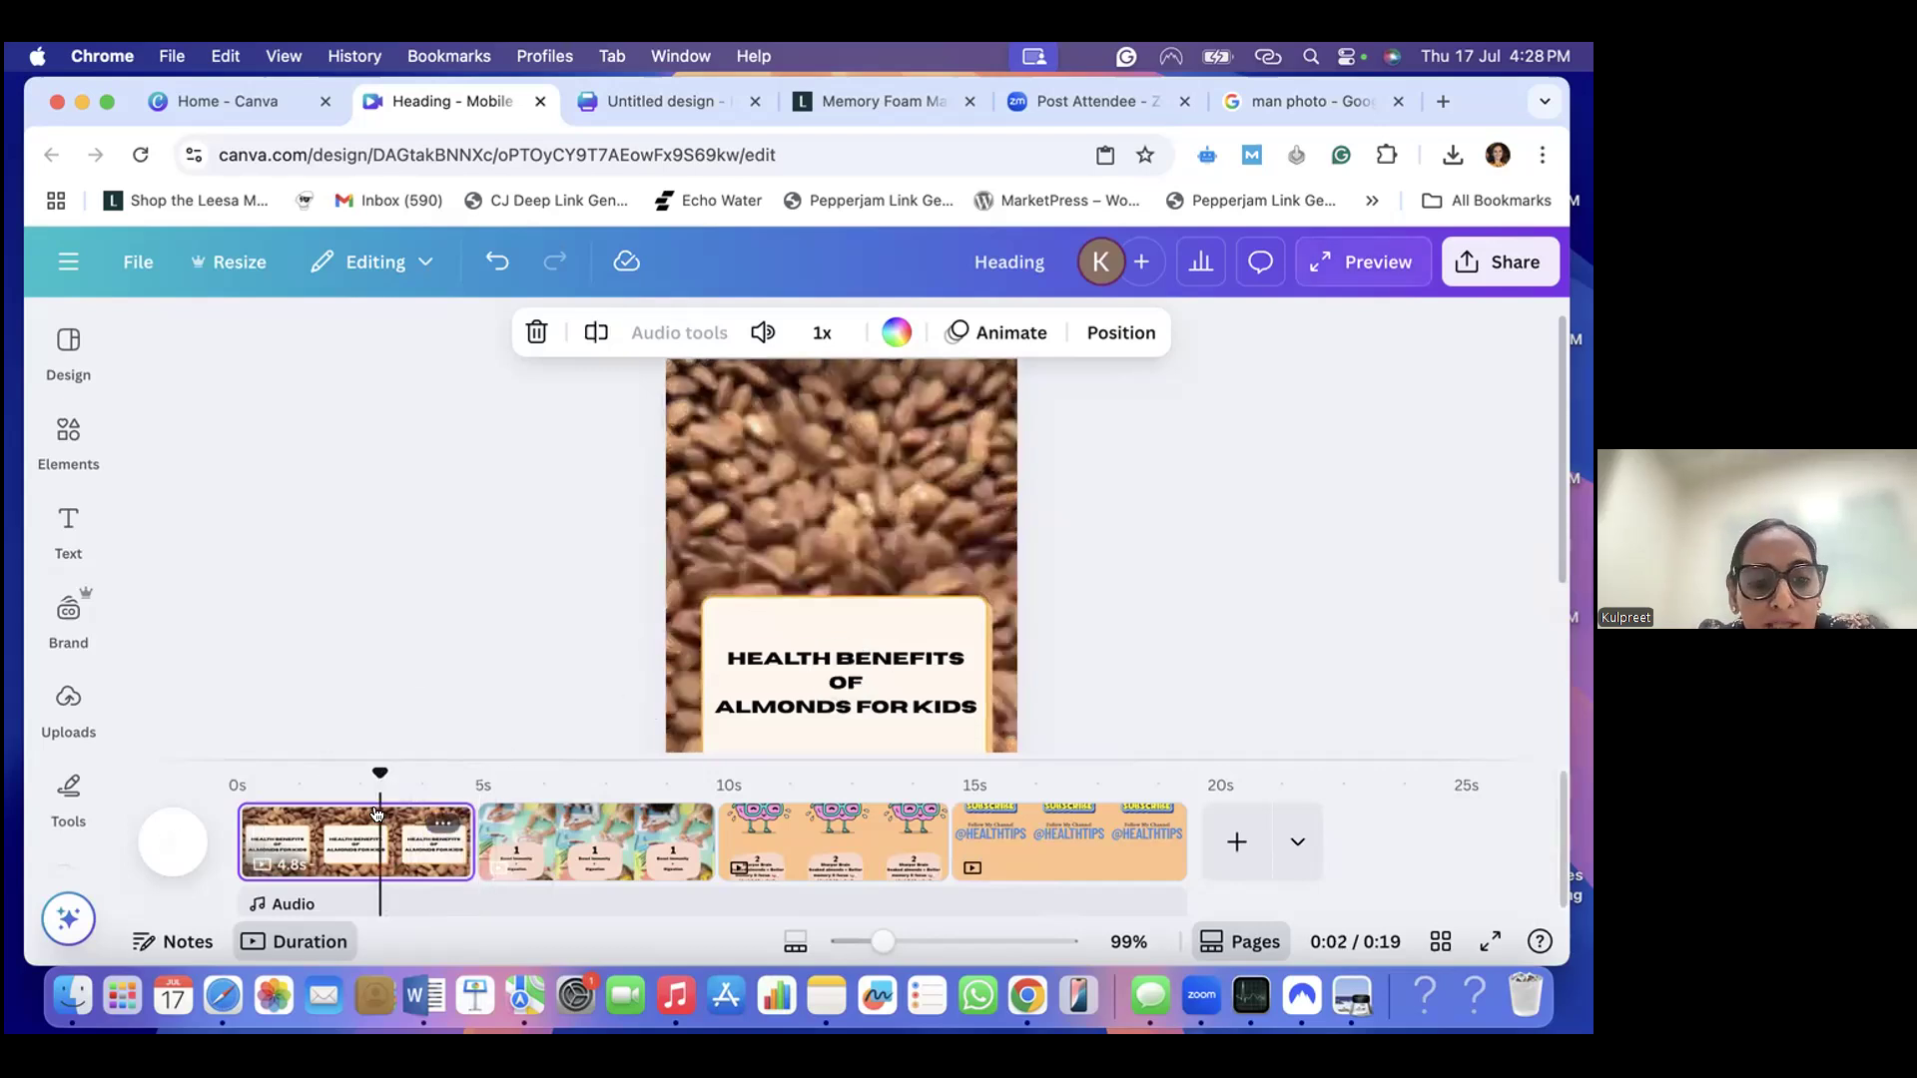
{"action": "left_click", "coordinate": [819, 335]}
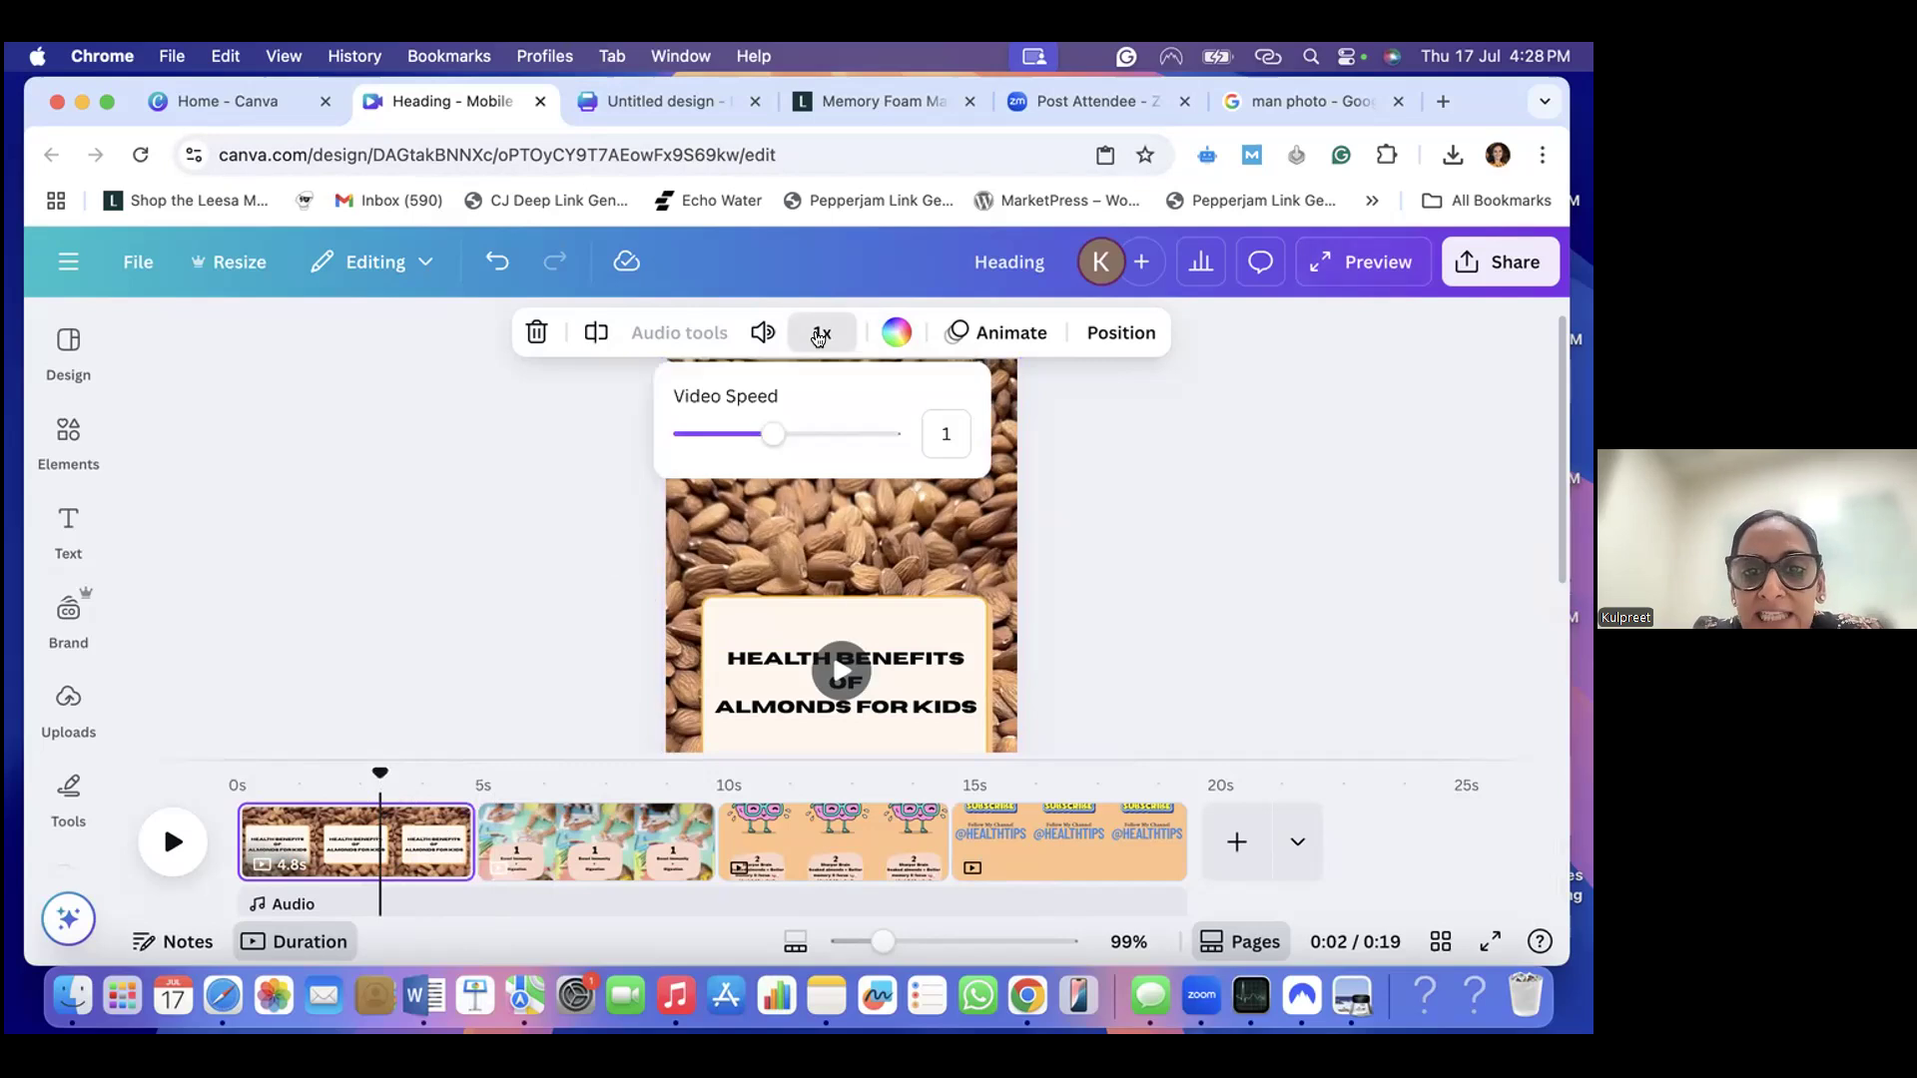
{"action": "left_click", "coordinate": [785, 436]}
{"action": "left_click_drag", "start_coordinate": [797, 438], "coordinate": [754, 439]}
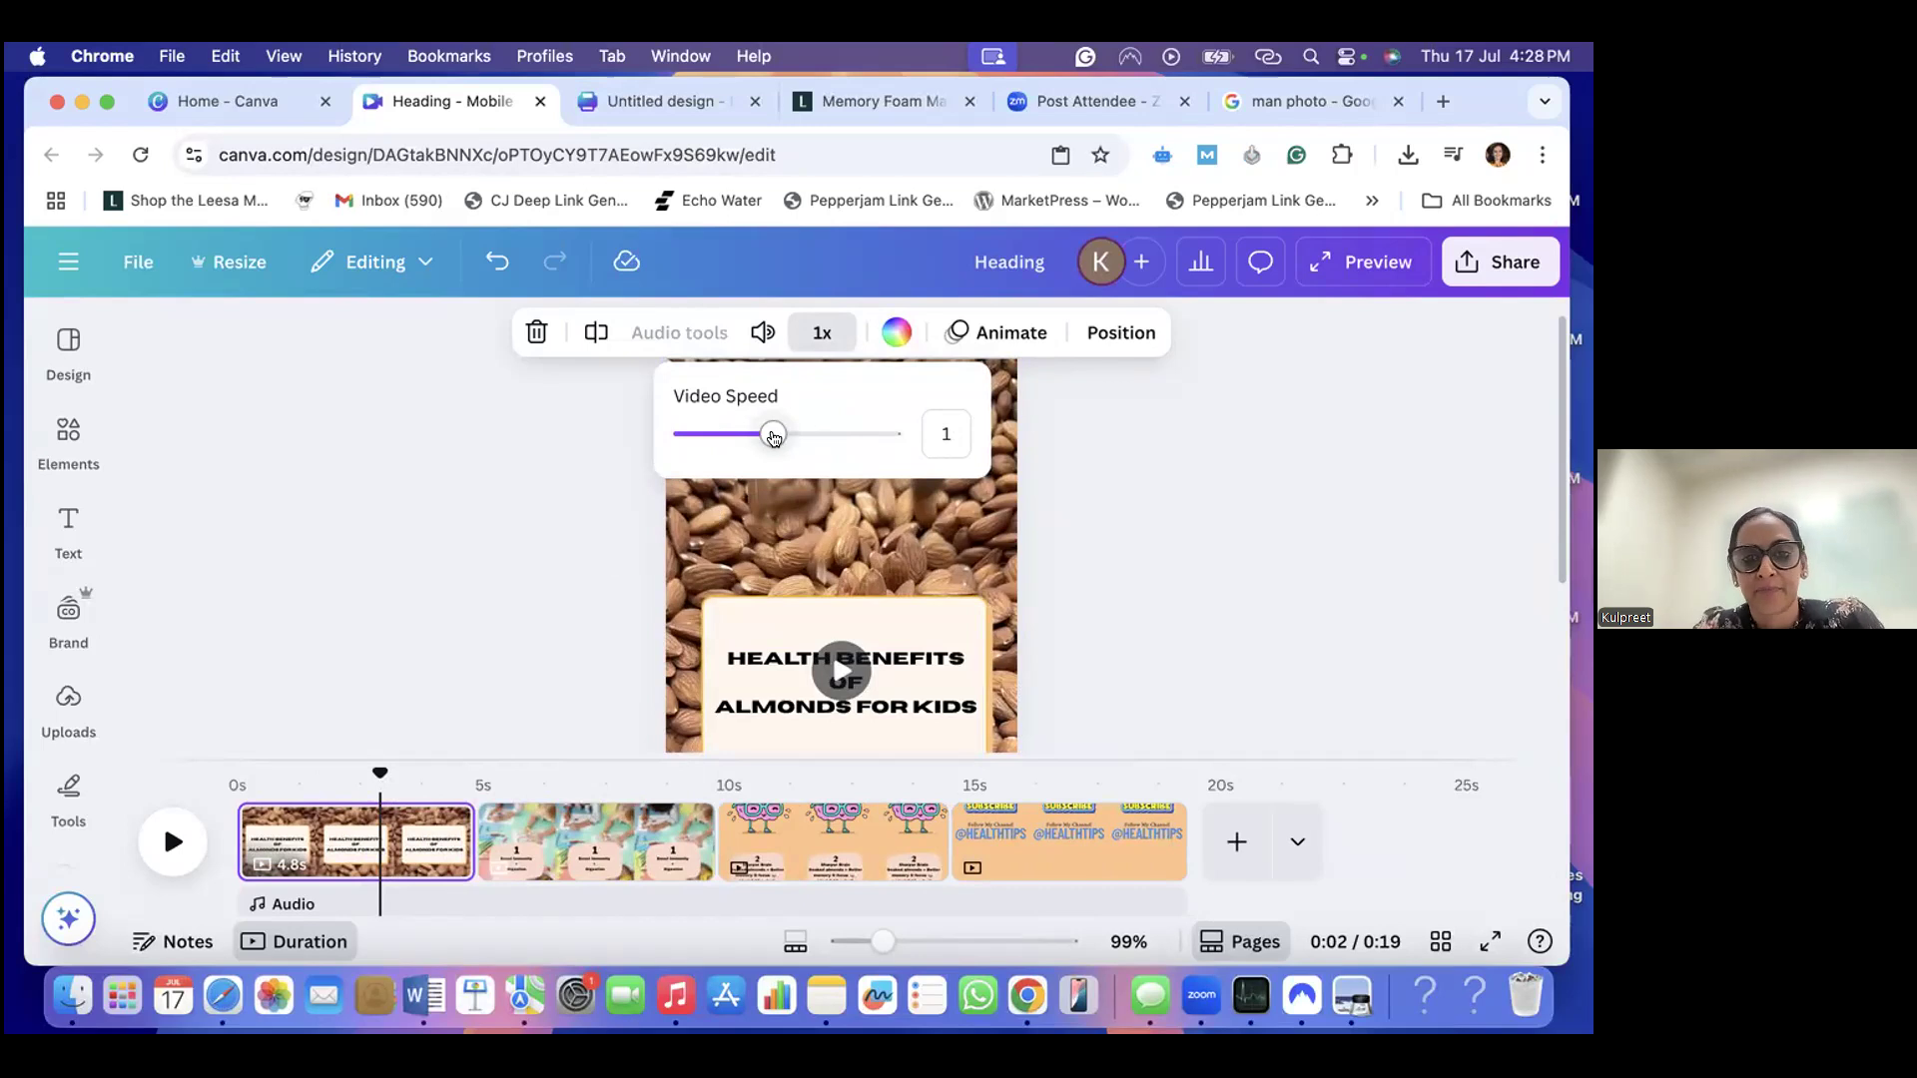
{"action": "mouse_move", "coordinate": [775, 439]}
{"action": "left_mouse_down"}
{"action": "mouse_move", "coordinate": [832, 441]}
{"action": "mouse_move", "coordinate": [776, 441]}
{"action": "left_mouse_up"}
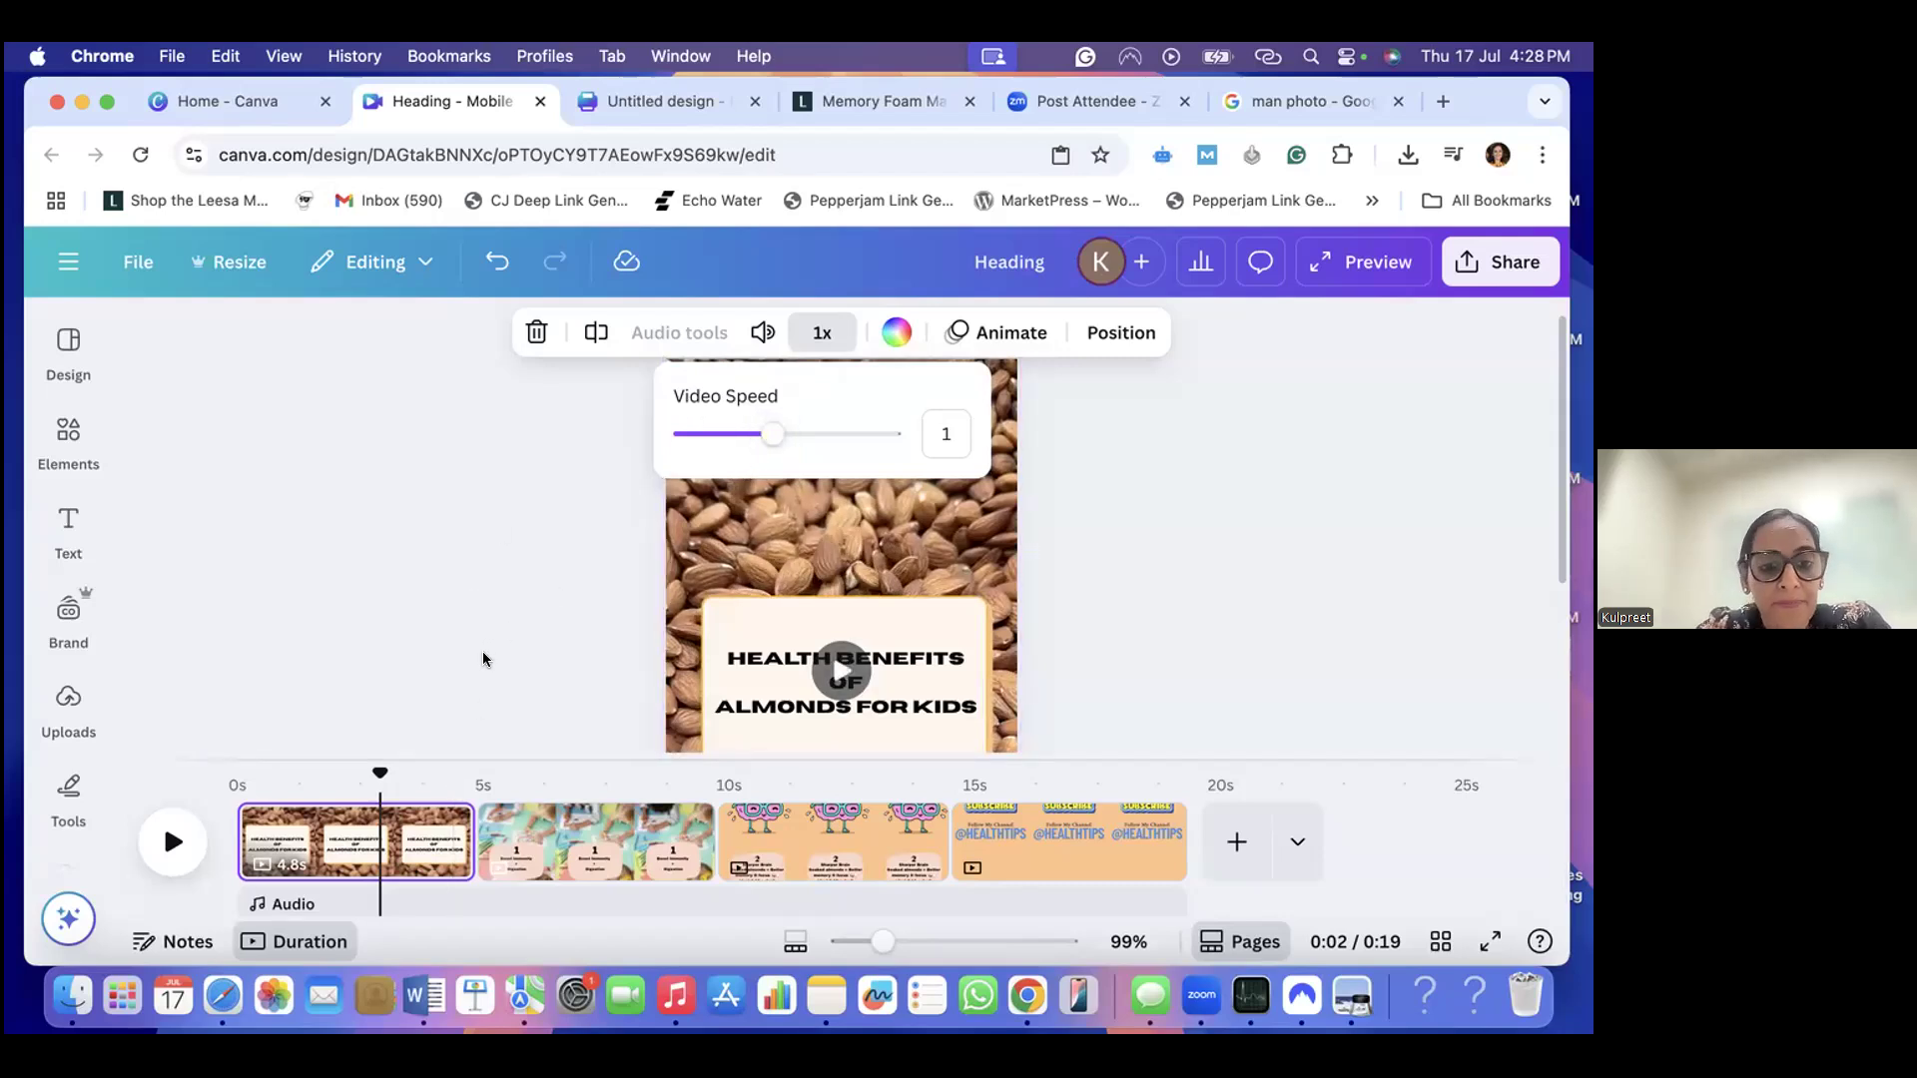
- Set the video speed of the Boost Immunity page to 1.25x
{"action": "left_click", "coordinate": [574, 844]}
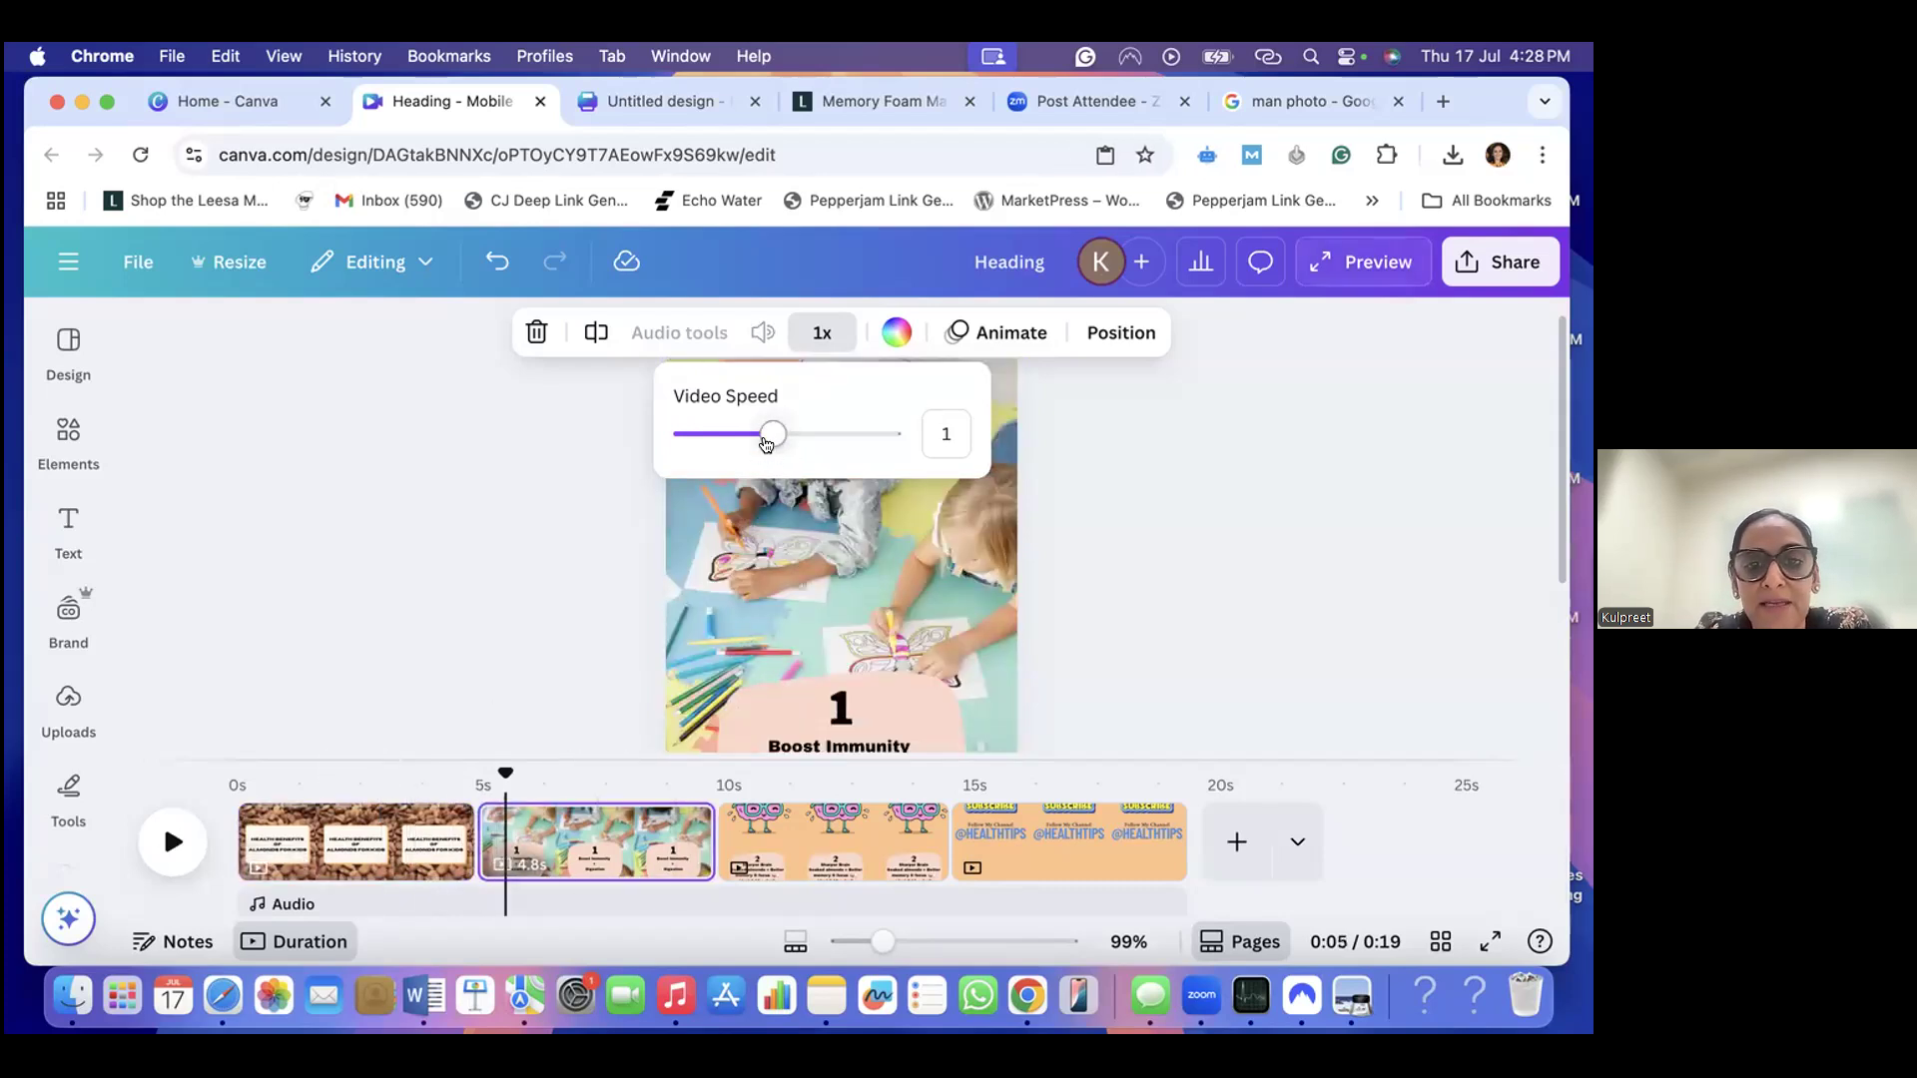
{"action": "left_click_drag", "start_coordinate": [775, 438], "coordinate": [802, 436]}
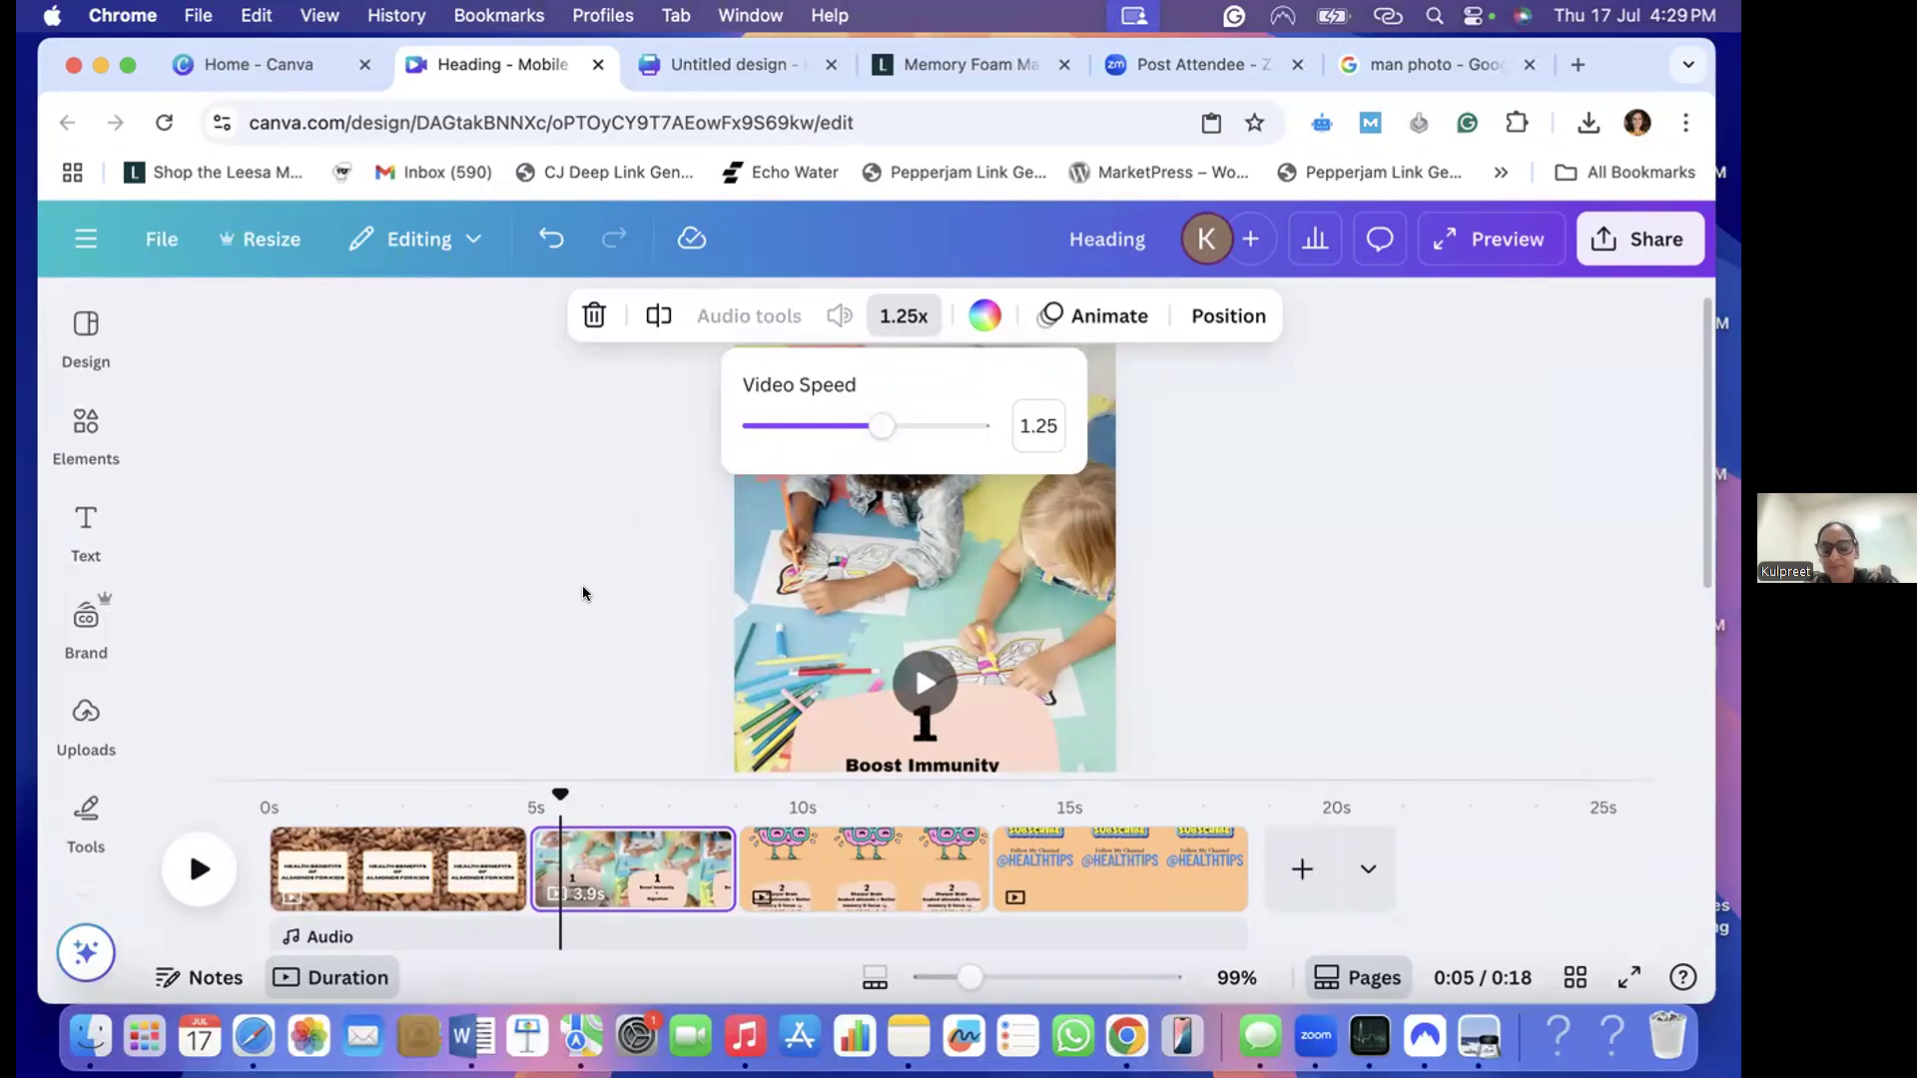
{"action": "left_click", "coordinate": [601, 519]}
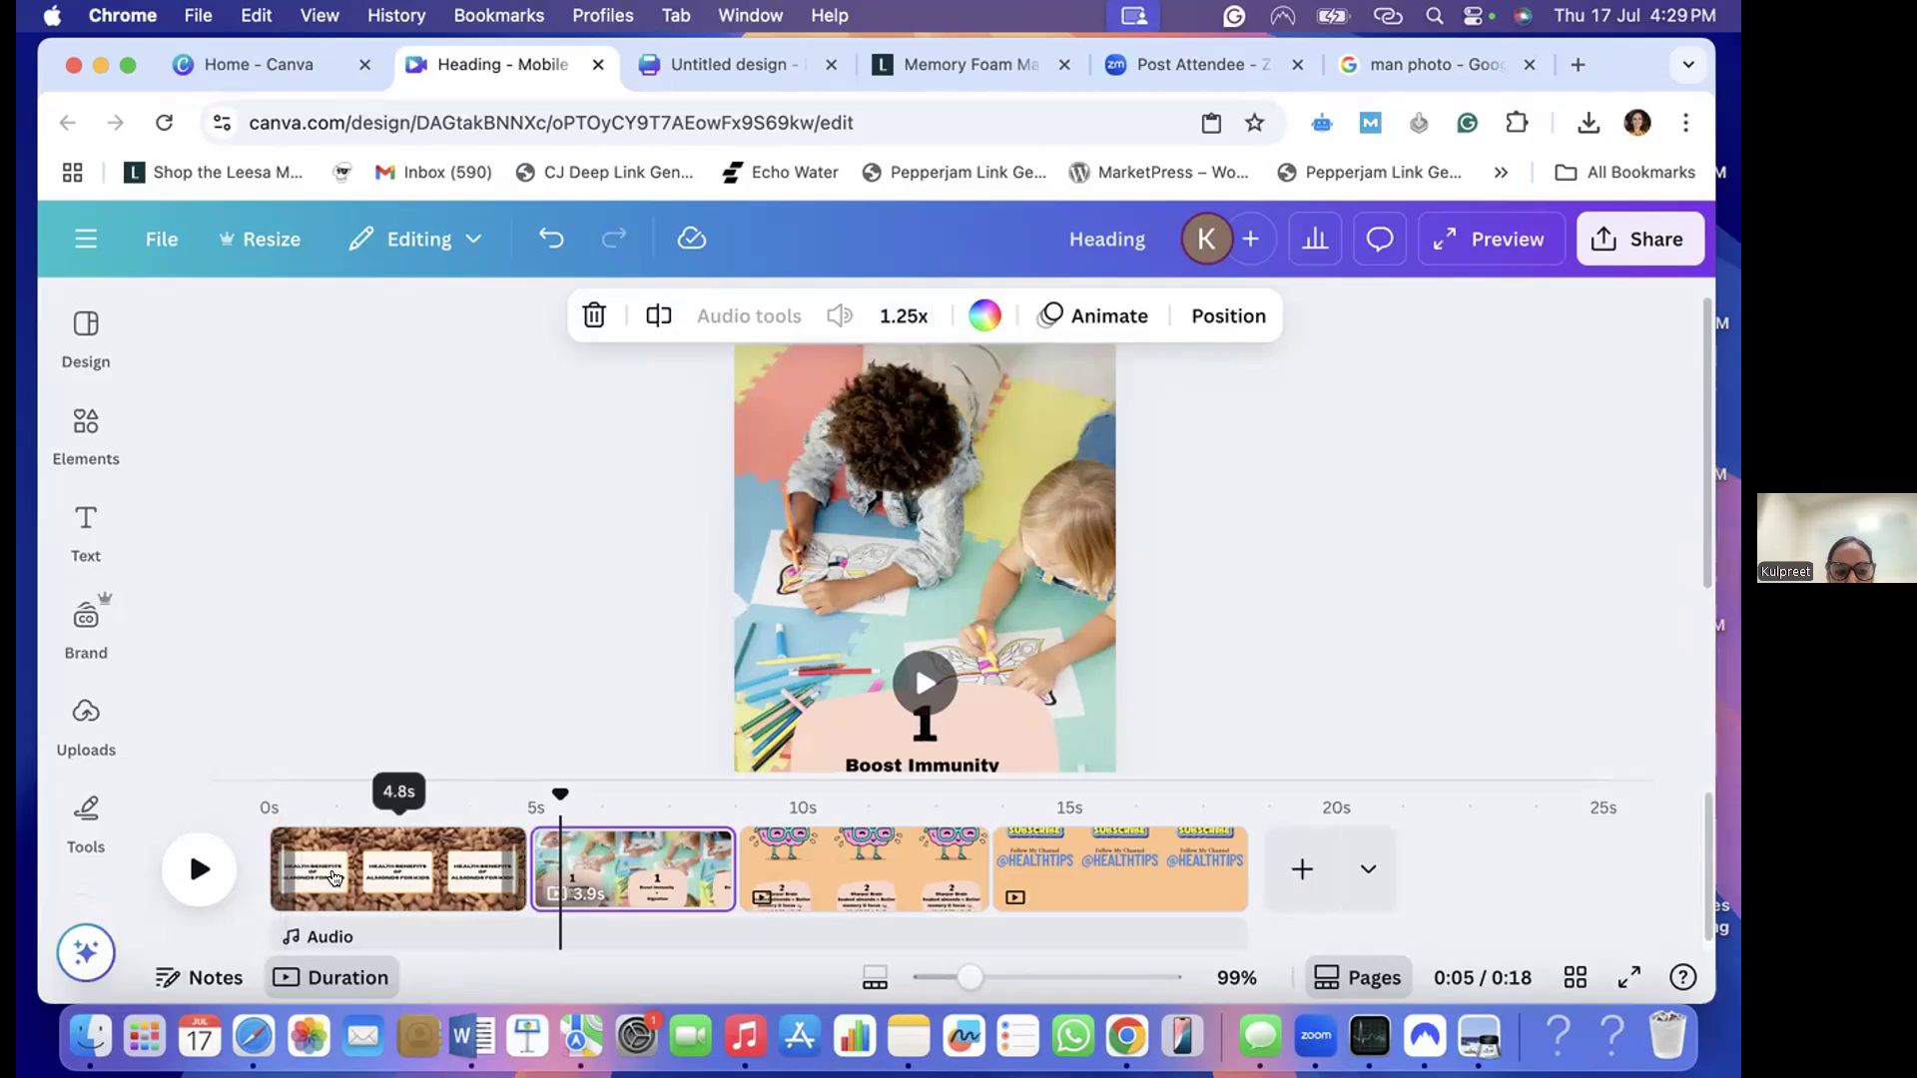
- Try the Shadow effect on the title page's "Health Benefits of Almonds for Kids" heading and apply the Lift effect instead
{"action": "left_click", "coordinate": [316, 877]}
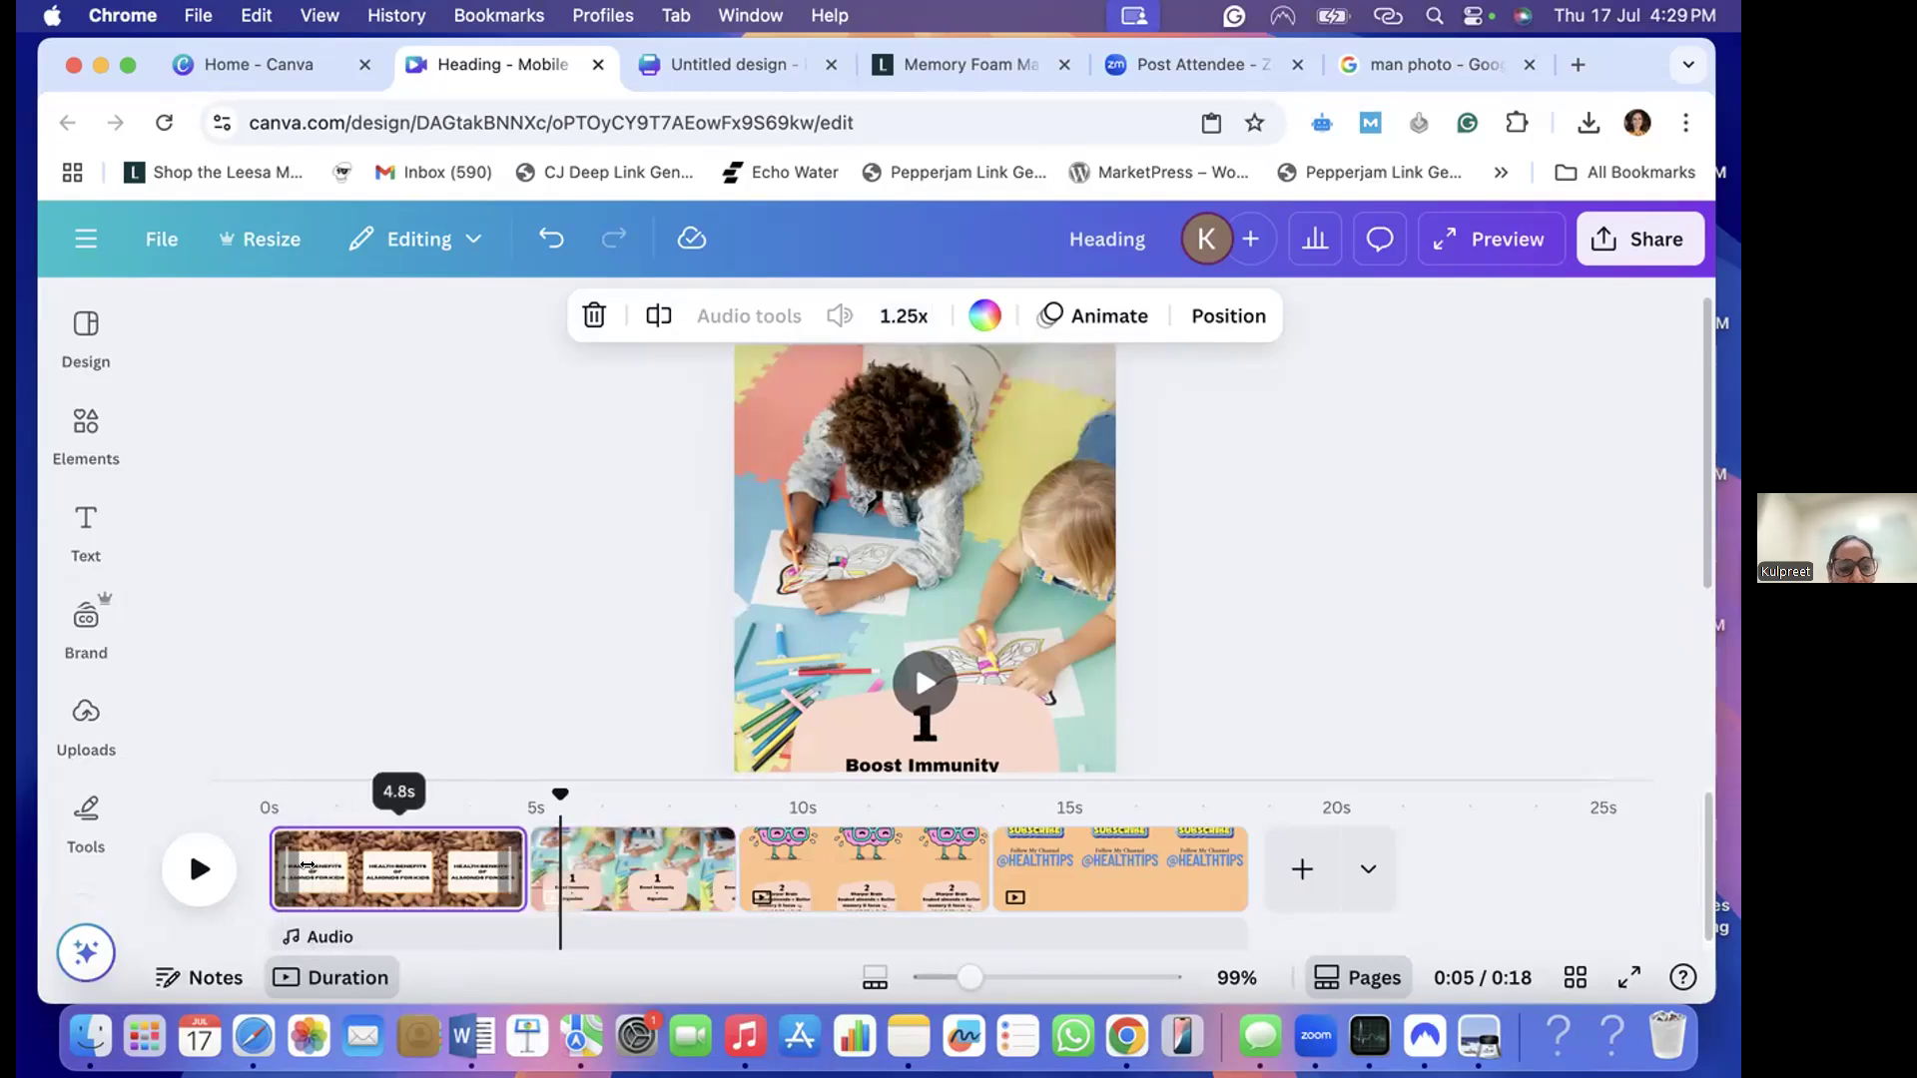
{"action": "scroll", "coordinate": [844, 591], "scroll_direction": "down", "scroll_amount": 3}
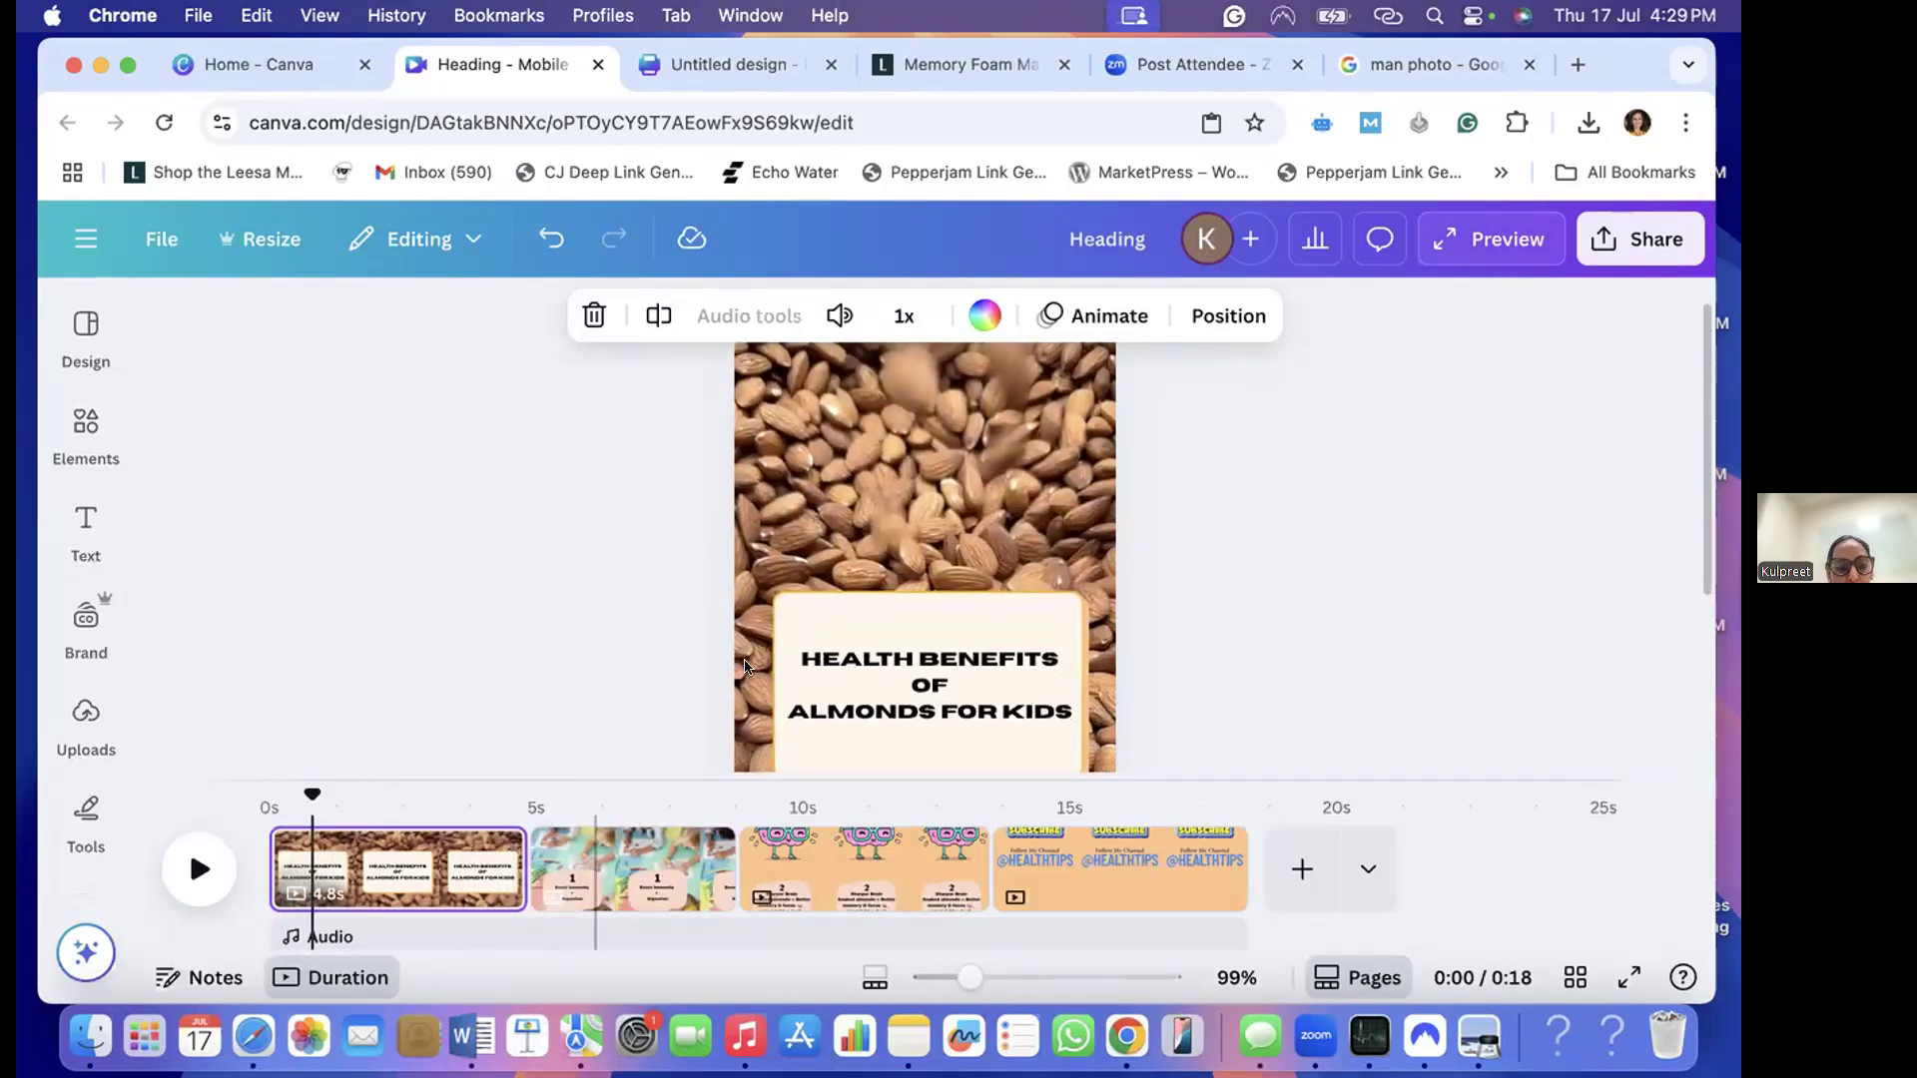
{"action": "left_click", "coordinate": [887, 569]}
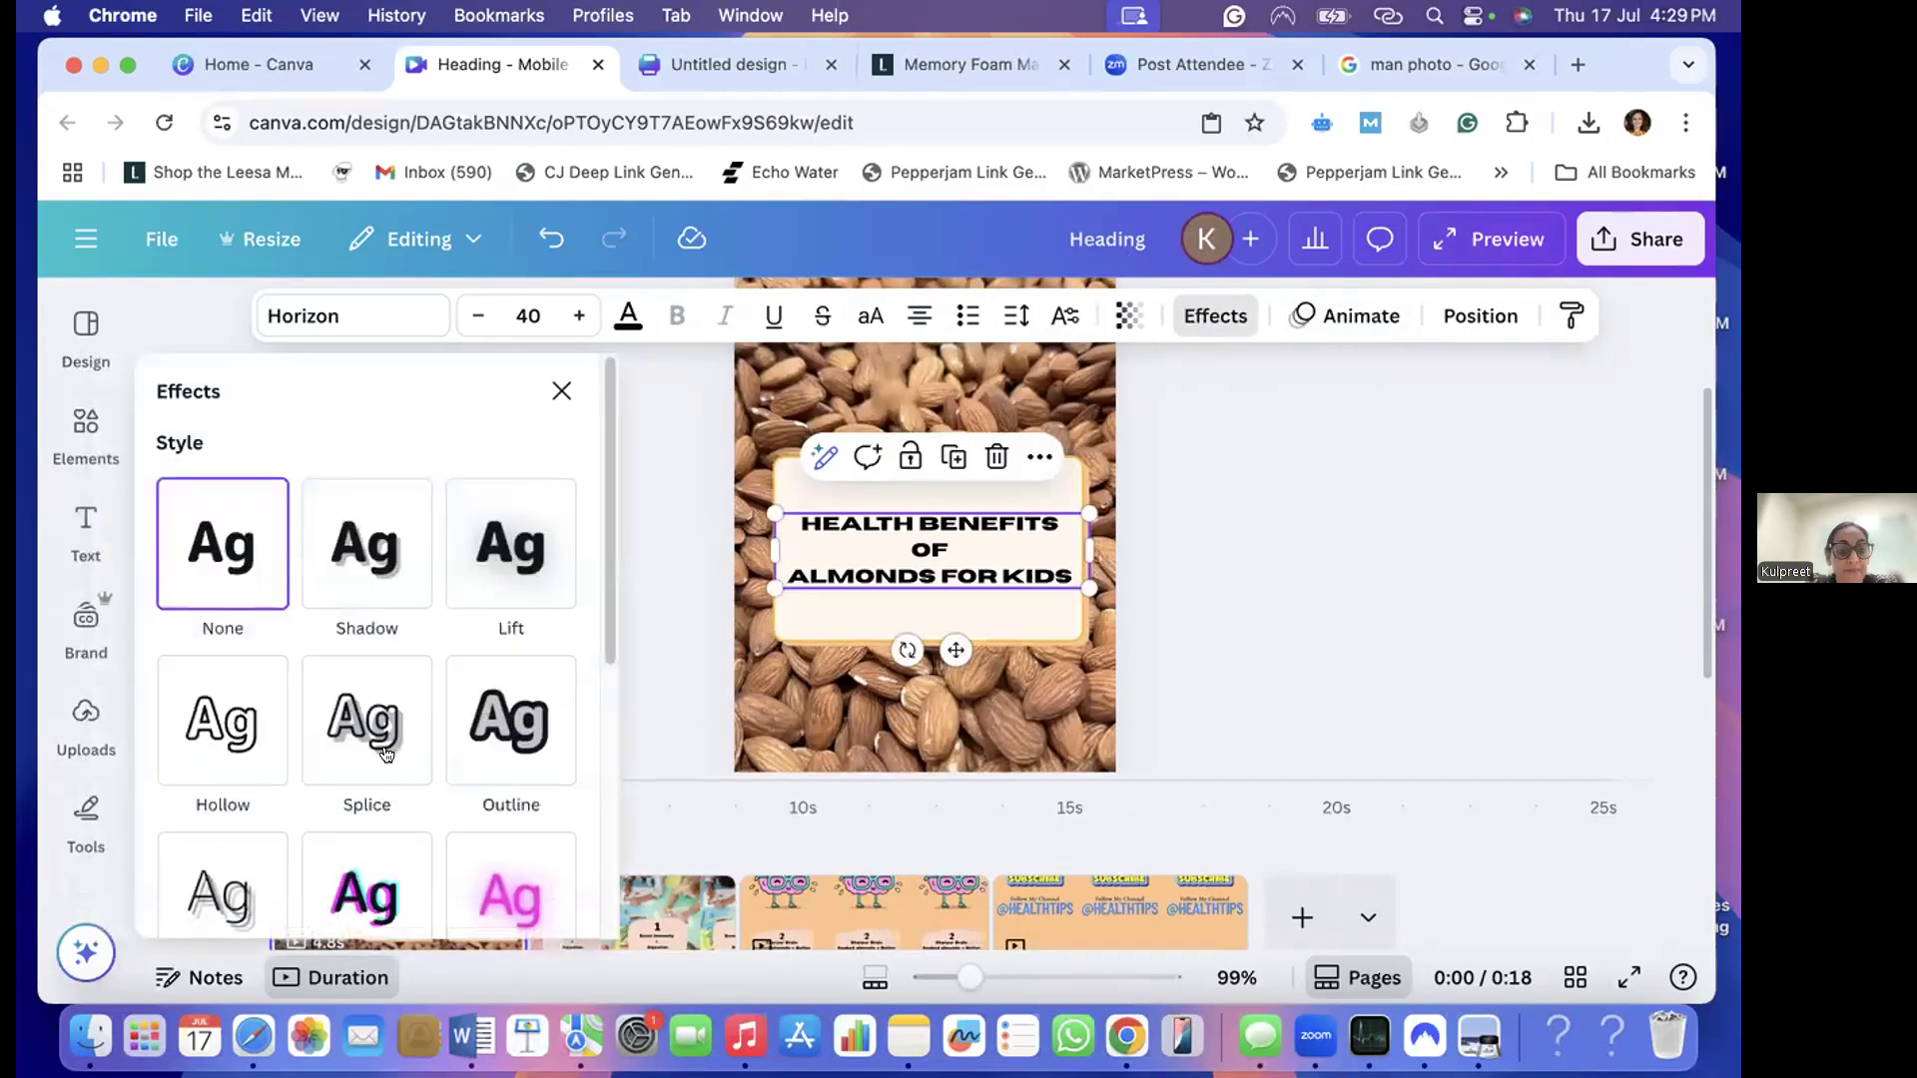
{"action": "left_click", "coordinate": [341, 543]}
{"action": "left_click", "coordinate": [521, 551]}
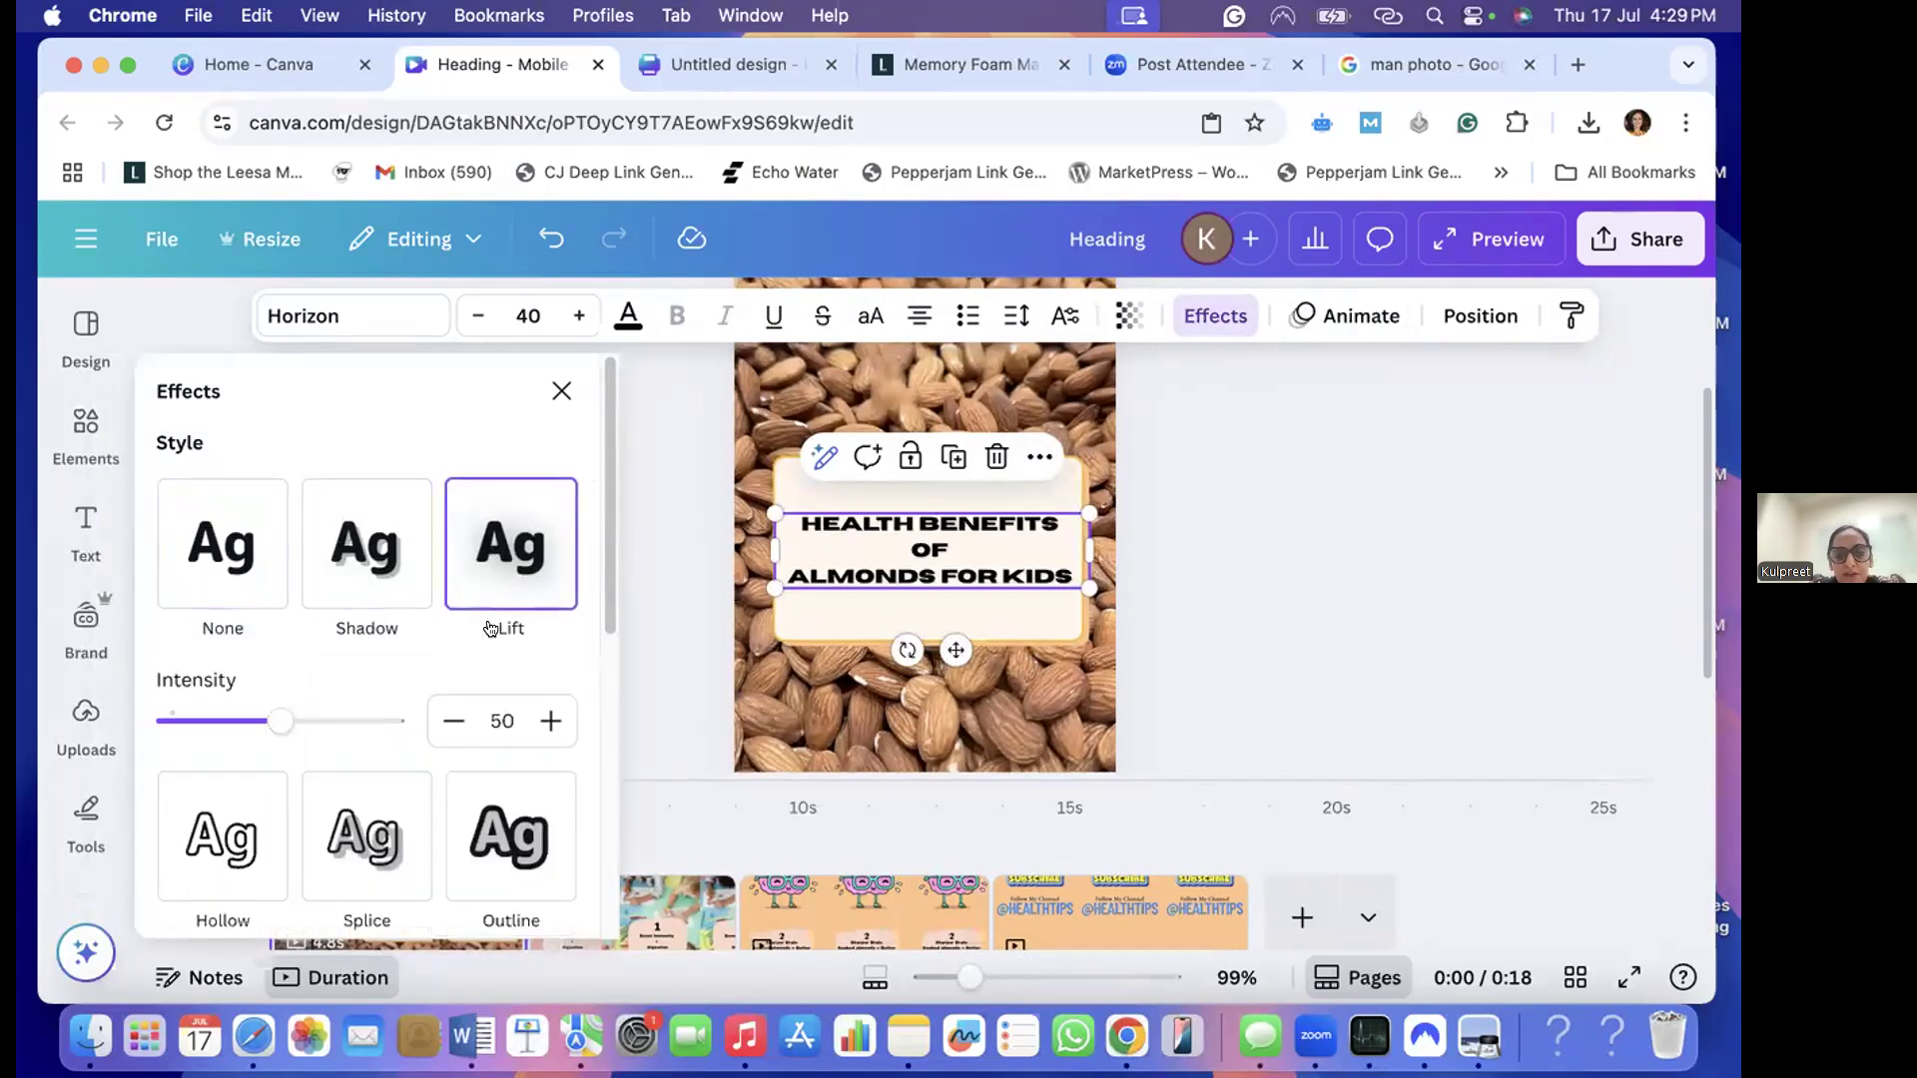
- Try the Splice effect on the title page's "Health Benefits of Almonds for Kids" heading and apply the Outline effect instead
{"action": "left_click", "coordinate": [469, 788]}
{"action": "left_click", "coordinate": [384, 711]}
{"action": "left_click", "coordinate": [253, 706]}
{"action": "left_click", "coordinate": [404, 689]}
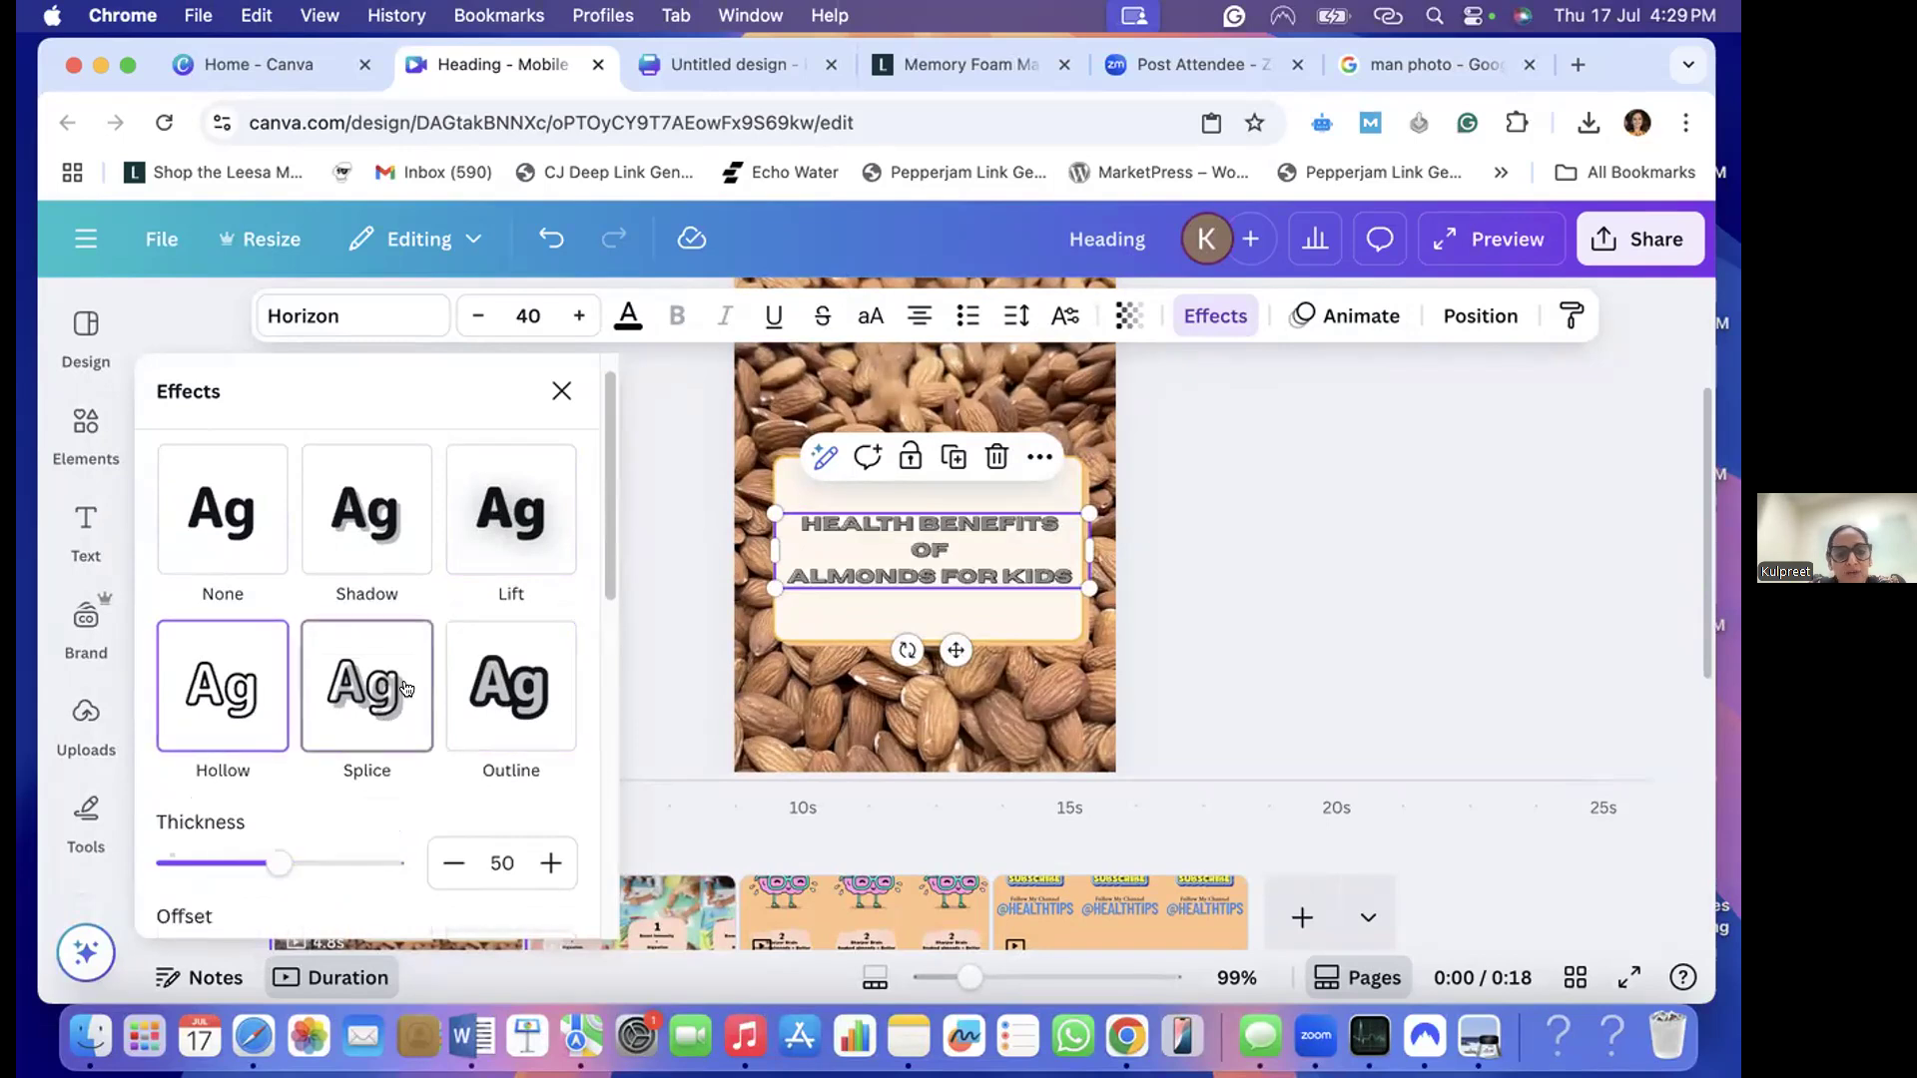
{"action": "left_click", "coordinate": [484, 683]}
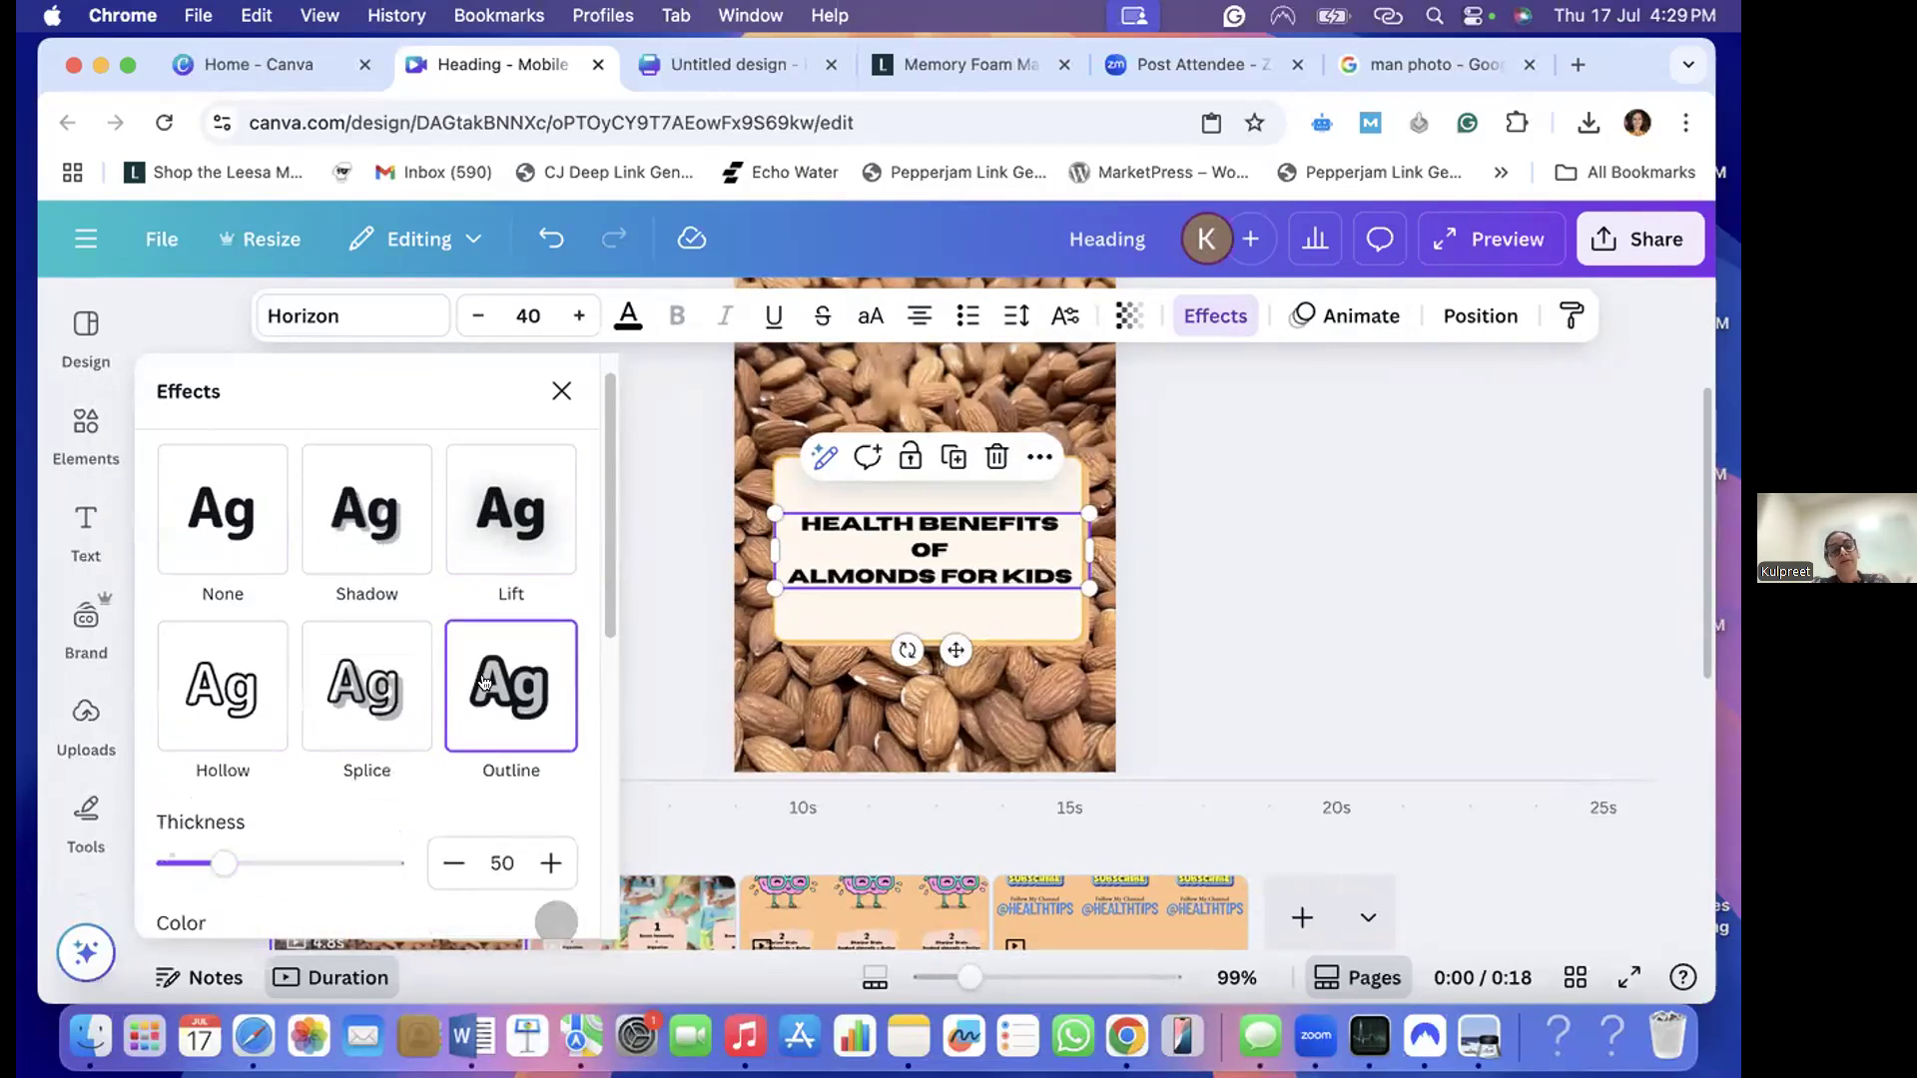
{"action": "scroll", "coordinate": [482, 682], "scroll_direction": "down", "scroll_amount": 4}
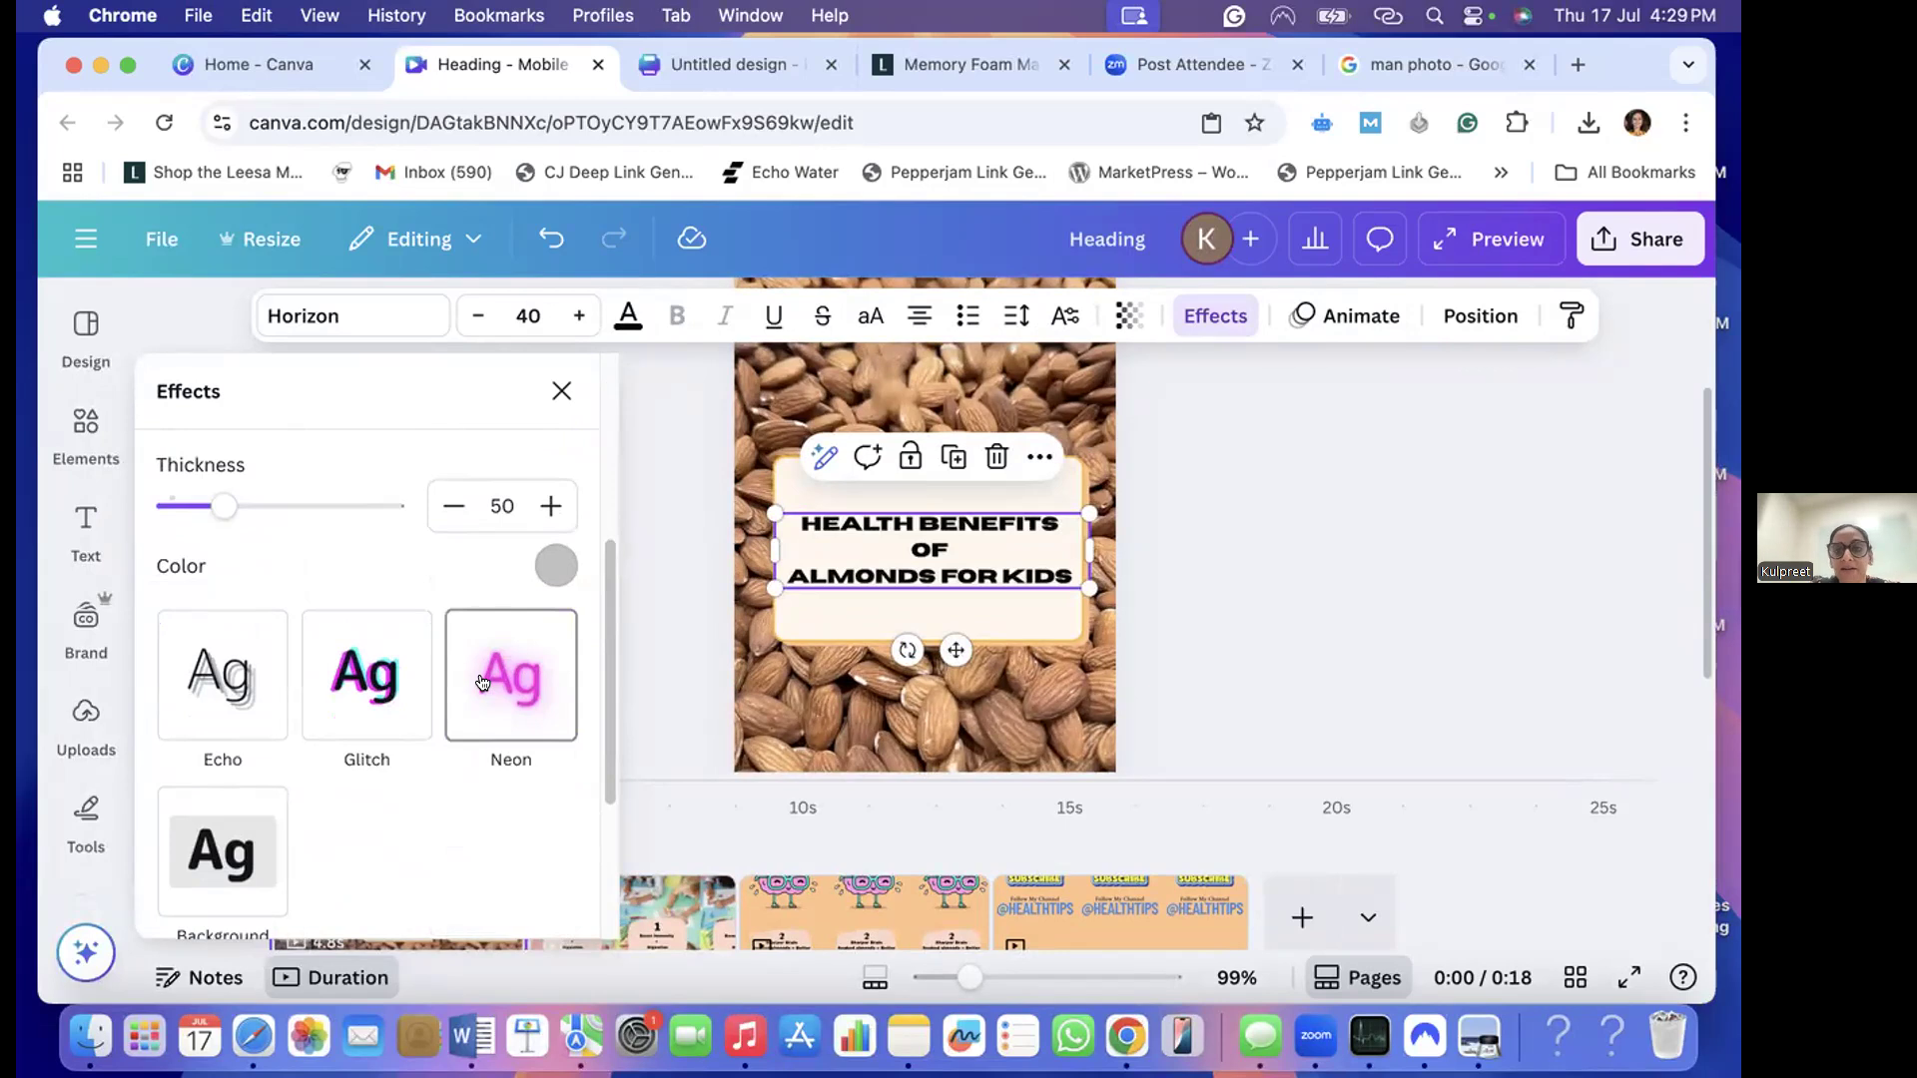
{"action": "scroll", "coordinate": [483, 682], "scroll_direction": "up", "scroll_amount": 4}
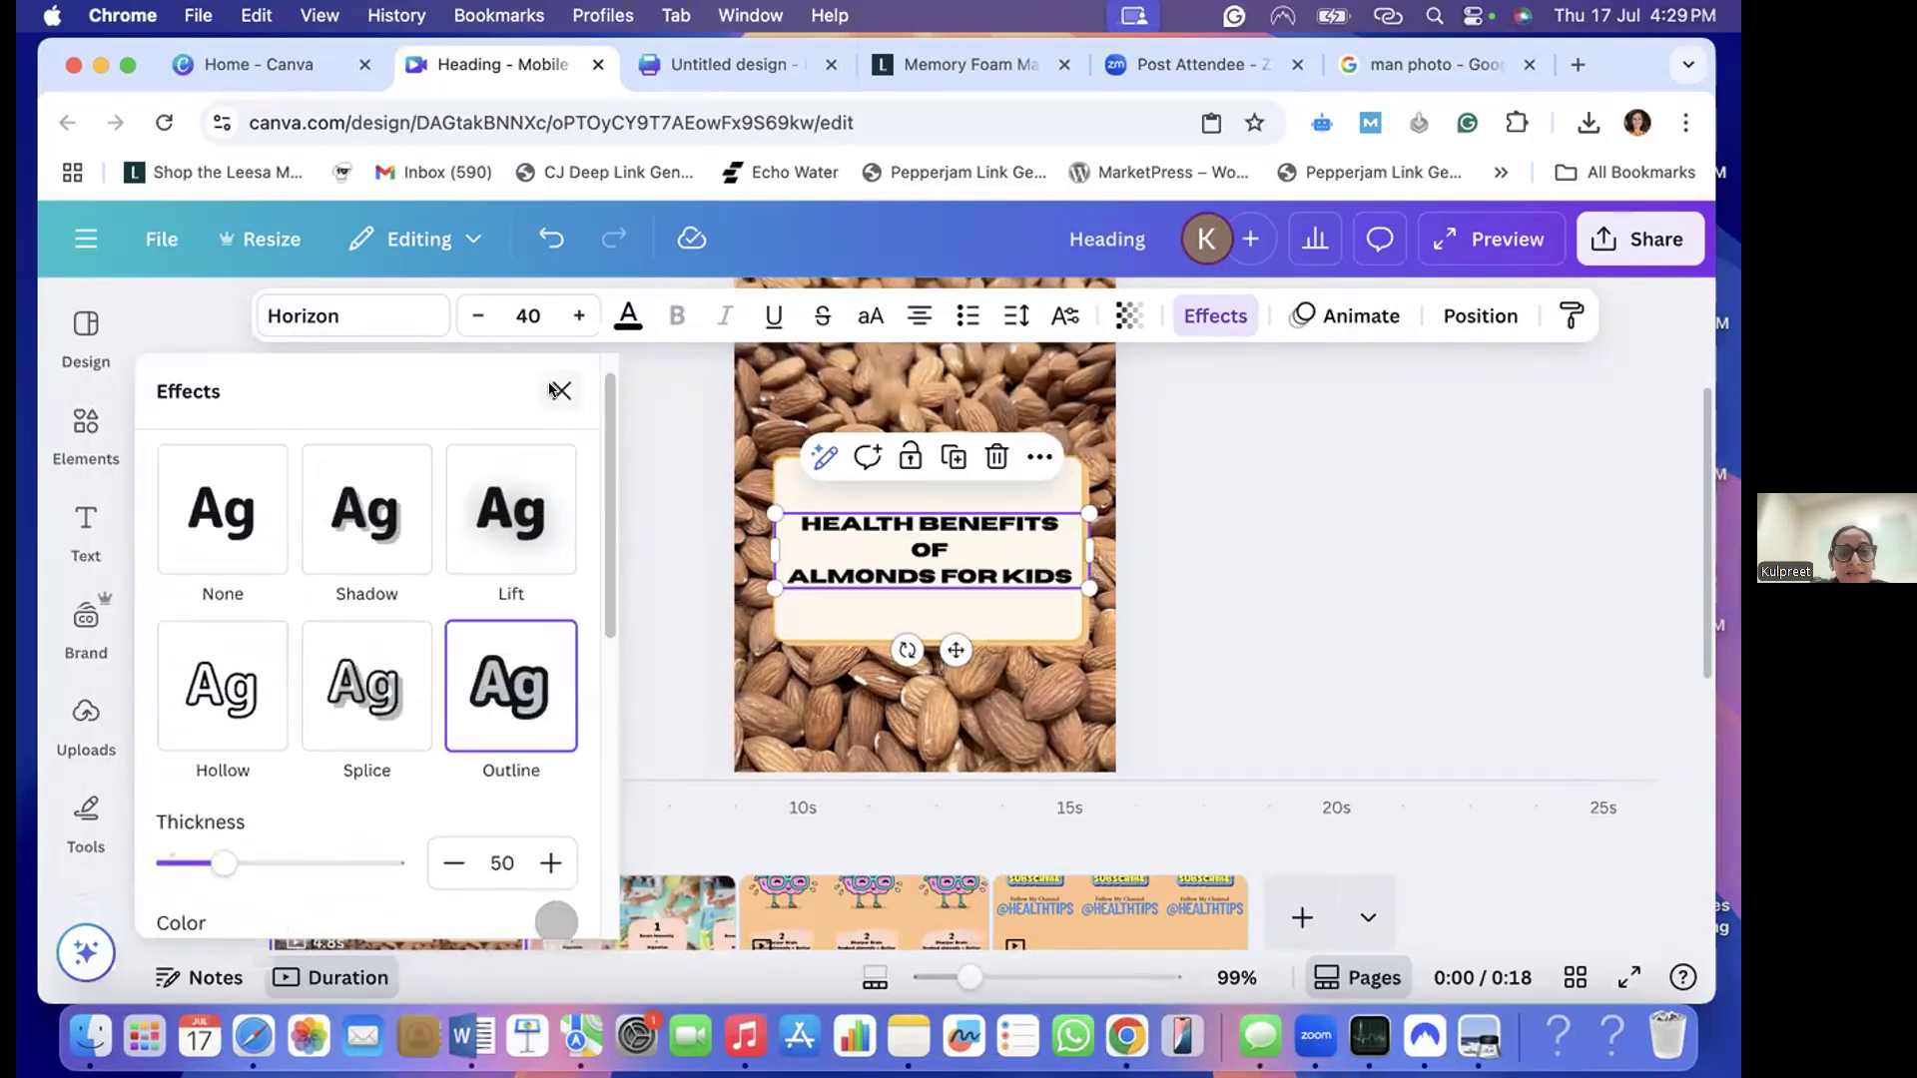
{"action": "left_click", "coordinate": [552, 390]}
- Apply the Burst text animation to the title page's heading for both enter and exit
{"action": "left_click", "coordinate": [1368, 317]}
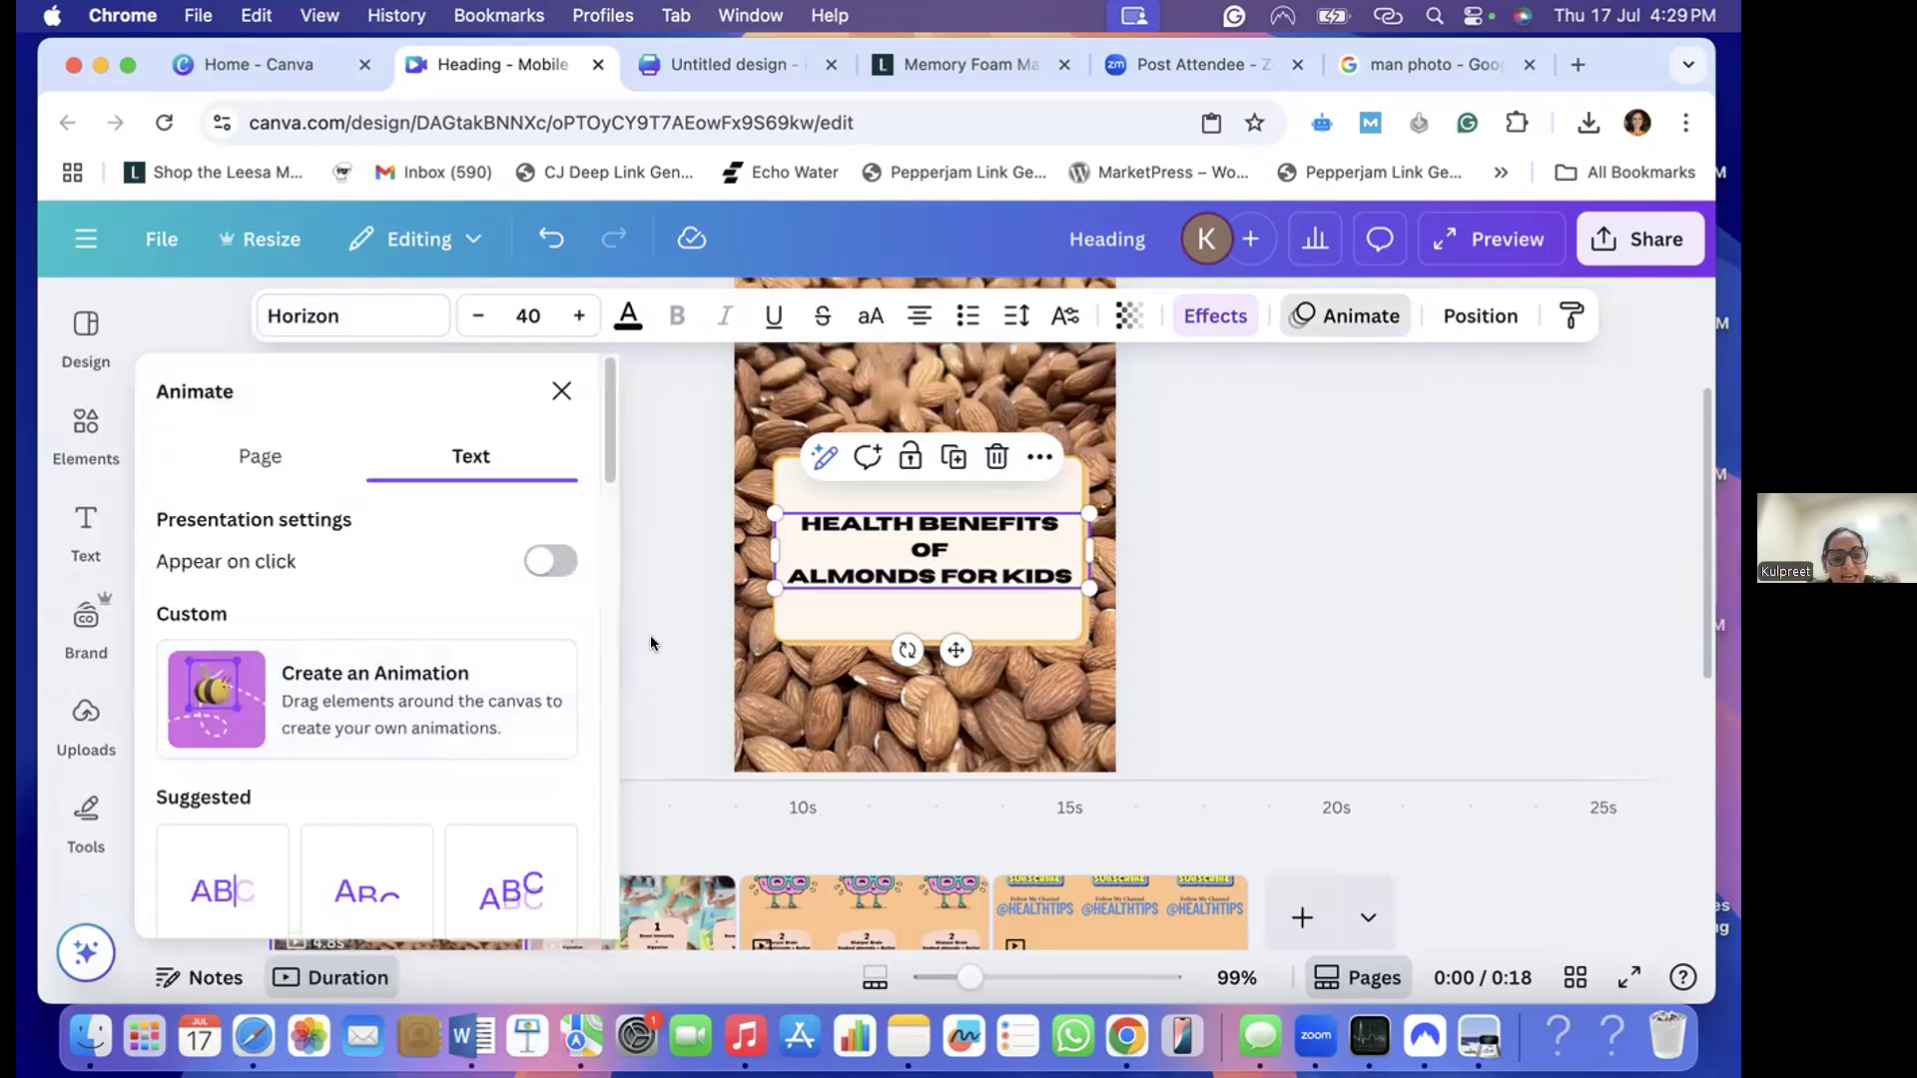
{"action": "scroll", "coordinate": [514, 665], "scroll_direction": "down", "scroll_amount": 5}
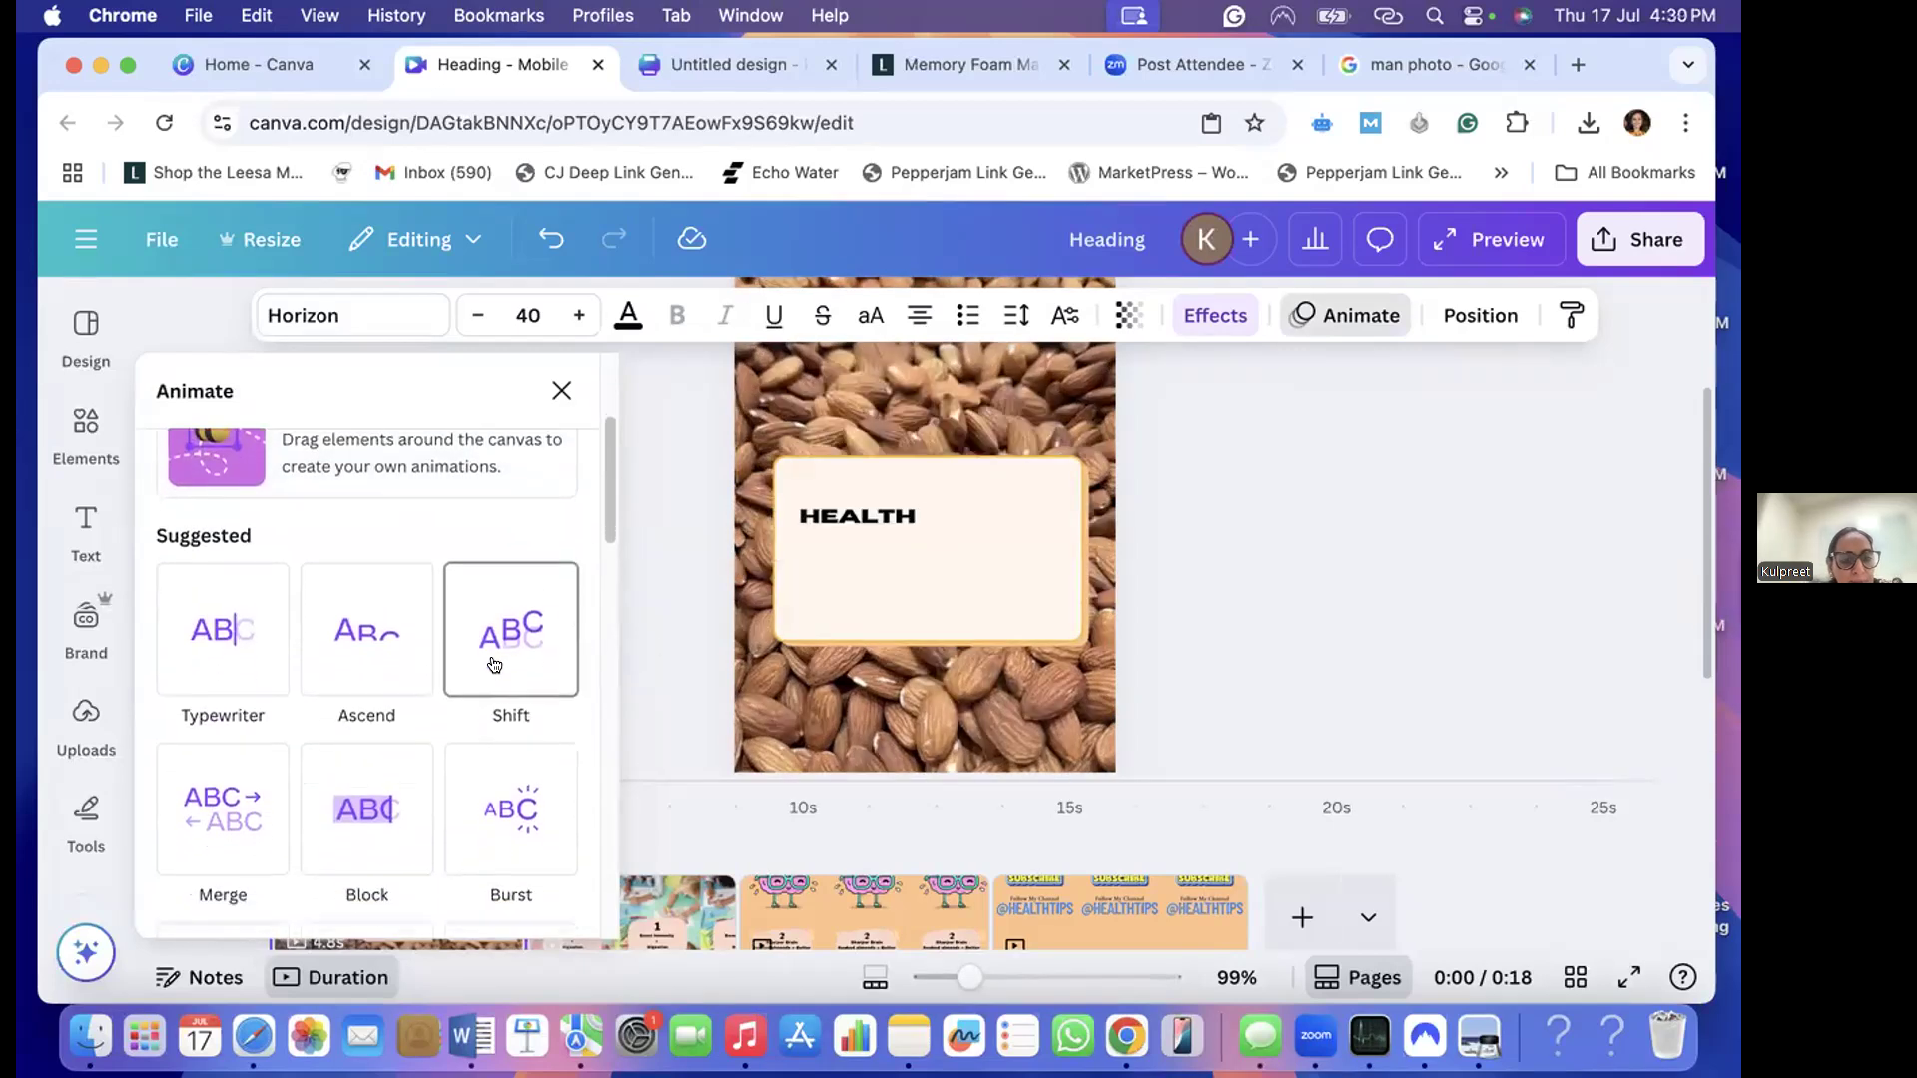
{"action": "left_click", "coordinate": [224, 621]}
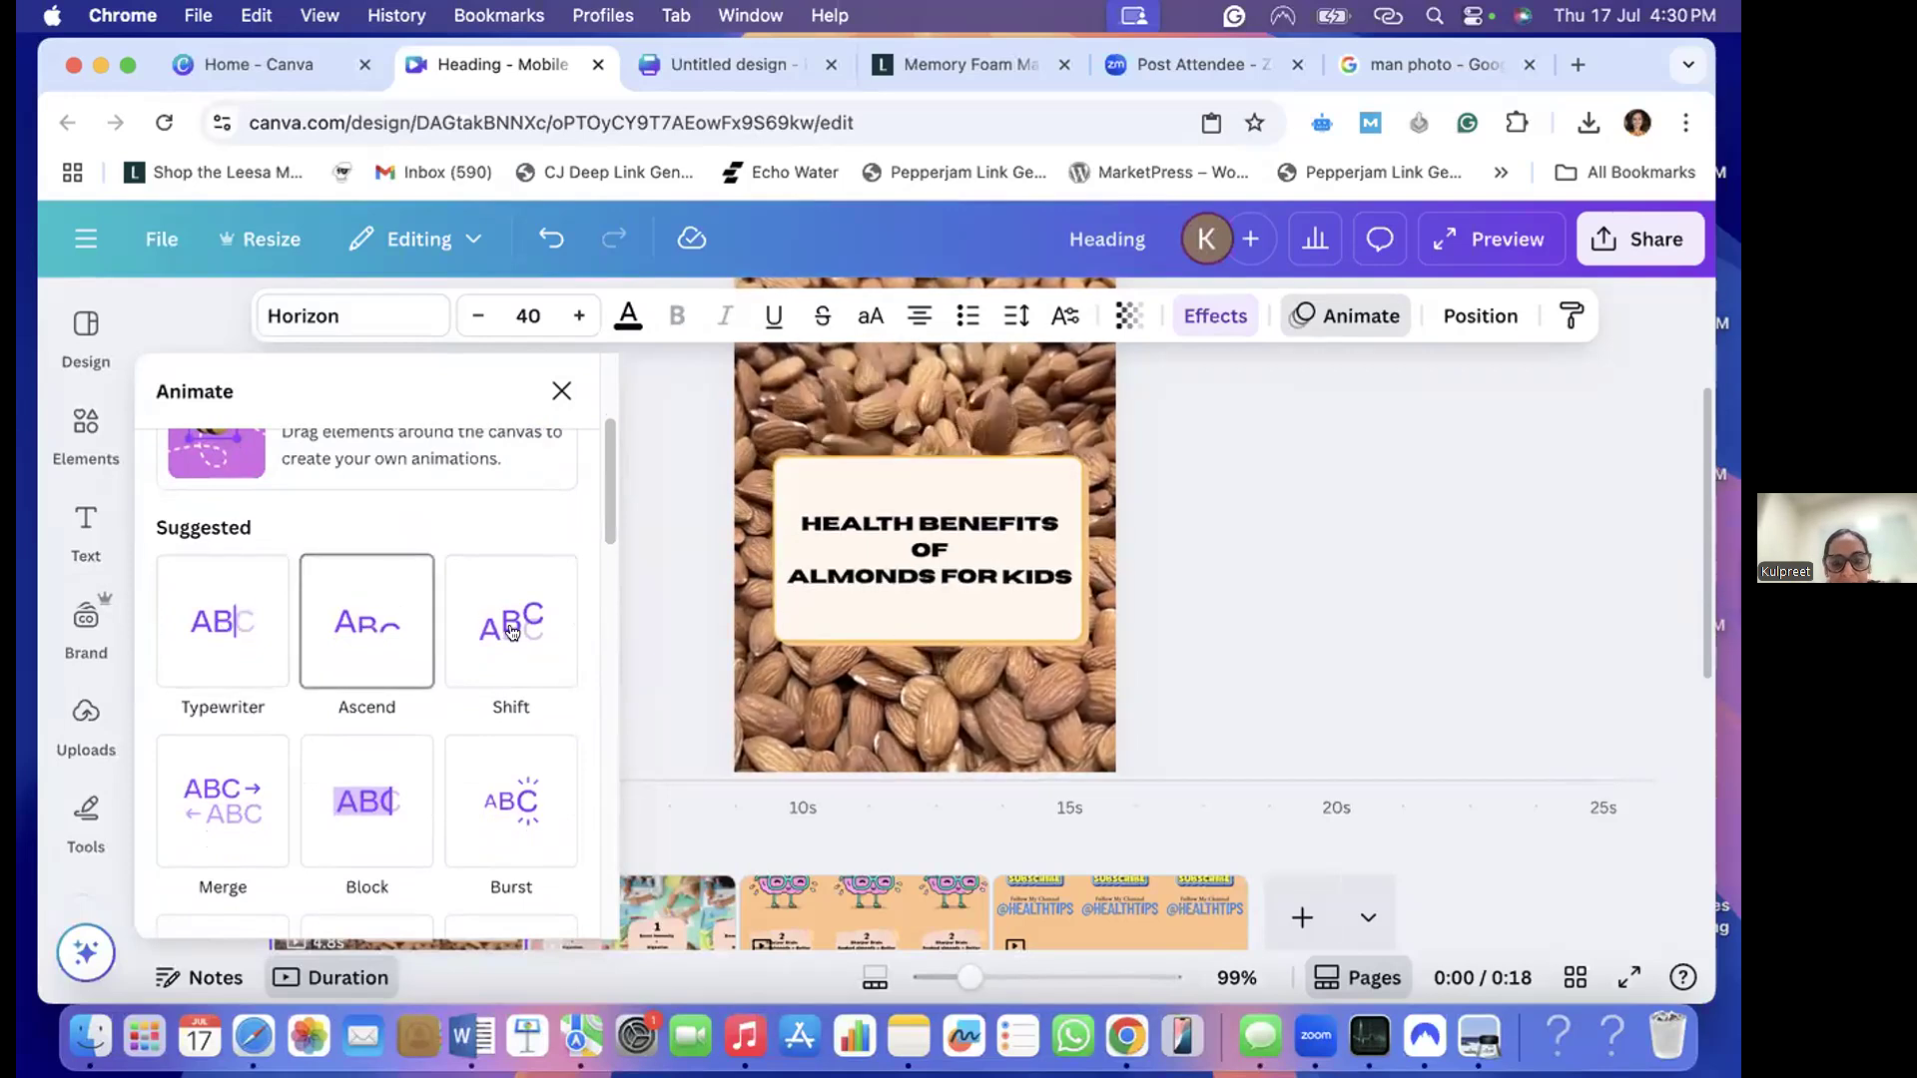
{"action": "scroll", "coordinate": [489, 654], "scroll_direction": "down", "scroll_amount": 2}
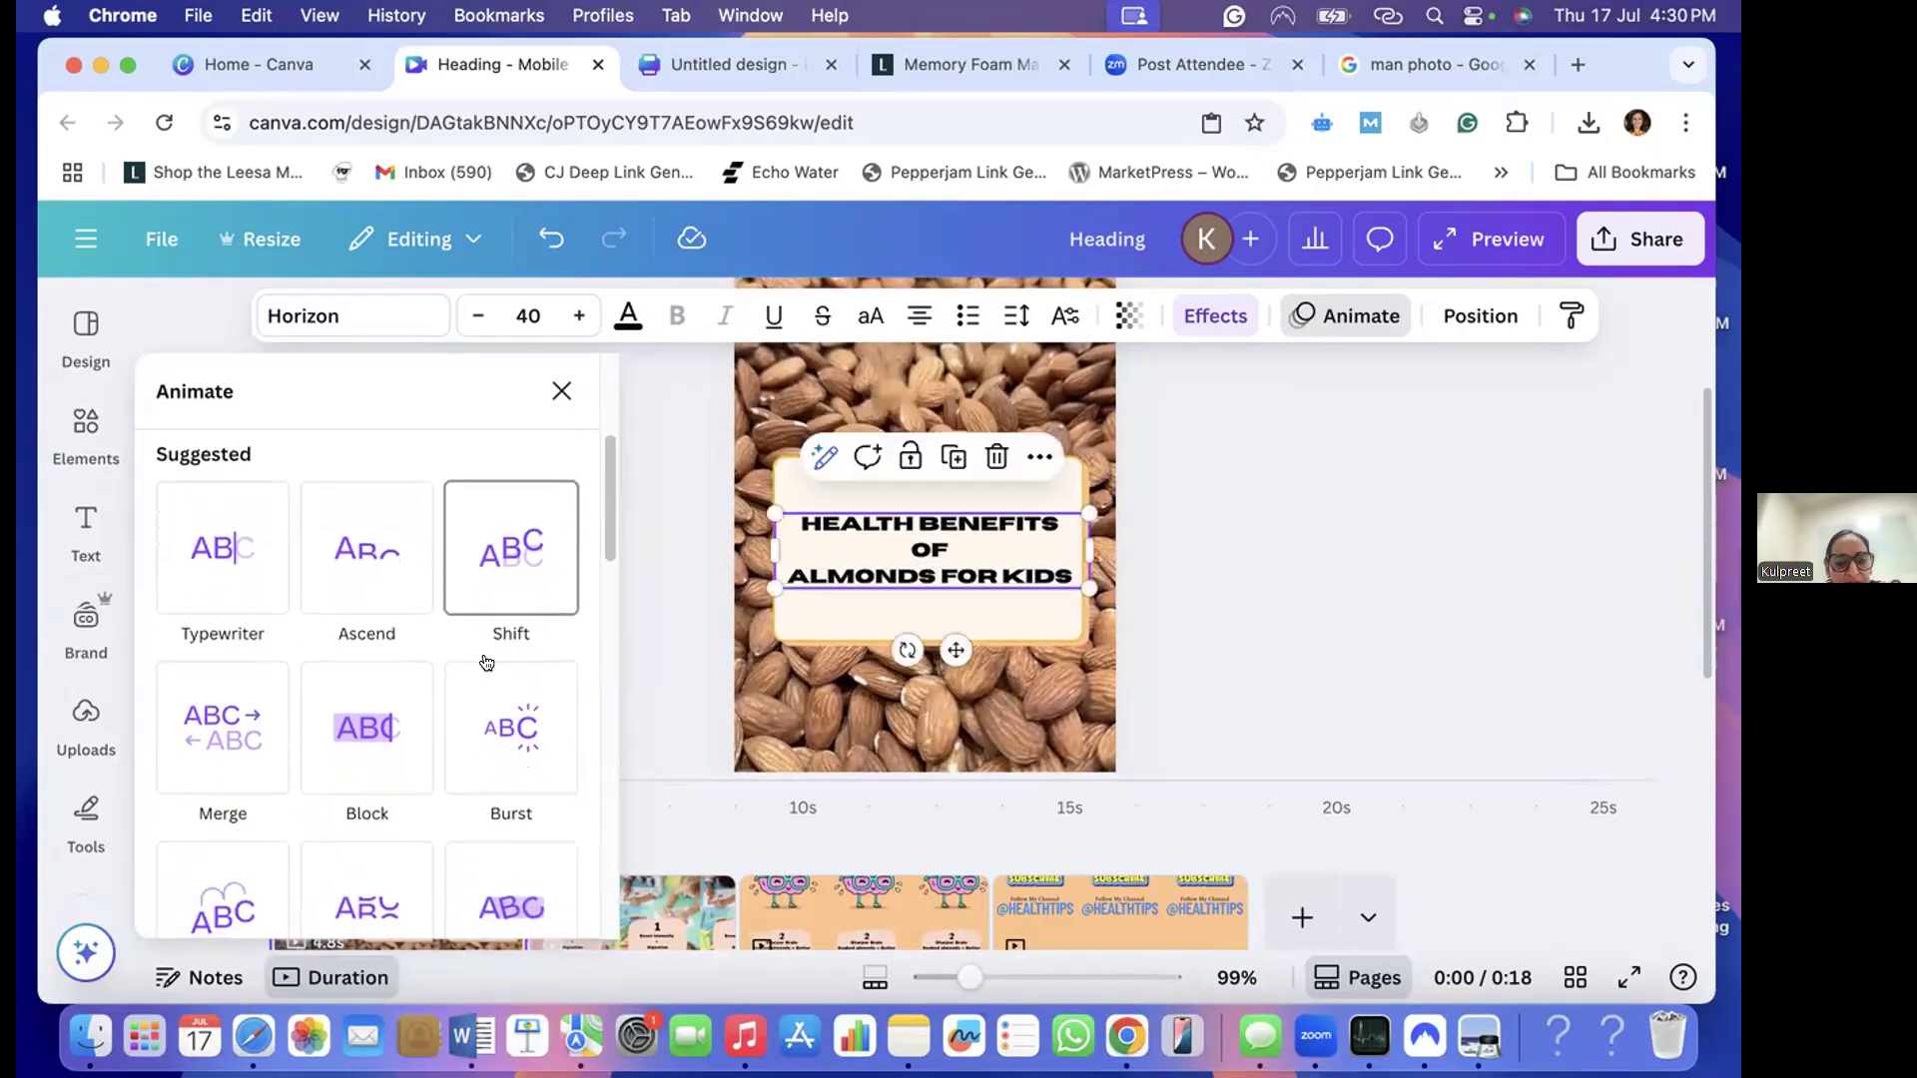
{"action": "scroll", "coordinate": [490, 667], "scroll_direction": "down", "scroll_amount": 1}
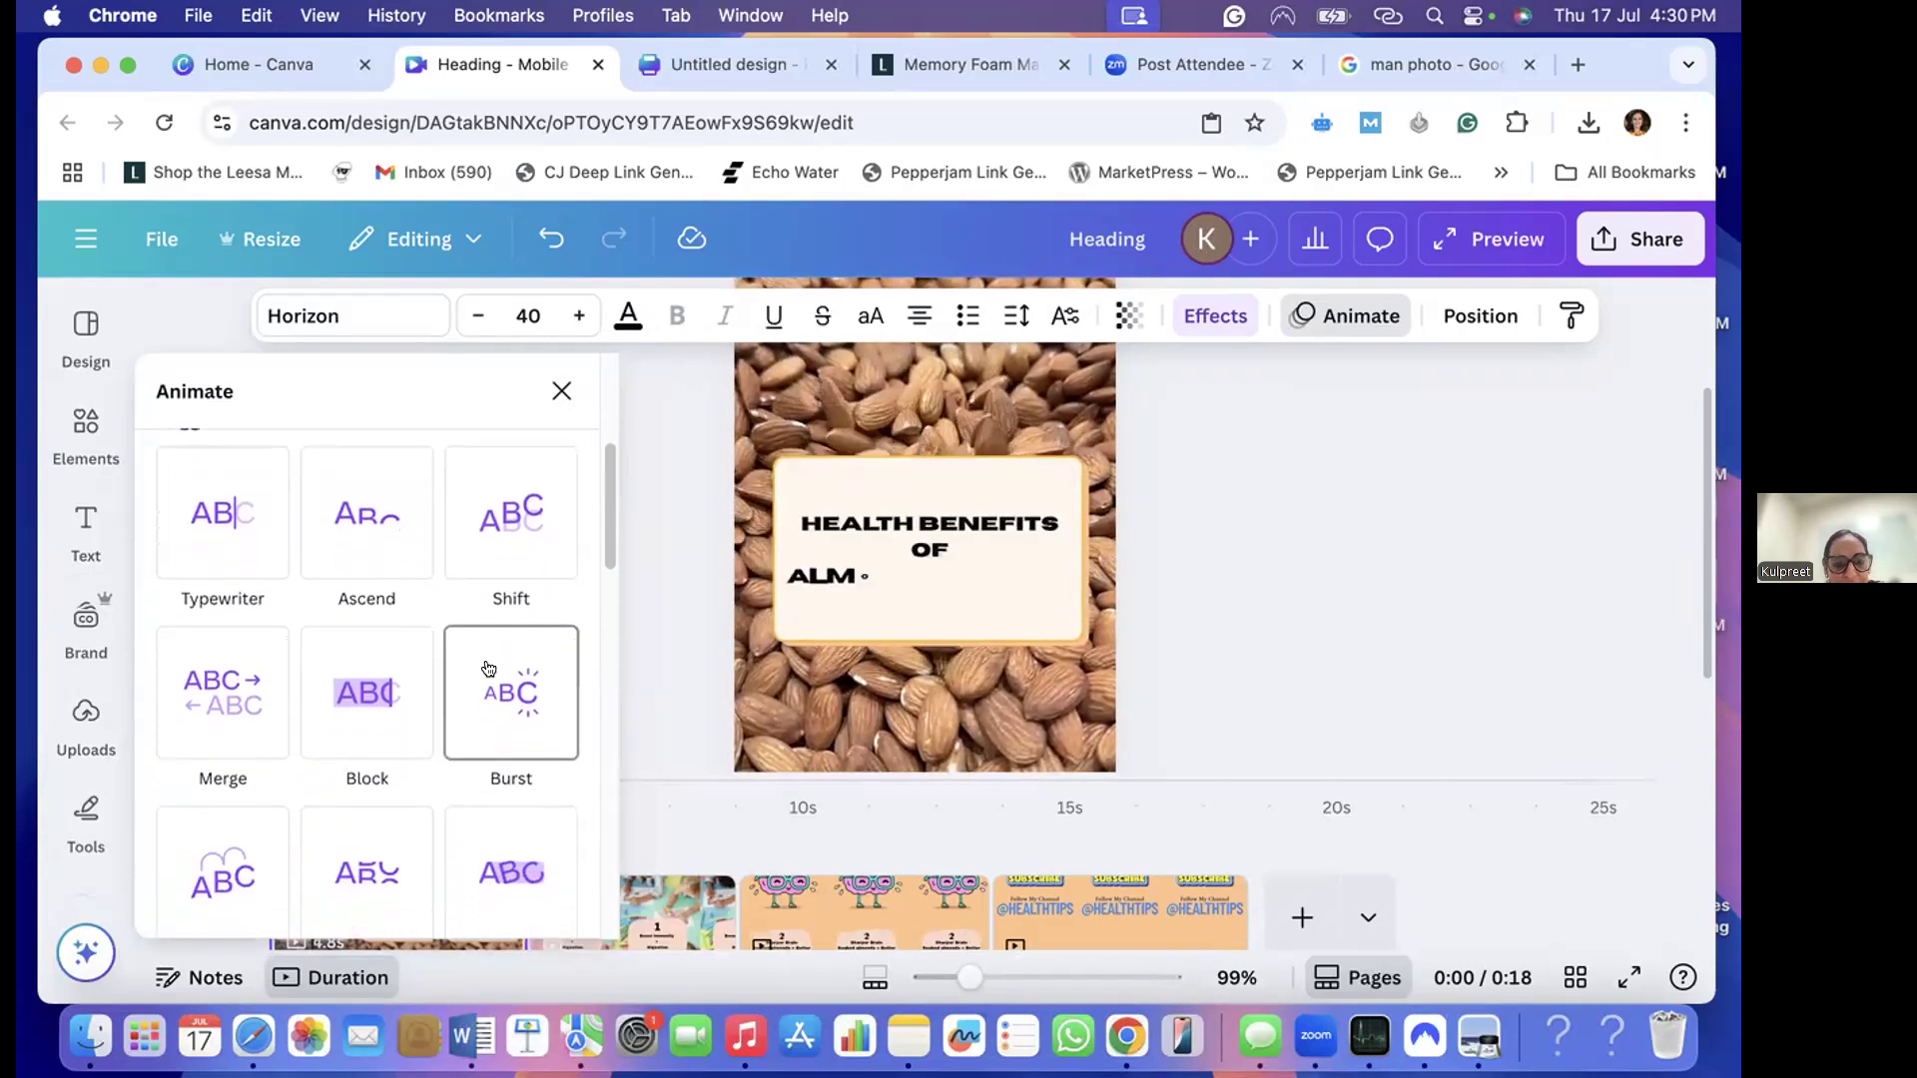
{"action": "left_click", "coordinate": [506, 686]}
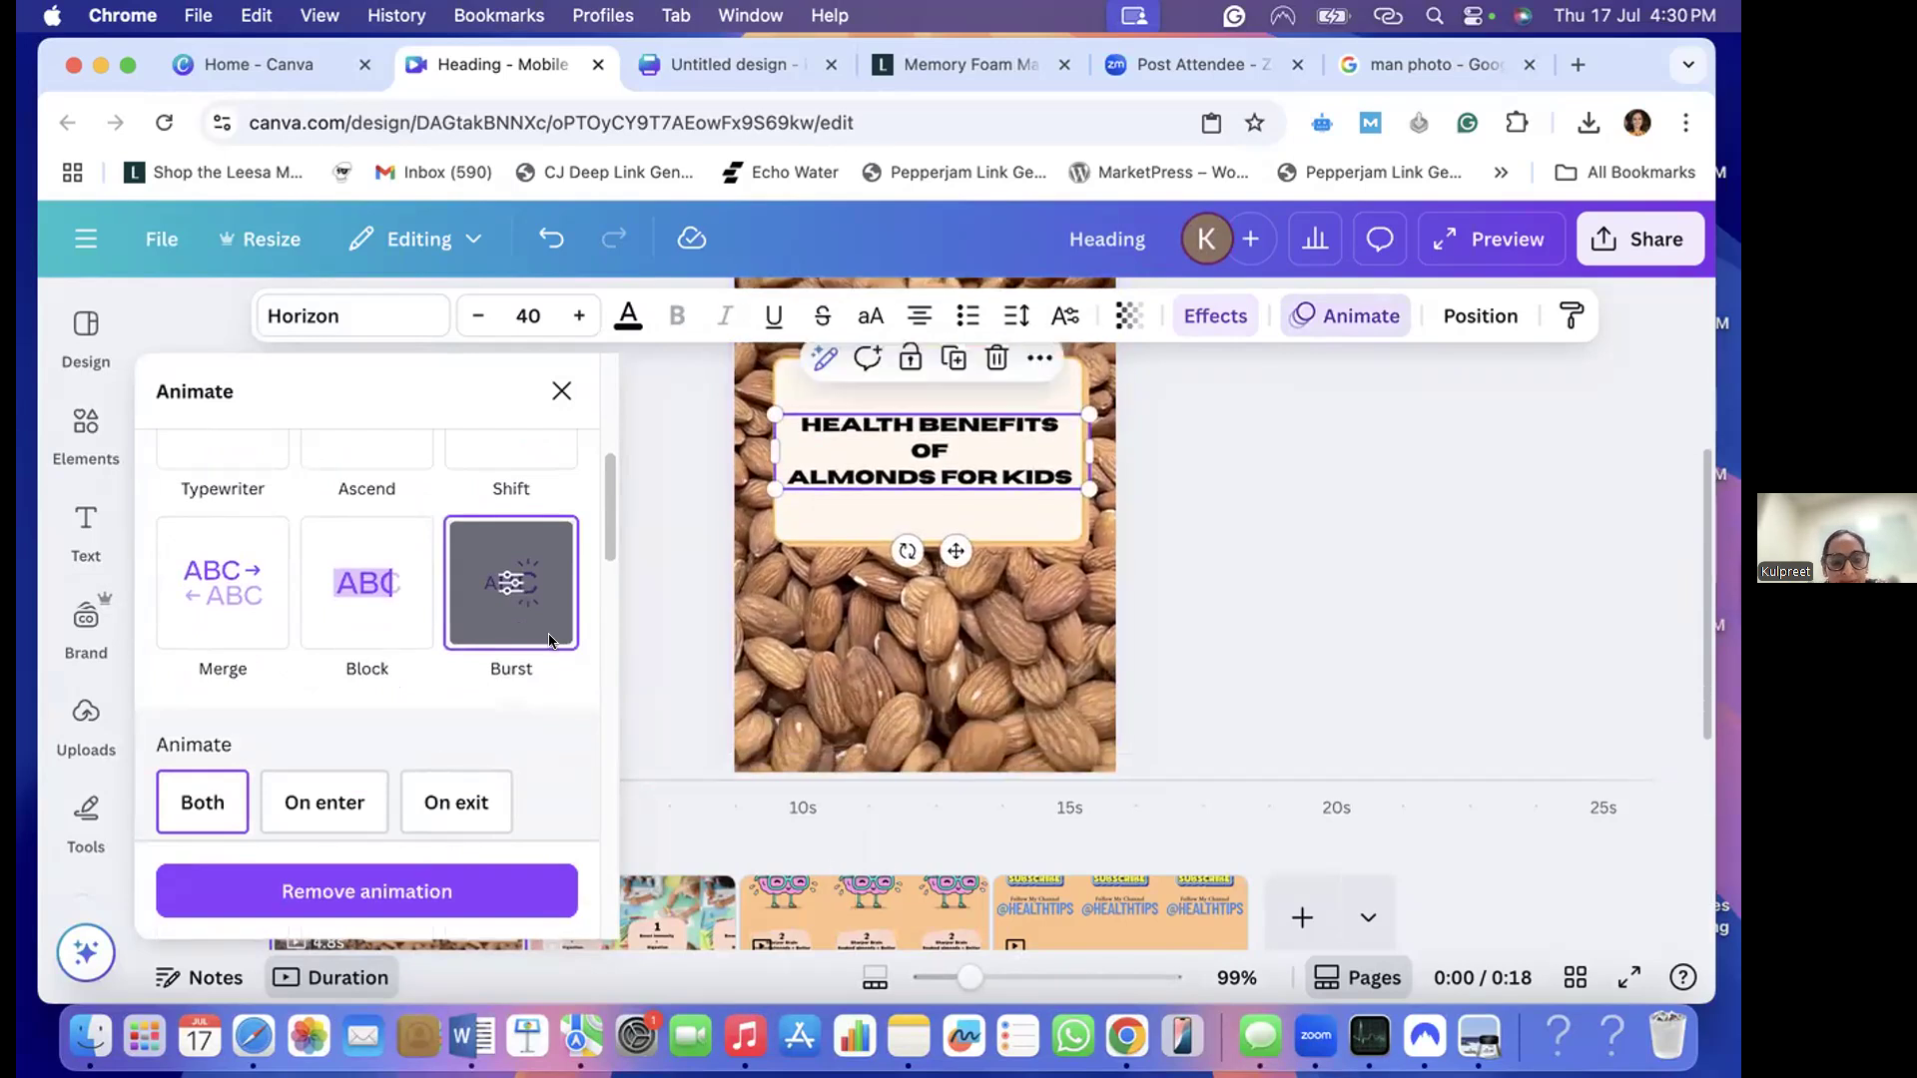
{"action": "left_click", "coordinate": [195, 799]}
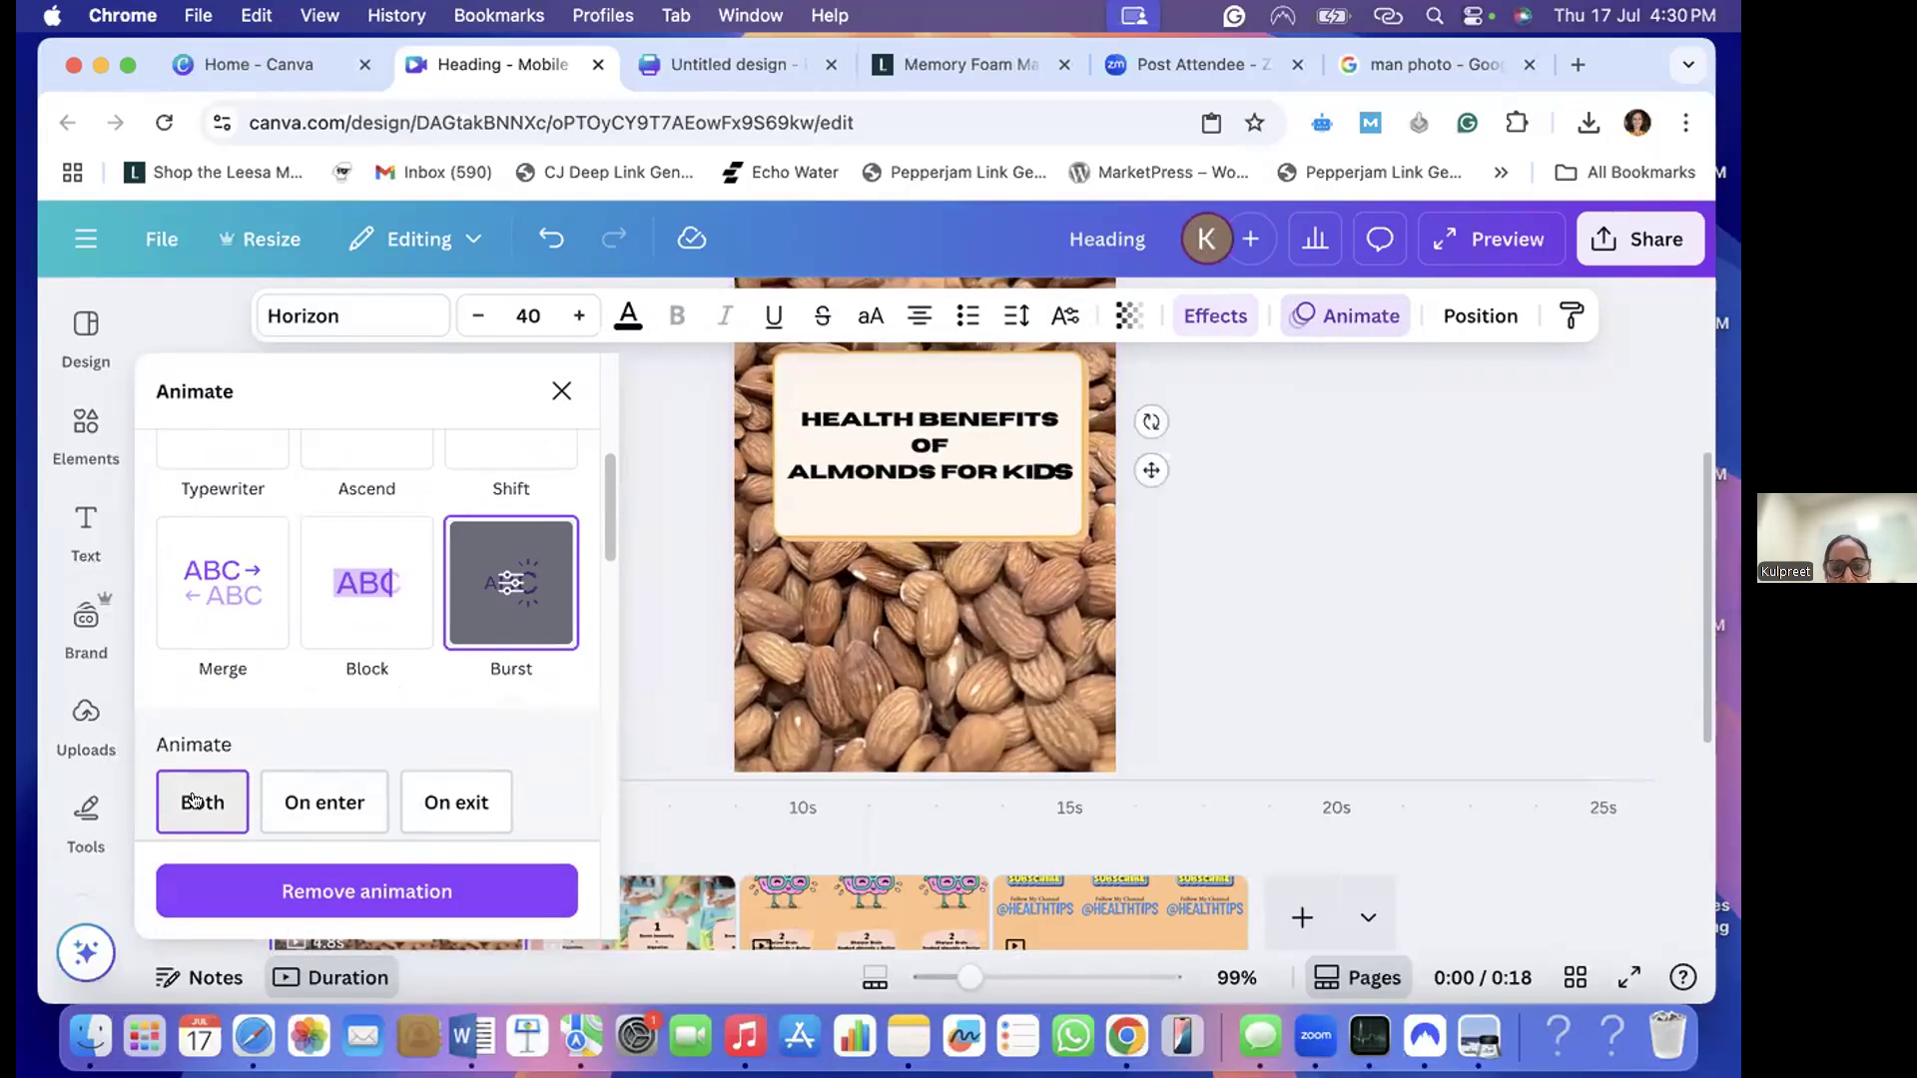
{"action": "left_click", "coordinate": [321, 801]}
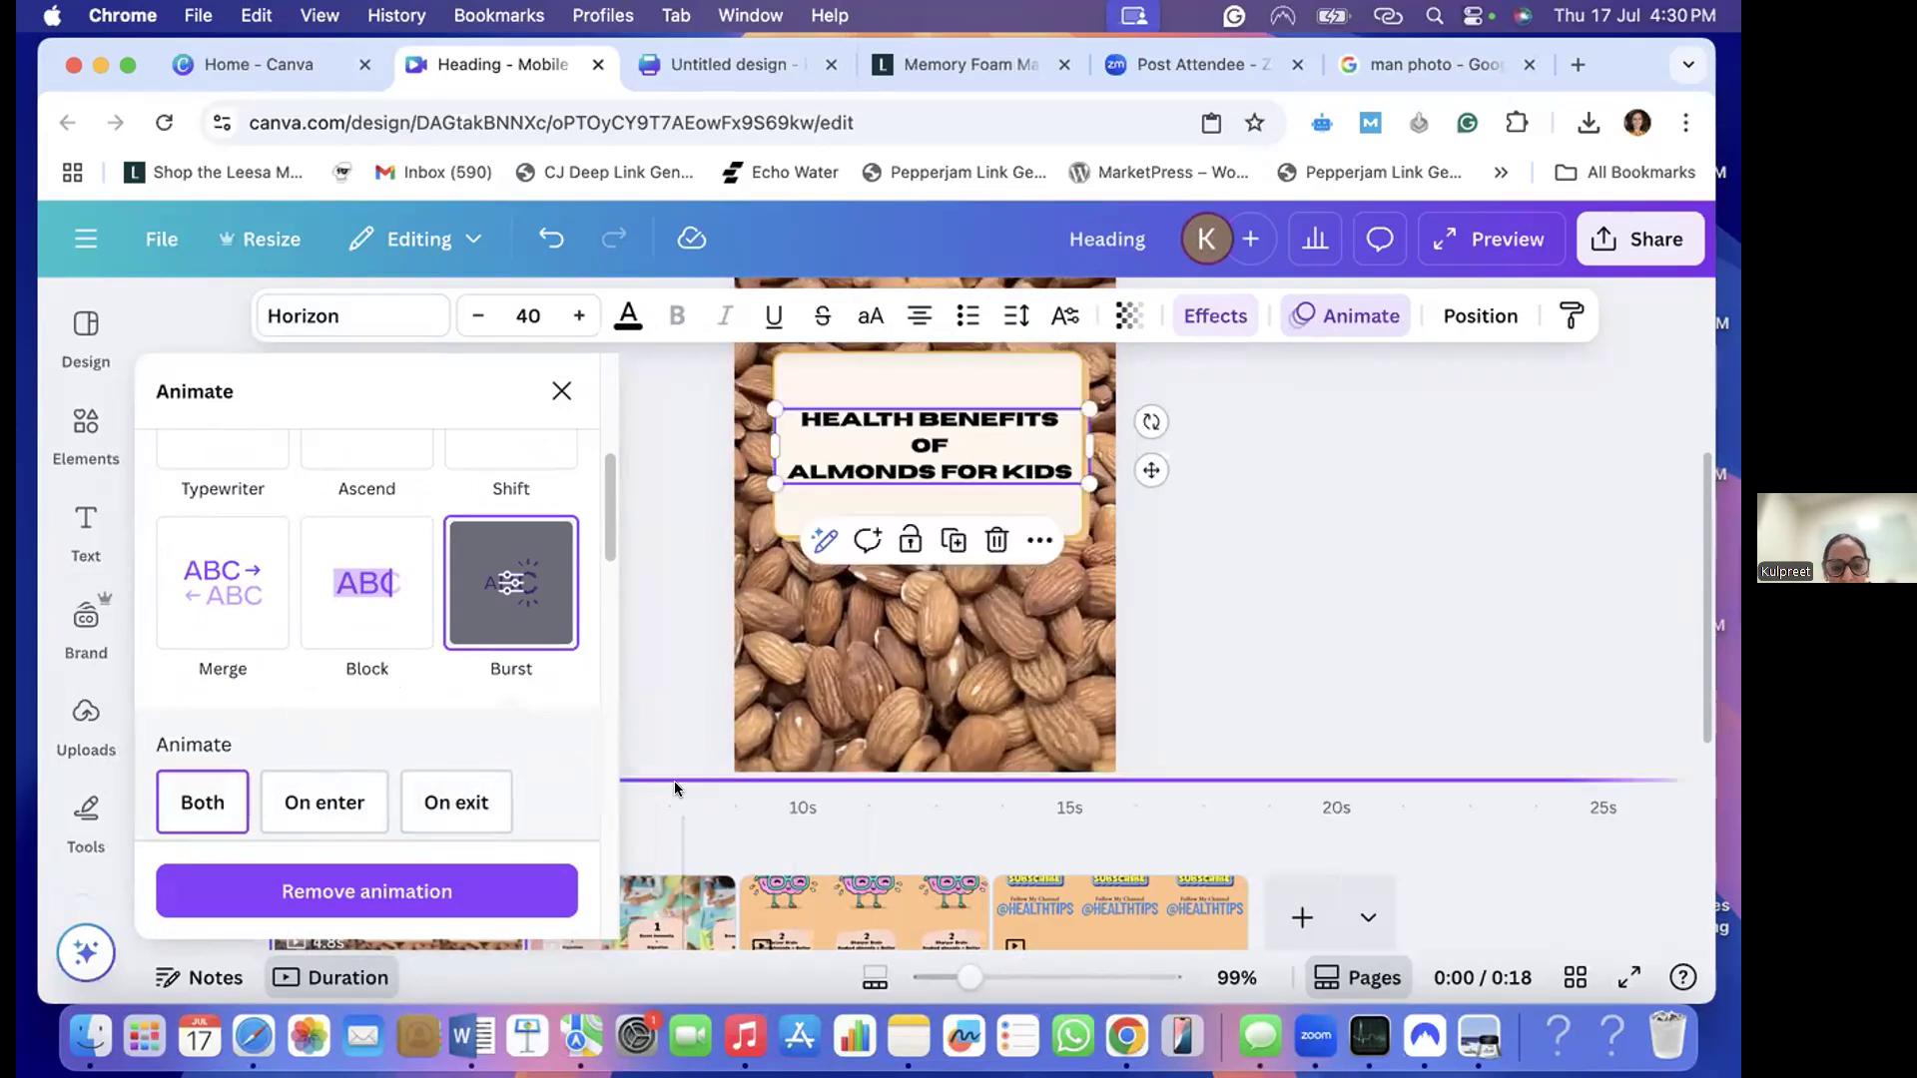
{"action": "left_click", "coordinate": [677, 721]}
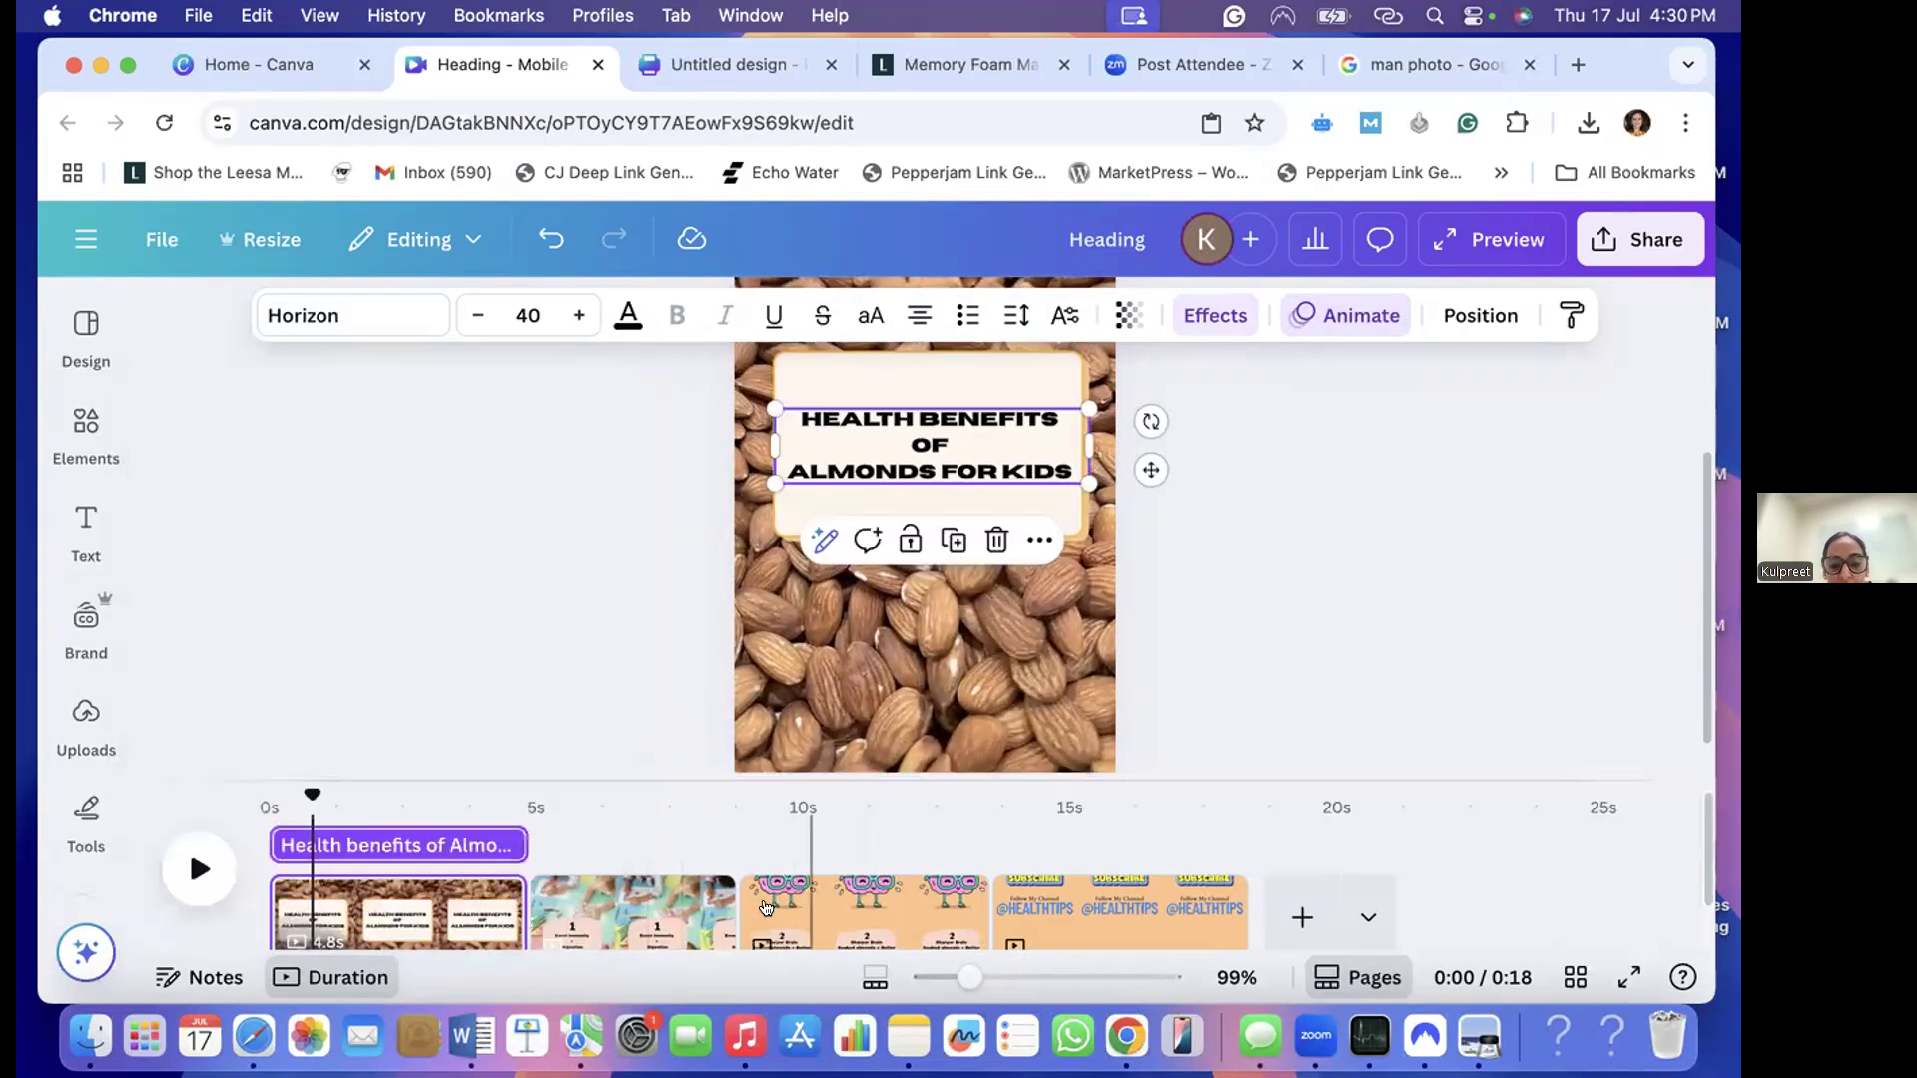
- Apply the Roll text animation to the "Boost Immunity + Digestion" text on the second page
{"action": "left_click", "coordinate": [655, 865]}
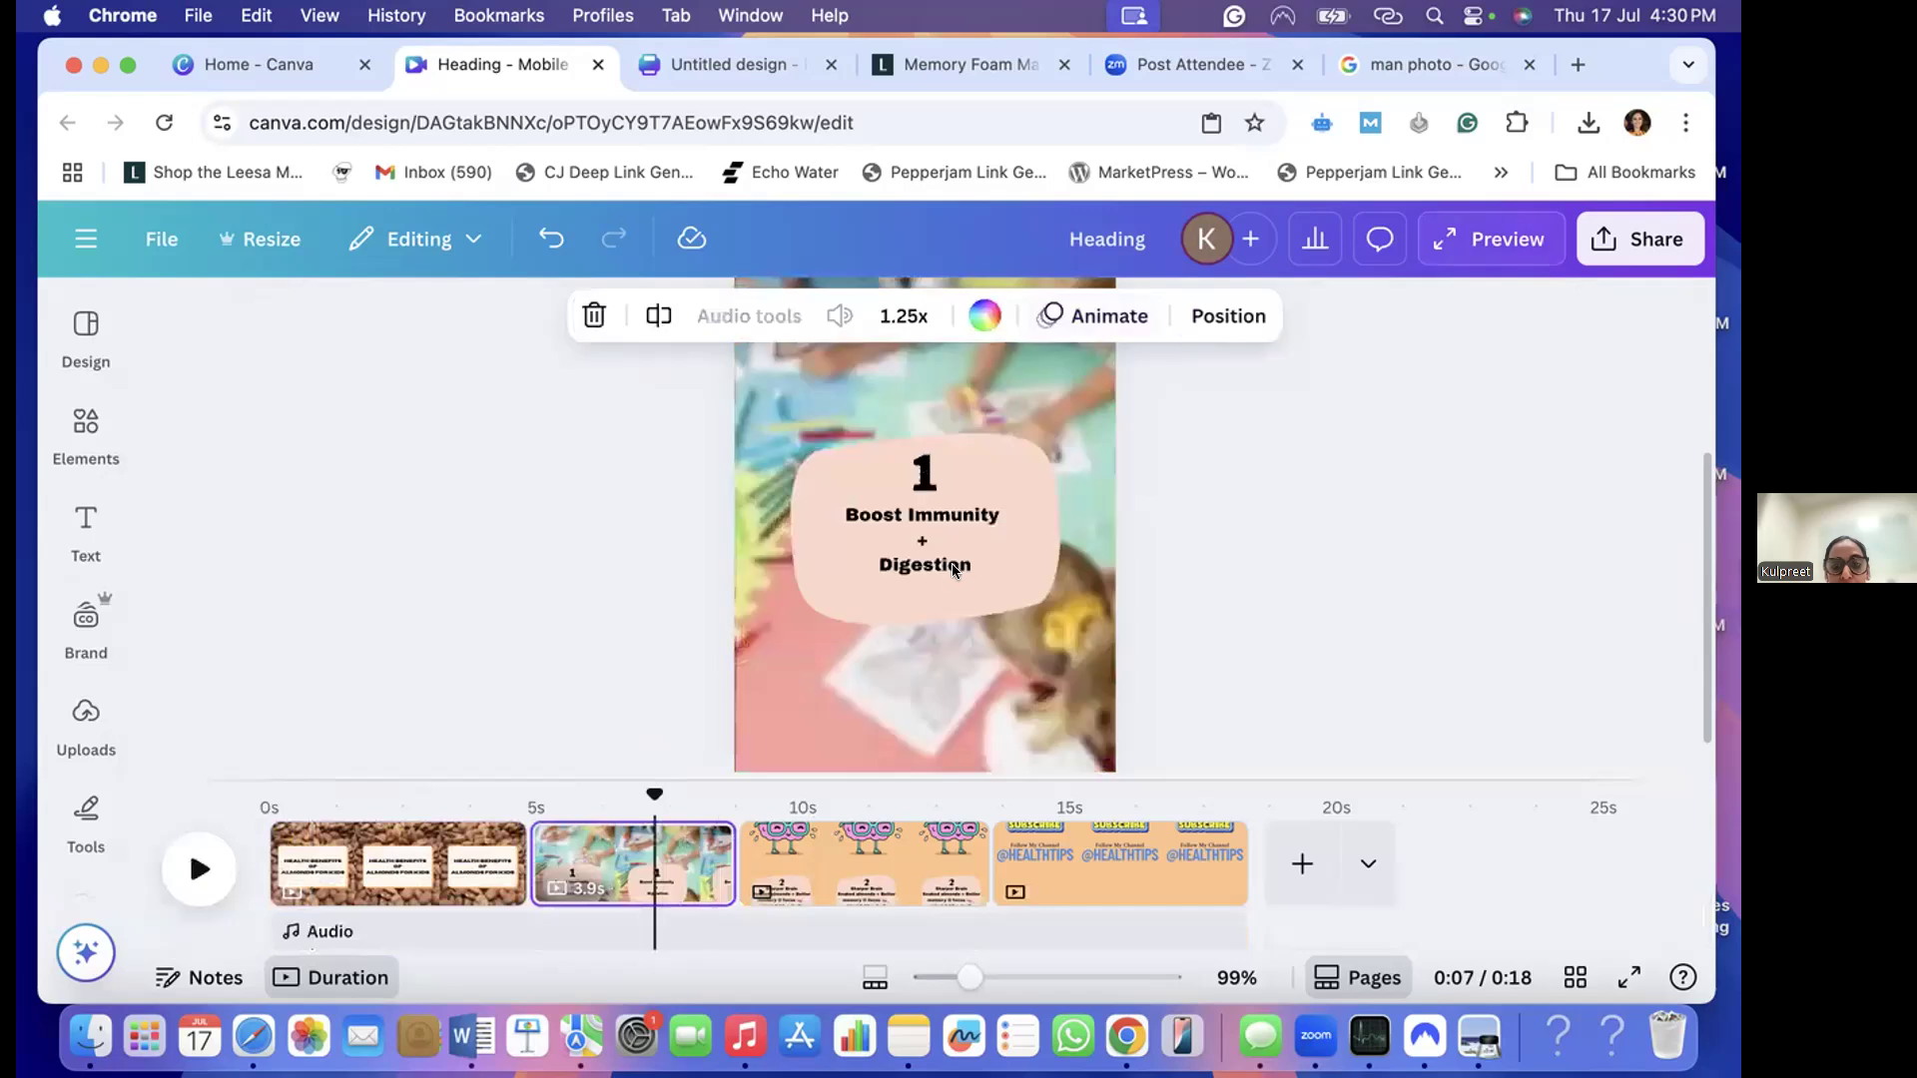
{"action": "left_click", "coordinate": [931, 556]}
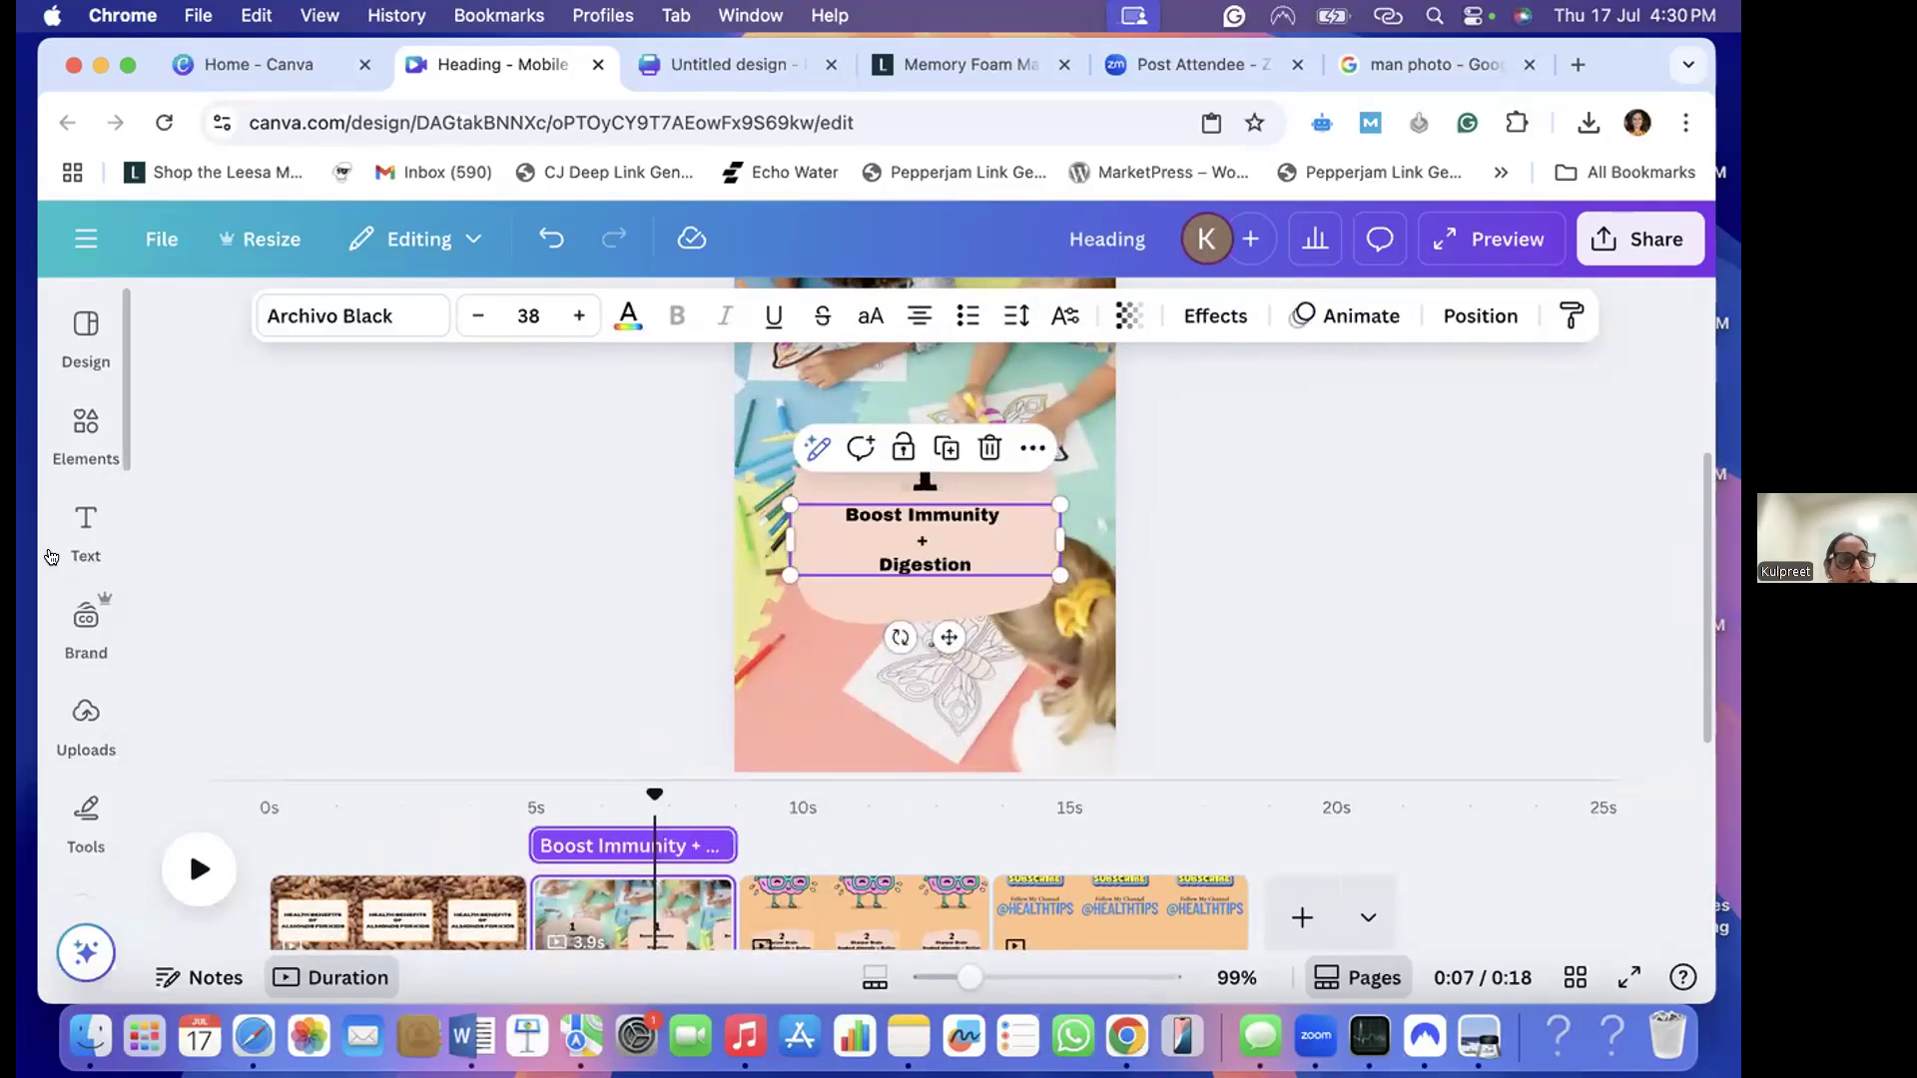
{"action": "left_click", "coordinate": [1368, 318]}
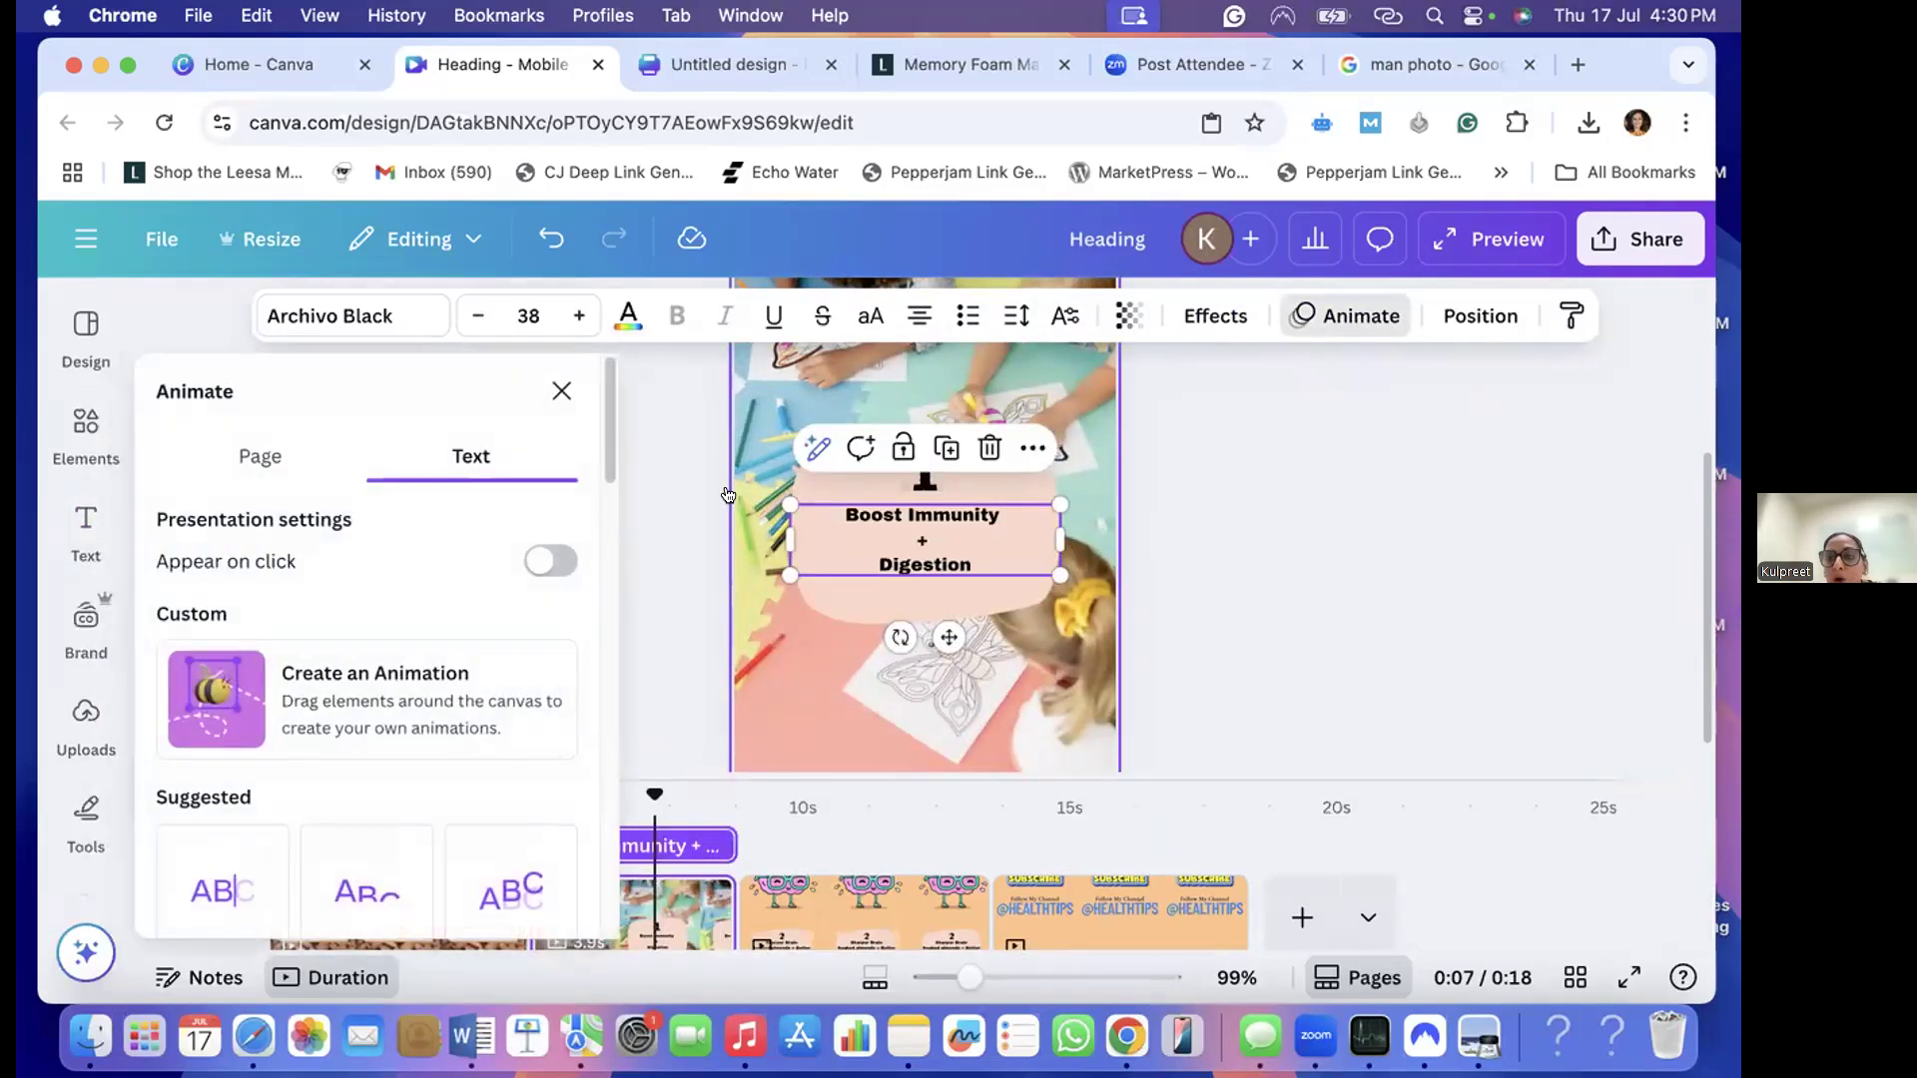
{"action": "scroll", "coordinate": [366, 759], "scroll_direction": "down", "scroll_amount": 5}
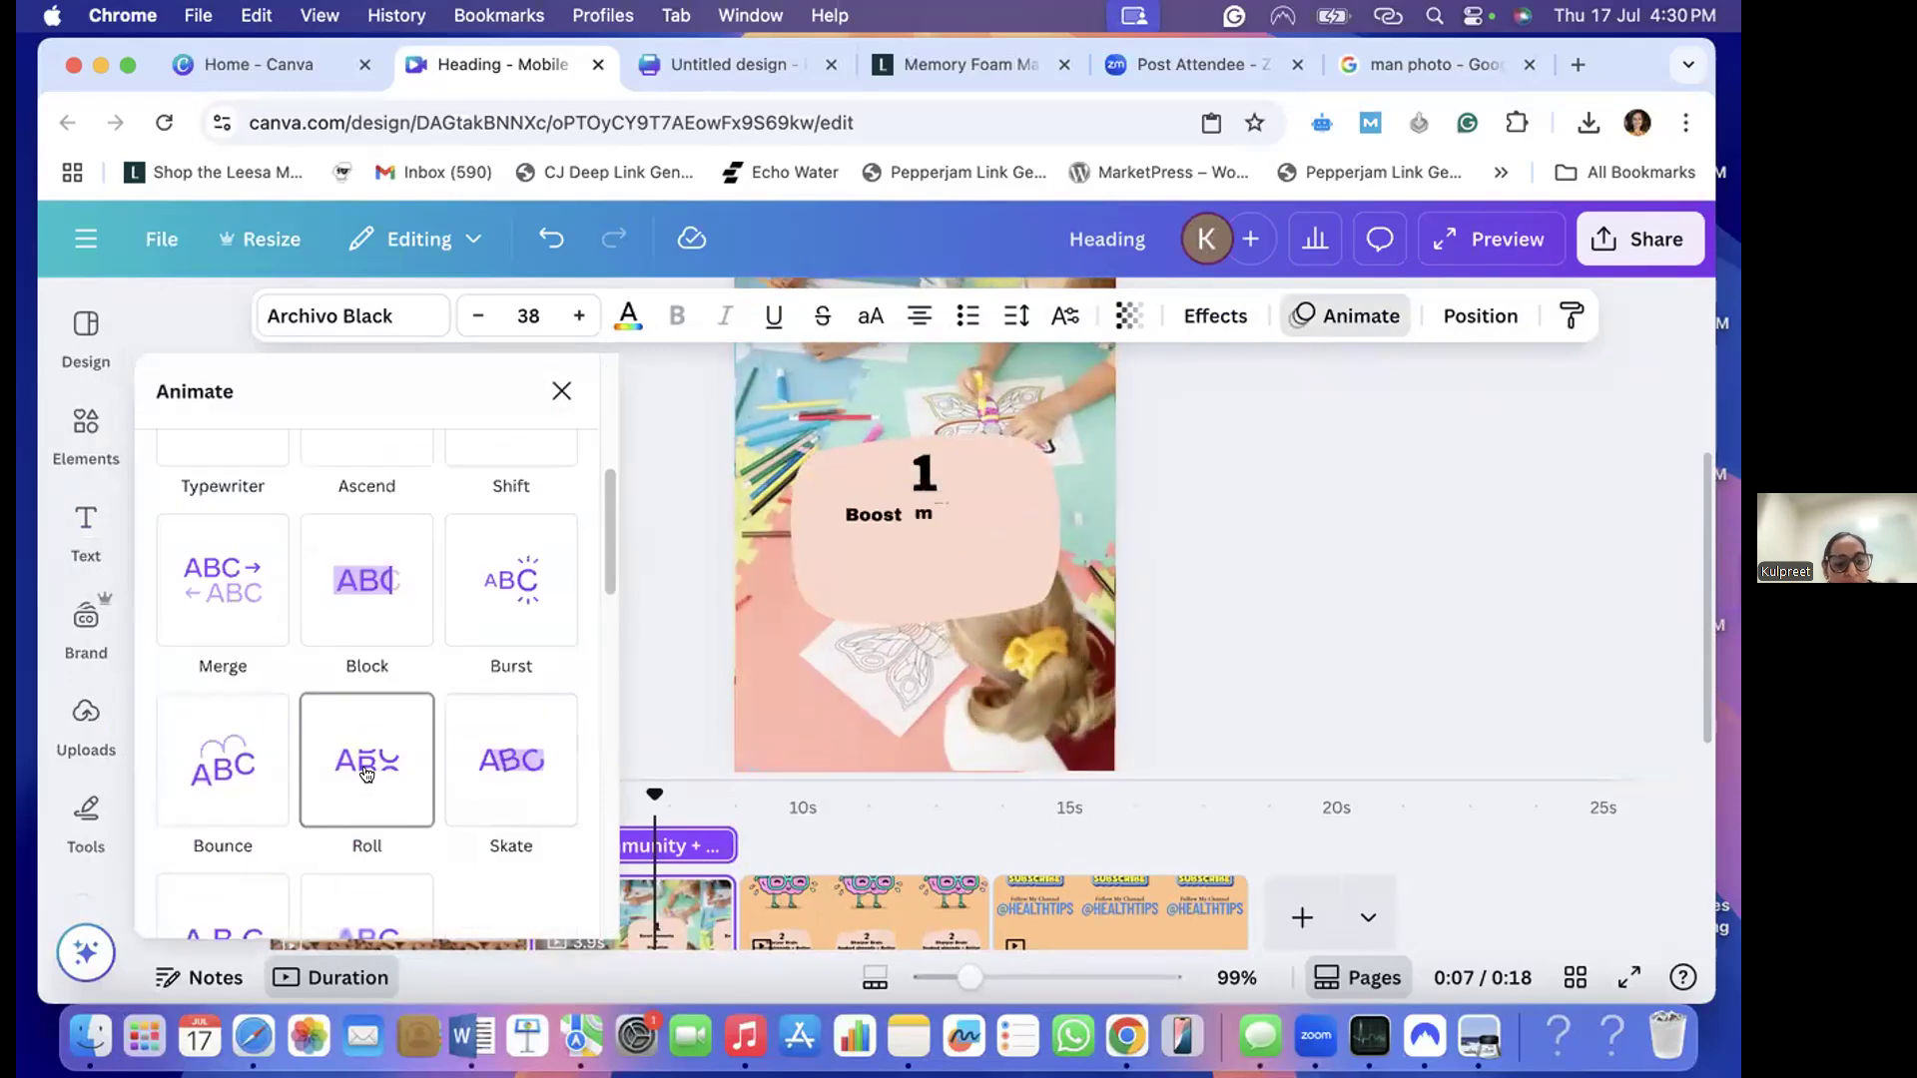
{"action": "left_click", "coordinate": [367, 773]}
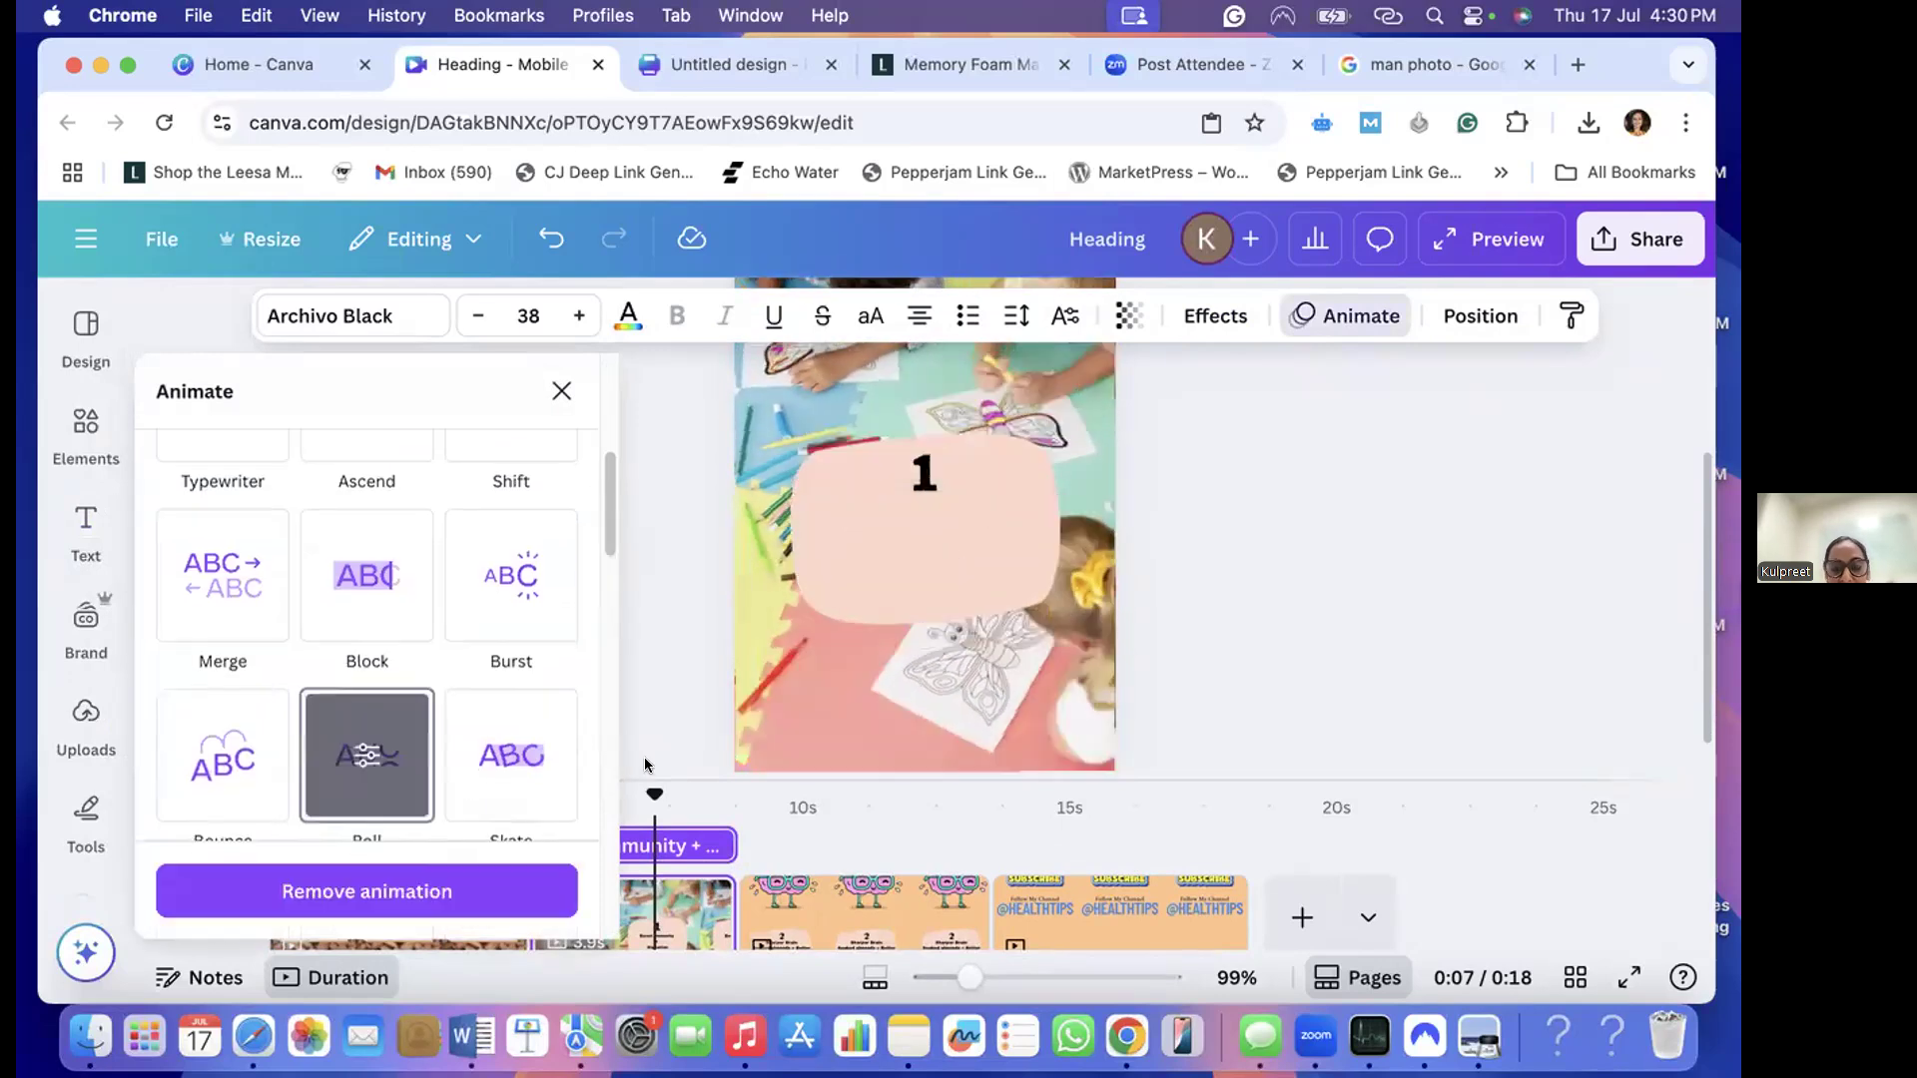
- Apply the Skate text animation to the "Sharper Brain" text block on the brain page
{"action": "left_click", "coordinate": [807, 850]}
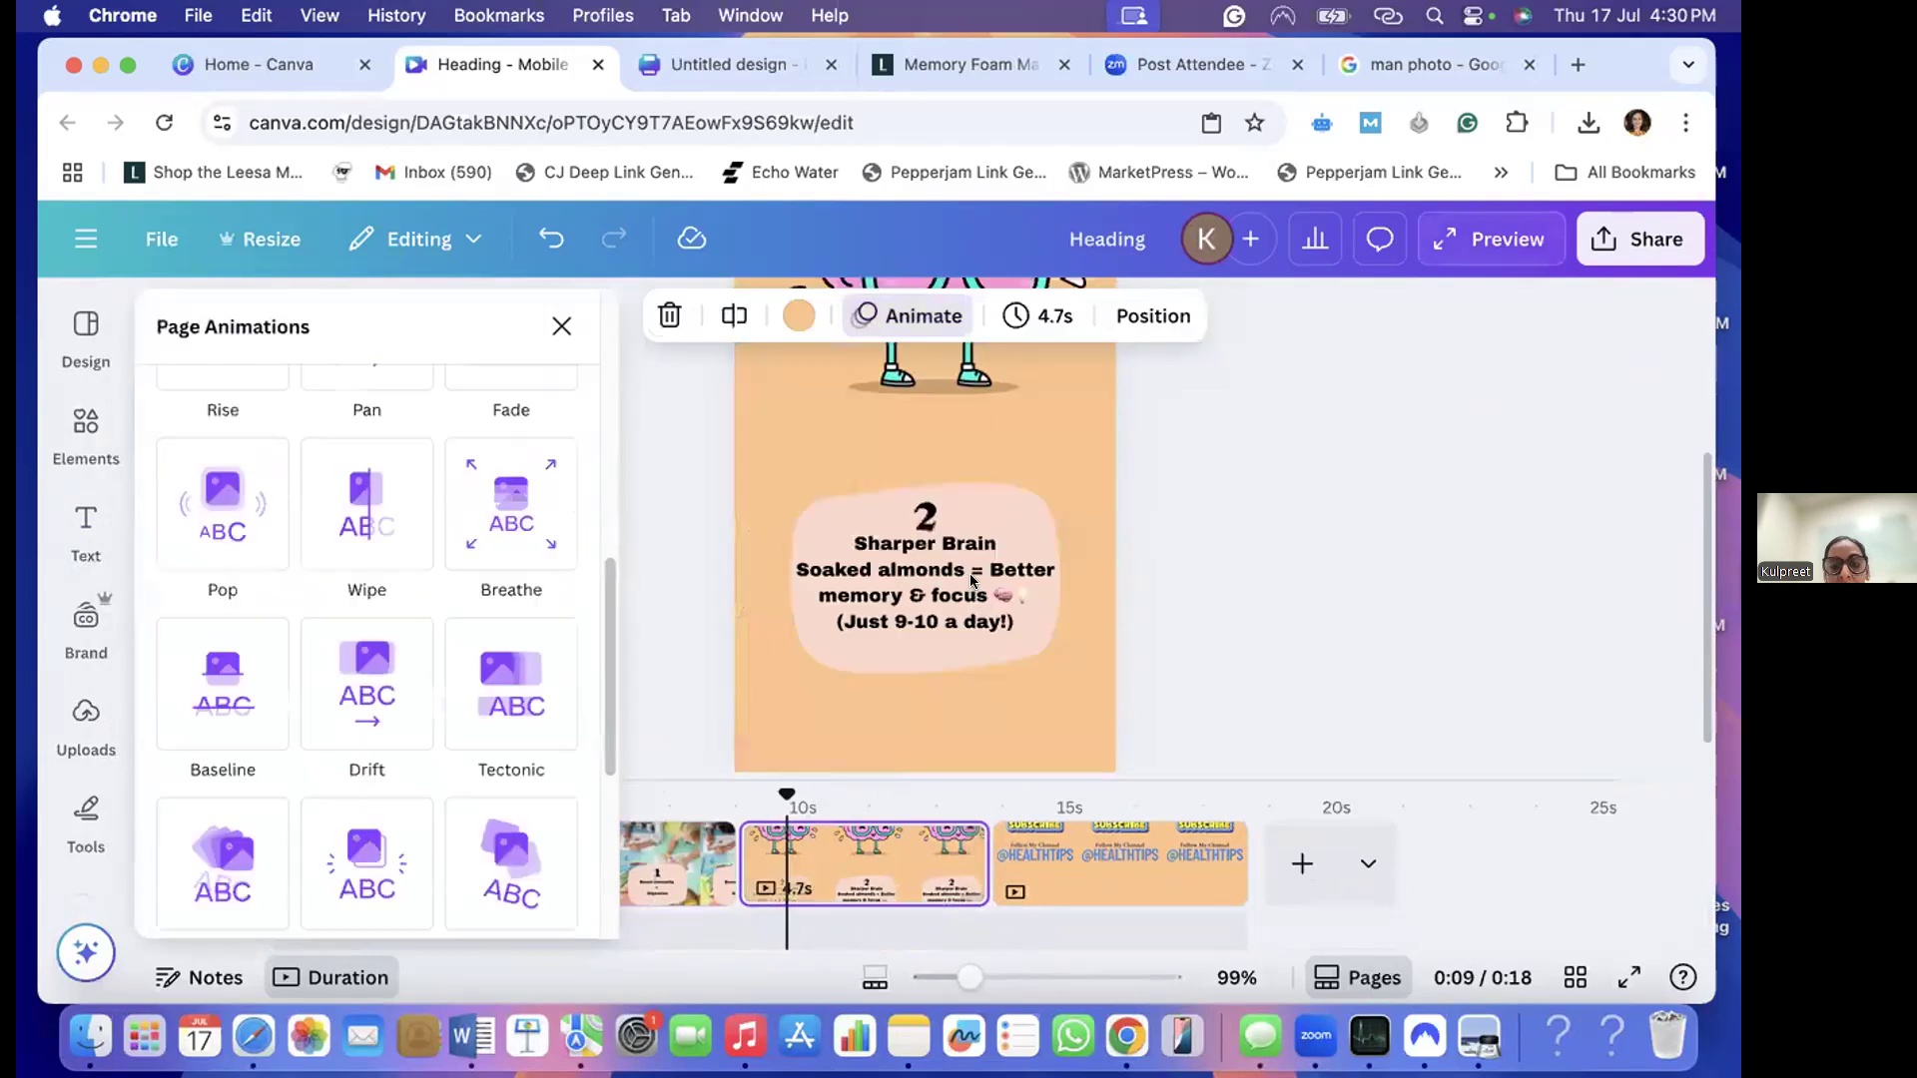
{"action": "left_click", "coordinate": [971, 580]}
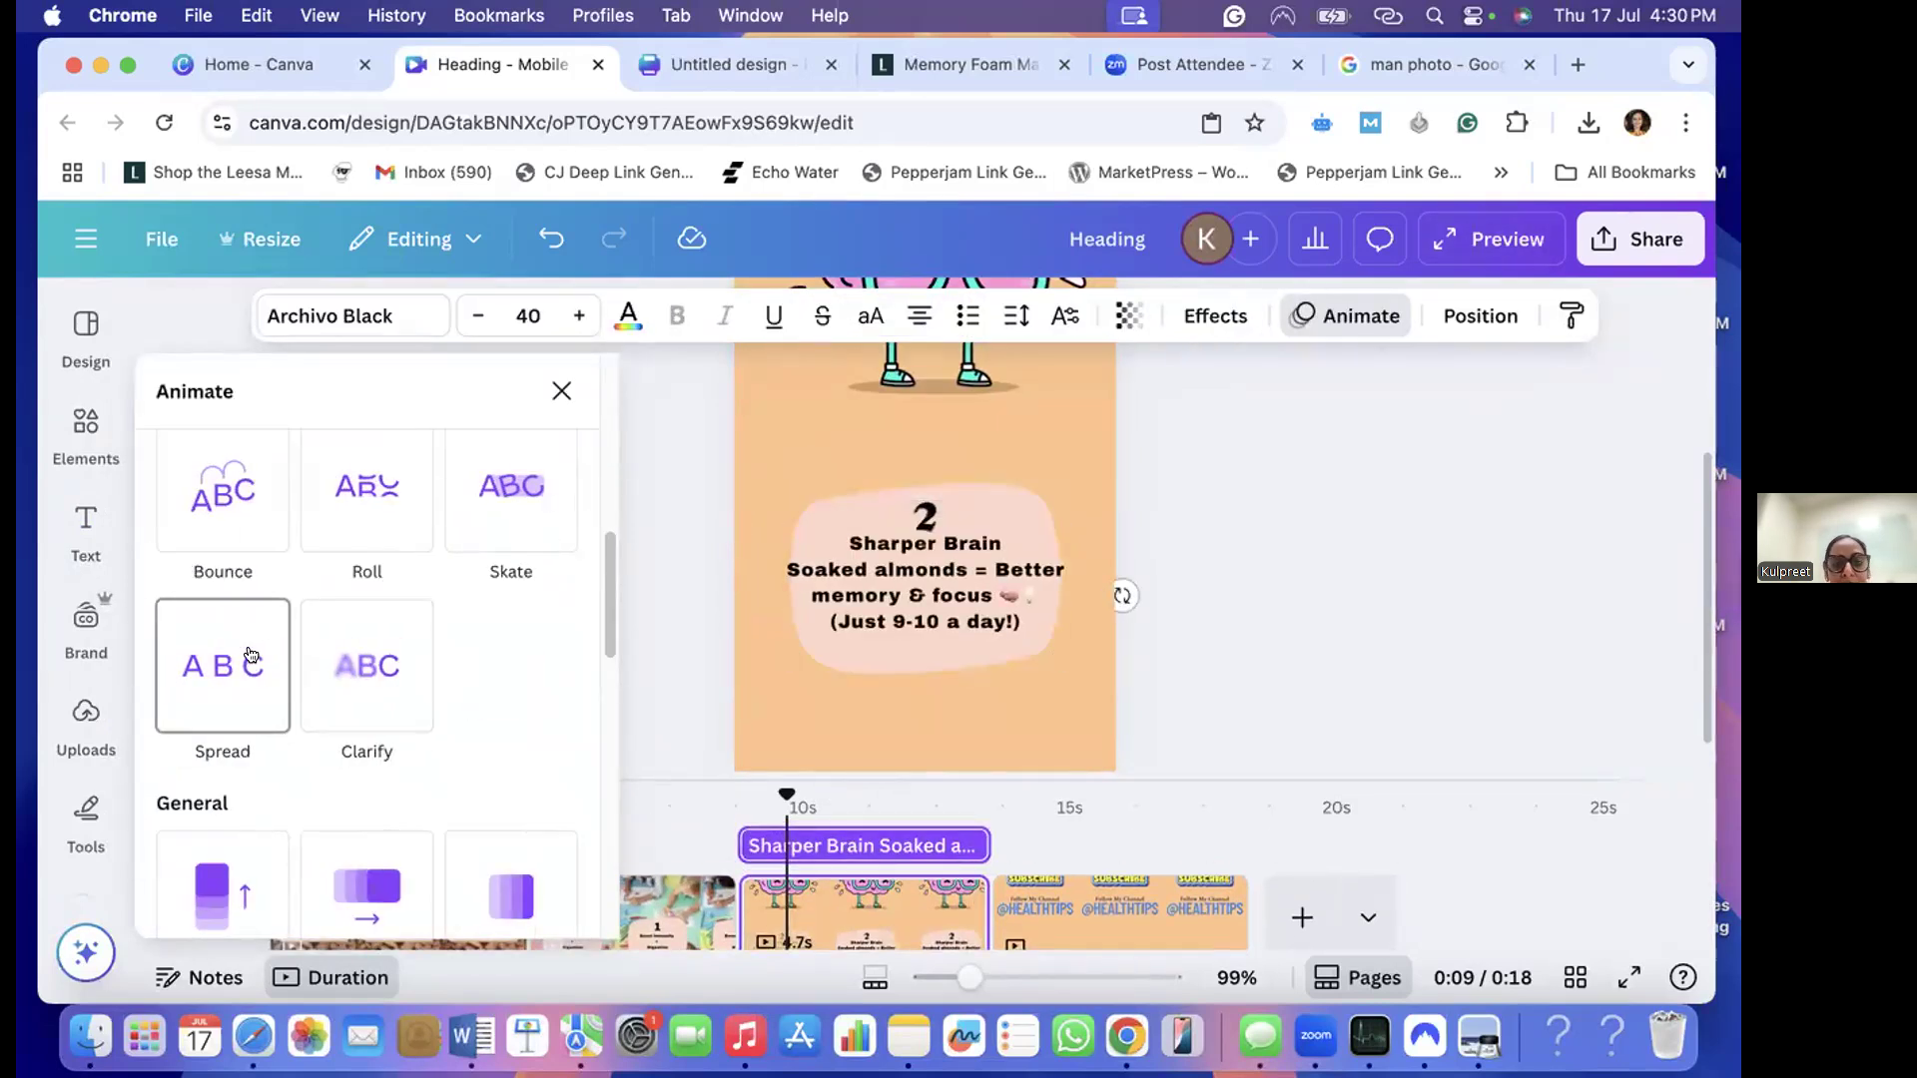
{"action": "left_click", "coordinate": [529, 476]}
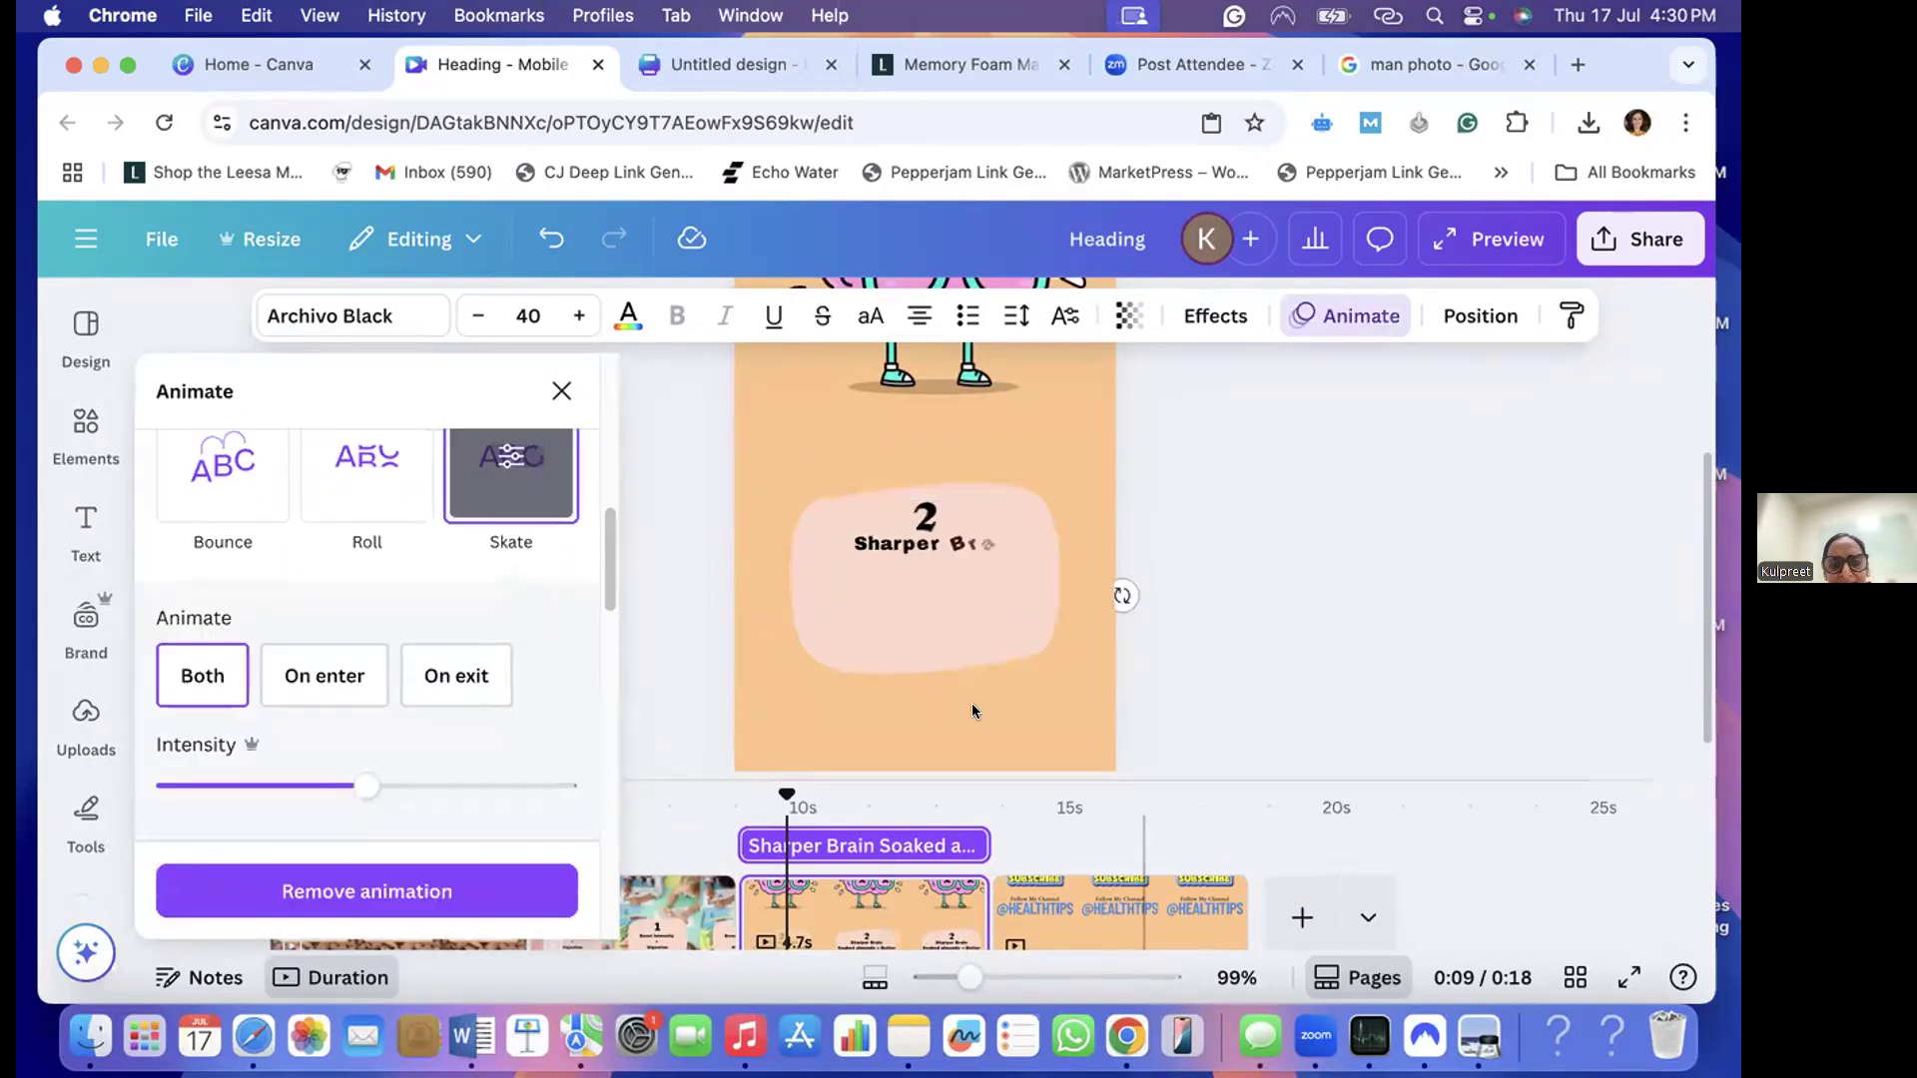
- Apply the Bounce text animation to the "Follow My Channel" text on the subscribe page
{"action": "left_click", "coordinate": [1039, 902]}
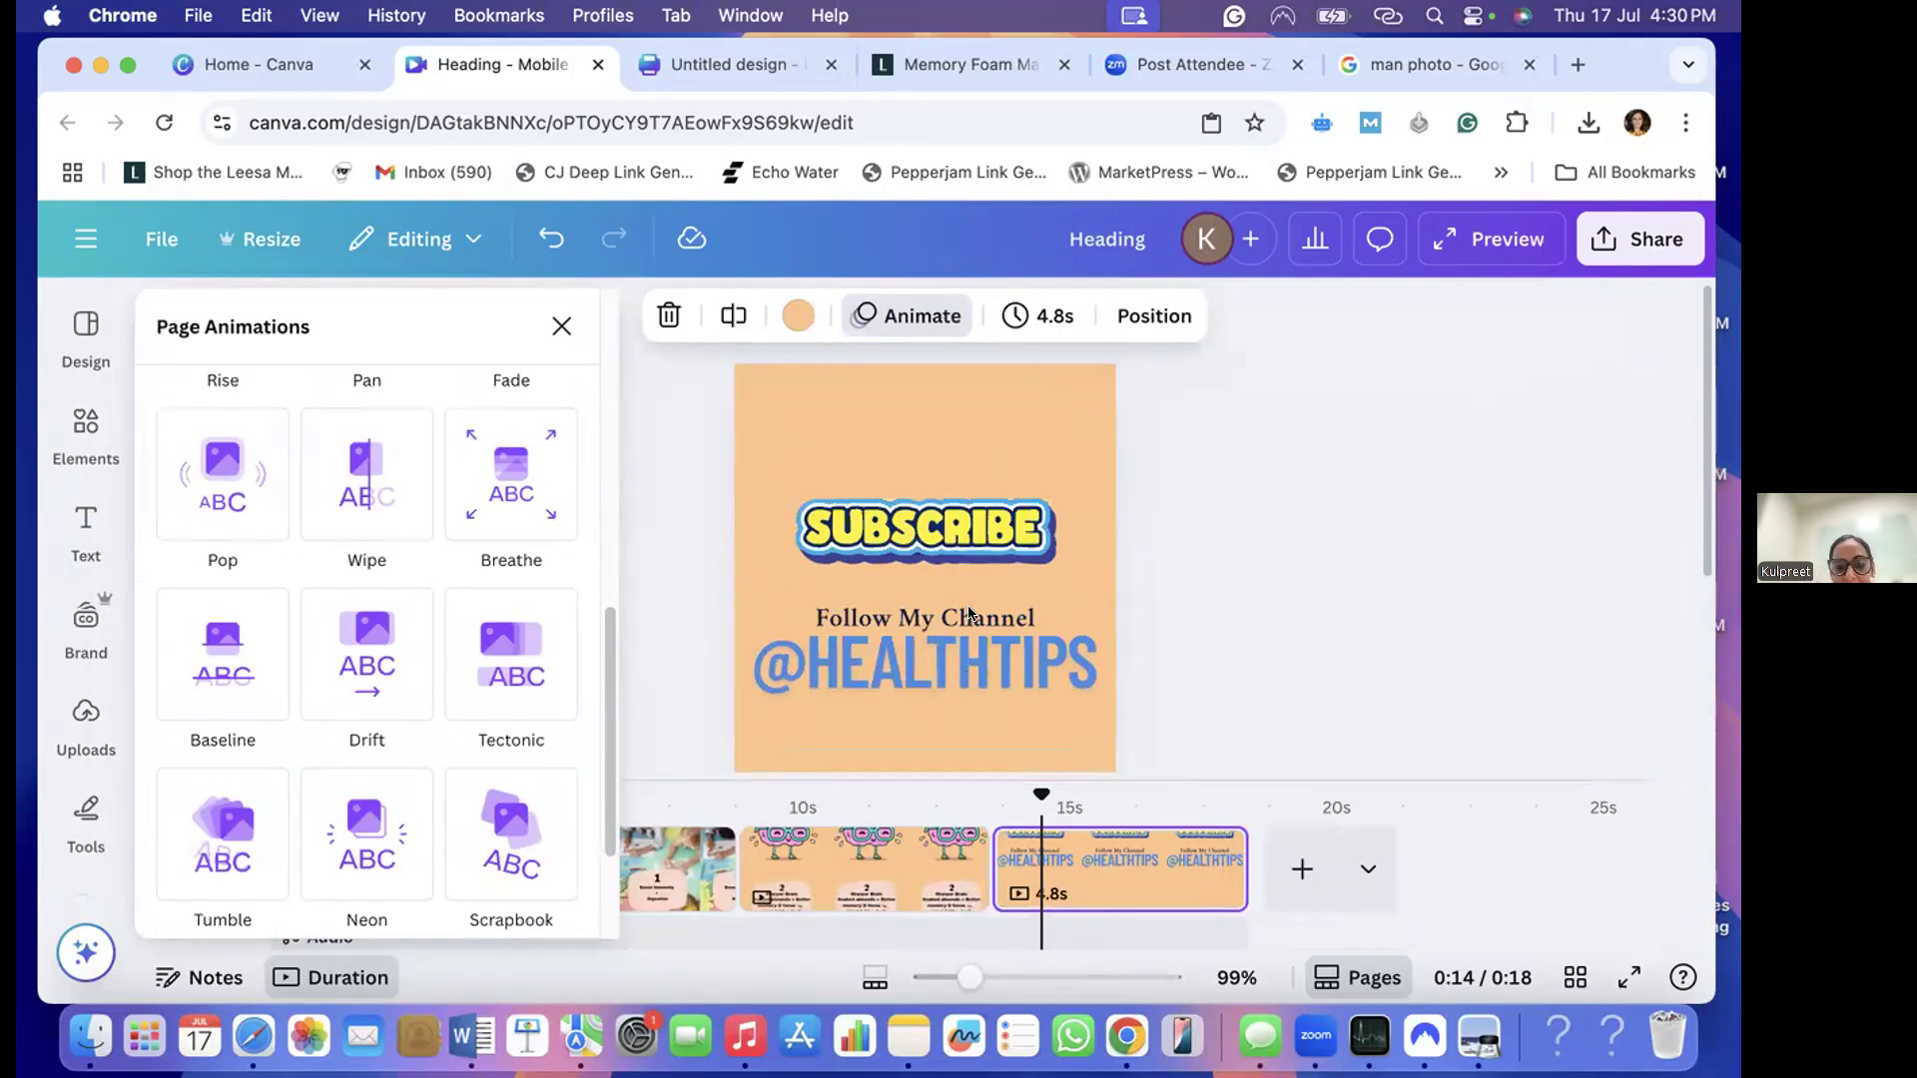
{"action": "left_click", "coordinate": [924, 618]}
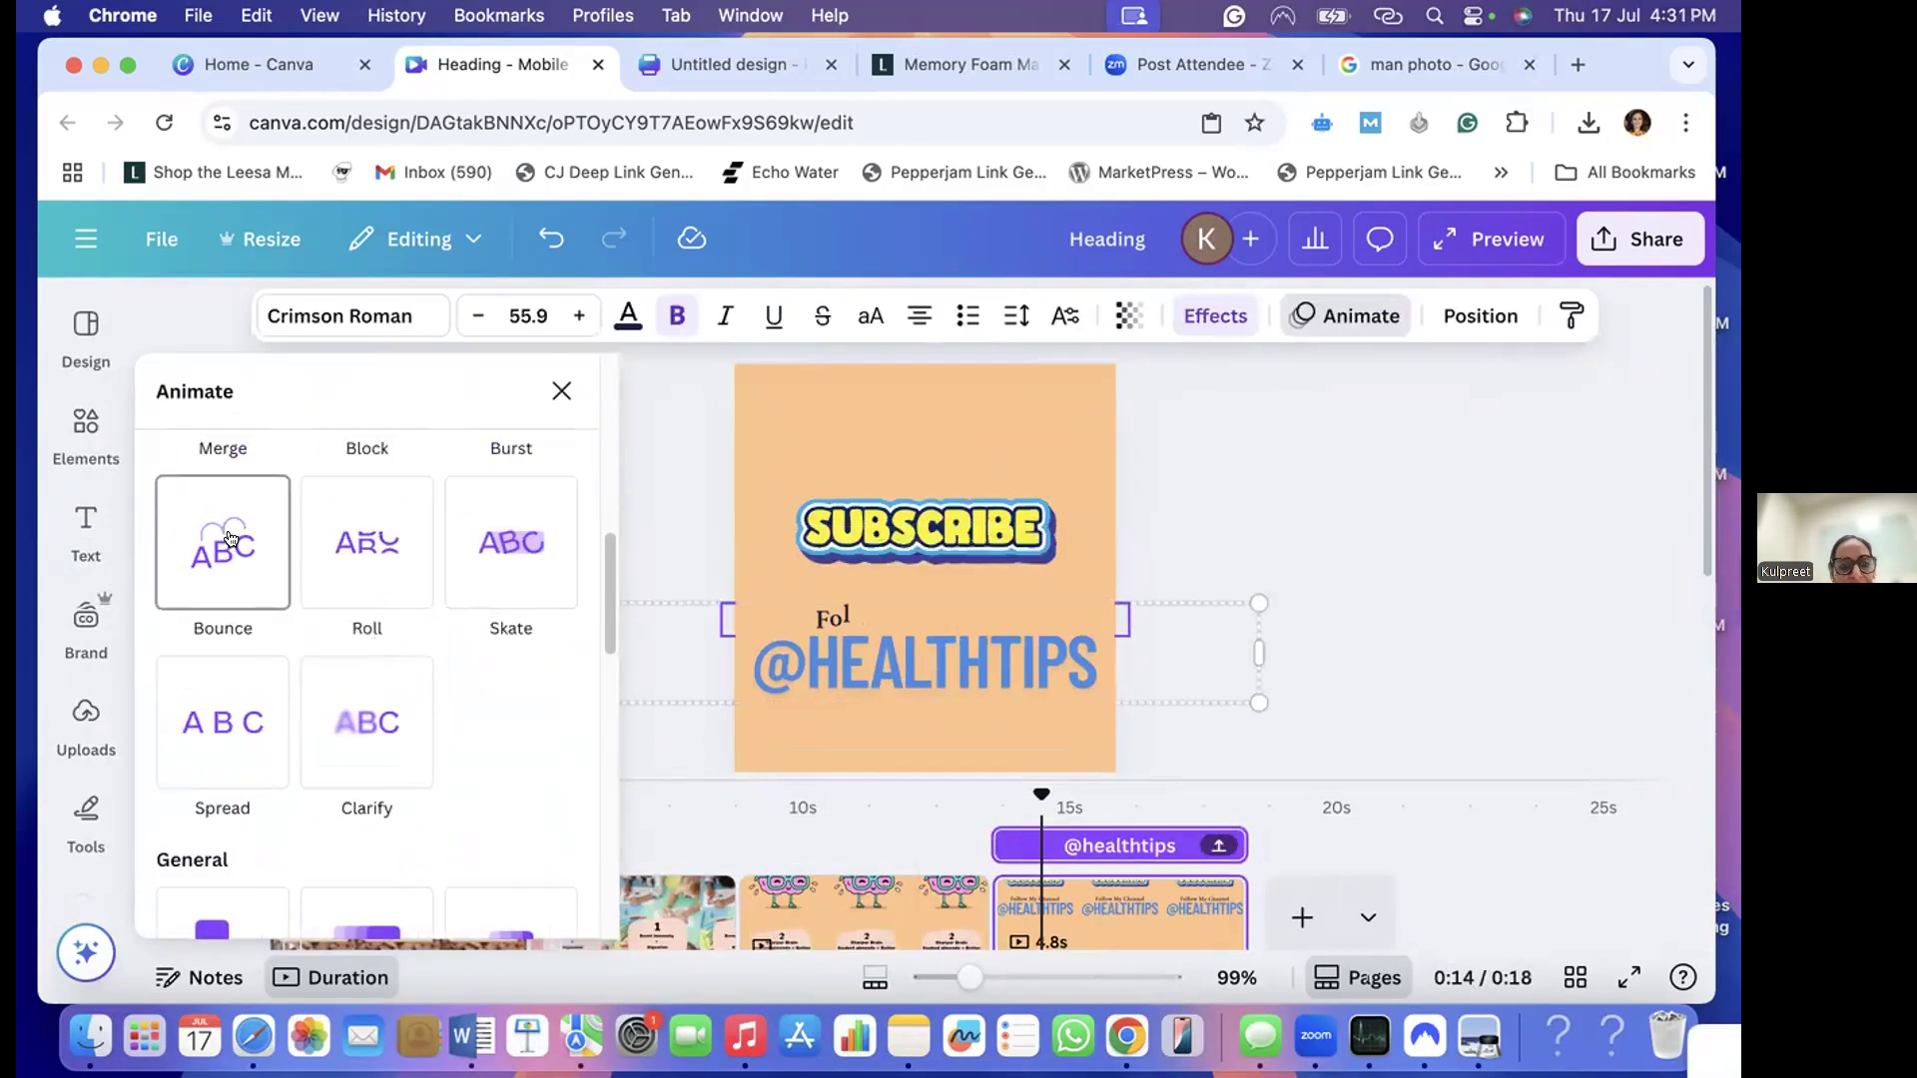
{"action": "left_click", "coordinate": [228, 539]}
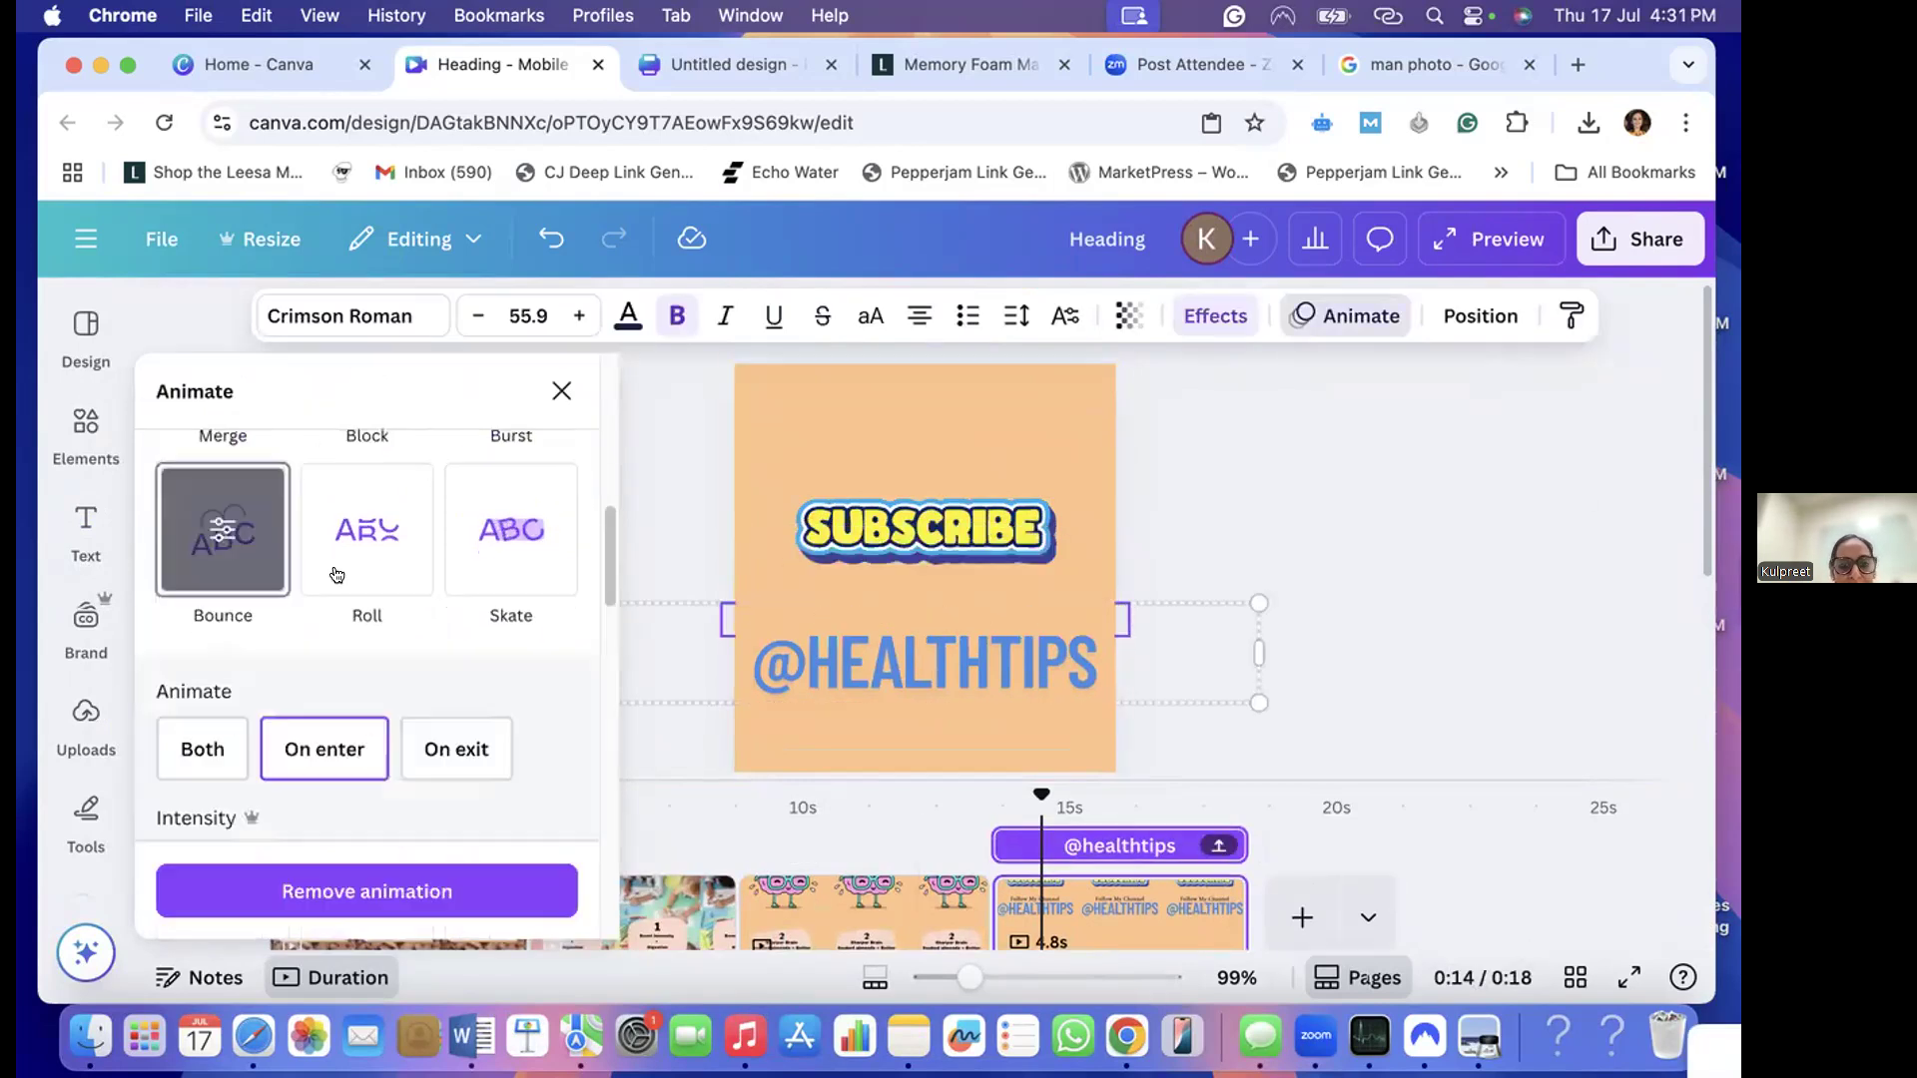
{"action": "left_click", "coordinate": [842, 659]}
{"action": "double_click", "coordinate": [890, 668]}
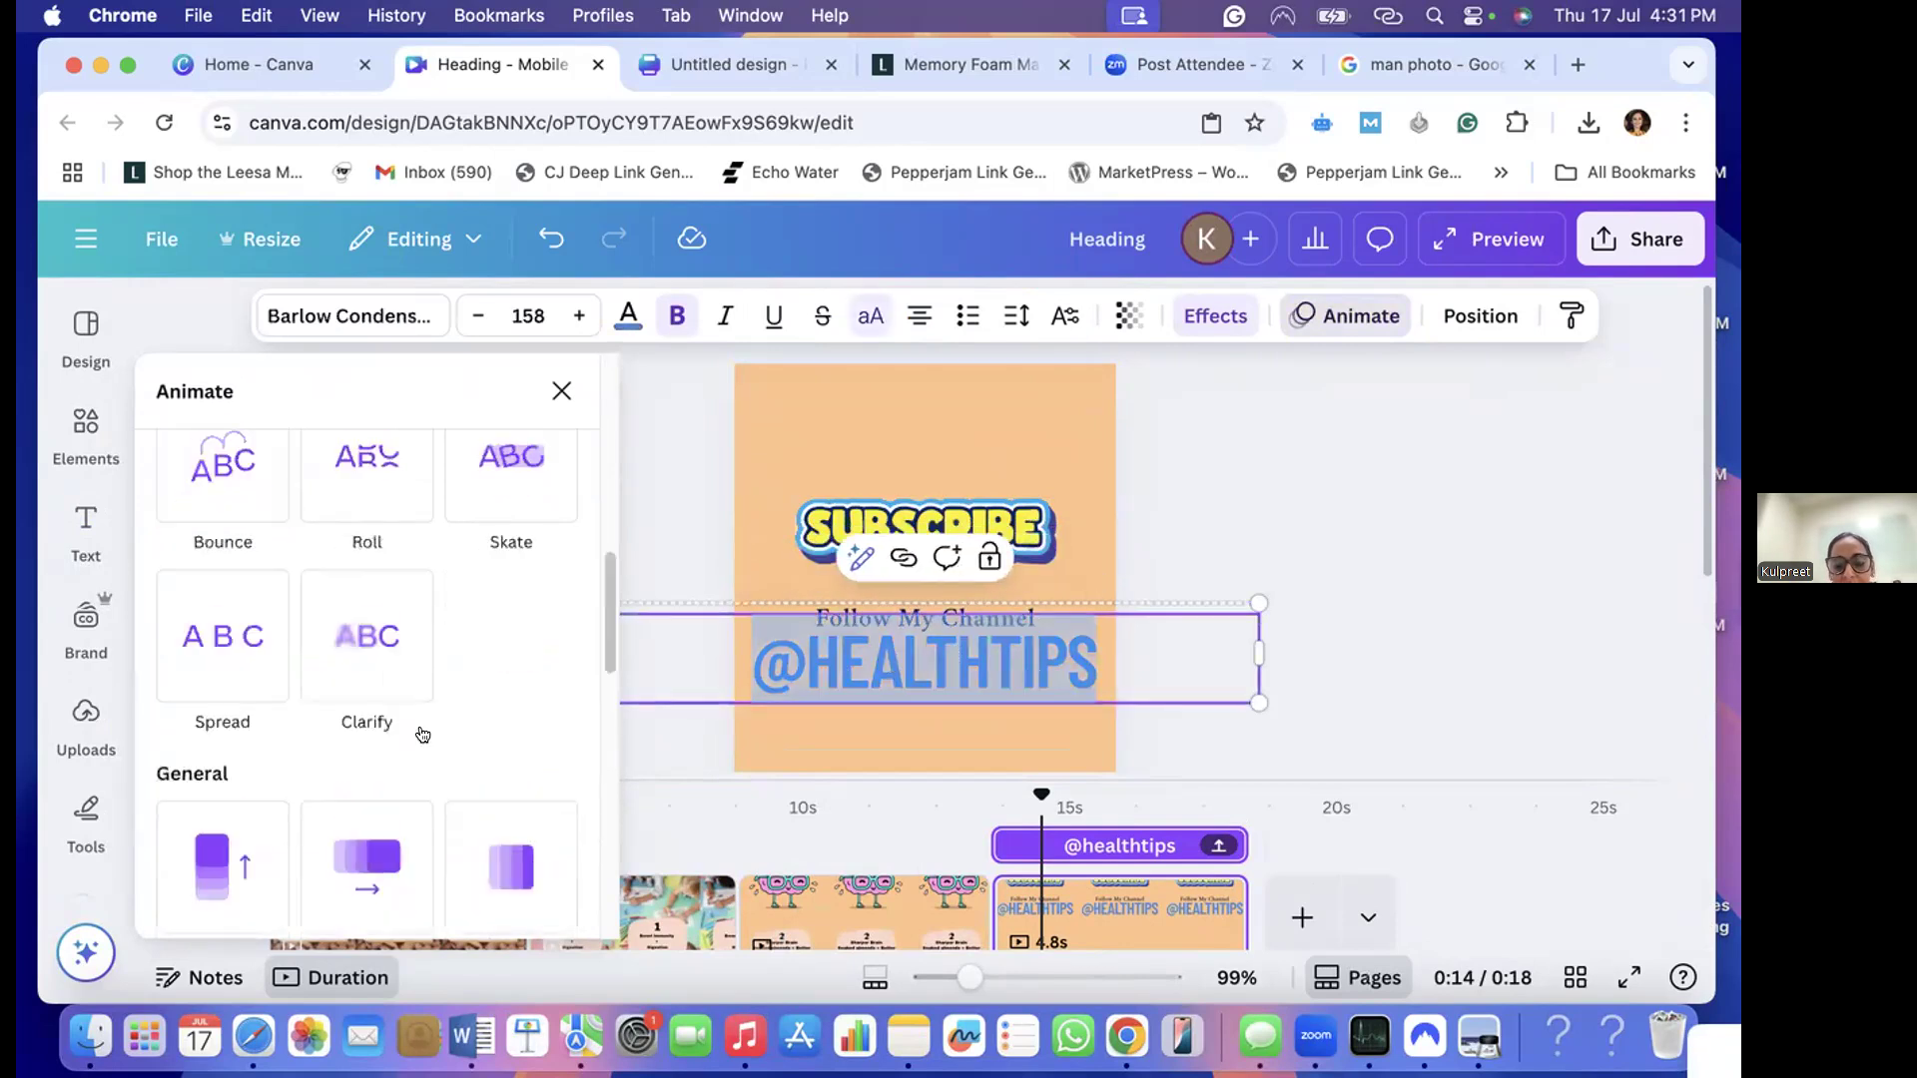
{"action": "scroll", "coordinate": [423, 735], "scroll_direction": "down", "scroll_amount": 4}
{"action": "scroll", "coordinate": [422, 735], "scroll_direction": "down", "scroll_amount": 1}
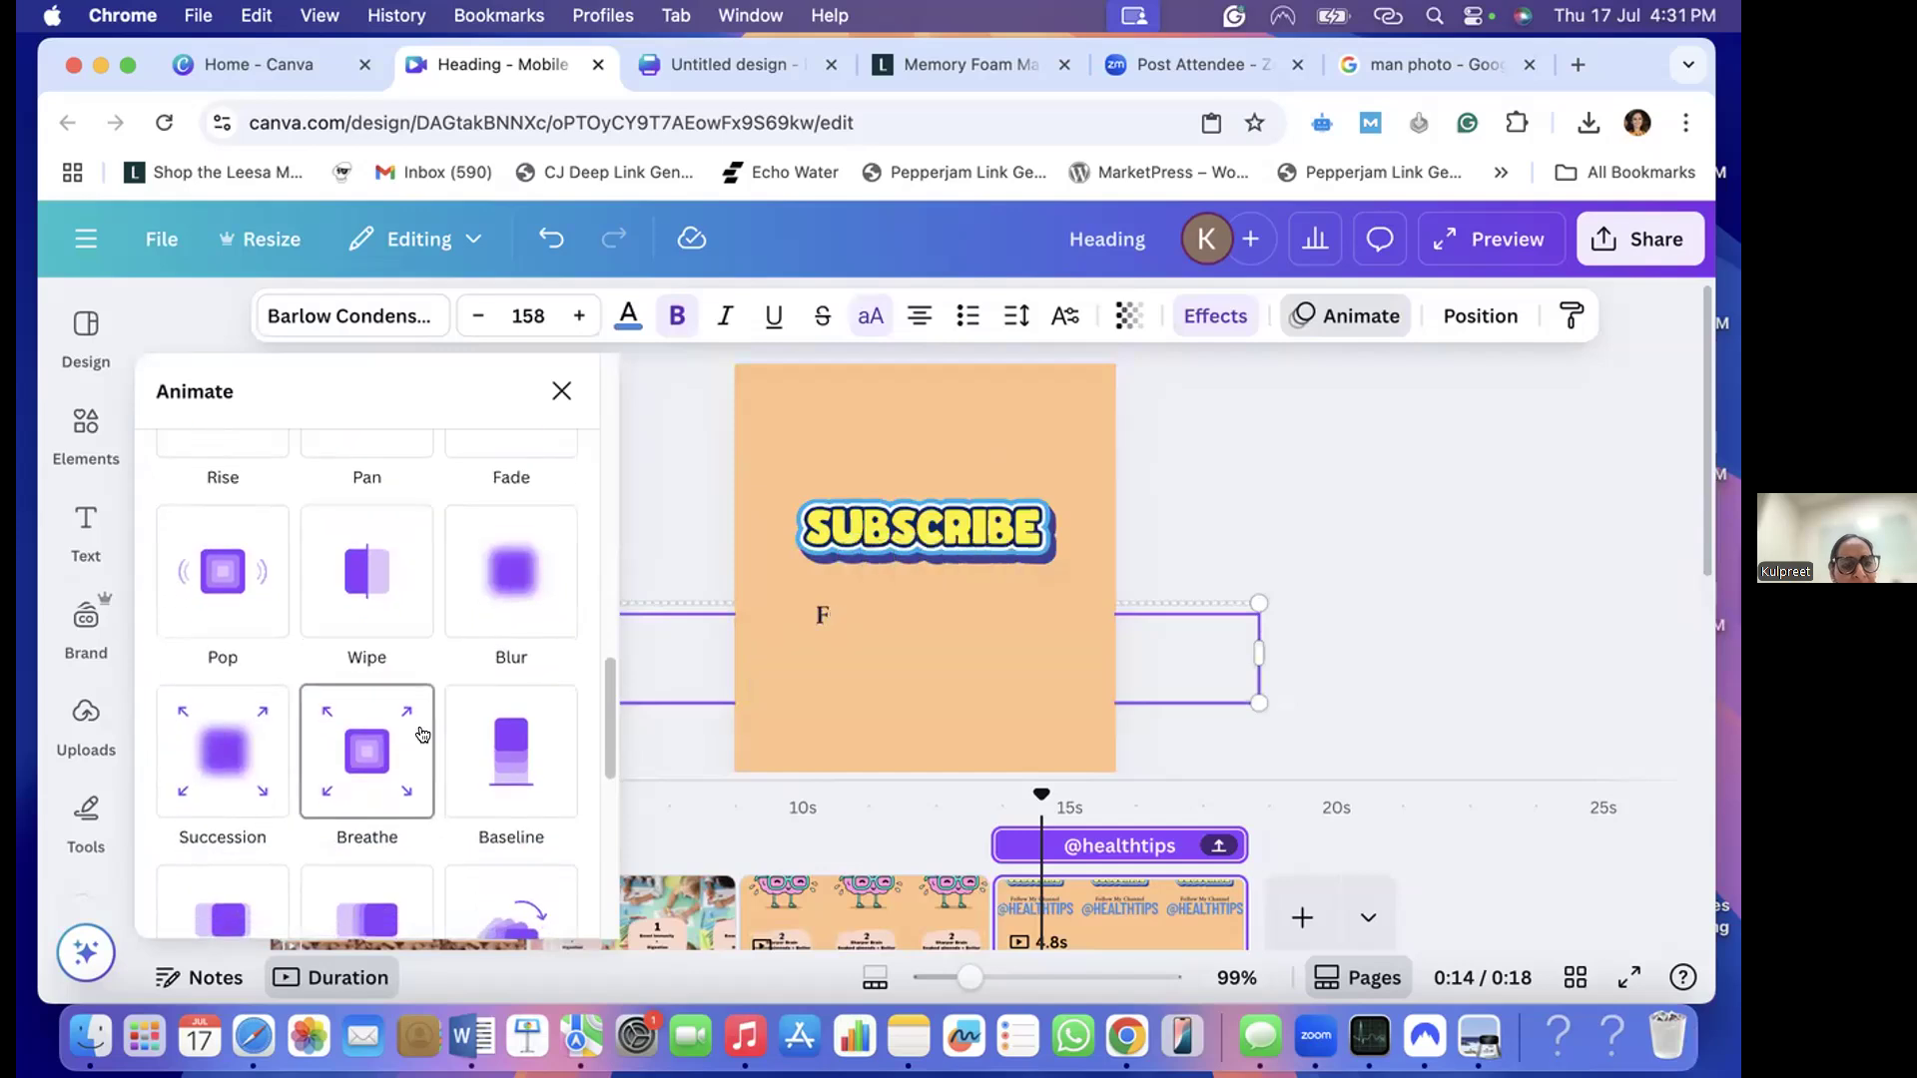
{"action": "scroll", "coordinate": [423, 735], "scroll_direction": "down", "scroll_amount": 5}
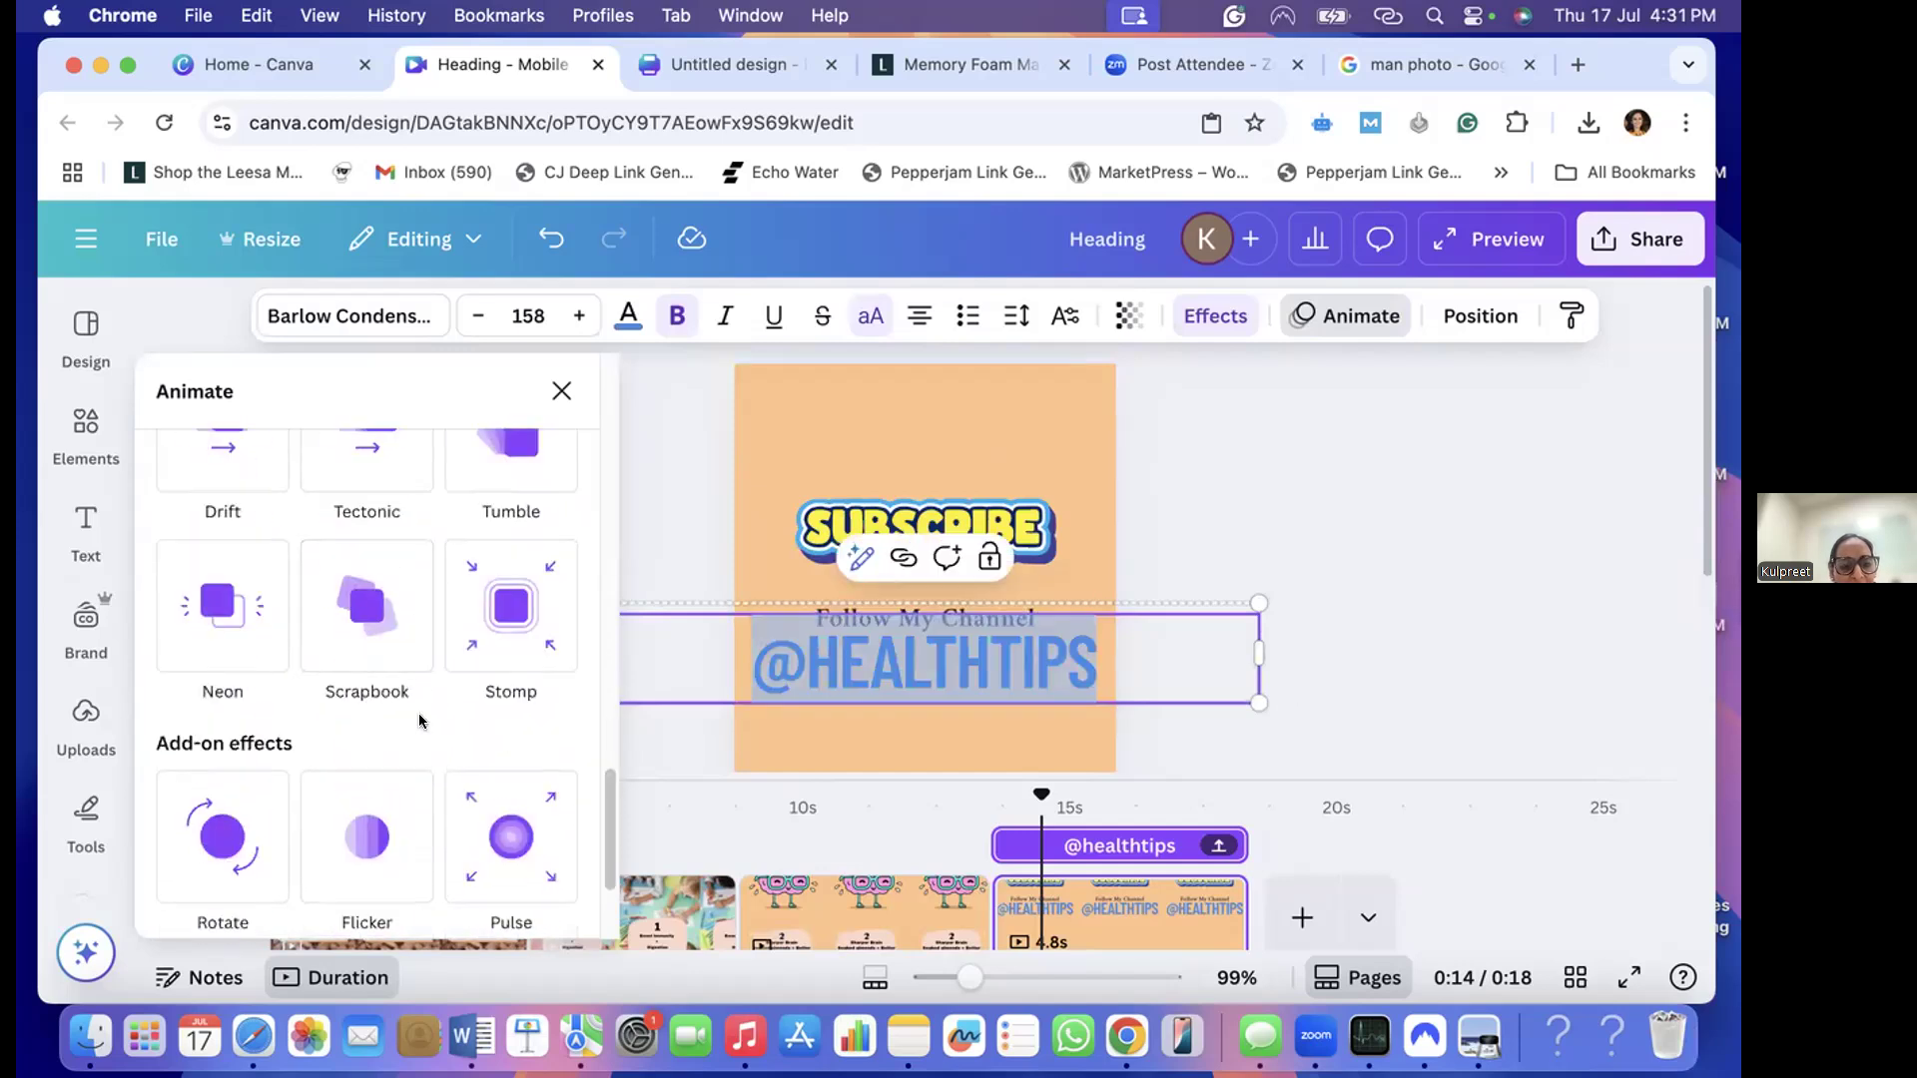
{"action": "scroll", "coordinate": [420, 720], "scroll_direction": "down", "scroll_amount": 2}
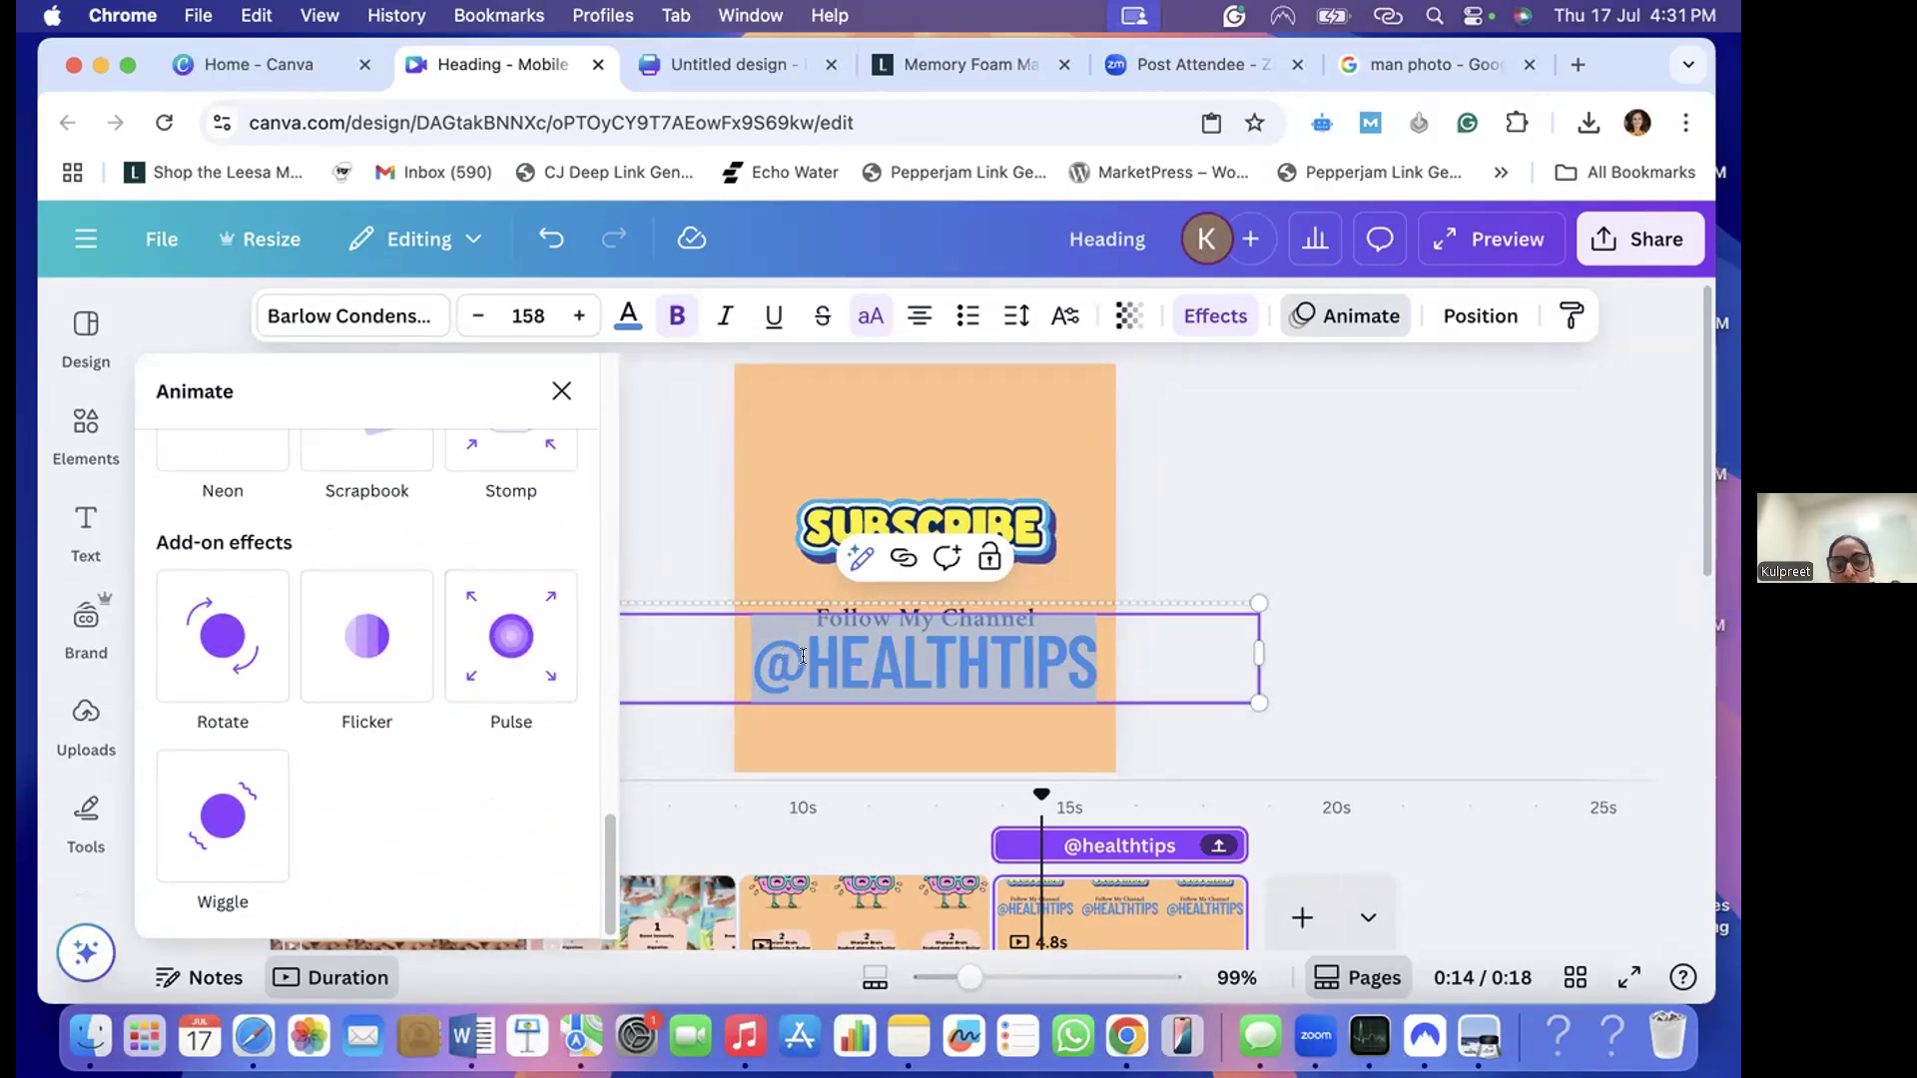
{"action": "left_click", "coordinate": [506, 649]}
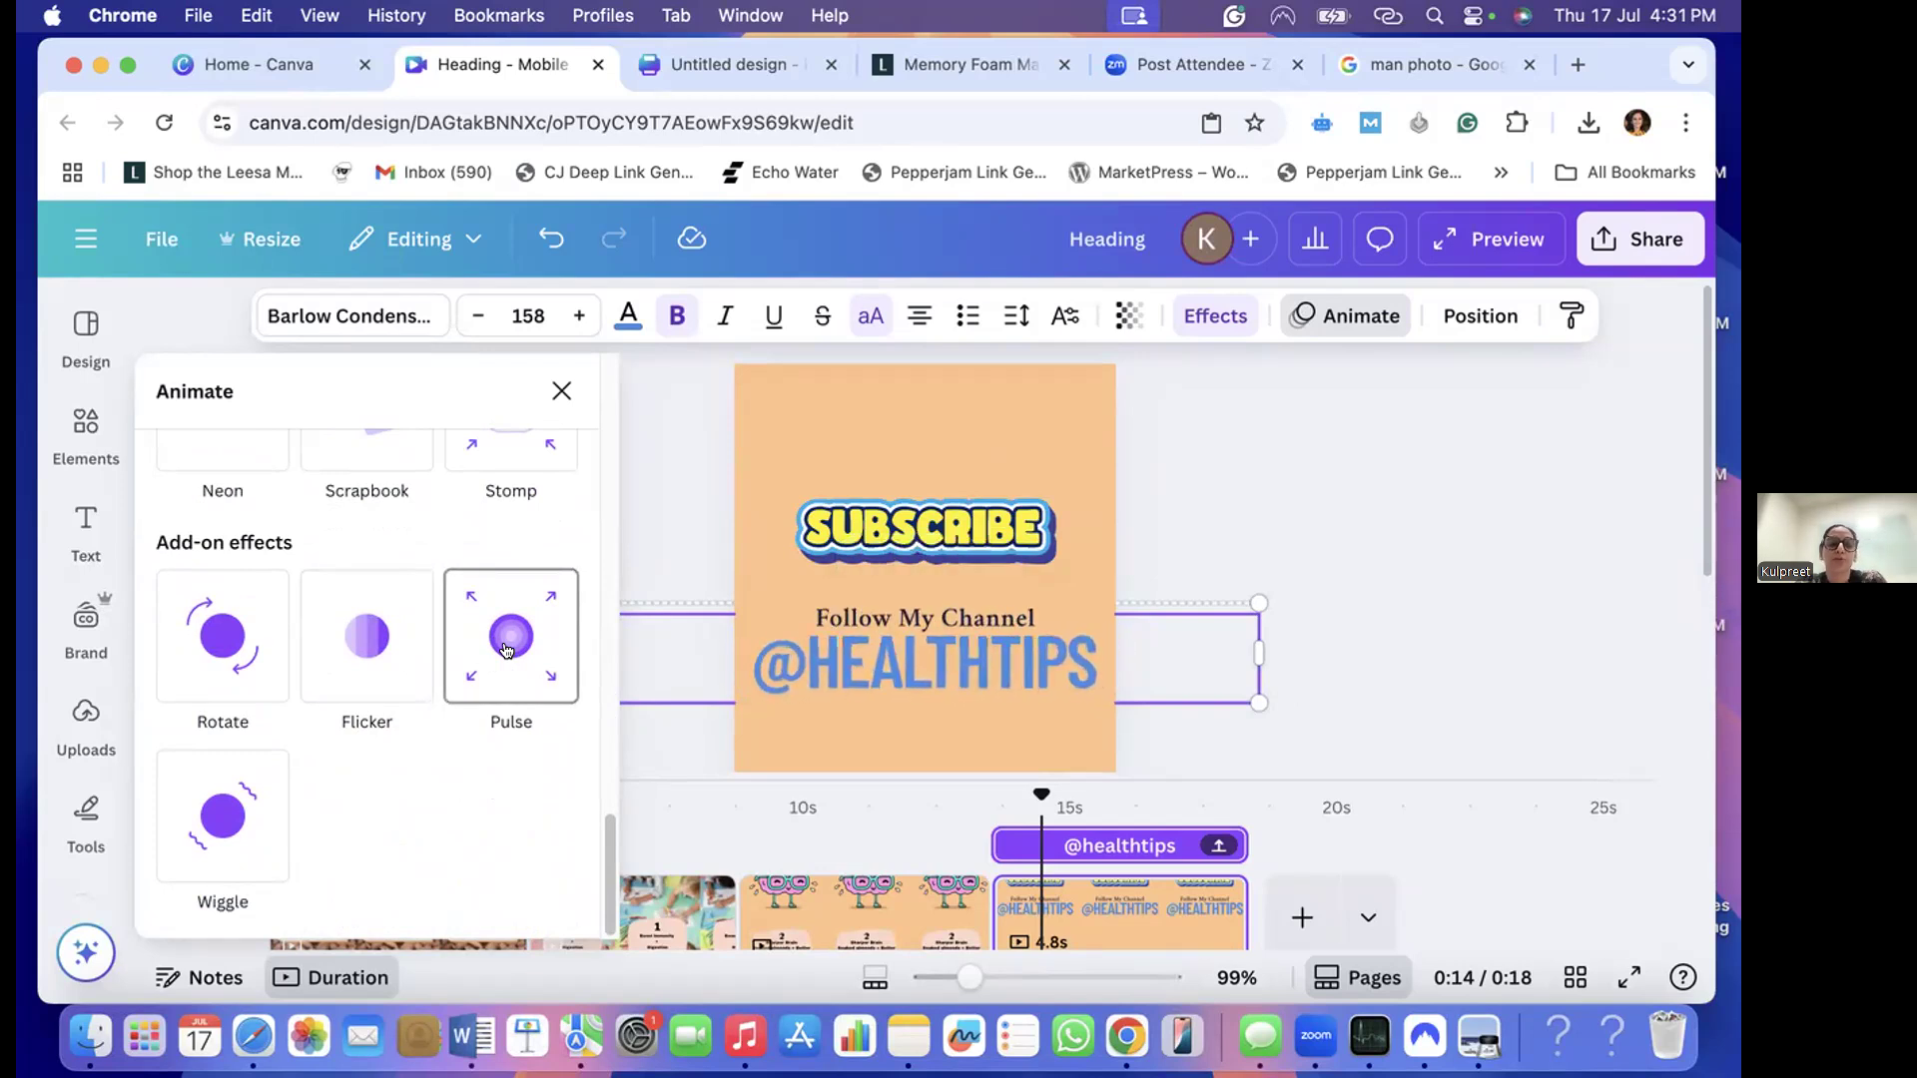
{"action": "left_click", "coordinate": [506, 644]}
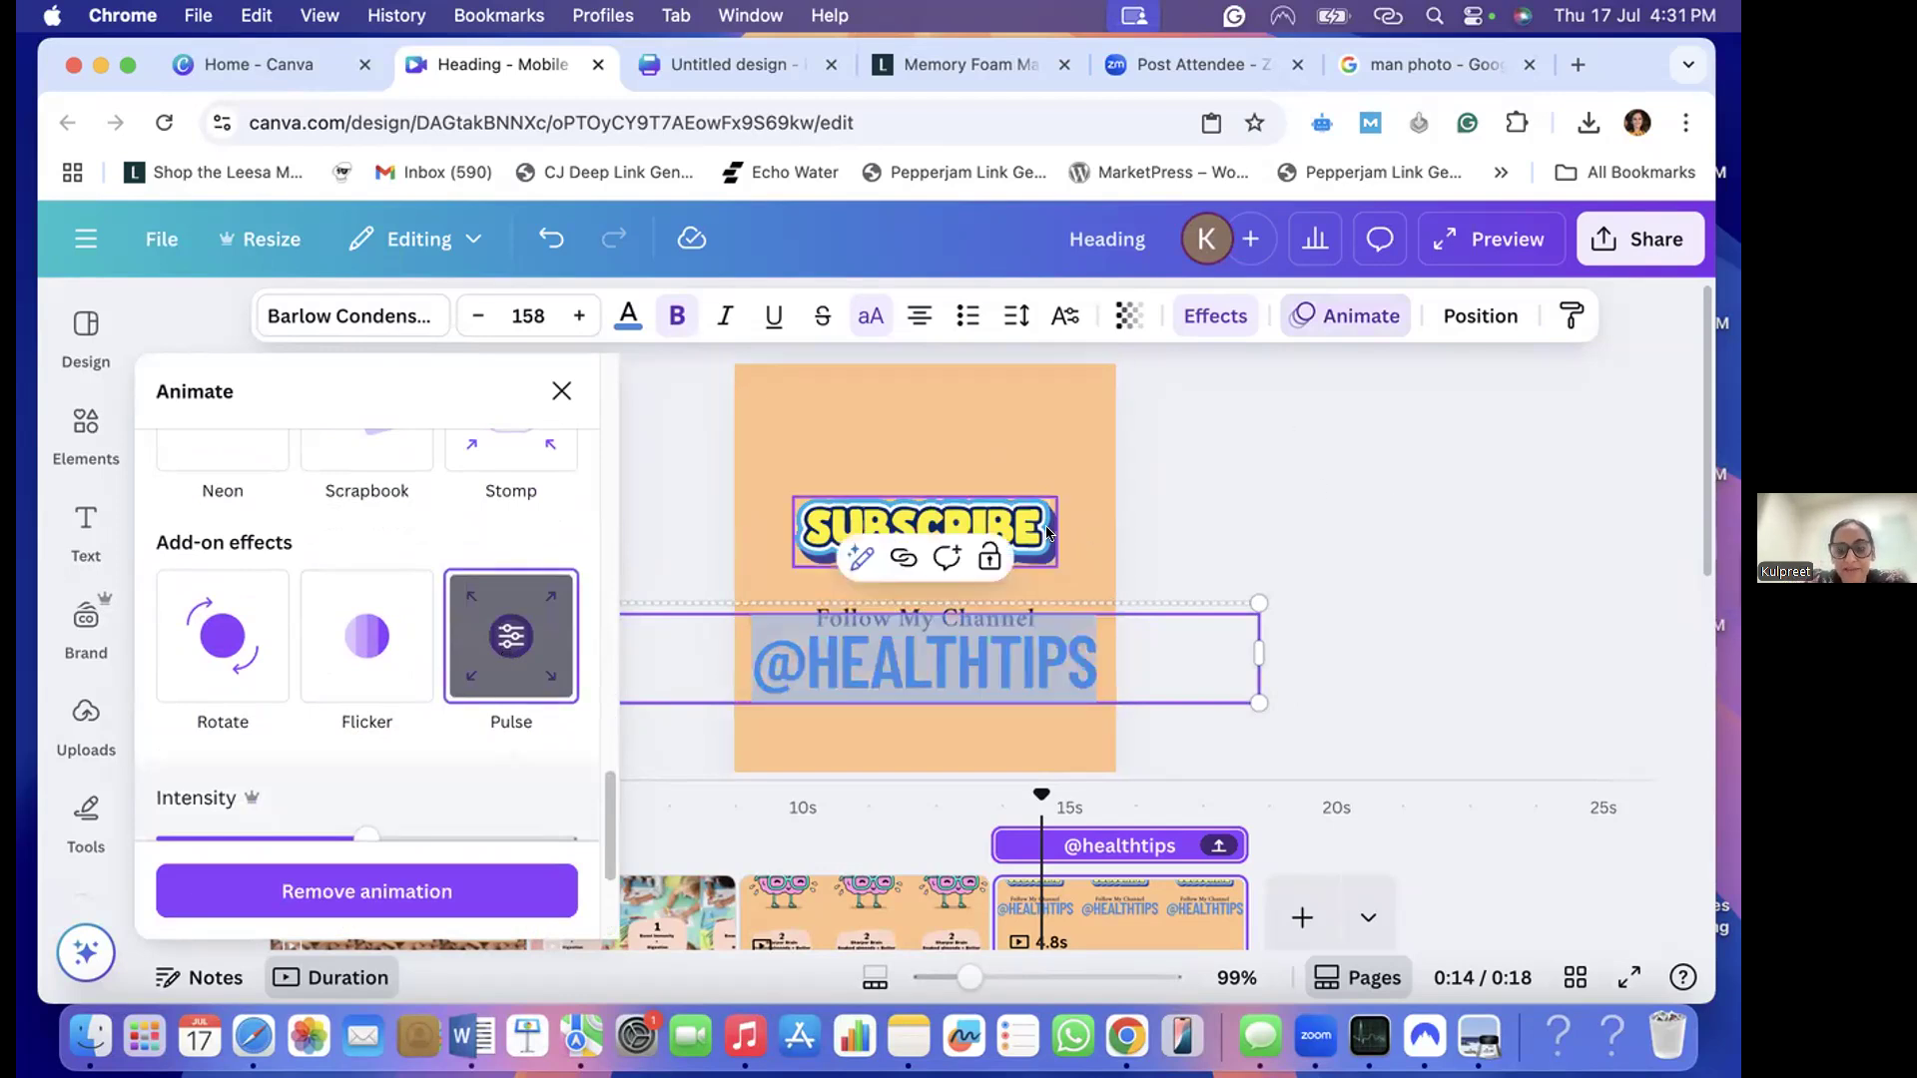
{"action": "left_click", "coordinate": [1055, 536]}
{"action": "scroll", "coordinate": [1049, 734], "scroll_direction": "down", "scroll_amount": 1}
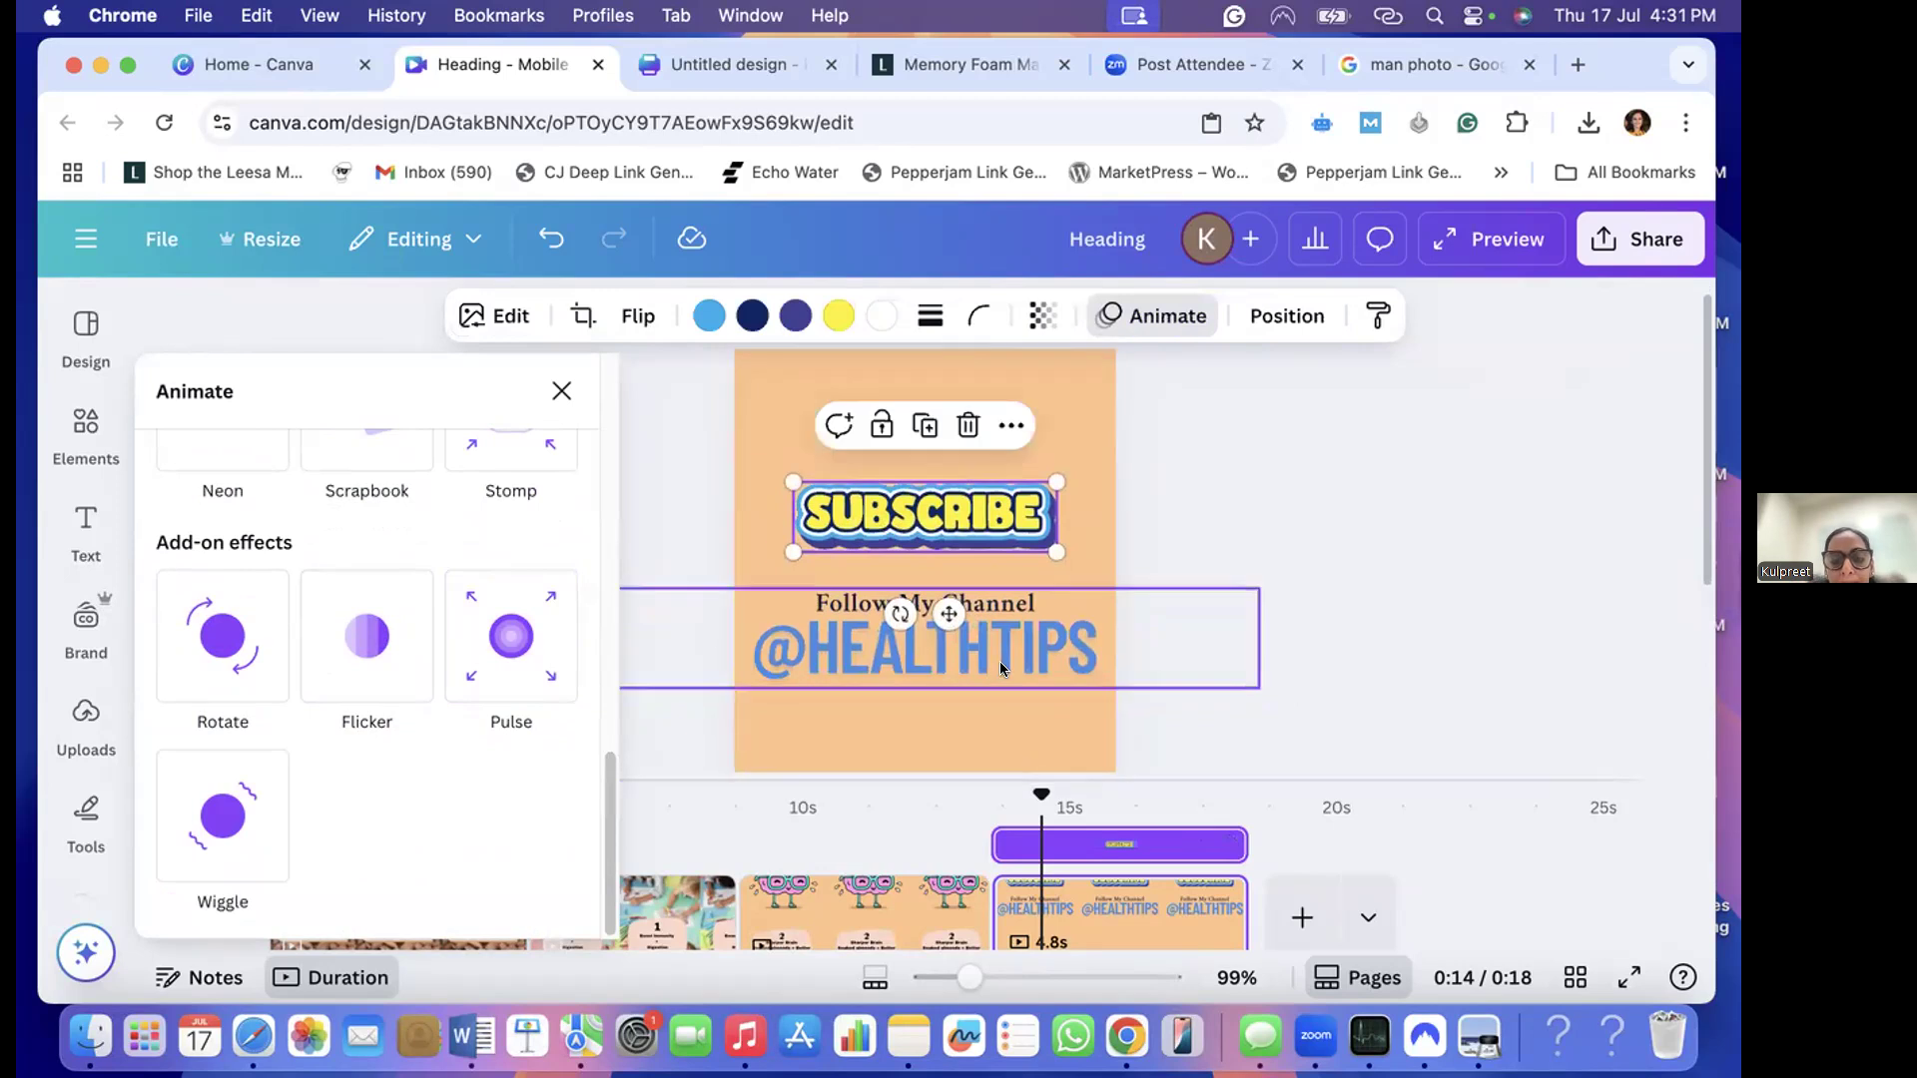
{"action": "scroll", "coordinate": [936, 797], "scroll_direction": "down", "scroll_amount": 1}
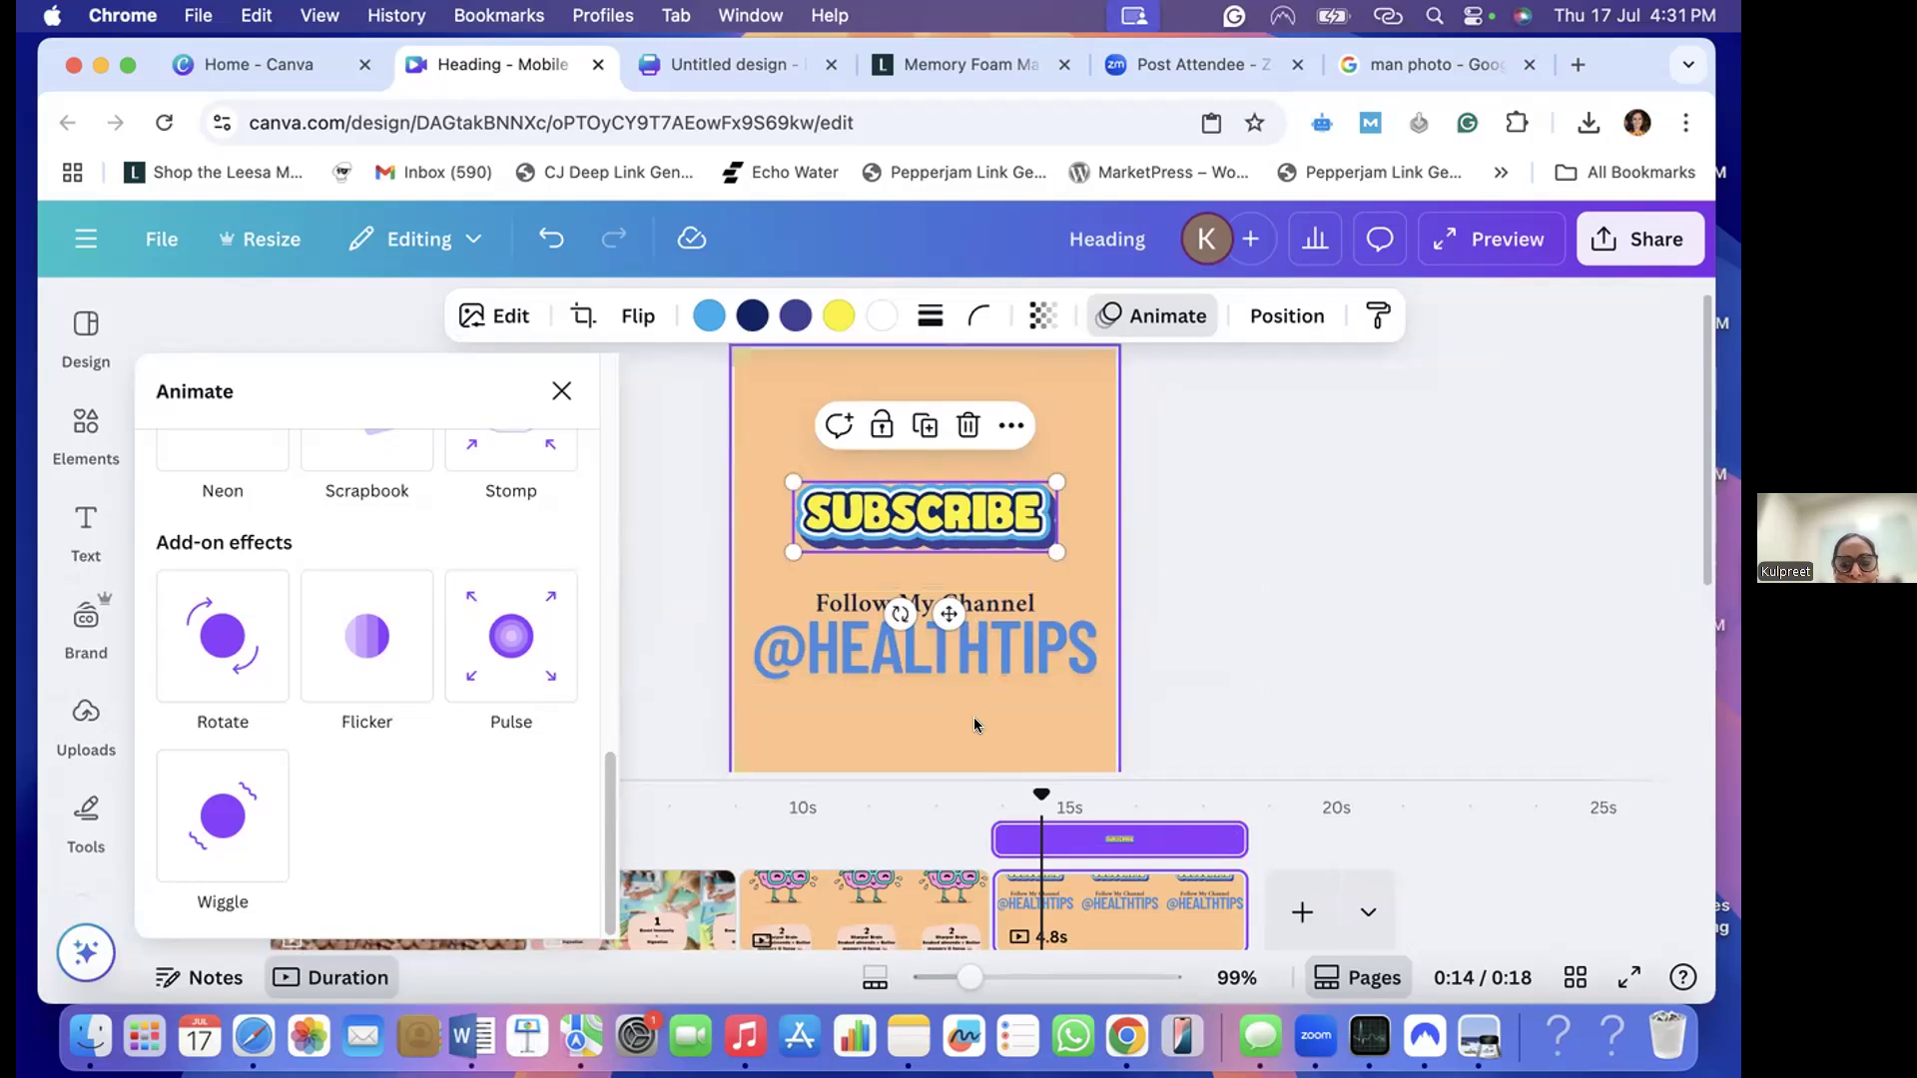
- Apply the Pan animation to the weightlifting brain illustration on the brain page
{"action": "left_click", "coordinate": [854, 890]}
{"action": "left_click", "coordinate": [930, 557]}
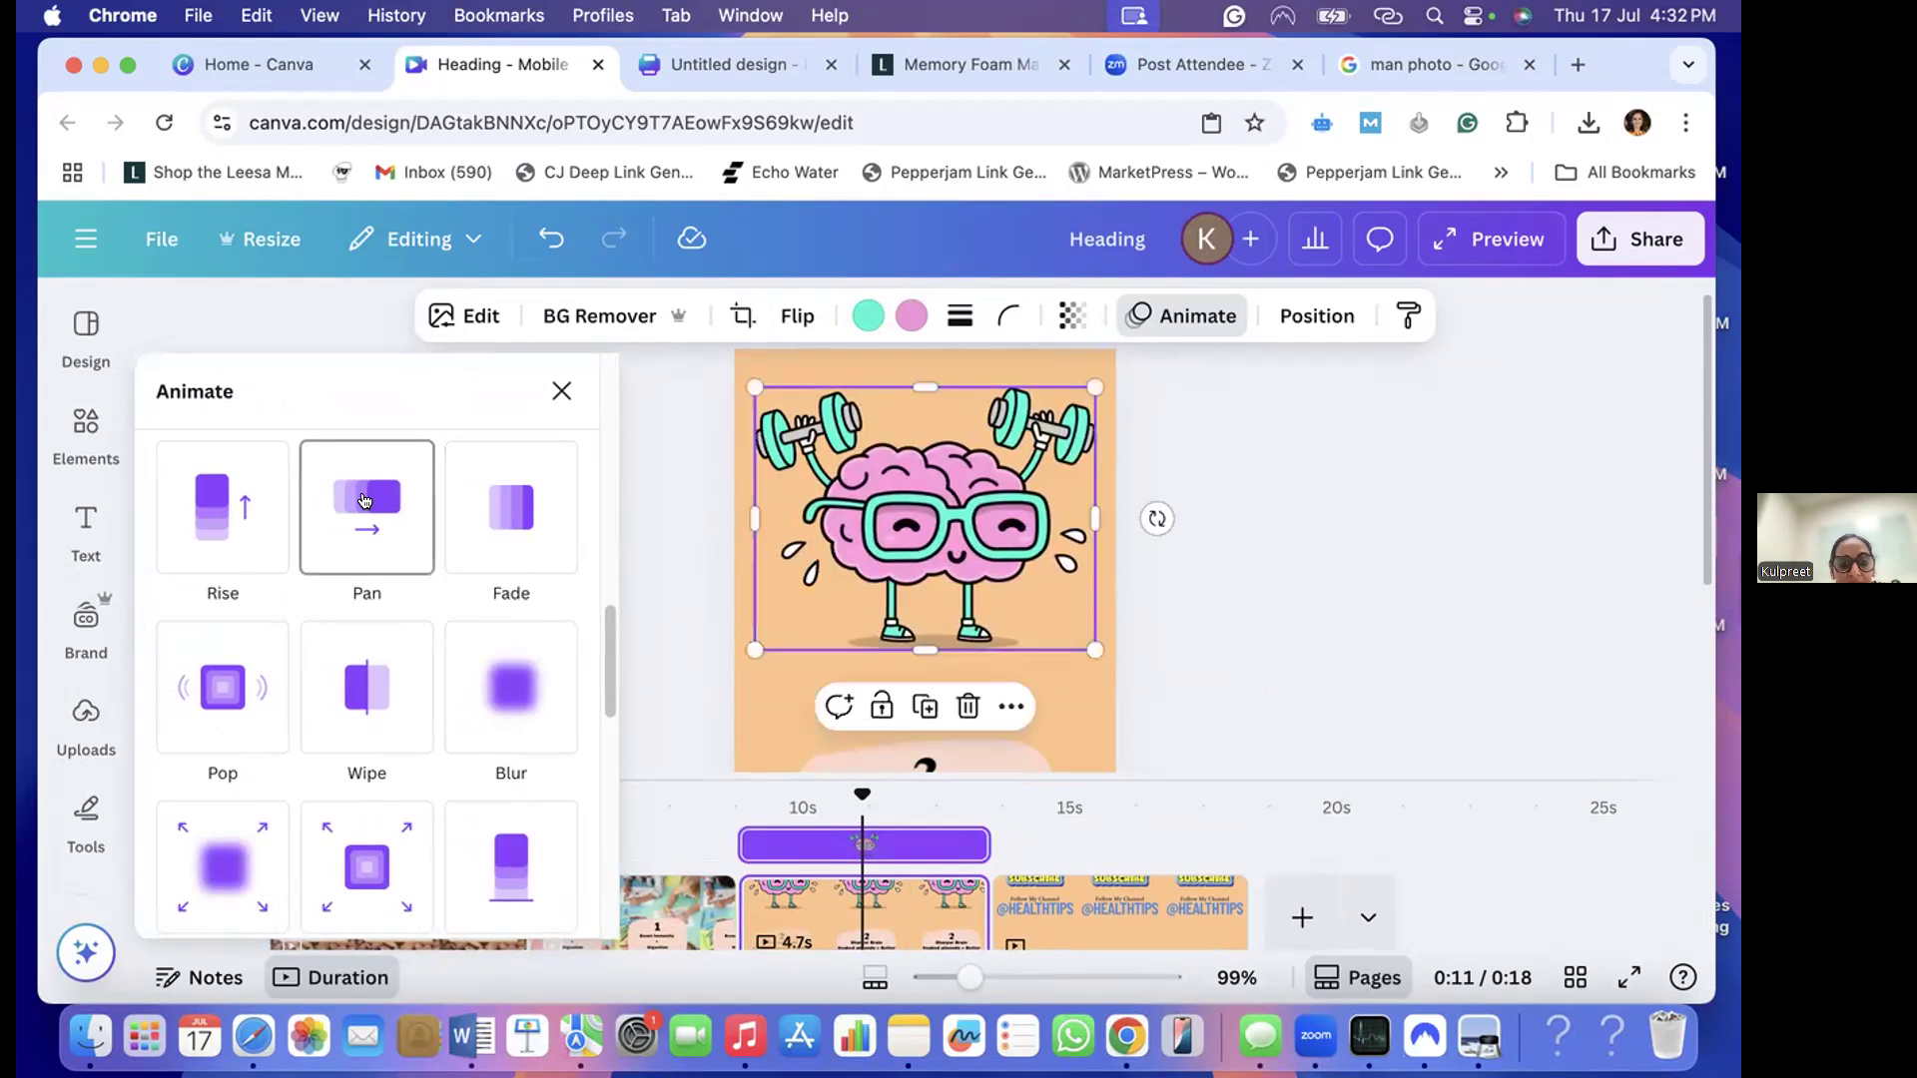
{"action": "left_click", "coordinate": [365, 501]}
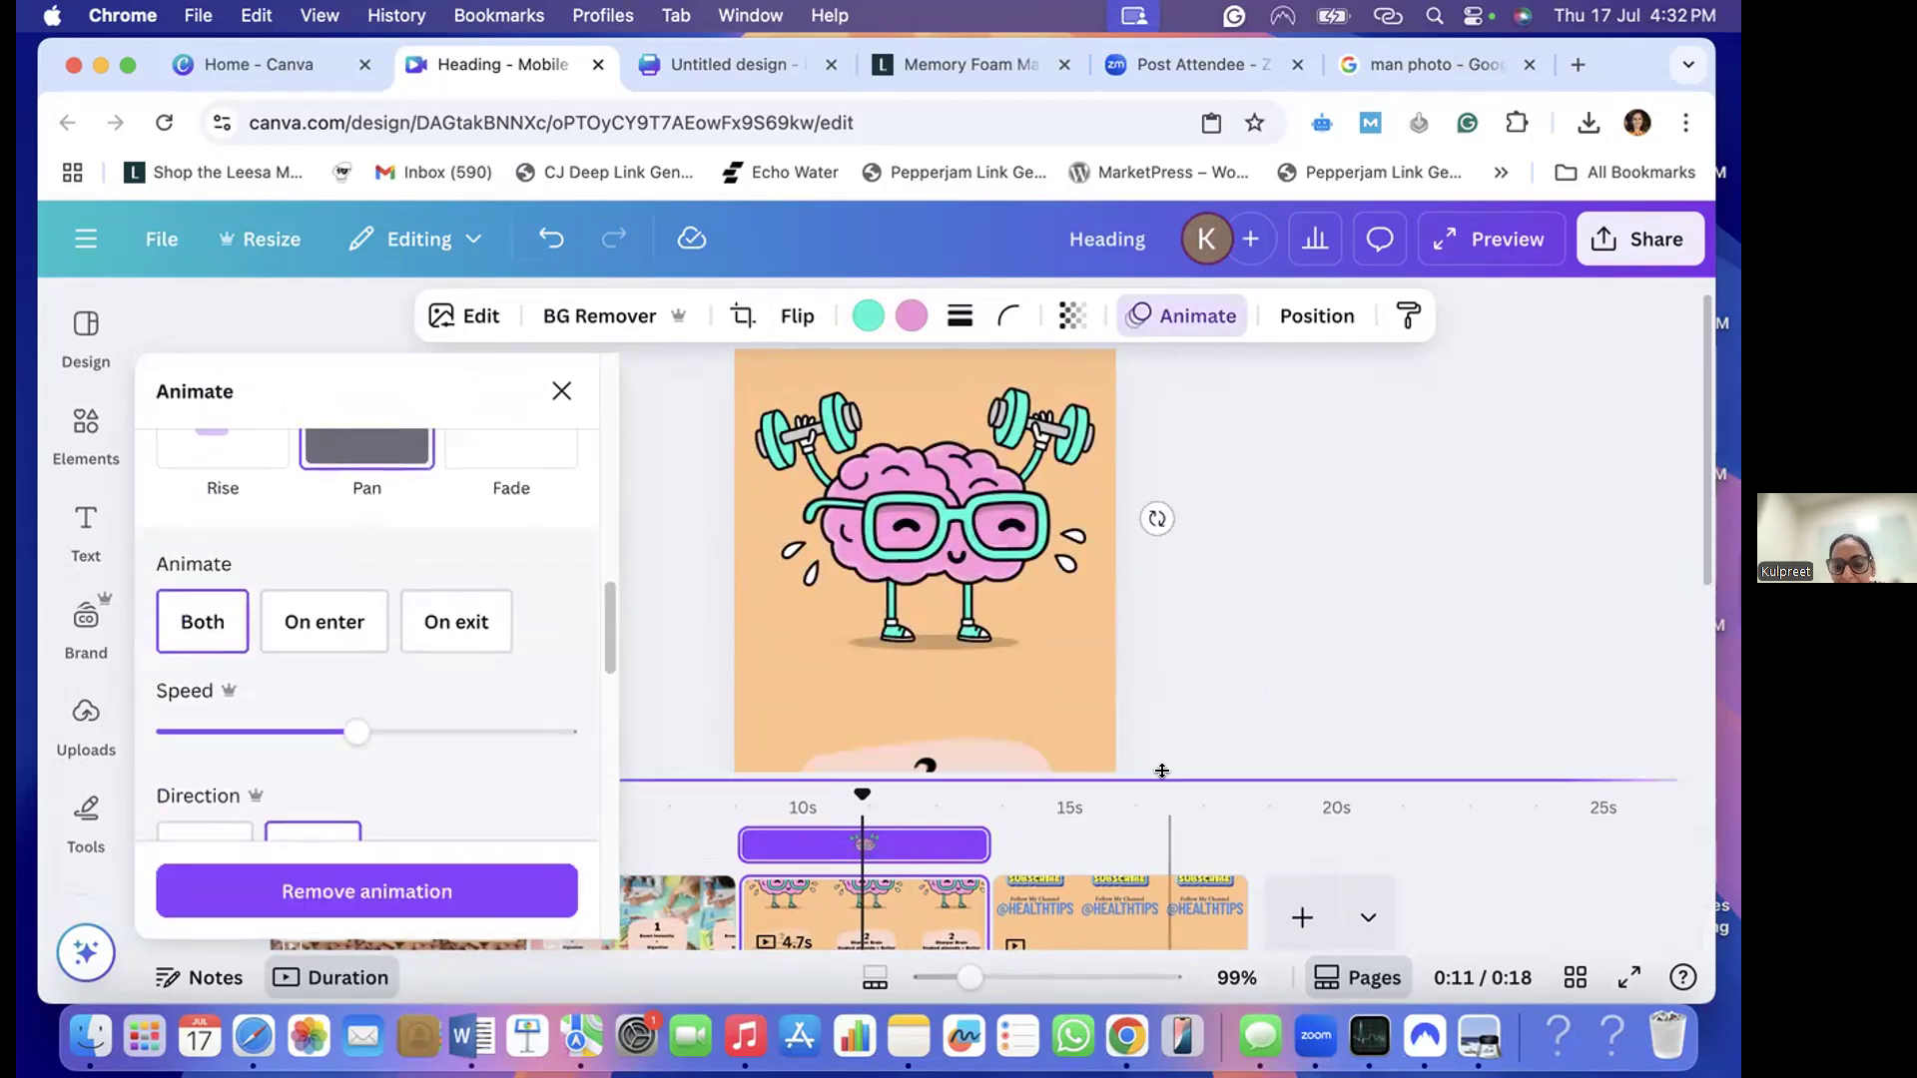
- Apply the Wipe animation to the "SUBSCRIBE" sticker on the subscribe page
{"action": "left_click", "coordinate": [1045, 910]}
{"action": "left_click", "coordinate": [882, 647]}
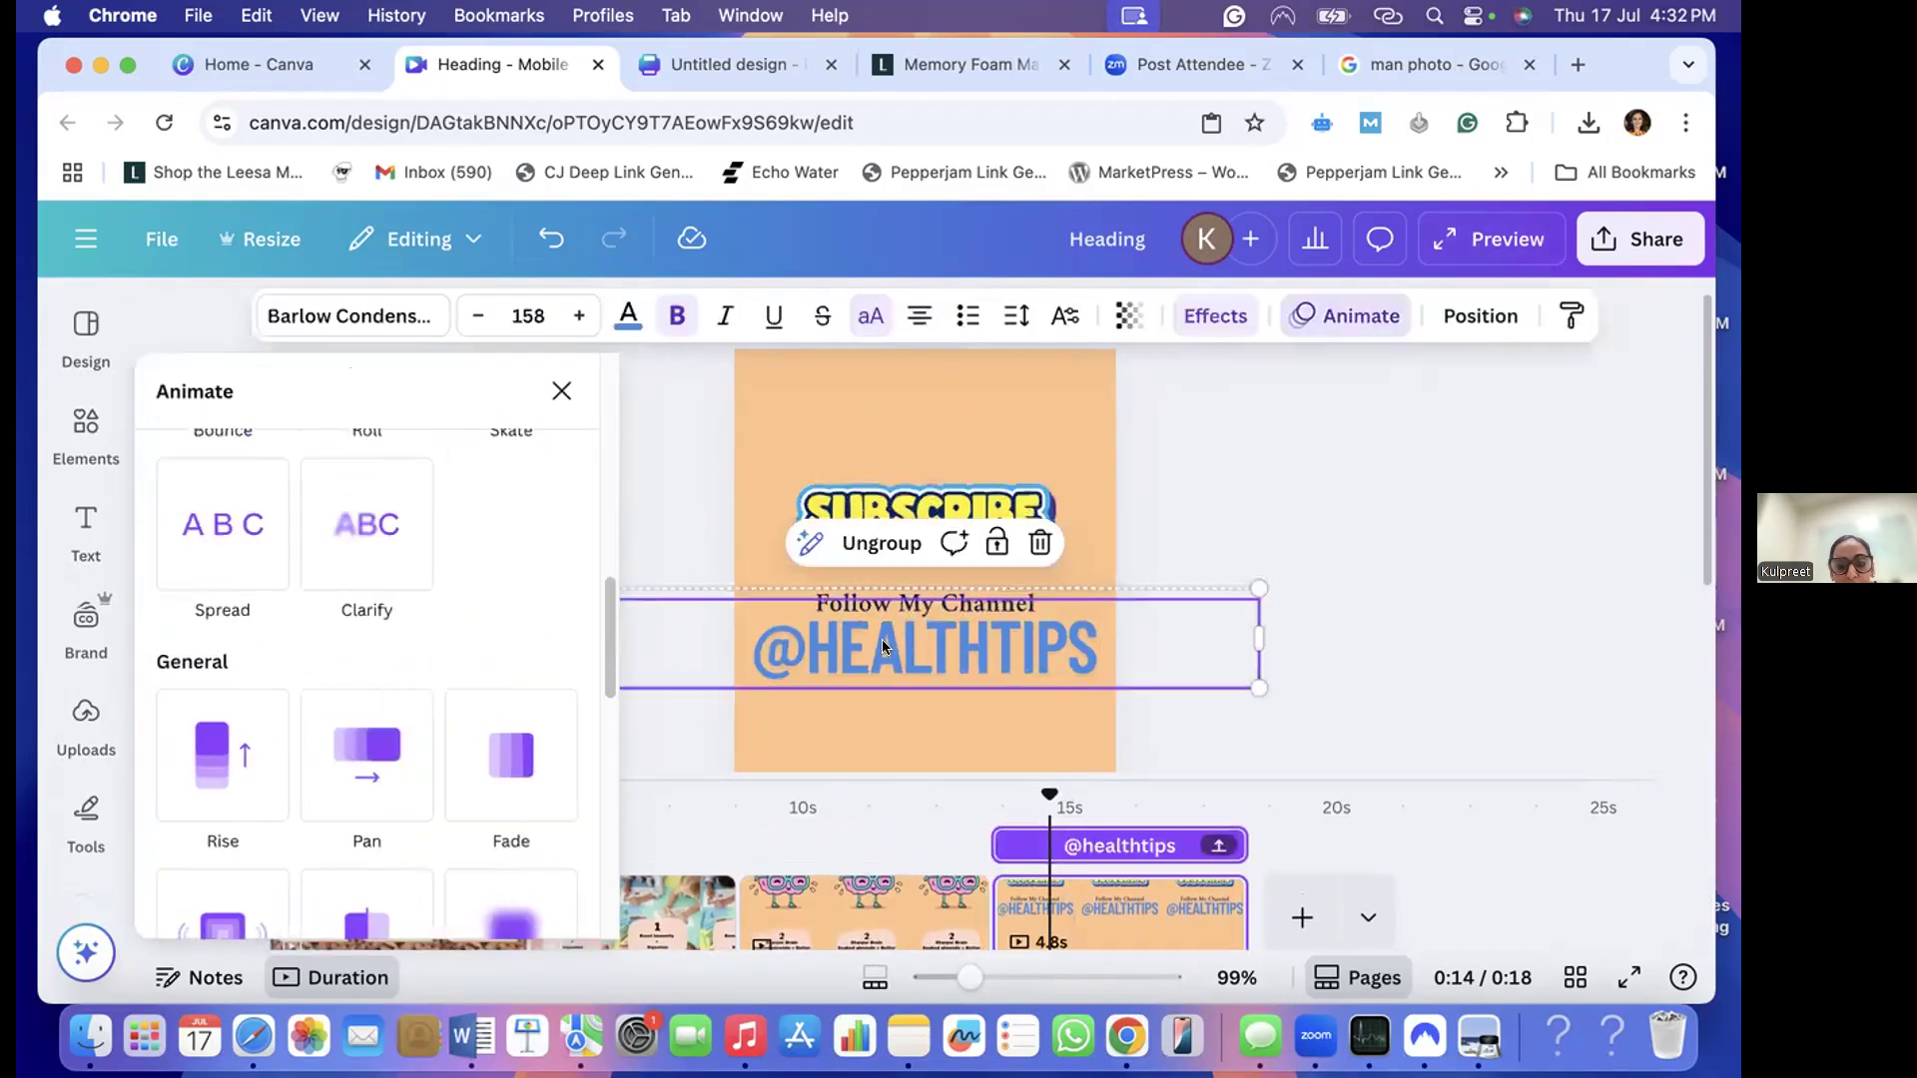
{"action": "left_click", "coordinate": [901, 463]}
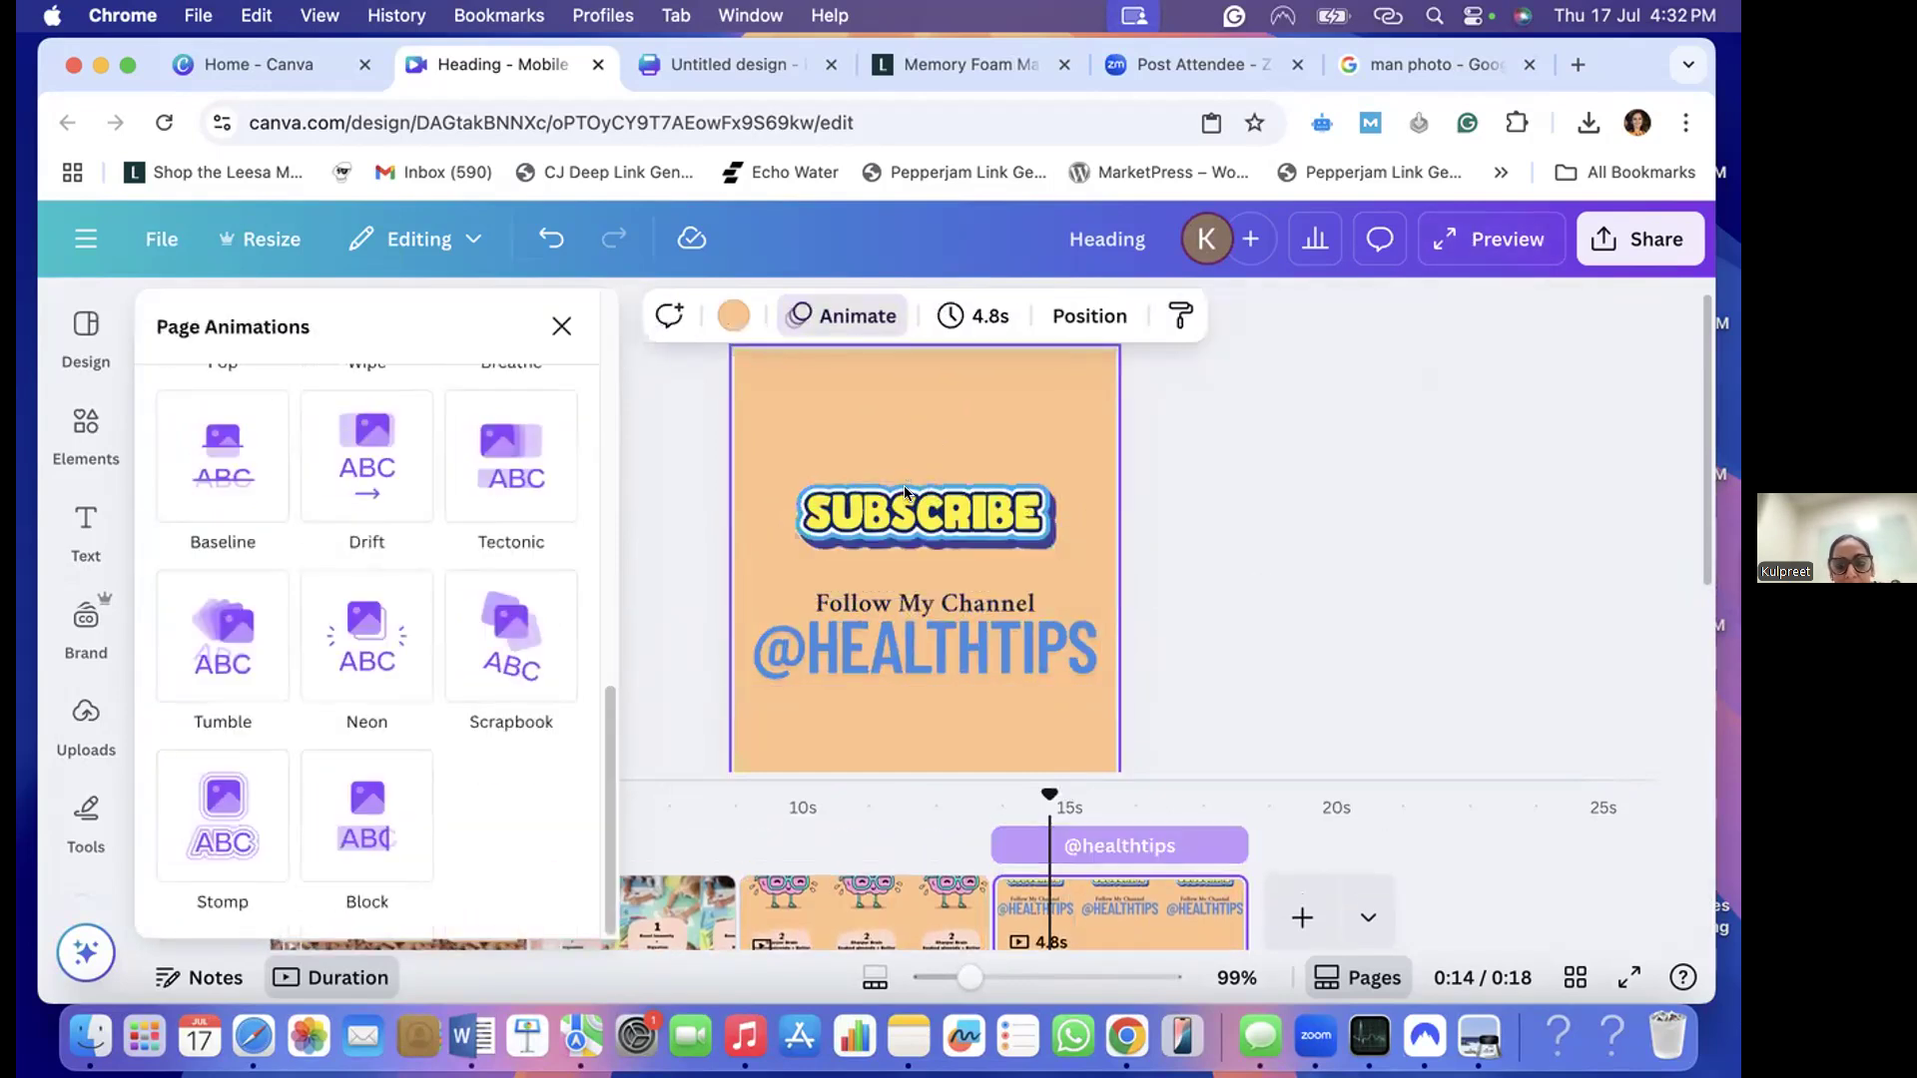
{"action": "left_click", "coordinate": [905, 492]}
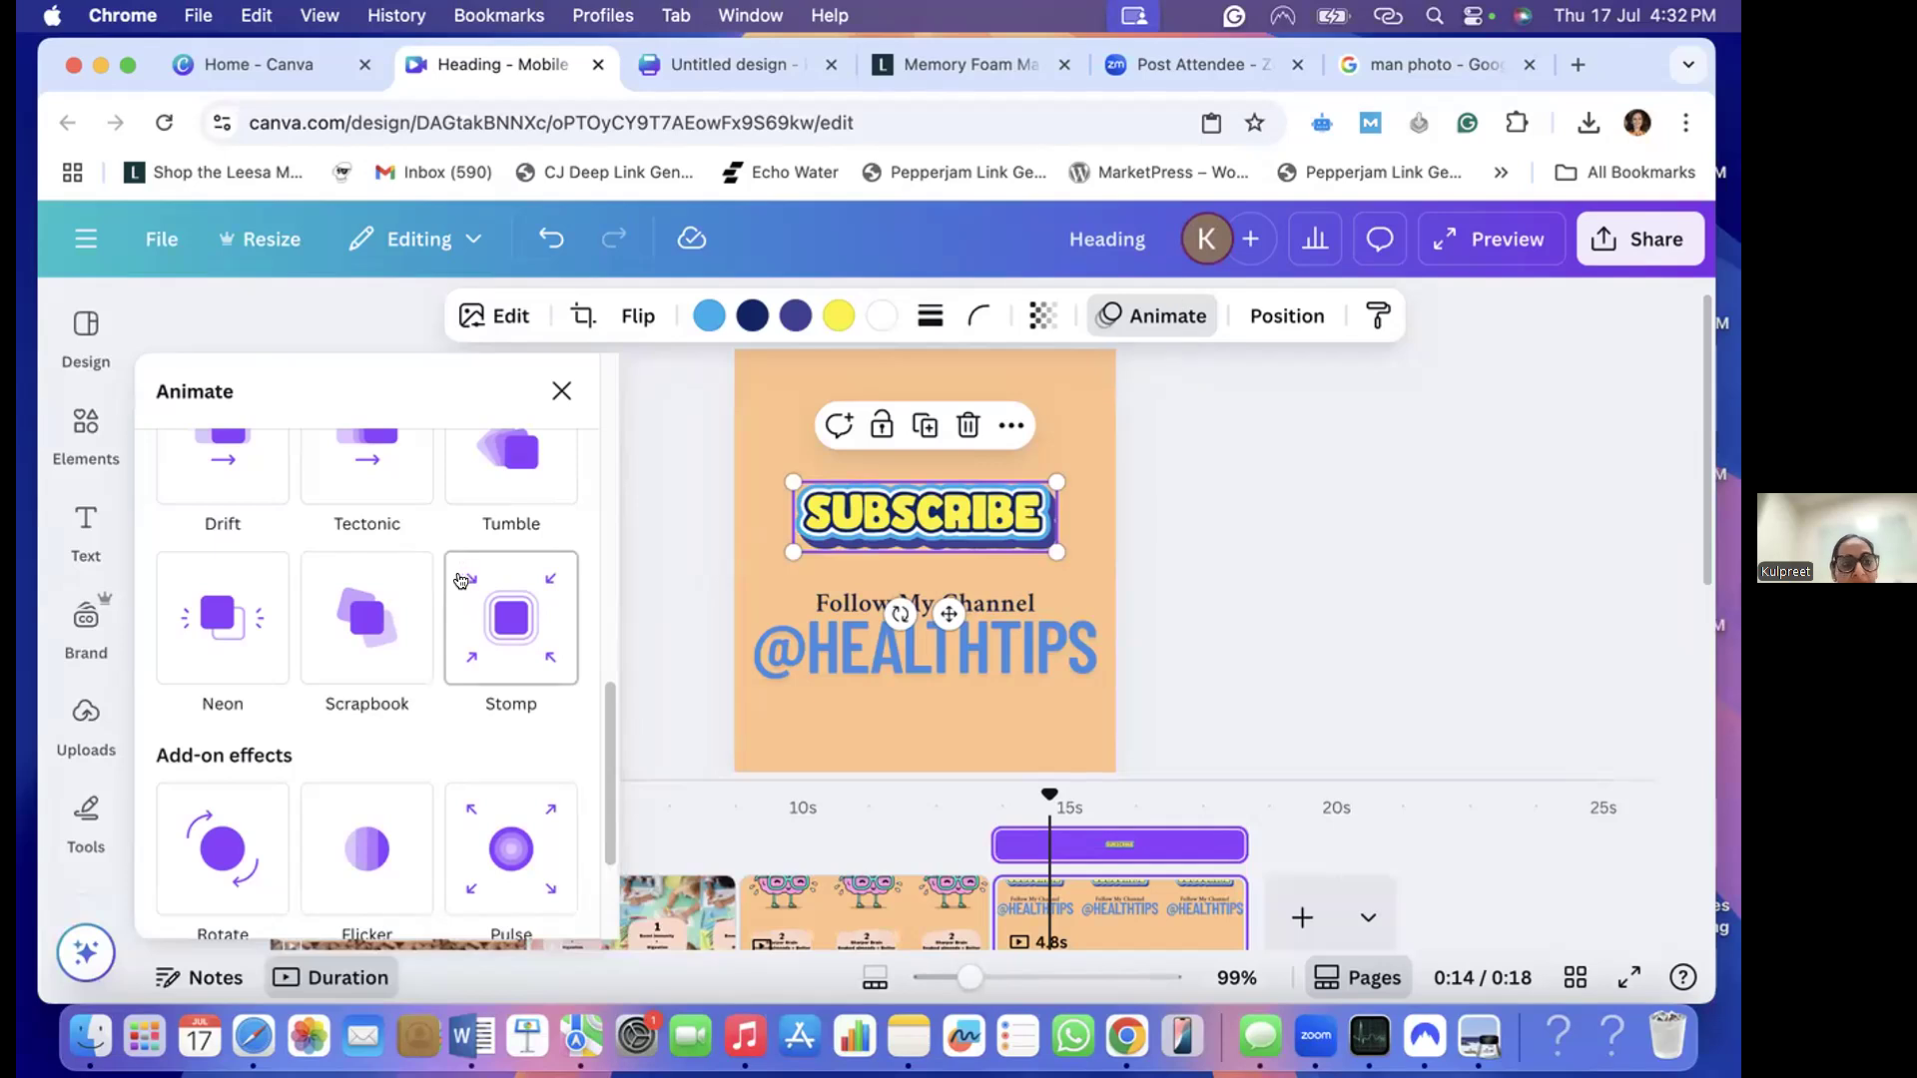
{"action": "scroll", "coordinate": [433, 577], "scroll_direction": "up", "scroll_amount": 4}
{"action": "scroll", "coordinate": [433, 577], "scroll_direction": "up", "scroll_amount": 3}
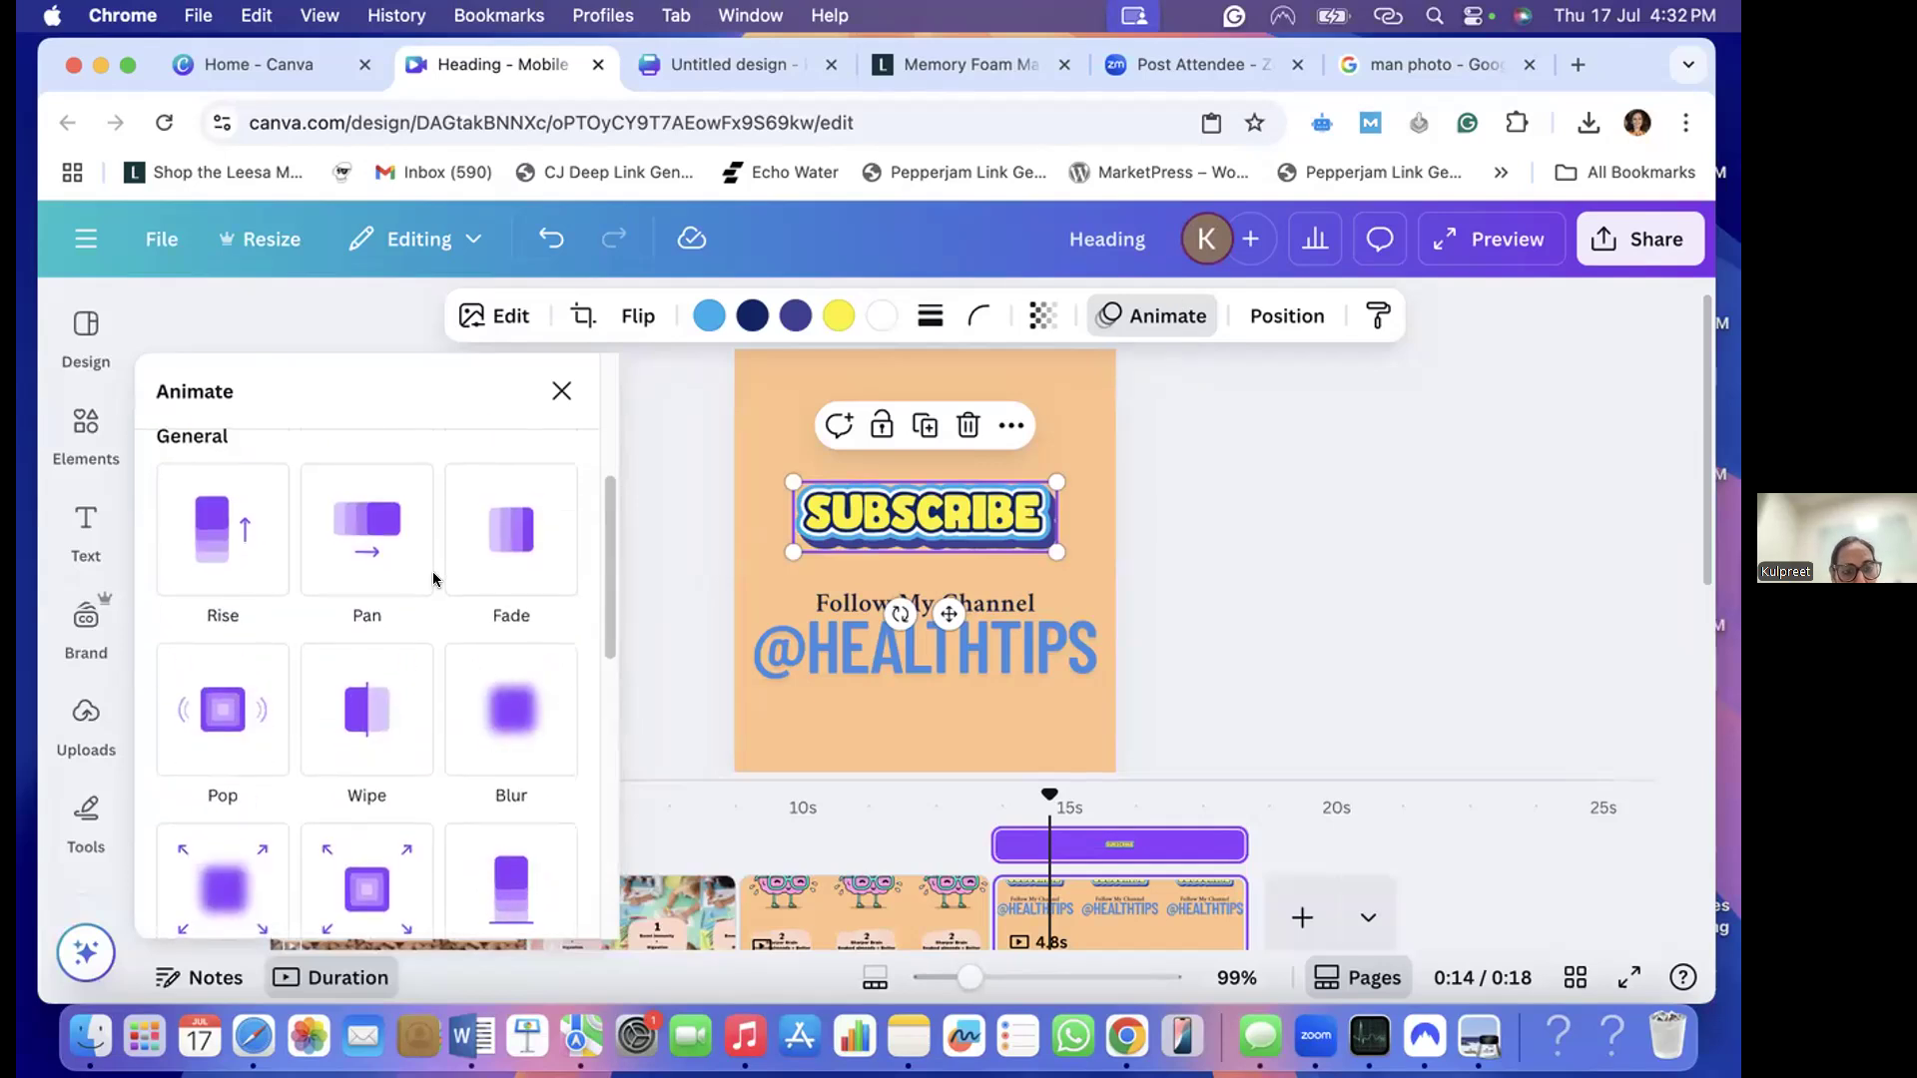
{"action": "scroll", "coordinate": [433, 577], "scroll_direction": "down", "scroll_amount": 1}
{"action": "scroll", "coordinate": [433, 577], "scroll_direction": "down", "scroll_amount": 2}
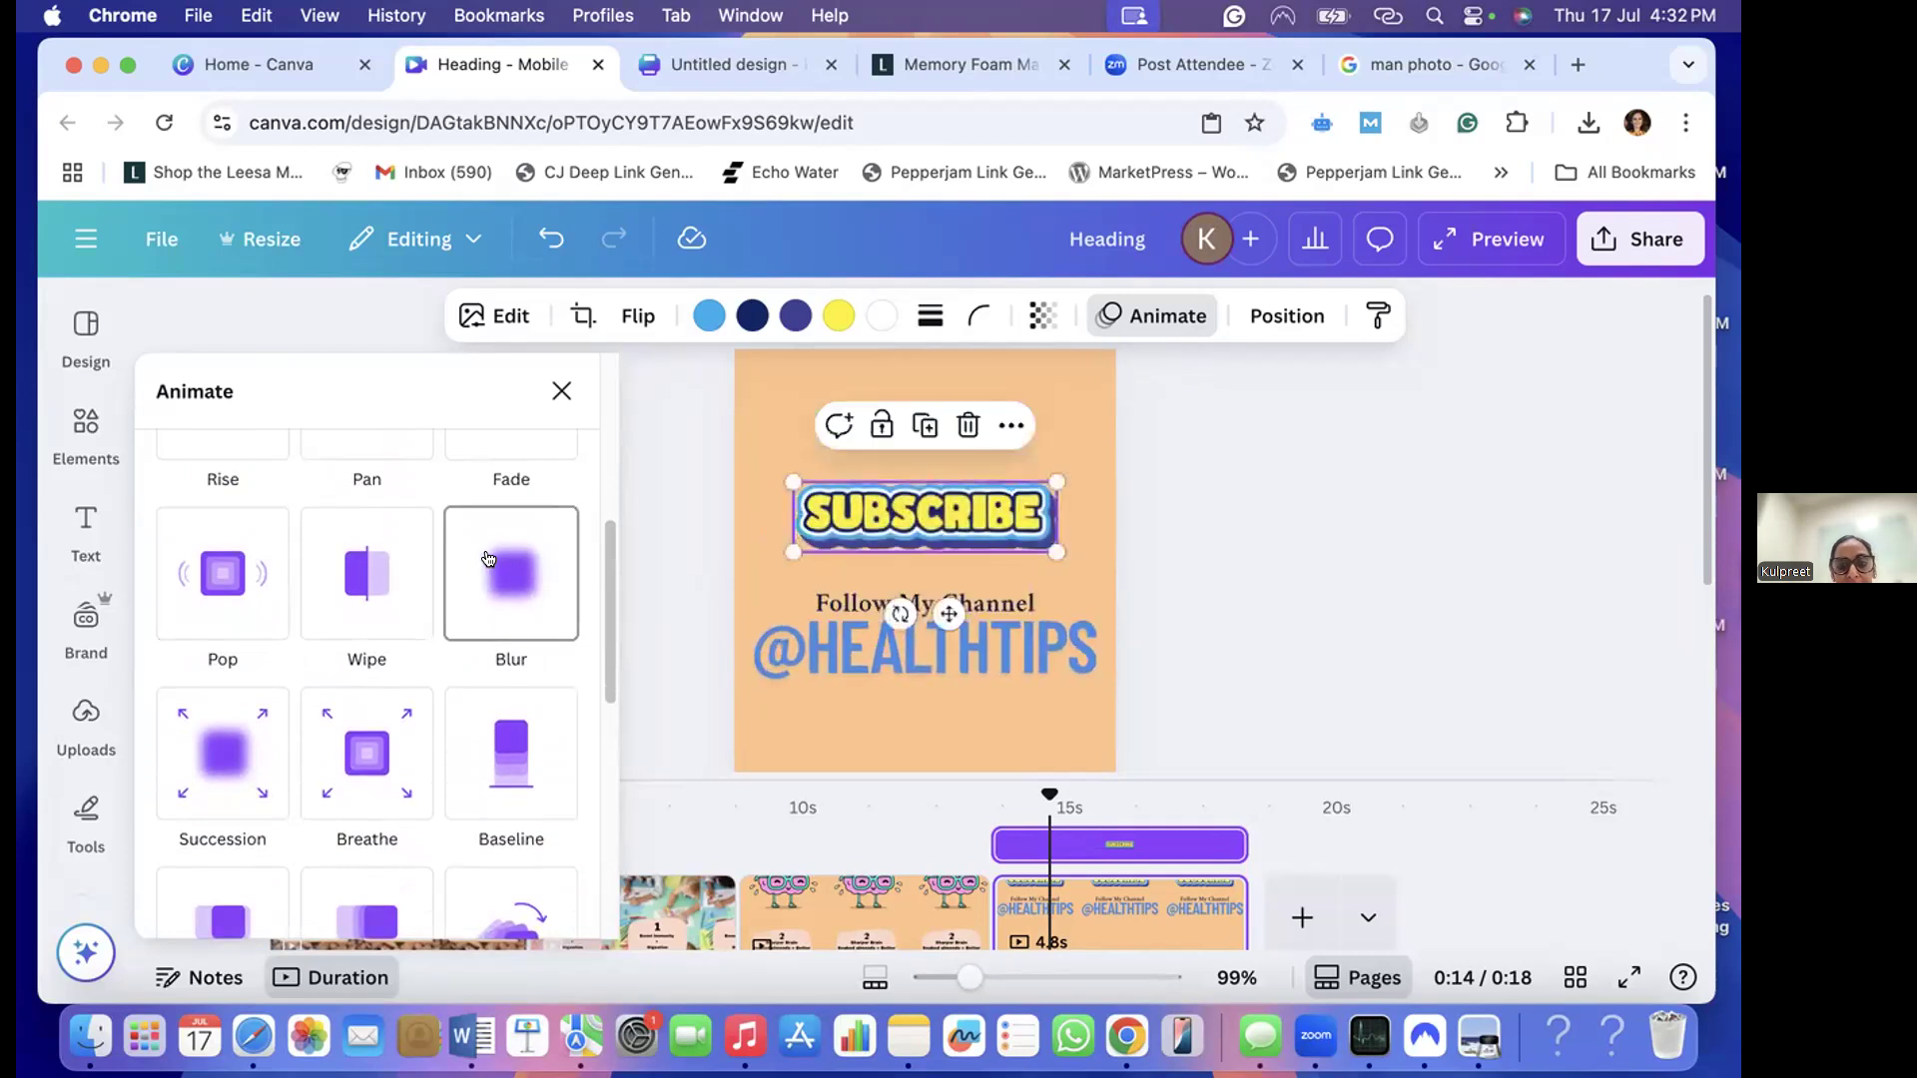
{"action": "left_click", "coordinate": [351, 565]}
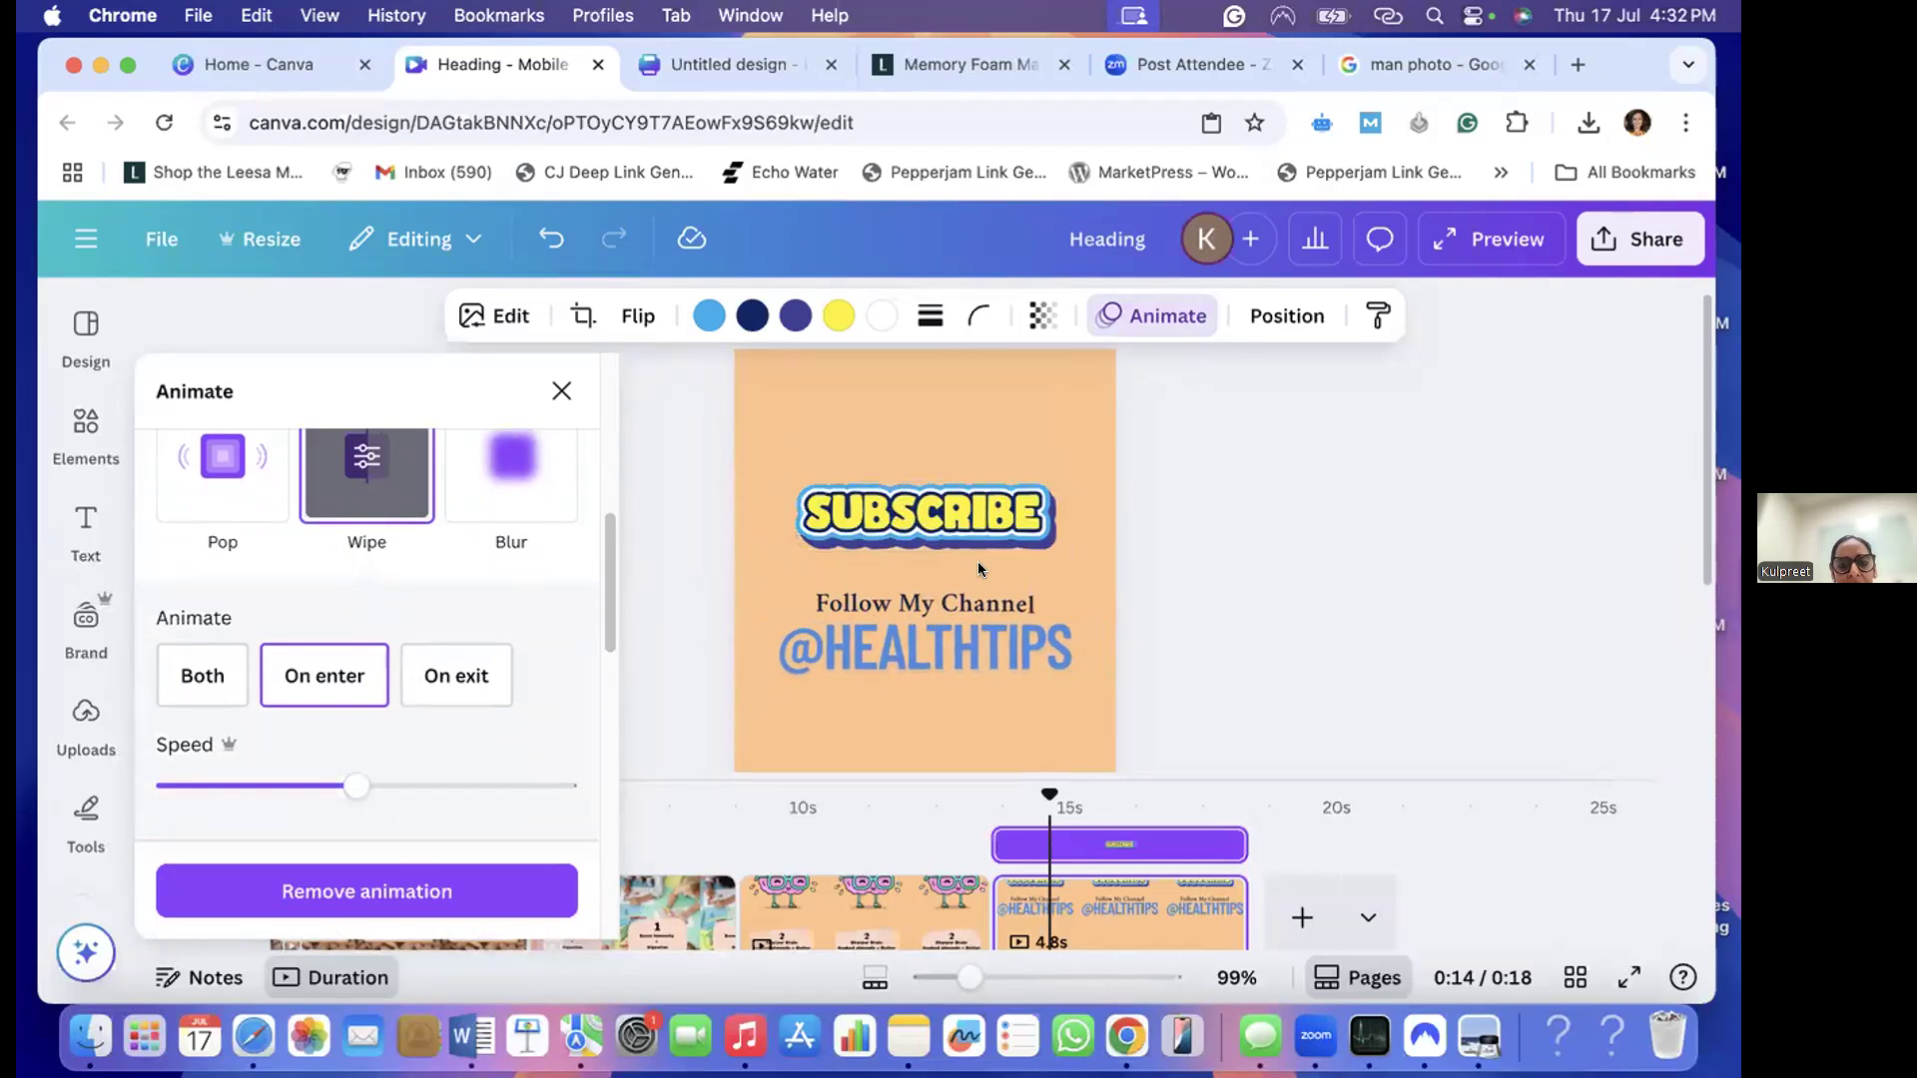
- Examine the other general animations and add-on effects offered for the "SUBSCRIBE" sticker
{"action": "scroll", "coordinate": [373, 595], "scroll_direction": "up", "scroll_amount": 5}
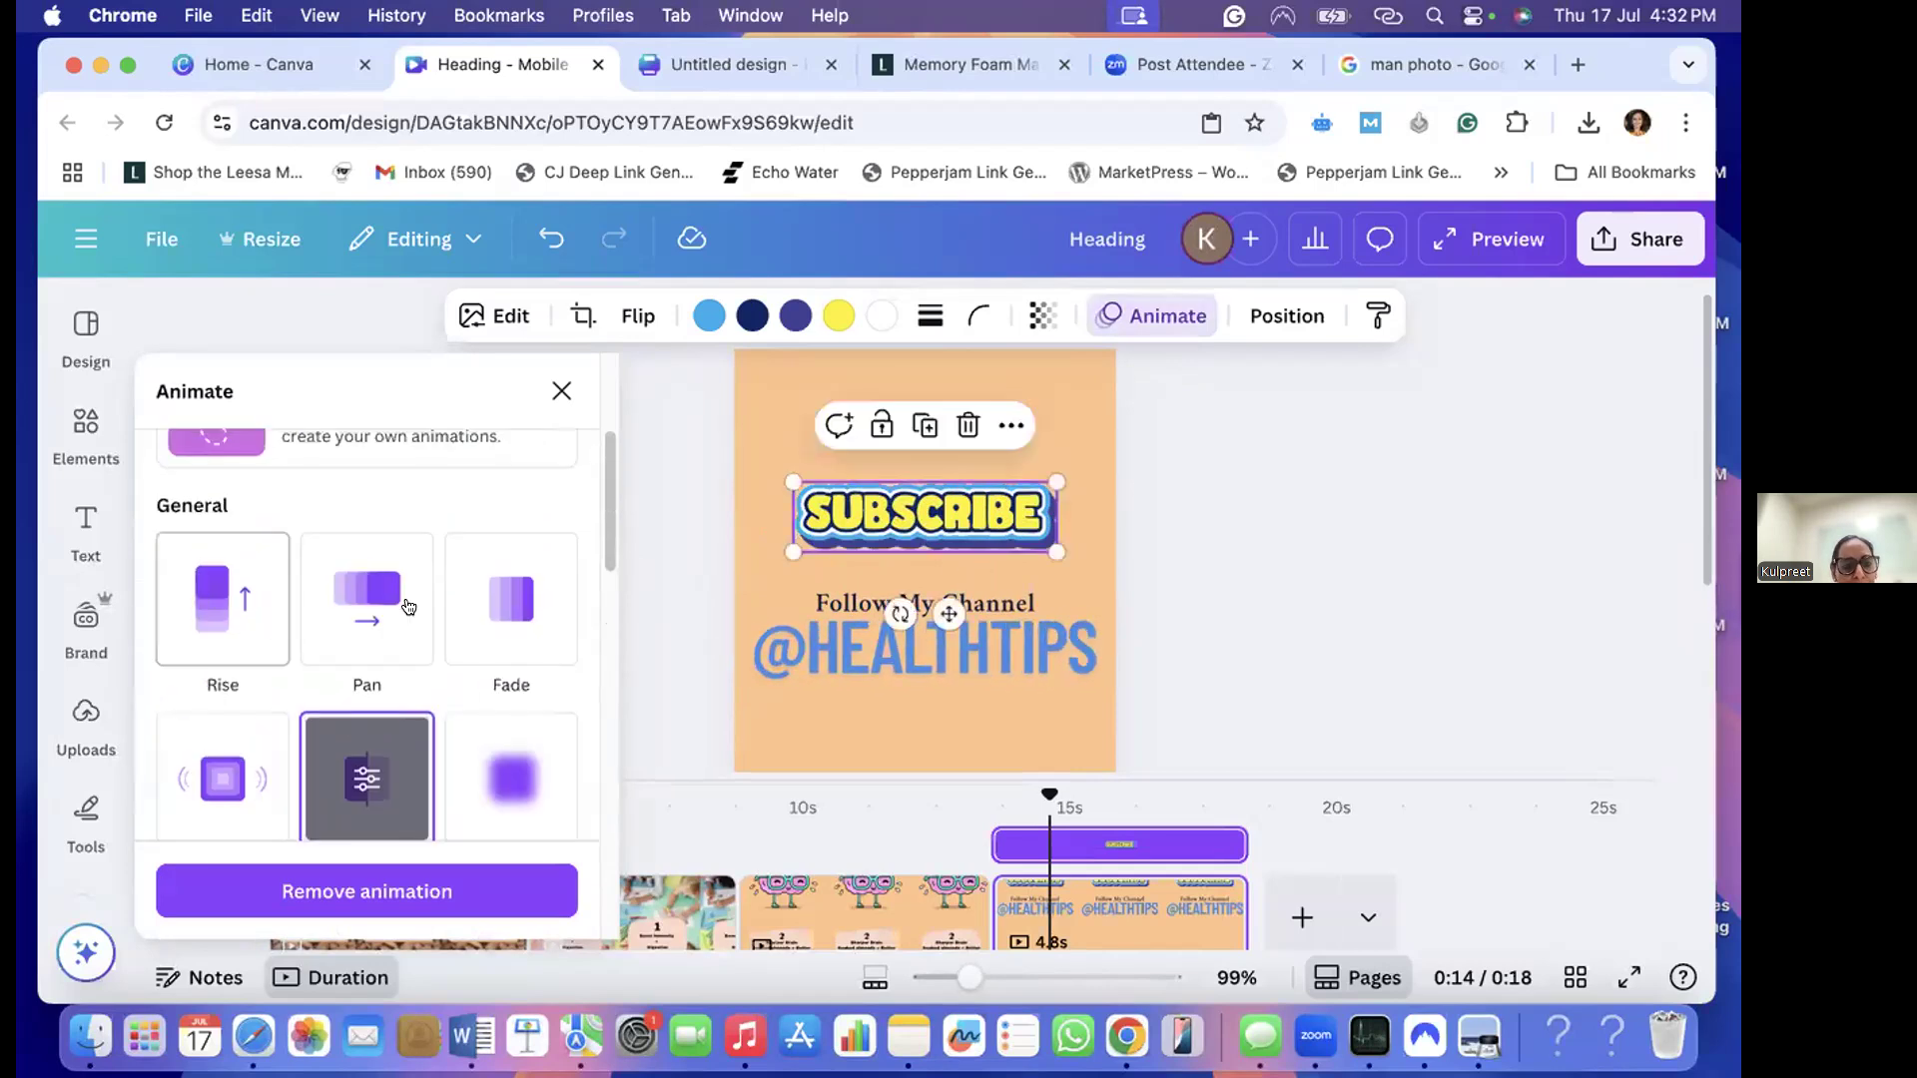
{"action": "scroll", "coordinate": [408, 606], "scroll_direction": "down", "scroll_amount": 5}
{"action": "scroll", "coordinate": [430, 607], "scroll_direction": "down", "scroll_amount": 5}
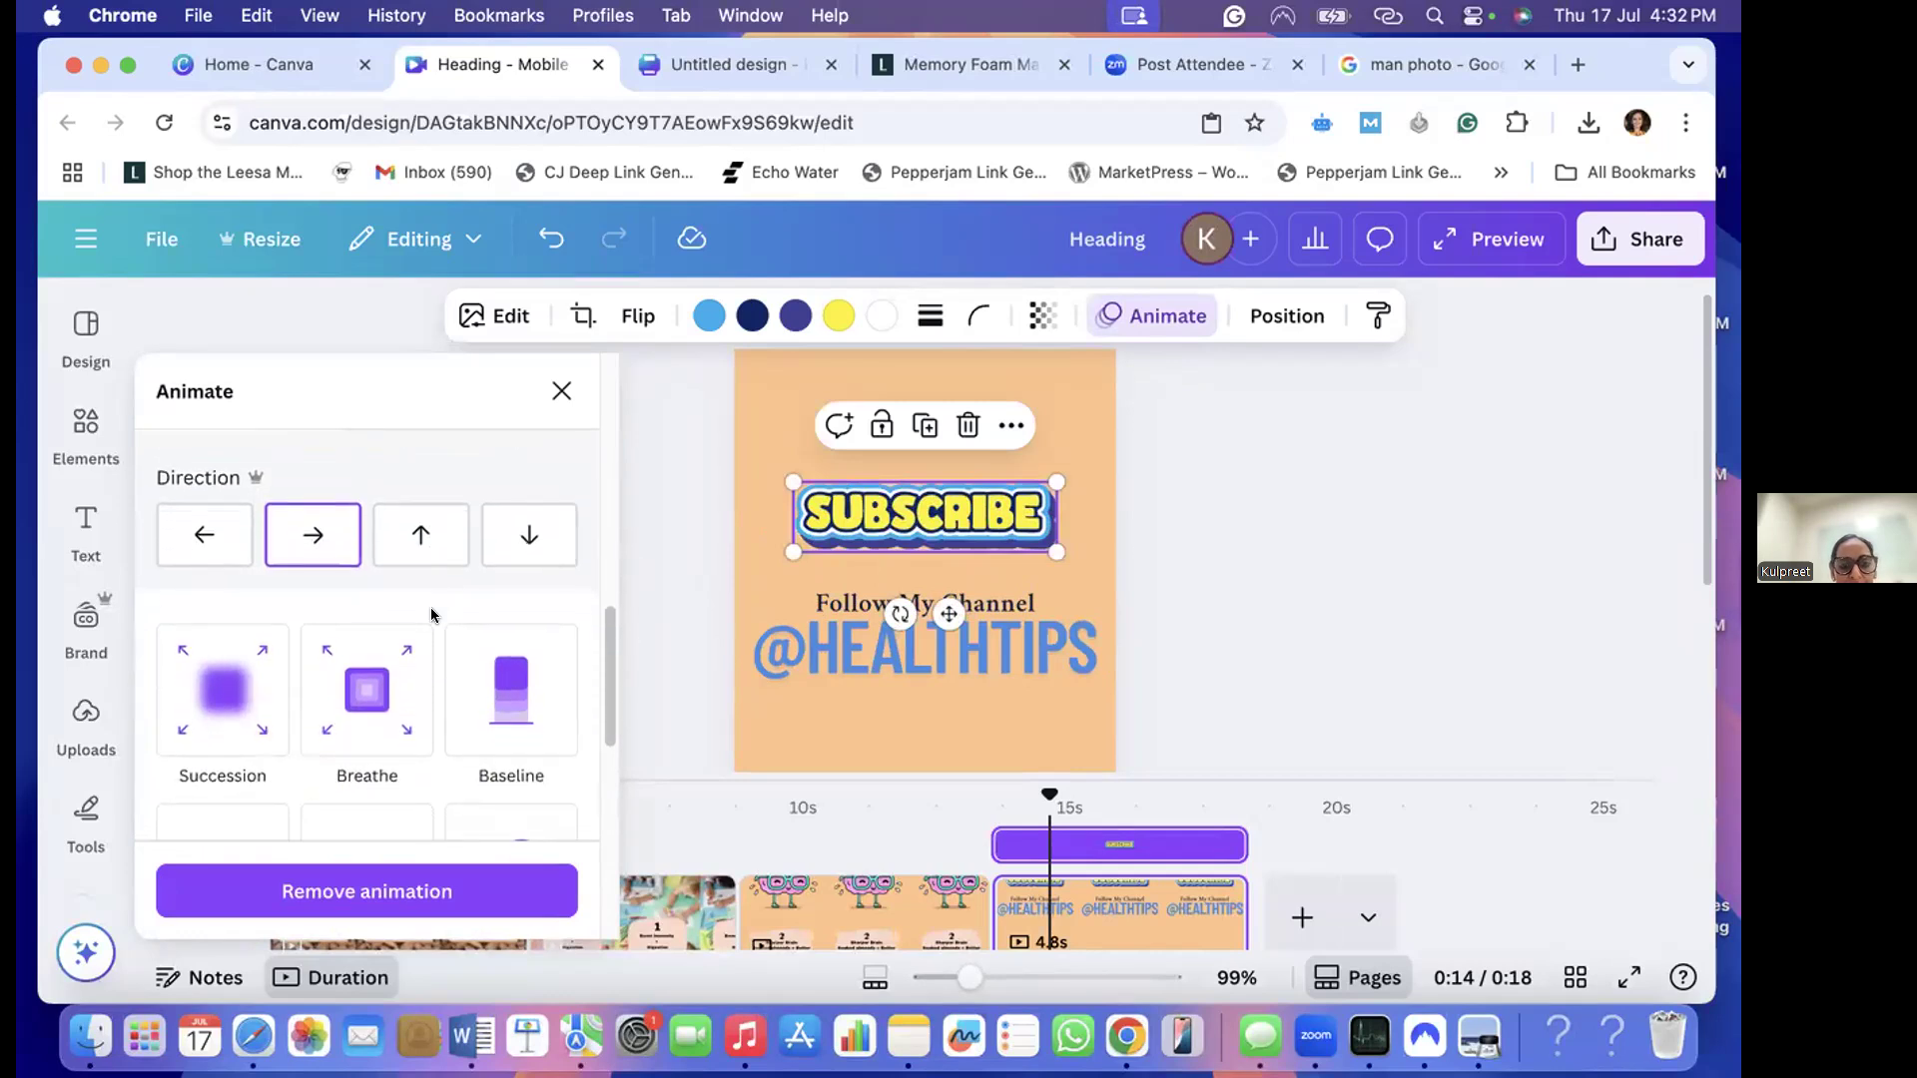
{"action": "scroll", "coordinate": [431, 611], "scroll_direction": "down", "scroll_amount": 3}
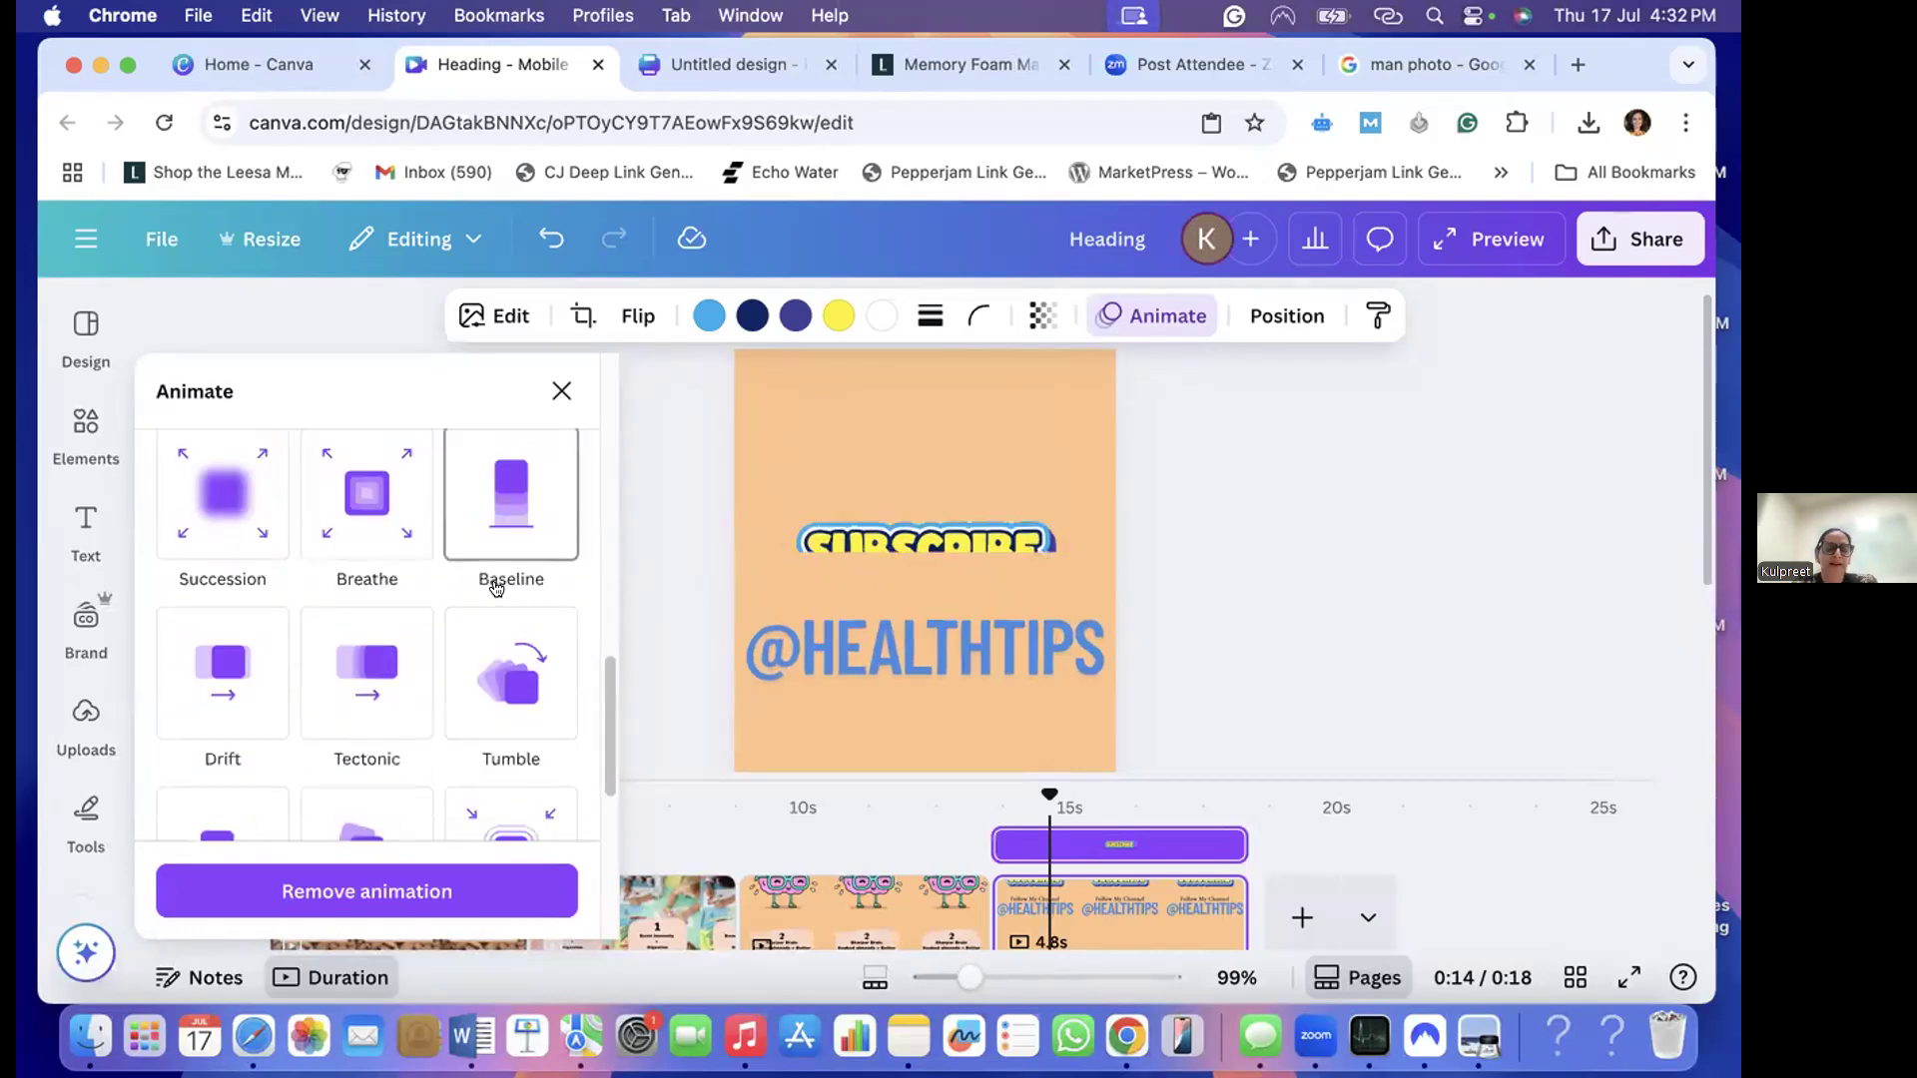
{"action": "scroll", "coordinate": [491, 584], "scroll_direction": "down", "scroll_amount": 1}
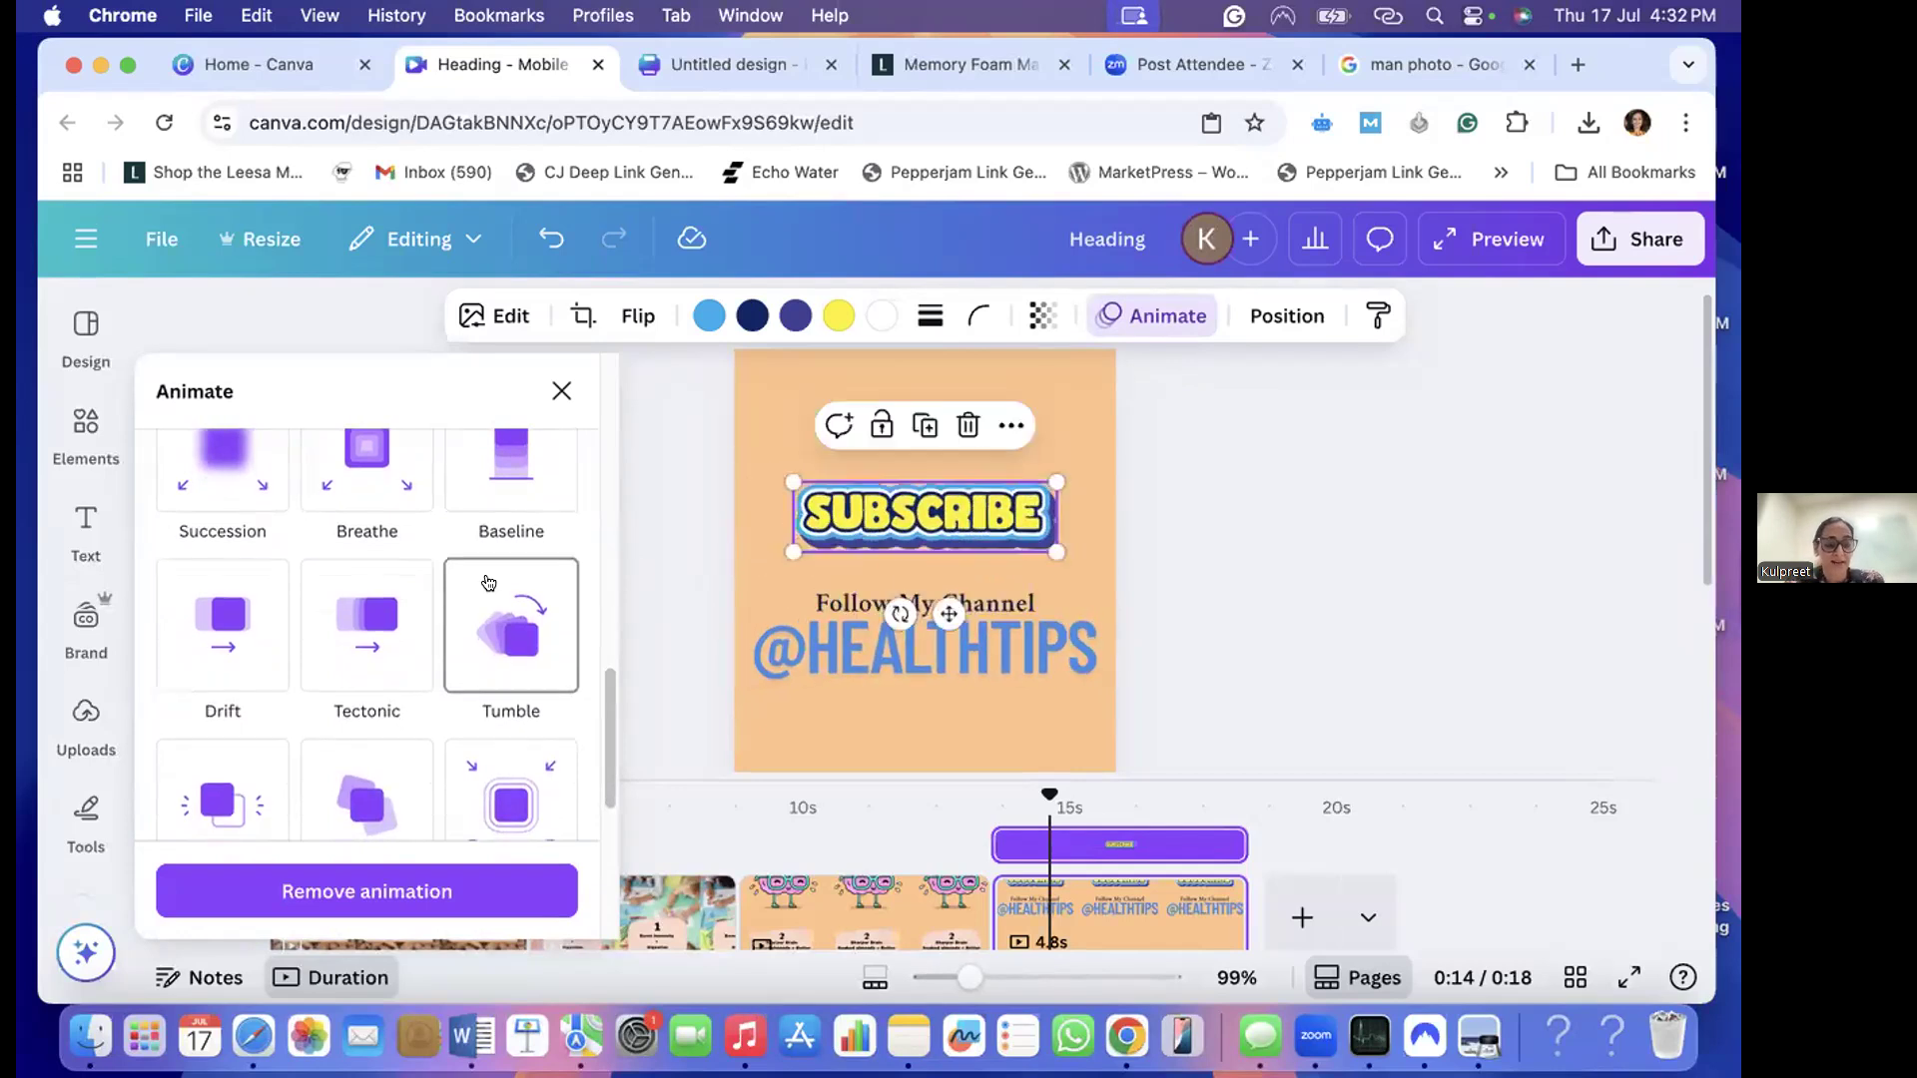
{"action": "scroll", "coordinate": [488, 599], "scroll_direction": "down", "scroll_amount": 3}
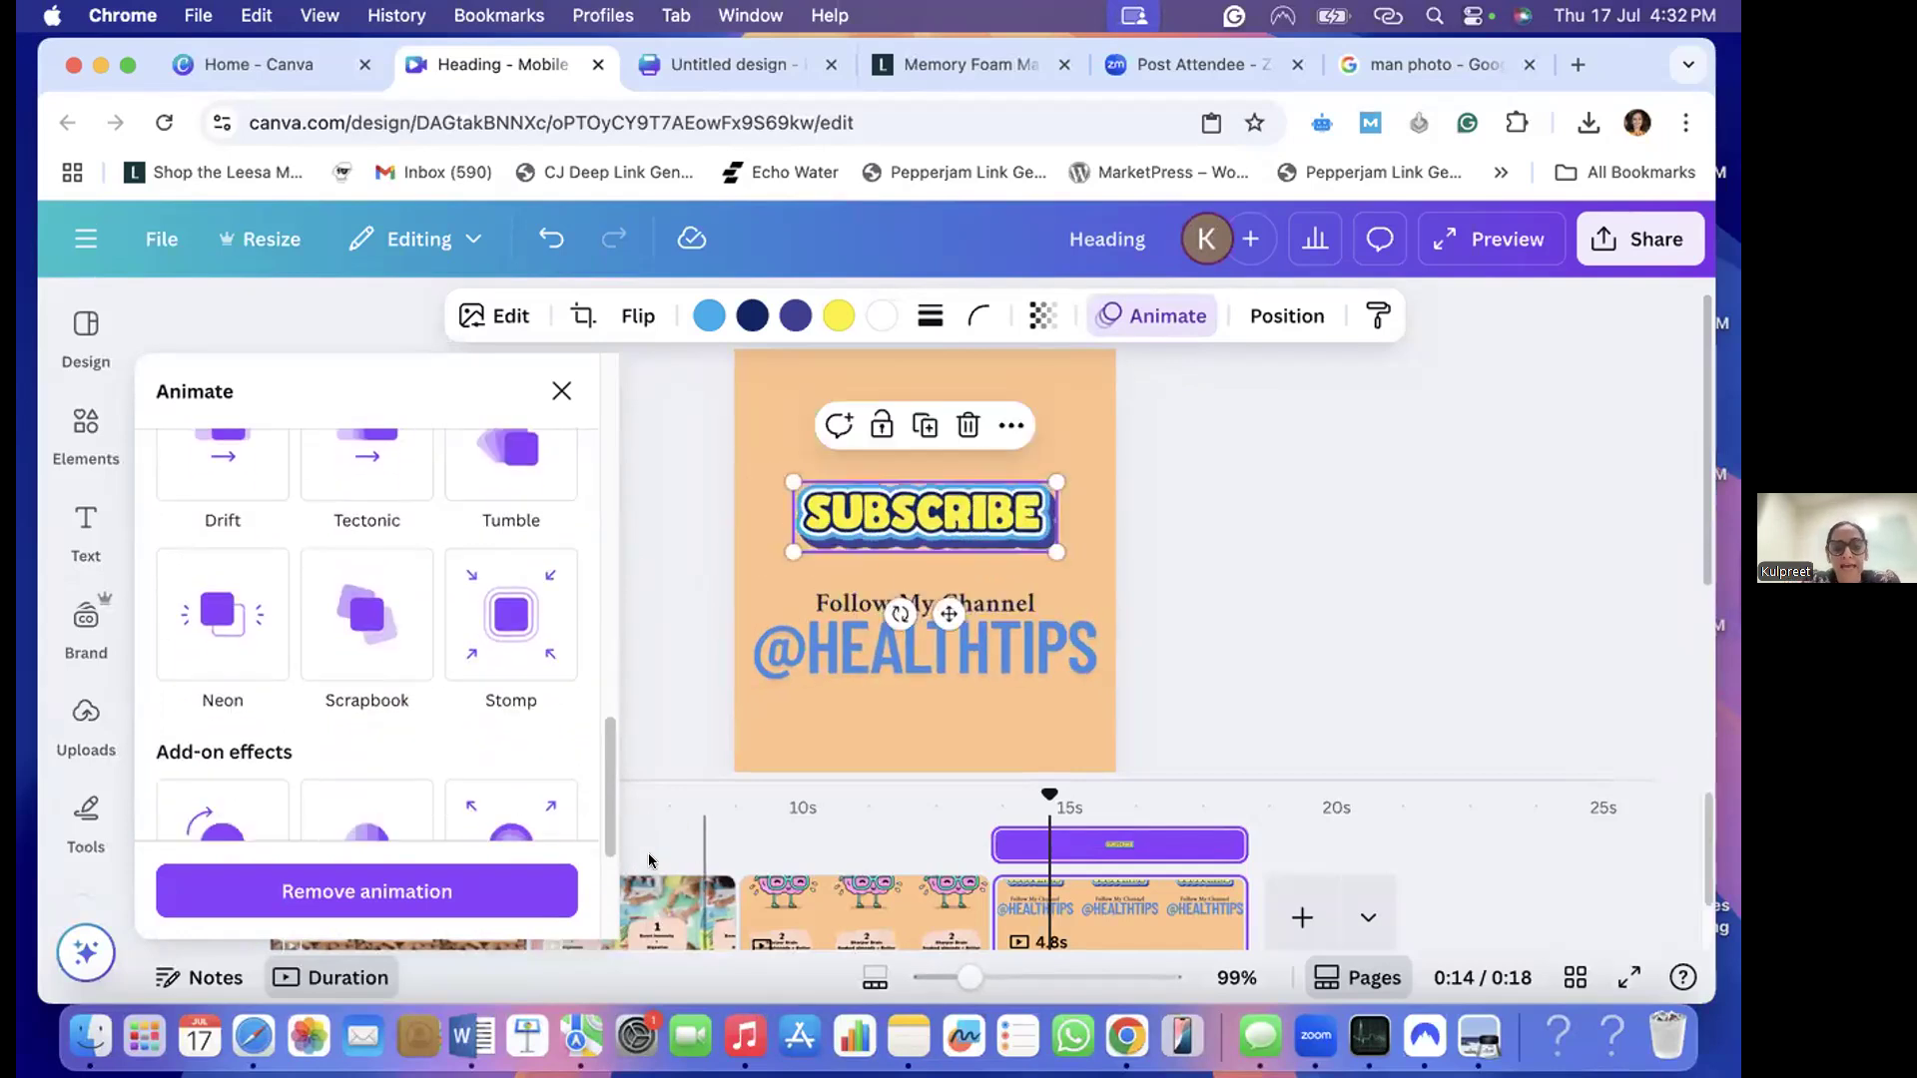
{"action": "left_click", "coordinate": [668, 704]}
{"action": "scroll", "coordinate": [659, 680], "scroll_direction": "down", "scroll_amount": 2}
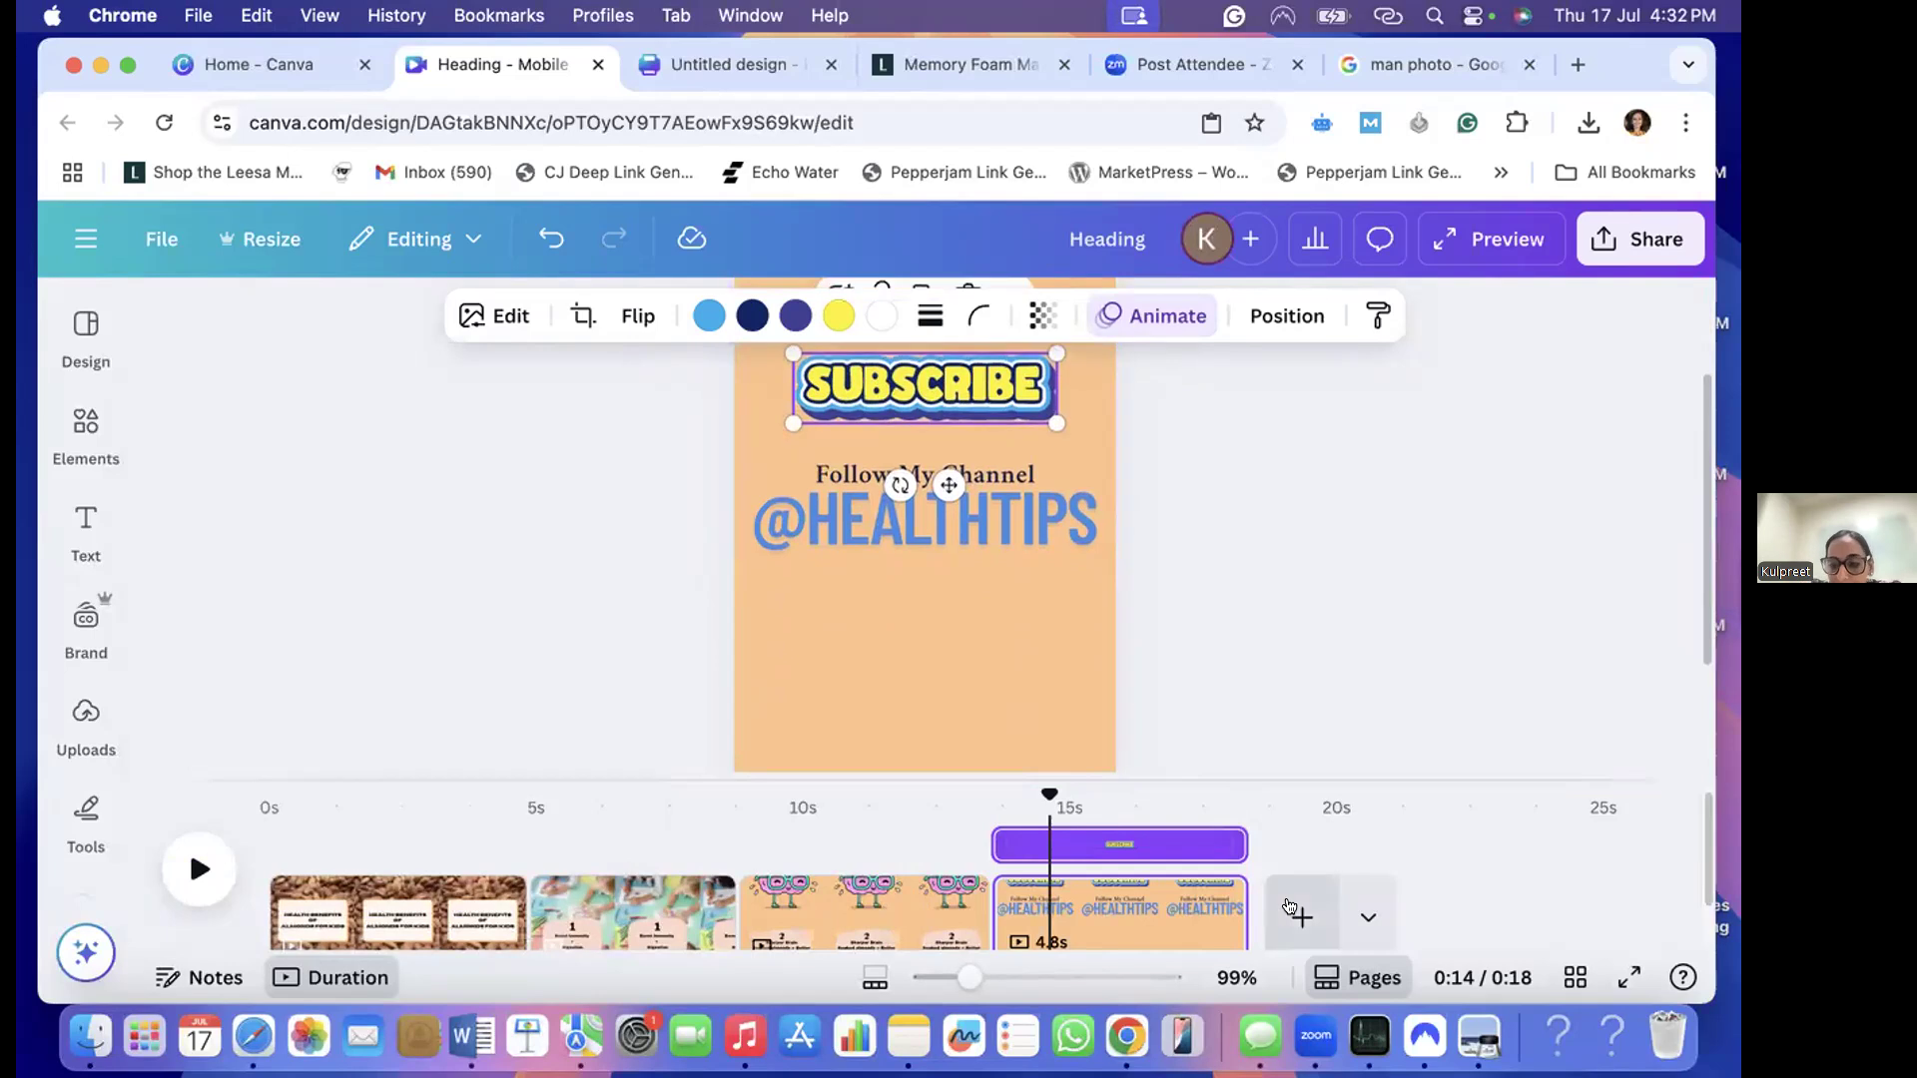
- Add a new page after the subscribe page and place the uploaded photo of the man in a blue T-shirt on it
{"action": "left_click", "coordinate": [1302, 917]}
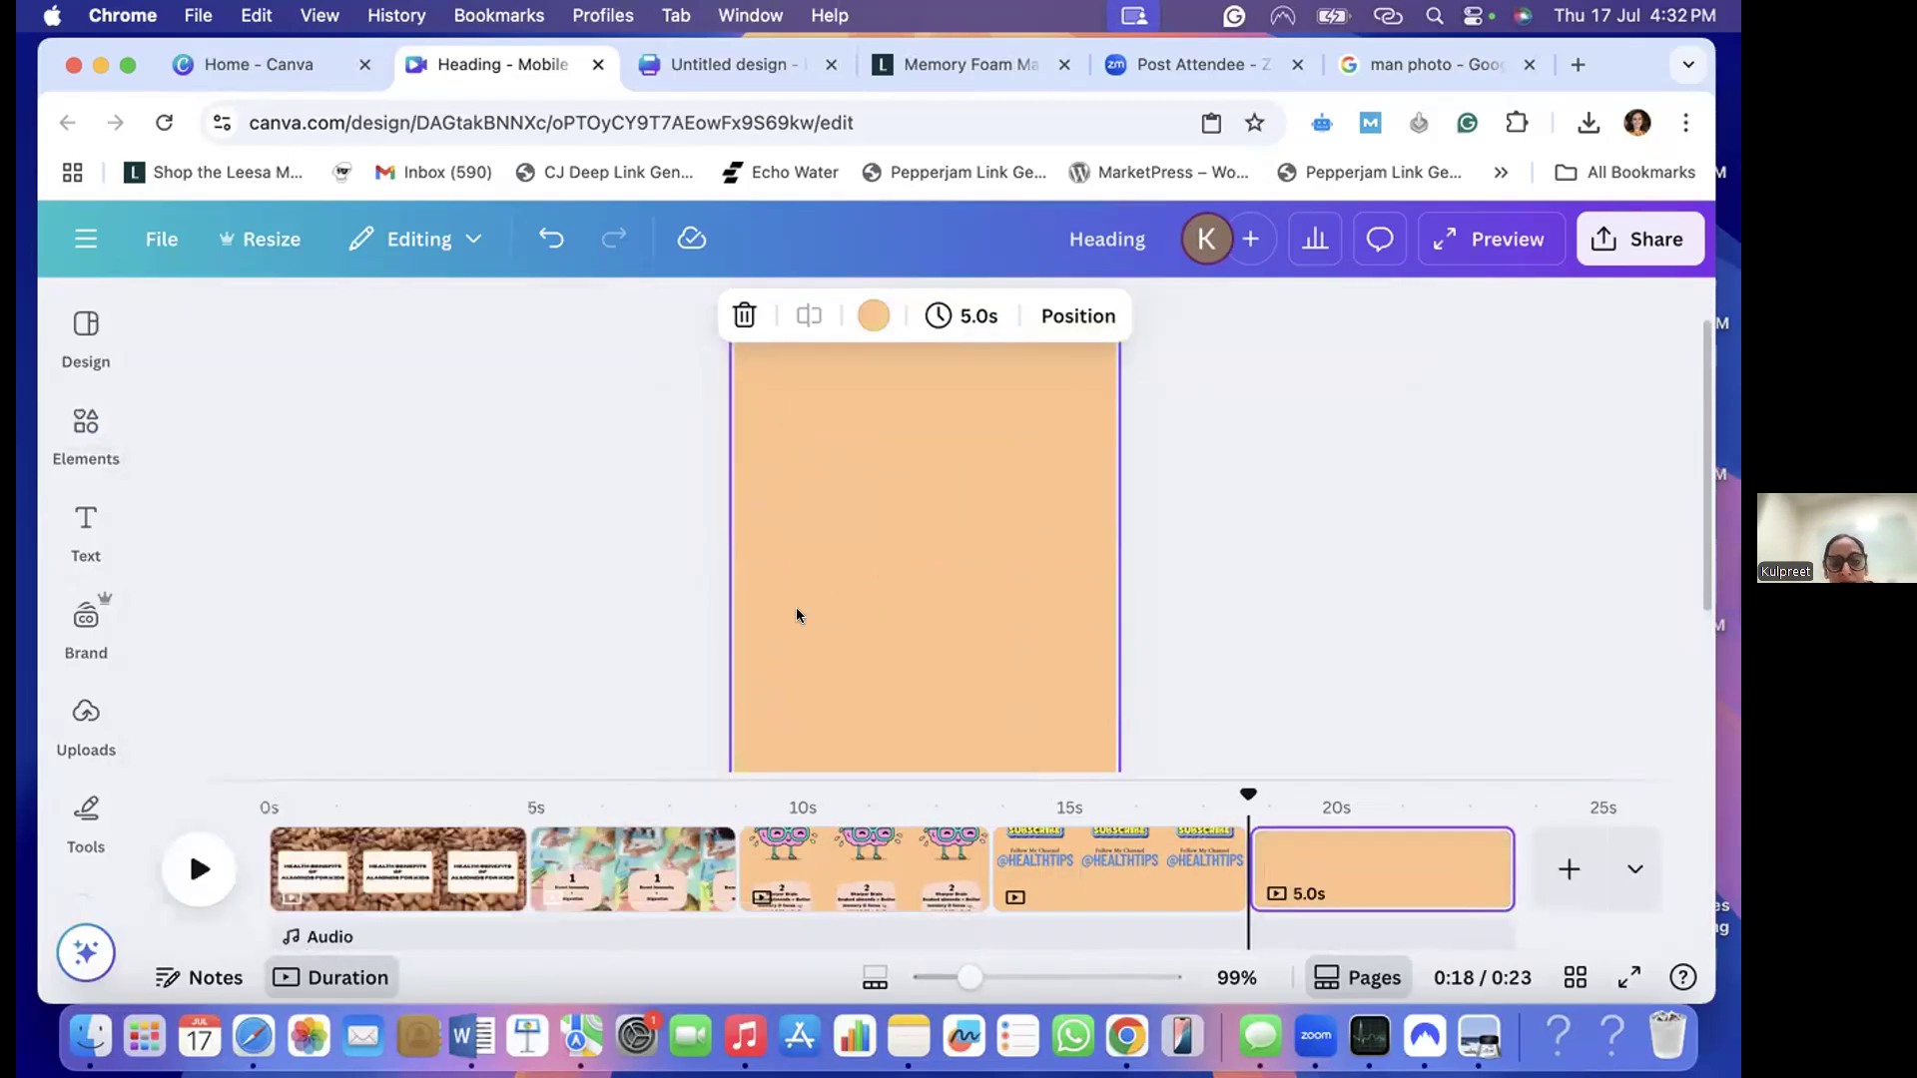
{"action": "left_click", "coordinate": [62, 713]}
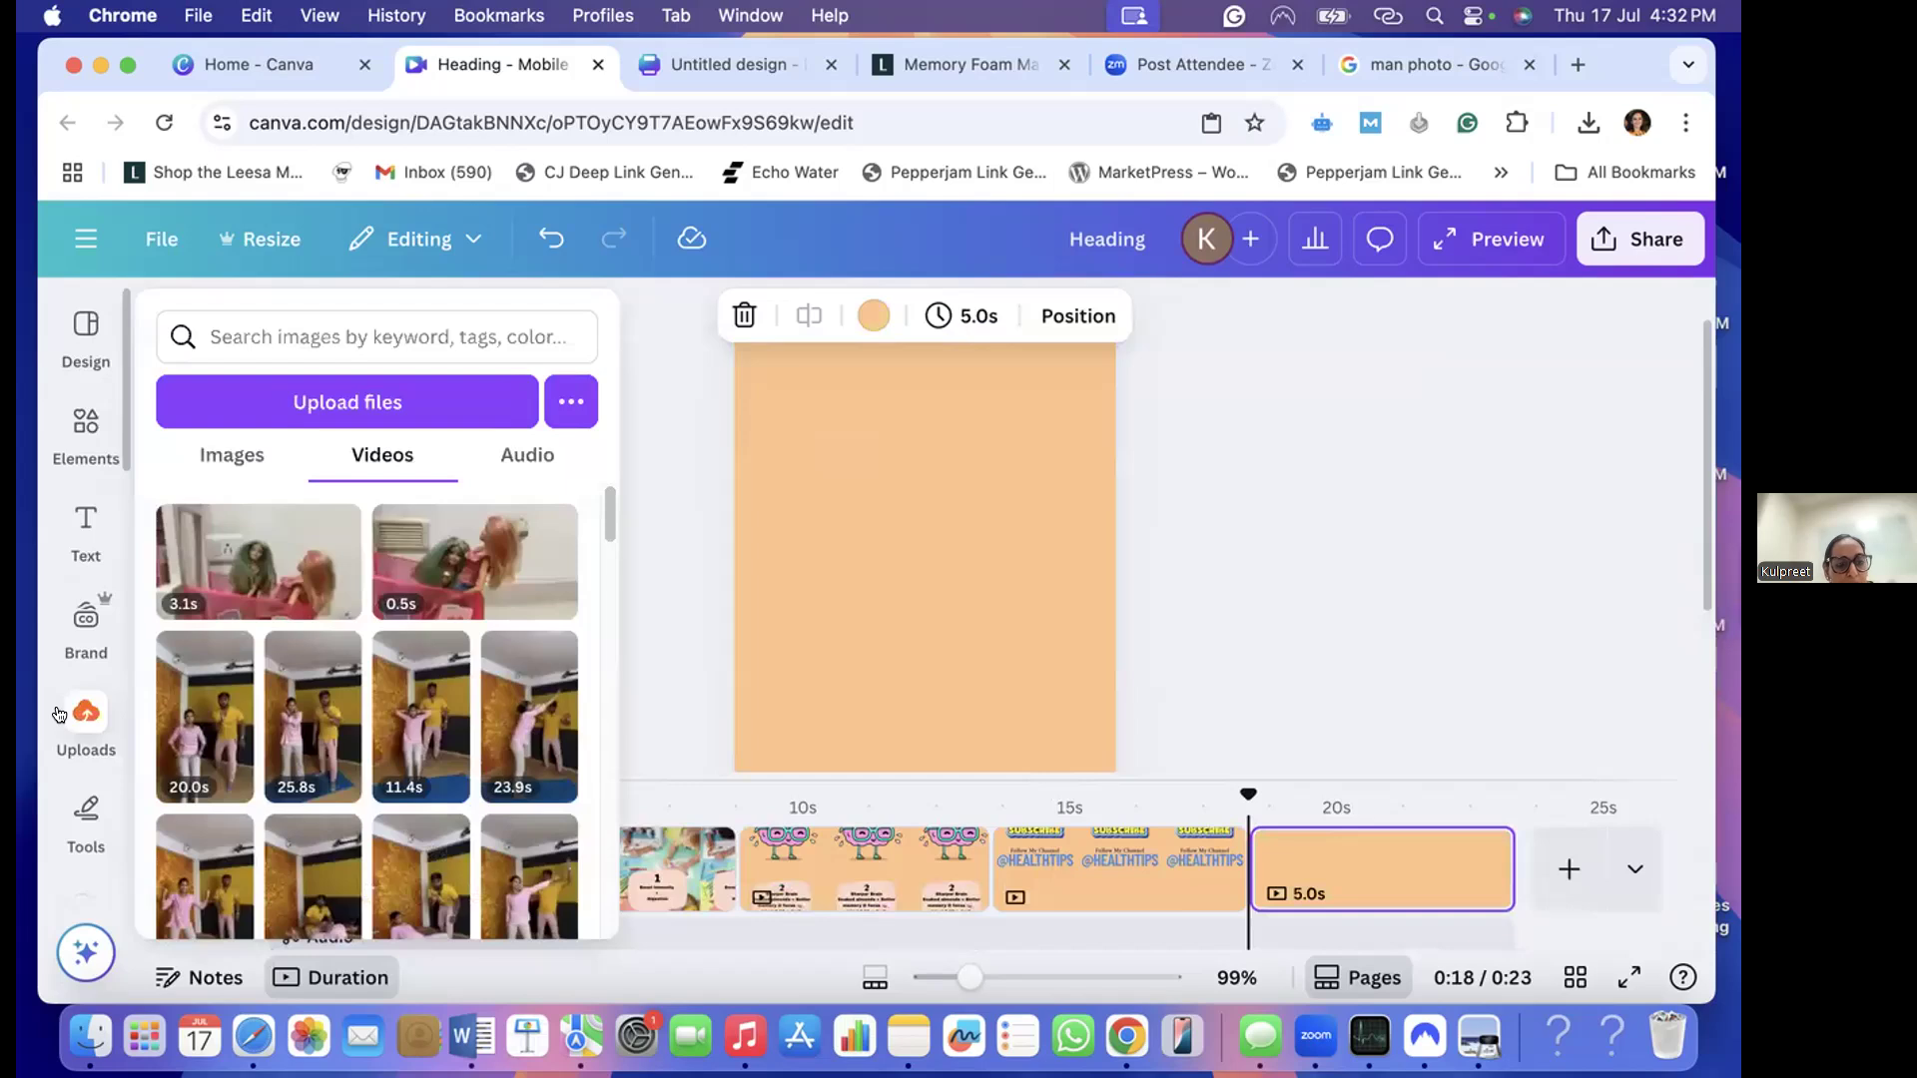
{"action": "left_click", "coordinate": [232, 445]}
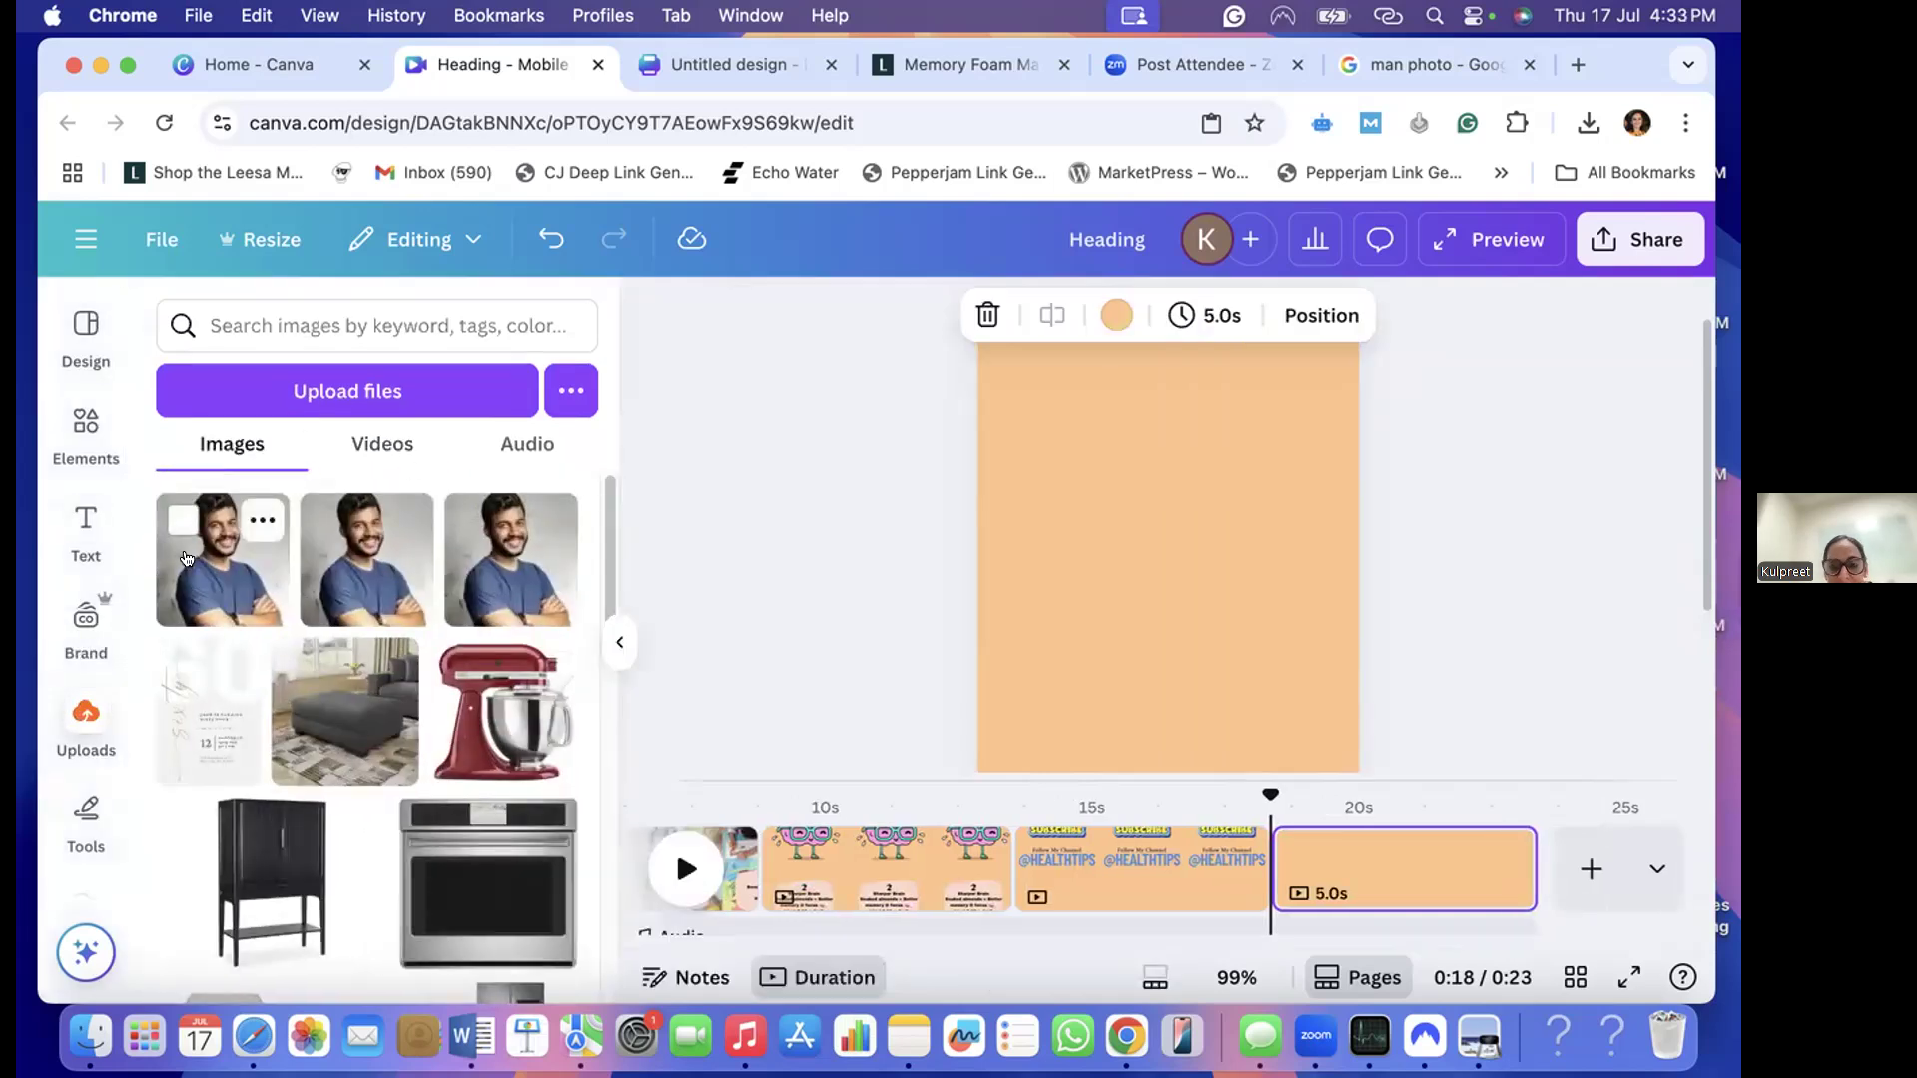
{"action": "left_click_drag", "start_coordinate": [189, 556], "coordinate": [1202, 482]}
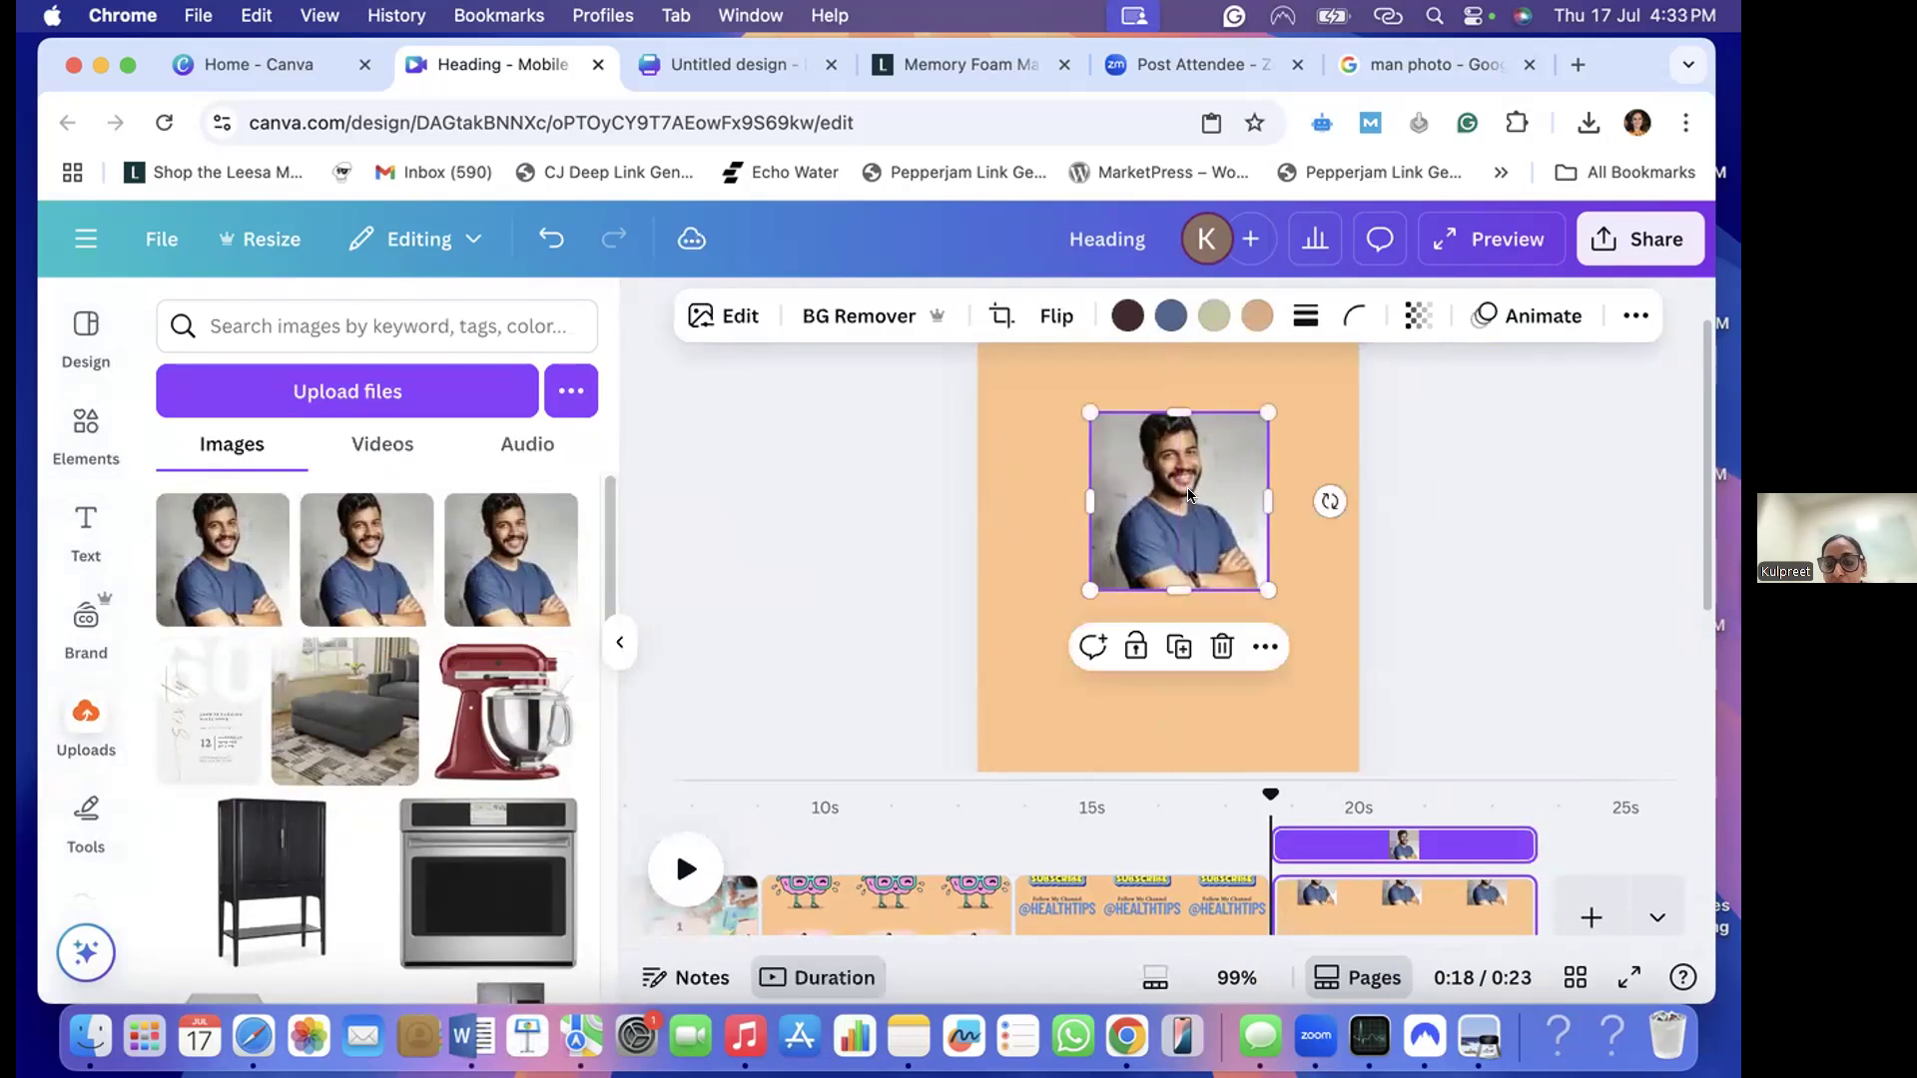
{"action": "left_click_drag", "start_coordinate": [1155, 554], "coordinate": [1148, 628]}
- Search the elements library for picture frames
{"action": "left_click", "coordinate": [86, 417]}
{"action": "left_click", "coordinate": [262, 326]}
{"action": "left_click", "coordinate": [522, 326]}
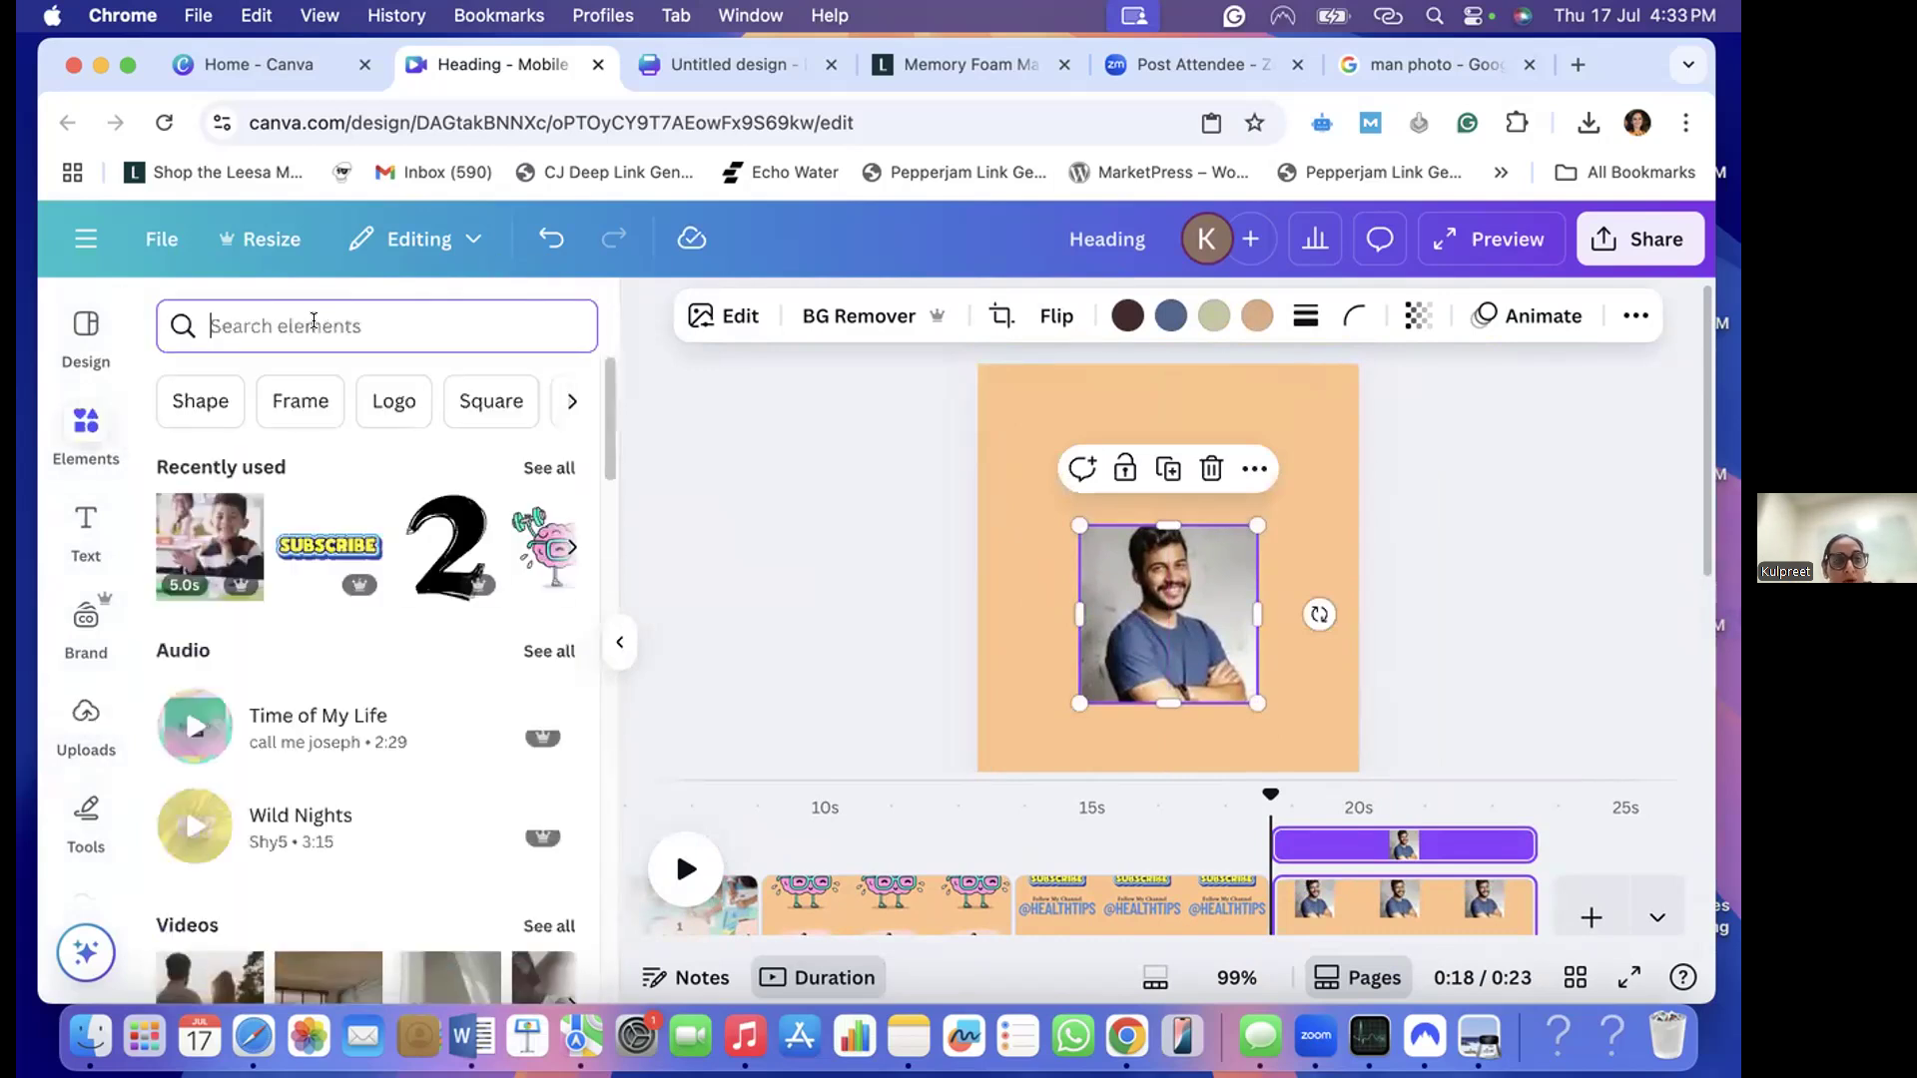
{"action": "type", "text": "frames"}
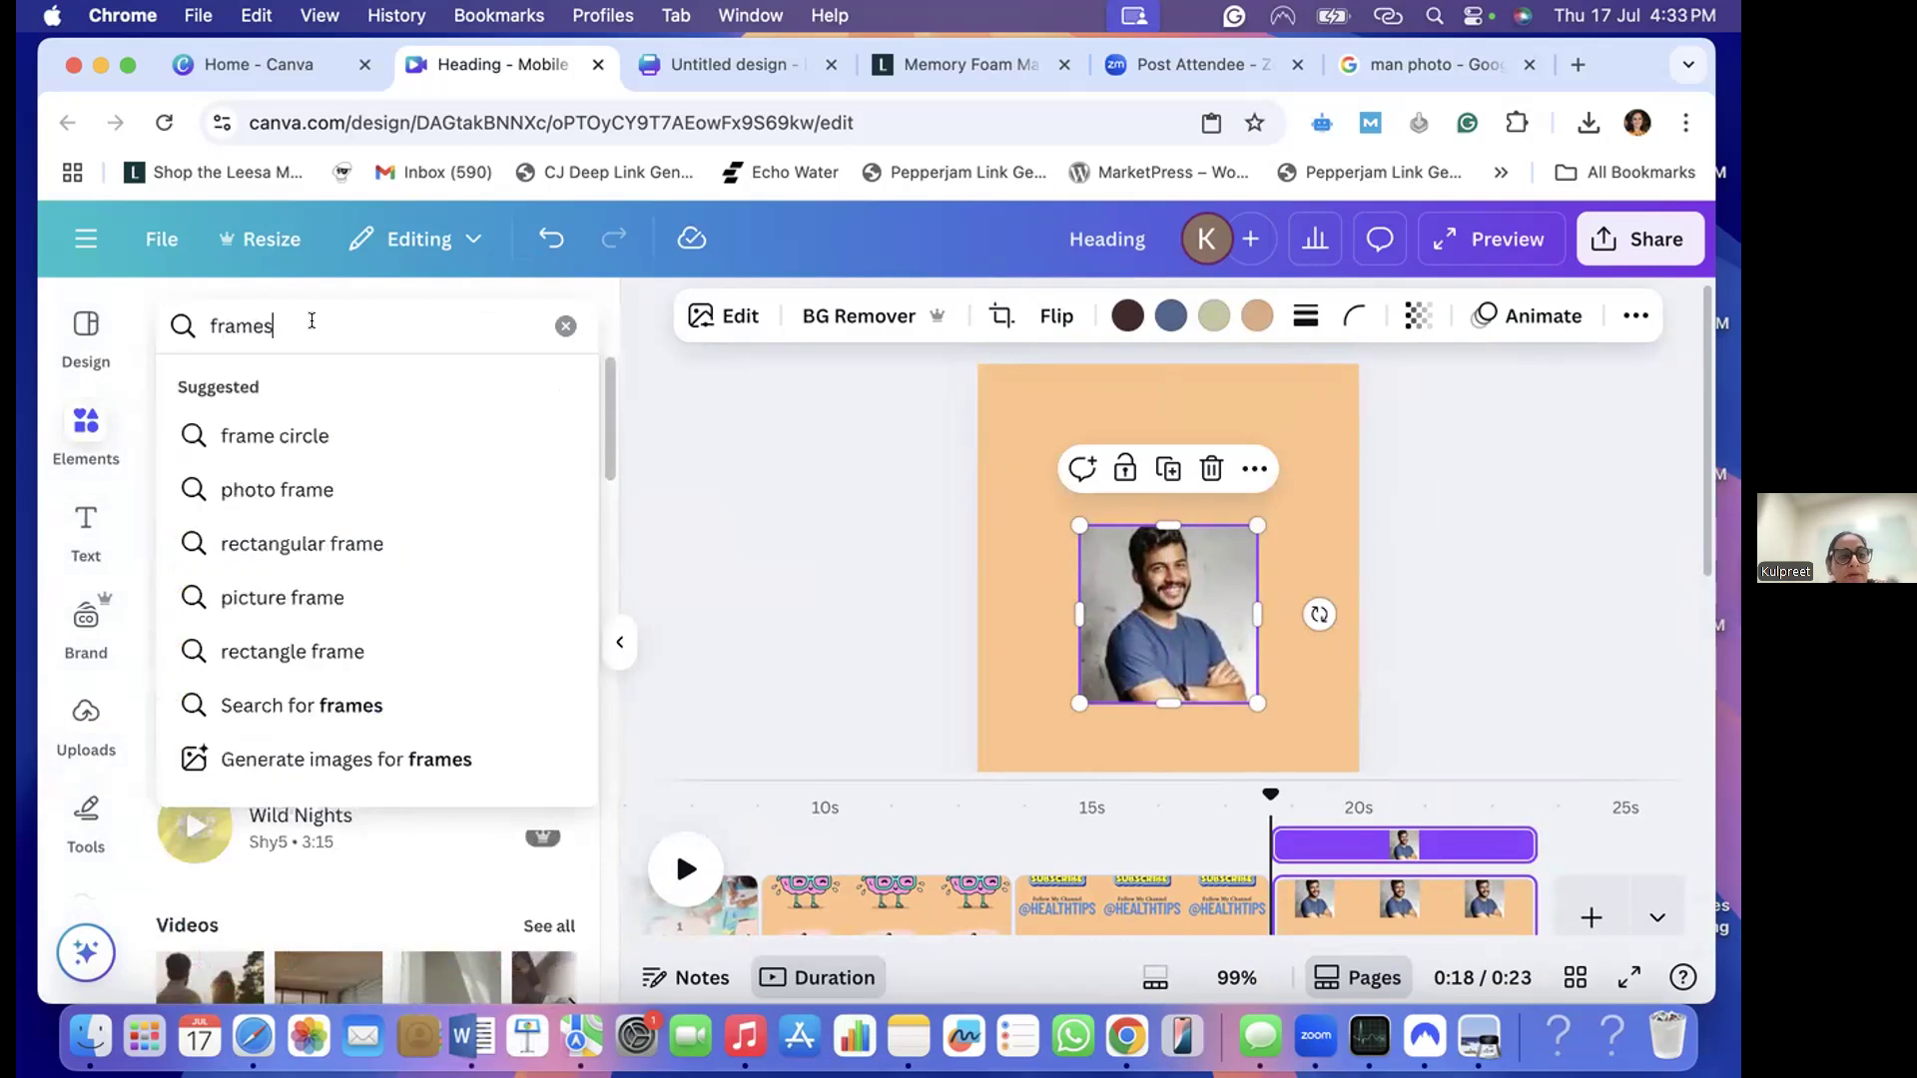
{"action": "left_click", "coordinate": [249, 434]}
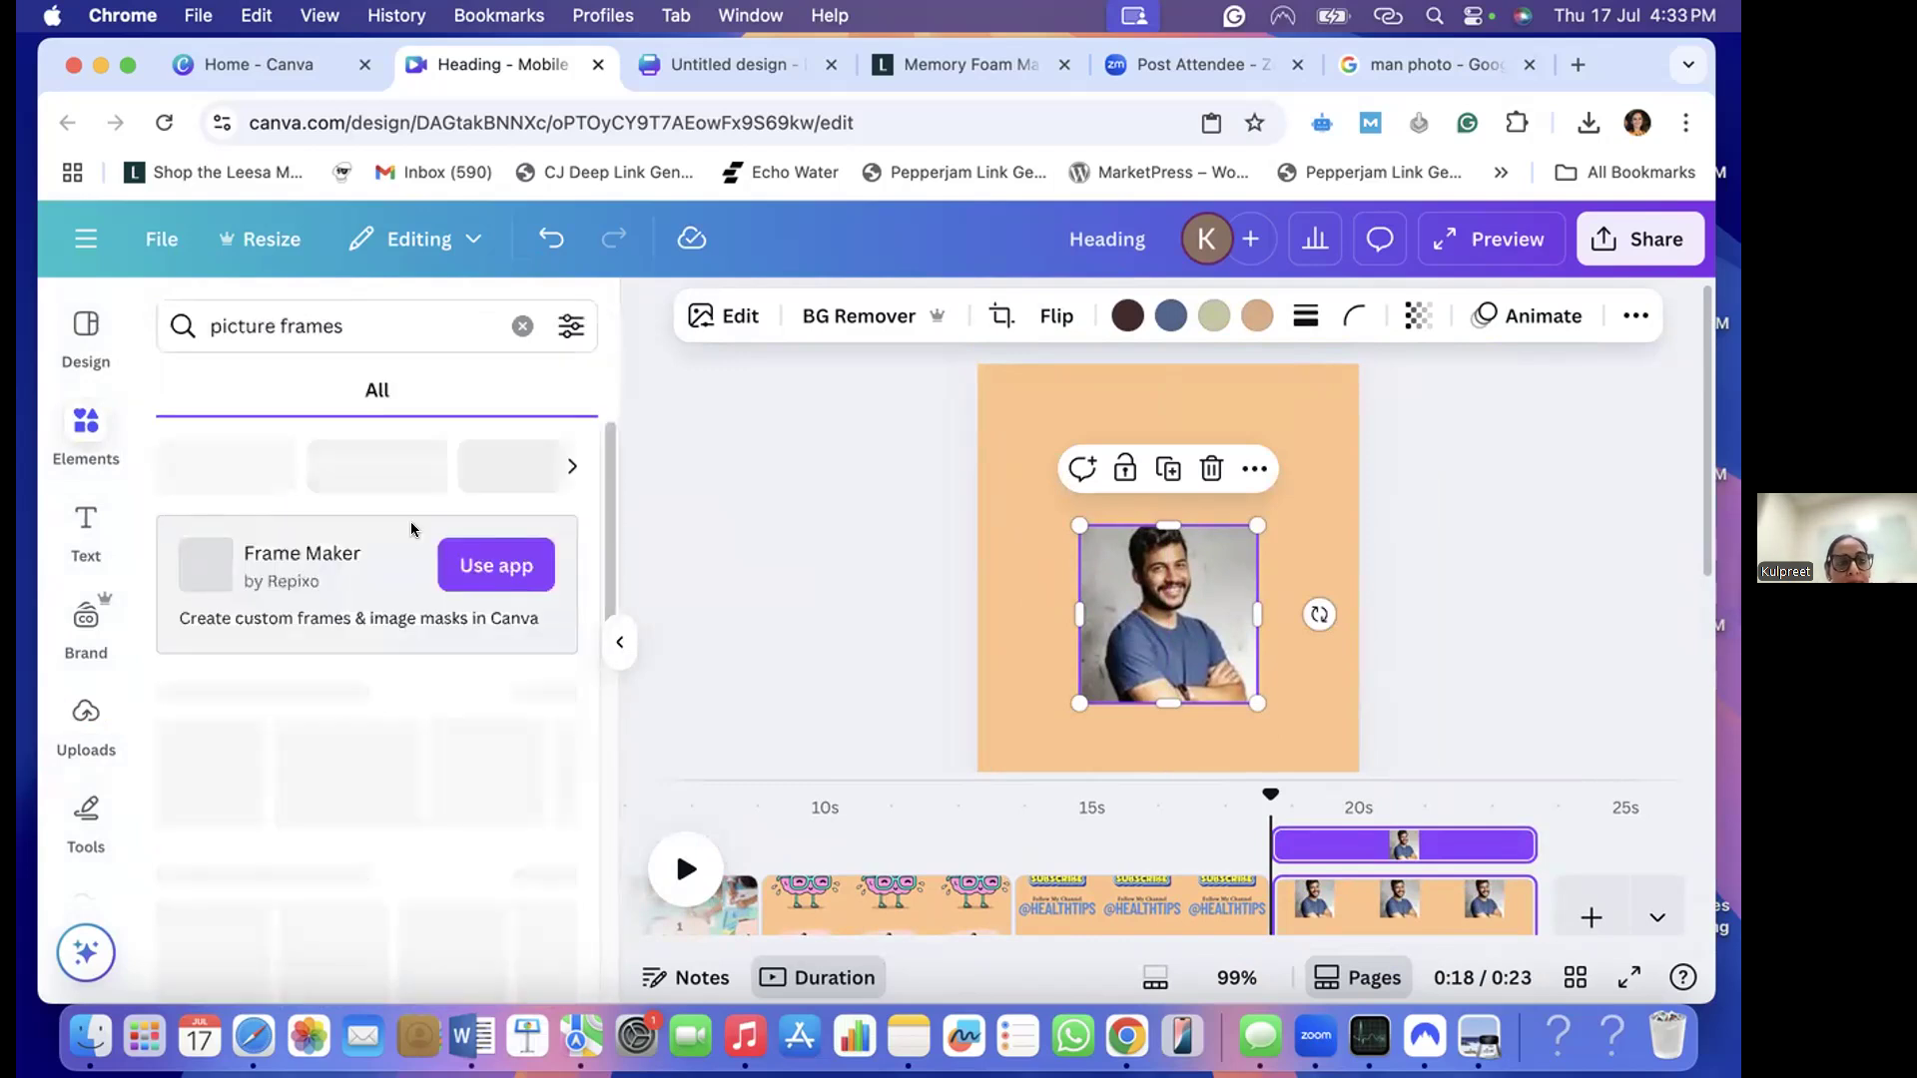
- Try to surround the man's photo with the ornate gold picture frame graphic, and undo its placement
{"action": "scroll", "coordinate": [334, 774], "scroll_direction": "down", "scroll_amount": 1}
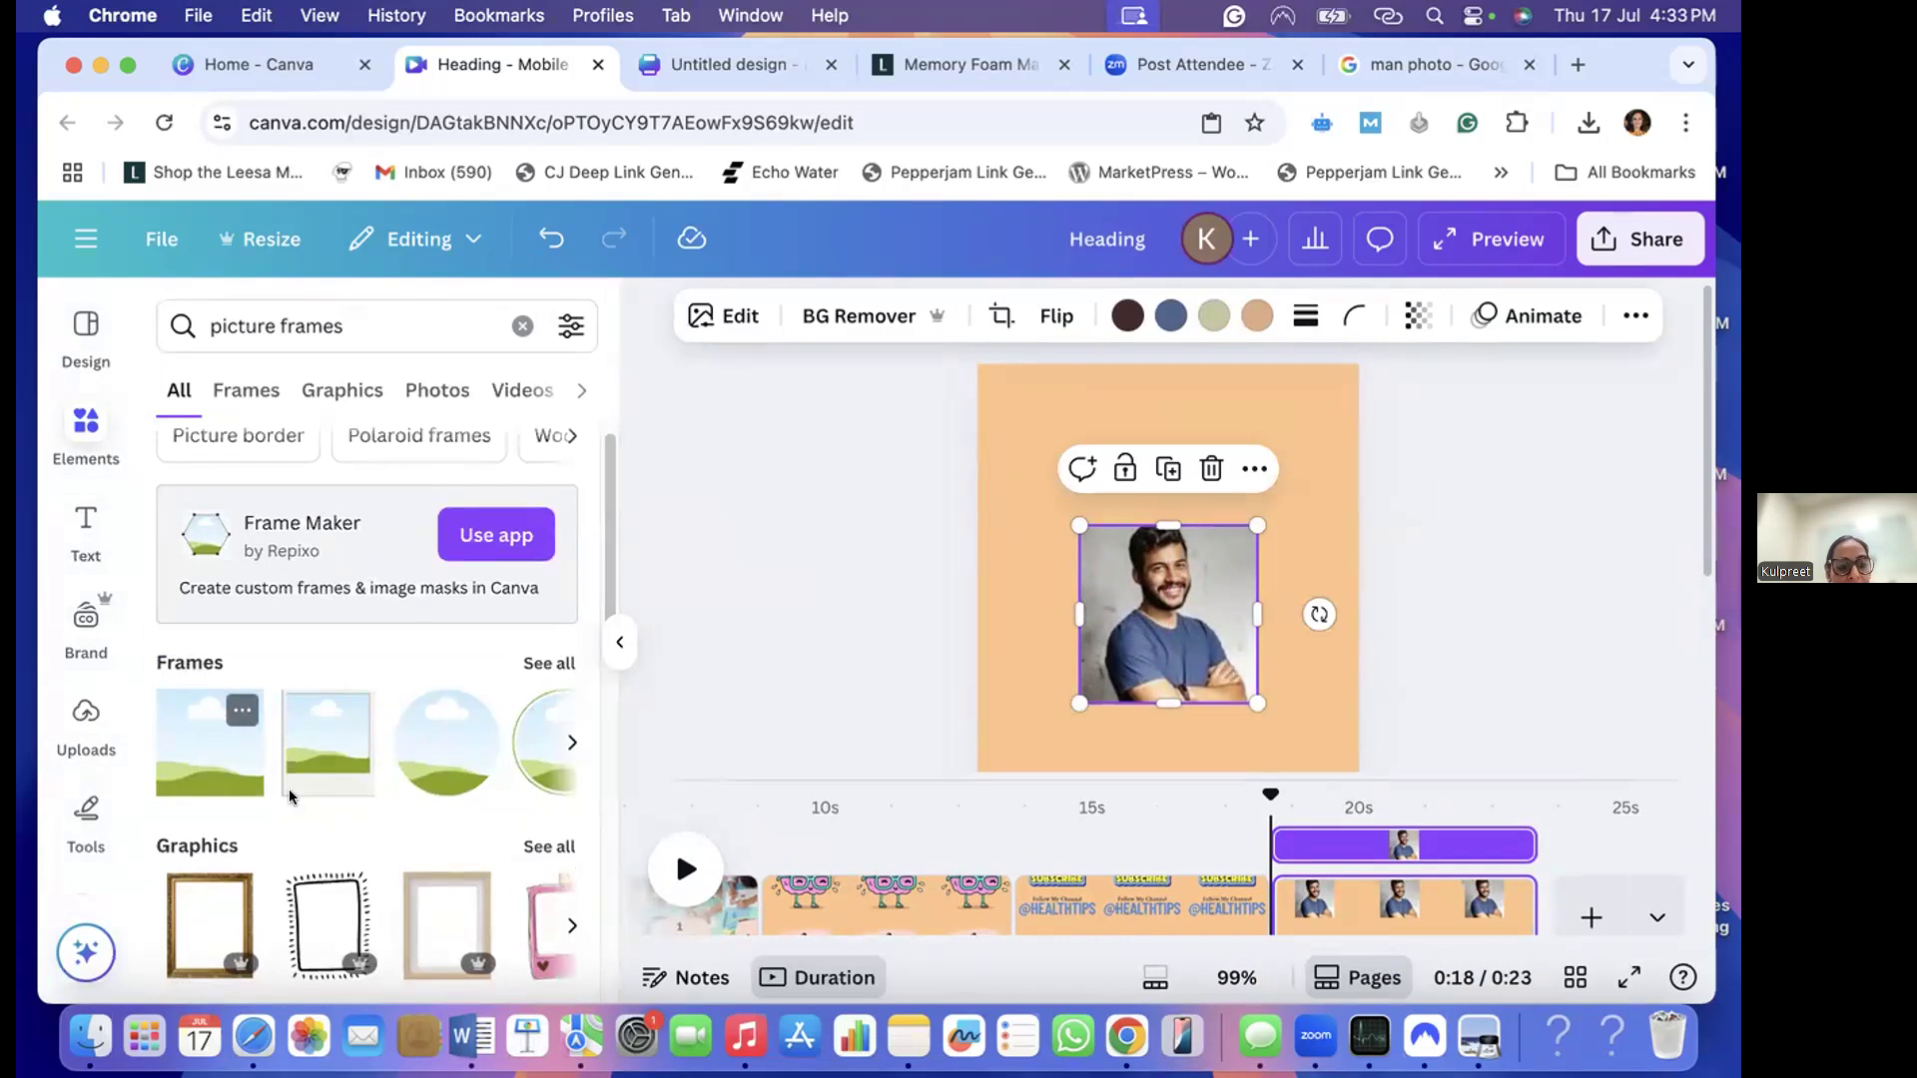
{"action": "scroll", "coordinate": [260, 759], "scroll_direction": "down", "scroll_amount": 5}
{"action": "left_click", "coordinate": [210, 706]}
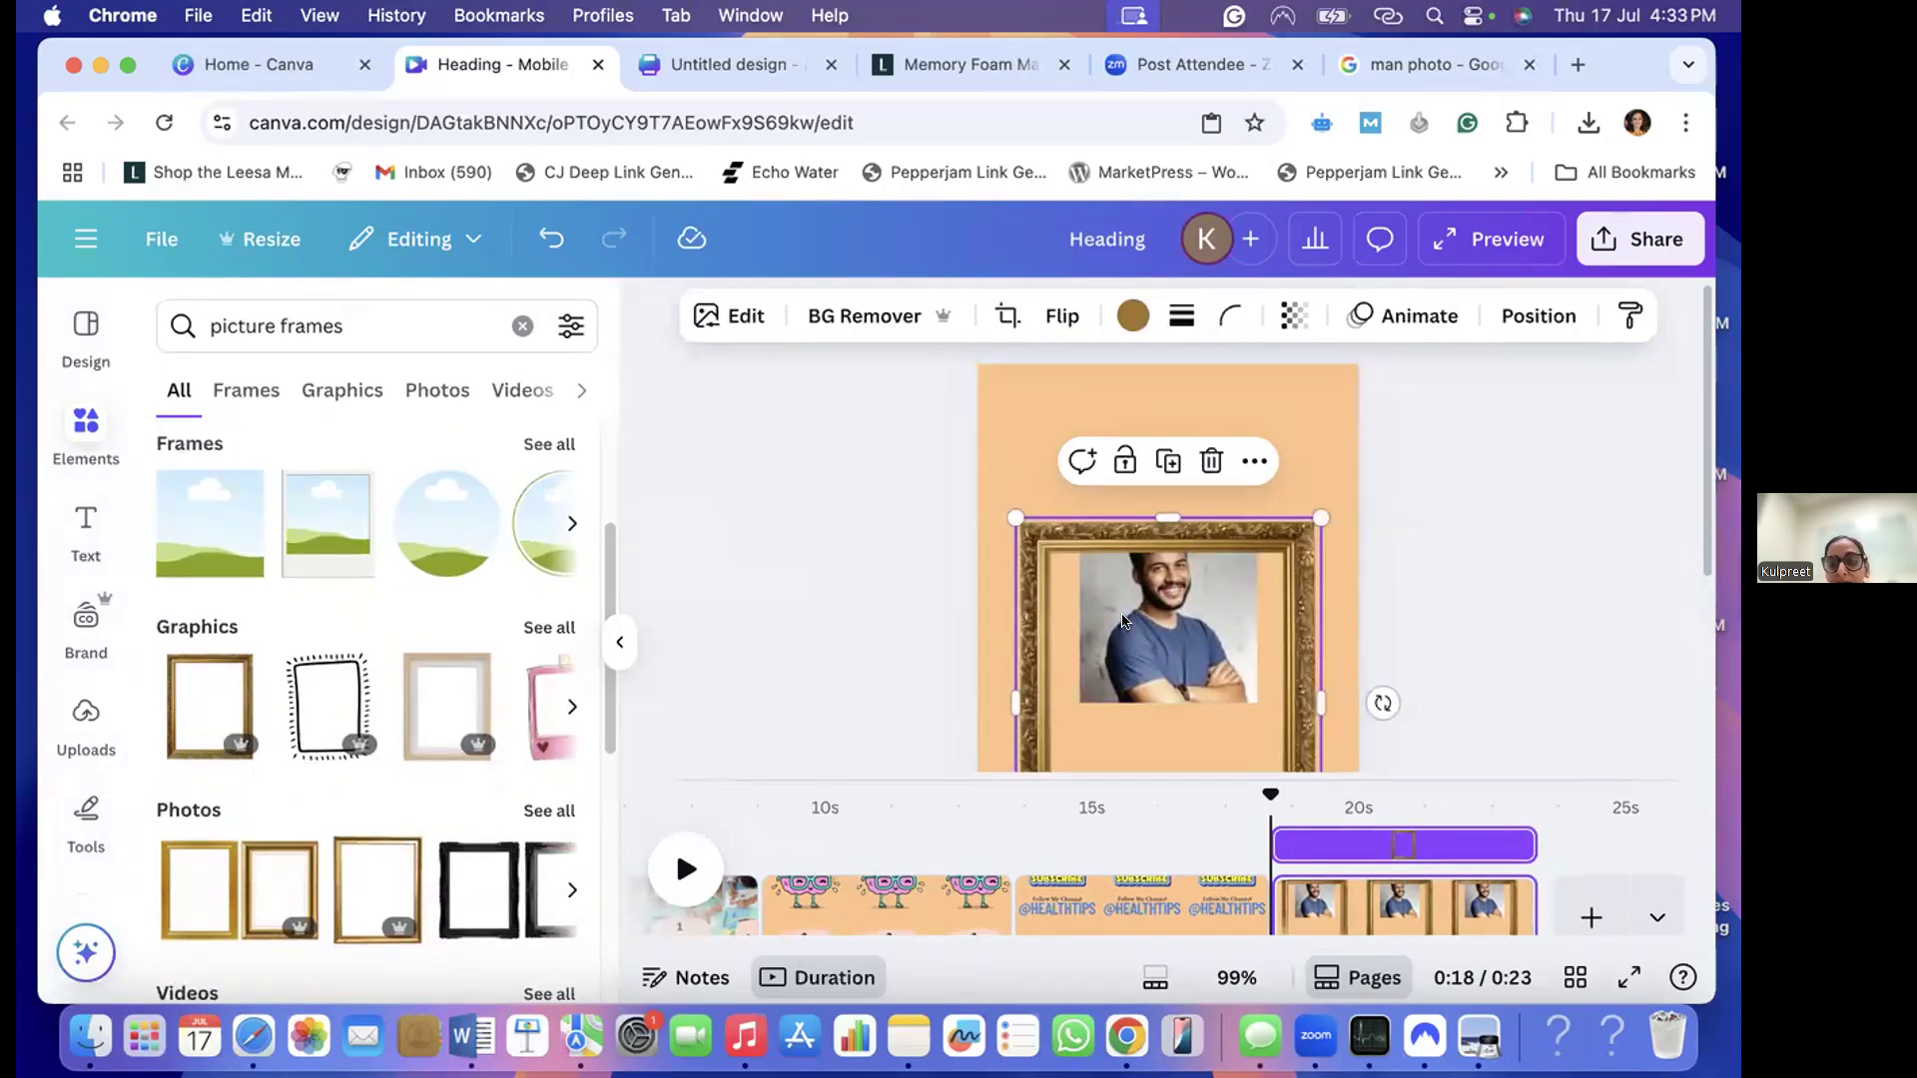
{"action": "left_click_drag", "start_coordinate": [1124, 581], "coordinate": [1129, 481]}
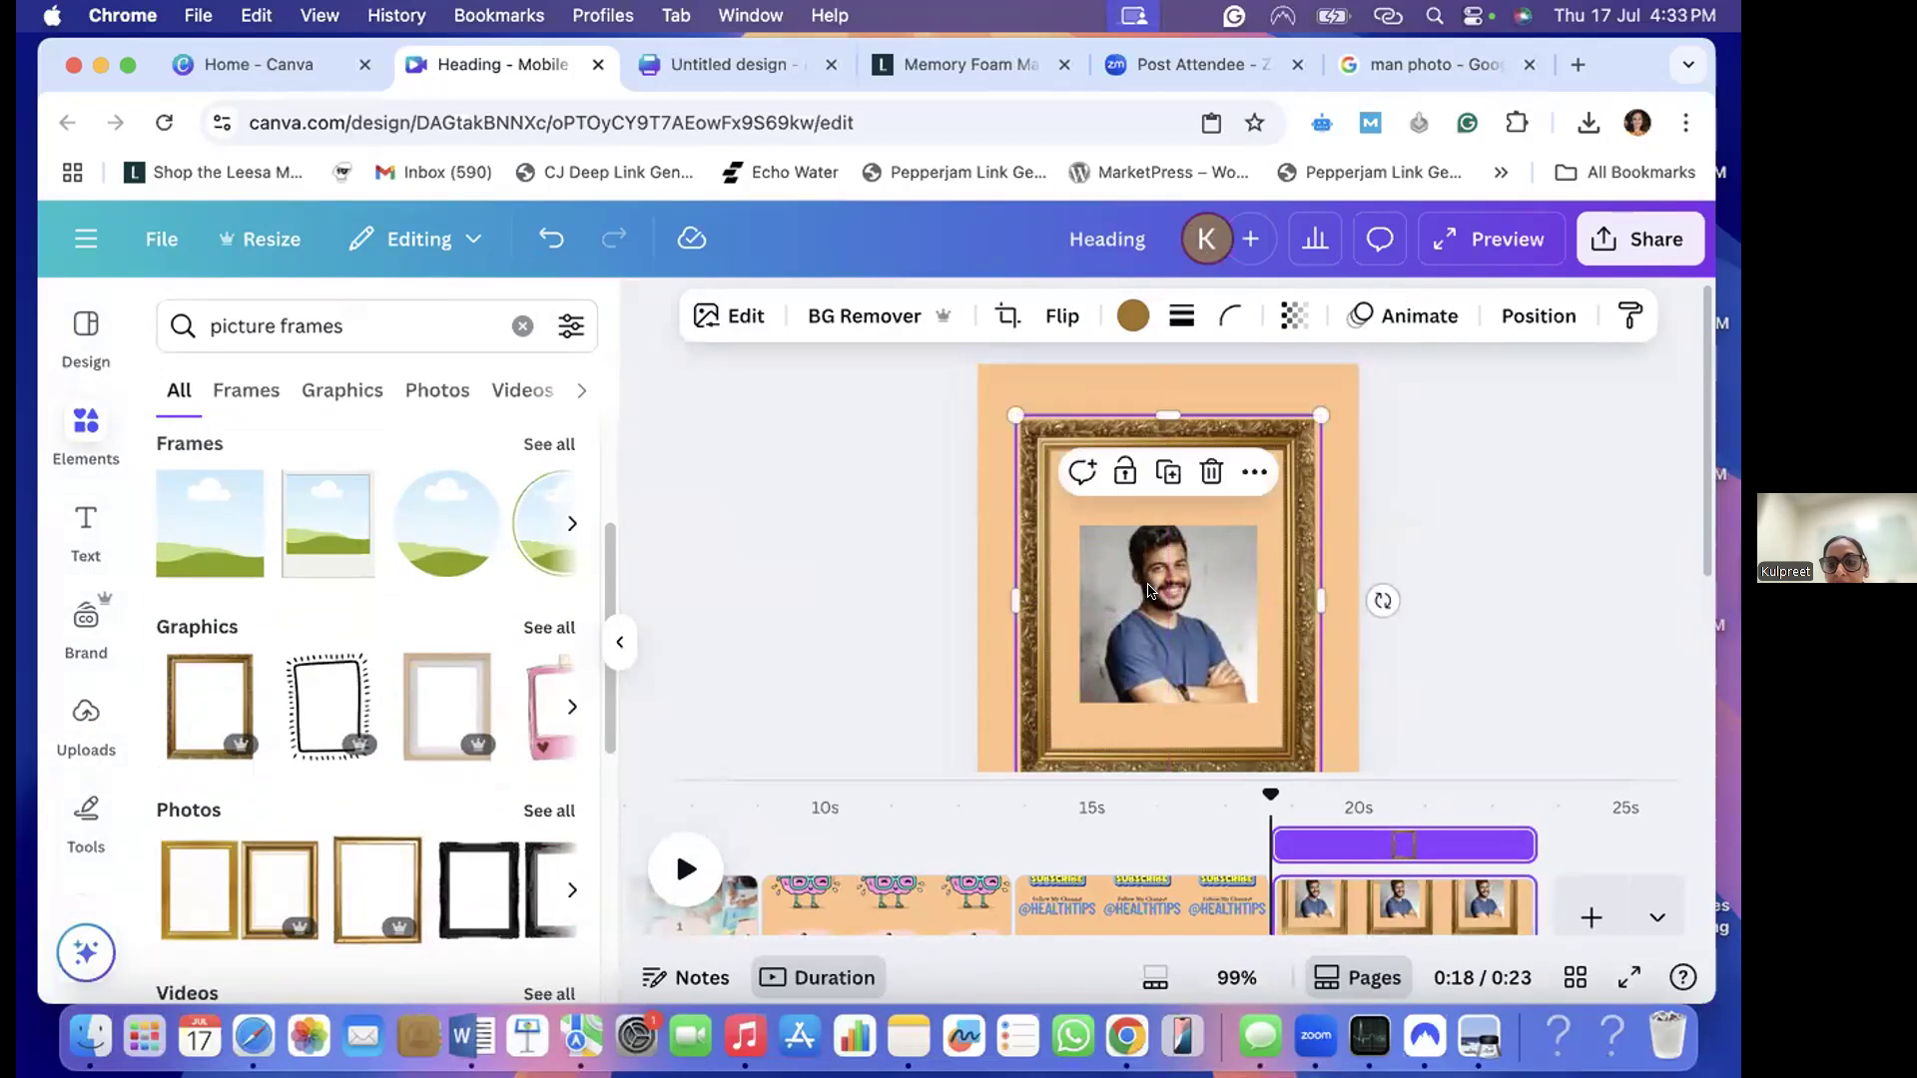
{"action": "right_click", "coordinate": [1151, 584]}
{"action": "left_click", "coordinate": [1131, 654]}
{"action": "mouse_move", "coordinate": [1135, 591]}
{"action": "left_mouse_down"}
{"action": "mouse_move", "coordinate": [1134, 571]}
{"action": "mouse_move", "coordinate": [1134, 597]}
{"action": "left_mouse_up"}
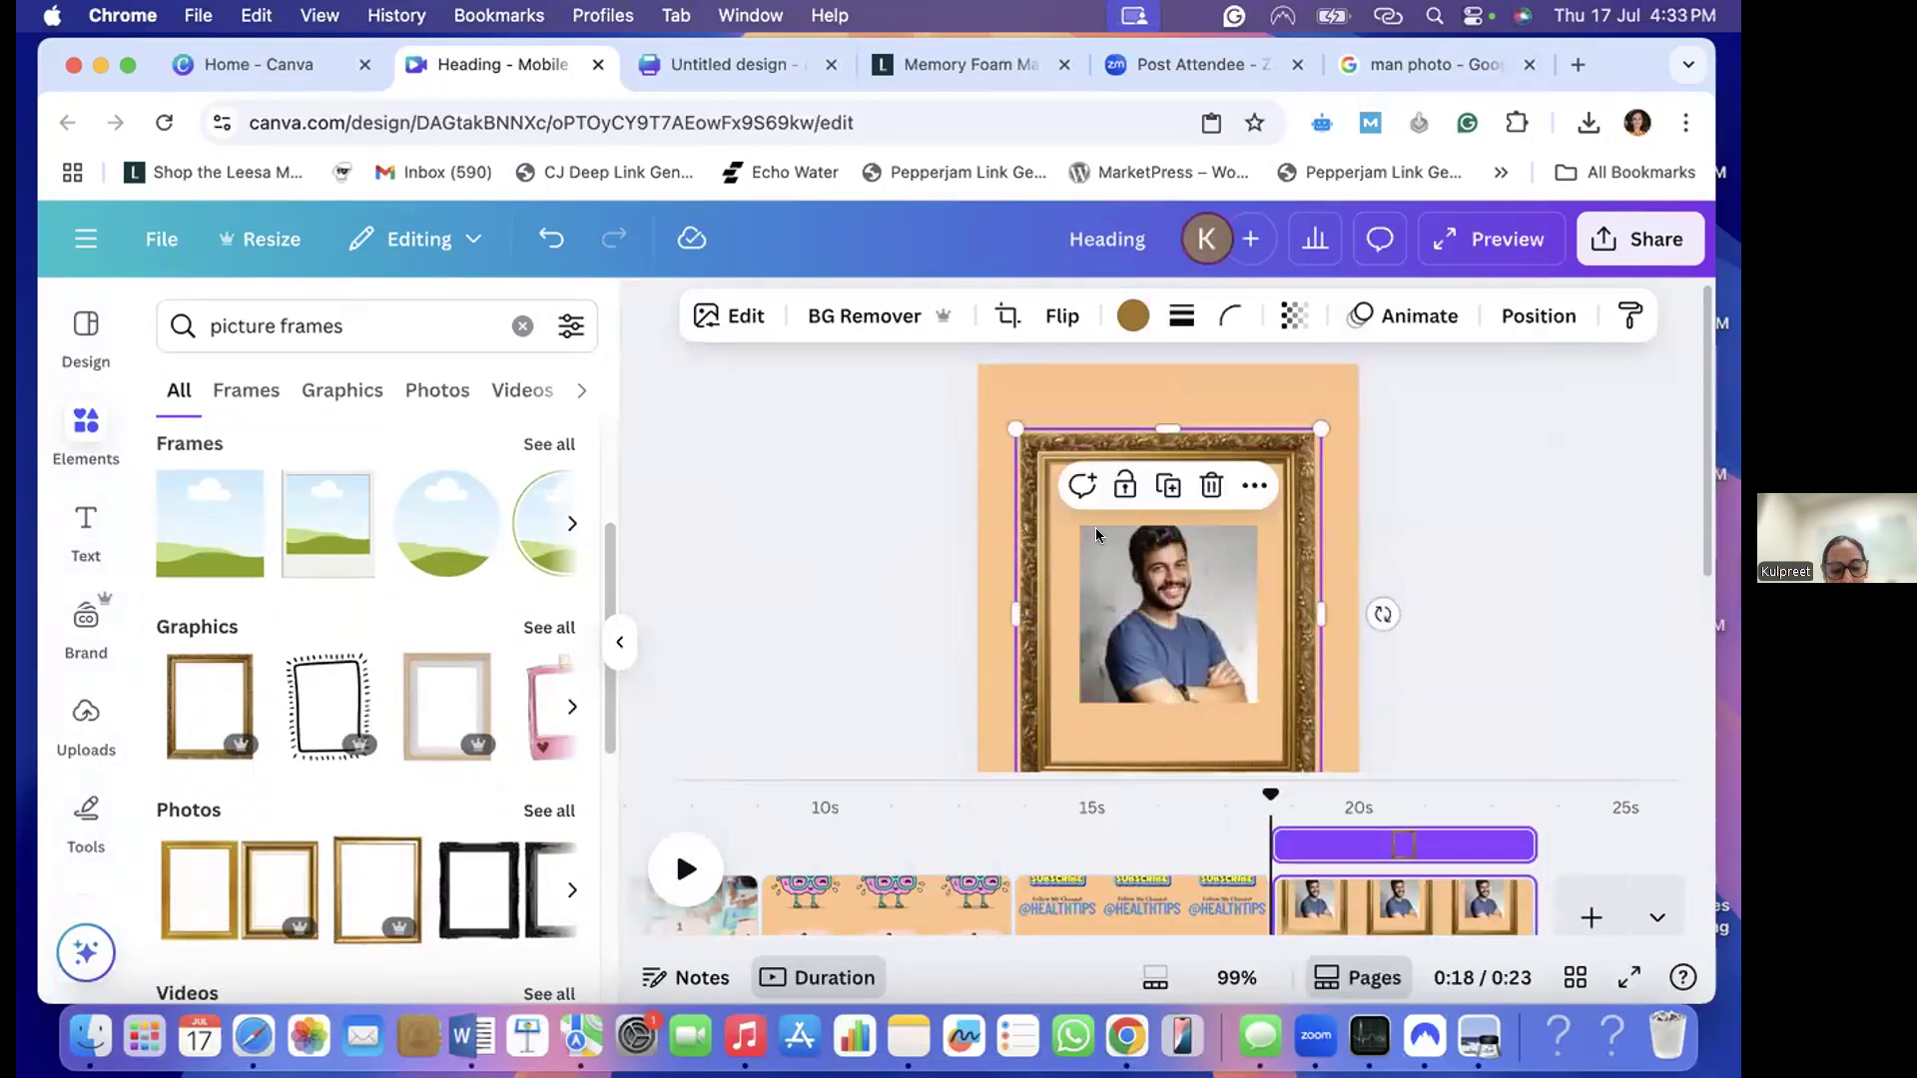
{"action": "key", "text": "super+z"}
{"action": "key", "text": "super+z"}
{"action": "key", "text": "super+z"}
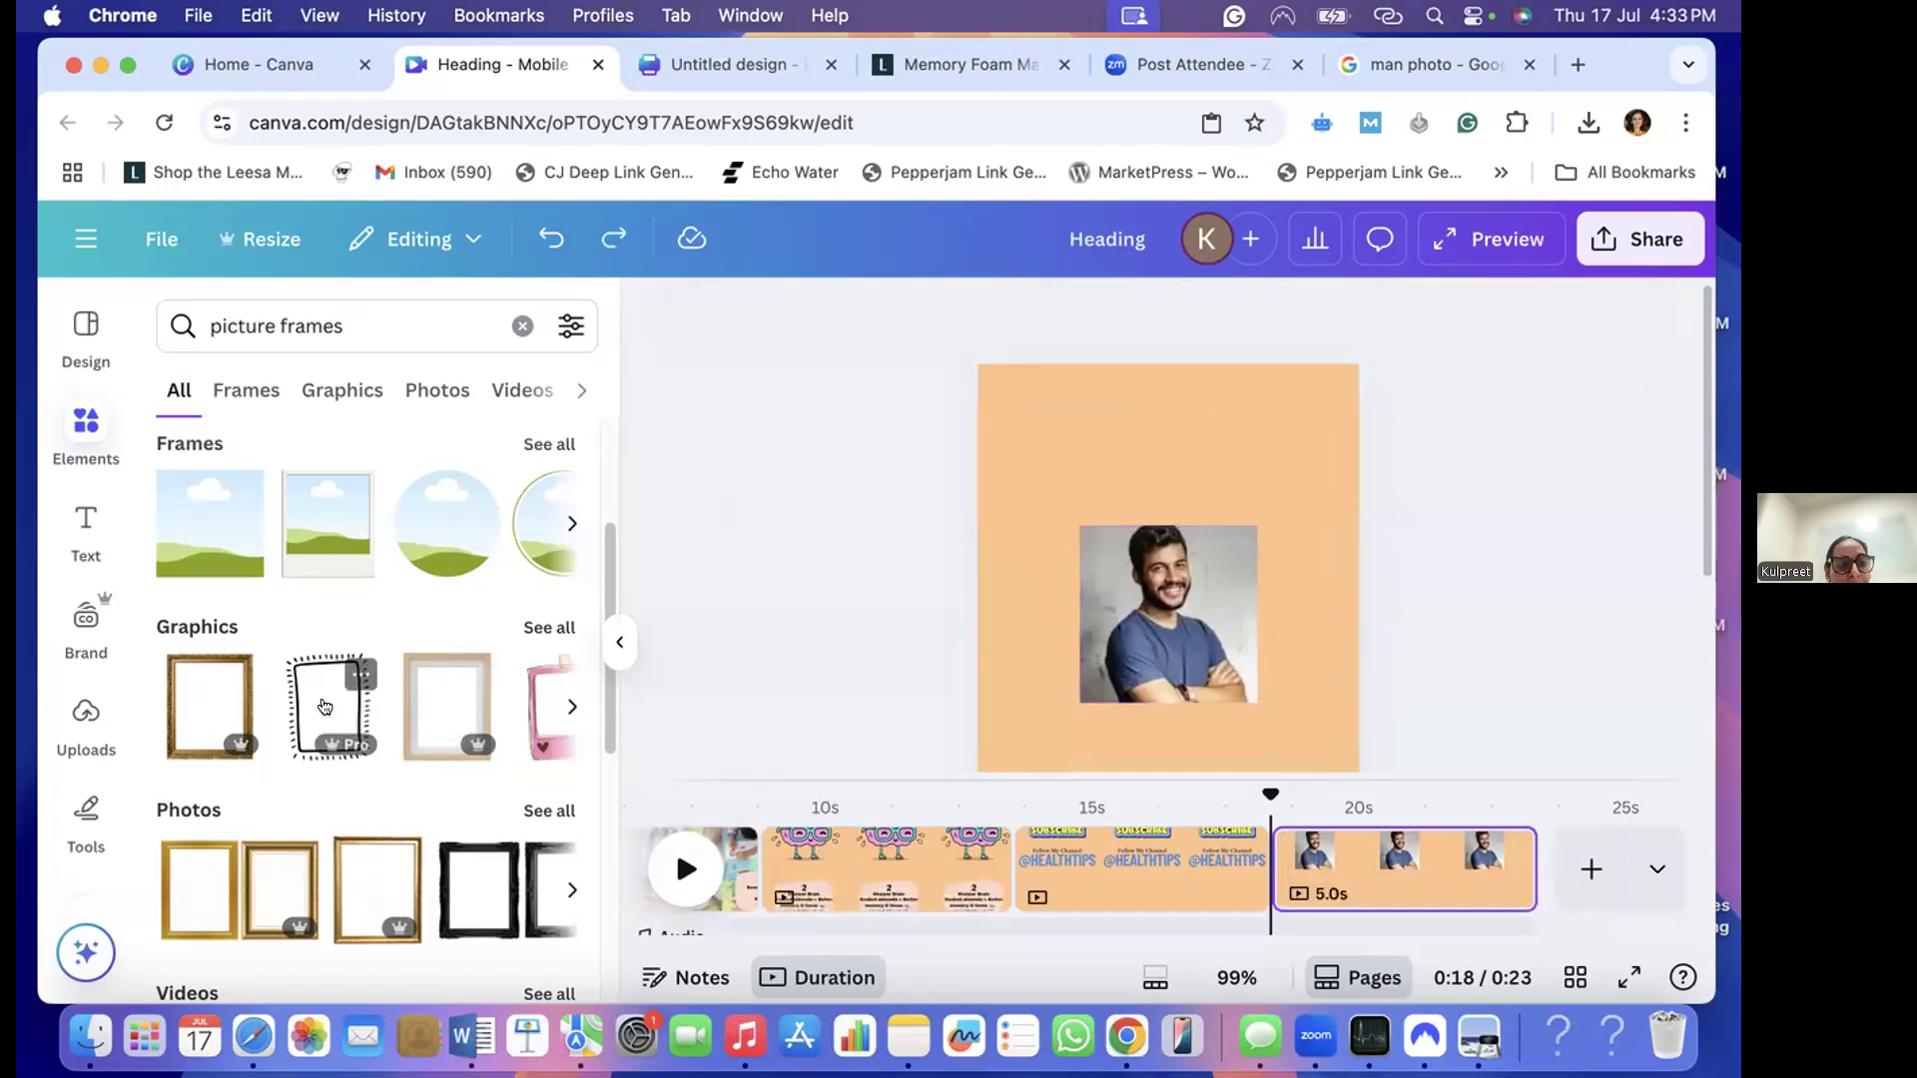
- Add an upright rectangular photo frame from the full frames collection to the new page and fill it with the man's photo
{"action": "scroll", "coordinate": [586, 487], "scroll_direction": "up", "scroll_amount": 1}
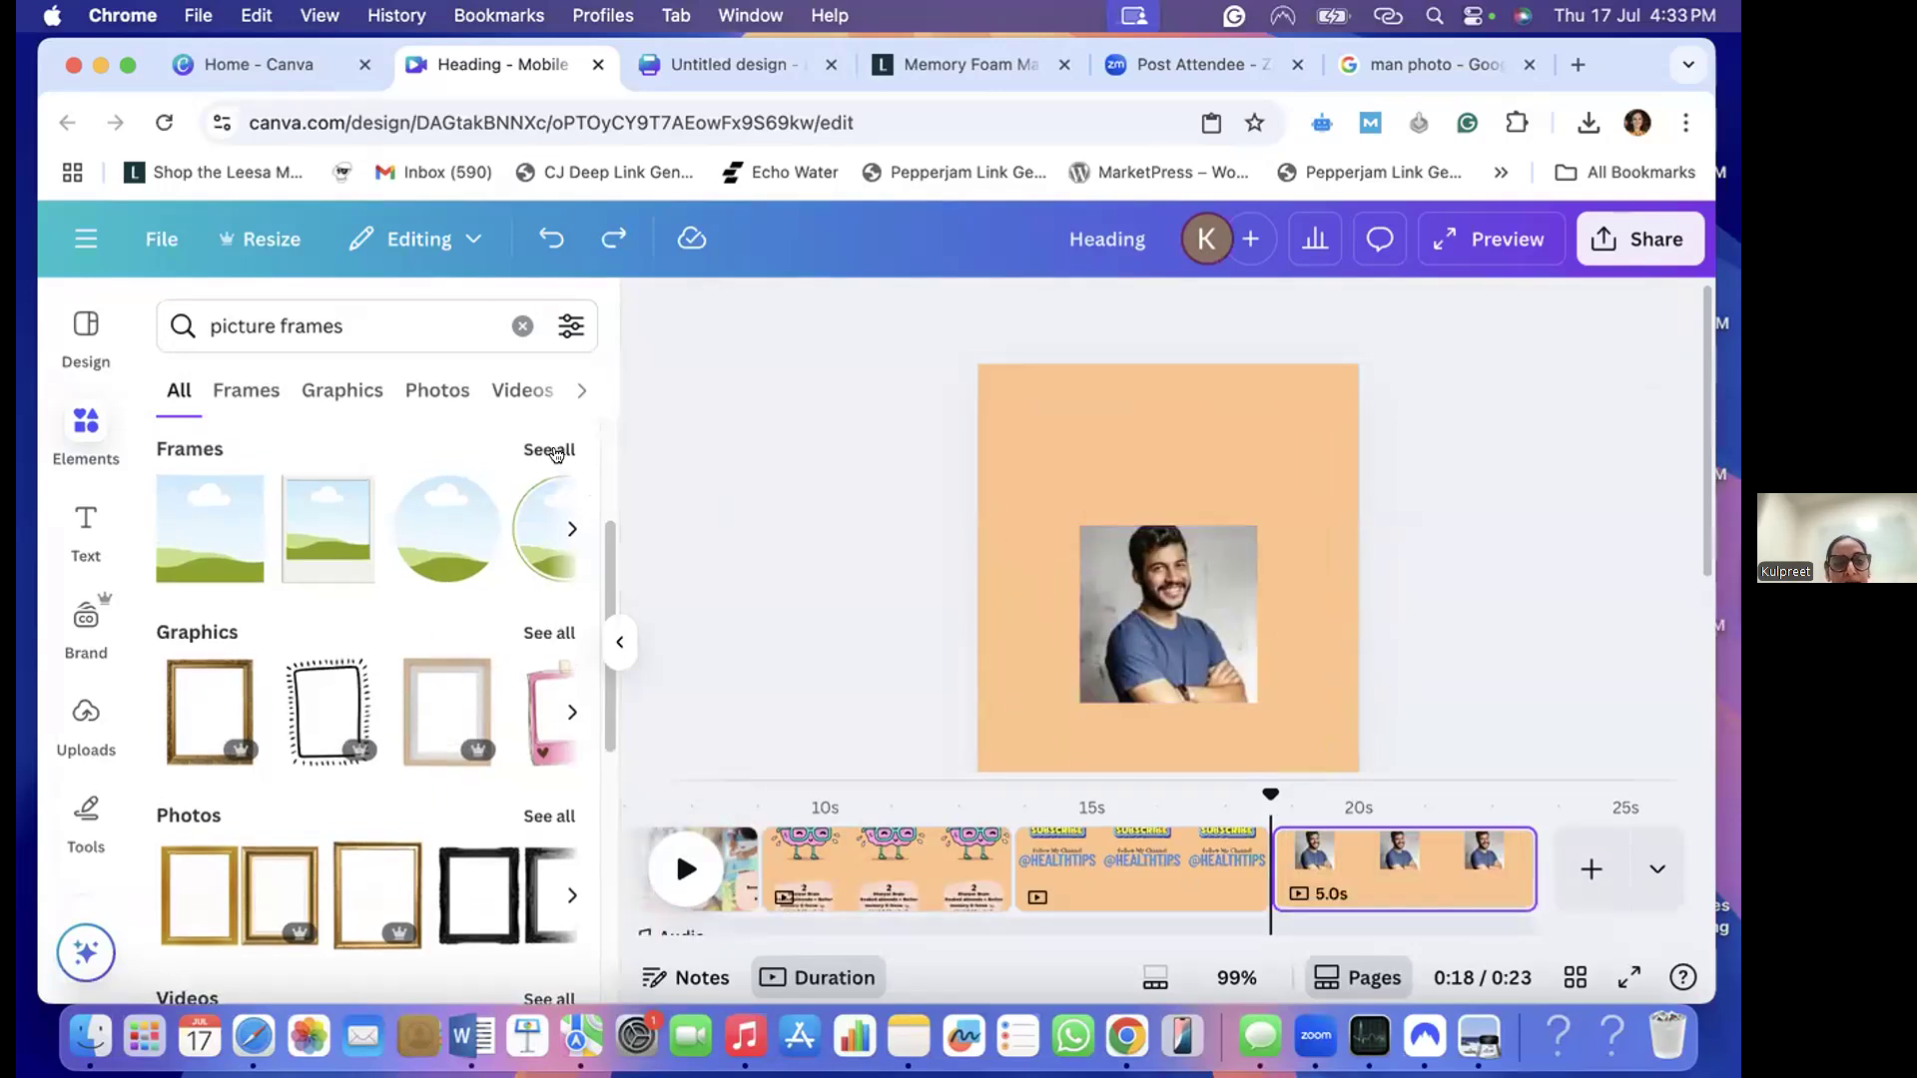
{"action": "left_click", "coordinate": [552, 450]}
{"action": "scroll", "coordinate": [293, 727], "scroll_direction": "down", "scroll_amount": 3}
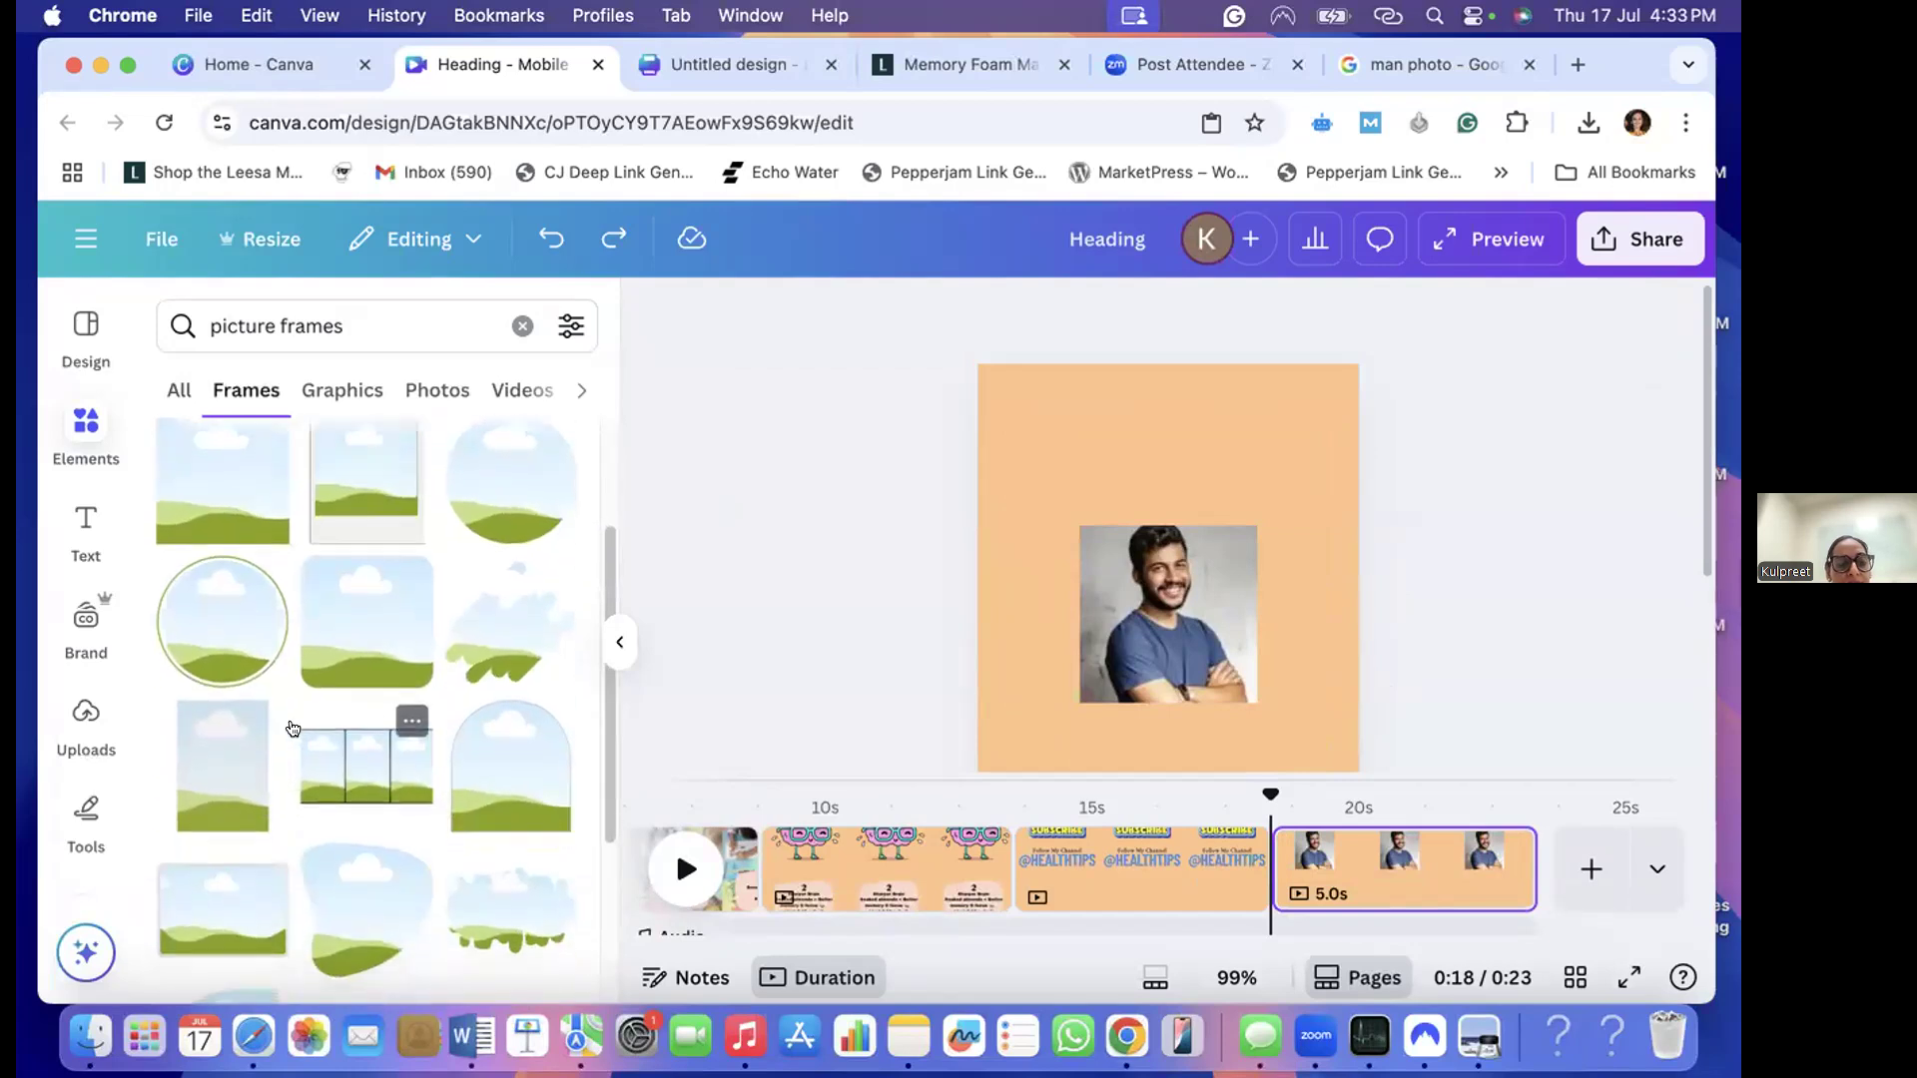
{"action": "scroll", "coordinate": [292, 729], "scroll_direction": "down", "scroll_amount": 1}
{"action": "left_click", "coordinate": [235, 739]}
{"action": "left_click_drag", "start_coordinate": [1131, 609], "coordinate": [943, 527]}
{"action": "left_click_drag", "start_coordinate": [1120, 564], "coordinate": [1331, 666]}
{"action": "left_click_drag", "start_coordinate": [1022, 545], "coordinate": [1187, 517]}
{"action": "left_click_drag", "start_coordinate": [1322, 655], "coordinate": [1195, 651]}
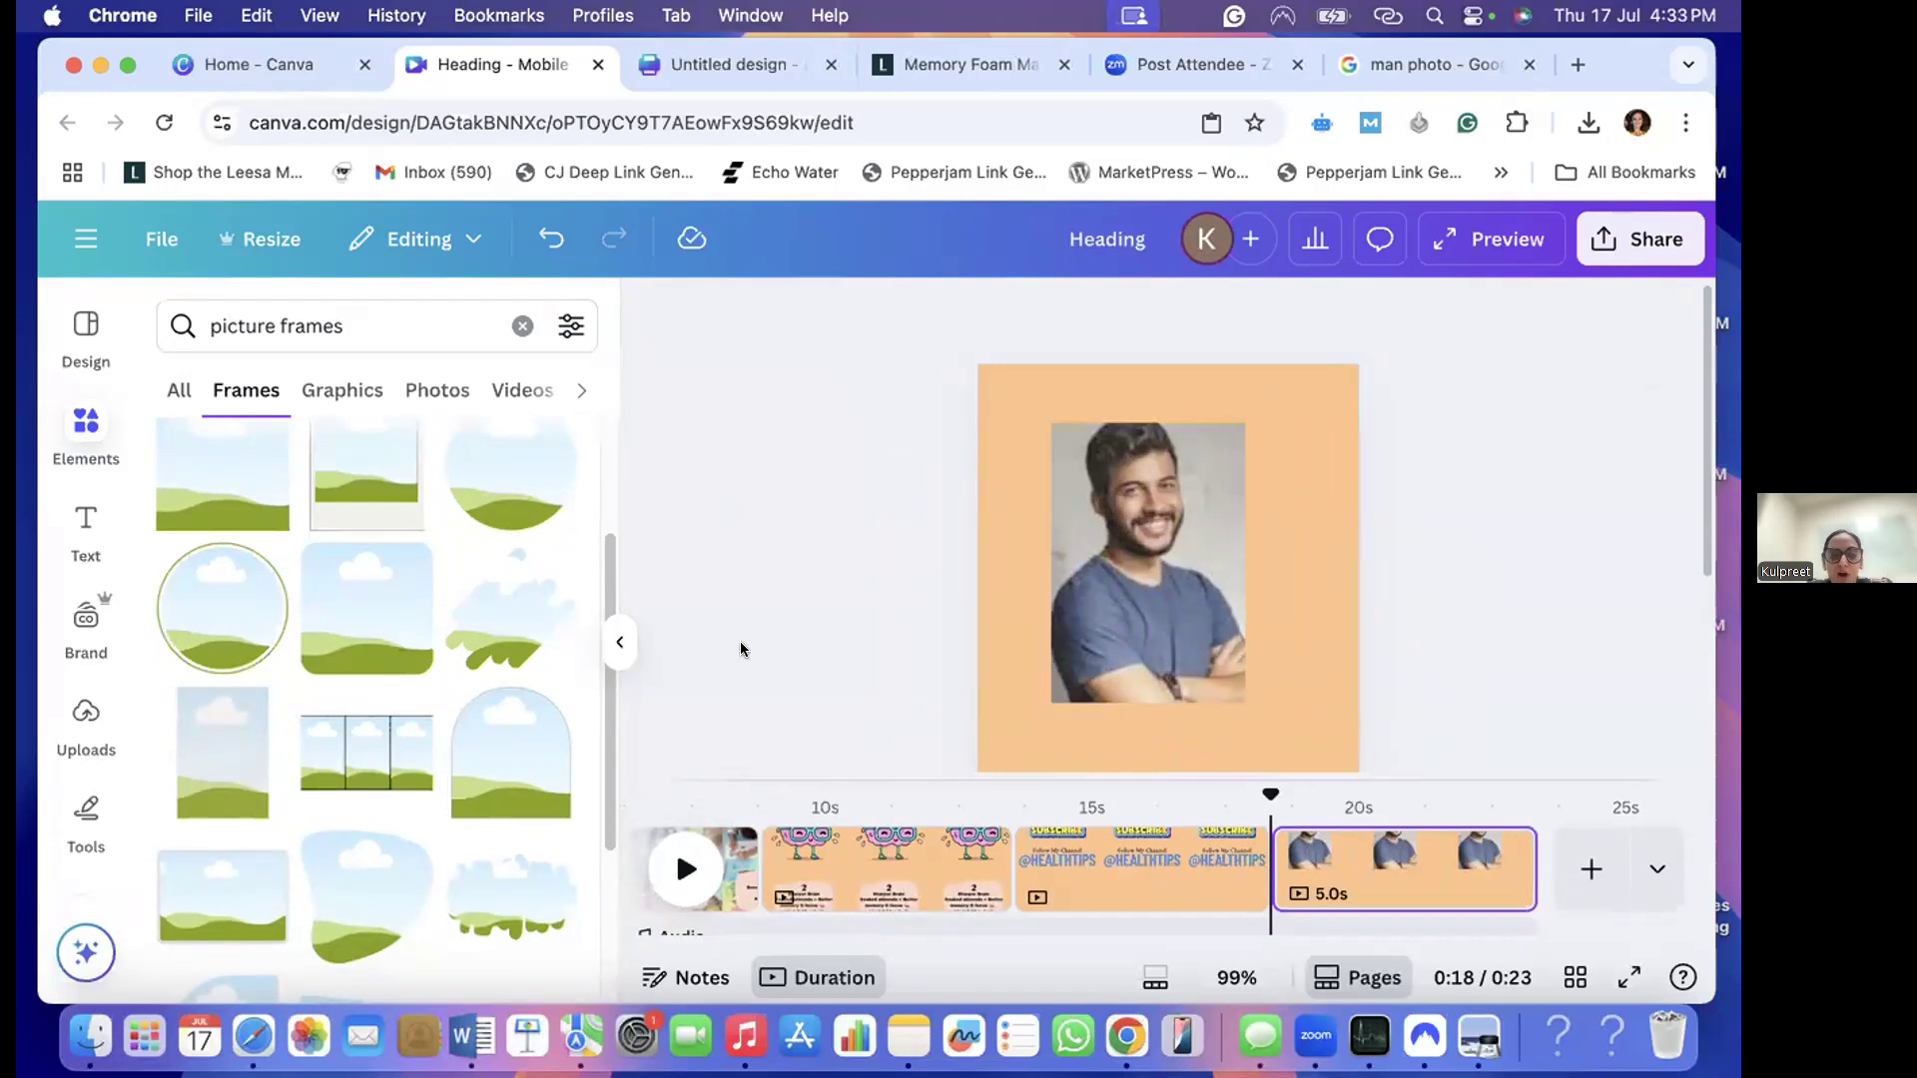
- Center the framed photo of the man horizontally on the new page
{"action": "left_click", "coordinate": [620, 644]}
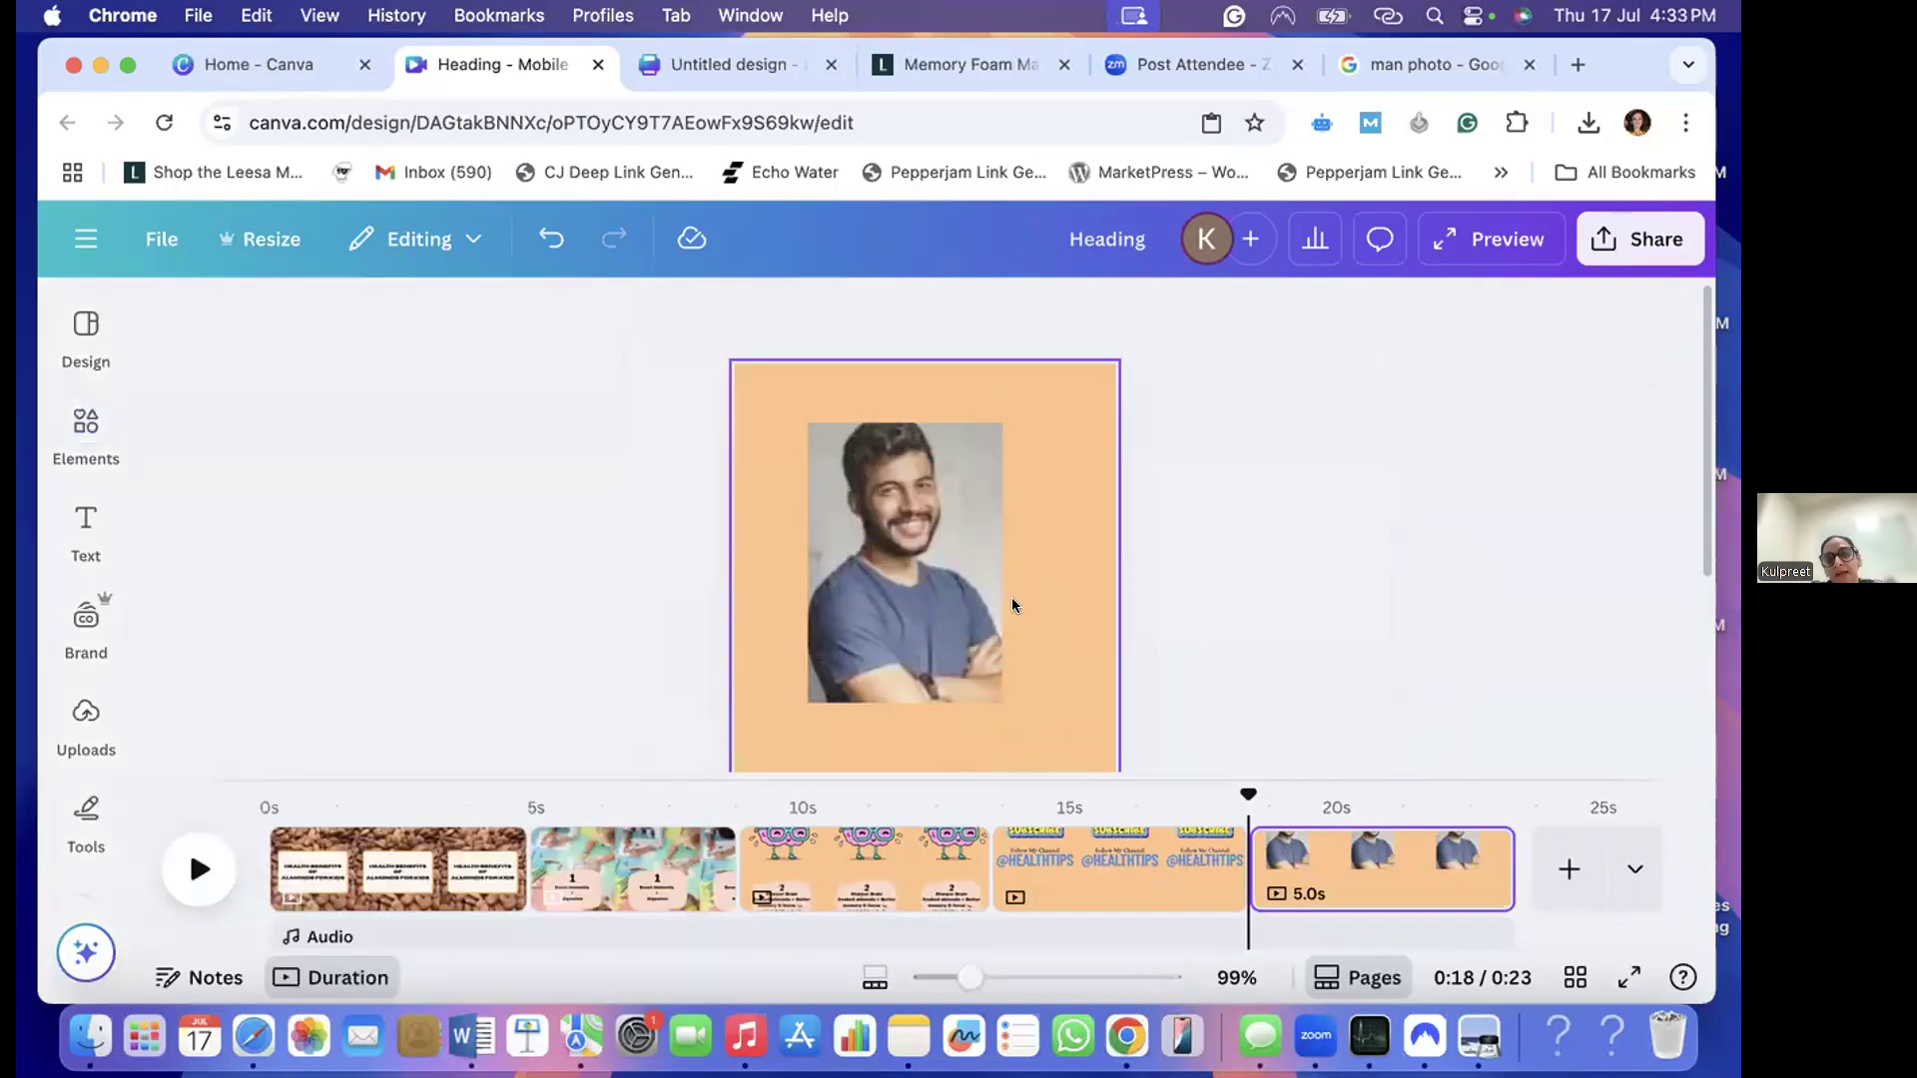
{"action": "scroll", "coordinate": [1003, 539], "scroll_direction": "down", "scroll_amount": 2}
{"action": "left_click", "coordinate": [994, 463]}
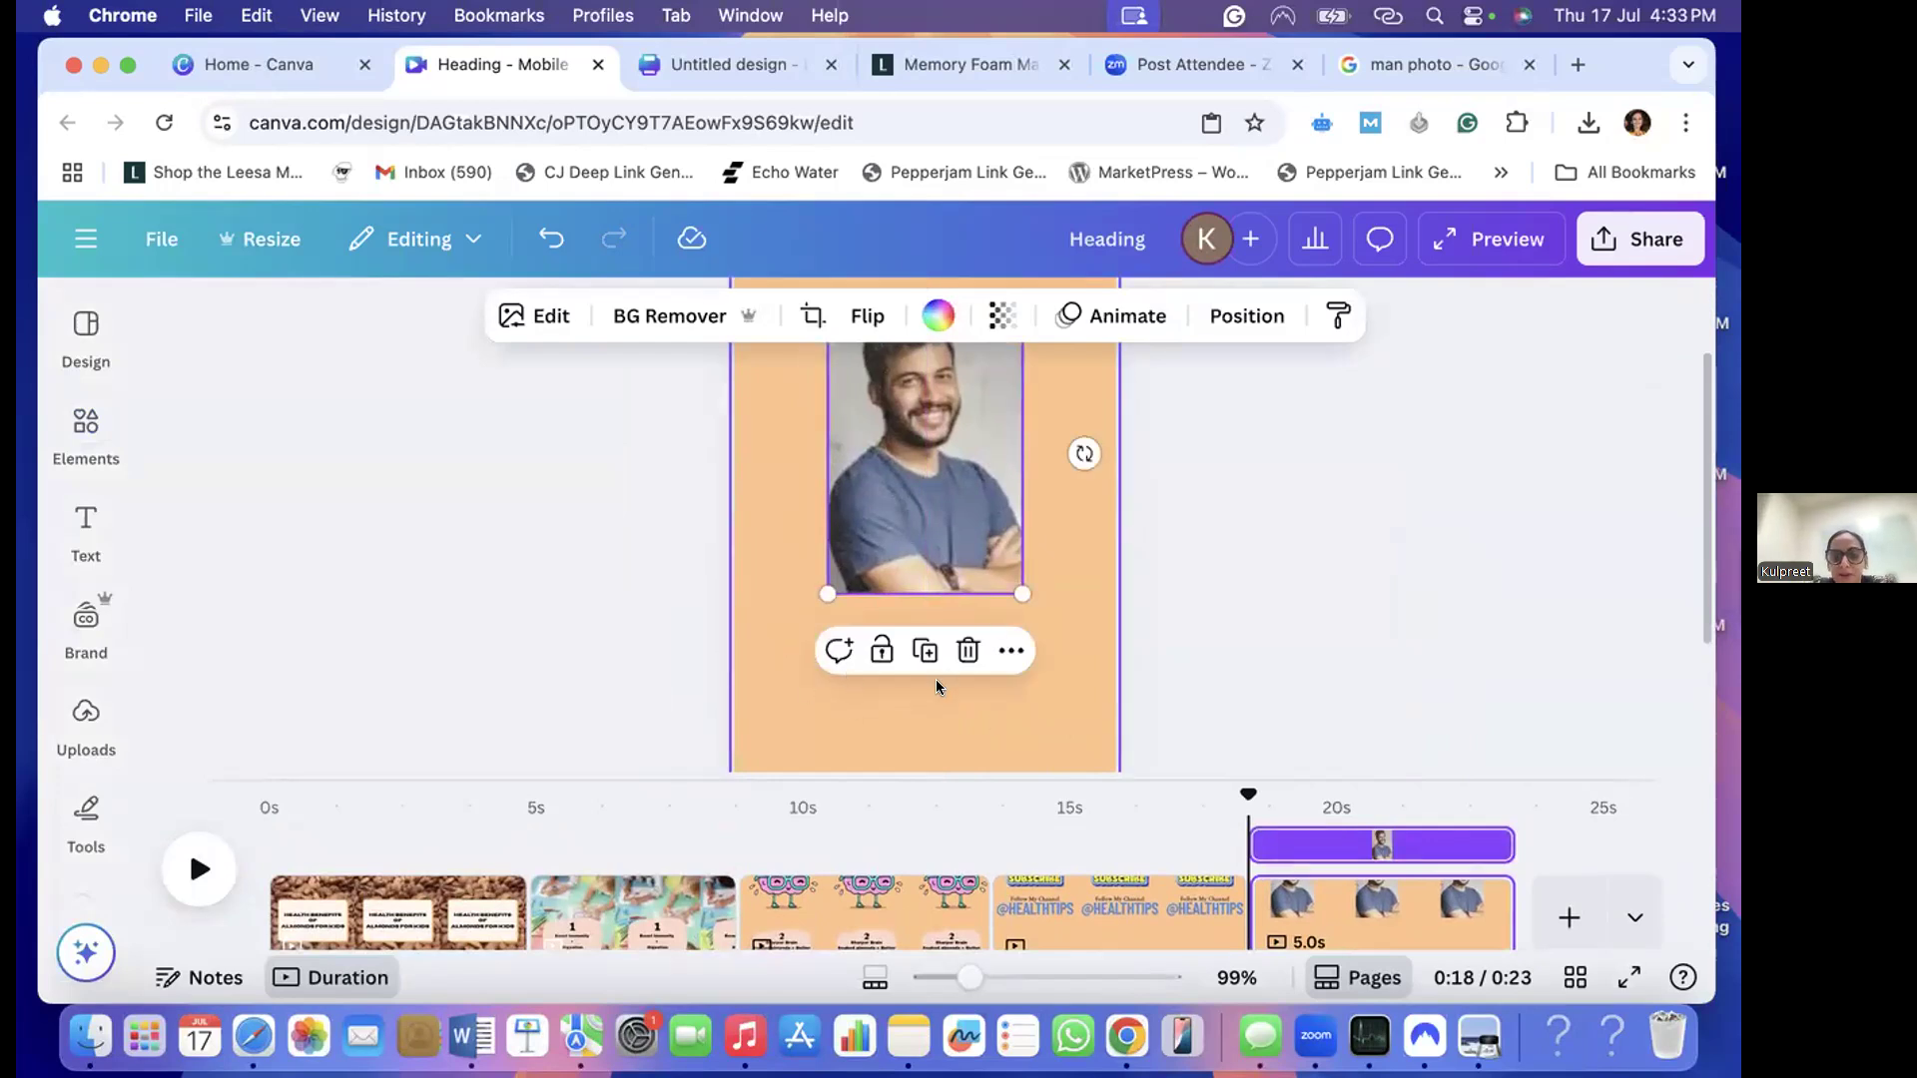
{"action": "scroll", "coordinate": [1019, 655], "scroll_direction": "up", "scroll_amount": 2}
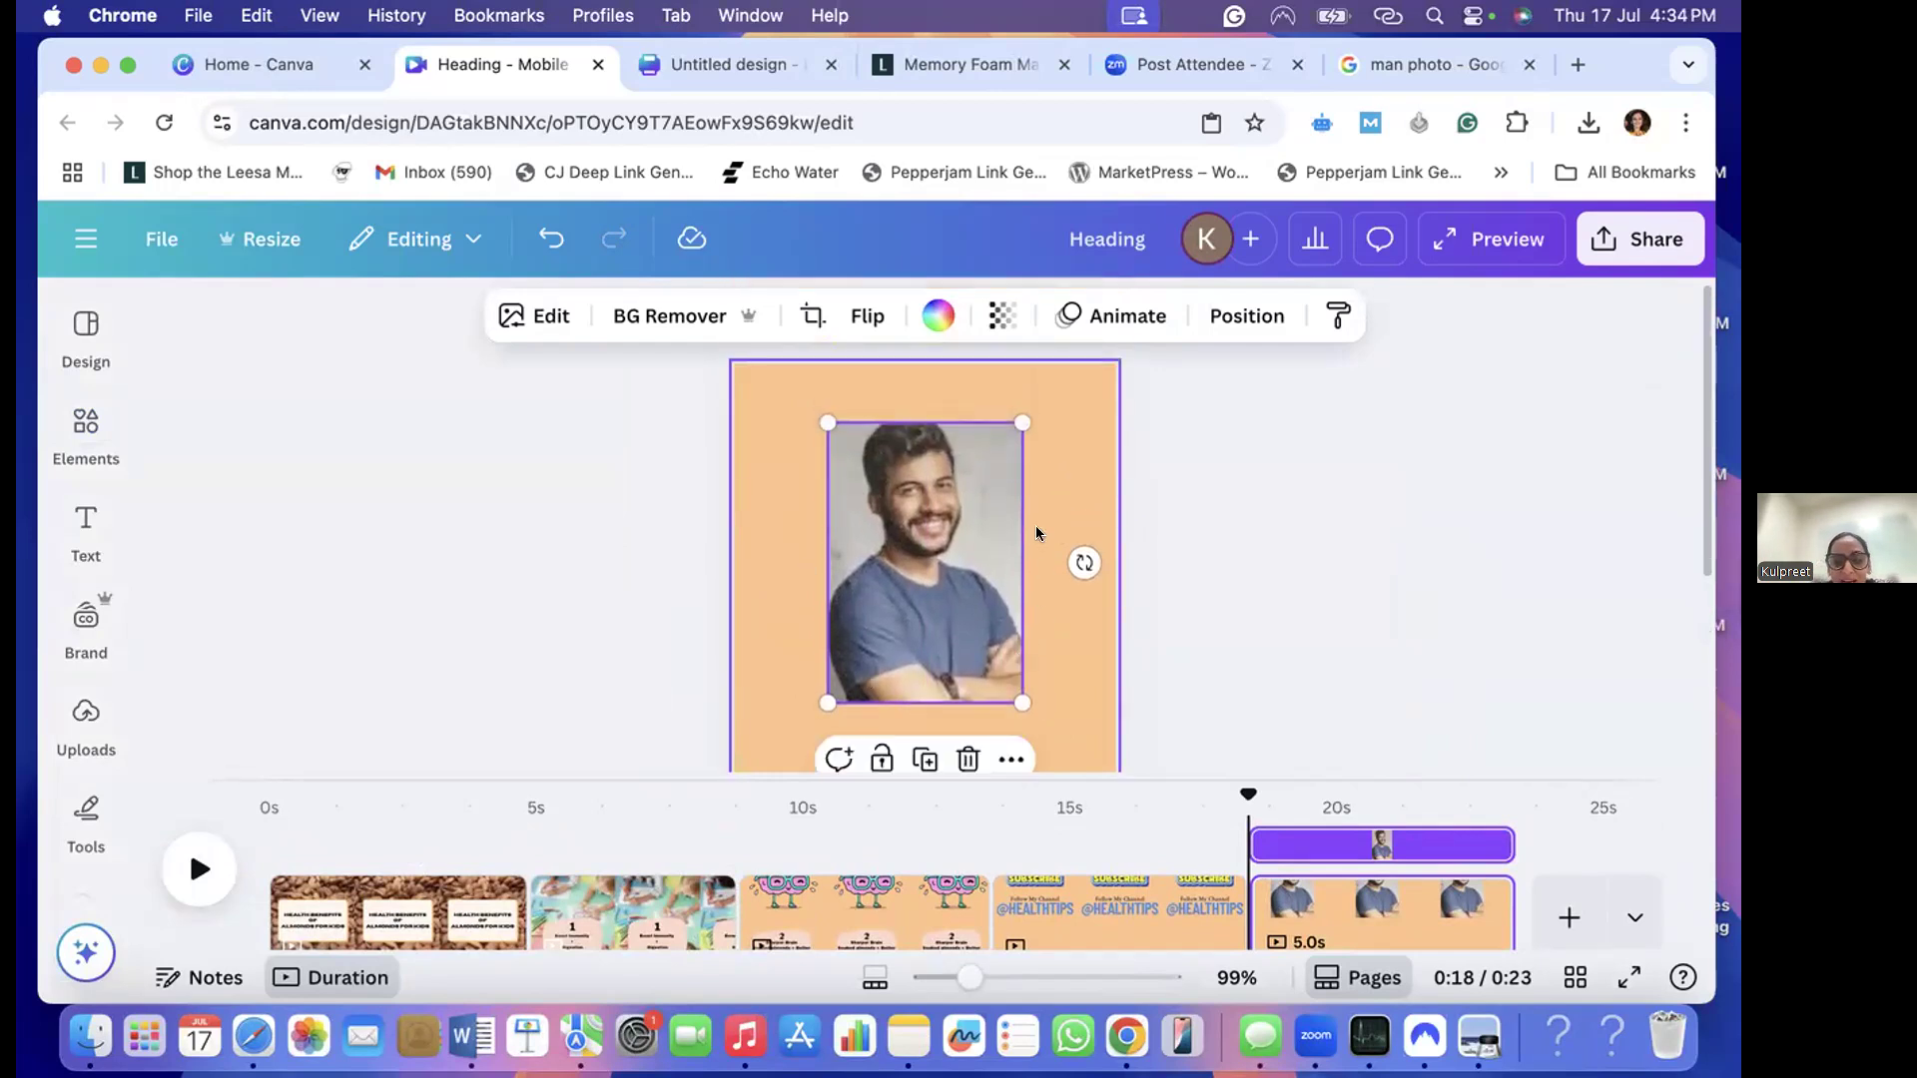
{"action": "left_click", "coordinate": [1044, 655]}
{"action": "left_click", "coordinate": [1314, 613]}
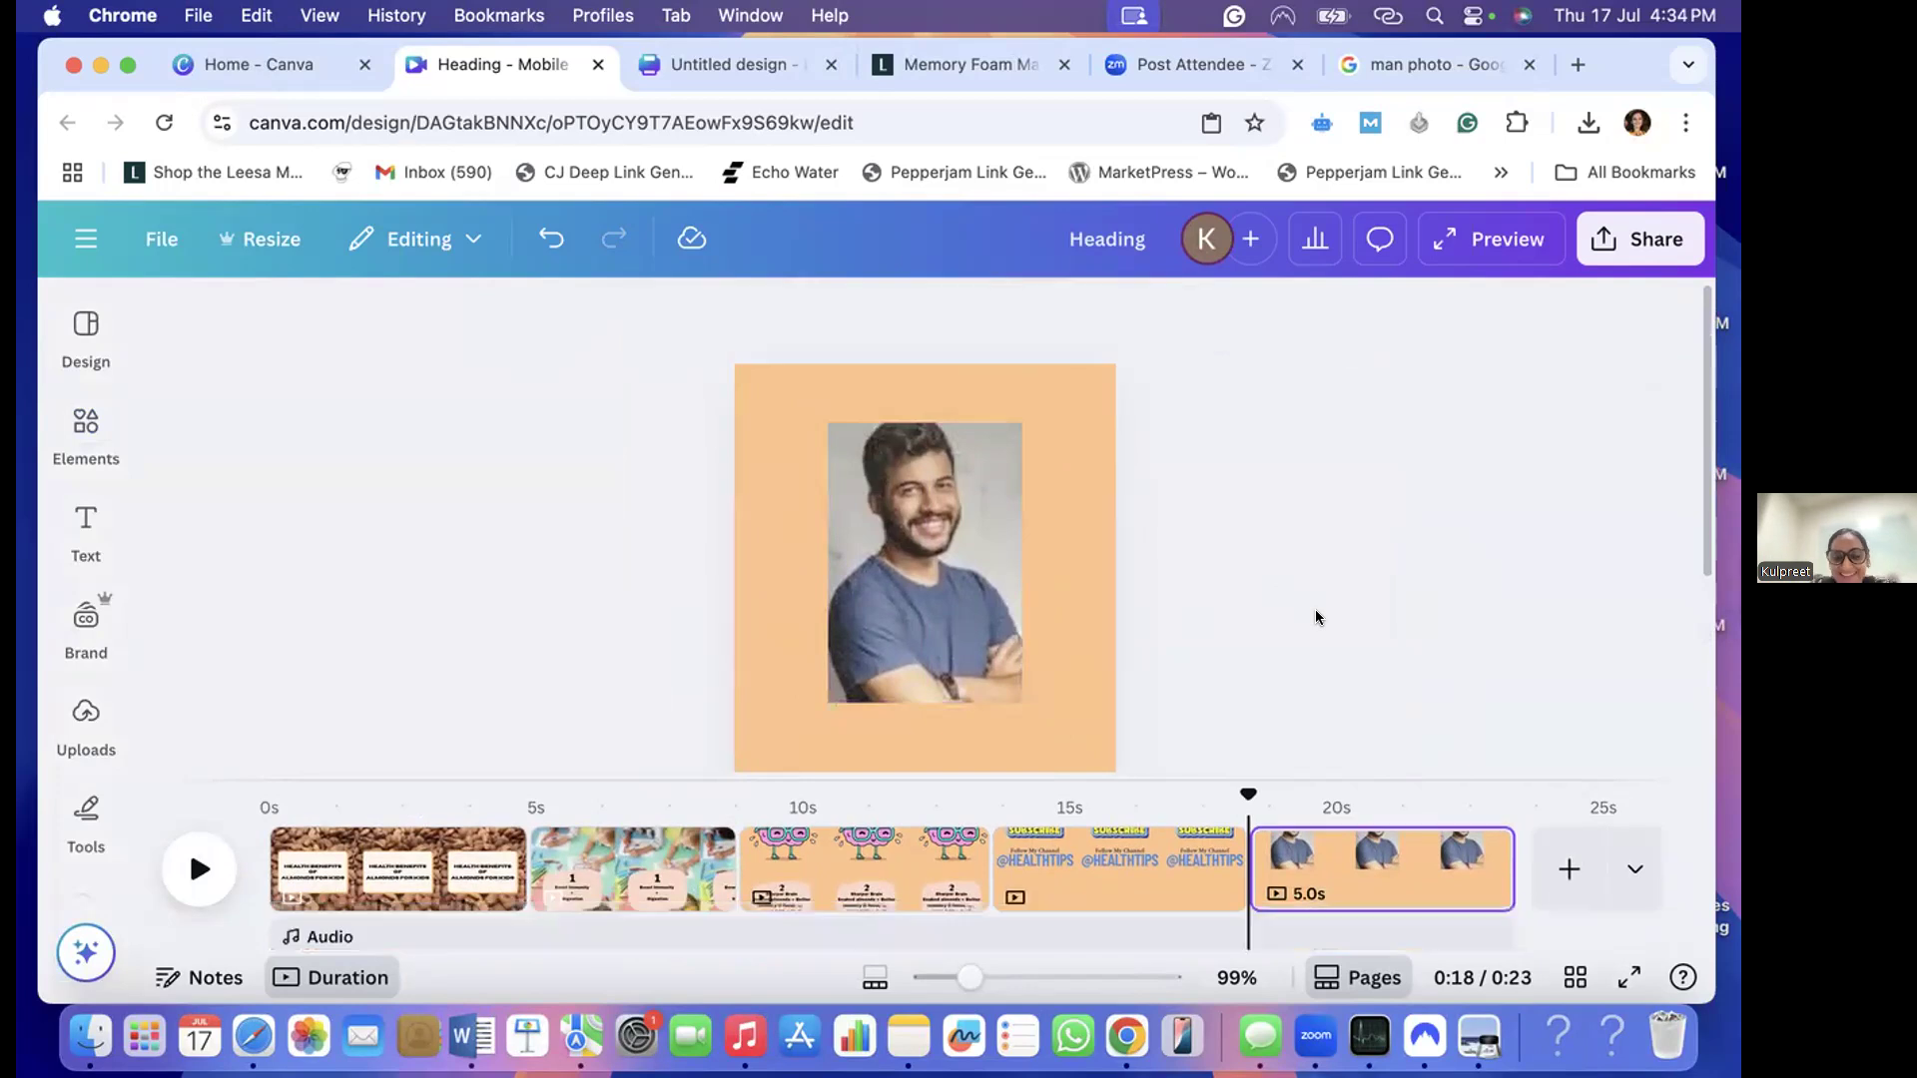
- Open the audio library and look through the recently used, popular and happy music tracks
{"action": "scroll", "coordinate": [134, 723], "scroll_direction": "down", "scroll_amount": 2}
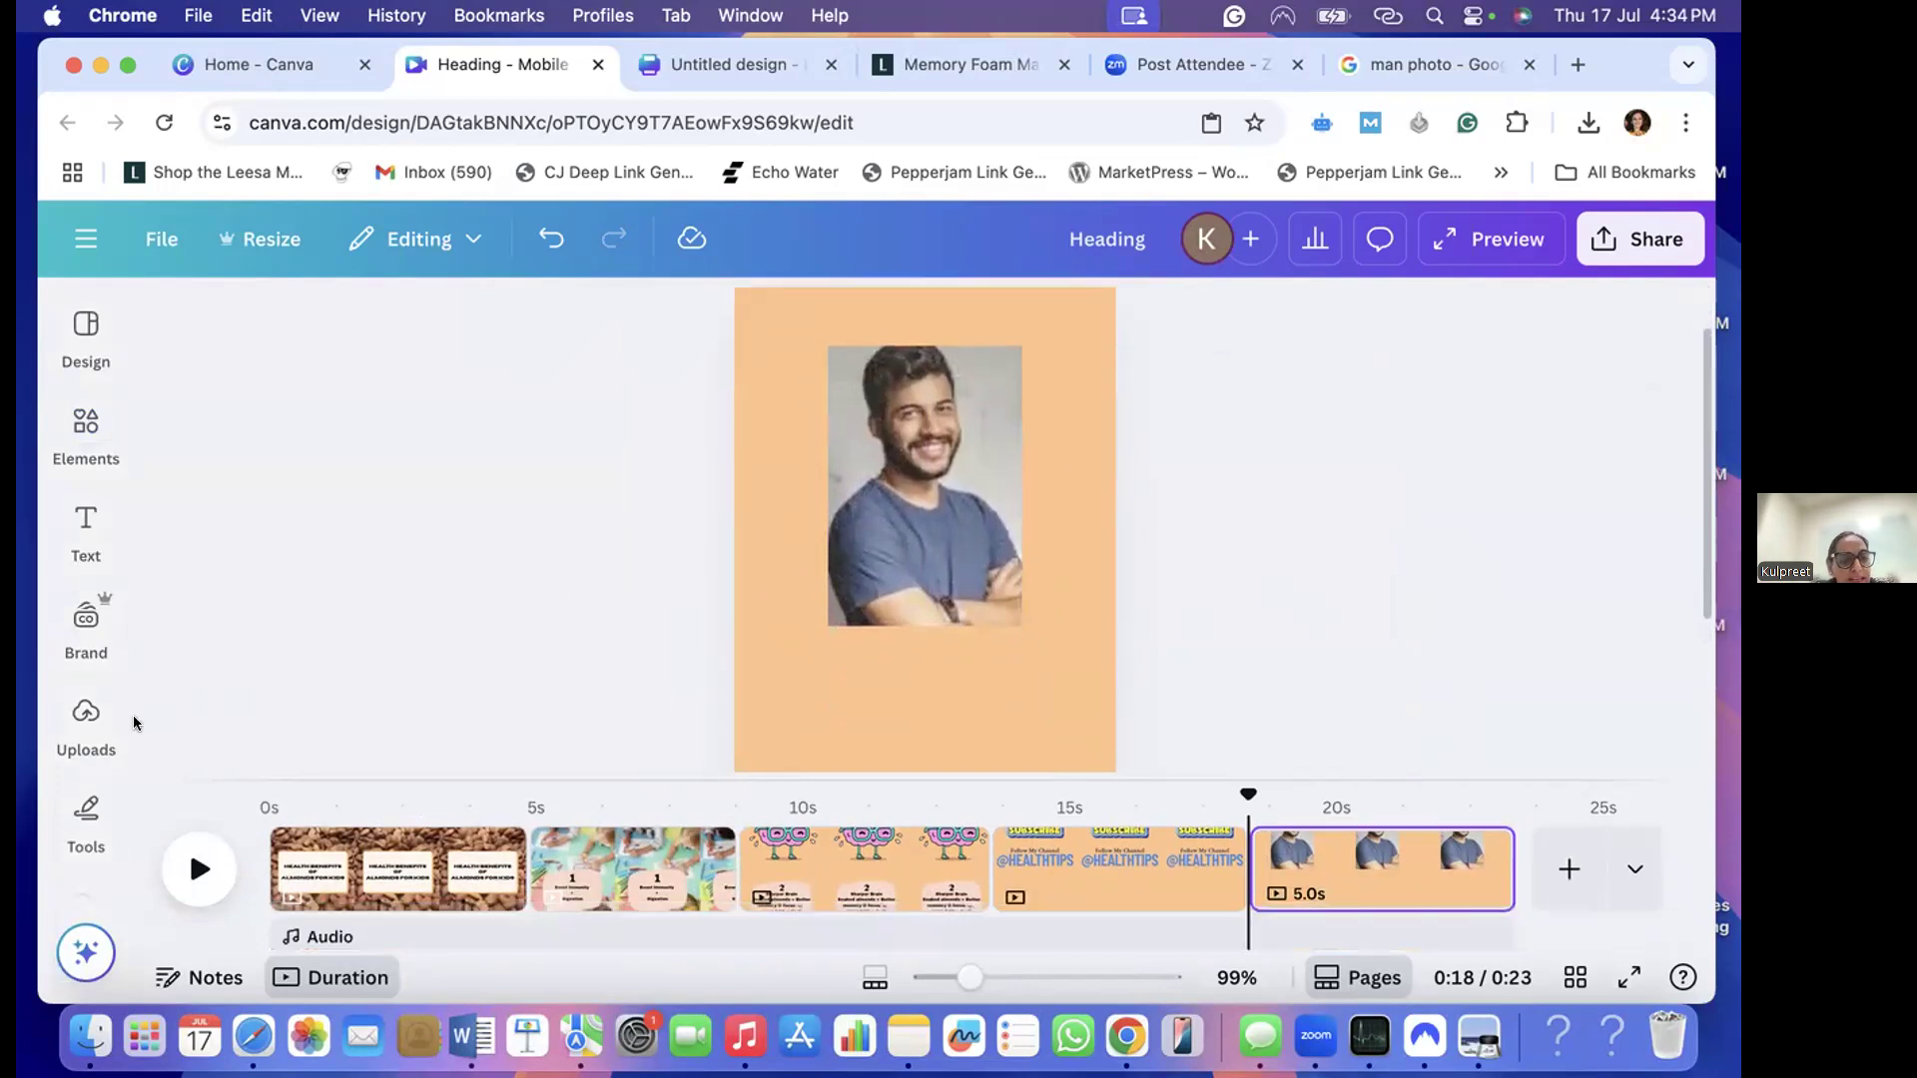
{"action": "left_click", "coordinate": [87, 791]}
{"action": "scroll", "coordinate": [87, 779], "scroll_direction": "down", "scroll_amount": 3}
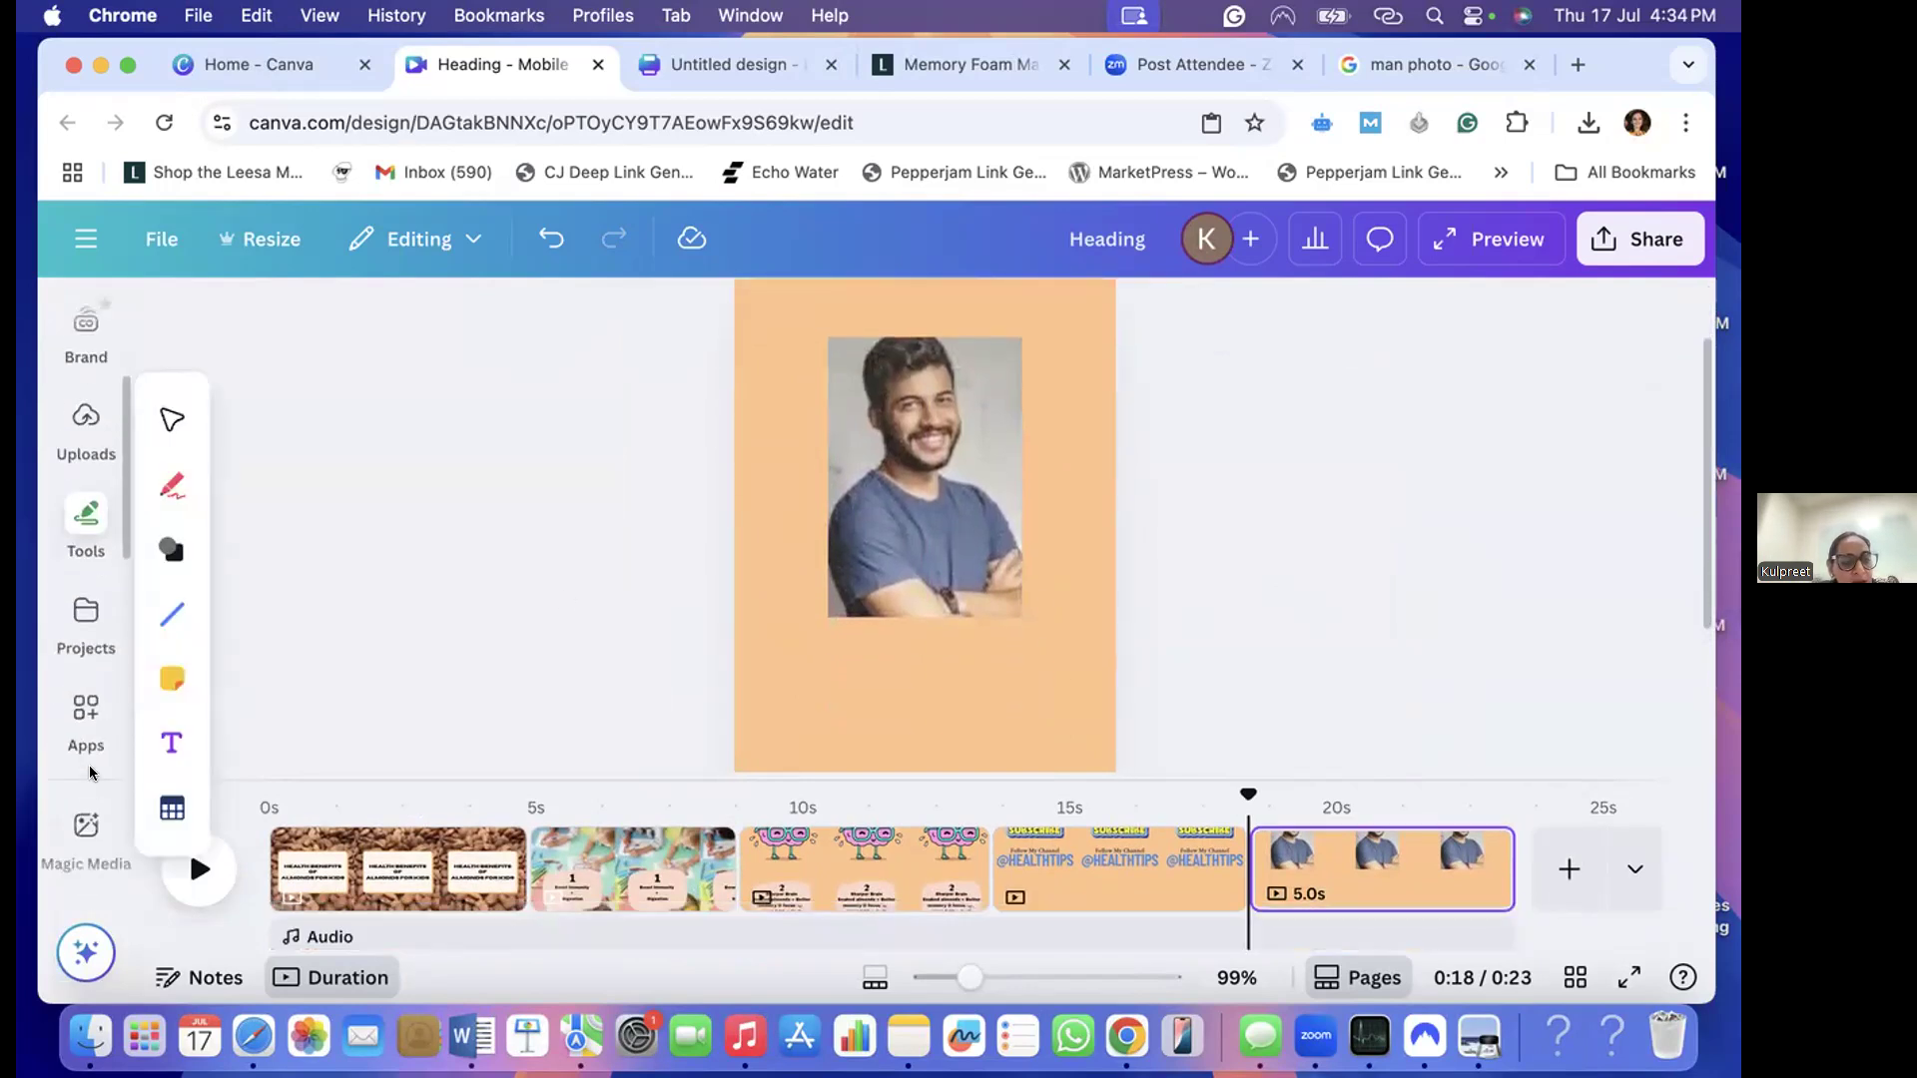
{"action": "scroll", "coordinate": [86, 763], "scroll_direction": "down", "scroll_amount": 2}
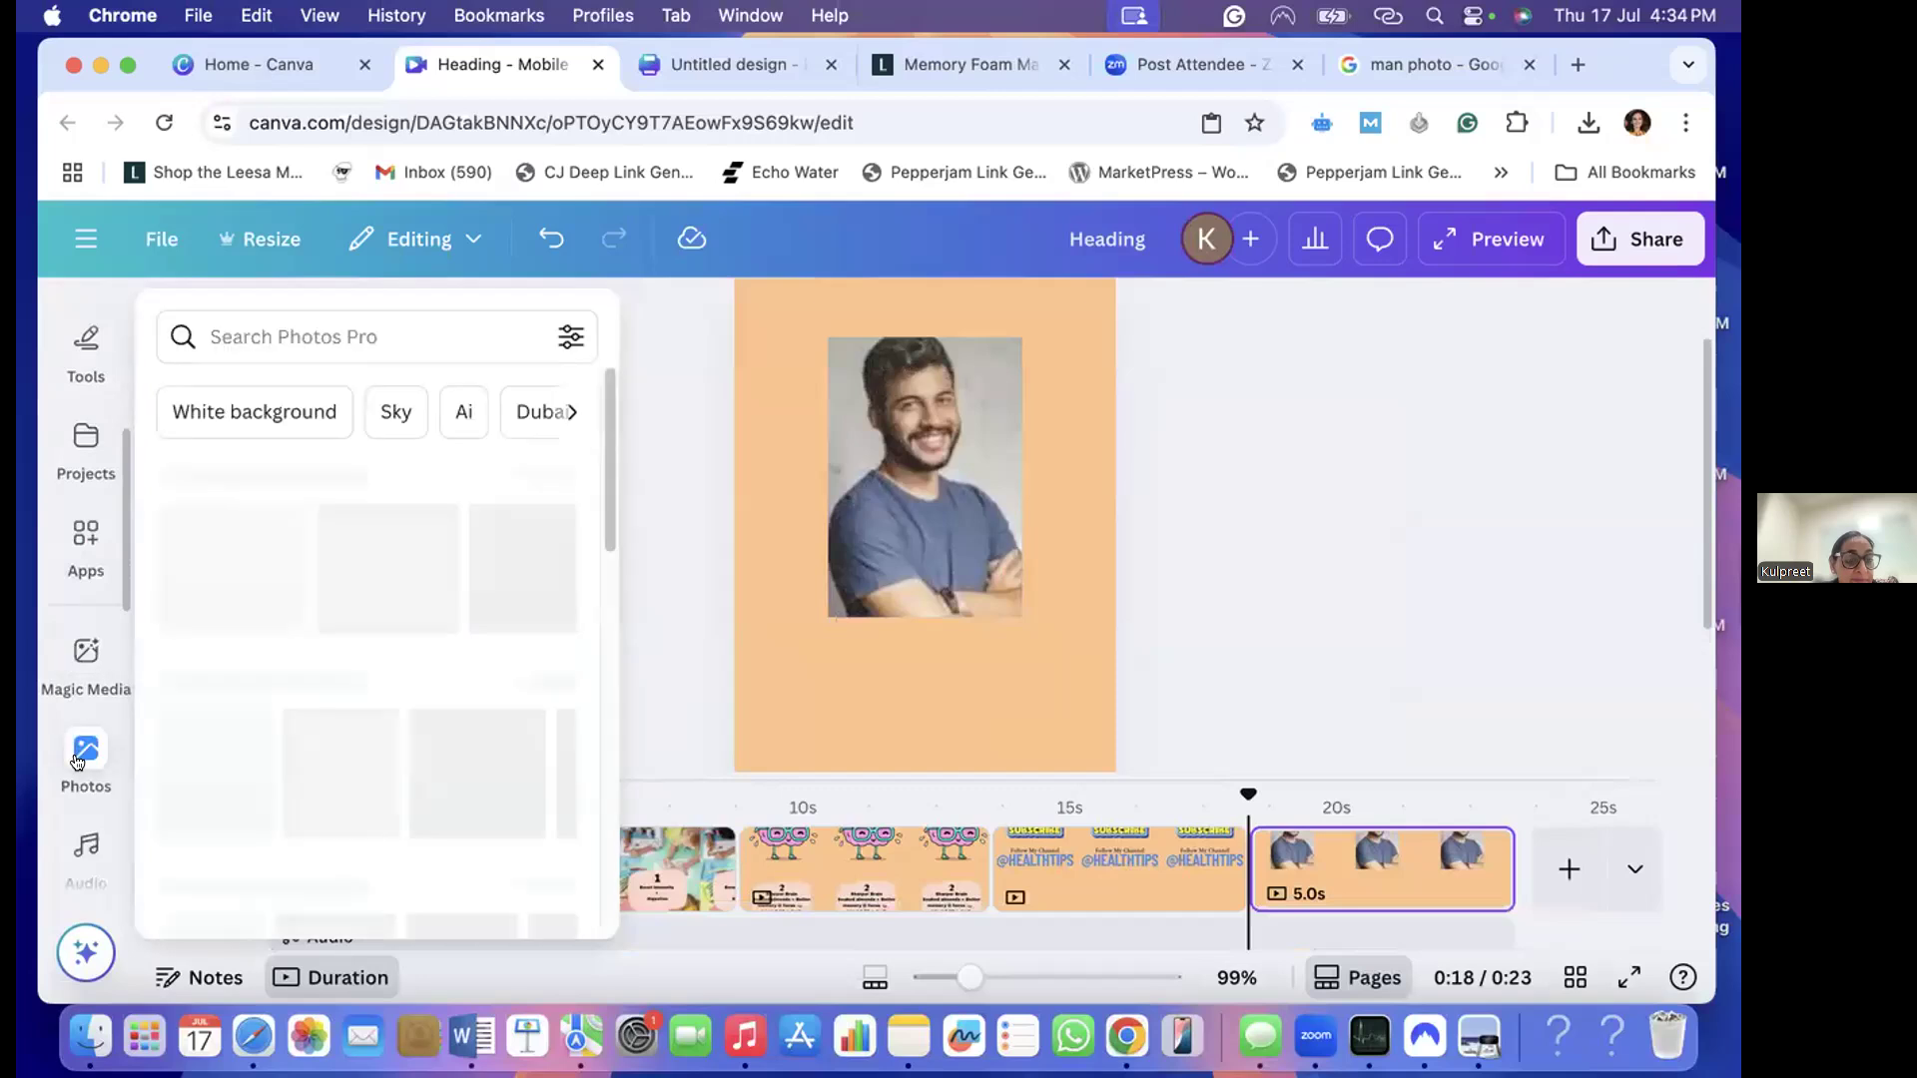
{"action": "scroll", "coordinate": [84, 744], "scroll_direction": "down", "scroll_amount": 3}
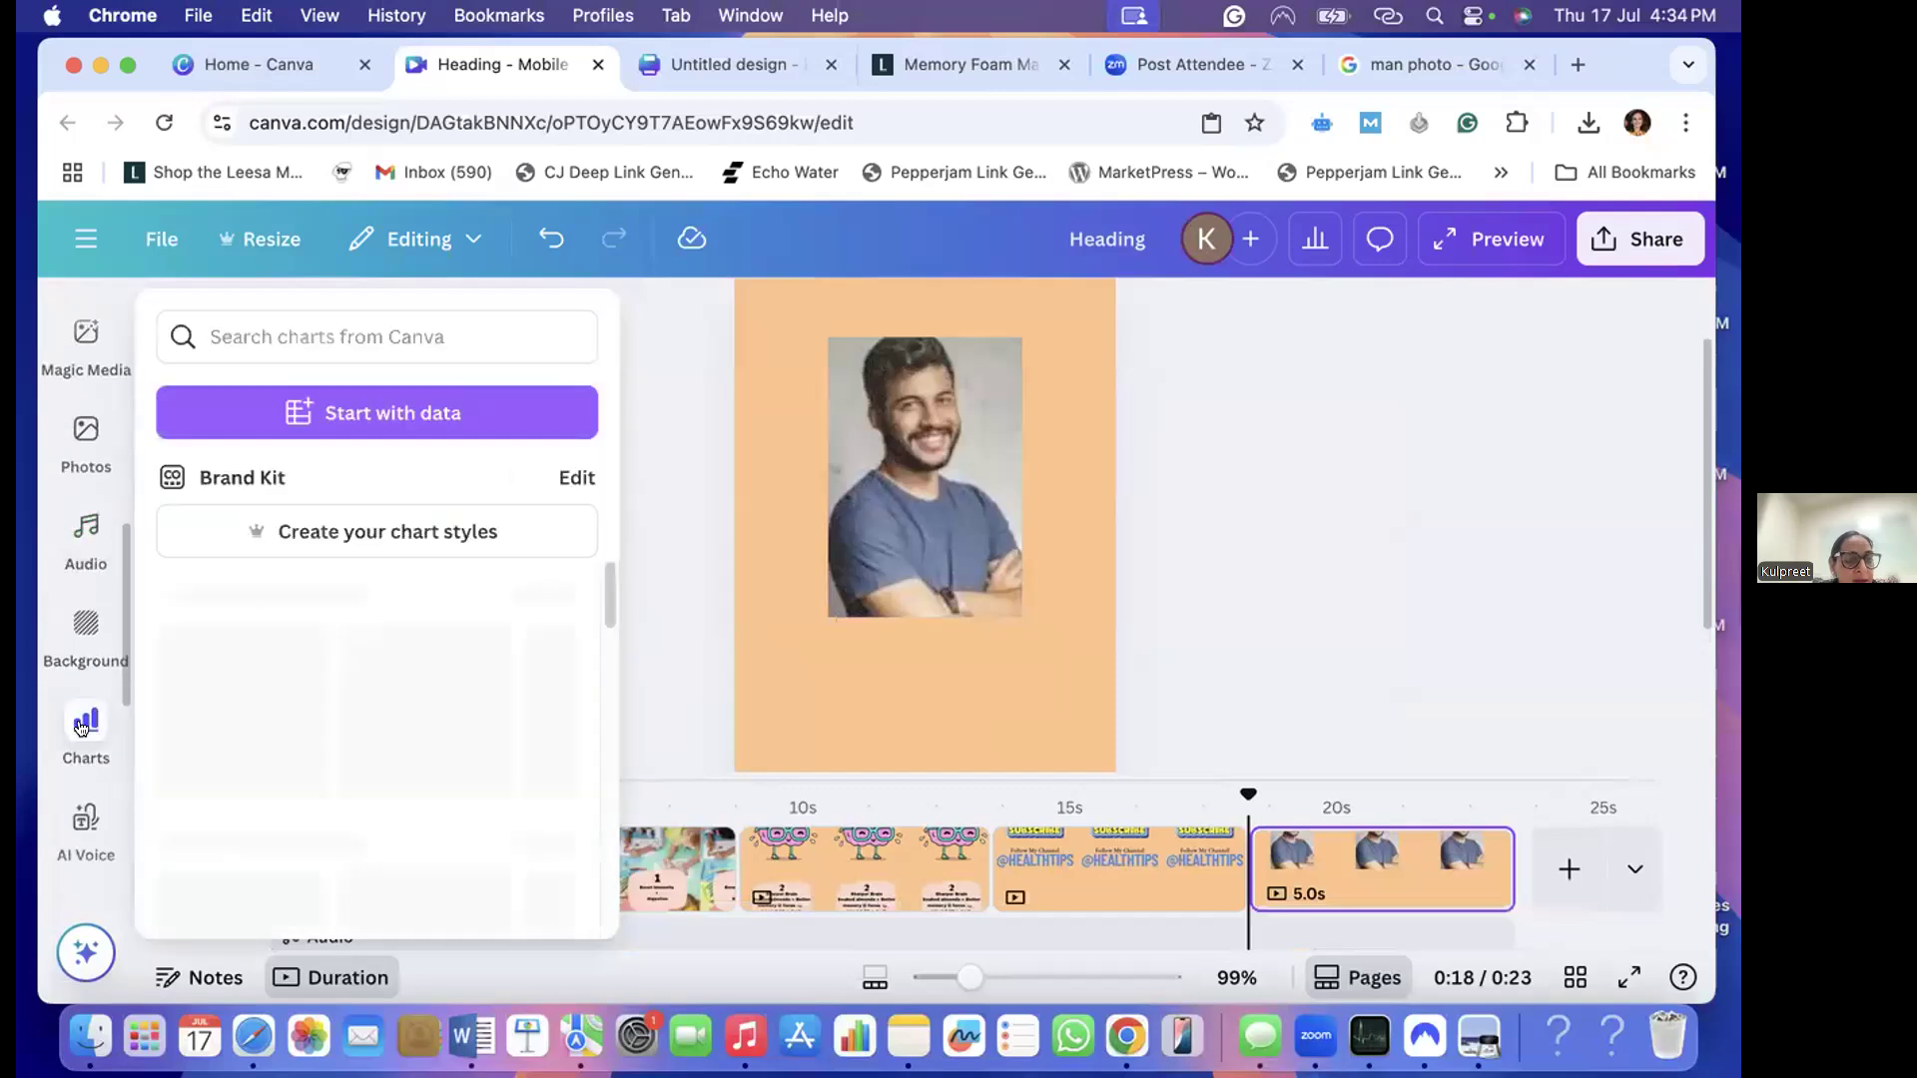
{"action": "left_click", "coordinate": [81, 552]}
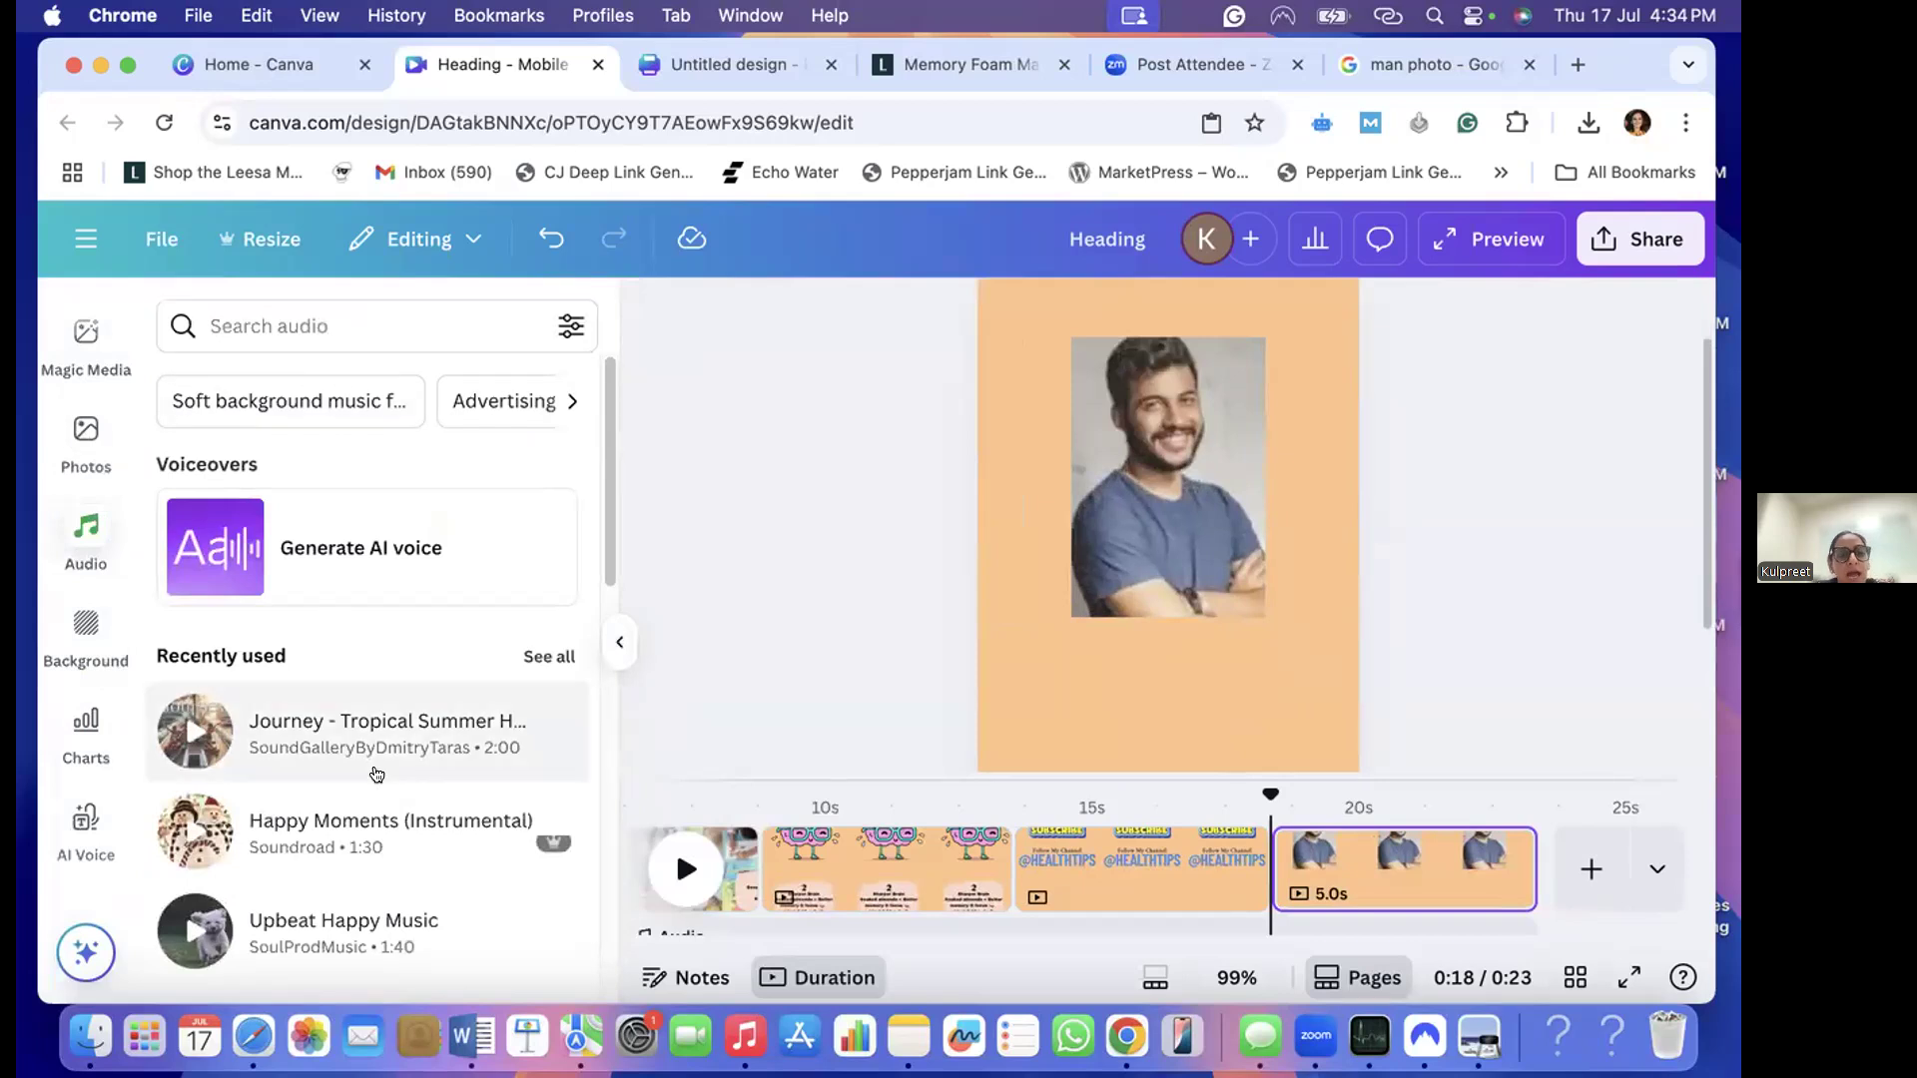
{"action": "scroll", "coordinate": [377, 774], "scroll_direction": "down", "scroll_amount": 3}
{"action": "scroll", "coordinate": [376, 774], "scroll_direction": "down", "scroll_amount": 10}
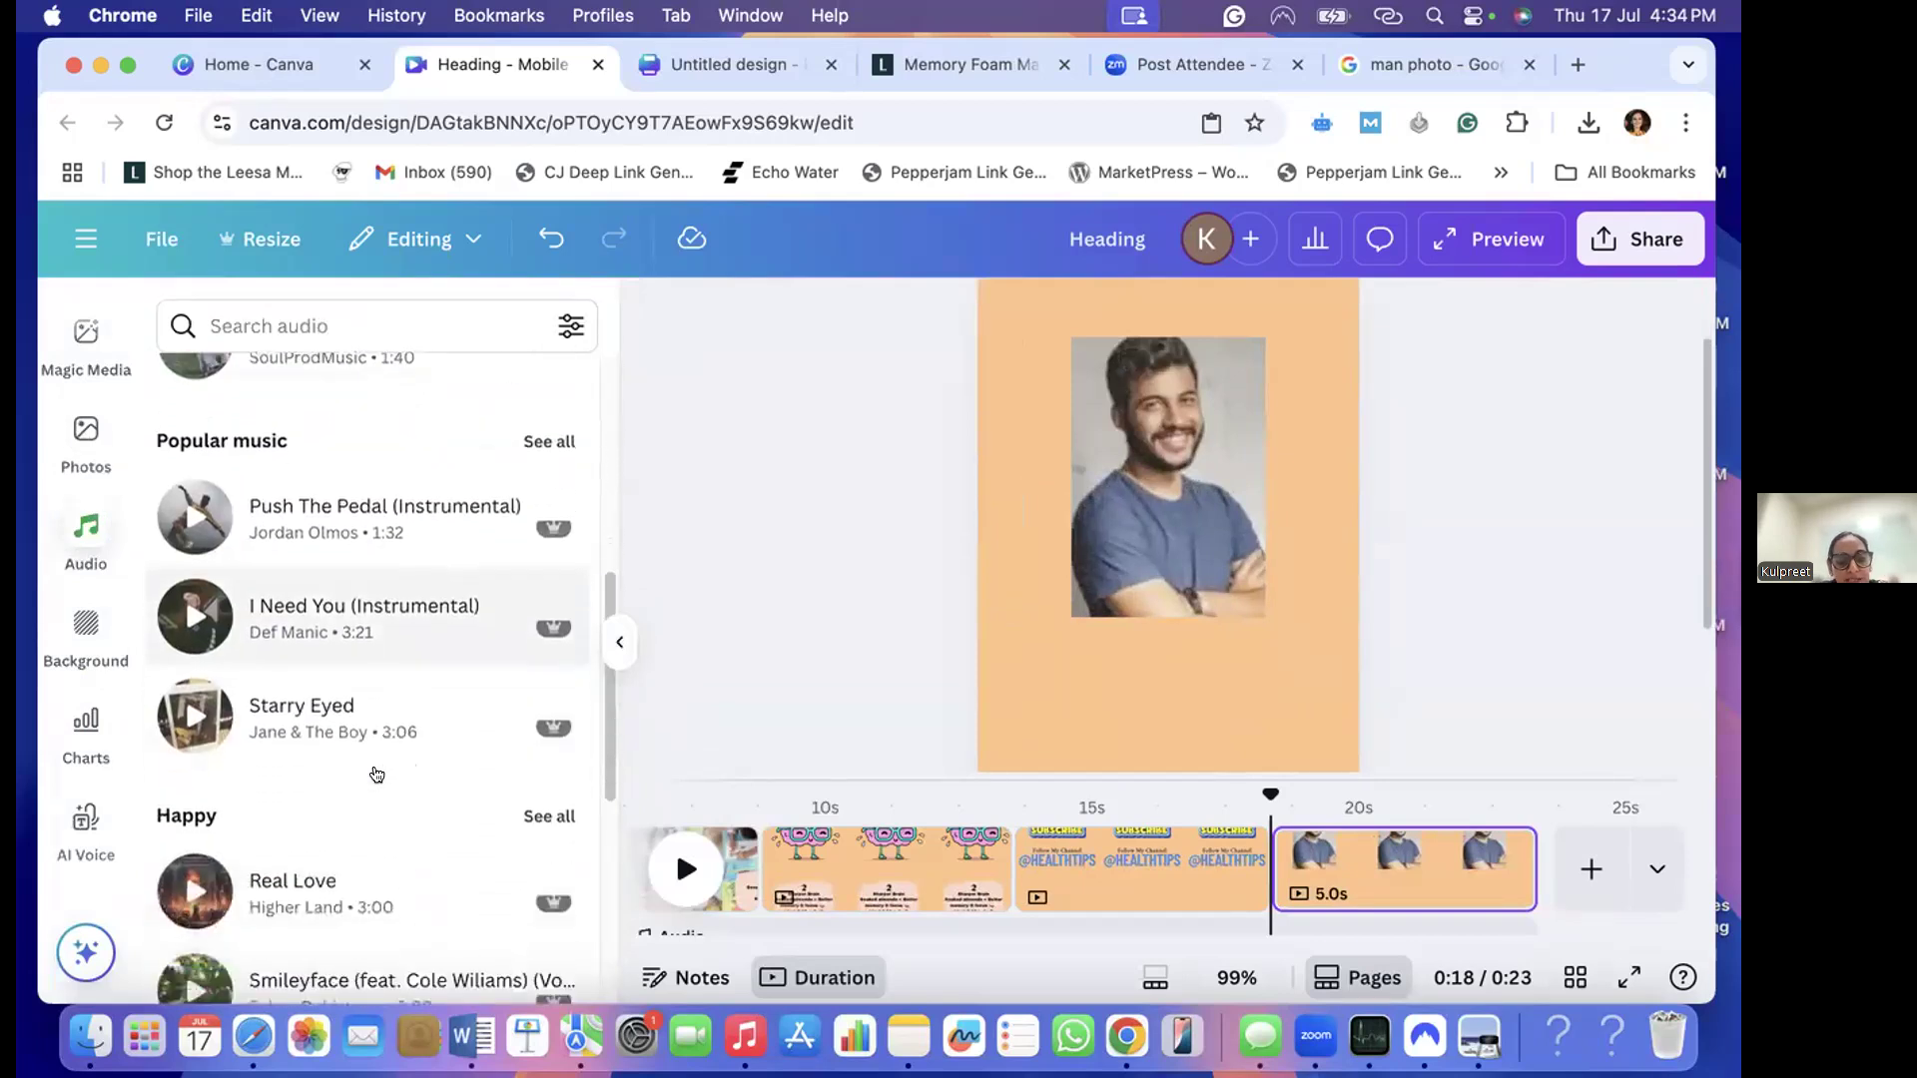
{"action": "scroll", "coordinate": [376, 775], "scroll_direction": "up", "scroll_amount": 12}
{"action": "left_click", "coordinate": [264, 325]}
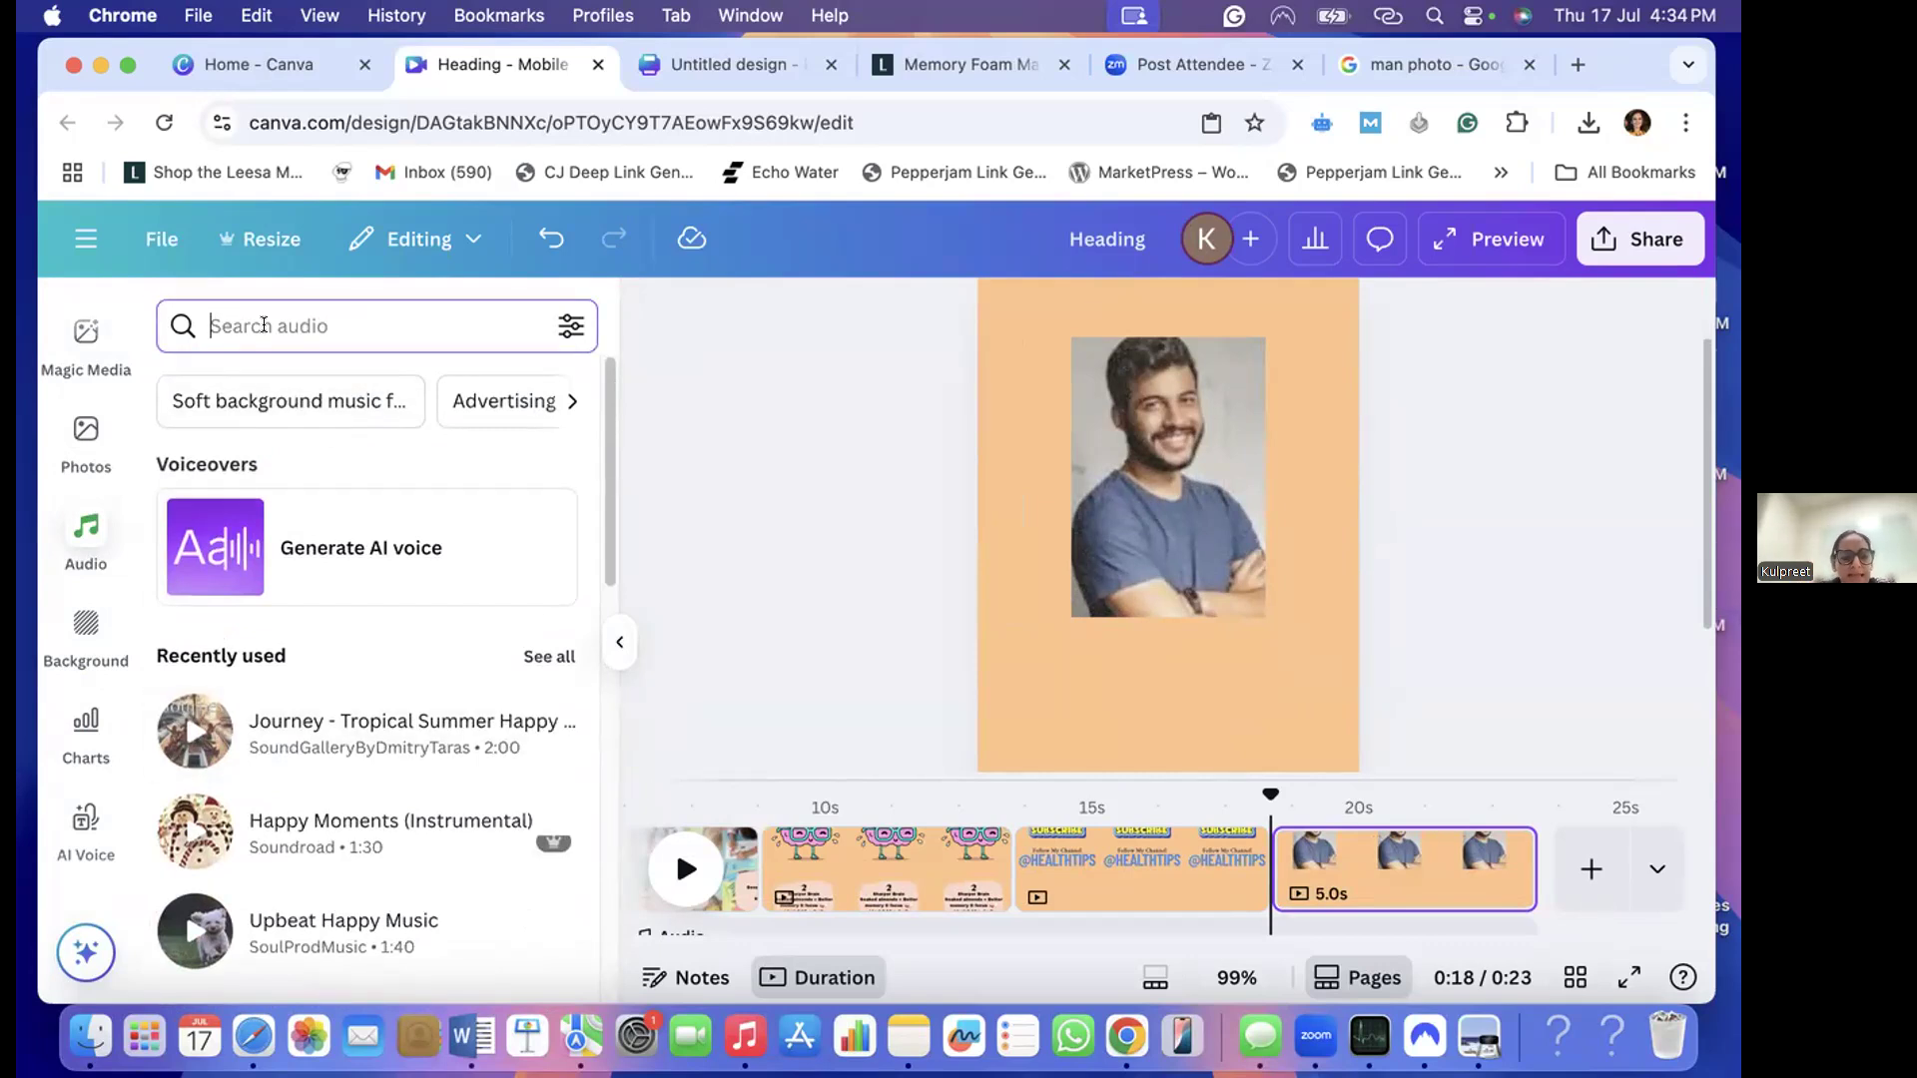
- Add the Happy Moments (Instrumental) track at the very start of the reel so it runs under all pages
{"action": "left_click", "coordinate": [315, 821]}
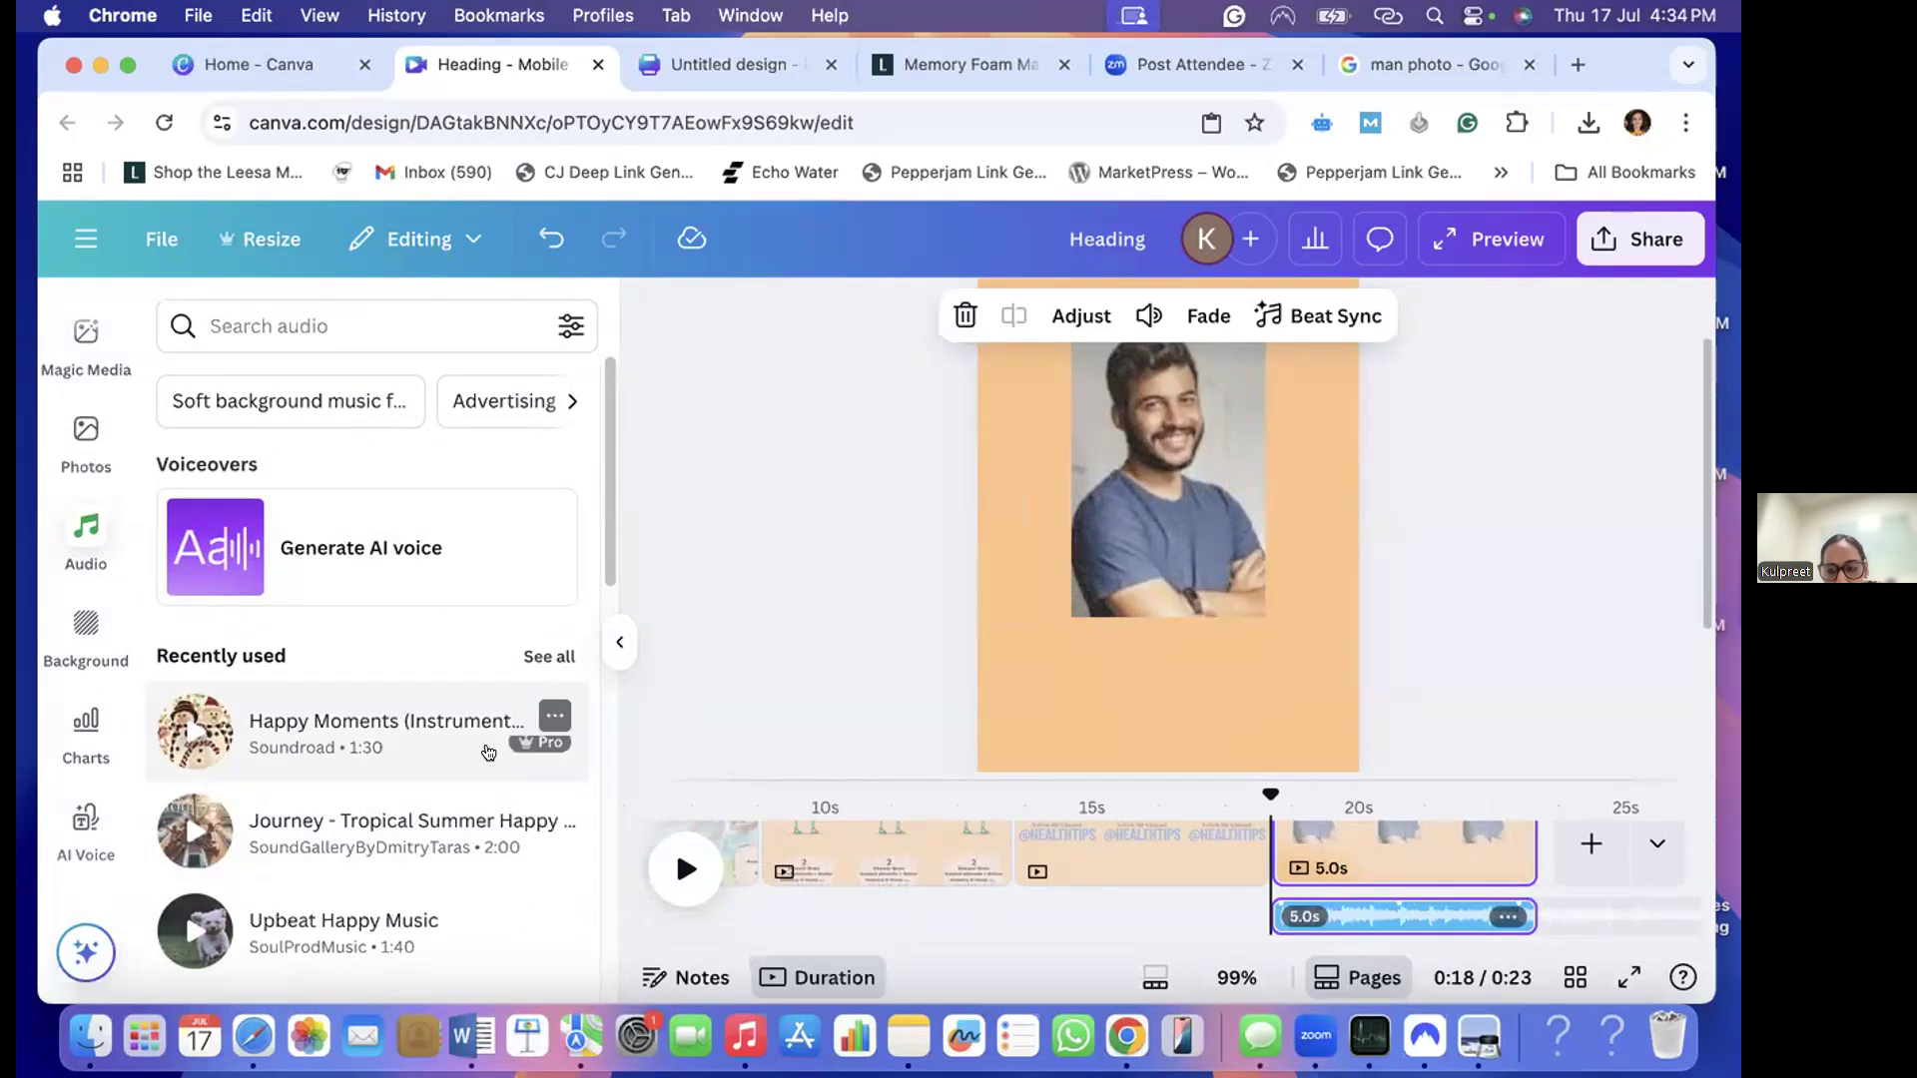
{"action": "key", "text": "super+z"}
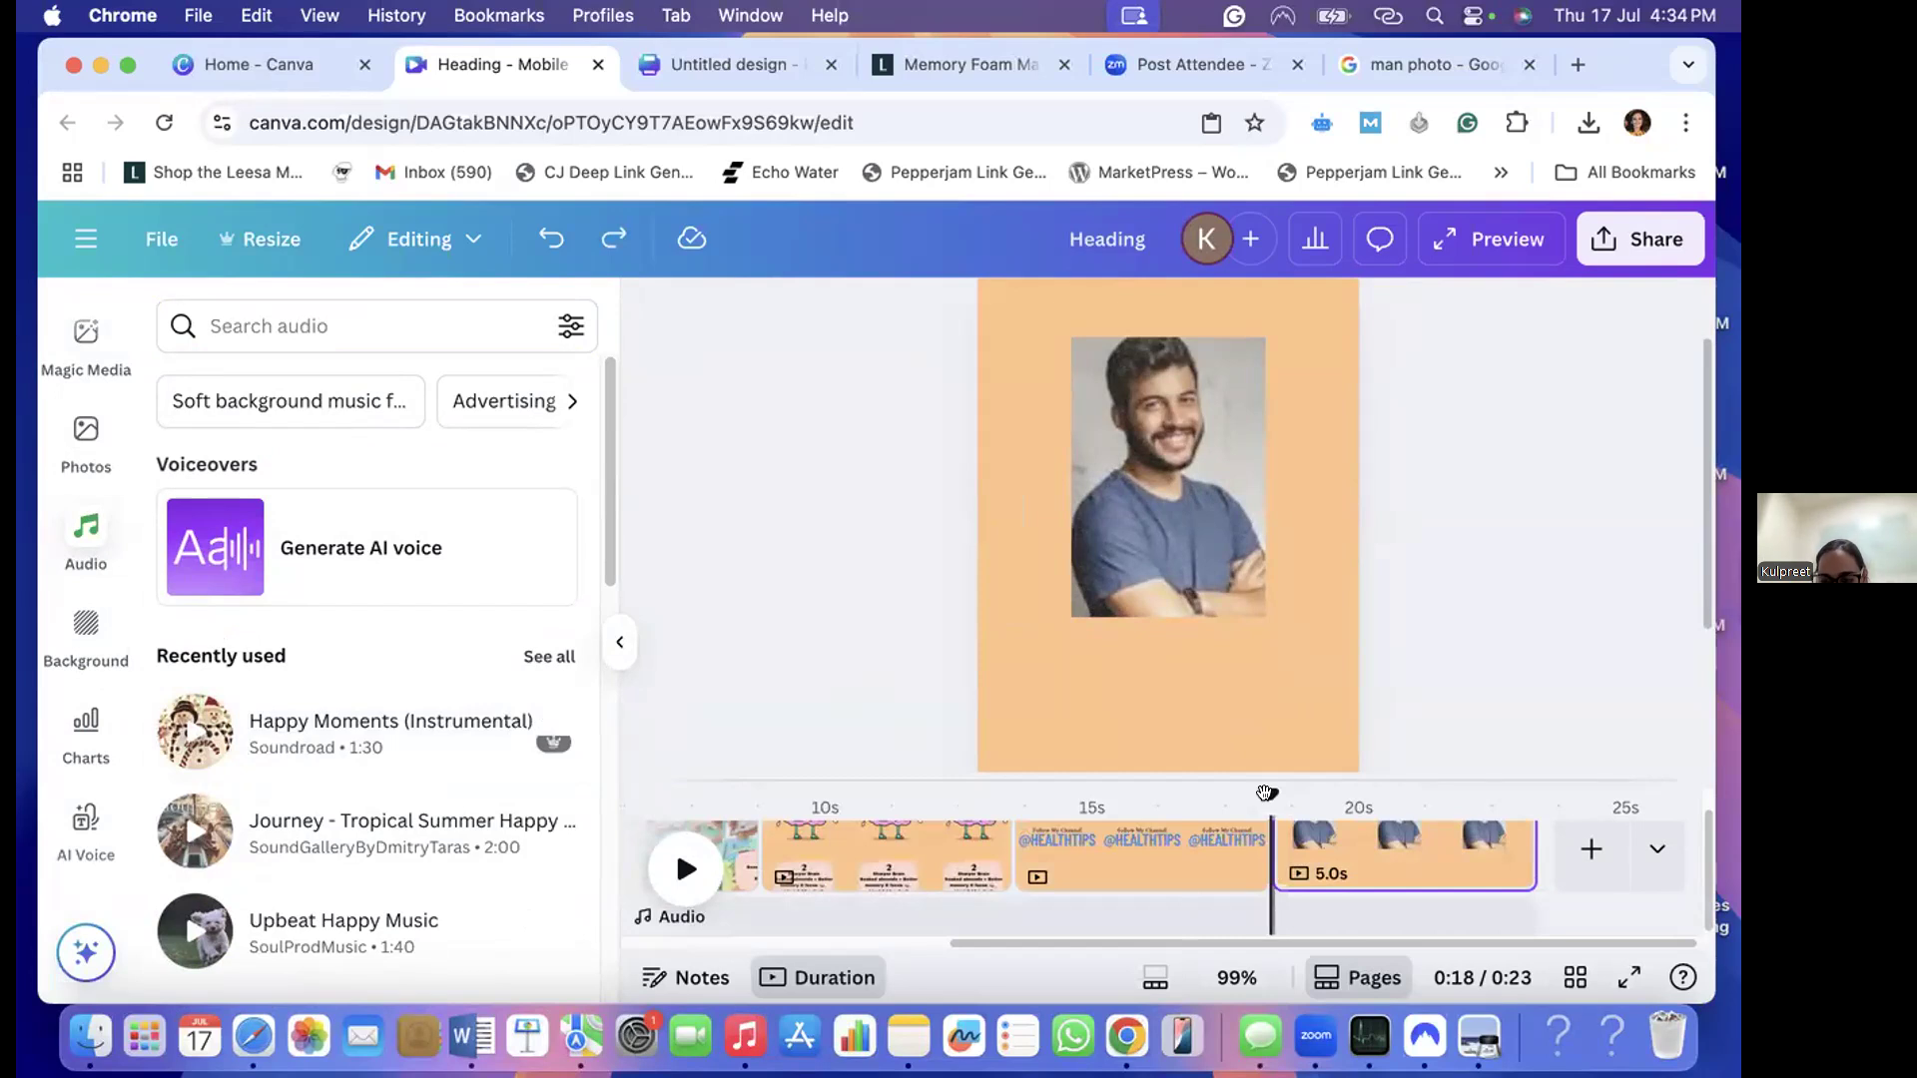
{"action": "left_click_drag", "start_coordinate": [1265, 793], "coordinate": [746, 799]}
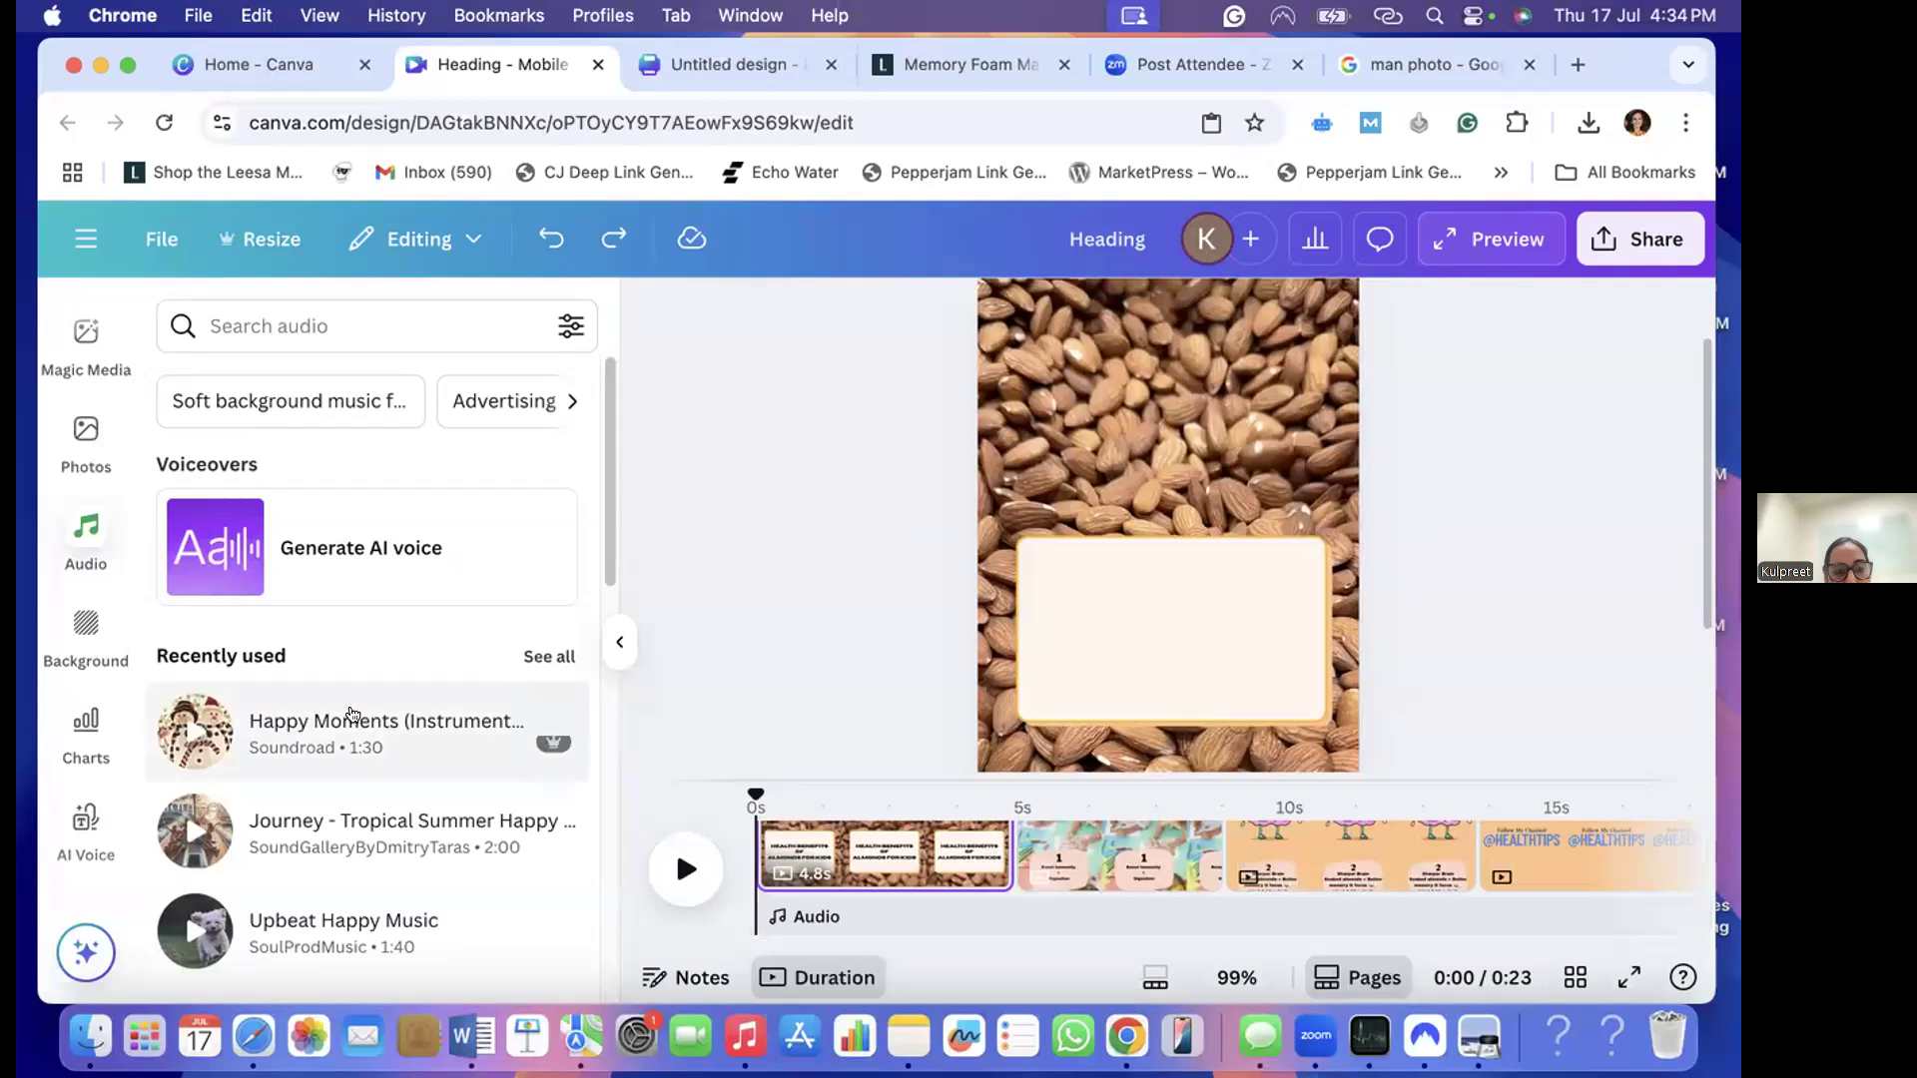
{"action": "left_click_drag", "start_coordinate": [772, 842], "coordinate": [904, 949]}
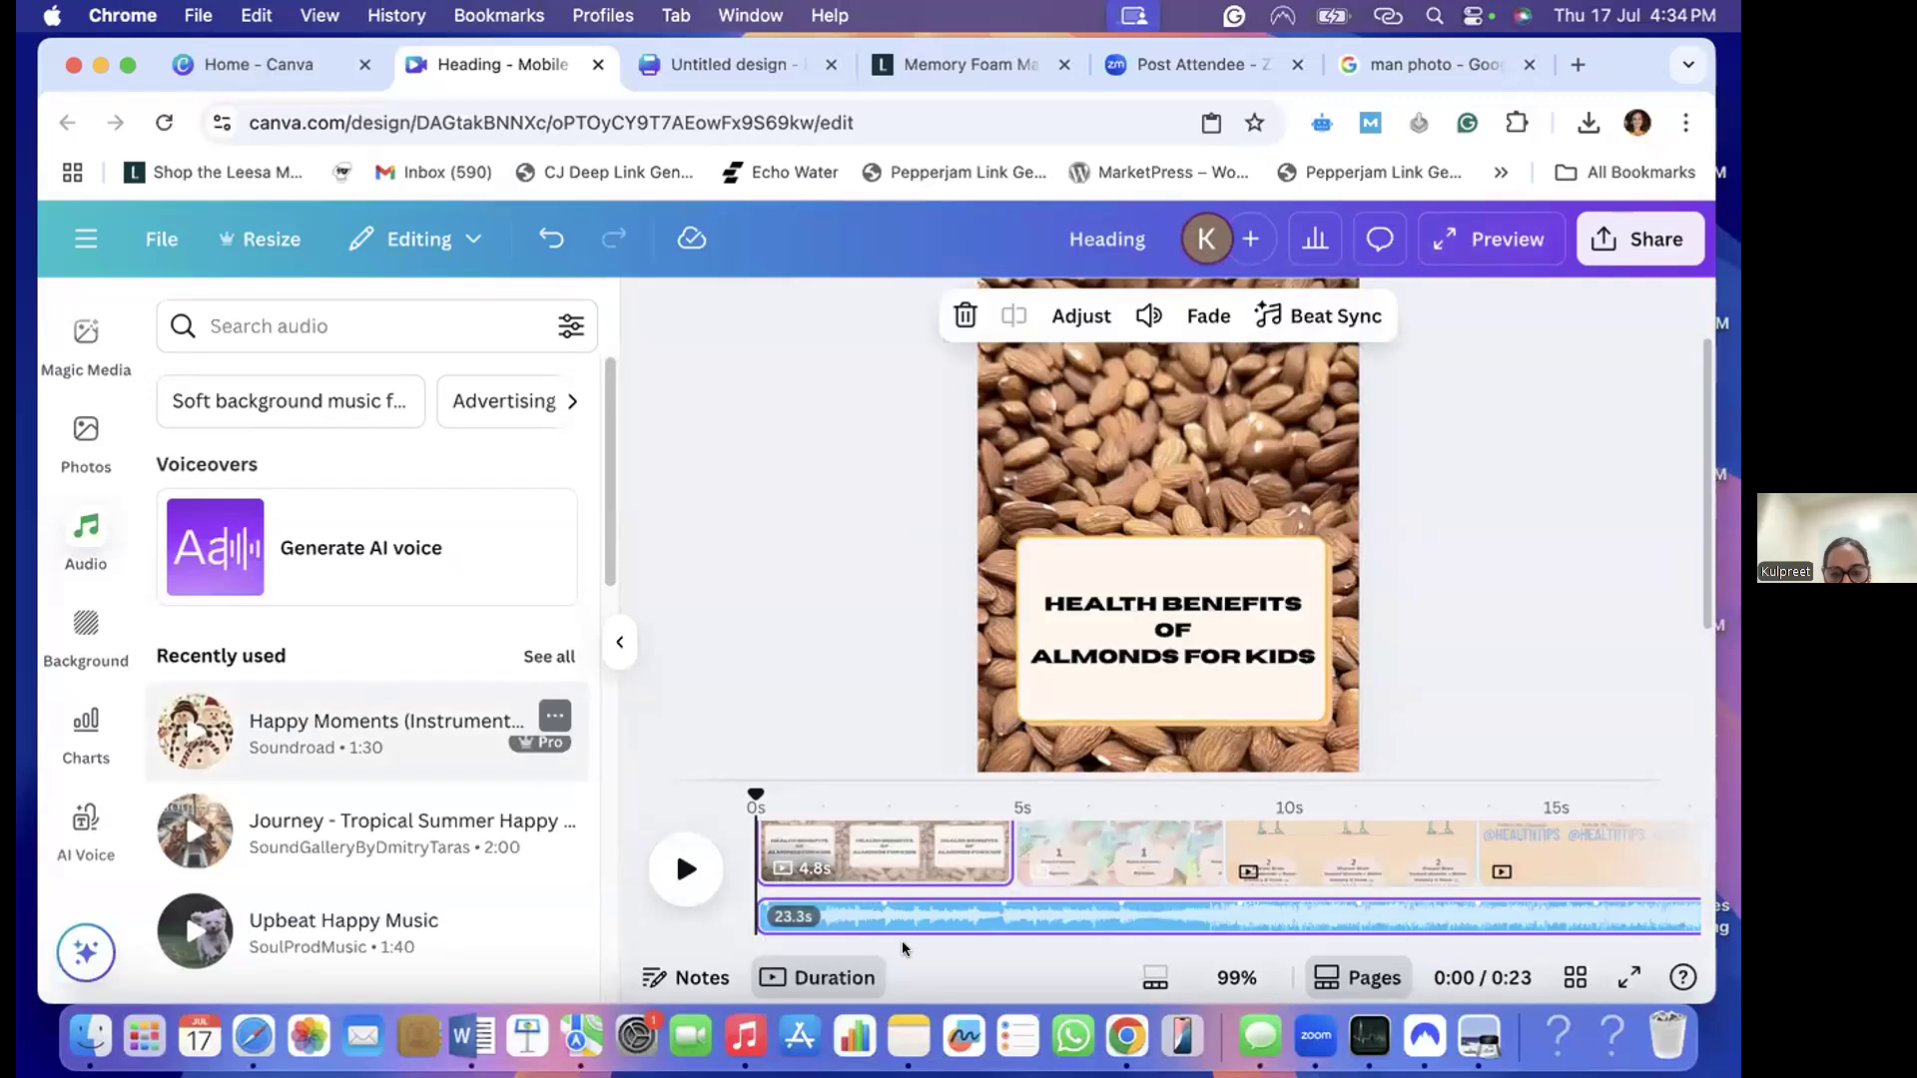
{"action": "scroll", "coordinate": [798, 937], "scroll_direction": "right", "scroll_amount": 2}
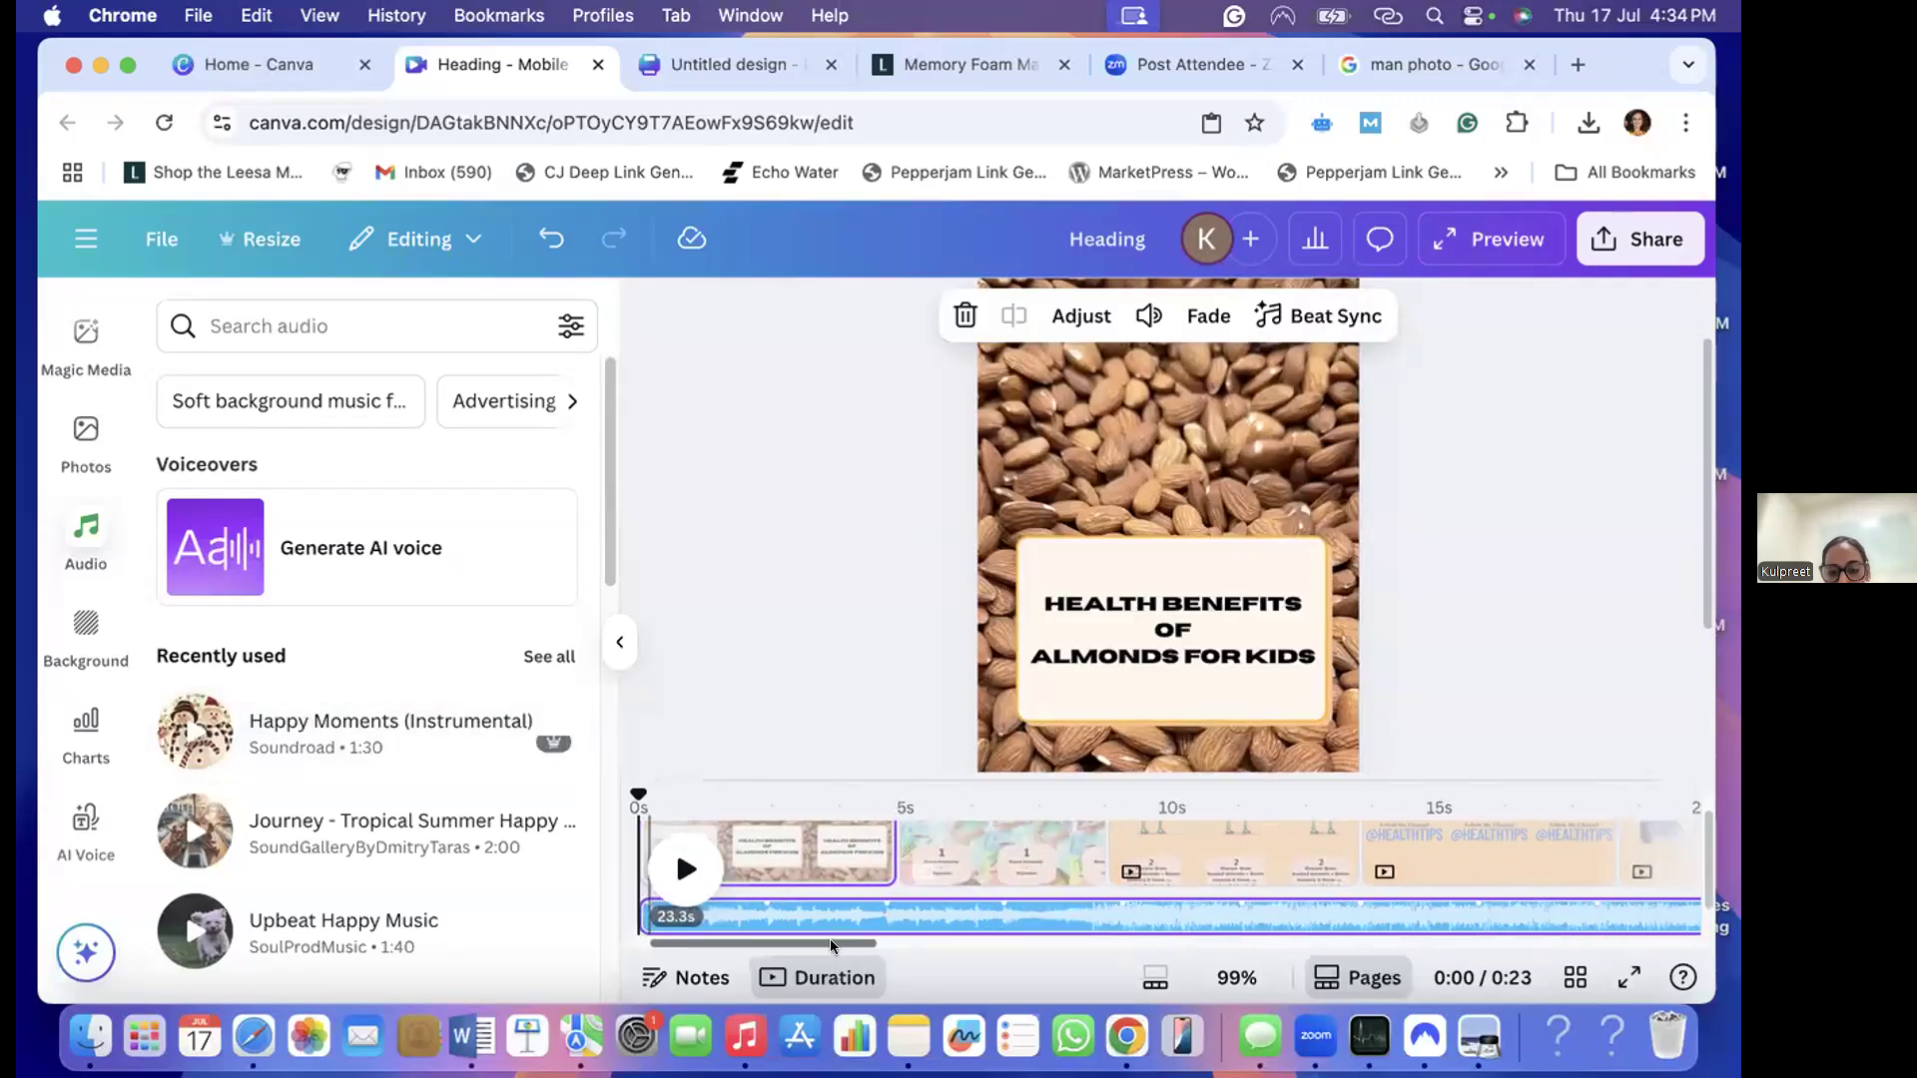
{"action": "scroll", "coordinate": [919, 935], "scroll_direction": "left", "scroll_amount": 2}
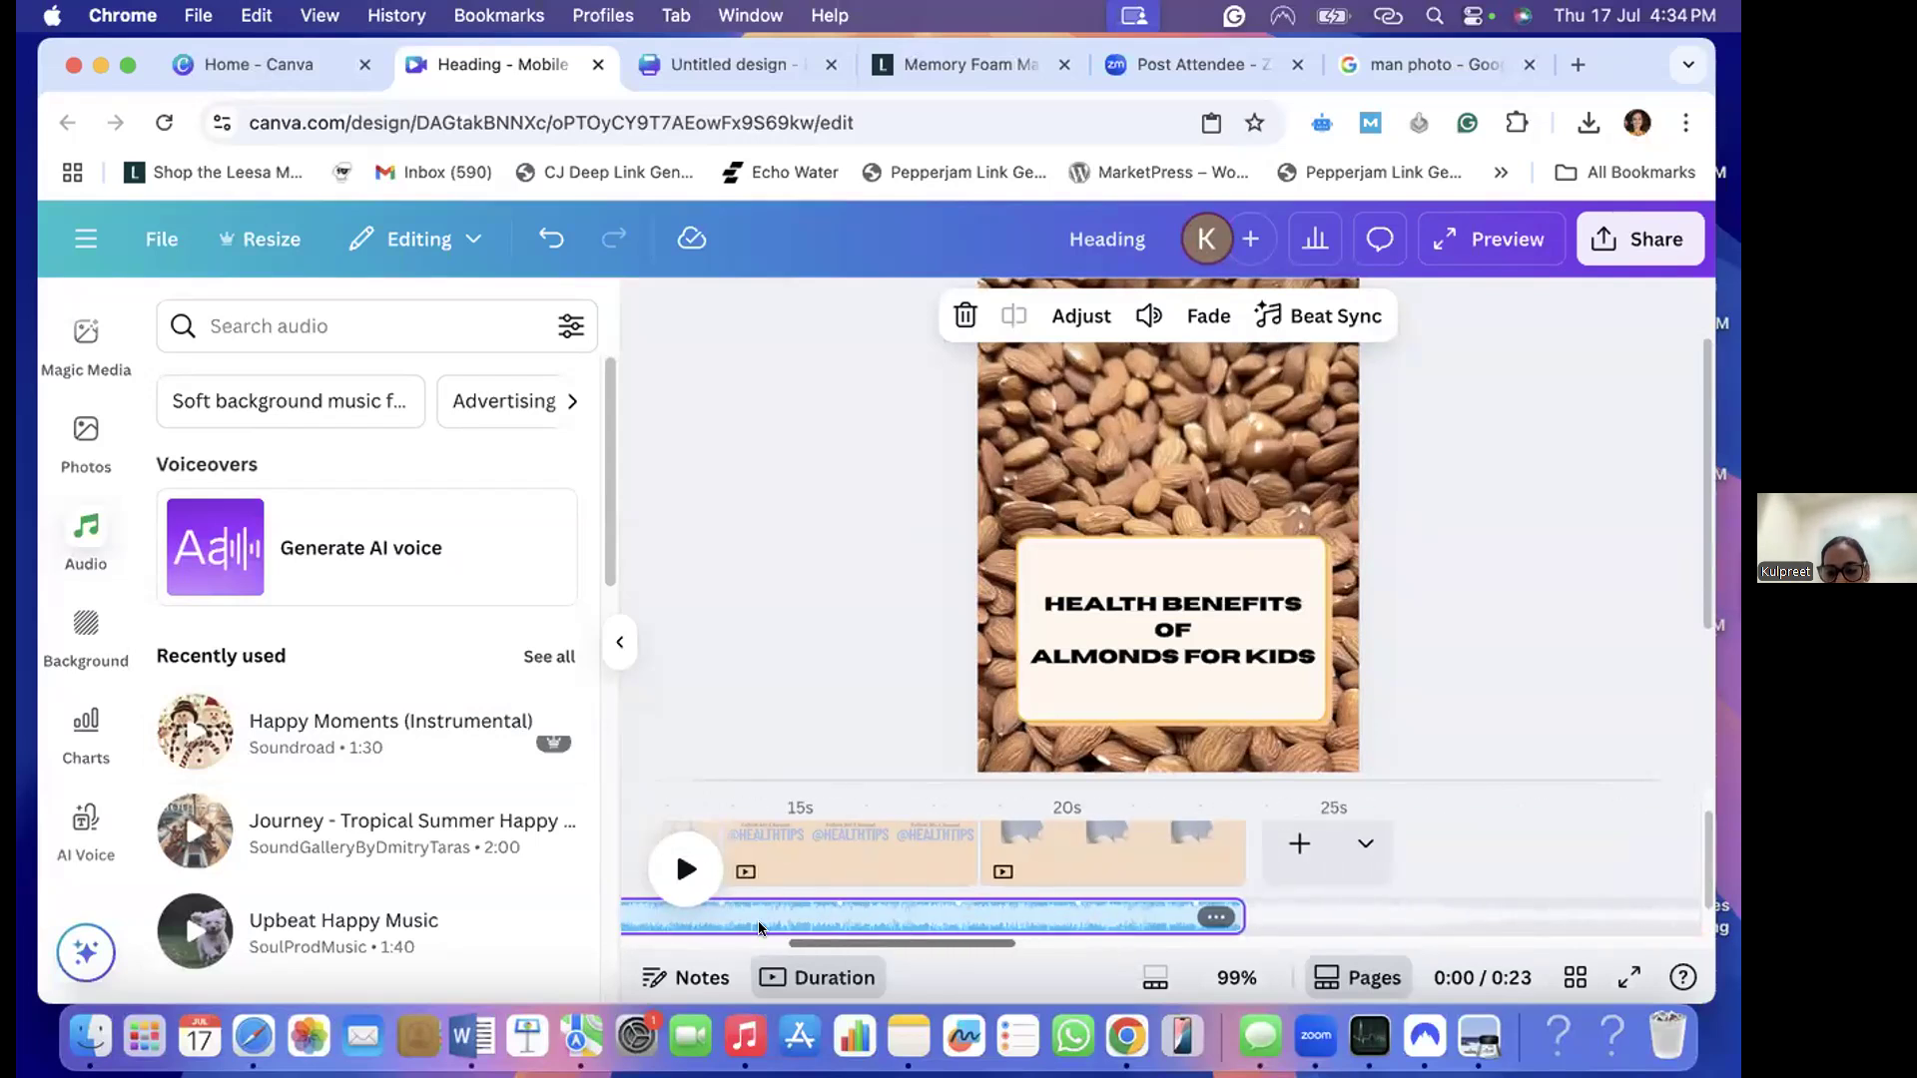
{"action": "scroll", "coordinate": [784, 939], "scroll_direction": "right", "scroll_amount": 2}
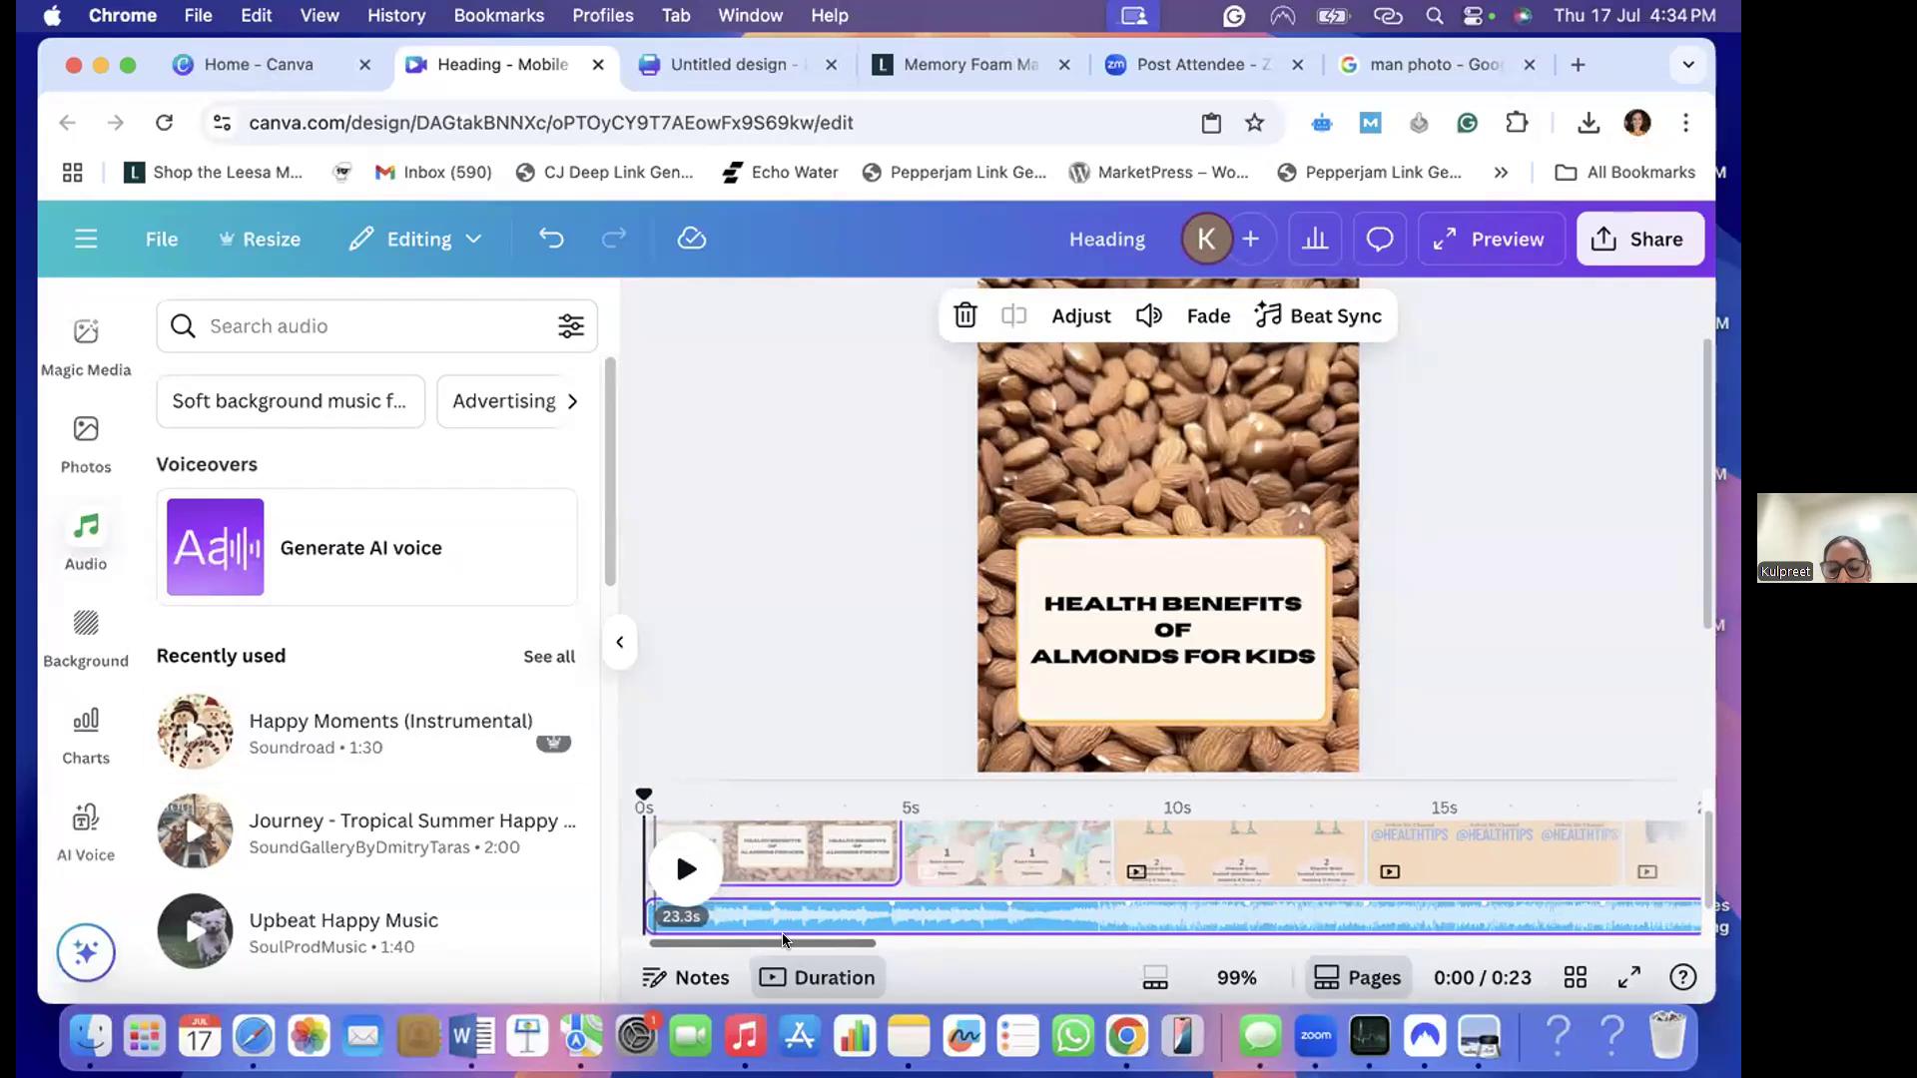
{"action": "scroll", "coordinate": [784, 939], "scroll_direction": "left", "scroll_amount": 2}
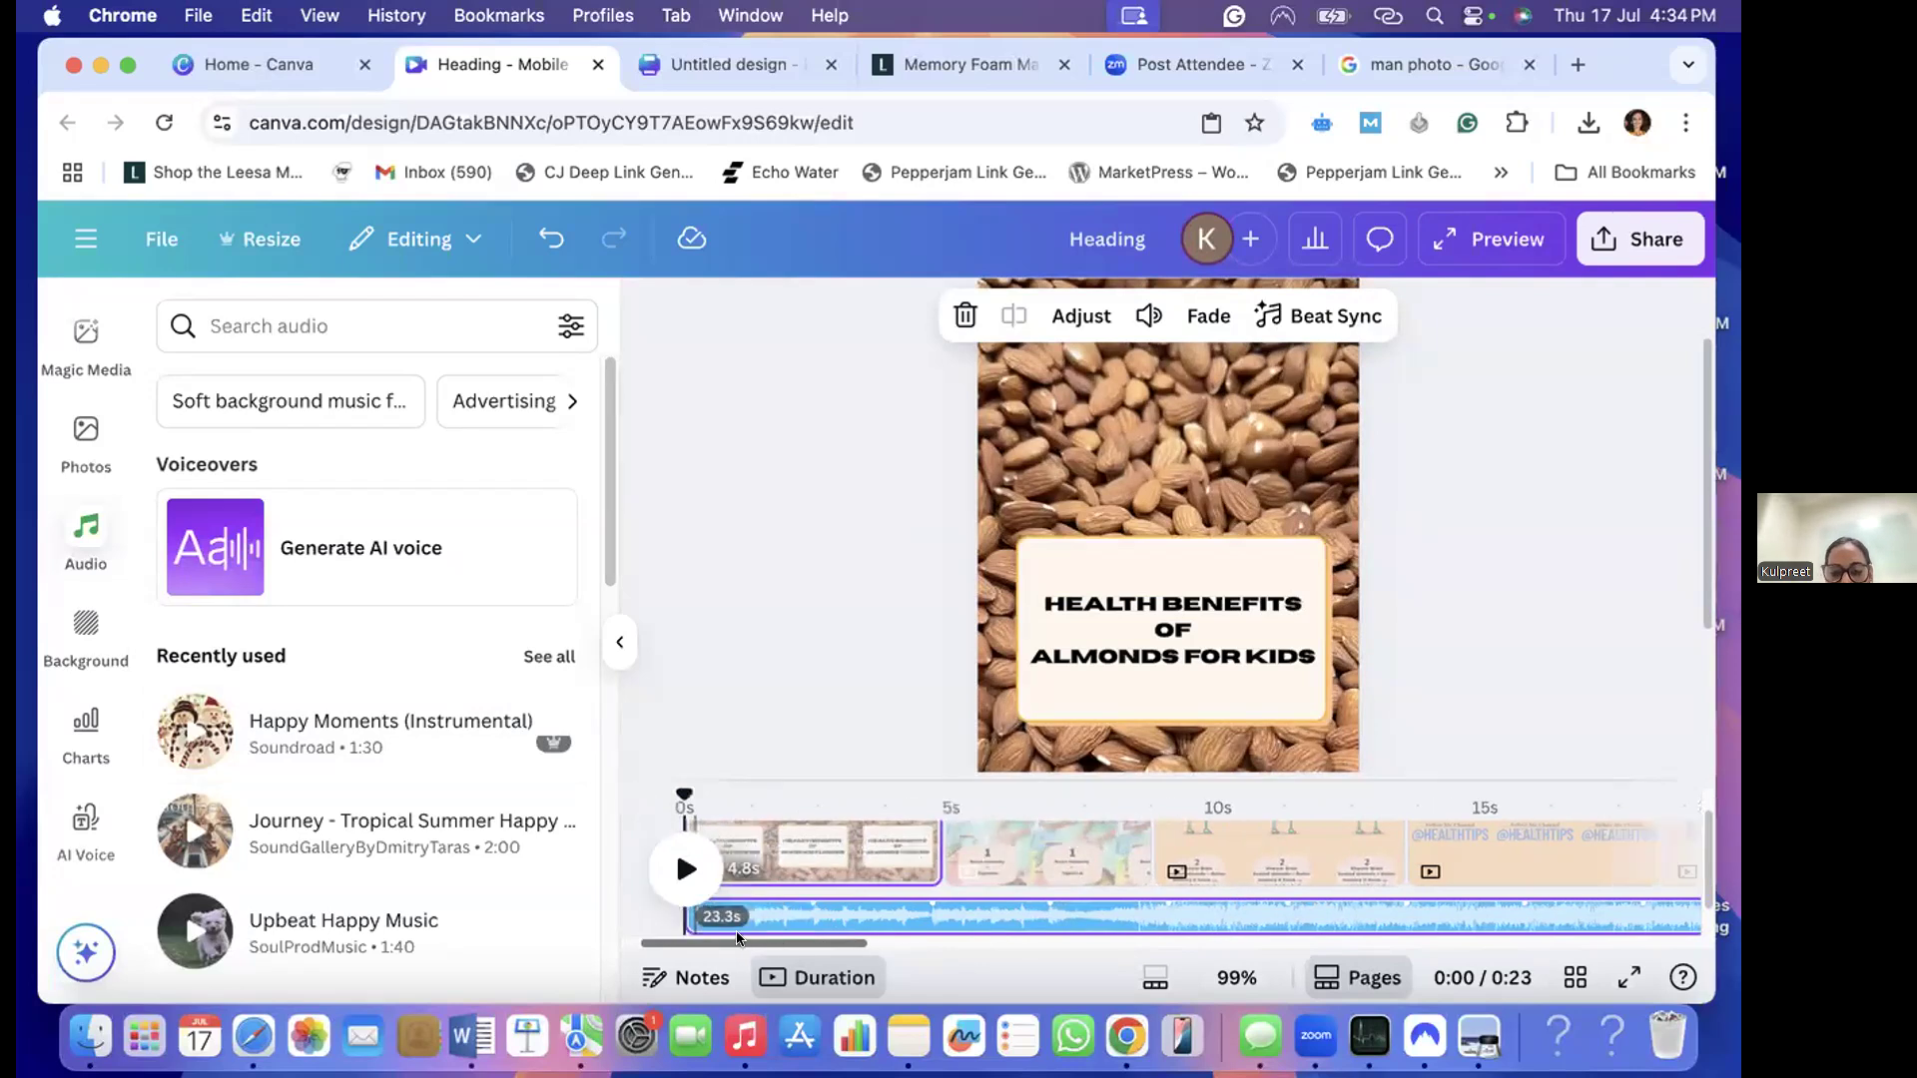
- Trim both ends of the Happy Moments track so it plays only over the second page for 3.9 seconds
{"action": "left_click_drag", "start_coordinate": [752, 907], "coordinate": [1163, 926]}
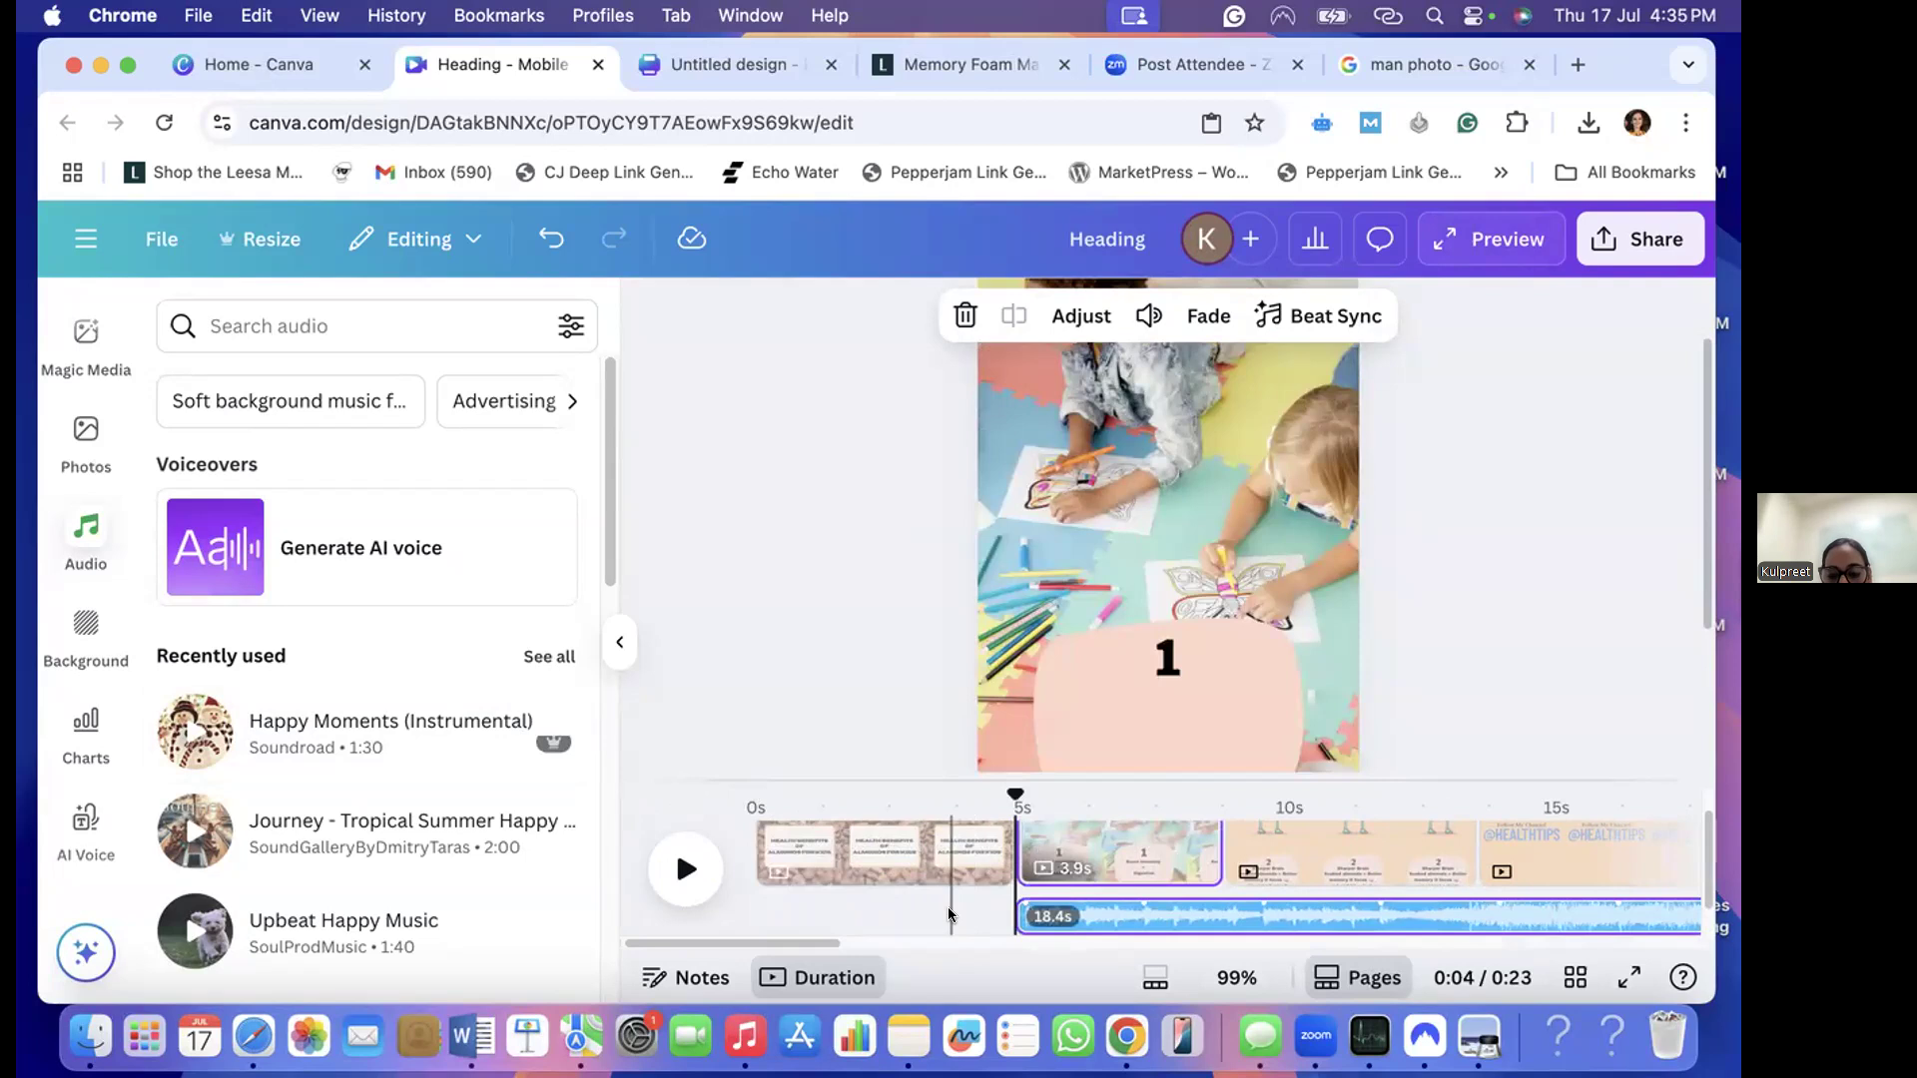
{"action": "scroll", "coordinate": [942, 910], "scroll_direction": "right", "scroll_amount": 10}
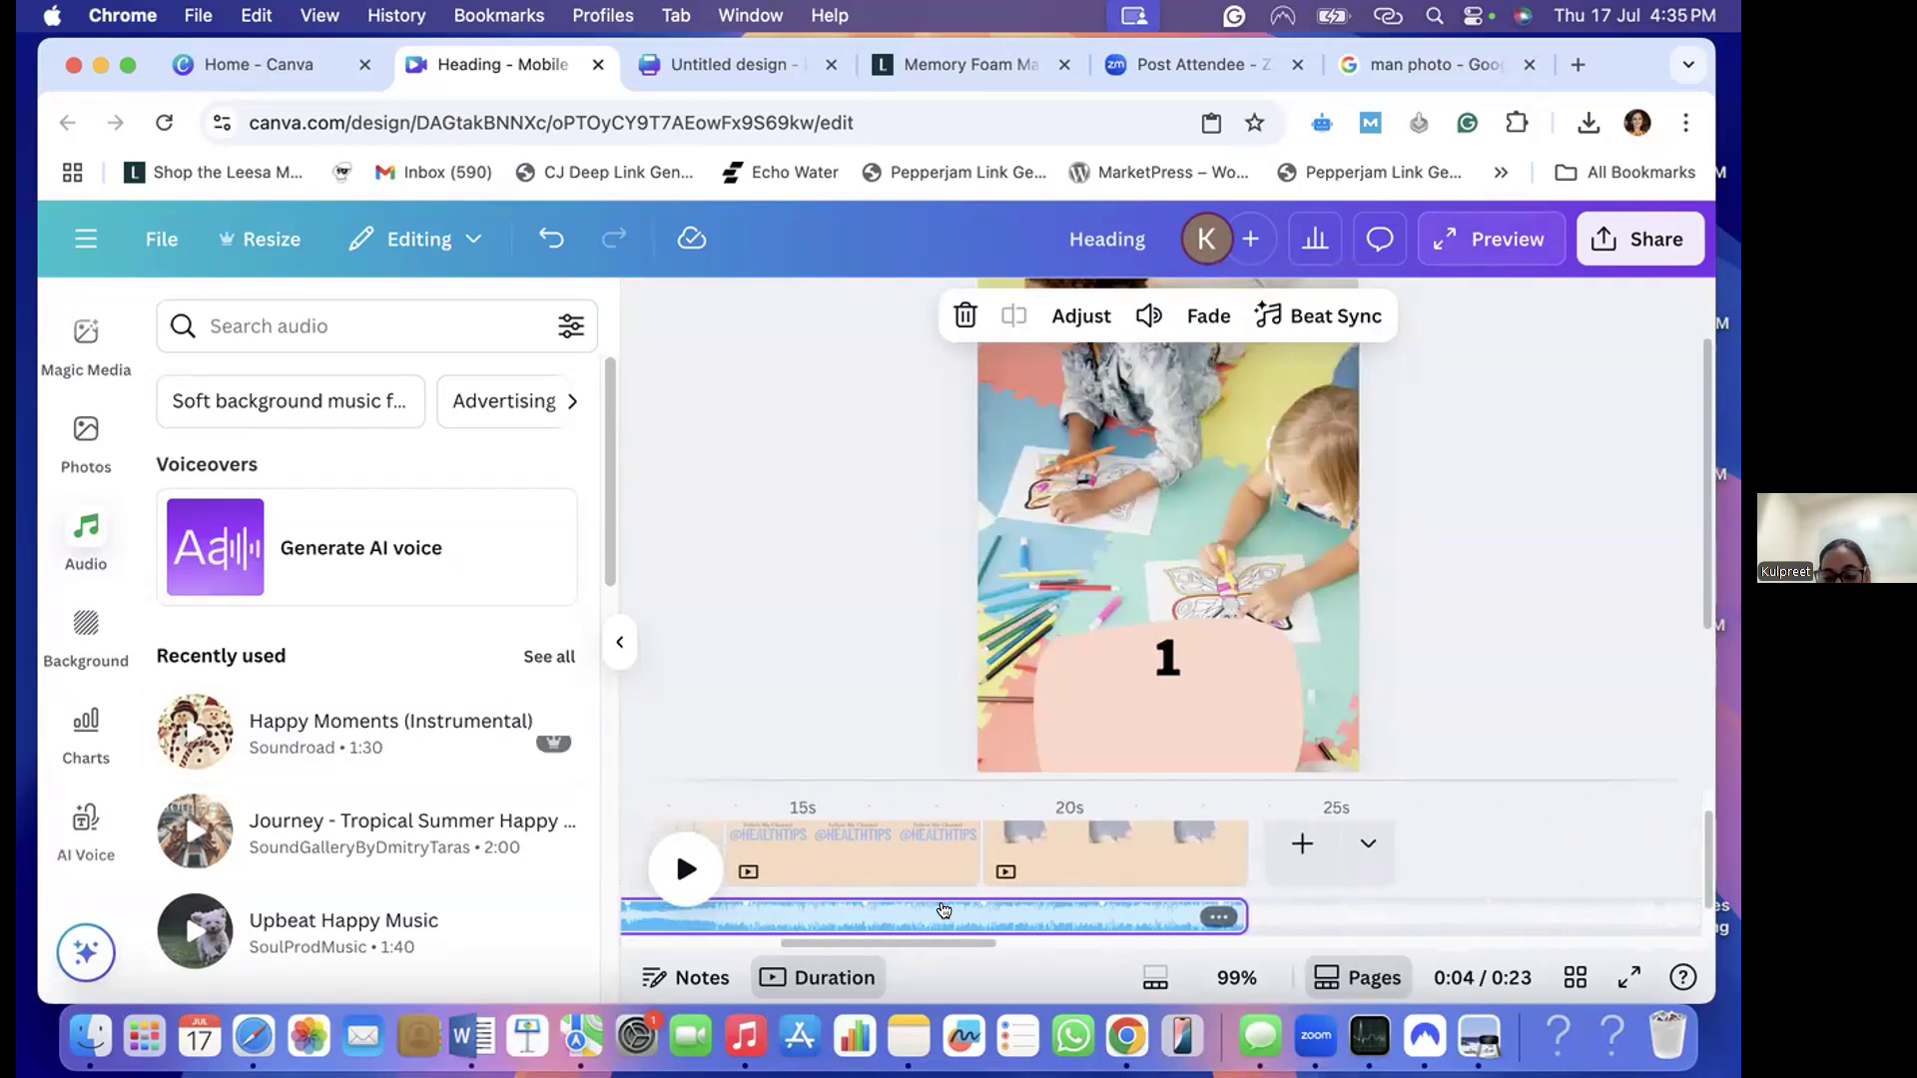
{"action": "left_click_drag", "start_coordinate": [1234, 909], "coordinate": [916, 875]}
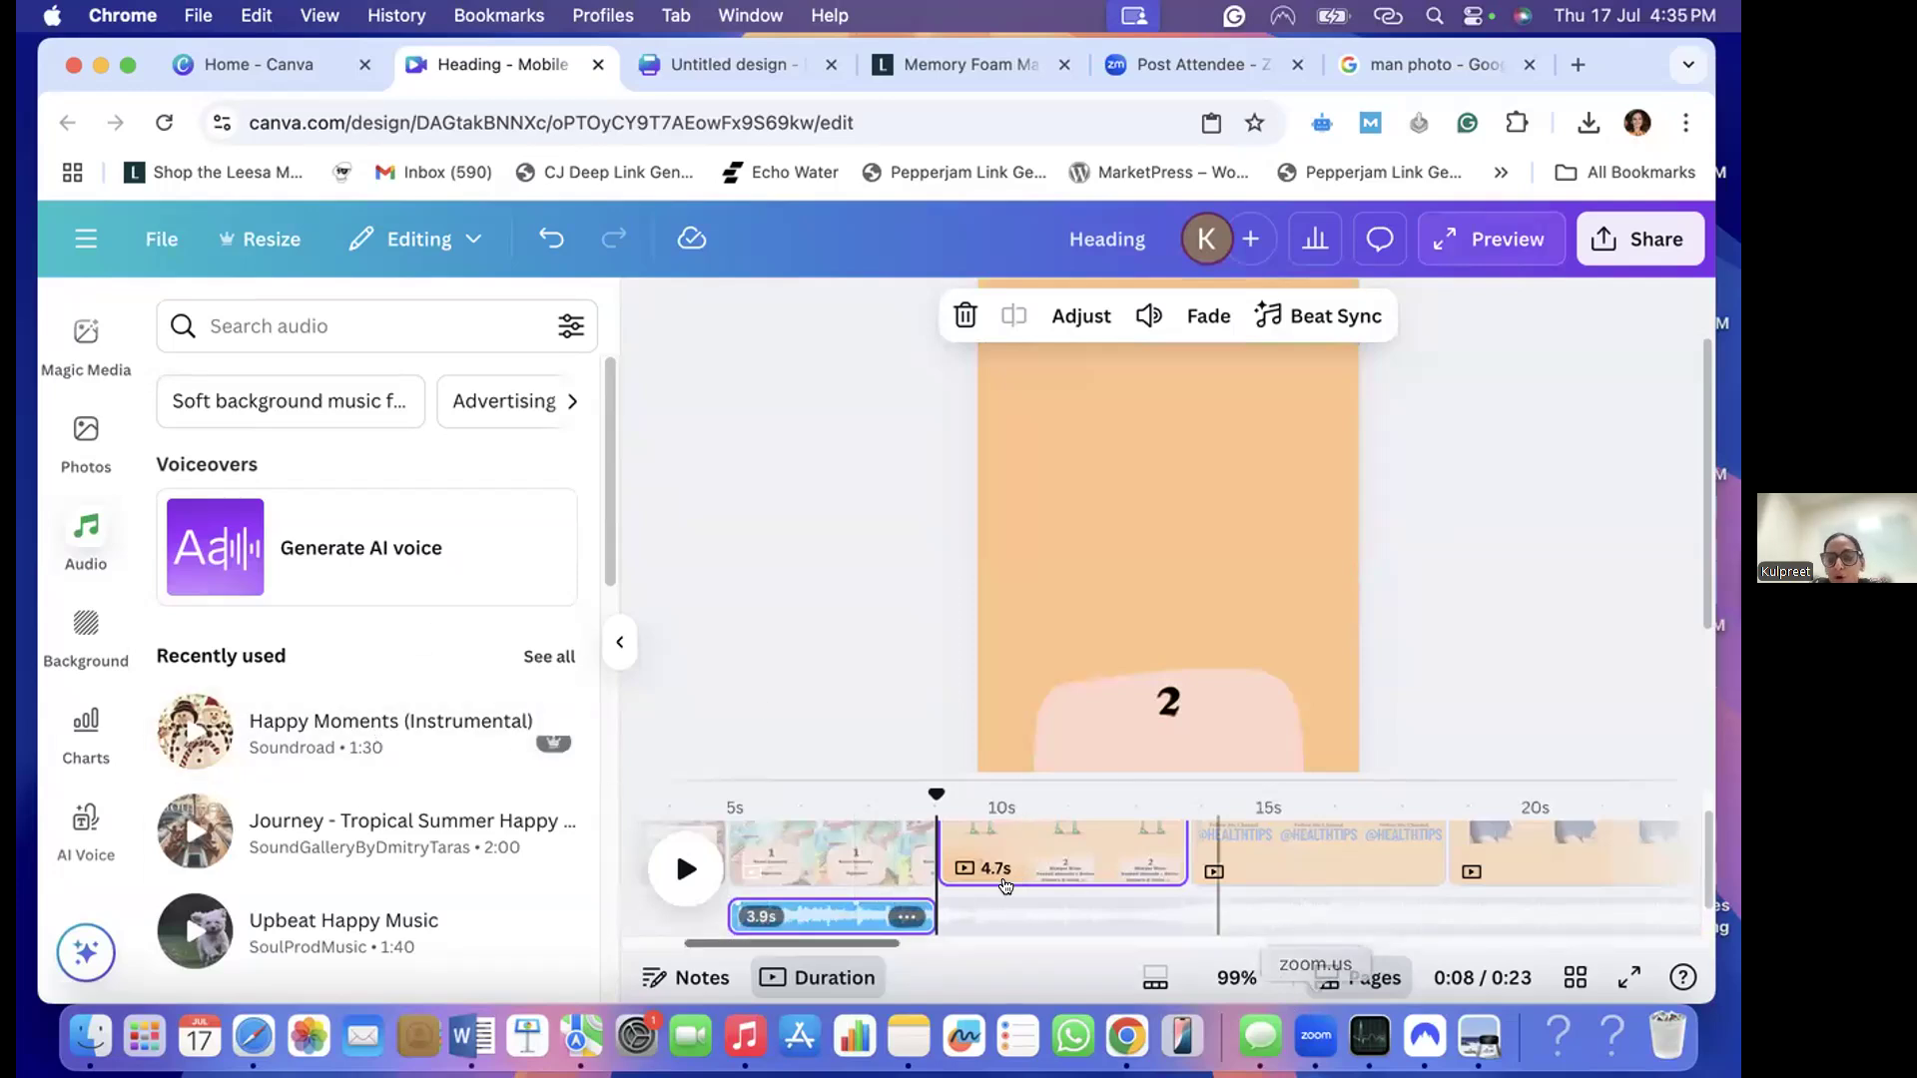
- Add the Journey - Tropical Summer Happy track from the start of the third page through the last page
{"action": "scroll", "coordinate": [1270, 910], "scroll_direction": "down", "scroll_amount": 2}
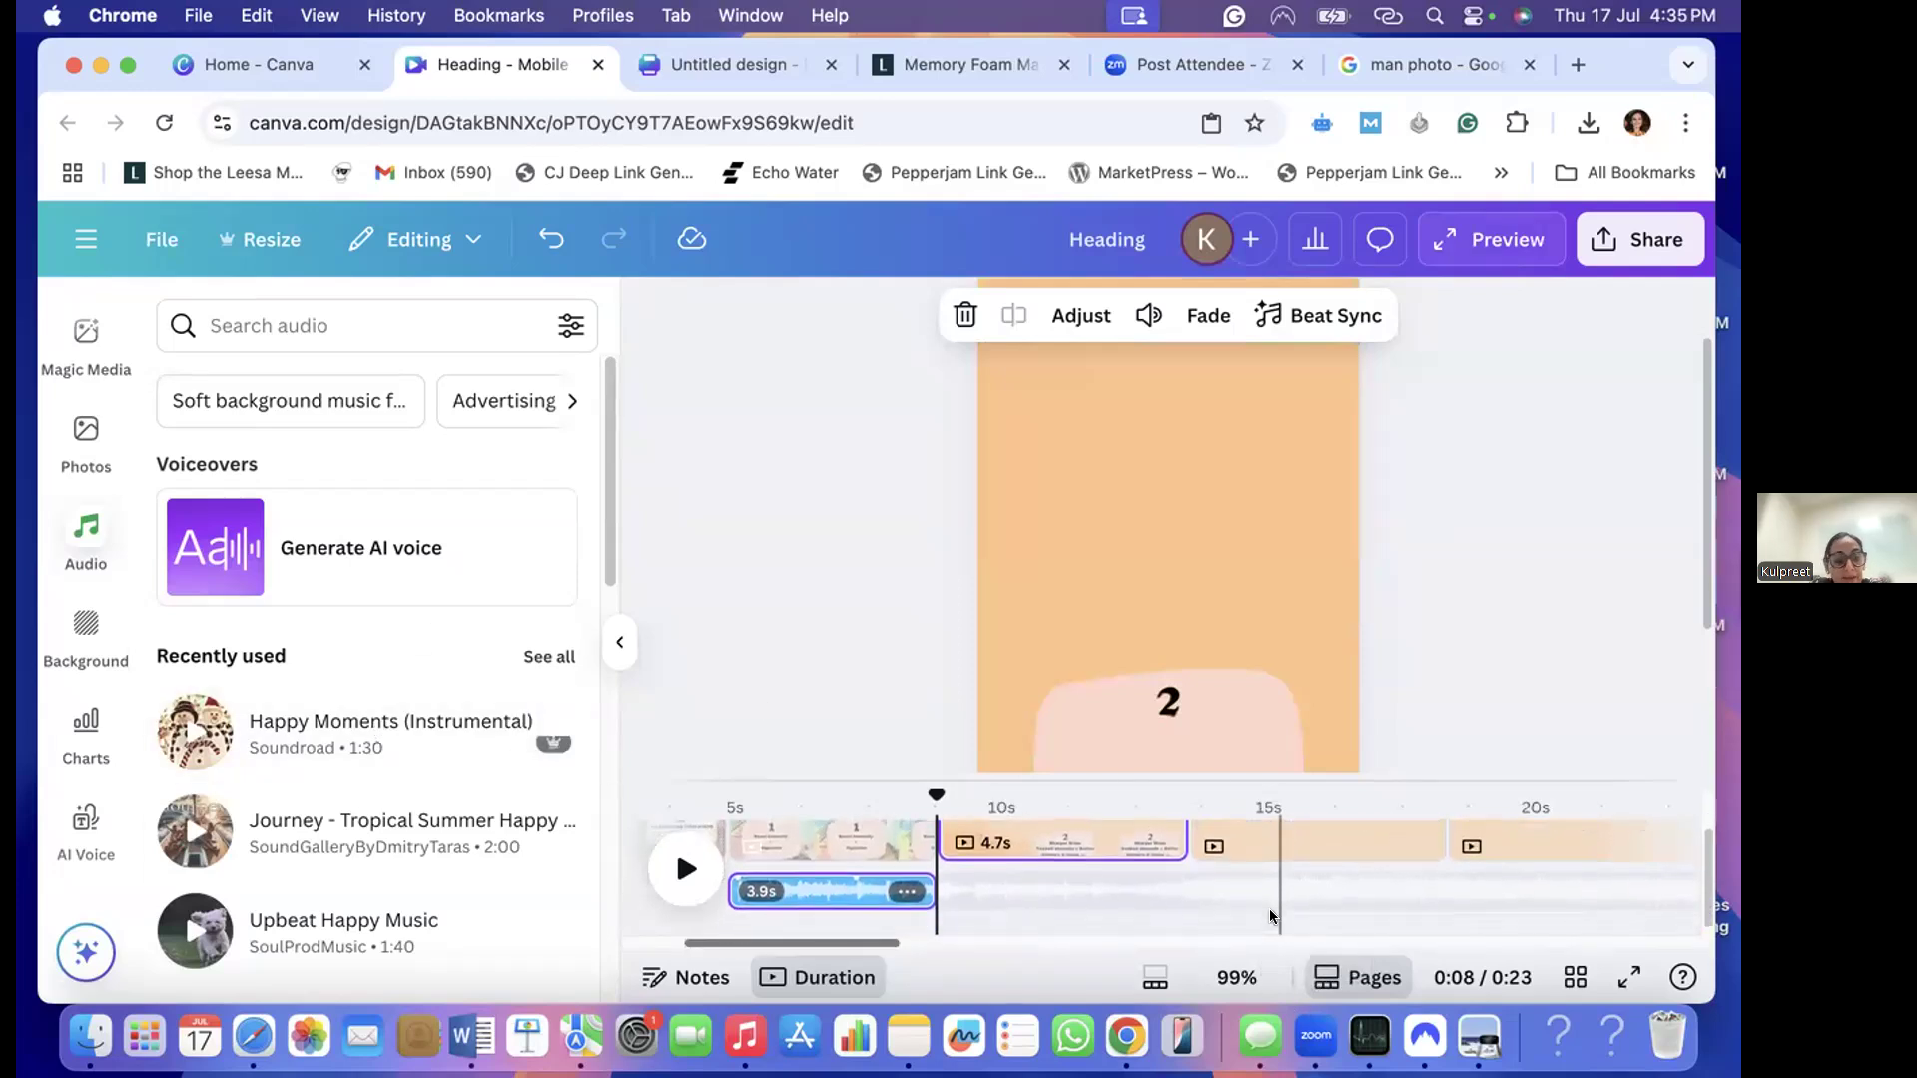
{"action": "left_click", "coordinate": [510, 839]}
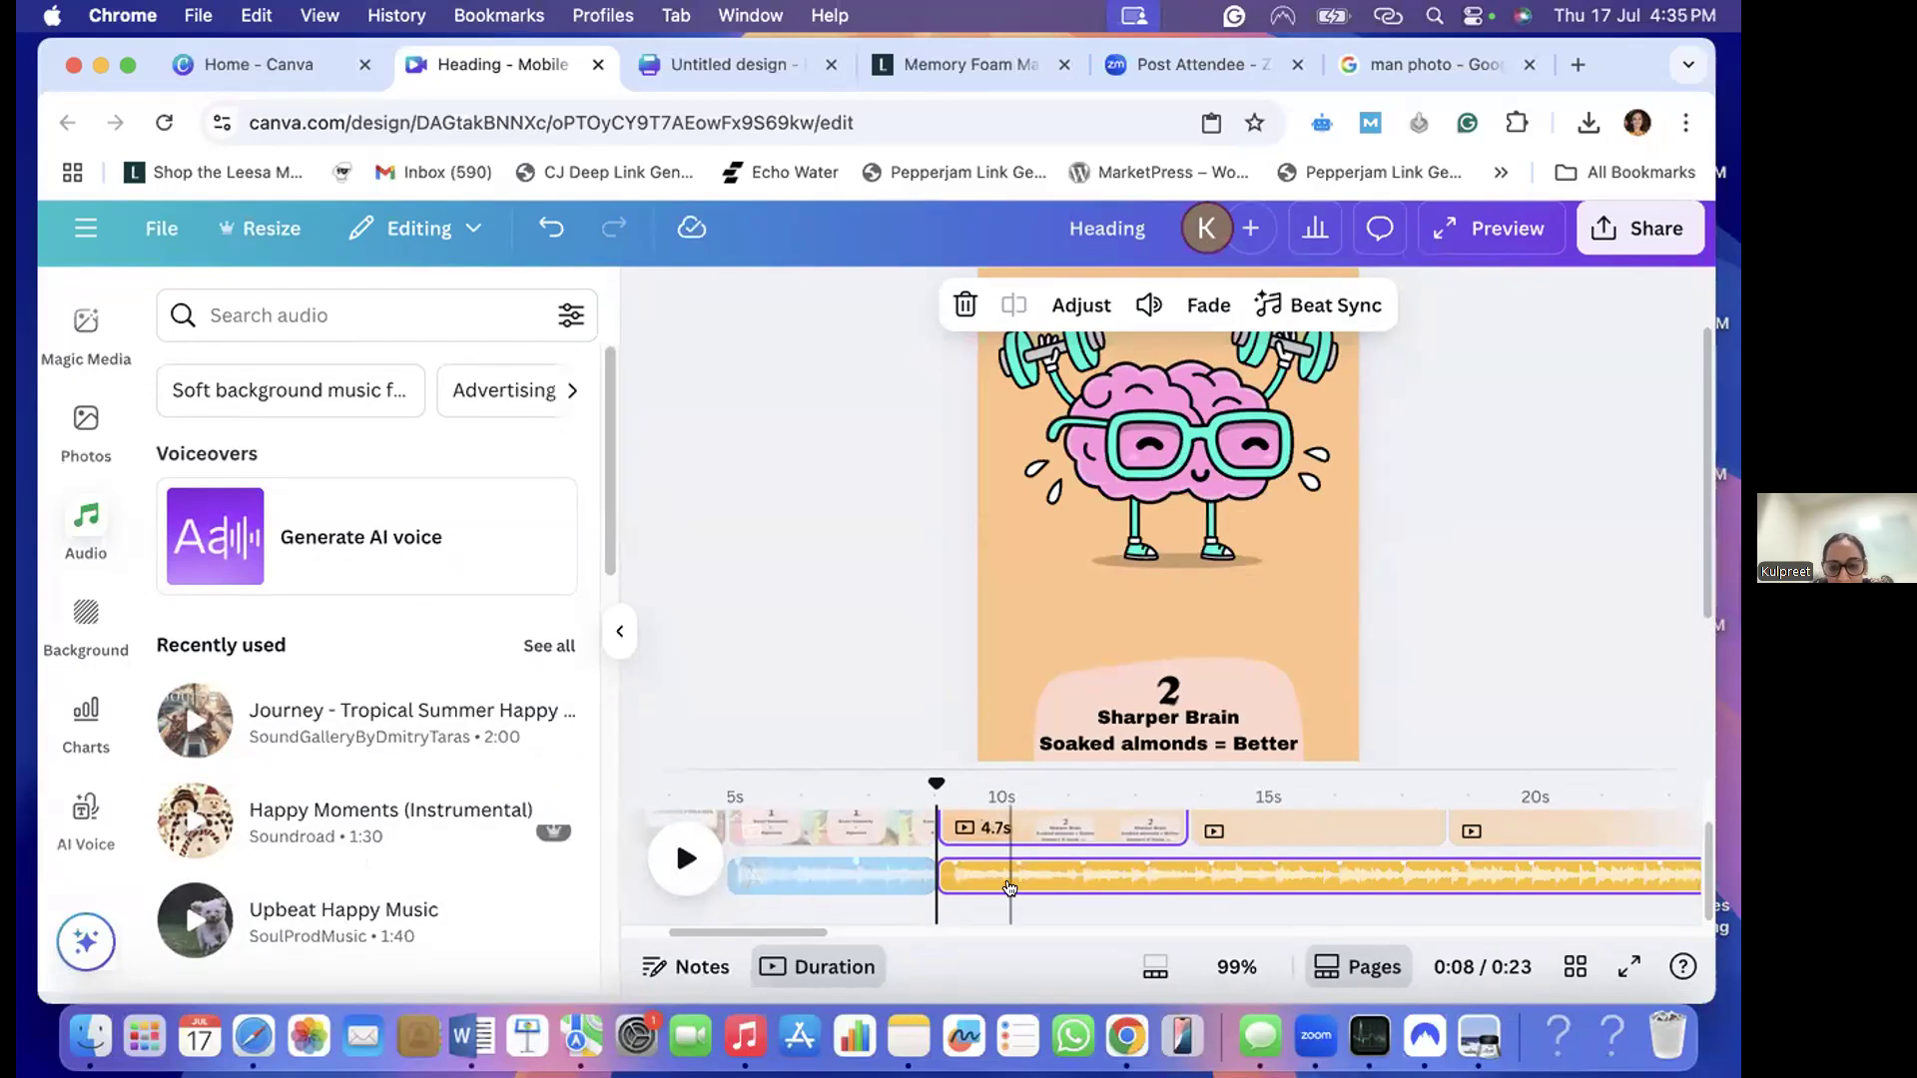
{"action": "scroll", "coordinate": [1009, 887], "scroll_direction": "right", "scroll_amount": 5}
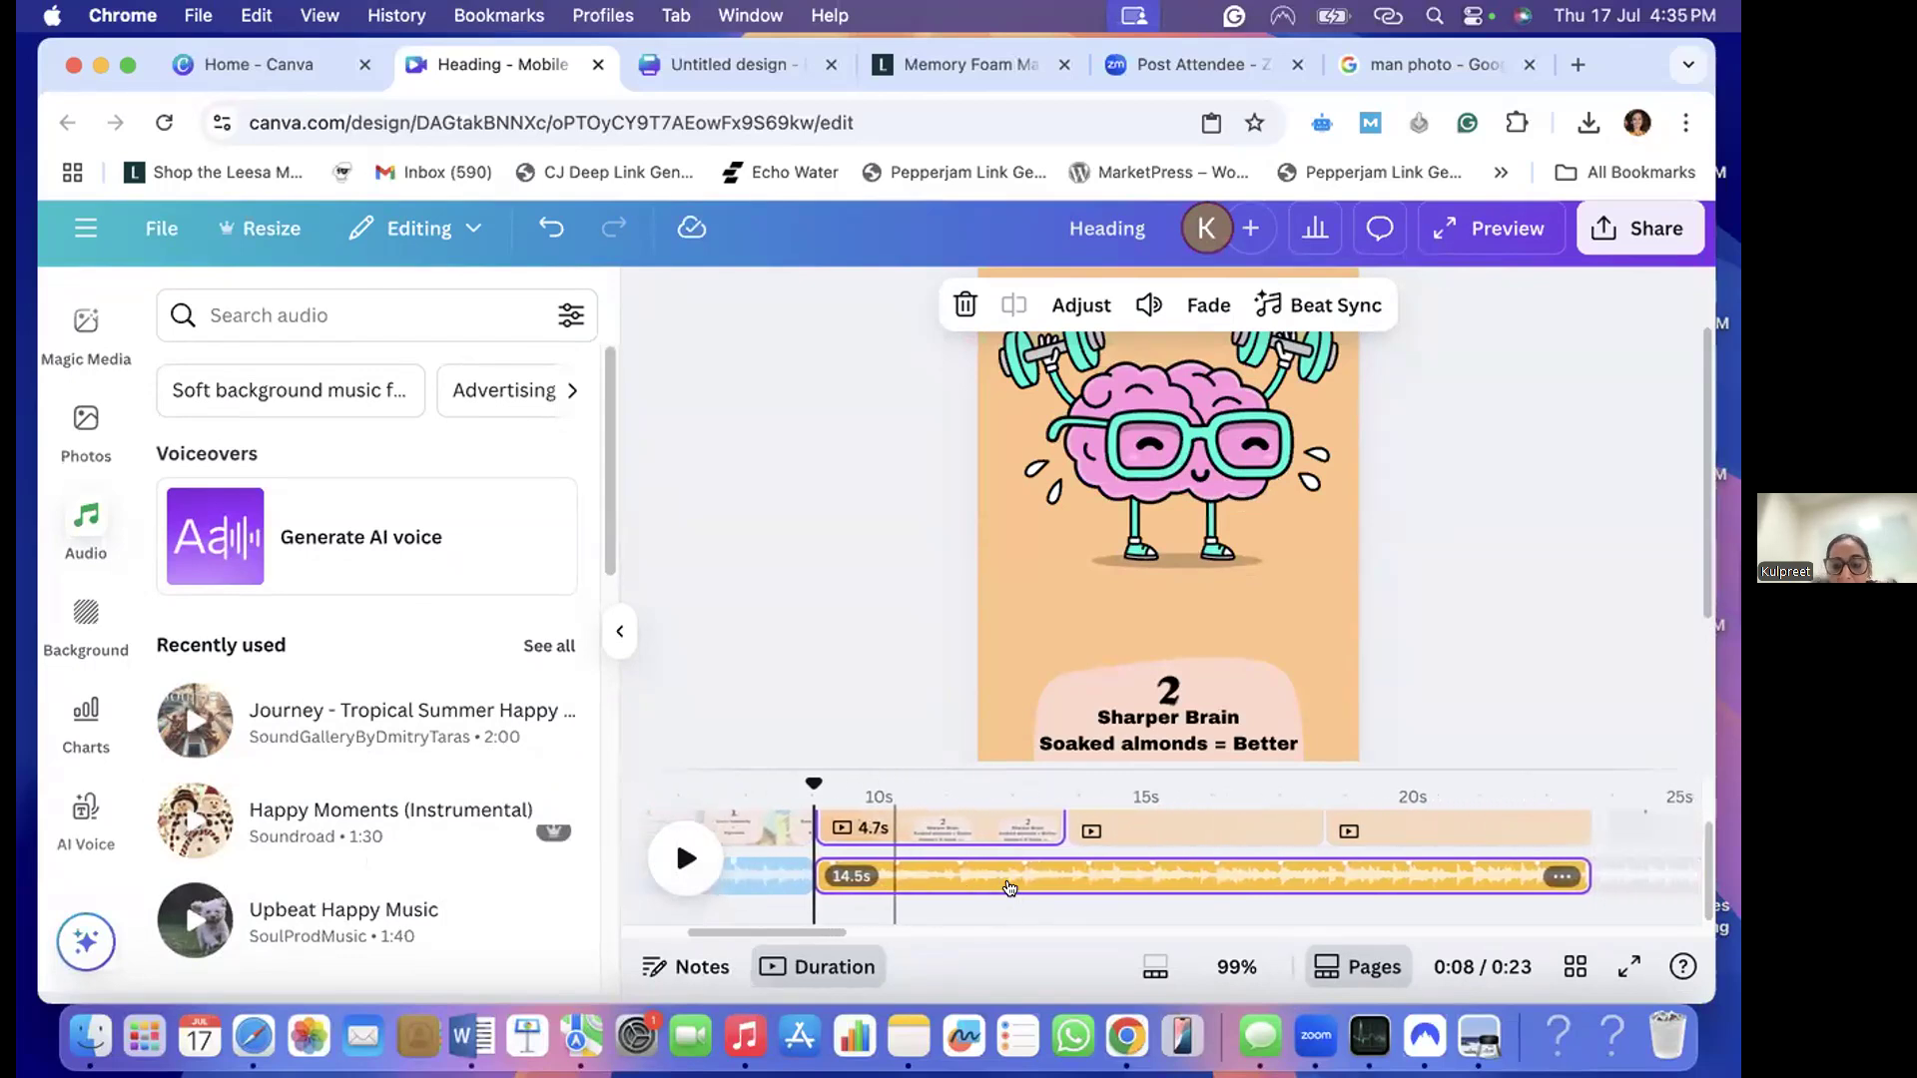
{"action": "scroll", "coordinate": [1009, 887], "scroll_direction": "left", "scroll_amount": 1}
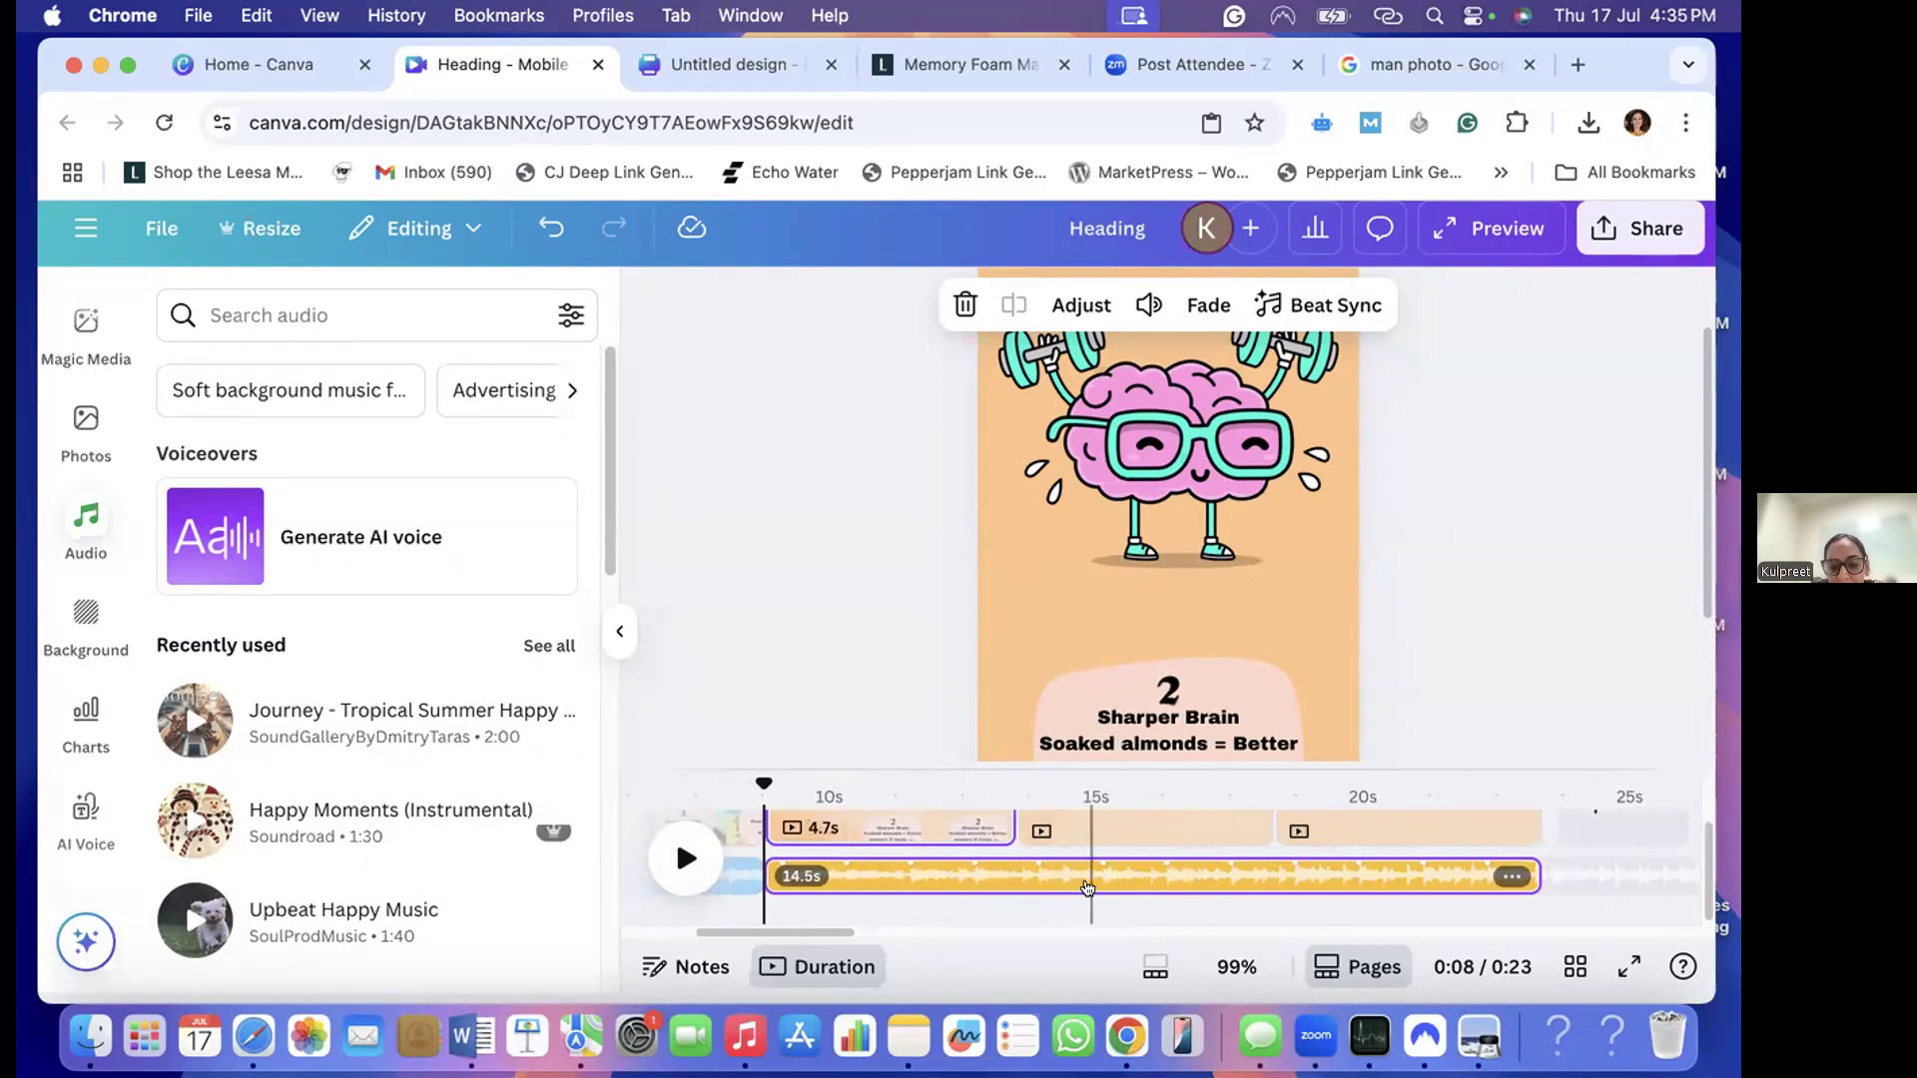
{"action": "scroll", "coordinate": [998, 879], "scroll_direction": "left", "scroll_amount": 5}
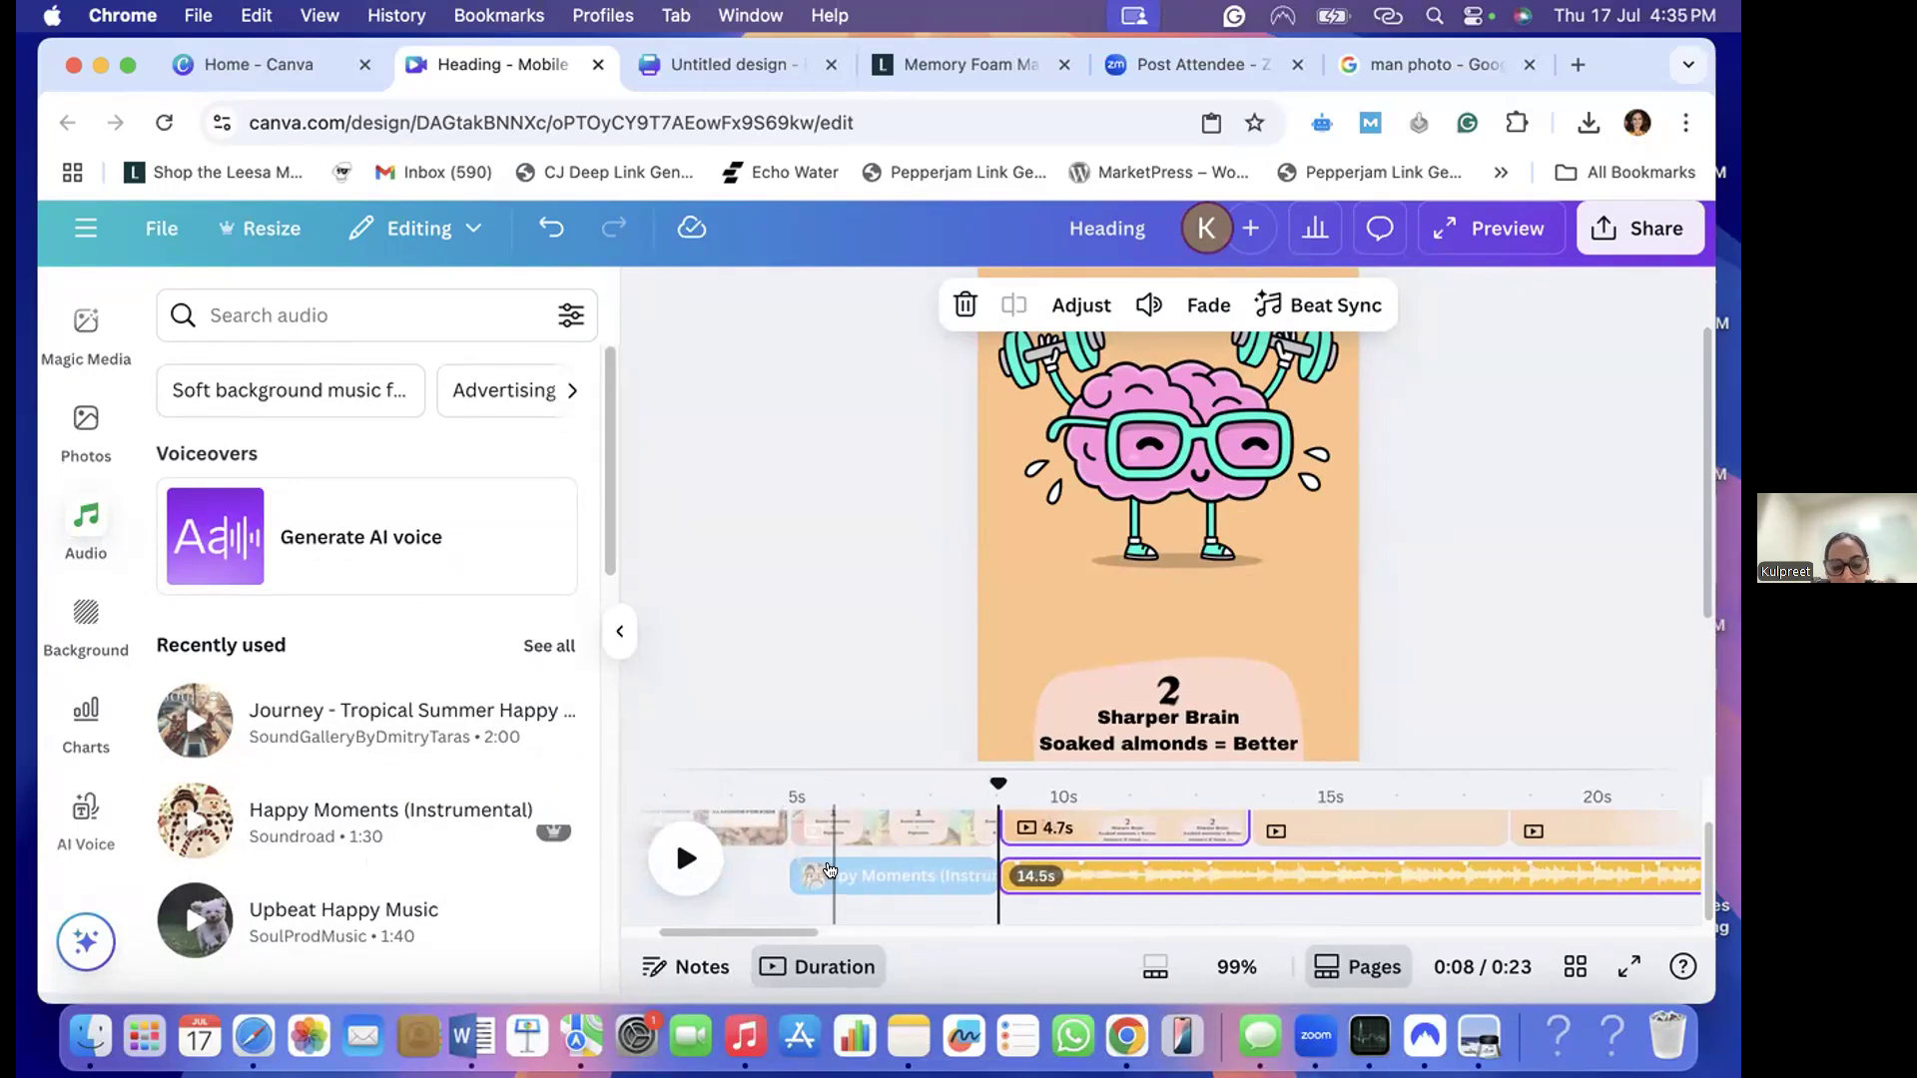
- Undo the addition of the second music track and both trims of the Happy Moments track
{"action": "key", "text": "super+z"}
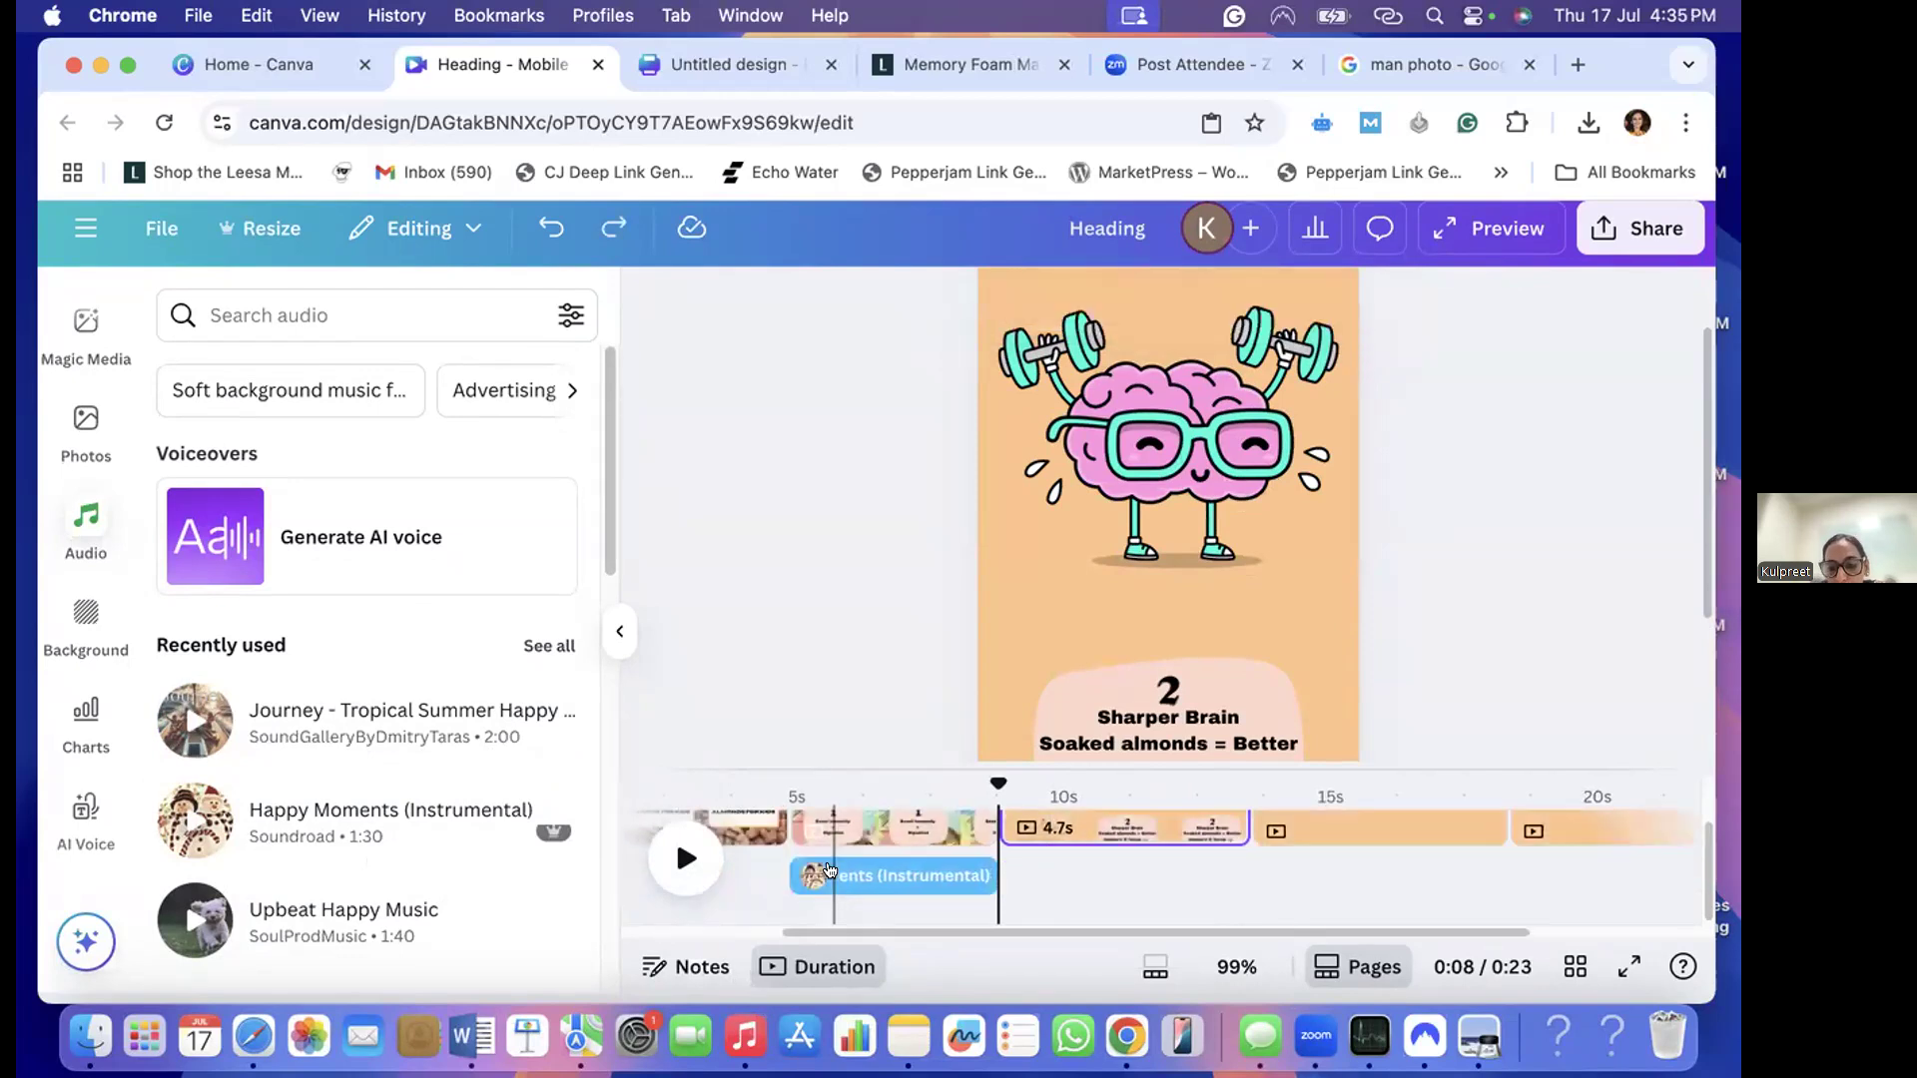
{"action": "key", "text": "super+z"}
{"action": "key", "text": "super+z"}
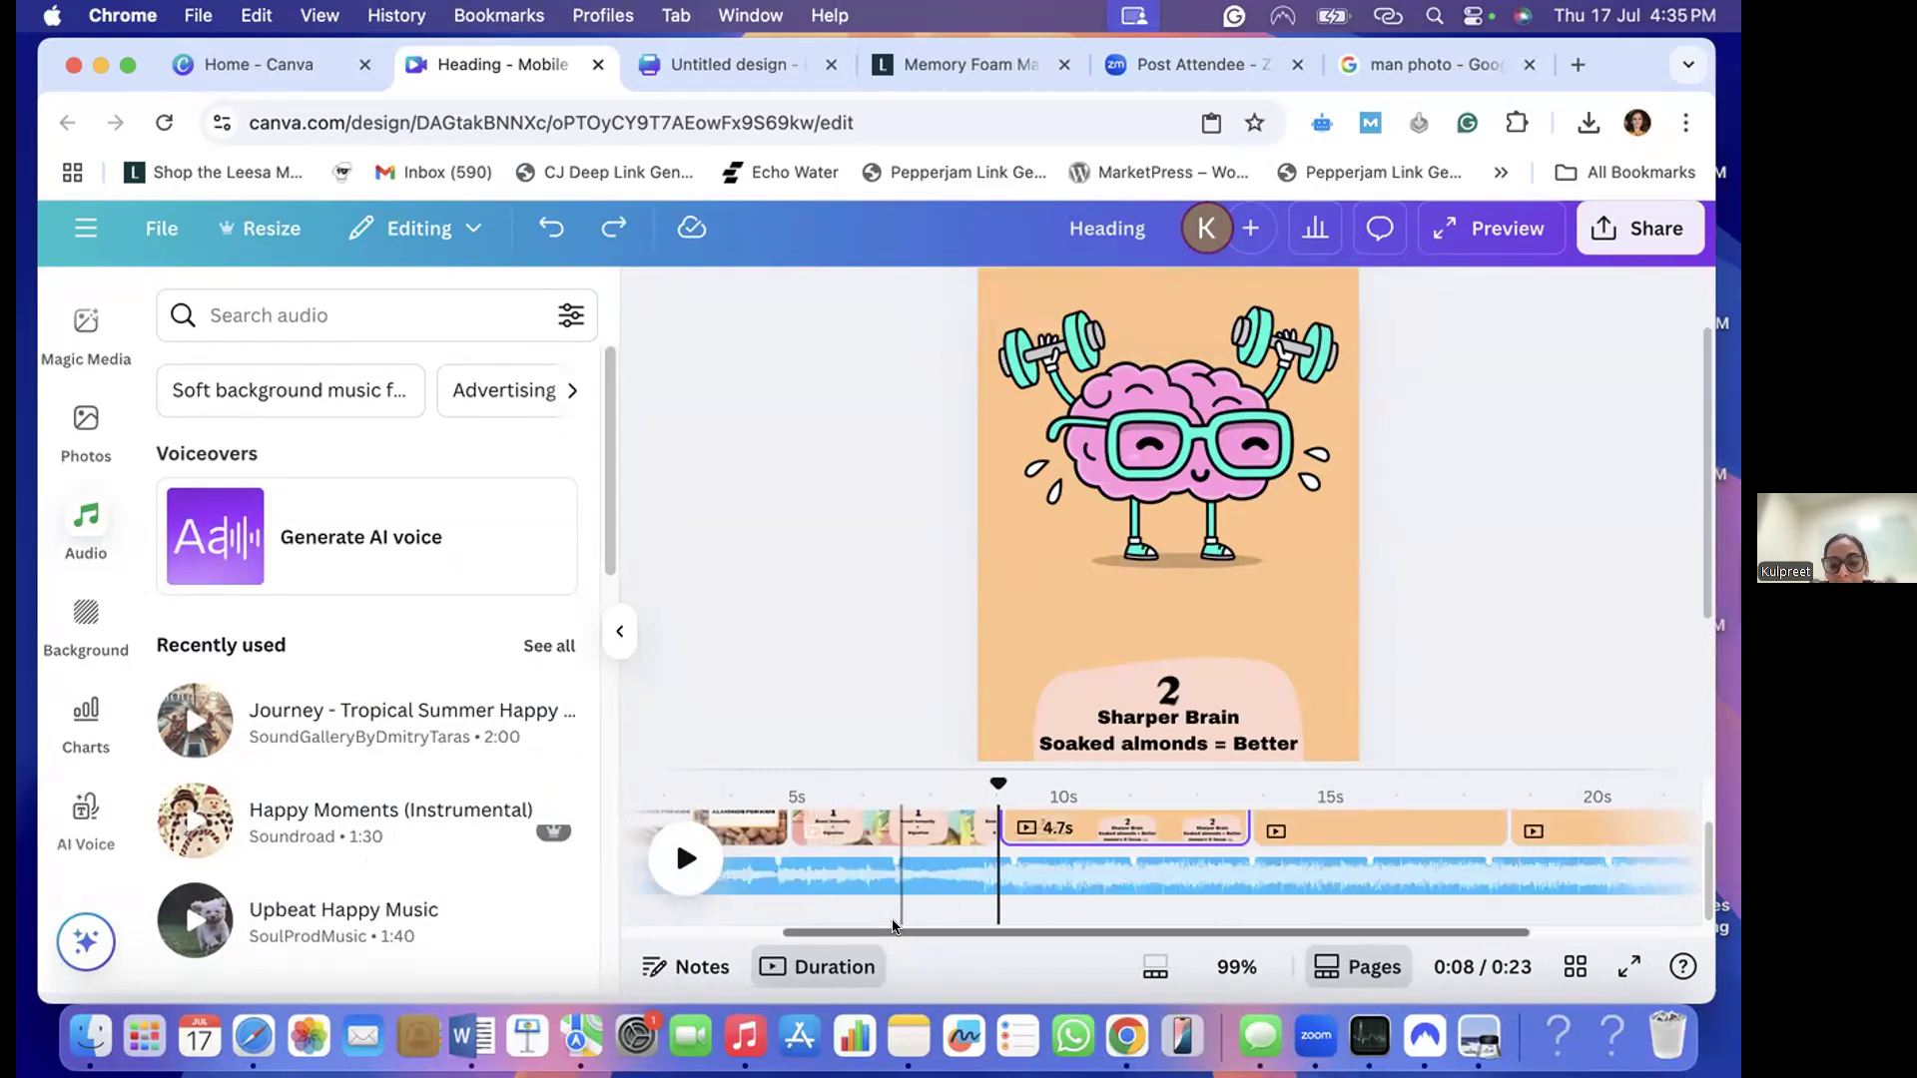
{"action": "scroll", "coordinate": [729, 903], "scroll_direction": "left", "scroll_amount": 5}
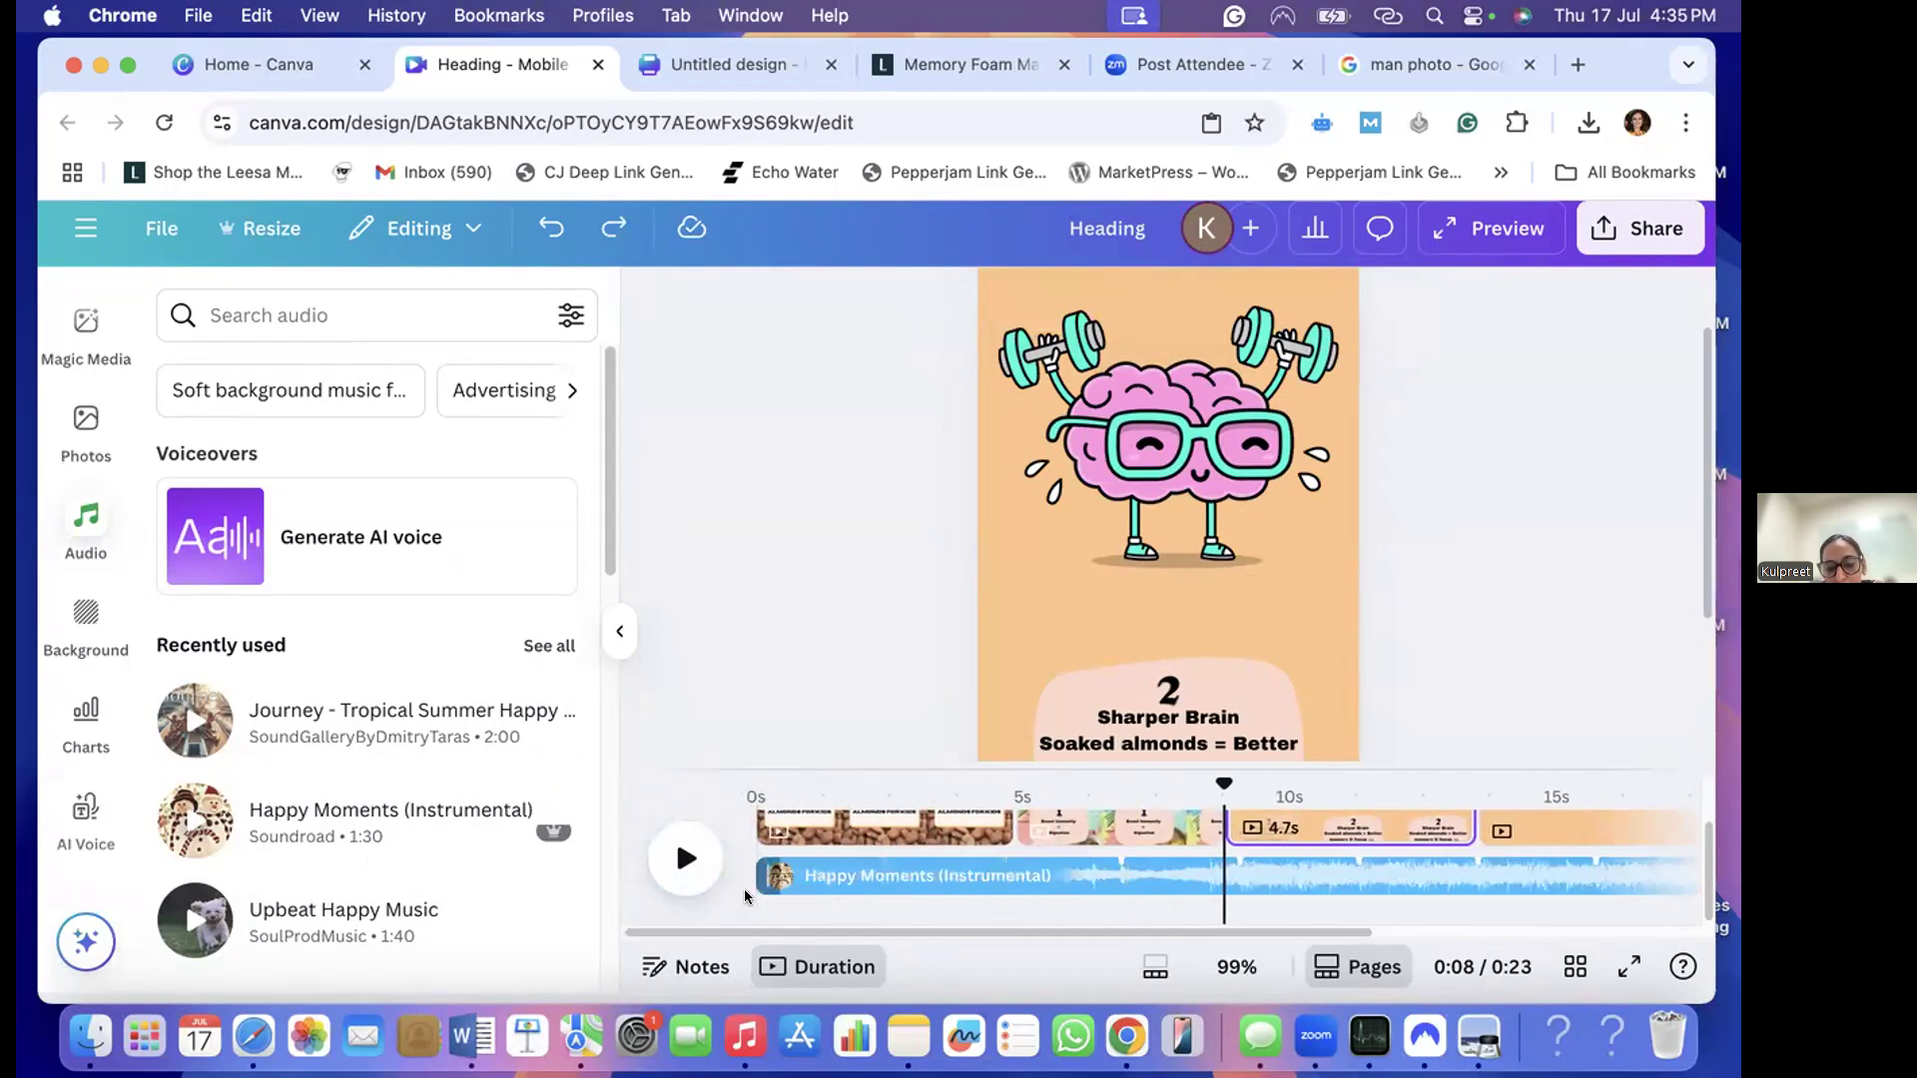
{"action": "left_click_drag", "start_coordinate": [741, 935], "coordinate": [885, 940]}
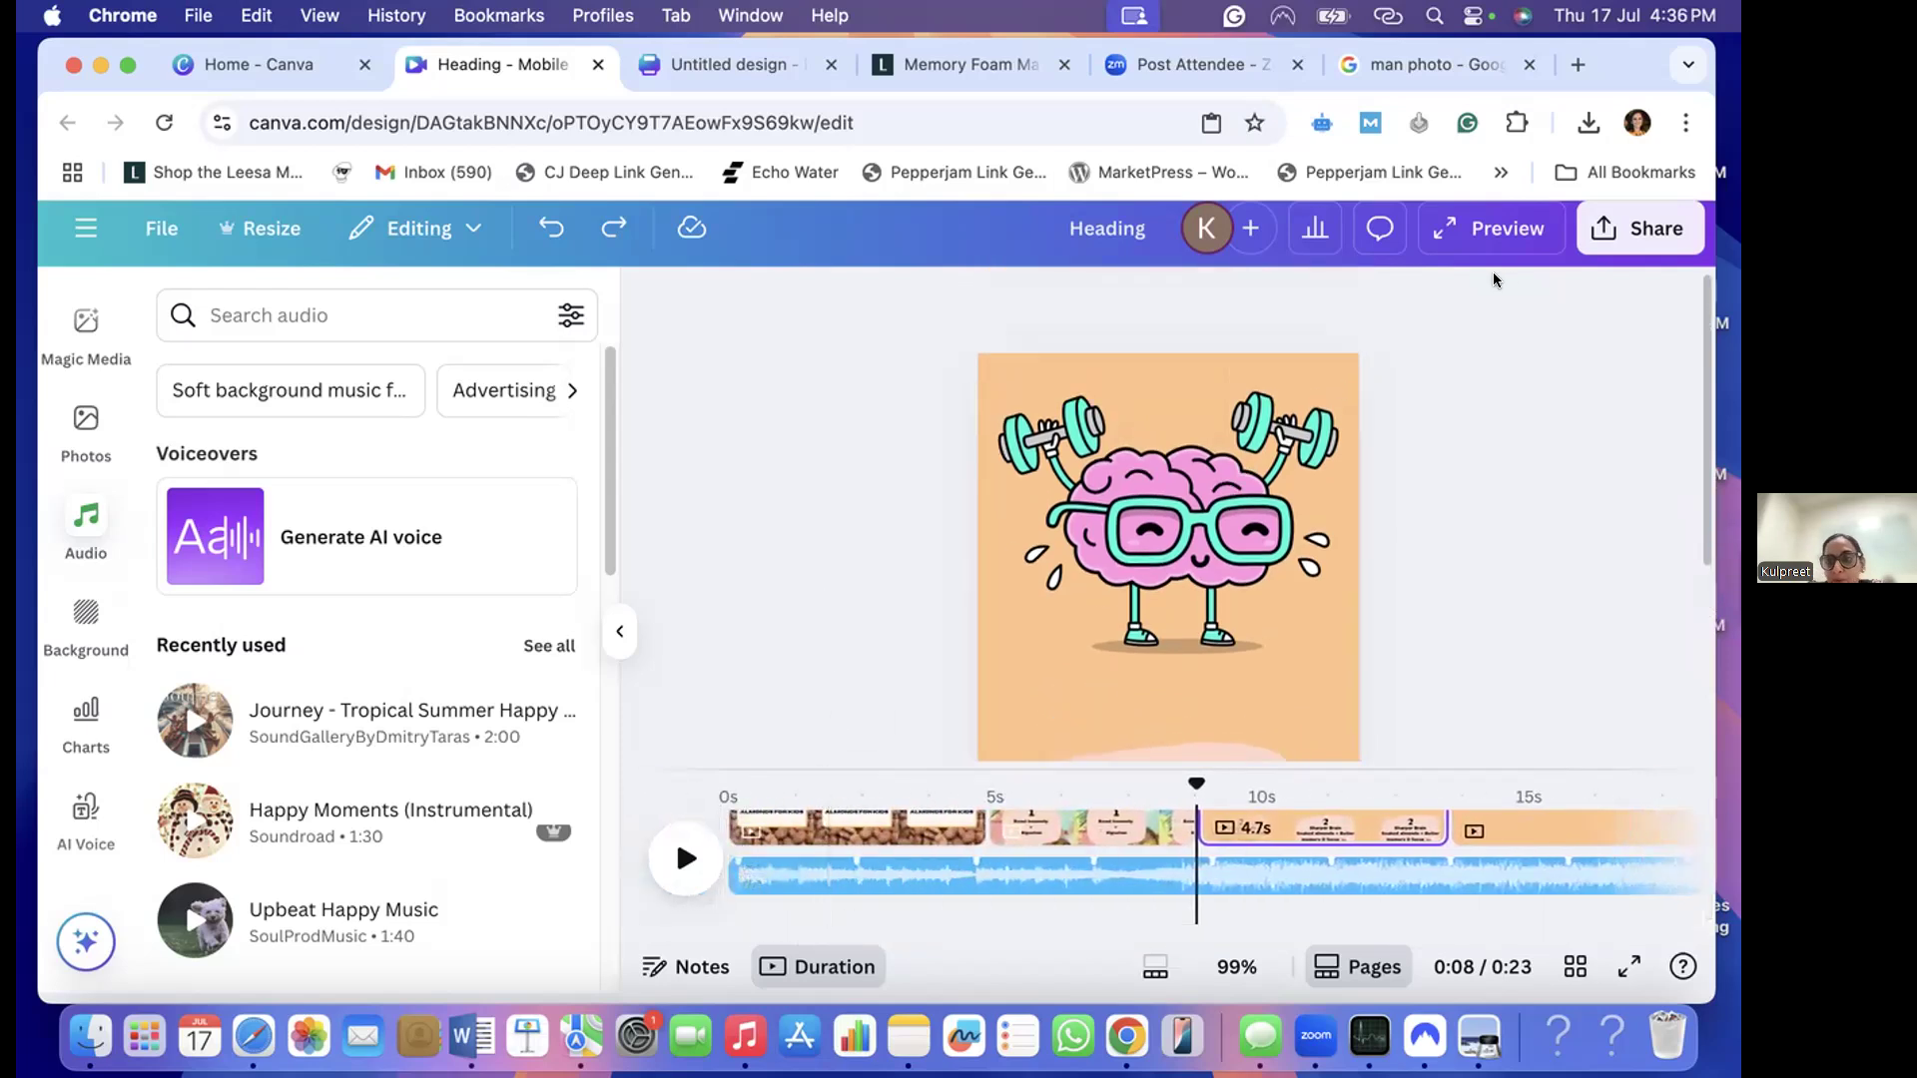
- Preview the reel with its music through to the last page, close the preview and collapse the audio library
{"action": "left_click", "coordinate": [1477, 234]}
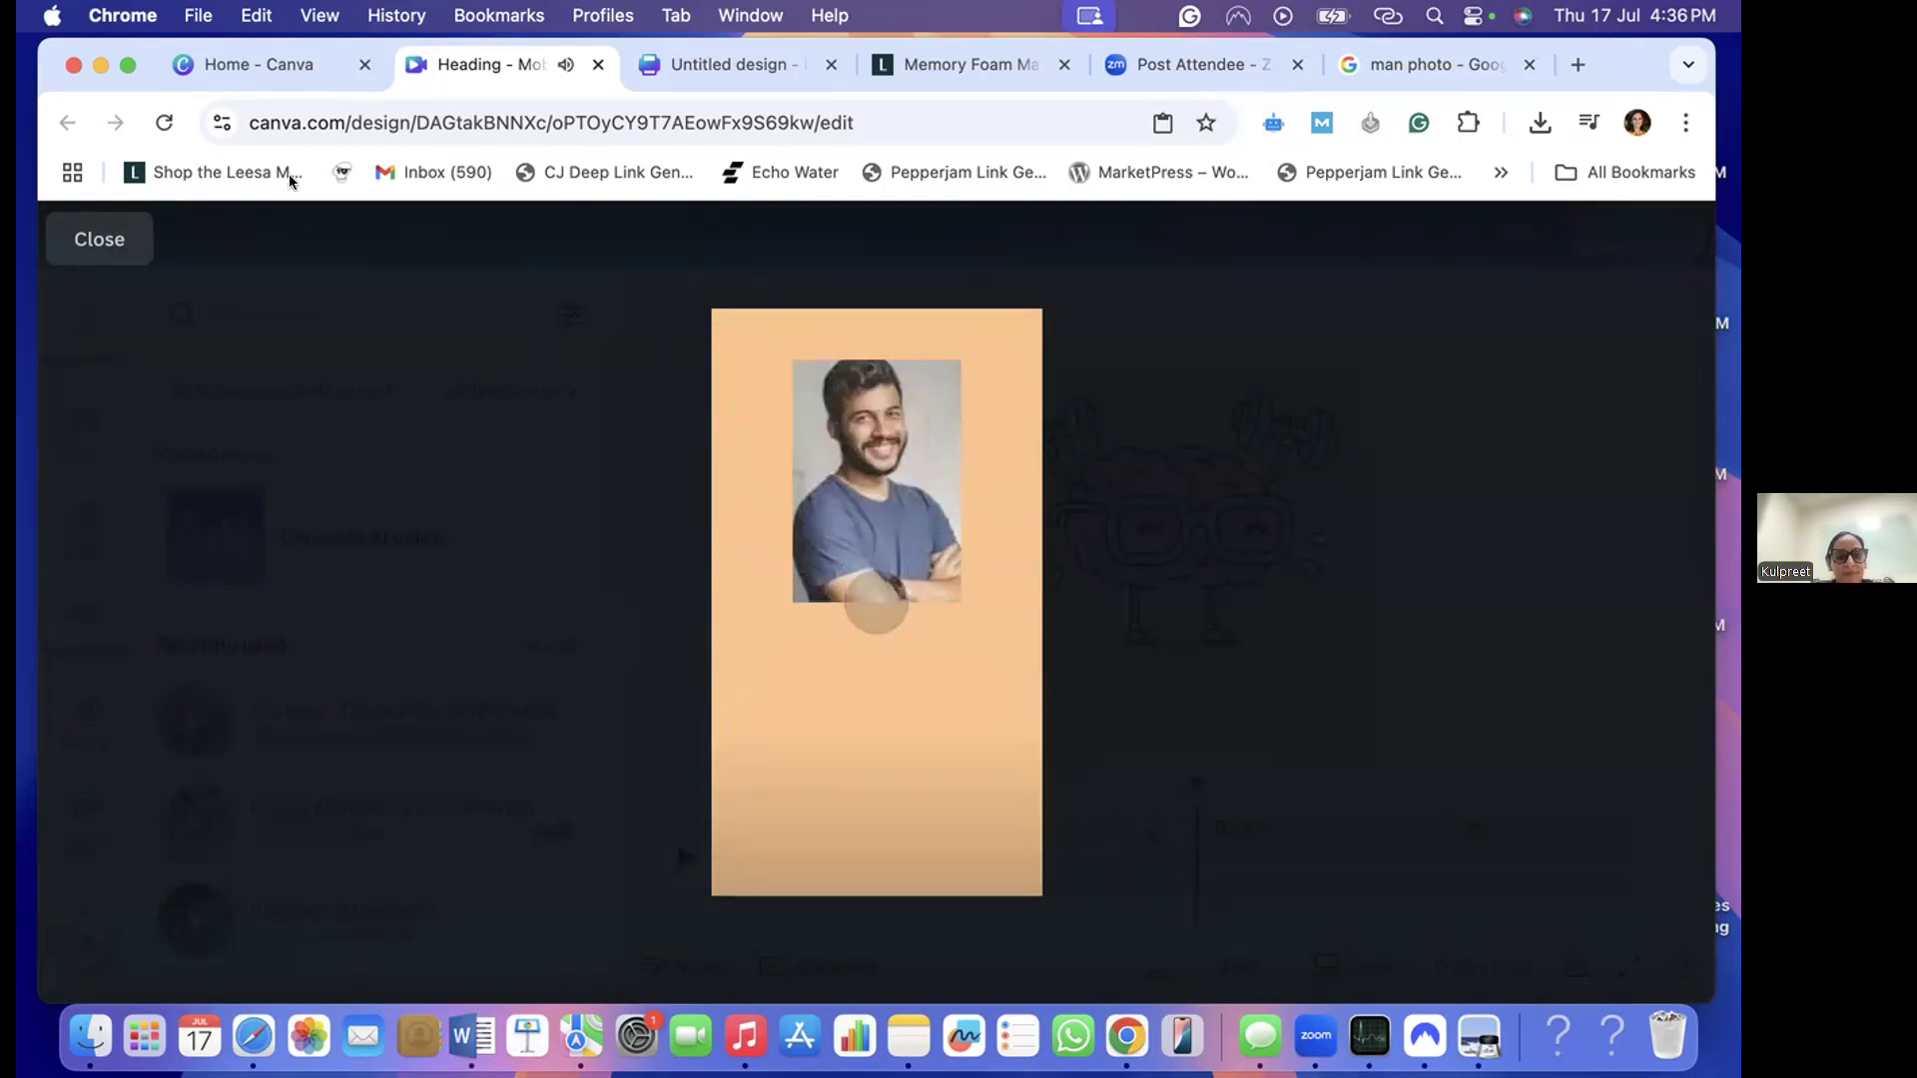
{"action": "left_click", "coordinate": [95, 242]}
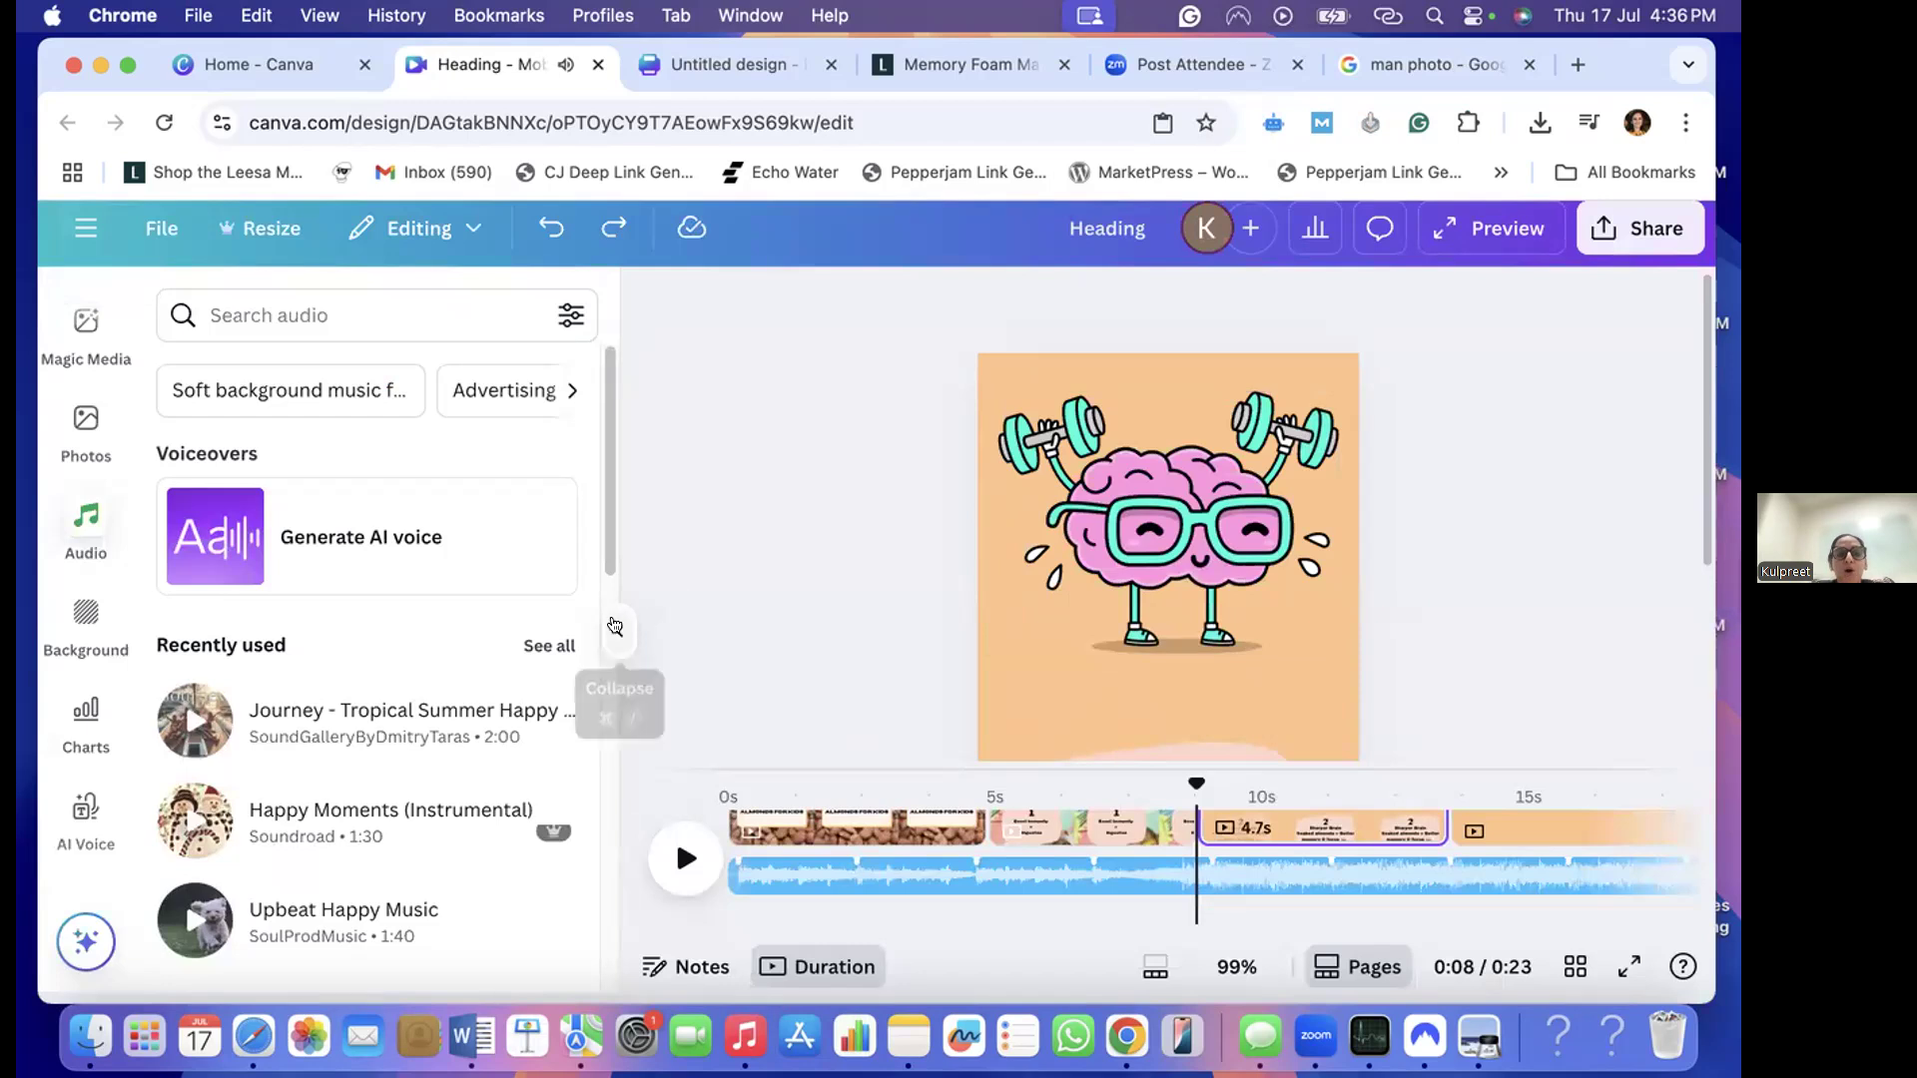
{"action": "left_click", "coordinate": [620, 631]}
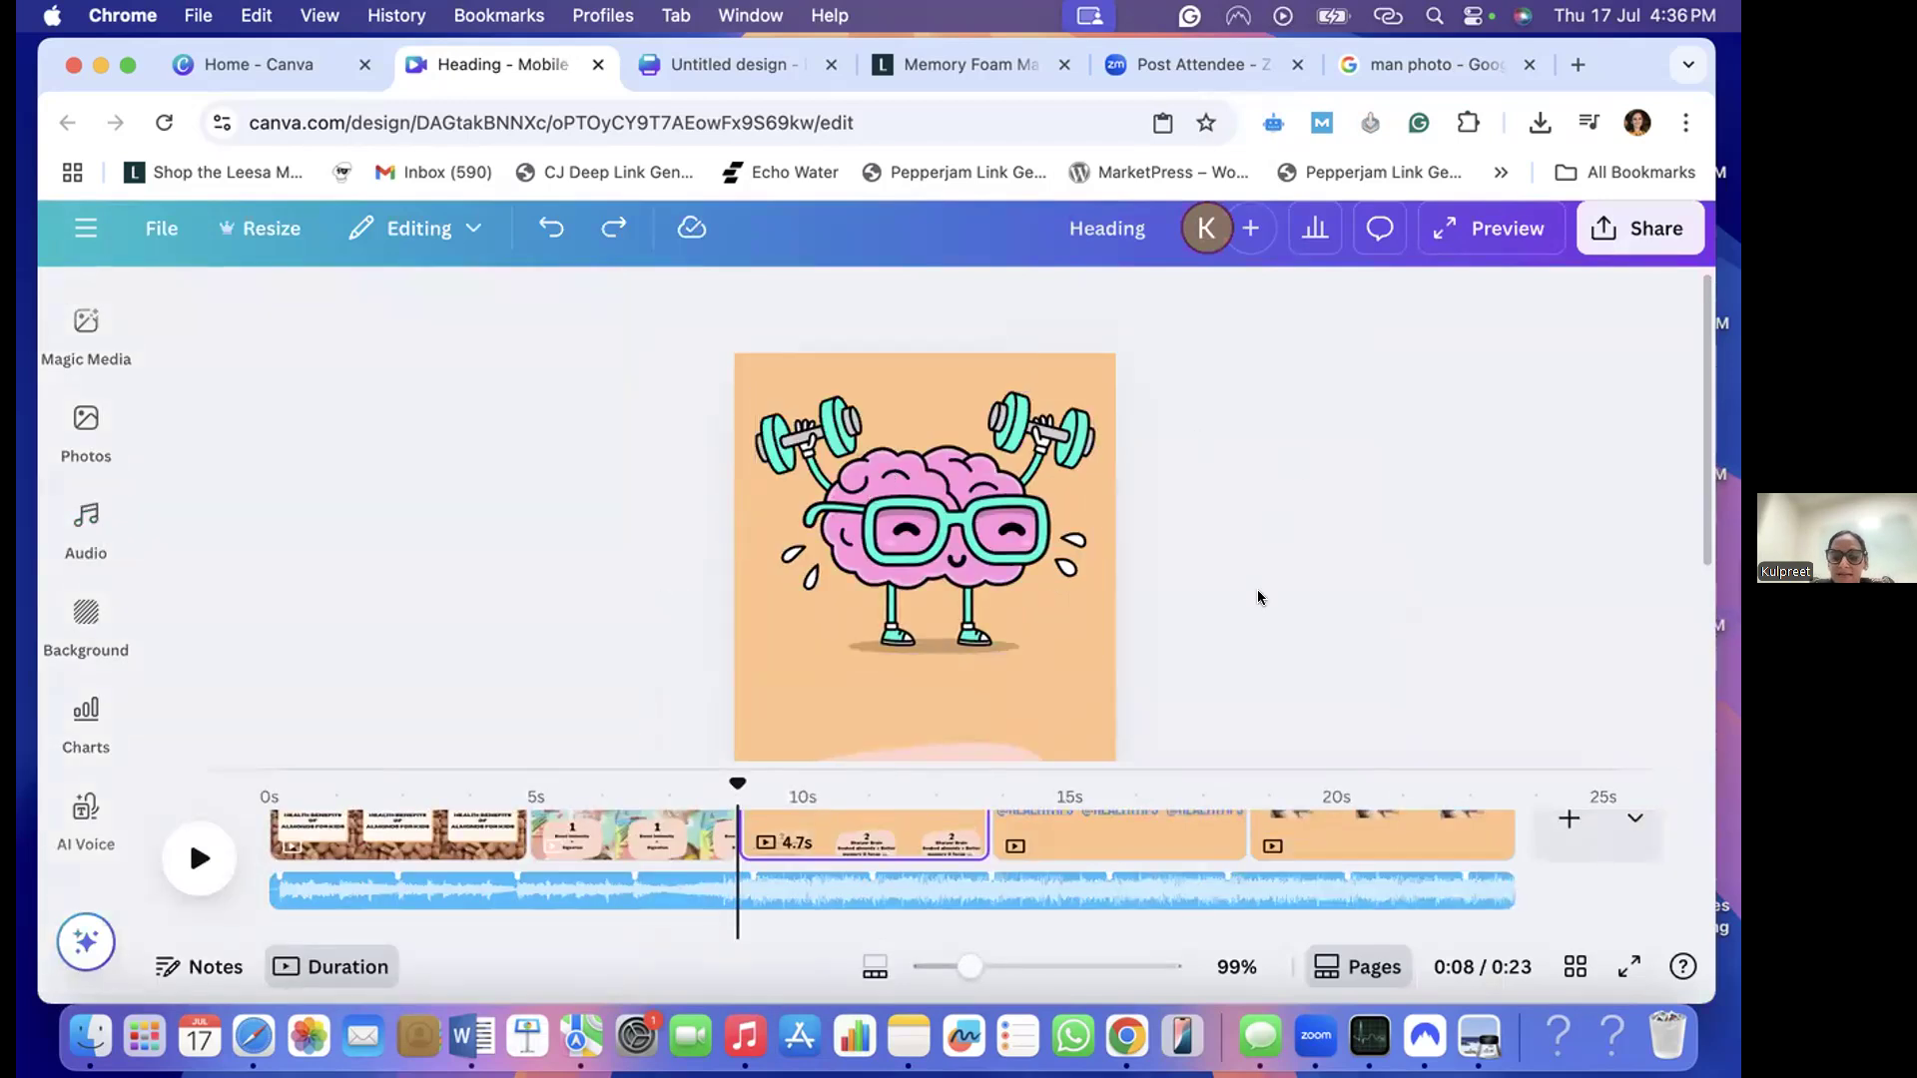
{"action": "scroll", "coordinate": [1258, 597], "scroll_direction": "down", "scroll_amount": 1}
{"action": "scroll", "coordinate": [1258, 597], "scroll_direction": "down", "scroll_amount": 1}
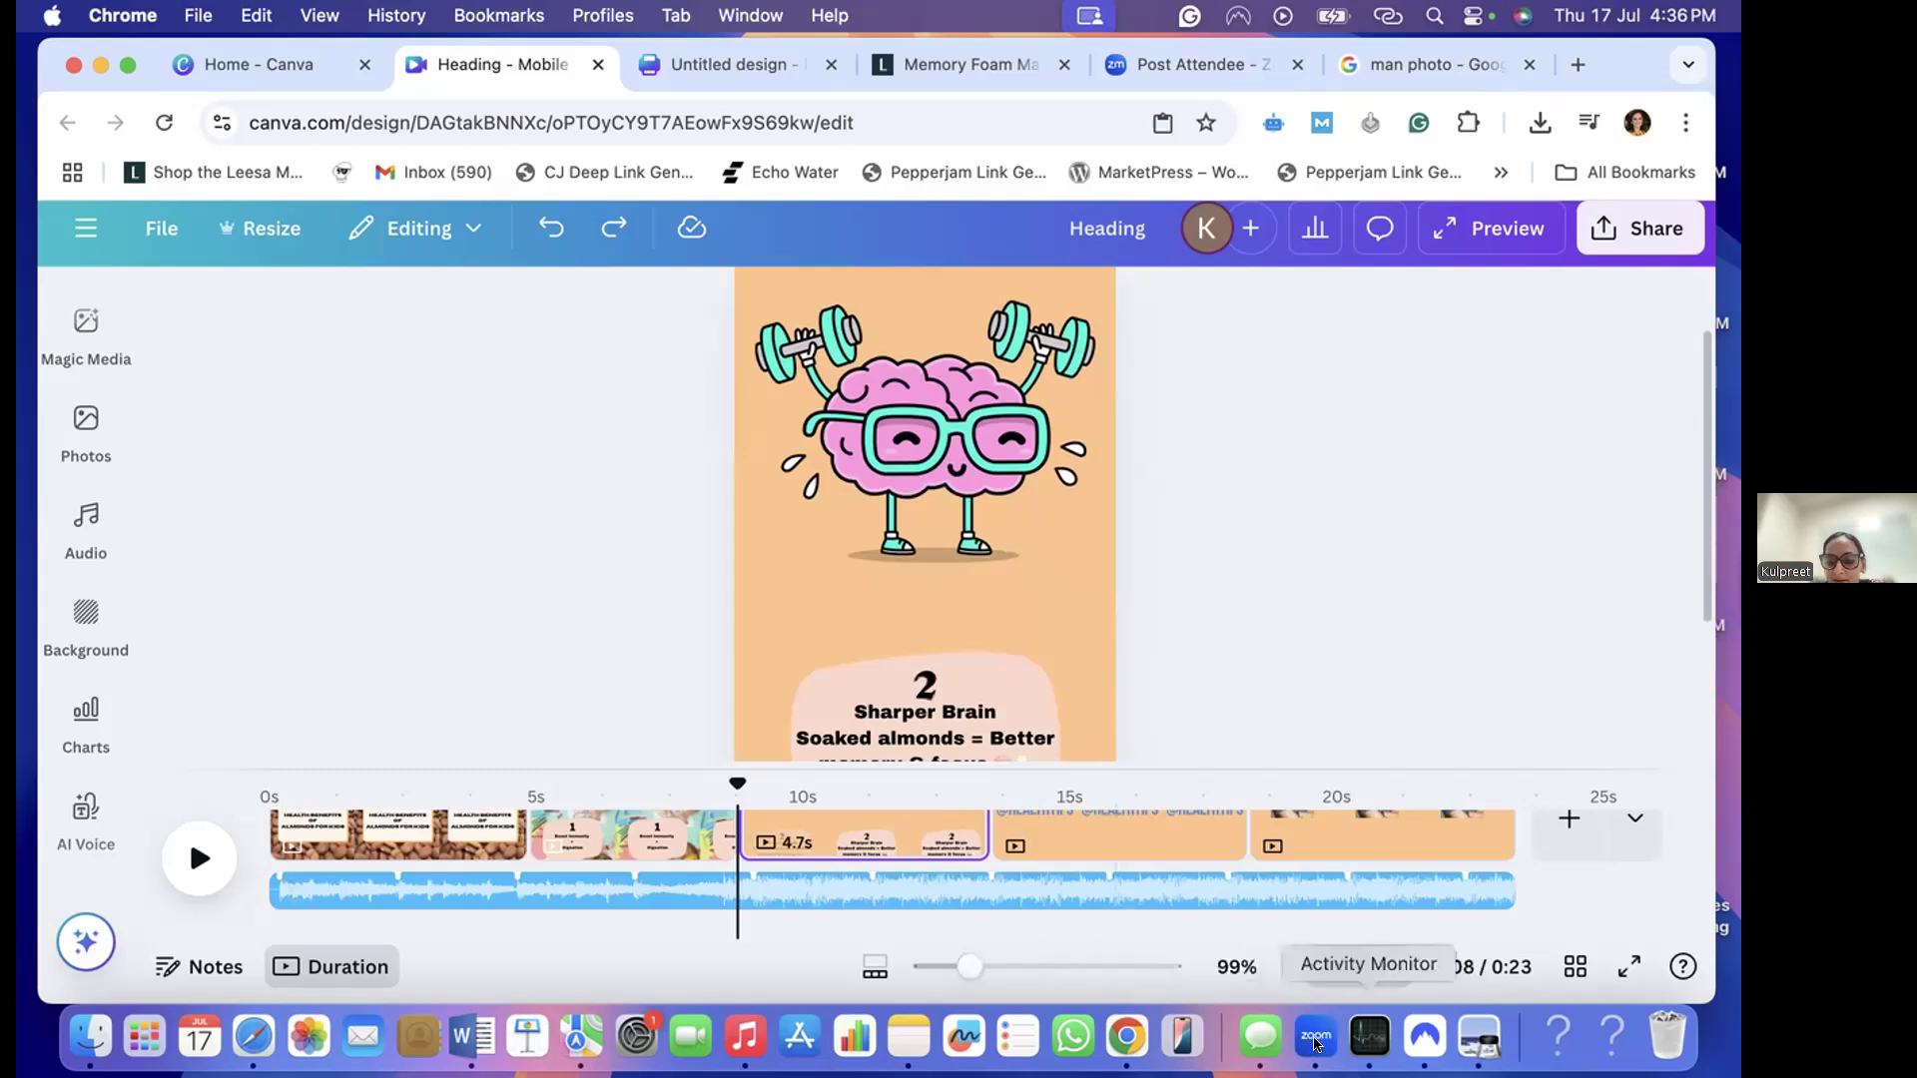
{"action": "left_click", "coordinate": [1314, 1043]}
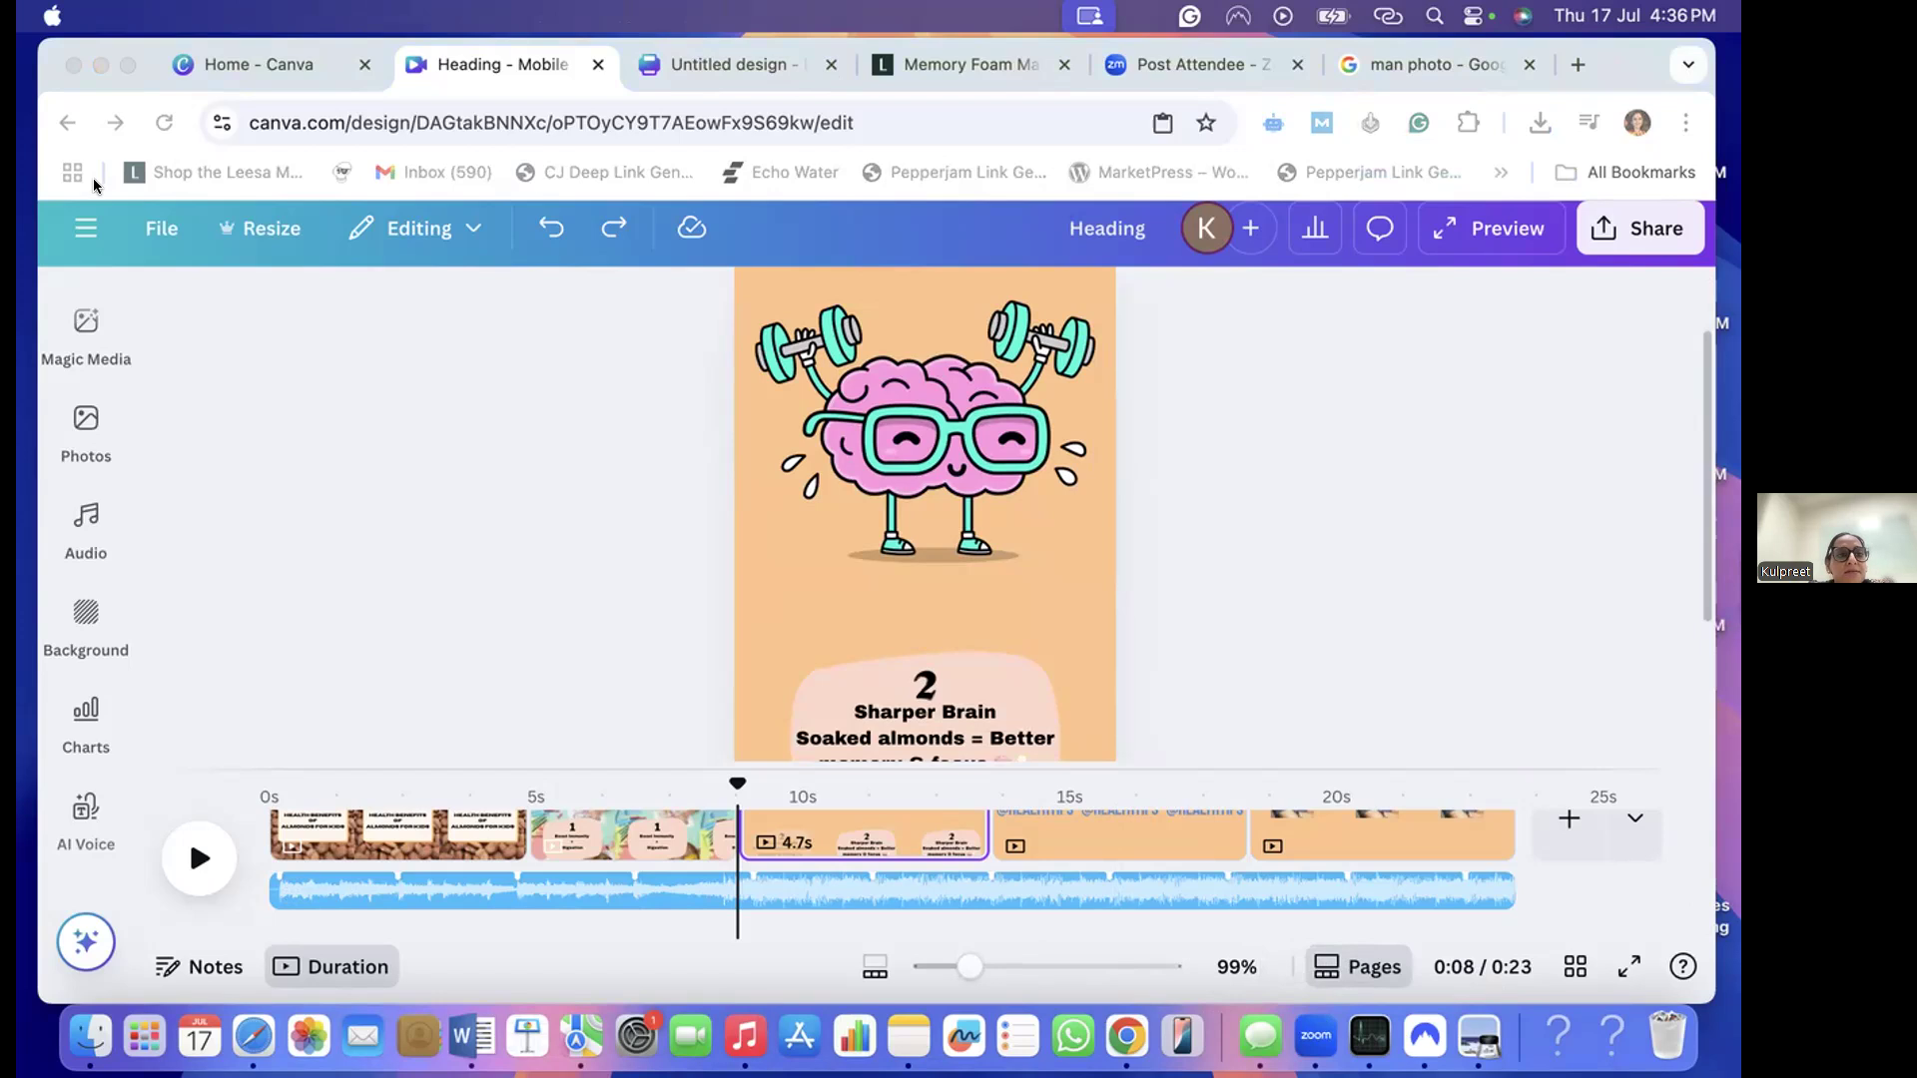
{"action": "left_click", "coordinate": [116, 293]}
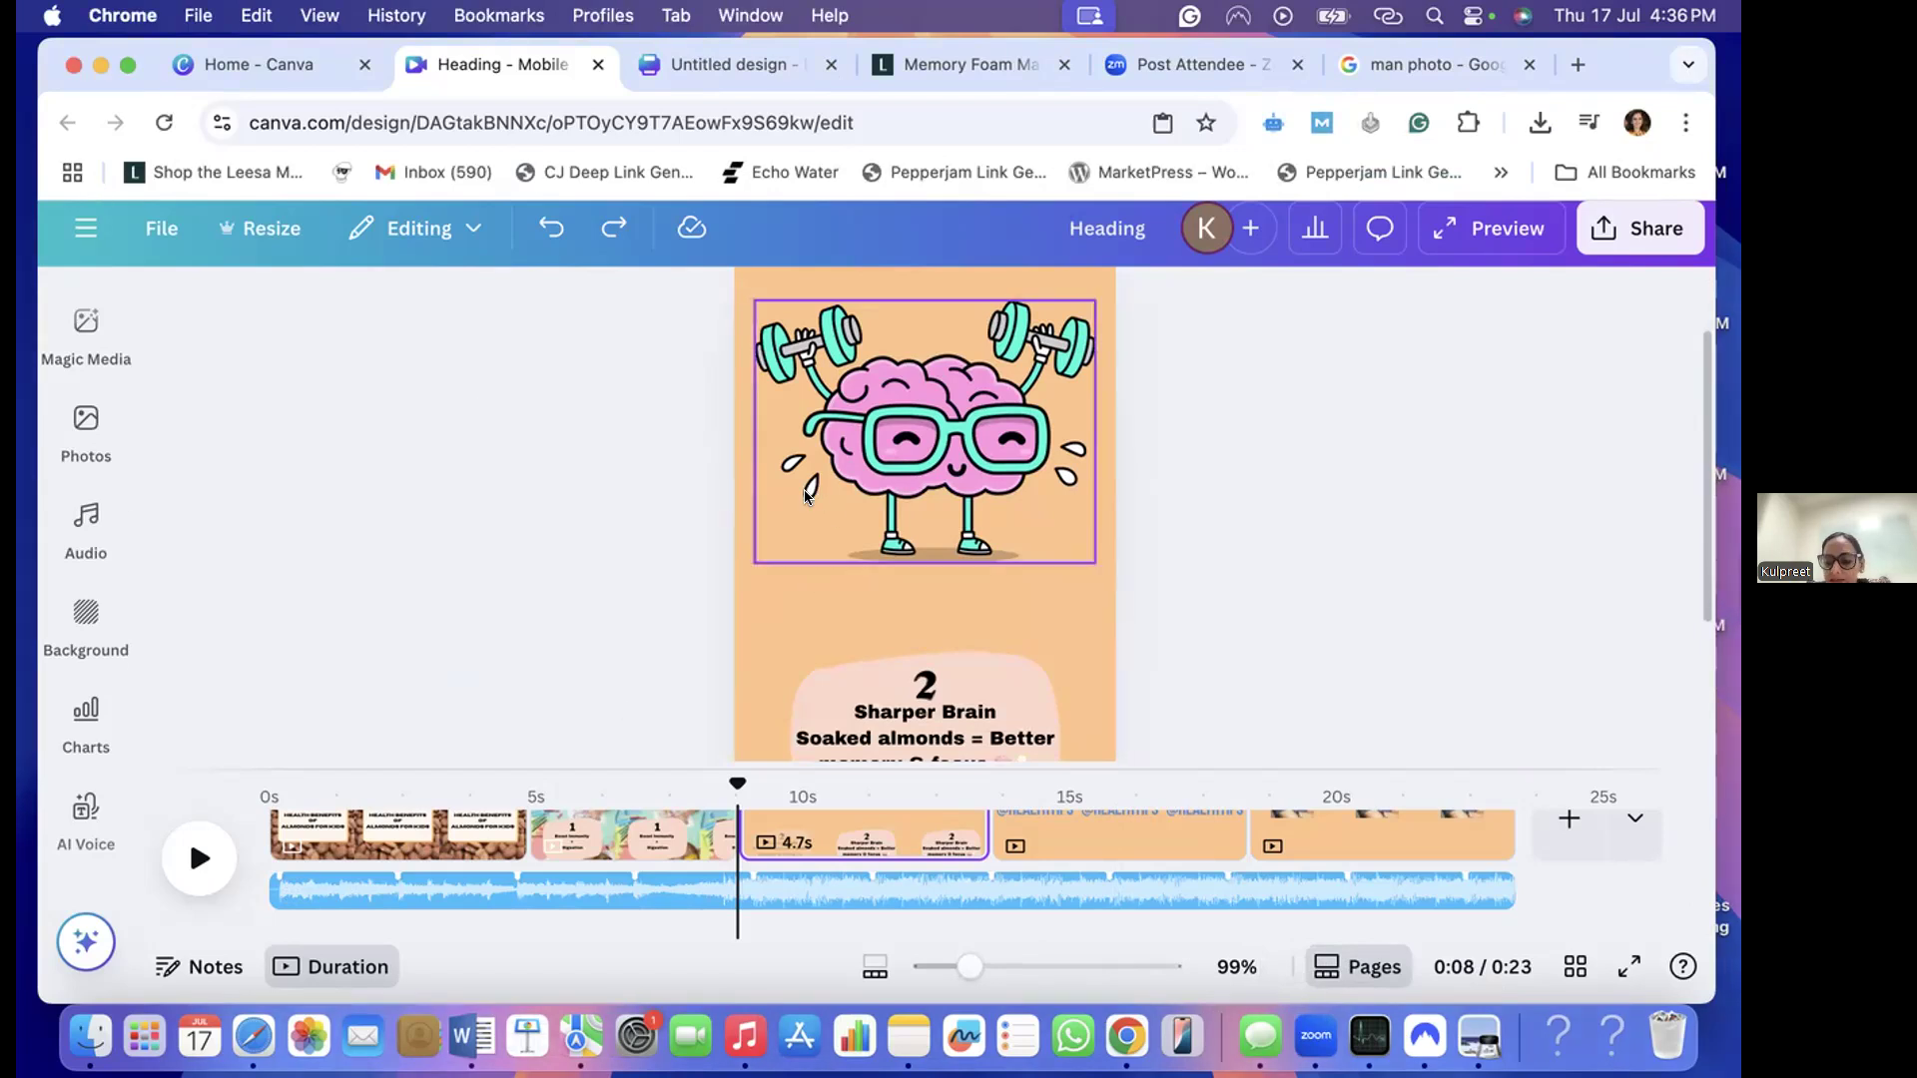
{"action": "key", "text": "XF86AudioRaiseVolume"}
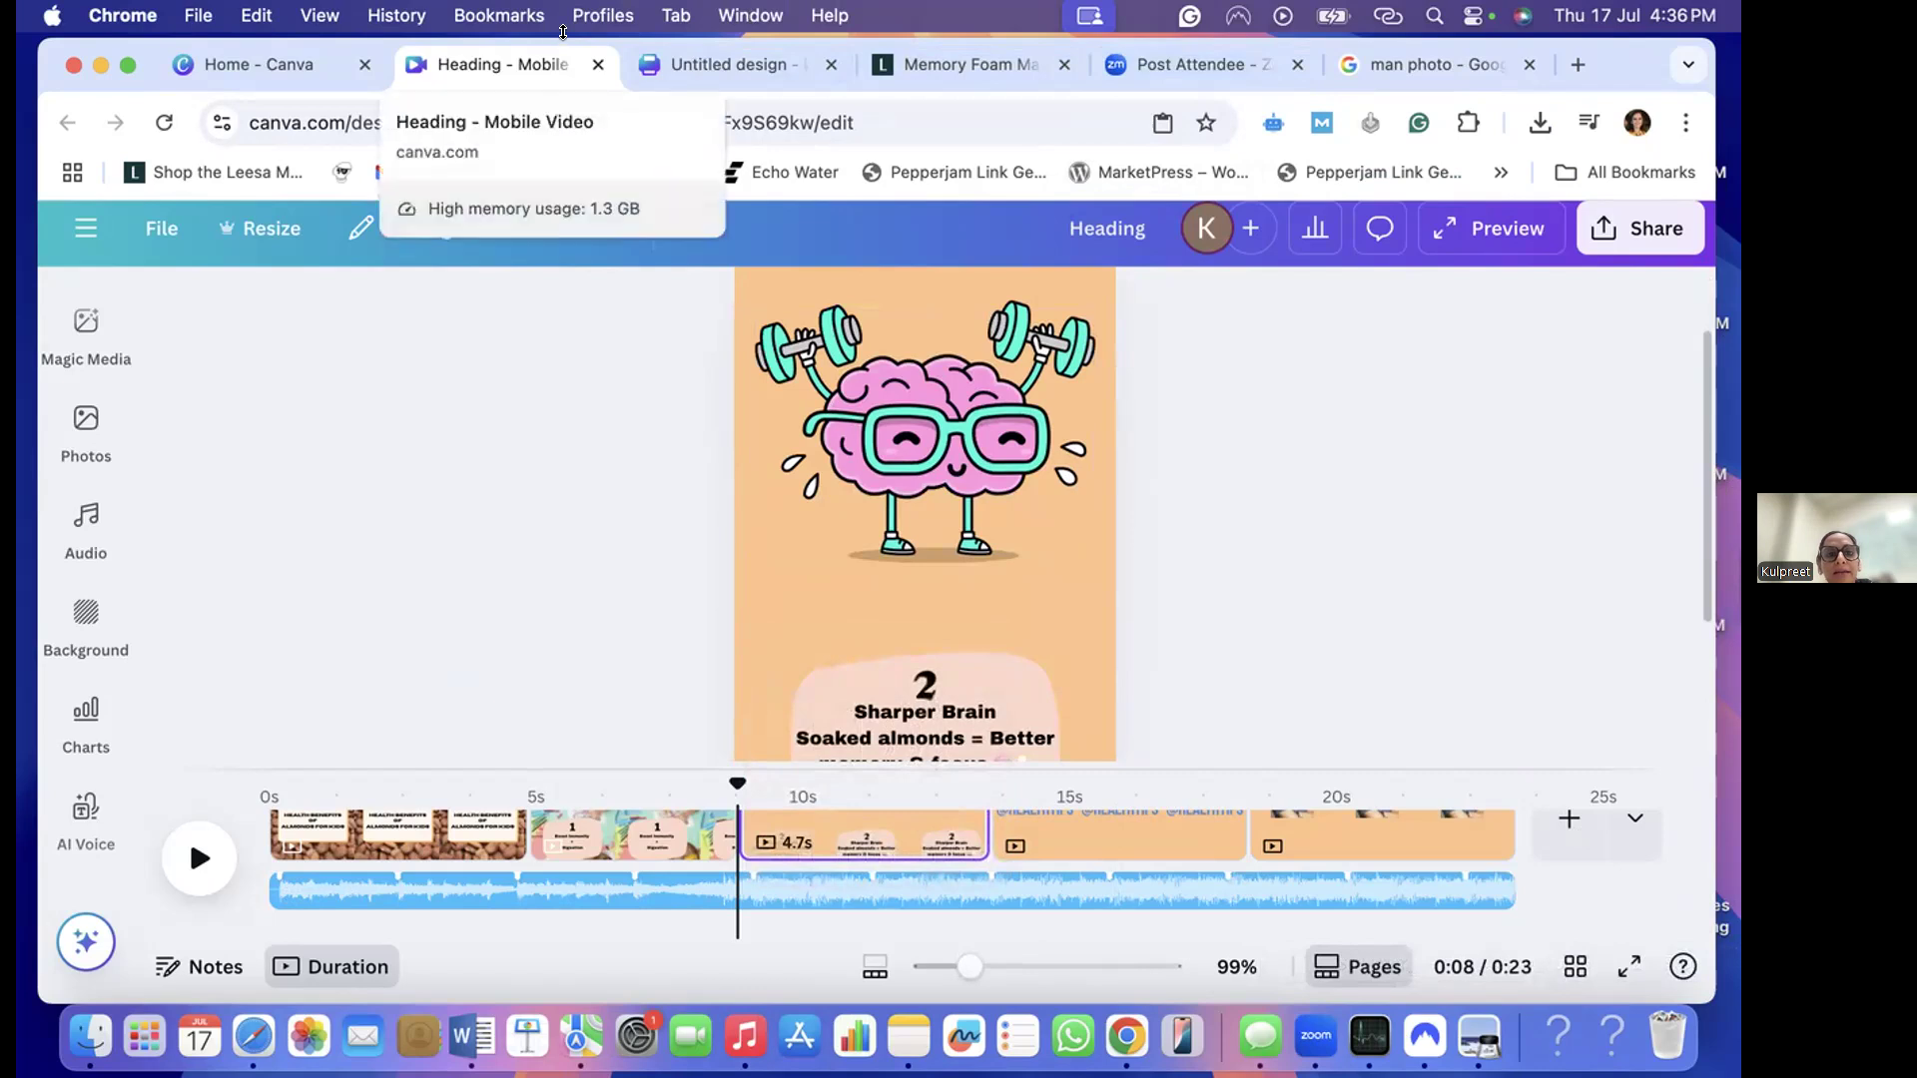
{"action": "left_click_drag", "start_coordinate": [563, 32], "coordinate": [566, 76]}
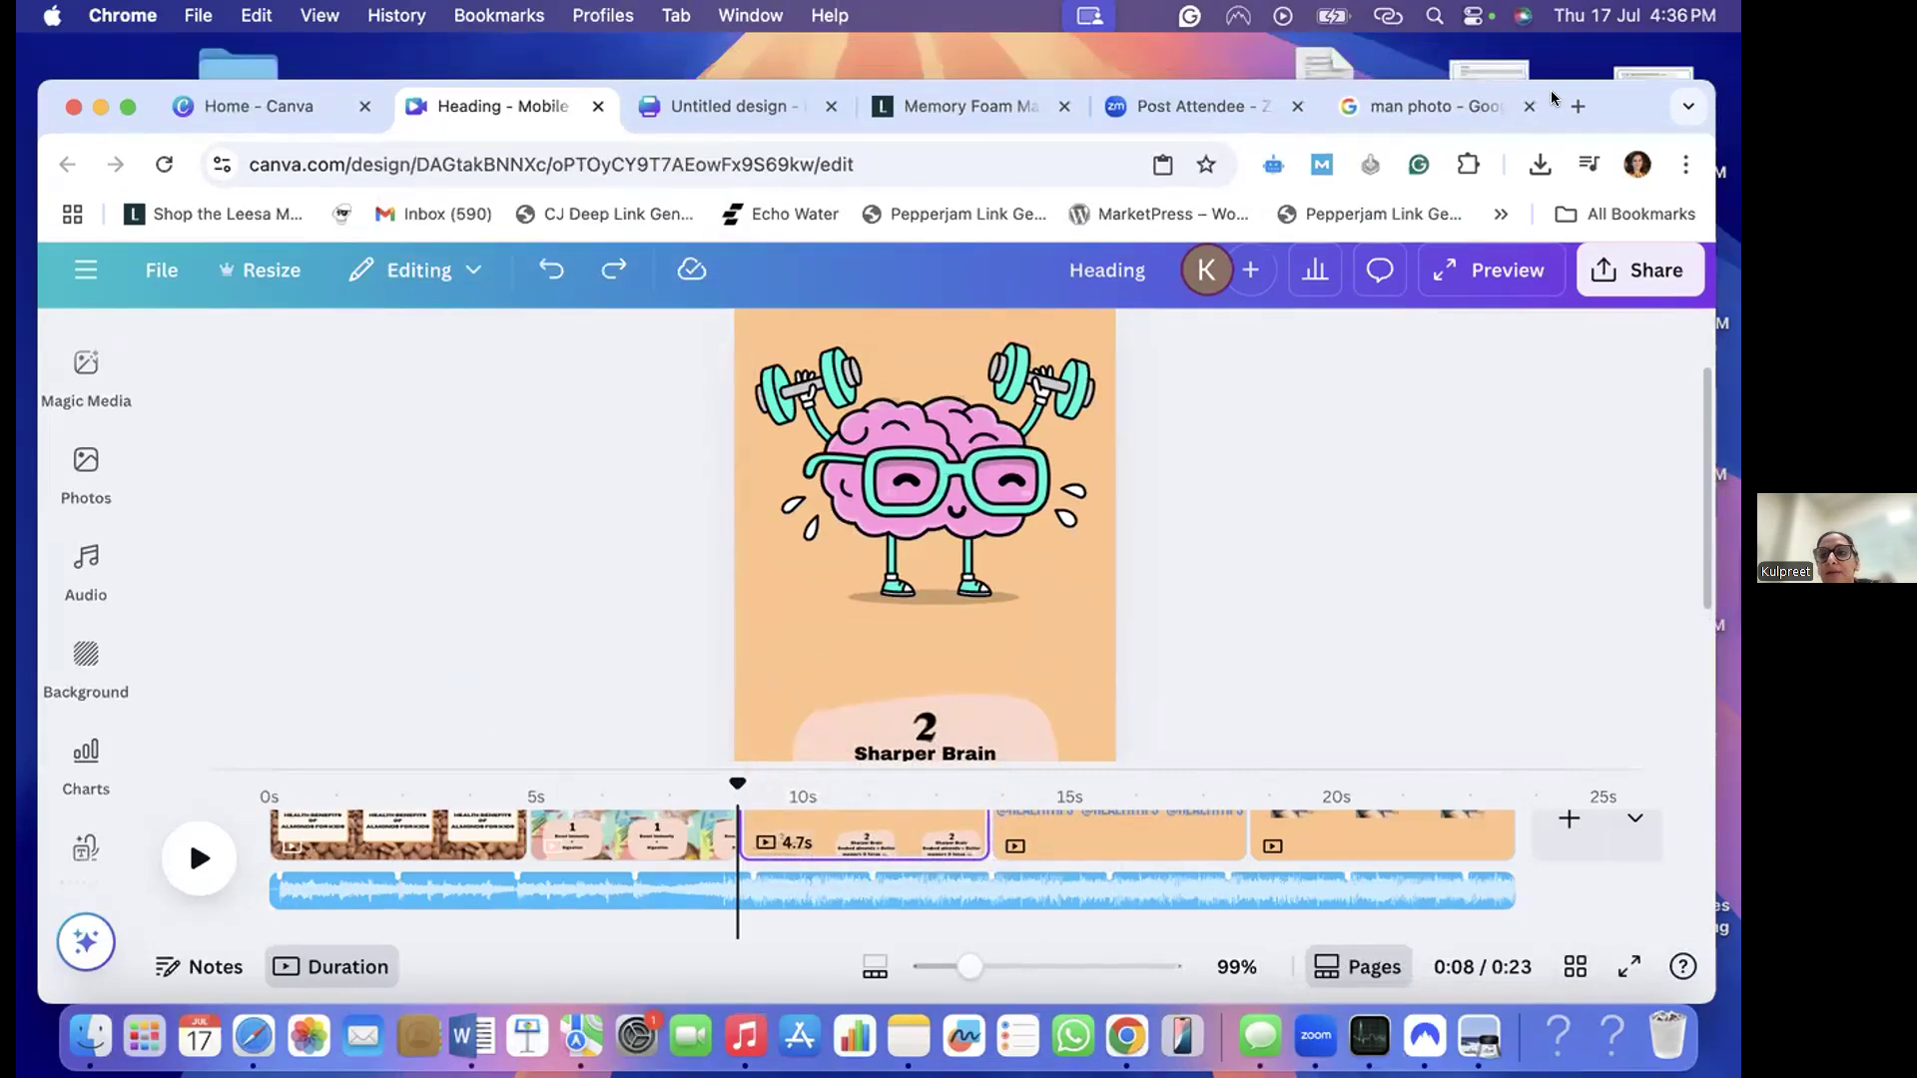
{"action": "left_click", "coordinate": [1581, 87]}
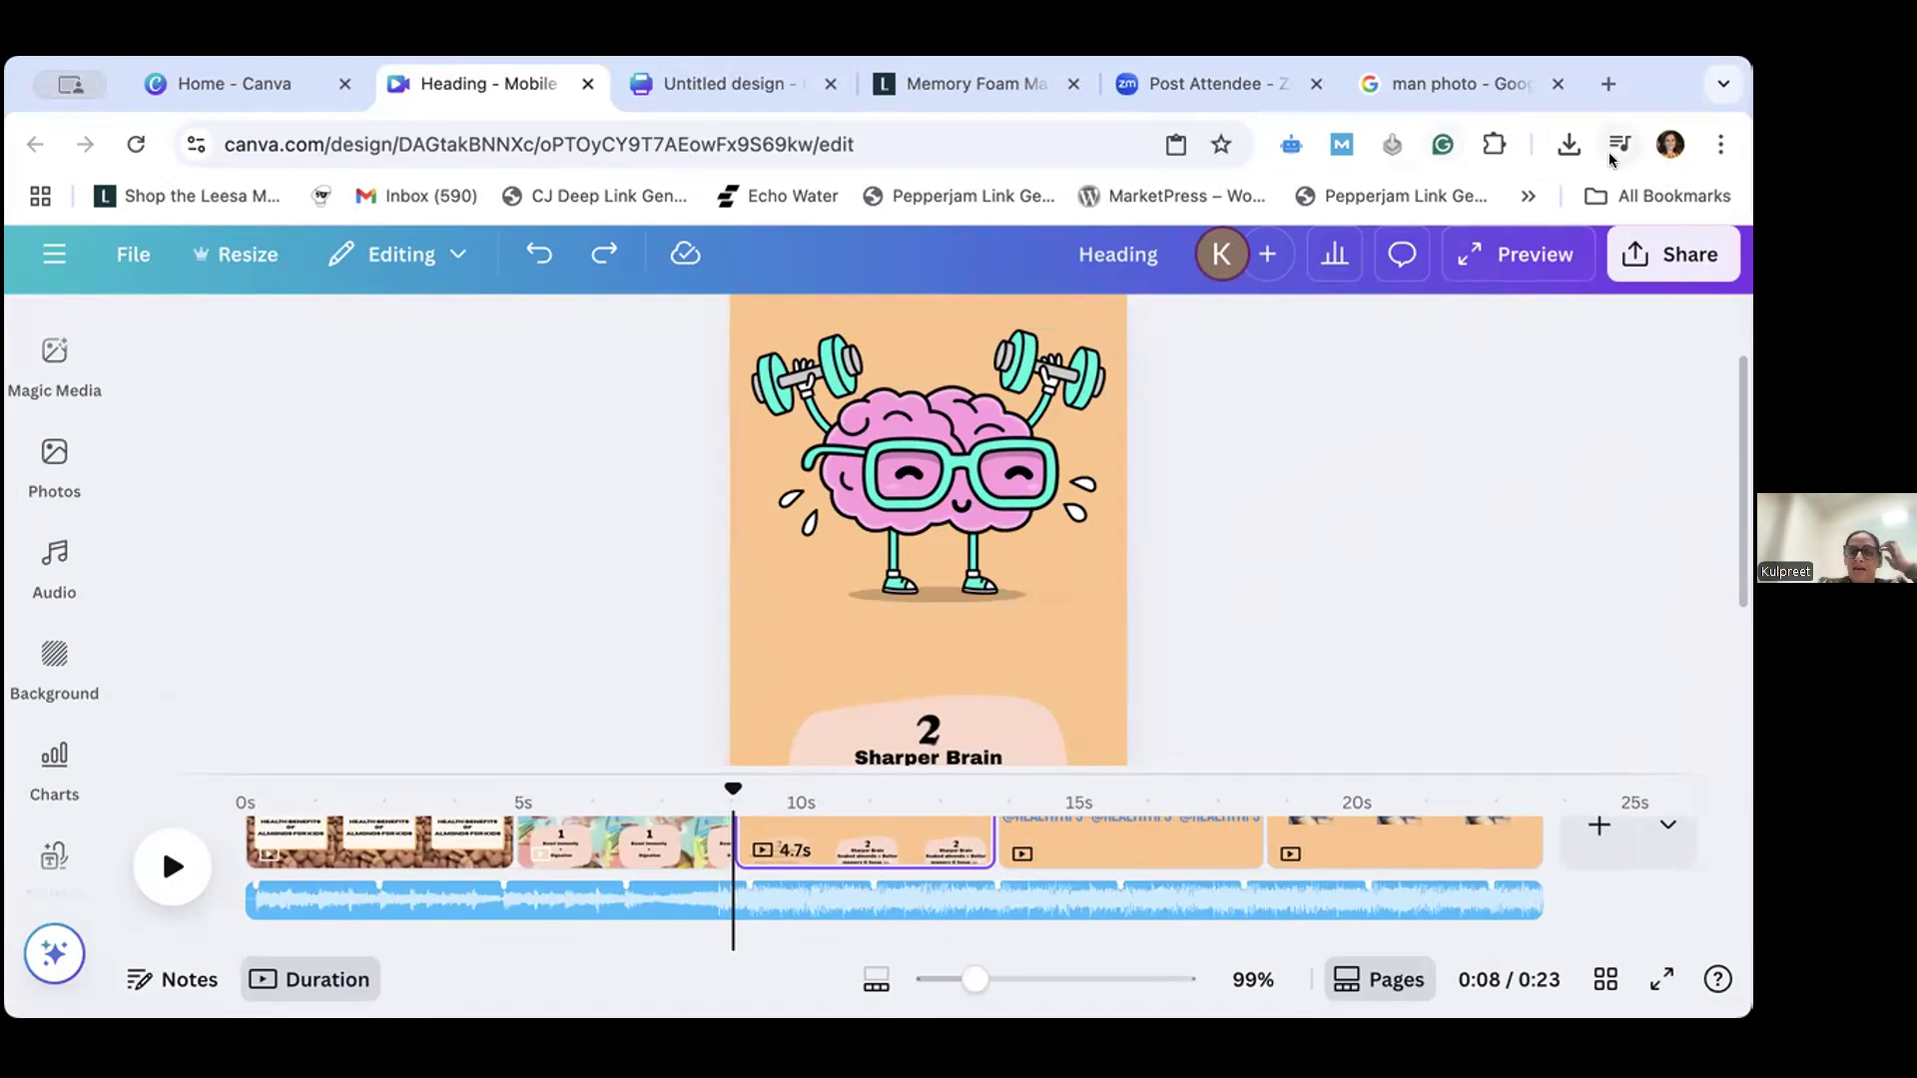
- Start the reel's preview again and pause it during the opening almonds page
{"action": "left_click", "coordinate": [1498, 258]}
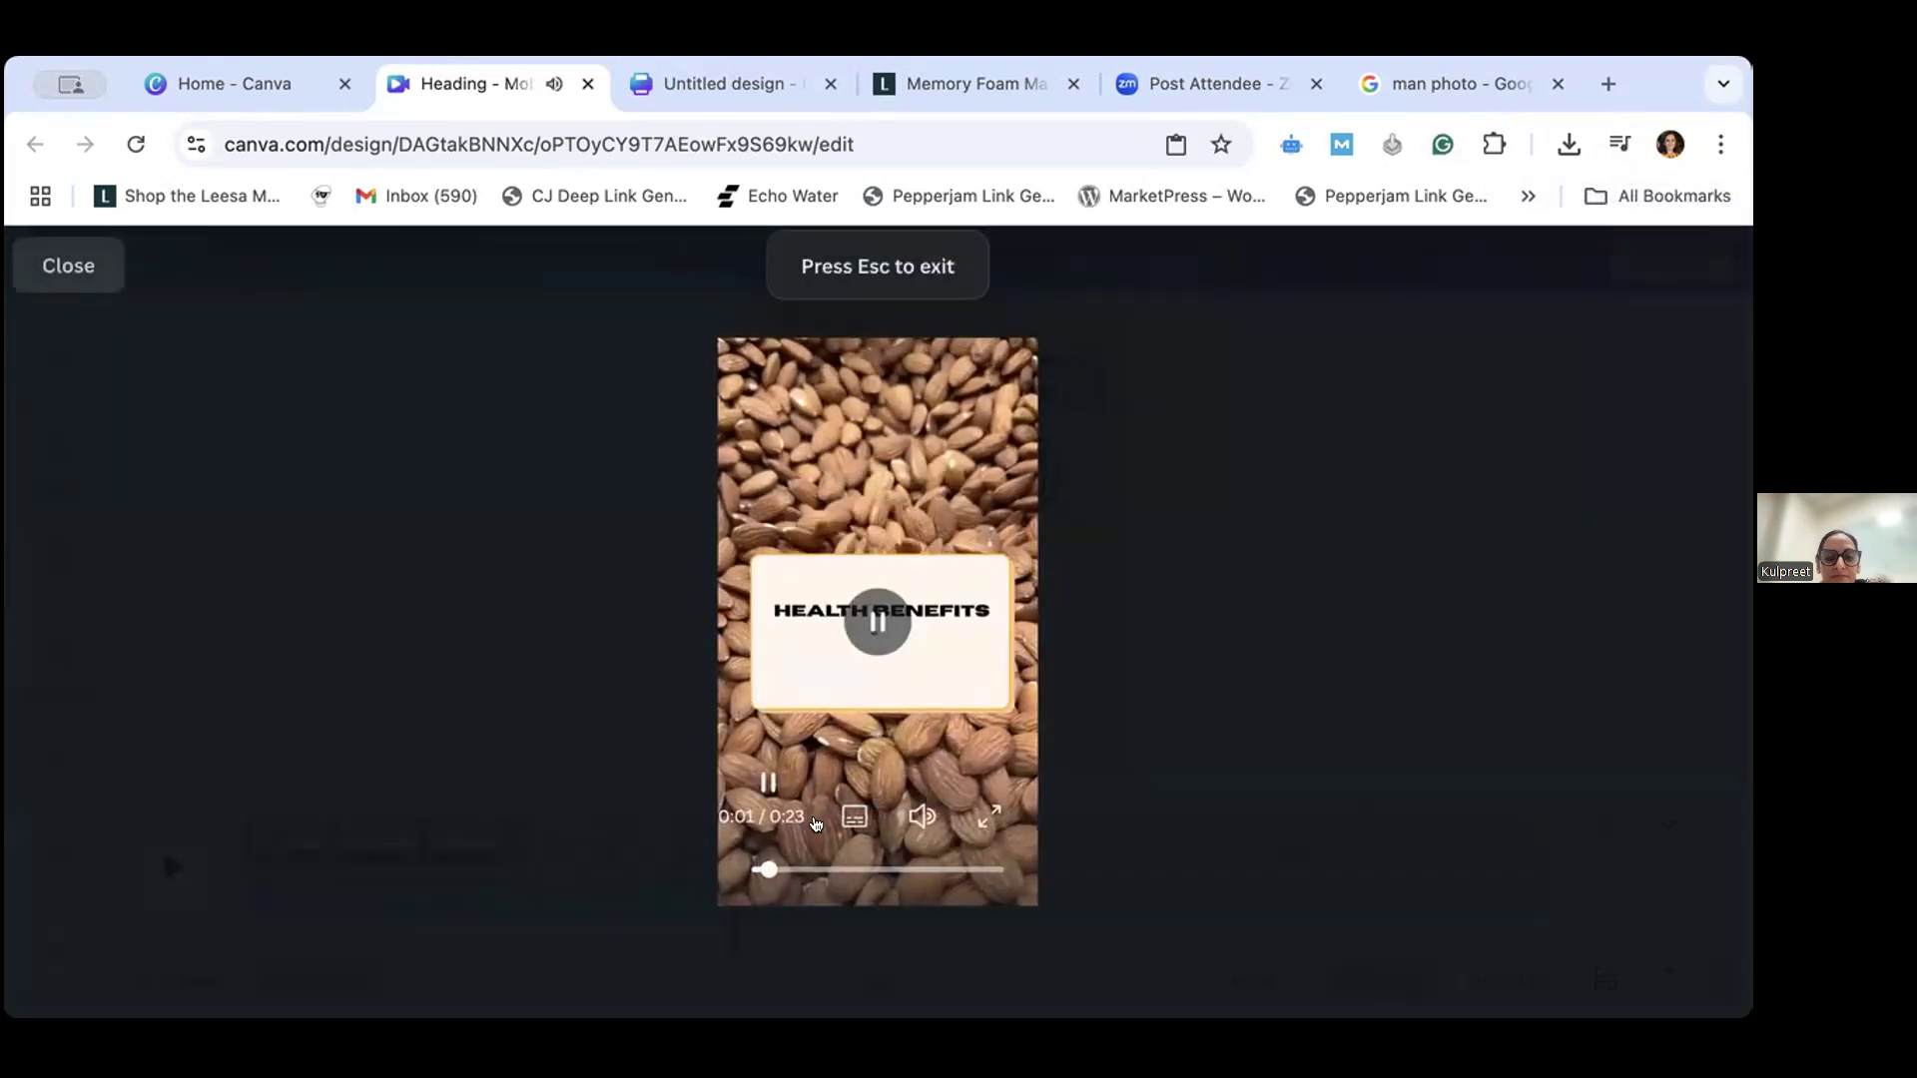
{"action": "left_click", "coordinate": [769, 784]}
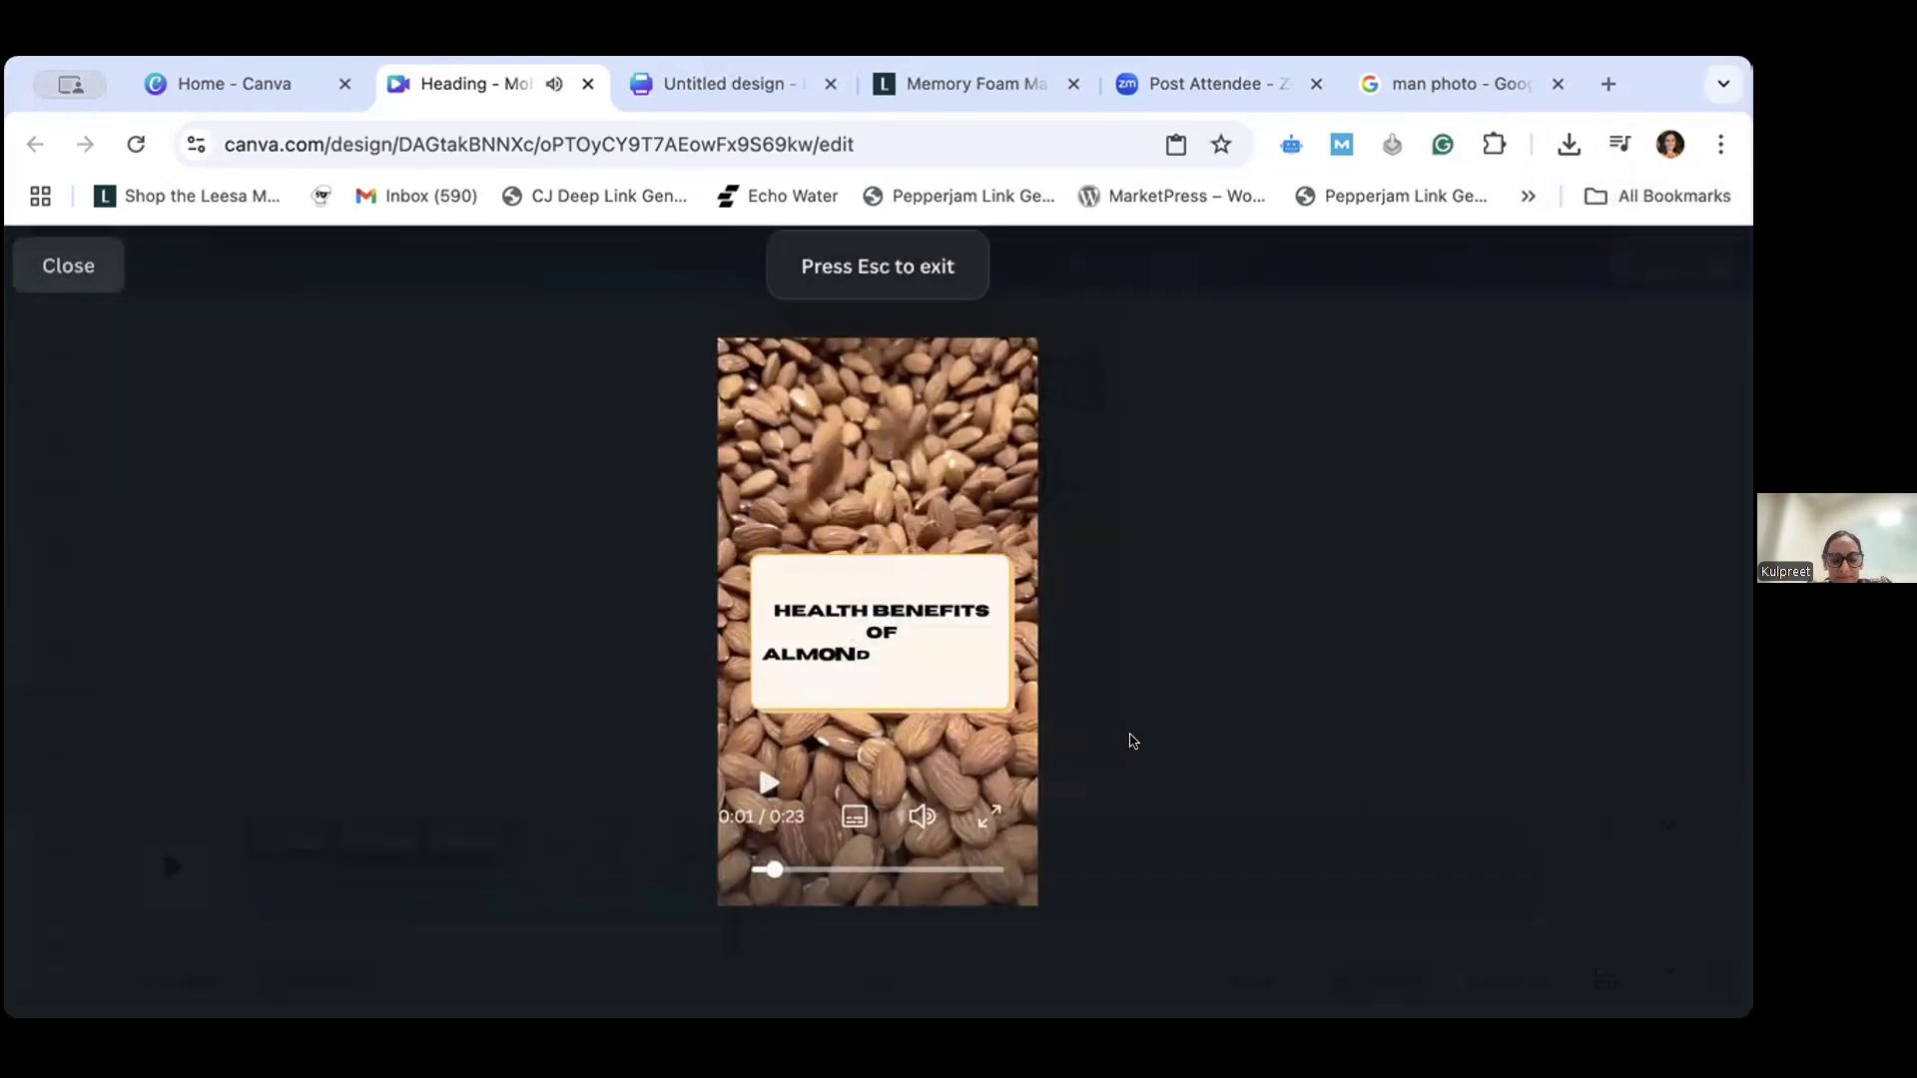